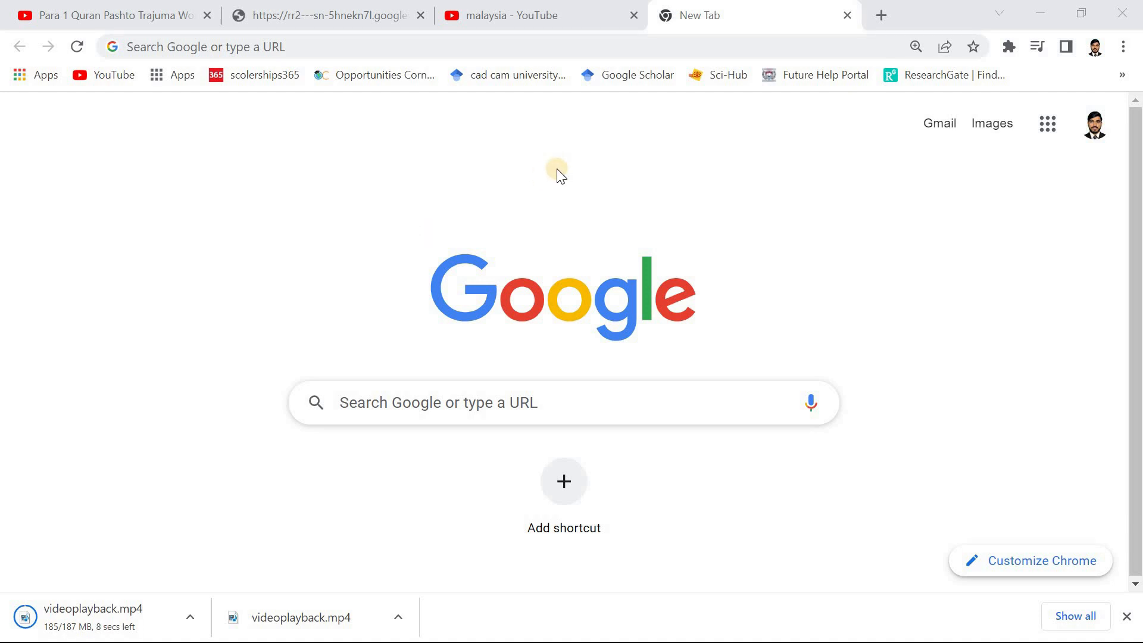
Step: Search Google for "onshape online" and open the Onshape product development platform website
click(501, 399)
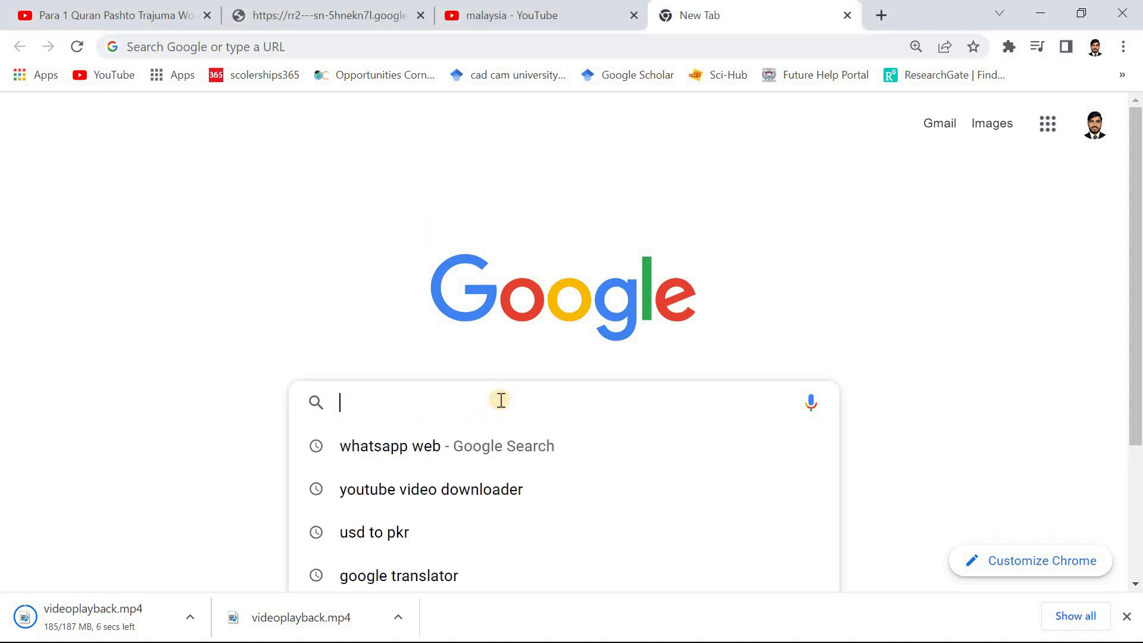
text(onshape)
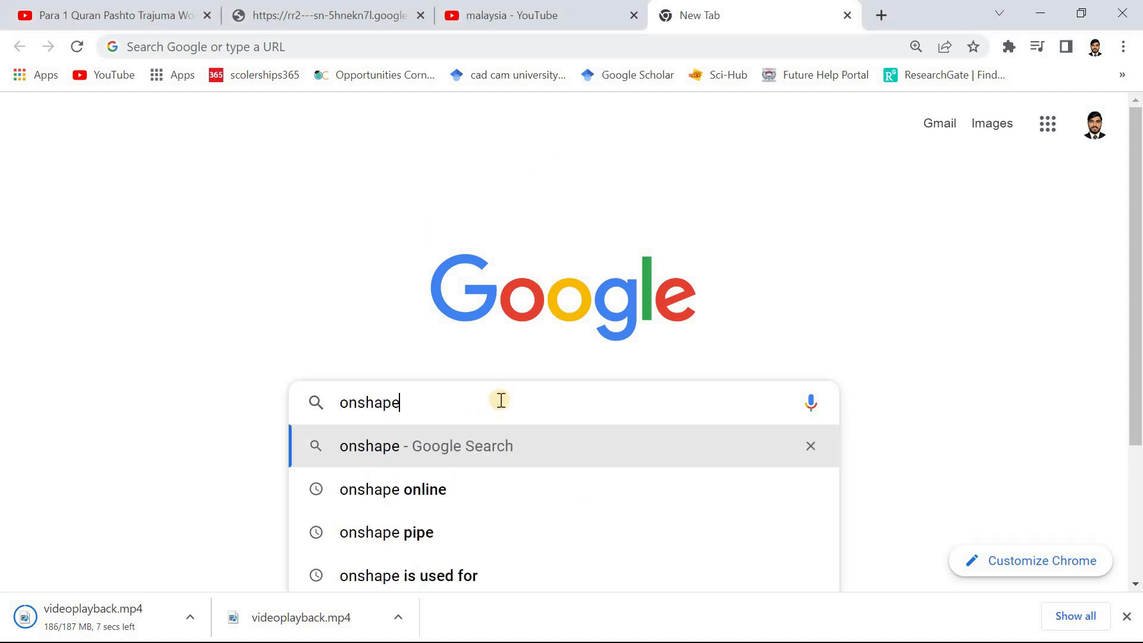
text( onli e)
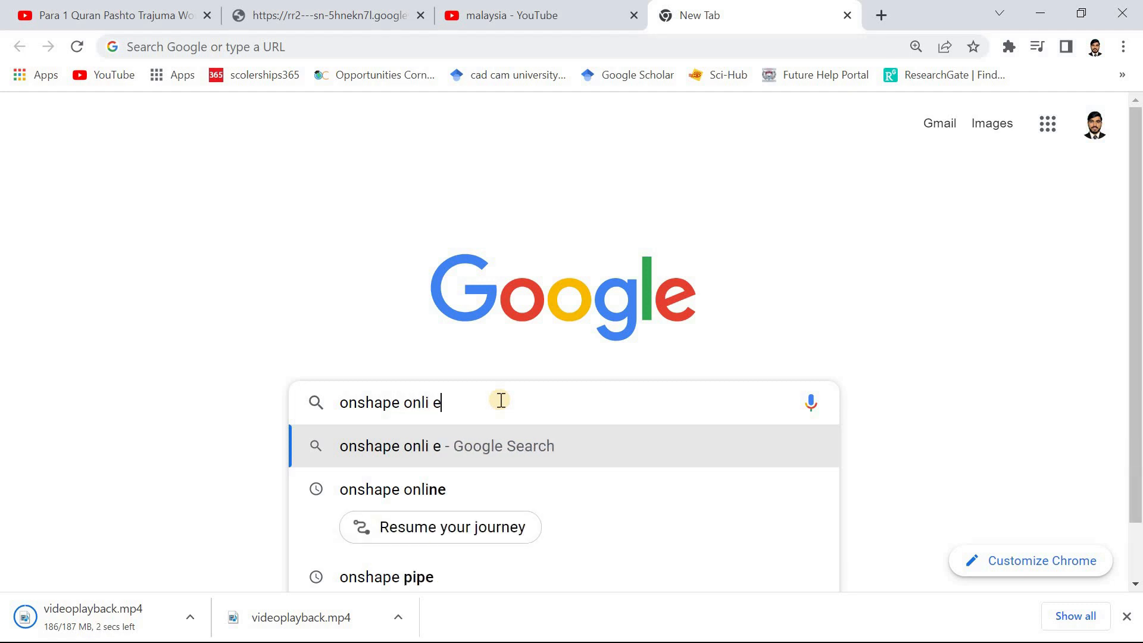
key(BackSpace)
key(BackSpace)
text(ne)
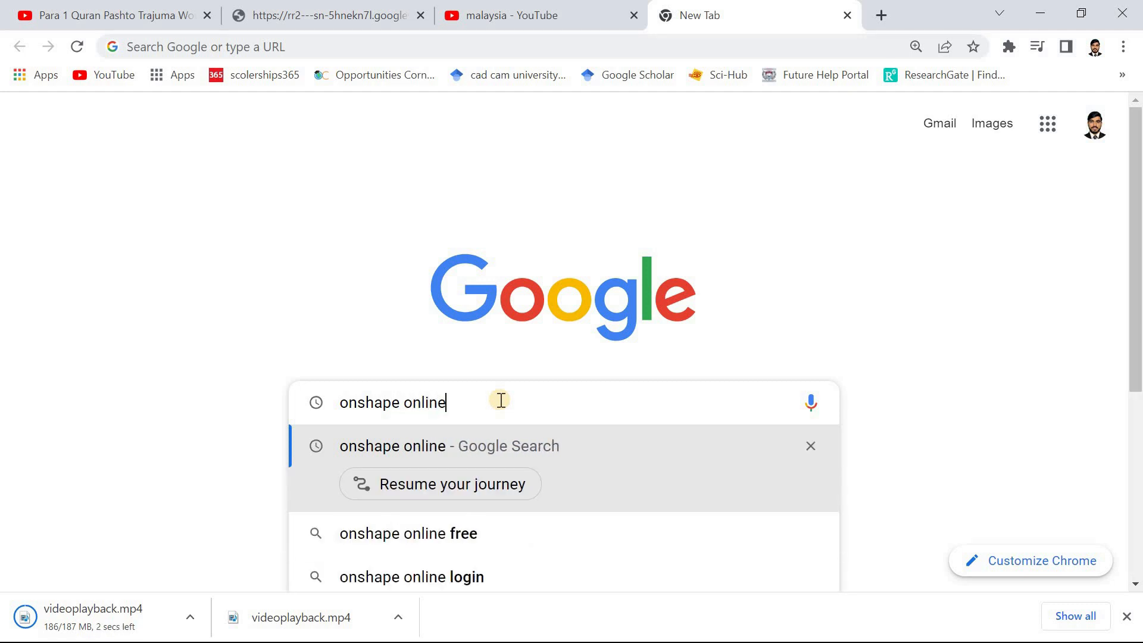
key(Return)
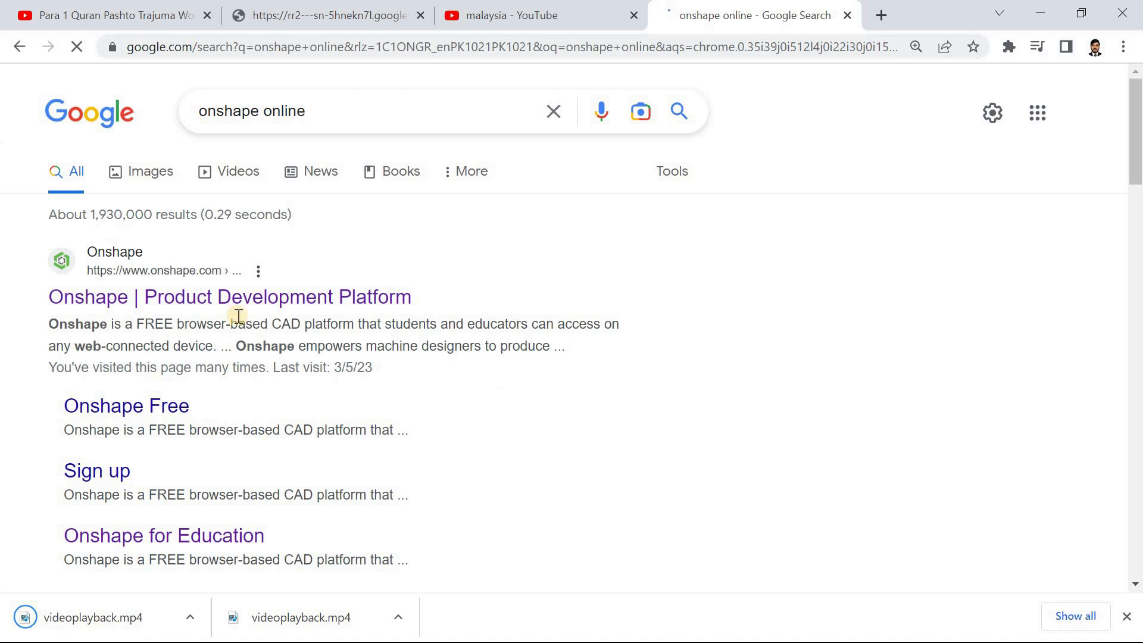
click(194, 302)
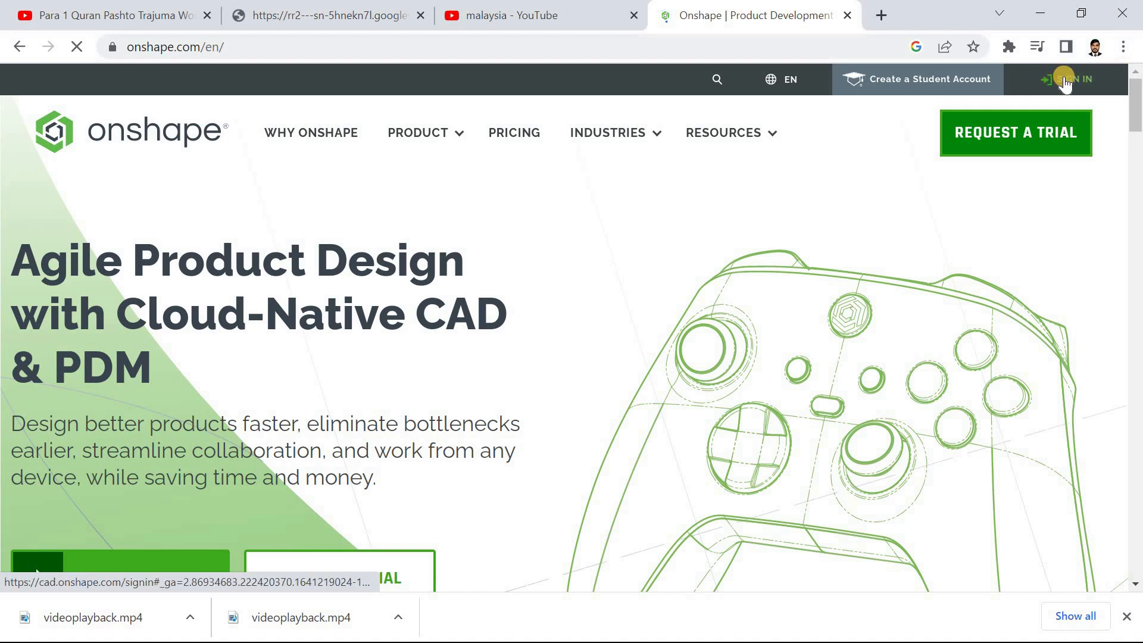
Step: Open the student account sign-up page and examine its form fields, including the student or educator and school level choices
click(922, 89)
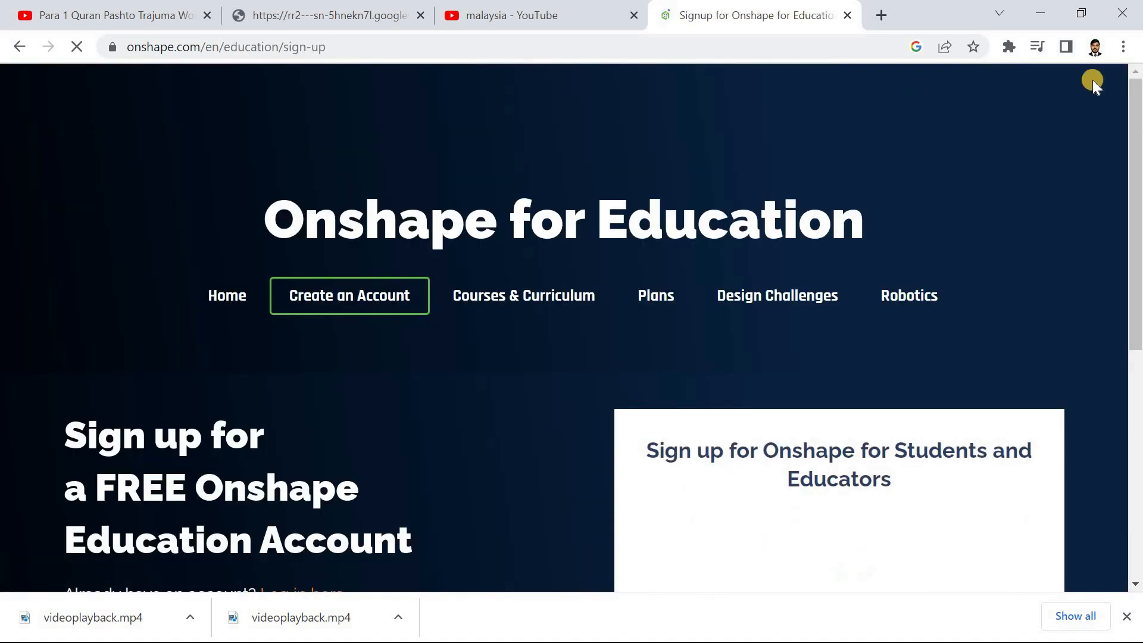
drag(1136, 98, 1137, 232)
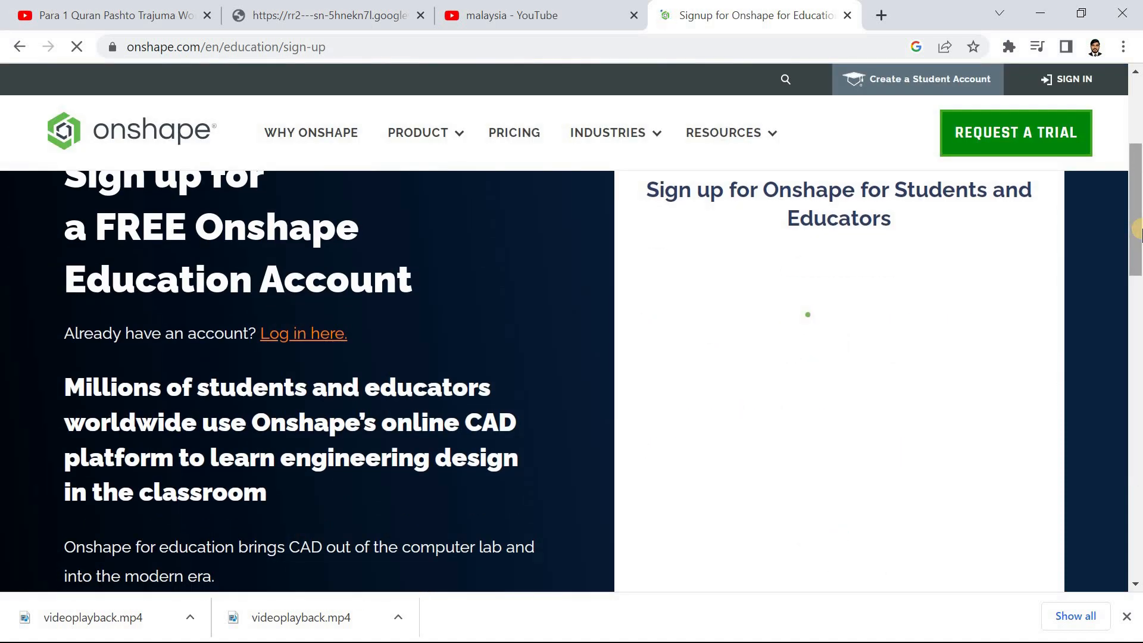
drag(1137, 232, 1132, 284)
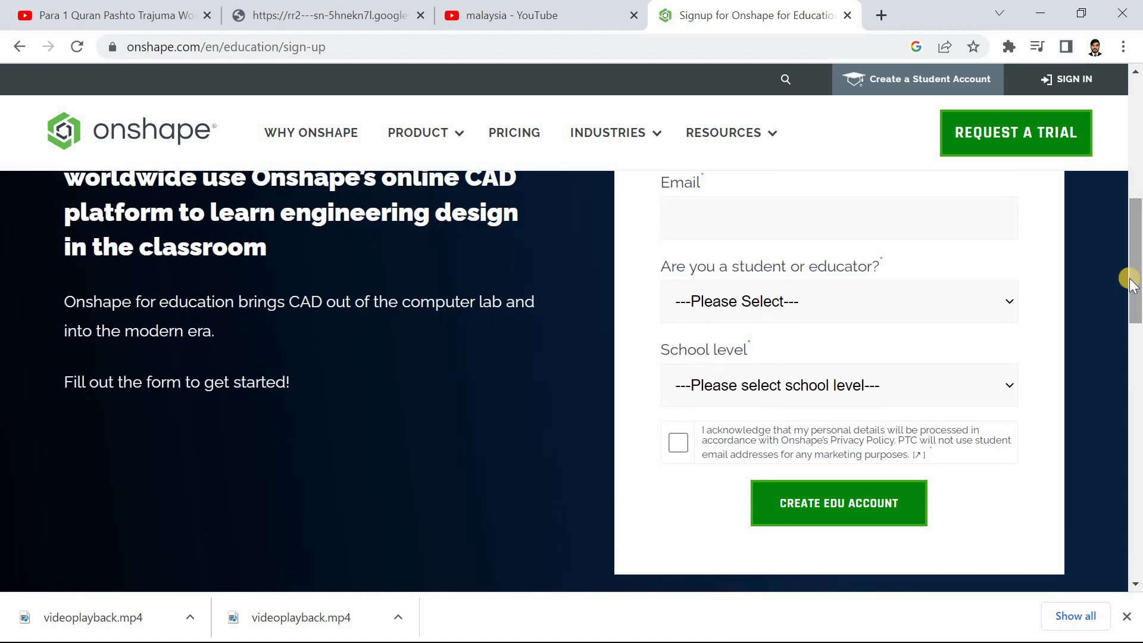
click(1002, 317)
click(1002, 317)
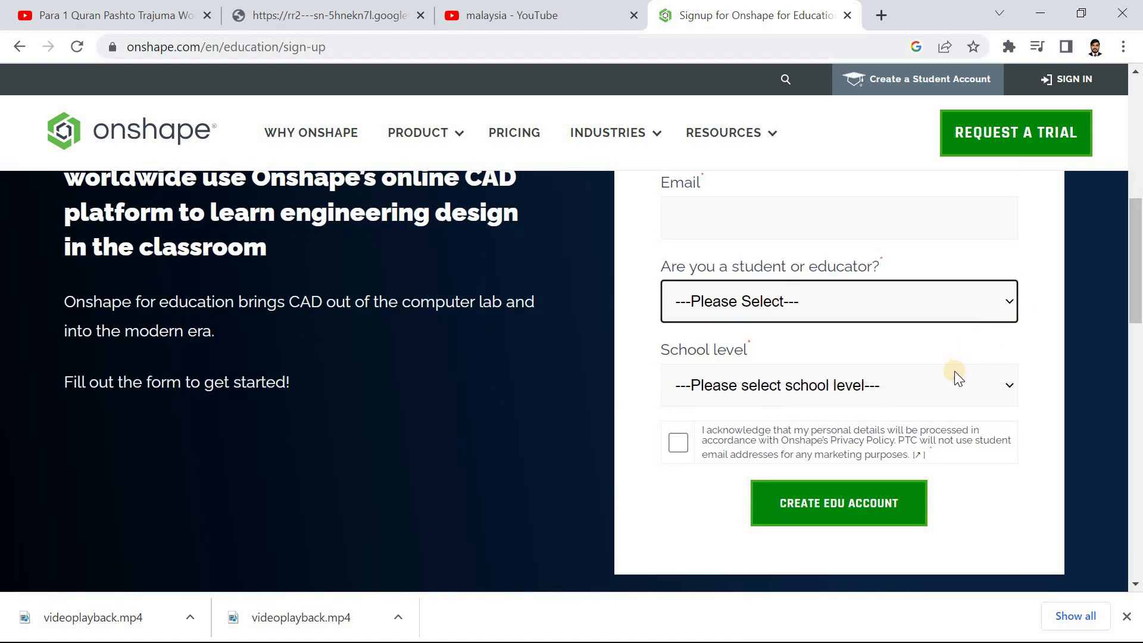
click(945, 402)
click(945, 402)
drag(1137, 311, 1138, 334)
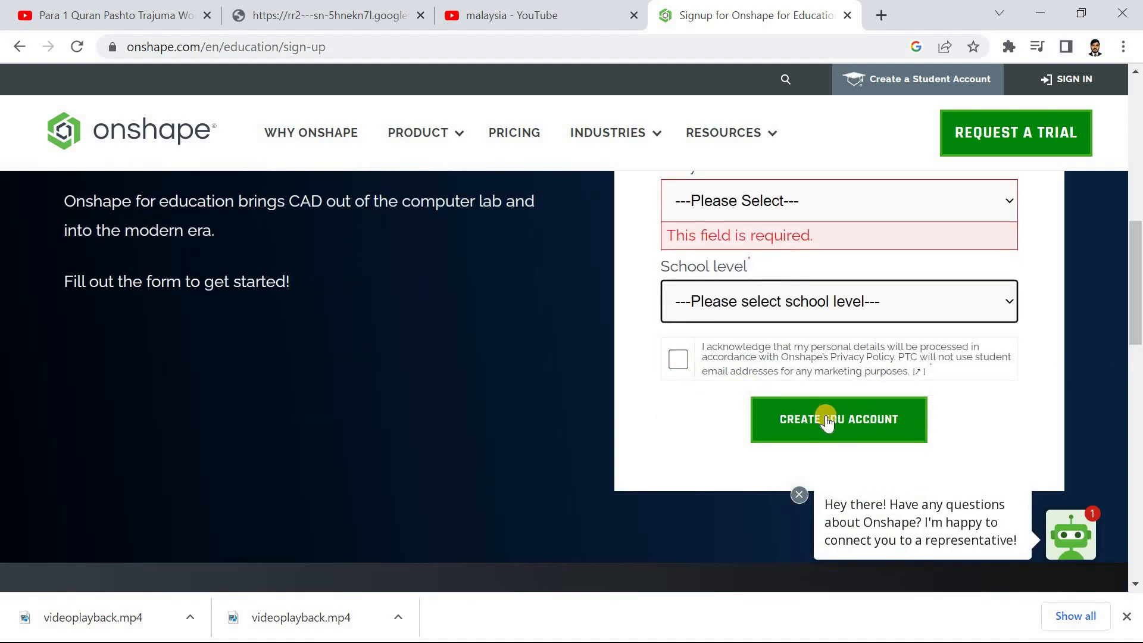
drag(1138, 318, 1137, 183)
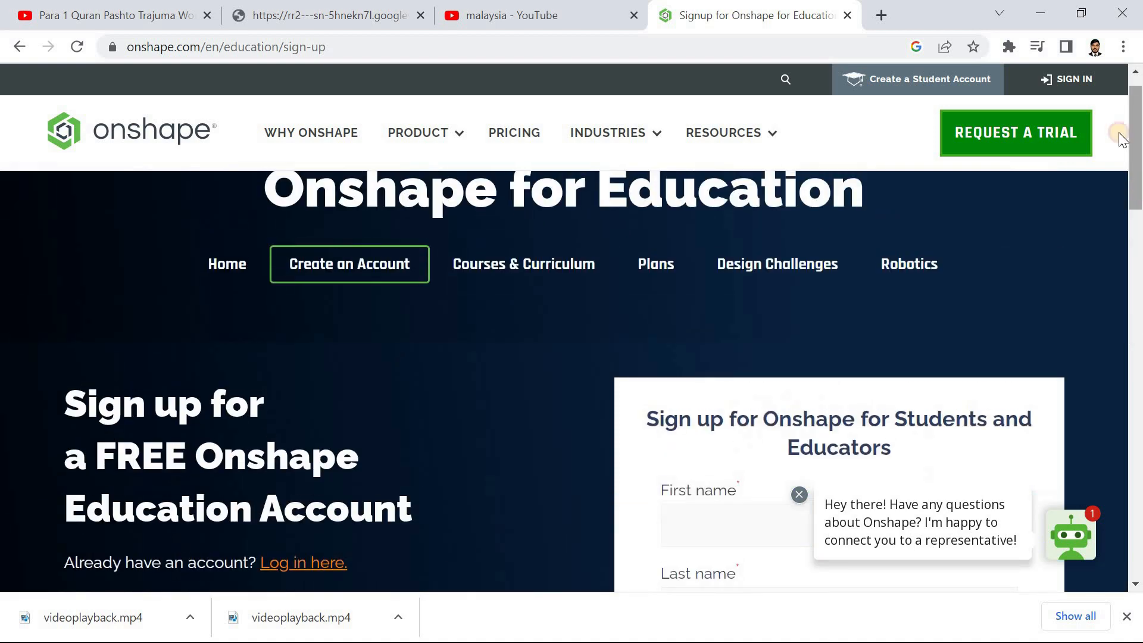
Step: Sign in to Onshape with the saved account credentials
click(1074, 79)
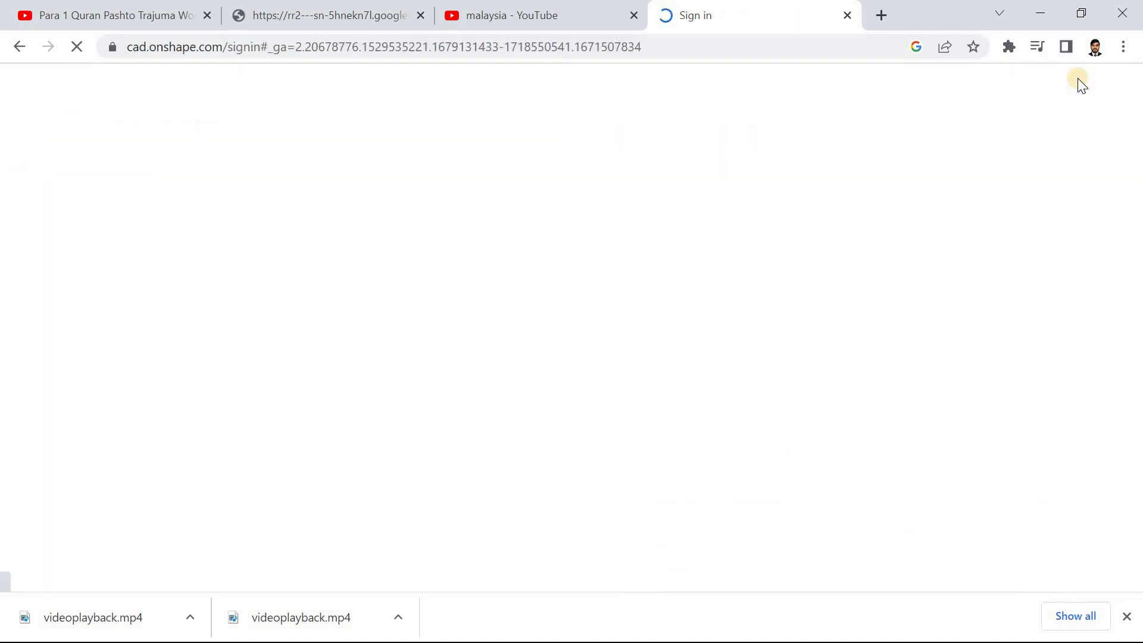
click(438, 313)
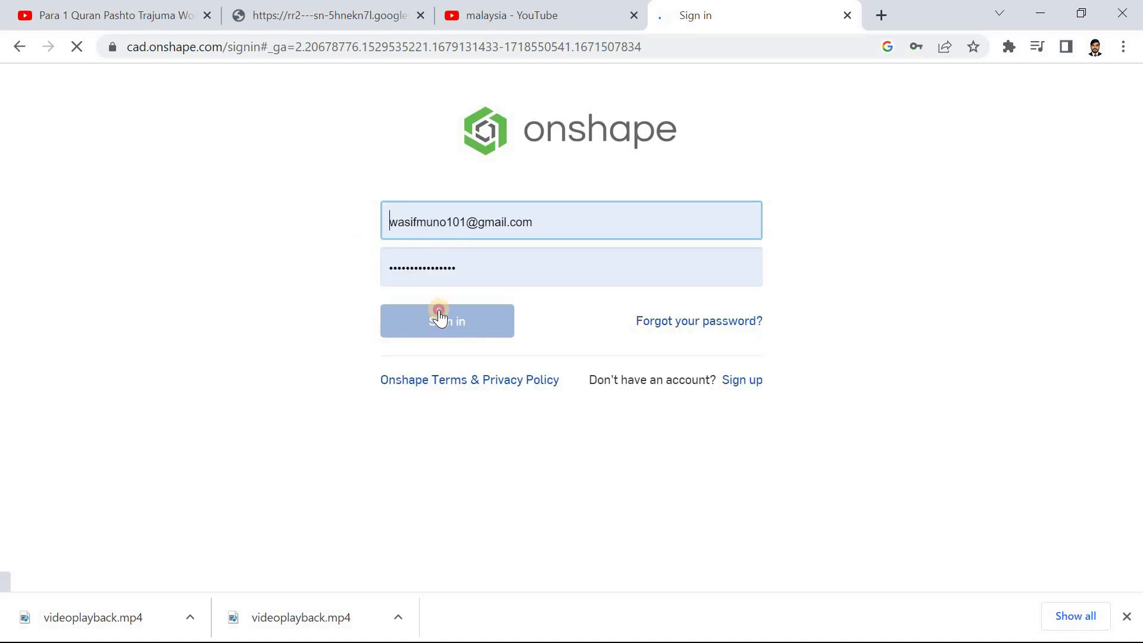
click(509, 13)
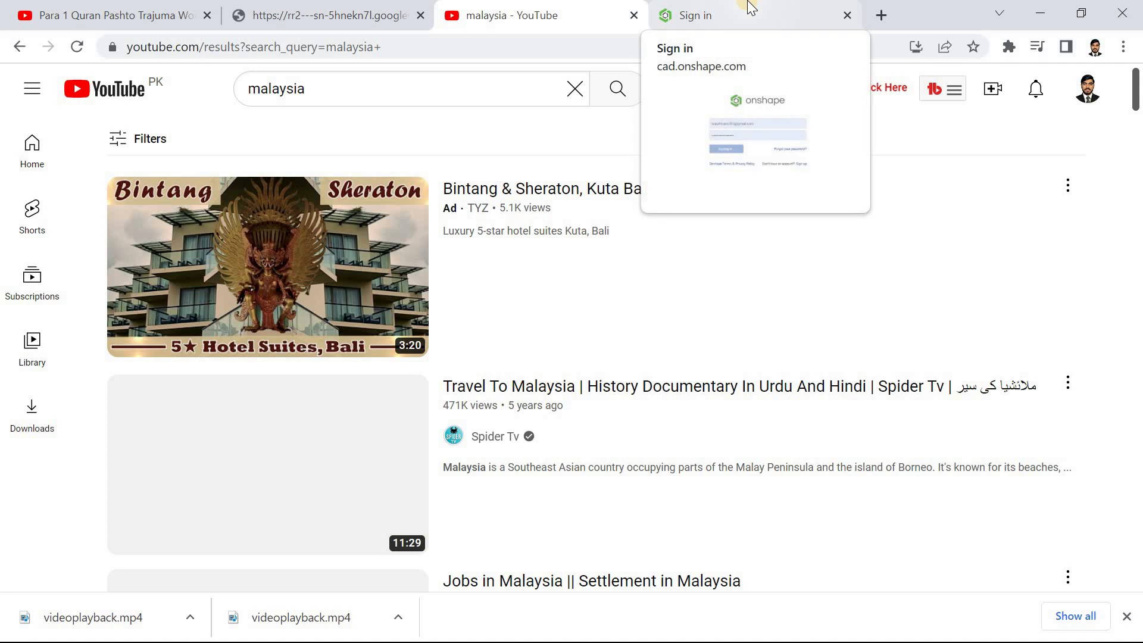
click(751, 8)
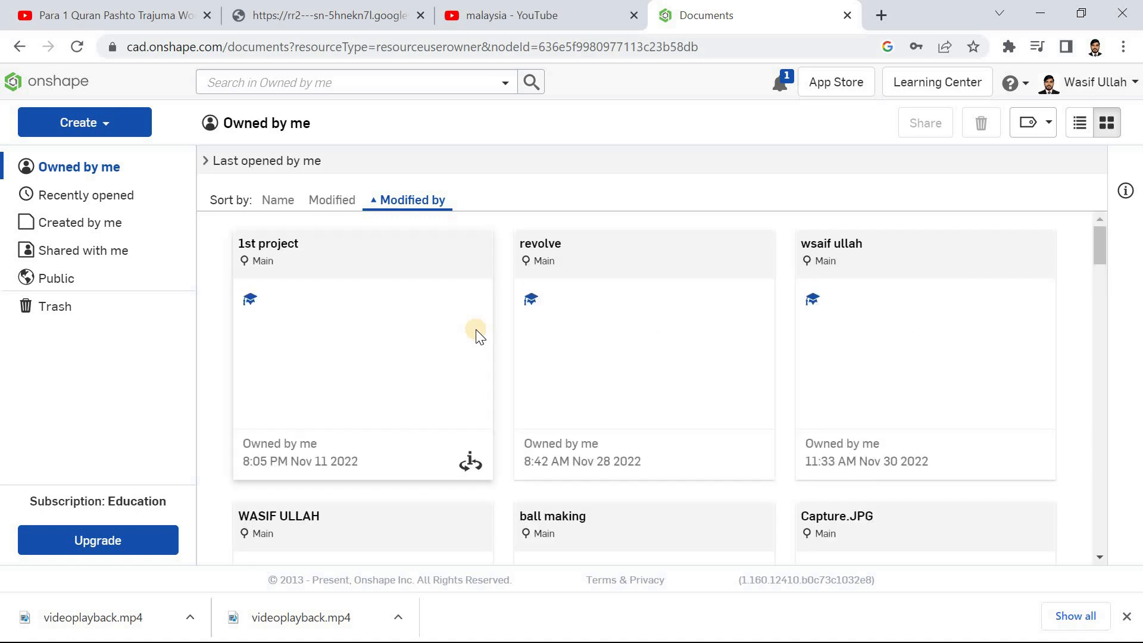
Step: Switch the owned documents from grid view to list view and look through them
mouse_move(1097, 231)
mouse_down()
mouse_move(1114, 409)
mouse_move(1087, 233)
mouse_up()
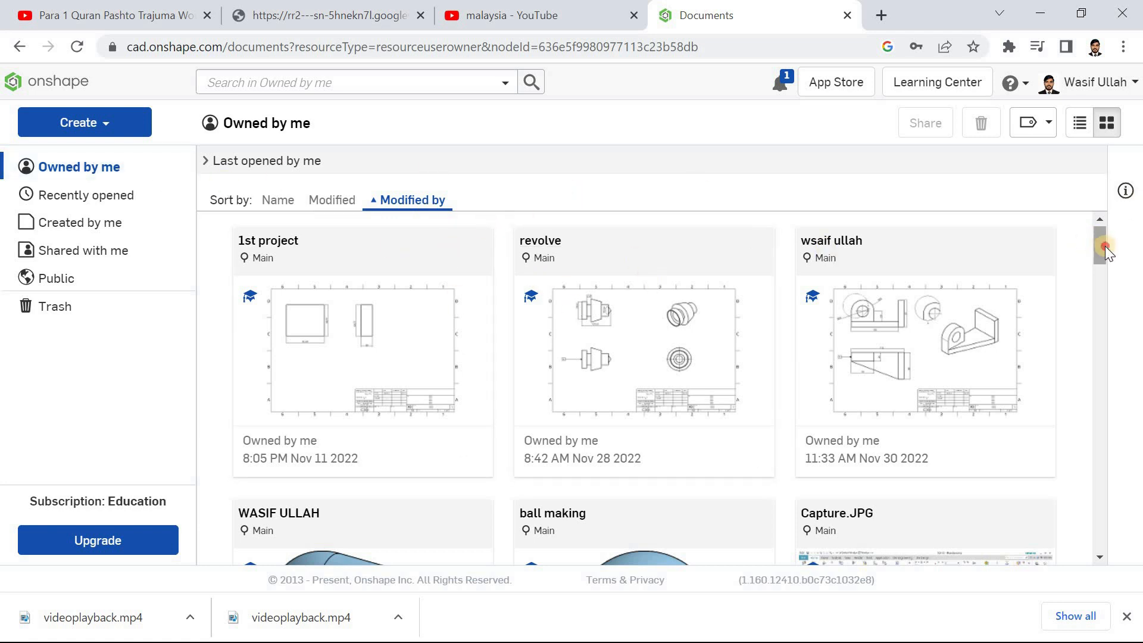
drag(1105, 244, 1113, 158)
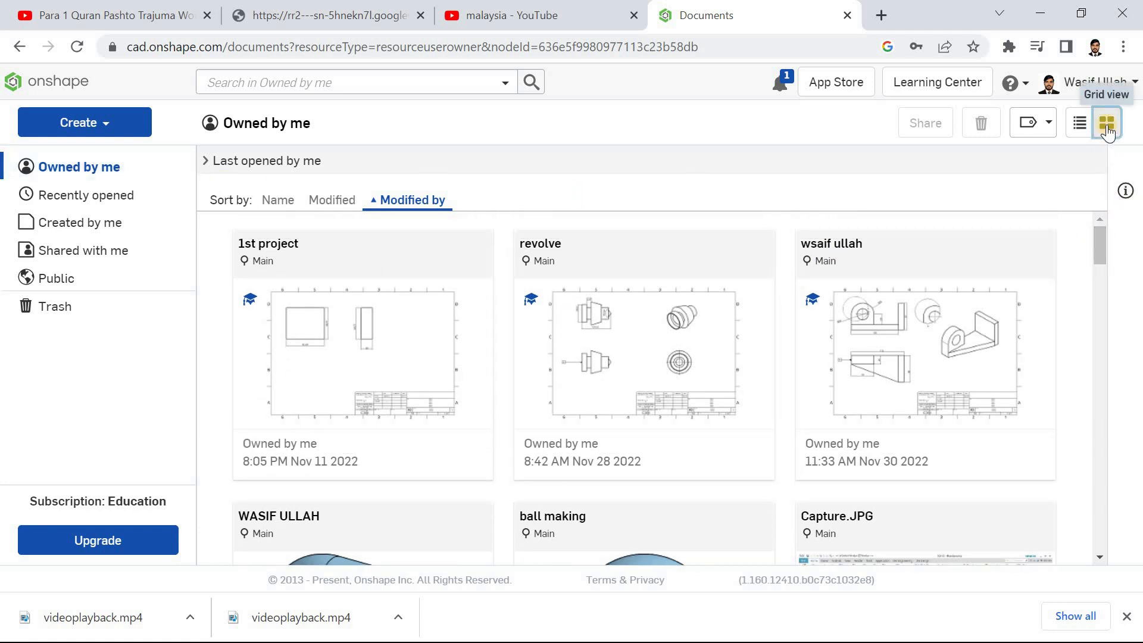
click(1107, 131)
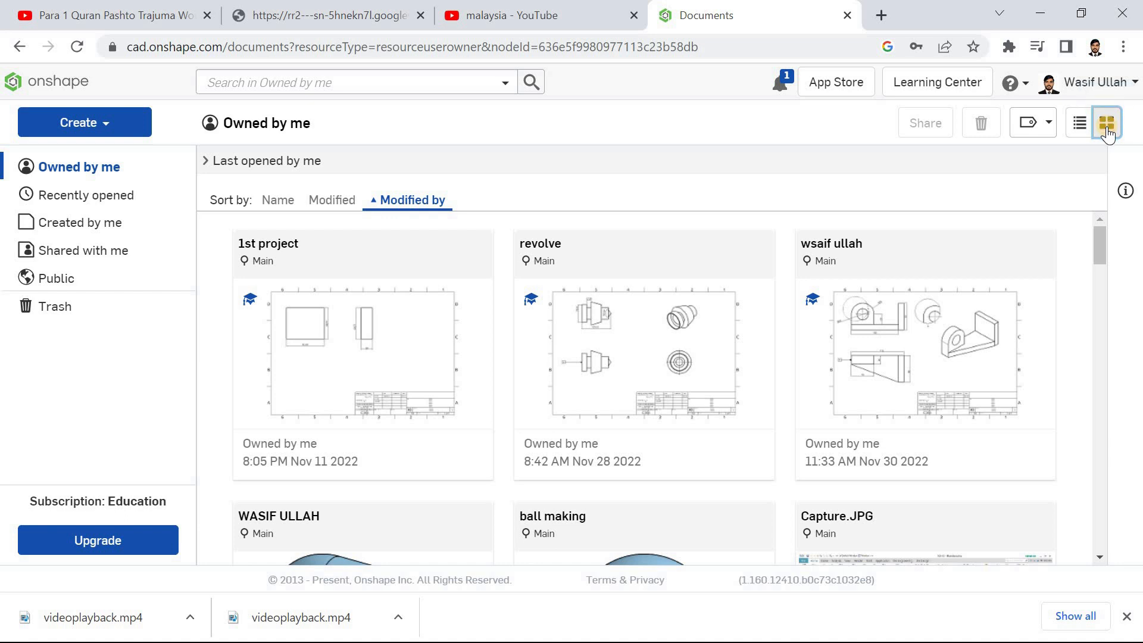
click(1079, 126)
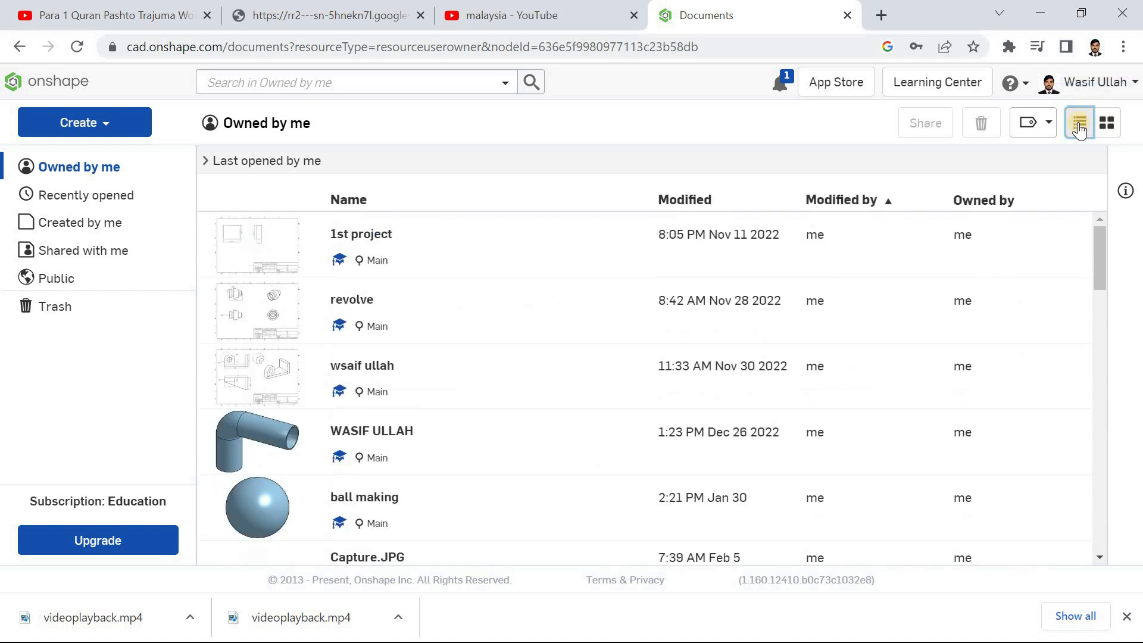
scroll(1100, 274, down, 5)
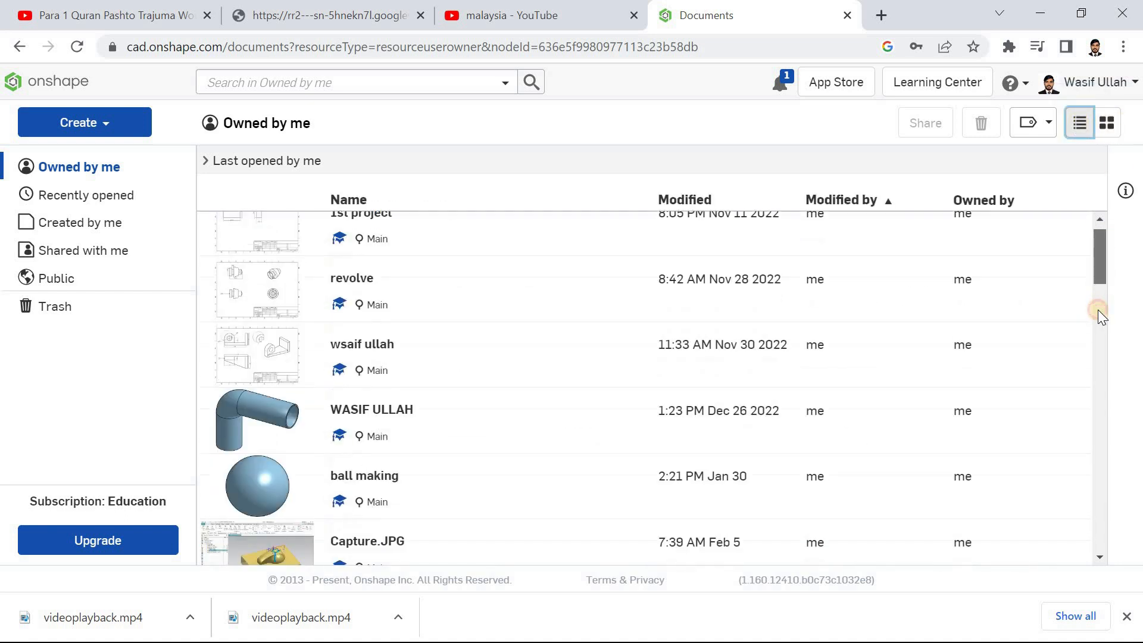
click(1102, 213)
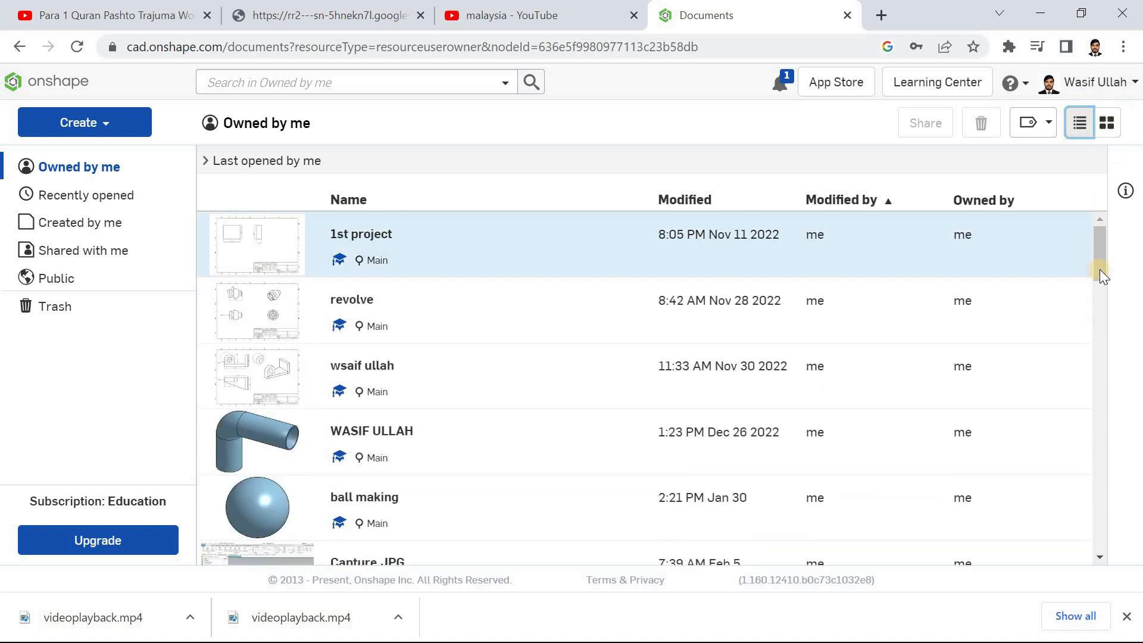
scroll(1099, 268, down, 1)
scroll(1102, 255, up, 1)
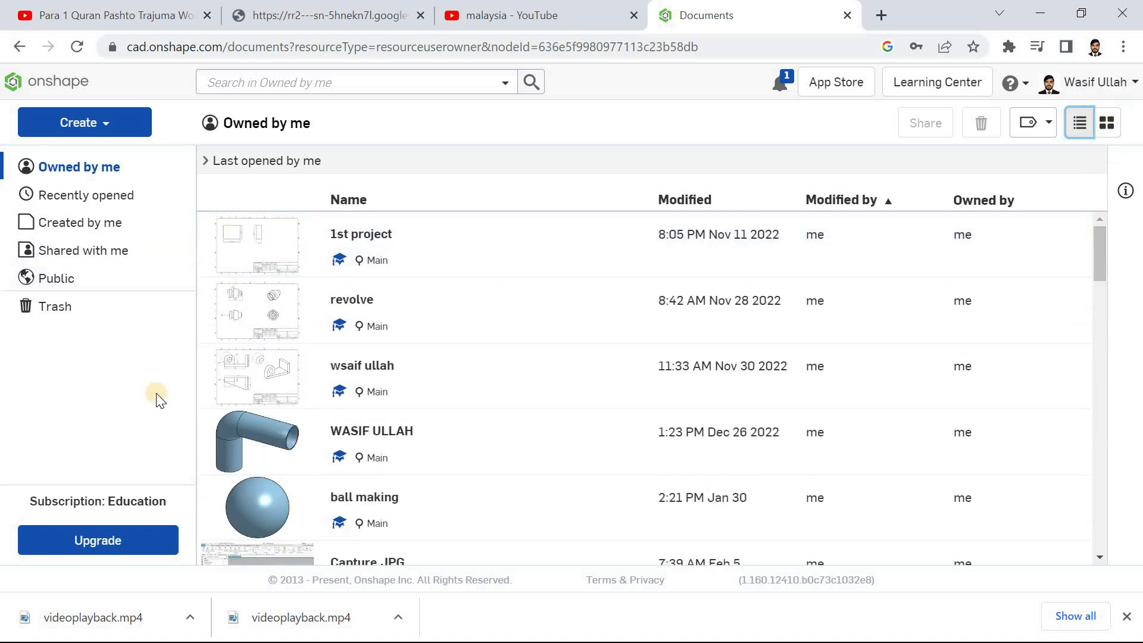
Step: Look at the recently opened documents and the trash, and return to the documents owned by the account
click(62, 197)
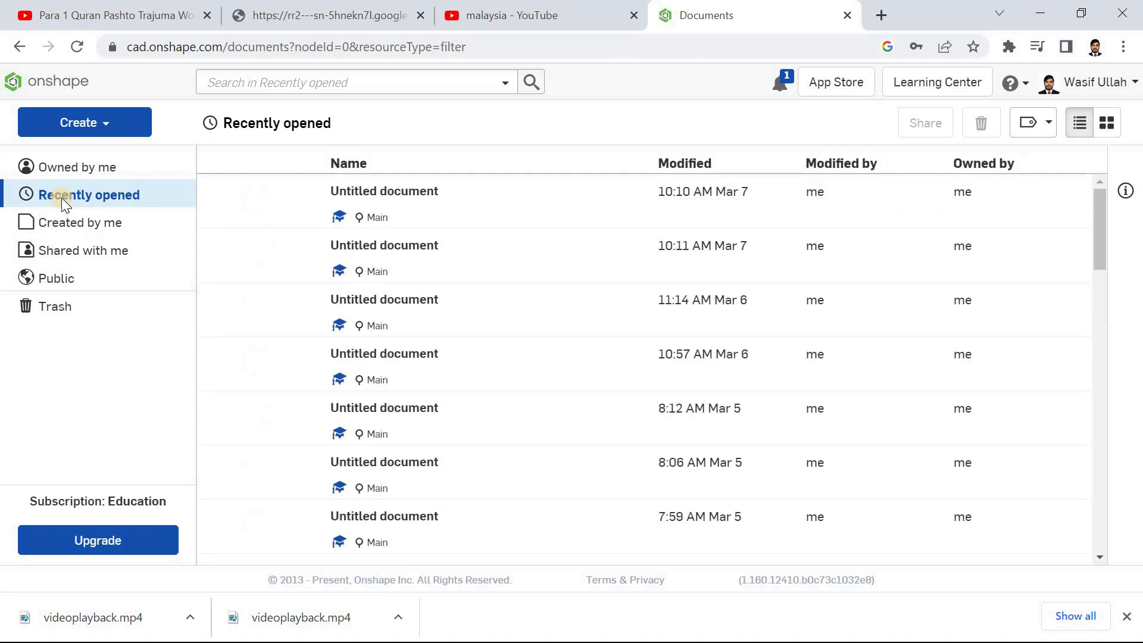
click(66, 313)
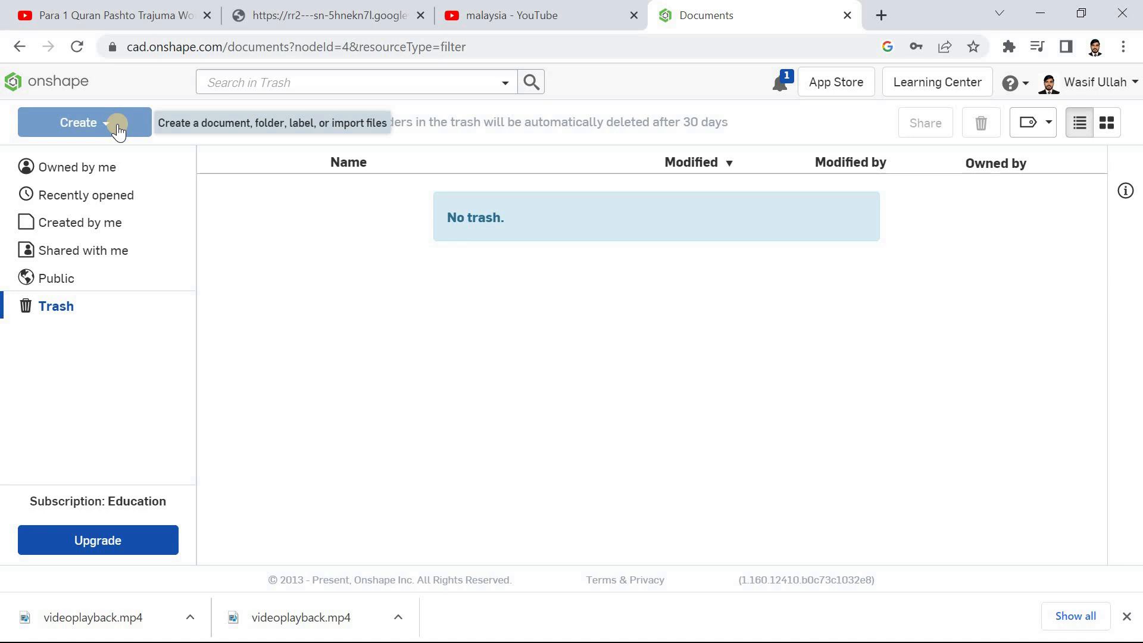
click(98, 179)
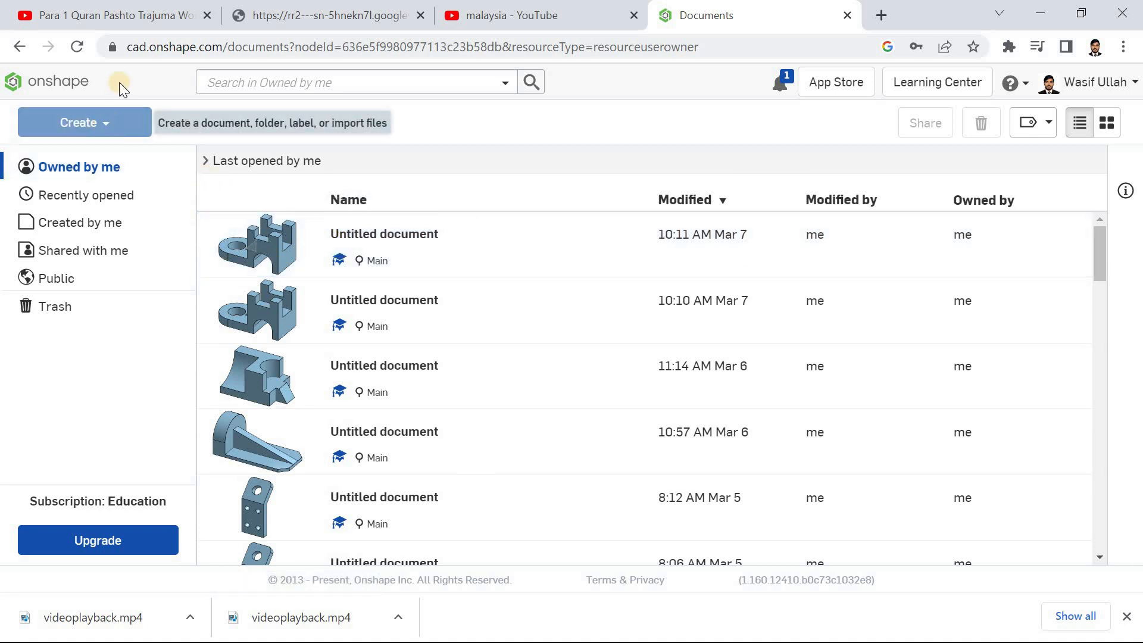
Step: Create a new document named with the account owner's full name
click(106, 128)
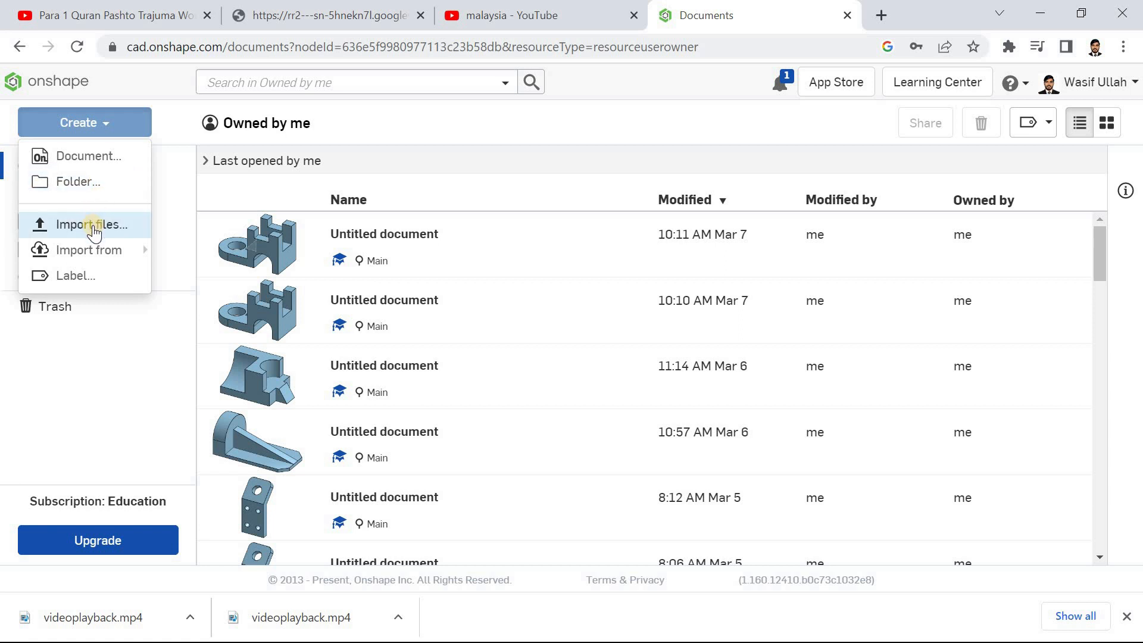
mouse_move(99, 252)
click(92, 158)
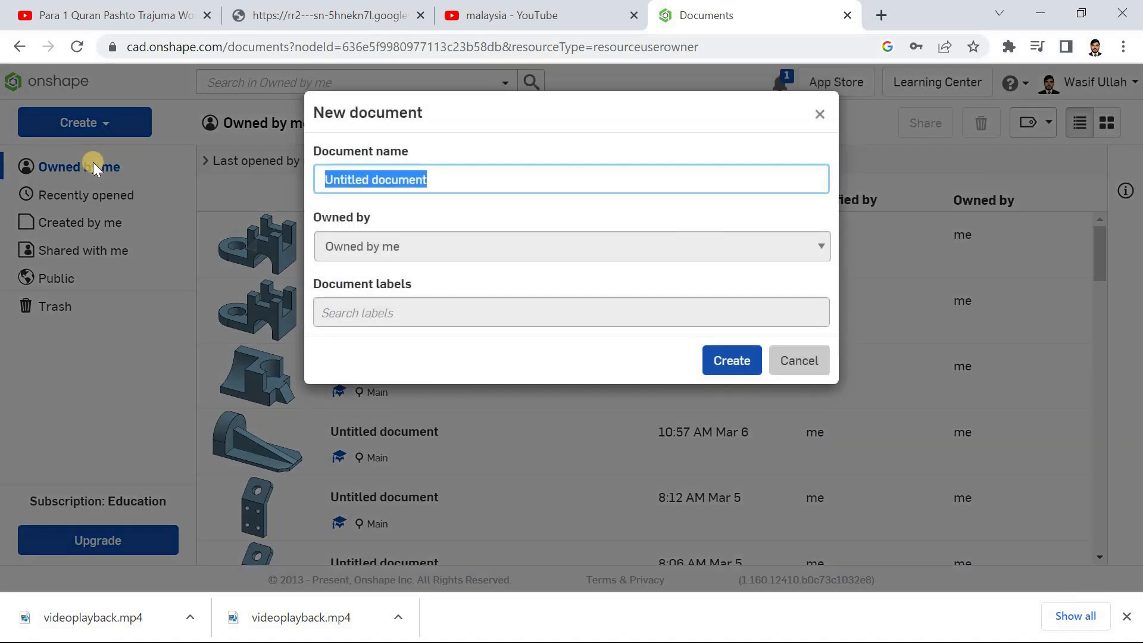
text(wasif ullah)
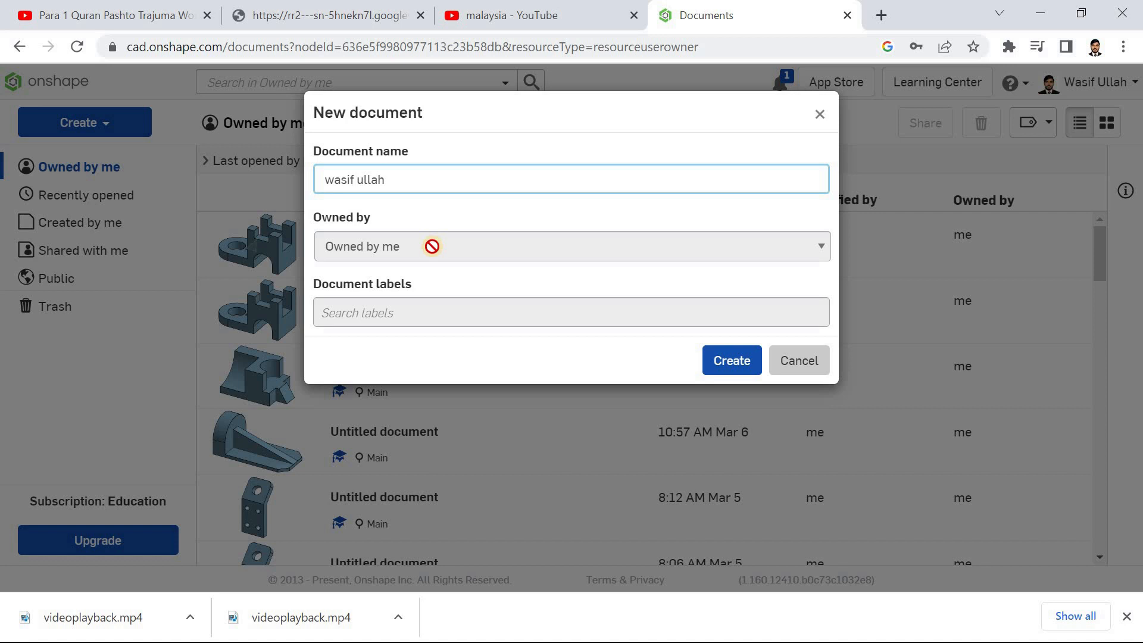
click(741, 361)
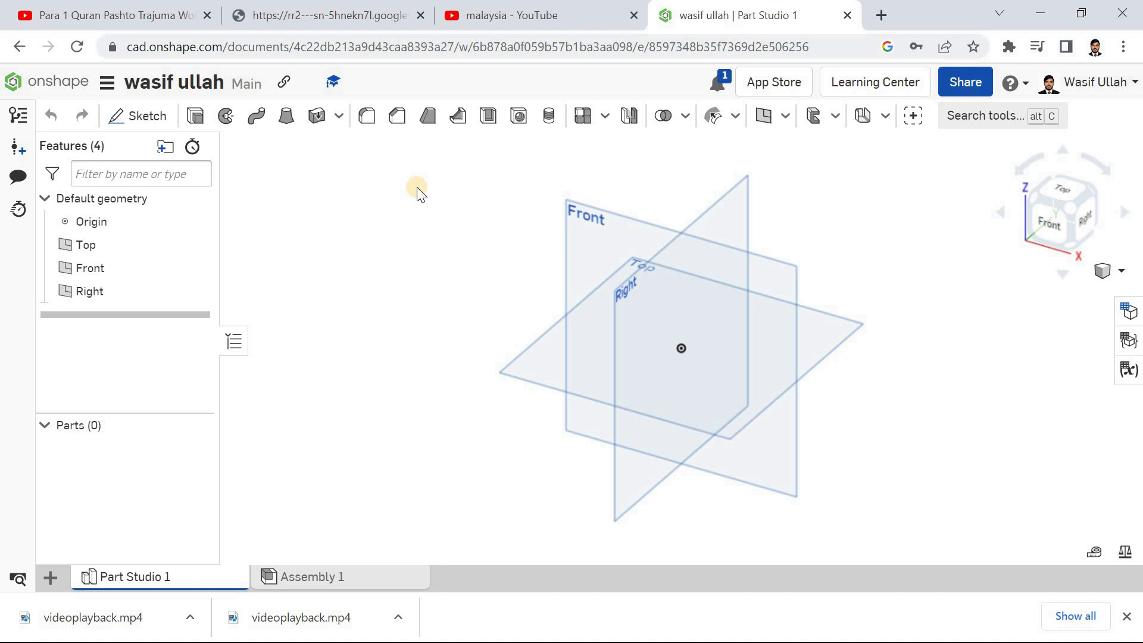
Step: Examine the account profile and the default length unit options in the preferences, and return to the new document
click(1087, 94)
click(1047, 115)
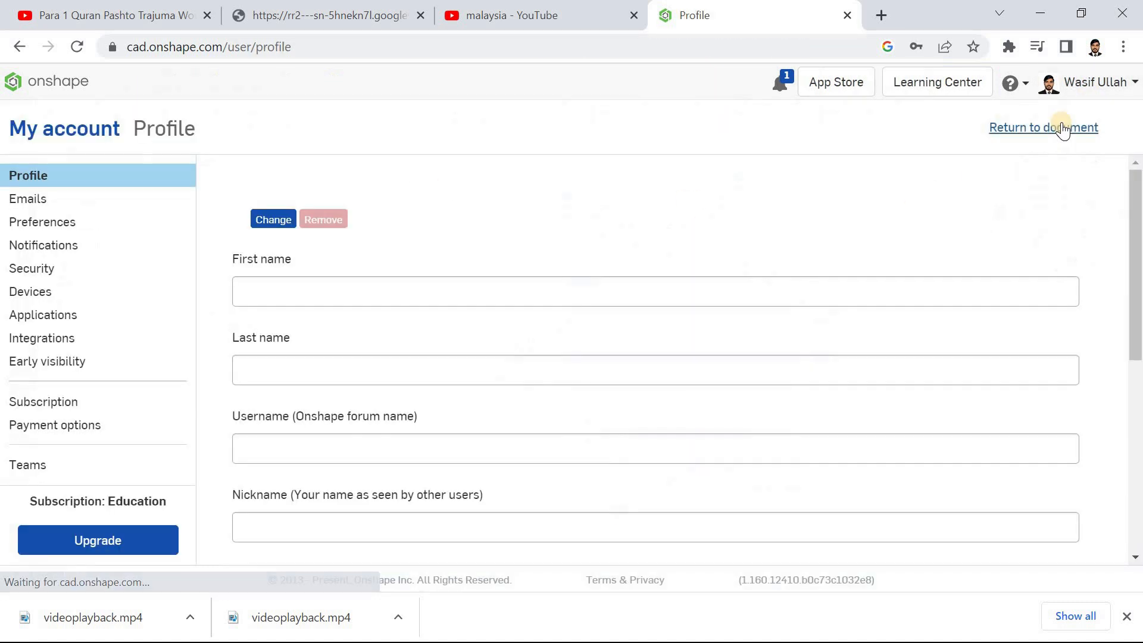
drag(1138, 176, 1140, 171)
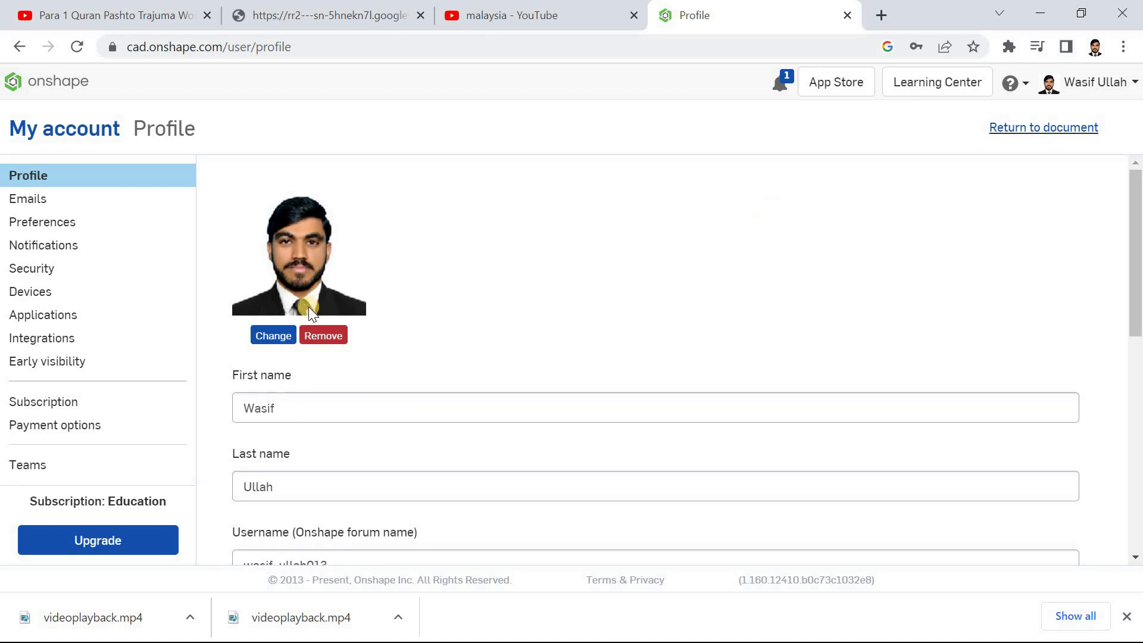
click(64, 232)
drag(1137, 208, 1136, 228)
click(403, 305)
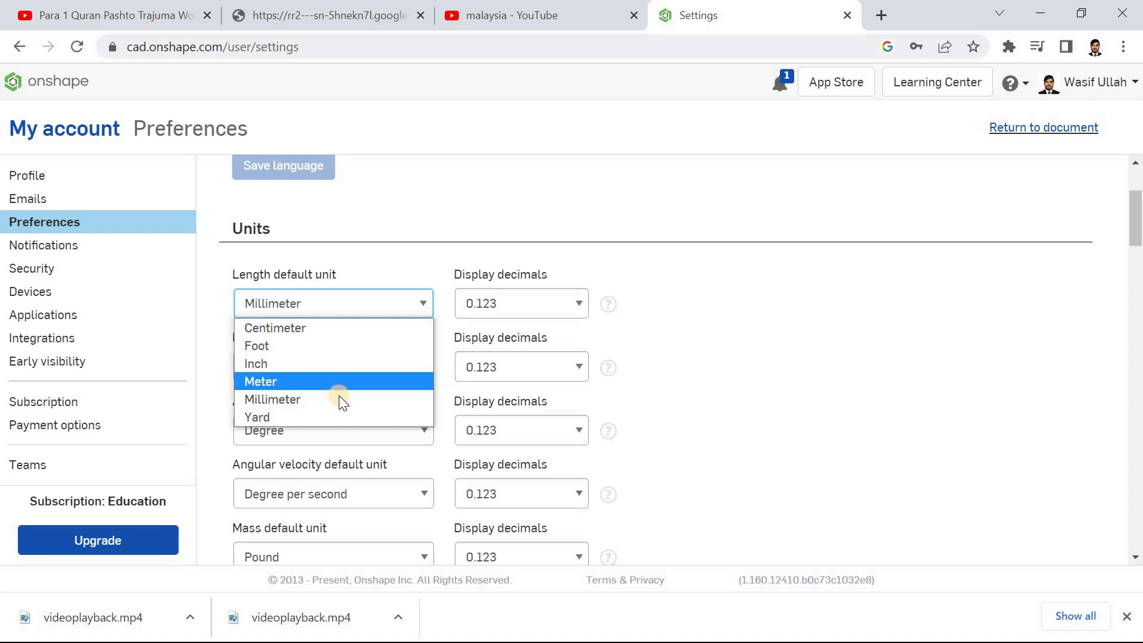
click(459, 215)
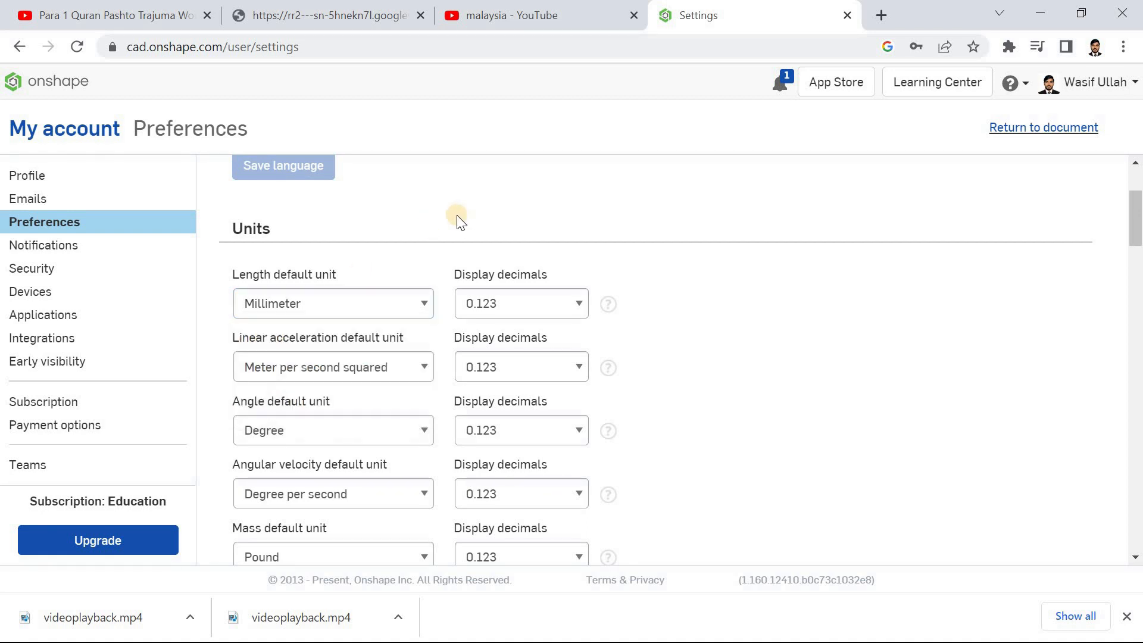
click(20, 48)
click(19, 48)
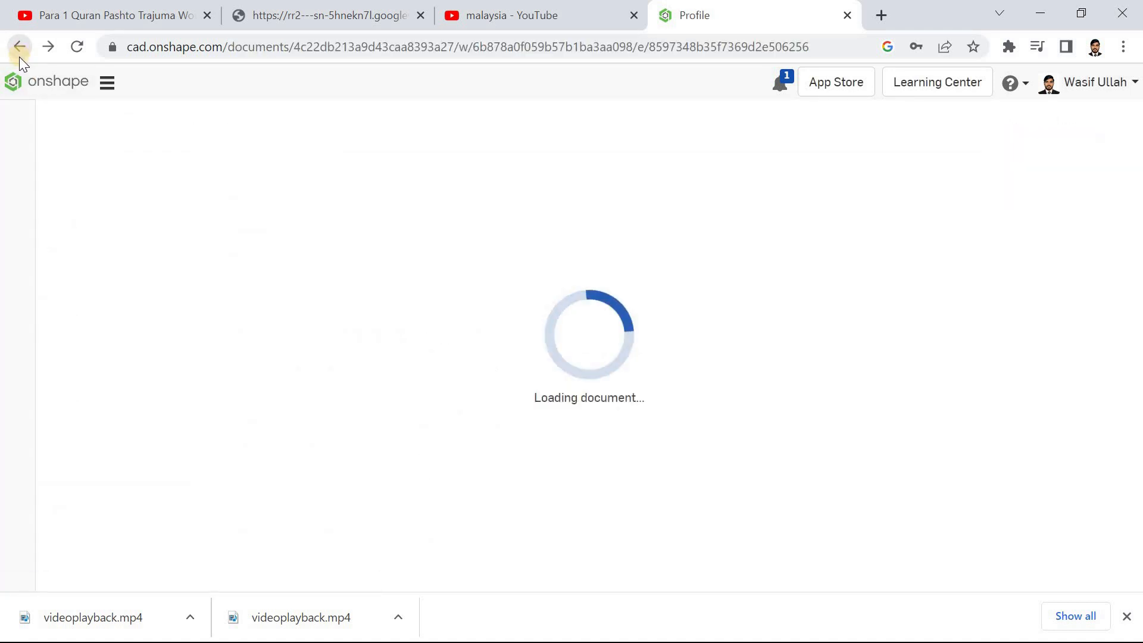
Step: Create a new document named abc
click(145, 150)
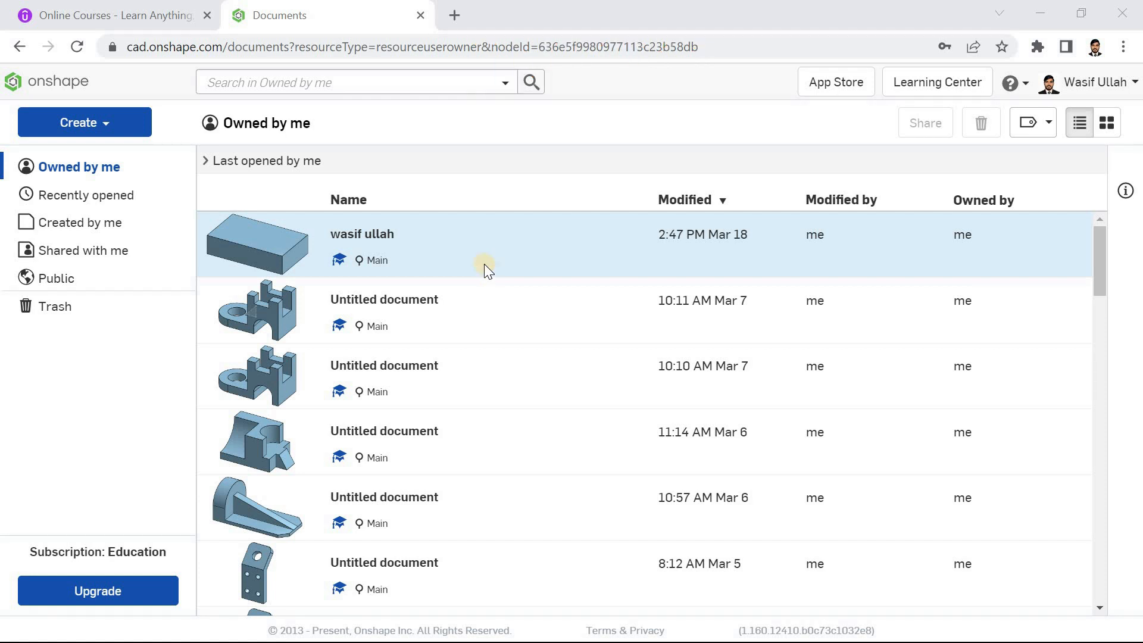
click(121, 125)
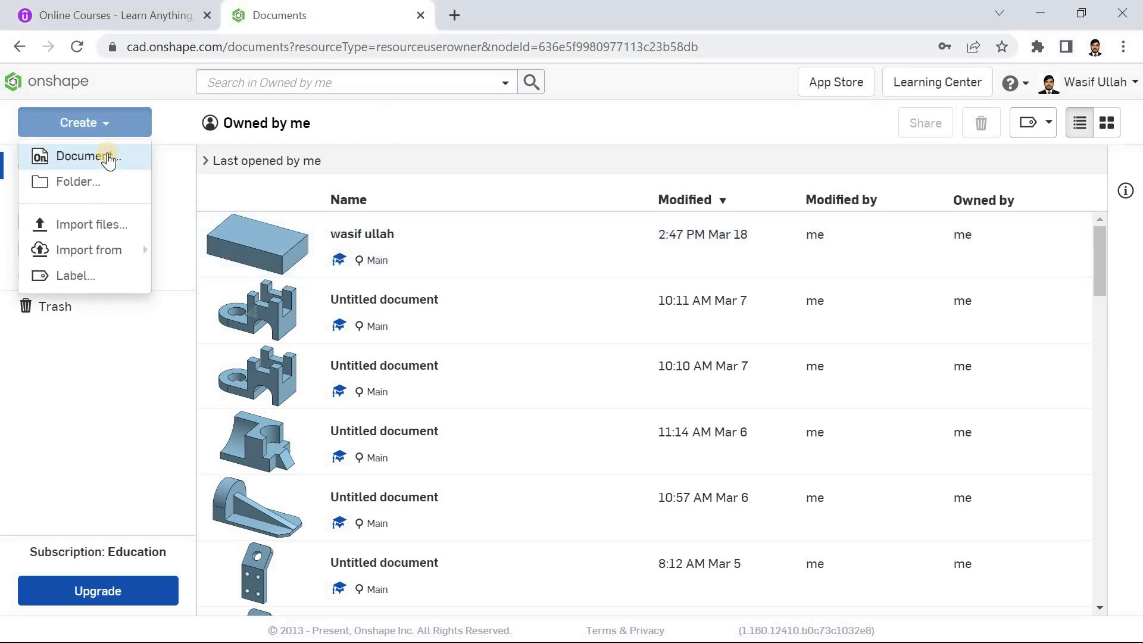
click(107, 153)
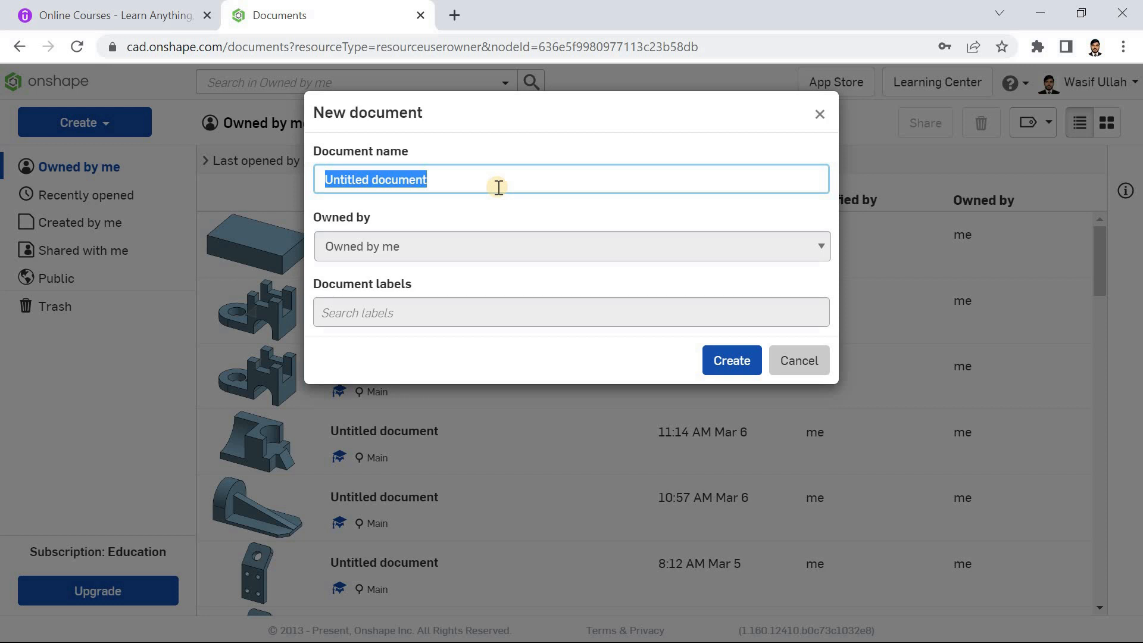
text(abc)
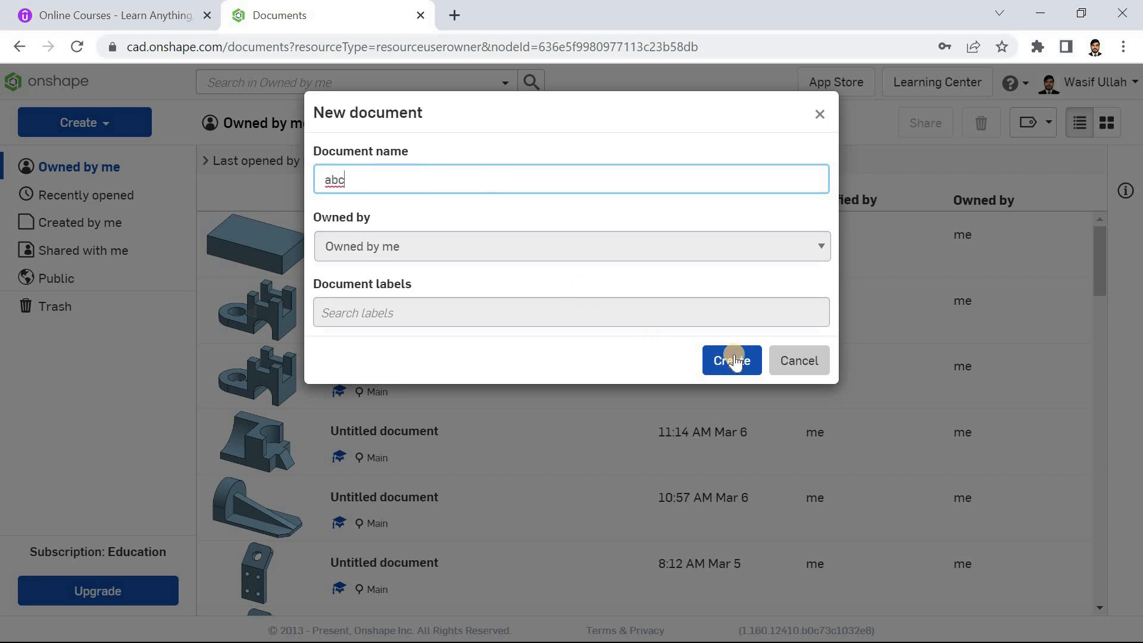
click(734, 360)
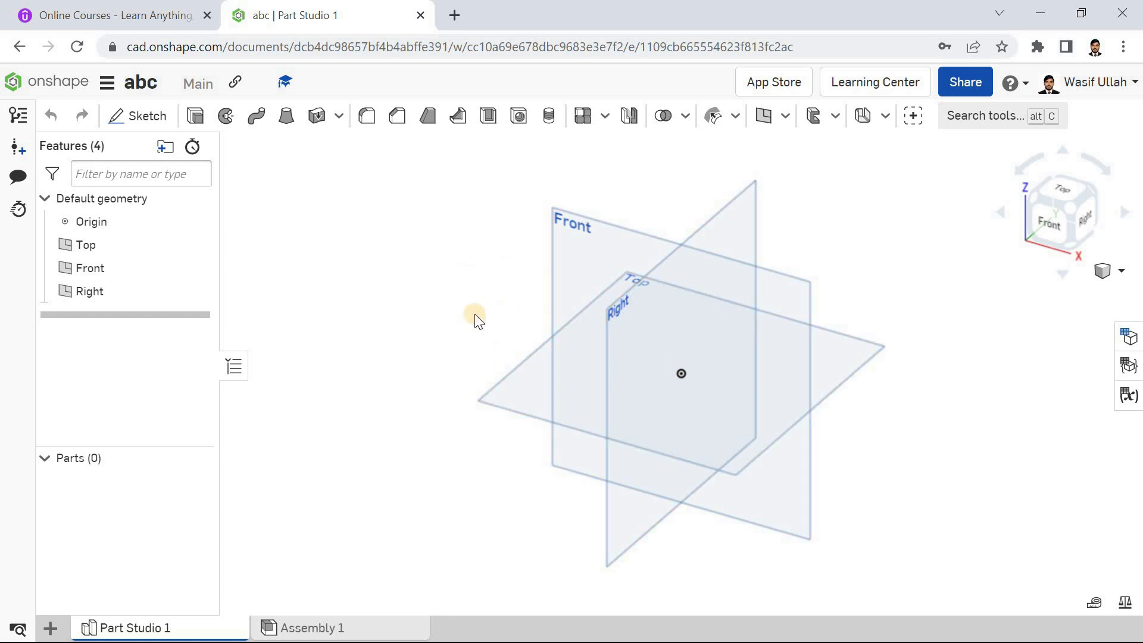
Step: Highlight the Top, Front and Right planes in the model view and again in the feature list, clearing the selection each time
click(516, 383)
click(559, 277)
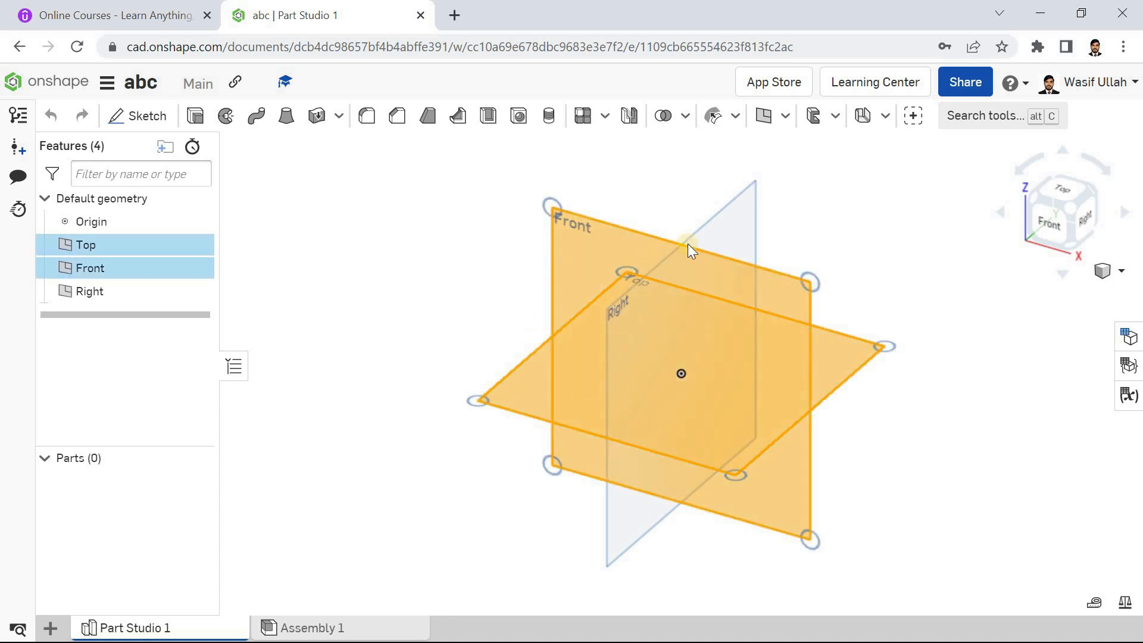
click(723, 220)
click(434, 227)
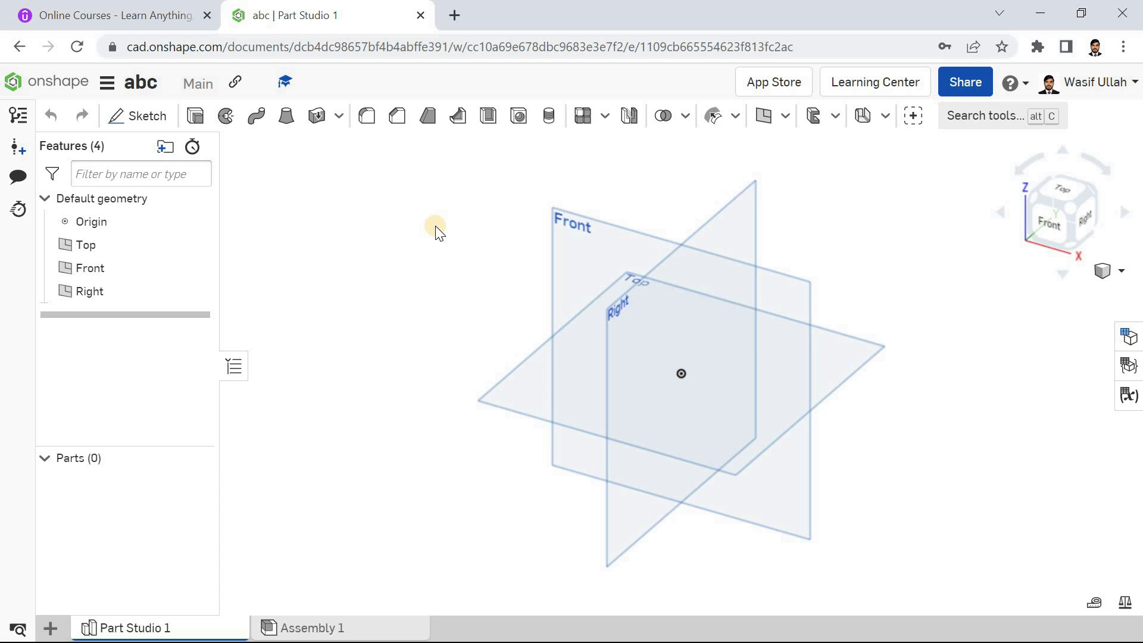
click(114, 249)
click(117, 268)
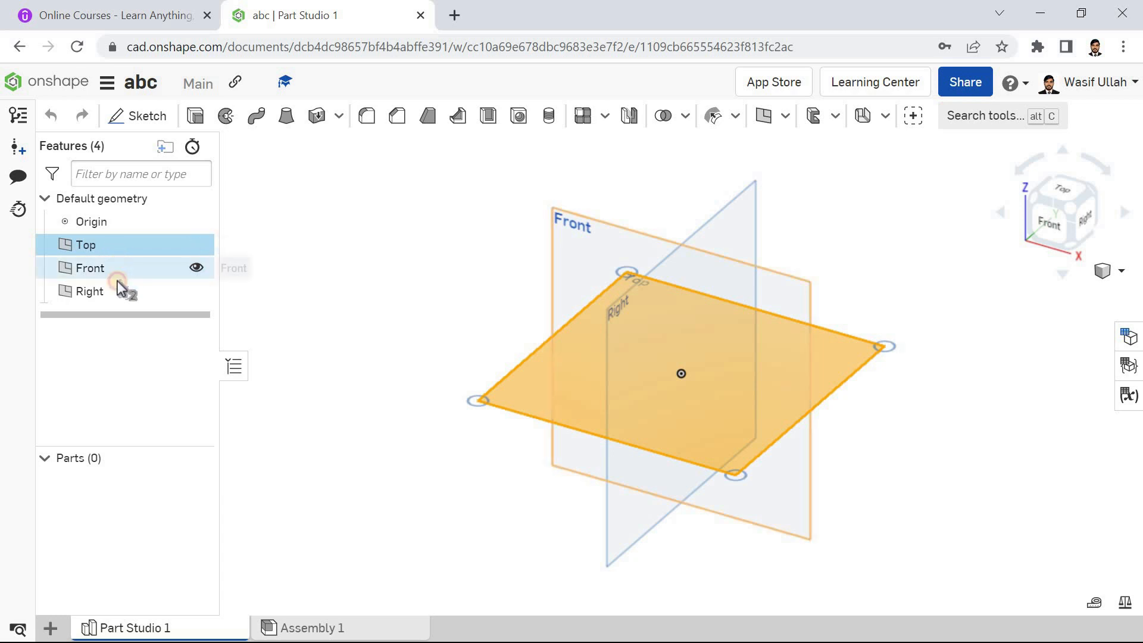
click(121, 293)
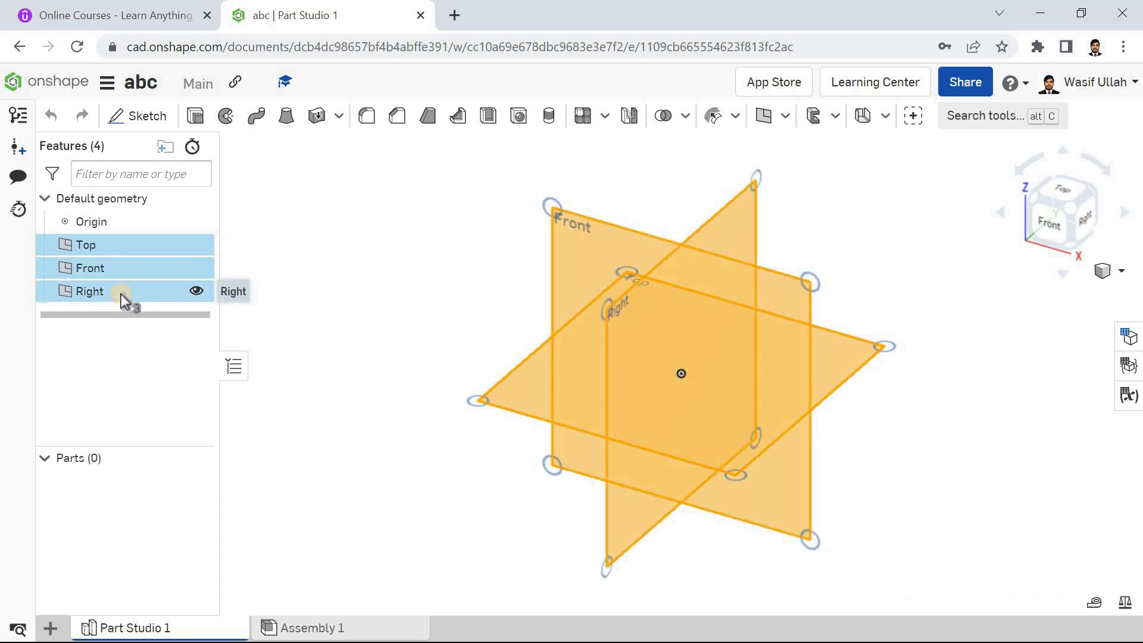
click(291, 197)
Step: Hide the Top, Front and Right planes one by one and show them again, and toggle all planes off and on together
click(194, 245)
click(199, 267)
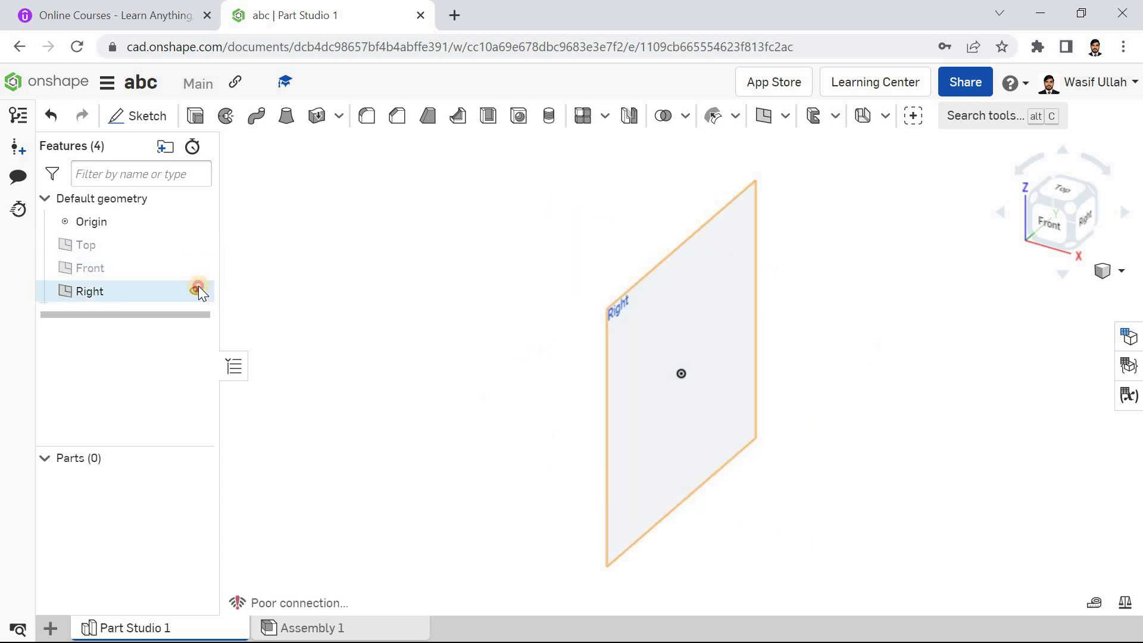
click(197, 289)
click(198, 291)
click(199, 268)
click(199, 245)
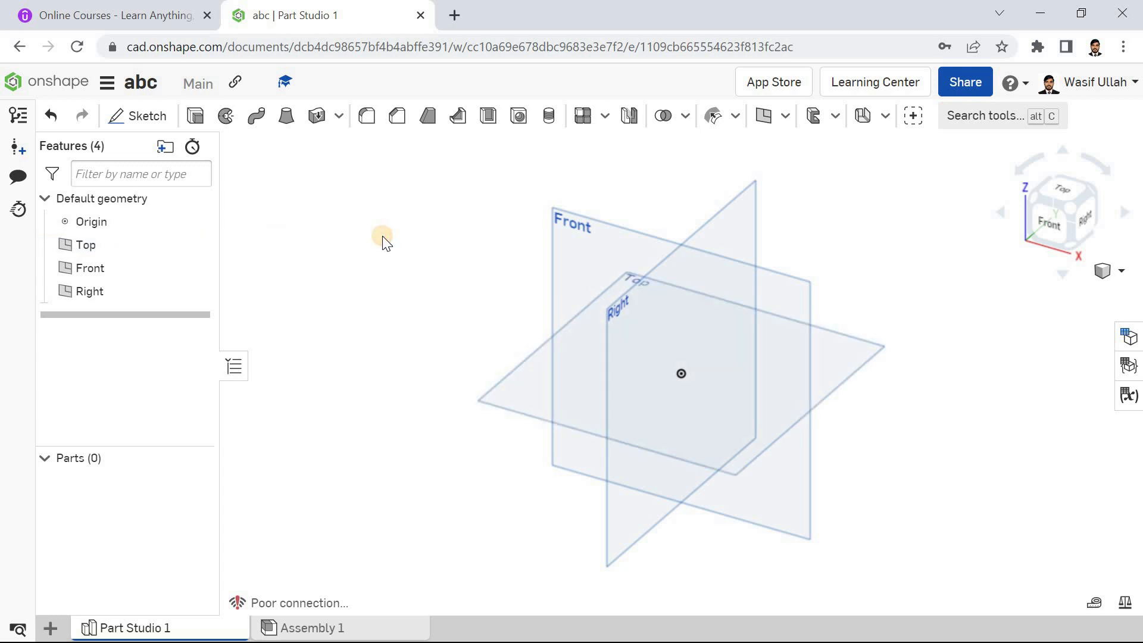
key(p)
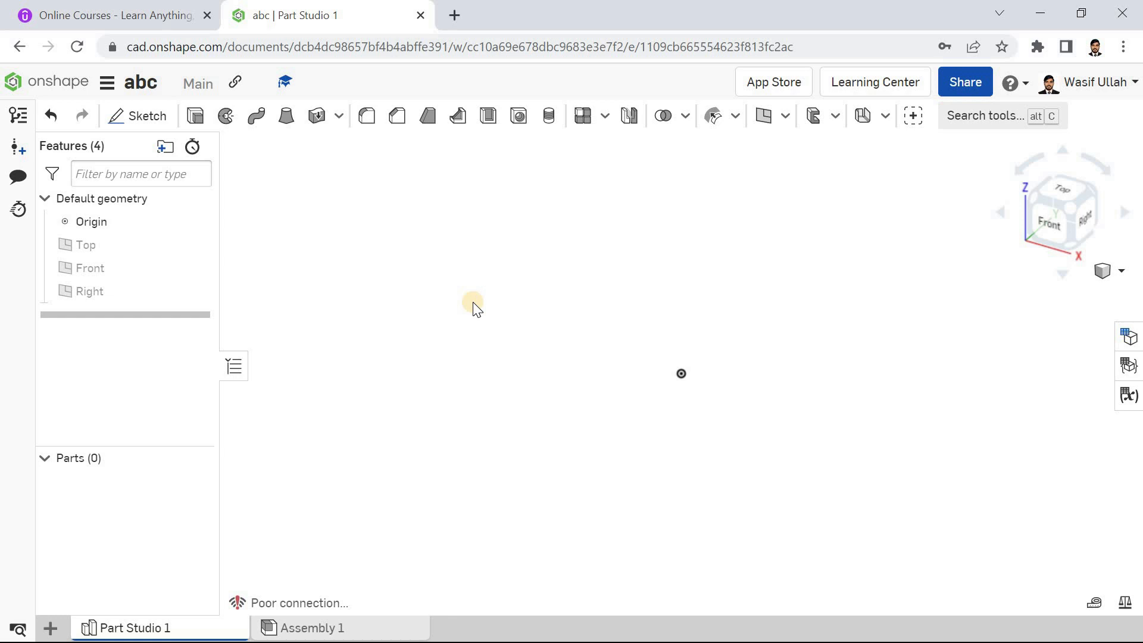
key(p)
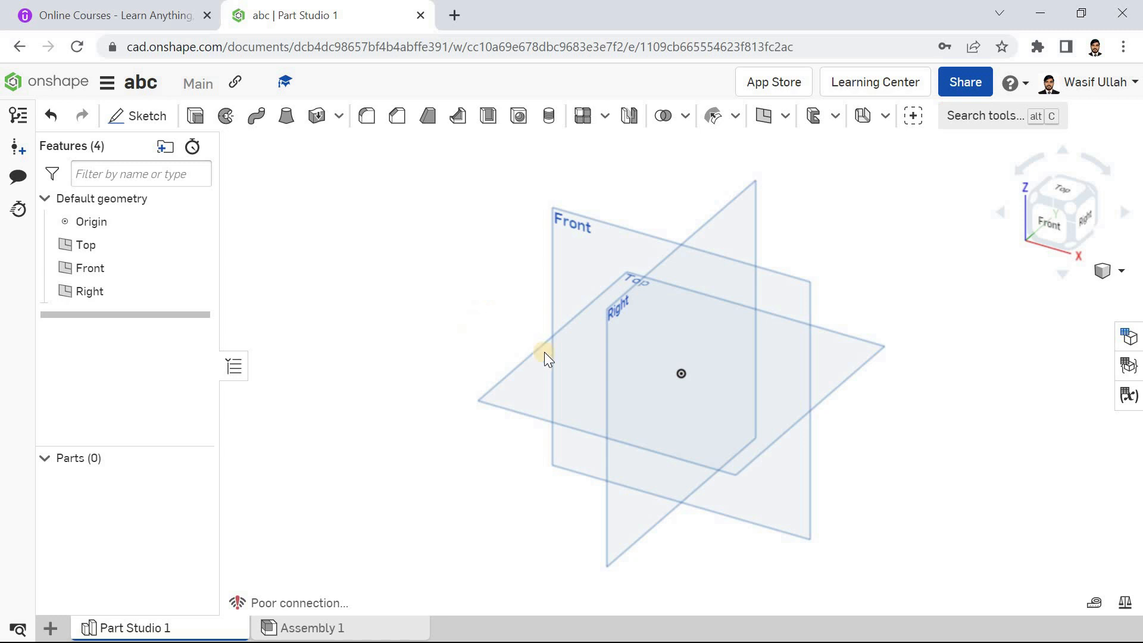
Step: Pan and rotate the view of the default planes and set it to isometric
middle_drag(450, 270, 427, 266)
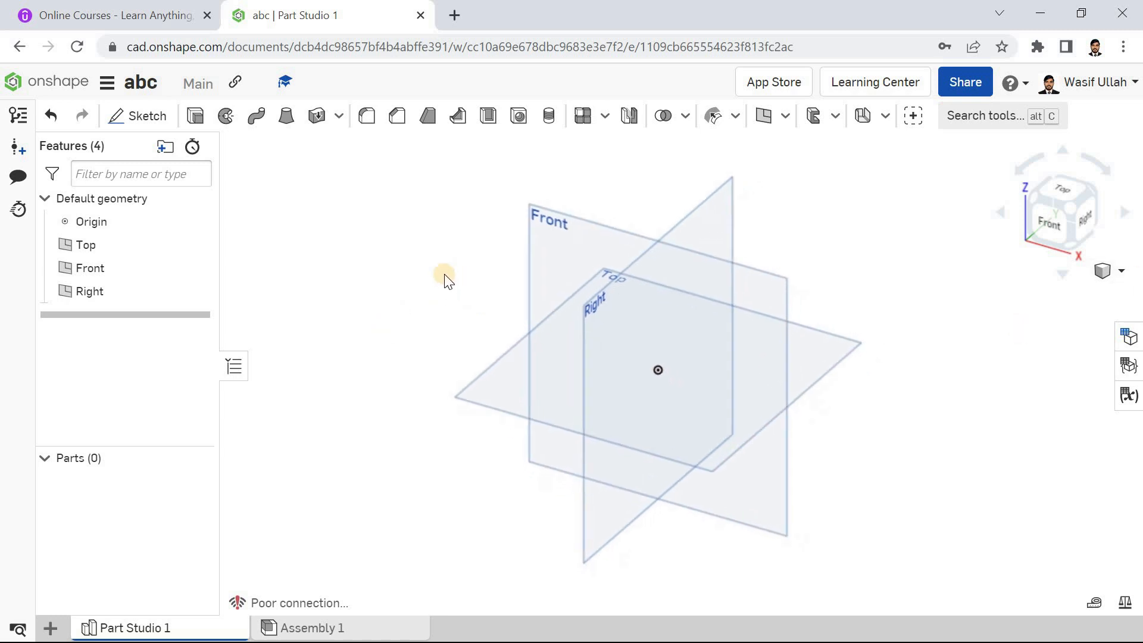
right_drag(410, 286, 438, 314)
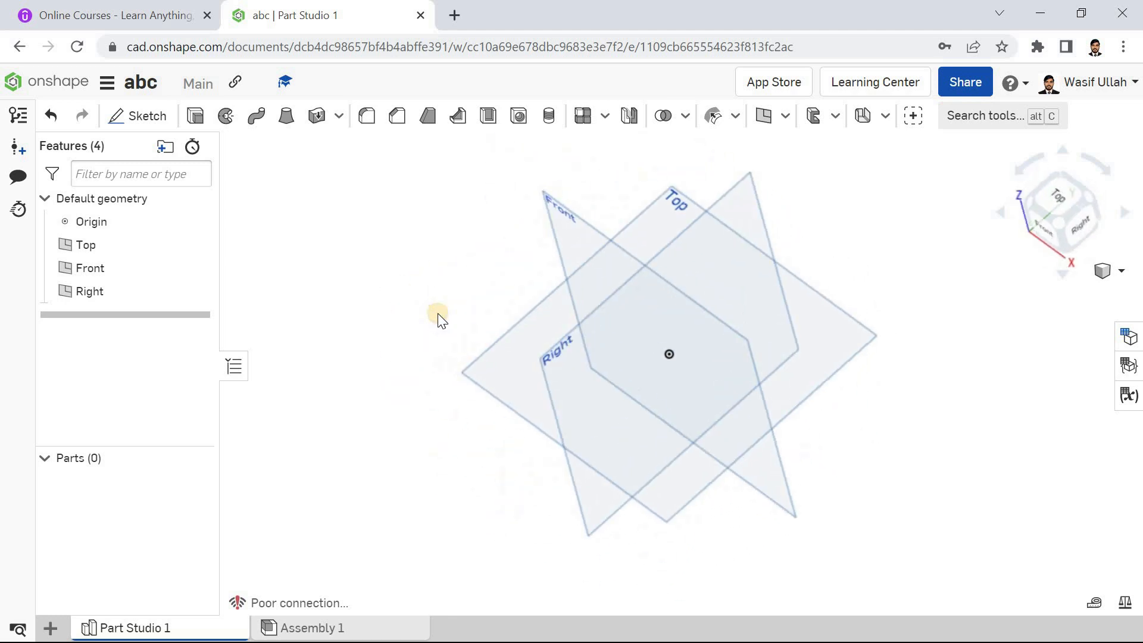
click(1120, 272)
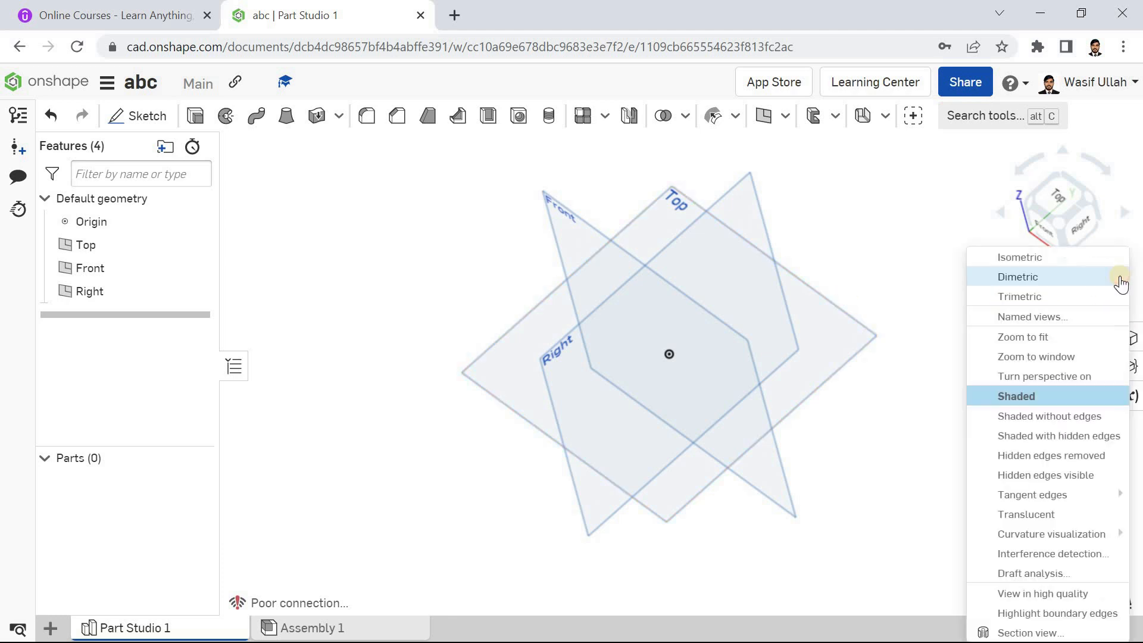
click(1049, 260)
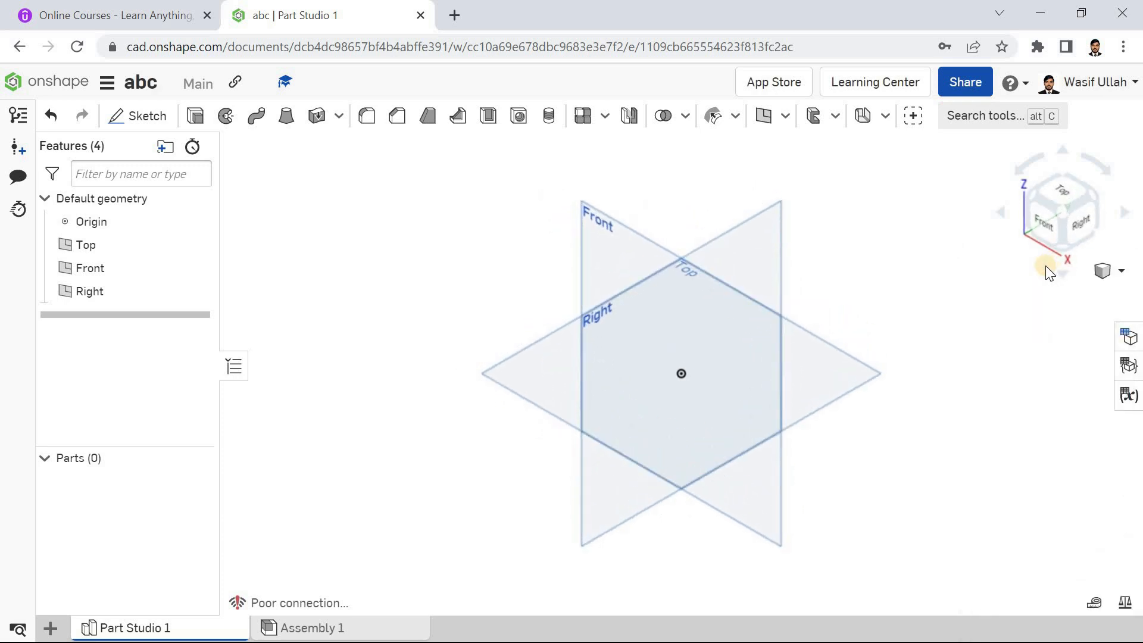
Step: Look at the default planes from the top and from other orientations, and restore the isometric view
click(1056, 194)
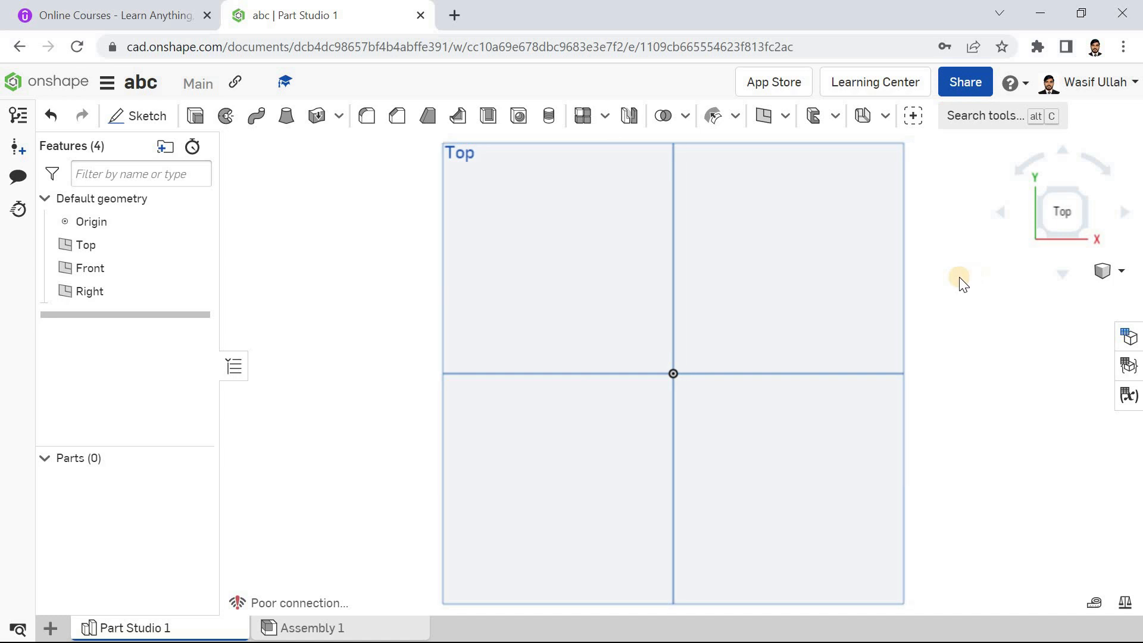
right_drag(820, 297, 693, 344)
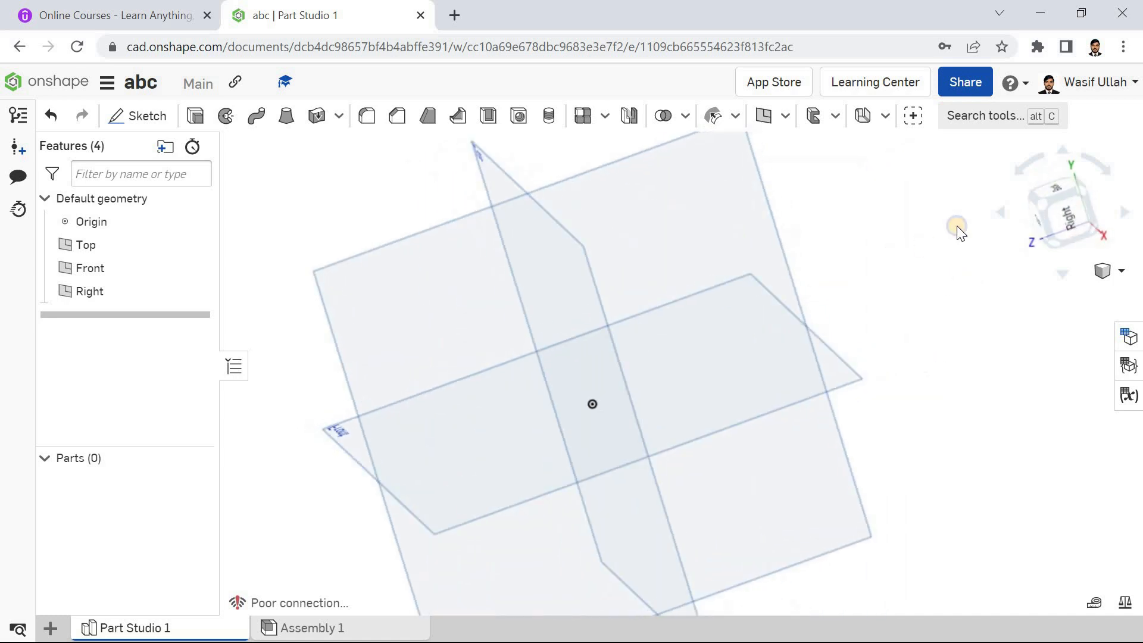
click(1058, 220)
right_drag(962, 277, 943, 319)
right_click(944, 321)
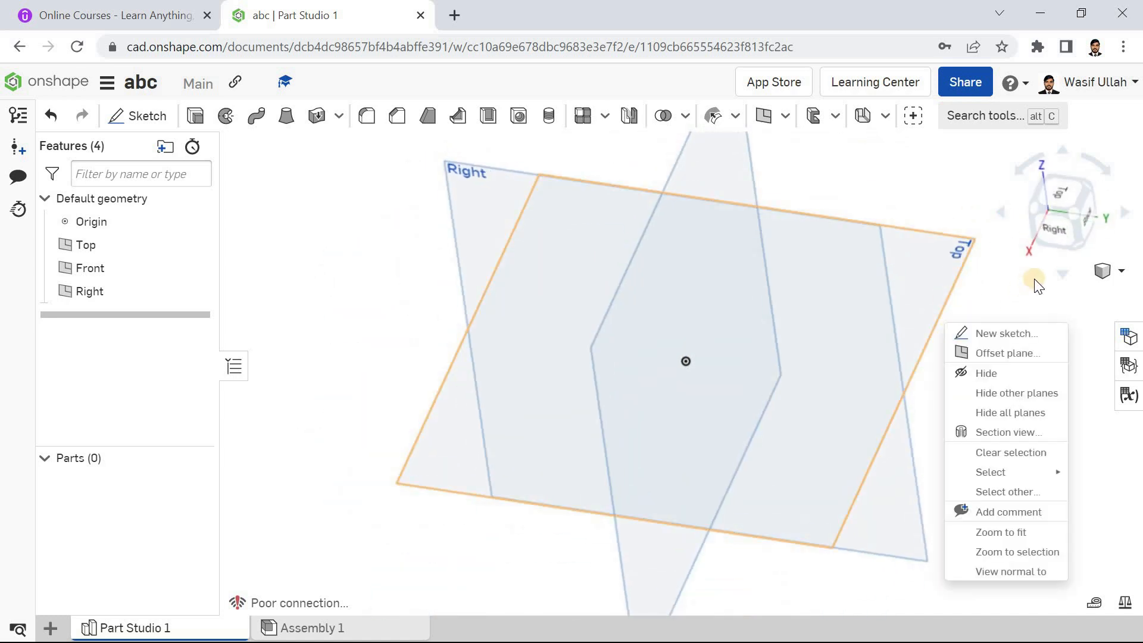
click(1101, 165)
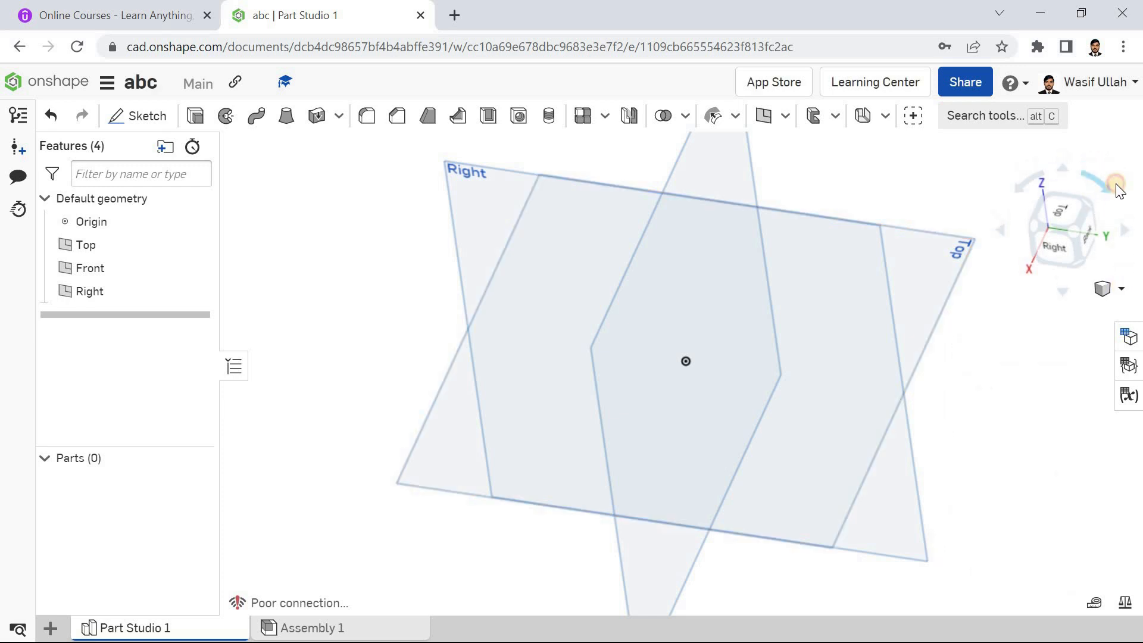
right_drag(836, 200, 1035, 169)
click(1119, 290)
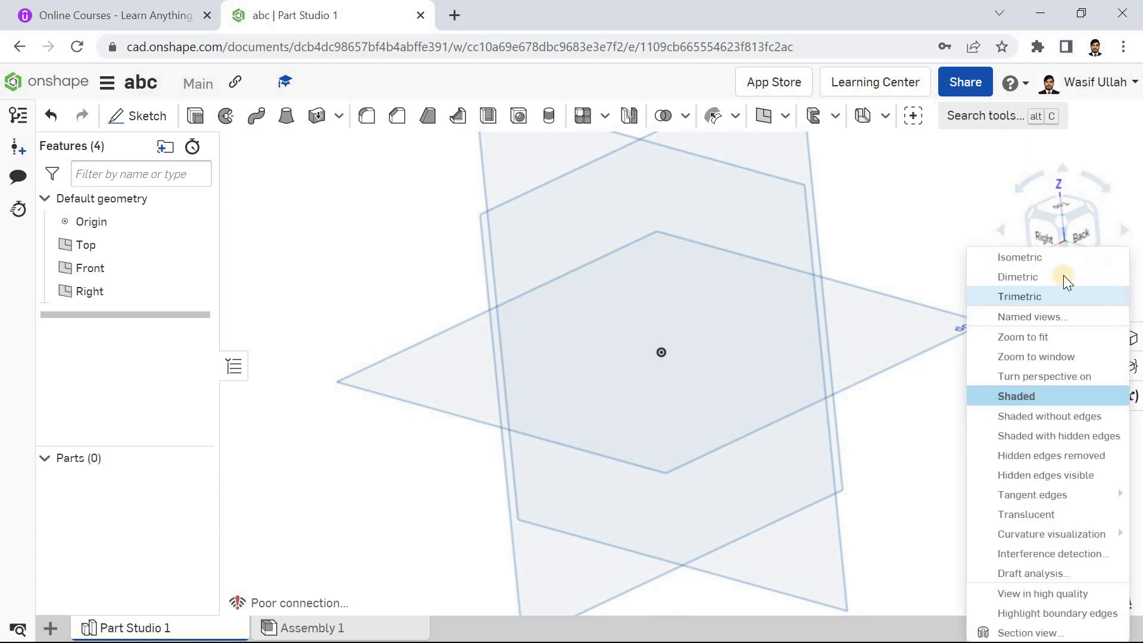
click(1045, 261)
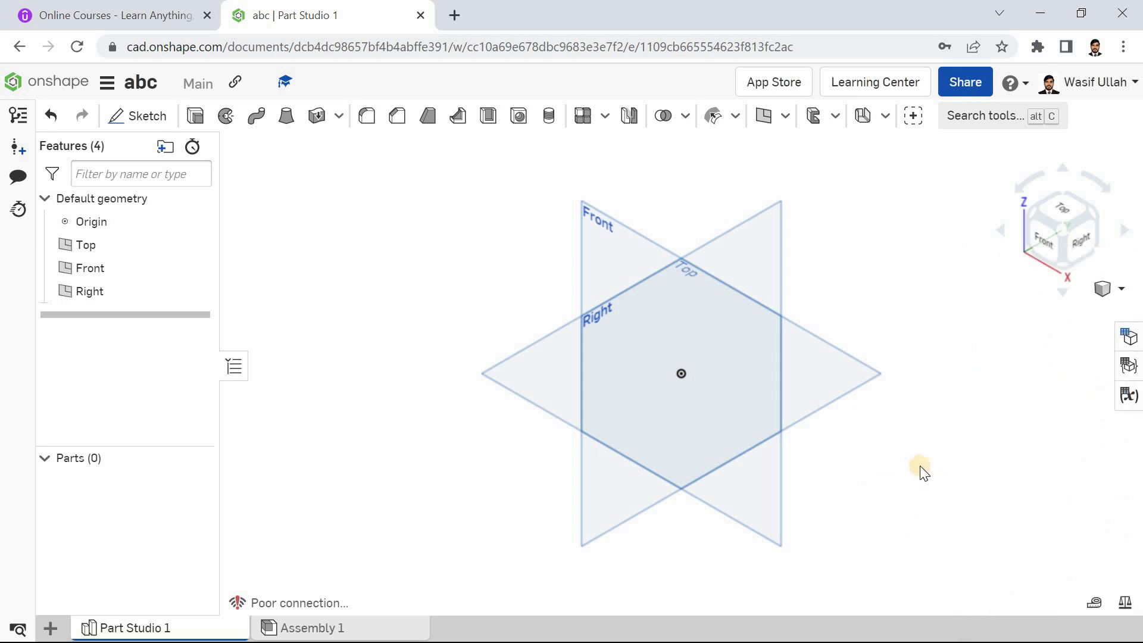
Step: Examine the view and display options, including curvature visualization, and open Section view and close it without selecting a section plane
click(1116, 296)
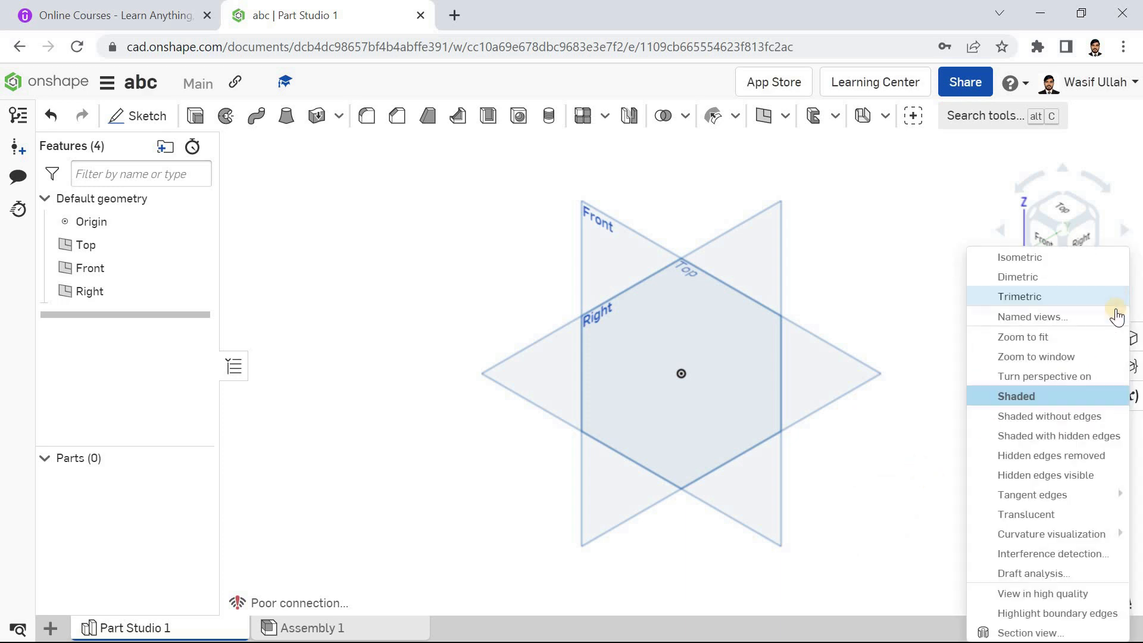
mouse_move(1061, 539)
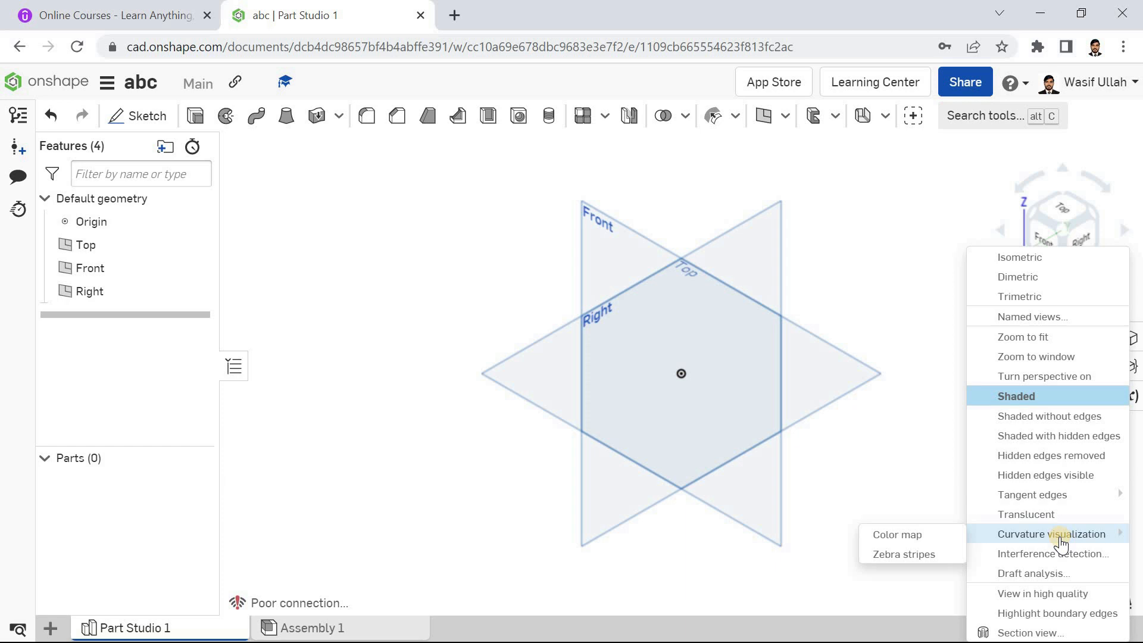
click(1063, 633)
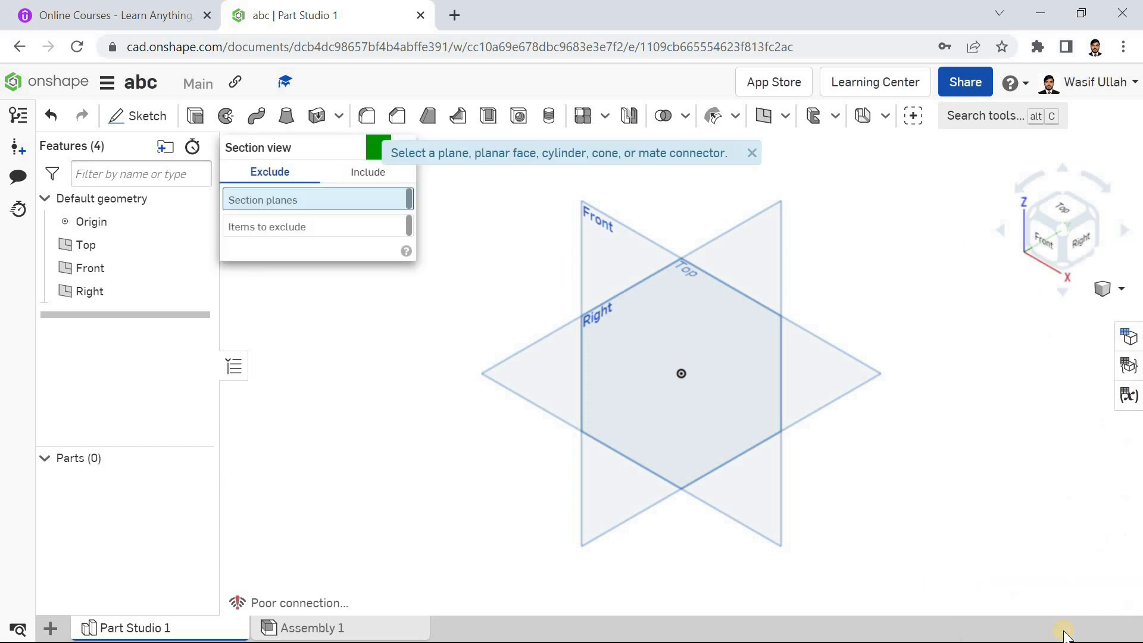
click(454, 238)
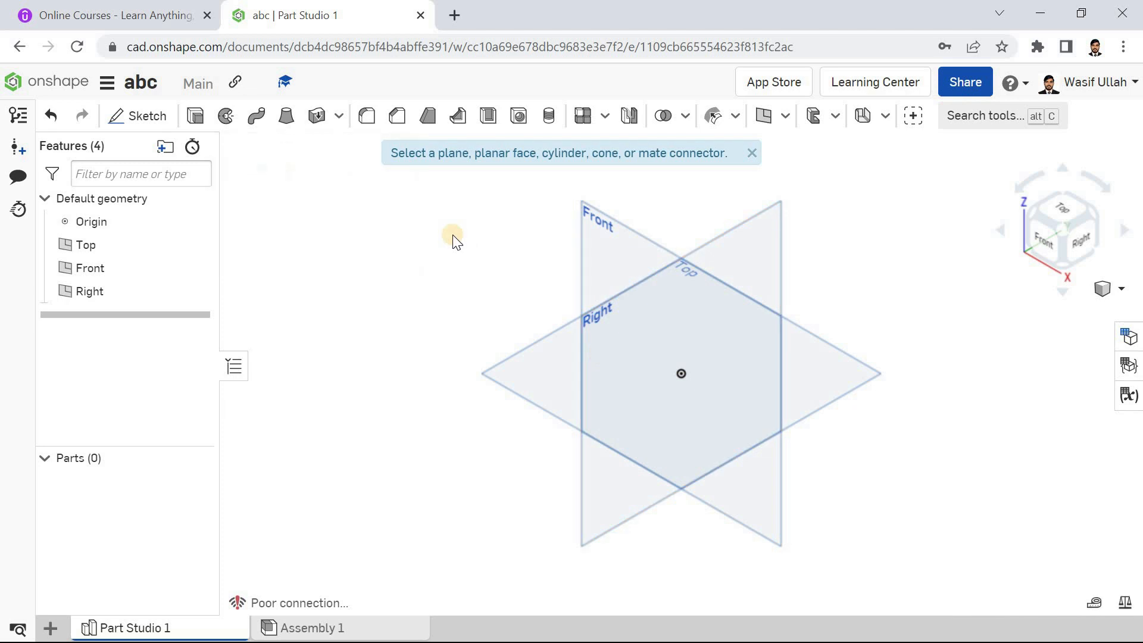
right_click(440, 259)
click(466, 251)
right_drag(466, 251, 841, 90)
click(752, 152)
middle_drag(445, 223, 428, 224)
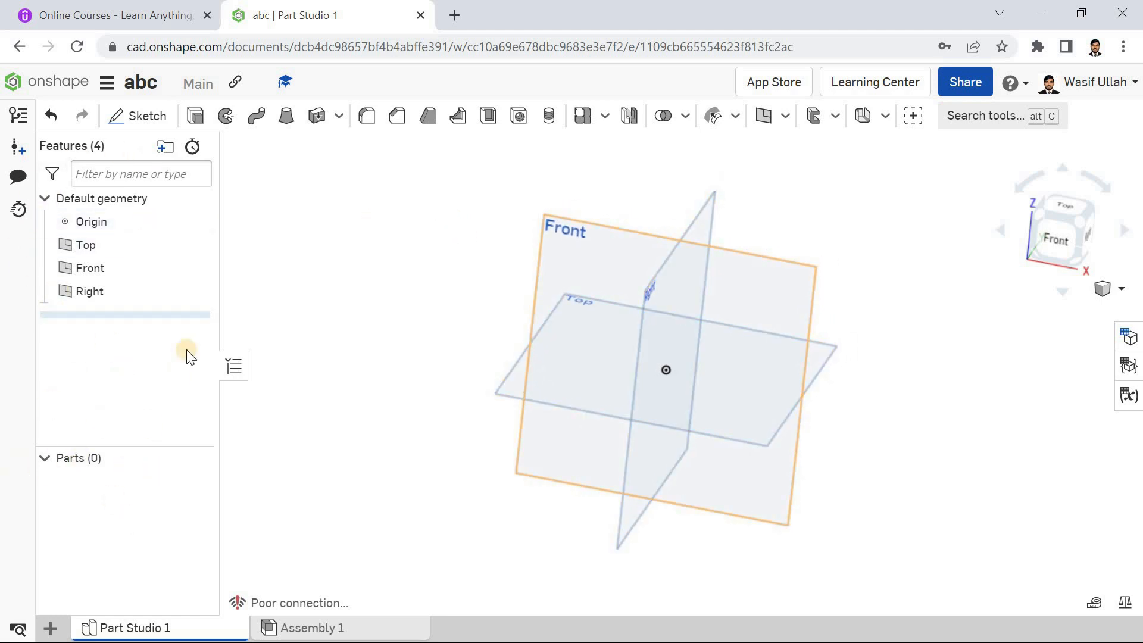
click(435, 275)
mouse_move(436, 280)
right_down()
mouse_move(454, 250)
mouse_move(448, 265)
mouse_move(421, 275)
mouse_move(421, 257)
mouse_move(401, 271)
mouse_move(444, 278)
mouse_move(449, 262)
right_up()
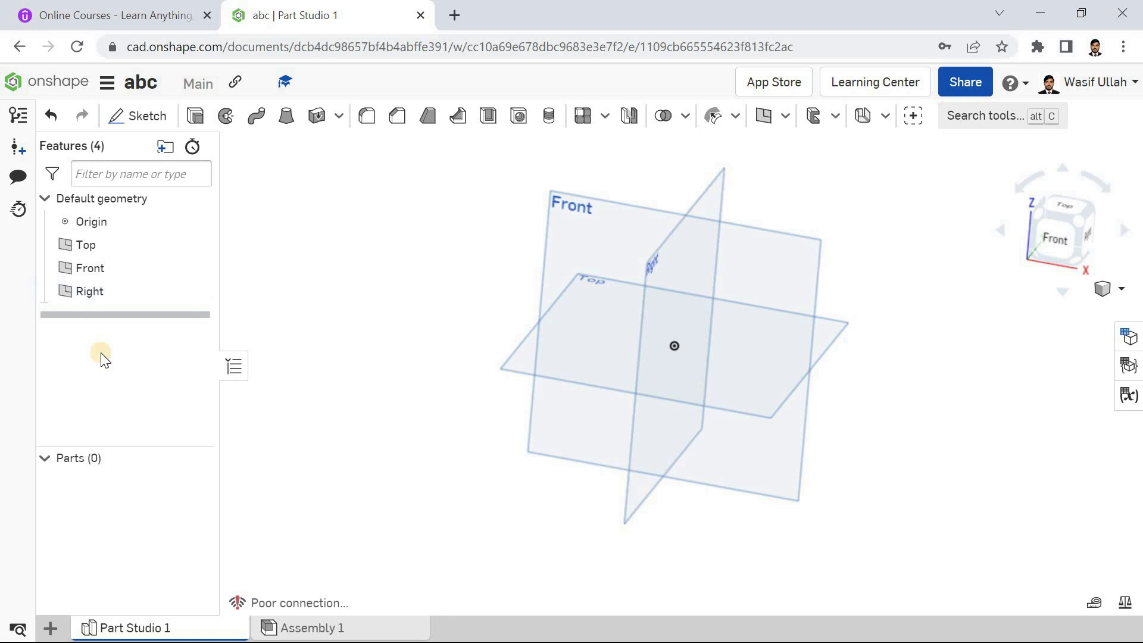
mouse_move(387, 268)
right_down()
mouse_move(409, 237)
mouse_move(401, 252)
right_up()
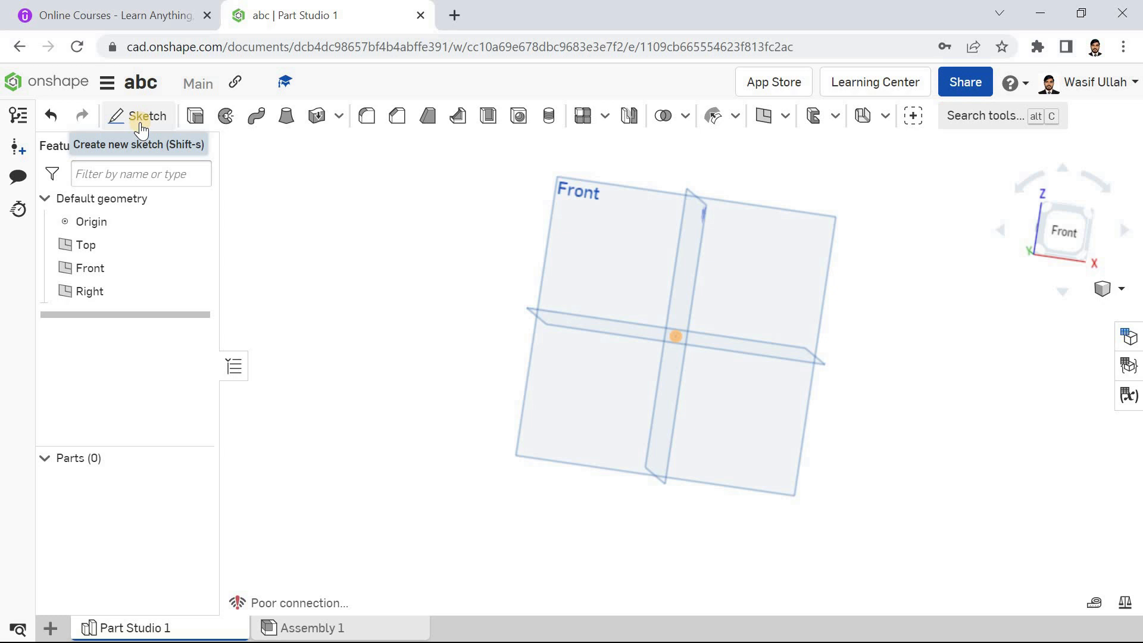
Step: Examine the feature tools in the Thicken, pattern, Boolean and Plane groups, including the surface and curve commands, without starting any
click(340, 118)
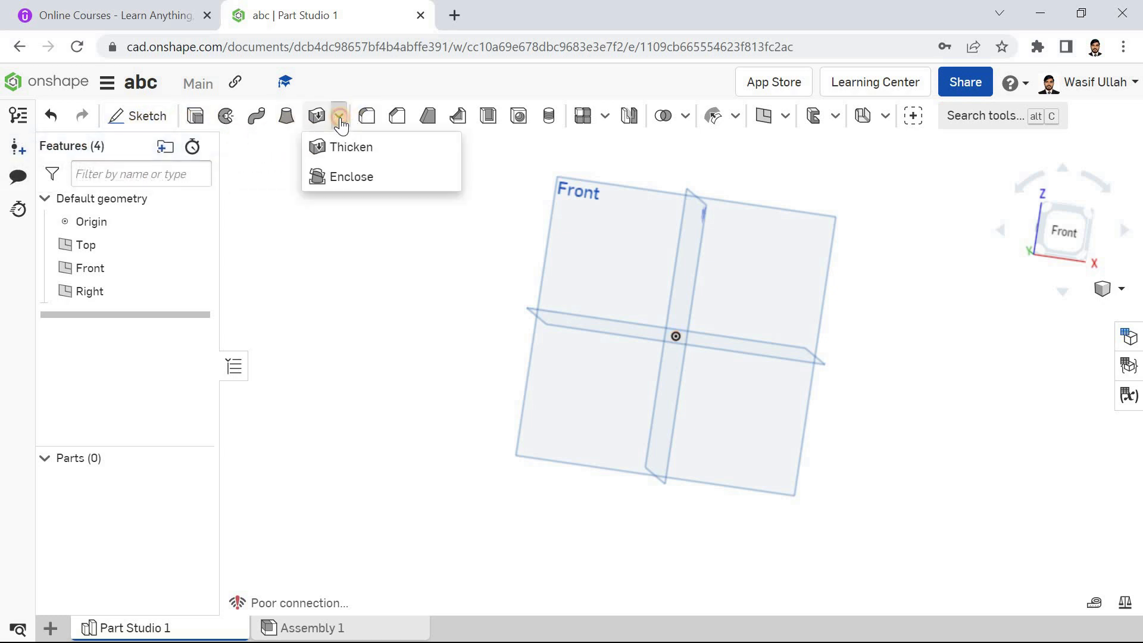
click(237, 174)
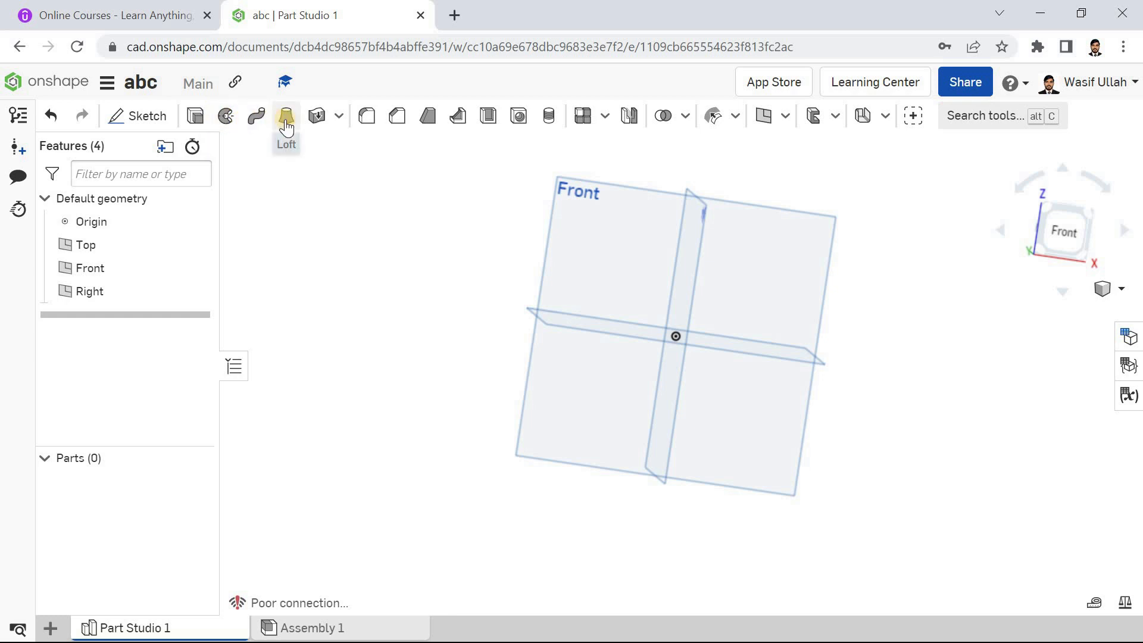
click(339, 117)
click(346, 149)
click(604, 116)
click(685, 118)
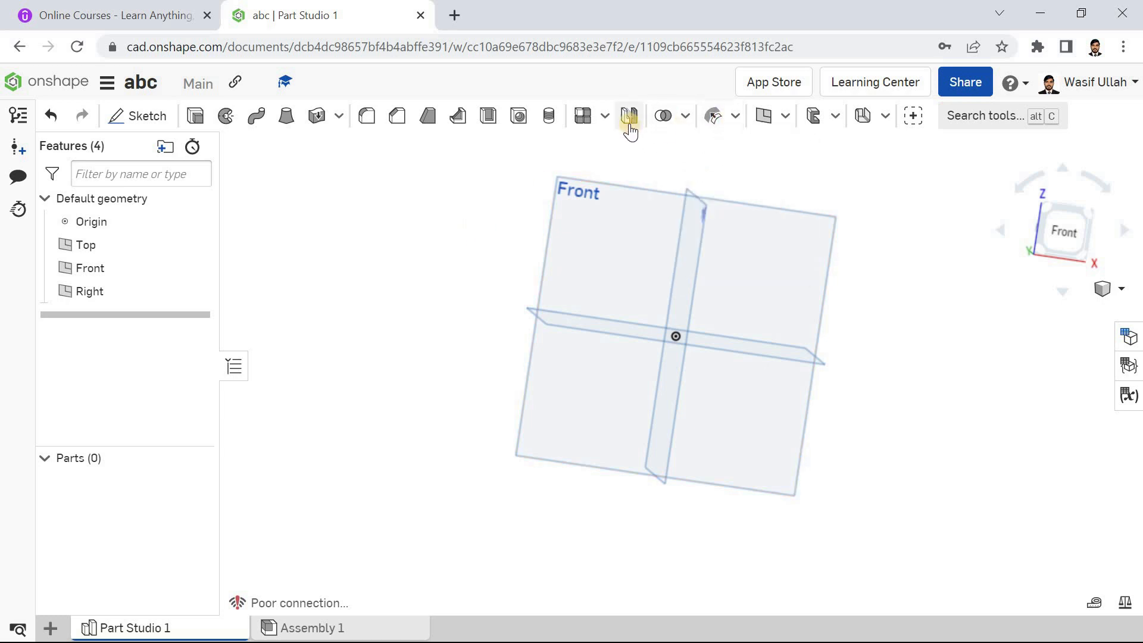
click(784, 122)
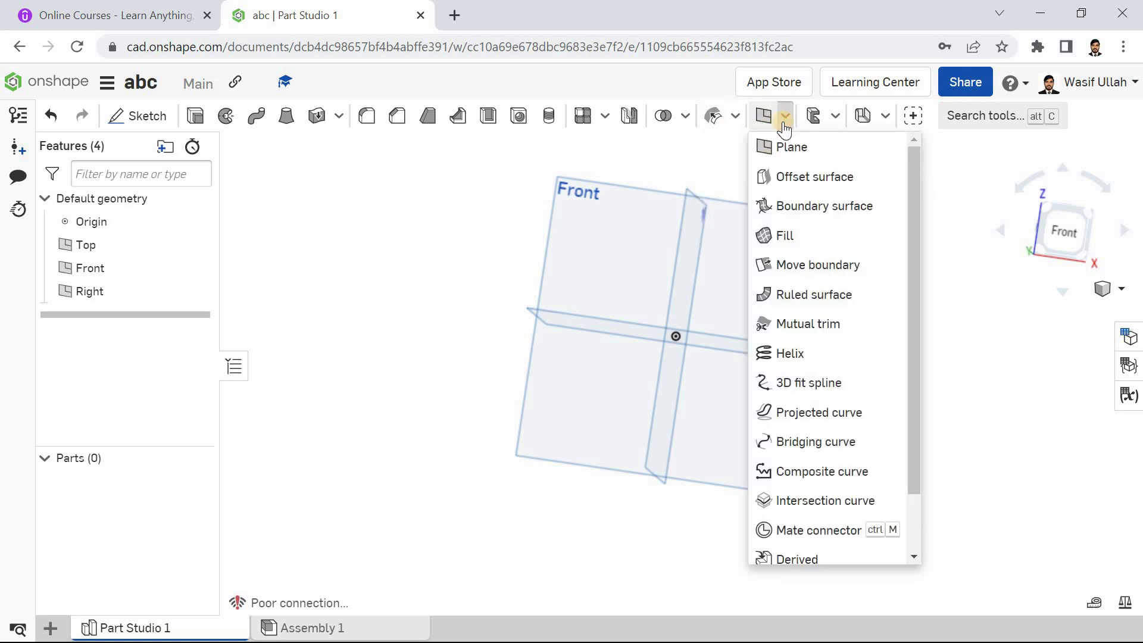
scroll(855, 405, down, 1)
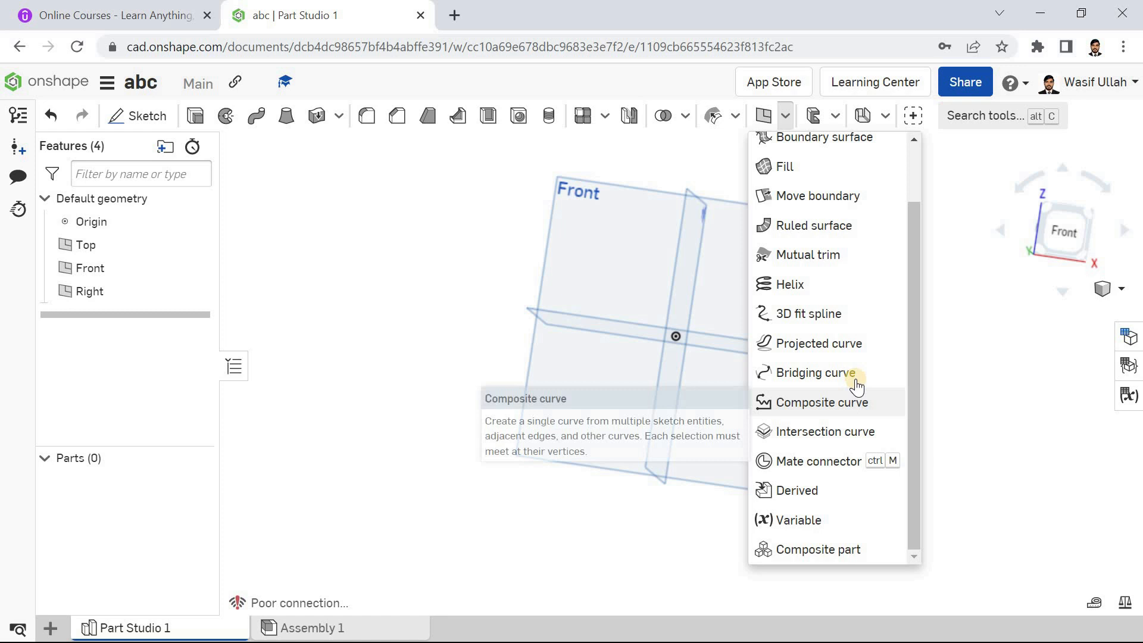
scroll(857, 381, up, 1)
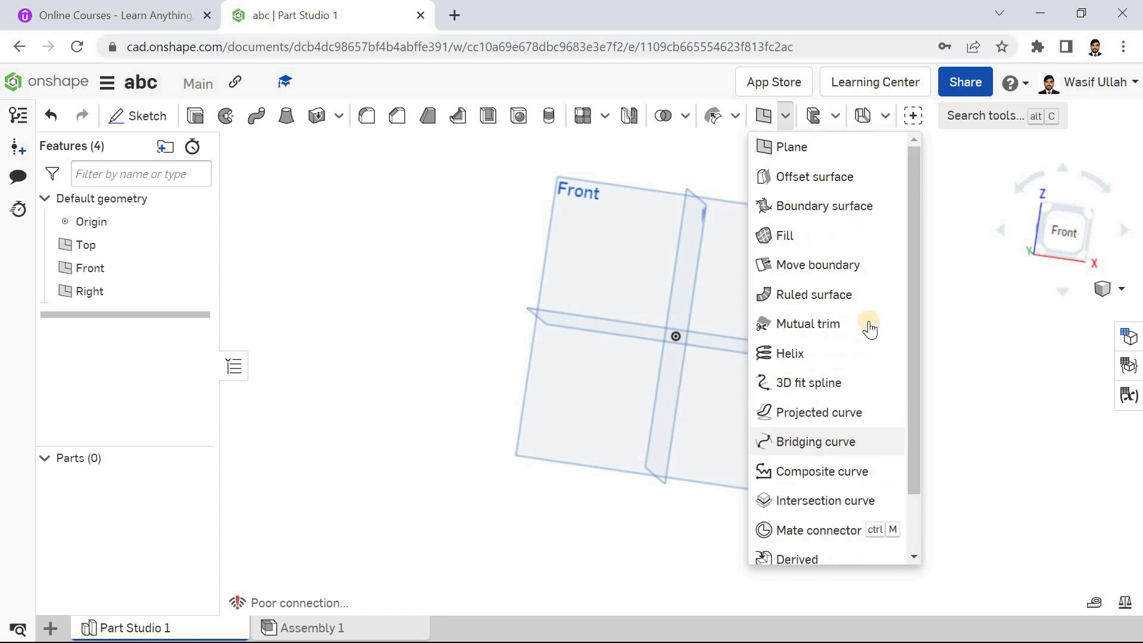
click(948, 281)
mouse_move(883, 263)
right_down()
mouse_move(838, 290)
mouse_move(867, 269)
right_up()
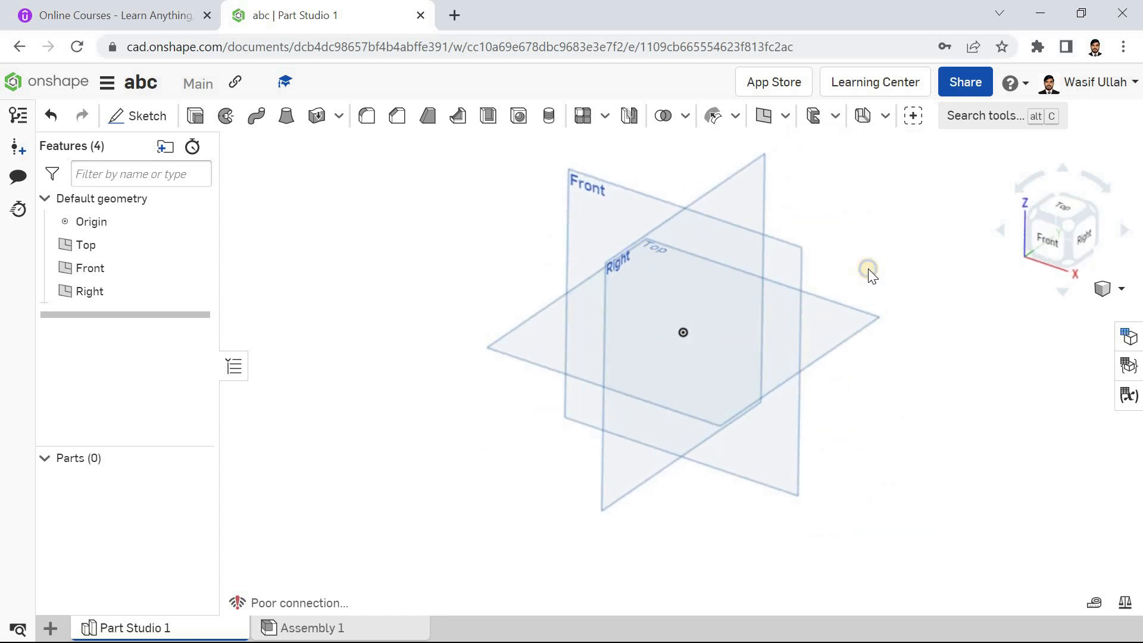
Step: Examine the frame tools and the sheet metal tools, and rotate the view of the default planes
click(835, 115)
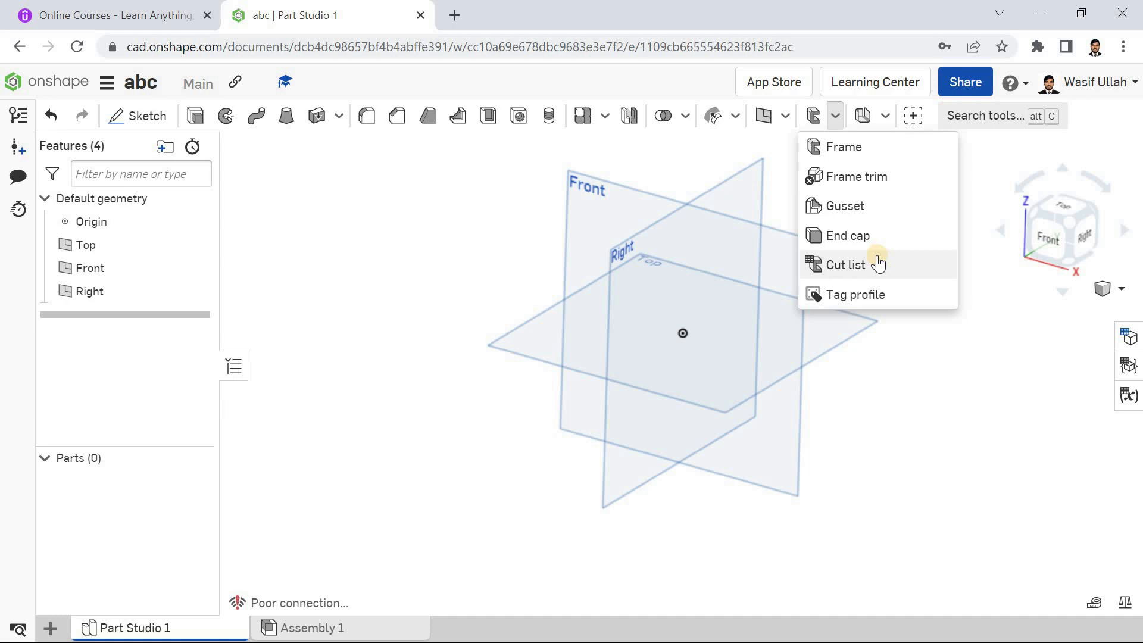
click(912, 359)
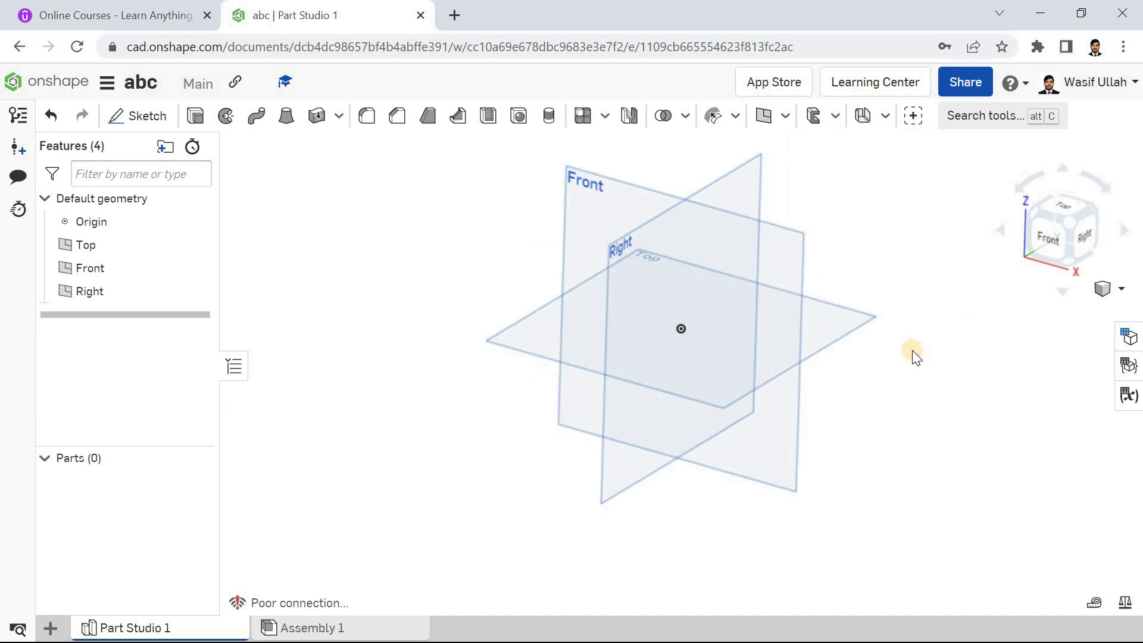
click(885, 116)
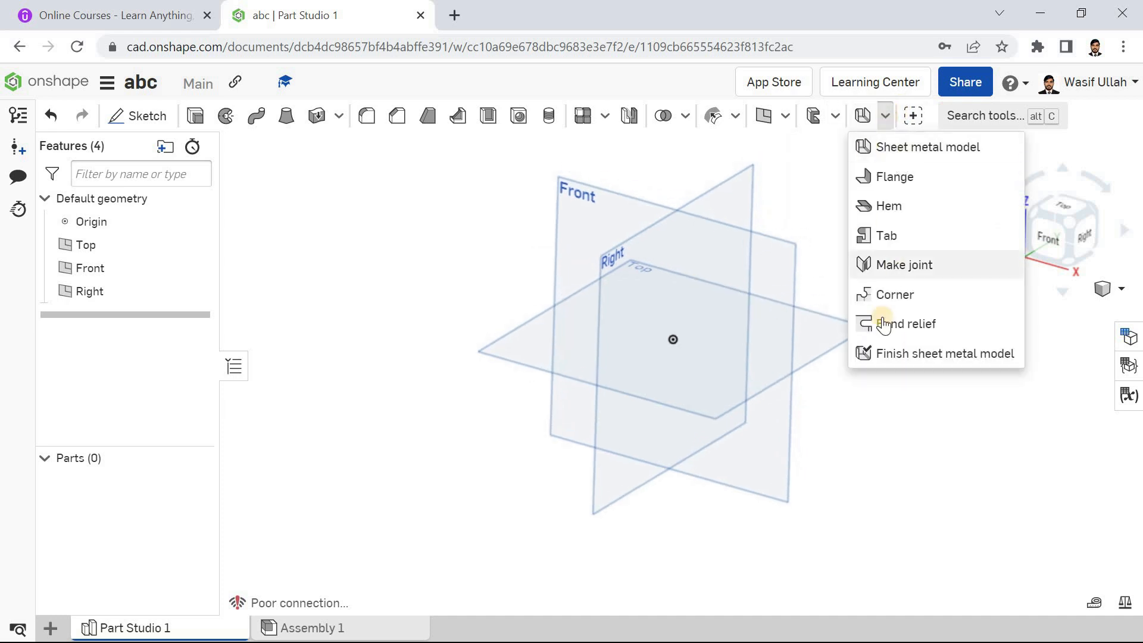
click(828, 203)
right_drag(827, 204, 891, 262)
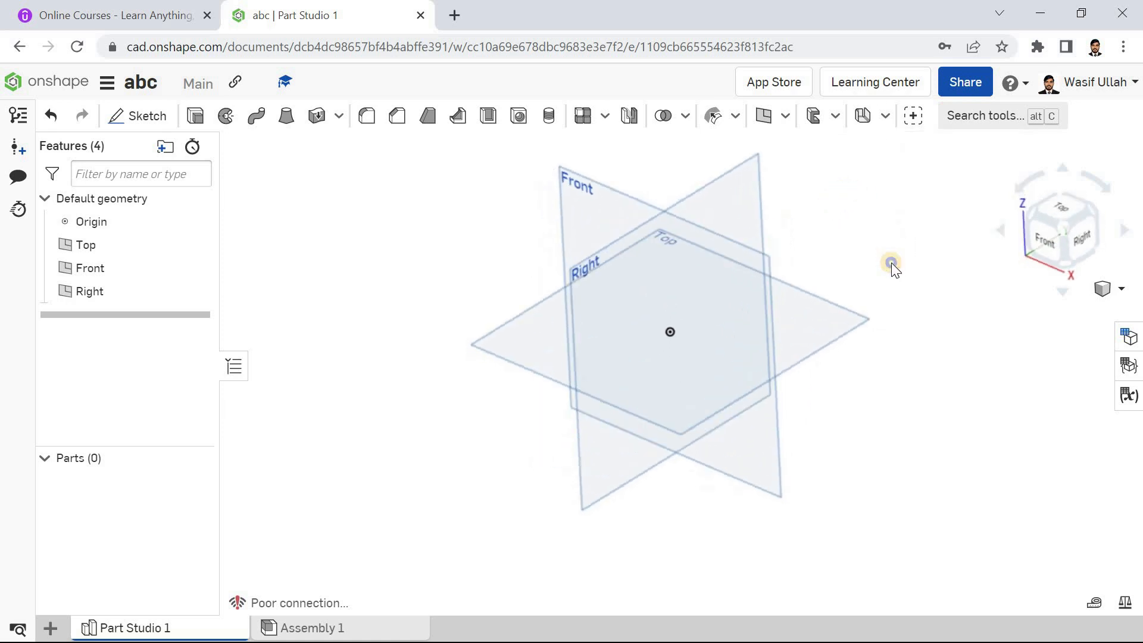
Step: Set the view of the default planes to isometric
right_click(370, 232)
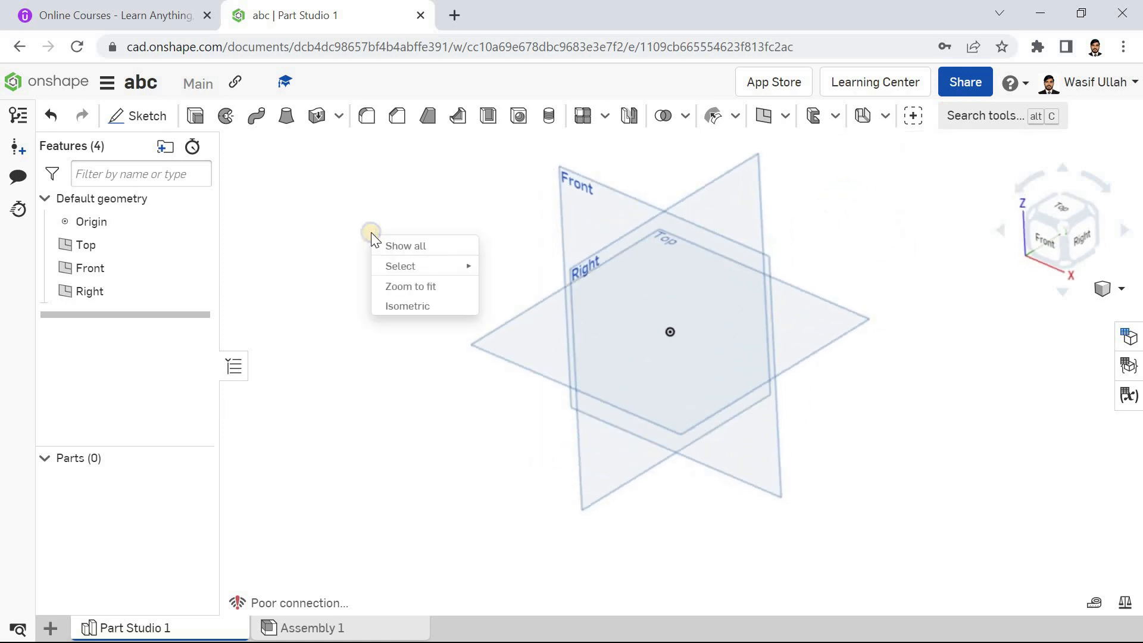
right_click(352, 198)
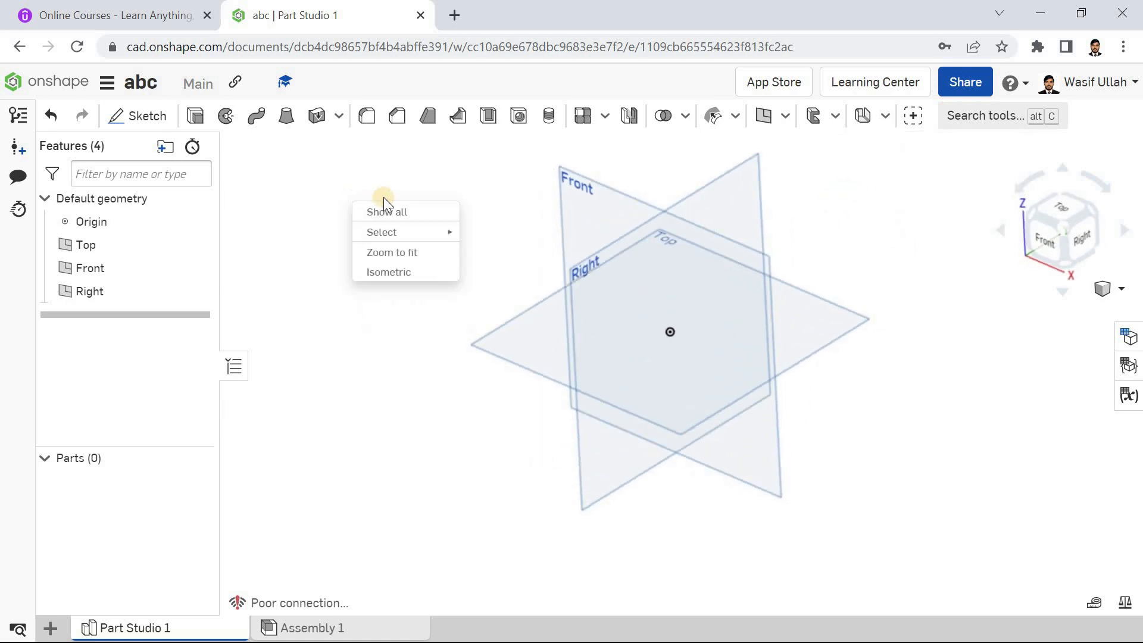
click(415, 274)
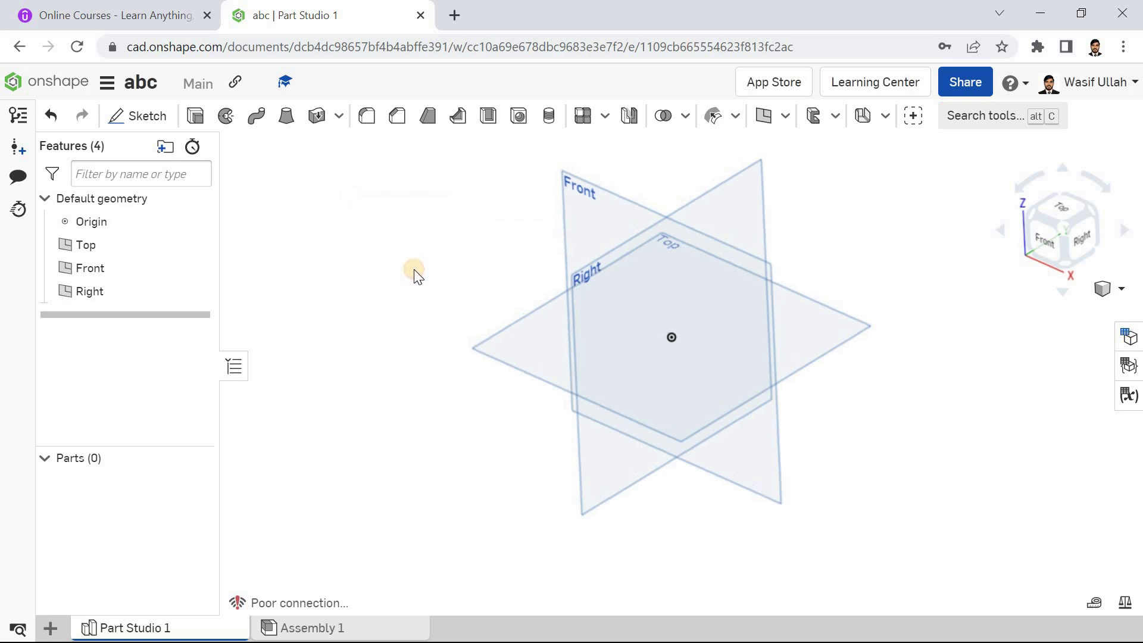
Step: Zoom in and out on the default planes, use Show all, and fit them to the view with Zoom to fit
right_click(337, 205)
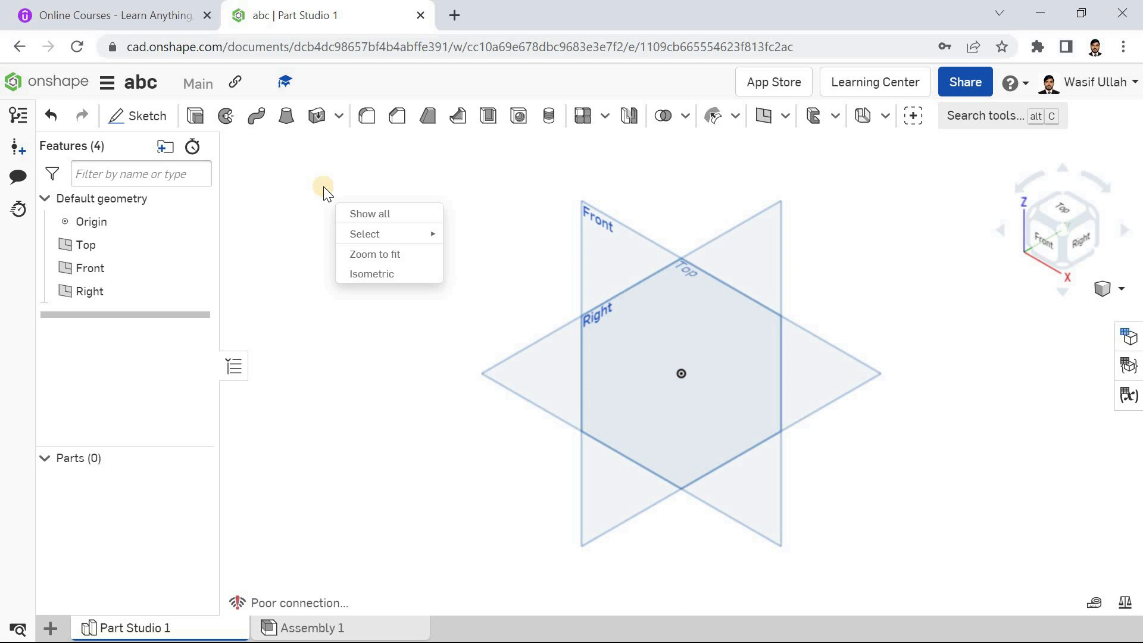
right_click(366, 182)
right_click(349, 188)
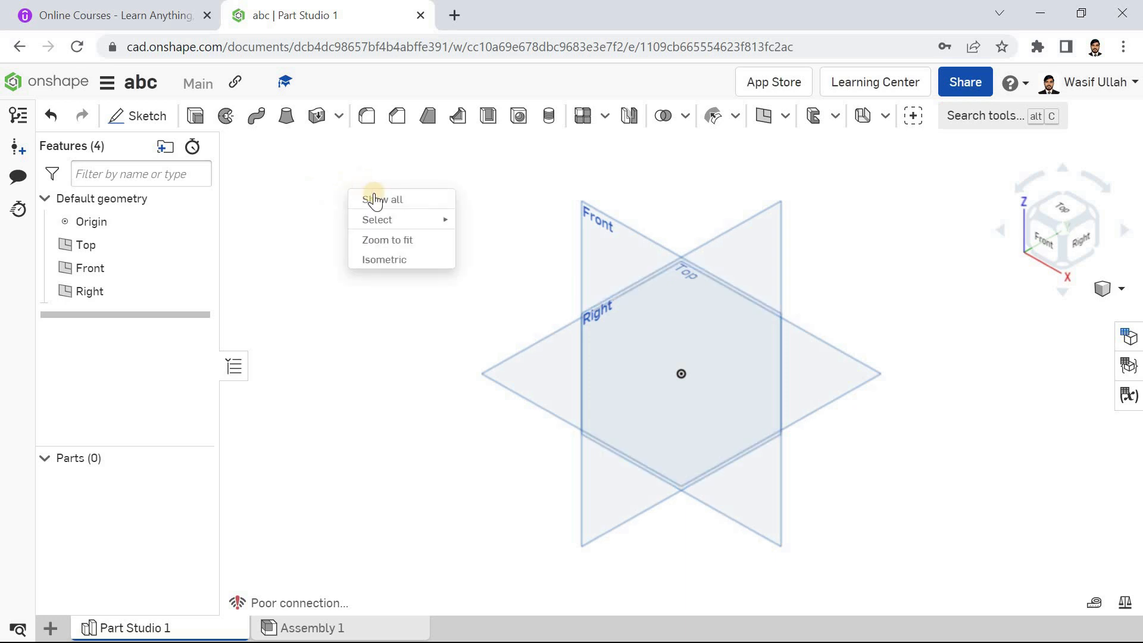
click(382, 241)
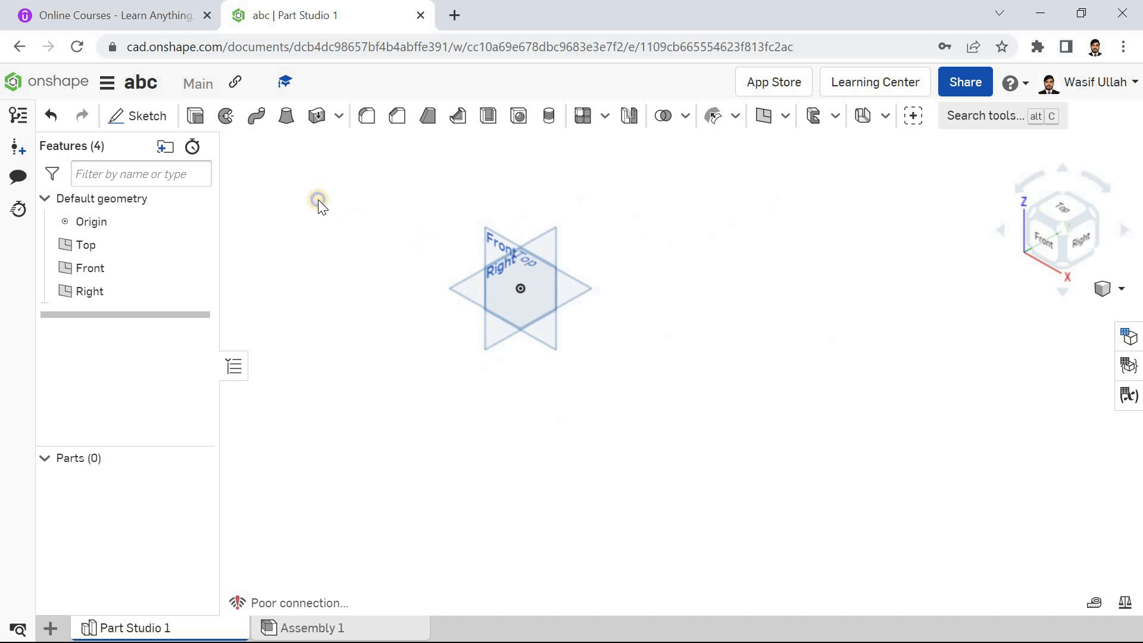
right_click(319, 201)
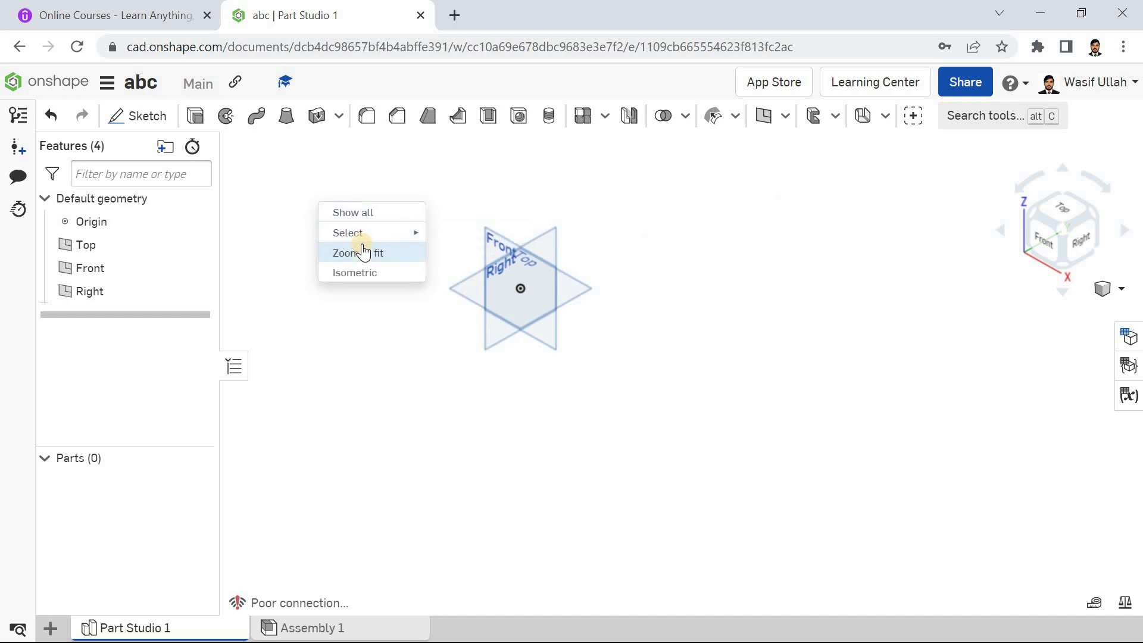
click(372, 215)
scroll(375, 224, up, 2)
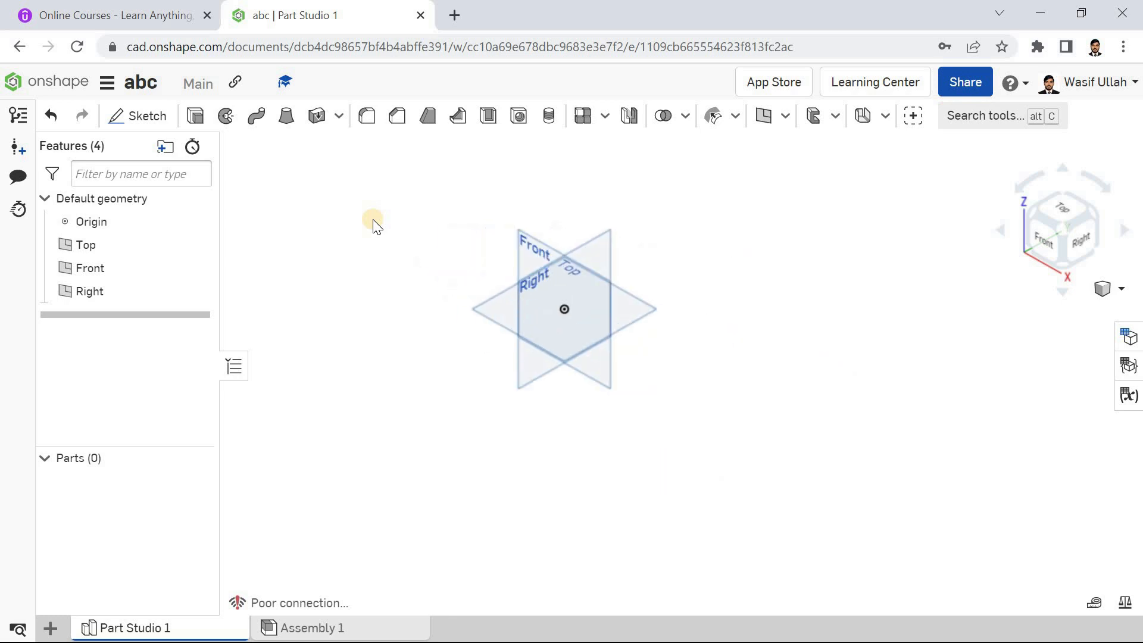
right_click(383, 226)
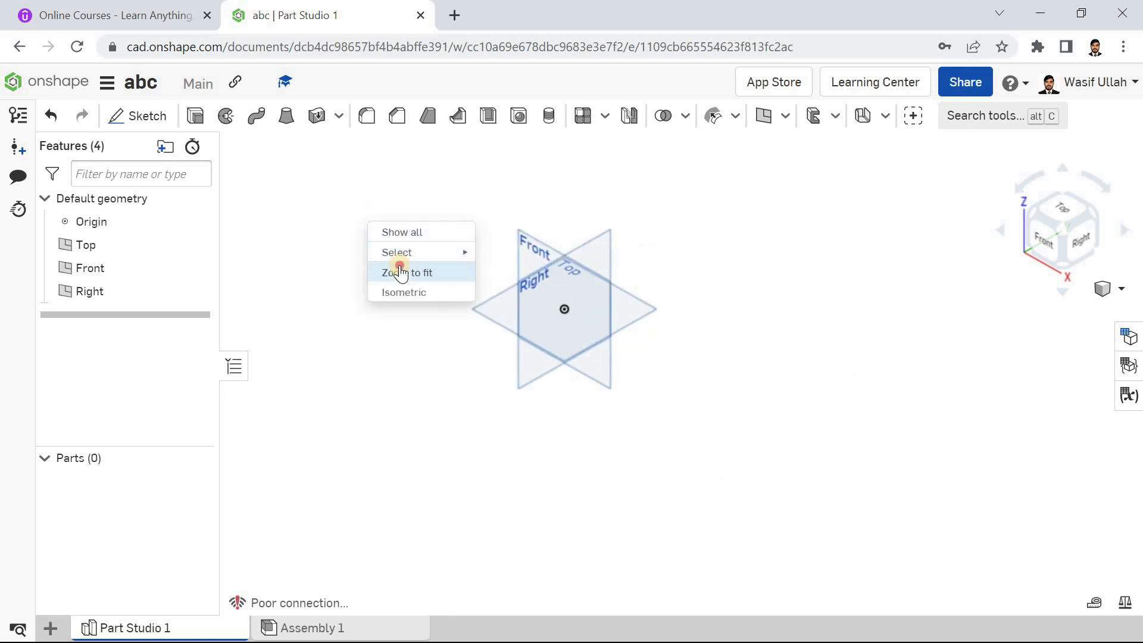
click(400, 272)
right_click(345, 196)
click(363, 244)
scroll(349, 228, up, 3)
scroll(349, 228, down, 6)
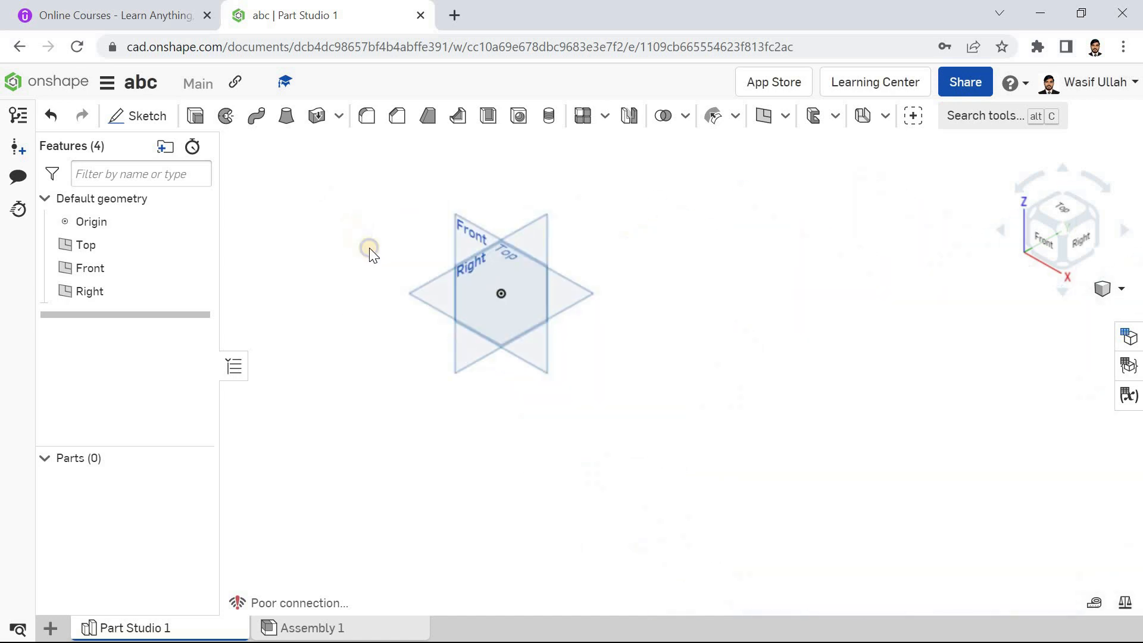
Step: Fit the planes to the view, rotate them to another orientation and return to the isometric view
right_click(348, 229)
click(375, 278)
right_drag(367, 250, 362, 225)
right_click(361, 226)
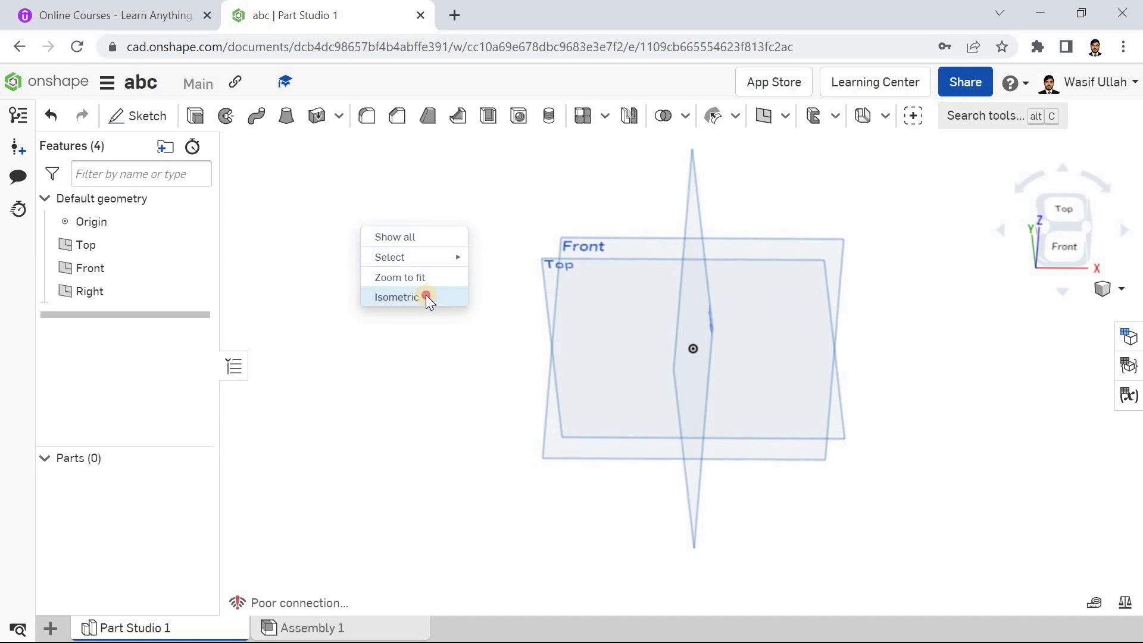
click(426, 296)
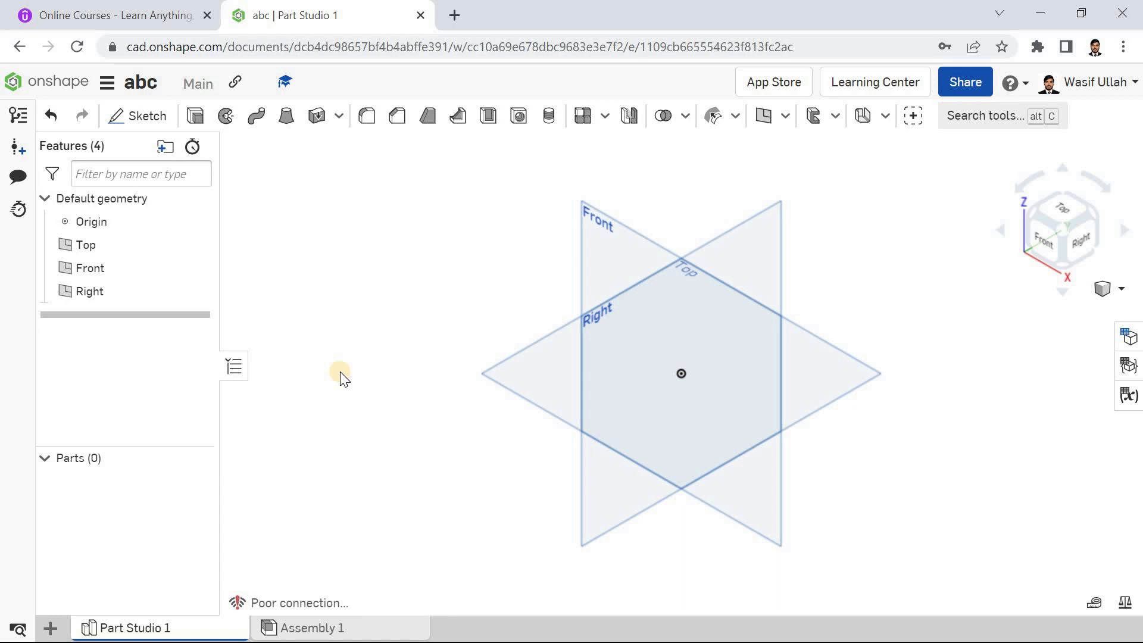
Step: Look through the element types that can be added to the document, open Assembly 1 and delete it
click(48, 630)
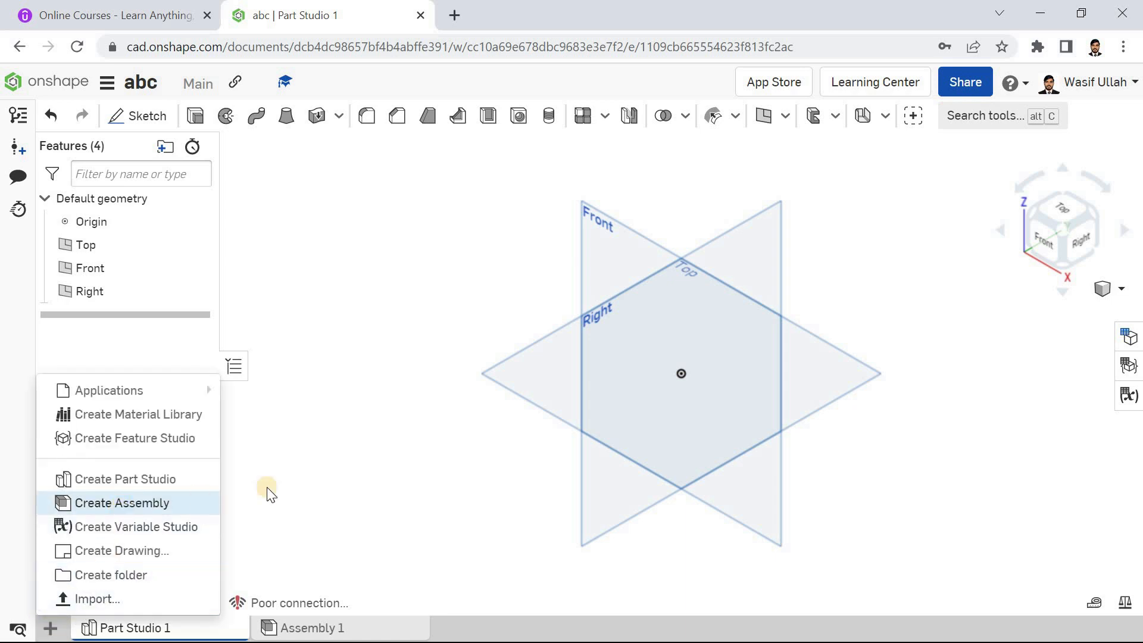
click(317, 628)
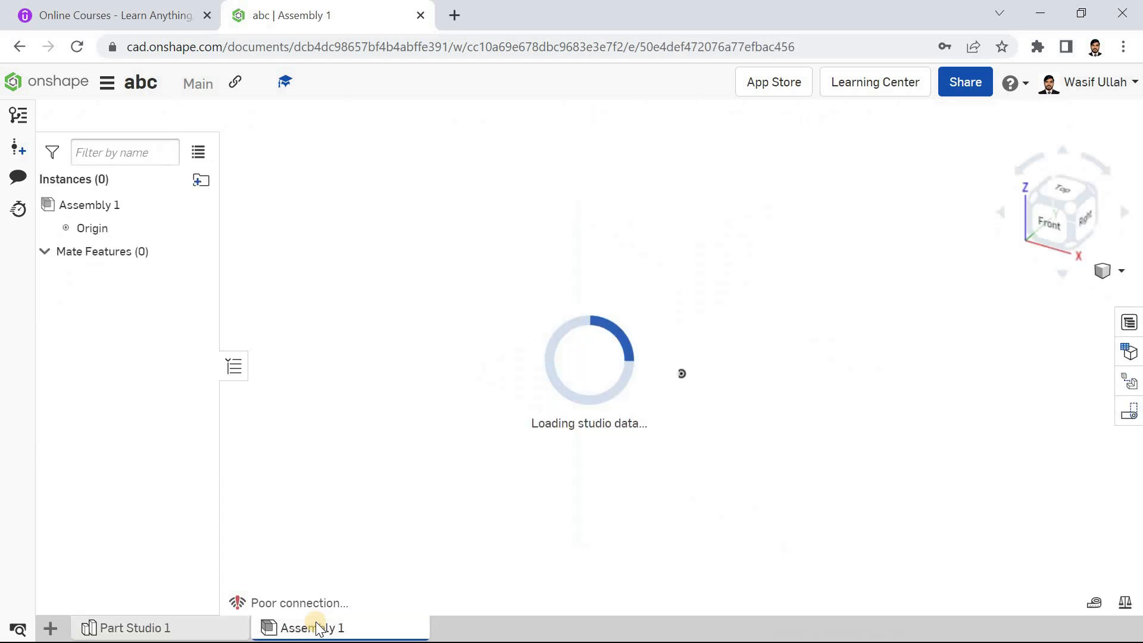
right_click(317, 628)
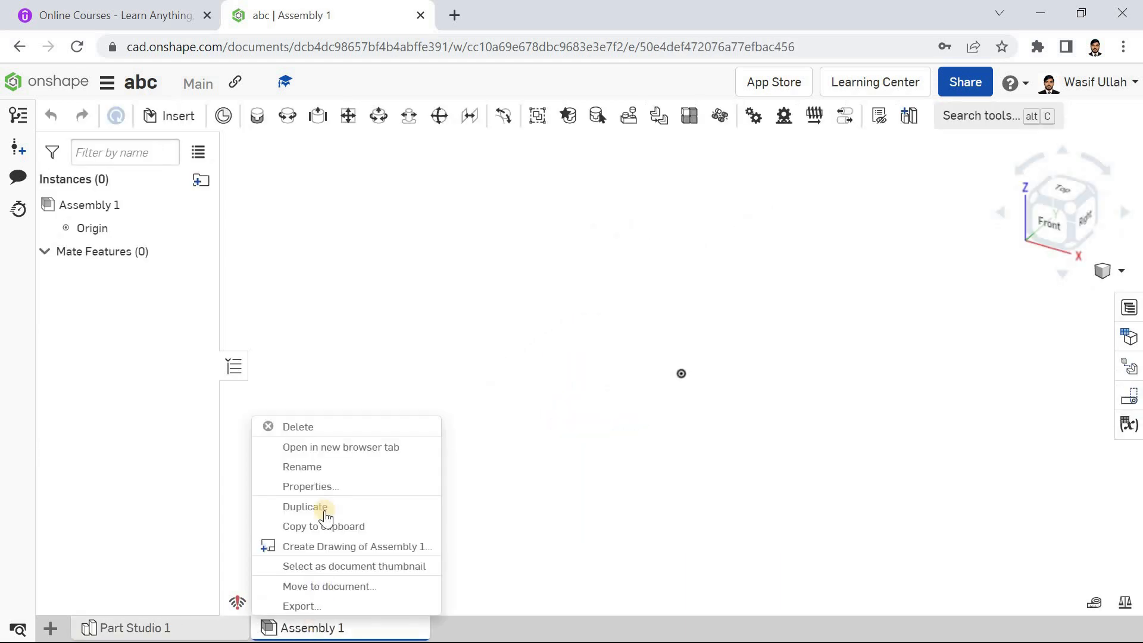
click(327, 425)
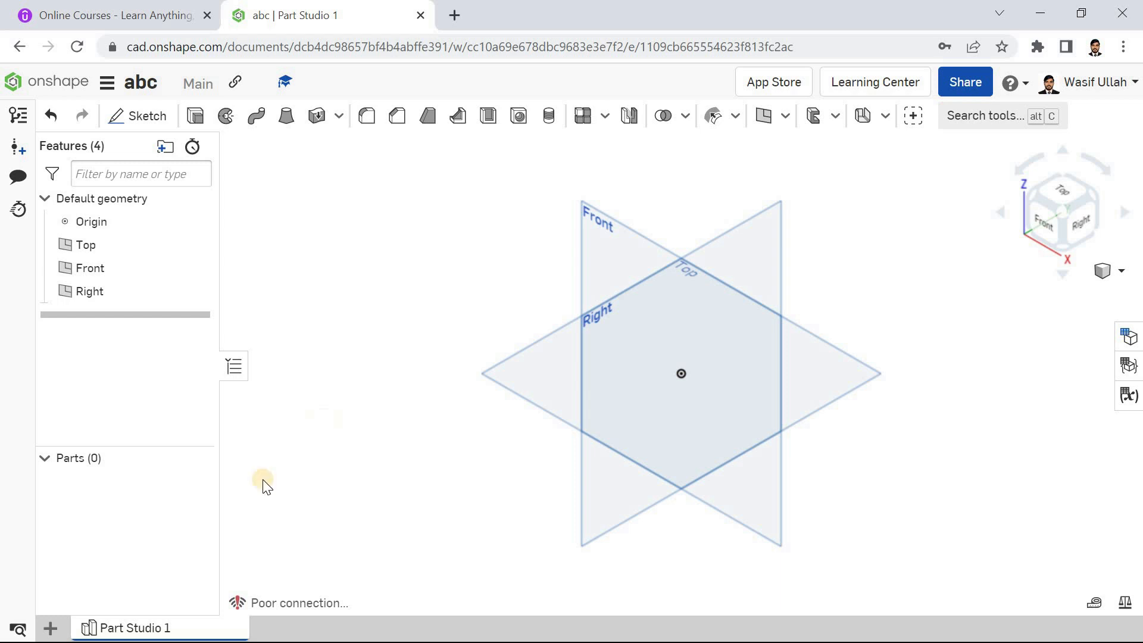
Step: Create a new assembly in the document and open it
click(51, 630)
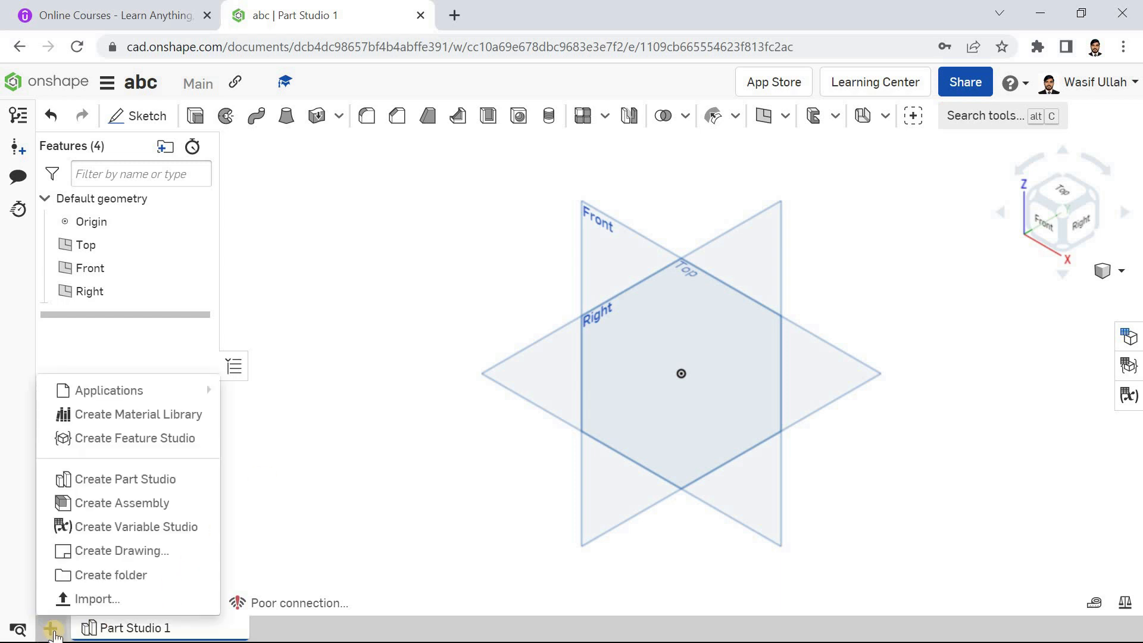
click(142, 502)
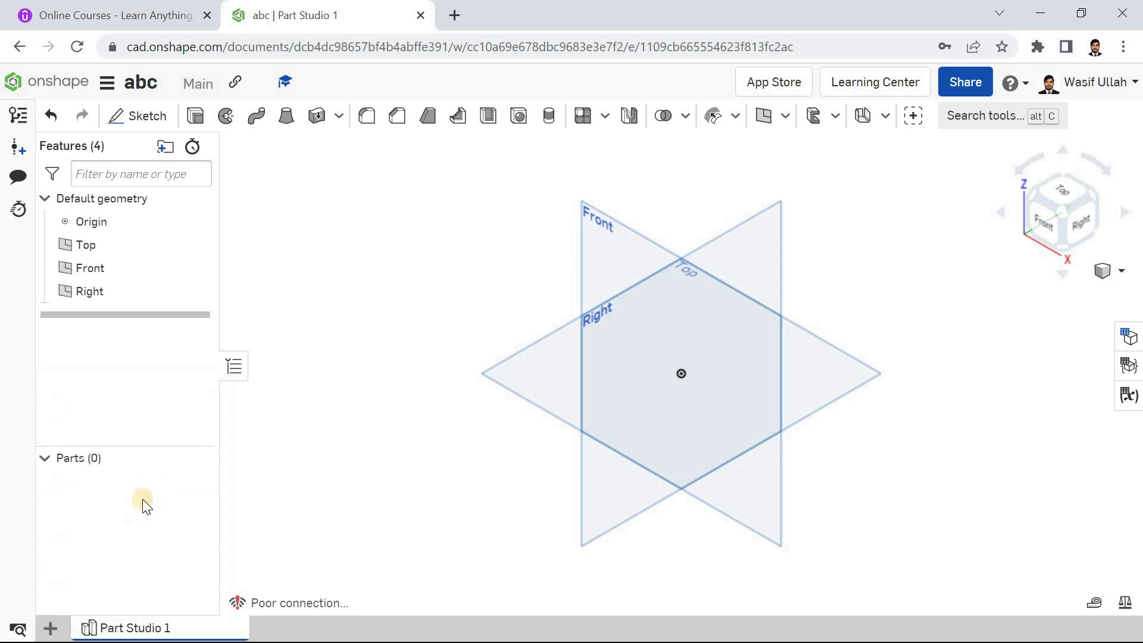
click(306, 626)
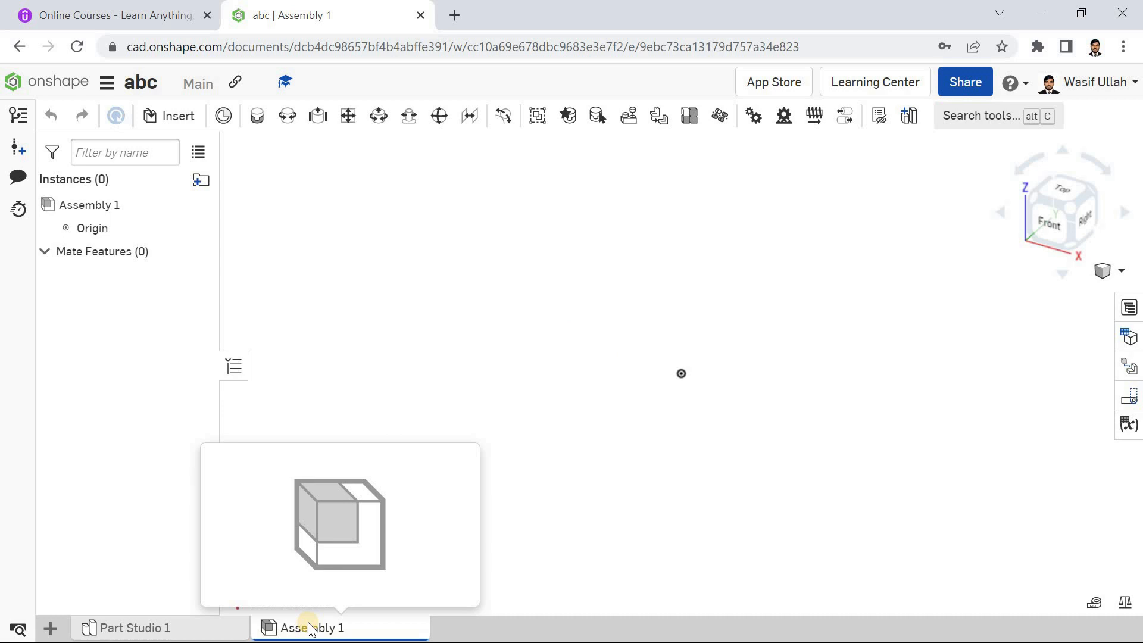
click(55, 631)
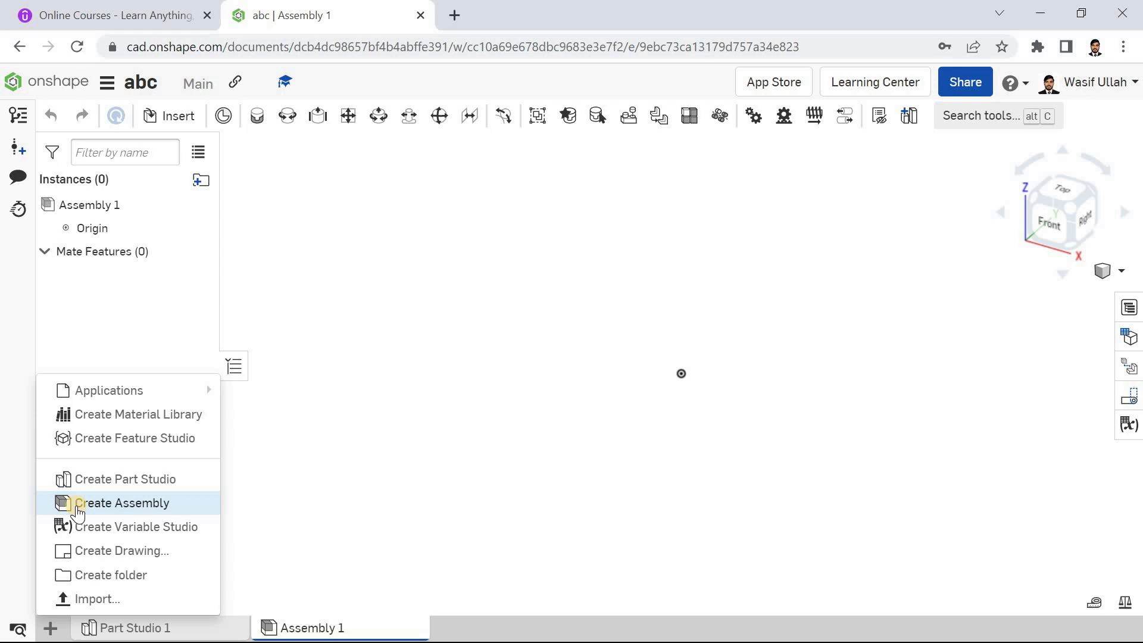
click(95, 551)
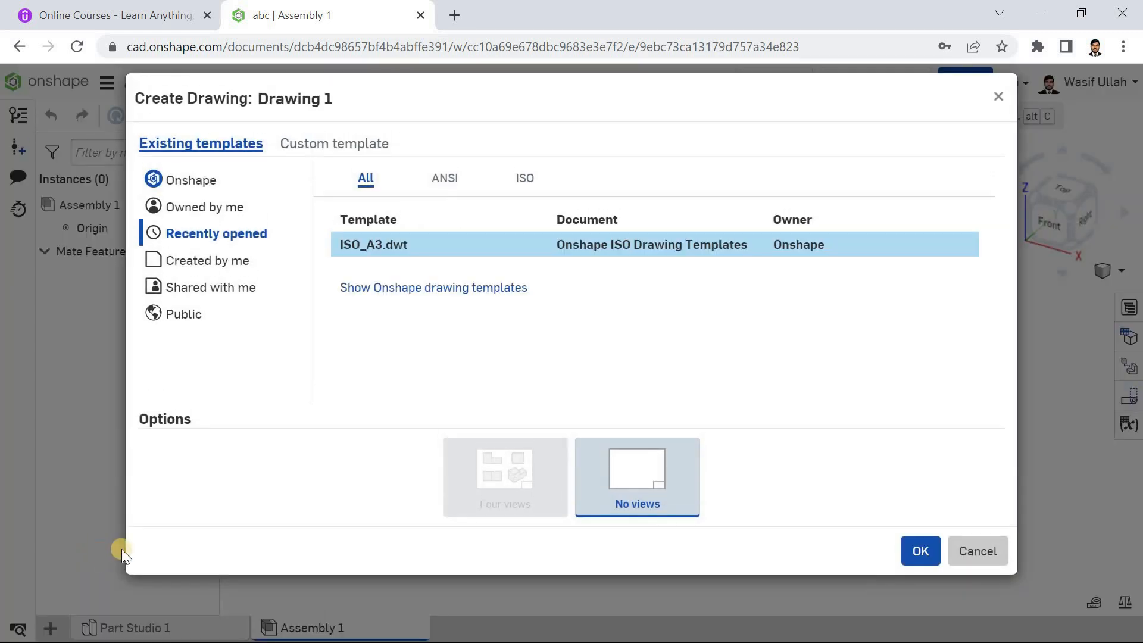
click(973, 553)
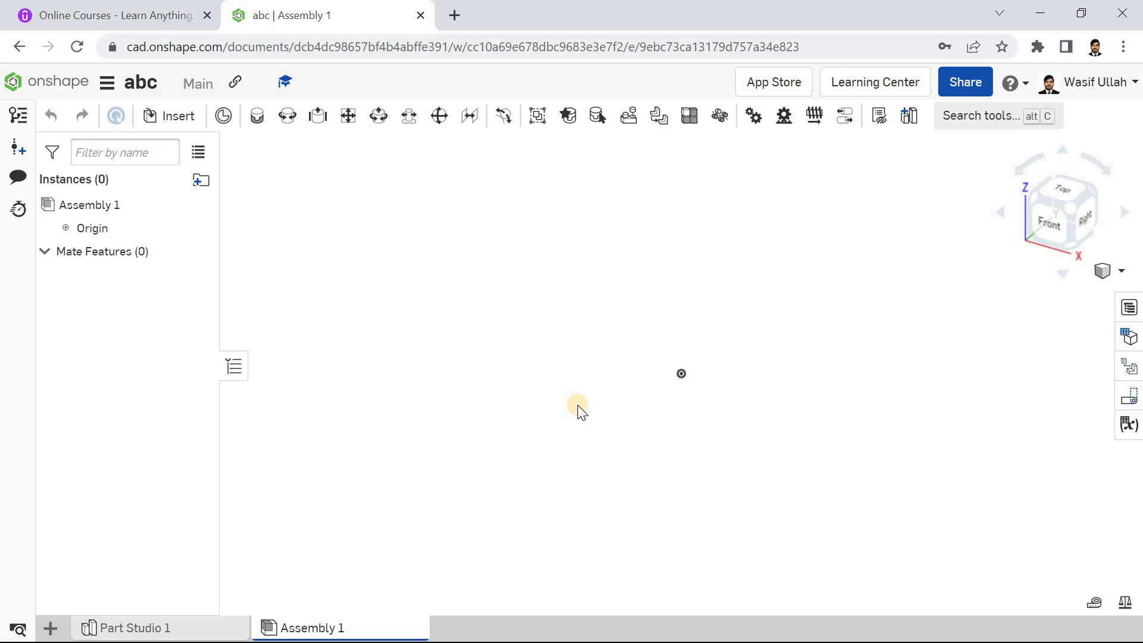
Step: Look through the ISO templates for a new drawing, select ISO_A3.dwt, and cancel without creating the drawing
click(48, 630)
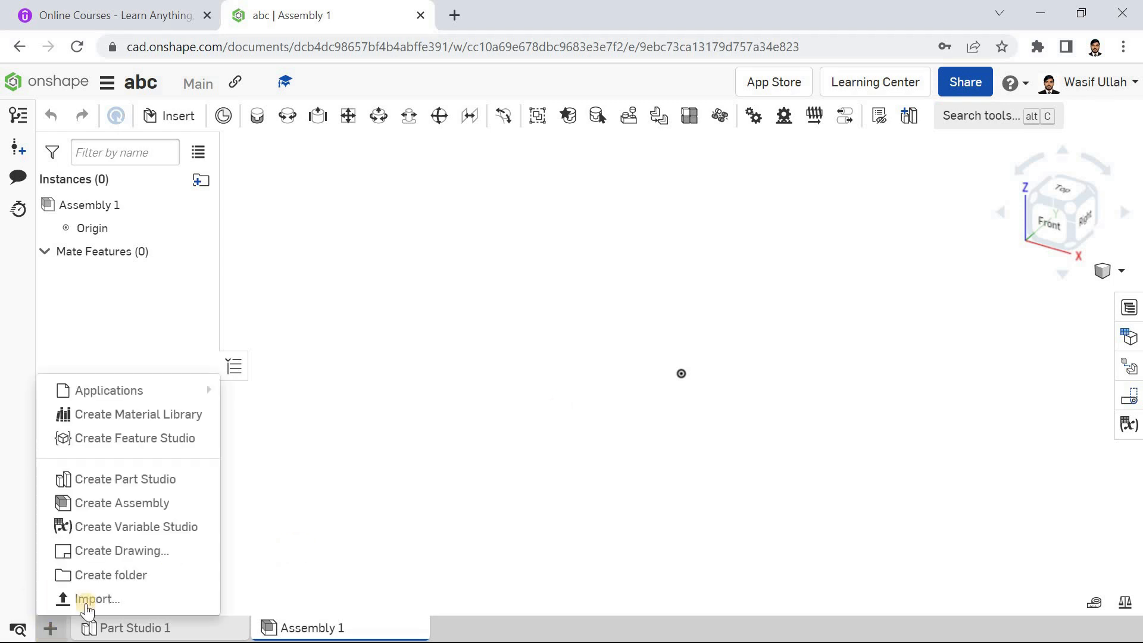
click(118, 553)
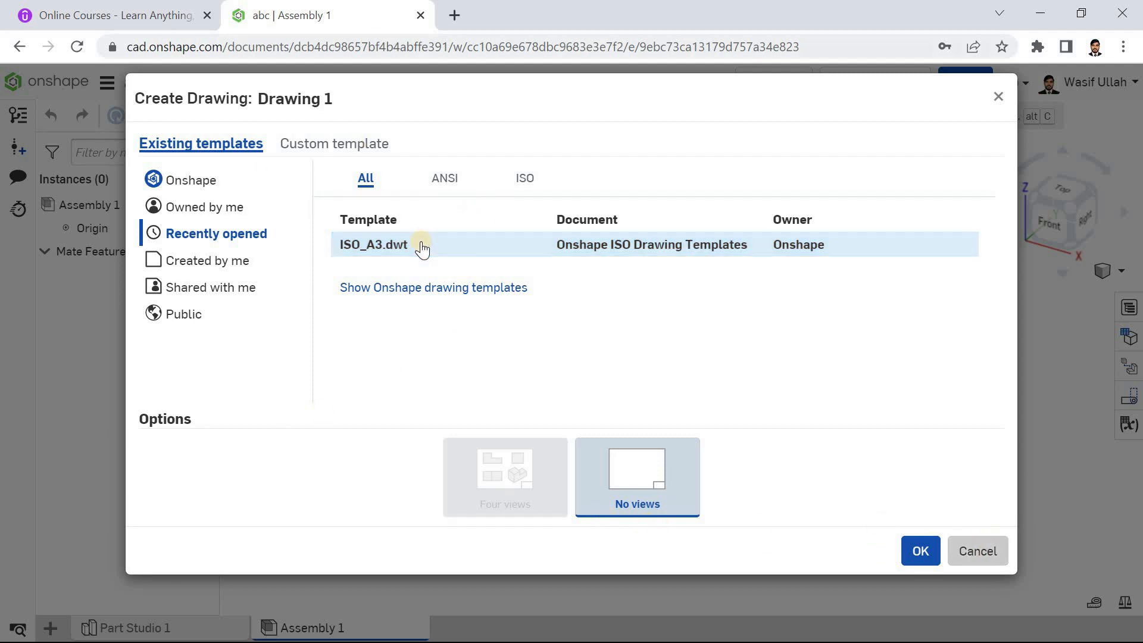
click(524, 178)
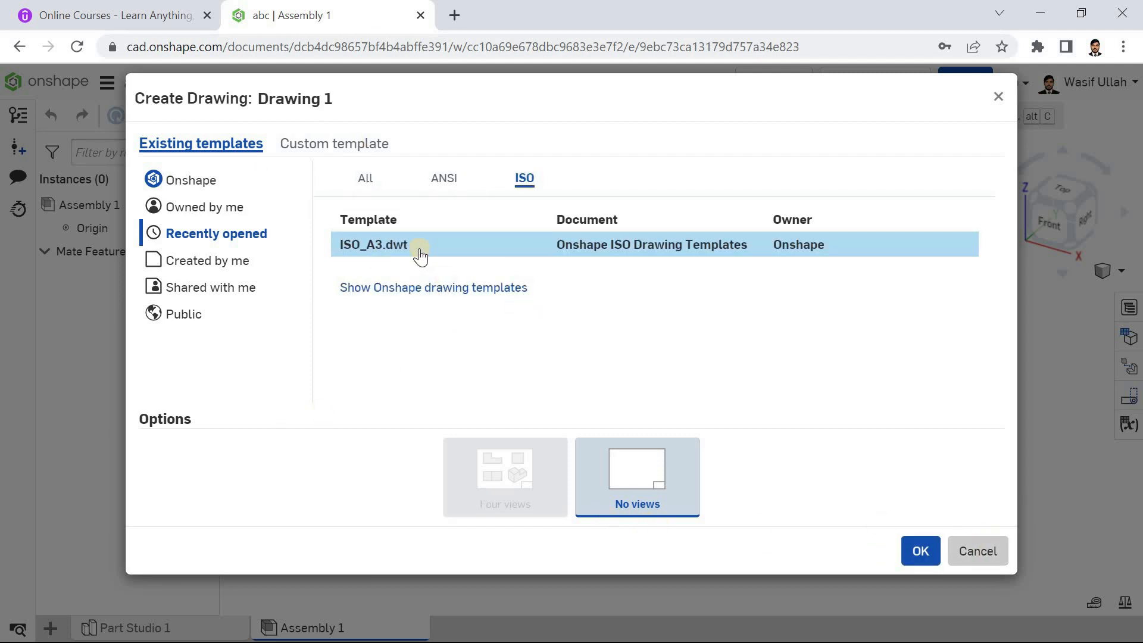
click(349, 245)
click(378, 259)
click(963, 545)
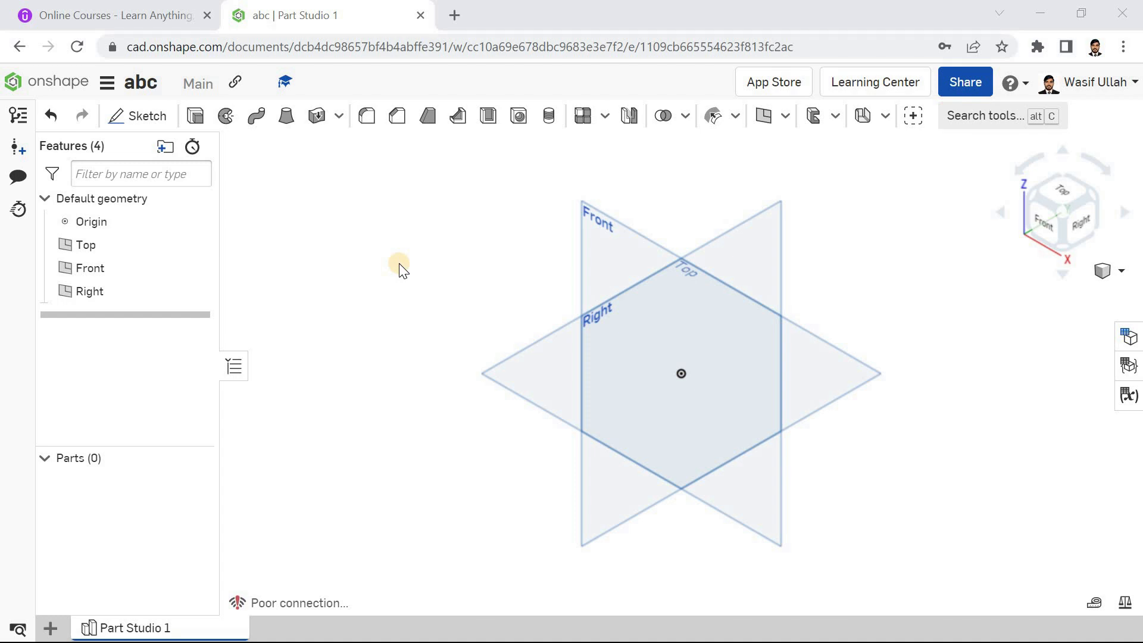
Step: Rotate the default planes to different orientations and return to the isometric view each time
mouse_move(364, 258)
right_down()
mouse_move(353, 258)
mouse_move(372, 262)
mouse_move(375, 250)
mouse_move(356, 260)
mouse_move(354, 250)
right_up()
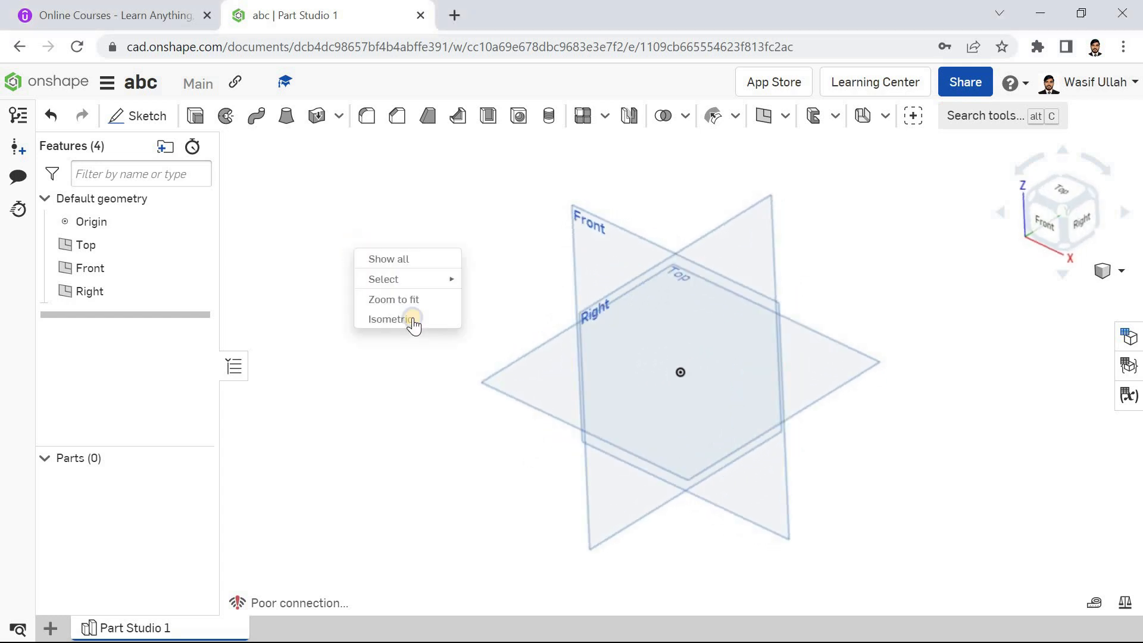
click(412, 320)
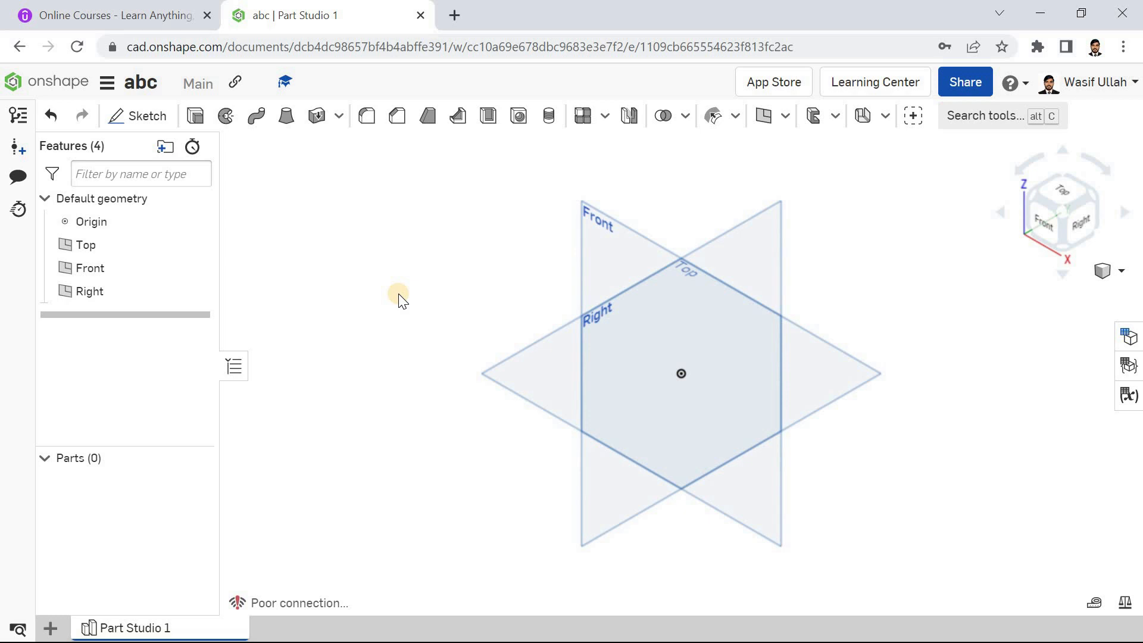
right_drag(391, 288, 570, 345)
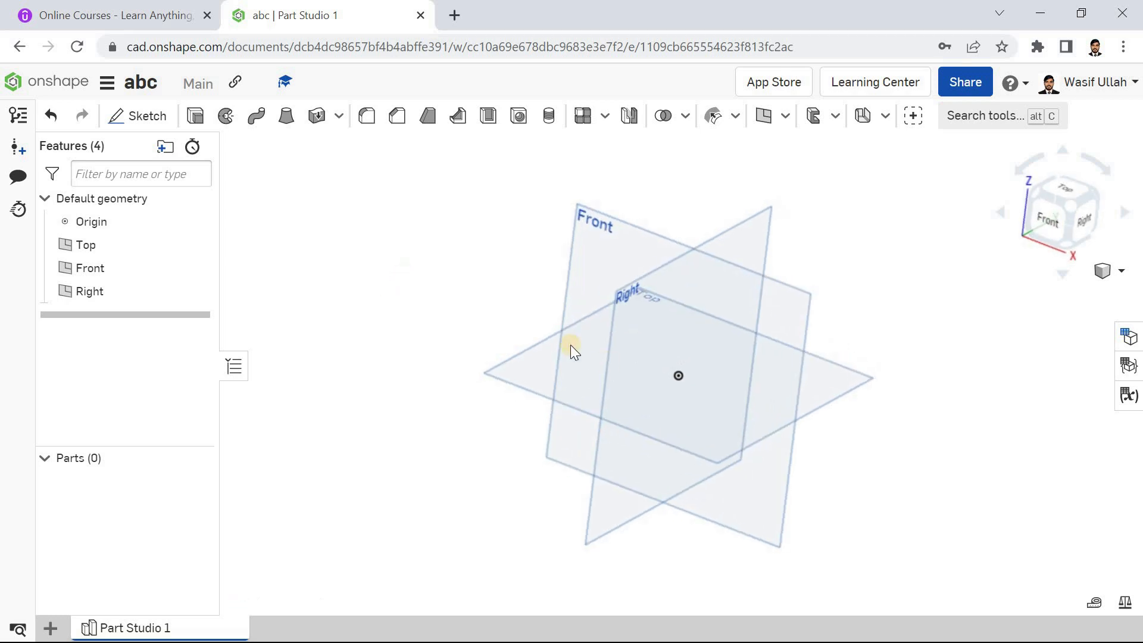
right_click(390, 247)
click(437, 311)
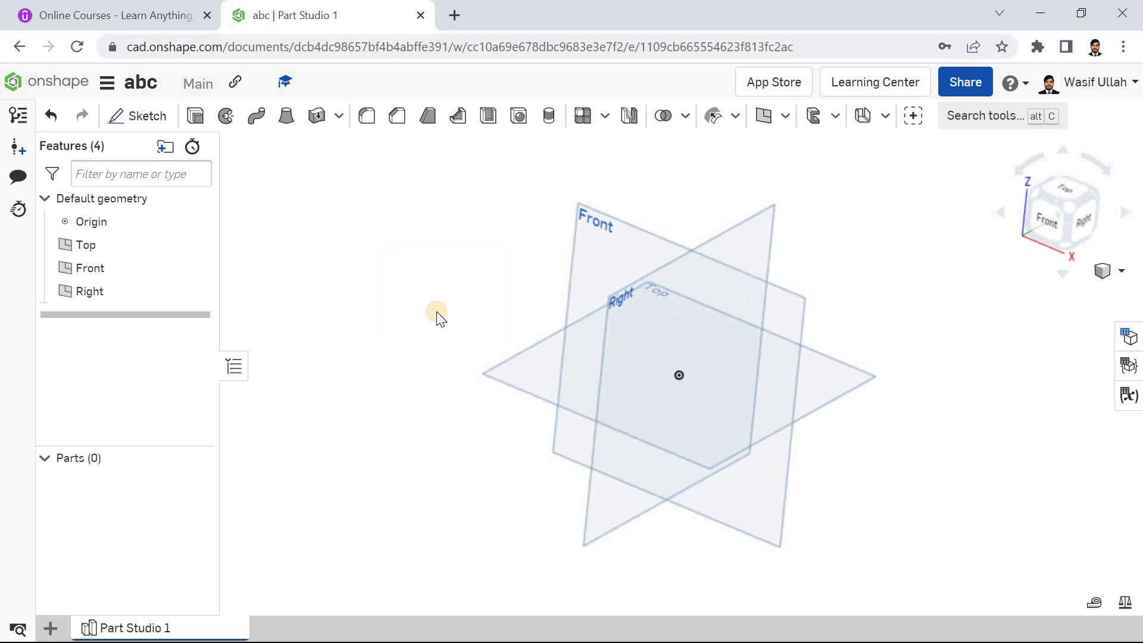
Step: Select the Top, Front and Right planes together in the graphics area and clear the selection
click(513, 372)
click(592, 268)
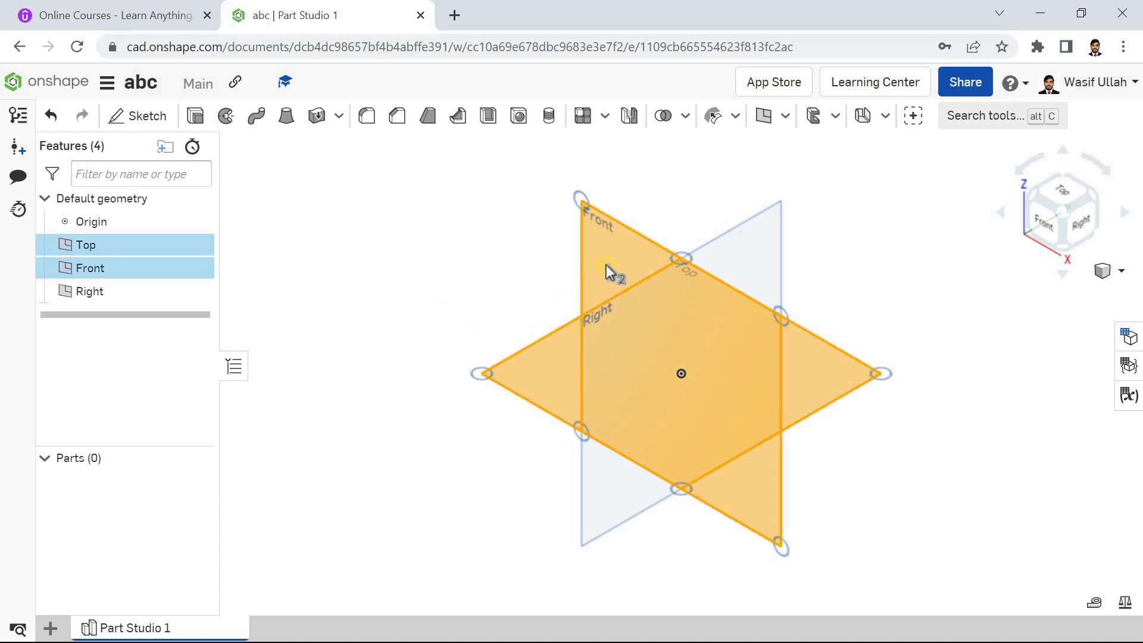
click(741, 256)
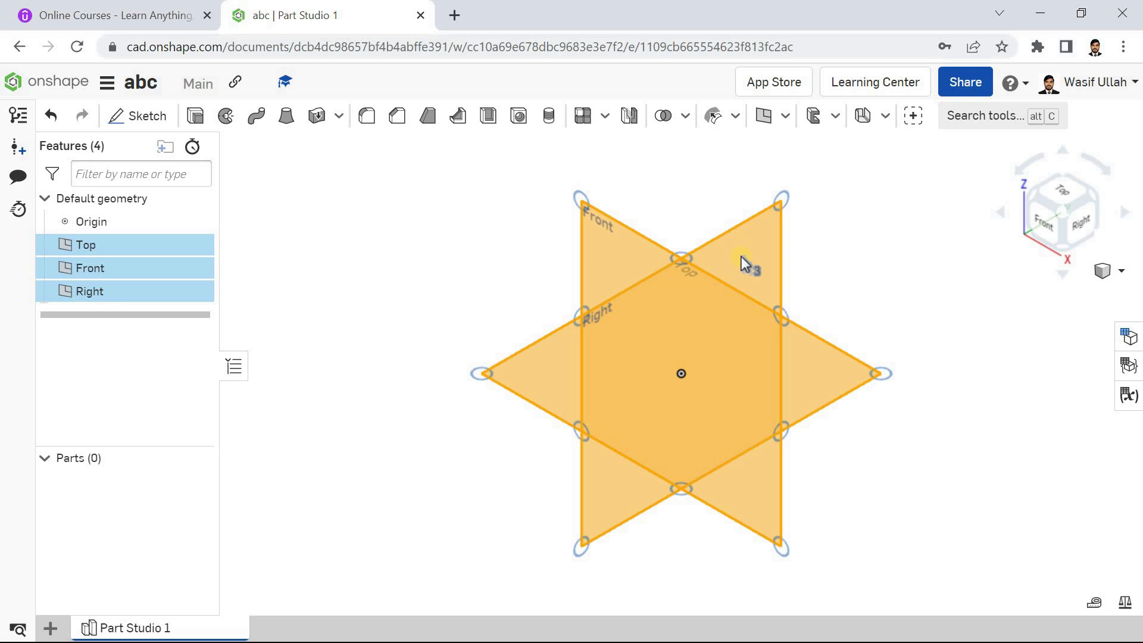
click(470, 274)
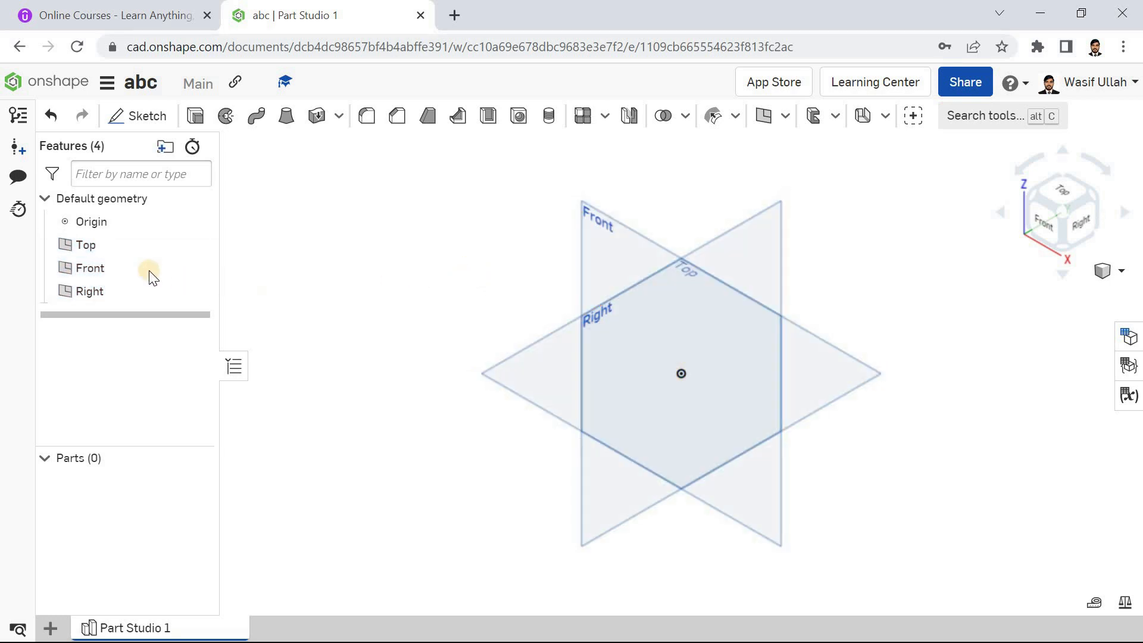
Step: Select the Top, Front and Right planes together in the feature list and clear the selection
click(144, 248)
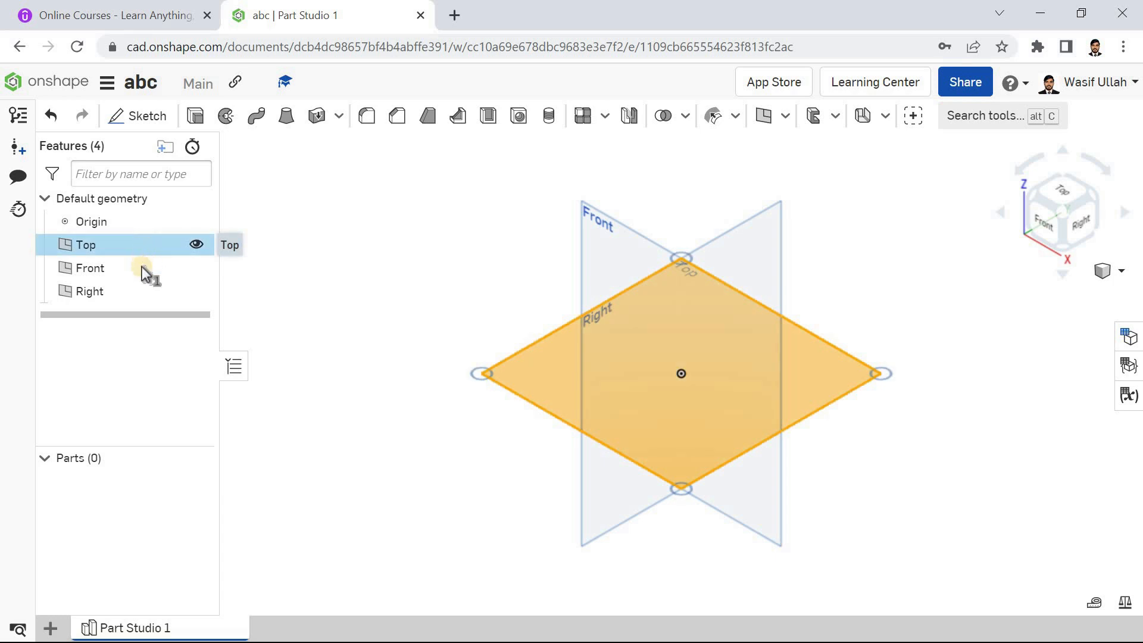
ctrl+click(143, 269)
ctrl+click(144, 293)
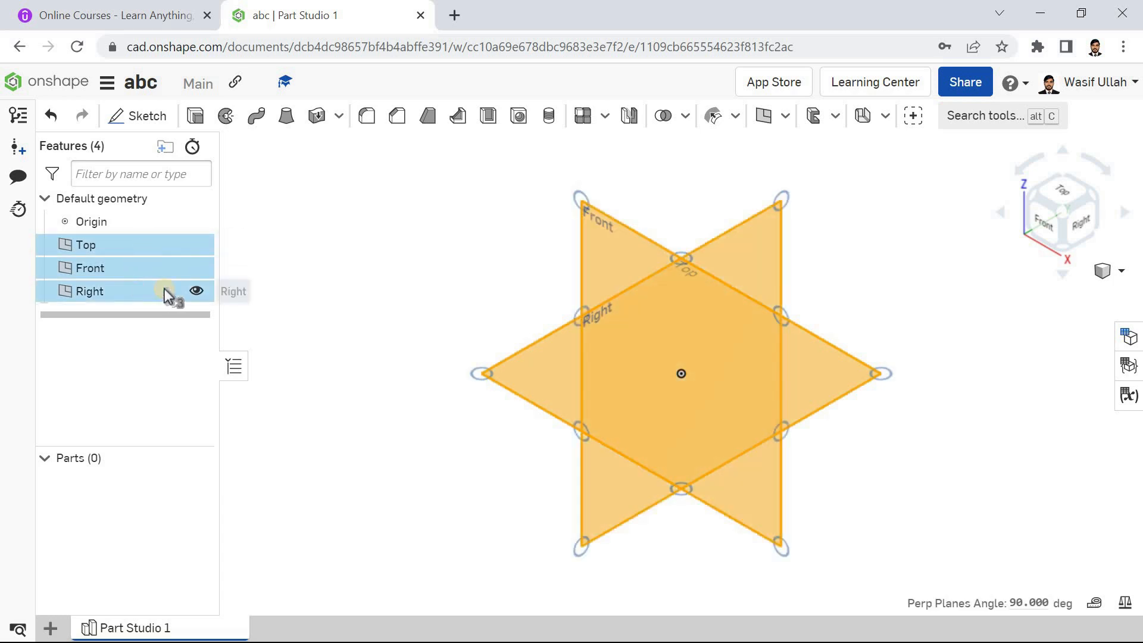
click(387, 282)
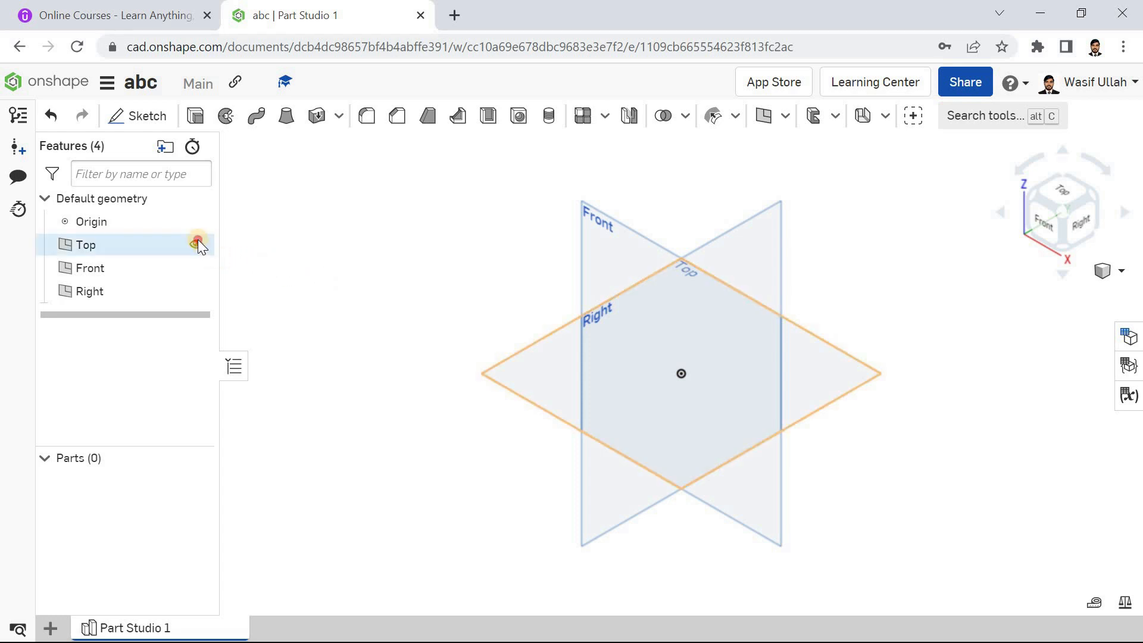
Step: Hide and show the Top, Front and Right planes one at a time, and then all planes at once
click(197, 244)
click(197, 244)
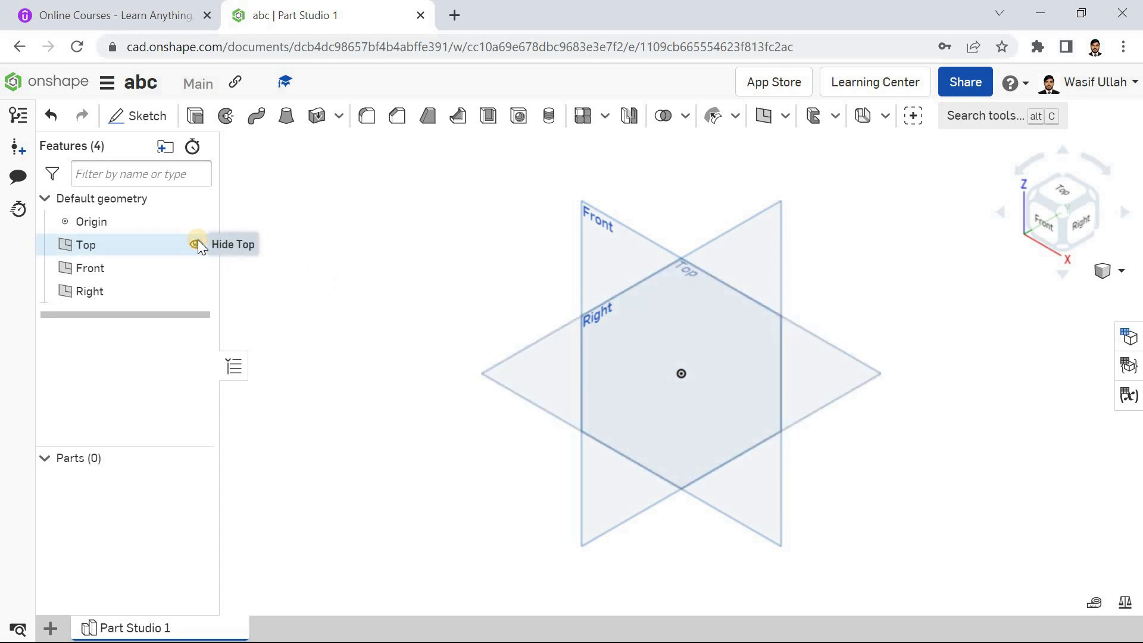
click(197, 268)
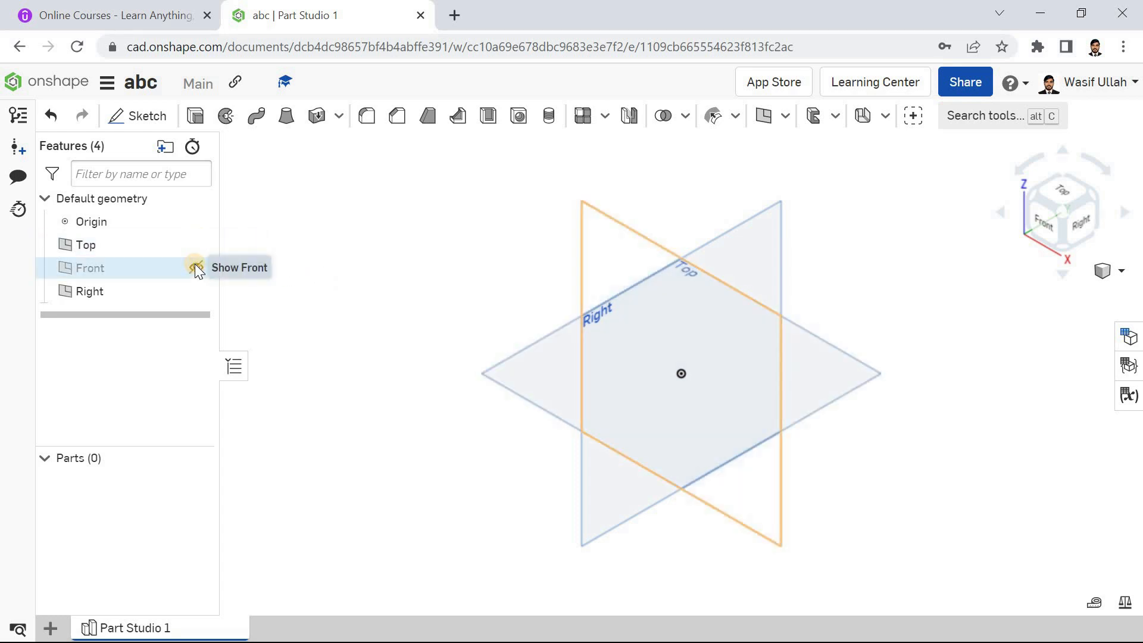
click(197, 268)
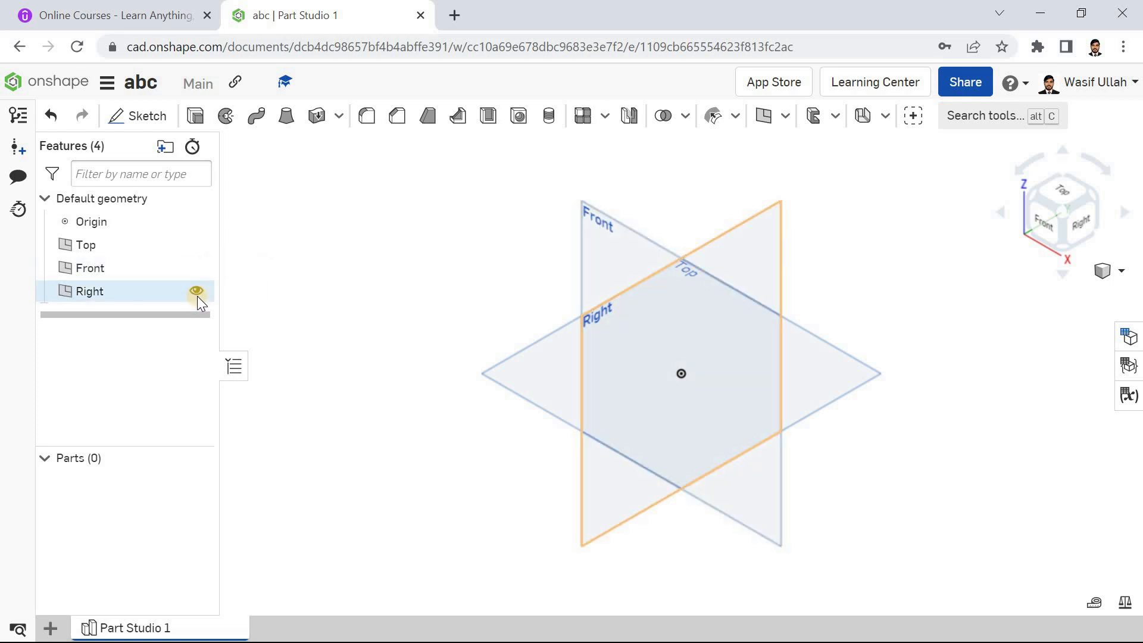
click(197, 291)
click(197, 292)
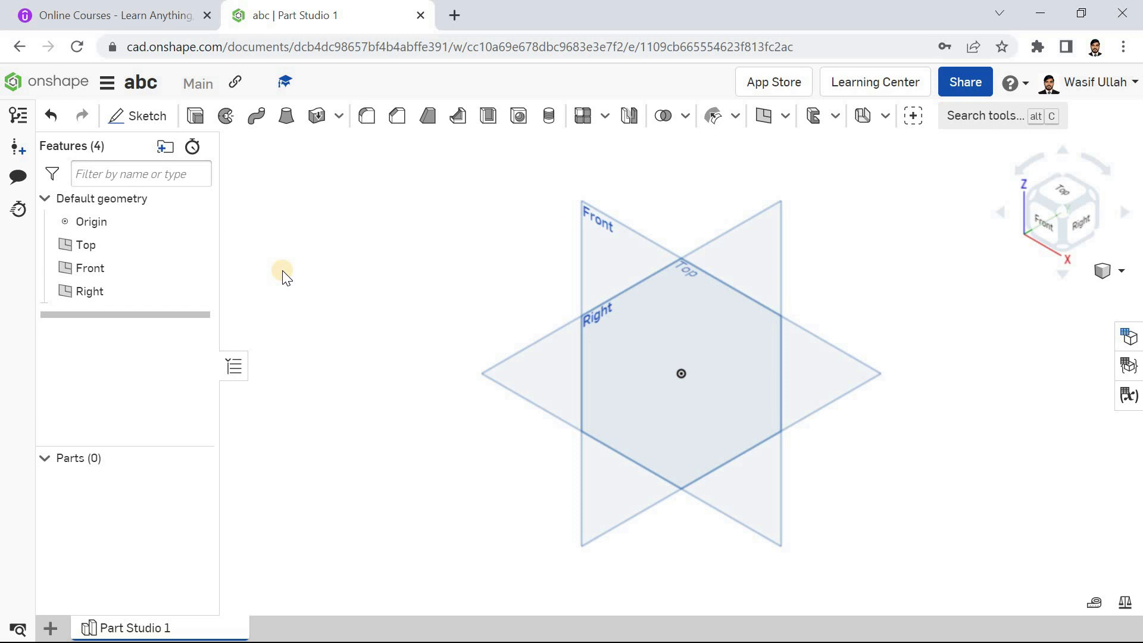
key(p)
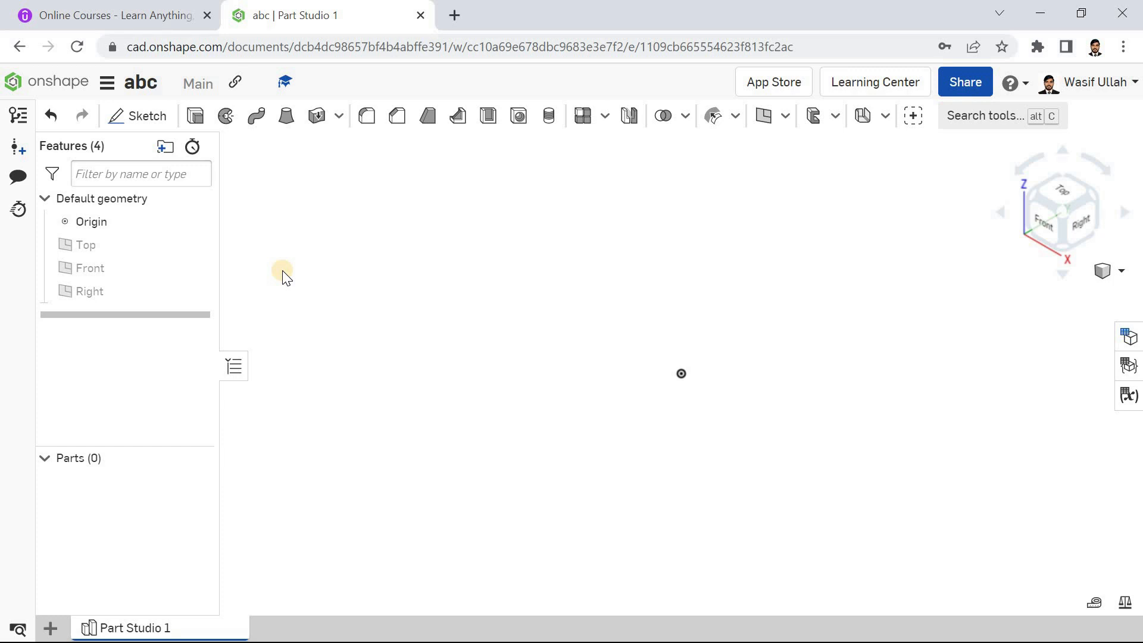
key(p)
Step: Rotate the default planes, turn the view normal to the Top plane, and return to the isometric view
right_click(336, 238)
click(374, 294)
right_drag(395, 263, 365, 269)
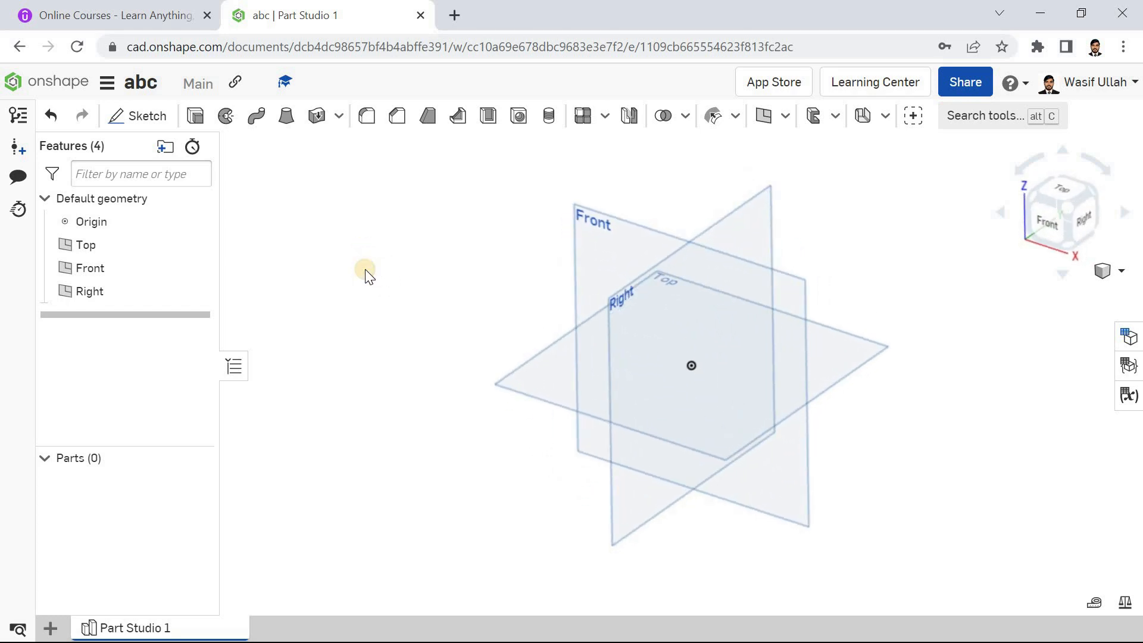
click(511, 371)
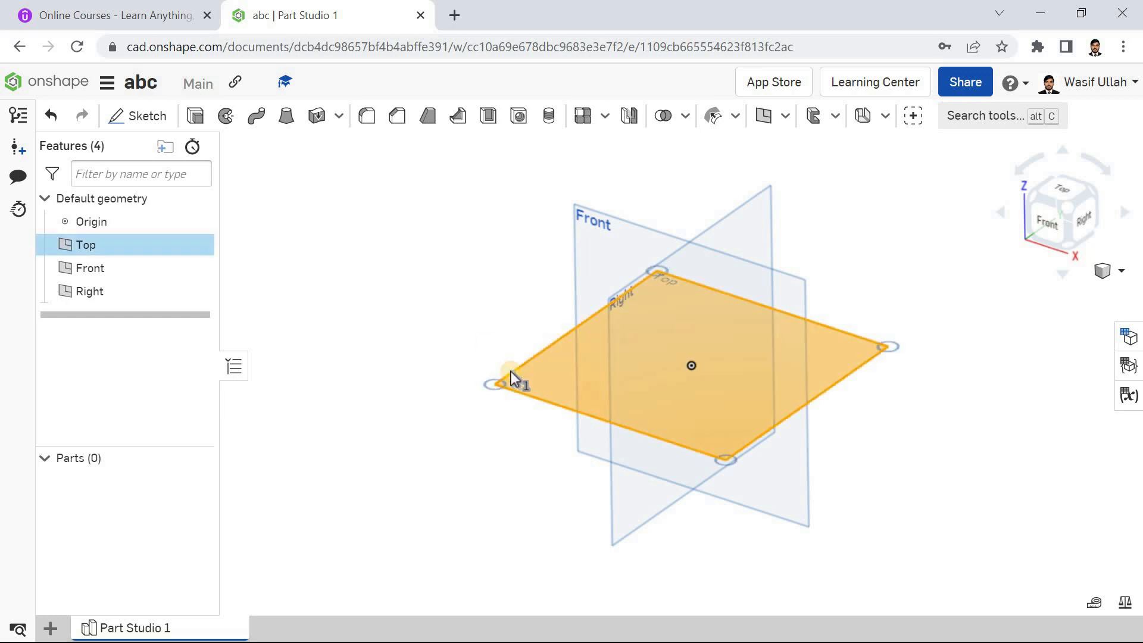
key(n)
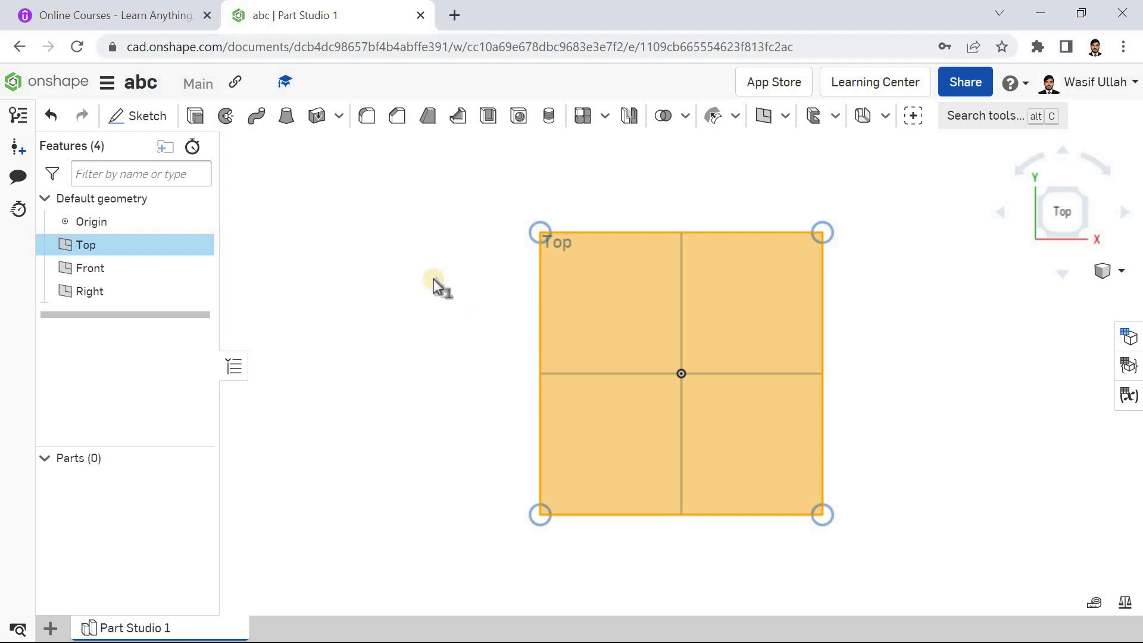
click(385, 237)
right_click(385, 238)
click(417, 307)
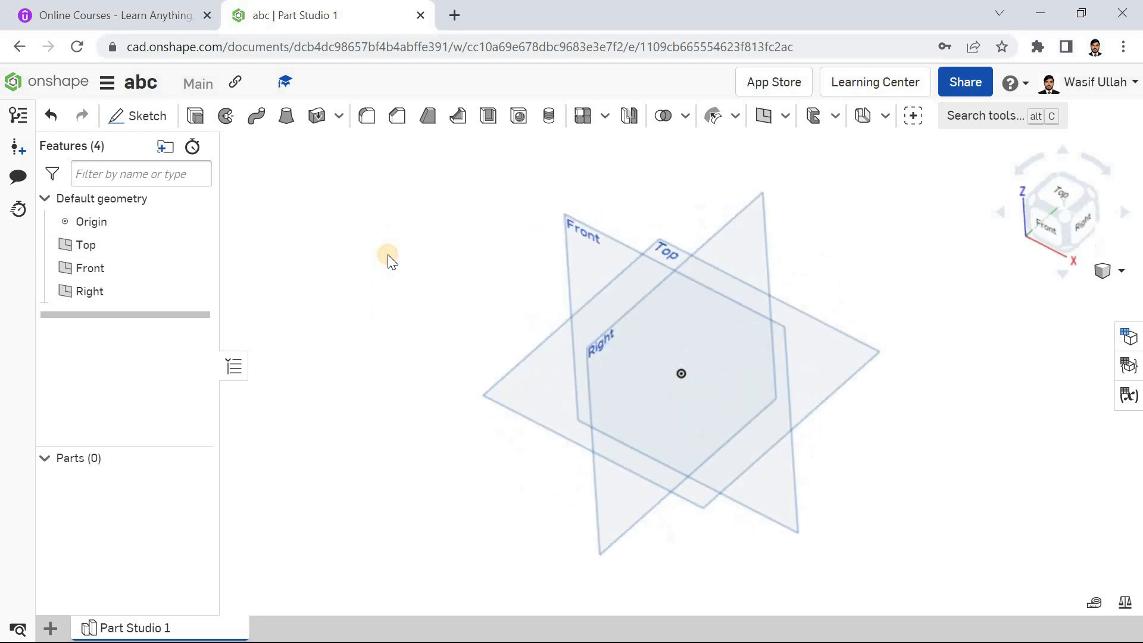
Step: Try sketching a center point rectangle about 92.5 by 118.2 on the Top plane, centered on the origin and viewed normal to the plane
click(501, 364)
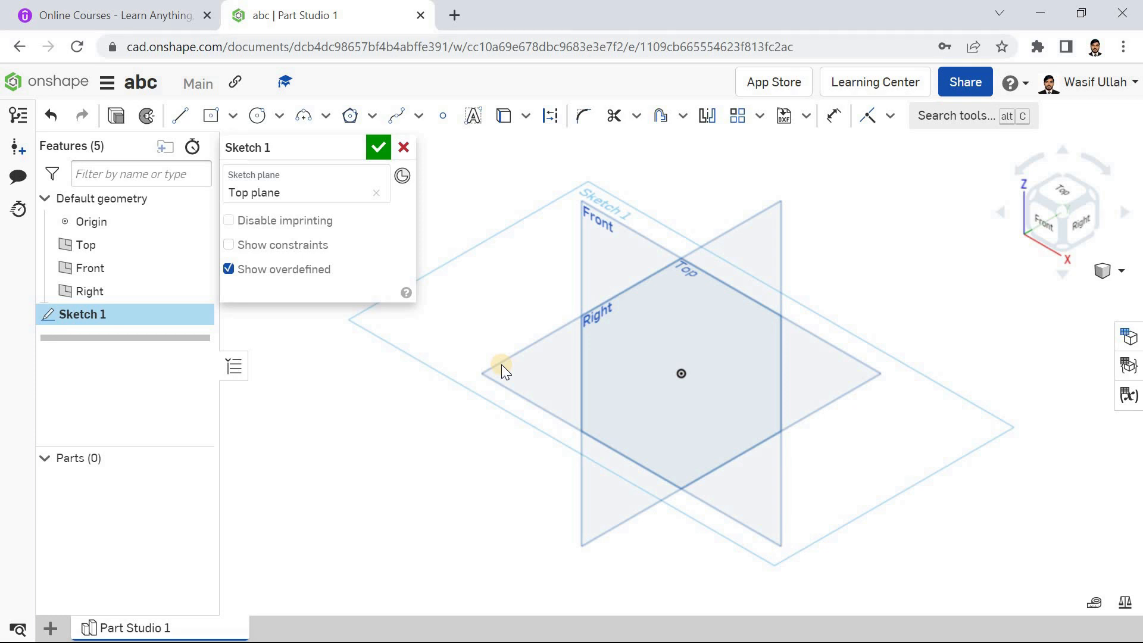
key(n)
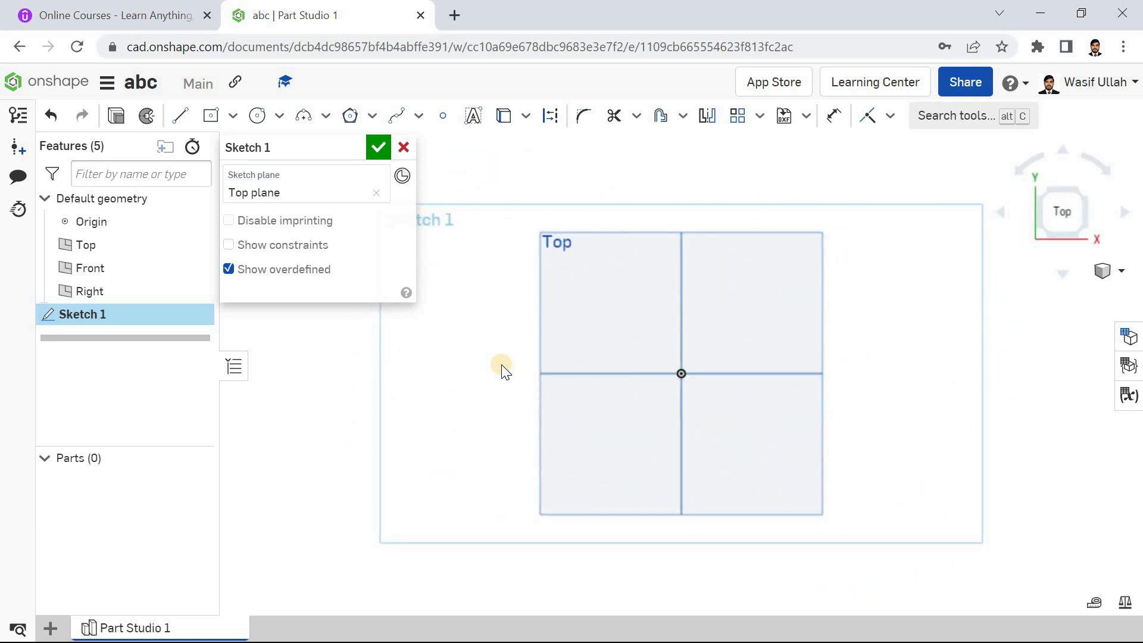
click(233, 115)
click(223, 173)
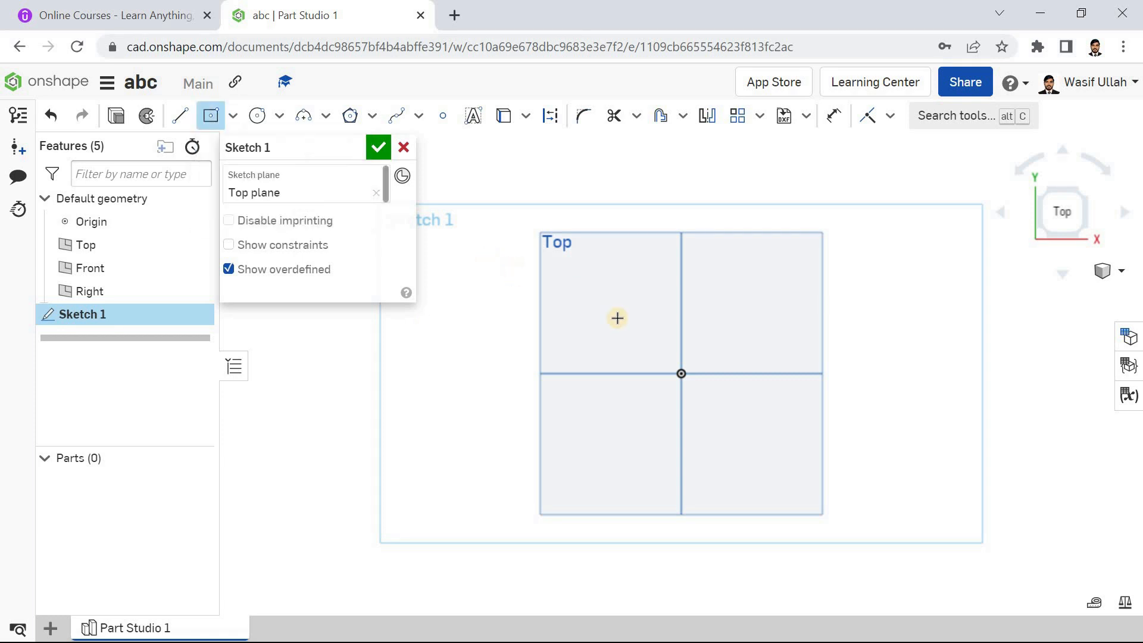
click(681, 373)
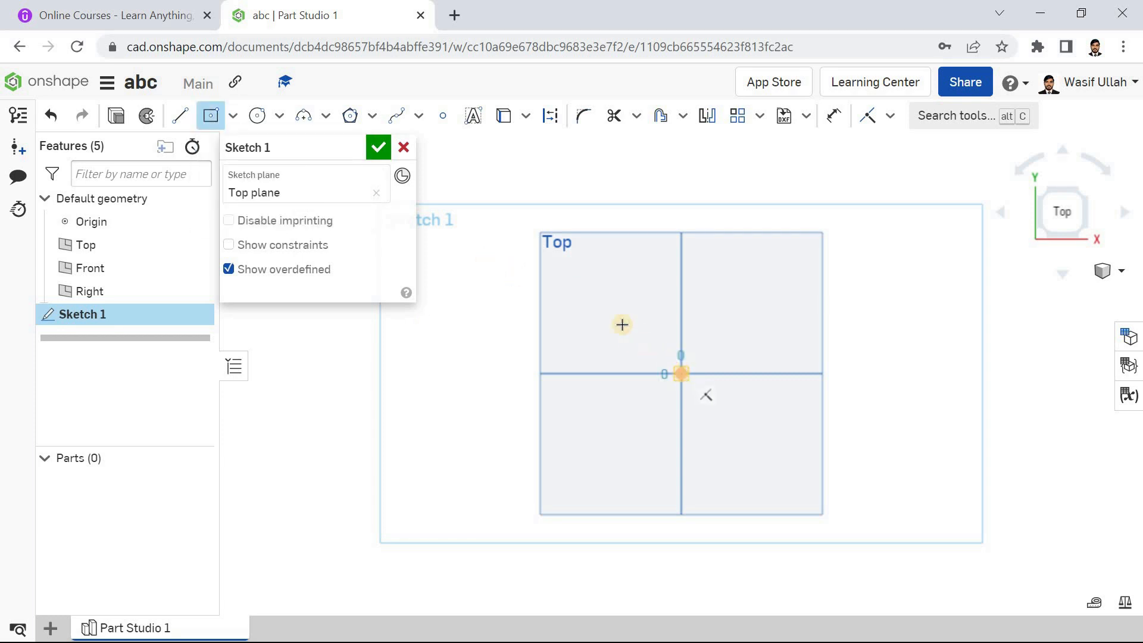
click(593, 263)
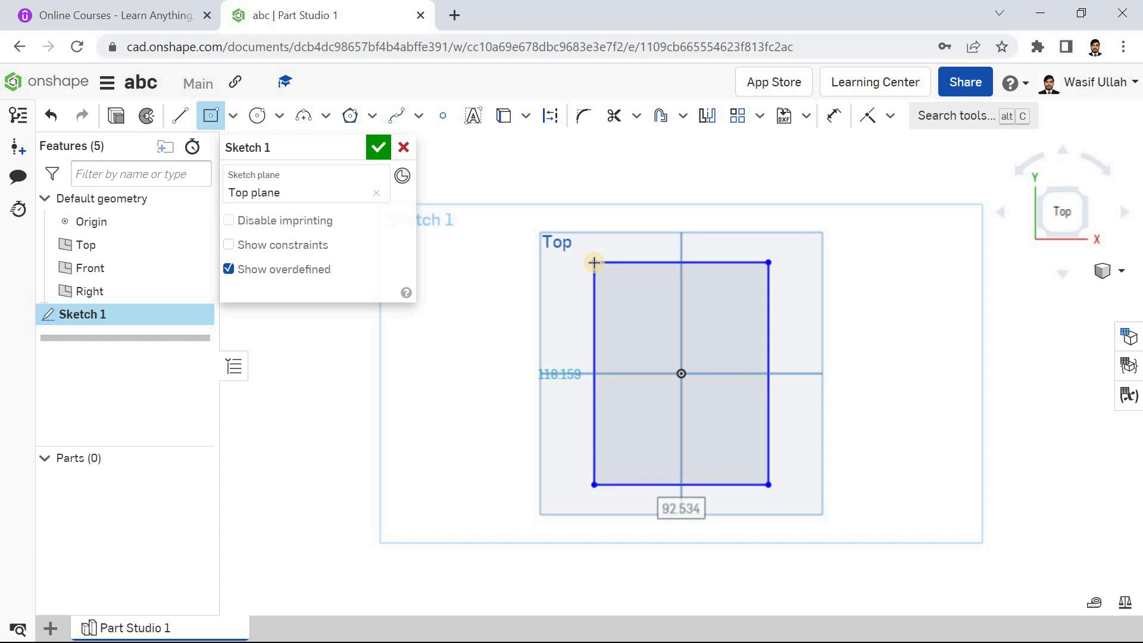
Step: Cancel the rectangle sketch and return to the isometric view, dismissing the cancellation notice
click(400, 150)
right_click(391, 316)
click(393, 322)
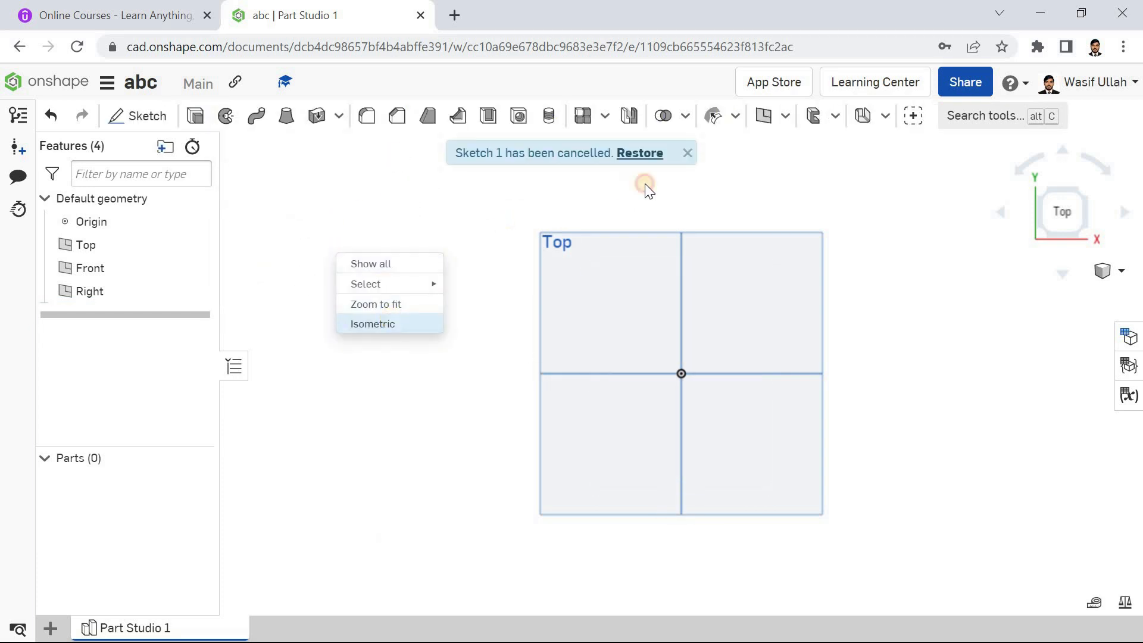
click(687, 153)
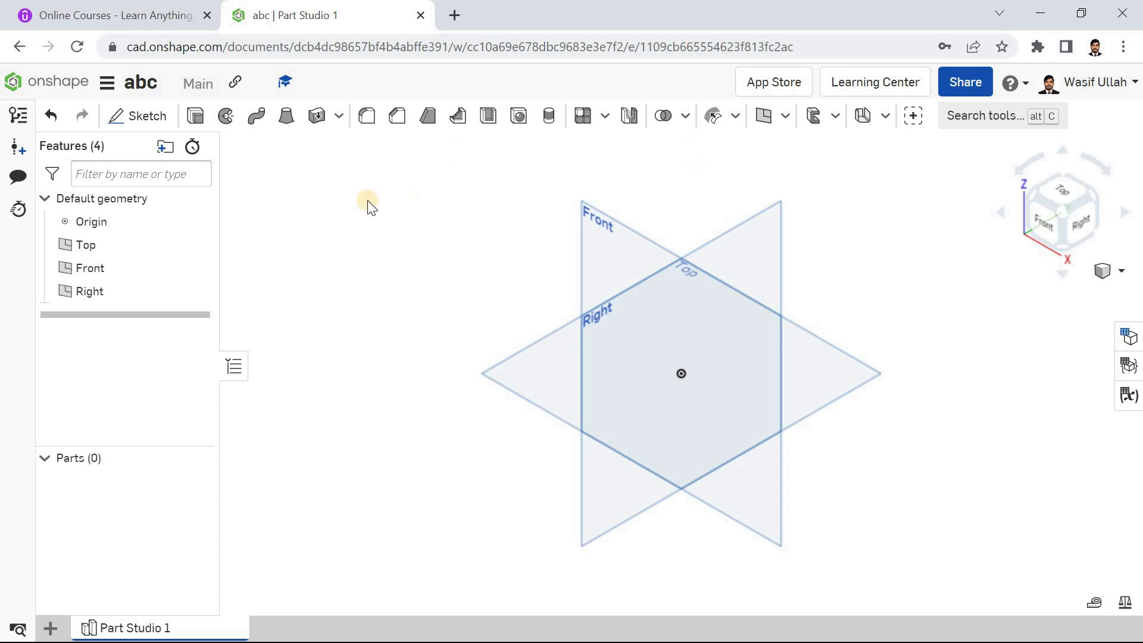
Step: Practise restoring the isometric view after slightly rotating the default planes, repeating it several times
right_click(344, 180)
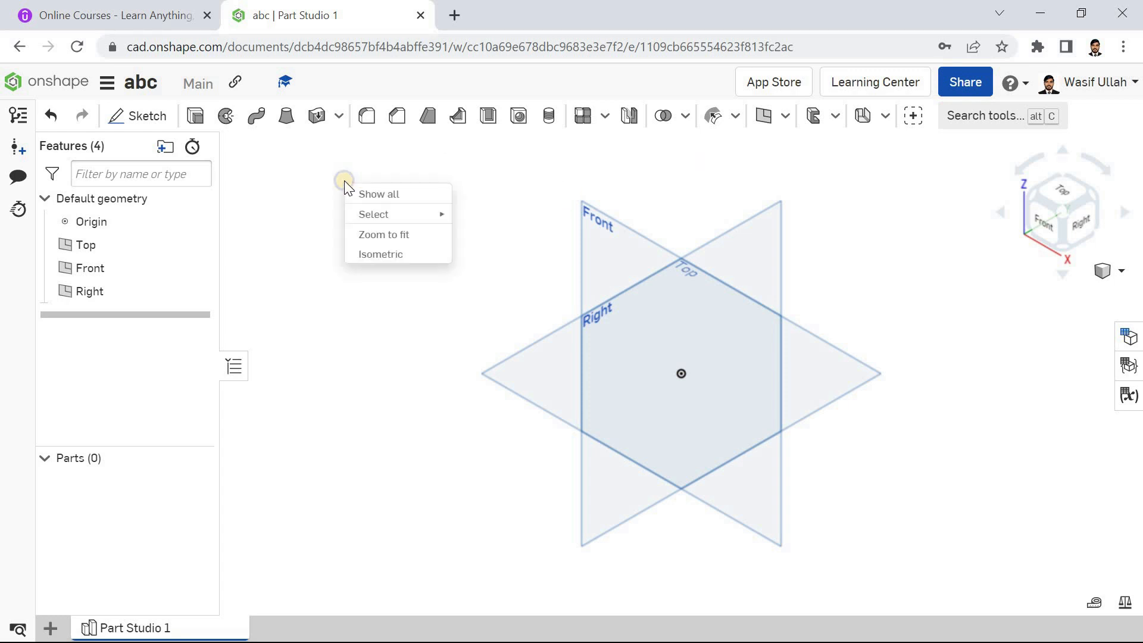
click(397, 265)
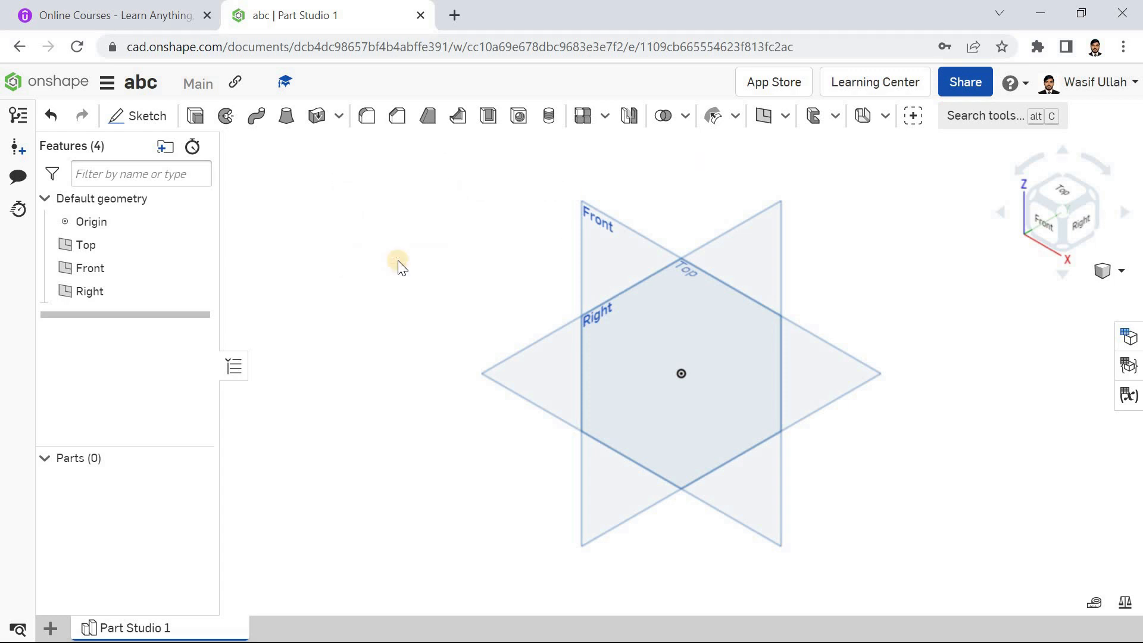
right_drag(369, 231, 375, 233)
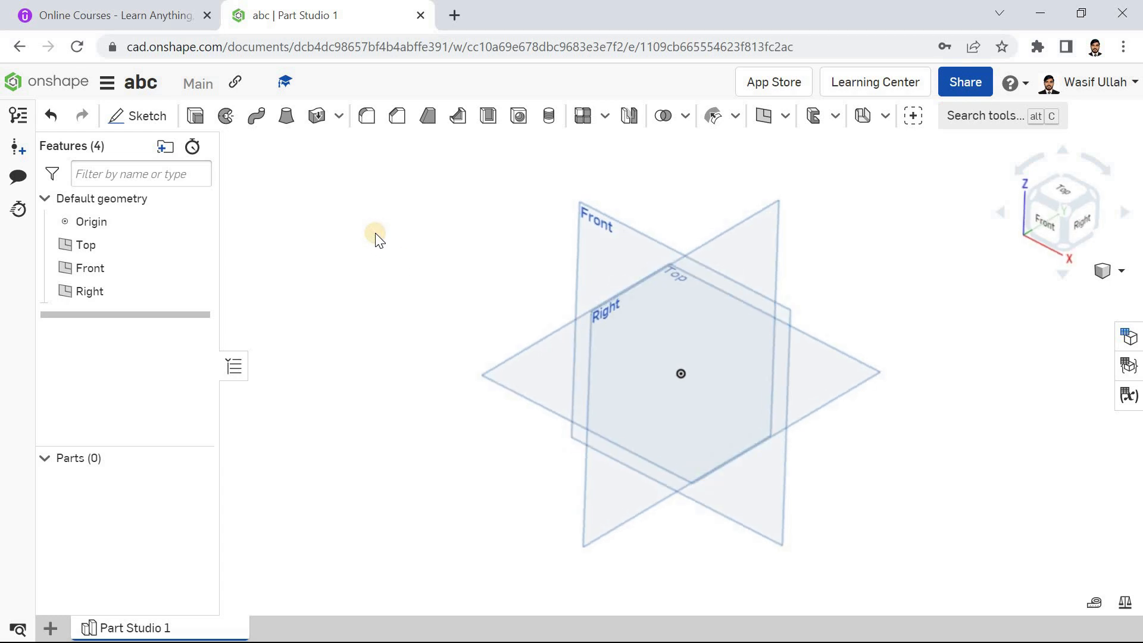
right_click(335, 223)
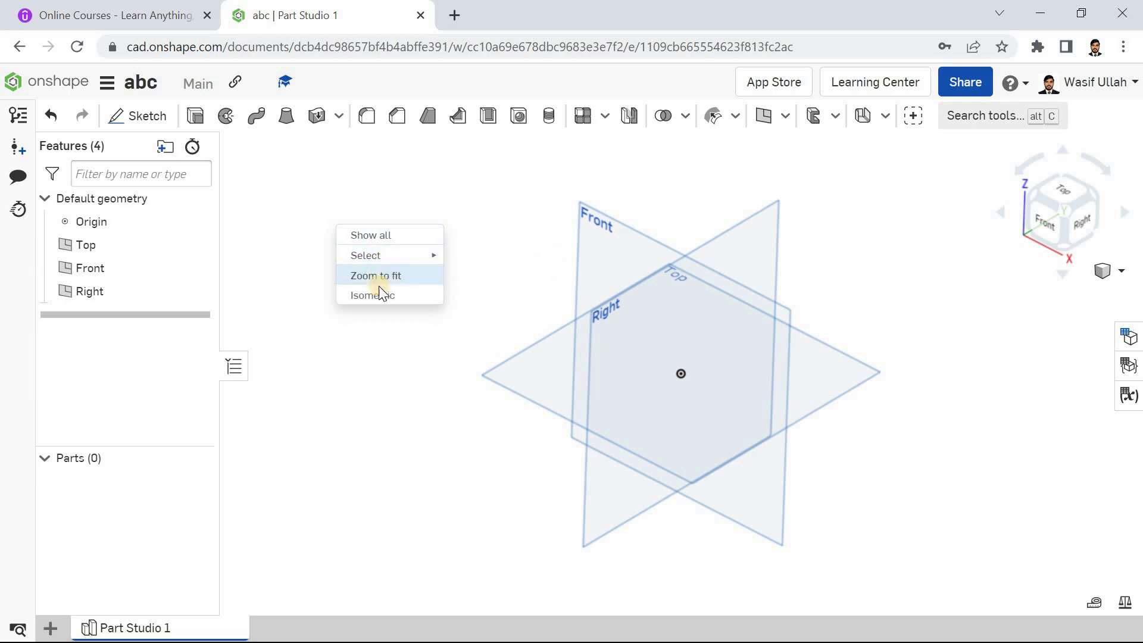
click(379, 294)
right_drag(334, 244, 309, 210)
right_click(310, 211)
click(375, 283)
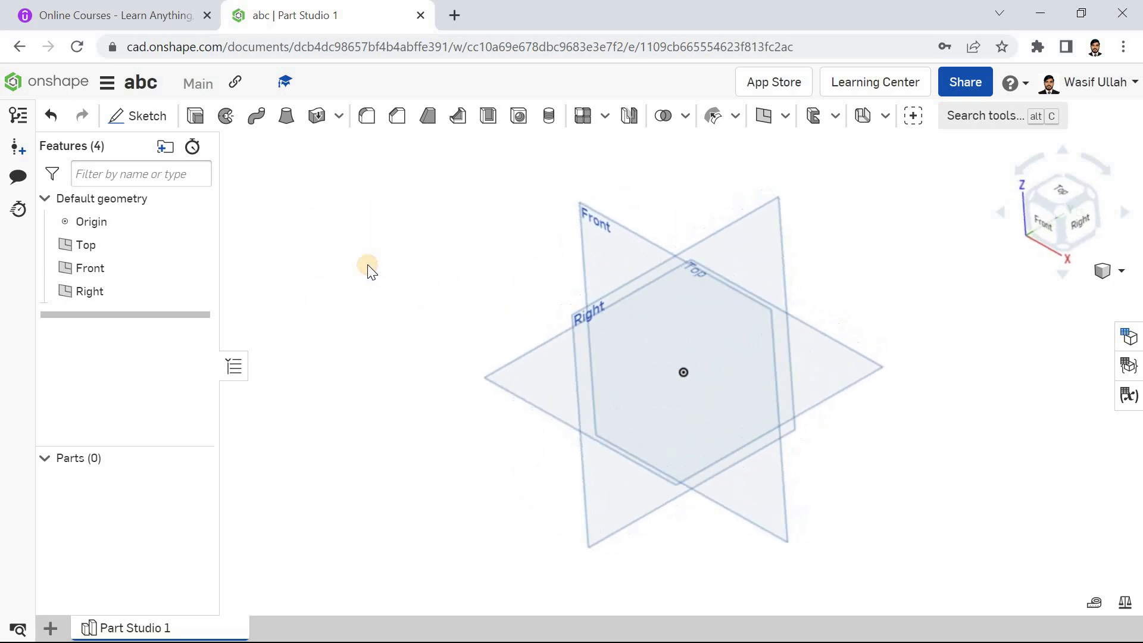
Step: Zoom the view to fit the default planes, and toggle the planes' visibility off and back on
scroll(368, 267, down, 1)
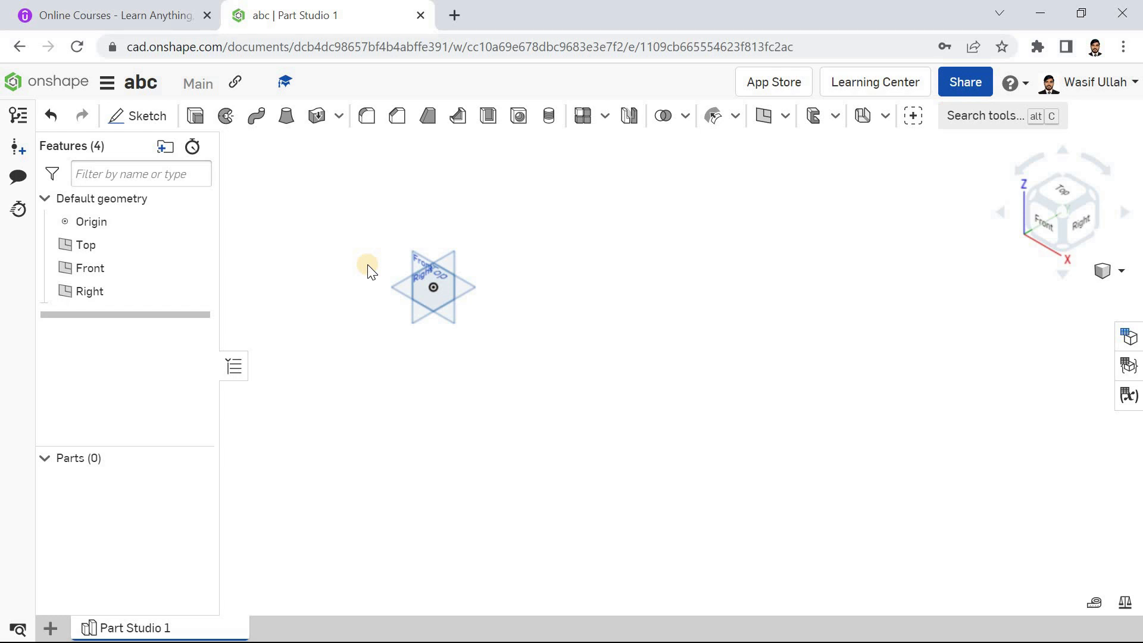
right_click(308, 234)
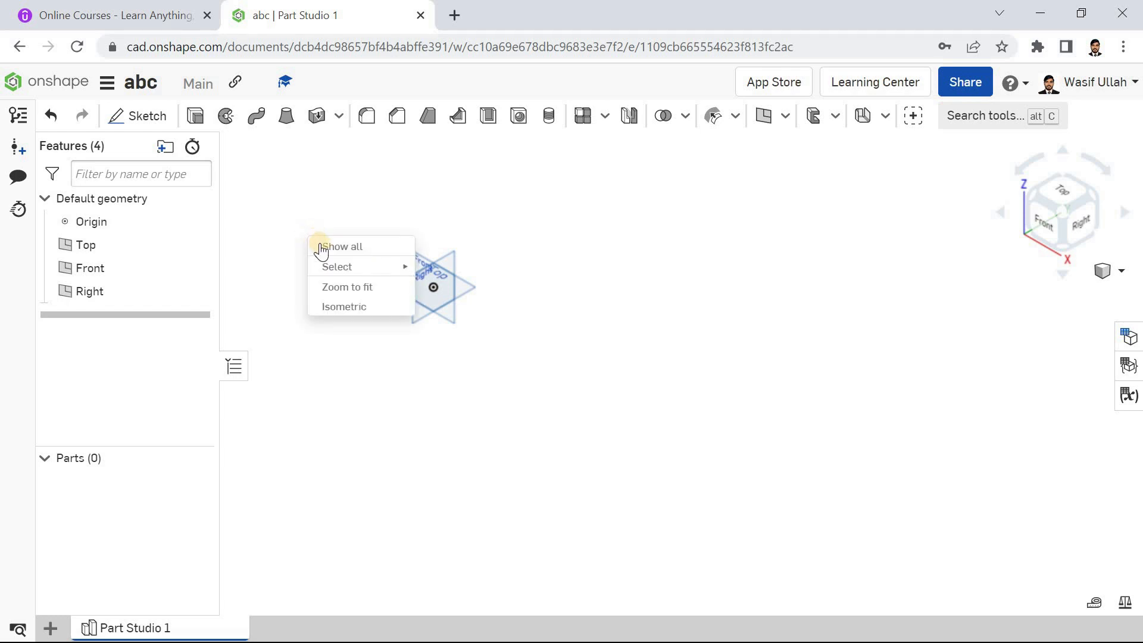
click(331, 285)
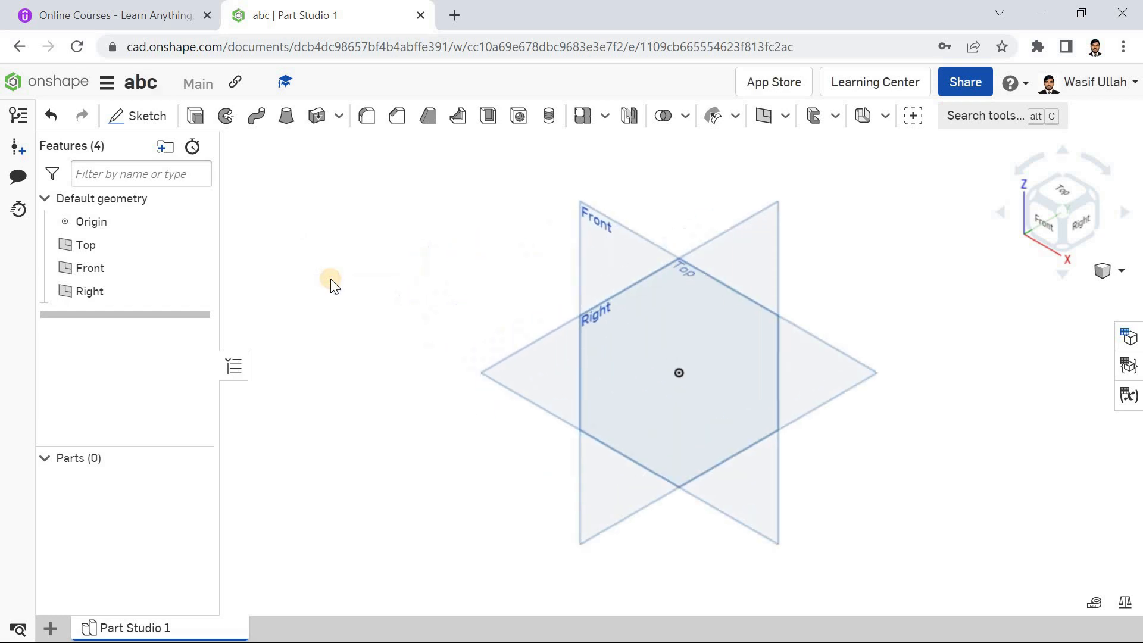
key(p)
key(p)
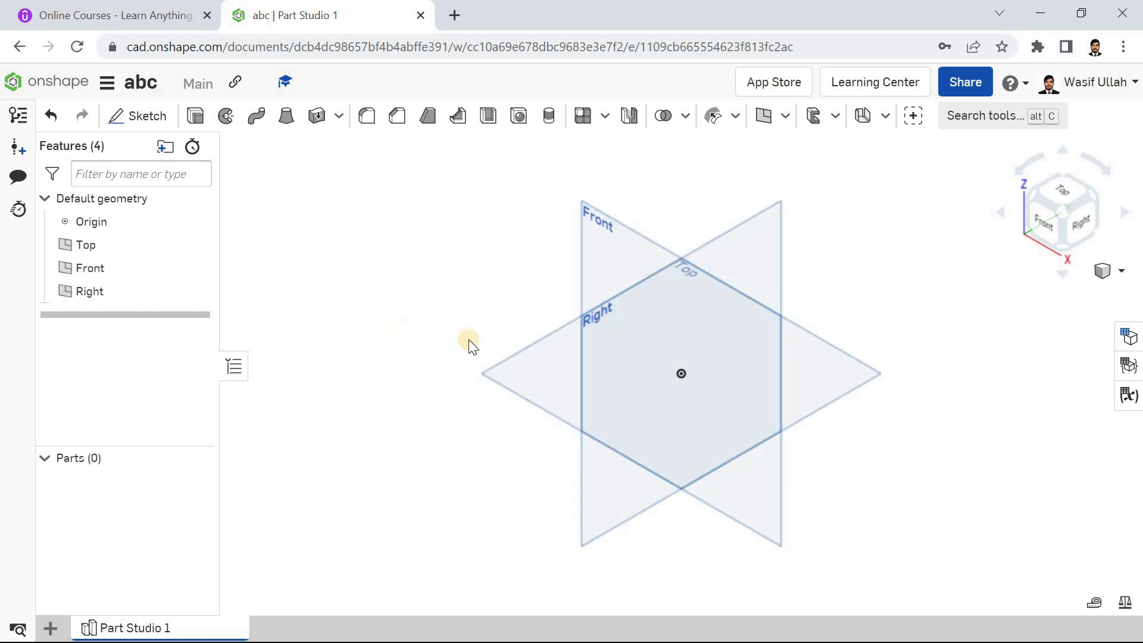
Step: View the Top plane face-on, clear its selection, and restore the isometric view
click(520, 376)
key(n)
right_click(368, 260)
click(334, 245)
right_click(338, 233)
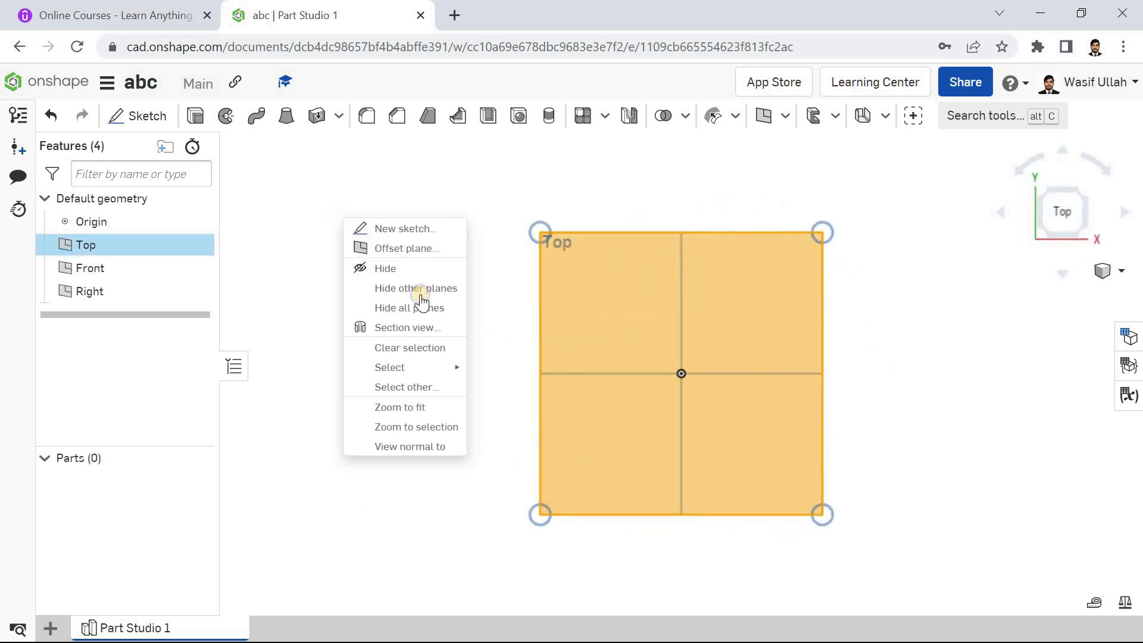
click(339, 236)
right_click(353, 224)
click(353, 221)
right_click(406, 265)
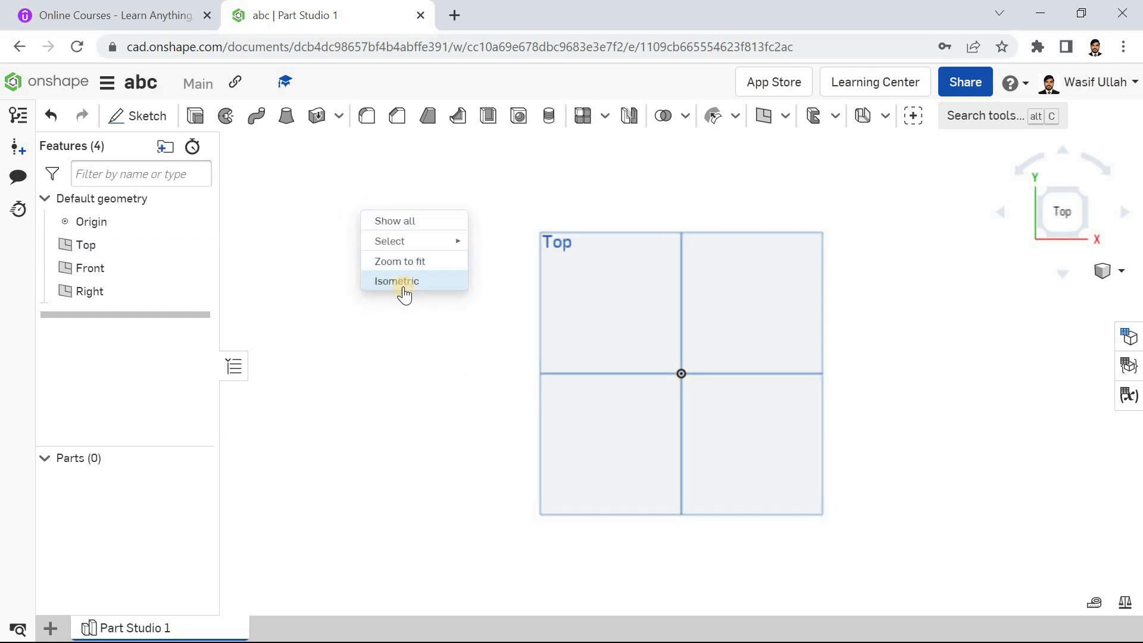
click(402, 284)
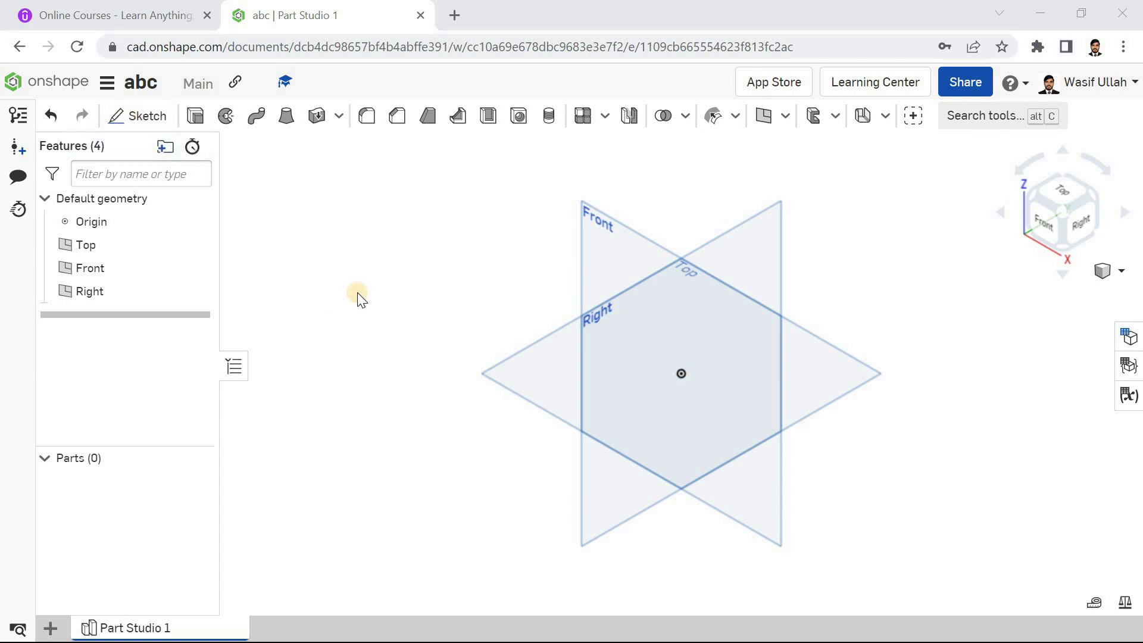
Step: Rotate the default planes slightly and return them to the isometric view
right_drag(349, 280, 352, 244)
right_click(351, 244)
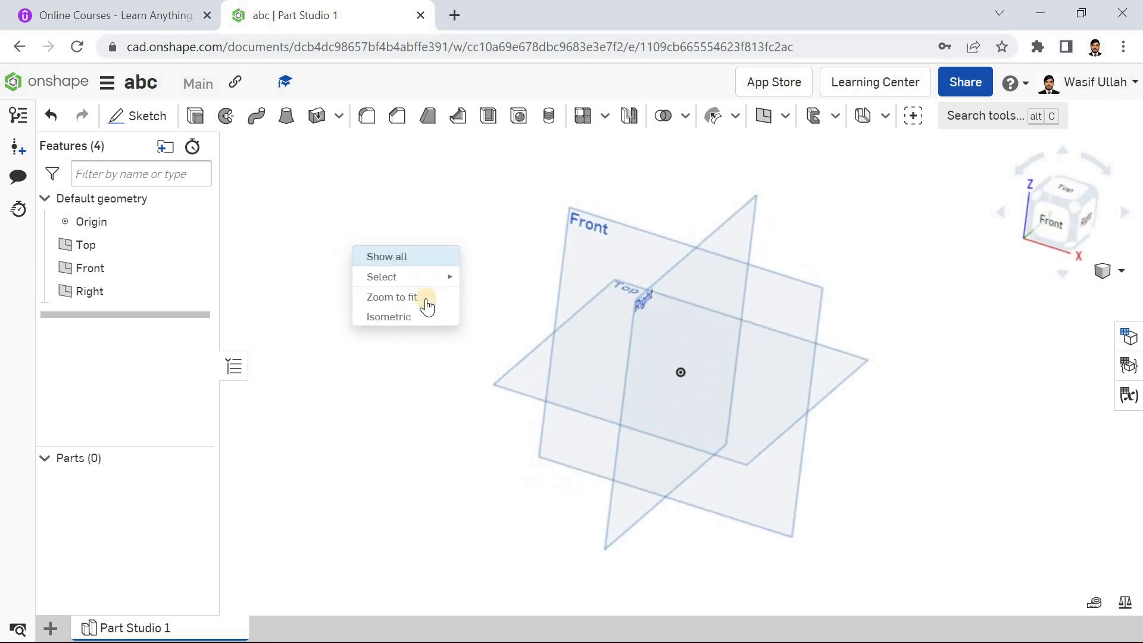
click(420, 311)
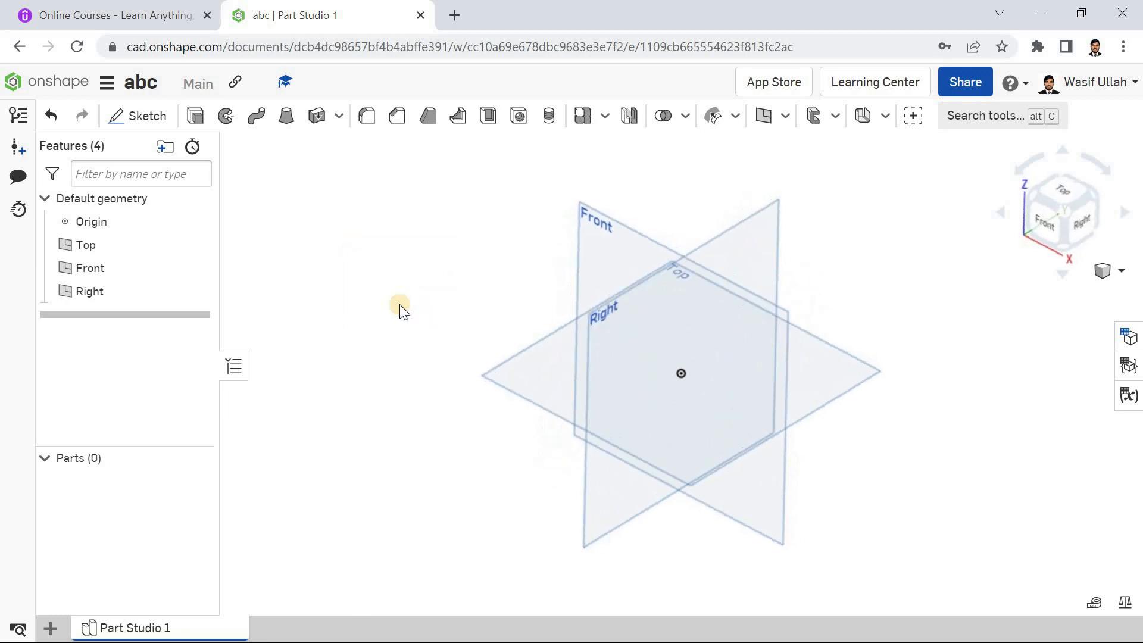
Step: Start a sketch on the Top plane, viewed normal to the plane with all default planes hidden
click(148, 116)
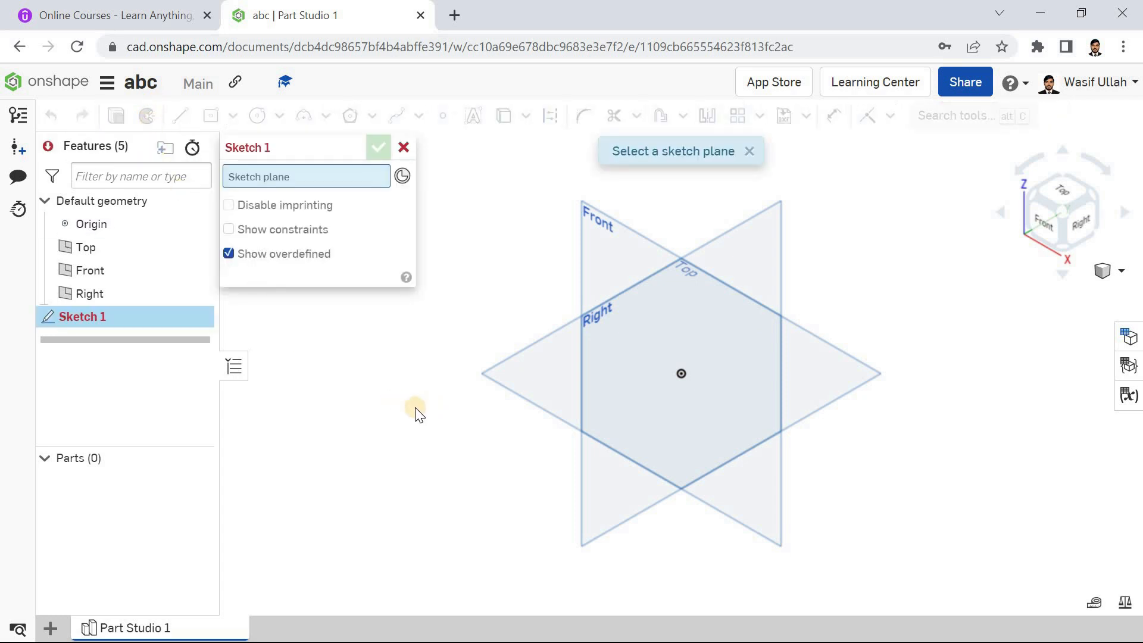
click(514, 369)
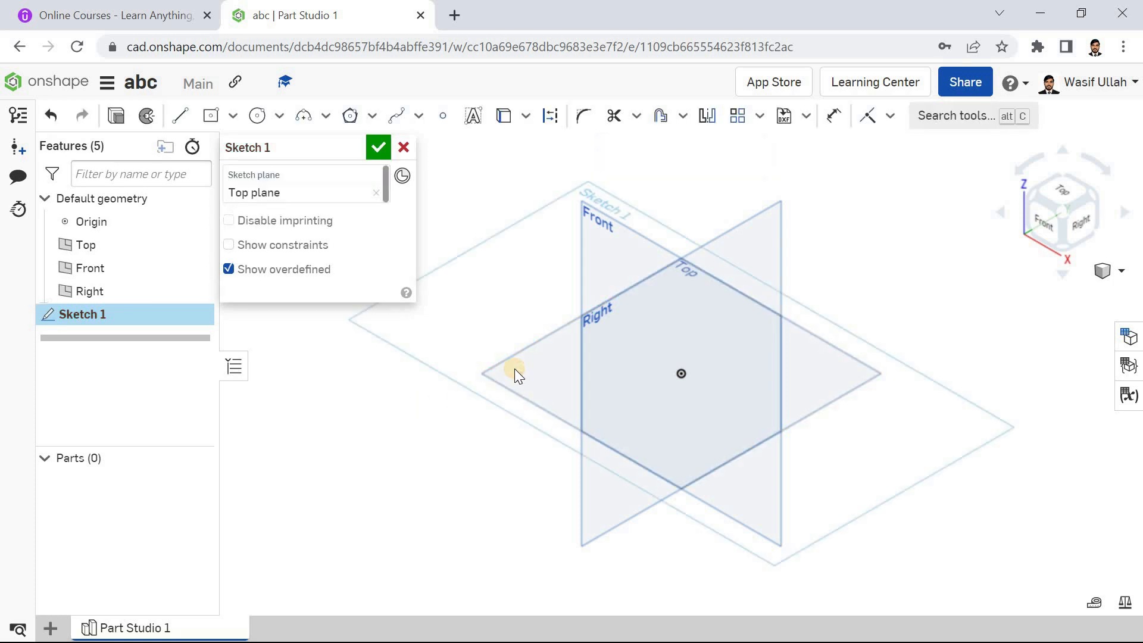
key(n)
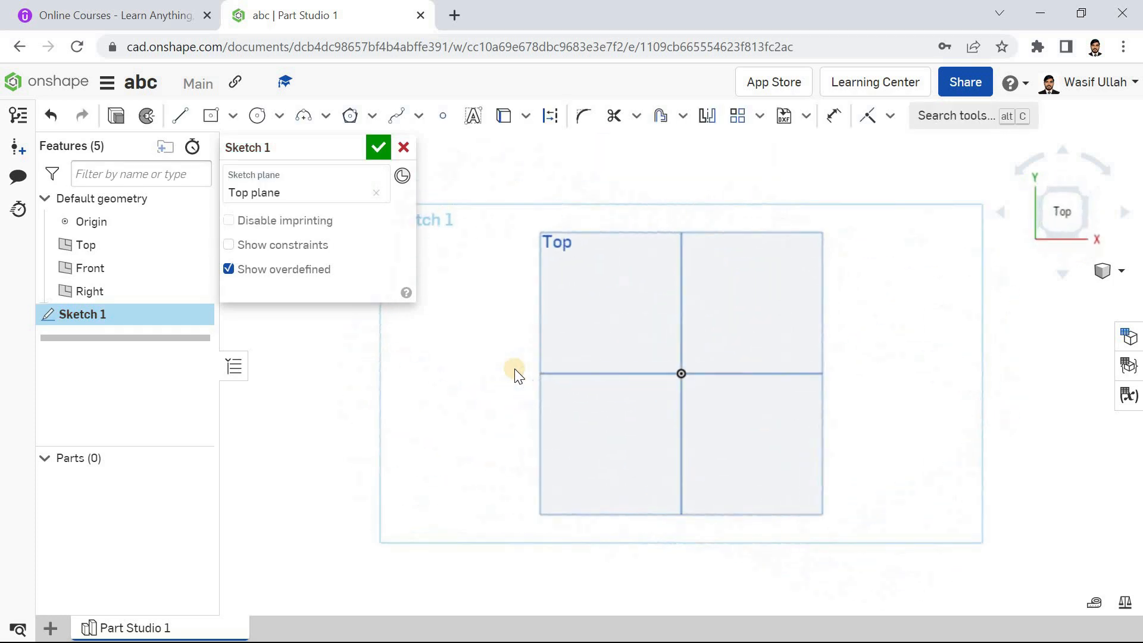
key(p)
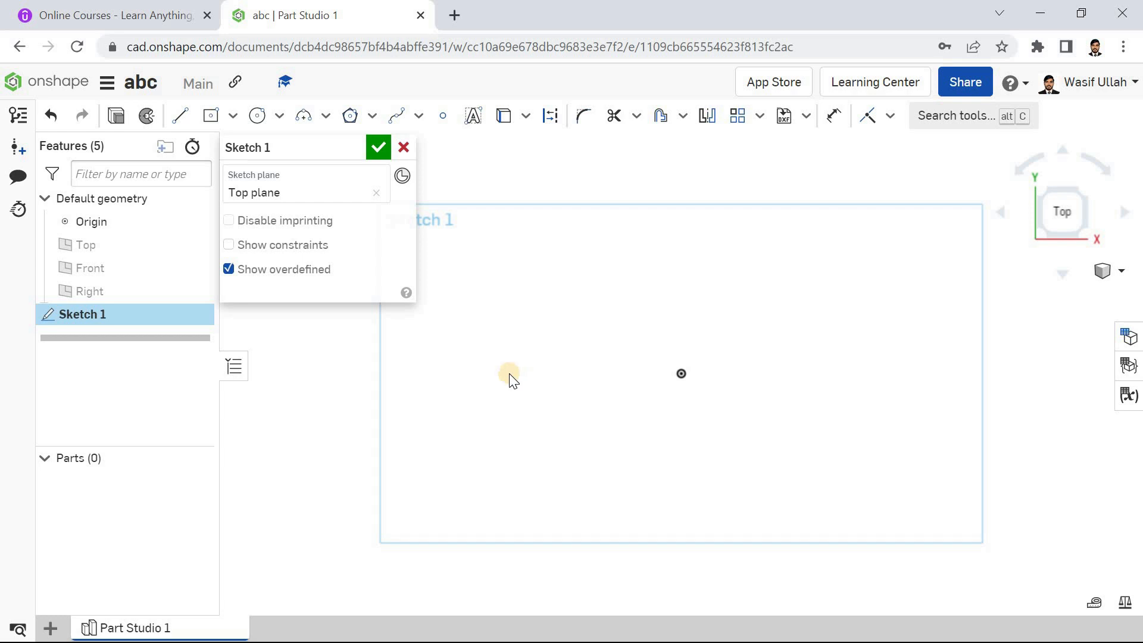
Step: Draw a closed L-shaped line profile from the origin, with successive segments about 55.3, 74.3, 37.5, 38.9, 56.9, 113.2 and 39.1 long
click(179, 121)
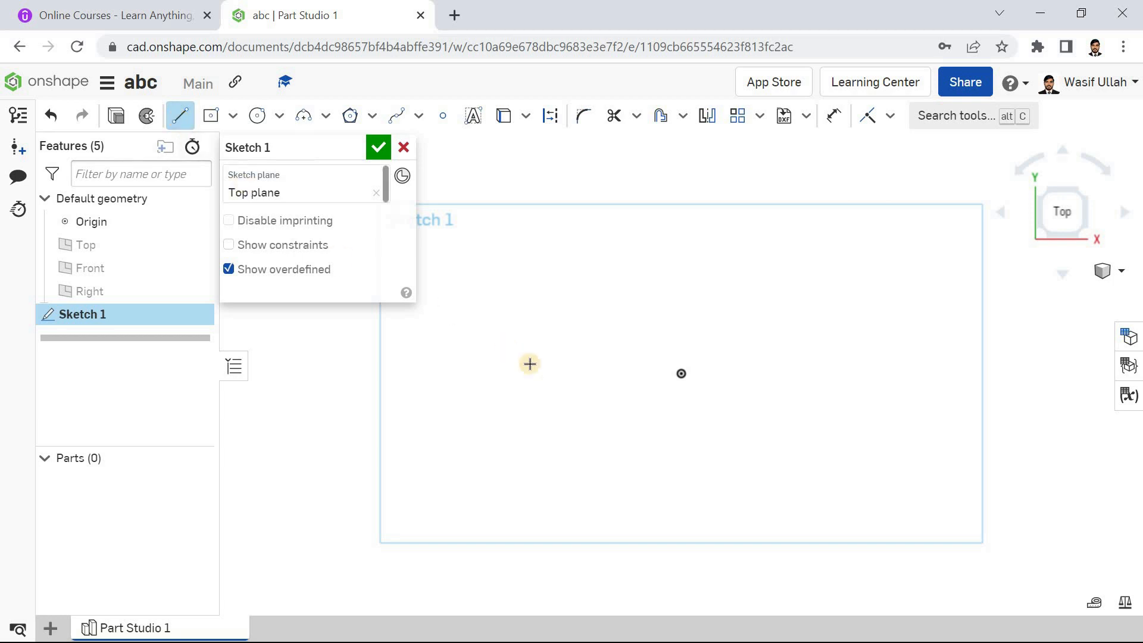
click(679, 359)
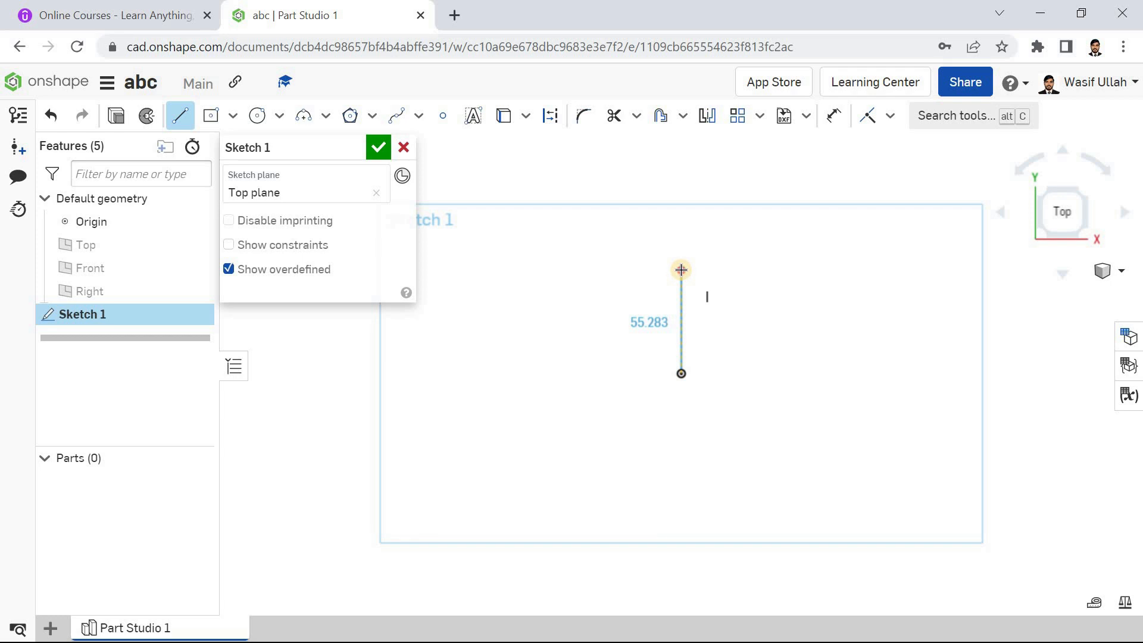
click(681, 270)
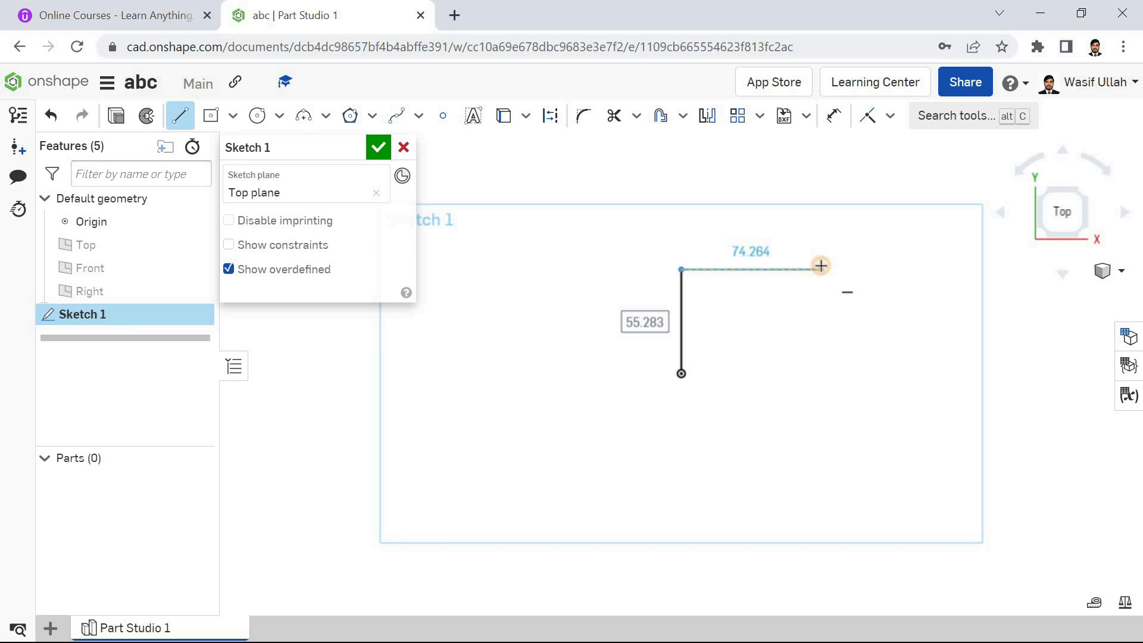
click(821, 269)
click(821, 339)
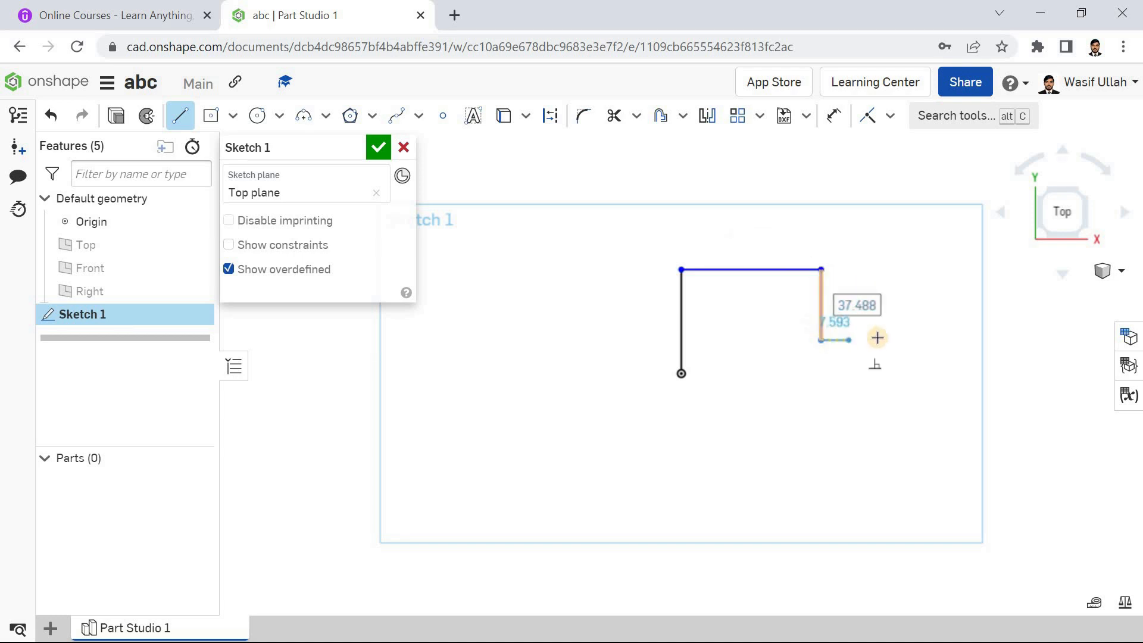
click(894, 340)
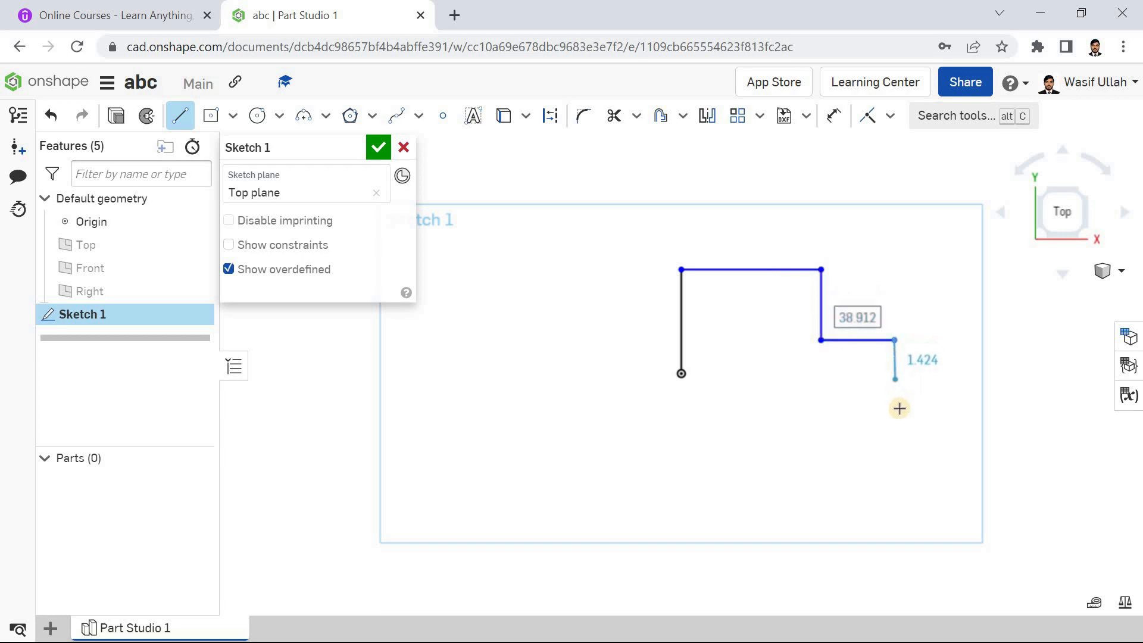
click(894, 447)
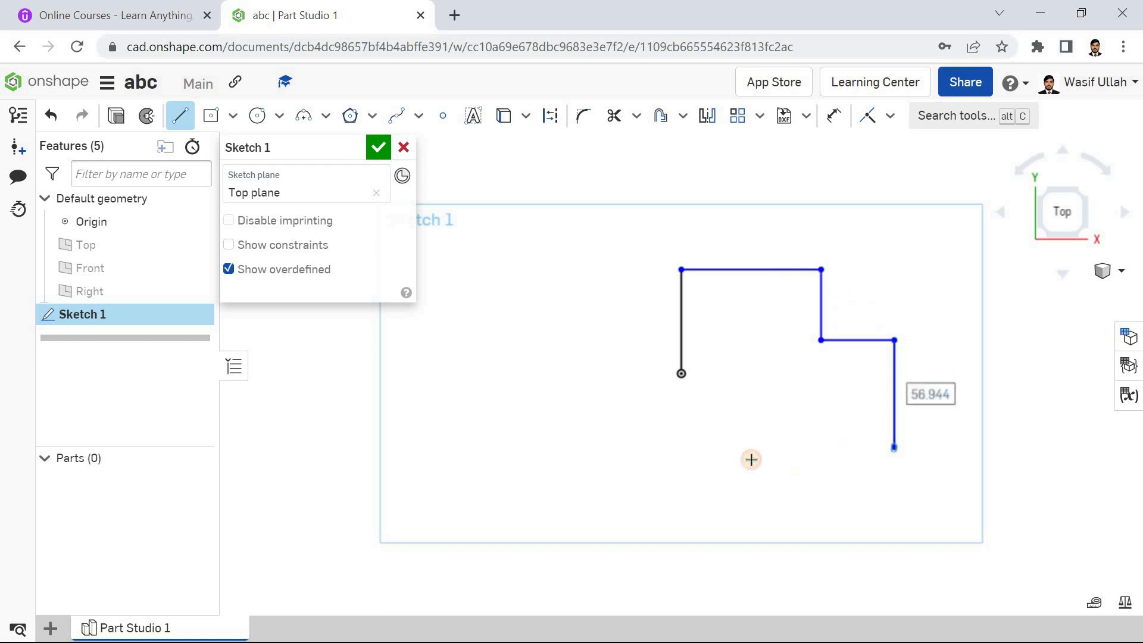
click(680, 447)
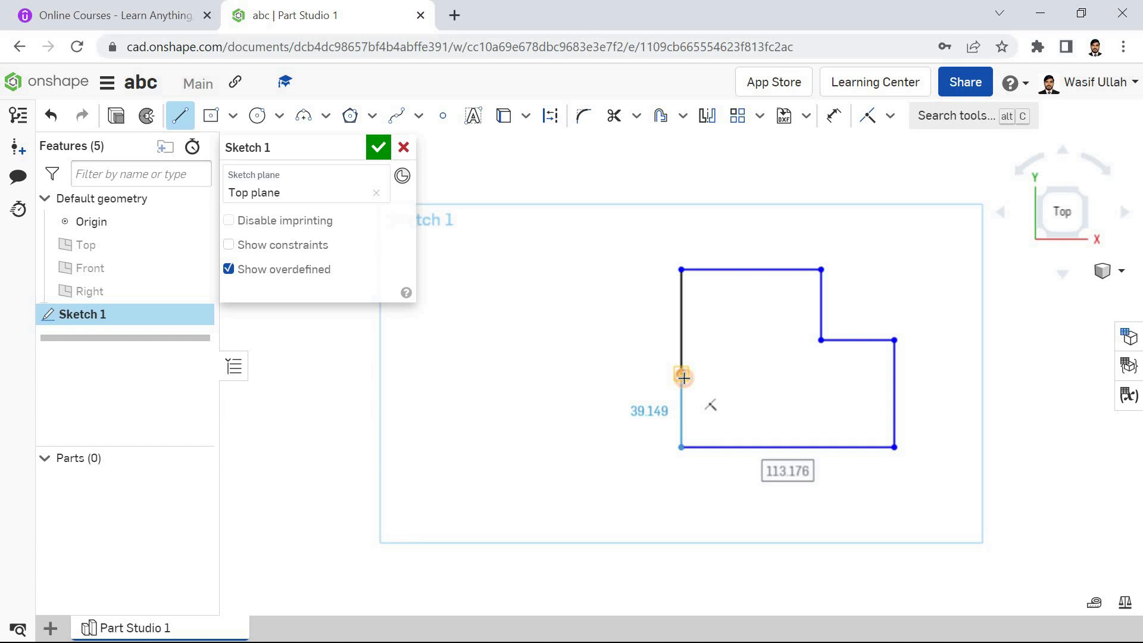
click(682, 375)
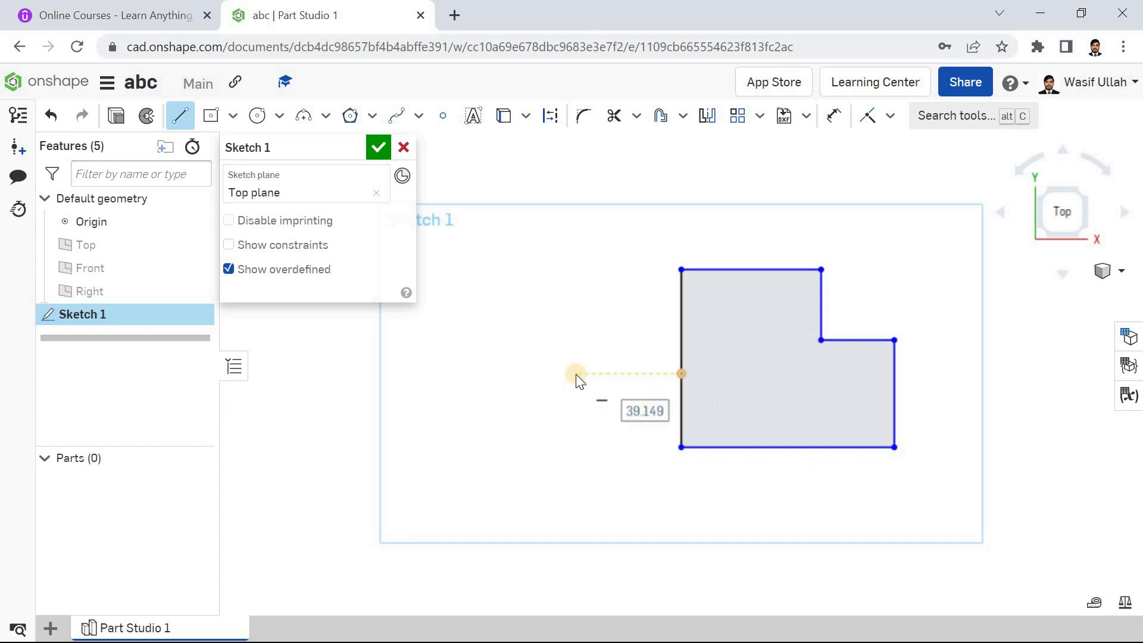
key(Escape)
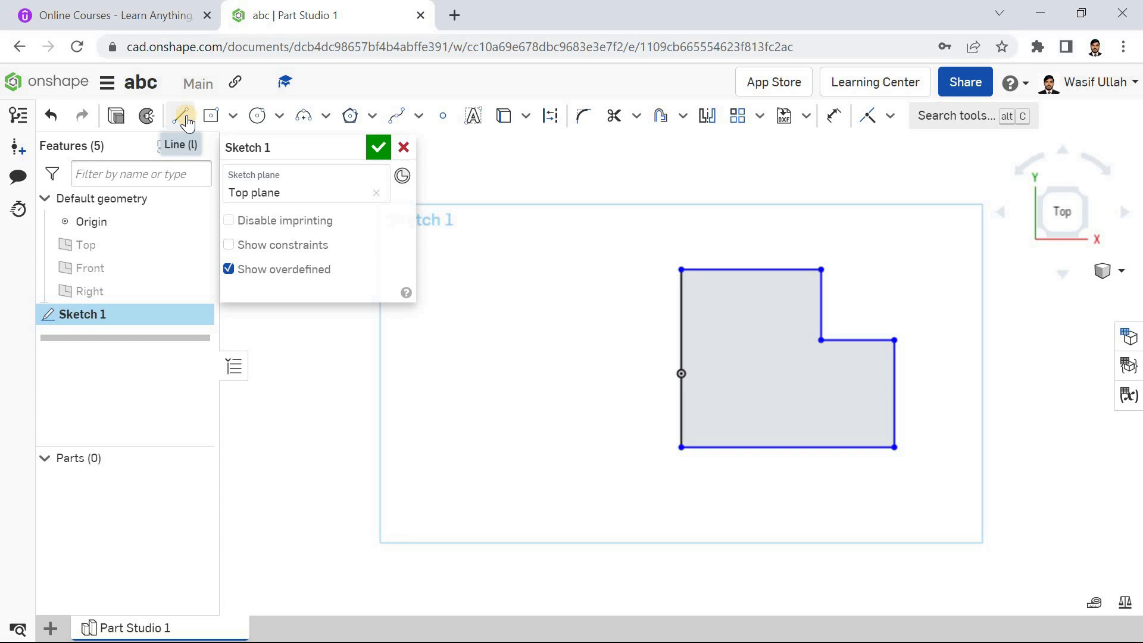
Step: Accept the L-shaped sketch and return to the isometric view
click(380, 147)
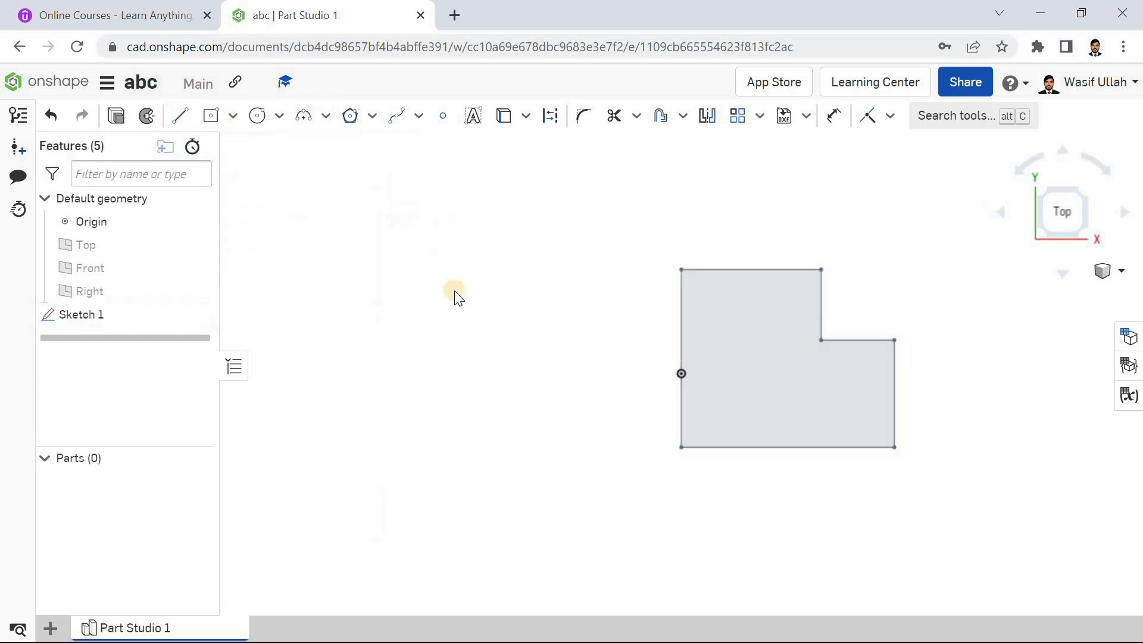
right_click(423, 223)
click(446, 287)
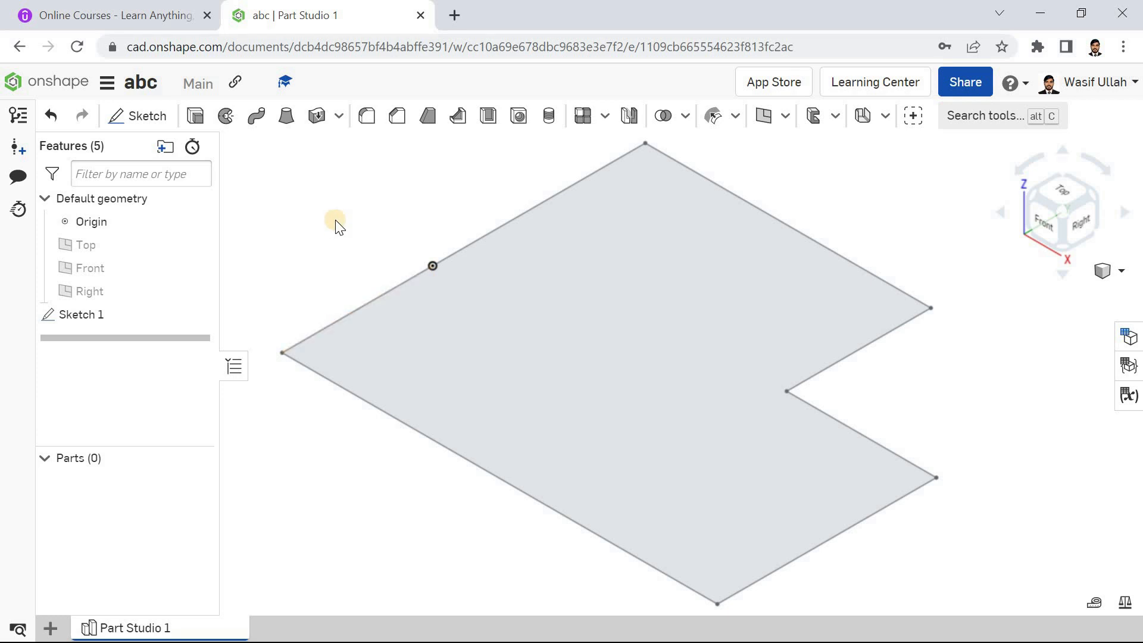
scroll(336, 226, down, 3)
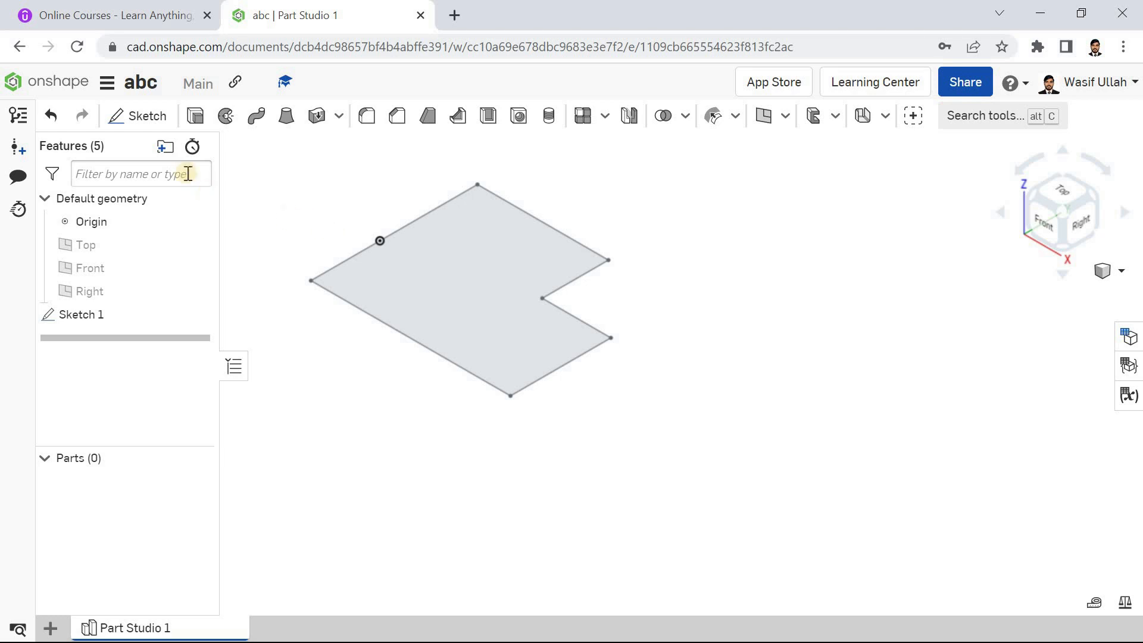
Step: Cancel an empty new sketch and delete the L-shaped Sketch 1
click(150, 119)
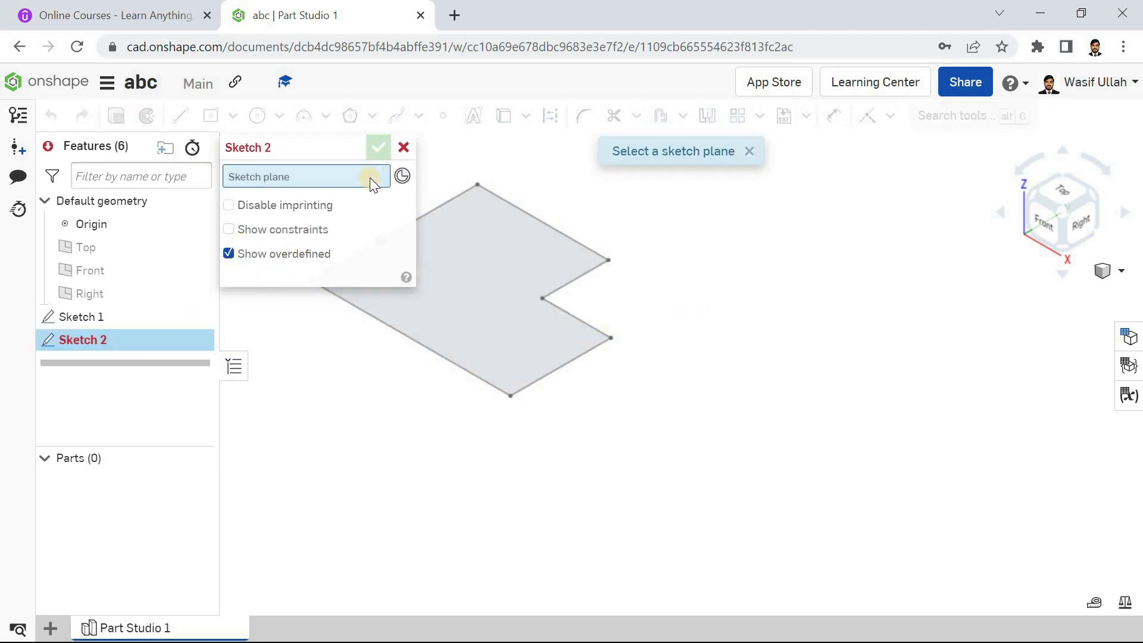
click(403, 147)
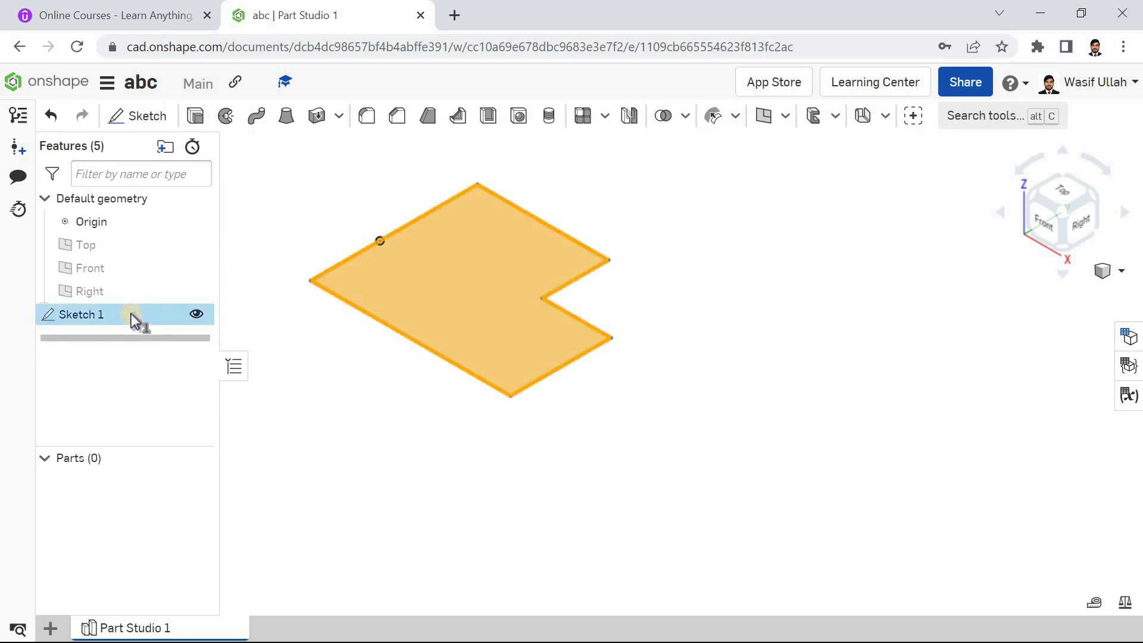
key(Delete)
Step: Restore the isometric view and show all hidden default planes
right_click(495, 266)
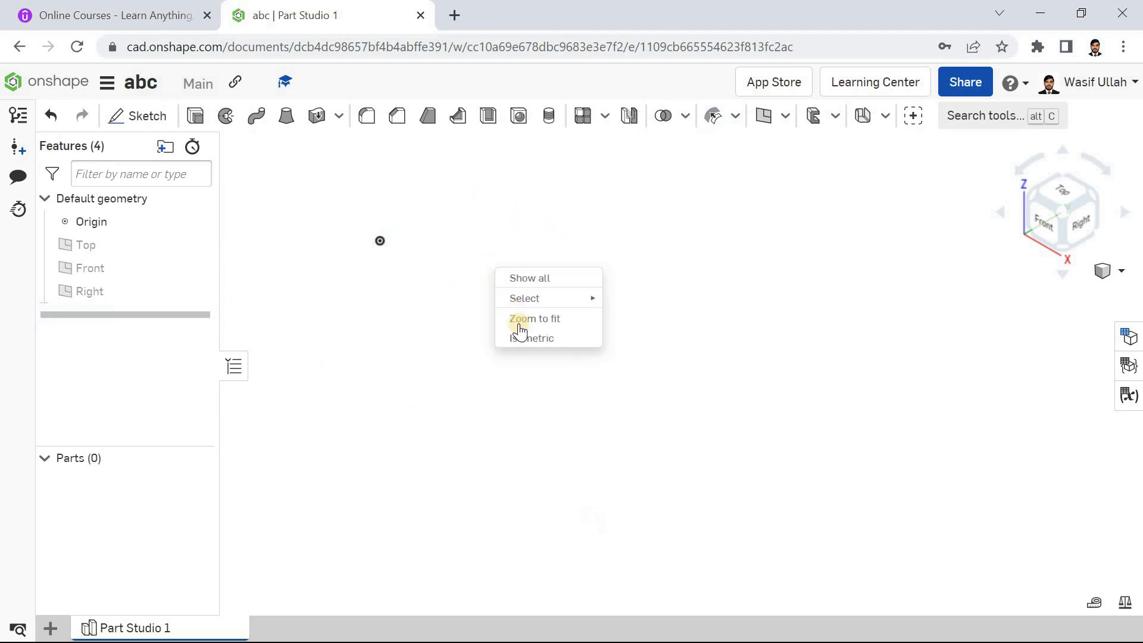
click(522, 333)
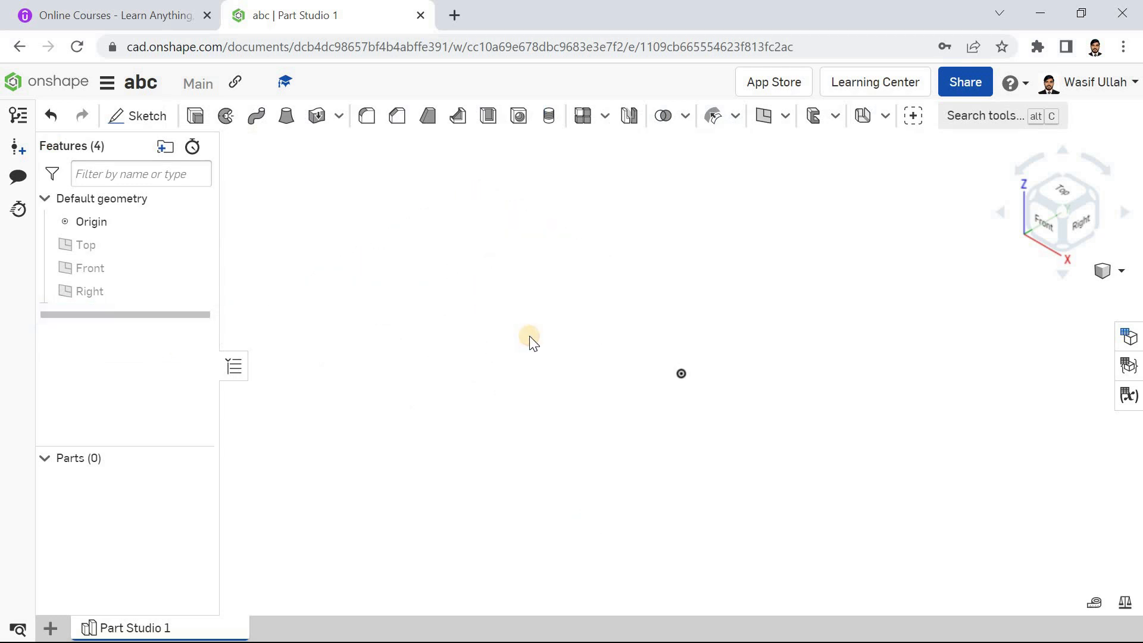
right_click(470, 286)
click(475, 301)
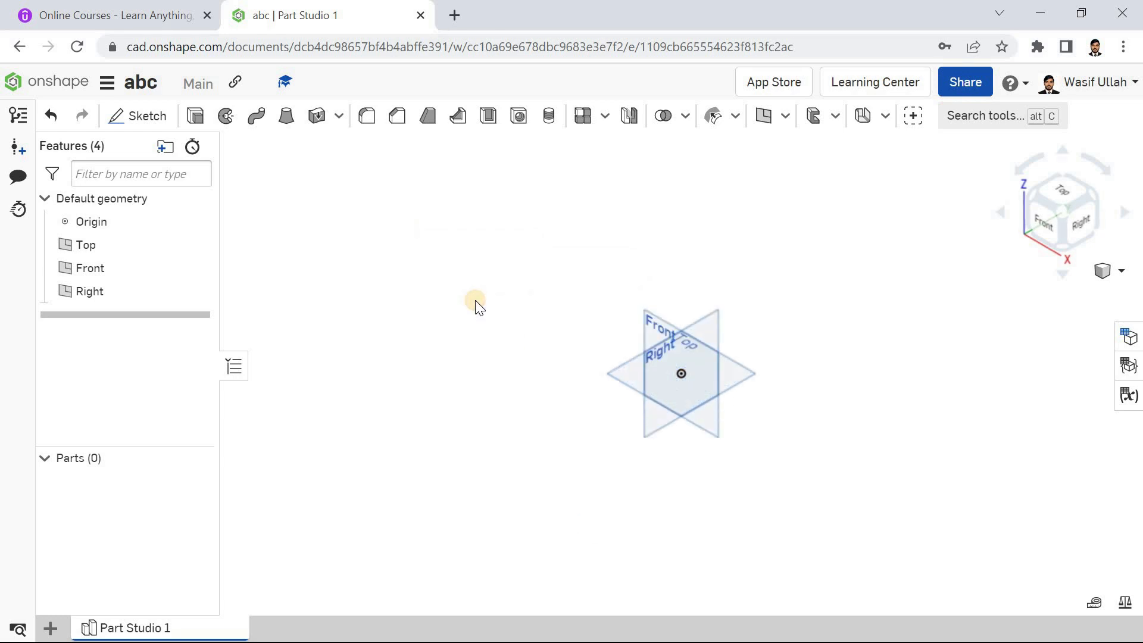
Step: Start a sketch on the Top plane in isometric view and draw three connected lines from the origin, about 33.4, 38 and 99.8 long
click(149, 122)
click(522, 385)
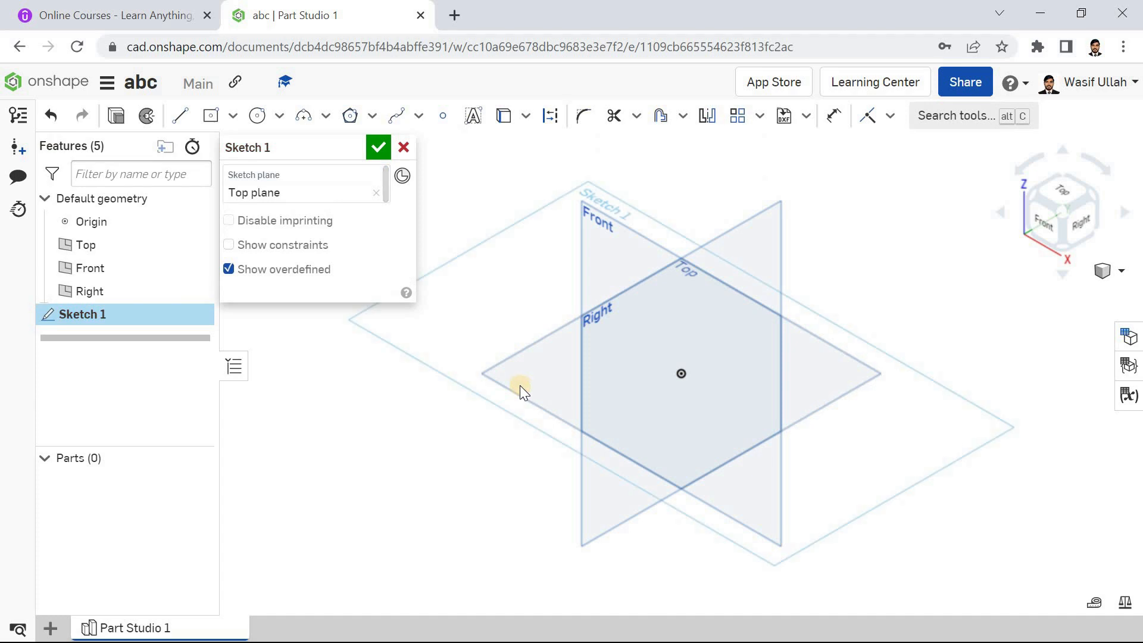
click(183, 118)
click(681, 372)
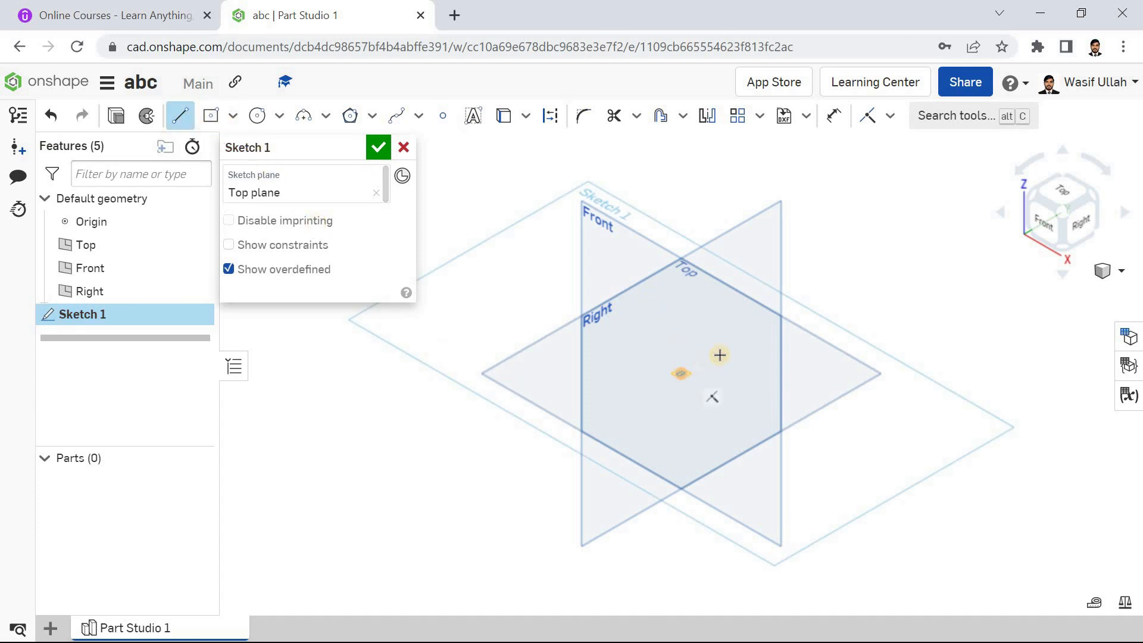
click(725, 347)
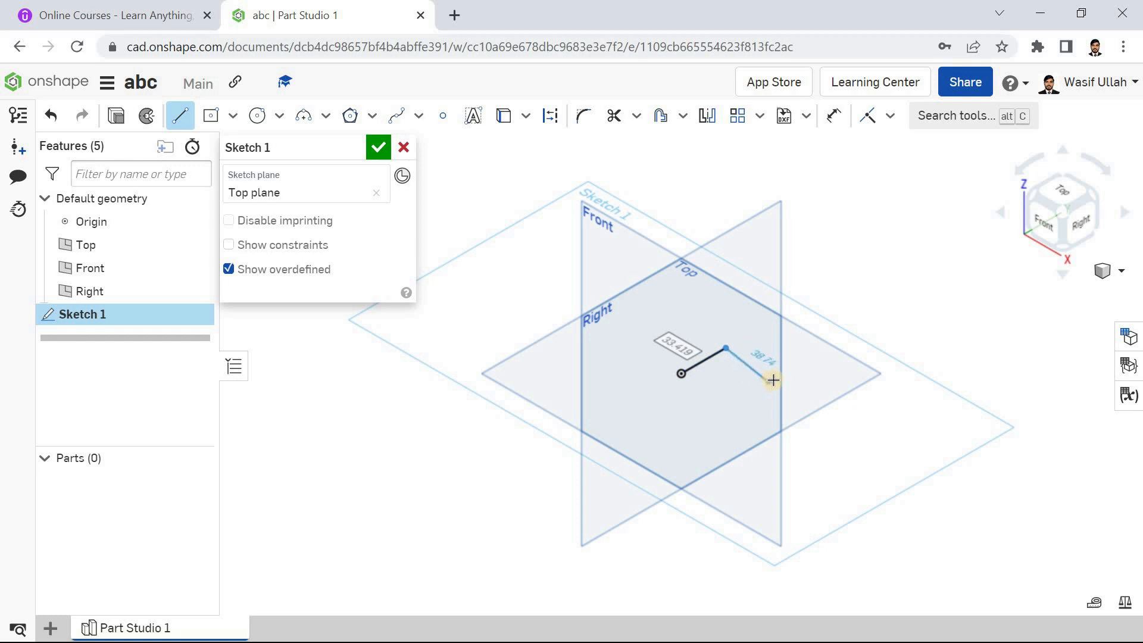
click(777, 376)
click(911, 302)
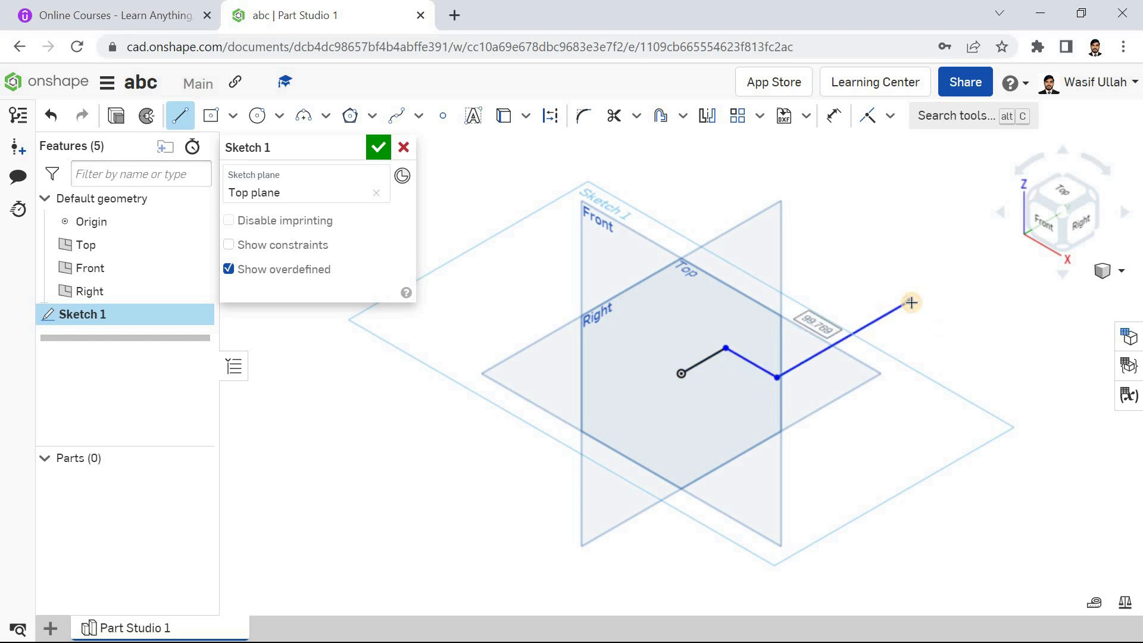
key(Escape)
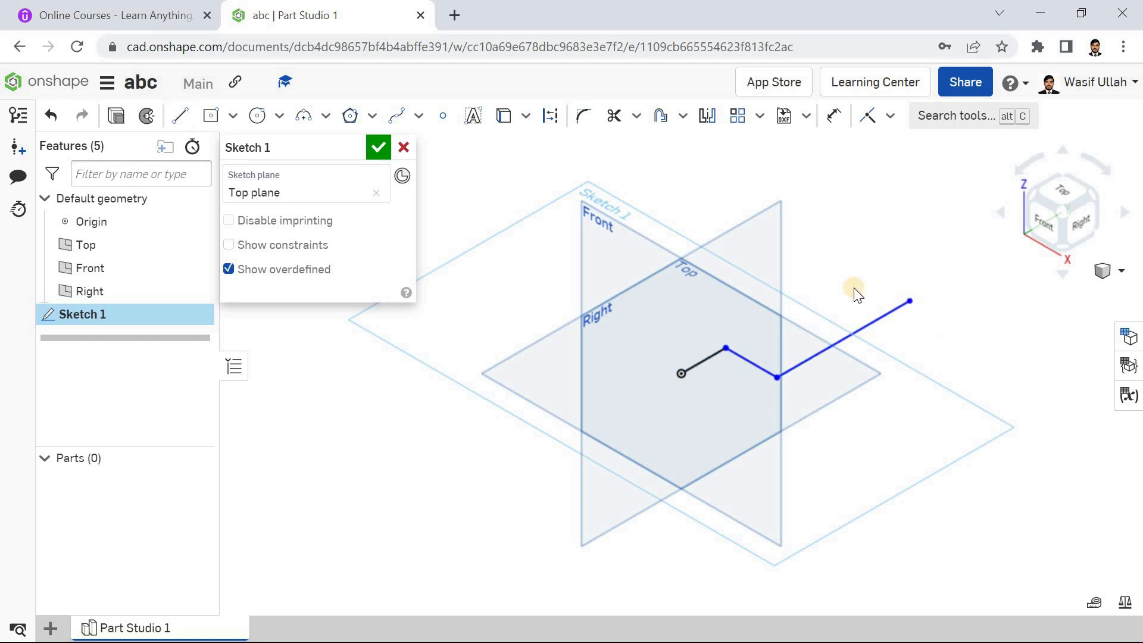
Step: Accept the three-line sketch on the Top plane
click(379, 153)
right_click(339, 185)
click(393, 252)
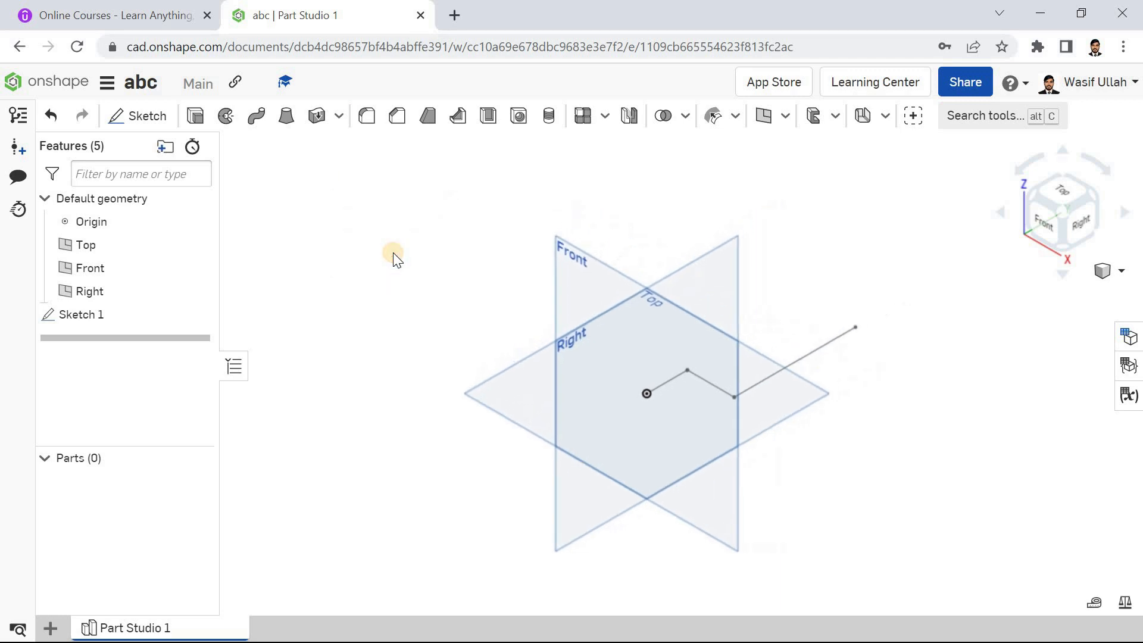
scroll(688, 383, down, 2)
scroll(846, 391, up, 1)
scroll(1009, 380, up, 1)
scroll(1009, 380, down, 1)
Step: Sketch four connected lines on the Right plane, the last about 115.7 long, and accept the sketch
click(138, 116)
click(645, 238)
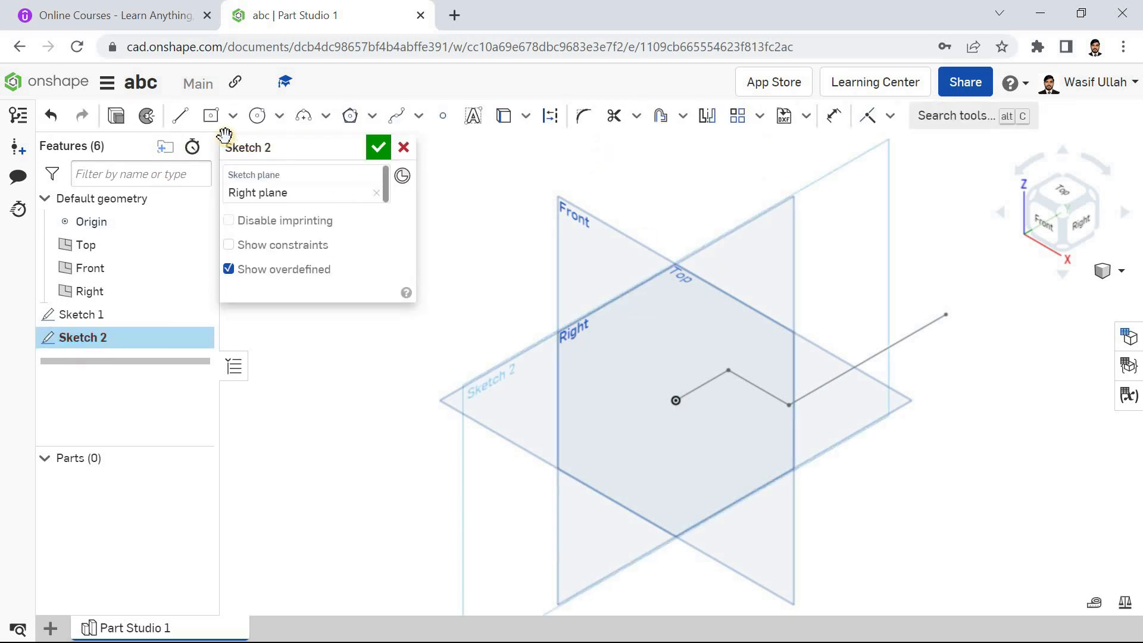
click(181, 117)
click(629, 436)
click(606, 334)
click(754, 242)
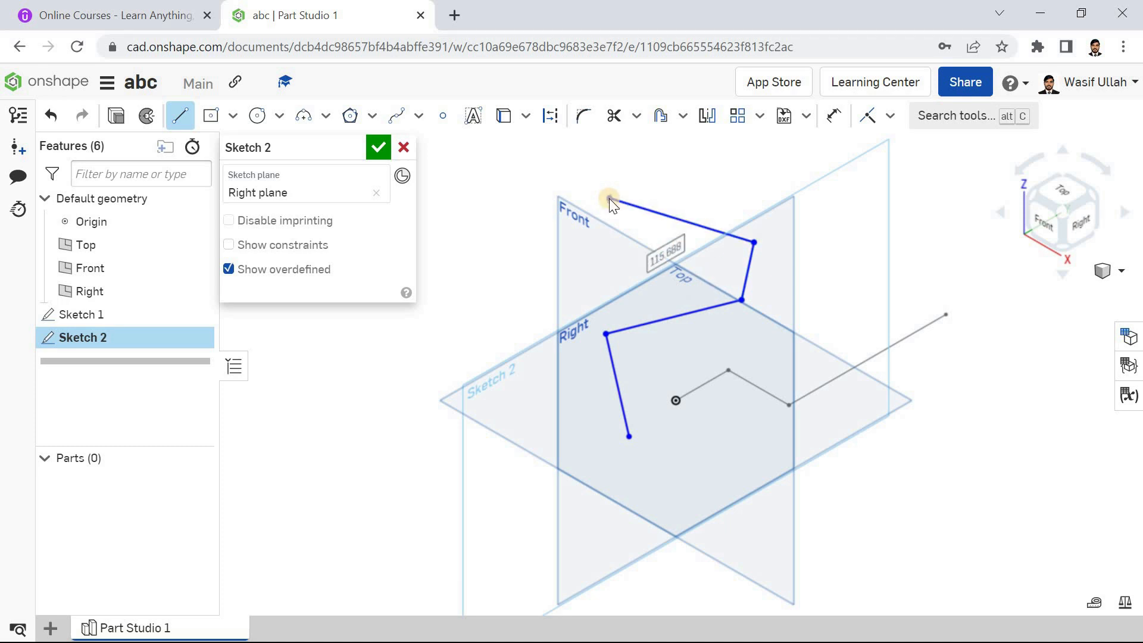
click(609, 198)
key(Escape)
click(384, 151)
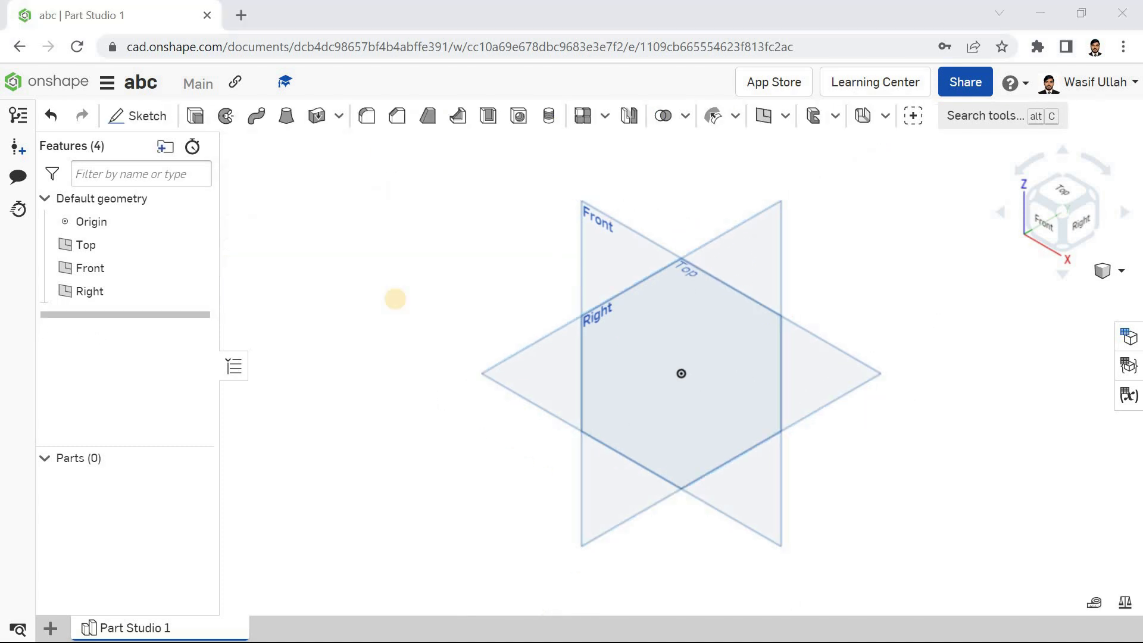
Step: Start a sketch on the Top plane and draw a corner rectangle about 114.6 by 75.7 from the origin
click(121, 124)
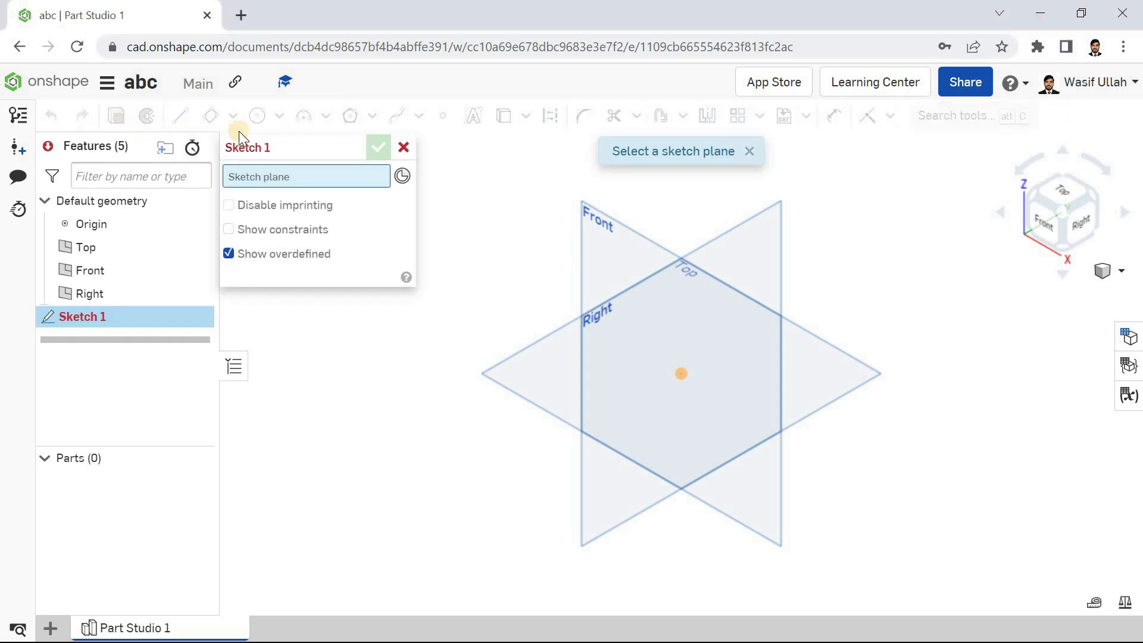
click(552, 363)
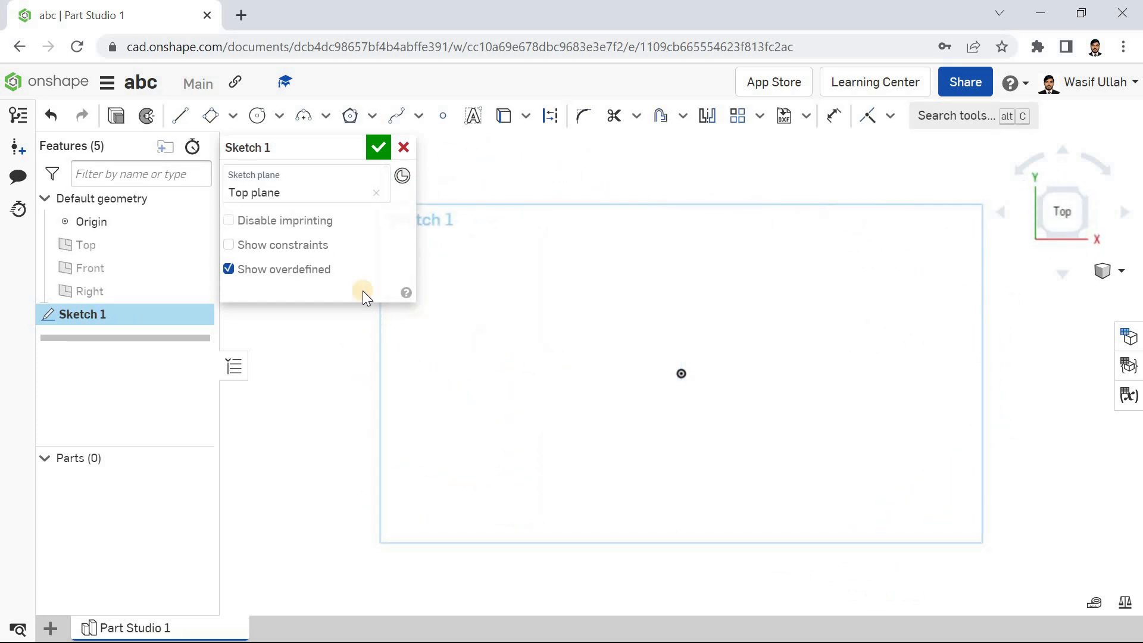
click(234, 118)
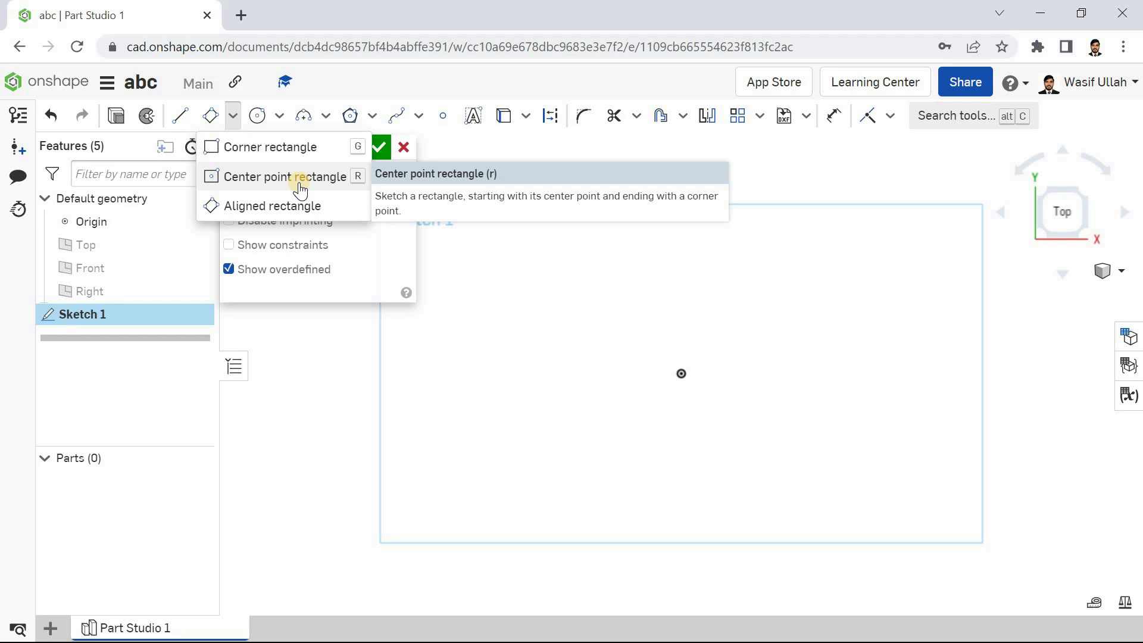
click(268, 149)
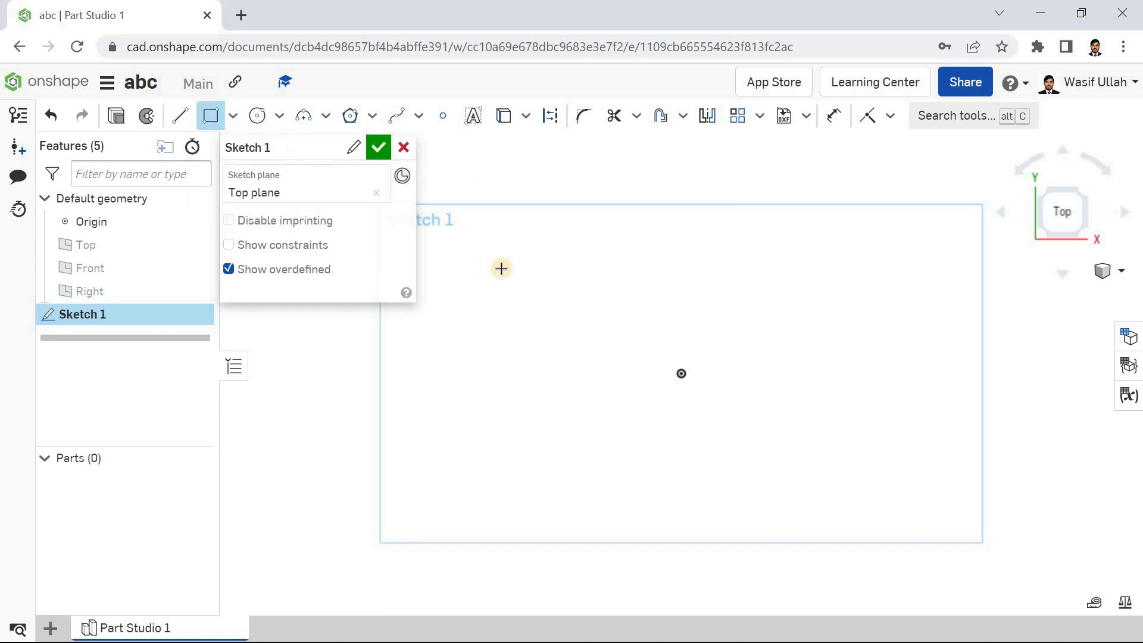
click(680, 373)
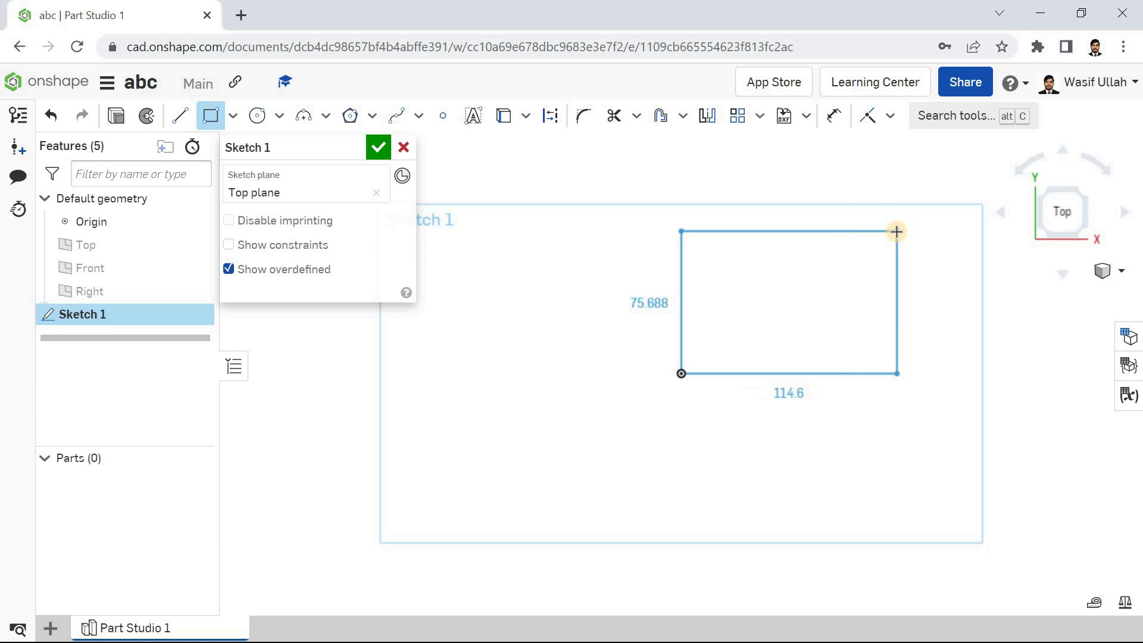
click(896, 232)
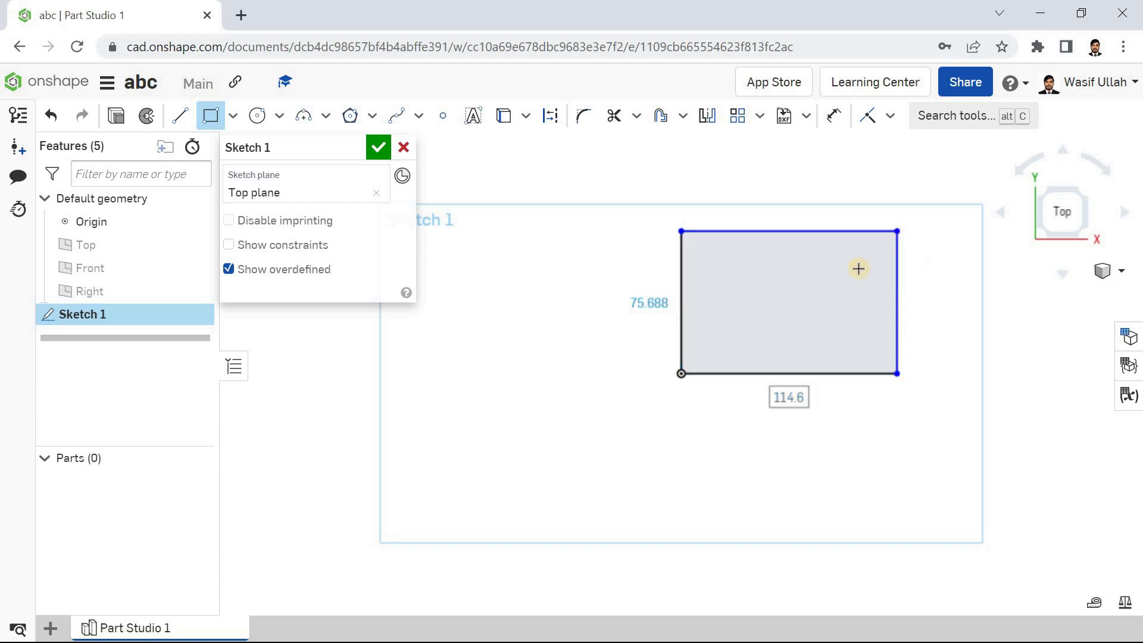
Step: Draw a center point rectangle about 81.6 wide and 141.4 high to the left of the corner rectangle
click(233, 116)
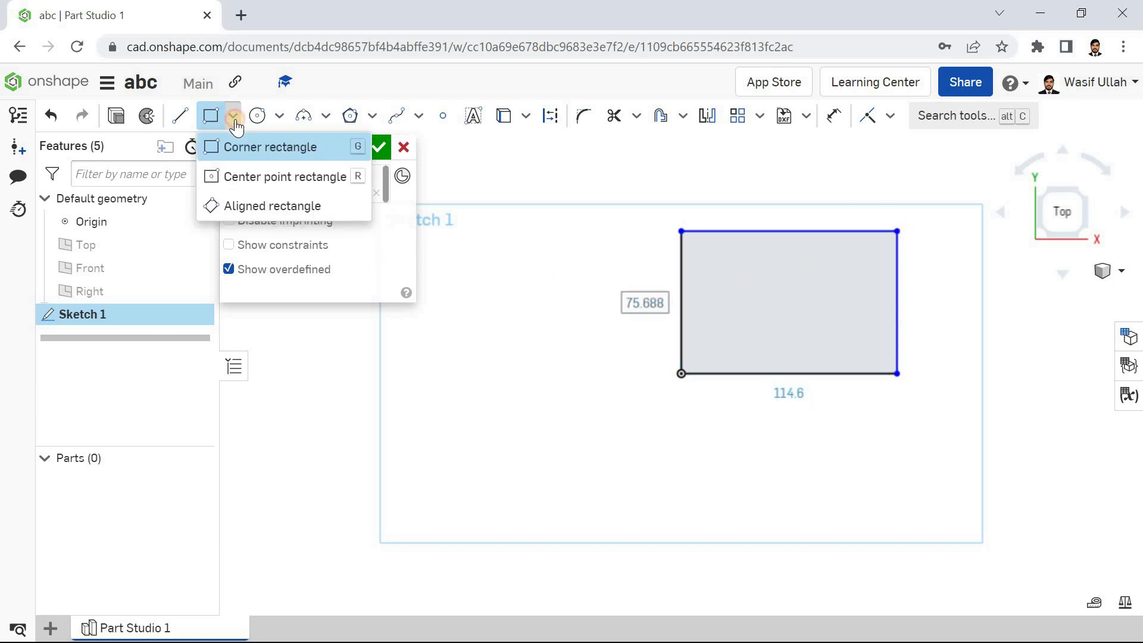
click(250, 181)
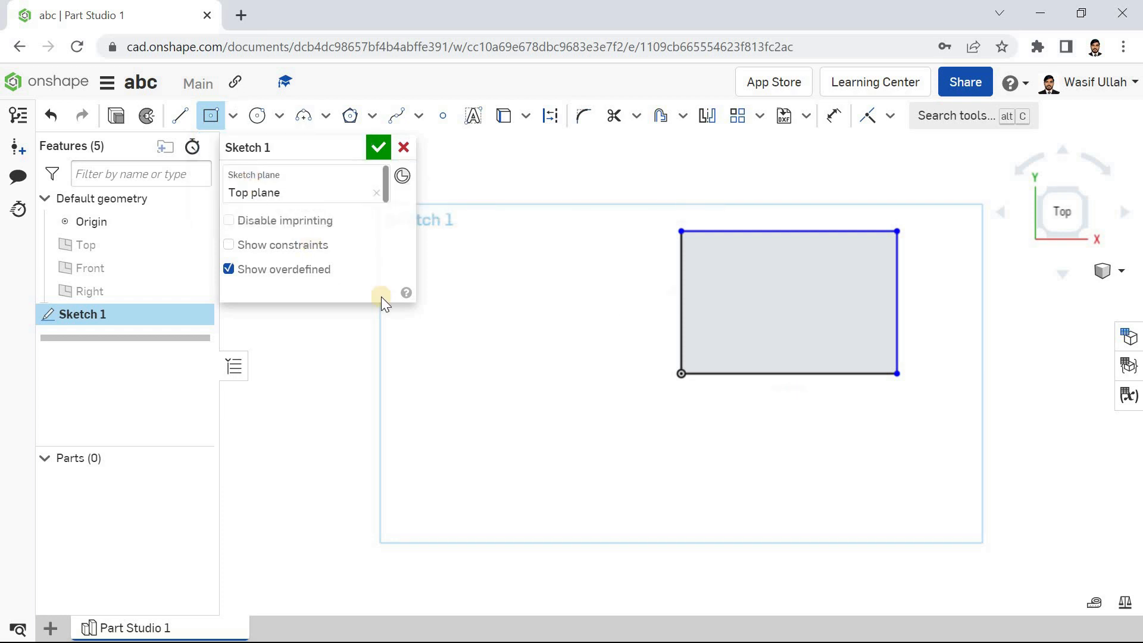
click(516, 389)
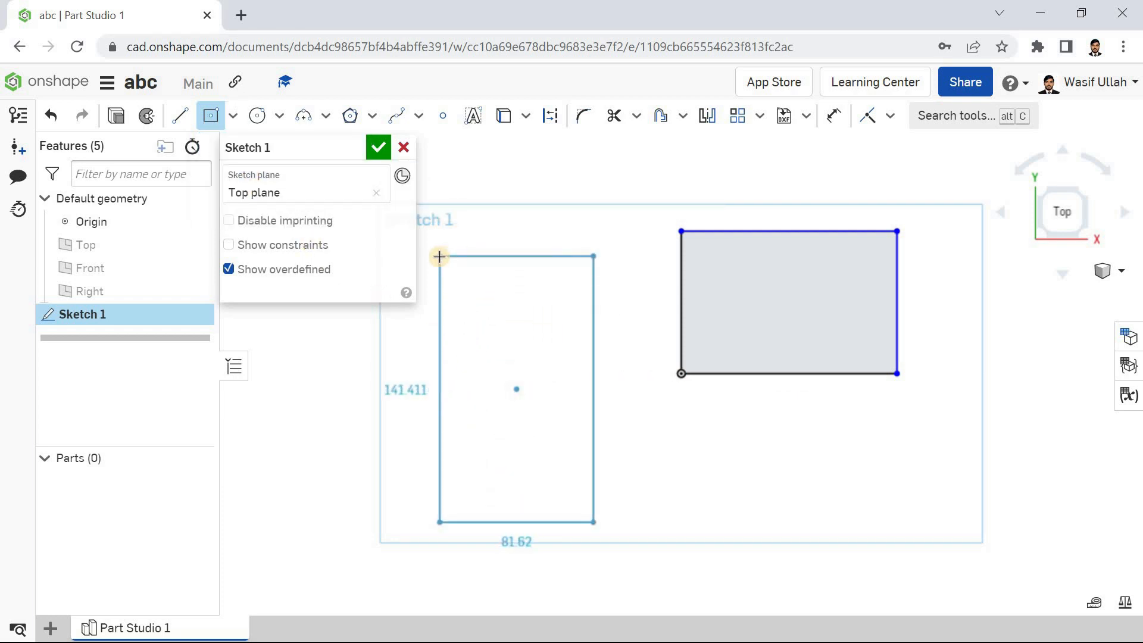
click(439, 256)
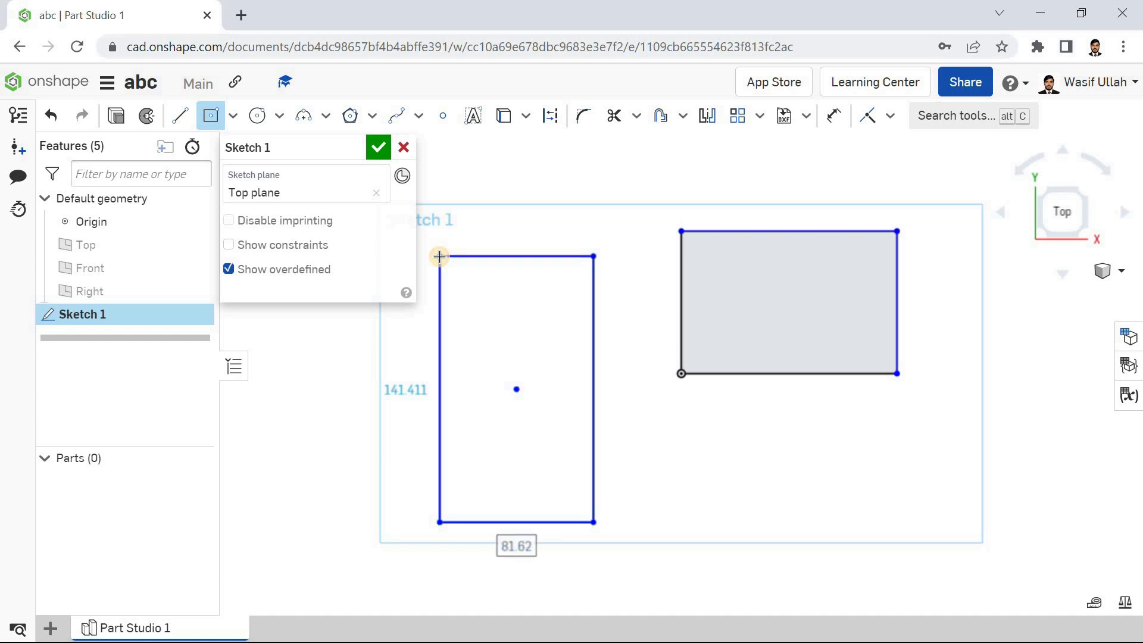
Step: Draw a tilted aligned rectangle about 41.5 by 43.3 below the corner rectangle
click(230, 120)
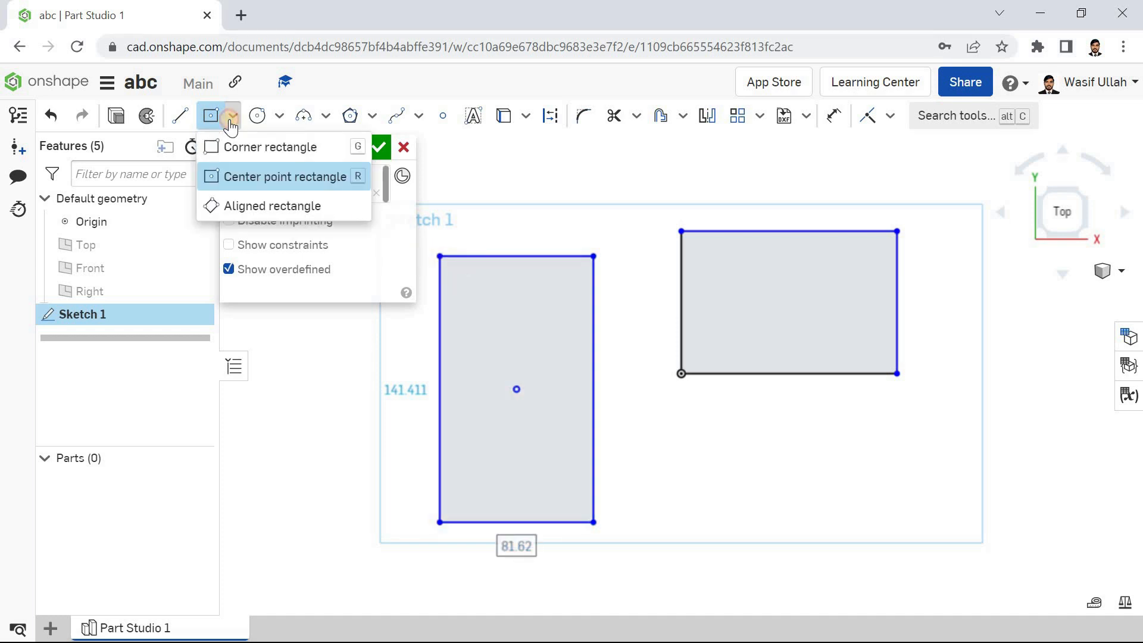
click(259, 207)
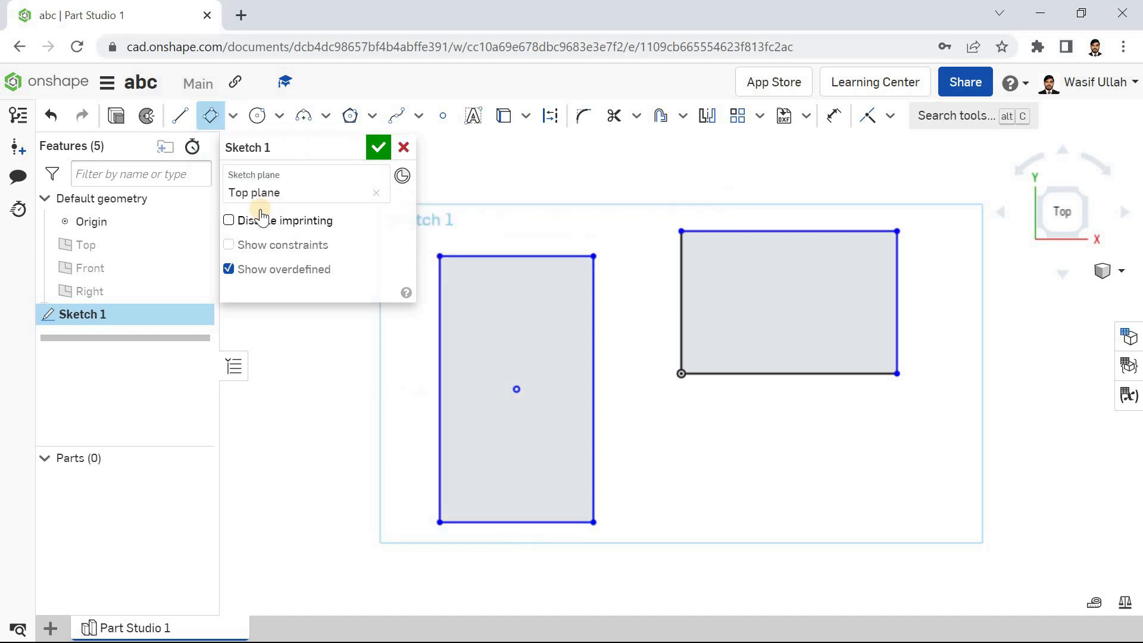
click(768, 517)
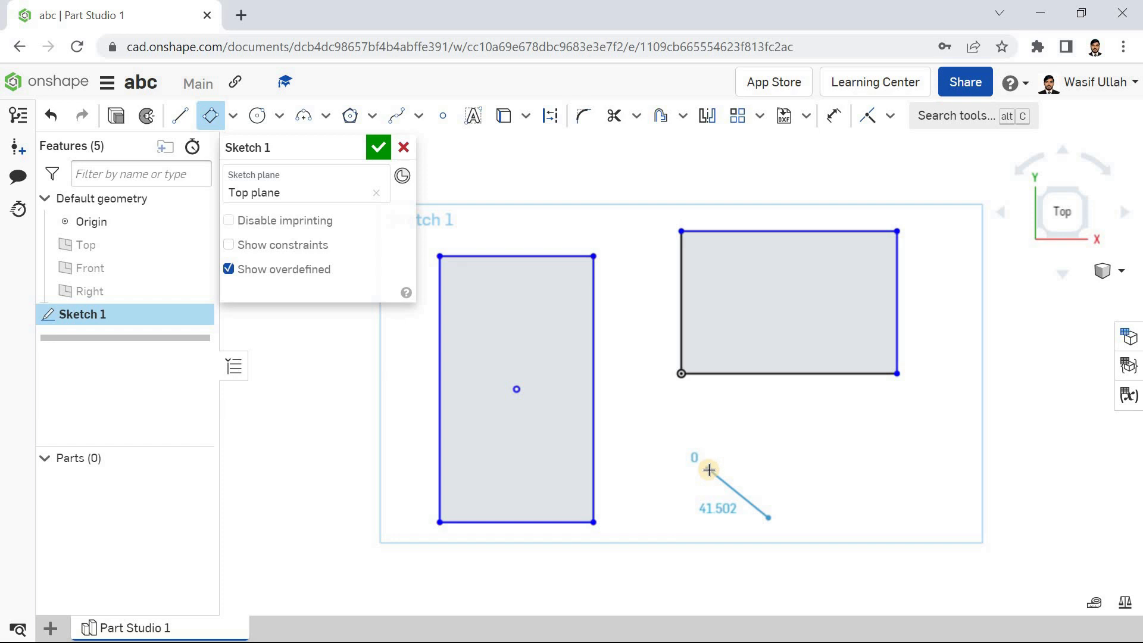
click(709, 470)
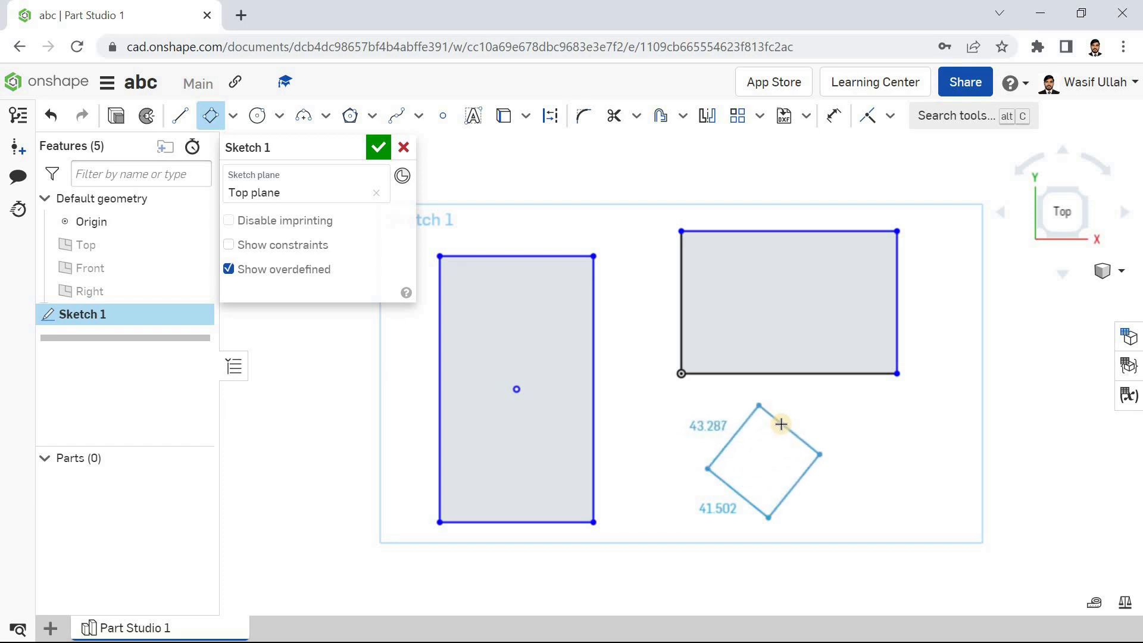
click(781, 424)
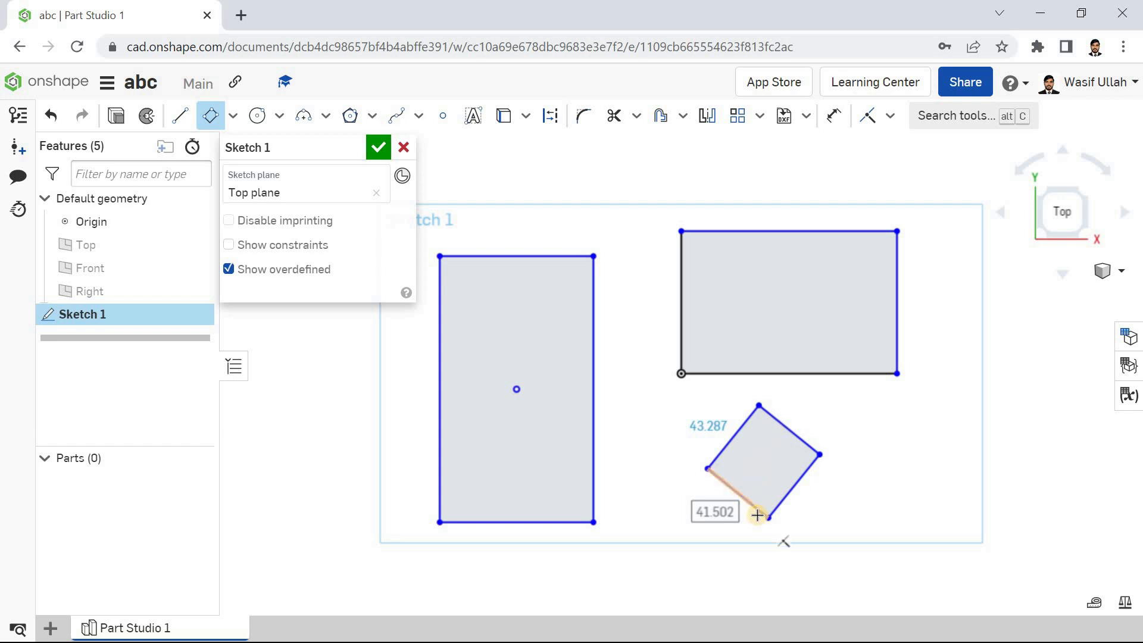
Step: Draw a horizontal line leftward from the lowest corner of the tilted rectangle
click(178, 115)
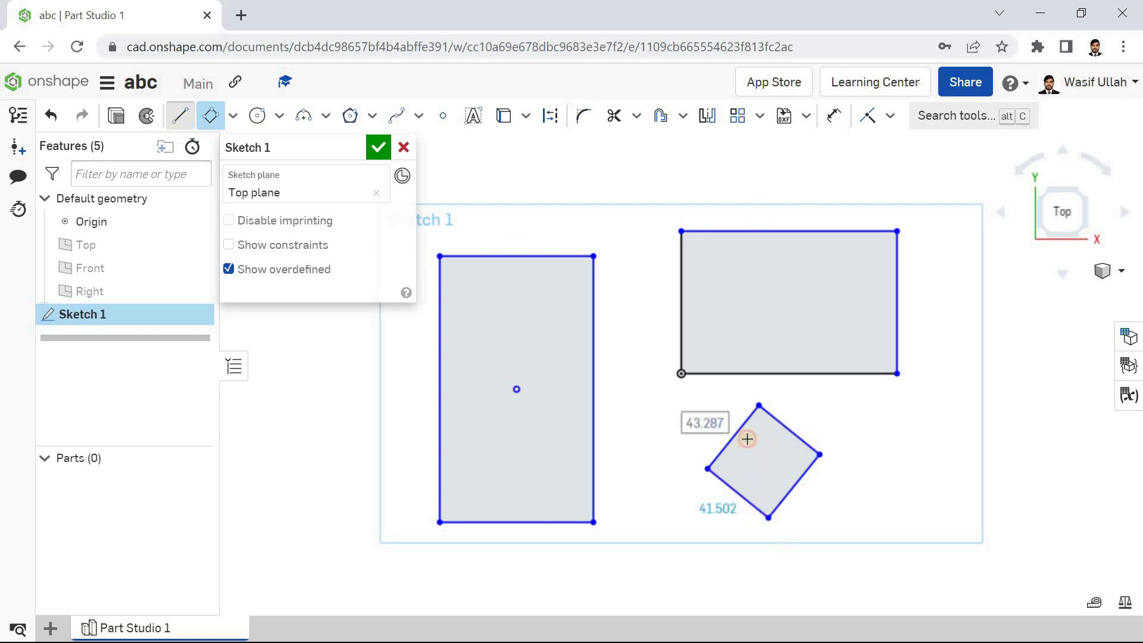
click(768, 515)
click(653, 517)
Step: Dimension the angle between the horizontal line and the tilted rectangle's lower-left edge as 12 degrees
click(835, 117)
click(722, 517)
click(731, 488)
click(722, 500)
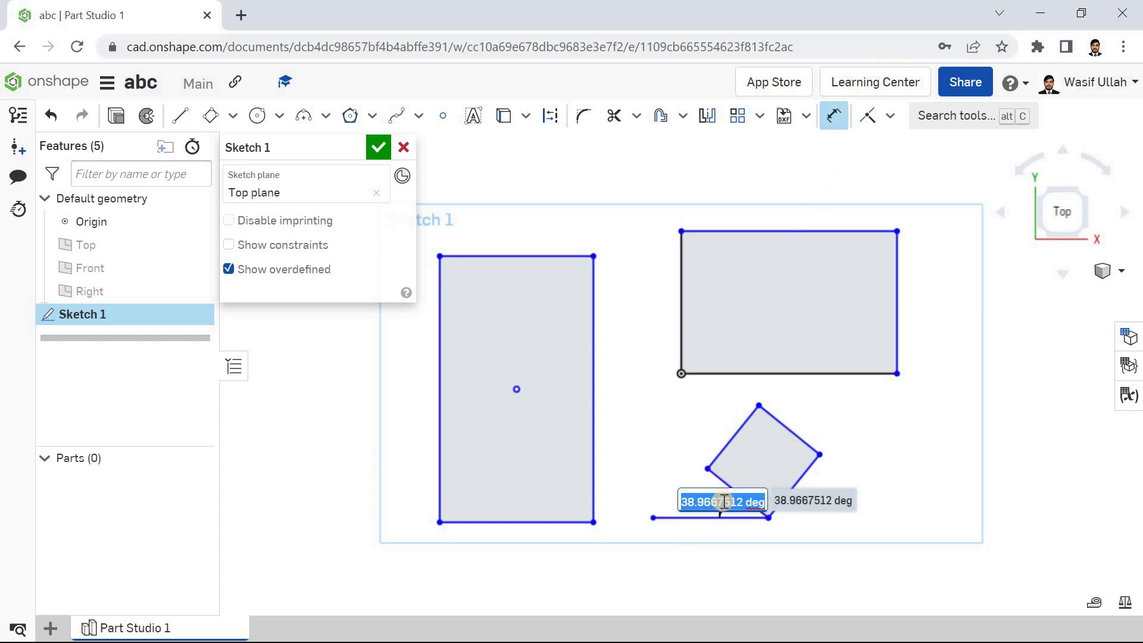
text(12)
key(Return)
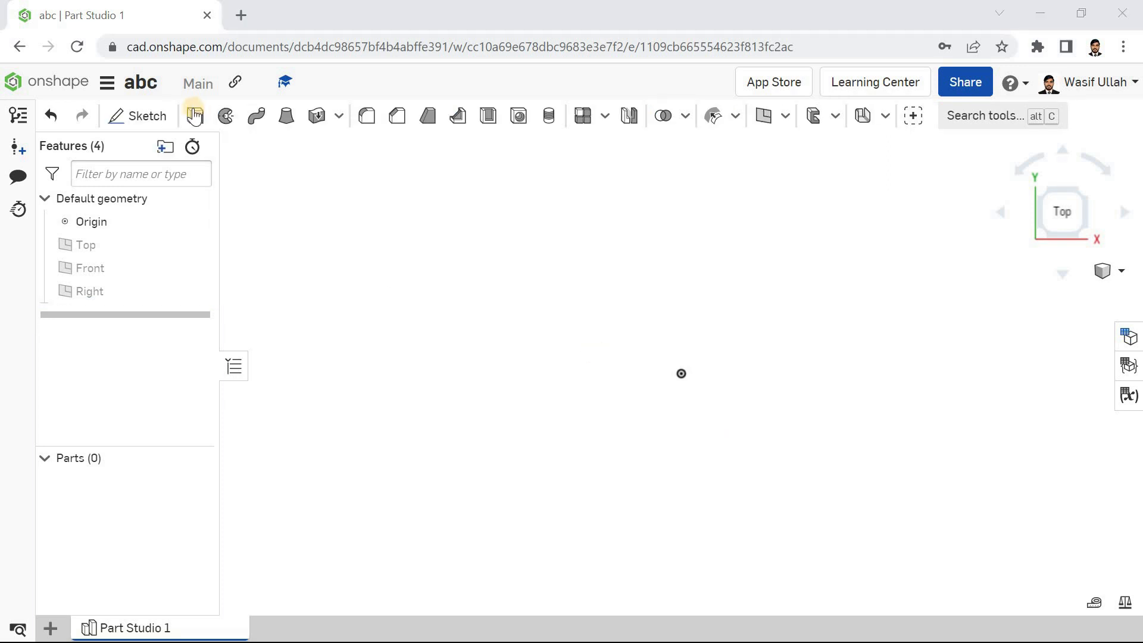
Step: Start a new sketch on the Top plane
click(134, 113)
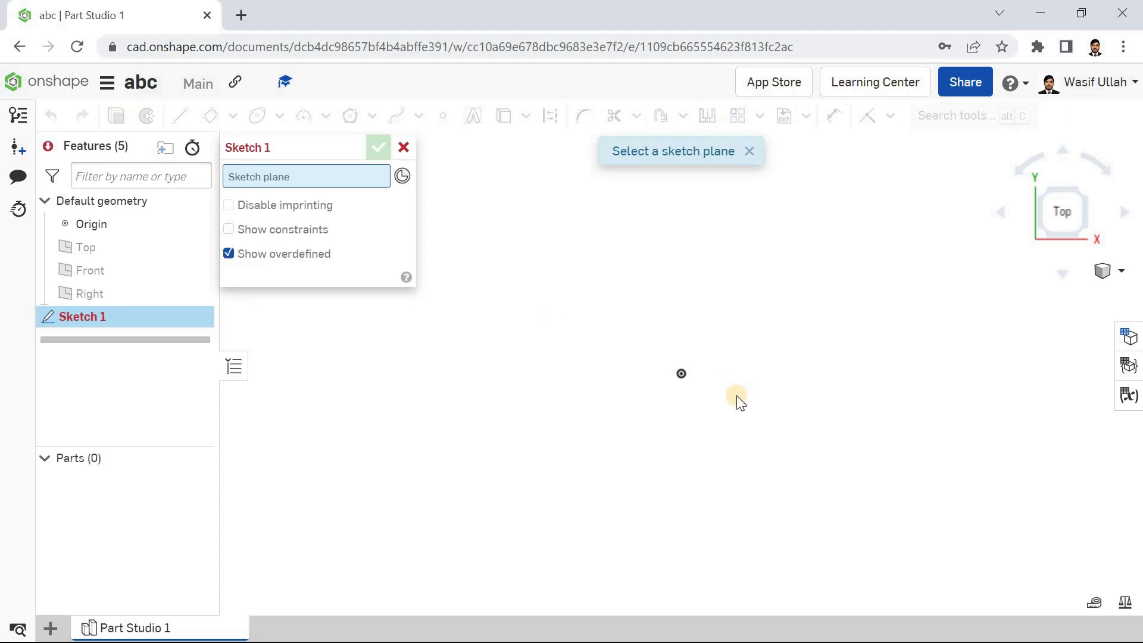
right_click(515, 271)
mouse_move(568, 362)
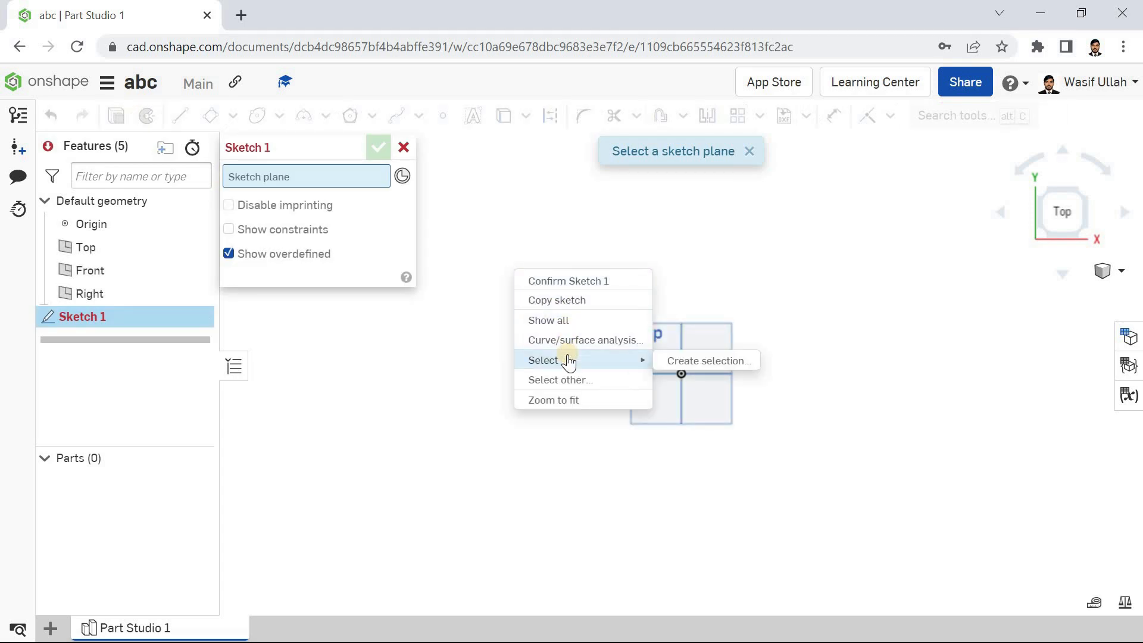
click(564, 400)
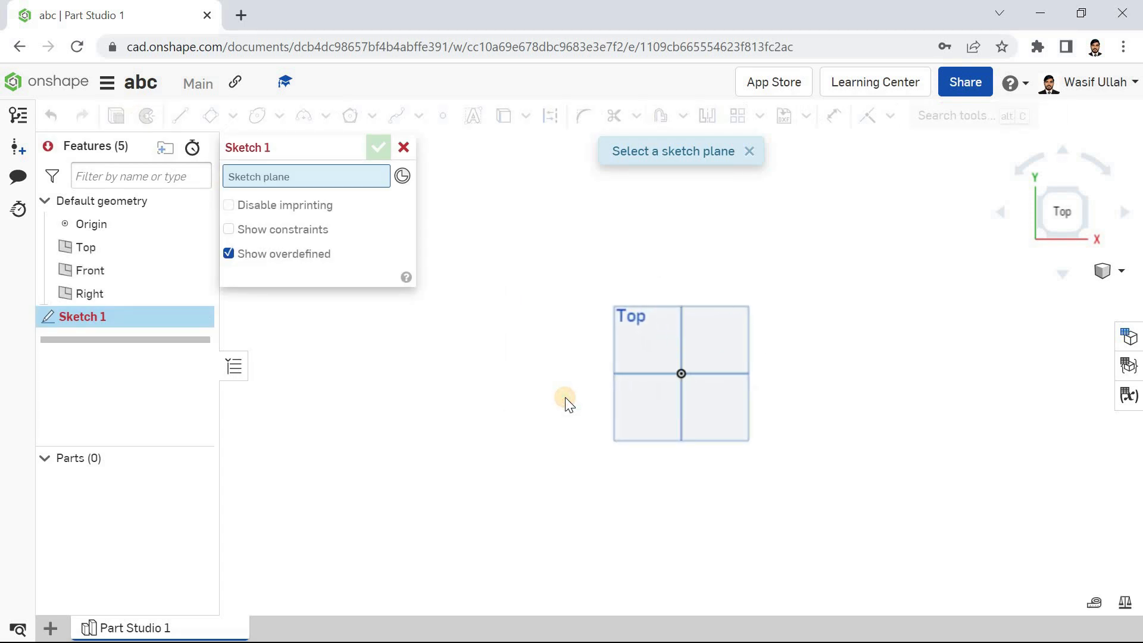
click(553, 351)
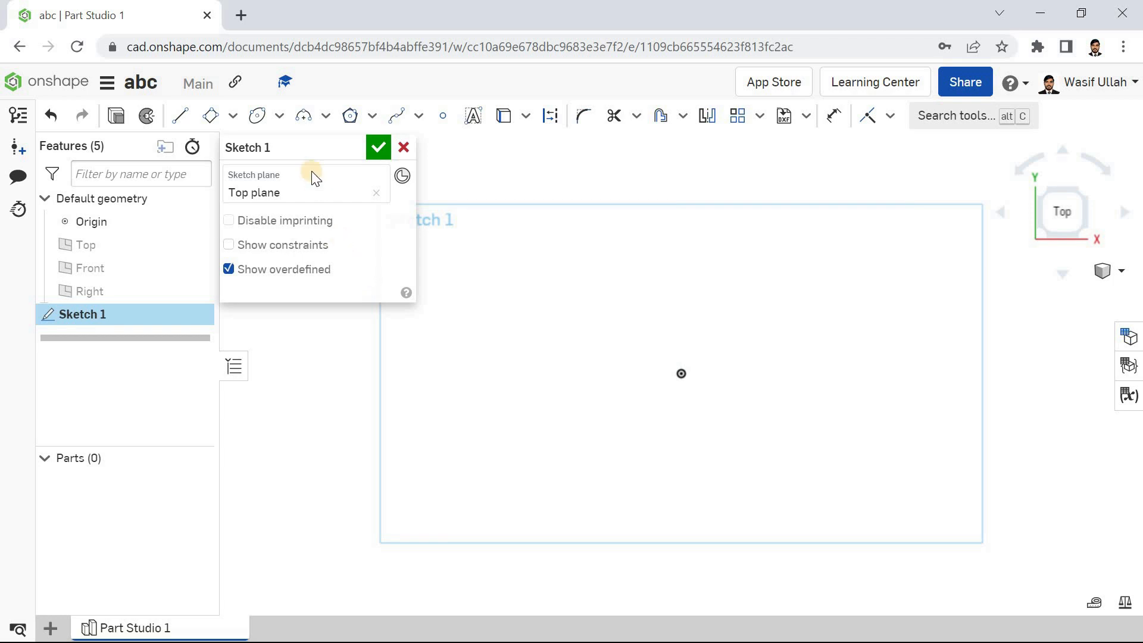
Step: Draw a center point circle about 78.4 in diameter at the origin, and undo it
click(279, 117)
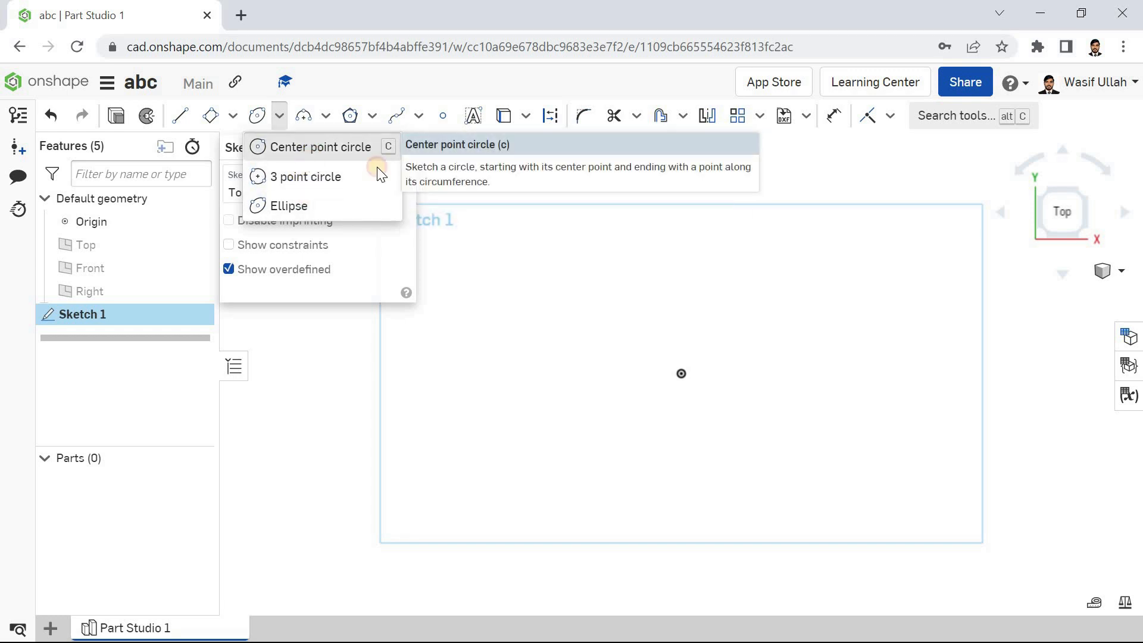
click(369, 152)
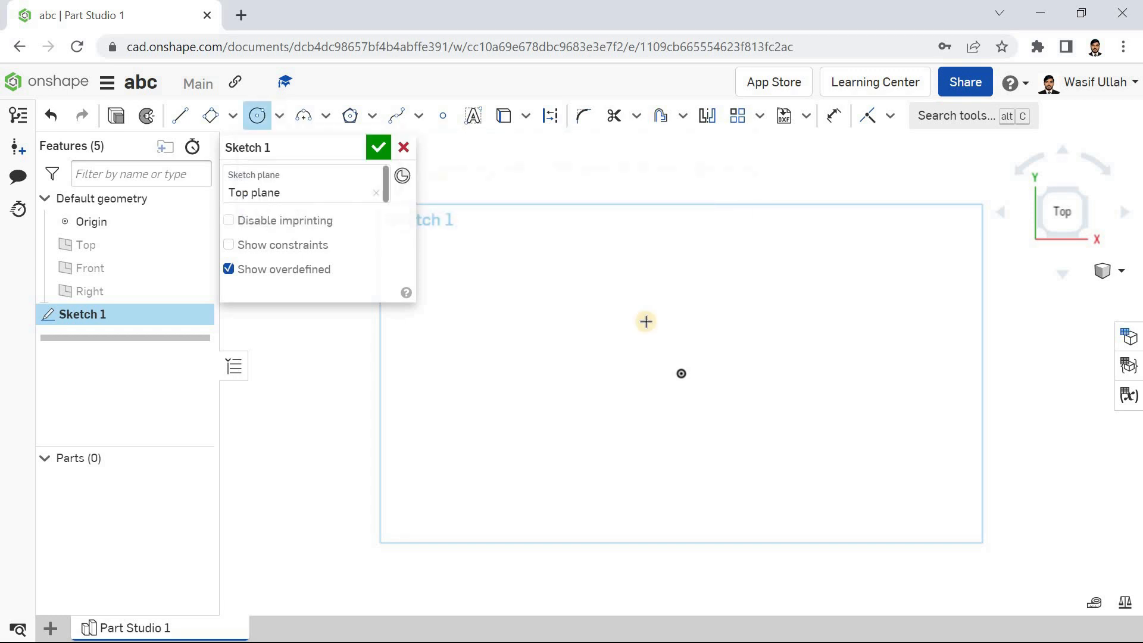
click(681, 373)
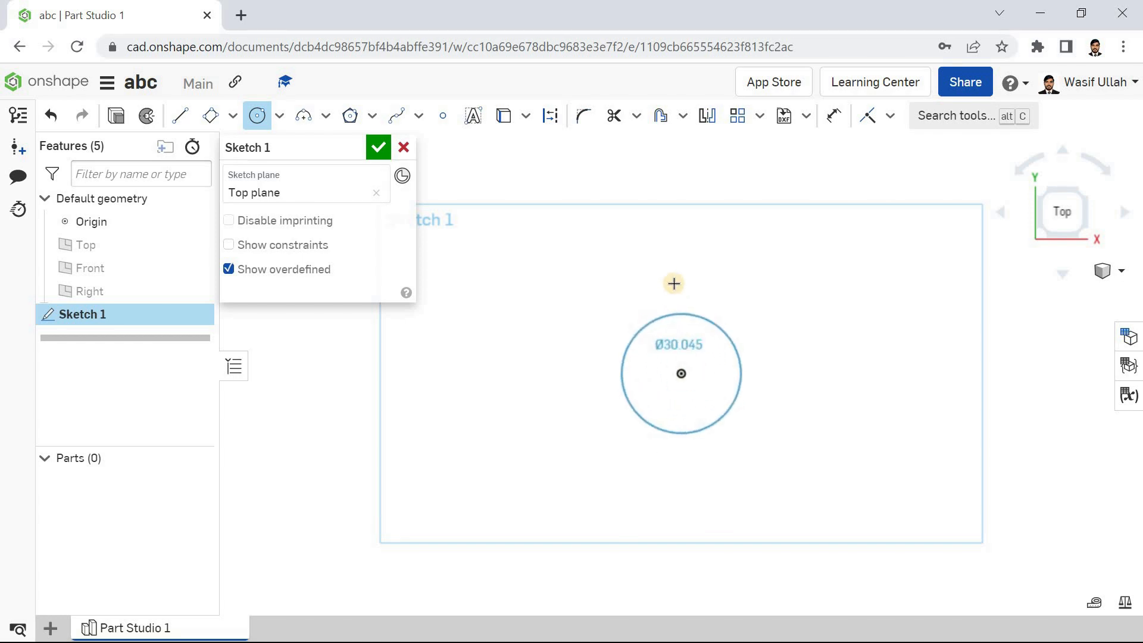
click(672, 254)
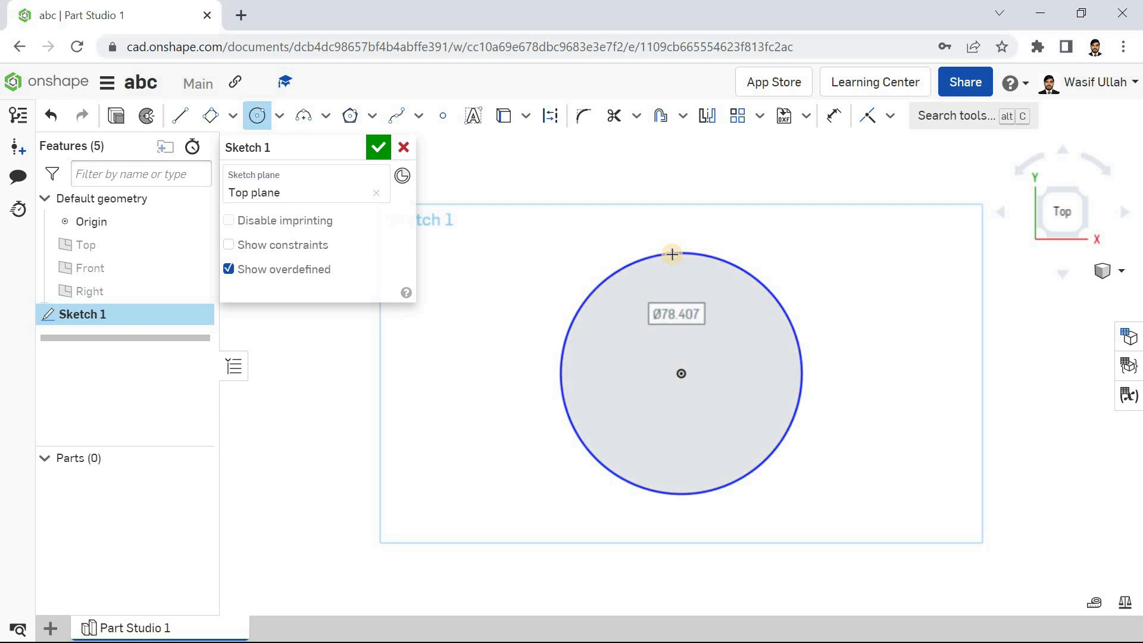
key(ctrl+z)
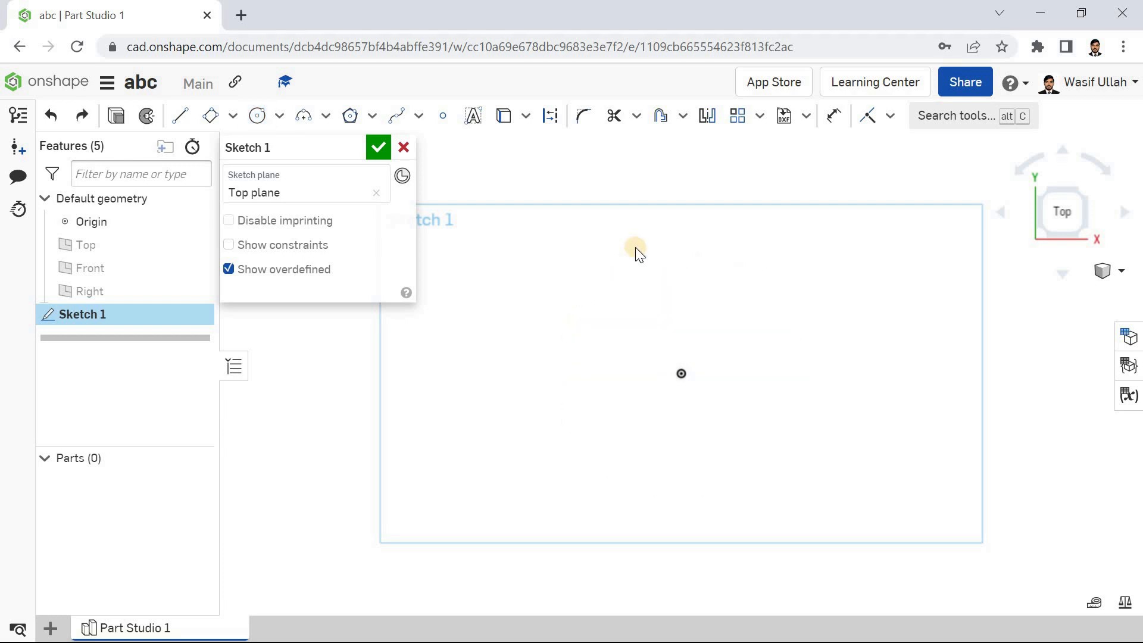
Step: Draw a 3 point circle through the origin and two points to its left, one above and one below the origin
click(280, 117)
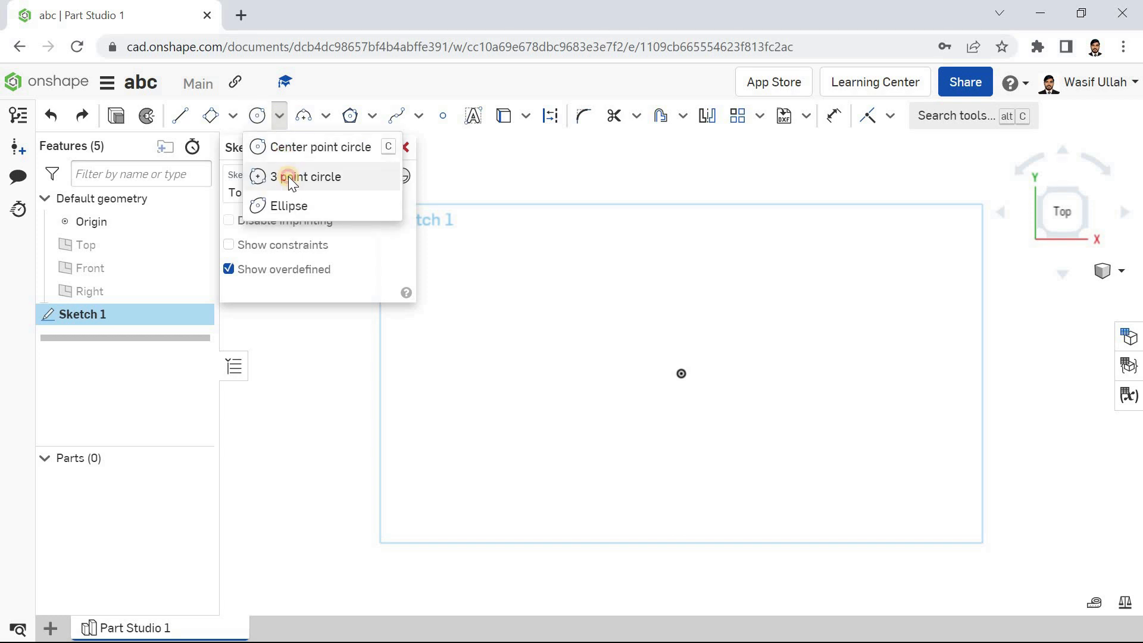
click(288, 176)
click(681, 373)
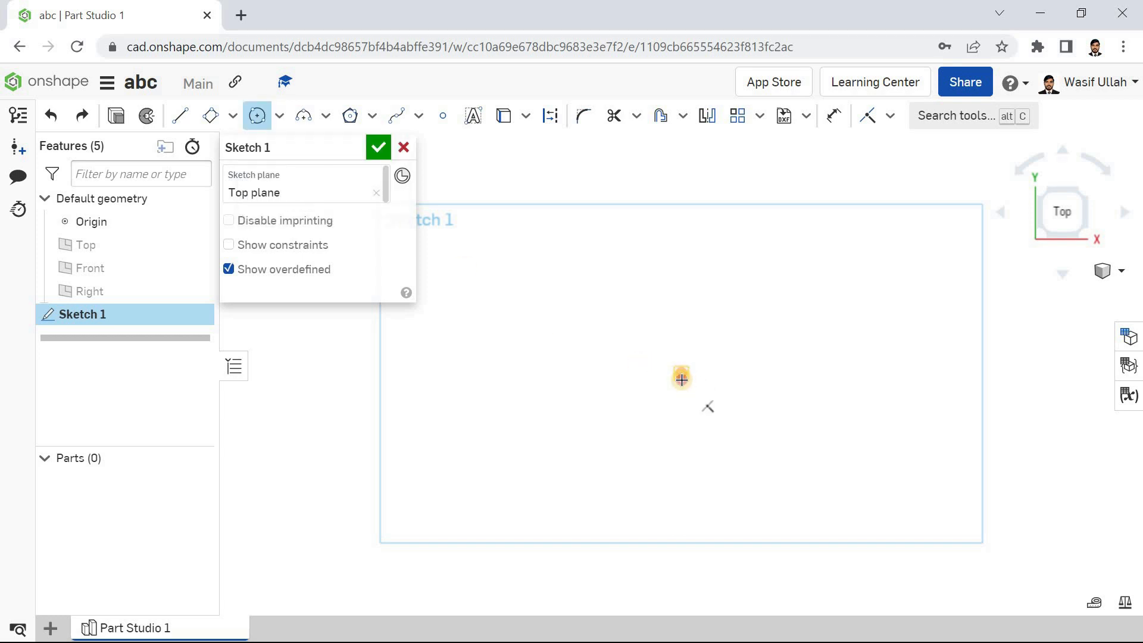
click(558, 272)
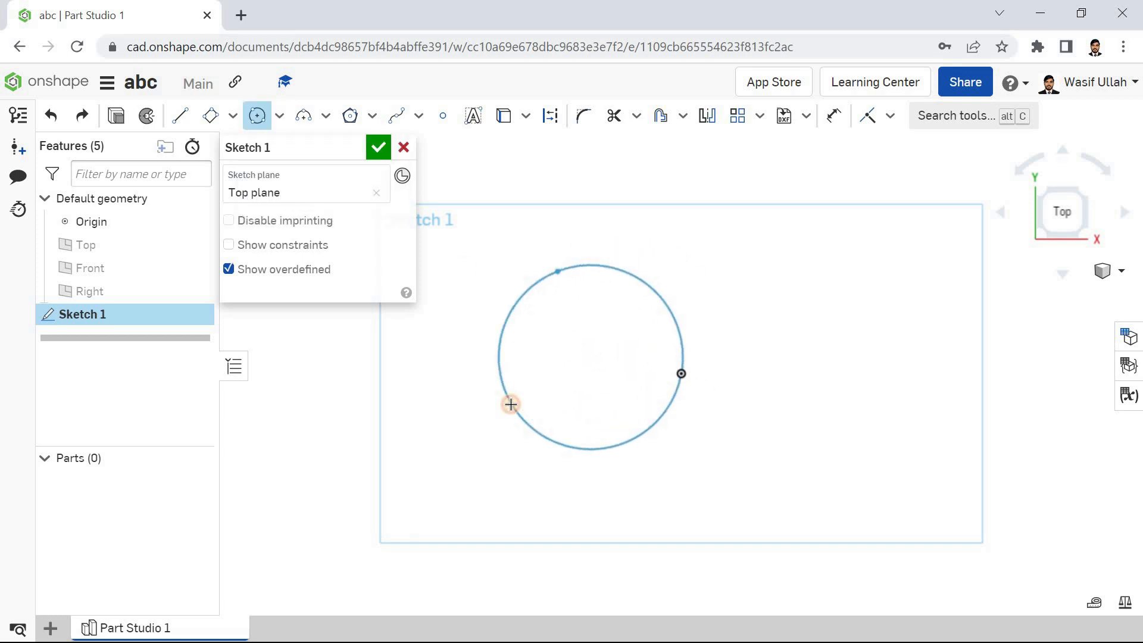
click(510, 404)
key(Escape)
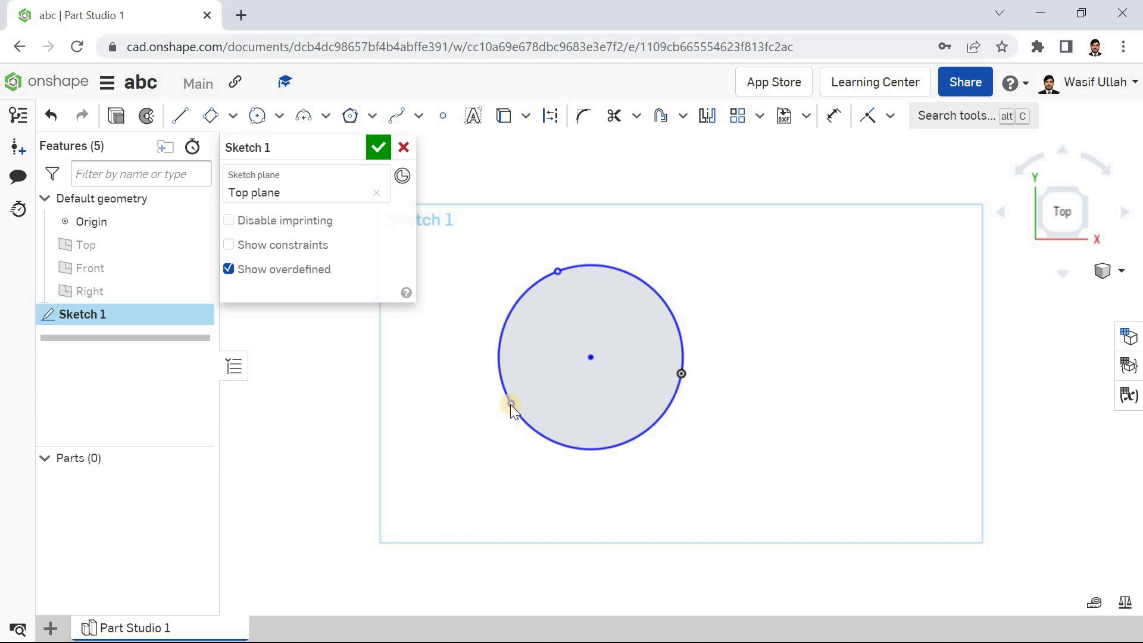
Step: Undo the 3 point circle and switch to the Ellipse tool
key(ctrl+z)
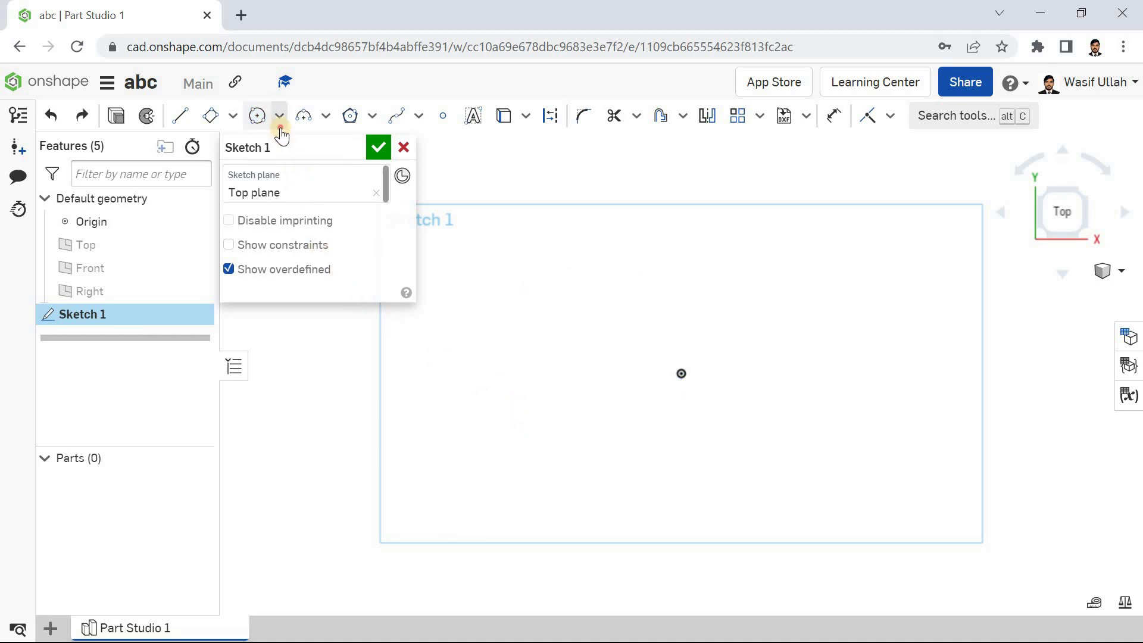
click(280, 117)
click(299, 206)
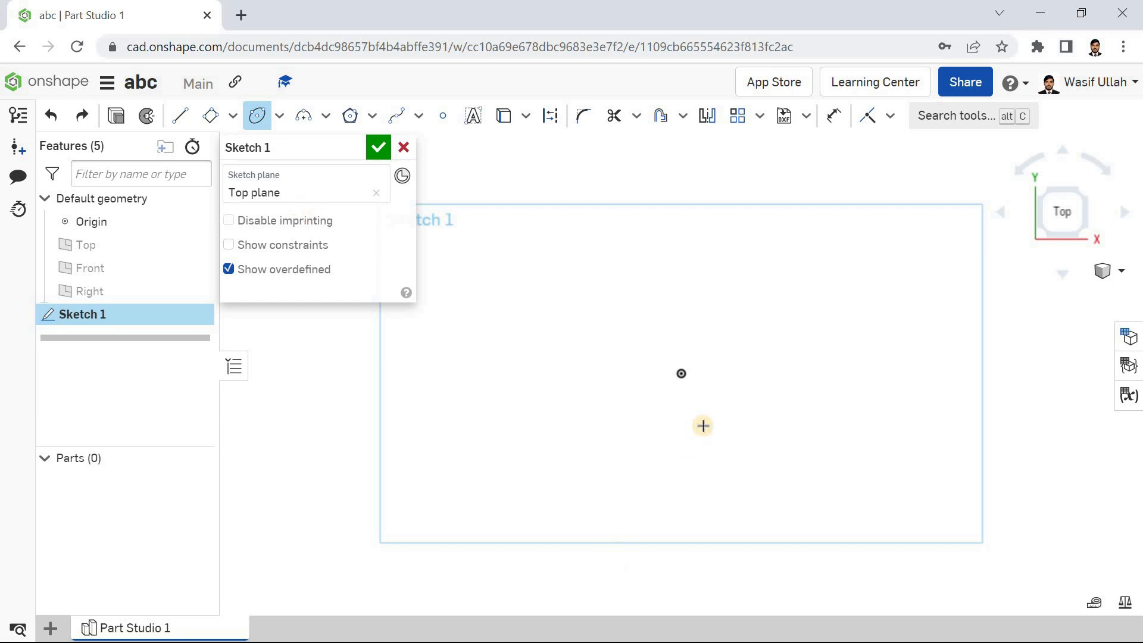
Step: Try to draw an ellipse centered at the origin, placing its last point beyond the end of the horizontal axis
click(682, 375)
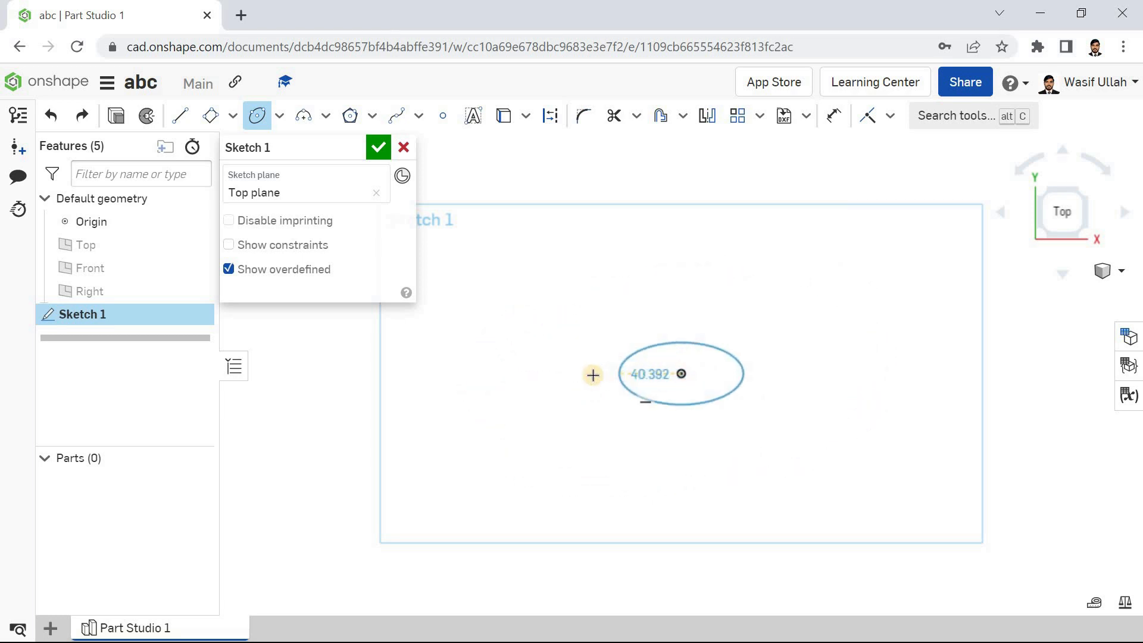
click(573, 376)
click(495, 336)
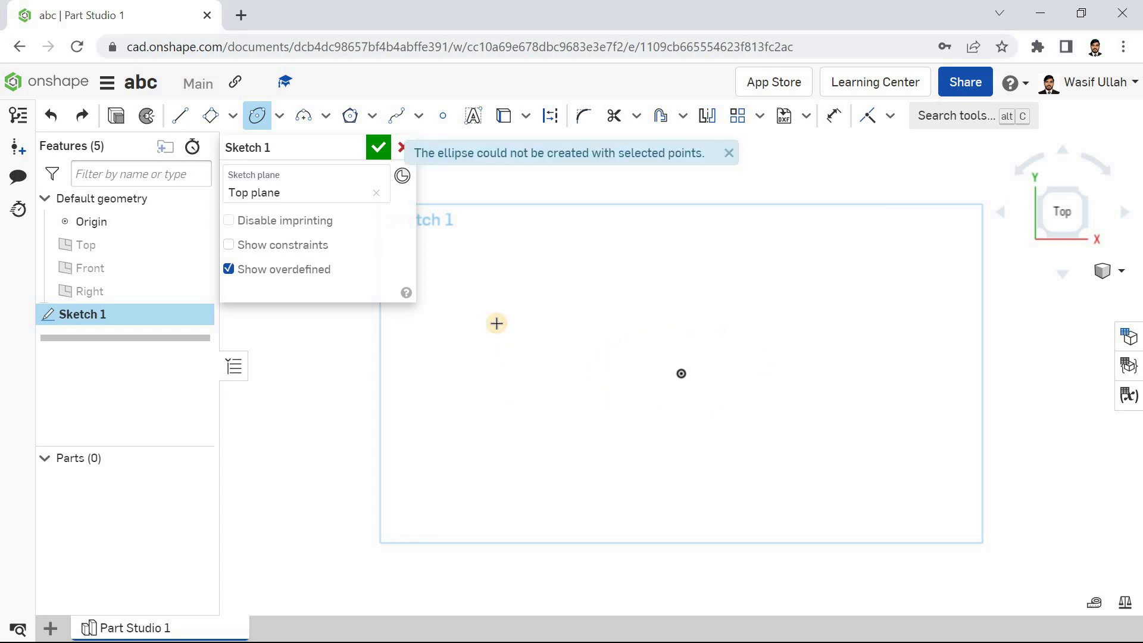
Step: Draw a wide horizontal ellipse centered at the origin, with axis values of about 107.2 and 42.6
click(681, 373)
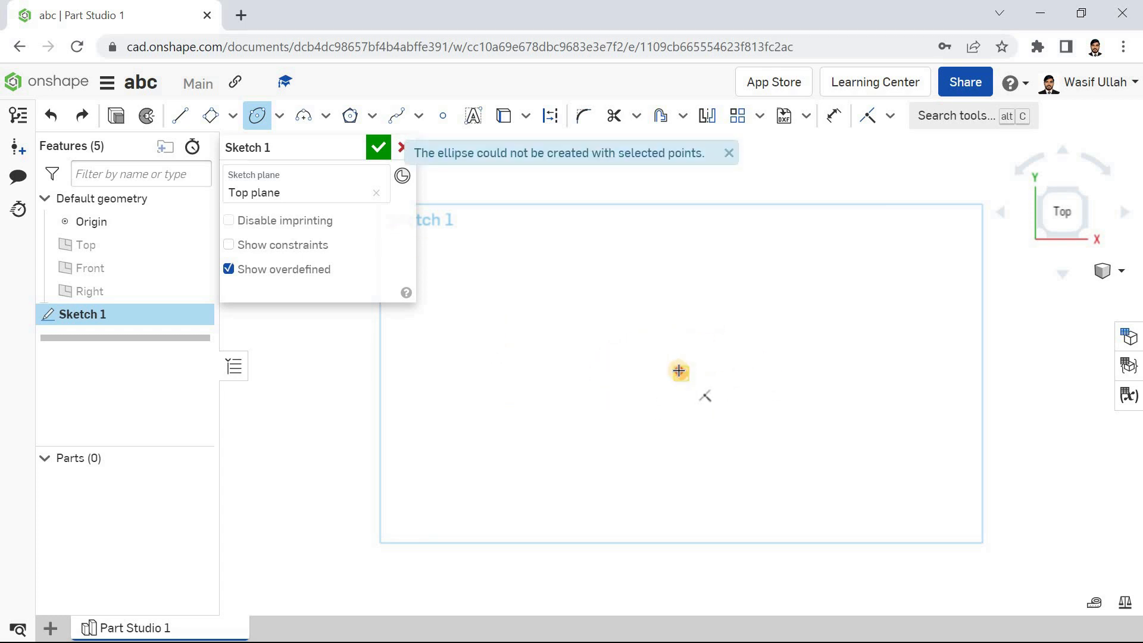
click(516, 373)
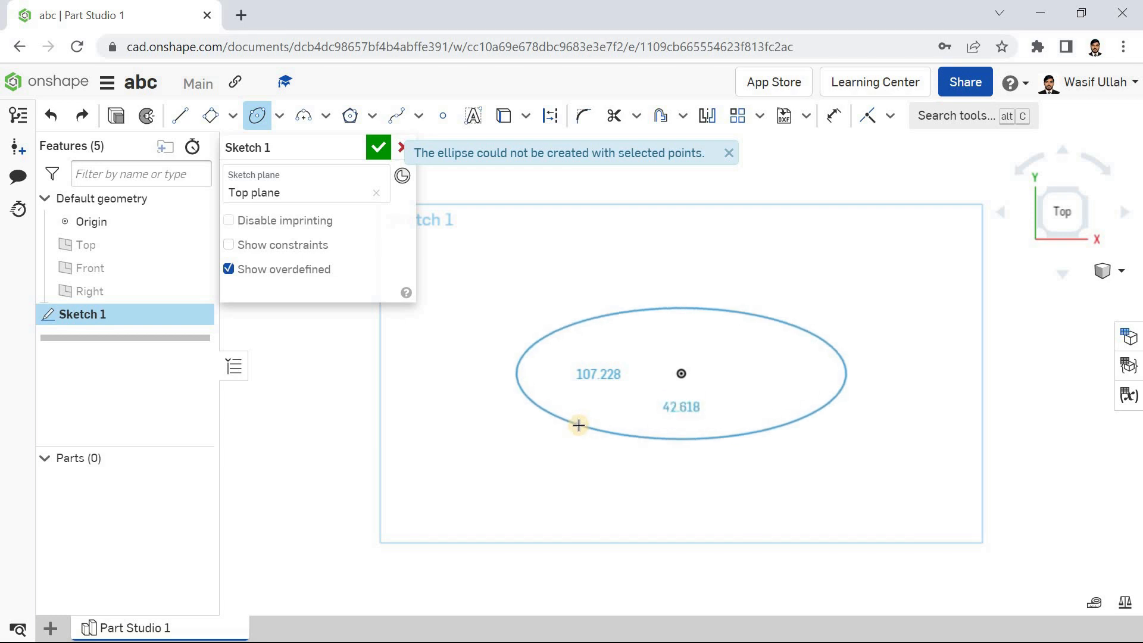
click(579, 425)
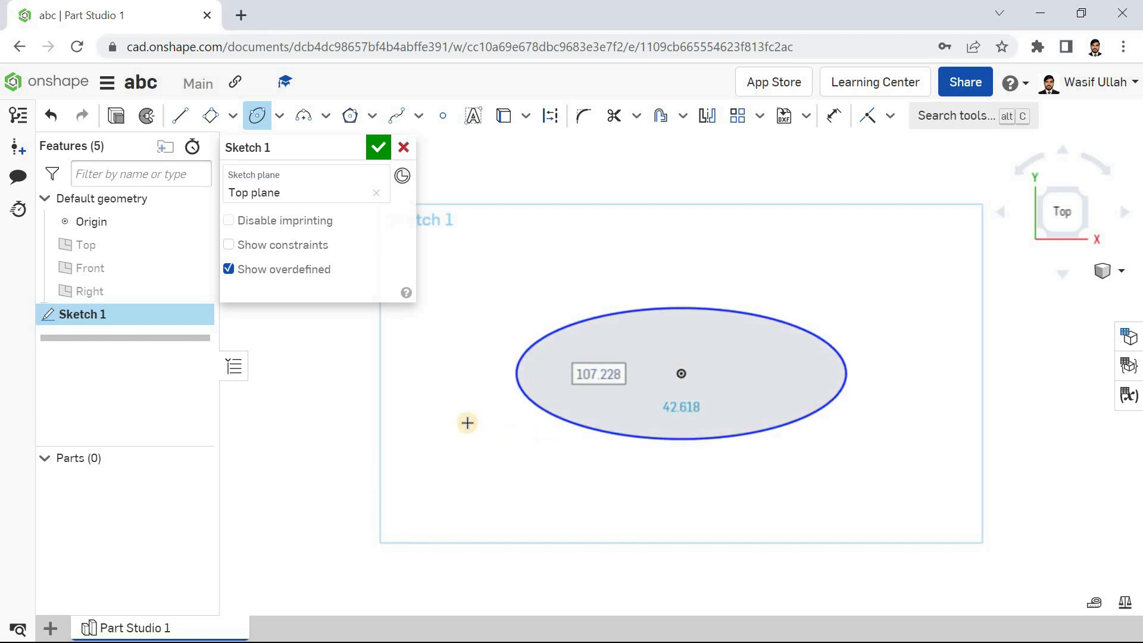
Step: Try to draw an upright ellipse to the left of the large one, with a vertical axis value of about 54.6
click(407, 423)
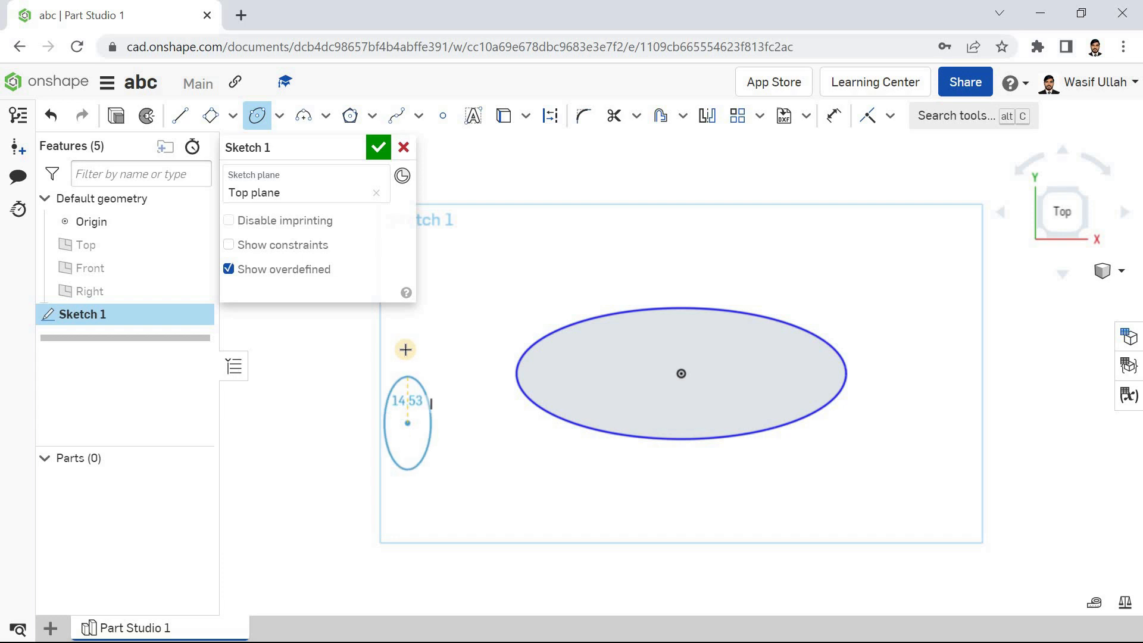
click(404, 339)
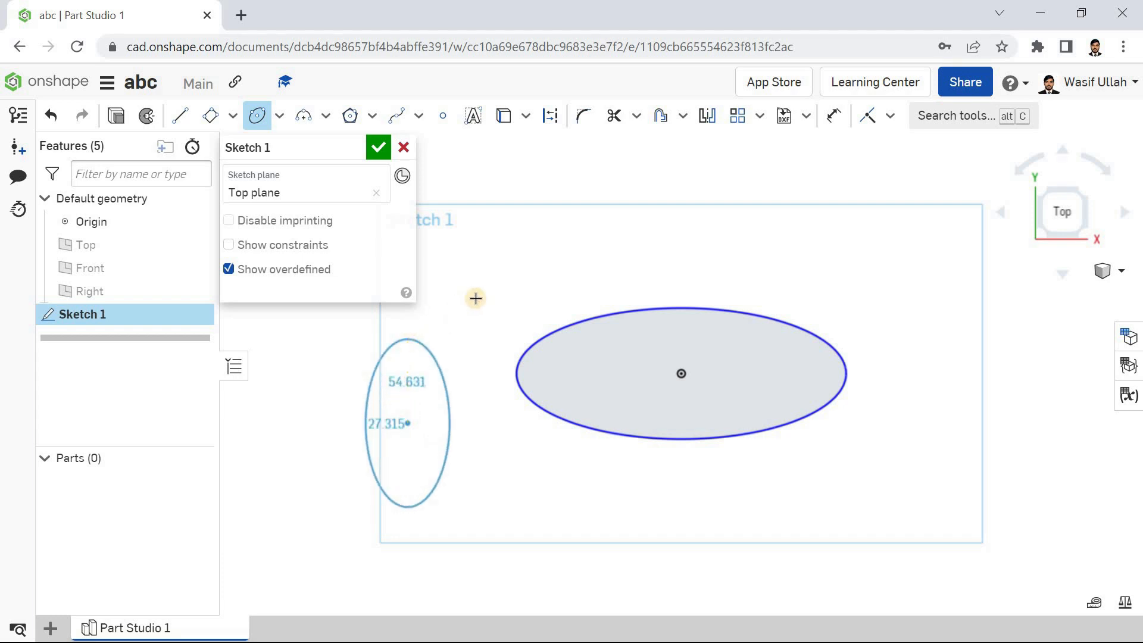
click(498, 268)
Step: Draw a narrow upright ellipse, axis value about 54.3, and a tilted ellipse, about 51.4 and 11.4, beside the large one, and accept the sketch
click(411, 373)
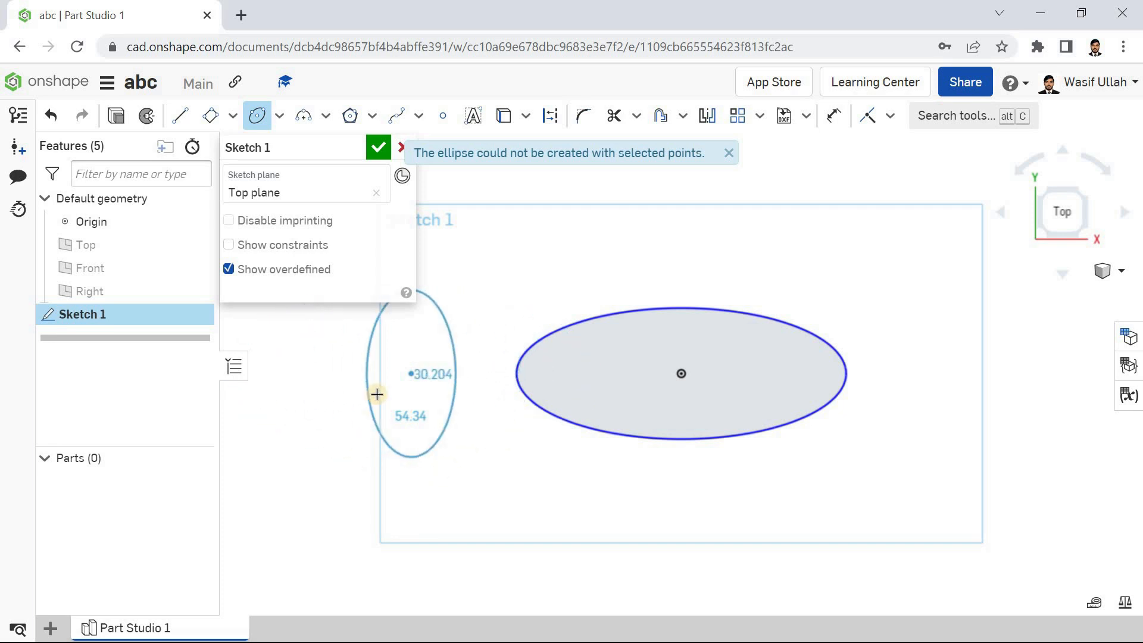
click(395, 387)
click(525, 282)
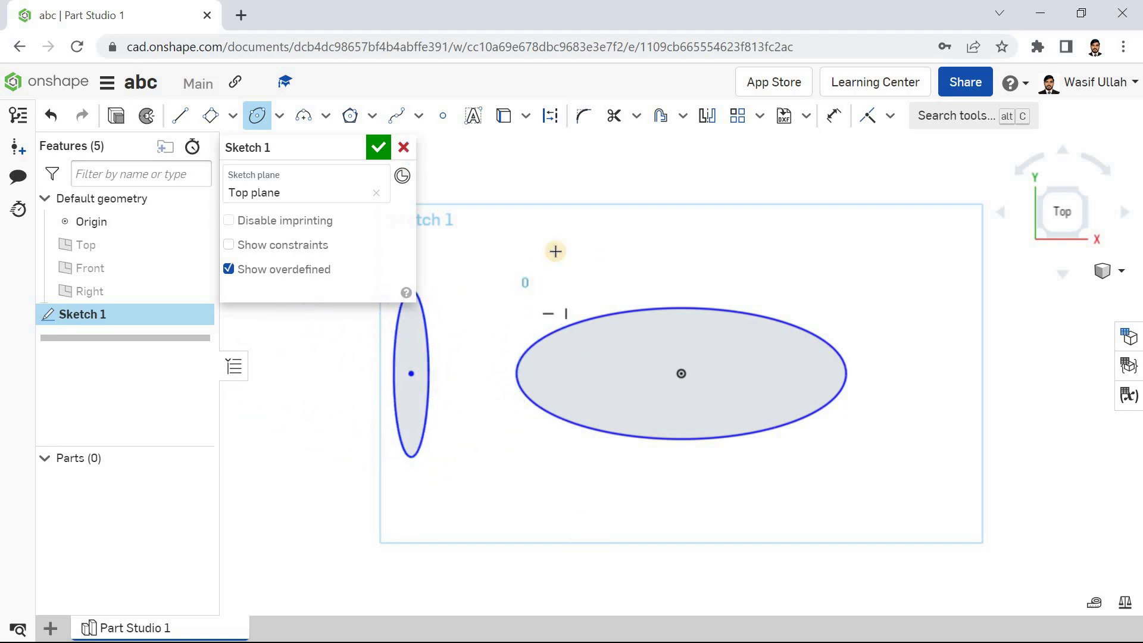
click(580, 226)
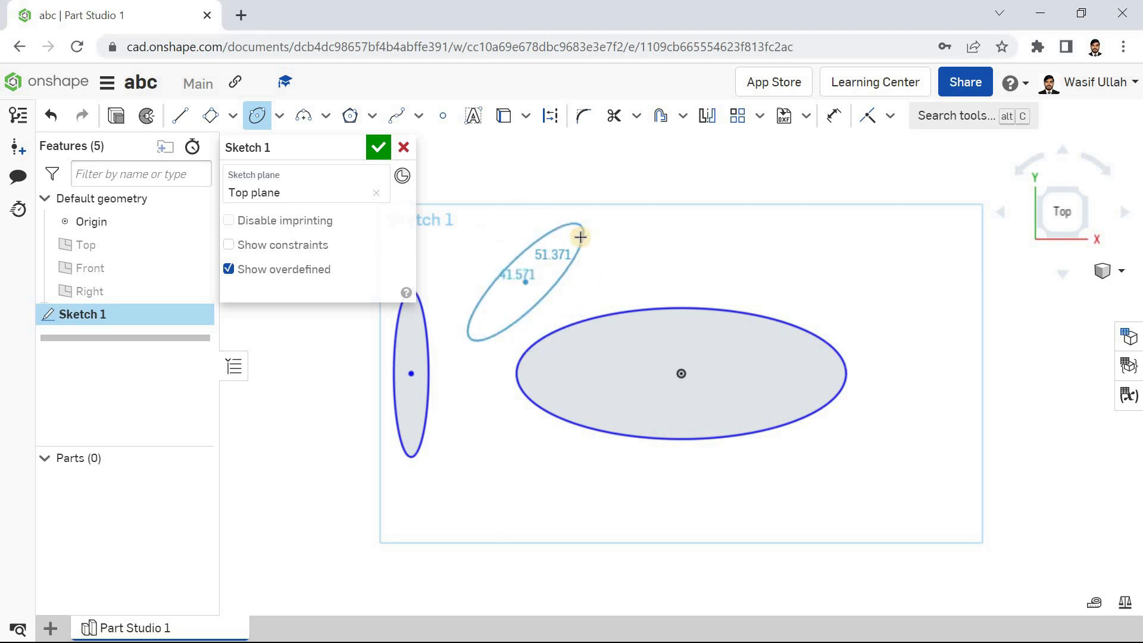
click(535, 299)
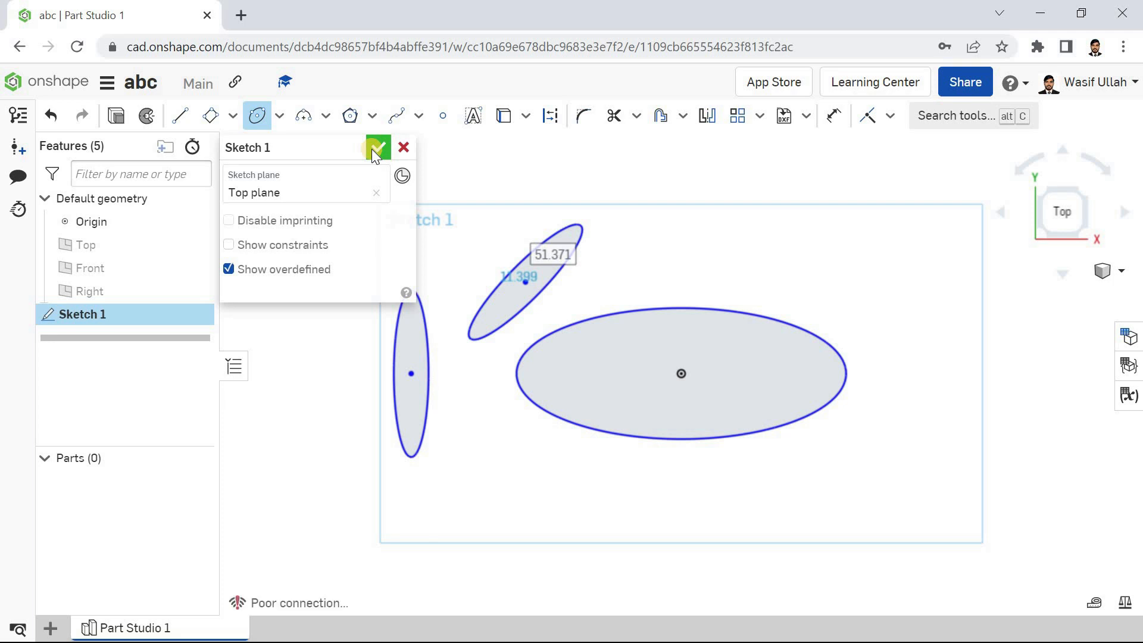
click(376, 147)
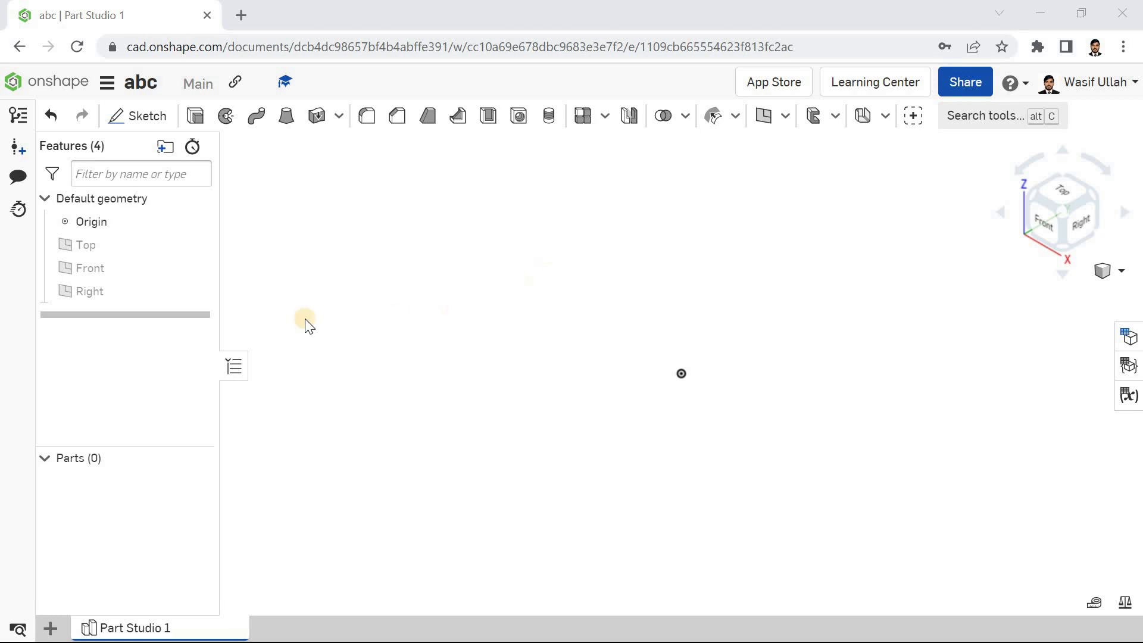
Step: Start a new sketch on the Top plane, viewed normal to the plane
click(144, 114)
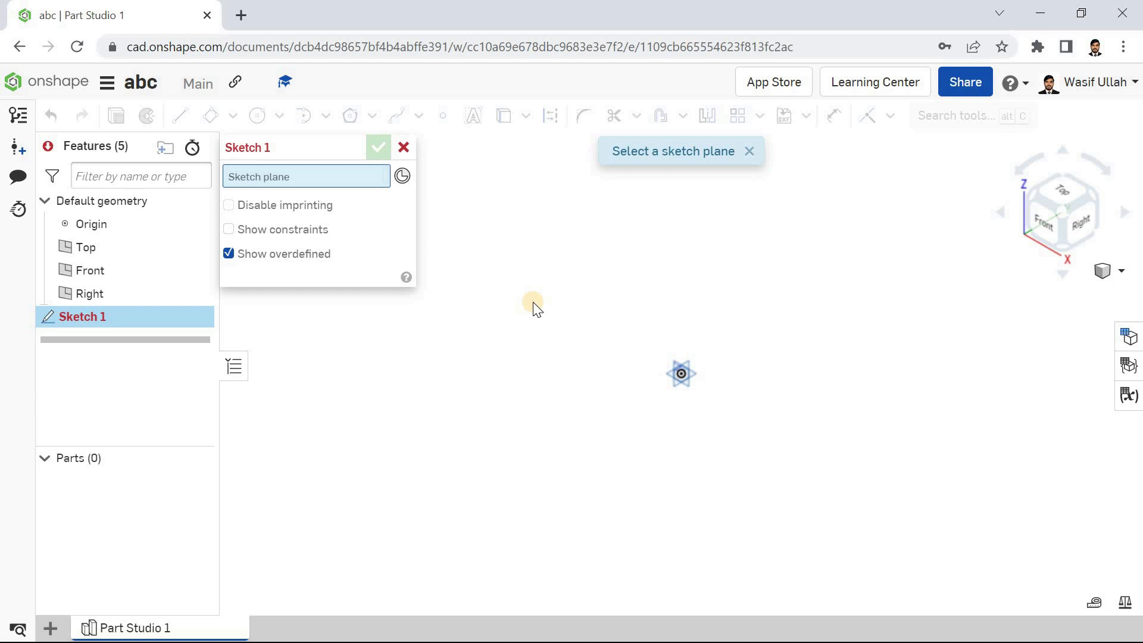
right_click(491, 265)
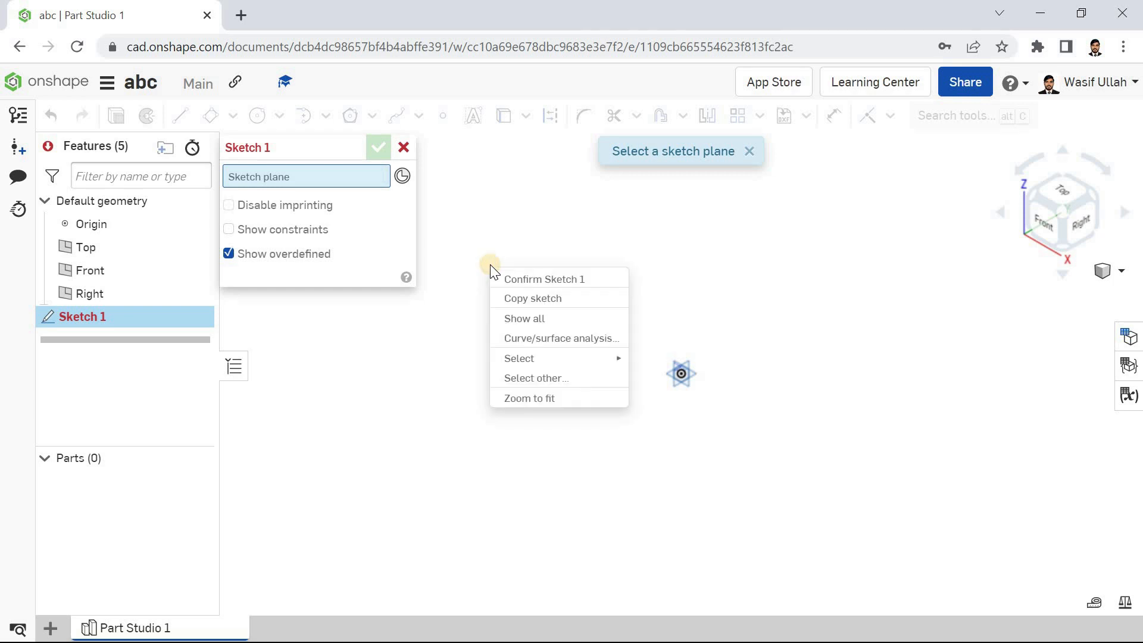
click(540, 401)
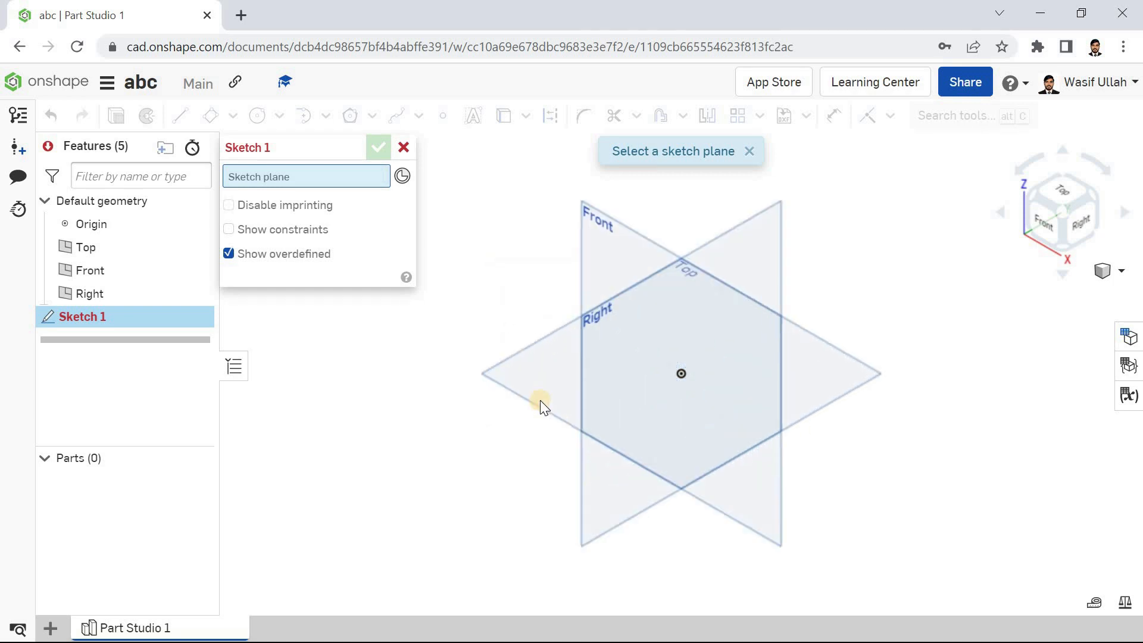
click(525, 376)
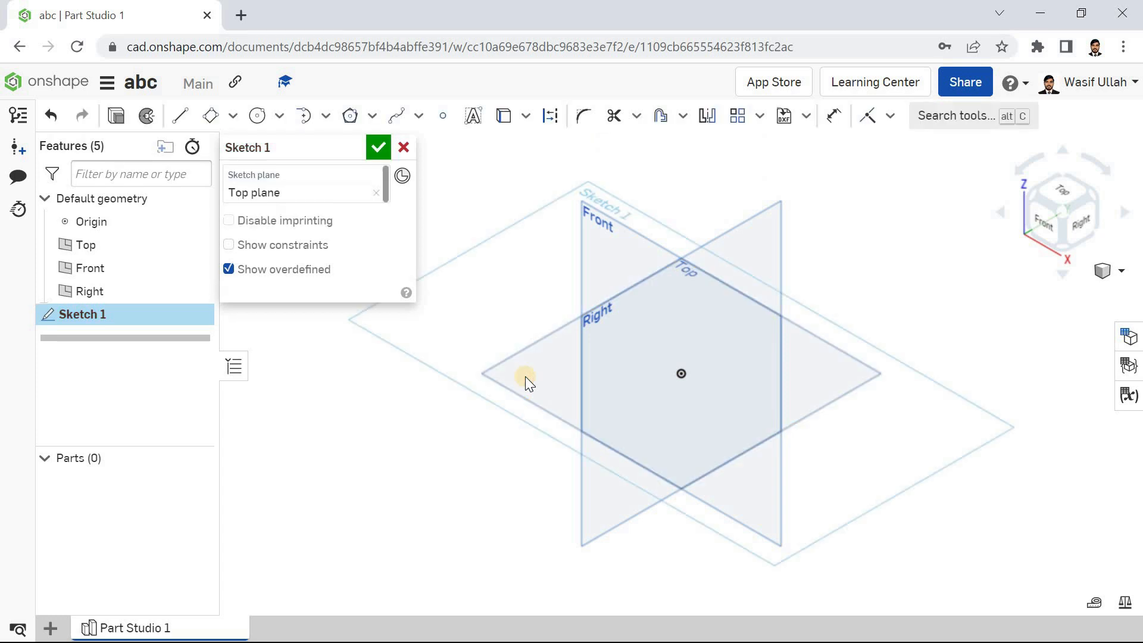
key(n)
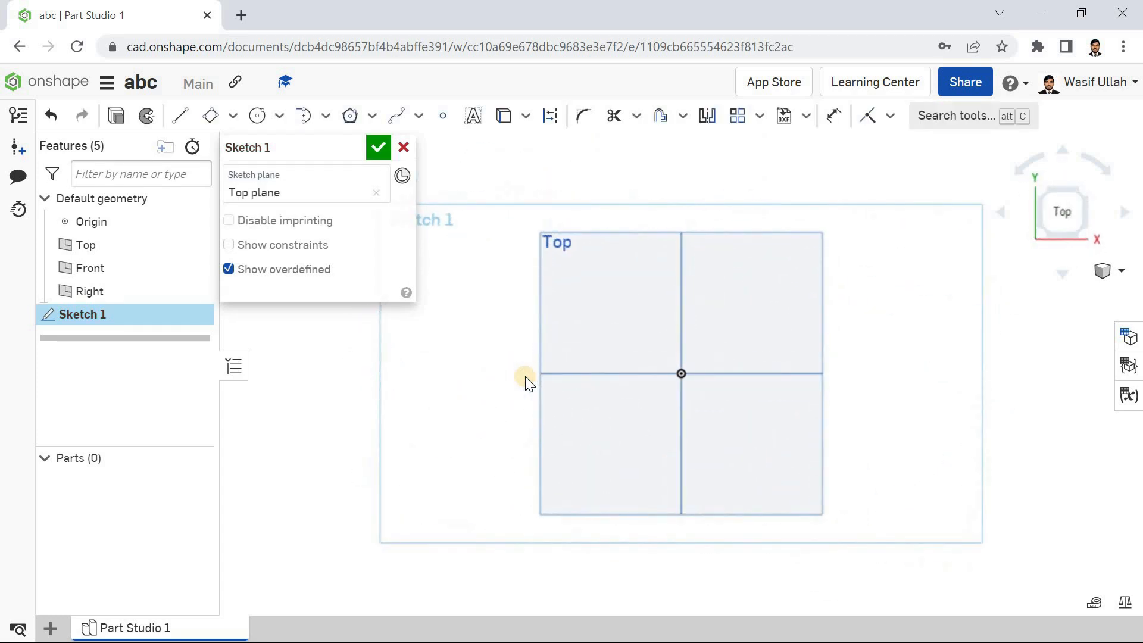
Step: Draw a 3 point arc from the origin to a point level with it on the left, bulging upward with a radius of about 62.2
click(326, 117)
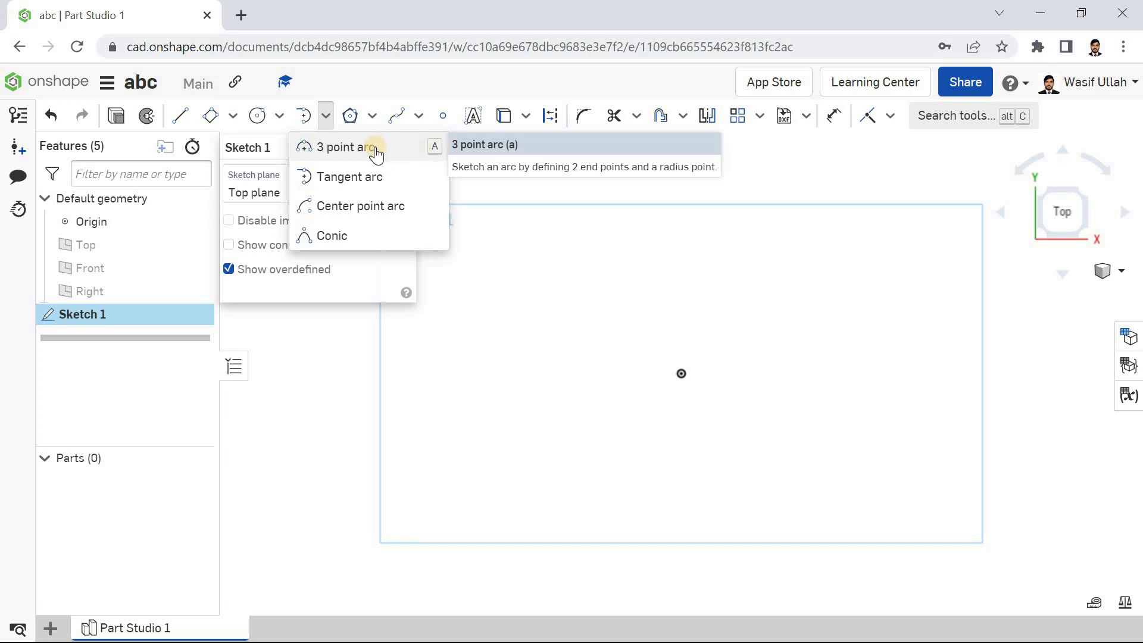
click(334, 155)
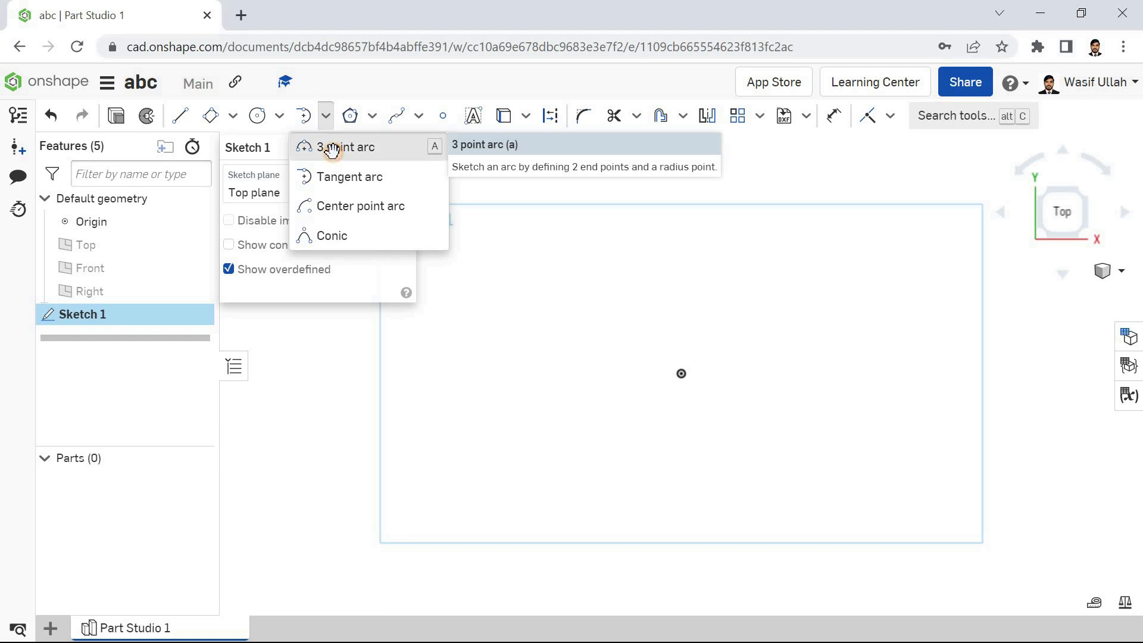
click(683, 373)
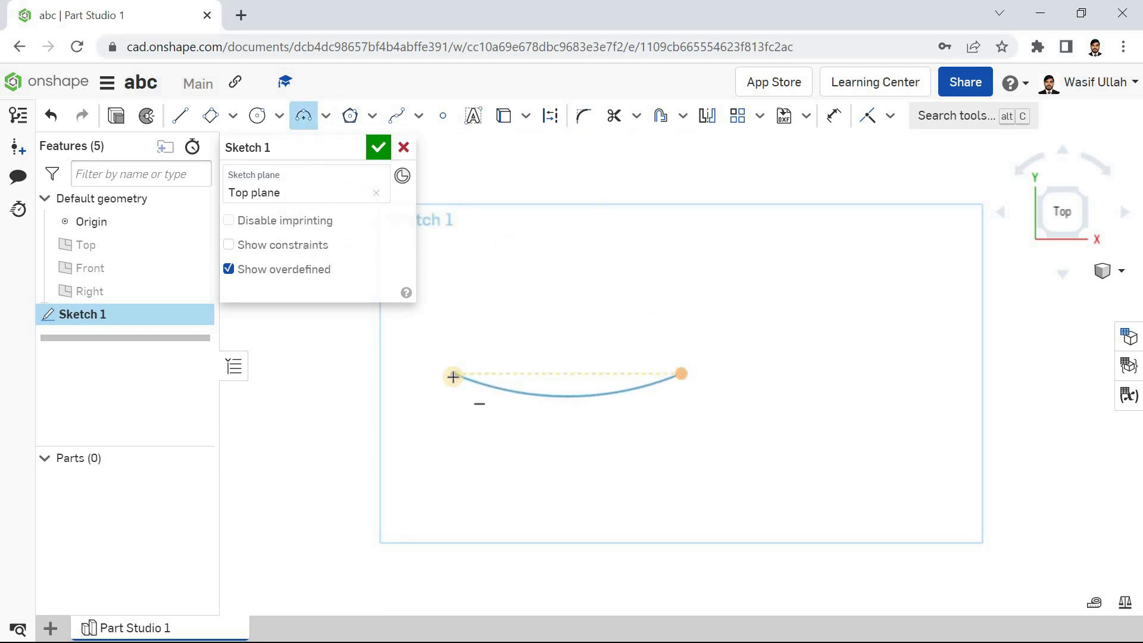
click(453, 375)
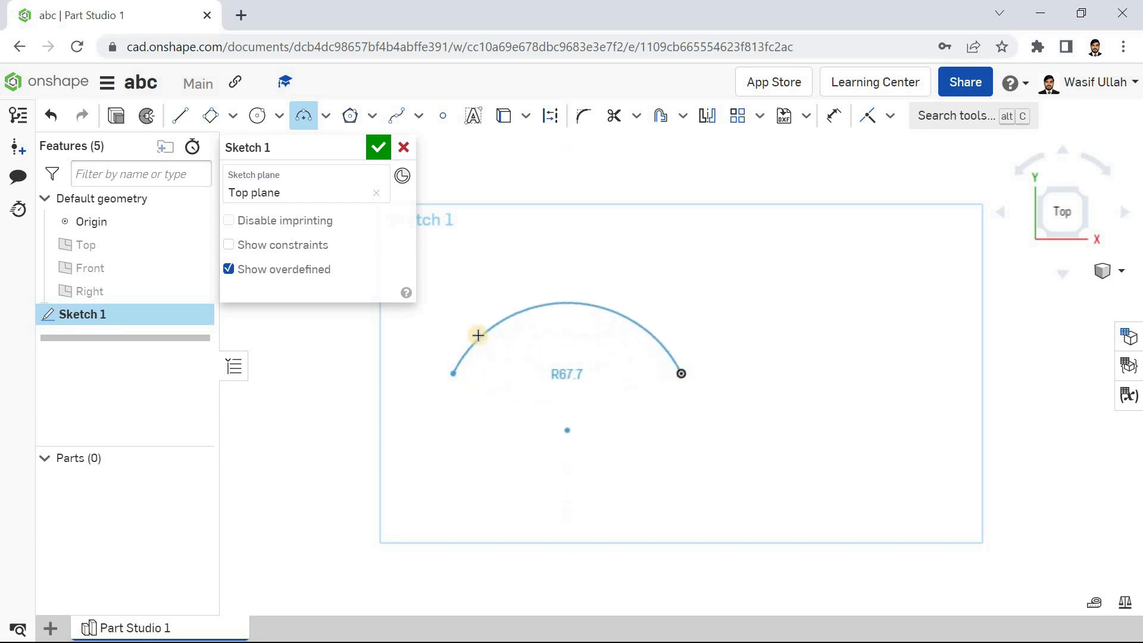
click(477, 326)
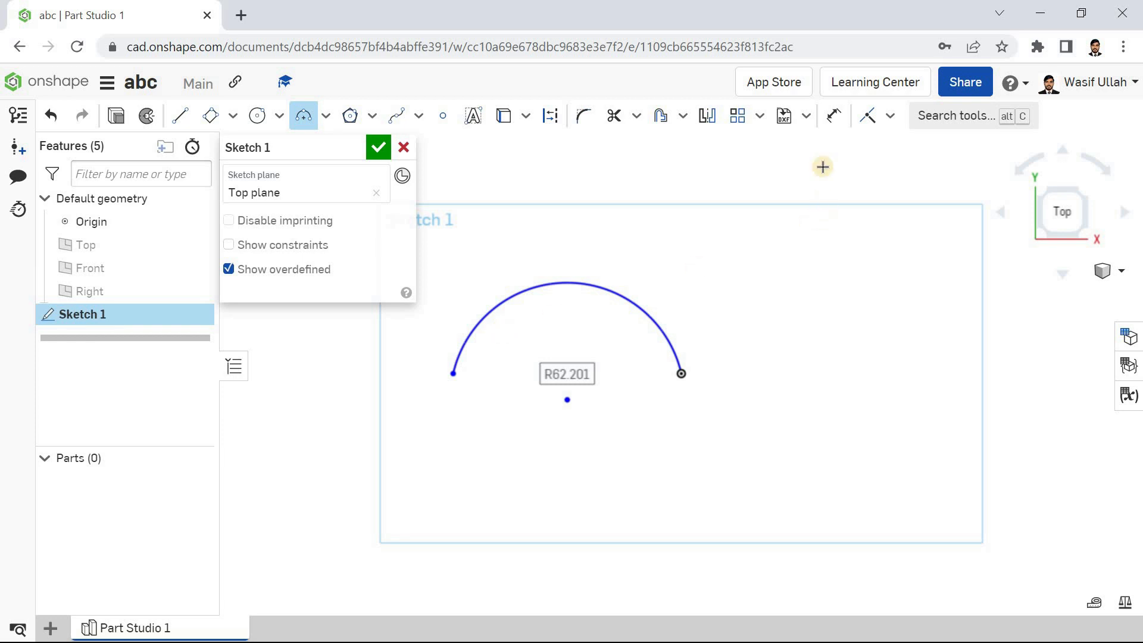
Step: Dimension the arc's radius as 12 mm
click(833, 115)
click(593, 287)
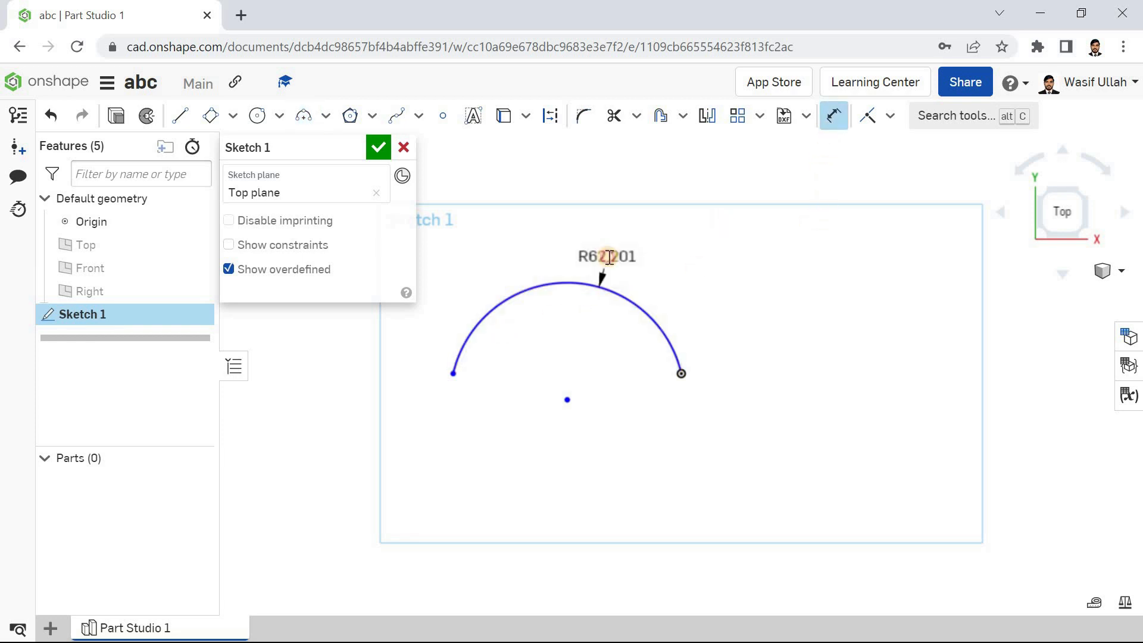
click(607, 258)
text(12)
key(Return)
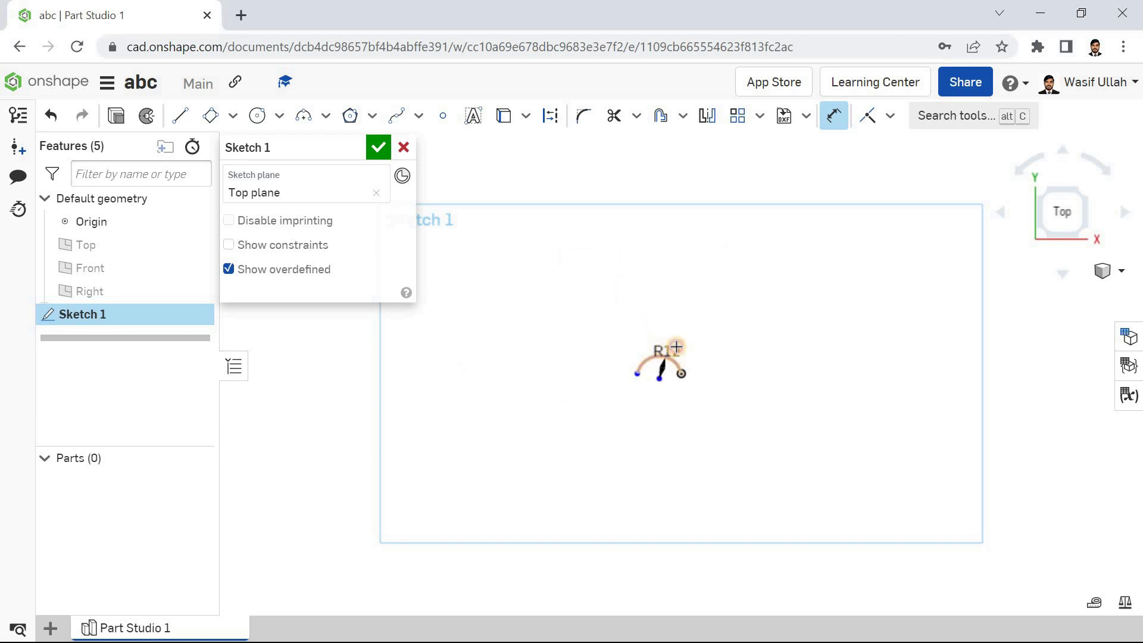
Step: Try to set the arc's radius to 23 mm, and undo the attempt
double_click(666, 350)
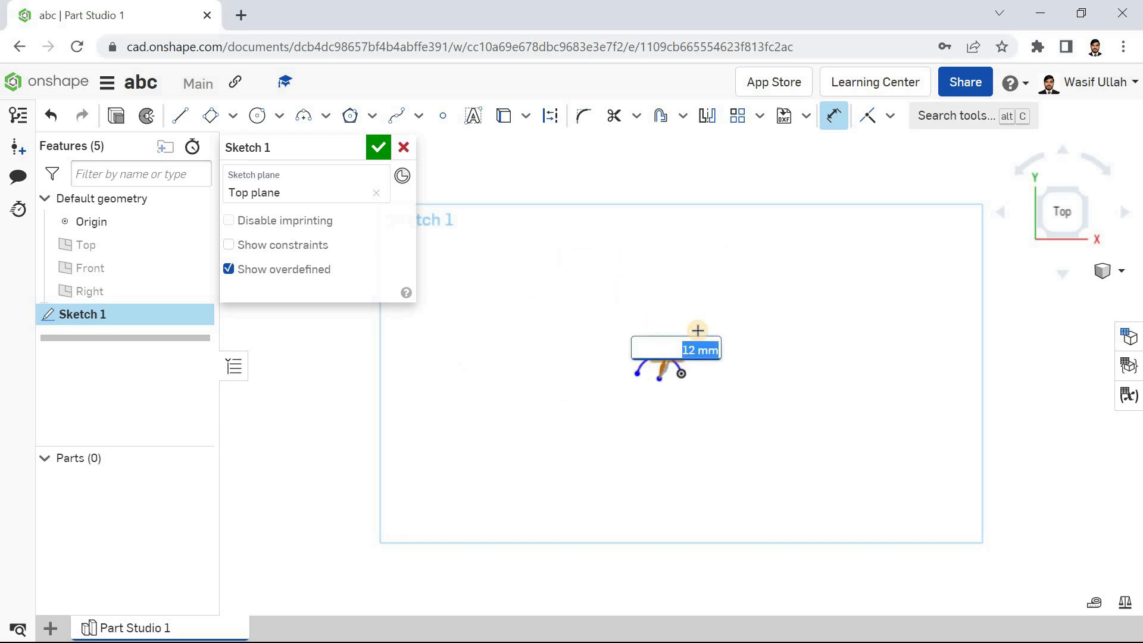
text(23)
key(Return)
key(ctrl+z)
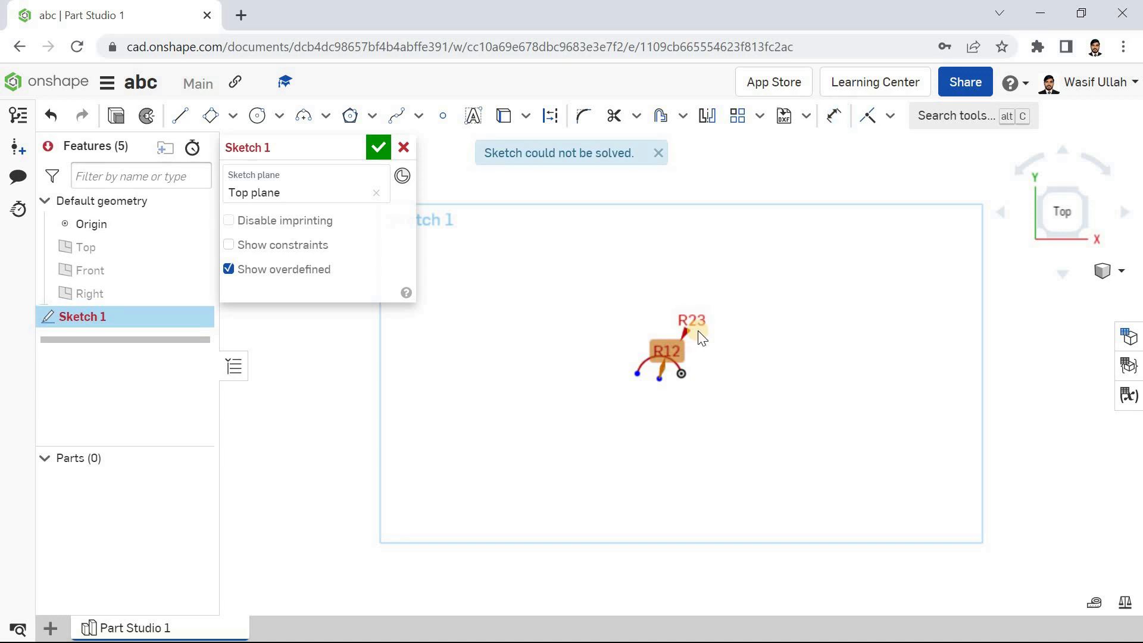
Step: Set the arc's radius dimension to 45 mm
double_click(677, 351)
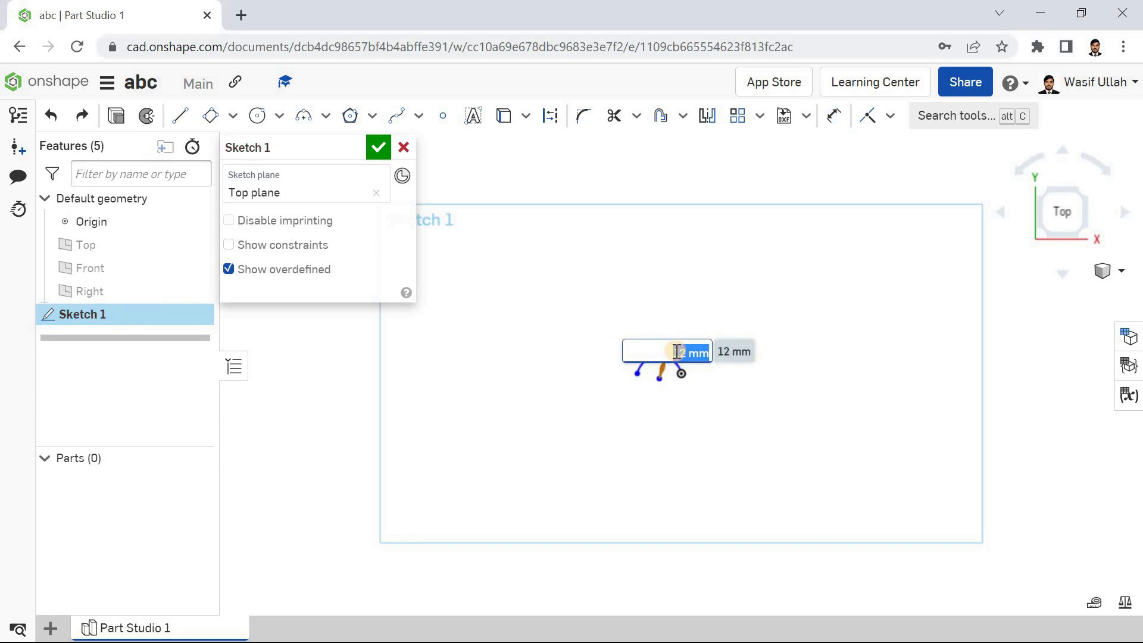
text(45)
key(Return)
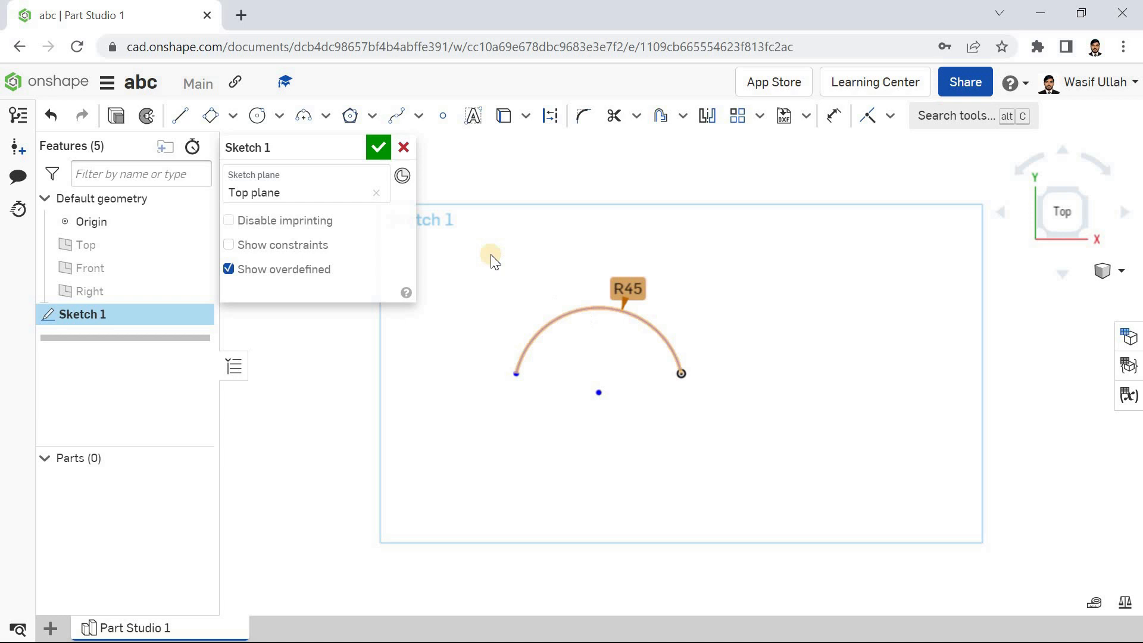
Step: Undo the radius dimension changes and the 3 point arc, leaving the sketch empty
key(ctrl+z)
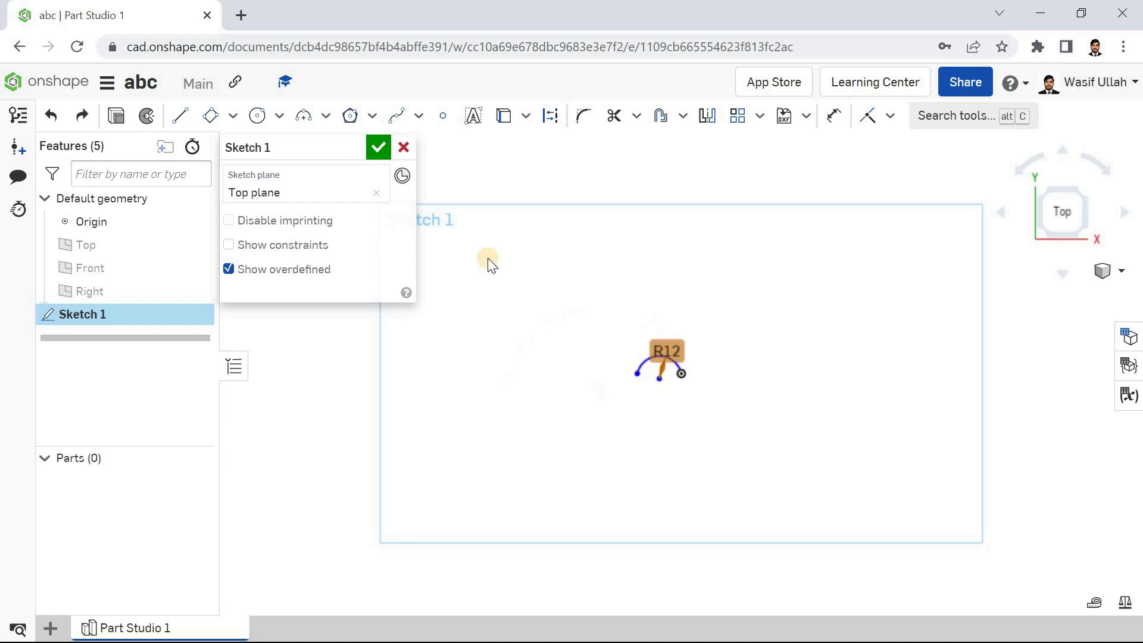
key(ctrl+z)
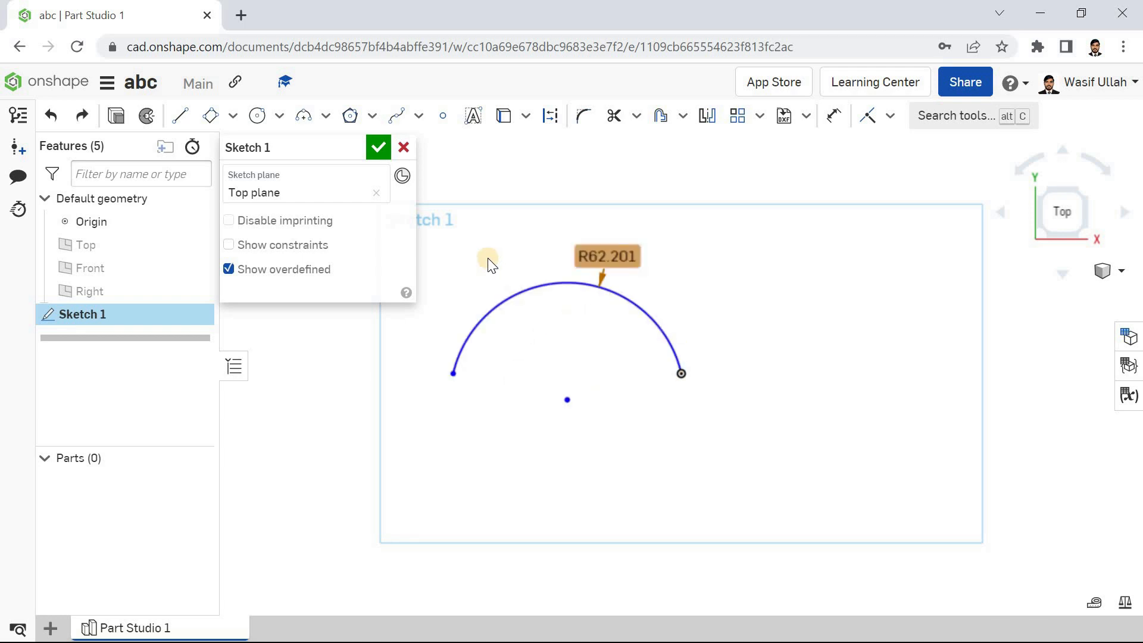
key(ctrl+z)
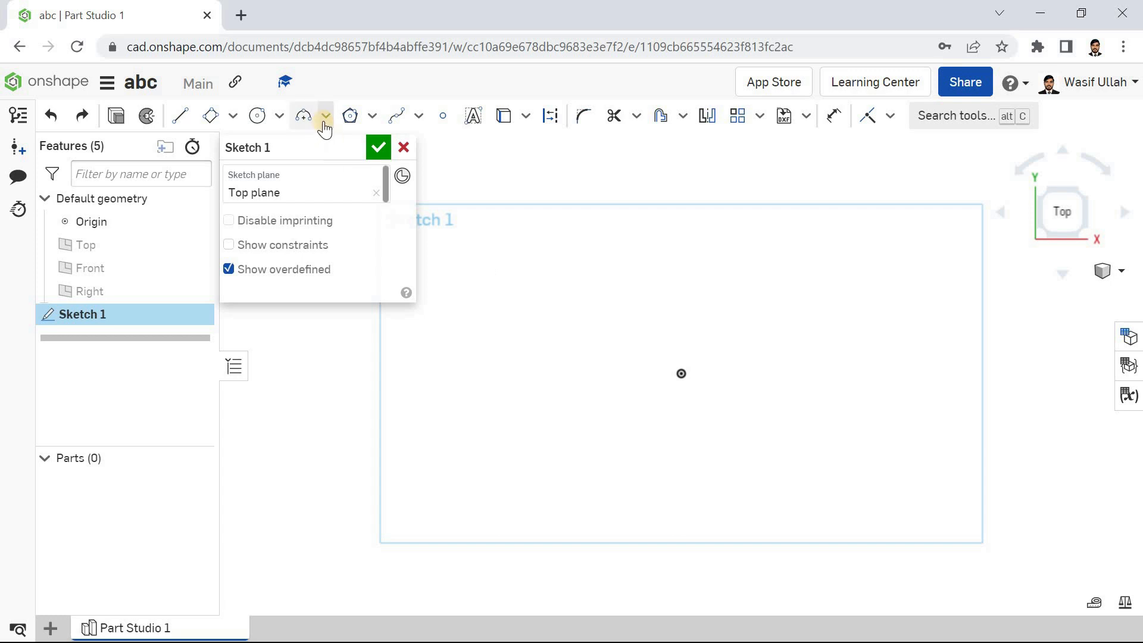
Step: Sketch a center point arc of about 78 mm radius centred on the origin, and undo it
click(326, 116)
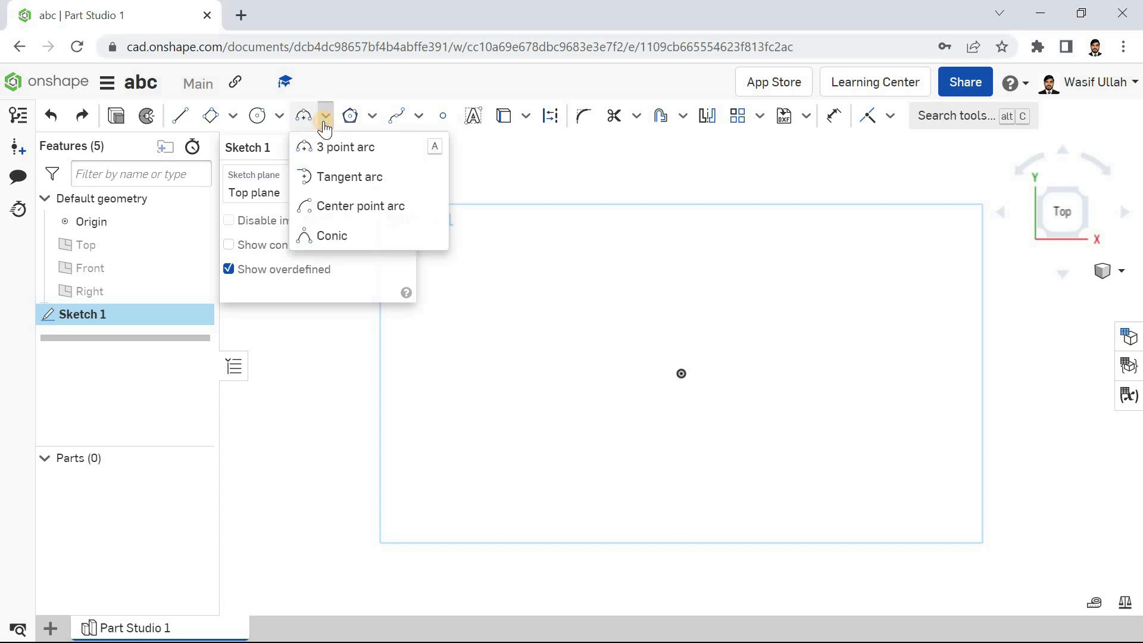
click(337, 207)
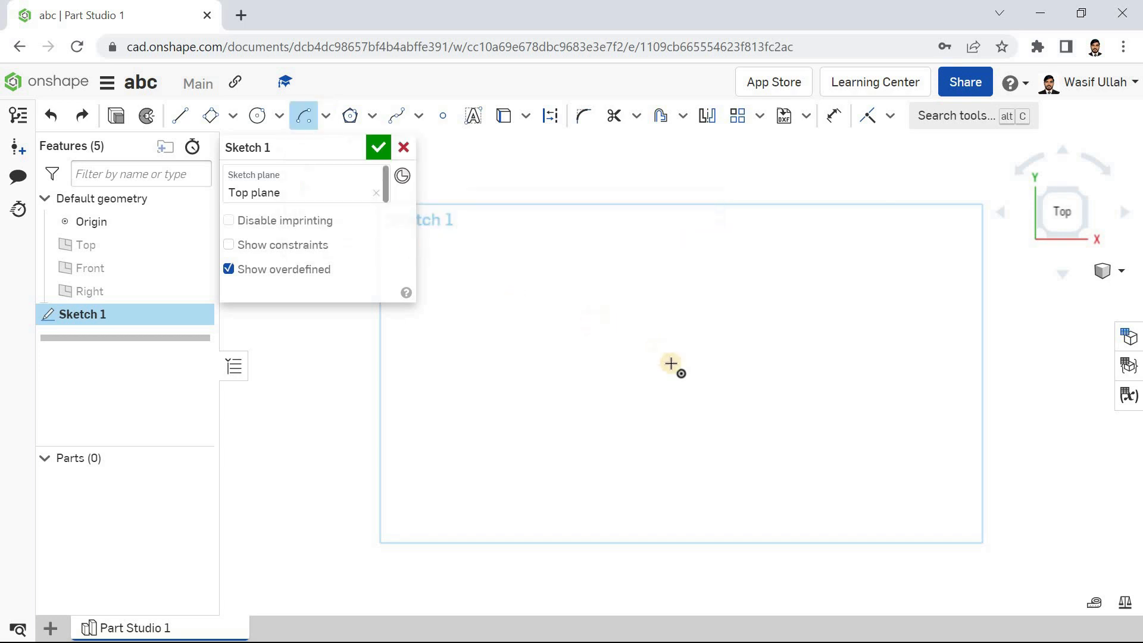
click(682, 373)
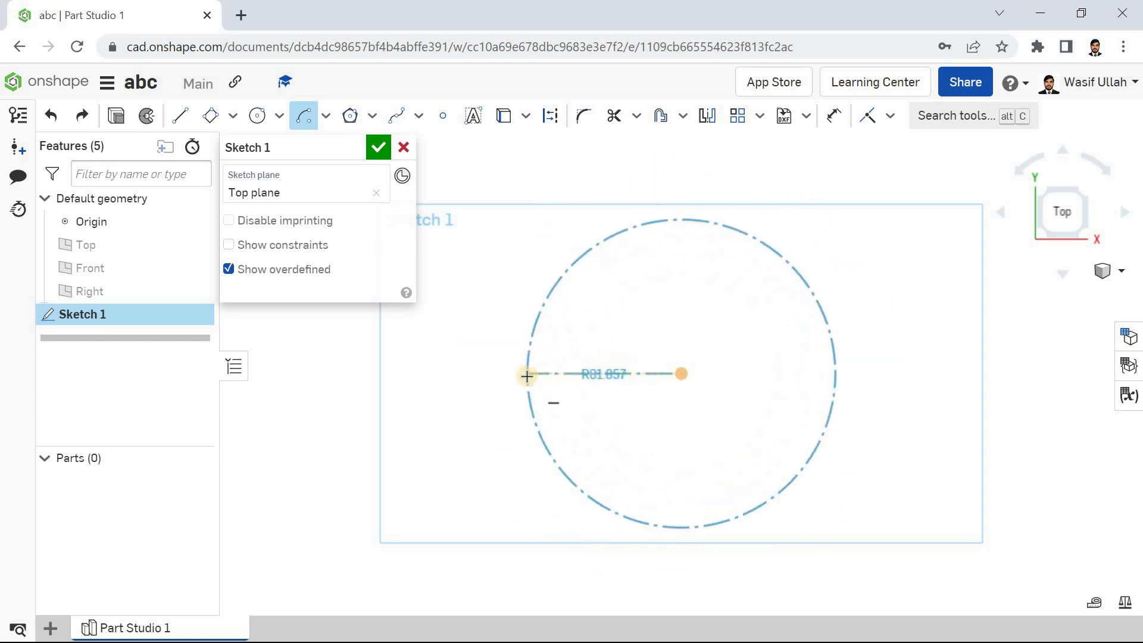
click(535, 395)
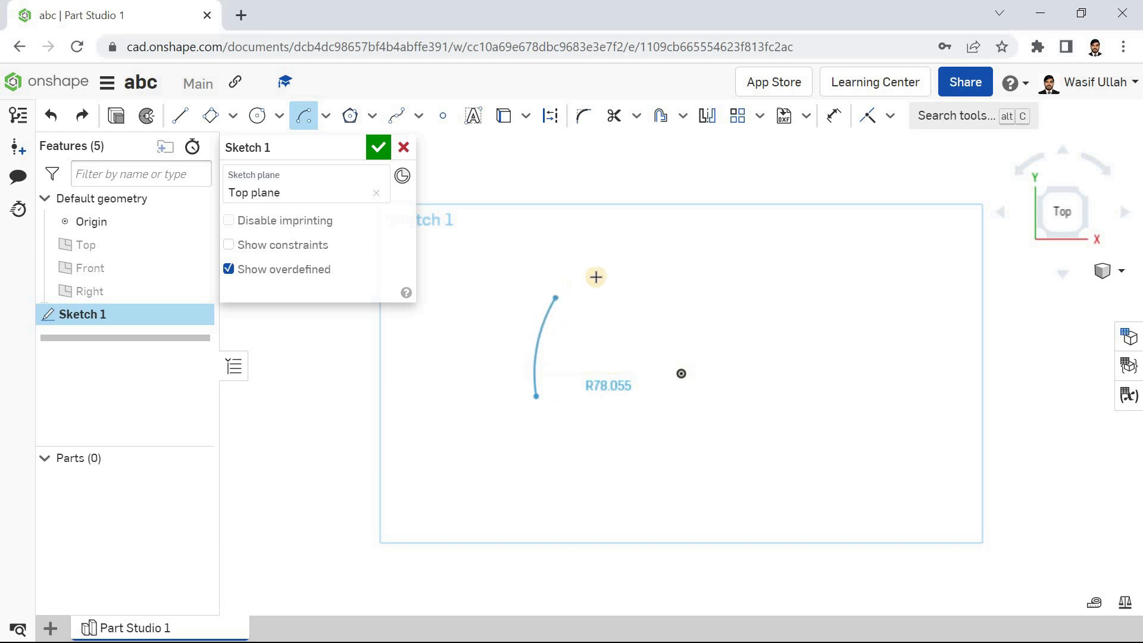
click(772, 268)
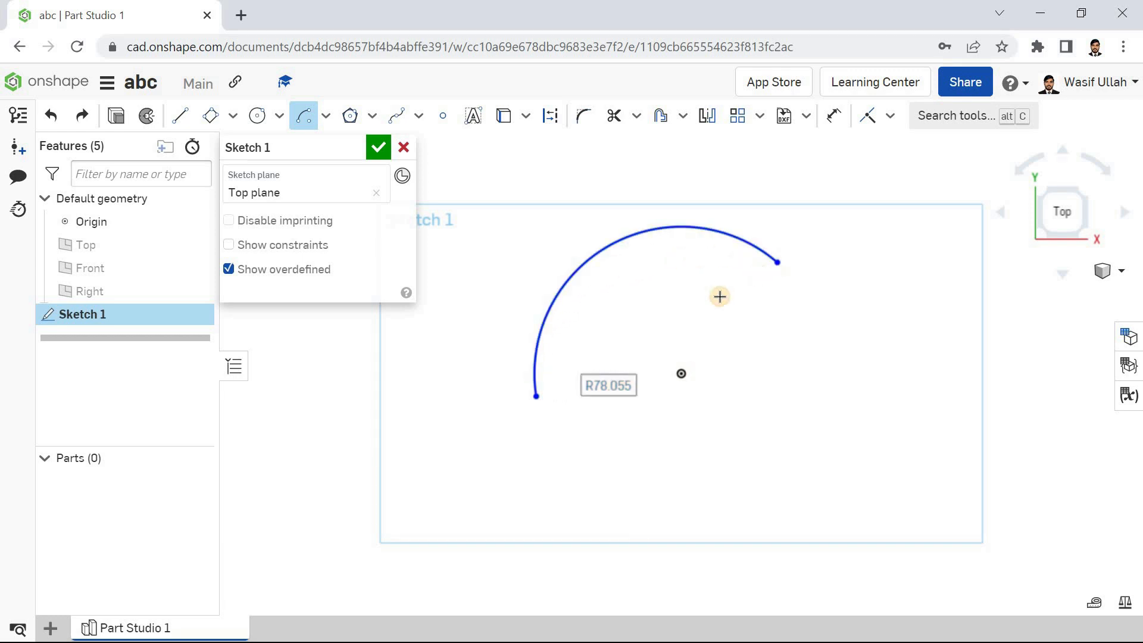
key(Escape)
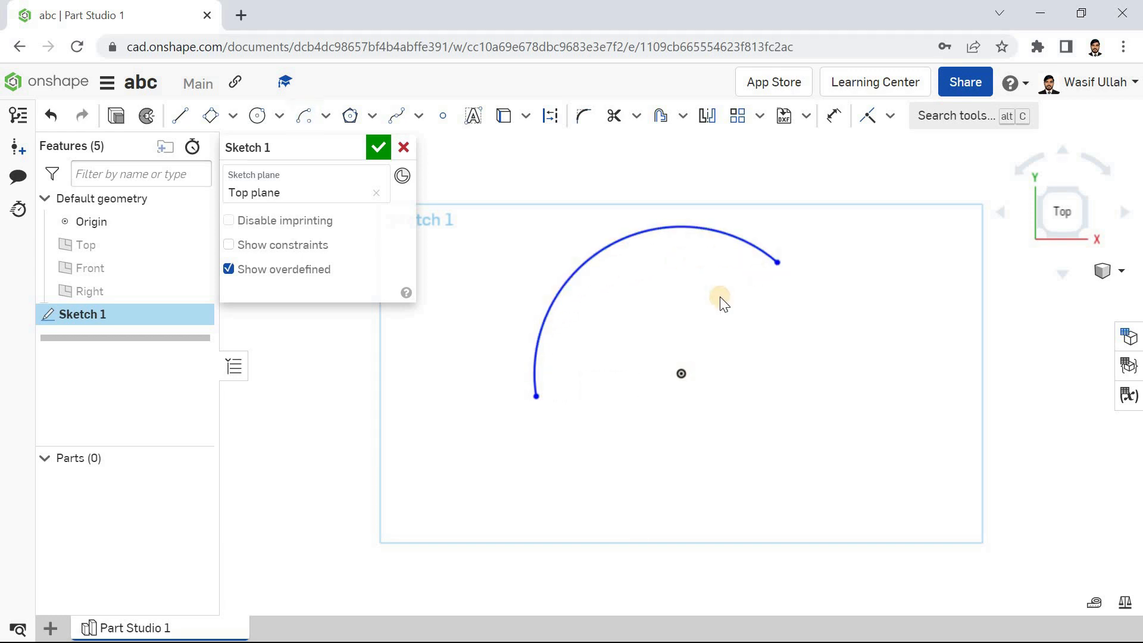
key(ctrl+z)
Step: Sketch a conic starting at the origin and bulging toward negative X and Y, with a Rho value of 0.5
click(325, 119)
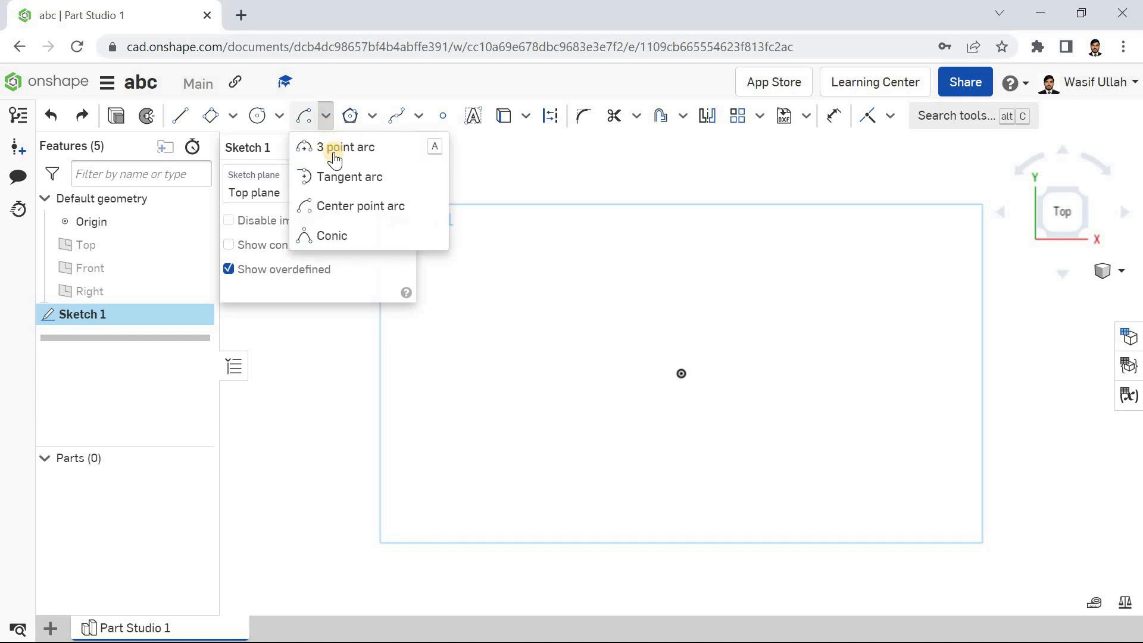
click(348, 246)
click(679, 373)
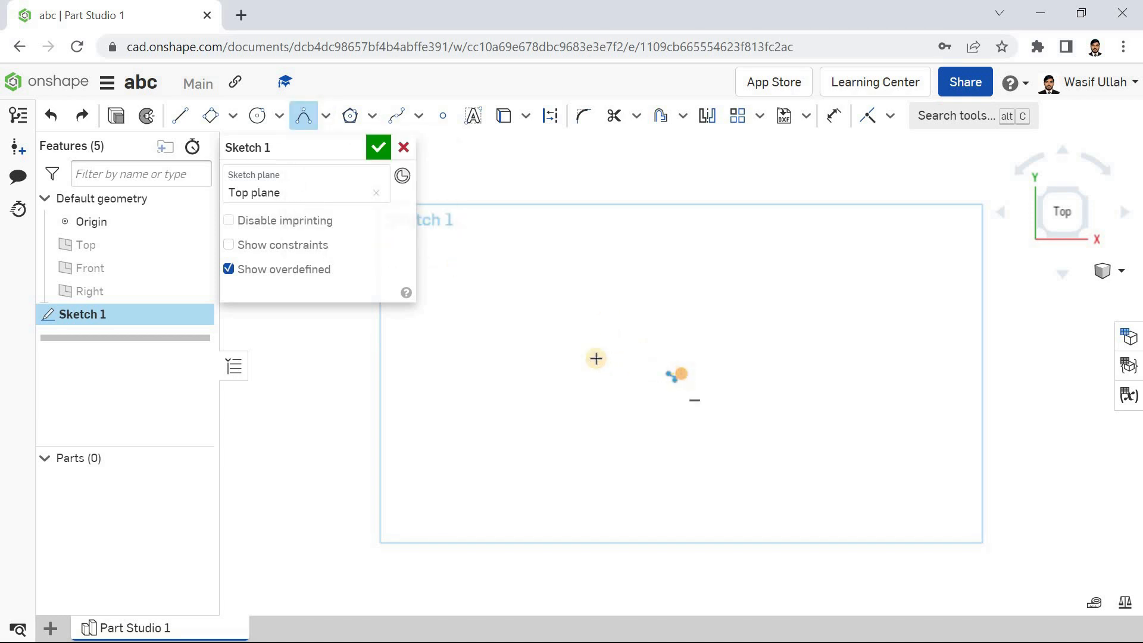
click(566, 285)
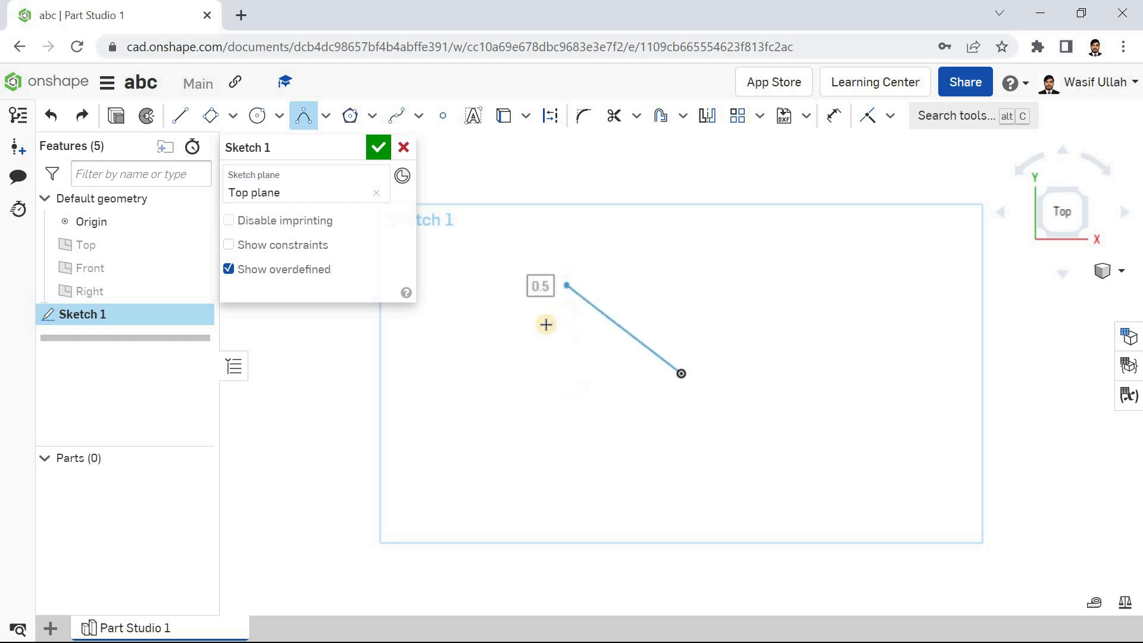
click(298, 492)
double_click(298, 491)
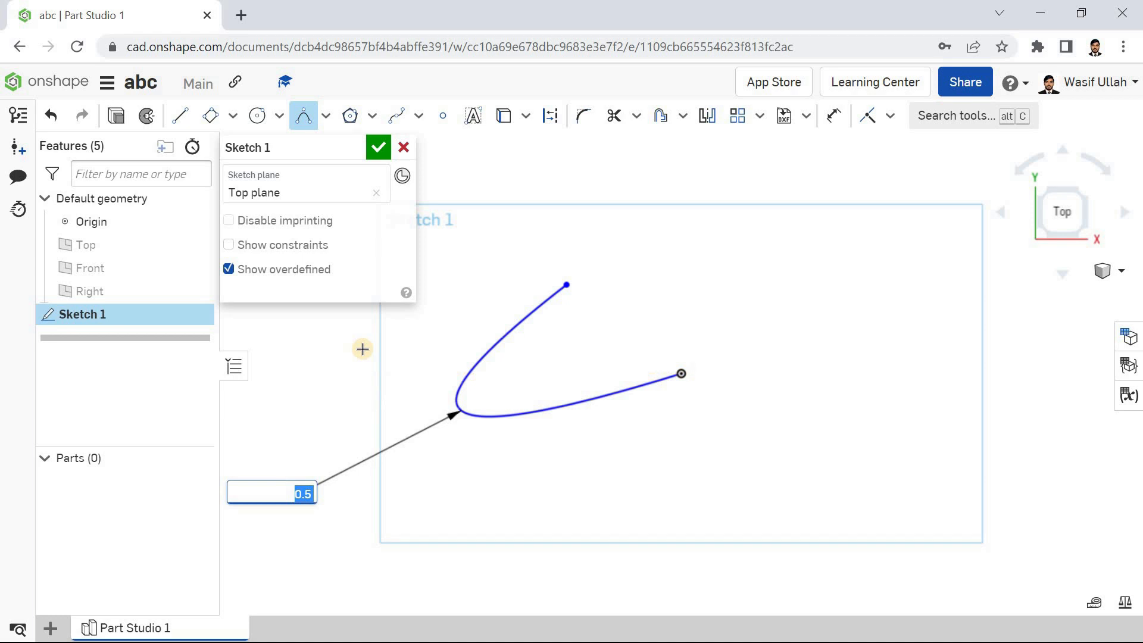
key(Return)
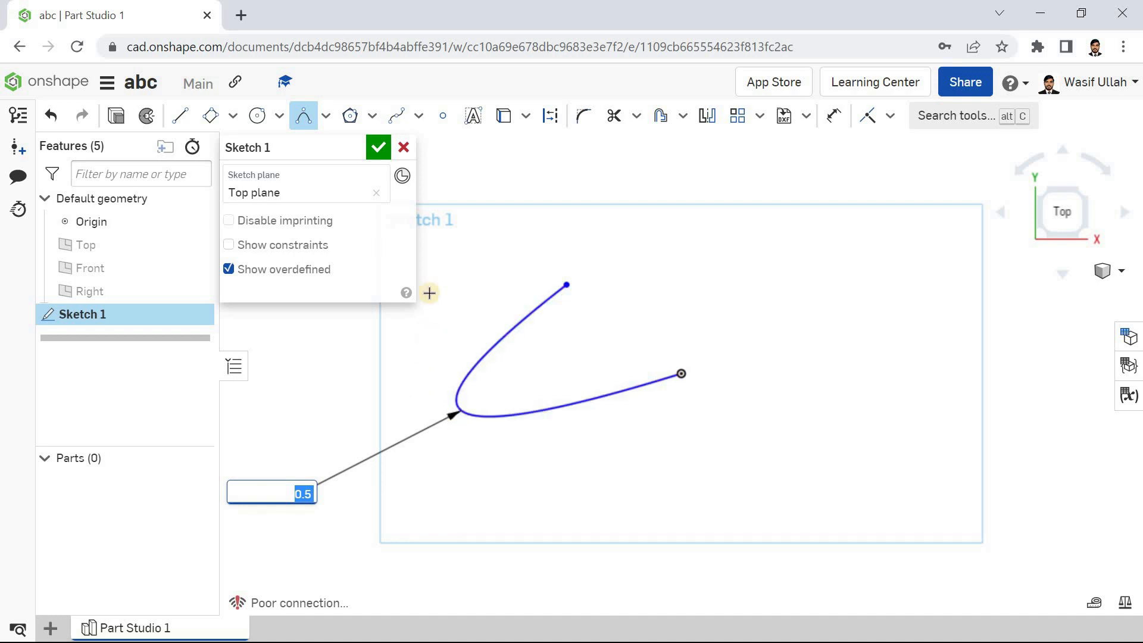
key(Return)
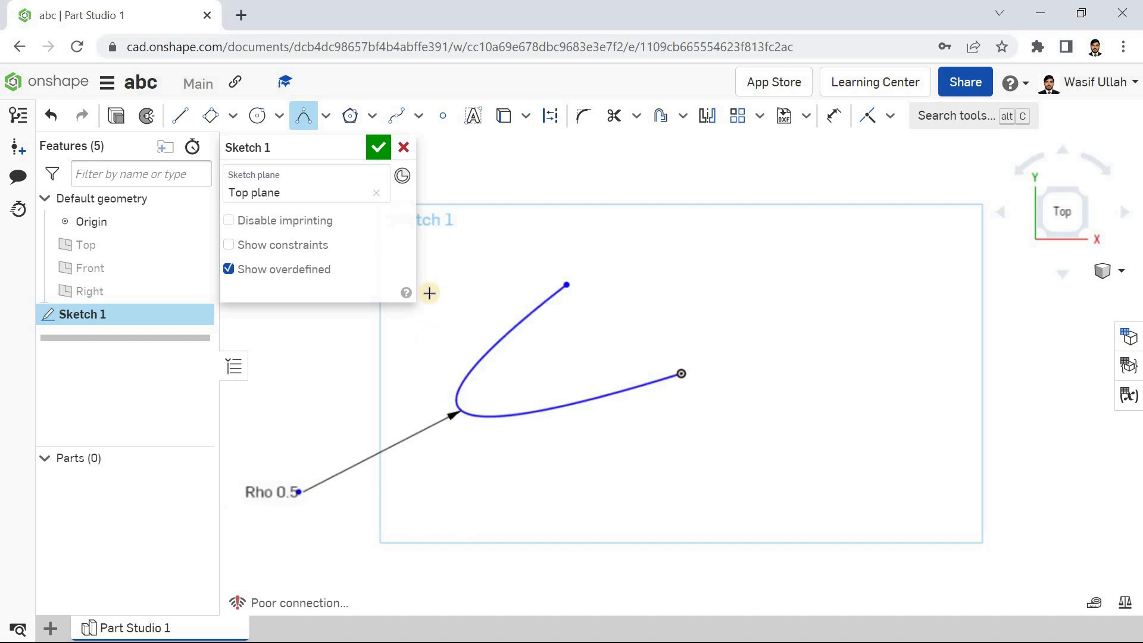
Step: Sketch a tangent arc from the conic's end at the origin, curving toward positive X and down to negative Y
click(326, 117)
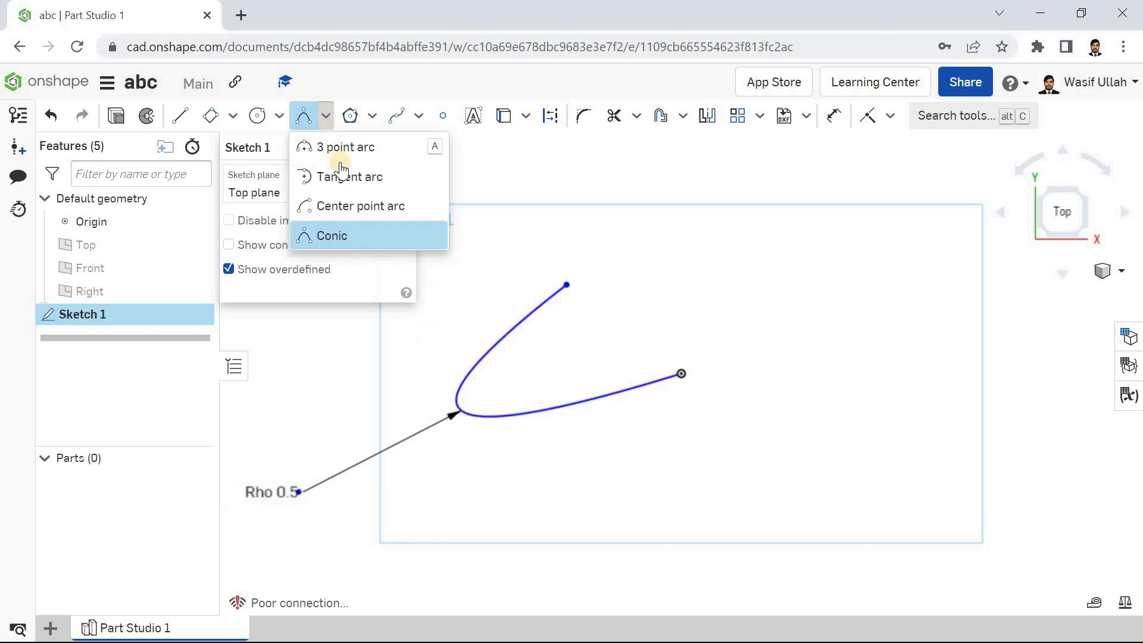
click(369, 180)
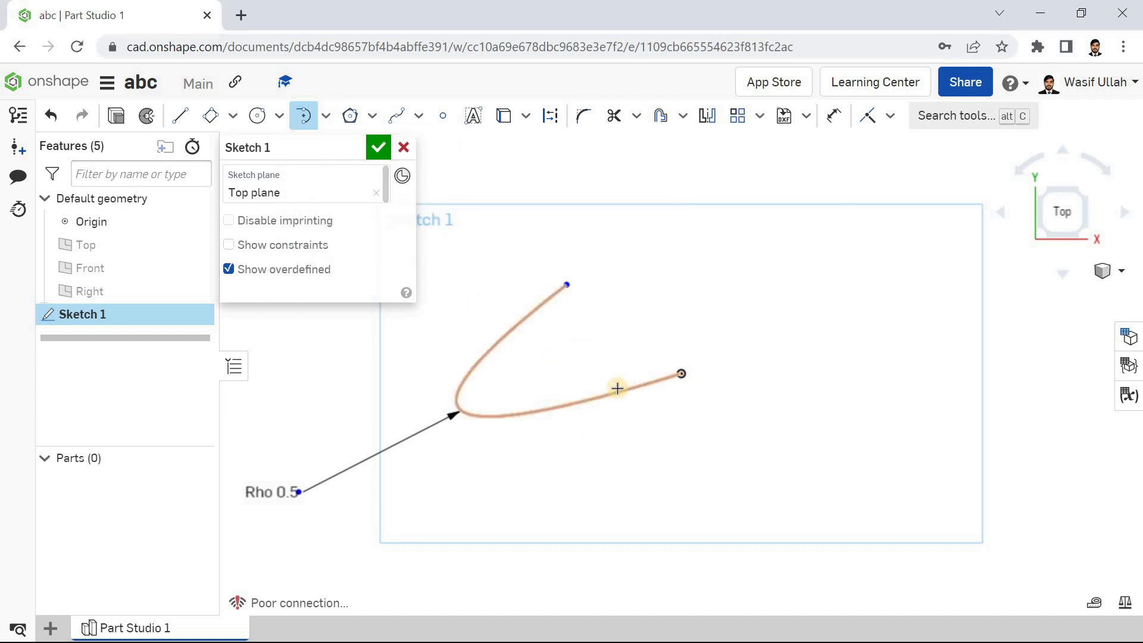
click(680, 374)
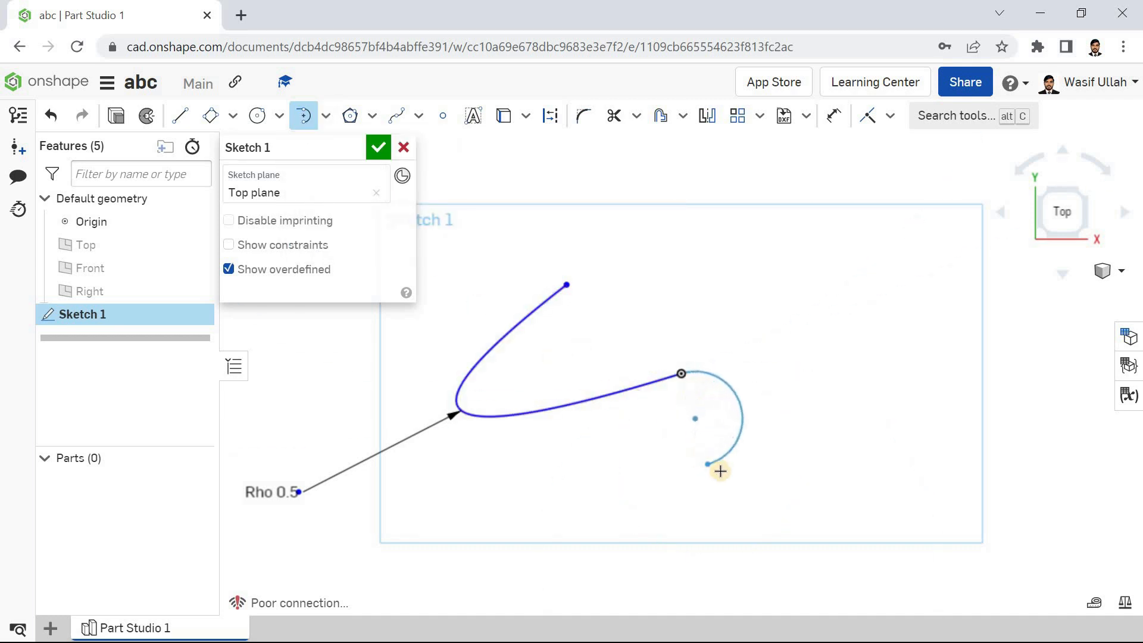
click(782, 471)
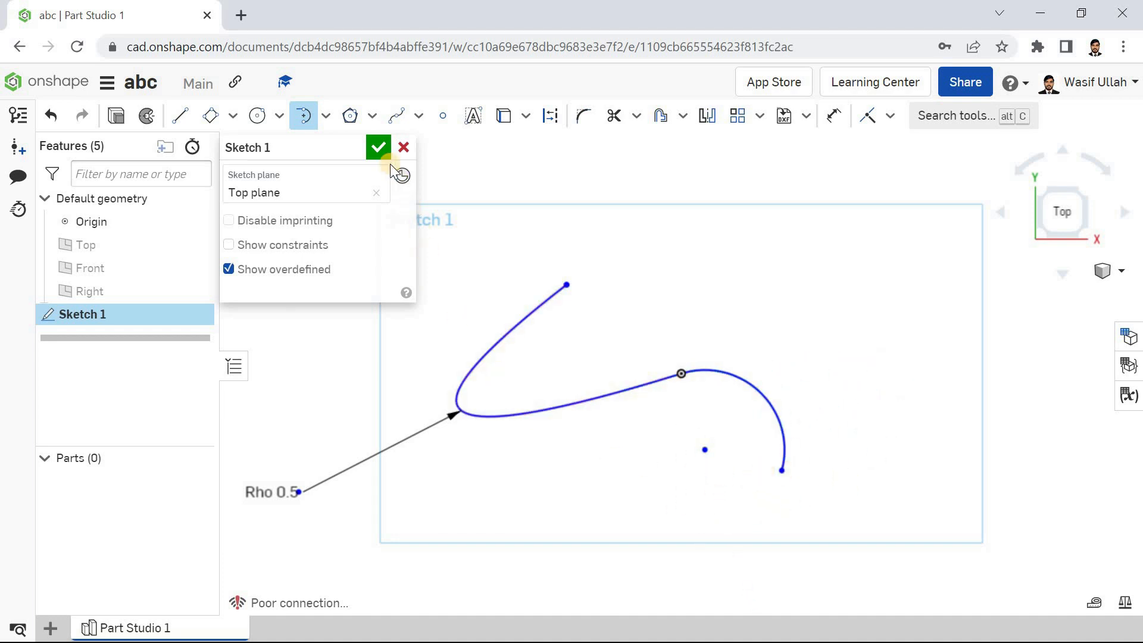
Step: Finish the sketch and switch the model to the isometric view
click(378, 148)
right_click(392, 255)
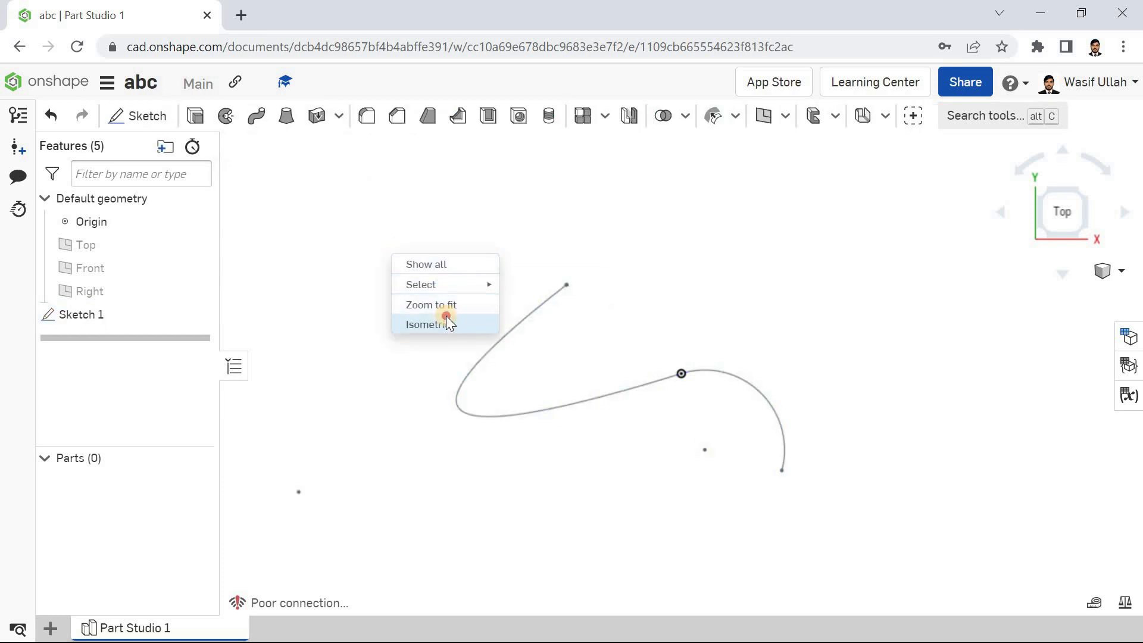
click(446, 319)
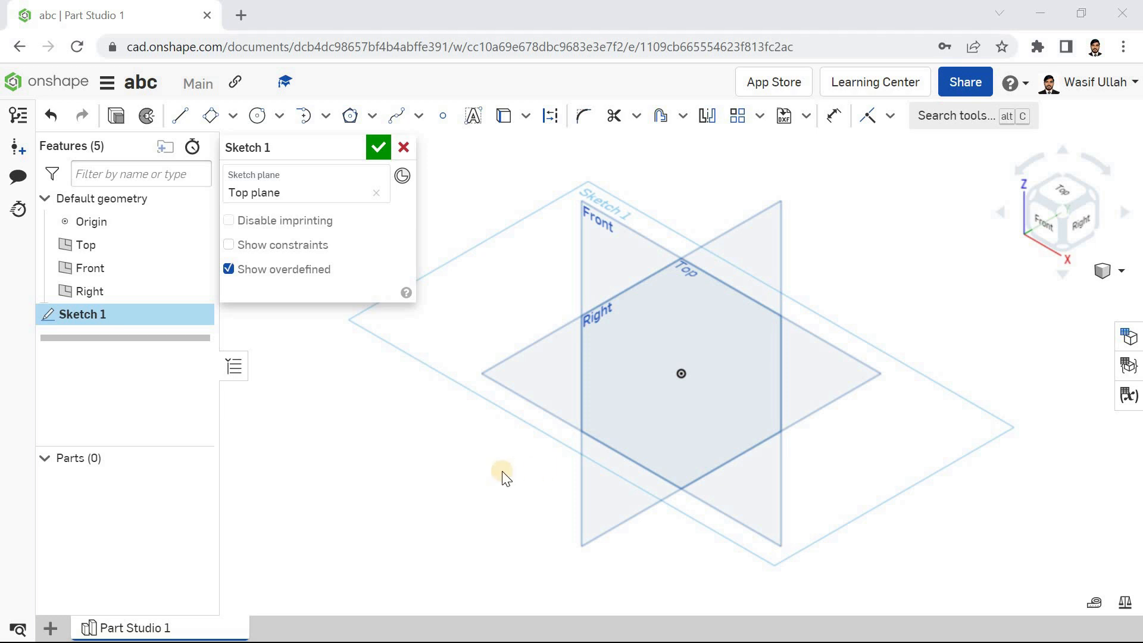
Step: Sketch an inscribed polygon with 5 sides centred on the origin
click(371, 118)
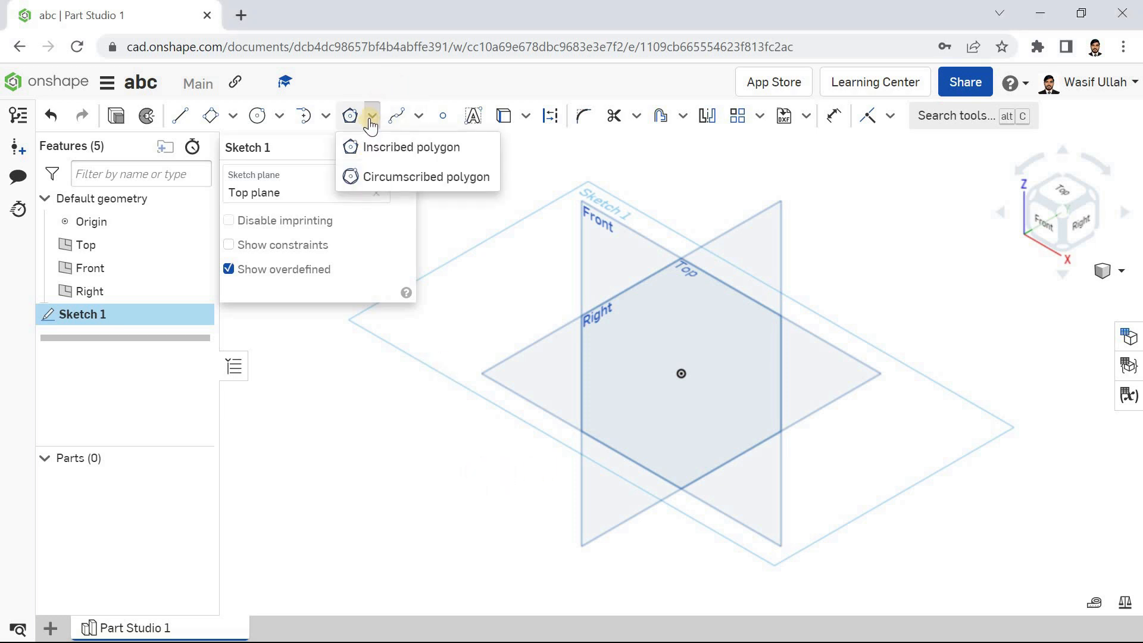
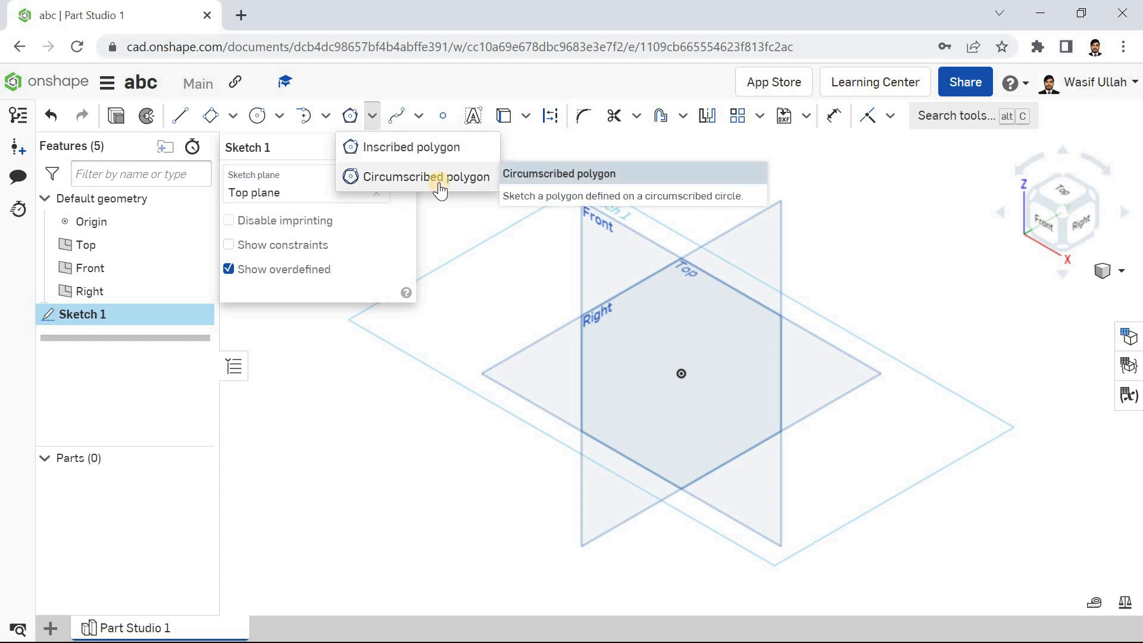
click(408, 148)
click(679, 376)
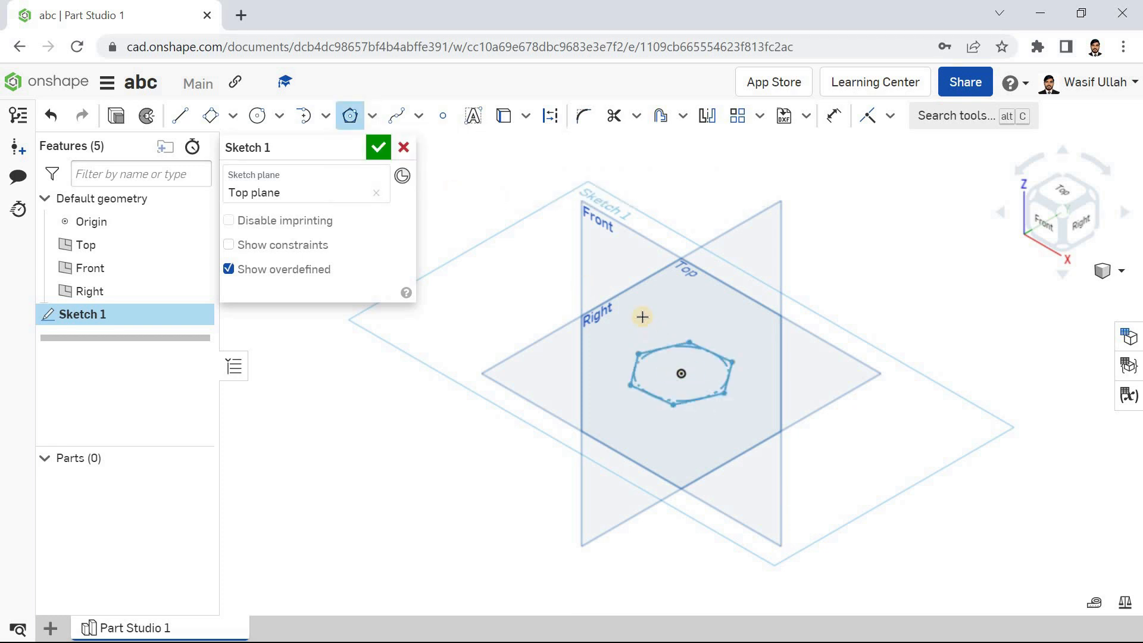
key(Up)
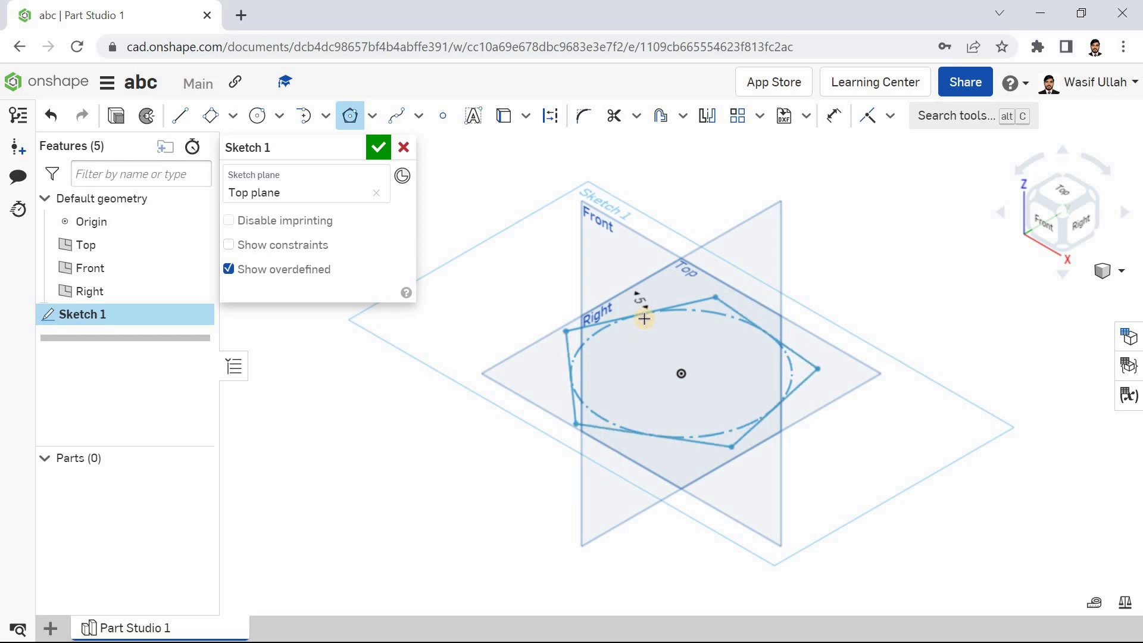
click(643, 318)
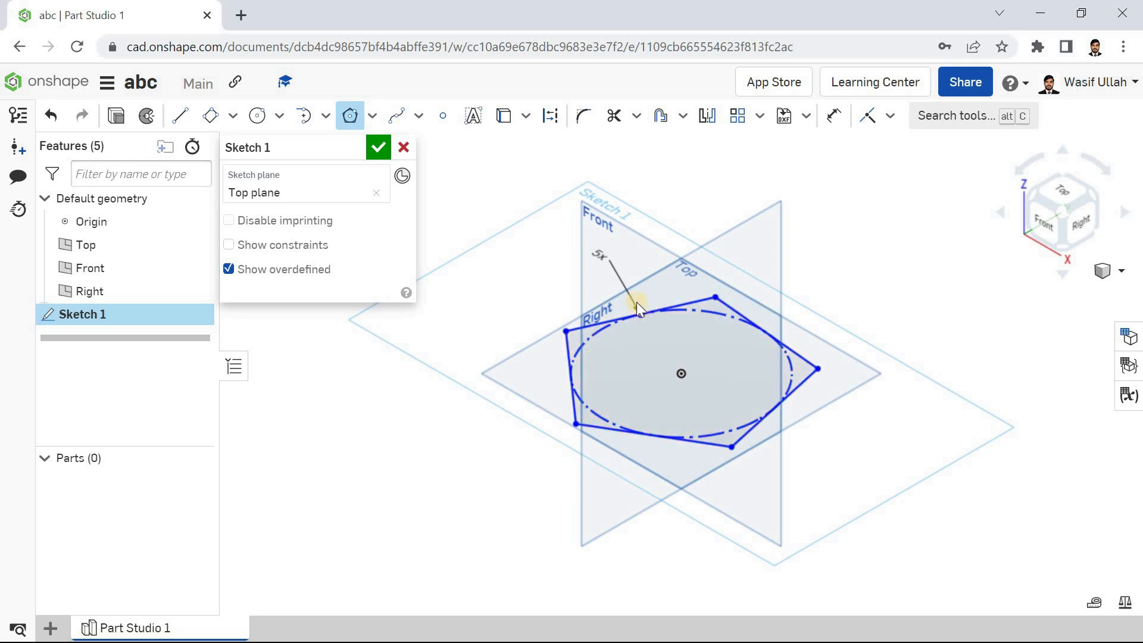
key(Escape)
Step: Set the polygon's number of sides to 12
double_click(606, 260)
text(12)
key(Return)
Step: Set the polygon's number of sides to 6
double_click(636, 242)
key(Return)
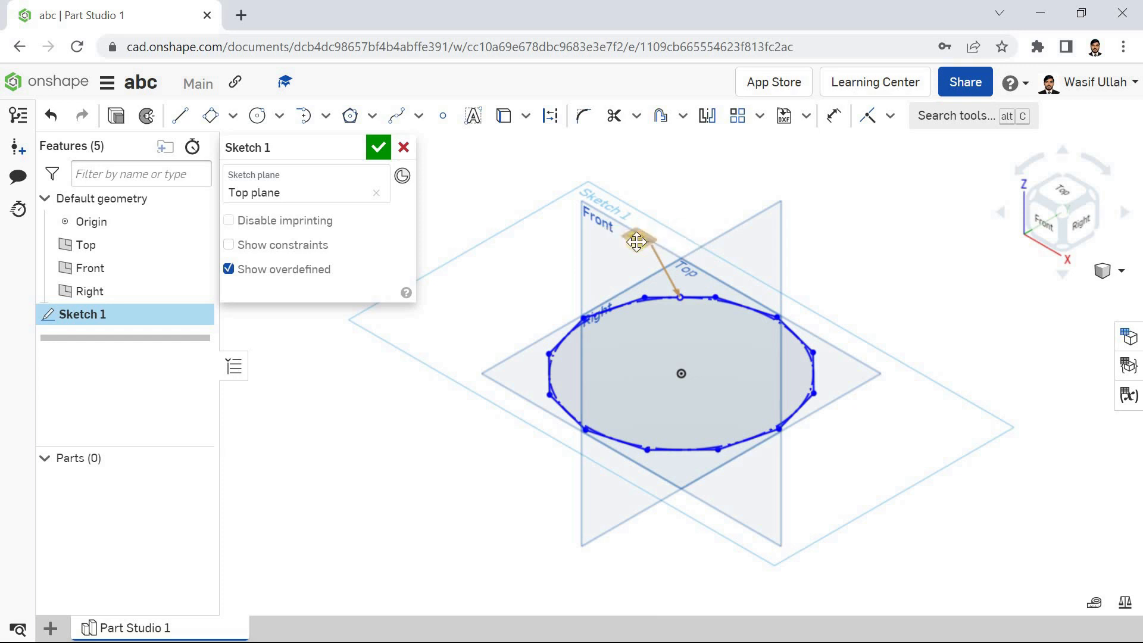
text(6)
key(Return)
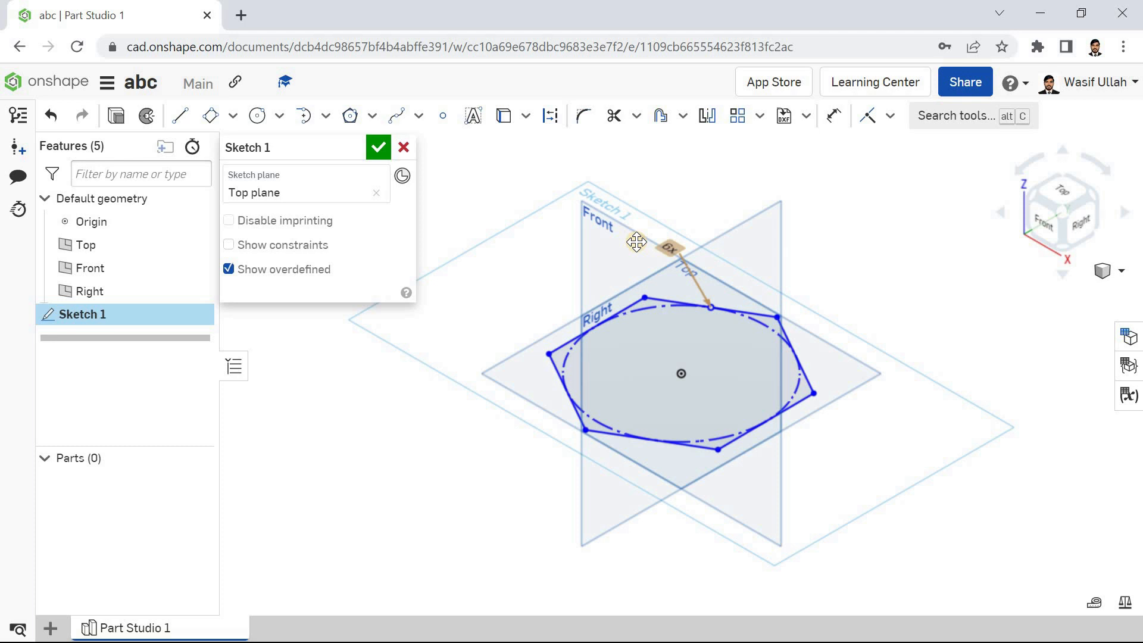
Step: Dimension the distance between two opposite sides of the hexagon as 120 mm
click(833, 115)
click(678, 301)
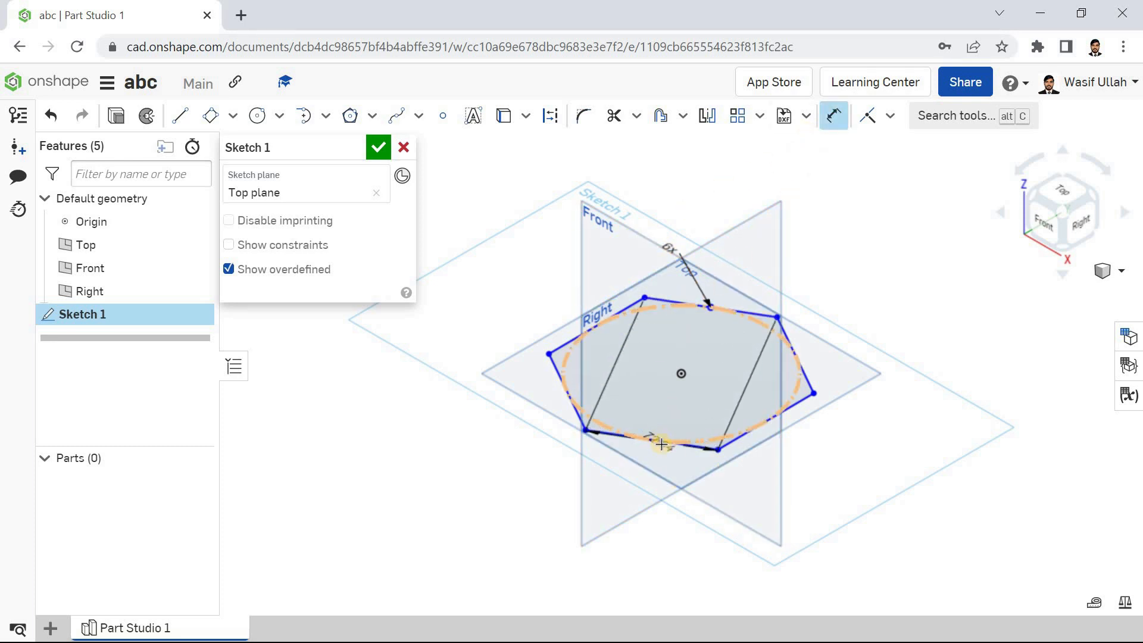
click(684, 446)
click(892, 420)
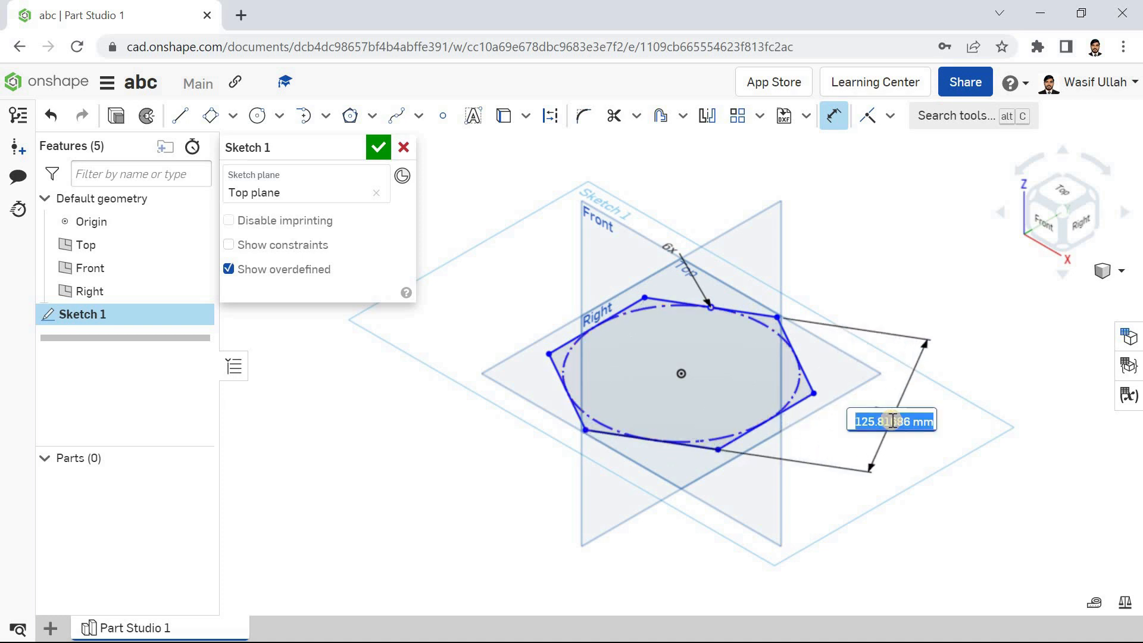
text(120)
key(Return)
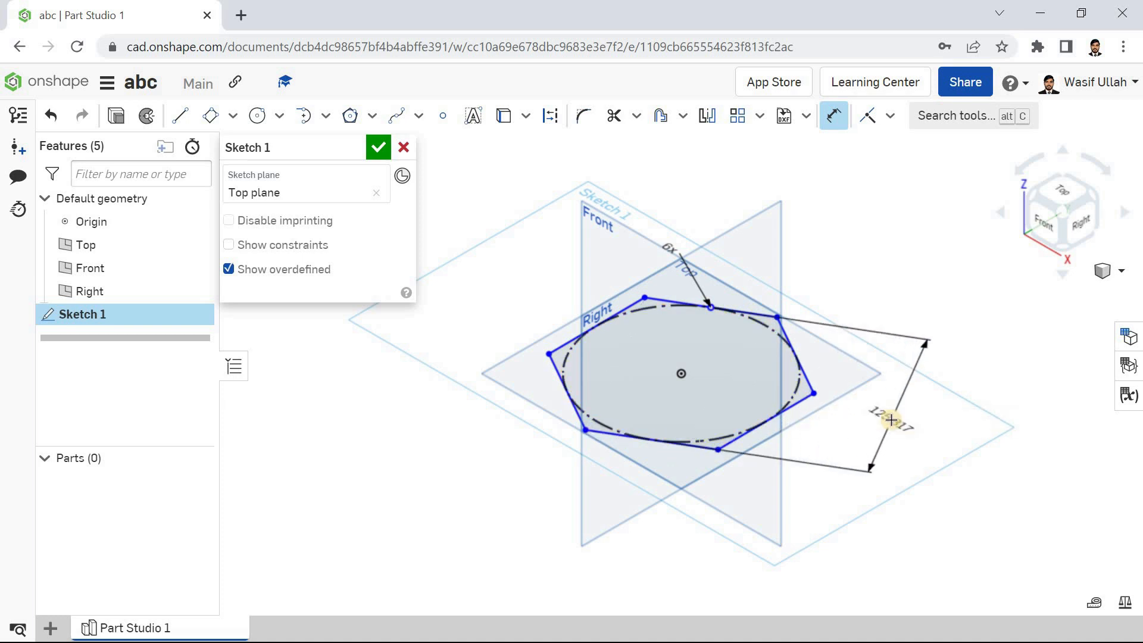
Step: Try to dimension the length of one hexagon side facing positive X
click(795, 369)
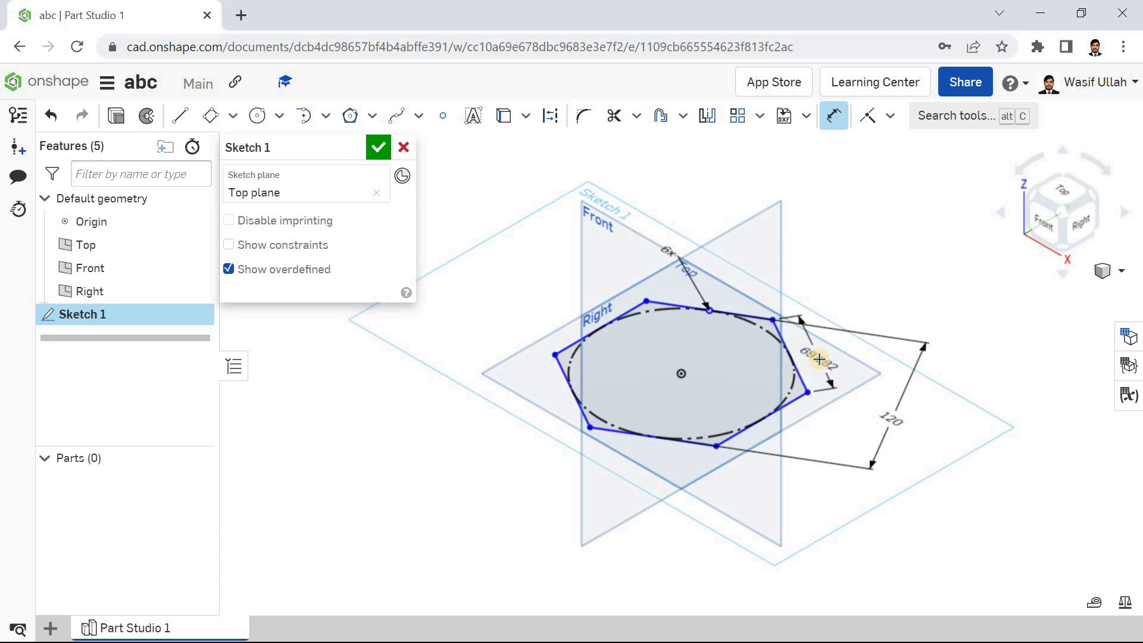
click(819, 358)
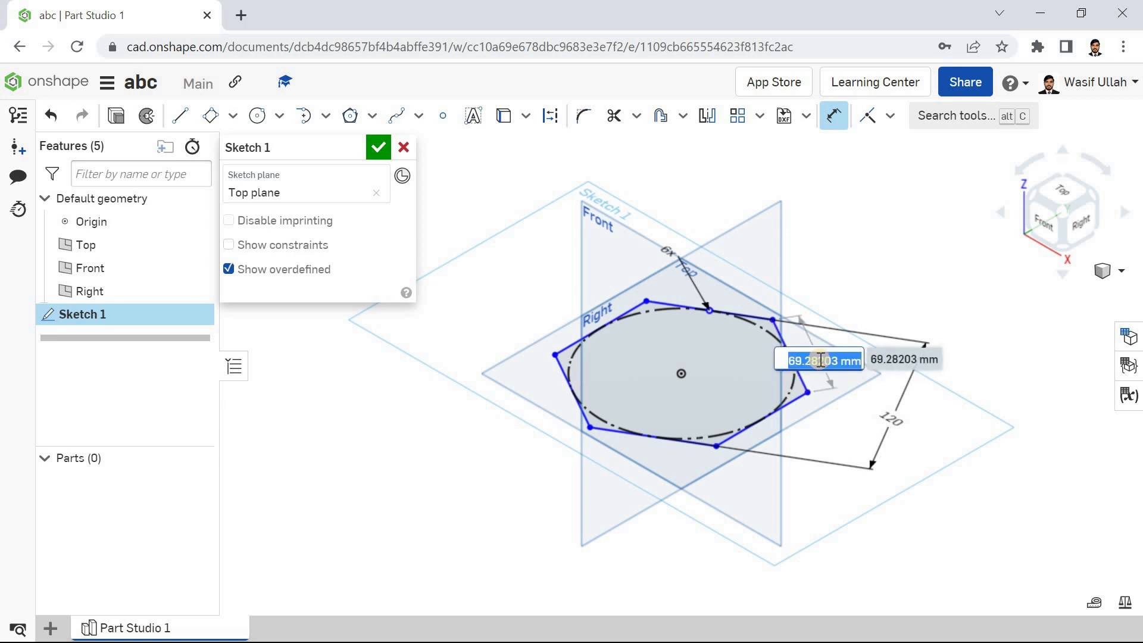
key(Return)
Step: Undo the dimensions, the changes to the number of sides and the inscribed polygon
key(ctrl+z)
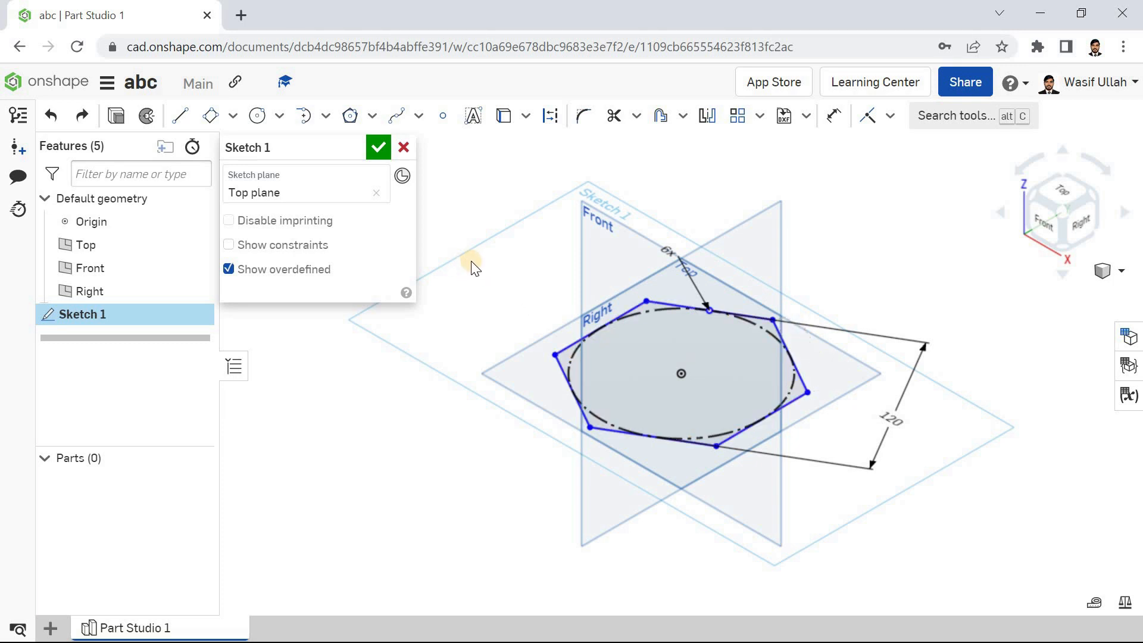
key(ctrl+z)
key(ctrl+z)
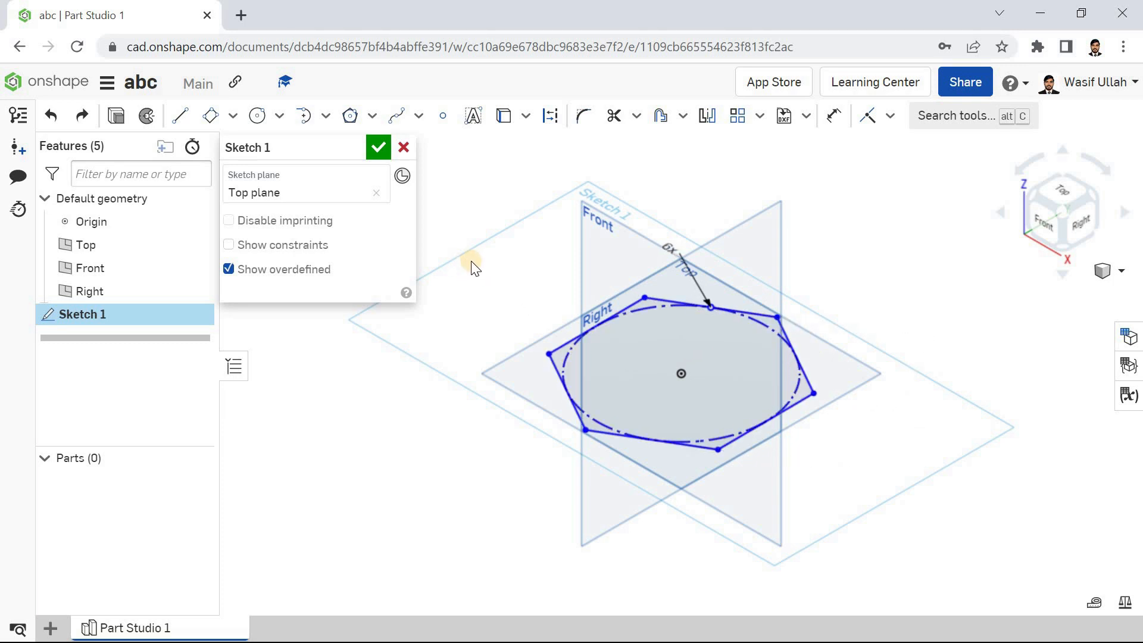
key(ctrl+z)
key(ctrl+z)
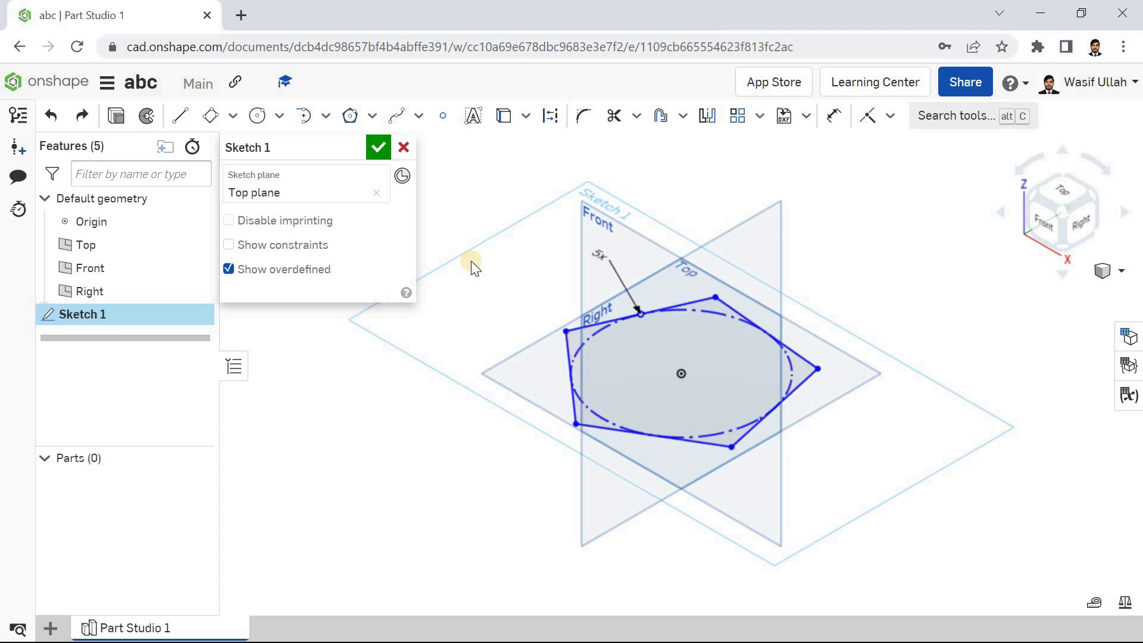
key(ctrl+z)
Step: Draw a three-sided circumscribed polygon centred on the origin
click(372, 116)
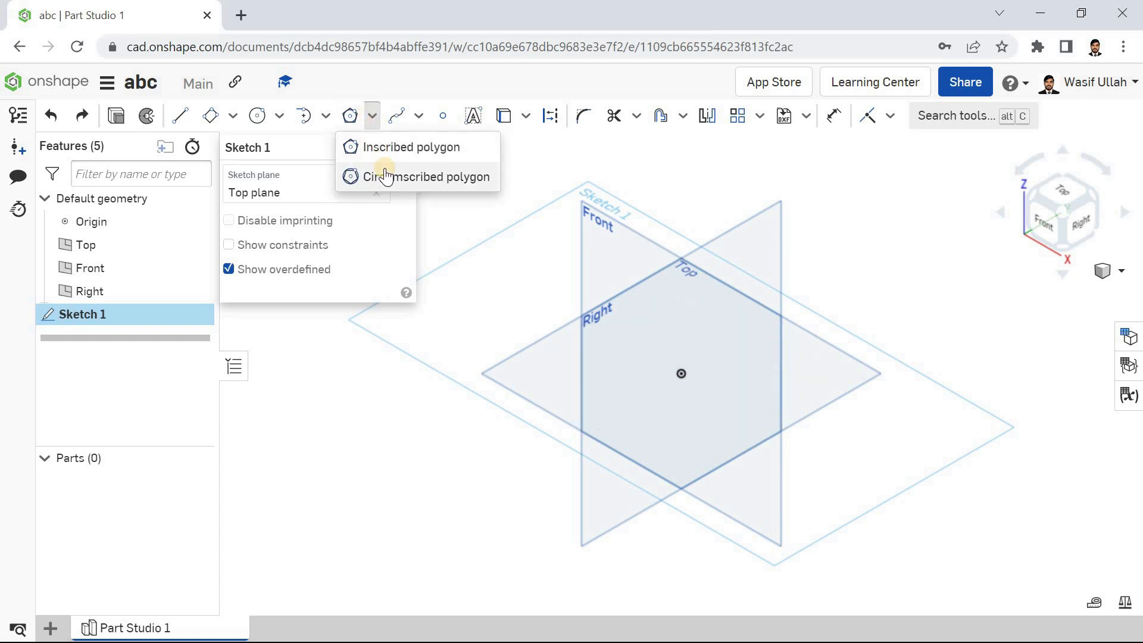
click(382, 173)
click(681, 373)
click(638, 308)
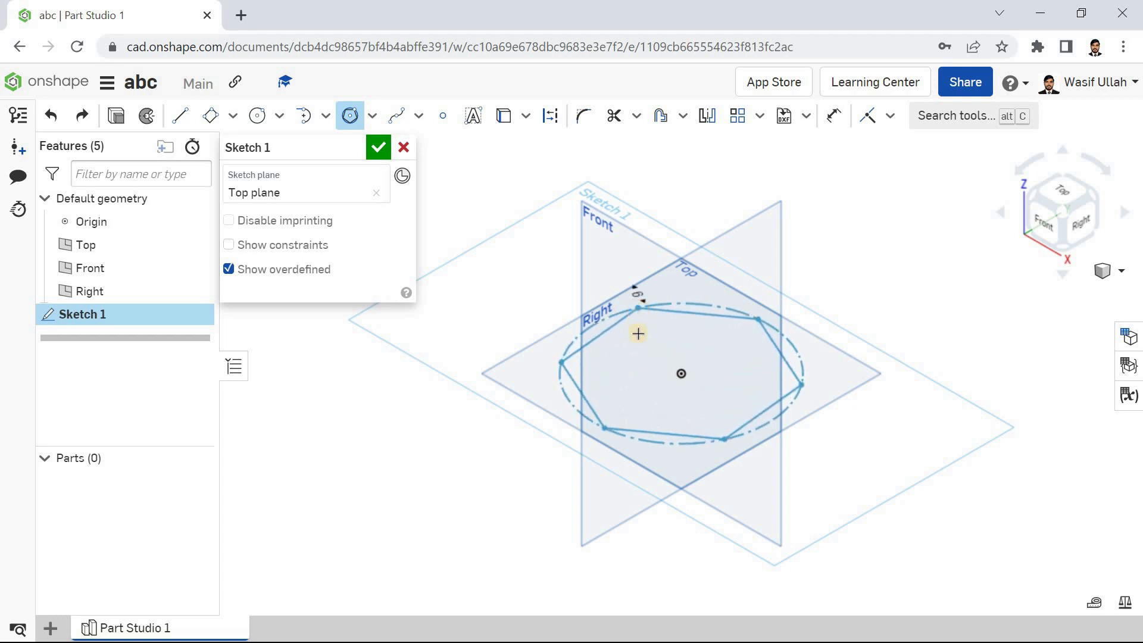
click(636, 343)
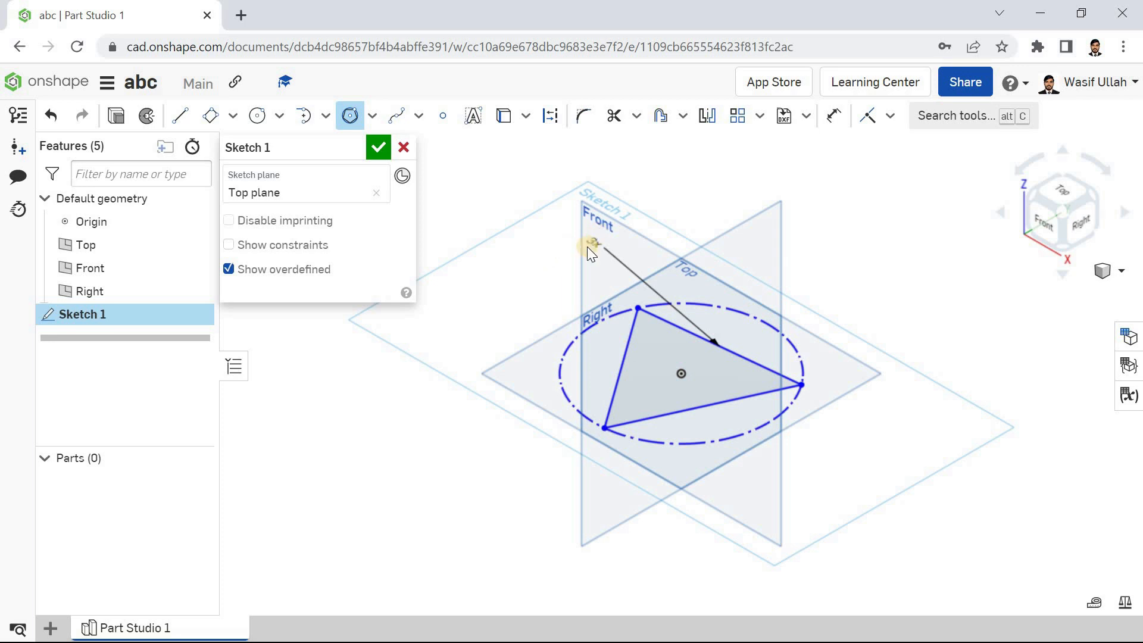
key(Escape)
Step: Dimension the polygon's construction circle with a diameter of 120 mm
click(833, 115)
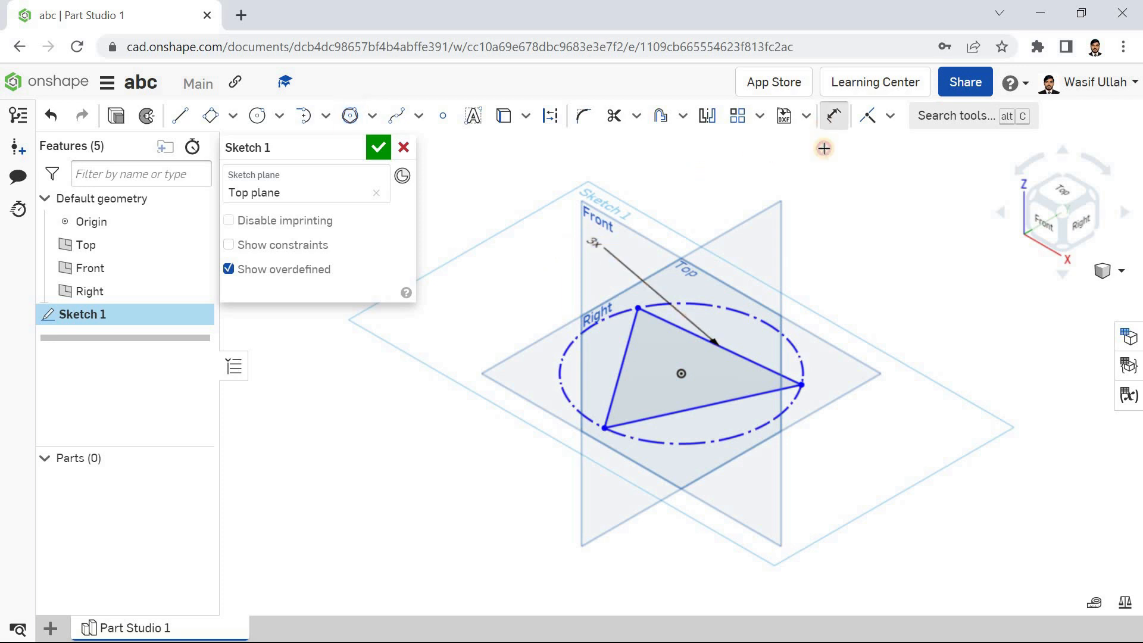
click(766, 320)
click(832, 285)
text(120)
key(Return)
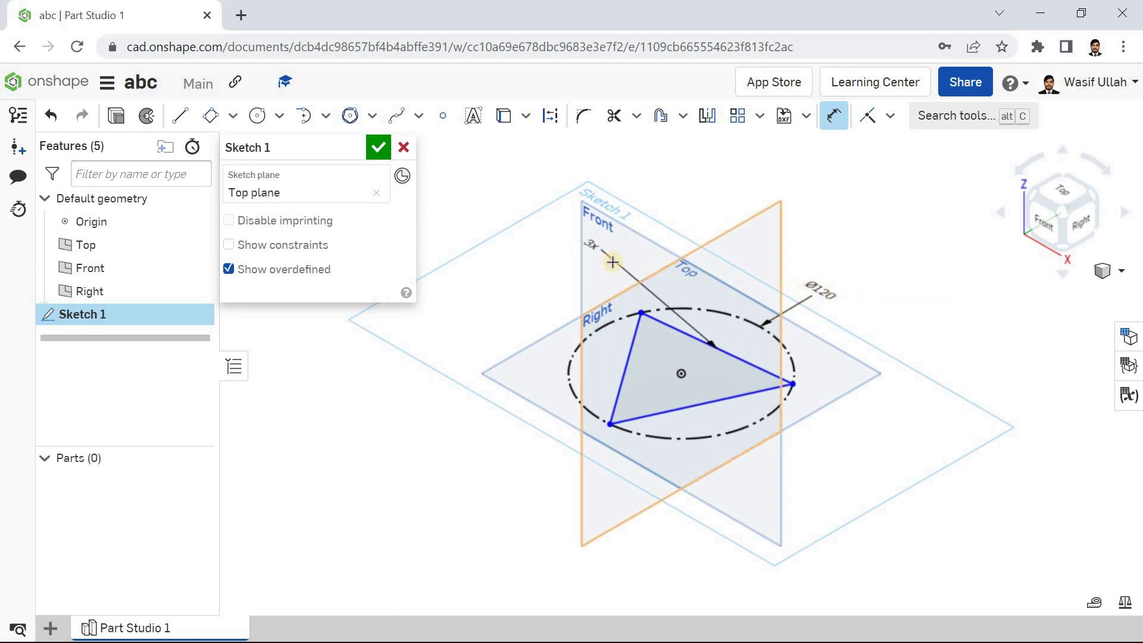
key(Escape)
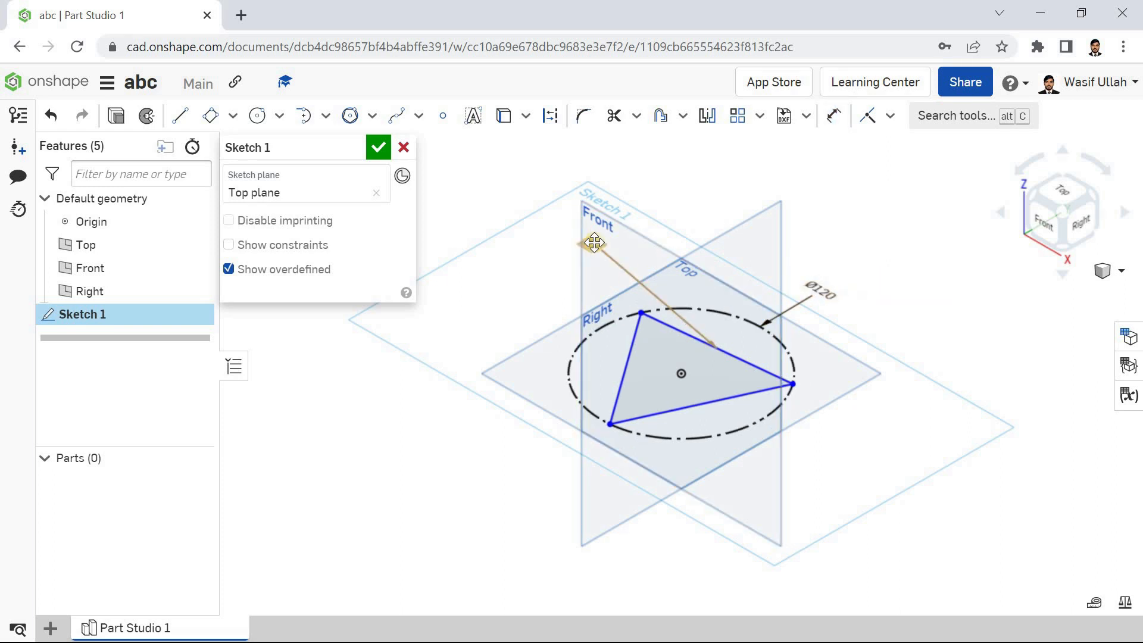
Step: Change the polygon's number of sides to 12, and after that to 6
double_click(594, 245)
text(12)
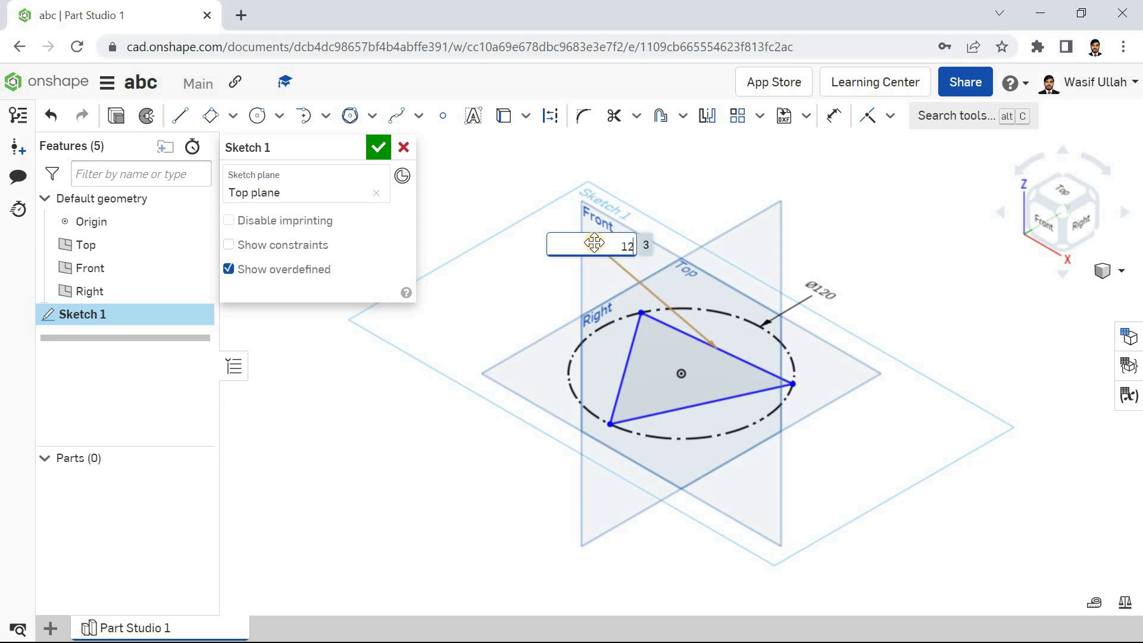
key(Return)
double_click(544, 206)
text(6)
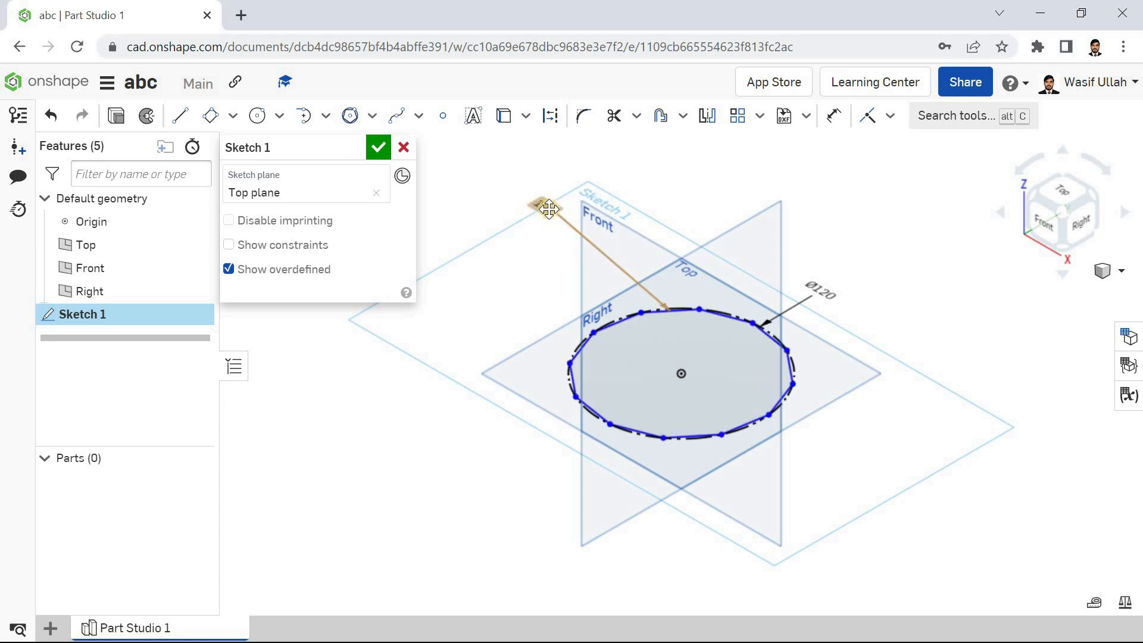
key(Return)
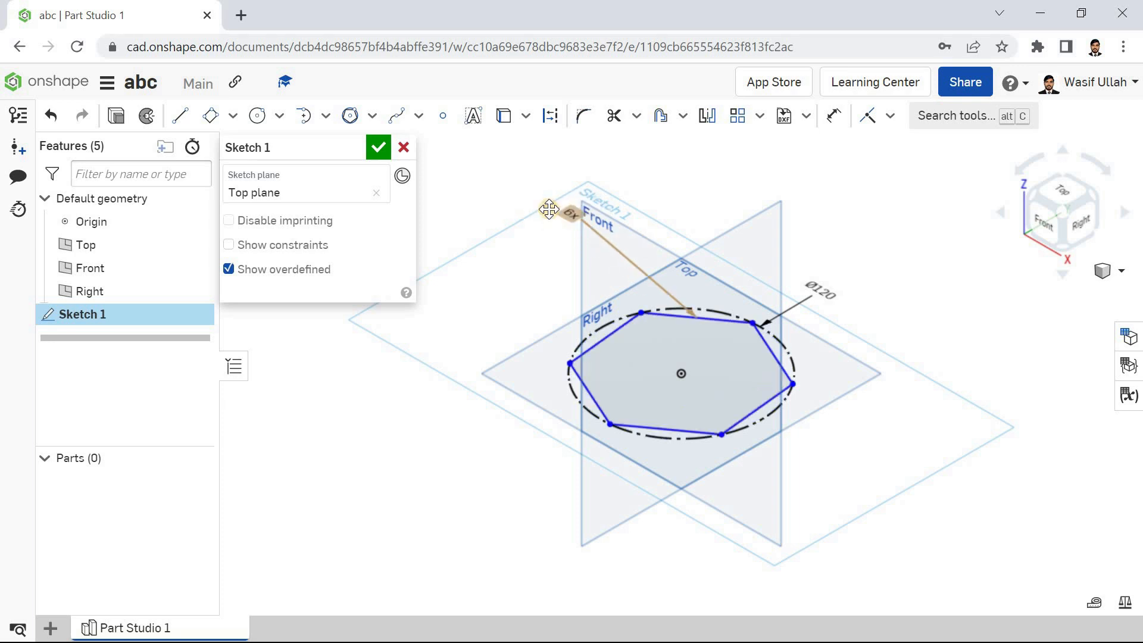
Step: Accept the hexagon sketch and undo its creation
click(377, 150)
right_click(340, 199)
click(380, 269)
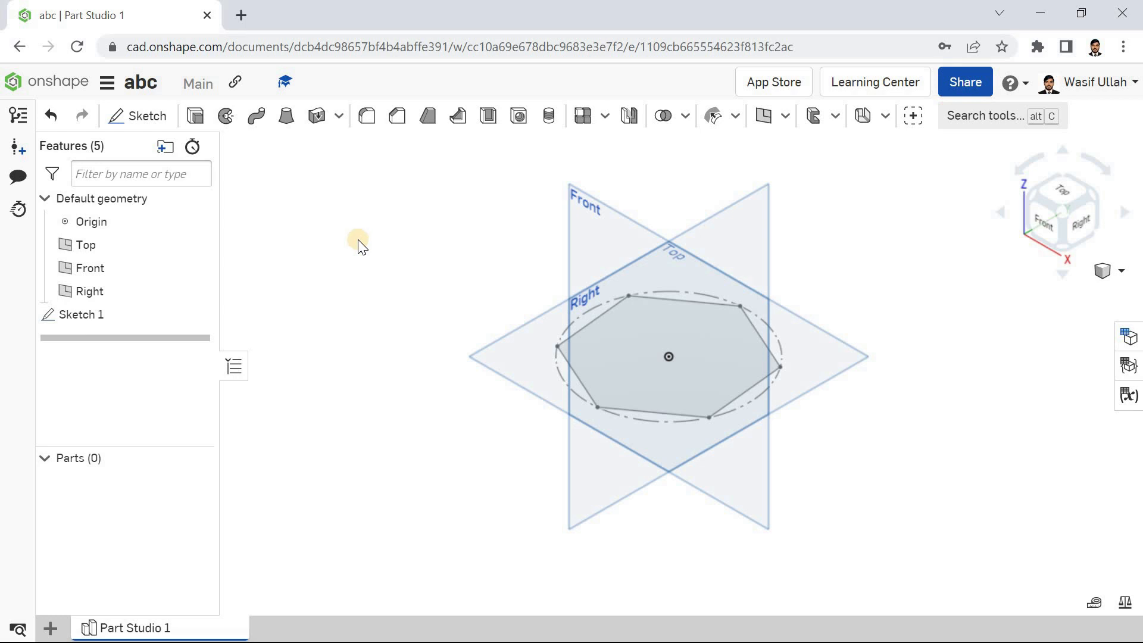
key(ctrl+z)
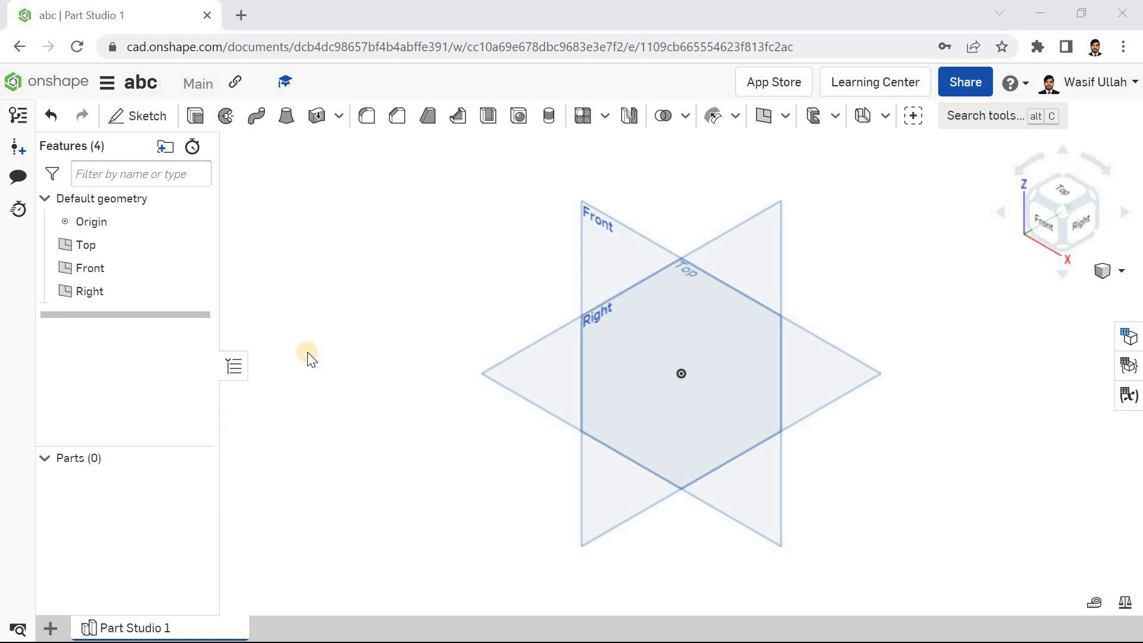
Step: Start a sketch on the Top plane and draw an S-shaped spline through four points, beginning at the origin and ending toward positive X
key(shift+s)
click(530, 388)
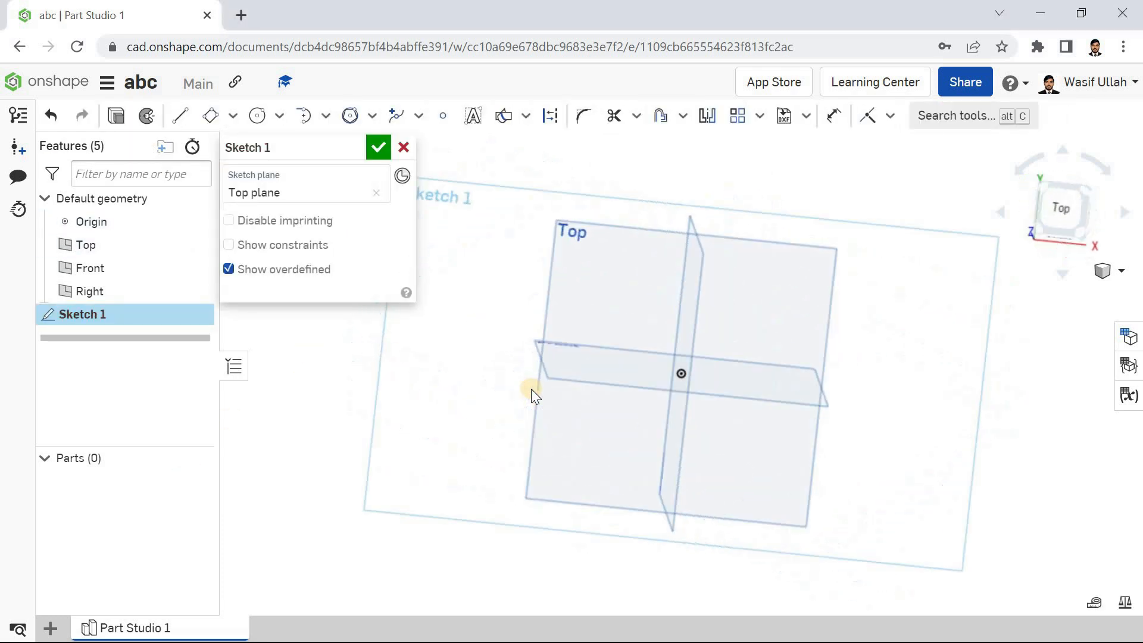
click(418, 116)
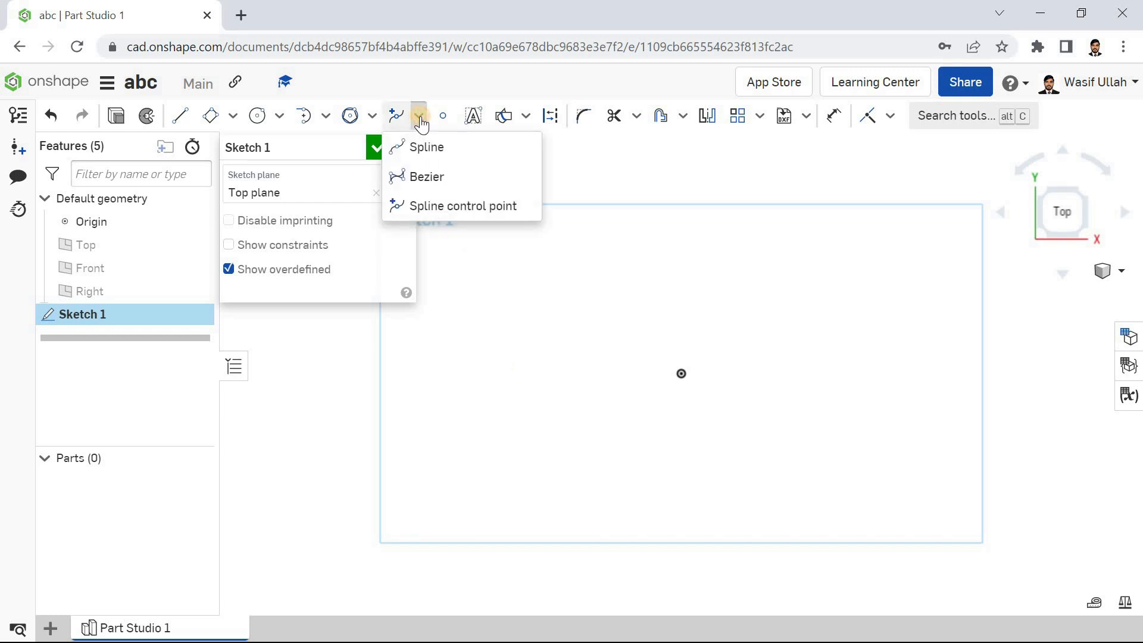
click(419, 145)
click(681, 373)
click(715, 302)
click(841, 365)
click(889, 277)
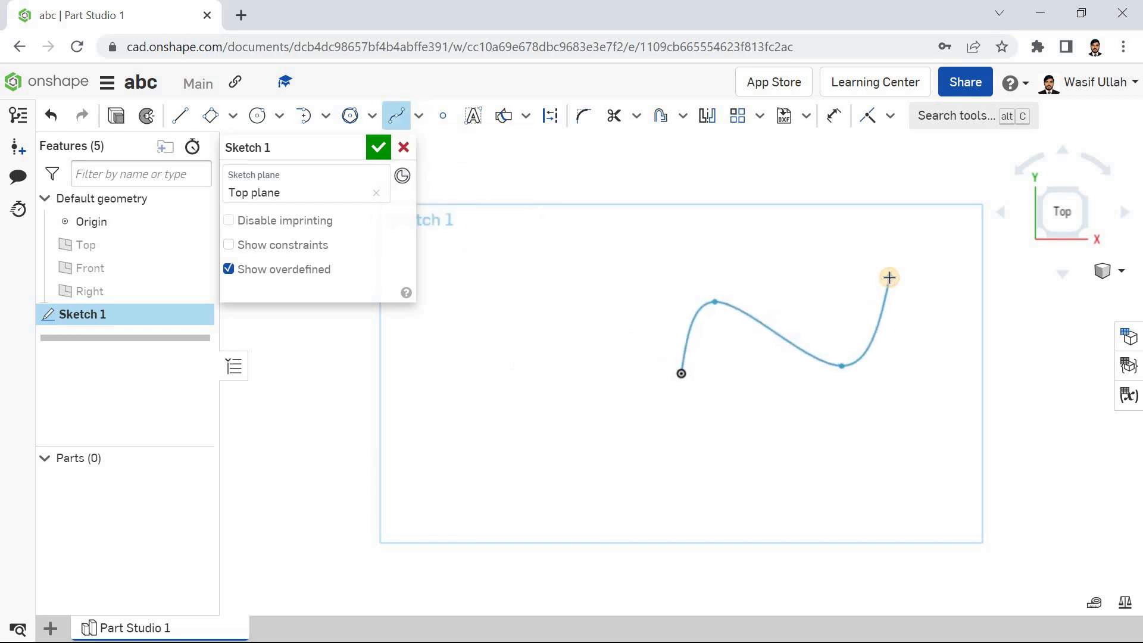
click(889, 278)
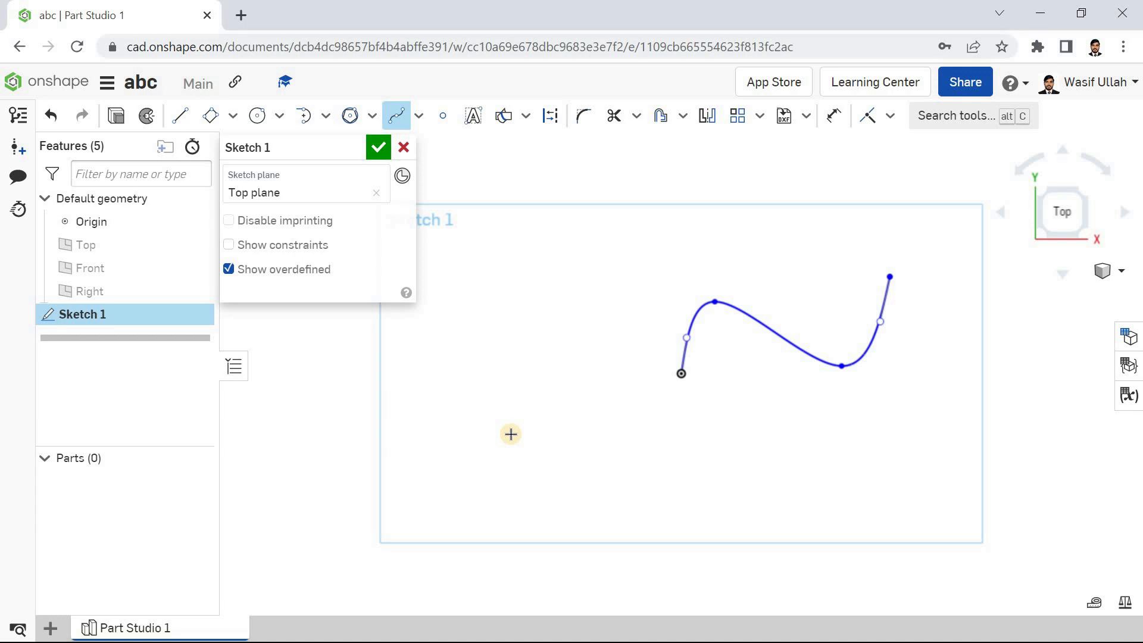
Step: Draw a Bezier curve with four control points on the negative X side of the origin
click(419, 115)
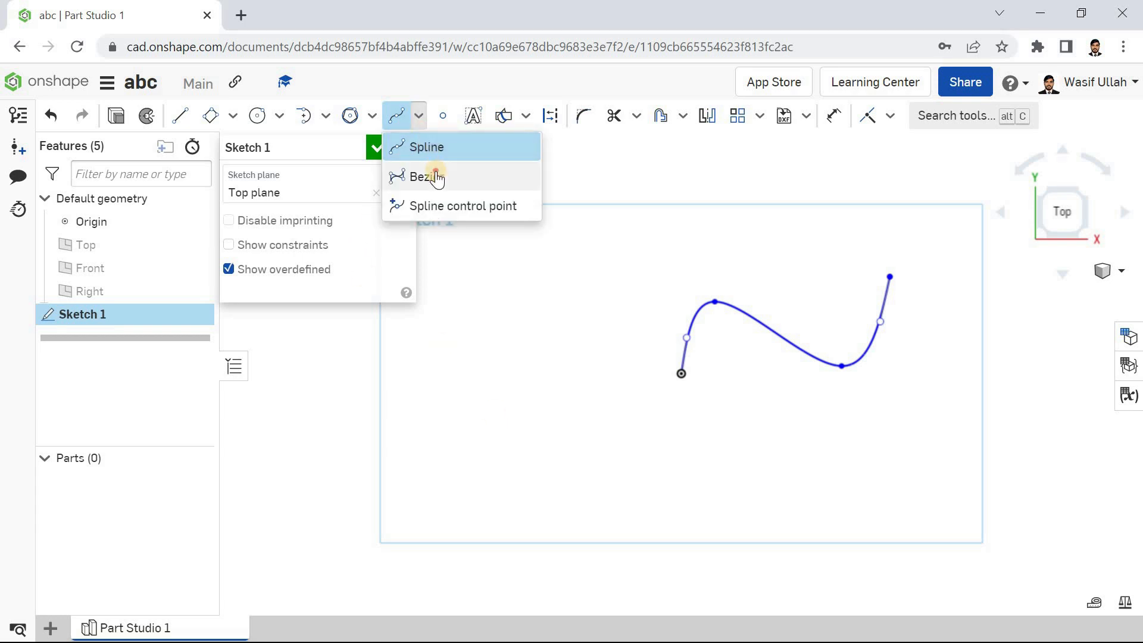
click(437, 178)
click(396, 423)
click(464, 325)
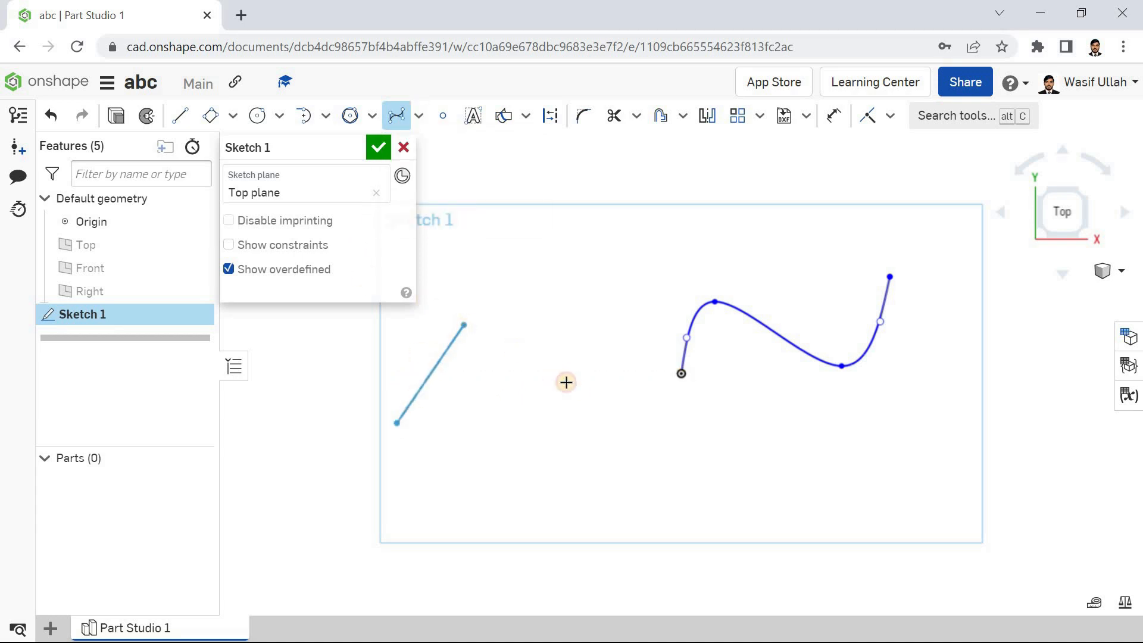
click(624, 422)
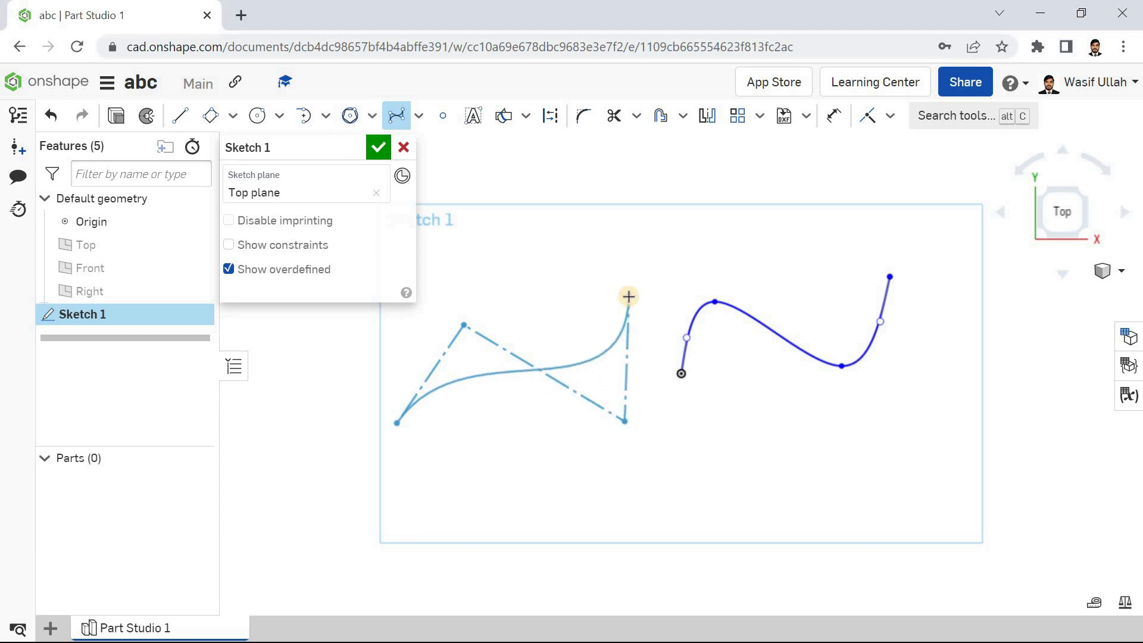
click(629, 297)
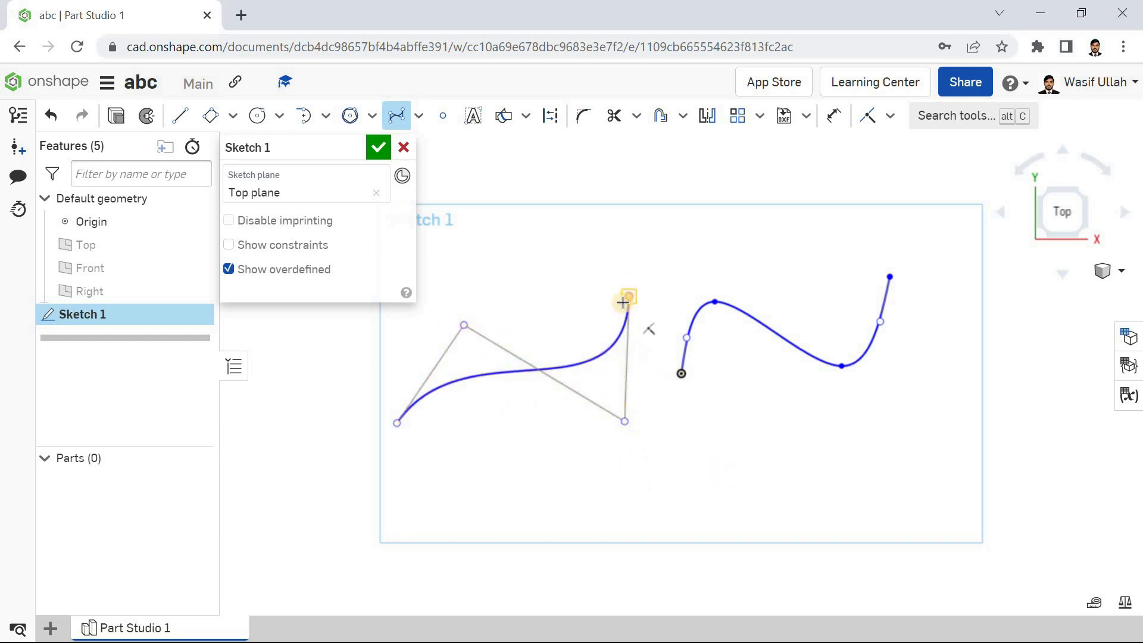
Step: Add three spline control points to the S-shaped spline, one on its middle descent and two on its final rise
click(418, 115)
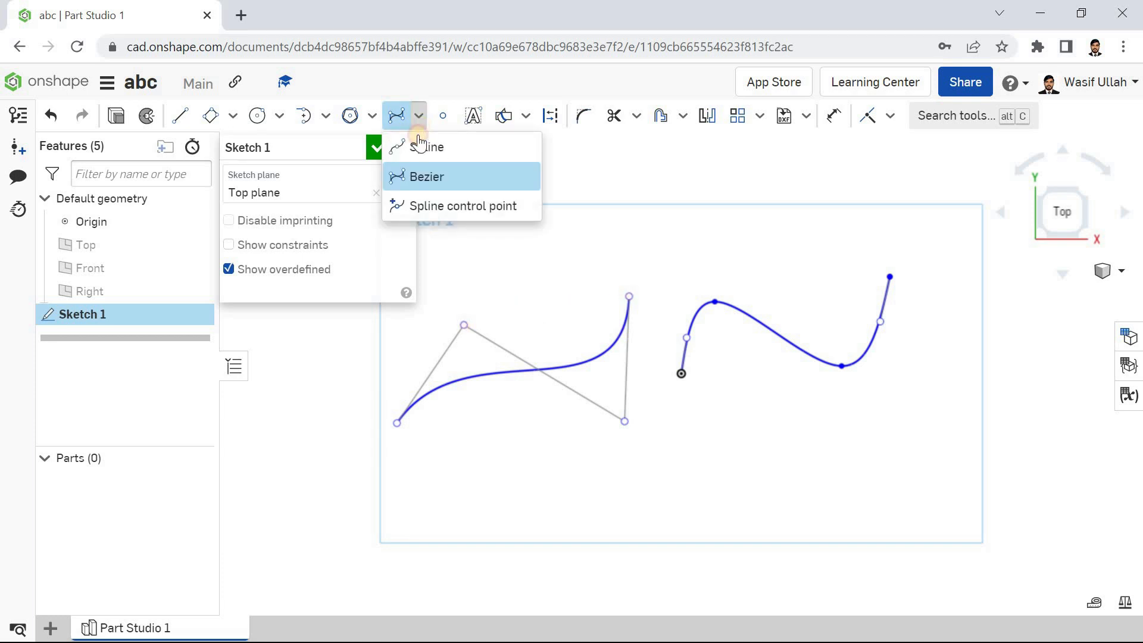
click(437, 206)
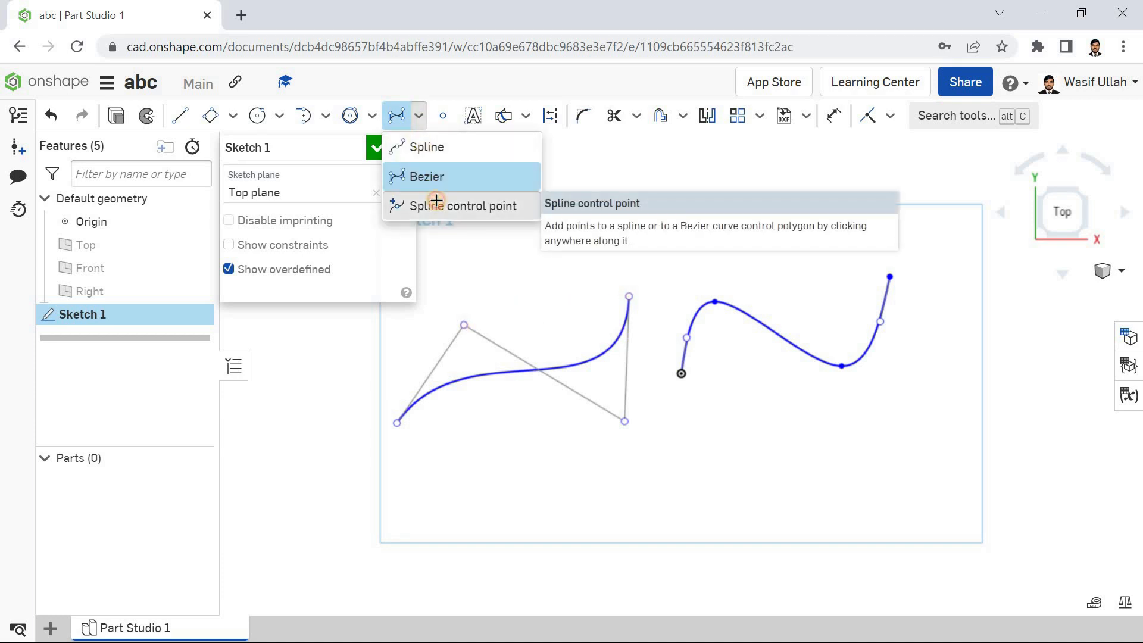
click(771, 330)
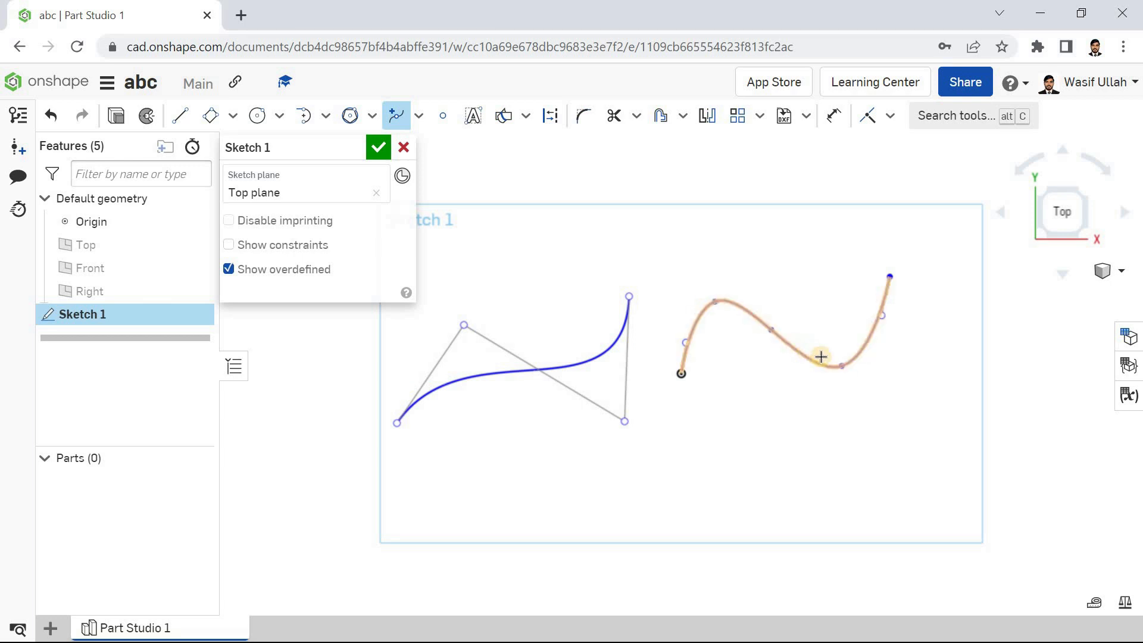
click(860, 351)
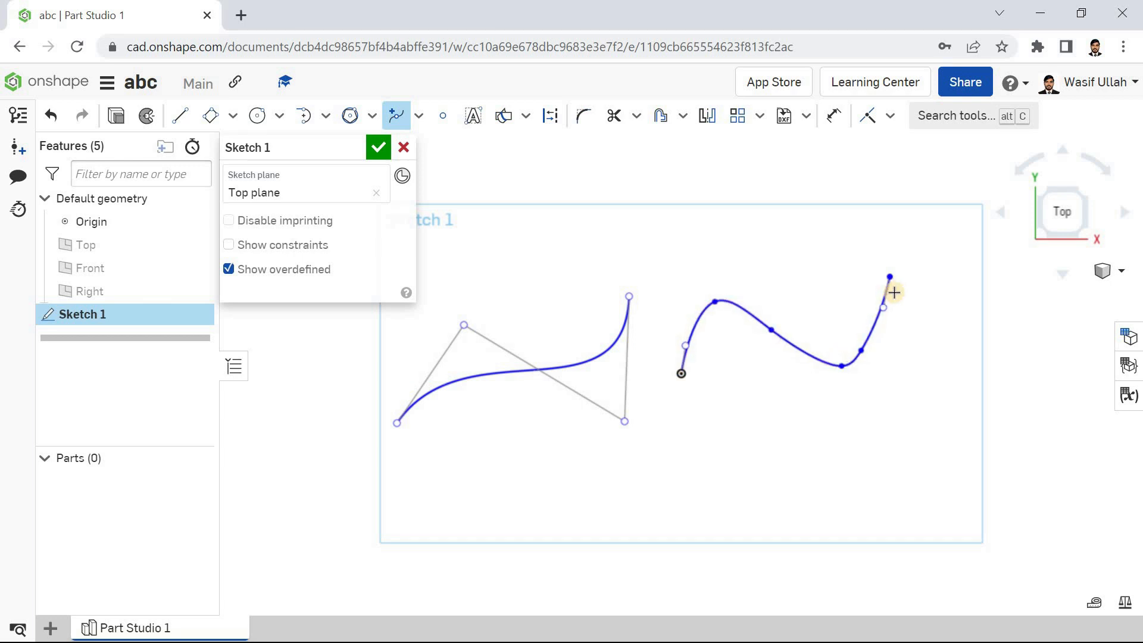
click(867, 338)
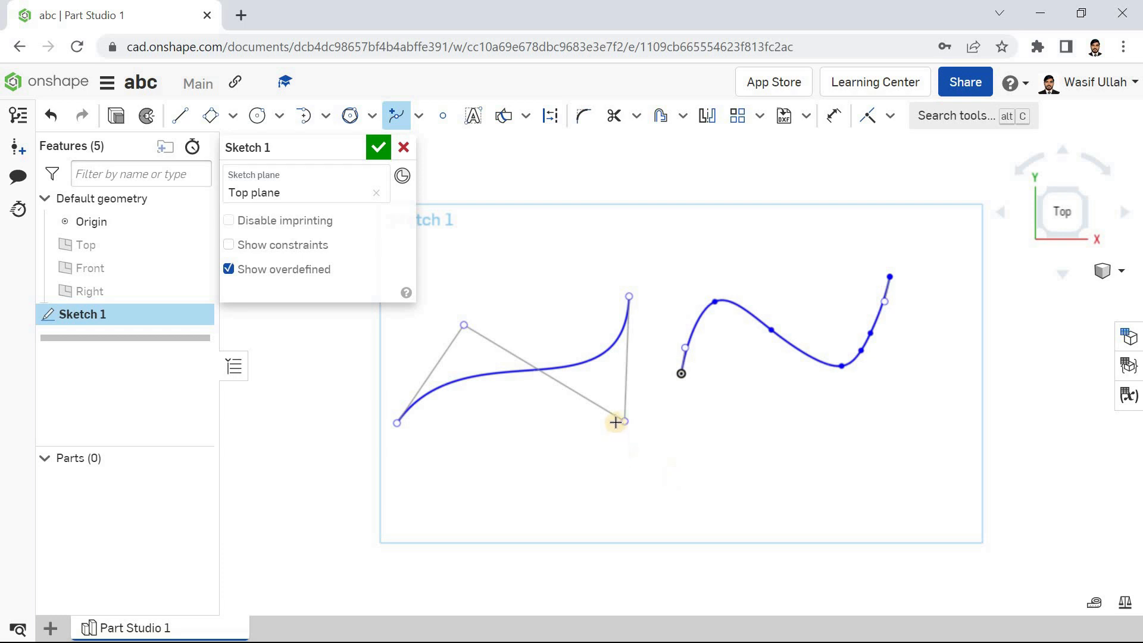
Step: Add six control points along the segments of the Bezier curve's control polygon
click(572, 392)
click(626, 383)
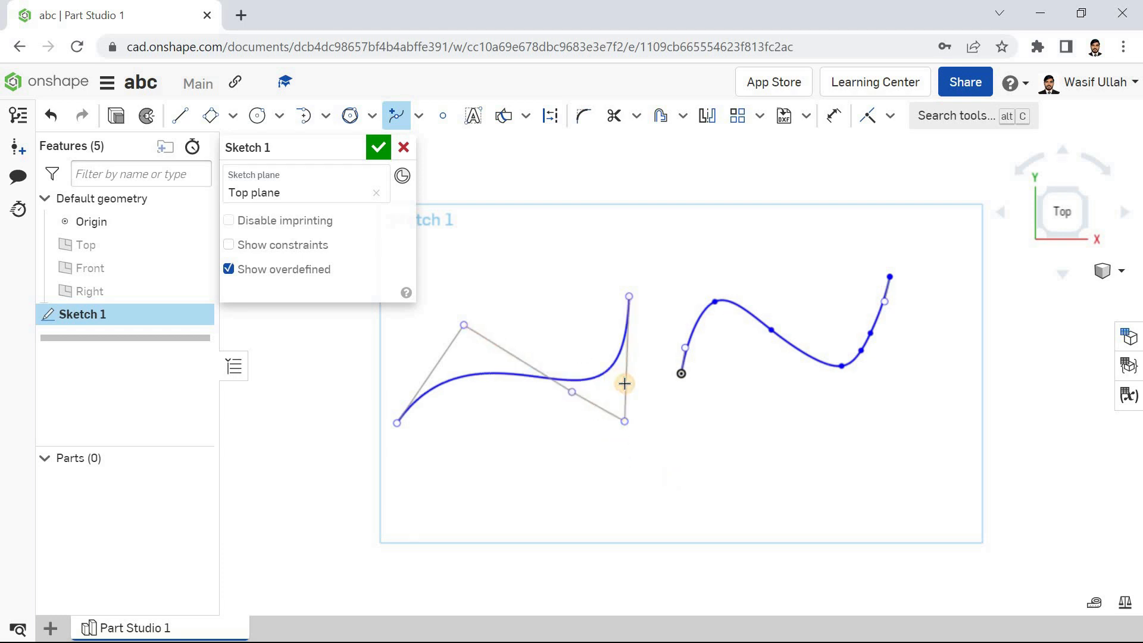
click(503, 350)
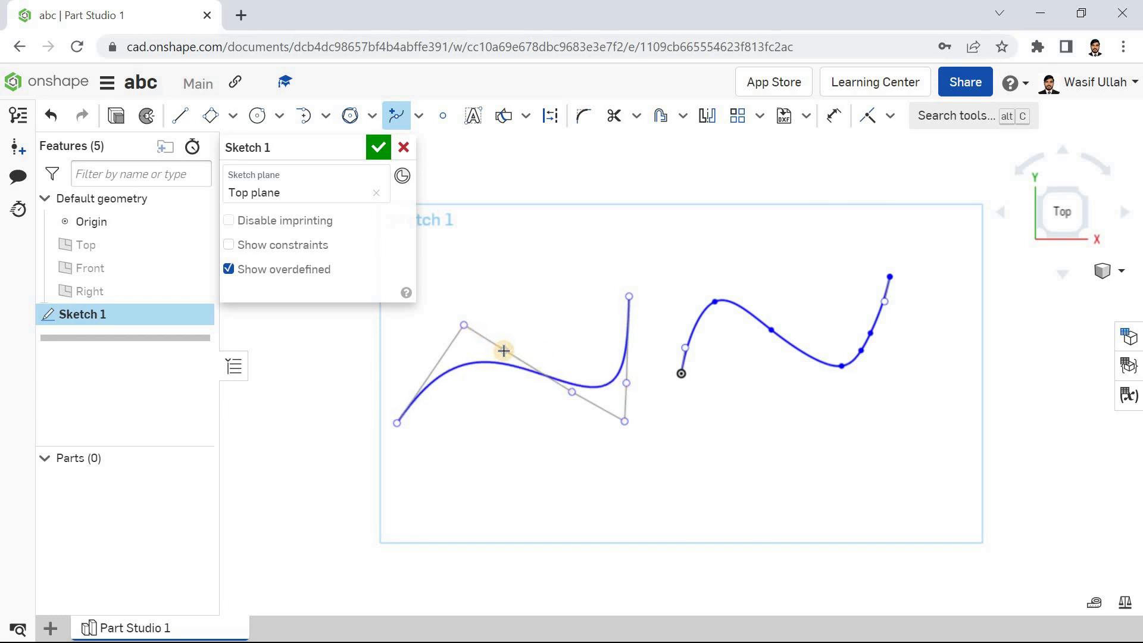
click(503, 351)
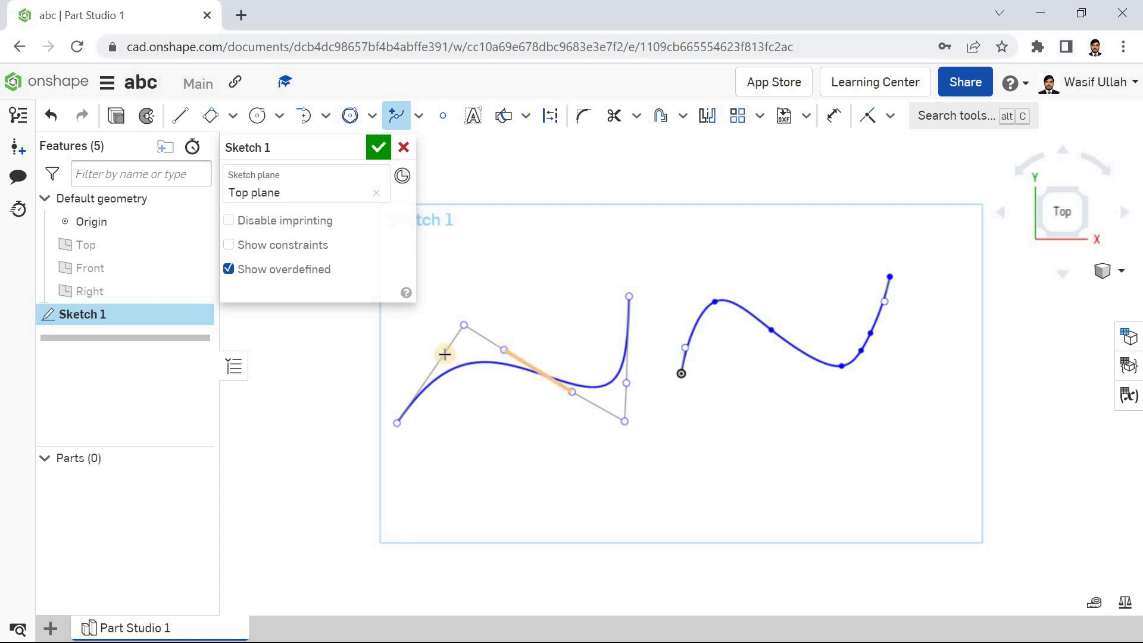
click(443, 354)
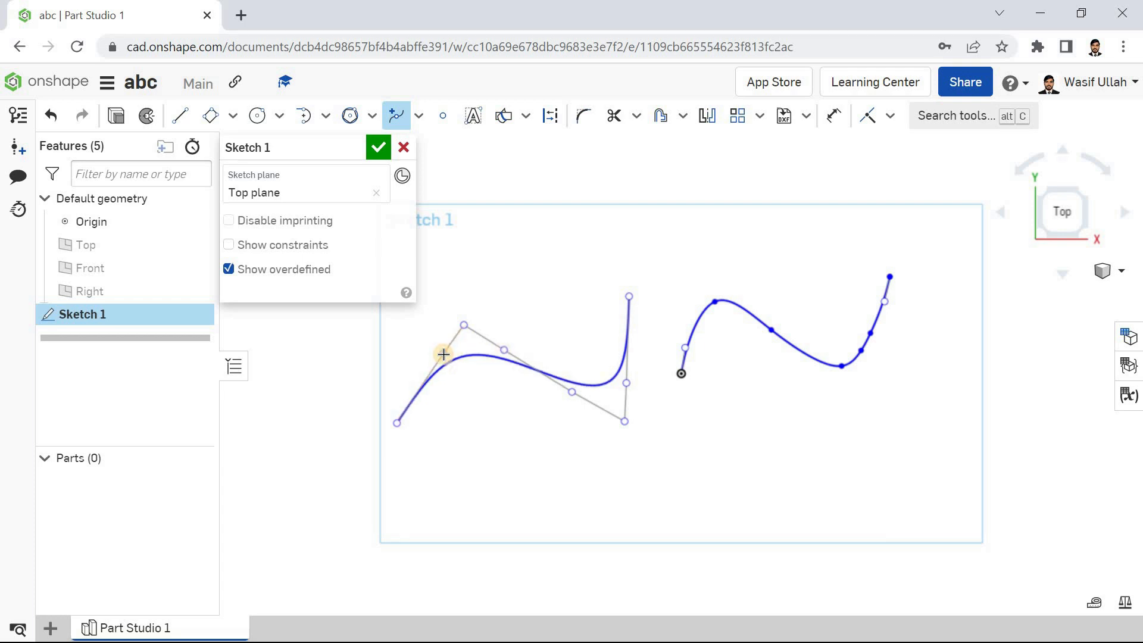
mouse_move(614, 263)
right_down()
mouse_move(634, 277)
mouse_move(645, 243)
mouse_move(633, 259)
right_up()
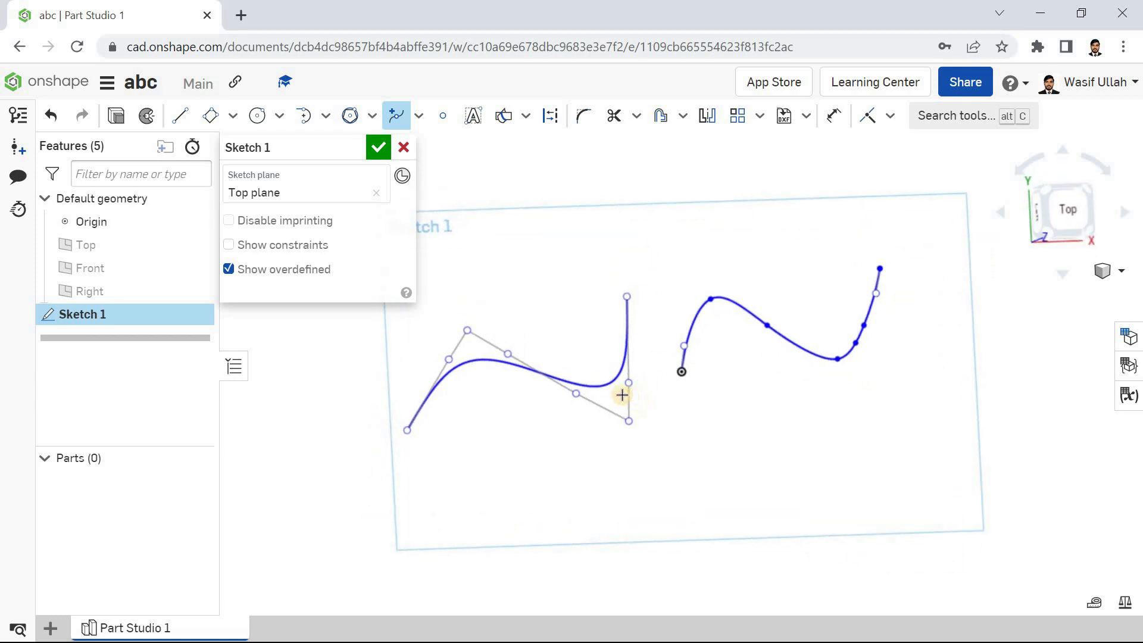
click(606, 407)
click(491, 347)
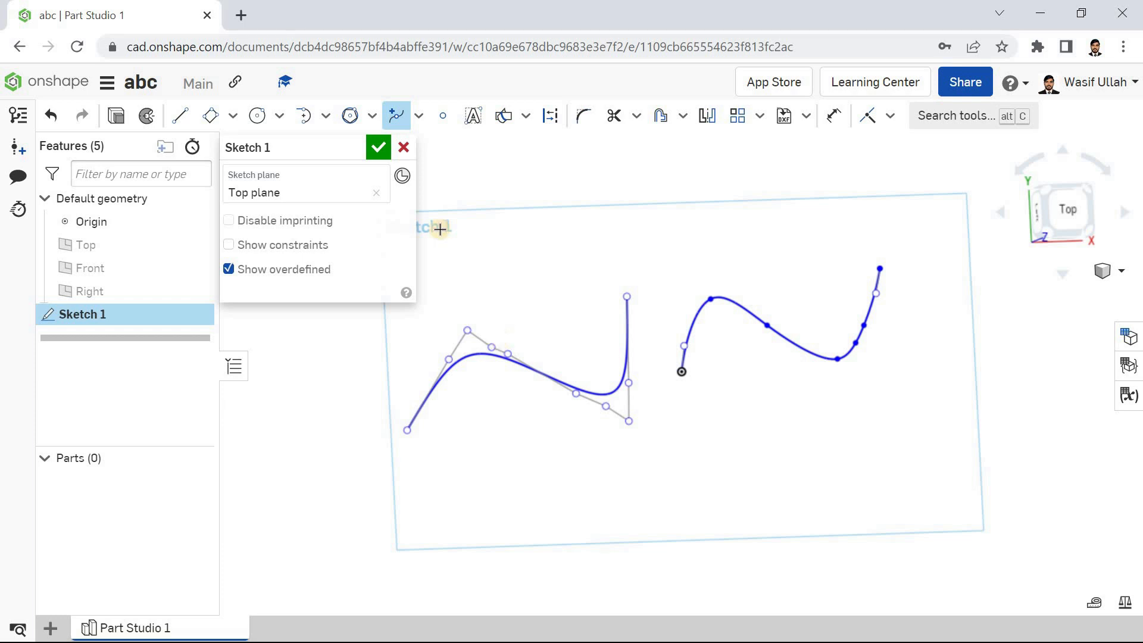
Step: Accept the sketch with the two curves and remove it from the Part Studio
click(378, 147)
right_click(416, 229)
click(455, 295)
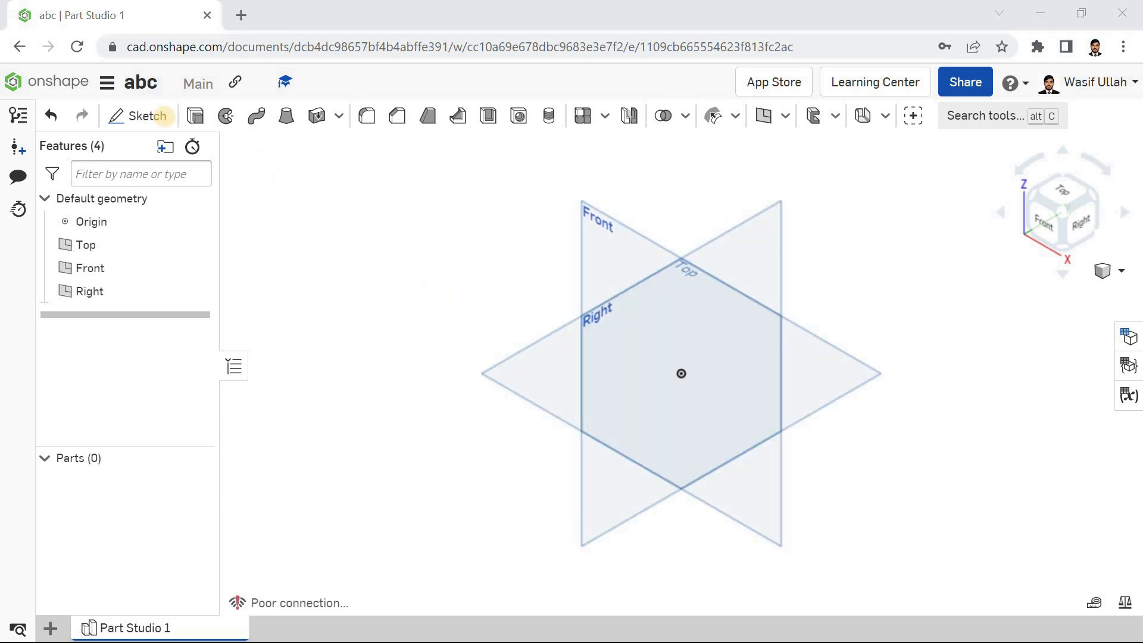
Step: Start a new sketch on the Top plane, viewed face-on with the default planes hidden
click(161, 117)
click(537, 376)
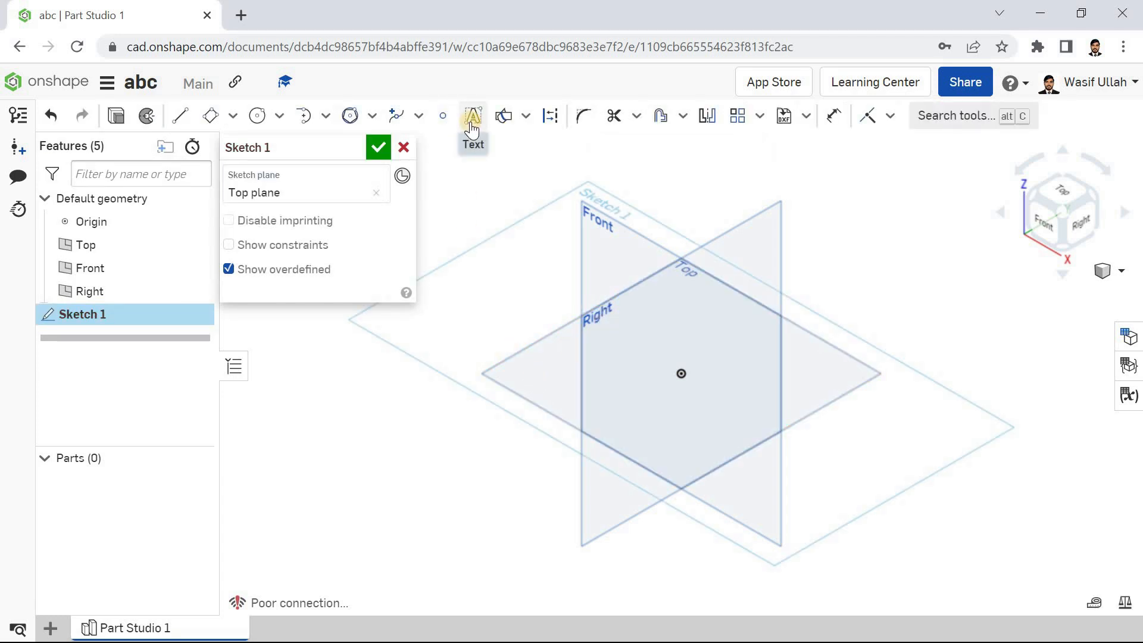
key(n)
key(p)
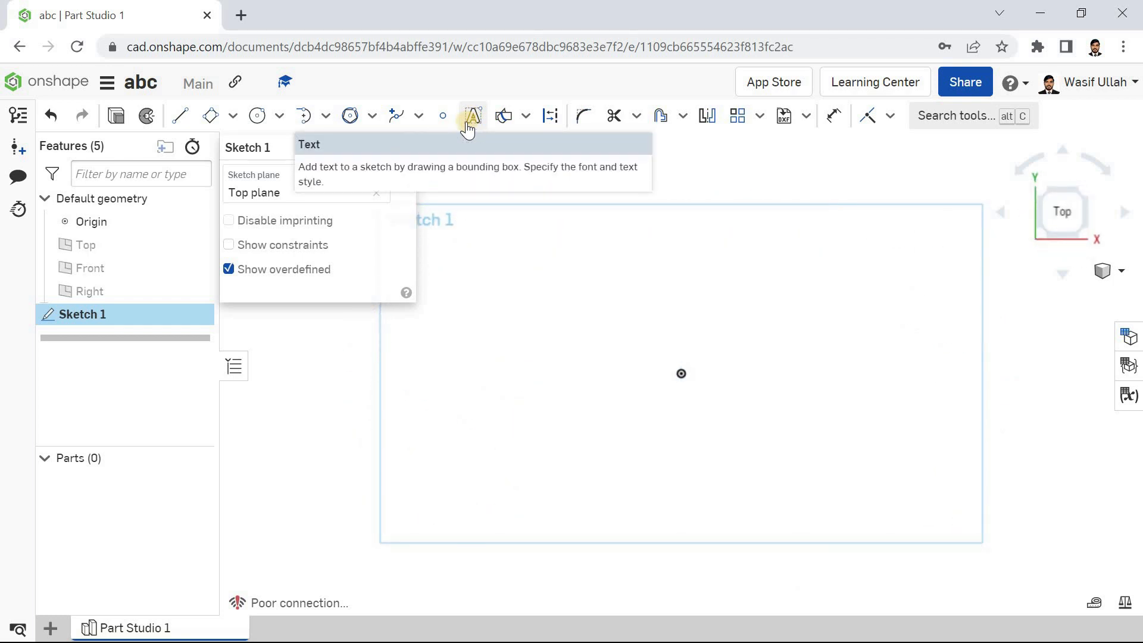
Step: Scatter 18 sketch points around the origin and cancel the sketch
click(442, 115)
click(557, 411)
click(553, 310)
click(747, 456)
click(646, 472)
click(623, 358)
click(625, 296)
click(721, 323)
click(760, 296)
click(767, 323)
click(841, 394)
click(749, 428)
click(770, 219)
click(658, 238)
click(518, 239)
click(454, 373)
click(423, 435)
click(500, 449)
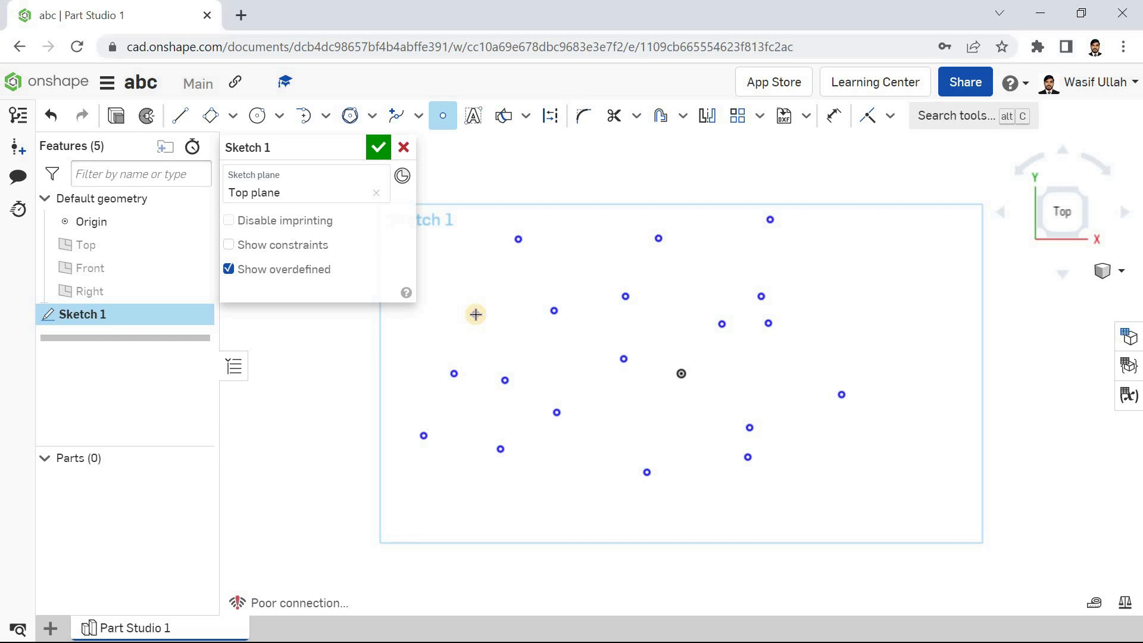
click(403, 147)
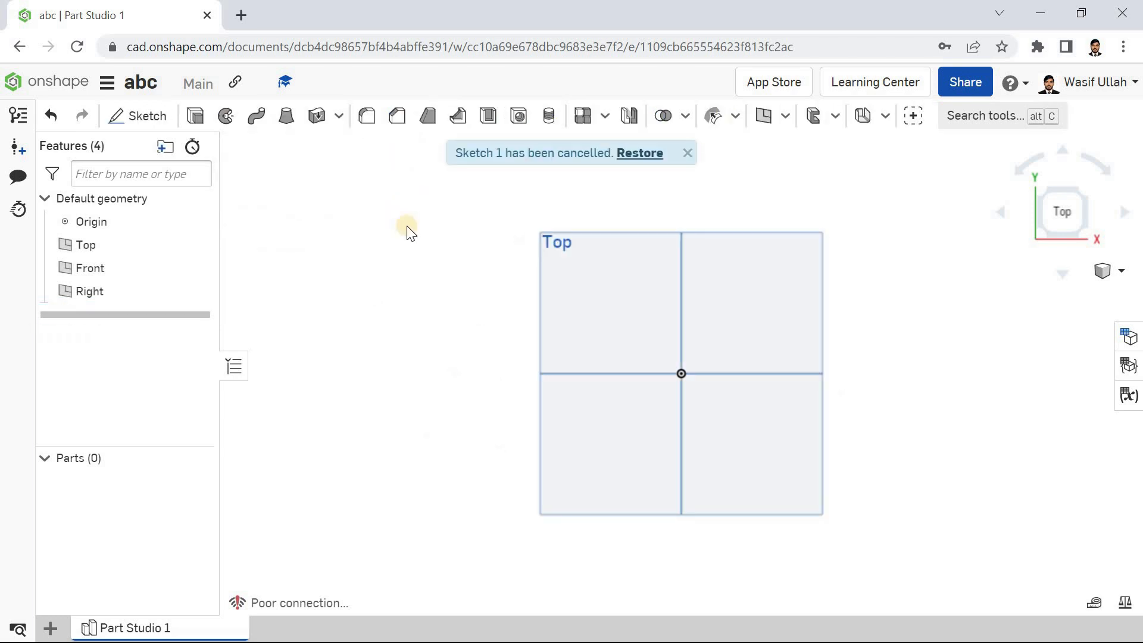
Step: Start a sketch on the Top plane and draw a text rectangle spanning the origin, with its baseline on the horizontal axis
click(138, 116)
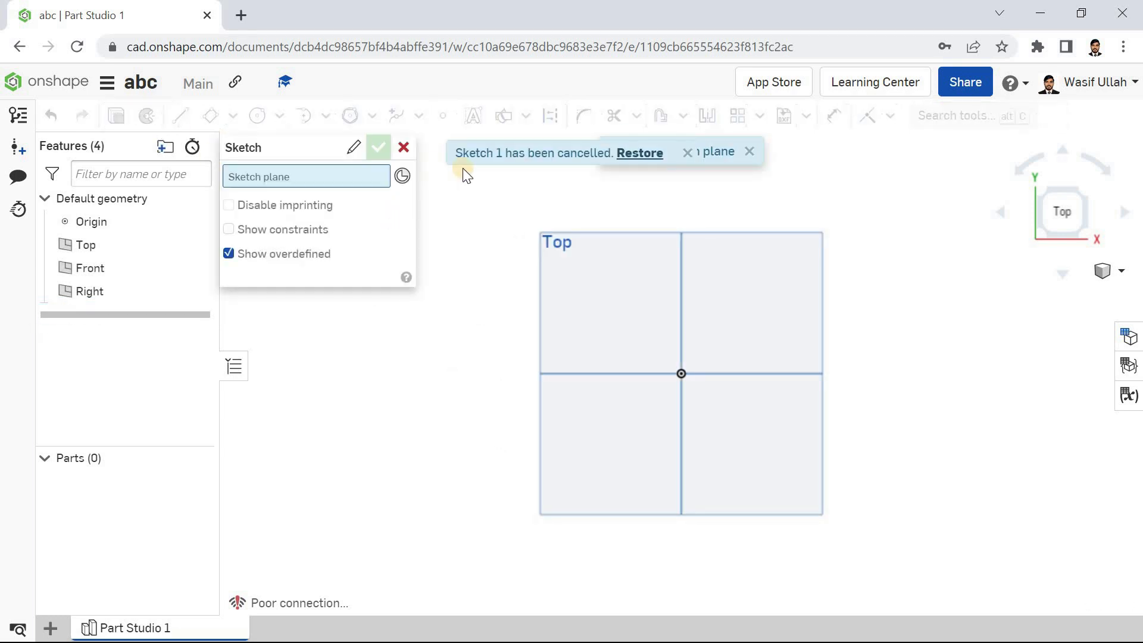
click(642, 347)
click(473, 116)
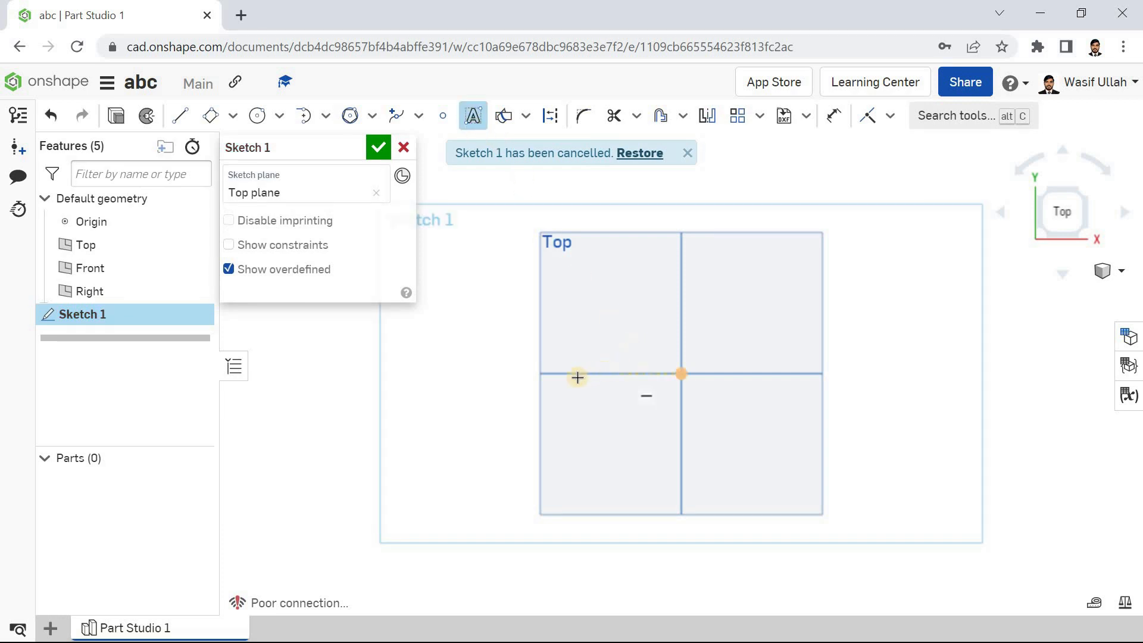
click(552, 373)
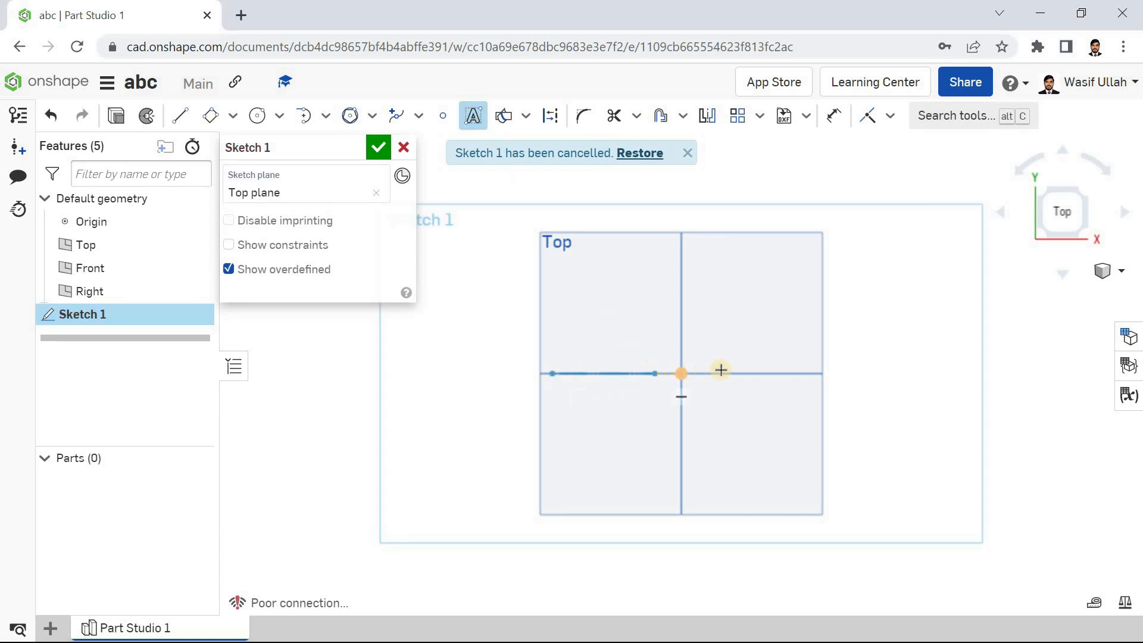
click(768, 374)
click(765, 280)
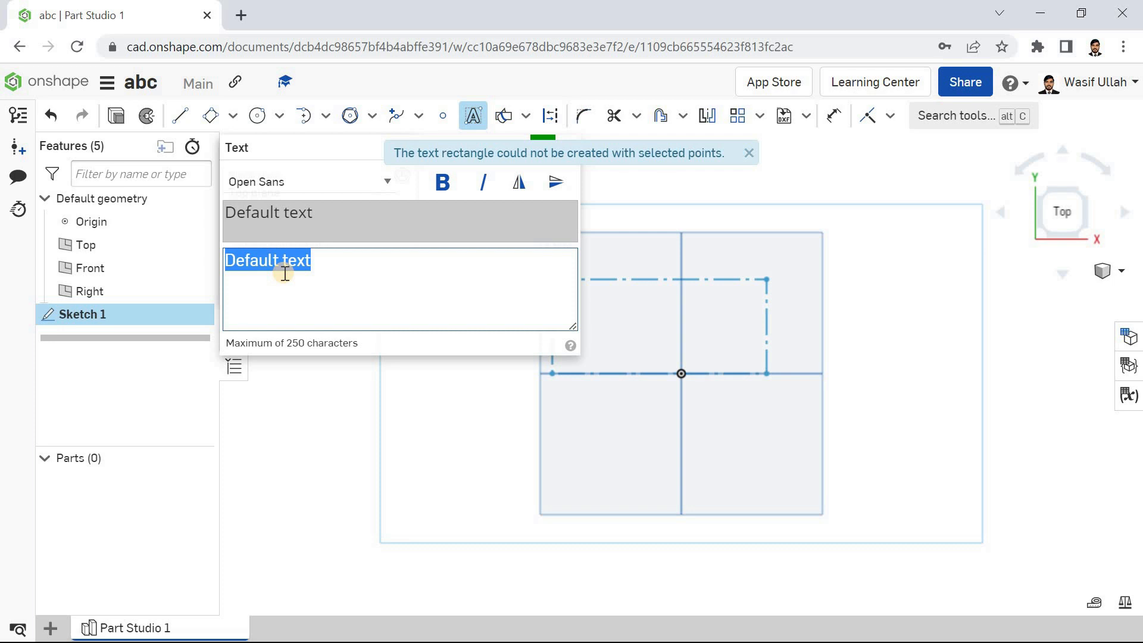
Step: Enter a first name as the sketch text, set it in bold Roboto Slab and accept the text
text(wasif)
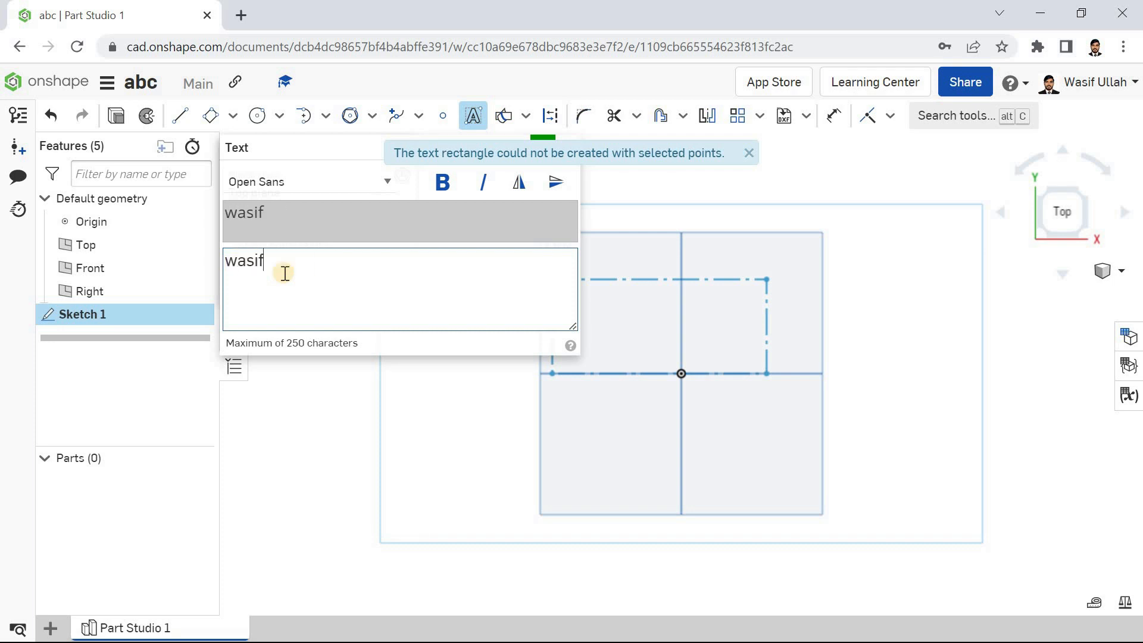
click(385, 182)
click(327, 321)
click(423, 182)
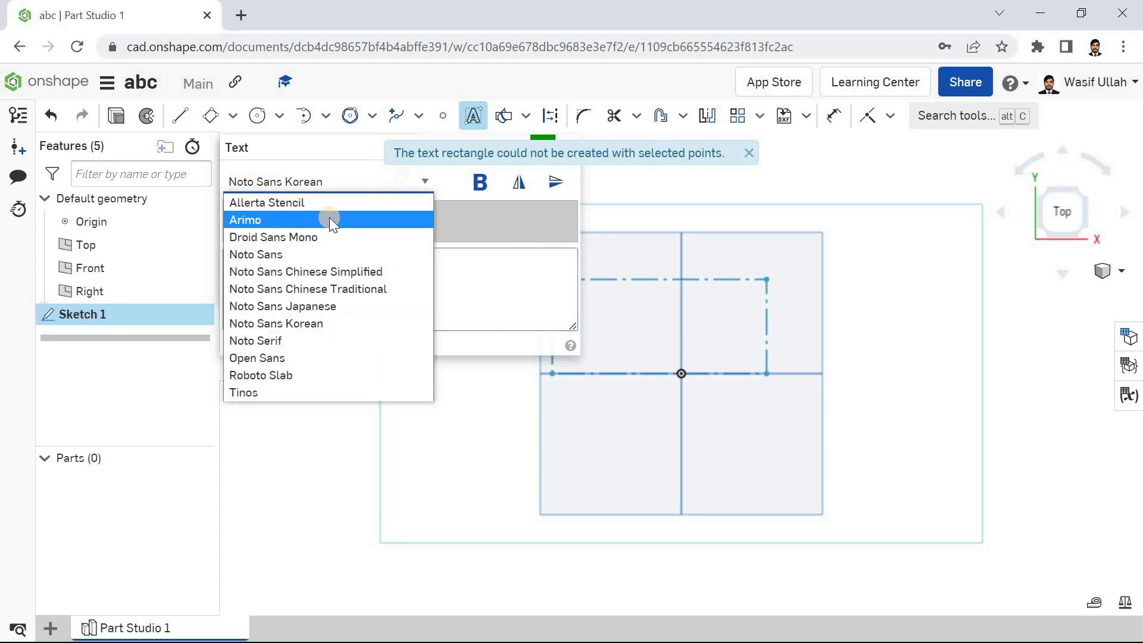
click(319, 376)
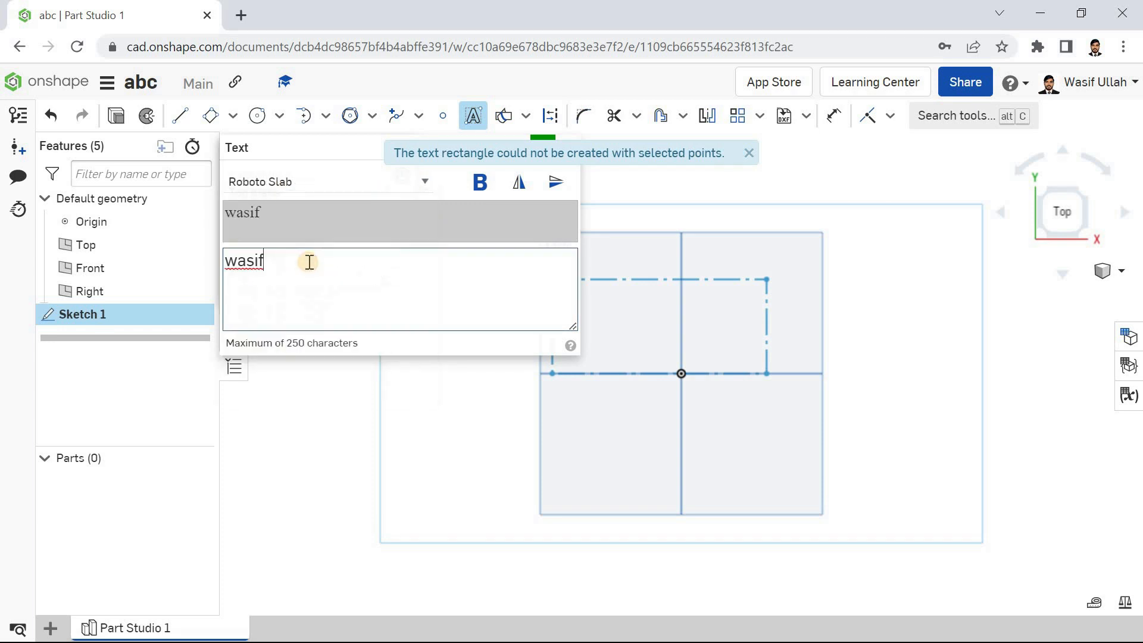
click(483, 185)
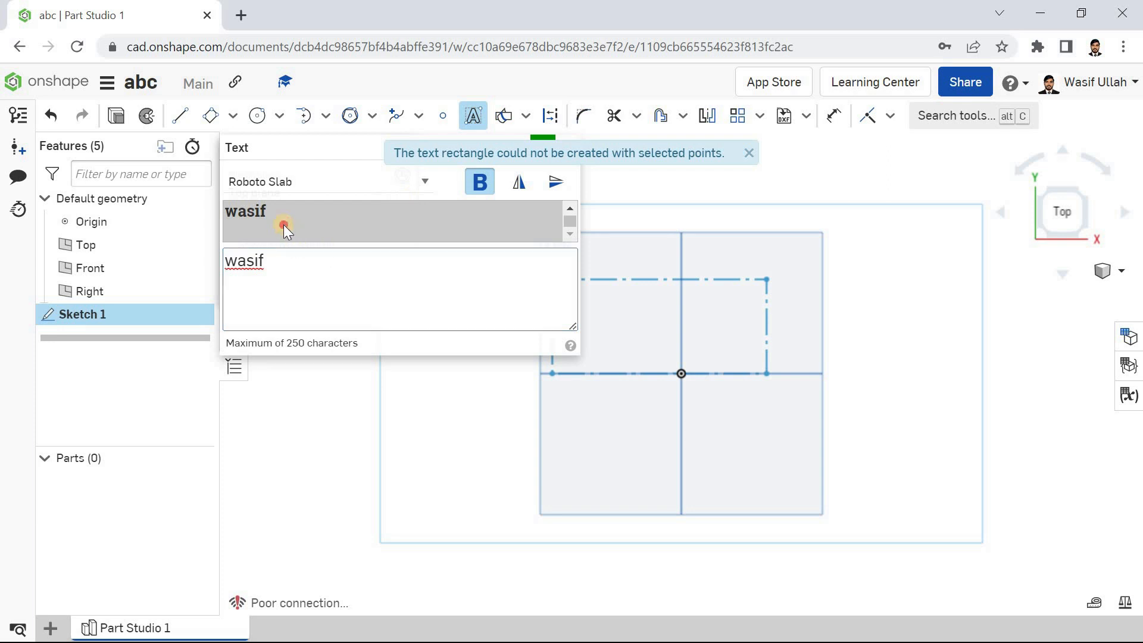
click(748, 156)
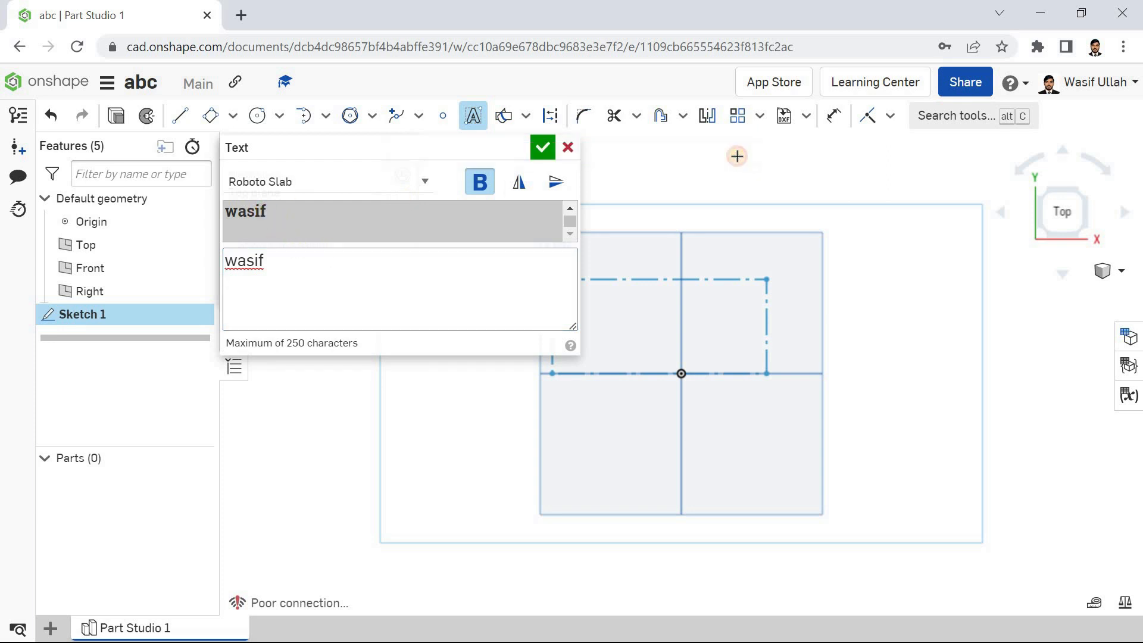
click(540, 146)
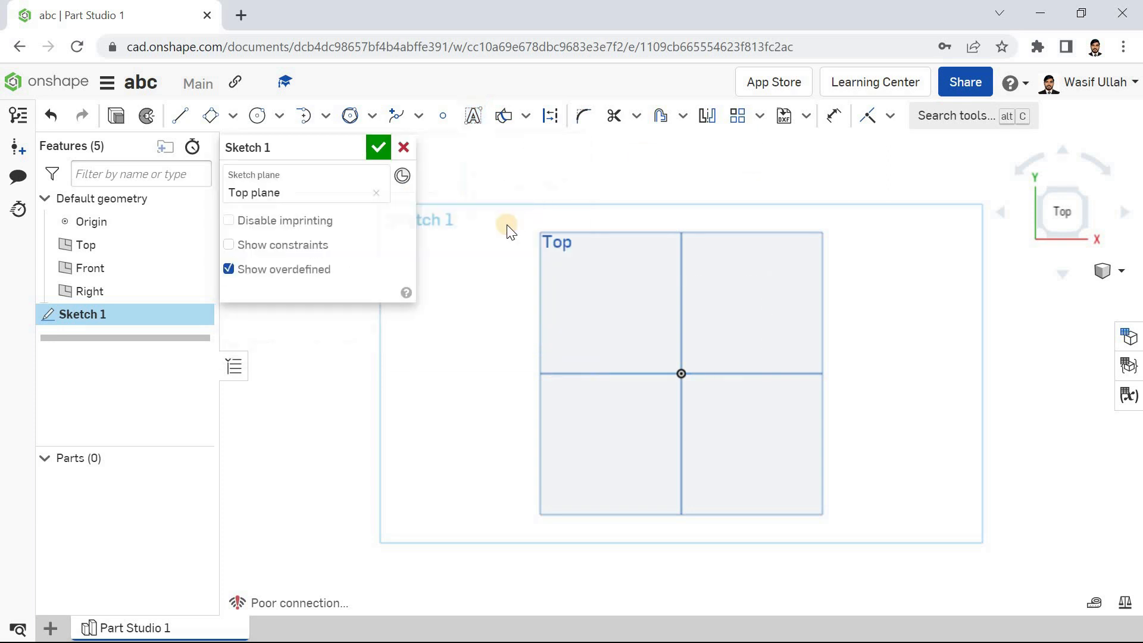
Step: Accept the text sketch, switch to the isometric view and extrude the letters 25 mm as new solids
click(372, 147)
right_click(377, 207)
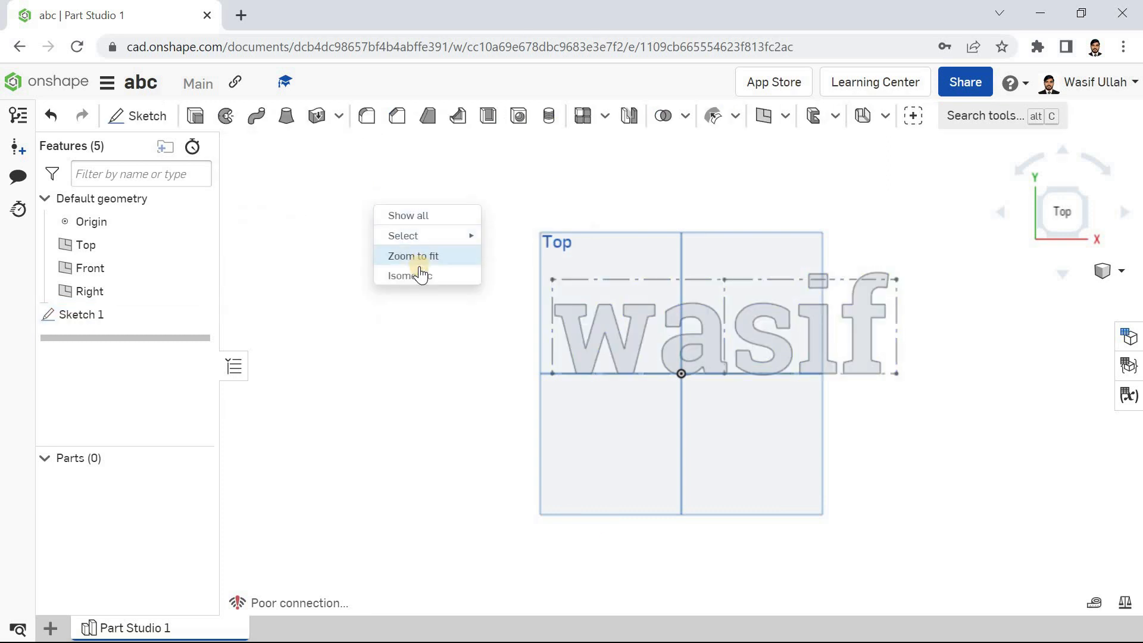
click(417, 275)
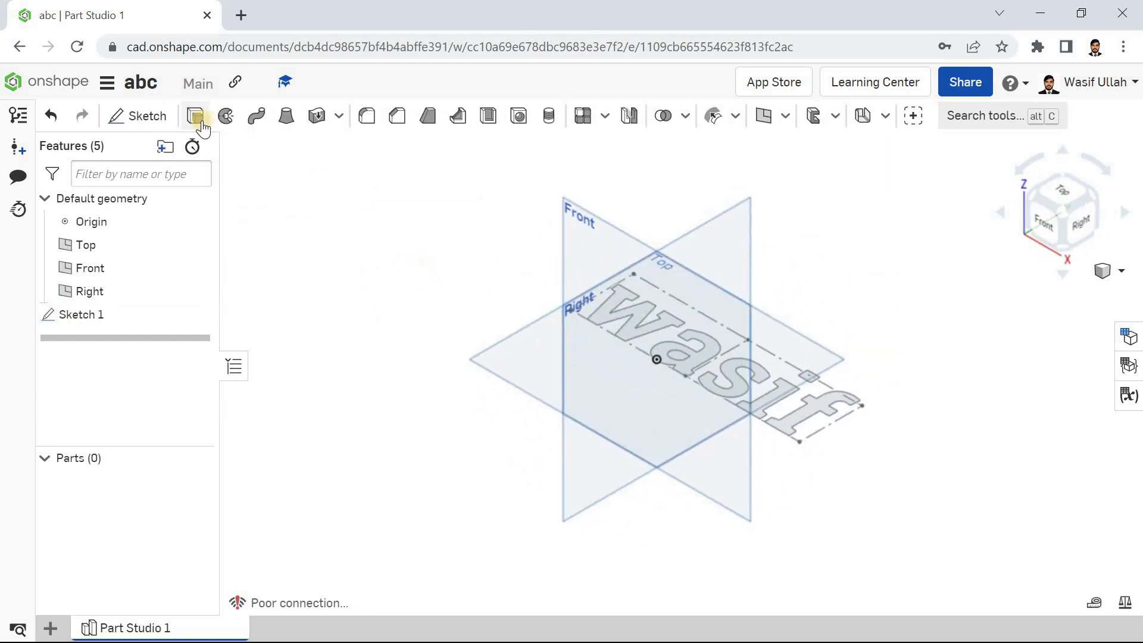
key(shift+e)
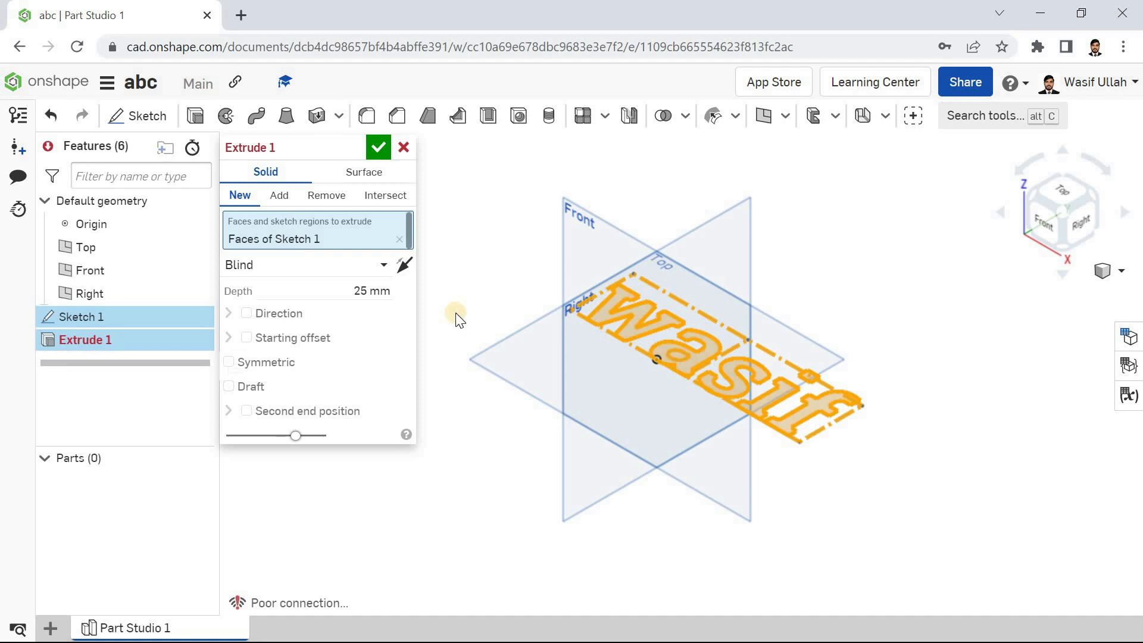
click(368, 149)
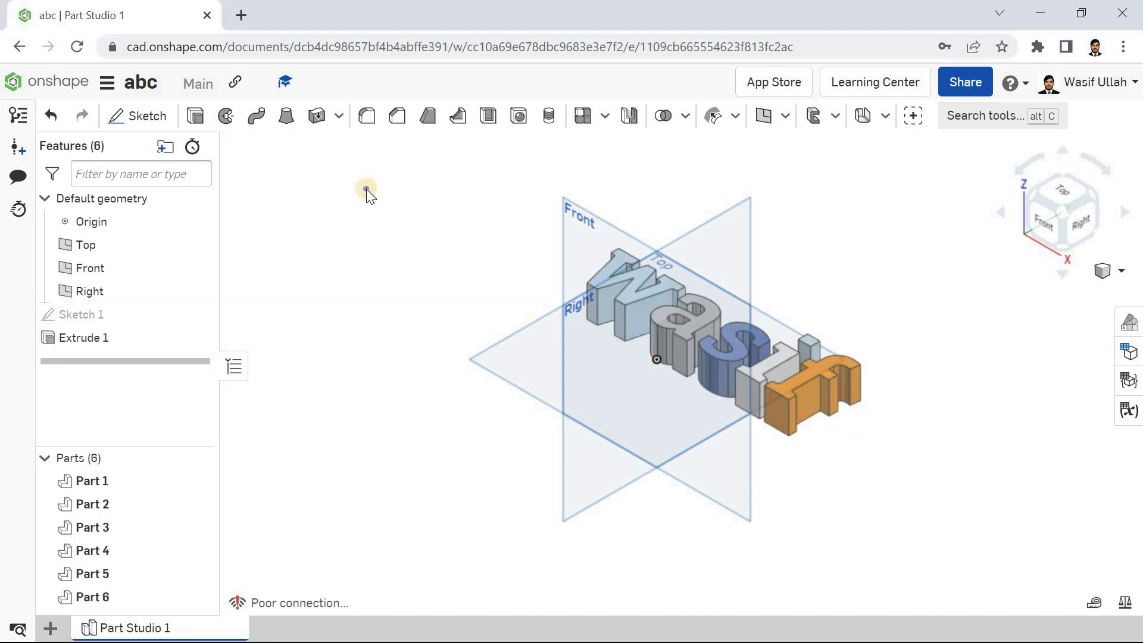
right_drag(373, 187, 366, 210)
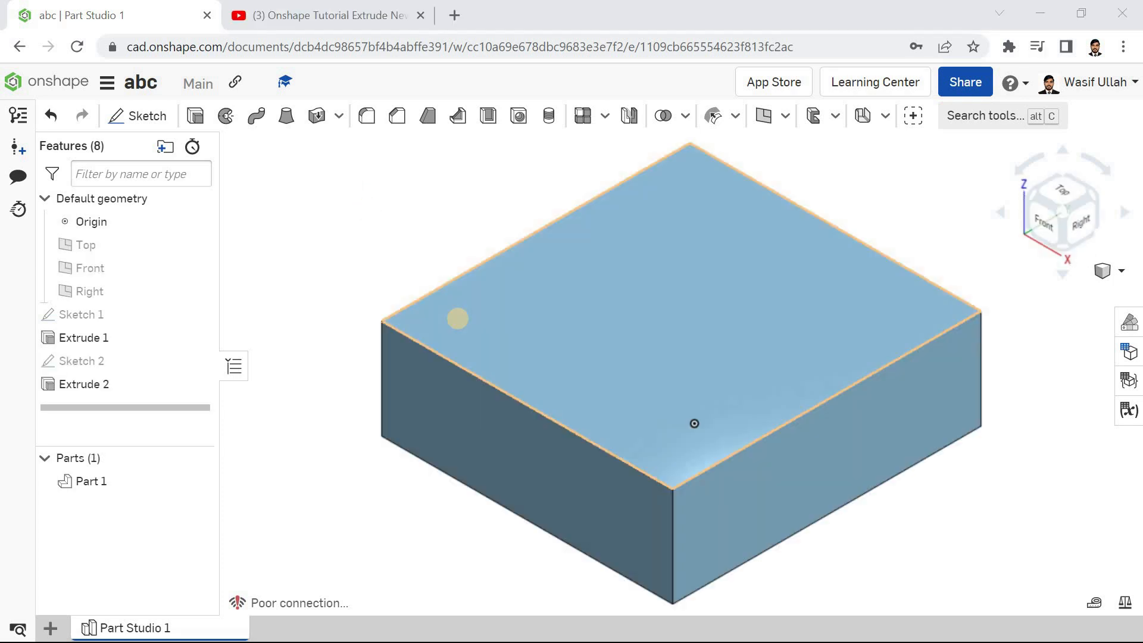
Step: Sketch a center point rectangle of about 54.5 by 45.8 mm around the middle of the block's upper face
click(137, 117)
click(690, 304)
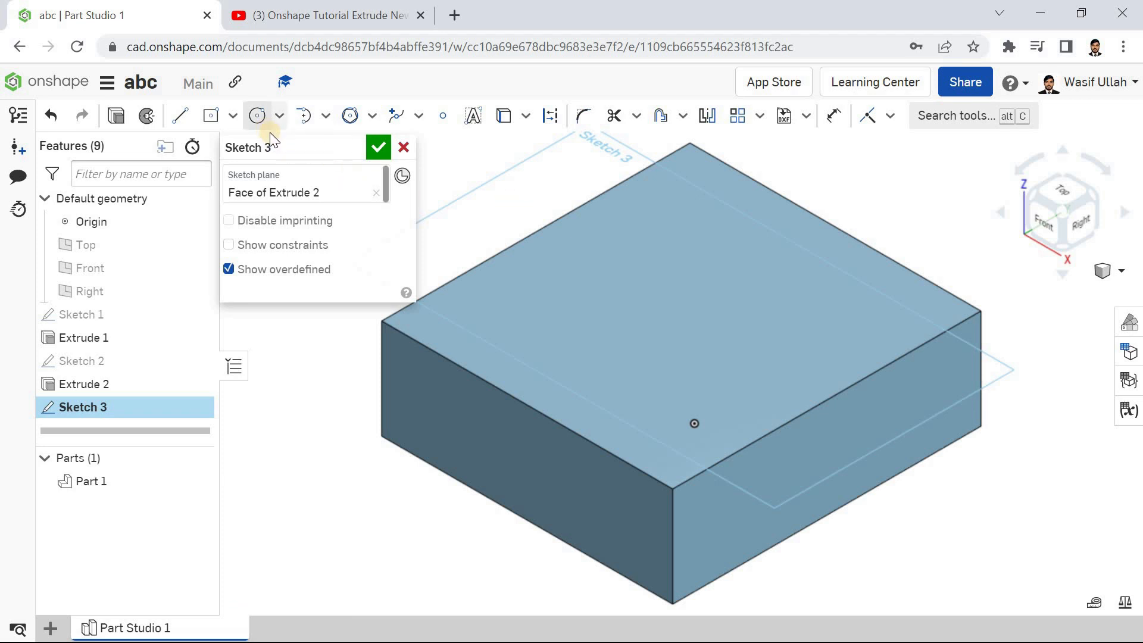
click(233, 115)
click(228, 173)
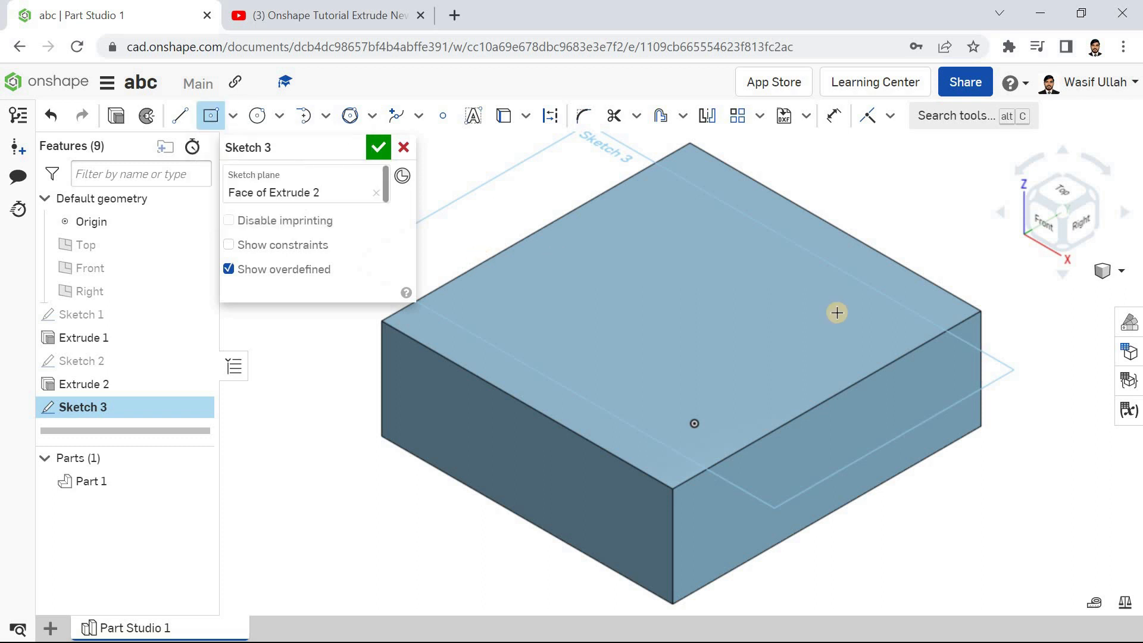
click(694, 308)
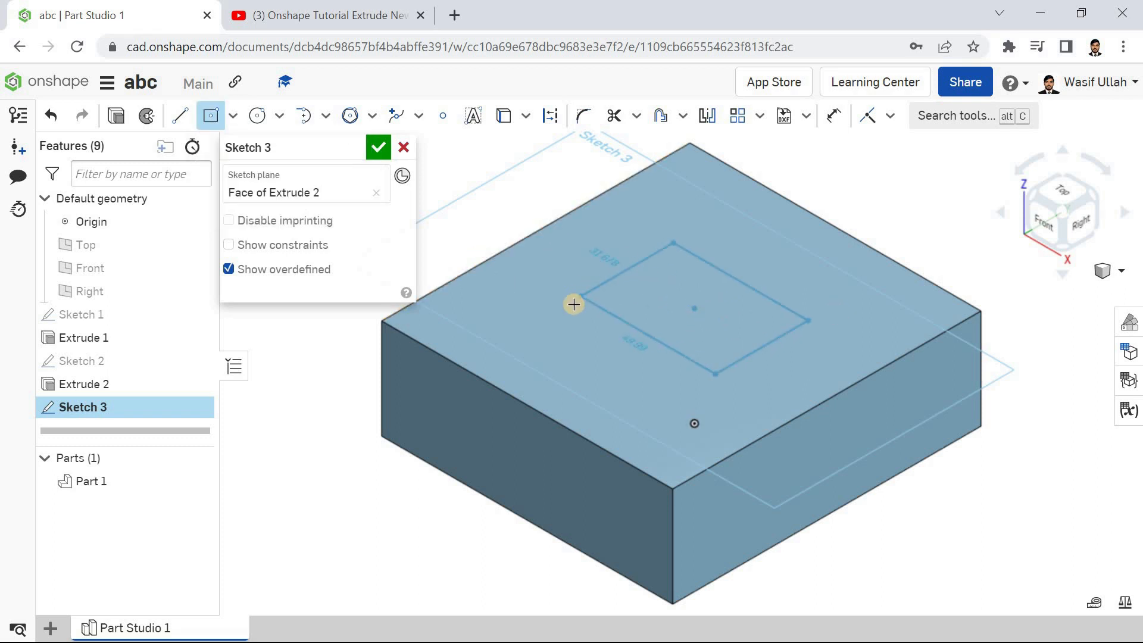
click(558, 301)
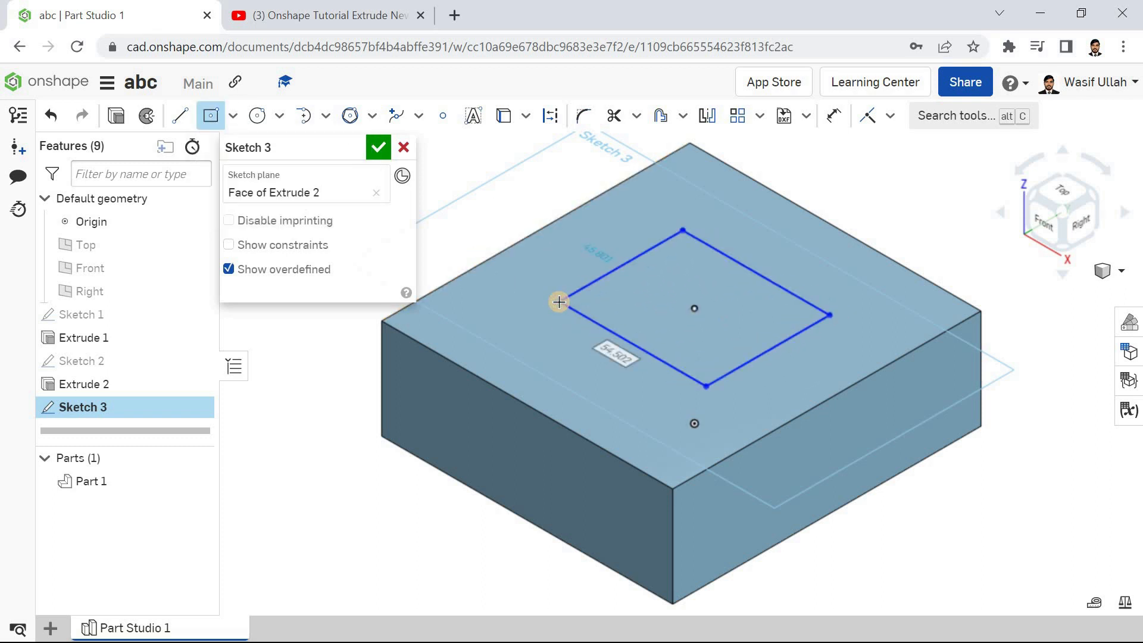
key(Escape)
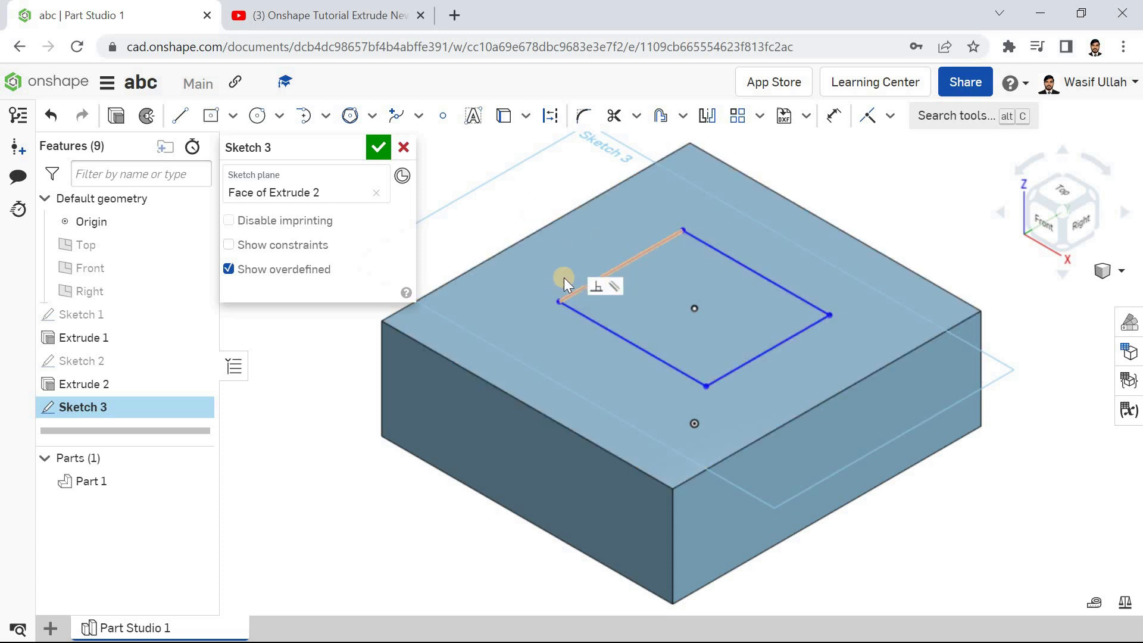
Step: Convert all four sides of the sketched rectangle to construction lines
click(550, 115)
click(665, 247)
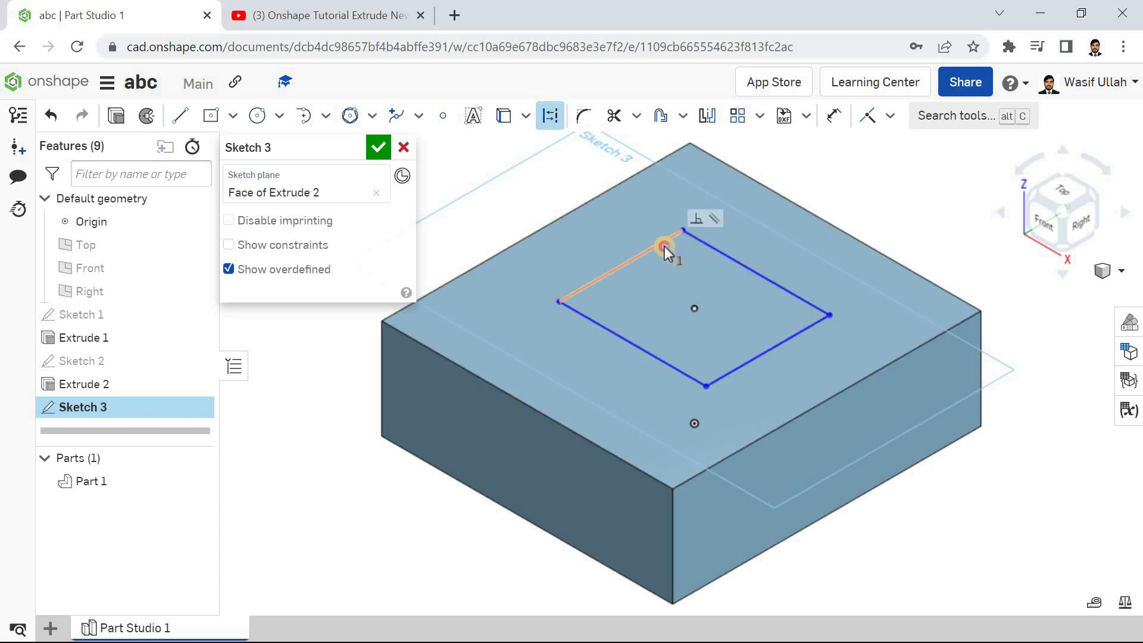
click(705, 242)
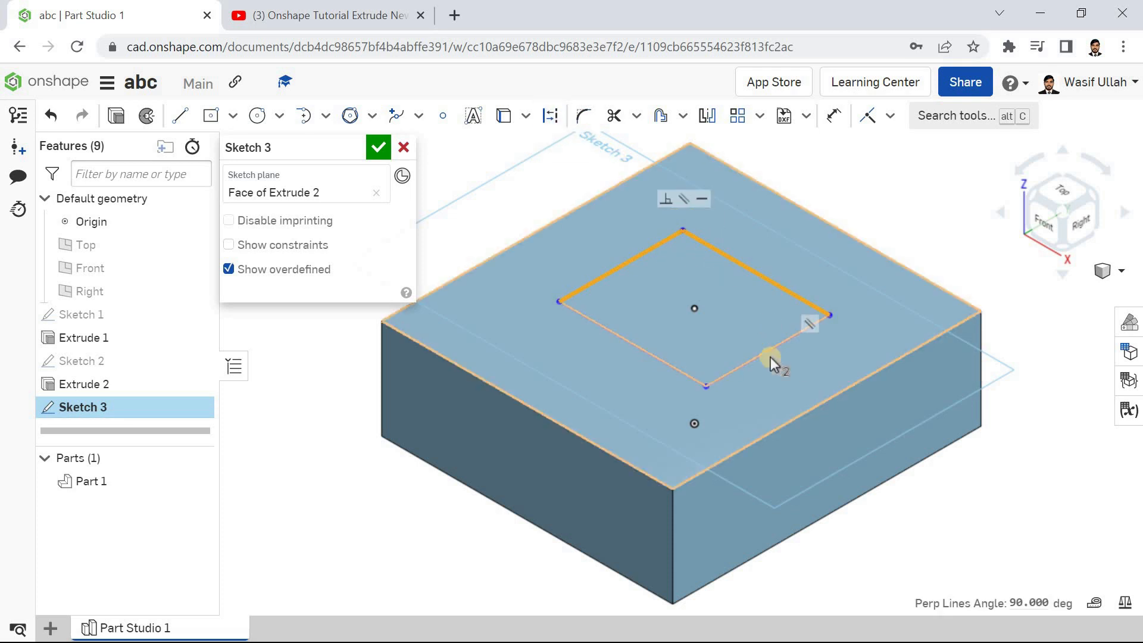
click(763, 356)
click(666, 363)
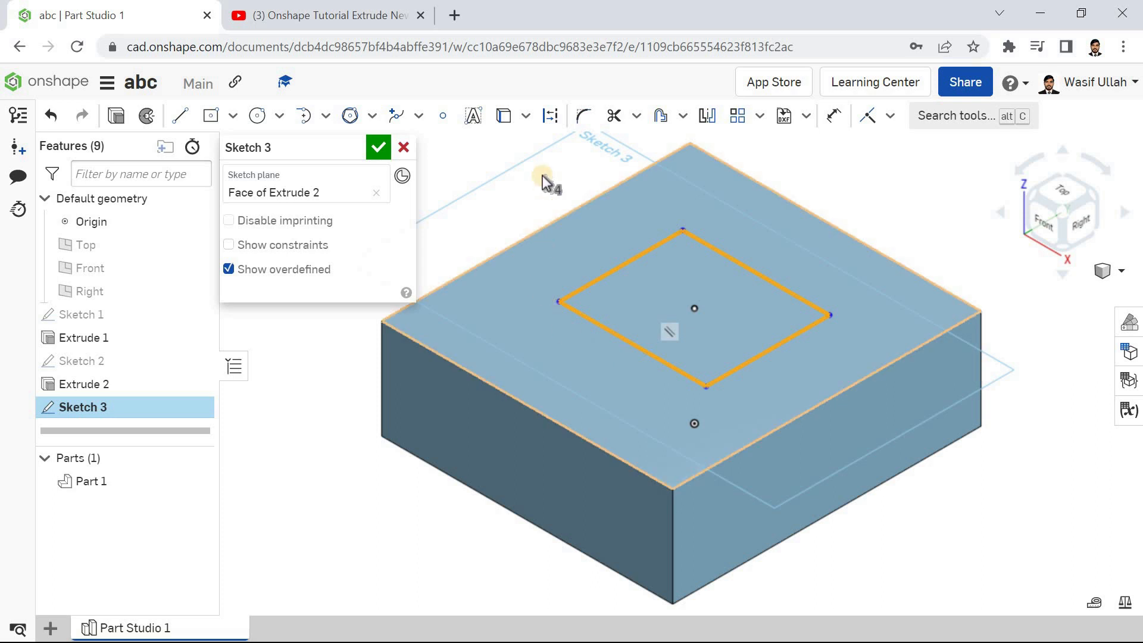
click(551, 116)
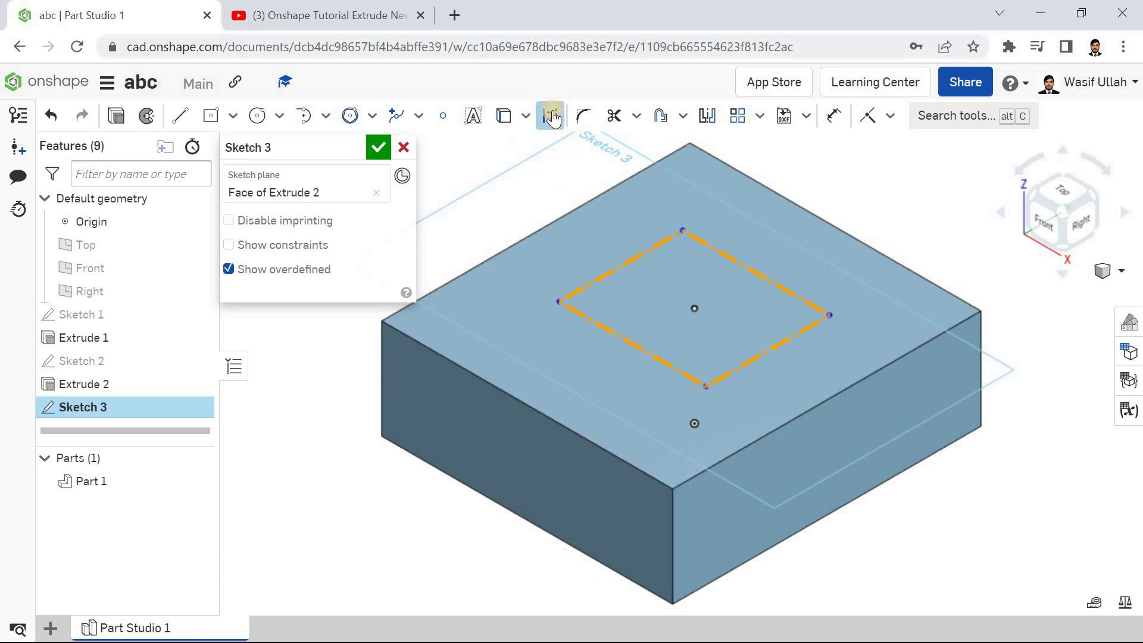
click(494, 169)
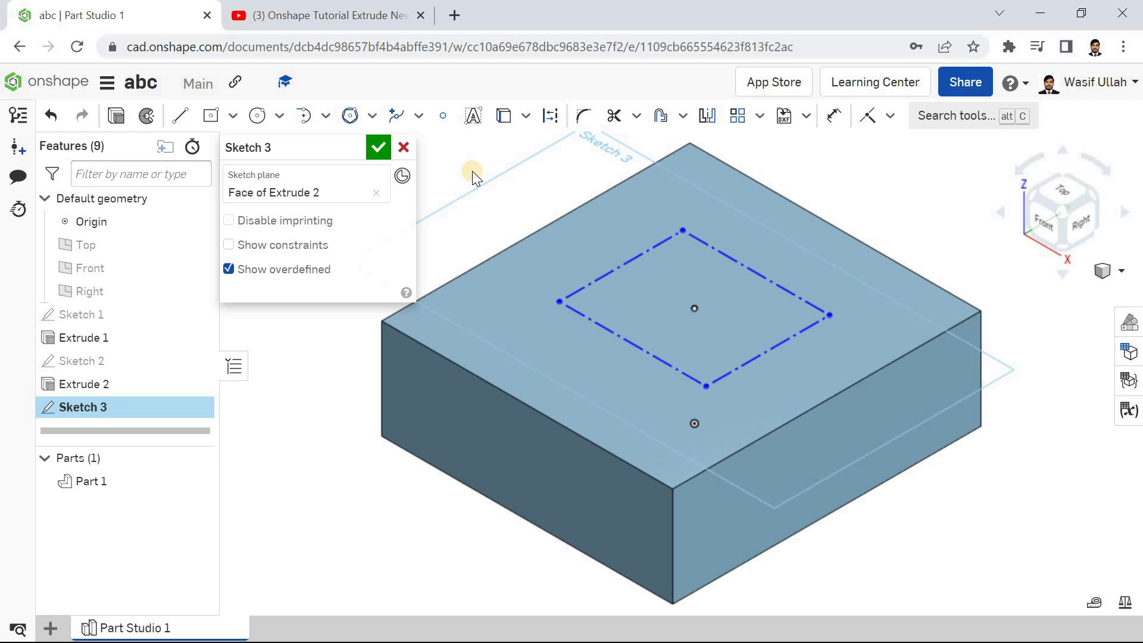
Step: Draw center point circles on the construction rectangle's four corners, about 17 mm in diameter at the left corner and 19 mm at the front corner
click(280, 122)
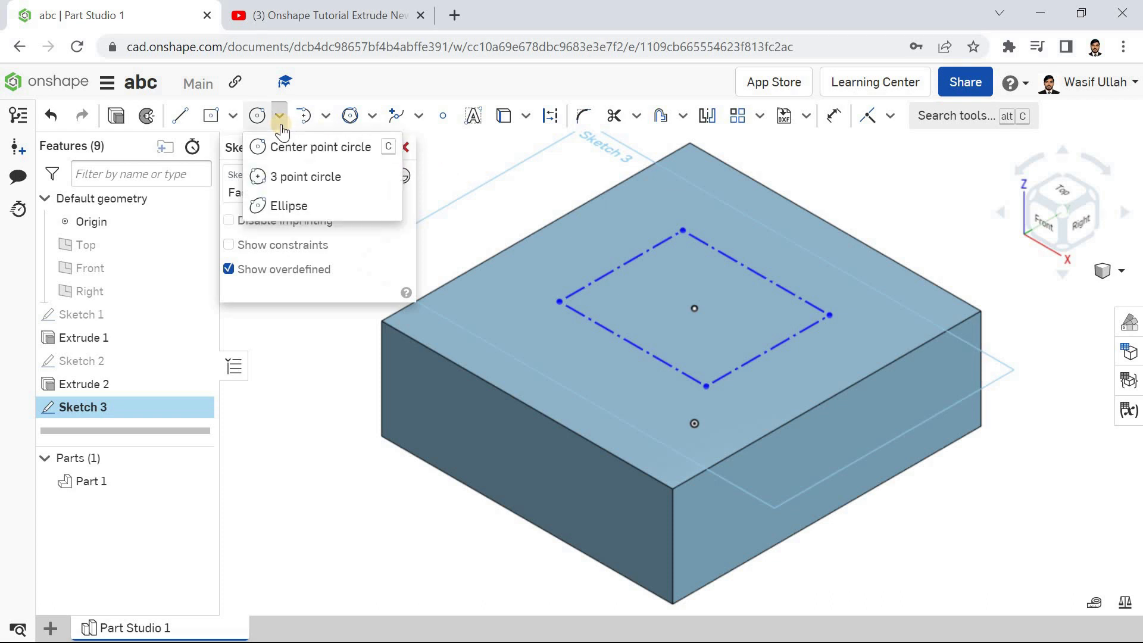
click(308, 142)
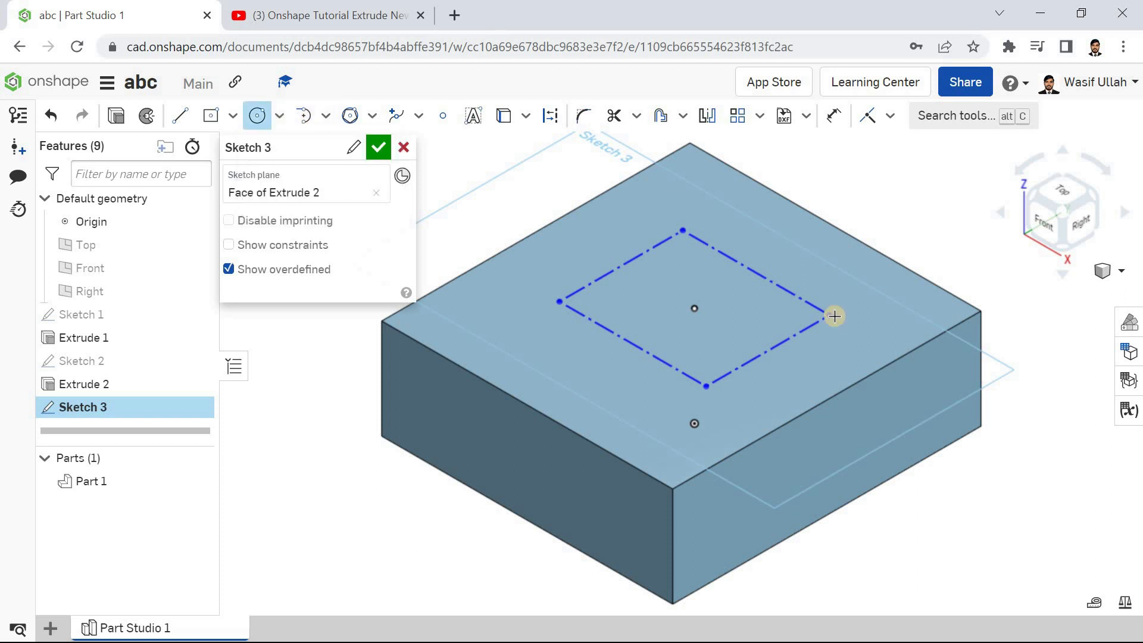
click(683, 231)
click(644, 252)
click(559, 302)
click(526, 302)
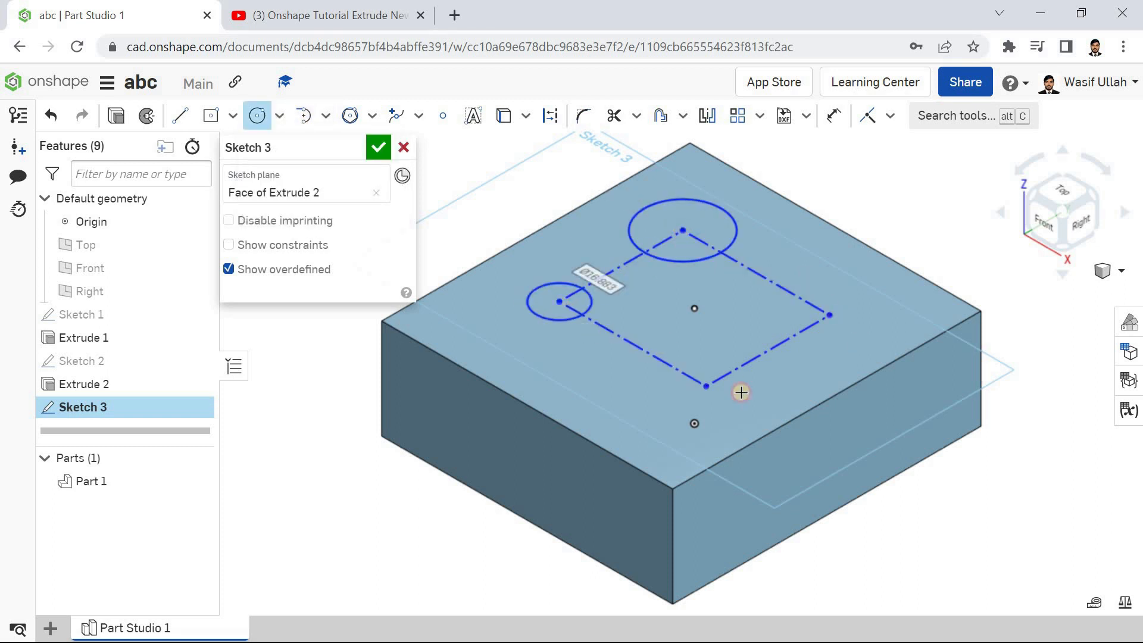
click(706, 387)
click(705, 407)
click(829, 315)
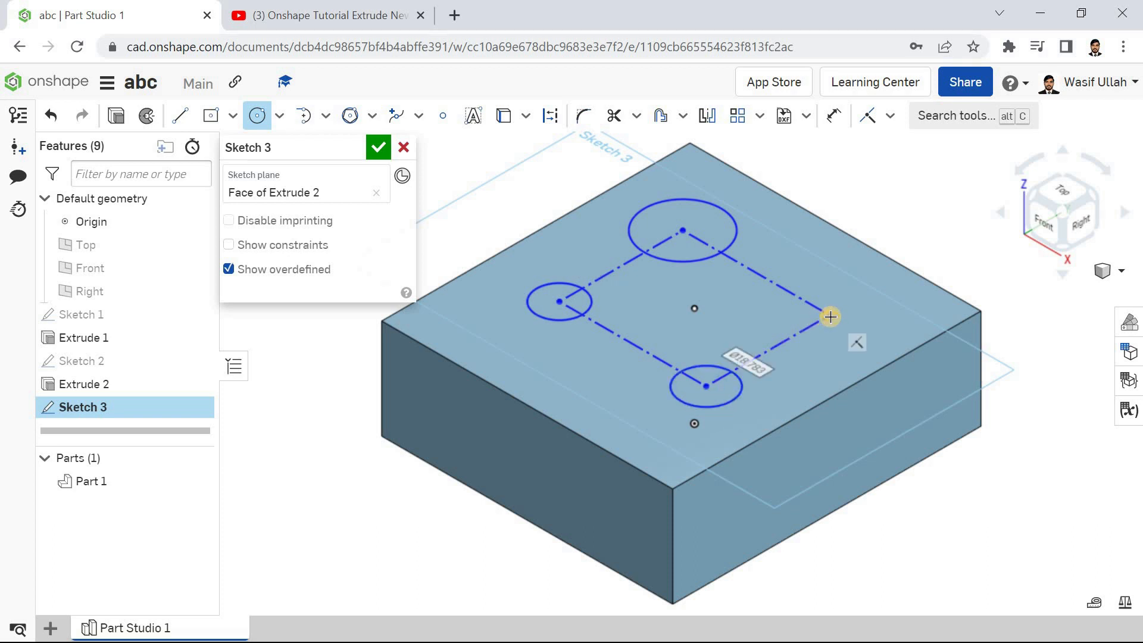
click(838, 332)
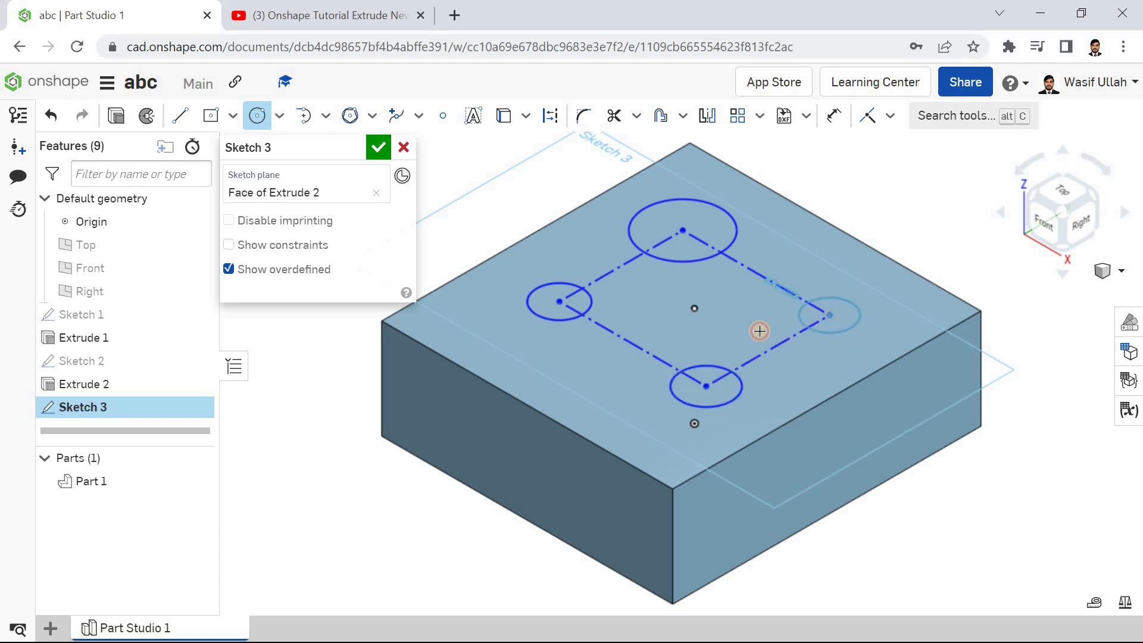
Step: Accept the sketch and extrude the four circles 25 mm upward, adding them to the block
click(378, 148)
click(195, 115)
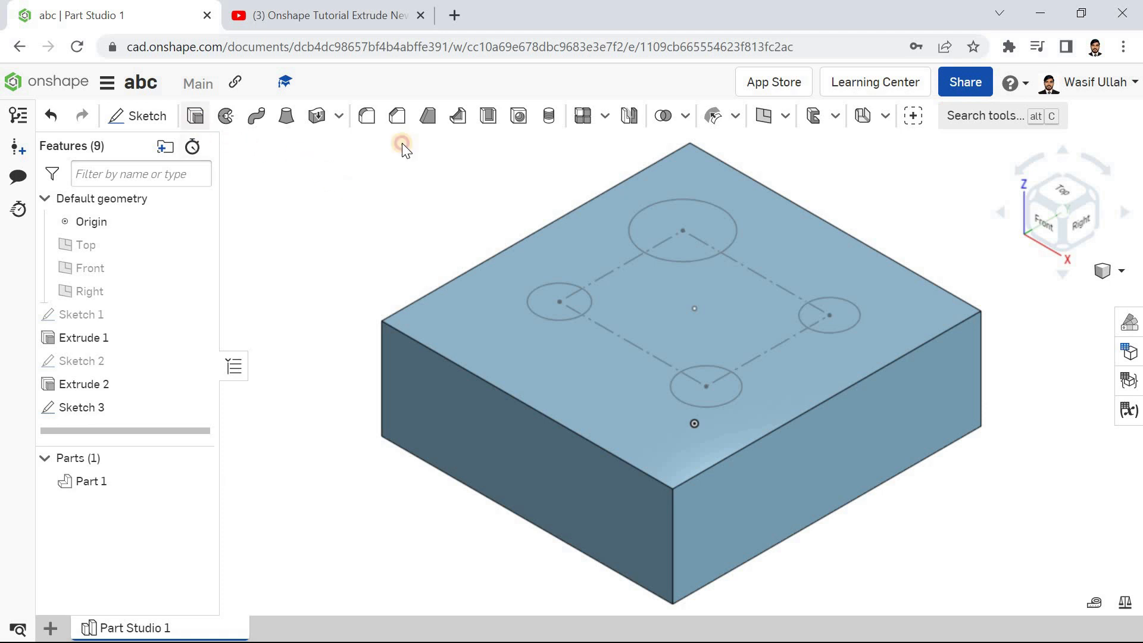
click(650, 209)
click(547, 298)
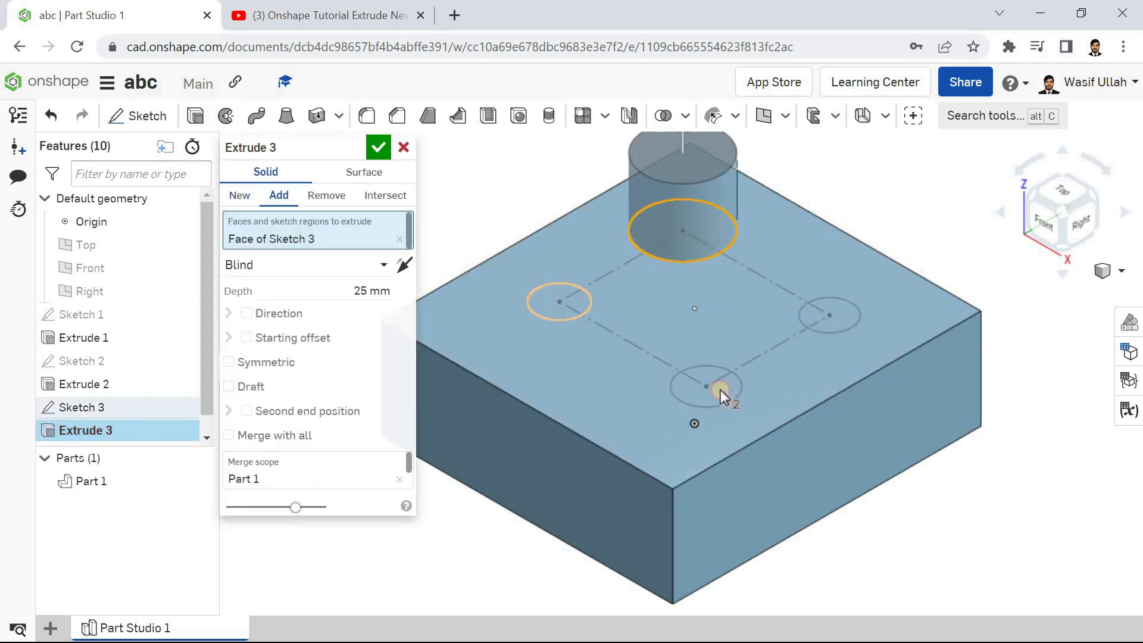
click(718, 393)
click(849, 305)
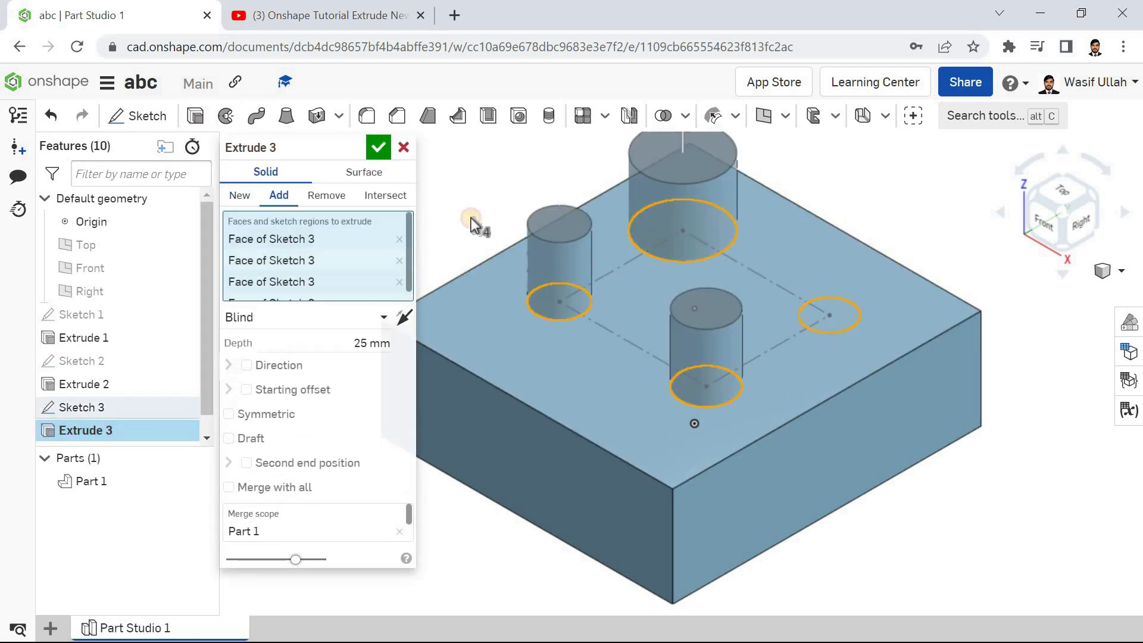
click(378, 150)
right_click(349, 173)
click(388, 228)
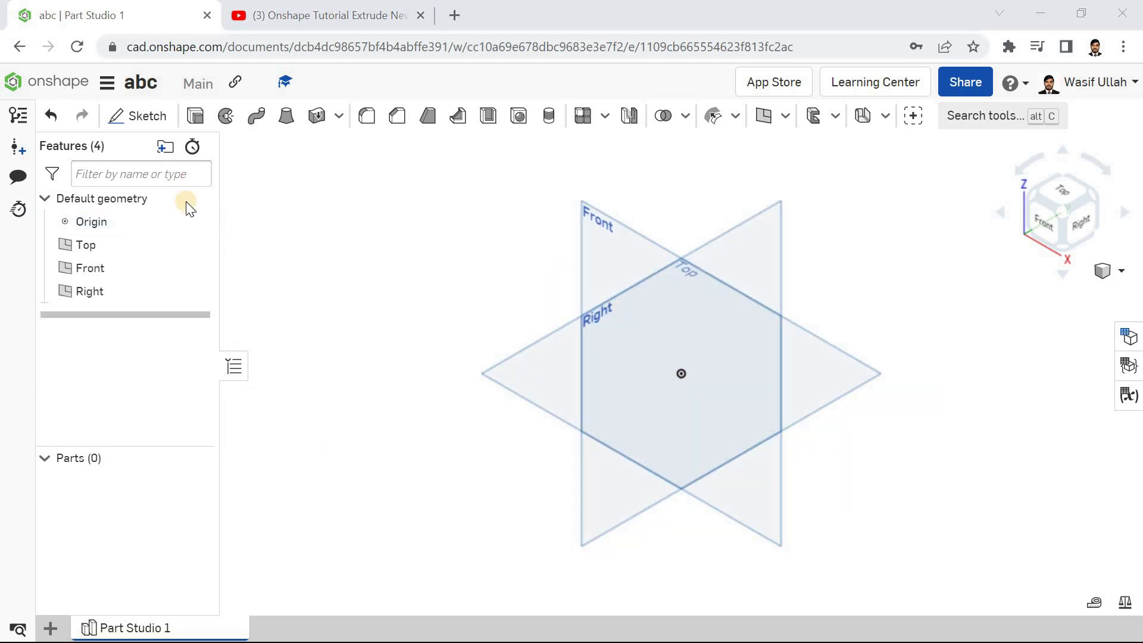
Step: Start a sketch on the Top plane, draw a center point rectangle of about 135 by 91.5 mm around the origin, and hide the default planes
click(140, 119)
click(516, 371)
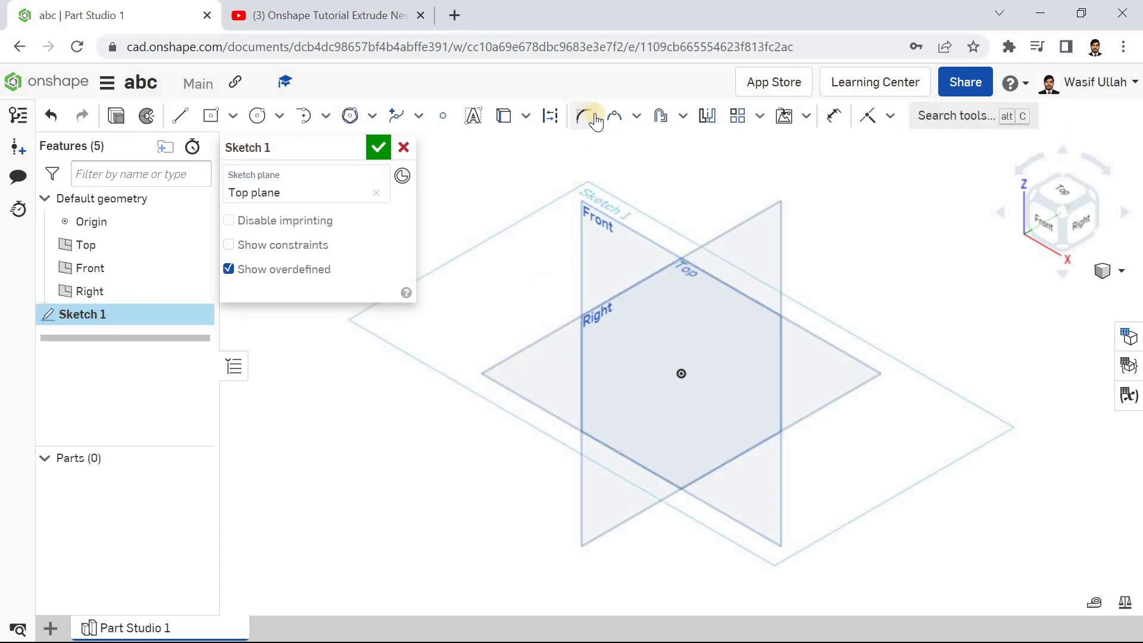
click(636, 117)
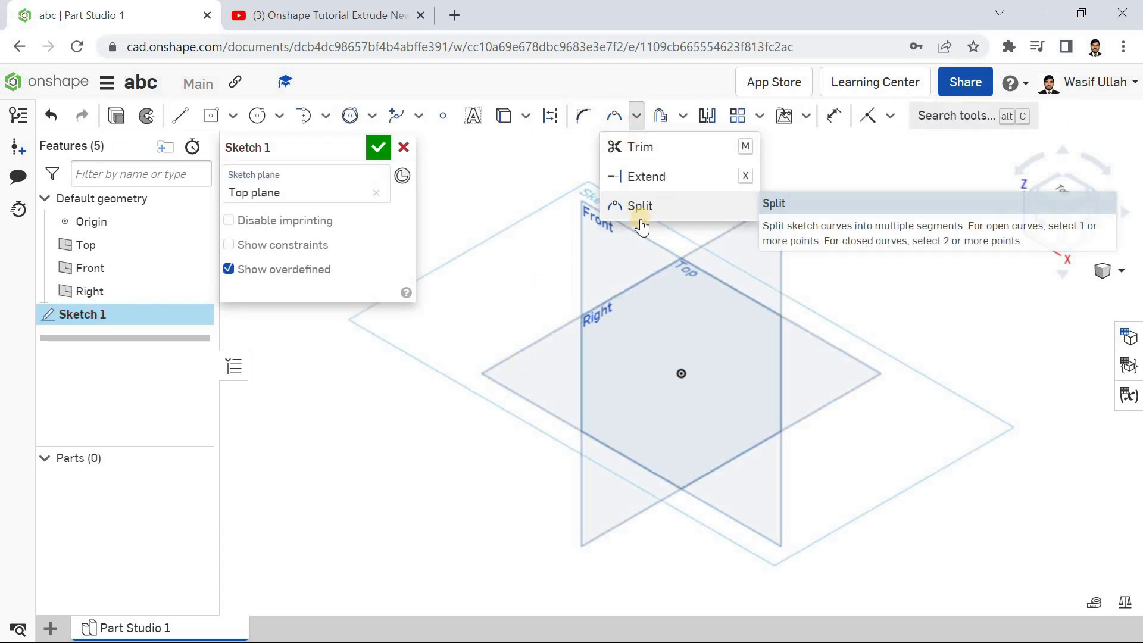
click(635, 118)
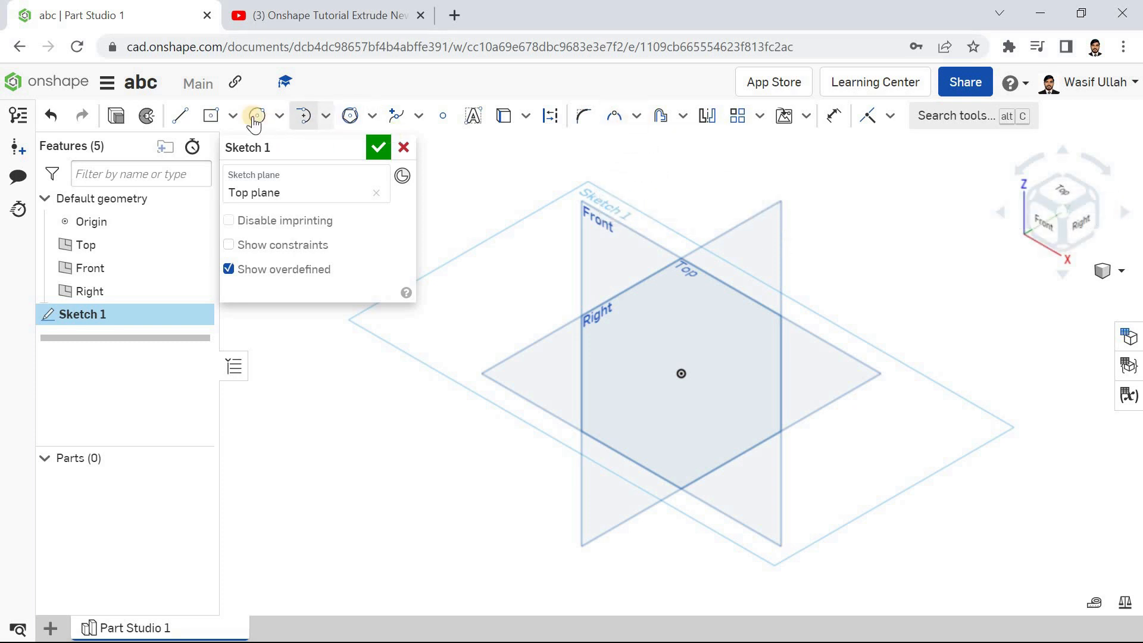
click(232, 117)
click(255, 176)
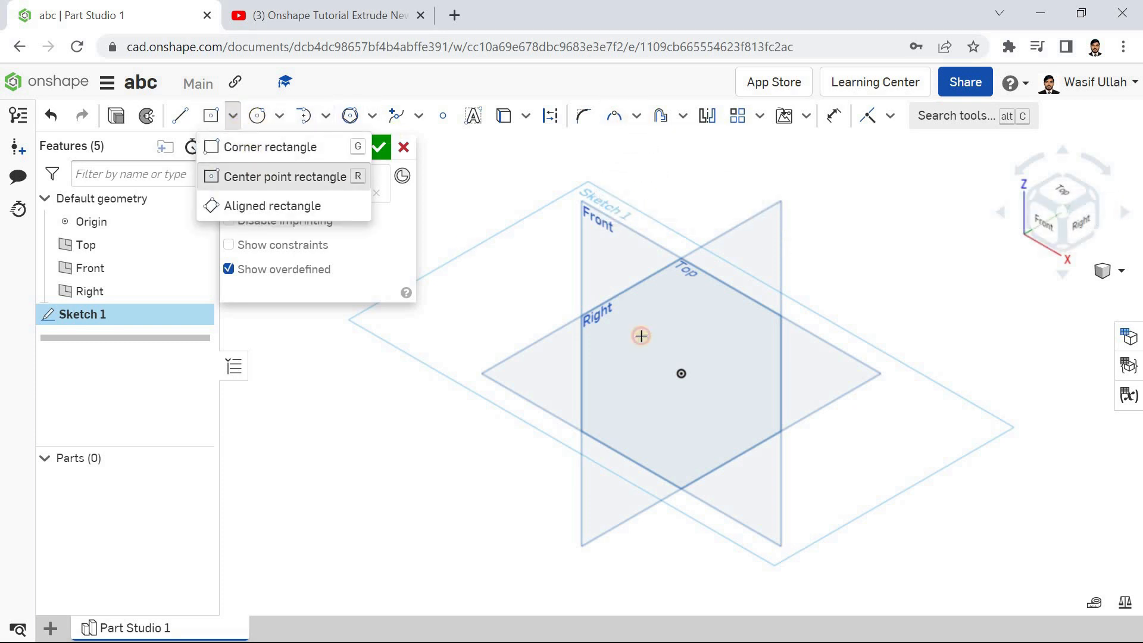
click(652, 287)
key(p)
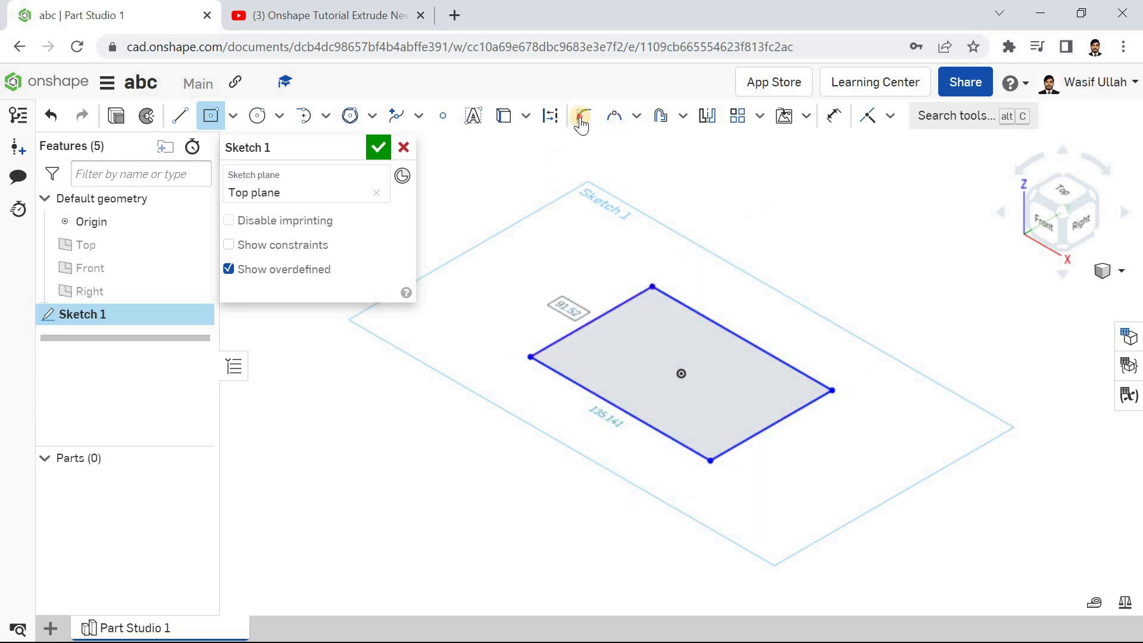
click(582, 117)
click(654, 290)
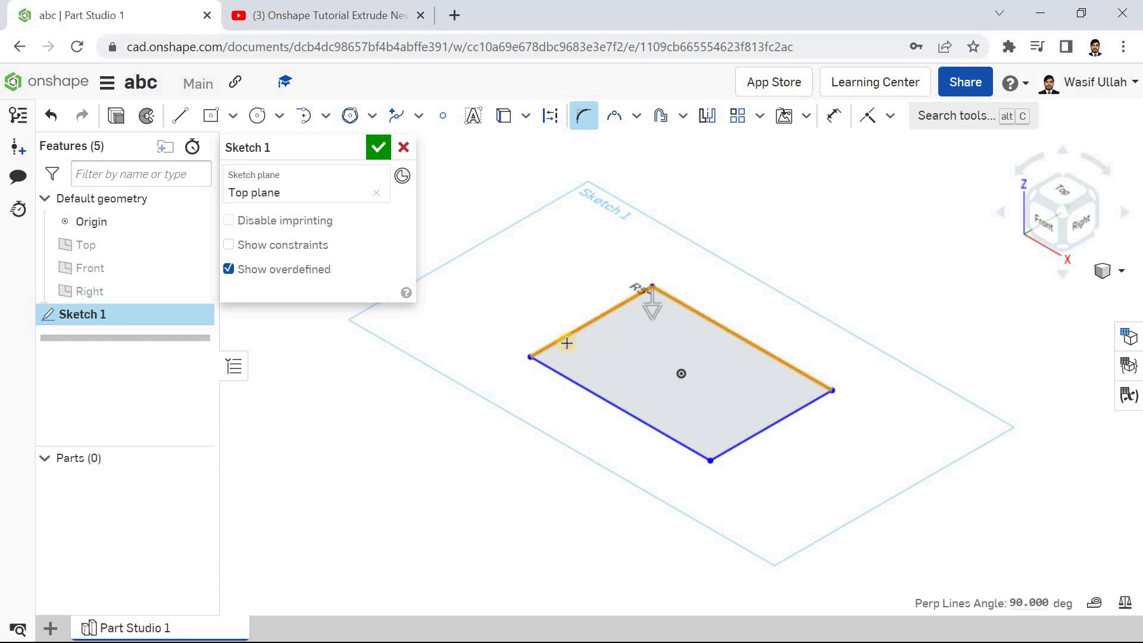
click(544, 367)
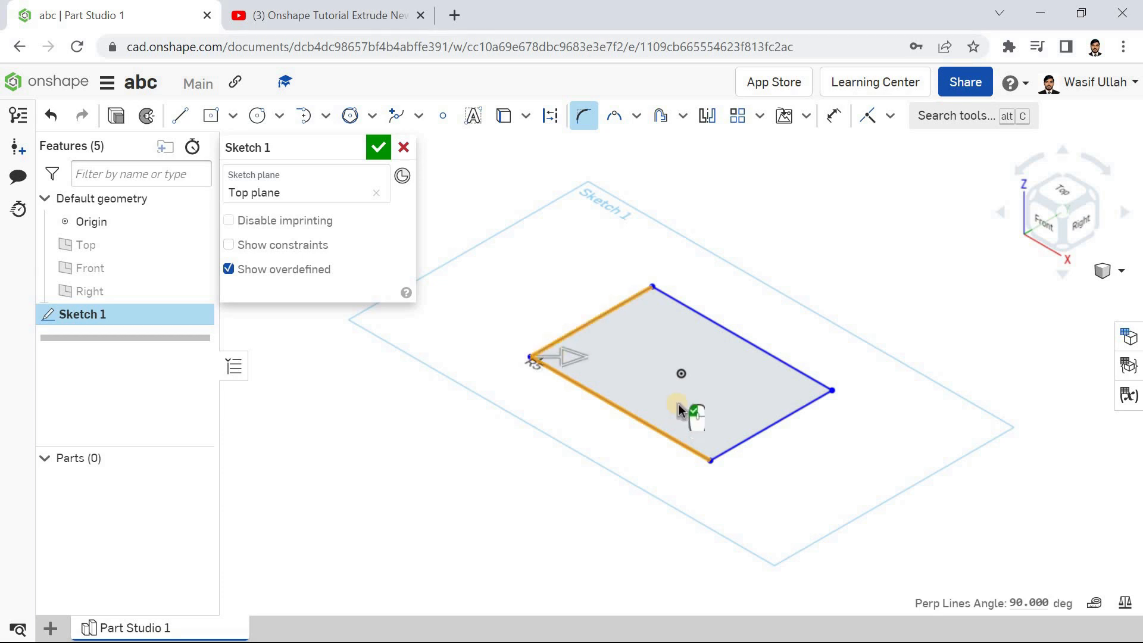
key(Escape)
Step: Fillet the rectangle's upper-left corner, as seen from above, with a 12 mm radius
click(583, 115)
mouse_move(770, 492)
right_down()
mouse_move(690, 472)
mouse_move(811, 505)
mouse_move(865, 494)
mouse_move(801, 484)
right_up()
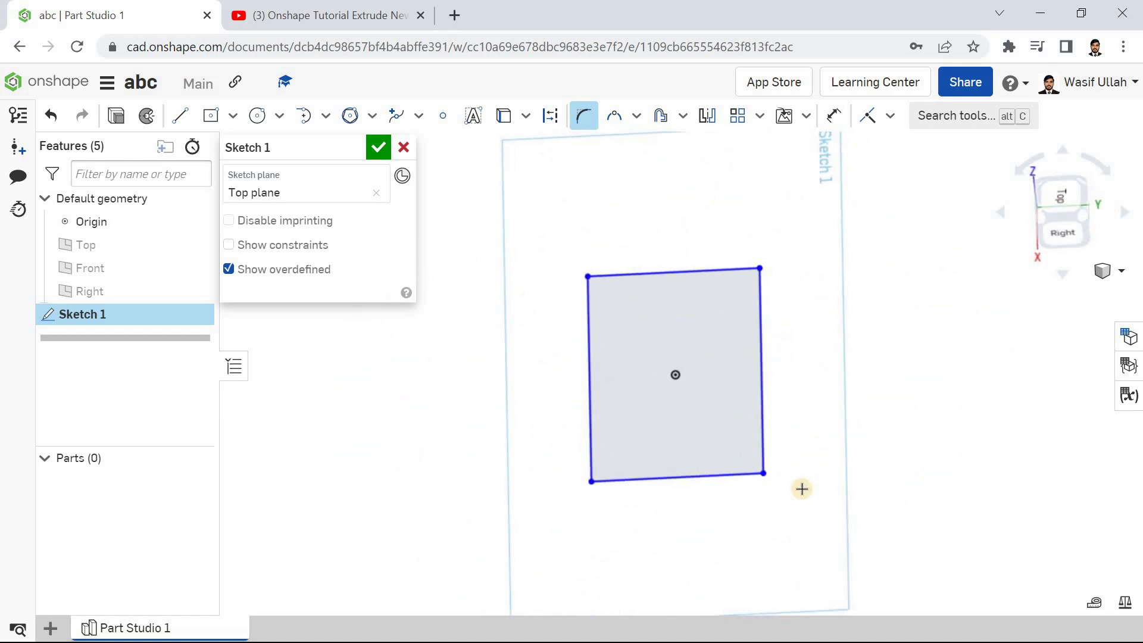
click(598, 276)
click(587, 288)
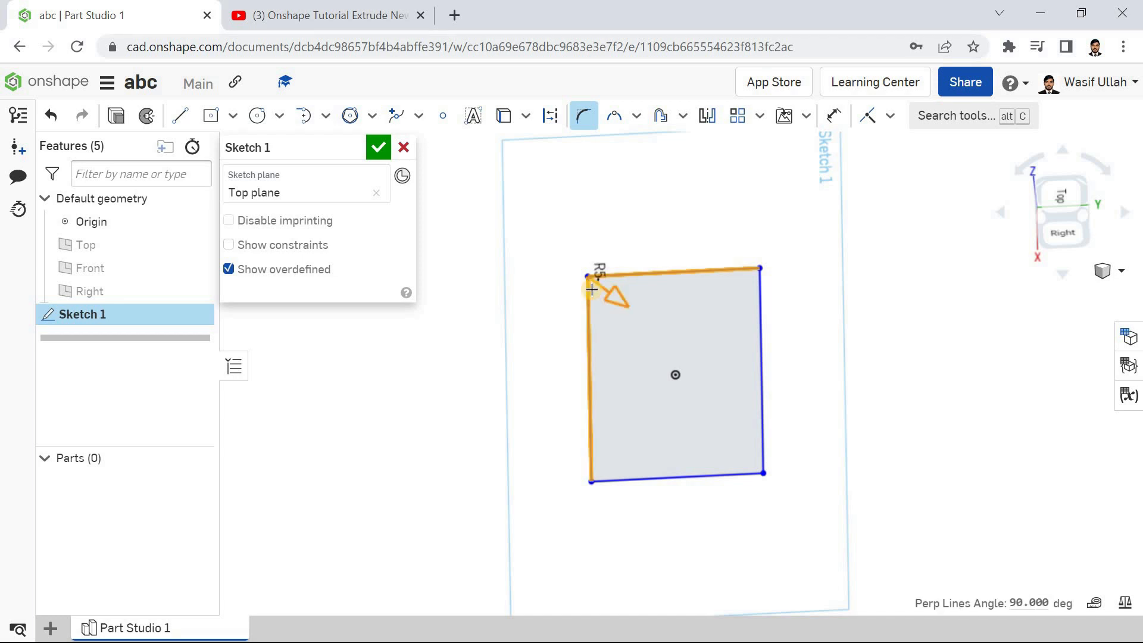
double_click(599, 270)
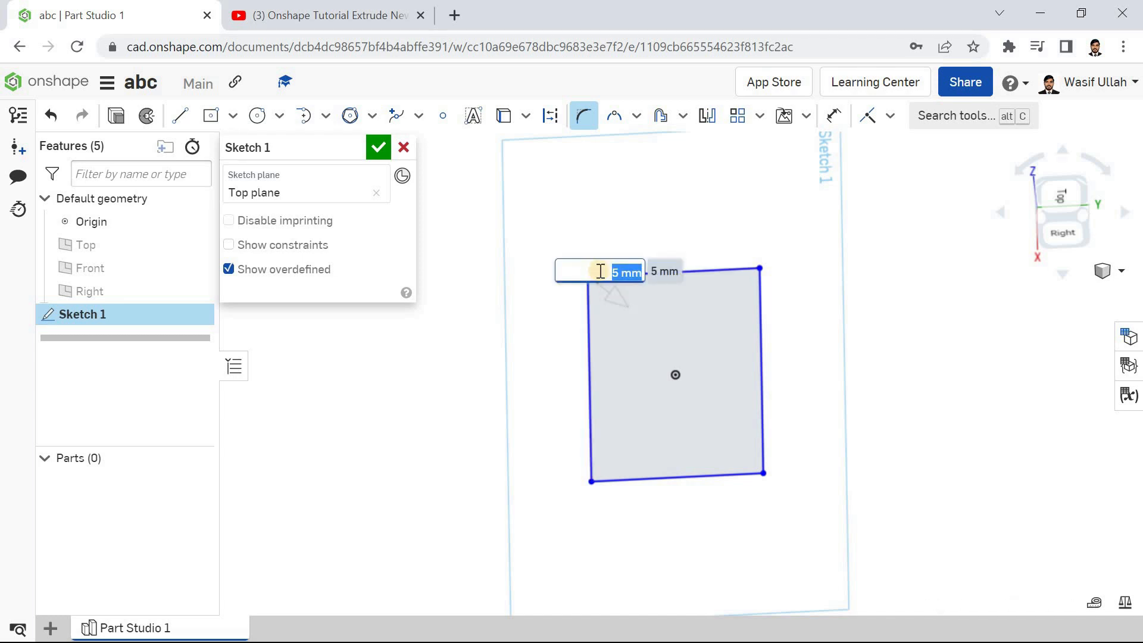
key(Return)
Step: Fillet the rectangle's upper-right corner with a 21 mm radius, and undo both corner fillets
click(740, 273)
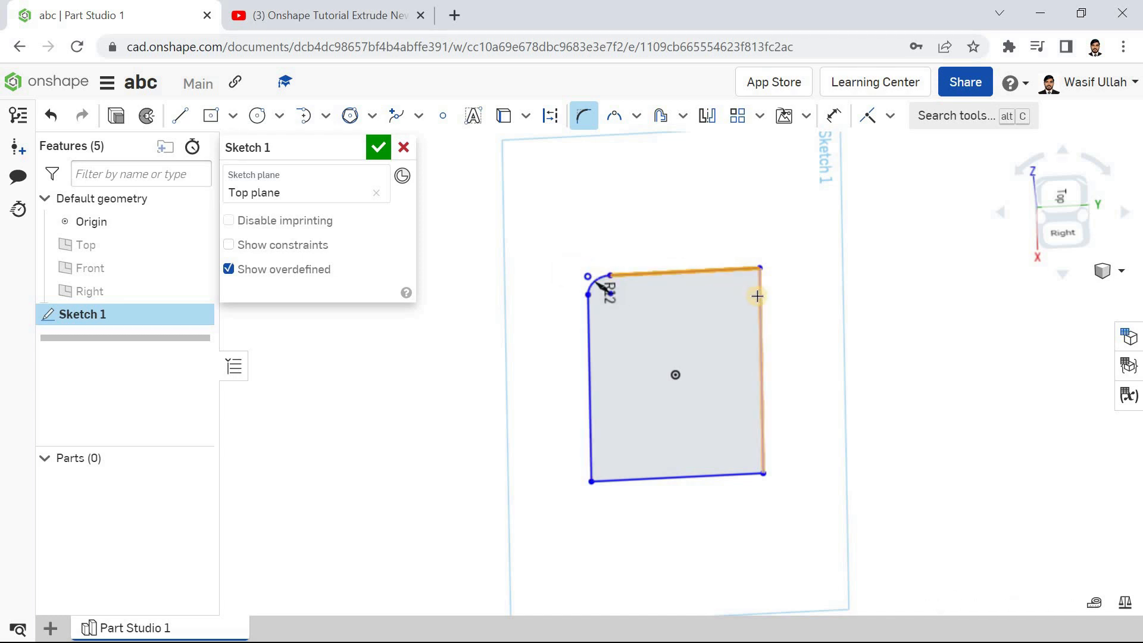
click(736, 263)
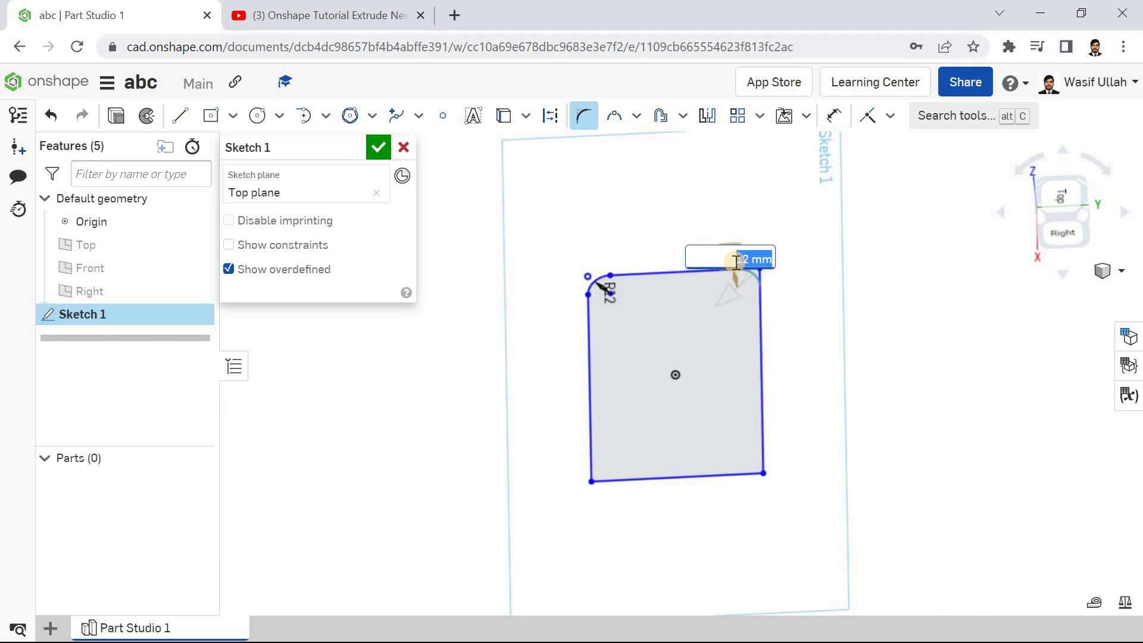
text(21)
key(Return)
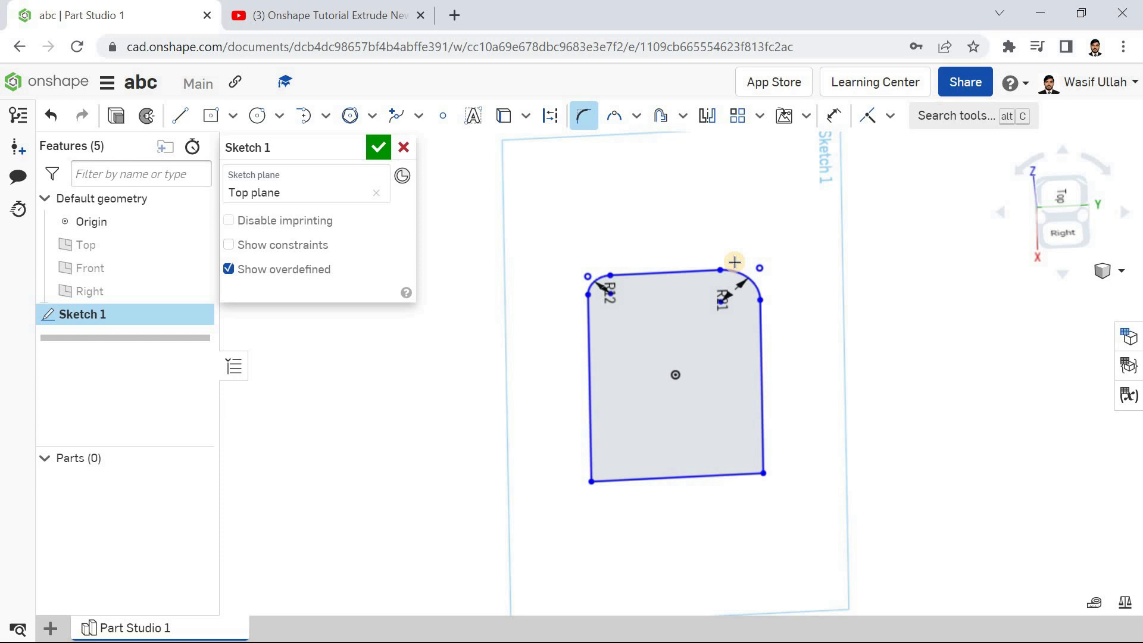
key(ctrl+z)
key(ctrl+z)
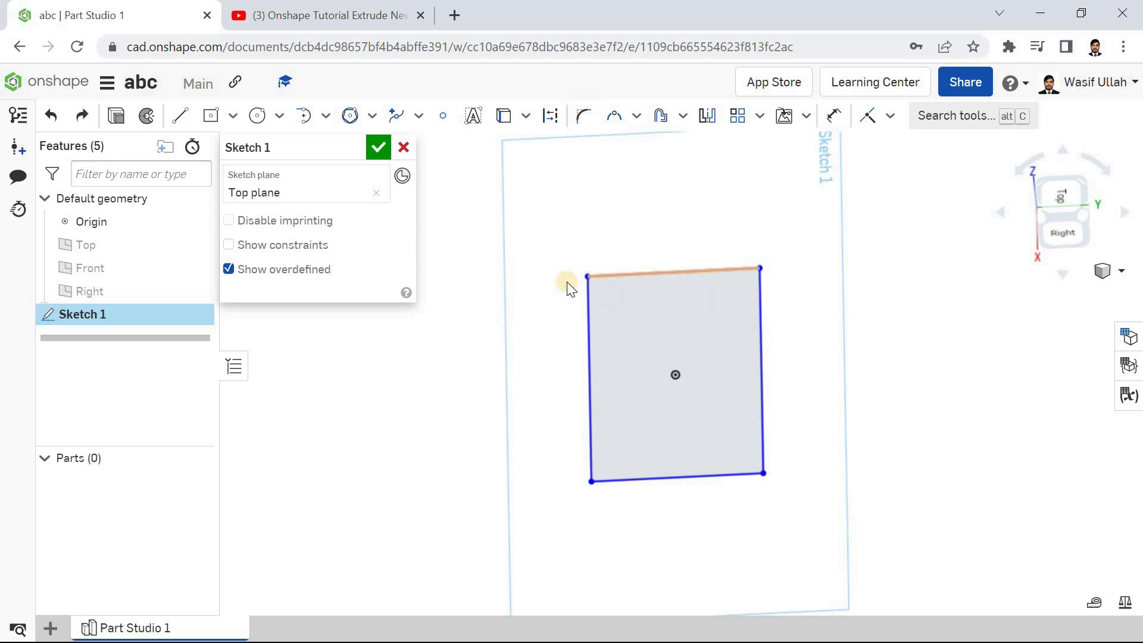
Step: Trim away the rectangle's left short side and back long side, and restore the long side
mouse_move(571, 244)
right_down()
mouse_move(556, 270)
mouse_move(607, 249)
mouse_move(598, 277)
mouse_move(602, 266)
mouse_move(587, 273)
mouse_move(595, 250)
right_up()
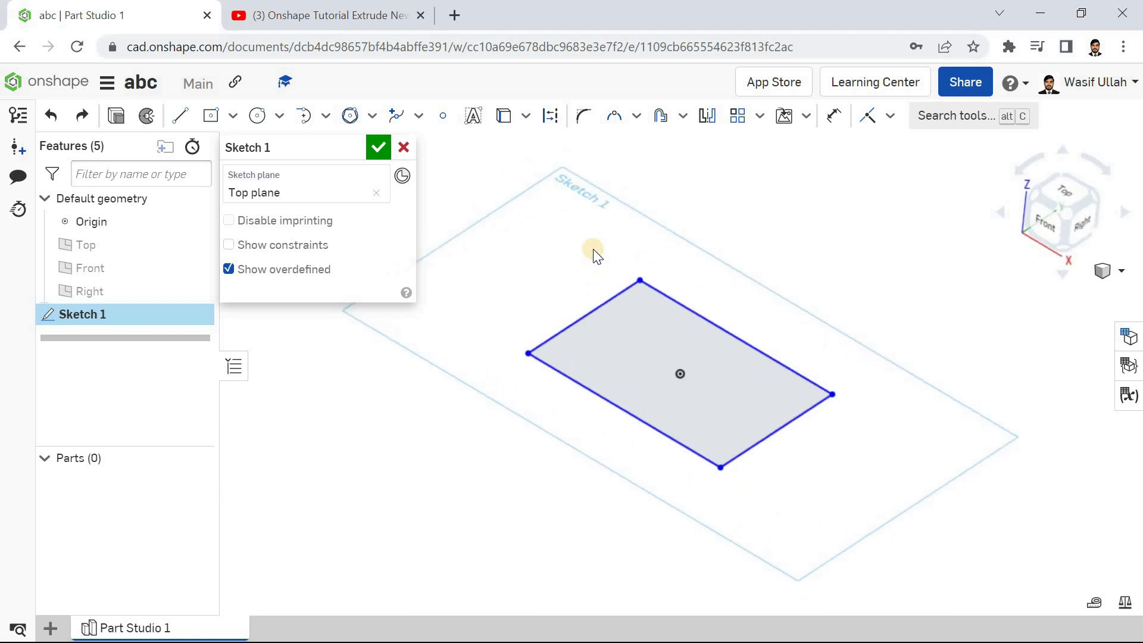
click(637, 119)
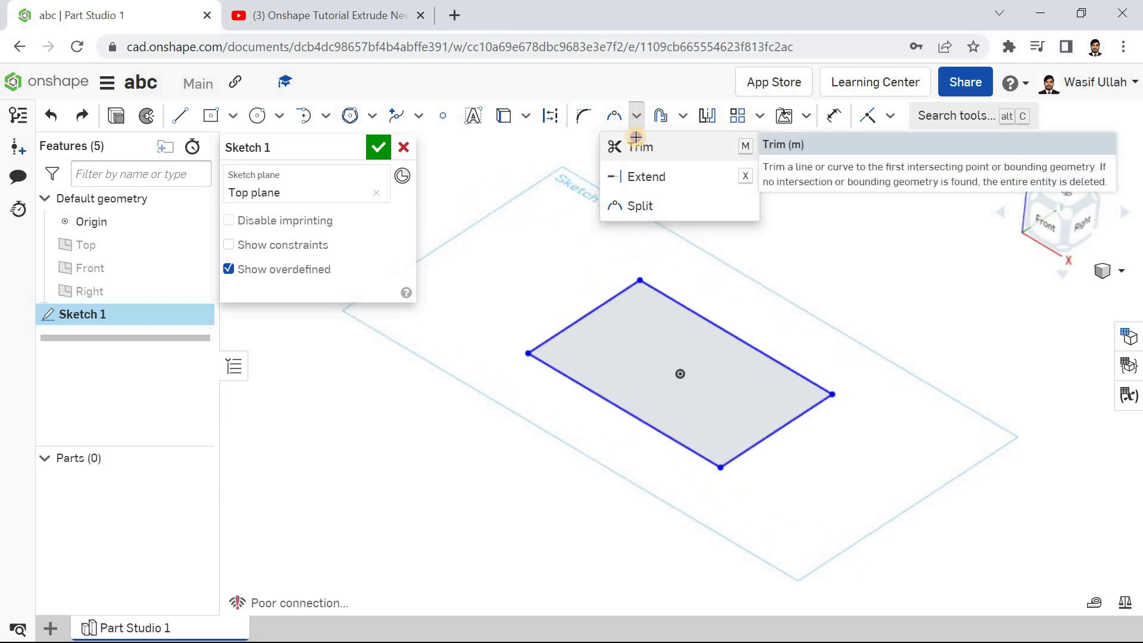
click(634, 145)
drag(617, 315, 704, 302)
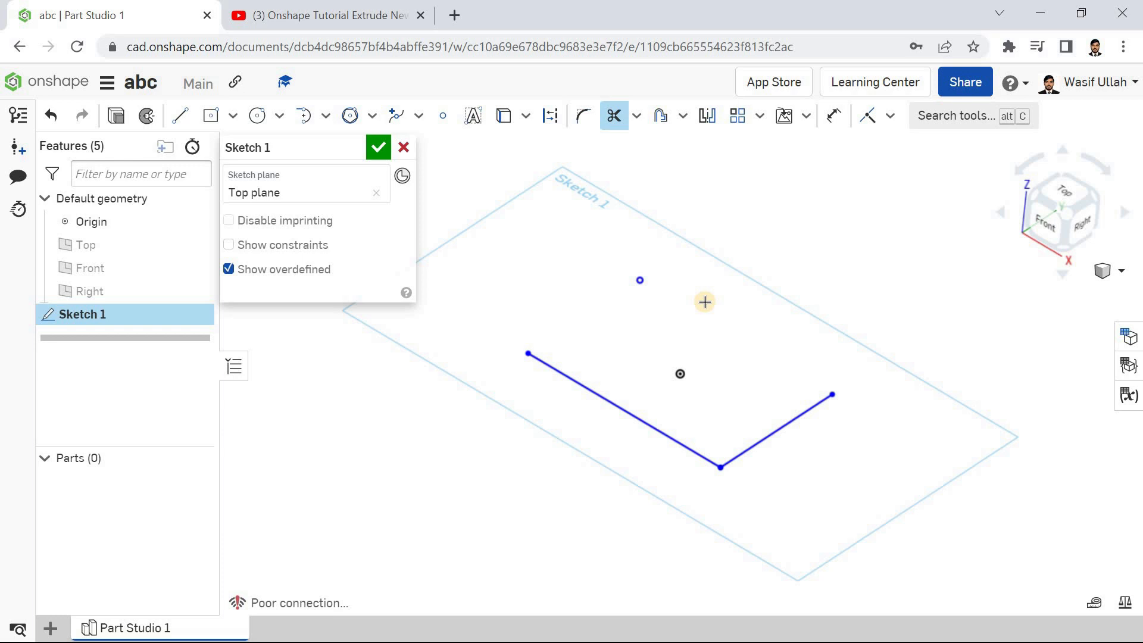
key(ctrl+z)
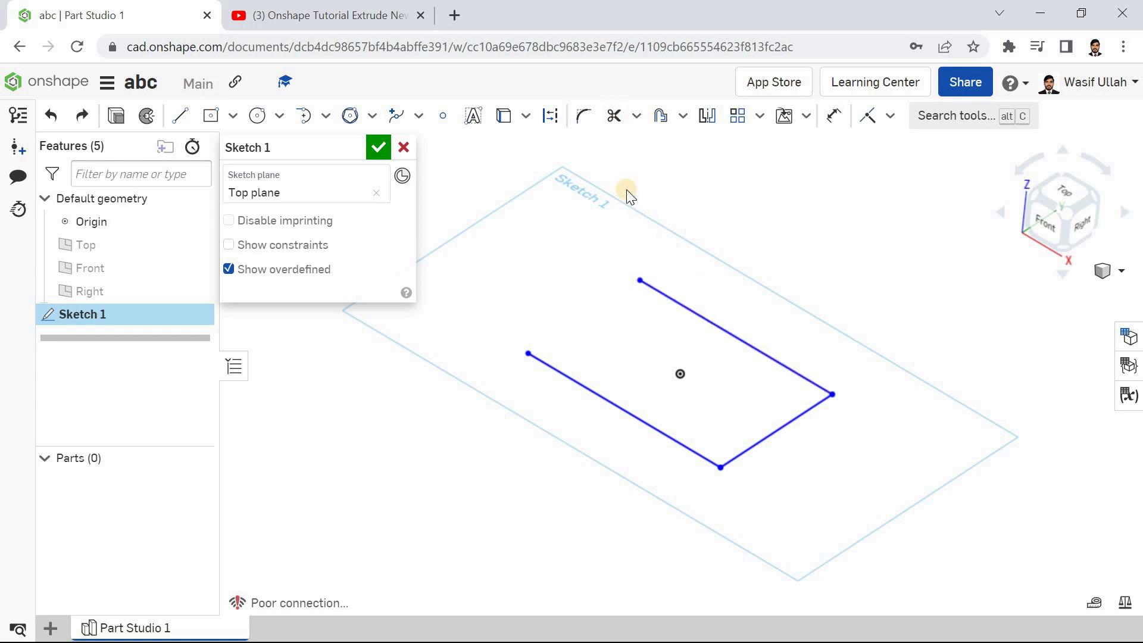
Step: Extend the open ends of the two long lines outward, and undo both extensions
click(636, 118)
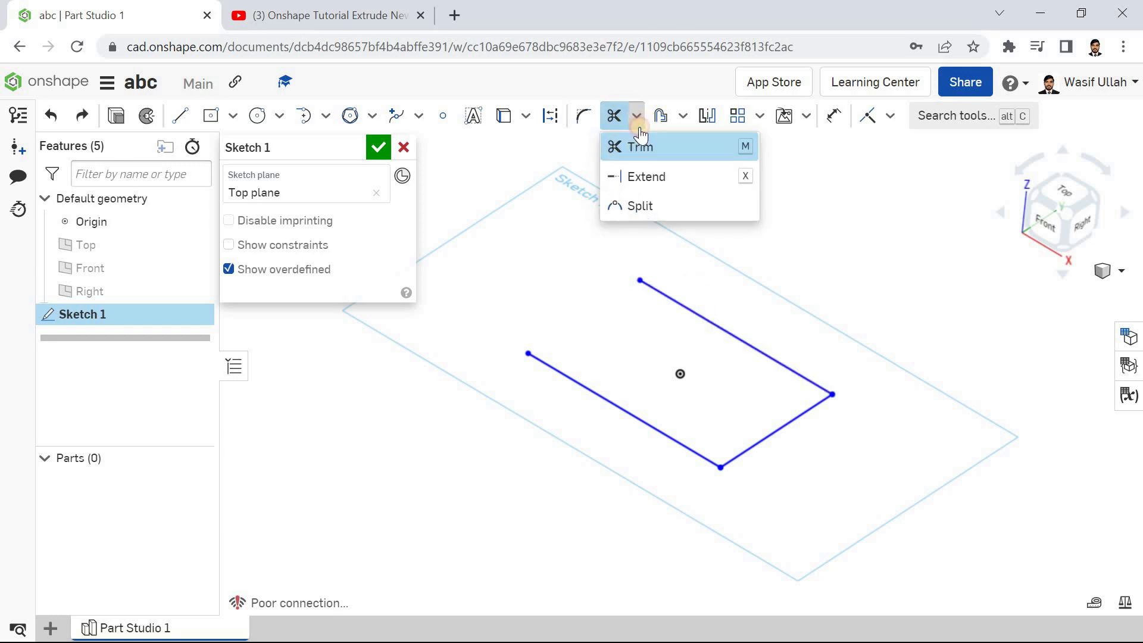
click(638, 178)
drag(666, 294, 560, 231)
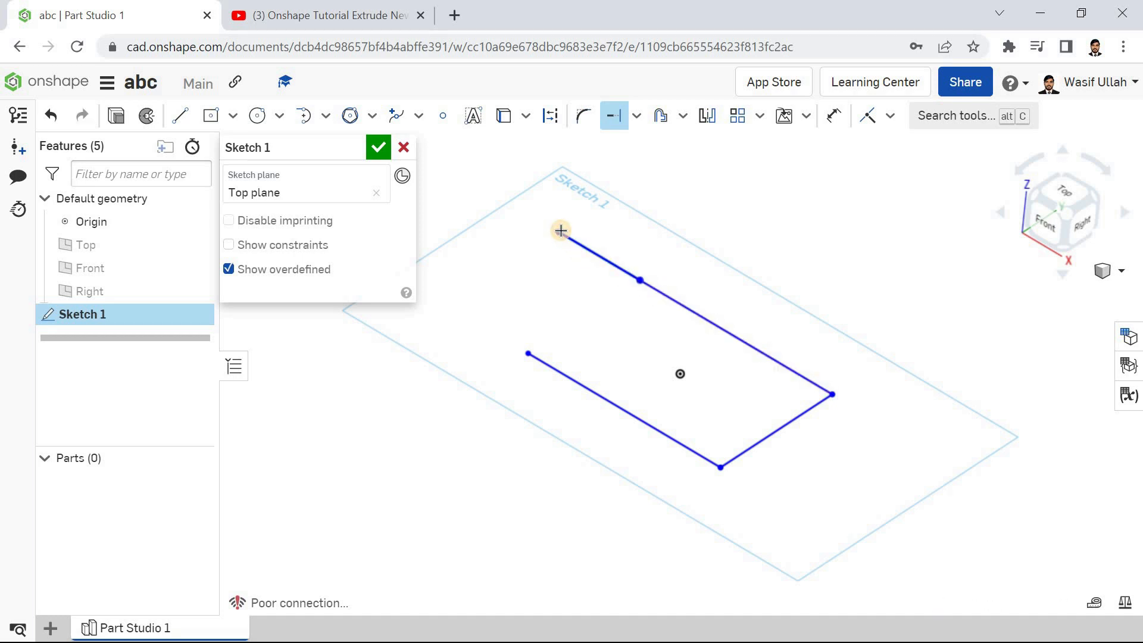
drag(536, 347, 494, 307)
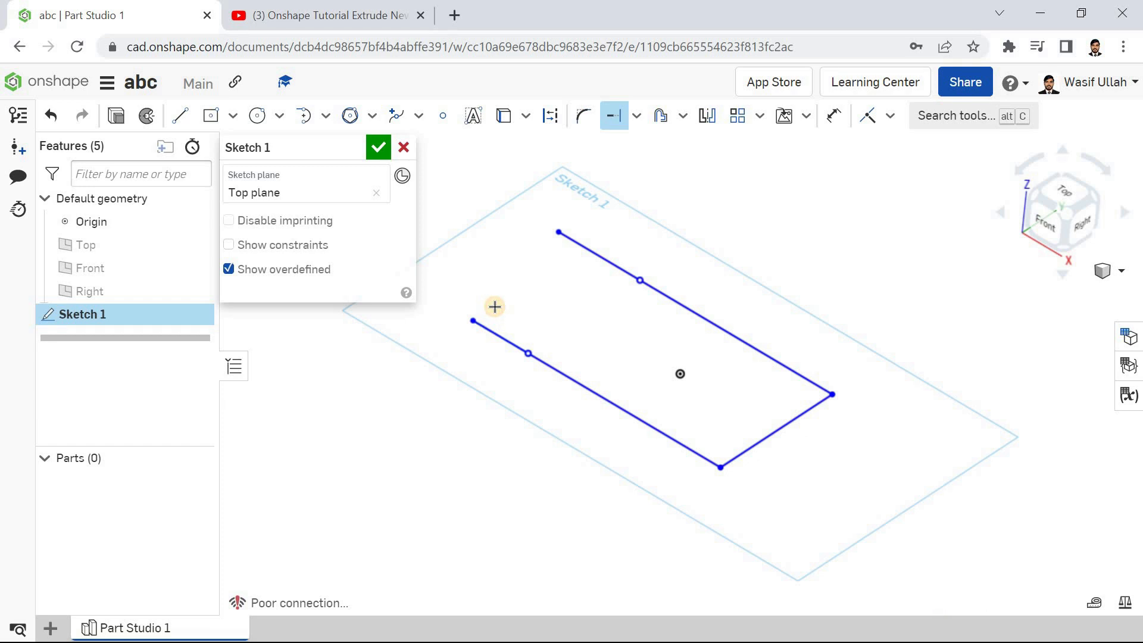
key(Escape)
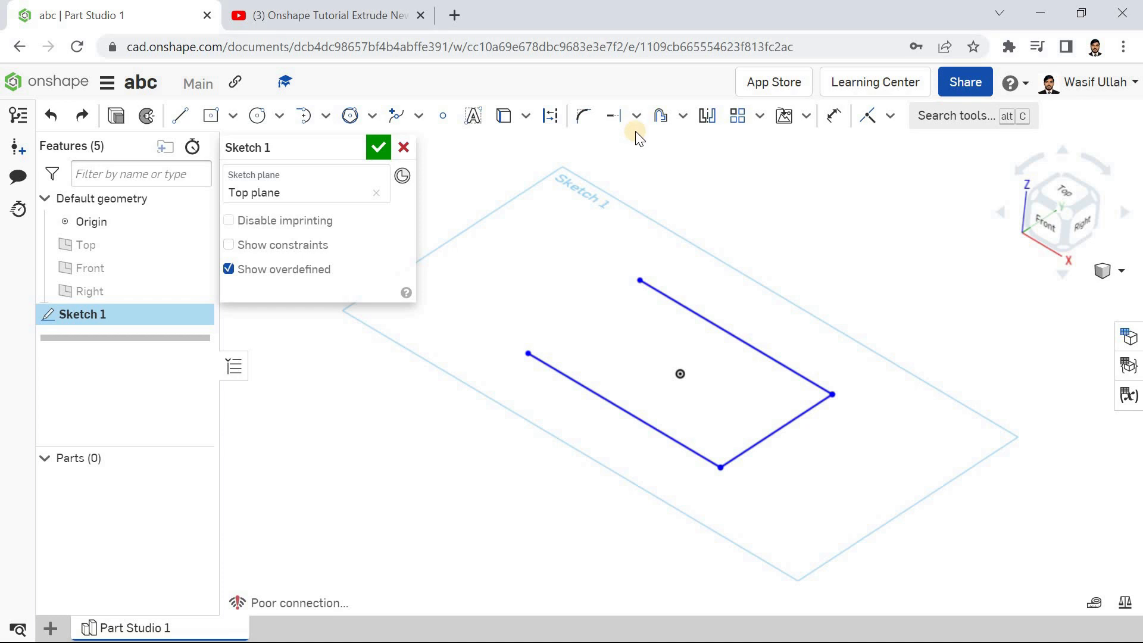
Step: Split the back long line at a point between its open end and its middle
click(636, 116)
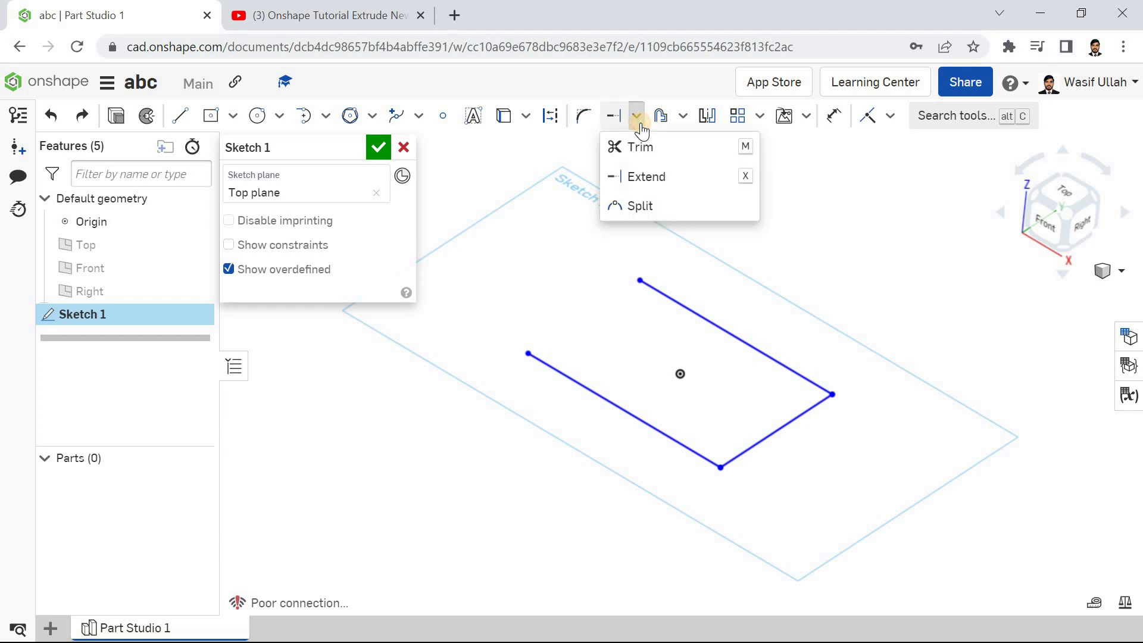
click(641, 208)
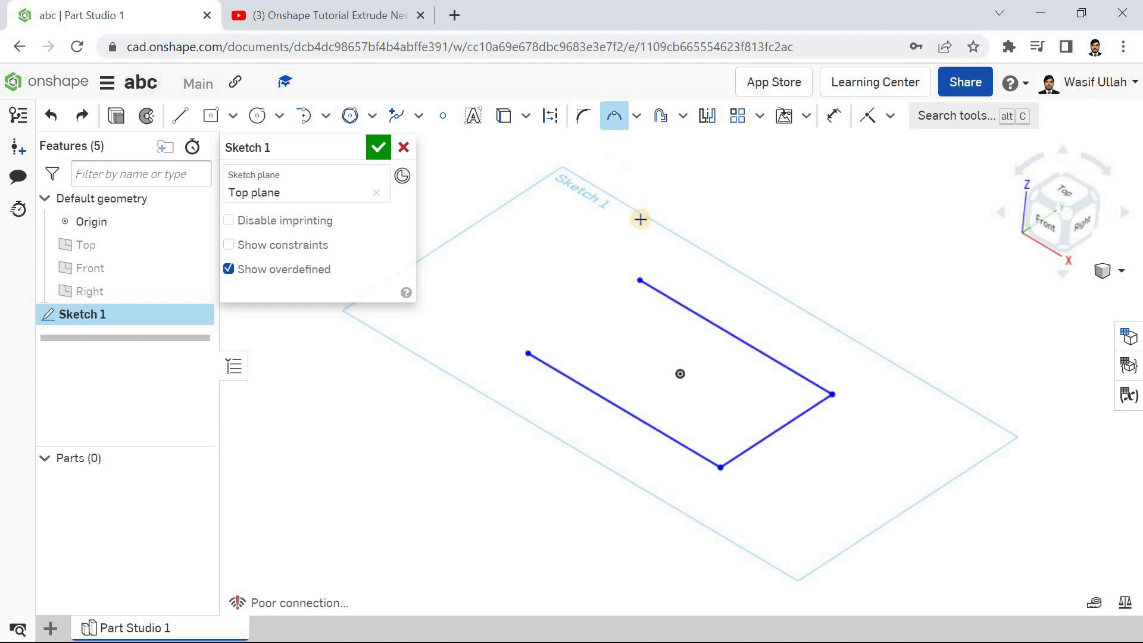
click(718, 325)
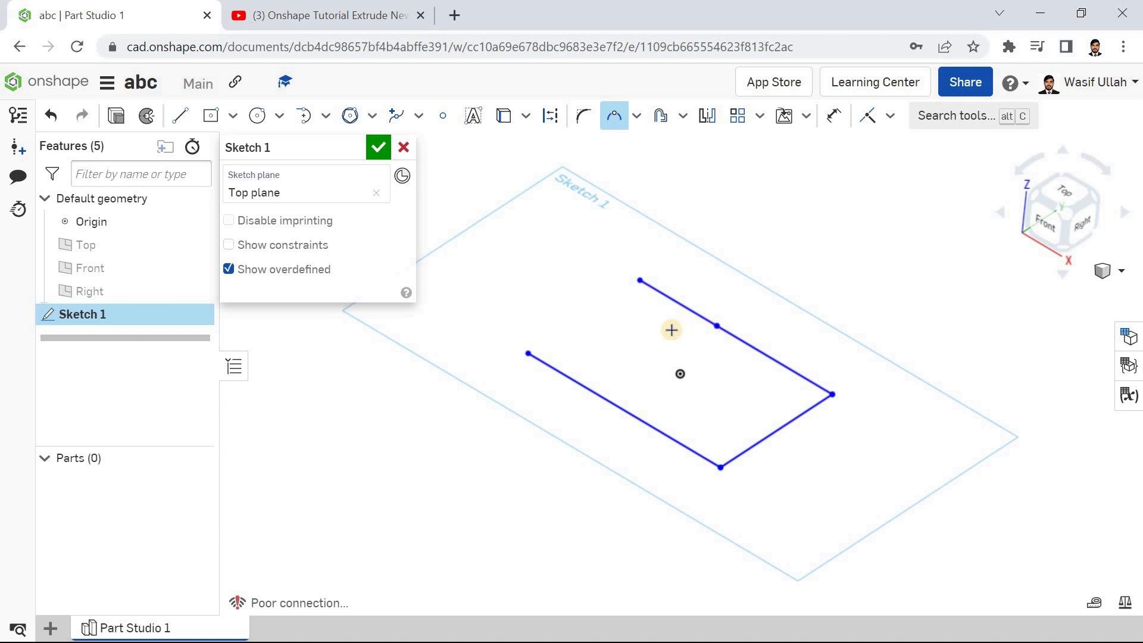
key(Escape)
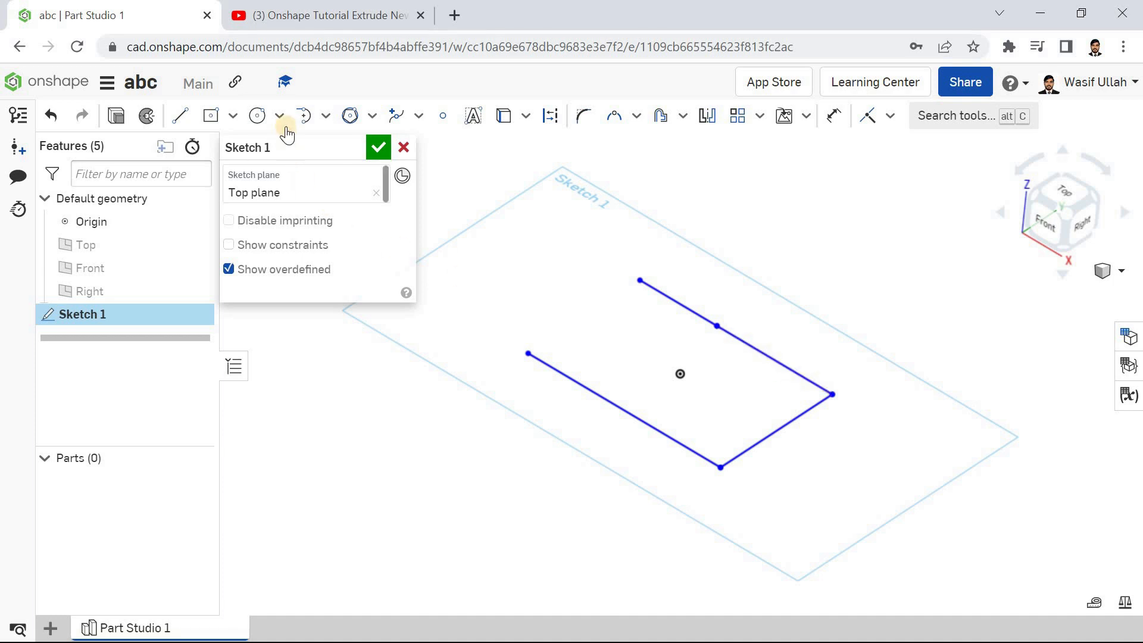
Step: Draw a 3 point arc with a radius of about 36.7 mm to the left of the rectangle's open end
click(326, 115)
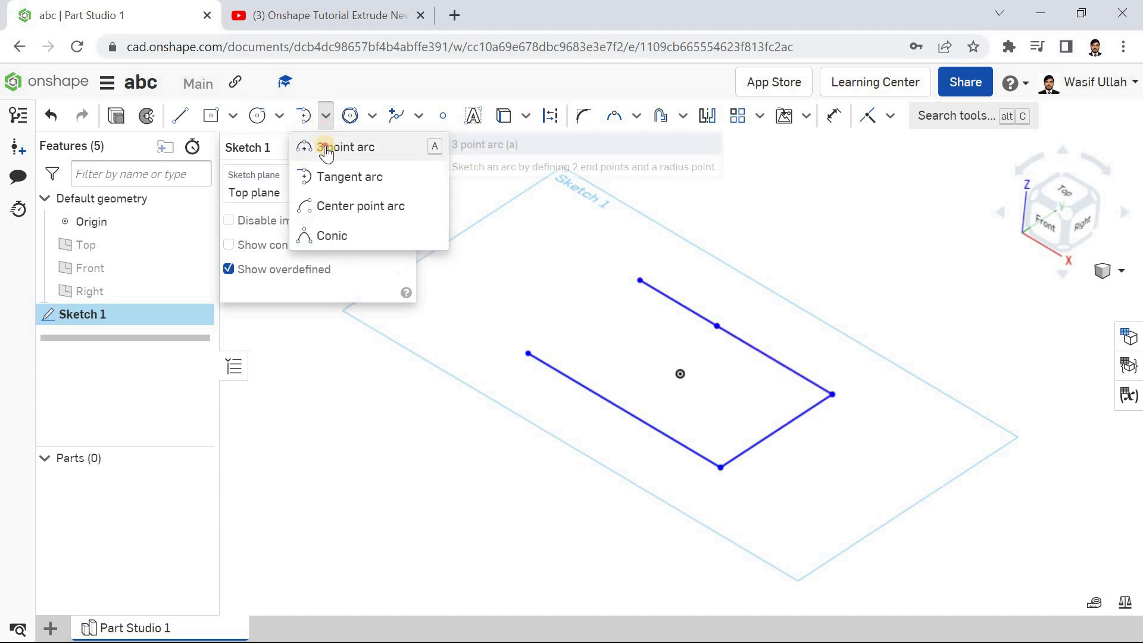
click(333, 146)
click(329, 423)
click(442, 416)
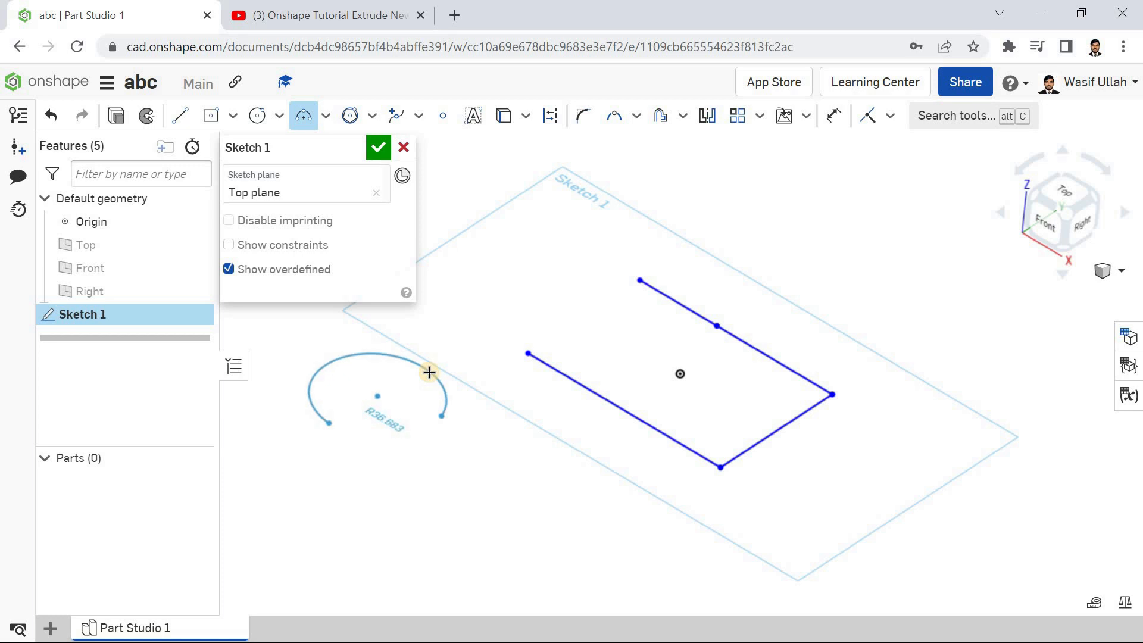
click(429, 372)
Step: Split the arc near the middle of its curve, select one of its halves to check the split, and discard the sketch
click(636, 116)
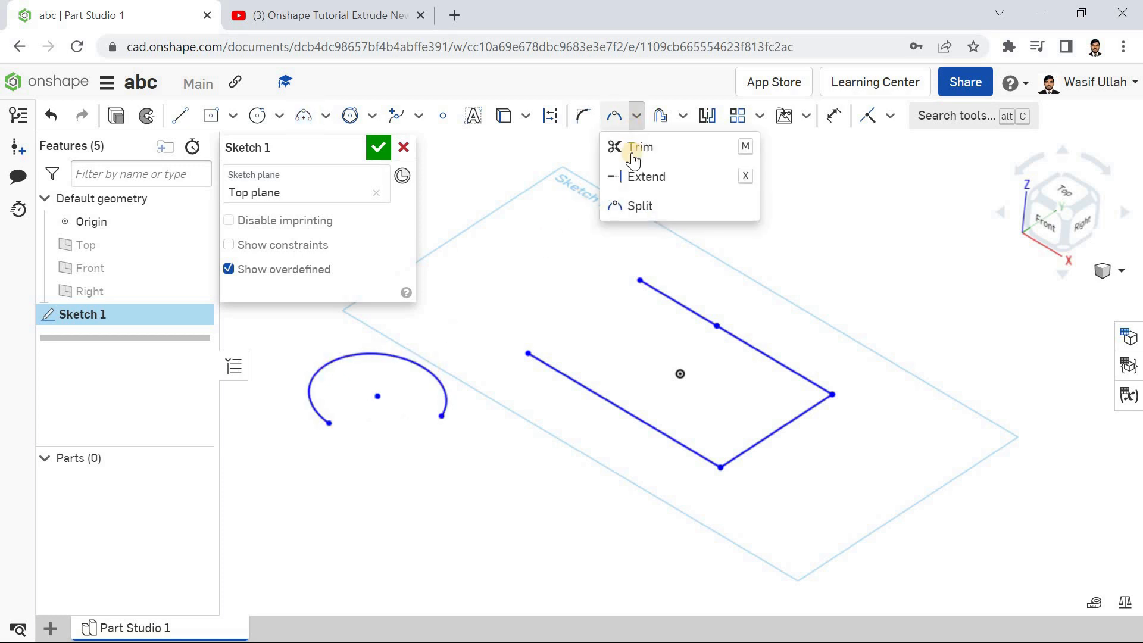
click(634, 206)
click(379, 353)
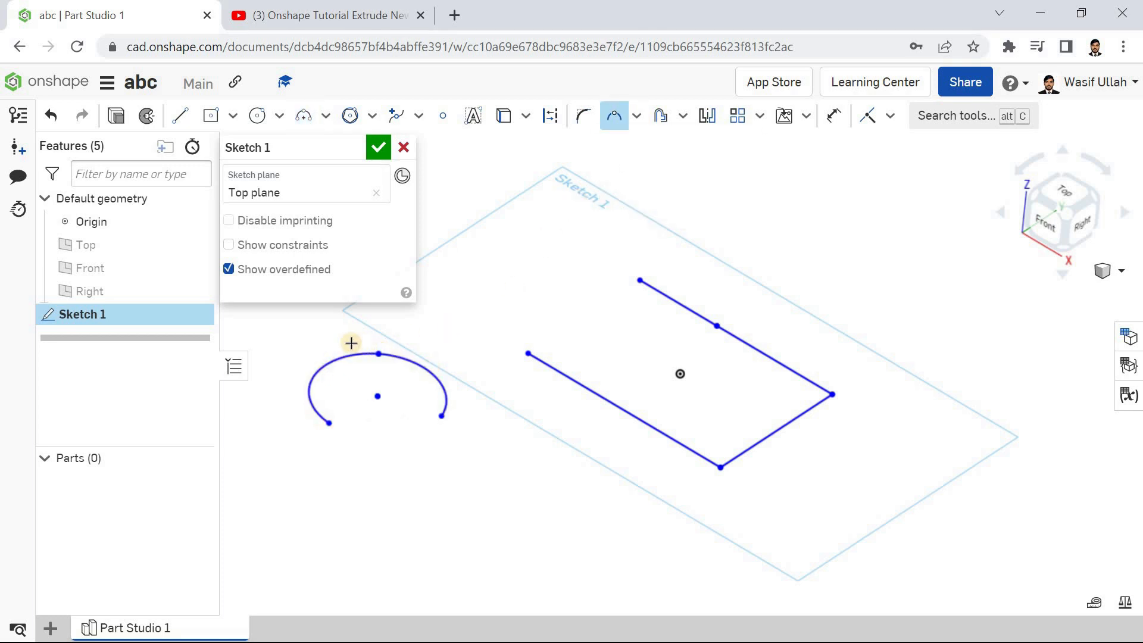
click(410, 361)
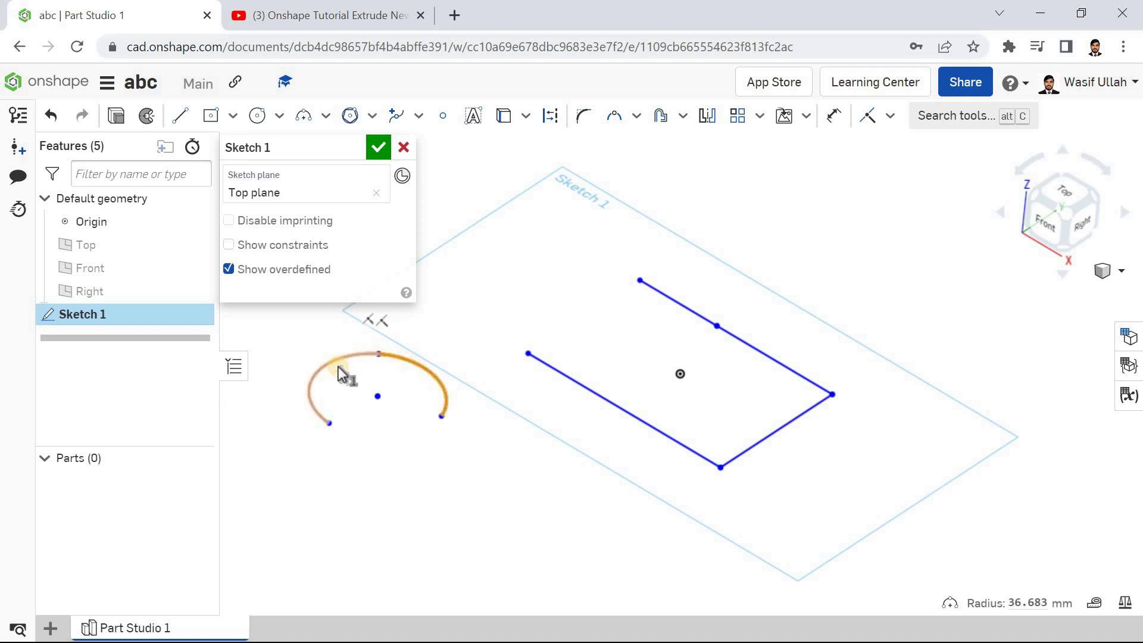
key(Escape)
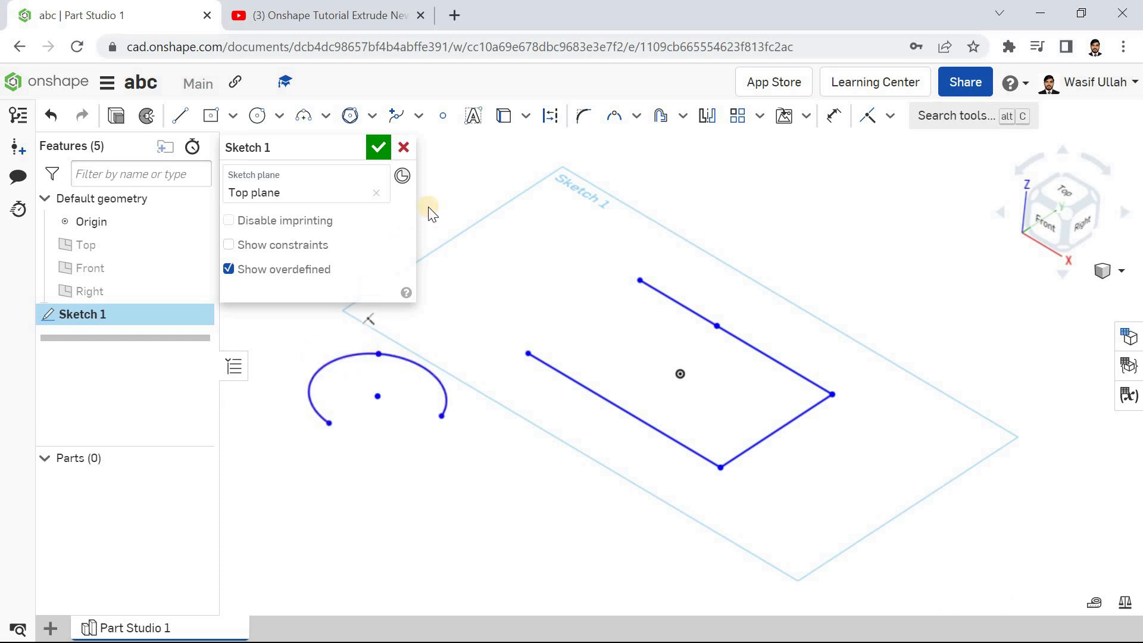
click(400, 148)
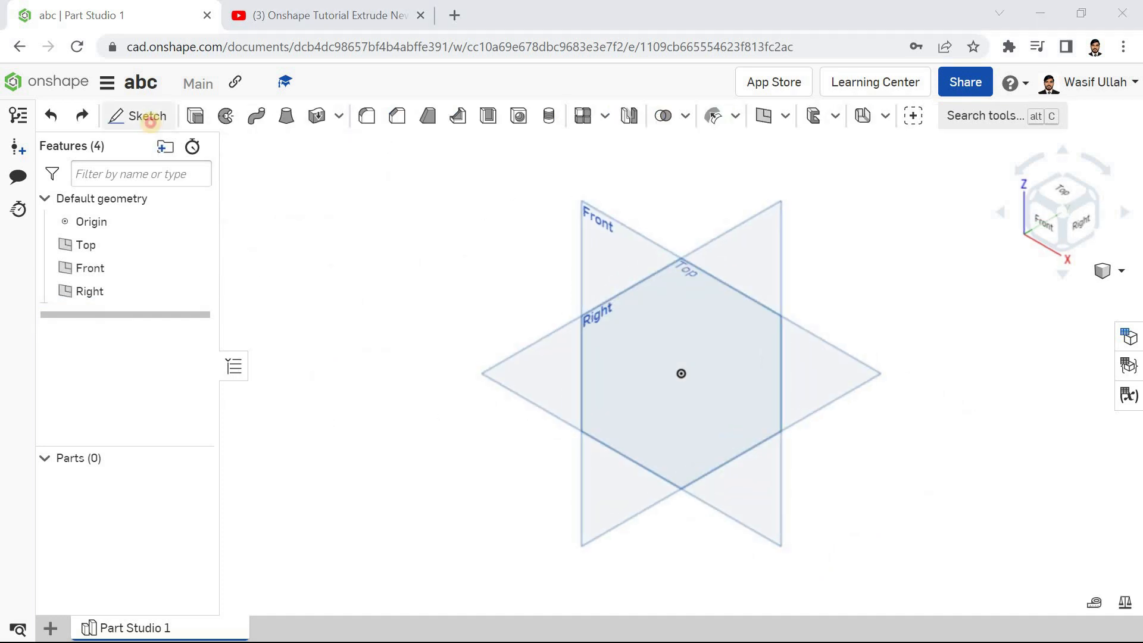
Step: Start a new sketch on the Top plane and display the available offset and slot tools
click(134, 119)
click(541, 398)
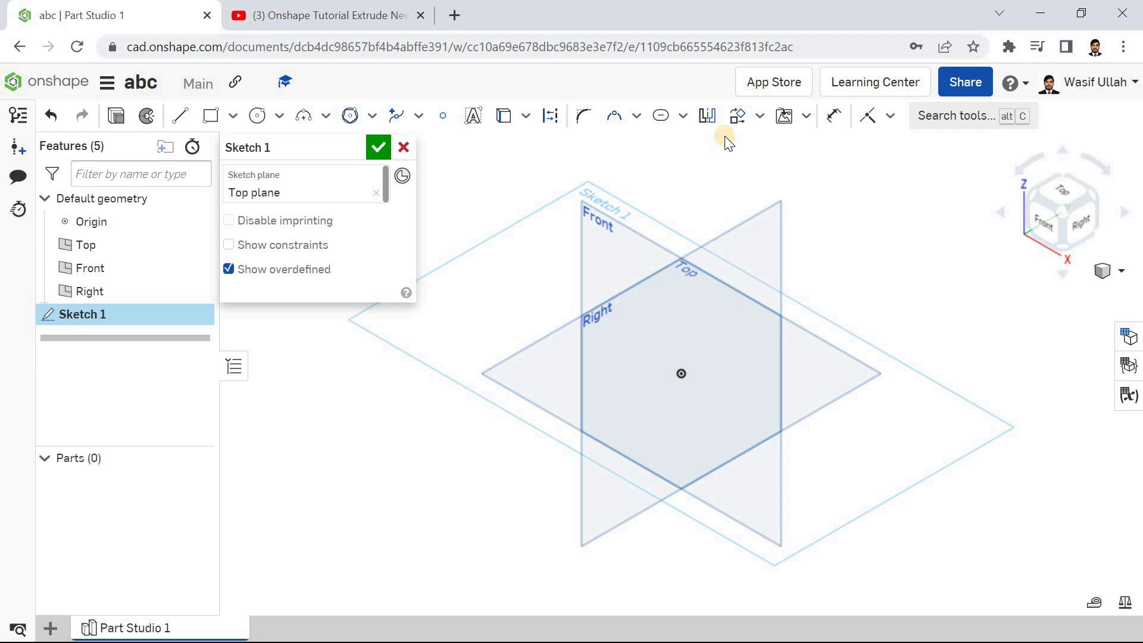
click(683, 116)
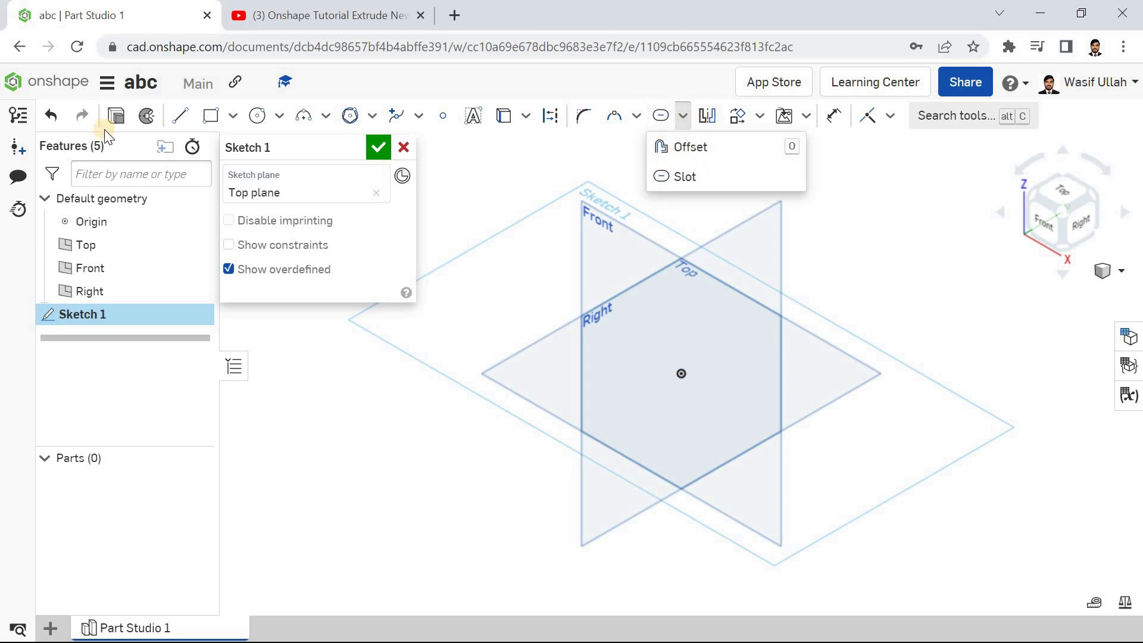
click(232, 122)
click(250, 145)
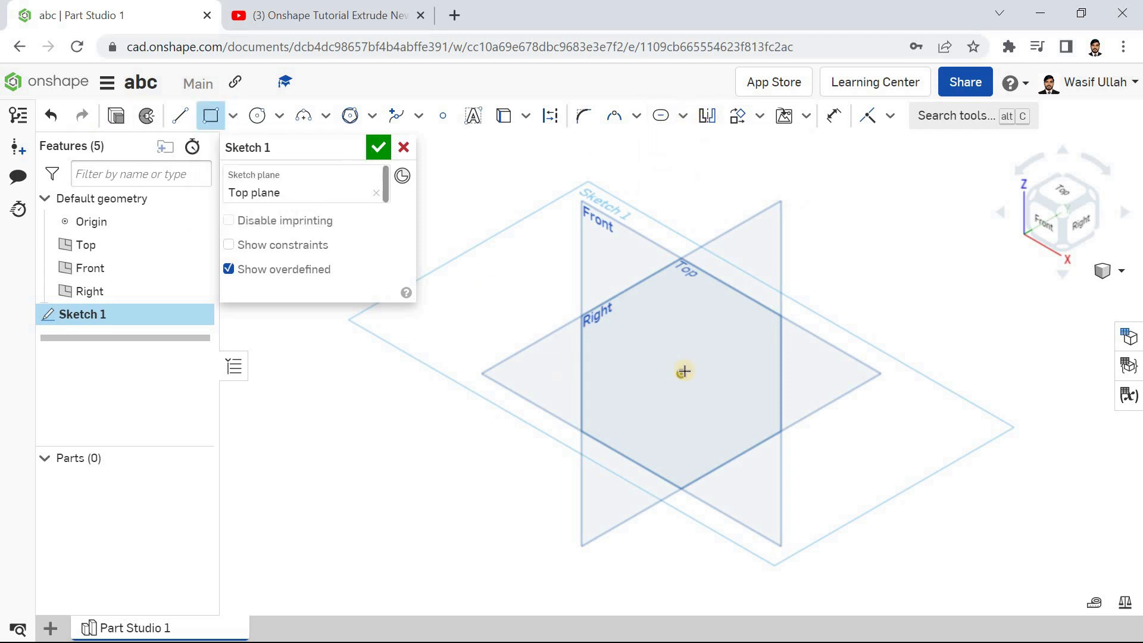
click(680, 374)
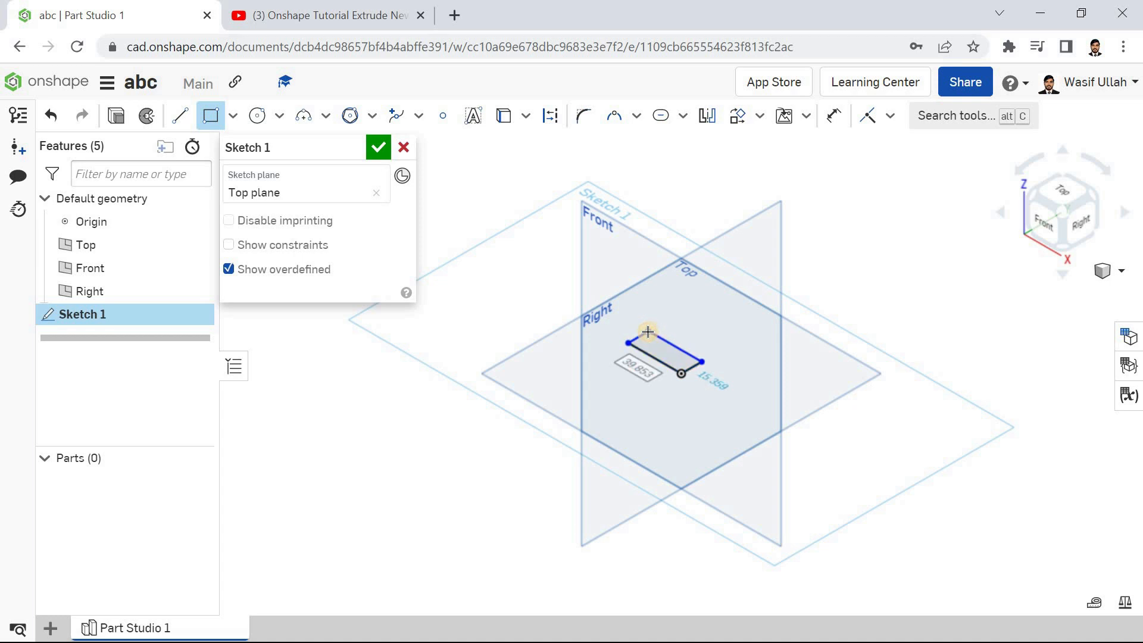
key(Escape)
Step: Draw a center point rectangle of about 109 by 103 mm centred close to the origin
click(232, 116)
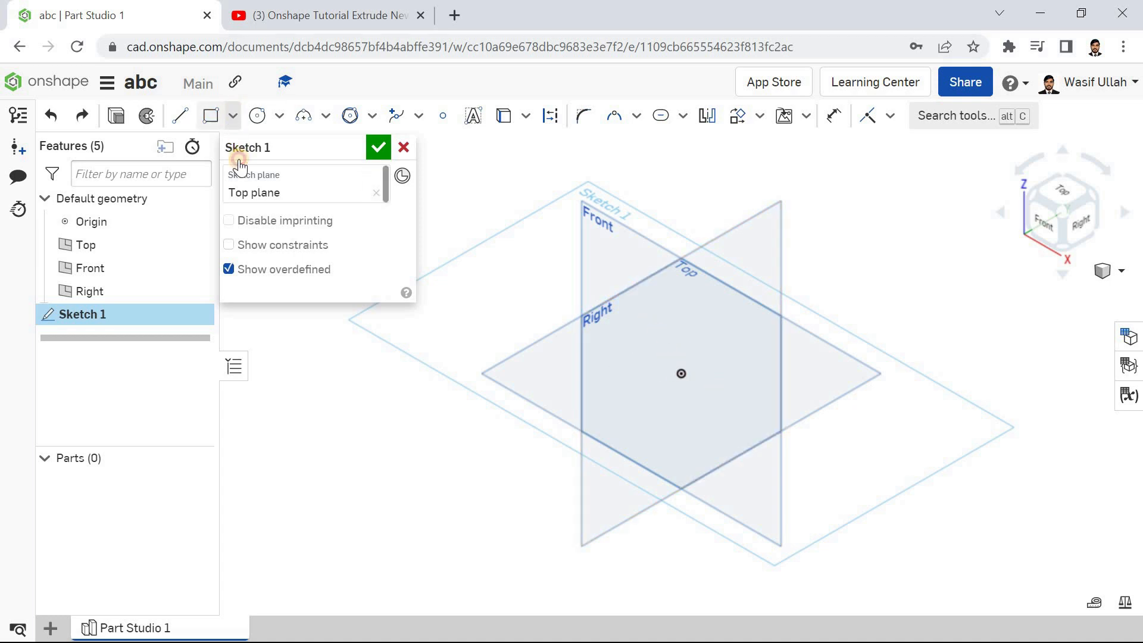
click(244, 176)
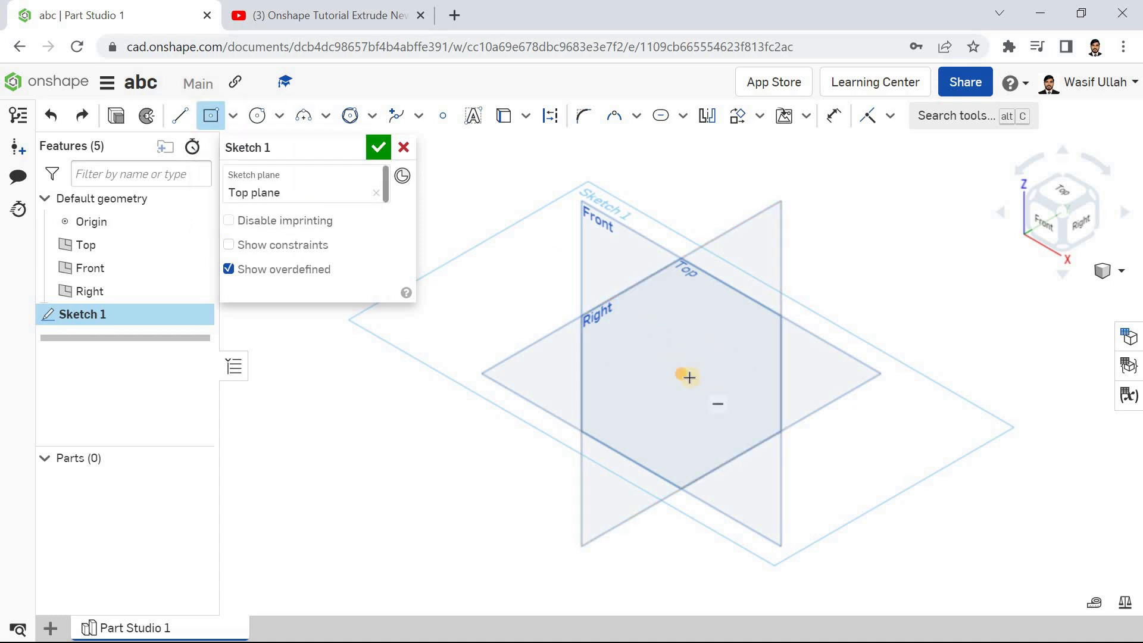
click(683, 297)
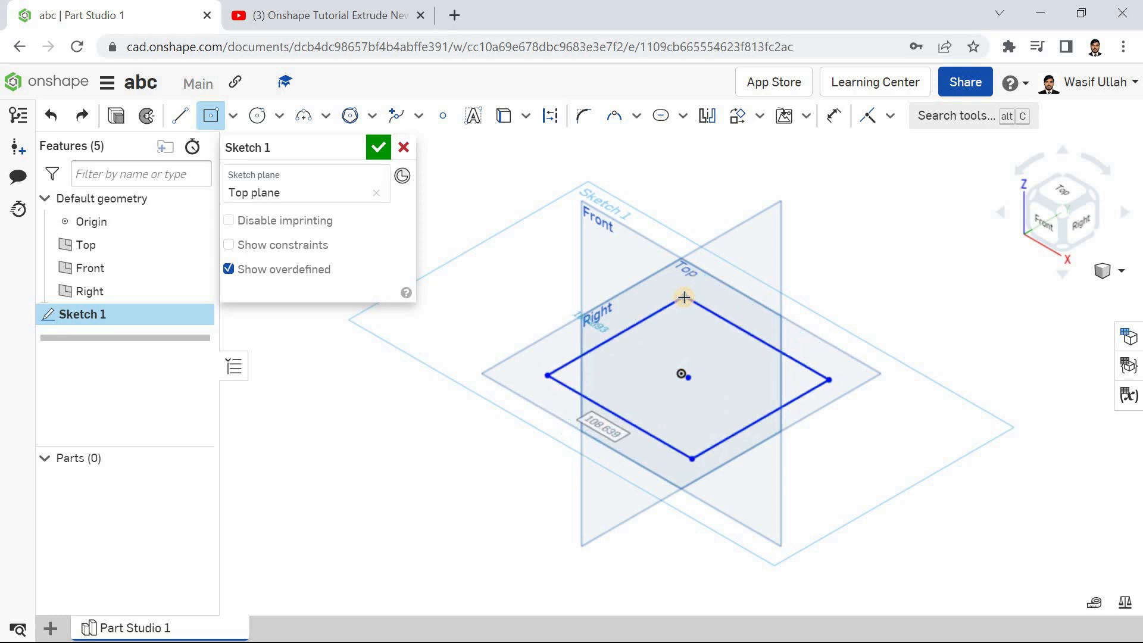
key(p)
Step: Draw a center point circle about 113 mm in diameter to the left of the rectangle
click(279, 117)
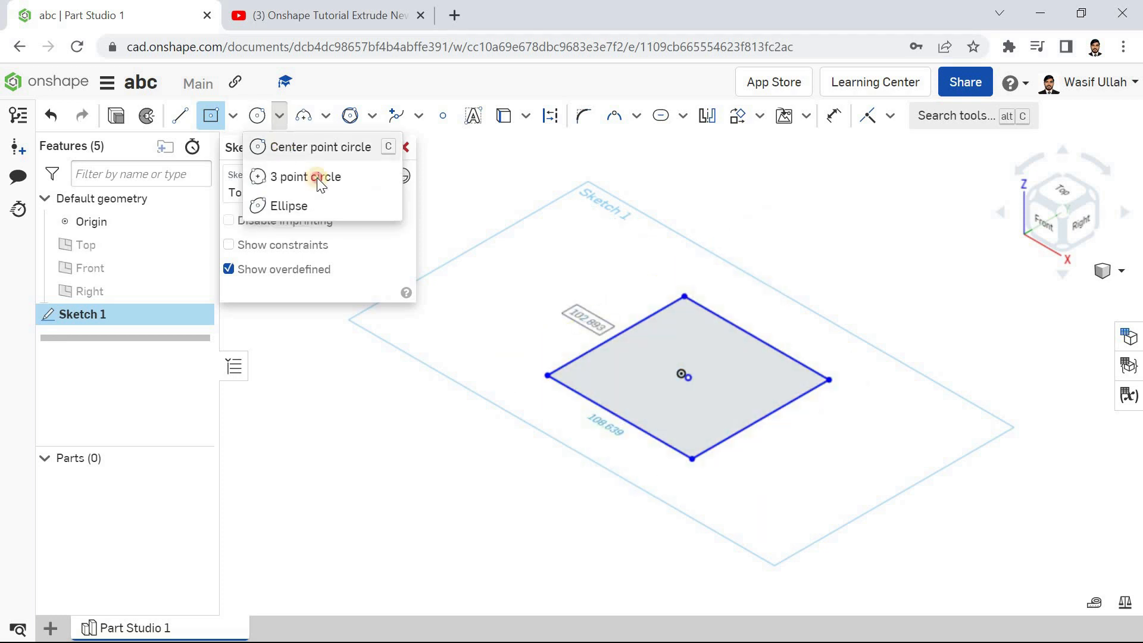
click(279, 148)
click(422, 451)
click(410, 390)
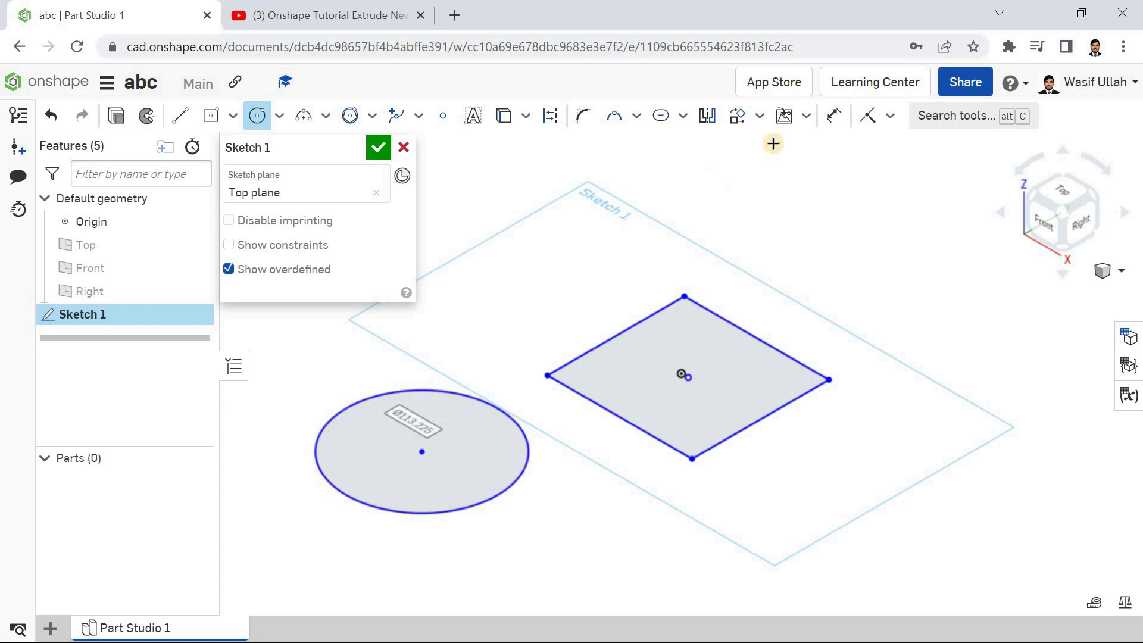
Step: Try to offset all four sides of the rectangle outward
click(682, 117)
click(684, 145)
click(650, 328)
click(736, 326)
click(758, 425)
click(655, 428)
mouse_move(589, 324)
mouse_down()
mouse_move(535, 303)
mouse_move(646, 361)
mouse_move(581, 324)
mouse_move(573, 332)
mouse_up()
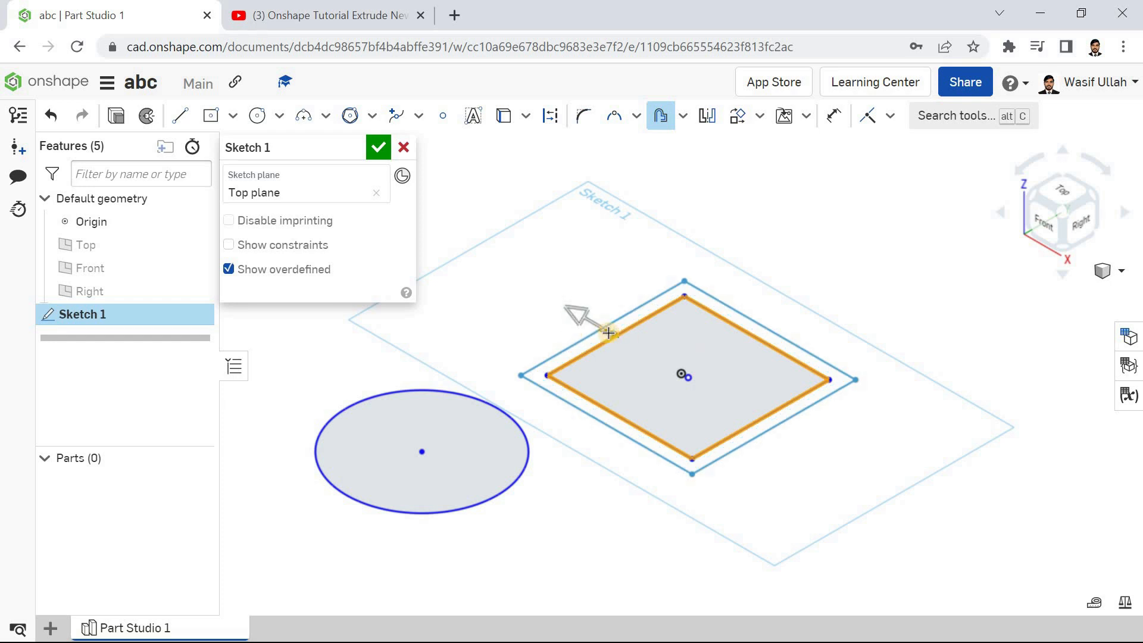
key(Escape)
Step: Offset all four sides of the rectangle inward to form a smaller rectangle inside it
click(682, 116)
click(685, 146)
click(676, 325)
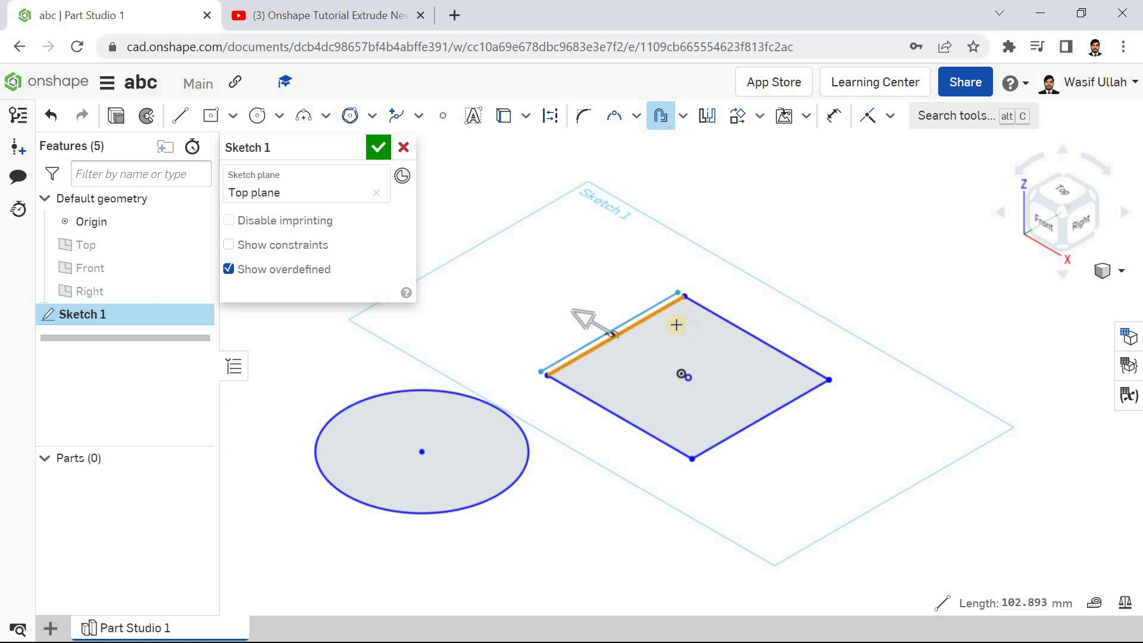
click(720, 320)
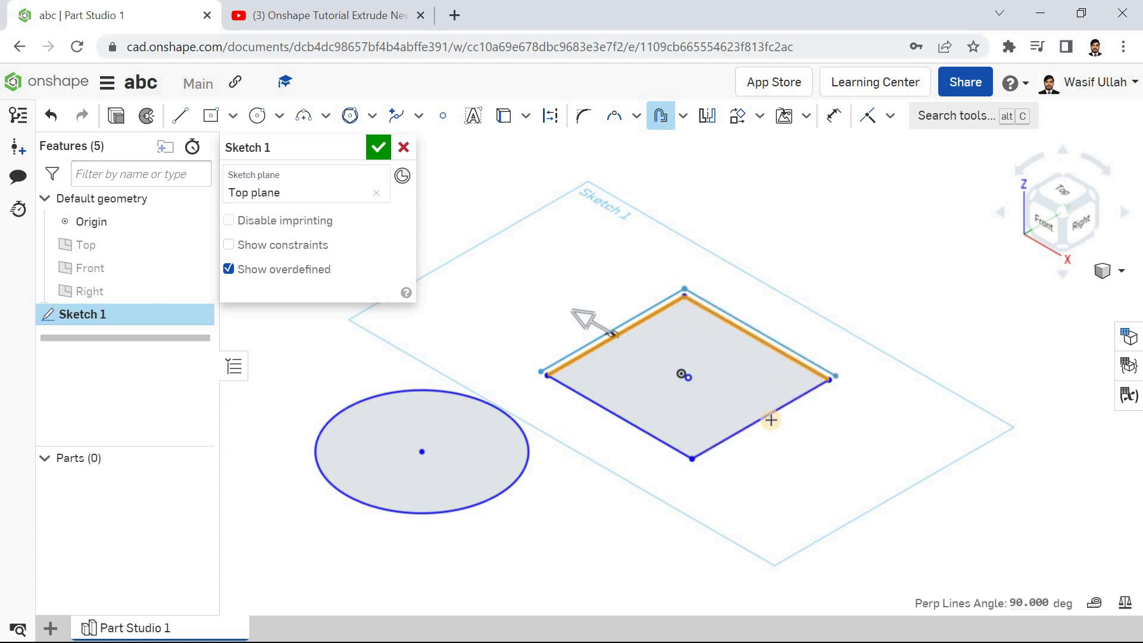
click(688, 430)
click(657, 435)
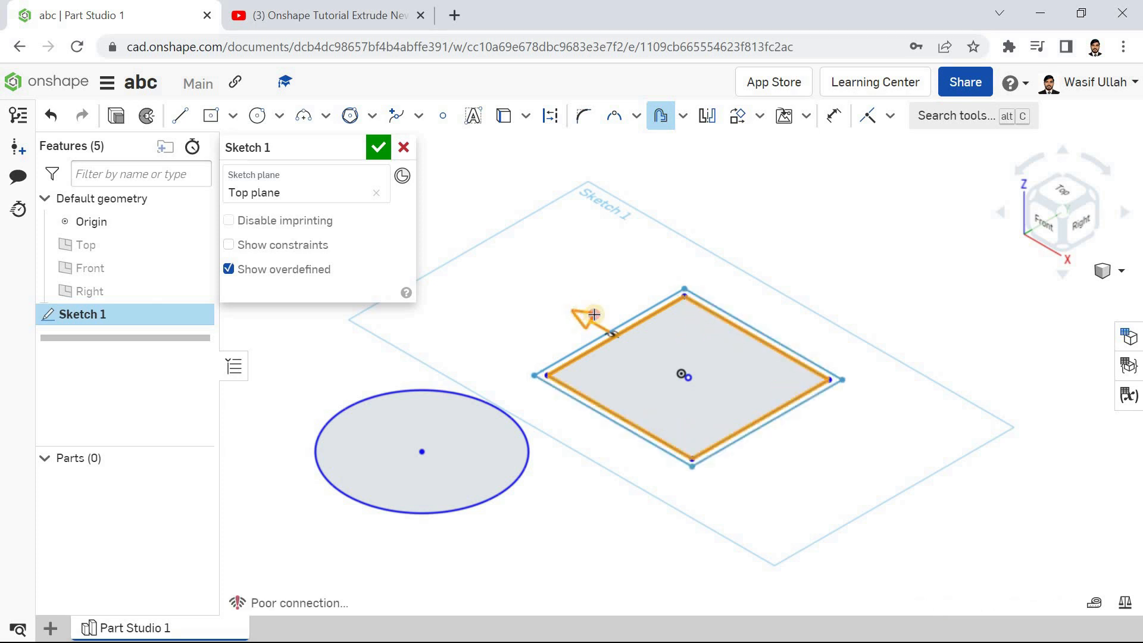
drag(610, 320, 625, 339)
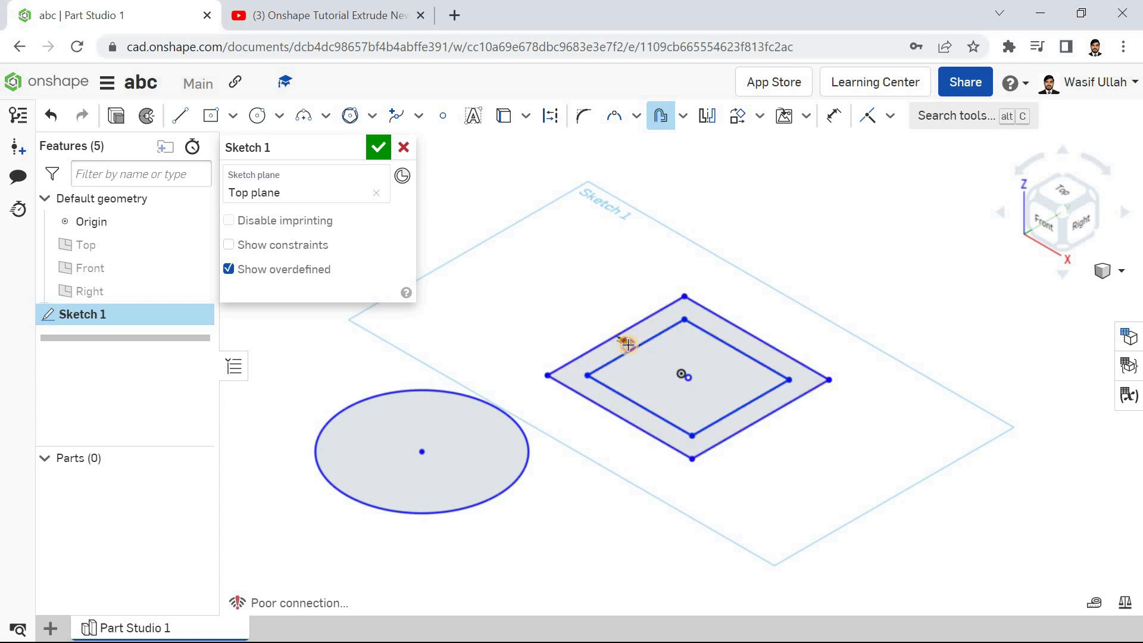
Step: Set the offset distance between the inner and outer rectangles to 12 mm
double_click(626, 341)
text(12)
key(Return)
Step: Offset the circle outward by 12 mm and finish the sketch
click(684, 118)
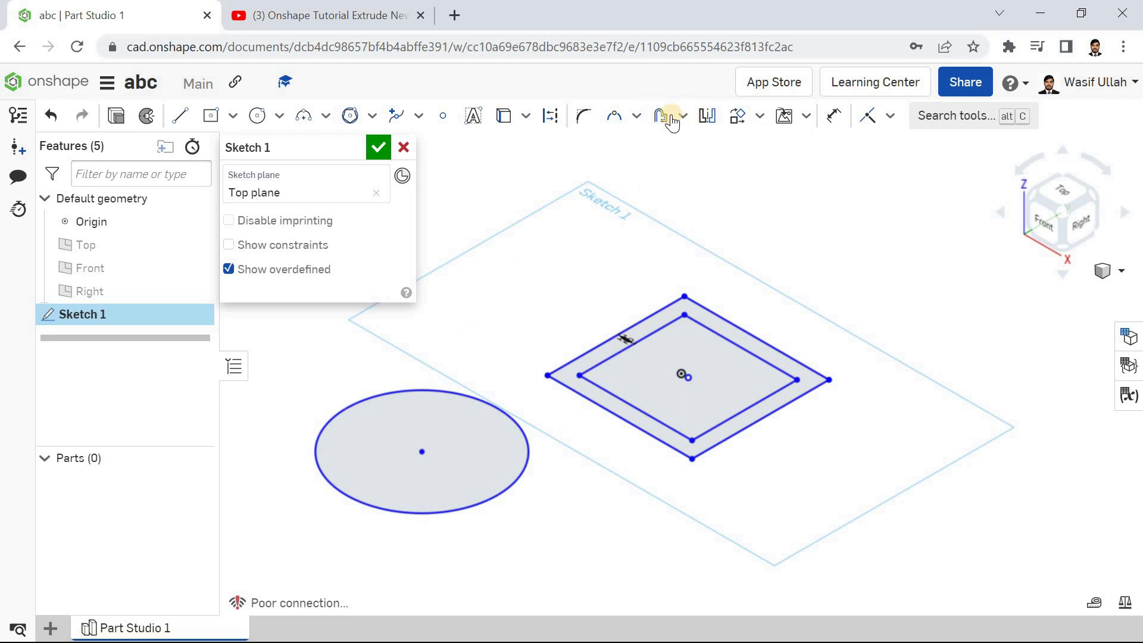
click(417, 389)
drag(317, 392, 347, 410)
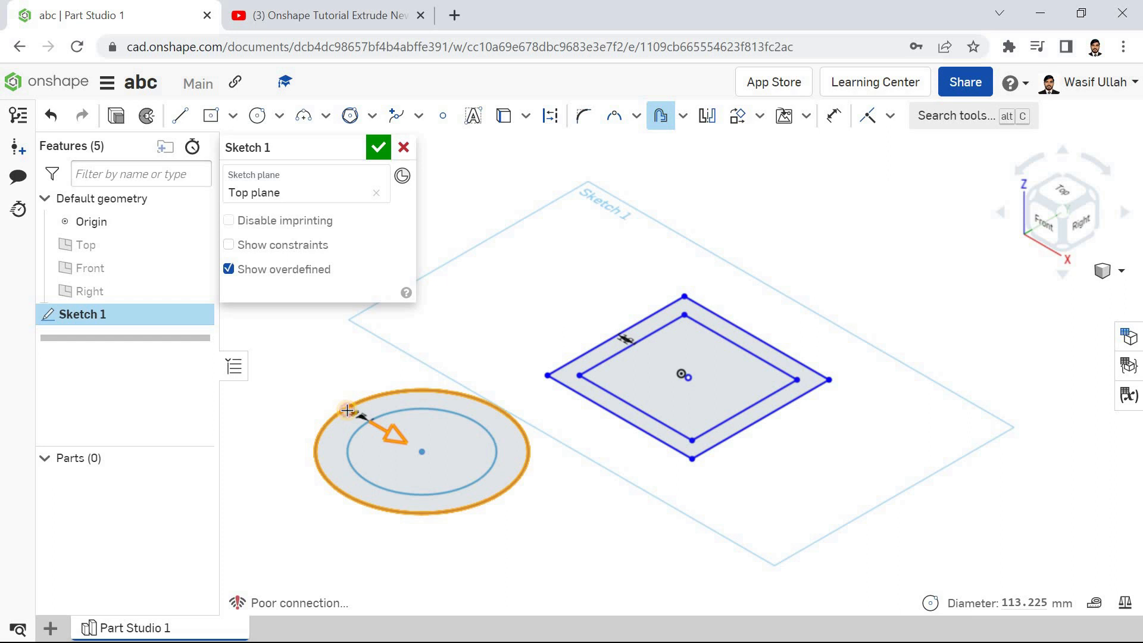
mouse_move(346, 409)
mouse_down()
mouse_move(298, 375)
mouse_move(327, 402)
mouse_up()
click(333, 402)
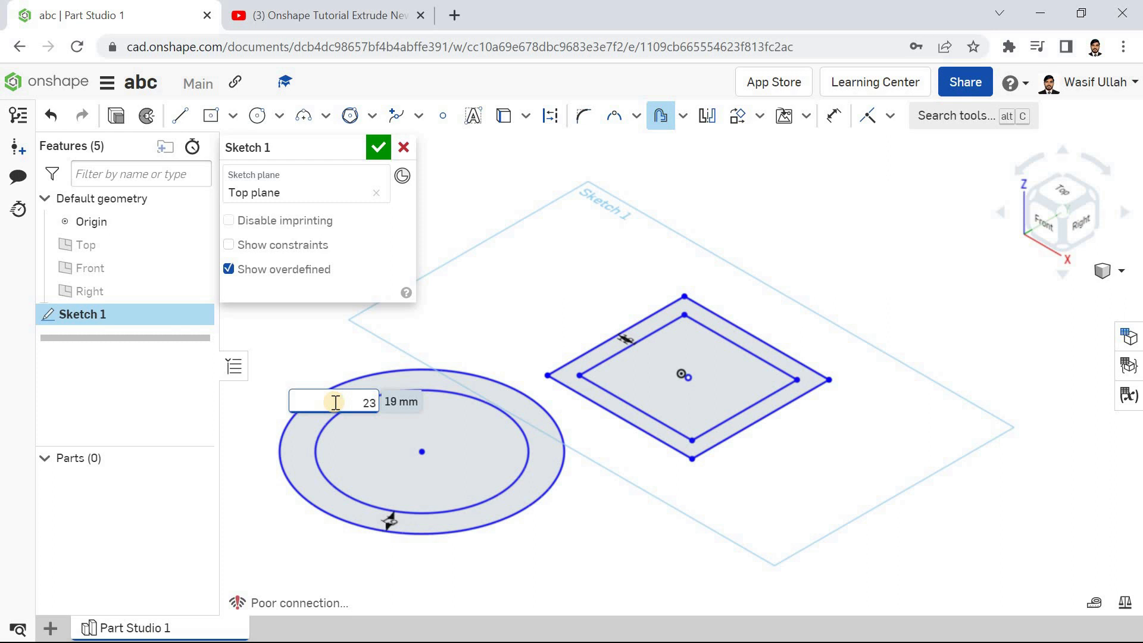
text(12)
key(Return)
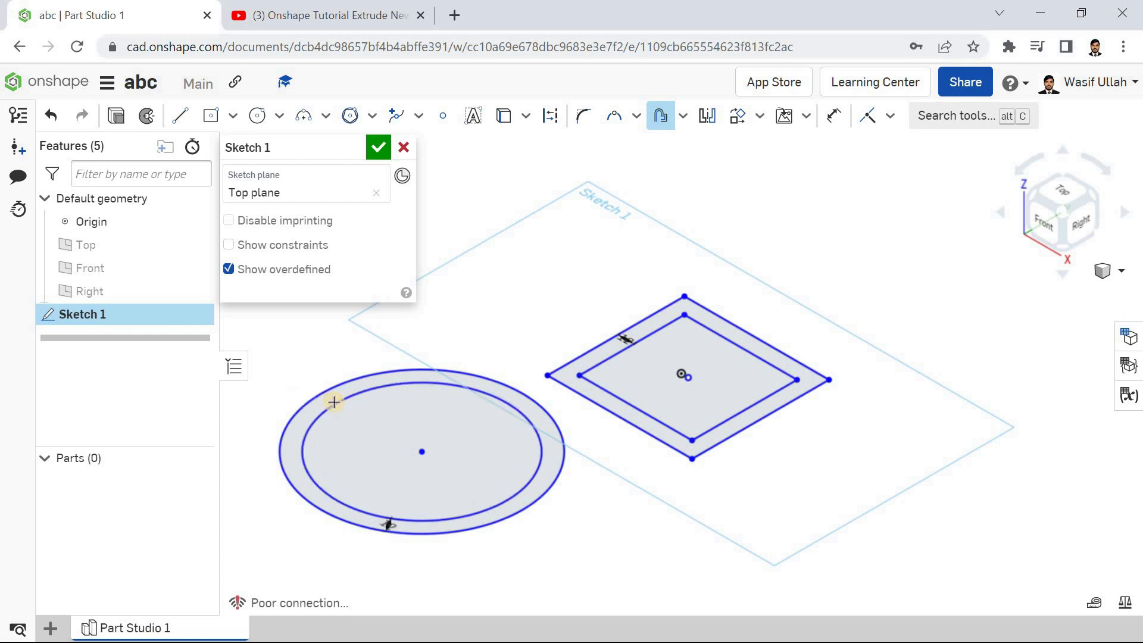
click(375, 149)
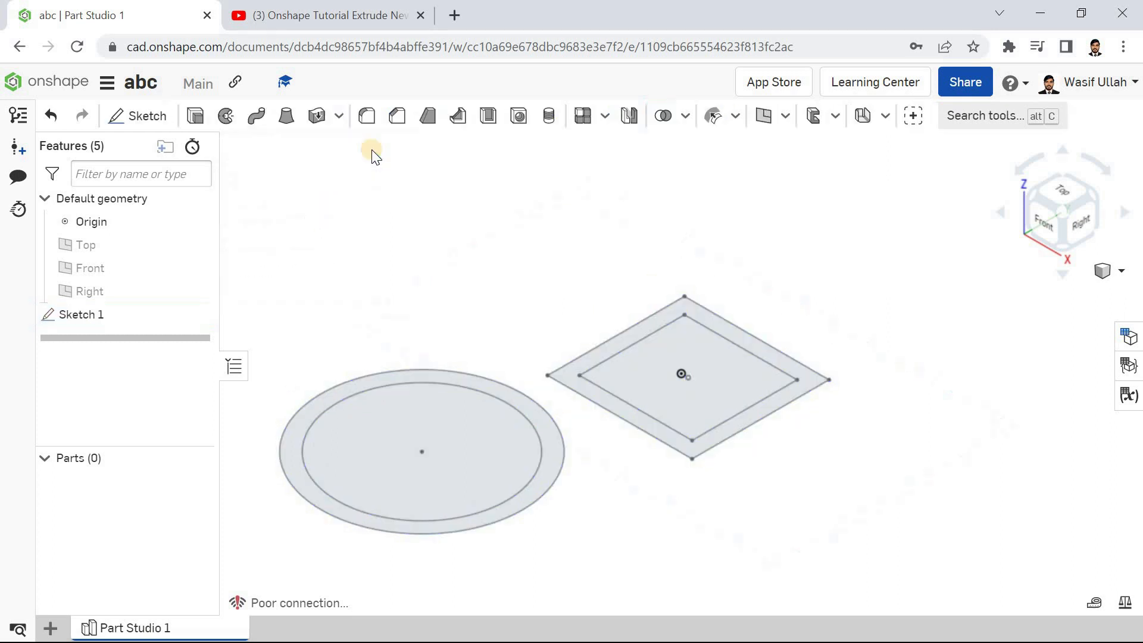
Step: Reopen Sketch 1 and delete the outer rectangle's upper-left side
double_click(94, 318)
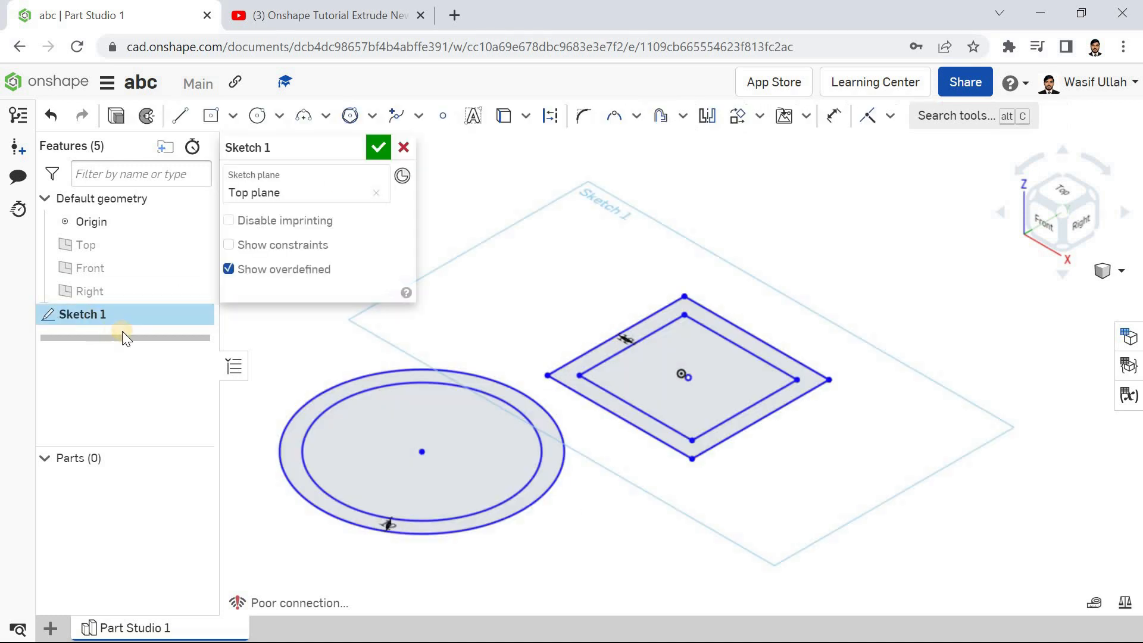
click(645, 322)
key(Delete)
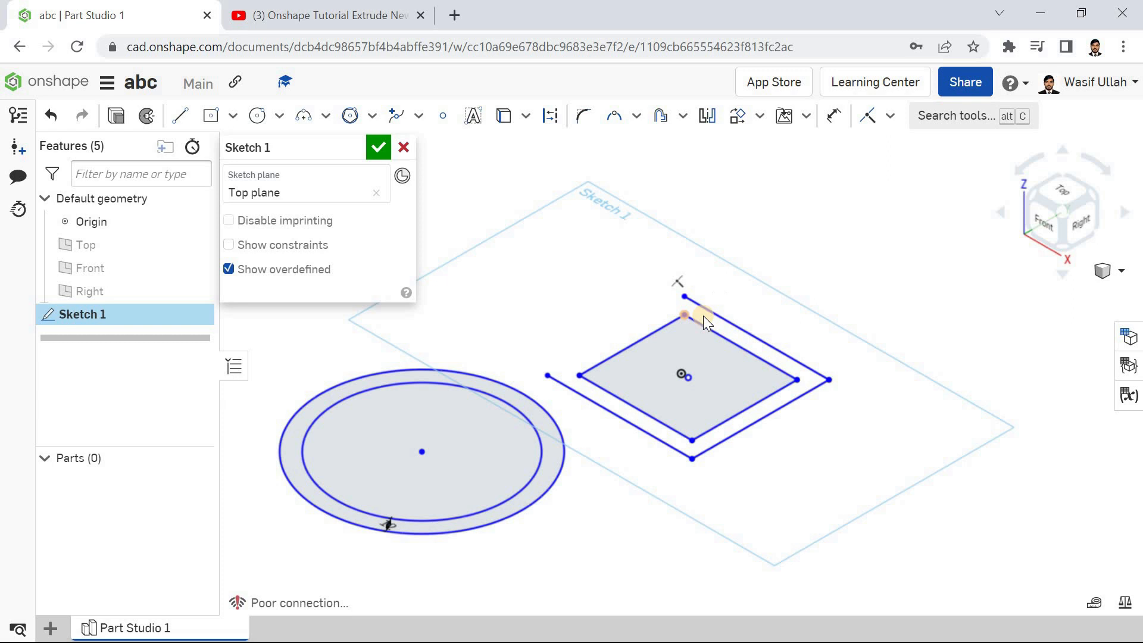
Step: Delete all four sides of the inner offset rectangle, keeping the three connected outer lines
click(715, 332)
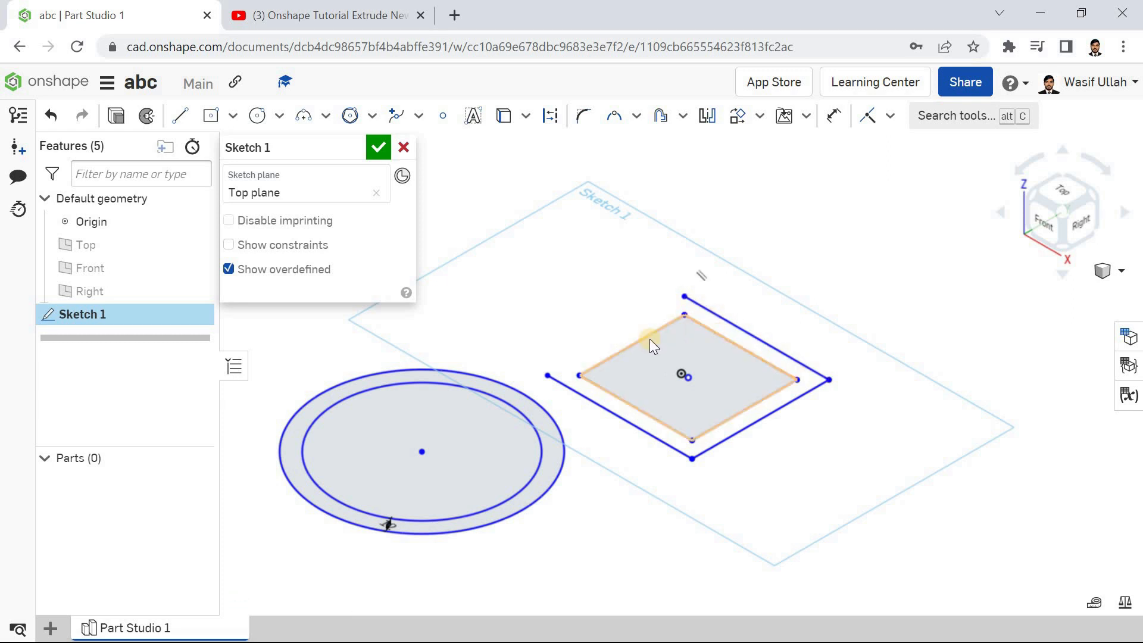
key(Delete)
key(Delete)
click(654, 420)
click(715, 418)
key(Delete)
click(720, 420)
key(Delete)
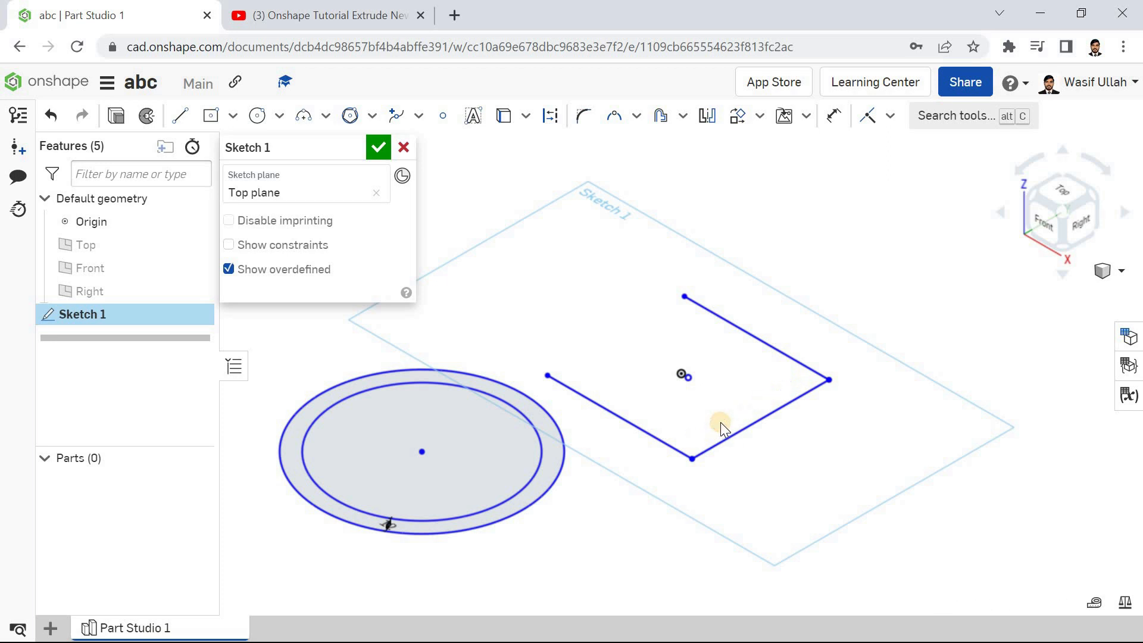
Step: Create a slot around the upper-right line of the open profile with a diameter of 21 mm
click(683, 115)
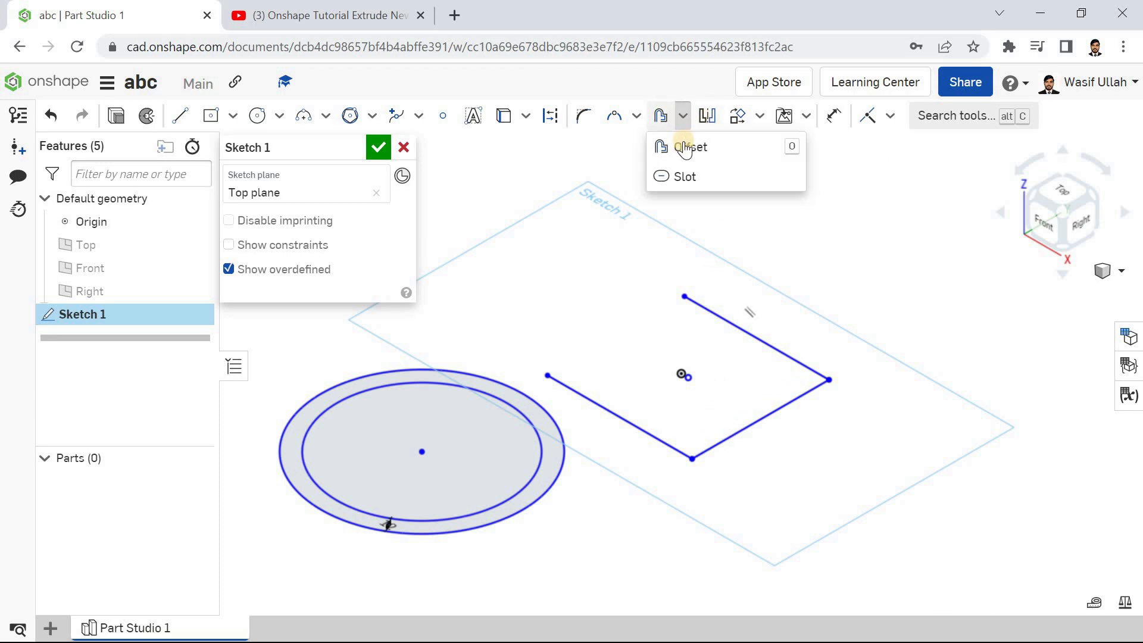
click(682, 177)
click(740, 338)
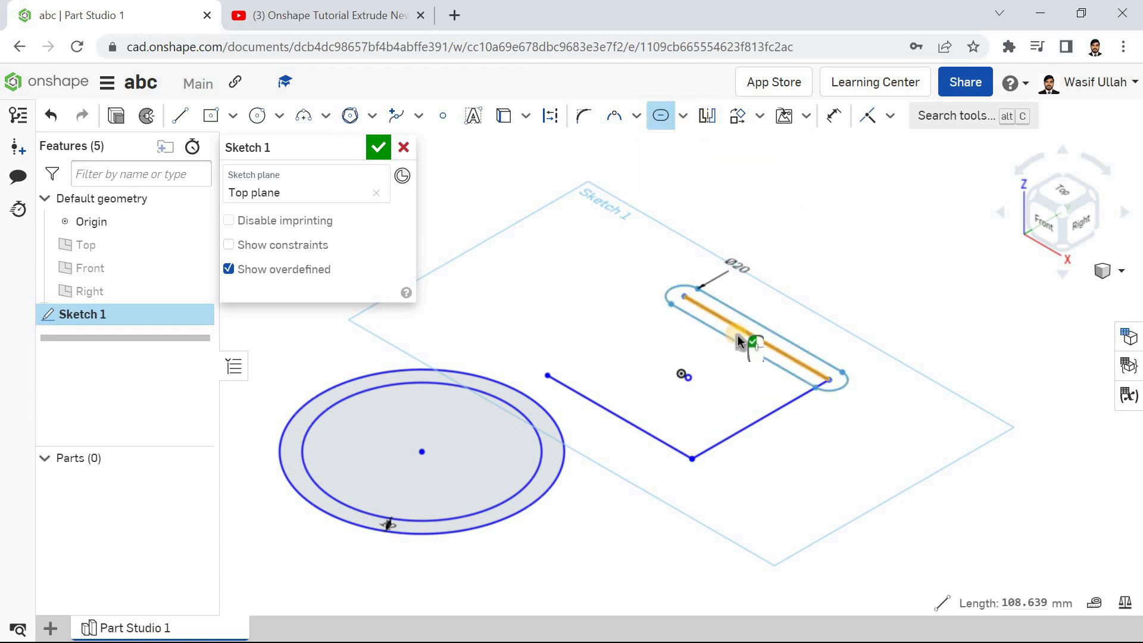
double_click(737, 265)
text(12)
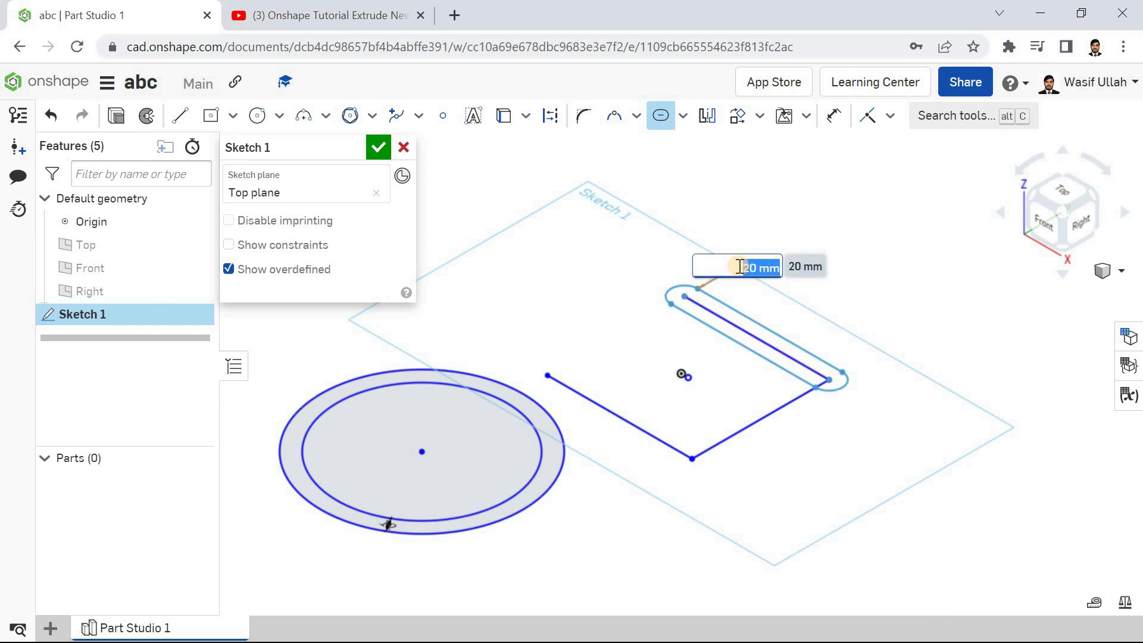
key(Return)
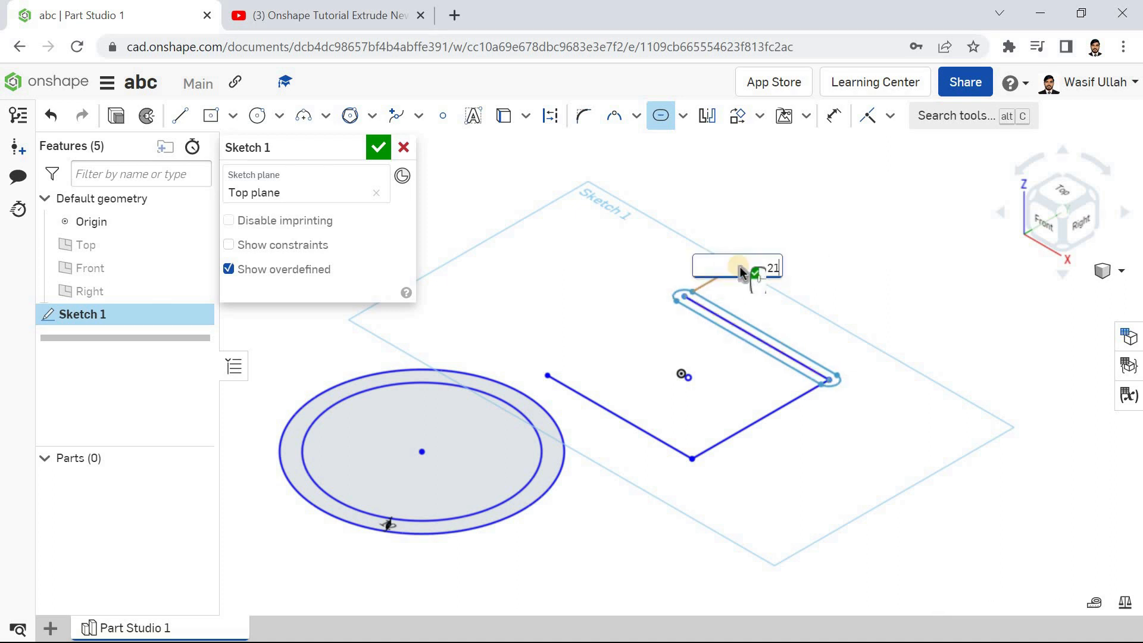
Step: Set the slot's diameter to 34 mm and leave the Slot tool
double_click(738, 272)
text(34)
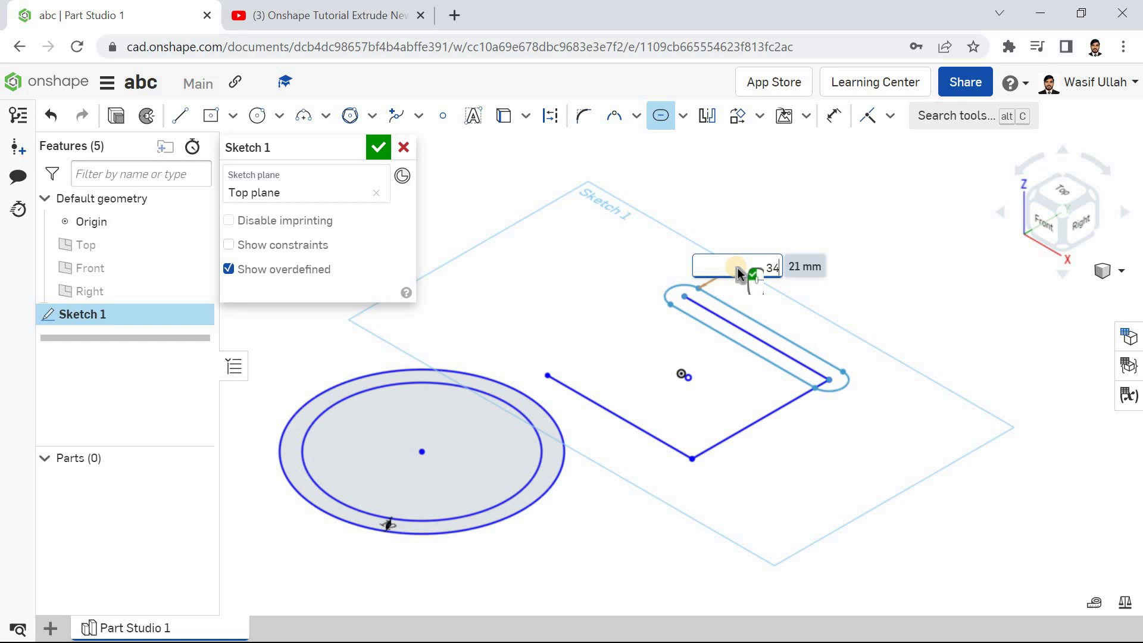
key(Return)
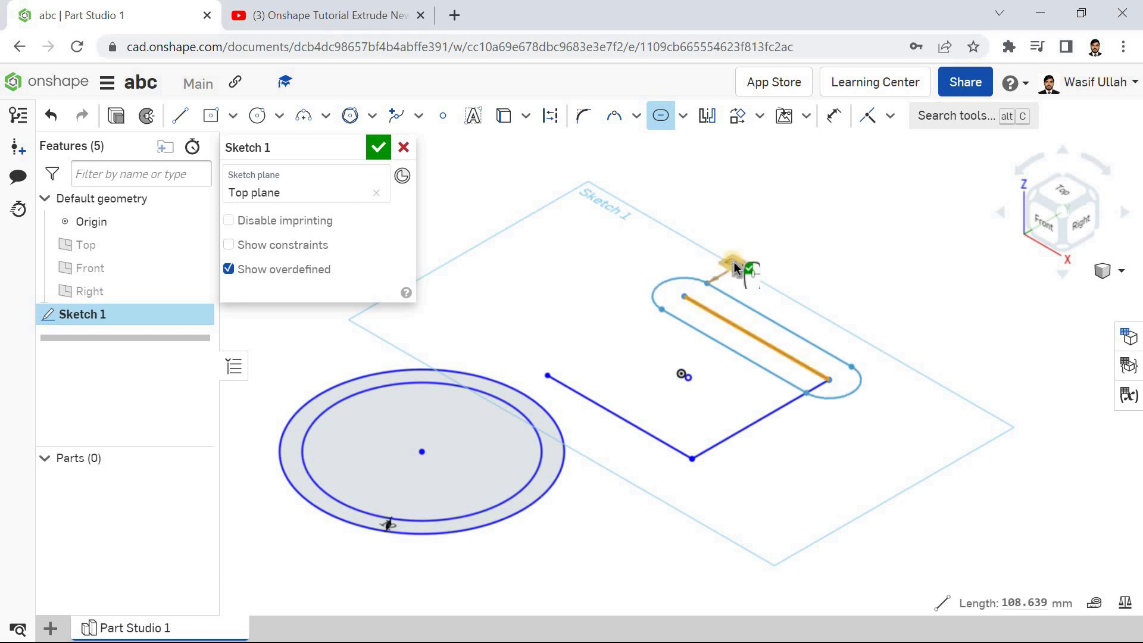
click(751, 420)
click(717, 145)
click(682, 116)
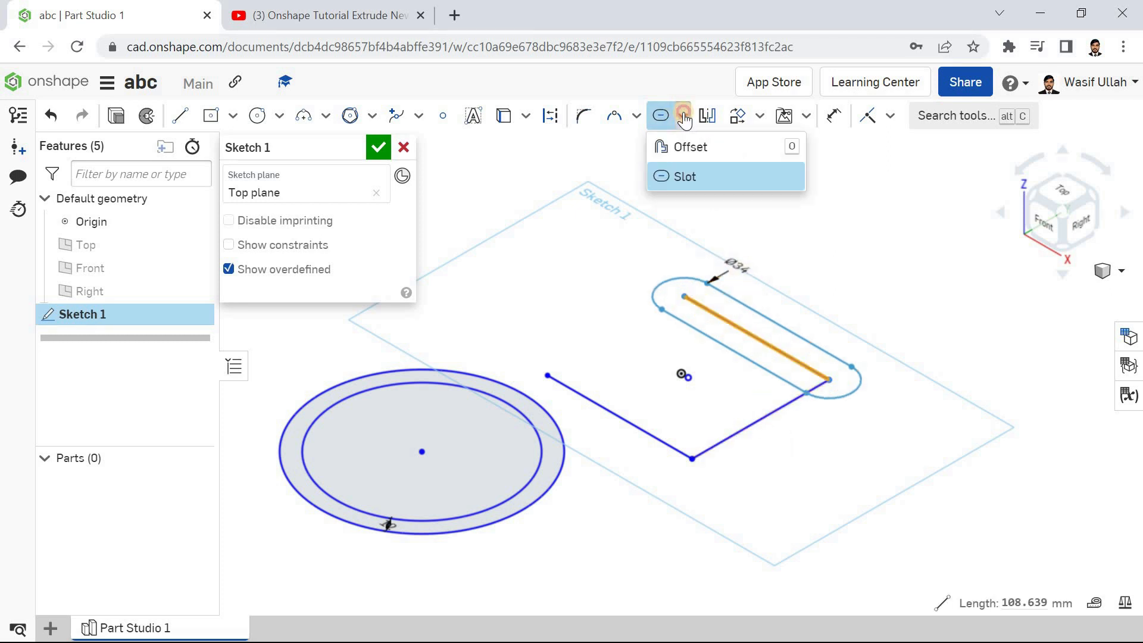
click(684, 177)
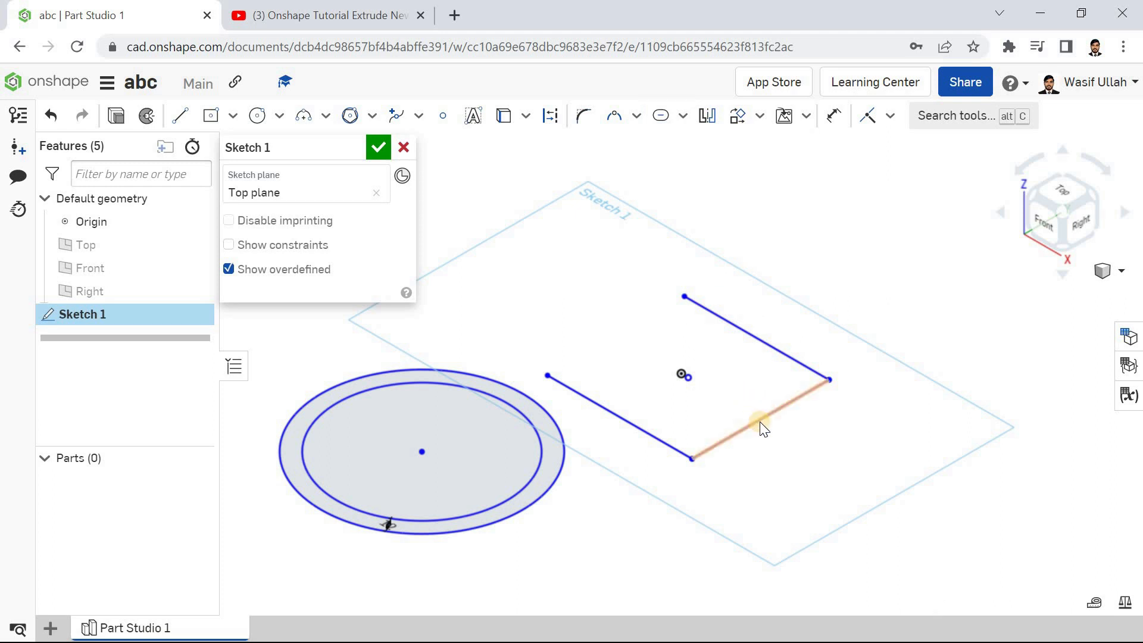
Step: Apply the Slot tool to all three connected lines of the open profile with a 20 mm diameter
click(761, 426)
click(661, 116)
click(722, 318)
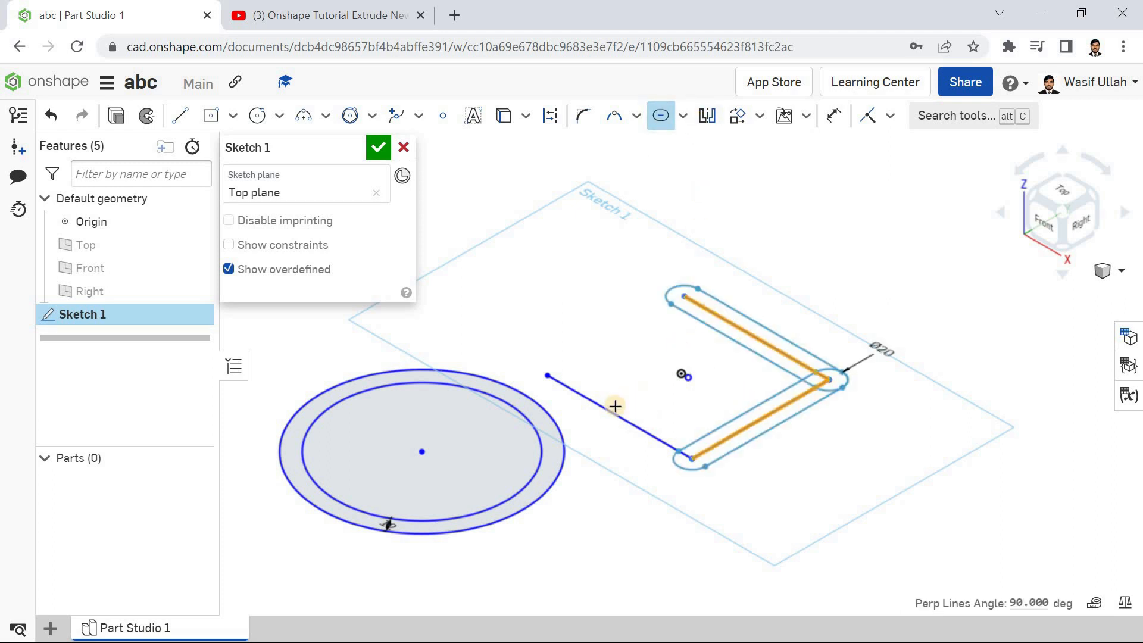
click(613, 417)
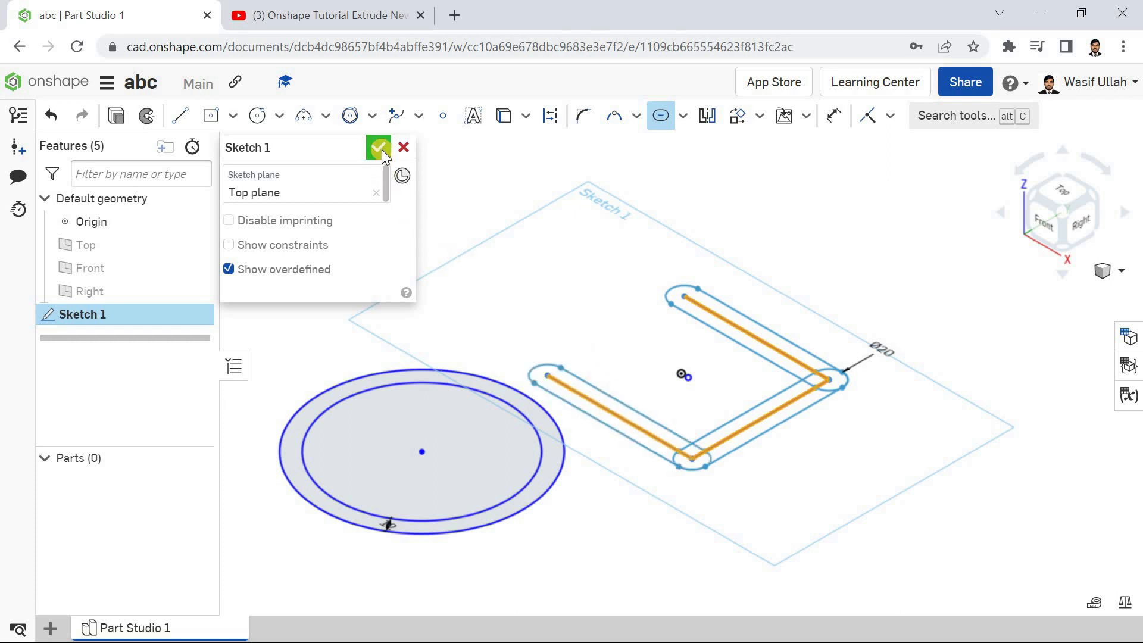
key(Escape)
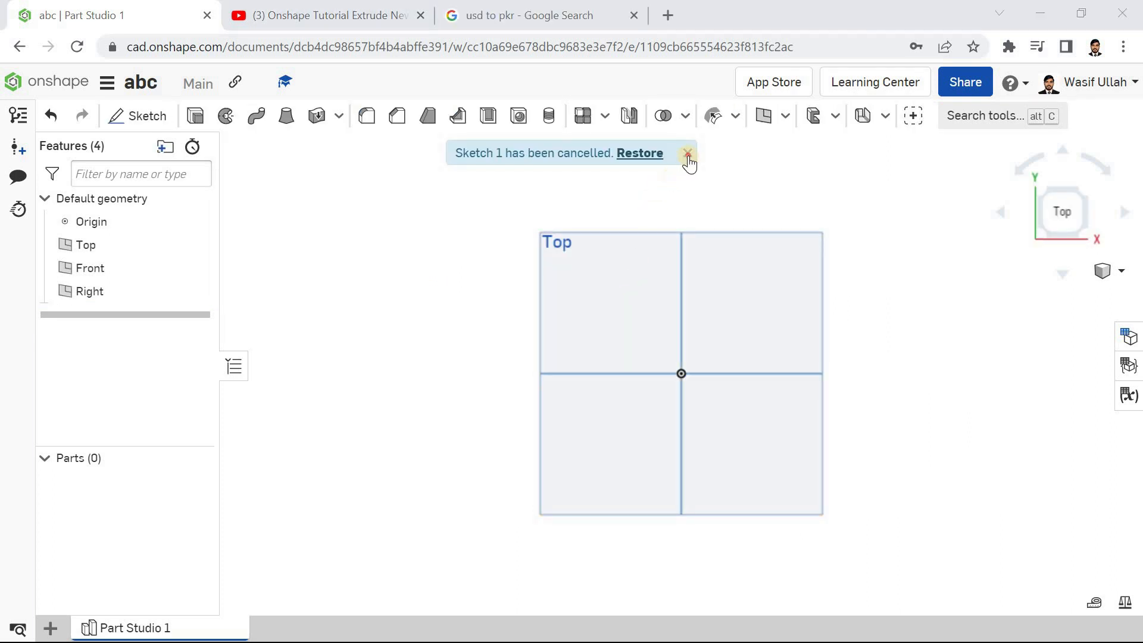
Step: Start a sketch on the Top plane and draw a center-point rectangle about 242 by 85 mm, centered on the origin
click(687, 155)
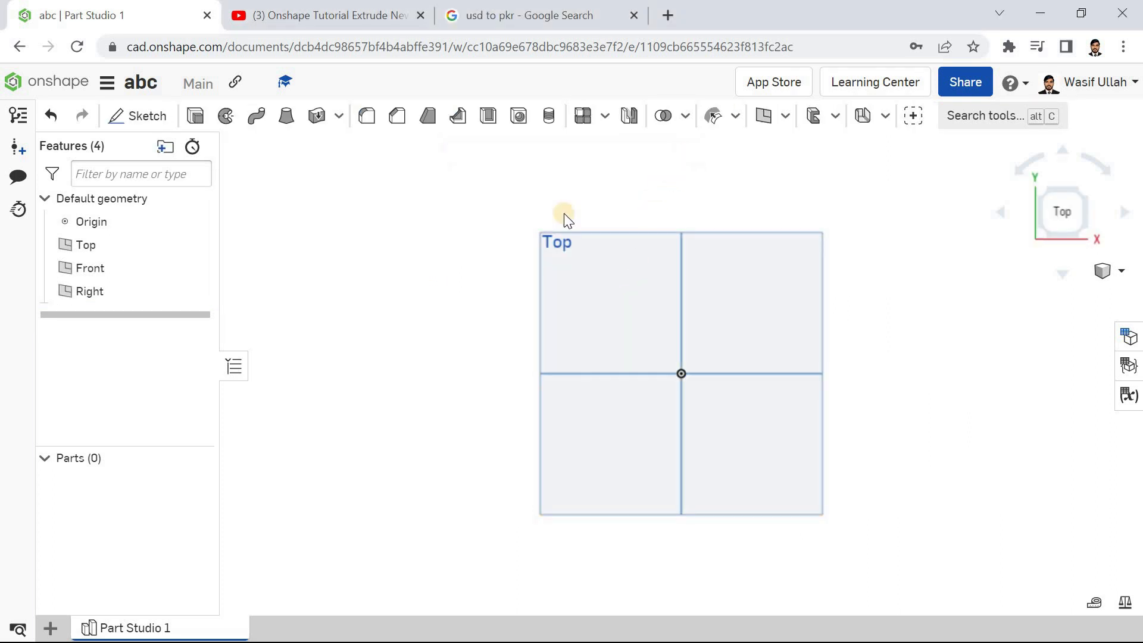
click(139, 116)
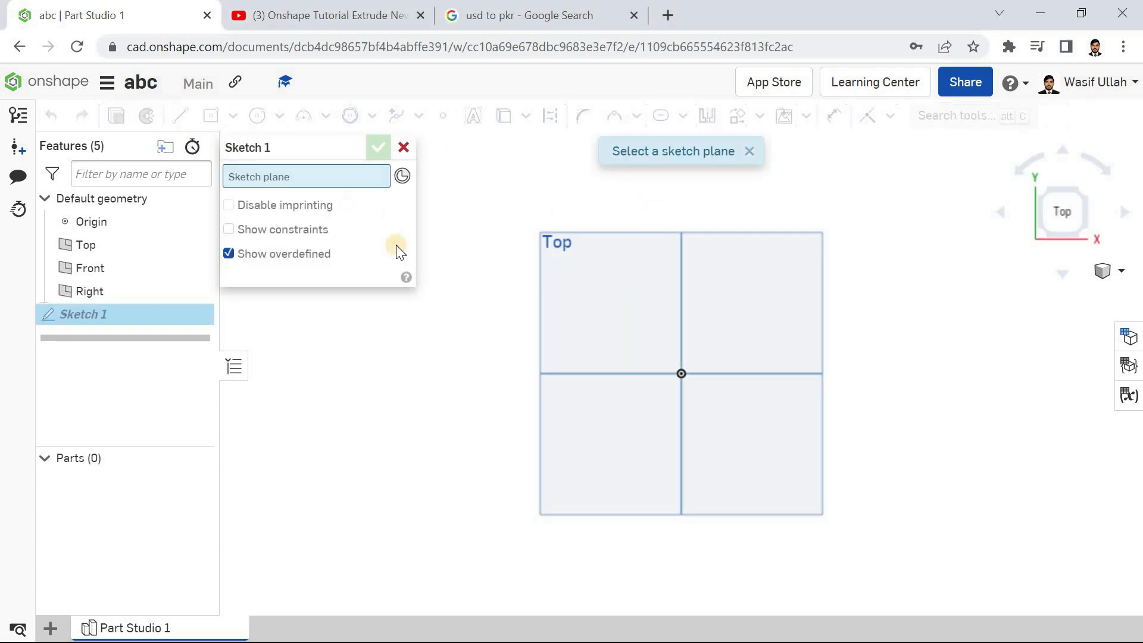
click(607, 328)
click(232, 117)
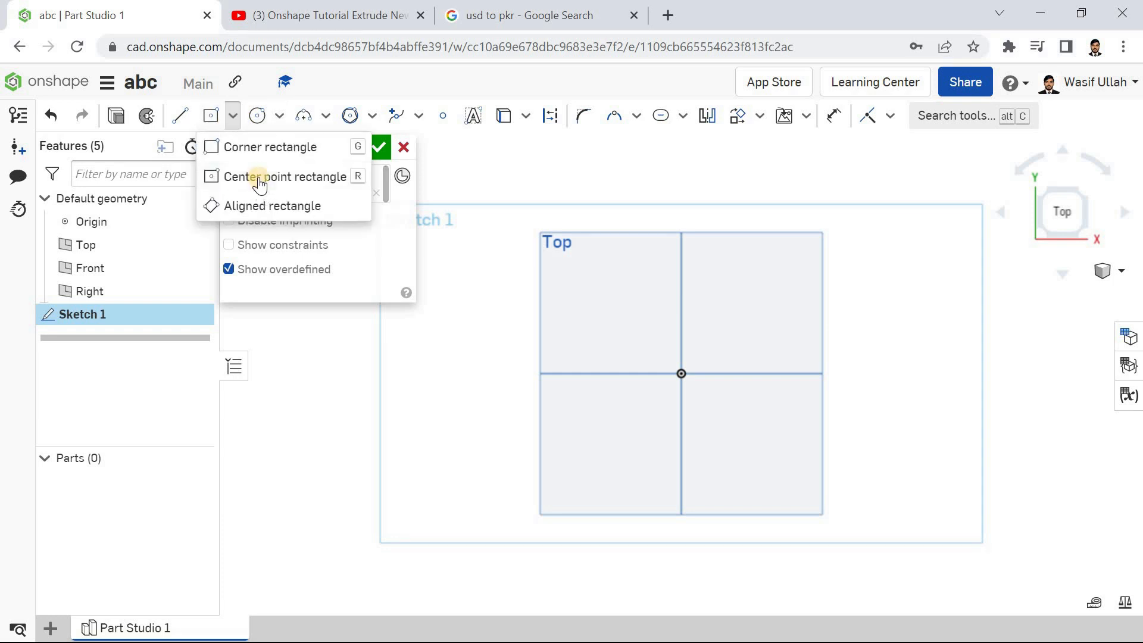
click(258, 177)
click(679, 372)
click(454, 293)
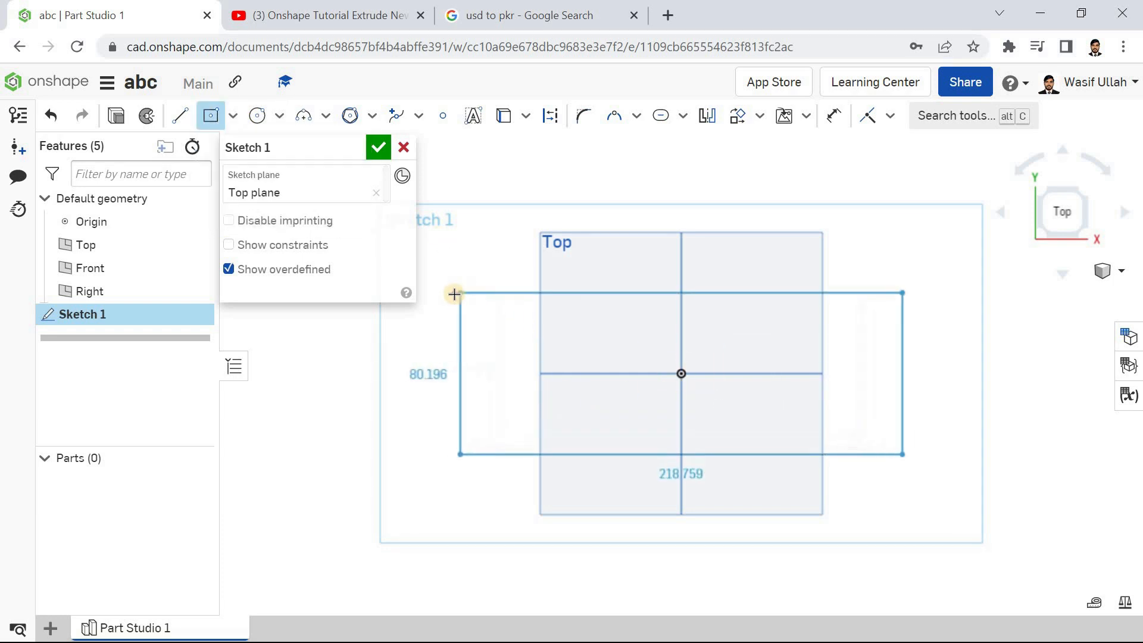
Step: Draw a center-point circle about 57 mm in diameter on the rectangle's lower-left corner
click(279, 117)
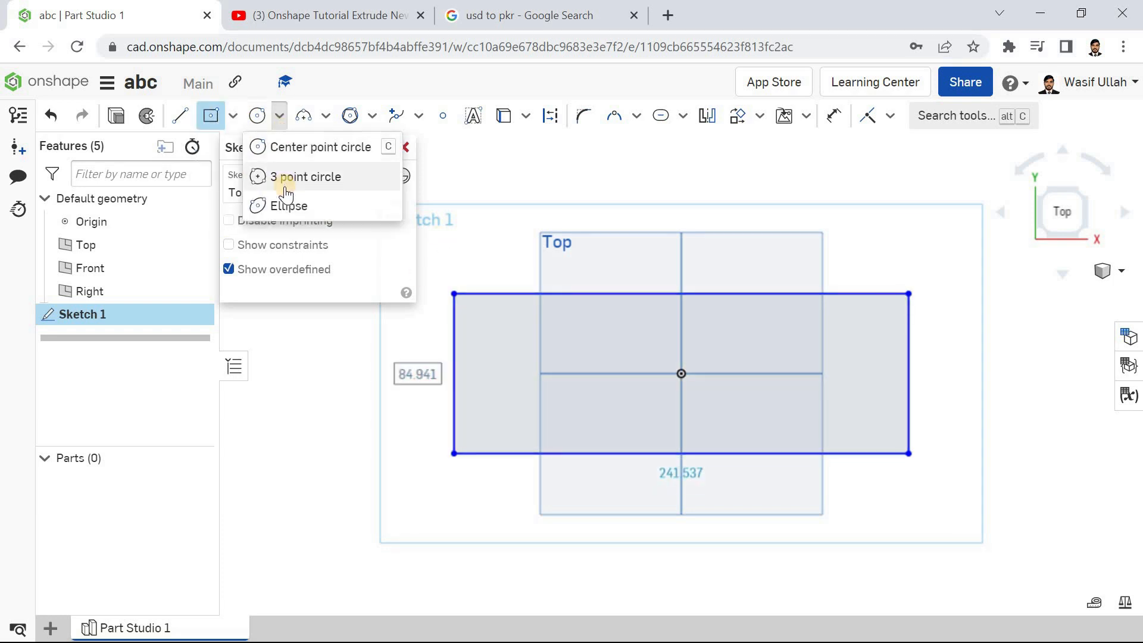
click(289, 149)
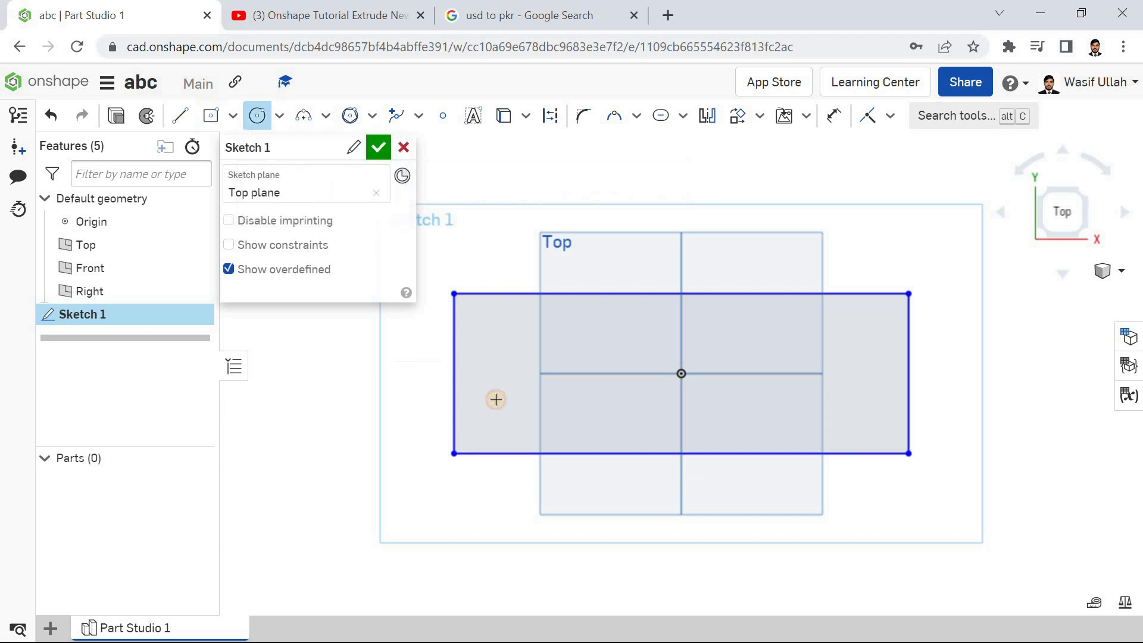
click(453, 453)
click(416, 410)
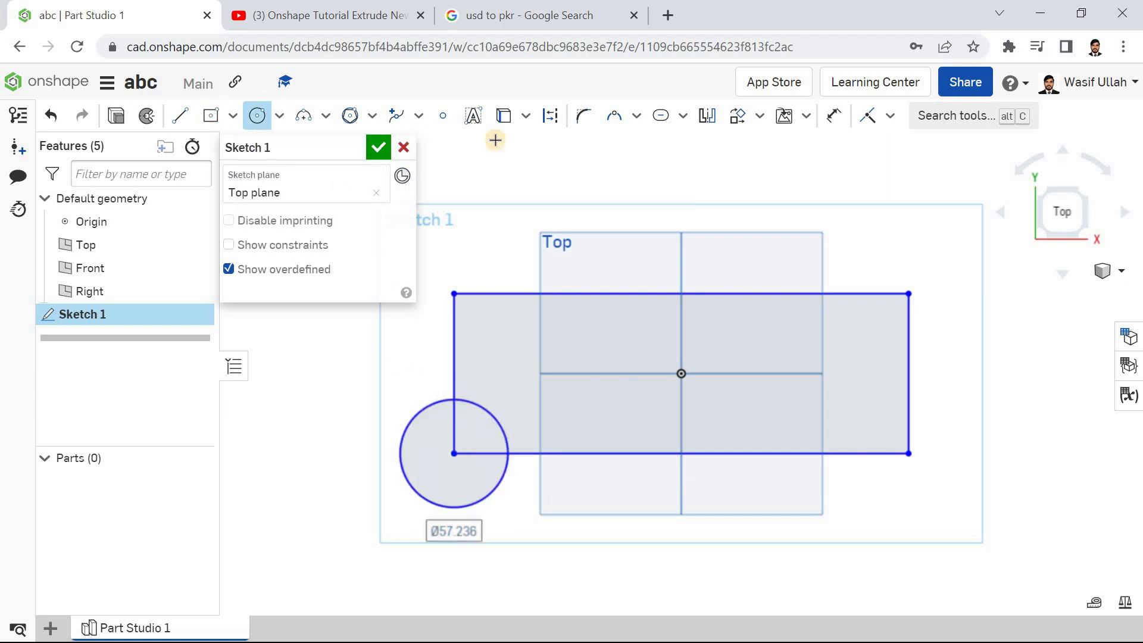
Step: Mirror the circle about the Right plane and finish the sketch
click(709, 117)
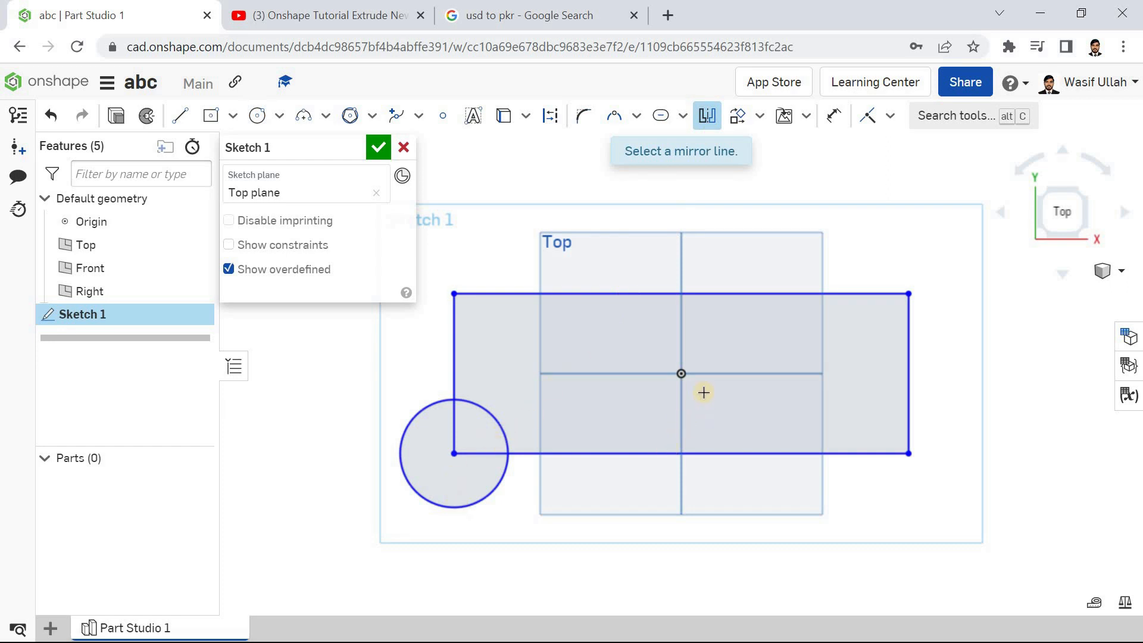
click(679, 412)
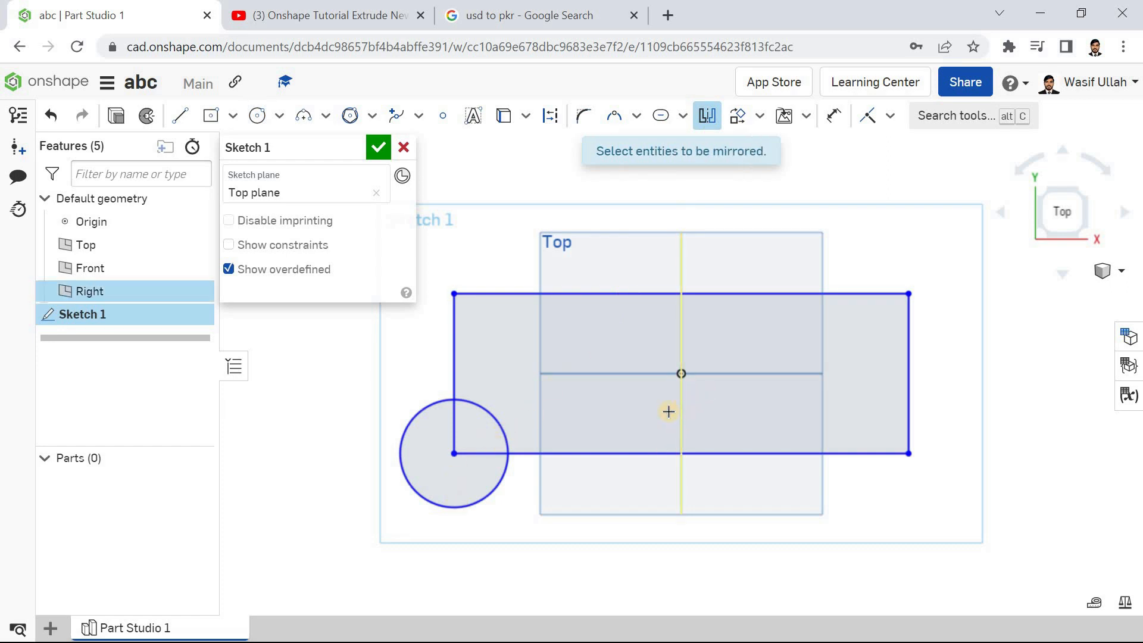
click(498, 484)
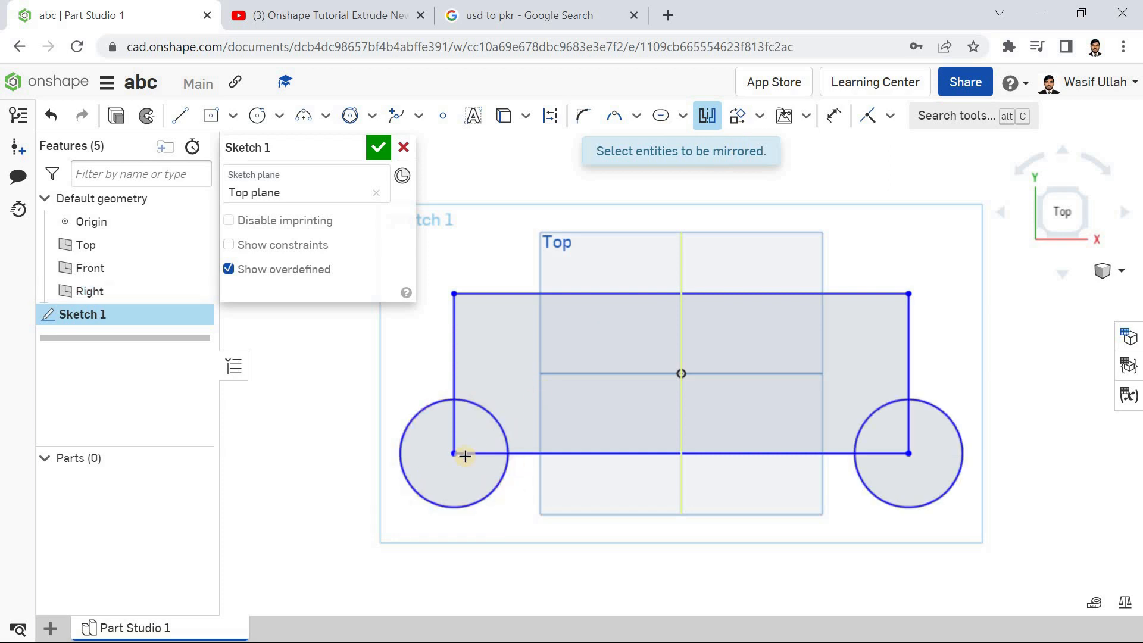
click(377, 150)
right_click(344, 369)
click(357, 395)
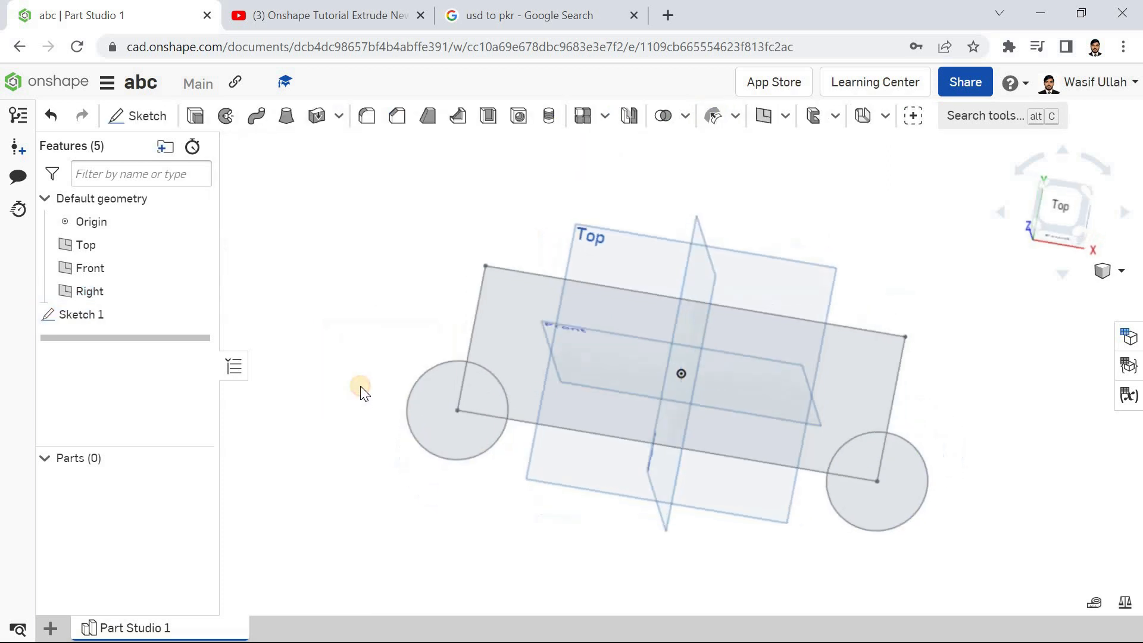
Step: Undo the existing sketch and start a new one on the Top plane, viewed face-on with the reference planes hidden
key(ctrl+z)
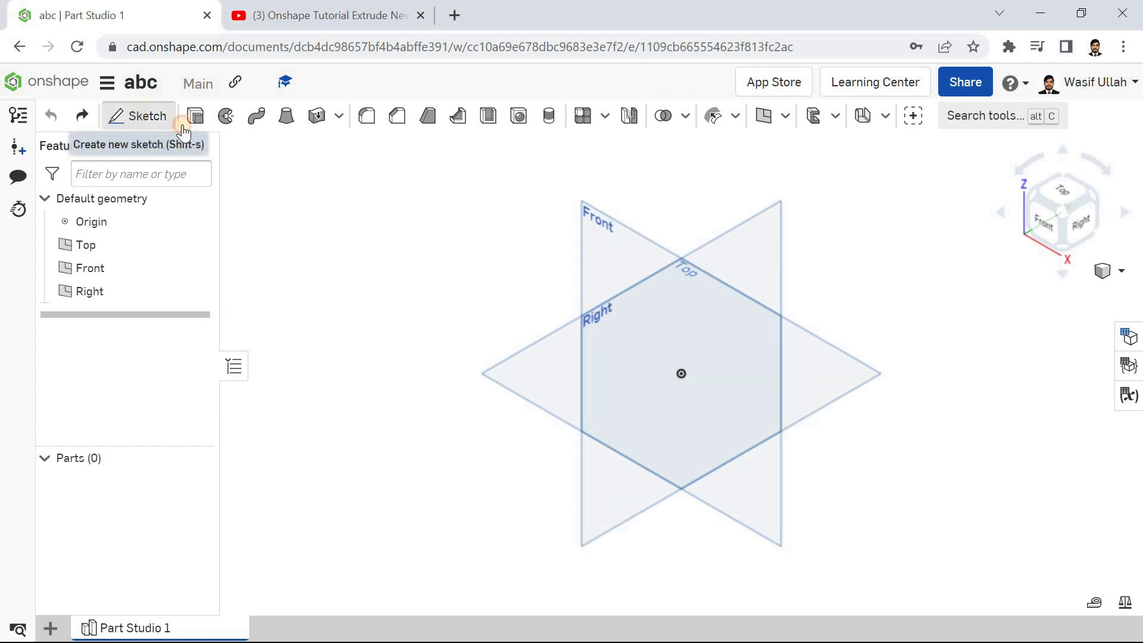
click(138, 116)
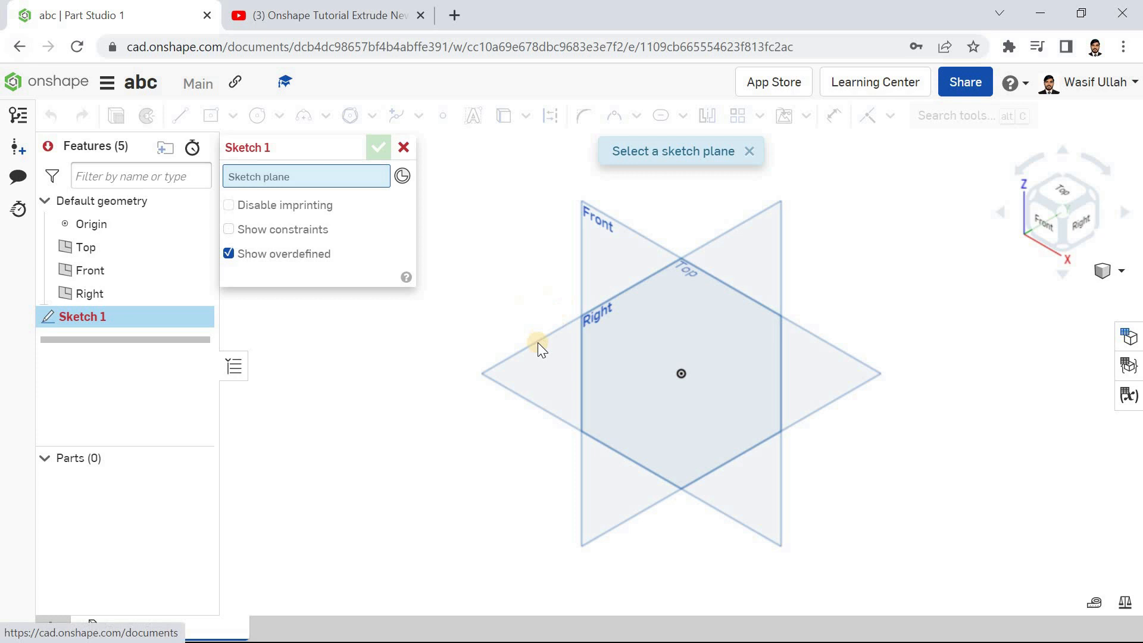
click(541, 358)
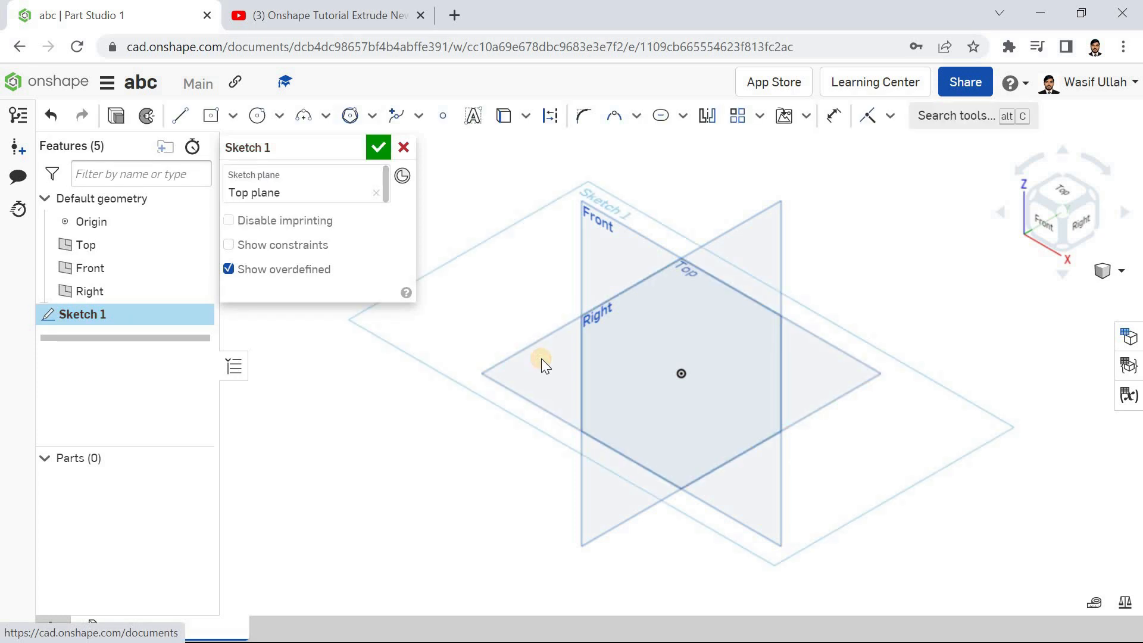
key(n)
key(p)
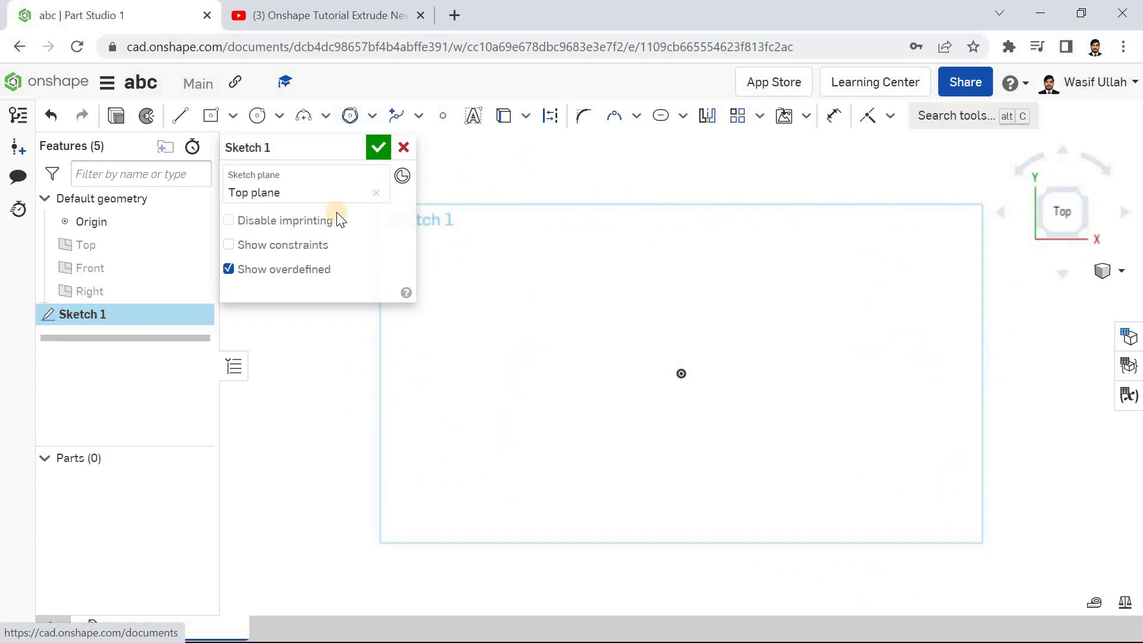
Step: Draw a center-point rectangle about 256 by 128 mm, centered on the origin
click(233, 115)
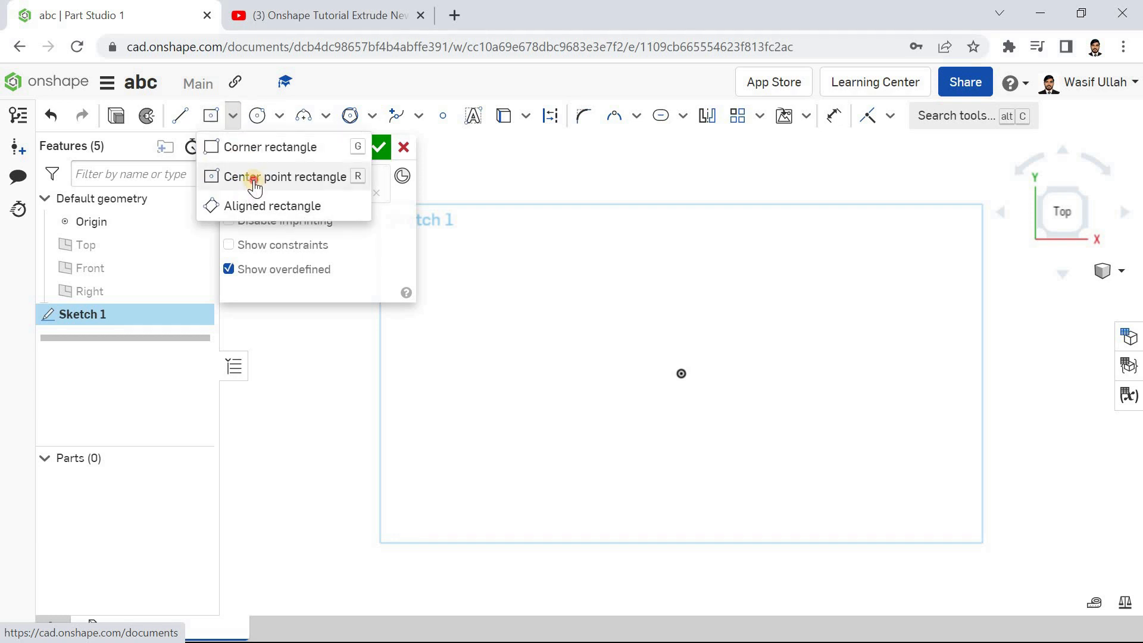
click(252, 178)
click(681, 373)
click(440, 255)
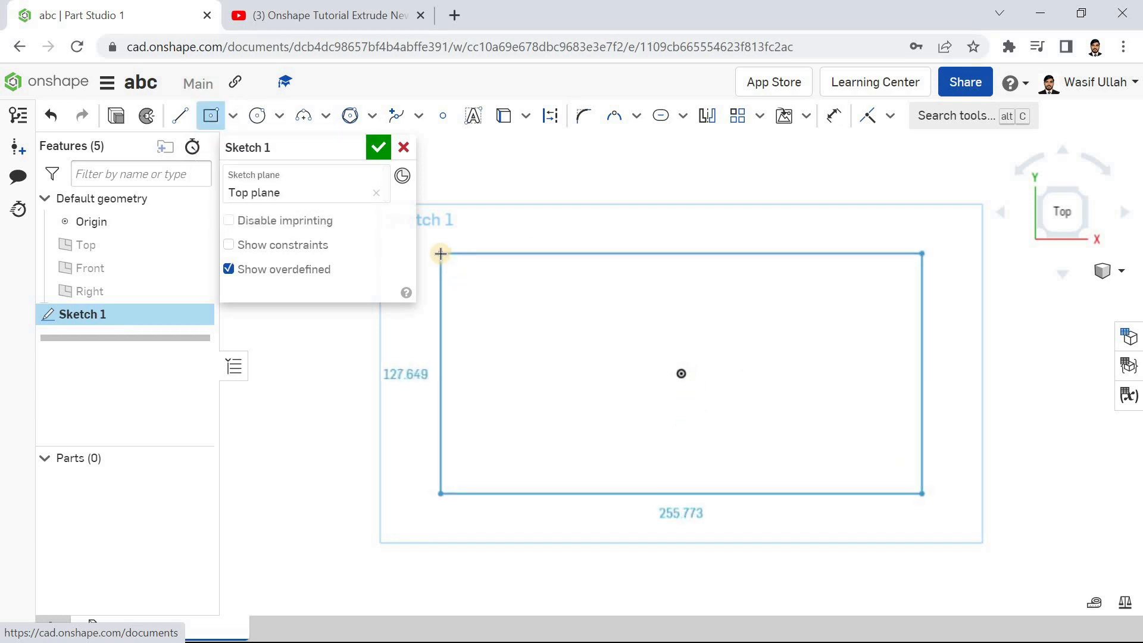
Step: Draw a center-point circle about 17.5 mm in diameter inside the rectangle near its upper-left corner
click(257, 116)
click(481, 286)
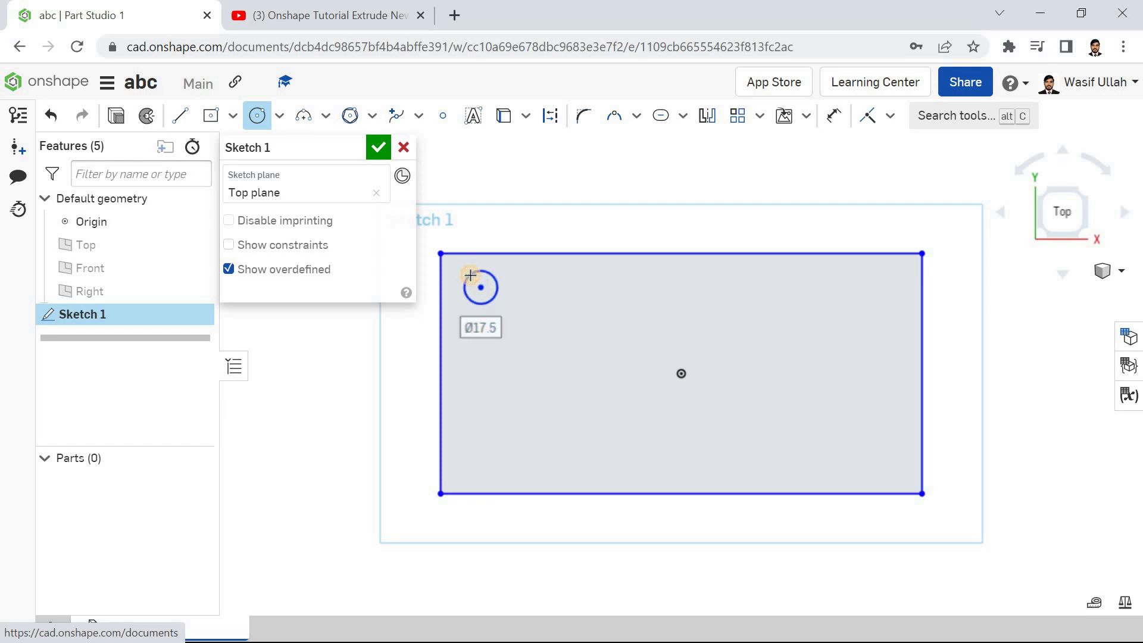
click(470, 275)
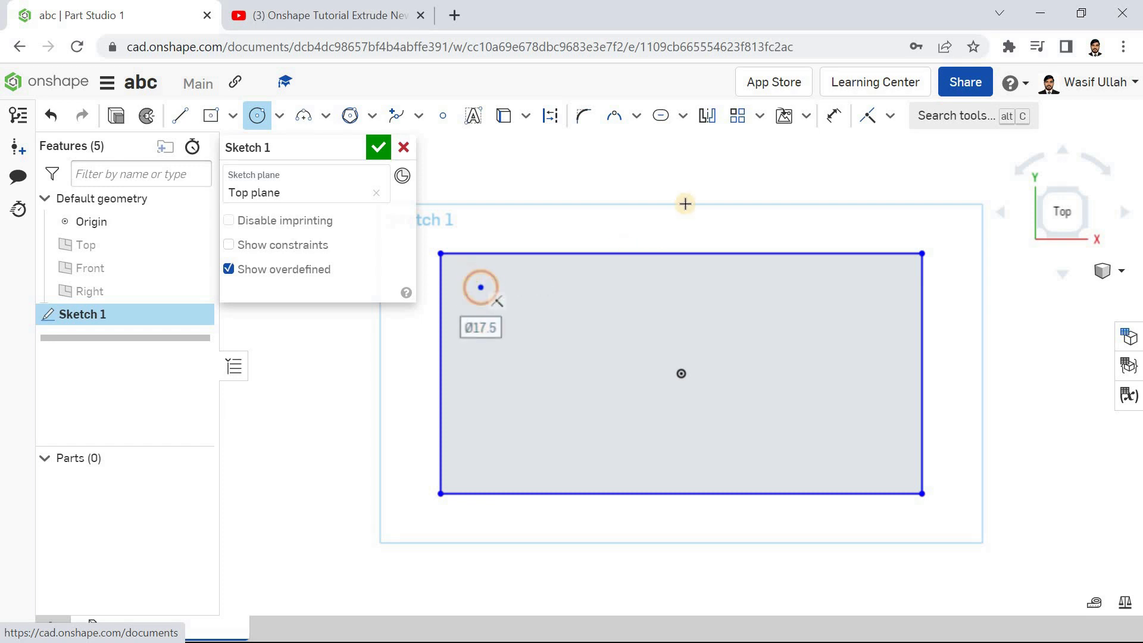
Step: Linear-pattern the circle, extending the second direction downward with about 32 mm spacing and 4 instances
click(759, 117)
click(768, 147)
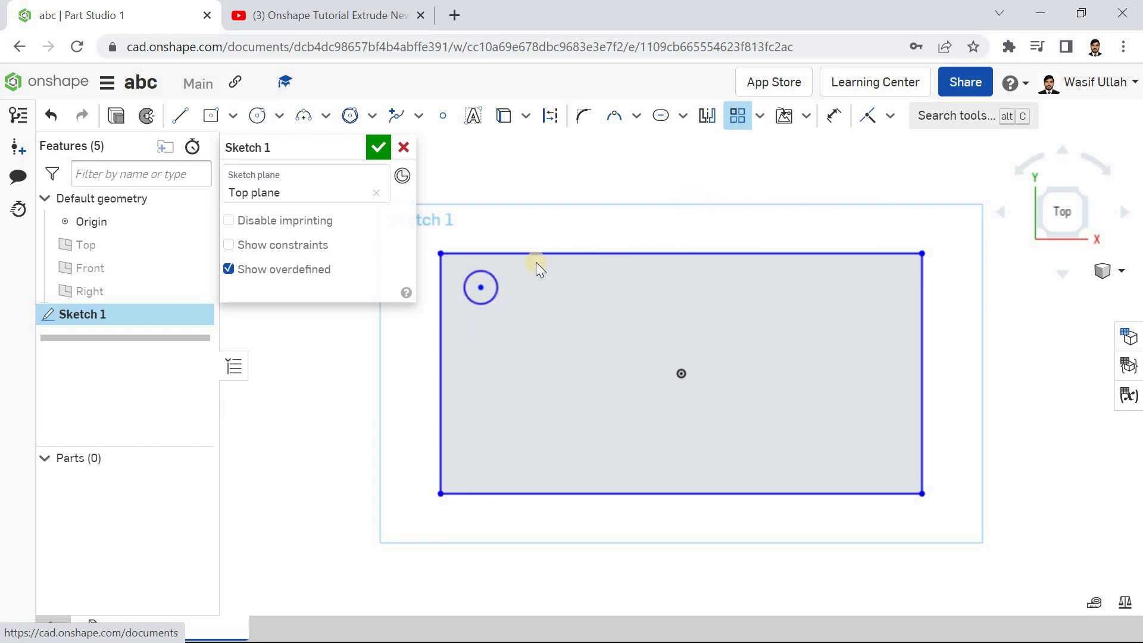
click(496, 274)
scroll(671, 301, down, 2)
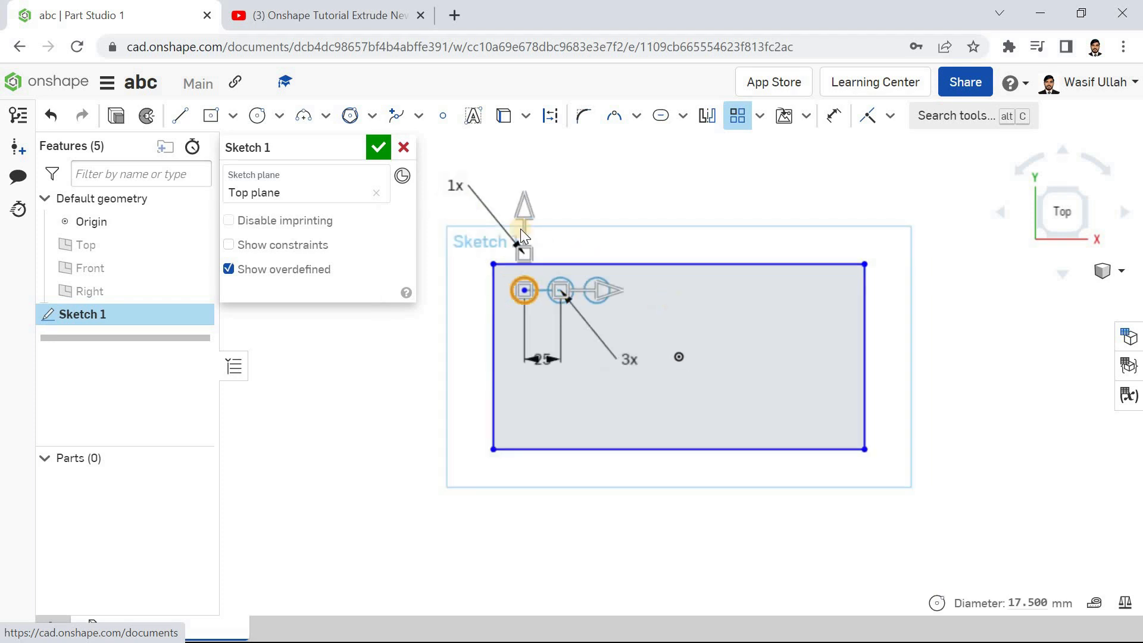
drag(523, 213, 525, 336)
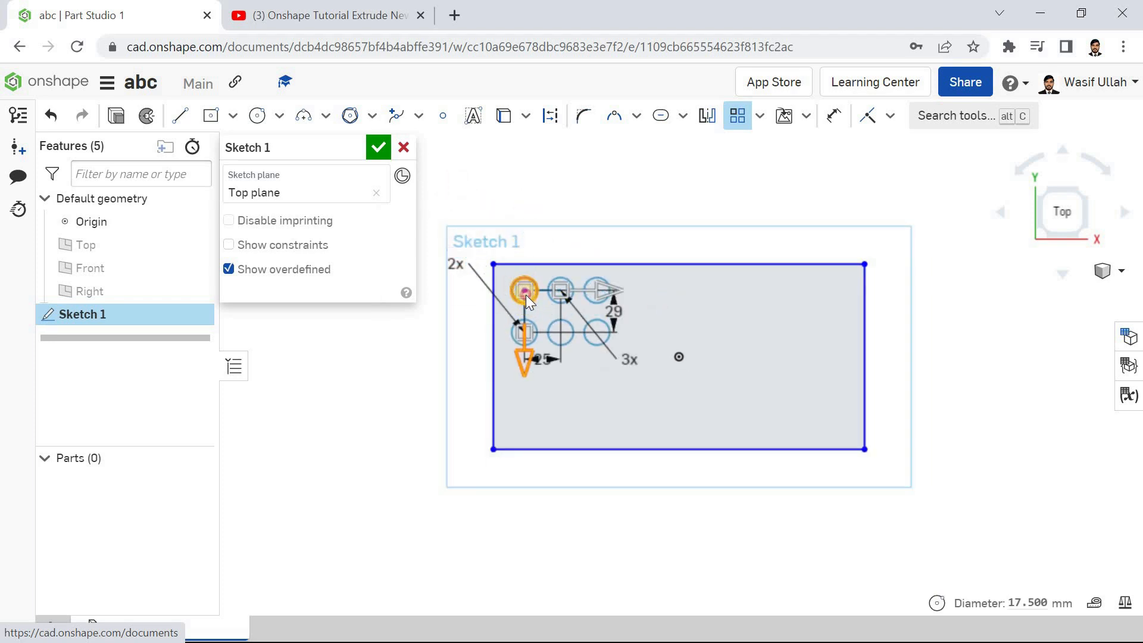
click(455, 267)
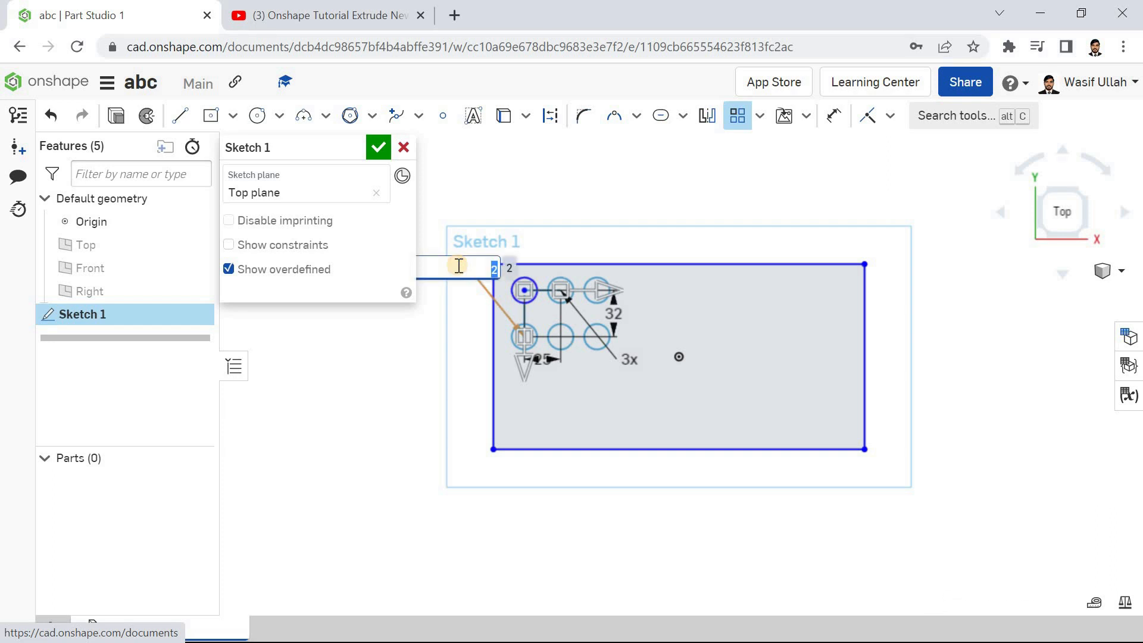
text(4)
key(Return)
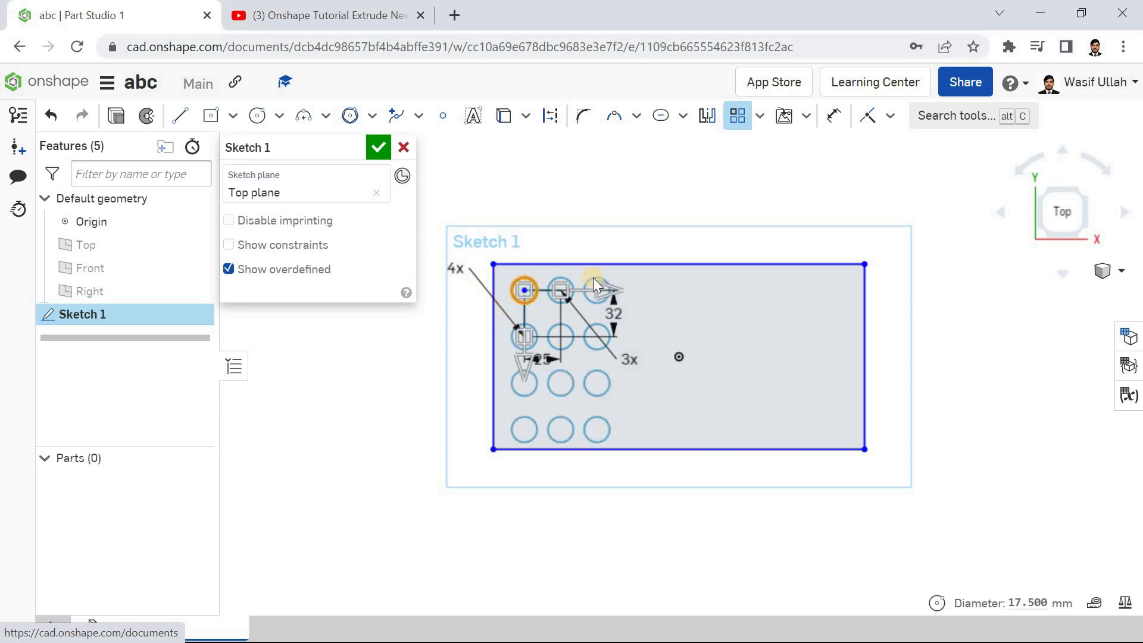
Step: Set the pattern's horizontal direction to 5 instances spaced 55 mm apart
drag(600, 291, 677, 315)
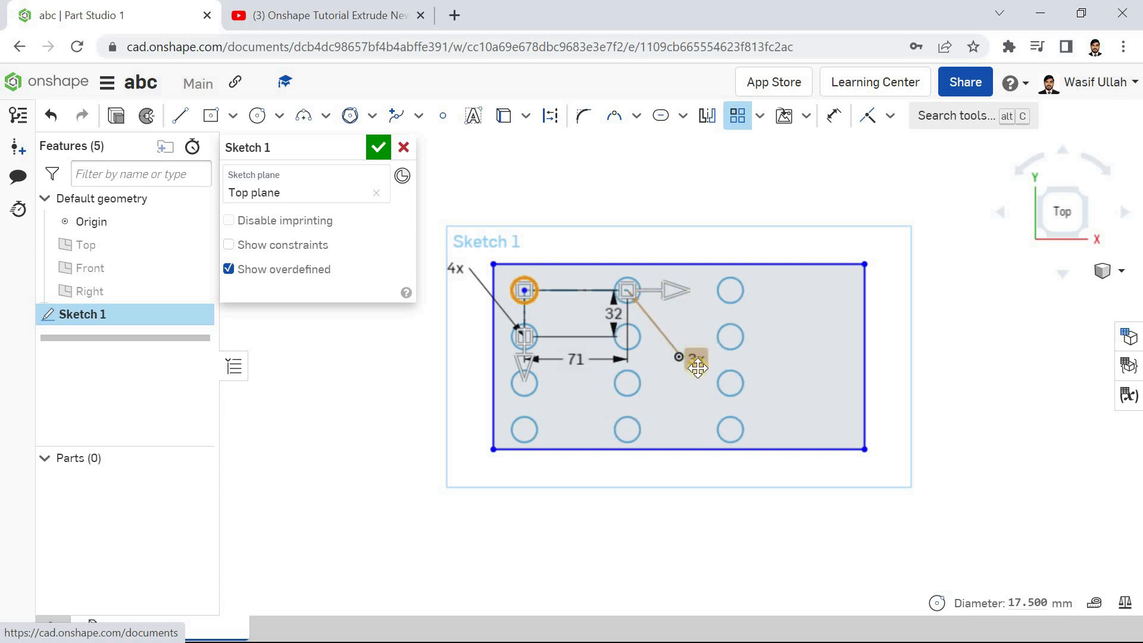
click(698, 369)
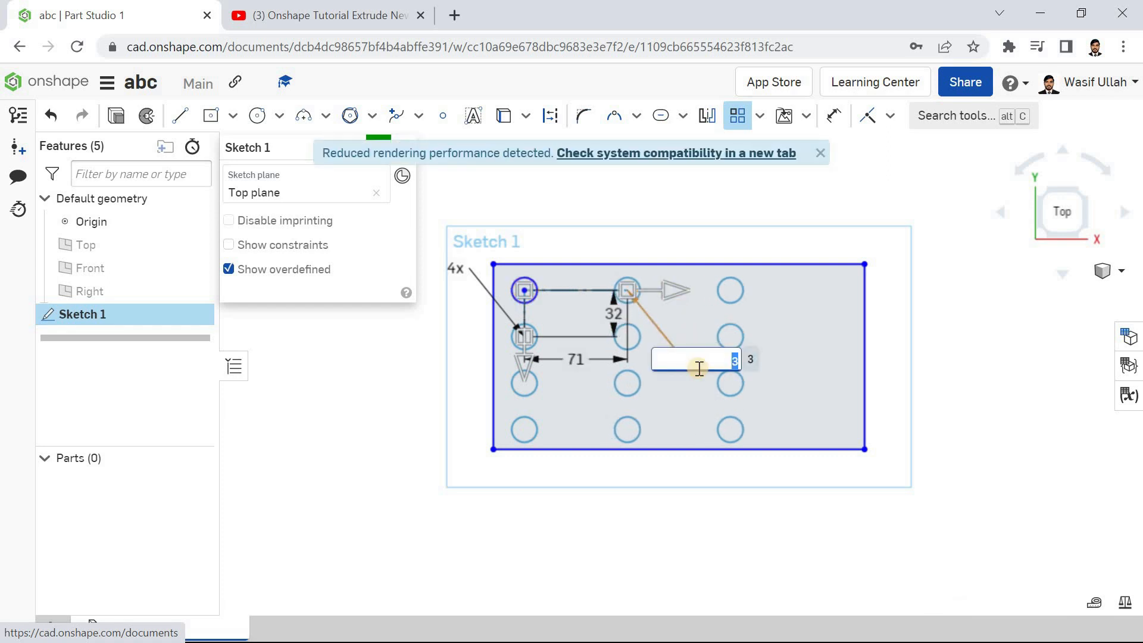
text(5)
key(Return)
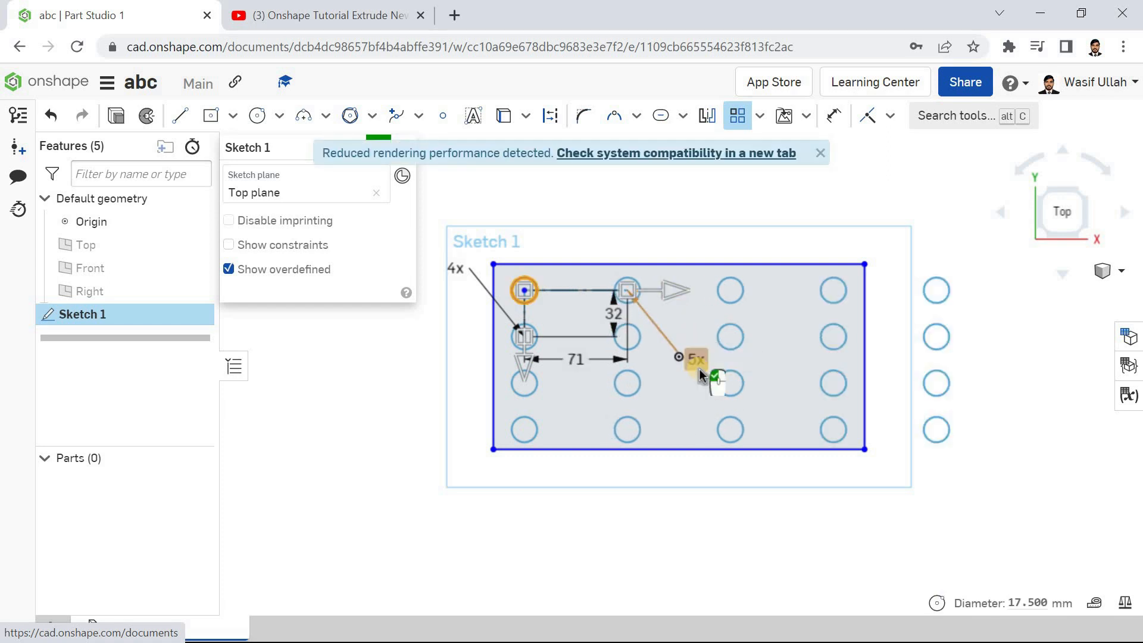
double_click(579, 360)
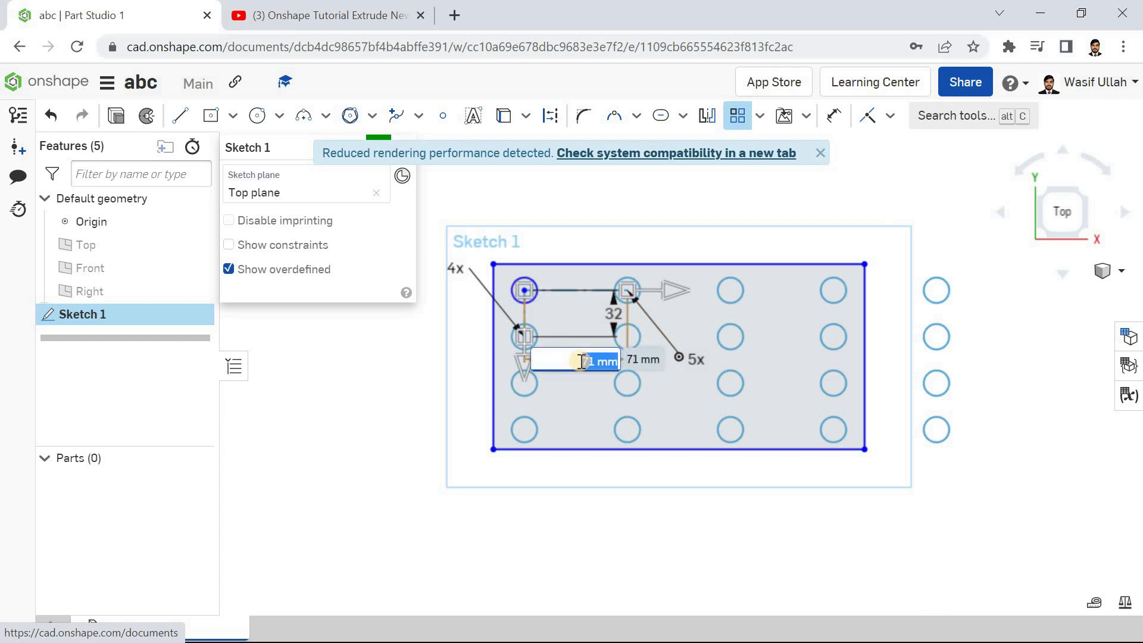
text(55)
key(Return)
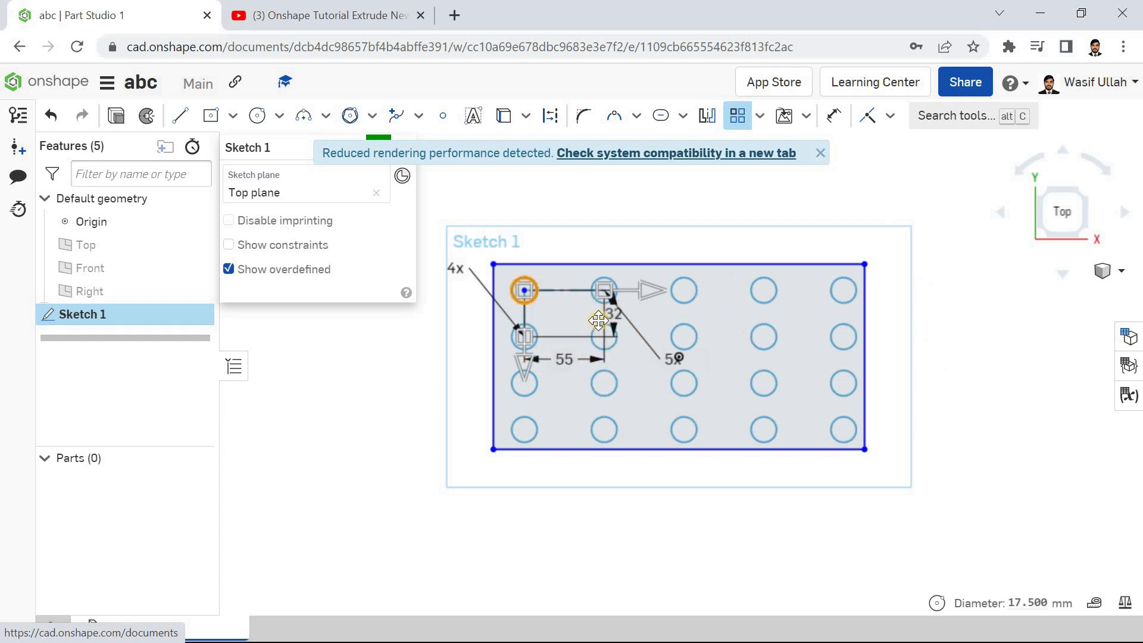
Step: Set the pattern's vertical spacing to 30 mm and flip that direction so the rows run down inside the rectangle
double_click(606, 317)
text(30)
key(Return)
scroll(610, 323, down, 3)
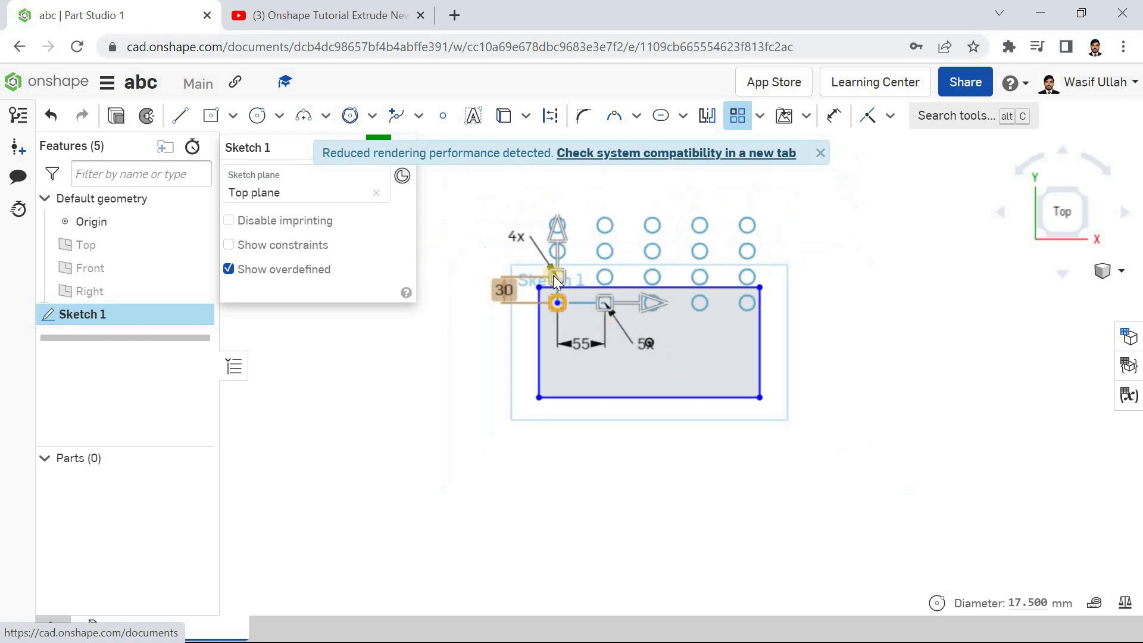
click(558, 271)
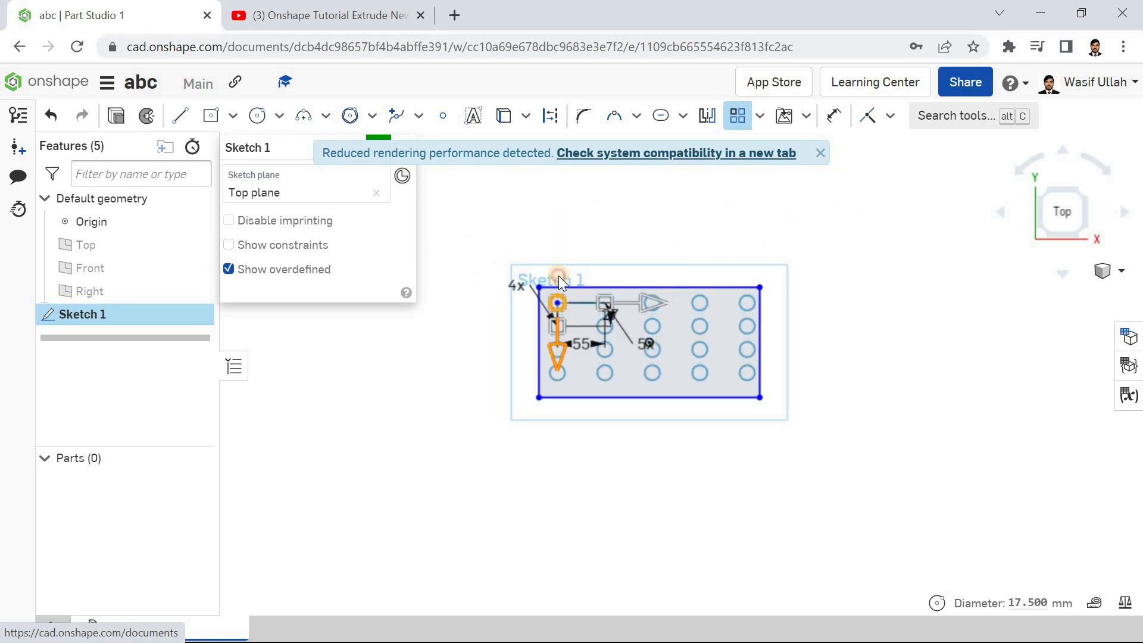
scroll(578, 305, up, 2)
scroll(577, 305, up, 1)
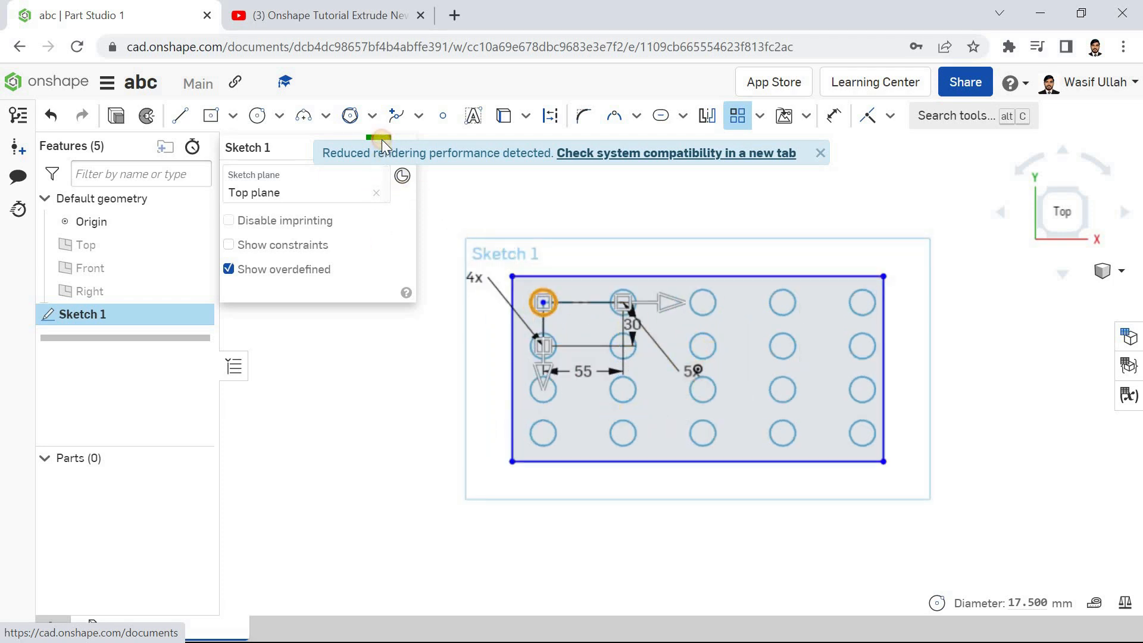
Step: Dismiss the performance notice and finish the patterned sketch, showing it in isometric view
click(821, 154)
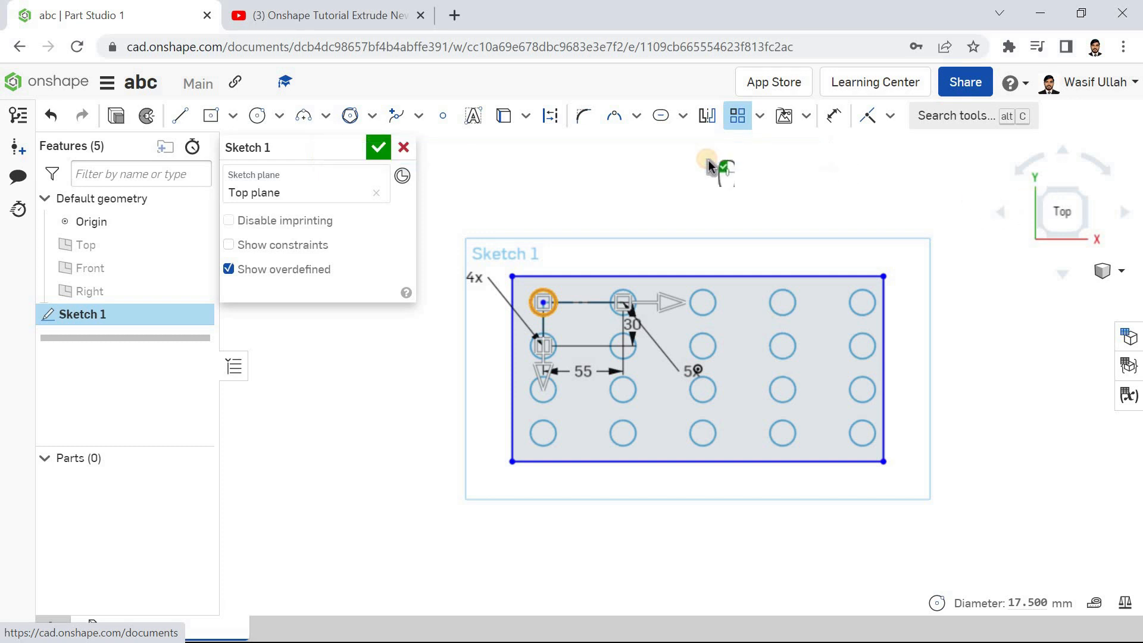
click(375, 149)
right_click(297, 232)
click(326, 296)
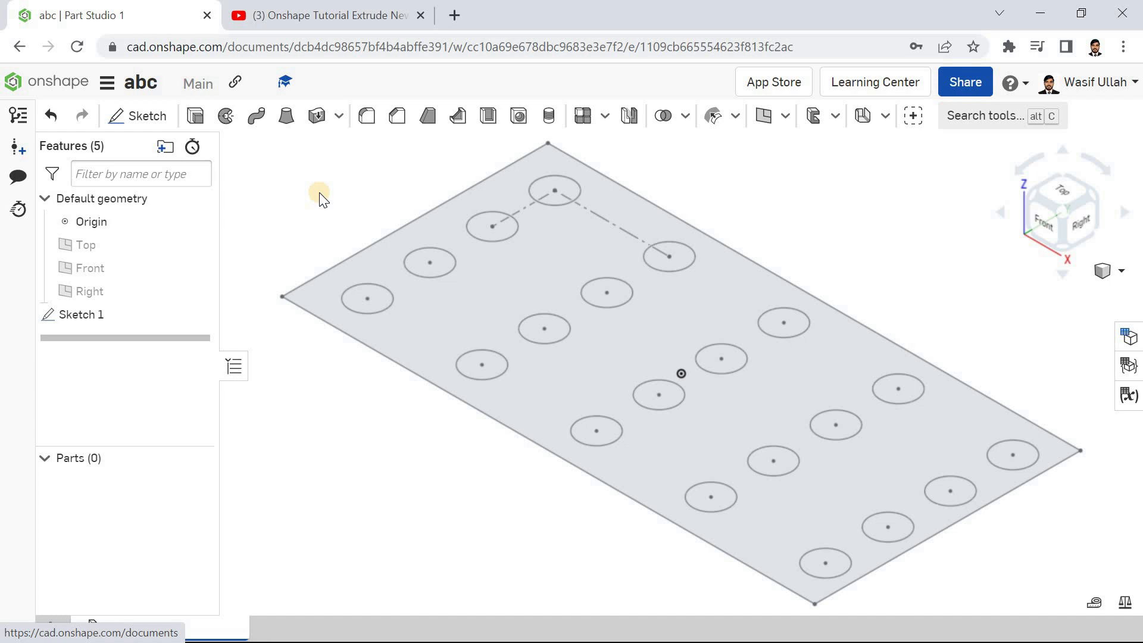
Step: Undo the linear pattern sketch and start a new sketch on the Top plane
key(ctrl+z)
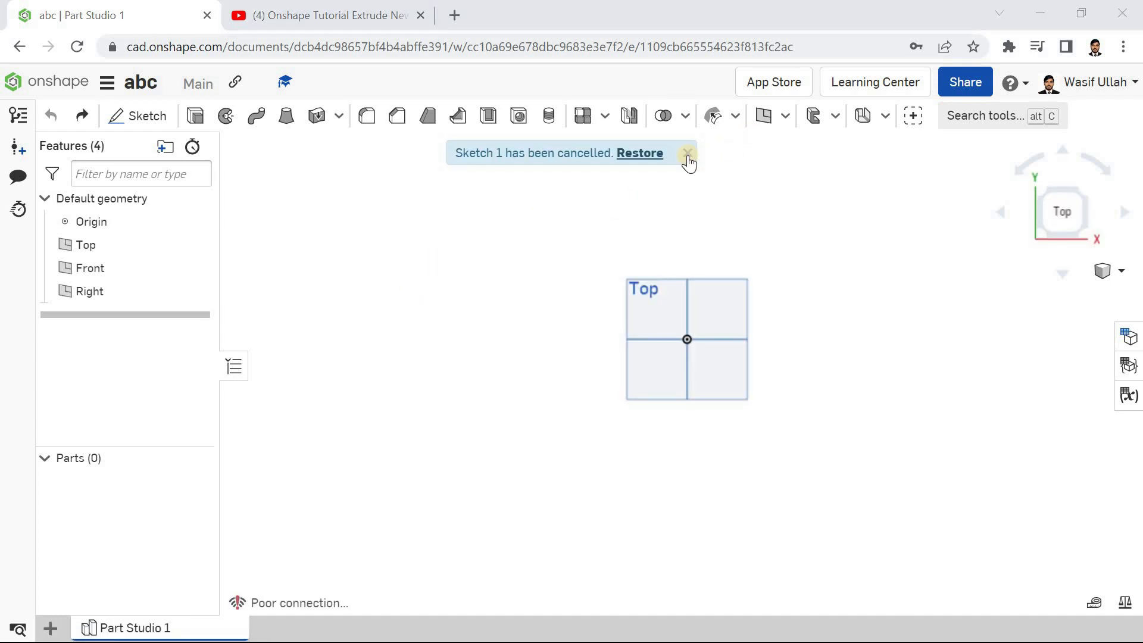
right_click(350, 232)
click(391, 299)
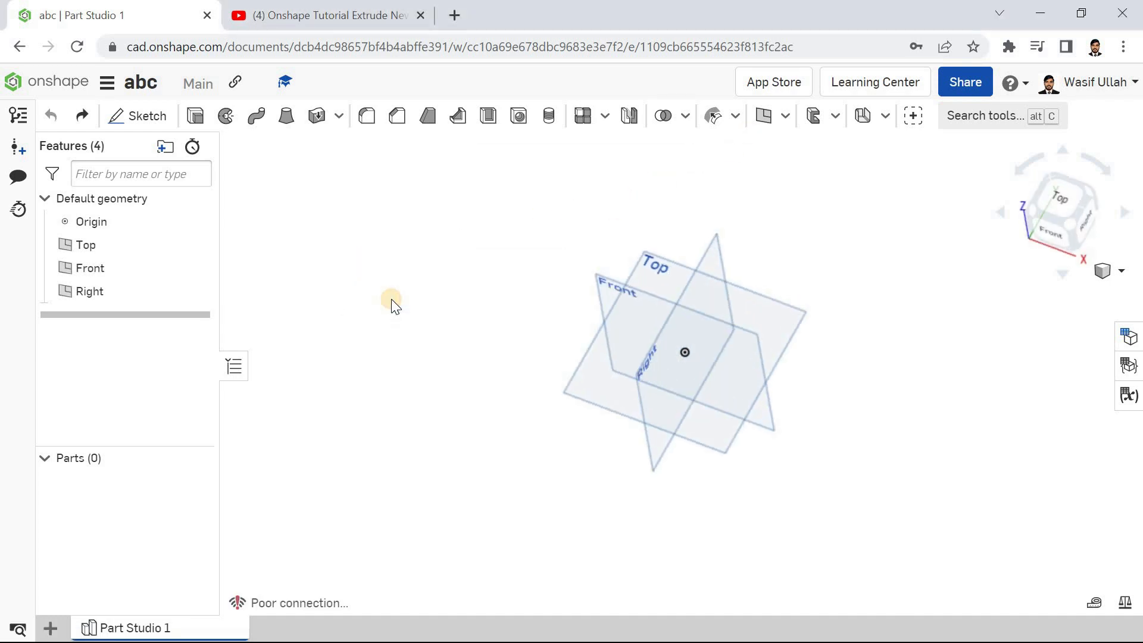
click(140, 116)
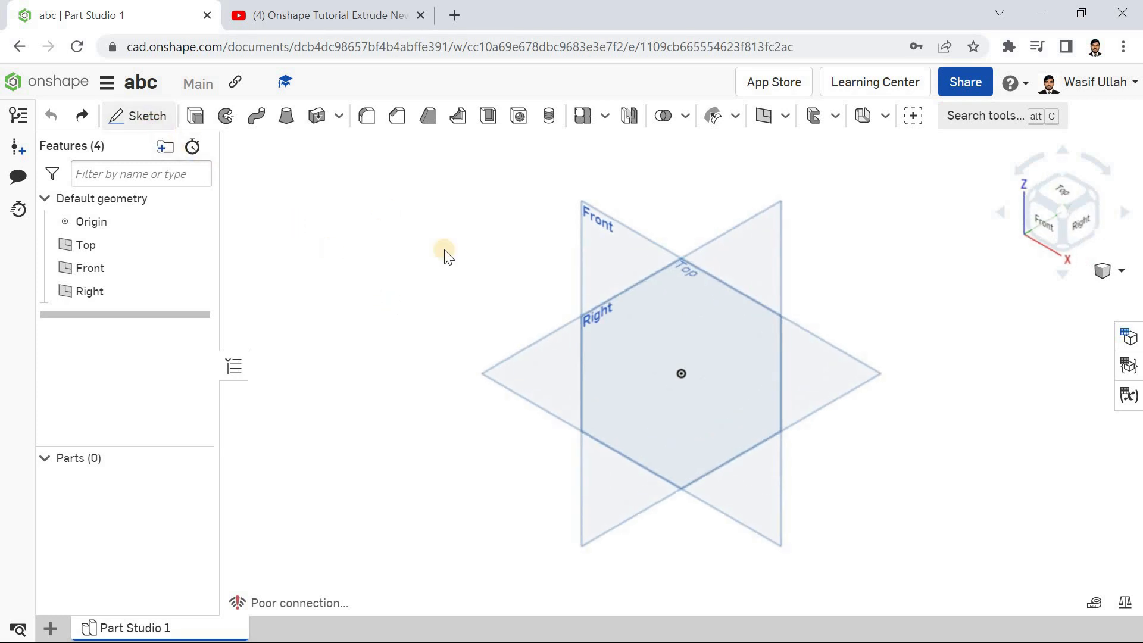
click(552, 374)
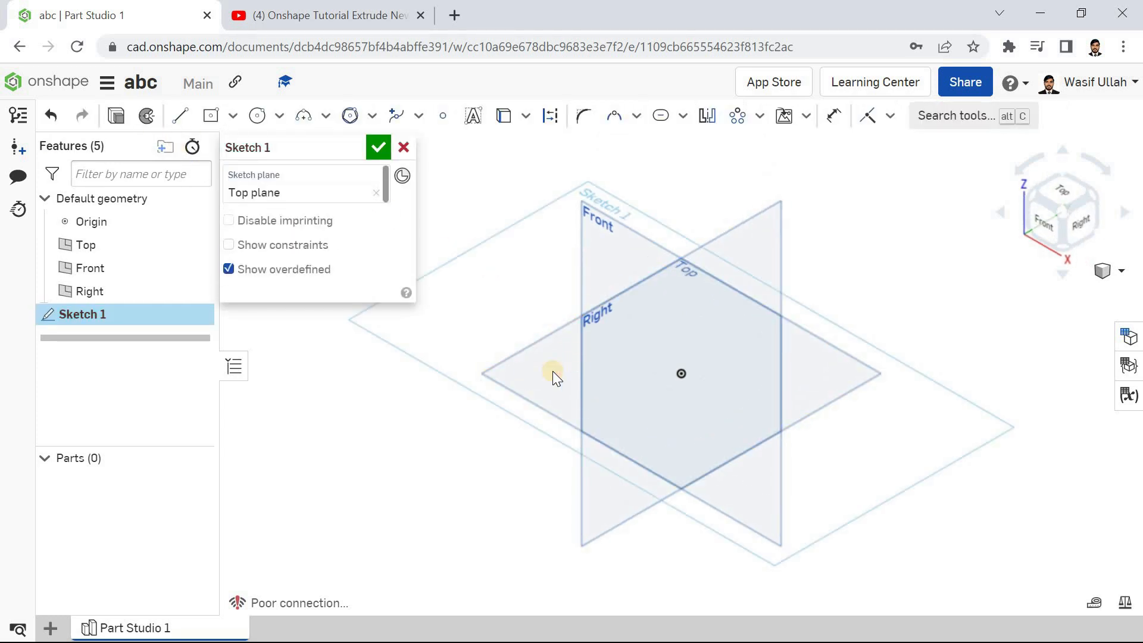
Step: Draw a center-point circle about 255 mm in diameter, centered on the origin
click(257, 115)
click(681, 373)
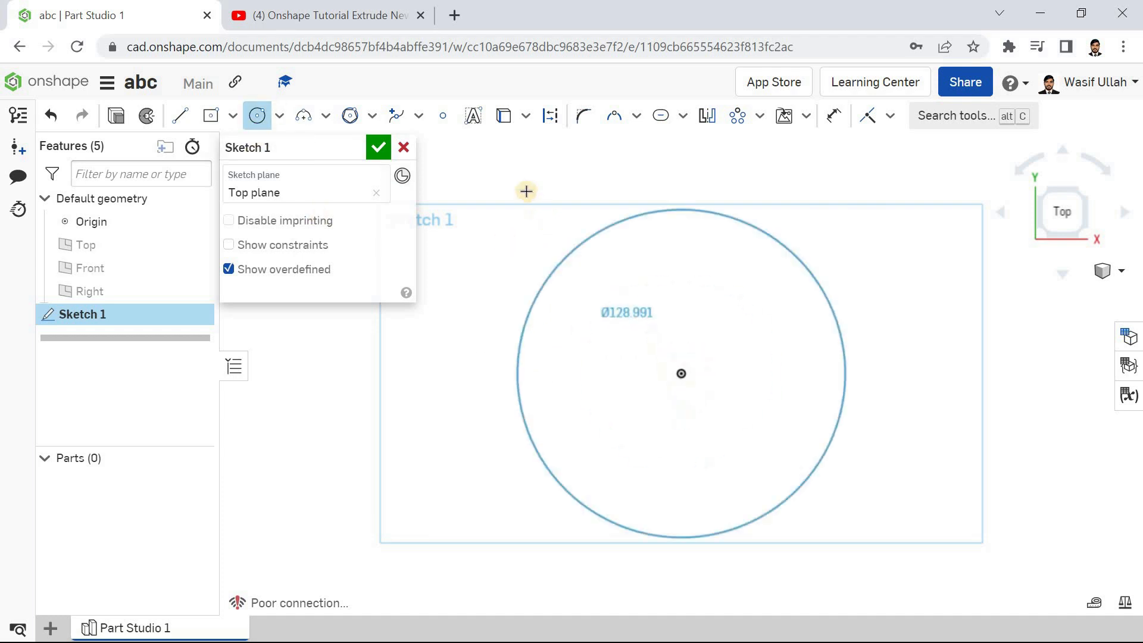
click(526, 191)
scroll(551, 230, down, 2)
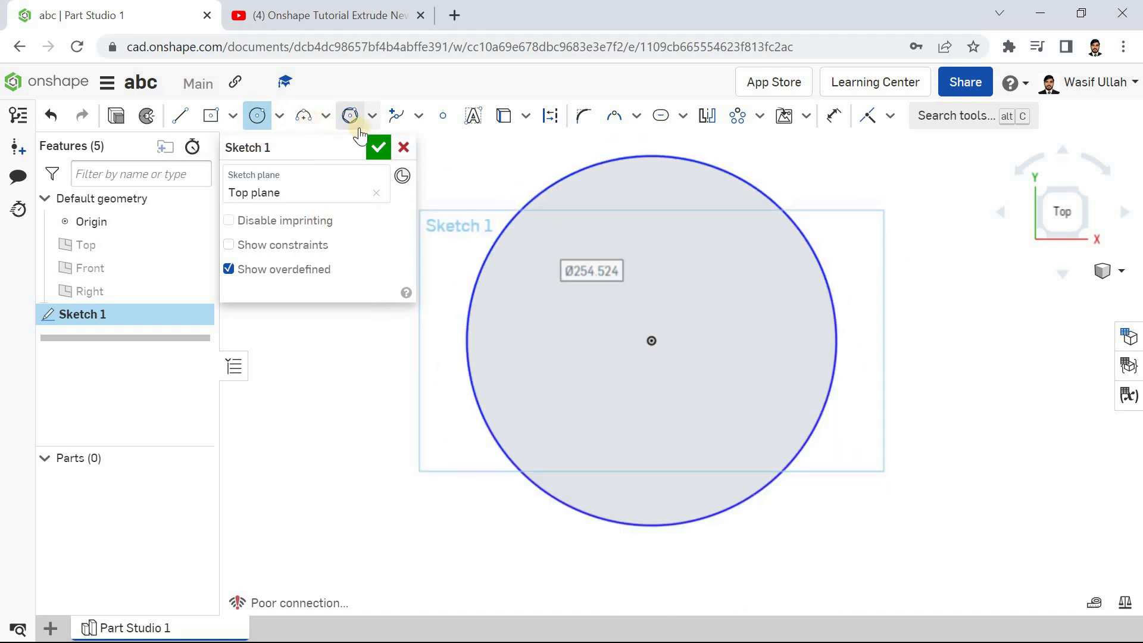
Step: Draw a small circle centered on the large circle's edge, slightly left of its topmost point
click(614, 159)
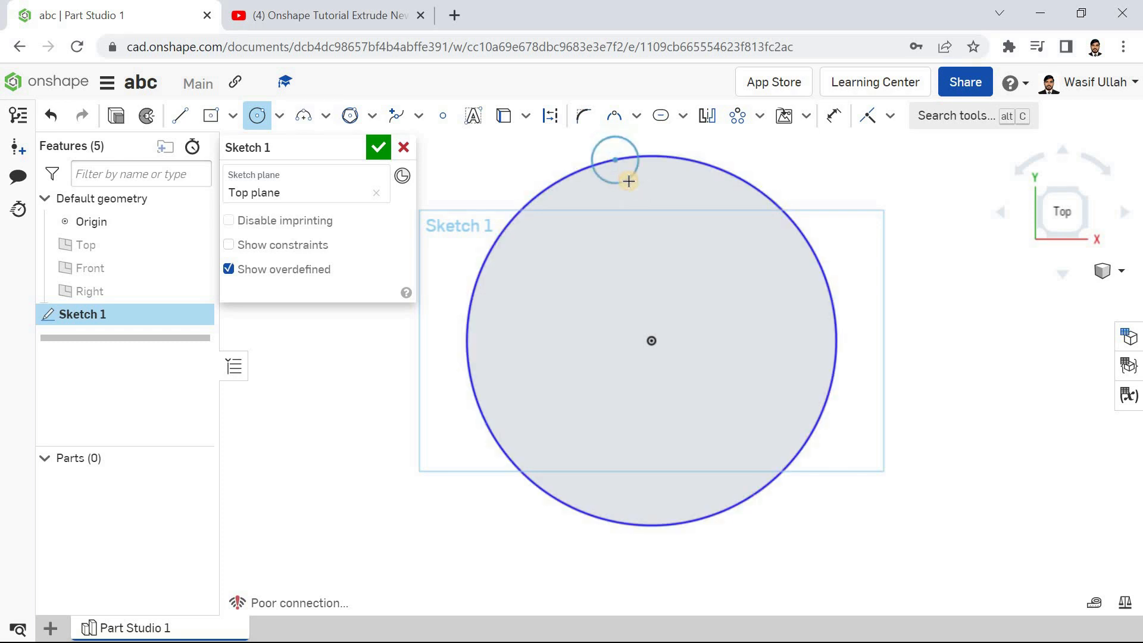
click(627, 179)
scroll(610, 206, down, 1)
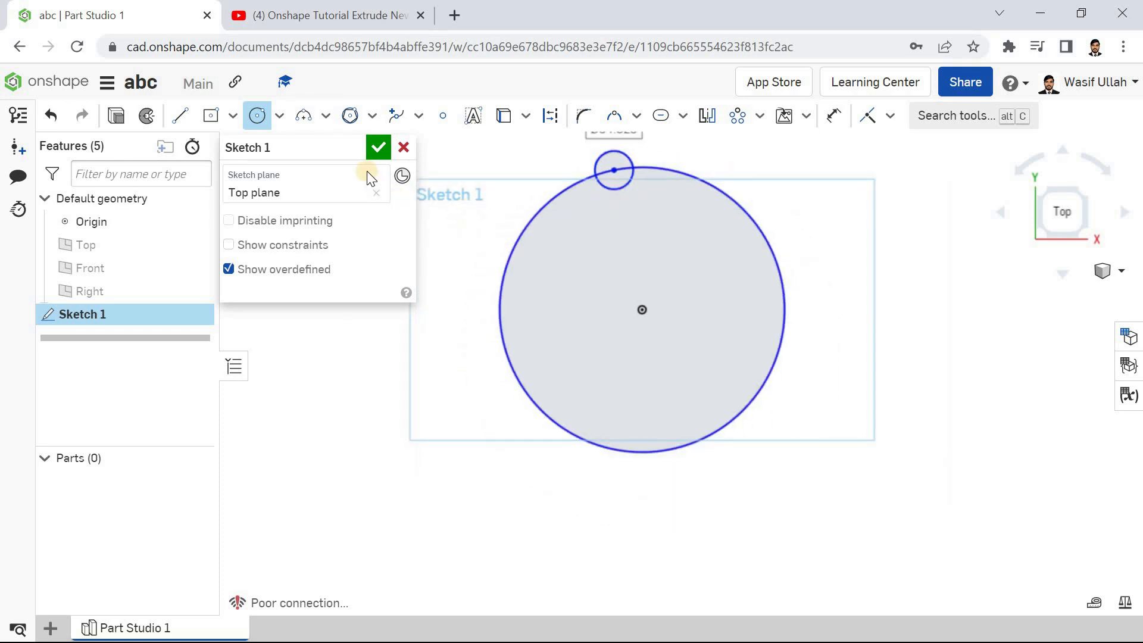
key(Escape)
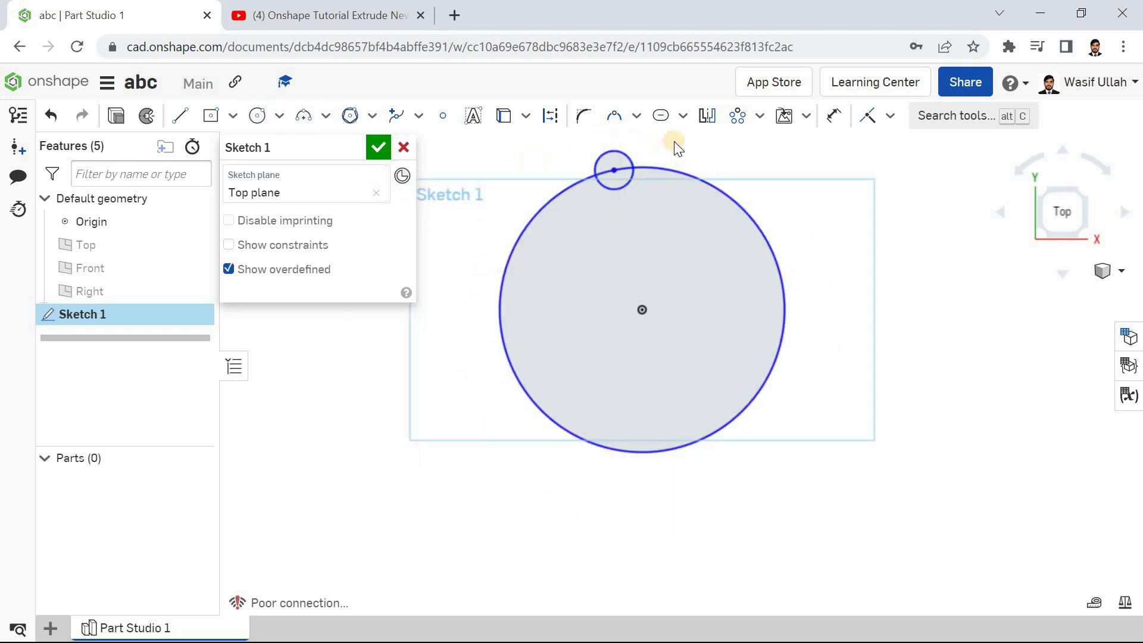
Step: Create a circular pattern of the small circle around the origin with 8 instances
click(735, 122)
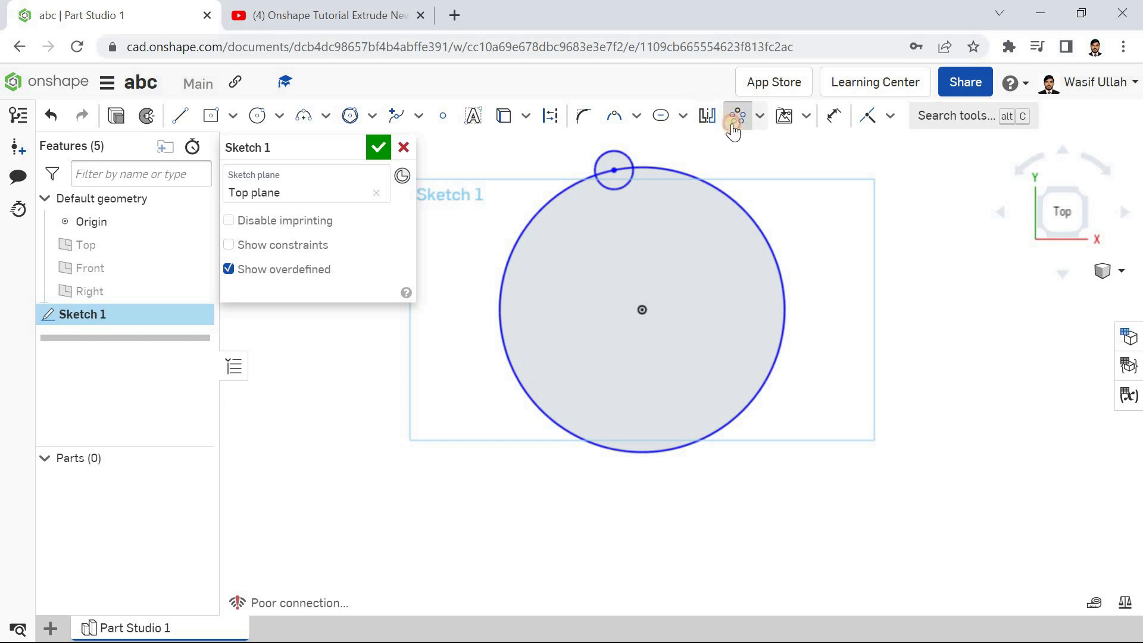
click(627, 155)
scroll(684, 224, down, 2)
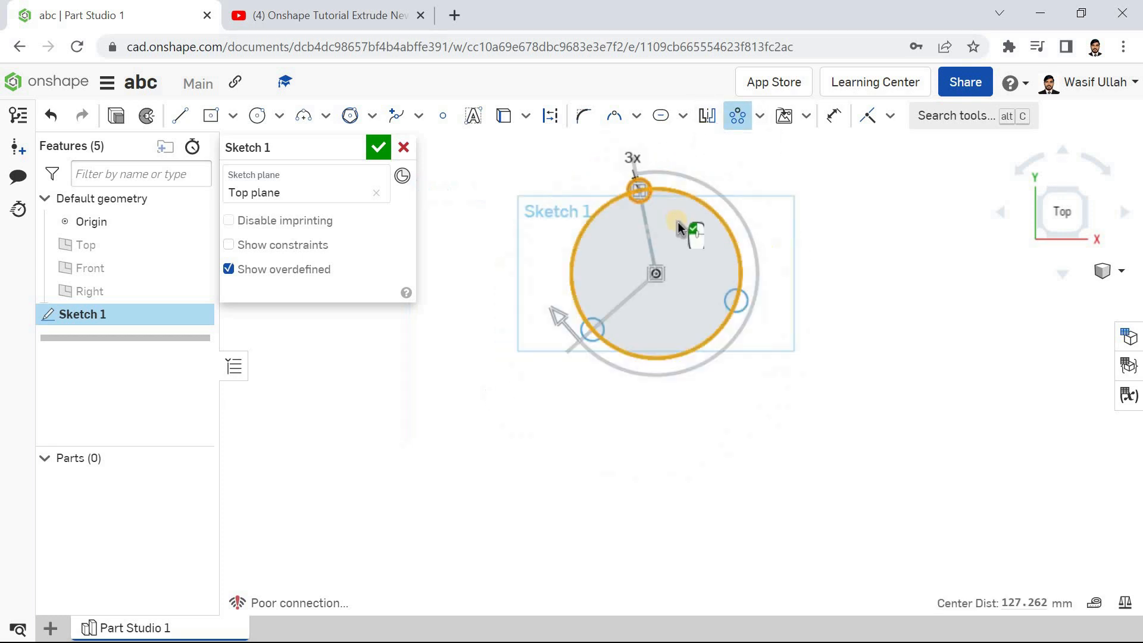
scroll(647, 188, up, 2)
click(644, 165)
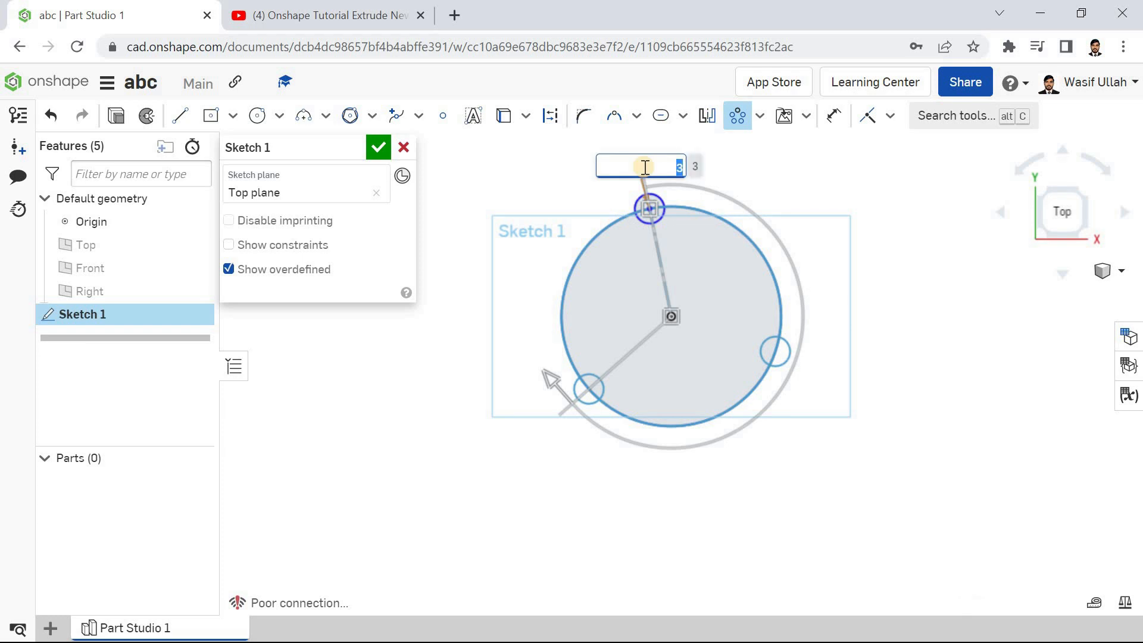
key(Return)
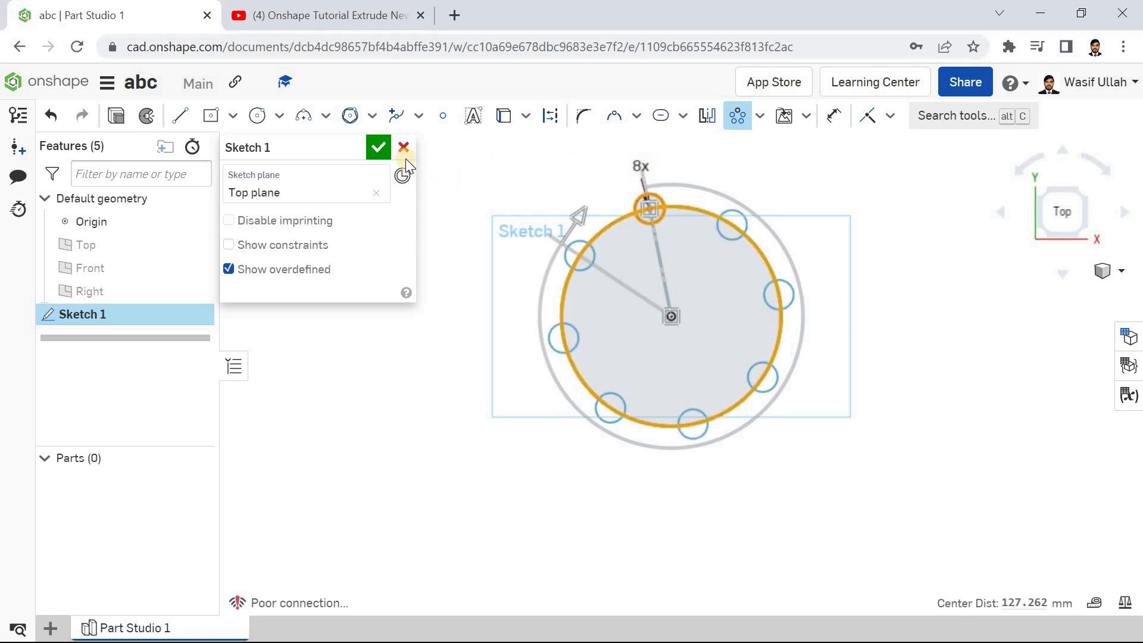
Step: Finish the circular pattern sketch and switch to the isometric view
click(372, 149)
right_click(345, 191)
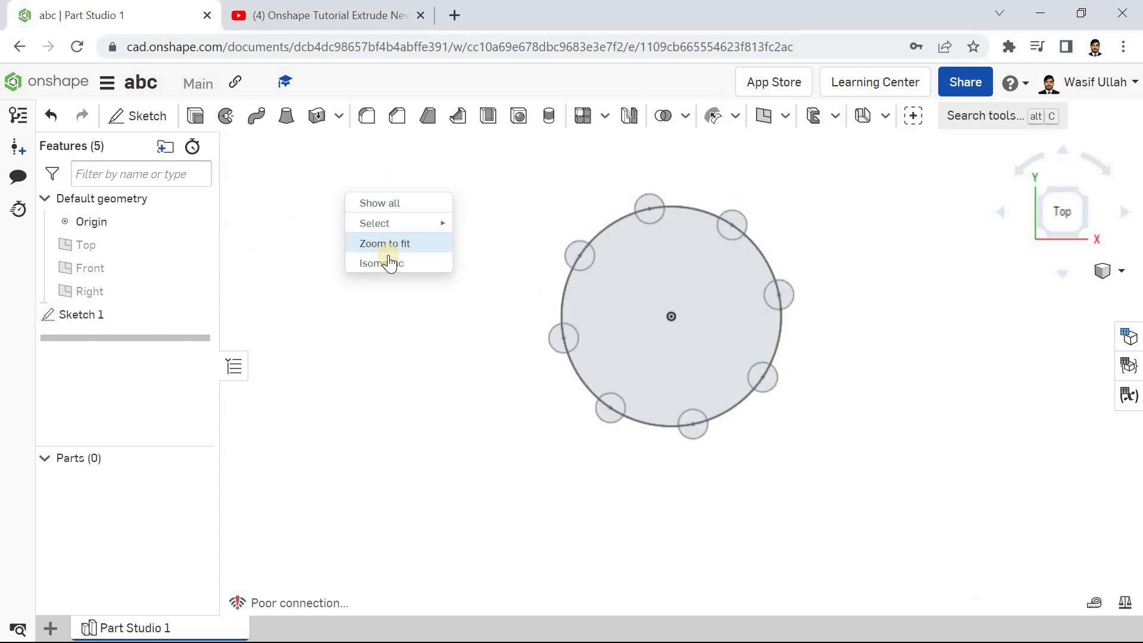
click(387, 262)
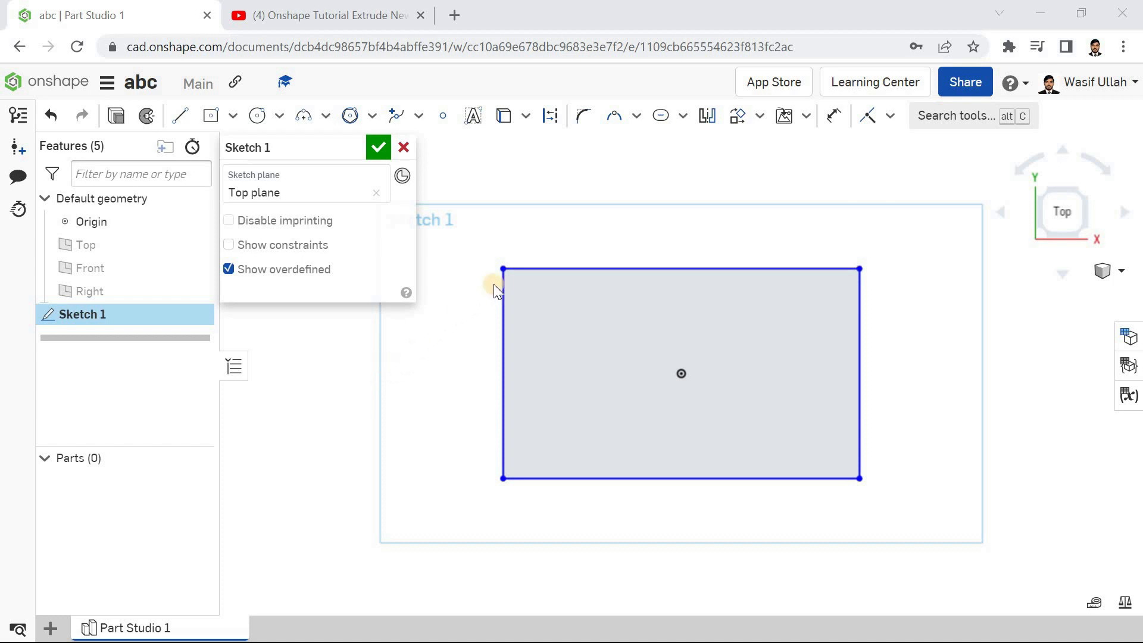
Step: Transform all four edges of the rectangle together, scaling it up, moving it slightly upward and rotating it 30 degrees clockwise
click(760, 115)
click(768, 206)
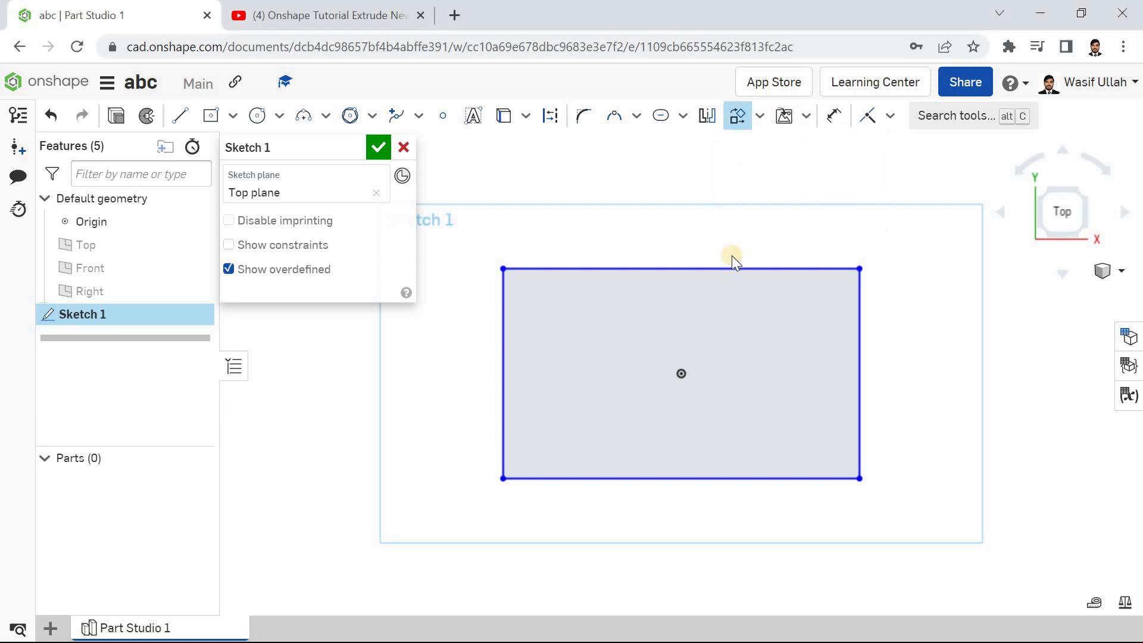
click(726, 269)
click(503, 357)
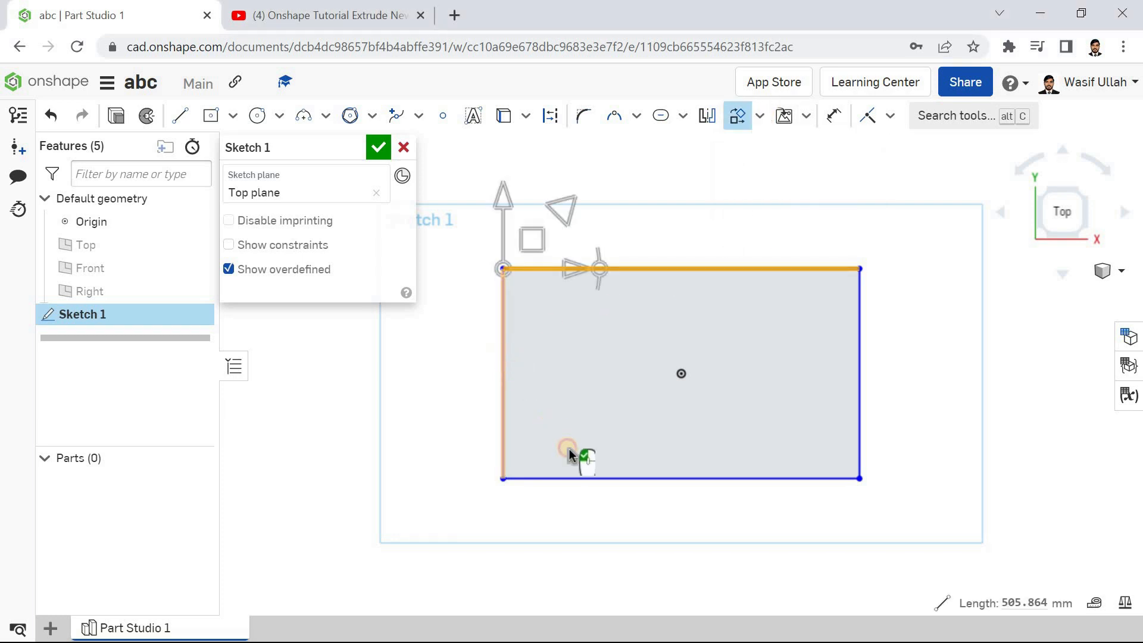
click(586, 478)
click(859, 412)
scroll(685, 408, down, 3)
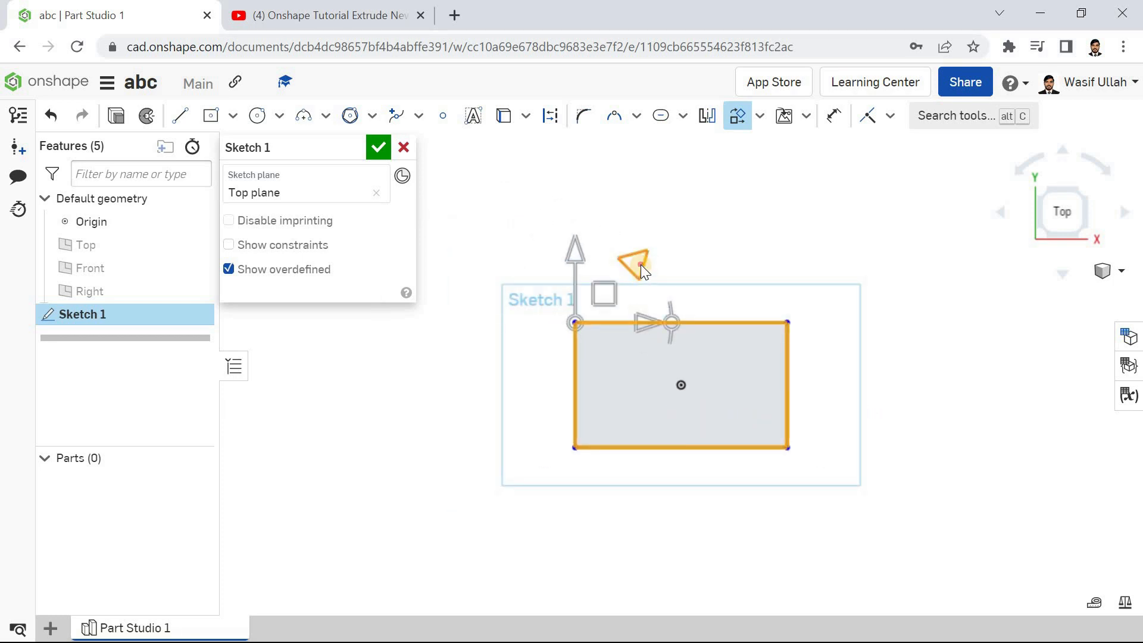
drag(706, 227, 669, 248)
mouse_move(600, 289)
mouse_down()
mouse_move(599, 298)
mouse_move(604, 273)
mouse_up()
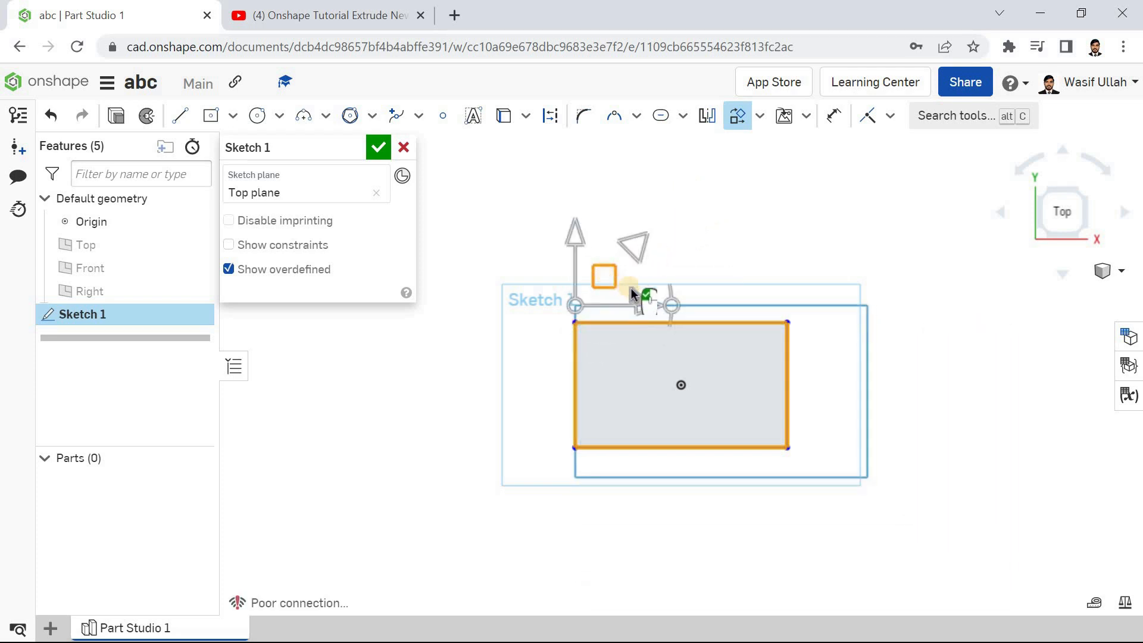
drag(674, 306, 651, 355)
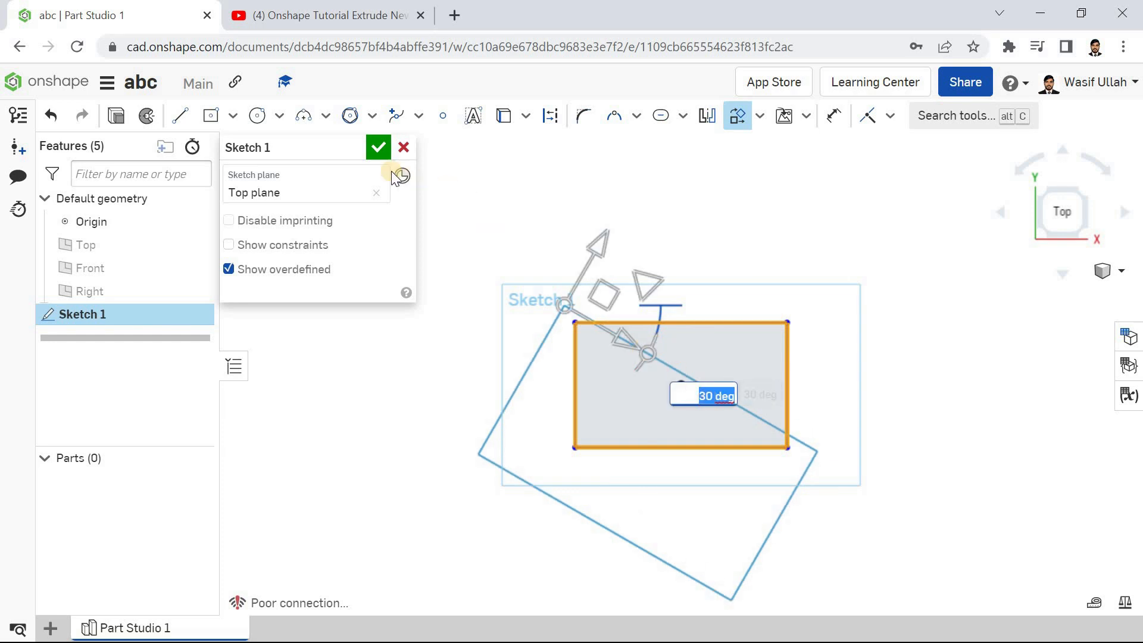
Step: Finish the sketch with the transformed rectangle and switch to the isometric view
click(375, 148)
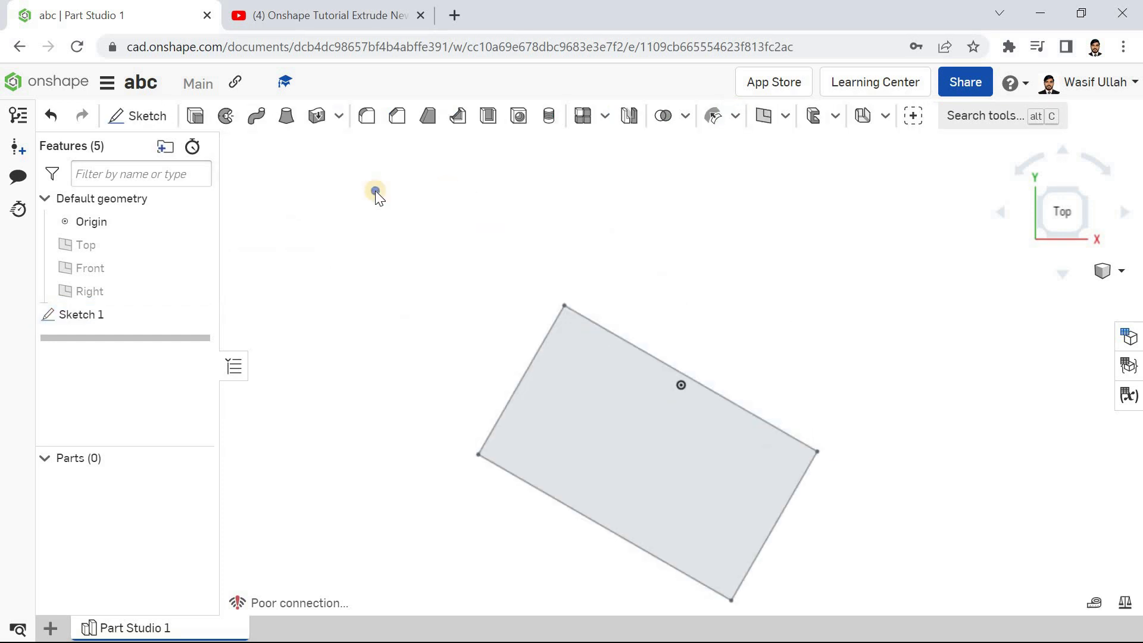
right_click(375, 191)
click(419, 263)
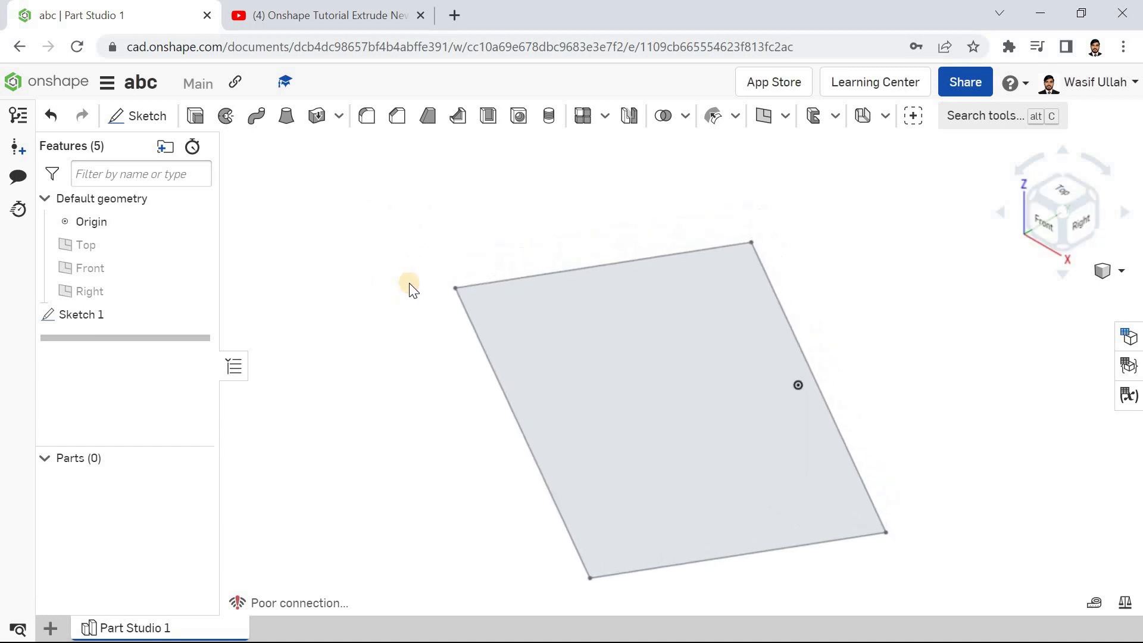
click(1049, 193)
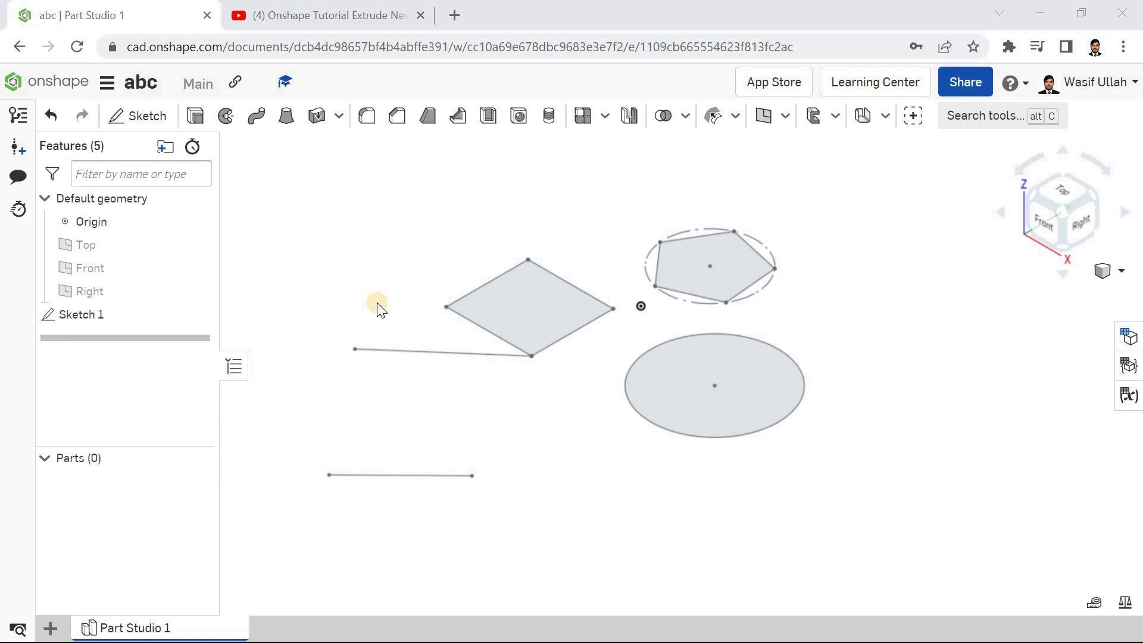
Step: Open Sketch 1 for editing and dimension the length of the separate line below the other shapes
double_click(121, 315)
scroll(569, 327, down, 4)
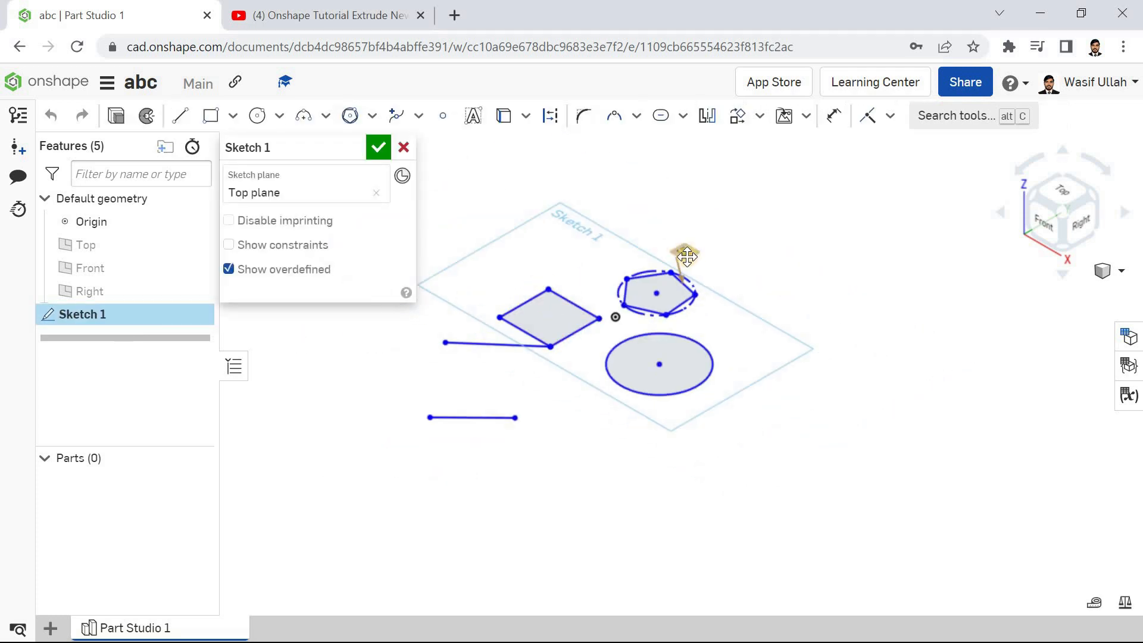
click(829, 123)
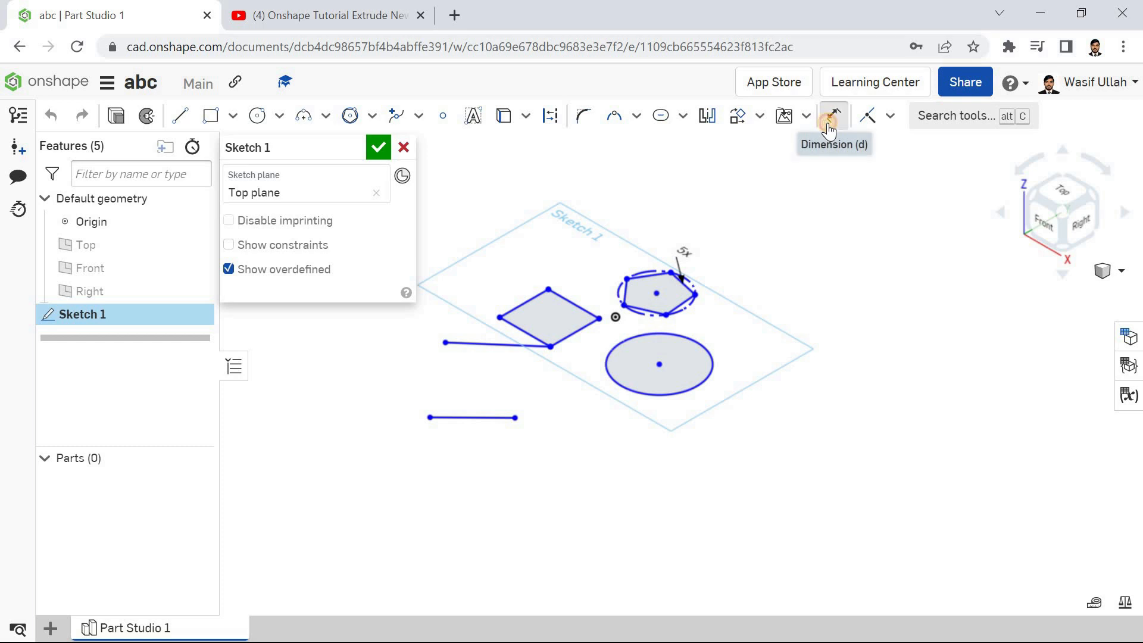
click(480, 419)
click(479, 443)
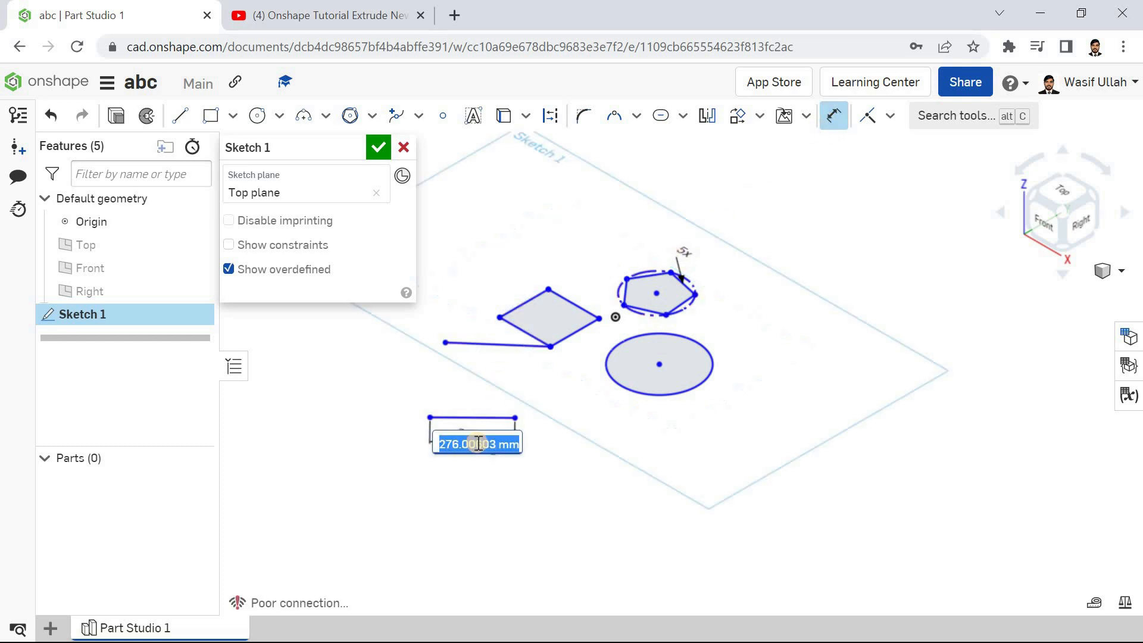
click(478, 443)
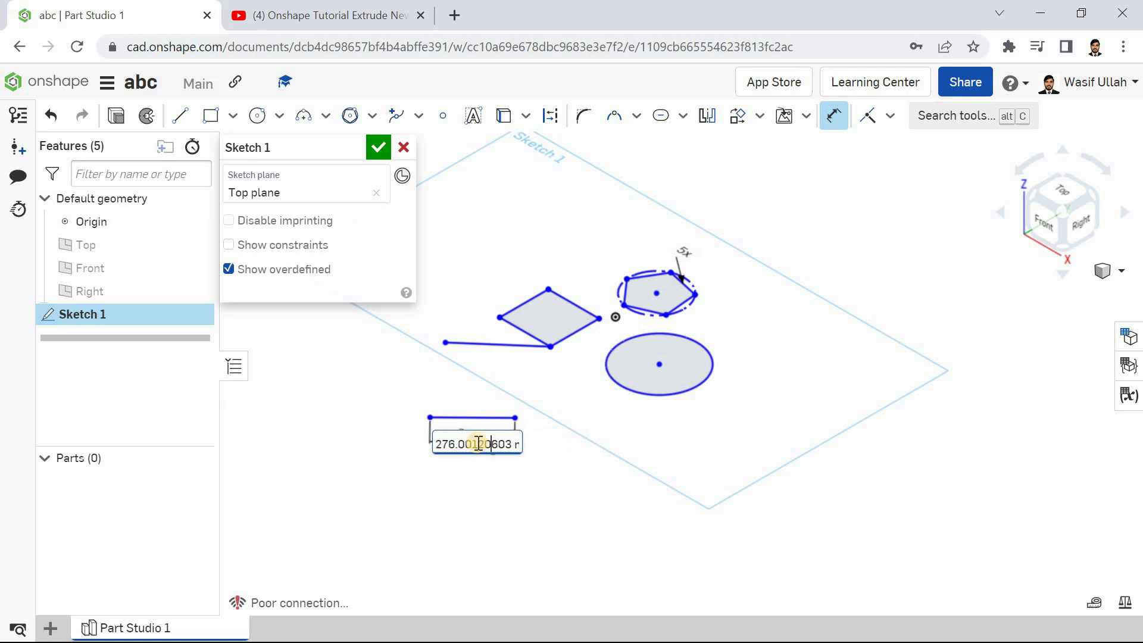
key(Return)
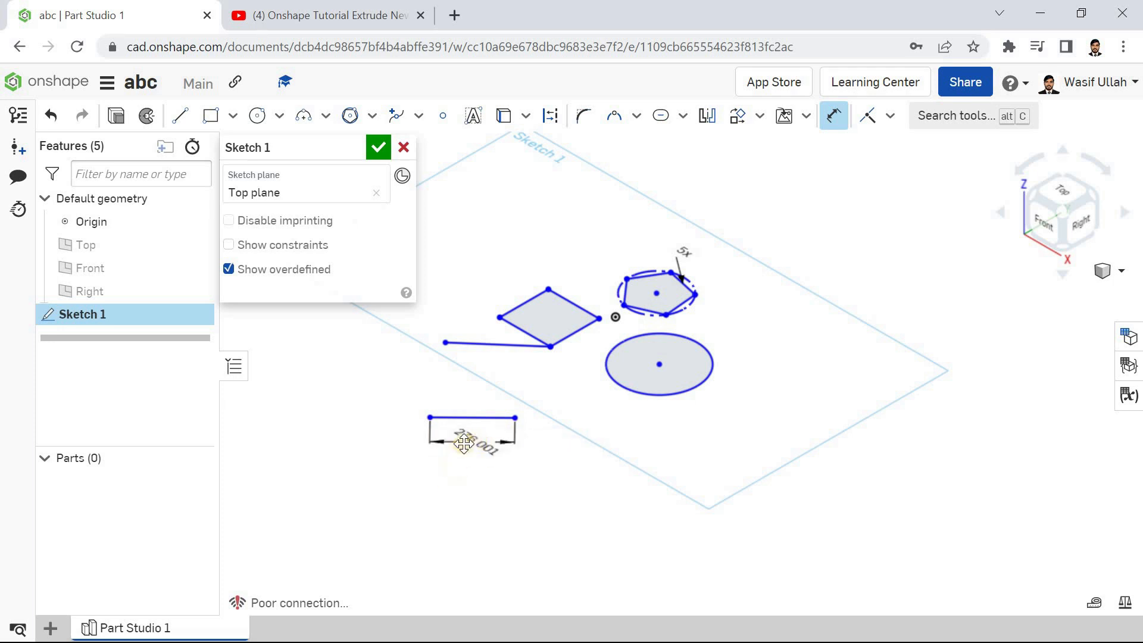
Step: Try setting the separate line's length dimension to 120 mm and undo the change
double_click(467, 442)
text(12)
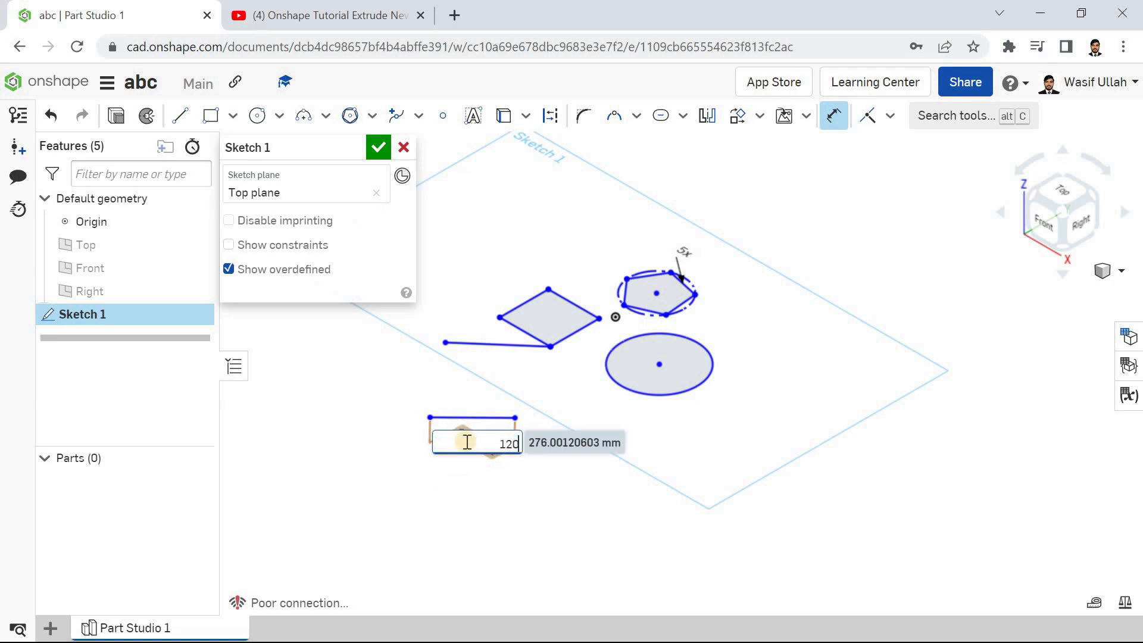
text(0)
key(Return)
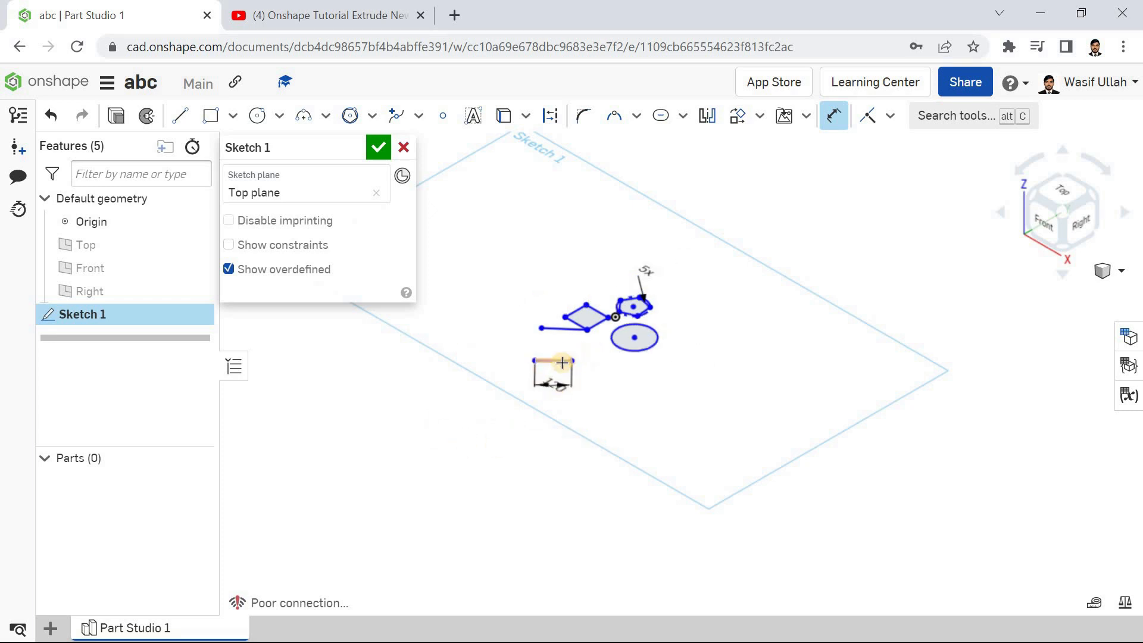
key(Escape)
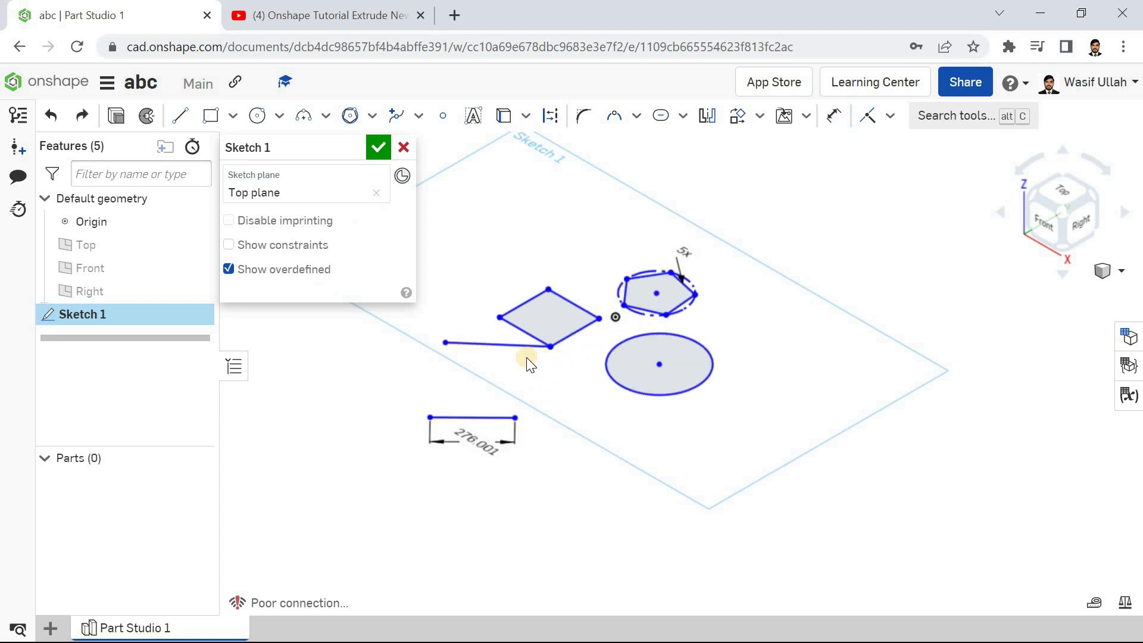
Step: Dimension the circle's diameter as 350 mm
click(834, 114)
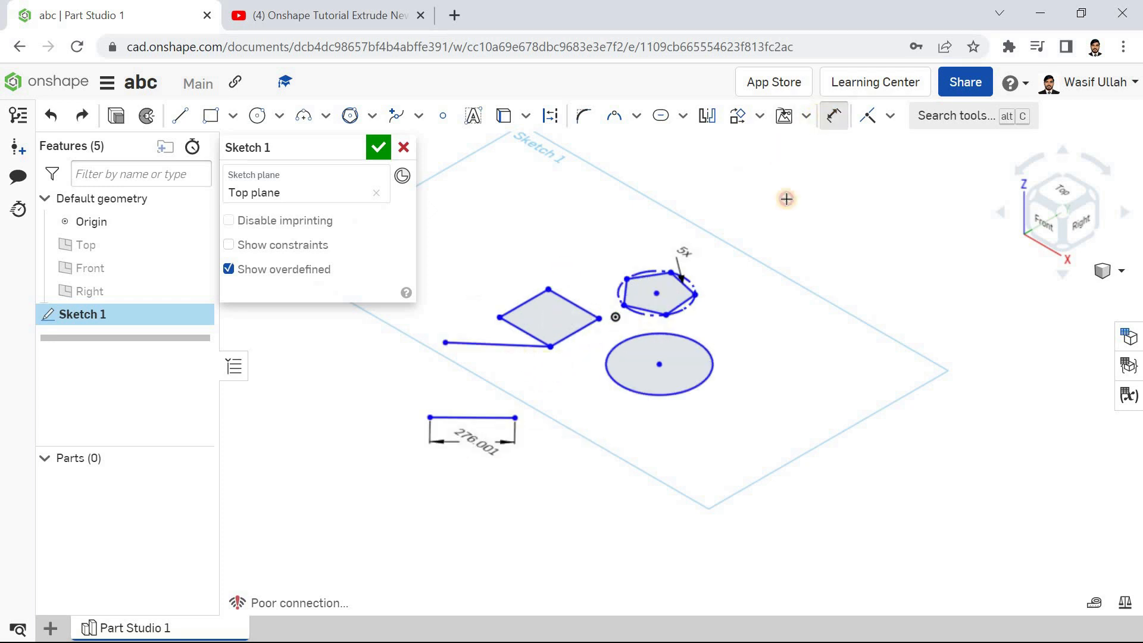
click(707, 347)
click(758, 355)
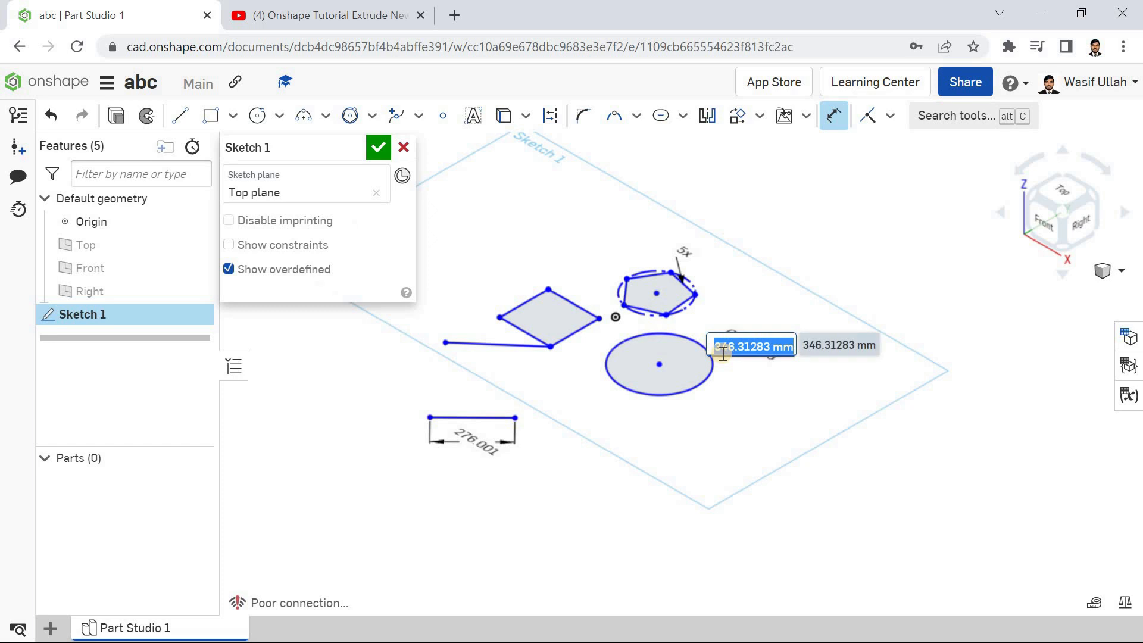
text(350)
key(Return)
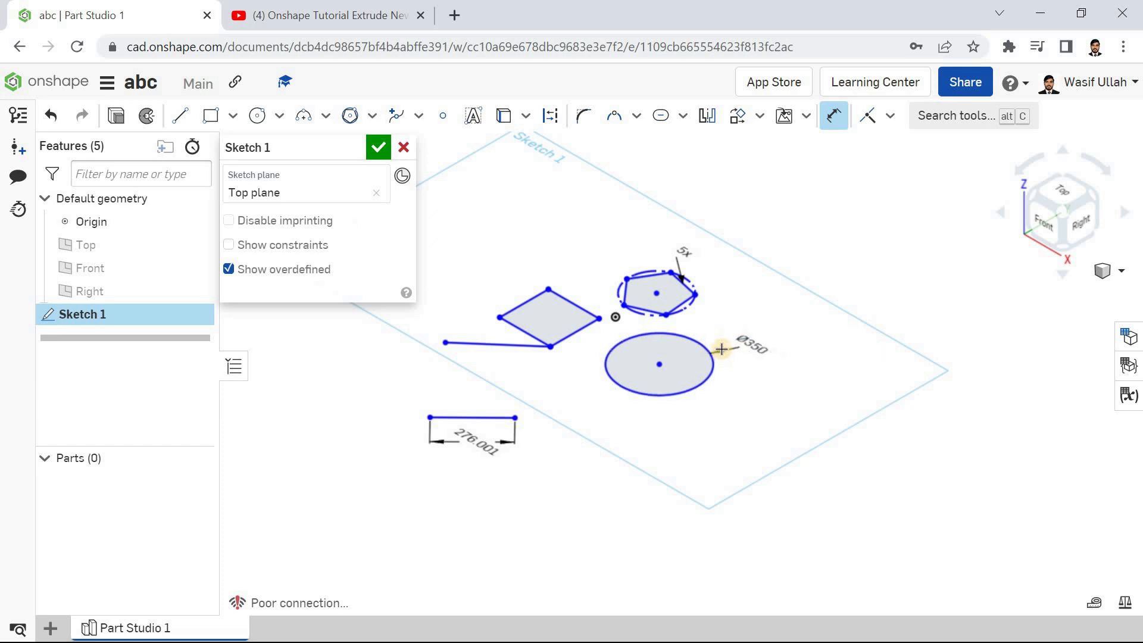
Step: Try a length dimension on the pentagon's upper edge and undo it
scroll(684, 263, up, 5)
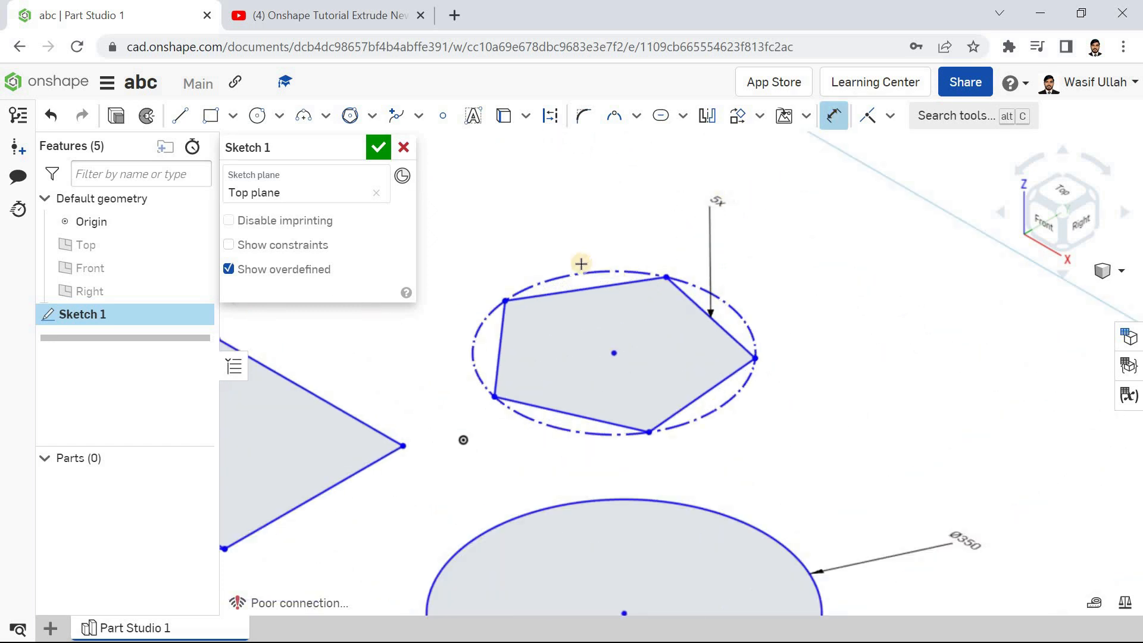
click(592, 291)
click(572, 255)
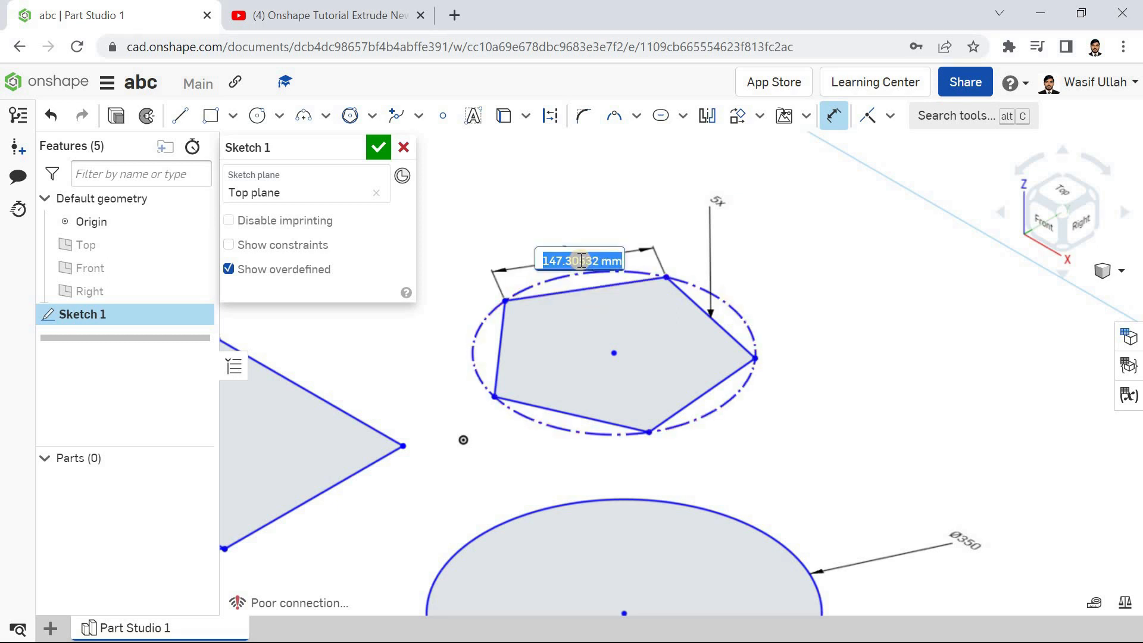
key(Return)
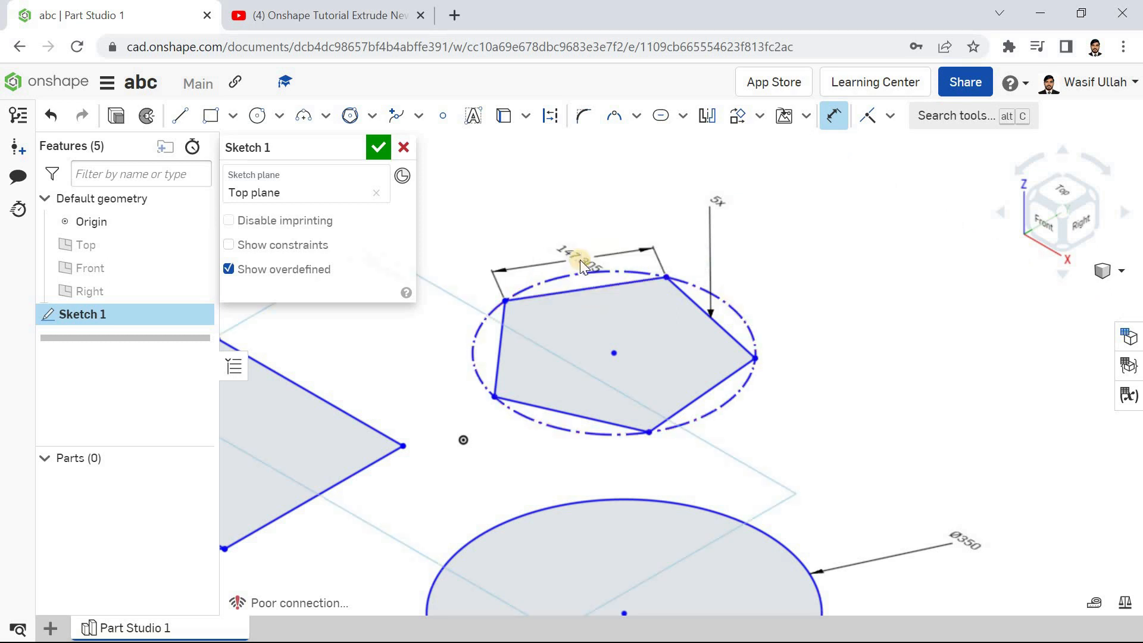
key(ctrl+z)
Step: Try a distance dimension from the pentagon's upper-right edge to the opposite vertex and undo it
click(699, 304)
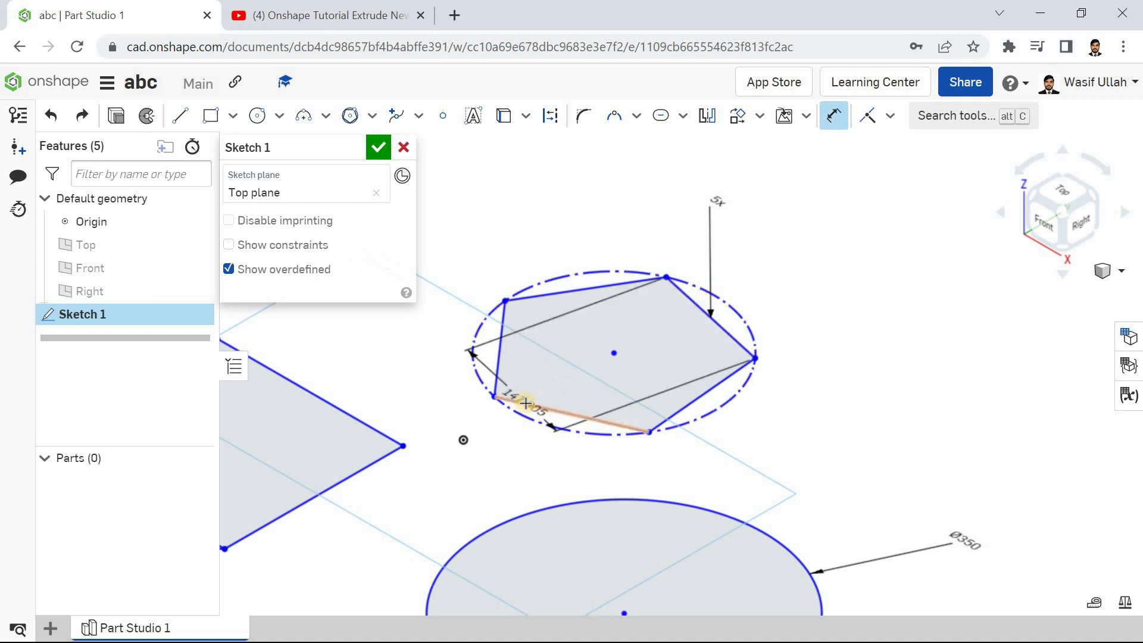
click(494, 398)
click(494, 258)
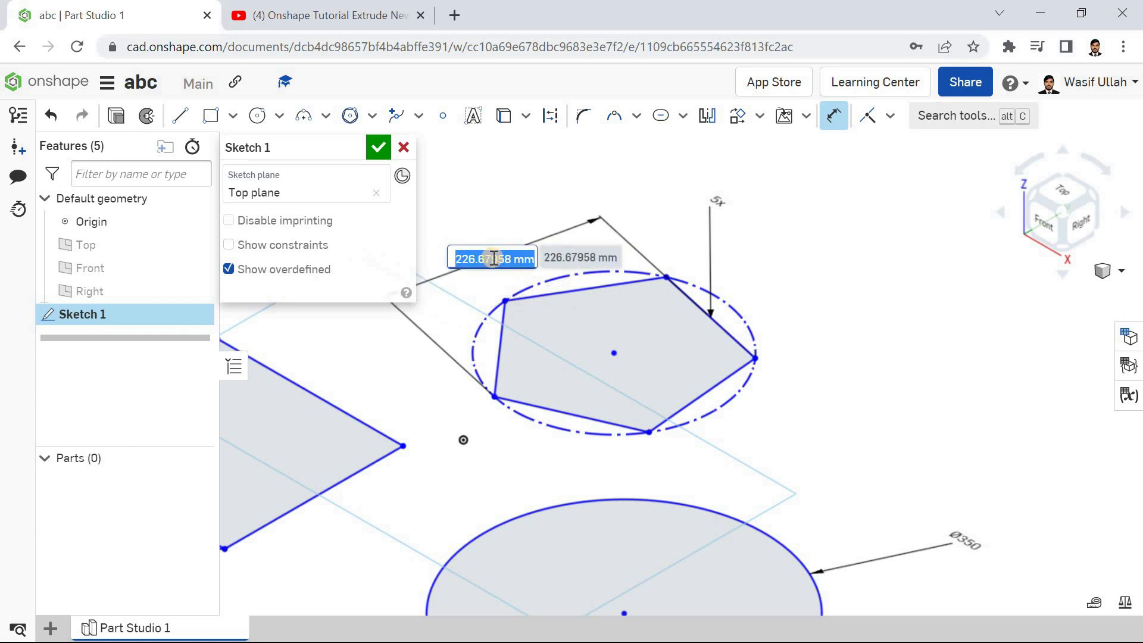
key(Return)
key(ctrl+z)
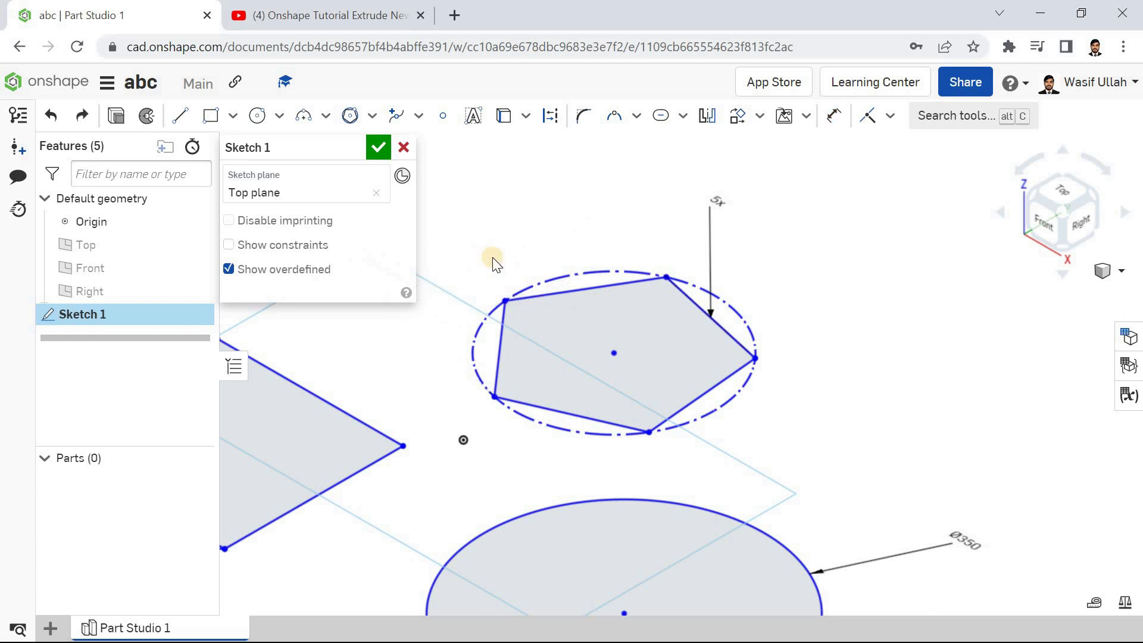
Step: Dimension the angle between the sloping line and the adjoining edge of the four-sided shape as 34 degrees
click(833, 117)
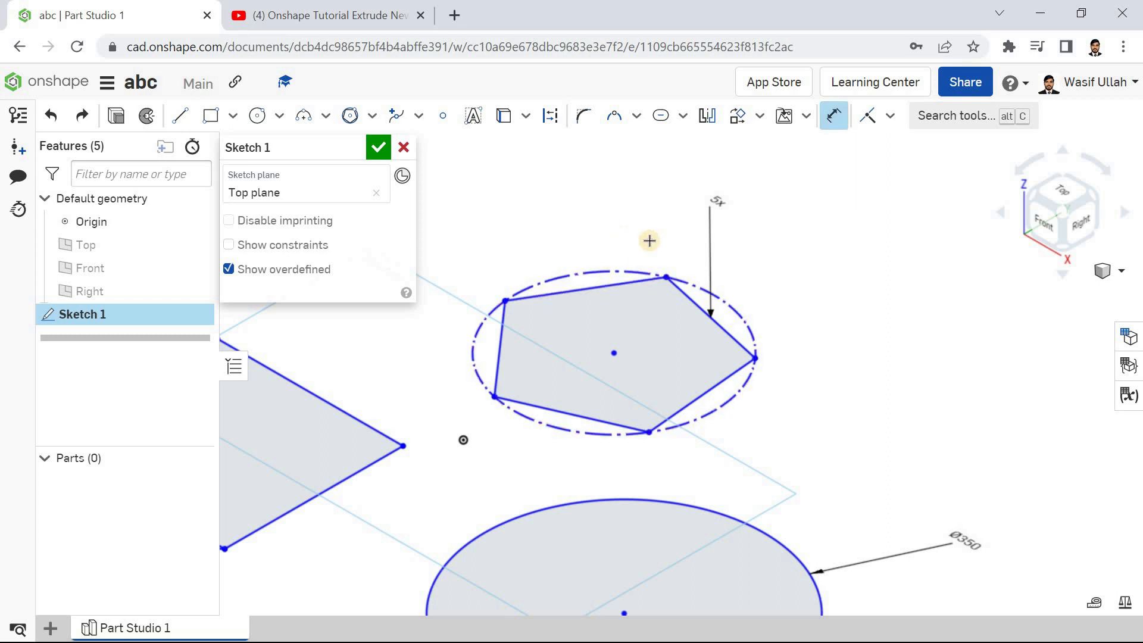
scroll(686, 224, down, 5)
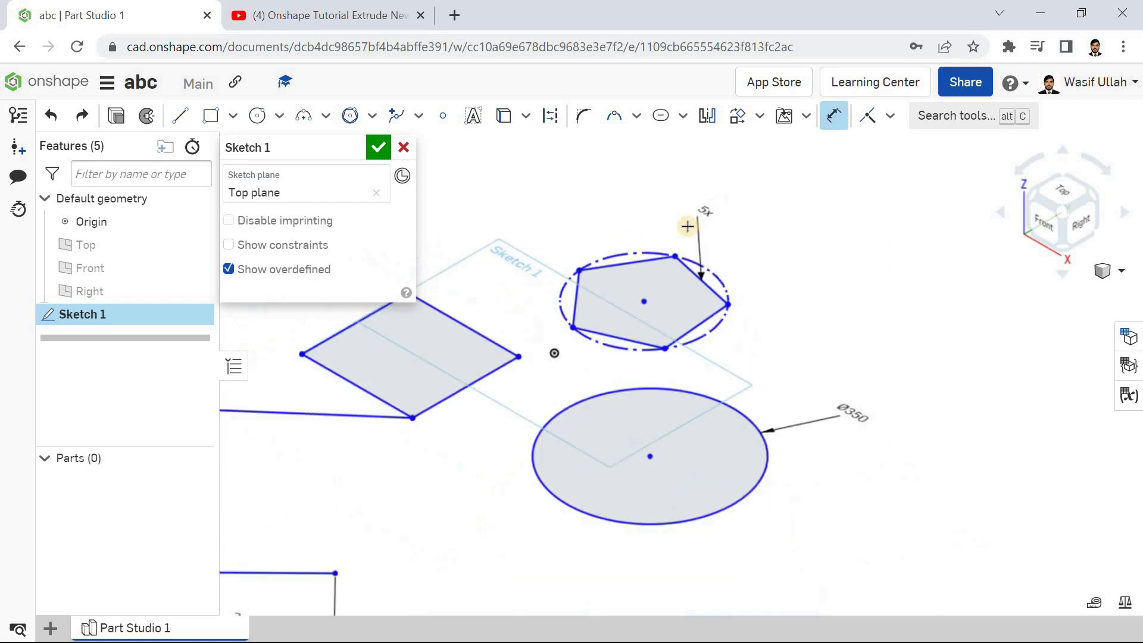
scroll(613, 328, down, 2)
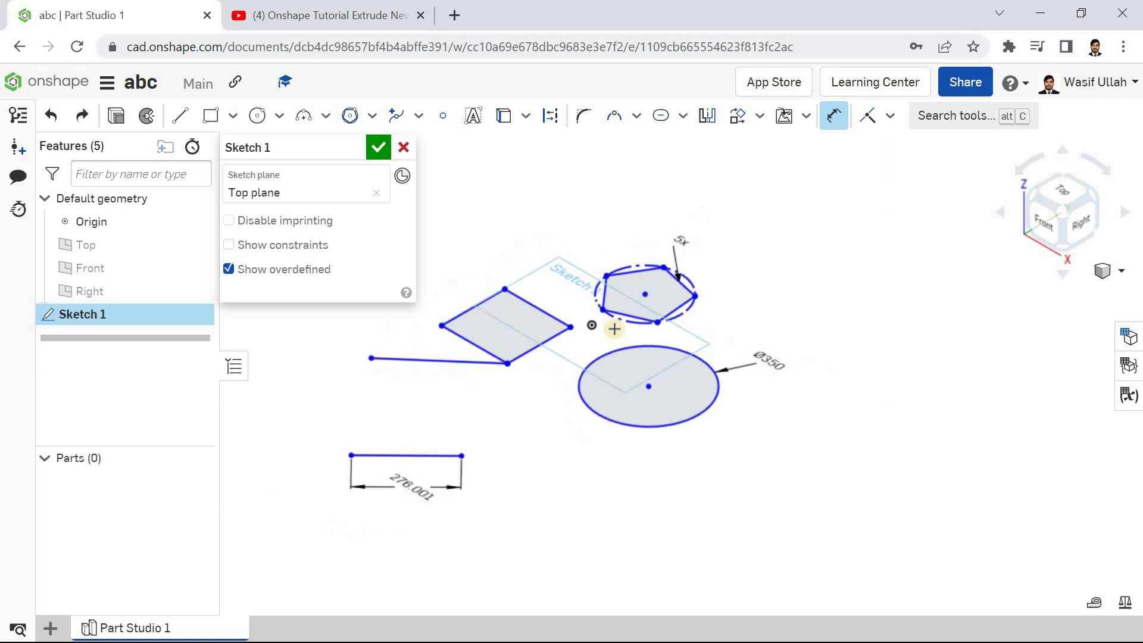
scroll(441, 355, up, 3)
click(438, 365)
click(493, 339)
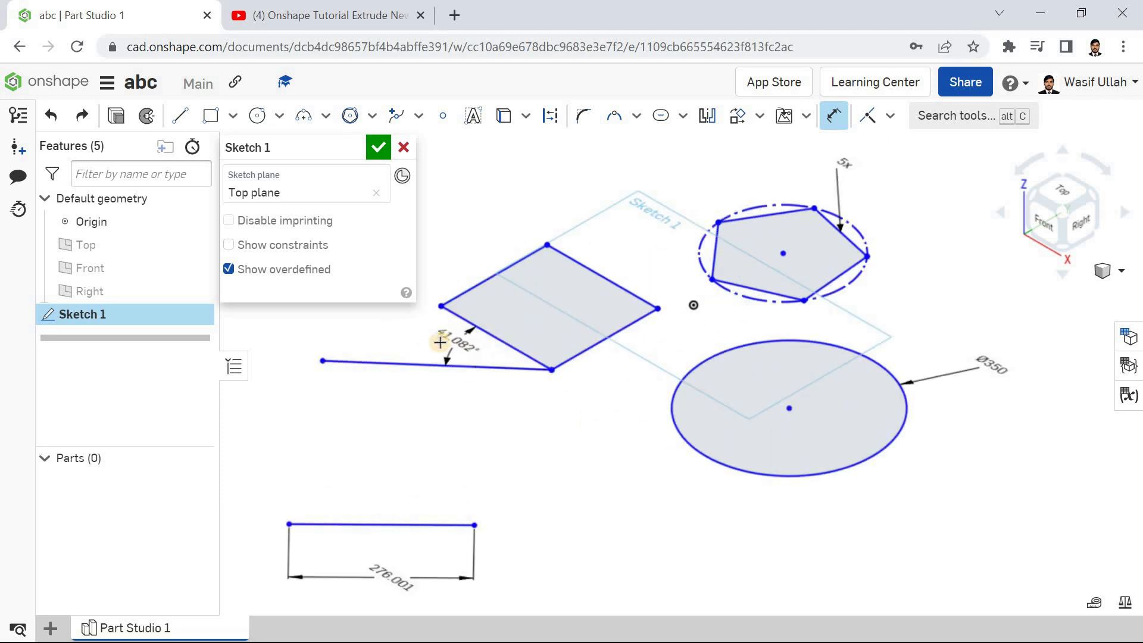
click(442, 343)
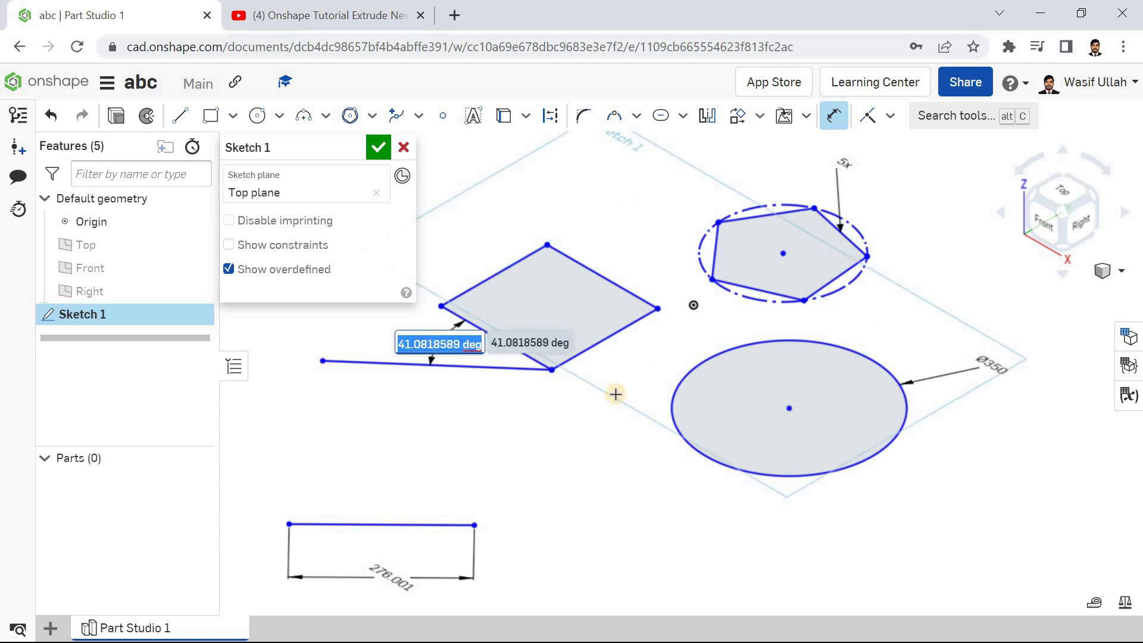
text(34)
key(Return)
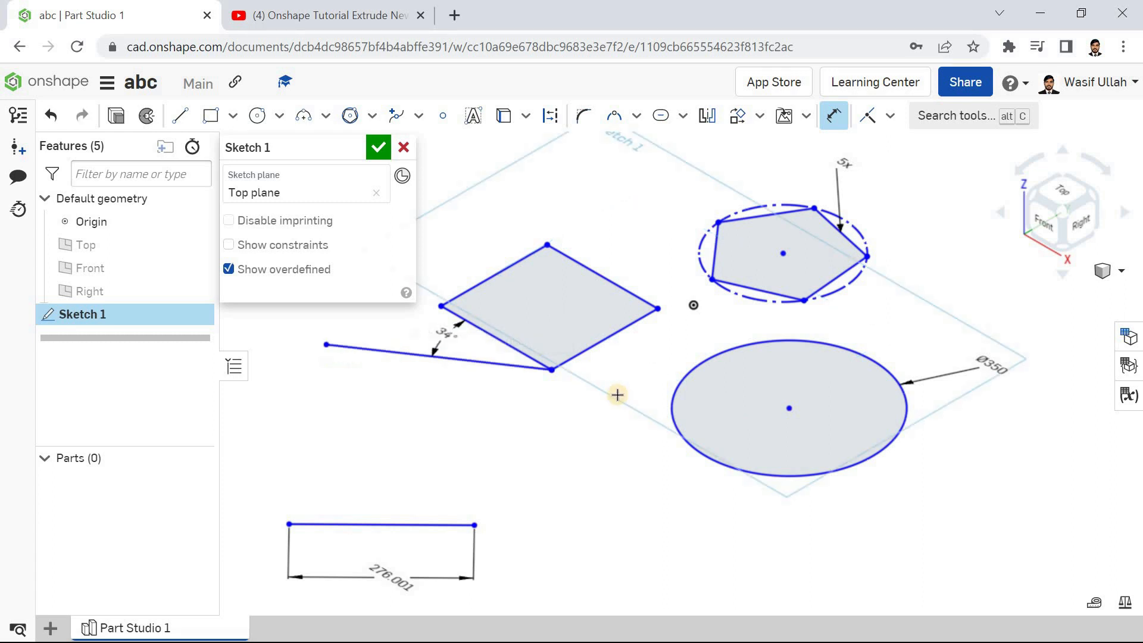
scroll(734, 474, down, 2)
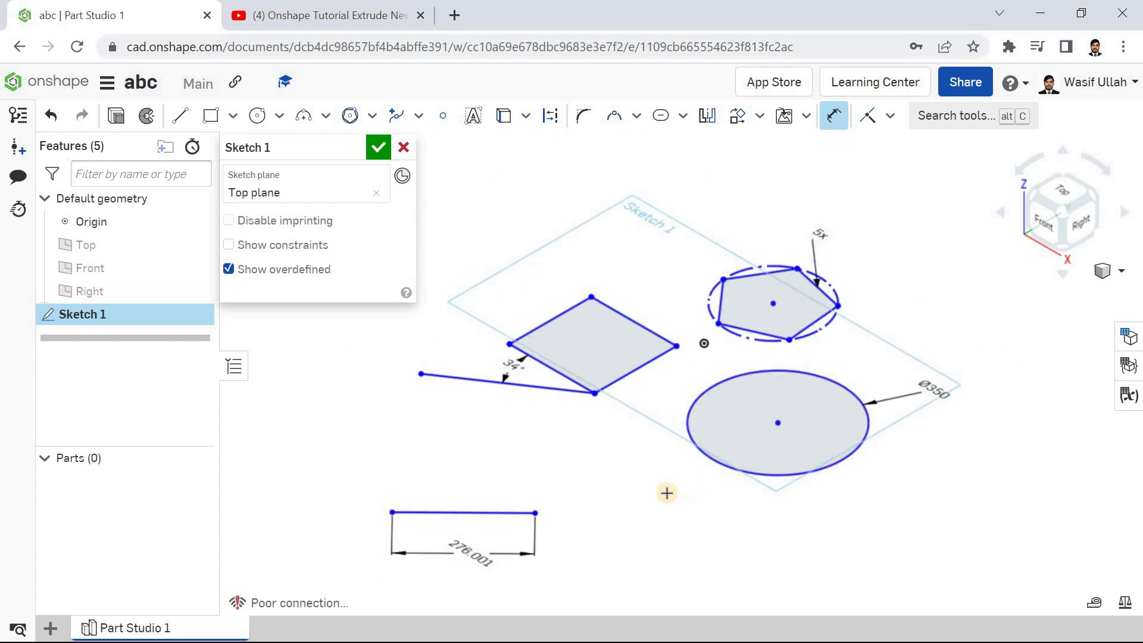
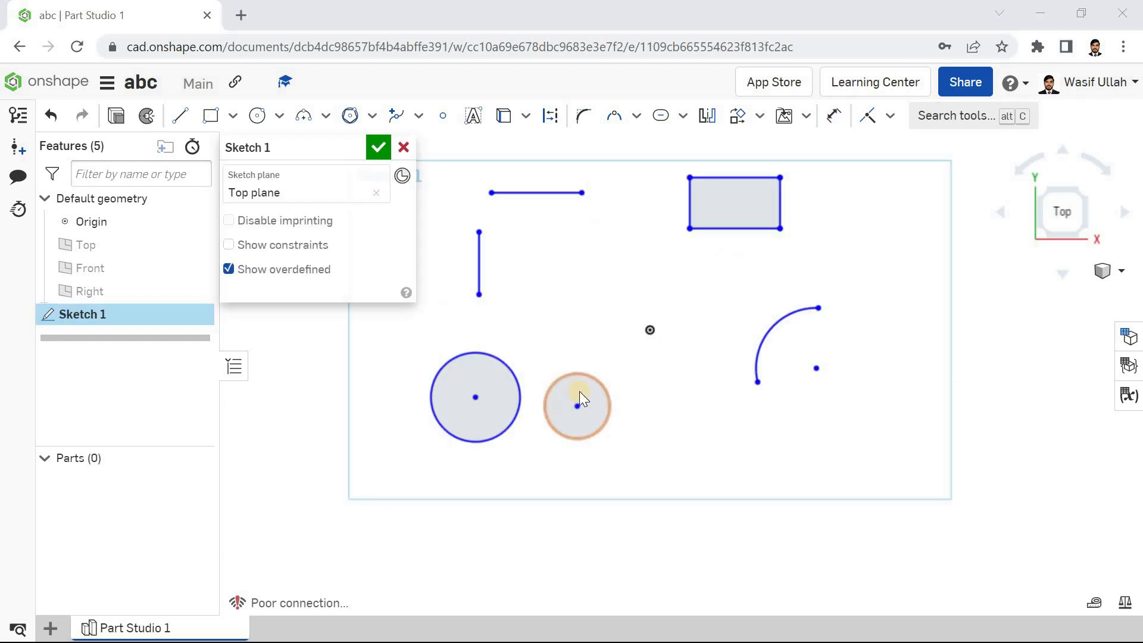
click(890, 116)
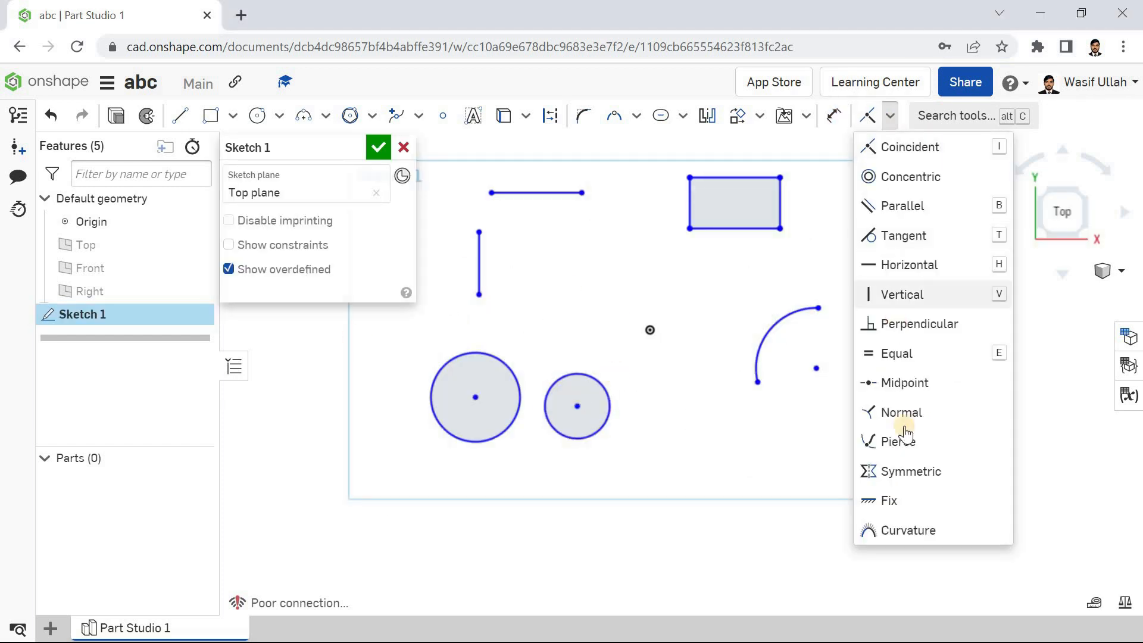
click(827, 218)
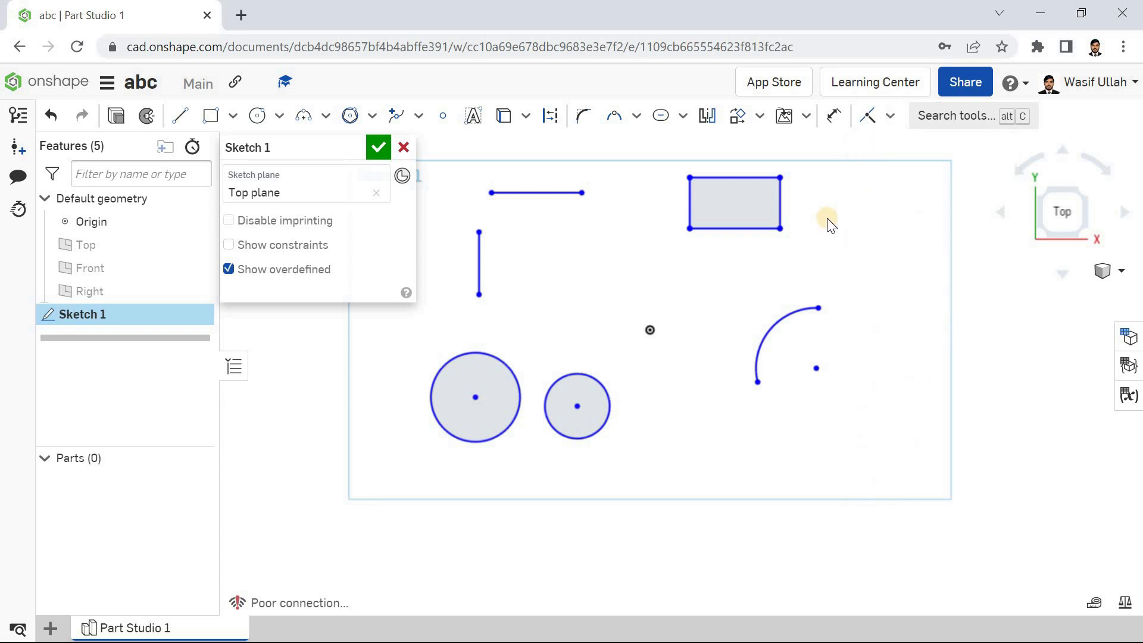
click(890, 118)
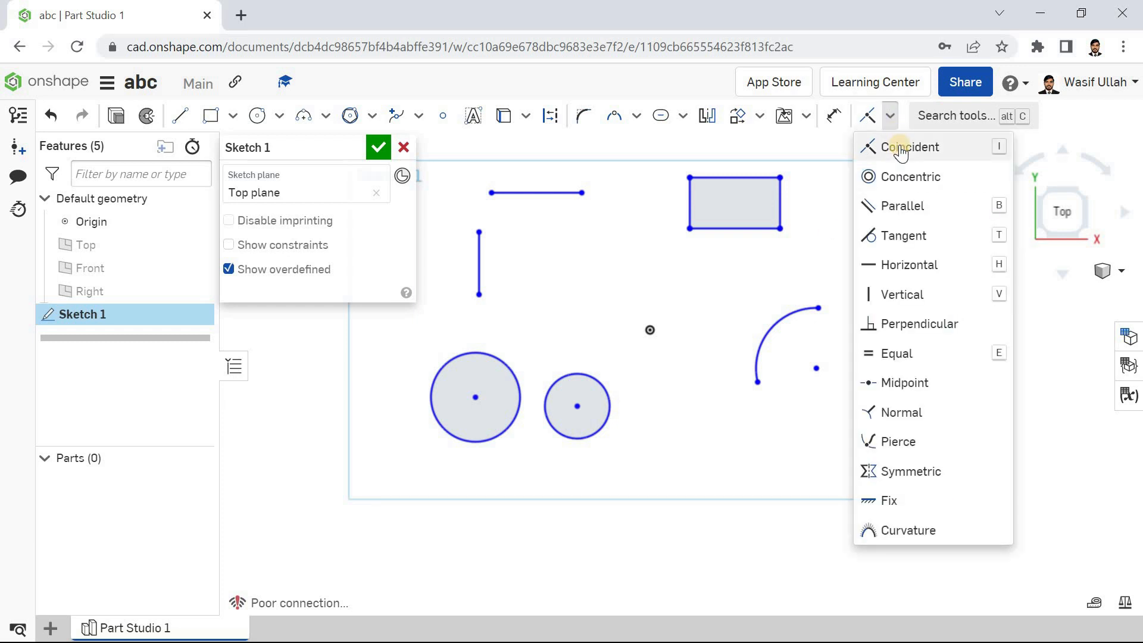
click(1003, 153)
click(499, 191)
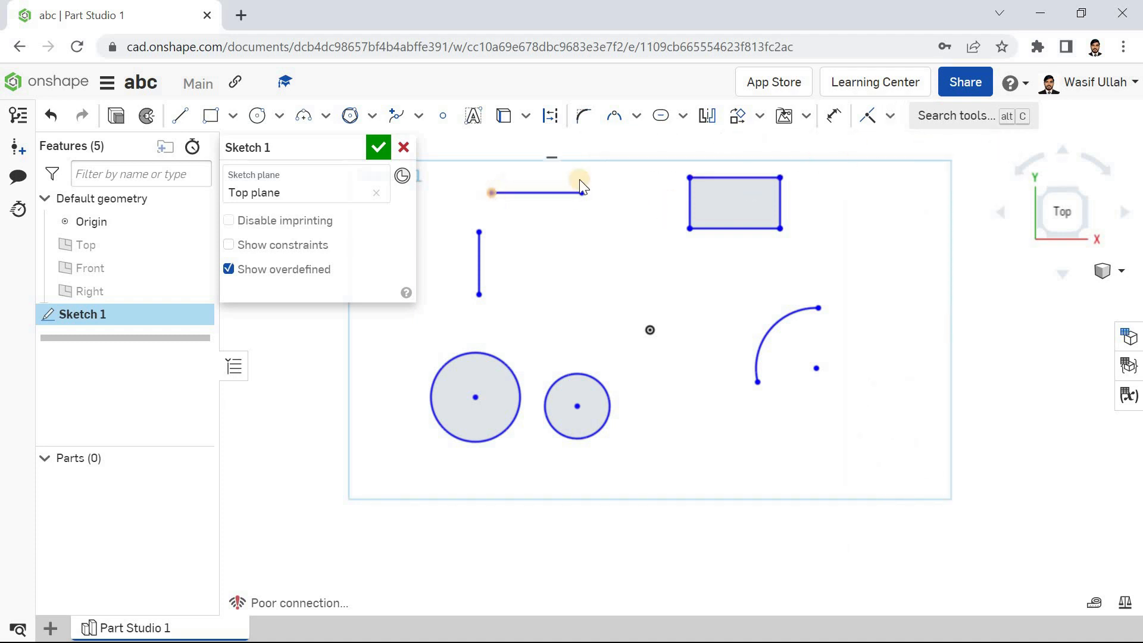
Step: Try a Coincident constraint between the standalone horizontal line and the vertical line, and undo it
click(890, 117)
click(881, 144)
click(517, 192)
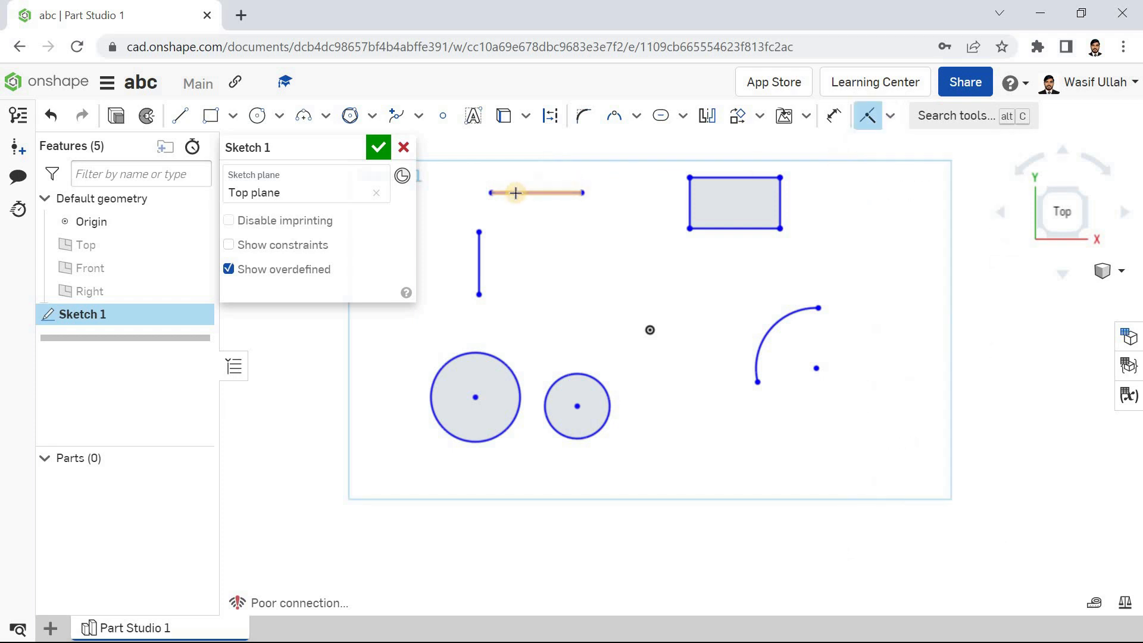
click(477, 247)
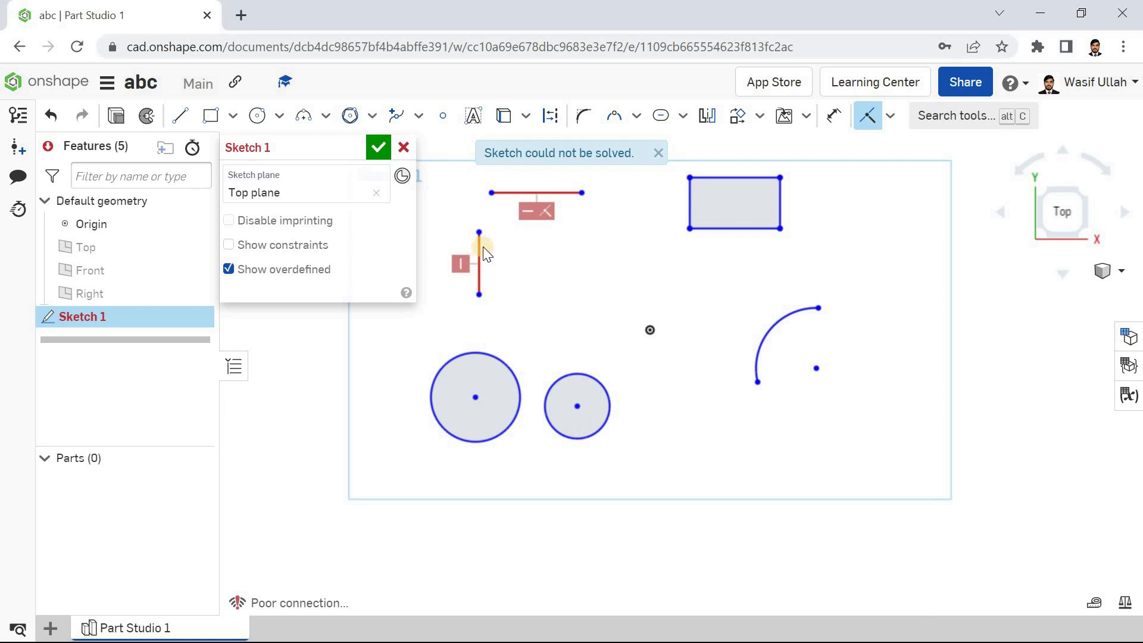
key(ctrl+z)
Step: Try a Coincident constraint between the horizontal line's left endpoint and the vertical line's upper endpoint, and undo it
click(890, 116)
click(910, 145)
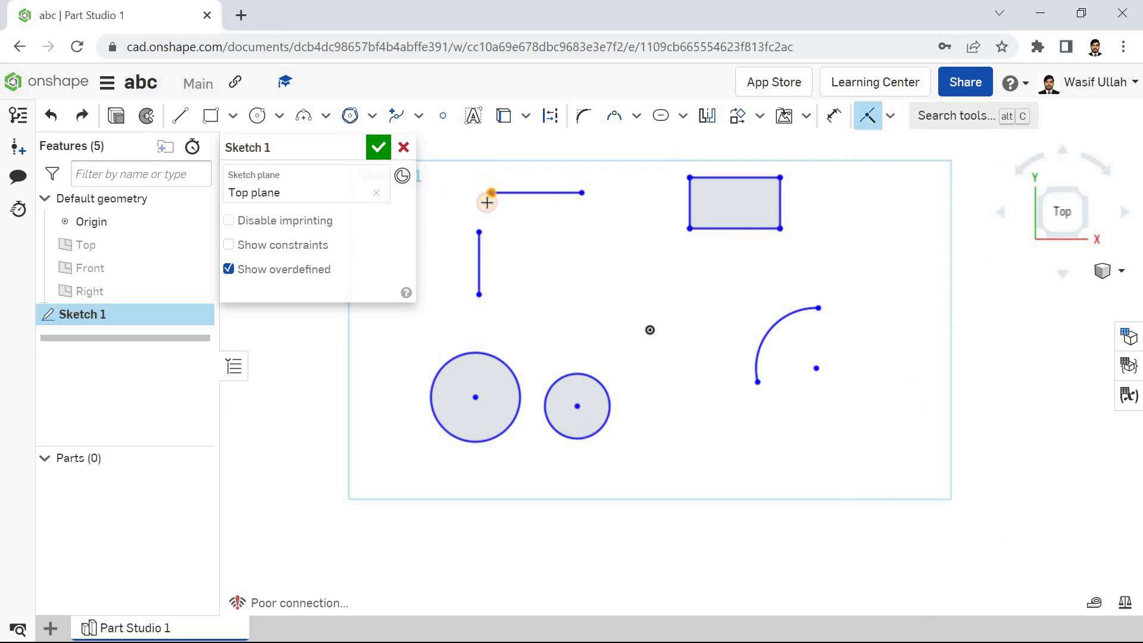
click(488, 200)
click(479, 229)
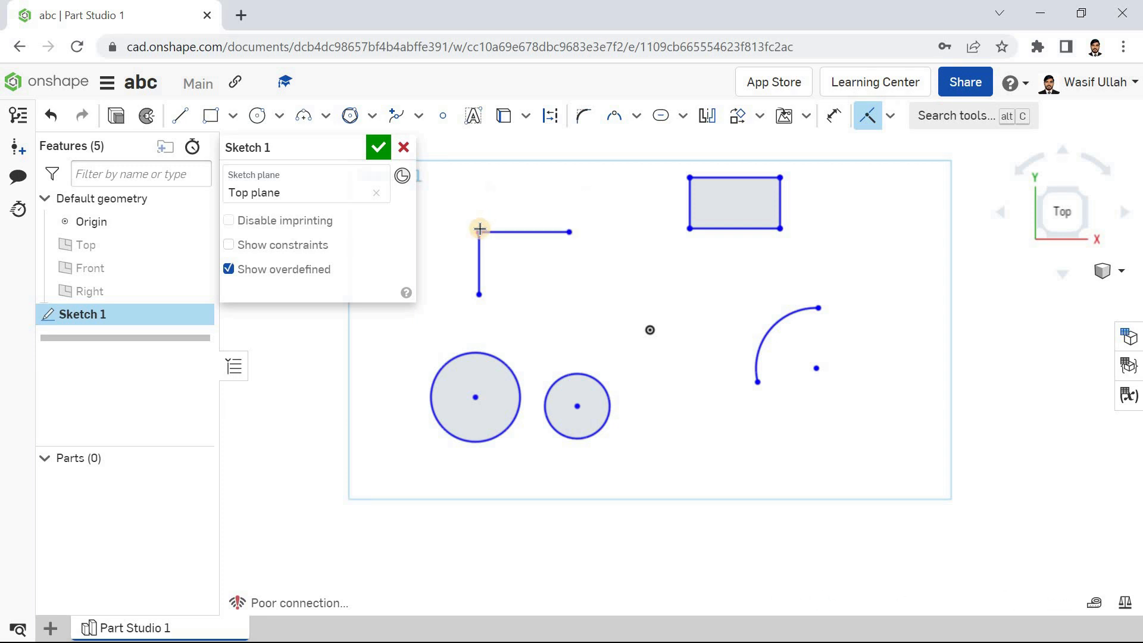
key(ctrl+z)
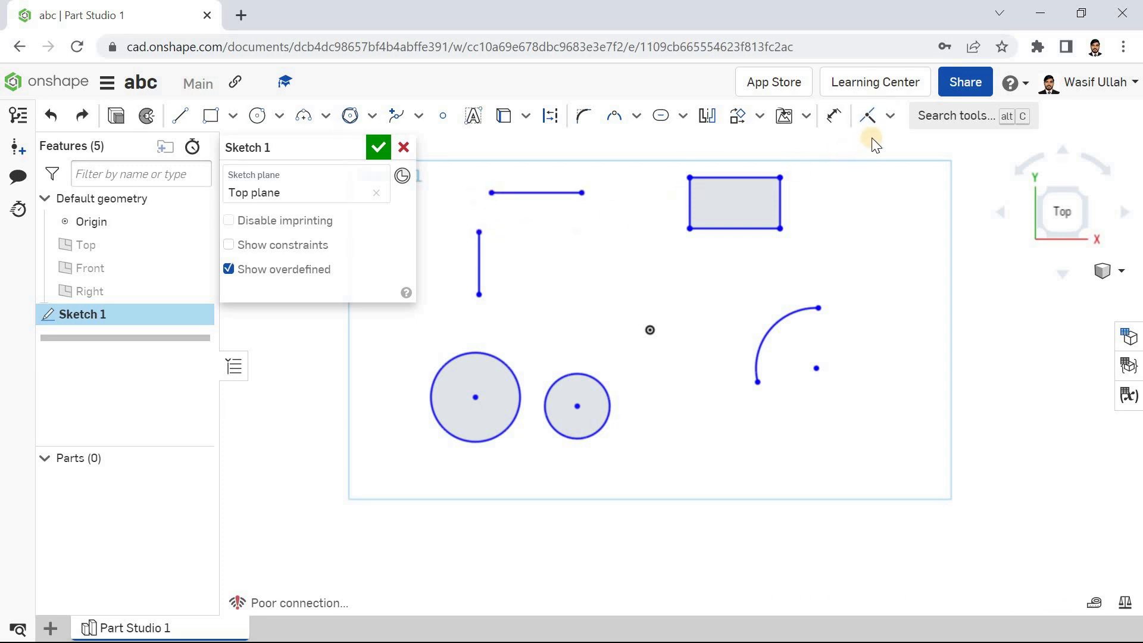
Step: Try a Concentric constraint between the smaller and the larger circle, and undo it
click(890, 122)
click(896, 176)
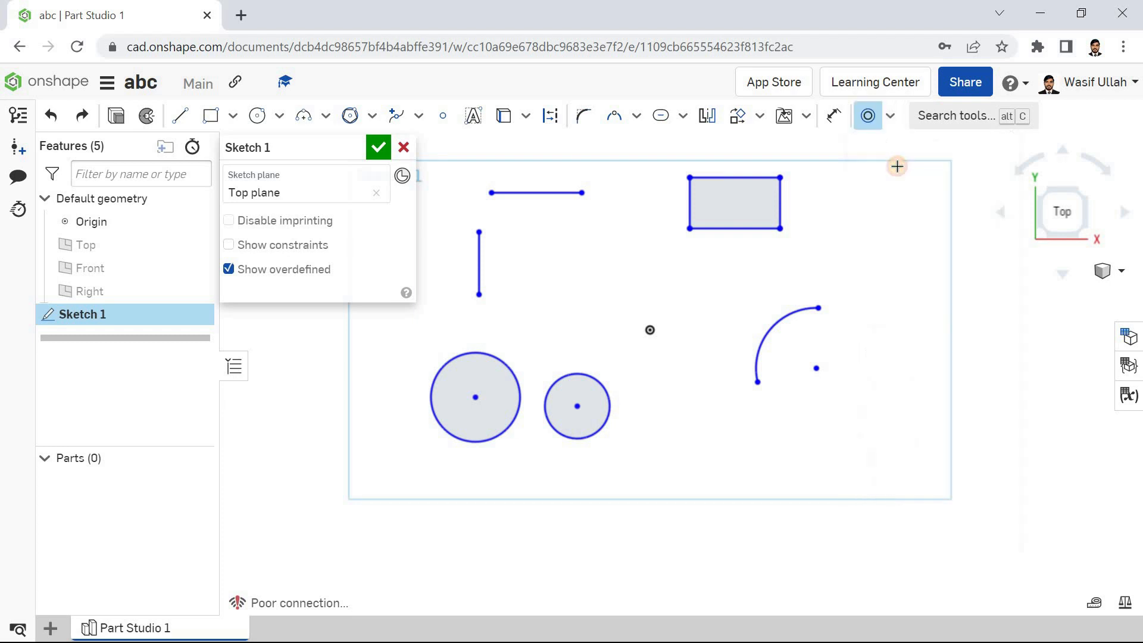
click(585, 378)
click(523, 390)
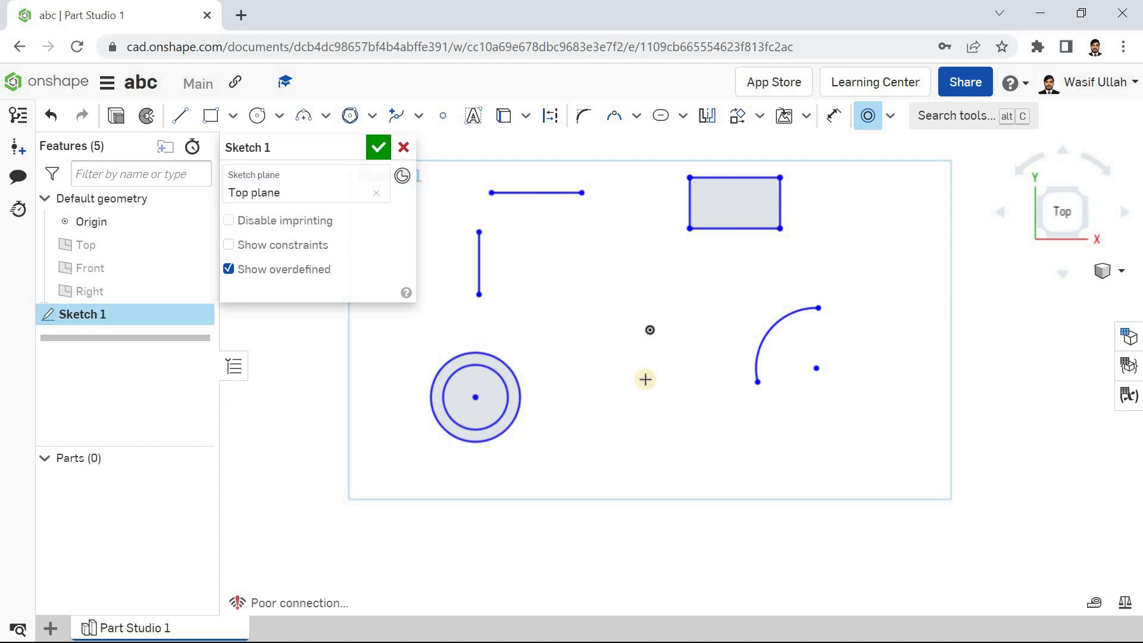
key(Escape)
key(ctrl+z)
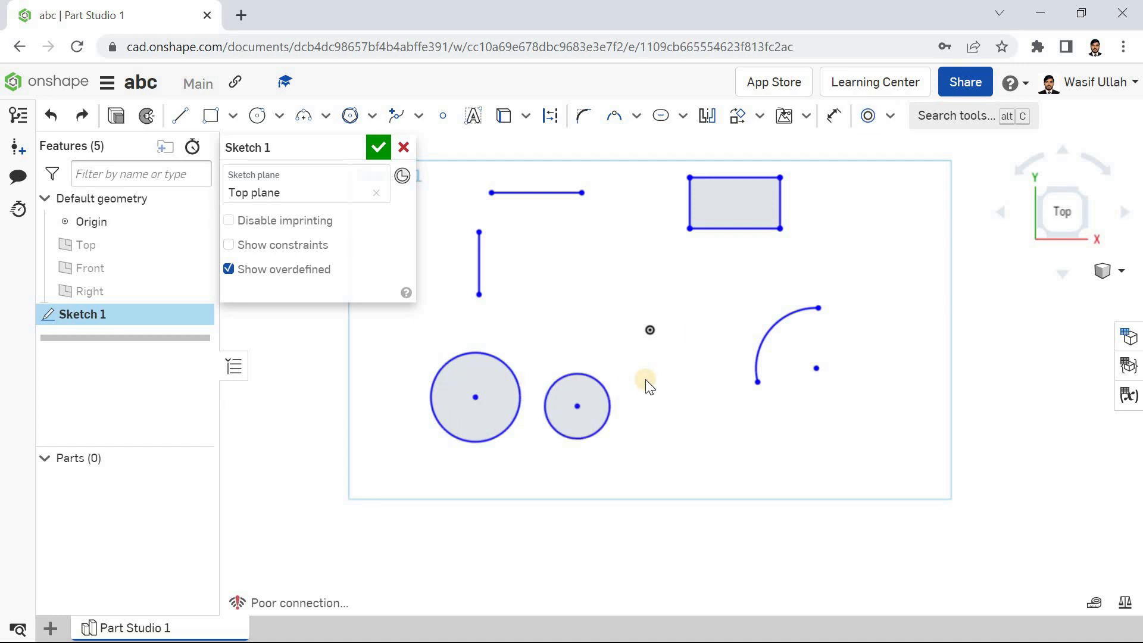
Step: Try a Parallel constraint between the vertical line and the standalone horizontal line, and undo it
click(889, 117)
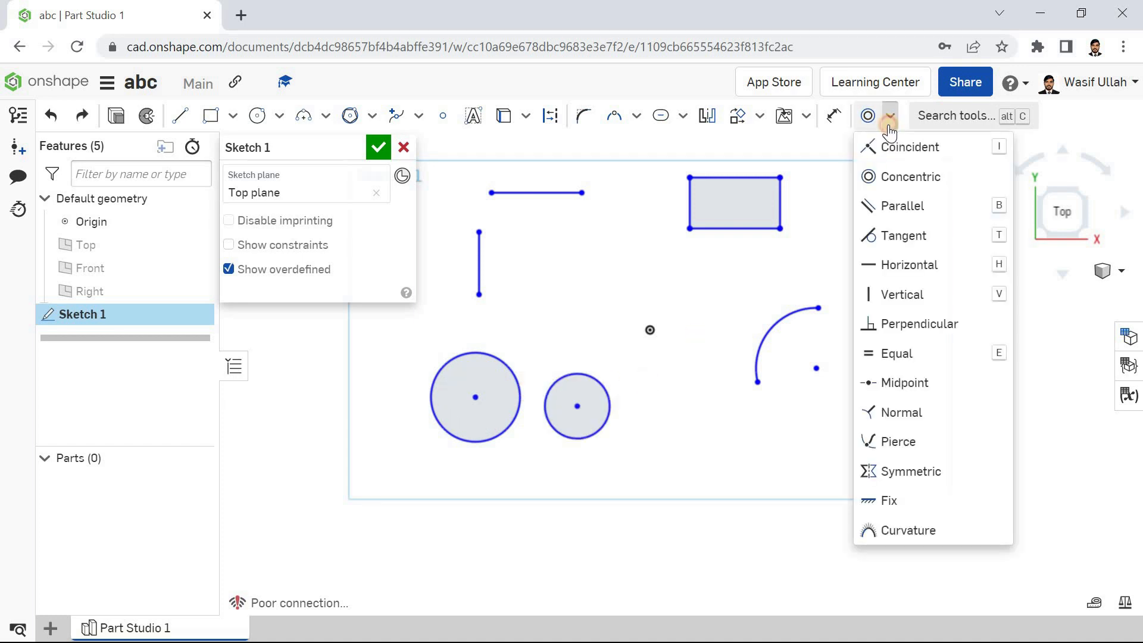
click(900, 204)
click(478, 256)
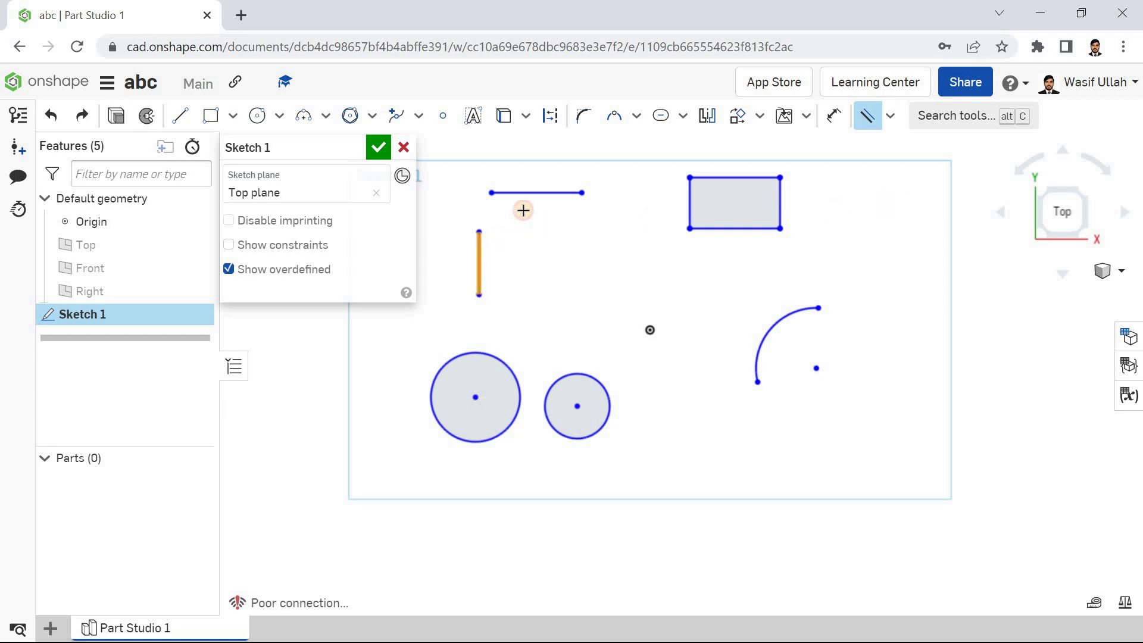
click(534, 197)
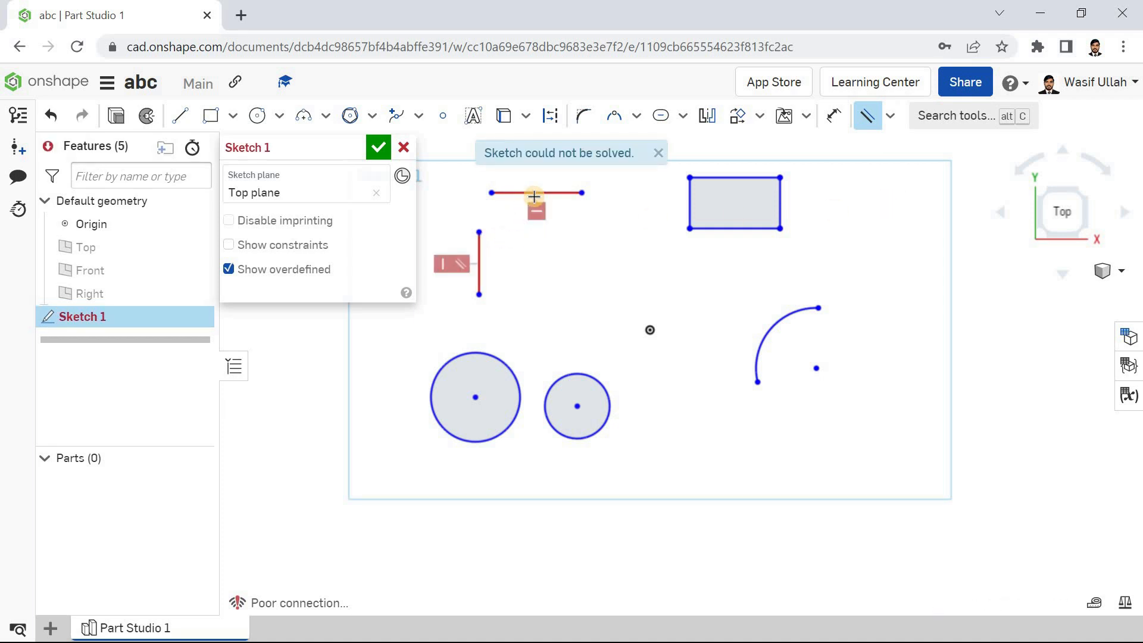
key(ctrl+z)
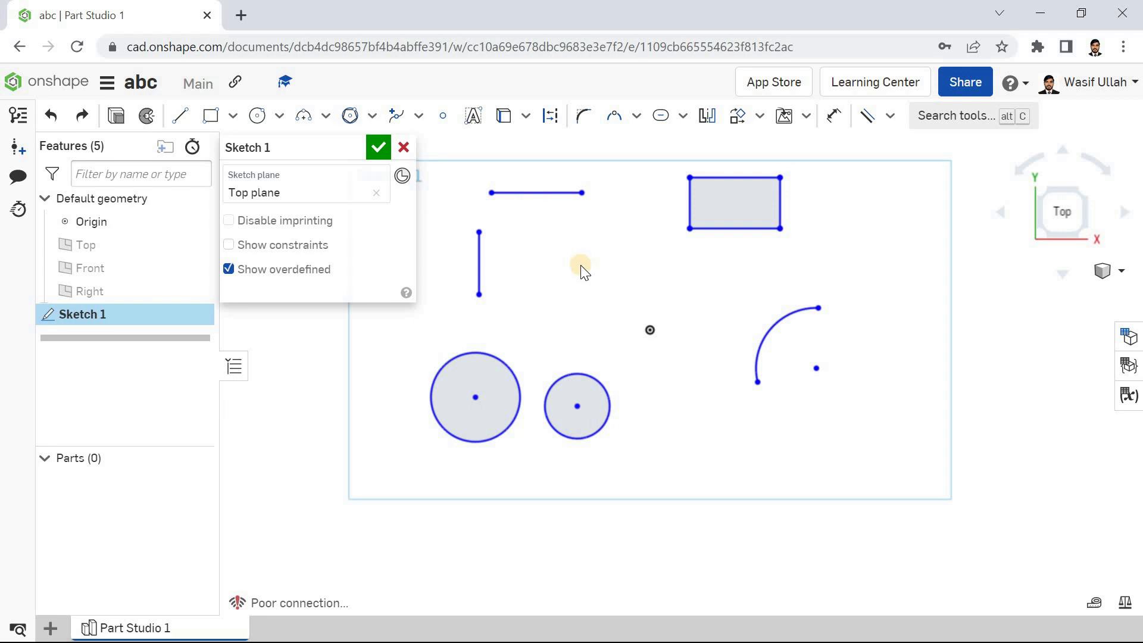
Step: Apply a Parallel constraint between the standalone horizontal line and the rectangle's upper edge
click(890, 115)
click(896, 206)
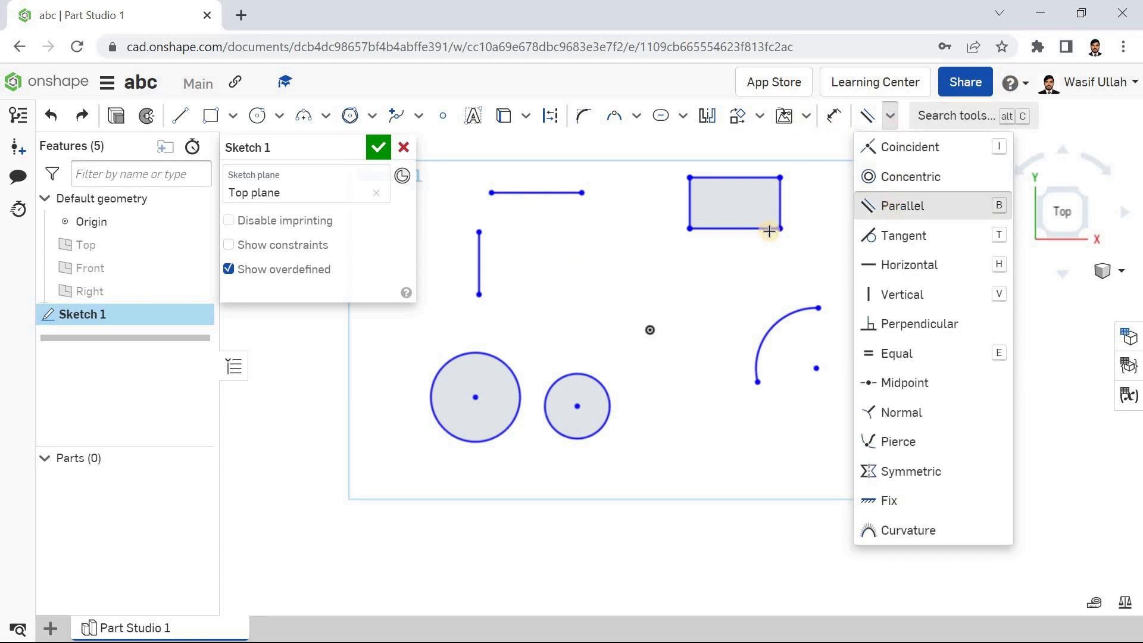
click(542, 197)
click(738, 178)
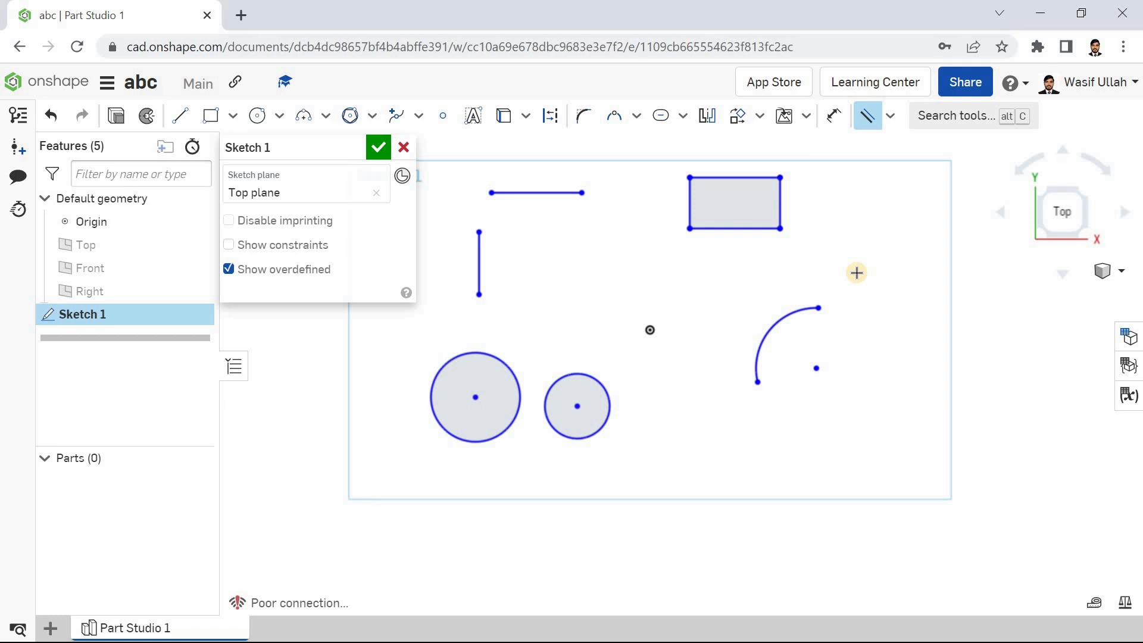
Step: Try a Parallel constraint between the centre points of the two circles
click(890, 116)
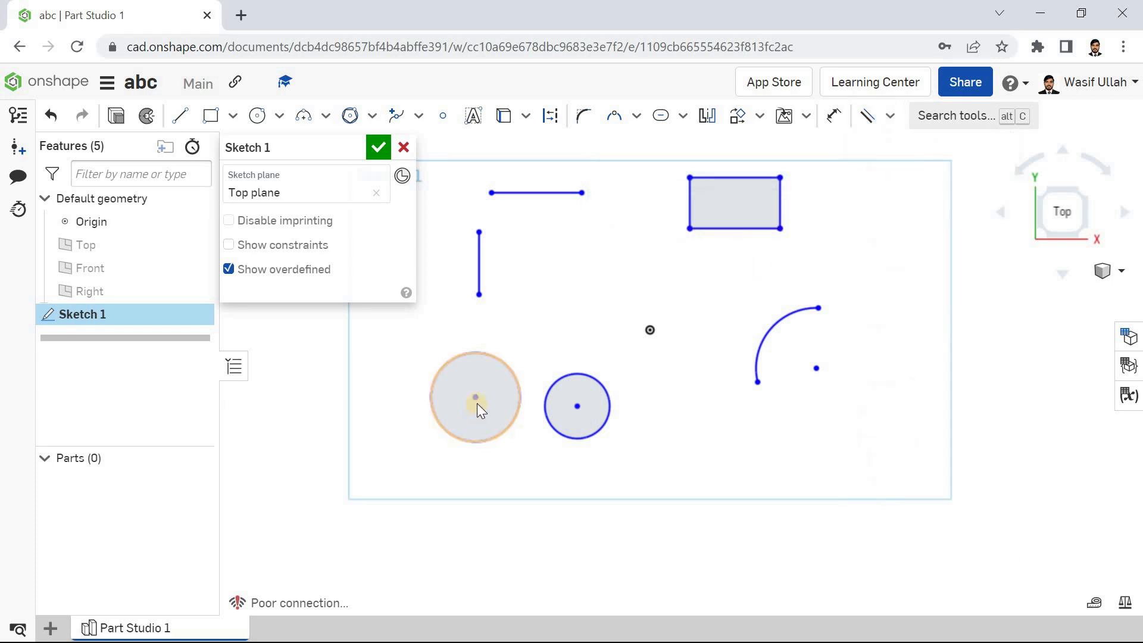
click(477, 399)
key(d)
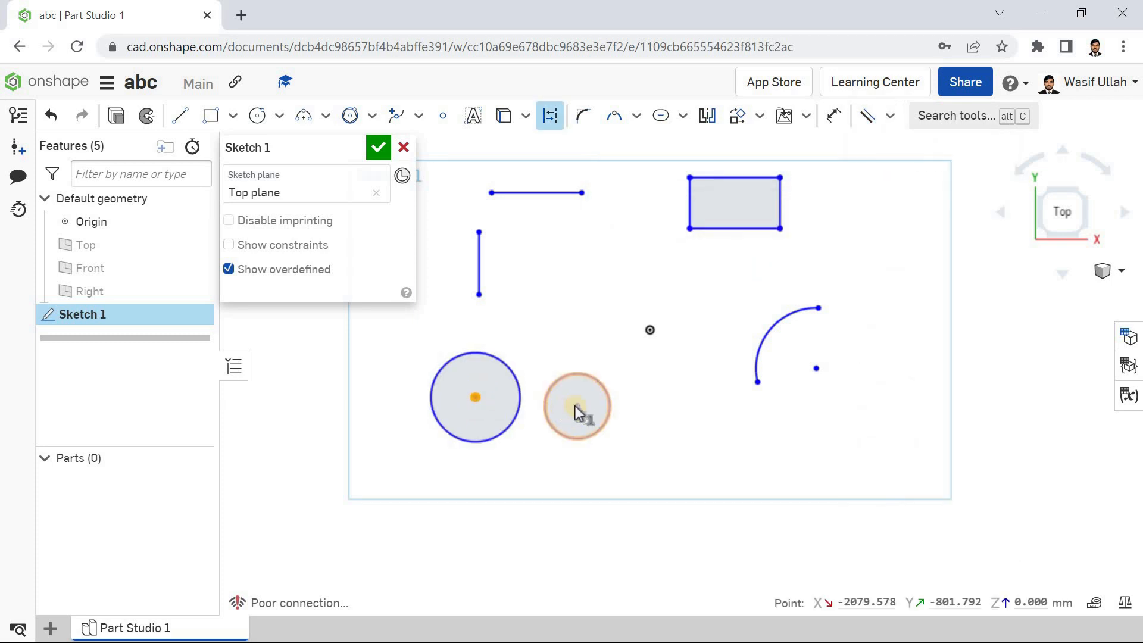
click(575, 406)
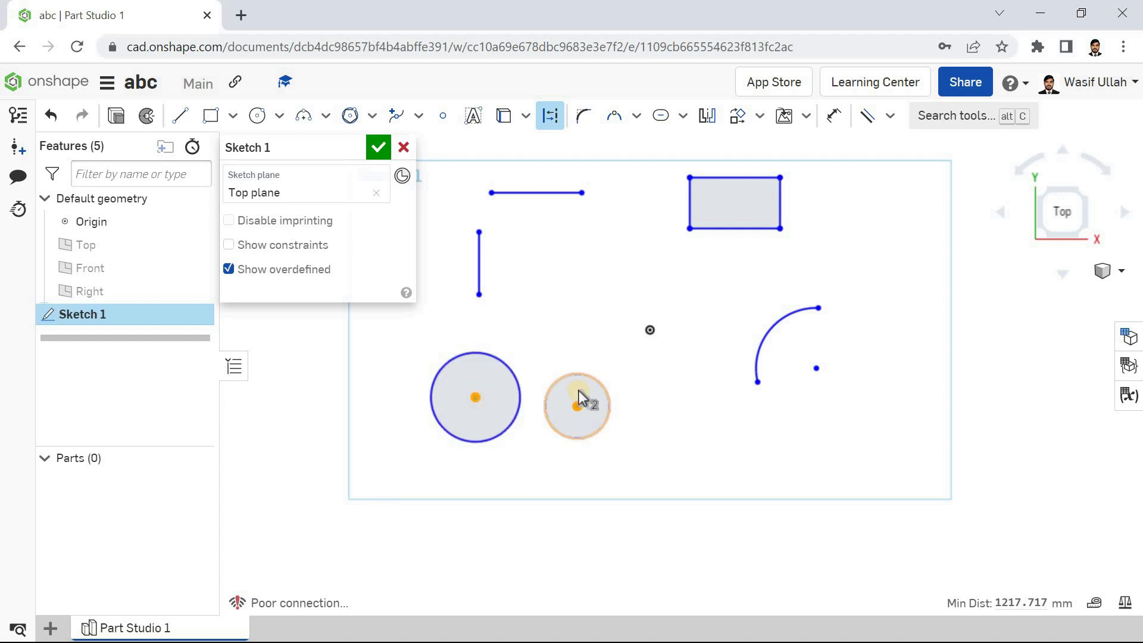
click(889, 116)
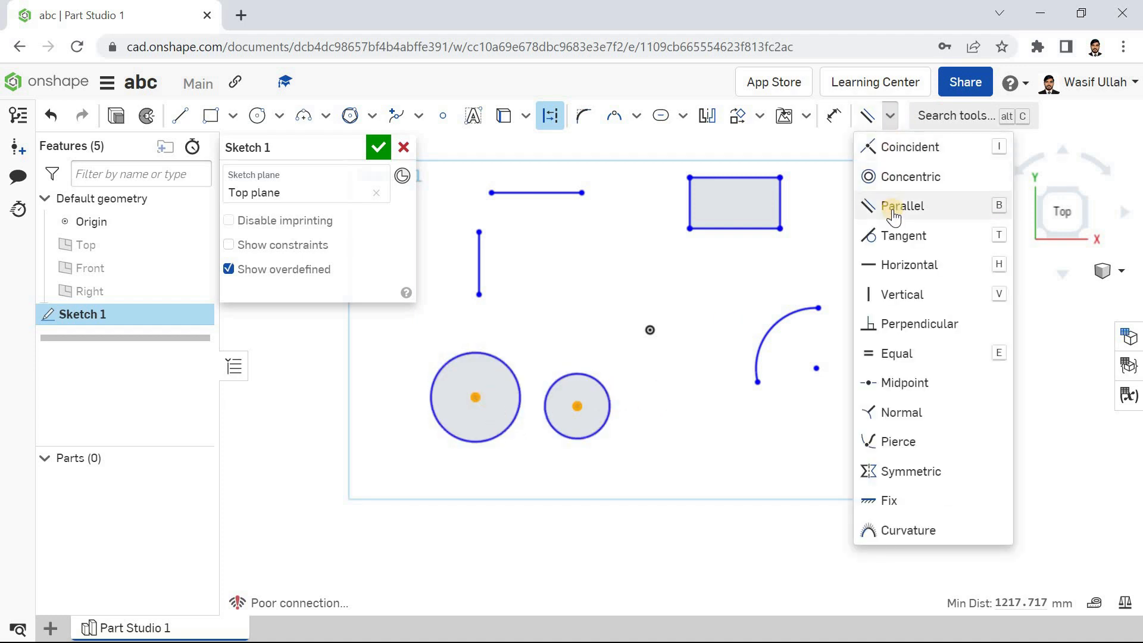
click(892, 209)
Step: Try a Tangent constraint between the vertical line and the smaller circle, and undo it
click(889, 116)
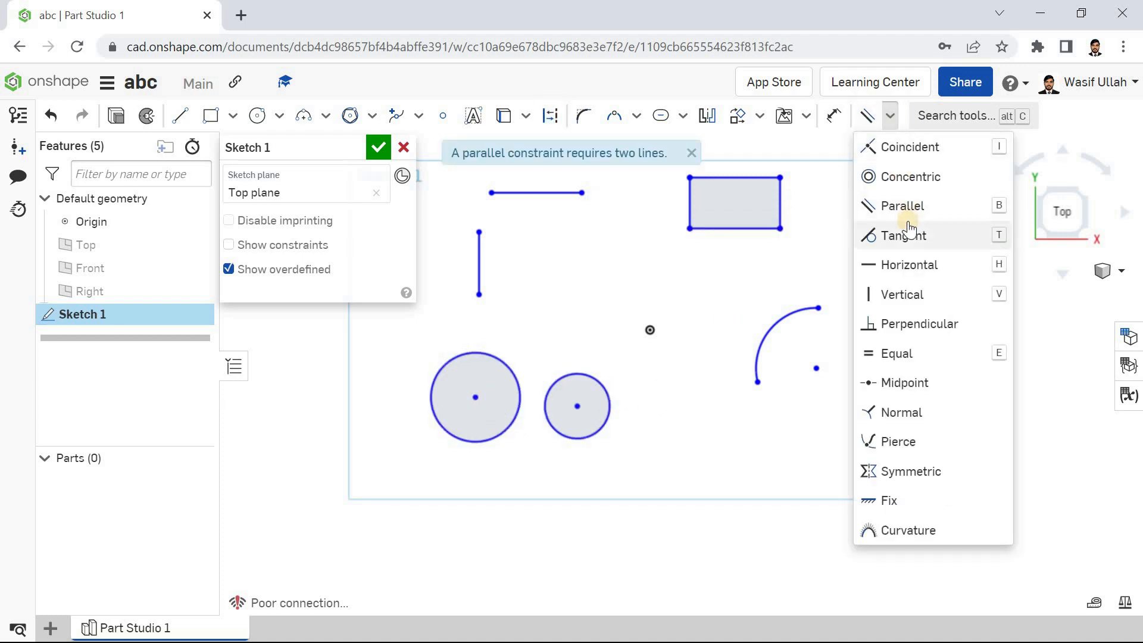
click(909, 228)
click(479, 284)
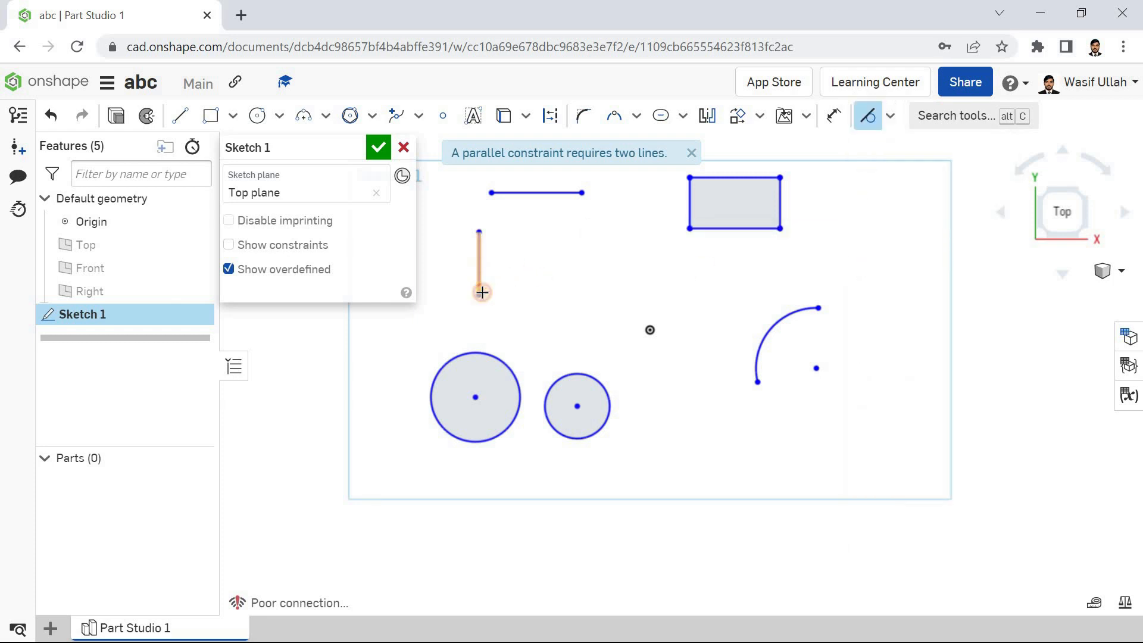
click(559, 378)
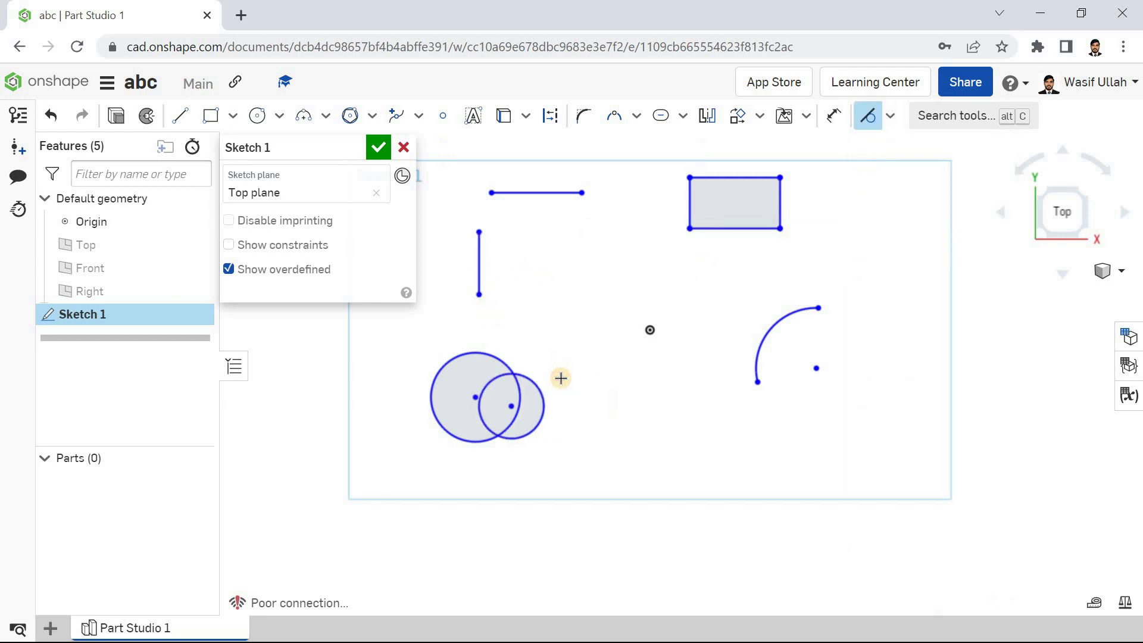
key(ctrl+z)
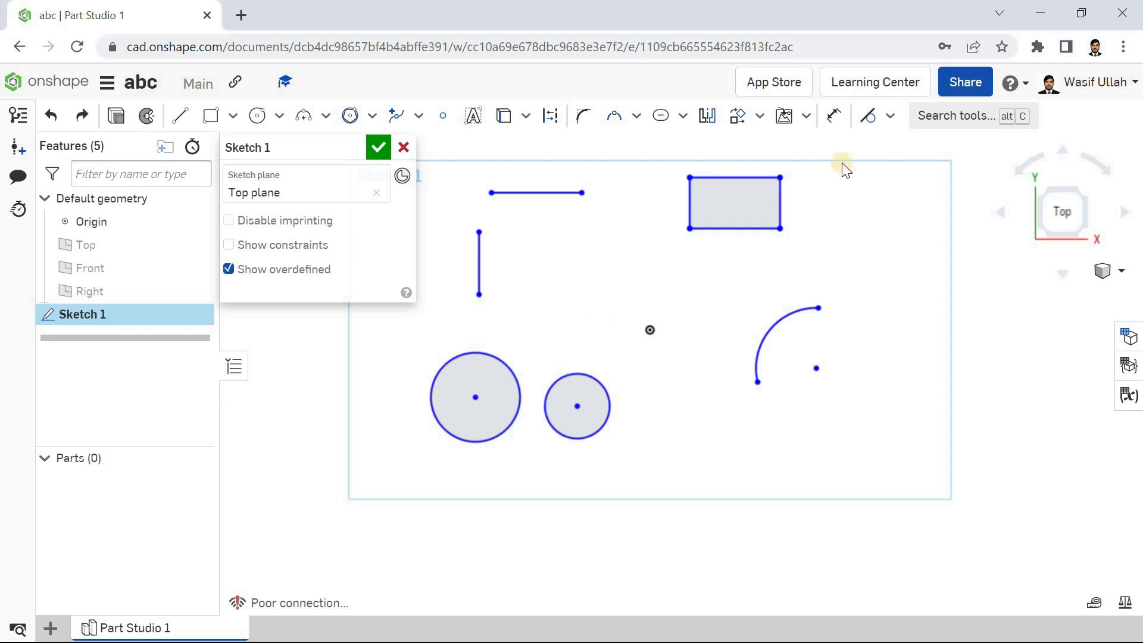
Step: Try a Tangent constraint between the smaller circle and the arc, and undo it
click(889, 125)
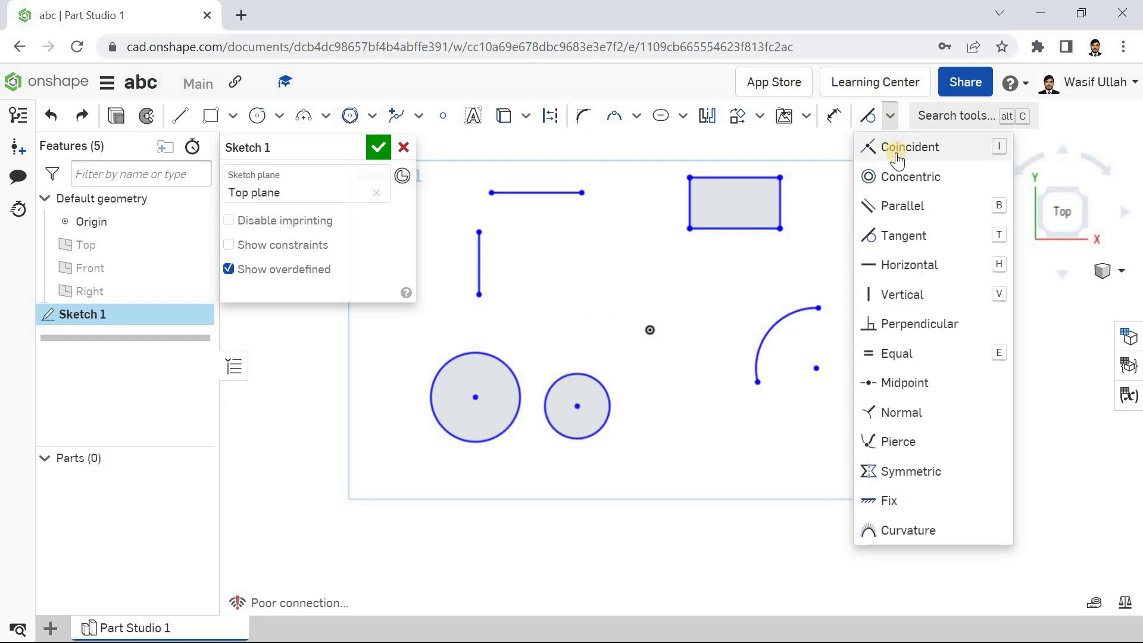
click(901, 238)
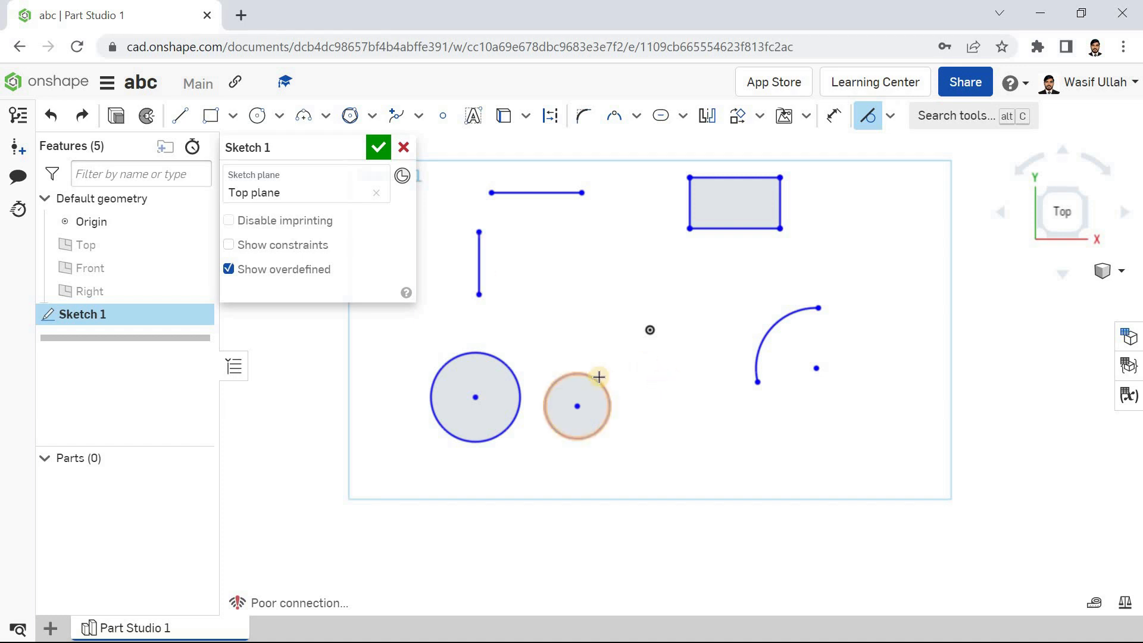
click(757, 355)
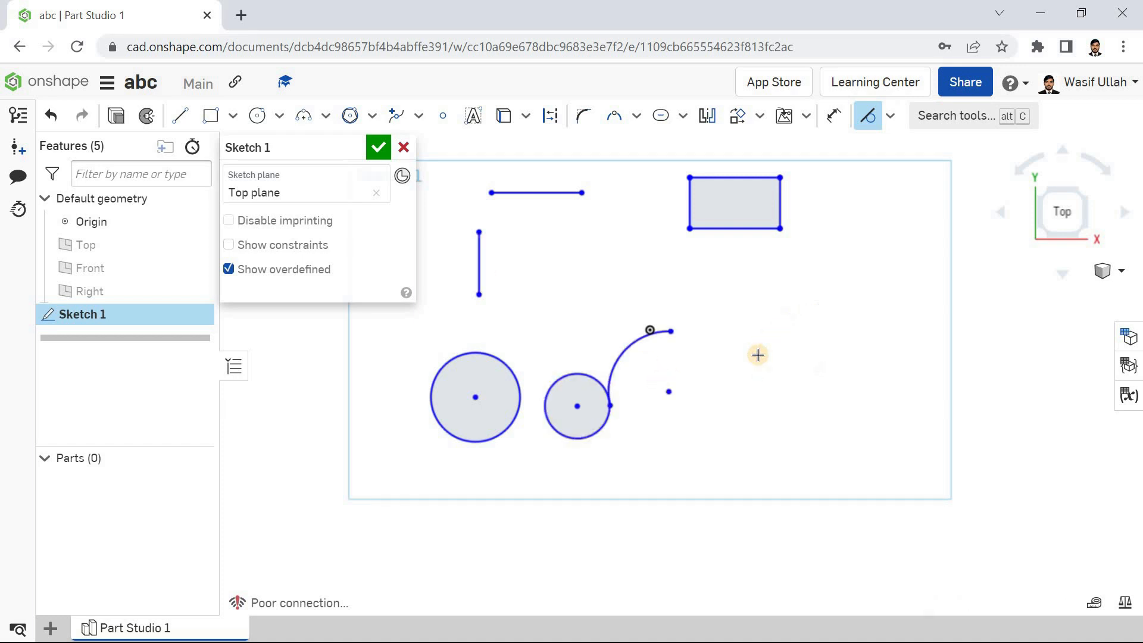
key(ctrl+z)
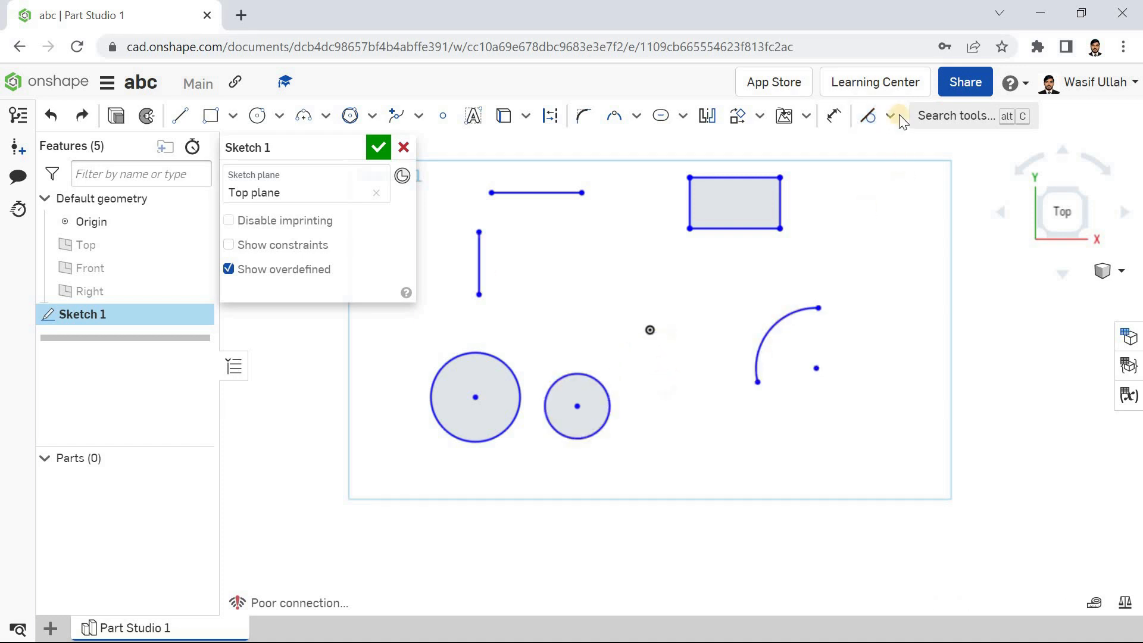
Step: Try a Horizontal constraint on the vertical line and undo it
click(890, 119)
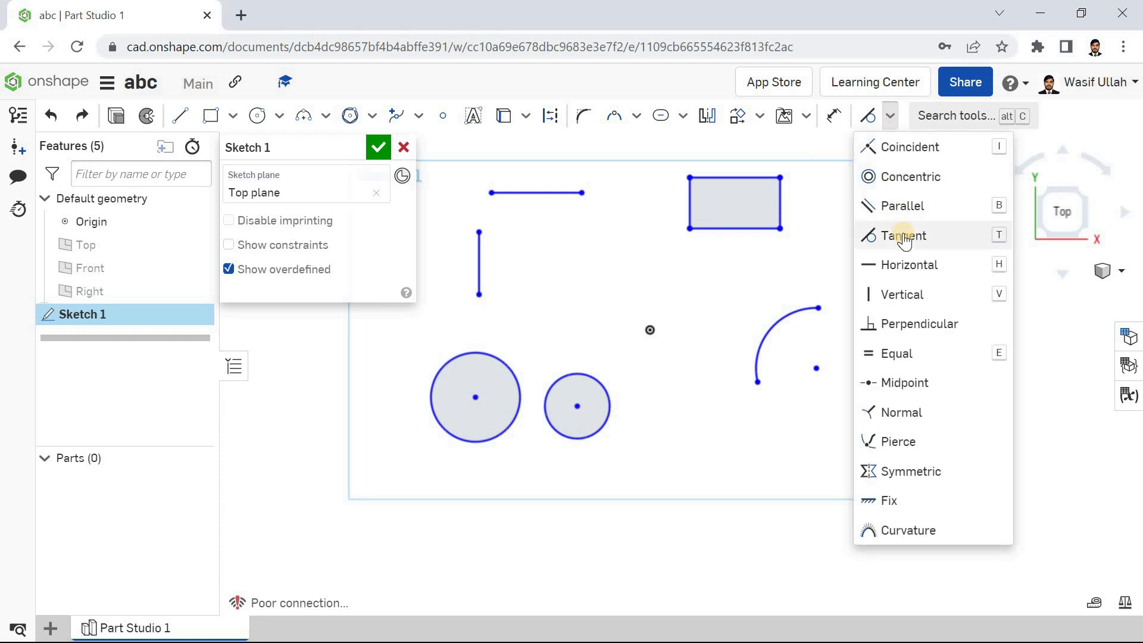
click(908, 265)
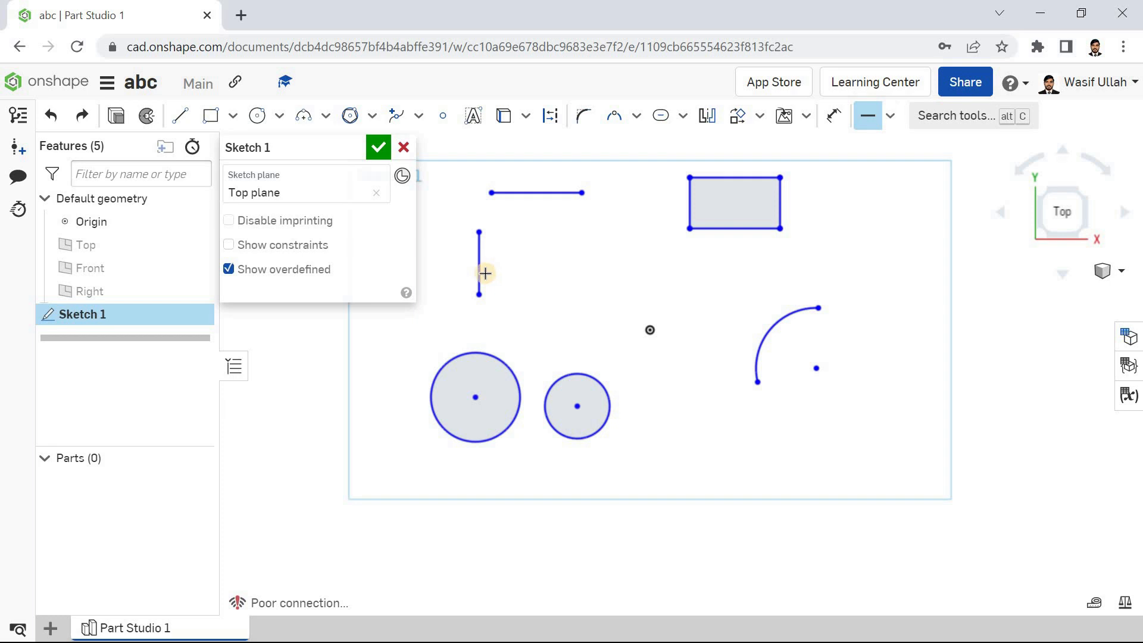
click(480, 272)
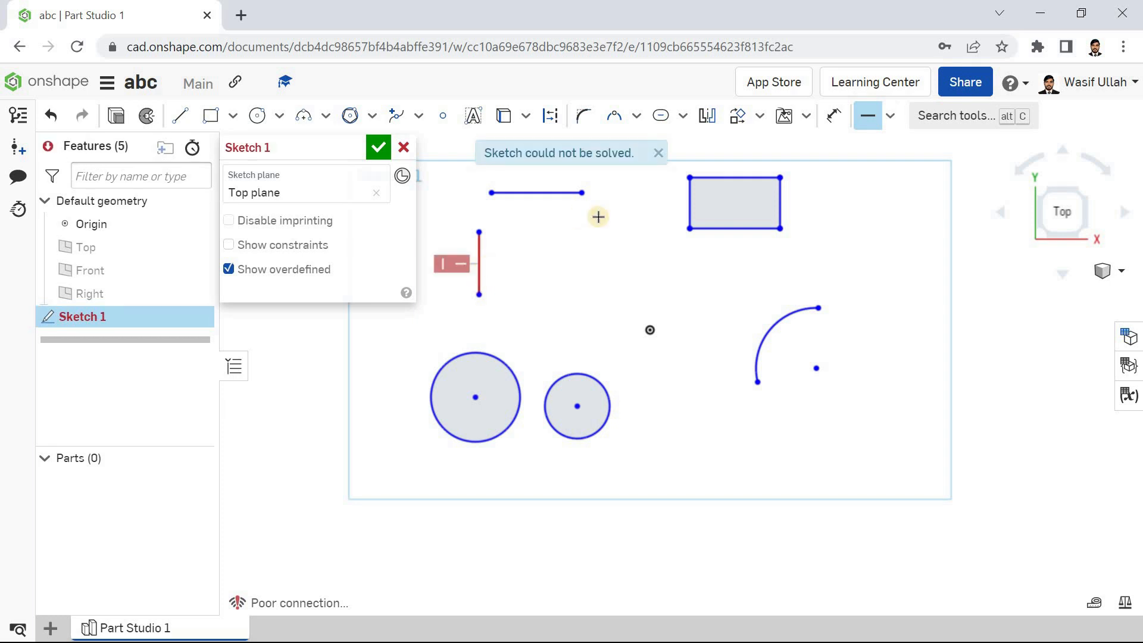
key(ctrl+z)
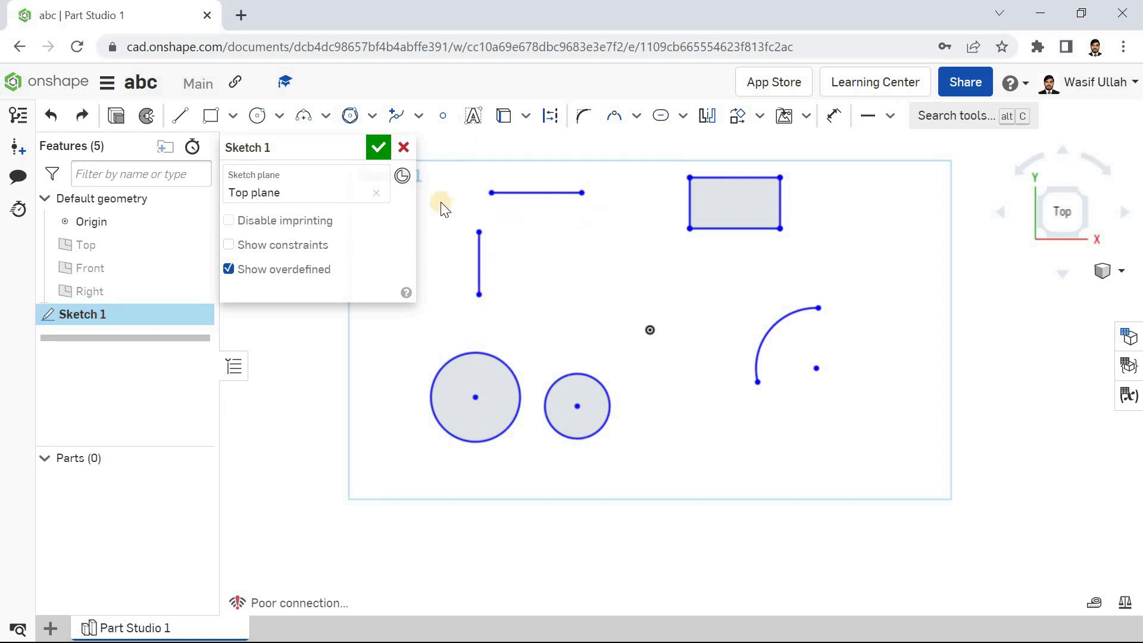
Step: Draw a short line sloping up to the right beside the vertical line and apply a Horizontal constraint to it
click(176, 117)
click(508, 281)
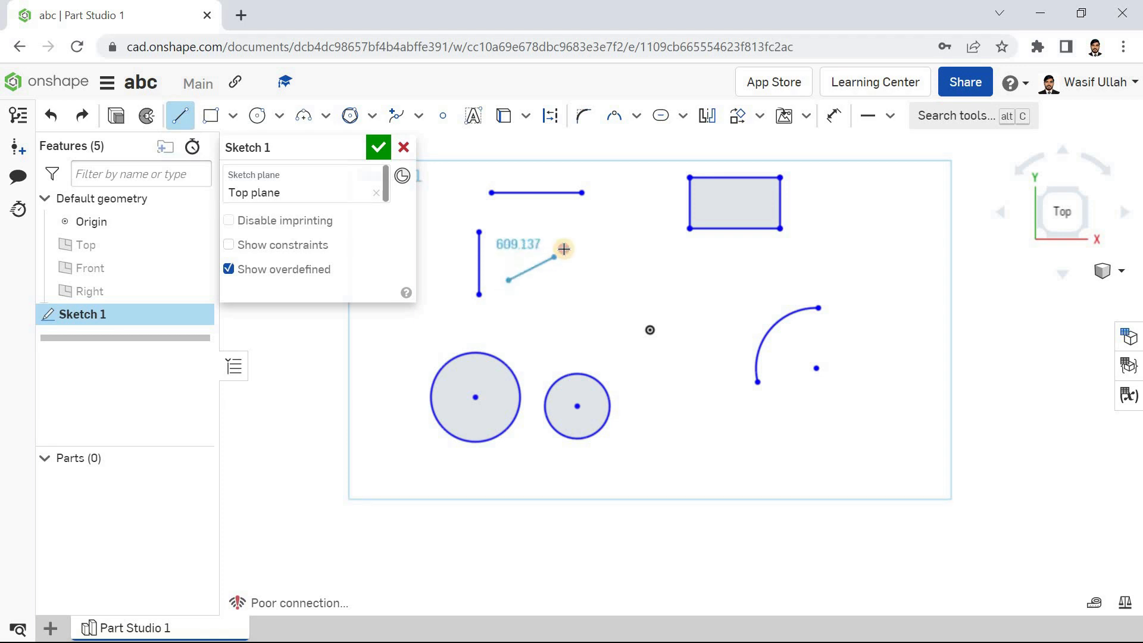
click(563, 248)
key(Escape)
click(890, 116)
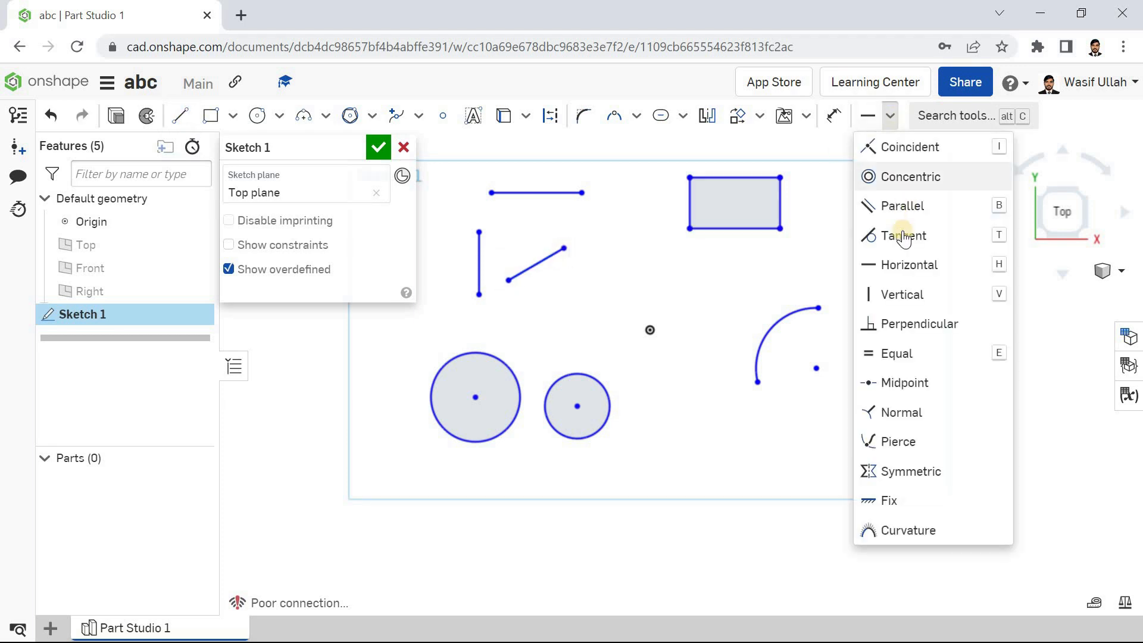
click(904, 266)
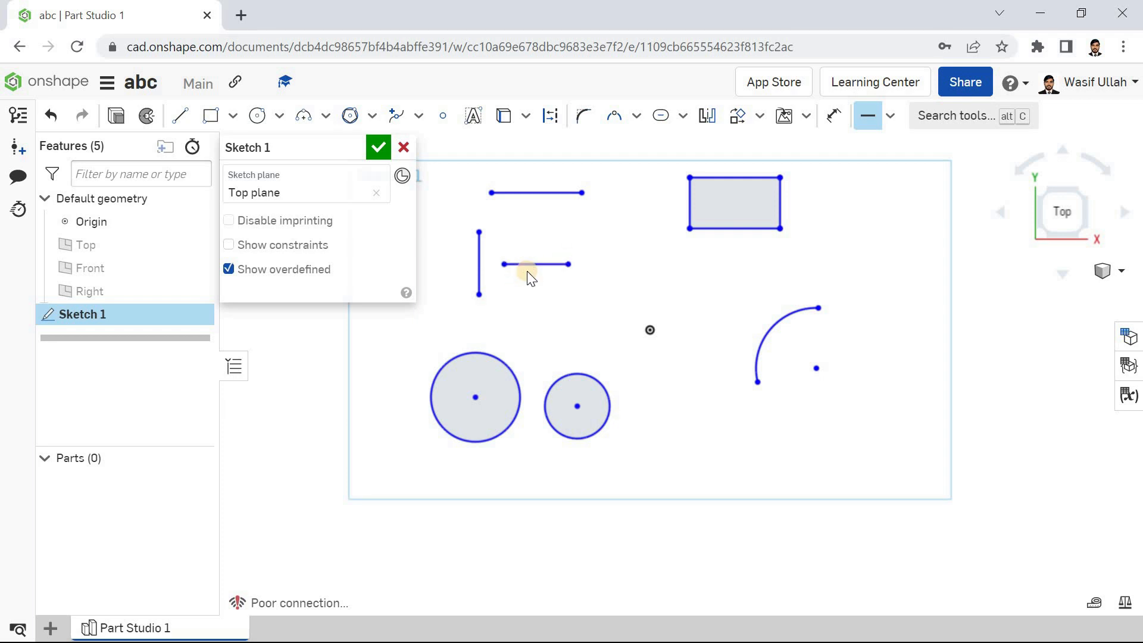
Step: Undo the Horizontal constraint on the short line beside the vertical line
key(ctrl+z)
Step: Try a Vertical constraint on the short sloped line and undo it
click(889, 117)
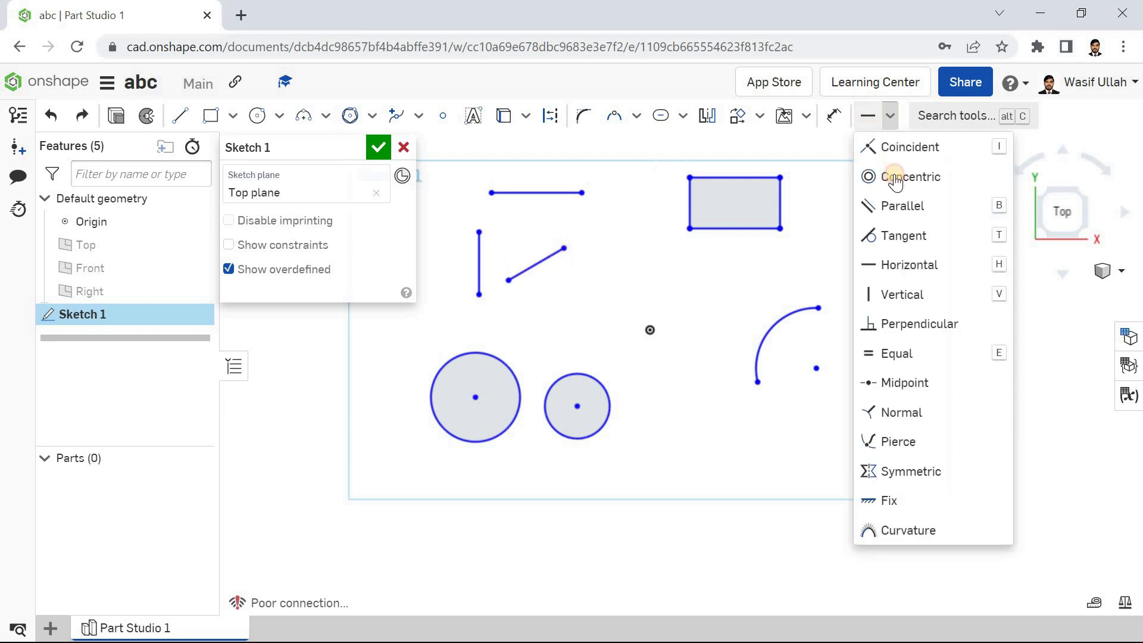
click(910, 300)
click(547, 257)
key(ctrl+z)
Step: Try a Perpendicular constraint between the sloped line and the vertical line, and undo it
click(889, 118)
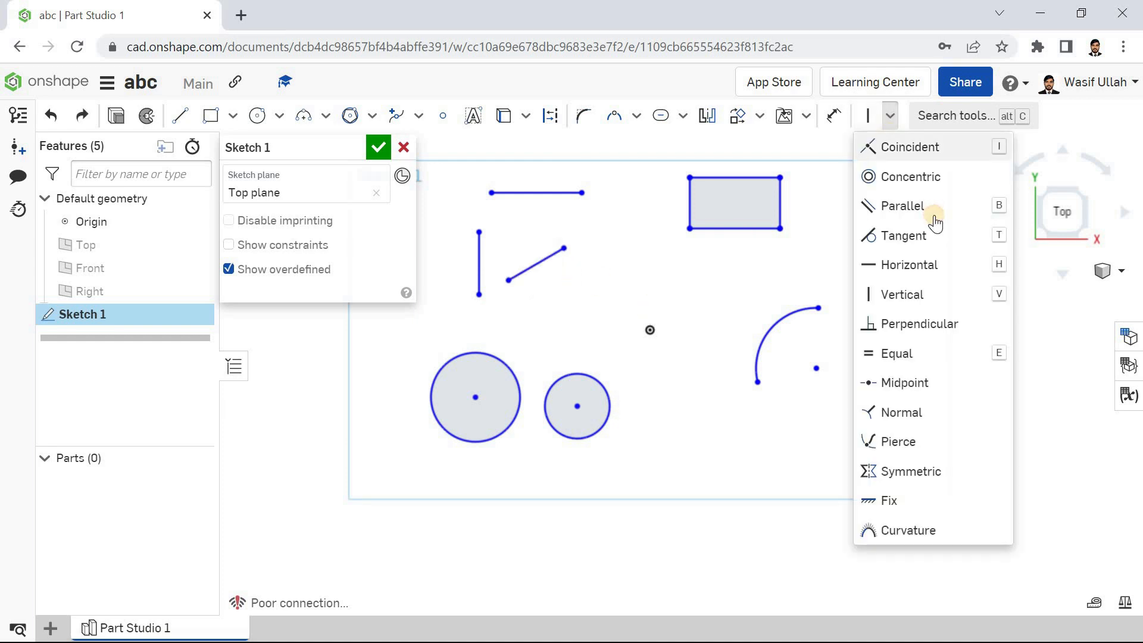
click(937, 330)
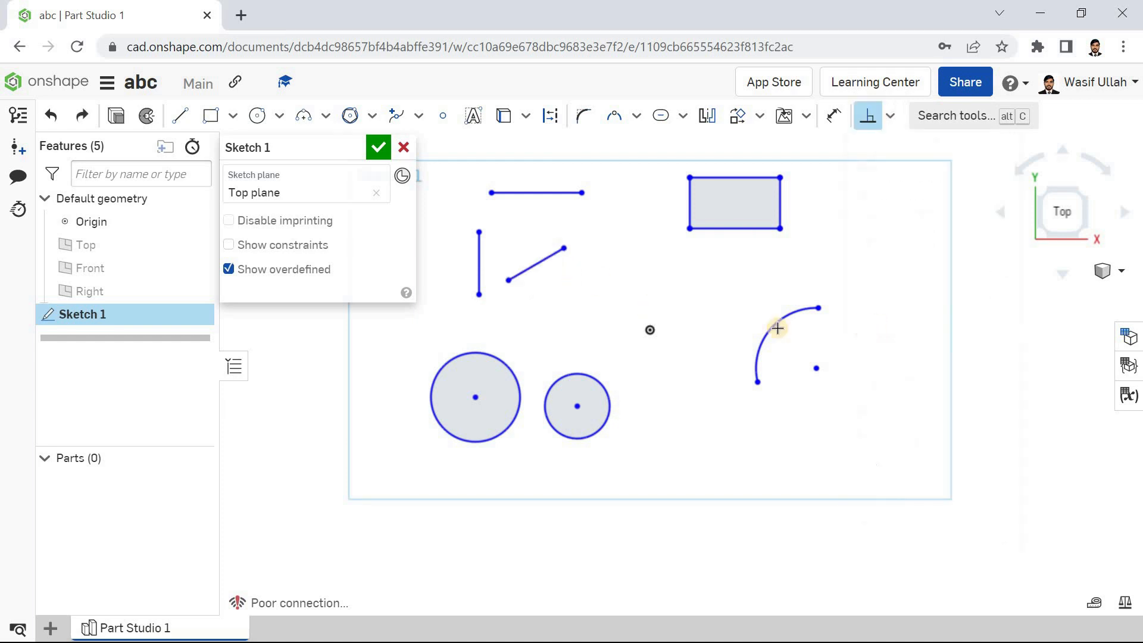
click(533, 273)
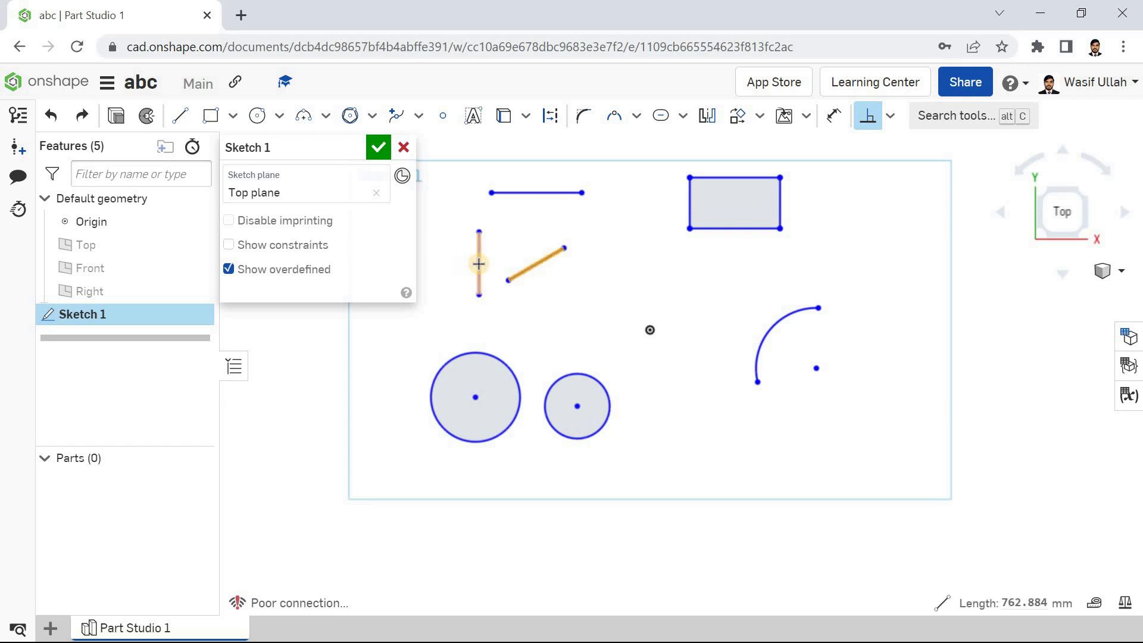
click(479, 264)
key(Escape)
key(ctrl+z)
Step: Try an Equal constraint between the vertical line and the upper horizontal line, and undo it
click(889, 117)
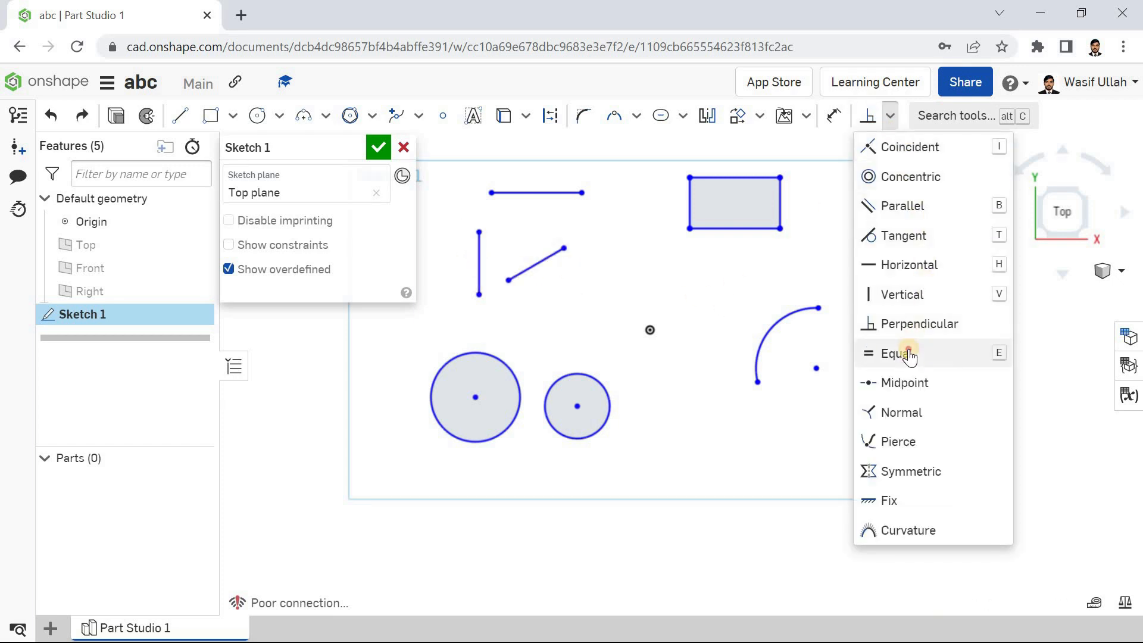
click(886, 353)
click(481, 257)
click(541, 193)
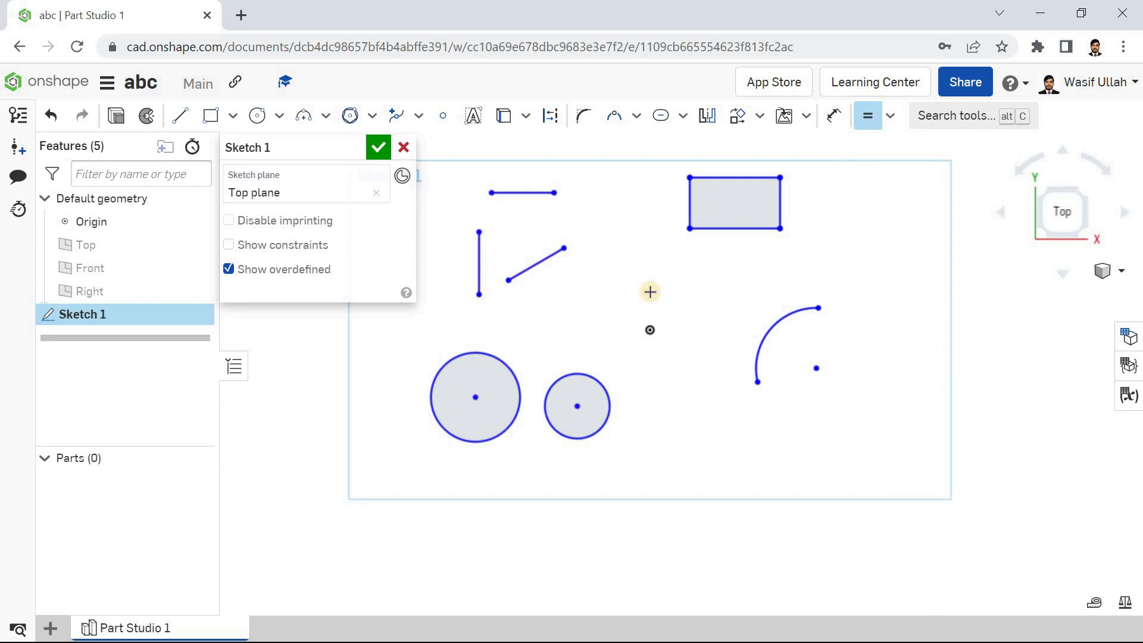
key(ctrl+z)
Step: Try an Equal constraint between the sloped line and the vertical line
click(869, 117)
key(Escape)
click(868, 116)
click(524, 272)
click(480, 262)
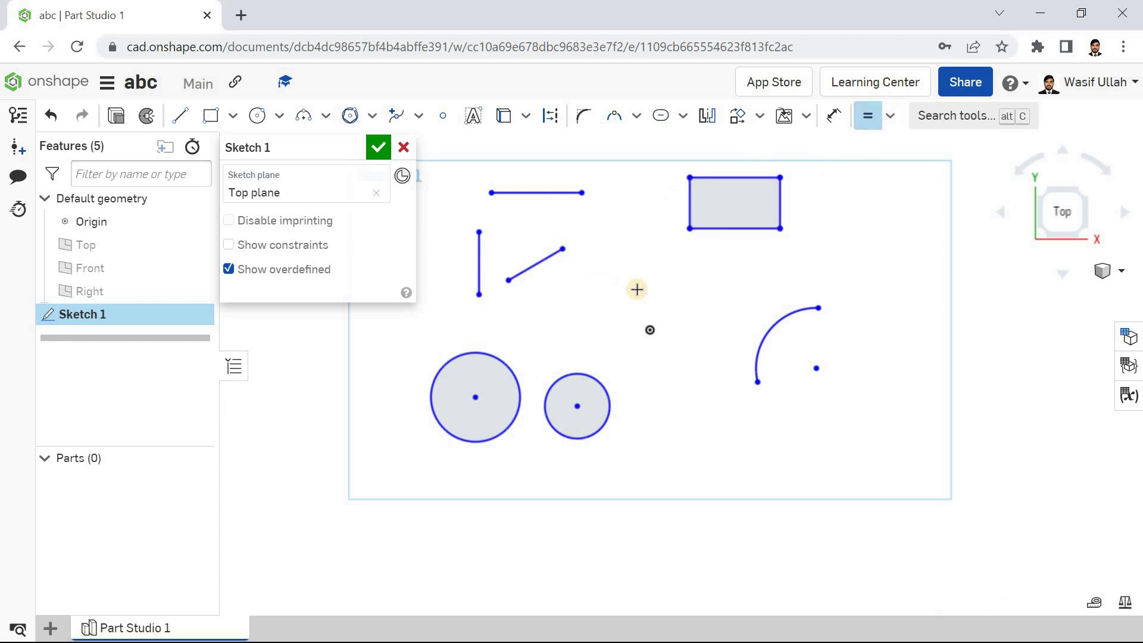
Step: Try a Midpoint constraint between the rectangle's right and left sides, and undo it
click(891, 119)
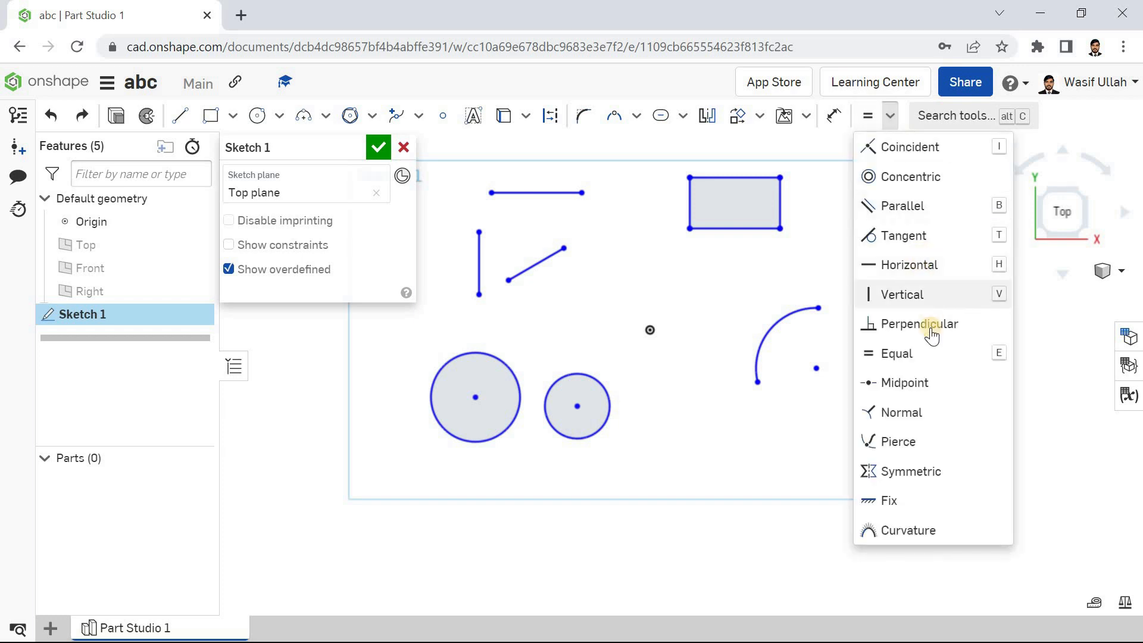
click(929, 384)
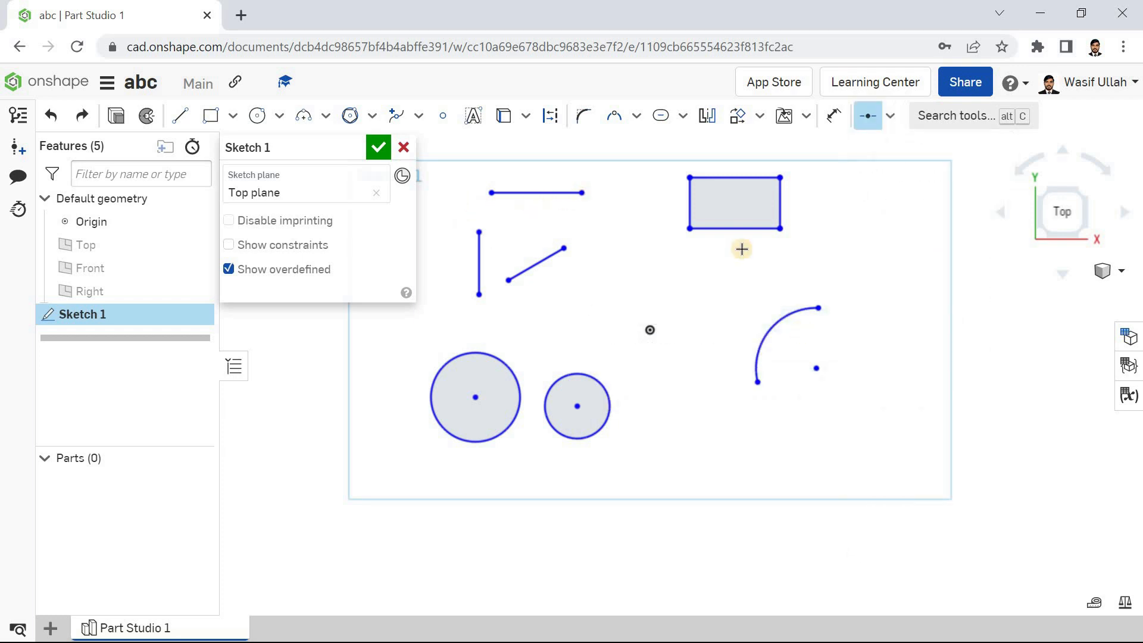
click(781, 201)
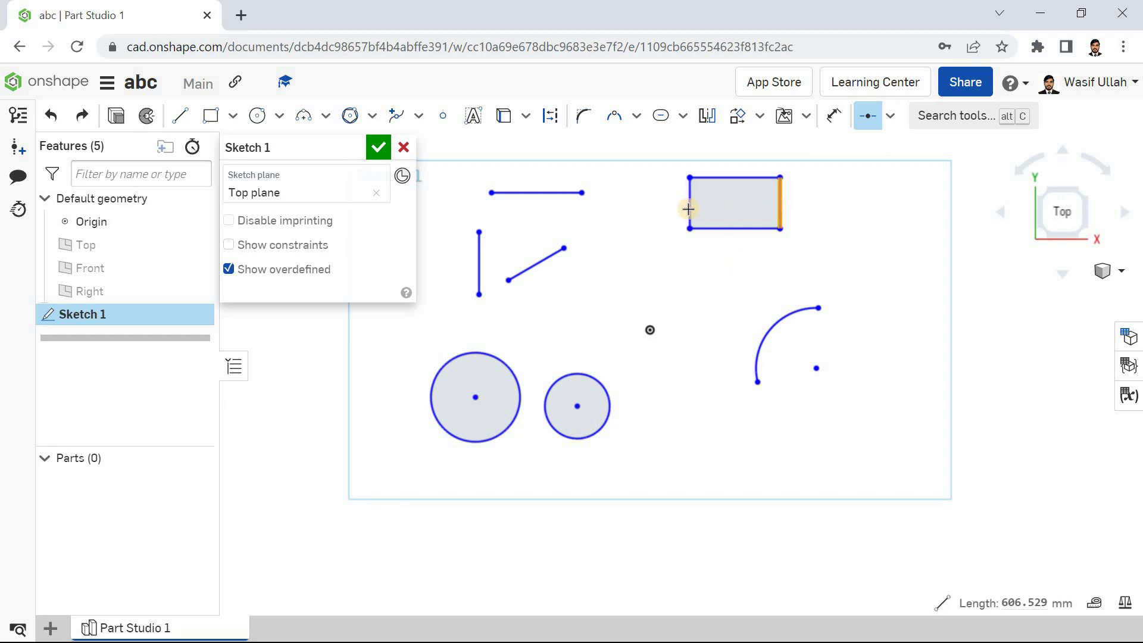
key(Delete)
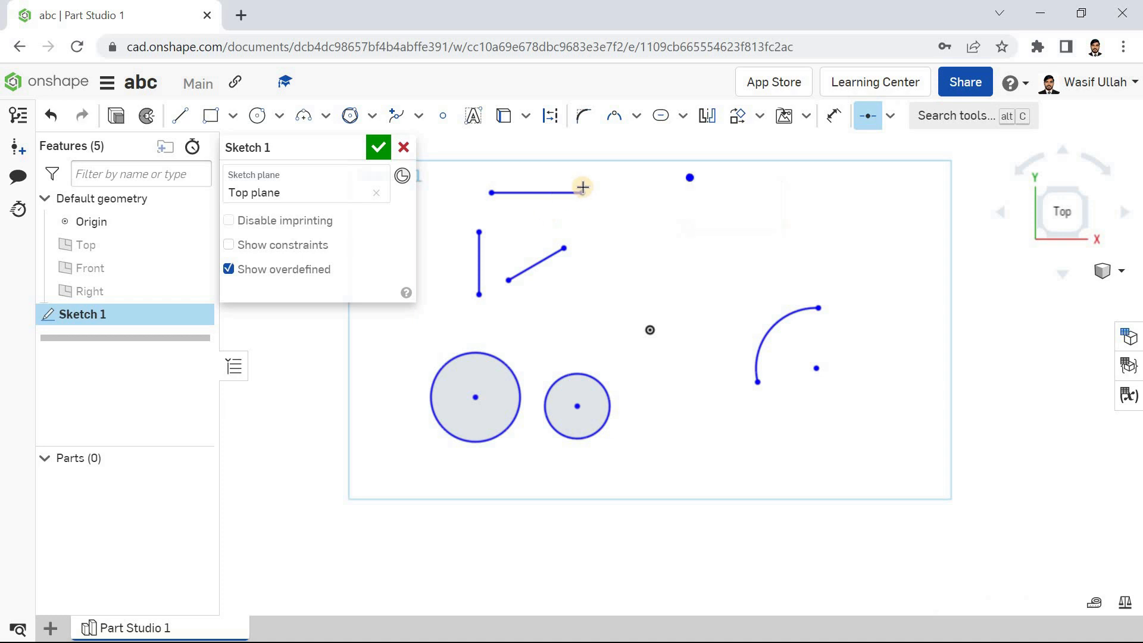
key(Escape)
key(ctrl+z)
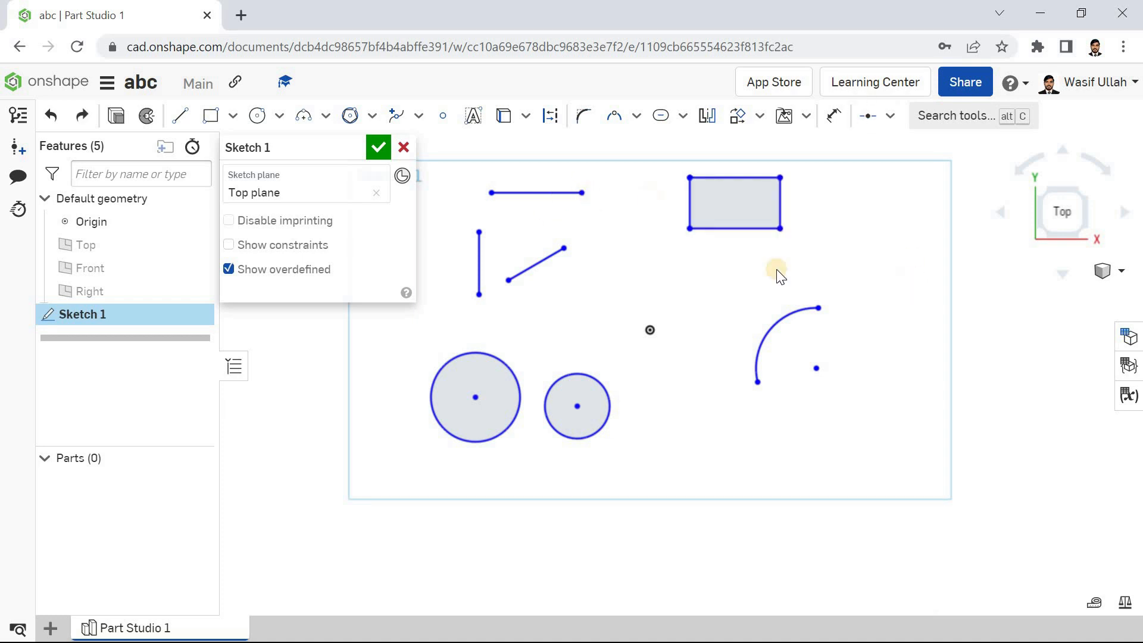
Step: Try a Midpoint constraint using the smaller circle's centre and both endpoints of the upper horizontal line, and undo it
click(890, 119)
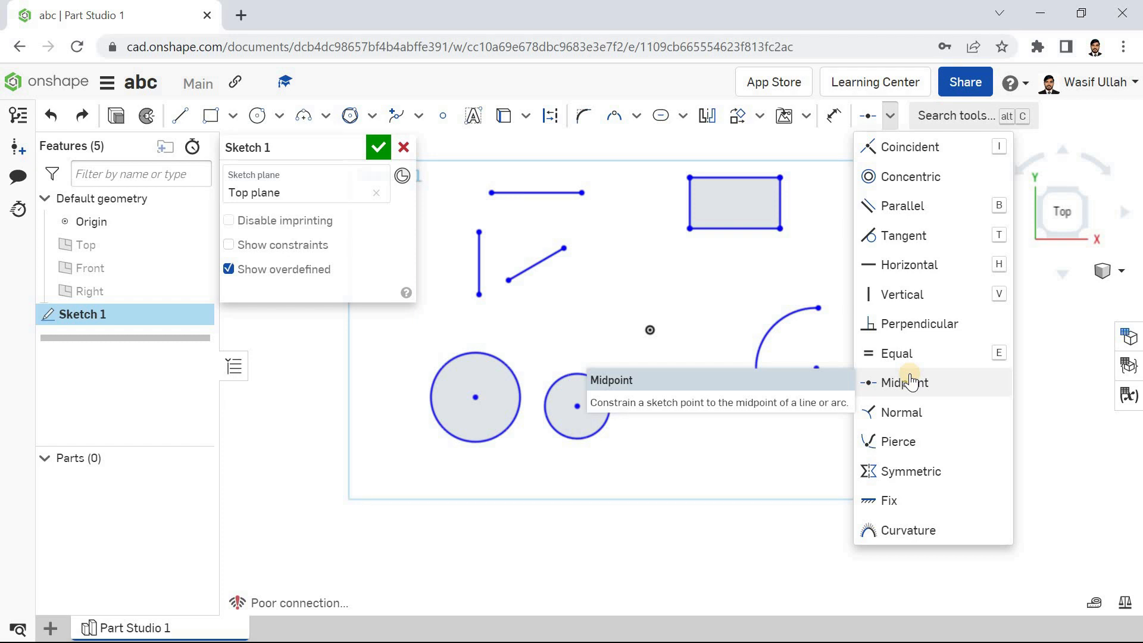
click(911, 382)
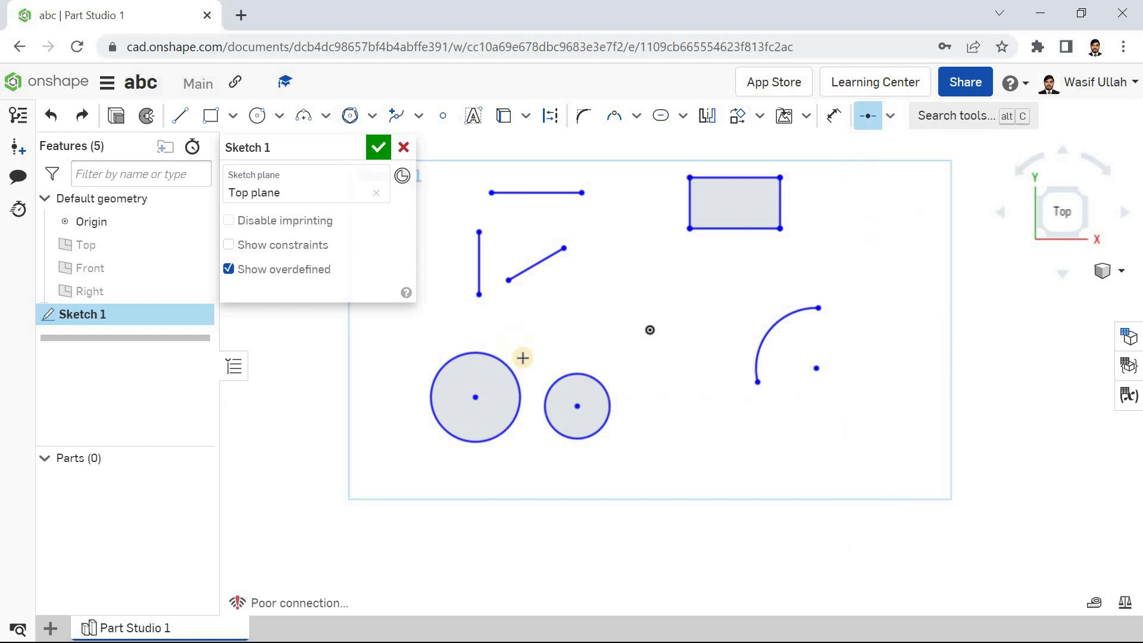
click(578, 408)
click(581, 192)
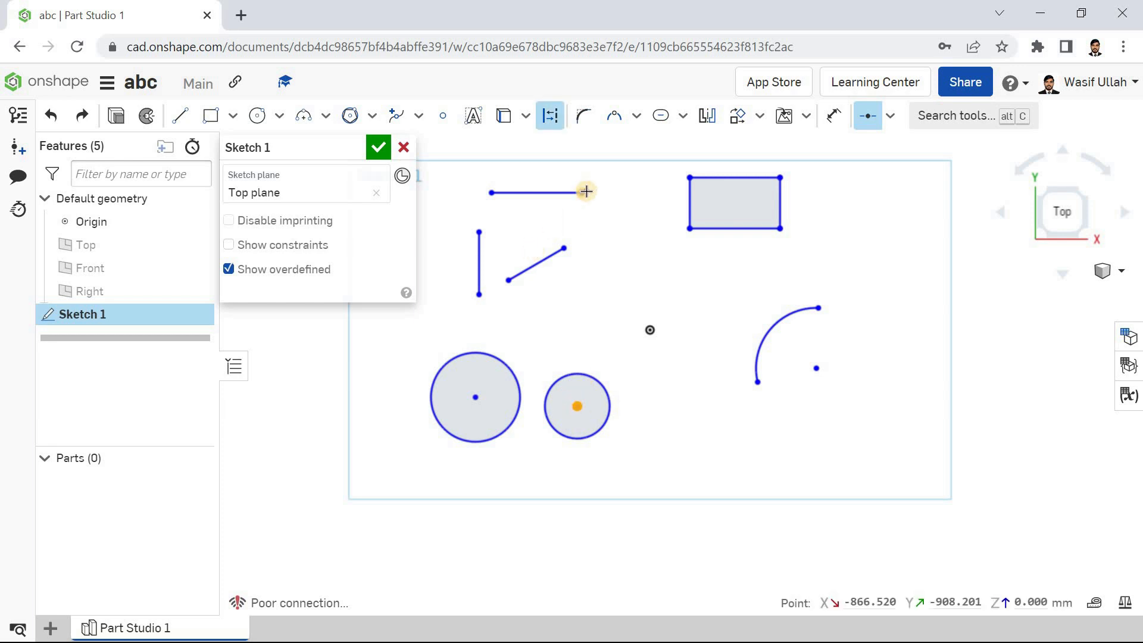
click(491, 192)
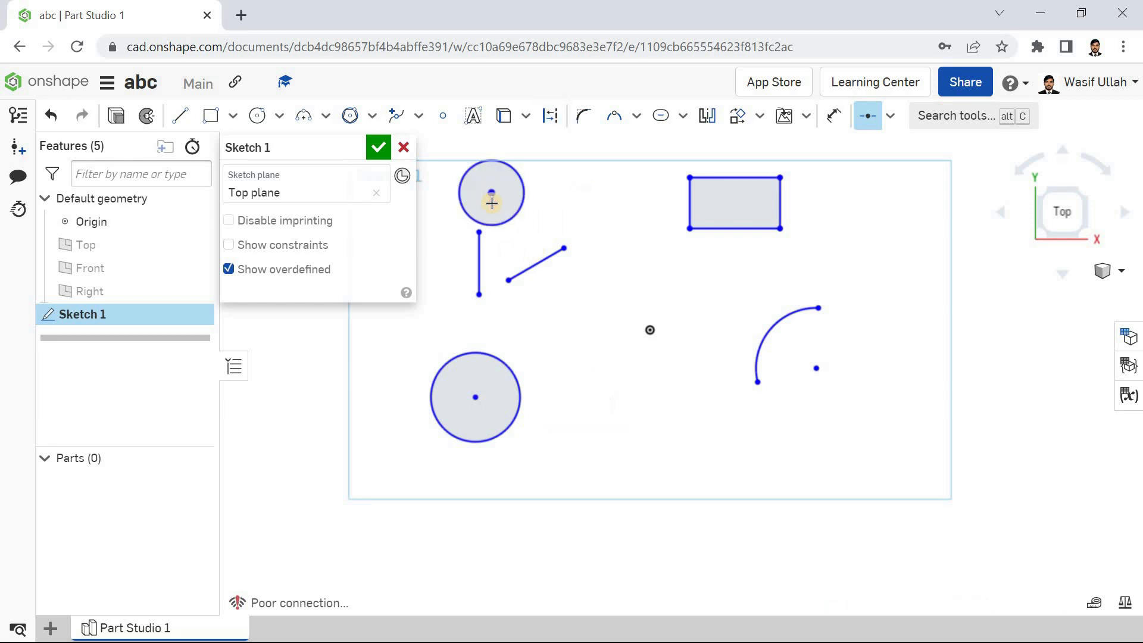
scroll(619, 291, down, 3)
scroll(538, 231, up, 10)
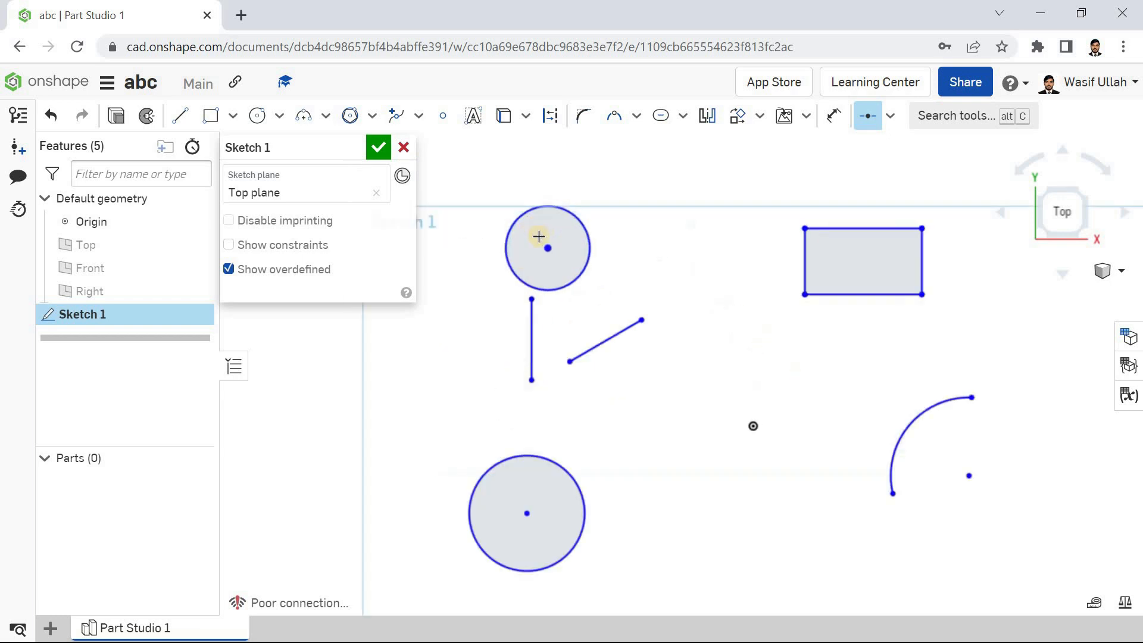
key(f)
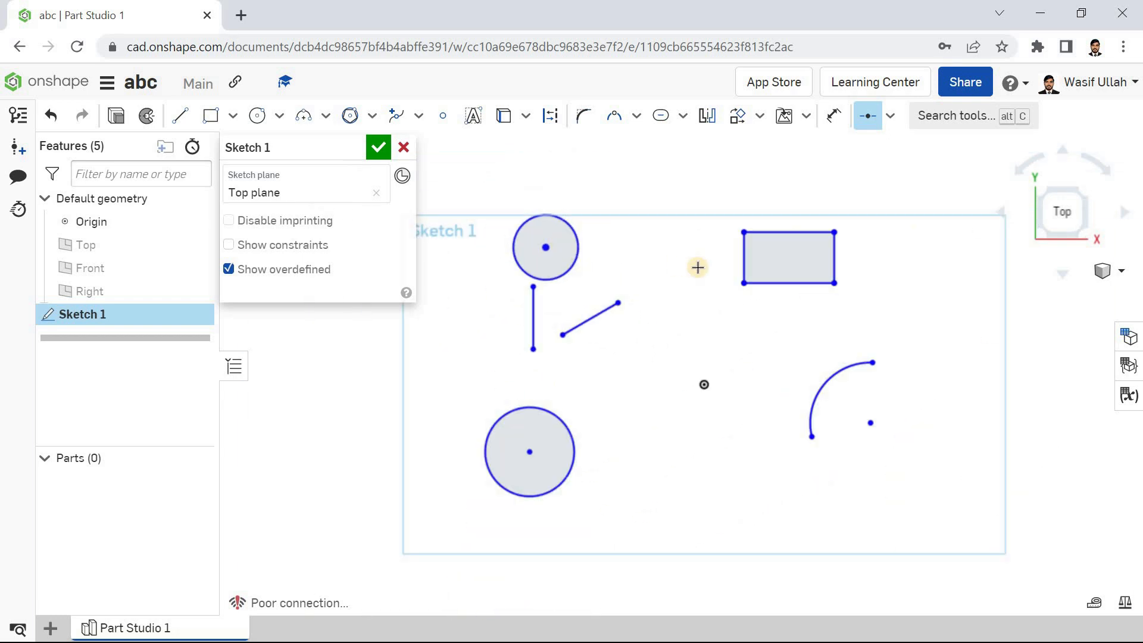
key(Escape)
key(ctrl+z)
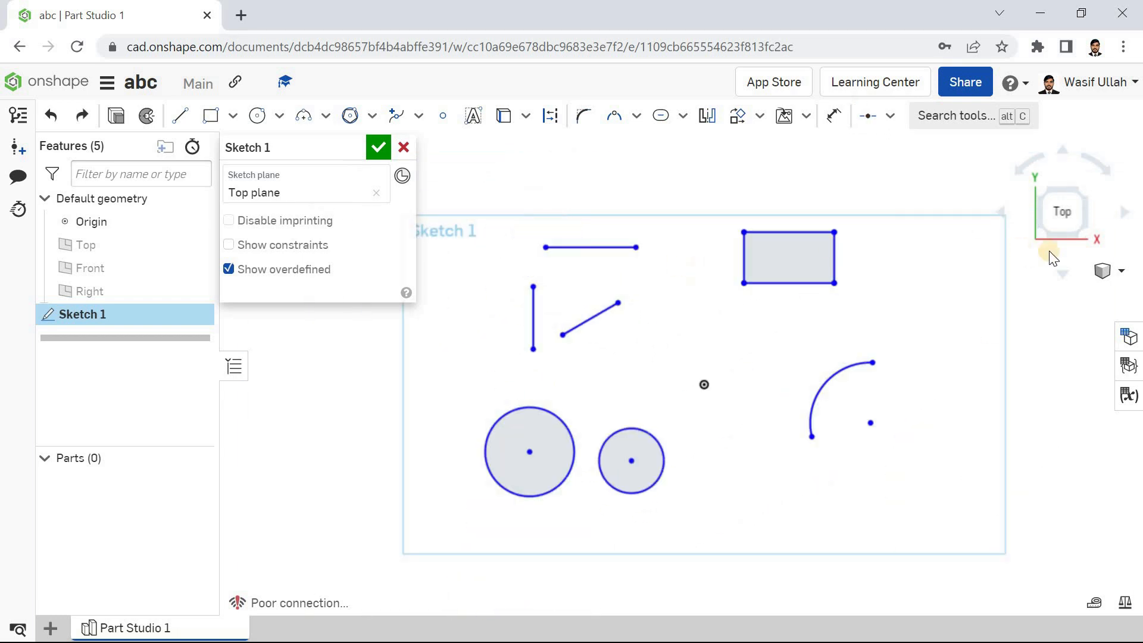
Step: Try a Normal constraint between the sloped line and the arc, and undo it
click(889, 116)
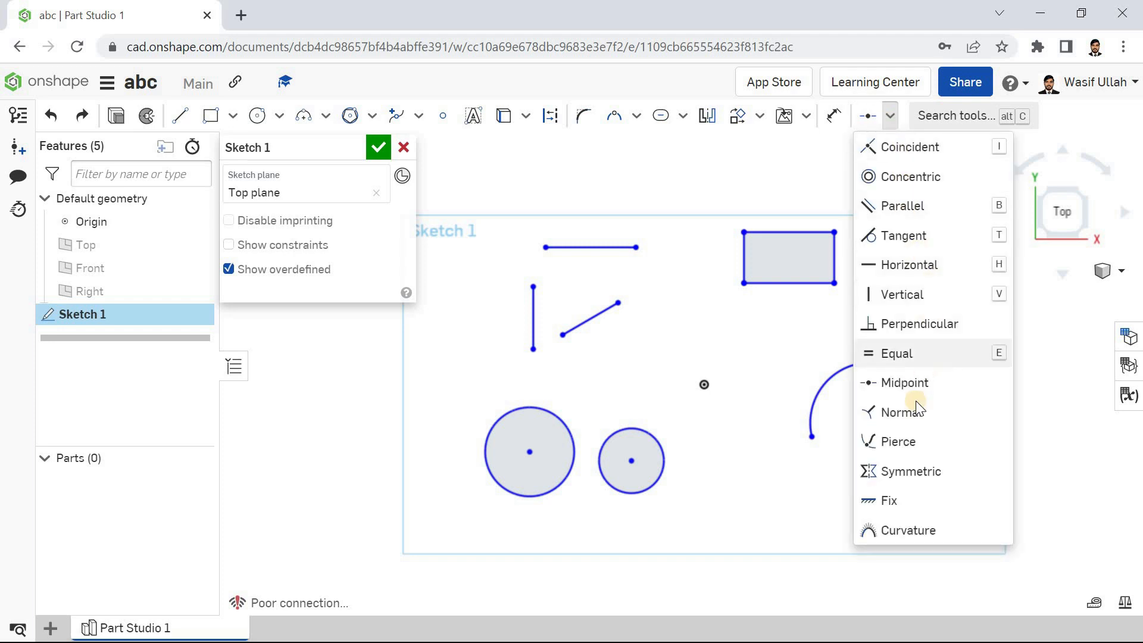
click(902, 412)
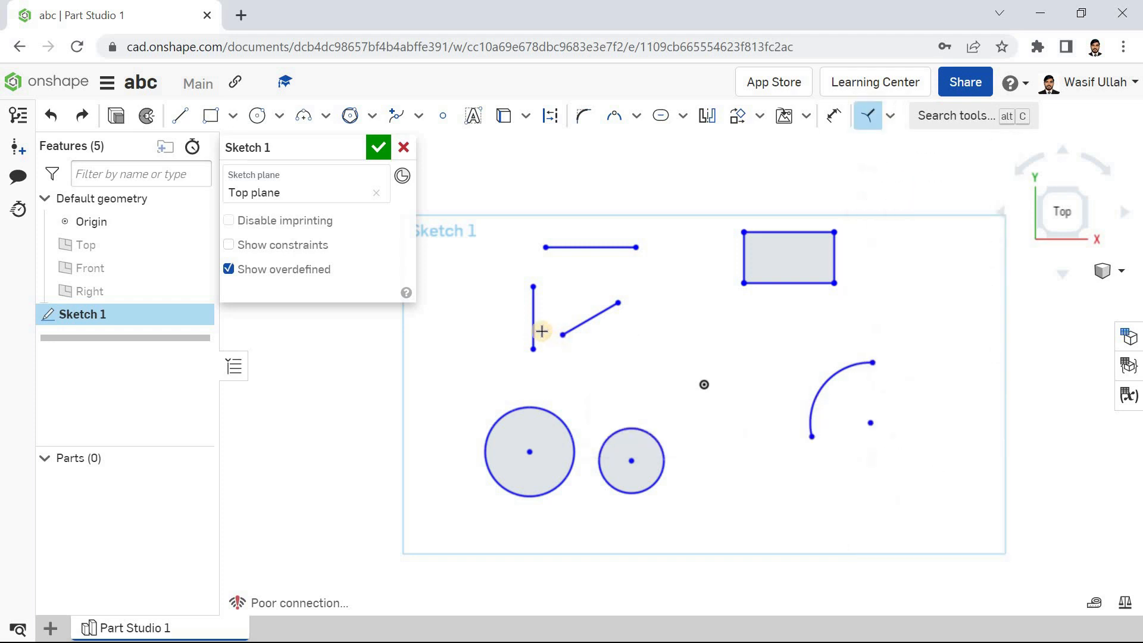
click(605, 311)
click(817, 396)
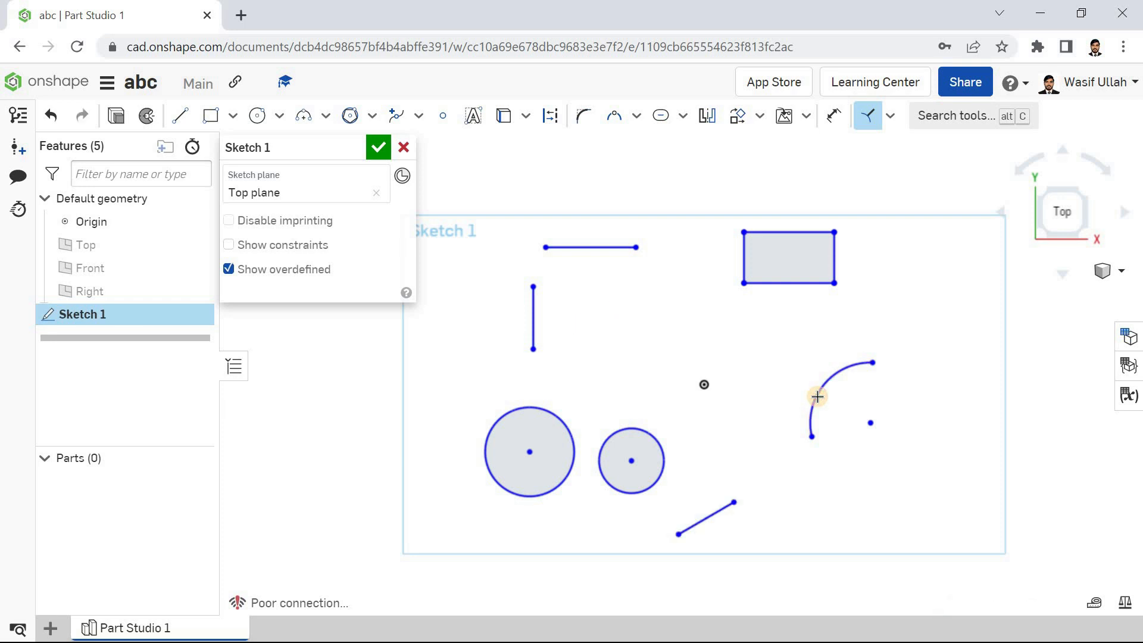
key(ctrl+z)
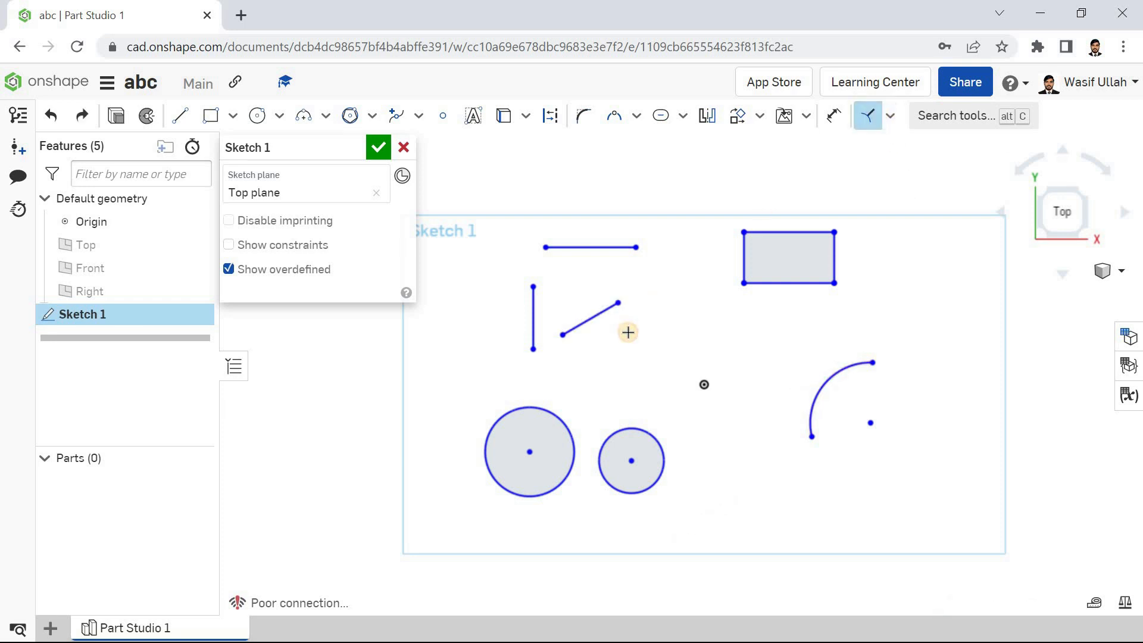
Step: Try a Normal constraint between the vertical line and the larger circle
click(533, 324)
click(561, 410)
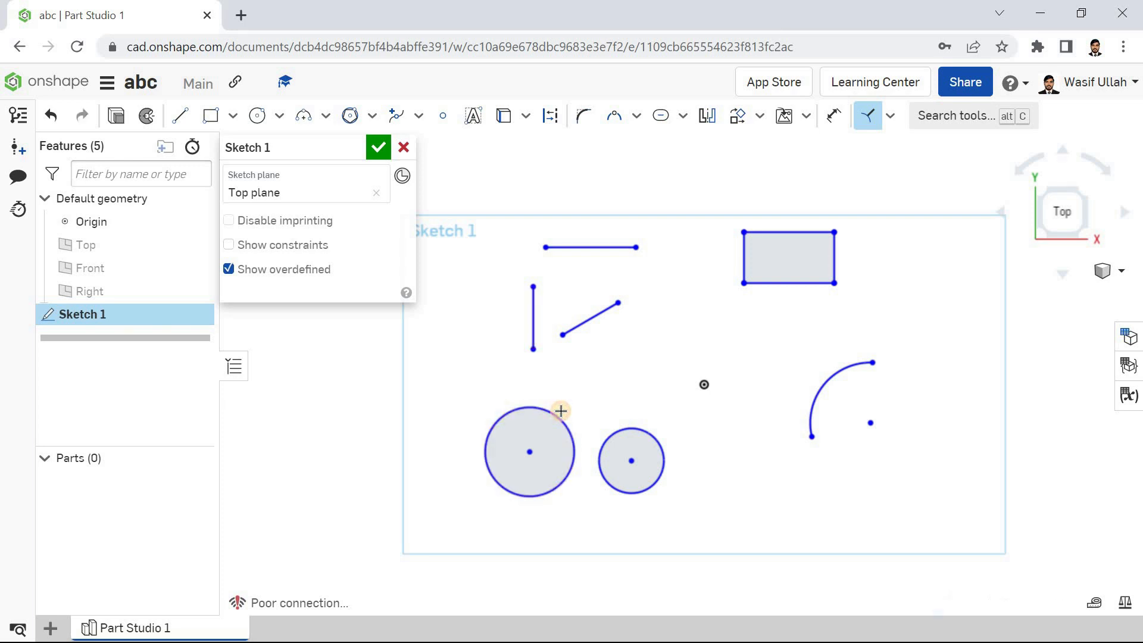
key(Escape)
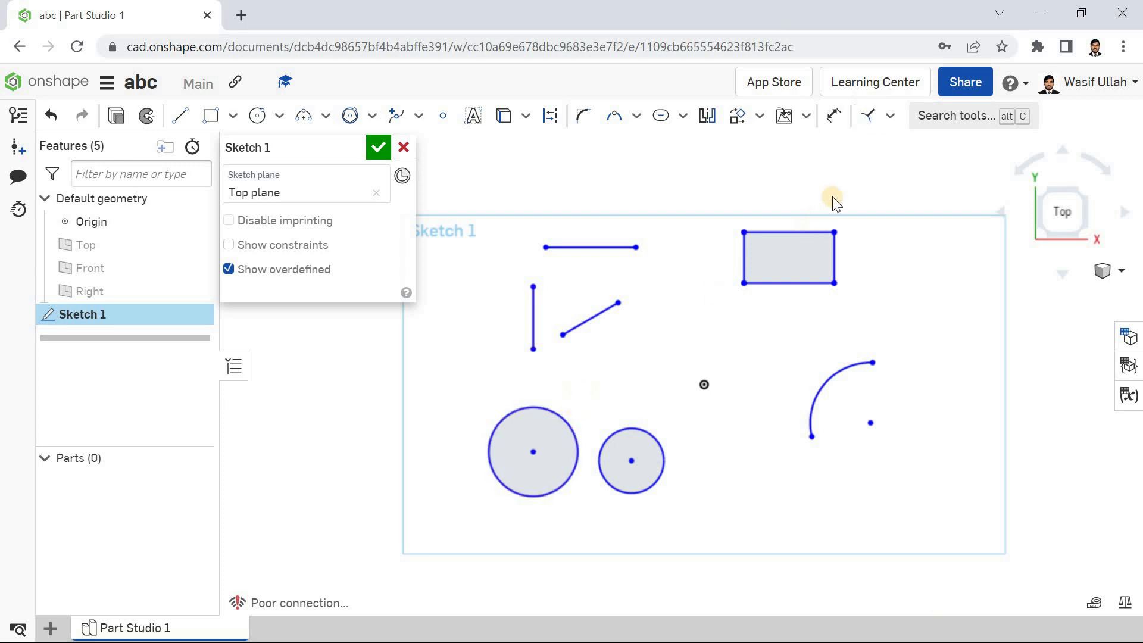
Step: Try a Symmetric constraint using the upper horizontal line's two endpoints and the larger circle's centre
click(889, 116)
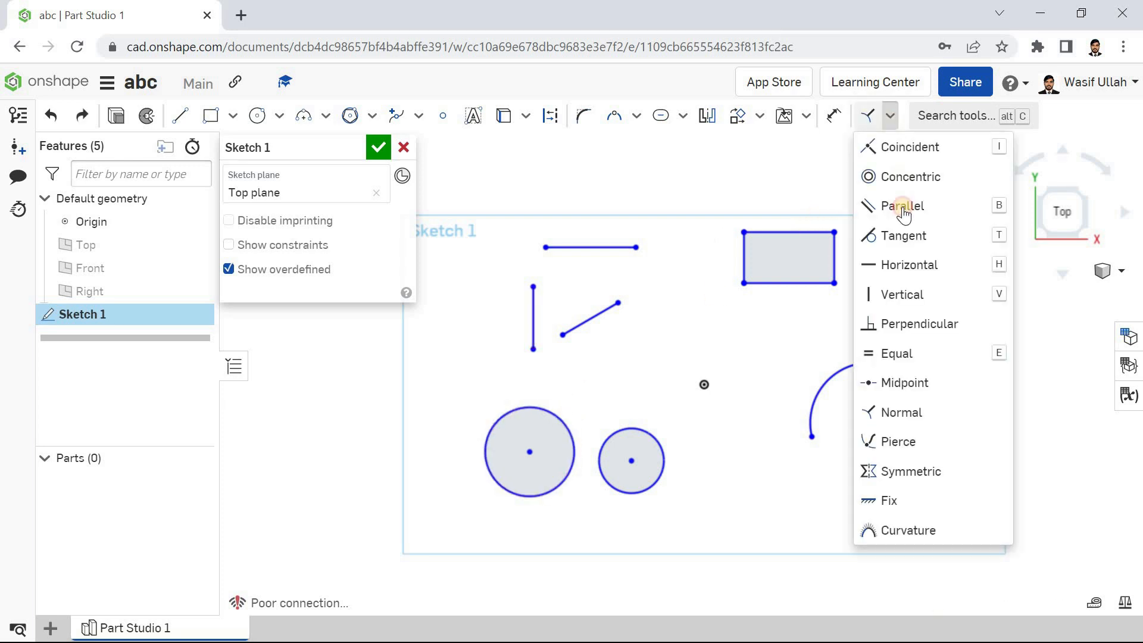
click(918, 474)
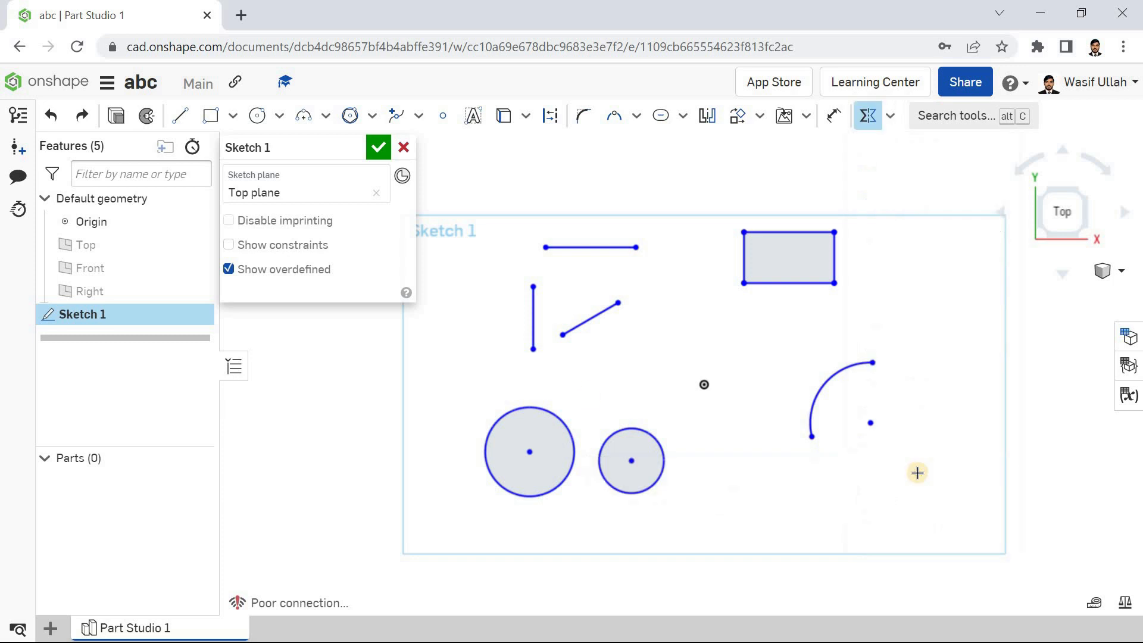
click(544, 248)
click(636, 247)
click(530, 454)
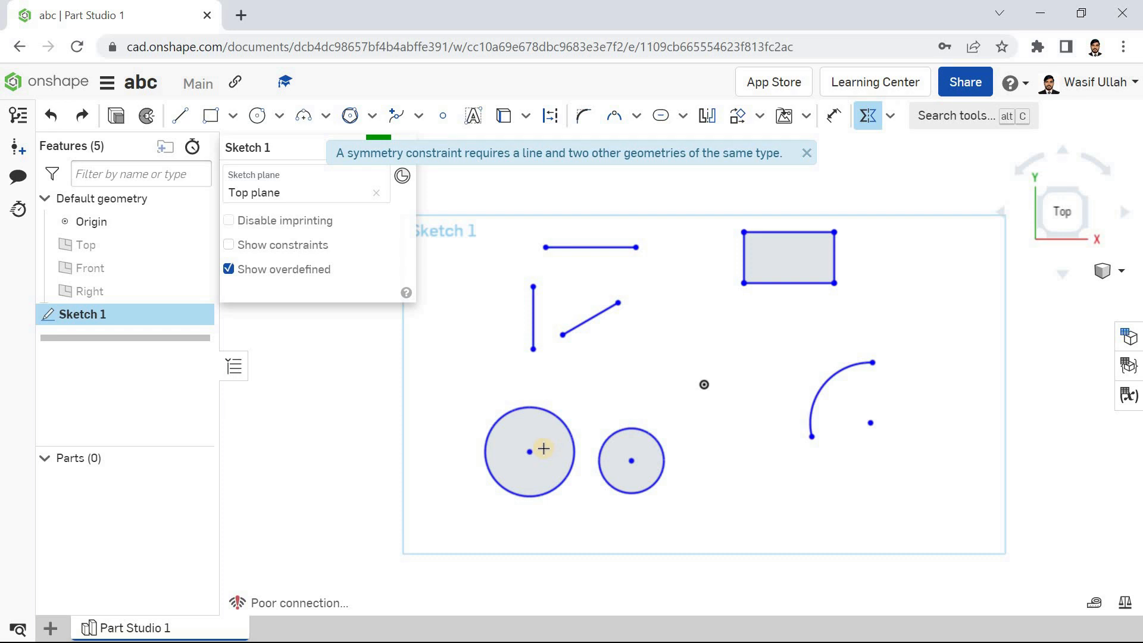
Step: Draw two small circles, one on each side of the upper horizontal line, the right one about 535 mm in diameter
click(257, 117)
click(497, 236)
click(507, 246)
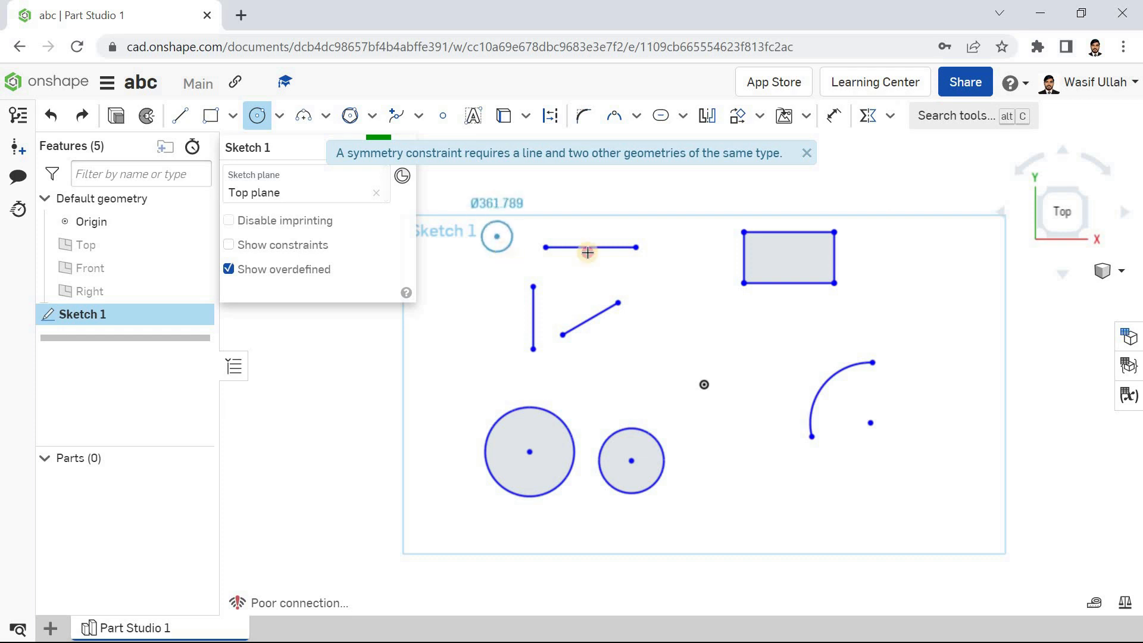
click(671, 224)
click(671, 245)
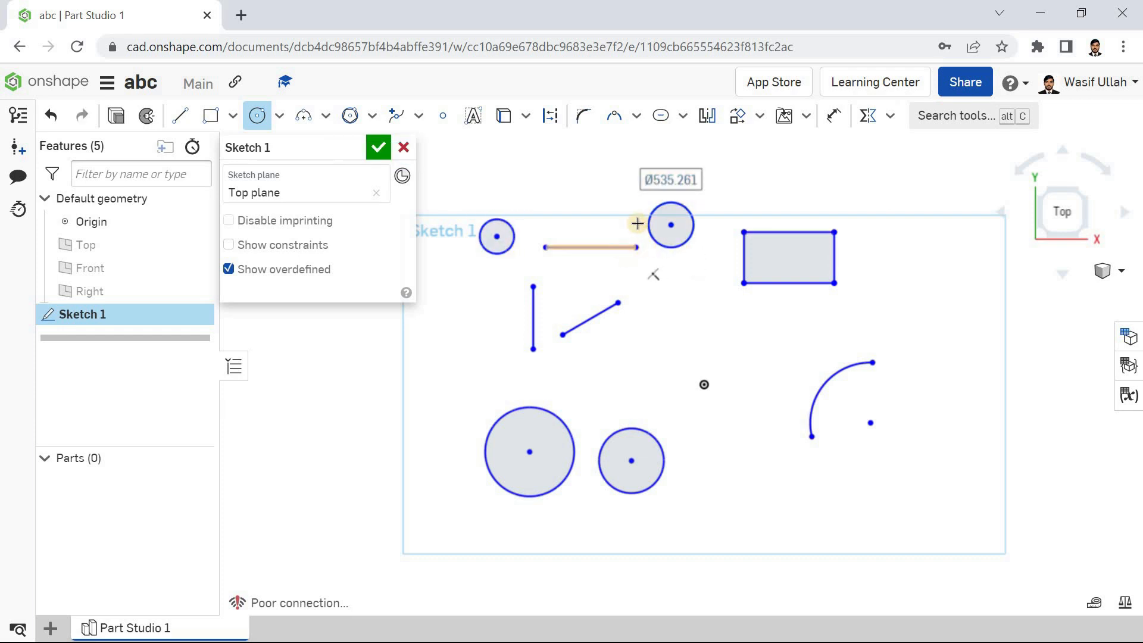
Step: Apply a Symmetric constraint to the centres of the two new small circles about the vertical line
click(891, 116)
click(896, 468)
click(496, 236)
click(675, 226)
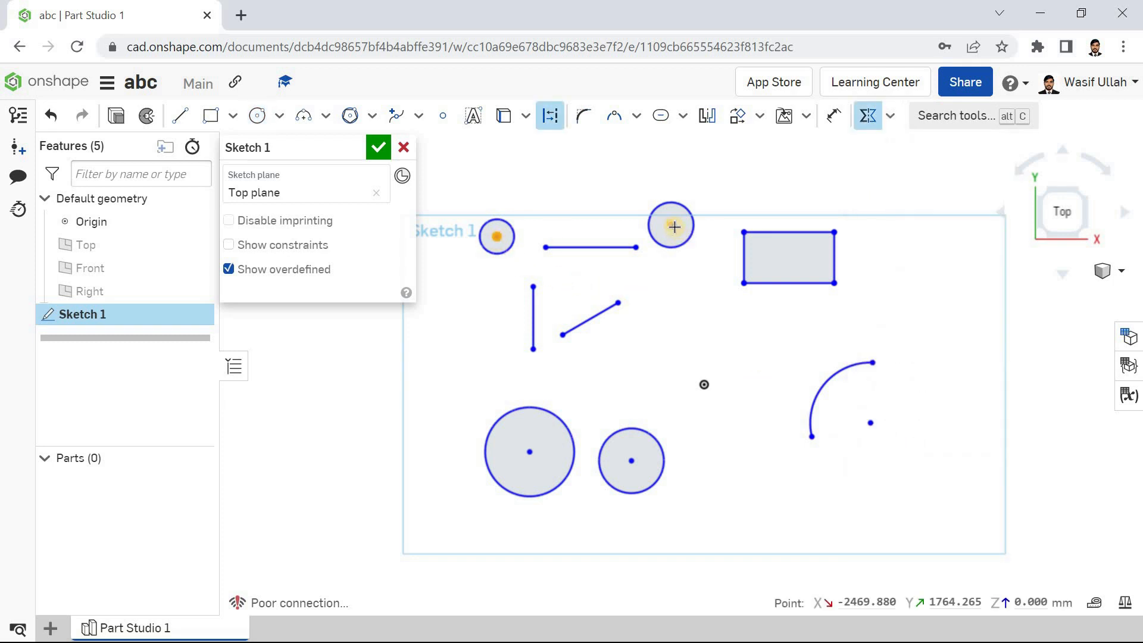
click(533, 312)
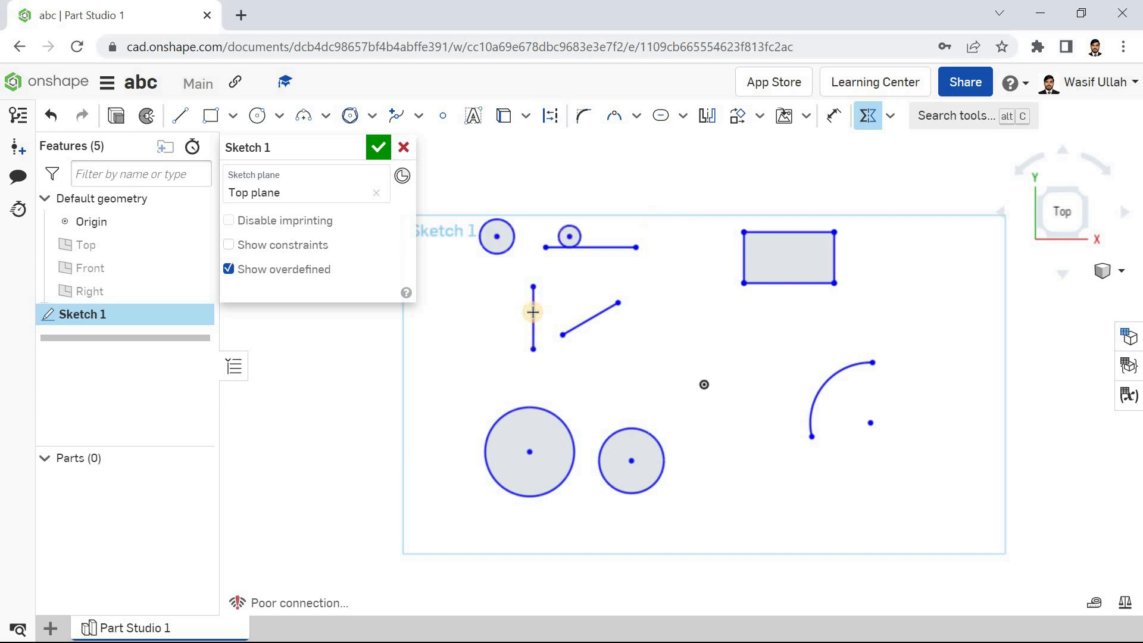
Step: Apply a Fix constraint to the circle beside the large lower circle
click(890, 116)
click(913, 501)
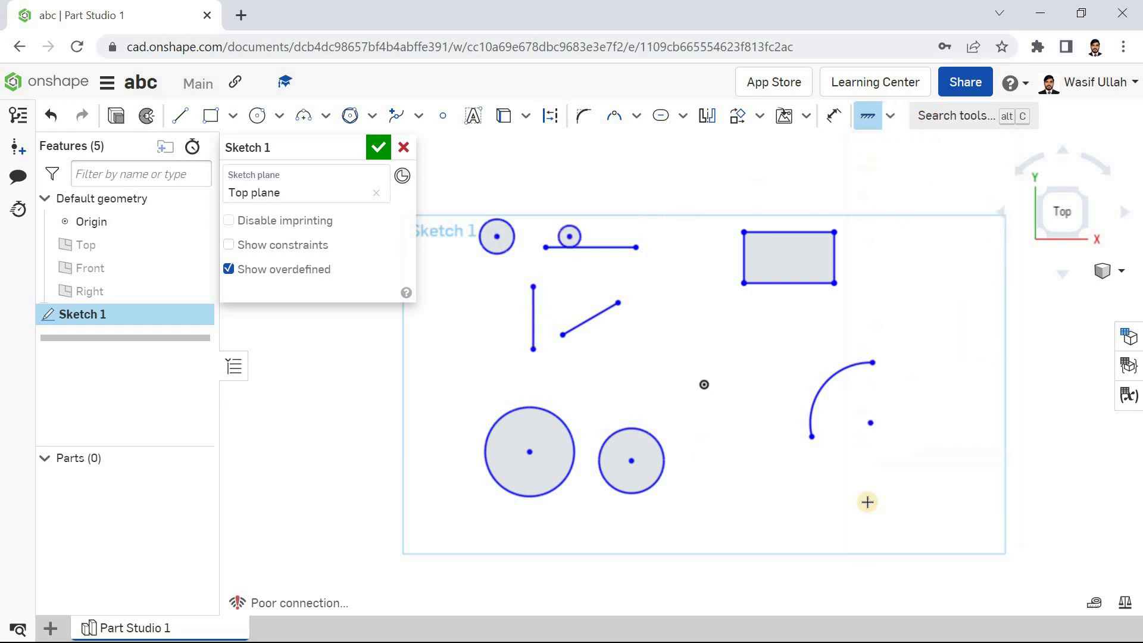
click(621, 427)
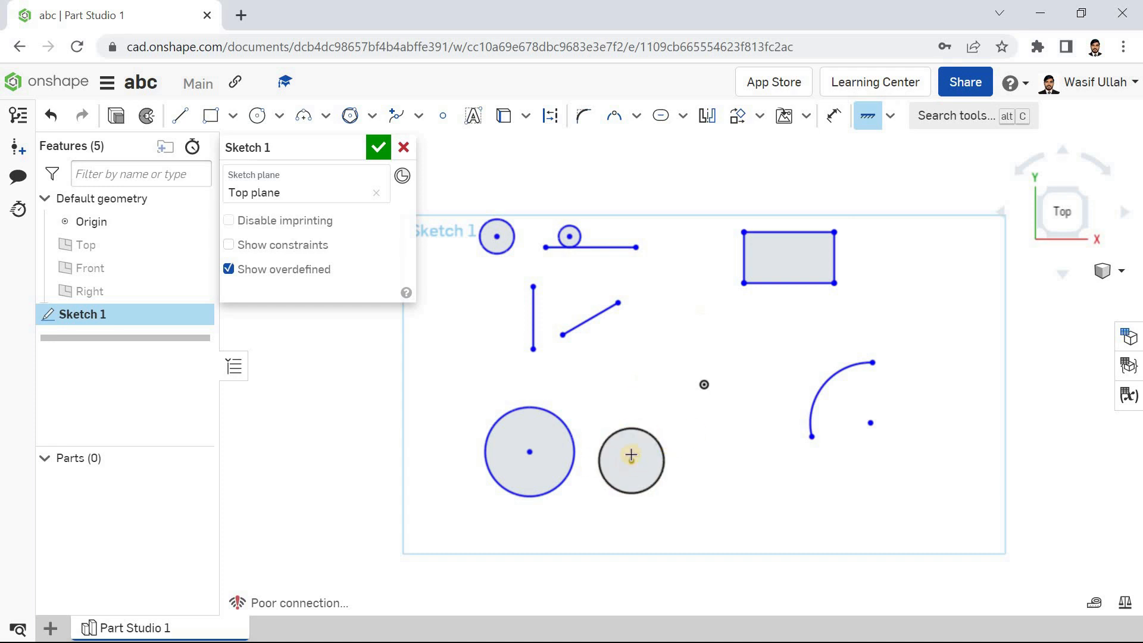
Step: Apply a Fix constraint to the arc's lower endpoint
click(889, 122)
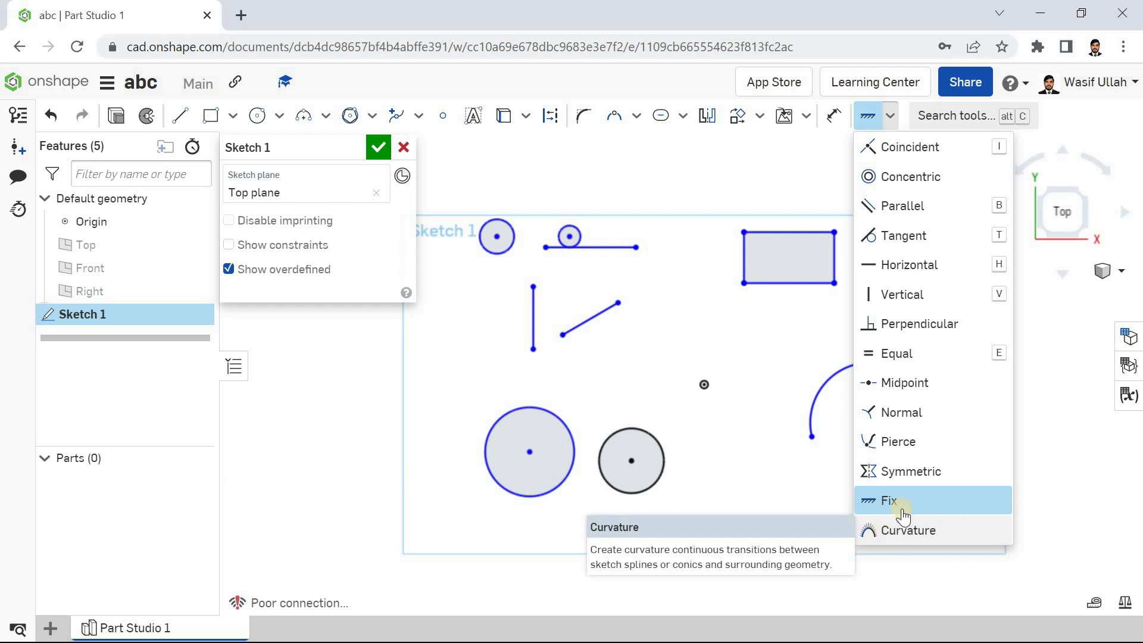
click(810, 436)
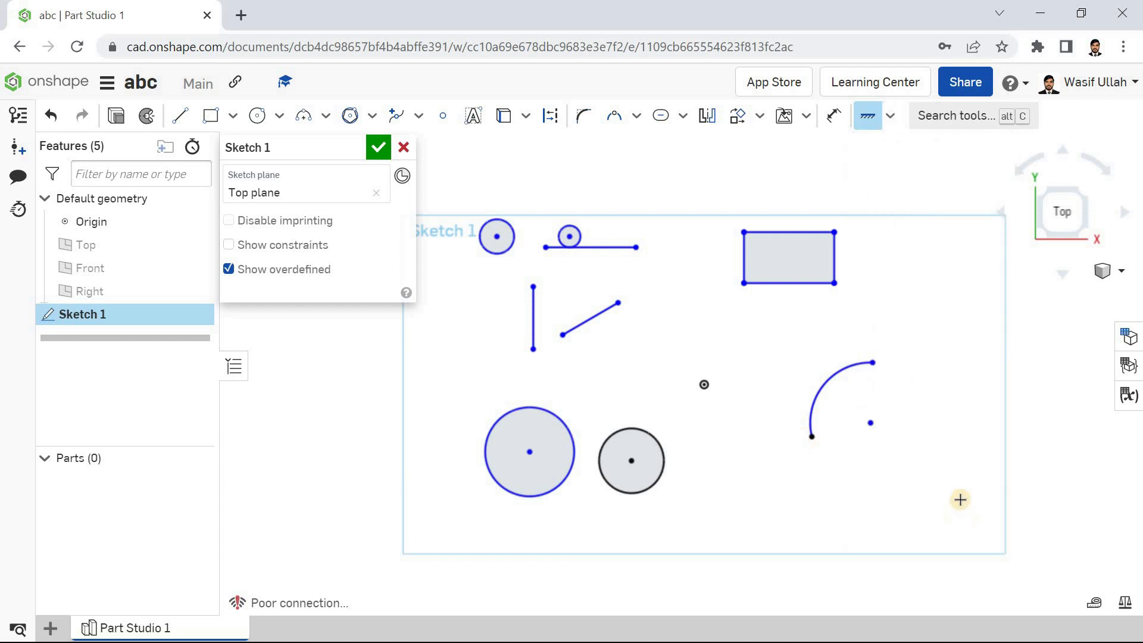
key(Escape)
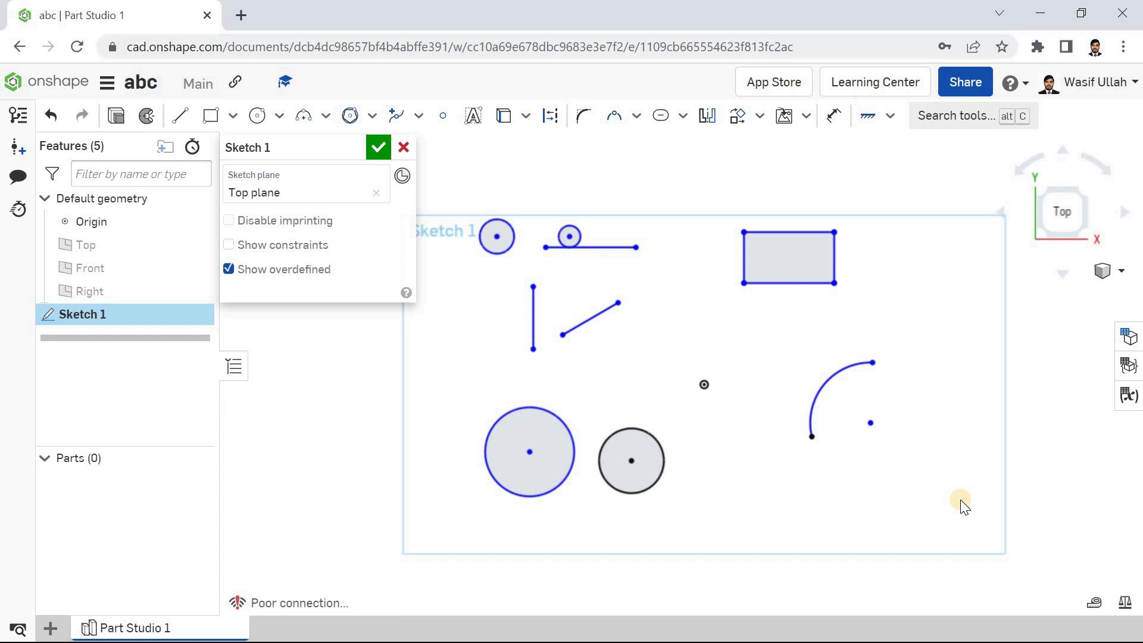
Step: Discard Sketch 1 with all its geometry and switch to the isometric view
click(405, 148)
right_click(459, 309)
click(459, 312)
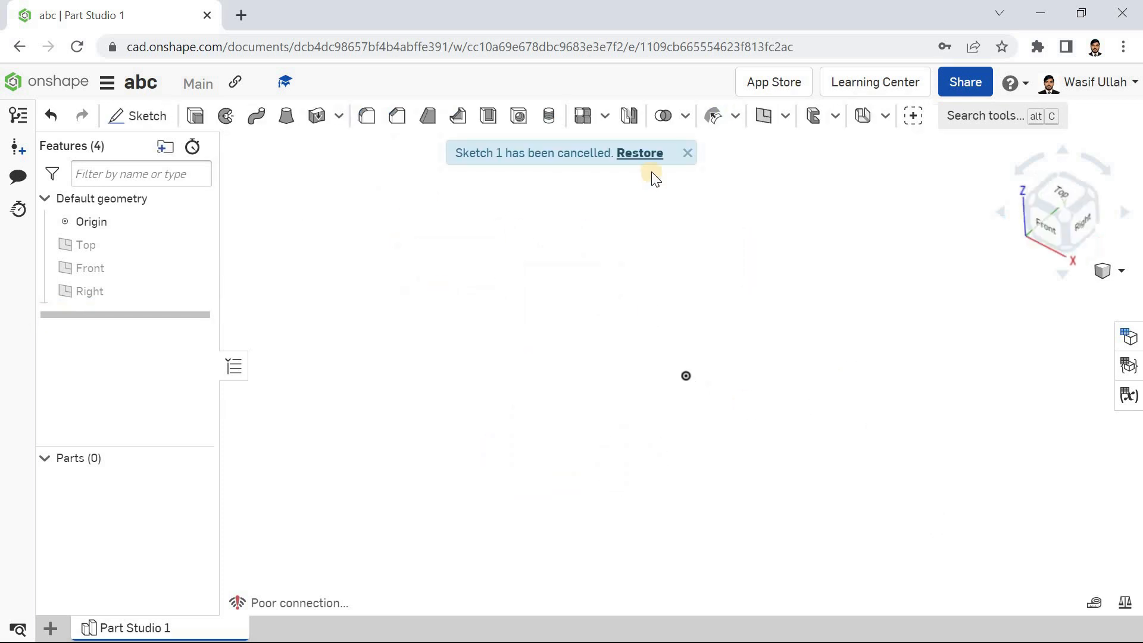
right_click(457, 221)
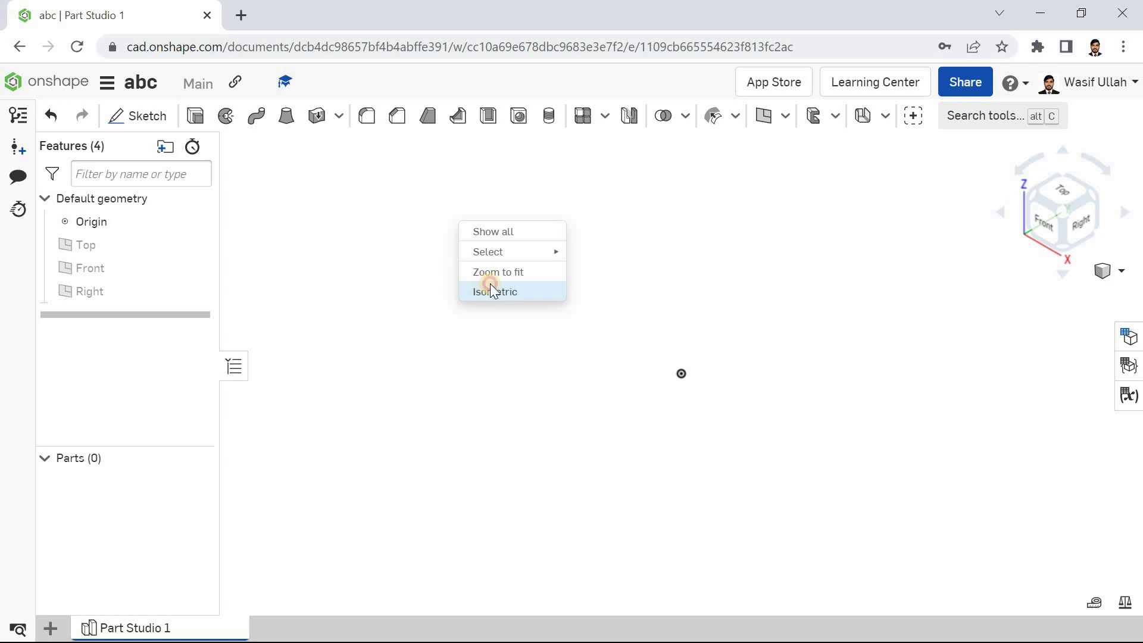
click(489, 288)
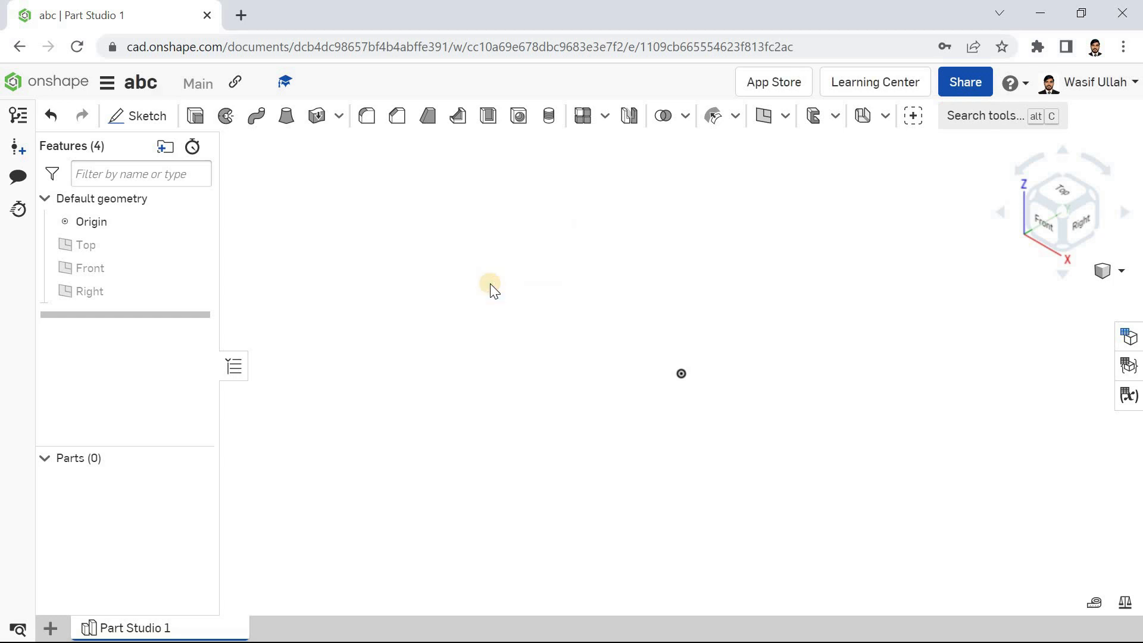
Step: Show the Front, Top and Right planes in the isometric view
right_drag(390, 276, 428, 296)
right_click(383, 246)
click(427, 319)
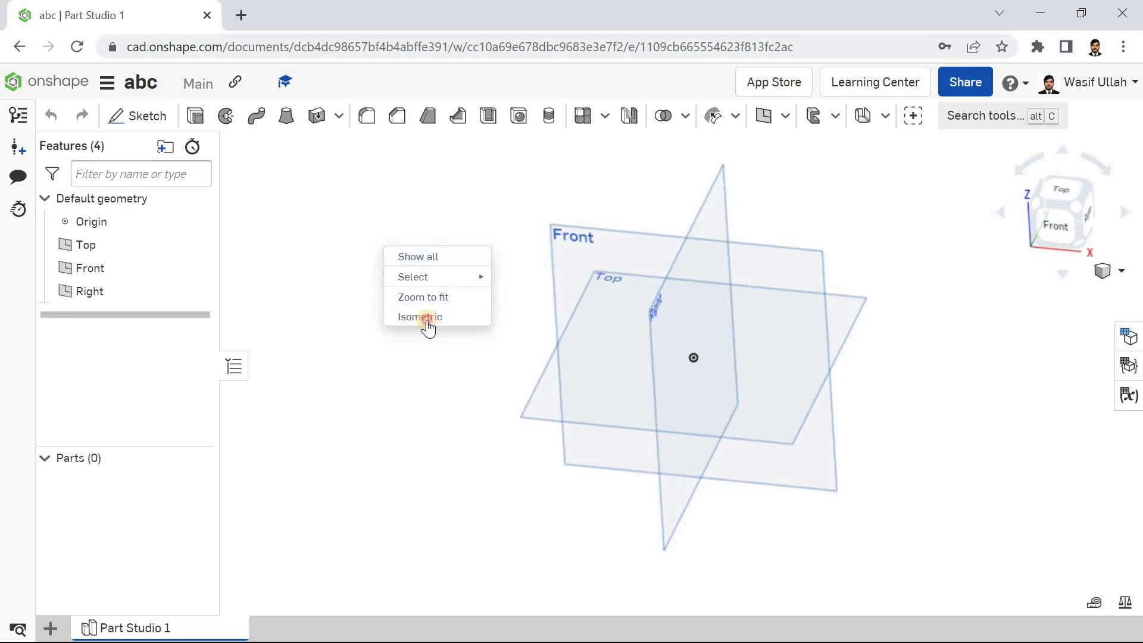
right_click(391, 255)
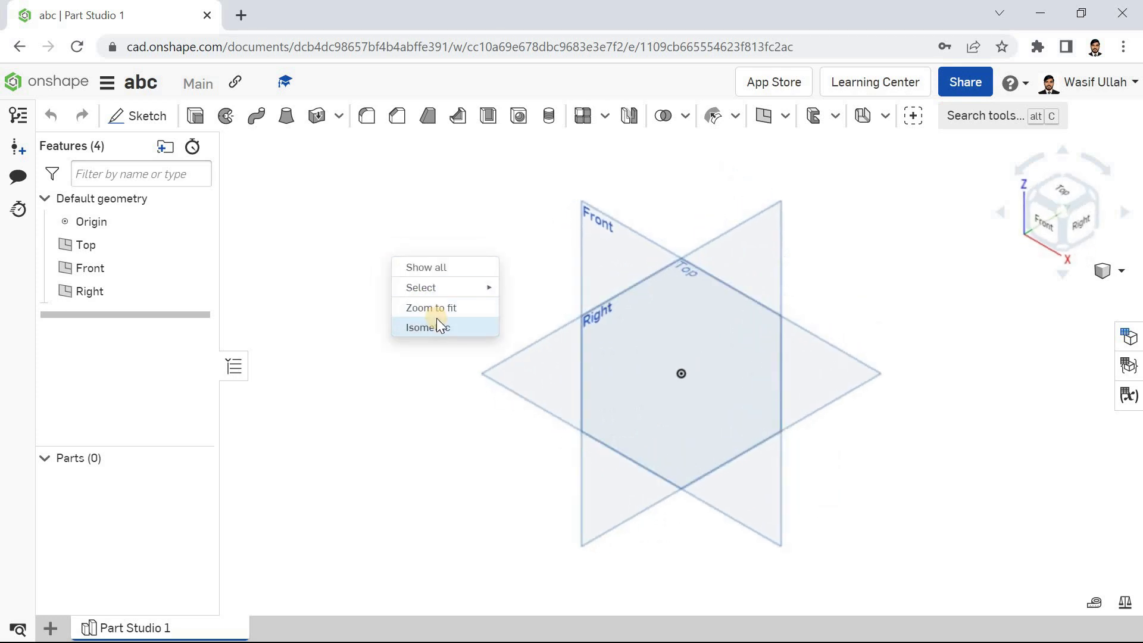
click(437, 321)
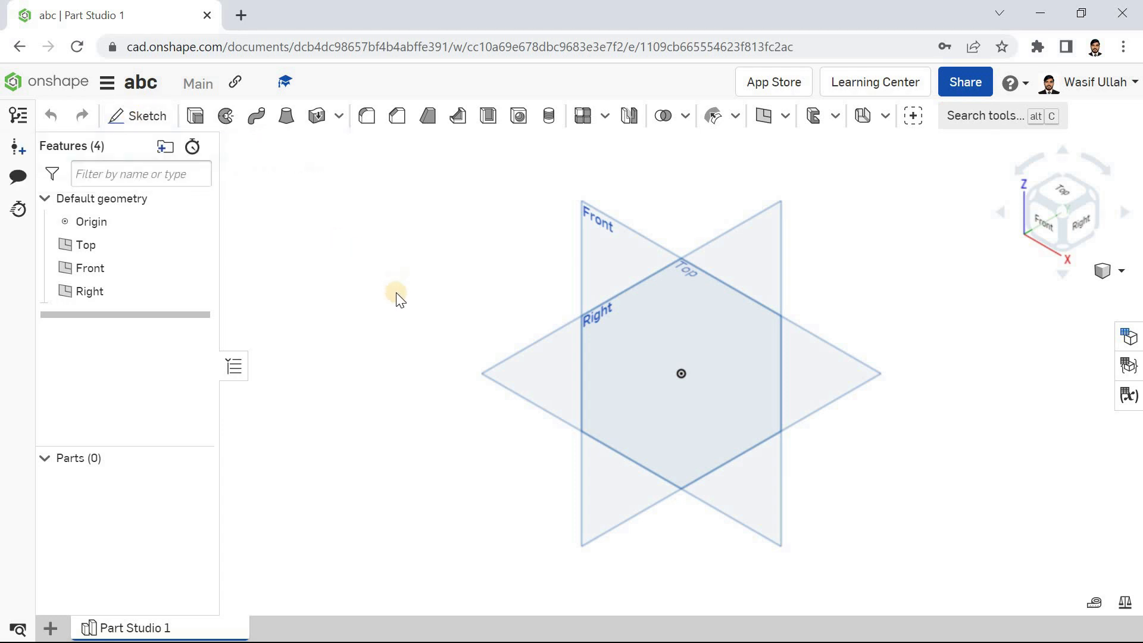
right_click(367, 219)
click(391, 270)
right_click(375, 249)
click(416, 321)
right_click(388, 229)
click(413, 301)
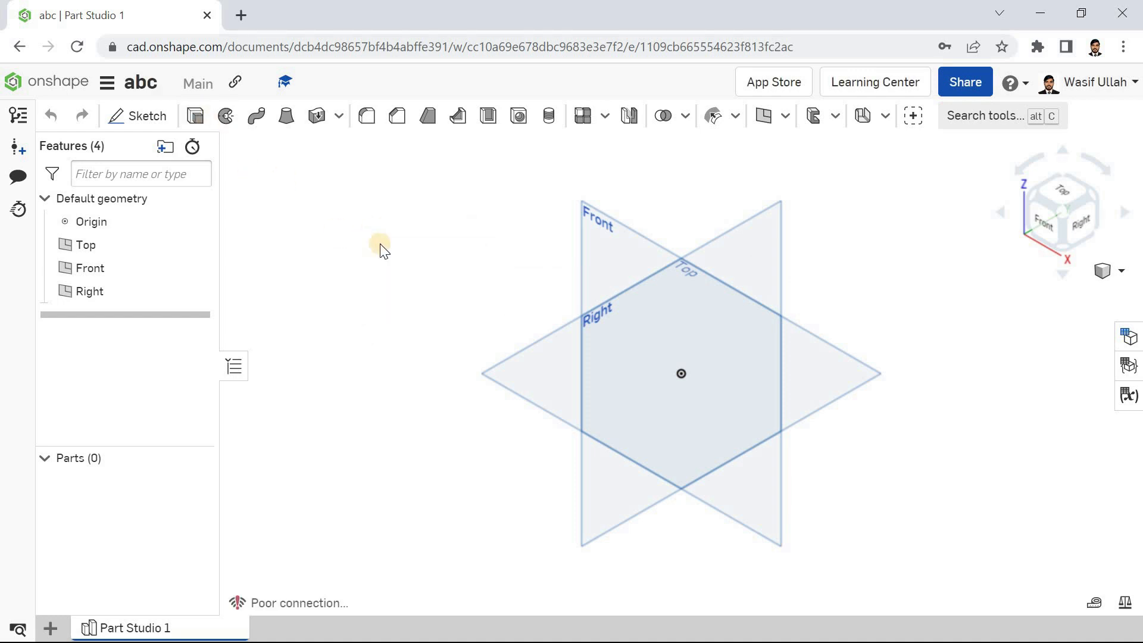
right_click(441, 278)
click(468, 286)
right_click(473, 292)
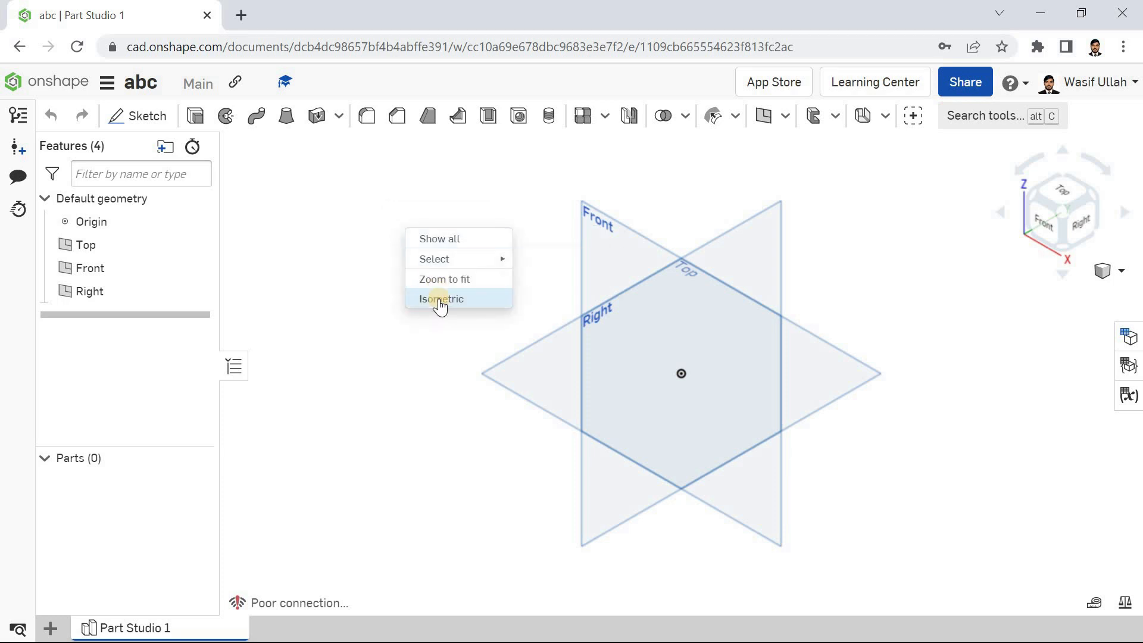
click(364, 229)
right_click(362, 225)
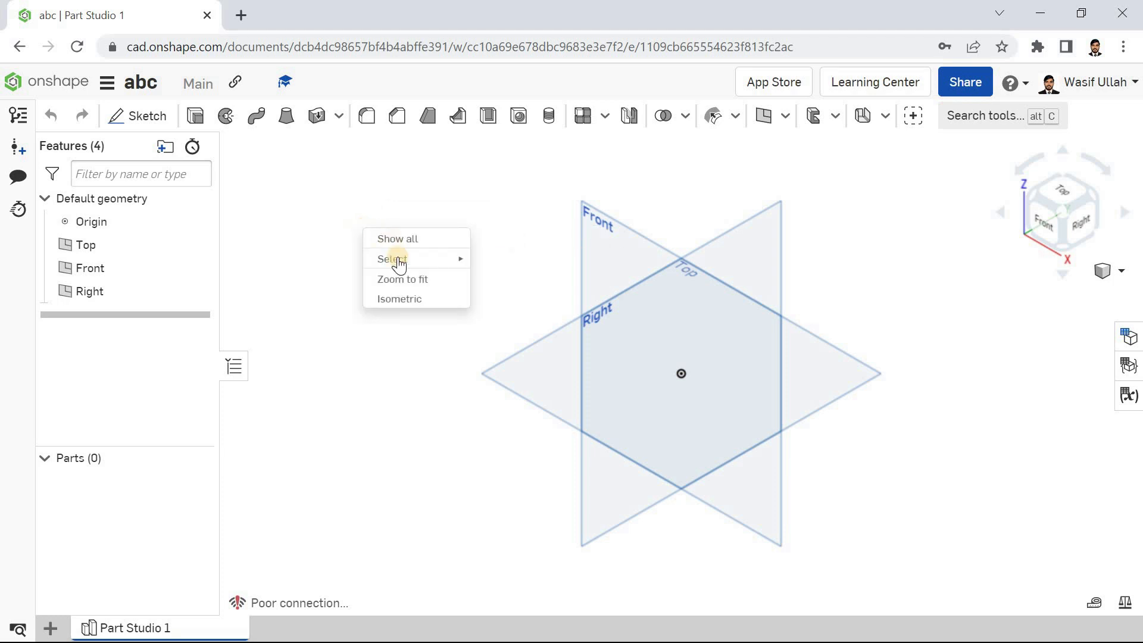
click(411, 296)
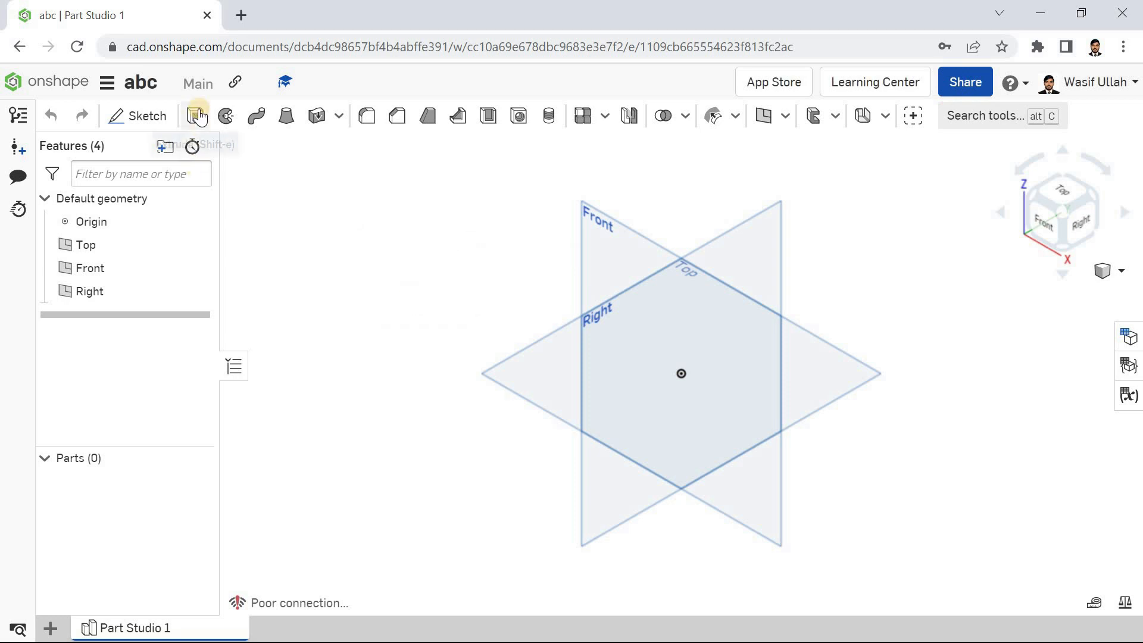
Step: Start a sketch on the Top plane and draw a center point rectangle about 177 mm wide, centred on the origin
click(132, 119)
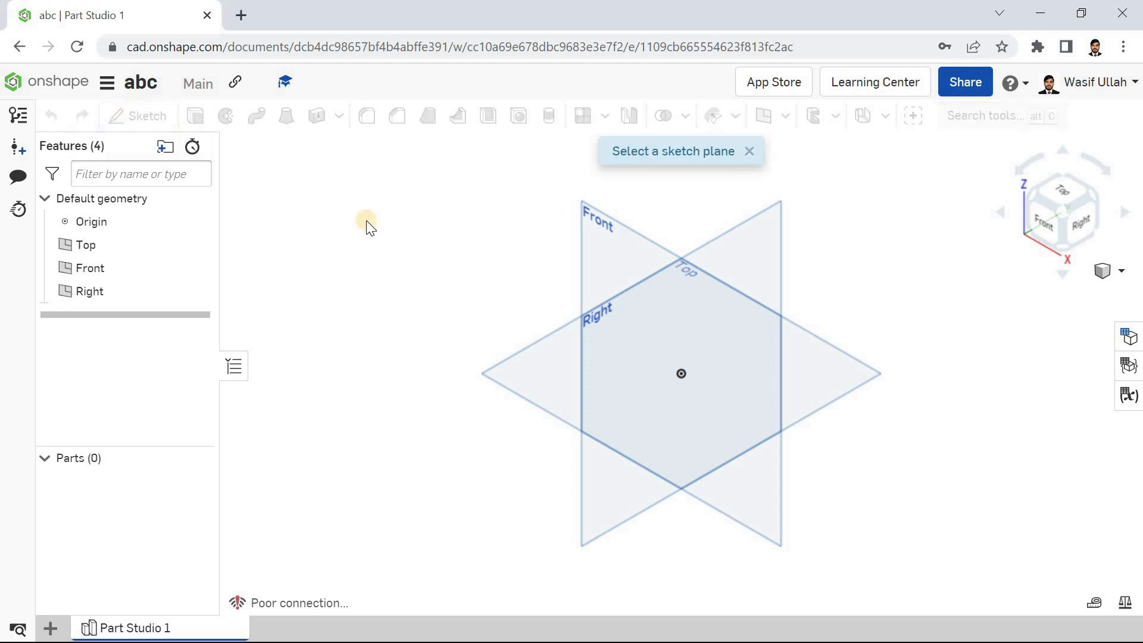
click(526, 356)
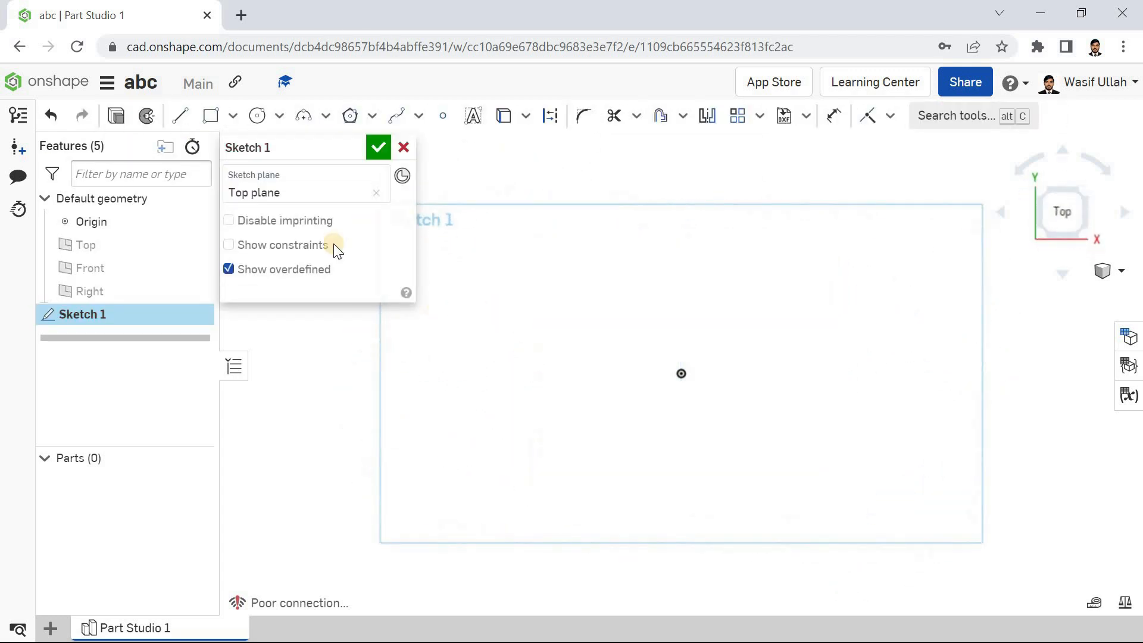
click(233, 115)
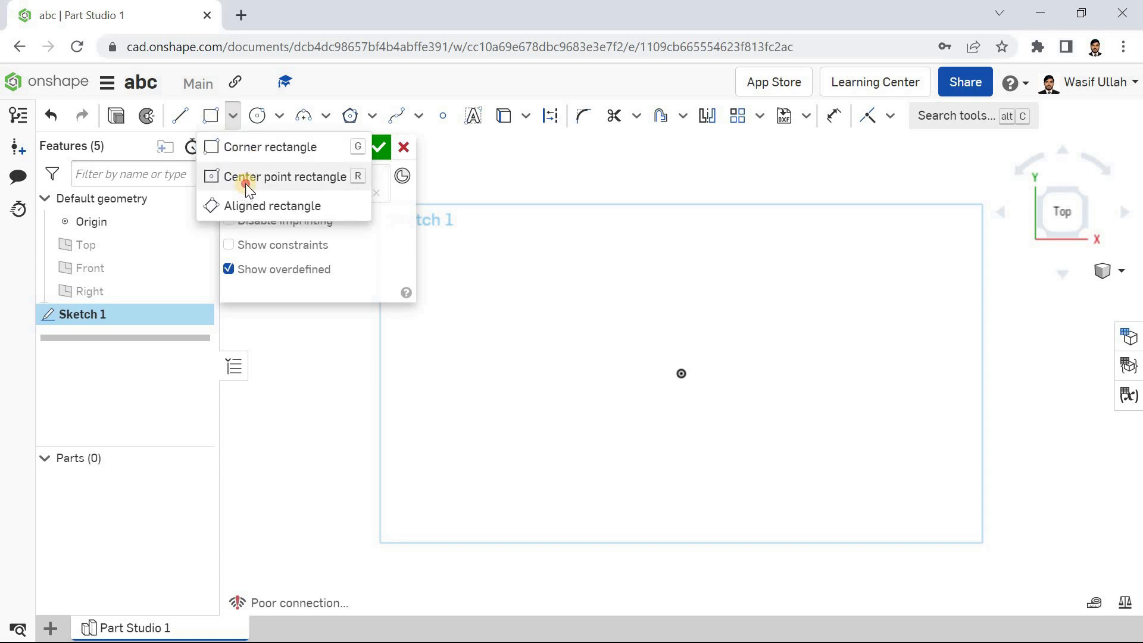
click(246, 183)
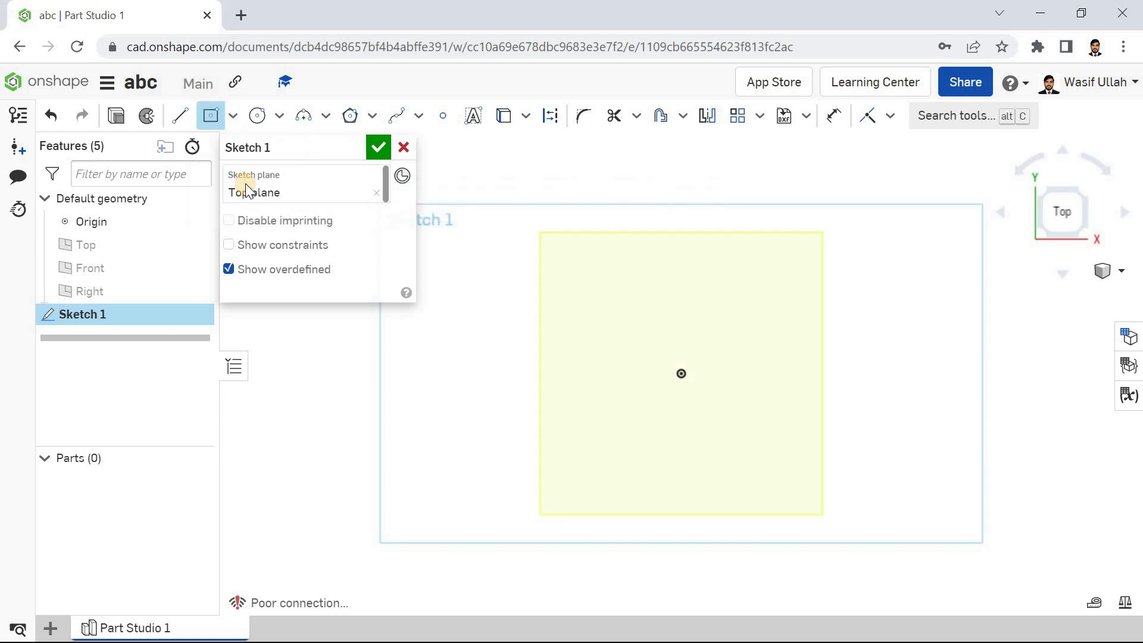
click(680, 373)
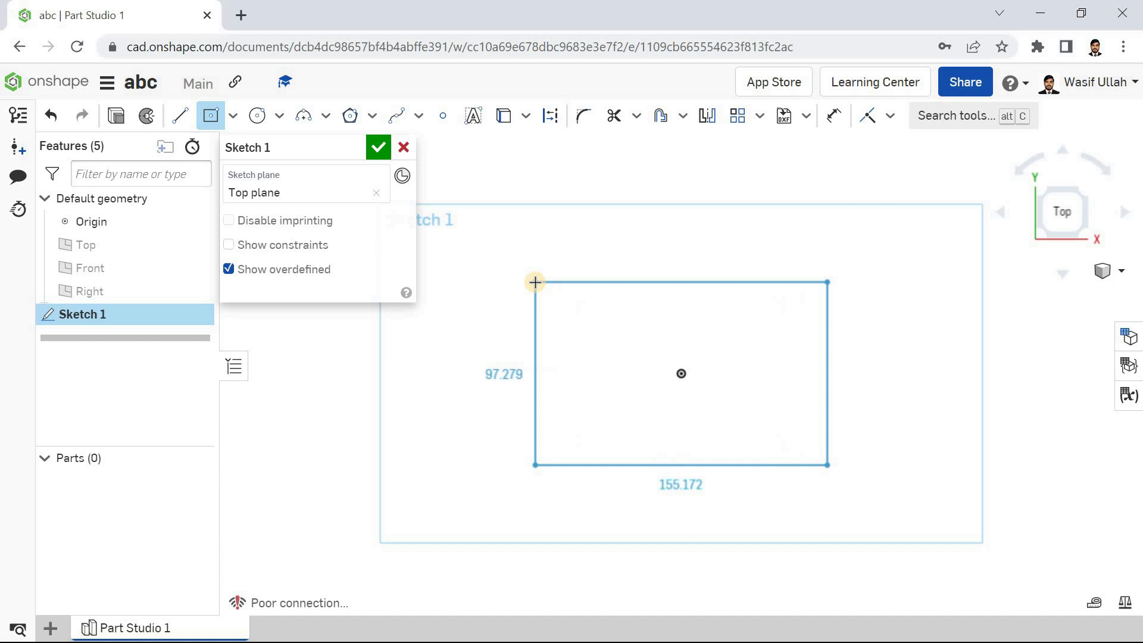
click(515, 265)
Step: Dimension the rectangle's upper edge to 120 mm
click(833, 116)
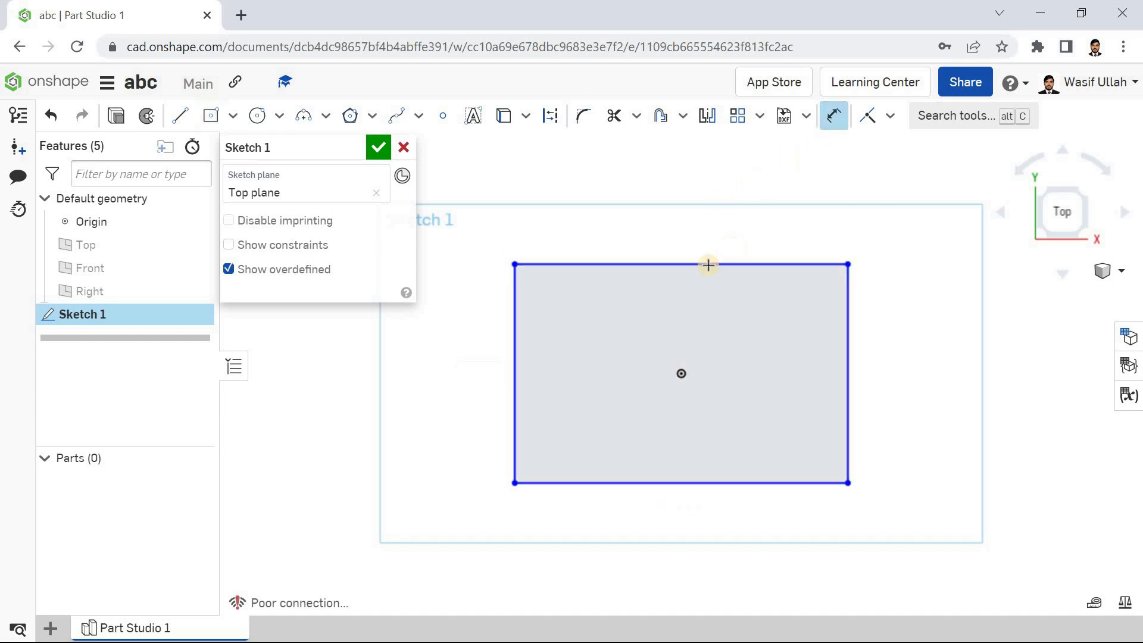
click(708, 264)
click(701, 244)
text(12)
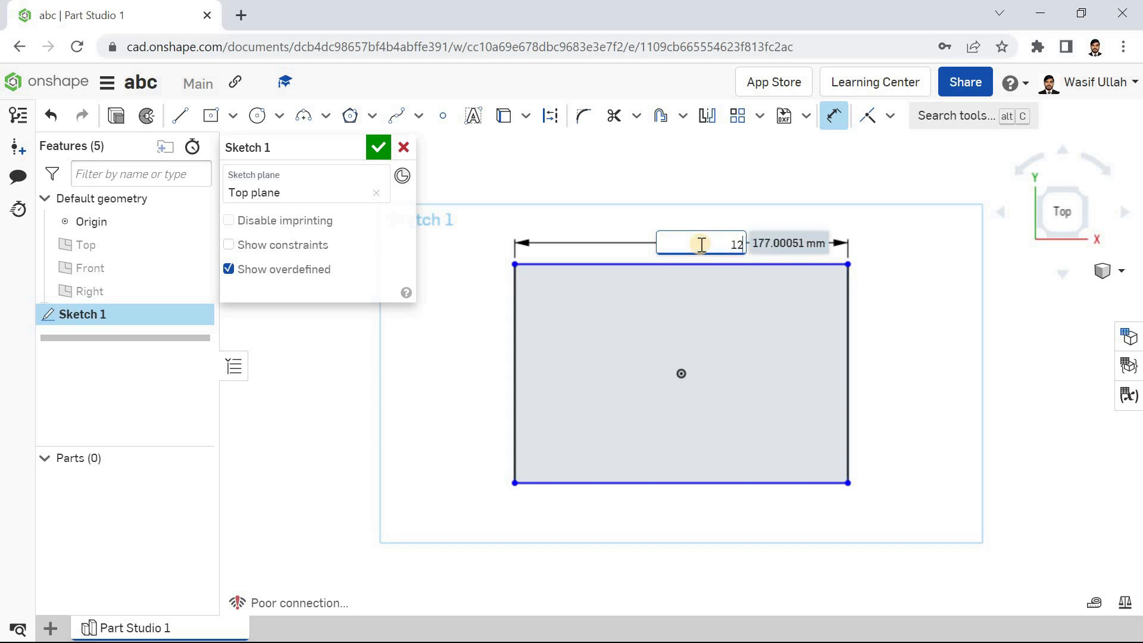
text(0)
key(Return)
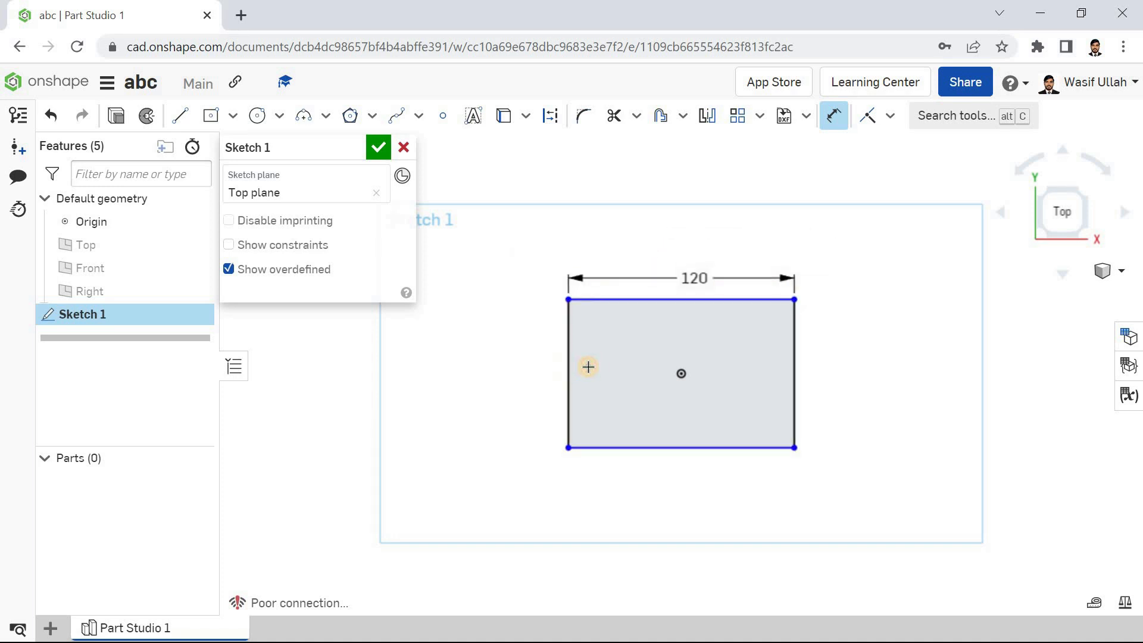
Step: Dimension the rectangle's vertical side to 60 mm and finish the sketch
click(570, 367)
click(588, 367)
text(60)
key(Return)
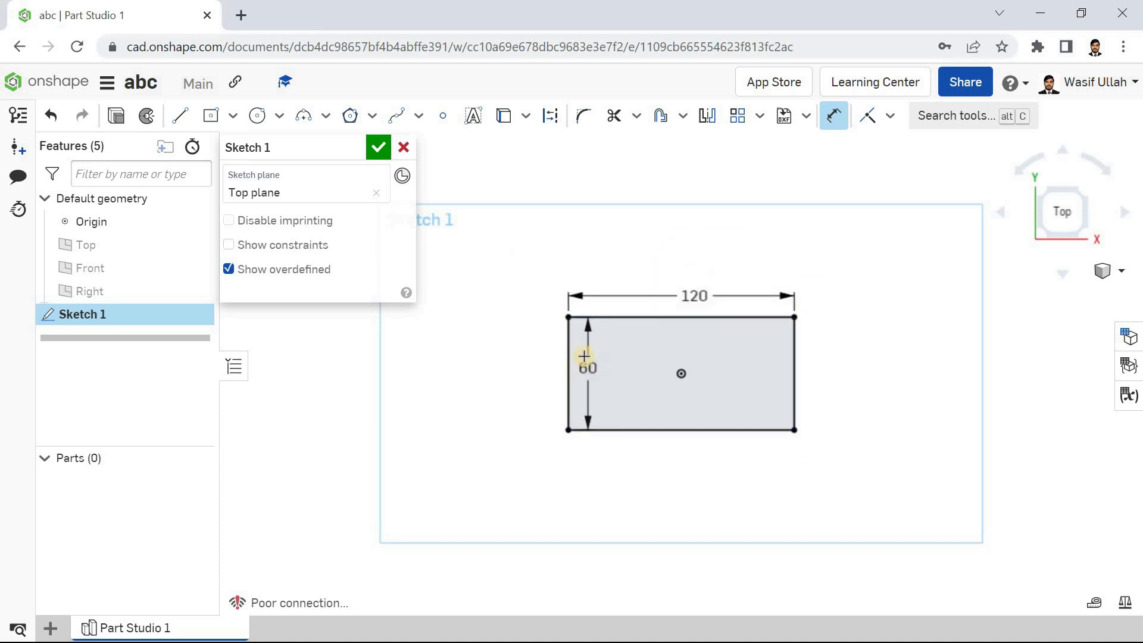
click(378, 148)
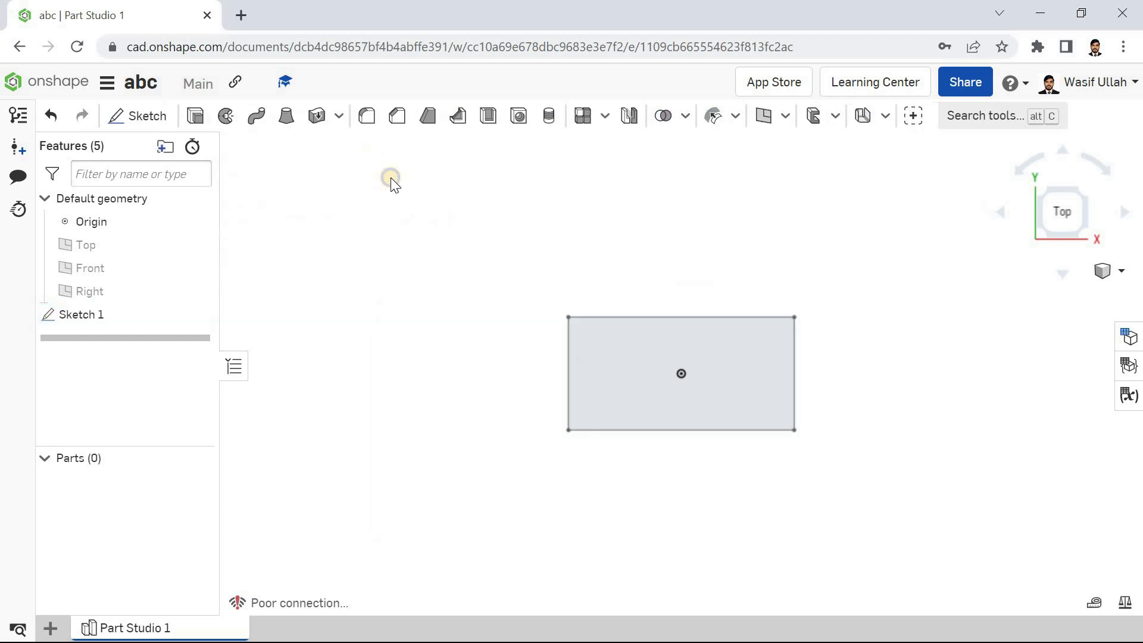
Step: Start a new solid extrude of the Sketch 1 rectangle region, reversing its direction and then restoring it upward
right_click(376, 161)
click(419, 234)
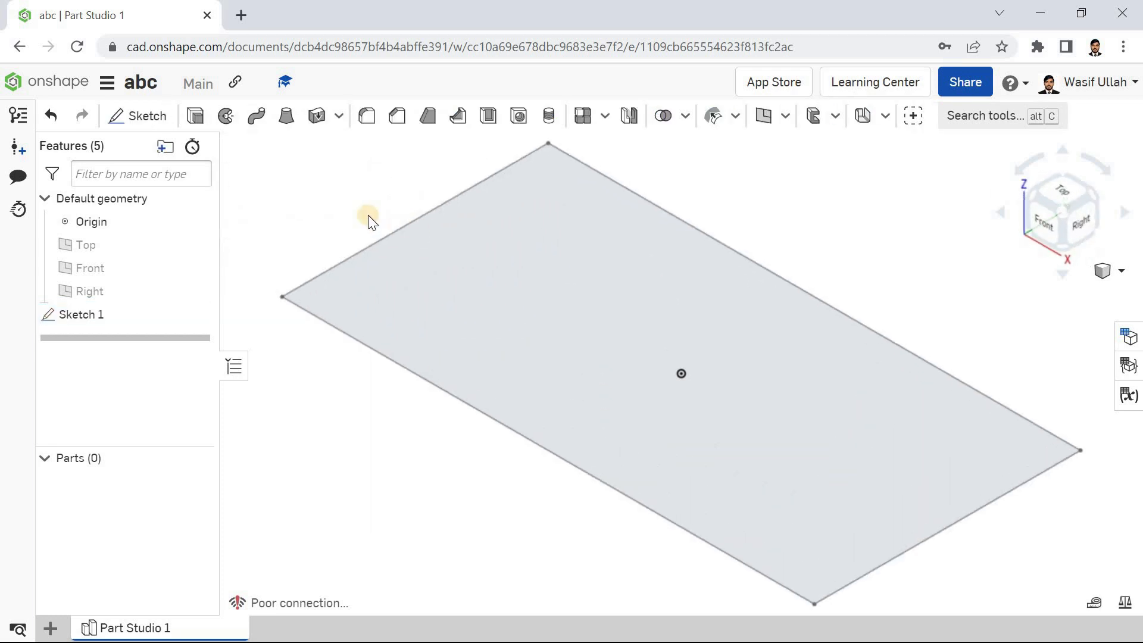
click(196, 116)
scroll(648, 328, down, 3)
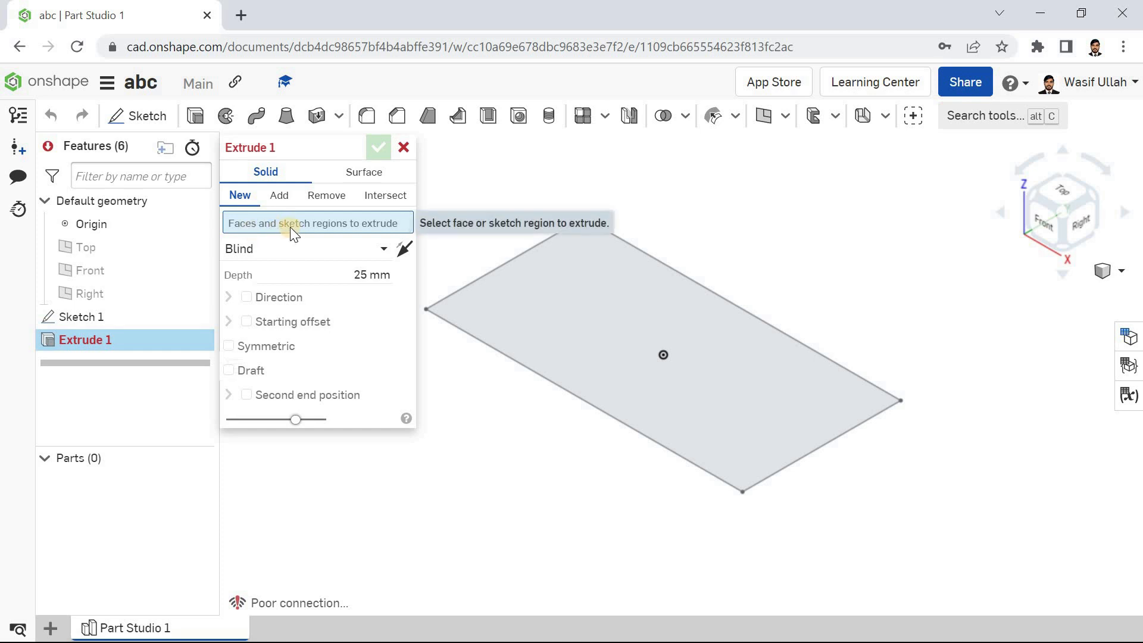
click(513, 302)
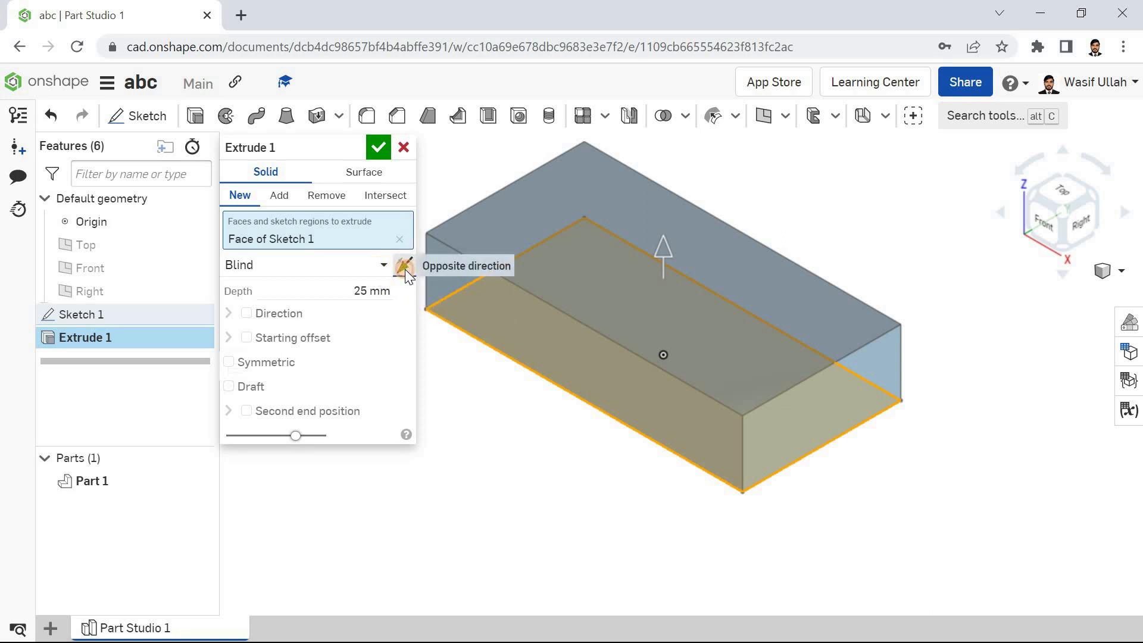
click(405, 269)
click(405, 269)
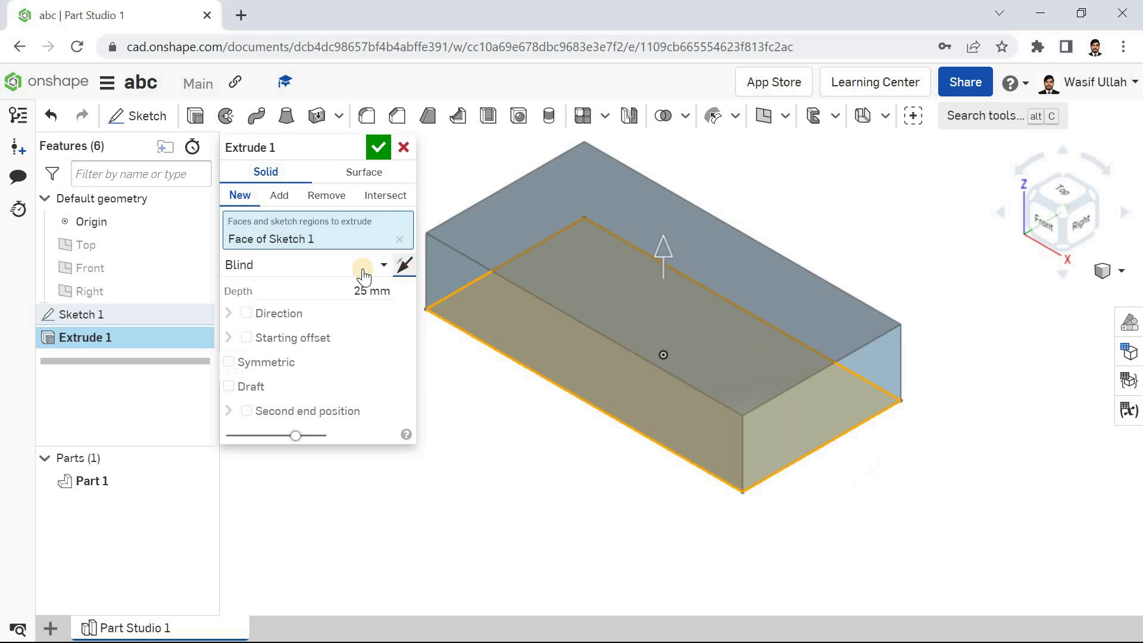
Step: Set the extrude's end type to Blind and its depth to 12 mm
click(330, 271)
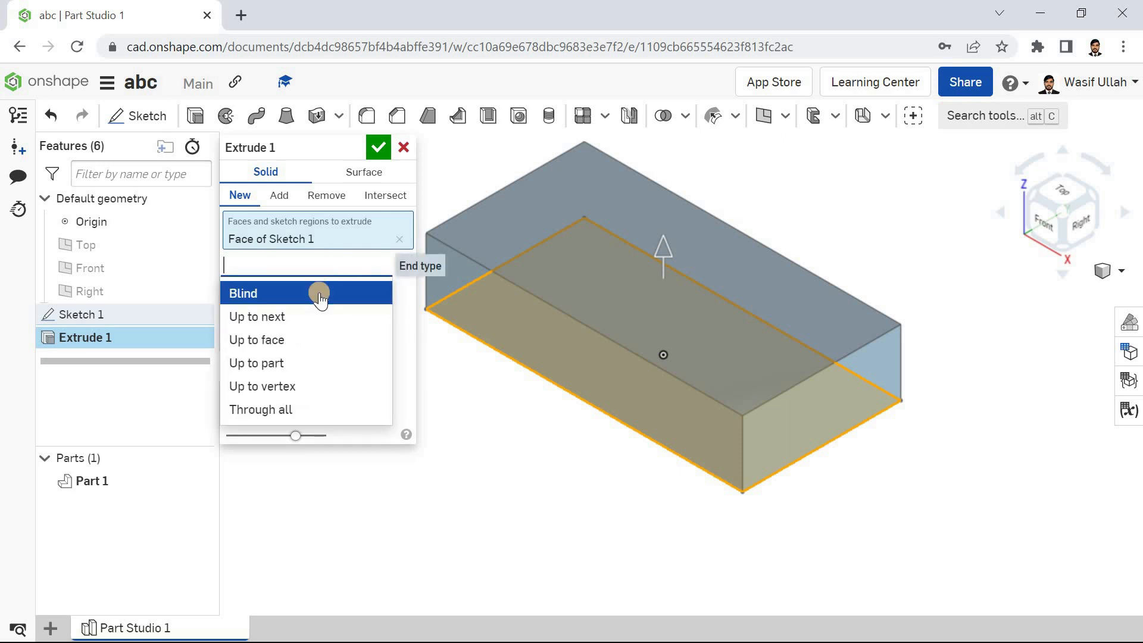
click(320, 295)
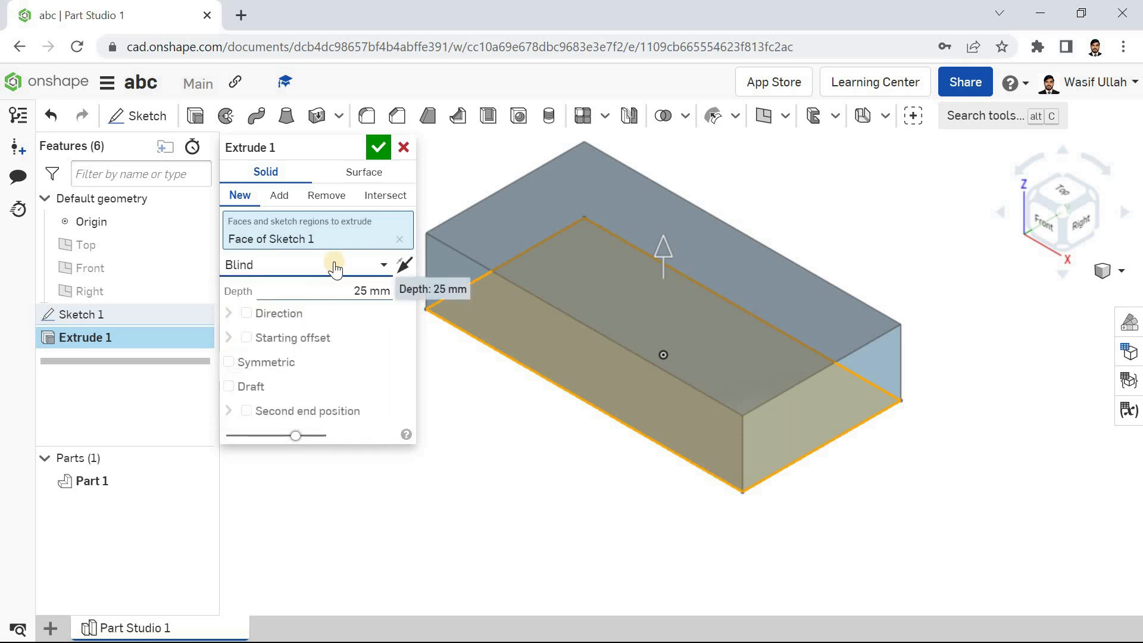
click(326, 275)
click(324, 293)
click(338, 275)
click(340, 288)
click(339, 291)
text(12)
key(Return)
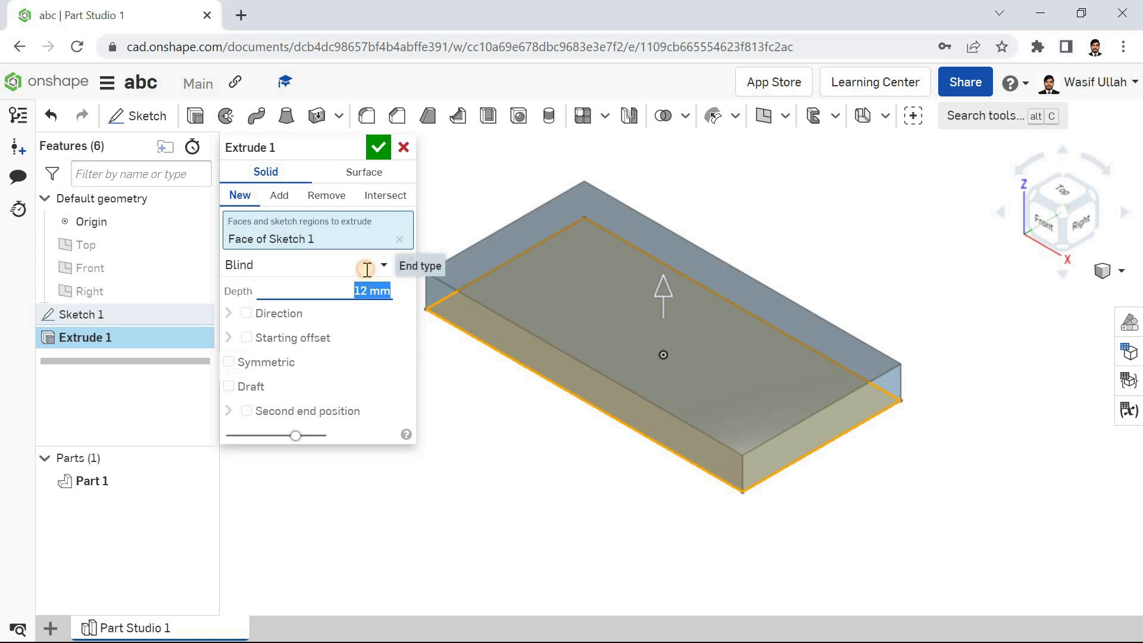
click(367, 269)
click(332, 292)
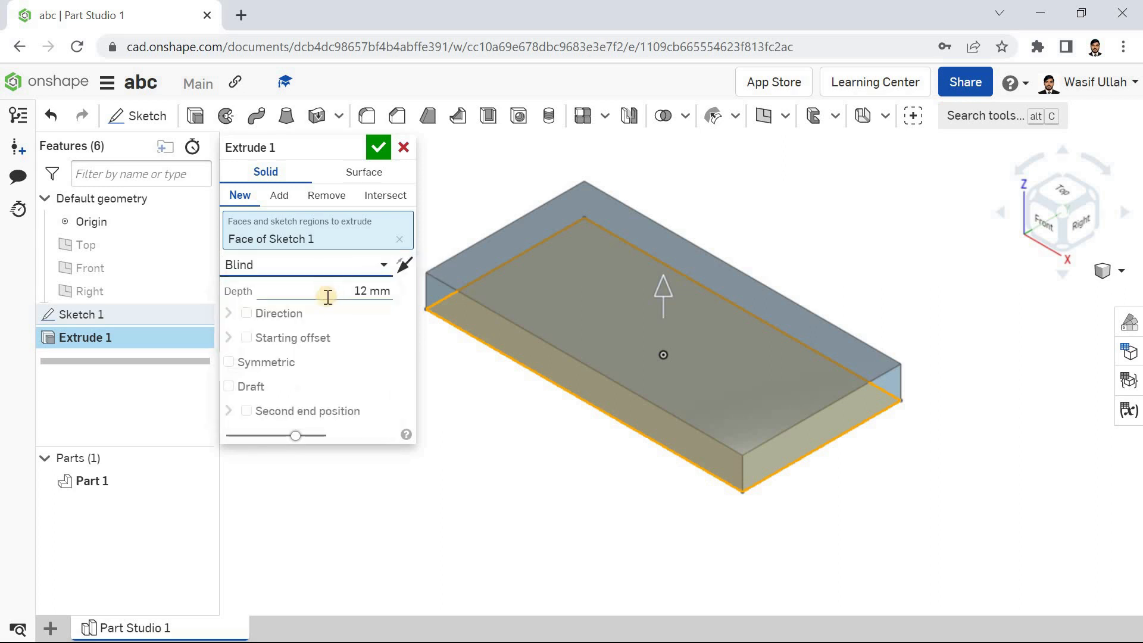
Step: Try the extrude's Direction option on and off
click(246, 314)
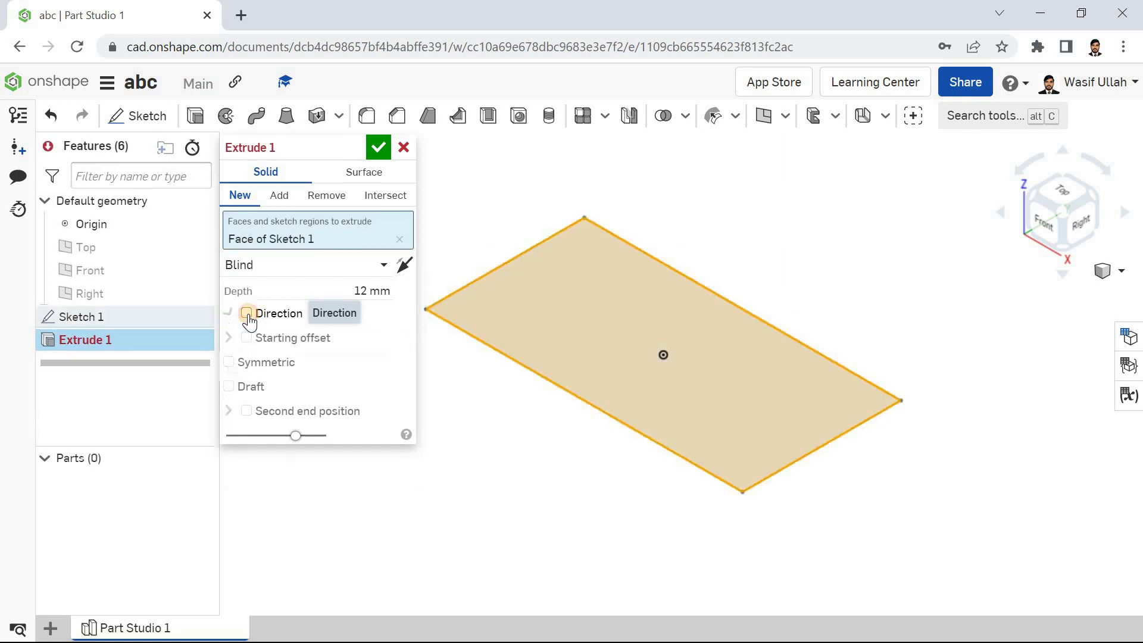
click(247, 314)
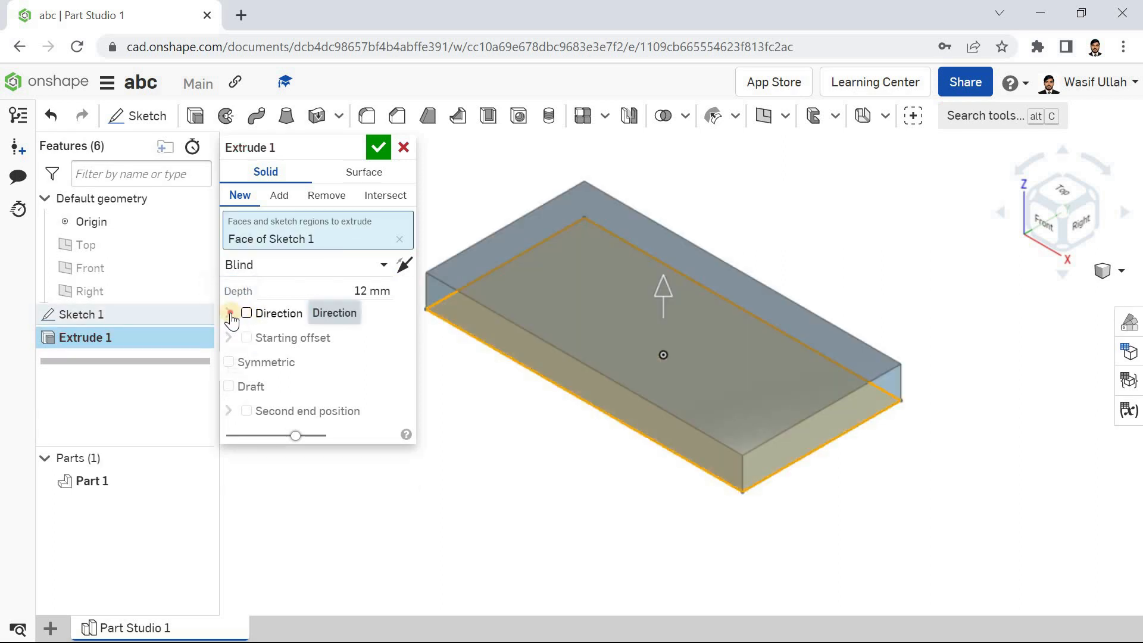
click(246, 314)
click(246, 314)
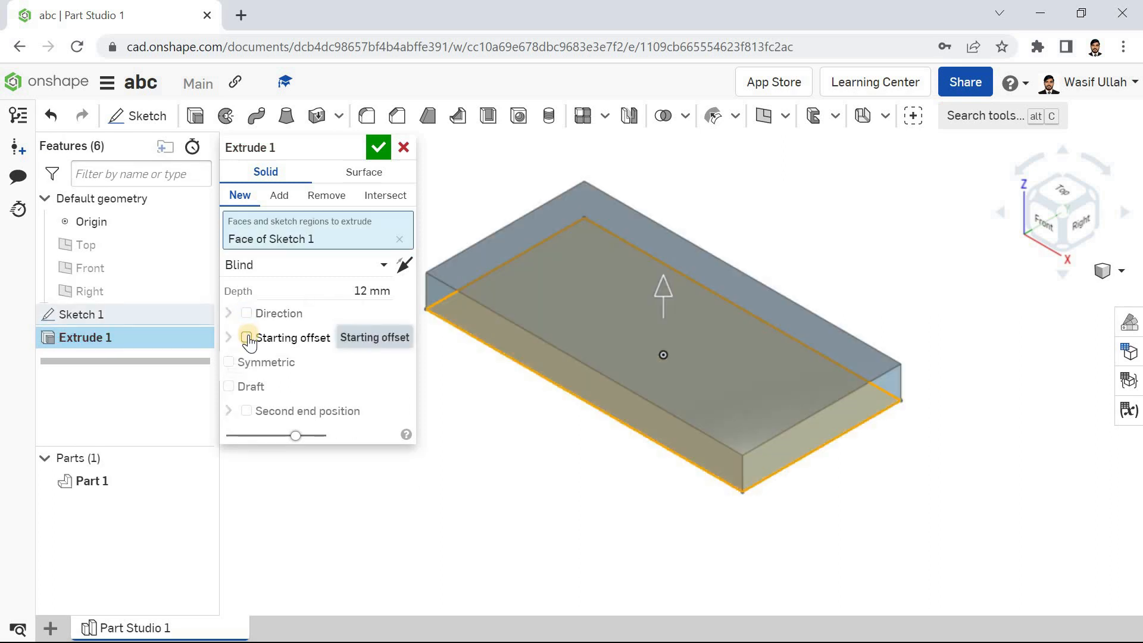
Step: Try the extrude's starting offset with a Blind depth of 12 mm, ending with the offset switched off
click(247, 338)
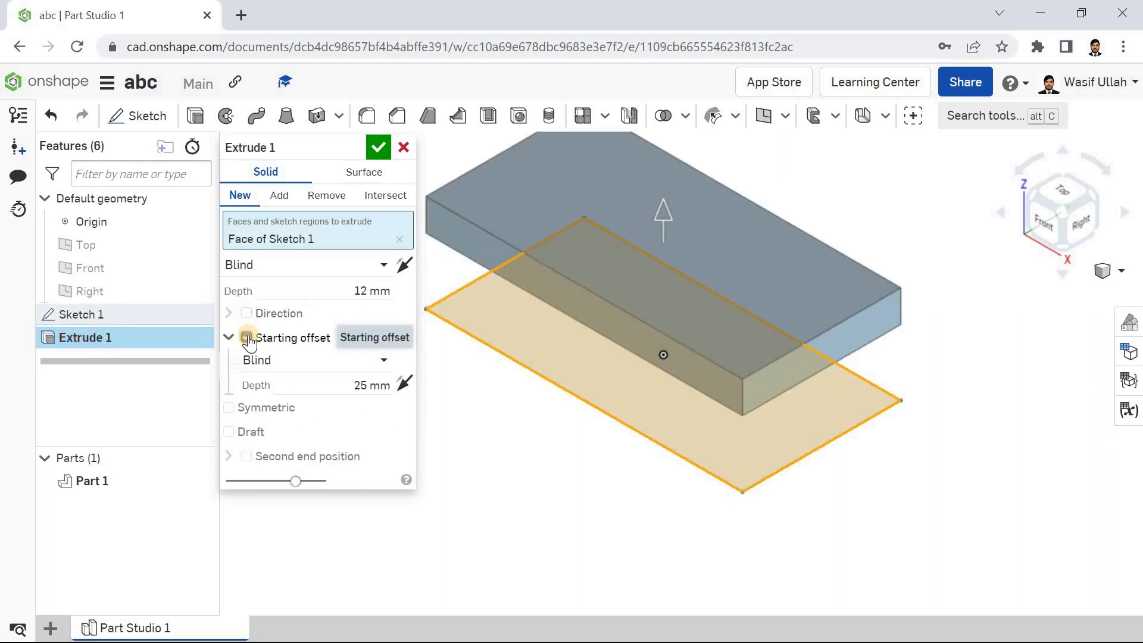
click(246, 339)
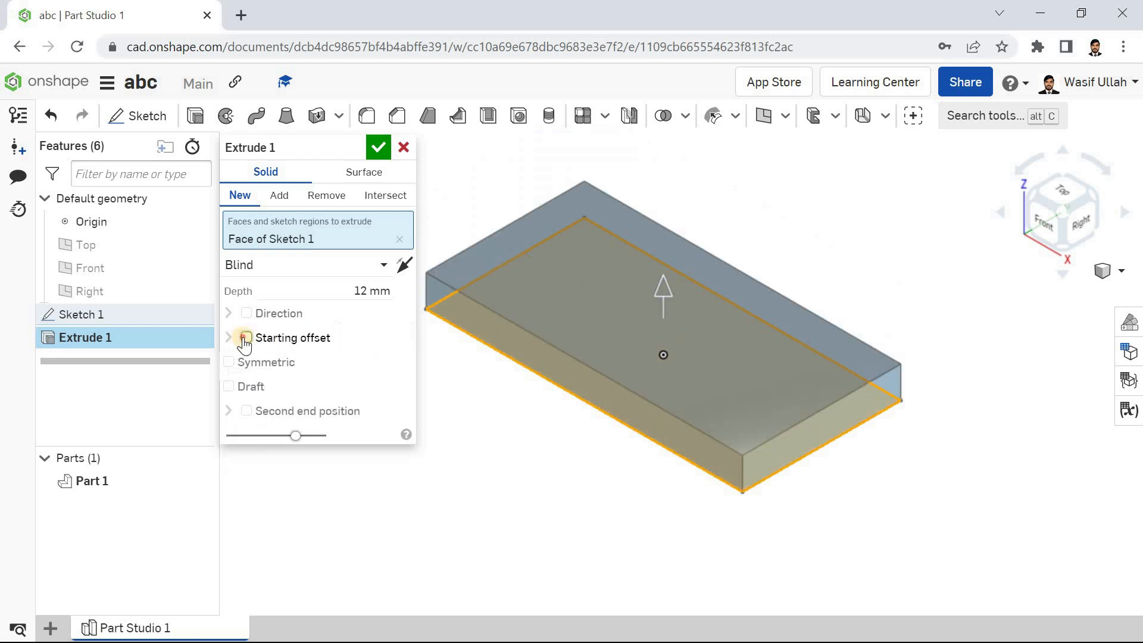
click(247, 337)
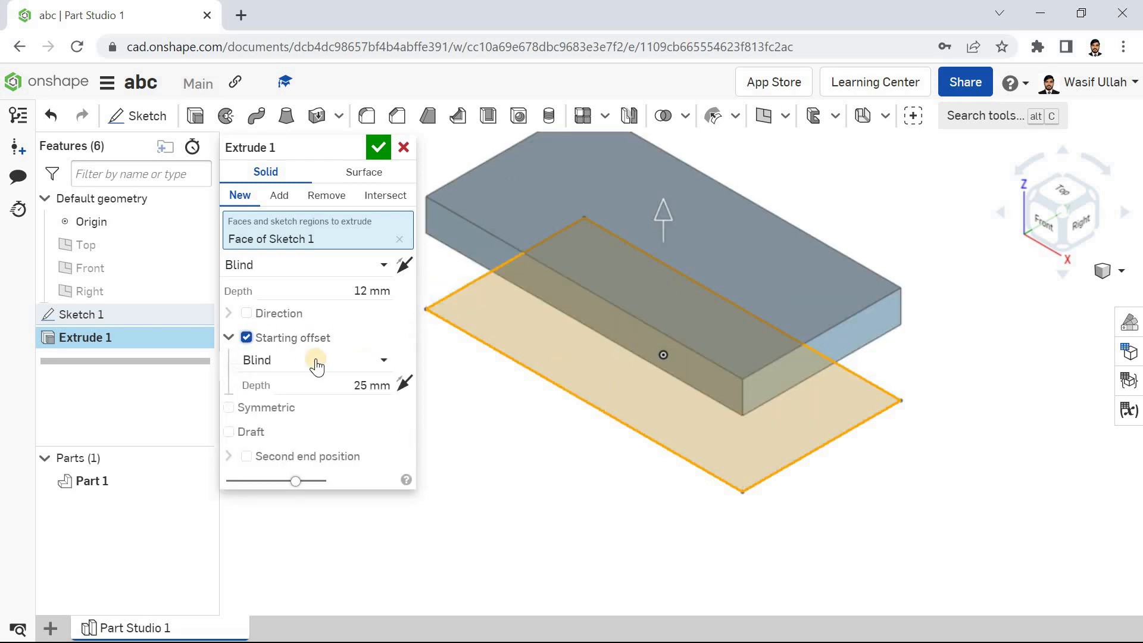
click(347, 383)
text(12)
key(Return)
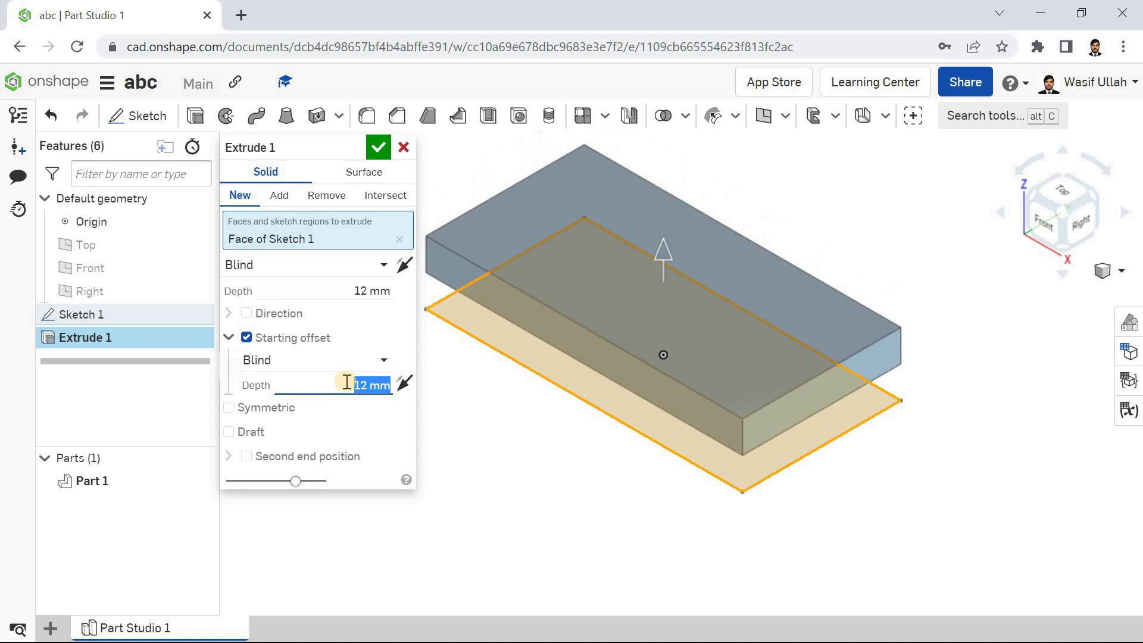
click(246, 337)
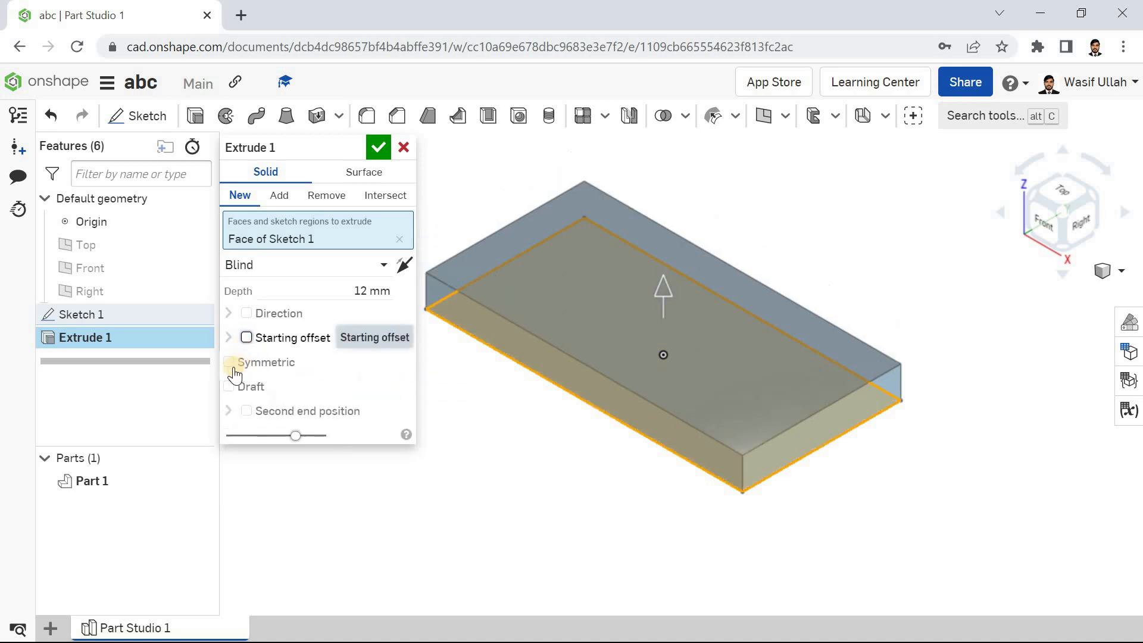
Step: Try the extrude's Symmetric option on and off
right_drag(528, 365, 462, 383)
click(229, 362)
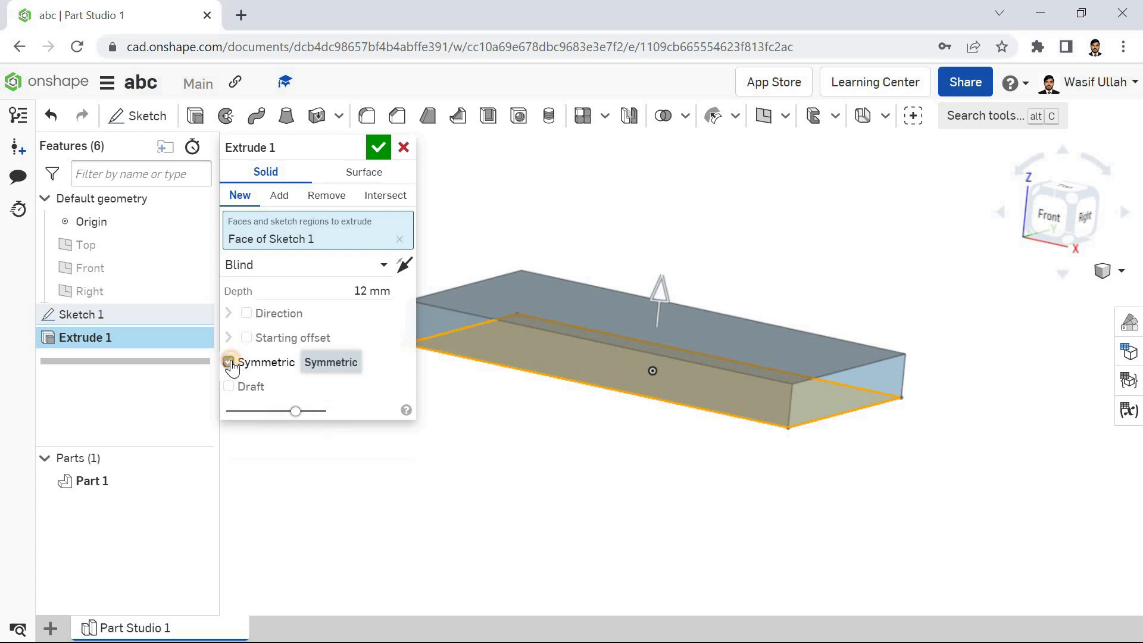
right_drag(707, 221, 700, 236)
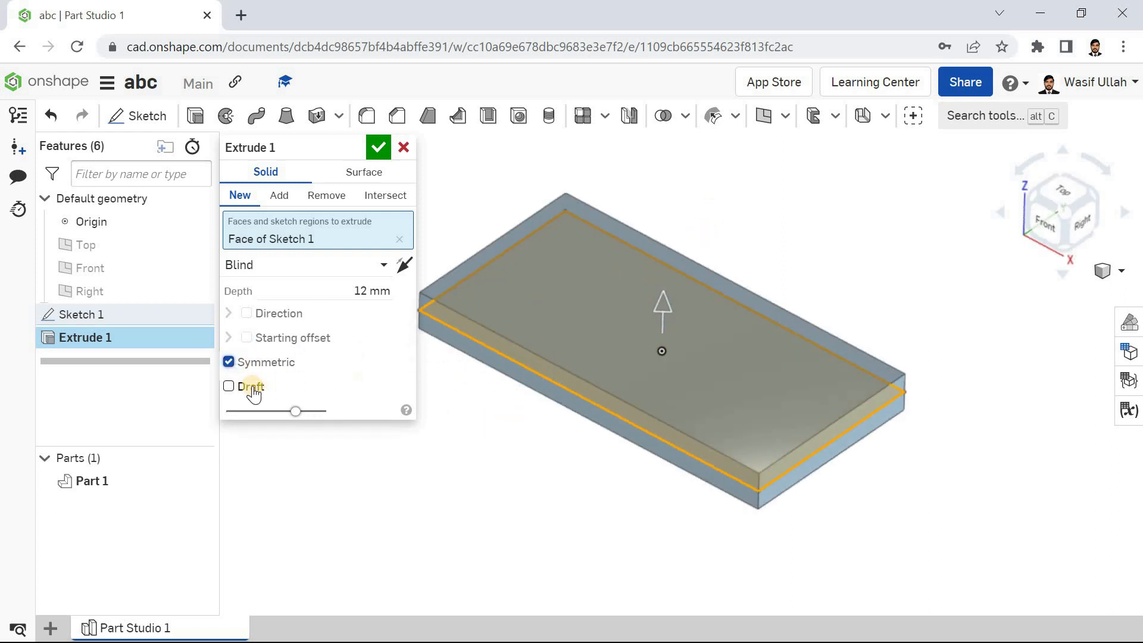
click(230, 363)
Step: Enable a 12-degree draft on the extrude and reverse the draft direction so it tapers inward
click(354, 394)
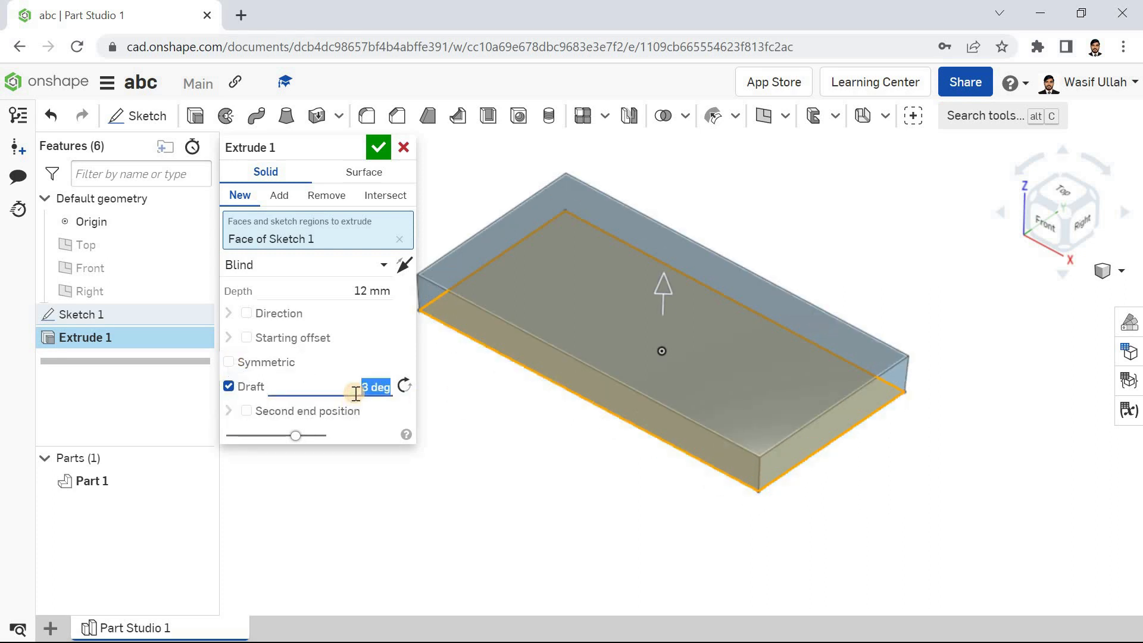
click(412, 393)
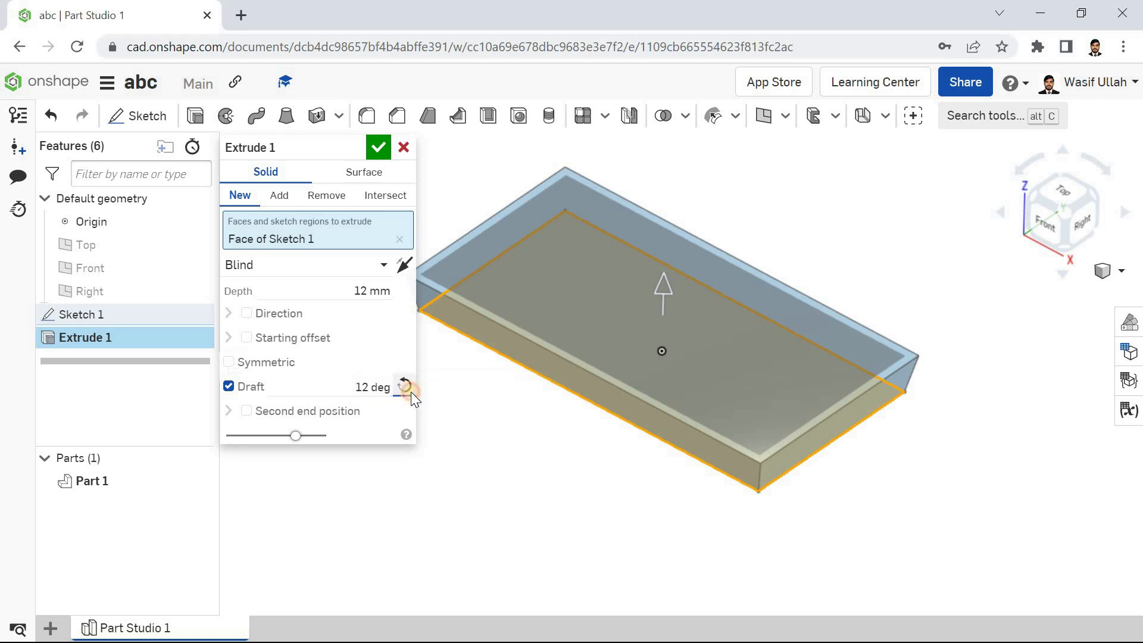
mouse_move(564, 444)
right_down()
mouse_move(570, 417)
mouse_move(576, 441)
mouse_move(597, 414)
mouse_move(573, 433)
right_up()
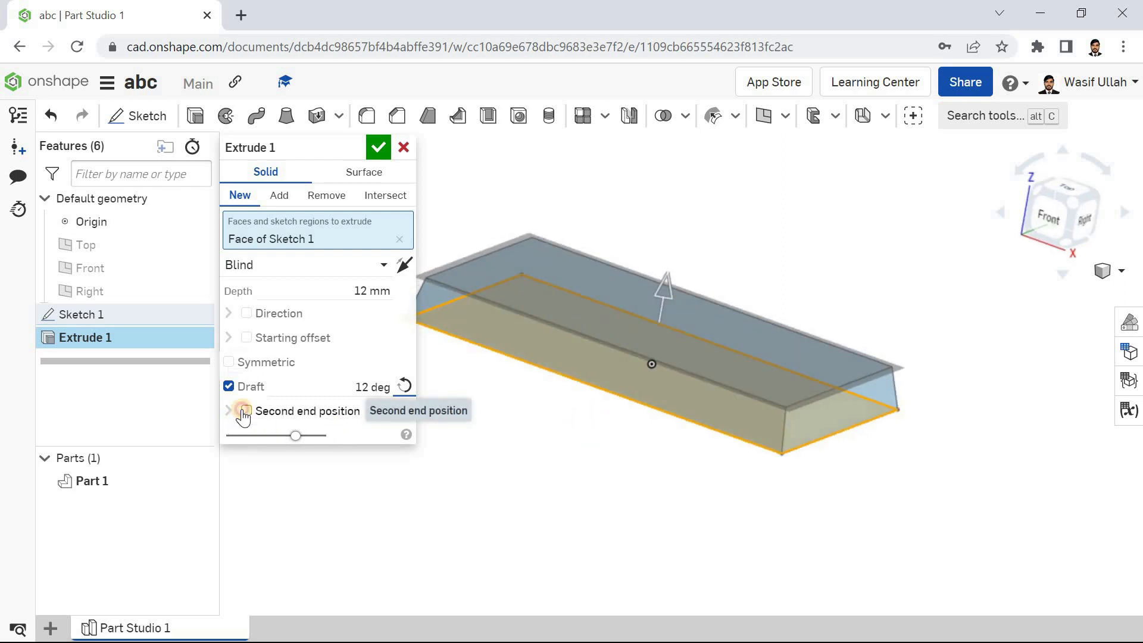
Step: Enable a Blind second end position for the extrude and set its depth to 21 mm
click(245, 411)
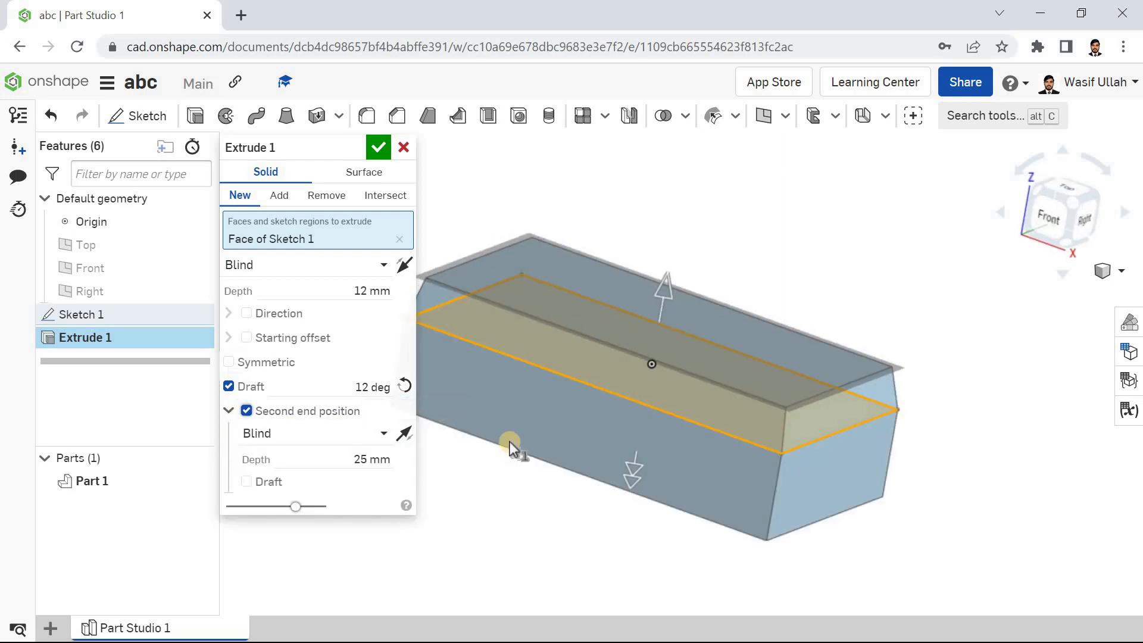
scroll(493, 464, down, 4)
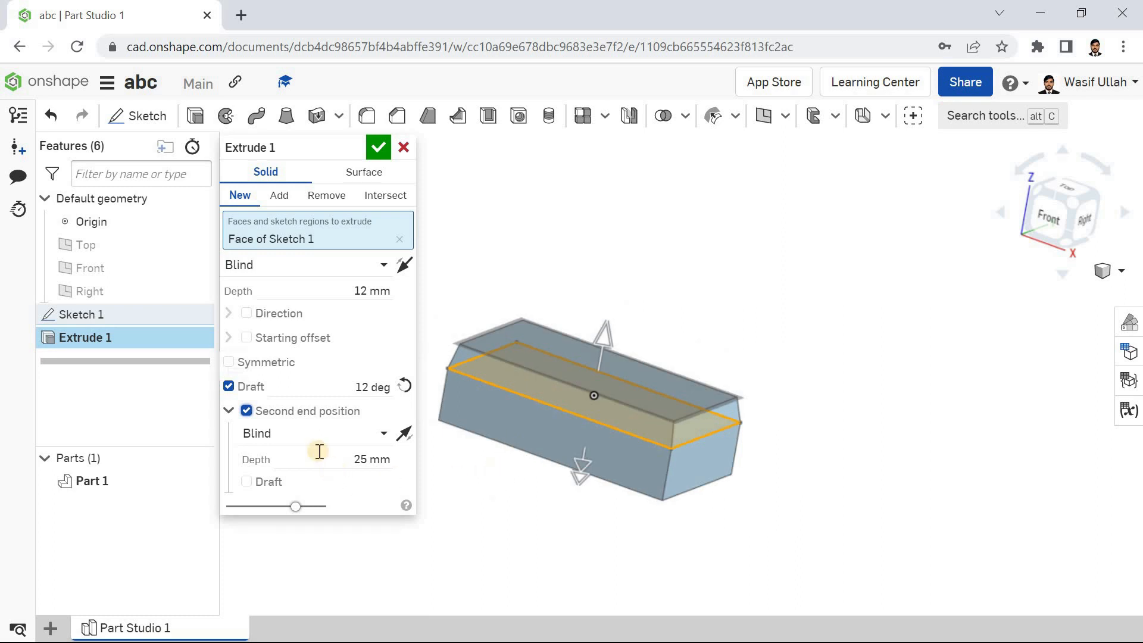
right_drag(724, 265, 561, 395)
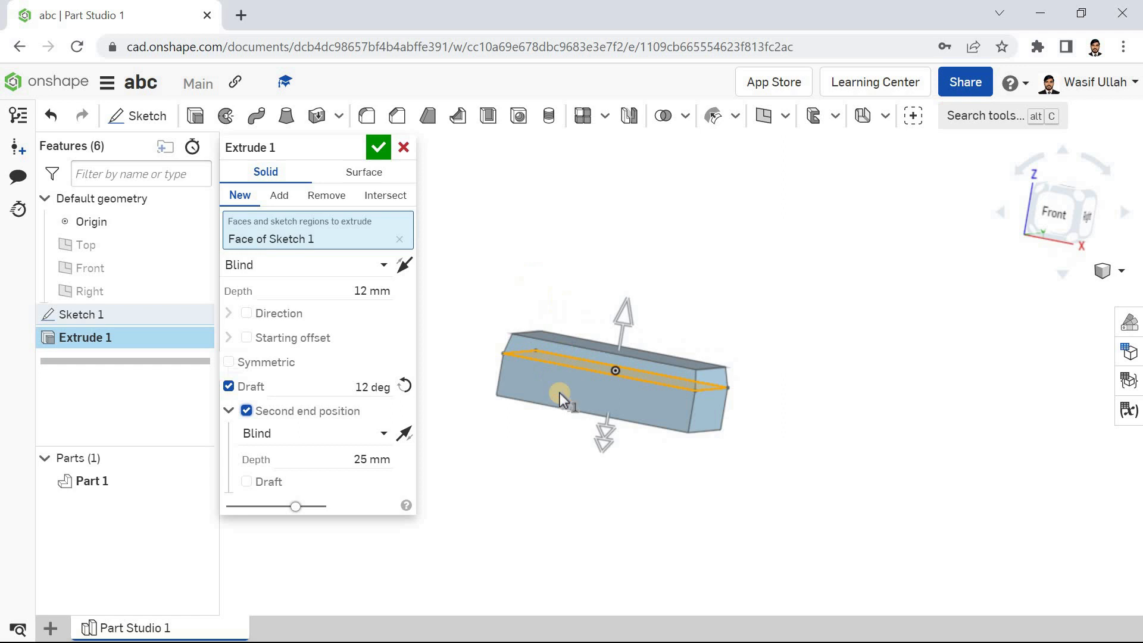
click(374, 440)
click(344, 462)
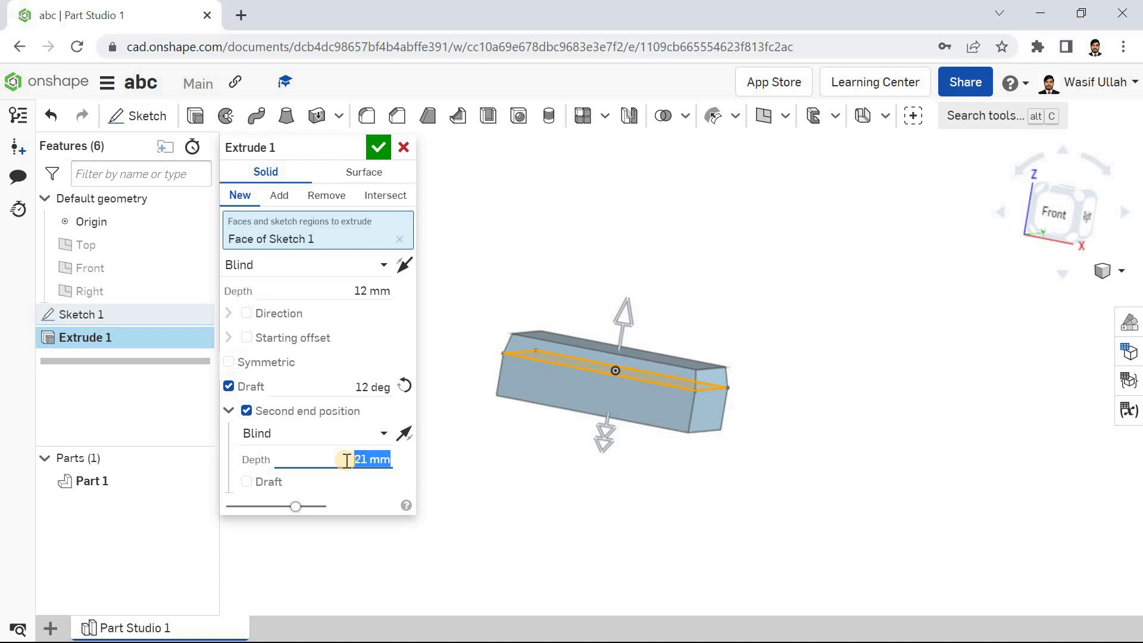
Step: Add a 21-degree draft to the second end position and reverse it so the lower end tapers inward
click(246, 482)
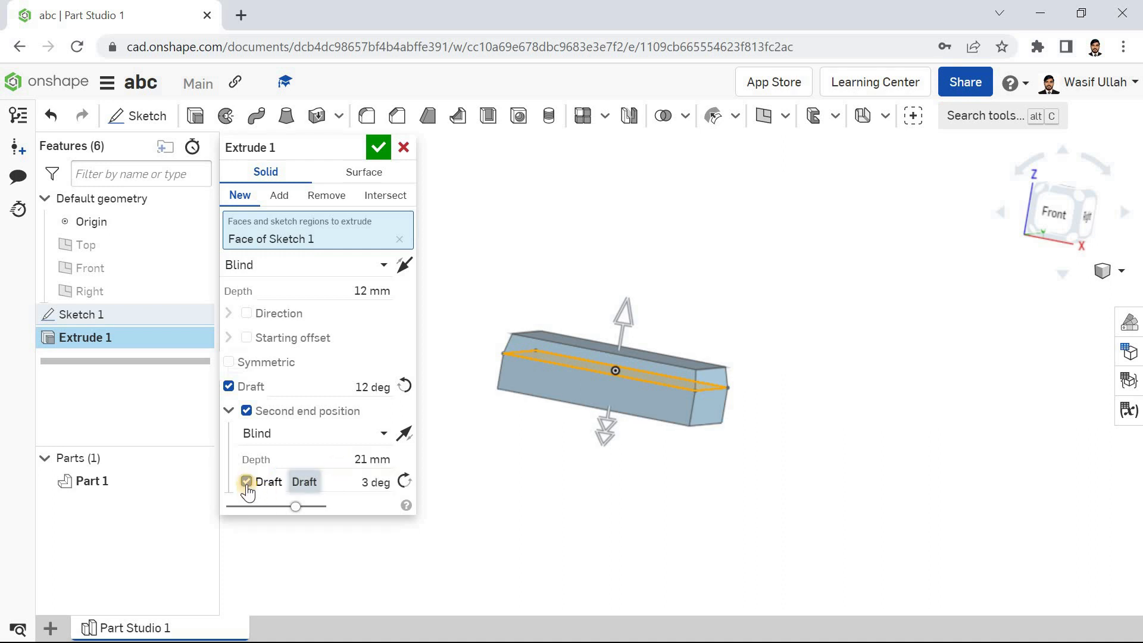
click(370, 481)
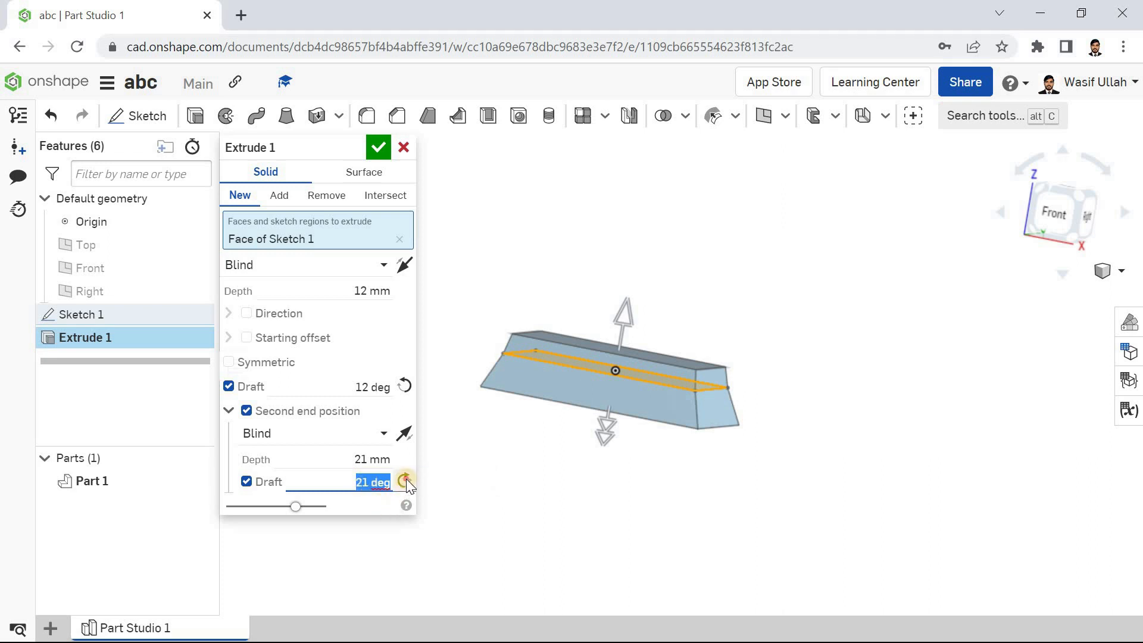
click(405, 479)
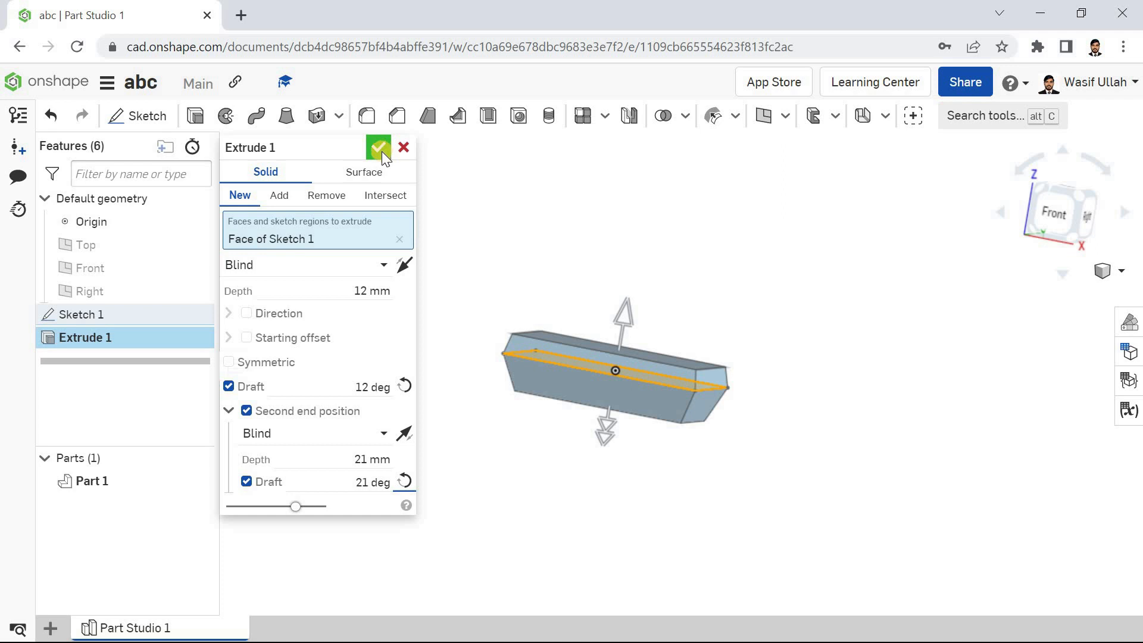
right_drag(495, 257, 479, 273)
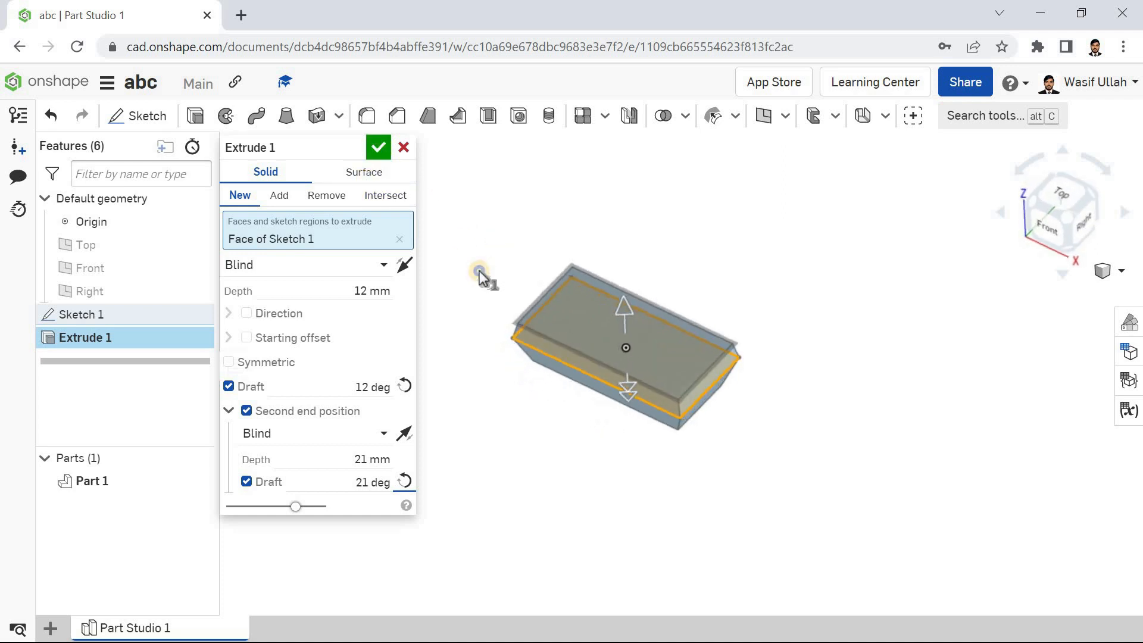
Step: Try the Surface extrude type, return to Solid and accept the extrude
click(359, 172)
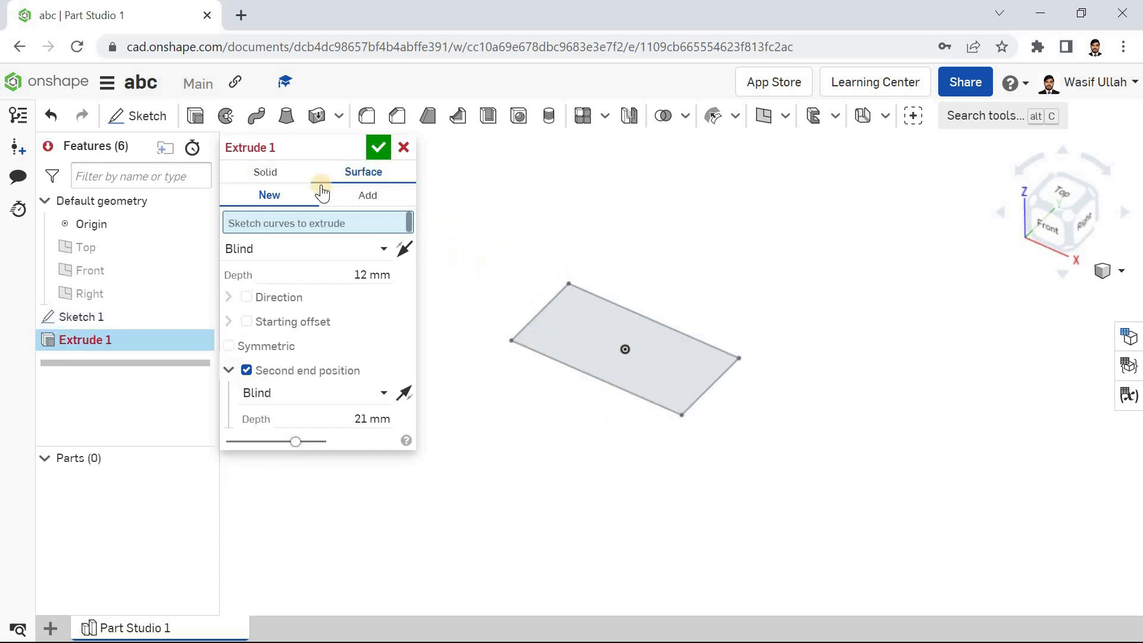
click(268, 179)
click(381, 149)
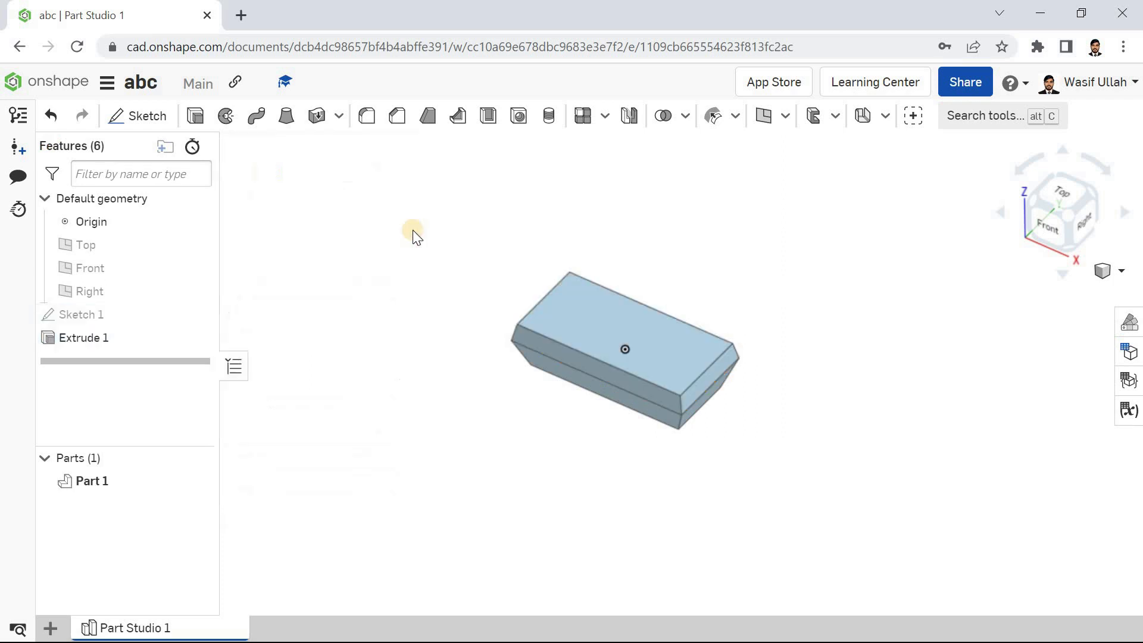
Step: Delete the drafted extrude and create a plain 25 mm solid extrude from the Sketch 1 rectangle
click(188, 345)
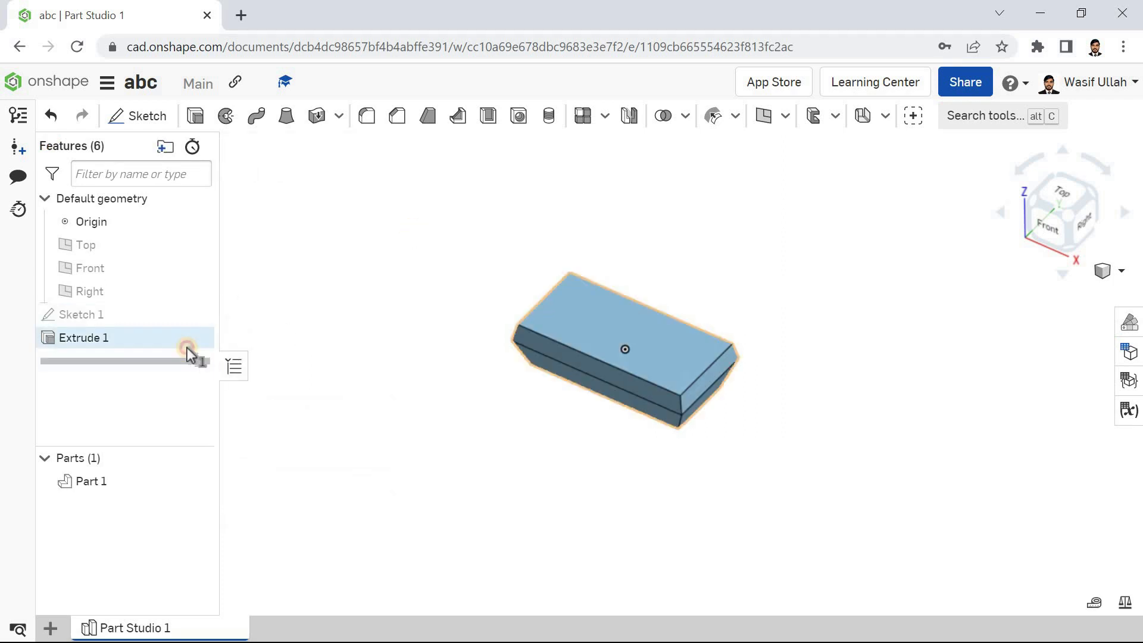
key(Delete)
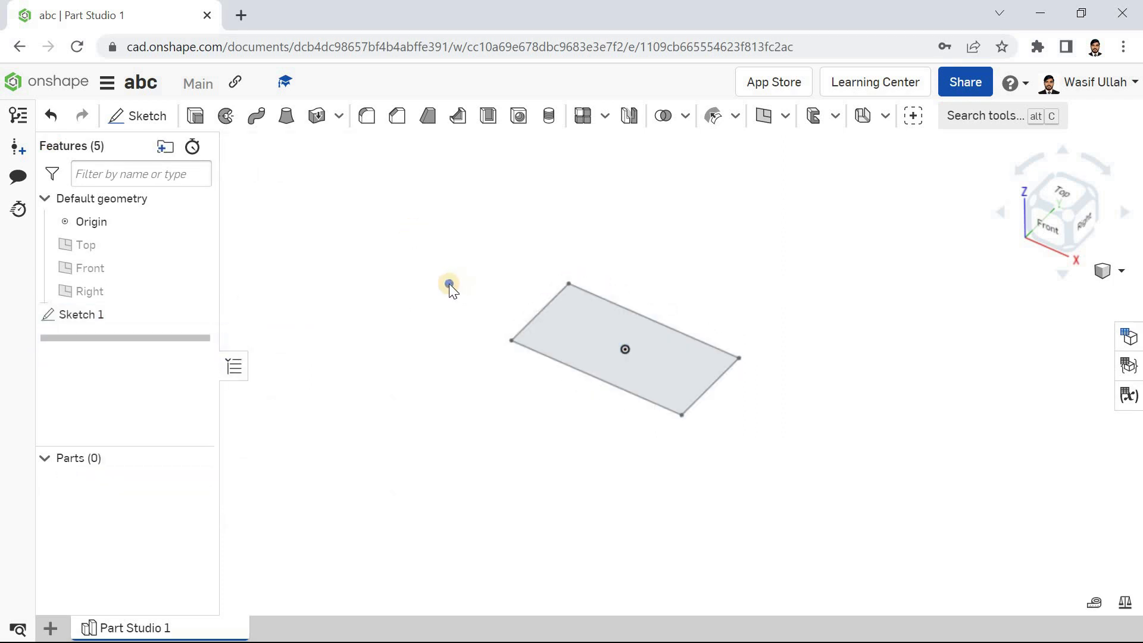
right_drag(451, 274, 452, 300)
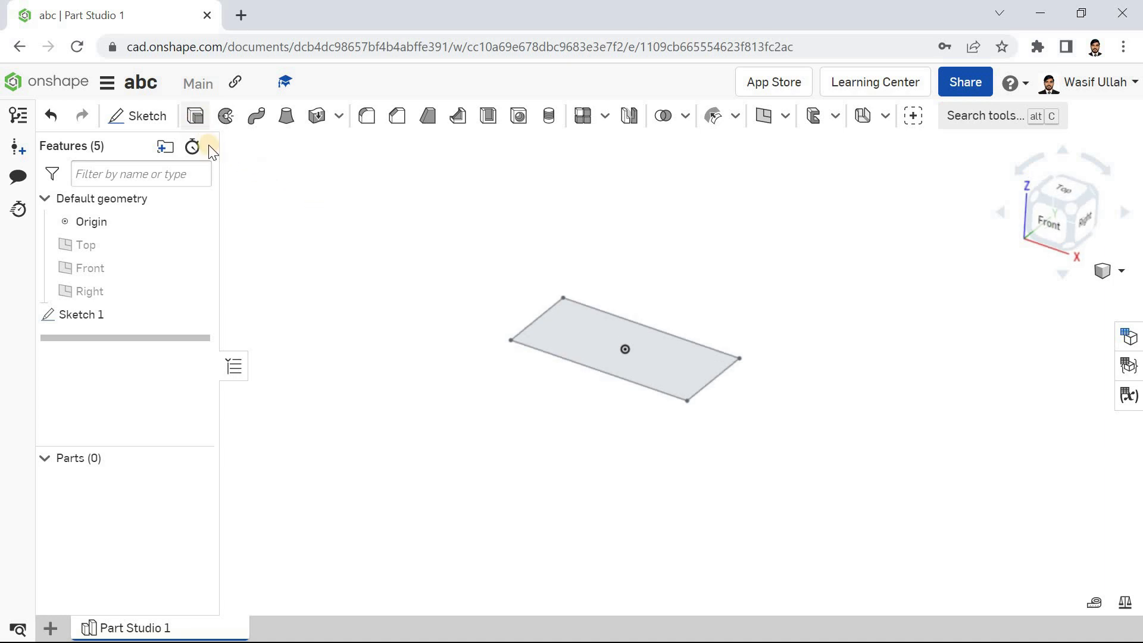
key(shift+e)
click(560, 344)
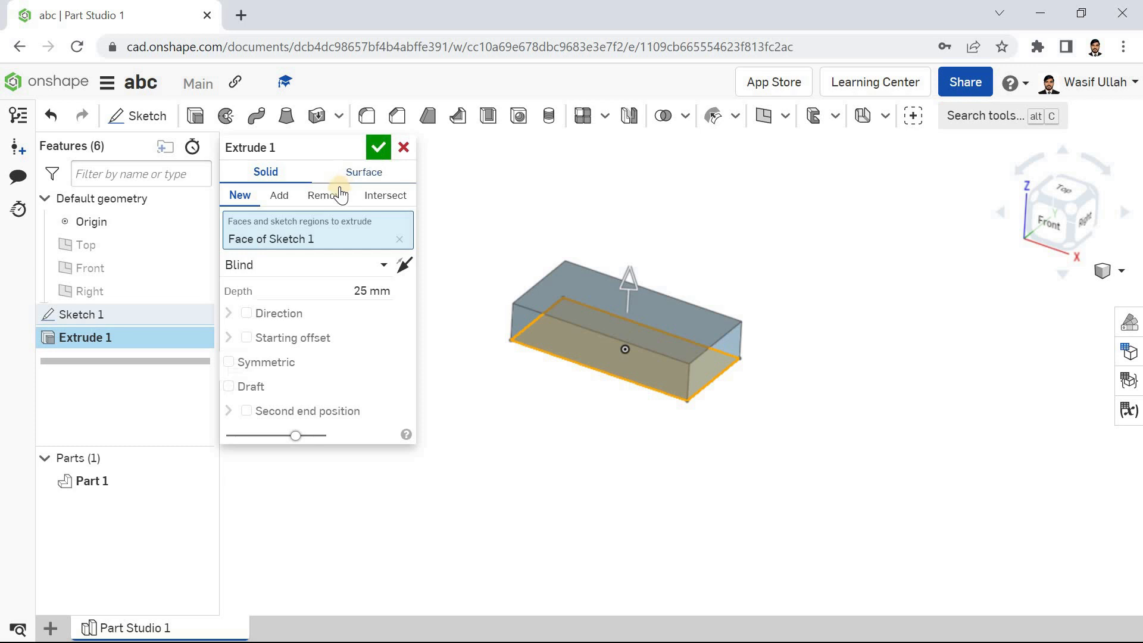
click(377, 149)
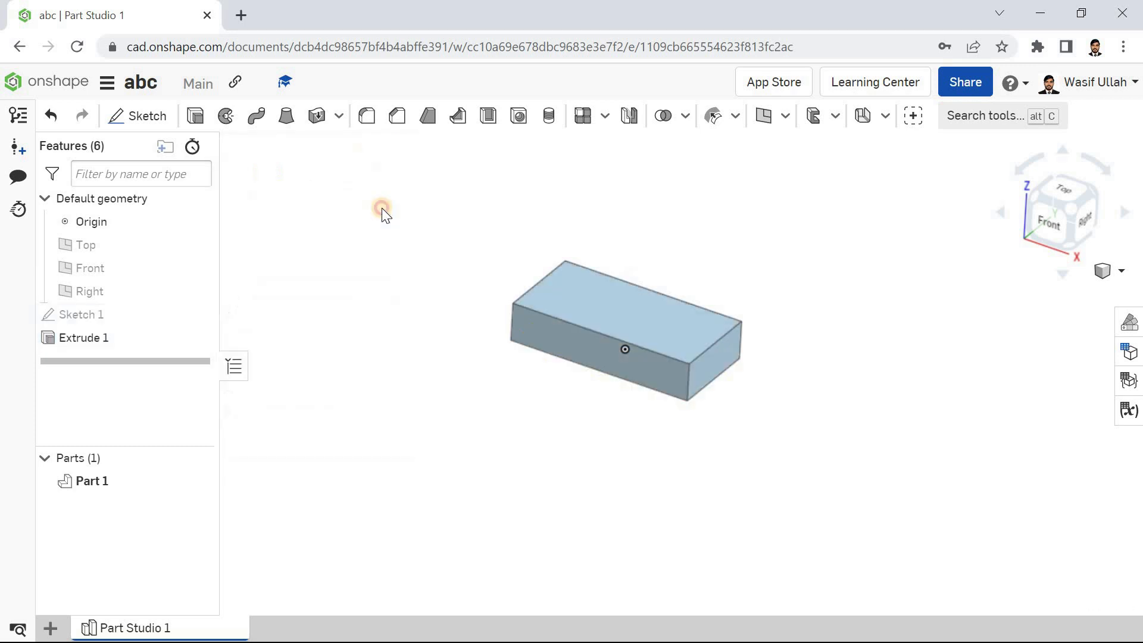
Step: Sketch a circle near the centre of the block's top face and finish the sketch
key(shift+7)
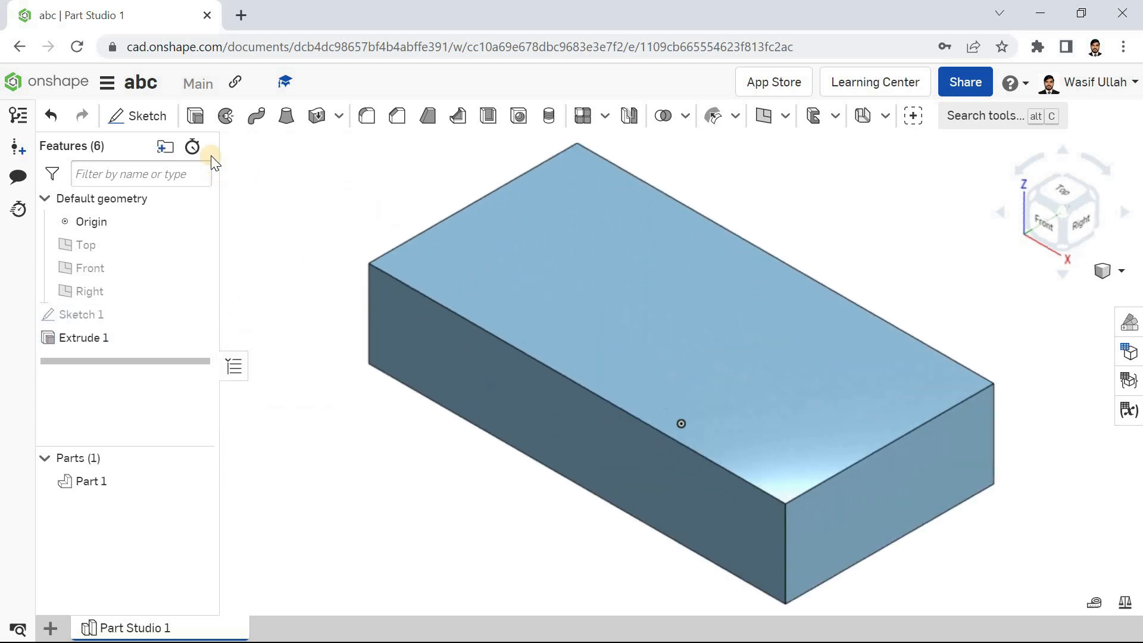
click(156, 124)
click(612, 286)
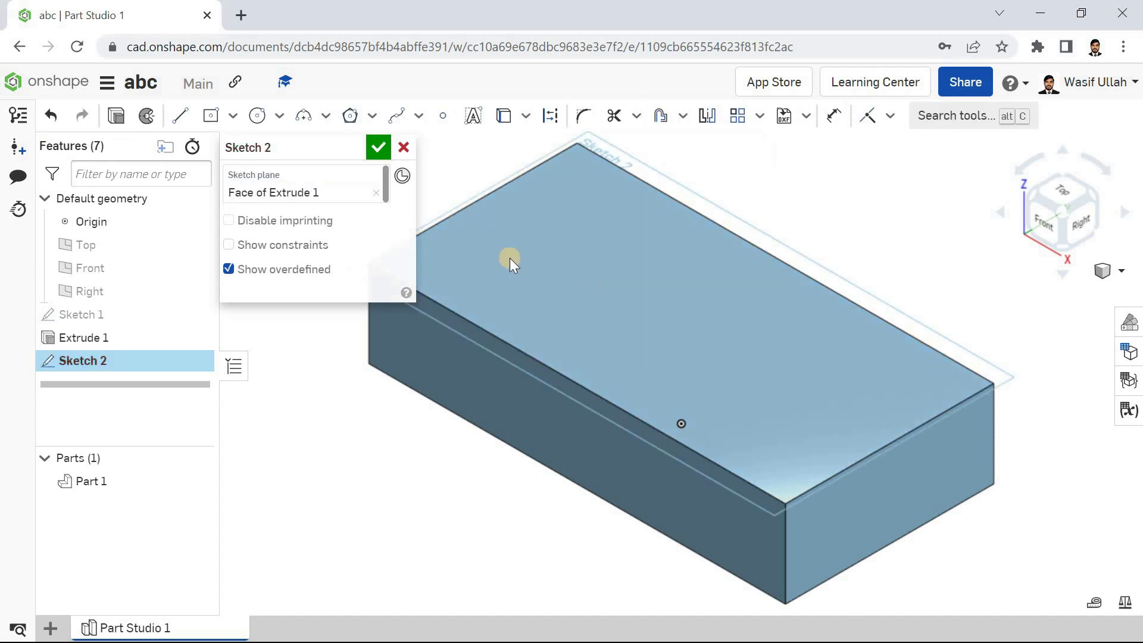
click(257, 116)
click(671, 318)
click(625, 288)
click(378, 147)
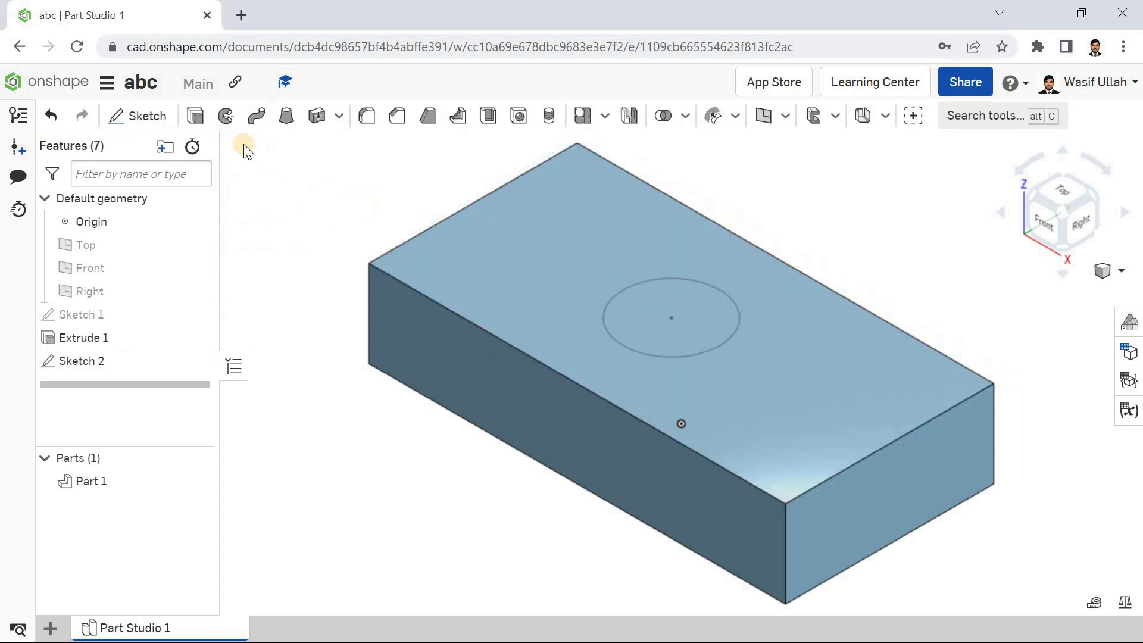
Step: Start a Remove extrude of the Sketch 2 circle, trying the upward direction and restoring it downward into the block
click(196, 118)
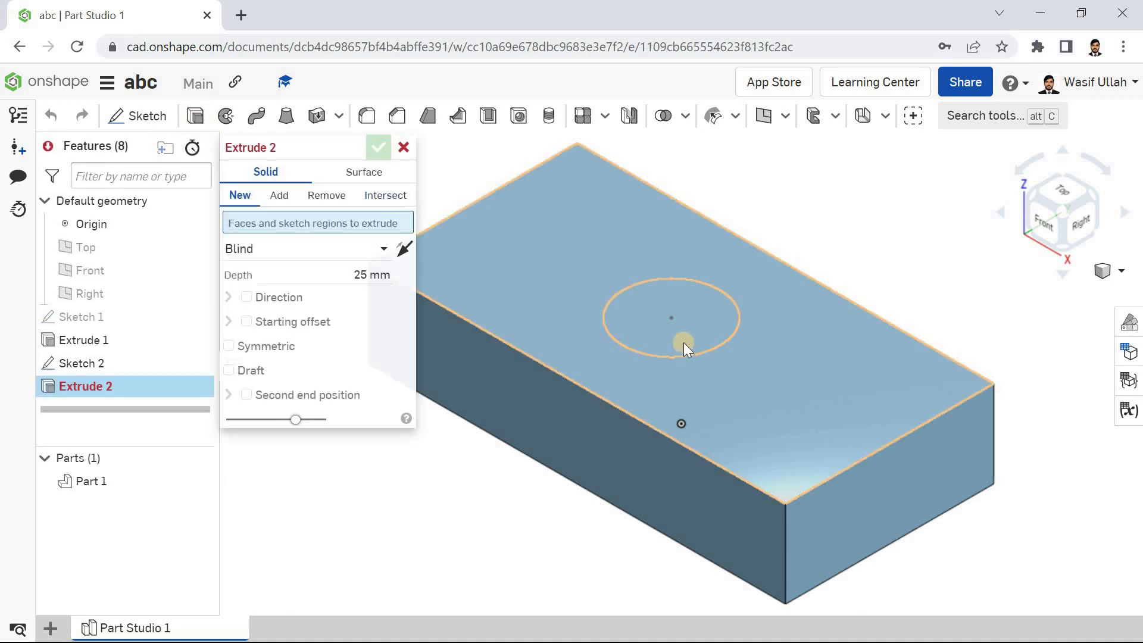
click(683, 342)
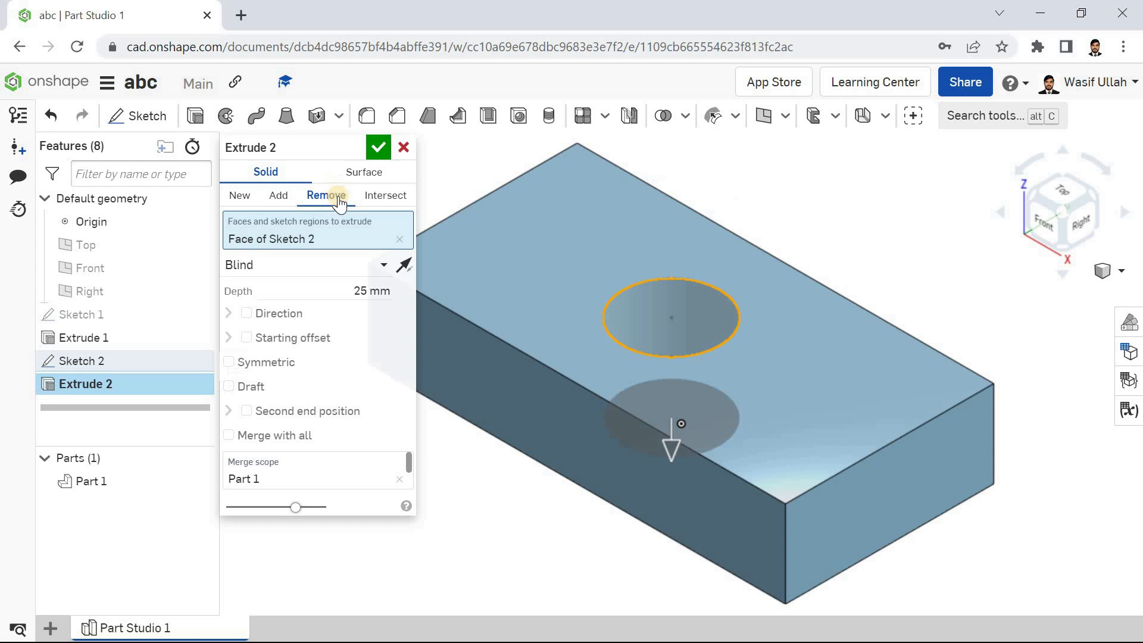
click(401, 267)
click(402, 267)
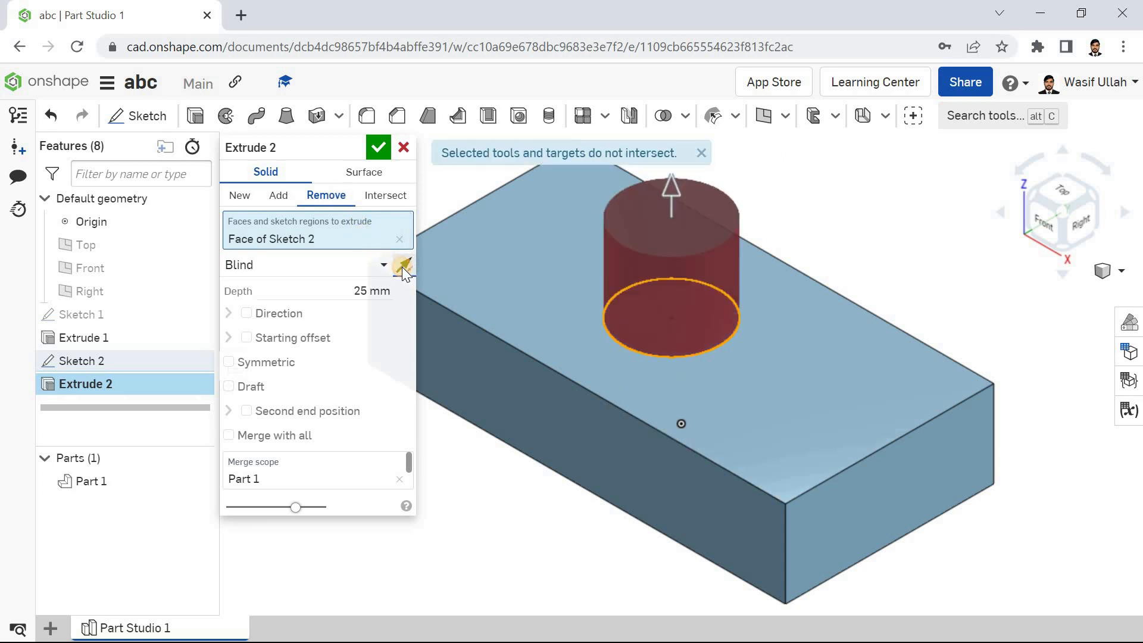
Step: Set the circular cut's end type to Through all
click(351, 265)
click(306, 409)
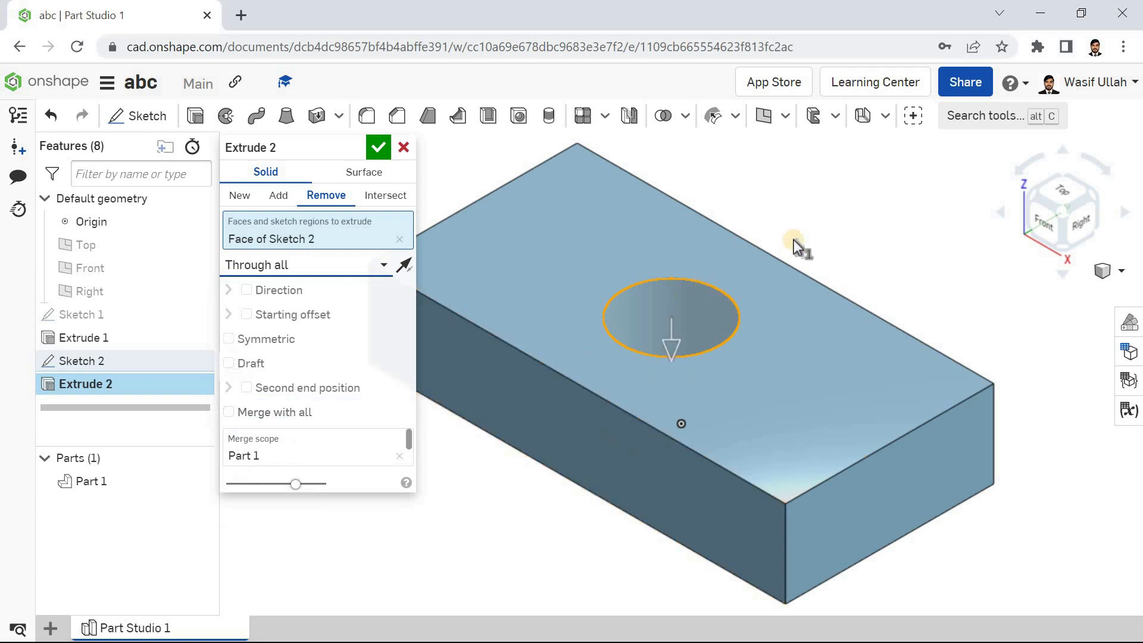
right_drag(875, 171, 866, 202)
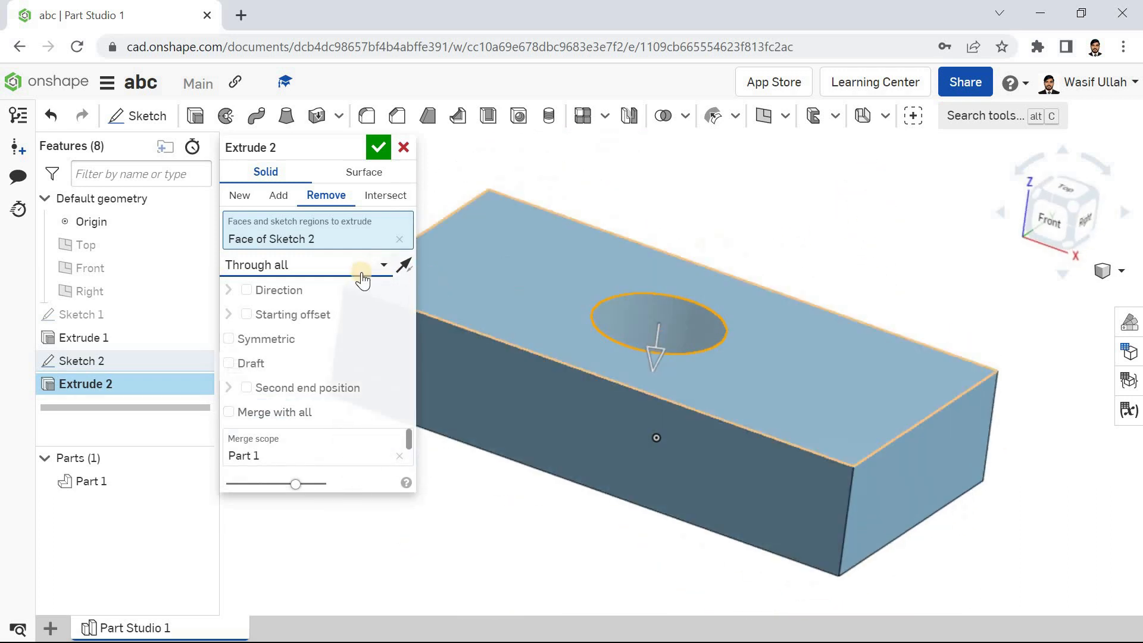
Step: Set the circular cut's end type to Up to next and view the block from the side
click(357, 269)
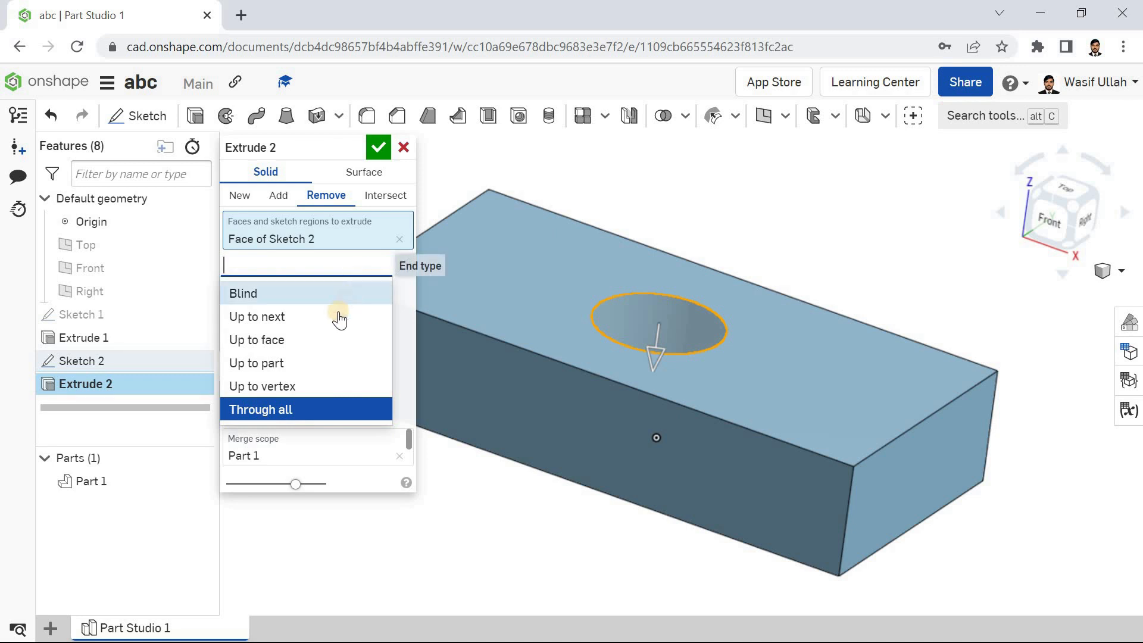
click(339, 317)
right_drag(836, 247, 757, 296)
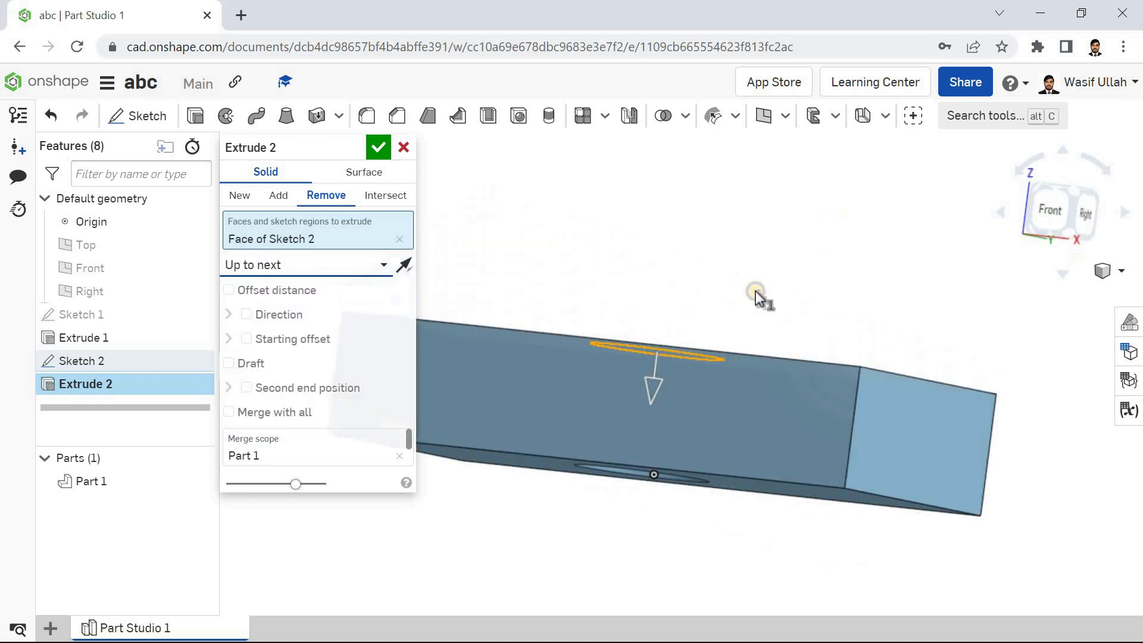
Step: Try adding the block's bottom face to the circular cut and clear all faces from its selection
right_drag(663, 294, 628, 351)
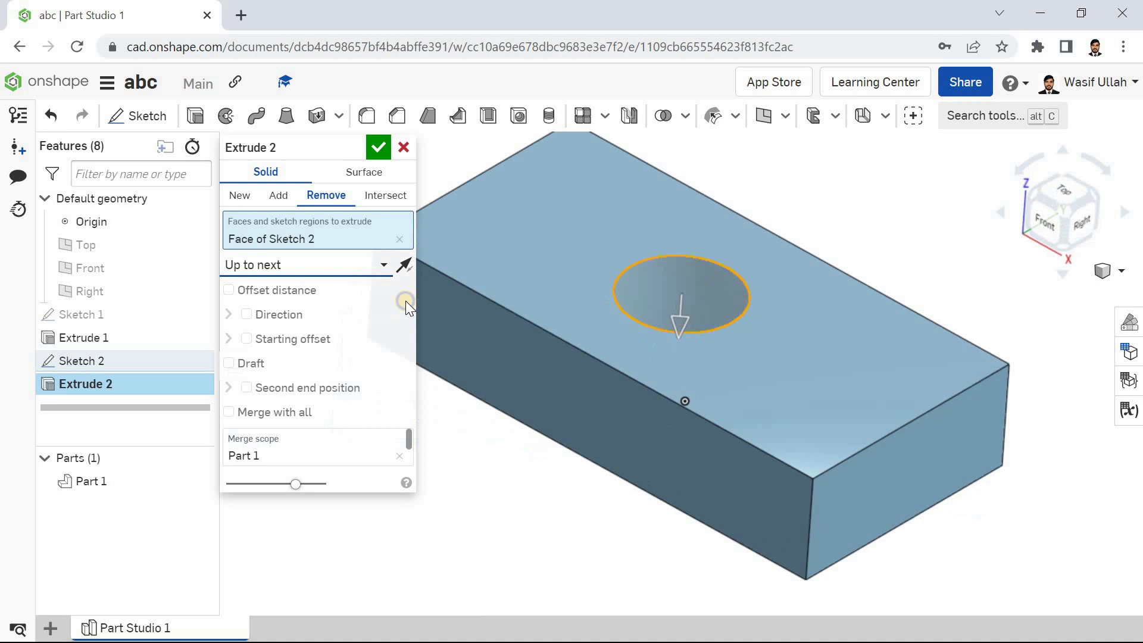
right_drag(500, 457, 516, 438)
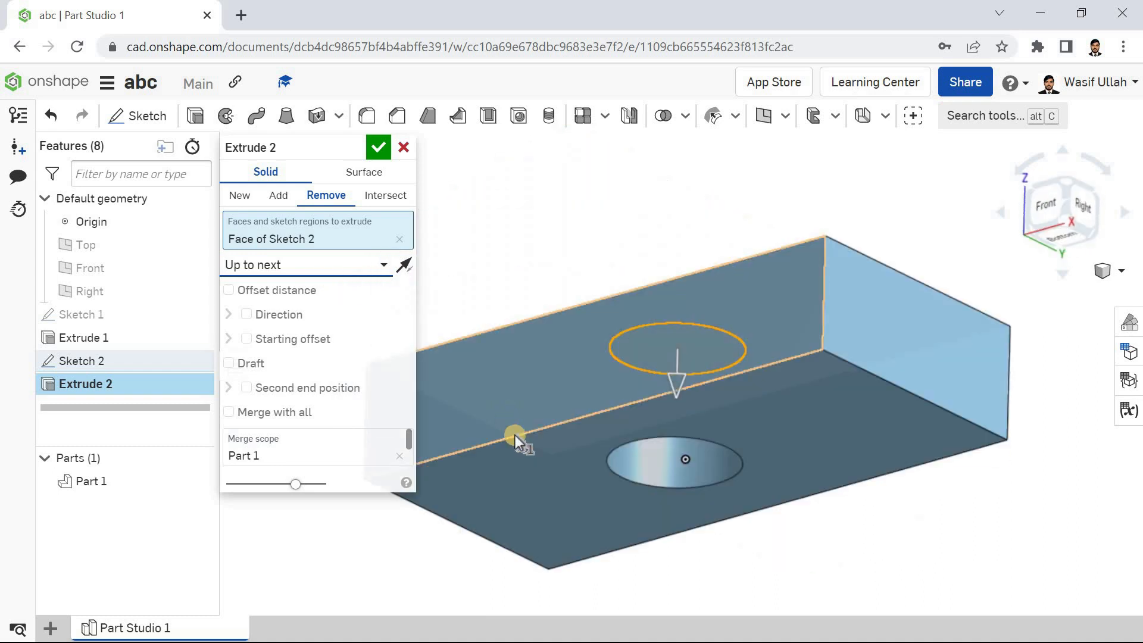
click(537, 456)
right_drag(553, 194, 564, 237)
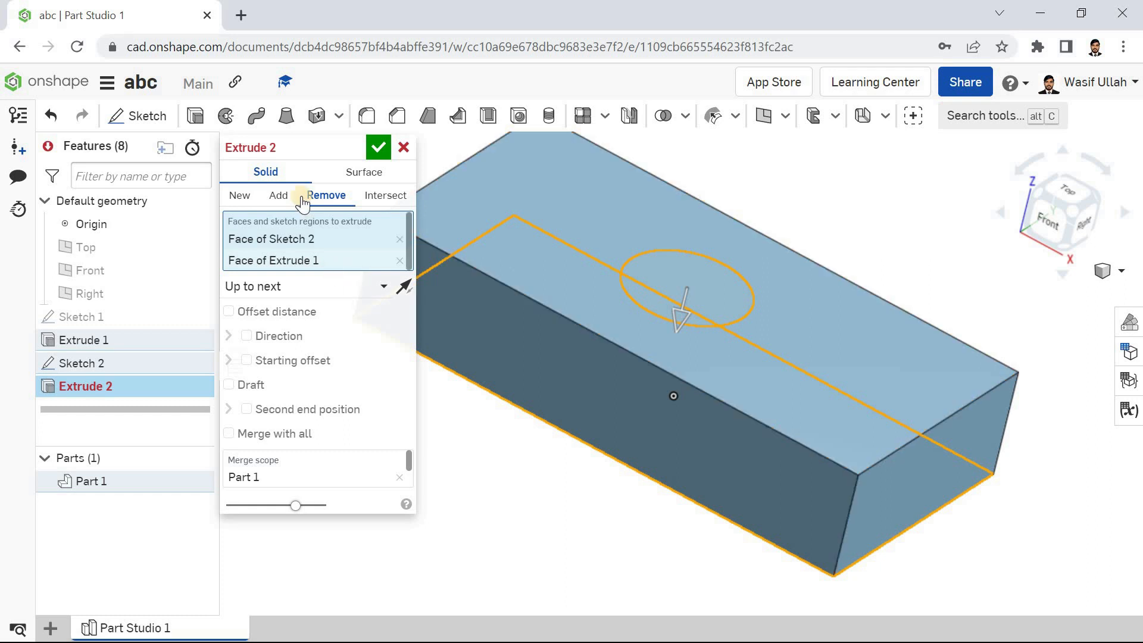
click(400, 238)
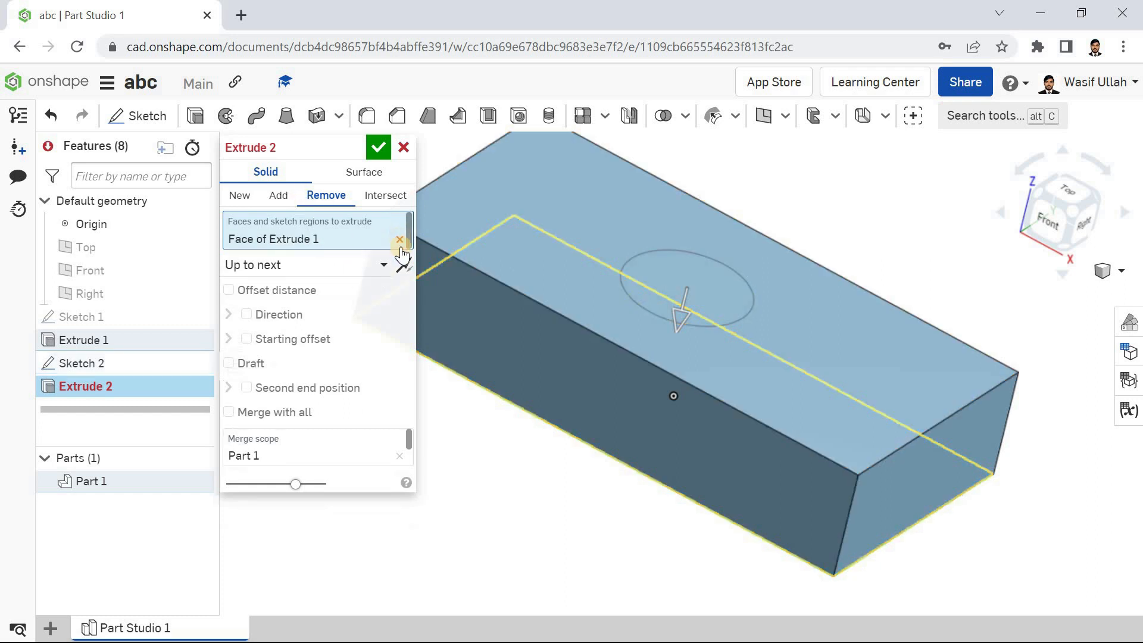
click(398, 240)
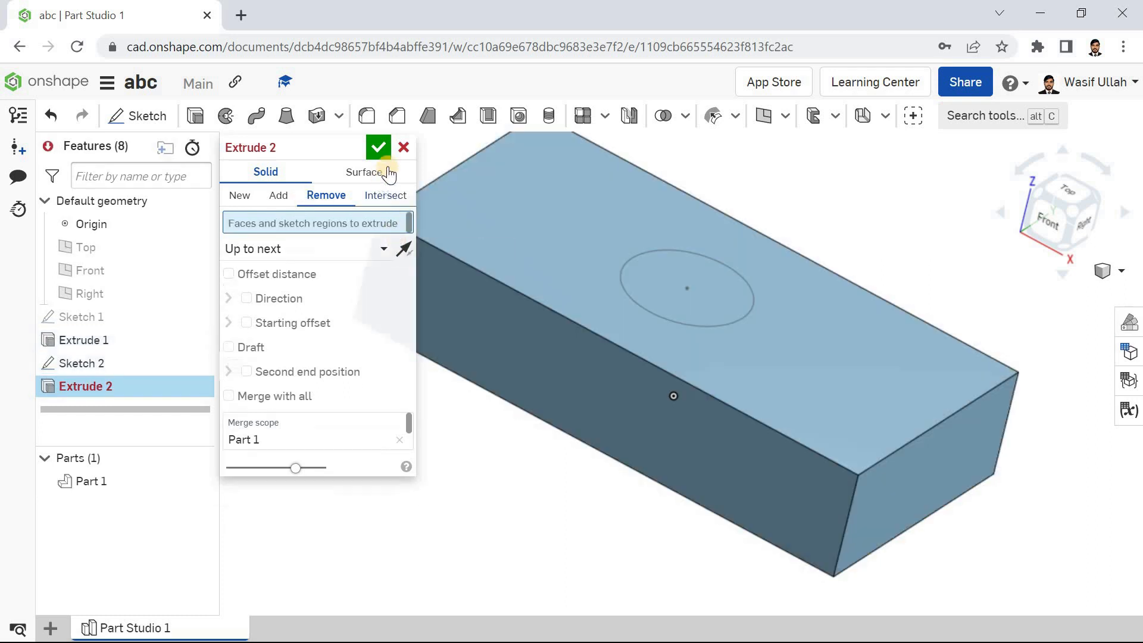
Step: Cut the Sketch 2 circle through the block with a Remove extrude using the Through all end type
click(384, 159)
click(657, 262)
key(shift+e)
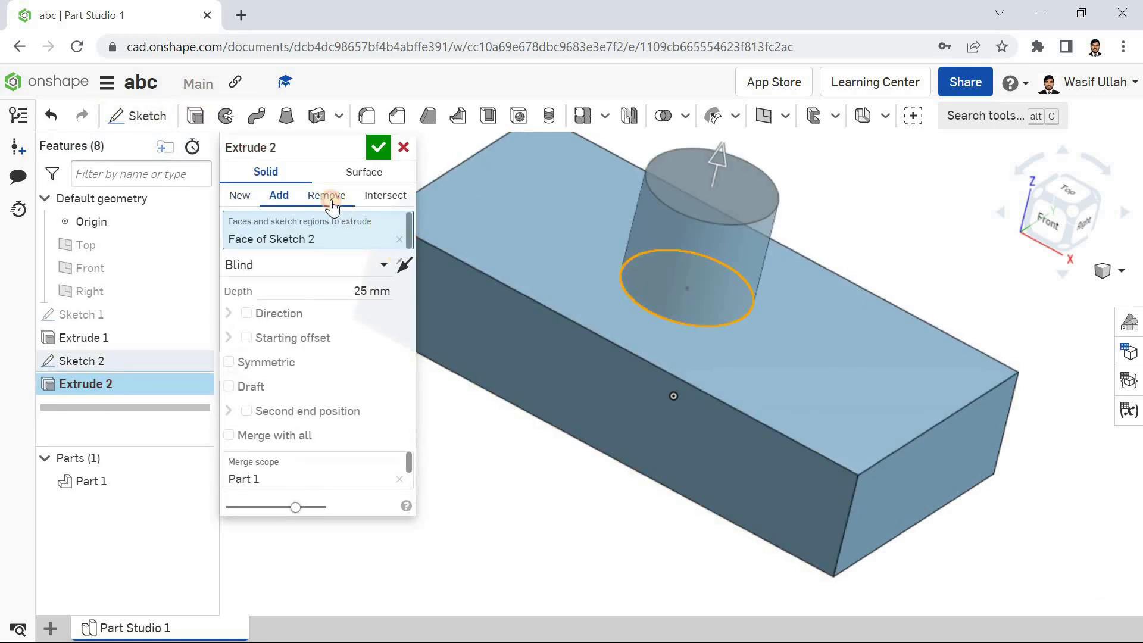
click(350, 265)
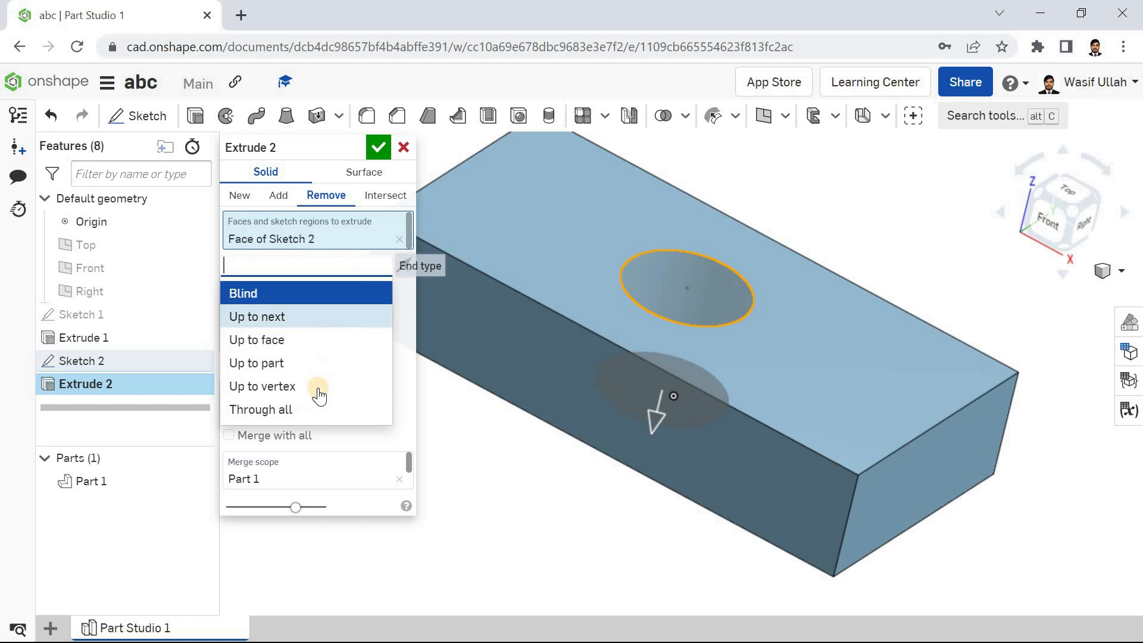
click(317, 410)
mouse_move(518, 438)
right_down()
mouse_move(551, 416)
mouse_move(505, 431)
right_up()
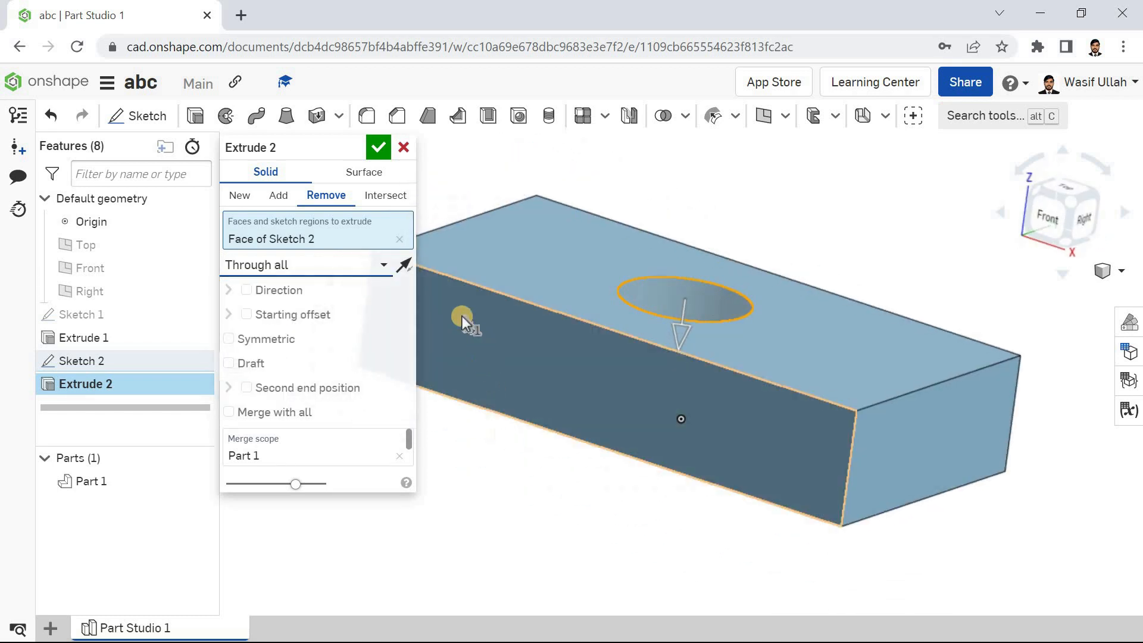
click(376, 149)
Step: Delete the circular cut and its circle sketch from the block
right_drag(343, 197, 332, 203)
right_click(332, 203)
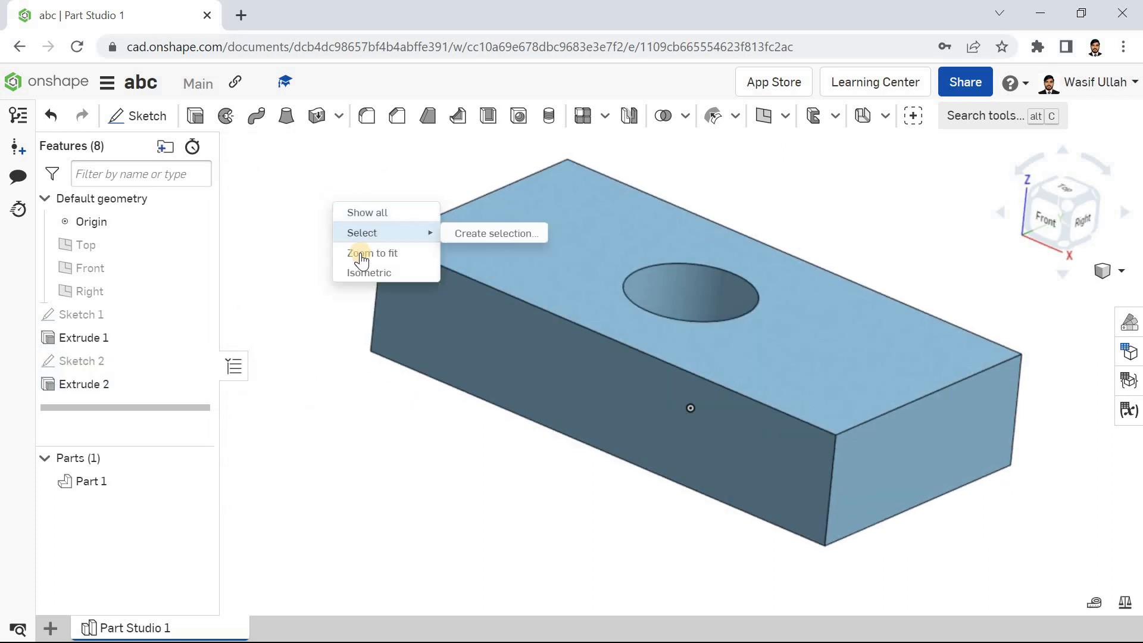
click(366, 270)
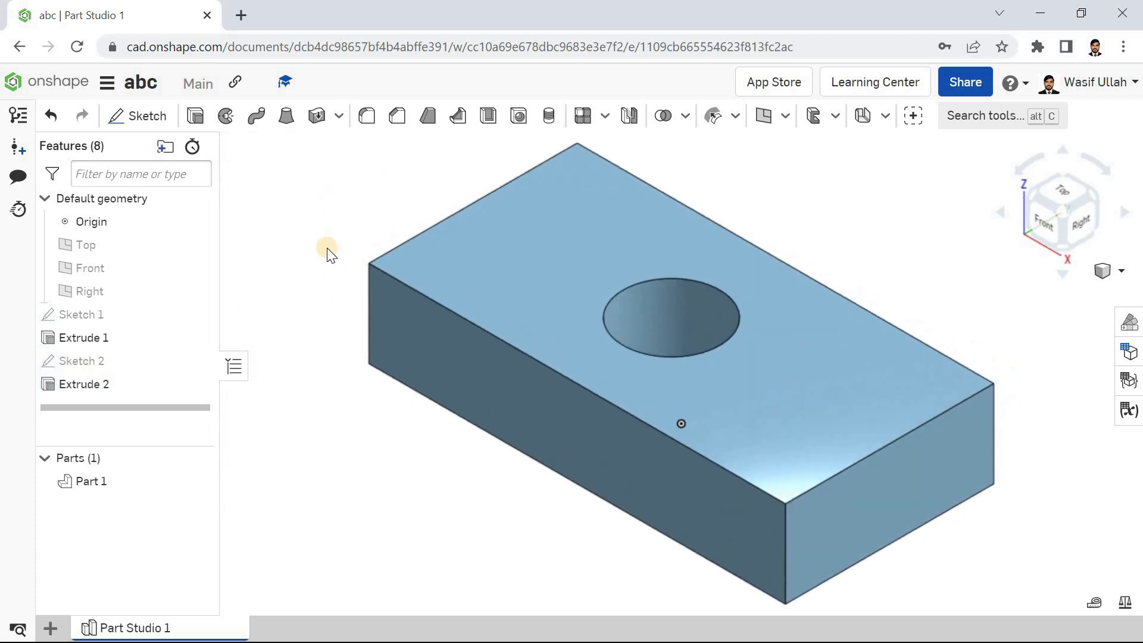
scroll(329, 256, down, 3)
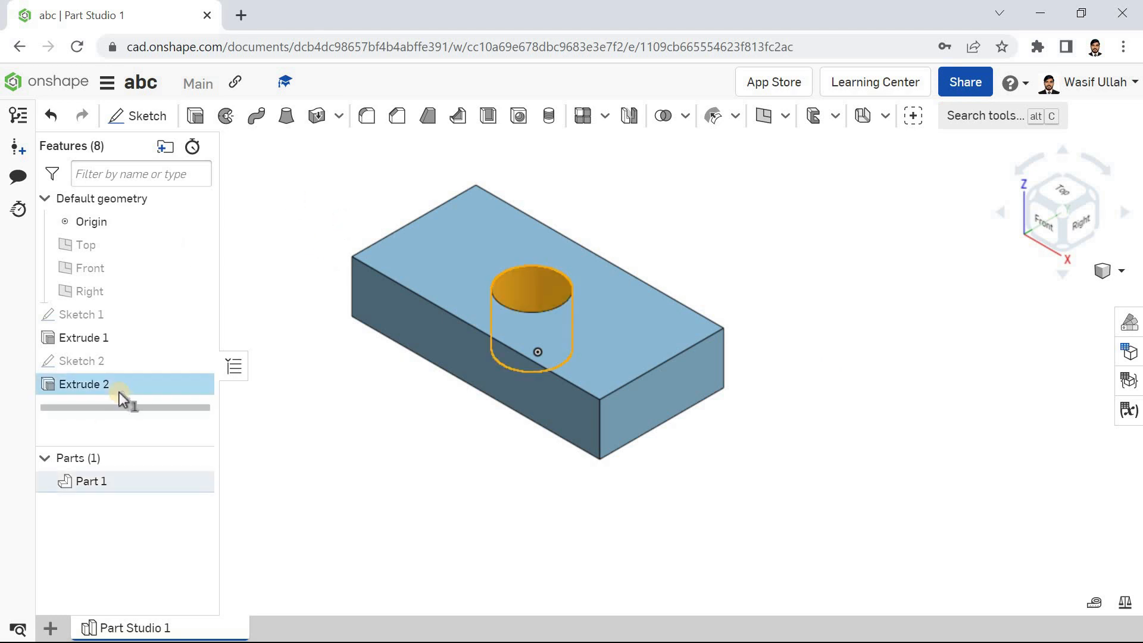
key(Delete)
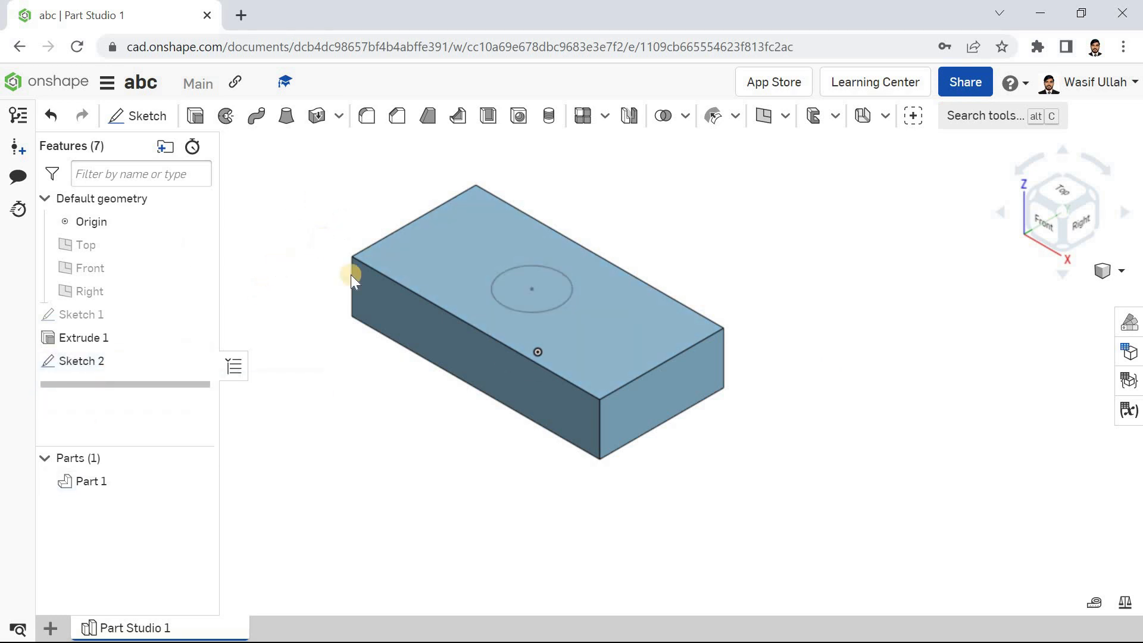
click(498, 300)
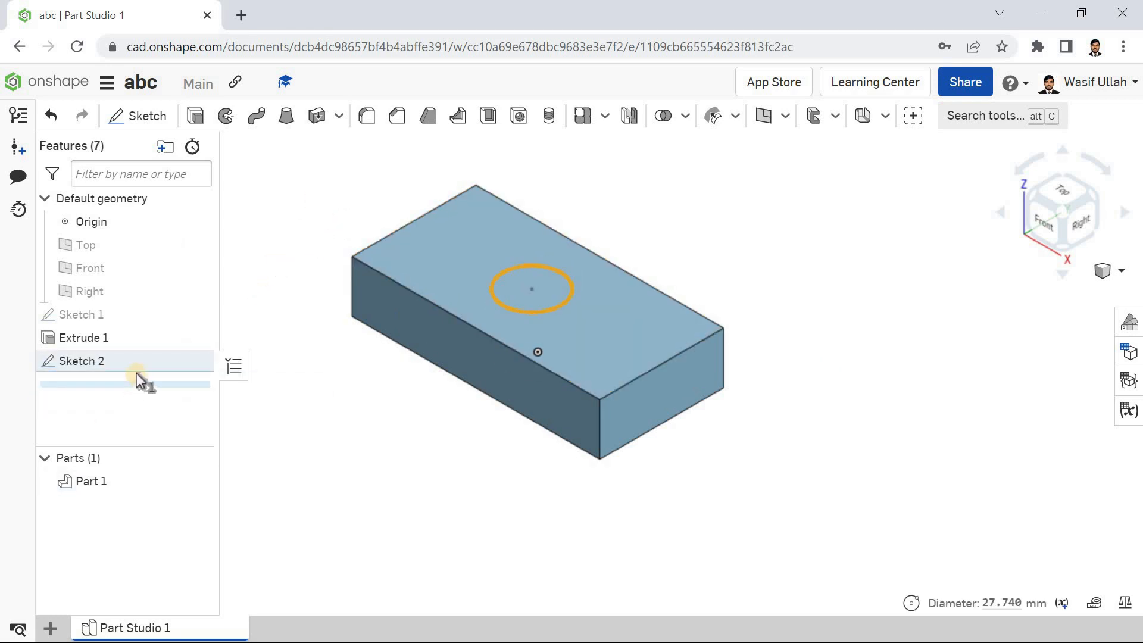
key(Delete)
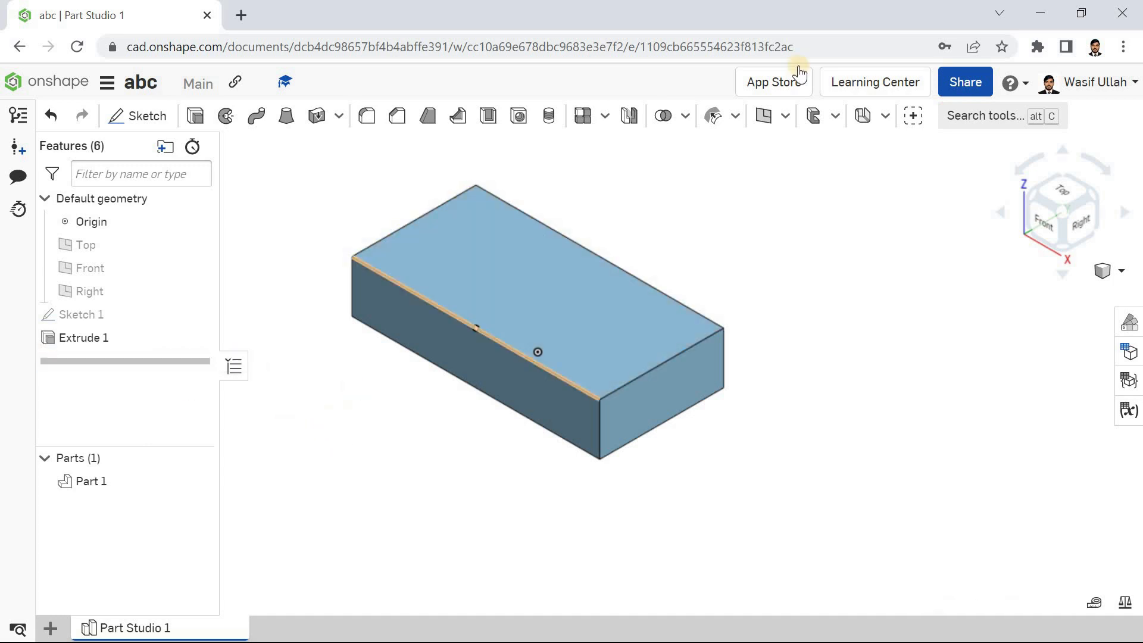
Step: Create an offset plane 25 mm above the block's top face
click(785, 116)
click(773, 145)
click(570, 302)
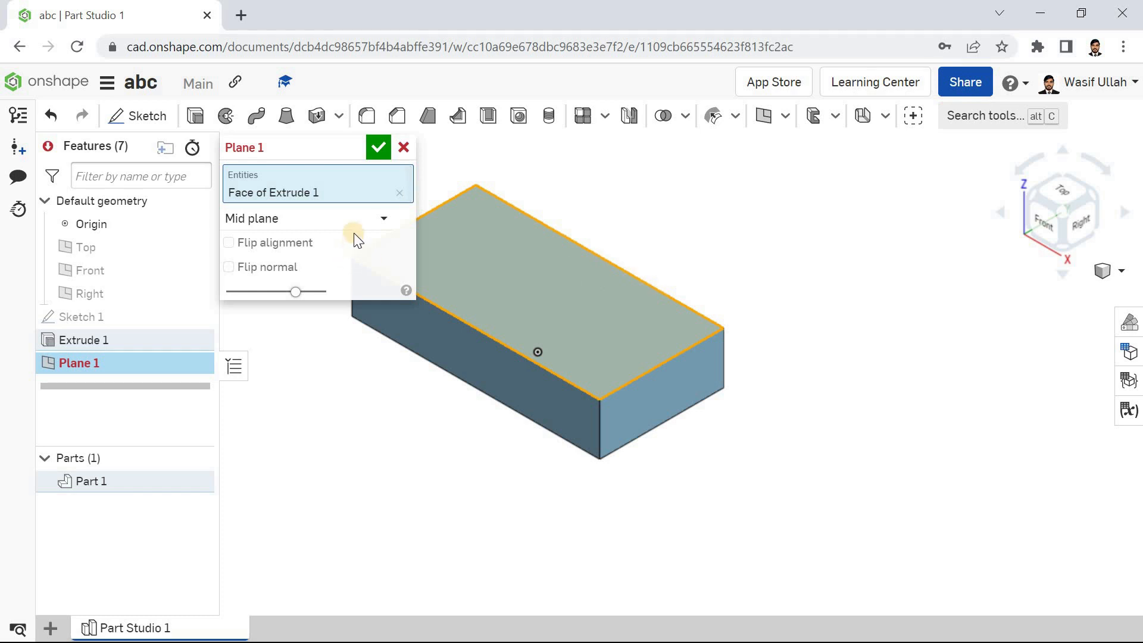
click(321, 245)
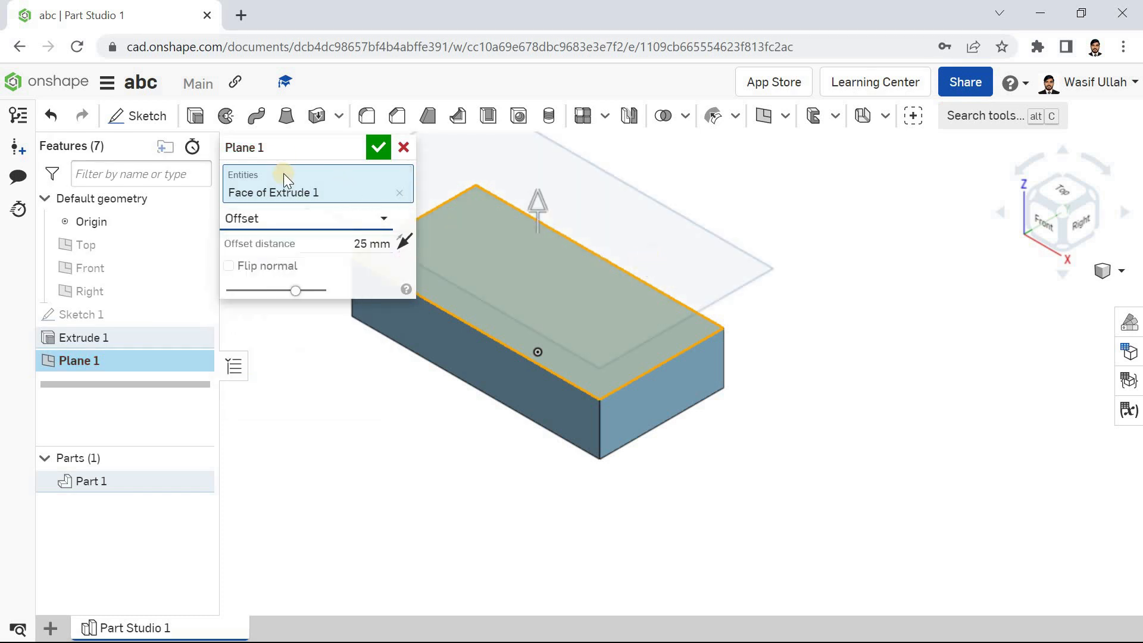
click(376, 149)
Step: Sketch a circle about 35.7 mm in diameter on Plane 1 above the block and finish the sketch
mouse_move(294, 286)
middle_down()
mouse_move(331, 274)
mouse_move(327, 302)
middle_up()
right_drag(326, 297, 341, 300)
click(143, 115)
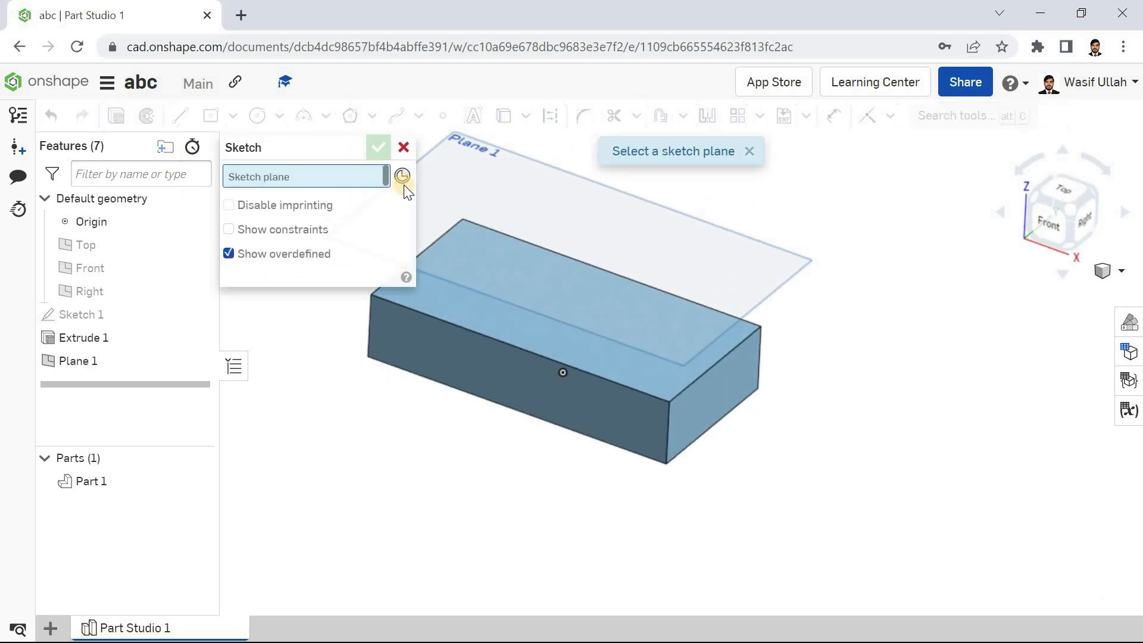
click(452, 187)
key(n)
click(257, 115)
click(609, 344)
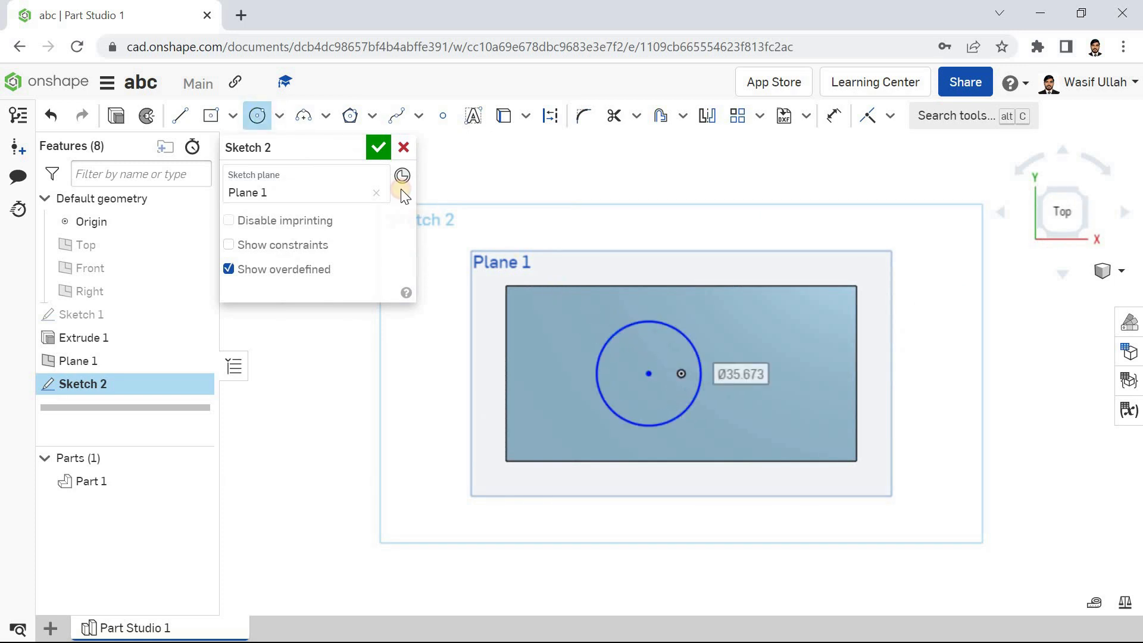
click(378, 147)
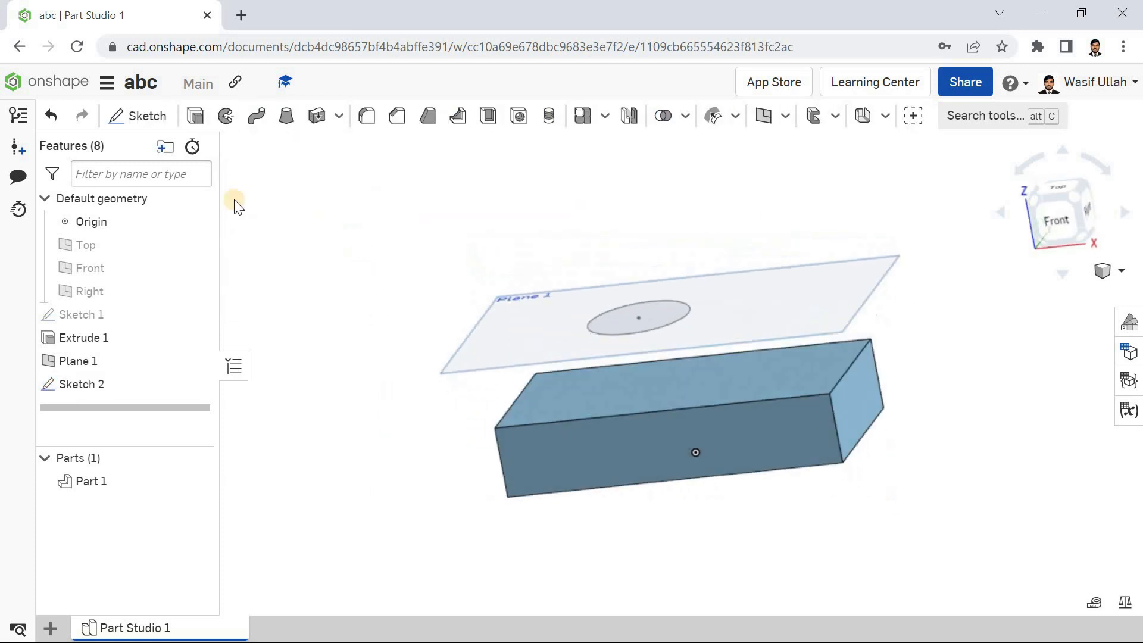
Step: Extrude the circle about 59.7 mm downward through the block as a Blind extrude with the Intersect operation
key(shift+e)
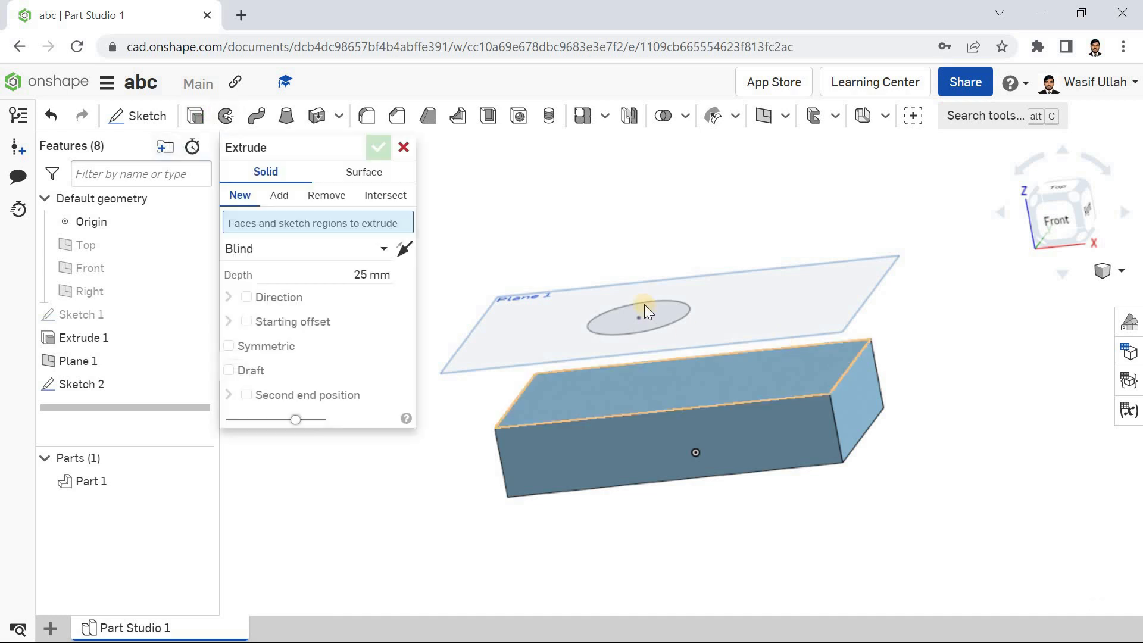
click(641, 306)
drag(614, 215, 693, 442)
middle_drag(585, 239, 563, 225)
right_drag(546, 219, 562, 230)
click(381, 202)
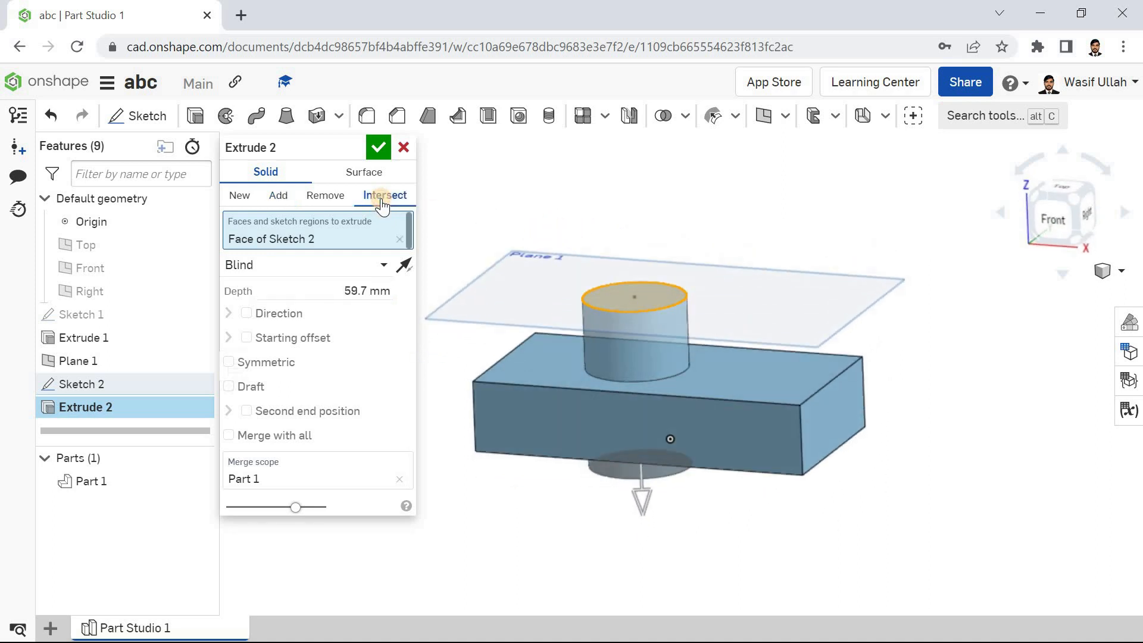
right_drag(592, 204, 529, 193)
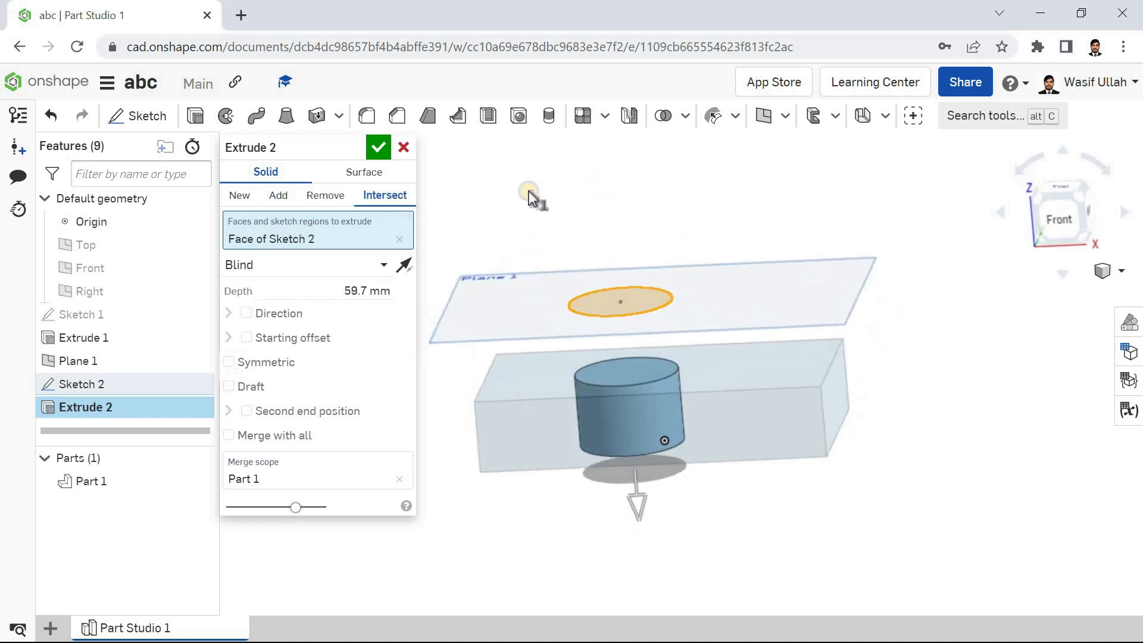
click(379, 147)
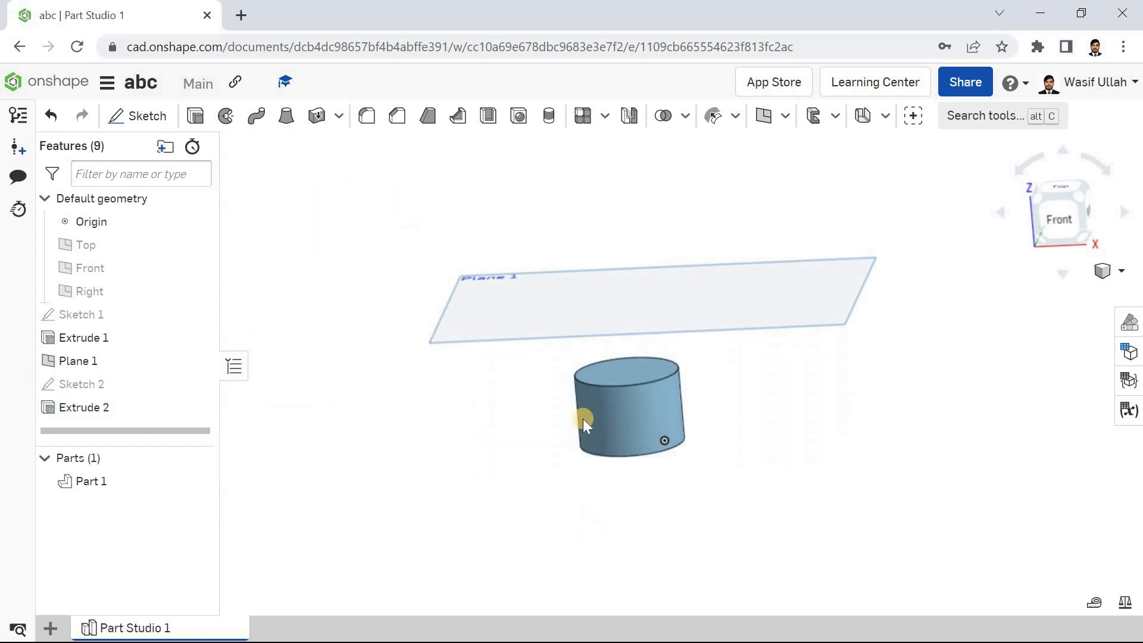
Step: Reopen the Intersect extrude and examine how the circle's extrusion overlaps the original block from several angles
right_drag(373, 230, 396, 235)
click(152, 361)
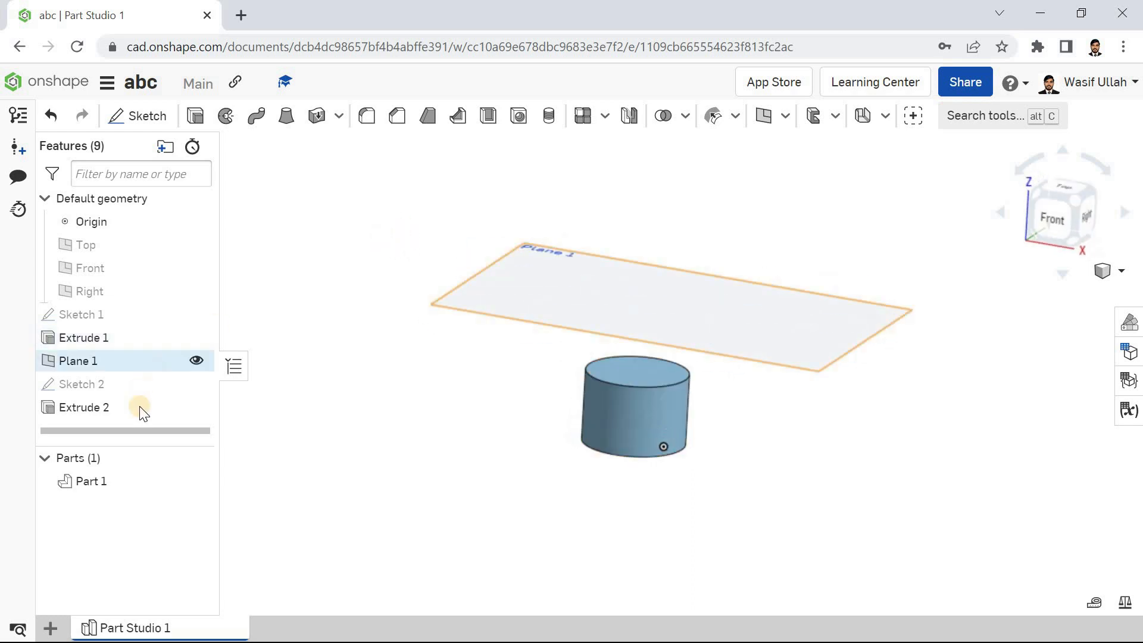
double_click(134, 407)
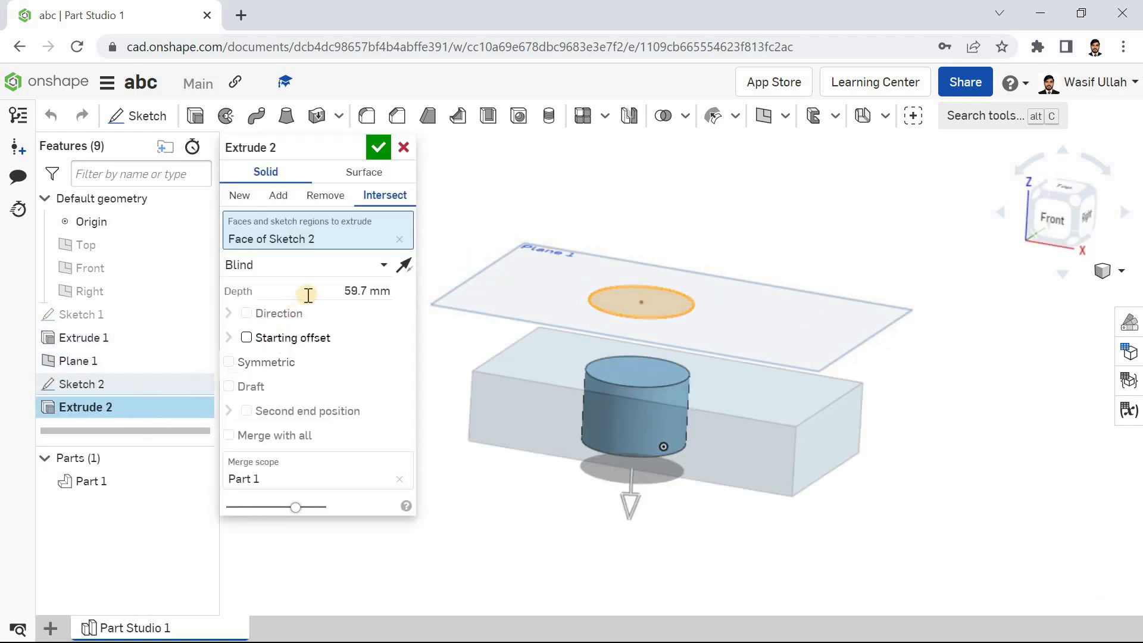
right_drag(583, 189, 598, 250)
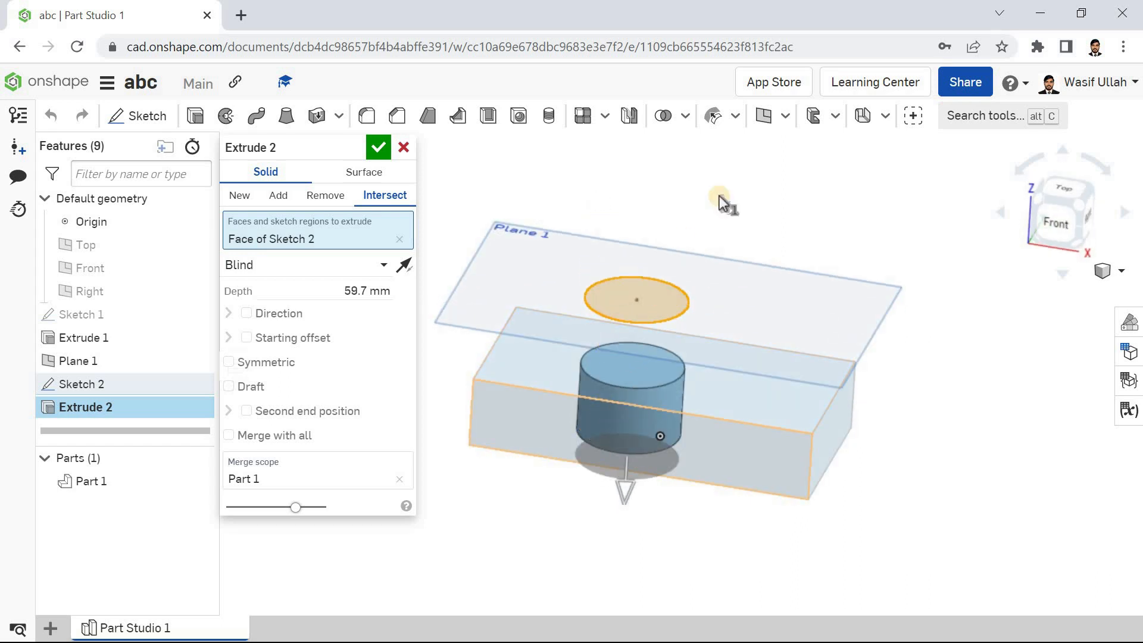
right_drag(710, 187, 690, 164)
click(381, 150)
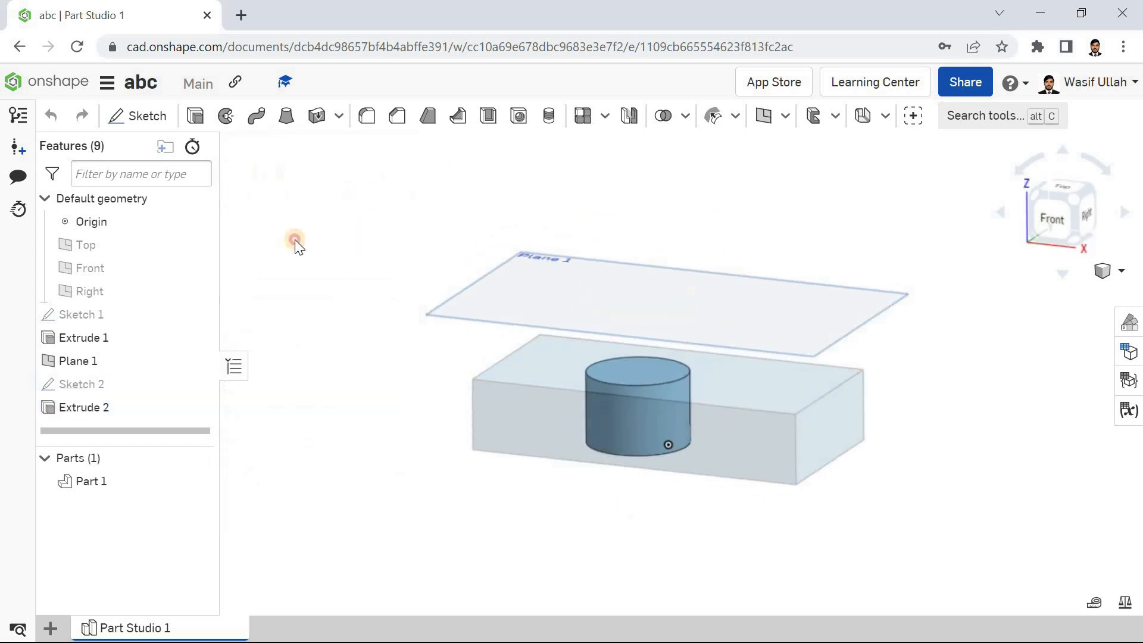
Step: Delete the Intersect extrude and the circle sketch on Plane 1
click(114, 412)
key(Delete)
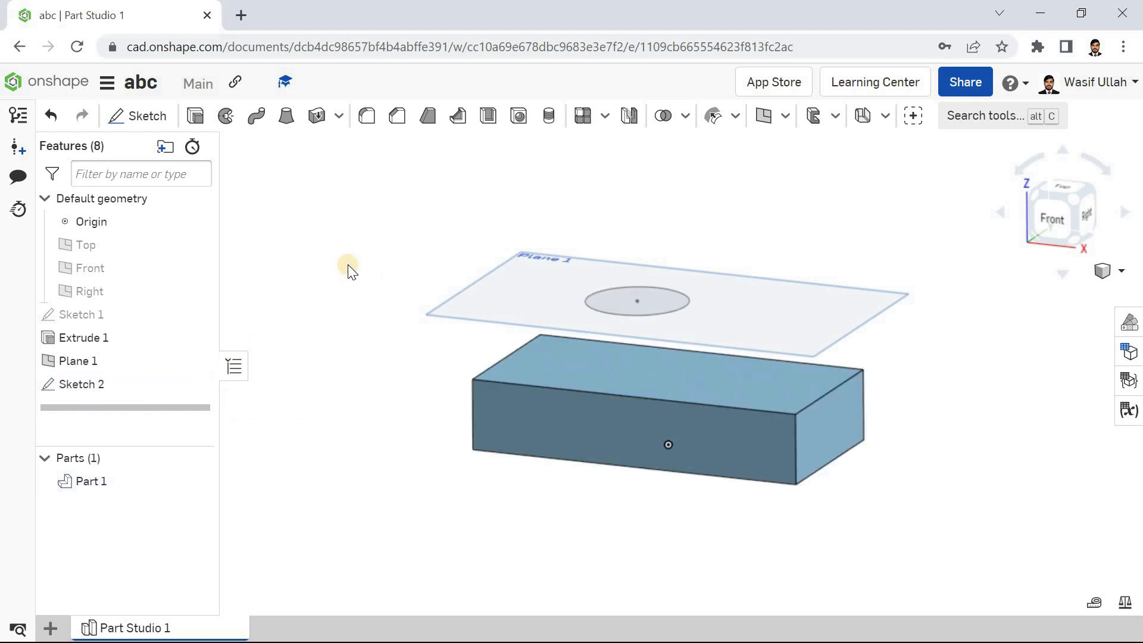
key(ctrl+z)
key(ctrl+z)
click(136, 387)
key(Delete)
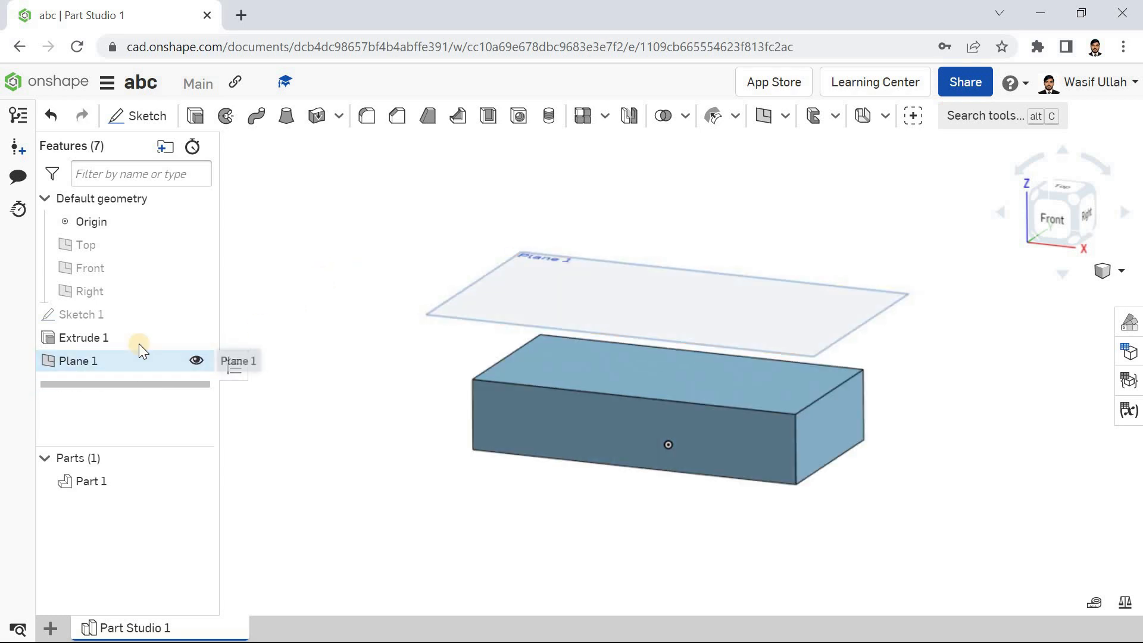
Step: Delete Plane 1, the block's extrude and its rectangle sketch to empty the part studio
key(Delete)
click(138, 338)
key(Delete)
click(127, 314)
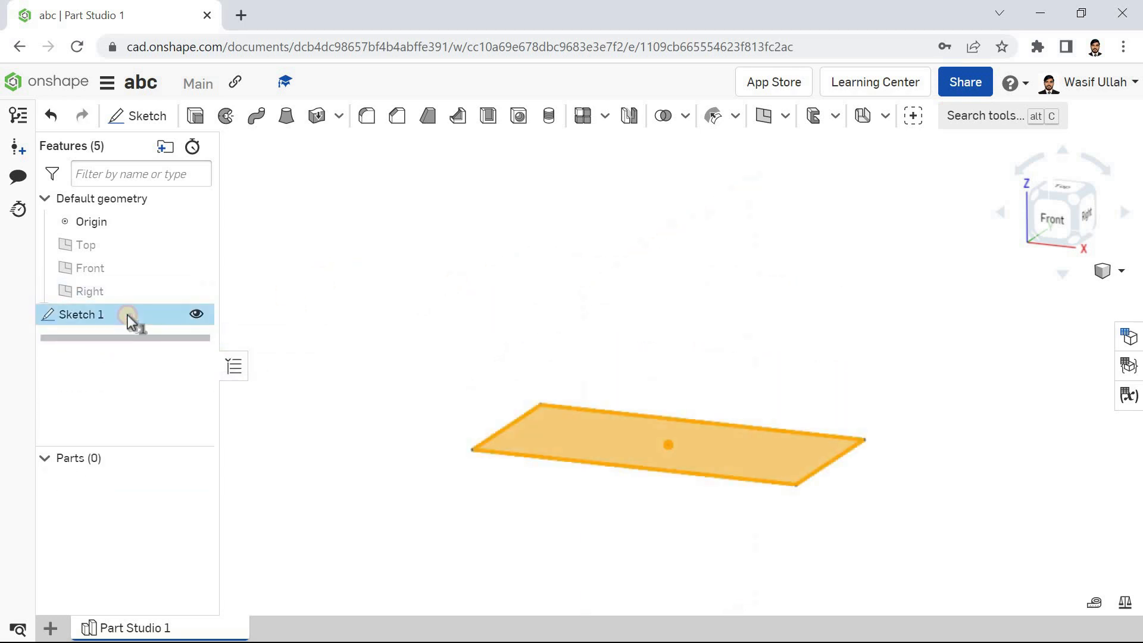
key(Delete)
Step: Sketch a rectangle centred on the origin of the Top plane, about 454 by 309 mm, and hide the default planes
right_click(431, 261)
click(472, 334)
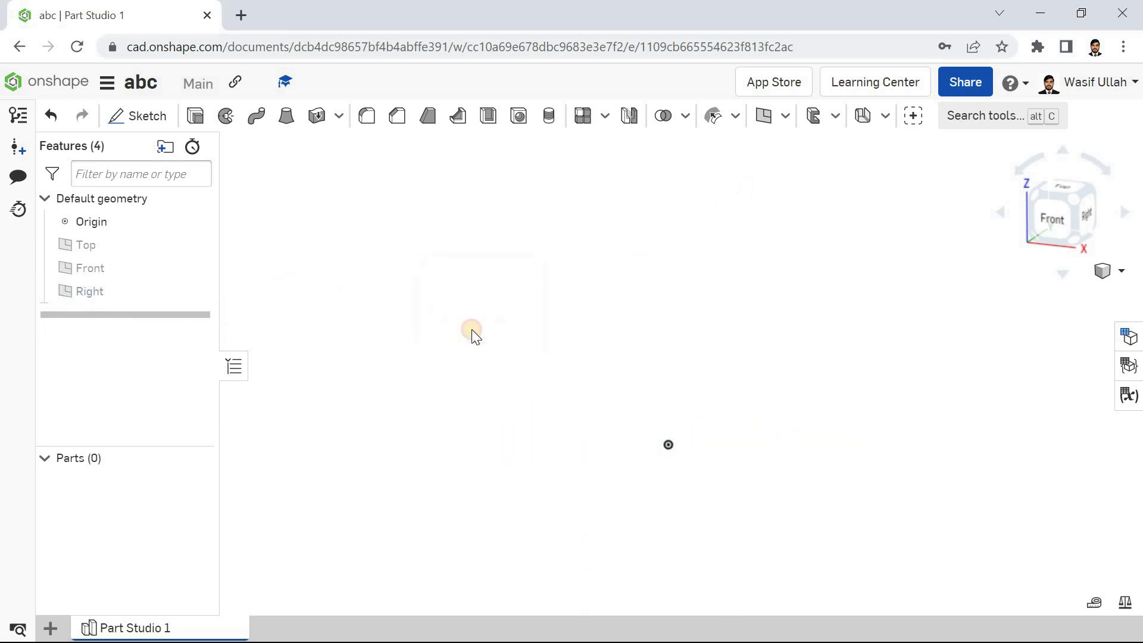
click(138, 116)
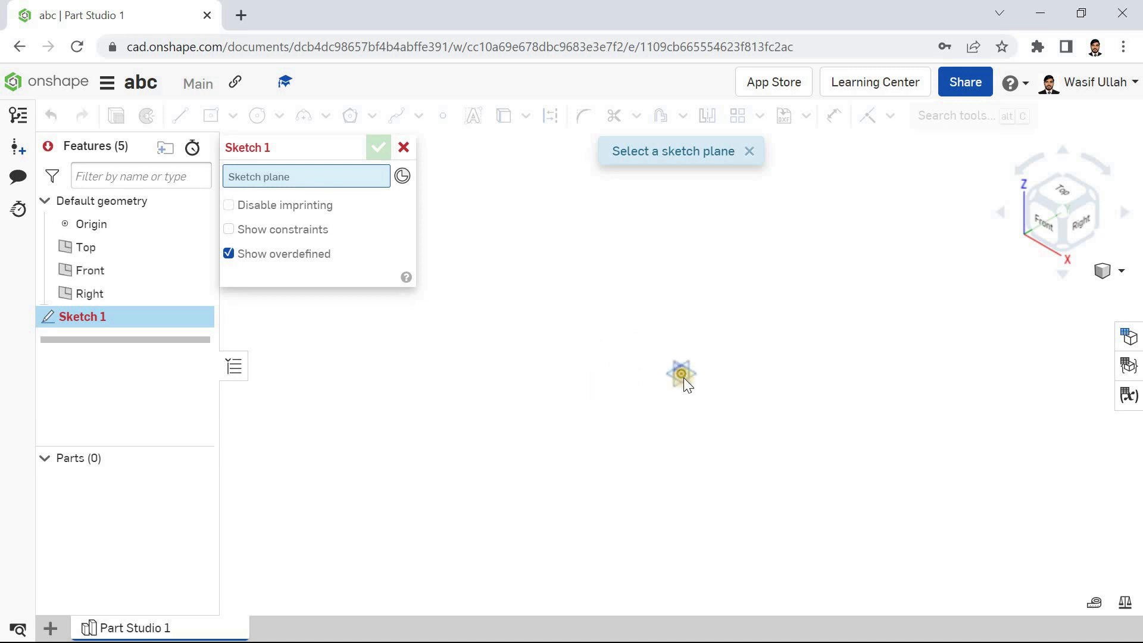
key(p)
click(638, 359)
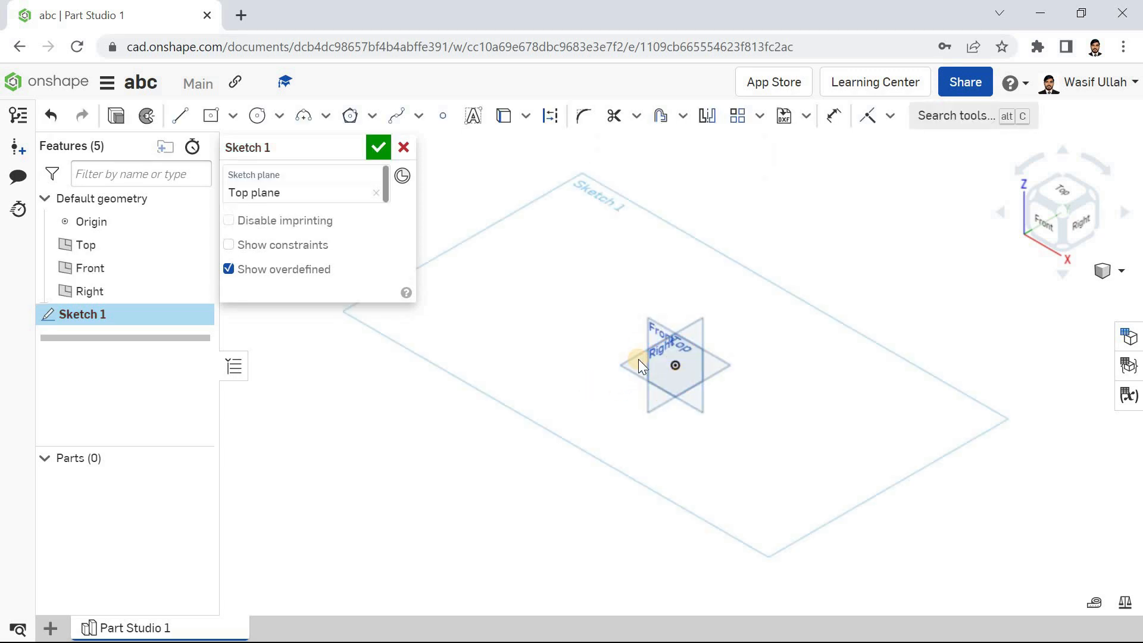
click(211, 115)
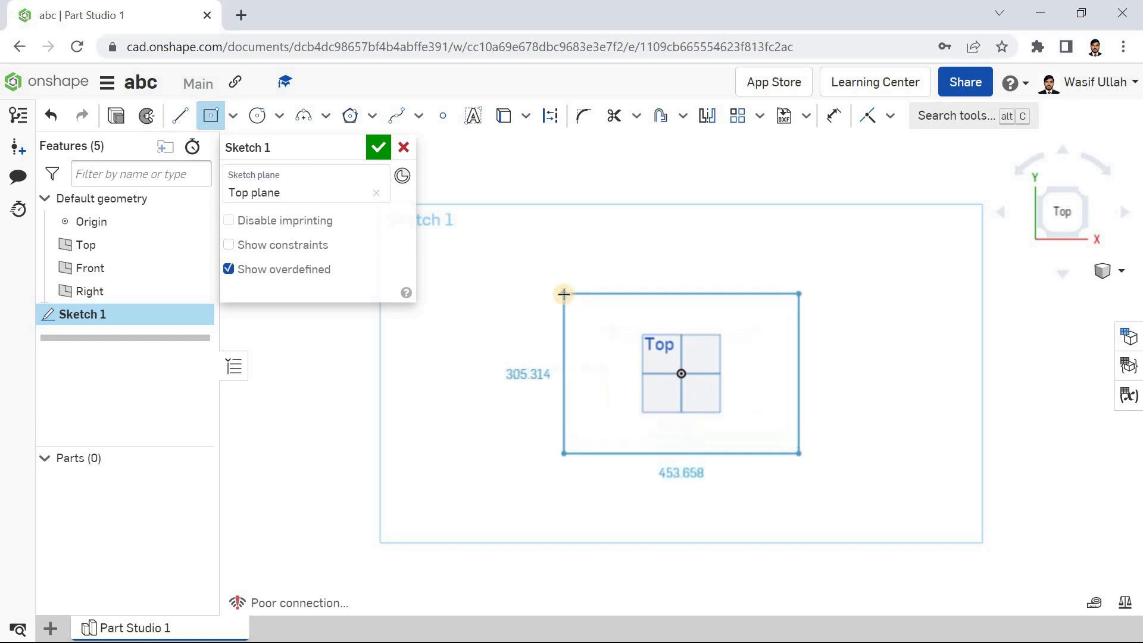
click(564, 293)
key(p)
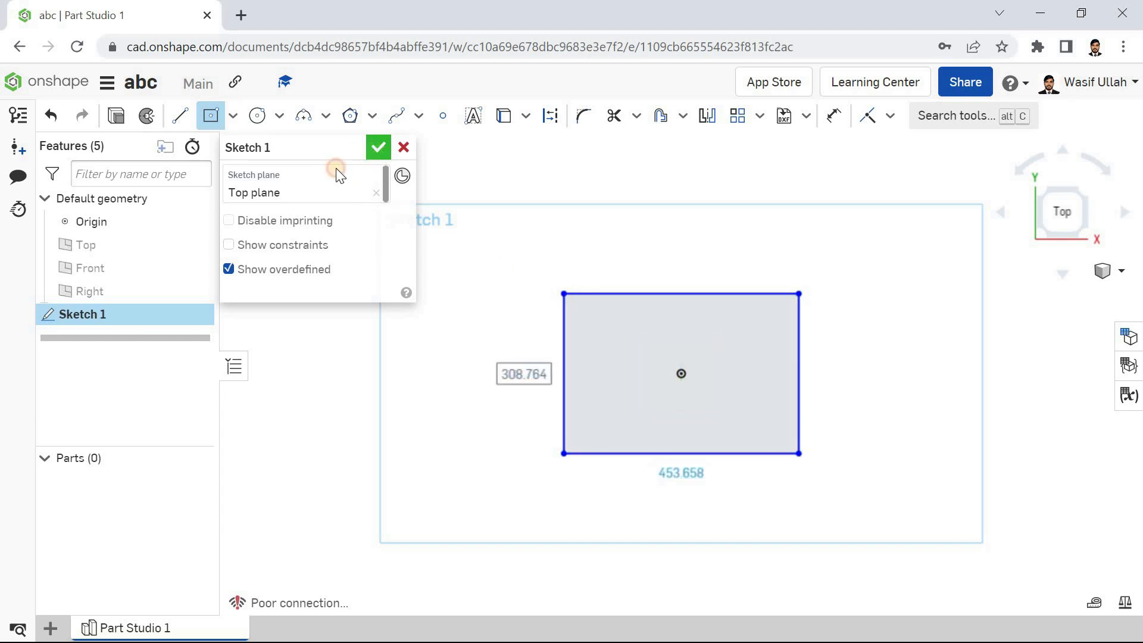
Step: Finish the rectangle sketch and extrude its region 32 mm as a new solid
click(360, 156)
click(195, 116)
click(411, 253)
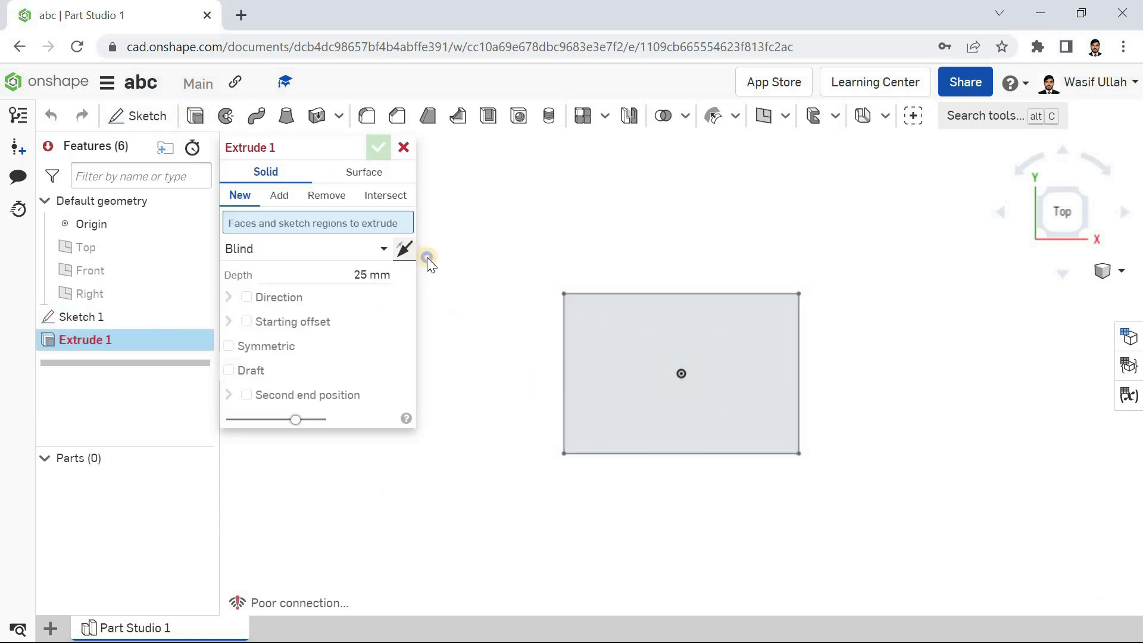
right_drag(509, 266, 524, 218)
click(602, 353)
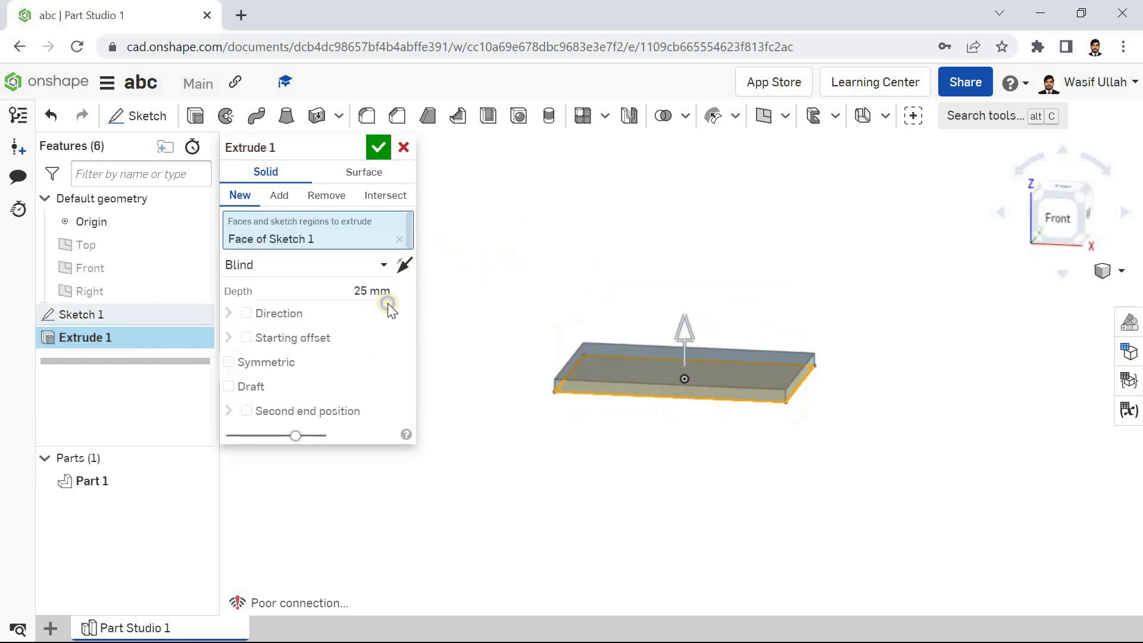
click(352, 296)
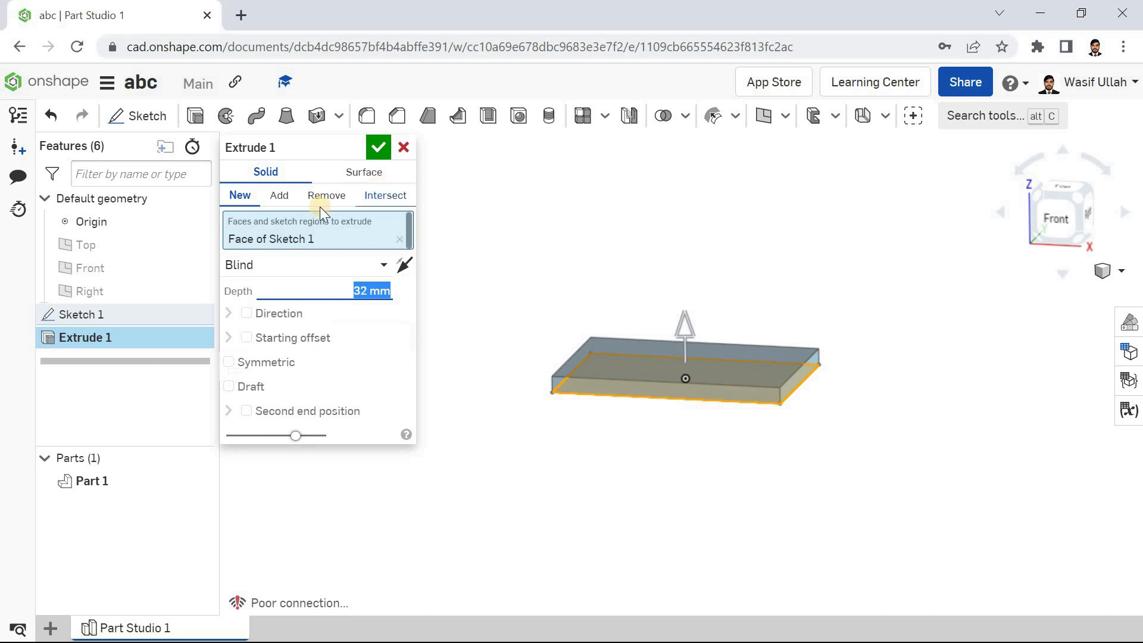
Step: Preview the Surface extrude type and the end type choices, keeping the block as a blind solid extrude
click(347, 174)
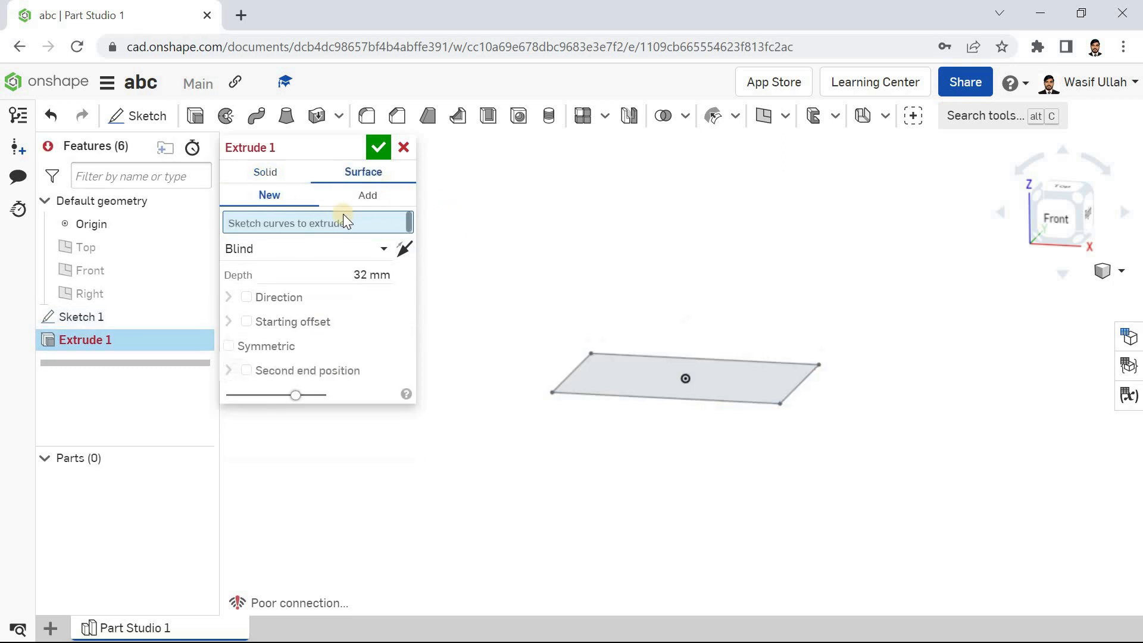
click(266, 173)
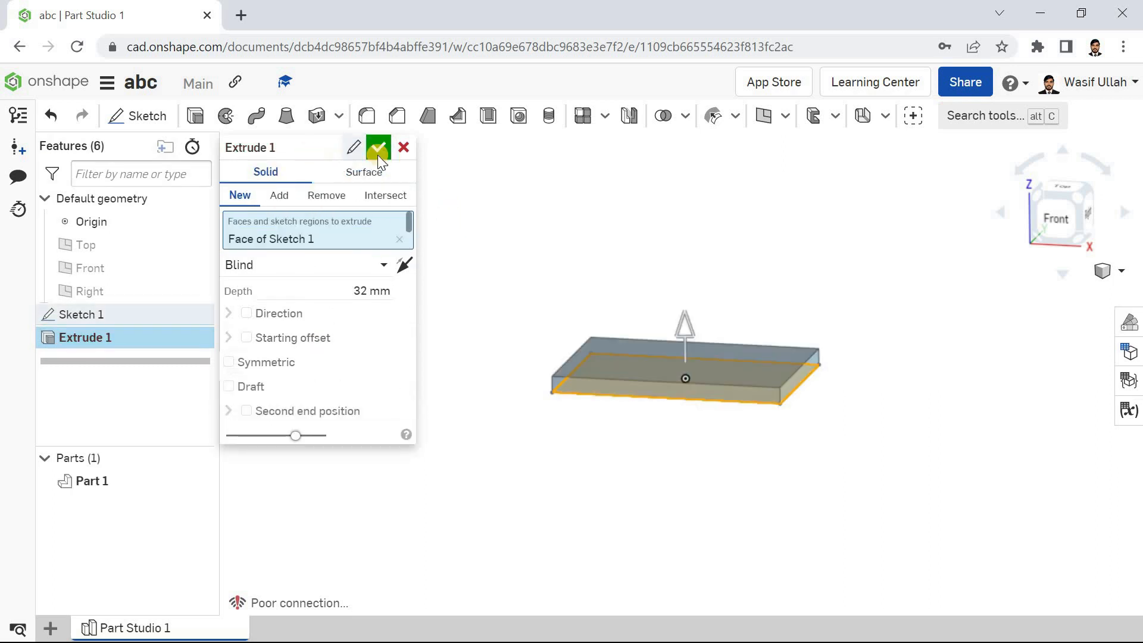
click(355, 266)
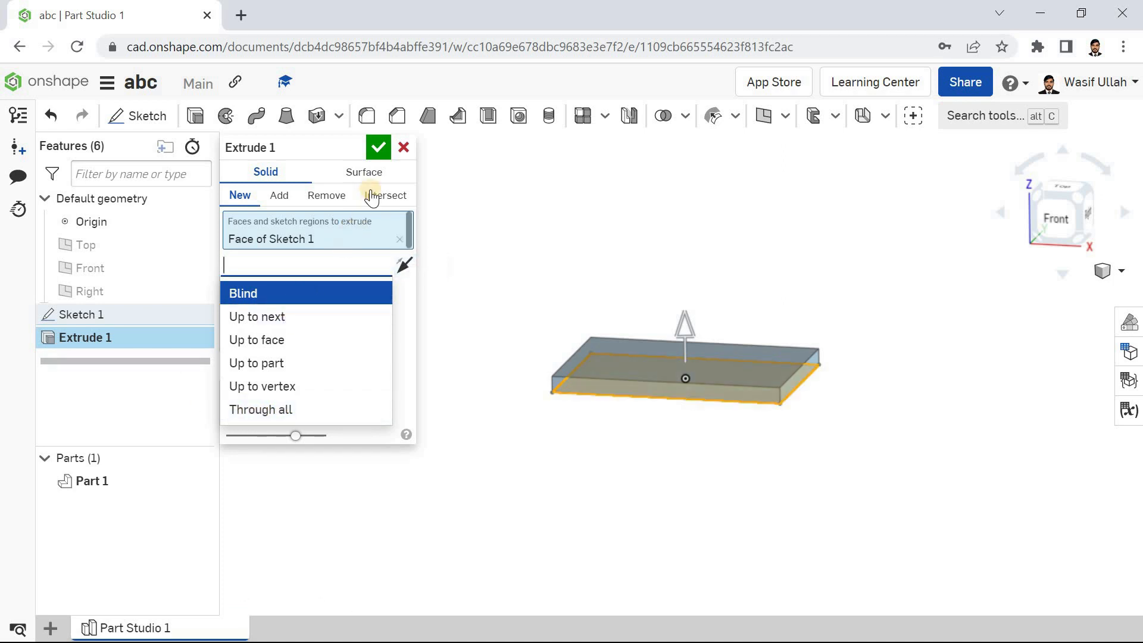
click(384, 152)
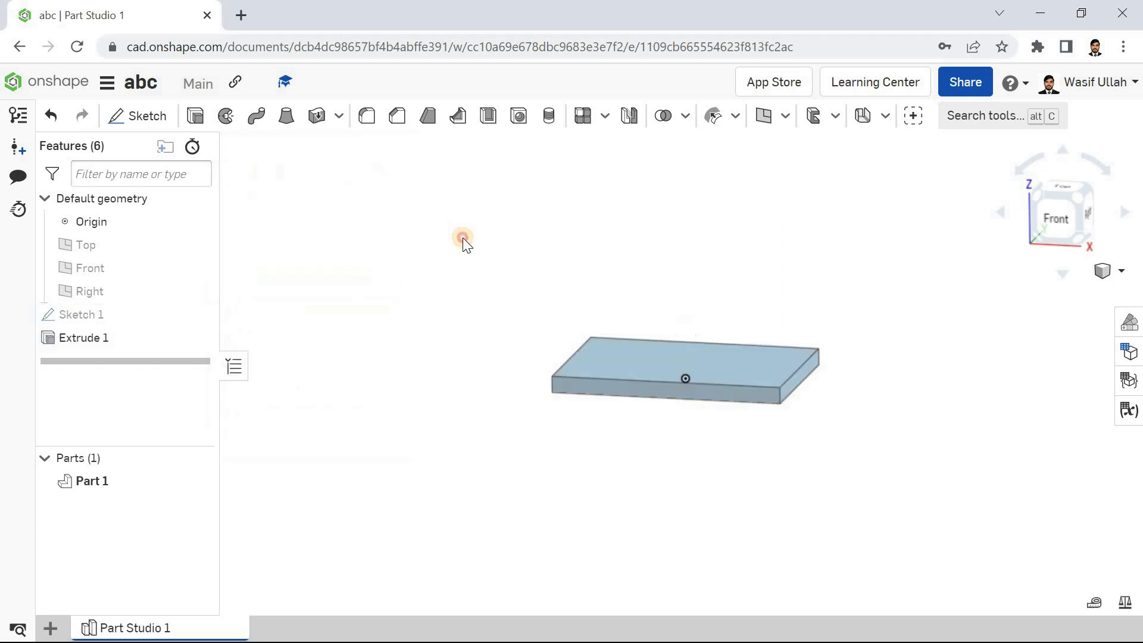
Step: Create a construction plane offset 50 mm from the block's top face
click(785, 116)
click(619, 373)
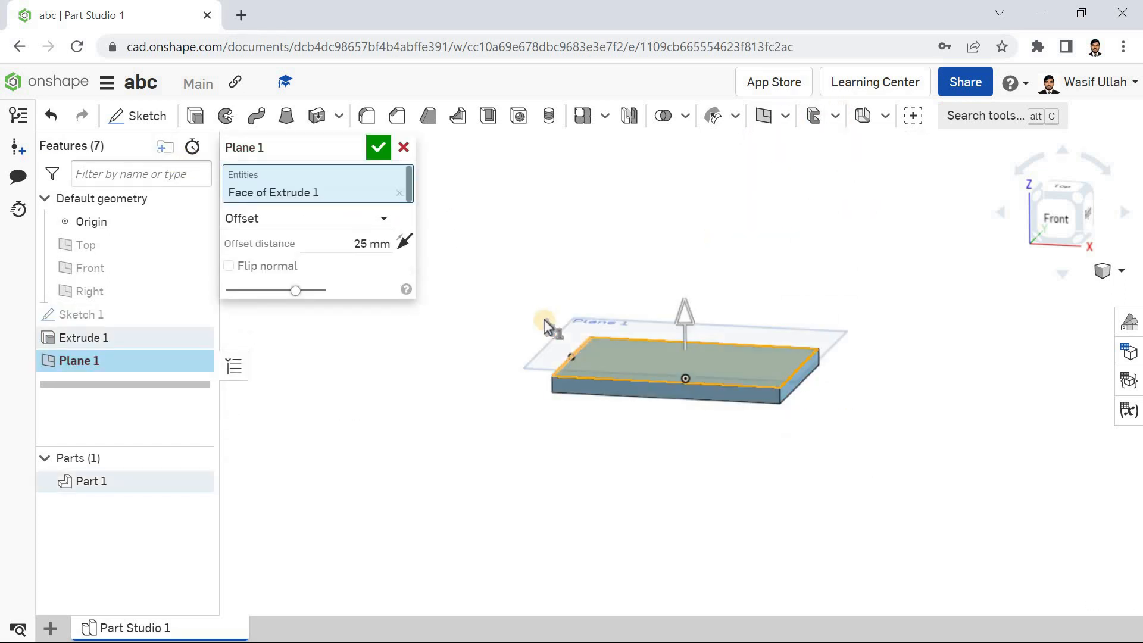
click(349, 233)
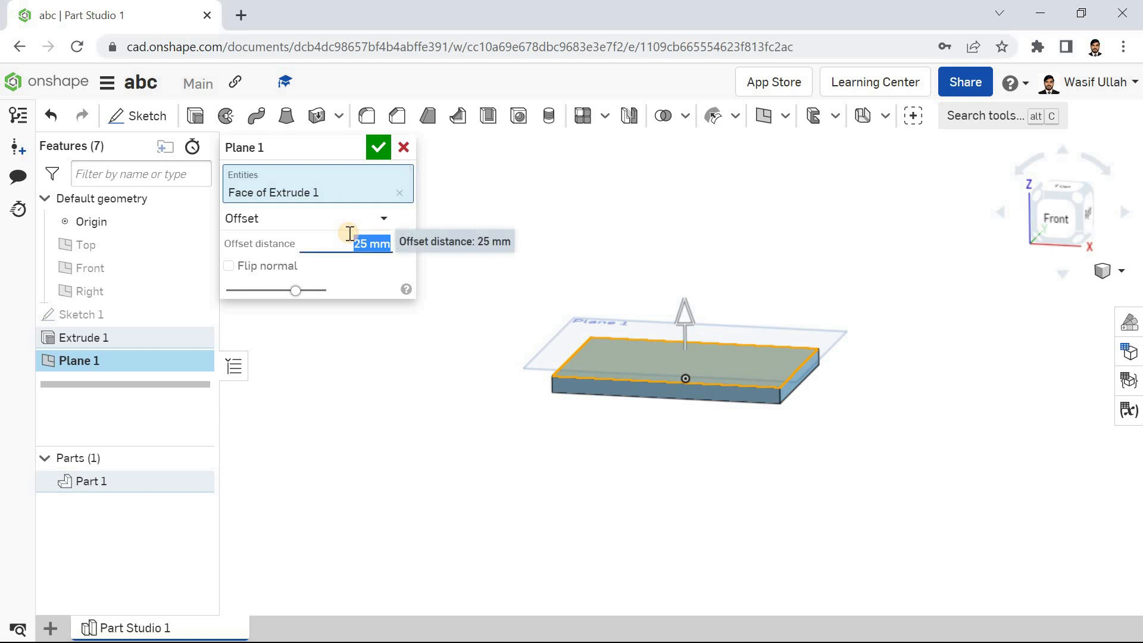
text(50)
key(Return)
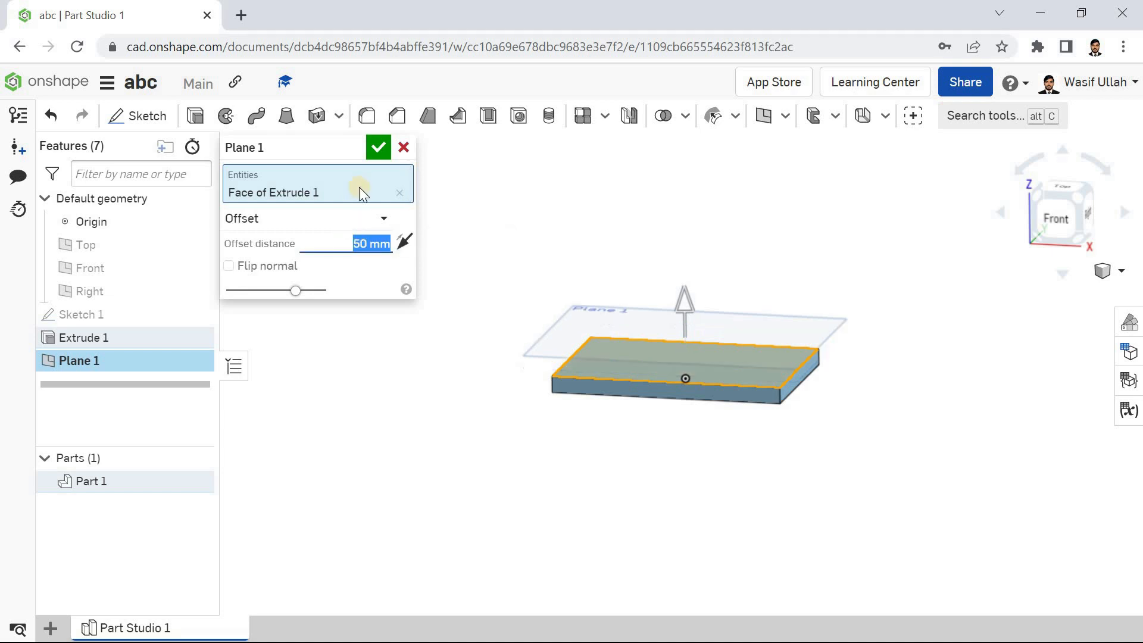
click(377, 157)
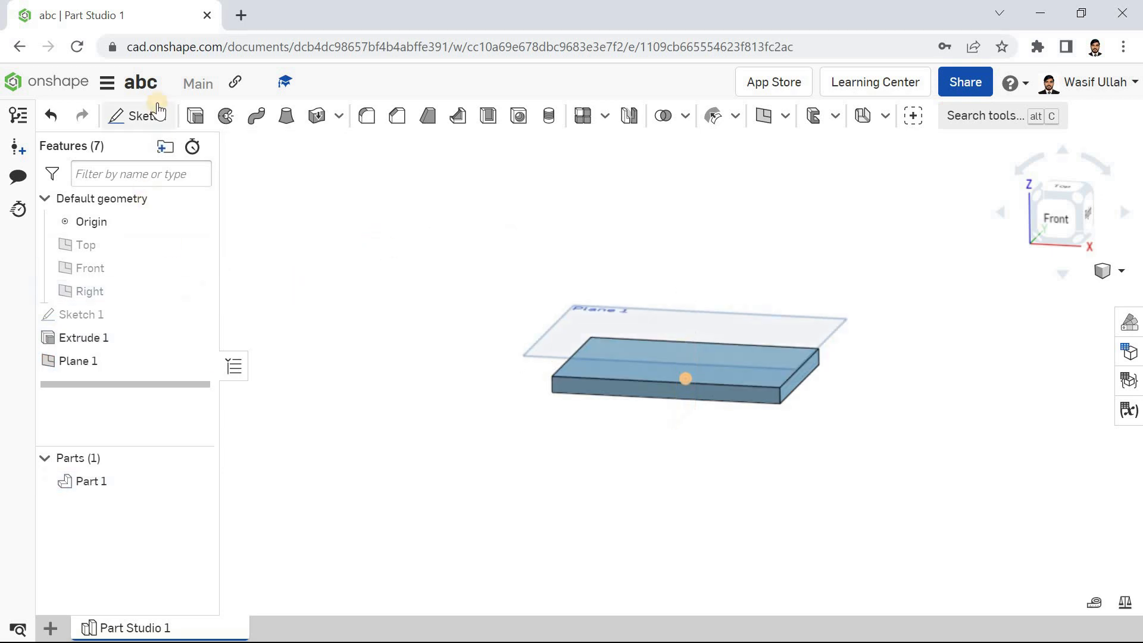
Step: Sketch a circle about 770 mm in diameter on the offset plane, centred close to the origin
click(587, 313)
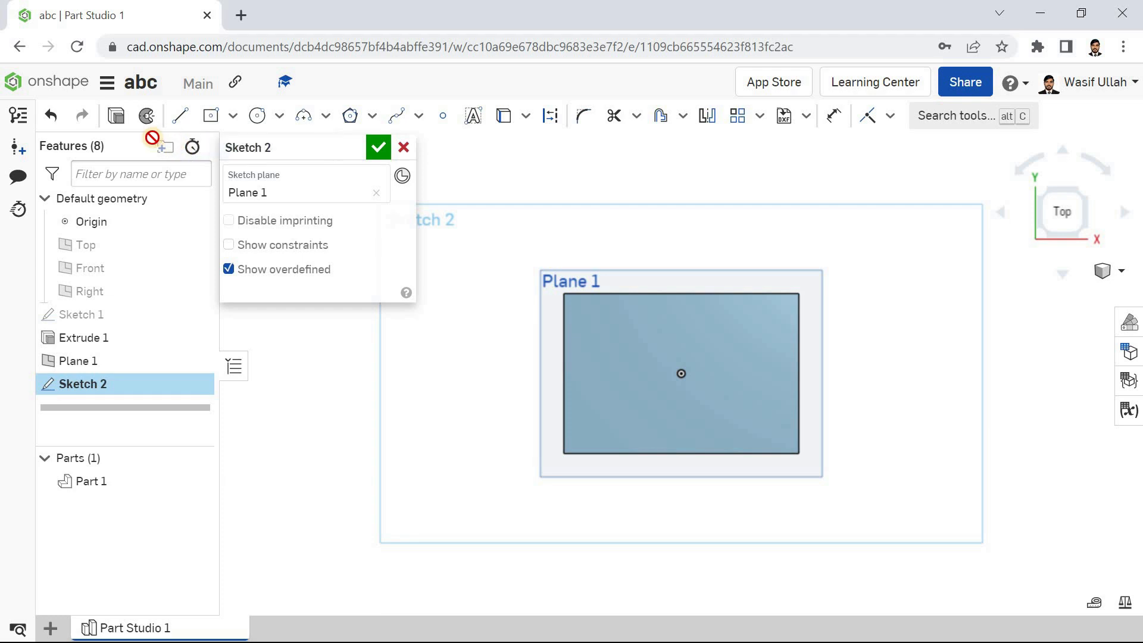
click(257, 115)
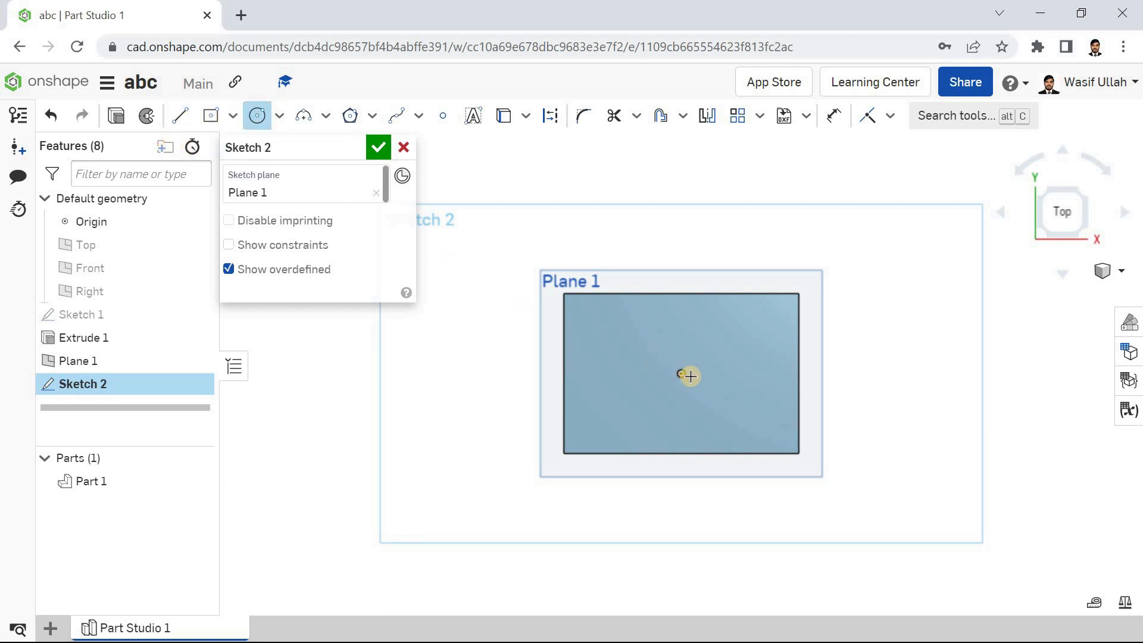
click(597, 196)
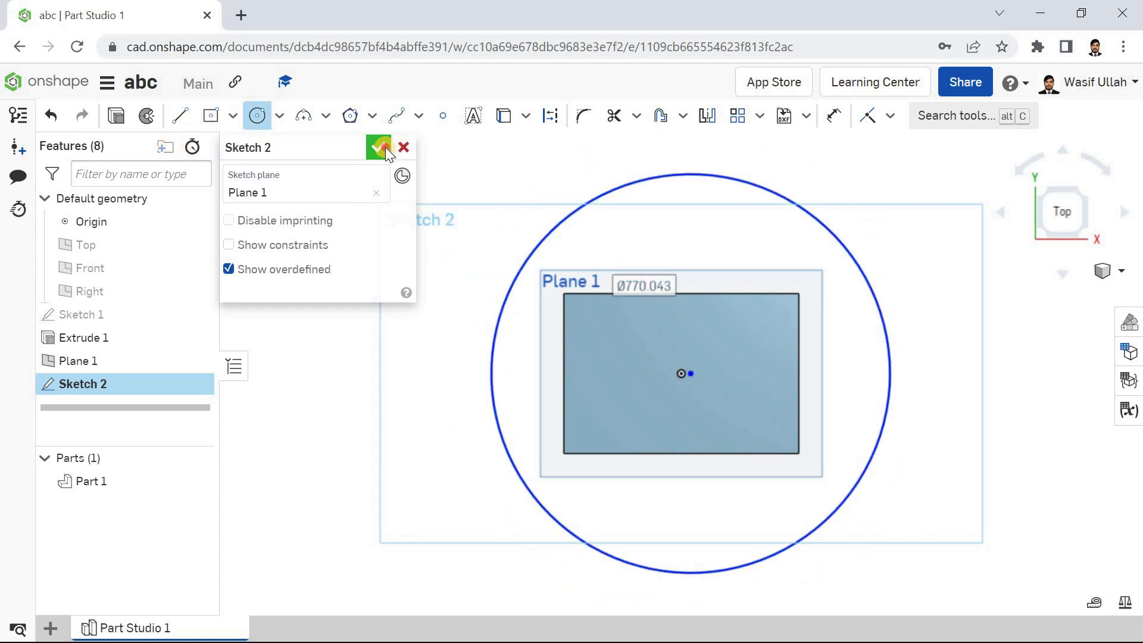
click(379, 147)
Step: Extrude the large circle 25 mm upward as a new solid disc, trying the Surface type before returning to Solid
click(196, 116)
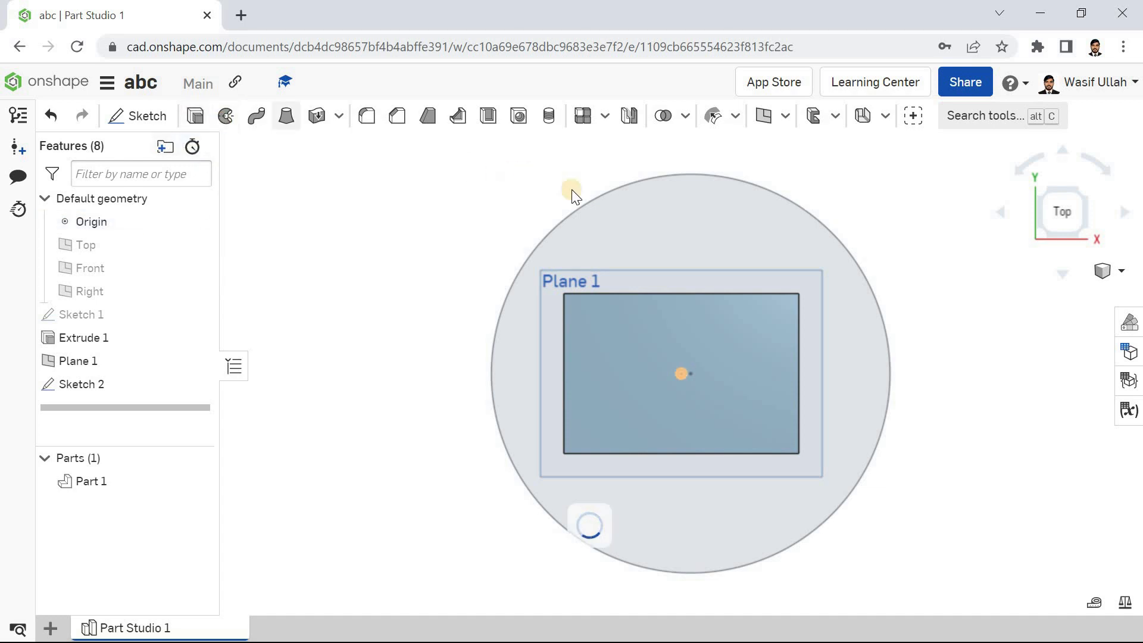
click(598, 205)
right_drag(448, 207, 447, 167)
click(381, 171)
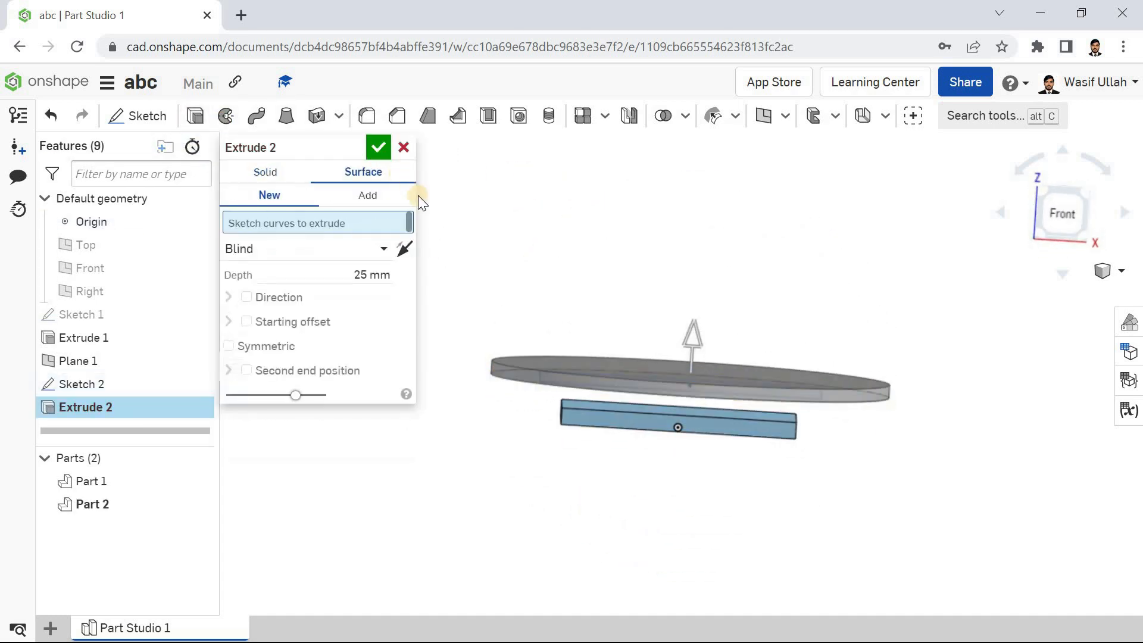
click(263, 174)
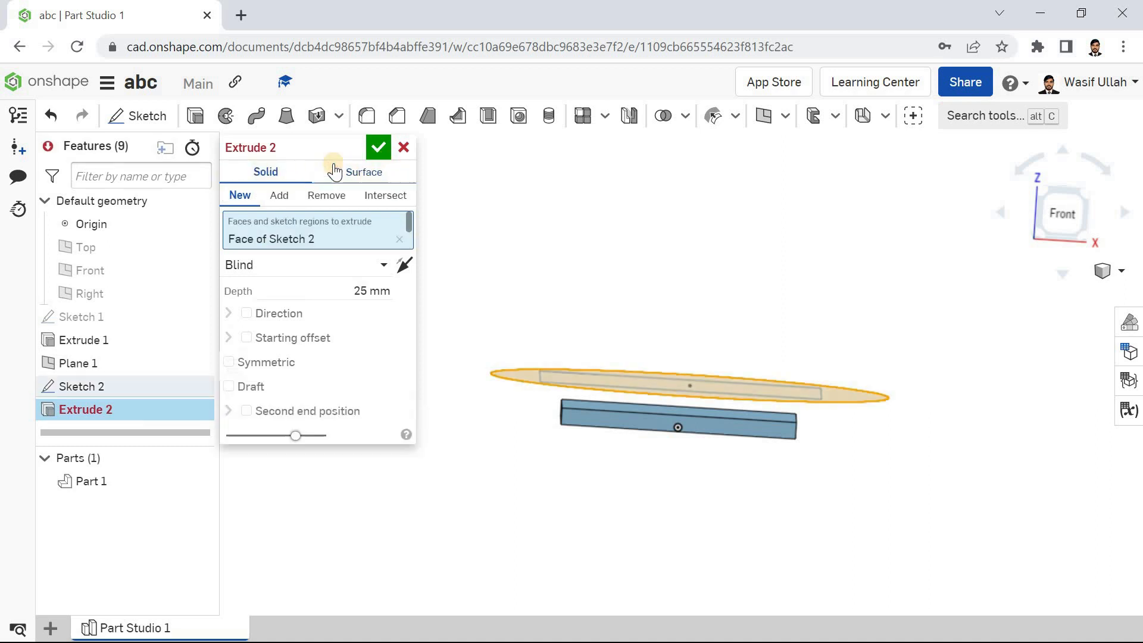
click(377, 151)
Step: Sketch a small circle near the origin on the disc's underside, within the outline of the rectangular block
mouse_move(406, 235)
right_down()
mouse_move(423, 229)
mouse_move(417, 239)
mouse_move(405, 232)
mouse_move(416, 225)
right_up()
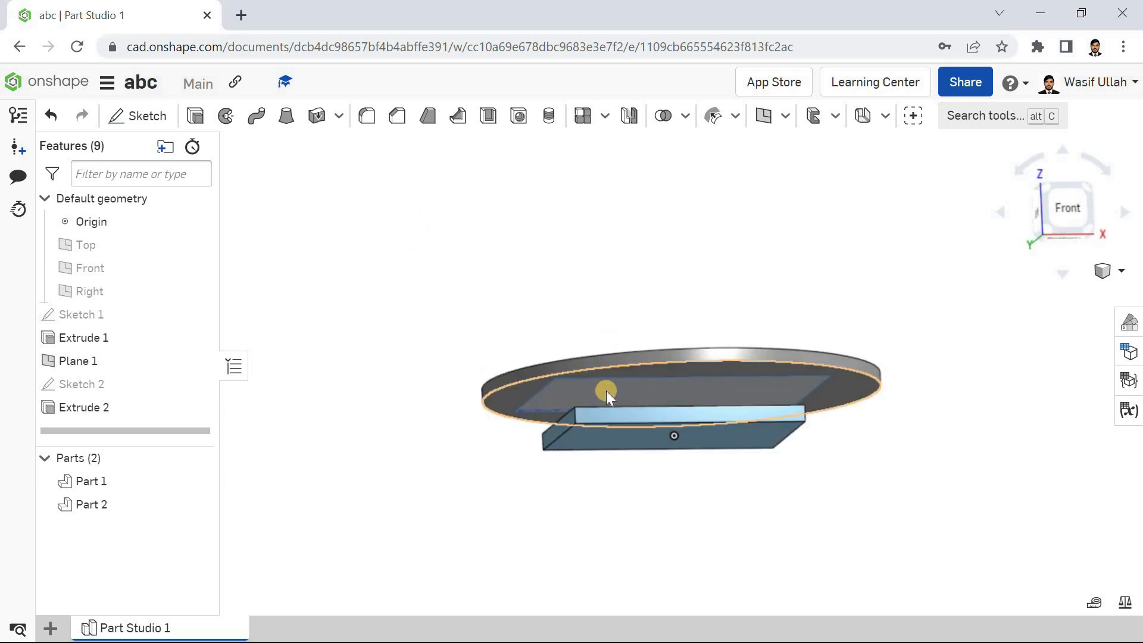
click(138, 116)
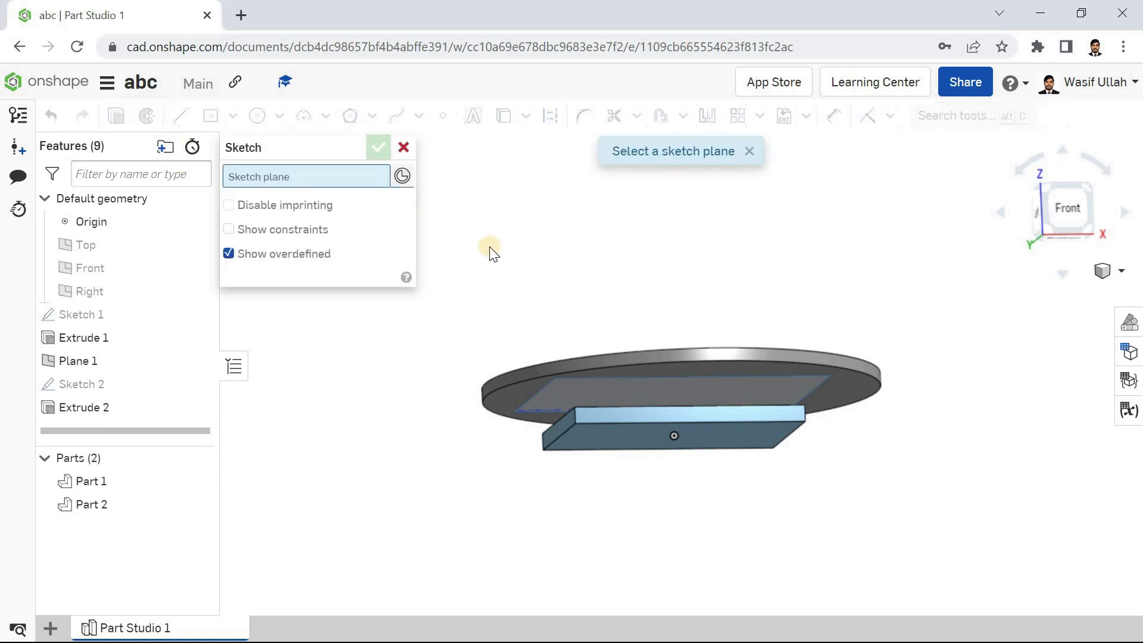
click(516, 394)
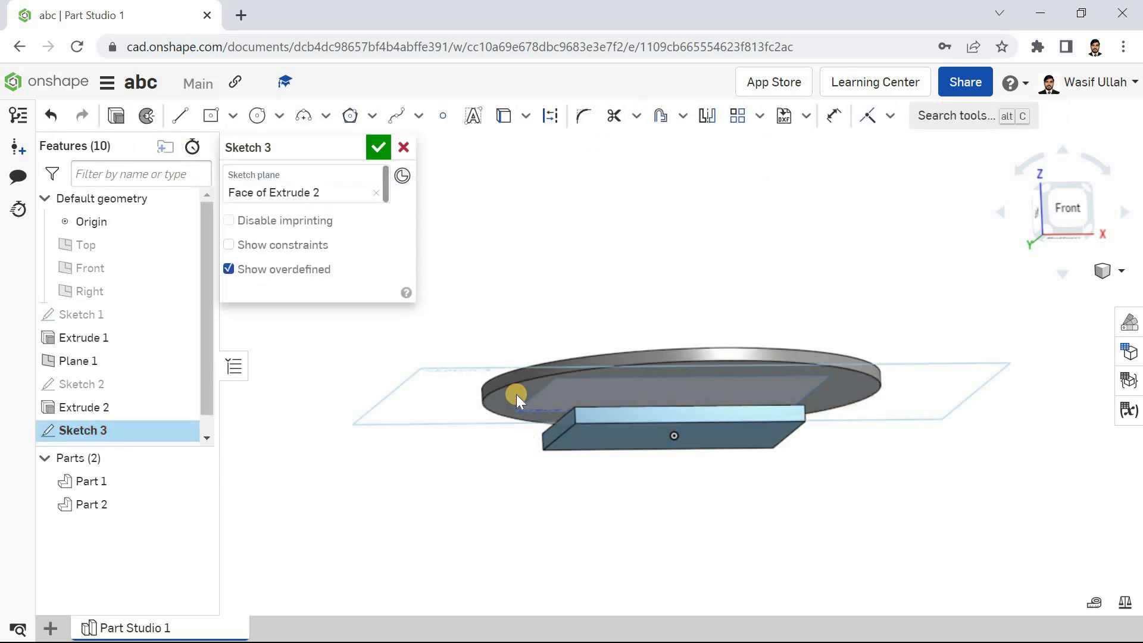
click(257, 115)
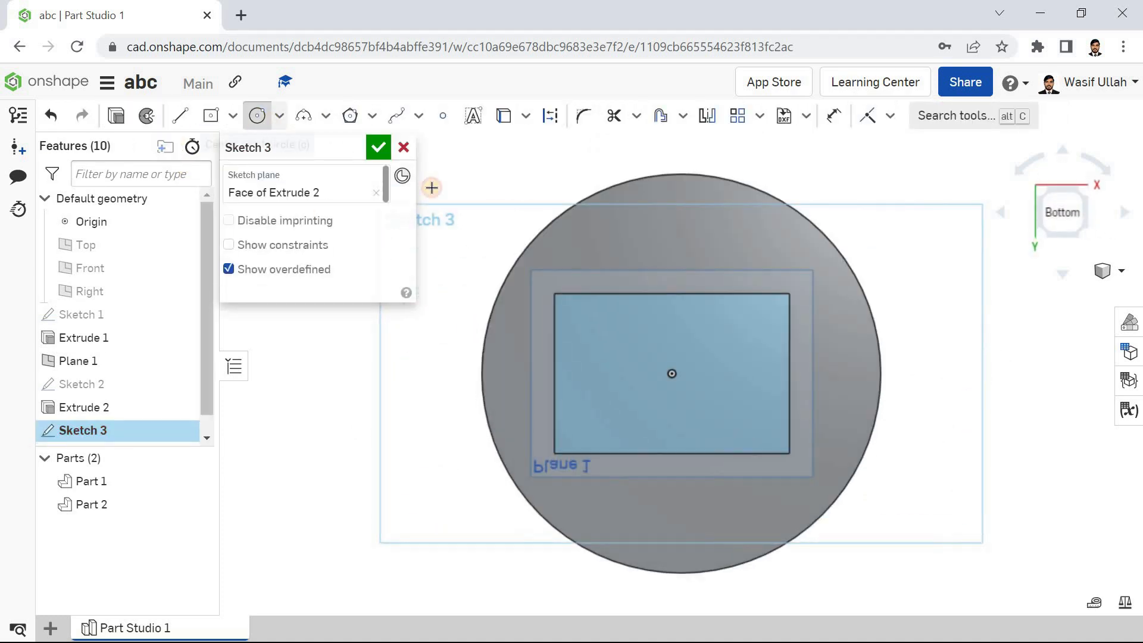
click(670, 376)
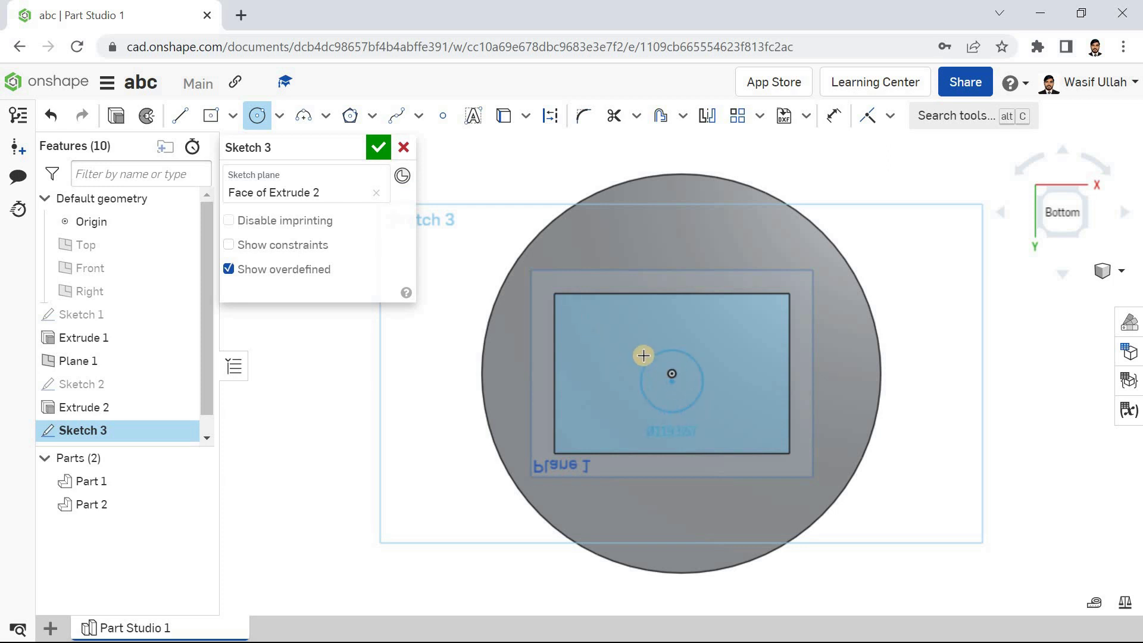
click(630, 338)
click(376, 149)
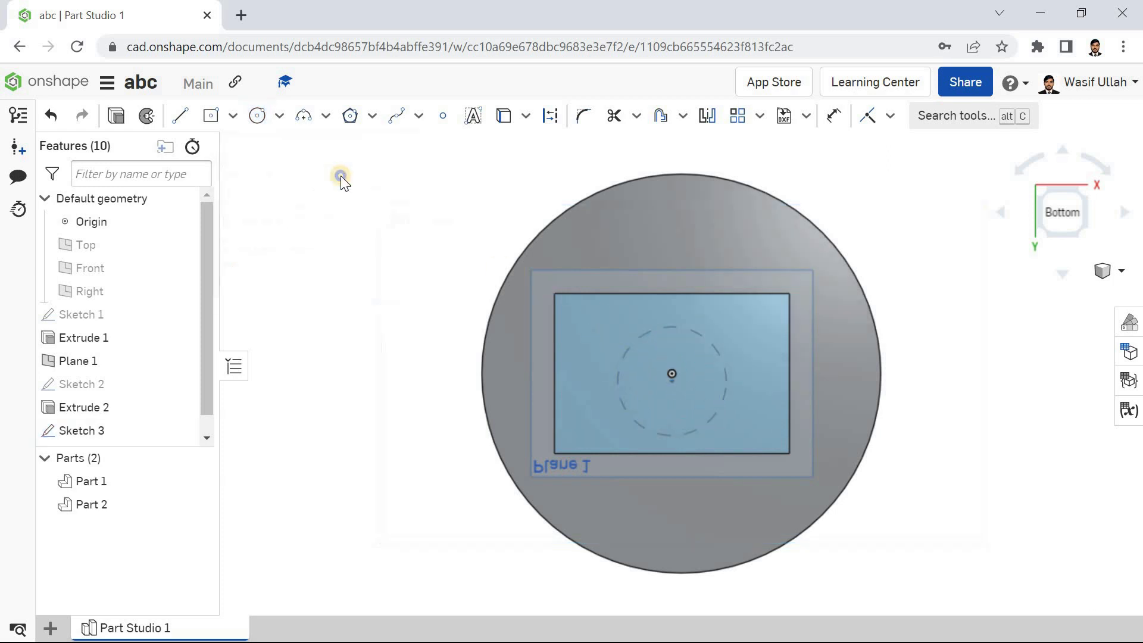
Step: Extrude the small circle from the disc's underside up to the block's top face as a new part
right_click(342, 177)
click(382, 247)
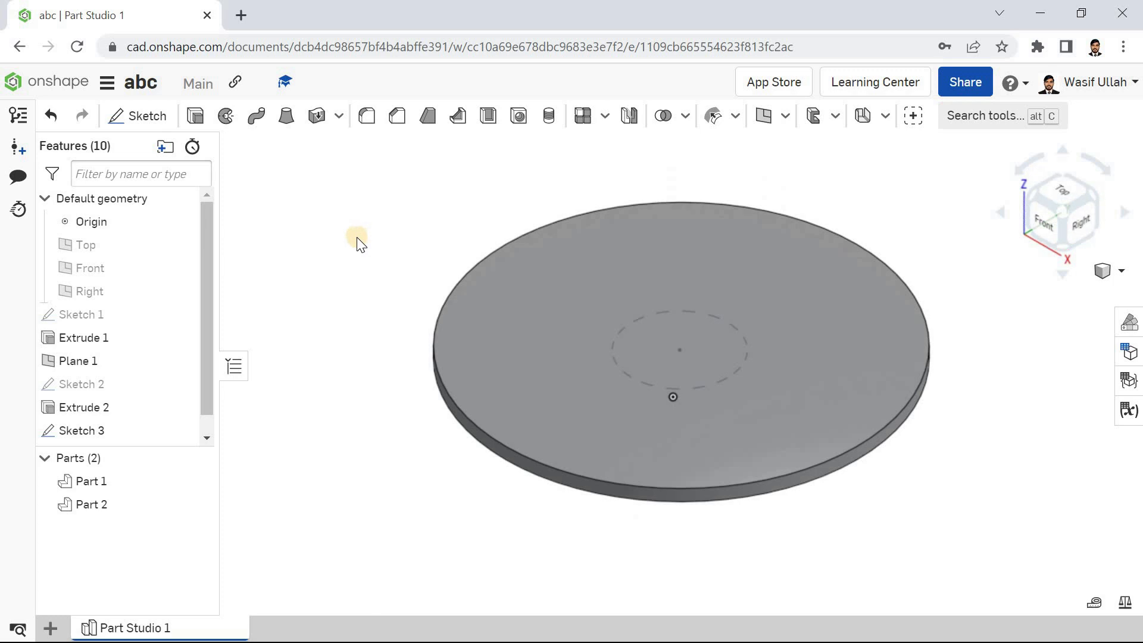
right_drag(355, 204, 357, 204)
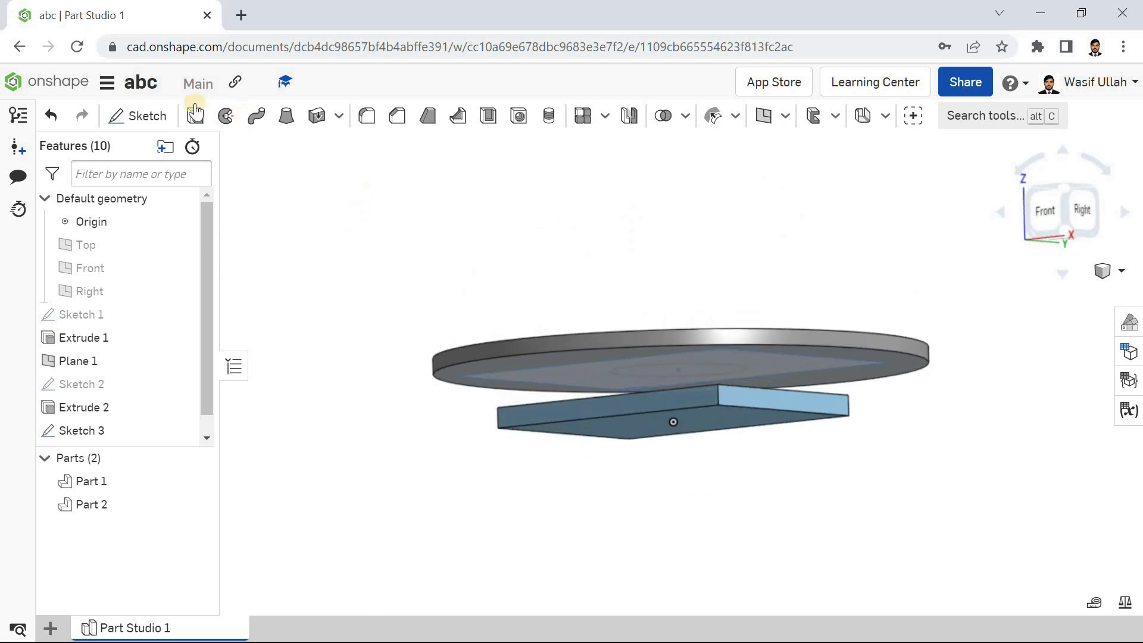
click(194, 117)
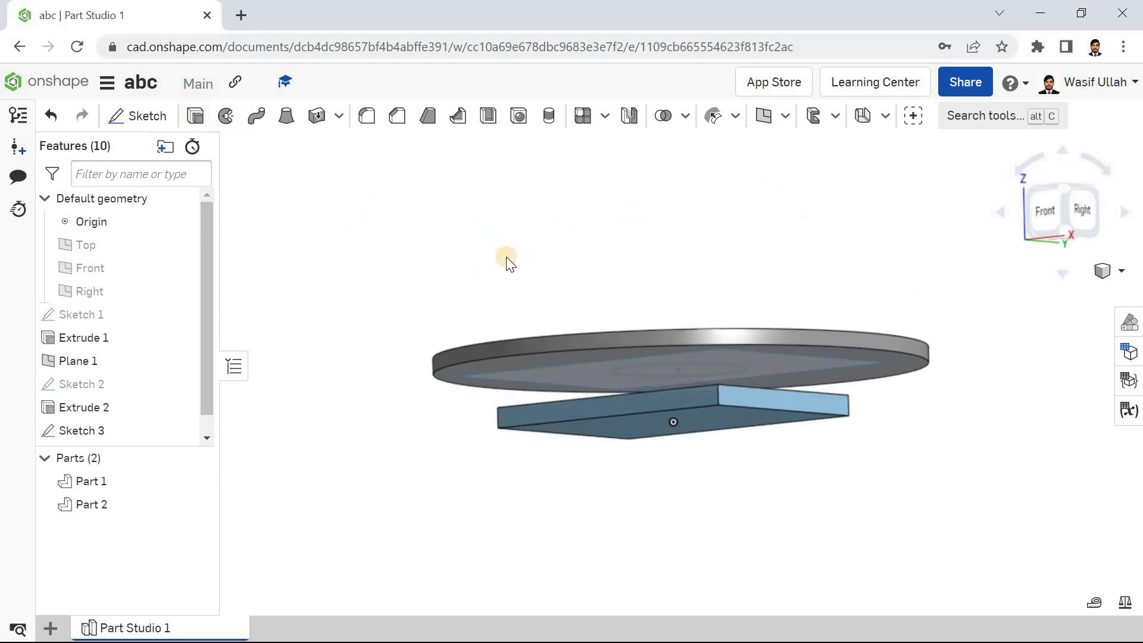
click(645, 370)
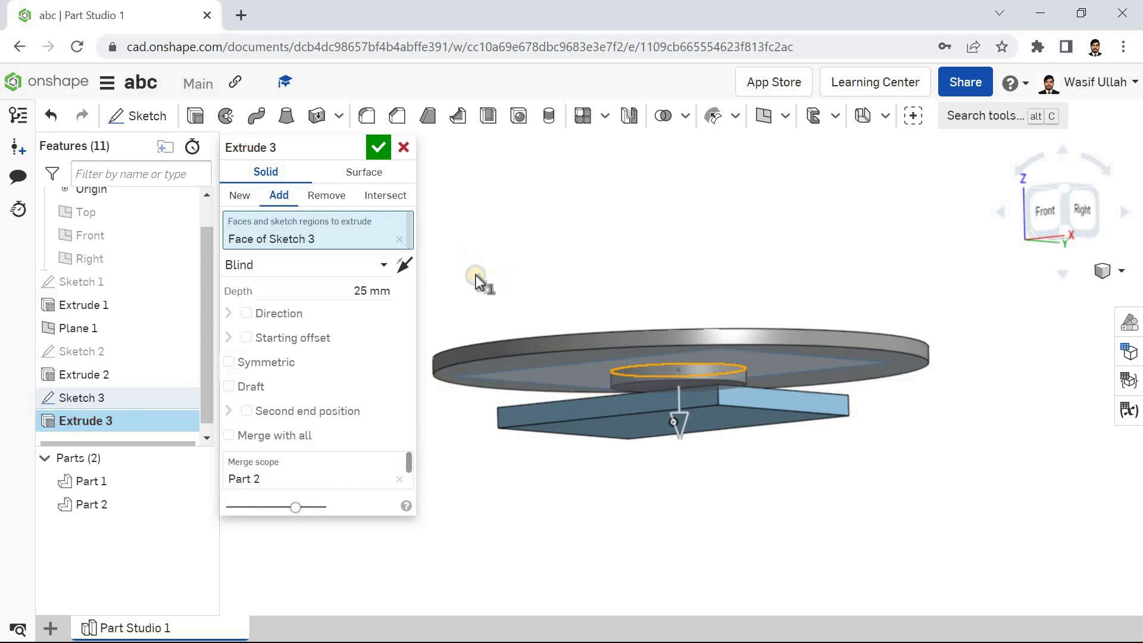
click(355, 272)
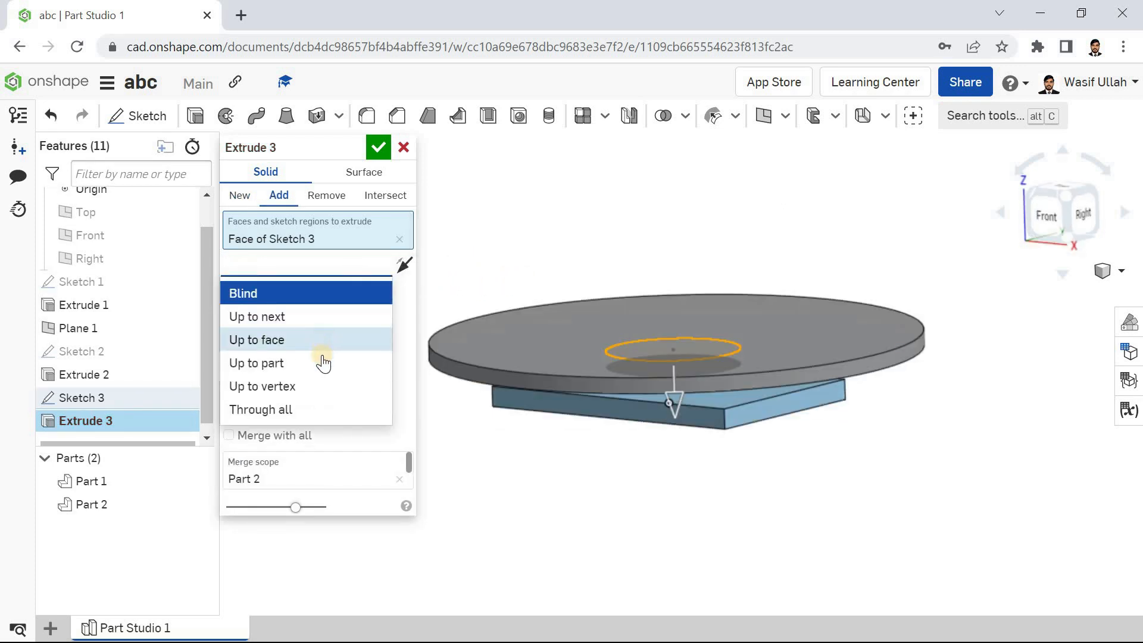
click(318, 341)
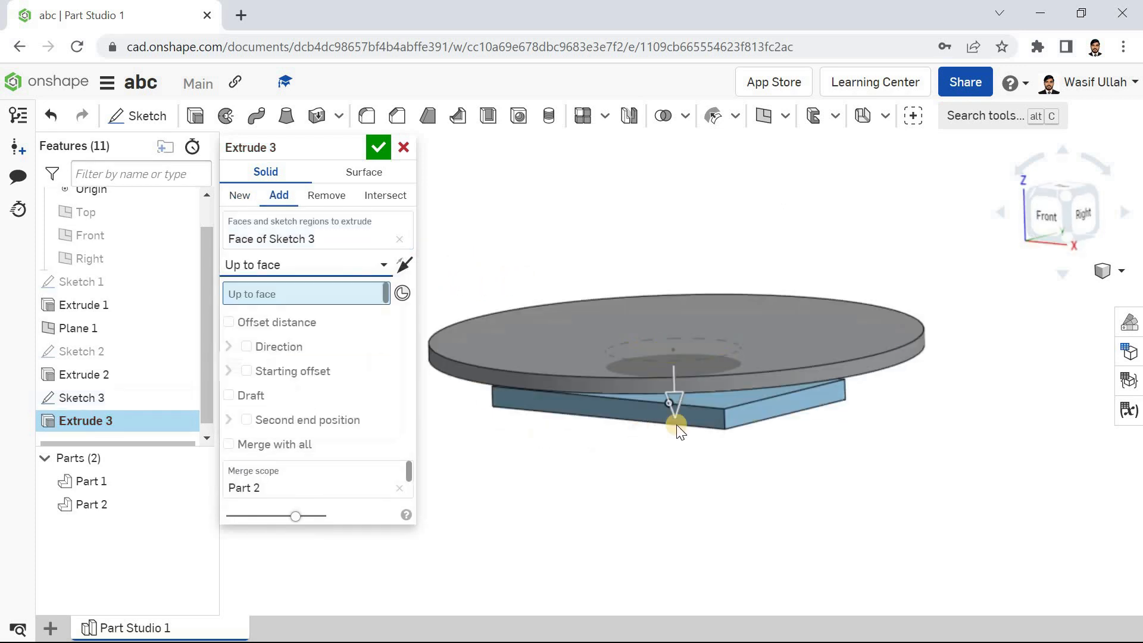
click(717, 397)
right_drag(525, 247, 502, 253)
Step: Change the small circle's extrude end type to Up to part, with the rectangular block as the target
click(356, 269)
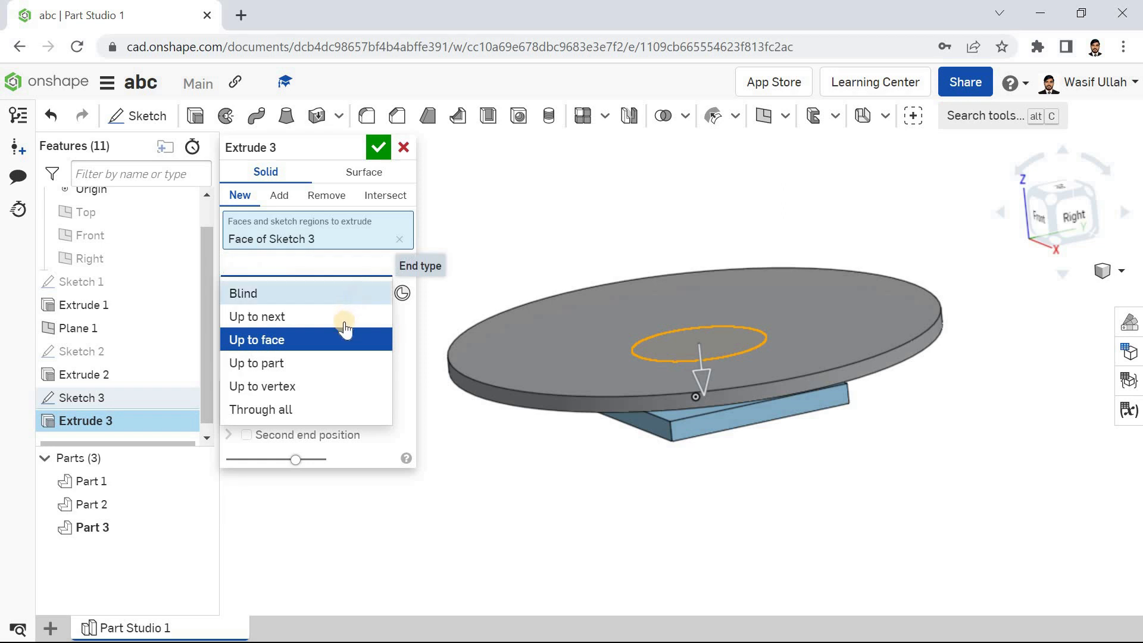
click(340, 362)
right_drag(595, 306, 712, 381)
click(665, 354)
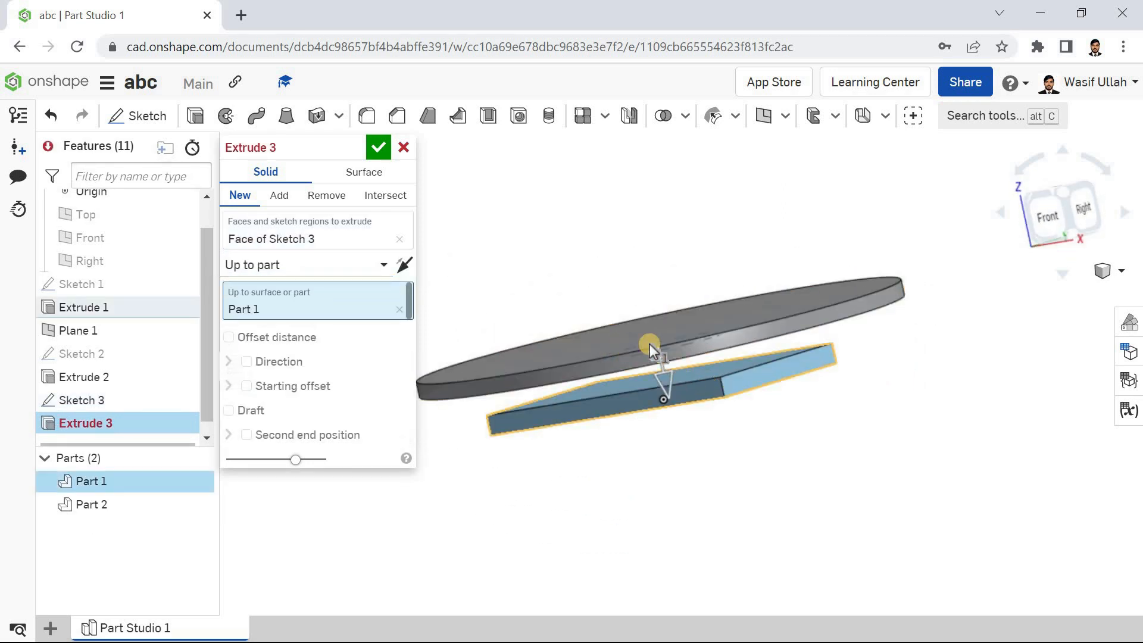
mouse_move(592, 250)
right_down()
mouse_move(564, 258)
mouse_move(586, 242)
mouse_move(577, 253)
right_up()
Step: Change the small circle's extrude end type to Up to next and add the block's top face to the extruded faces
click(325, 262)
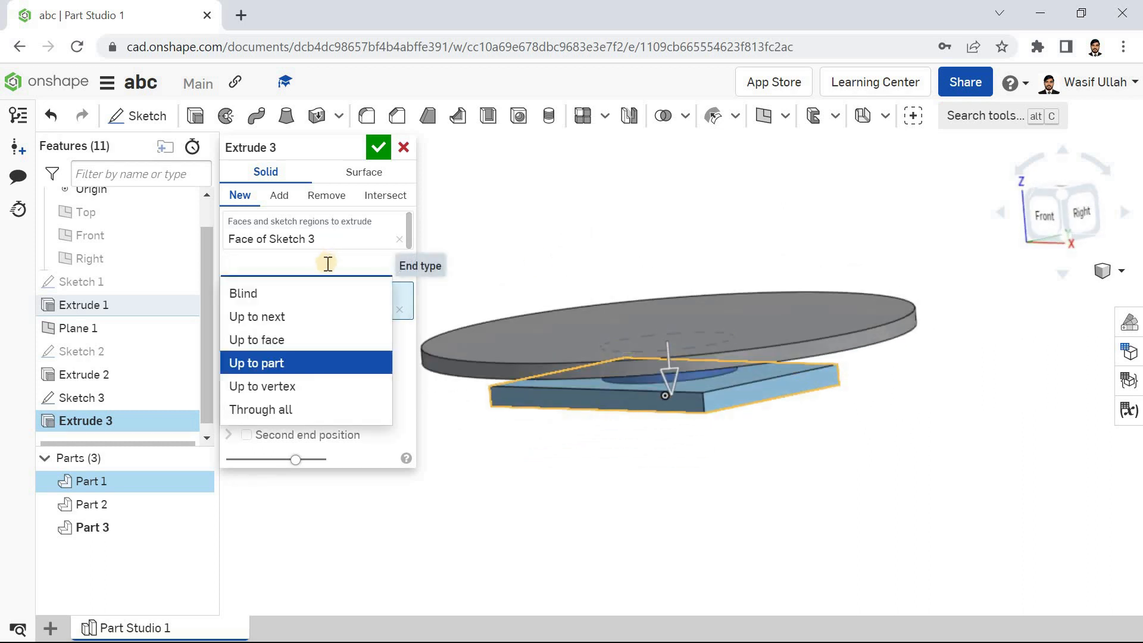
click(319, 318)
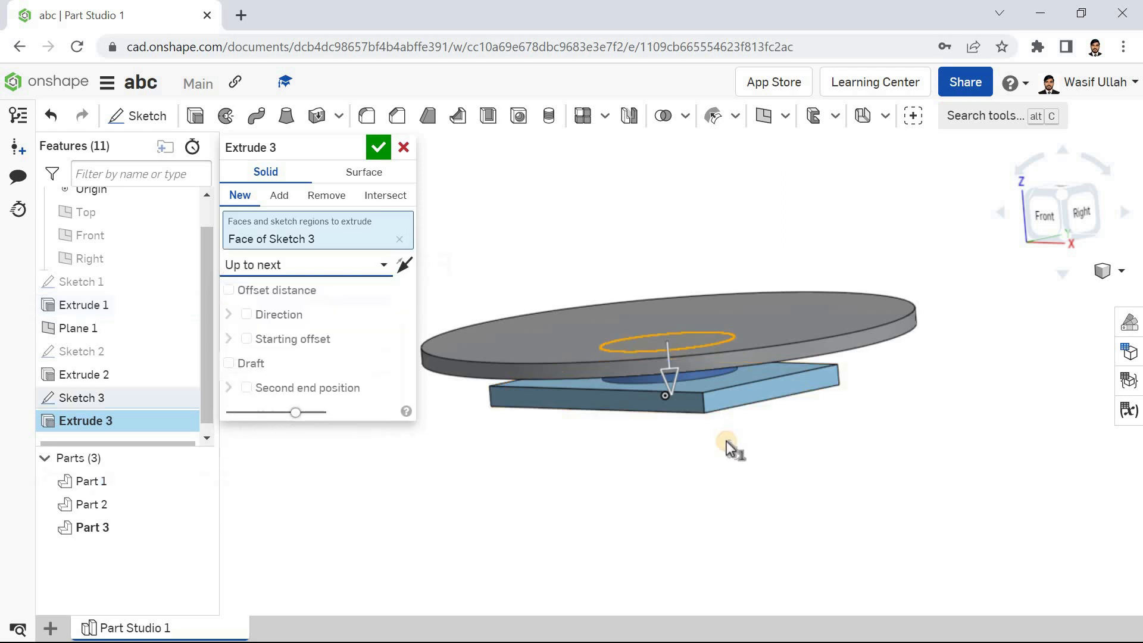
right_drag(638, 257, 634, 262)
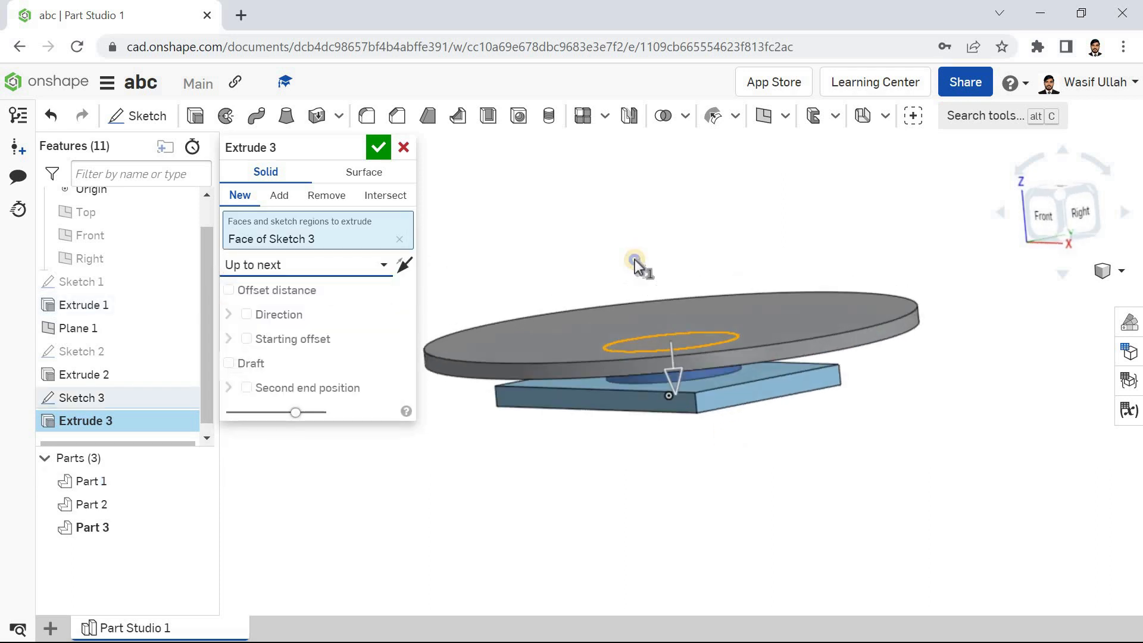
click(708, 384)
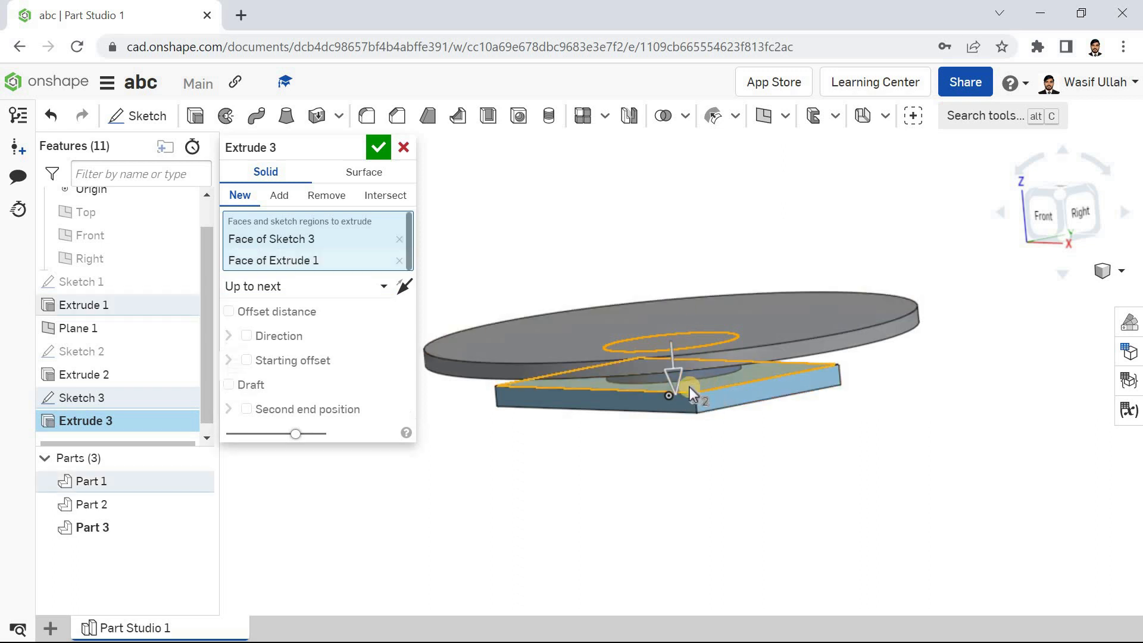
right_drag(479, 416, 480, 410)
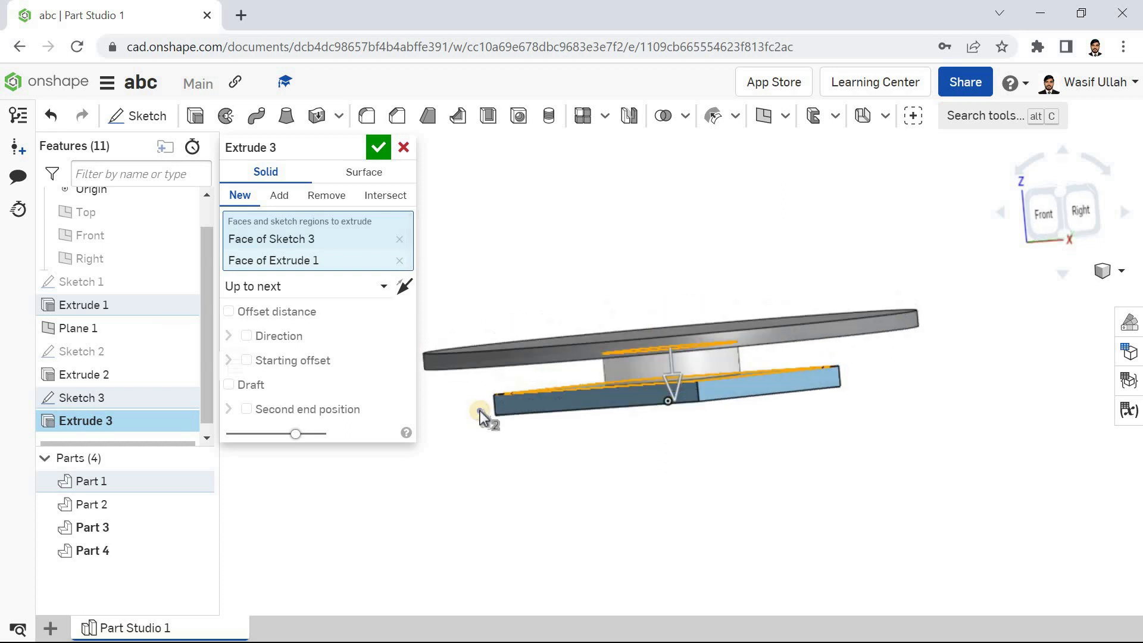
Step: Set the extrude's end type to Up to vertex and try the block's lower and upper front corners as targets
click(339, 291)
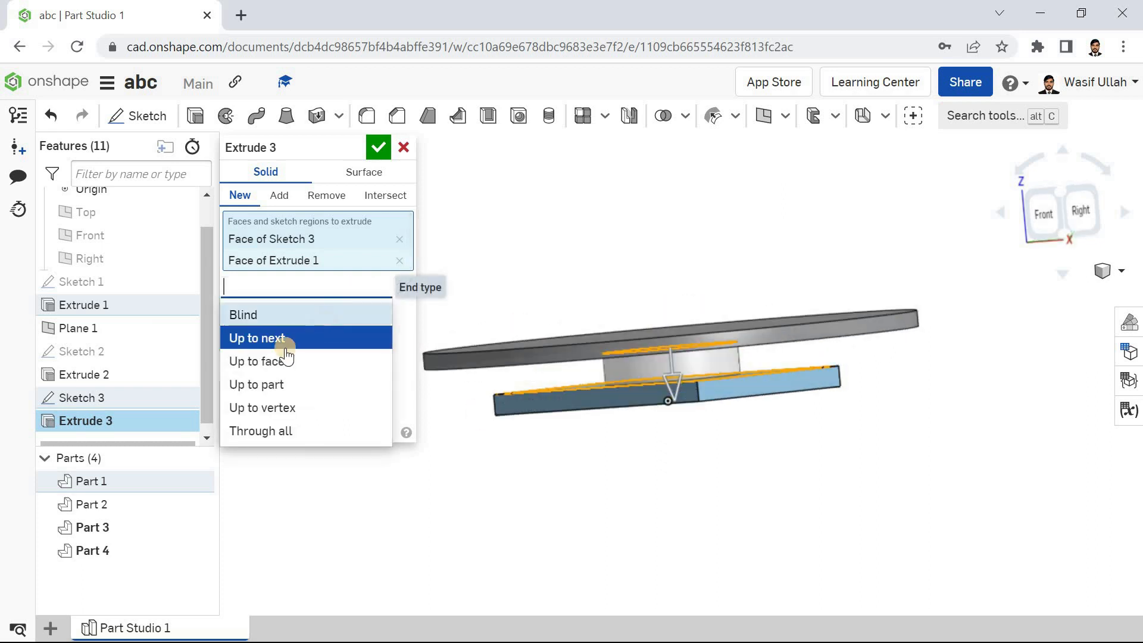
click(297, 408)
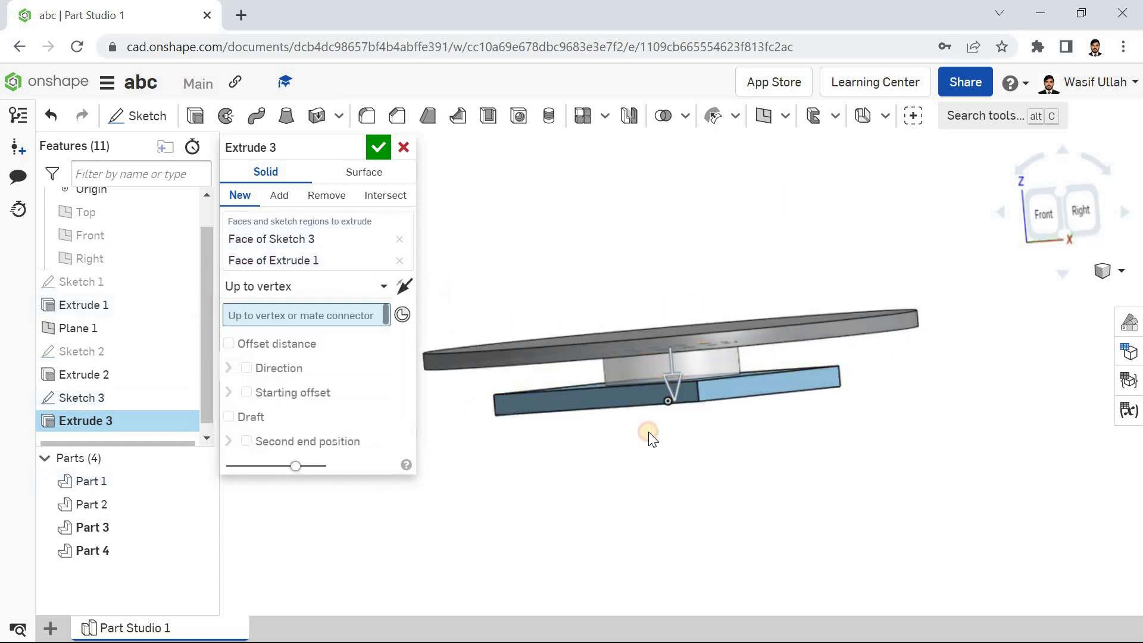
click(700, 407)
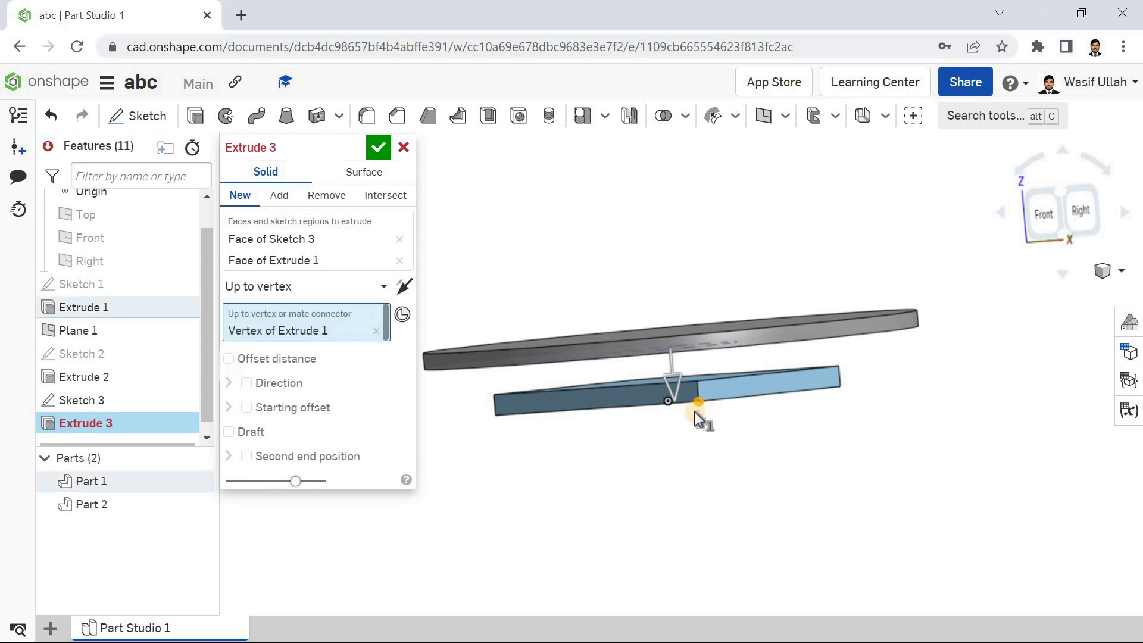
mouse_move(667, 431)
right_down()
mouse_move(669, 406)
mouse_move(673, 448)
right_up()
click(701, 392)
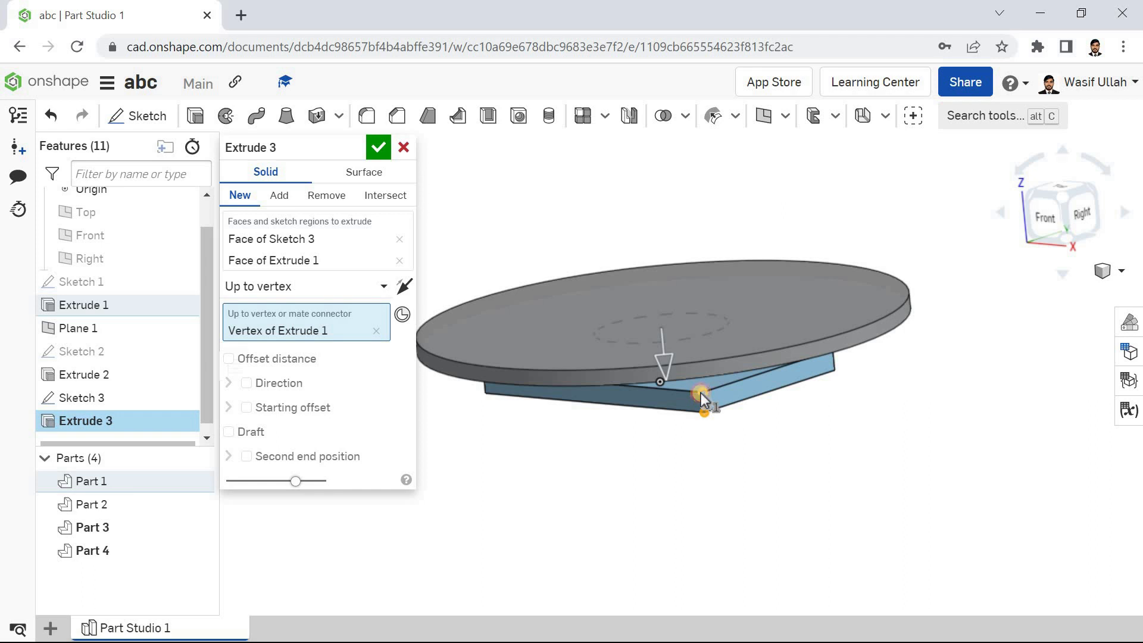
right_drag(631, 426, 648, 394)
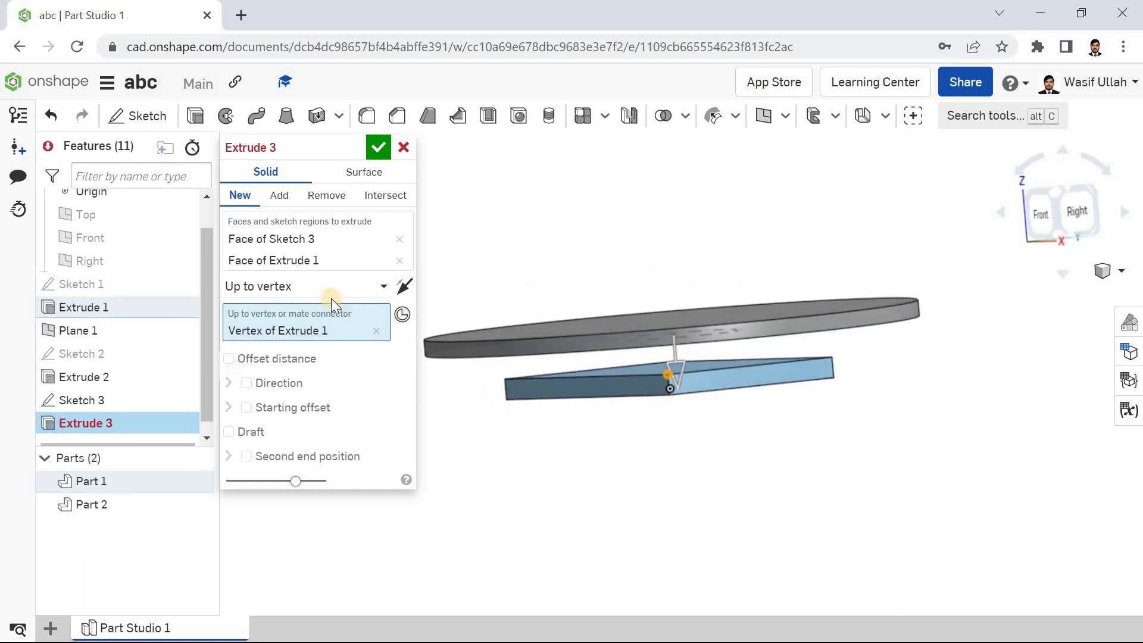
Step: Clear the target vertex, choose the block's lower front corner as the extrude's end vertex, and accept the feature
click(376, 331)
right_drag(618, 420, 677, 397)
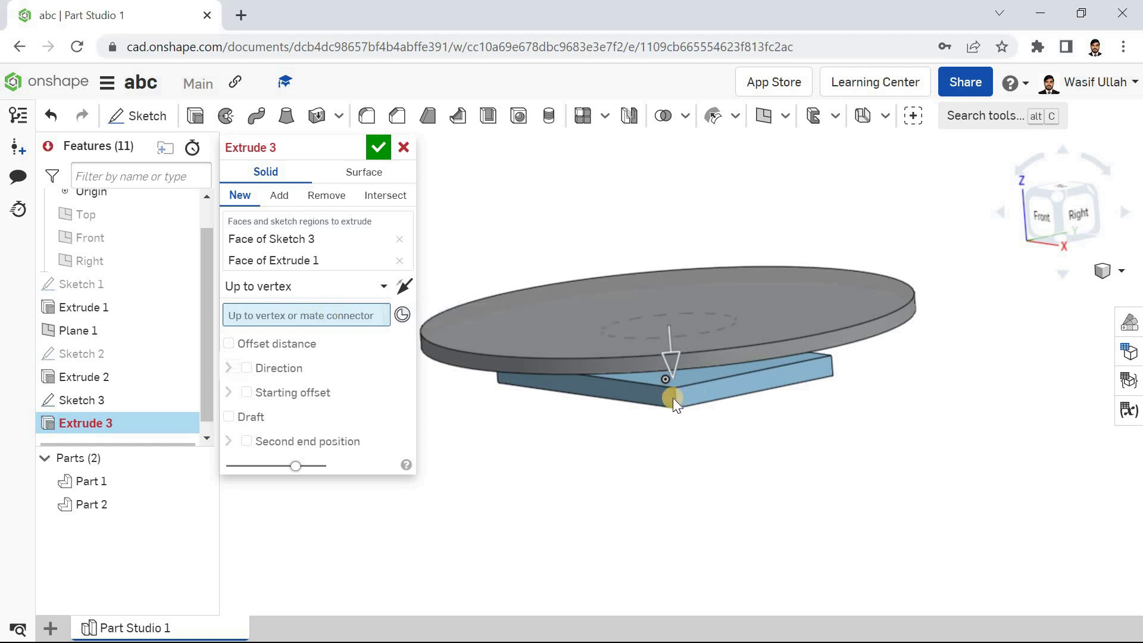
click(672, 386)
right_drag(625, 434, 661, 401)
click(684, 382)
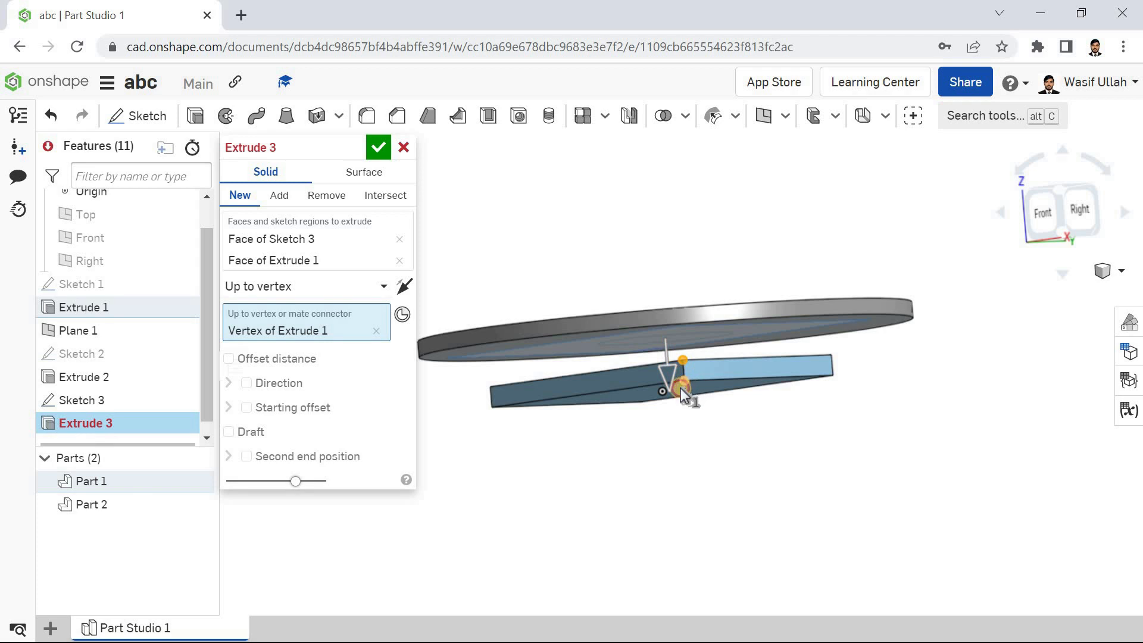
mouse_move(623, 413)
right_down()
mouse_move(609, 415)
mouse_move(638, 413)
mouse_move(613, 427)
right_up()
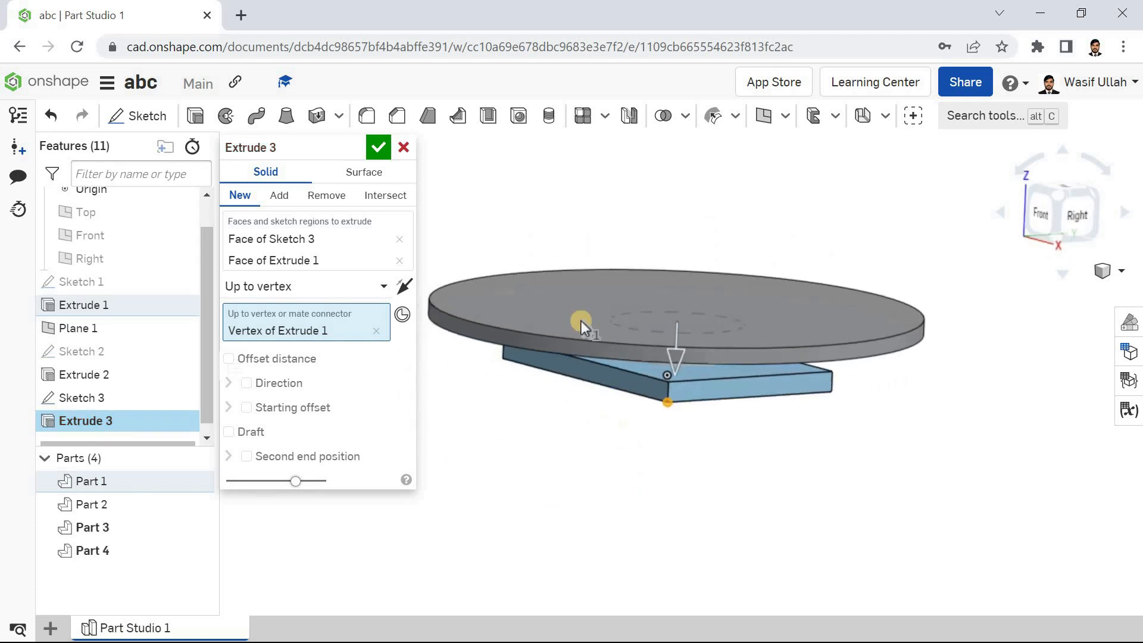
click(377, 149)
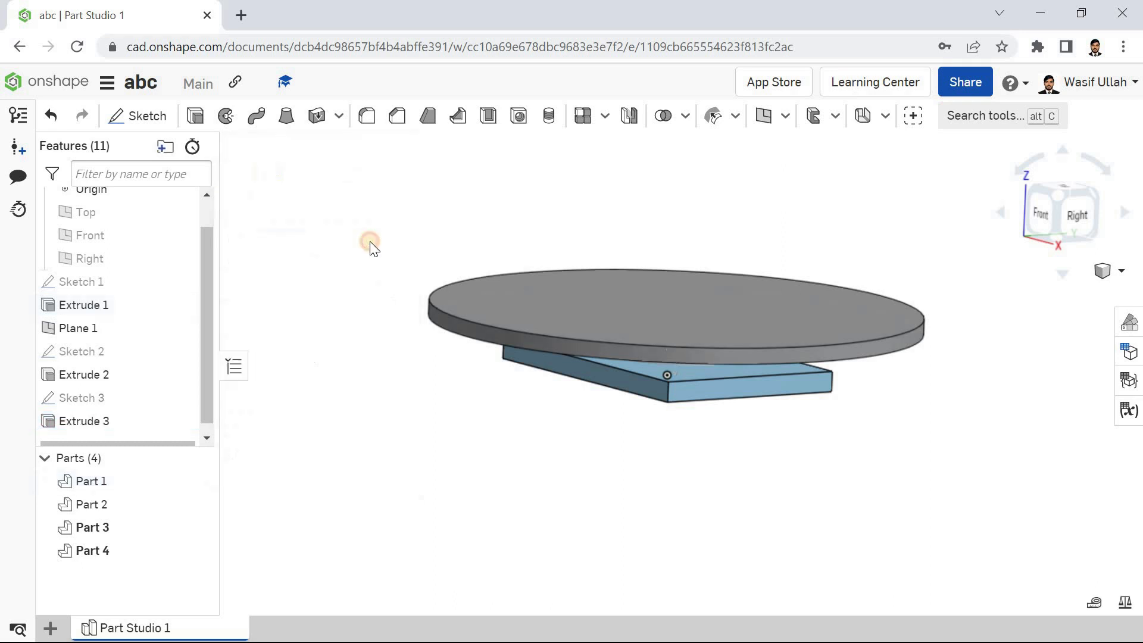
Step: Delete all extrudes, sketches and the offset plane, leaving only the default geometry
key(Delete)
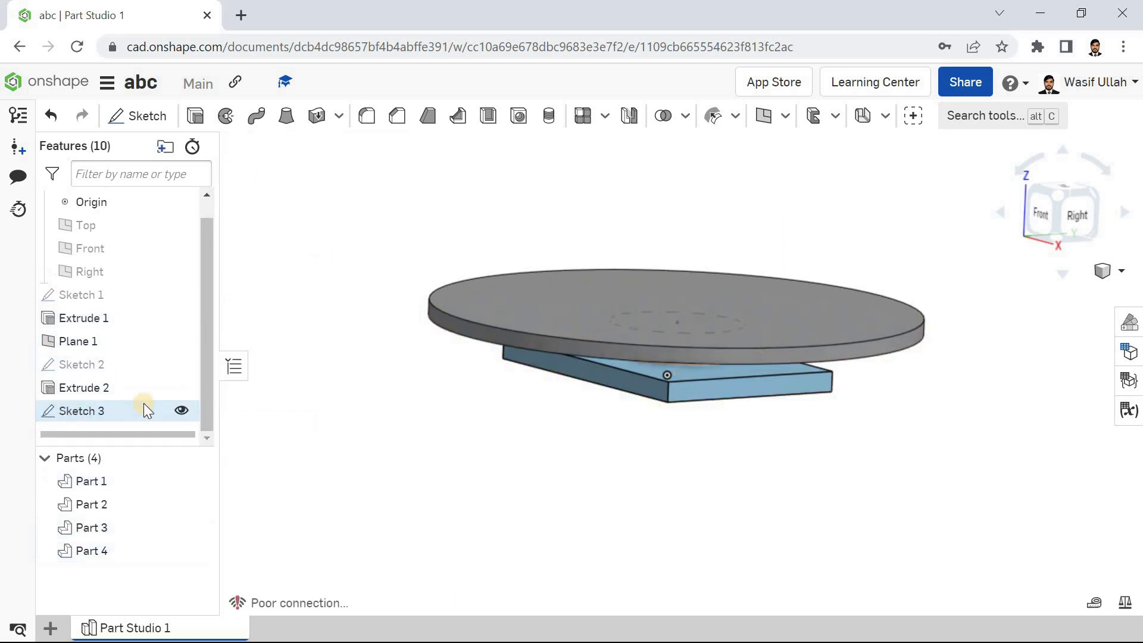
click(144, 400)
key(Delete)
click(144, 400)
key(Delete)
click(142, 384)
key(Delete)
click(141, 364)
key(Delete)
click(141, 338)
key(Delete)
click(141, 315)
key(Delete)
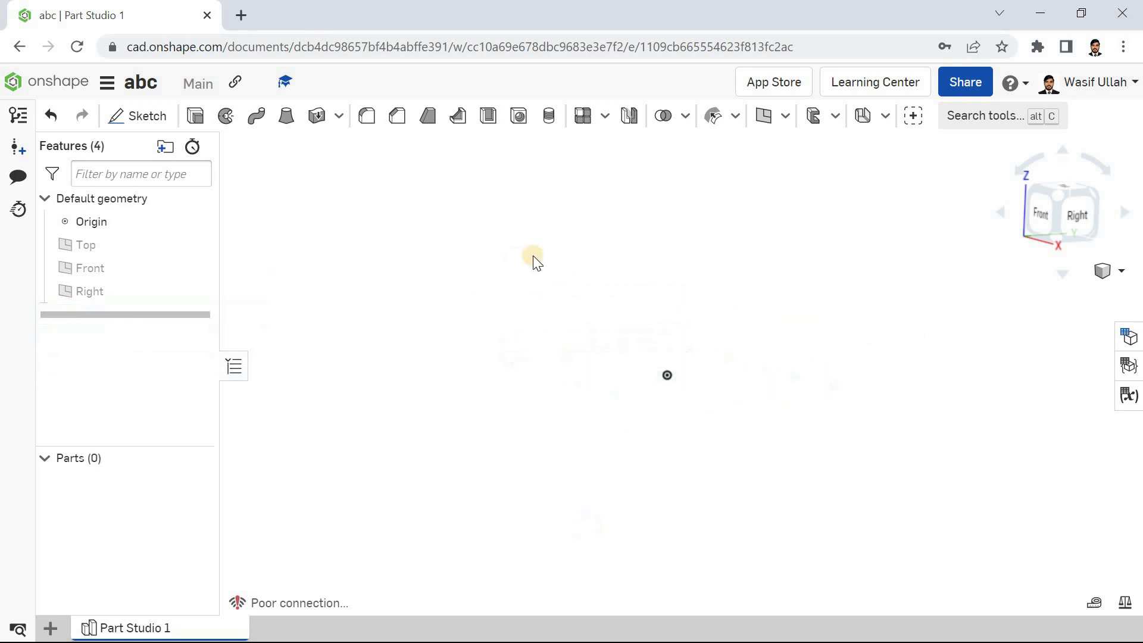
Step: Start a new sketch on the Top plane
right_click(485, 273)
click(522, 341)
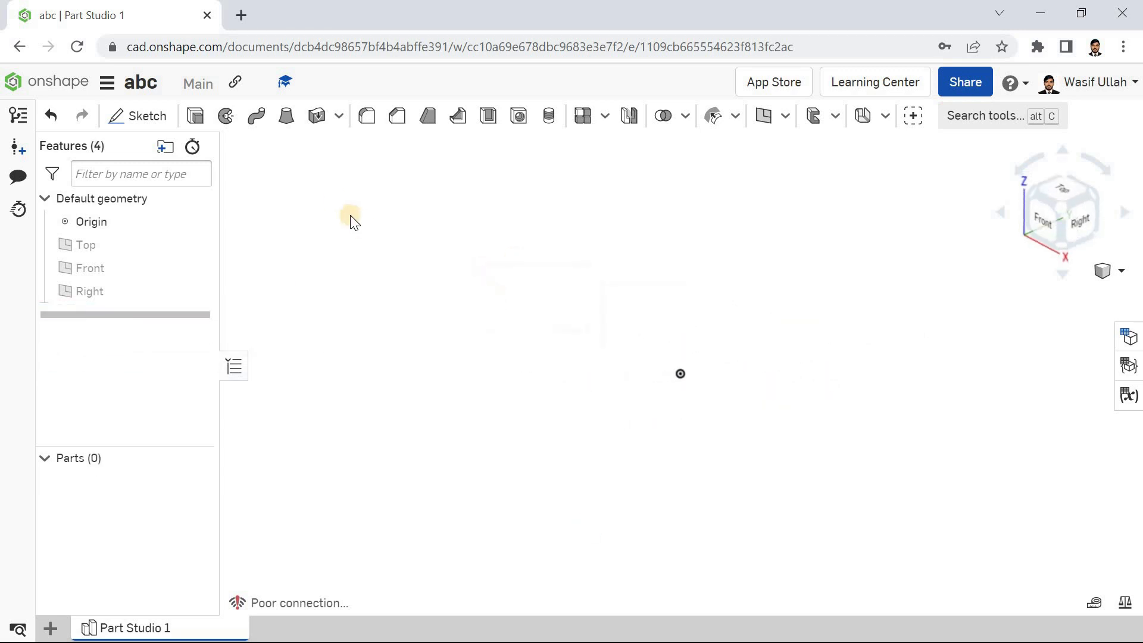
click(193, 114)
click(404, 147)
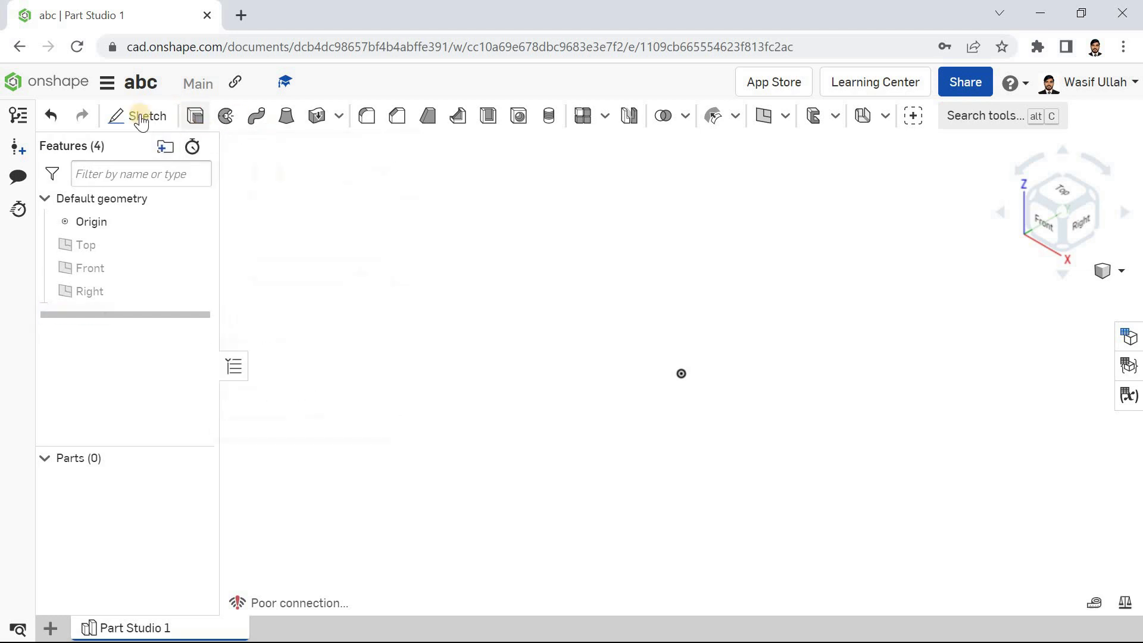
click(139, 116)
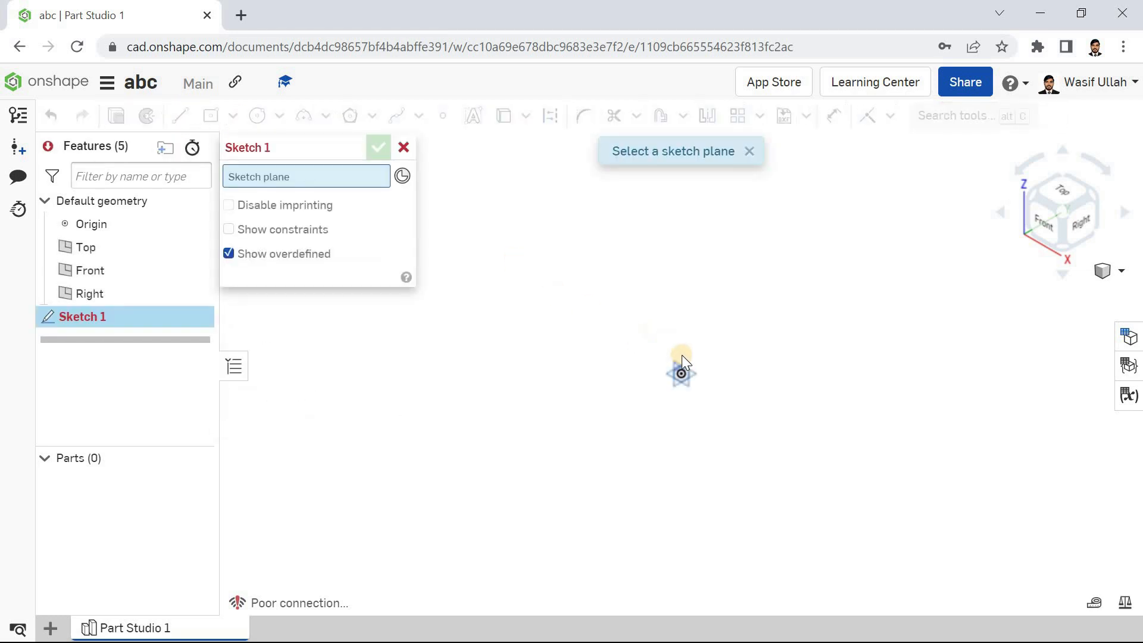
scroll(646, 372, down, 10)
click(660, 361)
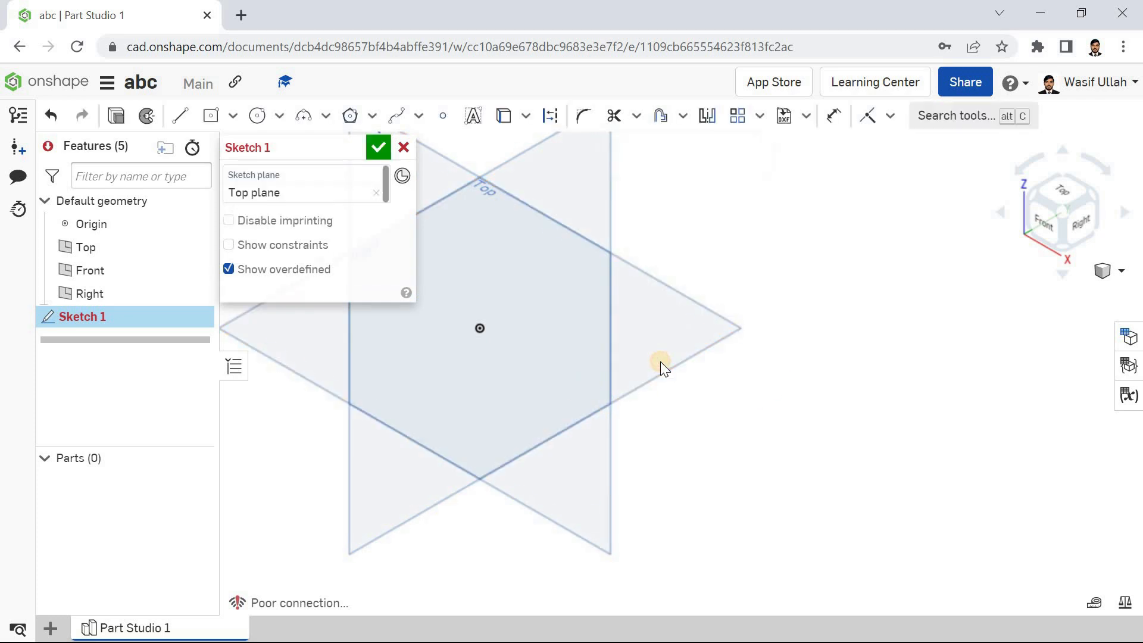
scroll(605, 339, up, 4)
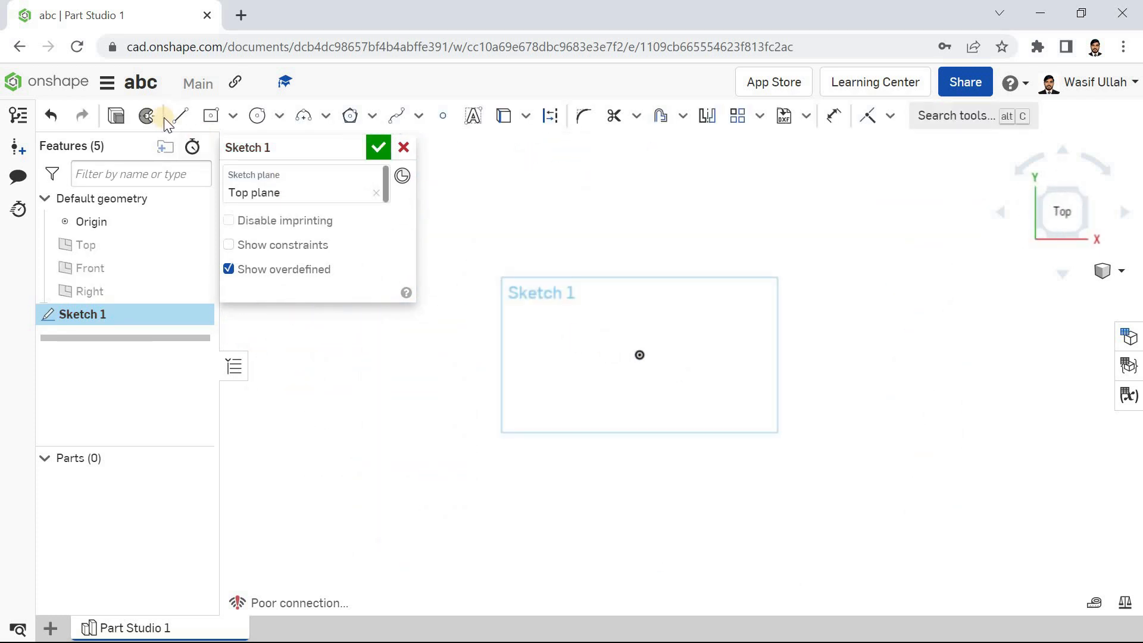
Step: Sketch an open stepped chain of four lines, ending in a horizontal line about 231 mm long through the origin, and finish the sketch
click(178, 117)
click(453, 406)
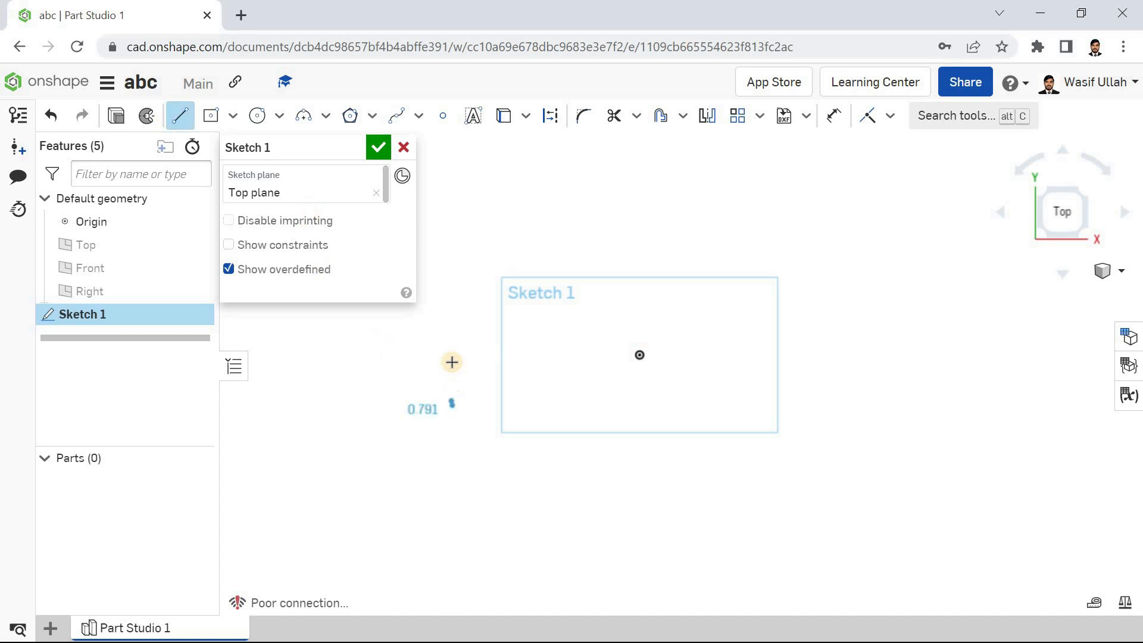
click(452, 328)
click(532, 355)
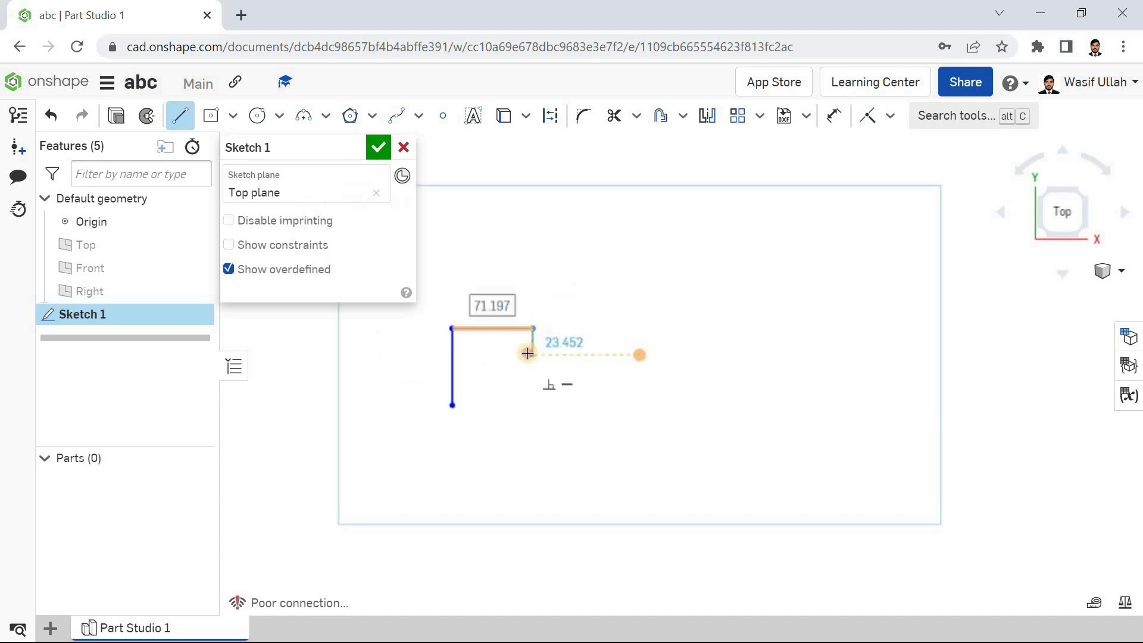
click(793, 355)
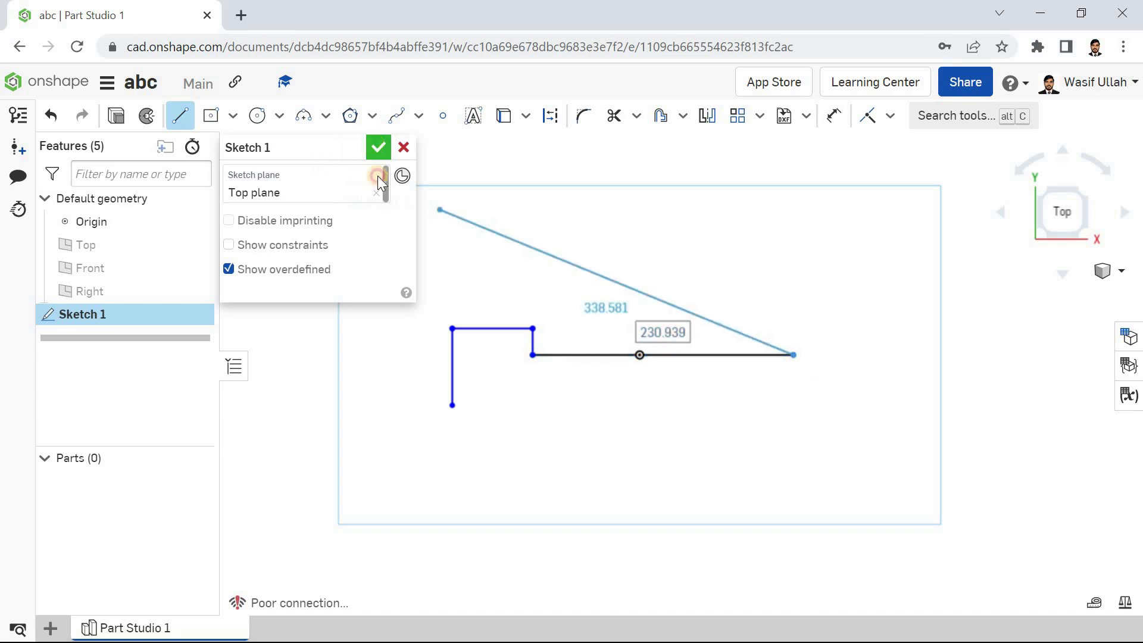
right_click(377, 197)
click(412, 265)
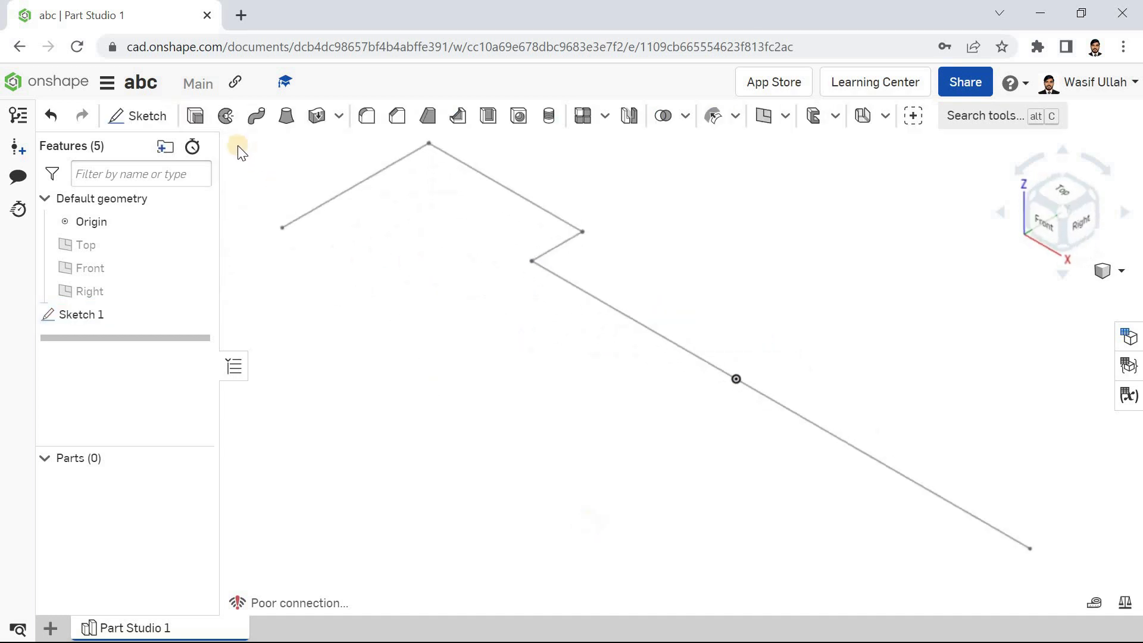
Step: Start a Surface extrude of all four lines of the stepped sketch as a new surface
click(198, 117)
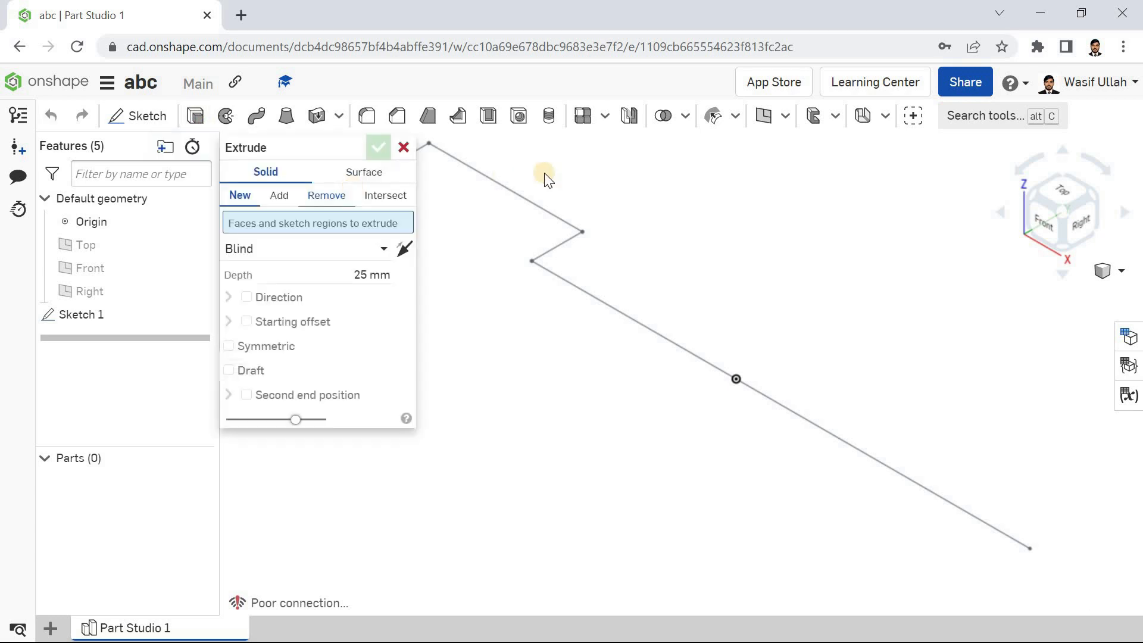
scroll(643, 302, down, 5)
click(340, 176)
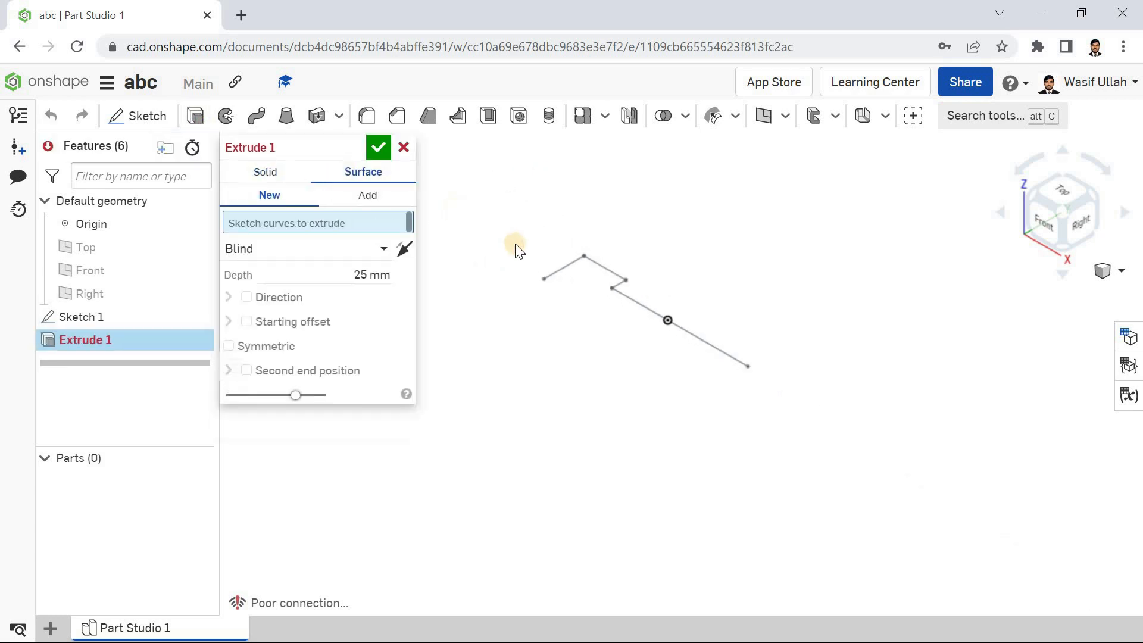
click(574, 266)
click(615, 277)
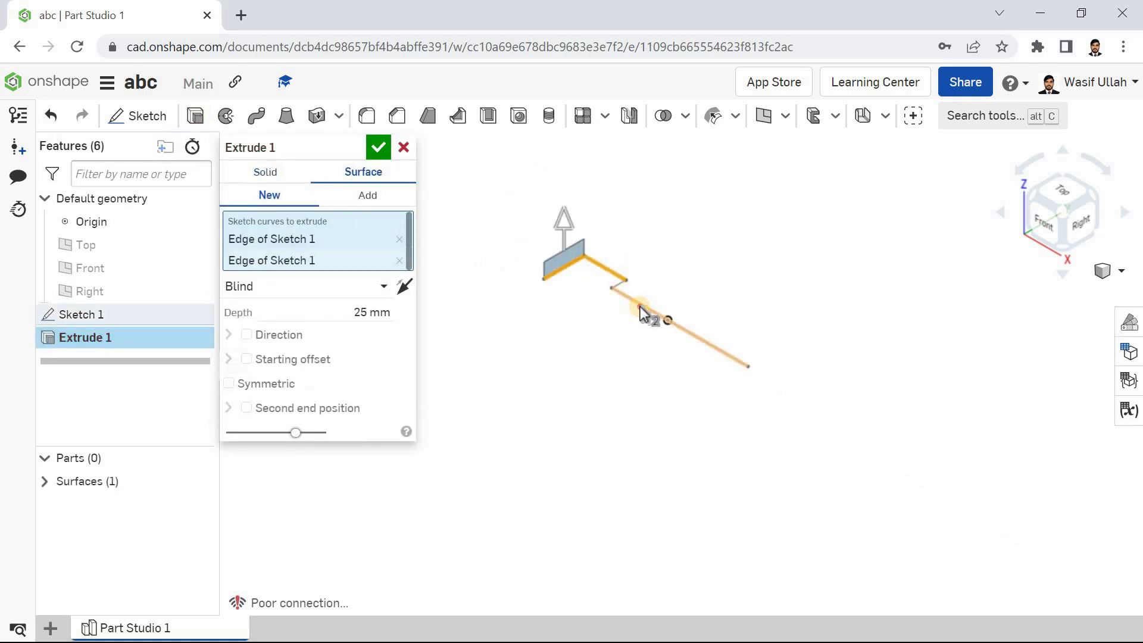
click(649, 311)
mouse_move(642, 293)
right_down()
mouse_move(694, 276)
mouse_move(638, 275)
right_up()
click(632, 272)
Step: Set the surface extrude's depth to 200 mm, make it symmetric about the sketch plane, and accept it
mouse_move(553, 333)
right_down()
mouse_move(558, 316)
mouse_move(539, 351)
mouse_move(515, 342)
right_up()
drag(548, 249, 564, 329)
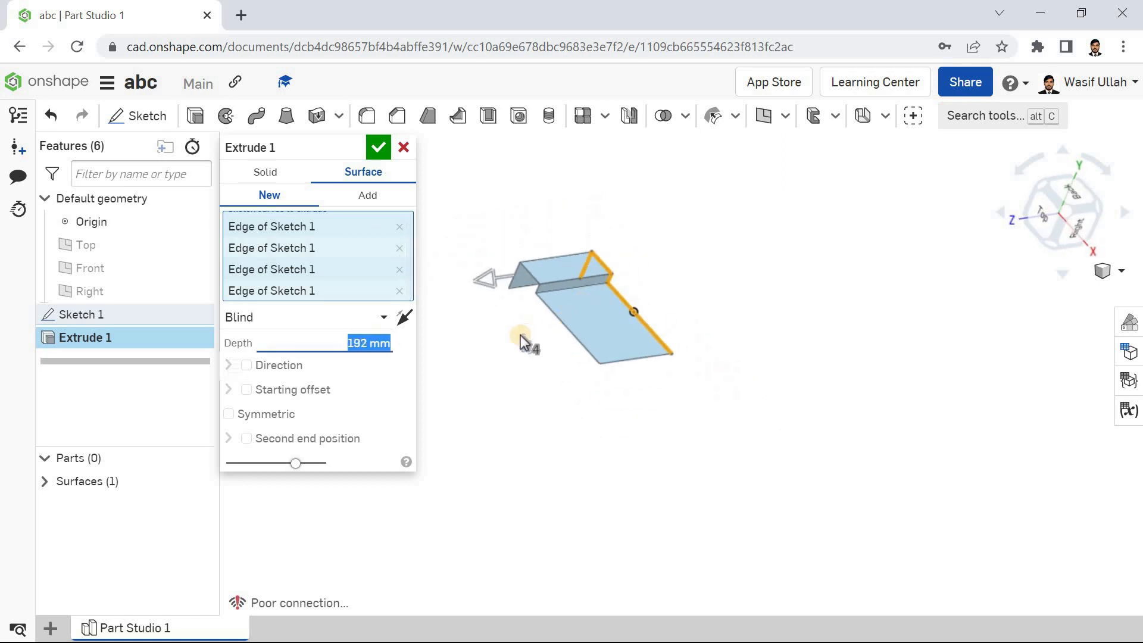
text(200)
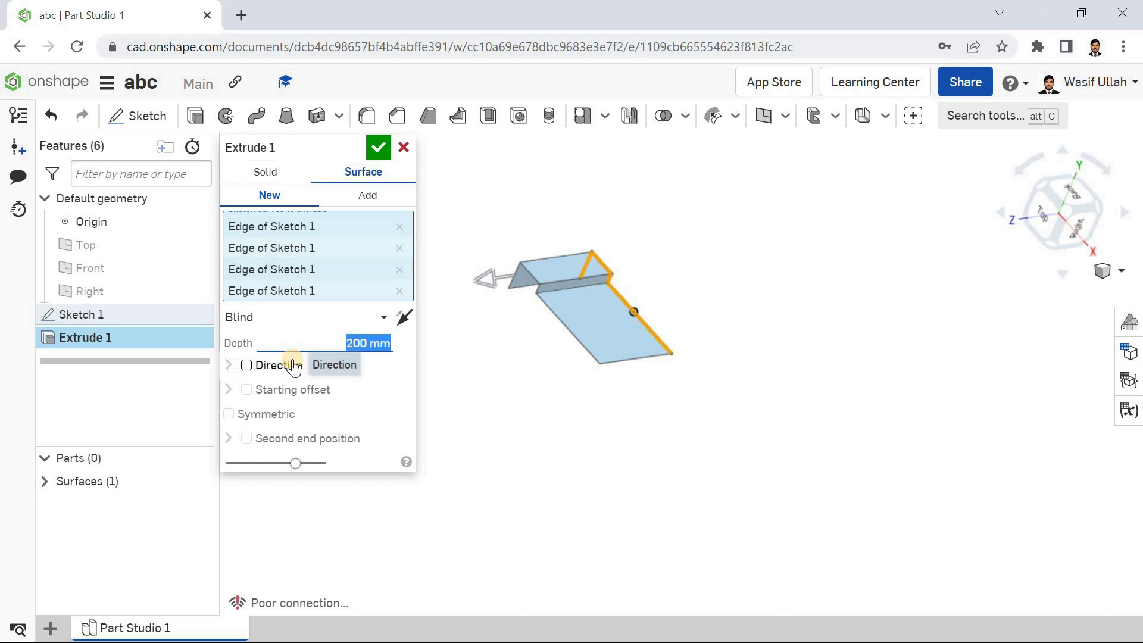
click(229, 415)
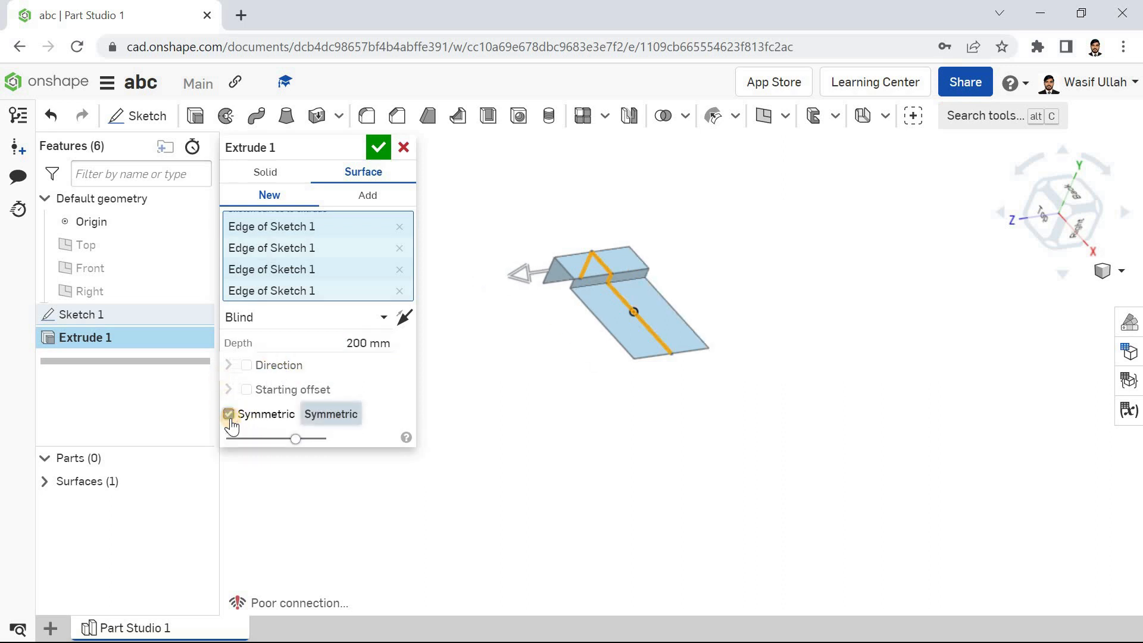
click(229, 415)
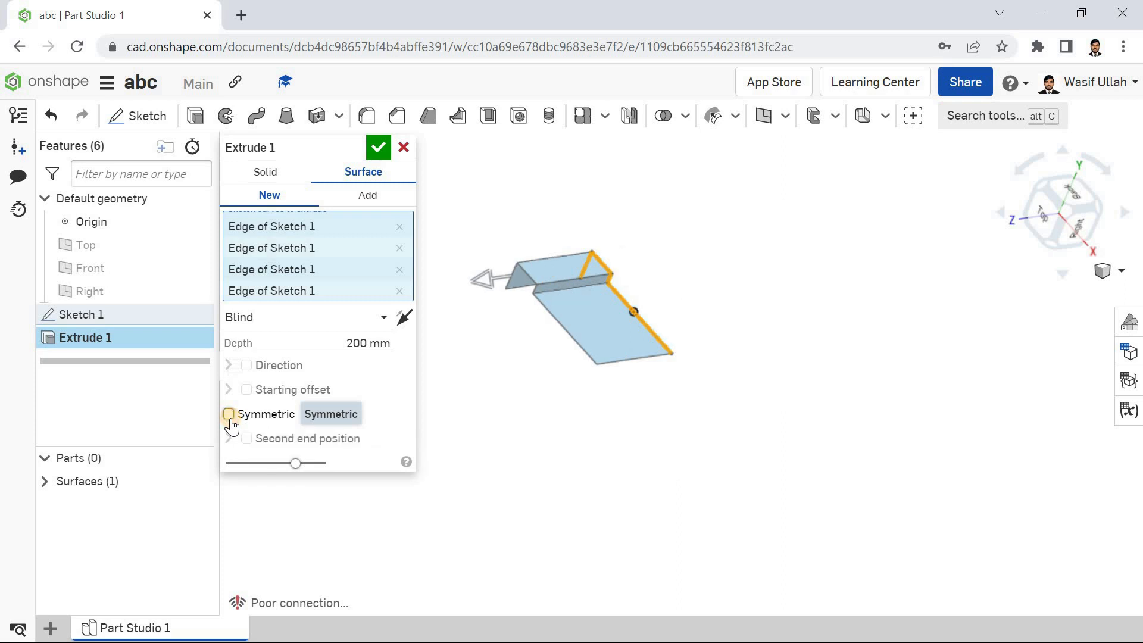
click(229, 415)
click(374, 150)
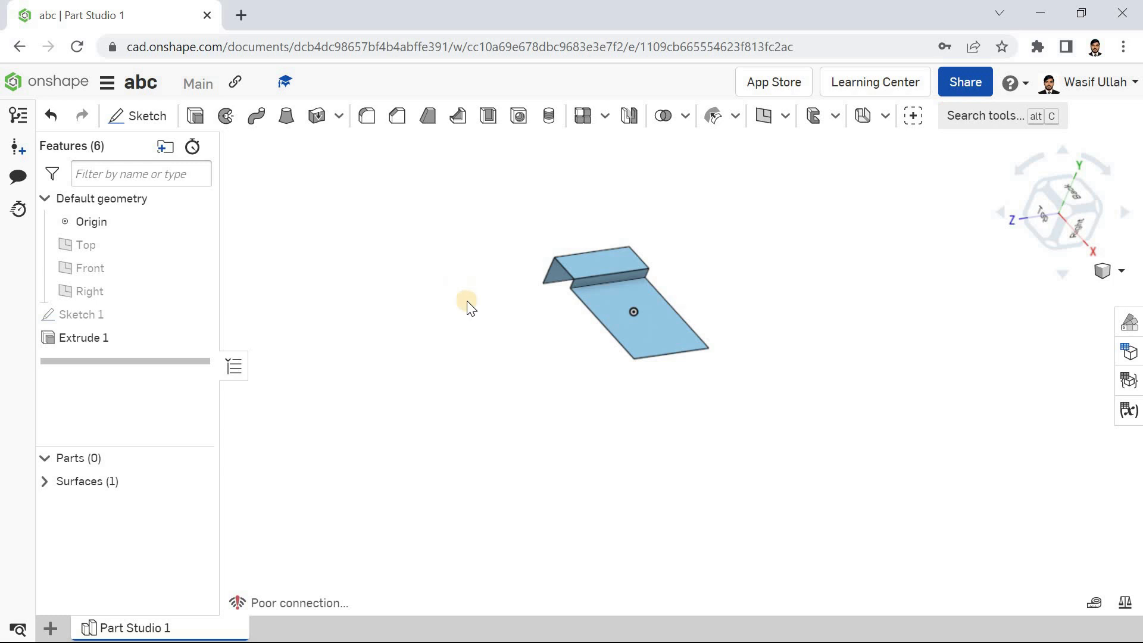
Step: Try to switch the stepped surface extrude to the Solid type, and cancel the edit
right_click(420, 217)
click(482, 289)
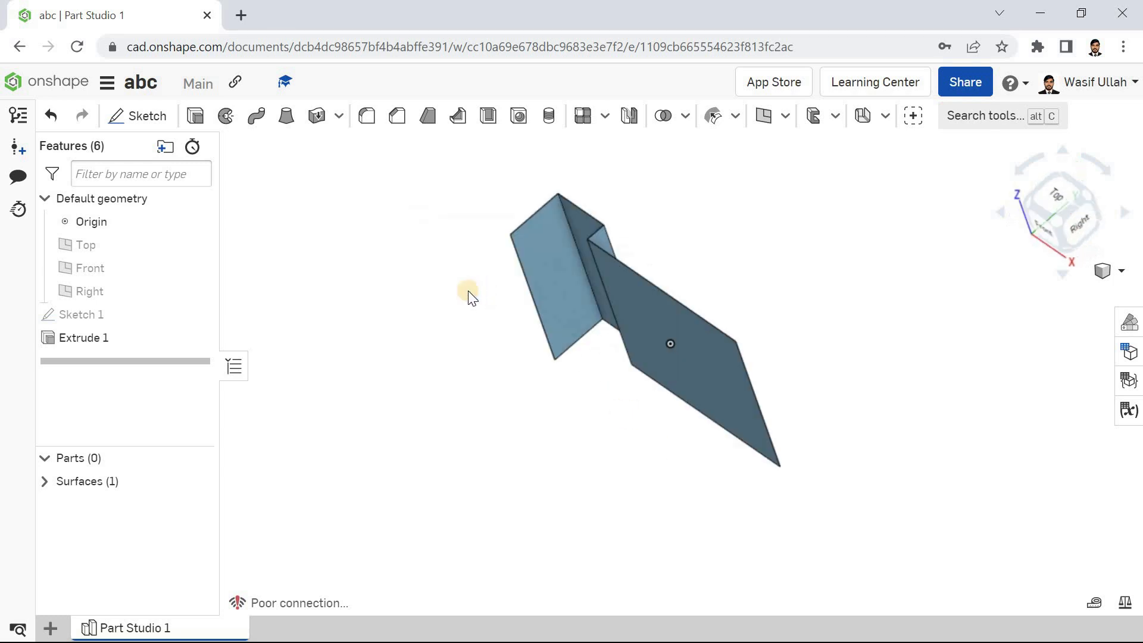
mouse_move(359, 346)
right_down()
mouse_move(429, 247)
mouse_move(375, 319)
mouse_move(286, 297)
right_up()
double_click(136, 338)
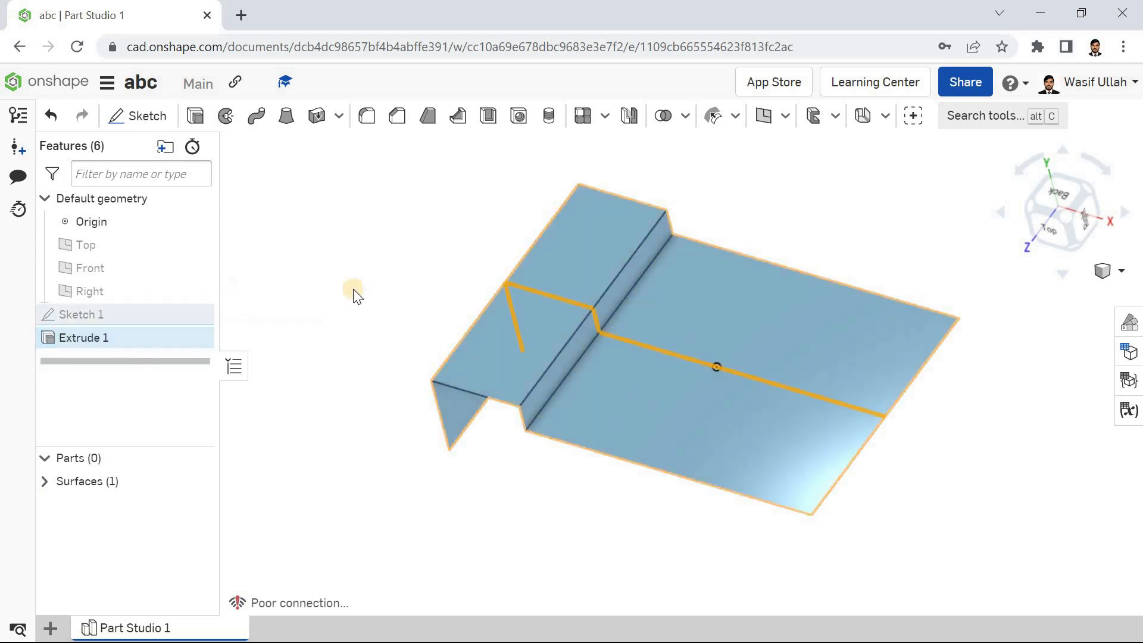
click(262, 172)
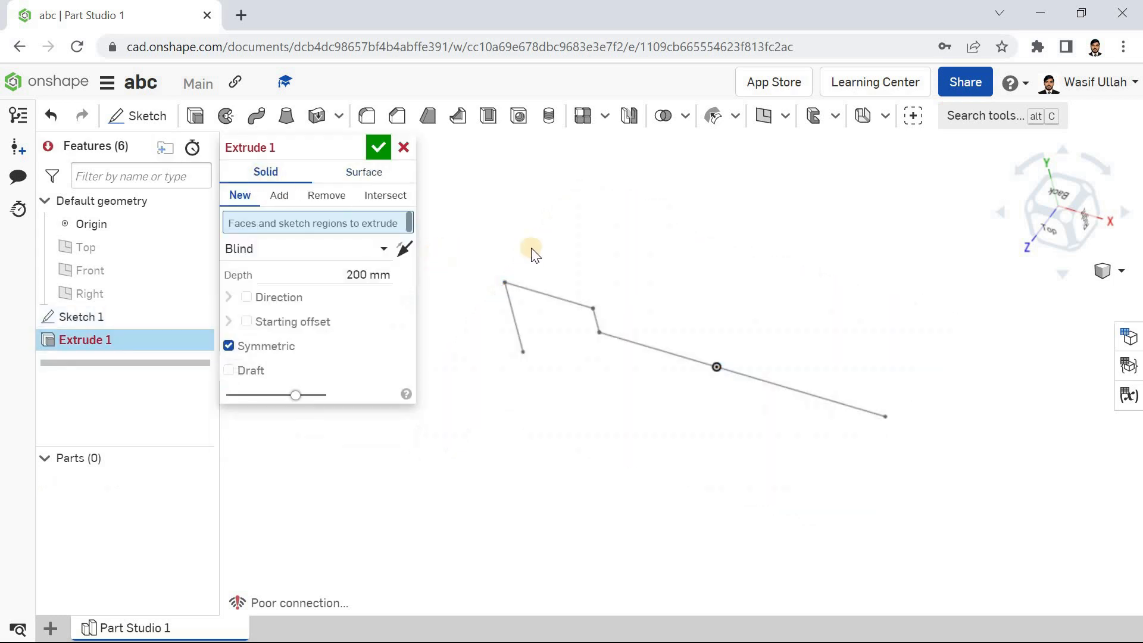
key(shift+5)
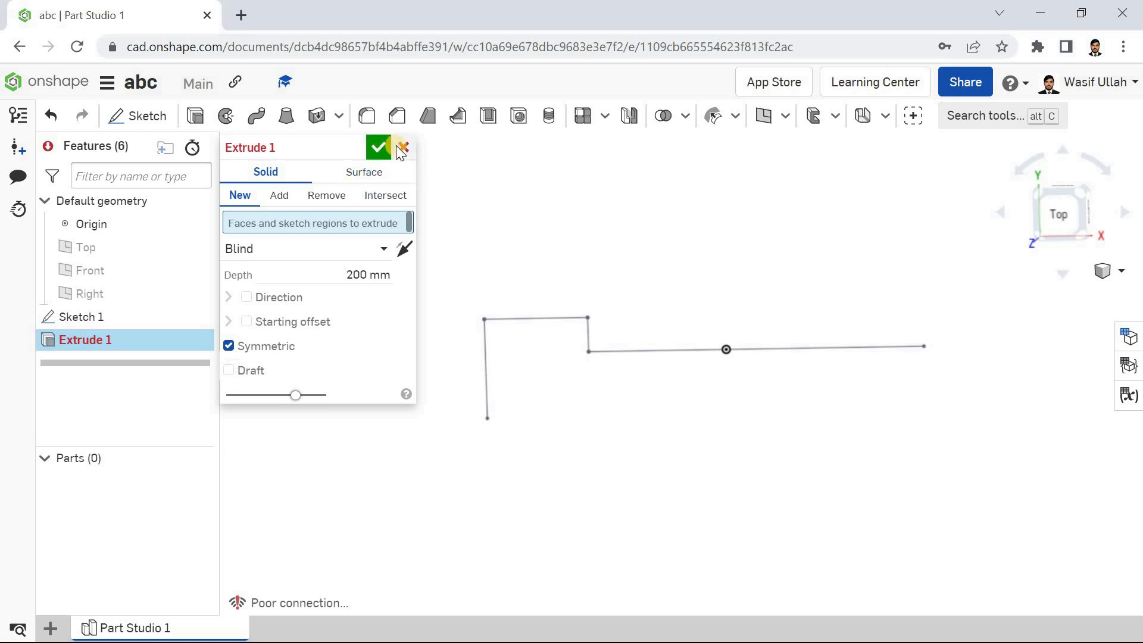
key(Escape)
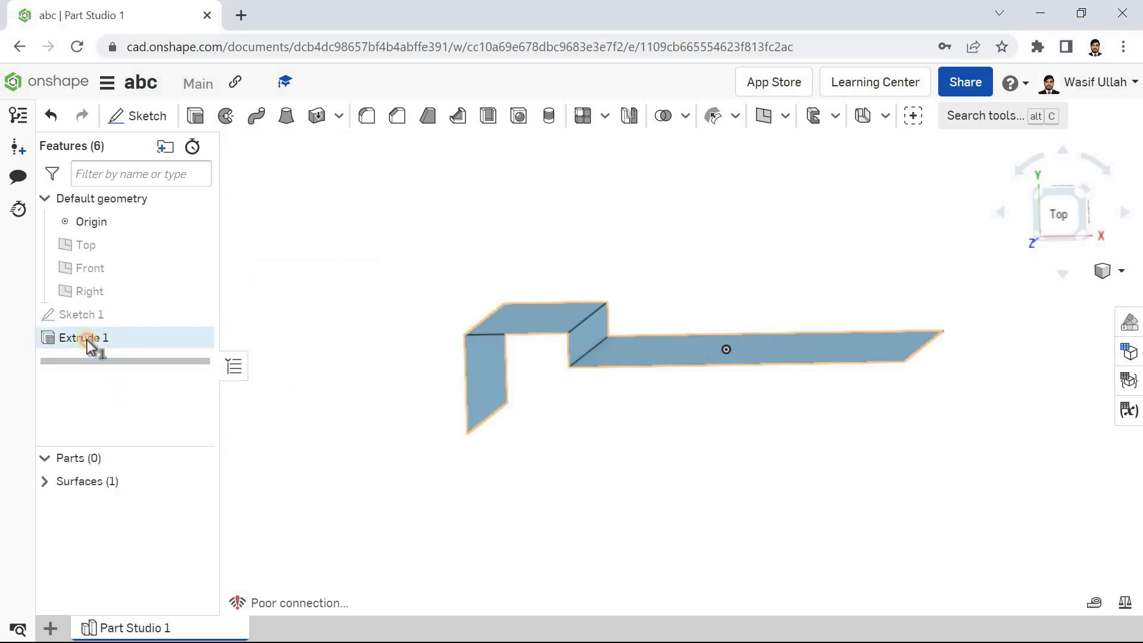
Step: Delete the surface extrude and reopen the stepped sketch for editing
key(Delete)
double_click(114, 314)
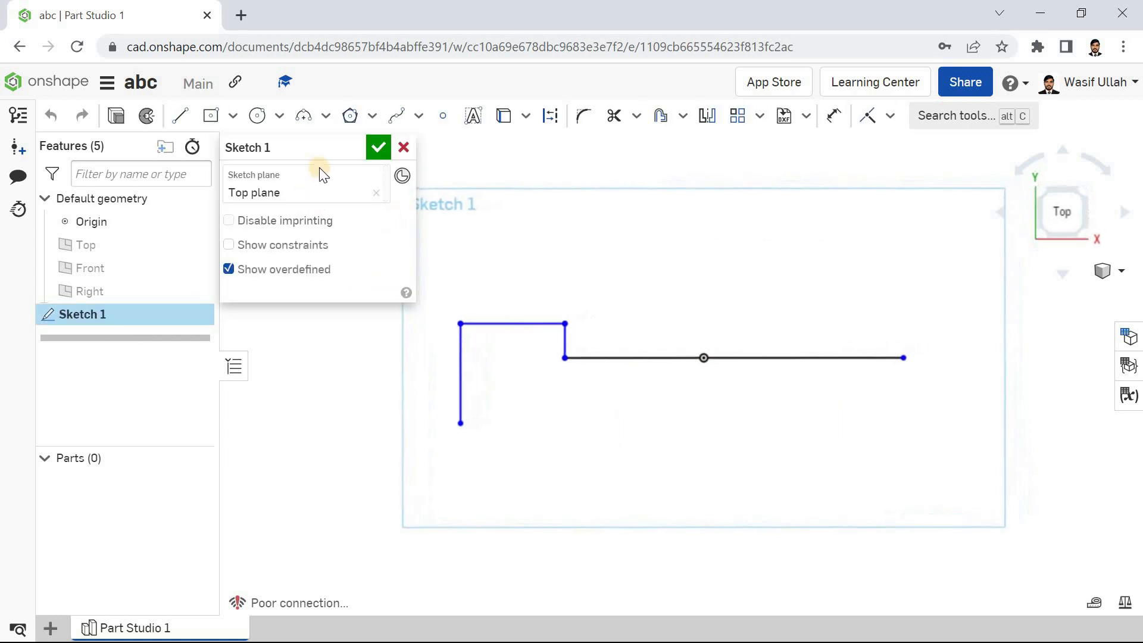
Step: Close the stepped profile with a horizontal line about 294.5 mm long and a vertical end line, trim the overhanging ends, and finish the sketch
click(179, 116)
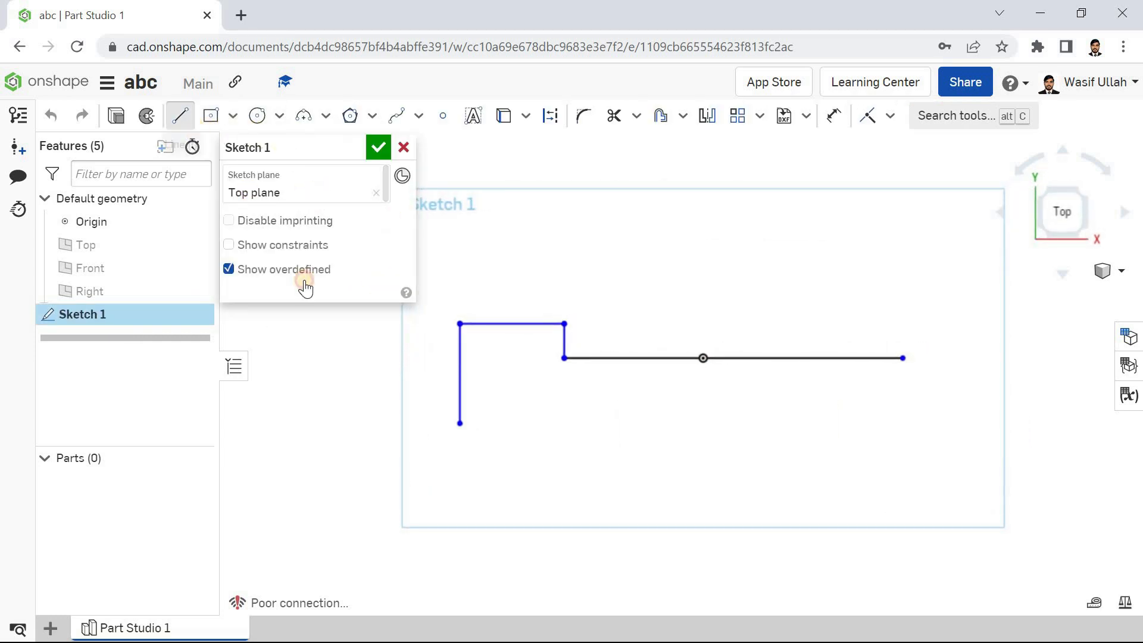
click(461, 424)
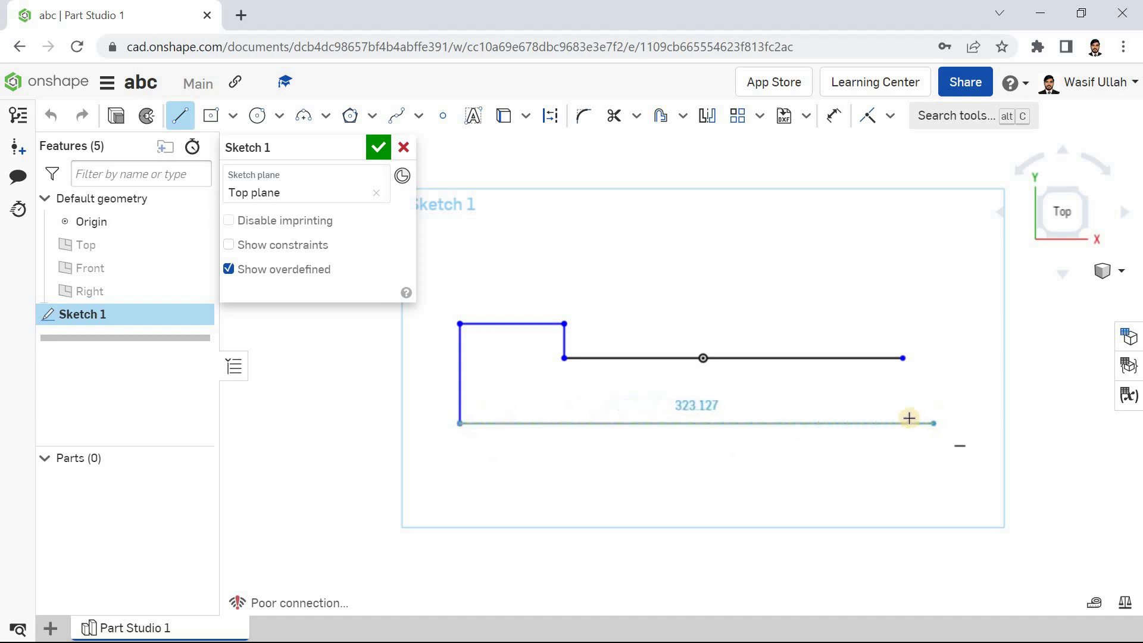
click(892, 422)
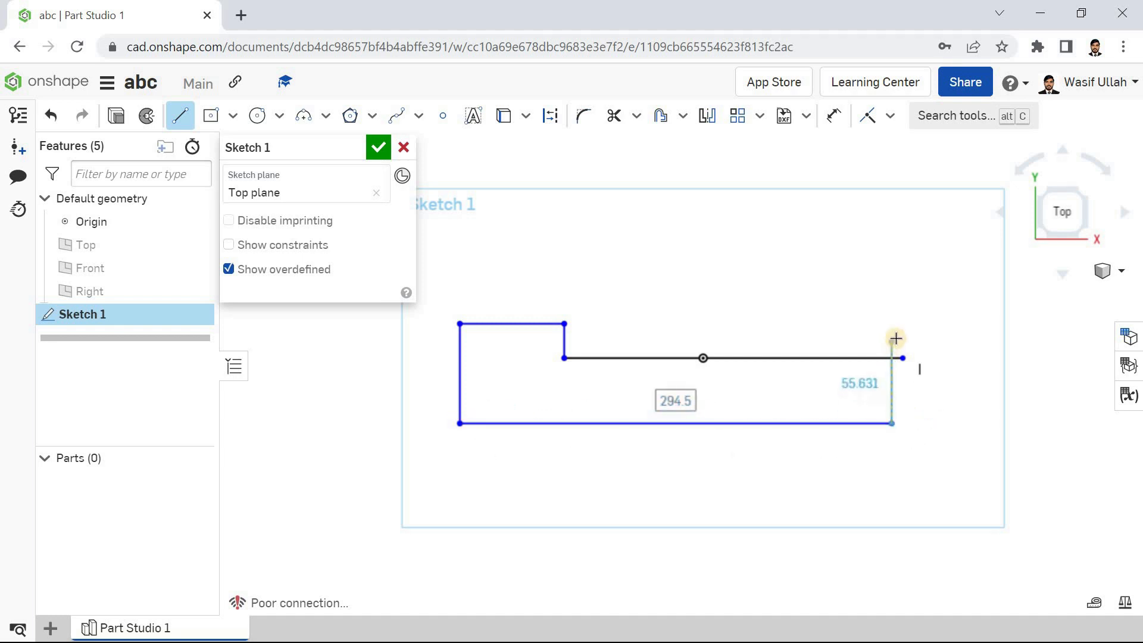
click(893, 337)
key(Escape)
click(625, 119)
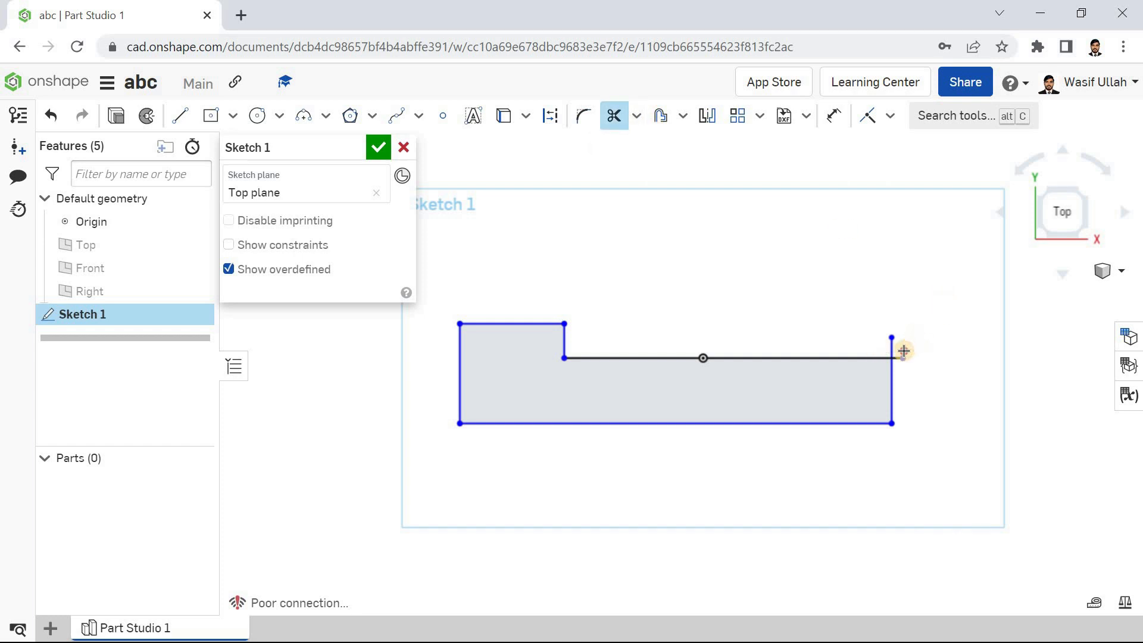
click(379, 147)
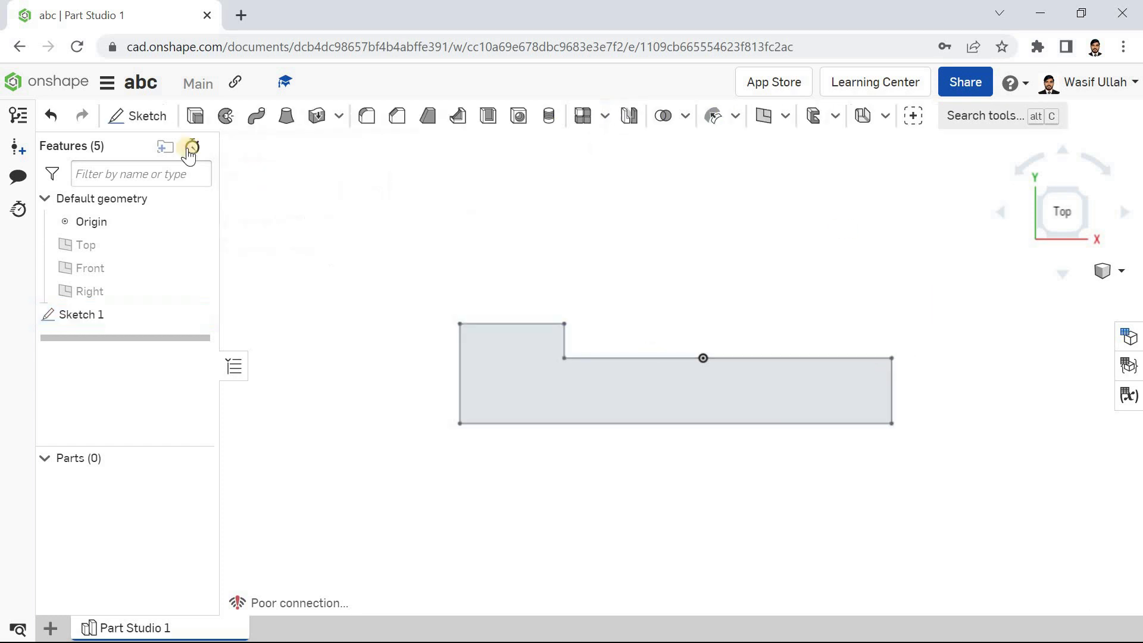
Step: Start a 25 mm Surface extrude as a new surface from five edges of the closed profile, leaving out the short step edge
key(shift+e)
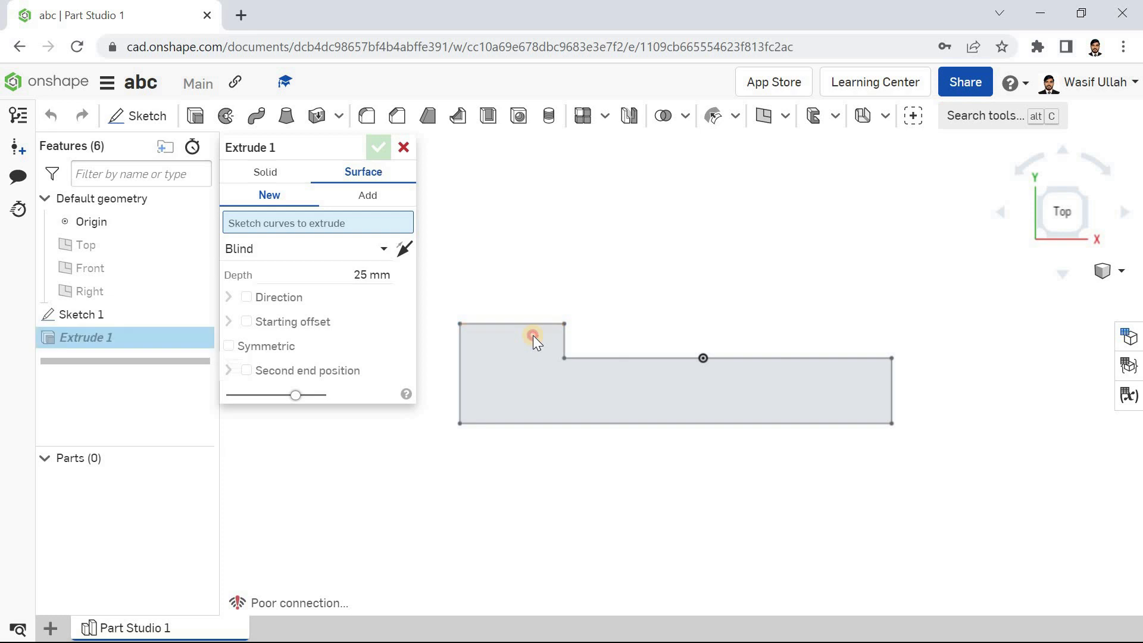
right_click(583, 261)
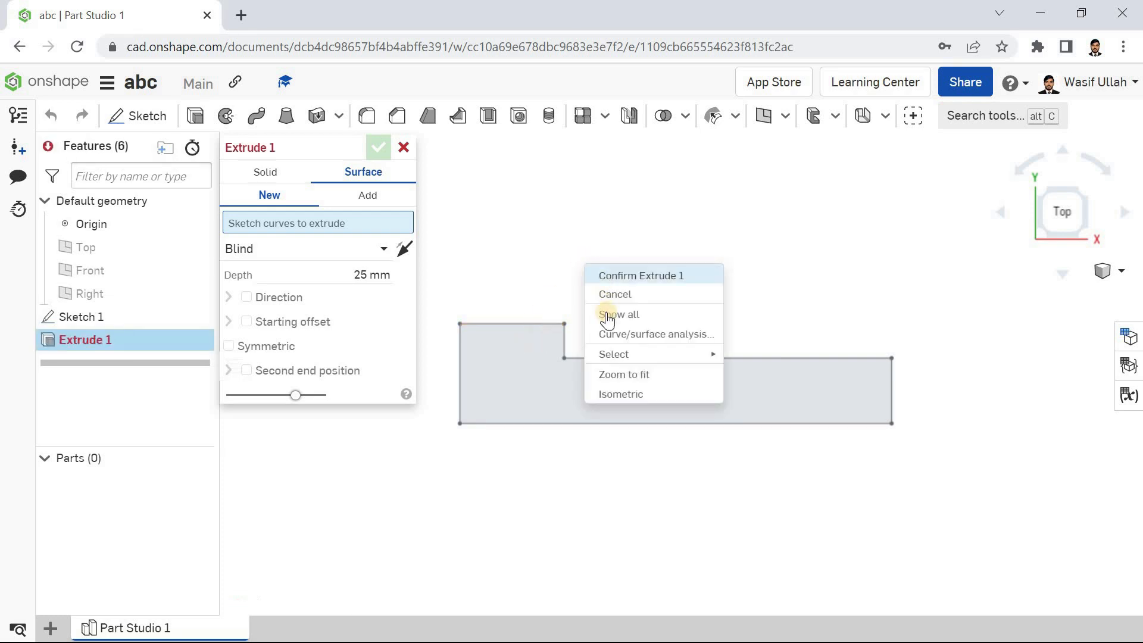
click(619, 391)
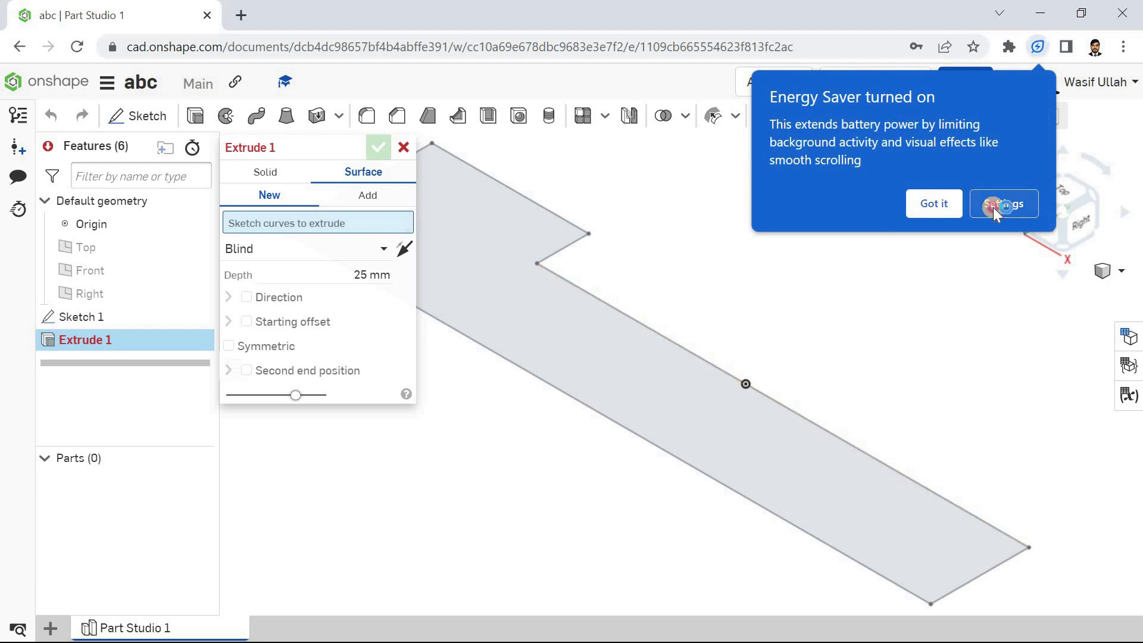
click(995, 209)
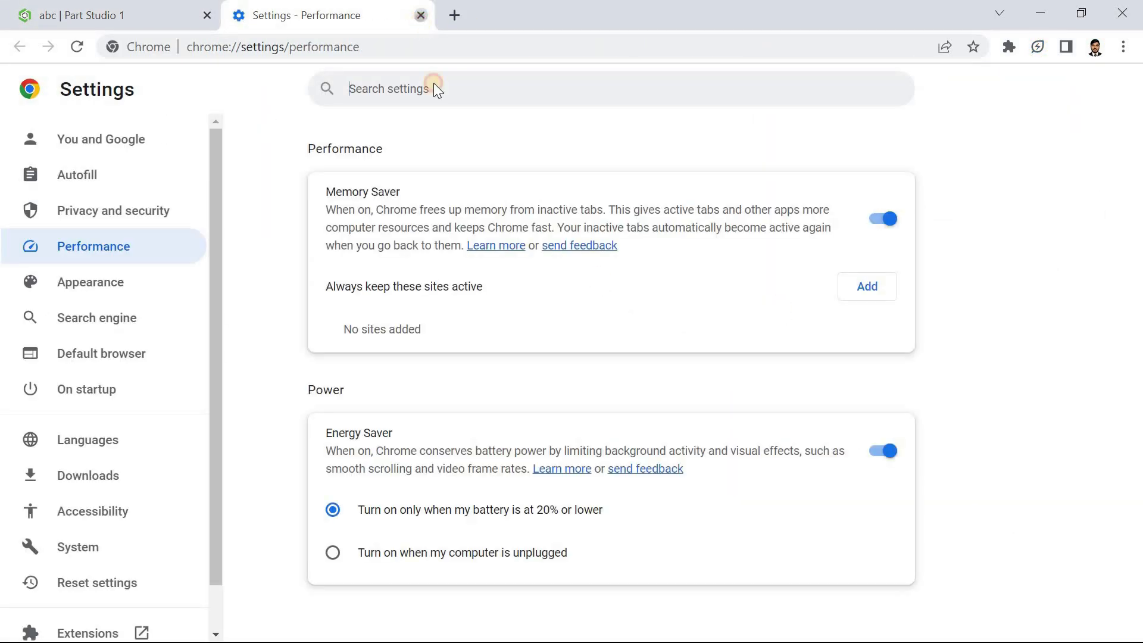
click(420, 16)
click(605, 301)
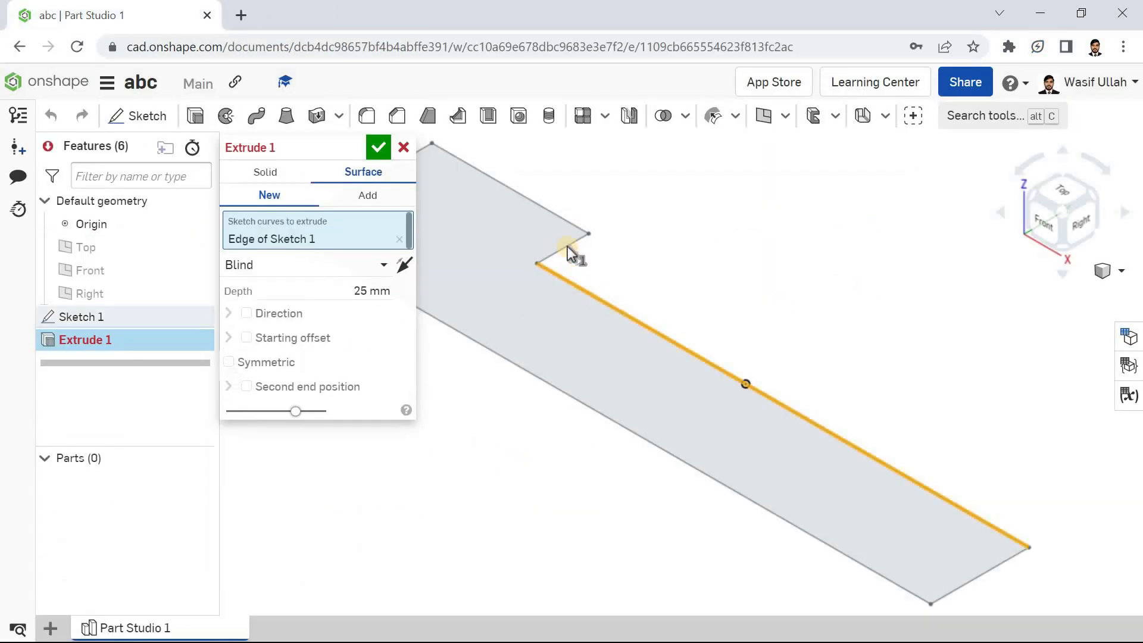
scroll(647, 262, down, 2)
scroll(648, 262, down, 2)
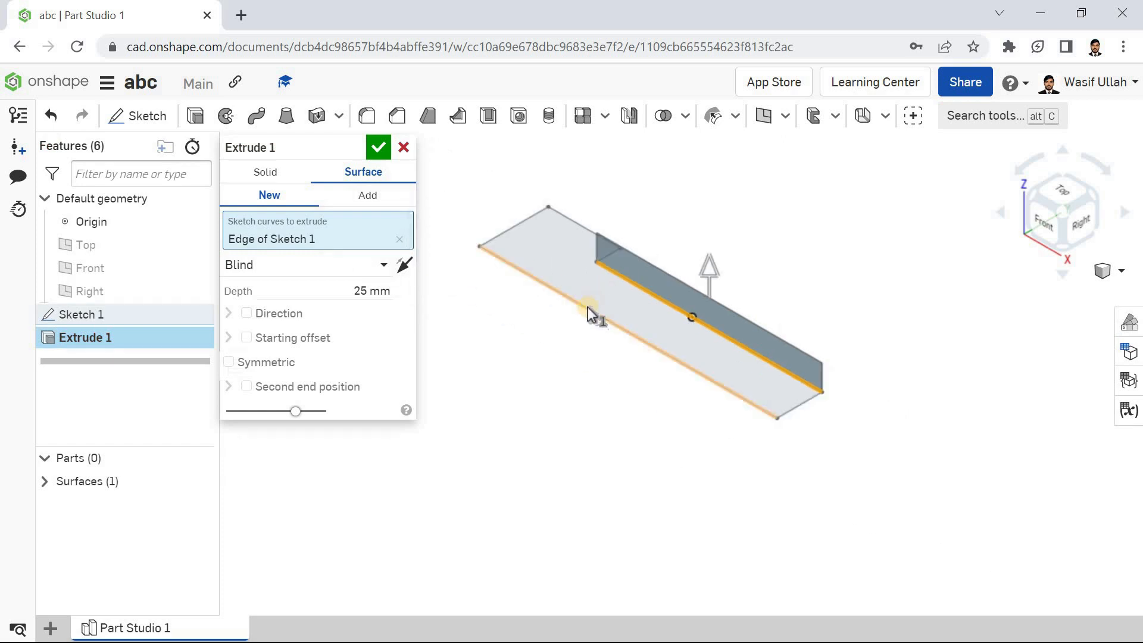
click(532, 253)
click(559, 222)
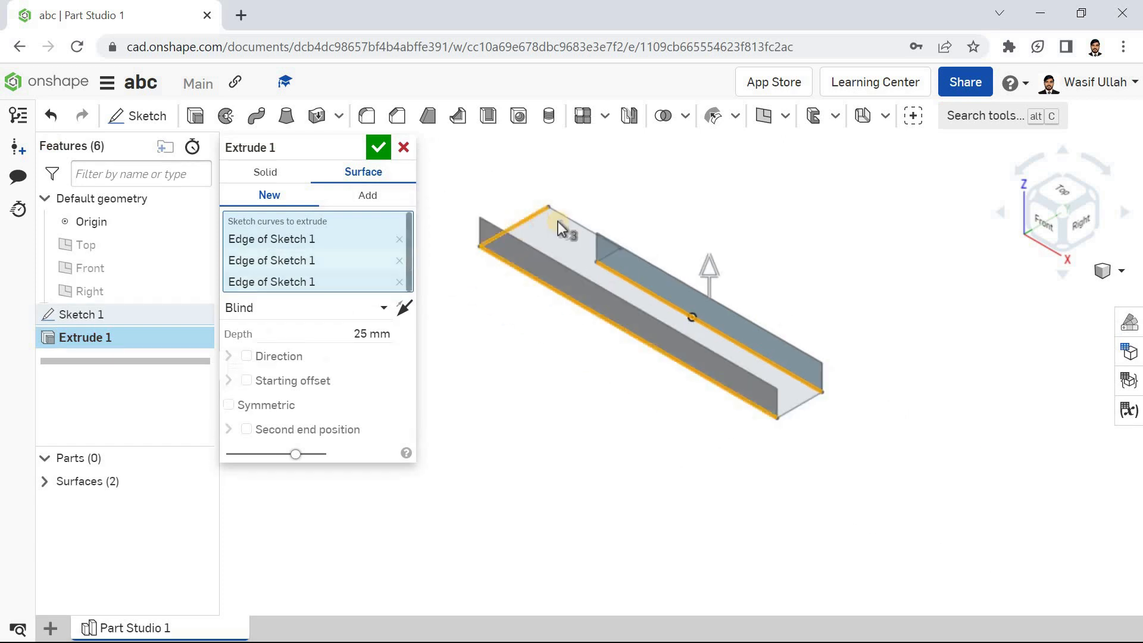
click(575, 219)
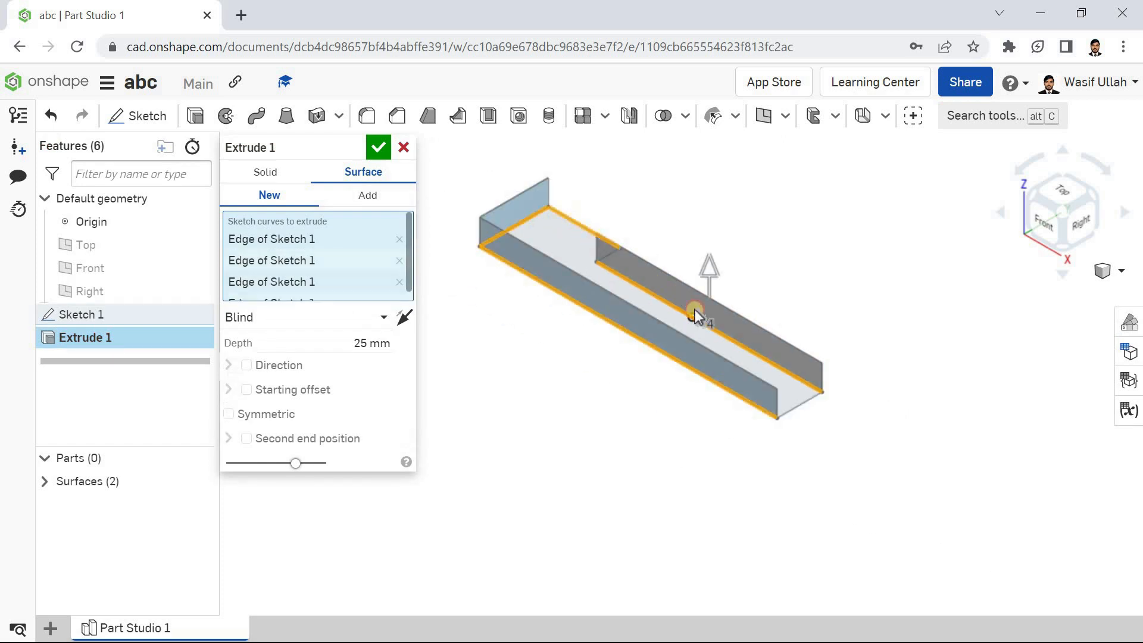
click(782, 414)
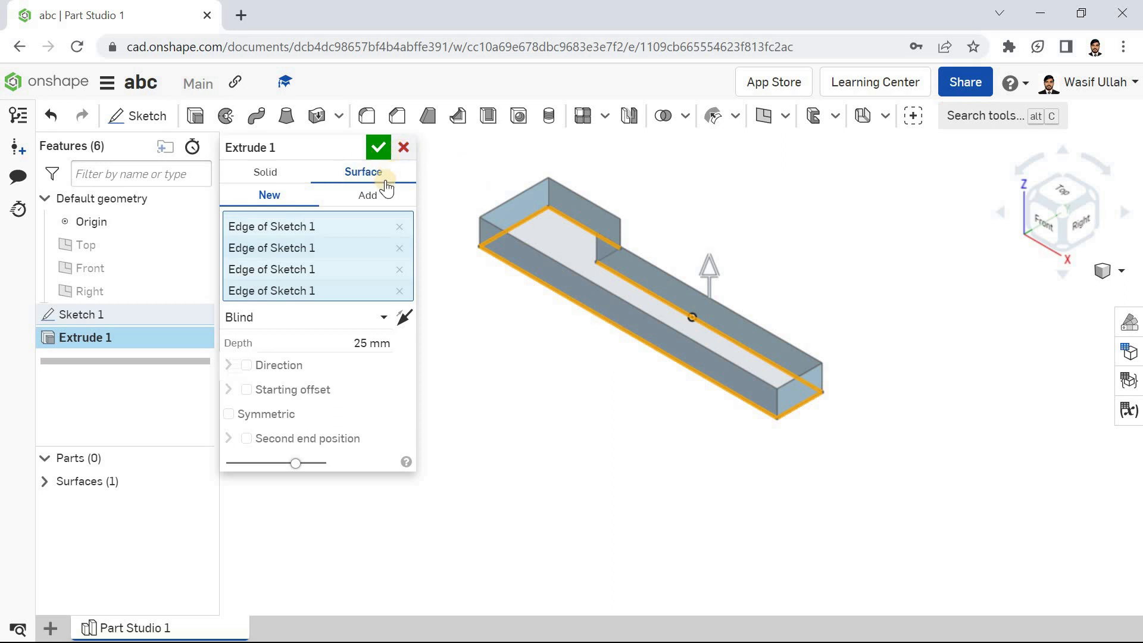
Step: Switch the extrude type to Solid for comparison, return it to Surface, and accept the extrude
click(267, 179)
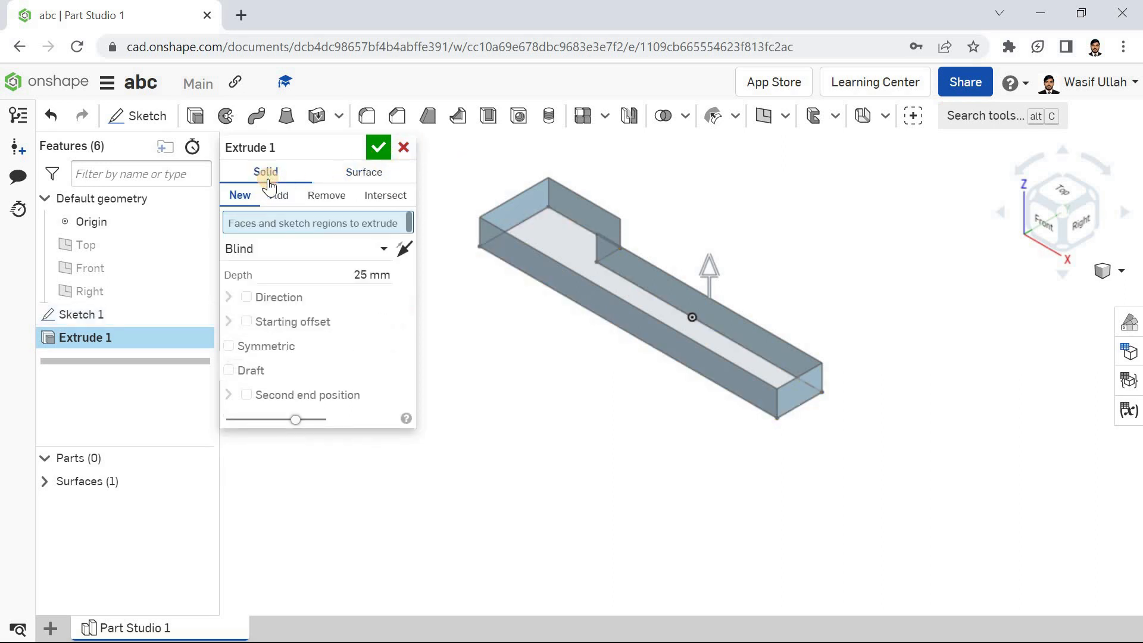
click(373, 180)
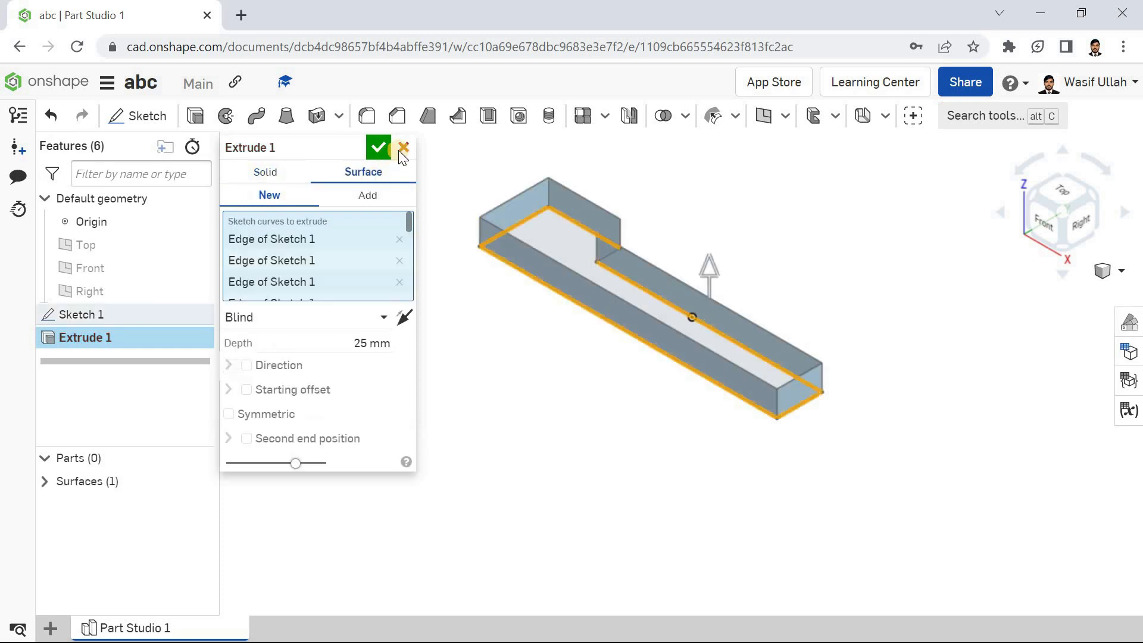
click(377, 148)
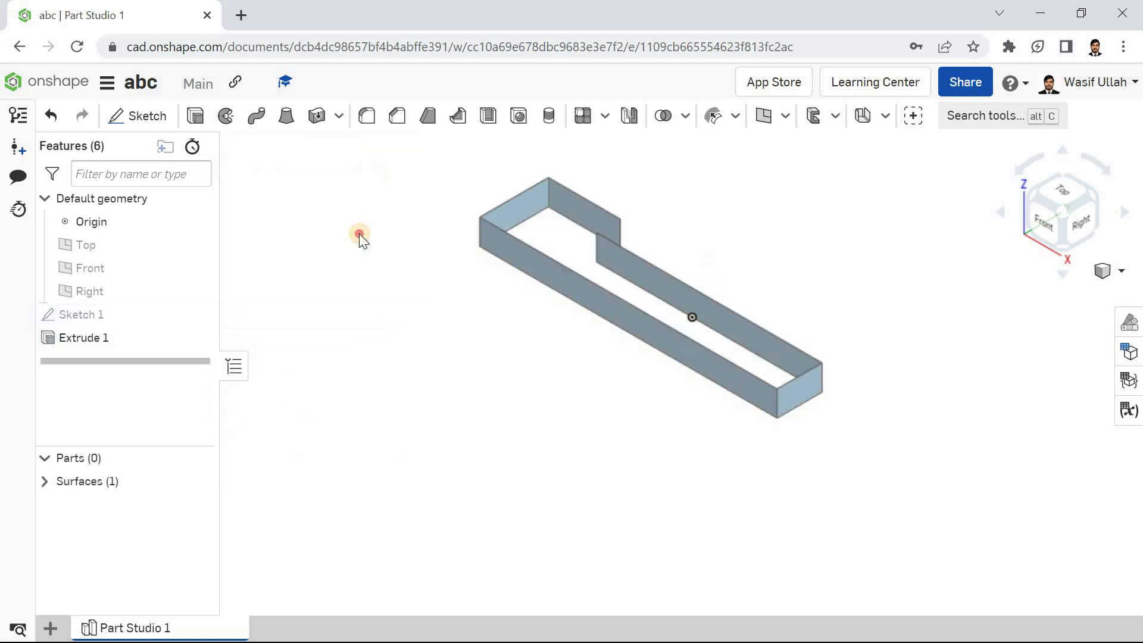
Step: Edit the surface extrude to include the missing short step edge of the profile, and accept it
right_click(359, 233)
click(361, 282)
right_drag(347, 237, 306, 271)
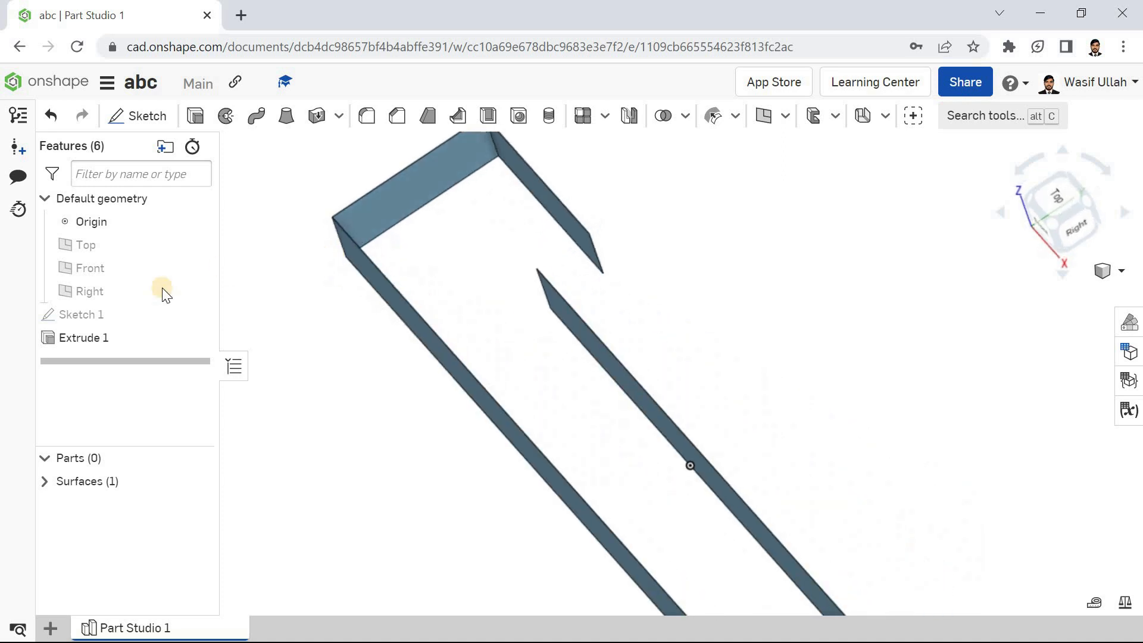
double_click(127, 331)
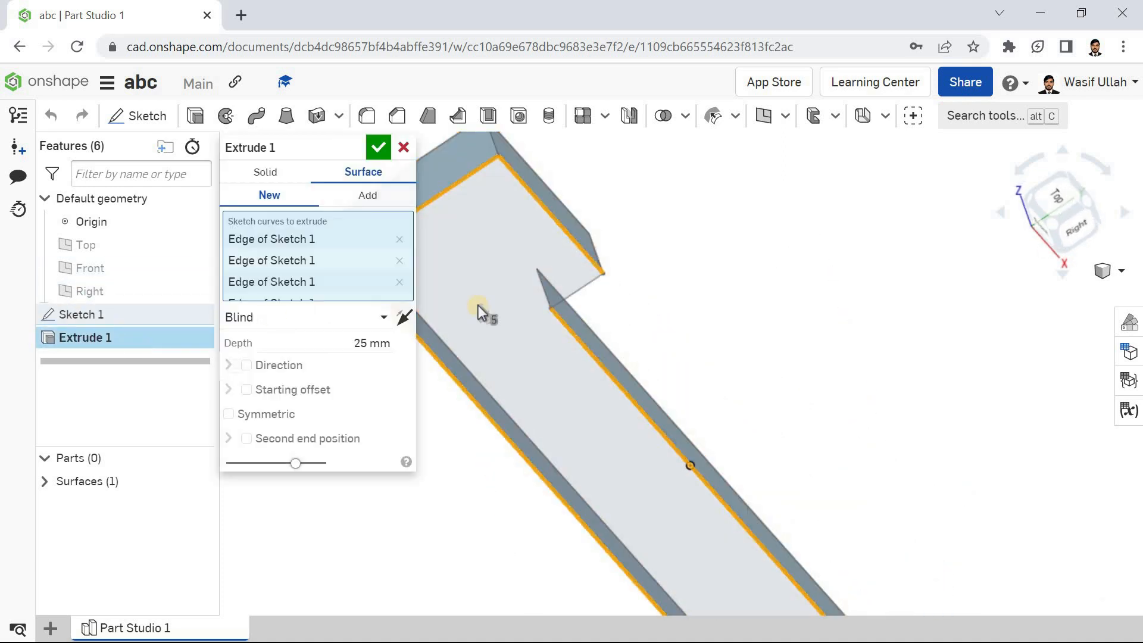
click(586, 285)
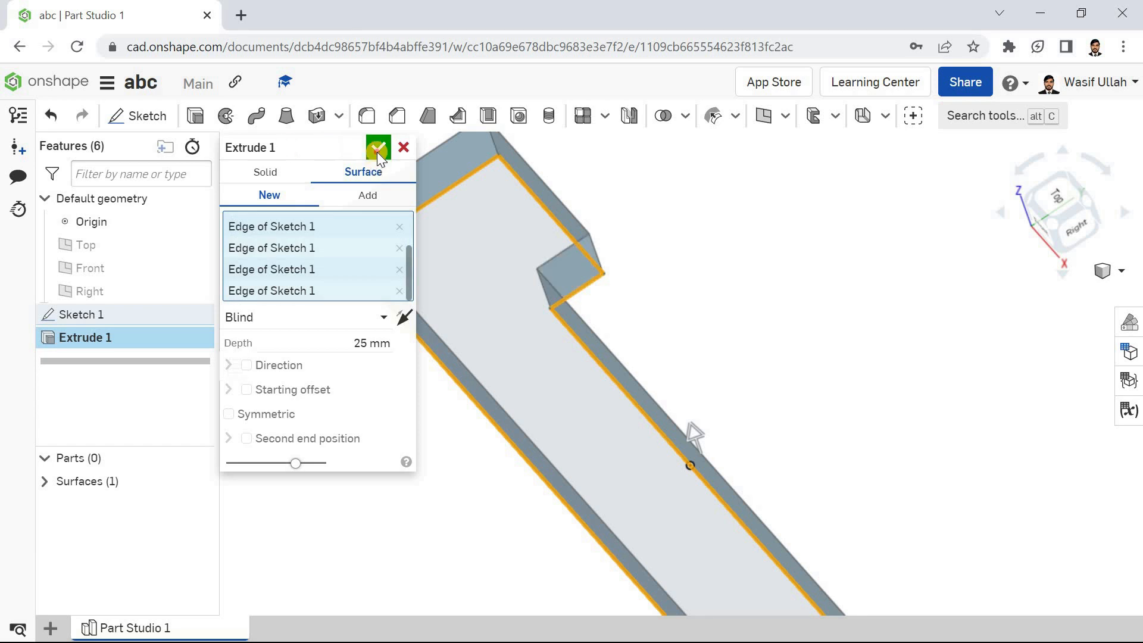
click(377, 149)
right_click(293, 208)
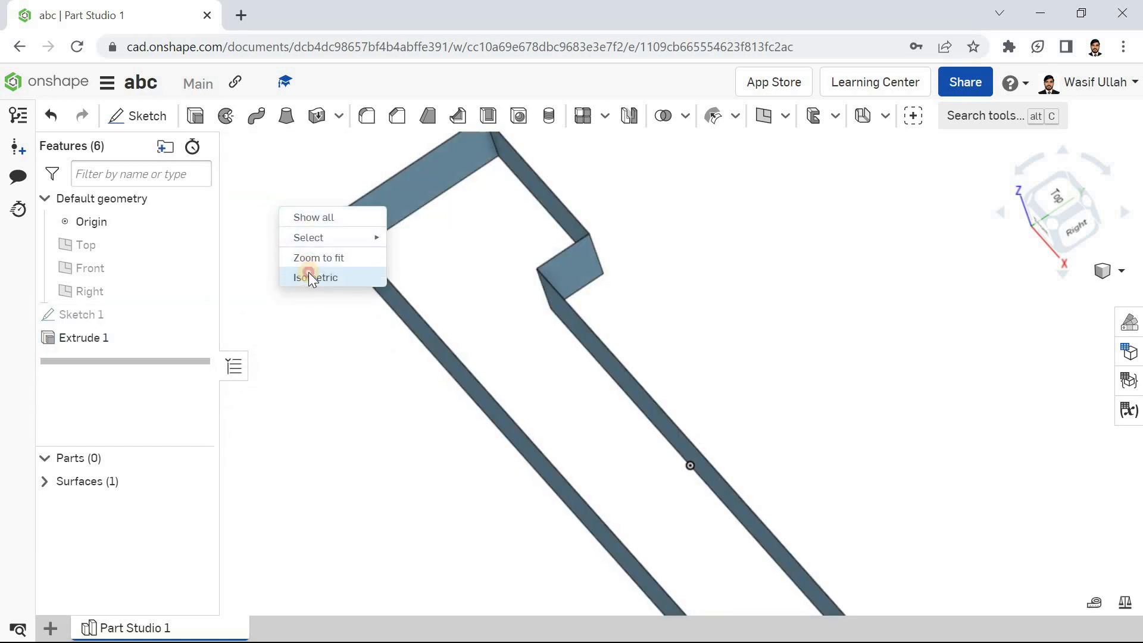
click(309, 272)
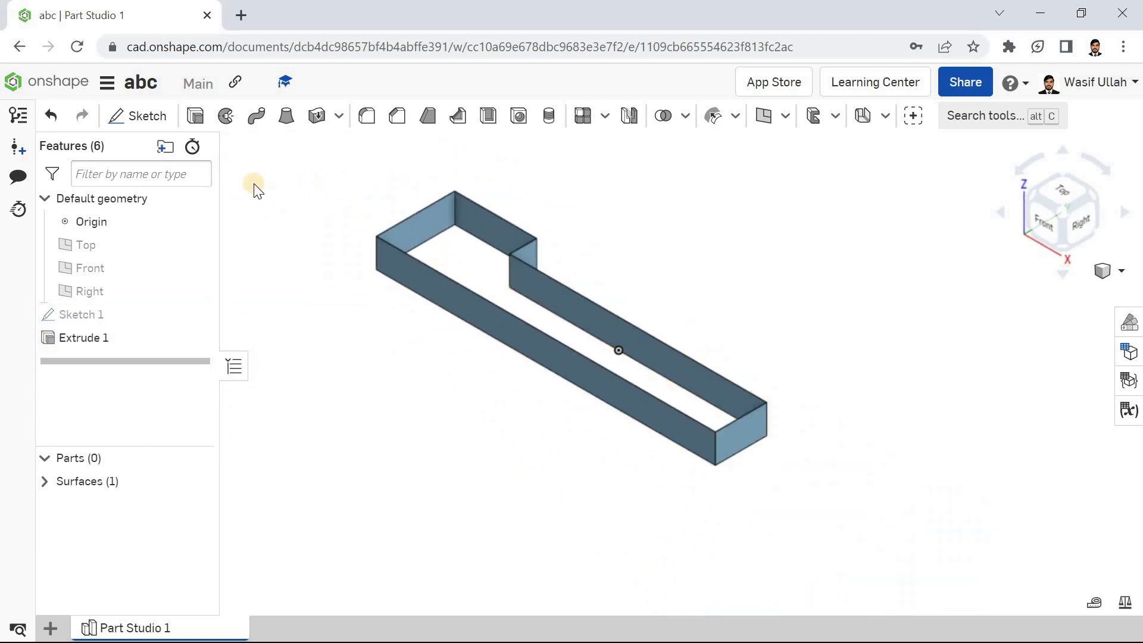
right_click(276, 228)
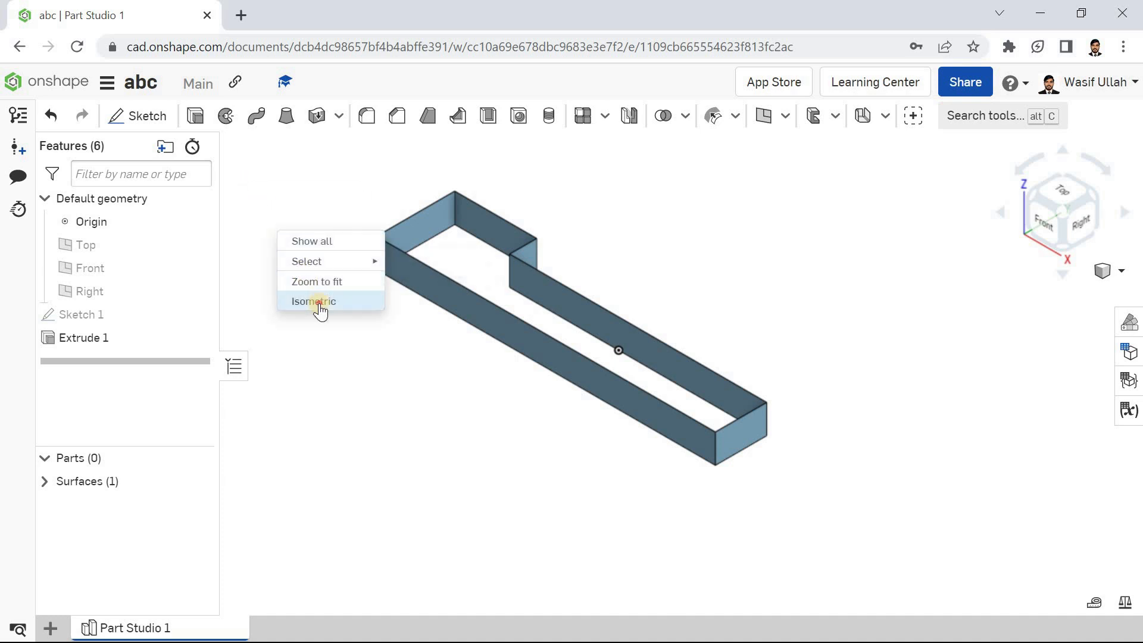
click(316, 301)
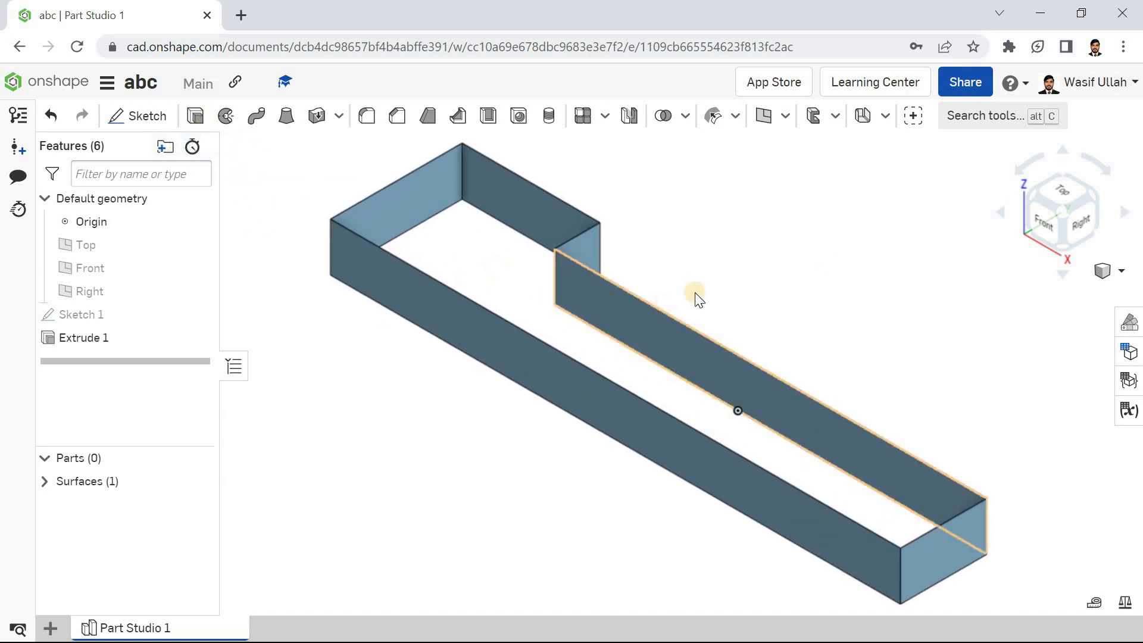
scroll(833, 271, up, 3)
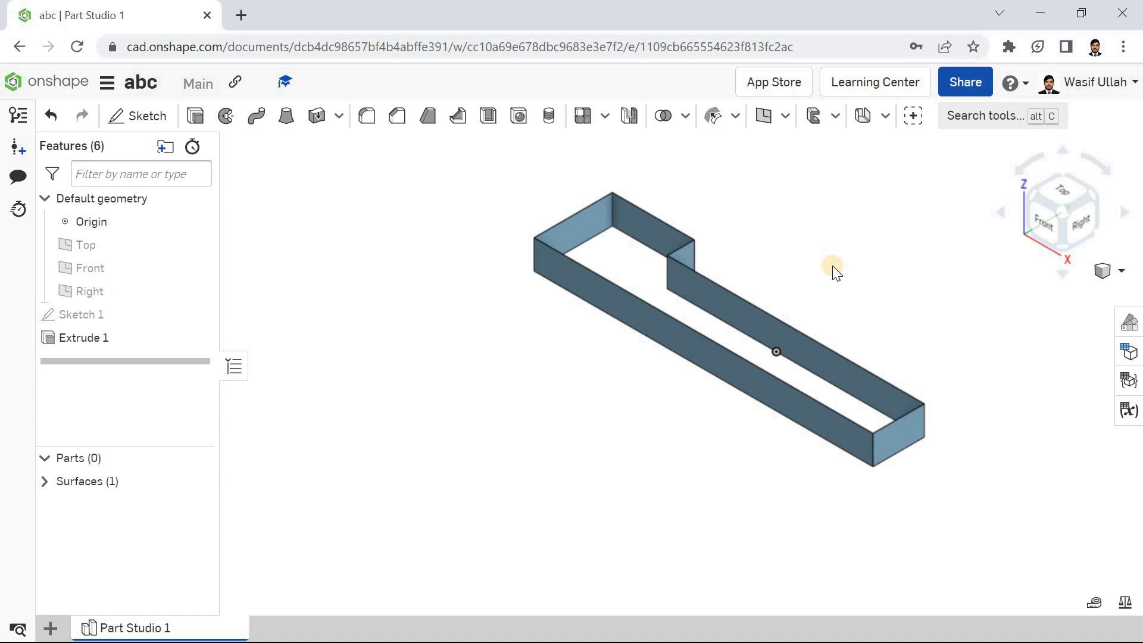
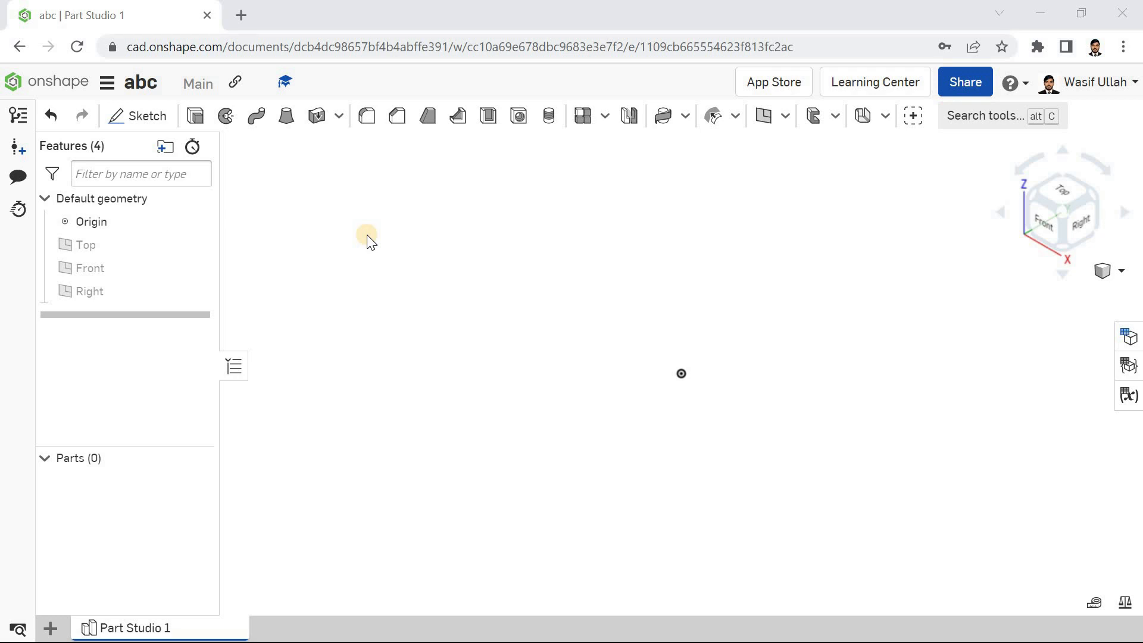
Step: Show the hidden default planes and start a new sketch on the Top plane
right_click(429, 251)
click(454, 297)
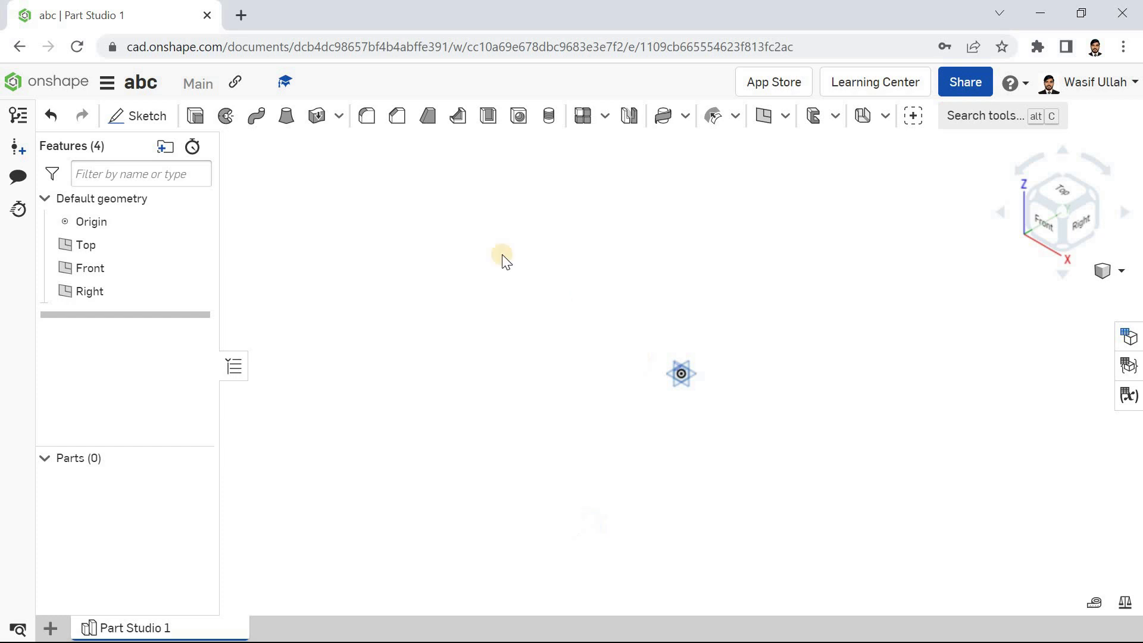
scroll(676, 372, up, 10)
click(615, 395)
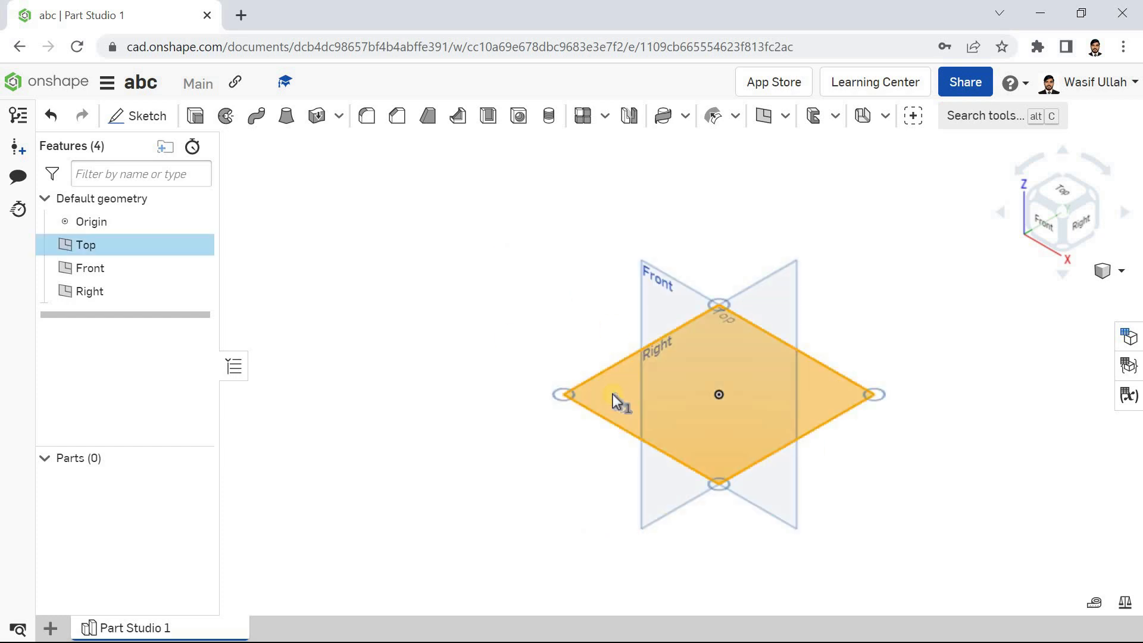
click(140, 109)
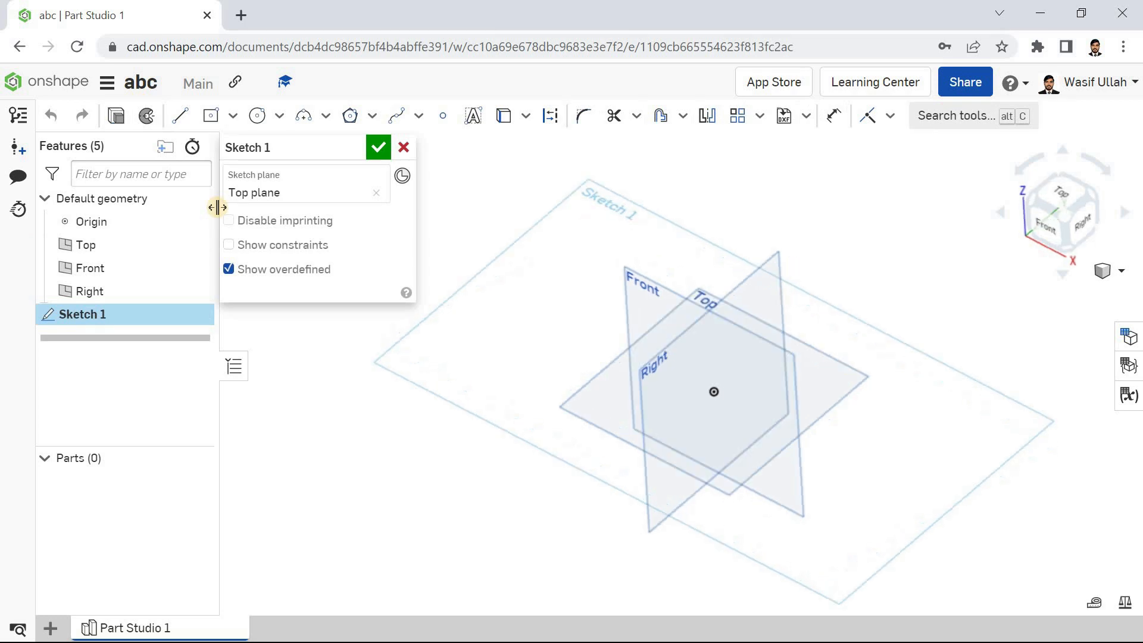
Step: Sketch a closed stepped profile from the origin, with a base about 214 mm long, a top edge about 75 mm and one sloped edge, and accept it
click(181, 115)
click(680, 374)
click(680, 260)
click(791, 260)
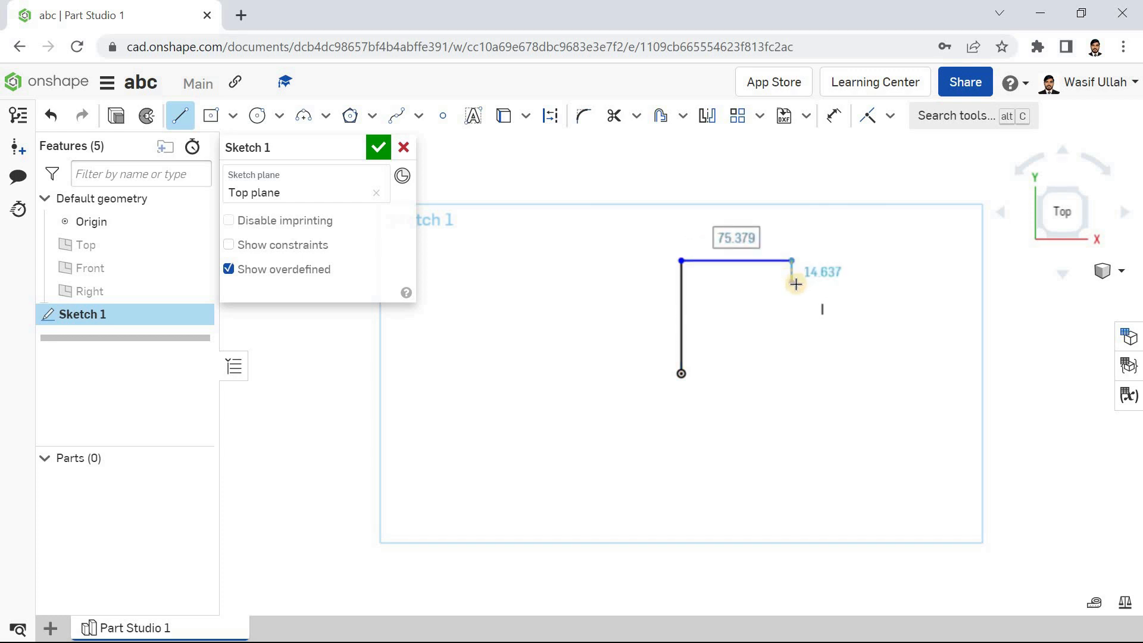
click(792, 284)
click(872, 302)
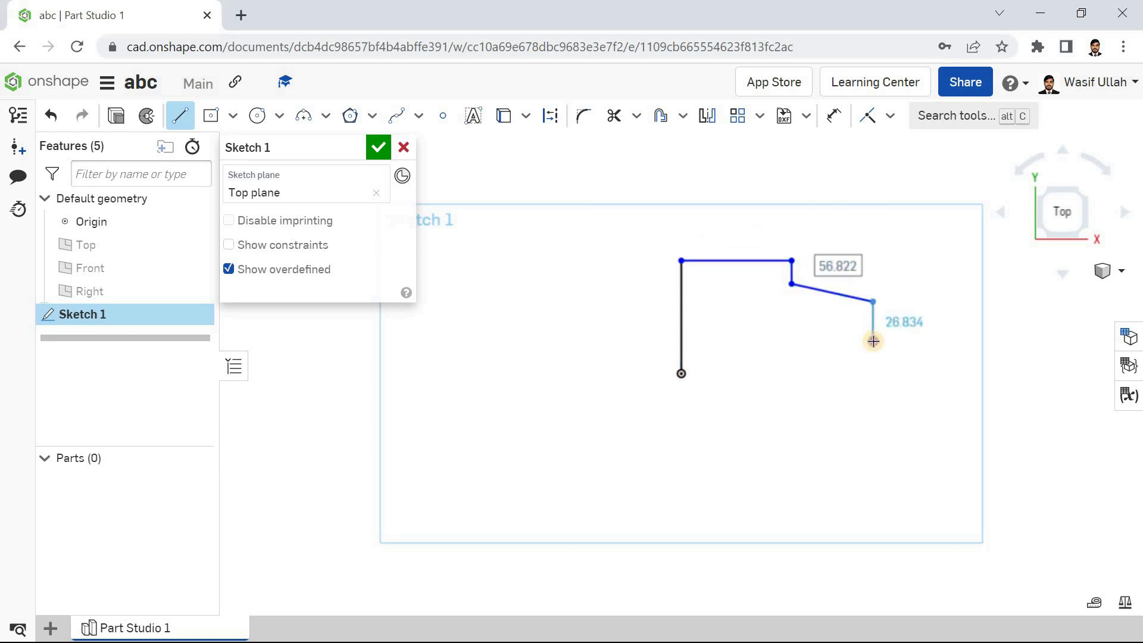
click(872, 341)
click(994, 341)
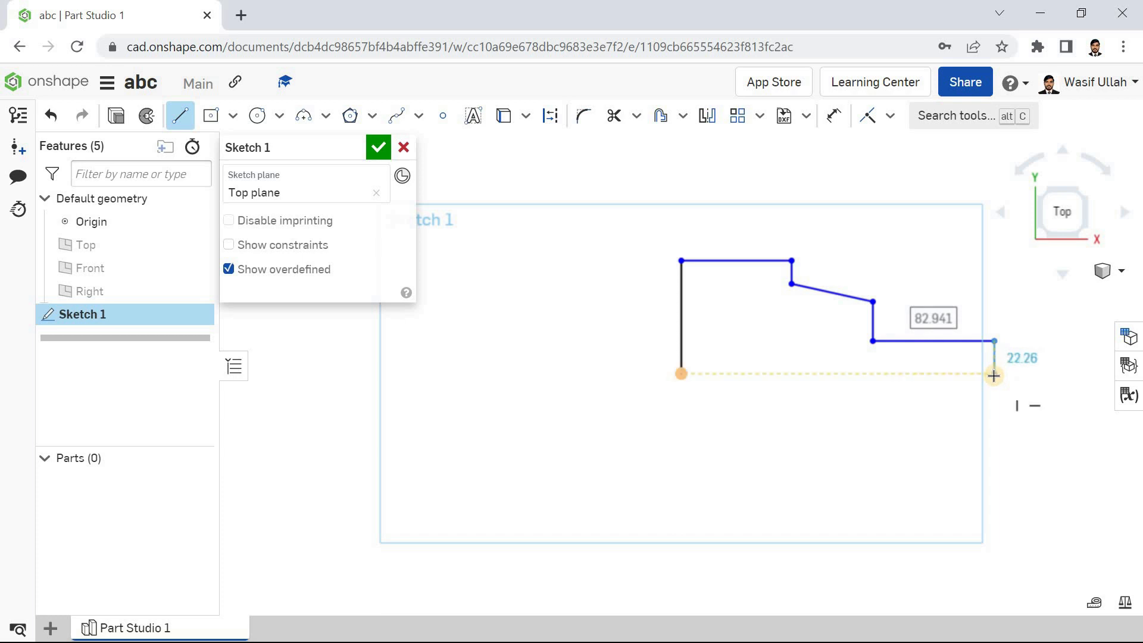
click(994, 375)
click(681, 374)
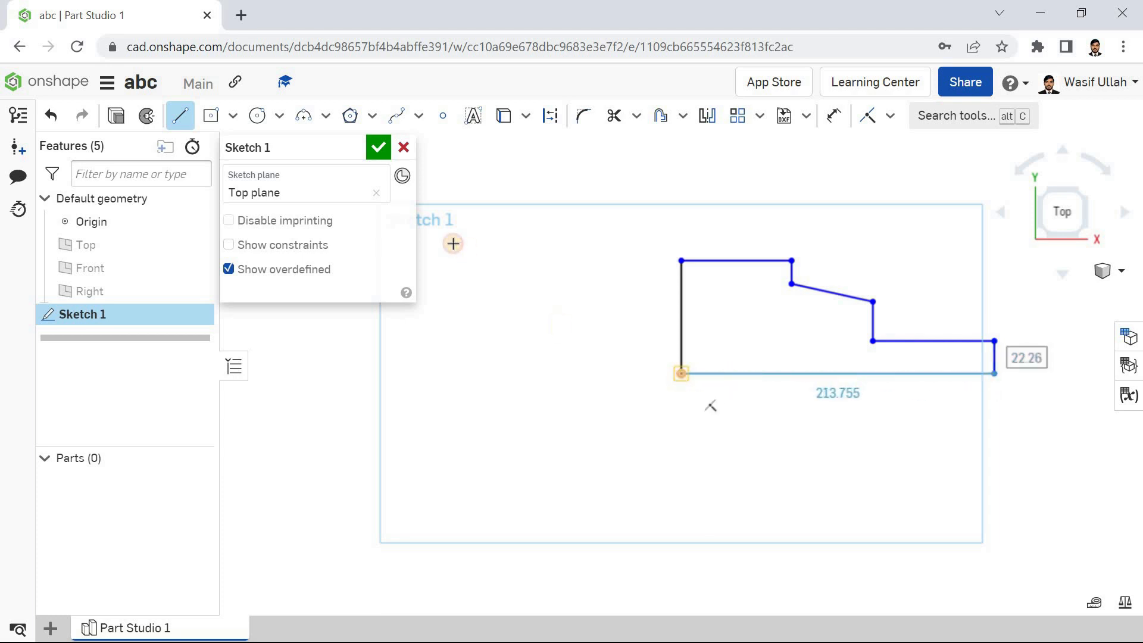
click(378, 147)
Step: In isometric view, start a full solid Revolve as a new part from the stepped profile's face, ready for choosing the revolve axis
right_click(403, 222)
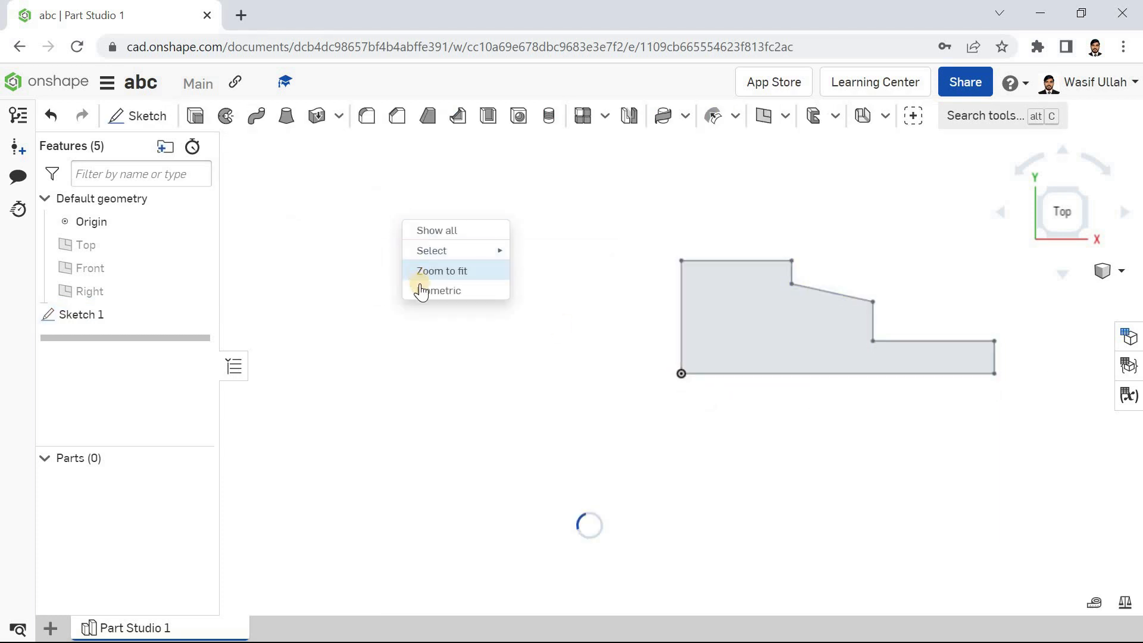
click(420, 286)
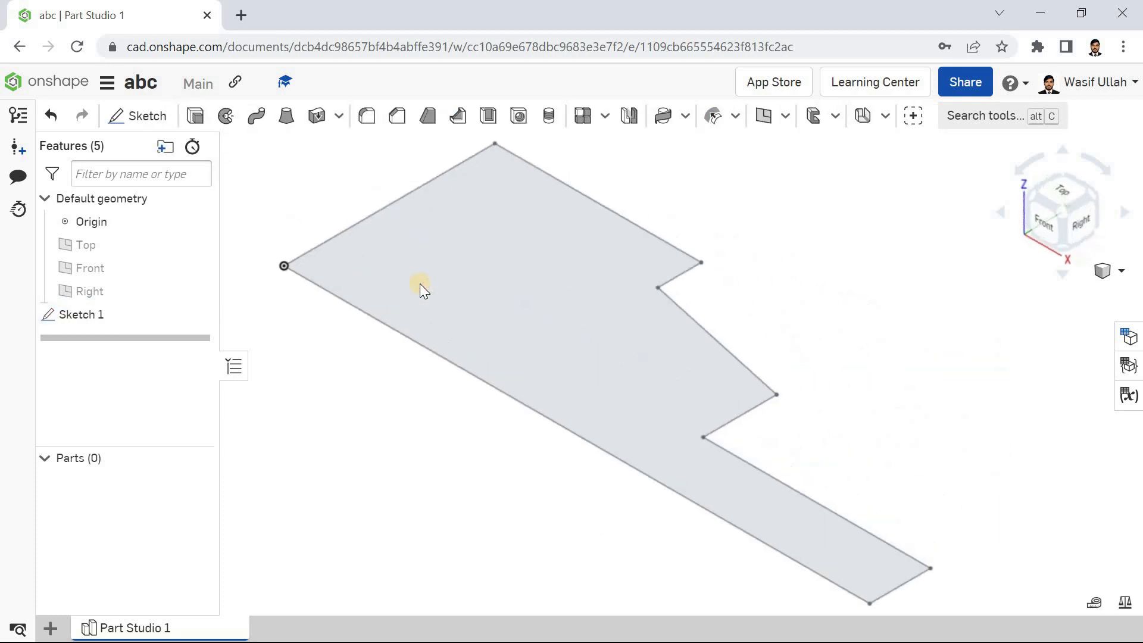
click(224, 116)
click(256, 177)
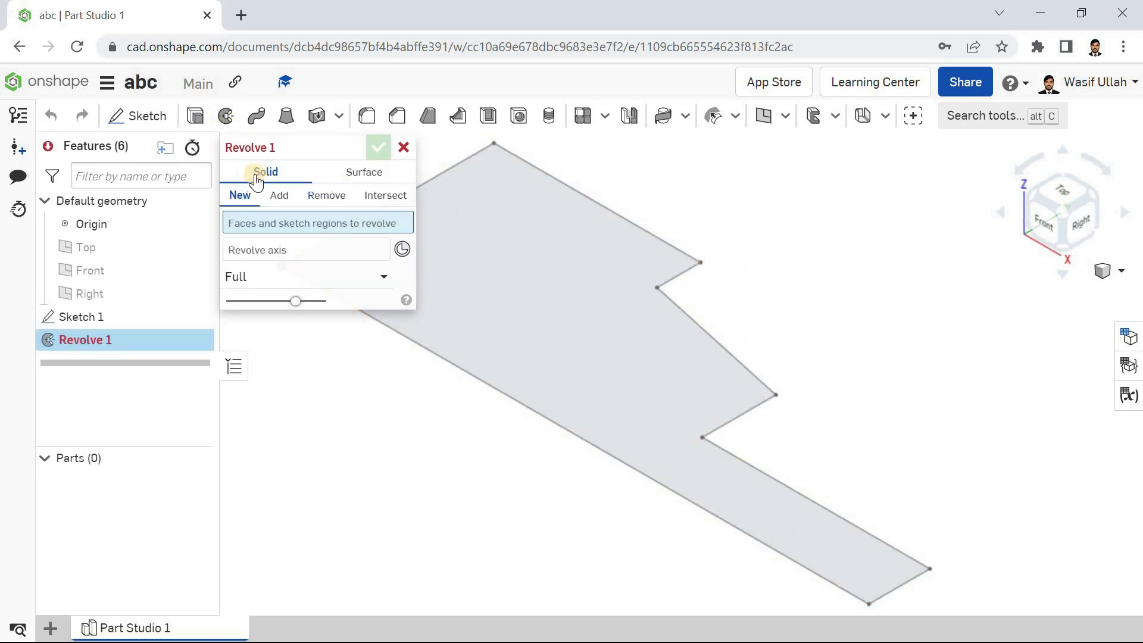
click(540, 237)
scroll(848, 239, down, 5)
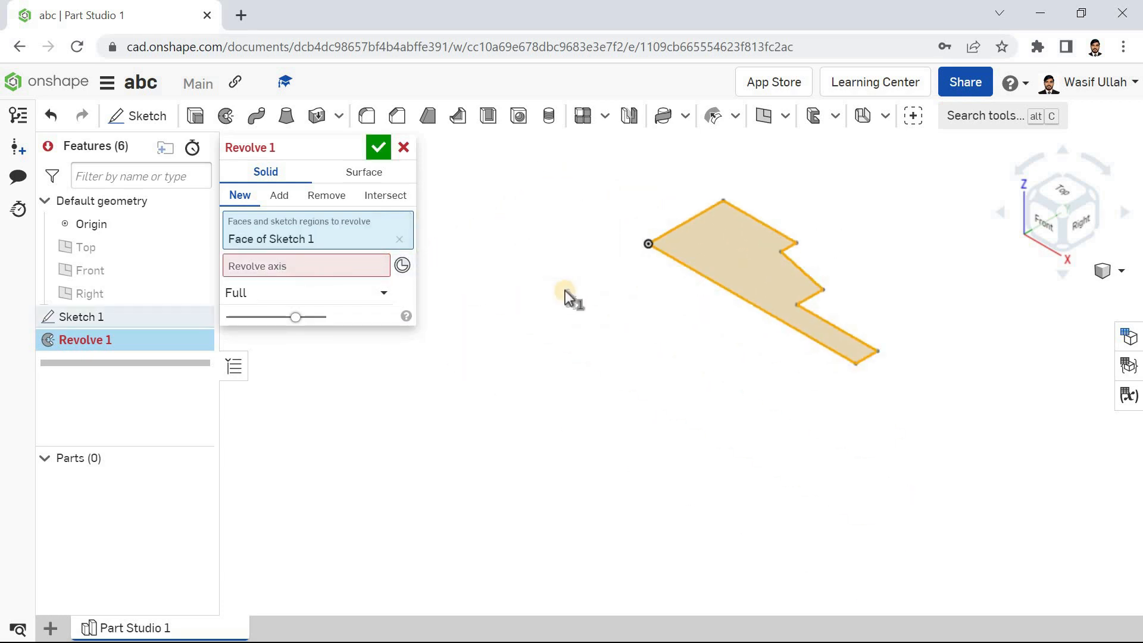
click(303, 271)
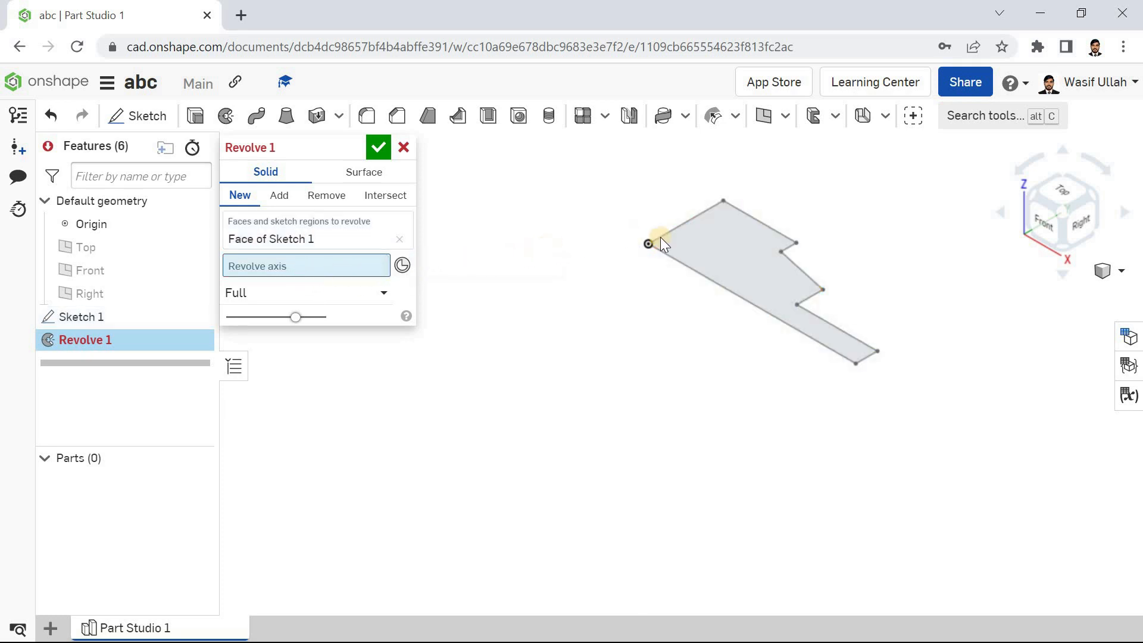
Step: Try the profile's long straight edge and its short end edge as the revolve axis, clearing each selection
click(680, 265)
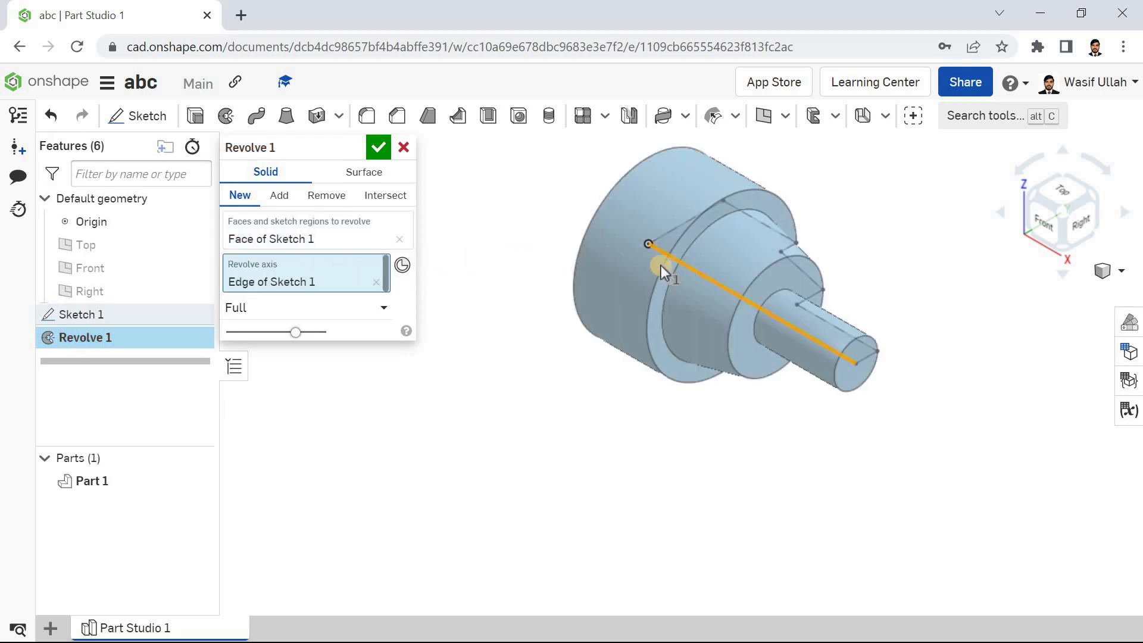
click(376, 283)
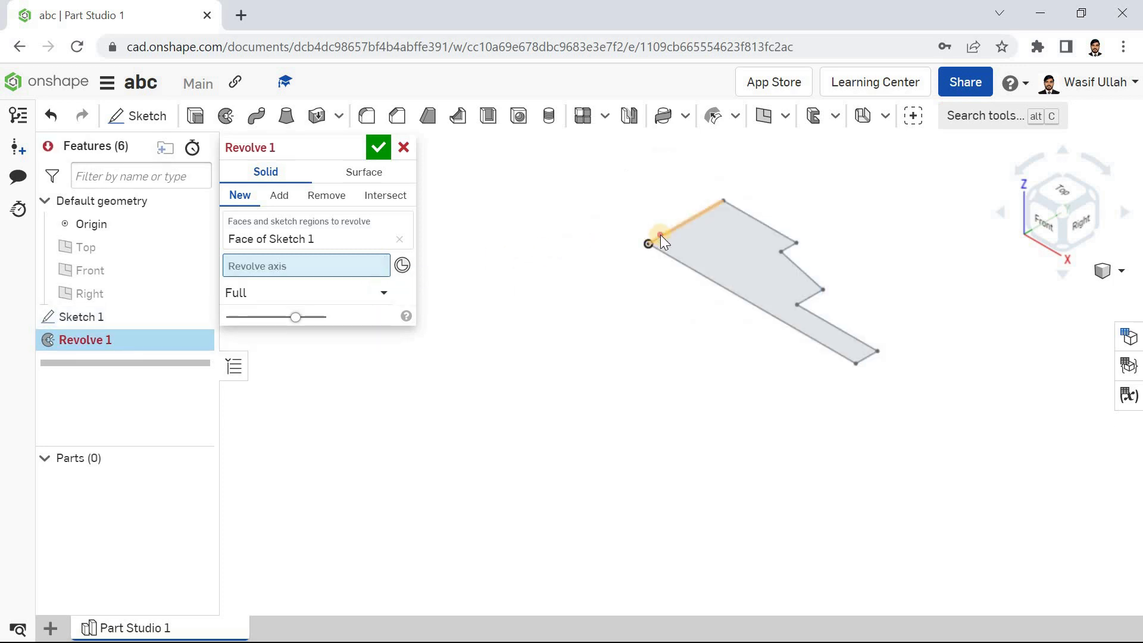
click(660, 235)
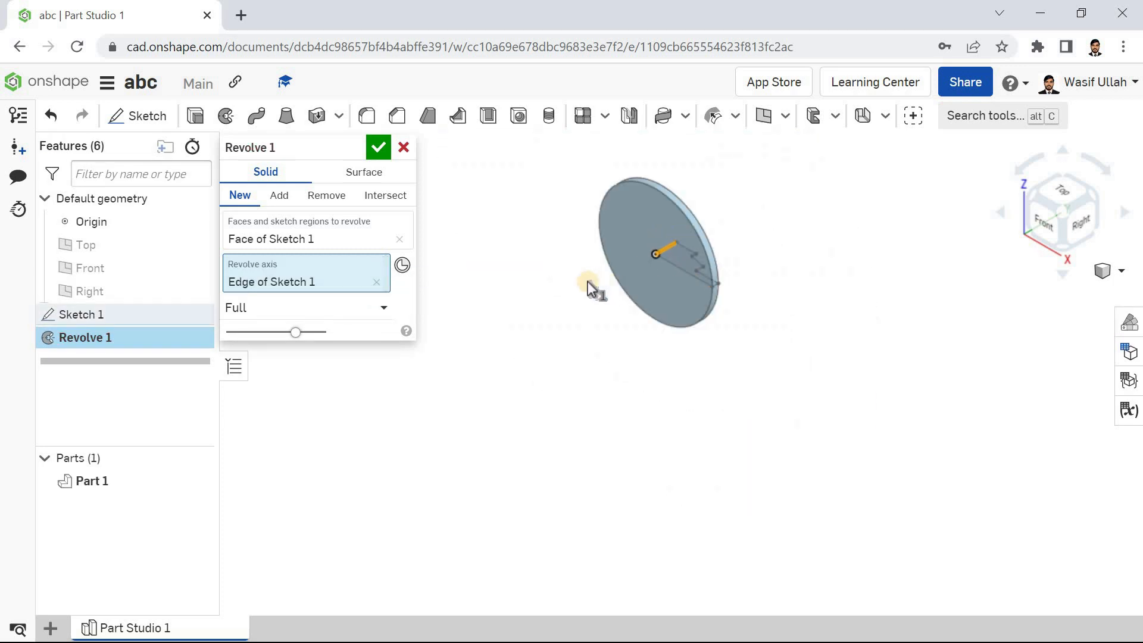
mouse_move(545, 300)
right_down()
mouse_move(546, 276)
mouse_move(520, 294)
mouse_move(533, 288)
right_up()
click(376, 283)
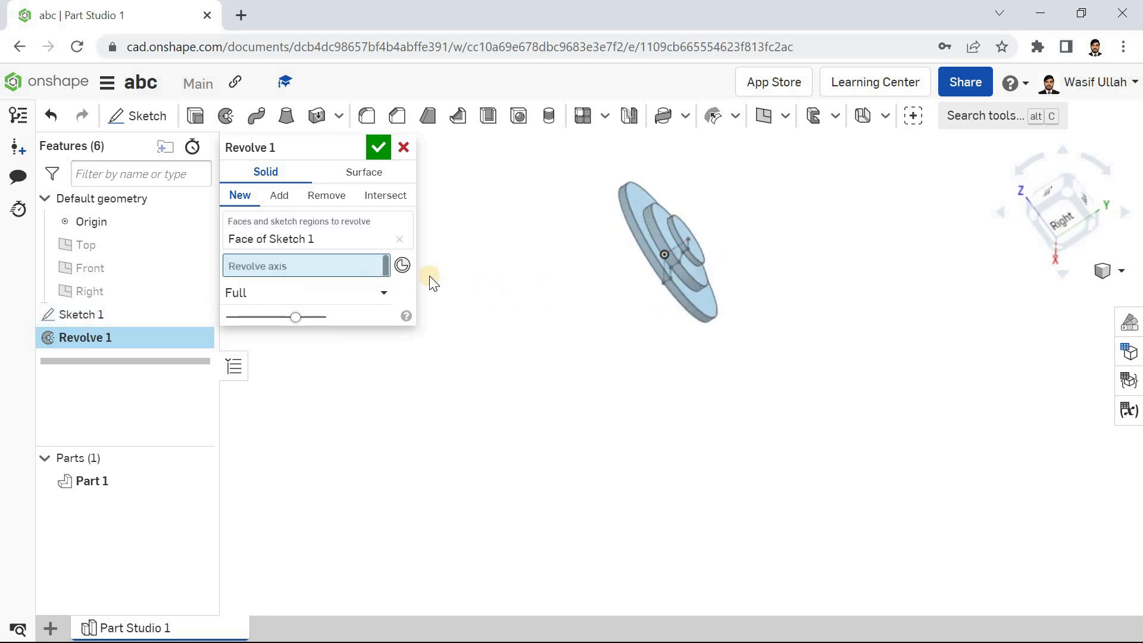
Step: Set the long straight edge of the Sketch 1 profile as the revolve axis
right_drag(654, 238, 629, 293)
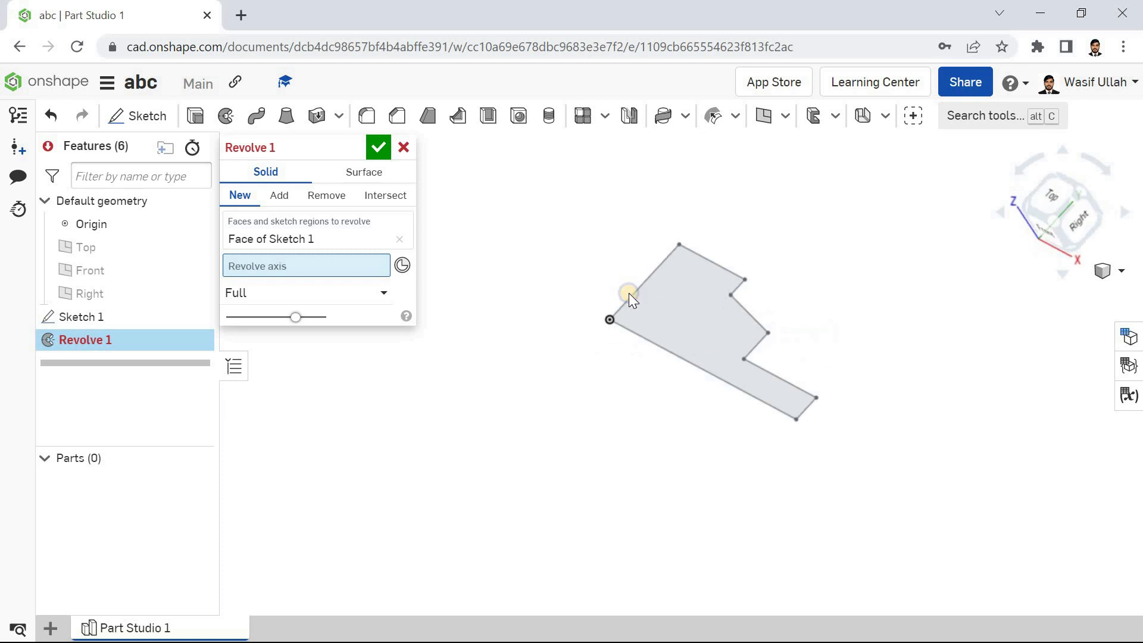
click(656, 337)
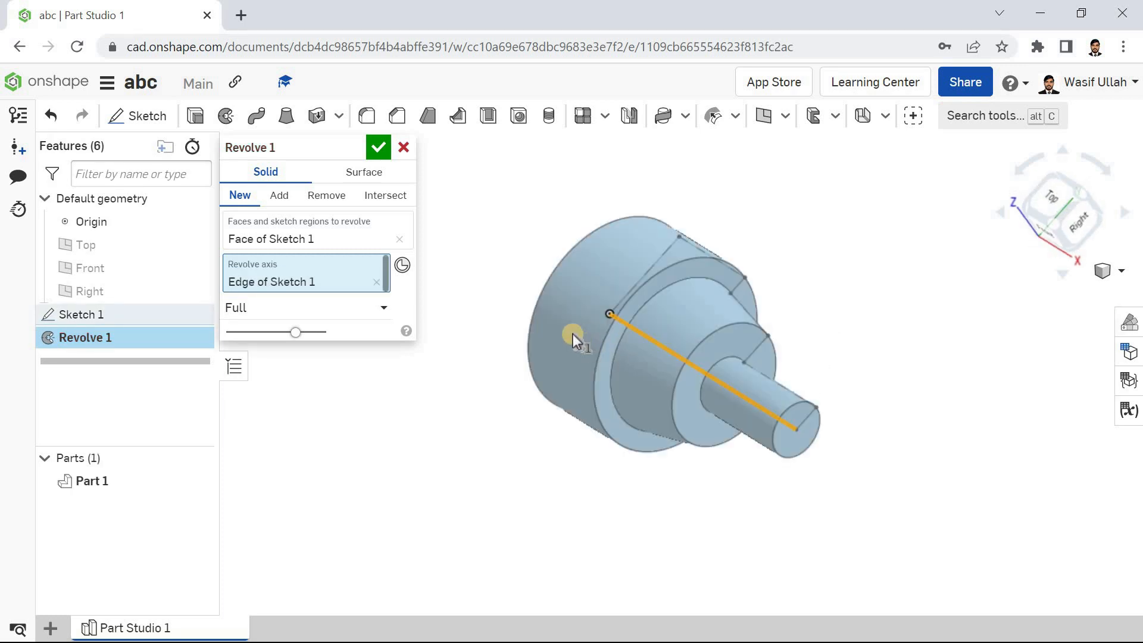
right_drag(485, 275, 467, 289)
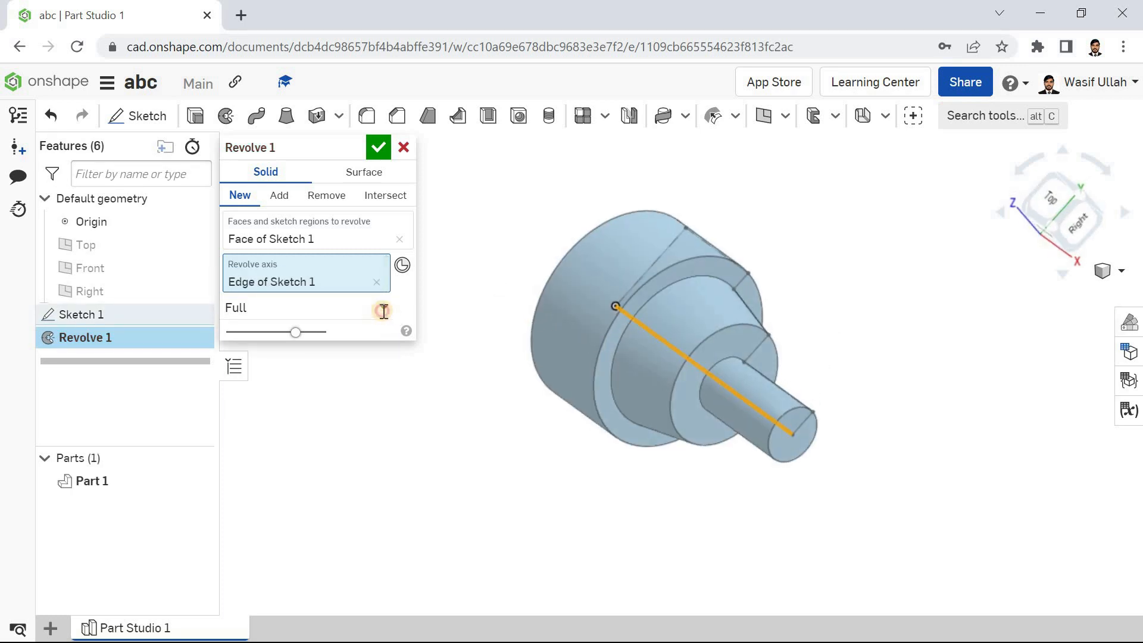
Step: Change the revolve type to Symmetric and set the revolve angle to 270 deg
click(383, 311)
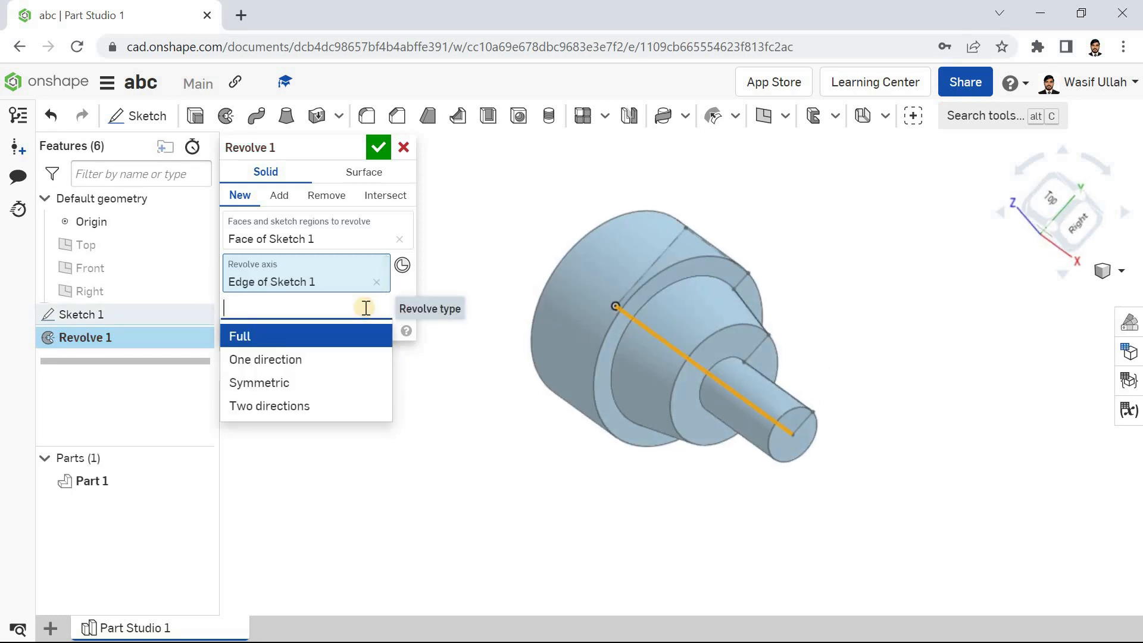
click(326, 380)
right_drag(458, 328, 434, 311)
click(345, 335)
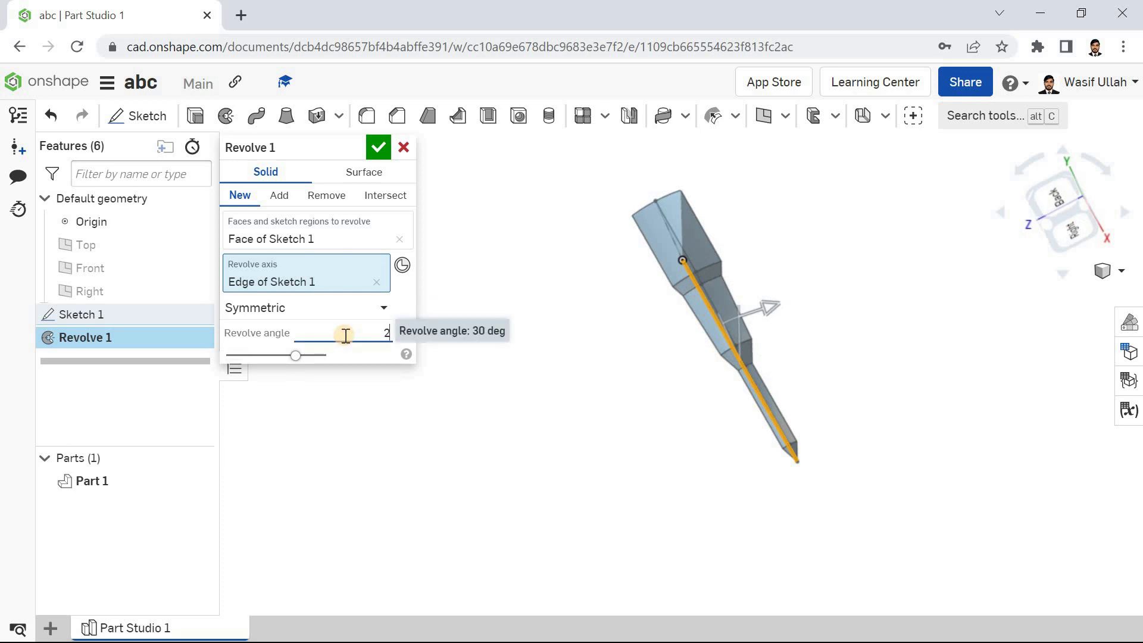
key(Return)
right_drag(545, 339, 514, 262)
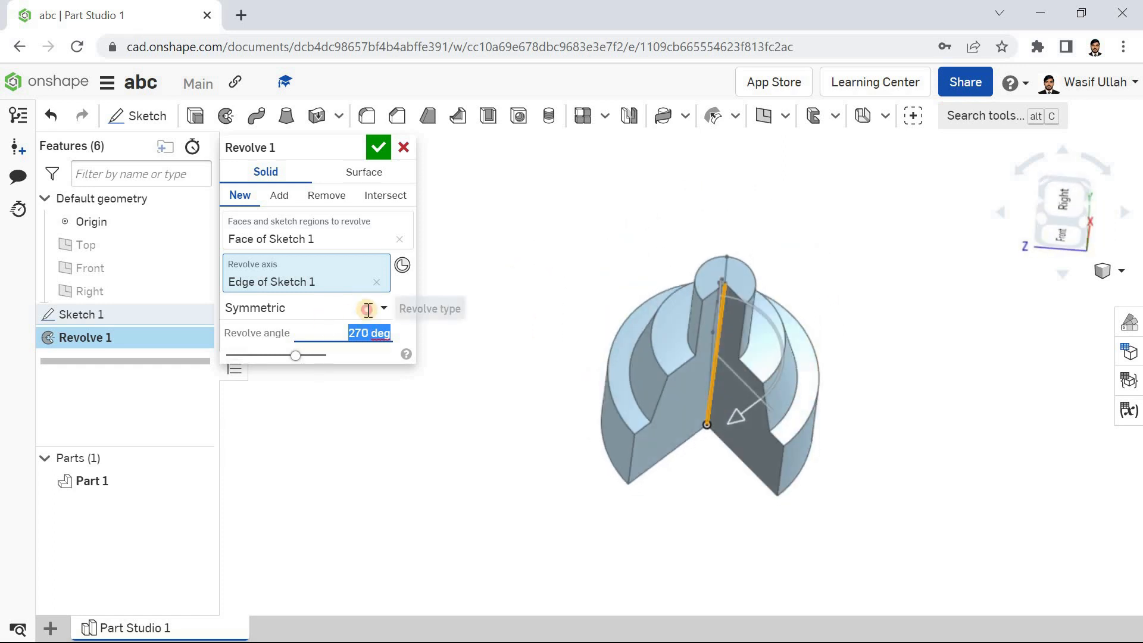
Step: Return the revolve type to Full
click(368, 309)
click(333, 334)
right_drag(510, 311, 517, 340)
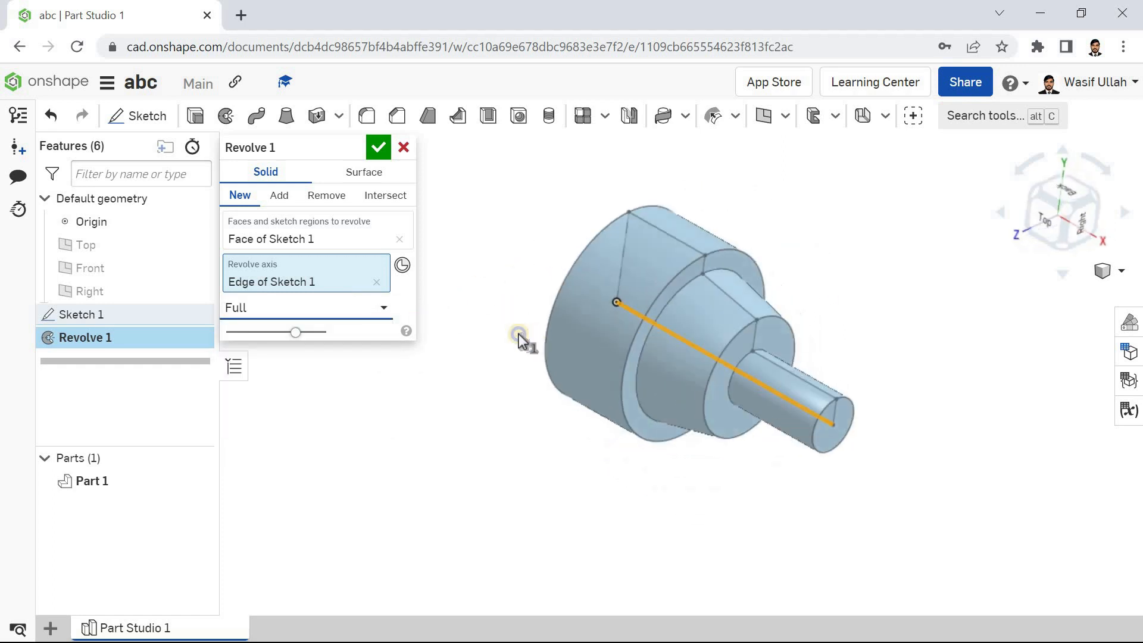
Step: Change the revolve type to One direction and adjust the angle to 220 deg with the on-model arrow
click(306, 307)
click(313, 360)
right_drag(518, 326, 651, 344)
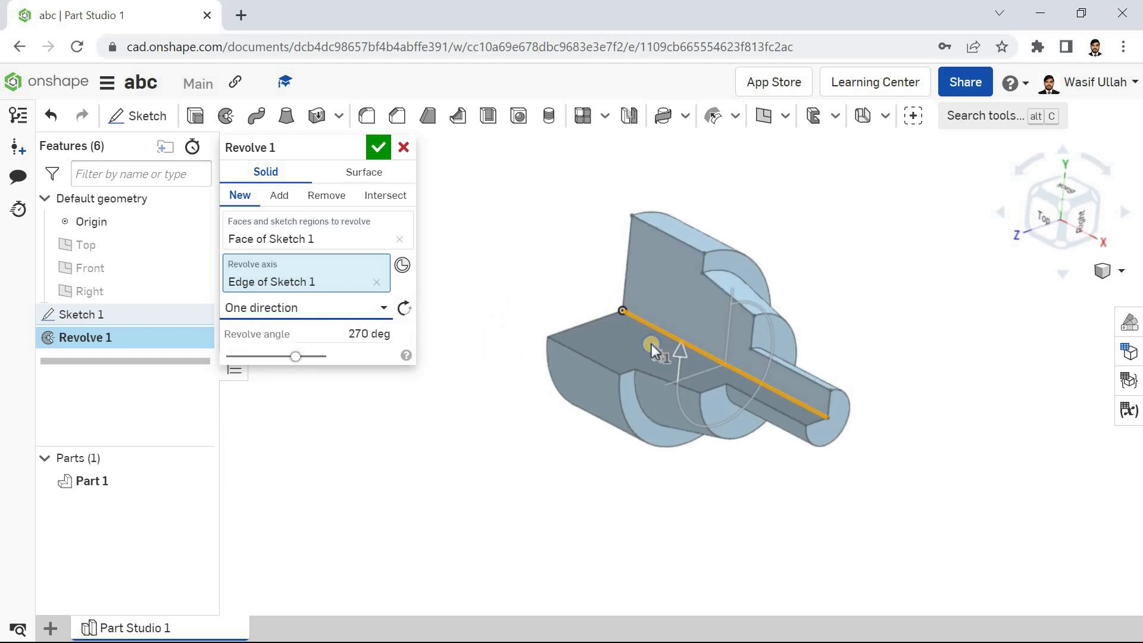
drag(684, 352, 548, 322)
right_drag(547, 321, 595, 382)
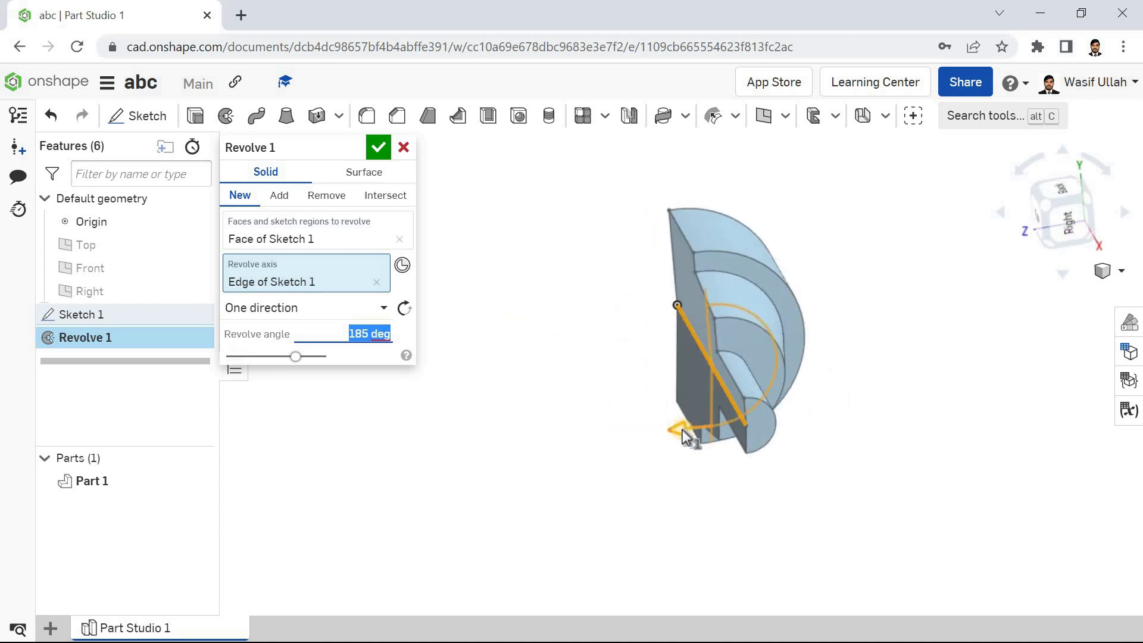
drag(639, 417, 637, 415)
Step: Switch the revolve type to Symmetric and reduce the angle to 110 deg with the on-model arrow
click(314, 313)
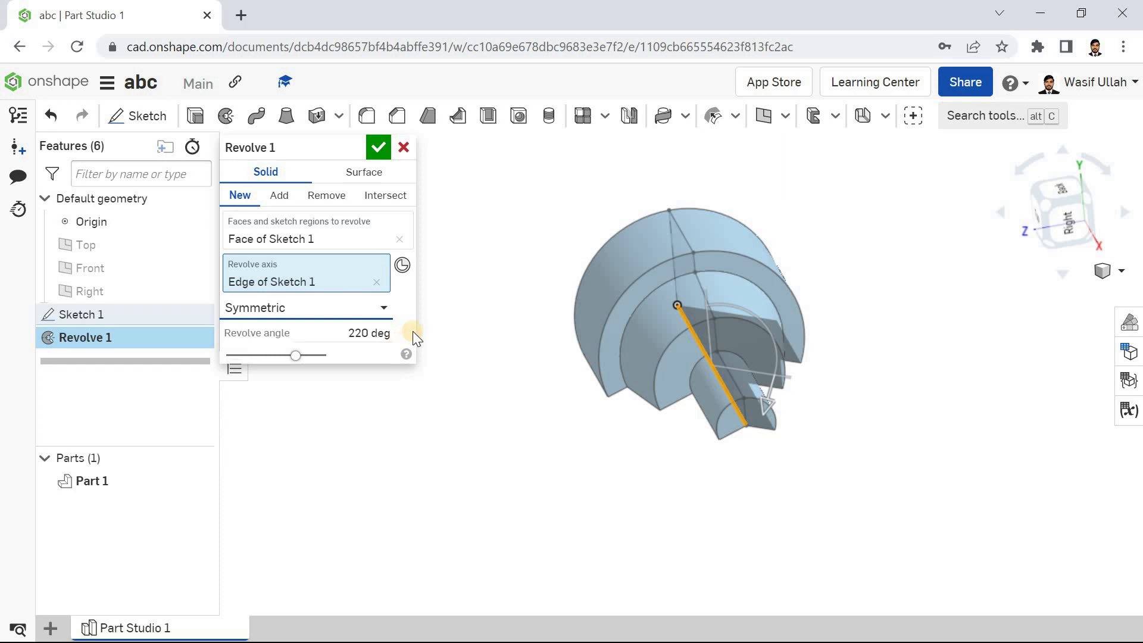
right_drag(462, 334, 800, 440)
mouse_move(775, 388)
mouse_down()
mouse_move(776, 368)
mouse_move(783, 378)
mouse_up()
mouse_move(571, 385)
right_down()
mouse_move(581, 391)
mouse_move(570, 402)
mouse_move(581, 399)
right_up()
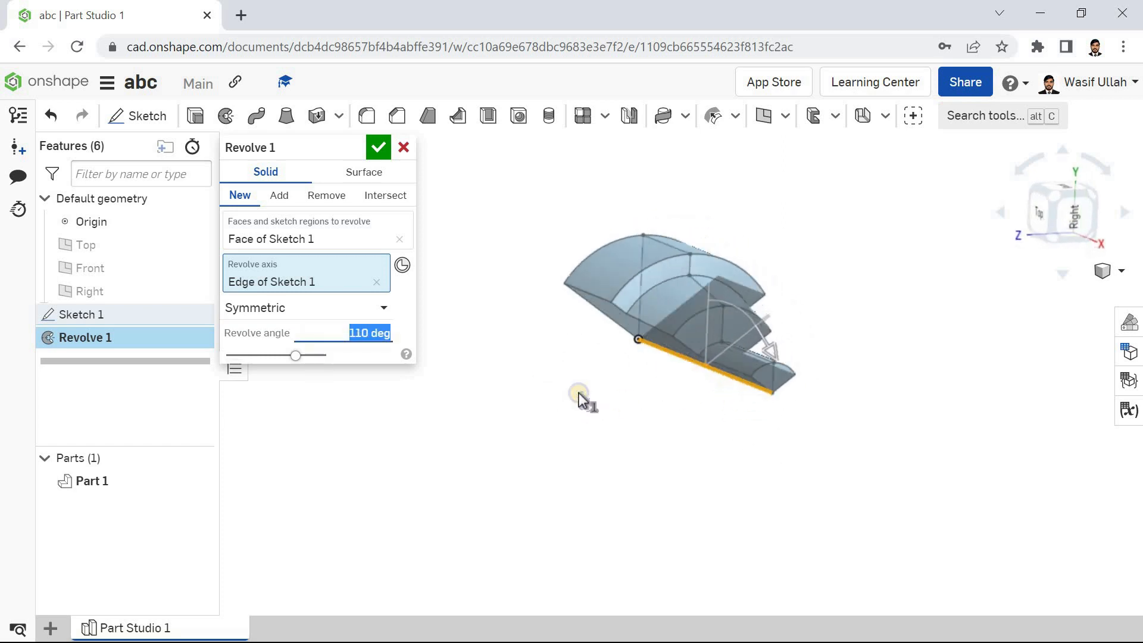
Step: Change the revolve type to Two directions, with a revolve angle of 112 deg and a second angle of 223 deg
click(374, 307)
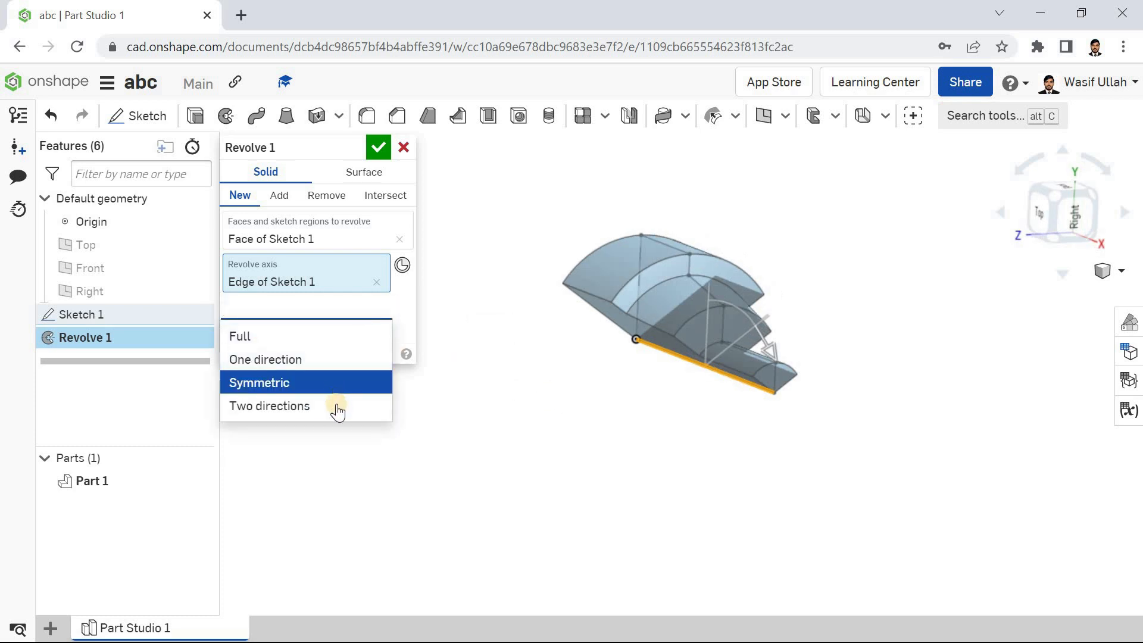
click(363, 405)
right_drag(523, 334, 455, 363)
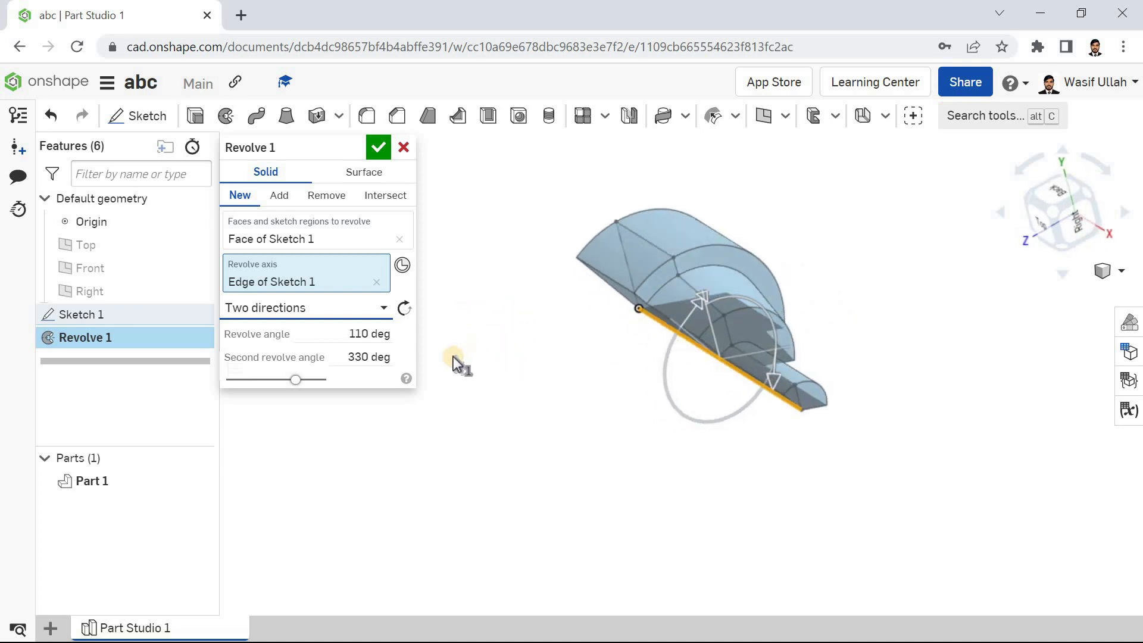
click(334, 338)
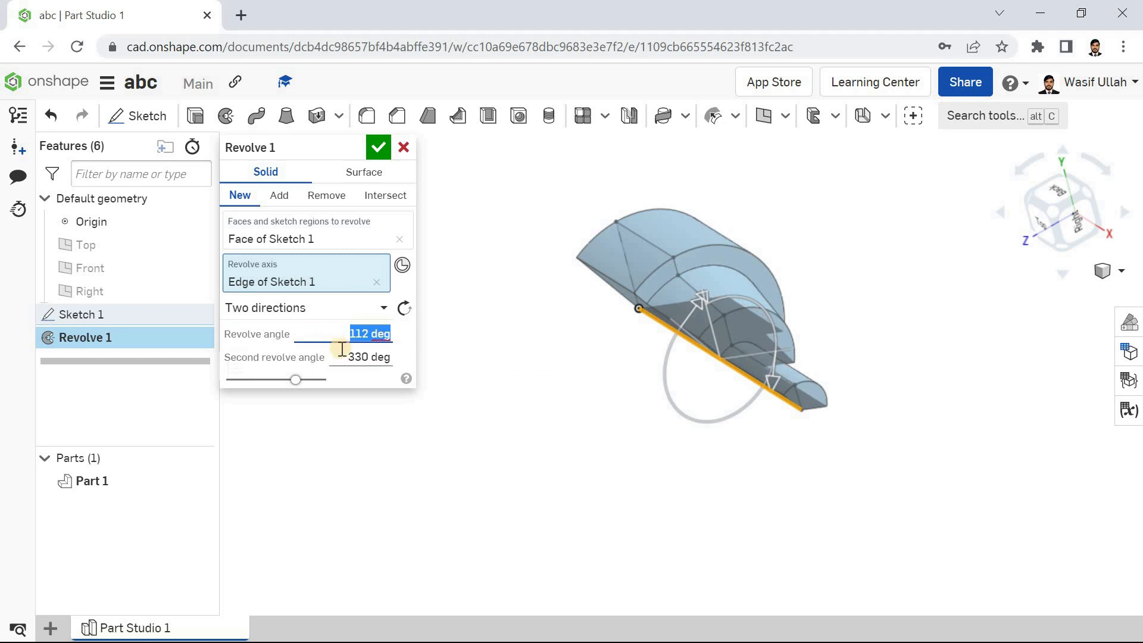
click(343, 357)
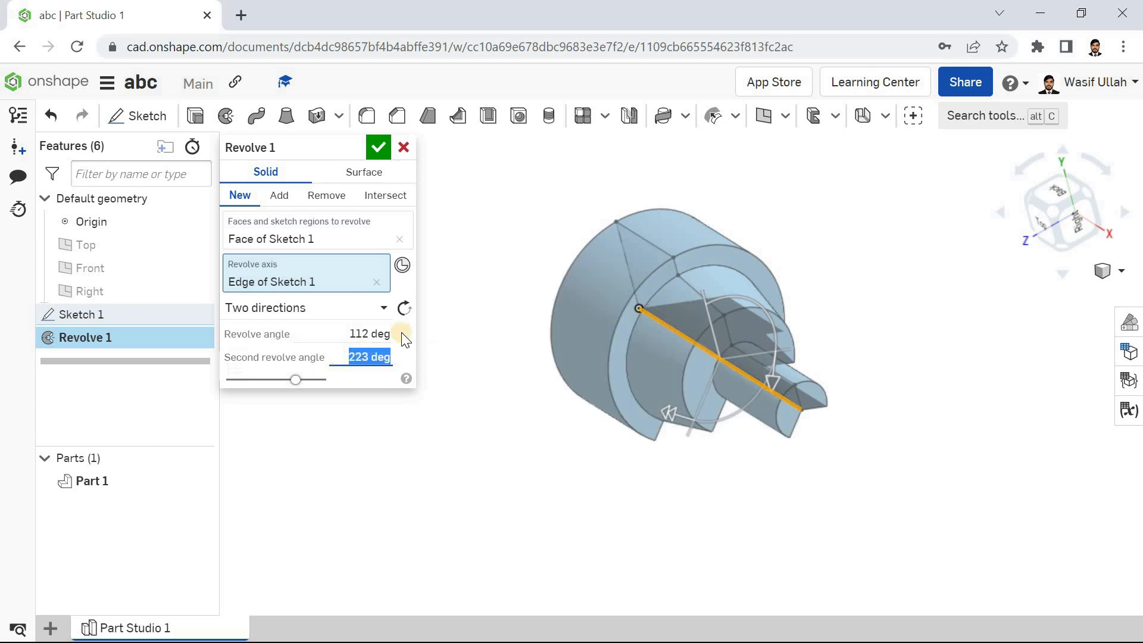
Step: Adjust the second revolve angle to 255 deg and the first to 40 deg with the on-model arrows, and accept the revolve
mouse_move(488, 284)
right_down()
mouse_move(451, 248)
mouse_move(451, 260)
mouse_move(498, 262)
mouse_move(464, 266)
mouse_move(471, 275)
right_up()
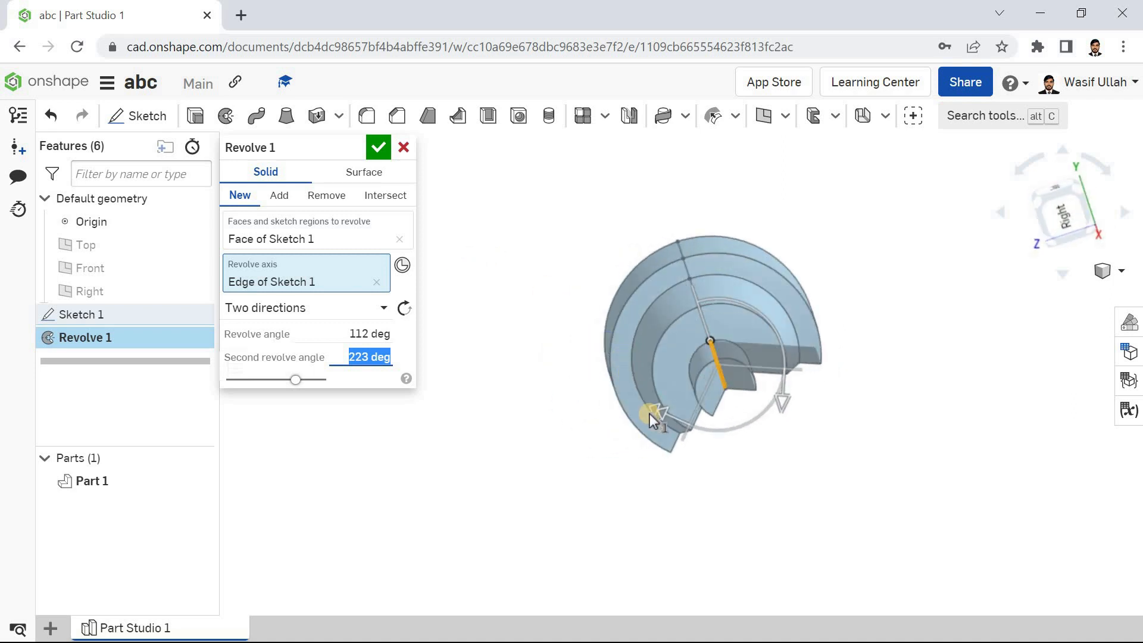
drag(649, 413, 758, 396)
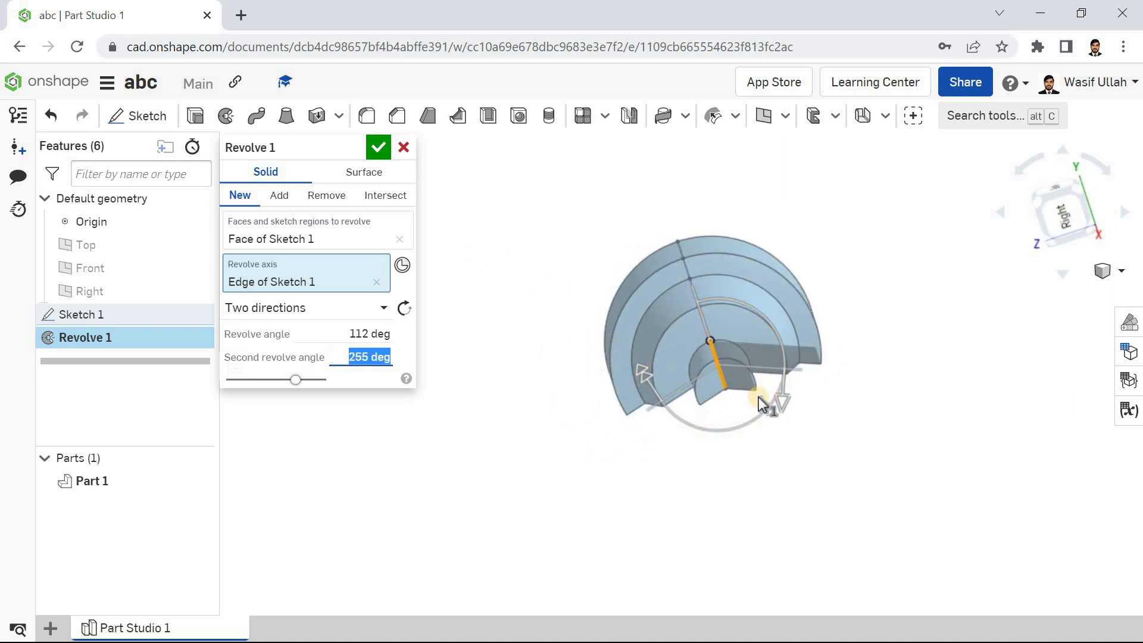
drag(776, 334, 466, 324)
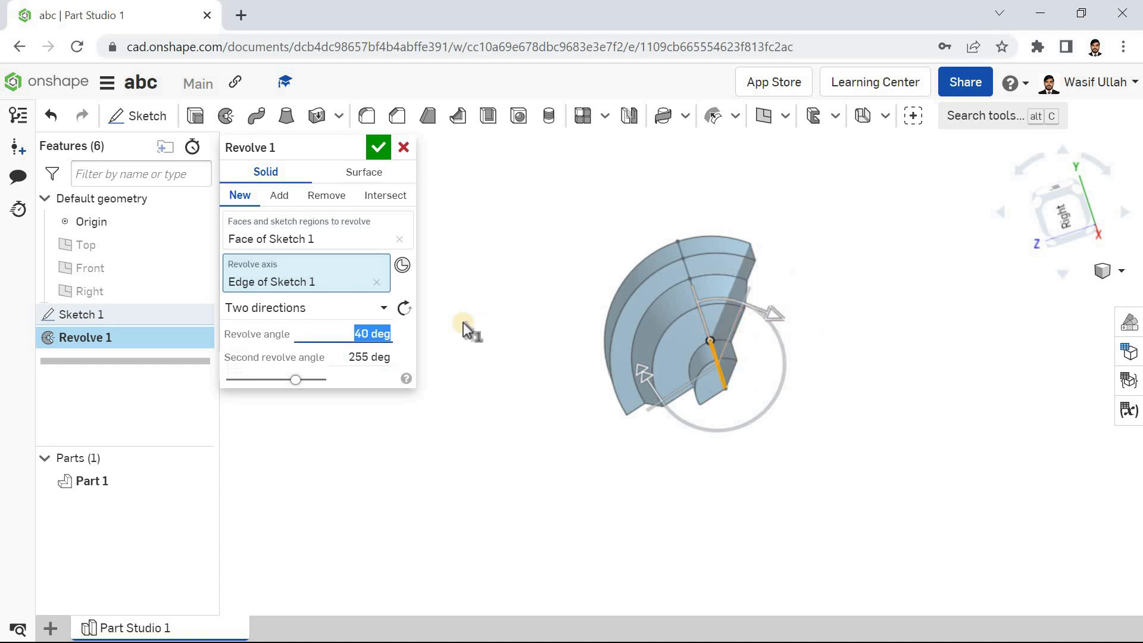
right_drag(459, 304, 516, 298)
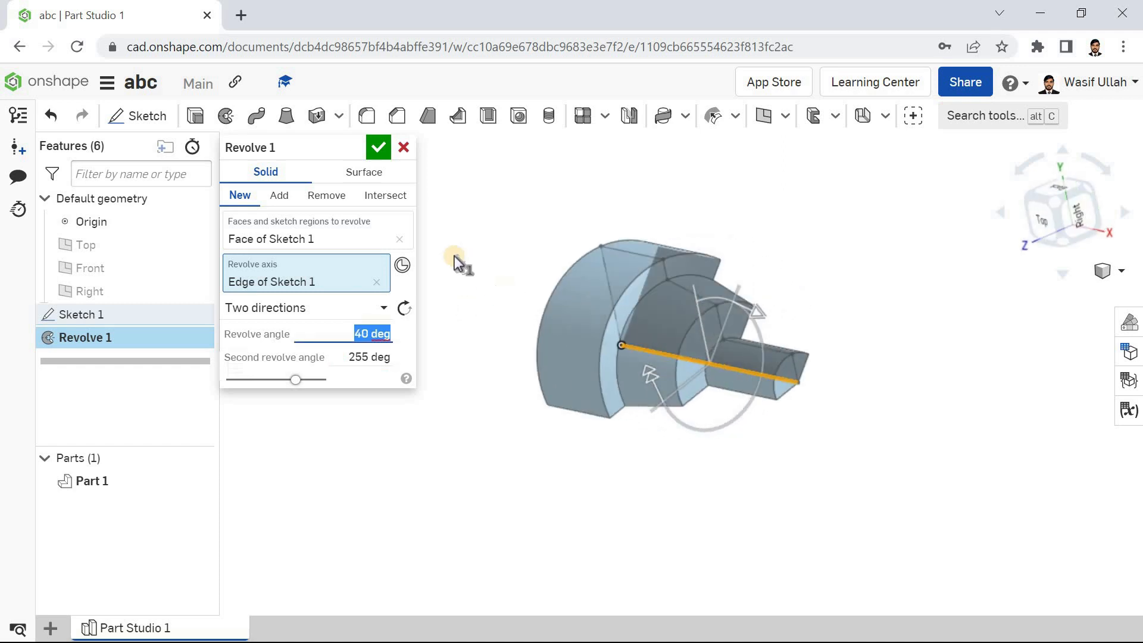
click(378, 147)
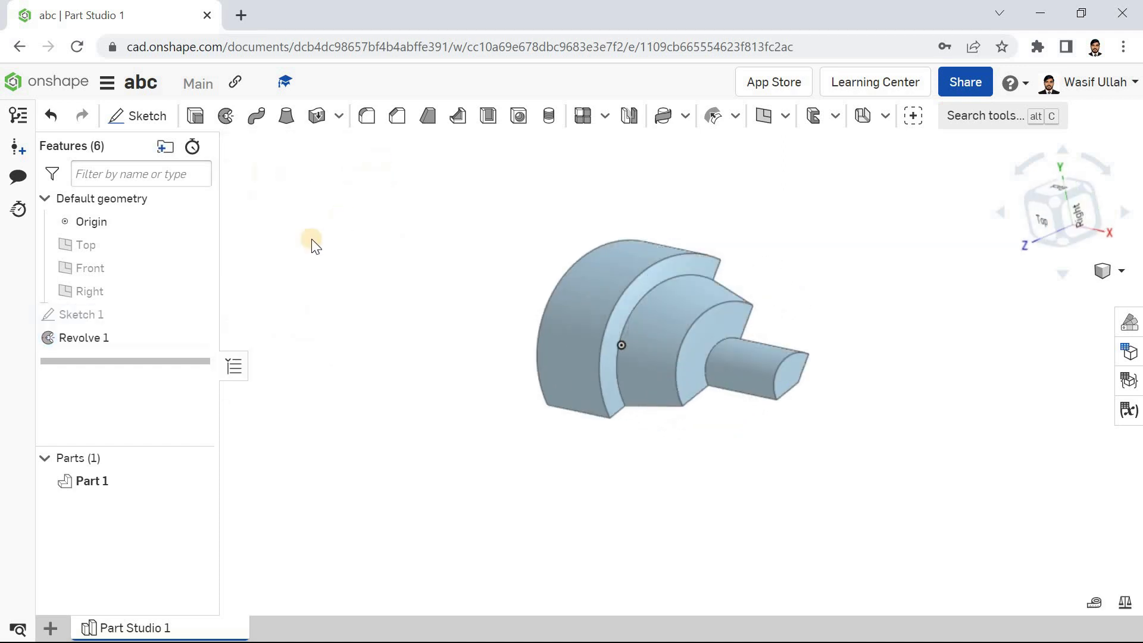
Step: Delete the Revolve 1 feature and Sketch 1 from the part studio
click(142, 345)
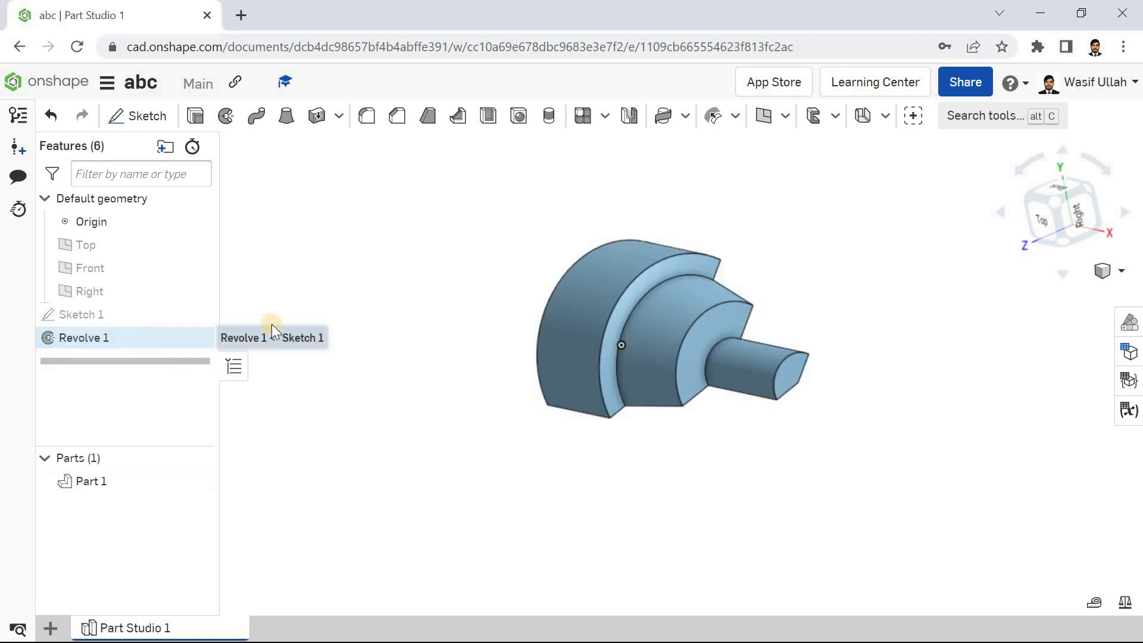
key(Delete)
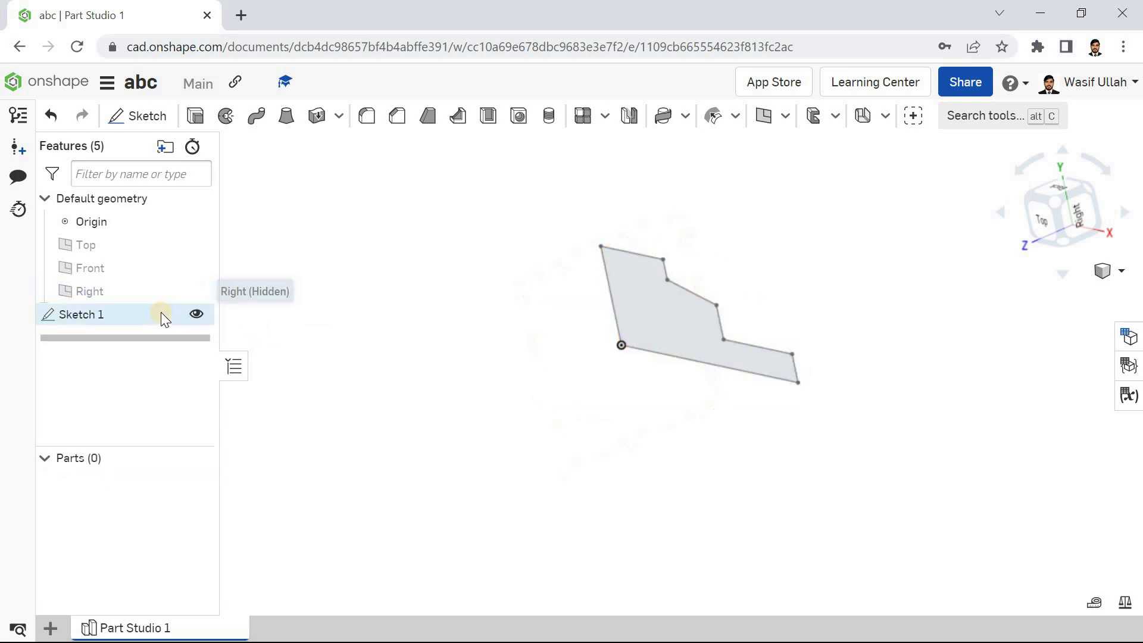
key(Delete)
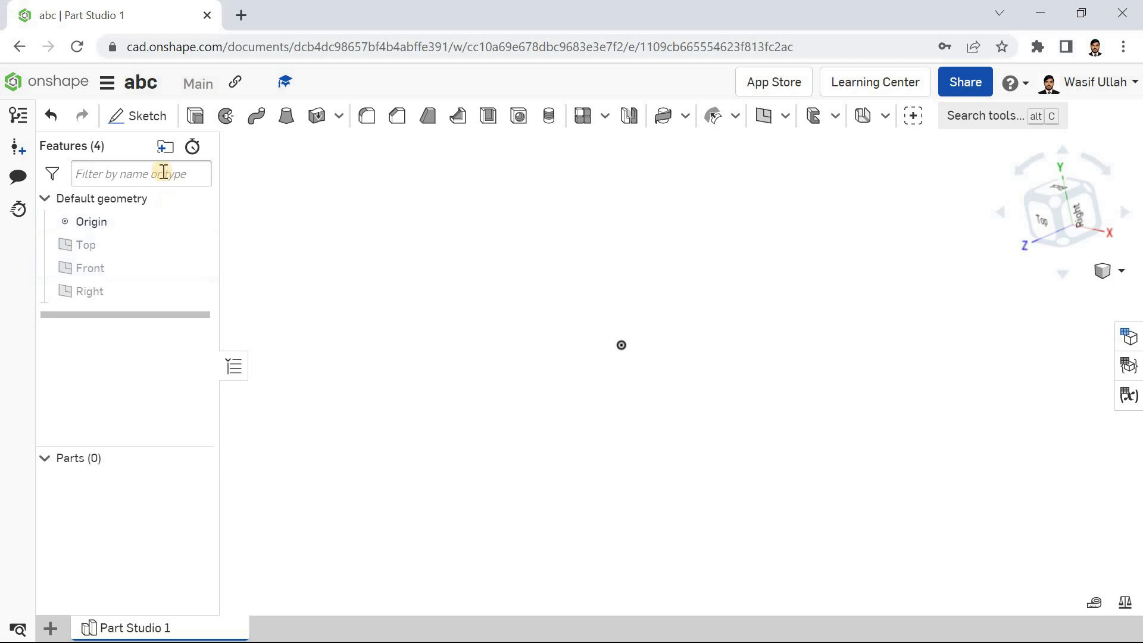
Step: Start a sketch on the Right plane and draw a circle of about 127 radius centred on the origin
click(144, 117)
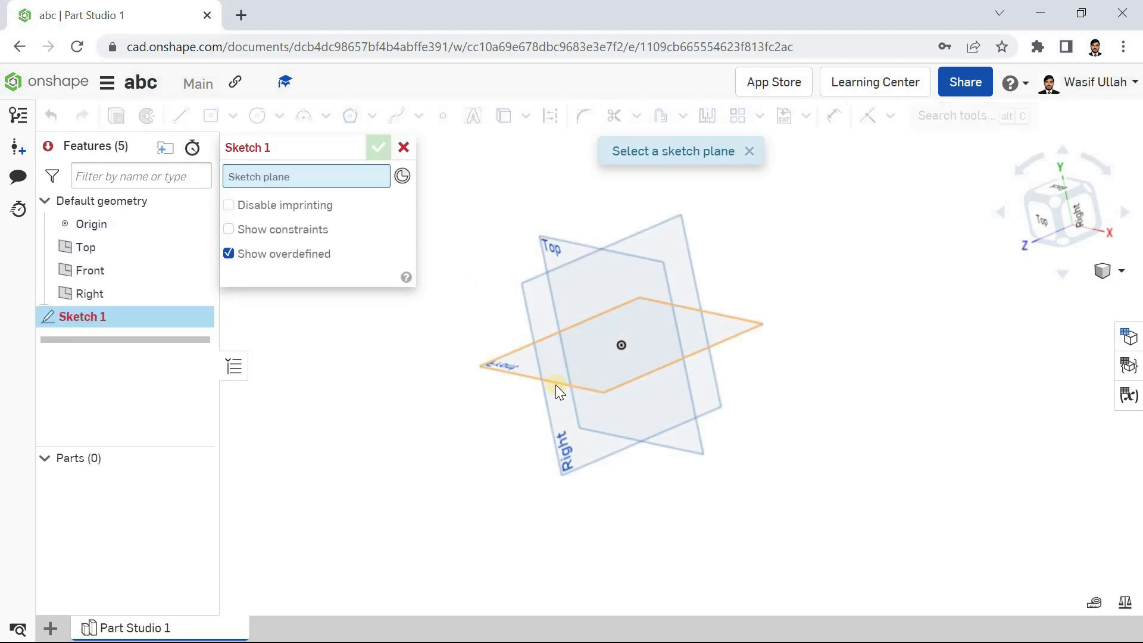
click(610, 287)
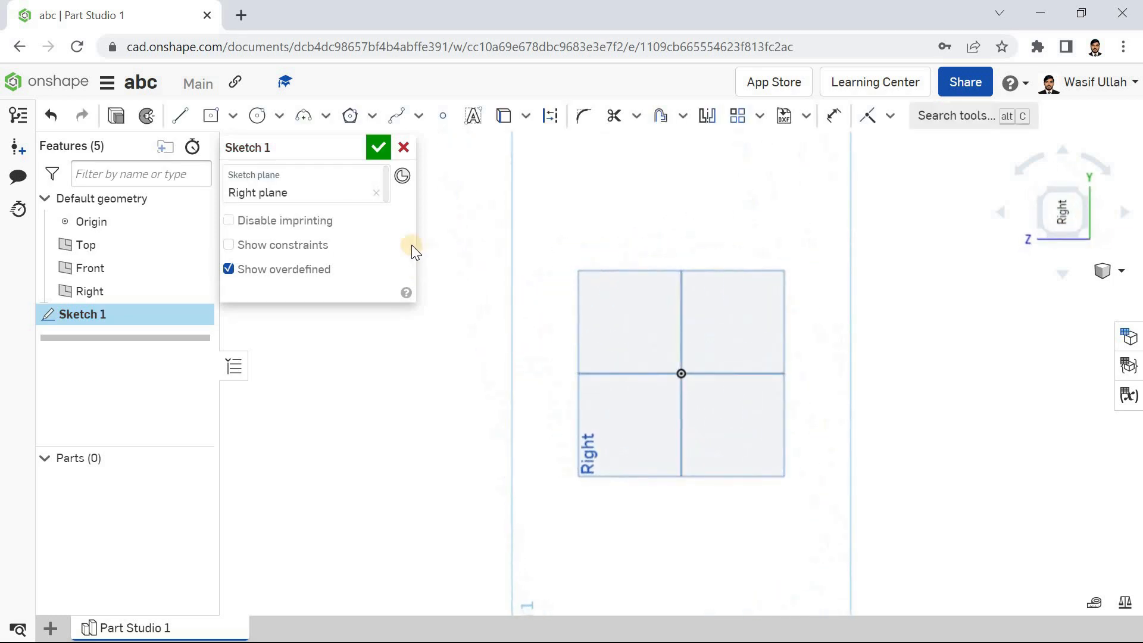
click(257, 116)
click(682, 377)
click(645, 199)
Step: Draw two vertical lines from the origin to the circle's uppermost and lowest points, splitting it in half
click(181, 116)
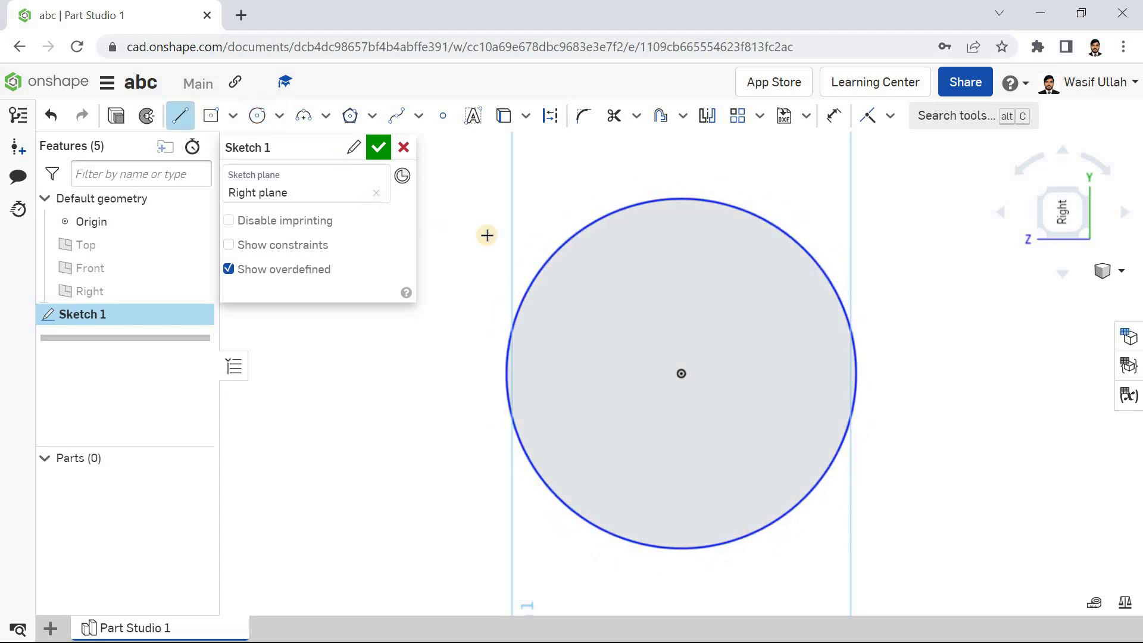
click(681, 374)
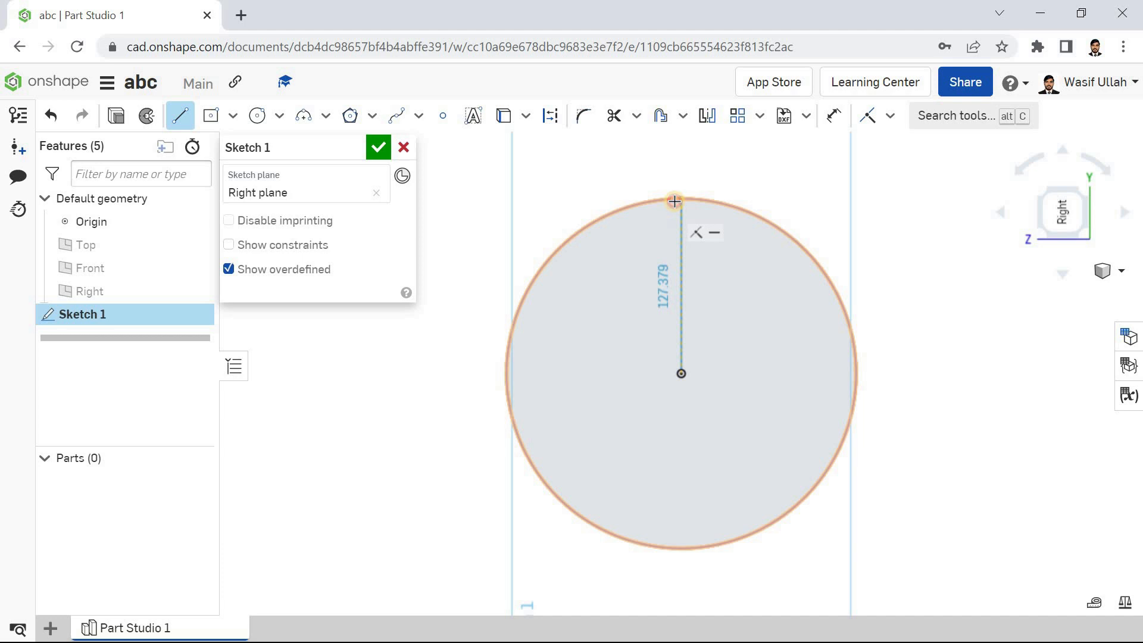
click(674, 202)
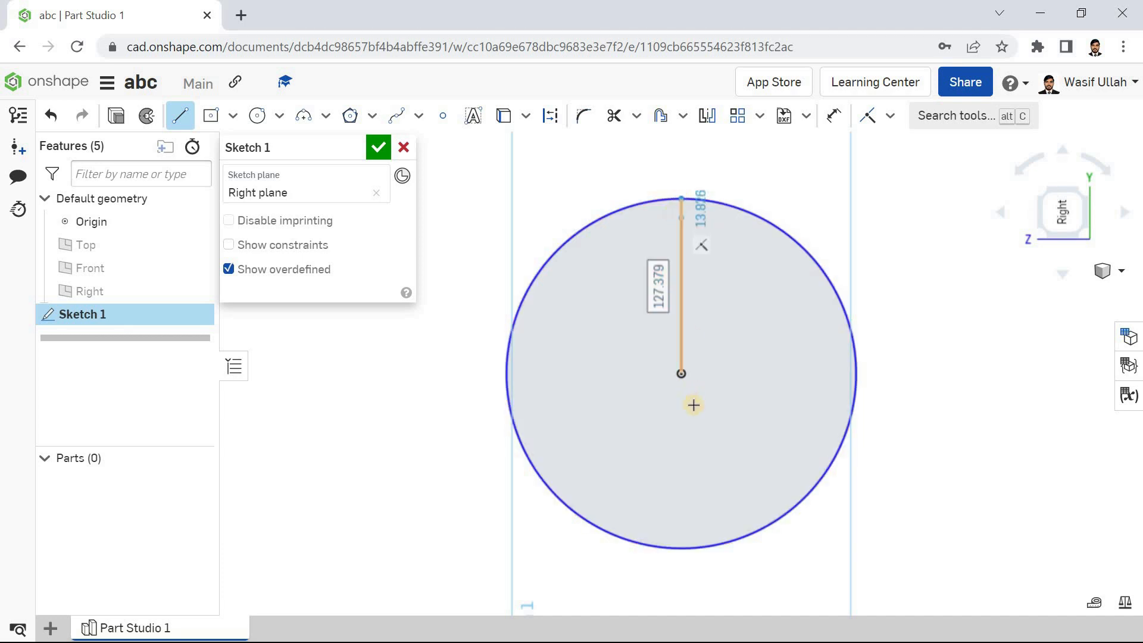
key(Escape)
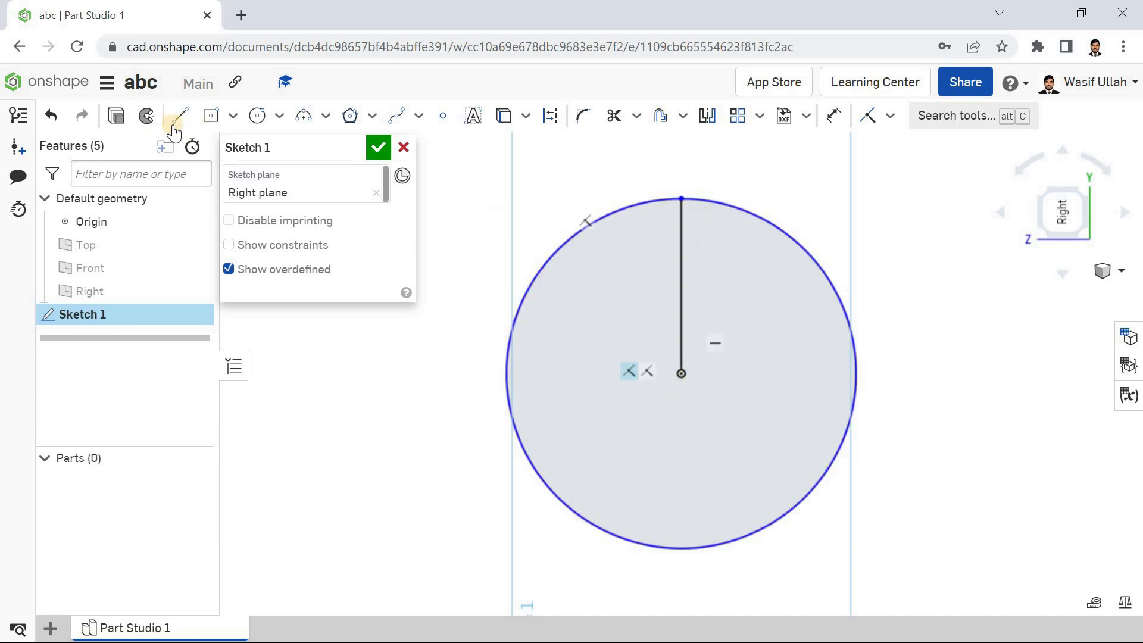
click(174, 123)
click(681, 375)
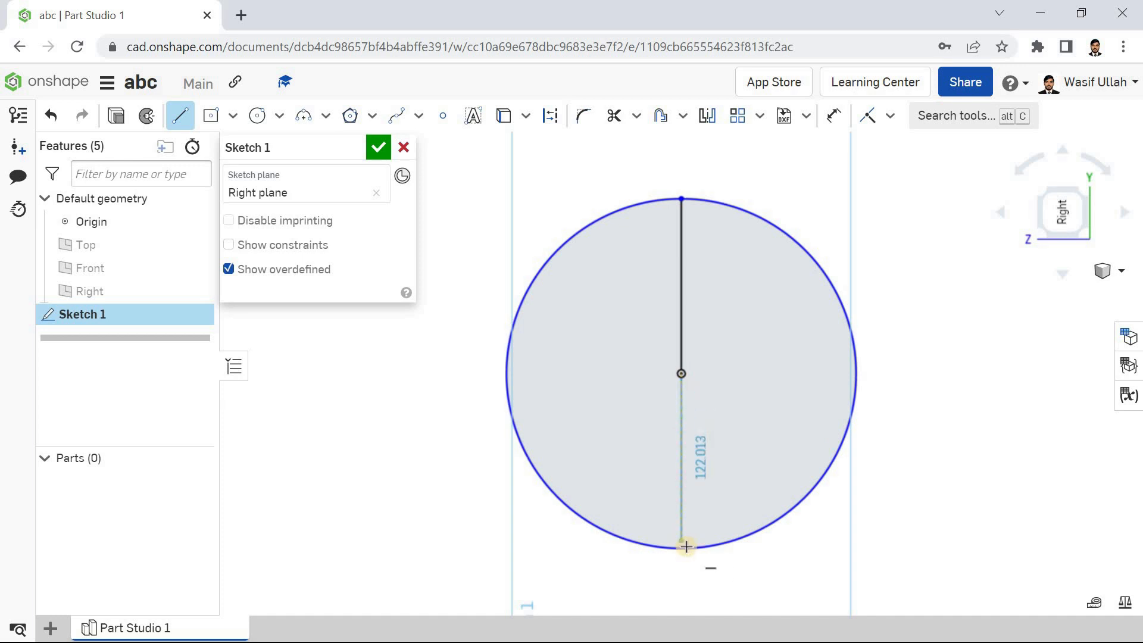
click(680, 547)
key(Escape)
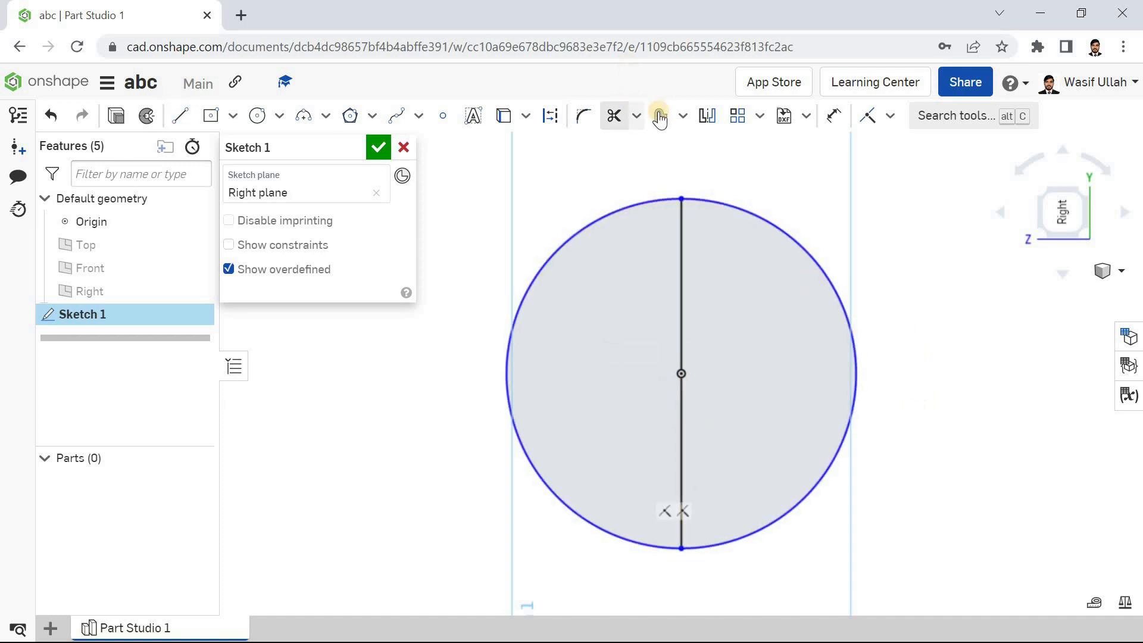
Step: Trim away the half of the circle on the +Z side of the vertical diameter and accept the sketch
click(614, 116)
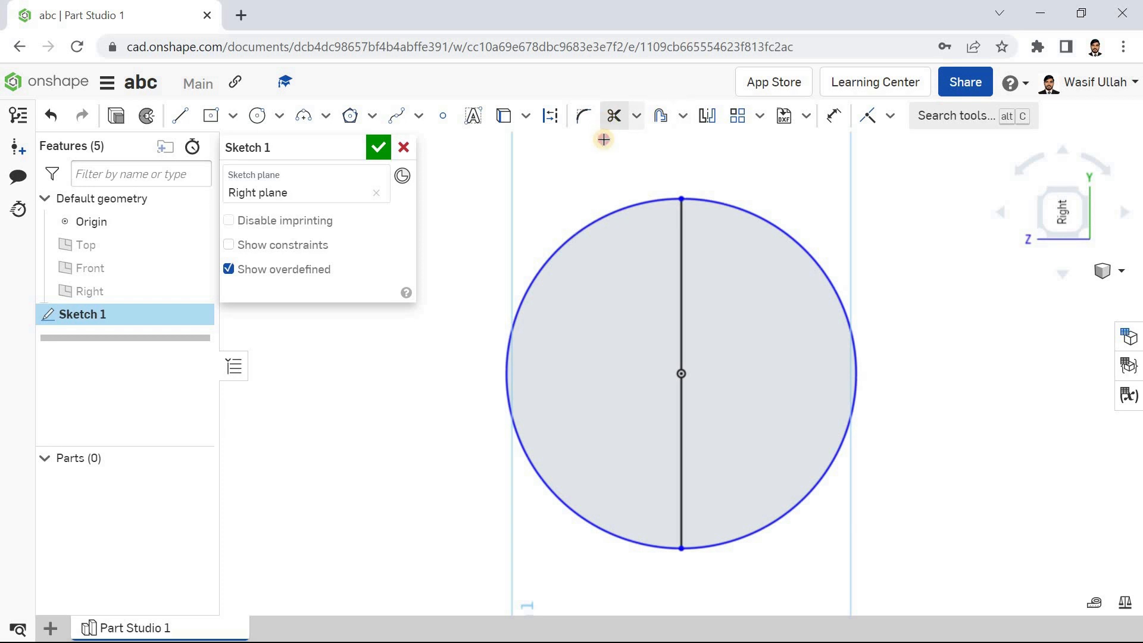
click(540, 245)
click(377, 149)
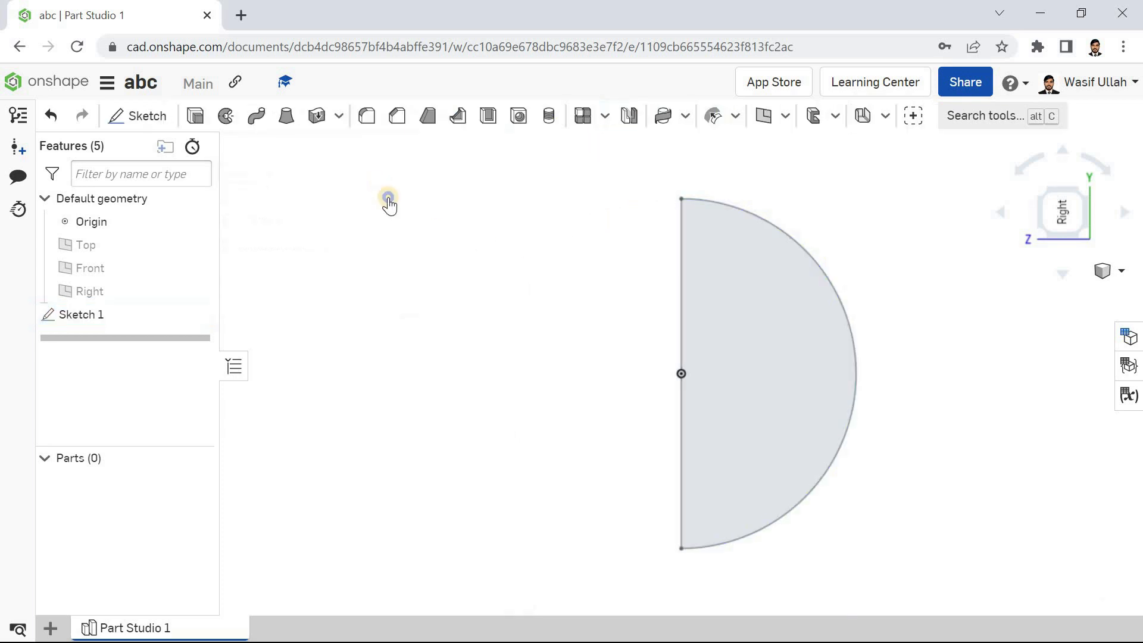
Step: Revolve the half-disc region of Sketch 1 fully about its straight edge to form a solid sphere
right_click(381, 187)
click(408, 256)
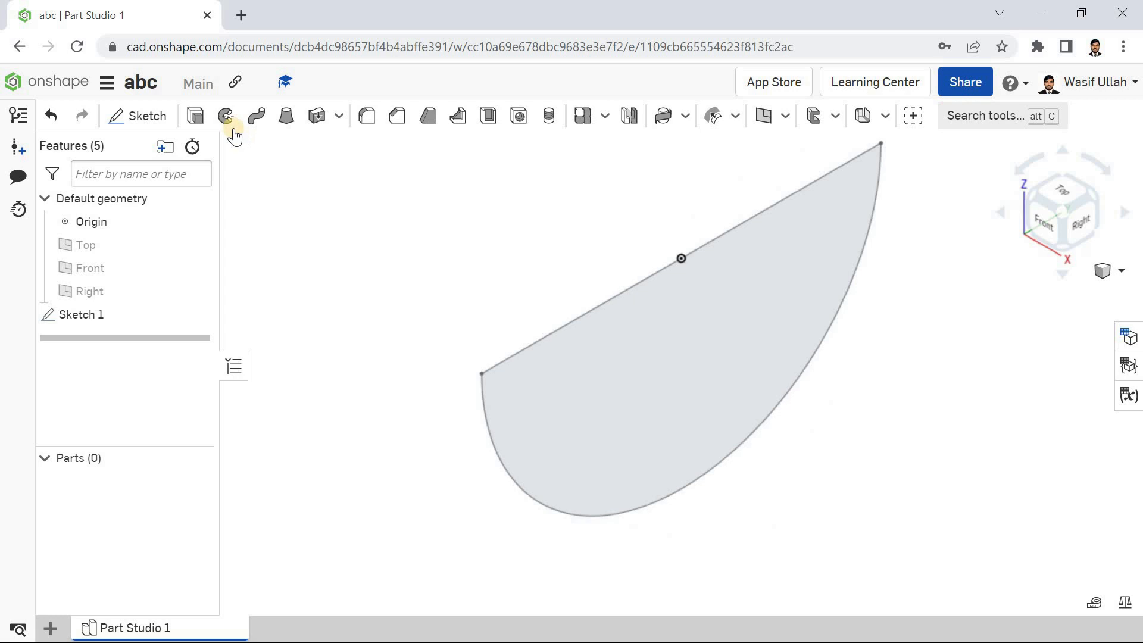
click(665, 360)
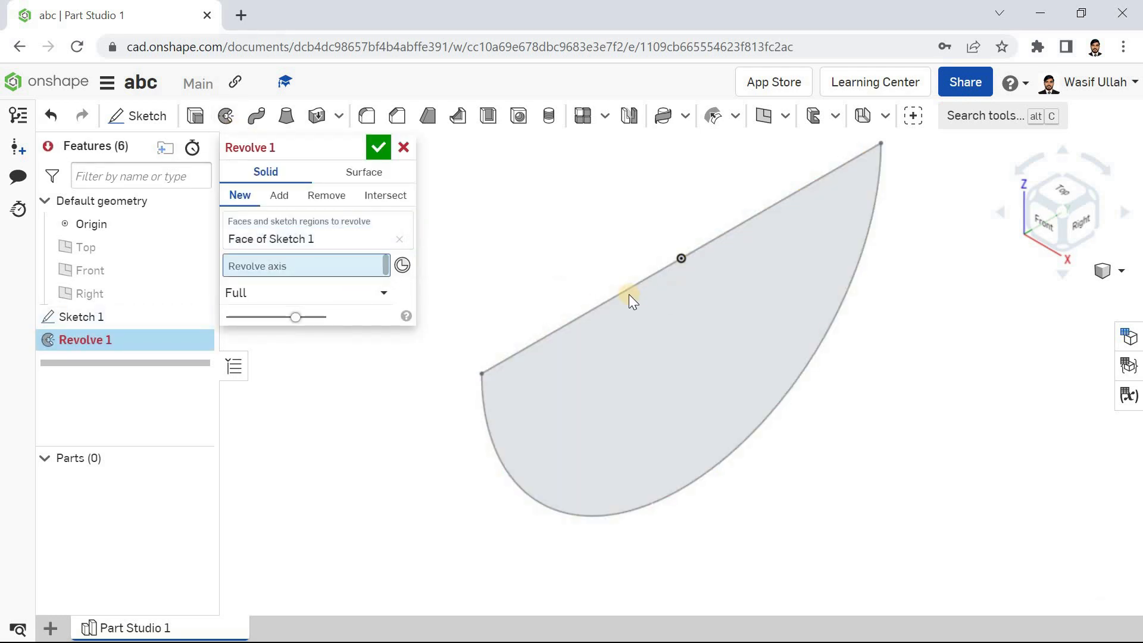
click(628, 292)
scroll(714, 271, down, 5)
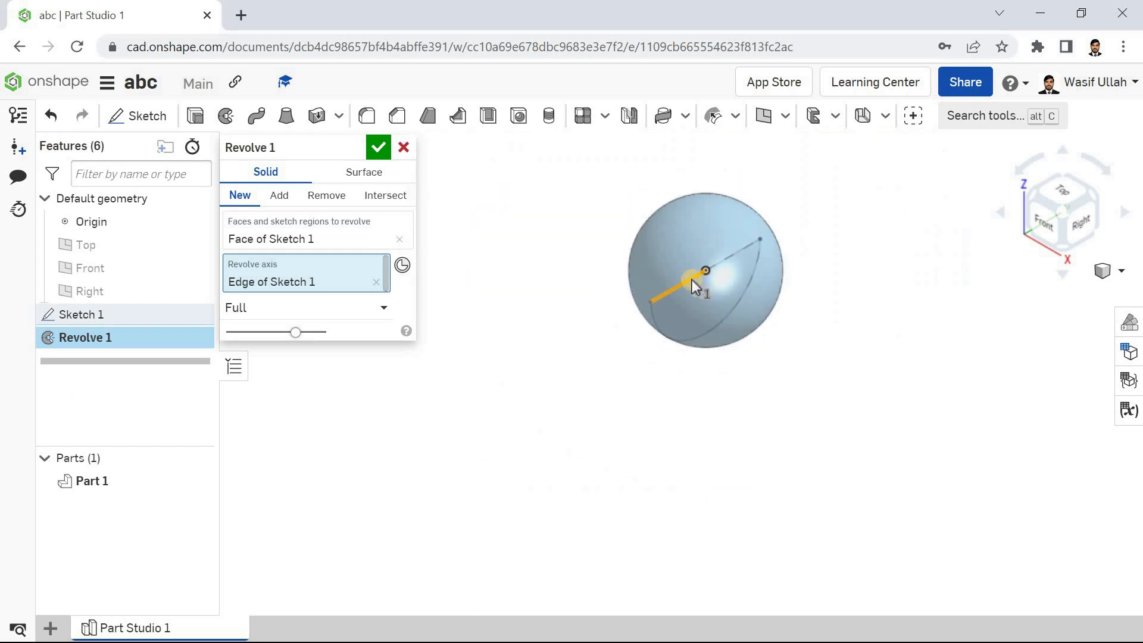
Step: Change the revolve type to One direction with an angle of 120 deg and inspect the partial sphere
click(322, 310)
click(320, 361)
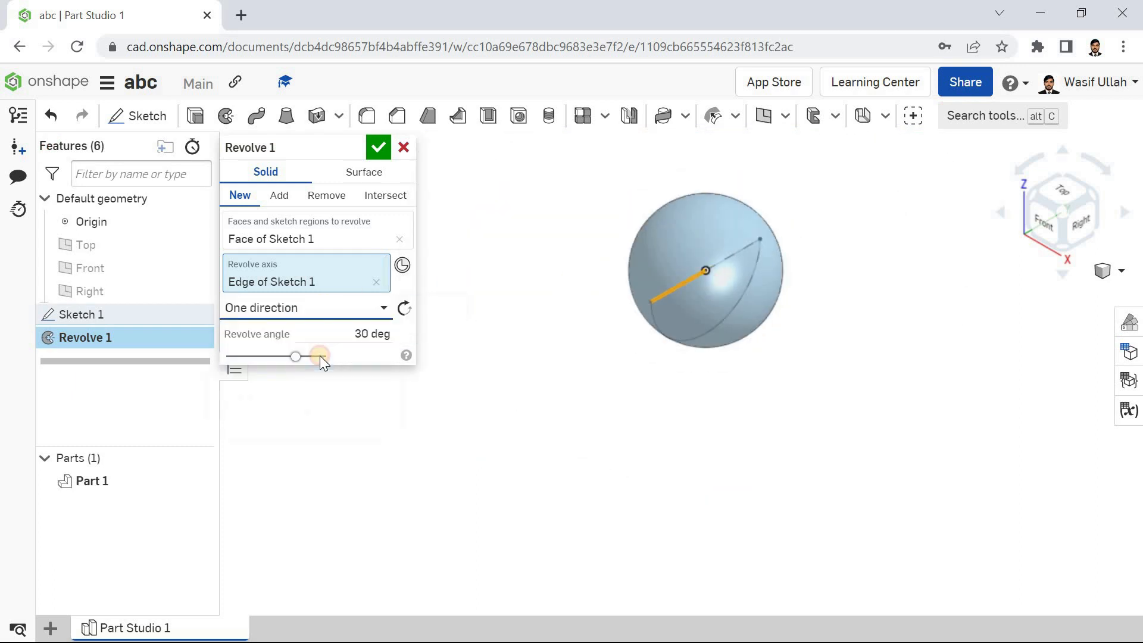
click(355, 333)
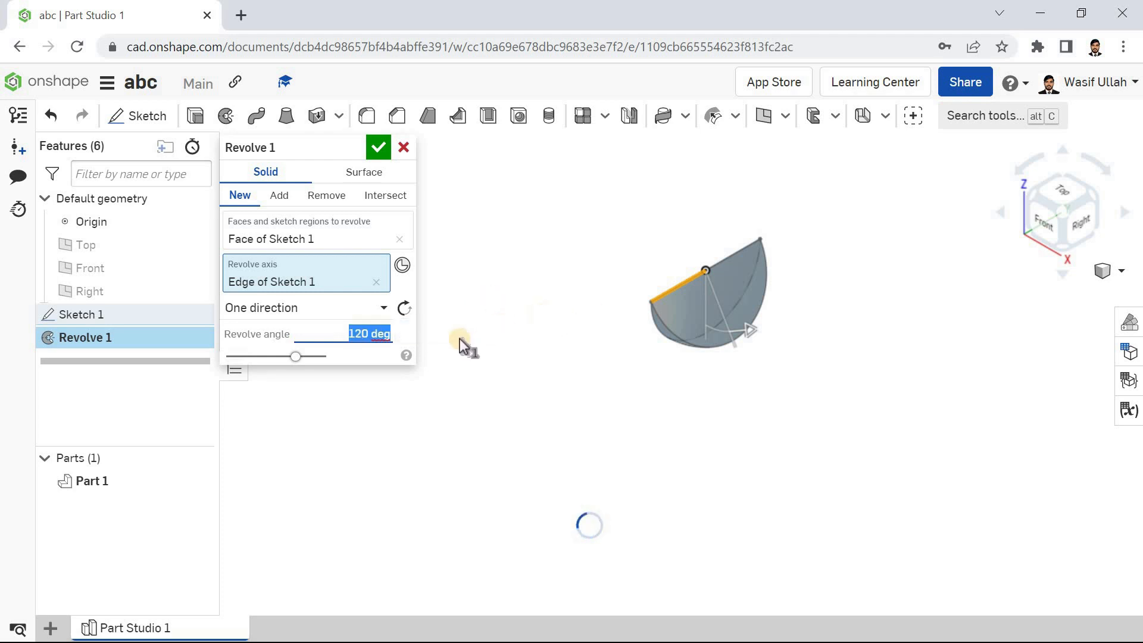
right_drag(555, 296, 556, 322)
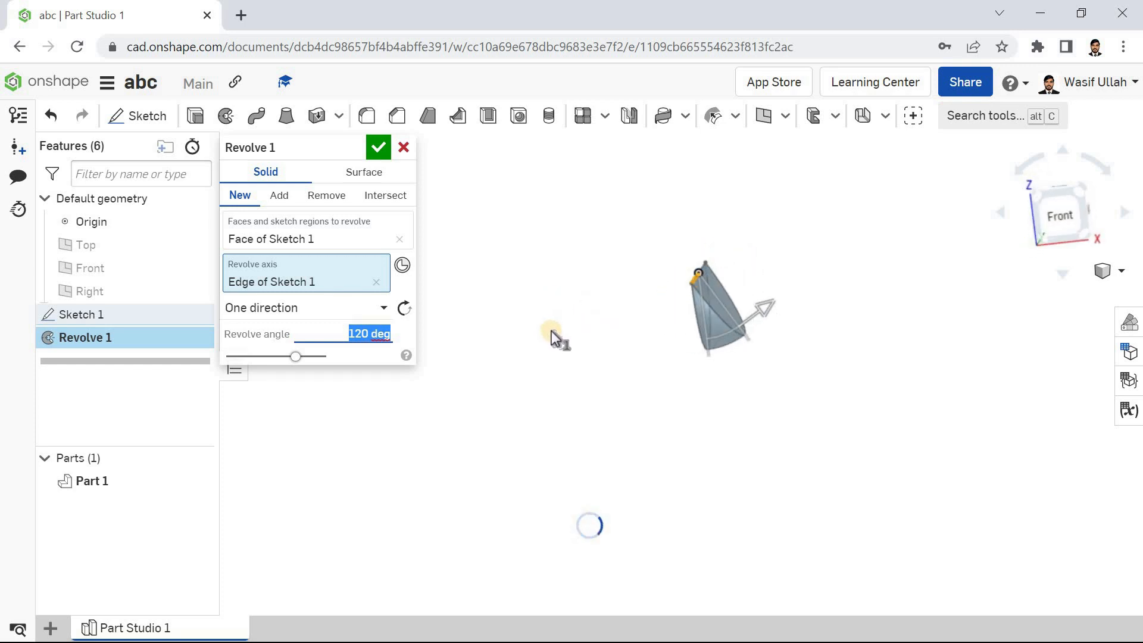
mouse_move(541, 329)
right_down()
mouse_move(544, 339)
mouse_move(621, 308)
mouse_move(591, 295)
mouse_move(550, 303)
mouse_move(597, 304)
mouse_move(528, 316)
right_up()
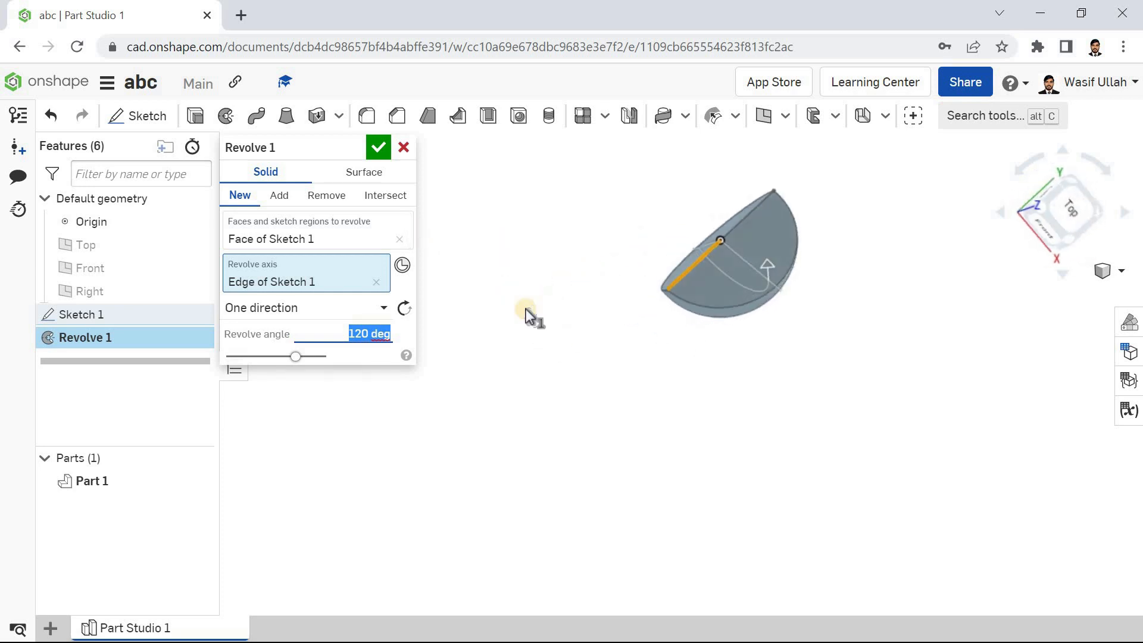
Step: Set the revolve type back to Full and accept the sphere
click(350, 308)
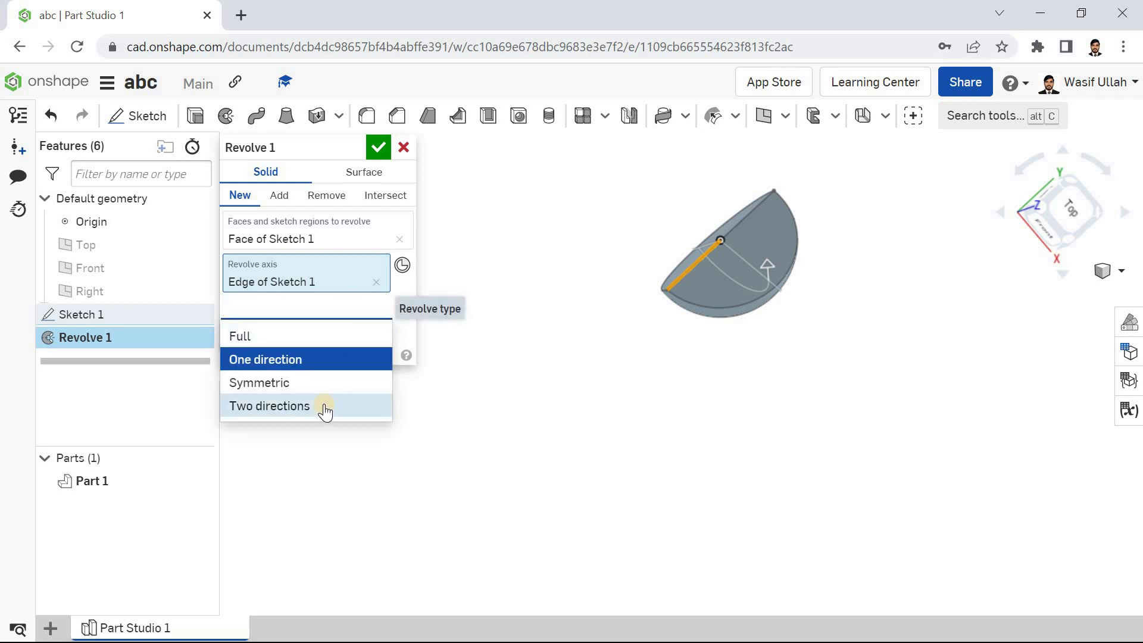
click(322, 342)
right_drag(553, 281, 512, 276)
scroll(653, 185, up, 3)
click(373, 152)
right_click(444, 247)
click(482, 320)
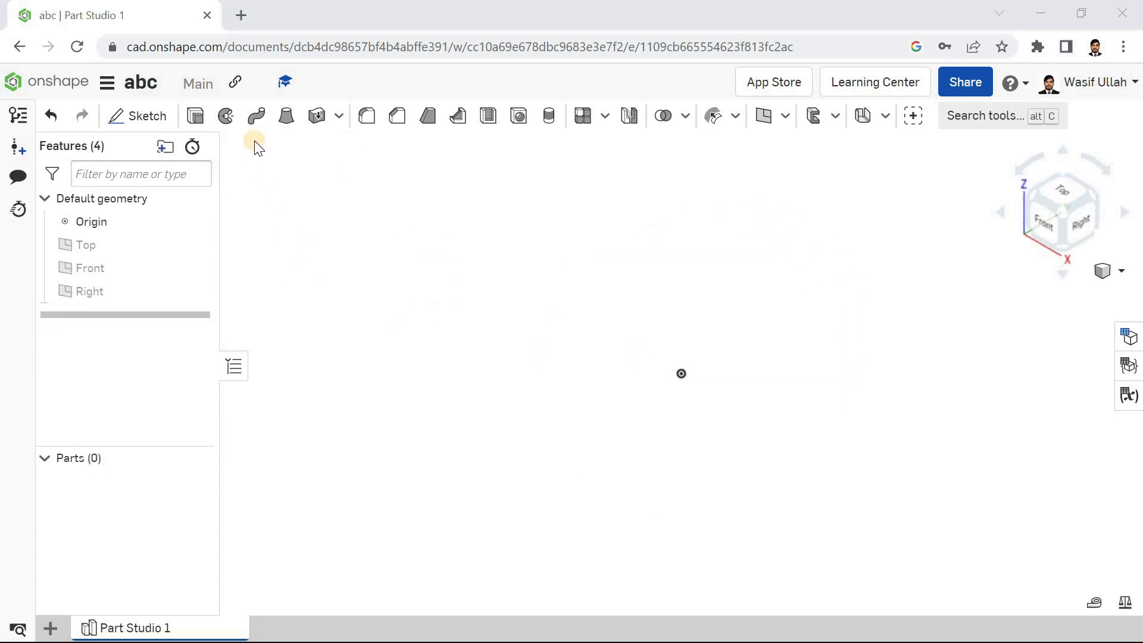
Step: Start a sketch on the Front plane, viewed straight on with the default planes hidden
click(140, 116)
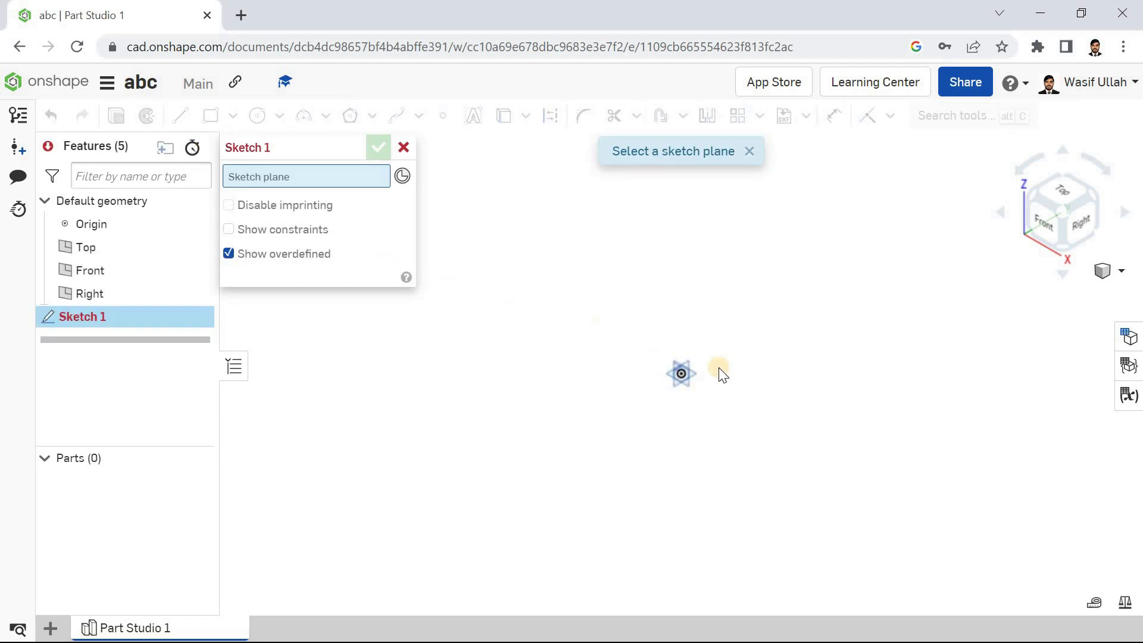
click(519, 350)
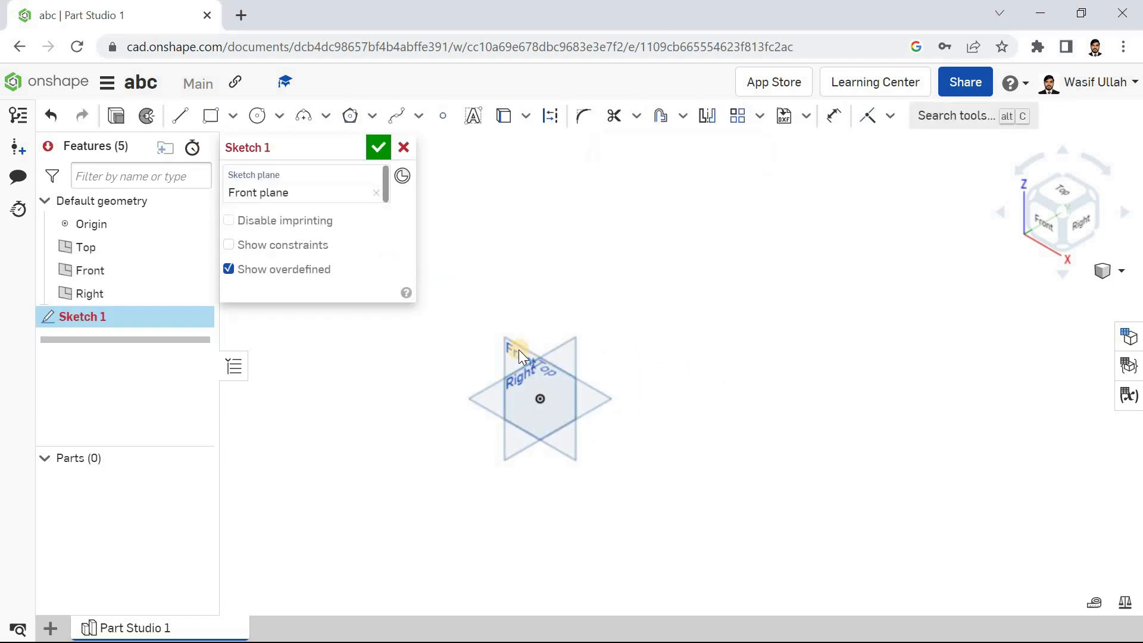
key(p)
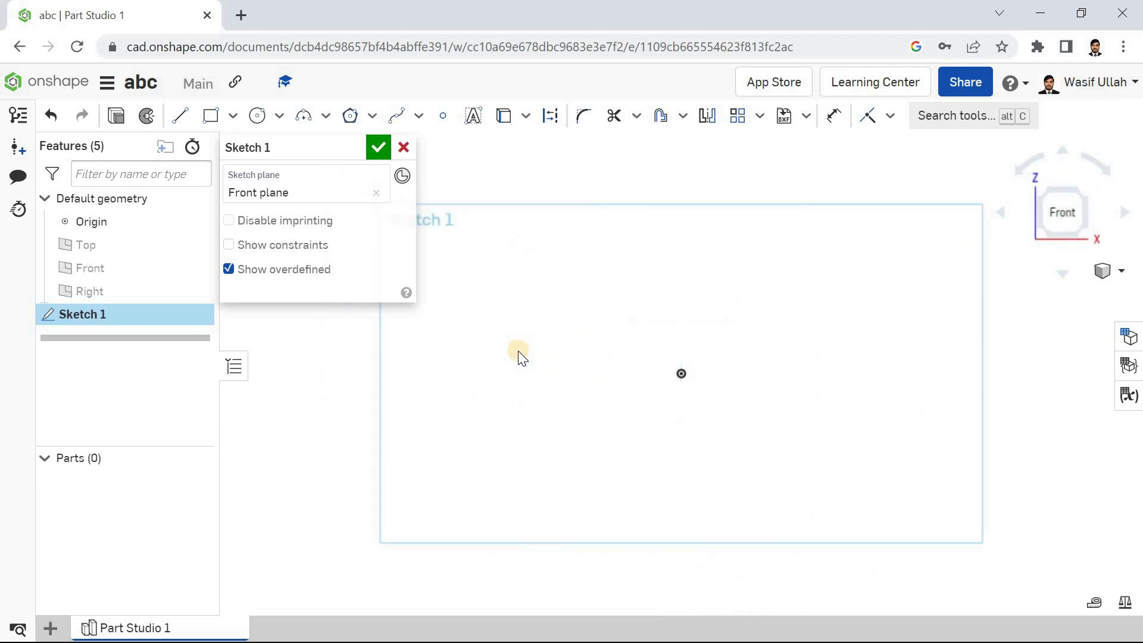
Step: Draw a wavy four-point spline starting at the origin and extending in the +X direction, and accept the sketch
click(397, 115)
click(679, 374)
click(1016, 373)
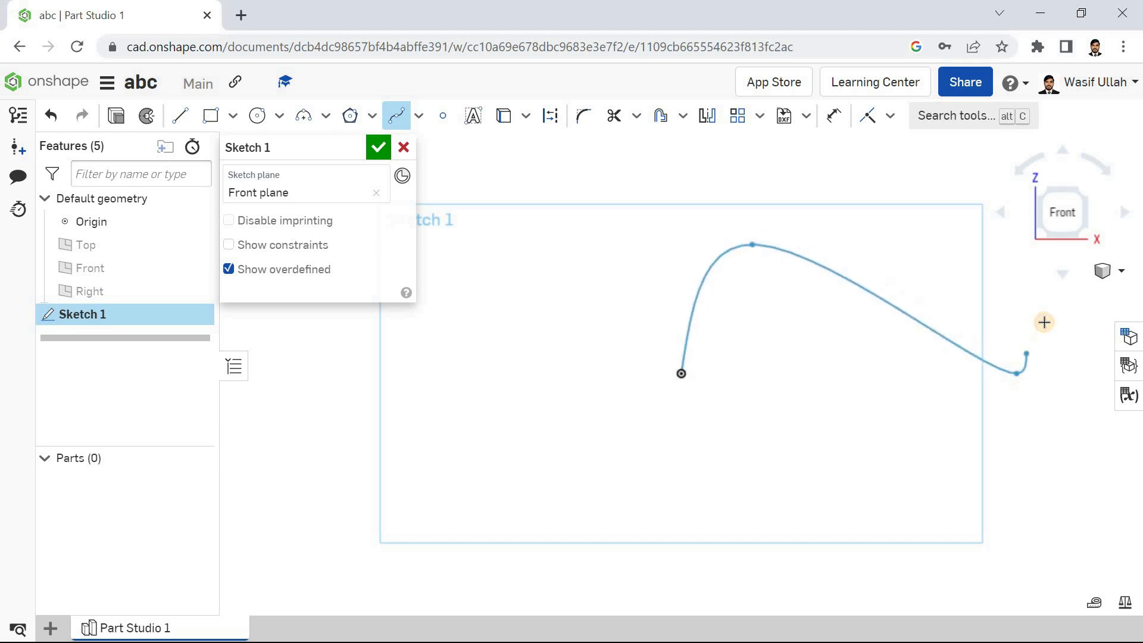
click(1086, 335)
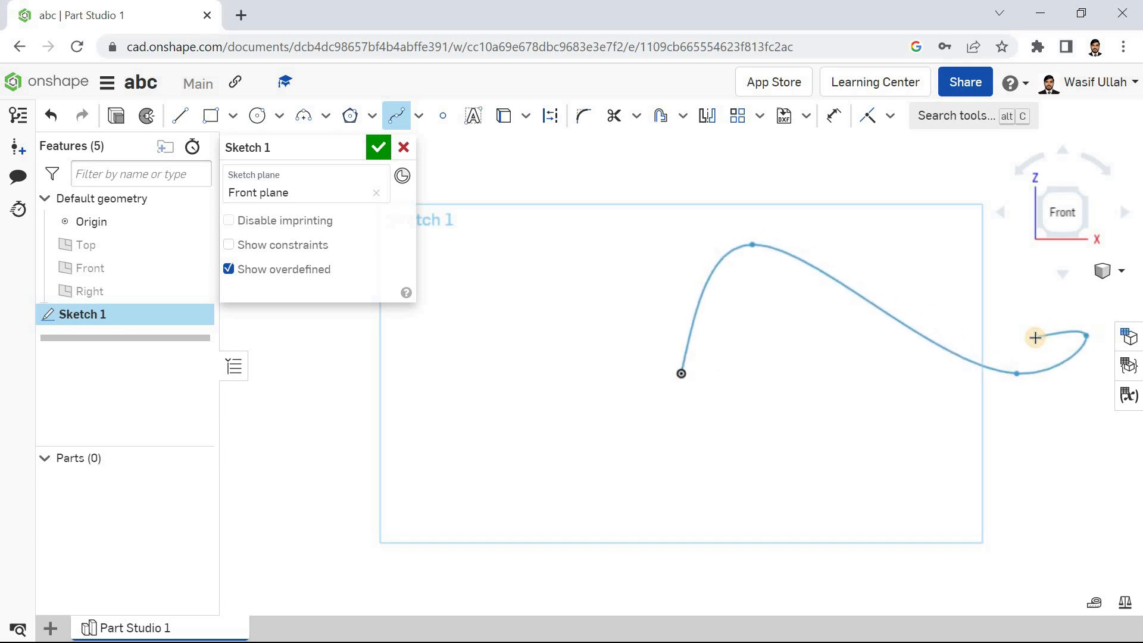
key(Escape)
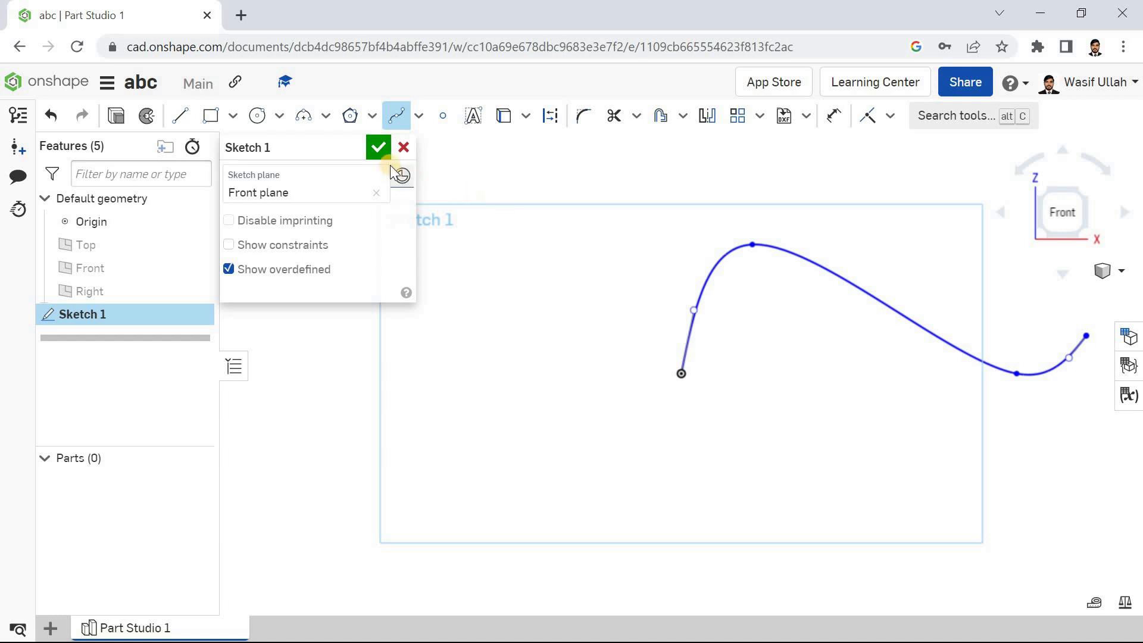
click(381, 152)
Step: Create a Curve point plane from the spline and its start vertex at the origin
right_click(372, 185)
click(427, 259)
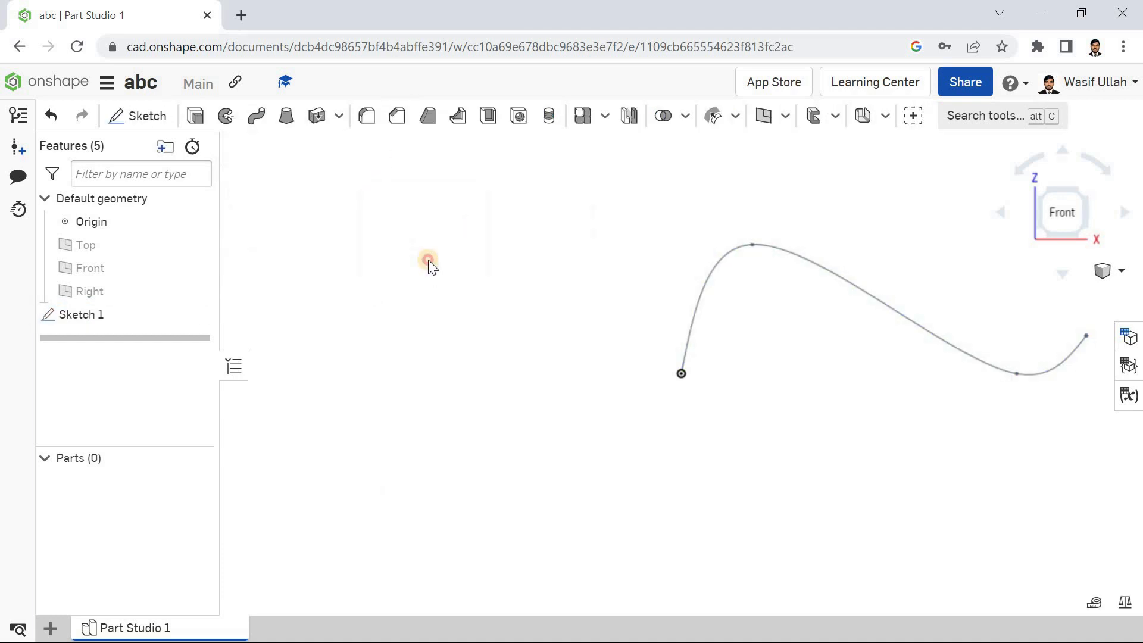
right_click(384, 247)
click(390, 265)
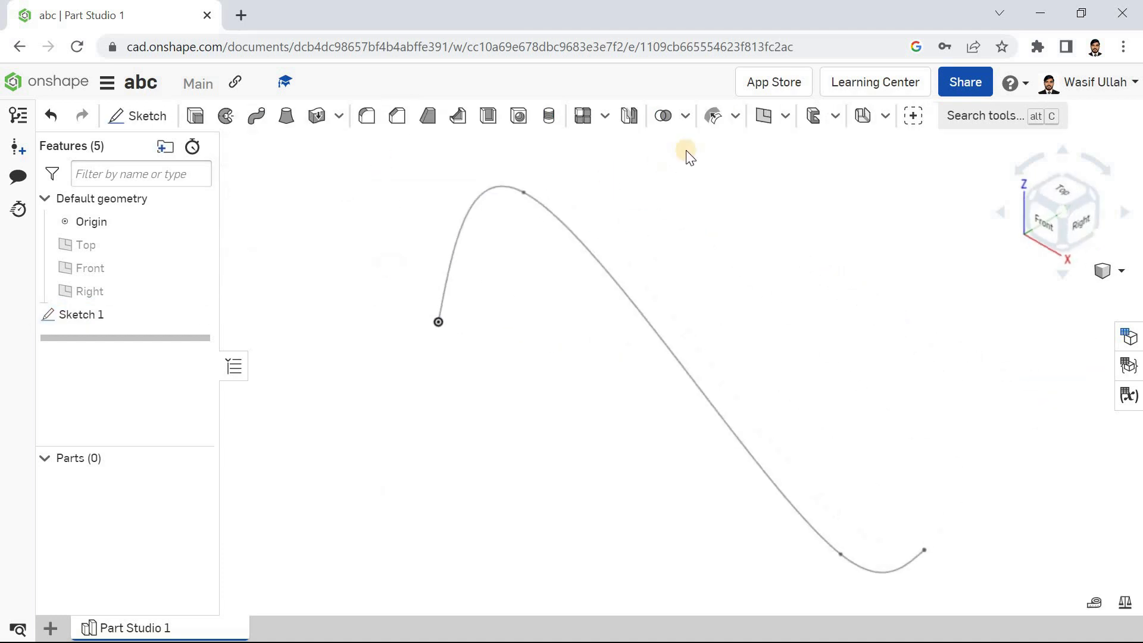
click(785, 117)
click(790, 145)
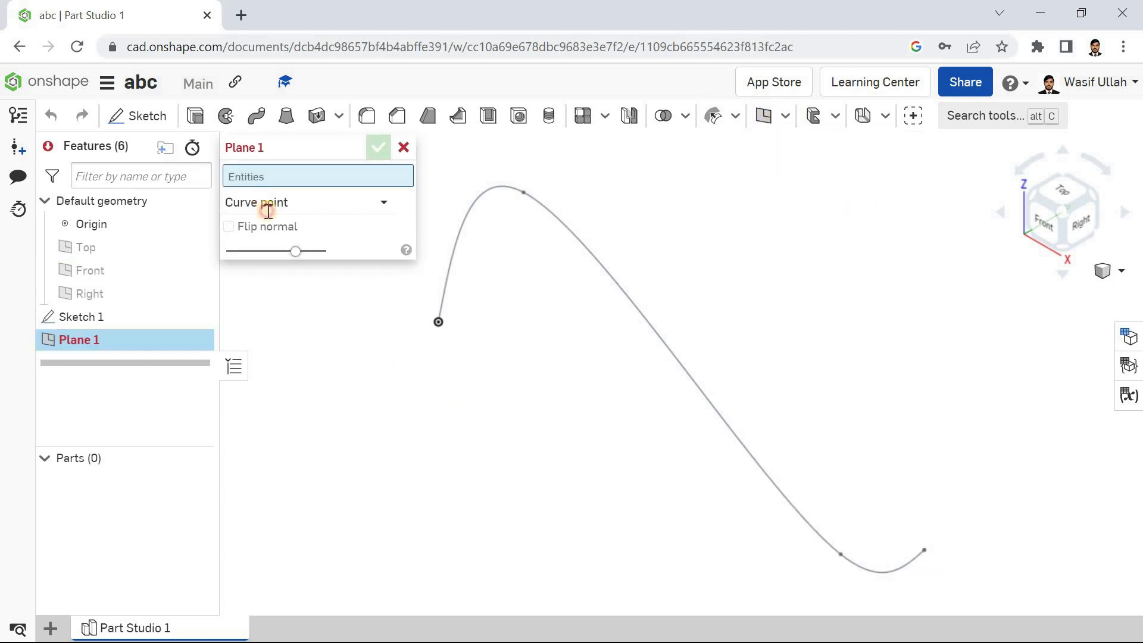
click(274, 209)
click(427, 280)
click(450, 310)
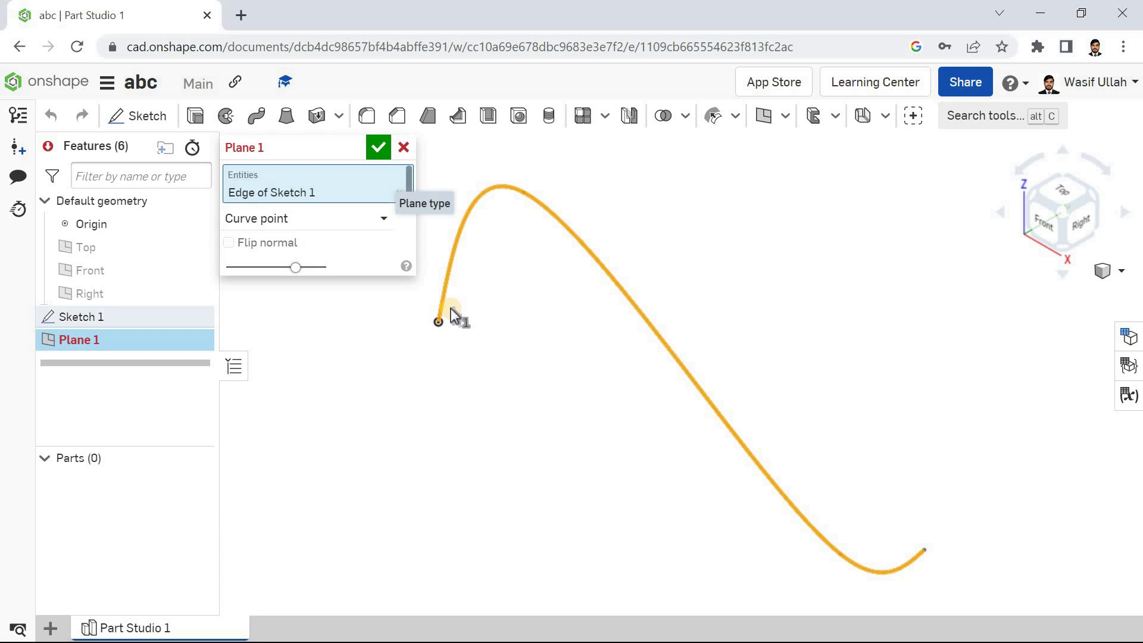
click(438, 322)
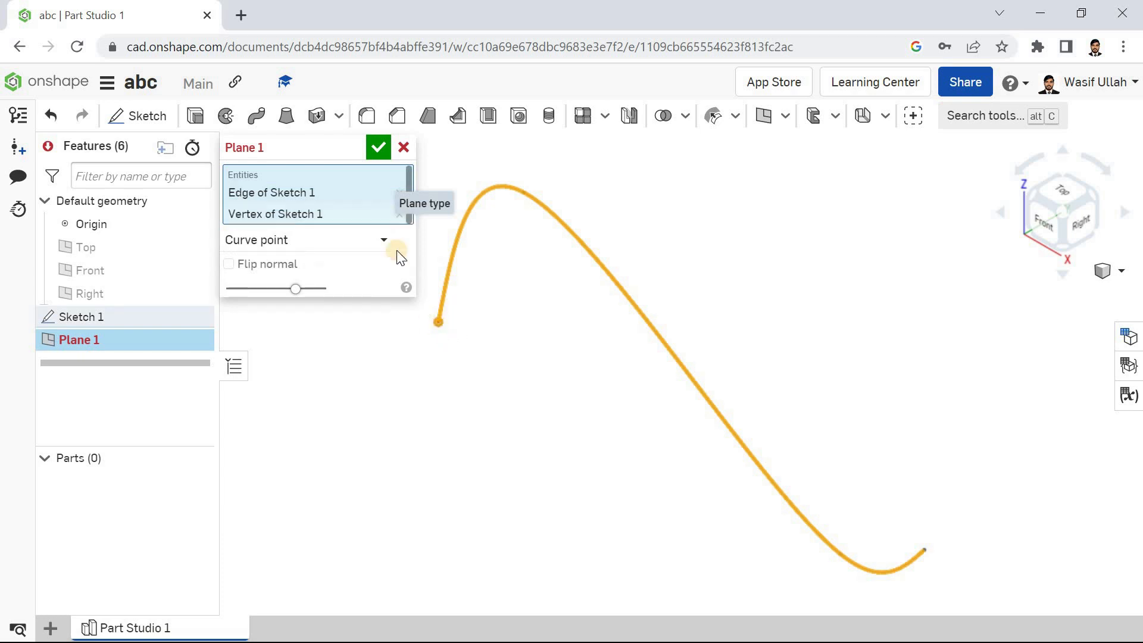
click(380, 148)
Step: Sketch a circle of about 41 mm diameter centred on the origin on Plane 1, and accept the sketch
click(387, 291)
click(147, 115)
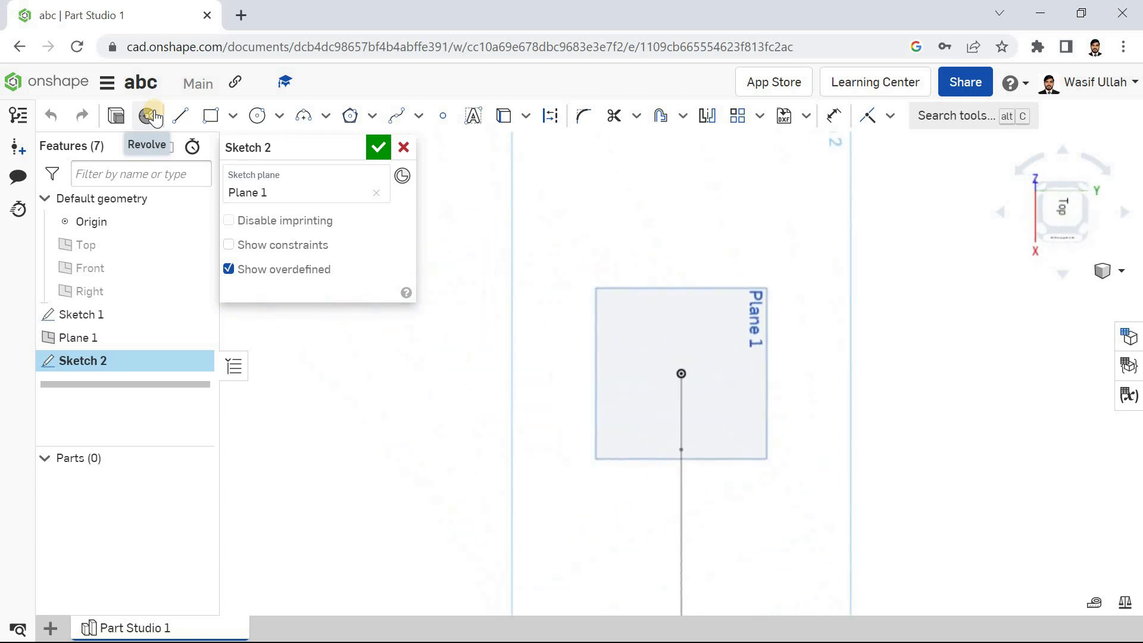
click(257, 115)
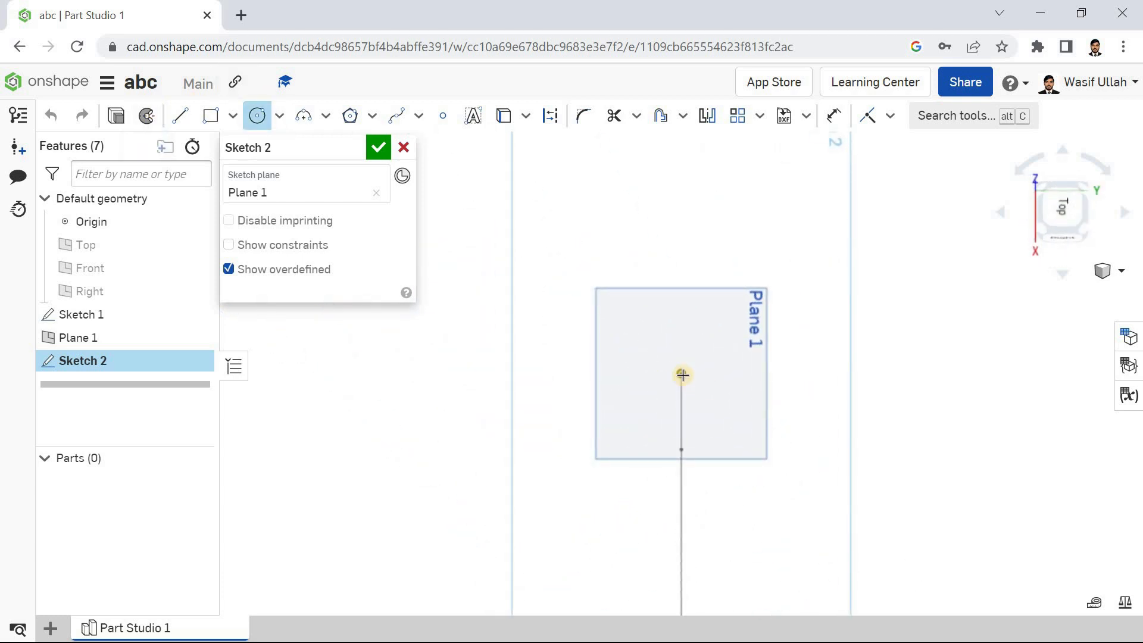
click(675, 366)
click(663, 355)
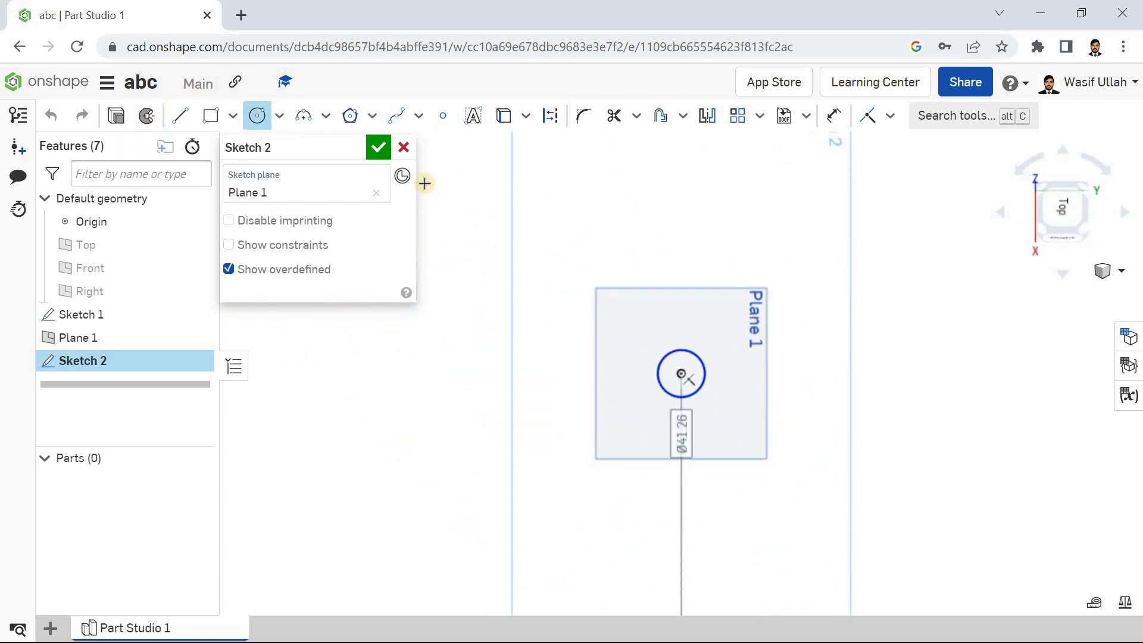
click(378, 147)
Step: Sweep the circle along the spline path as a new solid and accept it
right_click(403, 241)
click(403, 249)
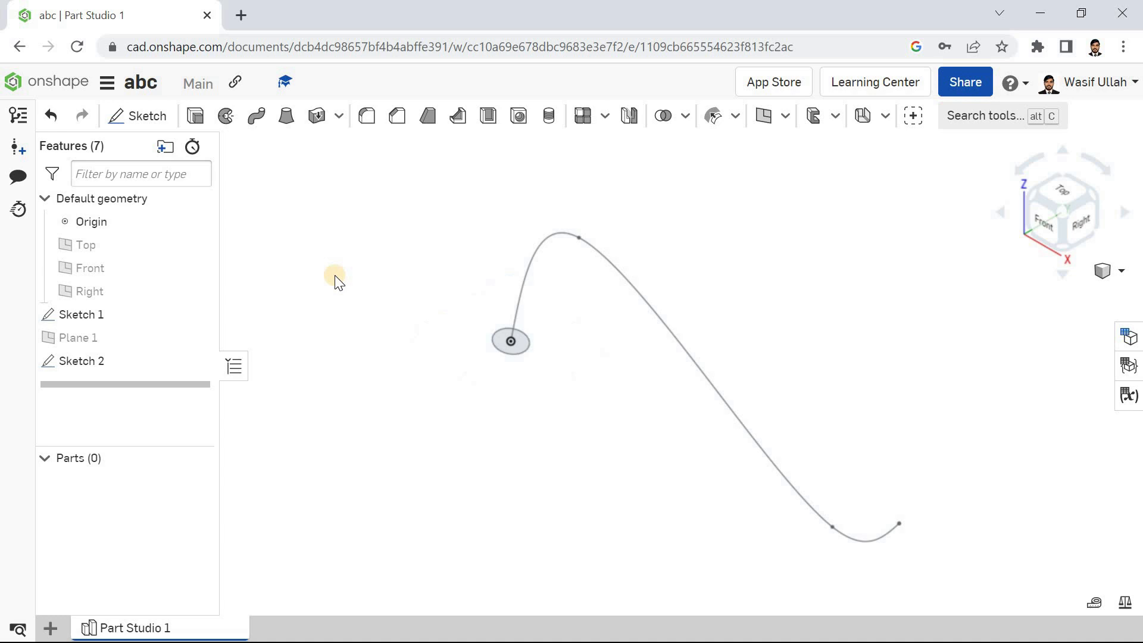
click(257, 115)
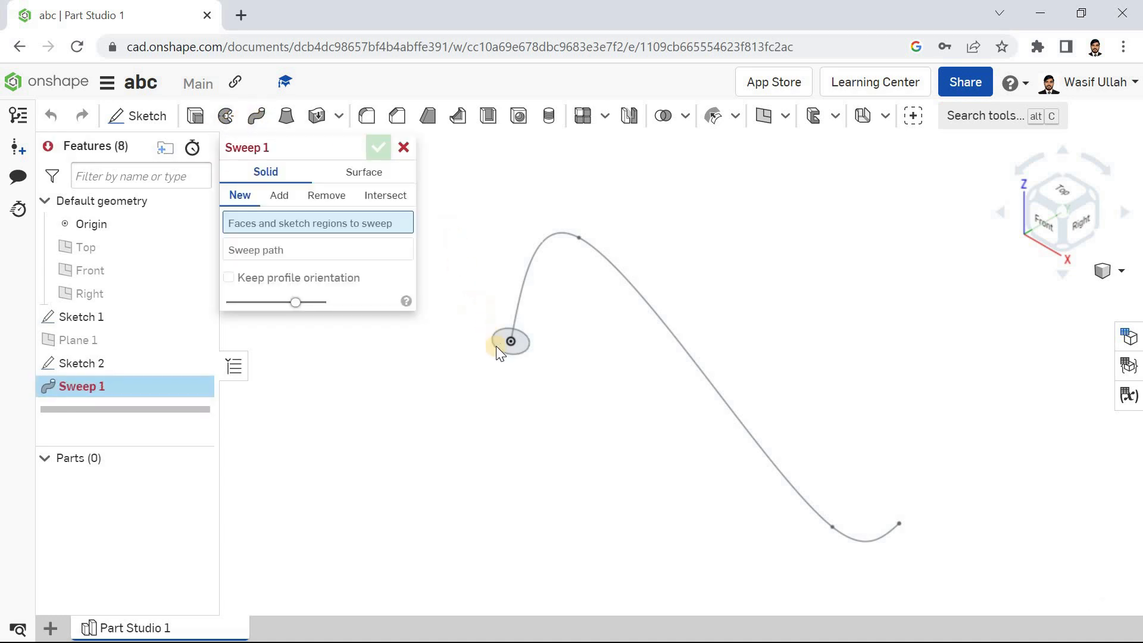
click(539, 244)
click(377, 147)
right_drag(416, 216, 444, 205)
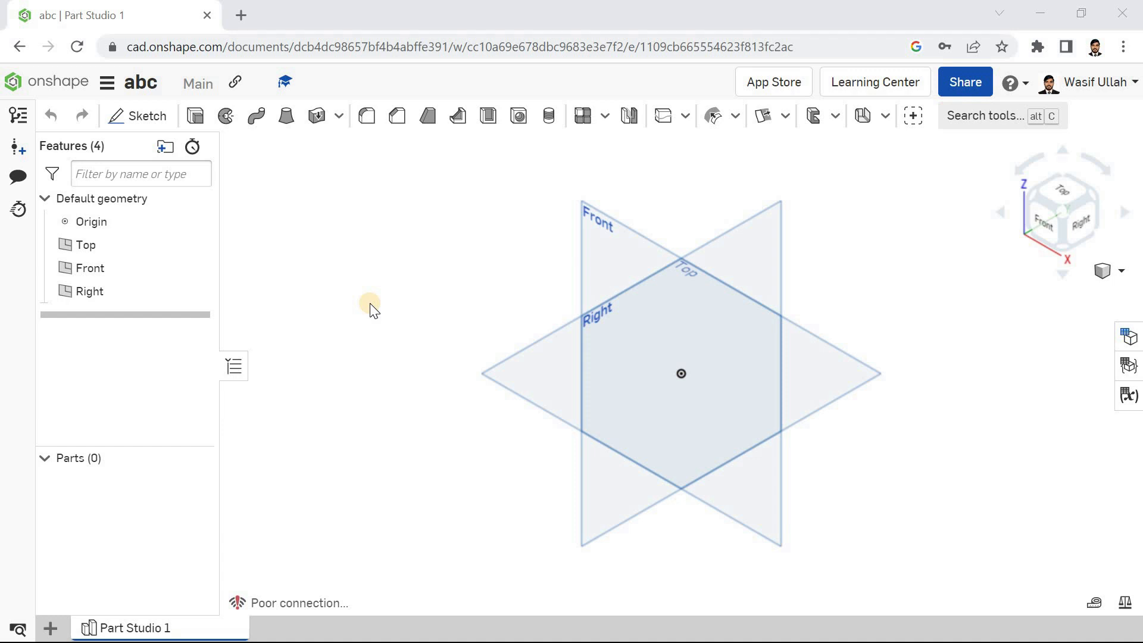
Step: Sketch a circle of about 242 mm diameter on the Top plane, centred near the origin, and accept the sketch
click(150, 117)
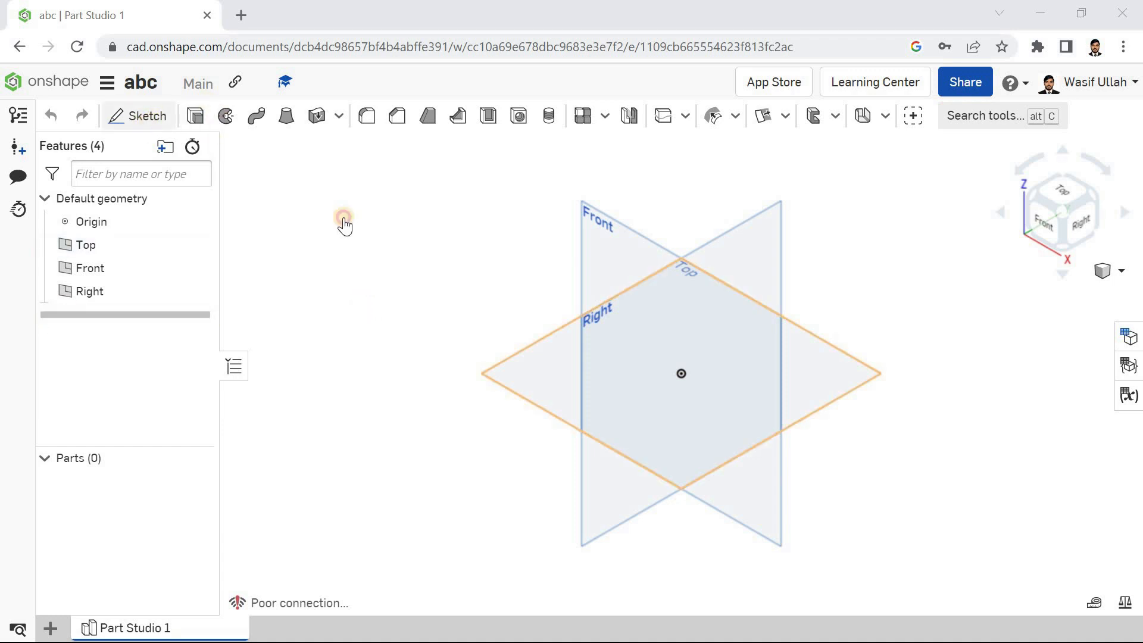
click(524, 364)
click(258, 115)
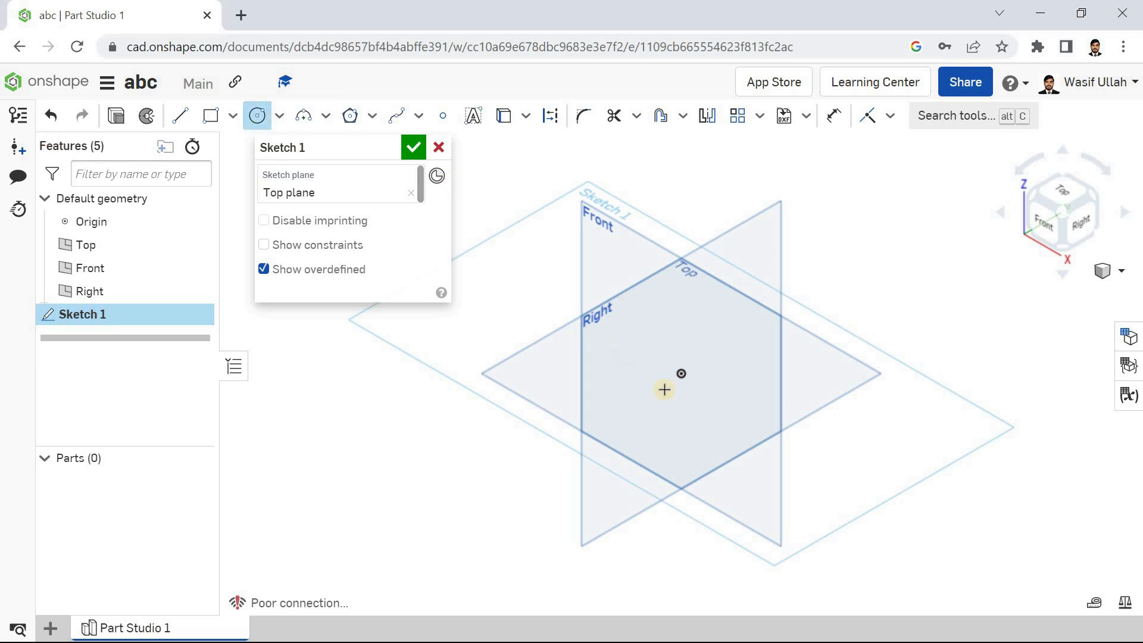
click(568, 283)
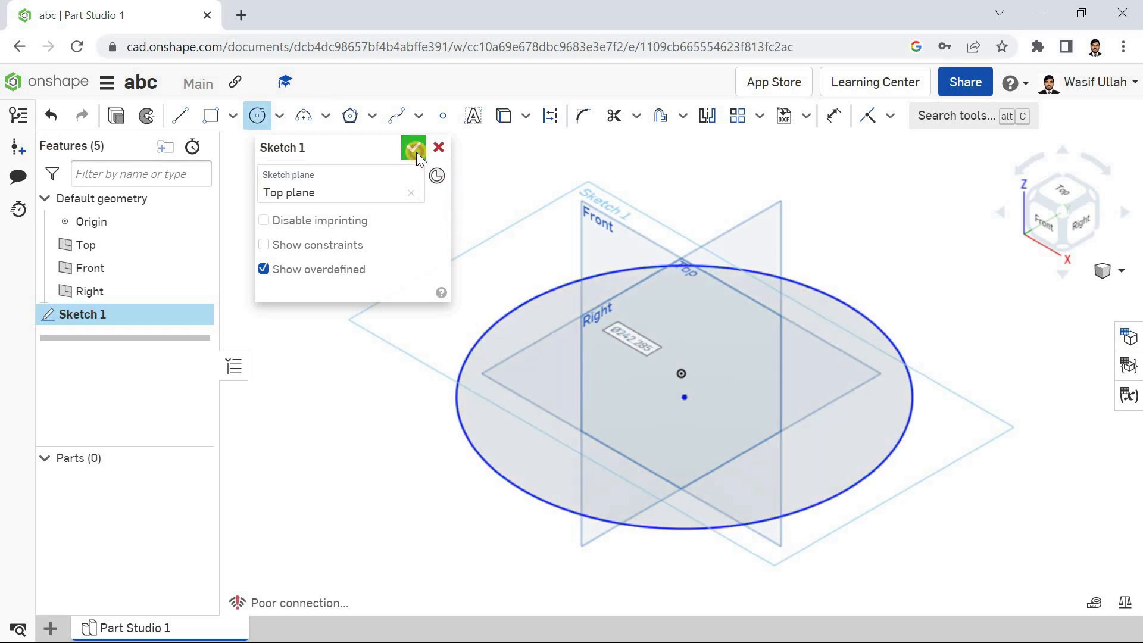
click(414, 148)
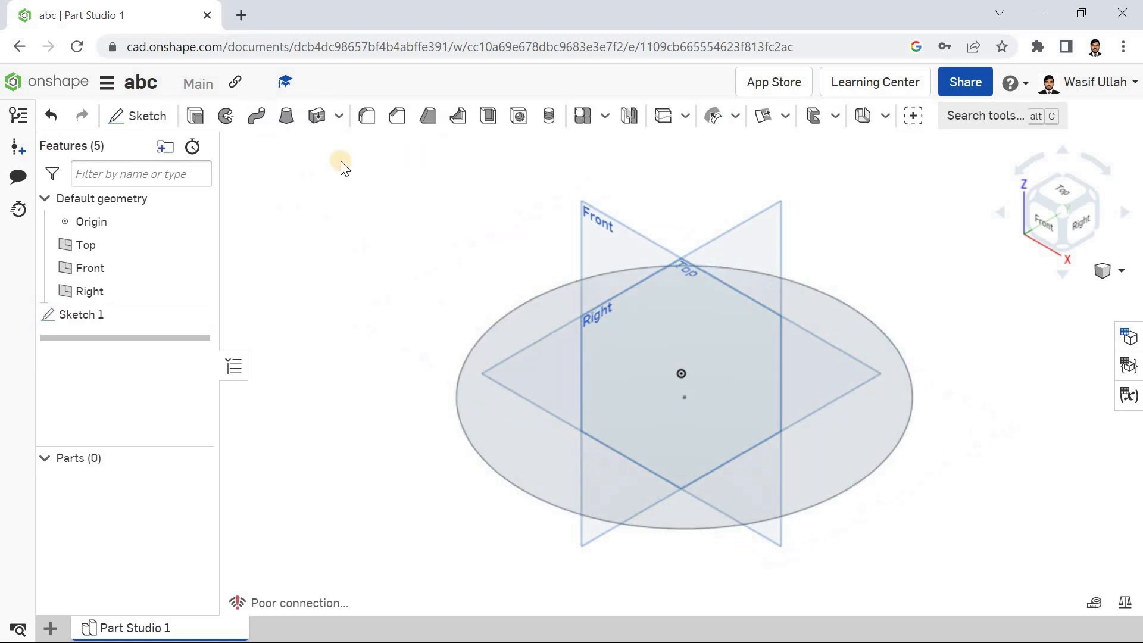
Step: Create an Offset plane from the circle's face, pull it well above the circle, and accept it
click(784, 118)
click(796, 148)
click(375, 200)
click(357, 229)
click(488, 411)
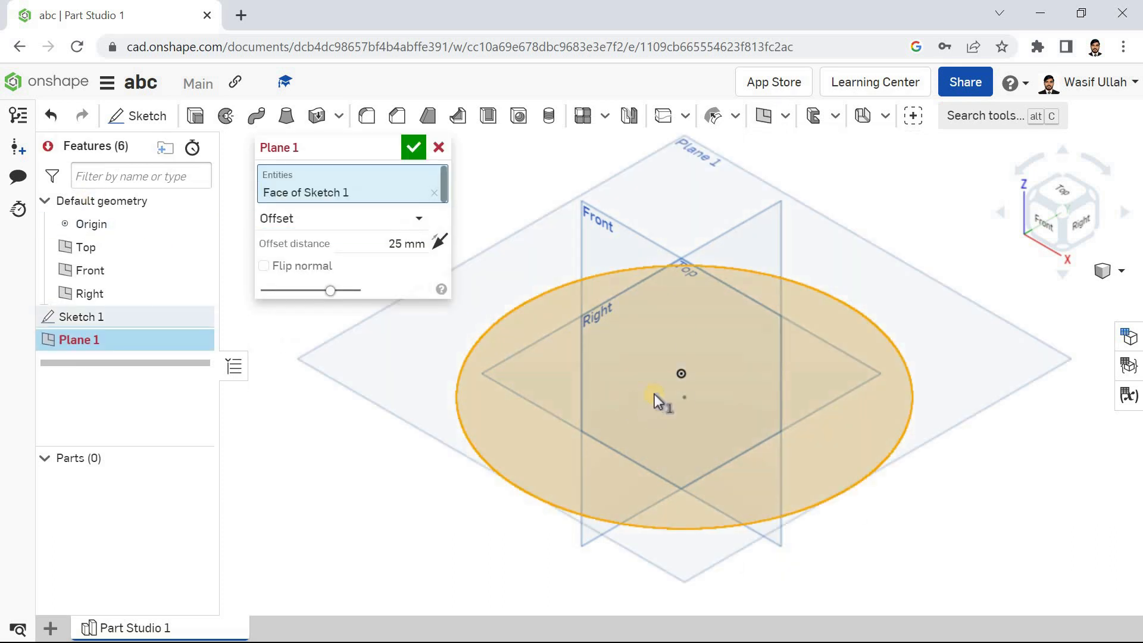
scroll(688, 345, down, 3)
drag(687, 322, 419, 155)
click(419, 155)
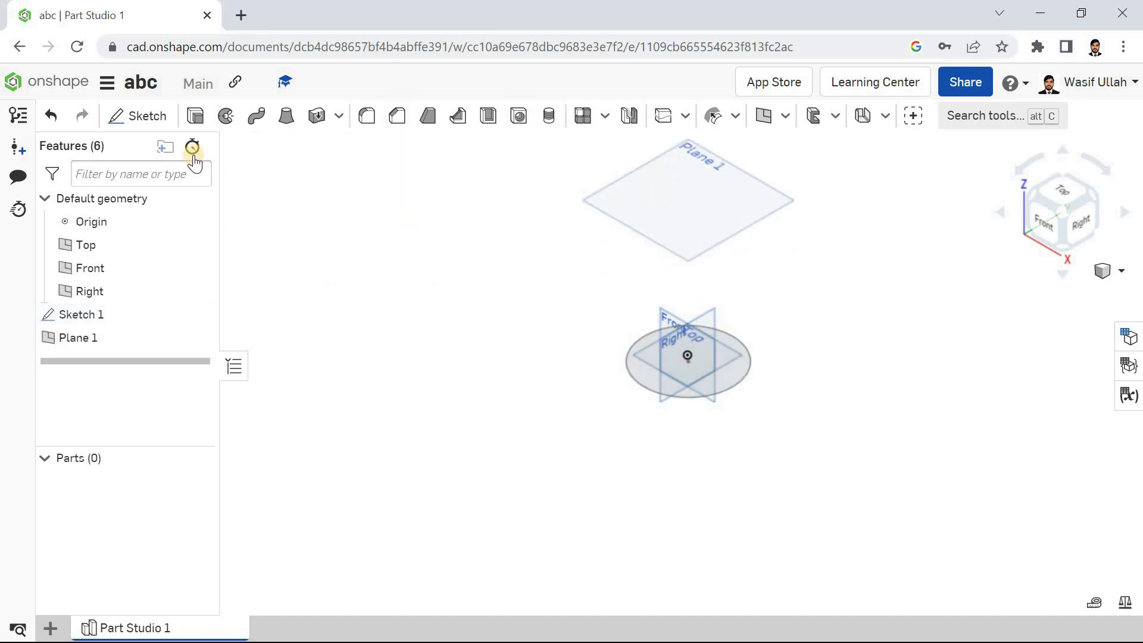
Step: Sketch a centre-point rectangle of about 461 by 504 mm on Plane 1, above the circle, and accept the sketch
click(143, 115)
click(643, 186)
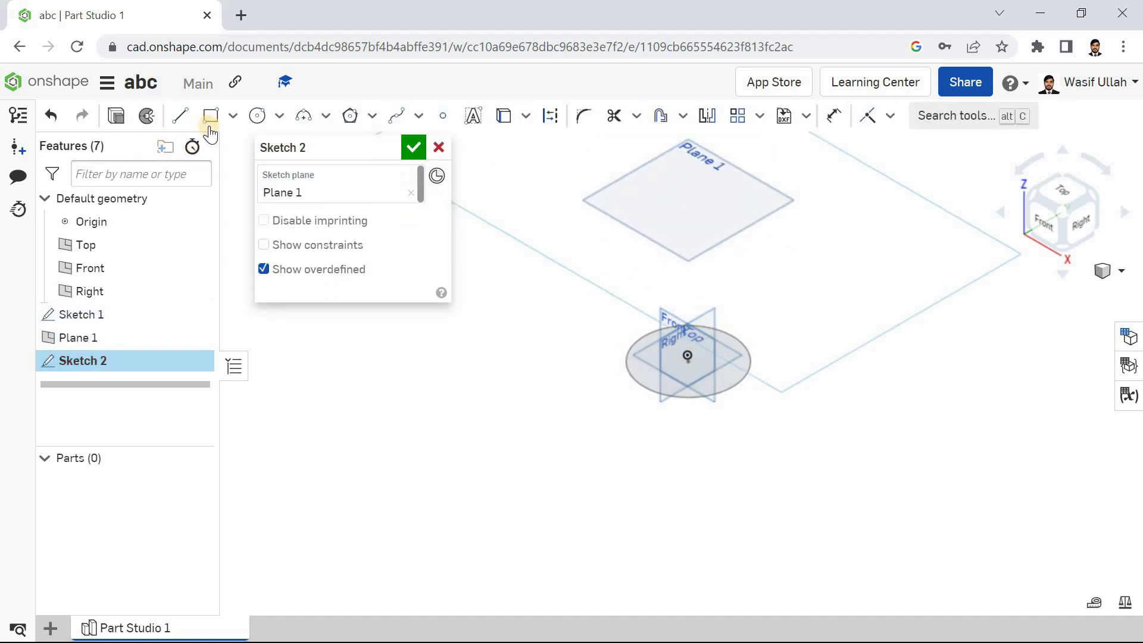
click(232, 115)
click(250, 145)
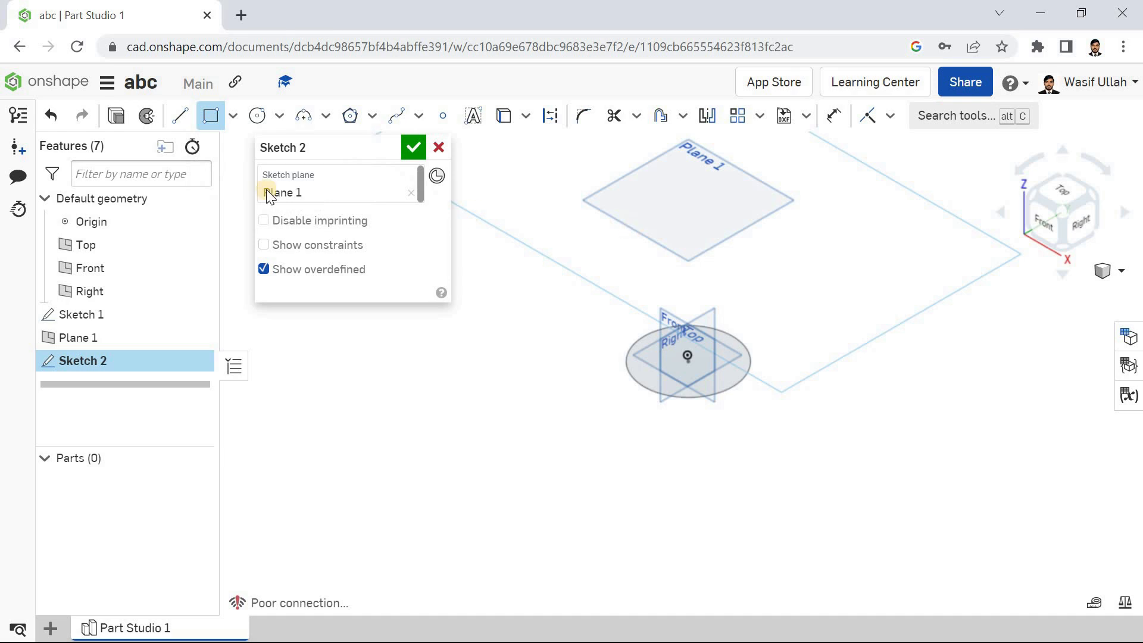
click(233, 116)
click(549, 224)
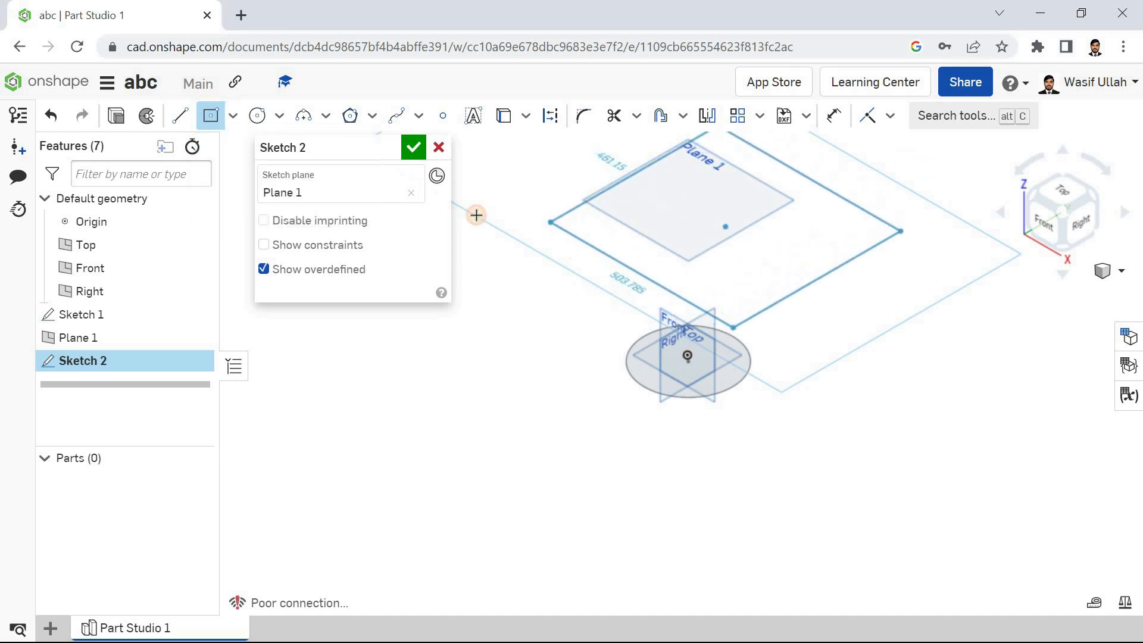
click(407, 149)
Step: Hide the planes and loft a new solid between the rectangle and the circle
right_click(366, 213)
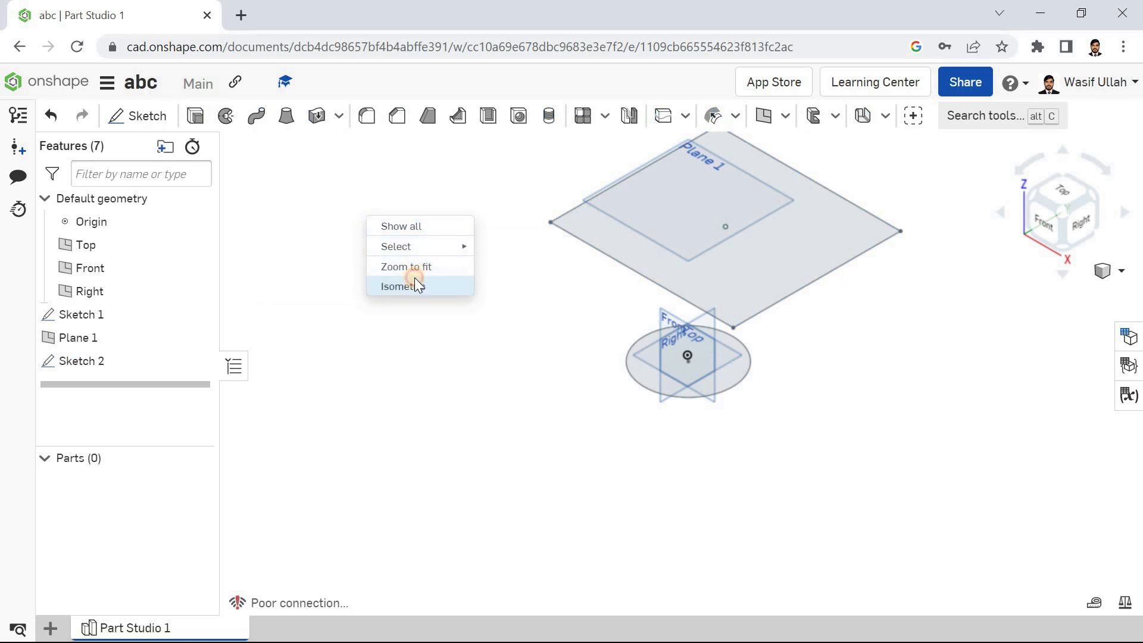
click(415, 284)
key(p)
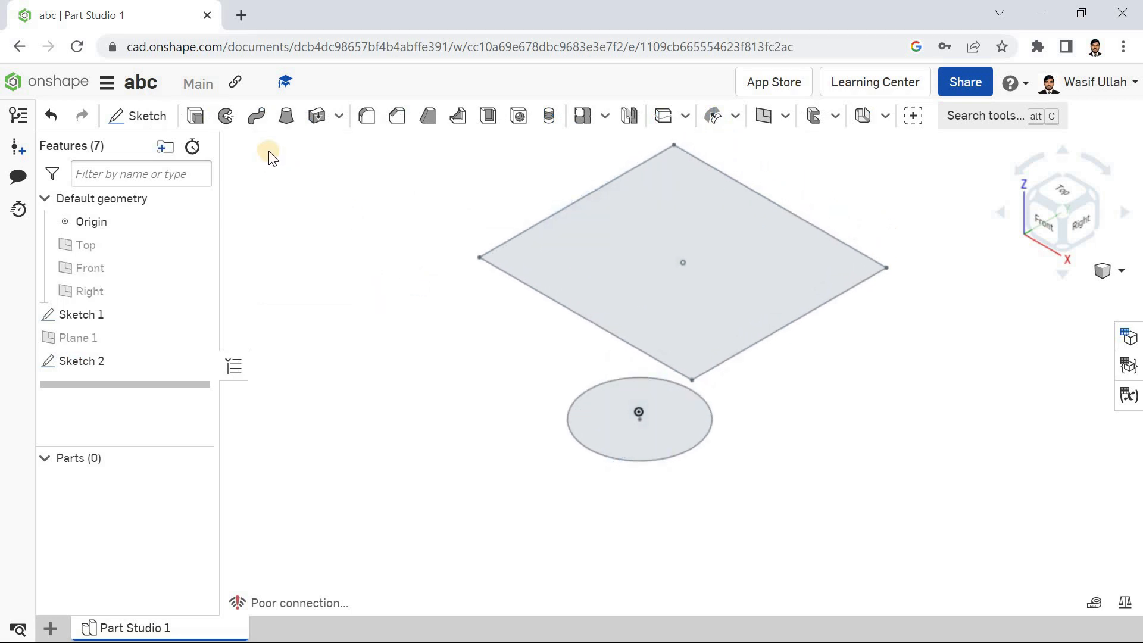
click(287, 115)
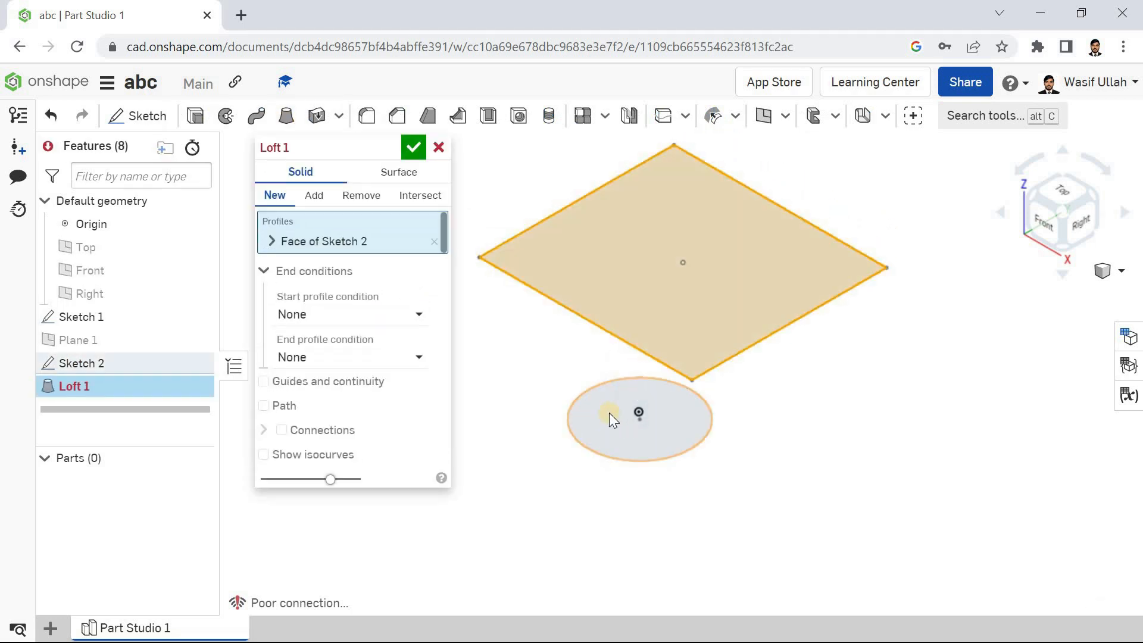
click(612, 416)
click(571, 304)
mouse_move(510, 429)
right_down()
mouse_move(507, 241)
mouse_move(508, 251)
mouse_move(603, 223)
mouse_move(574, 169)
mouse_move(569, 194)
right_up()
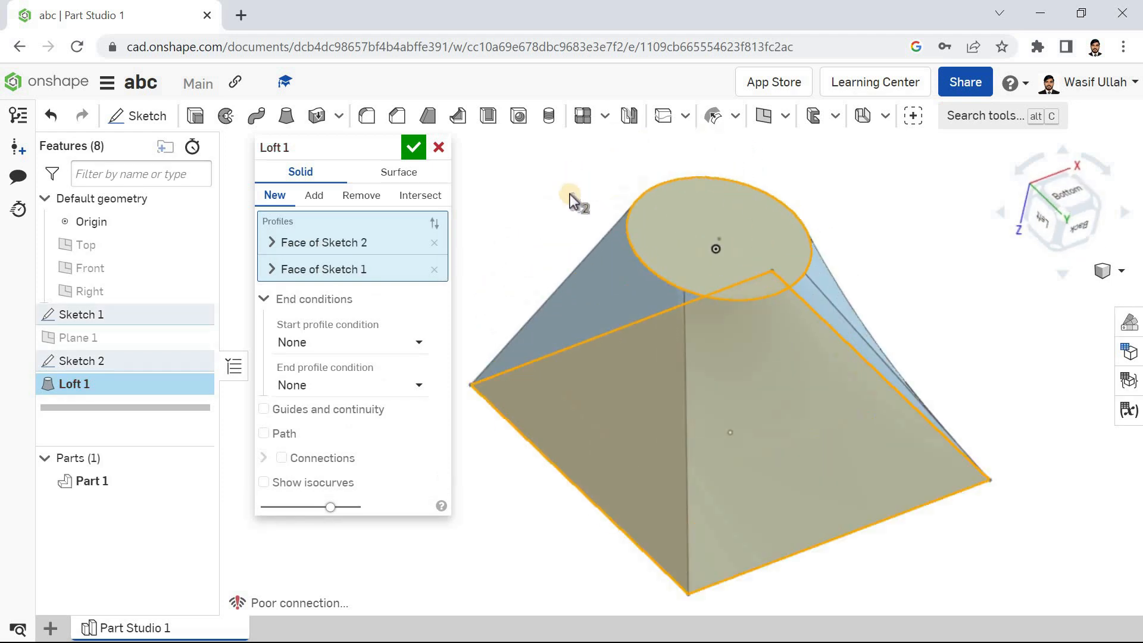
Step: Try Normal to profile as the loft's start condition, switch it to Tangent to profile, and accept the loft
click(360, 343)
click(353, 390)
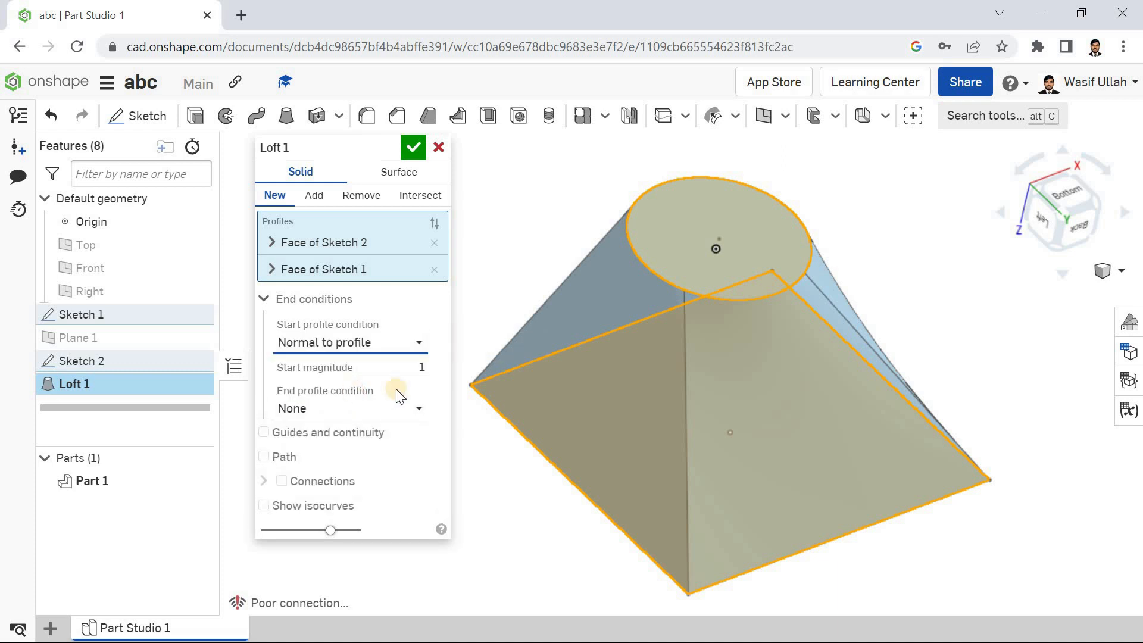
click(402, 342)
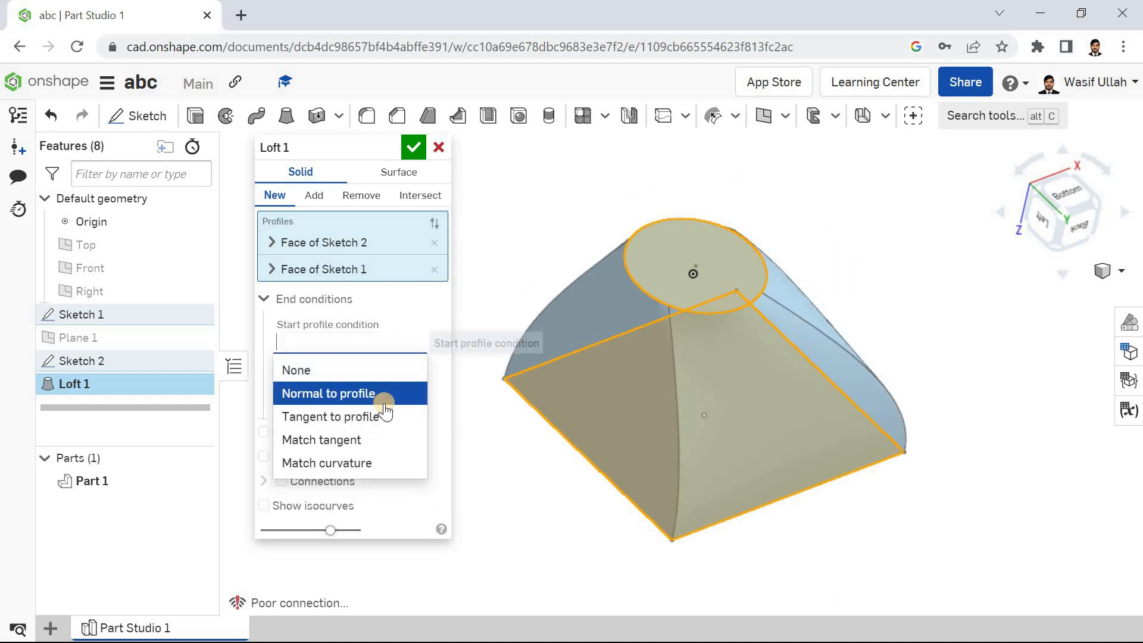
click(417, 417)
right_drag(565, 242, 535, 225)
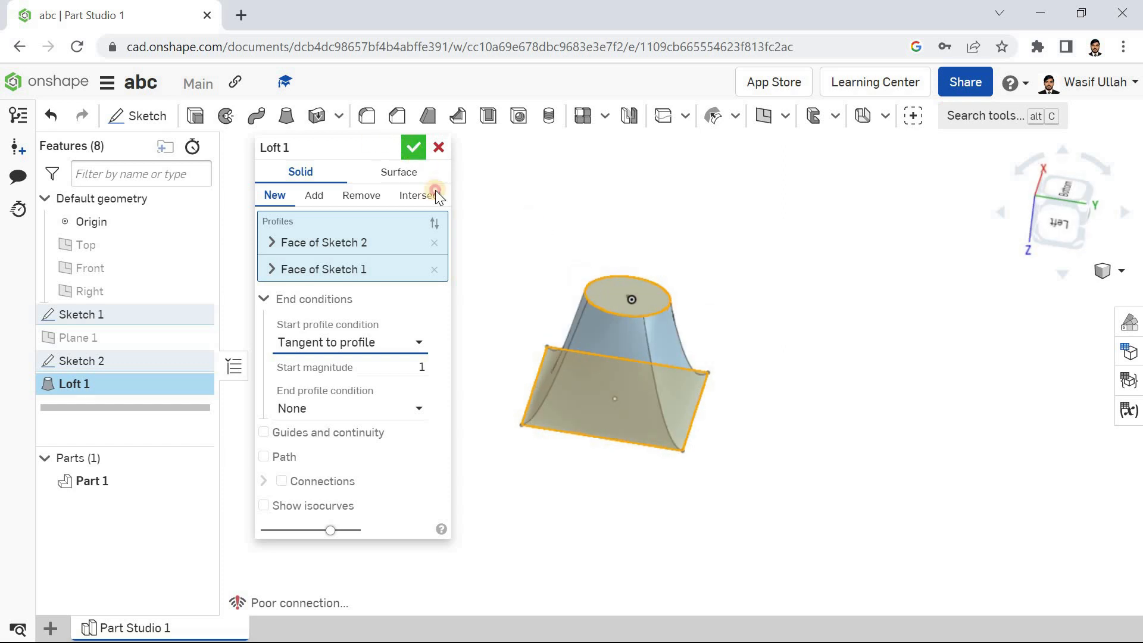
key(Return)
right_drag(447, 224, 413, 227)
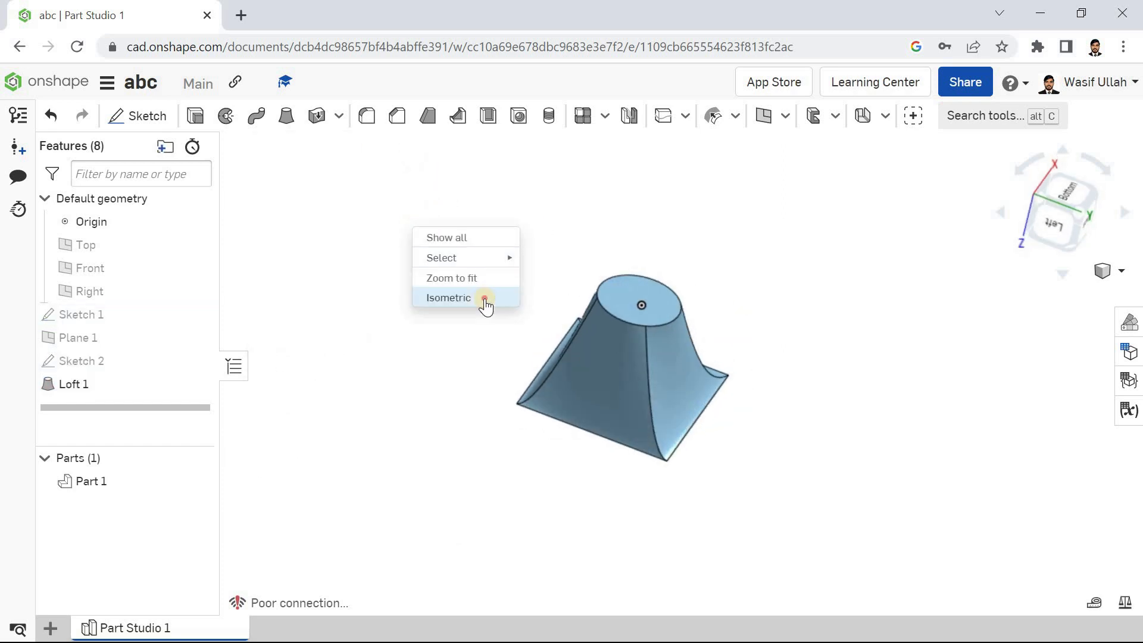
click(484, 298)
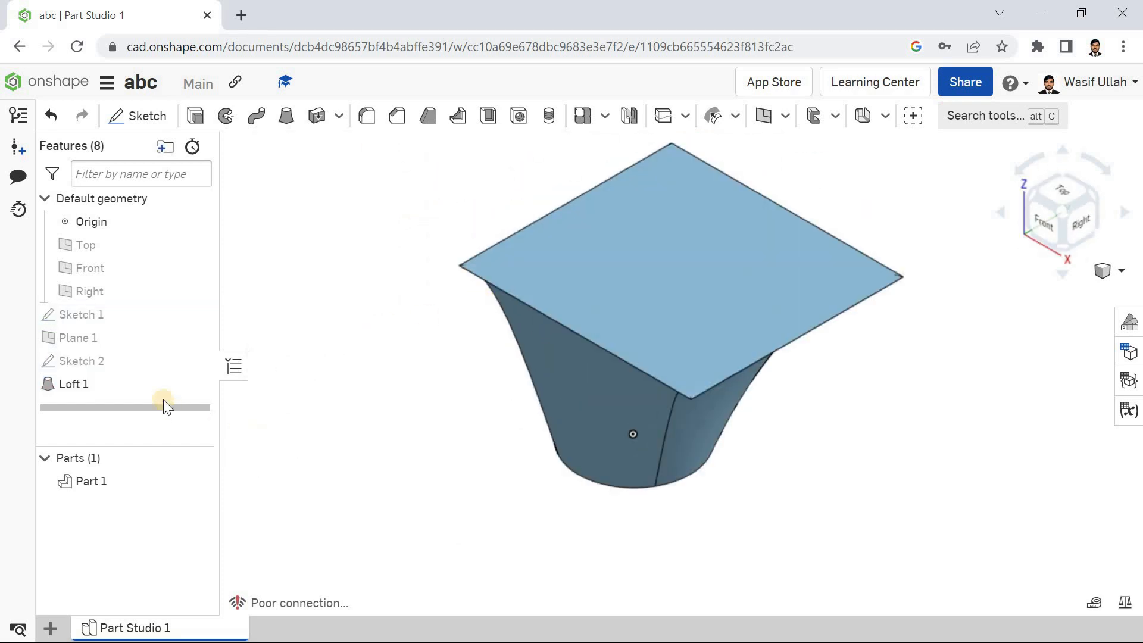
Step: Clear the model by deleting the loft, both profile sketches and the offset plane
drag(158, 407, 146, 361)
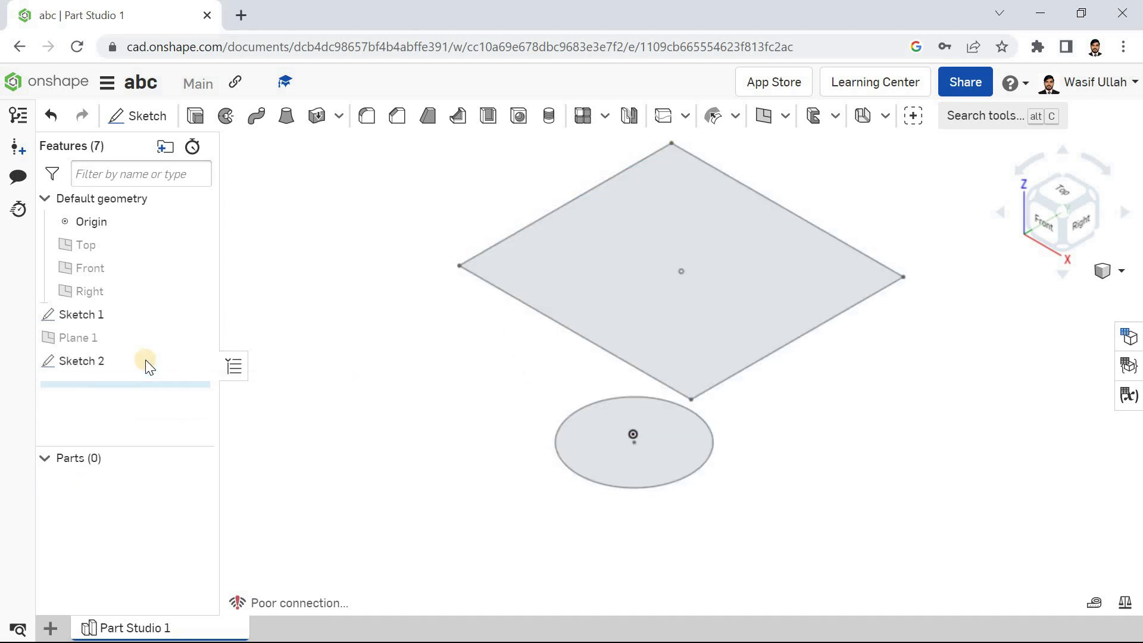
click(145, 360)
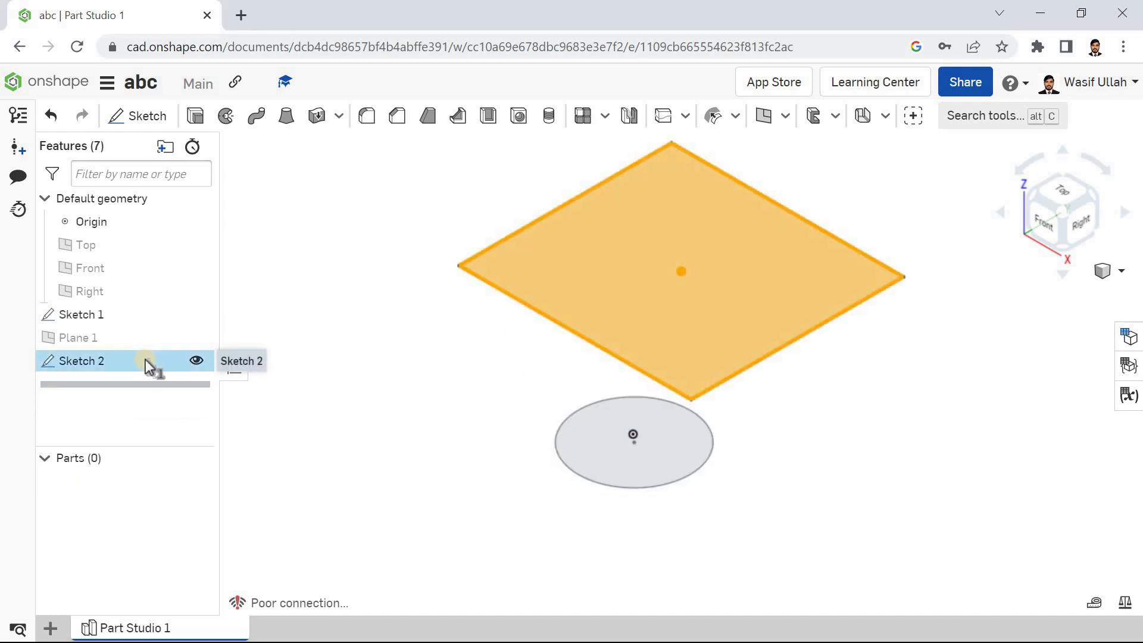
ctrl+click(151, 314)
key(Delete)
click(135, 323)
key(Delete)
Step: Sketch a rectangle of about 429 by 516 mm on the Top plane, behind the origin, and accept the sketch
key(shift+s)
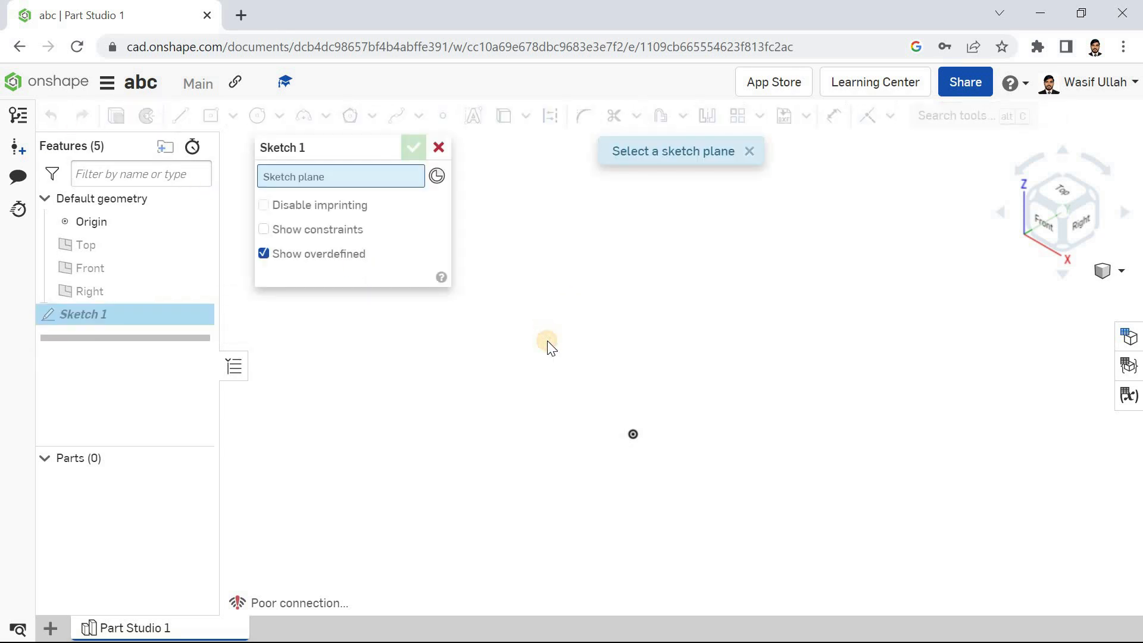
click(587, 440)
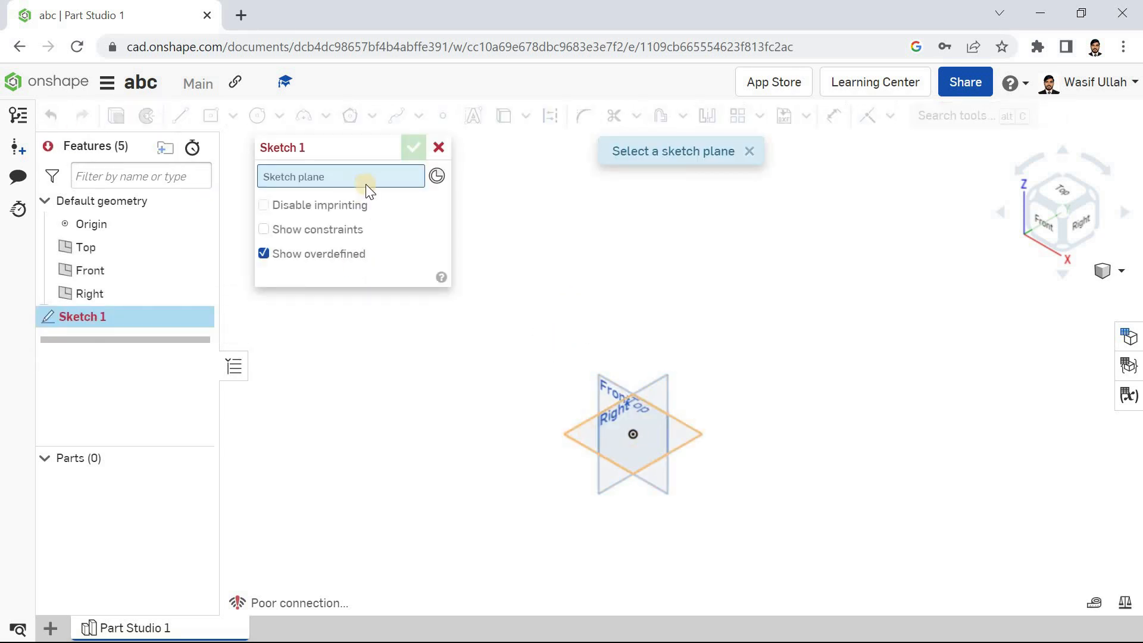
click(233, 115)
click(246, 159)
click(502, 321)
click(937, 344)
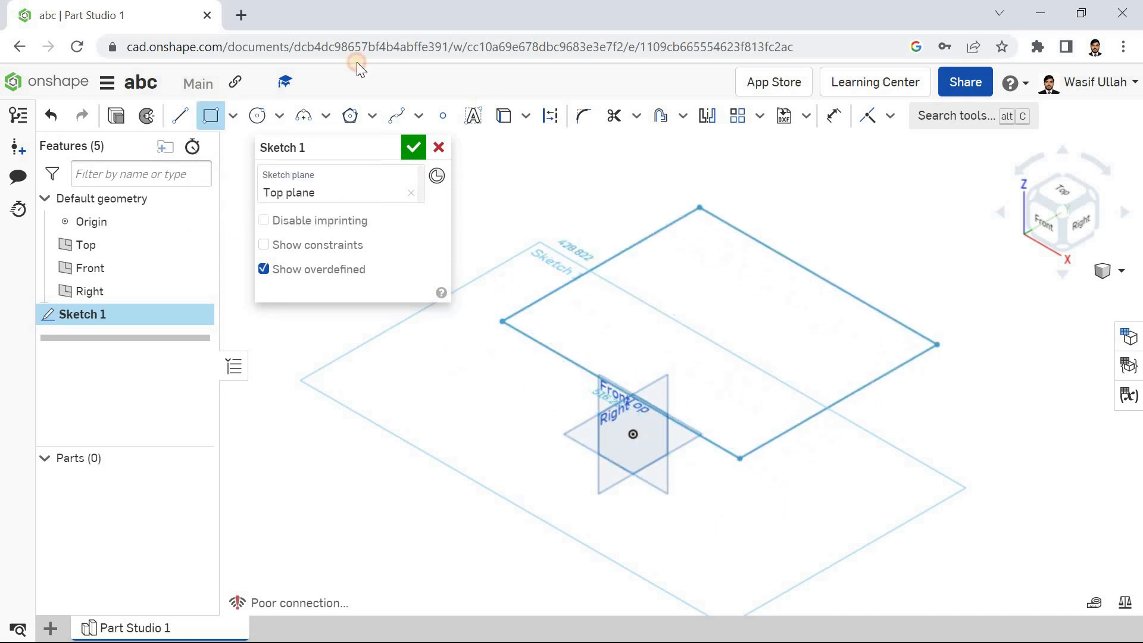
click(415, 146)
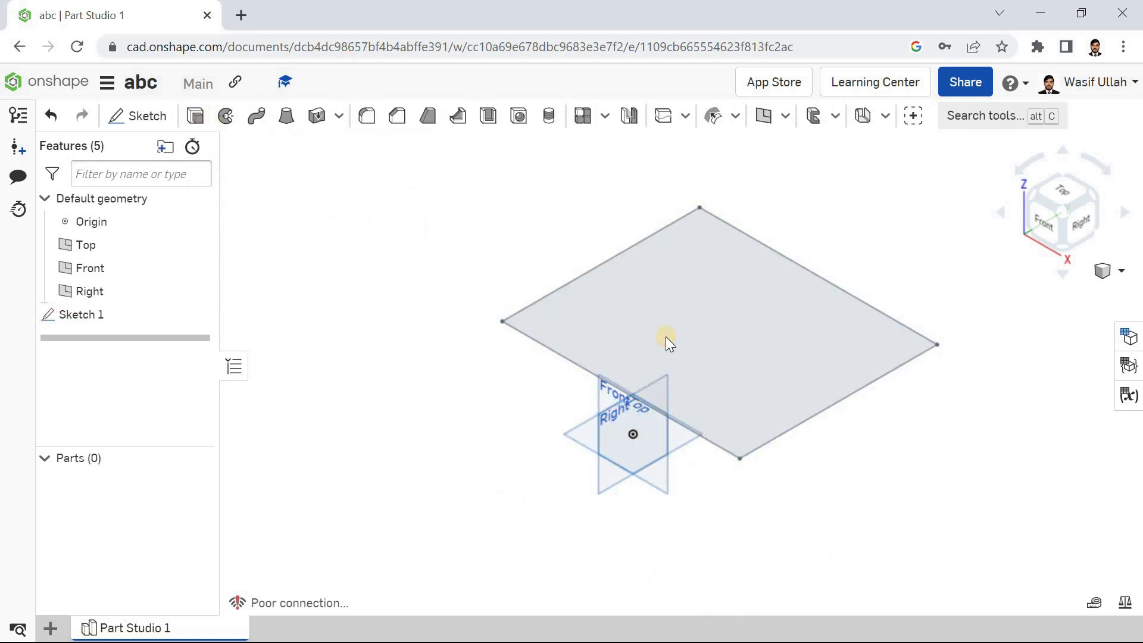
Step: Hide the planes and extrude the rectangle as a new solid with a blind depth of 120 mm
key(shift+e)
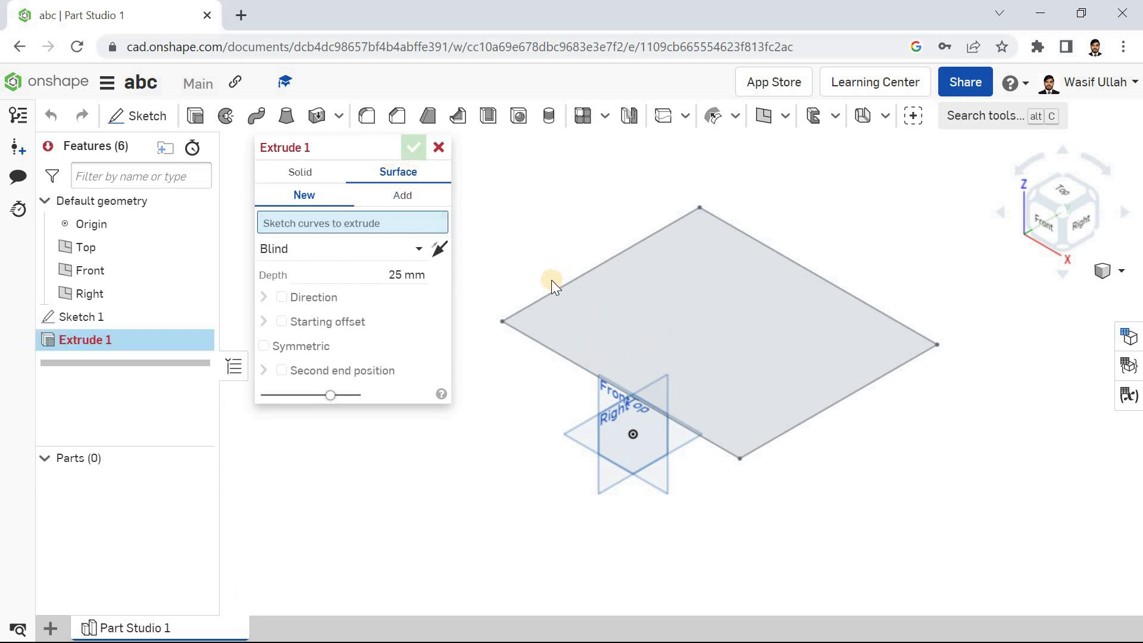
click(440, 147)
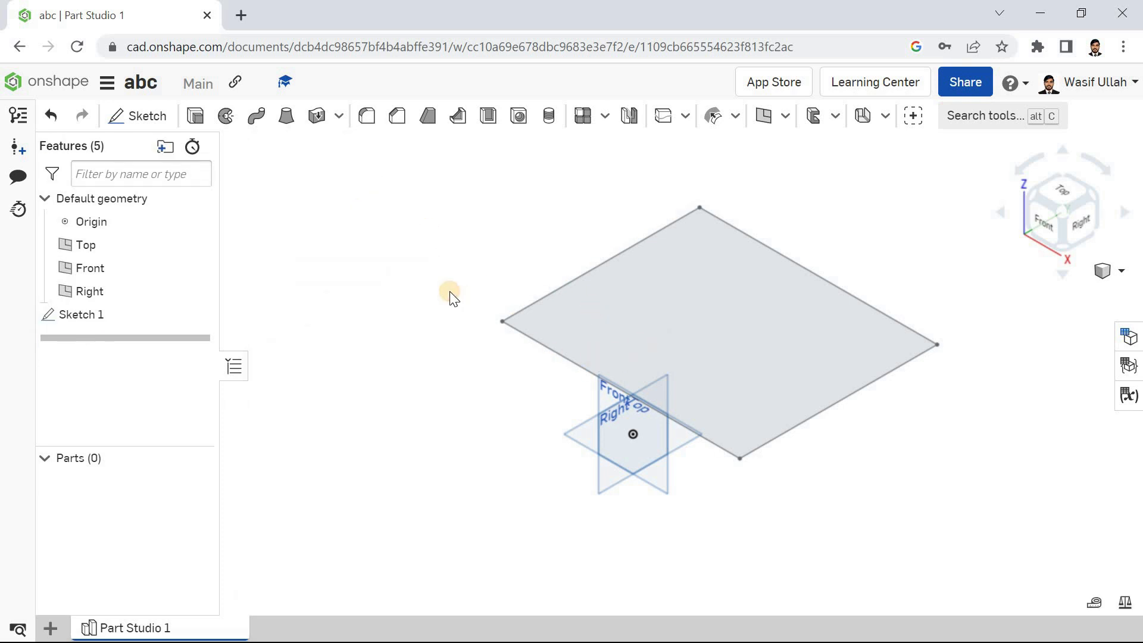
key(p)
click(197, 117)
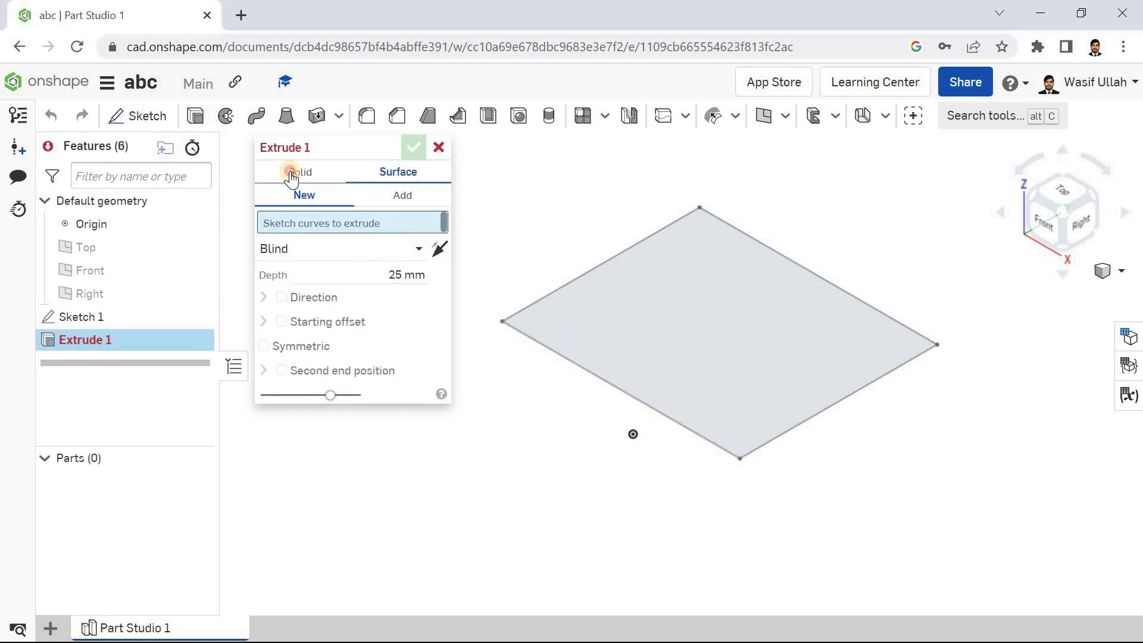
click(291, 173)
click(633, 308)
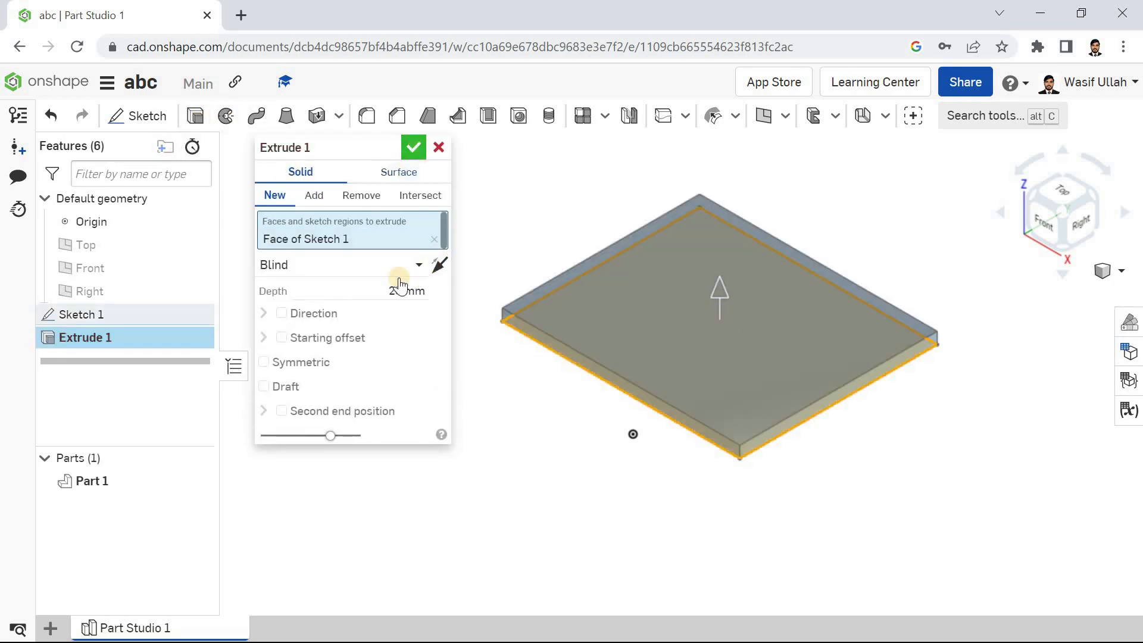
click(386, 289)
text(12)
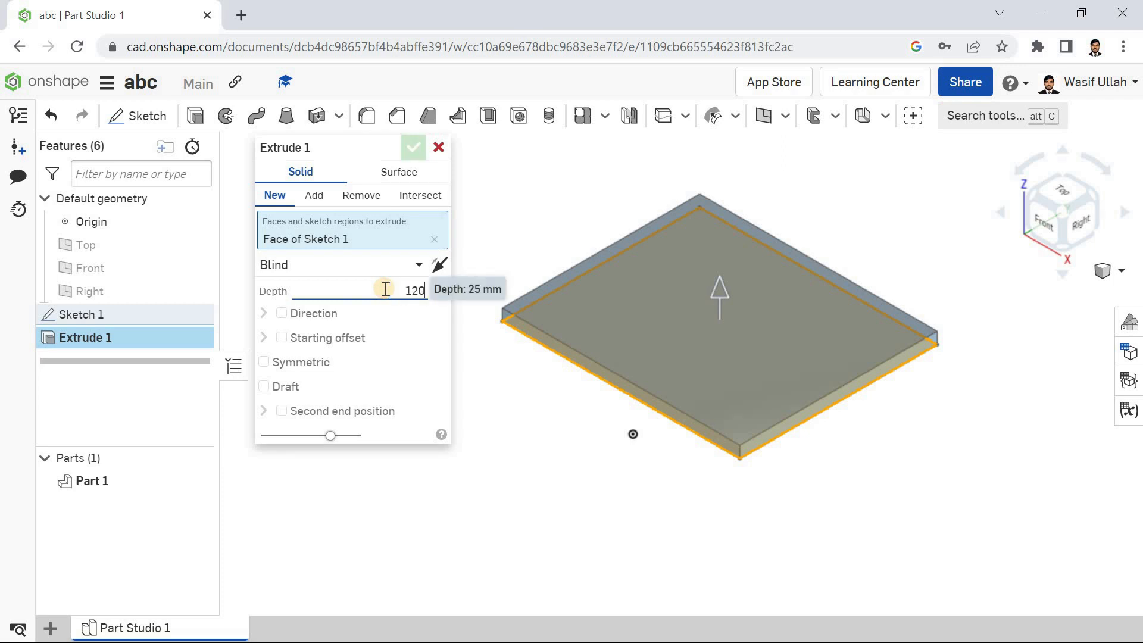
text(0)
key(Return)
click(413, 147)
Step: Edit the extrusion to a depth of 12 mm and accept it
right_click(363, 190)
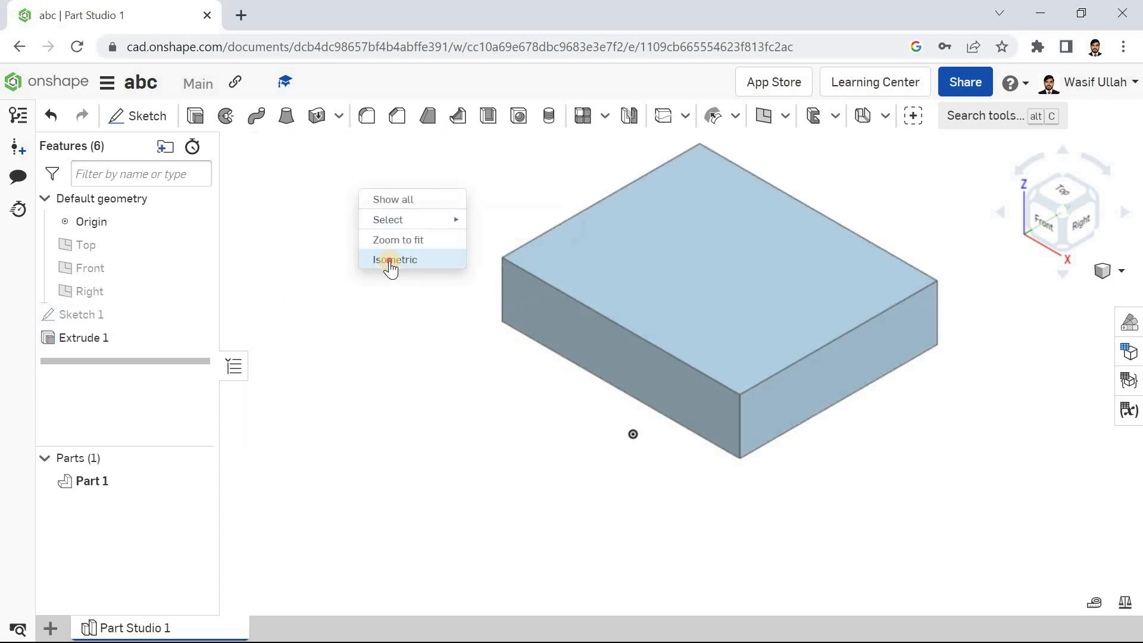
click(389, 262)
click(155, 336)
click(345, 244)
double_click(138, 339)
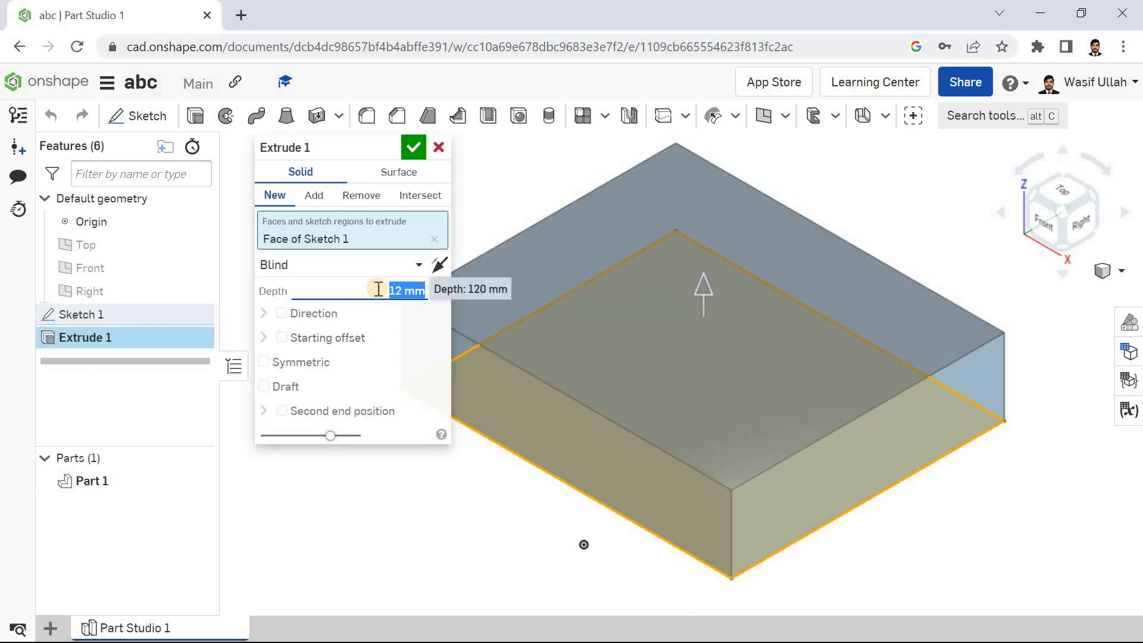
click(416, 147)
Step: Thicken the plate's upper face in Add mode with Direction 1 set to 45 mm
right_click(395, 232)
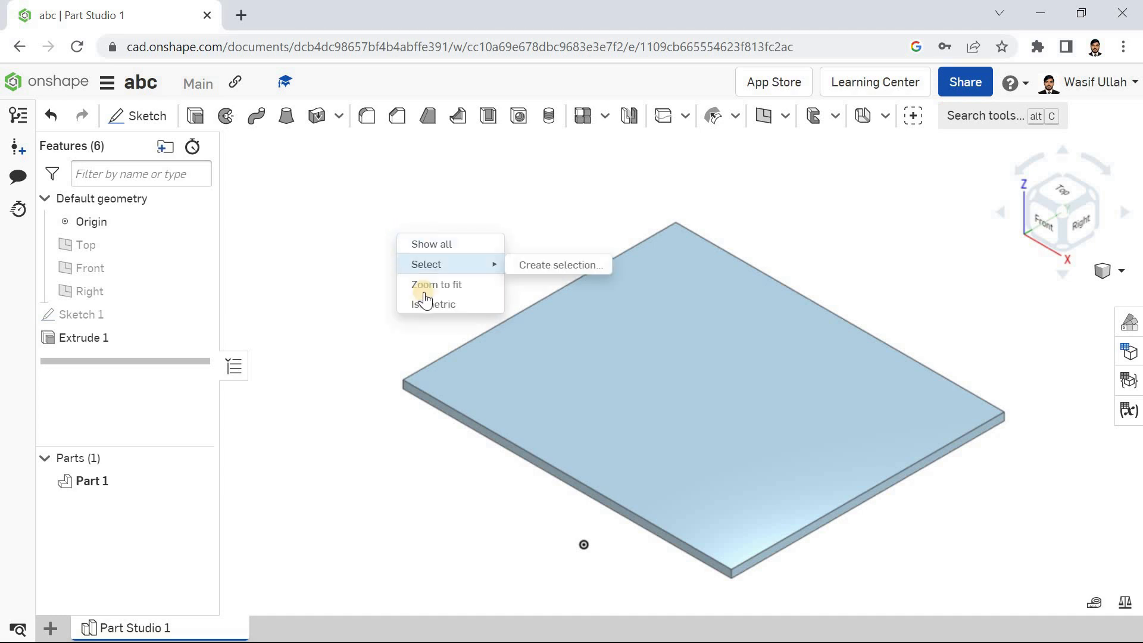
click(423, 294)
click(338, 115)
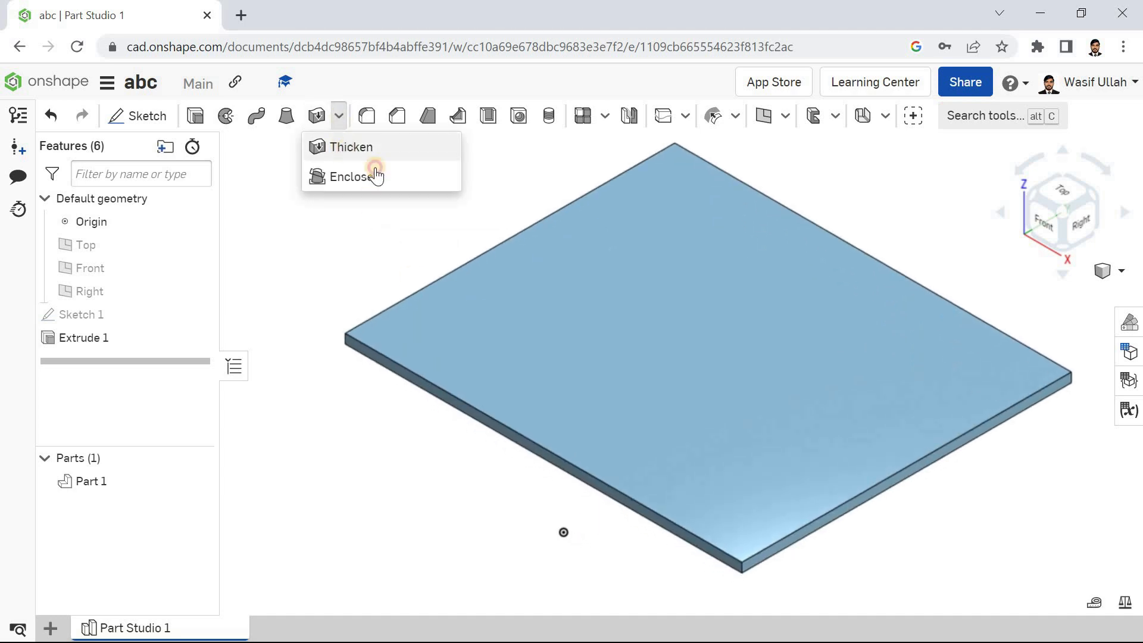
click(355, 145)
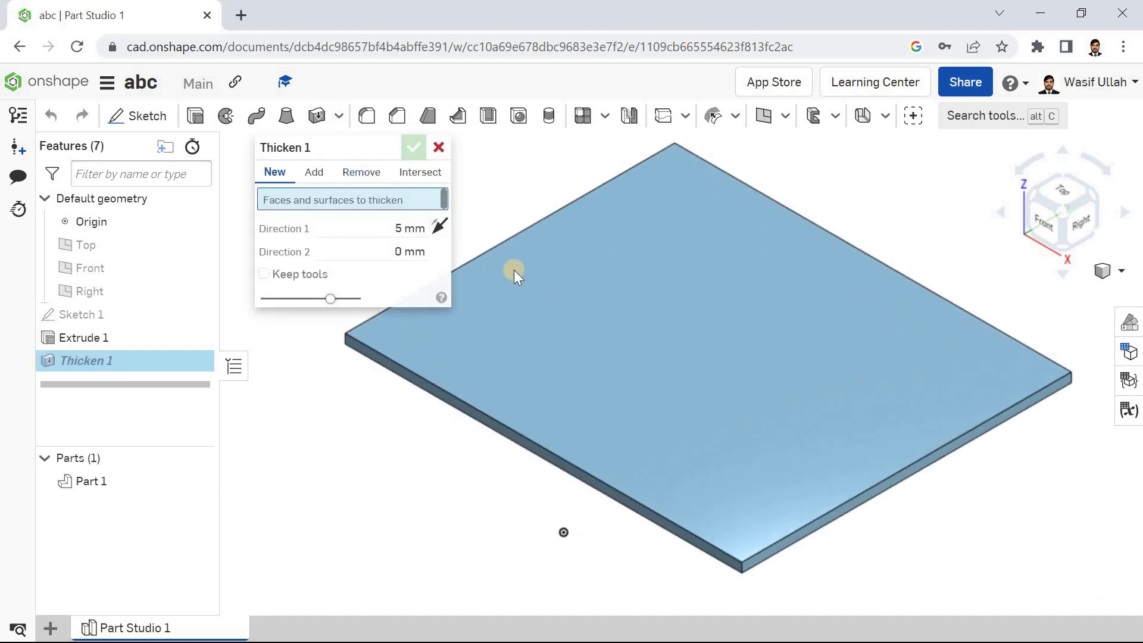
click(536, 305)
scroll(537, 305, down, 3)
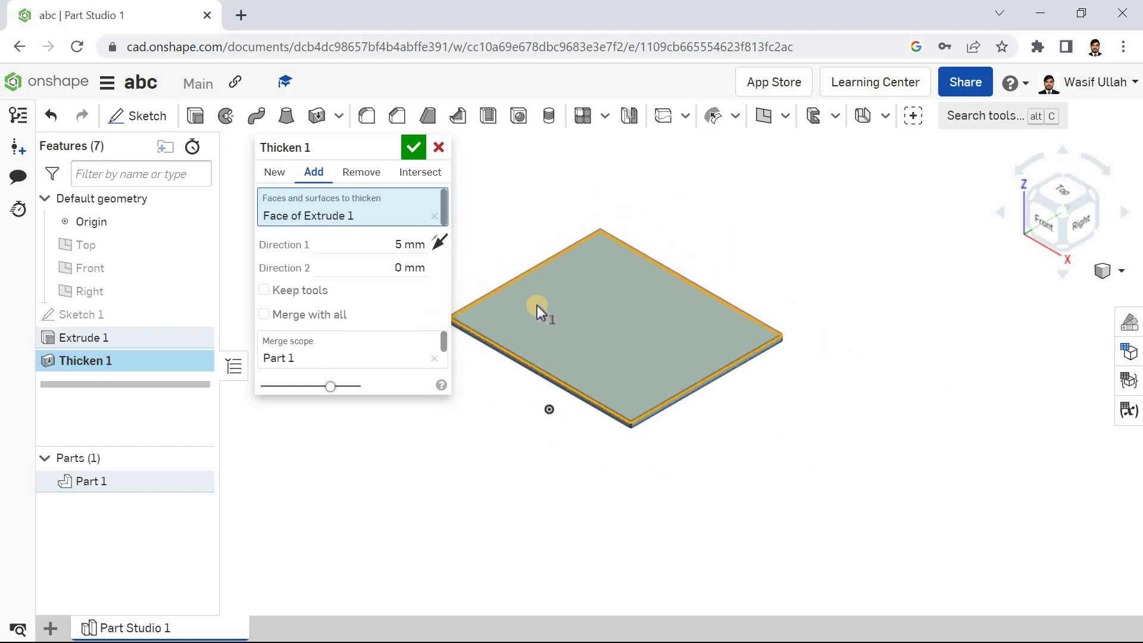
click(391, 249)
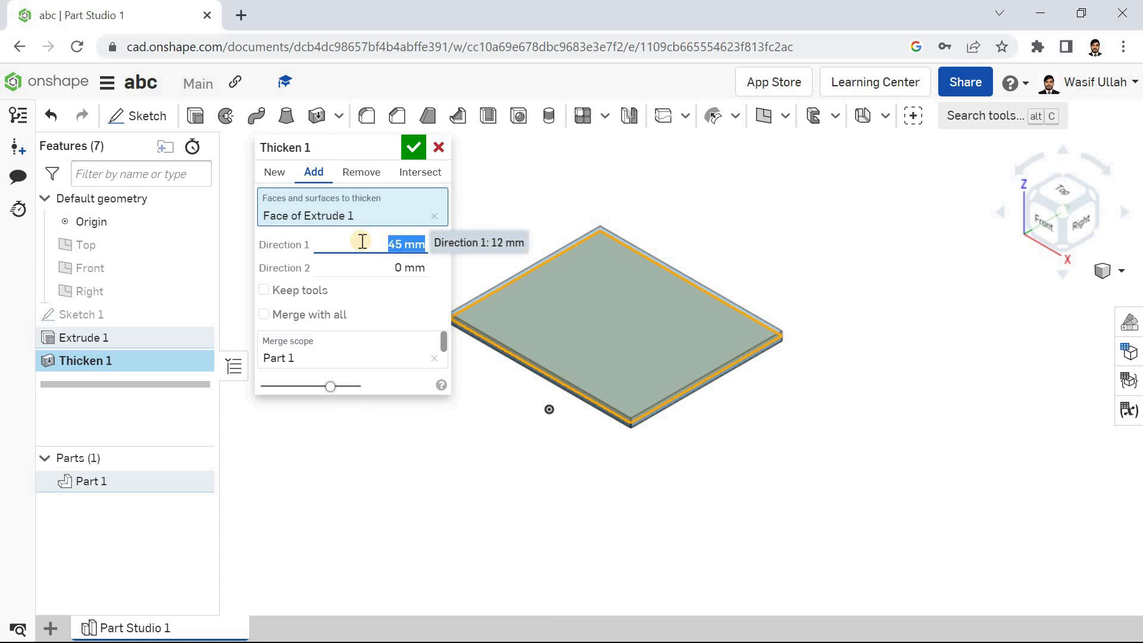
Step: Try flipping the thickening direction and return it to the original side
click(438, 241)
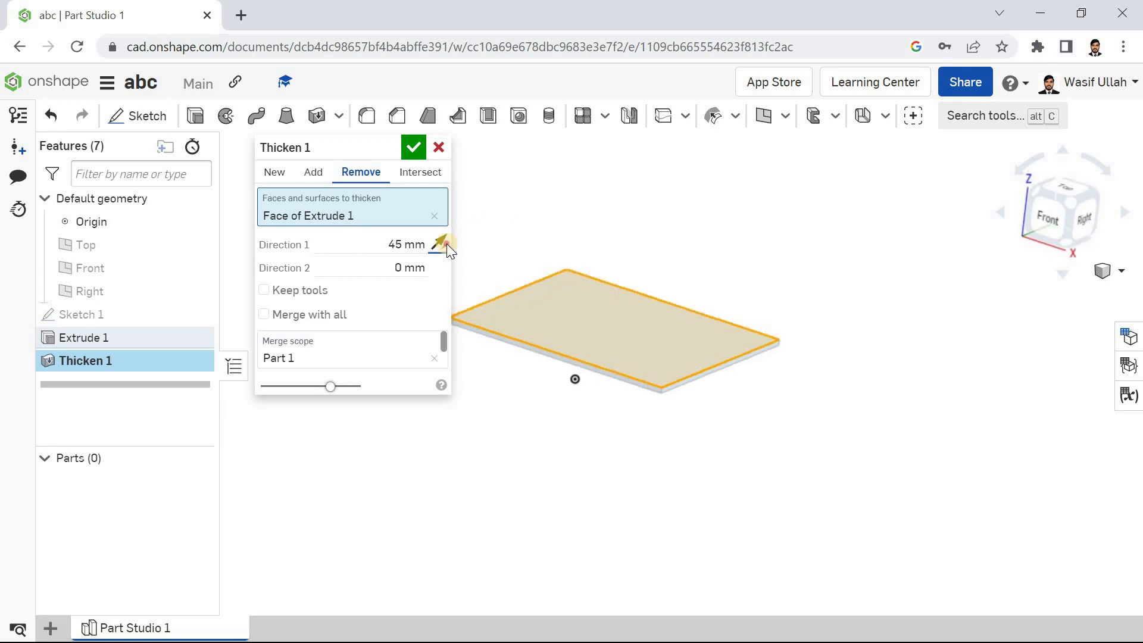
click(438, 242)
click(441, 244)
click(441, 244)
Step: Set the thickening's Direction 2 to 21 mm and enable Merge with all
click(380, 268)
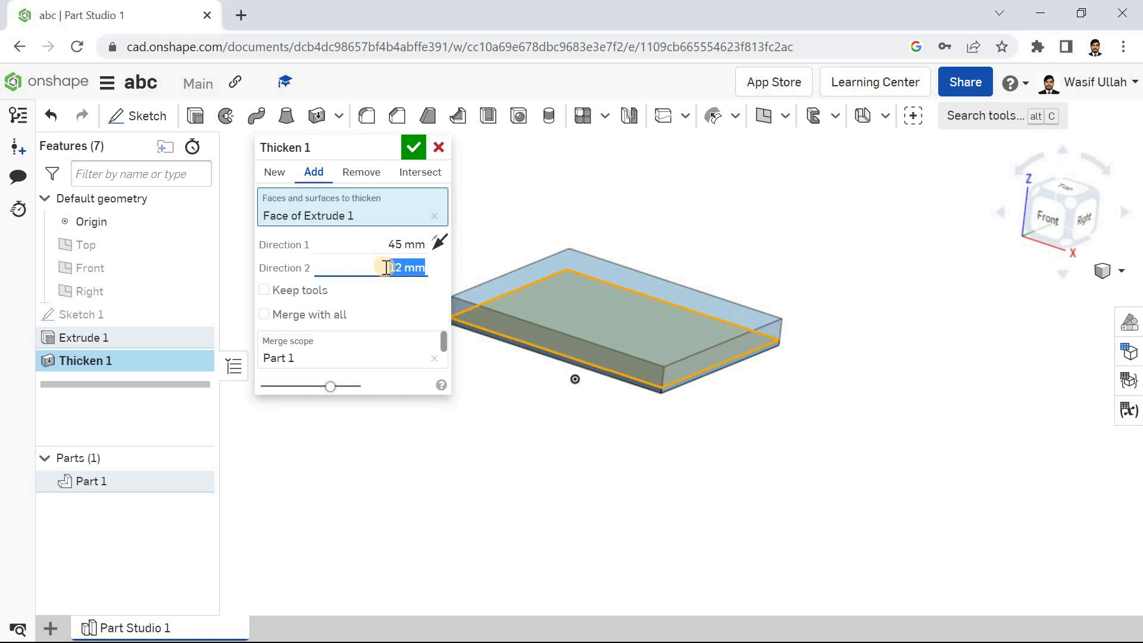
right_drag(541, 411, 473, 337)
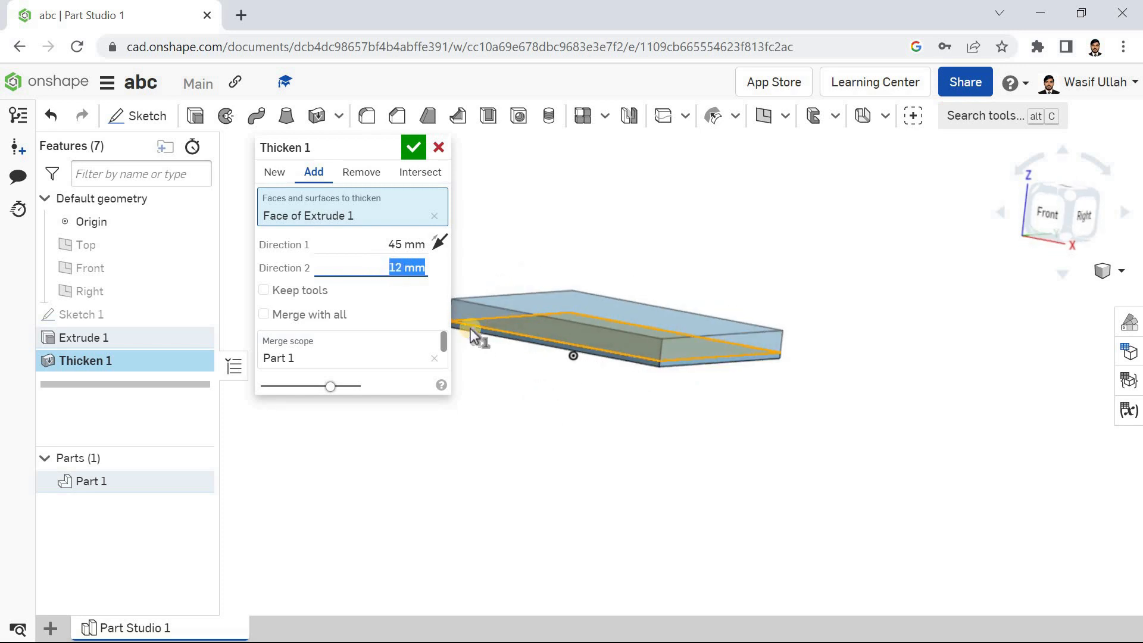
text(21)
key(Return)
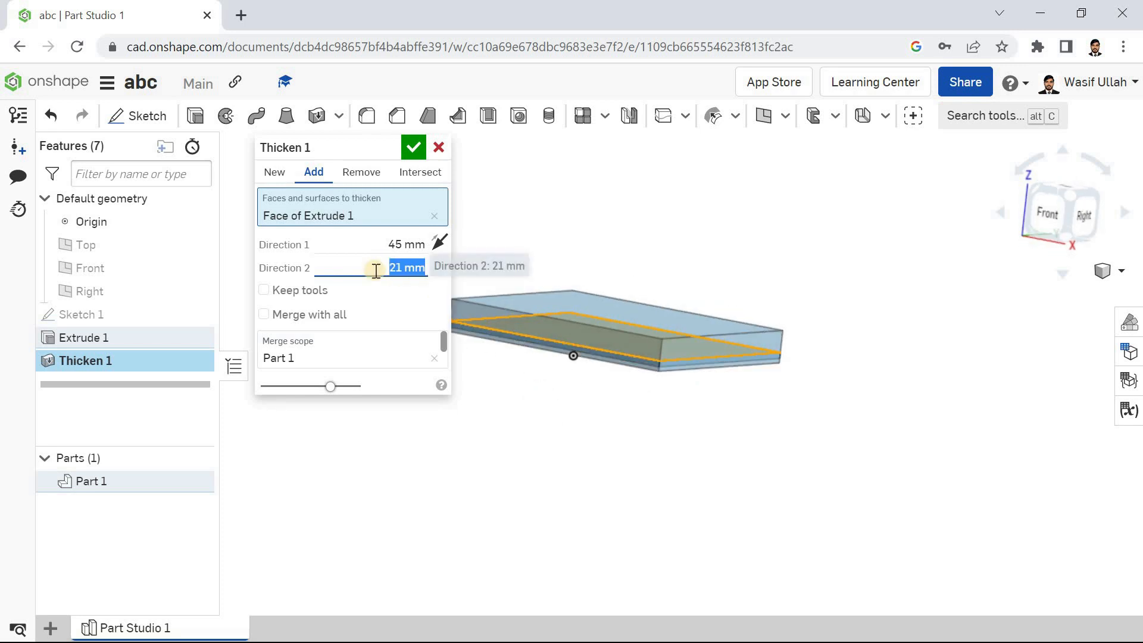
click(263, 315)
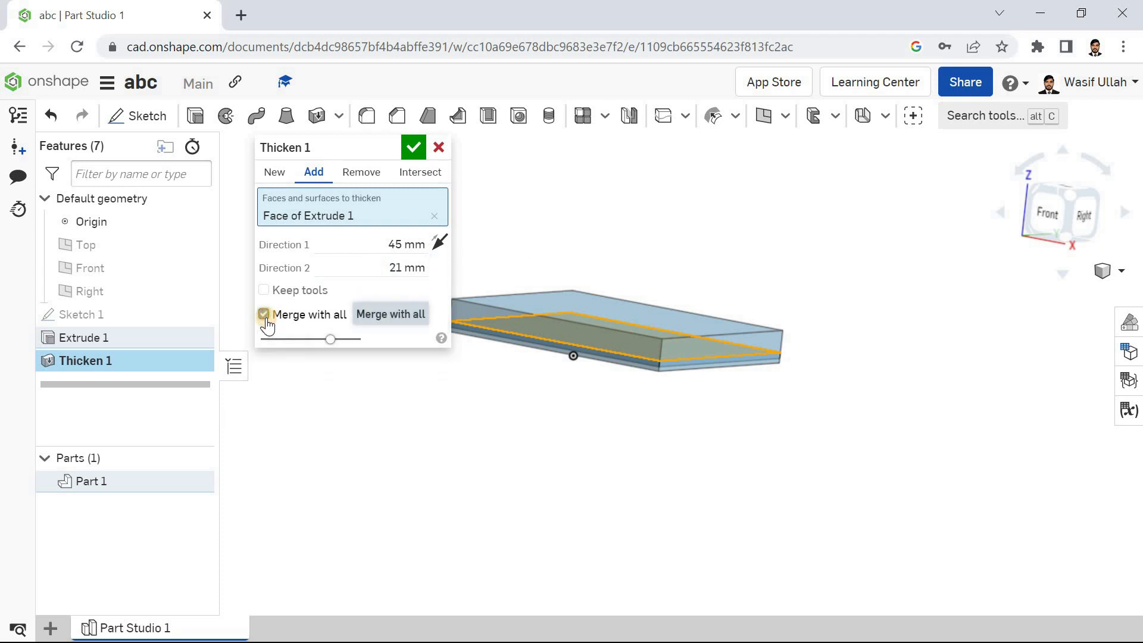
Step: Accept the thickening of the plate's upper face with both directions merged
right_drag(728, 287, 689, 319)
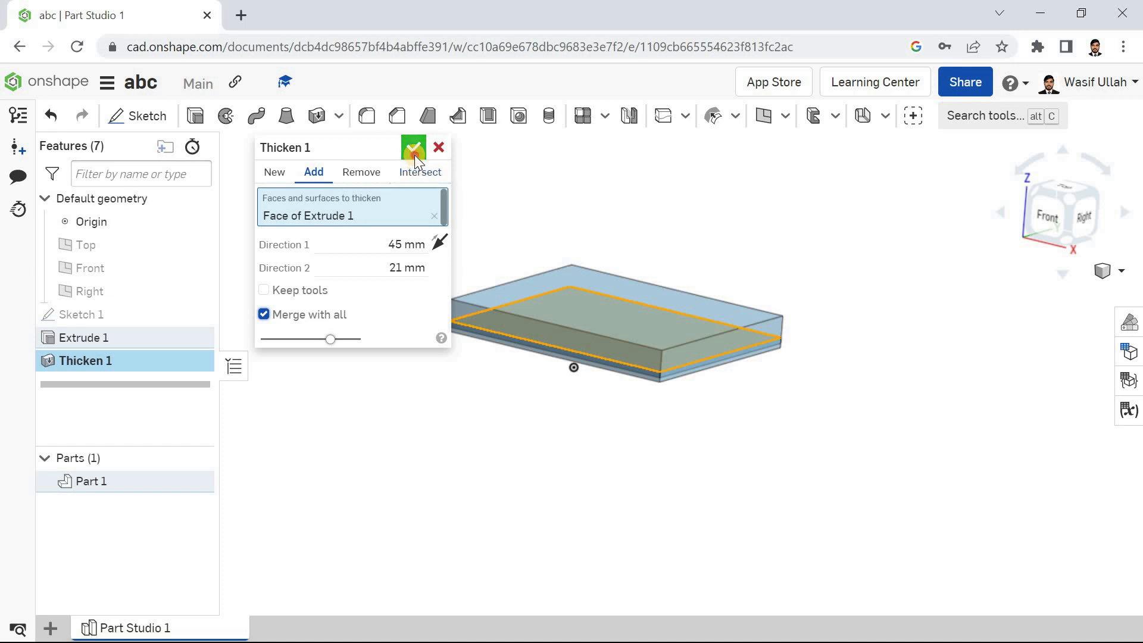
click(414, 150)
right_click(404, 216)
click(418, 256)
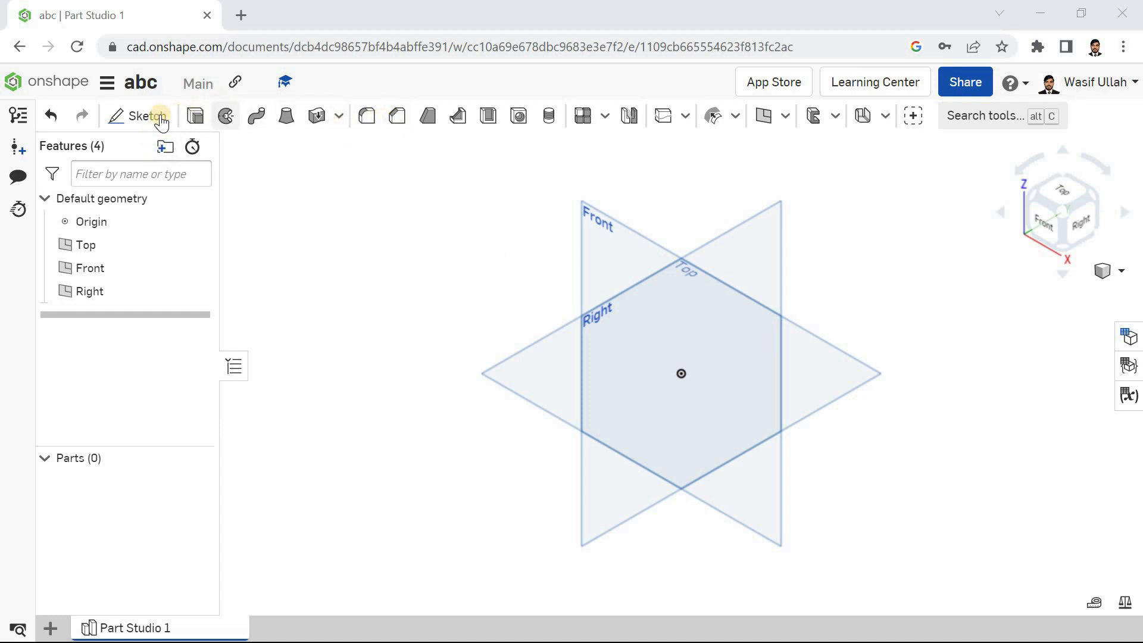
Step: Sketch a center point rectangle around the origin on the Top plane and accept the sketch
click(143, 116)
click(547, 351)
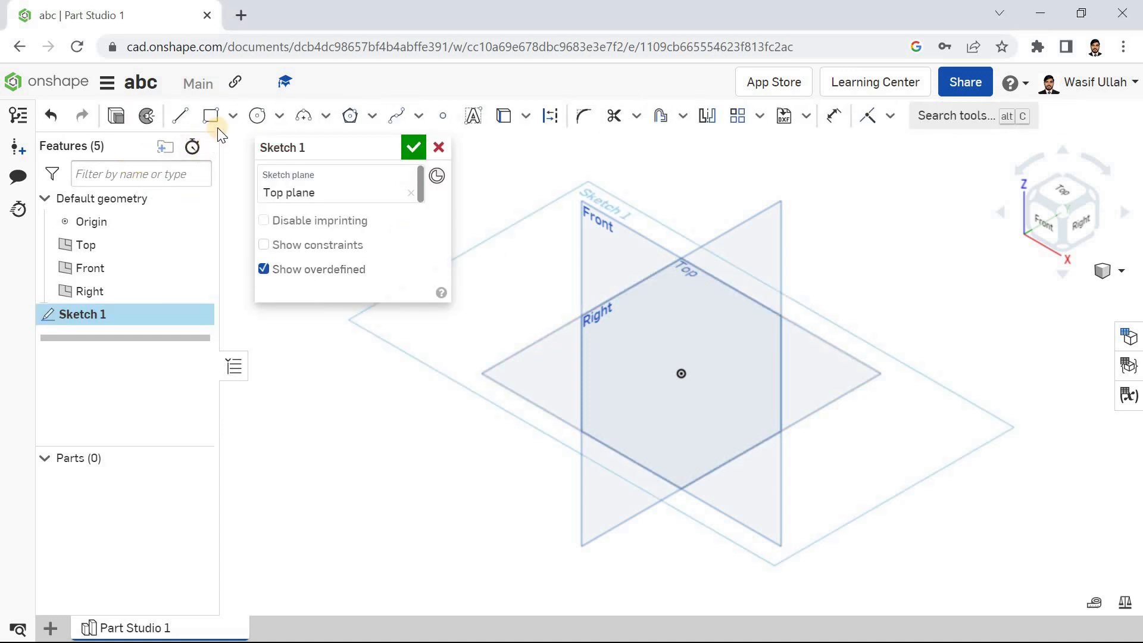
click(211, 116)
click(232, 129)
click(256, 177)
click(681, 380)
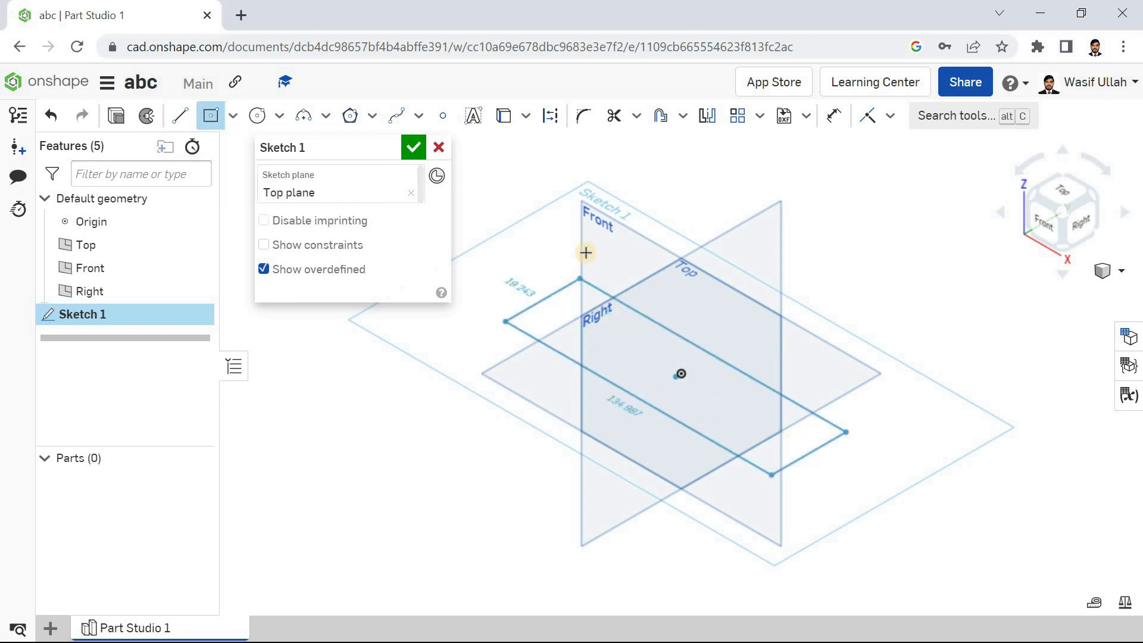
click(617, 225)
click(414, 147)
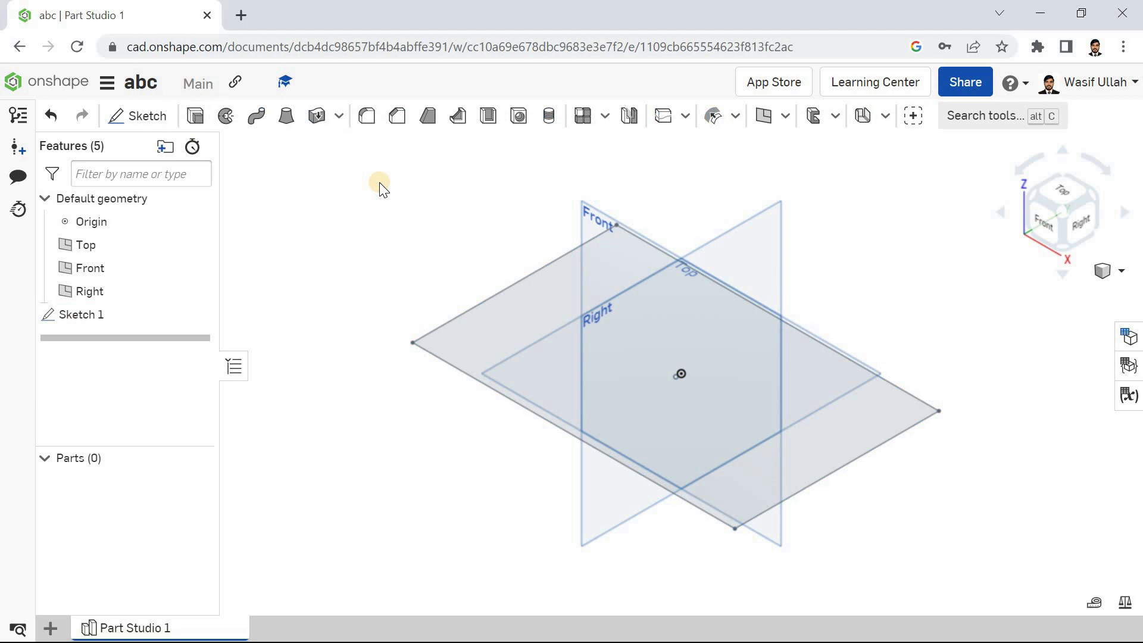
Step: Hide the default planes and extrude the rectangle as a new solid with a blind depth of 50 mm
key(p)
click(580, 330)
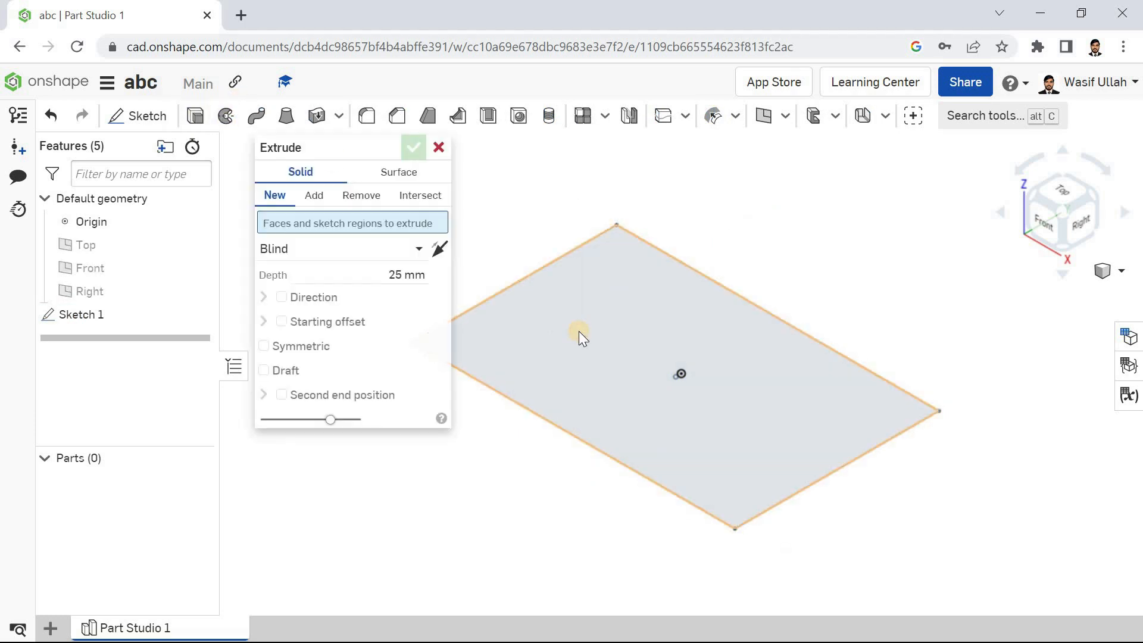
click(388, 291)
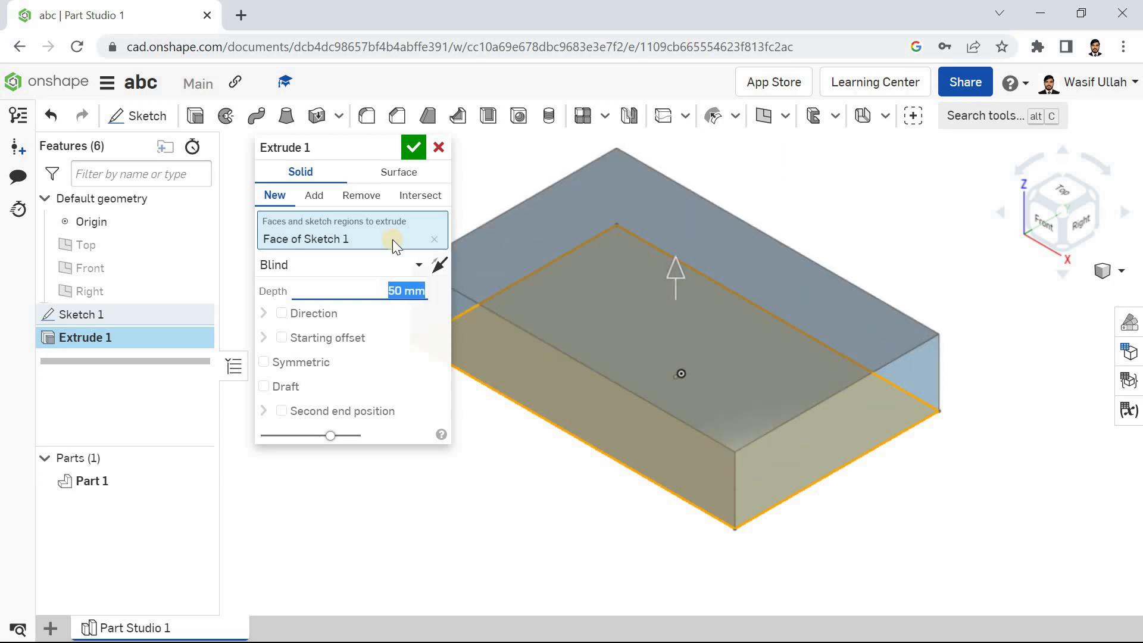
click(415, 149)
right_click(329, 218)
click(370, 289)
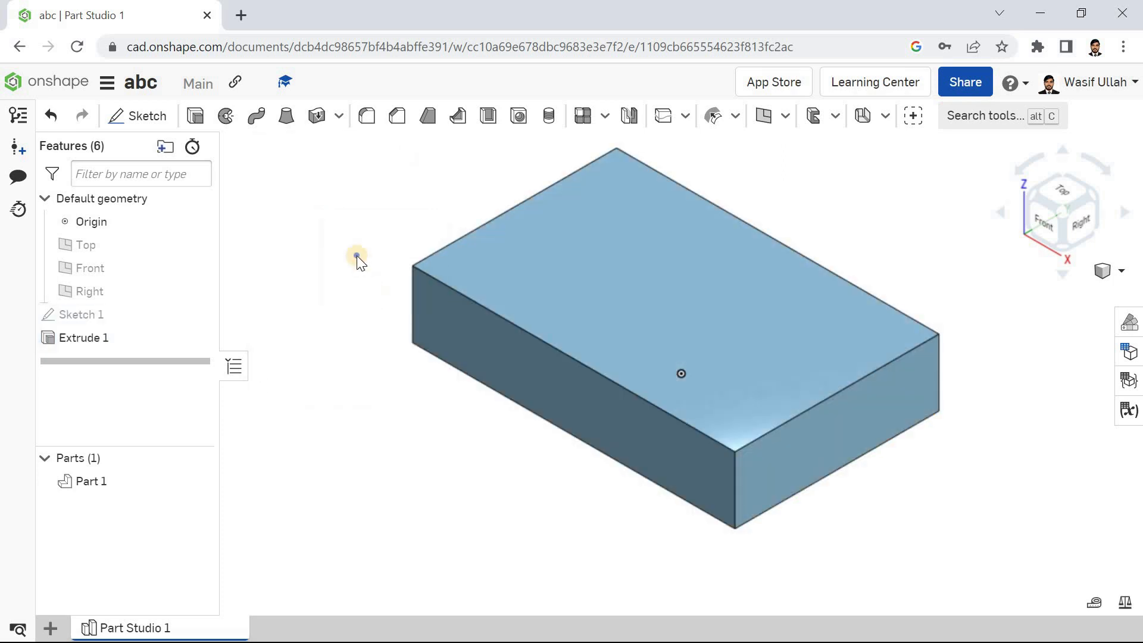
right_click(358, 258)
click(372, 314)
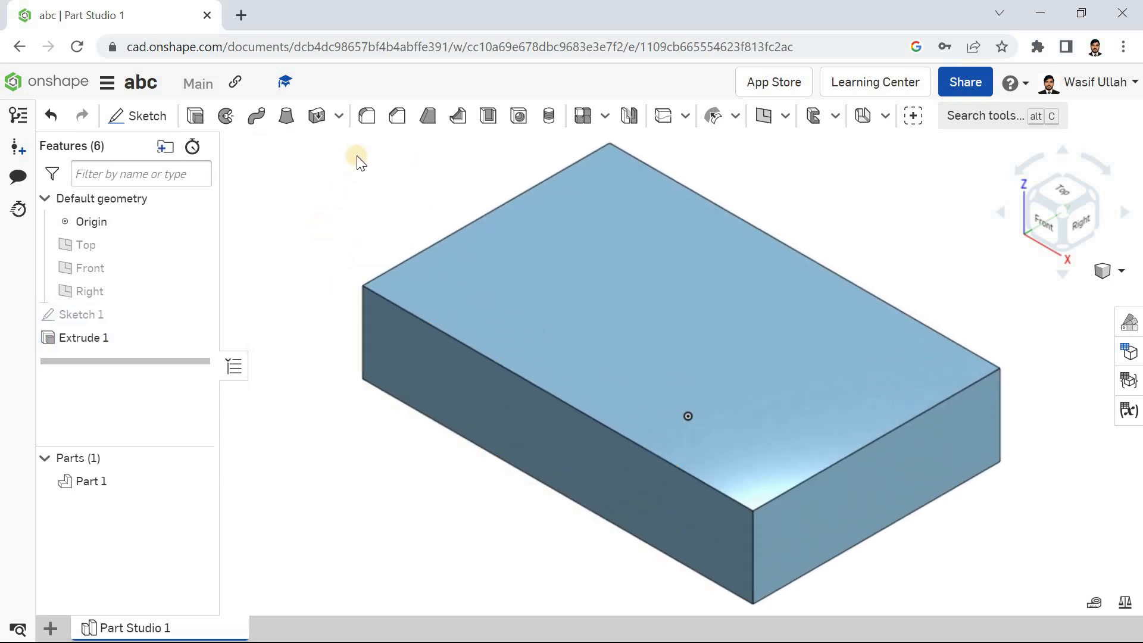
Step: Try an edge fillet on the block's four upper edges individually, and clear those edges from the selection
click(366, 117)
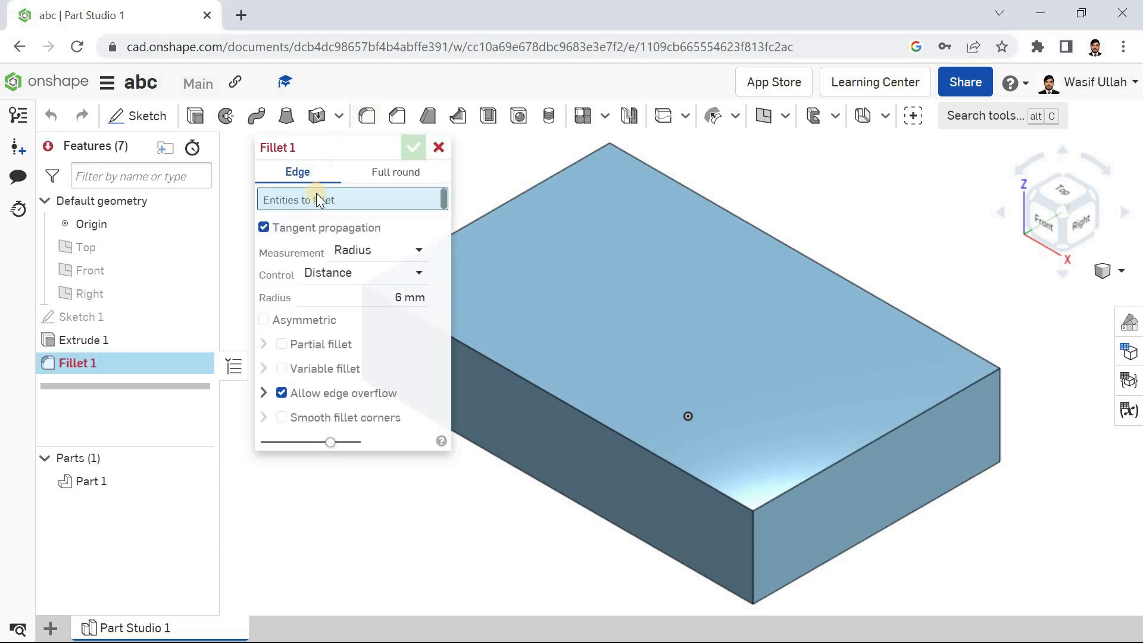
scroll(644, 273, down, 3)
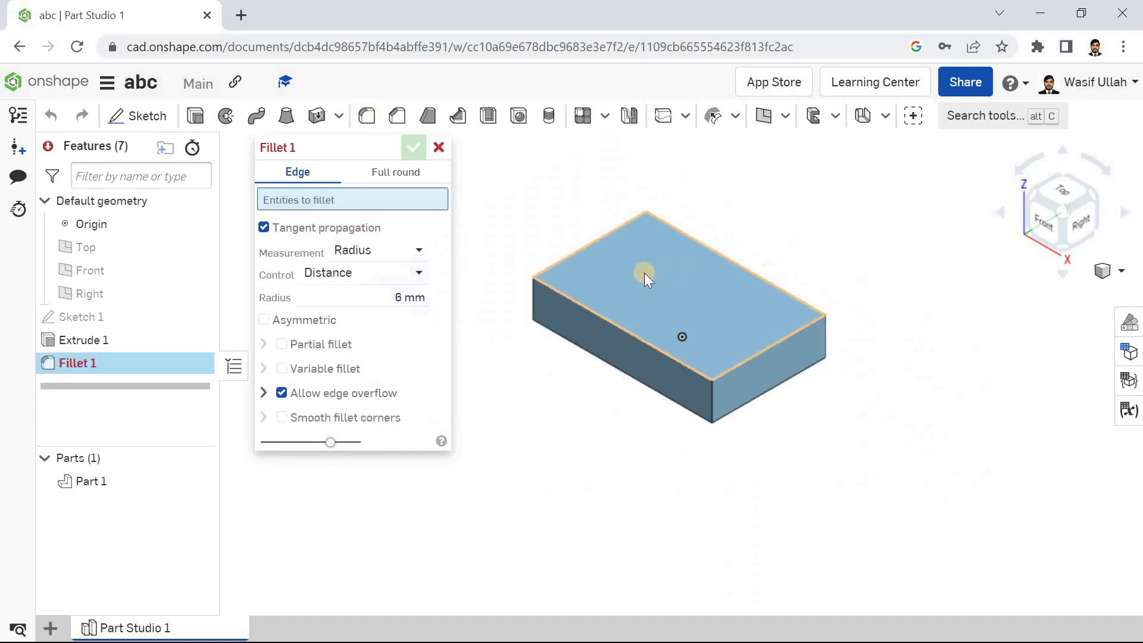
click(602, 319)
click(612, 247)
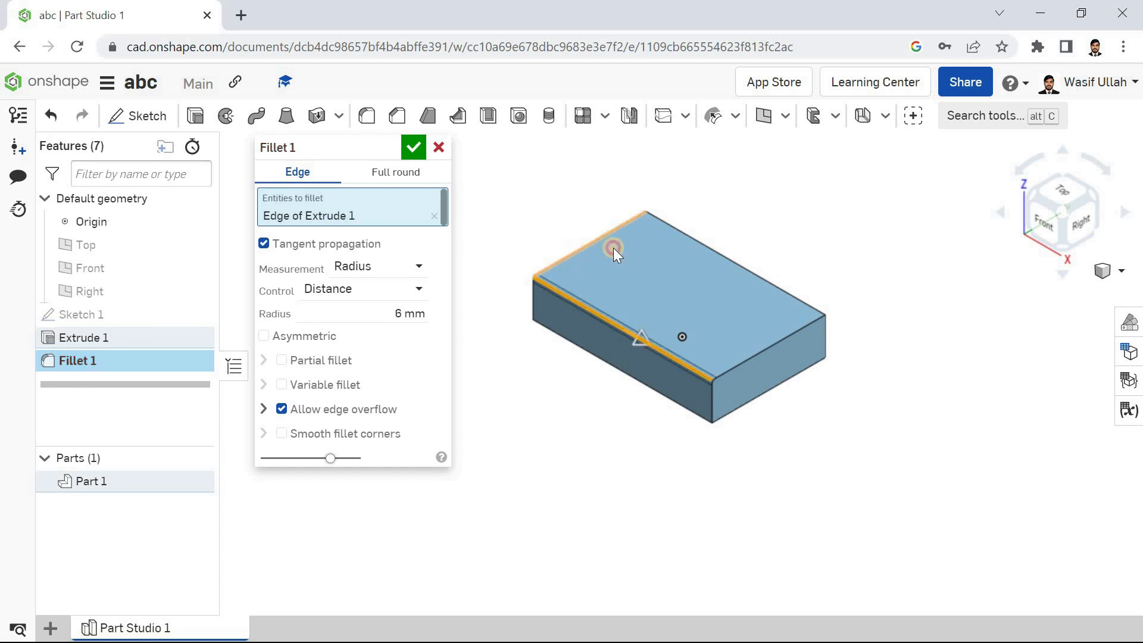
click(702, 238)
click(769, 347)
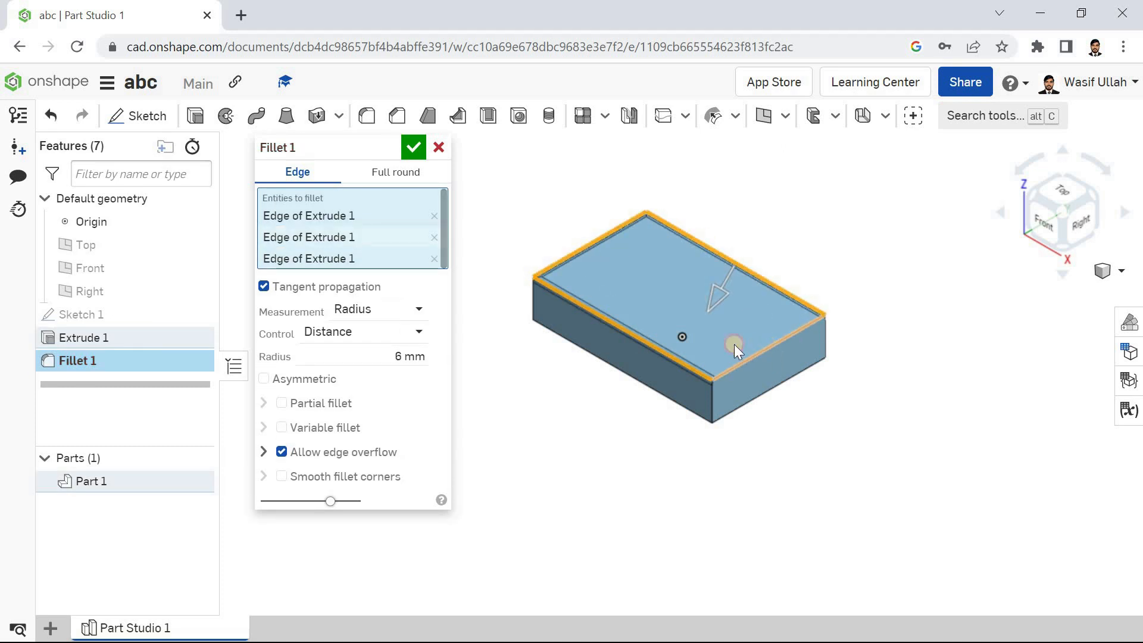
click(434, 203)
click(433, 215)
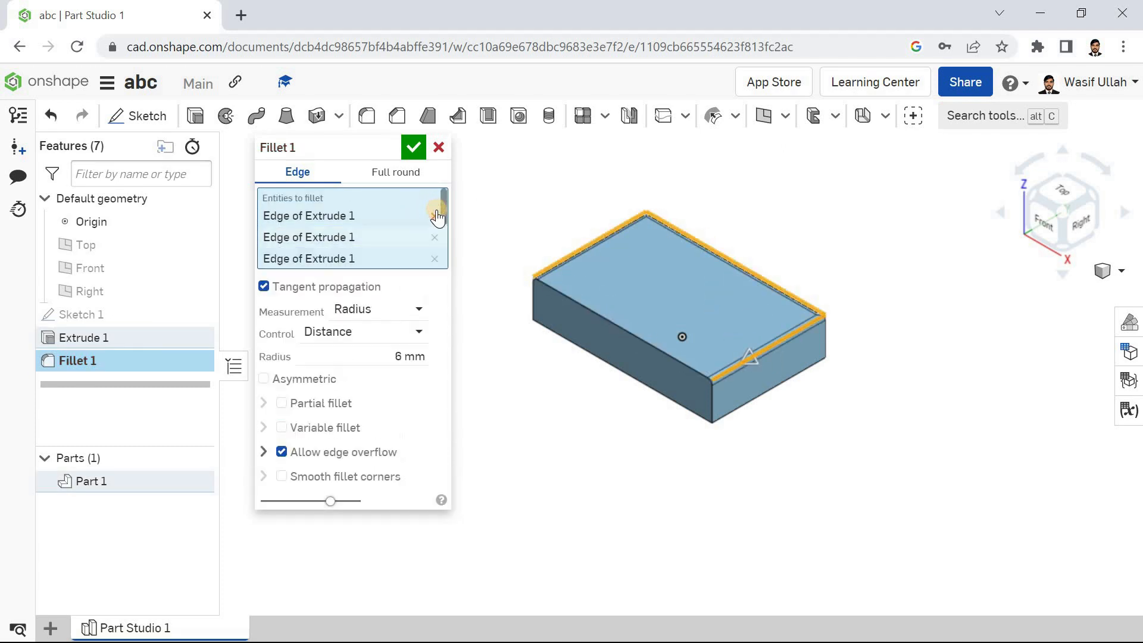
click(434, 216)
click(434, 215)
Step: Select the block's upper face for the fillet and try the Control options, returning to Distance with Radius measurement
click(688, 307)
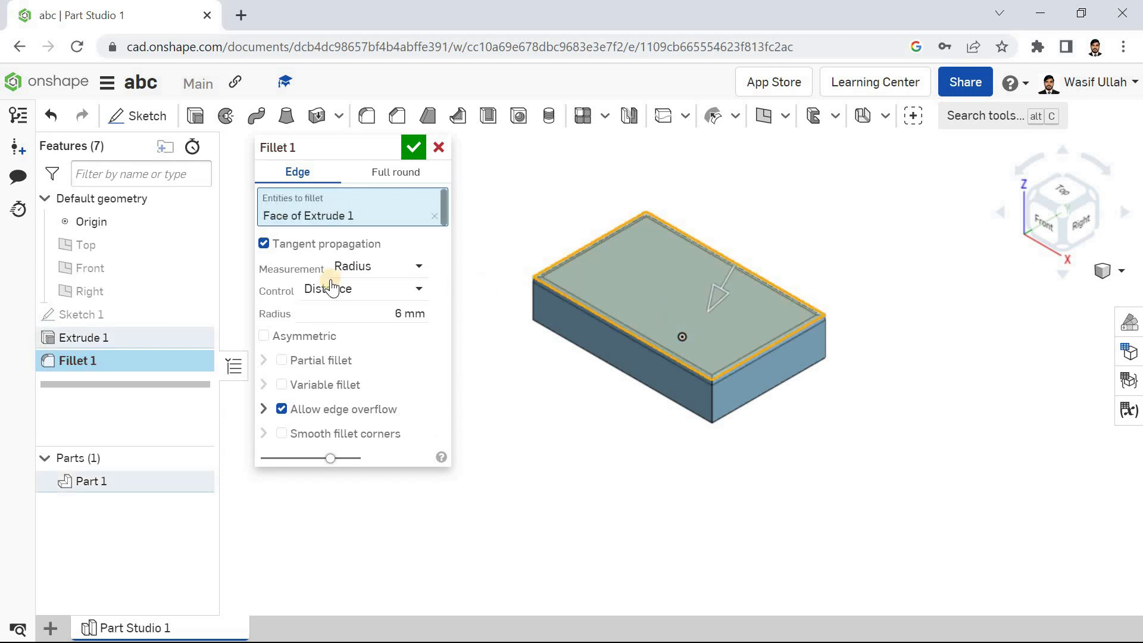
click(400, 276)
click(386, 292)
click(381, 289)
click(365, 315)
click(371, 291)
click(333, 339)
click(378, 291)
click(363, 315)
Step: Set the fillet radius to 12 mm and accept the fillet on the upper face
click(396, 305)
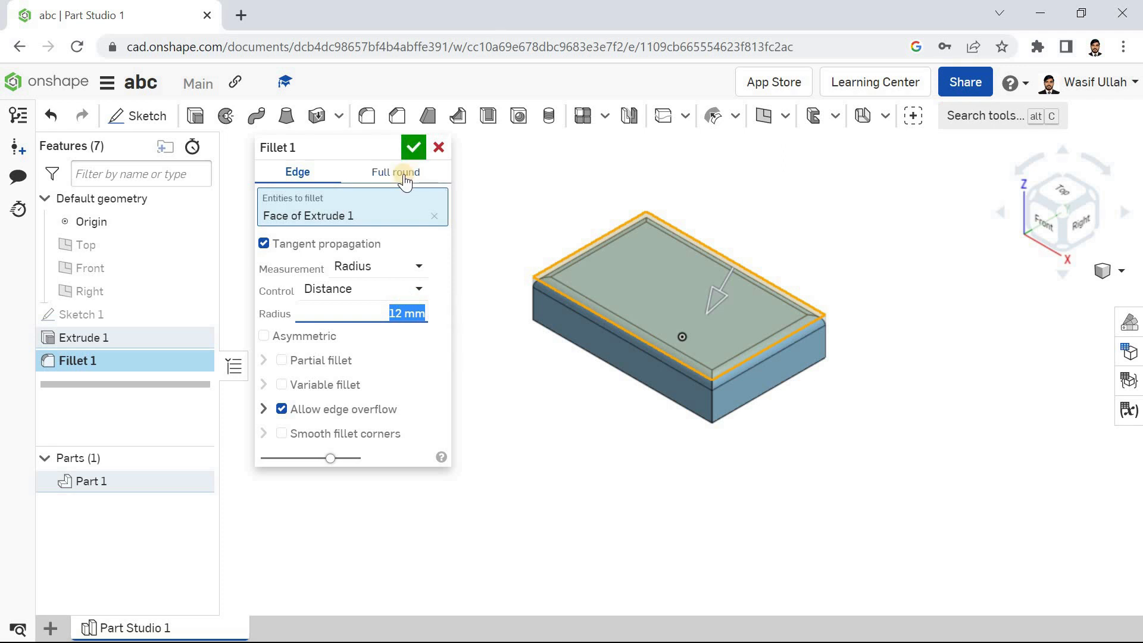
click(413, 148)
right_click(438, 214)
click(438, 257)
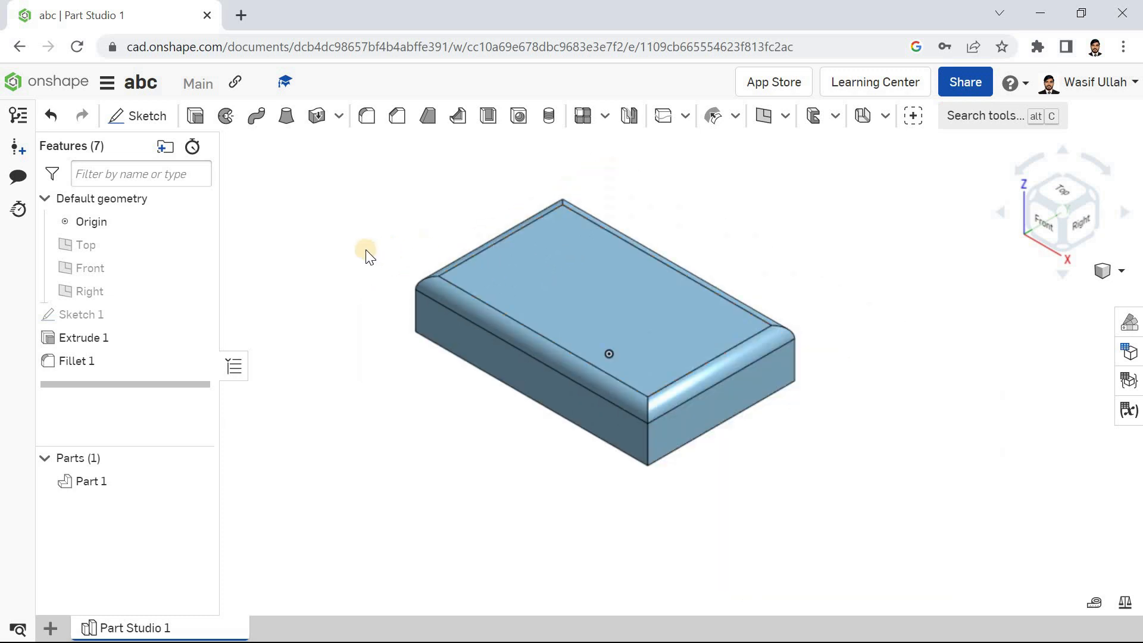
Step: Delete the edge fillet from the block
click(94, 361)
key(Delete)
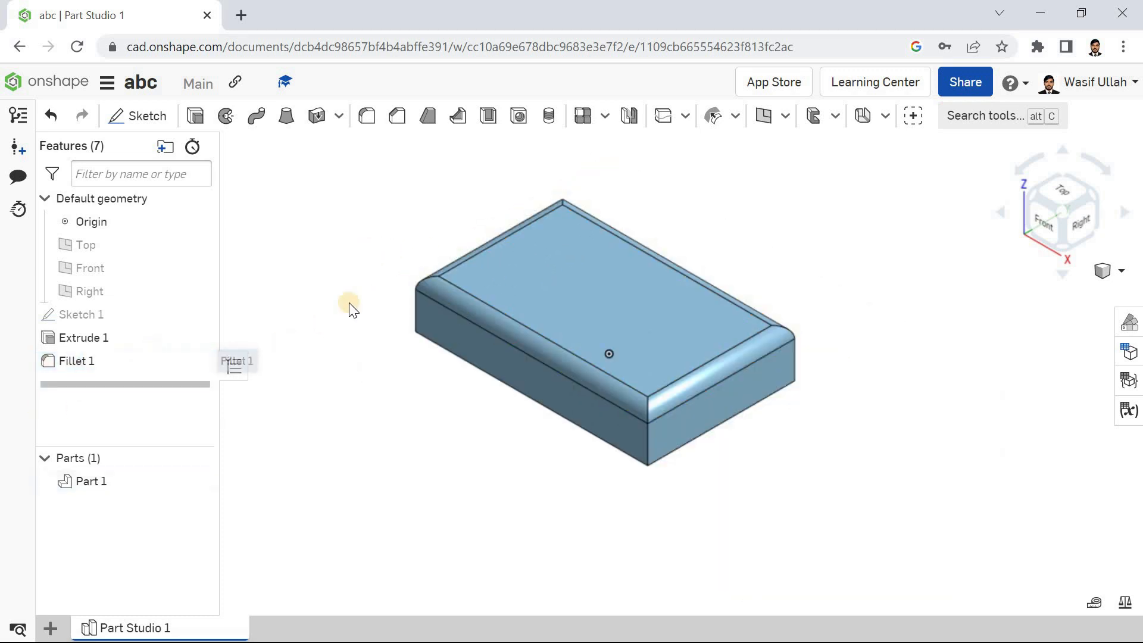
Step: Create a full round fillet on the block's long front side face, using the bottom and top faces as side faces
right_drag(339, 368, 338, 294)
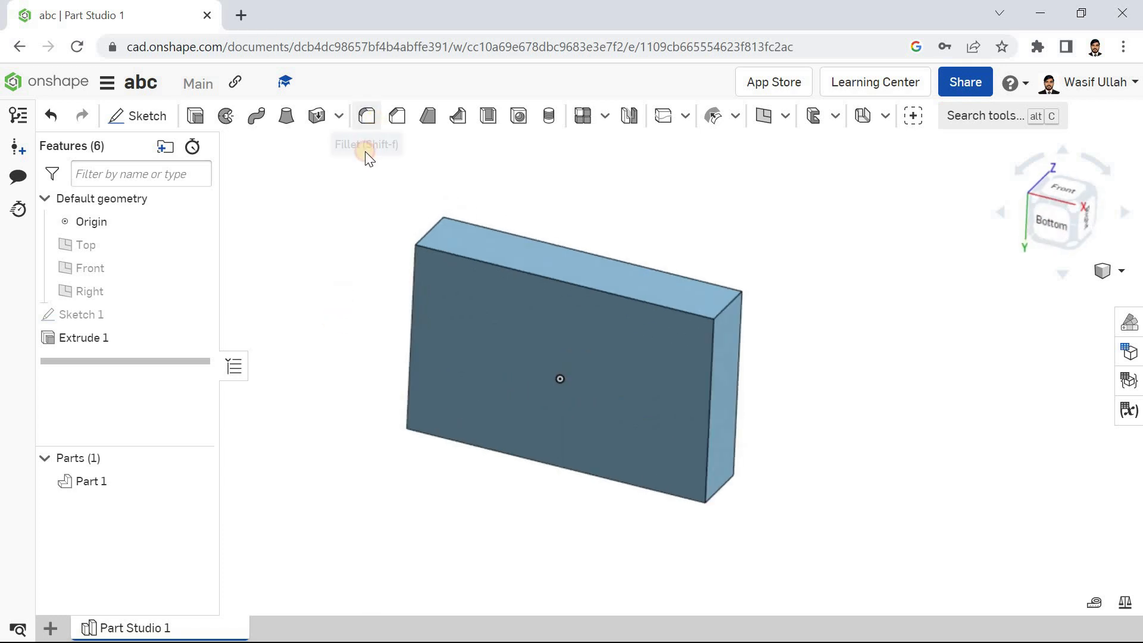
click(367, 116)
click(399, 172)
click(595, 309)
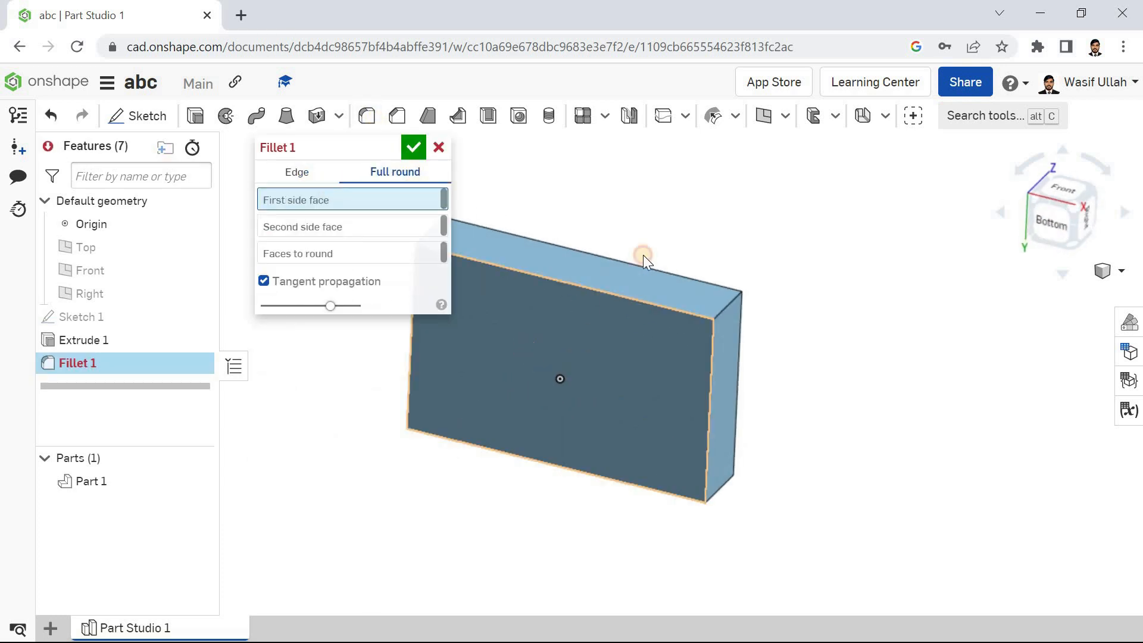
right_drag(588, 232, 632, 267)
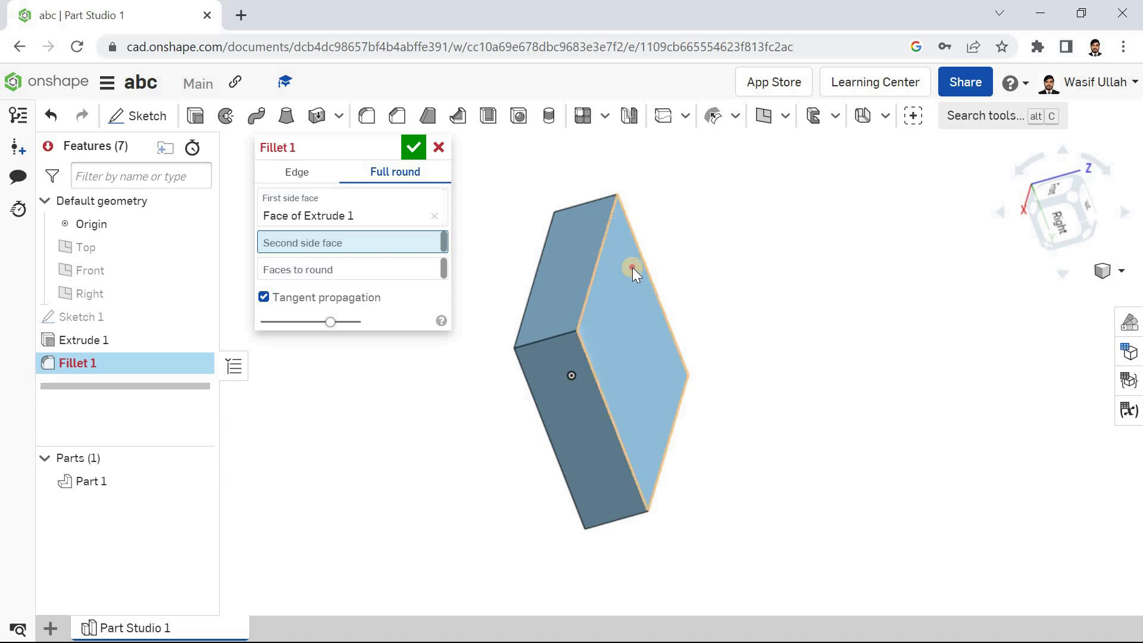
click(632, 267)
click(526, 286)
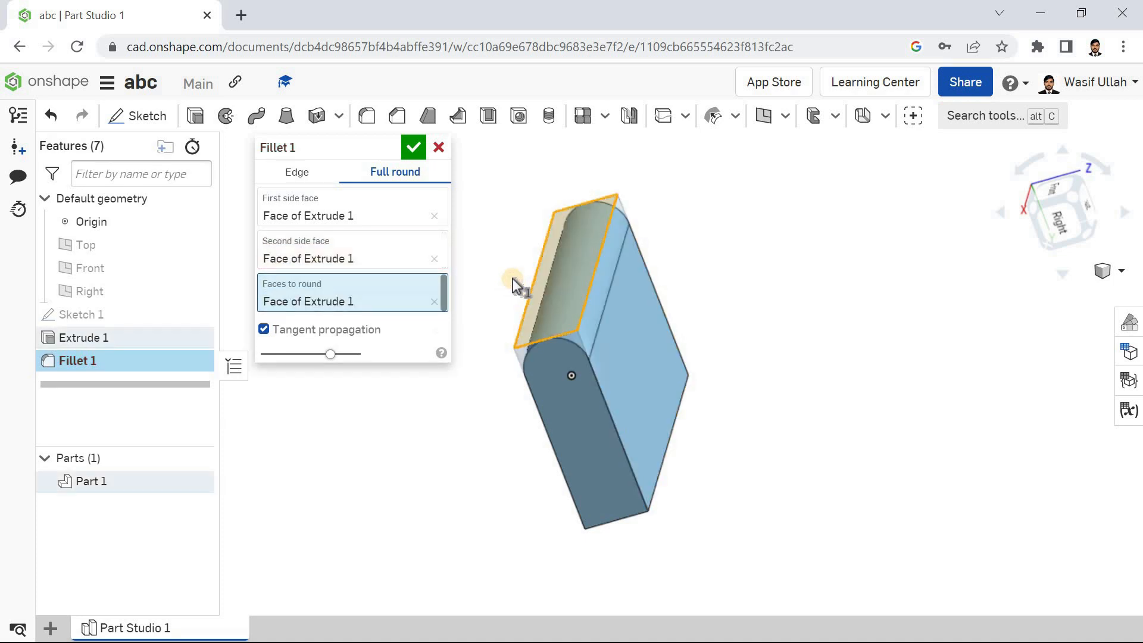
mouse_move(523, 263)
right_down()
mouse_move(540, 273)
mouse_move(506, 250)
right_up()
click(413, 150)
right_drag(341, 250, 191, 332)
Step: Delete the full round fillet from the block
click(181, 361)
key(Delete)
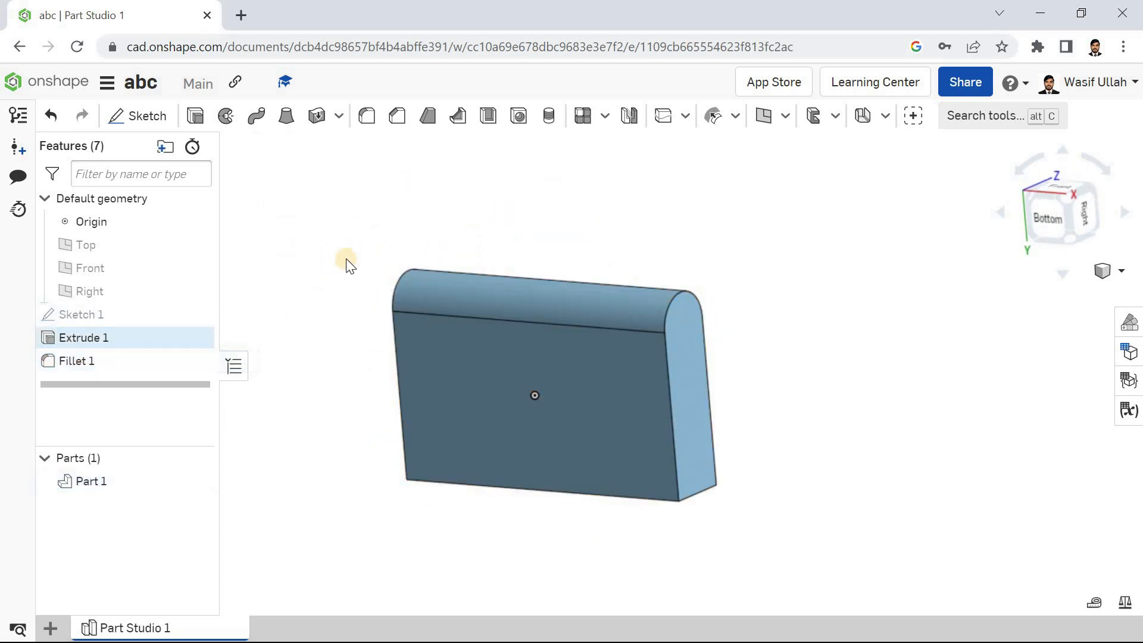
right_click(365, 294)
click(381, 332)
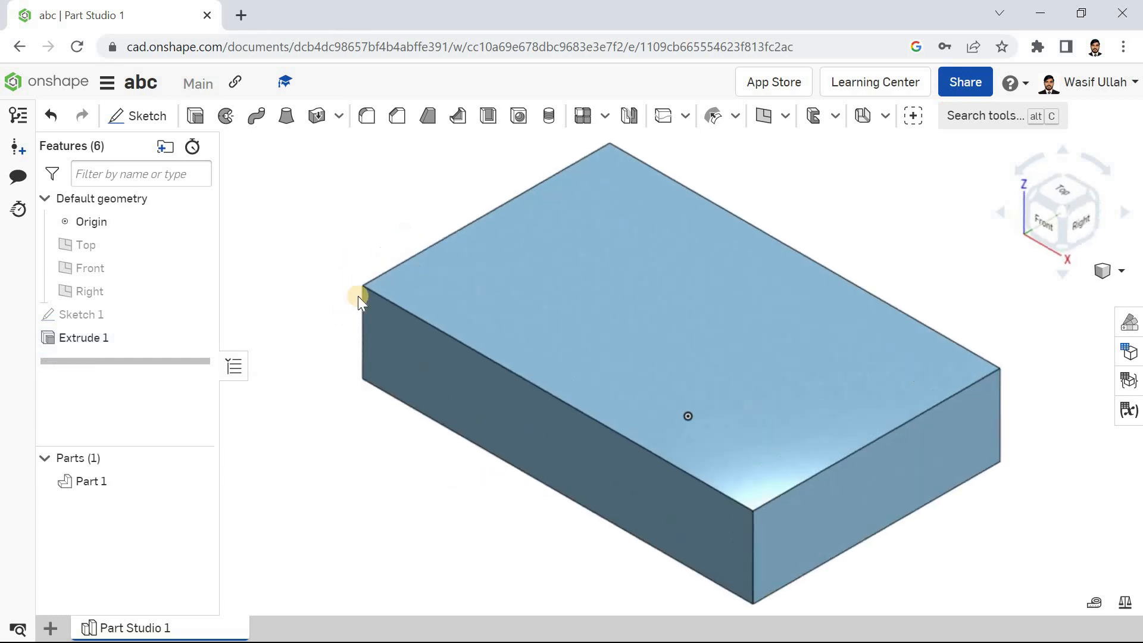
Step: Start a chamfer on the block's upper face with Equal distance of 21 mm and Tangent propagation turned off
click(404, 122)
scroll(546, 284, down, 3)
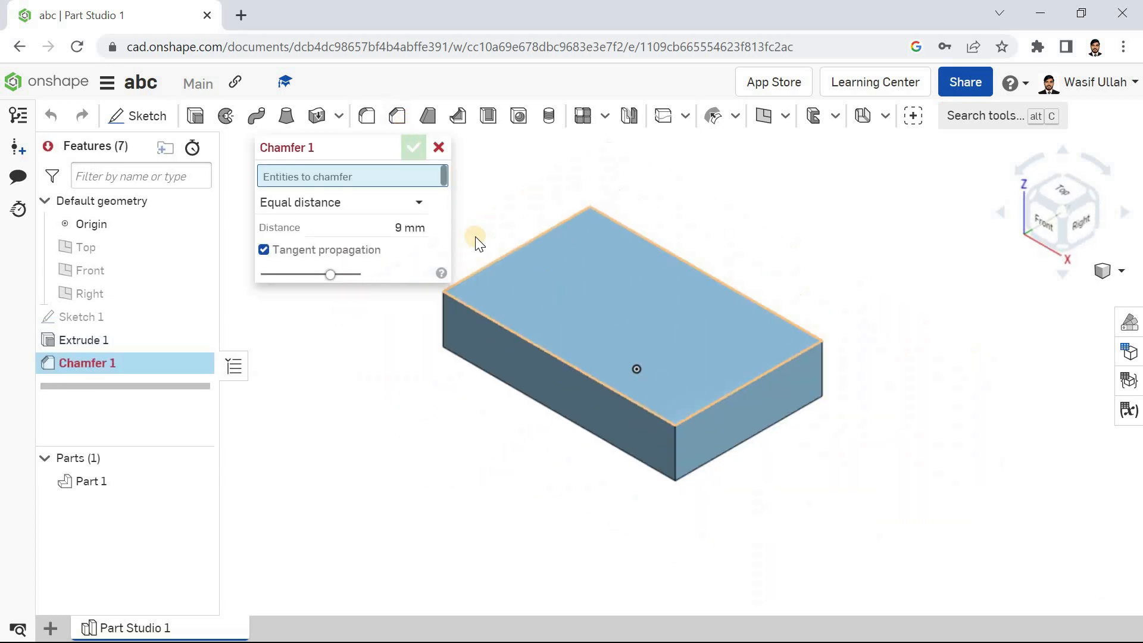
click(532, 292)
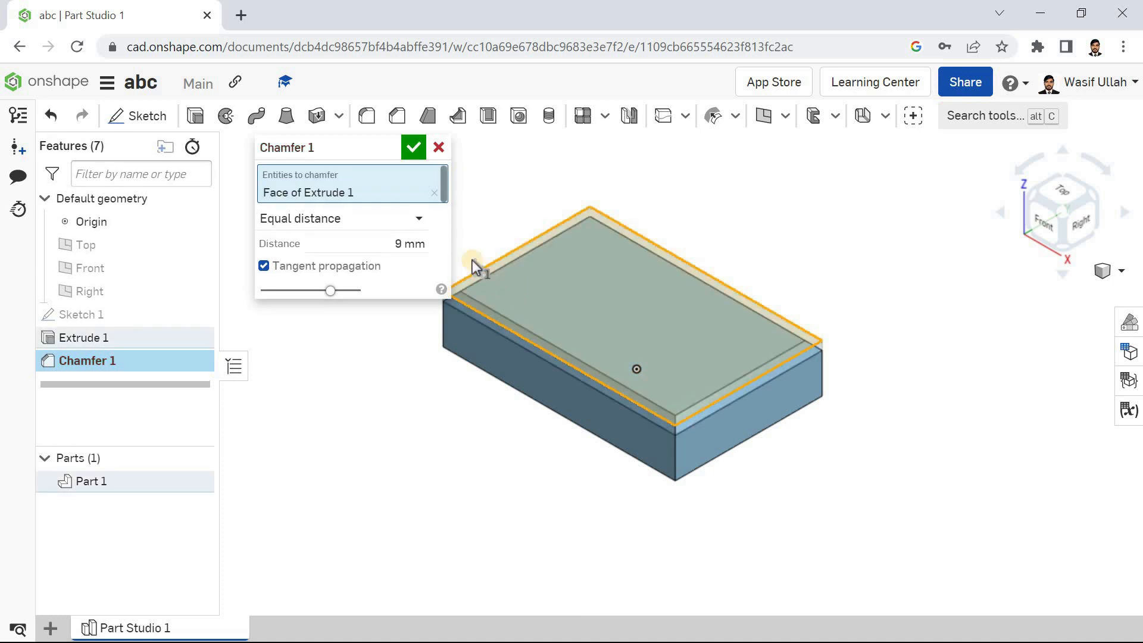
click(383, 253)
click(385, 245)
click(385, 245)
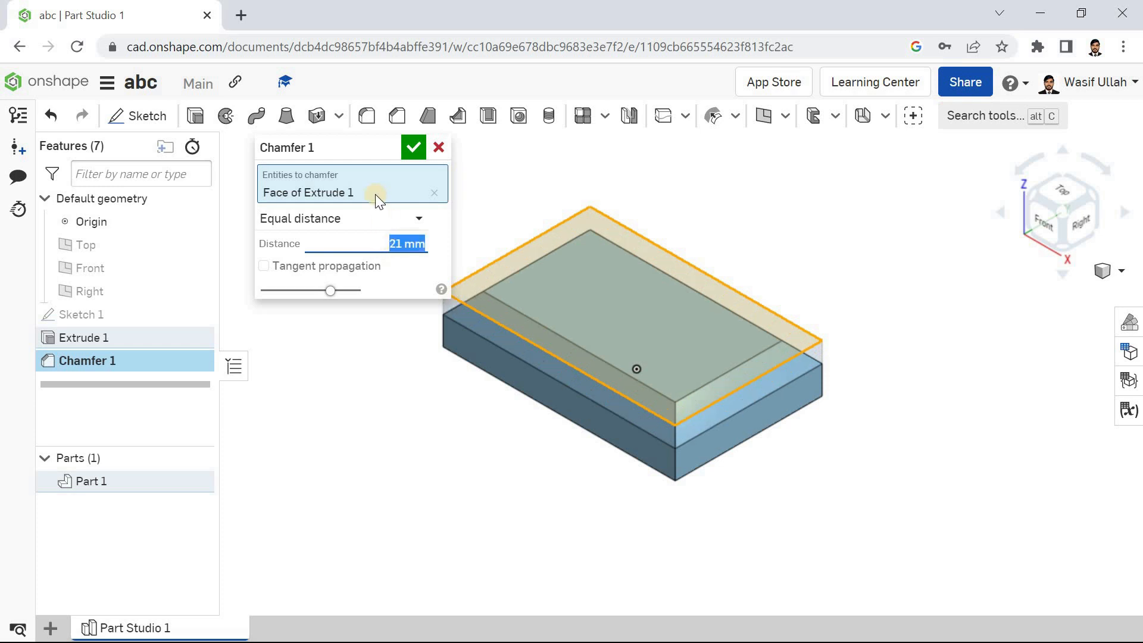
Step: Replace the chamfered face with the long front upper edge, the adjoining right upper edge and their shared vertical corner edge, and accept
click(435, 199)
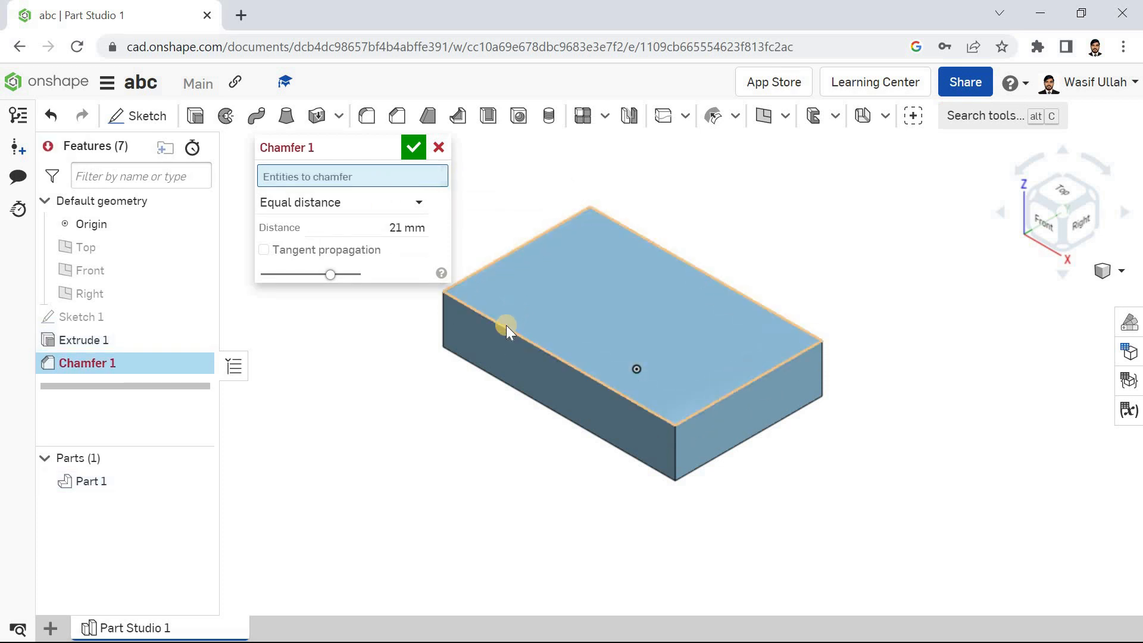
click(505, 260)
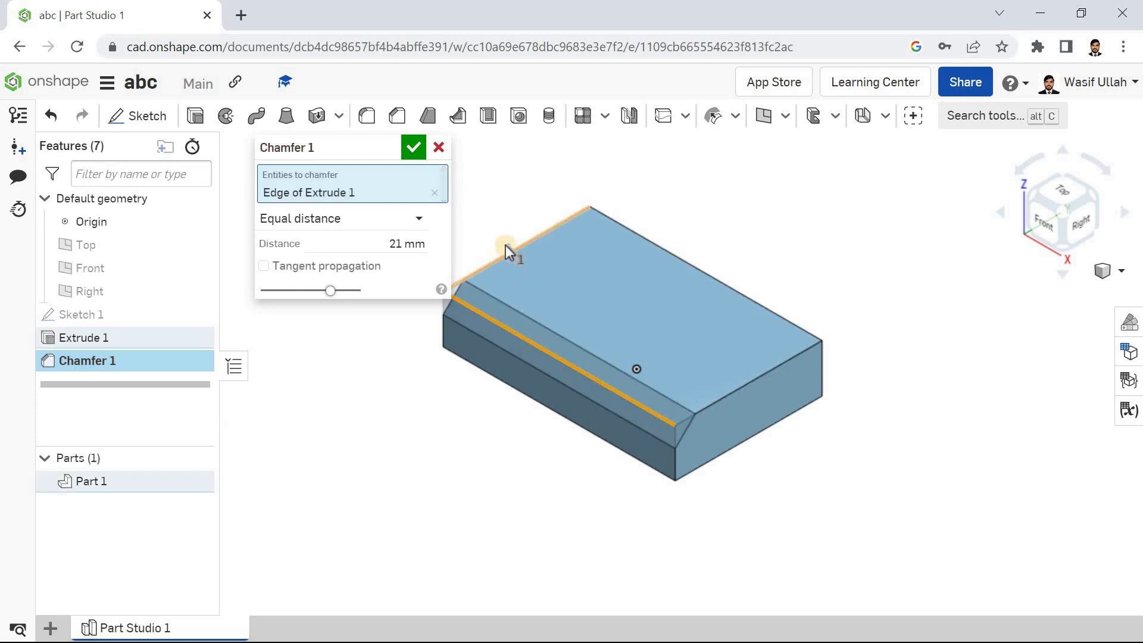
right_drag(525, 213, 748, 388)
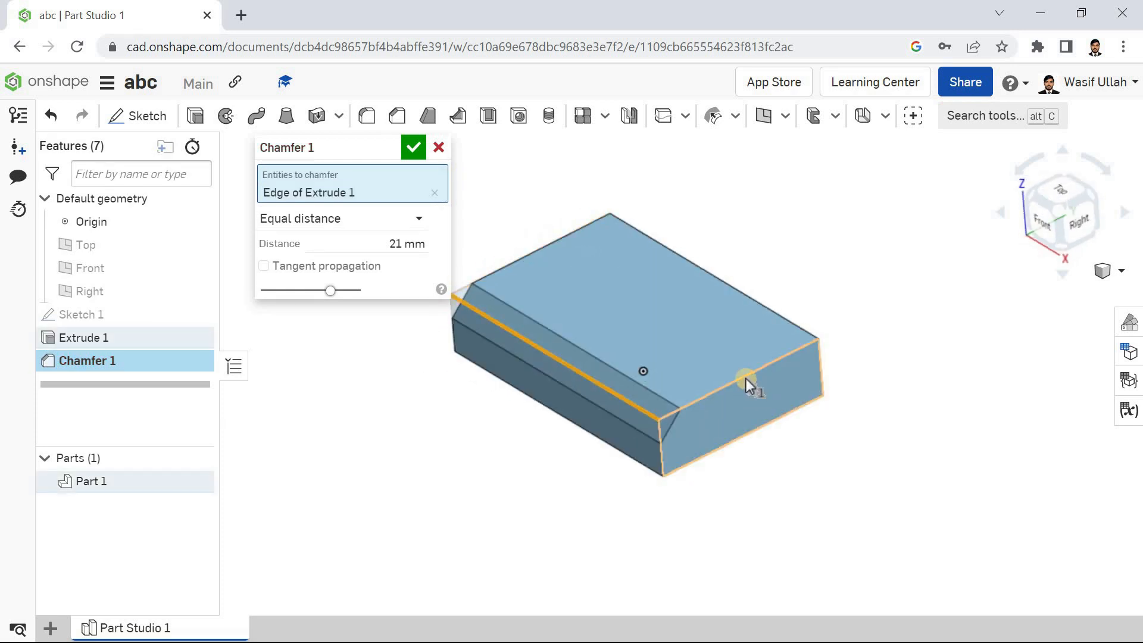
click(745, 379)
right_click(661, 458)
click(661, 454)
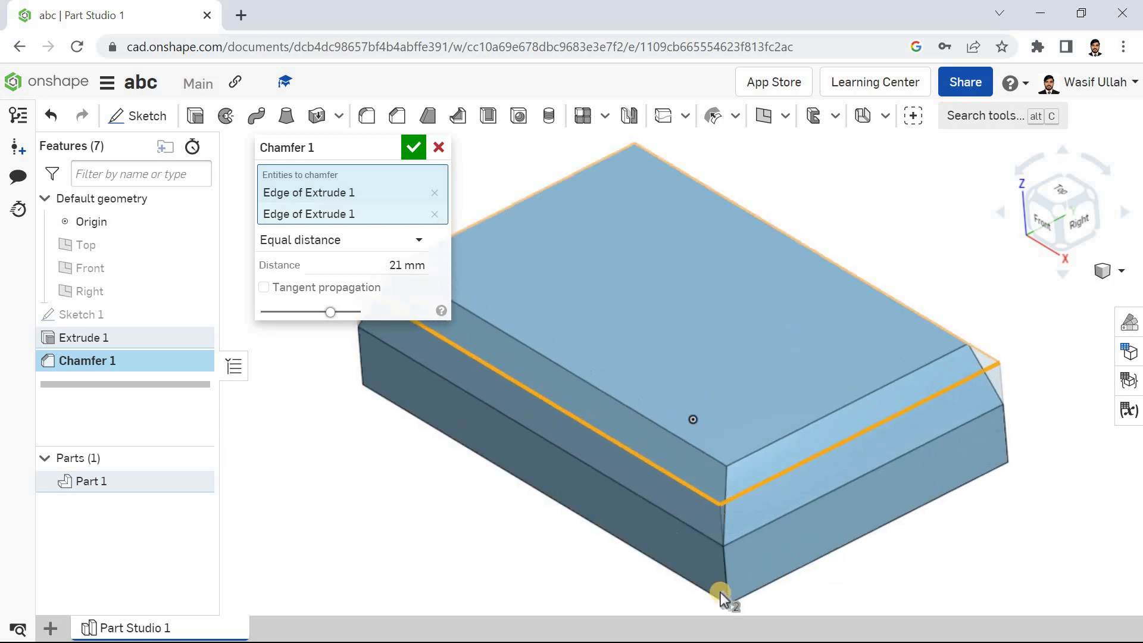
click(724, 592)
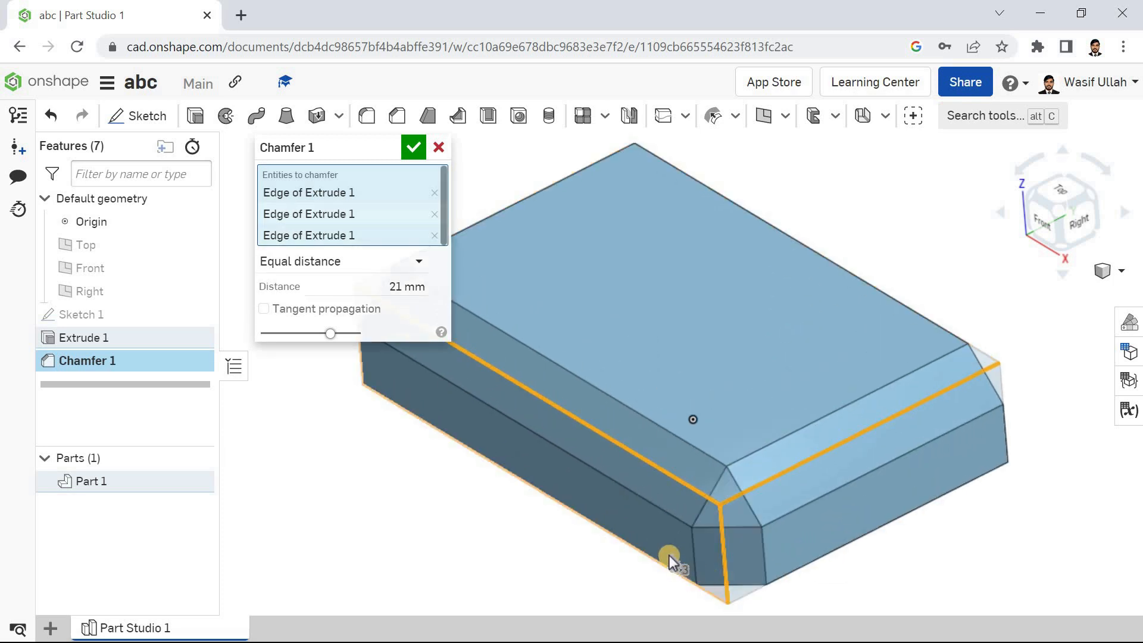
scroll(669, 555, down, 5)
click(414, 147)
Step: Select the adjoining upper chamfer faces to check the angle between them
scroll(393, 263, down, 3)
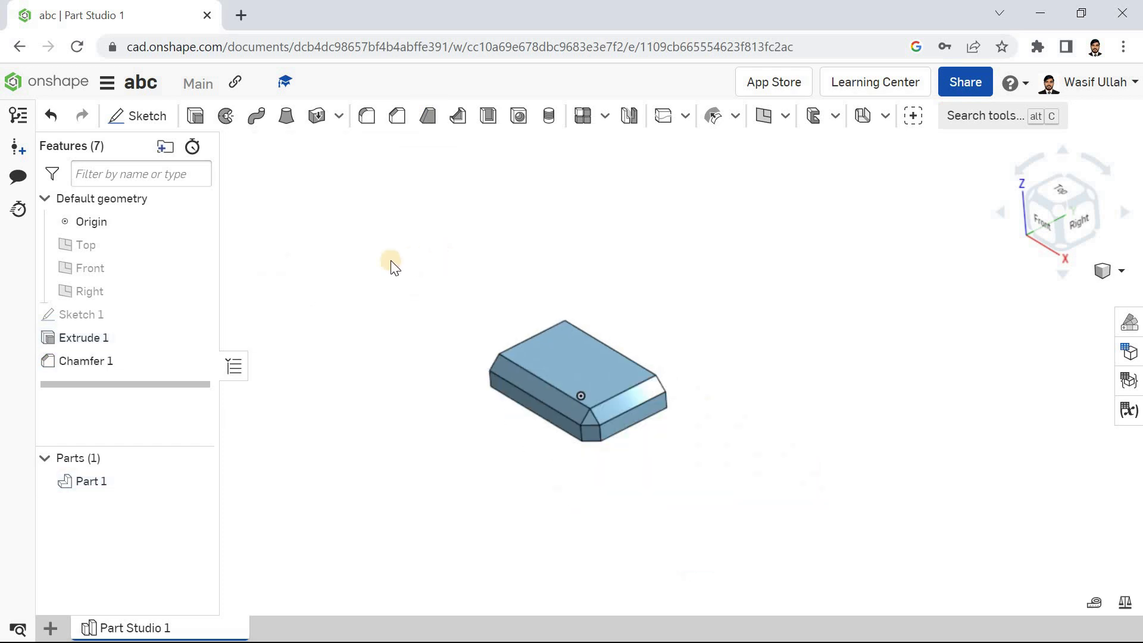
click(547, 393)
right_click(598, 422)
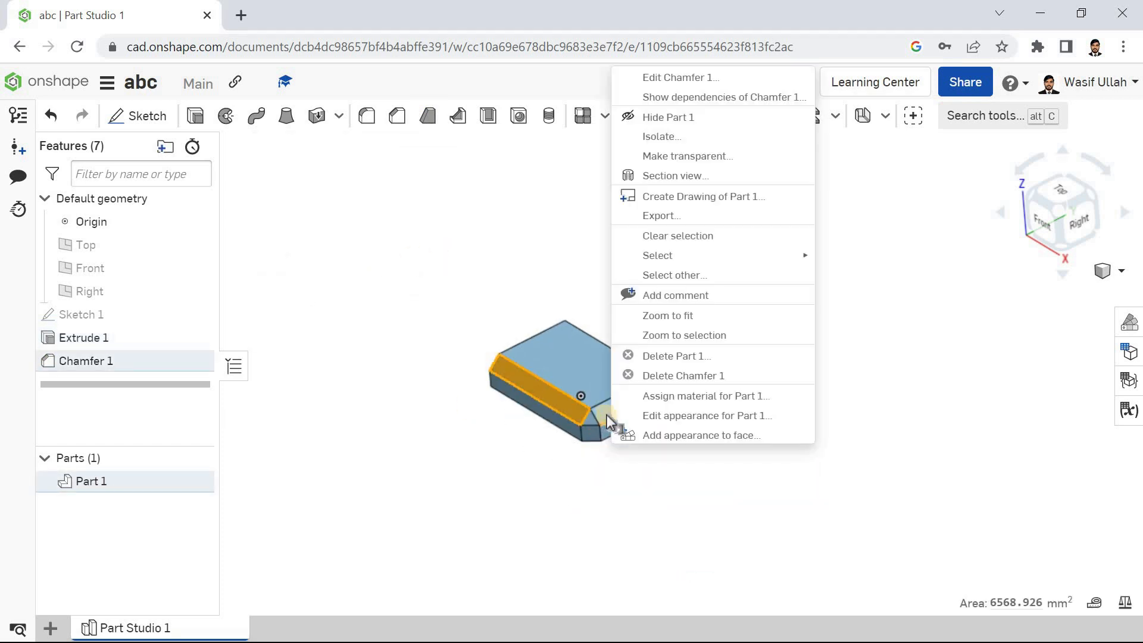
key(Escape)
click(608, 408)
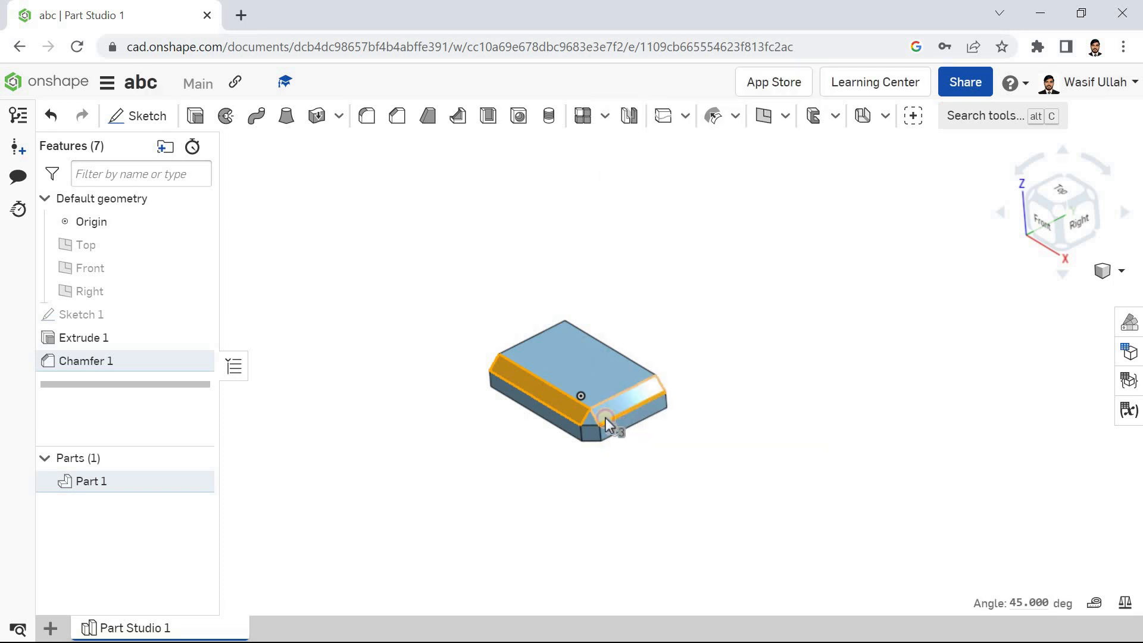
Step: Delete the chamfer, the extruded block and its sketch from the part studio
click(594, 434)
key(Delete)
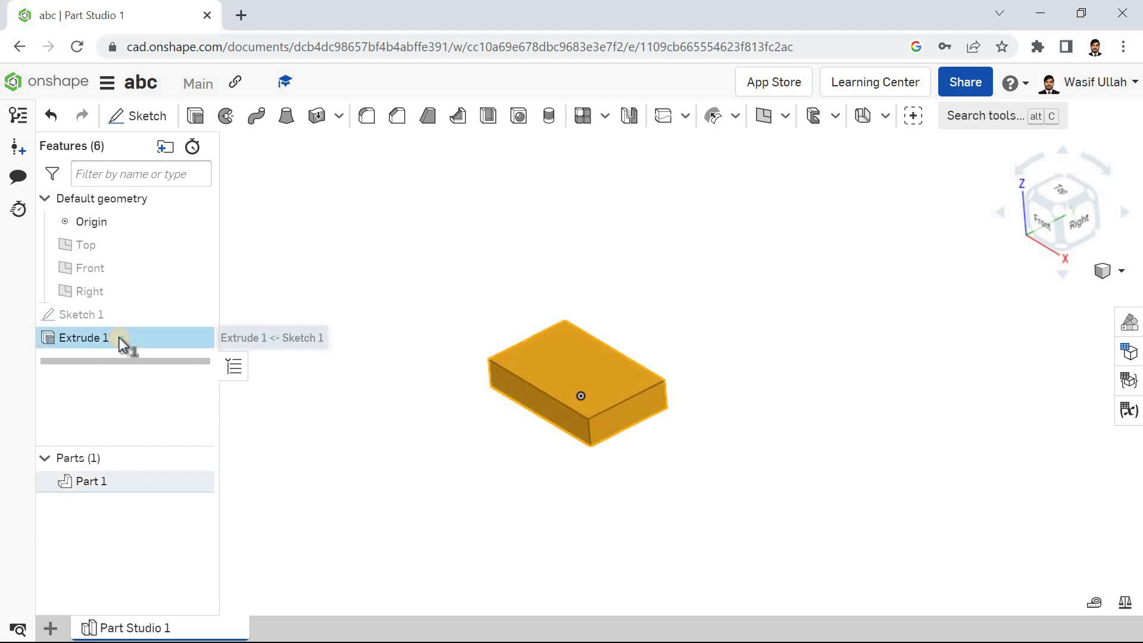
key(Delete)
right_click(385, 280)
click(390, 316)
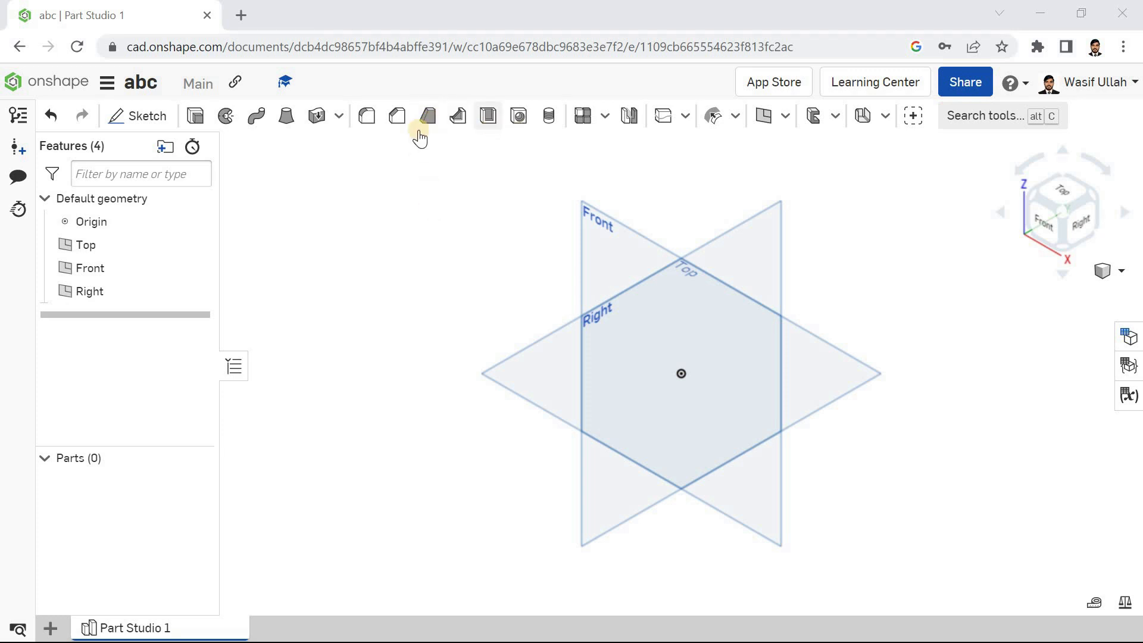
Step: Sketch a corner rectangle around the origin on the Top plane and accept the sketch
click(155, 122)
click(525, 394)
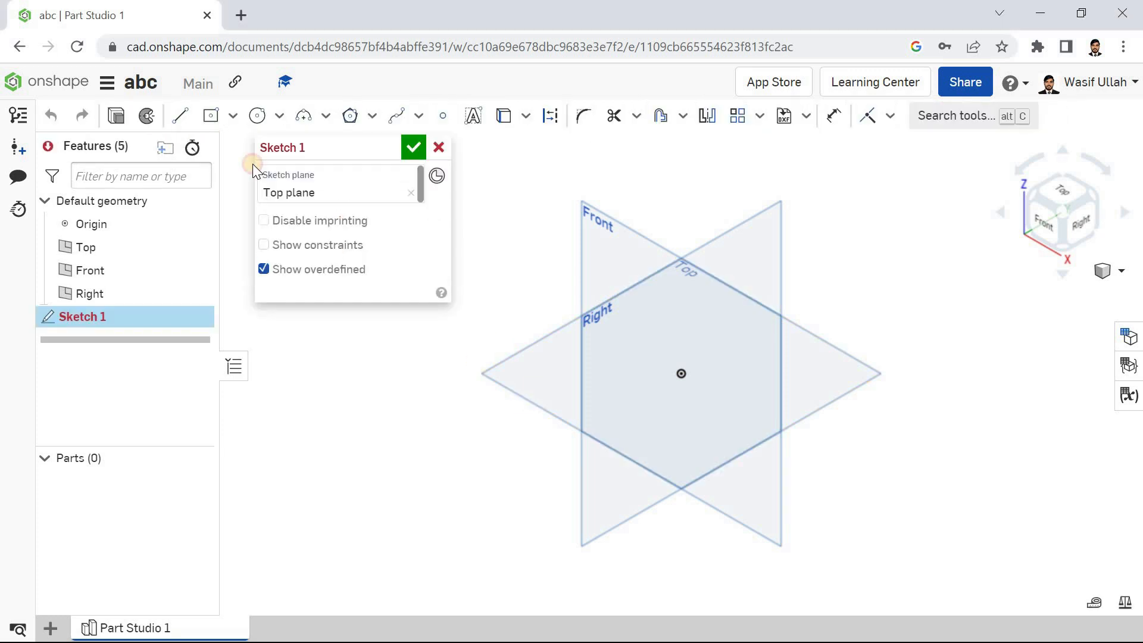
click(216, 116)
click(723, 541)
click(639, 205)
click(417, 151)
Step: Extrude the rectangle as a new solid with a Blind depth of 25 mm
click(195, 115)
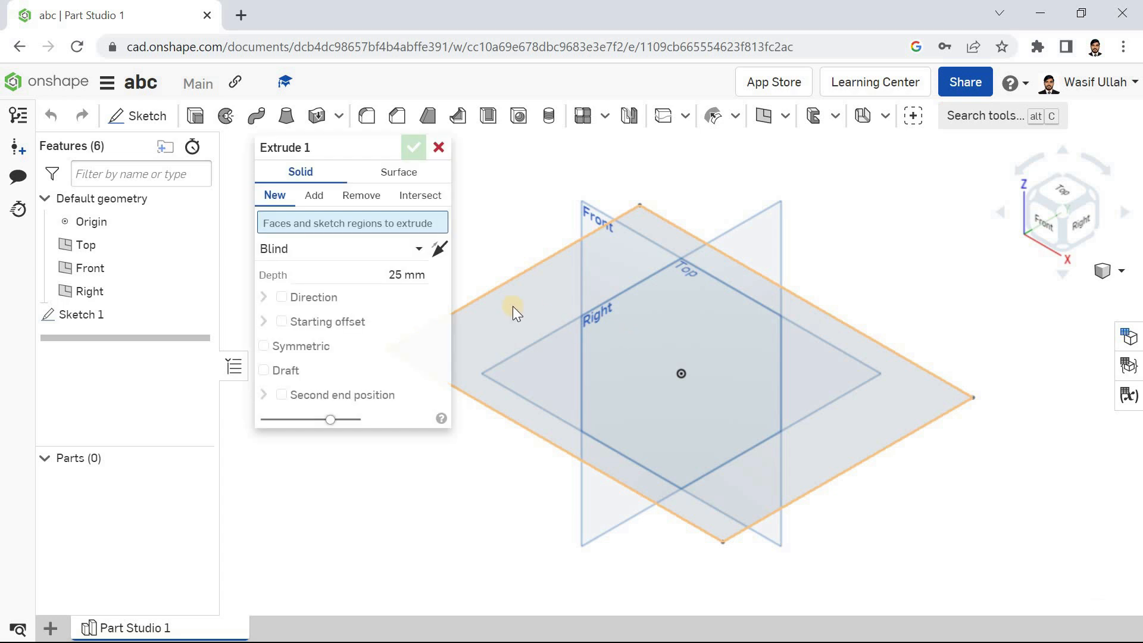
click(512, 306)
key(Return)
right_click(345, 197)
click(393, 273)
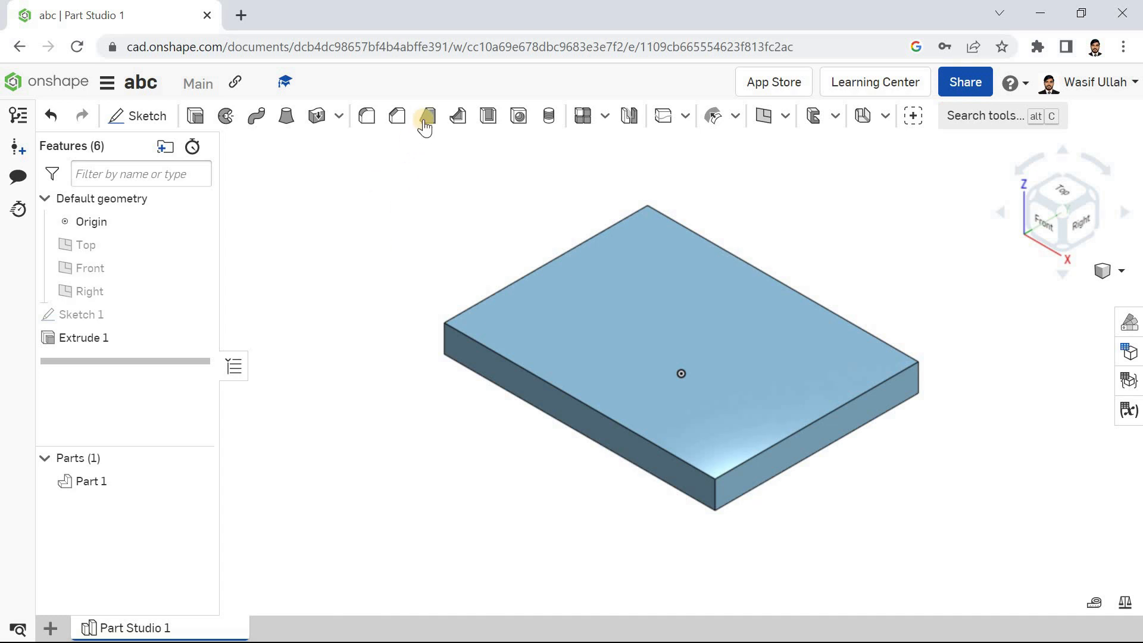
Step: Start a Draft feature with the block's bottom face as the neutral plane
click(424, 119)
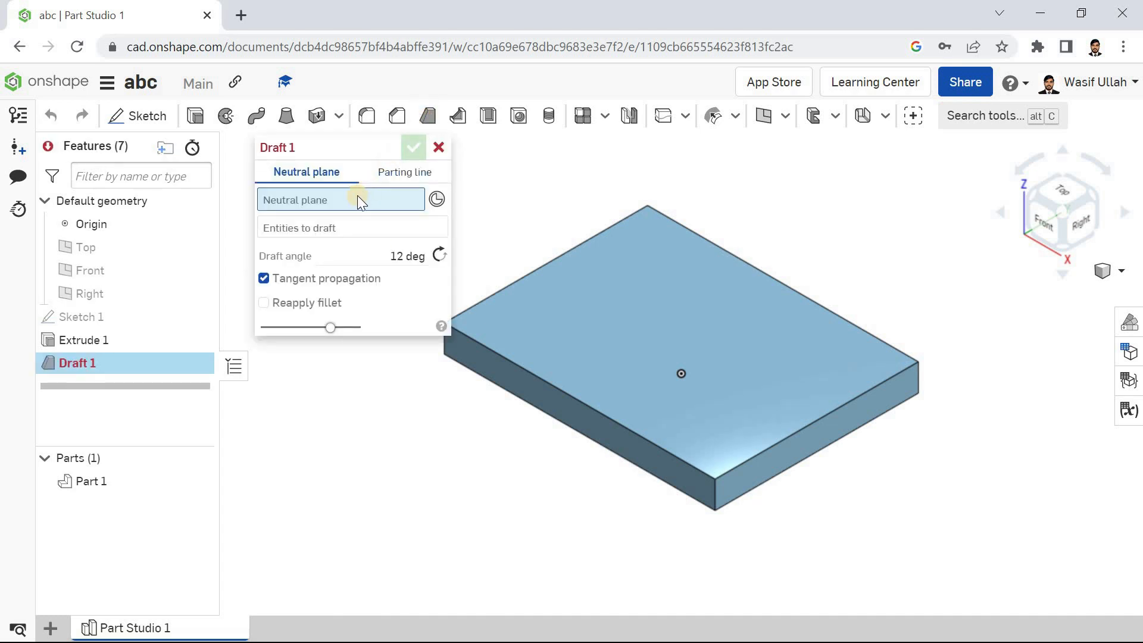
key(shift+Up)
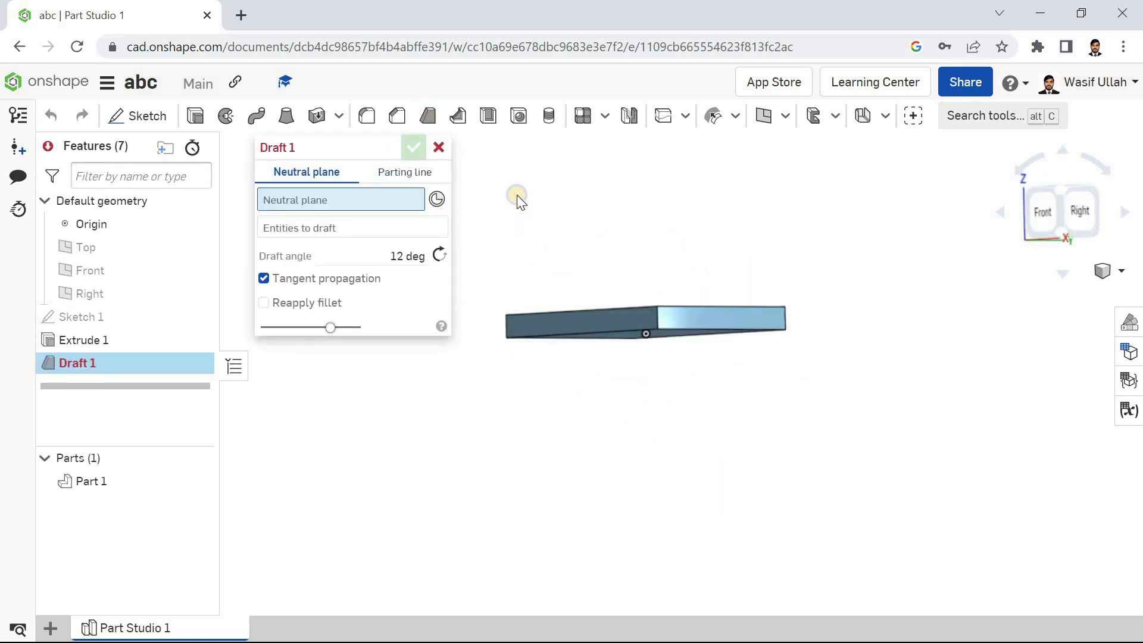
click(655, 343)
key(shift+Down)
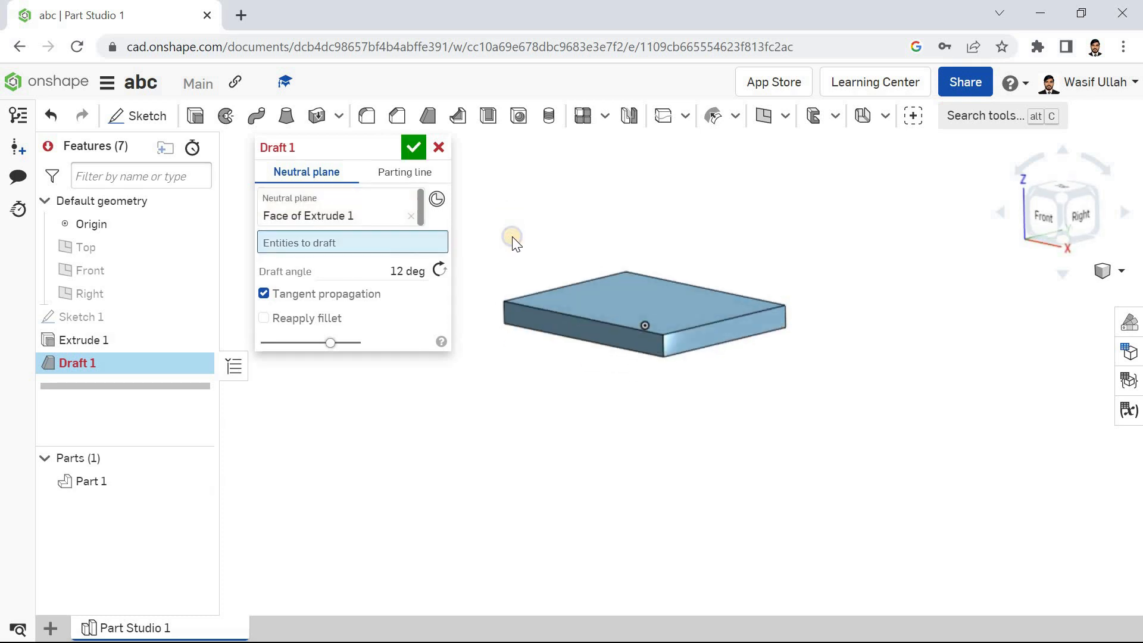
Step: Add the block's four side faces as the entities to draft
click(630, 344)
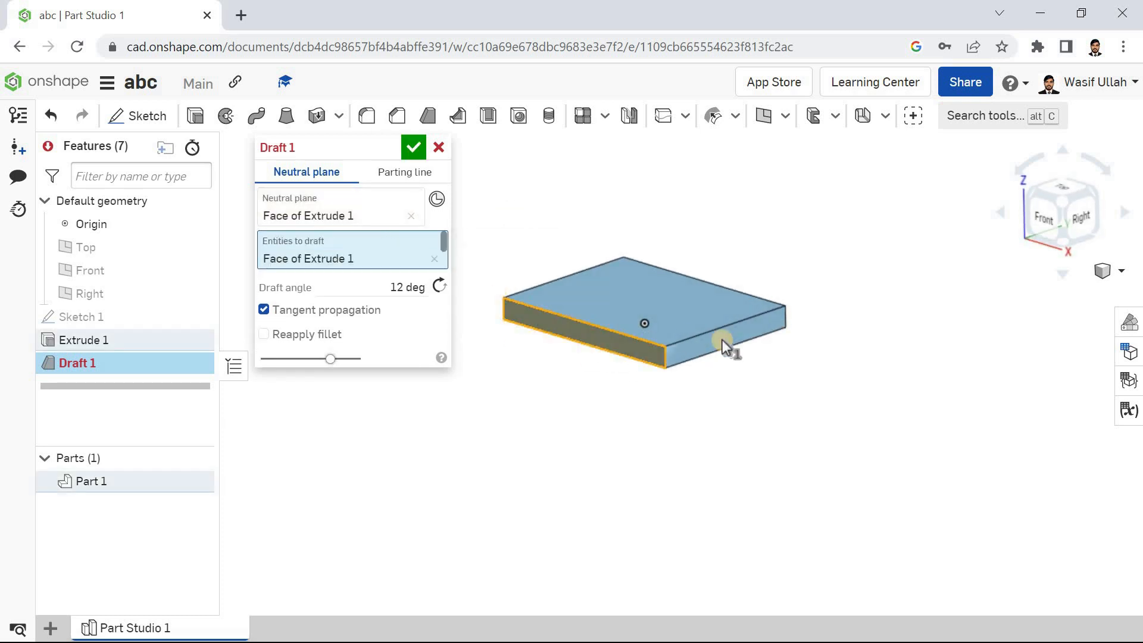
click(658, 277)
right_drag(658, 278, 612, 313)
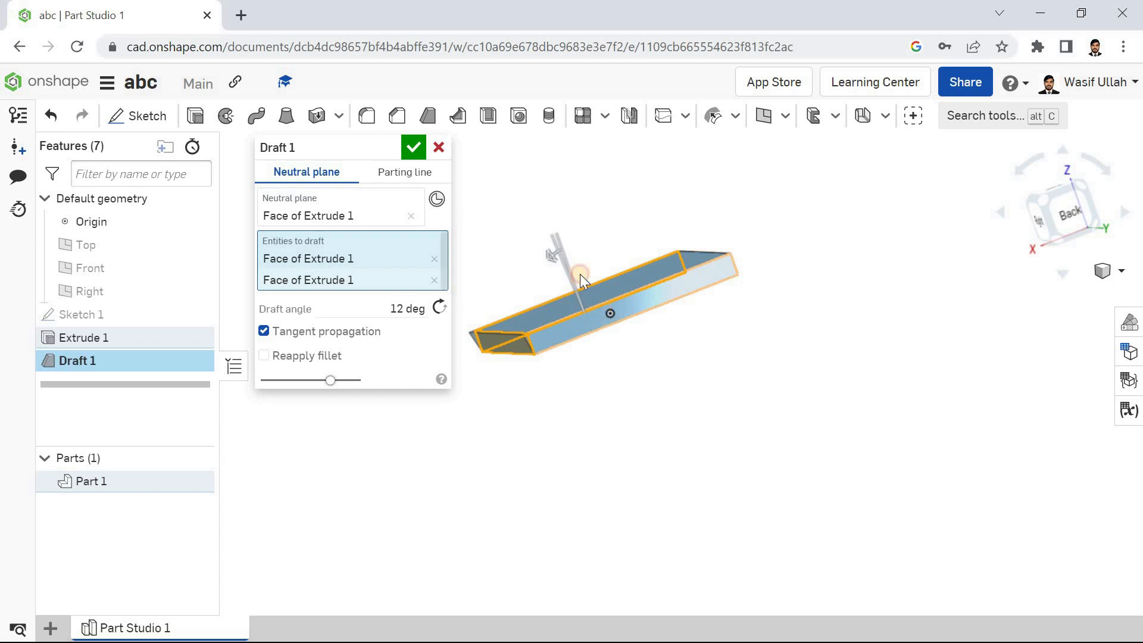
click(515, 287)
right_drag(515, 287, 718, 296)
click(694, 298)
right_drag(551, 206, 694, 216)
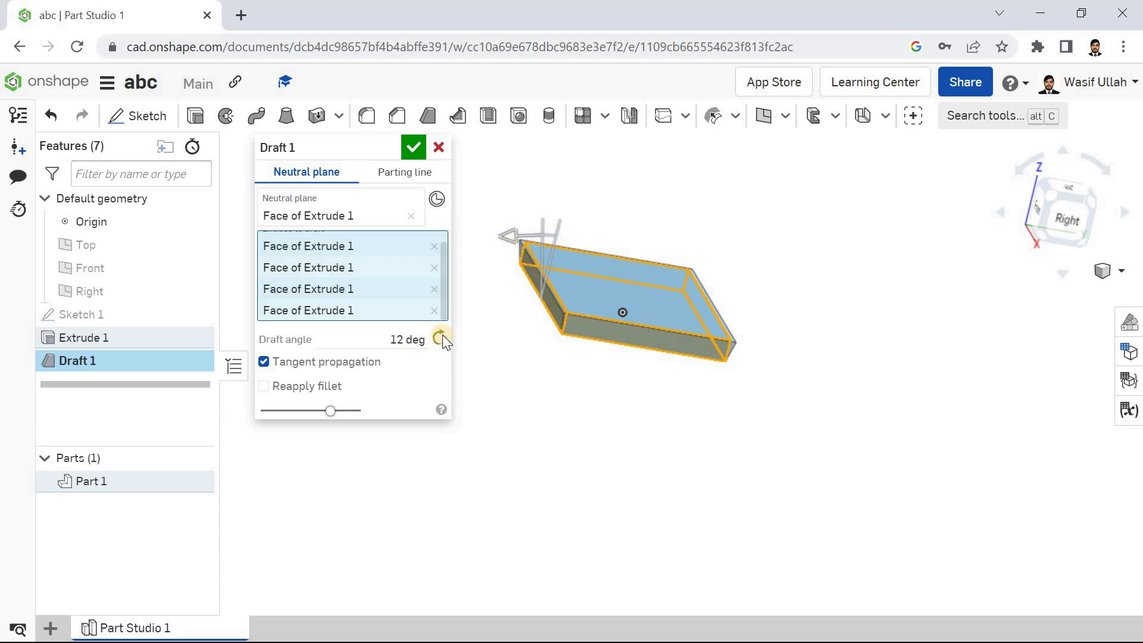
Step: Flip the draft direction so the sides taper inward toward the upper face, set the draft angle to 21 deg and accept
click(395, 339)
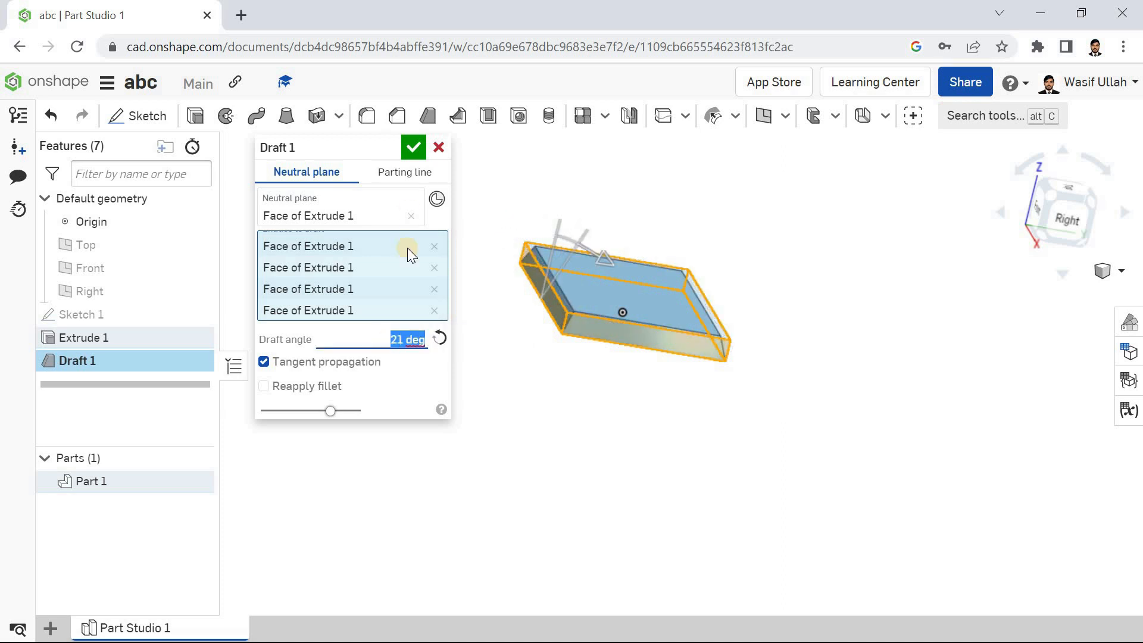
click(413, 147)
right_click(366, 190)
click(391, 262)
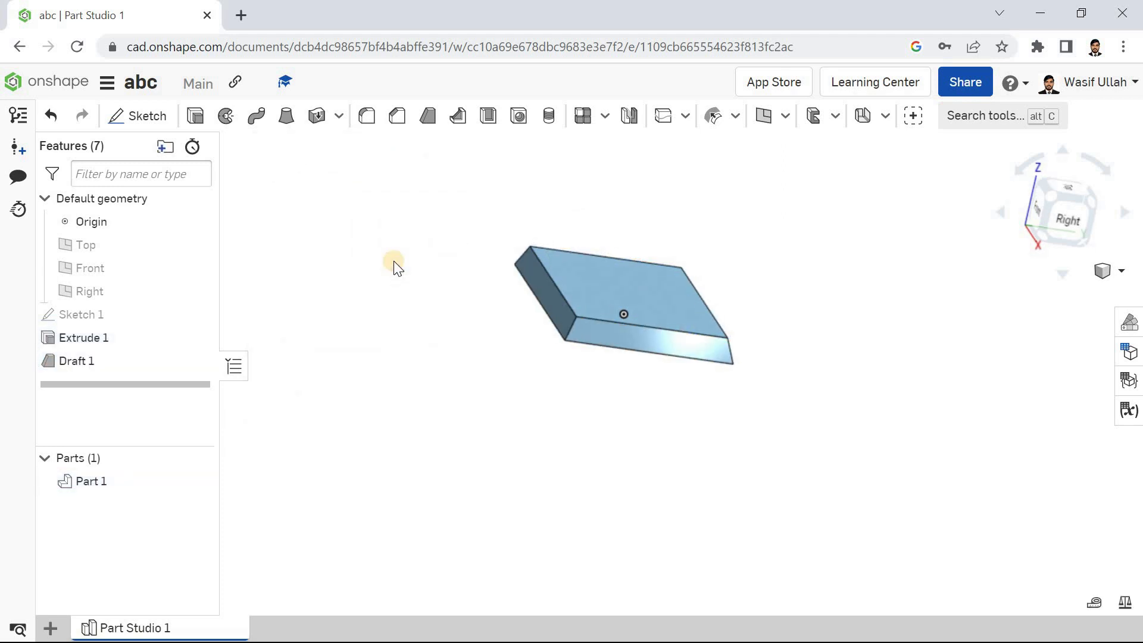
Step: Start a Shell feature that removes the drafted block's upper face, with a shell thickness of 4 mm
click(490, 118)
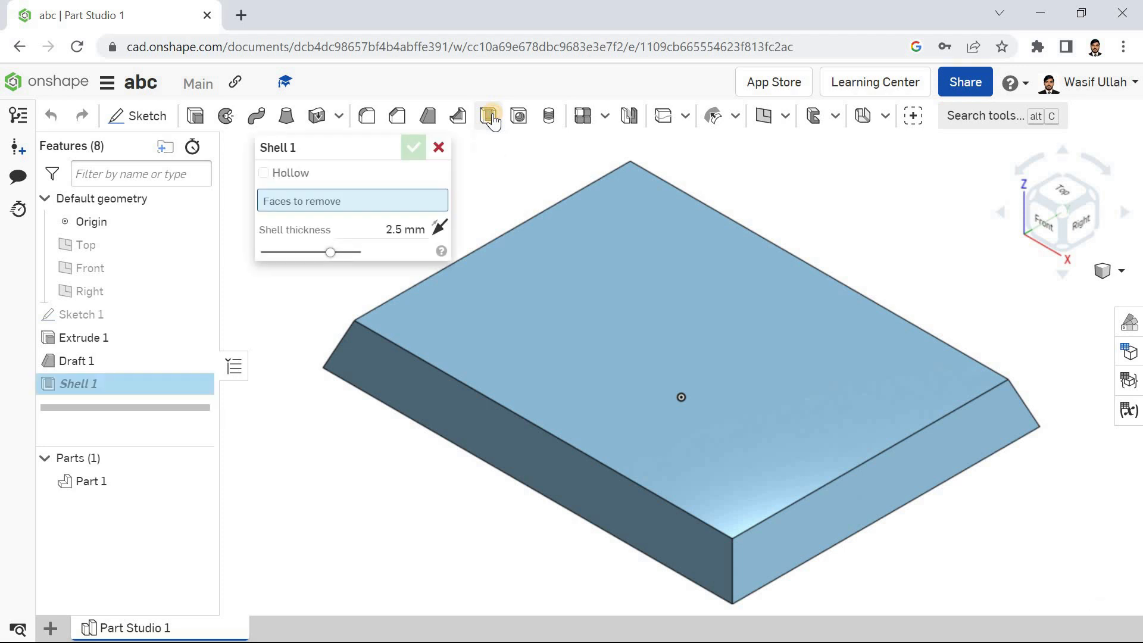
click(652, 355)
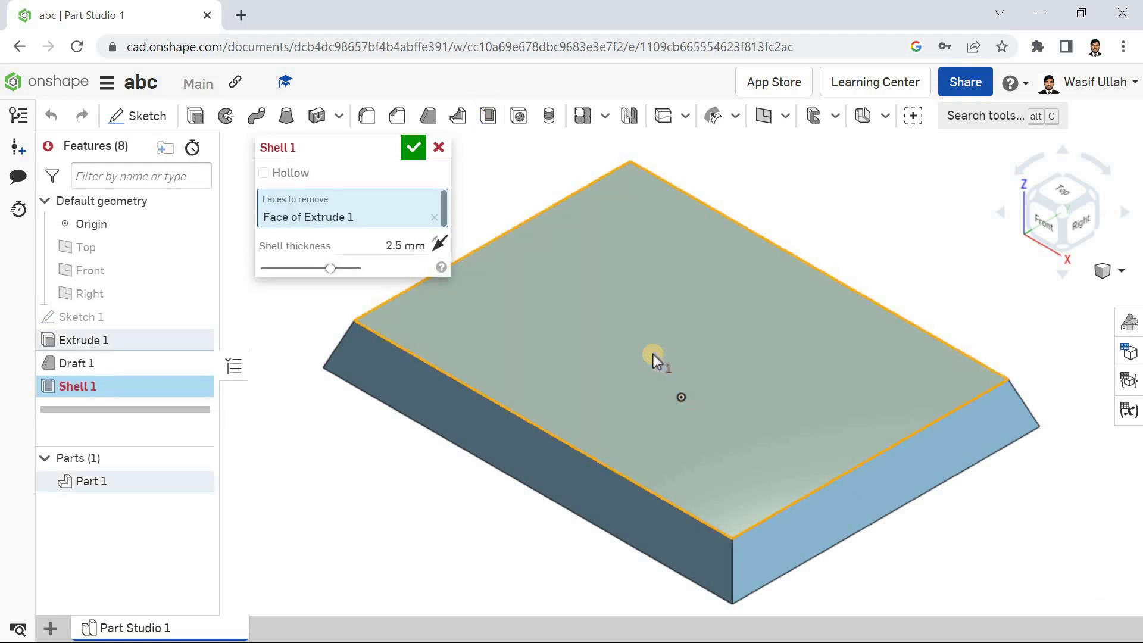
click(399, 242)
key(Return)
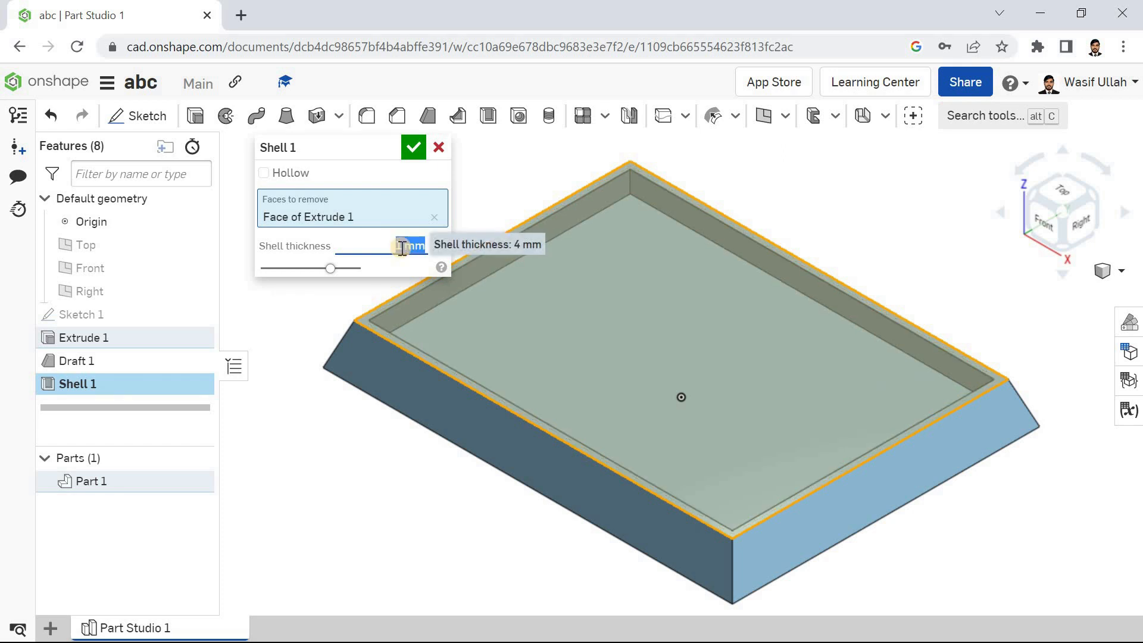
Step: Try a shell thickness of 1 mm, set it to 3 mm and accept the shell
text(1)
key(Return)
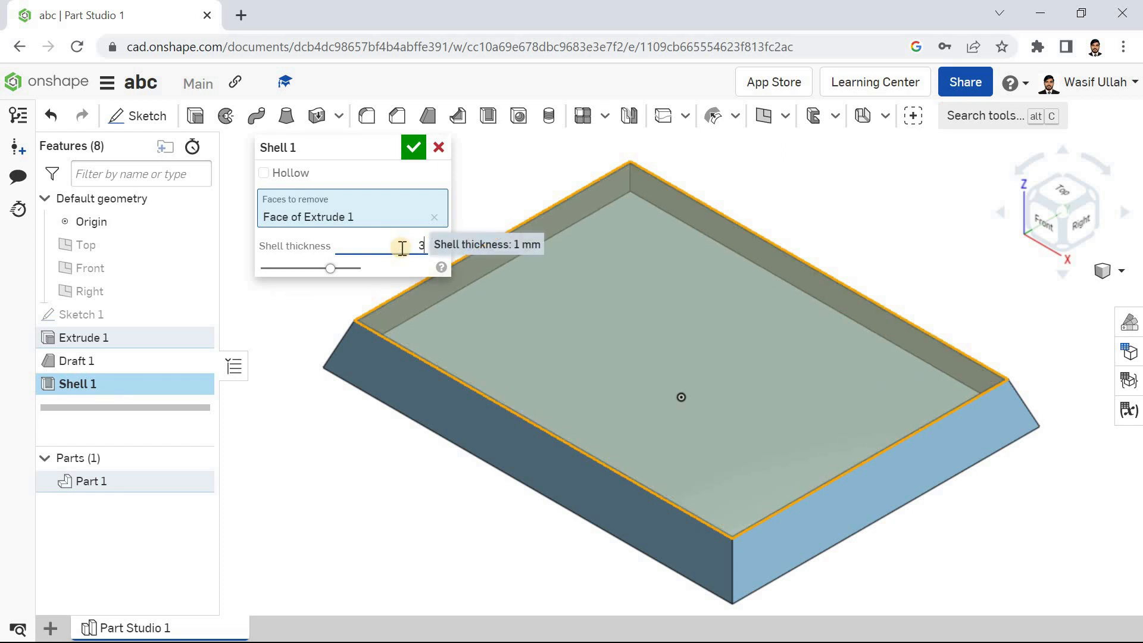
text(3)
key(Return)
click(413, 154)
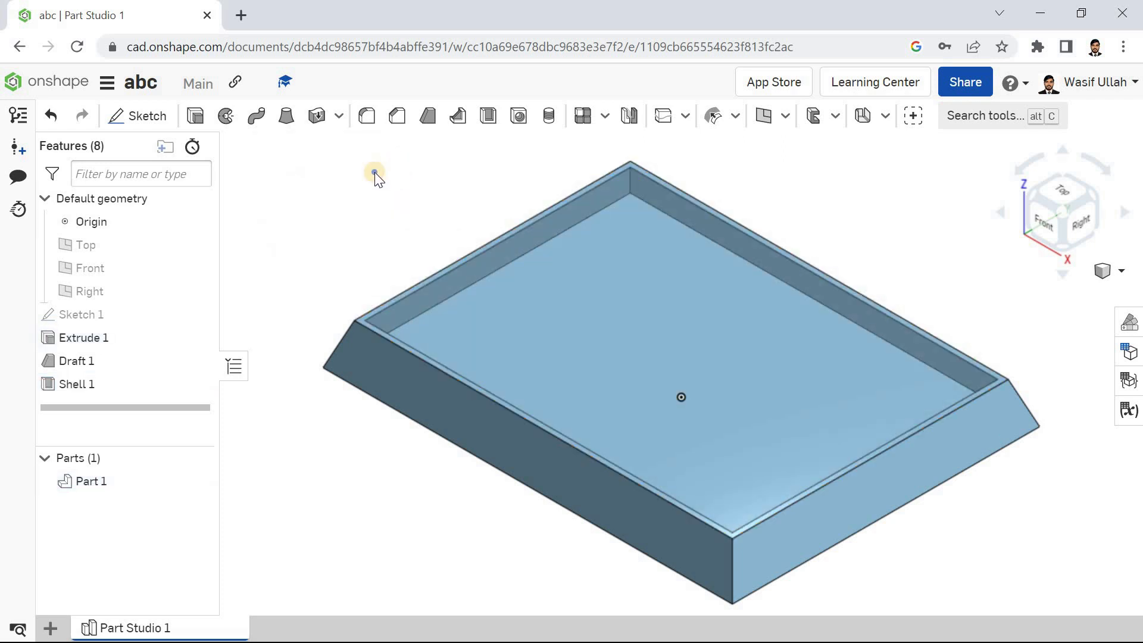
right_click(375, 173)
click(393, 245)
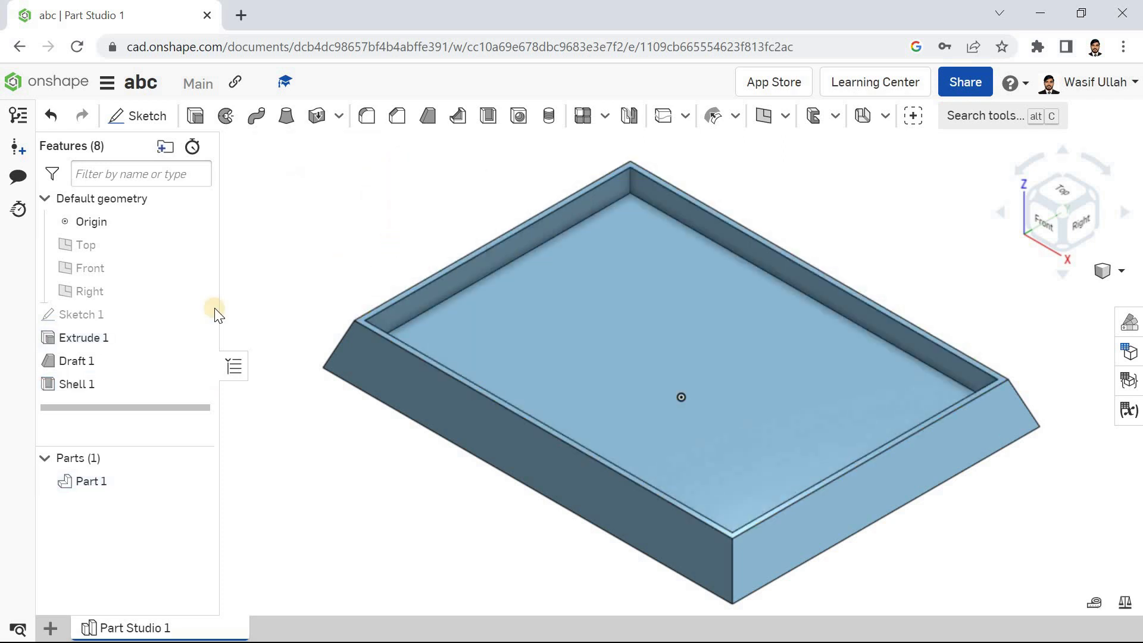
Step: Try the shell's Hollow option on the drafted block and cancel the edit
double_click(138, 381)
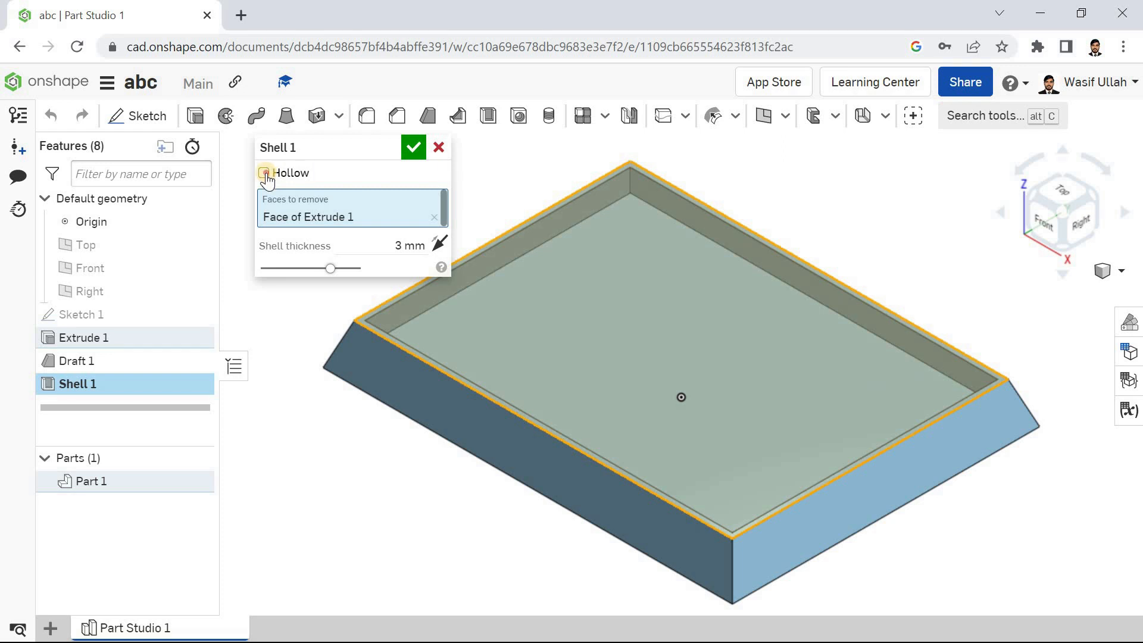
click(264, 173)
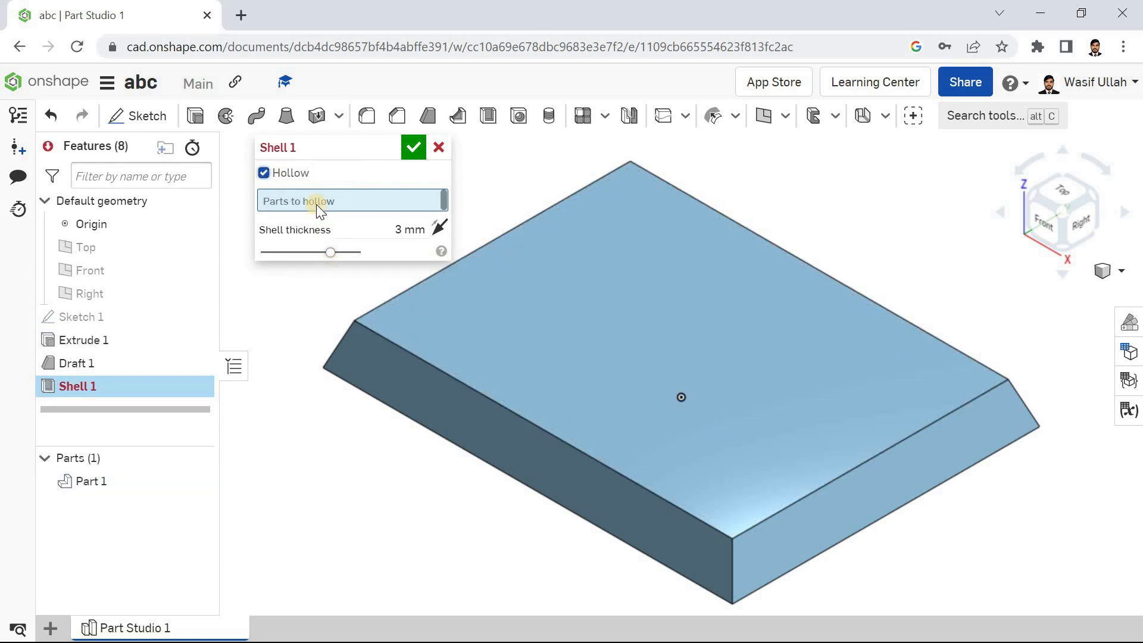
click(515, 345)
right_drag(499, 381, 705, 459)
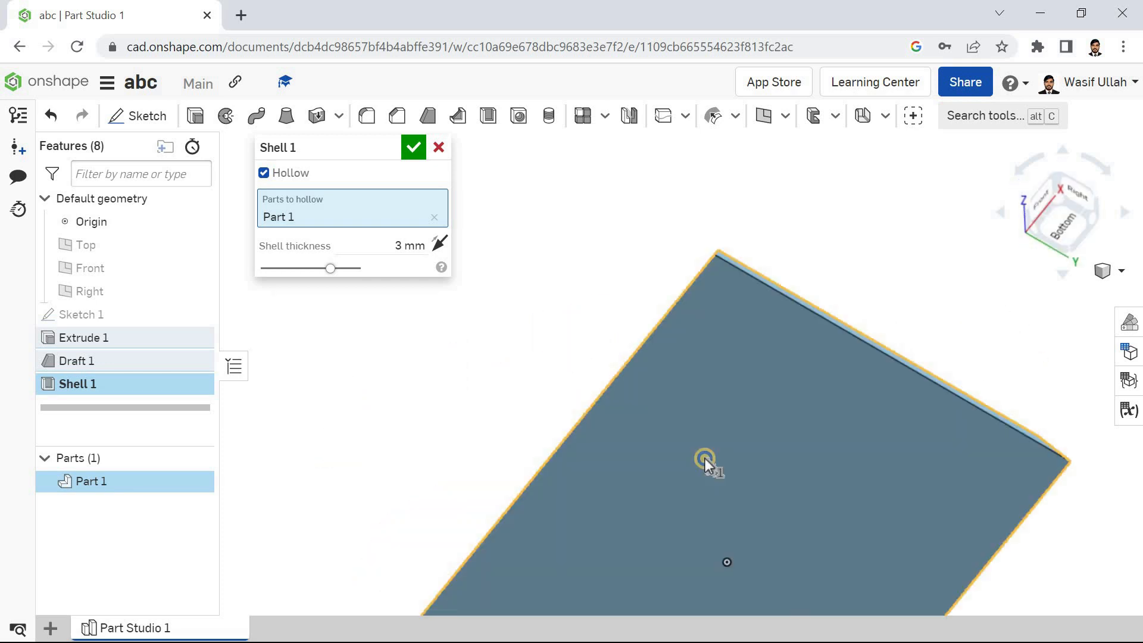
click(615, 315)
right_drag(588, 308, 402, 137)
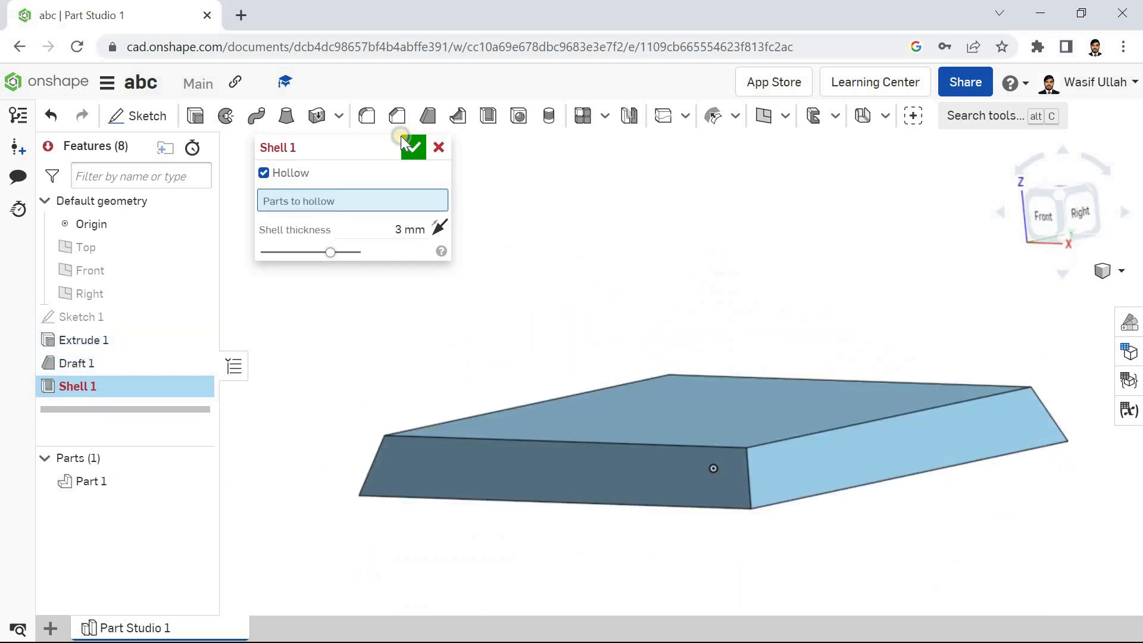
click(437, 147)
Step: Edit the shell to remove the block's bottom face as well, and accept
double_click(156, 379)
right_drag(631, 241, 710, 490)
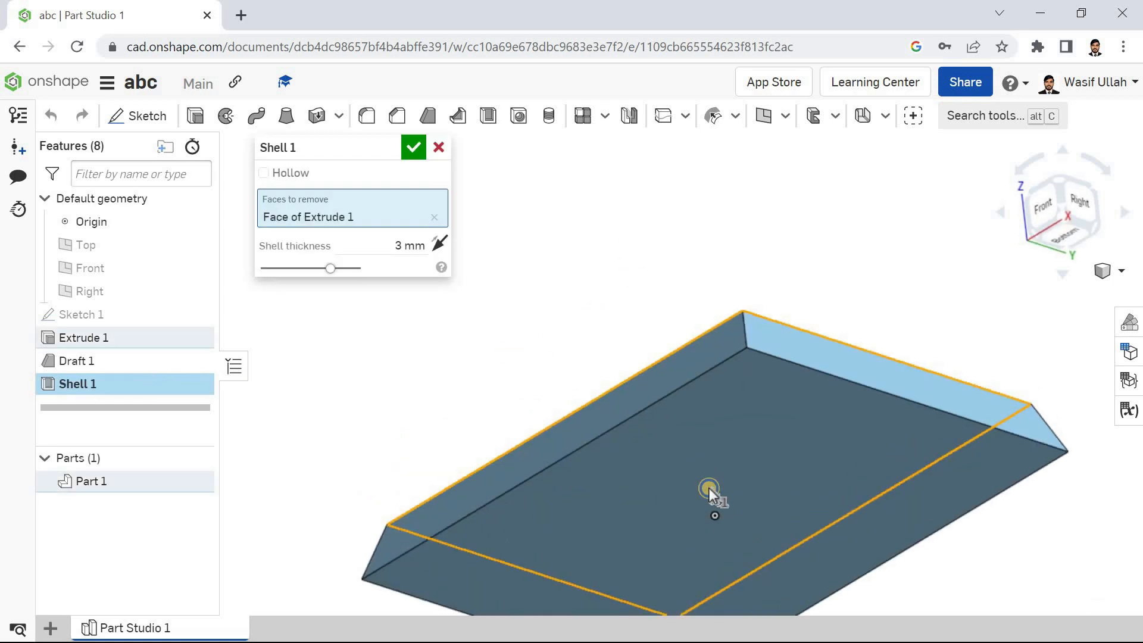
right_click(708, 487)
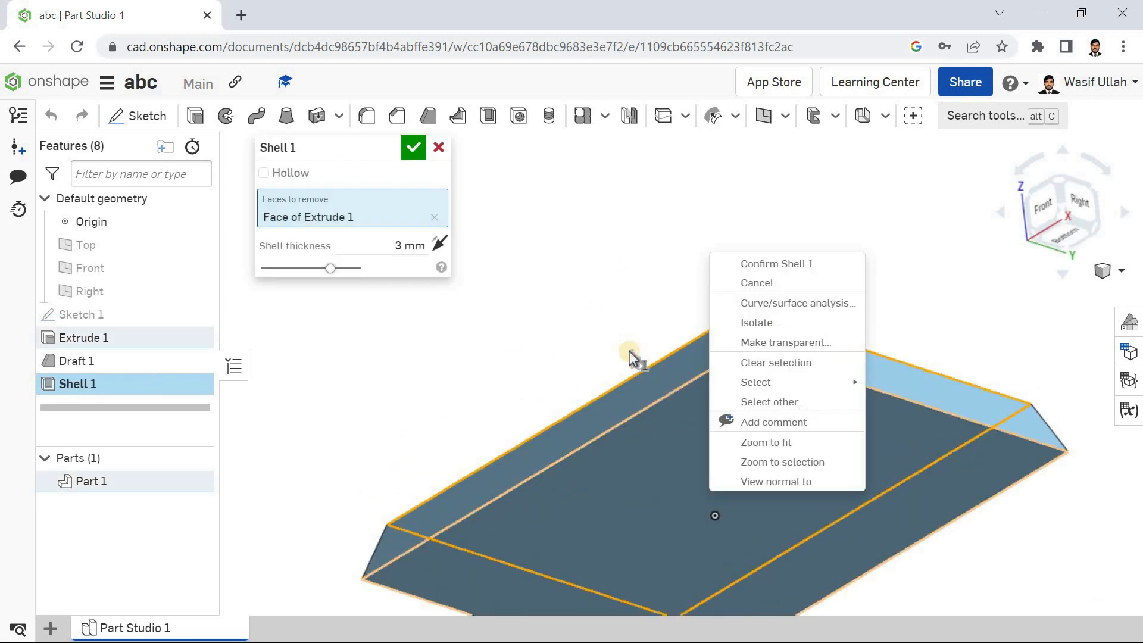
key(Escape)
click(699, 491)
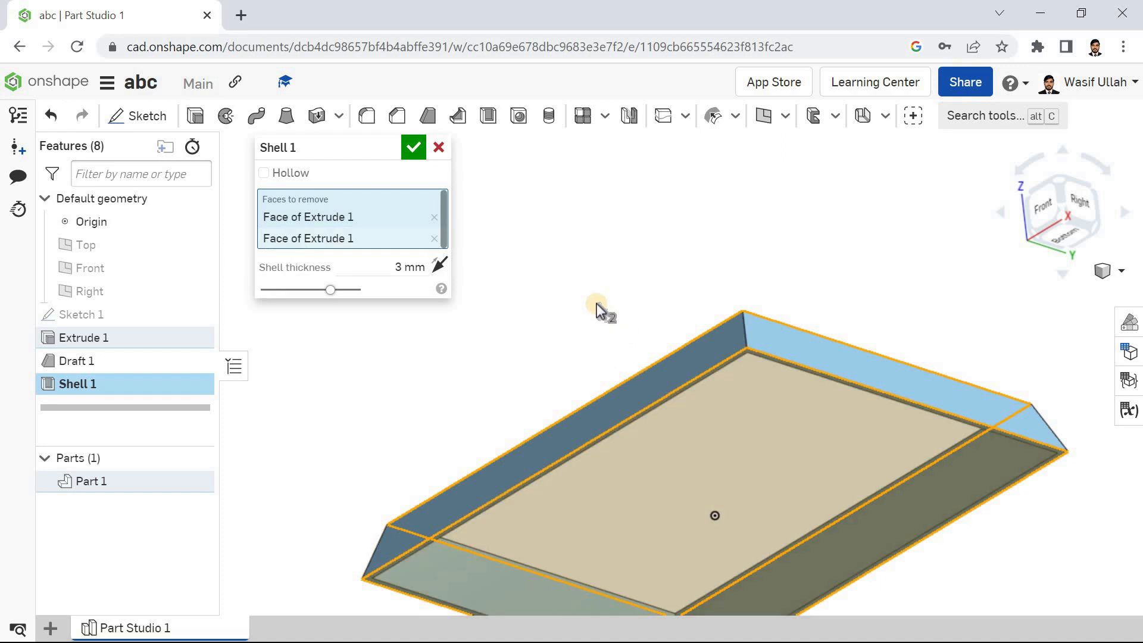
mouse_move(599, 304)
right_down()
mouse_move(594, 243)
mouse_move(611, 286)
right_up()
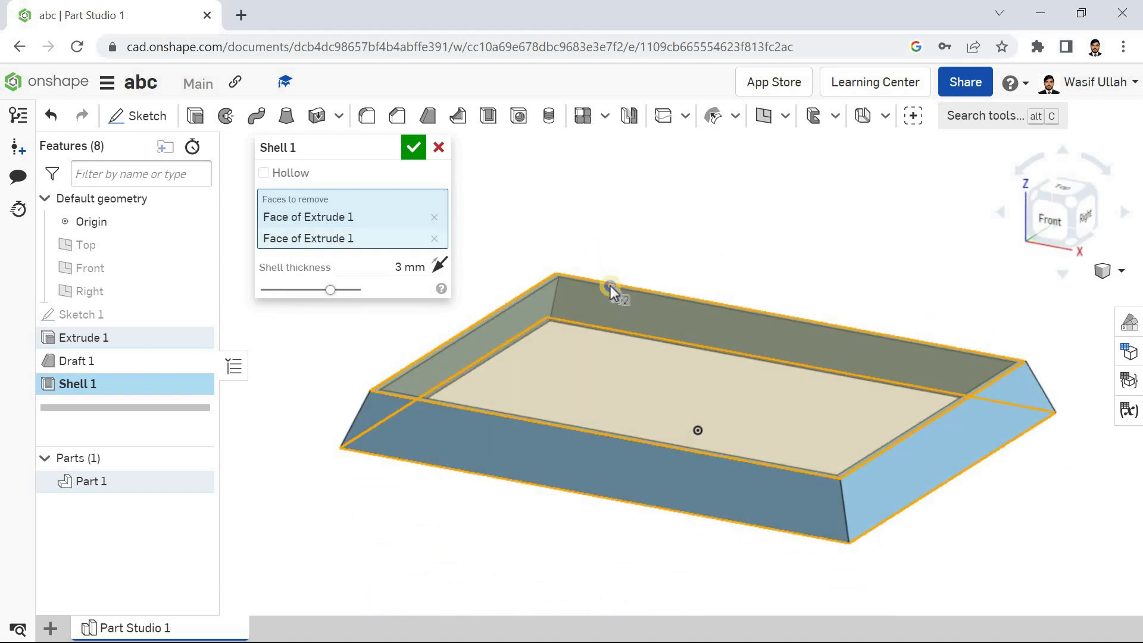
click(418, 153)
mouse_move(418, 205)
right_down()
mouse_move(388, 195)
mouse_move(405, 204)
right_up()
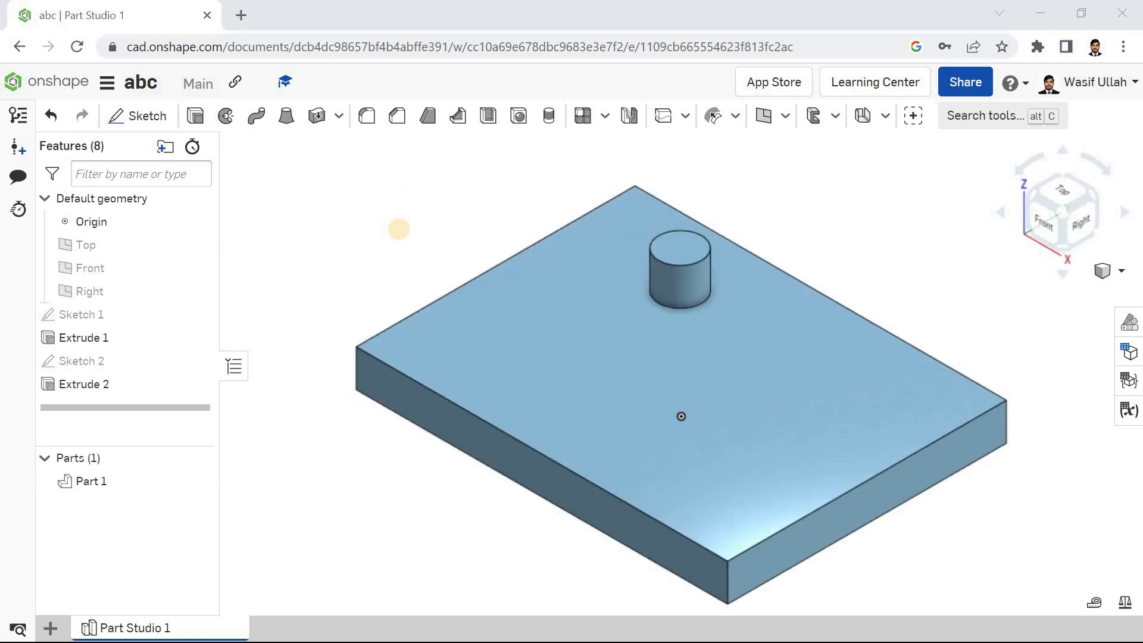
Step: Start a Simple, Through hole on the plate with the boss, using ISO standard, Clearance type, M10 size and Normal fit
right_drag(387, 209, 506, 170)
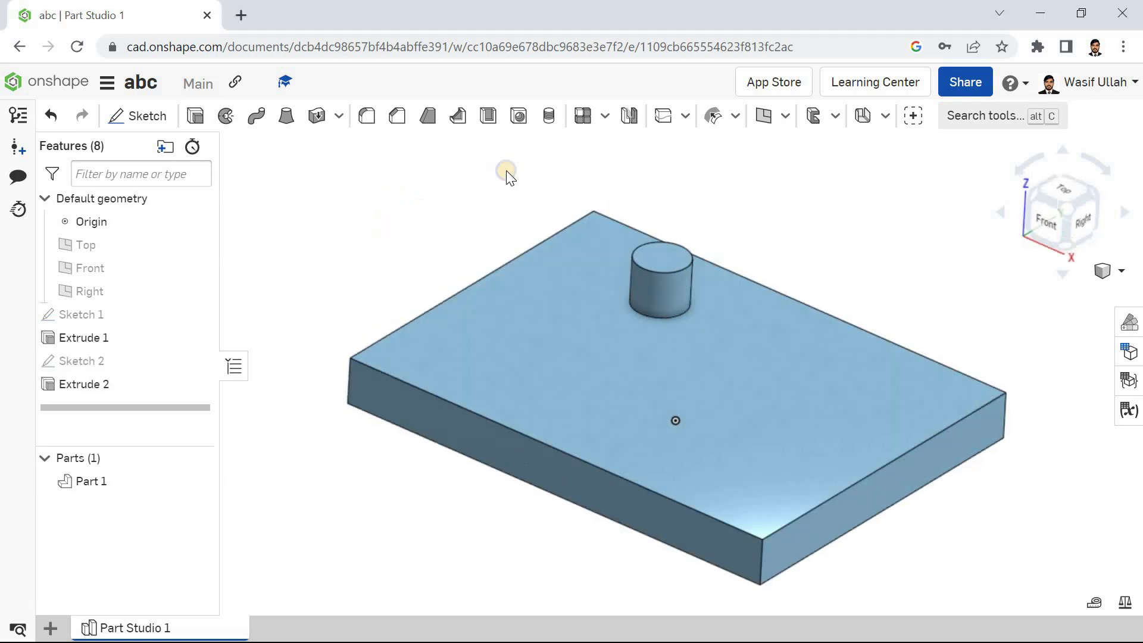
click(524, 117)
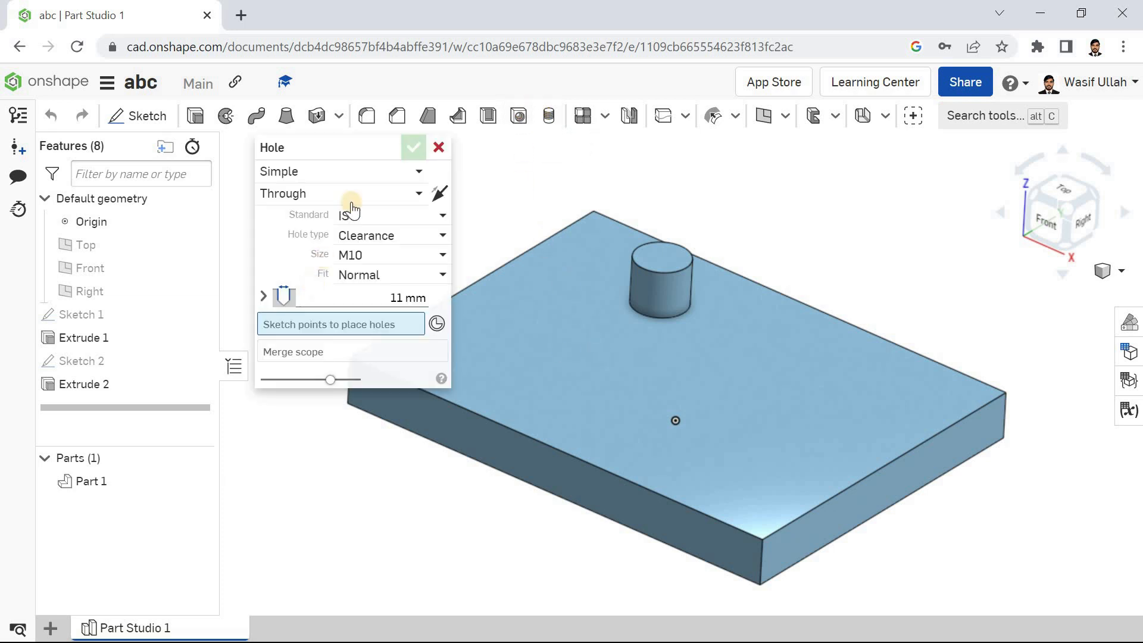
click(334, 169)
click(339, 200)
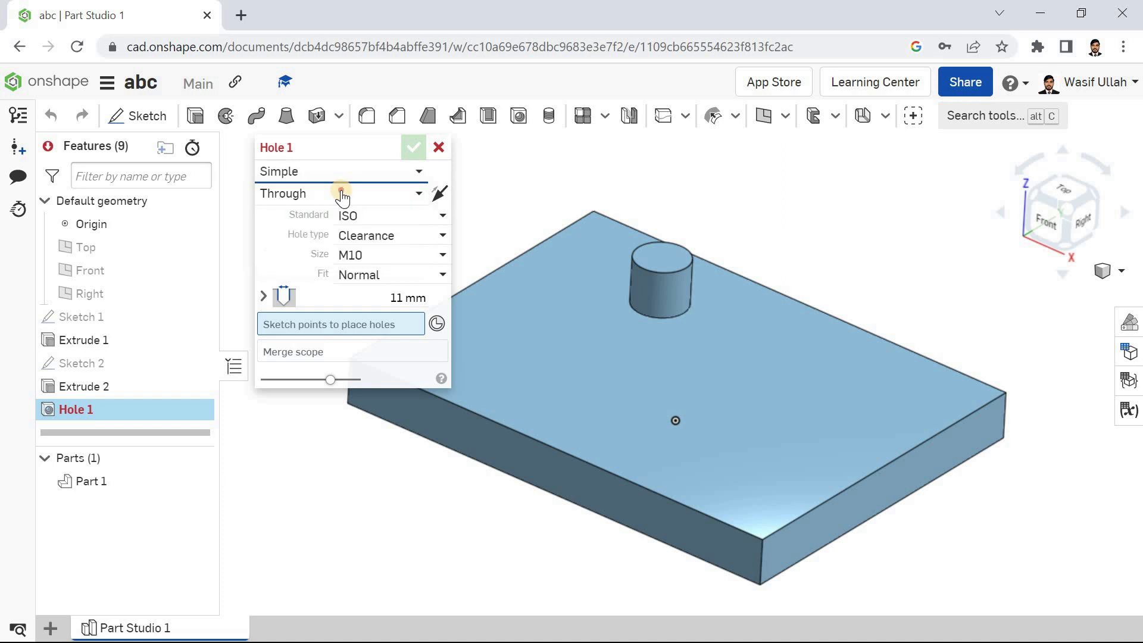
click(339, 192)
click(344, 217)
click(379, 225)
click(383, 288)
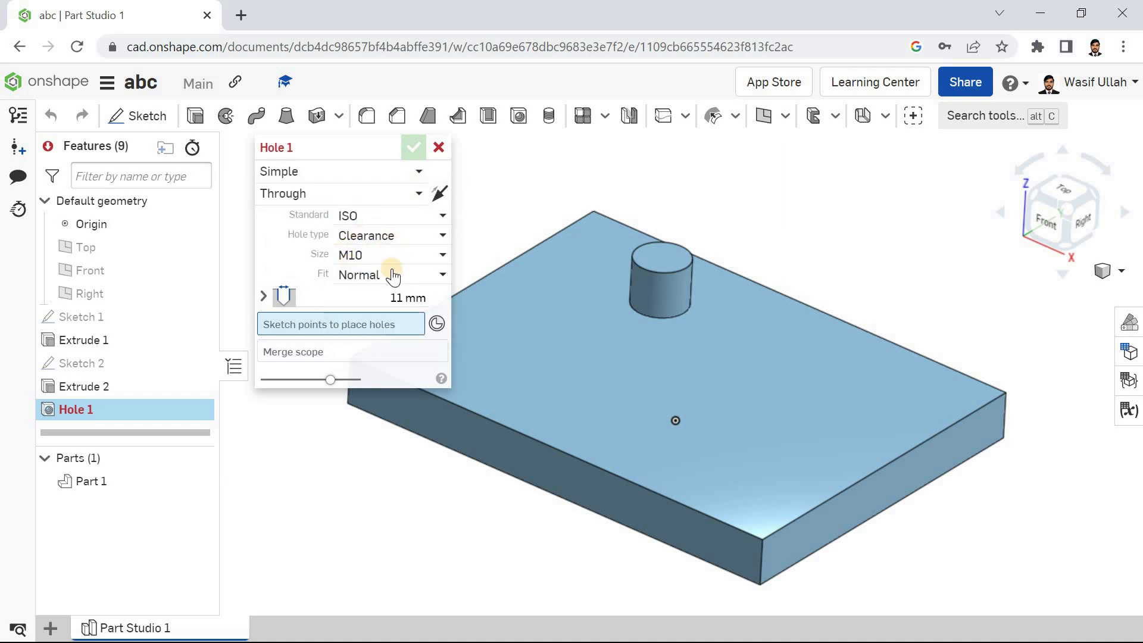
click(392, 276)
click(370, 323)
Step: Set the hole diameter to 12 mm and place the hole at the centre of the plate's upper face
click(363, 293)
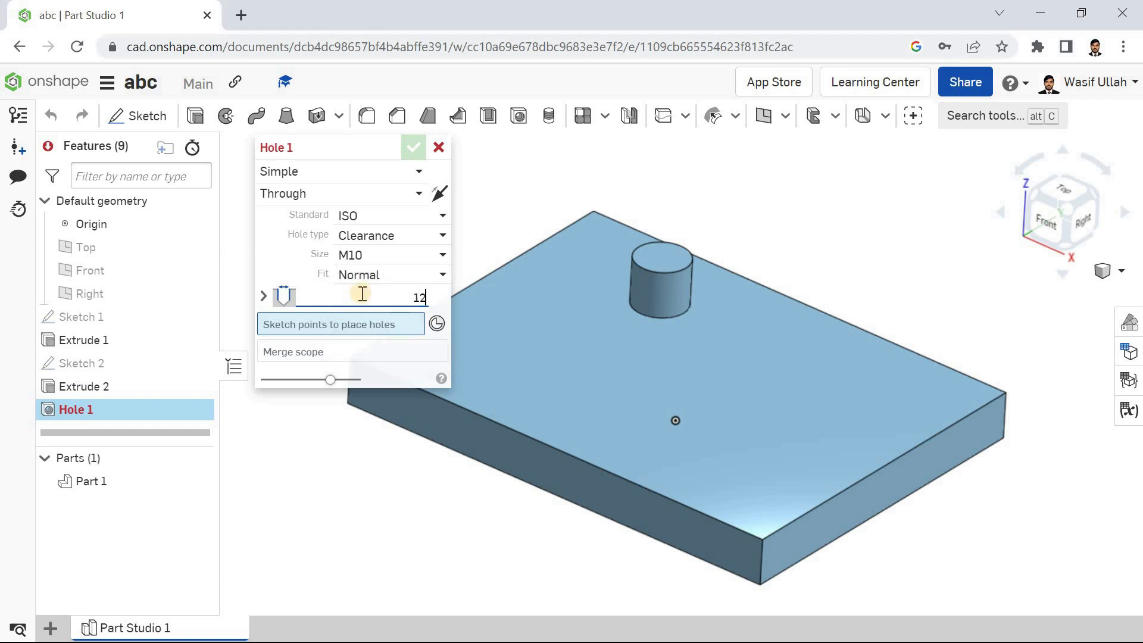
key(Return)
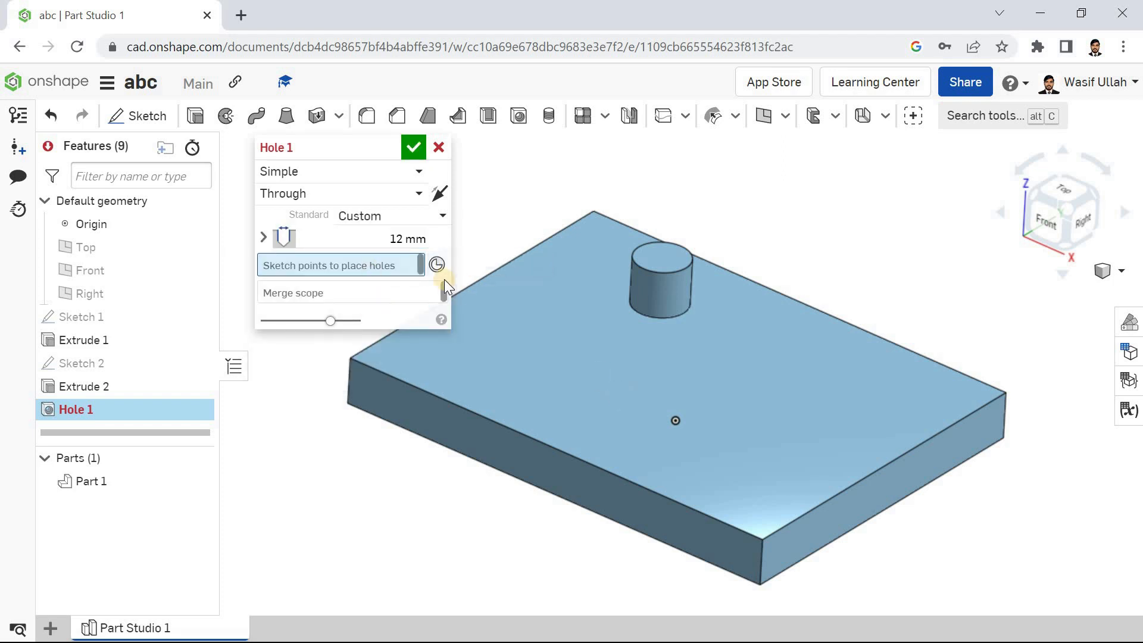
click(659, 397)
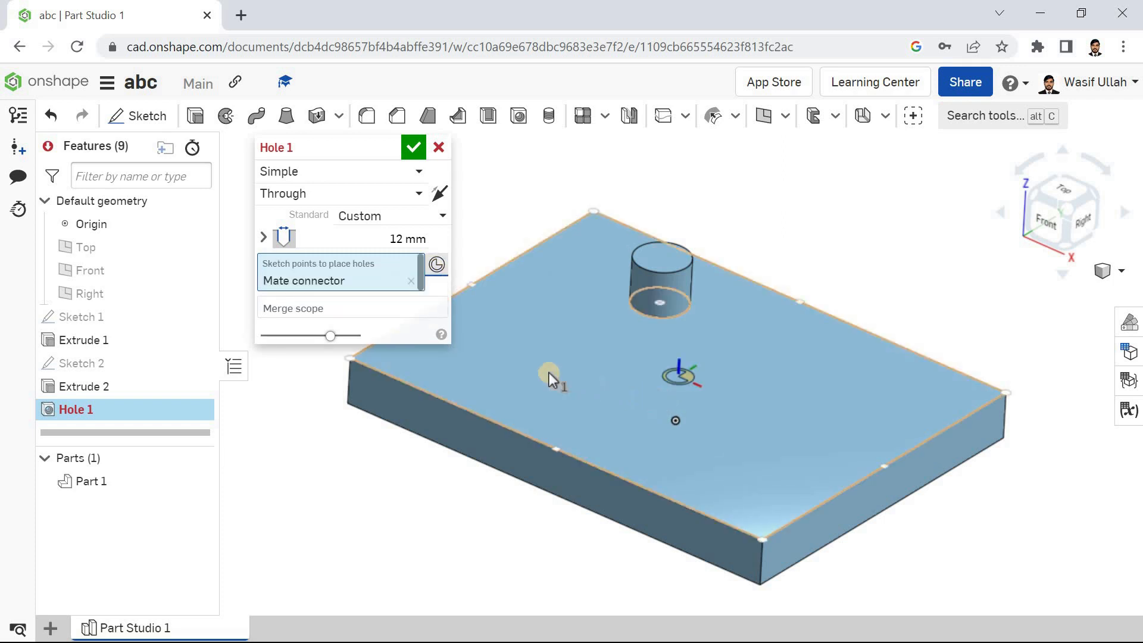
Step: Accept the 12 mm through hole at the centre of the plate
click(413, 147)
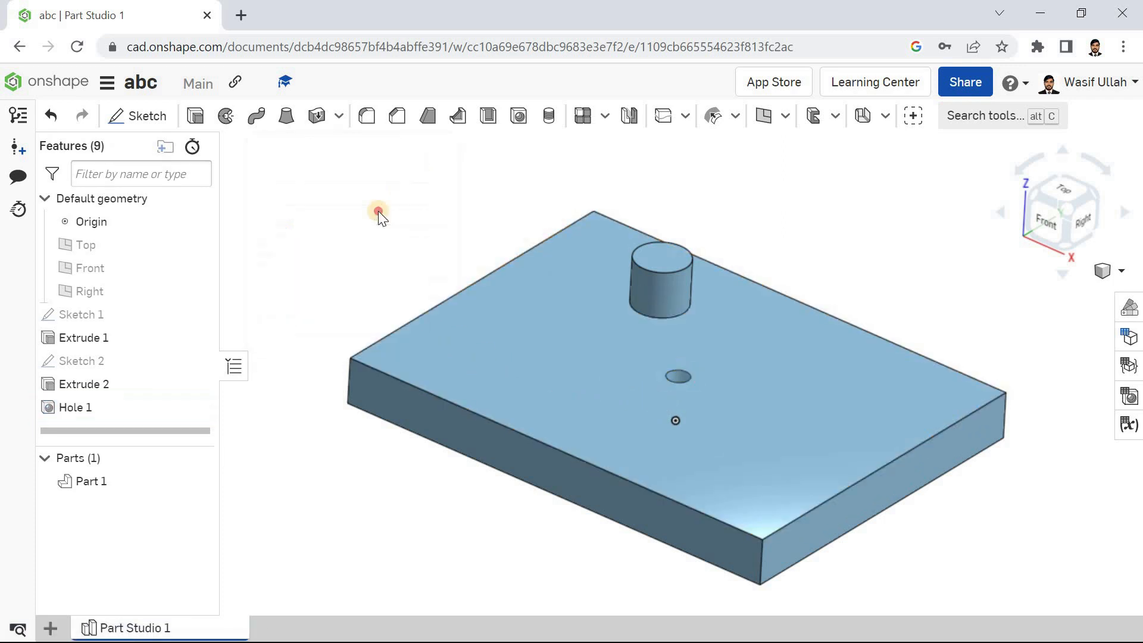
right_drag(382, 163, 396, 227)
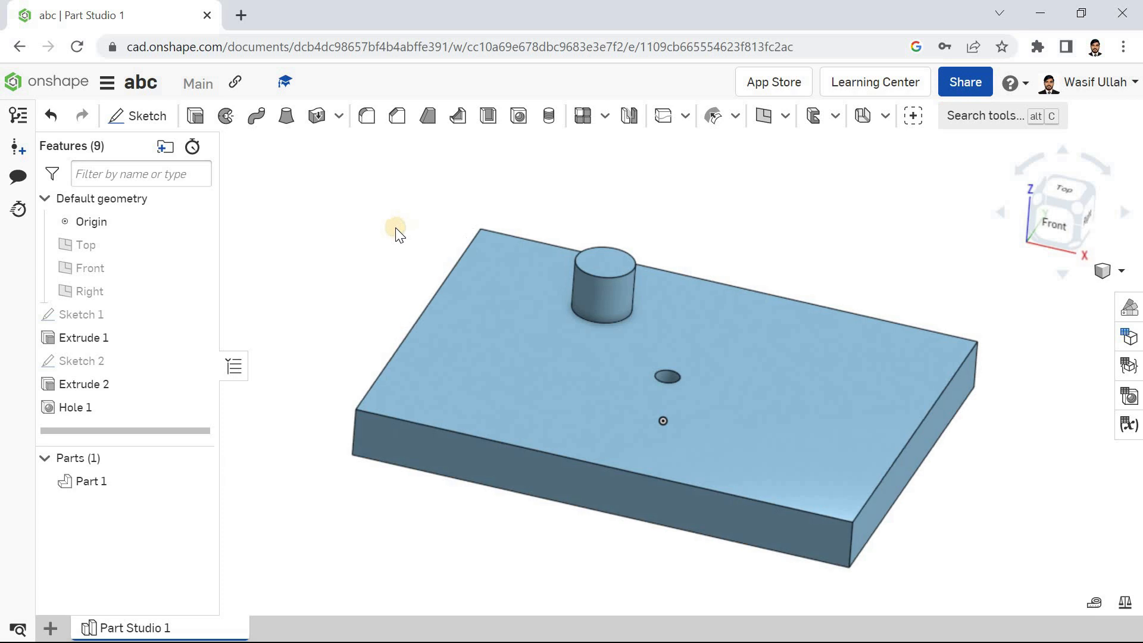
Step: Try a chamfer with a distance of 21 mm on the hole's upper edge, and undo it
click(396, 116)
click(670, 371)
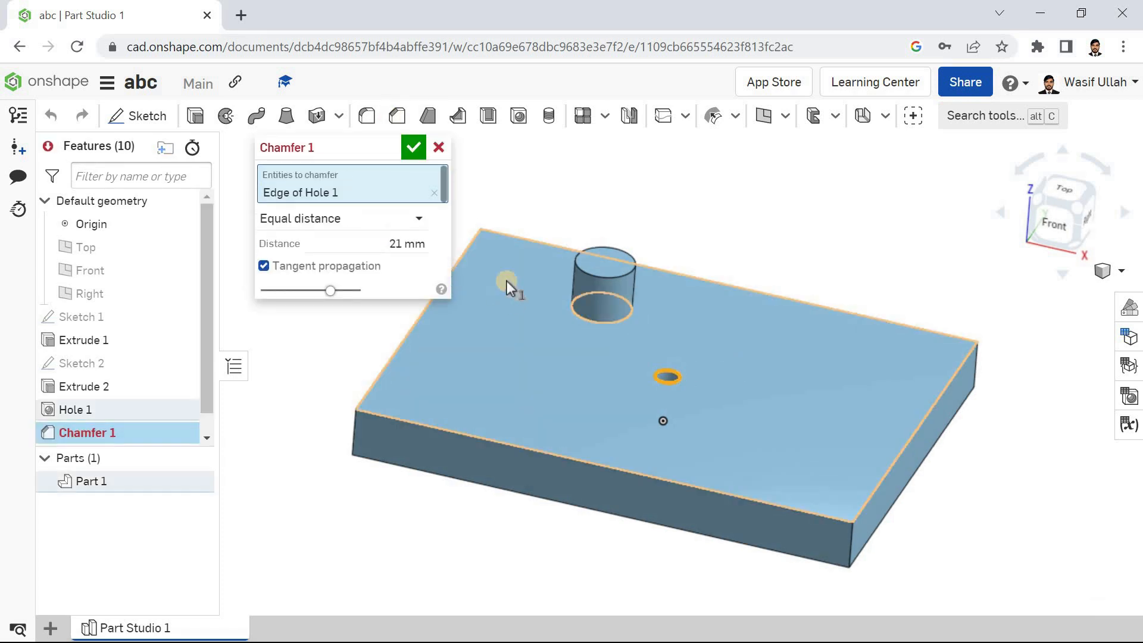
click(415, 148)
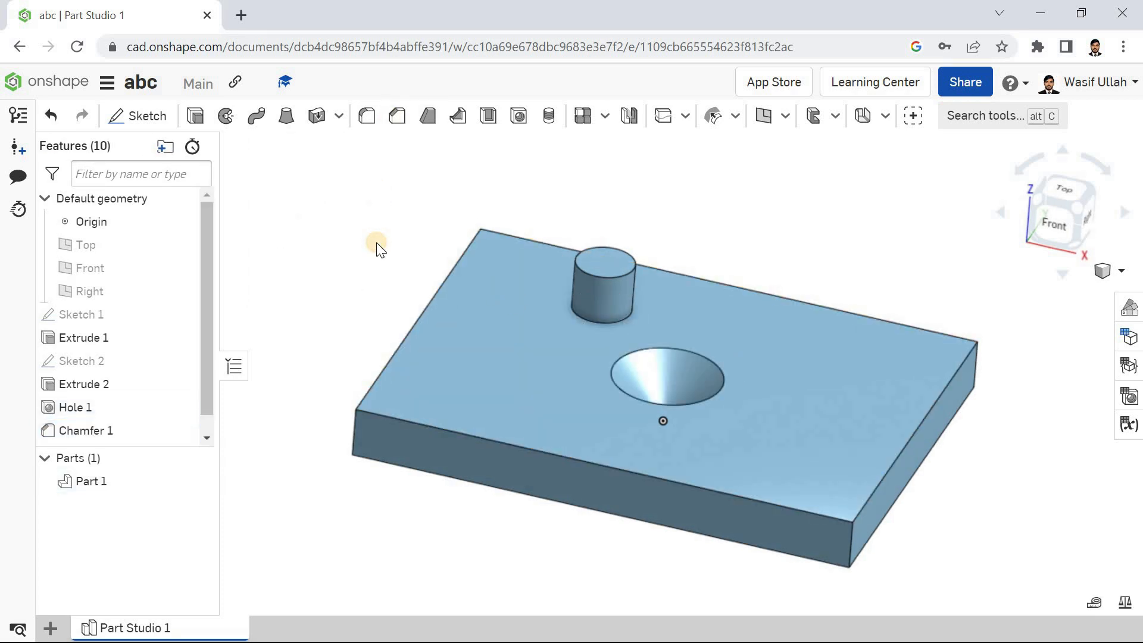
key(ctrl+z)
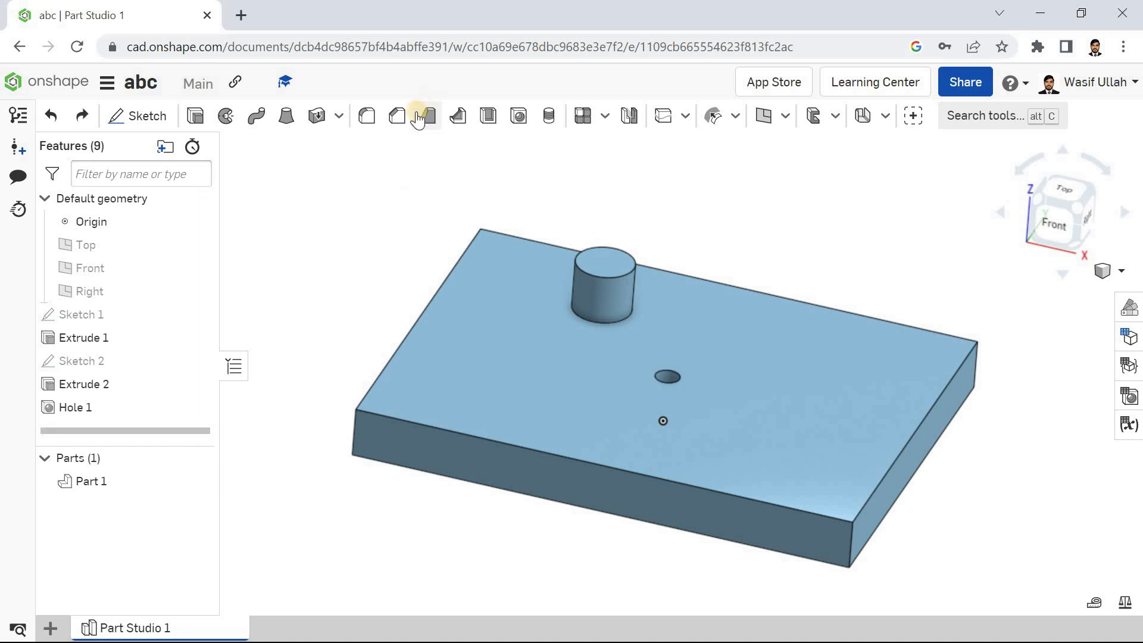
Step: Chamfer the hole's upper edge with an equal distance of 1 mm
click(382, 226)
text(1)
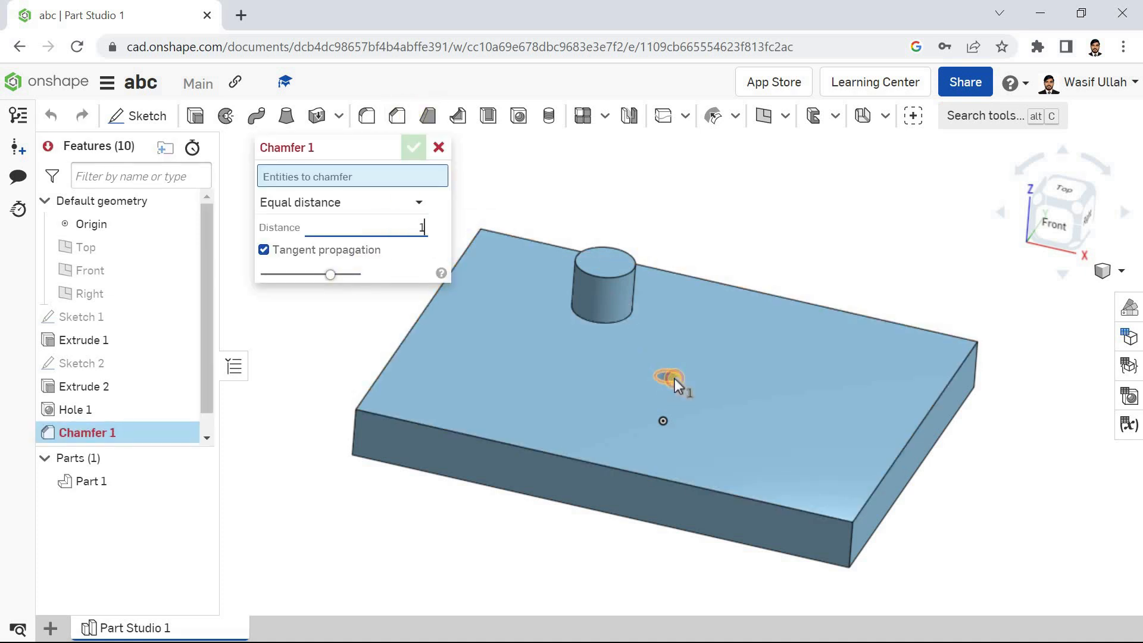
click(674, 378)
click(418, 152)
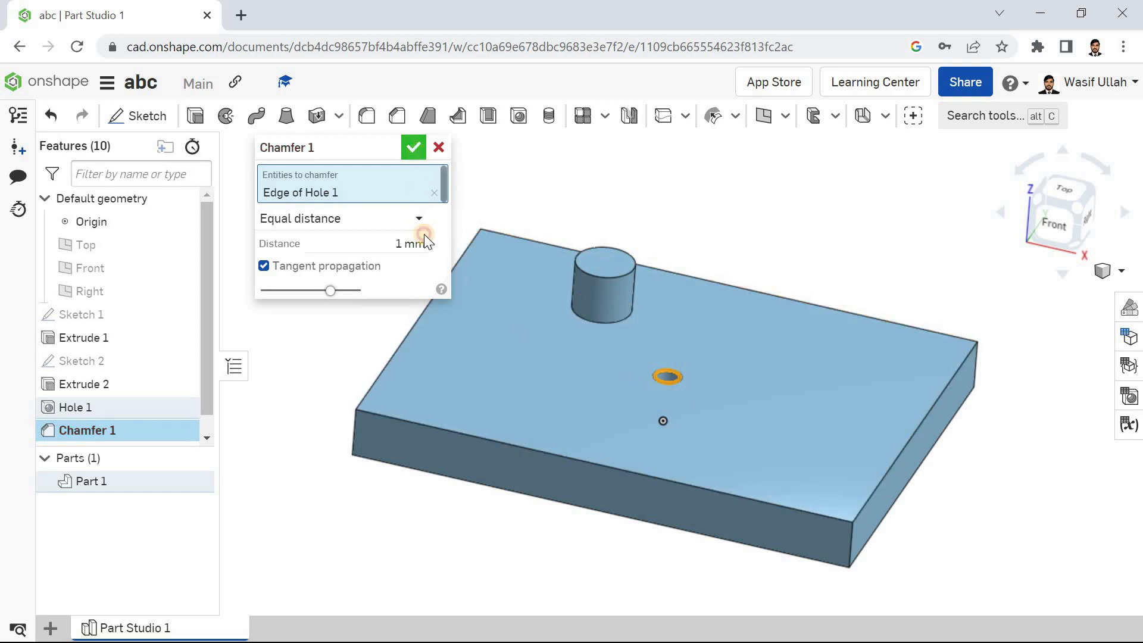
Step: Start a Blind external thread on the boss's upper circular edge, using ISO standard, size M28 and 21 mm length
mouse_move(528, 411)
right_down()
mouse_move(531, 348)
mouse_move(533, 405)
right_up()
scroll(599, 353, up, 5)
scroll(598, 354, down, 8)
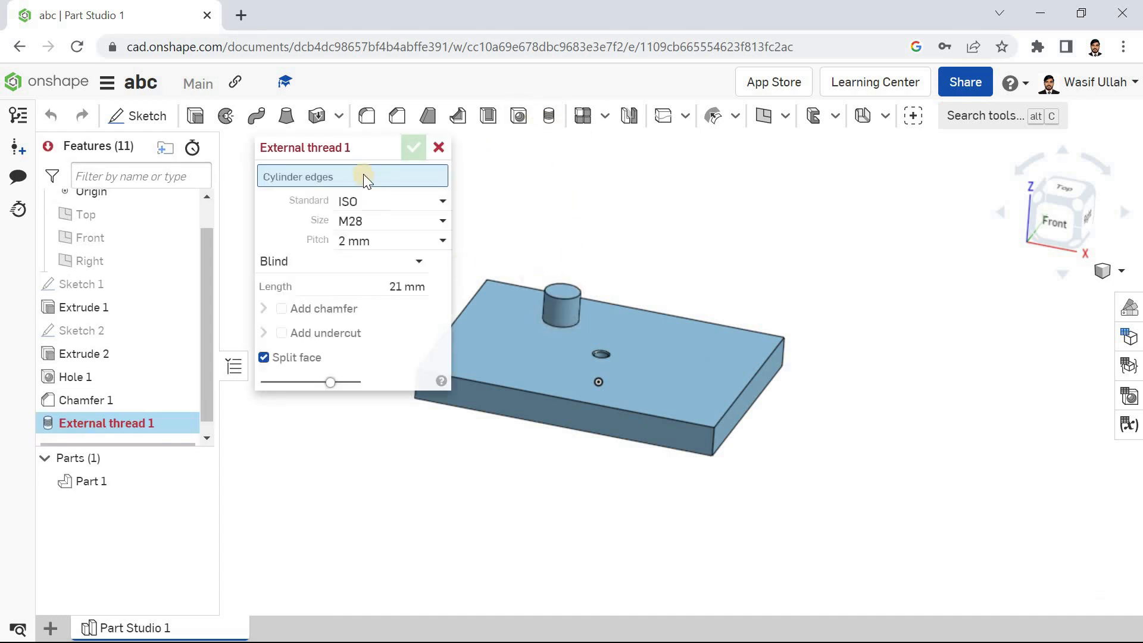
click(381, 294)
scroll(555, 306, up, 5)
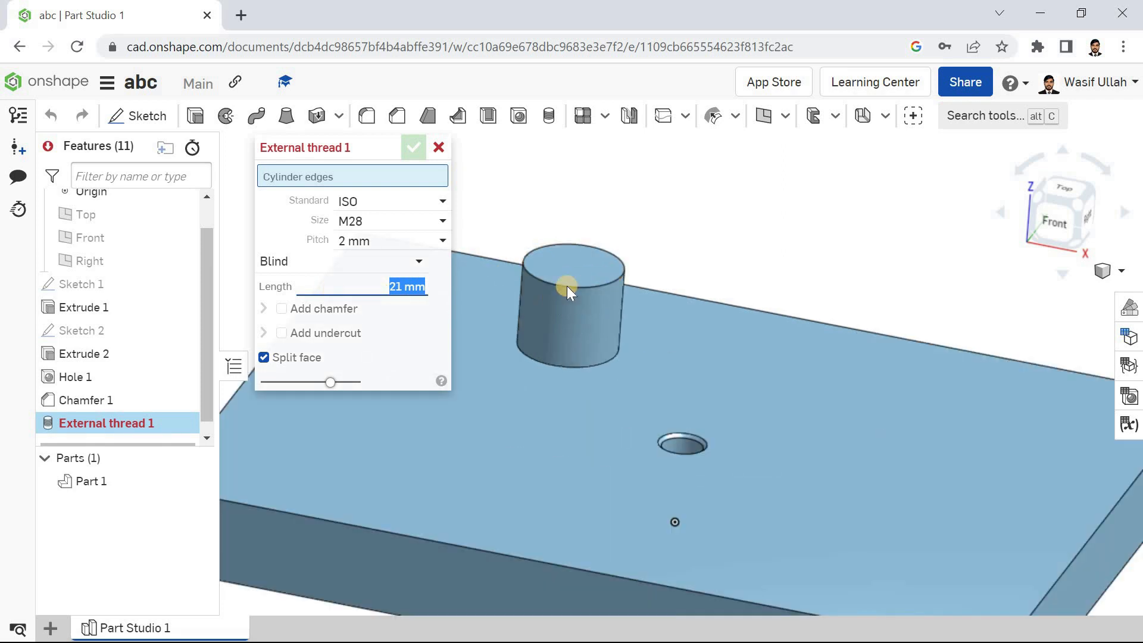
click(567, 286)
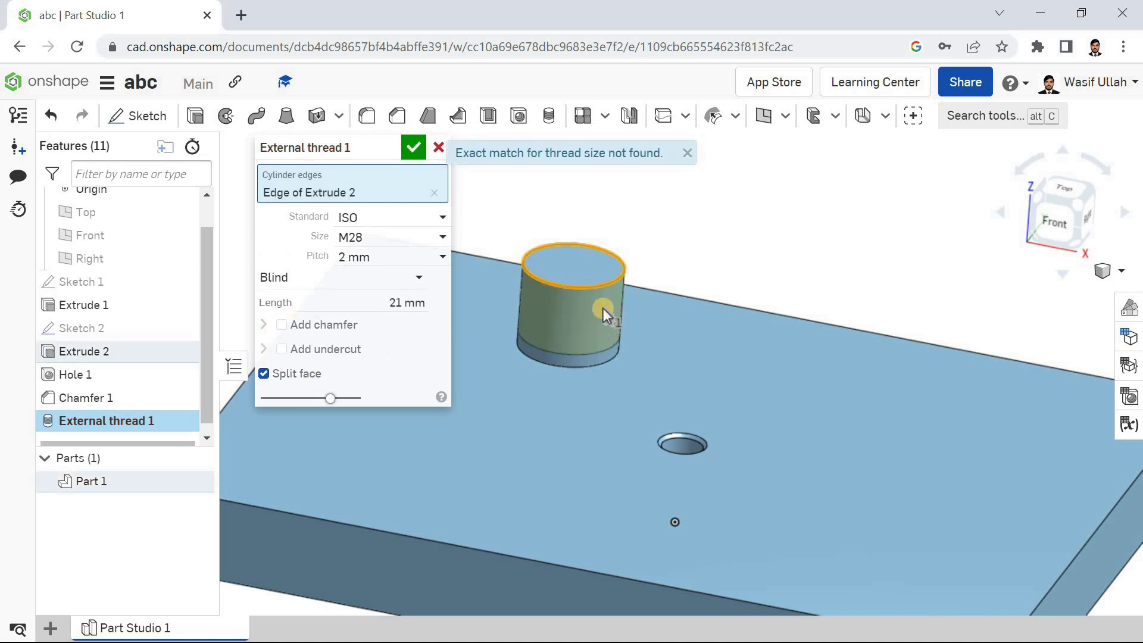
scroll(641, 301, down, 3)
scroll(589, 294, up, 4)
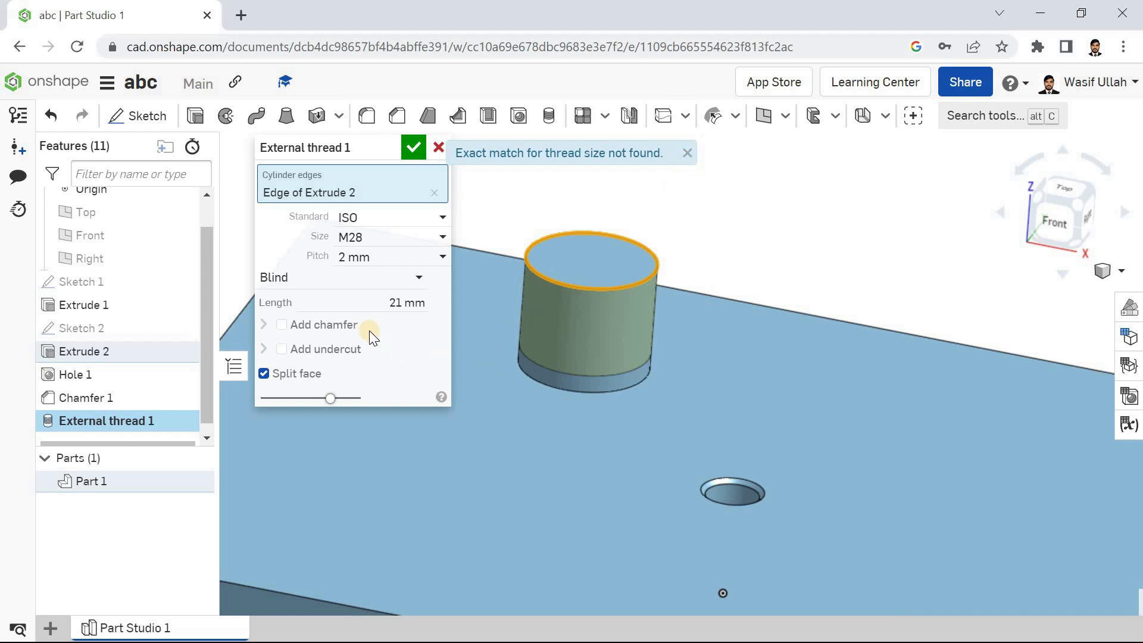
Step: Set the boss thread's size to M7 with 1 mm pitch, accept the external thread and return to the isometric view
click(400, 256)
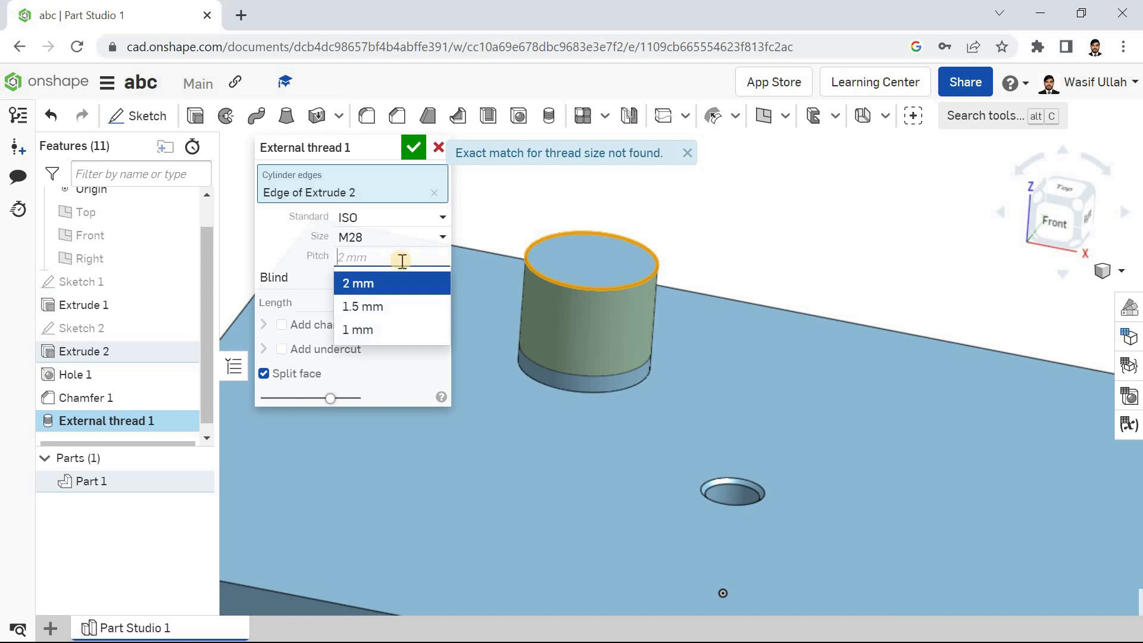
click(384, 307)
click(393, 257)
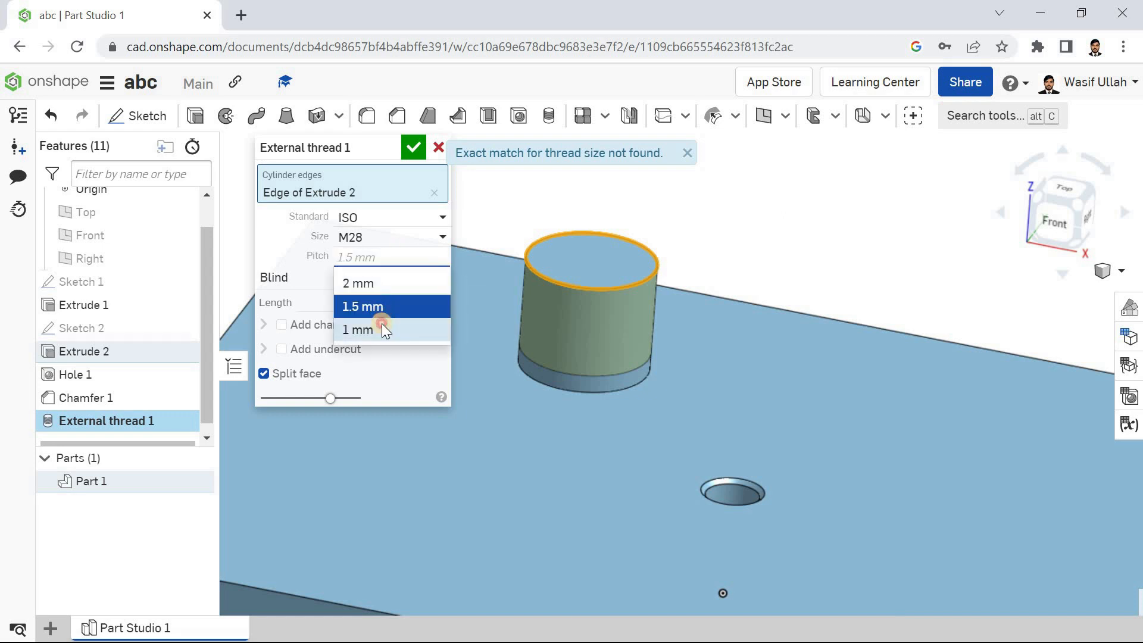
click(381, 326)
click(392, 241)
scroll(371, 327, up, 5)
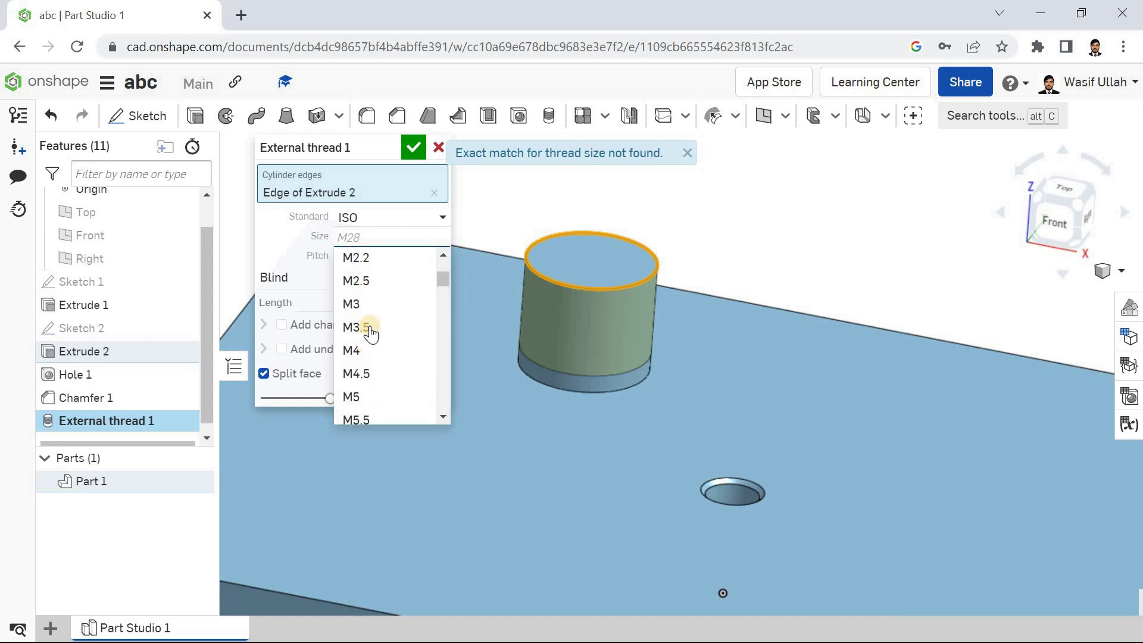
scroll(373, 357, down, 2)
click(376, 376)
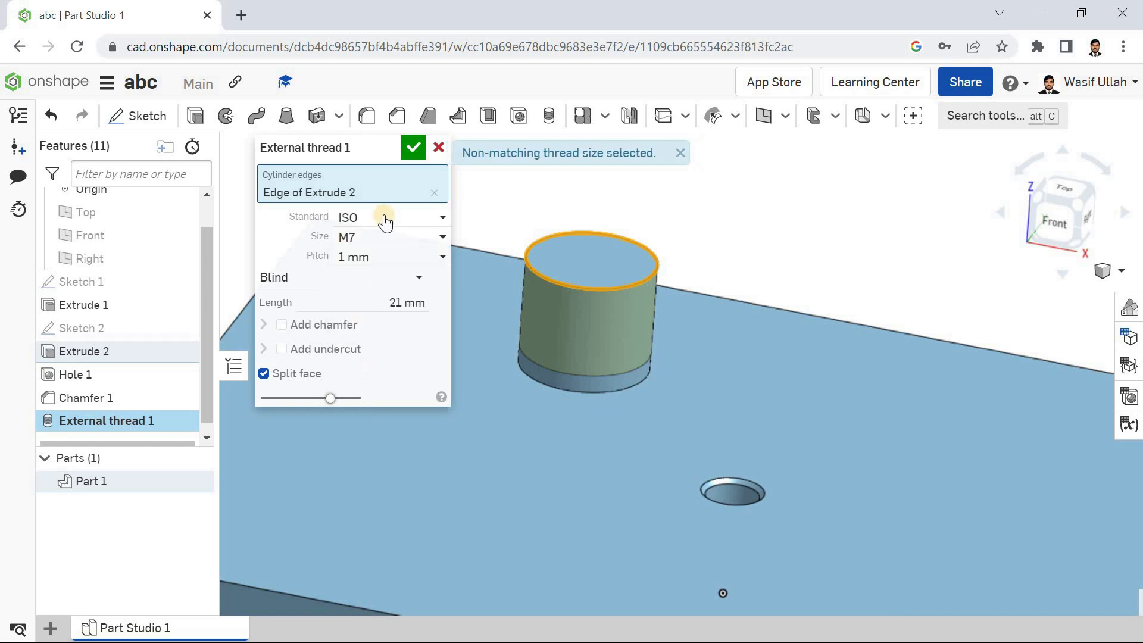
click(384, 218)
click(382, 269)
click(407, 156)
right_click(480, 169)
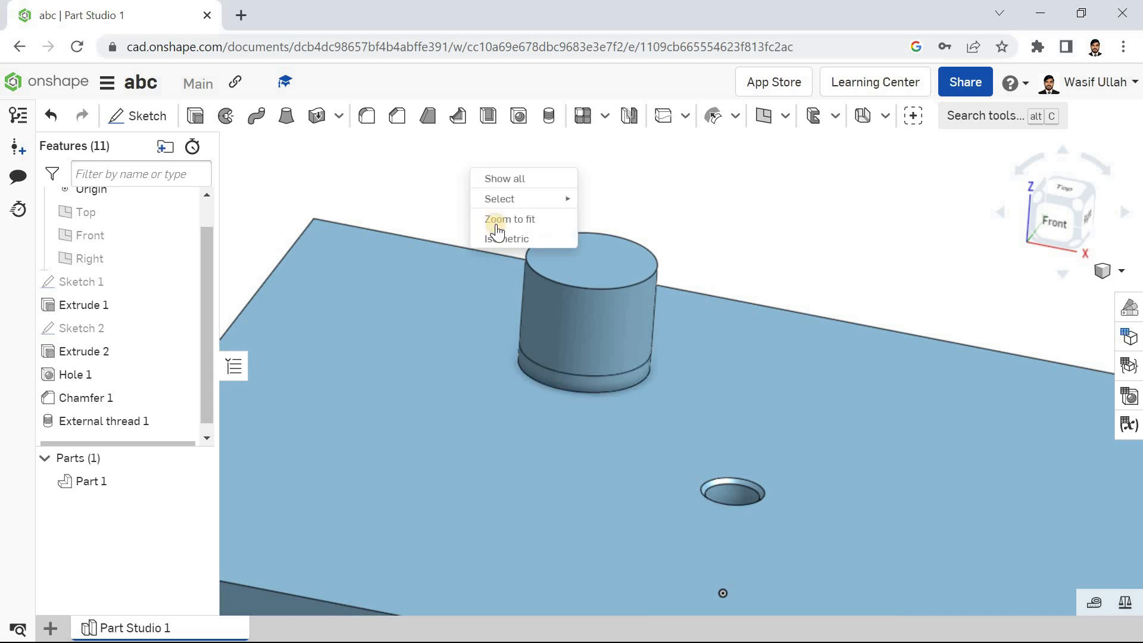
click(498, 231)
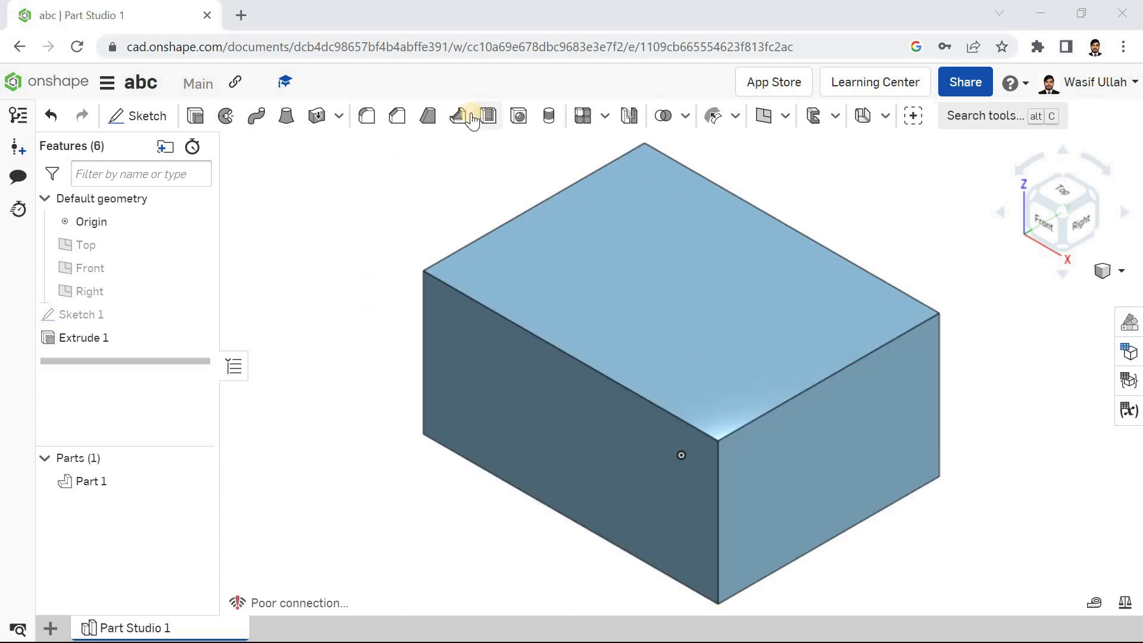
Step: Shell the new block with 2.5 mm thickness, removing its top, front and right faces
right_drag(278, 218, 276, 187)
click(318, 259)
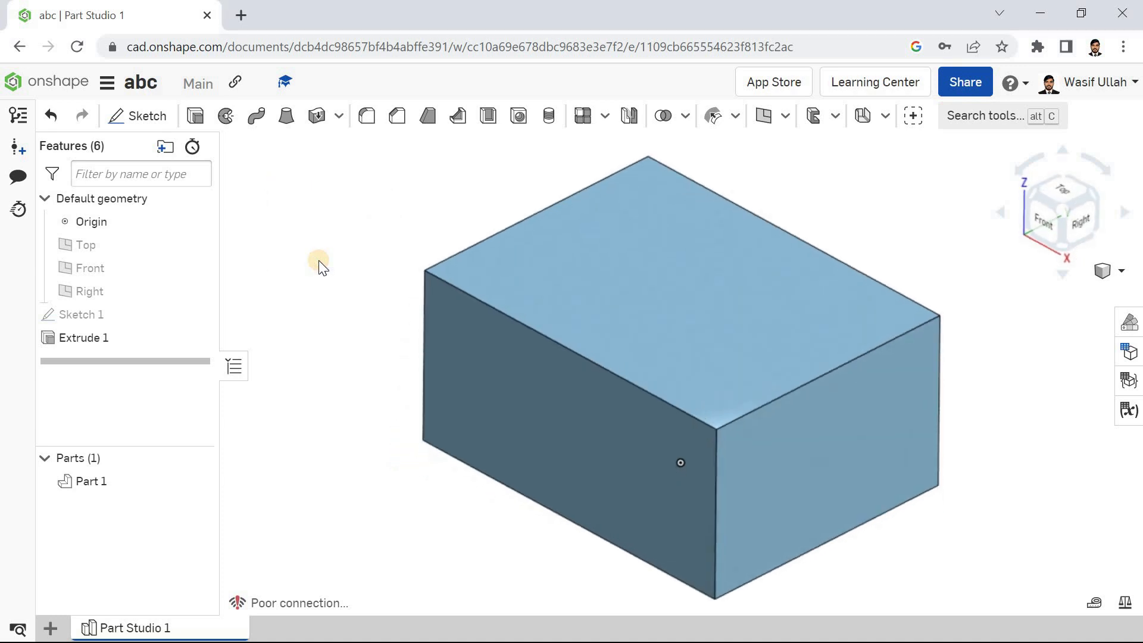
click(612, 274)
click(518, 363)
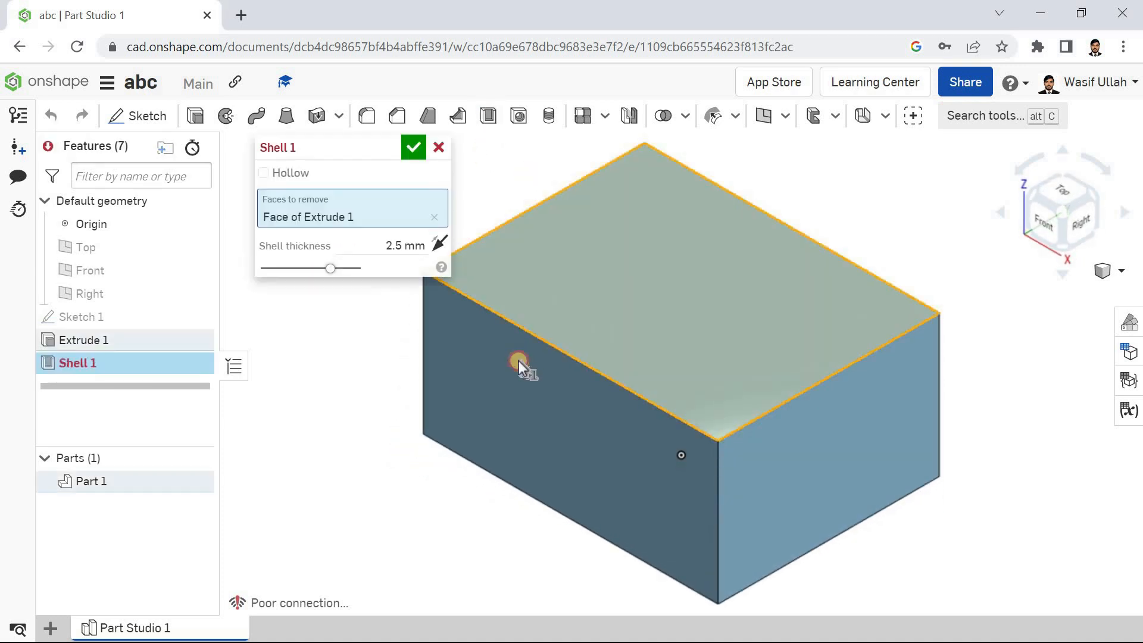
click(869, 495)
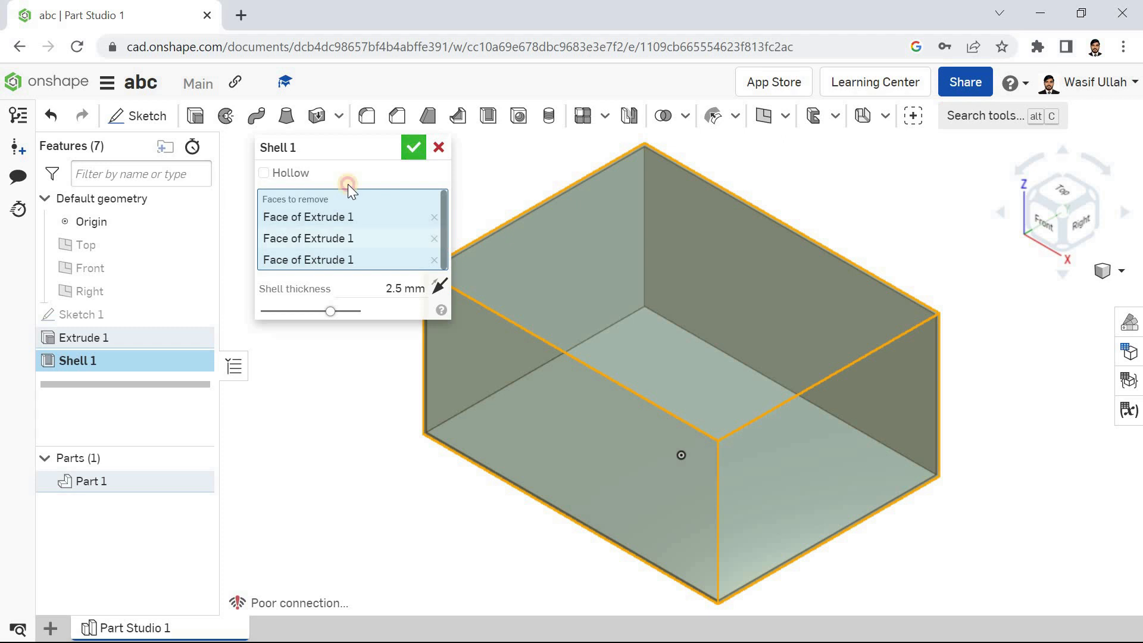
click(415, 146)
right_click(339, 189)
click(368, 266)
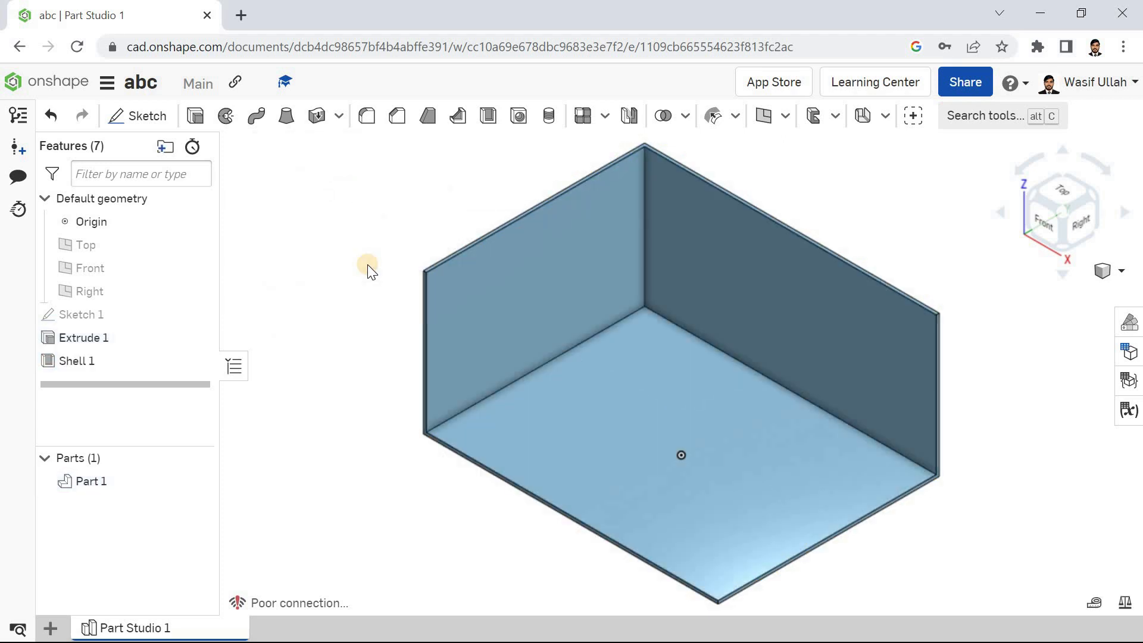
Step: Create a plane offset from the inner face of the shelled block's left wall to about the middle of the block
click(765, 116)
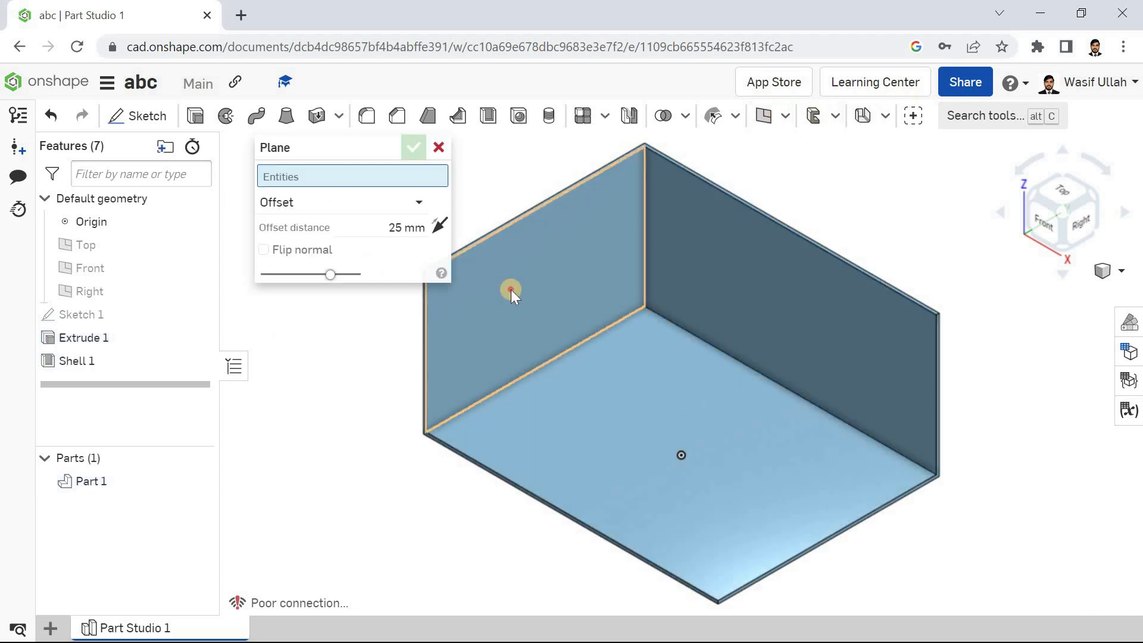
click(541, 302)
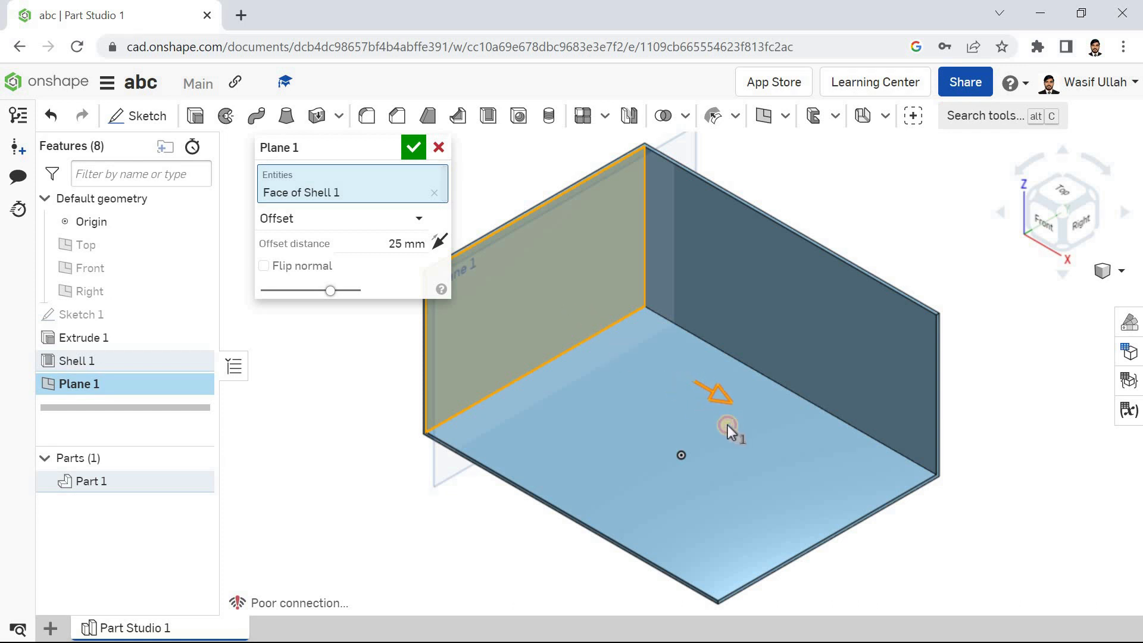
click(413, 147)
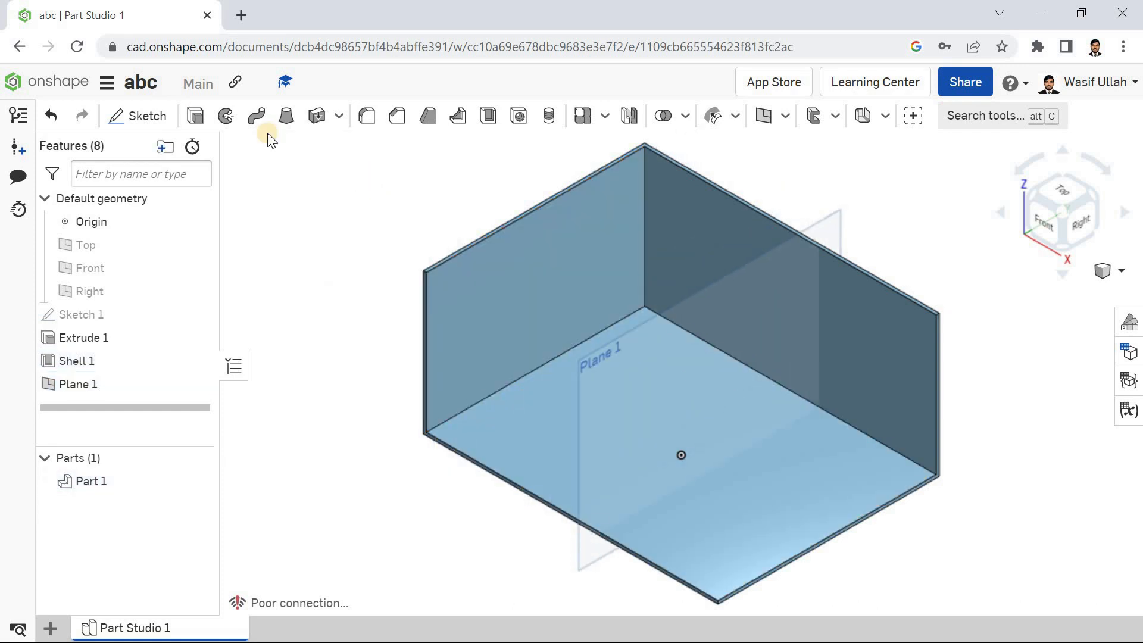
Step: Sketch a diagonal line about 118 mm long on the offset plane, from near the floor up to near the back wall
click(164, 116)
click(836, 219)
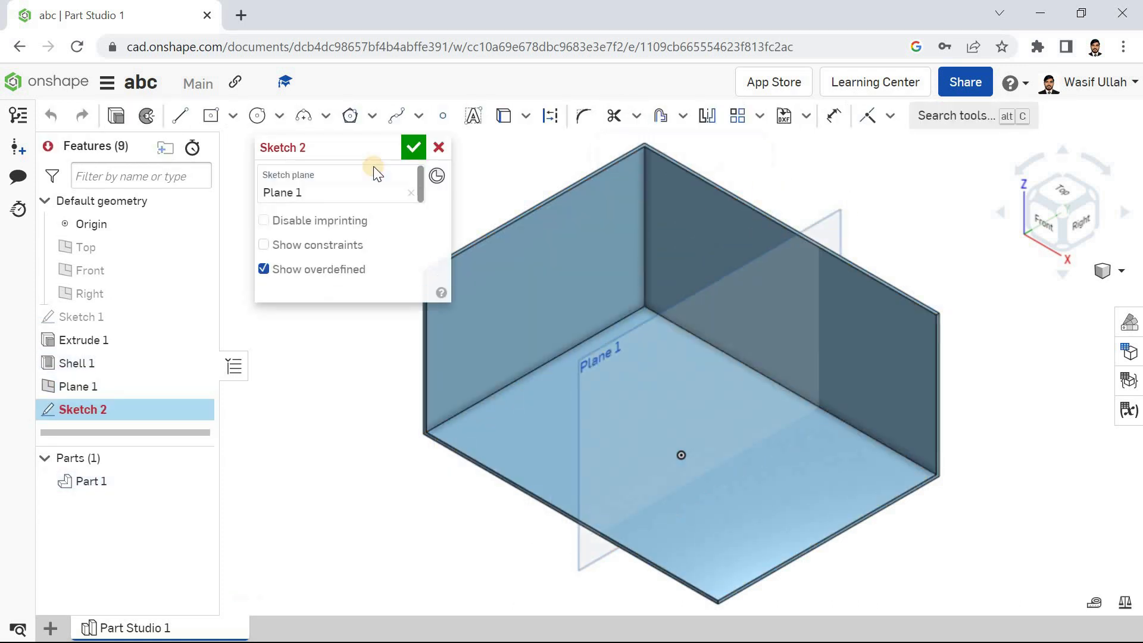
key(n)
click(180, 116)
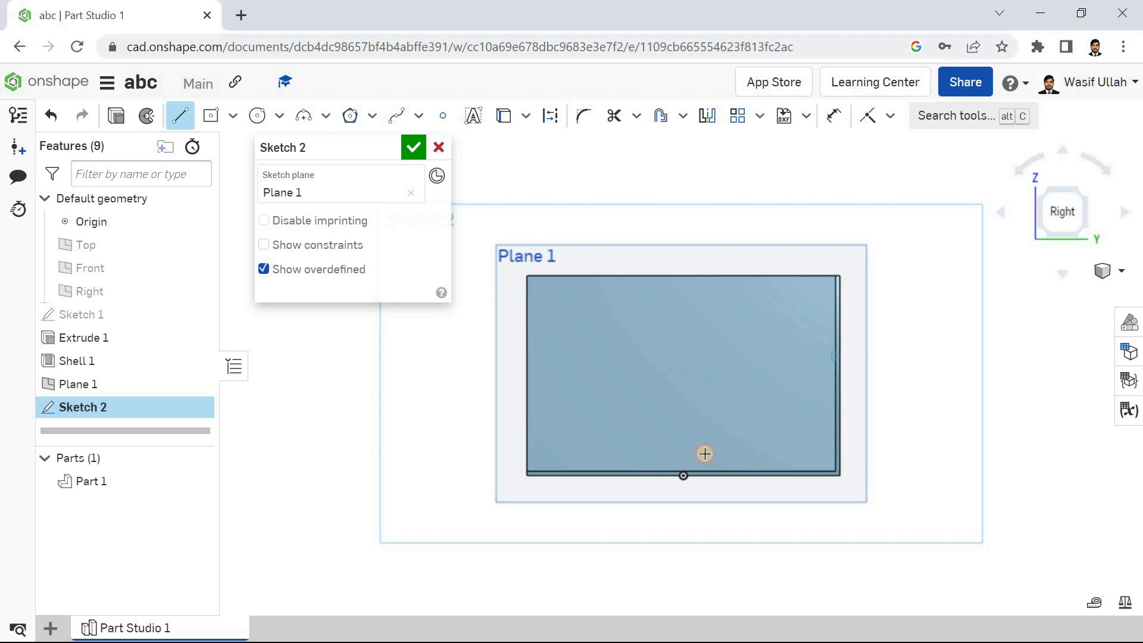
click(672, 468)
scroll(702, 383, up, 5)
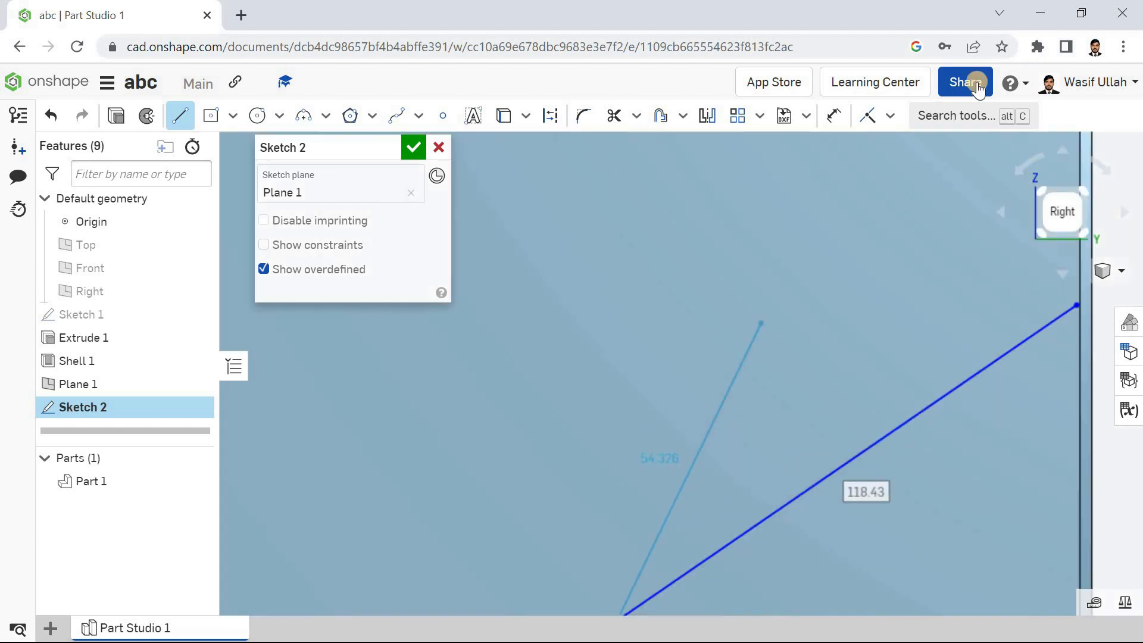
Step: Make the diagonal line's endpoints coincident with the inner edges of the back wall and floor, and finish the sketch in isometric view
click(868, 116)
key(f)
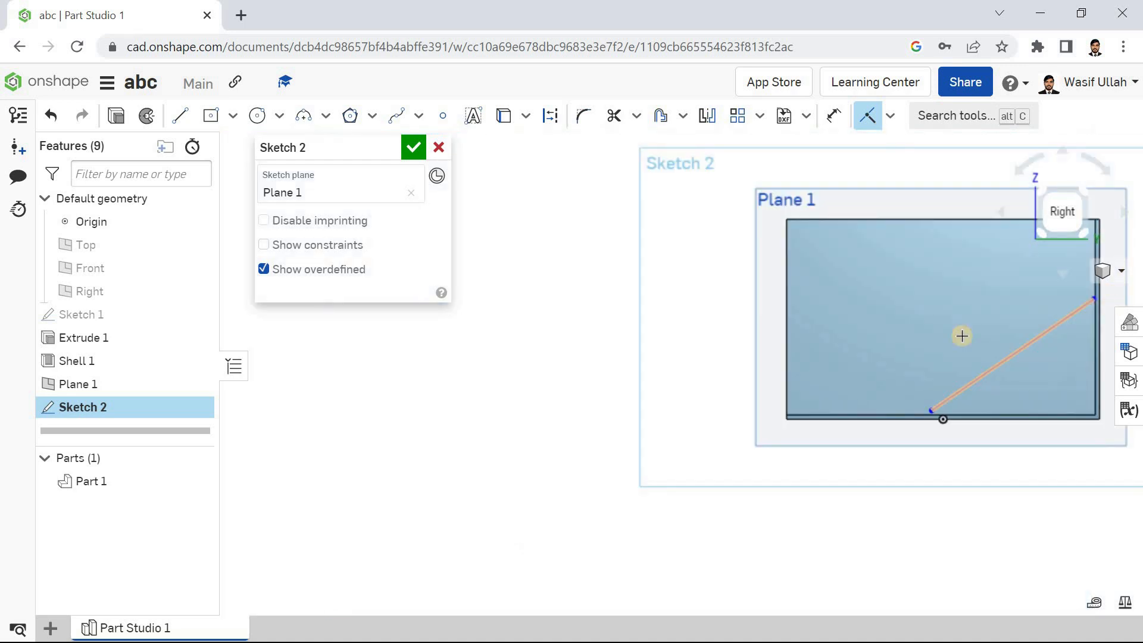
scroll(891, 340, down, 3)
scroll(932, 340, up, 7)
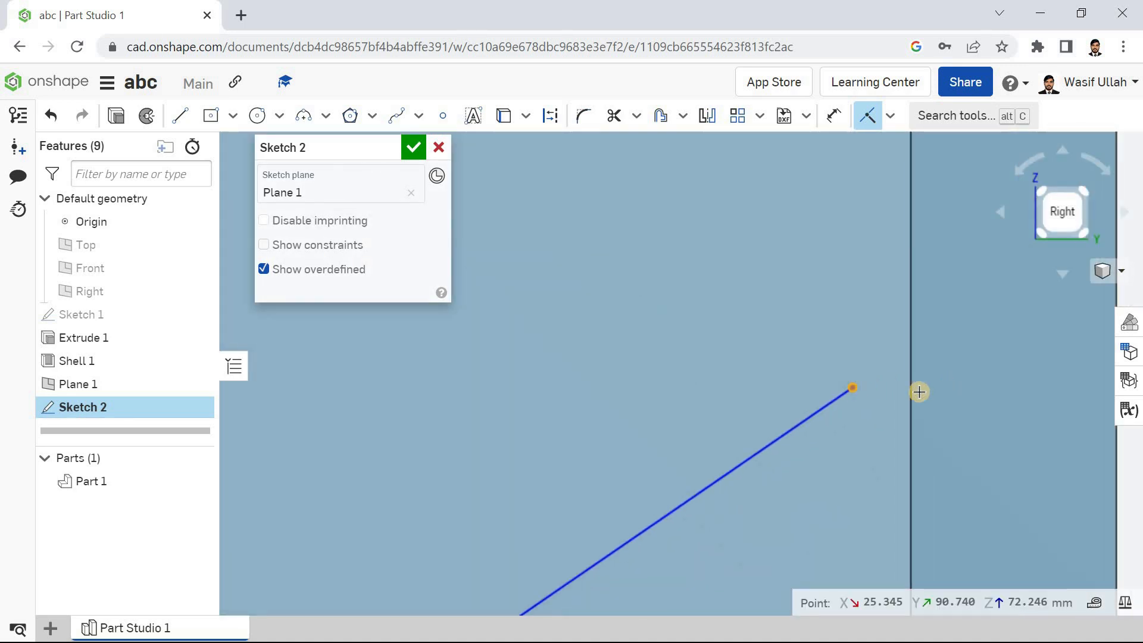
click(910, 390)
scroll(842, 446, down, 5)
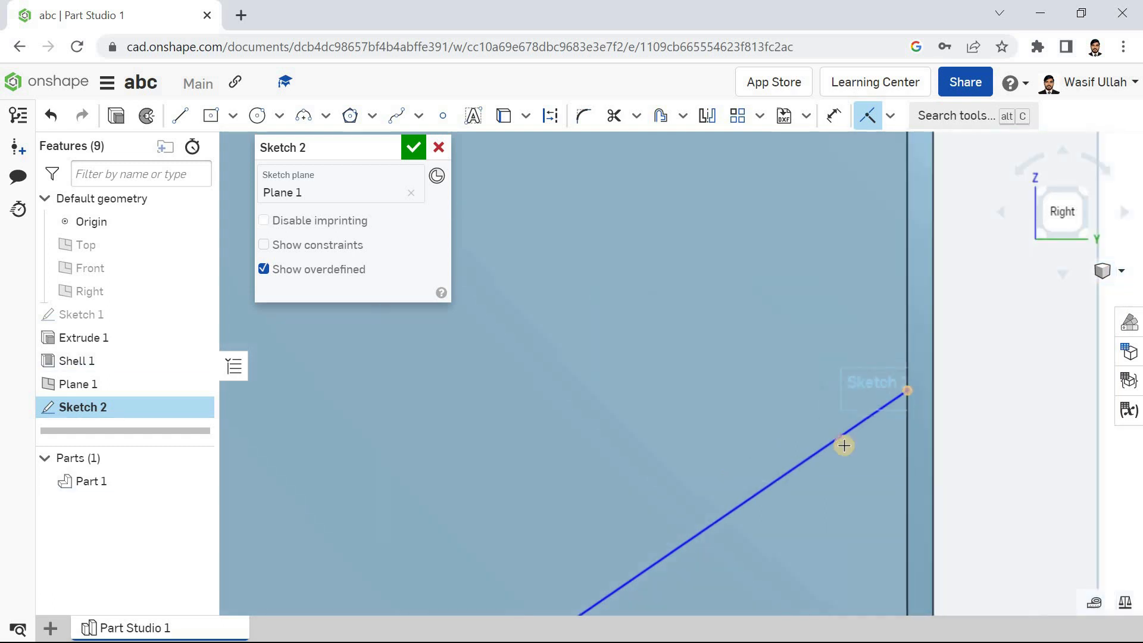
scroll(697, 525, up, 5)
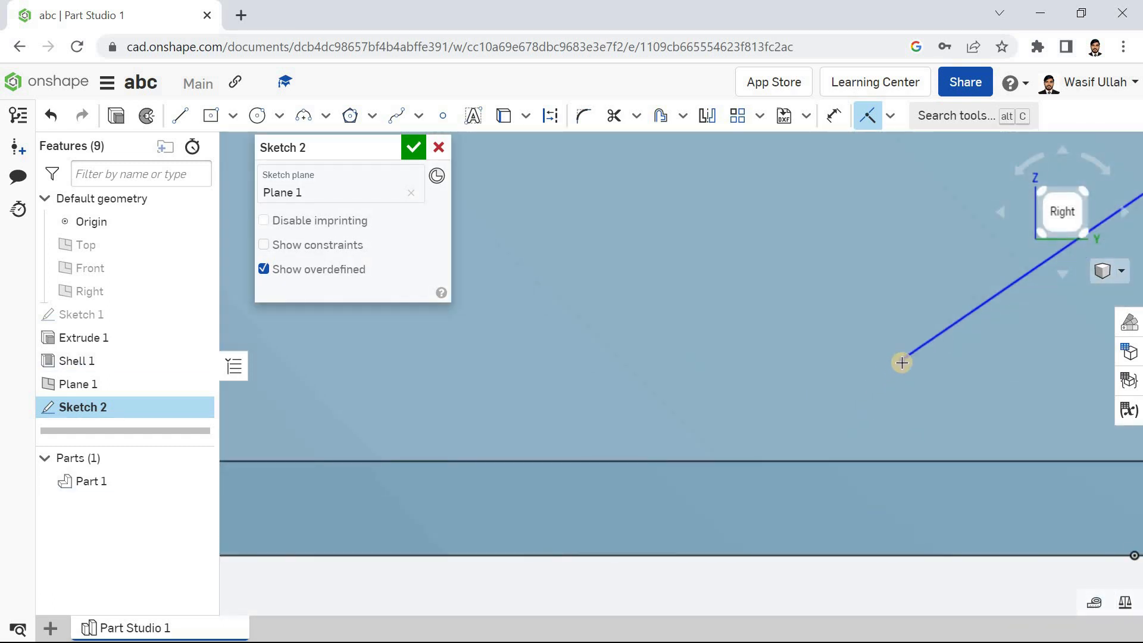
scroll(663, 403, down, 5)
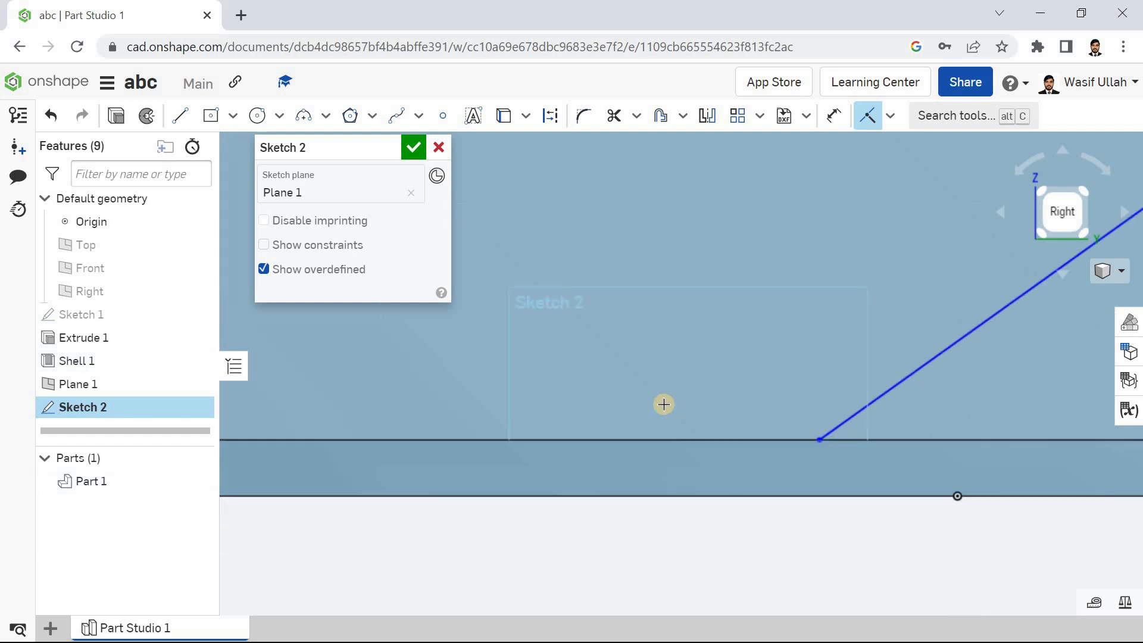
right_click(328, 180)
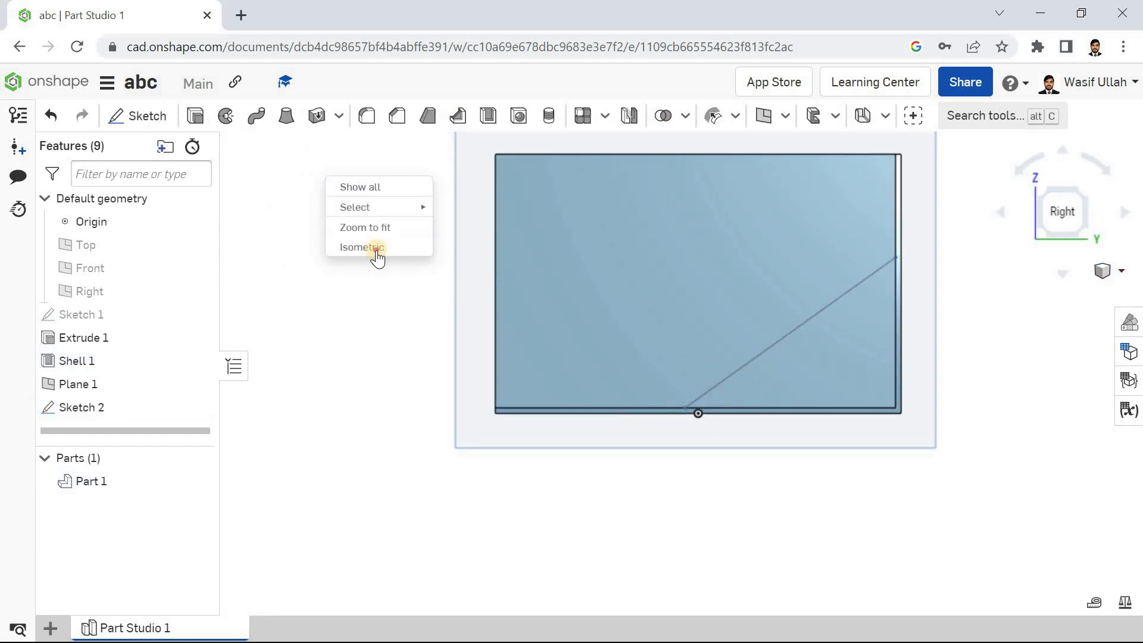
click(377, 248)
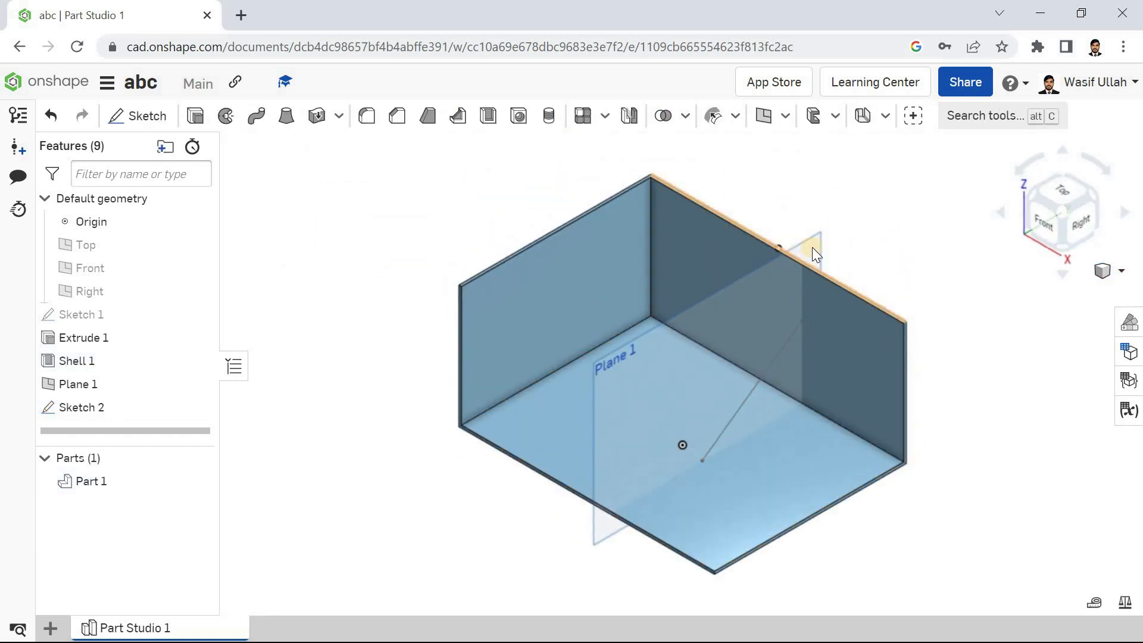
click(196, 384)
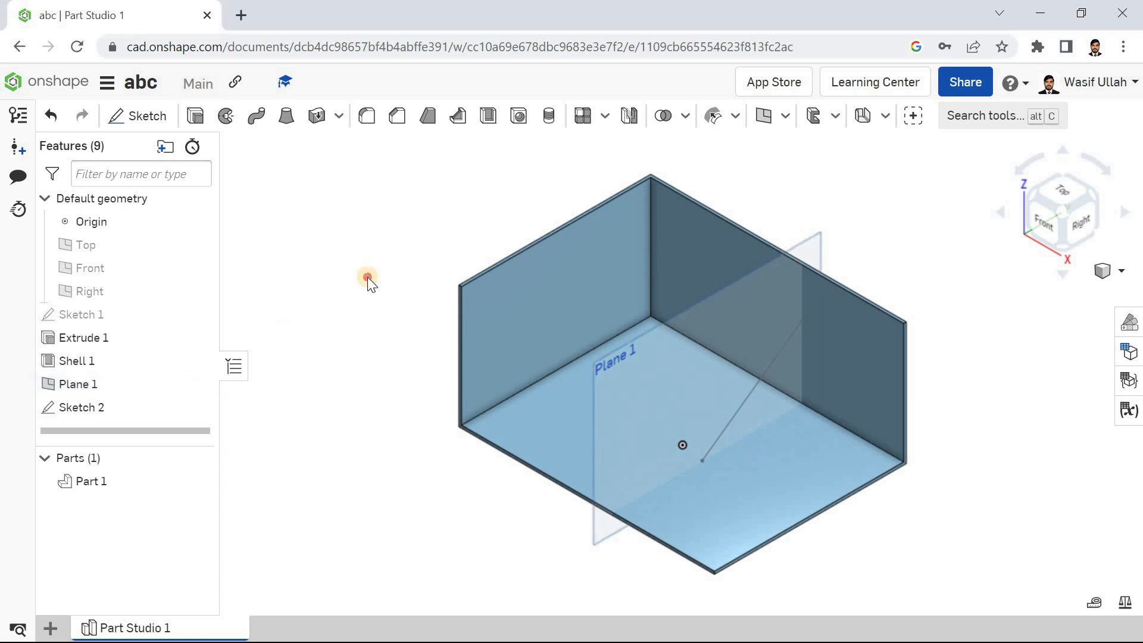
Step: Create a rib from the diagonal sketch line on the shelled part, with a thickness of 21 mm
right_click(367, 277)
click(377, 278)
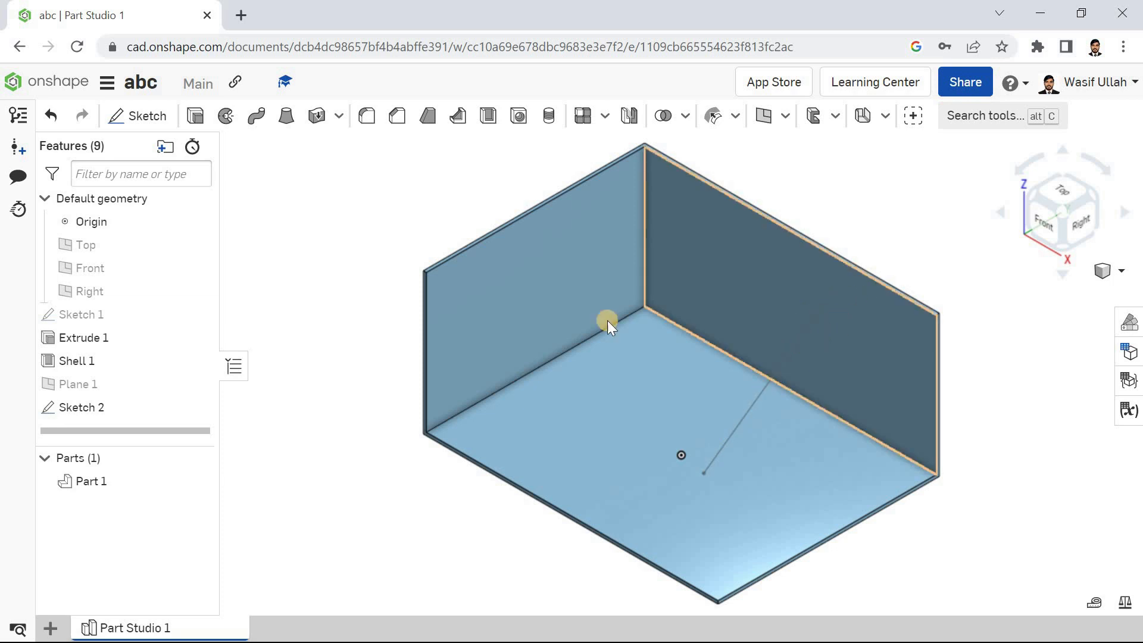
click(457, 132)
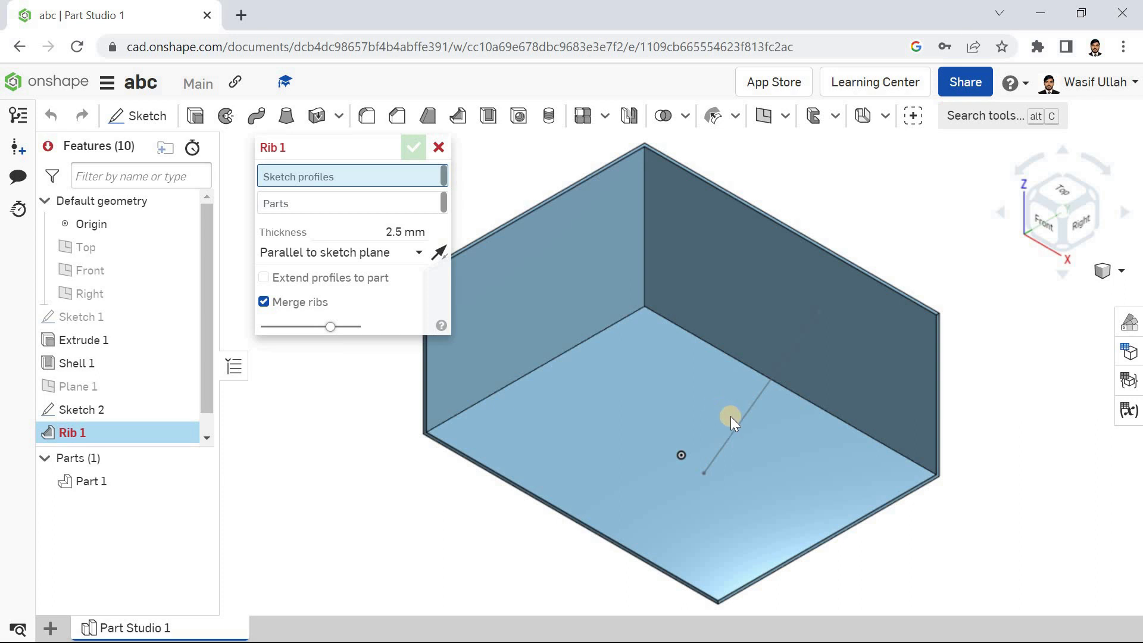
click(746, 413)
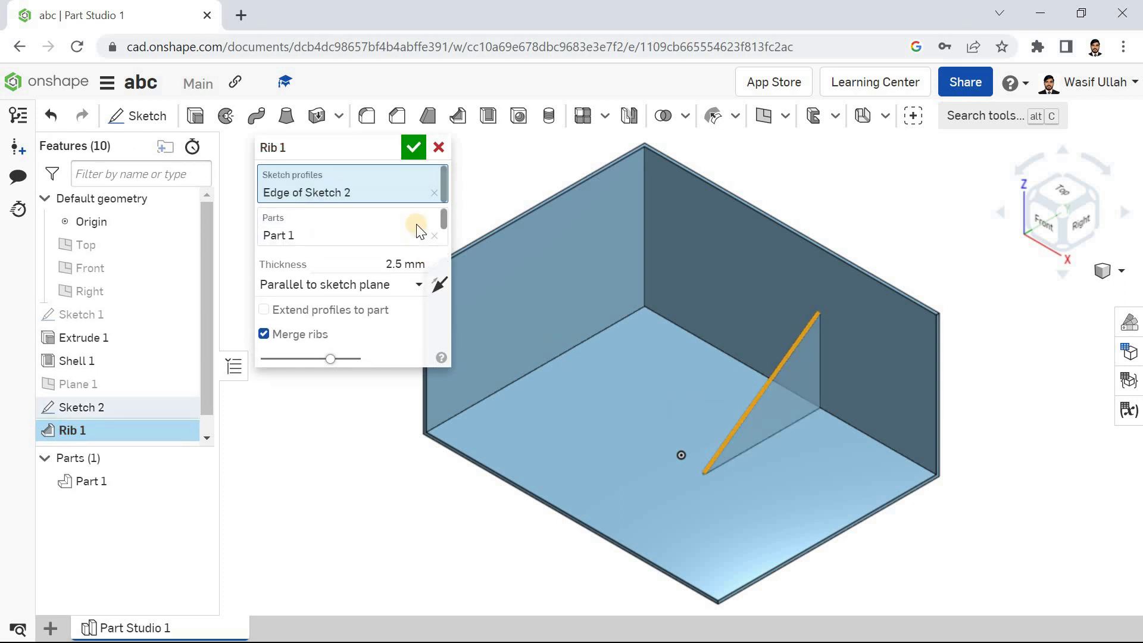
click(368, 270)
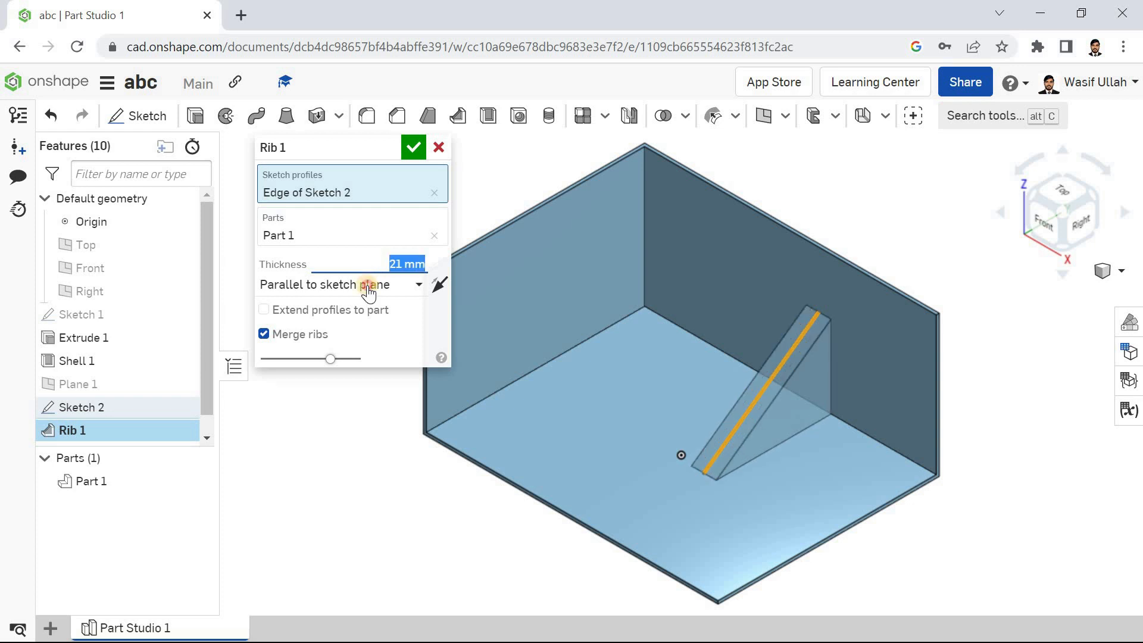
Step: Try the rib direction Normal to sketch plane and return it to Parallel to sketch plane
click(368, 290)
click(358, 334)
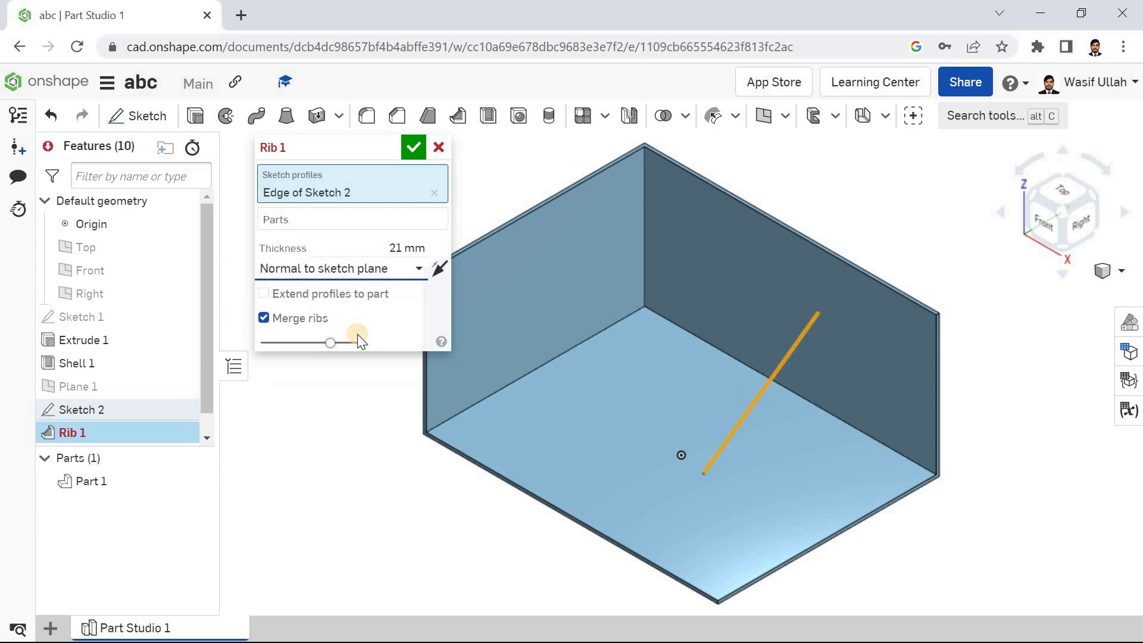
click(370, 296)
click(371, 295)
click(391, 275)
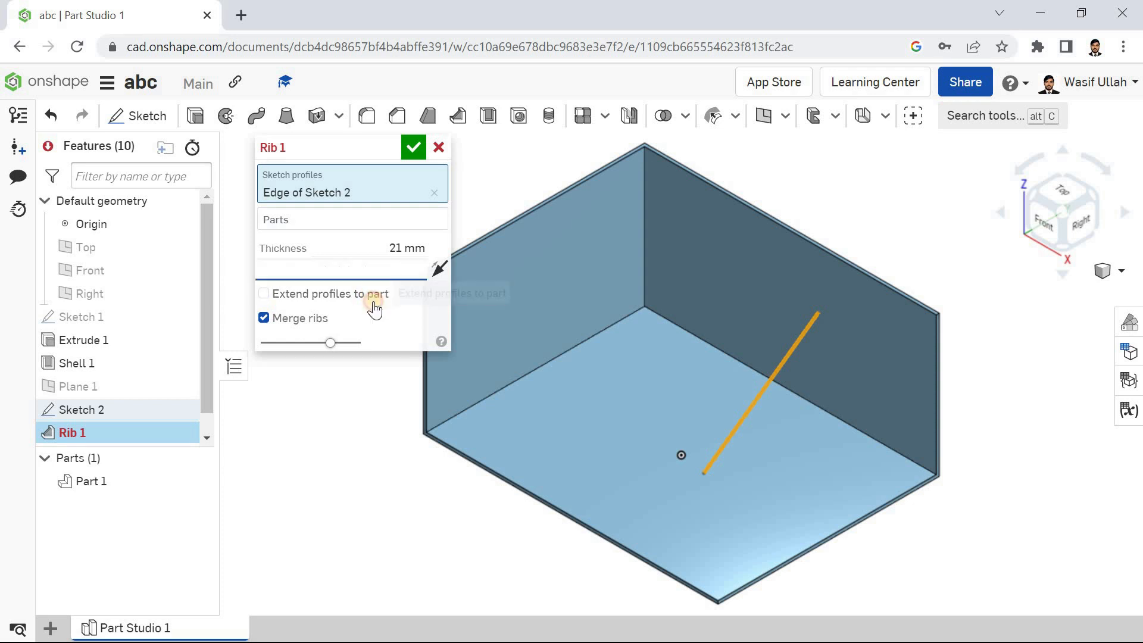
click(375, 303)
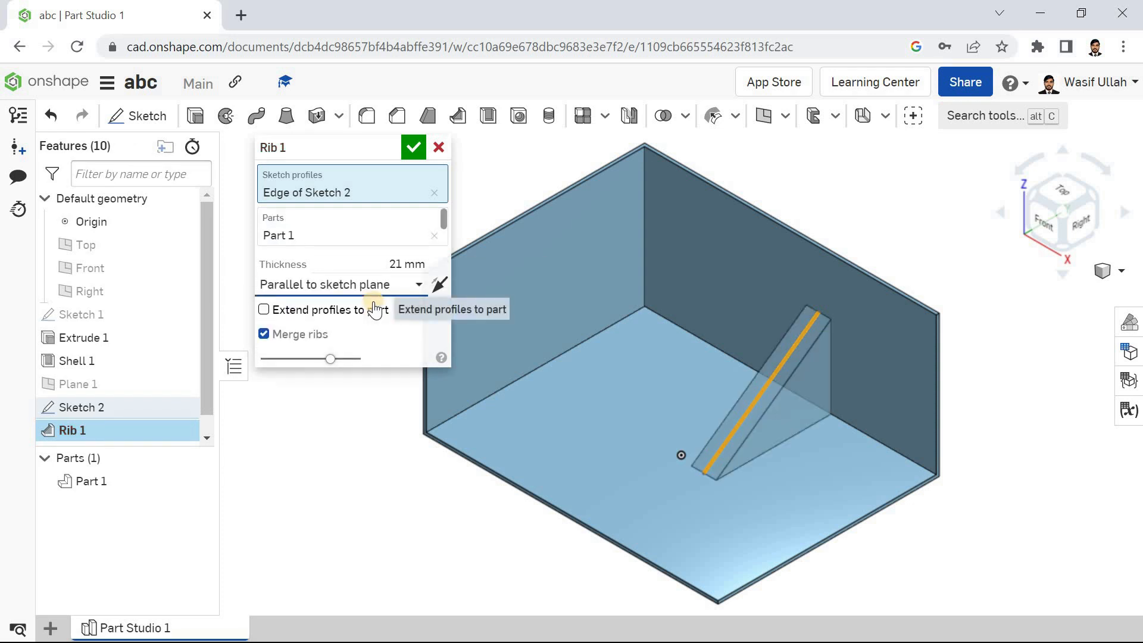
Step: Toggle Merge ribs off and on again, and accept the rib merged into the shelled part
click(264, 334)
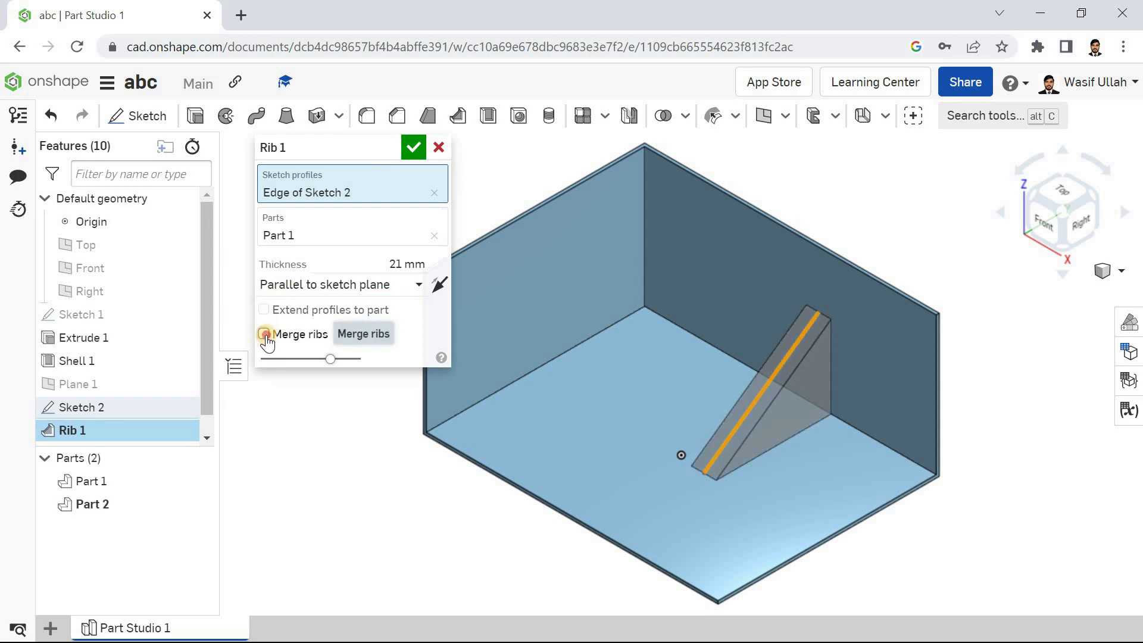
click(409, 150)
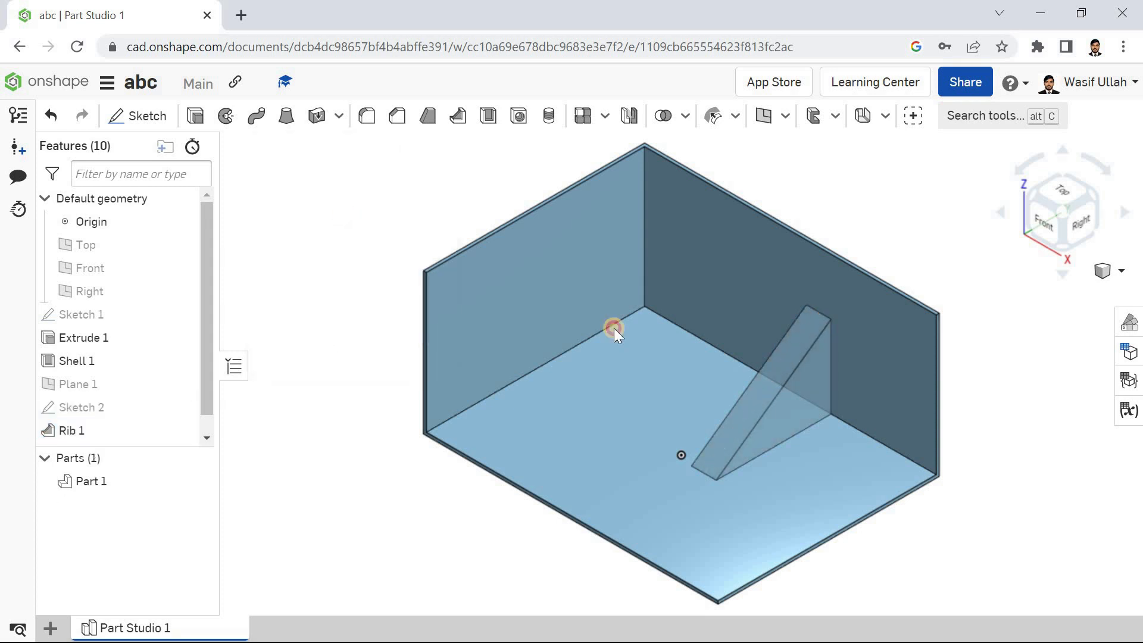
click(903, 345)
click(994, 324)
right_click(423, 260)
click(422, 262)
right_click(341, 226)
click(380, 287)
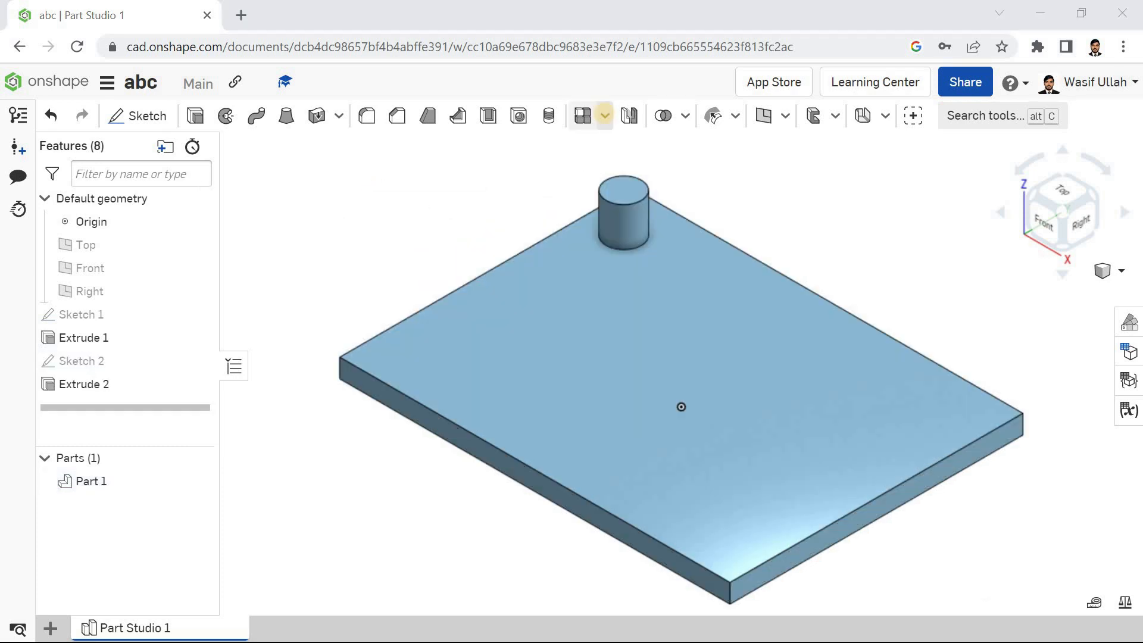
Step: Change the cylinder's extrude operation to New so it forms a part separate from the plate
click(605, 117)
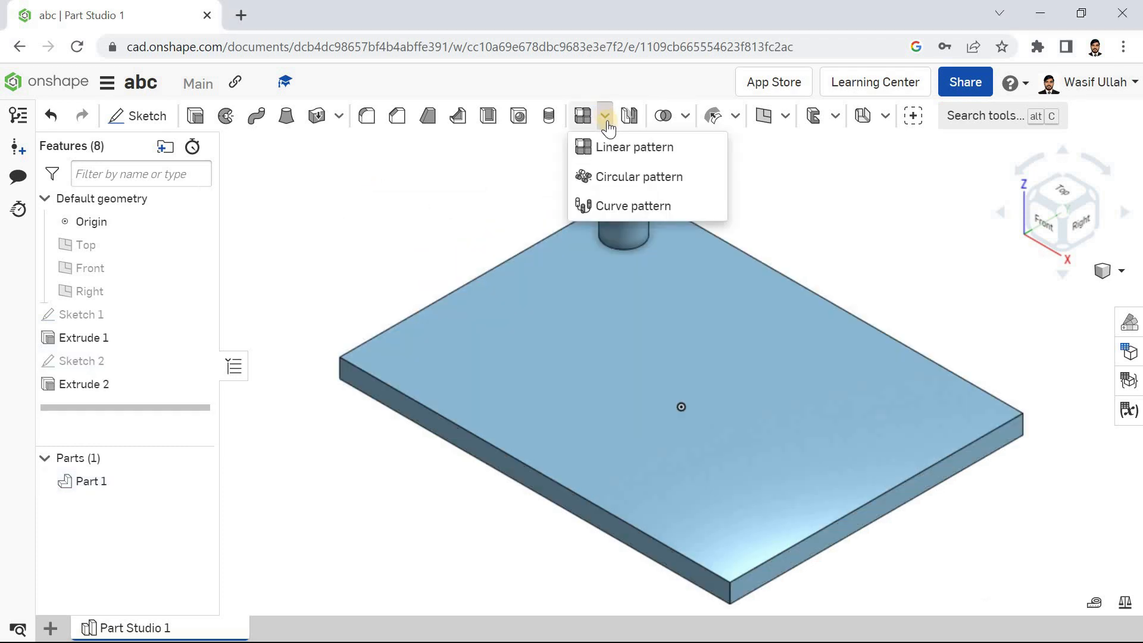
click(498, 181)
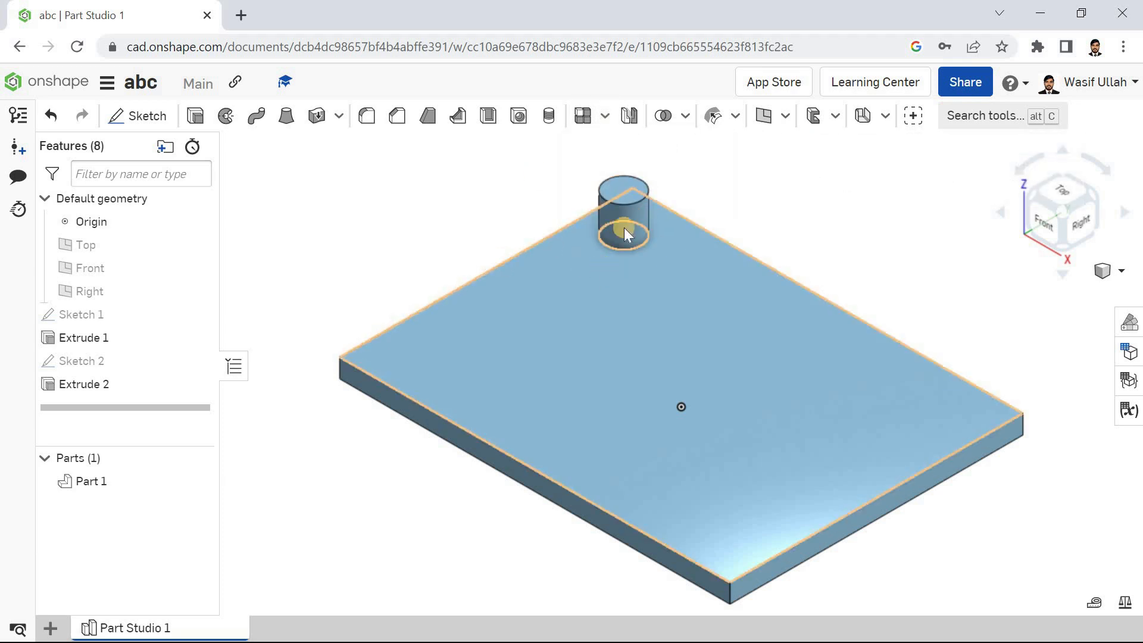
click(625, 214)
click(229, 344)
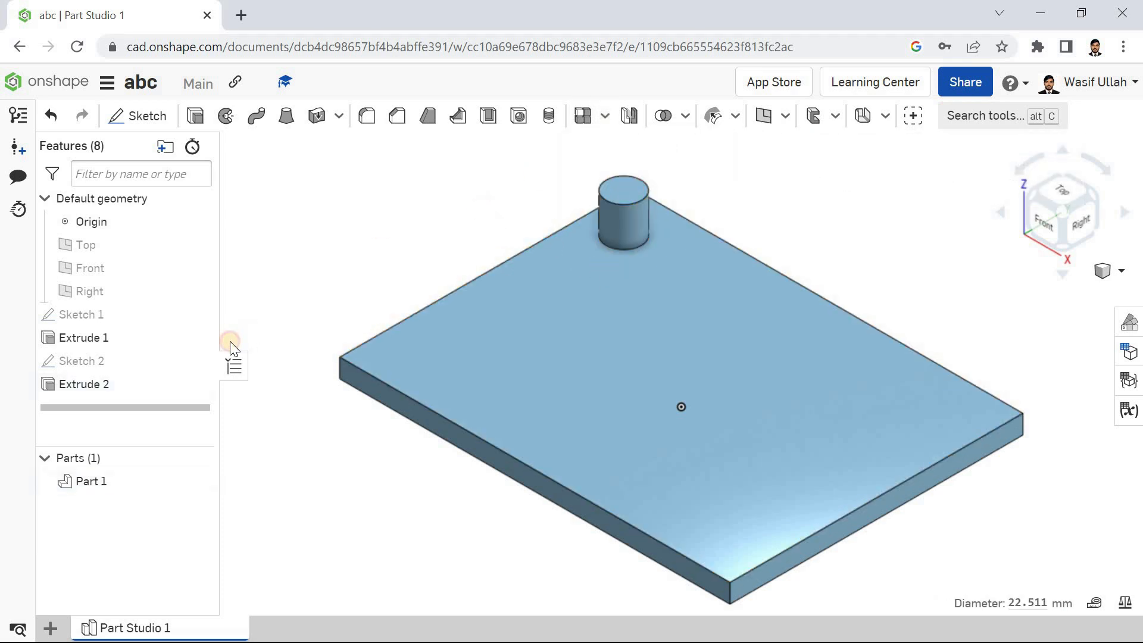
double_click(136, 387)
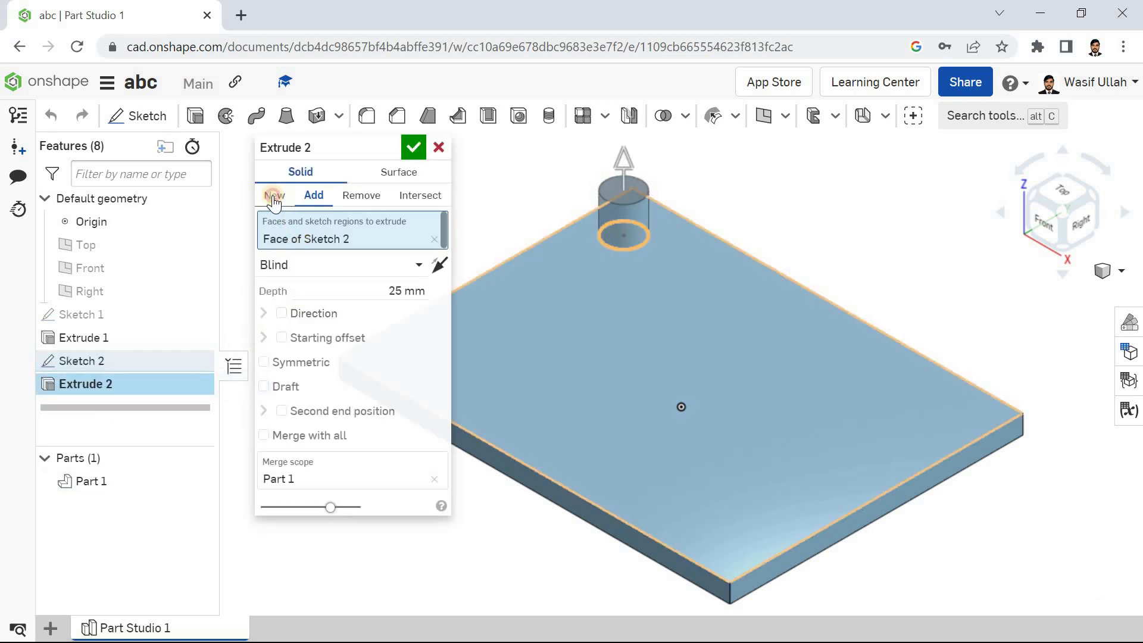
click(274, 197)
click(414, 147)
right_click(386, 176)
click(419, 243)
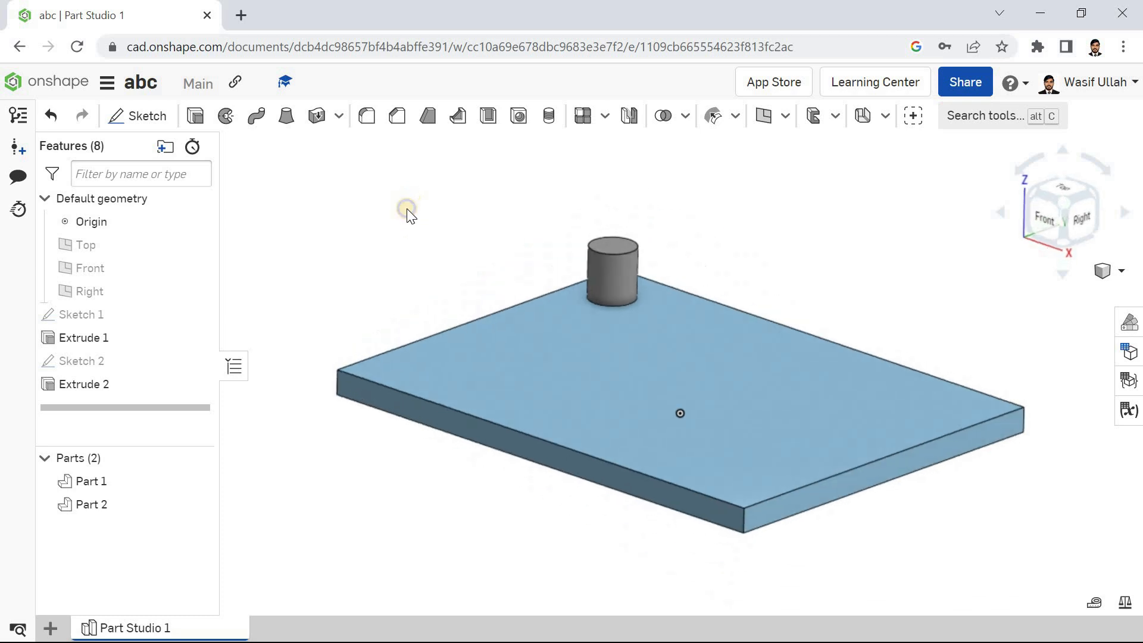
click(611, 248)
click(559, 298)
click(487, 233)
click(541, 299)
click(469, 216)
click(634, 226)
click(472, 201)
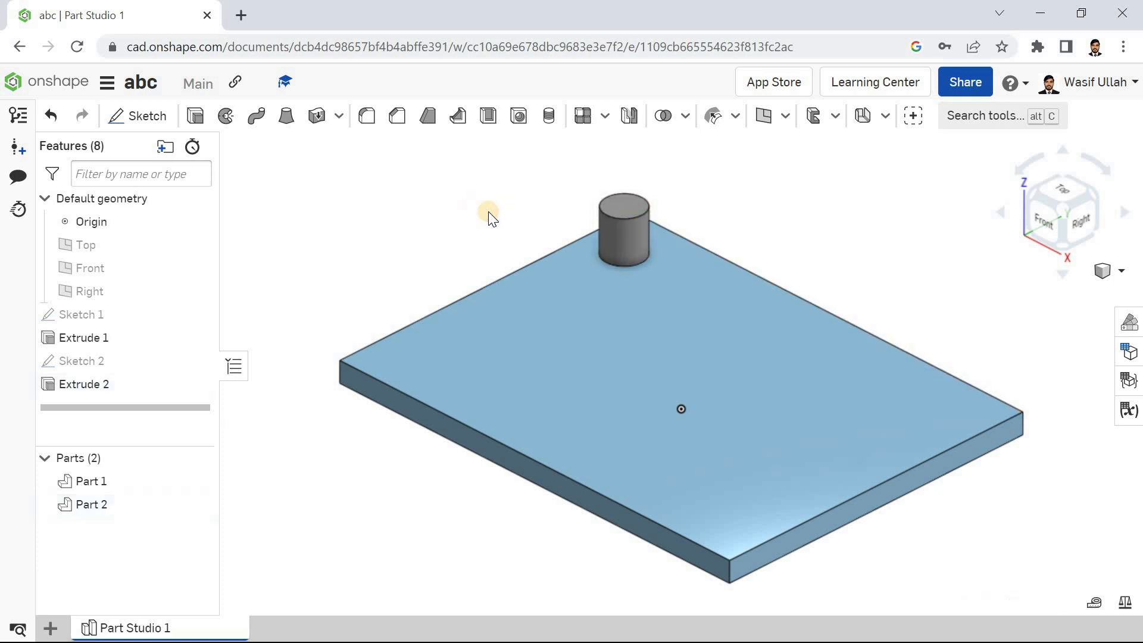
Step: Set up a linear part pattern of the cylinder along the plate's long back edge with a 50 mm distance
click(604, 117)
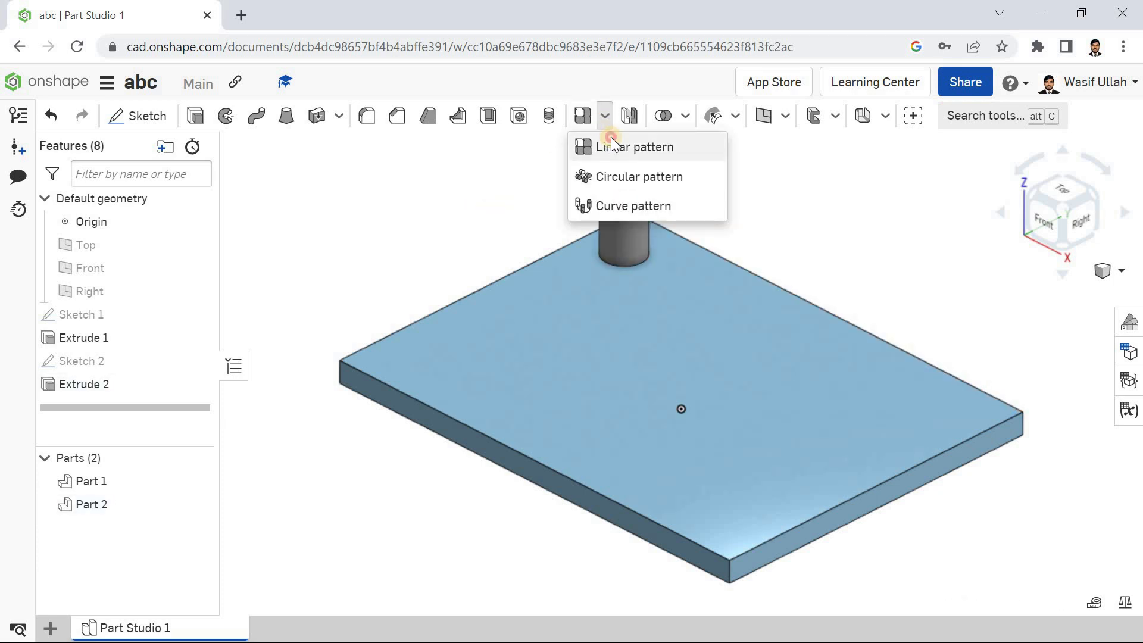
click(612, 142)
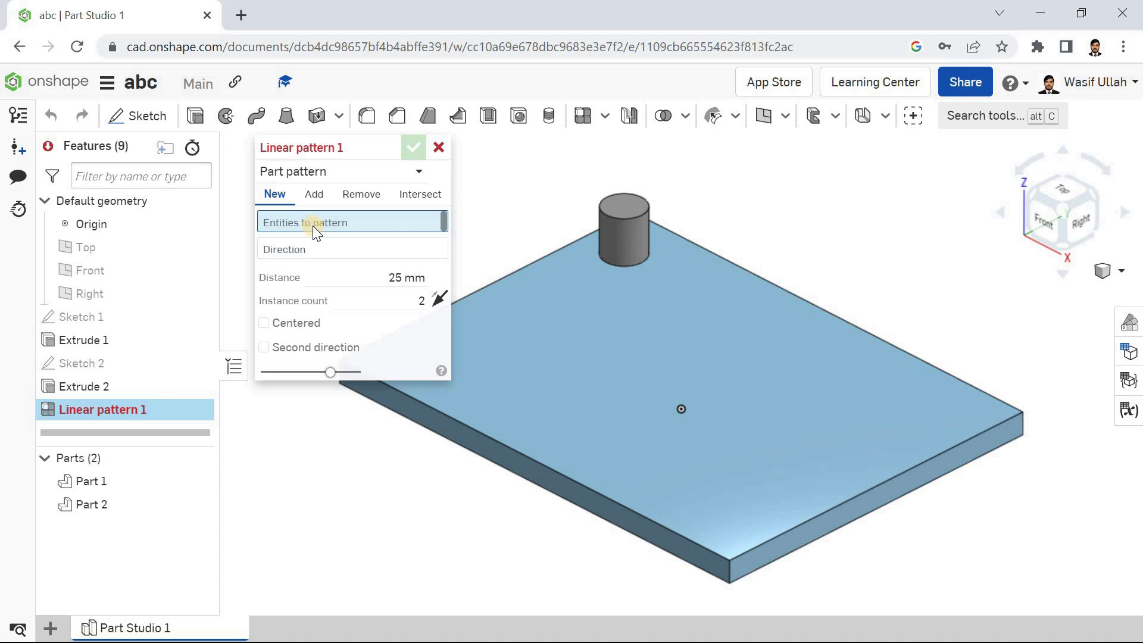
click(613, 214)
click(358, 278)
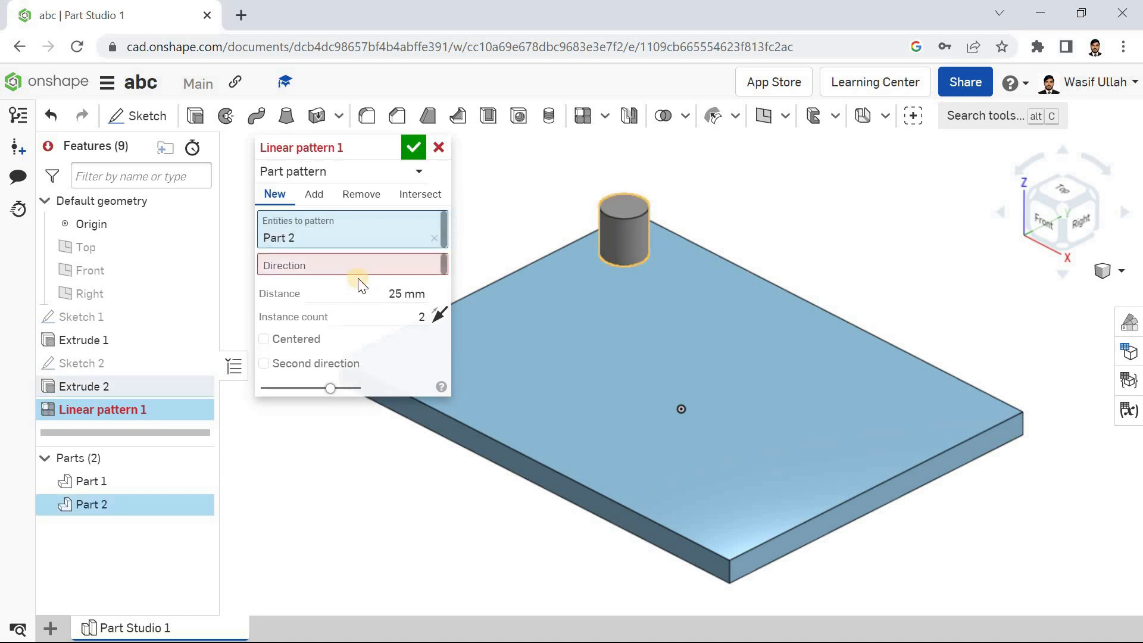
click(772, 277)
click(370, 307)
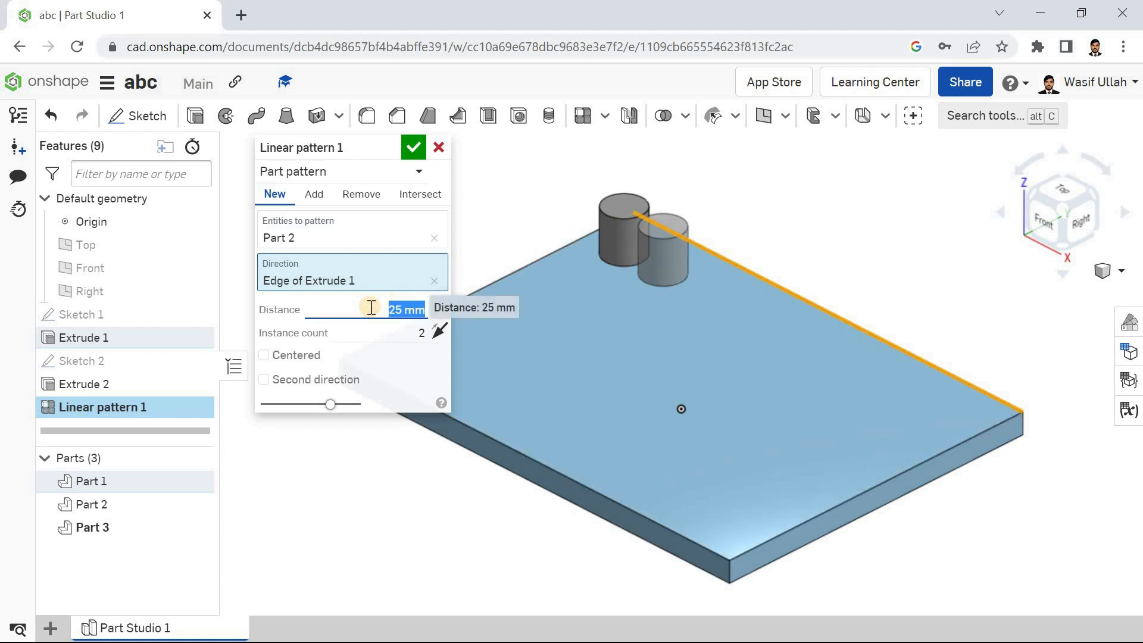
text(50)
key(Return)
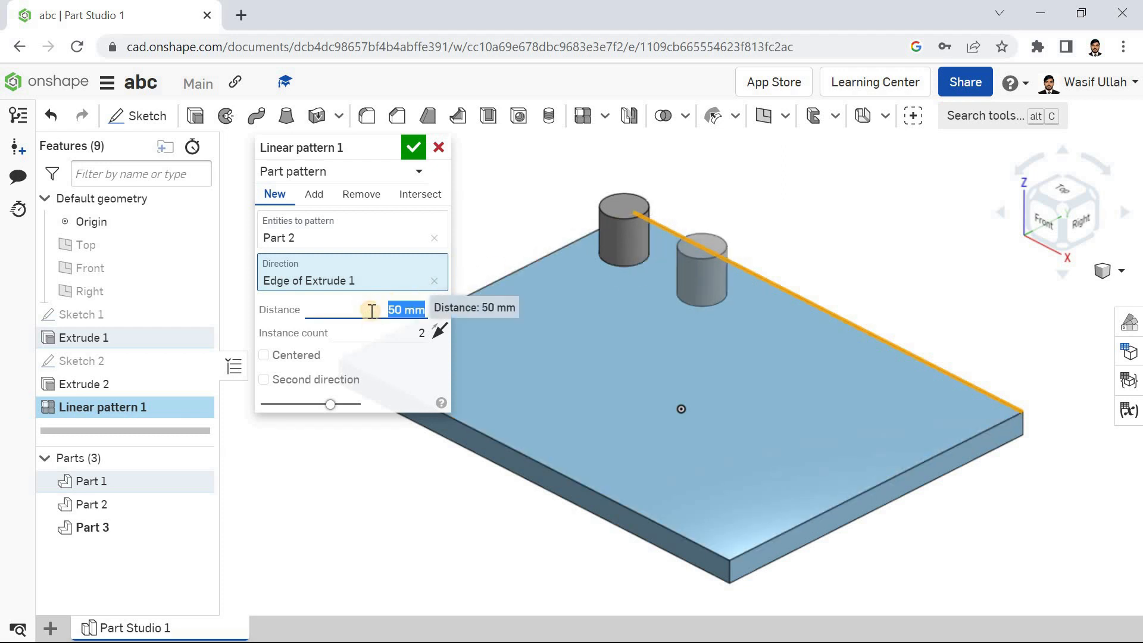
Step: Set the cylinder pattern to 7 instances at a distance of 35 mm
click(373, 331)
click(376, 314)
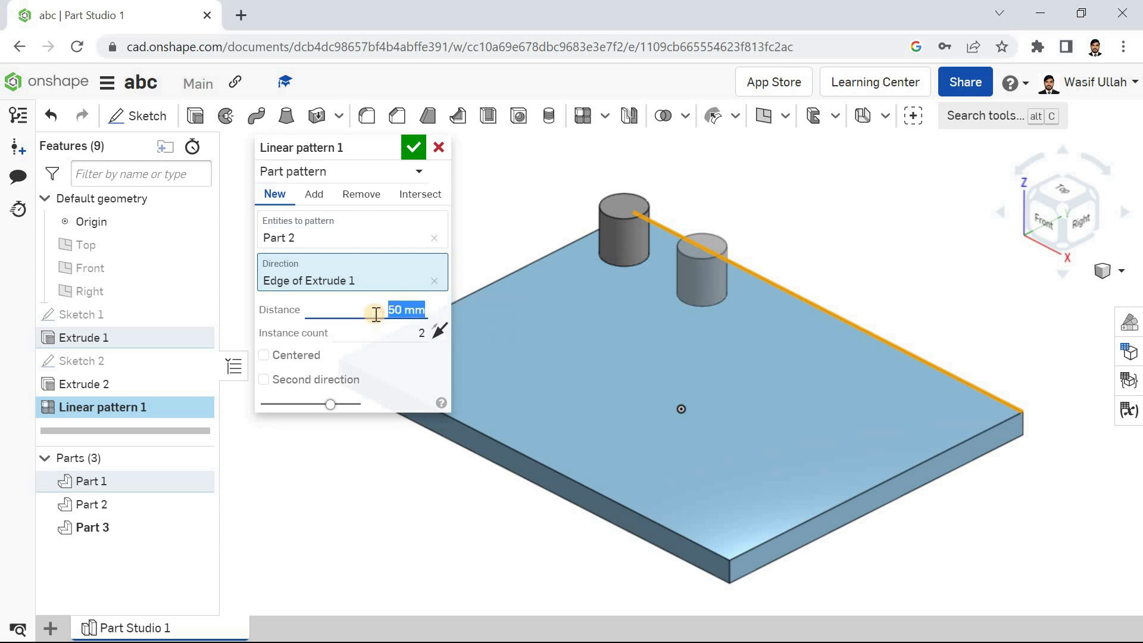
click(370, 329)
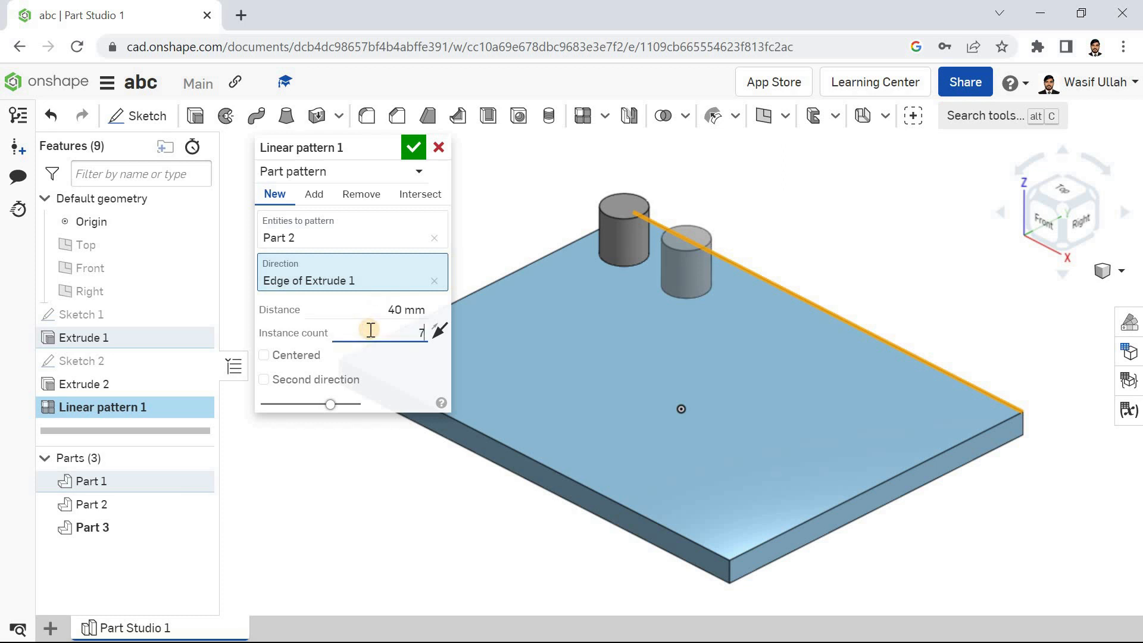
click(388, 307)
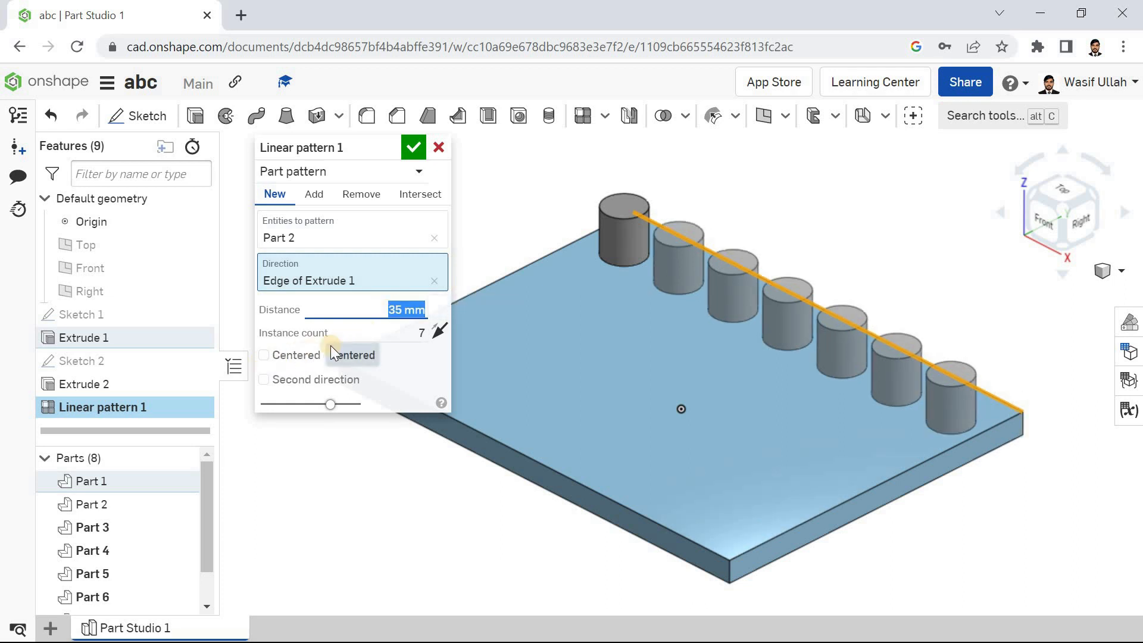
Step: Try the Centered option on the cylinder pattern's first direction and turn it off again
click(263, 355)
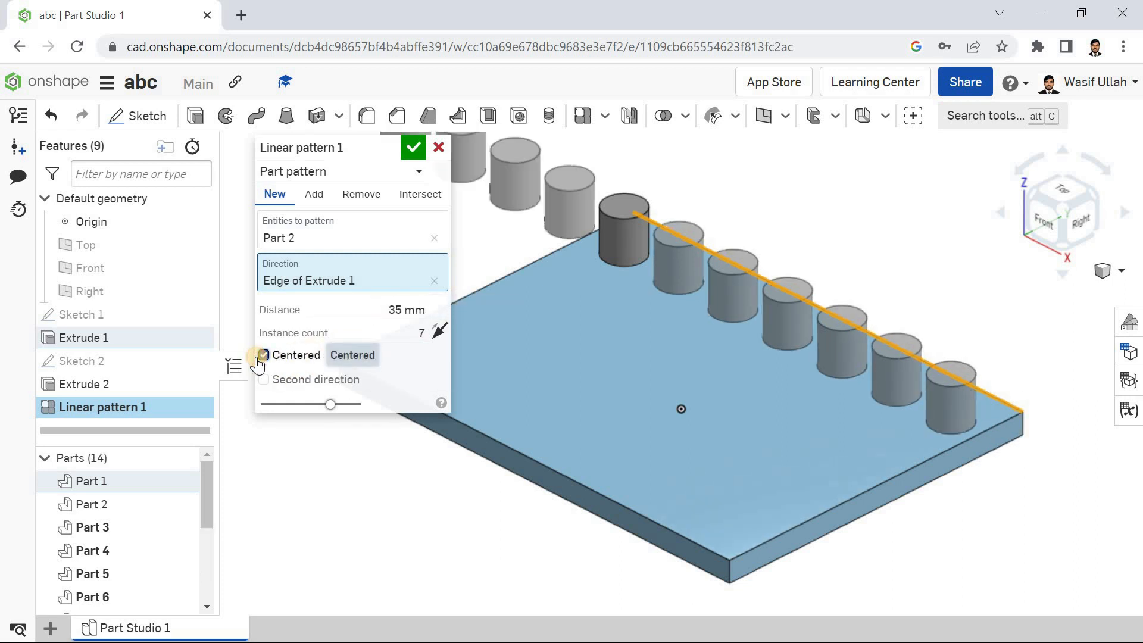
click(261, 356)
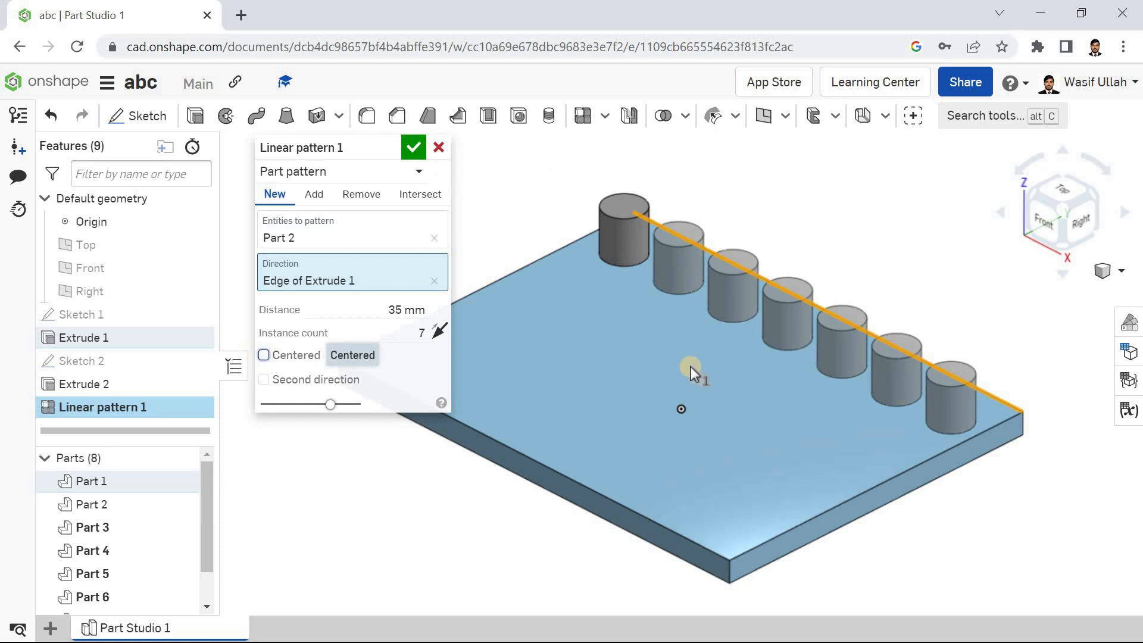
scroll(690, 366, down, 3)
click(289, 355)
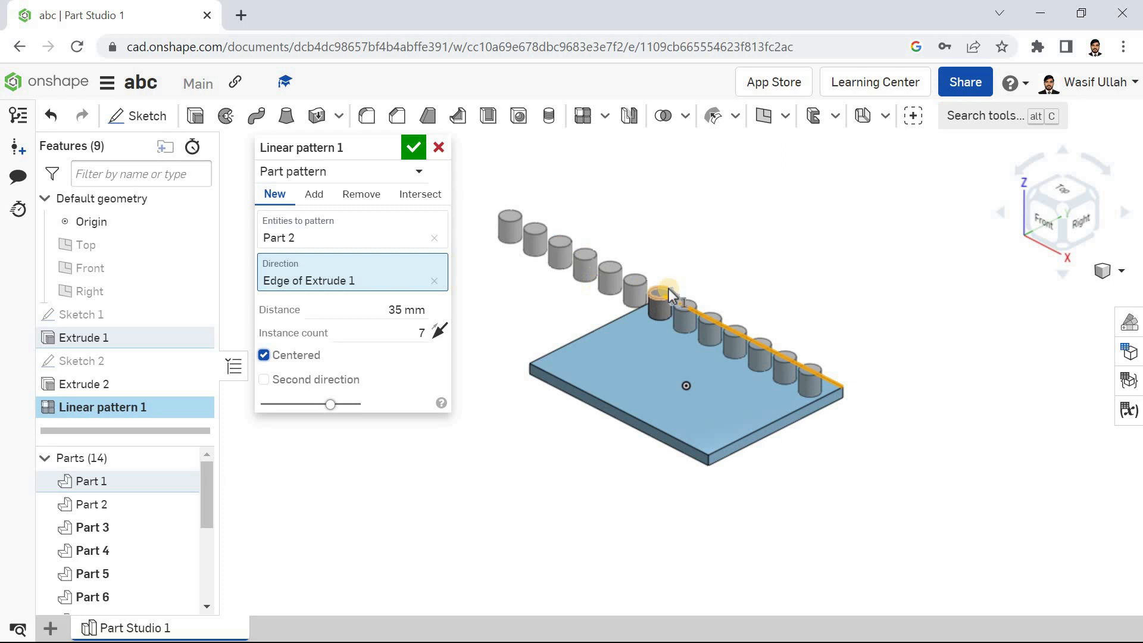
click(264, 356)
Step: Add a second pattern direction along the plate's short edge with 6 instances at 28 mm, and accept the pattern
click(265, 380)
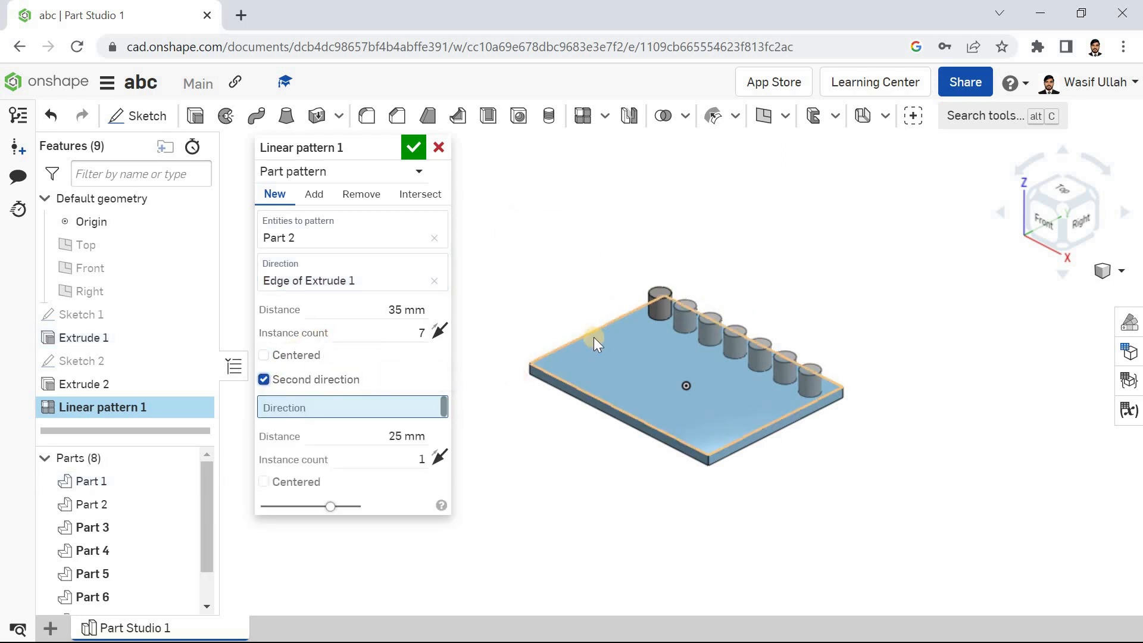
click(588, 334)
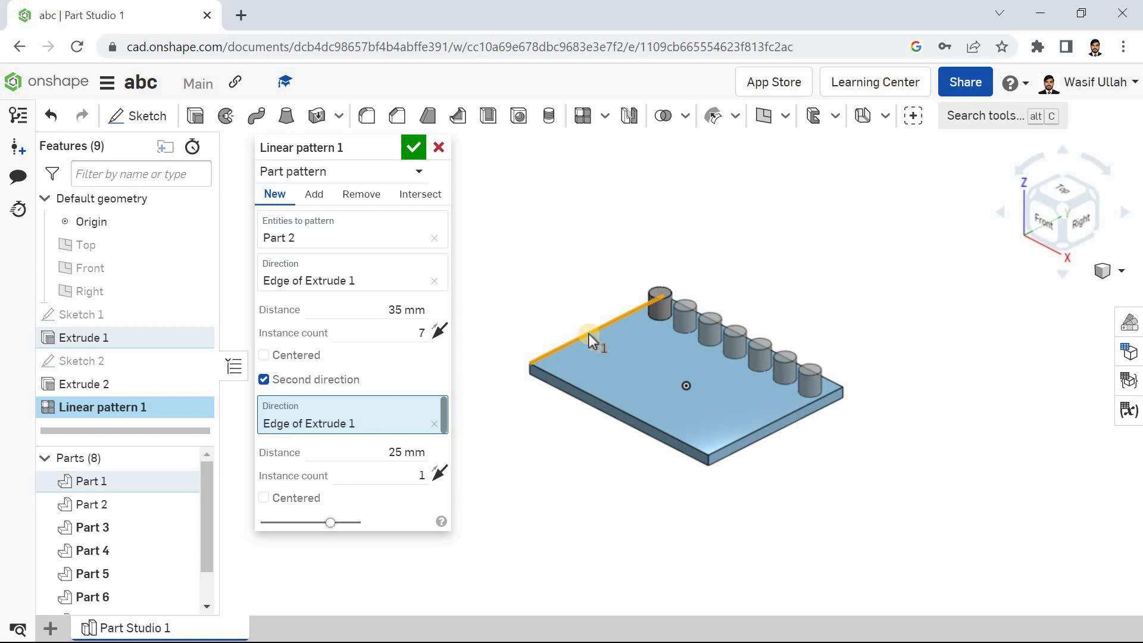
click(373, 441)
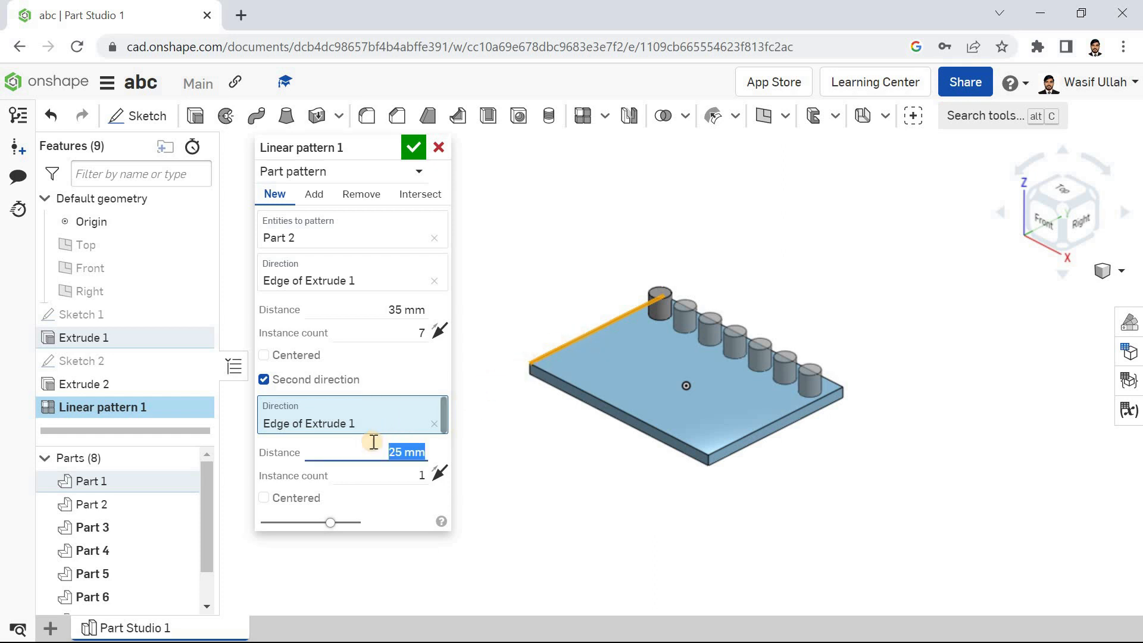
click(393, 475)
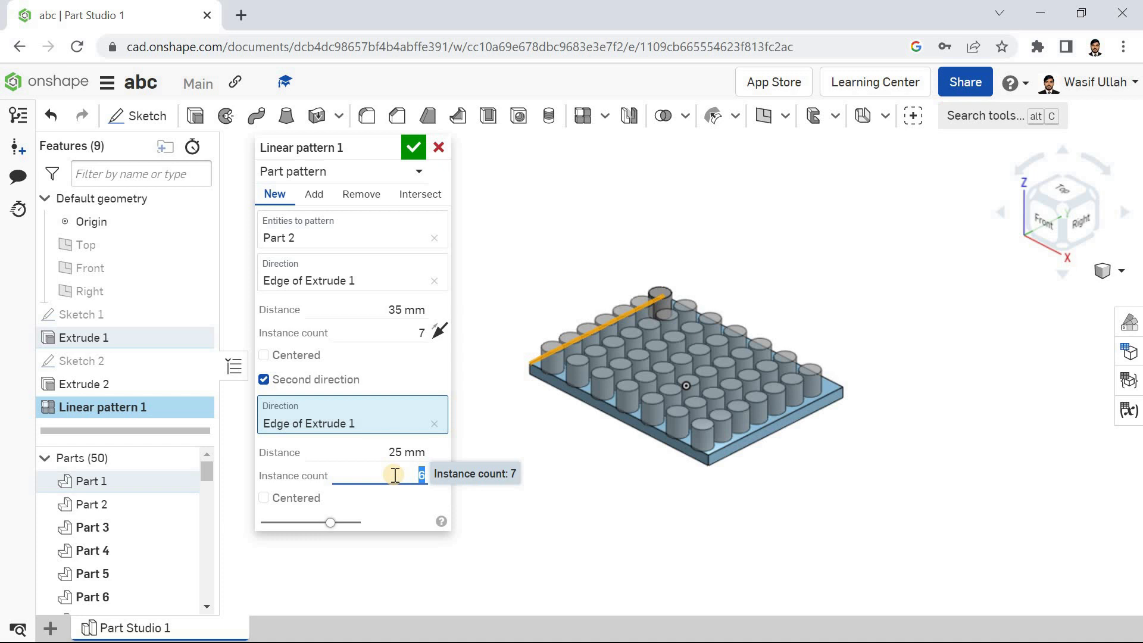
click(371, 451)
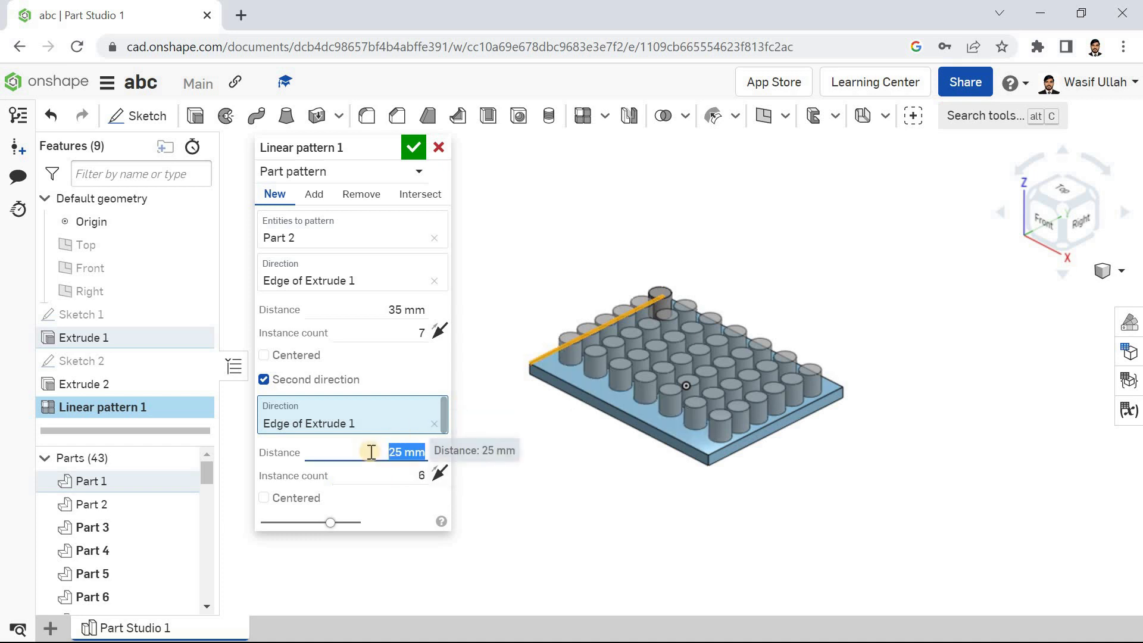
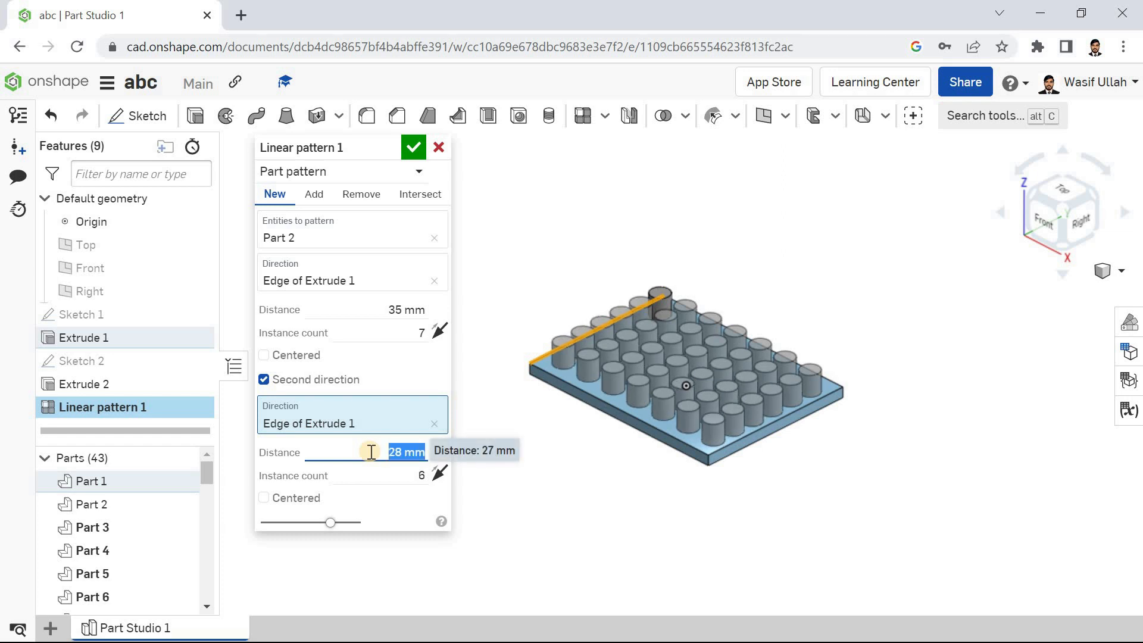
click(412, 147)
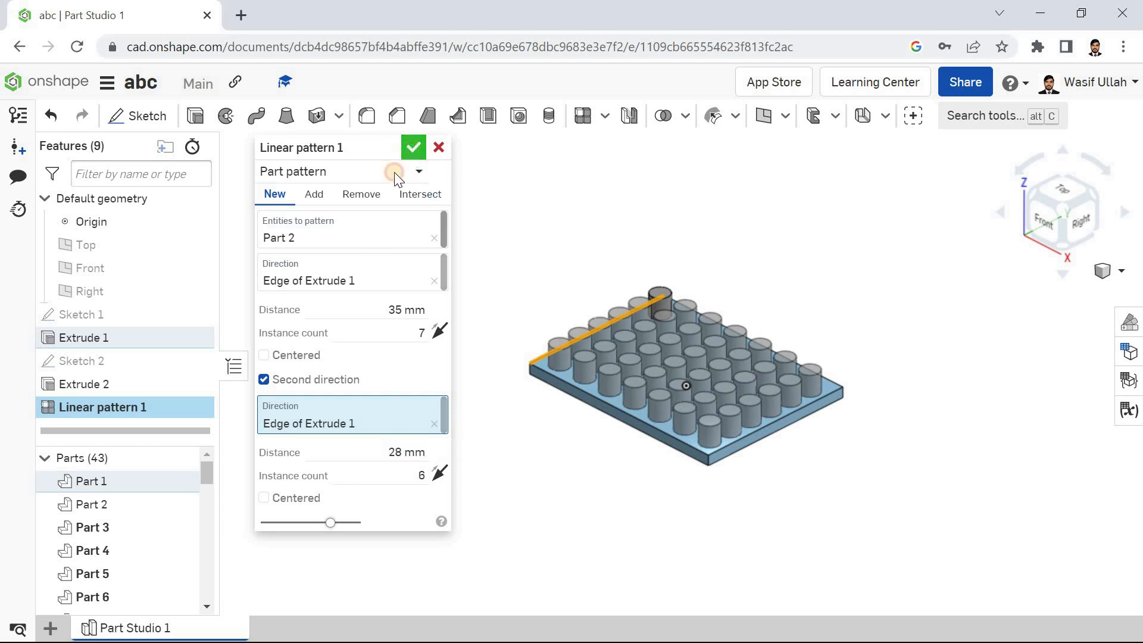
right_click(395, 176)
click(421, 248)
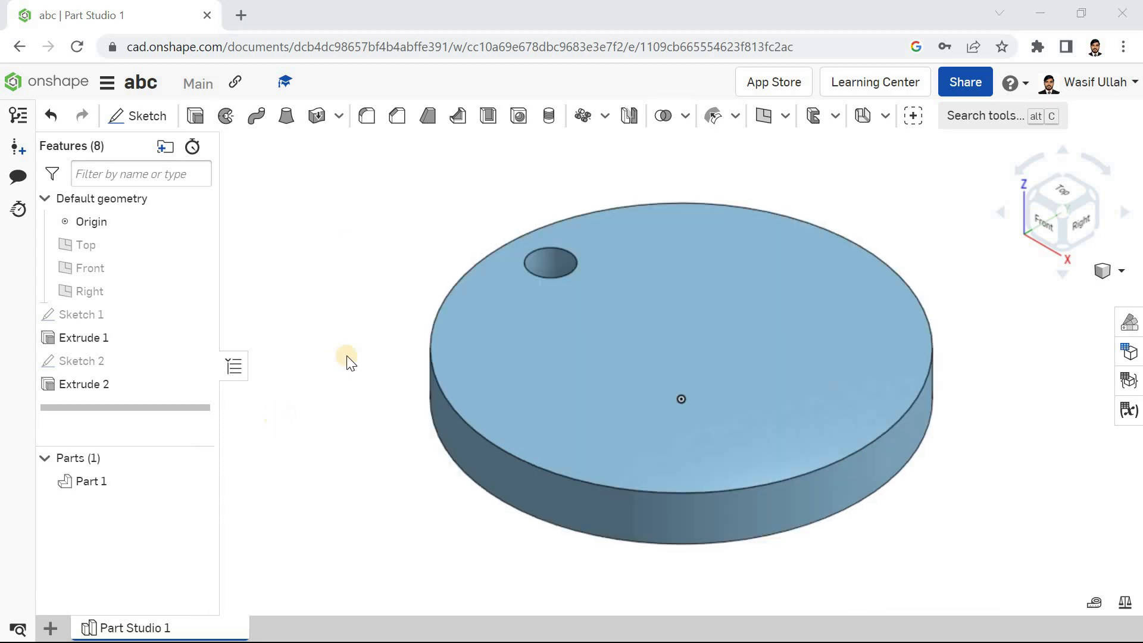
right_drag(373, 296, 359, 291)
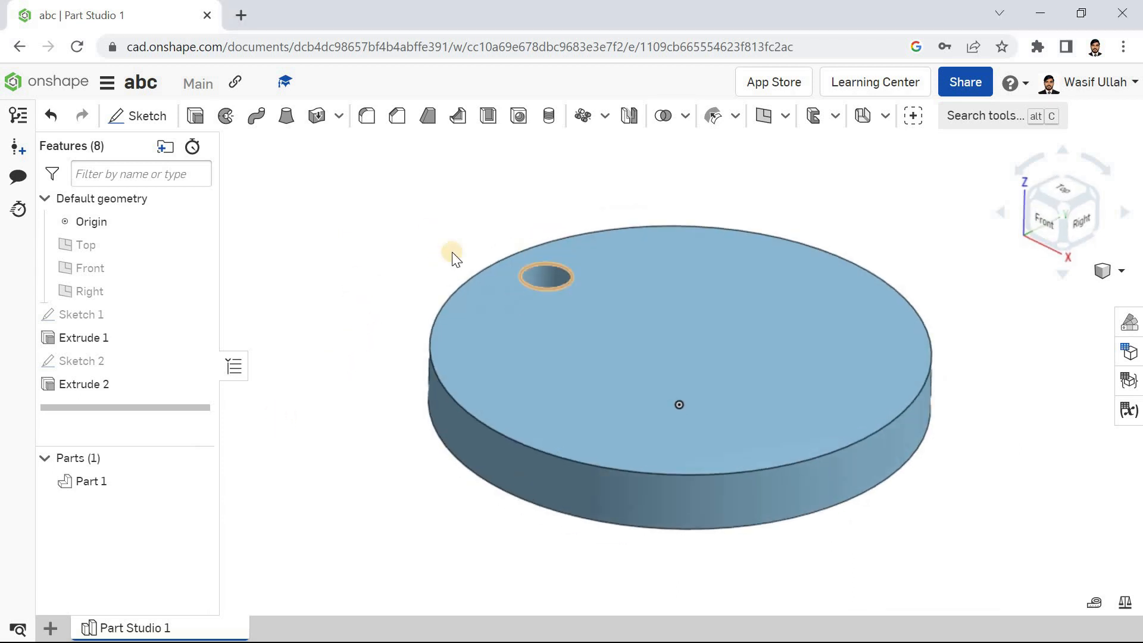
right_click(383, 225)
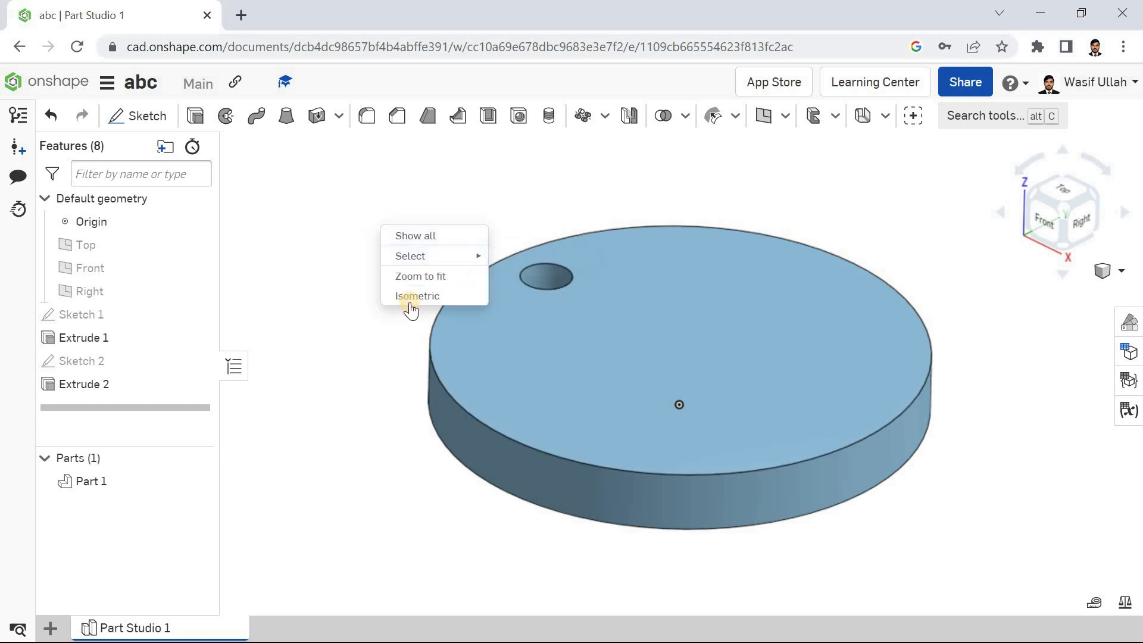
click(415, 296)
right_click(330, 207)
click(361, 275)
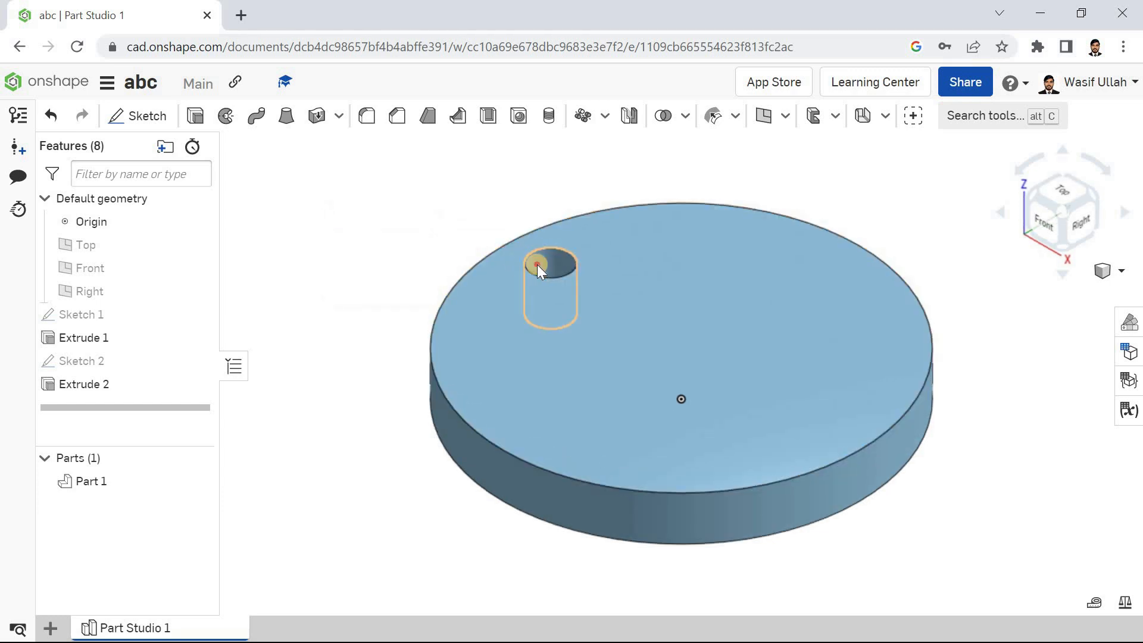
click(537, 264)
click(387, 212)
Step: Set up a circular feature pattern of the disc's cut hole (Extrude 2) around the disc's upper circular edge as axis
click(604, 120)
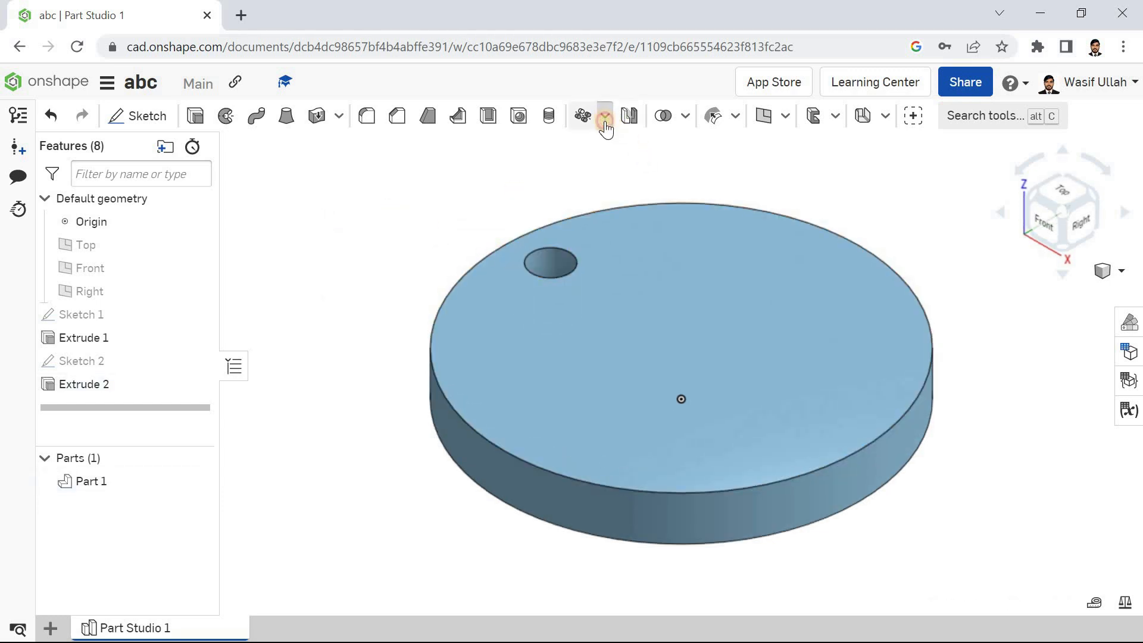
click(619, 174)
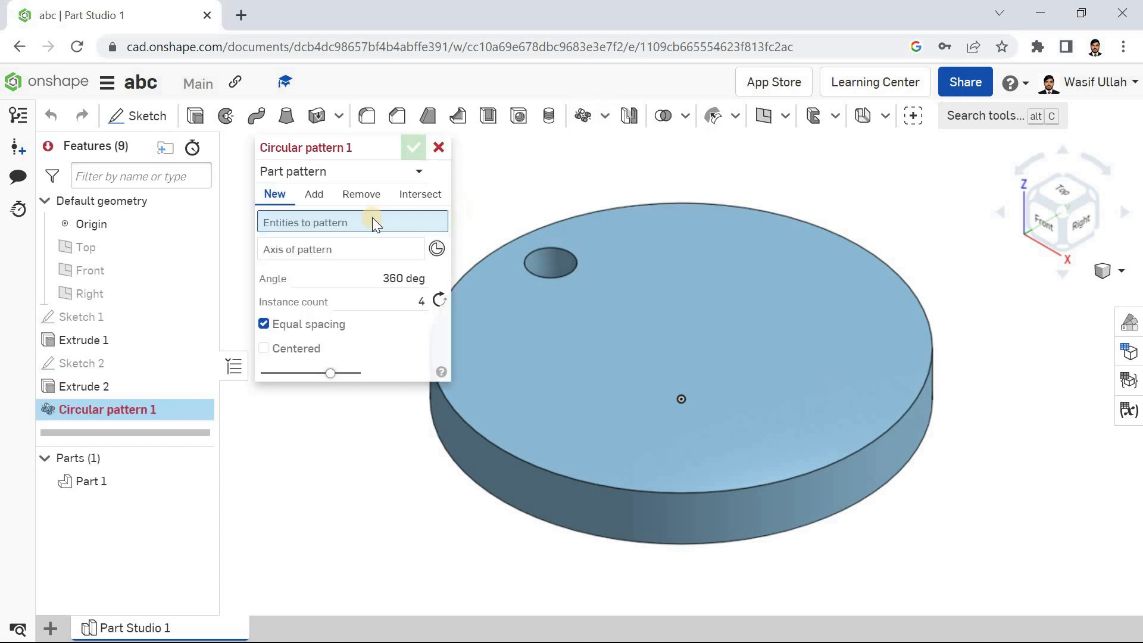
click(345, 172)
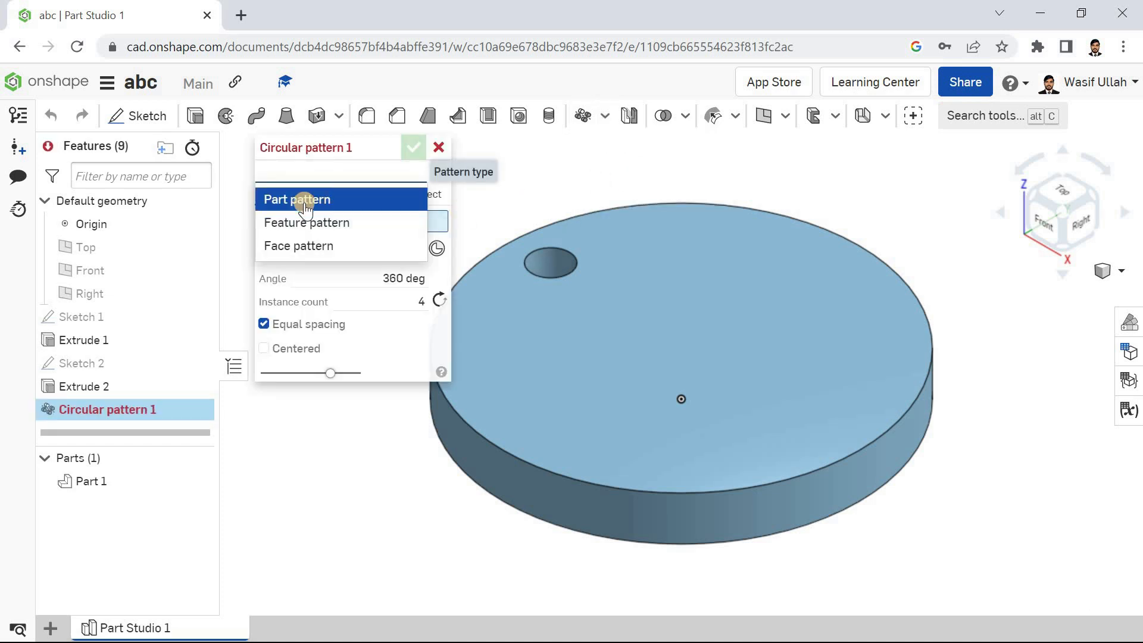
click(336, 222)
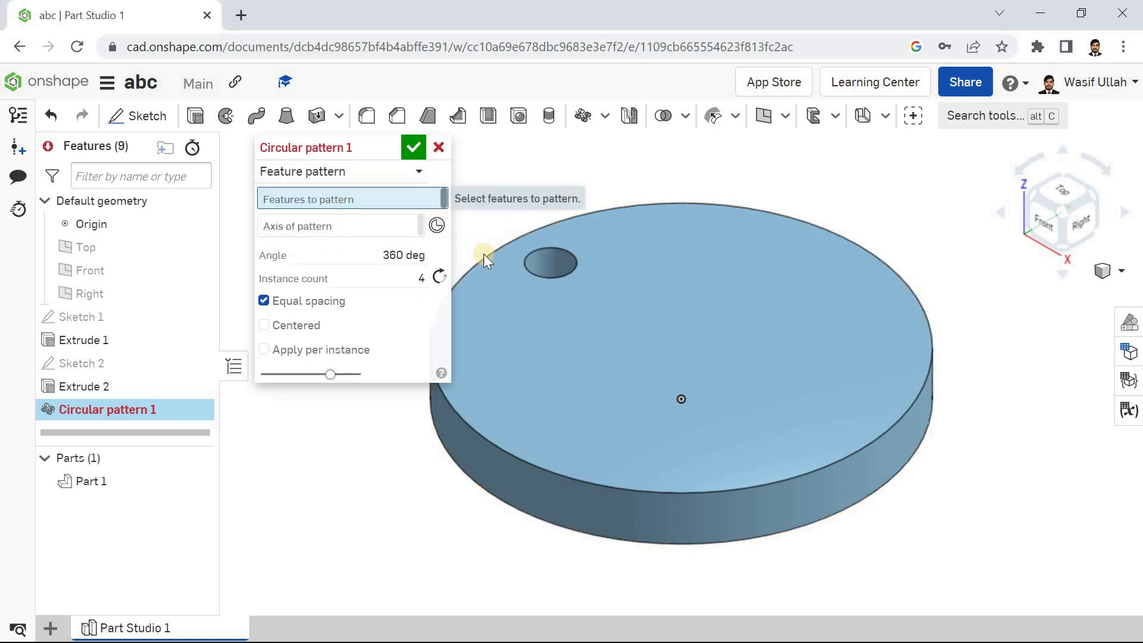
click(540, 265)
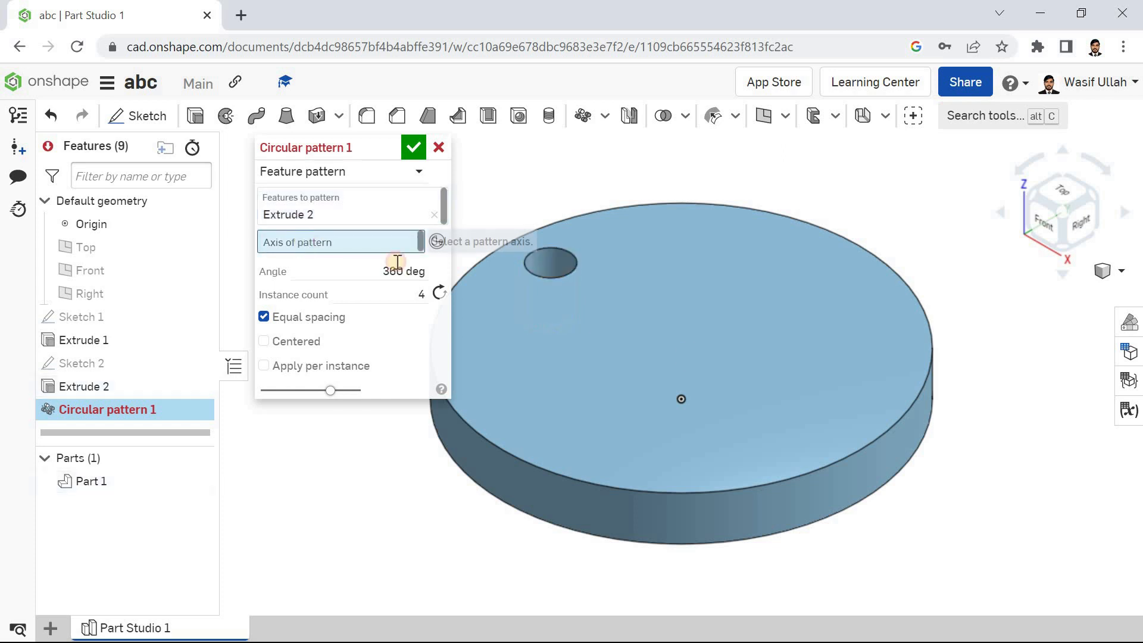
right_drag(642, 391, 578, 424)
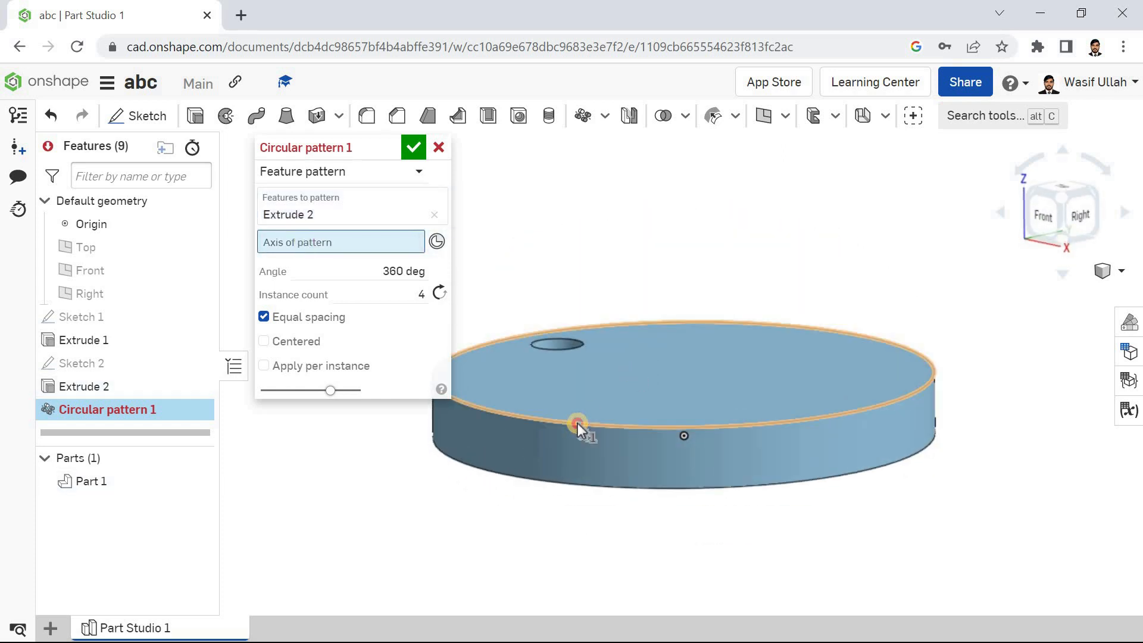
click(577, 423)
right_drag(571, 233, 580, 259)
Step: Set the circular hole pattern to 12 instances and accept it
click(391, 307)
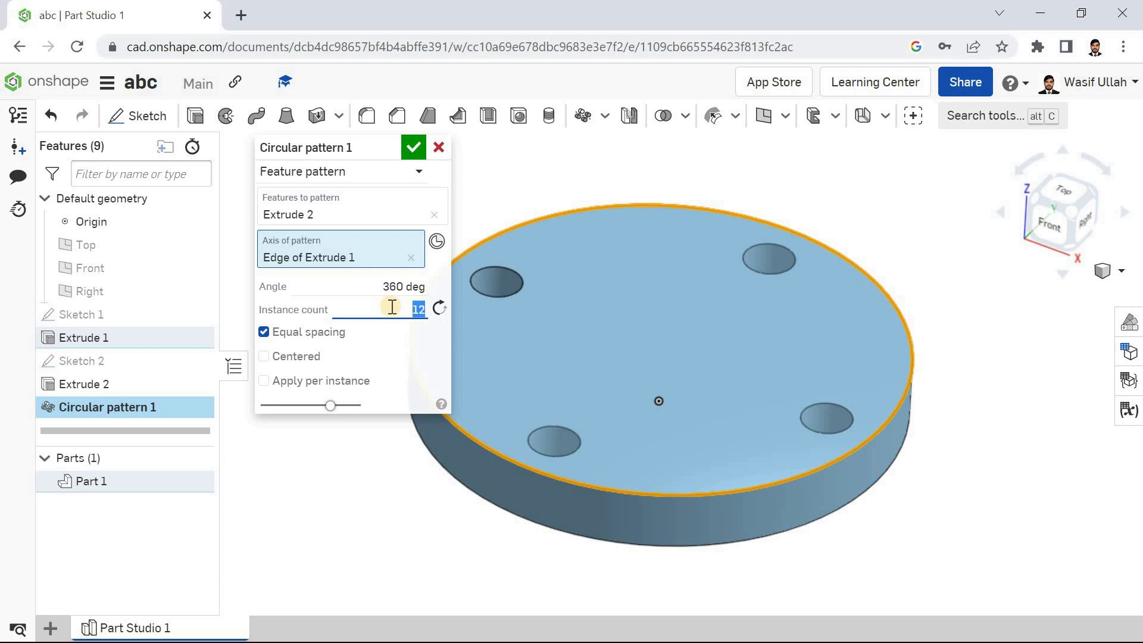
text(12)
key(Return)
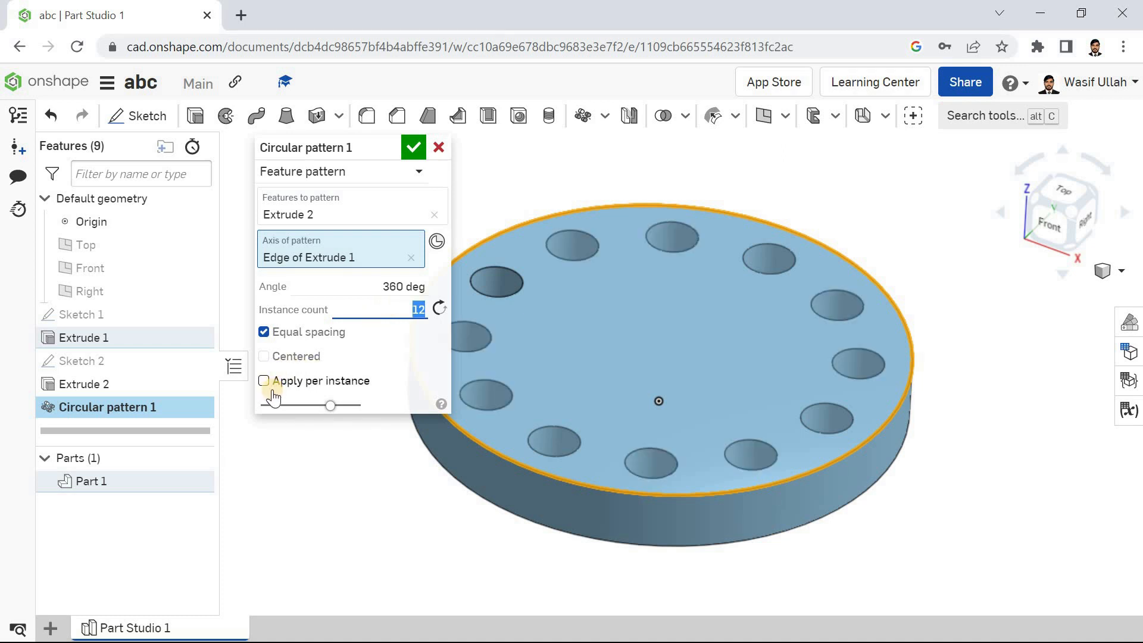
click(406, 148)
right_click(343, 171)
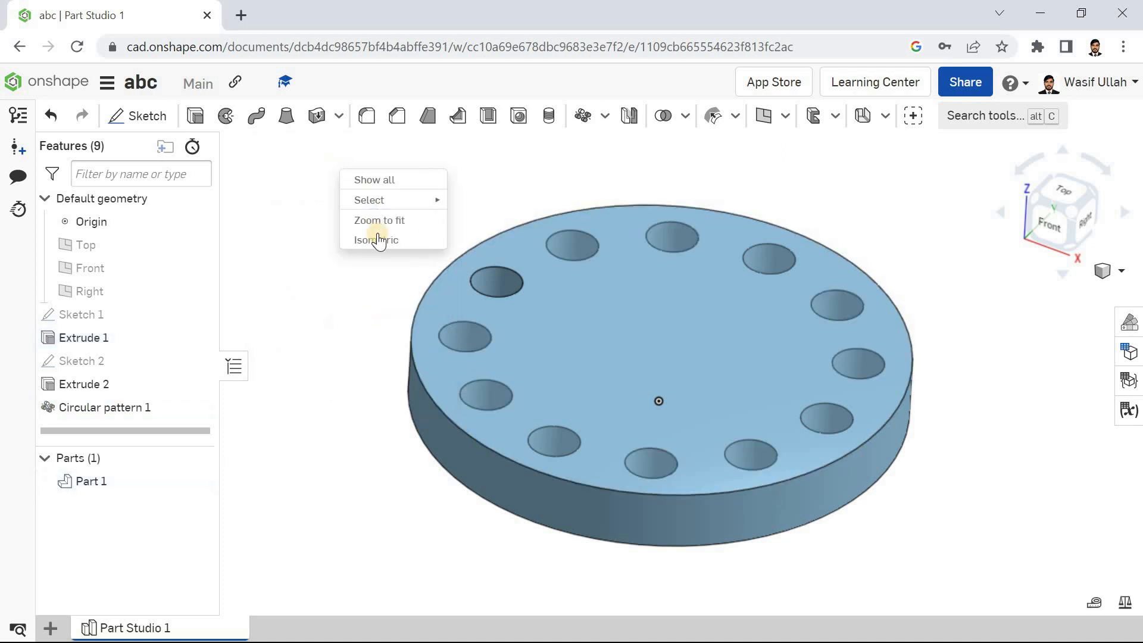
click(377, 233)
Step: Start a new sketch on the Top plane in the empty part studio
click(605, 117)
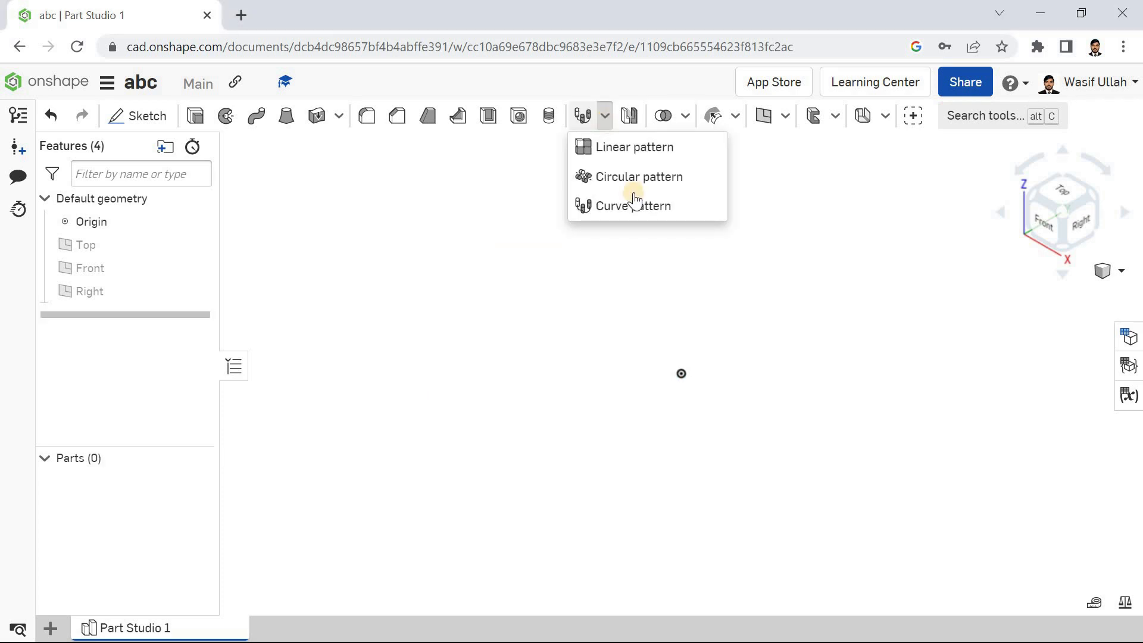
click(639, 258)
click(149, 116)
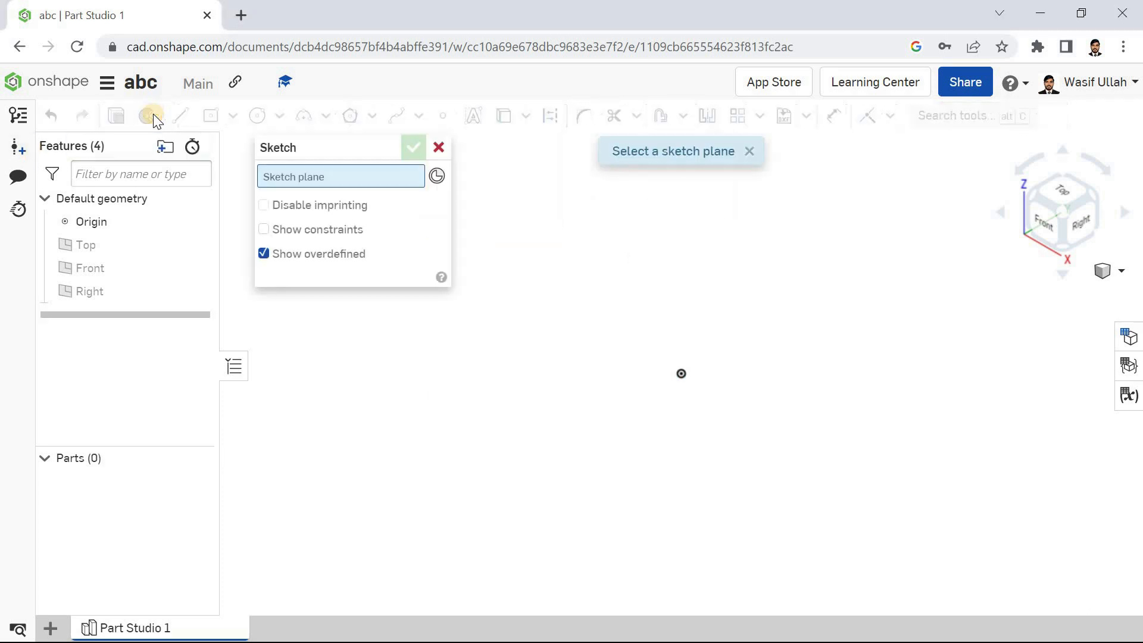
scroll(696, 368, up, 5)
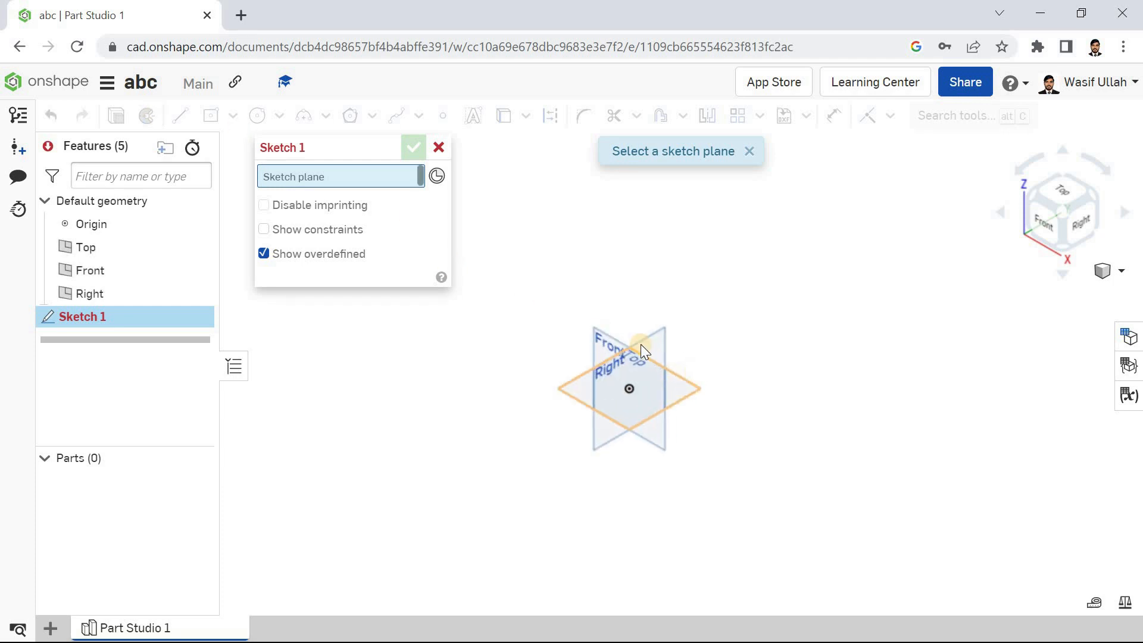
right_click(477, 327)
click(517, 460)
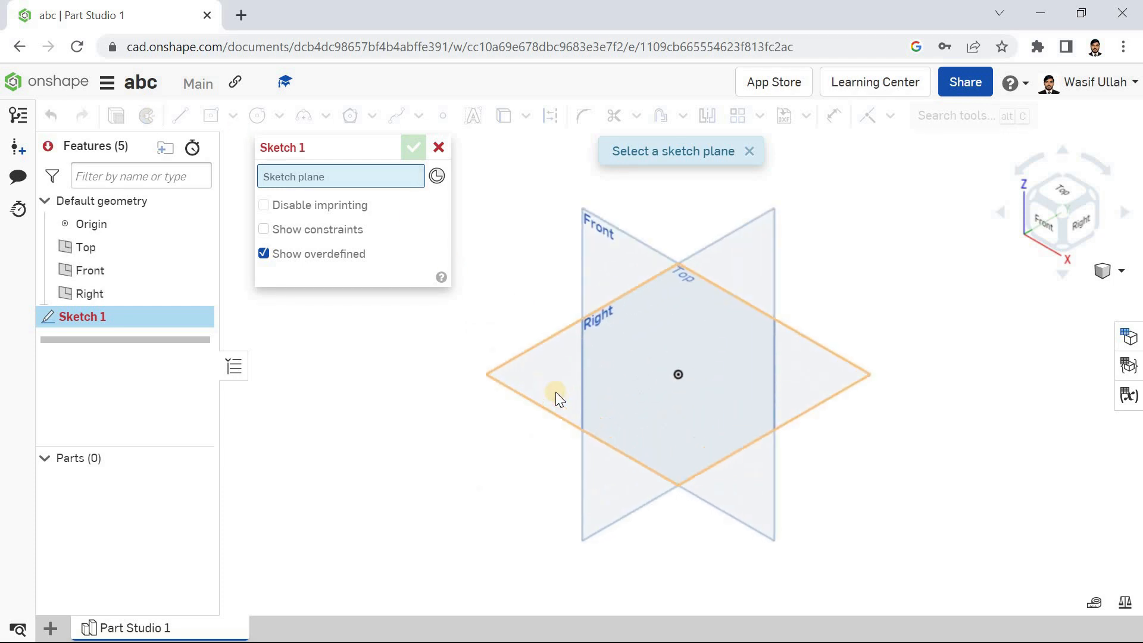
click(557, 391)
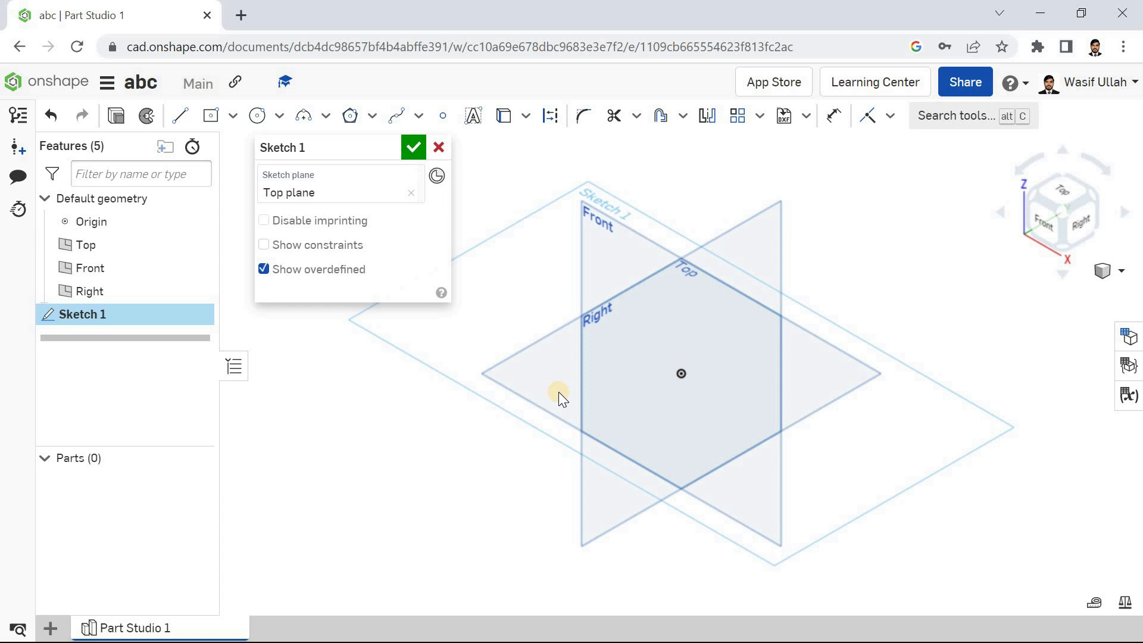
key(n)
key(p)
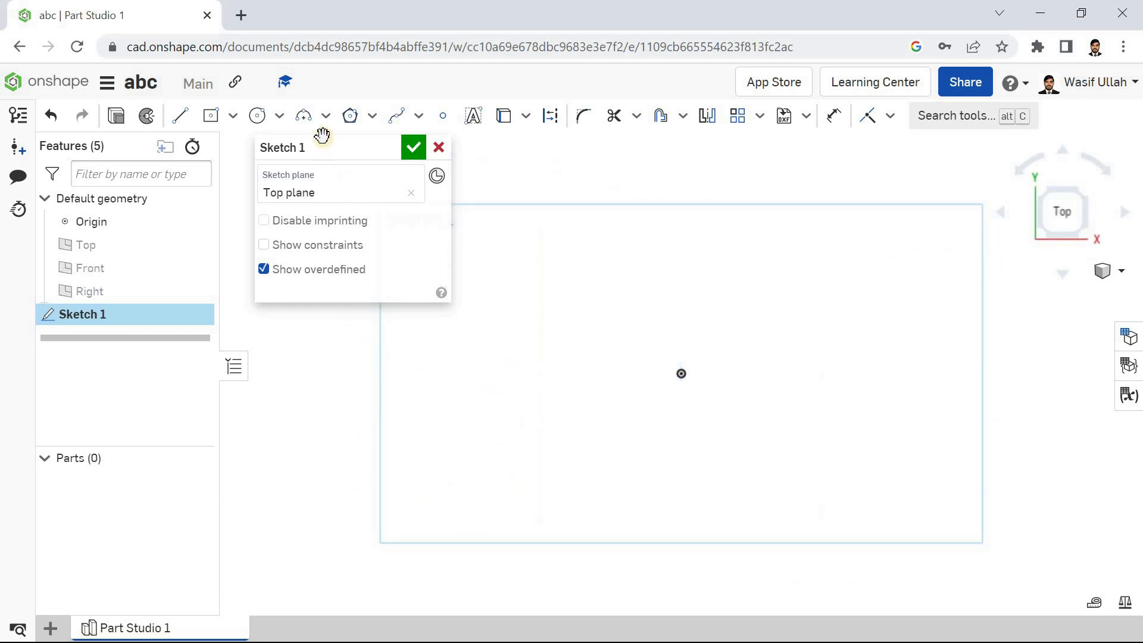
Step: Draw an S-shaped spline through four points across the sketch plane, passing above and then below the origin
click(396, 116)
click(448, 379)
click(575, 230)
click(895, 466)
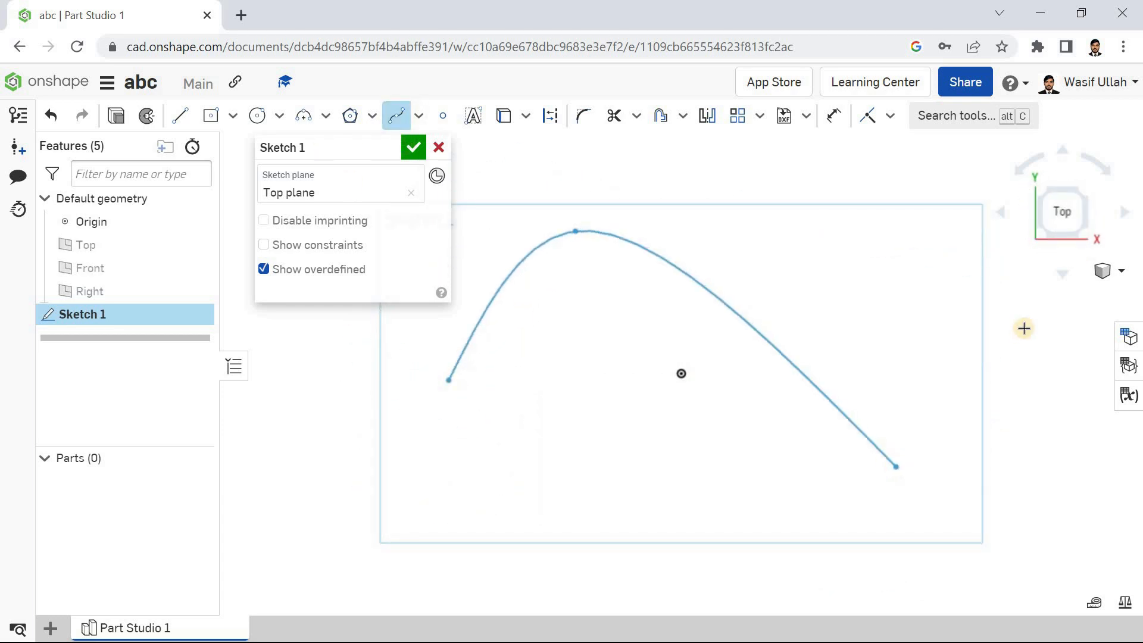
double_click(1024, 328)
Step: Draw a circle about 56 mm in diameter centred on the spline's start point and finish the sketch
click(258, 116)
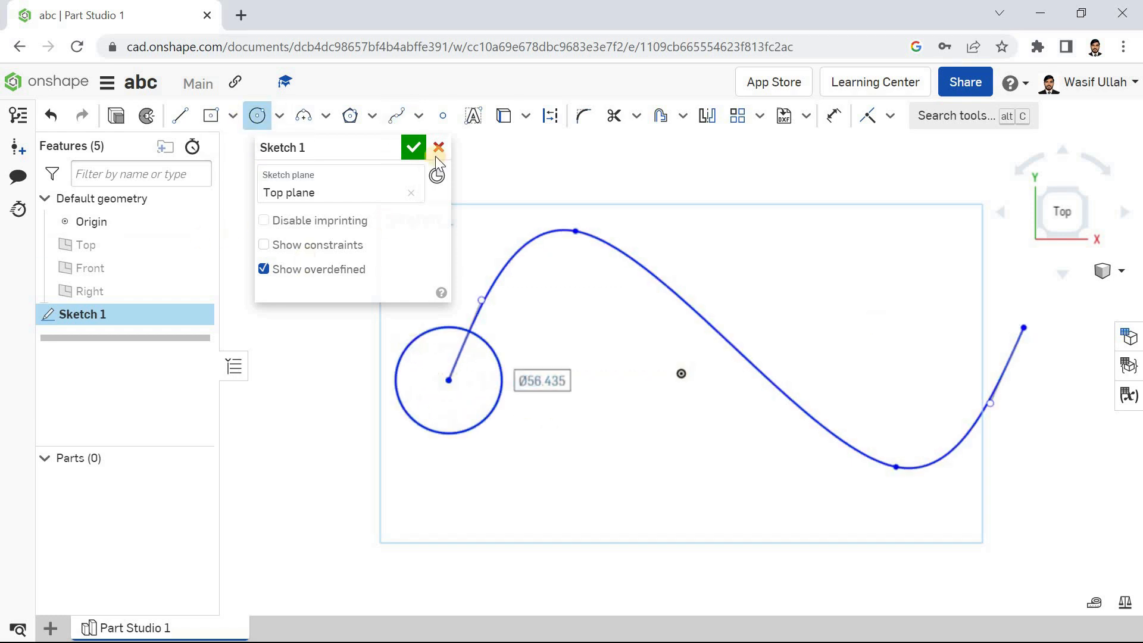
click(414, 147)
right_click(370, 232)
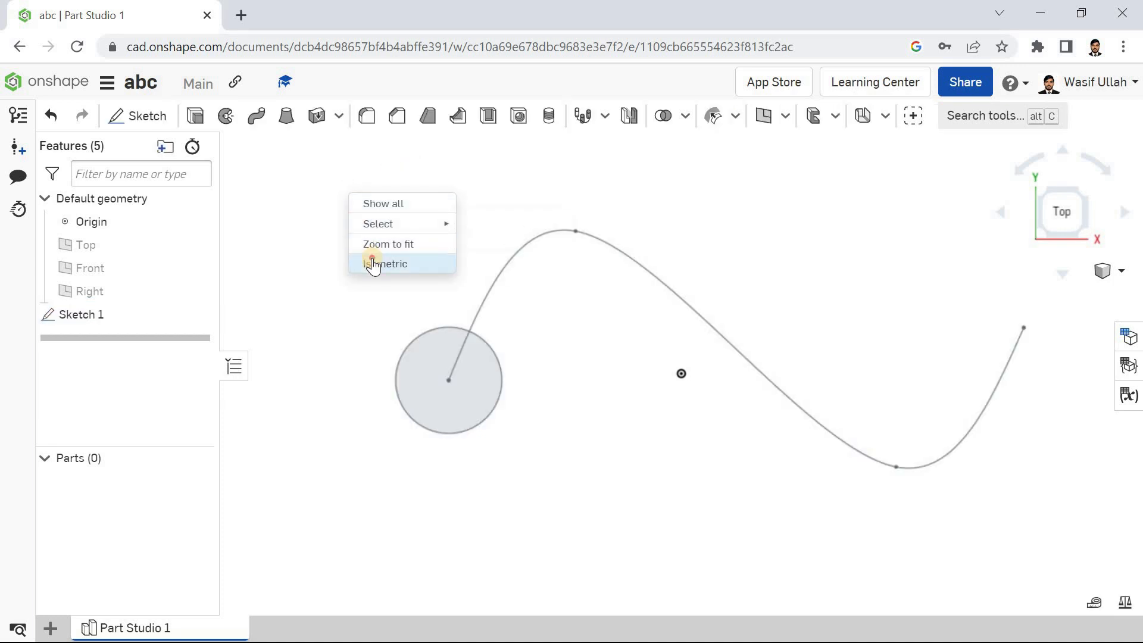
click(373, 263)
Step: Extrude the circle region into a short solid disc as a new part, and show Sketch 1 again
click(195, 116)
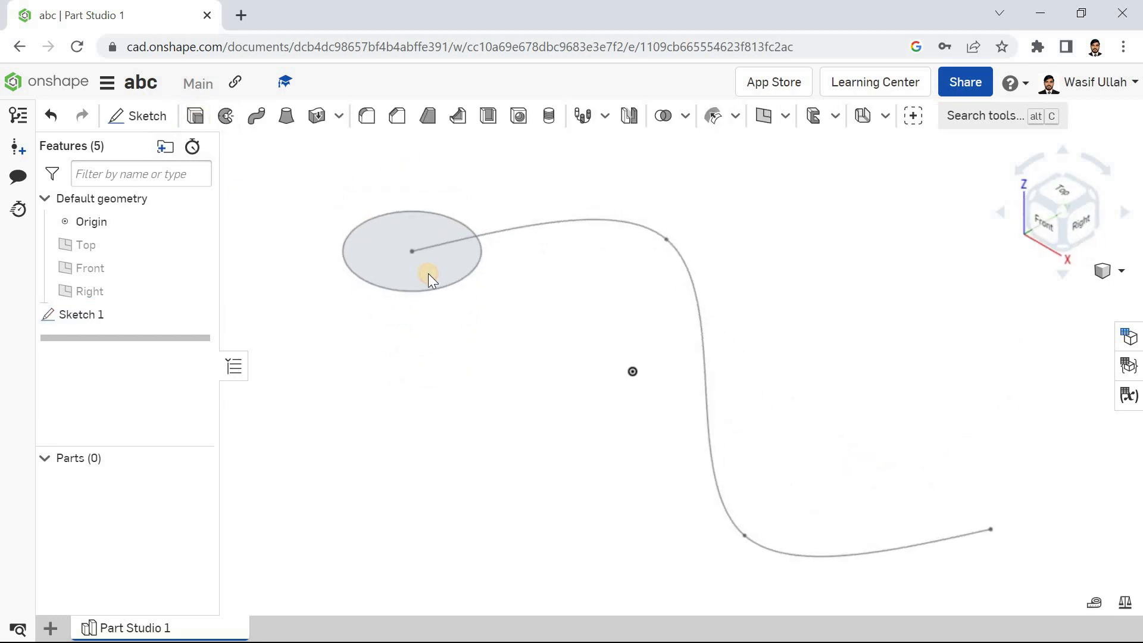
click(439, 147)
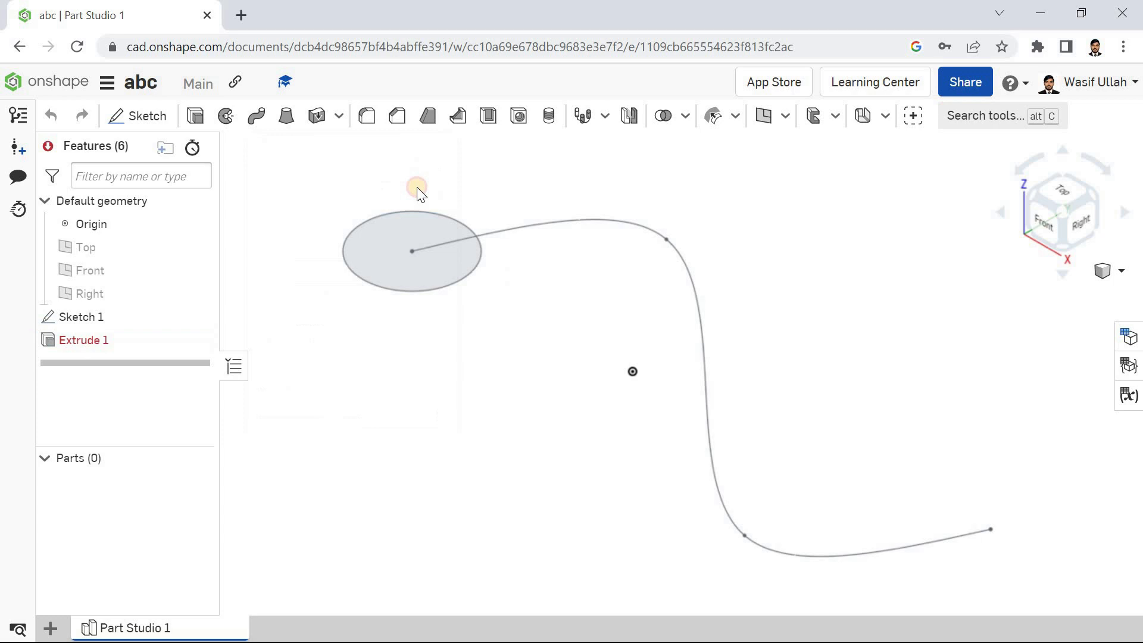
key(shift+e)
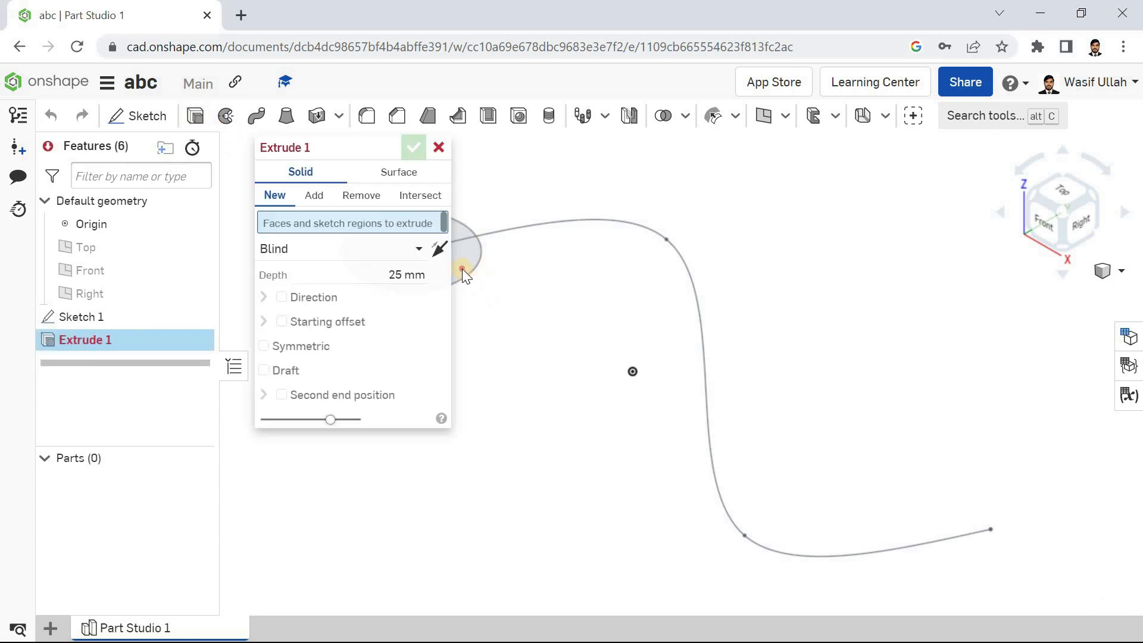
click(461, 268)
click(392, 292)
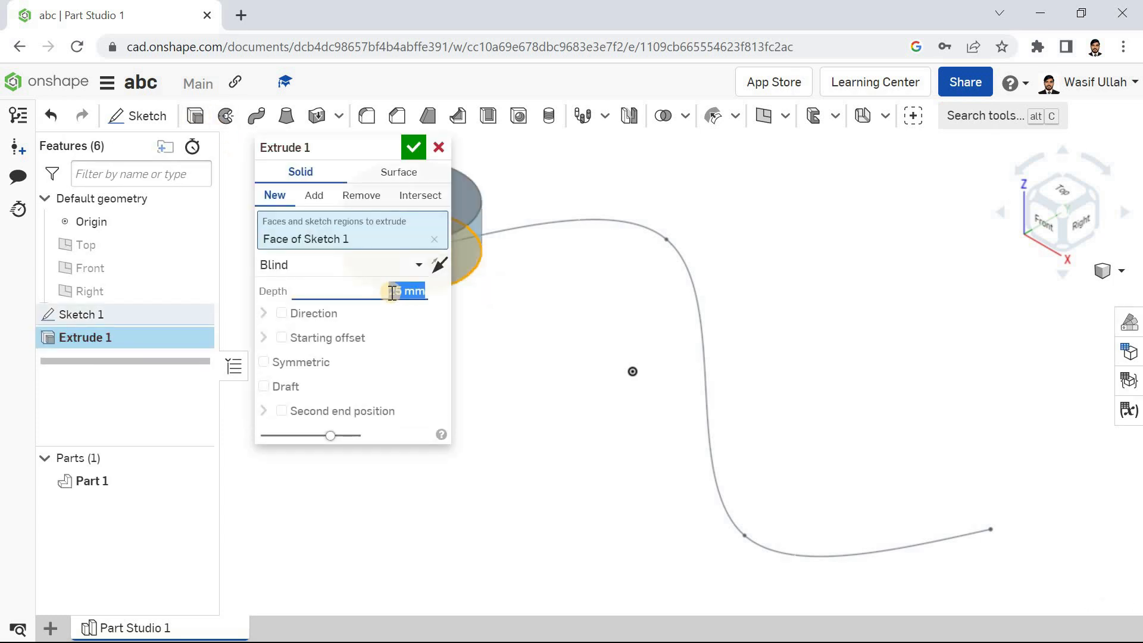
click(413, 147)
right_click(341, 182)
click(374, 257)
click(200, 315)
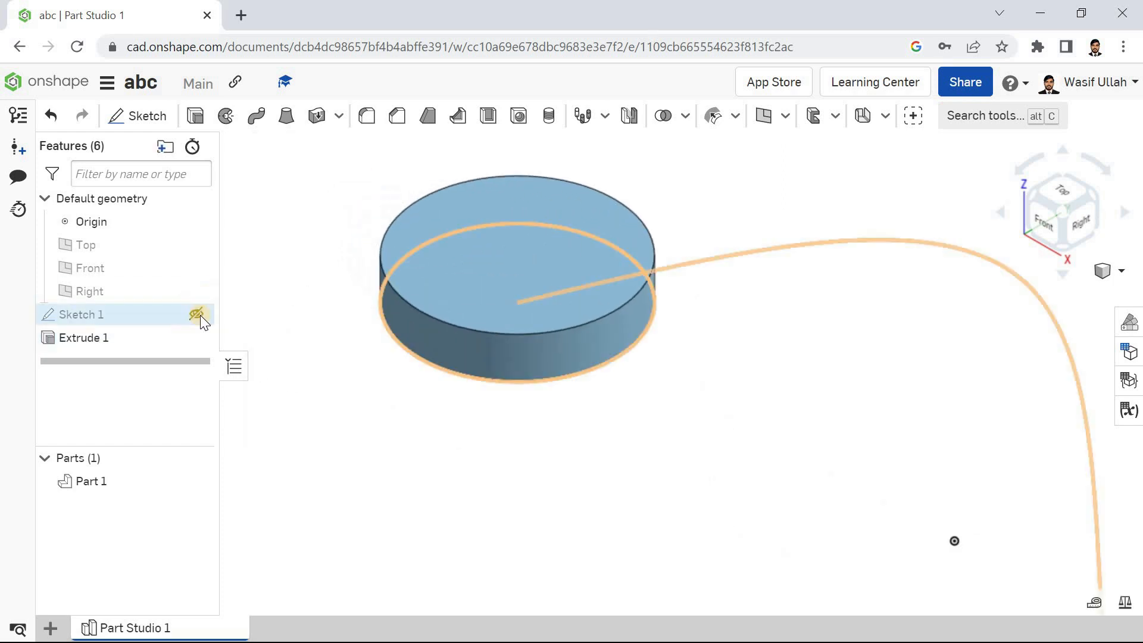
scroll(359, 323, down, 5)
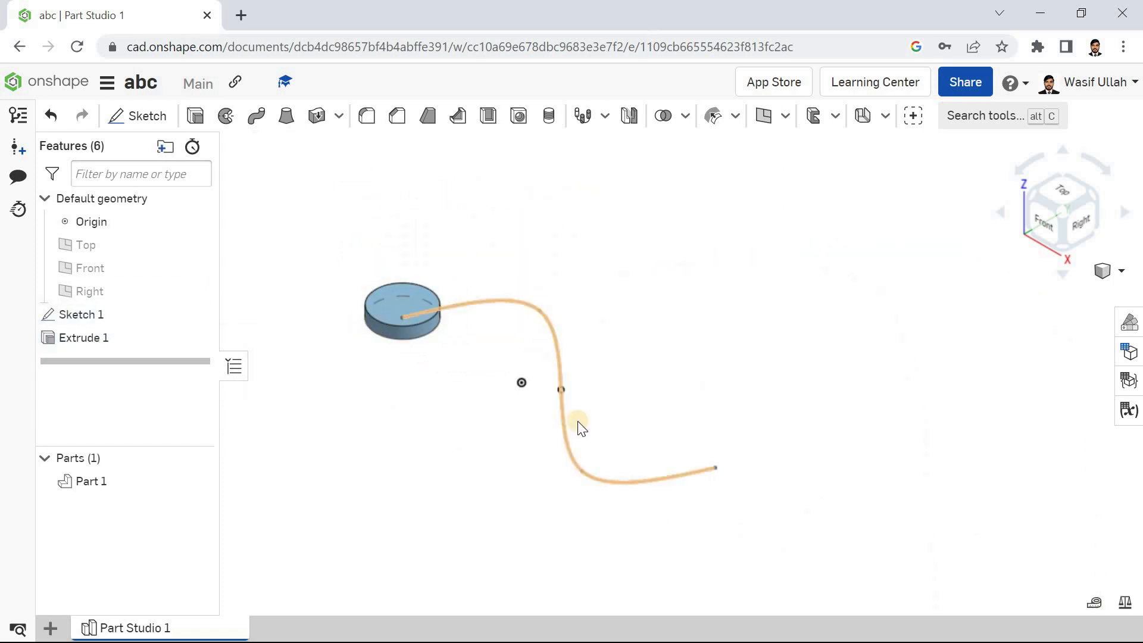
Step: Set up a curve part pattern of the disc along the sketched spline with 6 instances
click(605, 115)
click(619, 201)
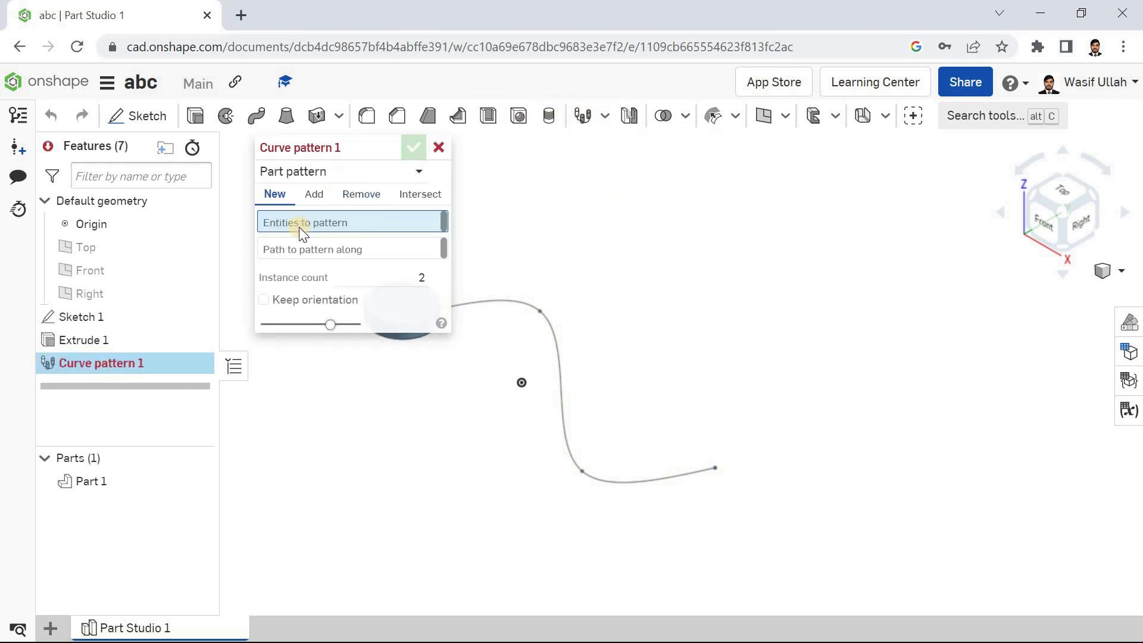
click(357, 171)
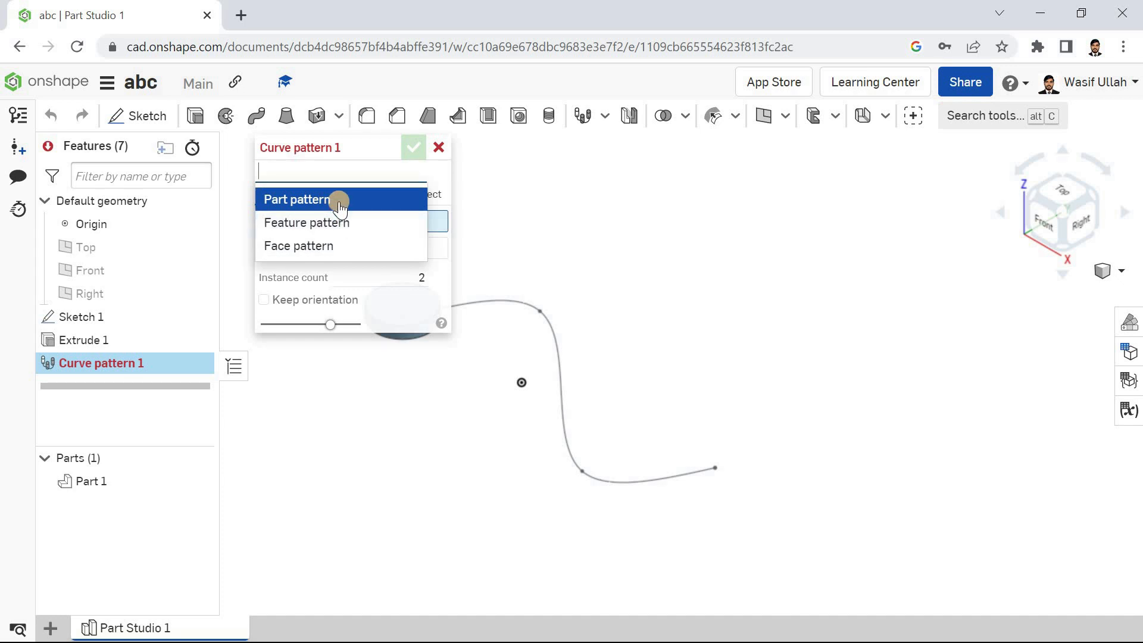
click(340, 200)
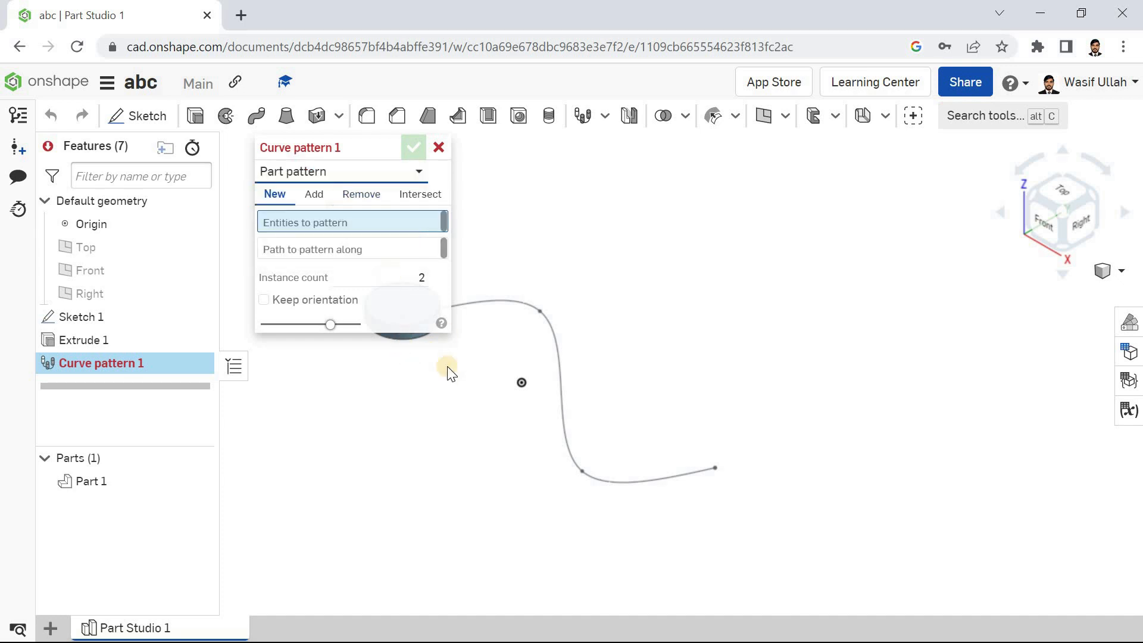
scroll(556, 383, down, 2)
scroll(510, 349, up, 1)
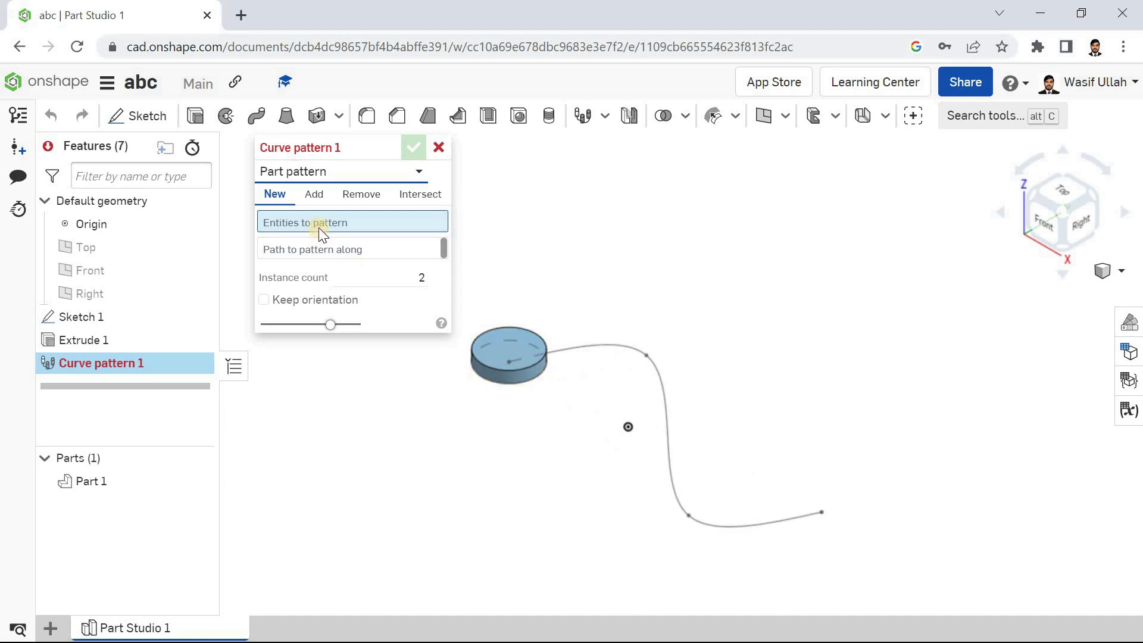
click(478, 363)
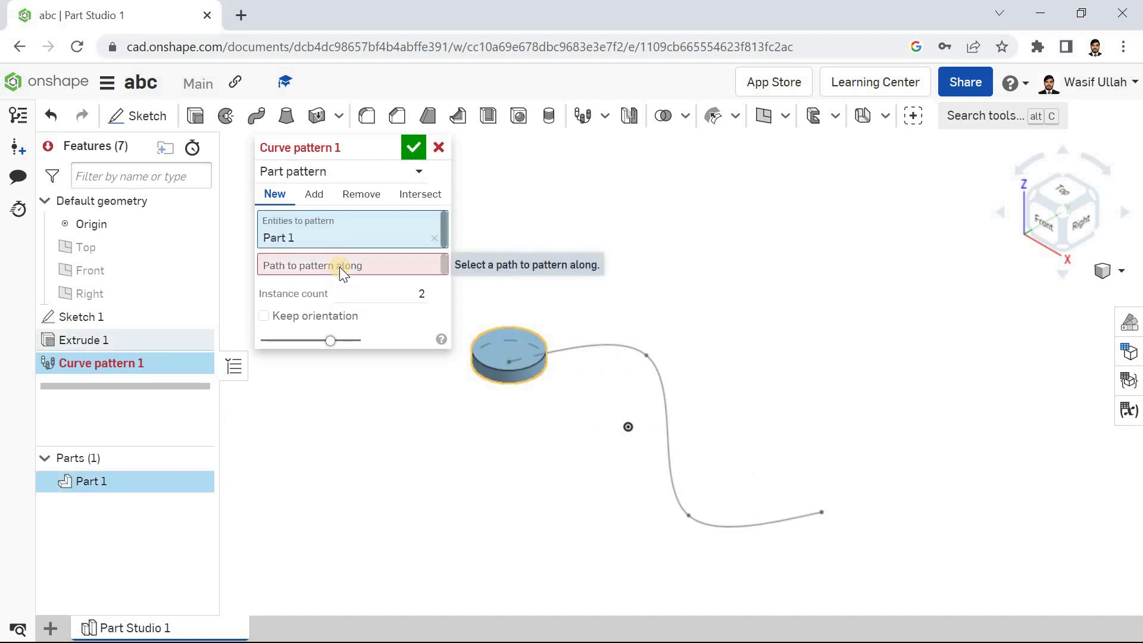
click(339, 267)
click(611, 345)
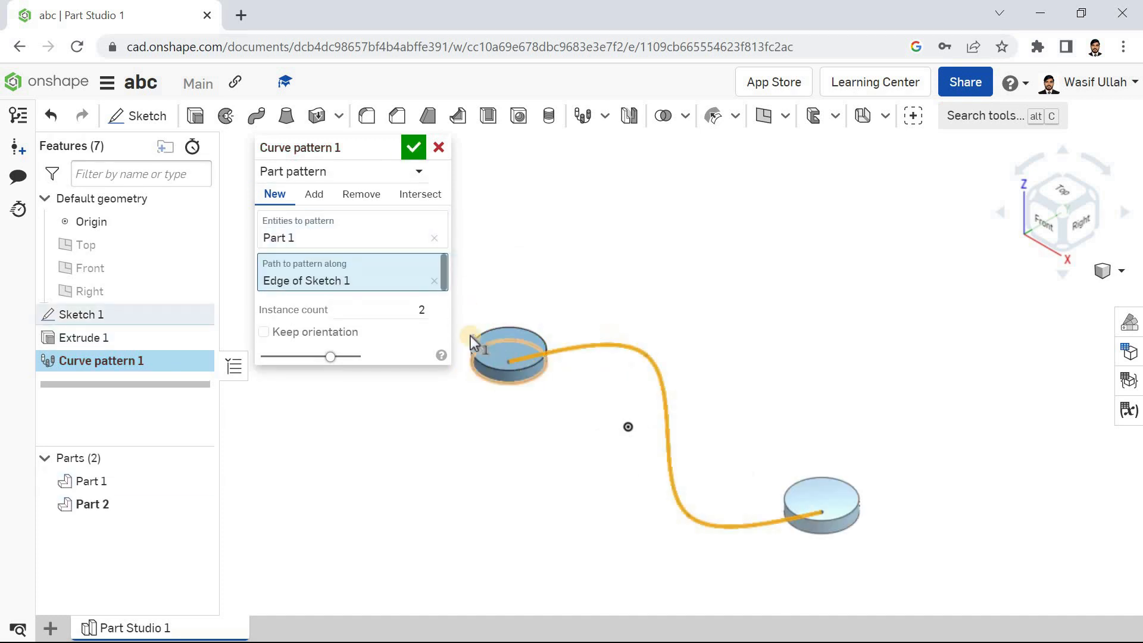
click(414, 315)
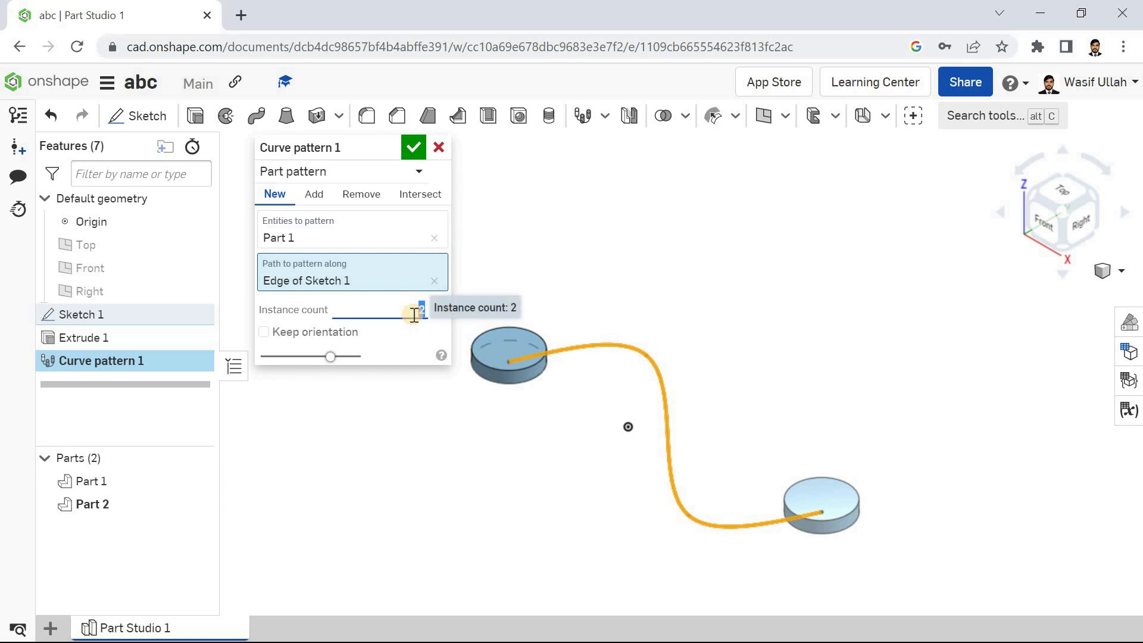
text(6)
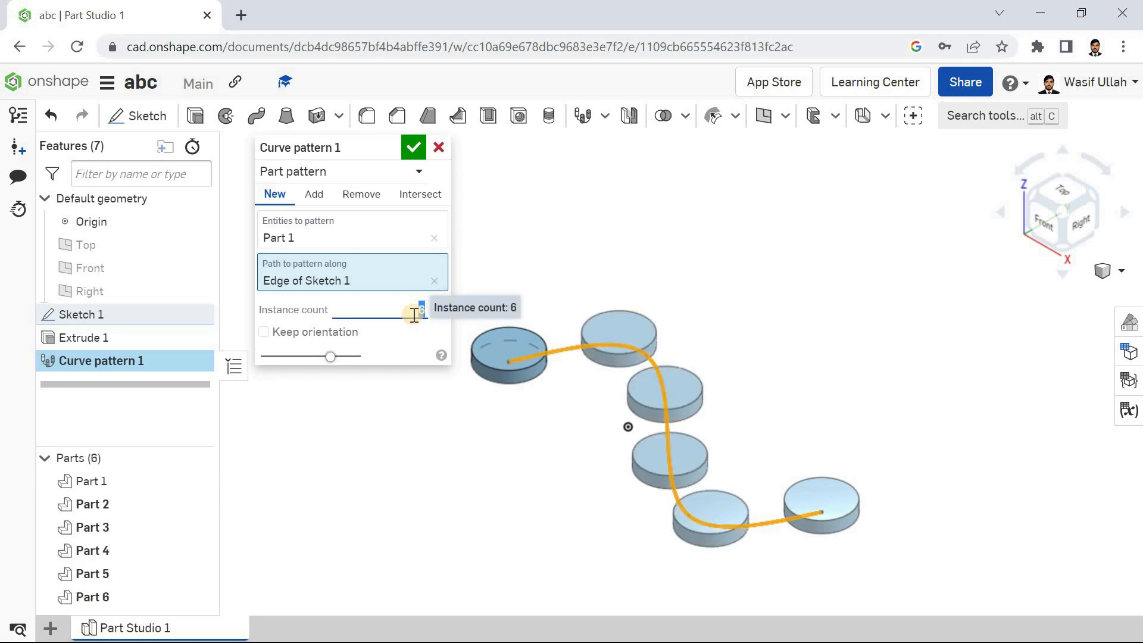
Step: Accept the curve pattern of the disc with 5 instances along the spline, and hide Sketch 1
click(407, 151)
right_click(394, 190)
click(417, 236)
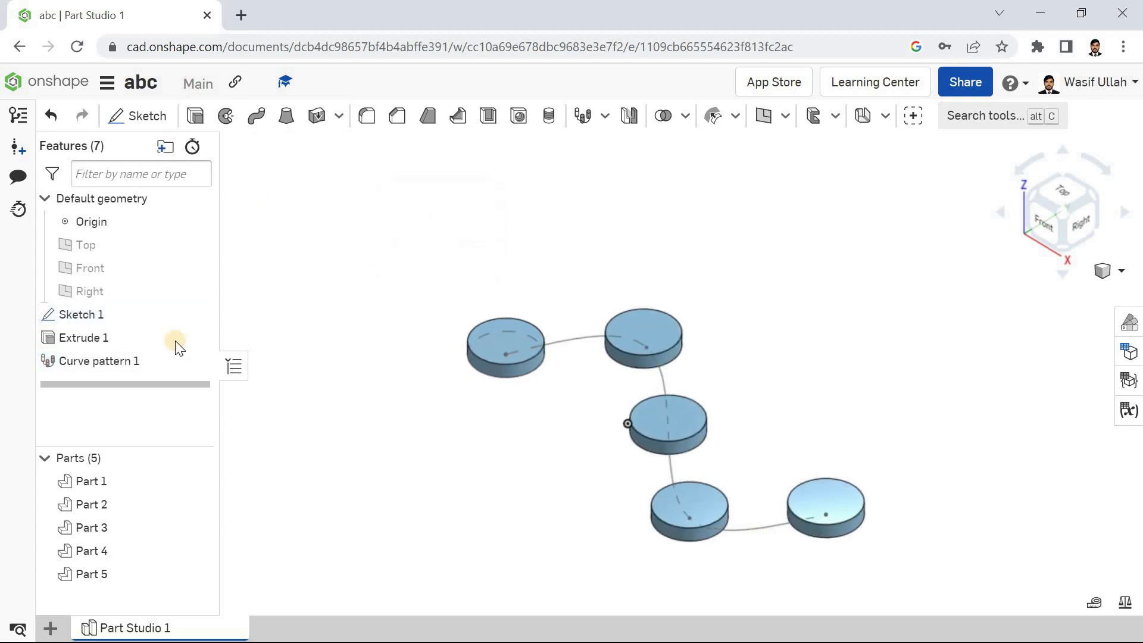
click(194, 312)
right_click(287, 248)
click(336, 314)
mouse_move(342, 276)
right_down()
mouse_move(336, 313)
mouse_move(342, 296)
right_up()
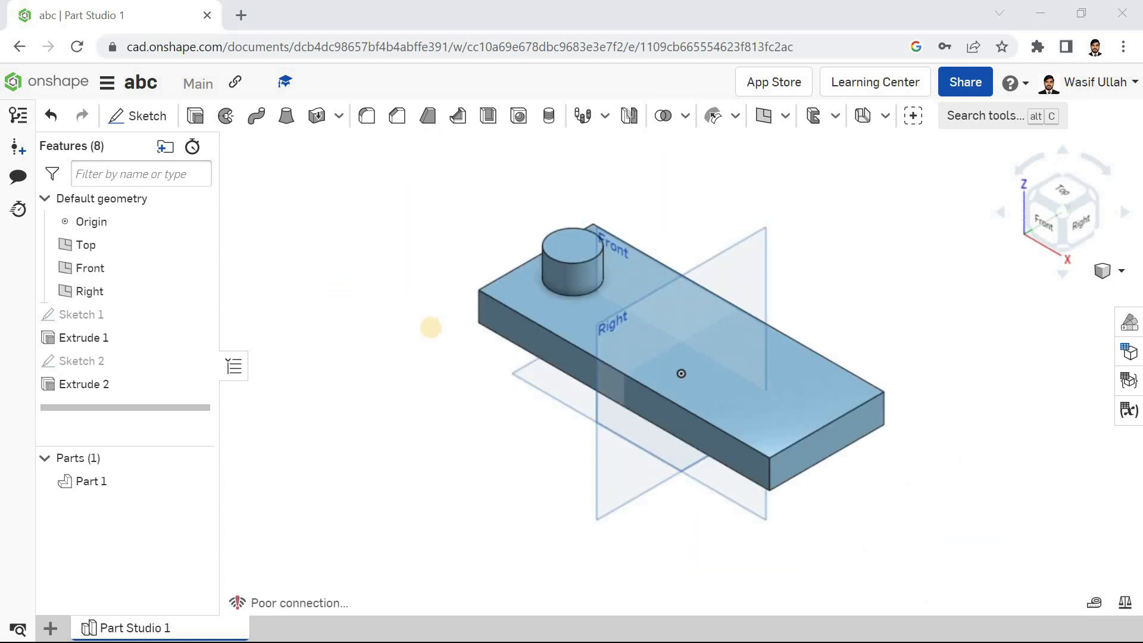
Step: Mirror the cylindrical boss (Extrude 2) about the Right plane with a feature mirror
right_click(327, 237)
click(372, 306)
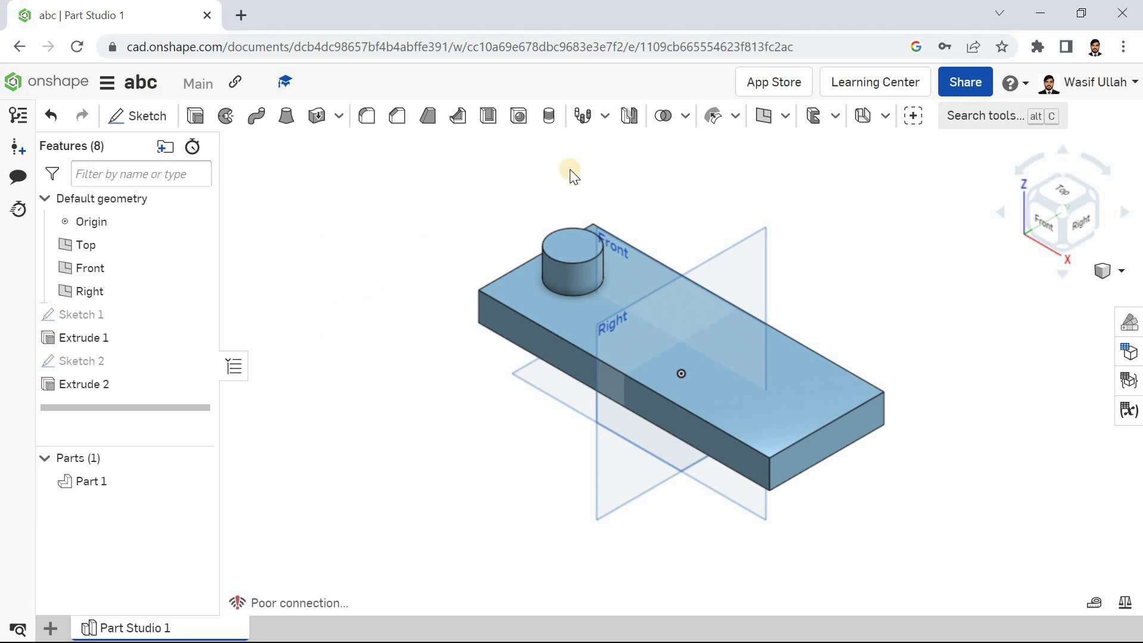
click(629, 116)
click(309, 174)
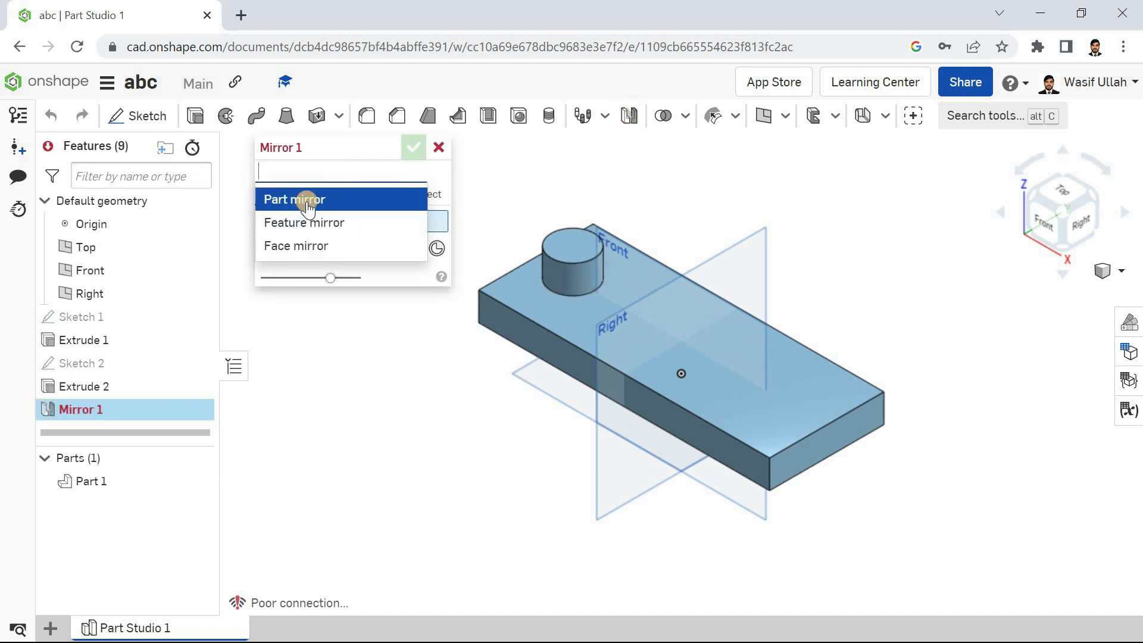
click(306, 221)
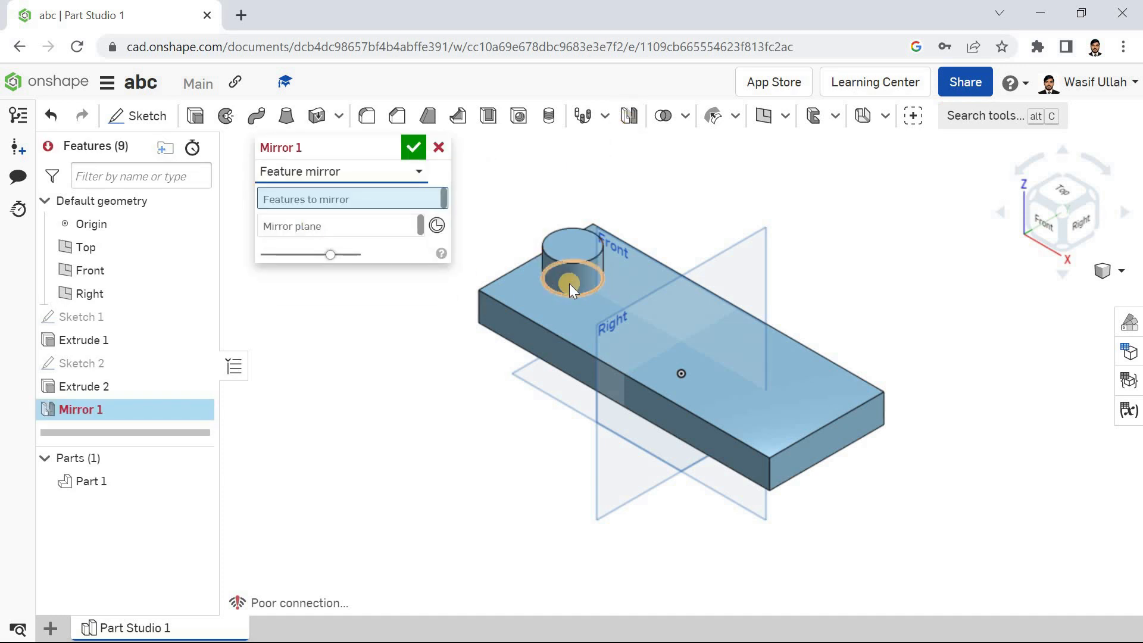
click(345, 201)
click(559, 271)
click(378, 249)
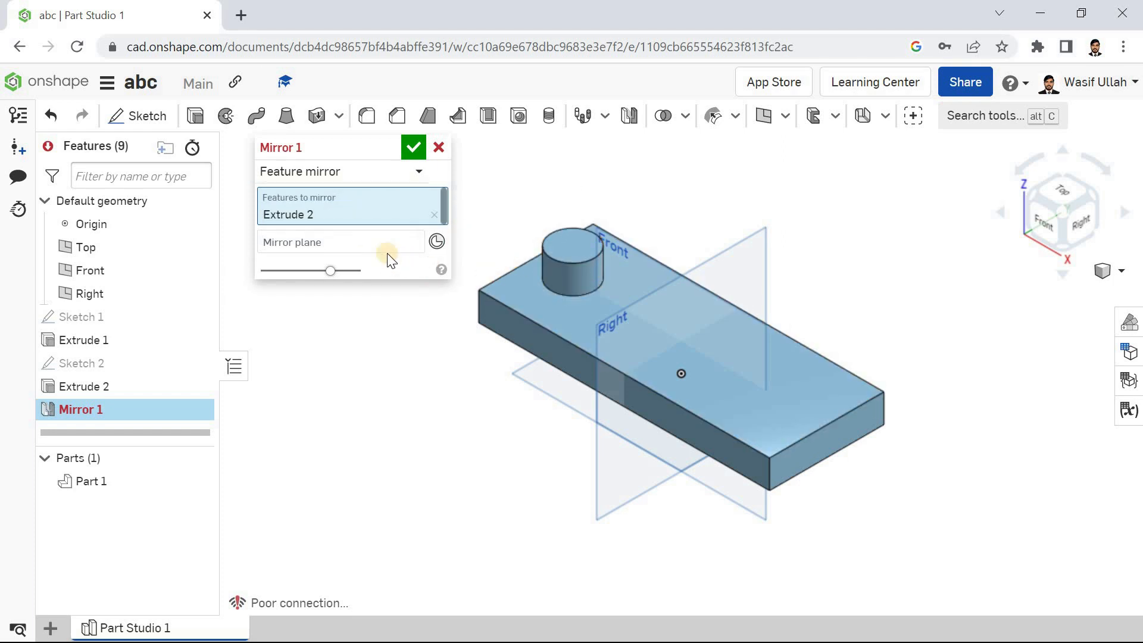
click(735, 271)
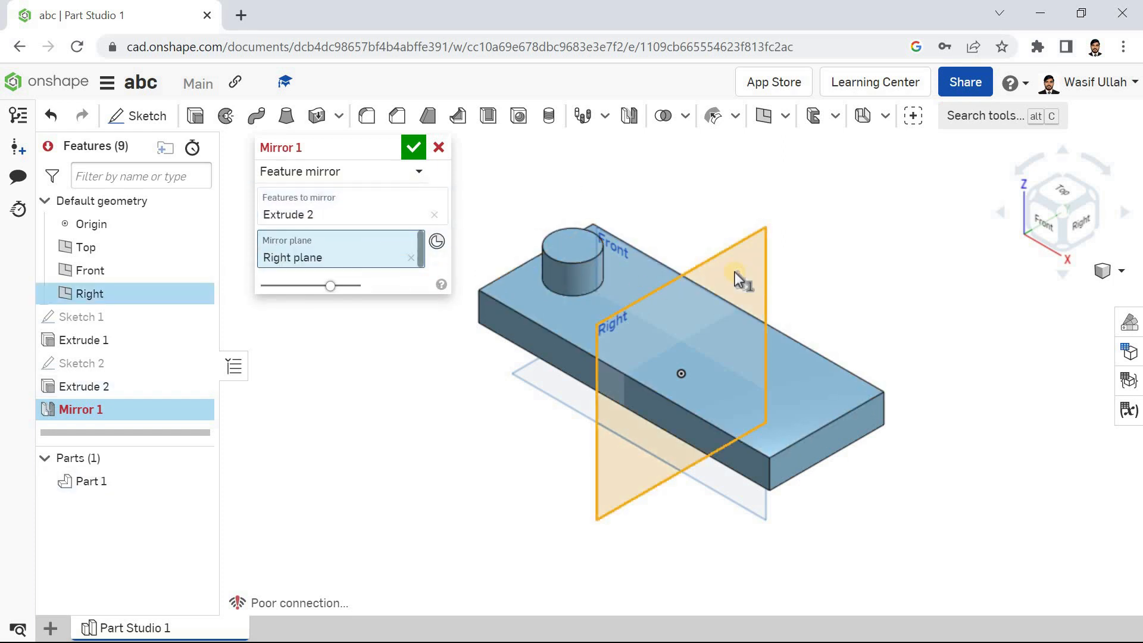
click(414, 148)
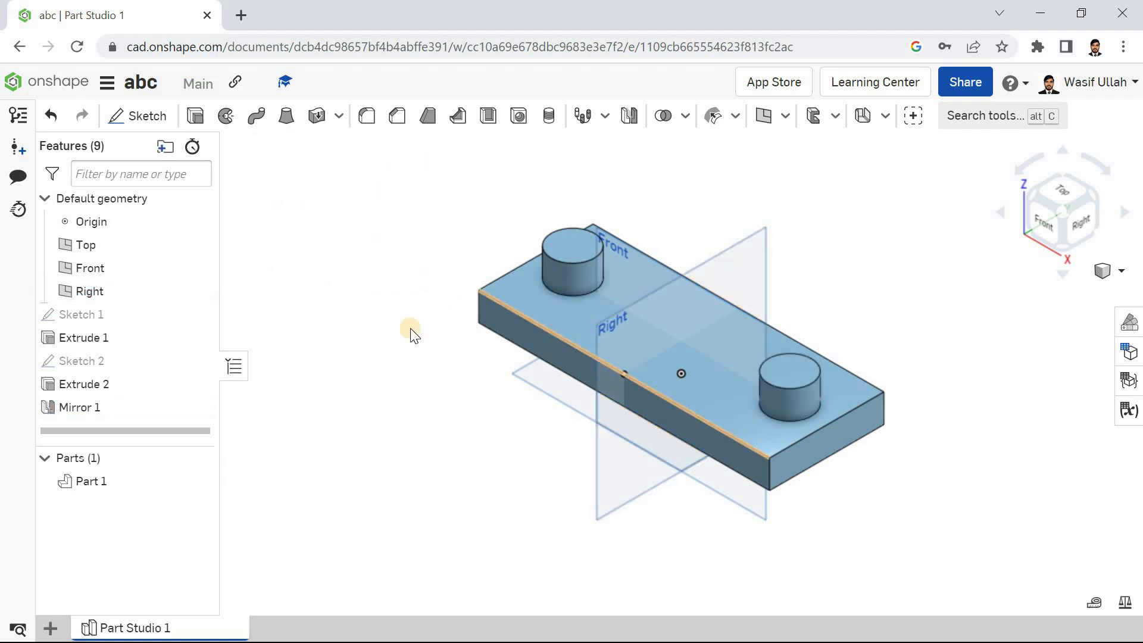
right_drag(415, 296, 513, 266)
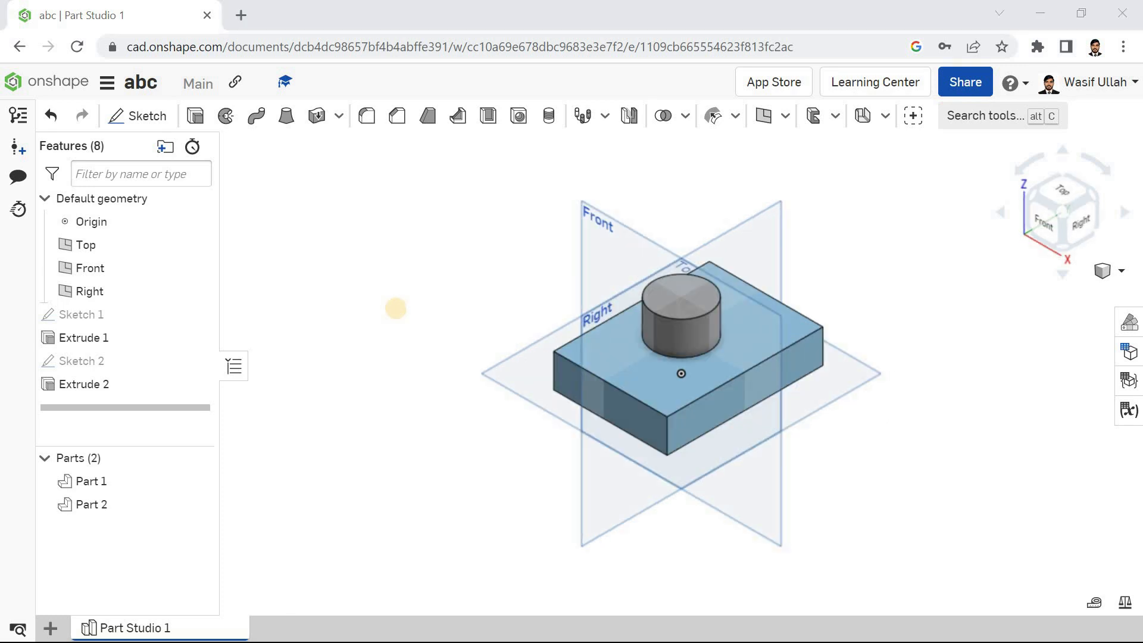
Step: Hide the default planes and fit the block with the cylinder in an isometric view
right_click(387, 257)
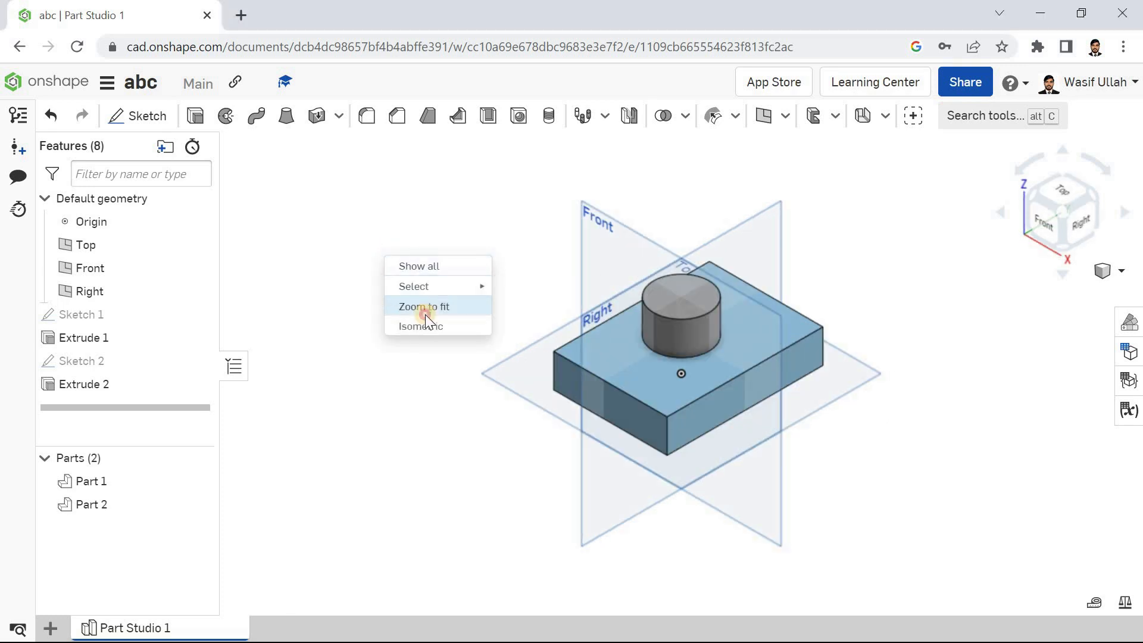
click(405, 264)
right_click(380, 222)
click(416, 288)
right_click(383, 228)
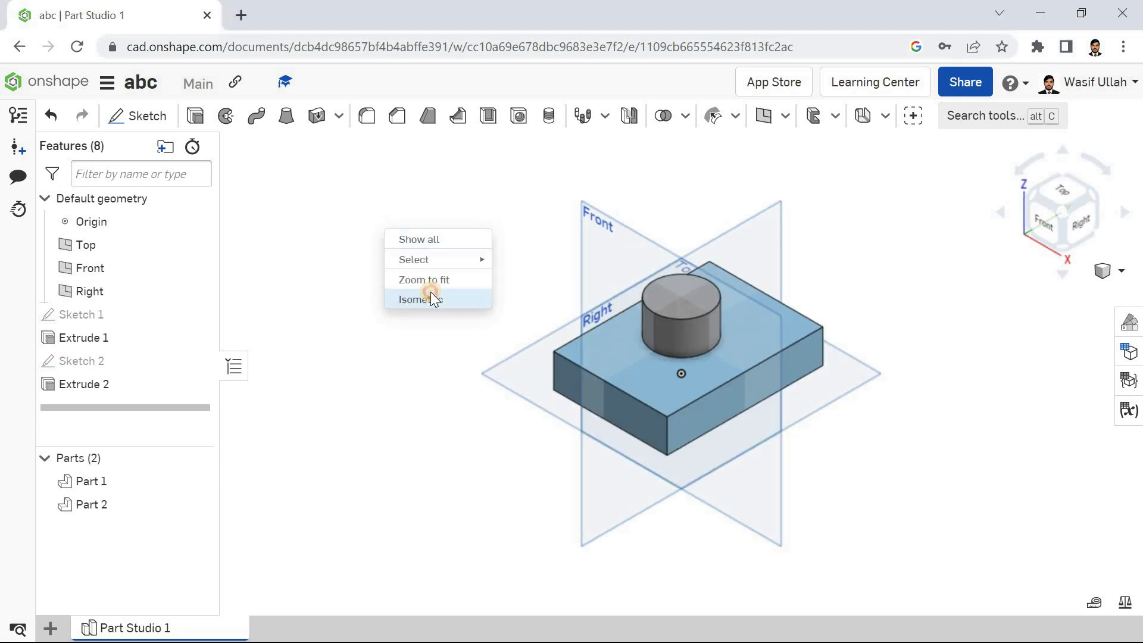
click(427, 291)
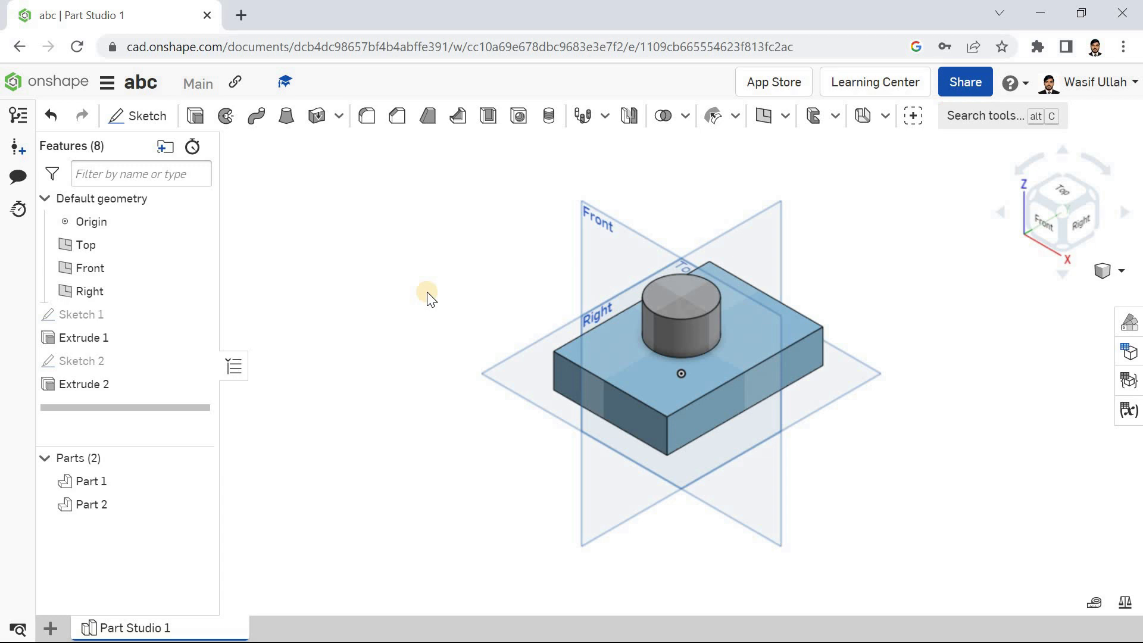
key(p)
right_click(412, 205)
click(467, 278)
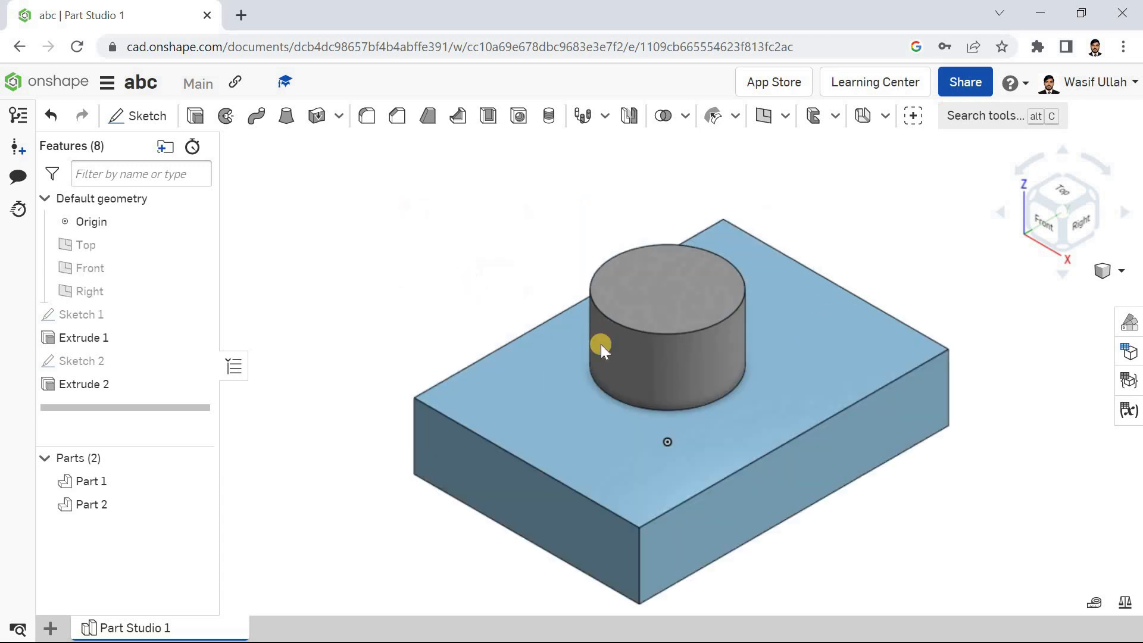
Step: Examine the definition of the cylinder's extrusion, Extrude 2, to see how it relates to the block
click(607, 352)
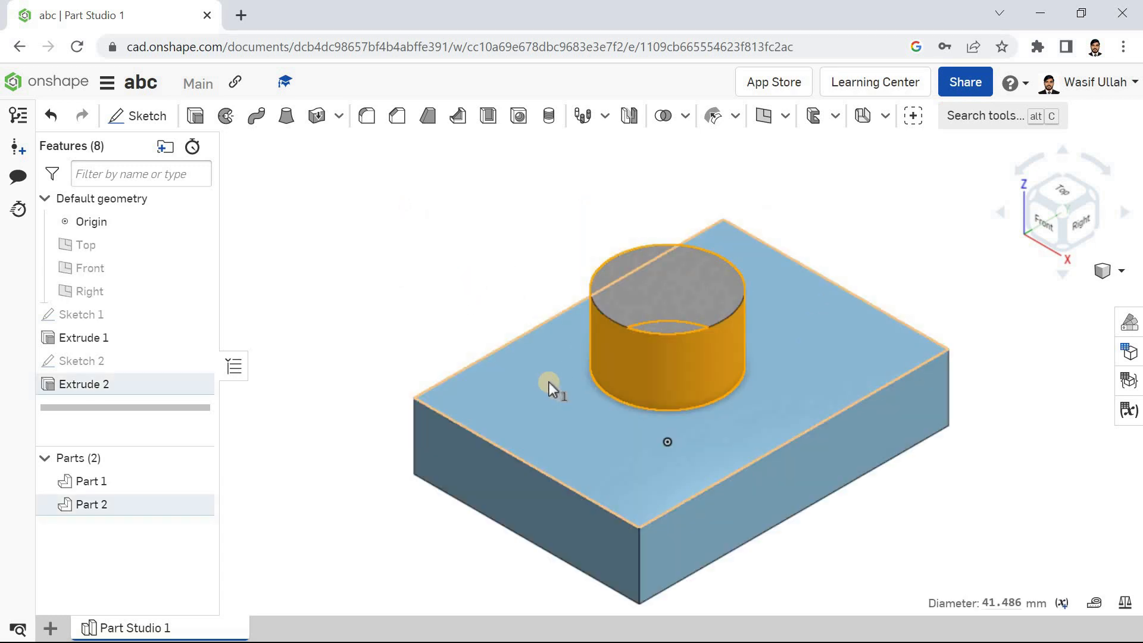
click(444, 281)
click(168, 384)
double_click(168, 383)
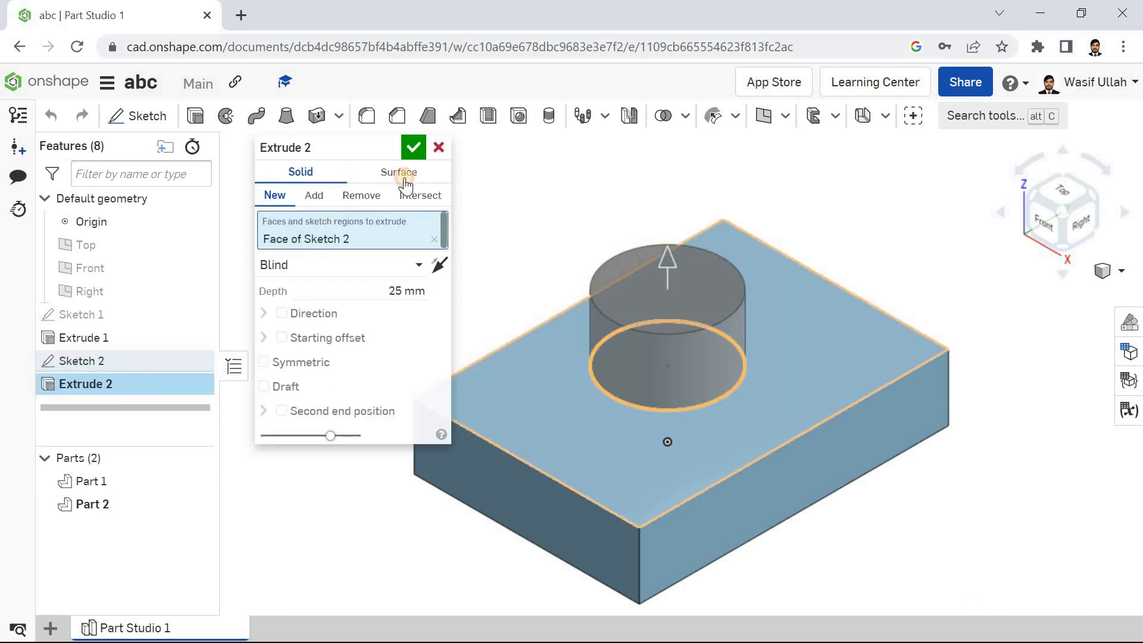
click(413, 151)
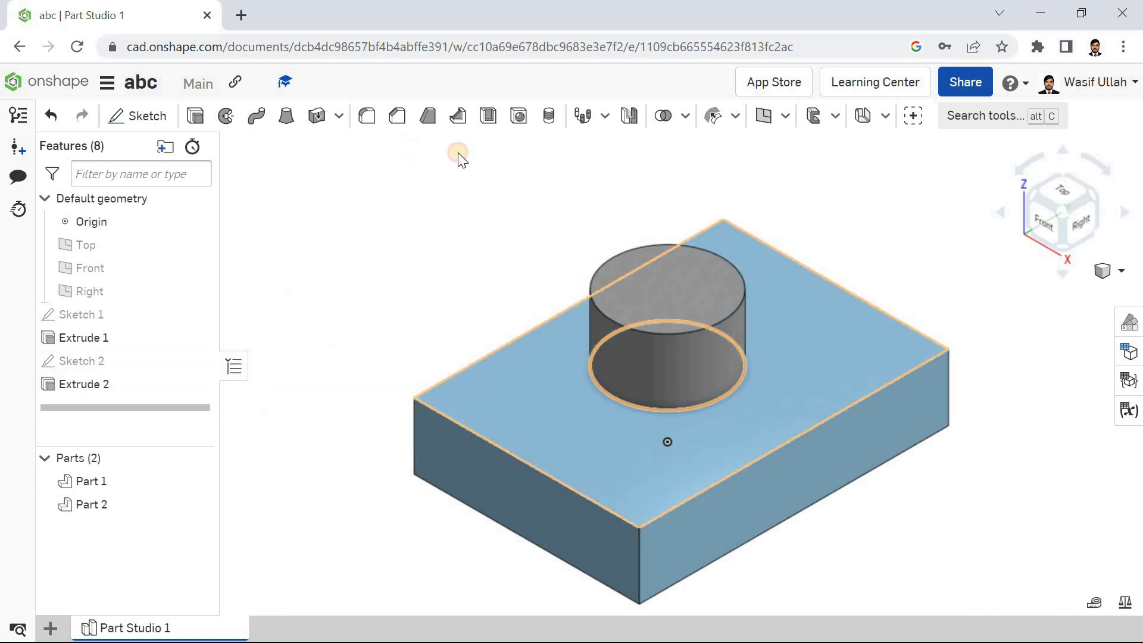
Step: Unite the block (Part 1) and the cylinder (Part 2) into one part with a Boolean union
click(664, 117)
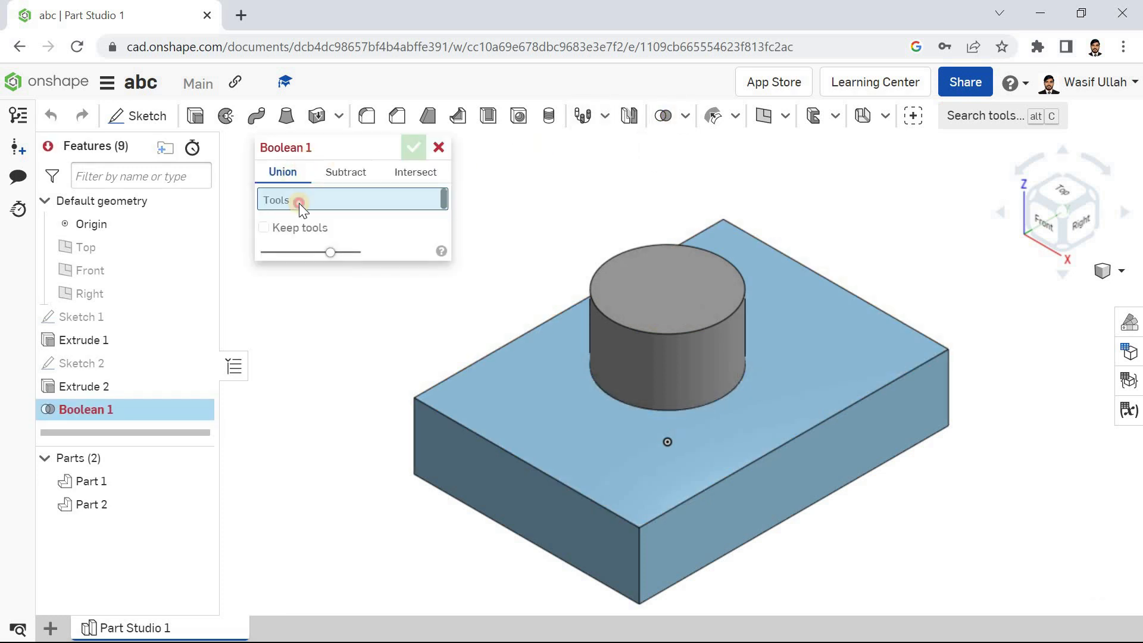
click(587, 420)
click(667, 359)
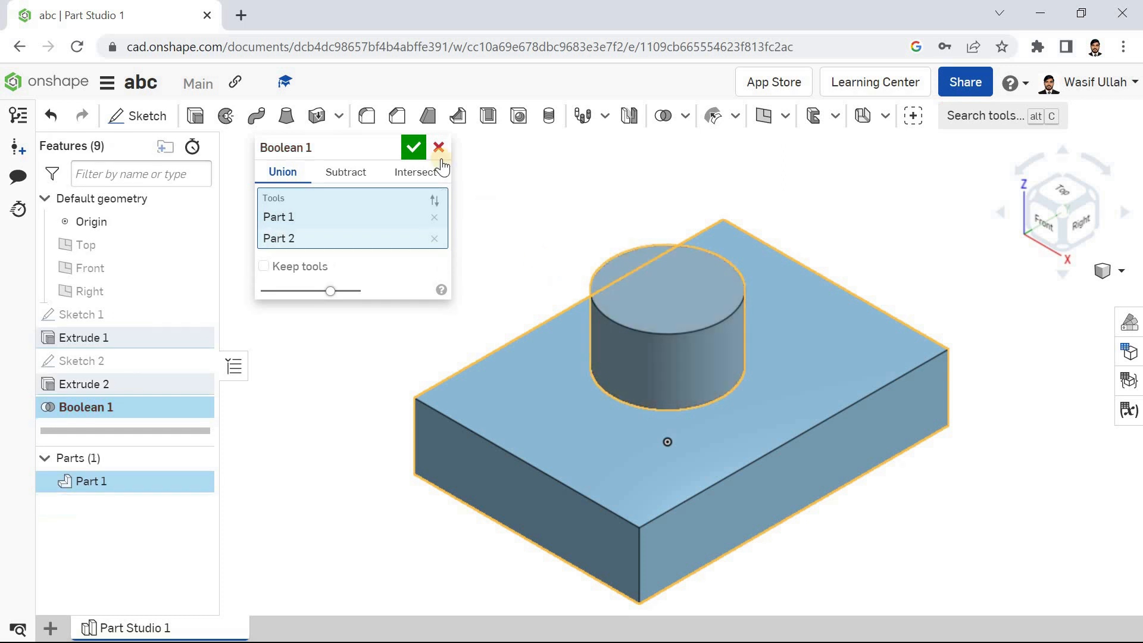
click(412, 149)
click(602, 412)
click(382, 221)
right_click(381, 220)
right_click(415, 211)
click(437, 276)
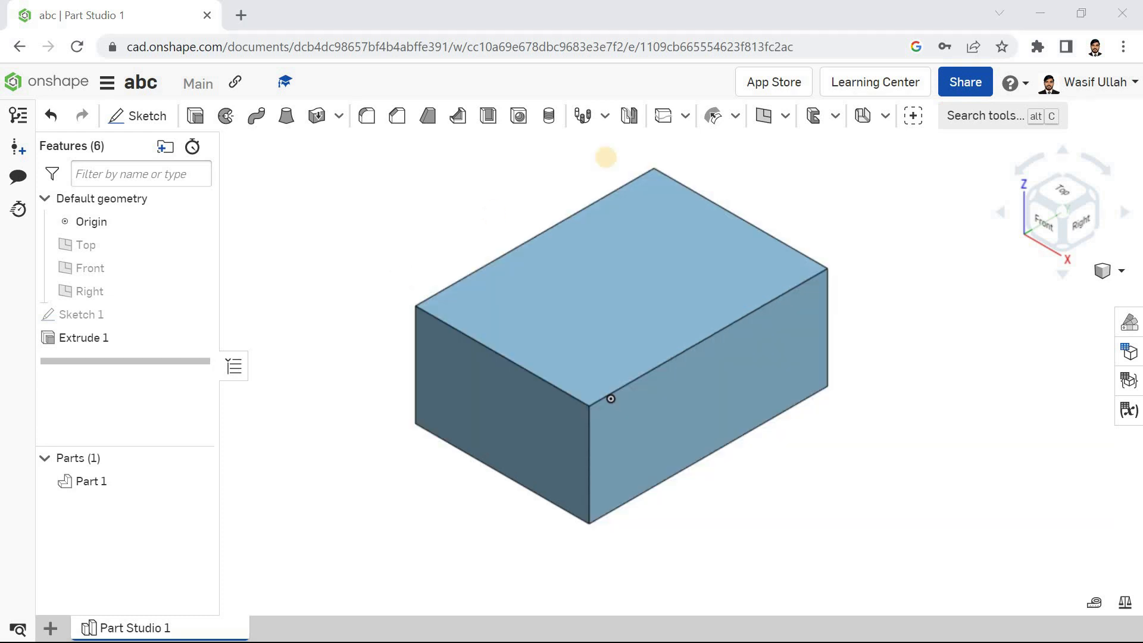
Step: Start a sketch on the plain block's right side face and view it straight on
click(682, 125)
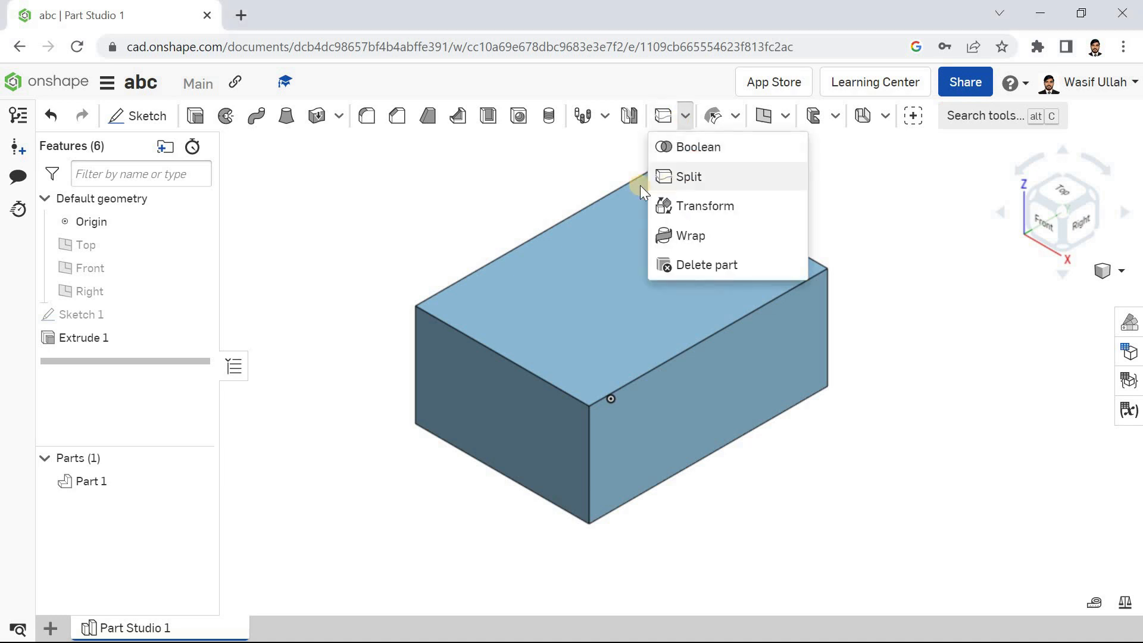
right_click(345, 165)
click(376, 219)
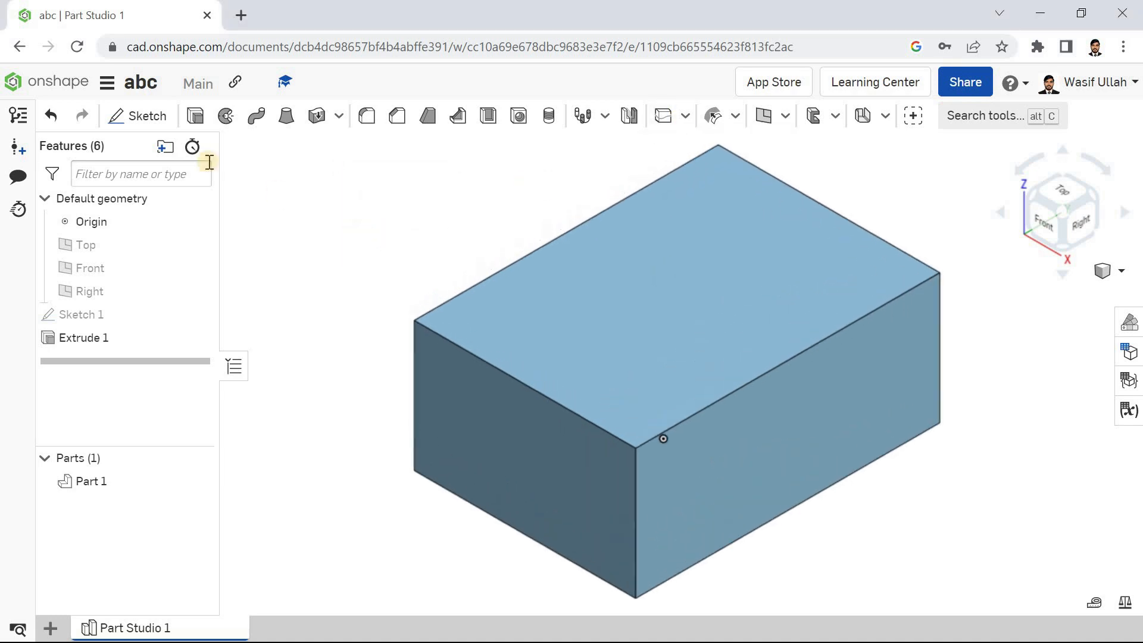
click(160, 120)
click(788, 443)
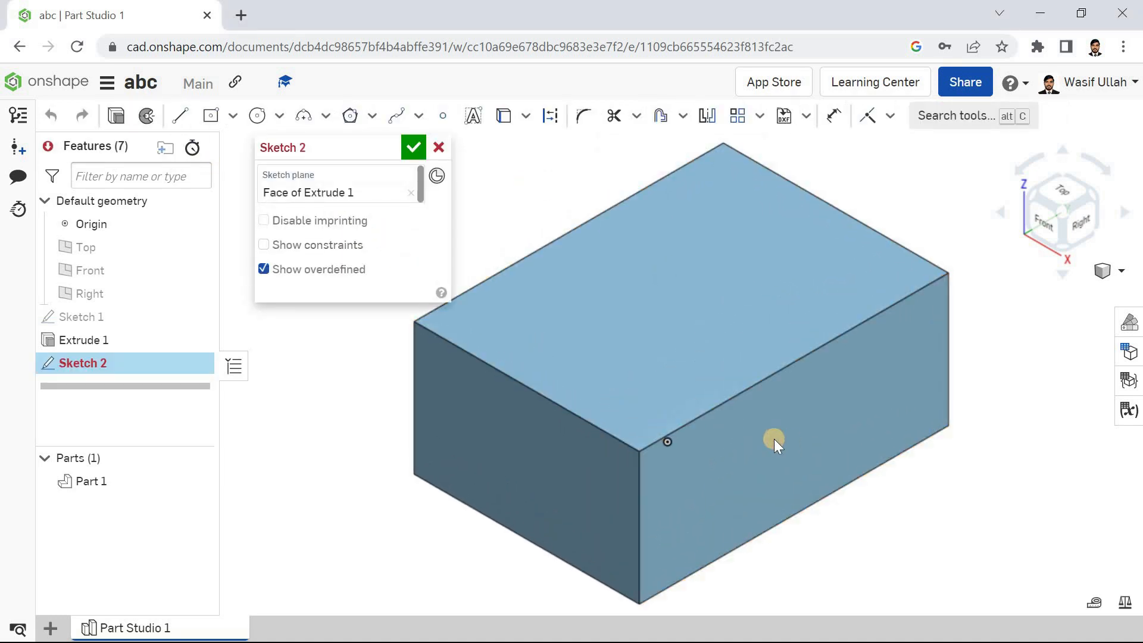
key(n)
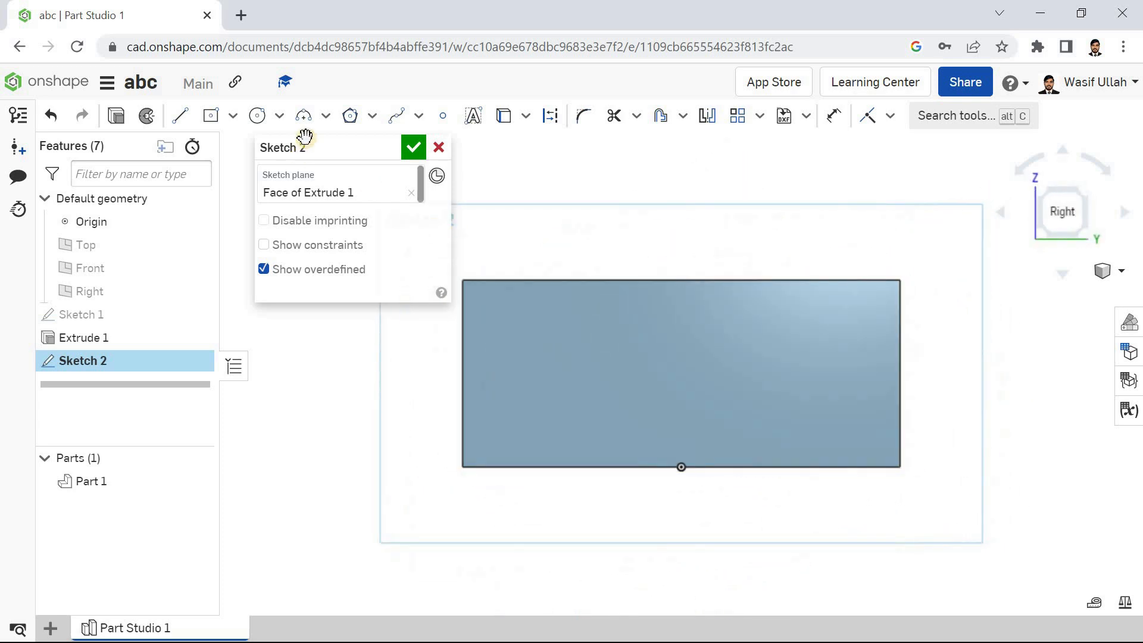
Step: Draw a wavy spline through four points across the face, extending past both side edges, and finish the sketch
click(397, 116)
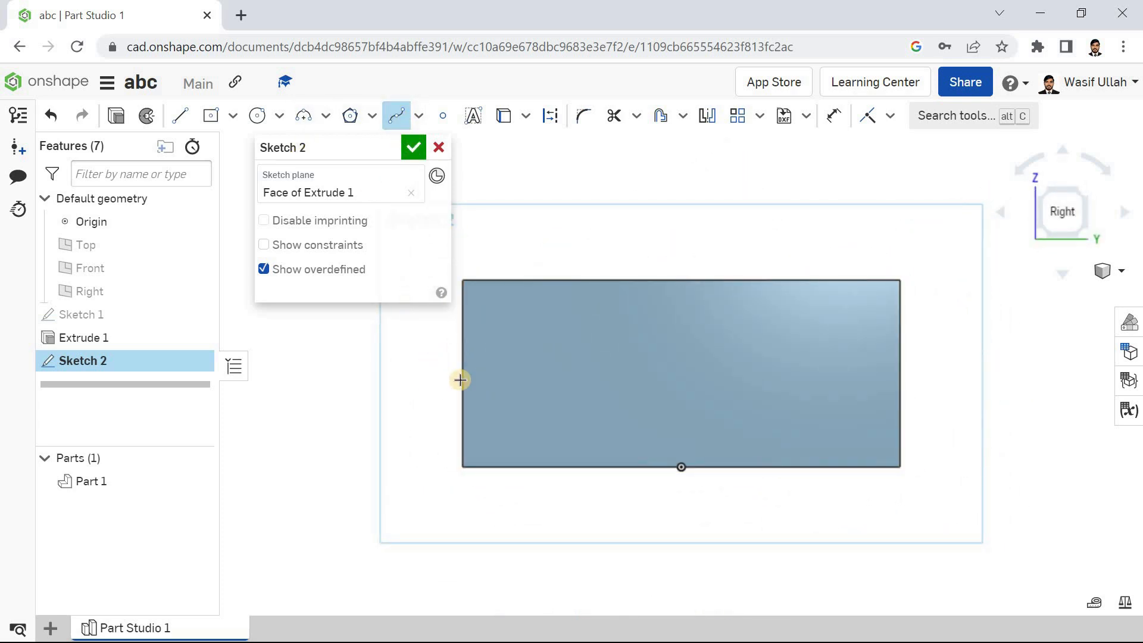
click(425, 392)
click(600, 348)
click(818, 416)
double_click(959, 355)
click(413, 147)
right_click(295, 188)
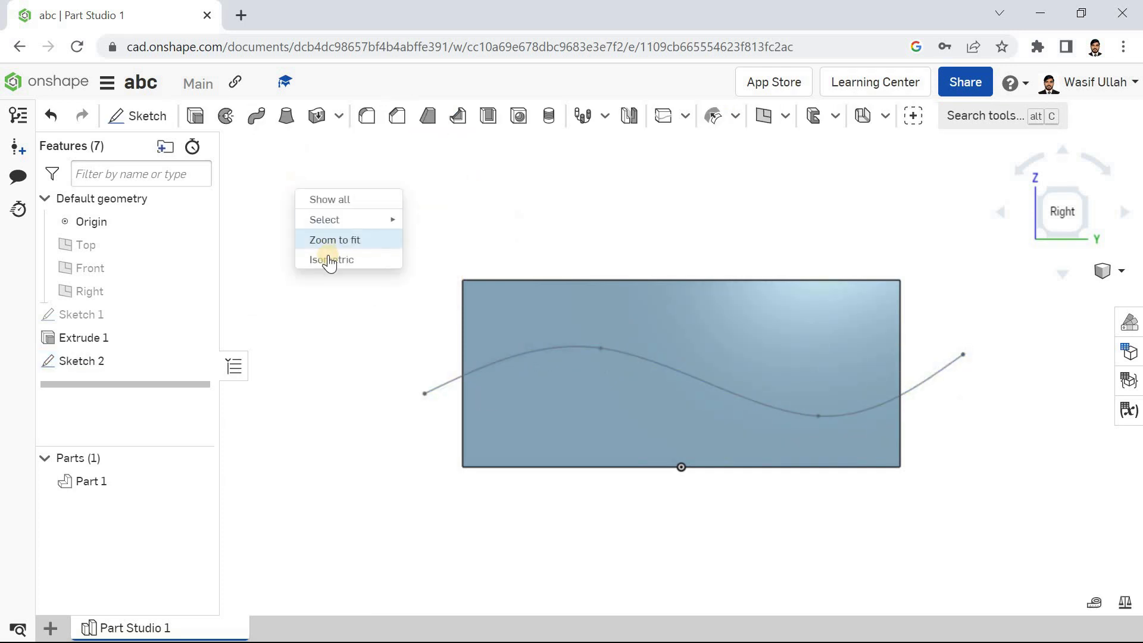
click(329, 259)
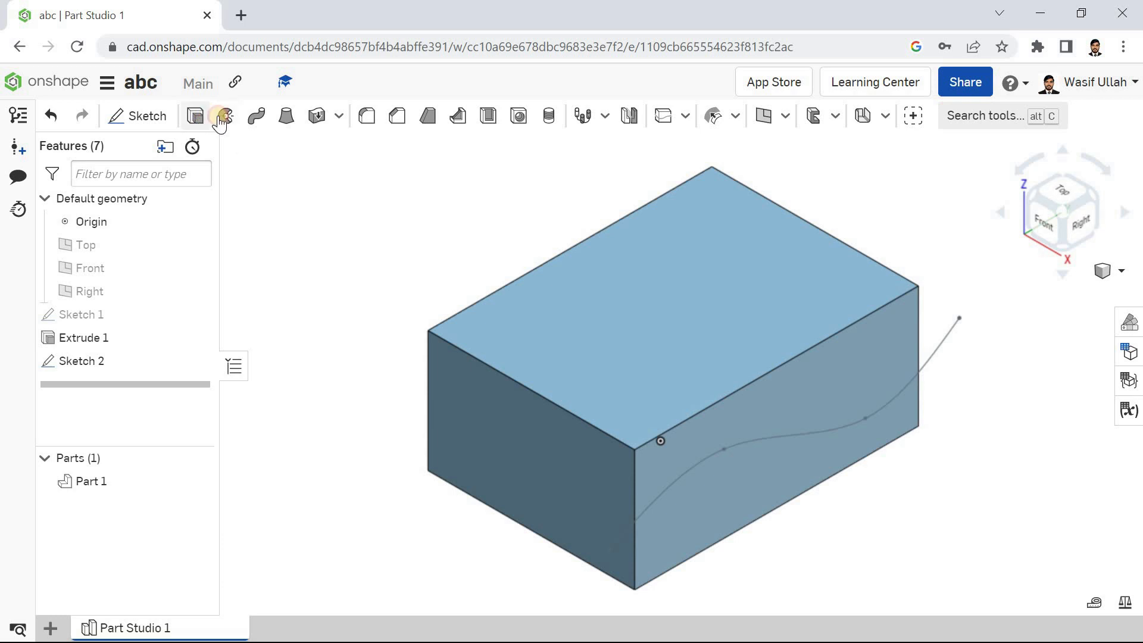
Step: Extrude the spline as a new surface passing through the block and beyond its opposite side
click(398, 171)
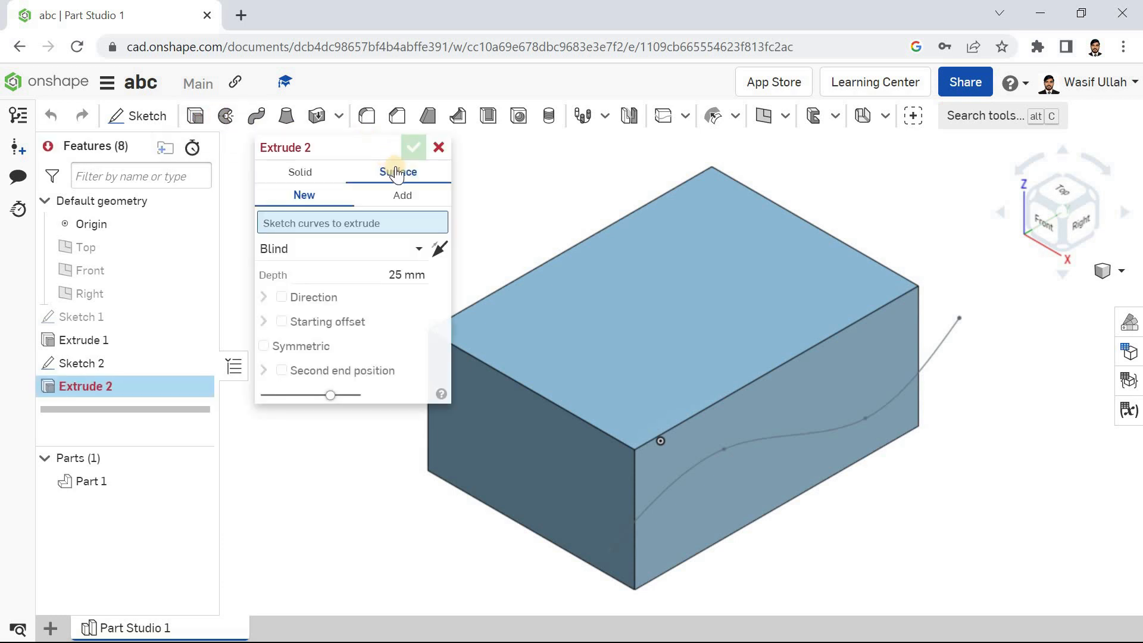
click(848, 419)
scroll(875, 452, down, 5)
drag(882, 457, 730, 370)
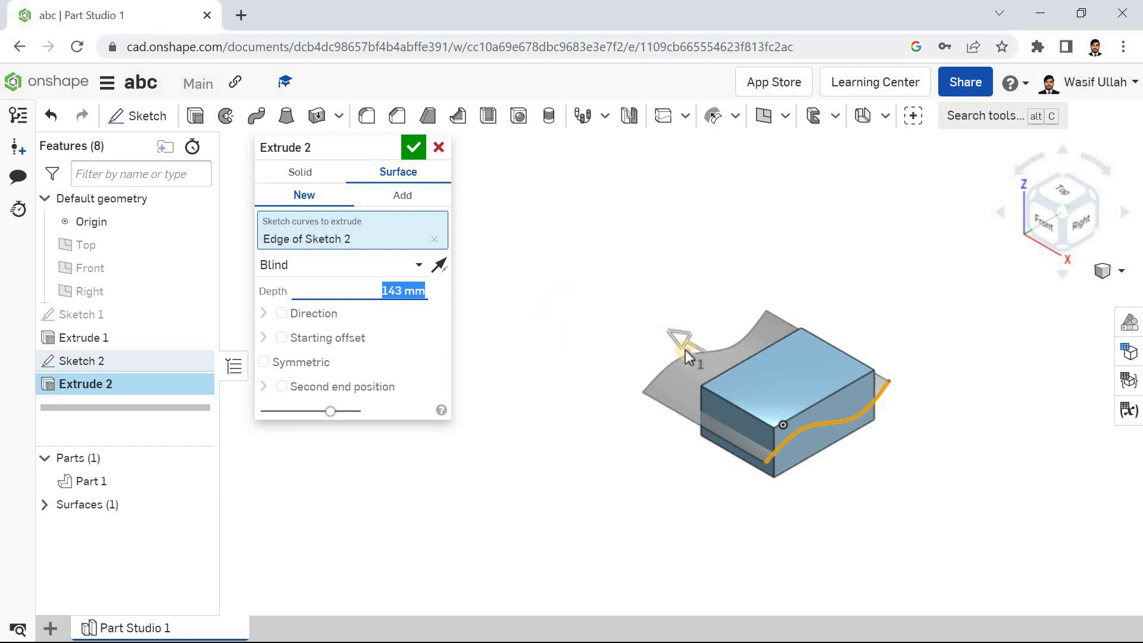
drag(700, 357, 719, 366)
click(414, 147)
right_click(409, 181)
click(454, 243)
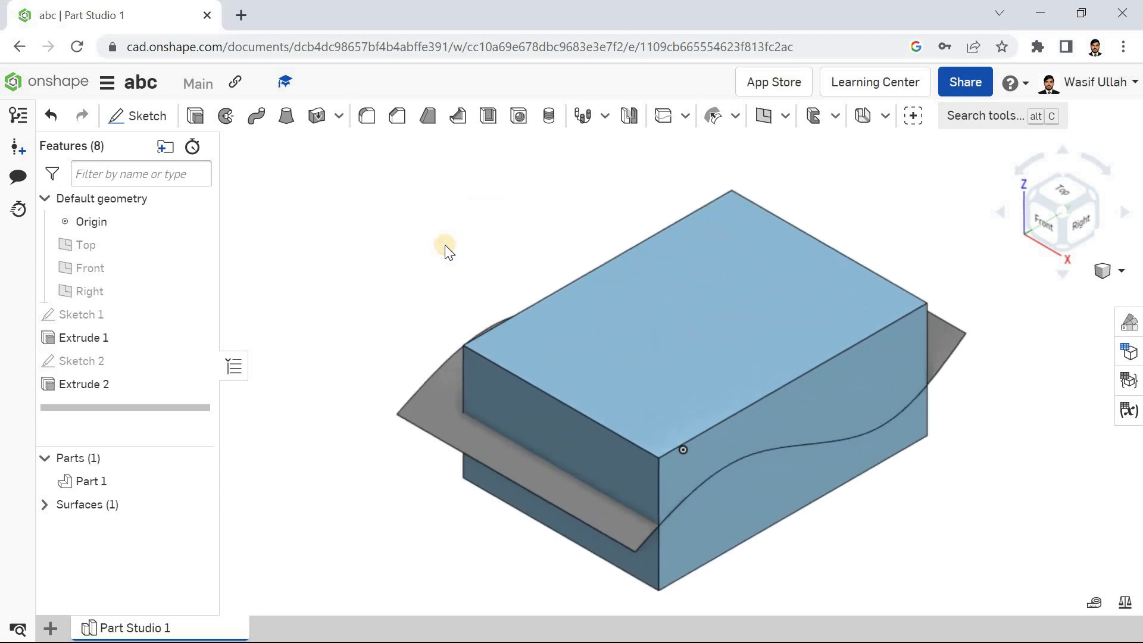
Step: Split the block (Part 1) with the wavy surface (Surface 1), keeping both sides
click(662, 116)
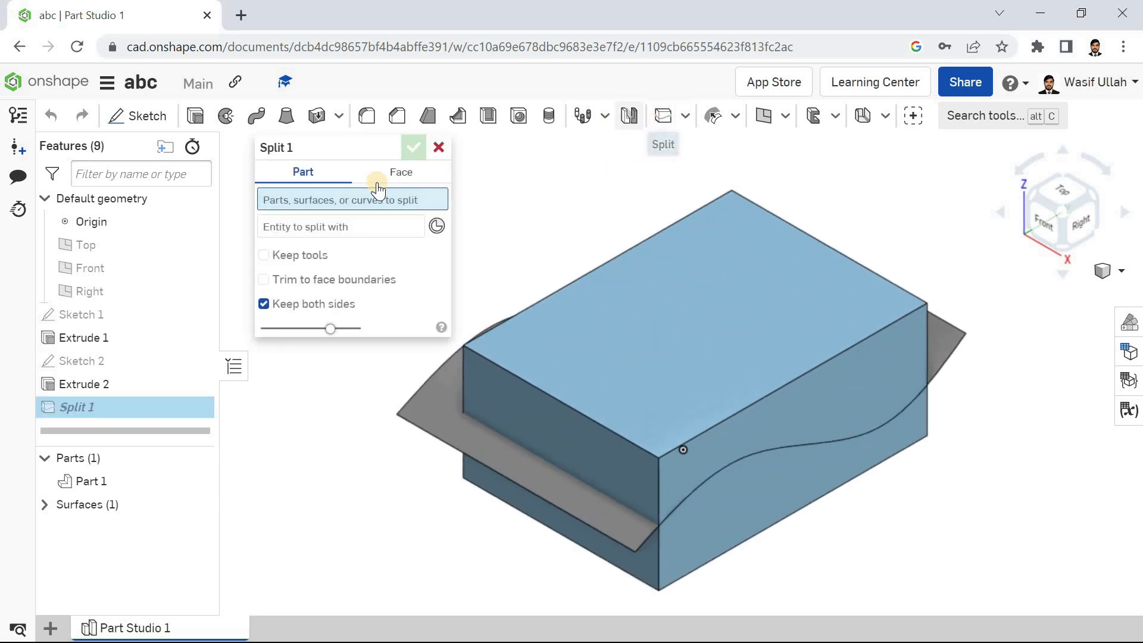
click(582, 341)
scroll(628, 336, down, 5)
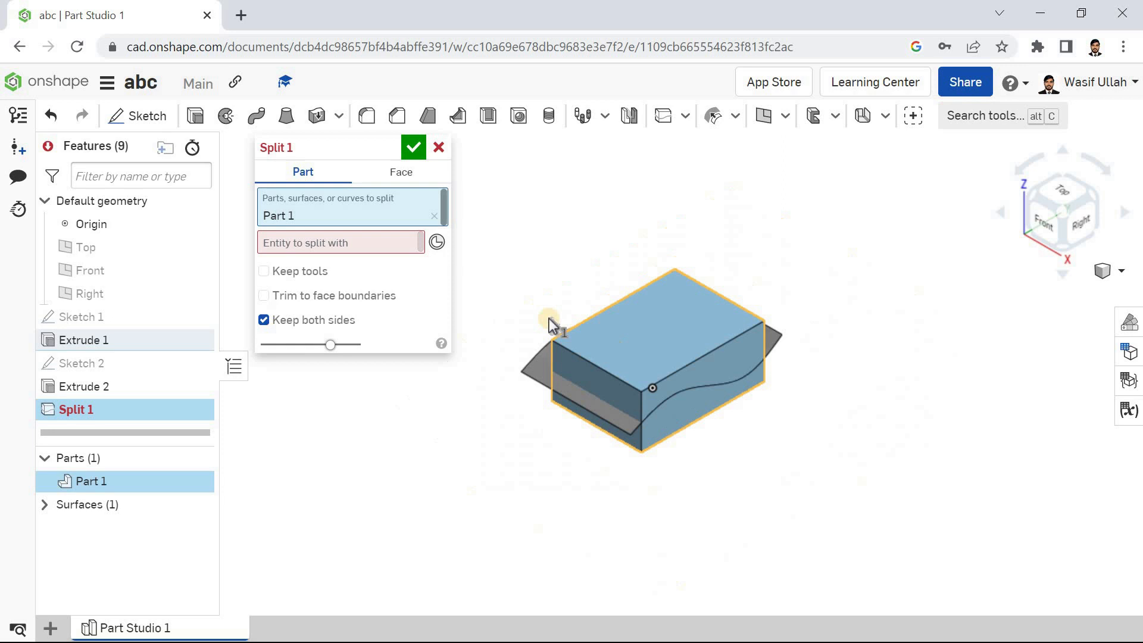
click(358, 245)
click(542, 372)
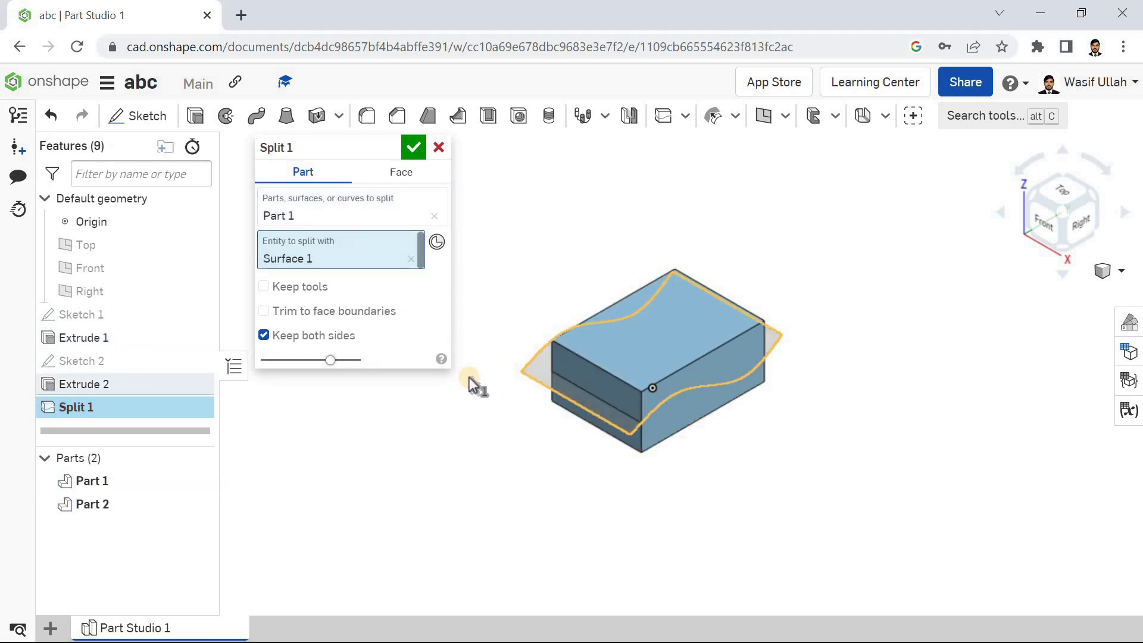
click(414, 147)
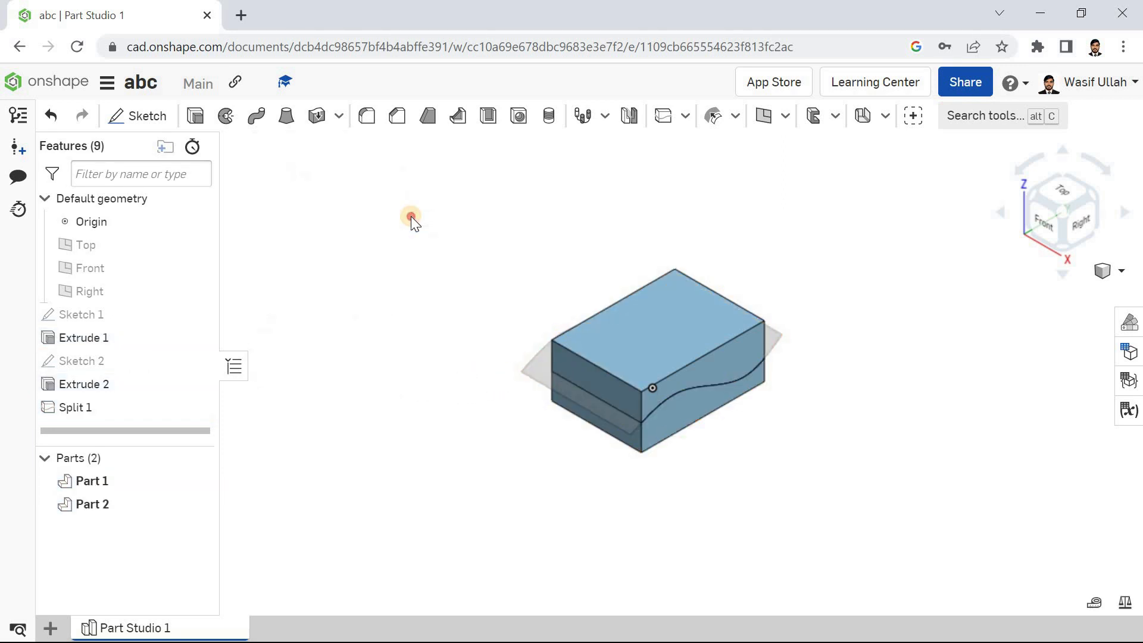
right_drag(381, 280, 322, 285)
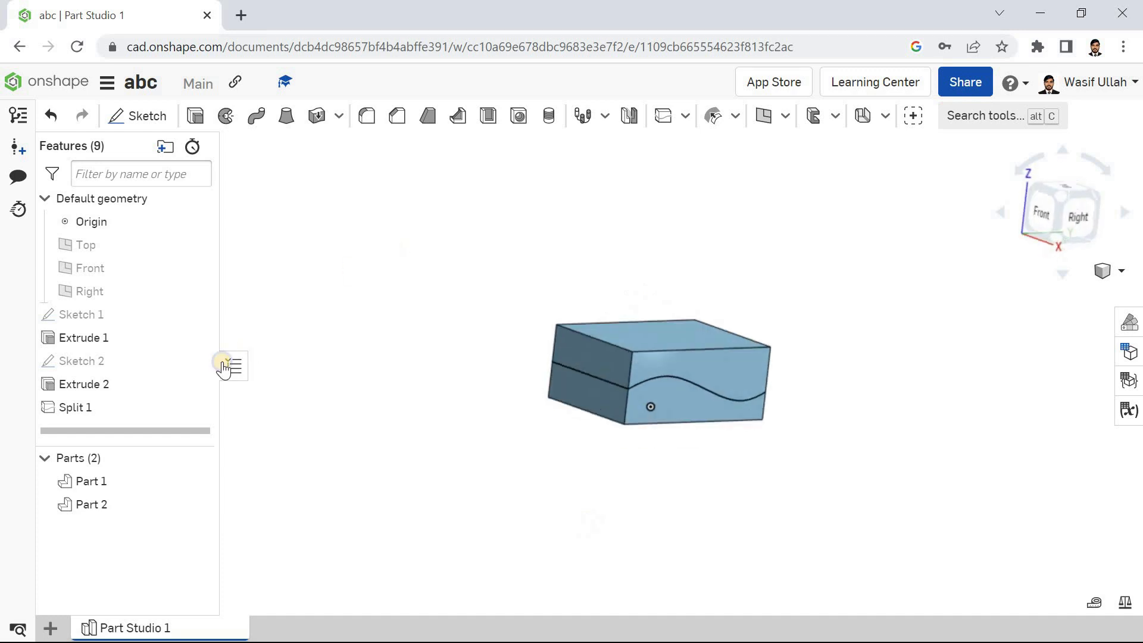
Step: Edit the wavy split to stop keeping both sides, flipping it to keep only the block's lower piece
double_click(118, 405)
click(266, 337)
click(265, 335)
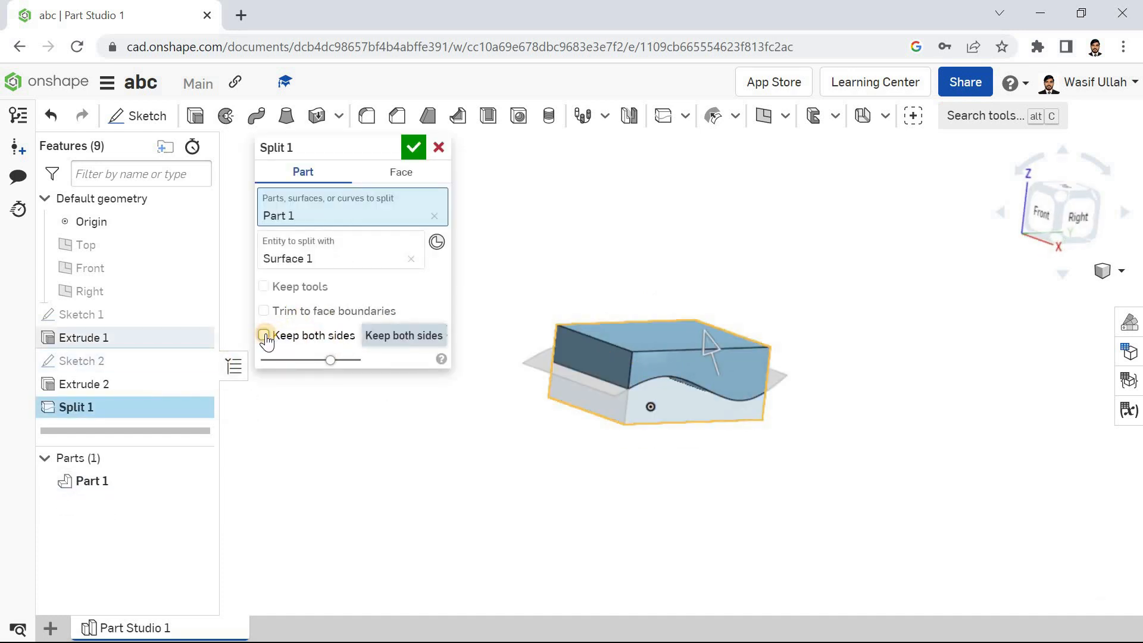
mouse_move(505, 309)
right_down()
mouse_move(525, 301)
mouse_move(488, 306)
right_up()
click(441, 334)
click(413, 147)
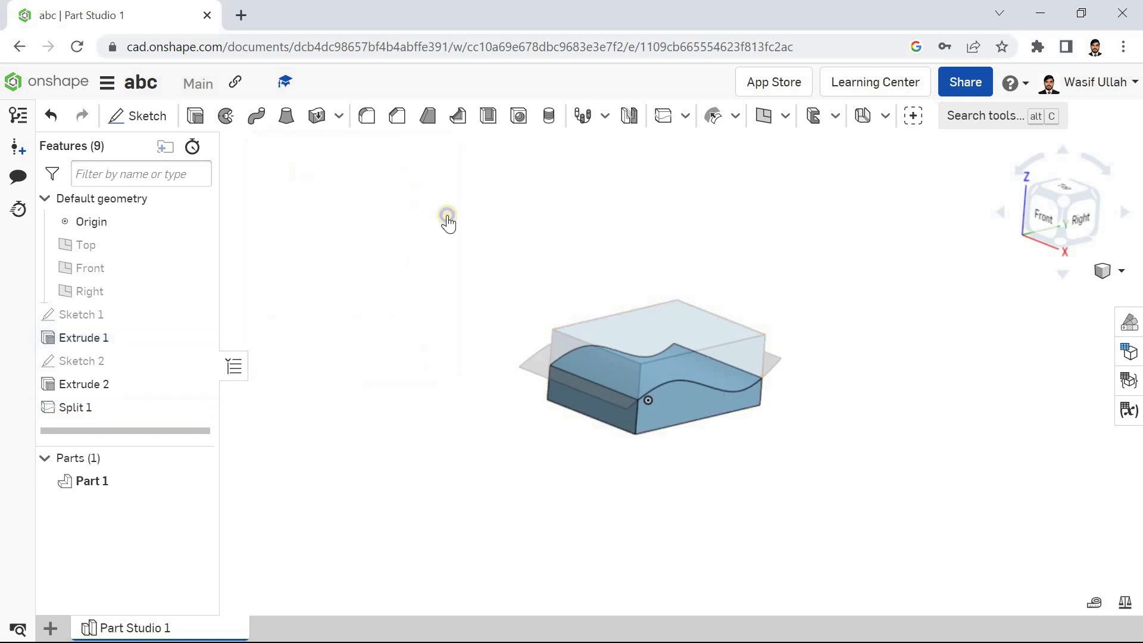
right_click(428, 199)
click(457, 269)
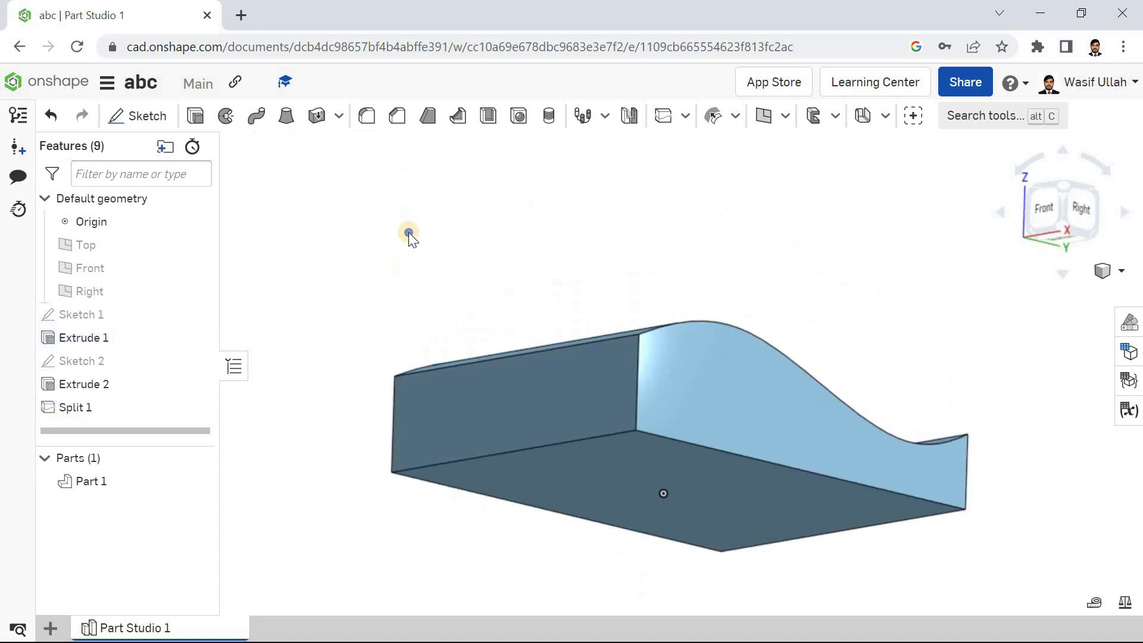
right_drag(393, 242, 416, 246)
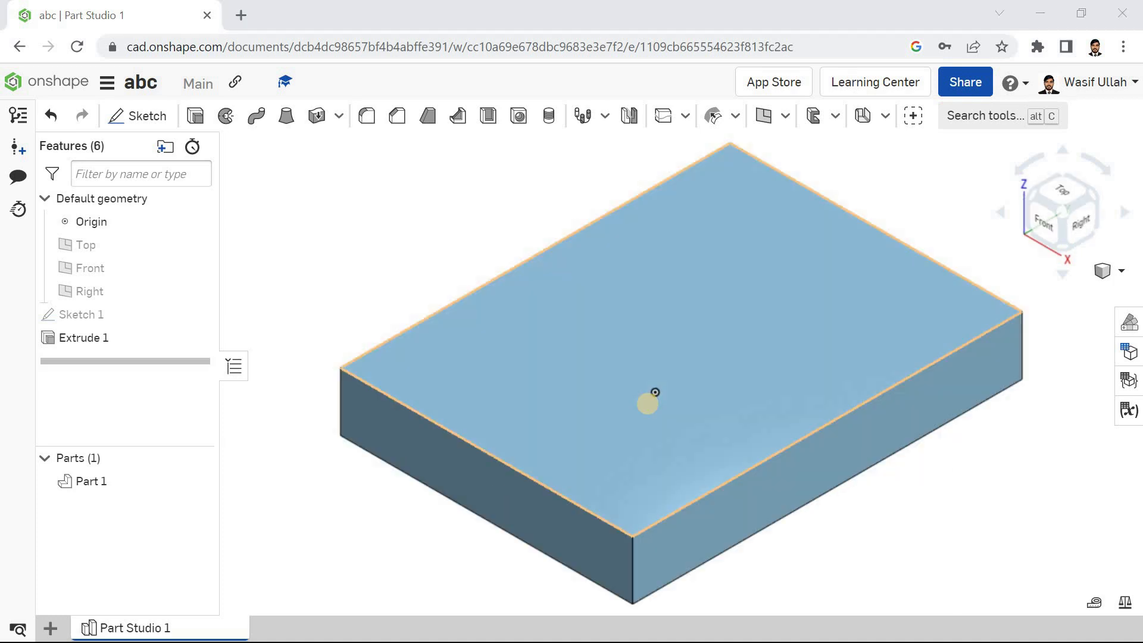
Step: Start a Transform of Part 1, translating it by line along the front face's bottom edge
scroll(650, 398, down, 5)
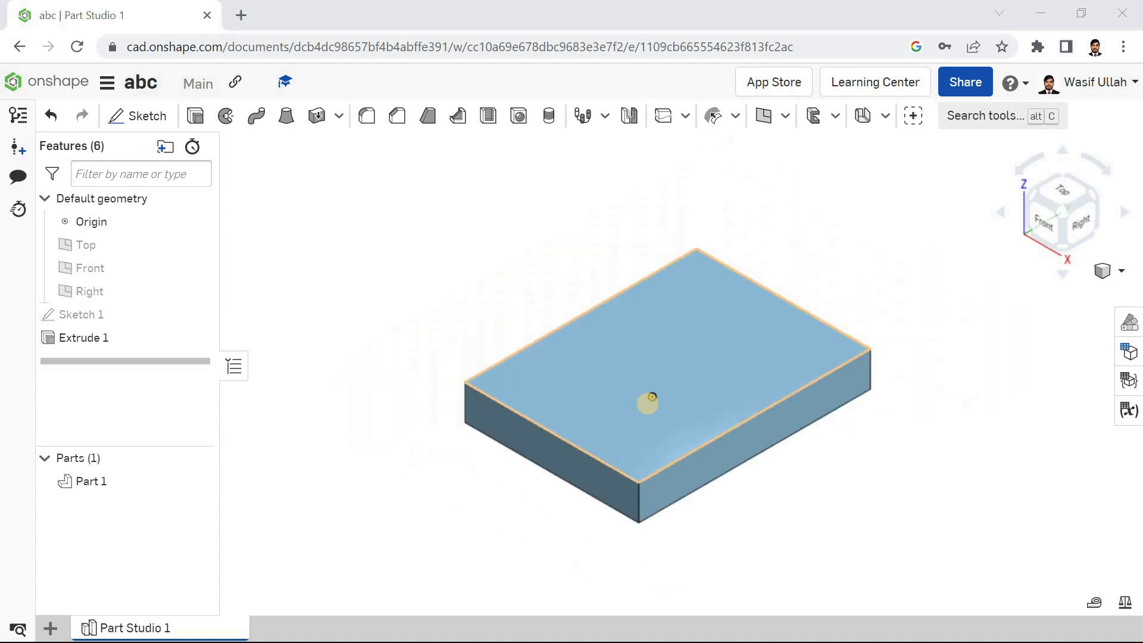
click(685, 117)
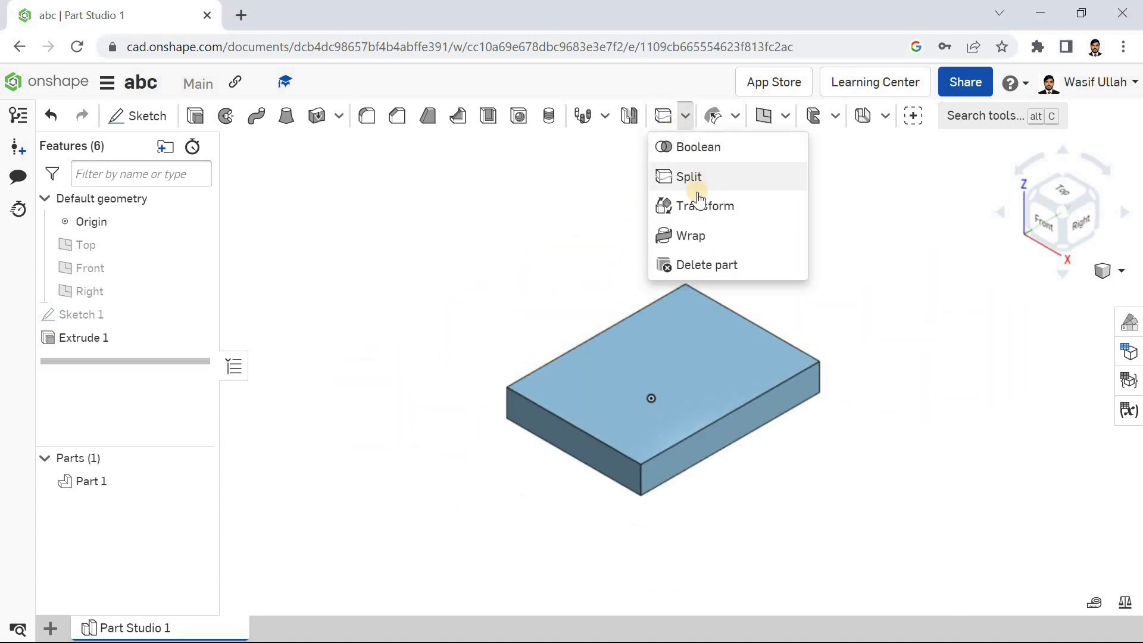
click(692, 204)
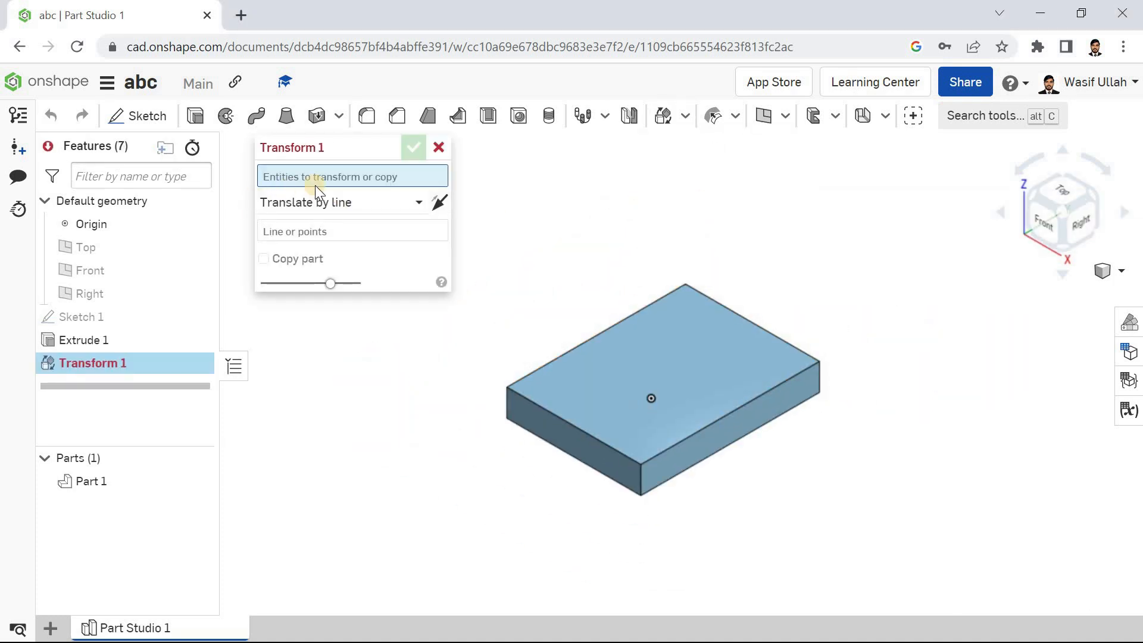
click(616, 366)
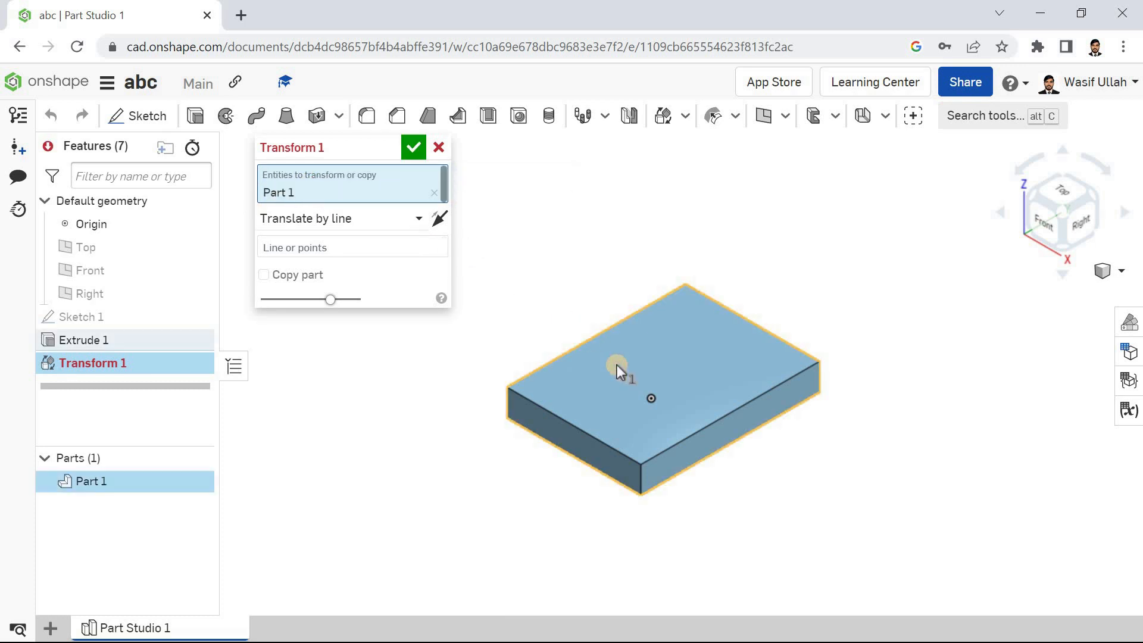
click(310, 244)
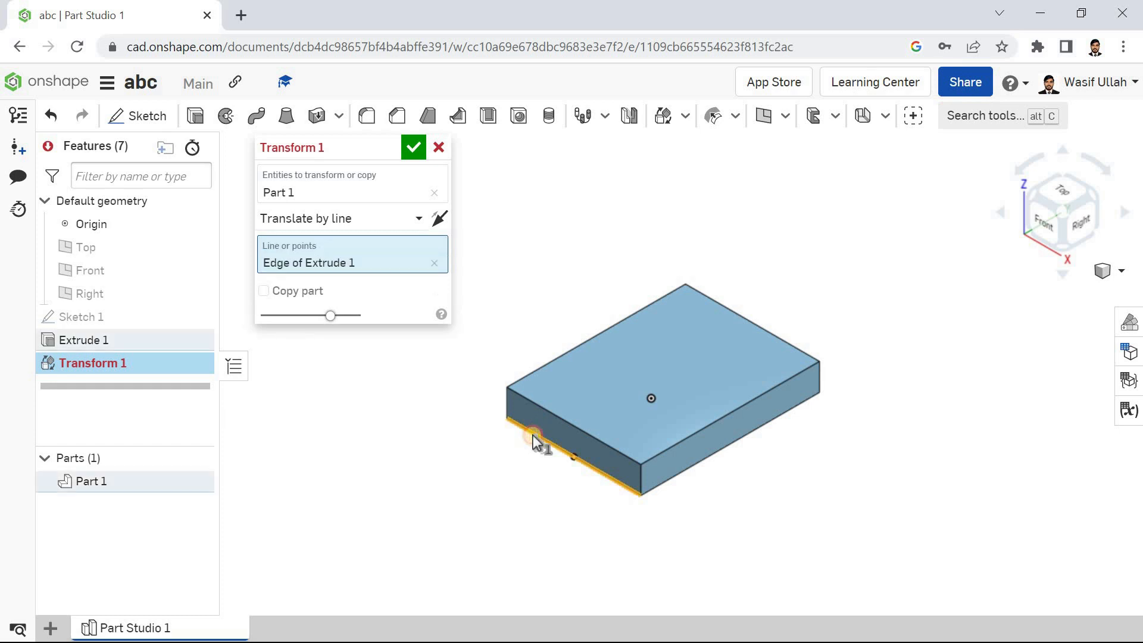
click(534, 438)
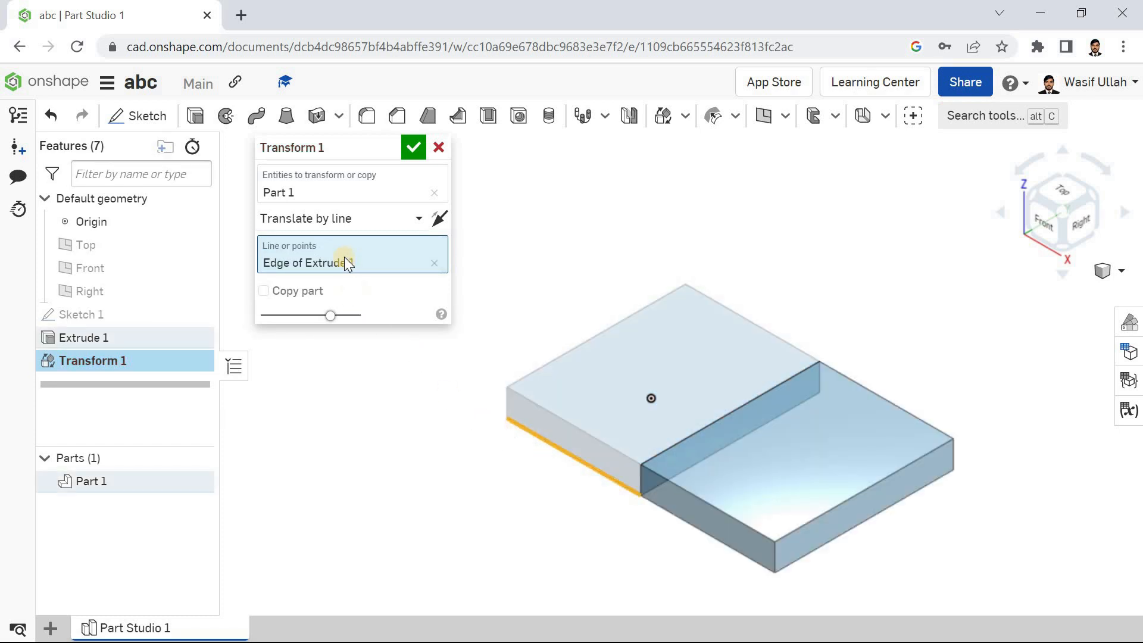
Step: Switch the transform to Translate by distance, moving Part 1 12 mm along the front face's bottom edge
click(366, 219)
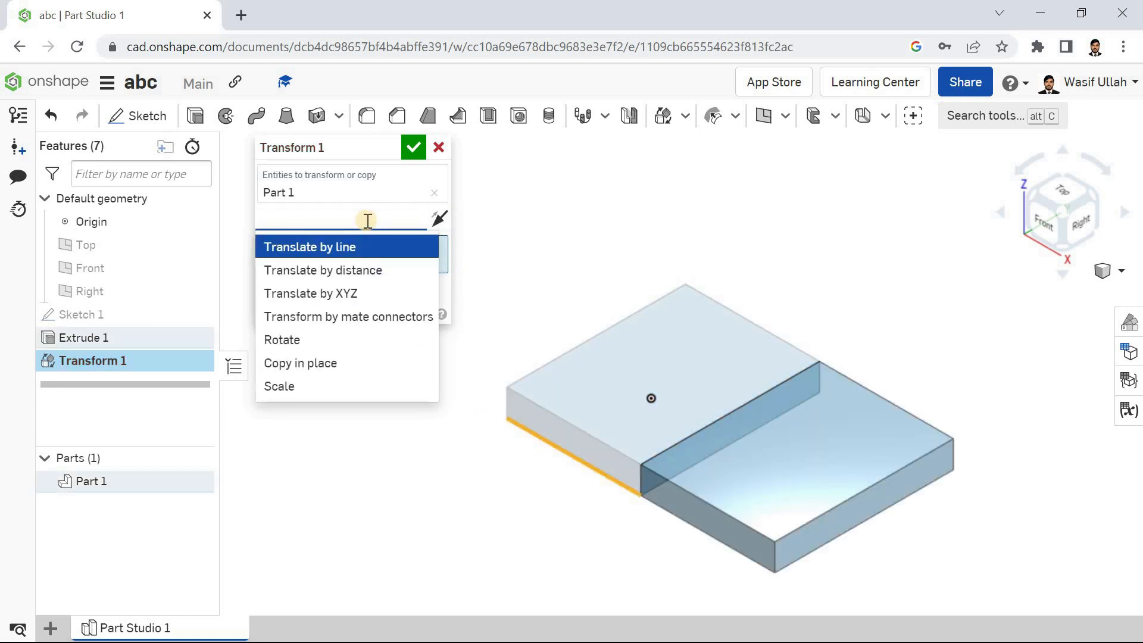
click(366, 269)
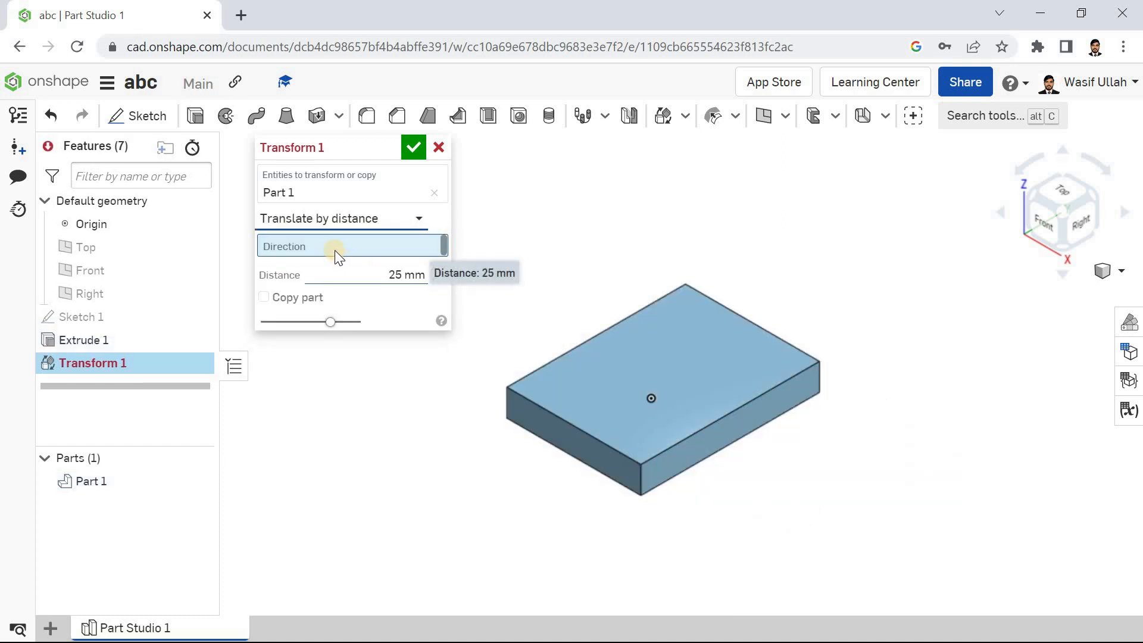
click(537, 440)
click(361, 285)
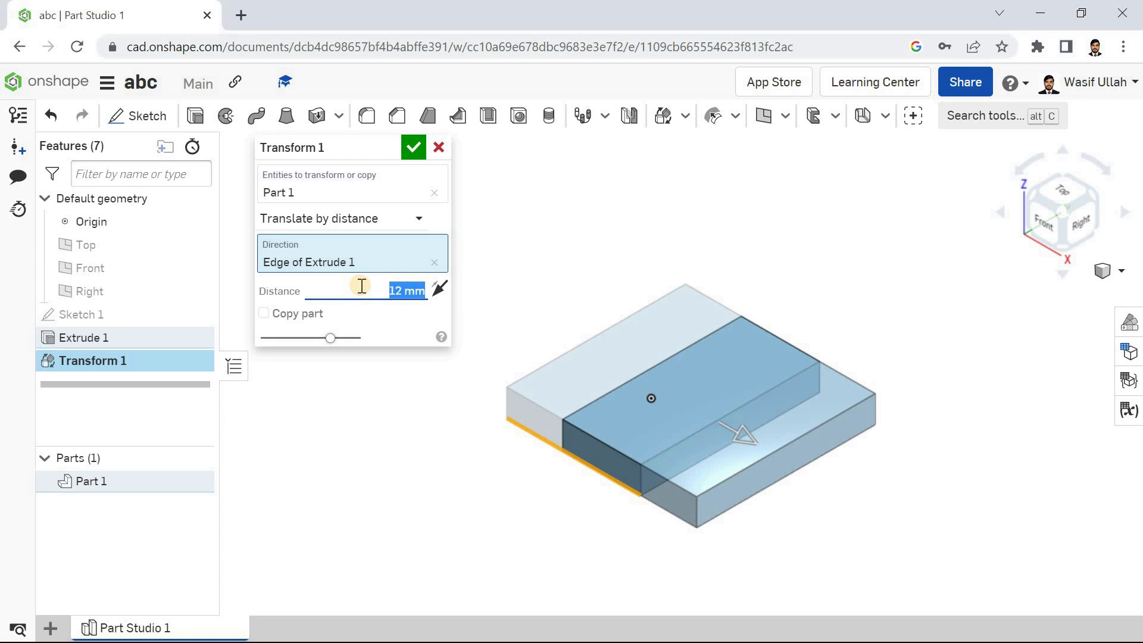
Step: Switch the transform to Translate by XYZ with X, Y and Z each set to 12 mm
click(384, 229)
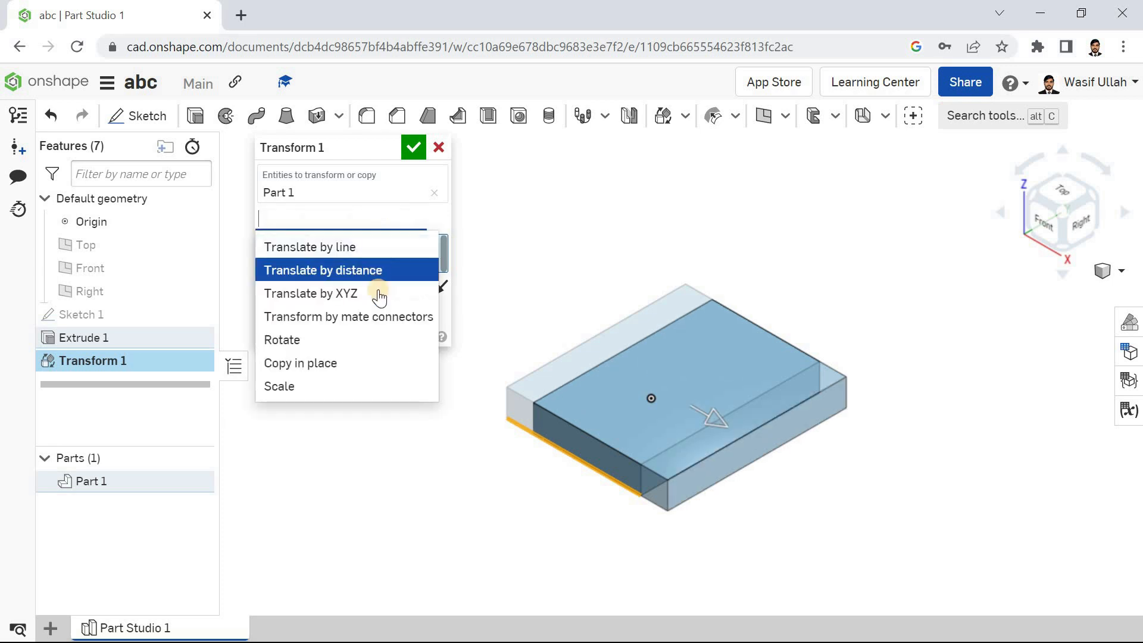
click(379, 291)
click(388, 244)
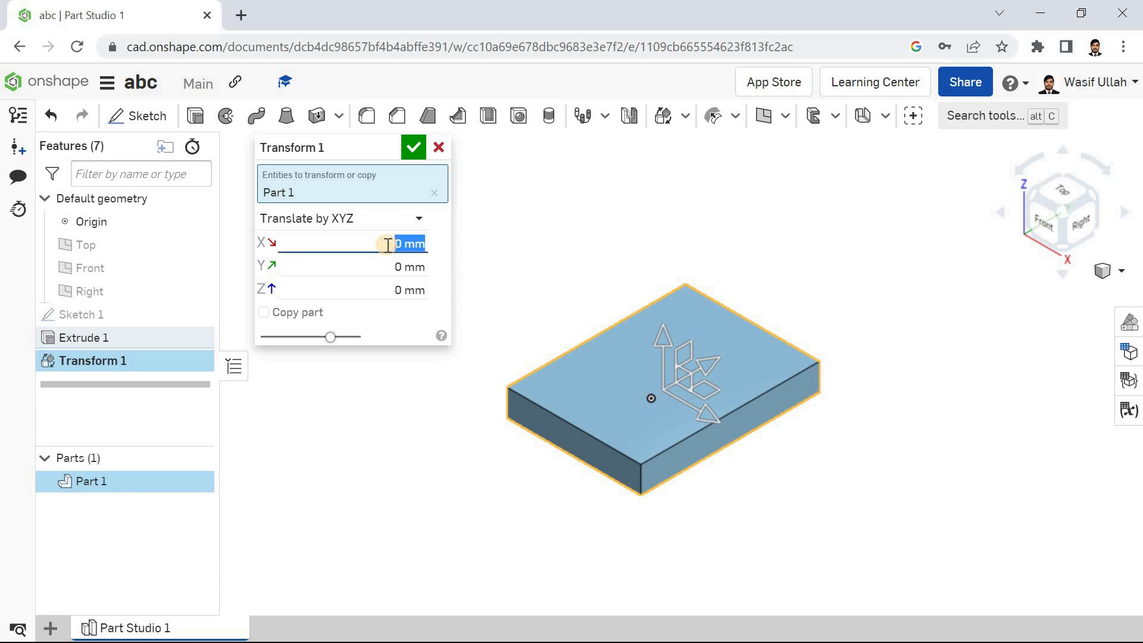
click(391, 267)
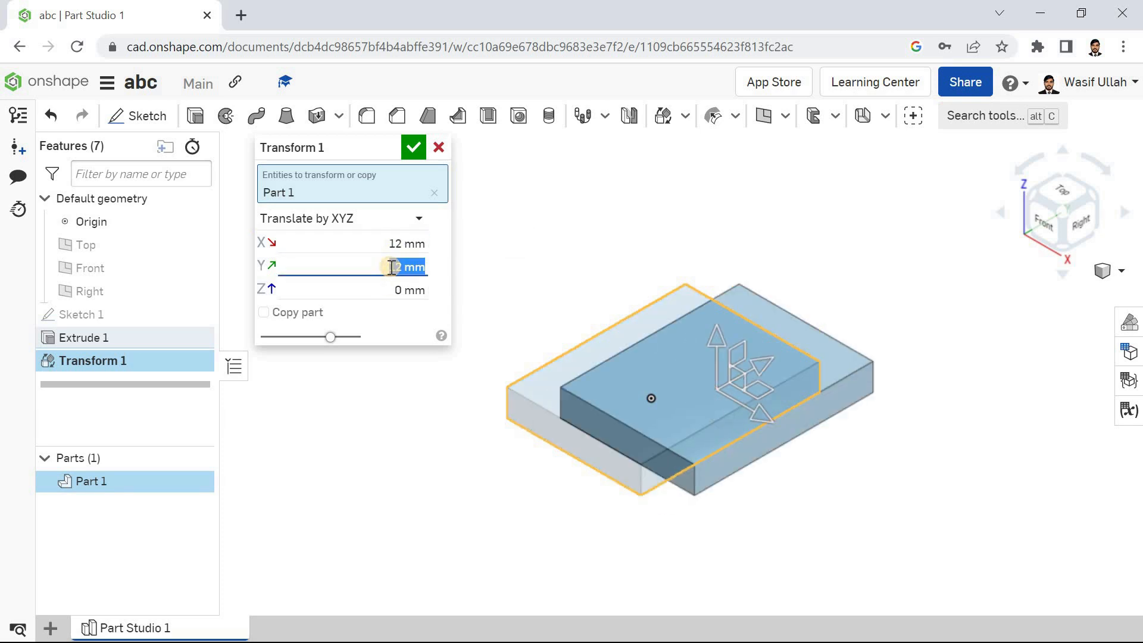
click(391, 288)
text(12)
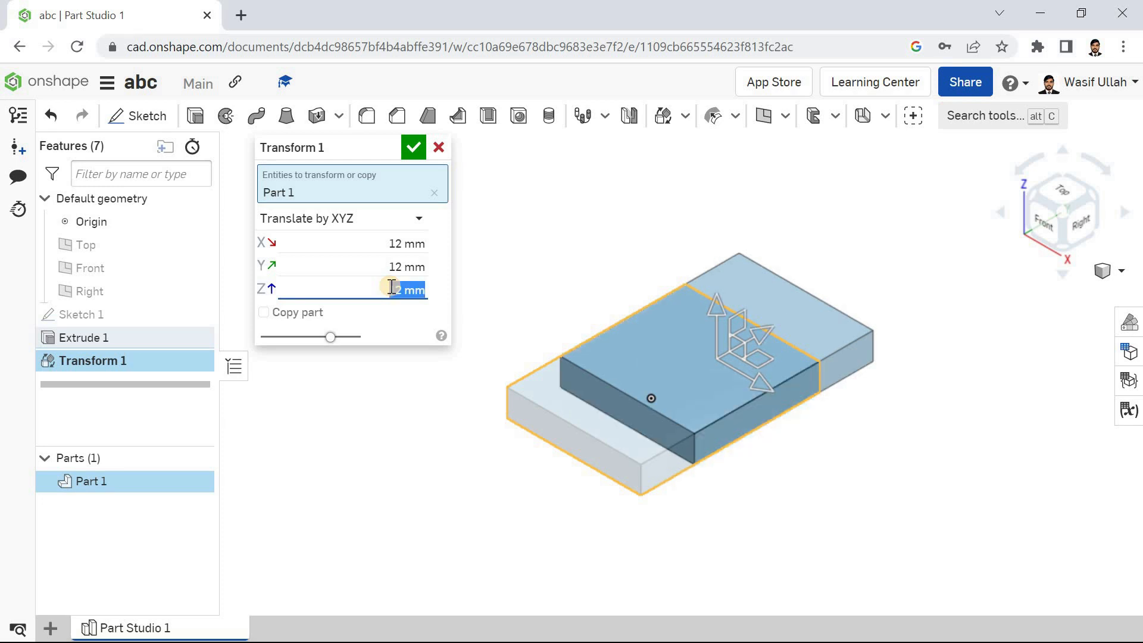
Step: Transform Part 1 by mate connectors from the top face's front-left corner to its back-right corner
click(382, 217)
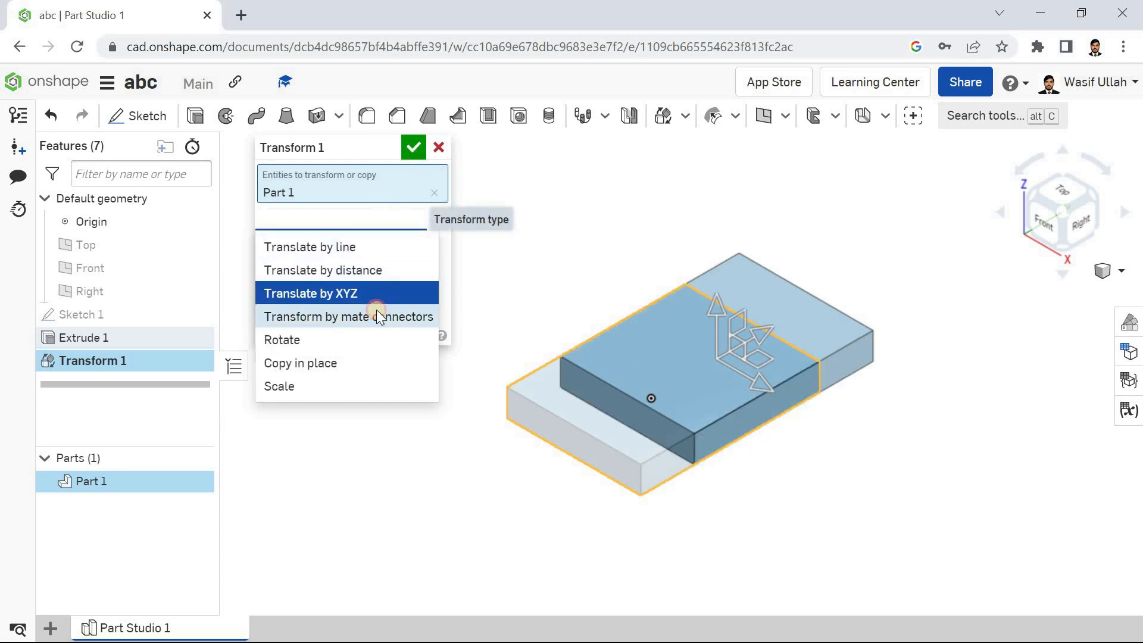
click(378, 315)
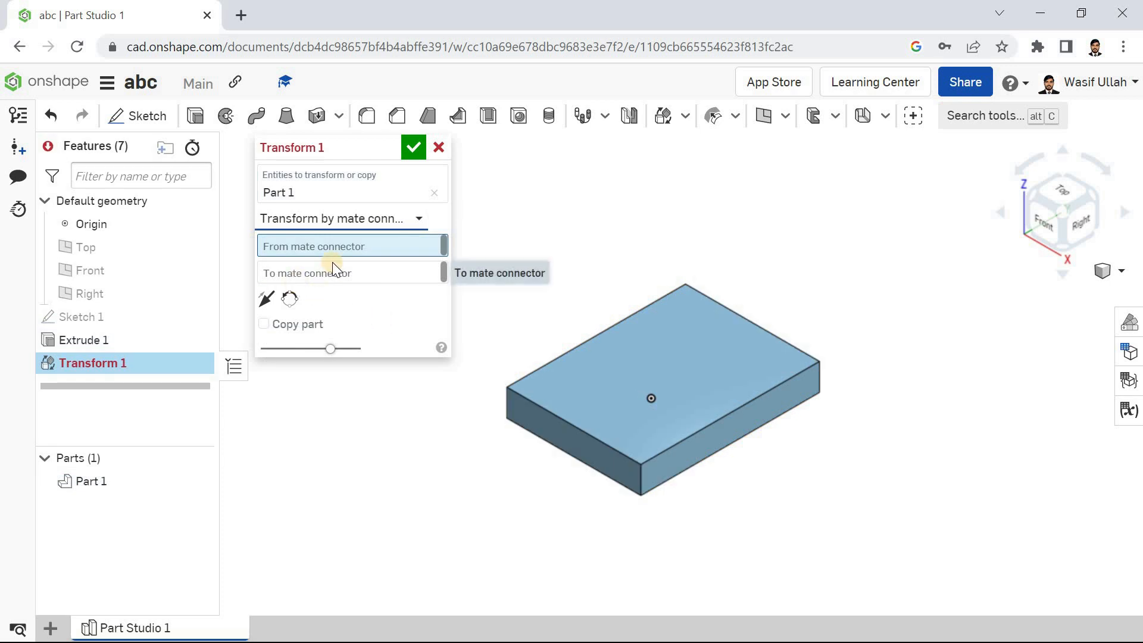
click(532, 402)
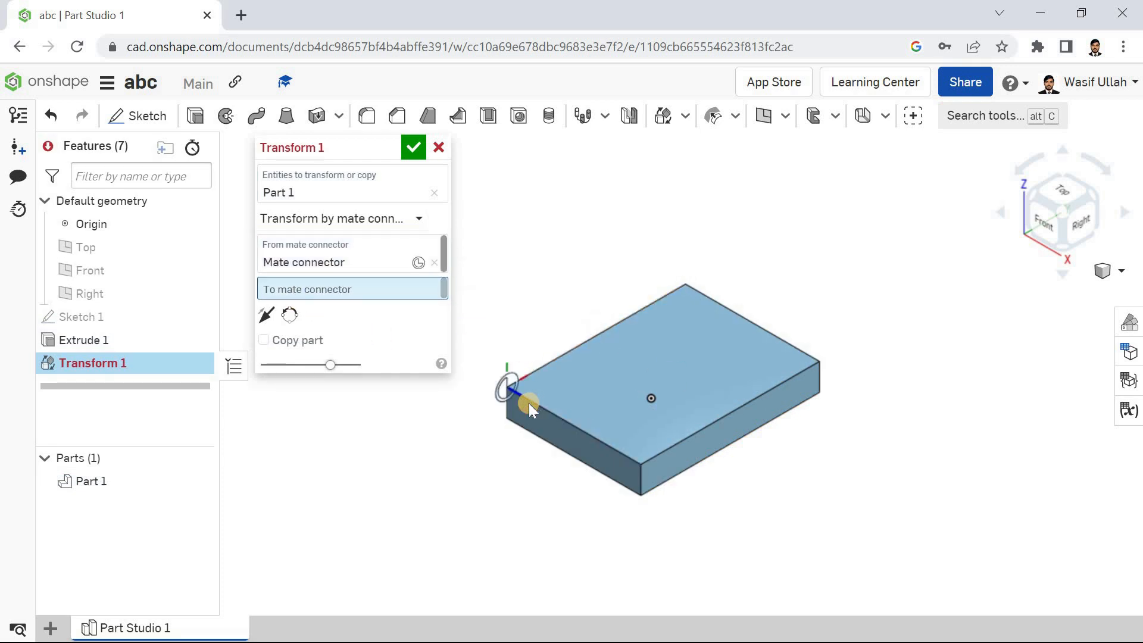
click(818, 363)
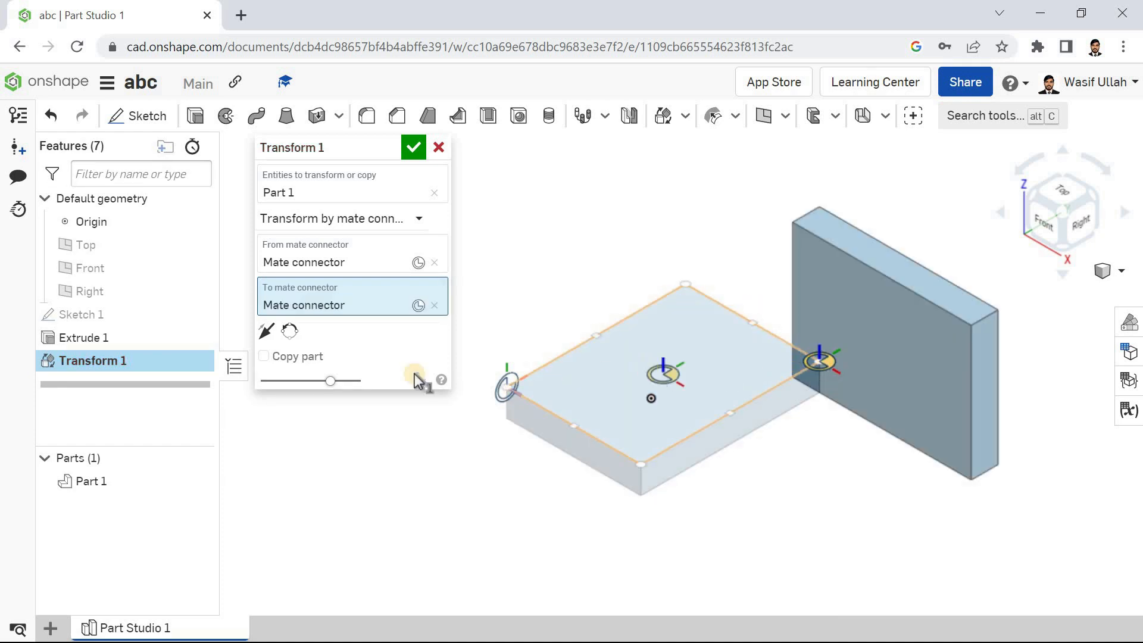
Step: Flip the mate connector's primary axis and back, and cycle the secondary axis through its orientations
click(265, 333)
click(264, 333)
click(290, 335)
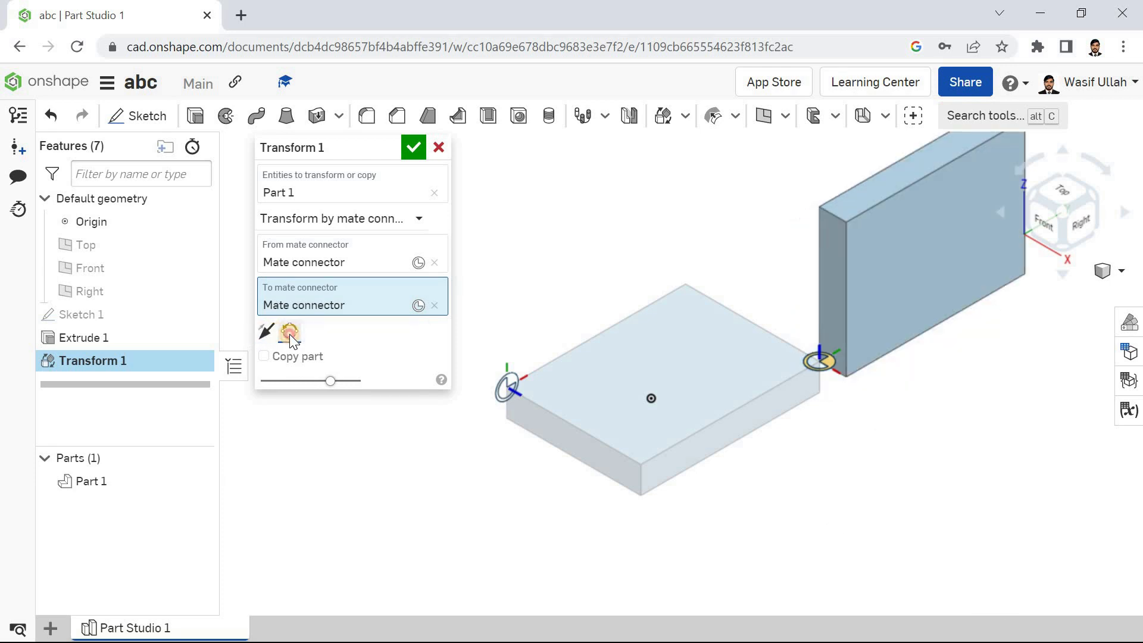
click(290, 335)
click(290, 335)
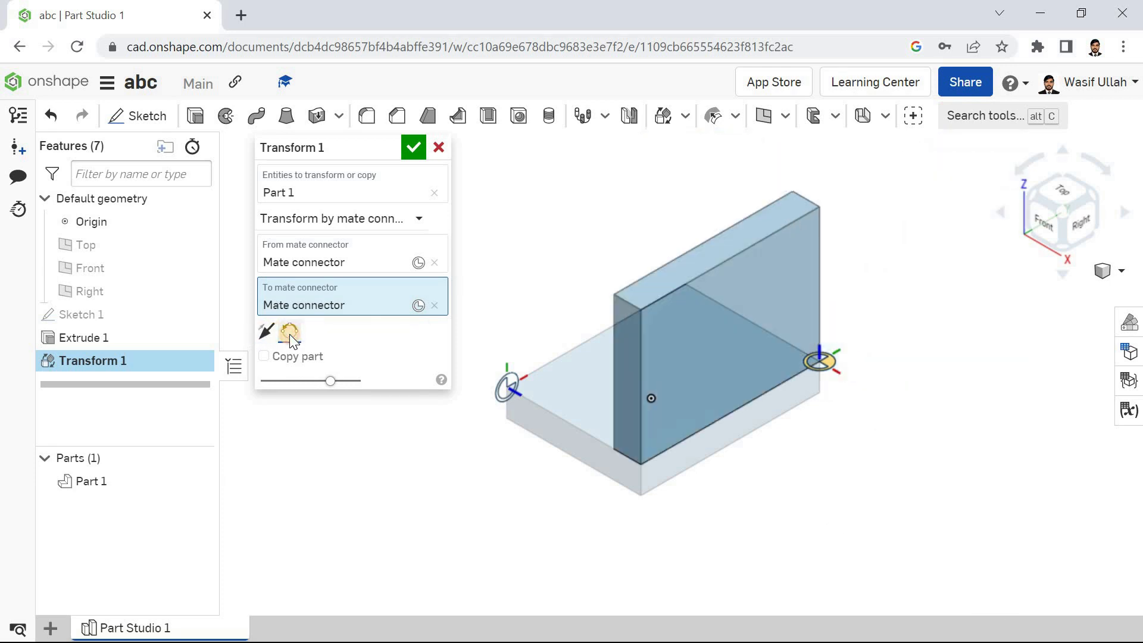
click(290, 334)
Step: Switch the transform to Rotate, turning Part 1 12 degrees about the front face's bottom edge and trying both directions
click(384, 218)
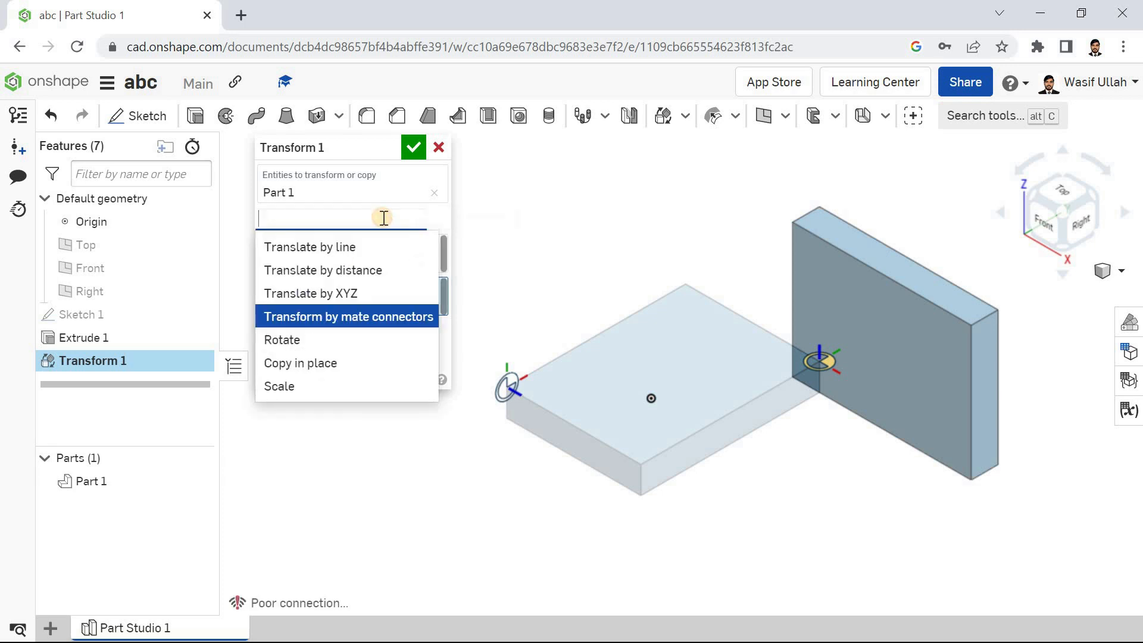
click(334, 336)
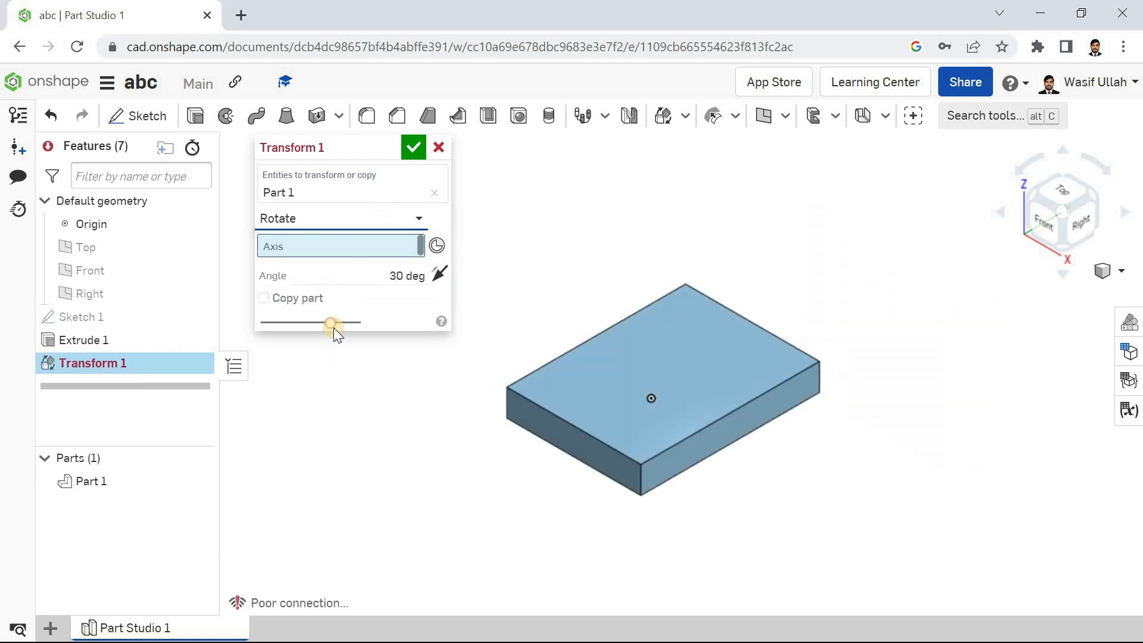
click(360, 281)
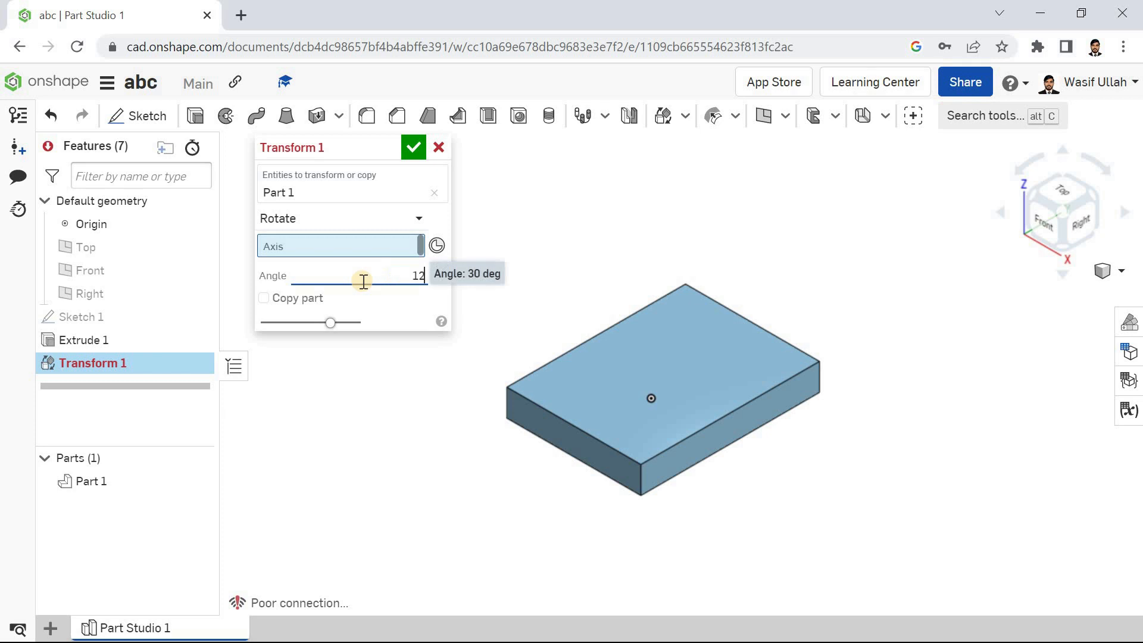
click(527, 434)
right_drag(455, 411, 437, 313)
click(436, 292)
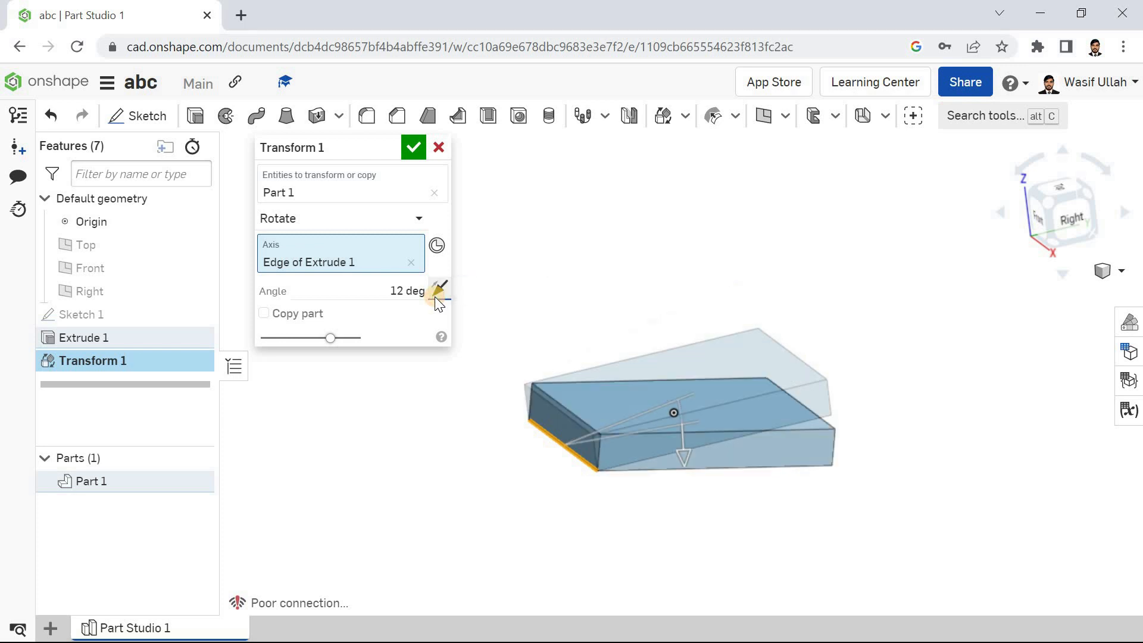
click(436, 293)
Step: Switch the transform to uniform Scale with a factor of 3, and accept it without a reference point
click(387, 221)
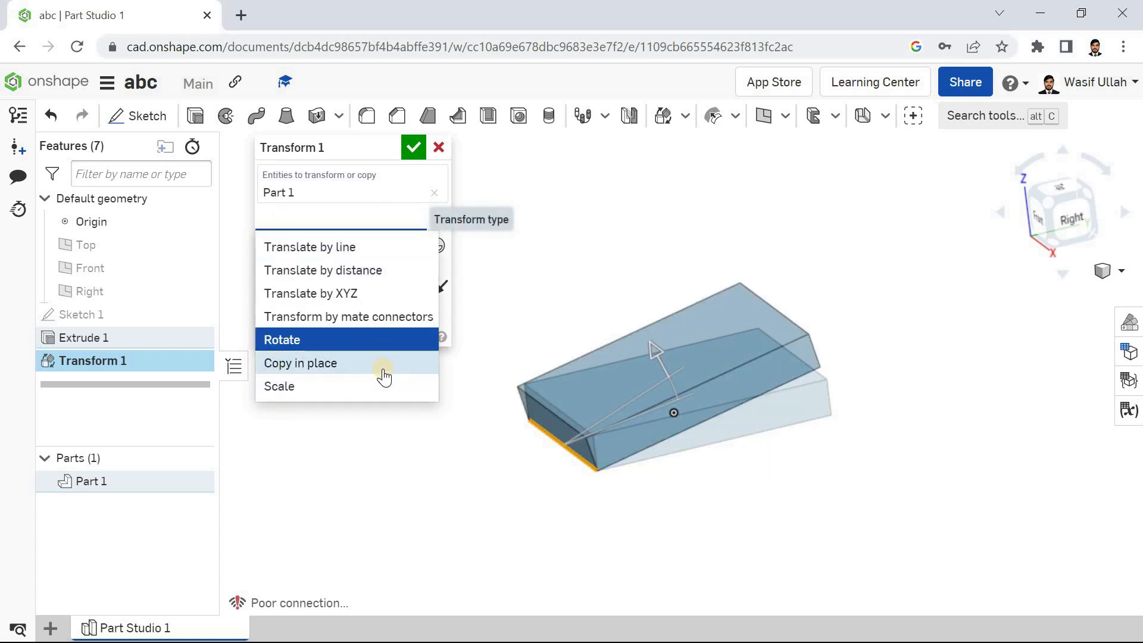
click(378, 383)
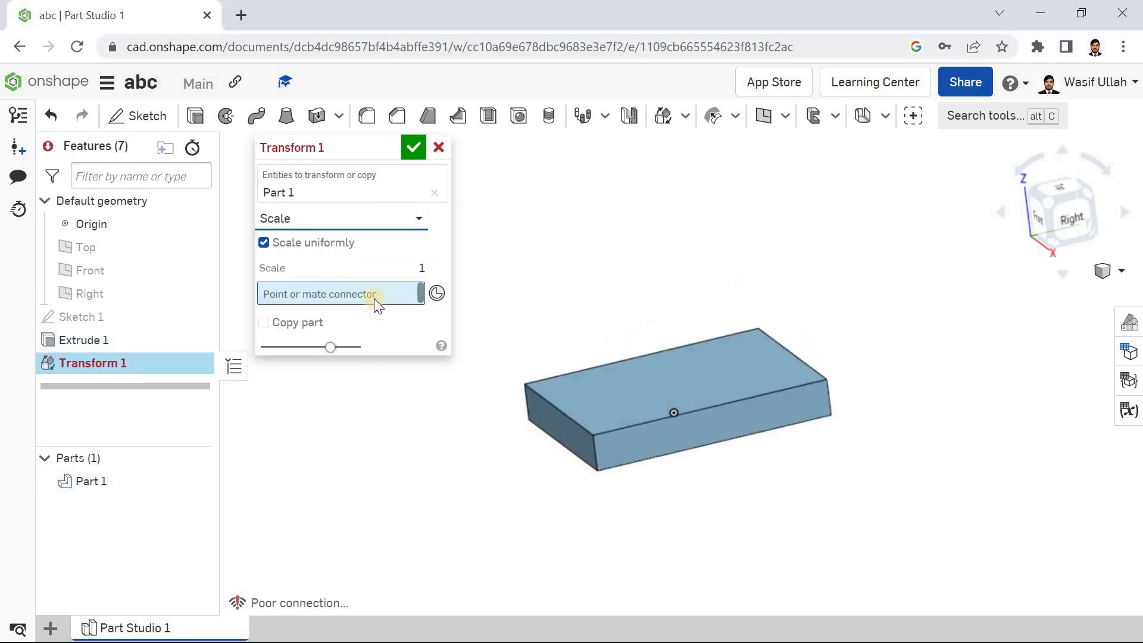
click(380, 270)
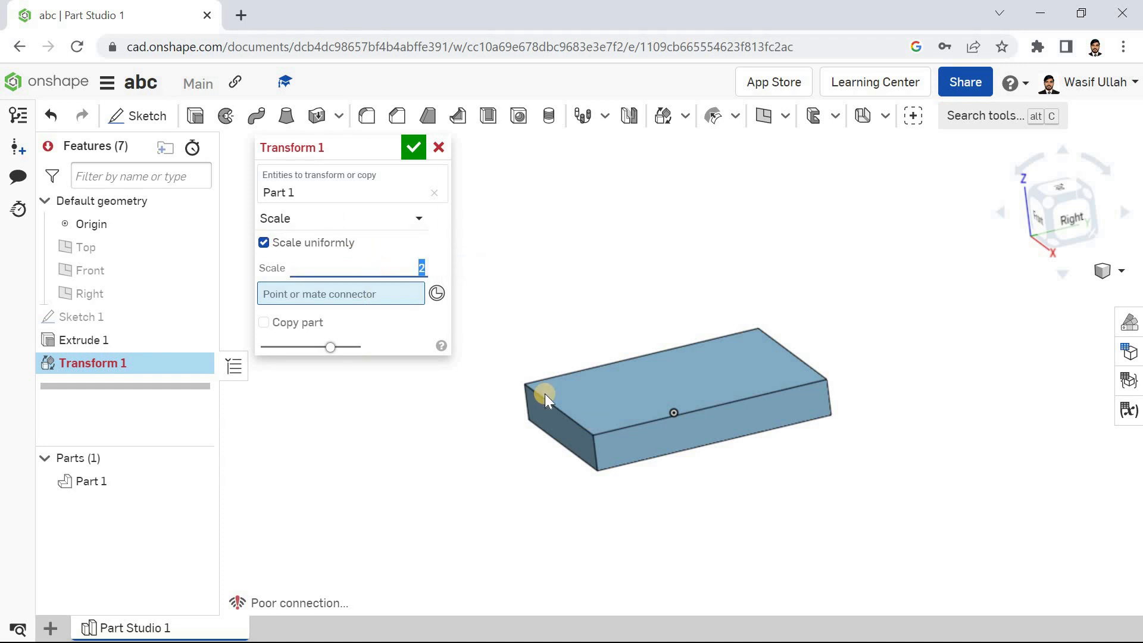
key(Up)
click(344, 218)
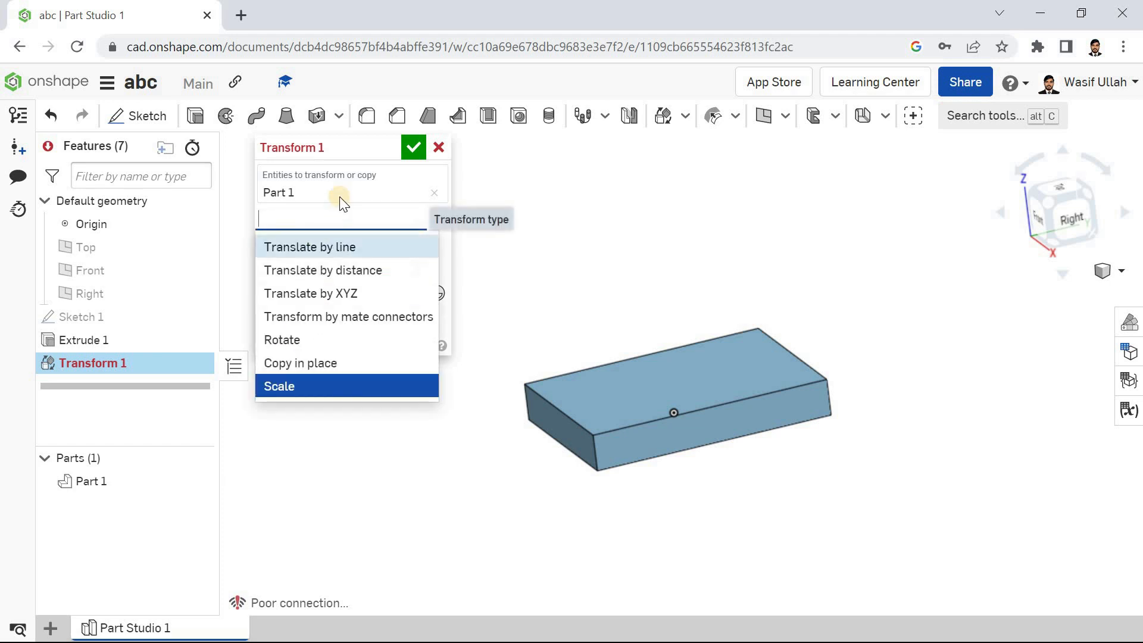
click(340, 195)
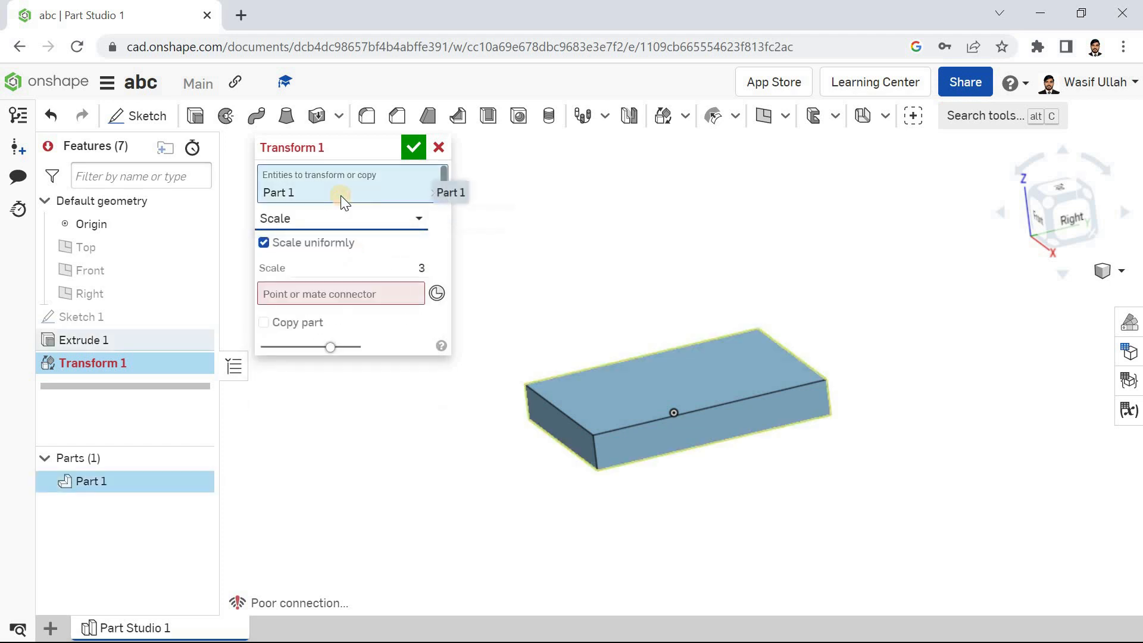
click(338, 293)
click(372, 225)
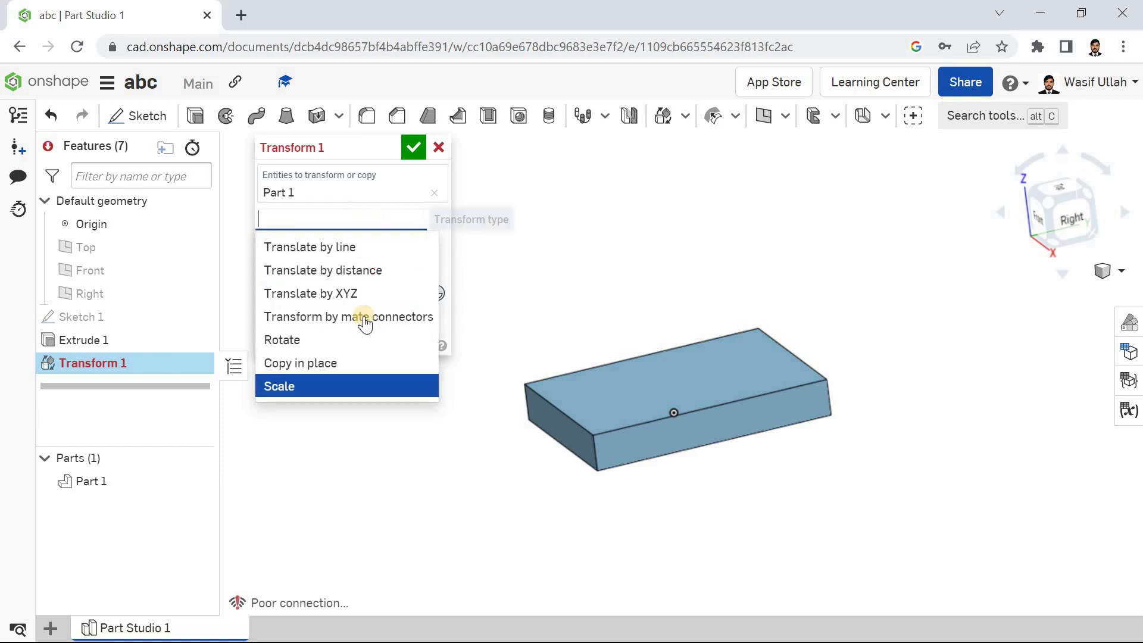
click(357, 383)
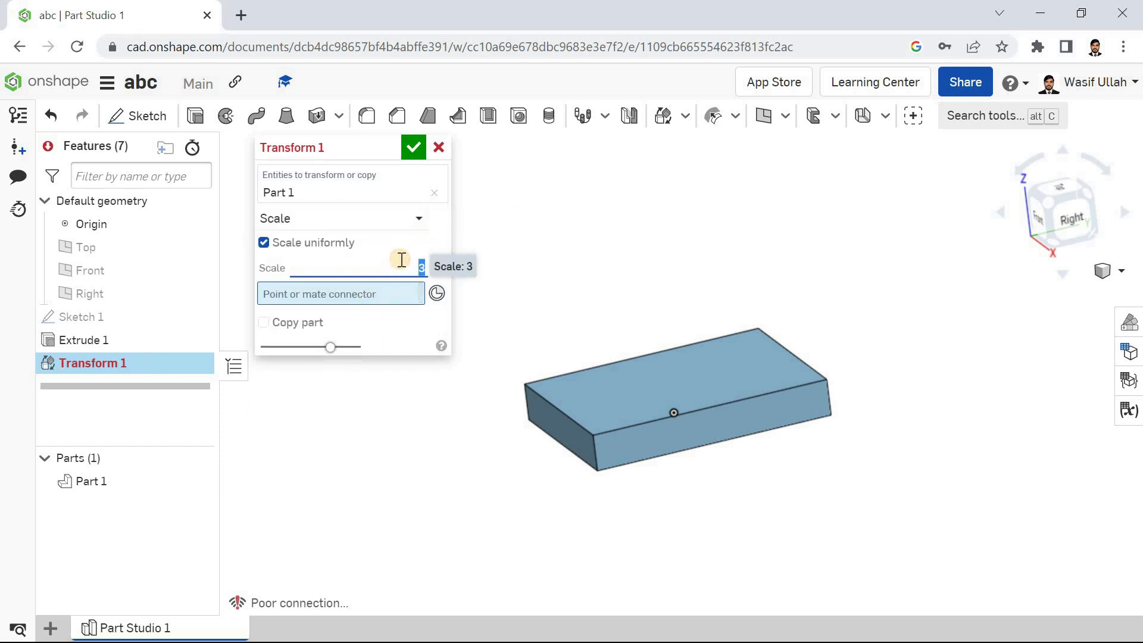
right_click(415, 196)
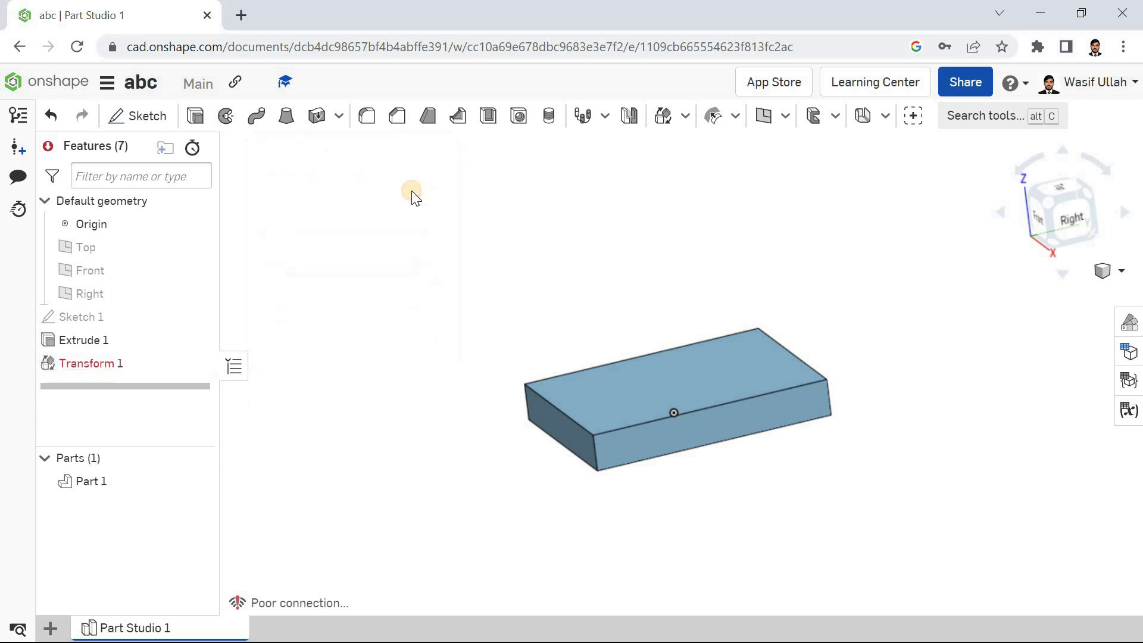
Step: Reopen the Transform feature of Part 1 and toggle Scale uniformly to compare one factor with separate X, Y and Z scales
click(446, 259)
click(156, 357)
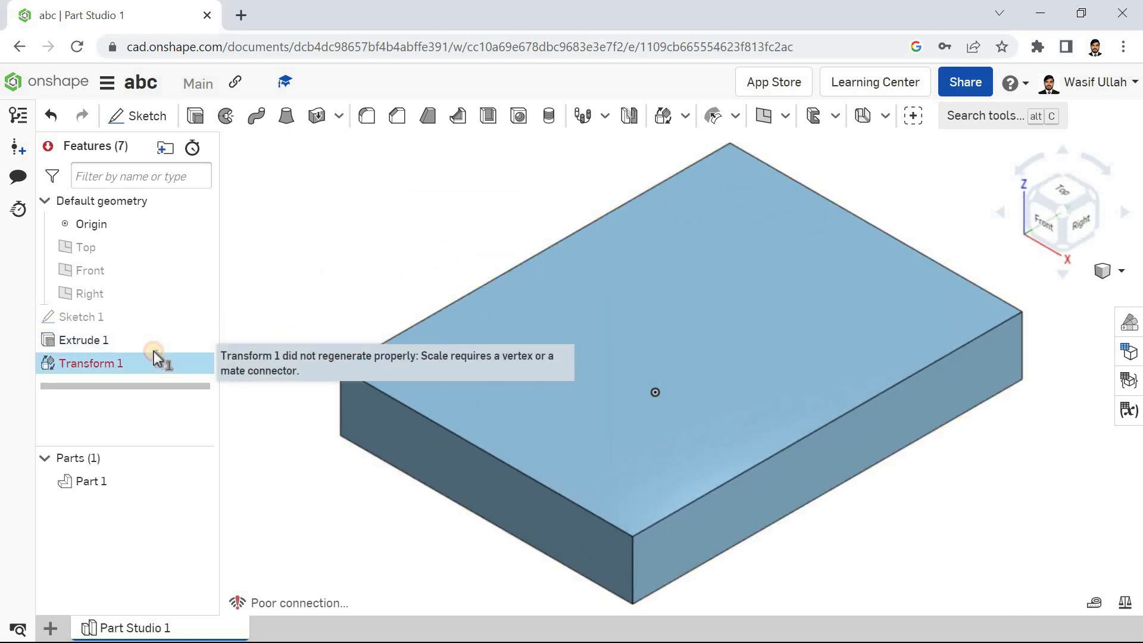
double_click(154, 351)
click(334, 295)
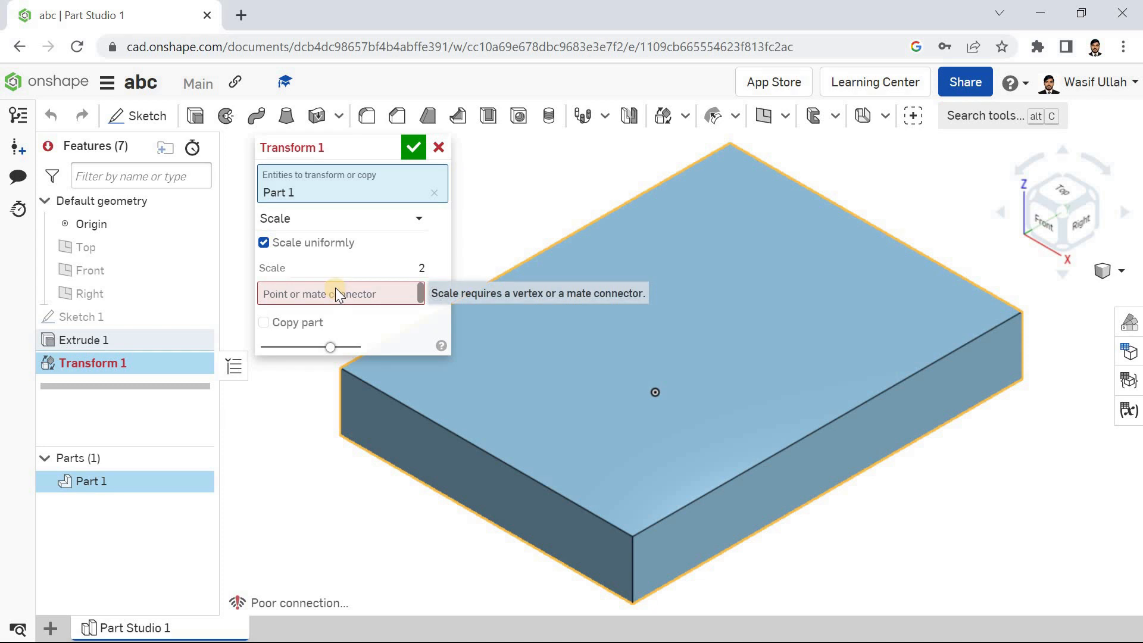
click(263, 242)
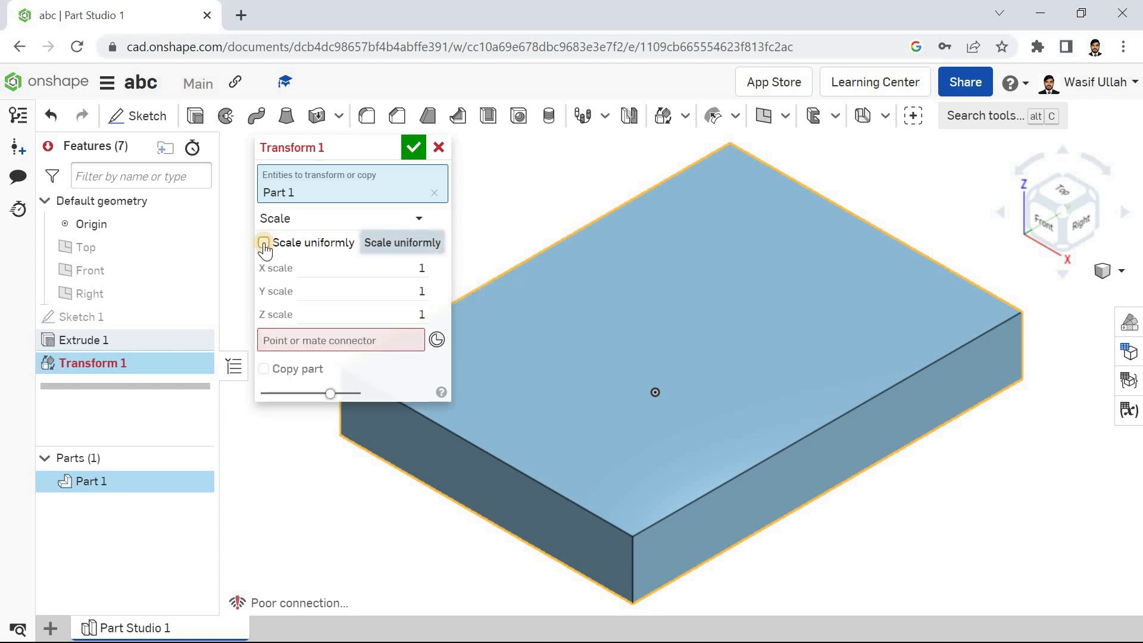
click(264, 242)
click(263, 242)
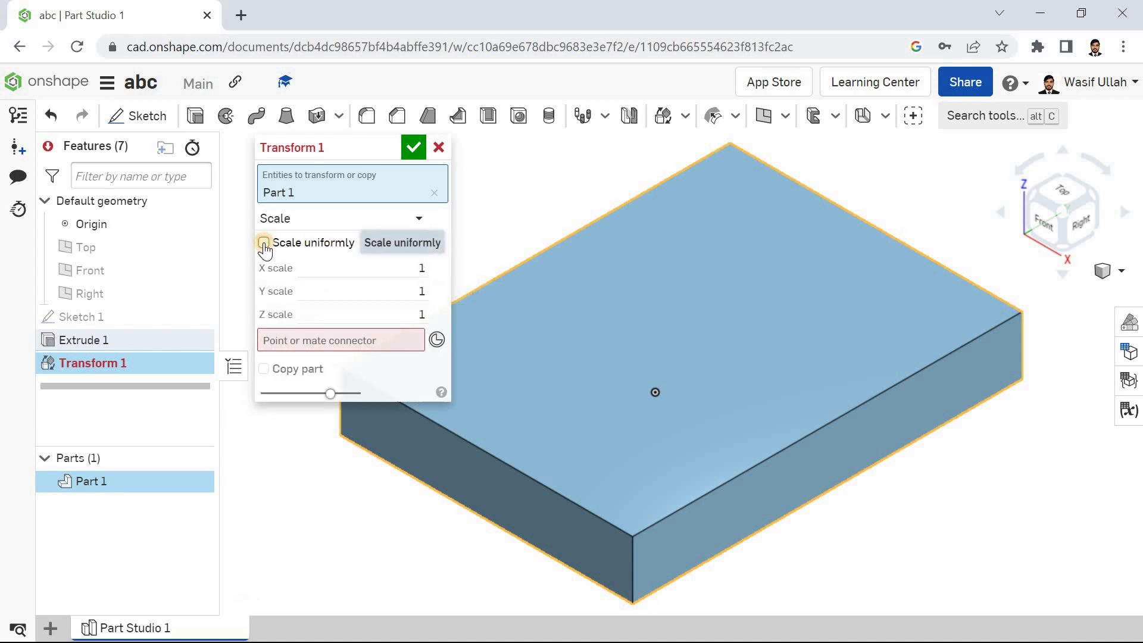
click(264, 242)
click(263, 242)
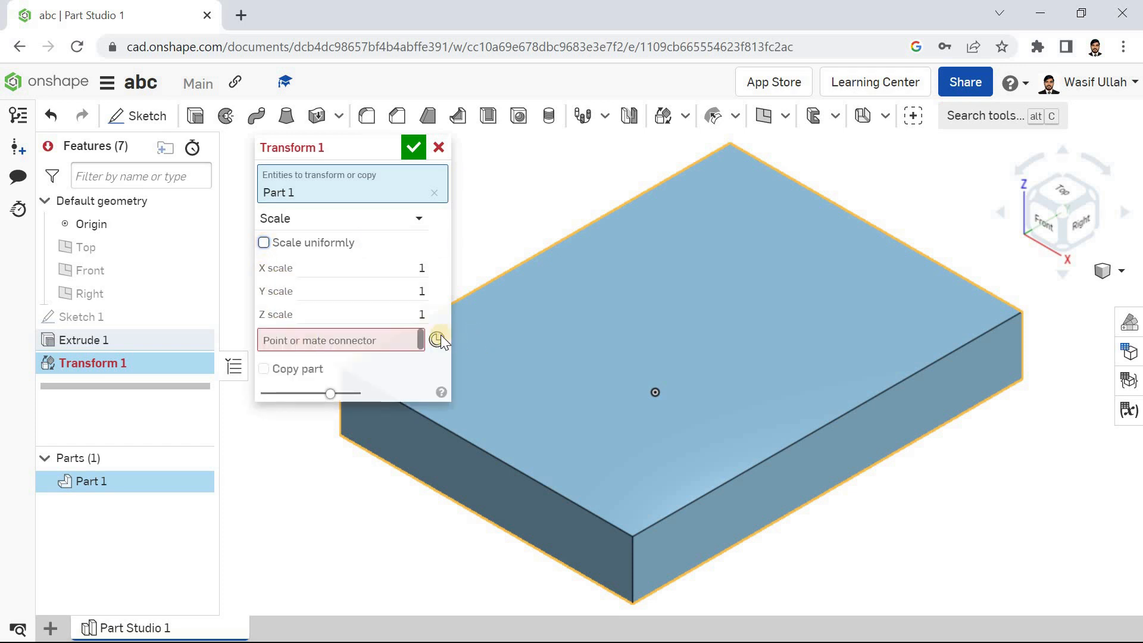
Step: Reselect Part 1 as the entity to scale, turn uniform scaling back on and accept the transform without a reference point
click(348, 343)
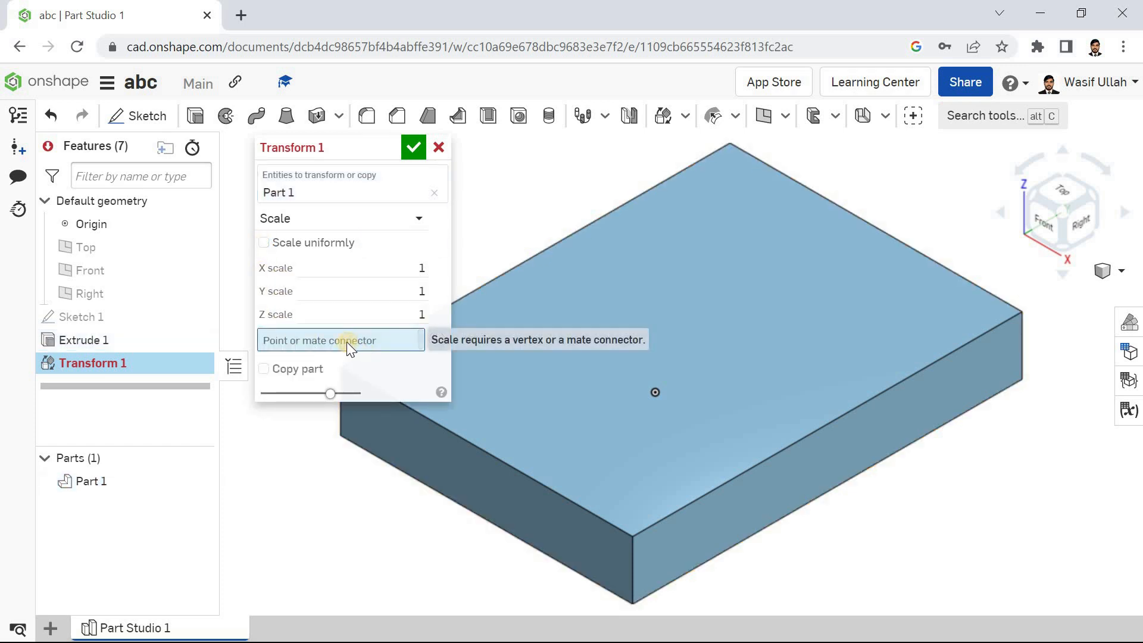
scroll(652, 344, down, 5)
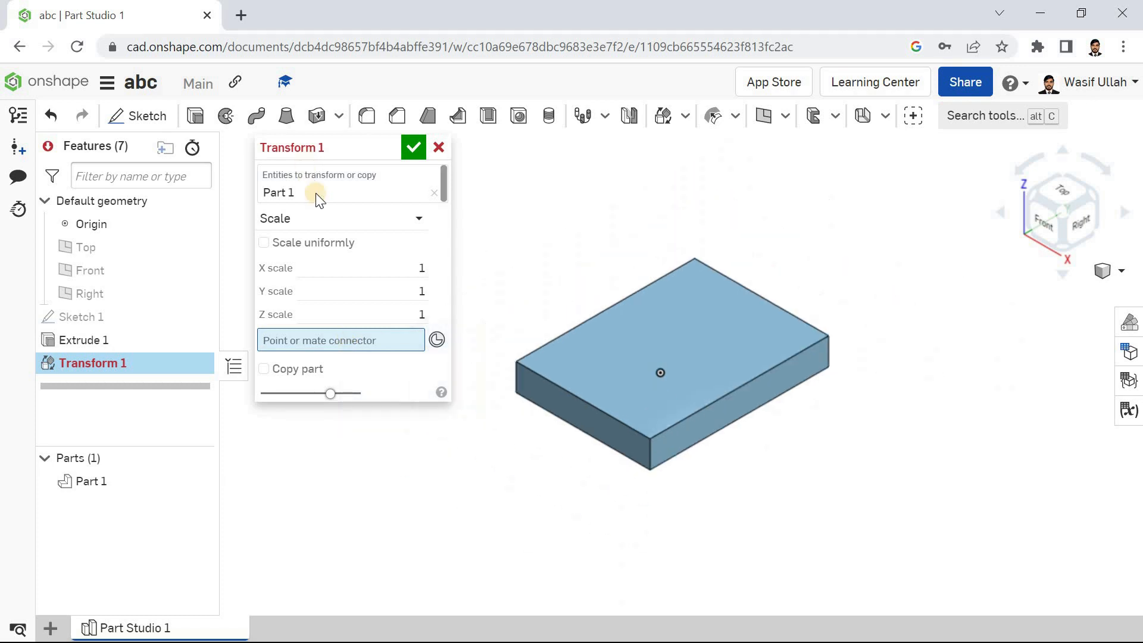
click(432, 193)
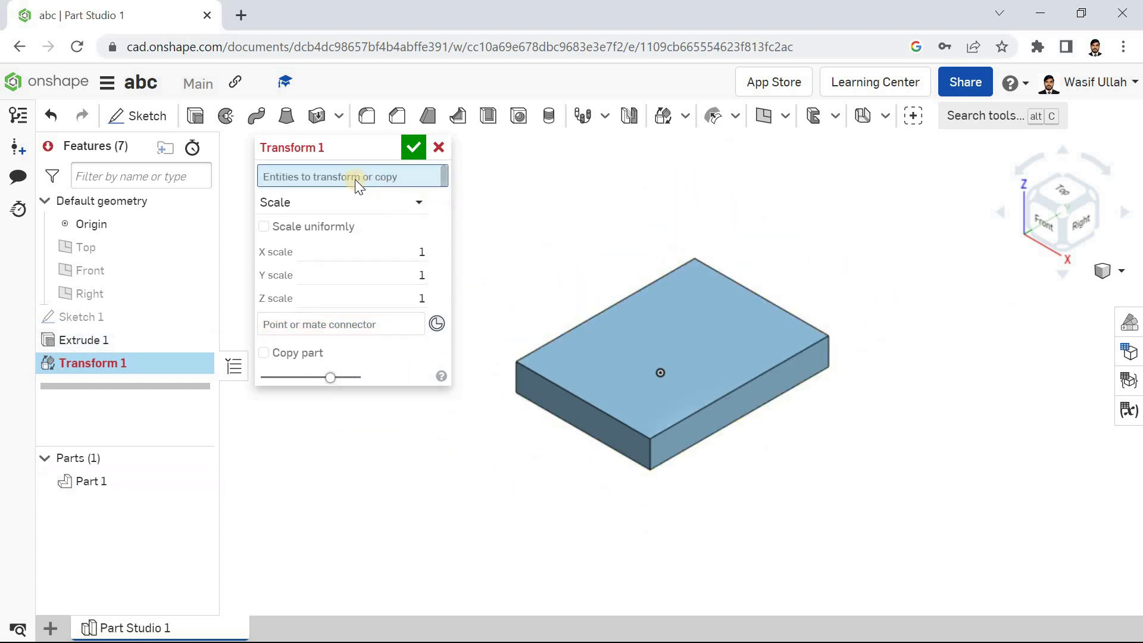
click(381, 186)
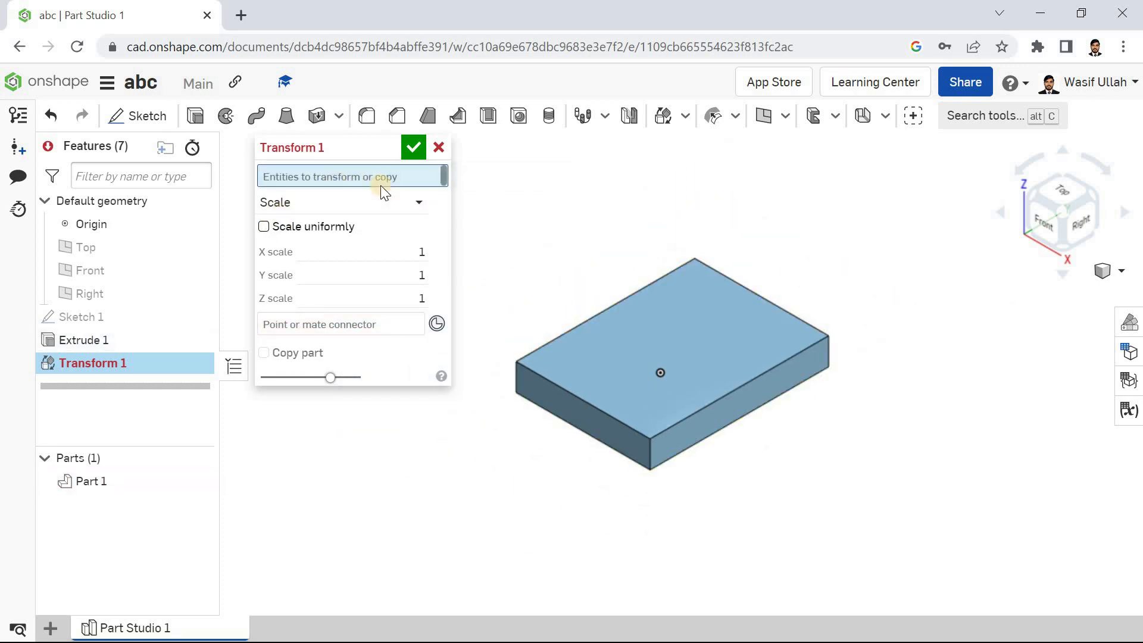
click(611, 330)
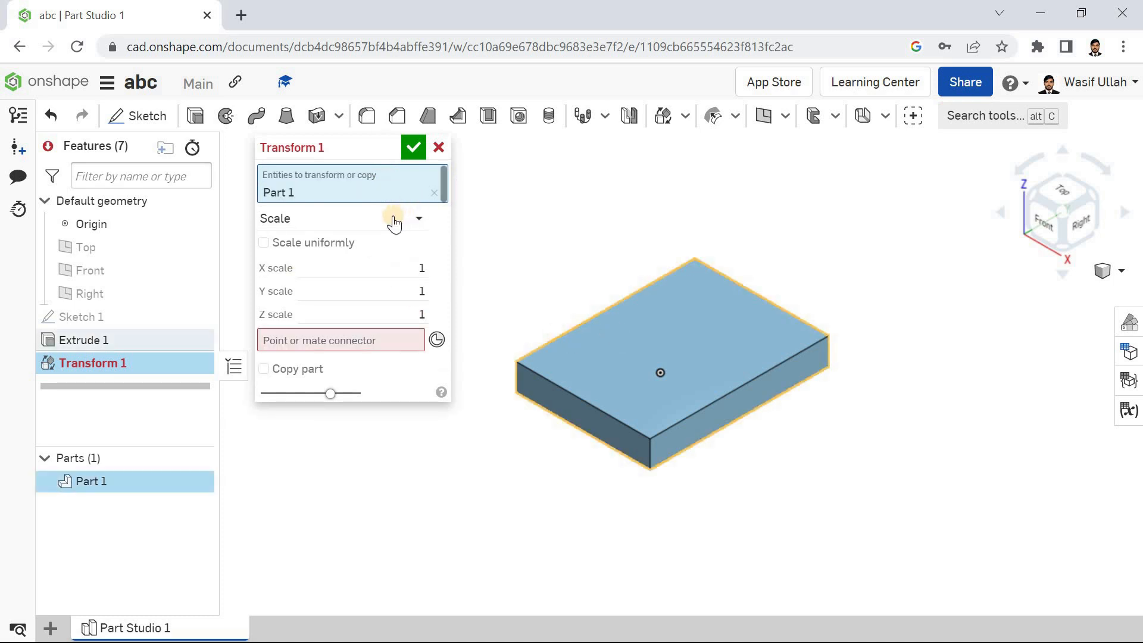
click(264, 243)
click(384, 267)
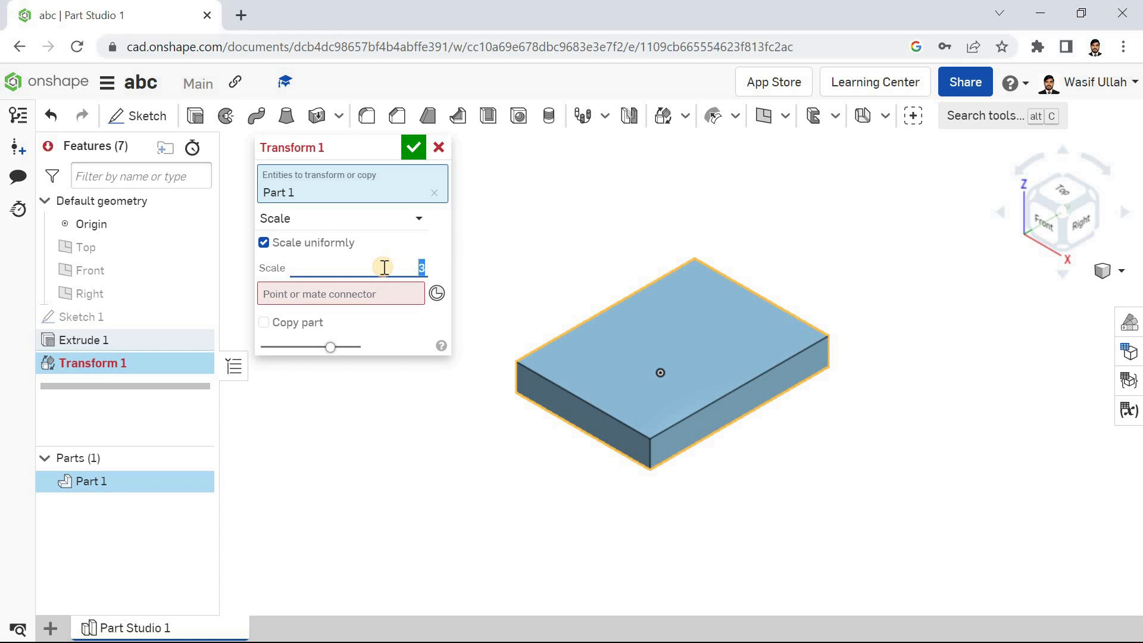
click(413, 148)
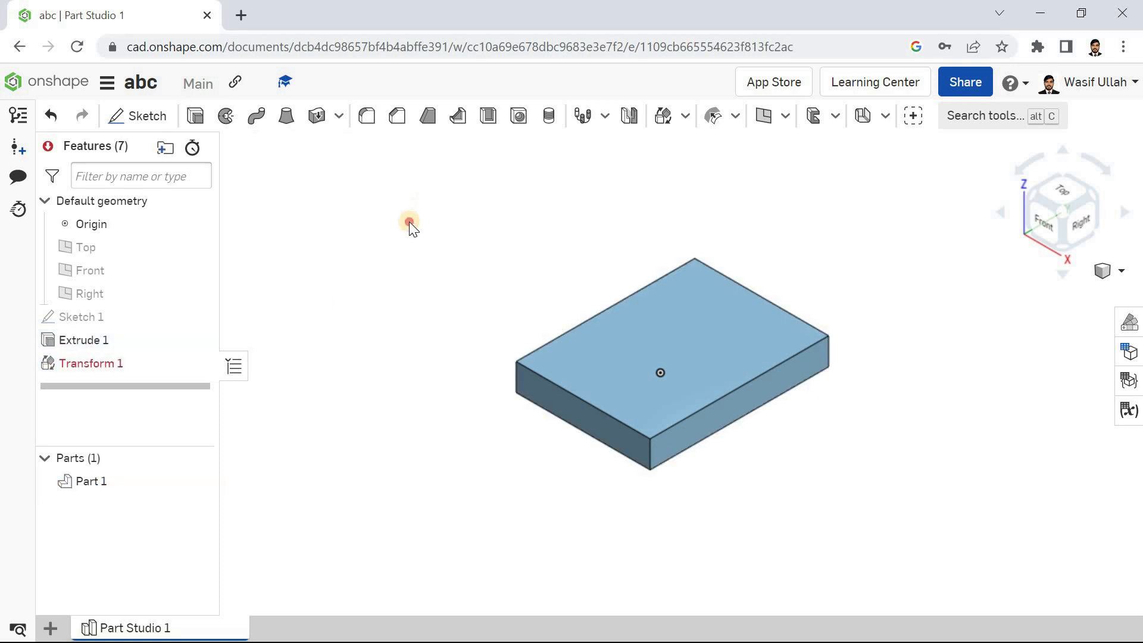
Step: Edit the Transform feature, change its type to Rotate and accept it
double_click(150, 363)
click(364, 221)
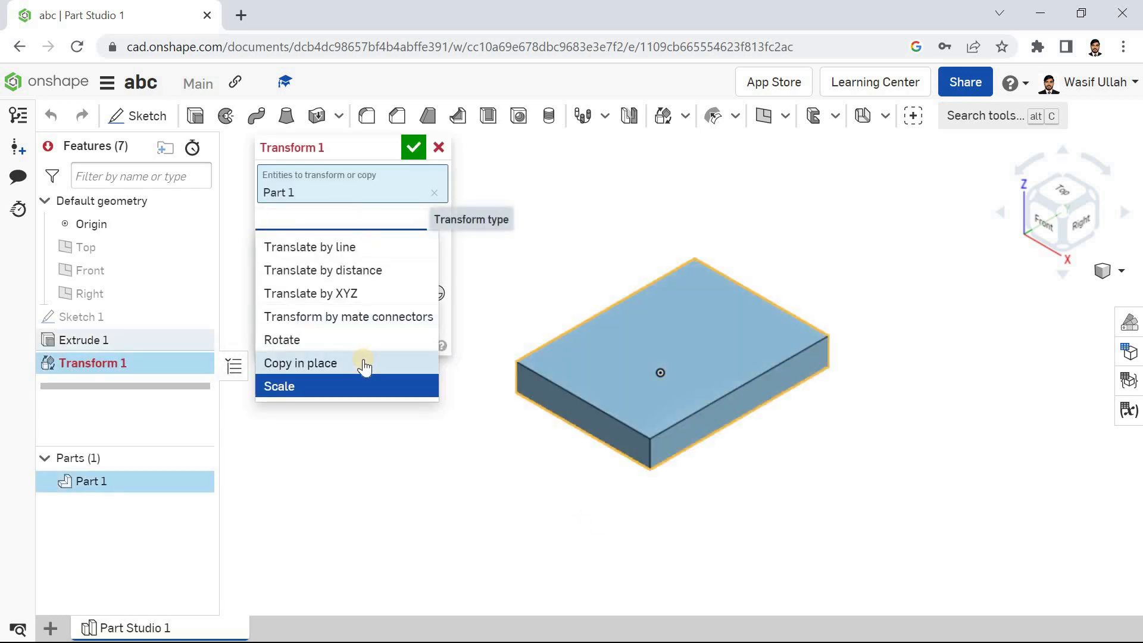
click(363, 340)
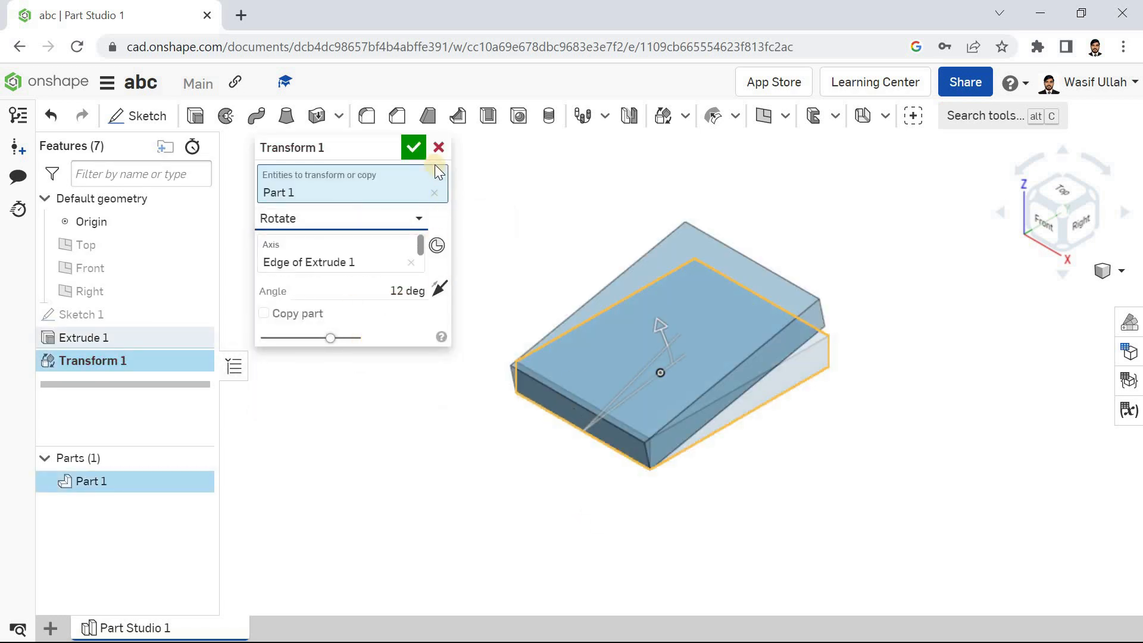
click(415, 149)
right_click(377, 270)
click(380, 275)
right_click(382, 241)
click(419, 315)
right_drag(406, 246, 383, 224)
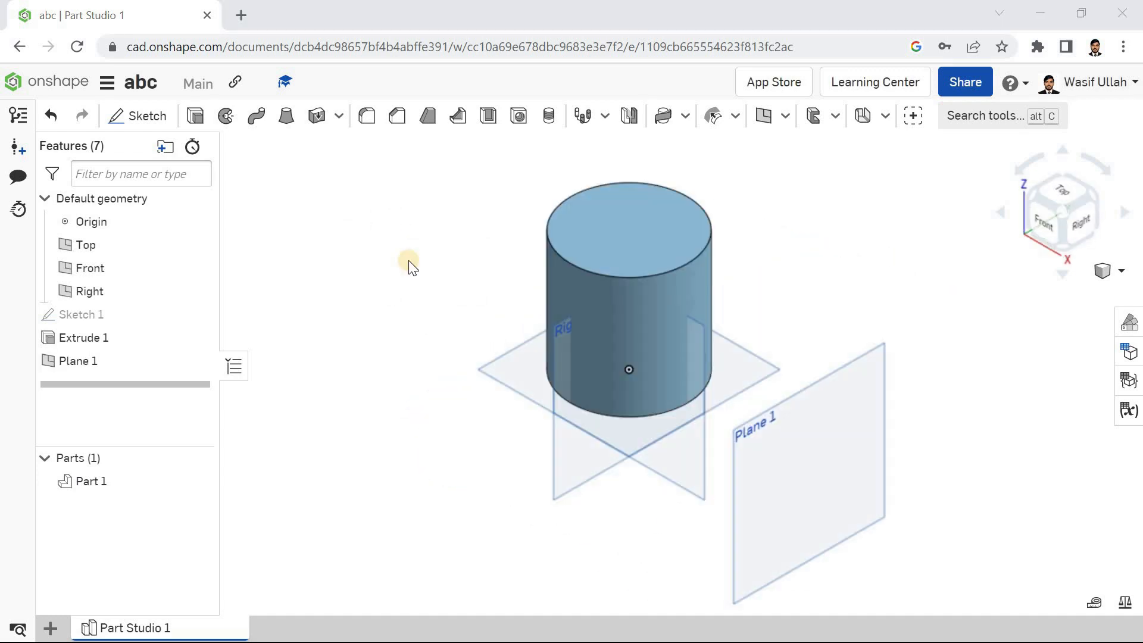
Step: Examine the cylinder with its reference planes and check how Plane 1 is offset from the Right plane
click(685, 116)
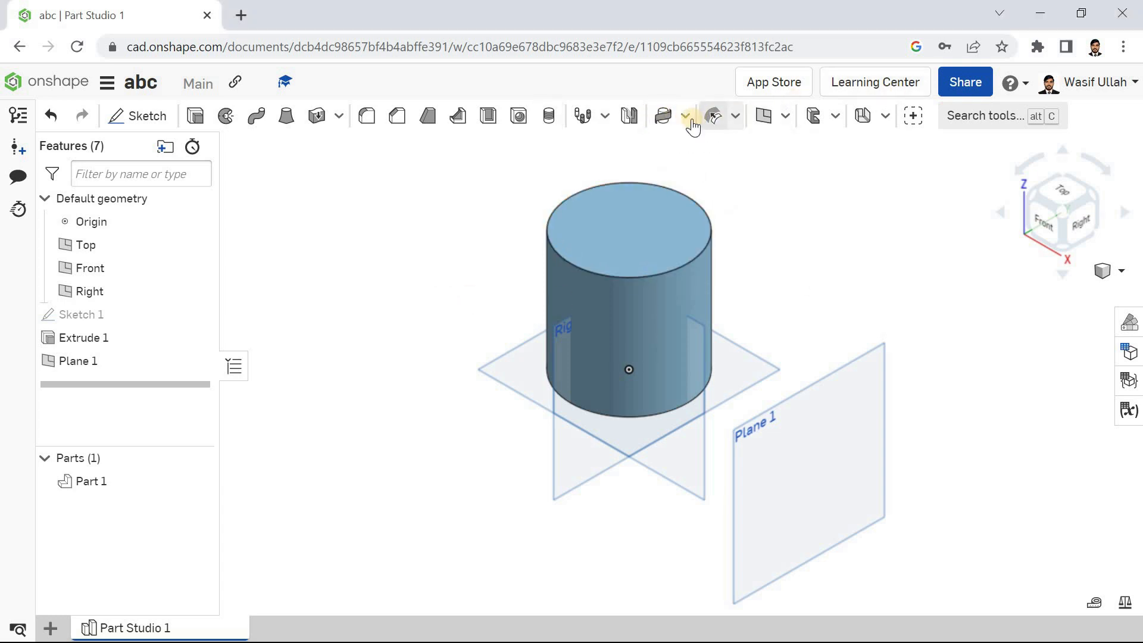
right_drag(468, 258, 449, 305)
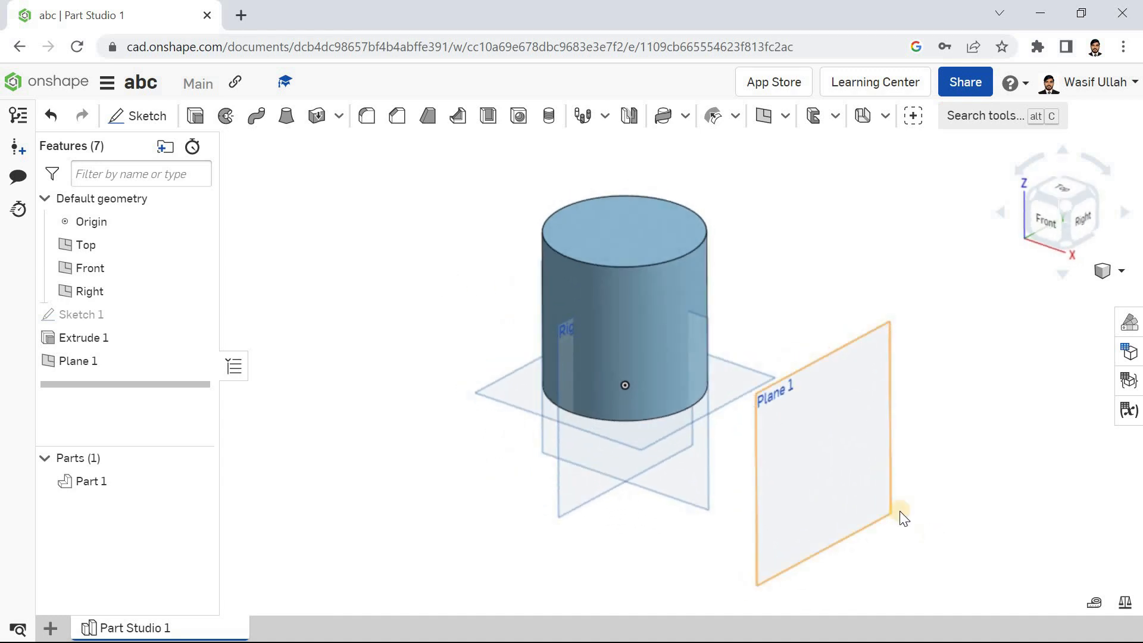
mouse_move(357, 316)
right_down()
mouse_move(347, 278)
mouse_move(354, 306)
right_up()
click(568, 483)
click(408, 337)
double_click(120, 362)
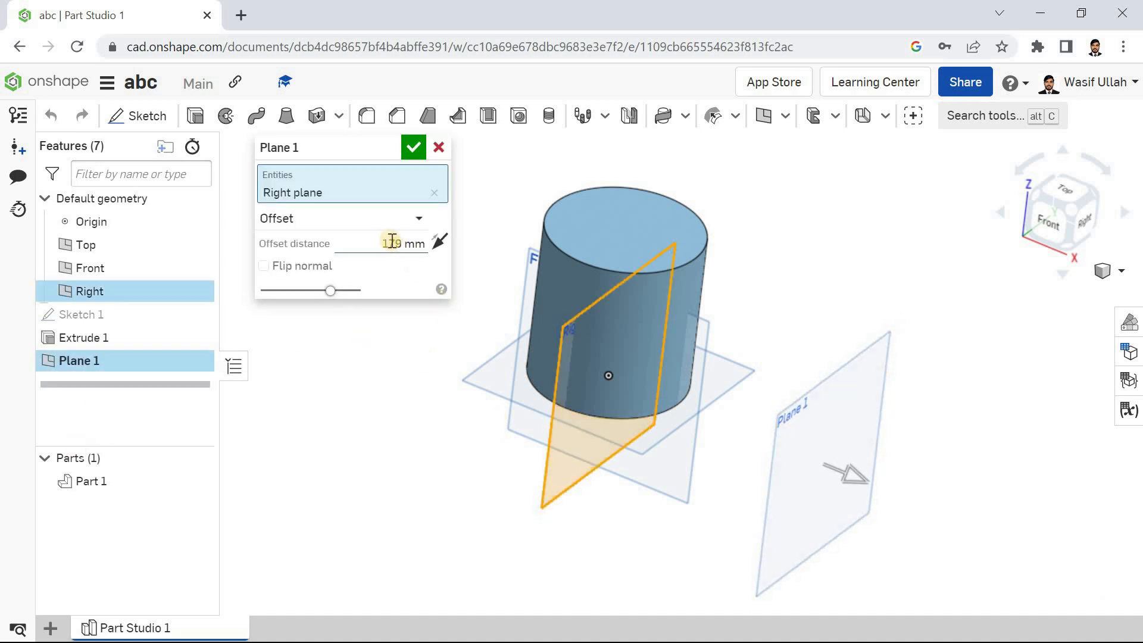
click(409, 152)
right_click(383, 181)
click(419, 253)
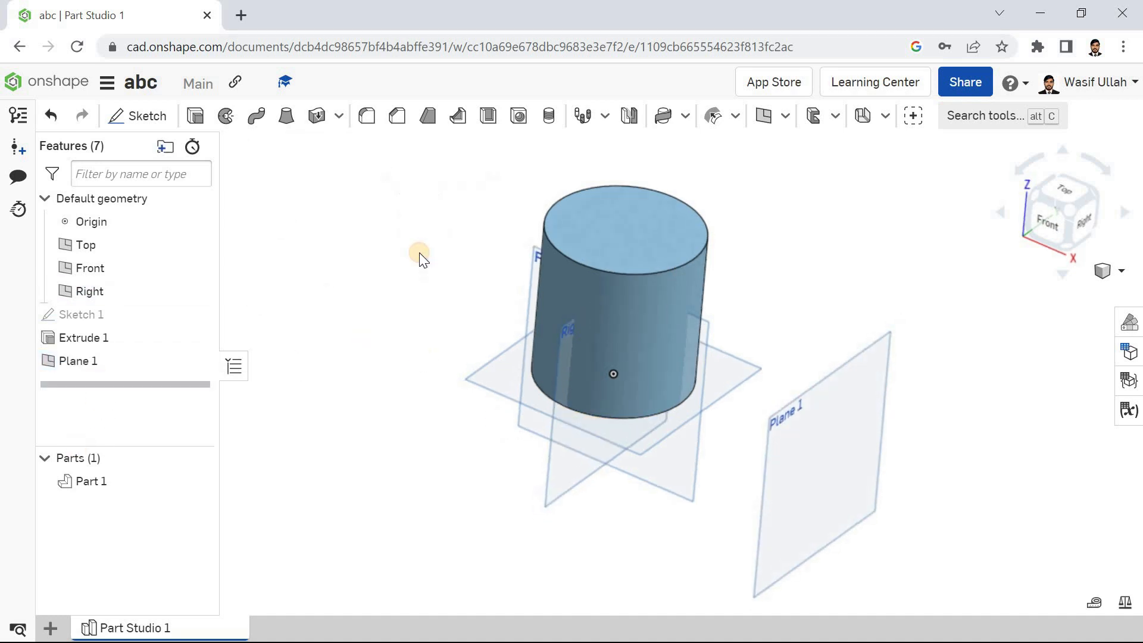
Step: Sketch a long, tilted aligned rectangle about 32 mm wide on Plane 1, crossing the cylinder, and finish the sketch
click(138, 115)
click(827, 458)
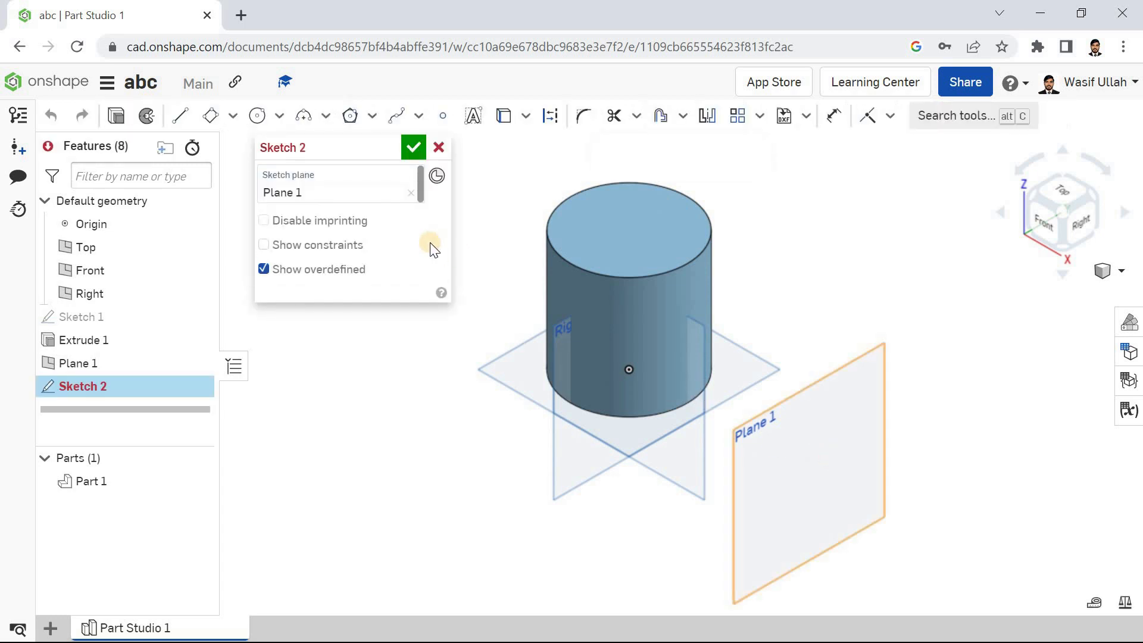
click(232, 117)
click(272, 205)
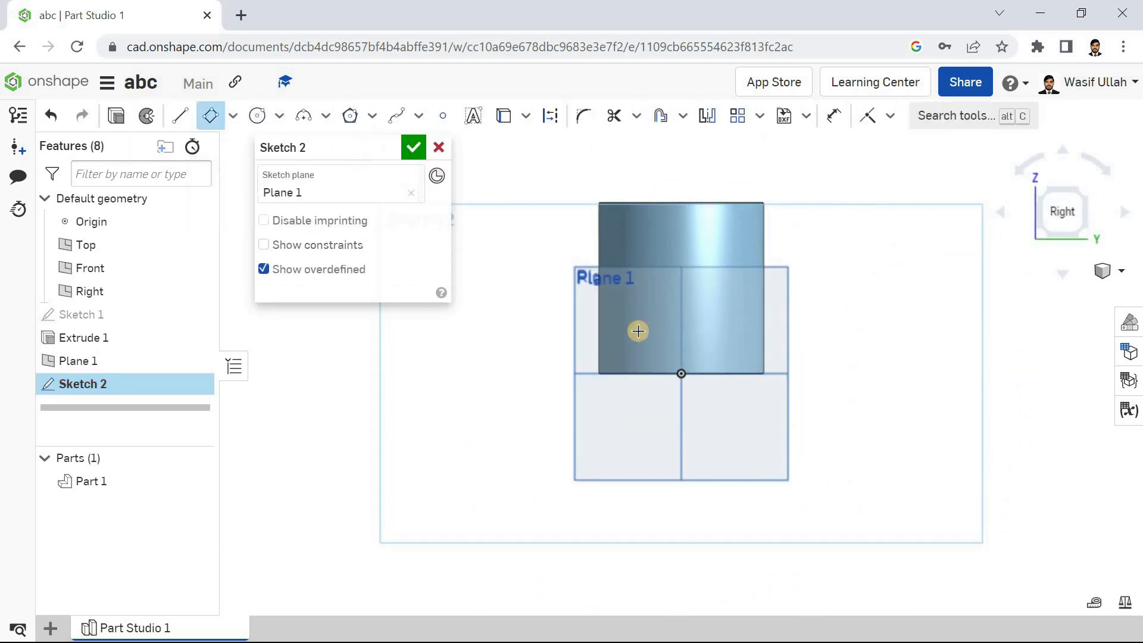
click(599, 349)
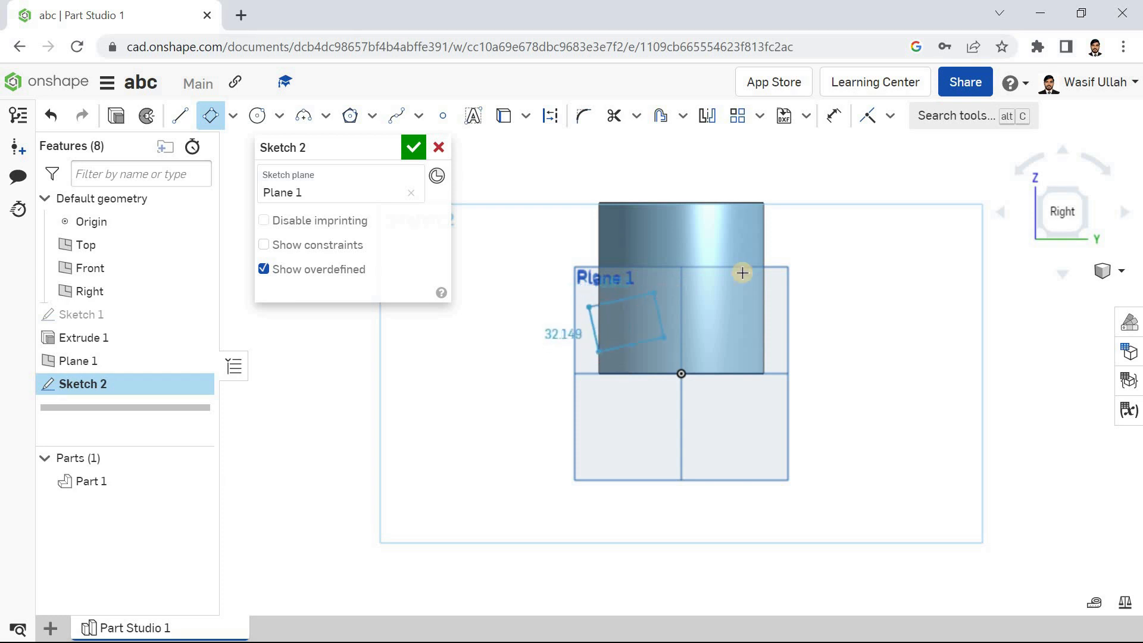
click(880, 242)
click(411, 153)
right_click(428, 308)
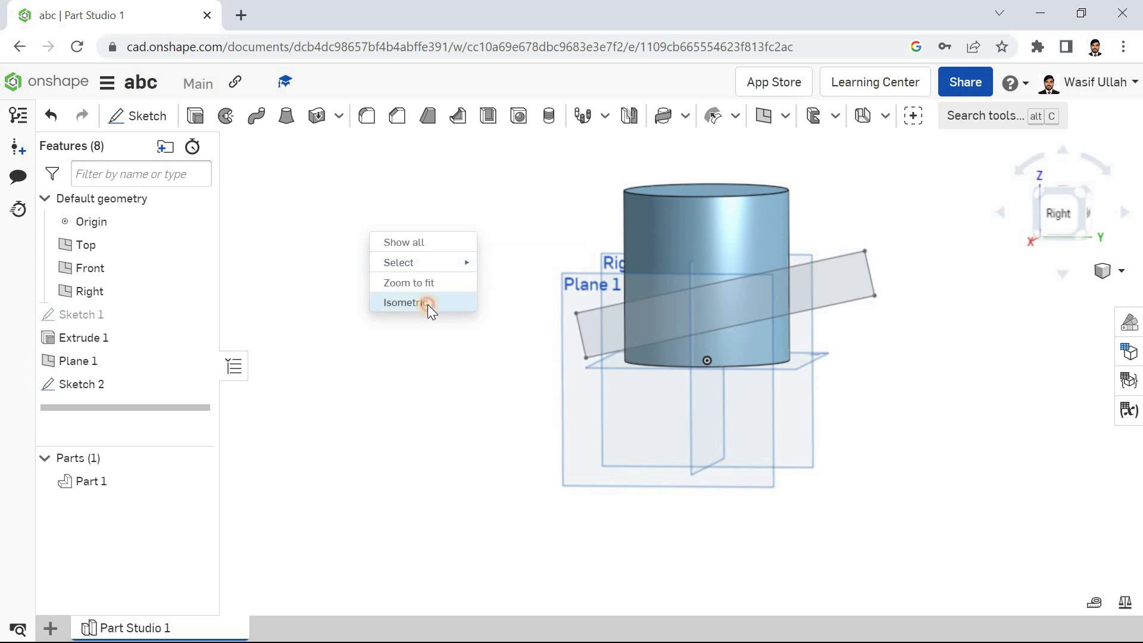
click(428, 304)
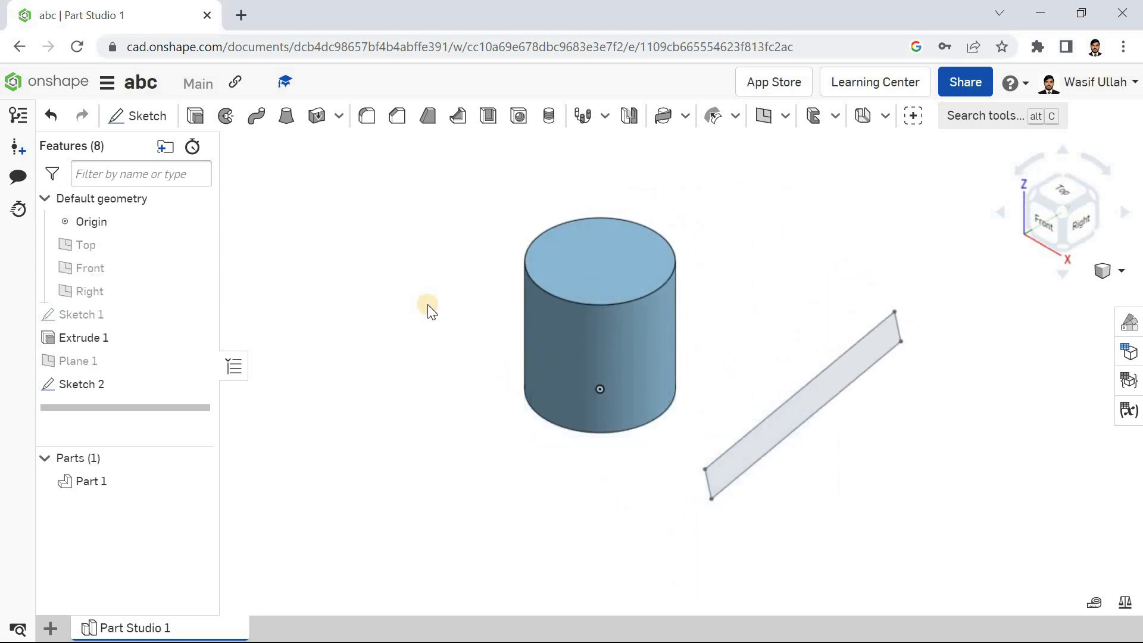
Step: Wrap the rectangle sketch as a Surface onto the cylinder's curved face
click(601, 368)
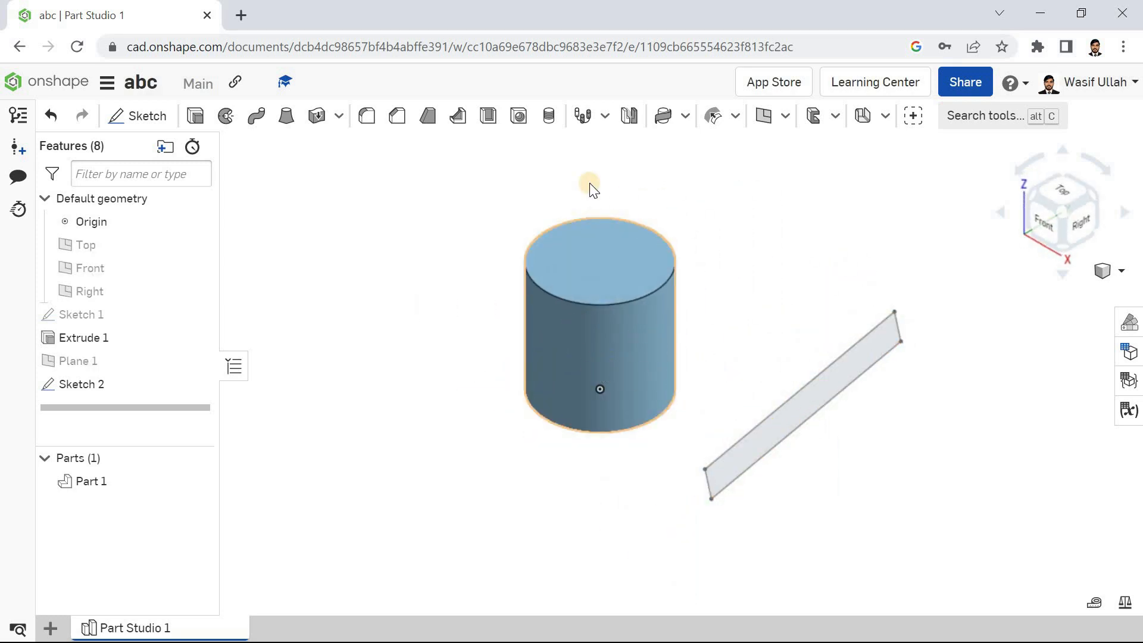
click(662, 115)
click(837, 372)
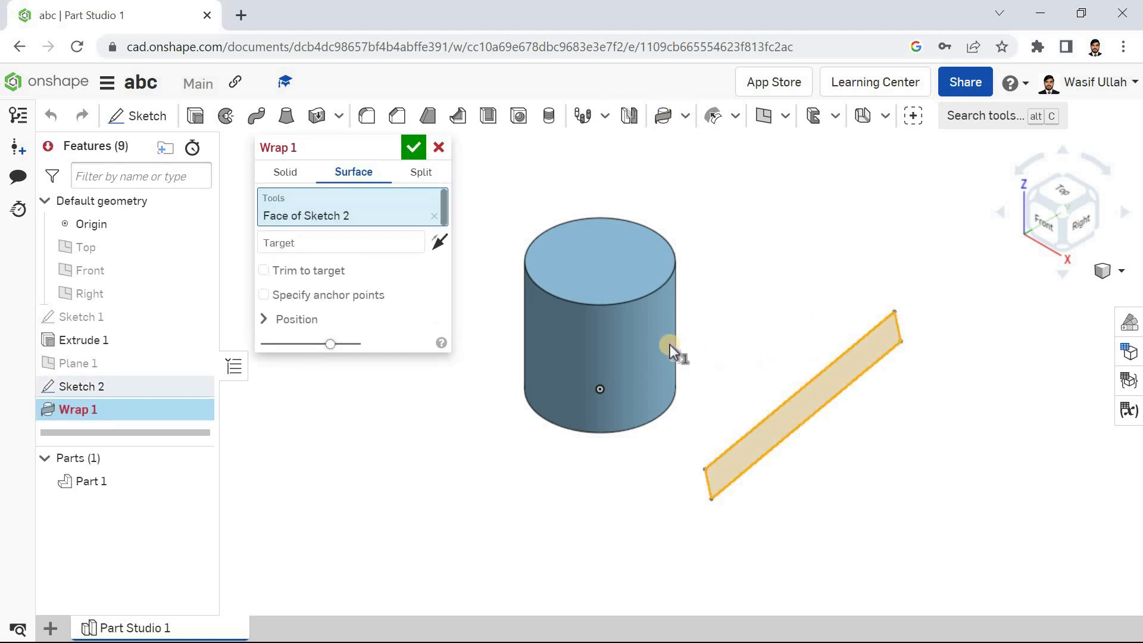
click(668, 344)
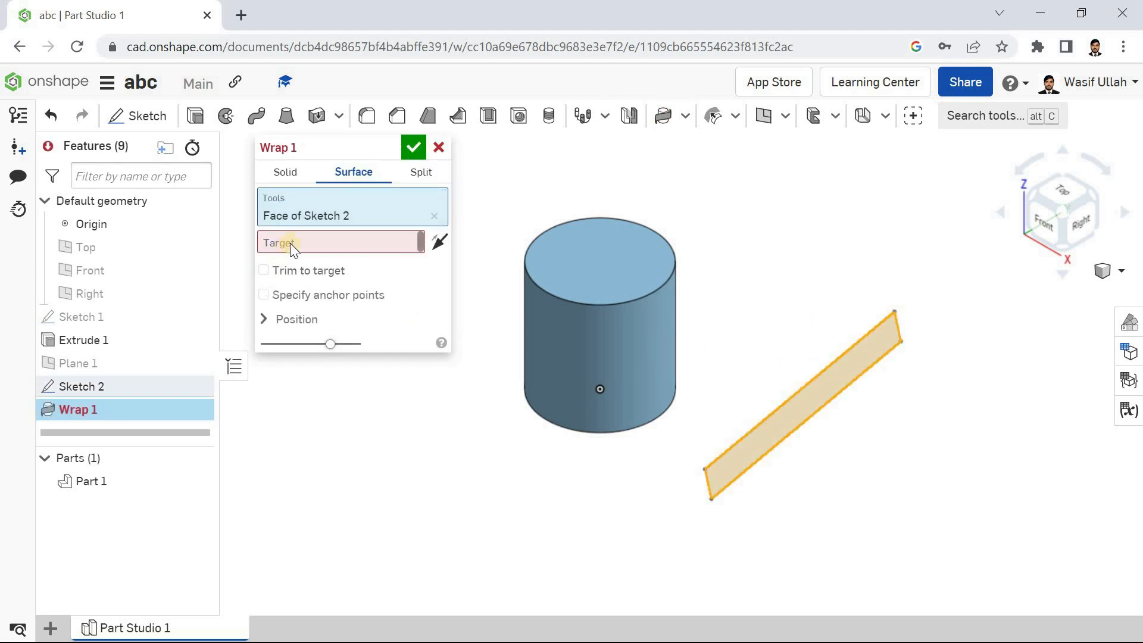
click(658, 384)
right_drag(724, 224, 473, 181)
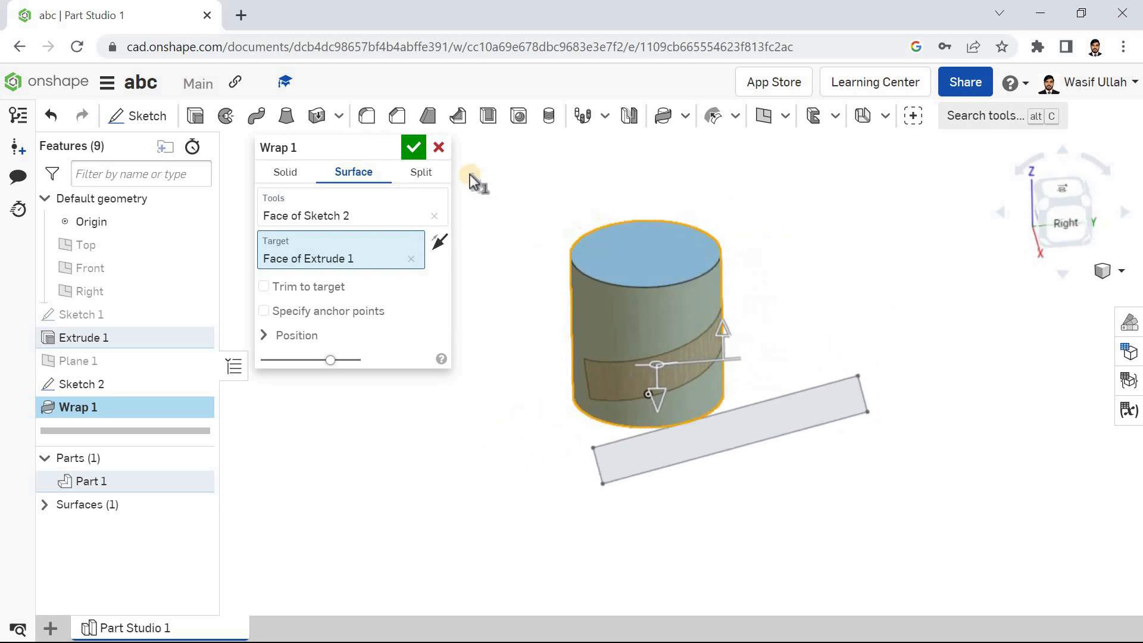
Step: Switch the wrap to Solid with a 5 mm thickness, flip the thickness direction and set the operation to Remove
click(286, 172)
right_drag(501, 198, 528, 228)
click(381, 384)
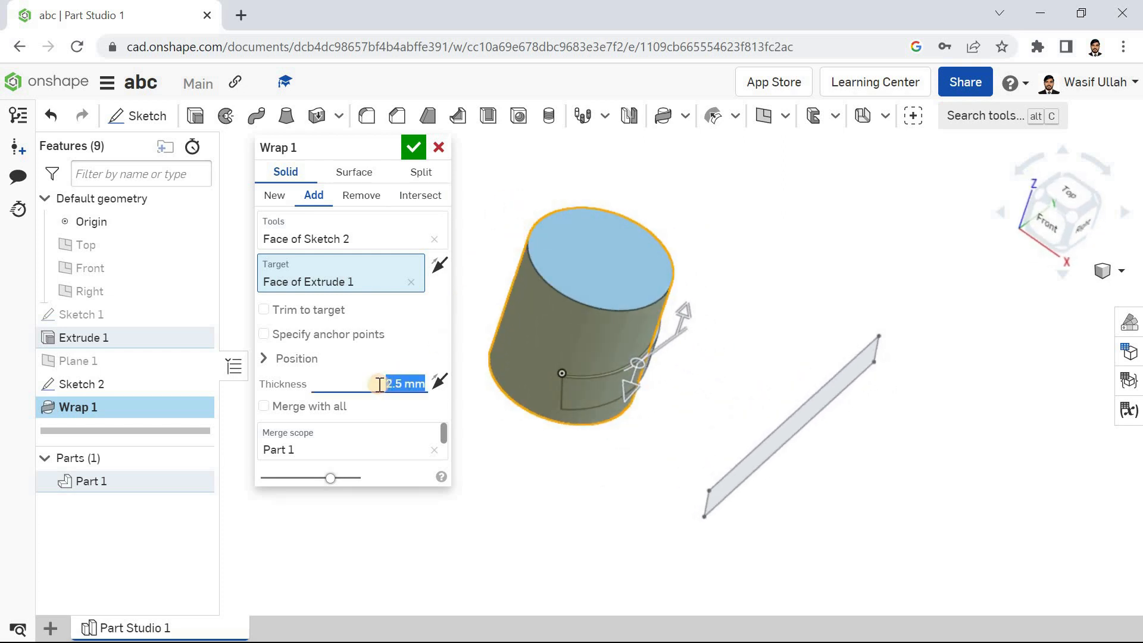
click(440, 383)
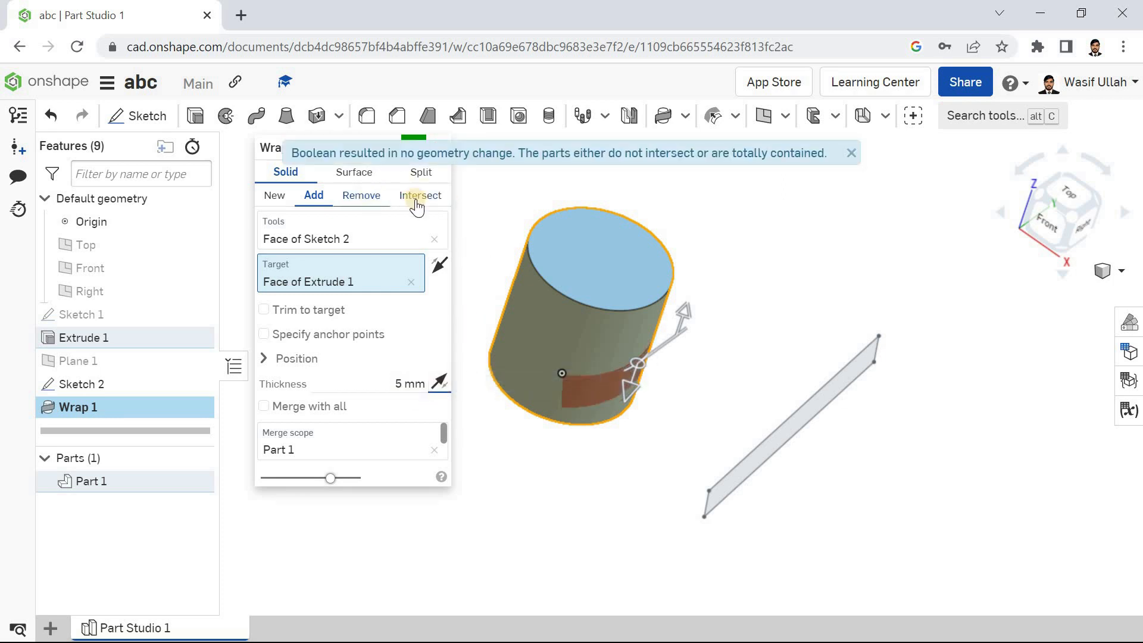
mouse_move(428, 200)
right_down()
mouse_move(483, 199)
mouse_move(444, 227)
mouse_move(458, 229)
mouse_move(441, 215)
mouse_move(449, 226)
mouse_move(418, 153)
right_up()
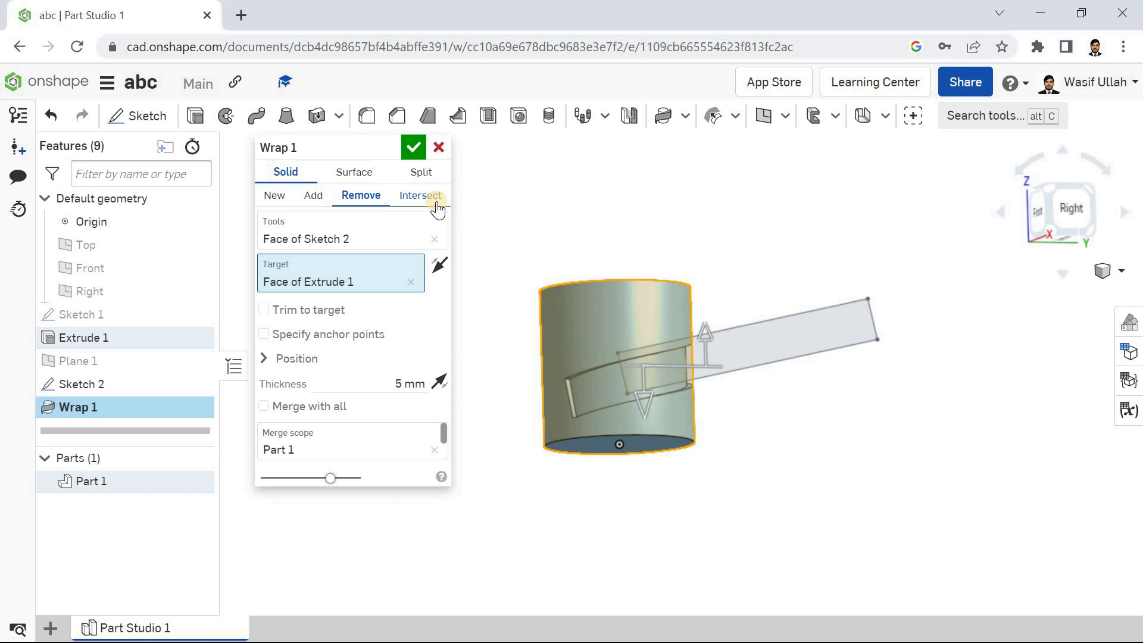
right_drag(512, 212, 529, 233)
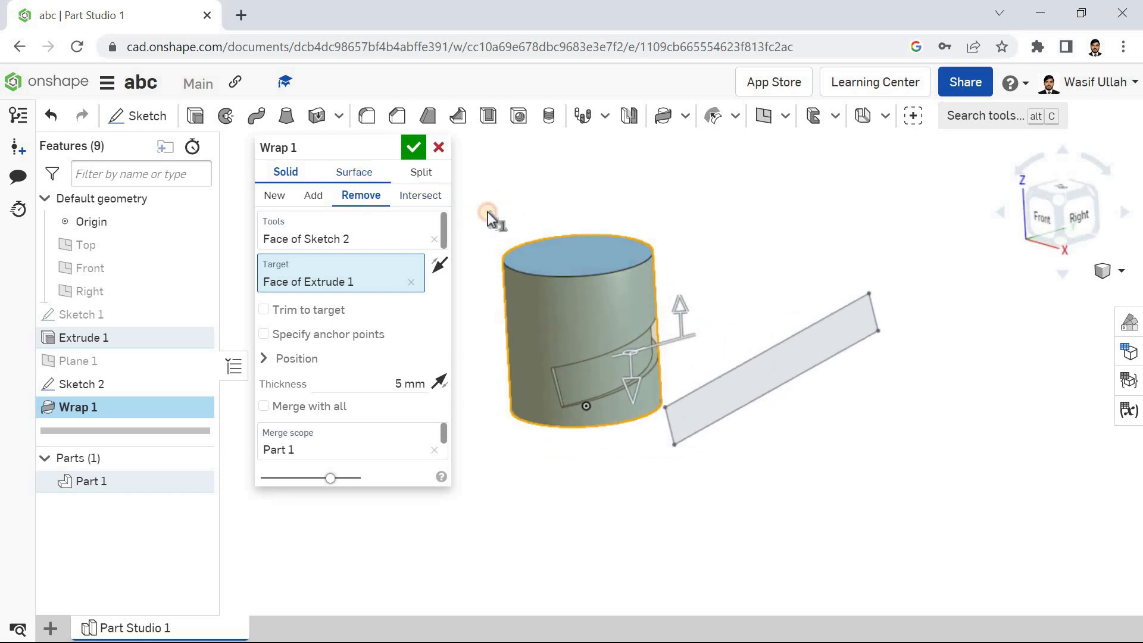
Step: Try the wrap's Split type, return it to Solid with Remove and accept the feature
click(420, 178)
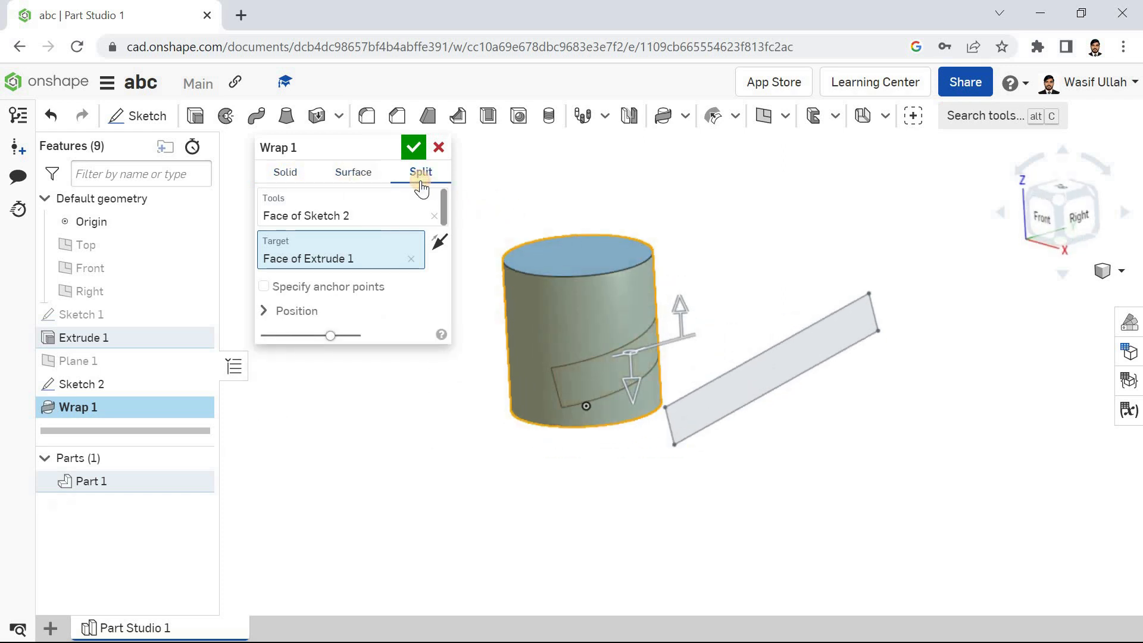
right_drag(503, 153, 497, 253)
click(288, 172)
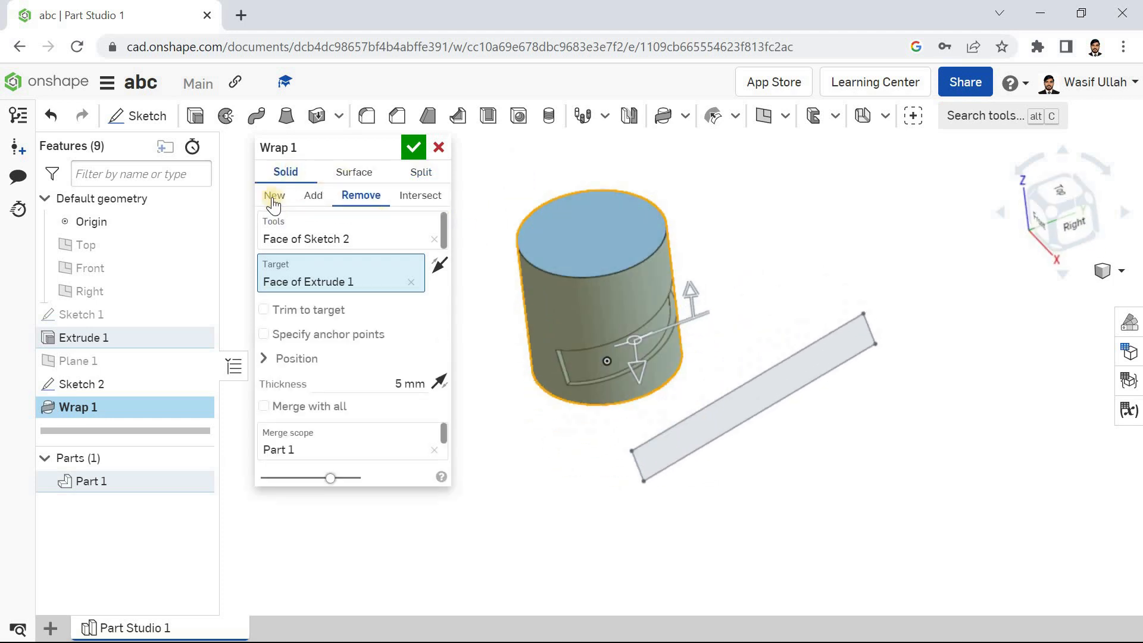
click(415, 150)
right_click(426, 173)
click(453, 239)
right_drag(398, 208, 393, 248)
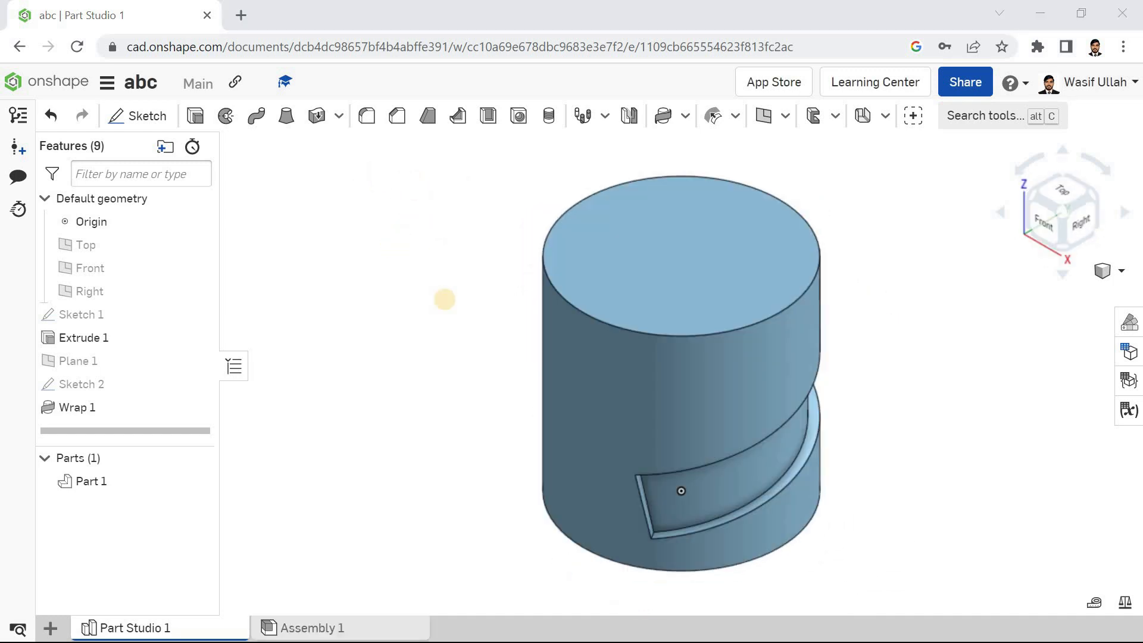
Step: Bring up the direct face-editing commands: Modify fillet, Delete face, Move face and Replace face
click(736, 117)
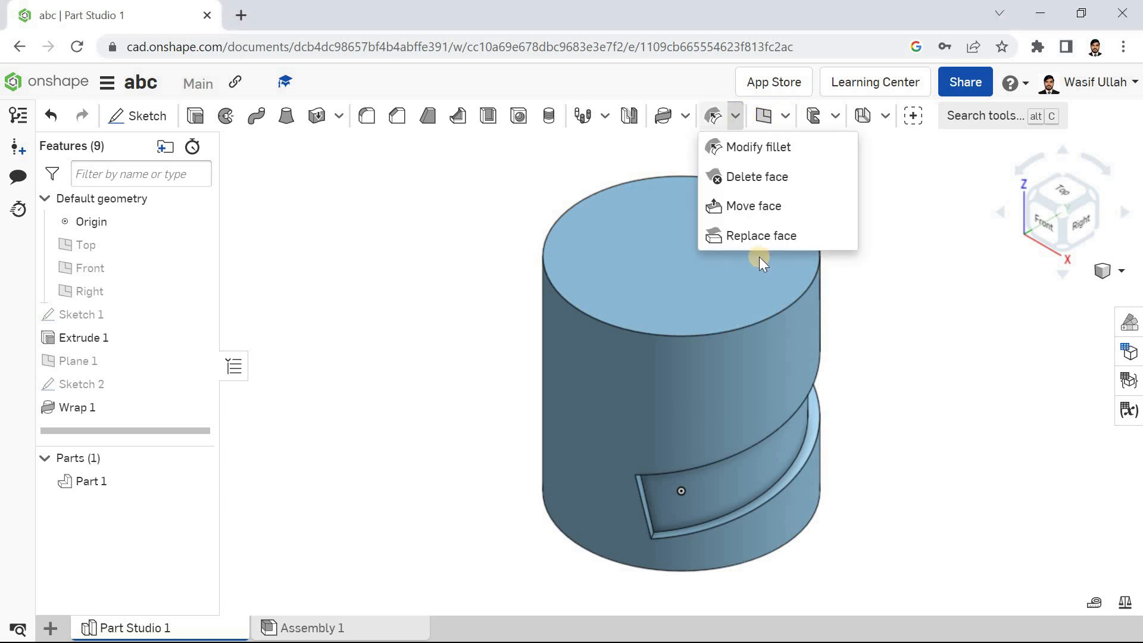
Step: Try to remove the grooved cylinder with the Delete part feature, and undo the deletion
click(685, 116)
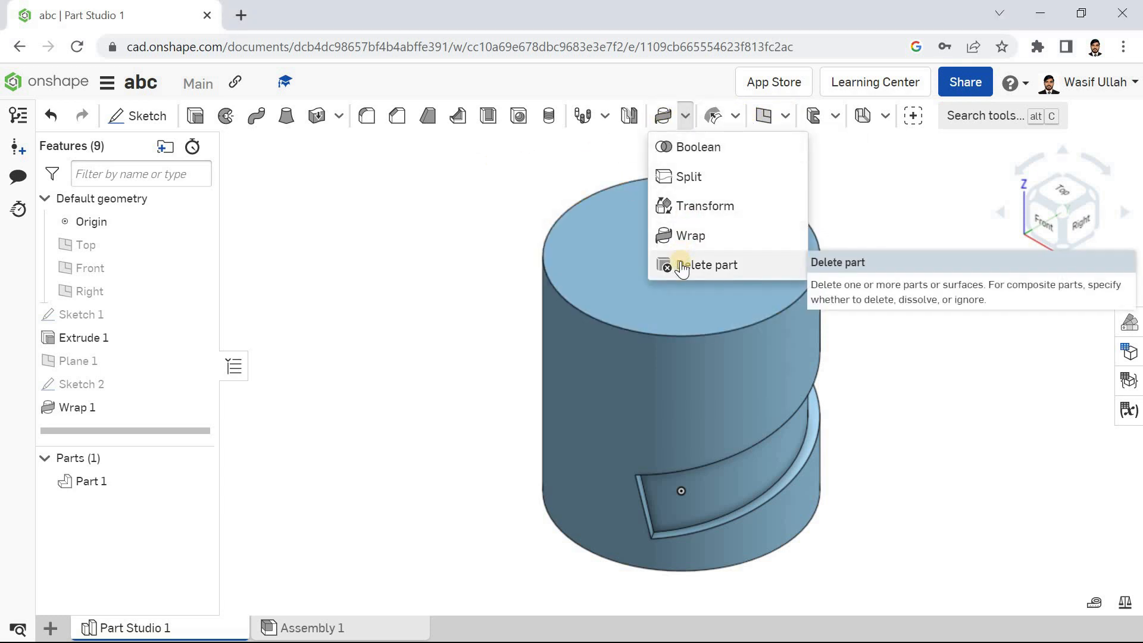
click(681, 266)
click(635, 274)
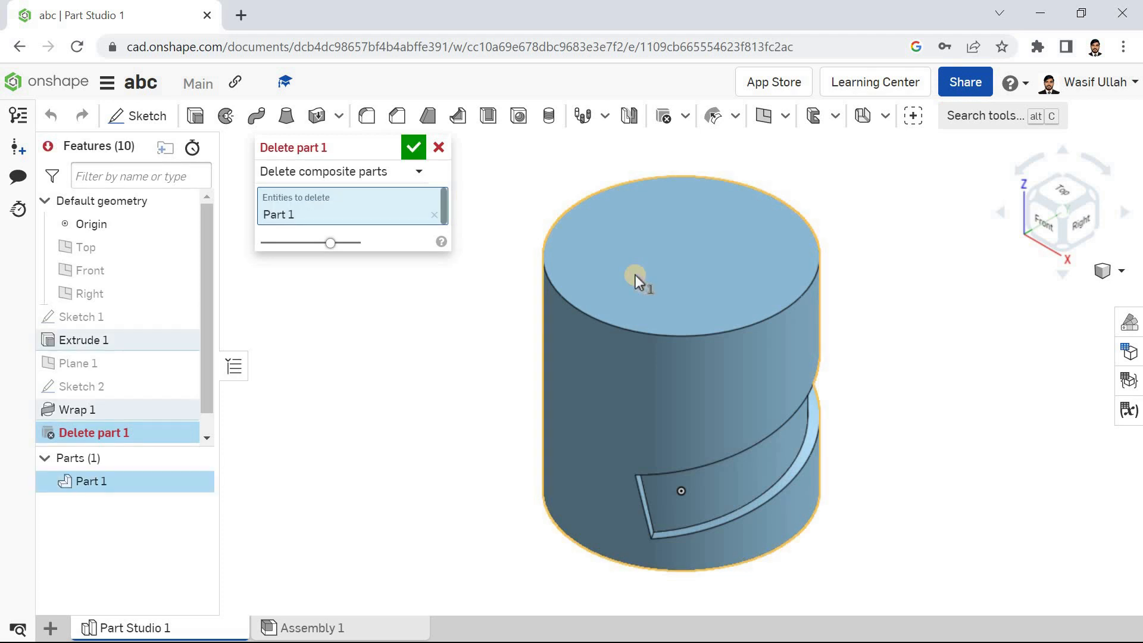
click(414, 147)
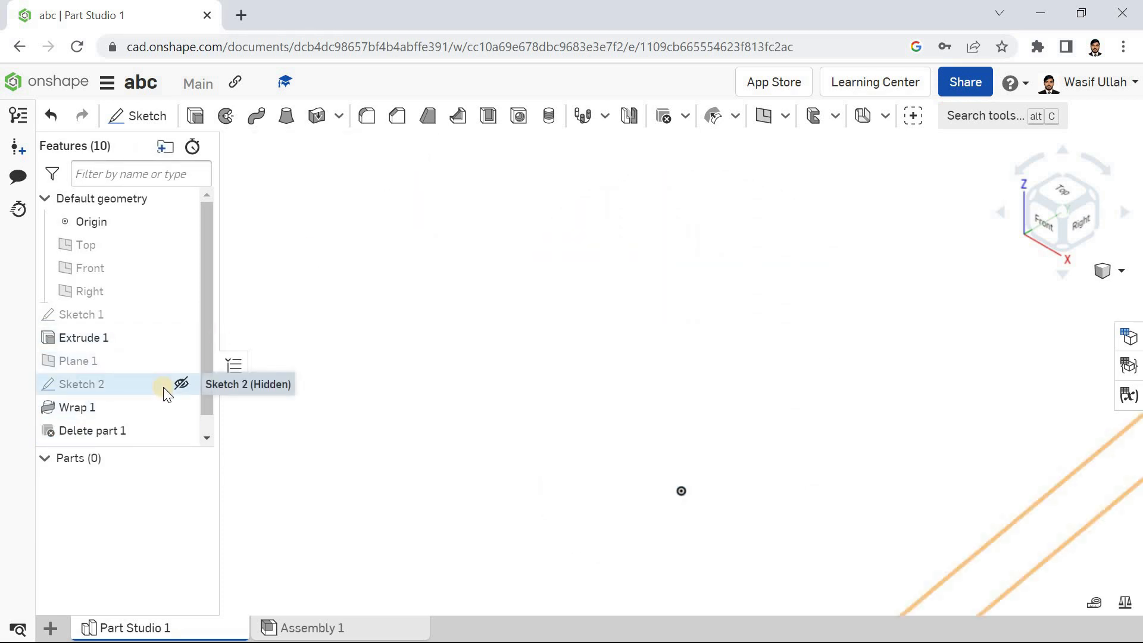
key(ctrl+z)
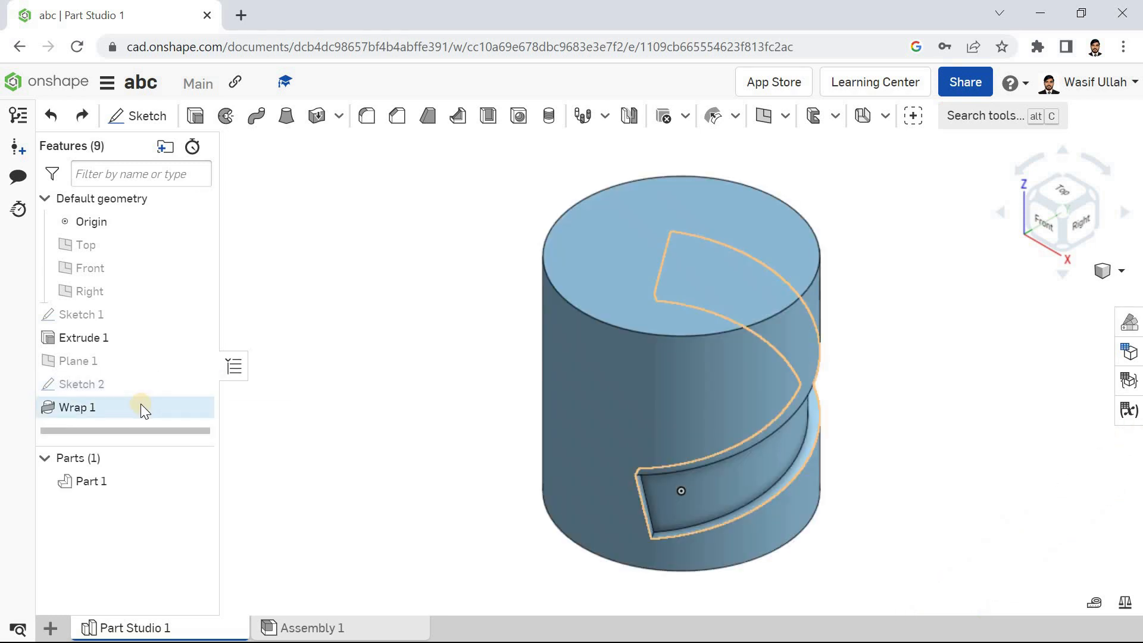
Step: Delete the Extrude 1 and Wrap 1 features from the feature list
click(135, 337)
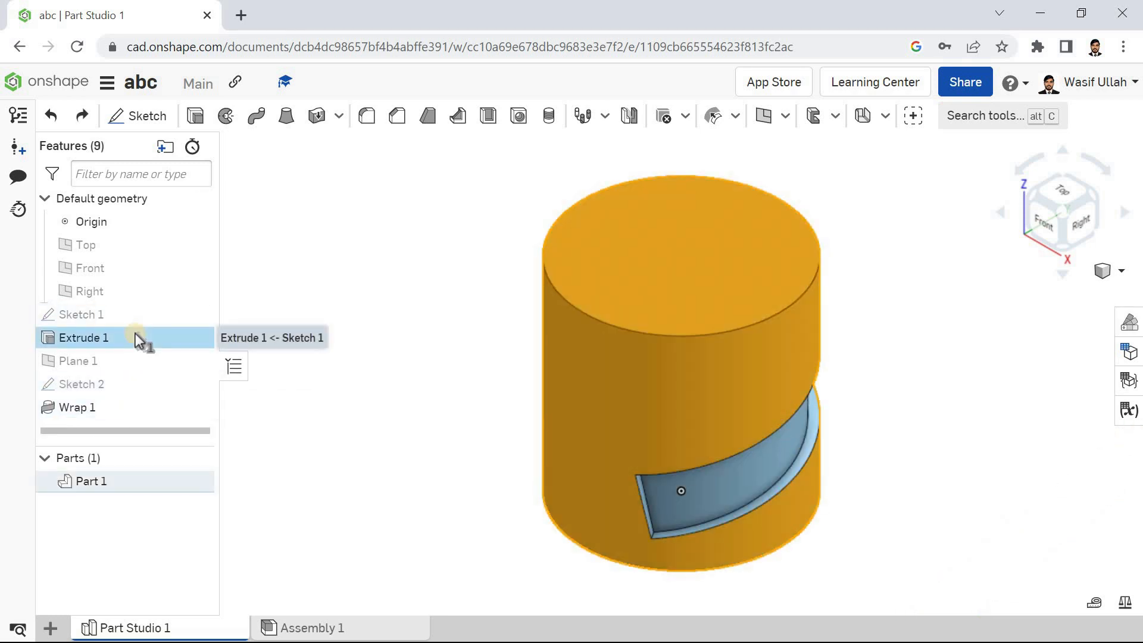
key(Delete)
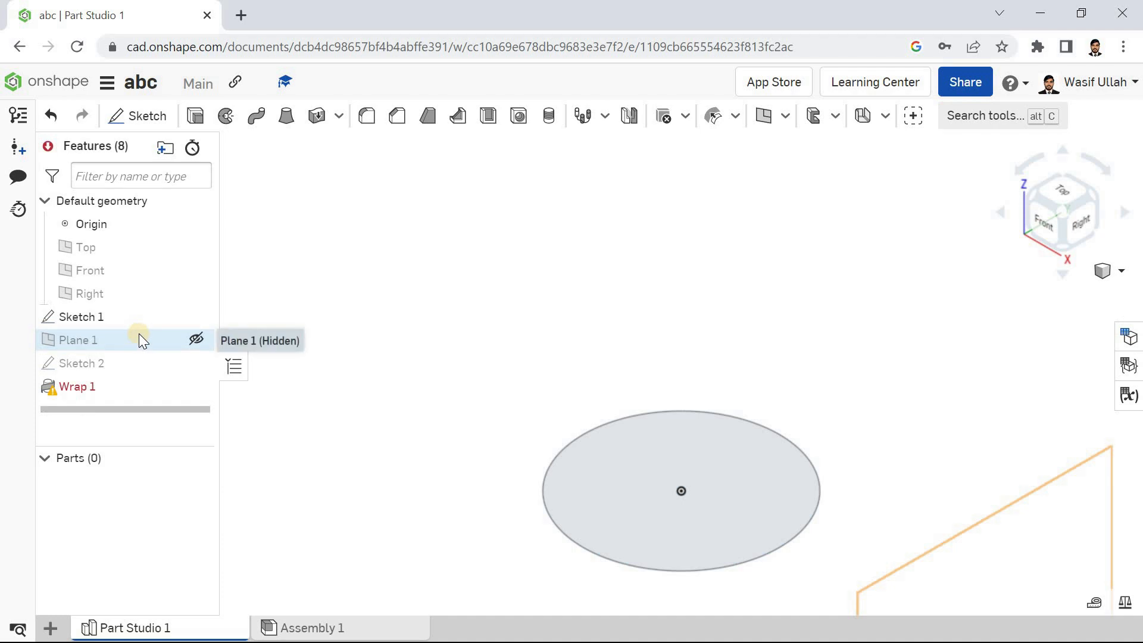
right_click(464, 257)
click(502, 326)
right_click(124, 391)
click(178, 573)
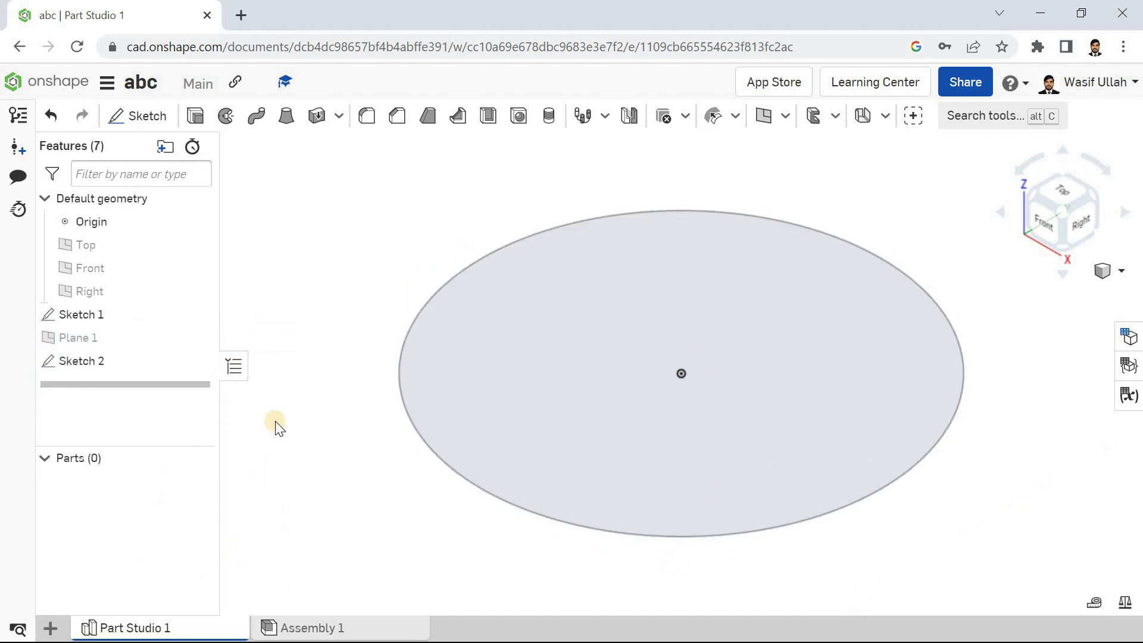
Step: Delete Sketch 2, Sketch 1 and Plane 1 so that only the default geometry is left
right_click(201, 396)
click(206, 386)
right_click(116, 304)
click(172, 625)
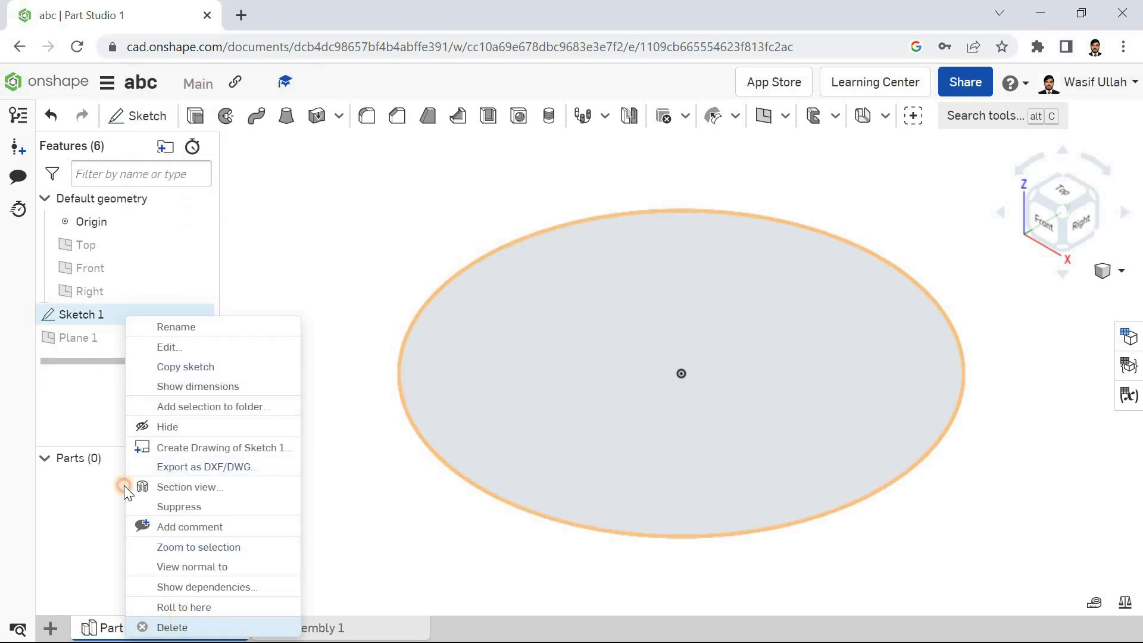
click(135, 310)
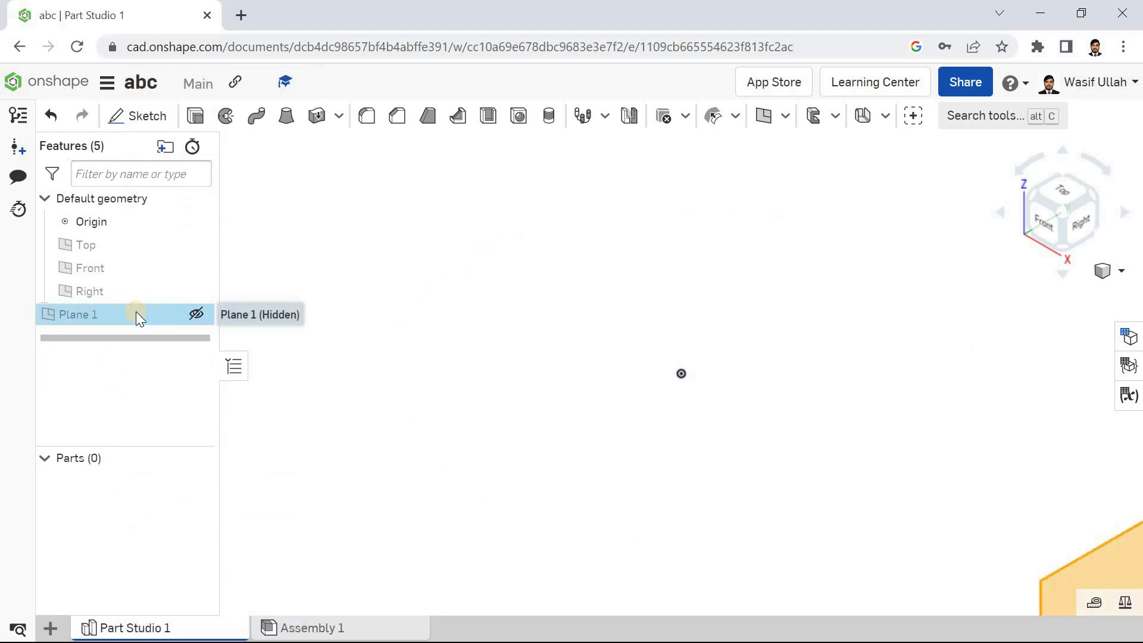
key(Delete)
right_click(586, 304)
click(586, 304)
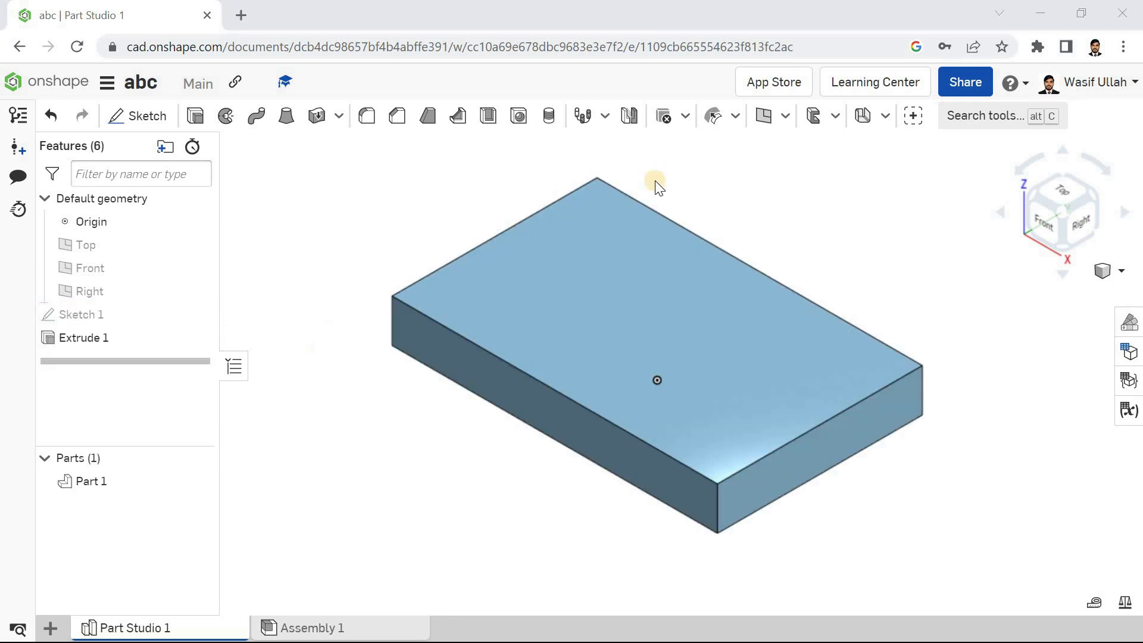
Step: Fillet the upper long front edge of the rectangular block with a 12 mm radius
click(735, 116)
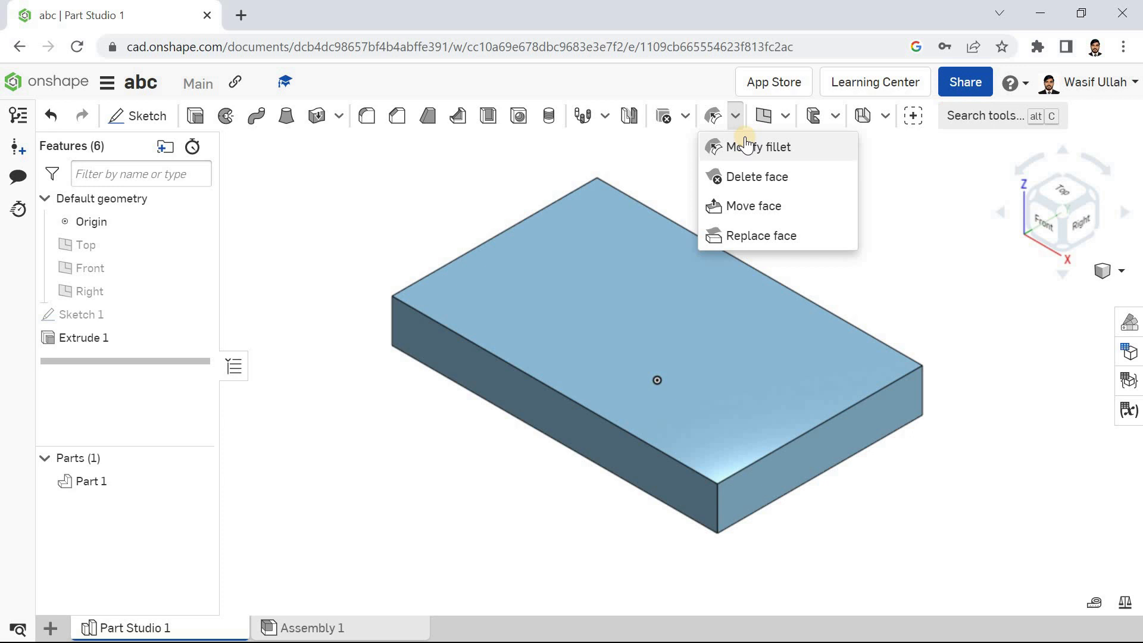
click(464, 192)
click(367, 116)
click(477, 341)
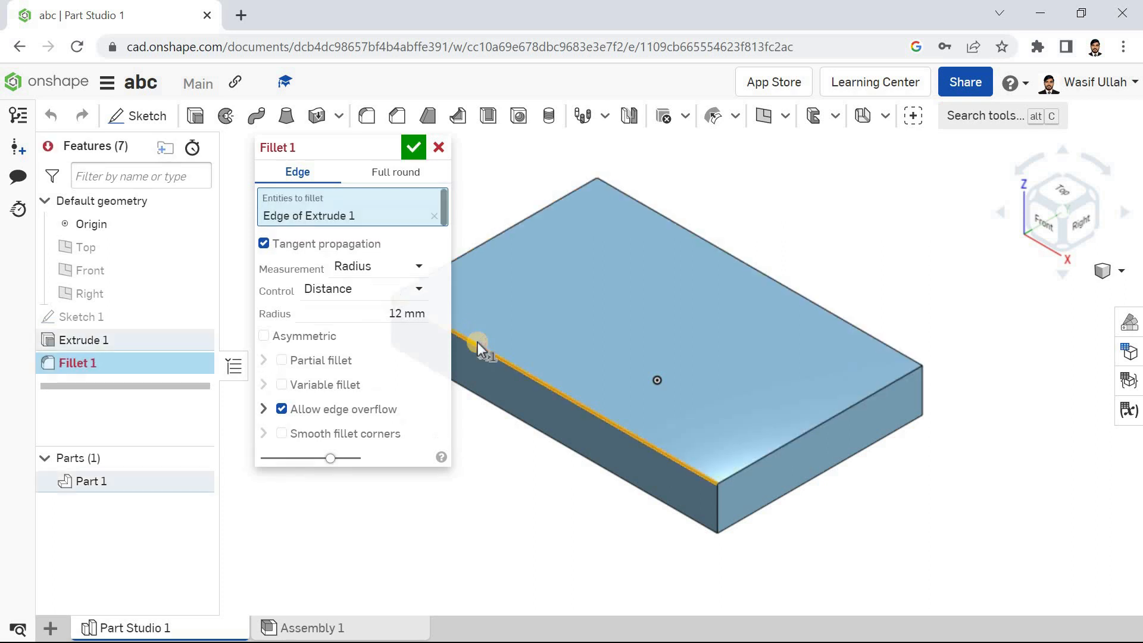
click(398, 313)
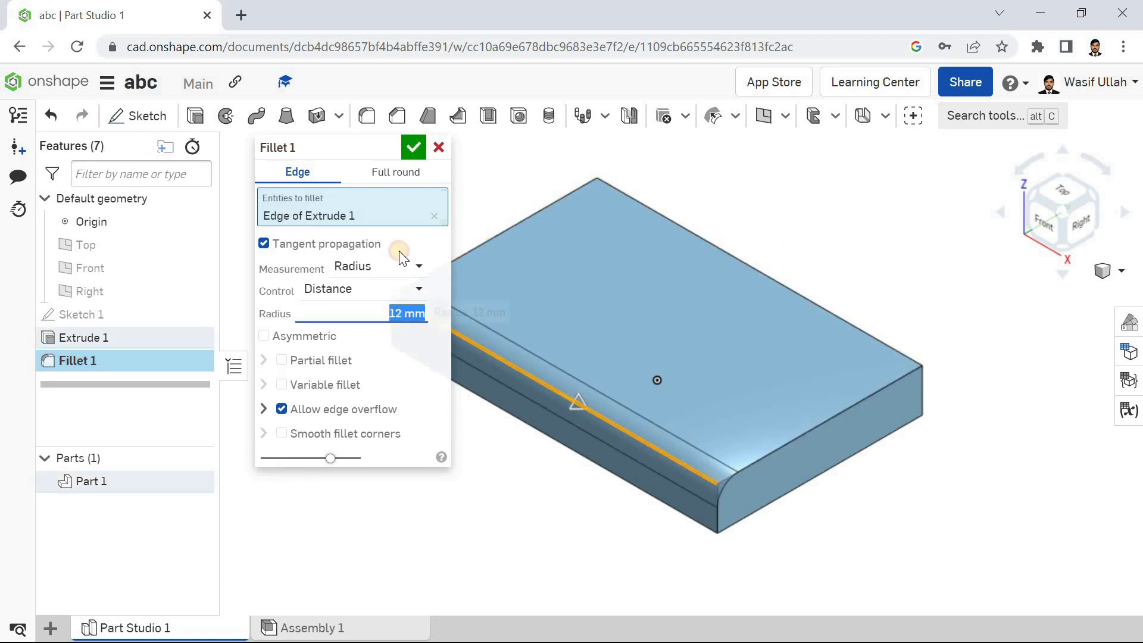
click(410, 144)
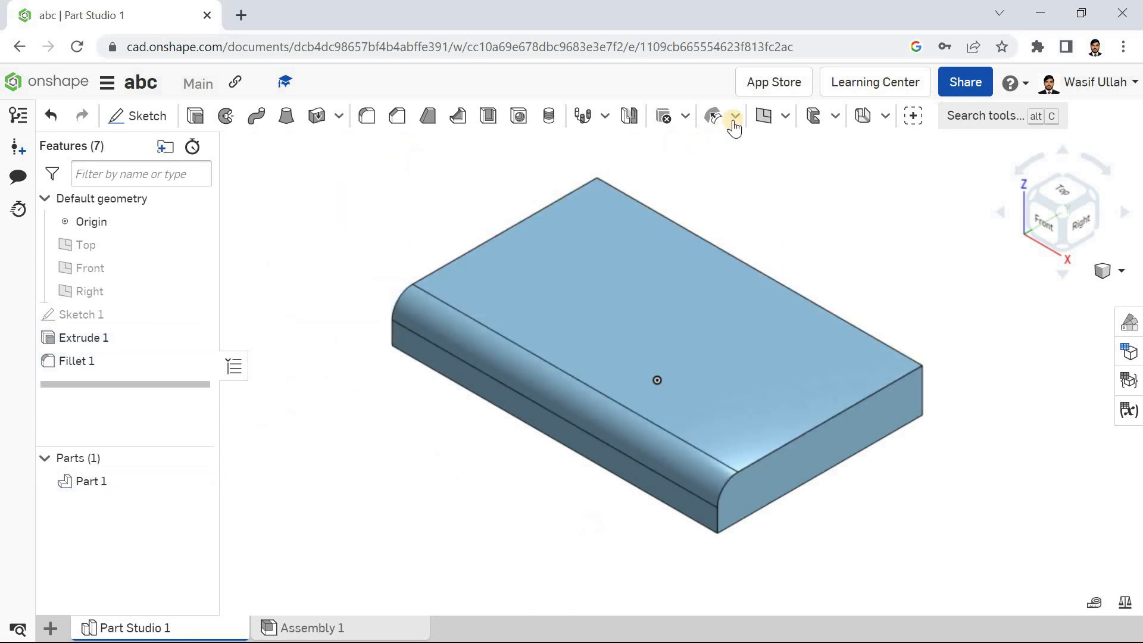
Step: Use Modify fillet to change the radius of the block's rounded front face to 21 mm
click(735, 119)
click(753, 148)
click(524, 391)
click(393, 247)
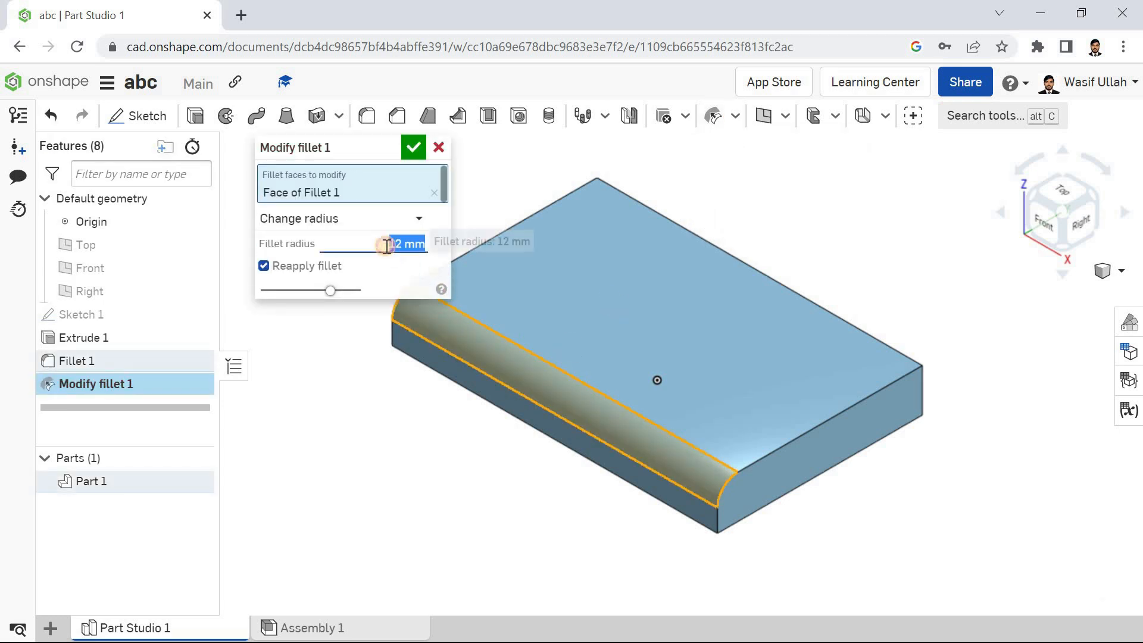
text(21)
key(Return)
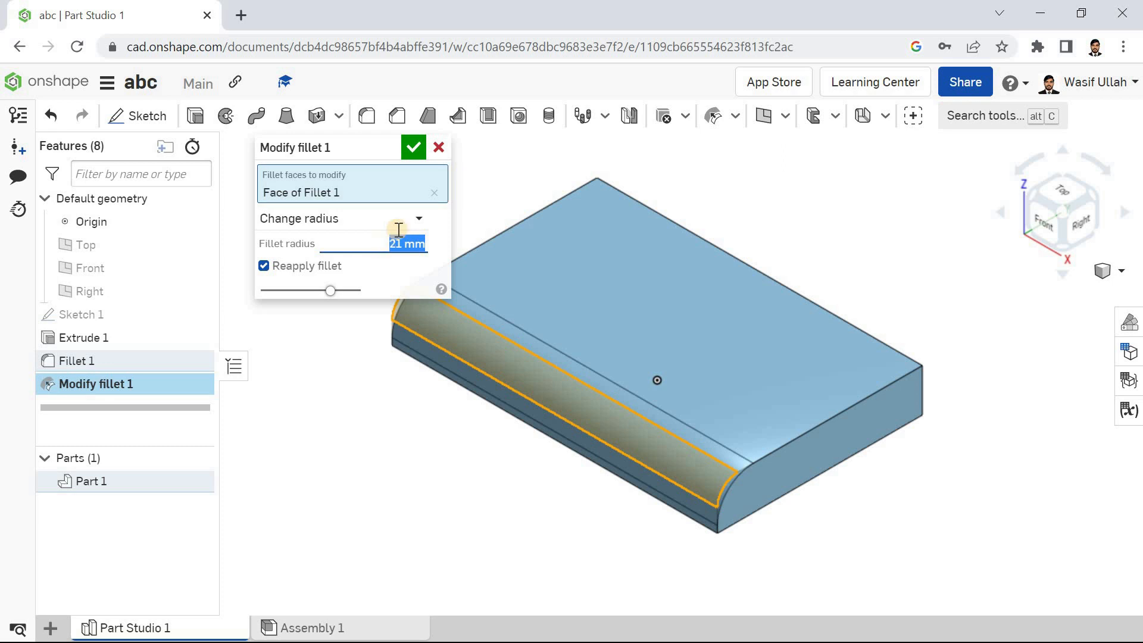
click(413, 147)
right_click(377, 174)
click(402, 246)
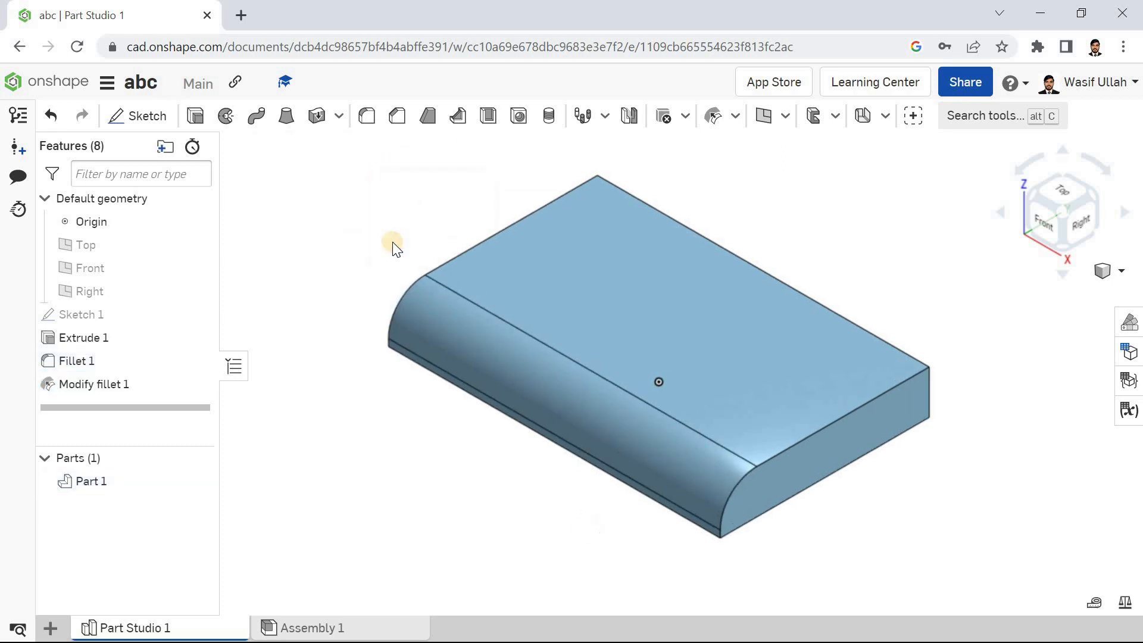
Step: Delete the block's top face together with its fillet face, using the Leave open option
click(736, 122)
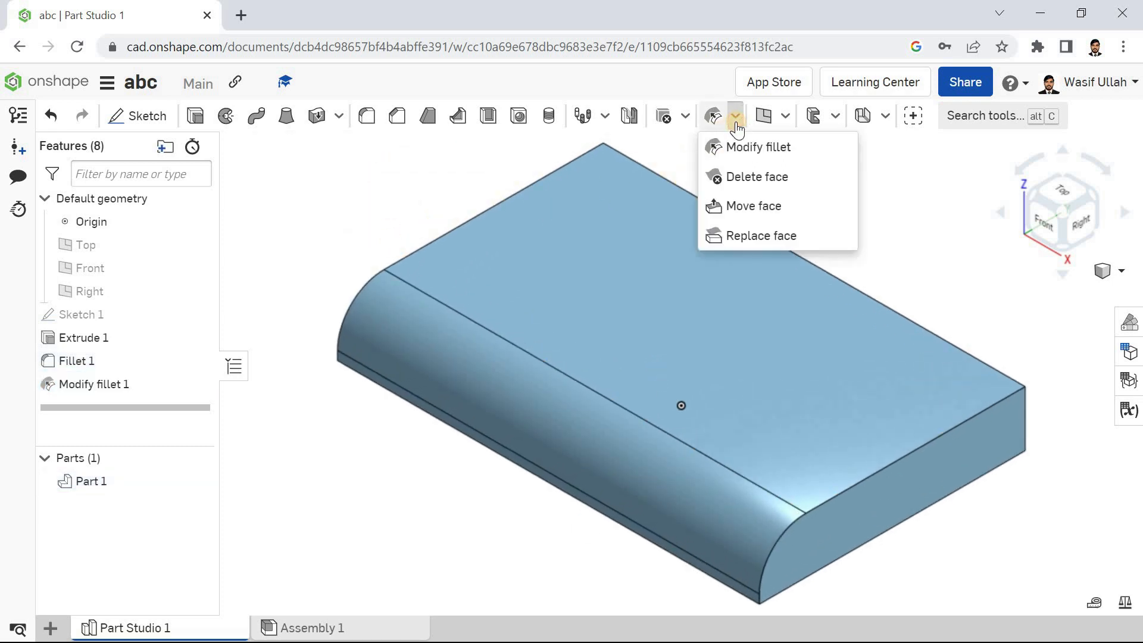
click(745, 177)
click(631, 292)
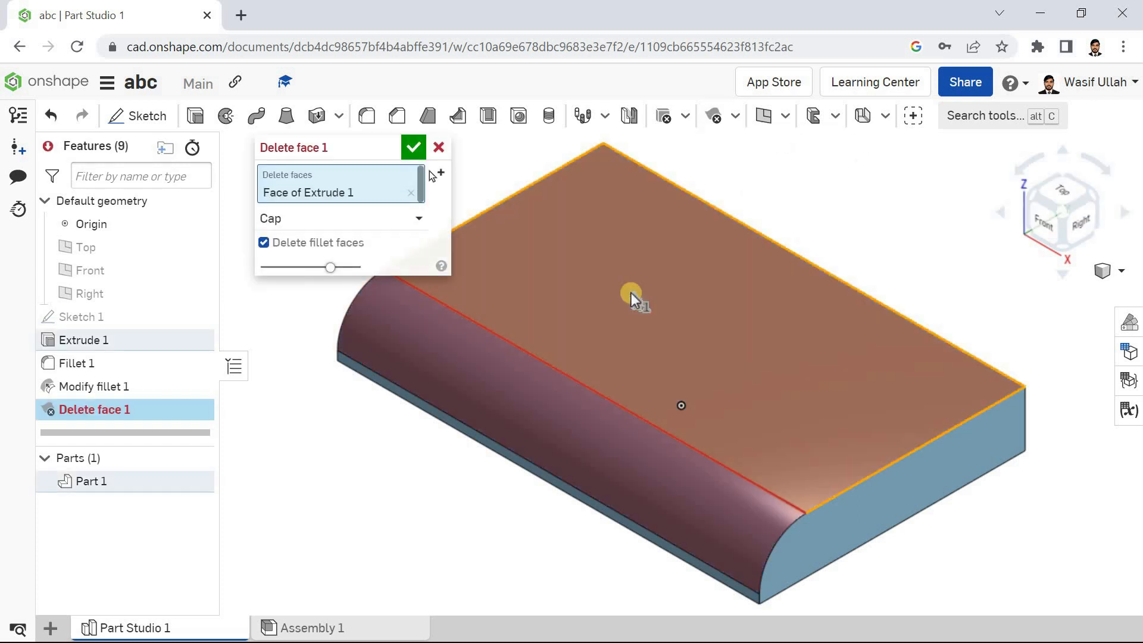
click(319, 218)
click(327, 291)
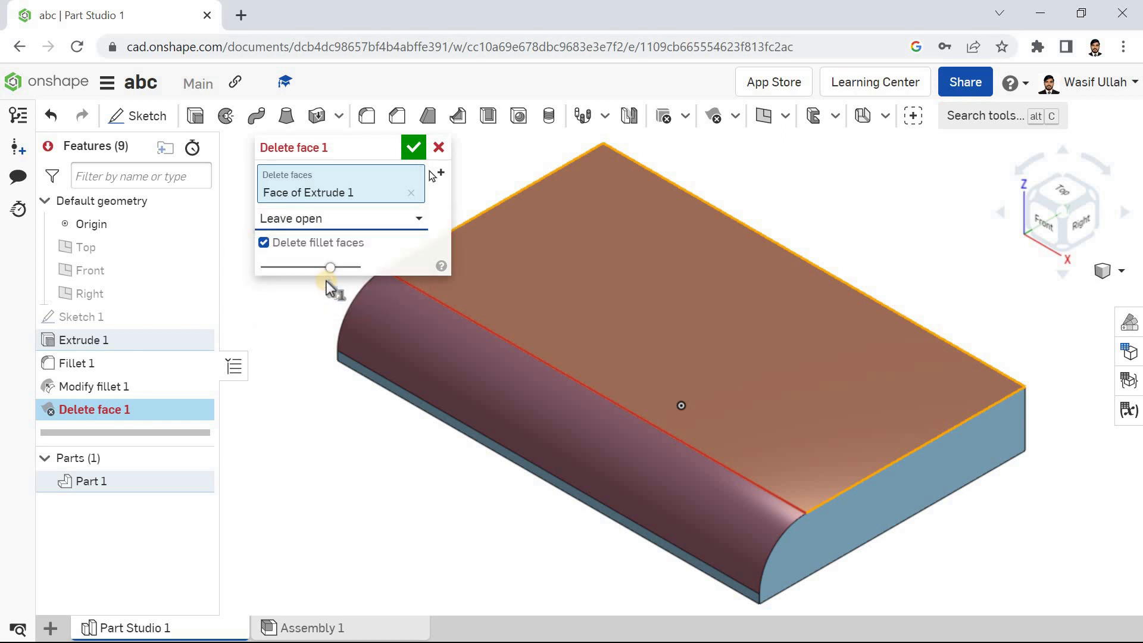
click(413, 149)
right_click(365, 160)
click(395, 235)
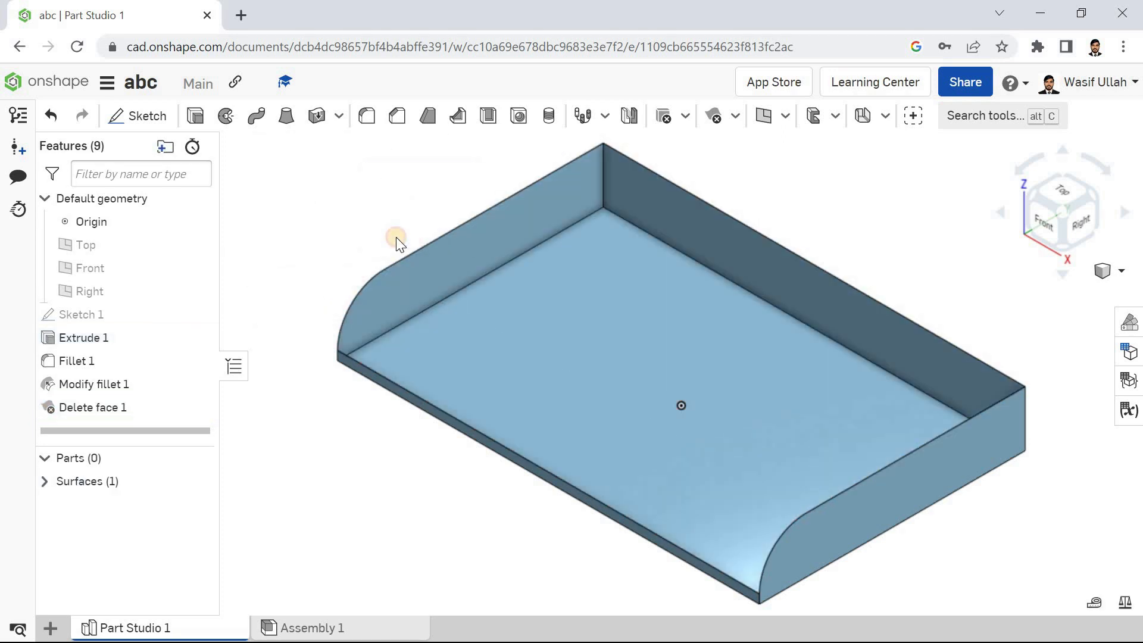
Step: Start a Move face on the open box's floor face and offset it downward by about 61 mm
click(735, 119)
click(743, 205)
click(638, 344)
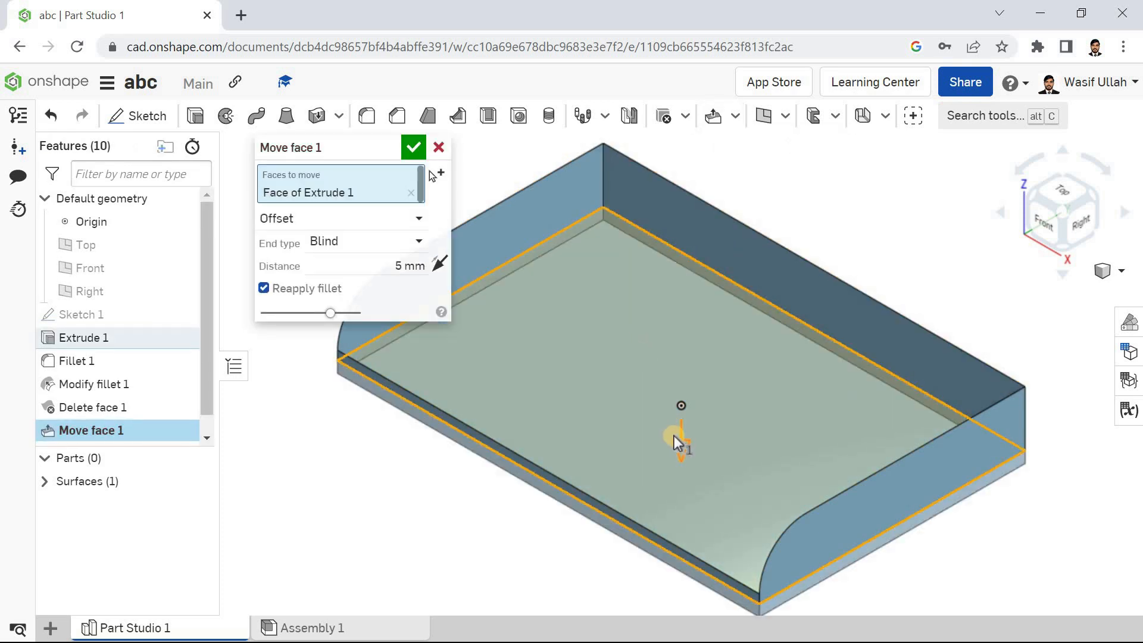
scroll(673, 438, down, 3)
drag(674, 454, 684, 413)
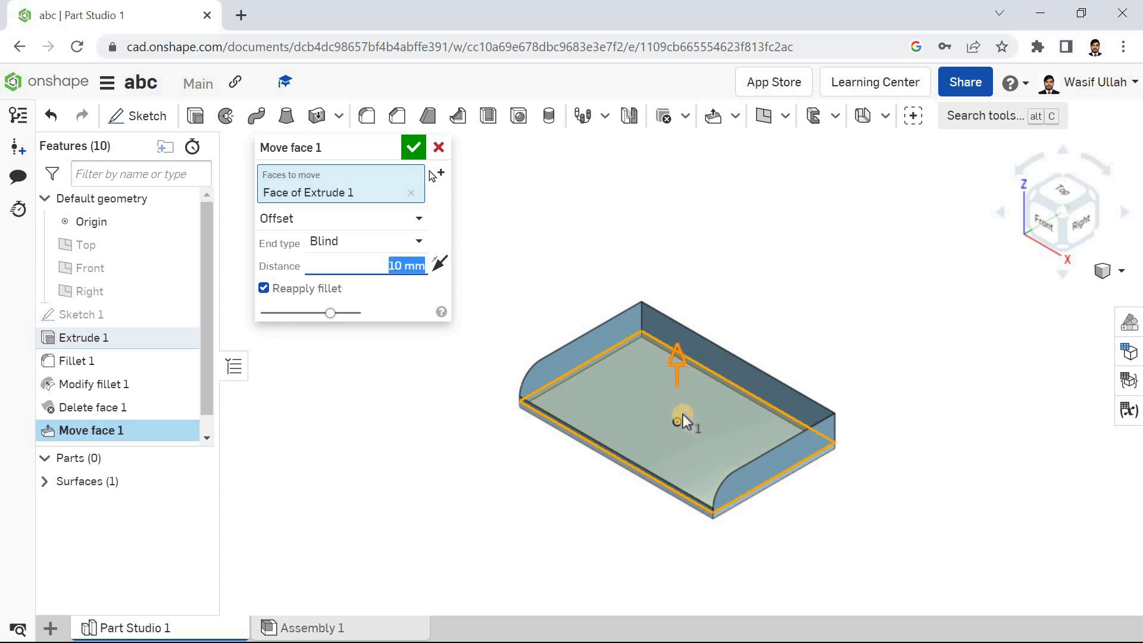
drag(680, 453, 523, 470)
key(Up)
key(Up)
key(Down)
key(Down)
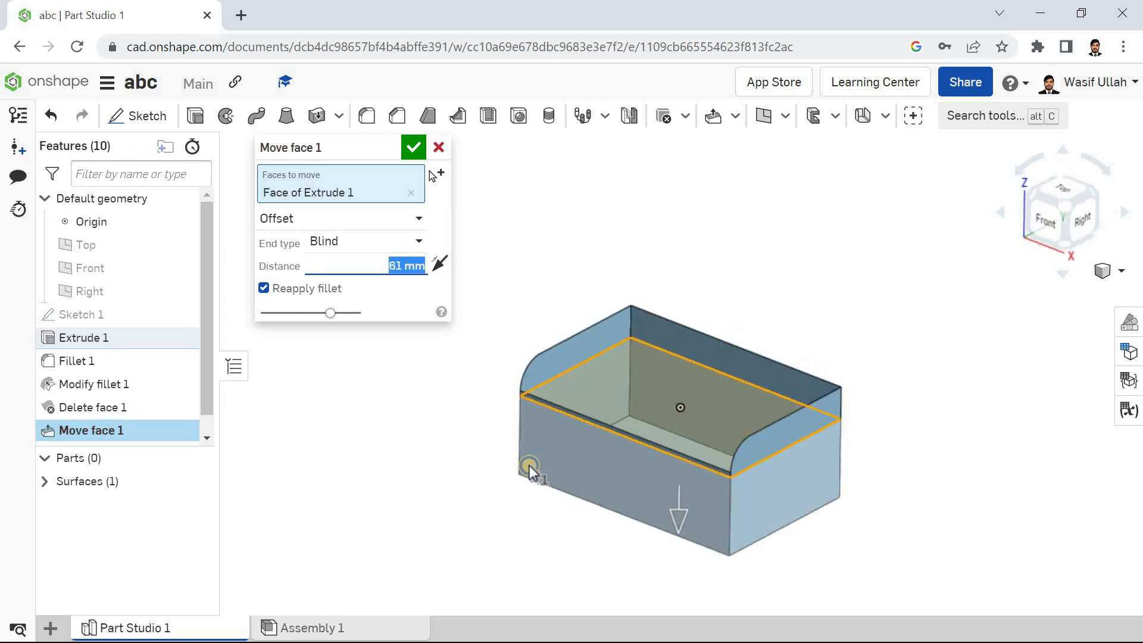
Step: Switch the floor's face move to Translate with a Blind end type, set the distance to 12 mm, and accept it
click(390, 242)
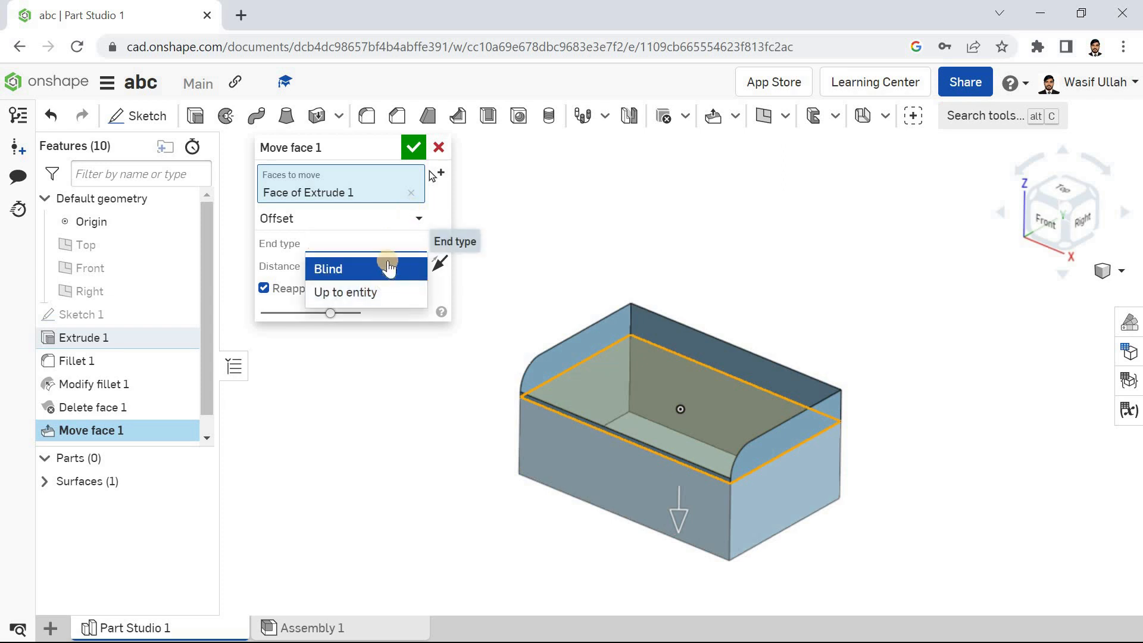
click(385, 220)
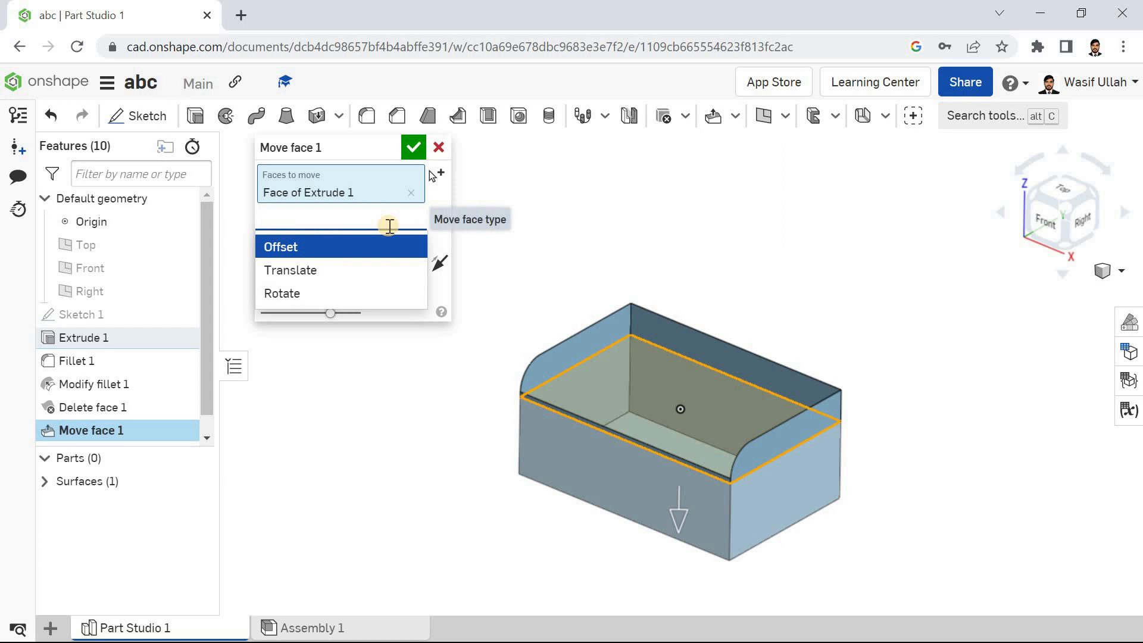
click(386, 270)
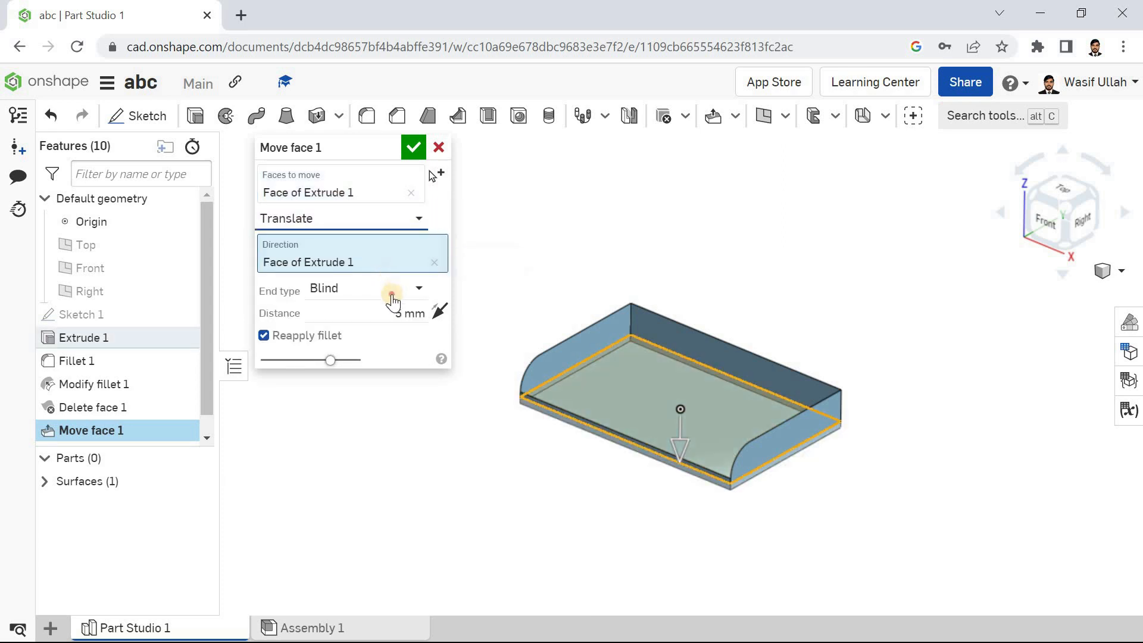
click(390, 295)
click(376, 318)
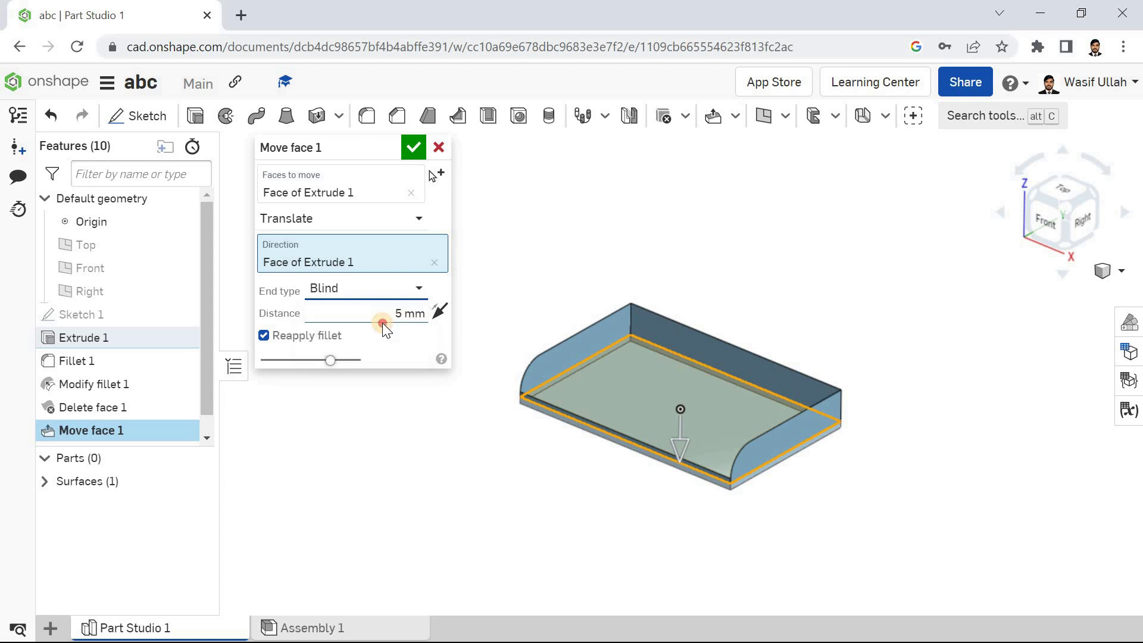
click(387, 311)
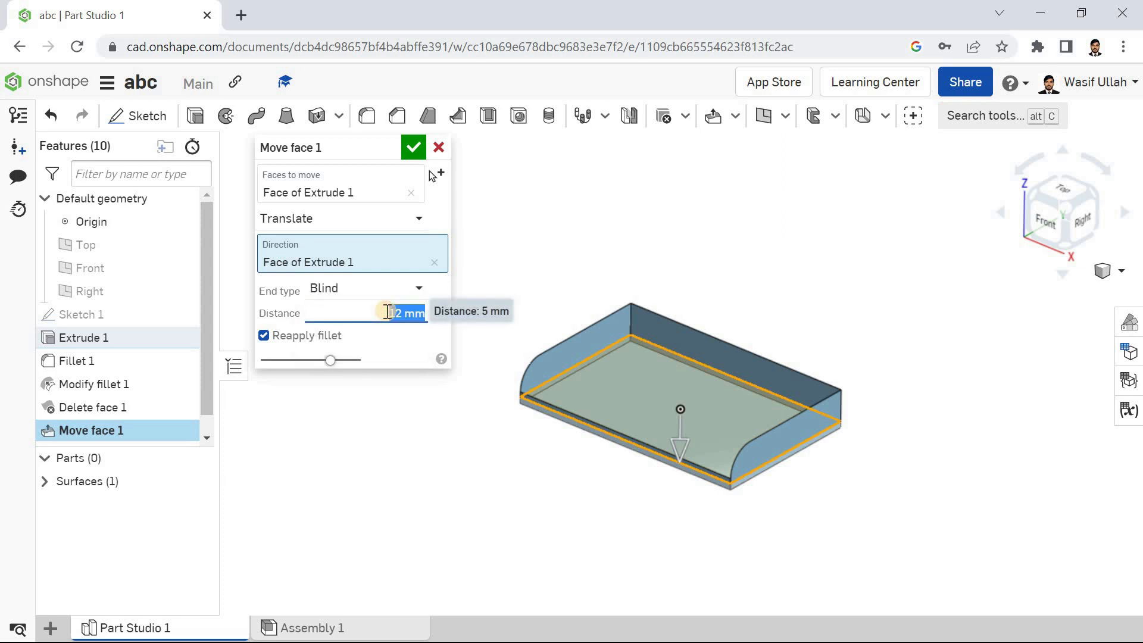
text(12)
key(Return)
click(416, 148)
right_click(442, 250)
click(444, 255)
mouse_move(433, 244)
right_down()
mouse_move(455, 220)
mouse_move(453, 275)
mouse_move(430, 316)
mouse_move(461, 229)
mouse_move(466, 244)
mouse_move(452, 236)
right_up()
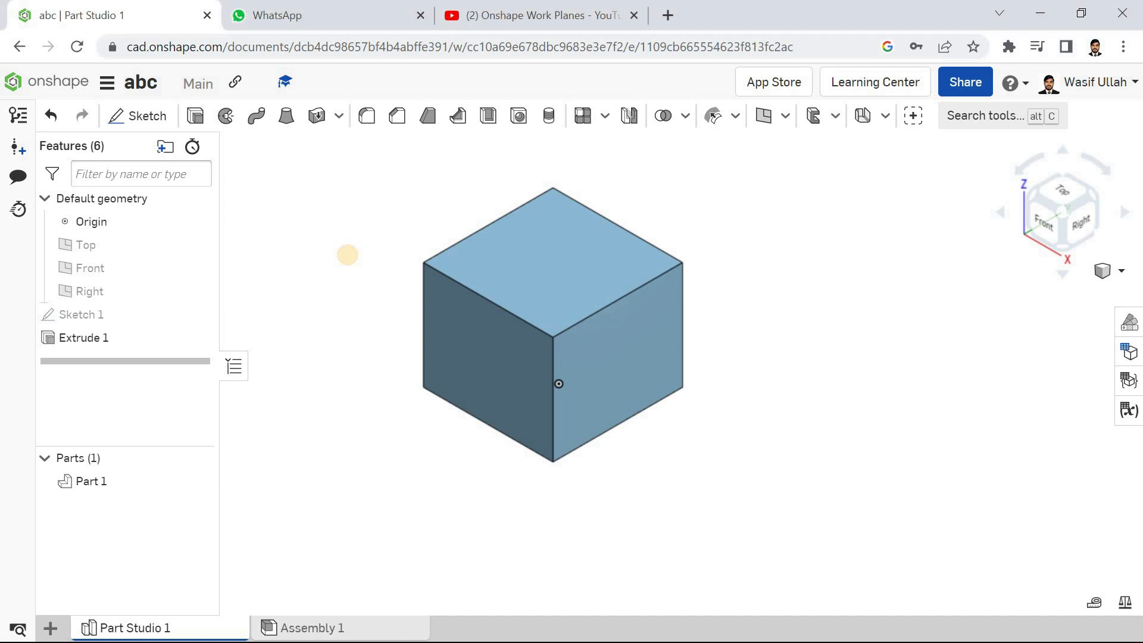
Step: Start an Offset plane from the block's top face and set its offset distance to 120 mm
click(785, 116)
click(782, 144)
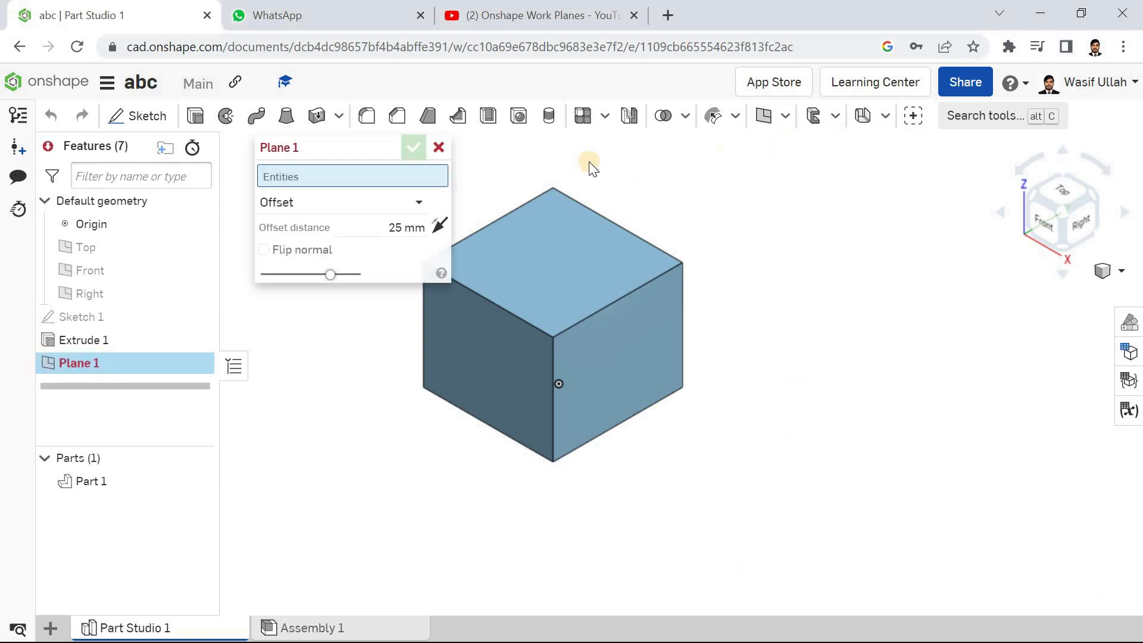
click(384, 201)
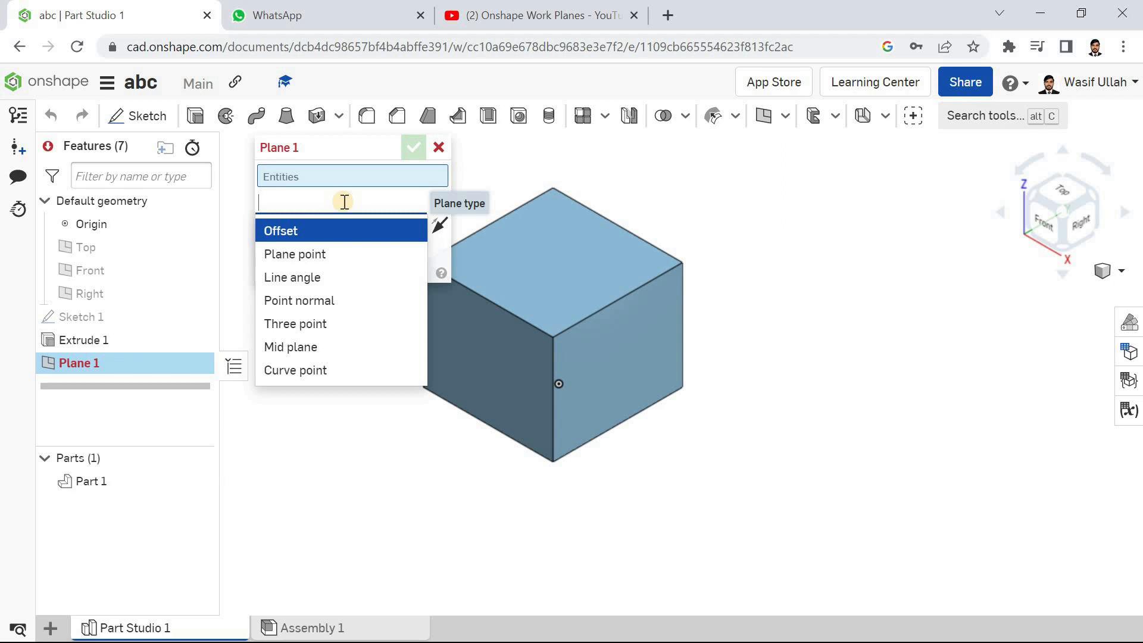
click(337, 231)
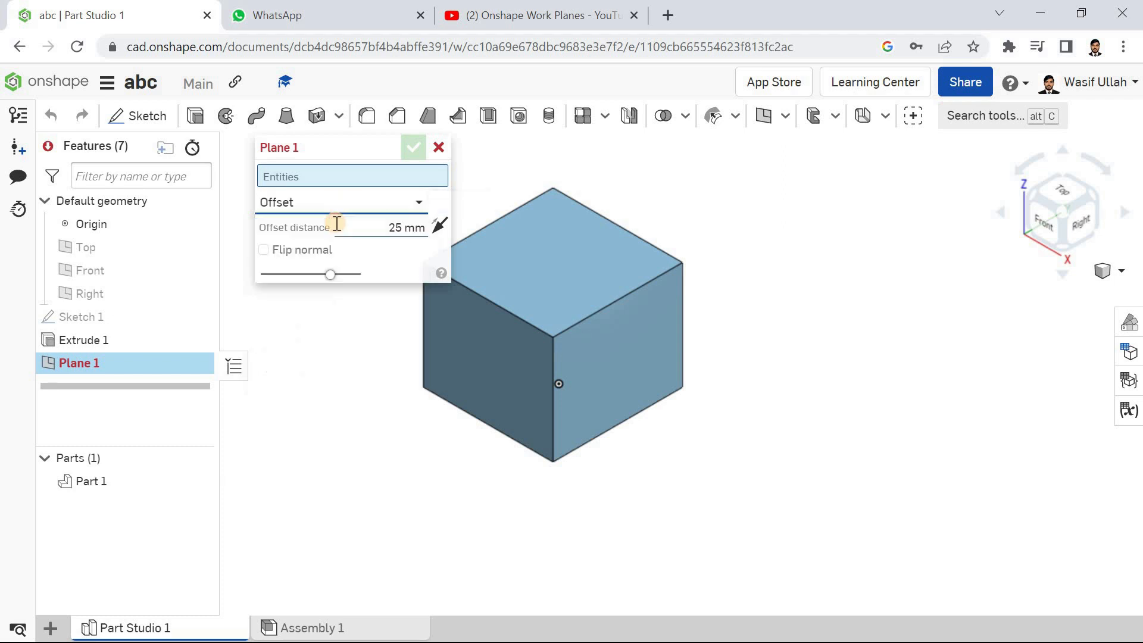
scroll(660, 274, down, 2)
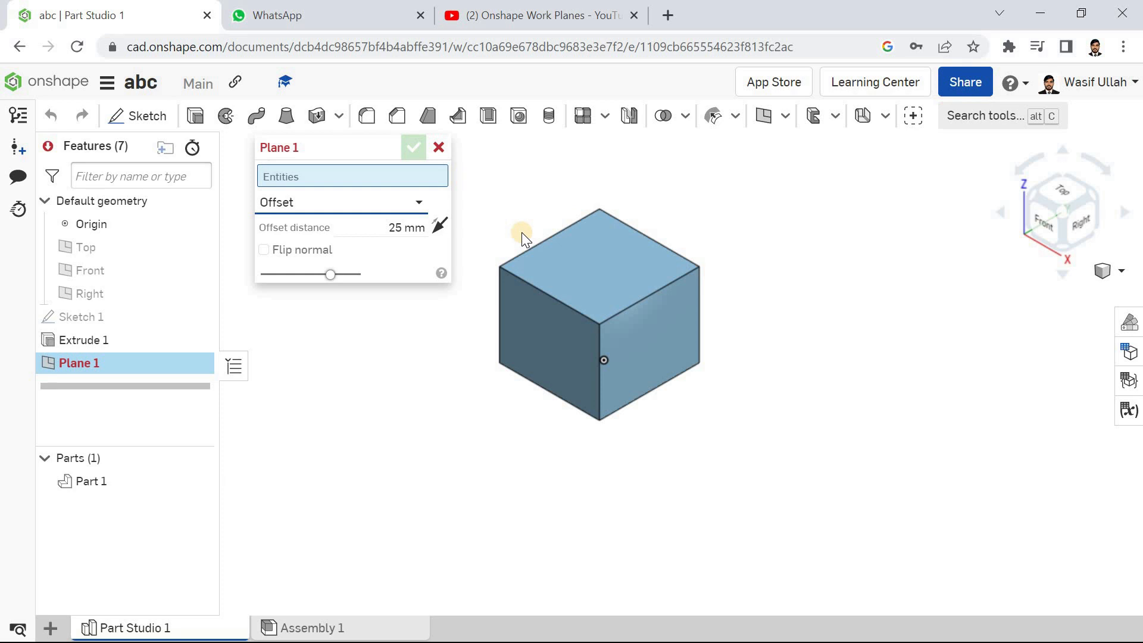
click(562, 265)
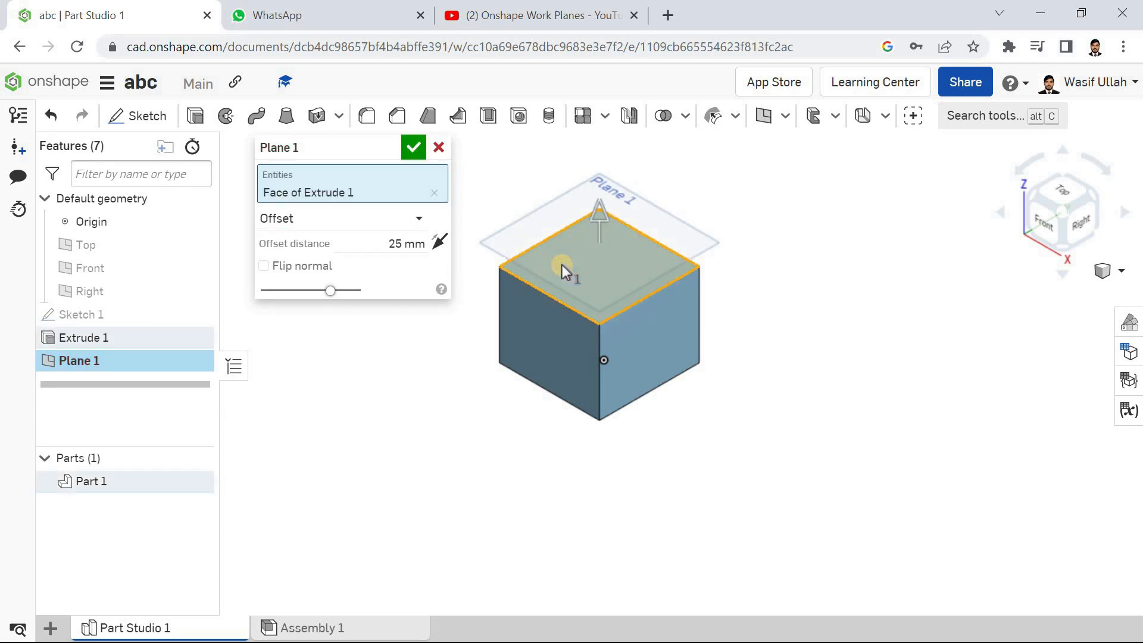
click(397, 245)
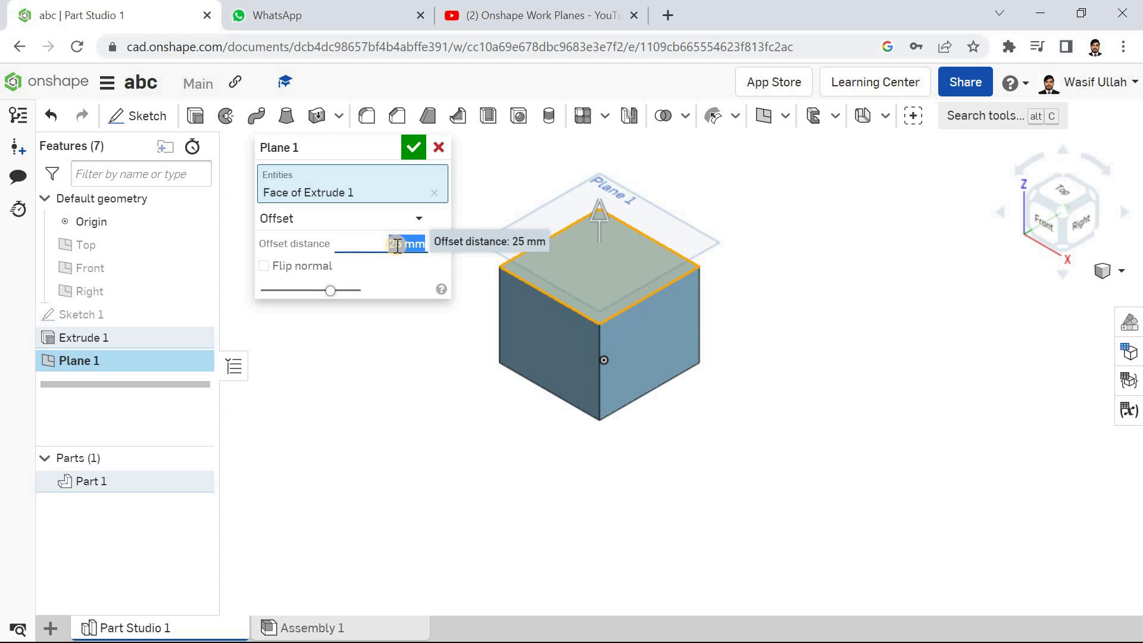
scroll(397, 246, down, 4)
double_click(398, 246)
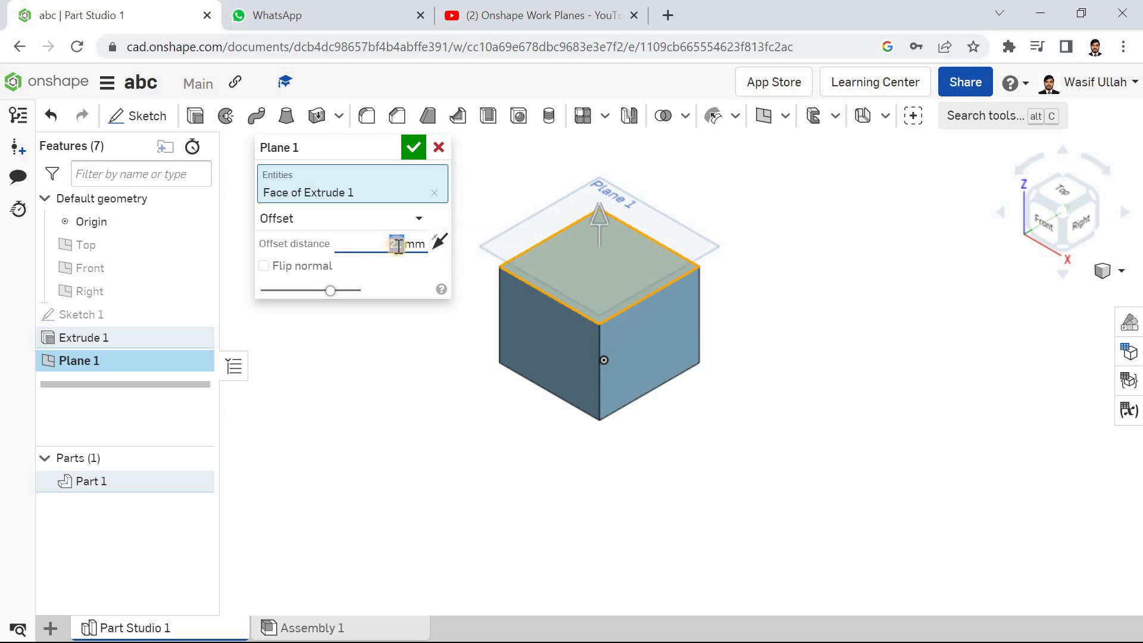
key(Return)
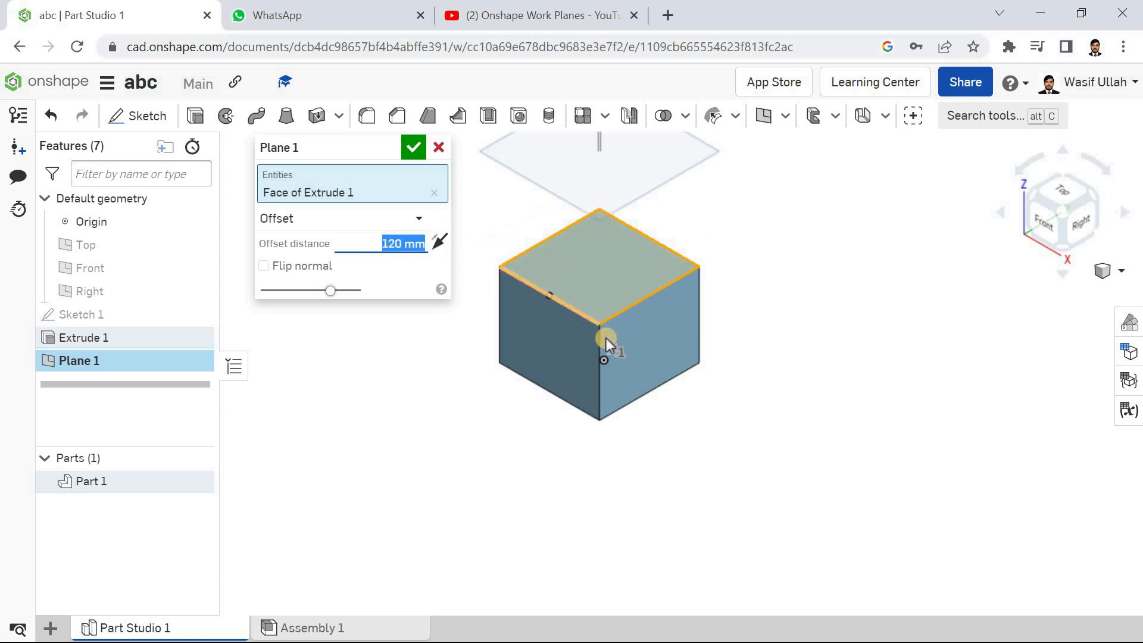
scroll(605, 337, up, 3)
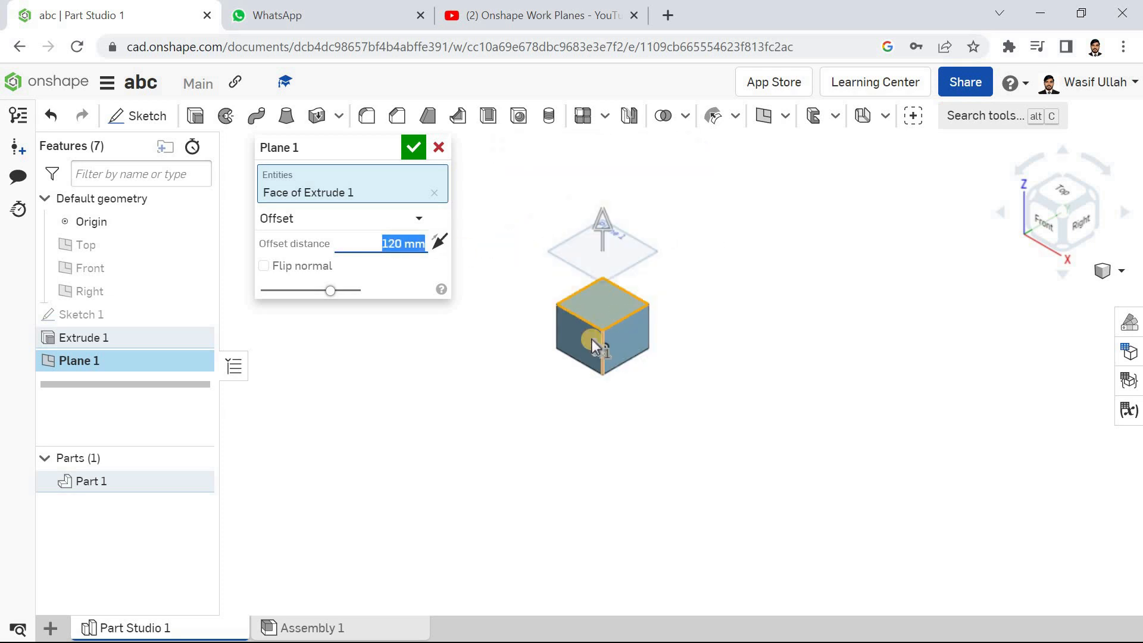
Step: Try flipping the offset plane's normal and direction, restore both so it sits above the block, and accept the plane
click(264, 264)
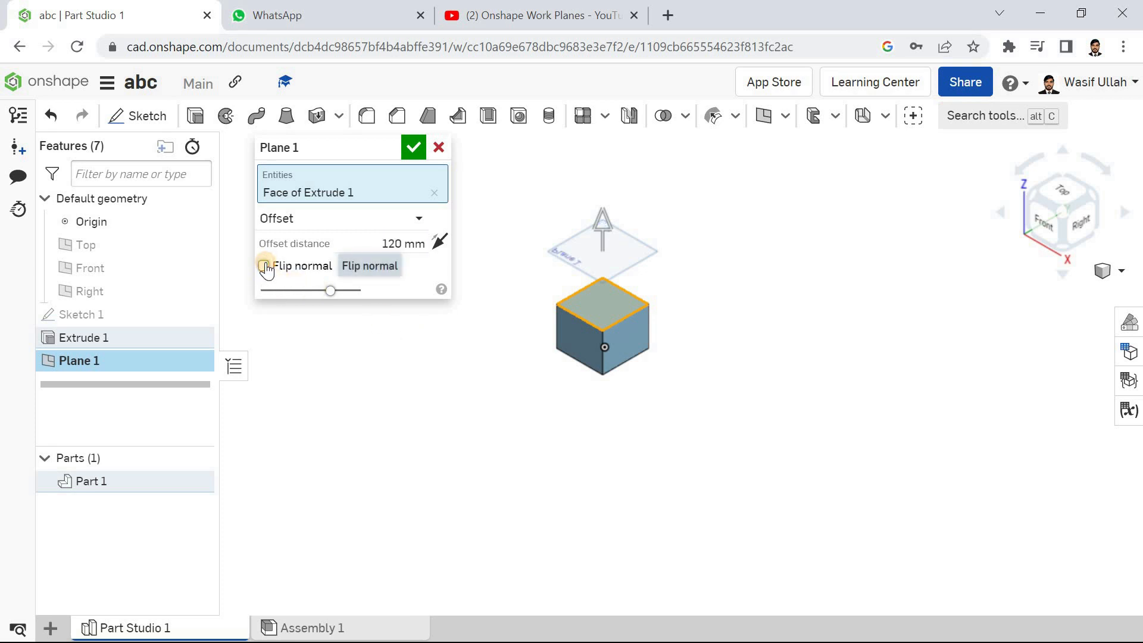
click(436, 244)
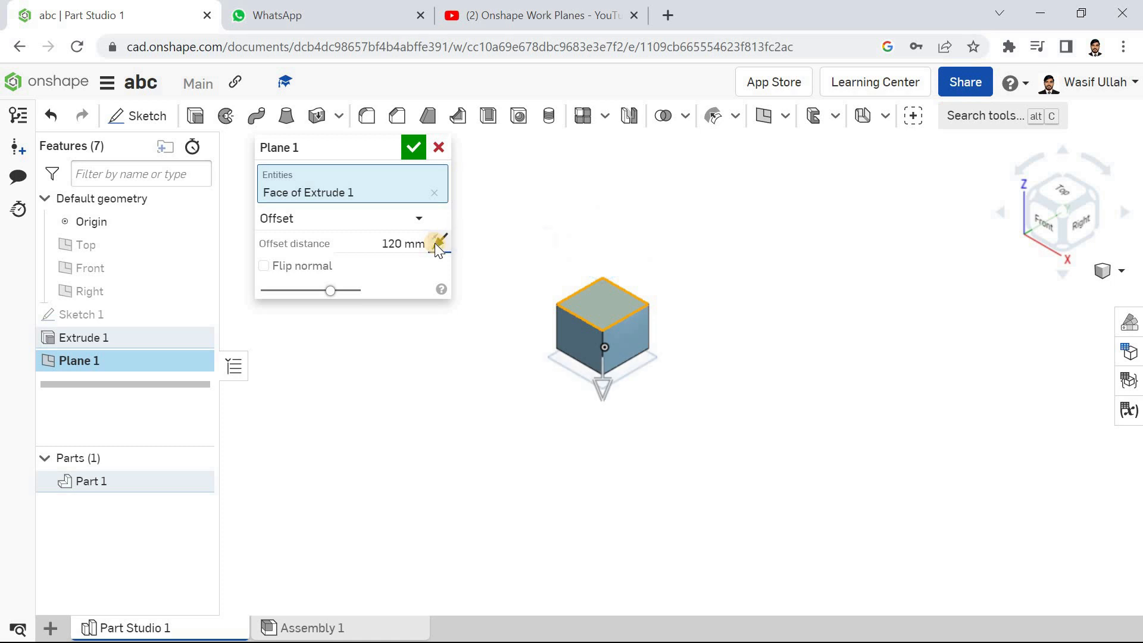
click(436, 244)
mouse_move(518, 276)
right_down()
mouse_move(531, 264)
mouse_move(516, 296)
right_up()
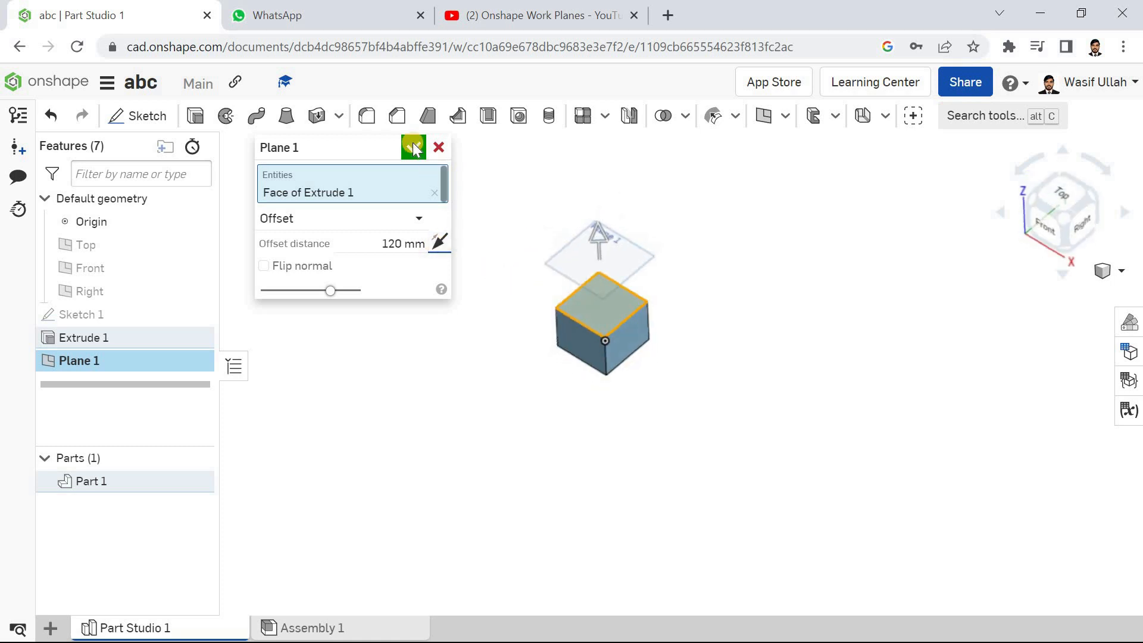
click(414, 147)
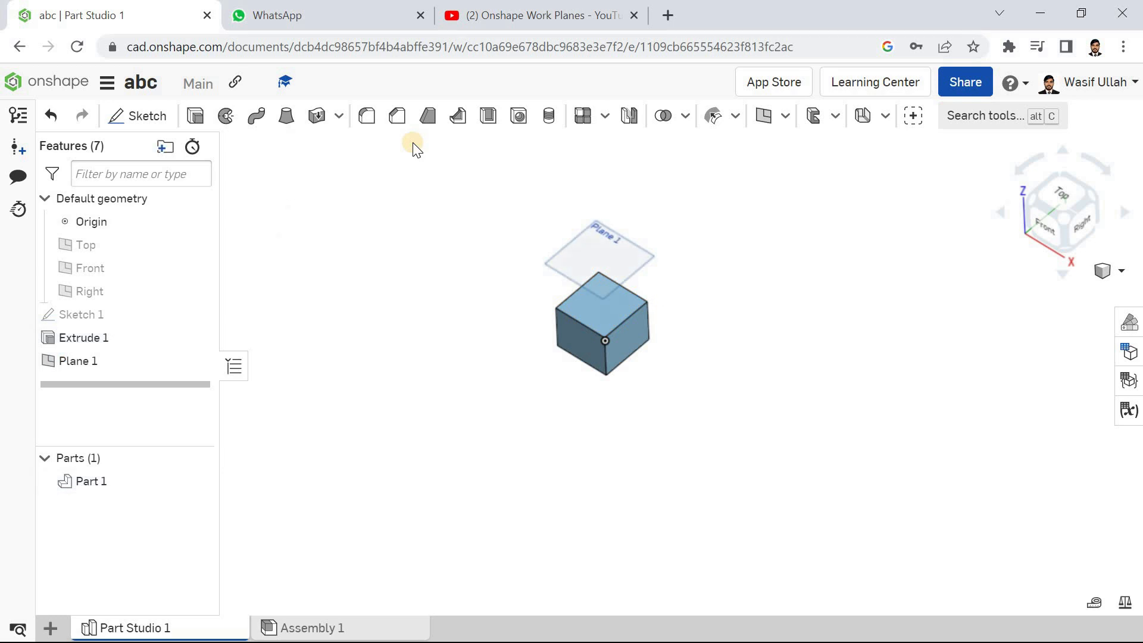
Step: Edit Plane 1 and redefine it as a Plane point plane using the block's top face and its top front-right vertex
right_click(403, 178)
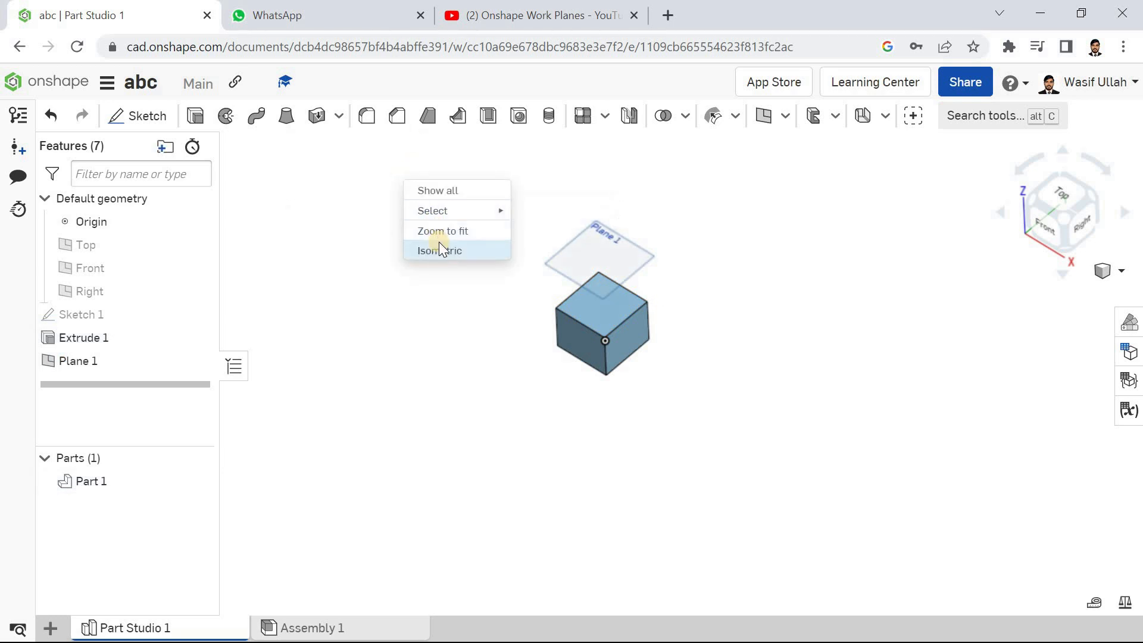
click(438, 243)
double_click(148, 367)
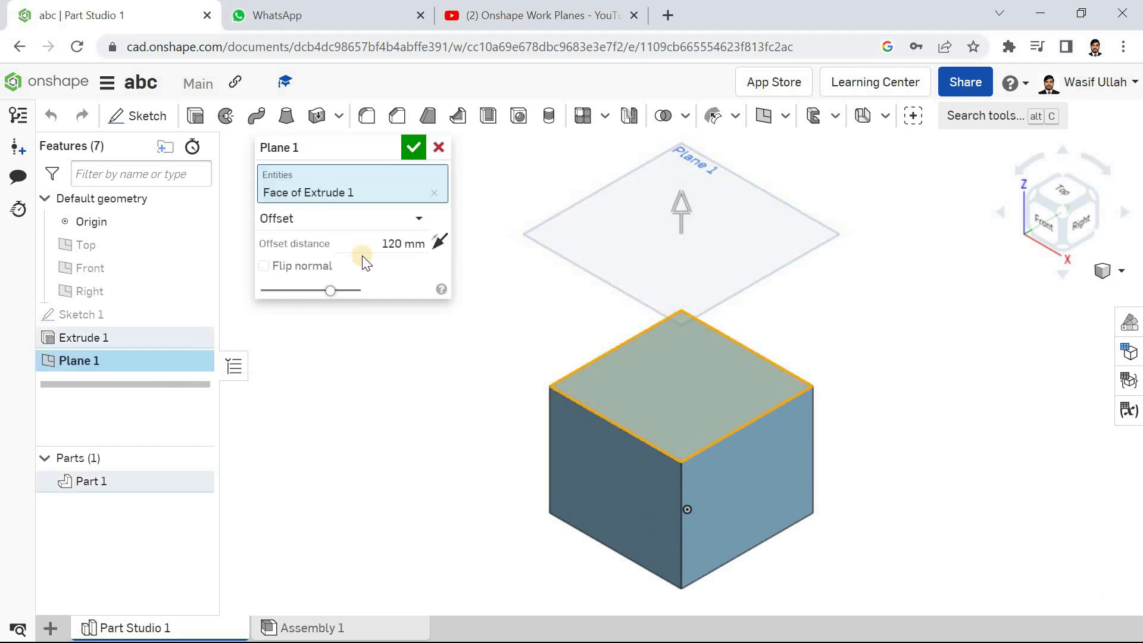
click(434, 194)
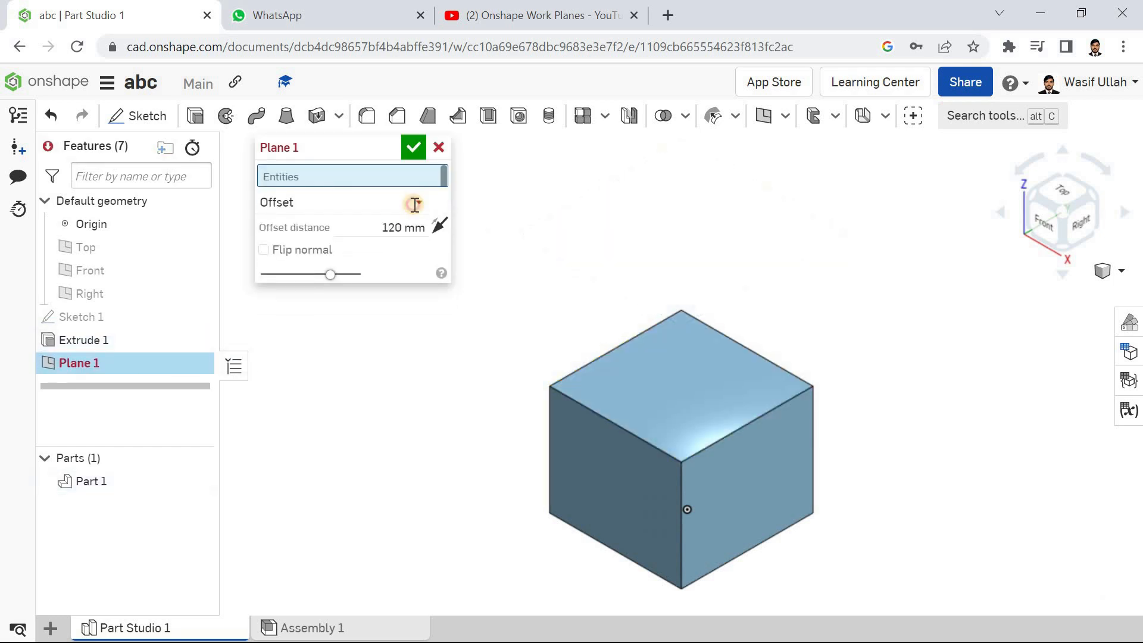
click(413, 203)
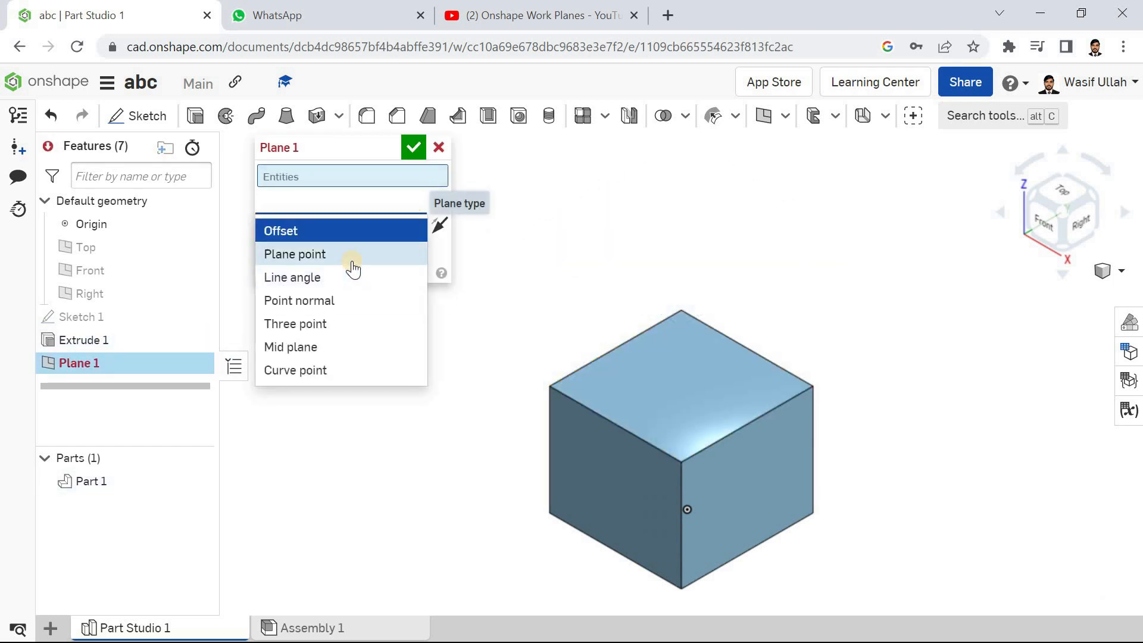
click(353, 256)
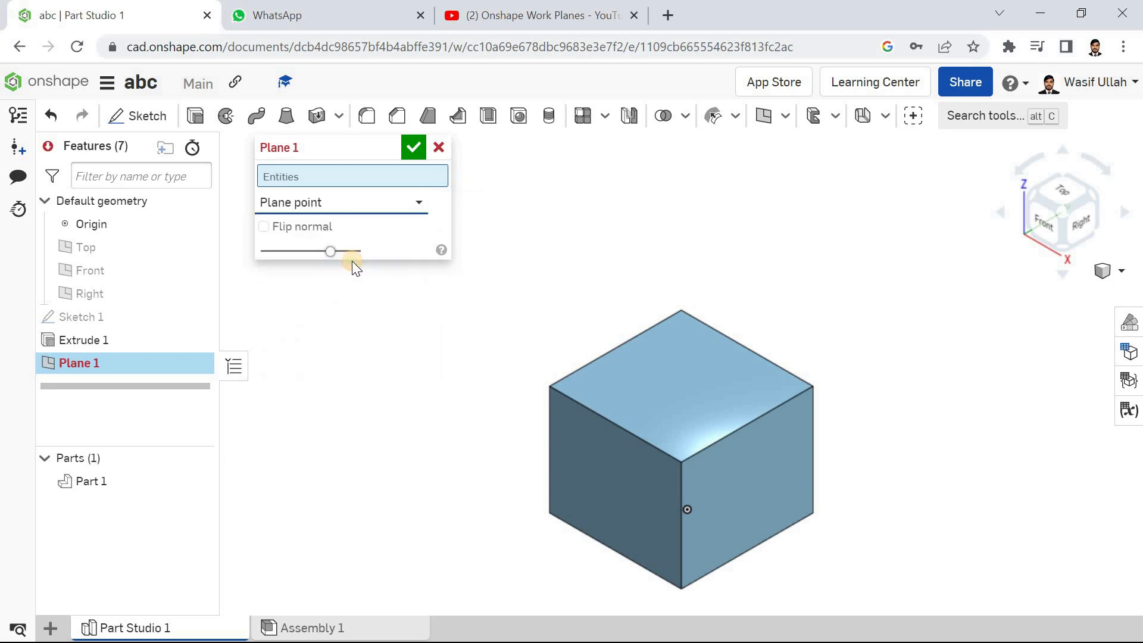
click(754, 385)
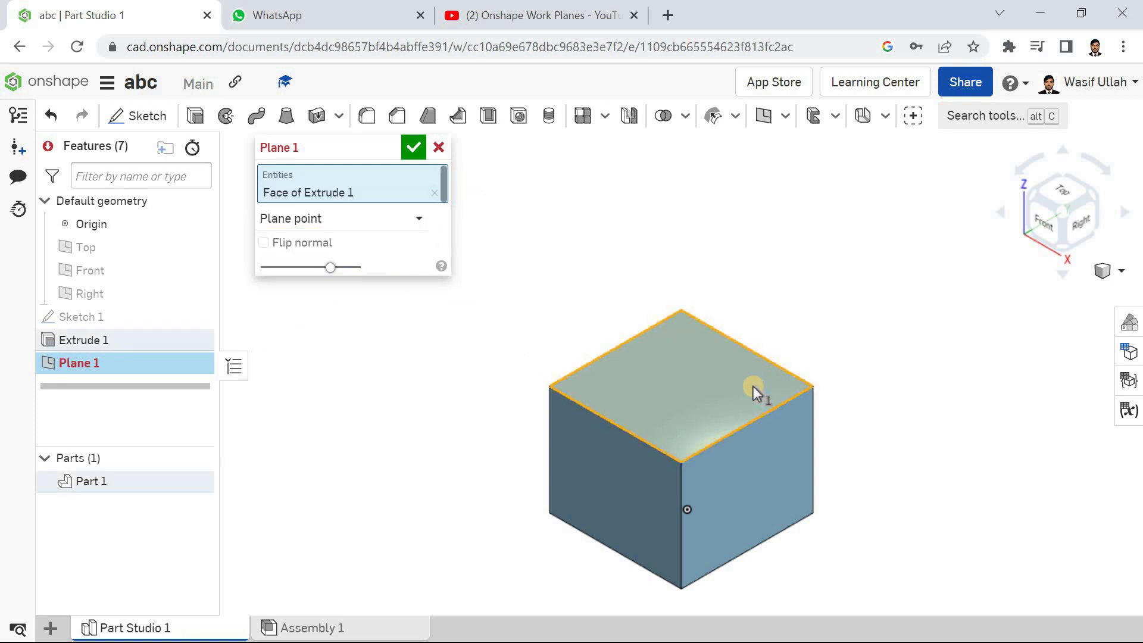
click(682, 463)
mouse_move(494, 391)
right_down()
mouse_move(497, 369)
mouse_move(492, 391)
mouse_move(485, 375)
right_up()
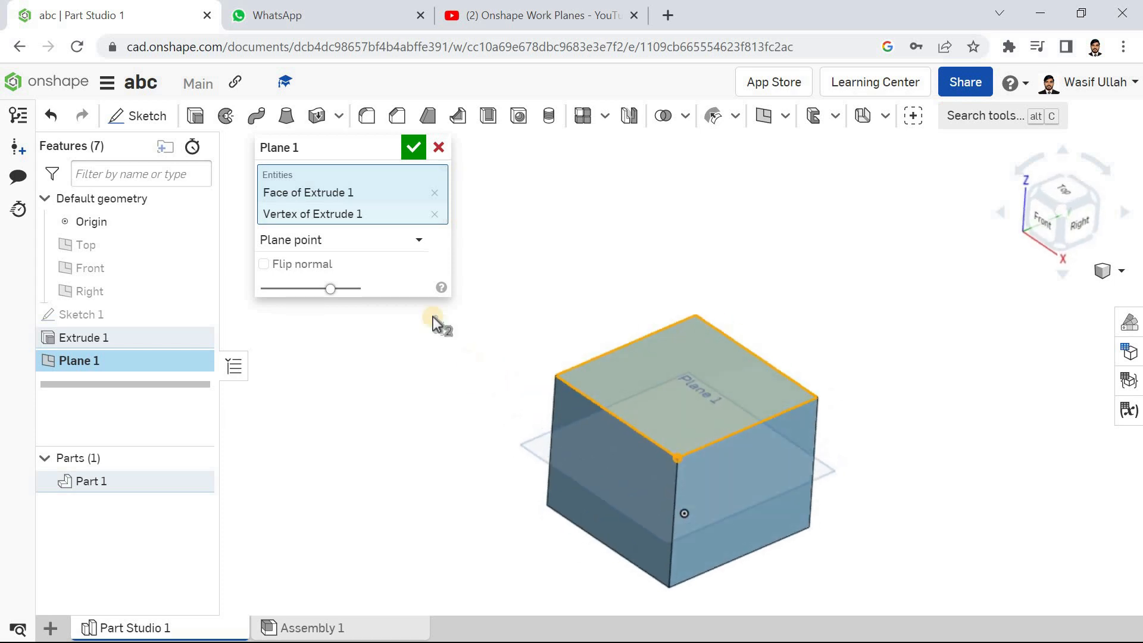
Step: Redefine Plane 1 as a Line angle plane on the edge between the block's top and right faces, at 12 deg
click(434, 192)
click(432, 191)
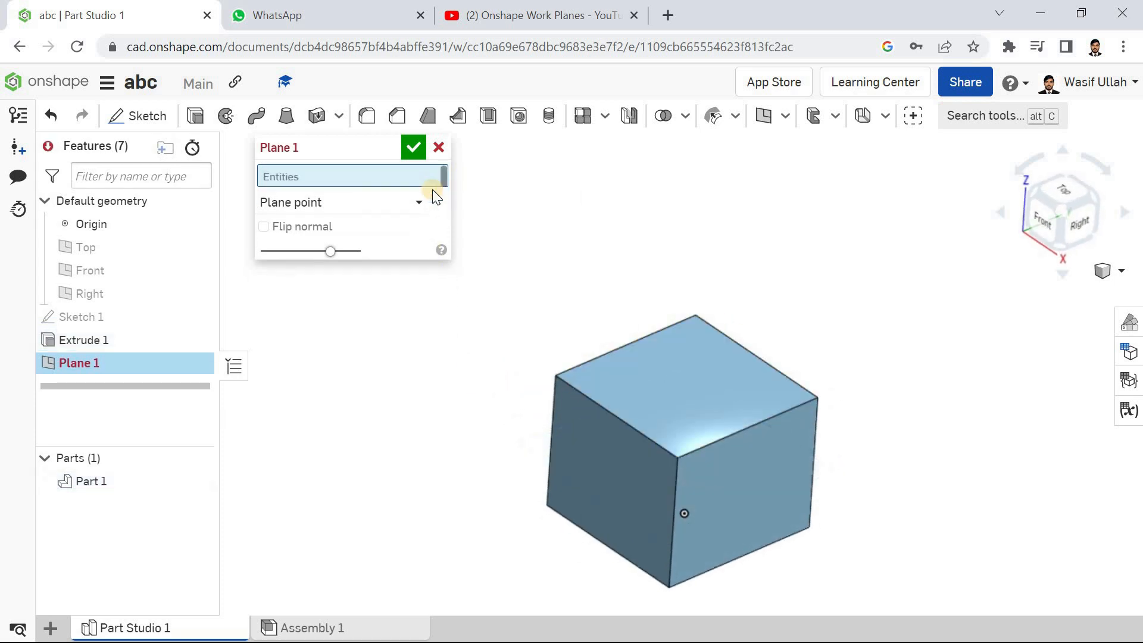
click(364, 200)
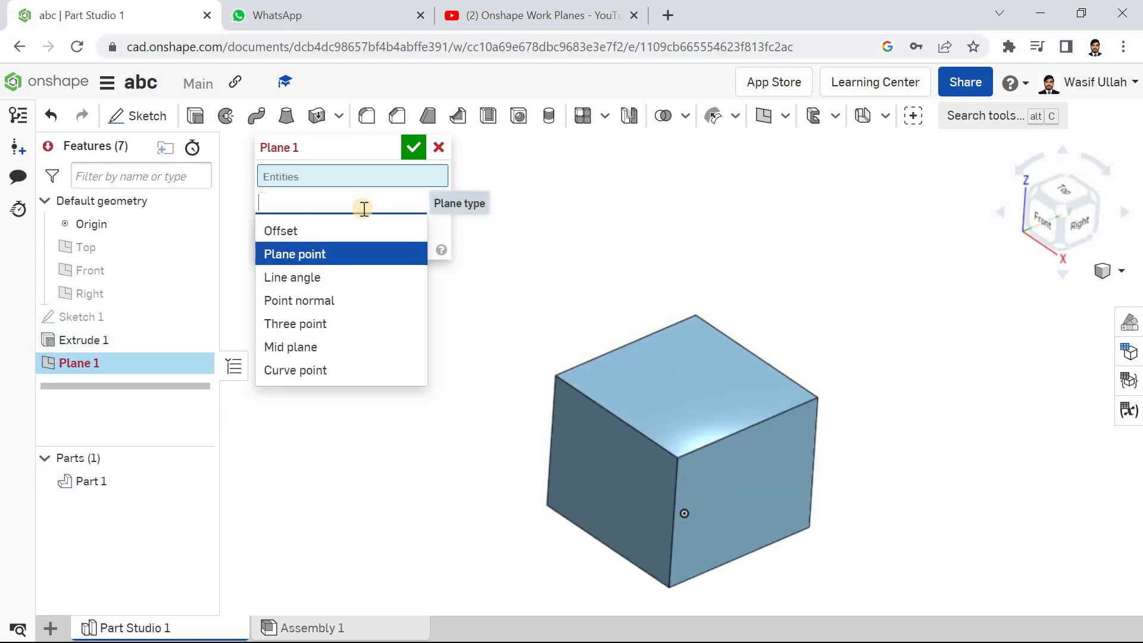
click(353, 272)
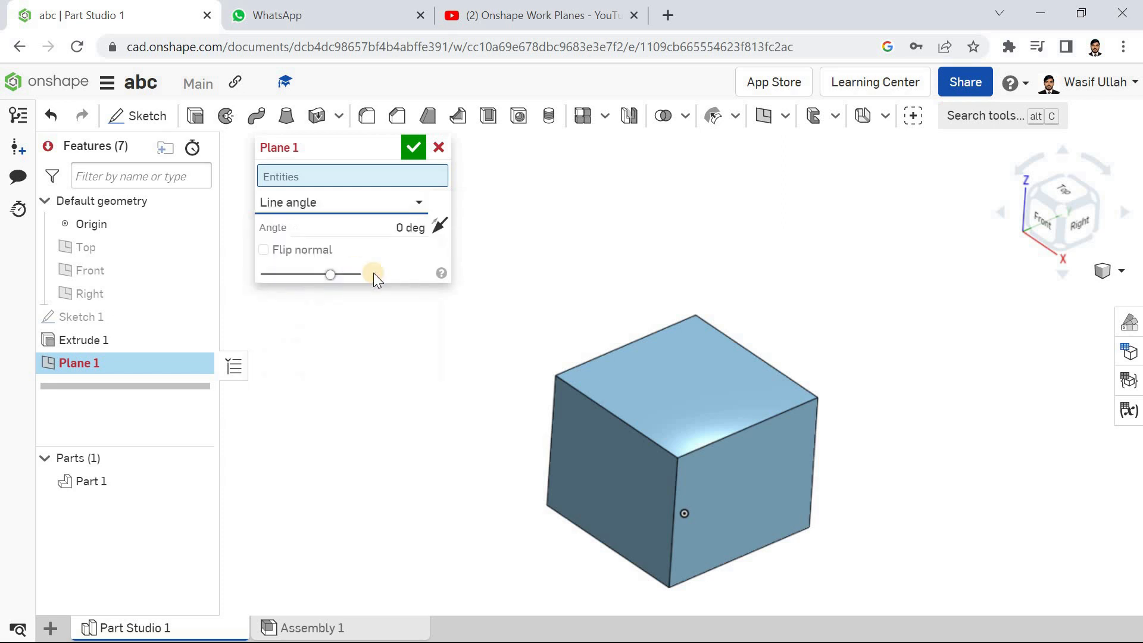
click(729, 444)
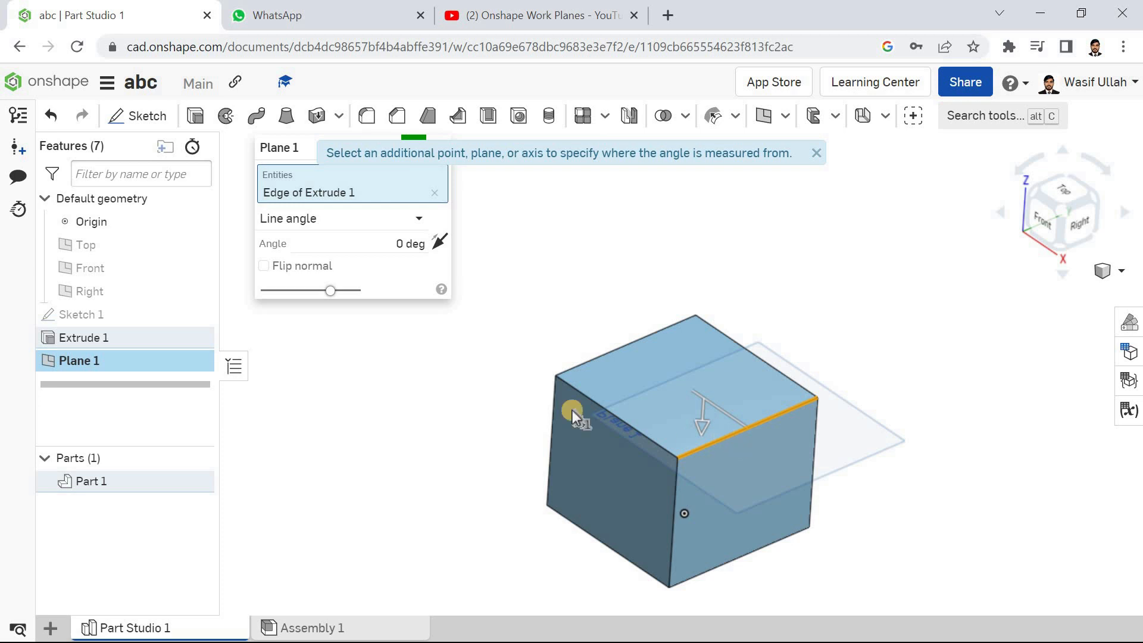
click(379, 244)
text(12)
key(Return)
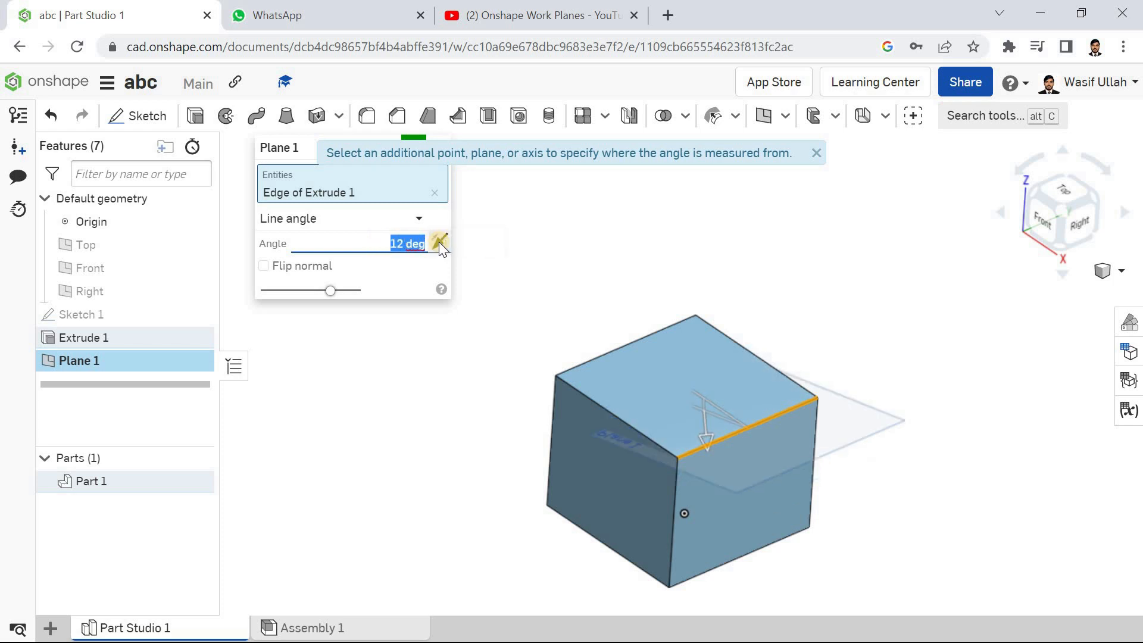
Step: Reverse the Line angle plane's rotation direction and try angles of 21 deg and 45 deg
click(438, 242)
click(384, 246)
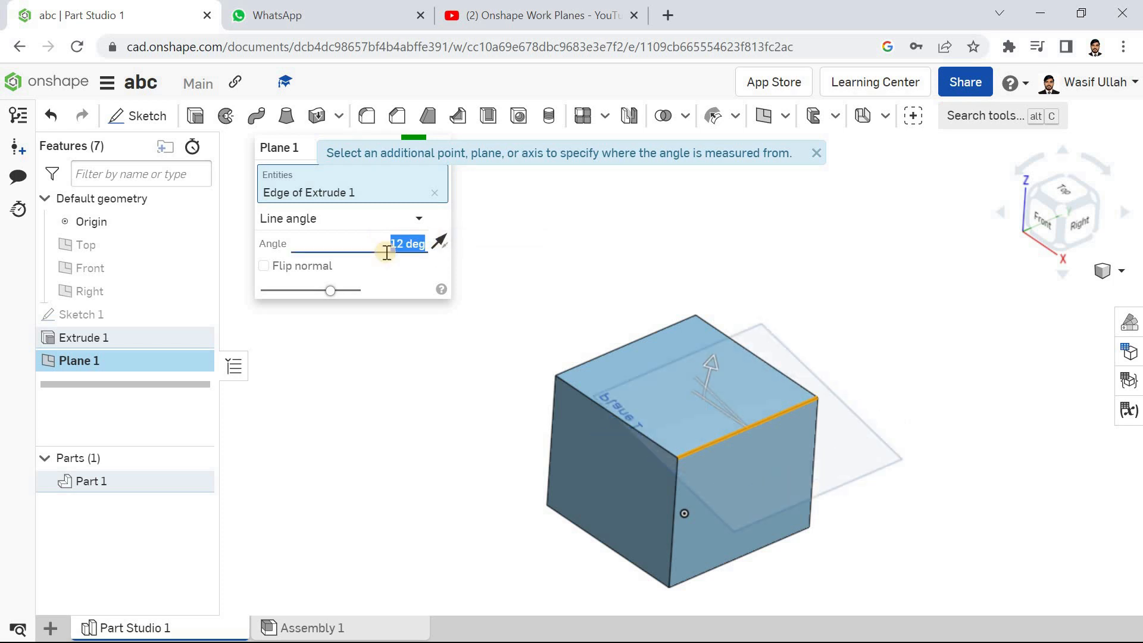
text(21)
key(Return)
text(45)
key(Return)
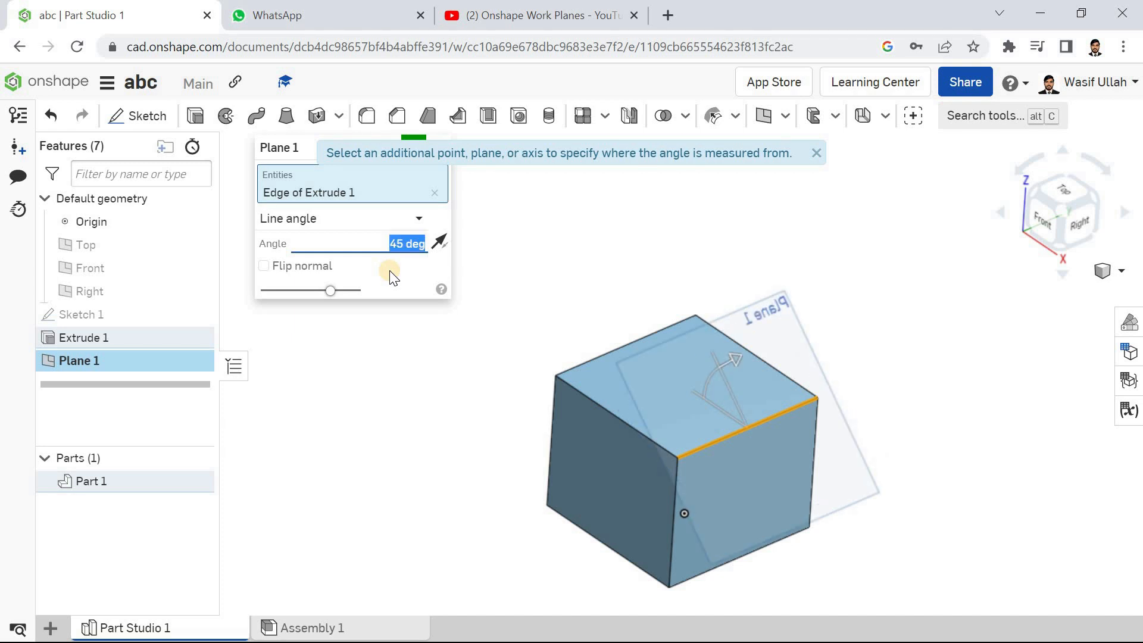
Step: Redefine Plane 1 as a Three point plane through the front face's two top vertices and the right face's lower back vertex
click(433, 192)
click(394, 203)
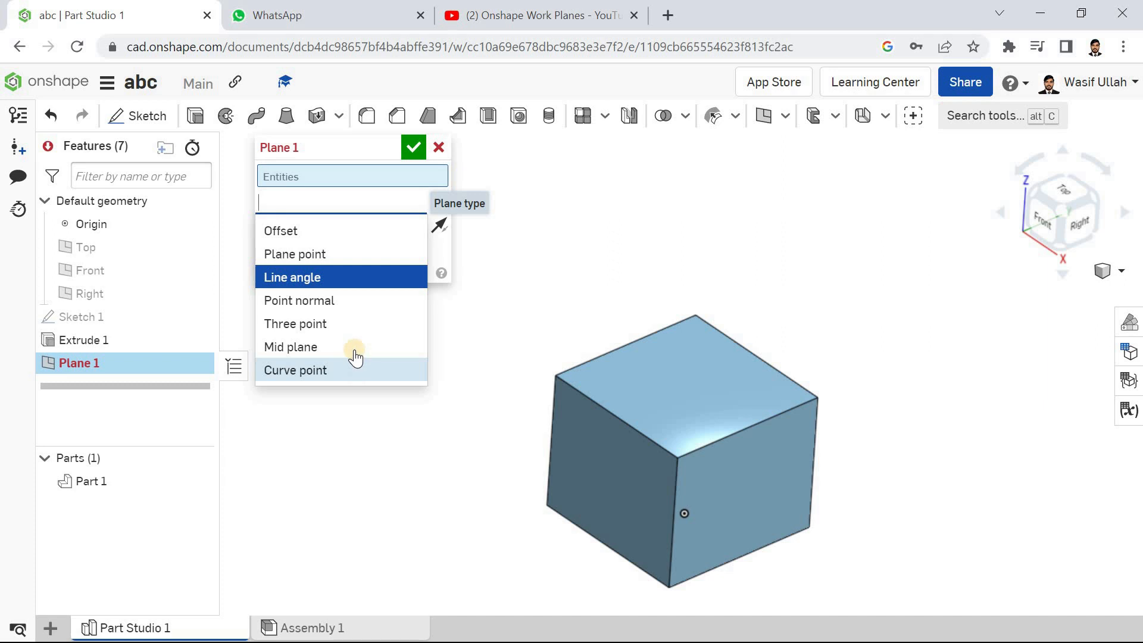
click(352, 324)
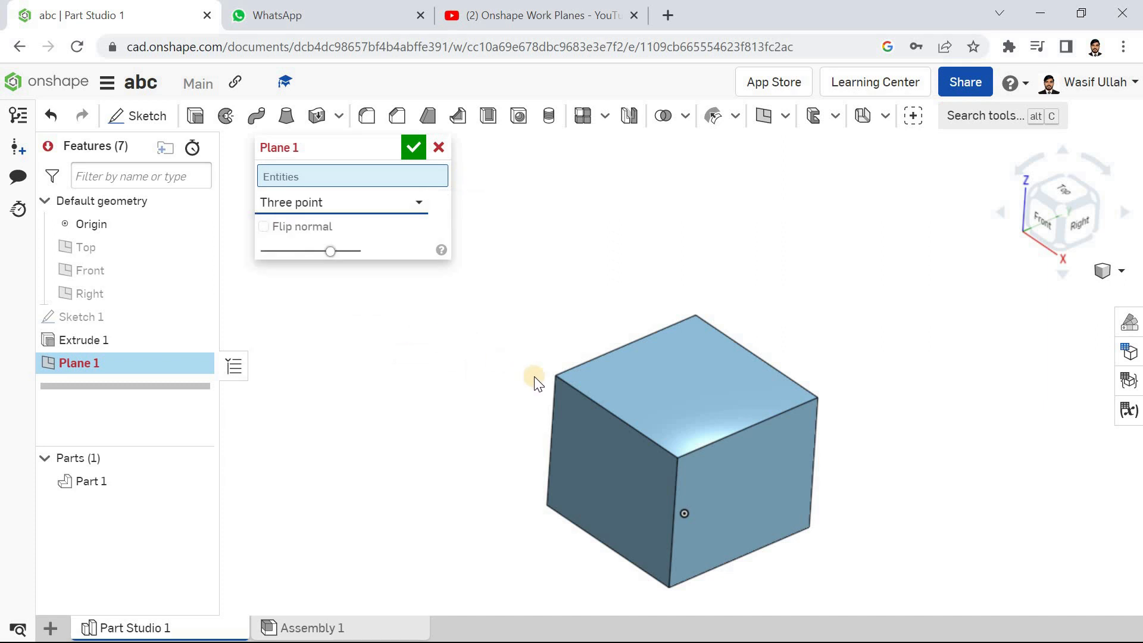
click(555, 377)
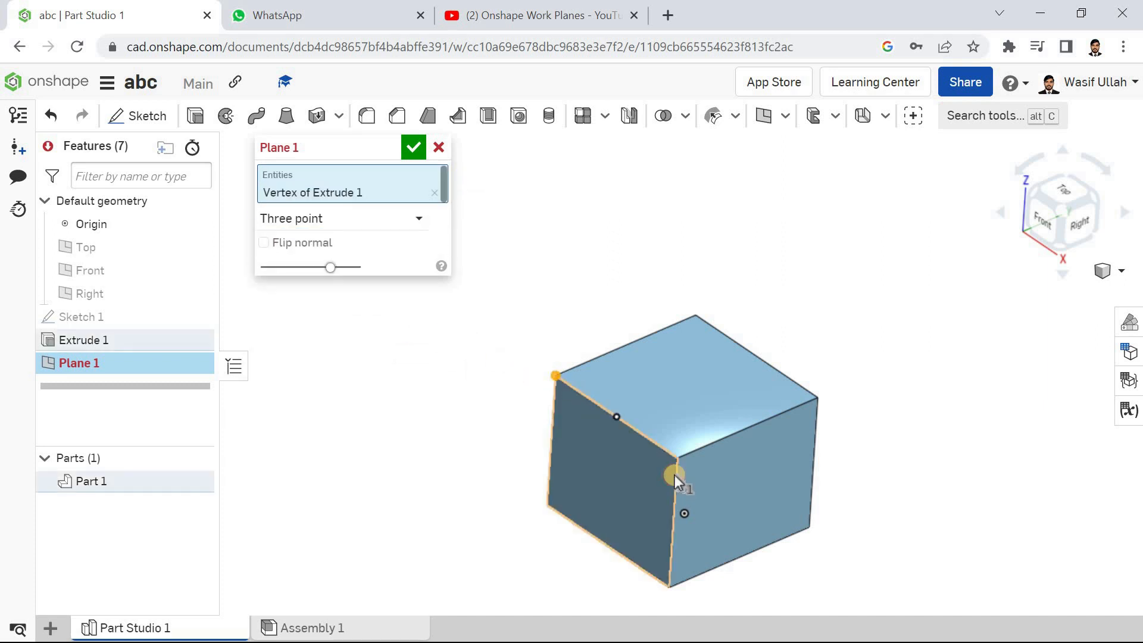
click(813, 529)
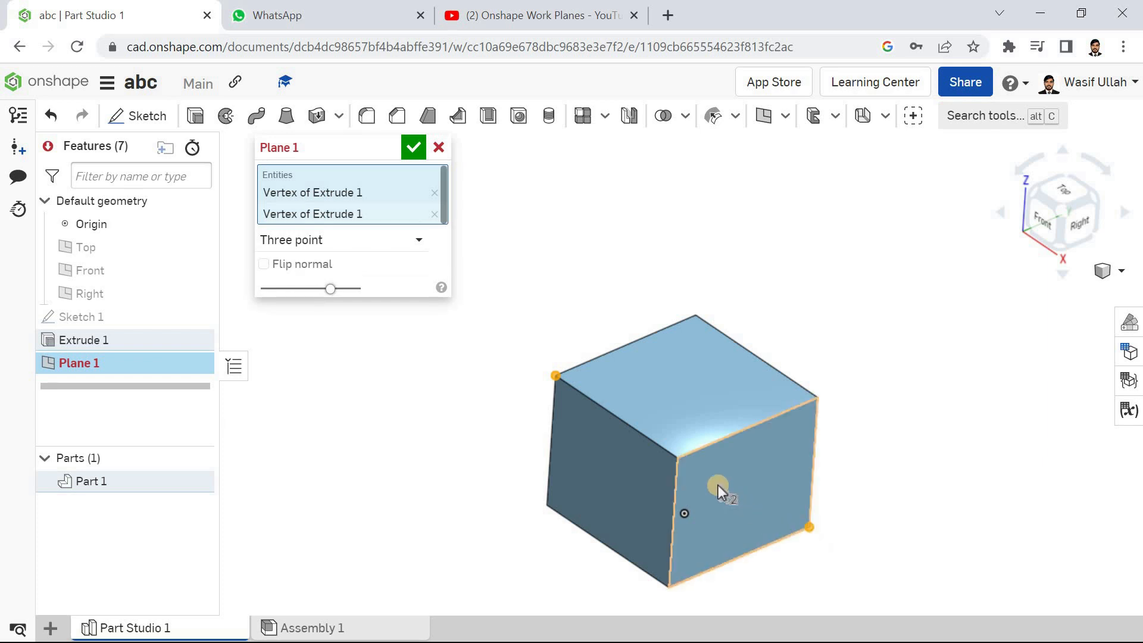
click(681, 457)
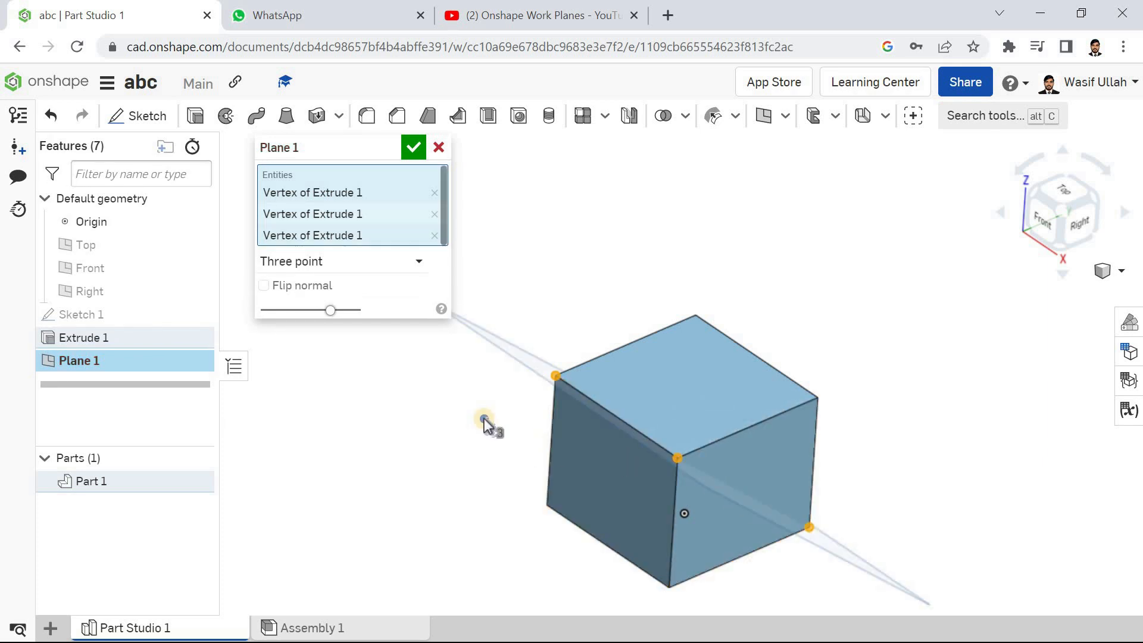
key(shift+4)
right_drag(420, 416, 454, 423)
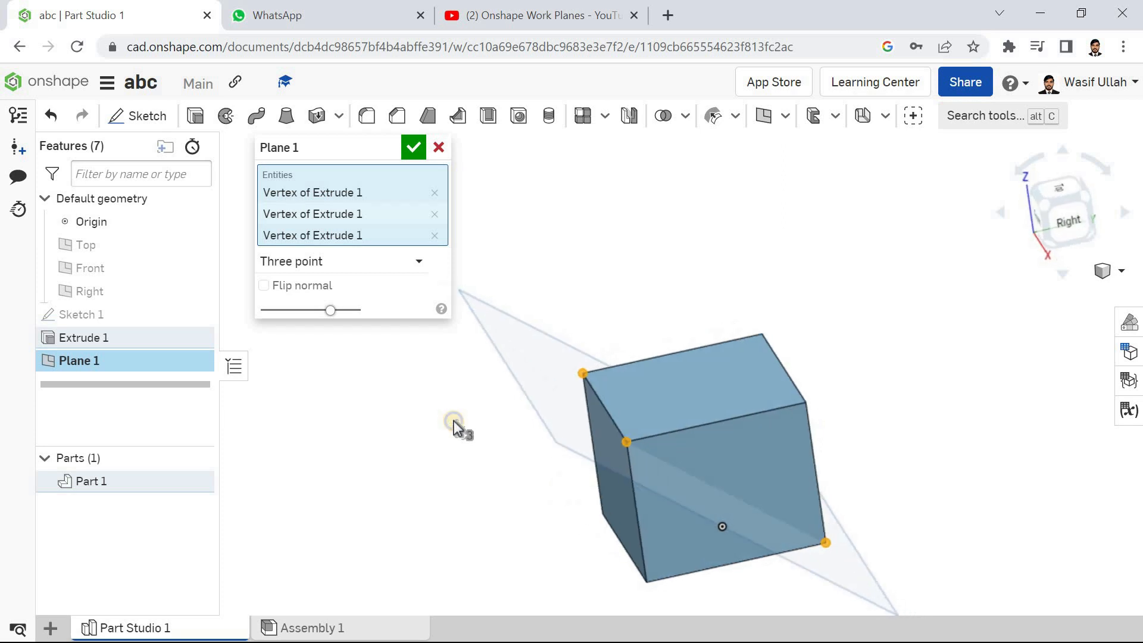
Step: Redefine Plane 1 as a Mid plane between the block's front and back faces
click(435, 192)
click(434, 192)
click(435, 192)
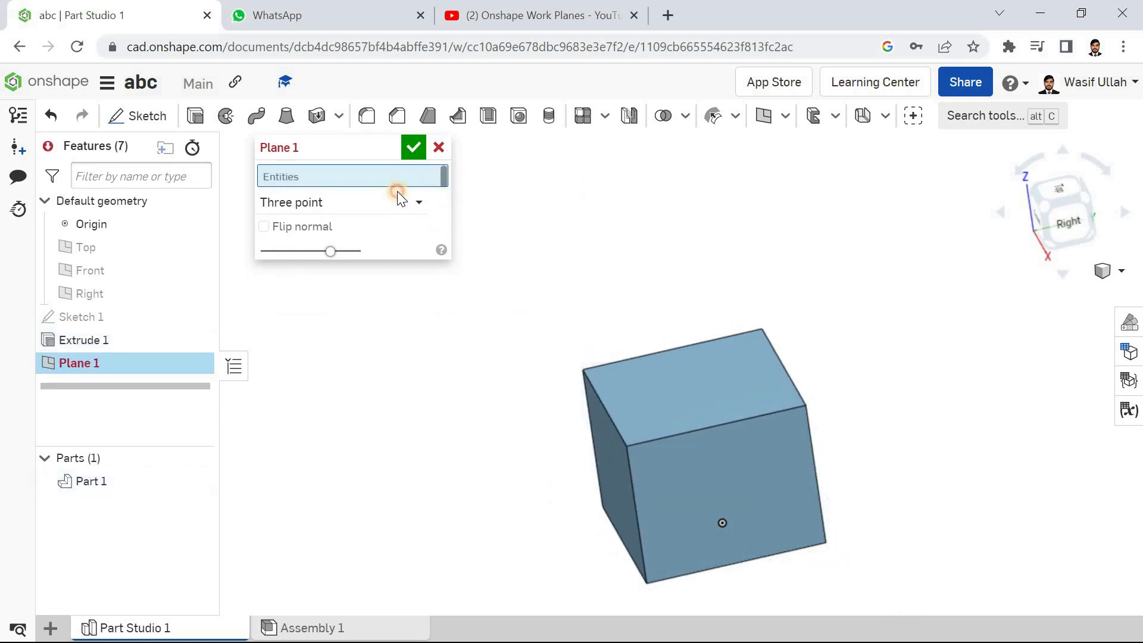
click(396, 198)
click(358, 348)
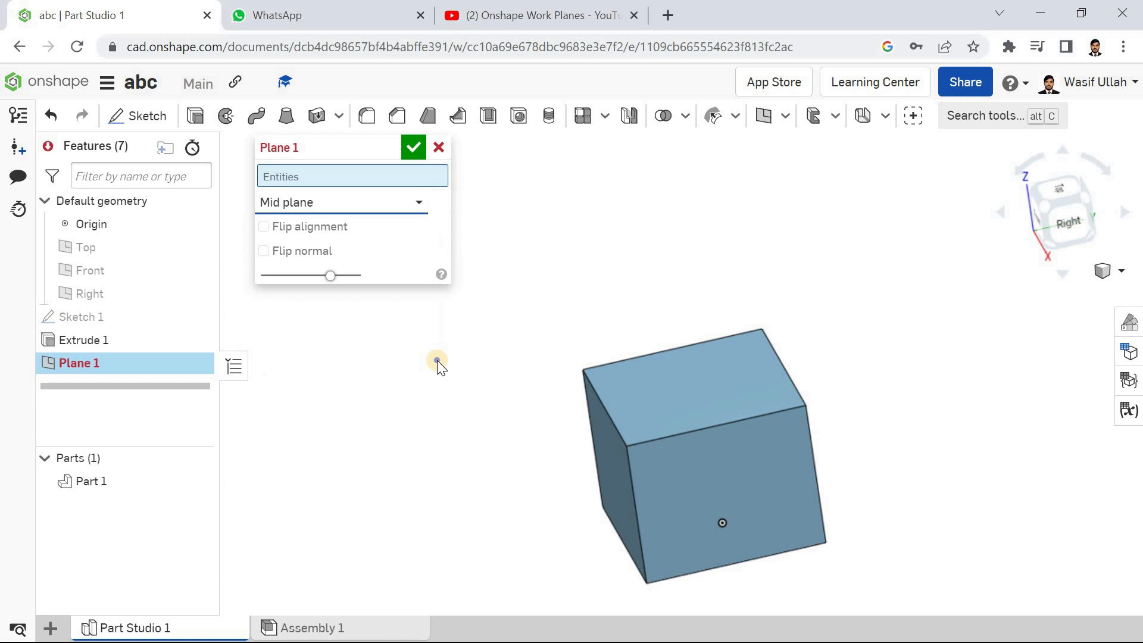
right_drag(478, 354, 462, 351)
right_click(520, 213)
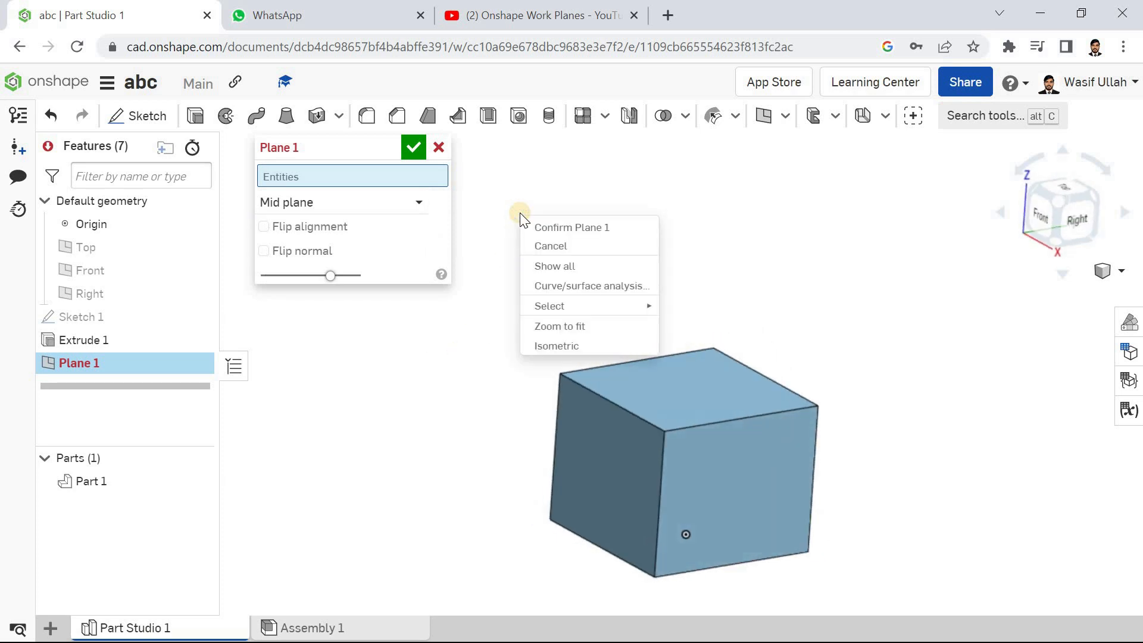
click(556, 345)
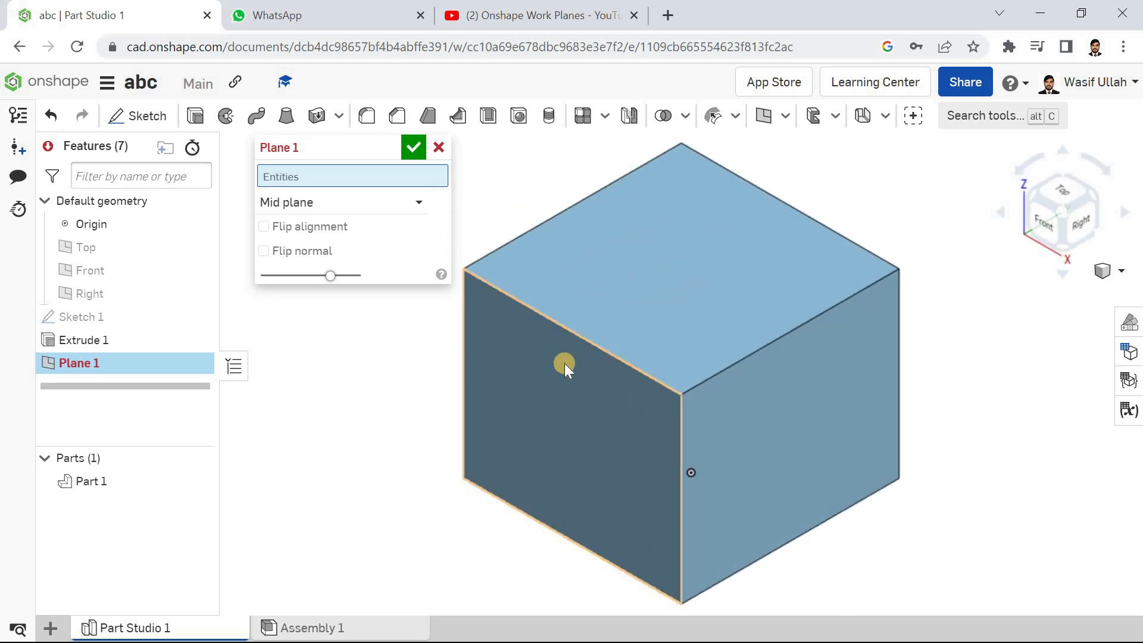
click(563, 362)
right_drag(391, 370, 359, 386)
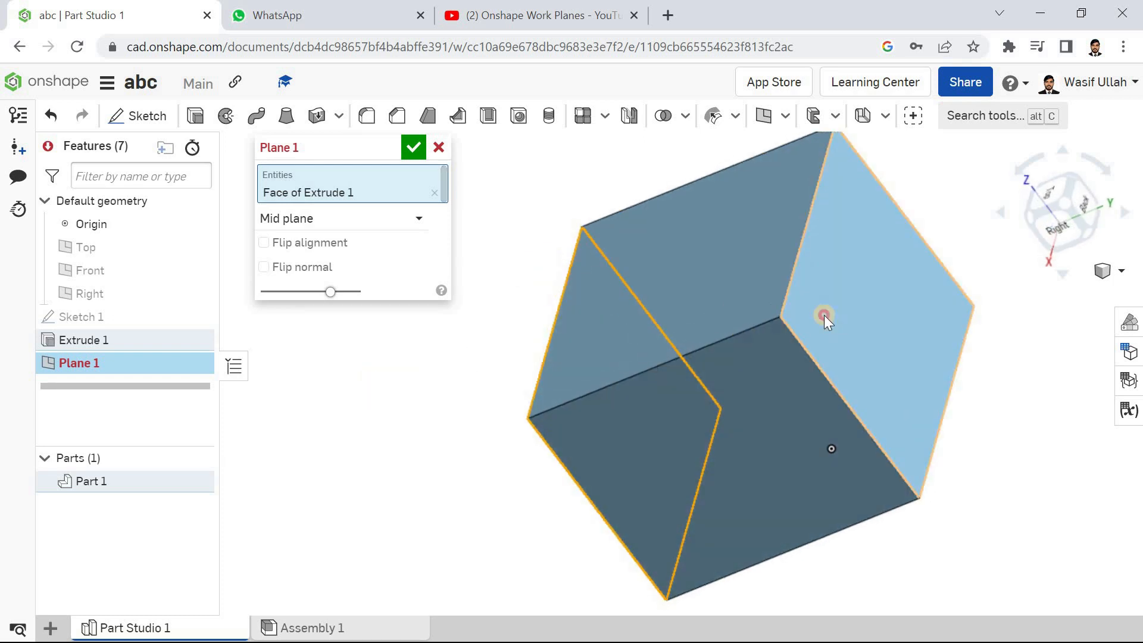
click(824, 315)
right_drag(479, 375, 504, 353)
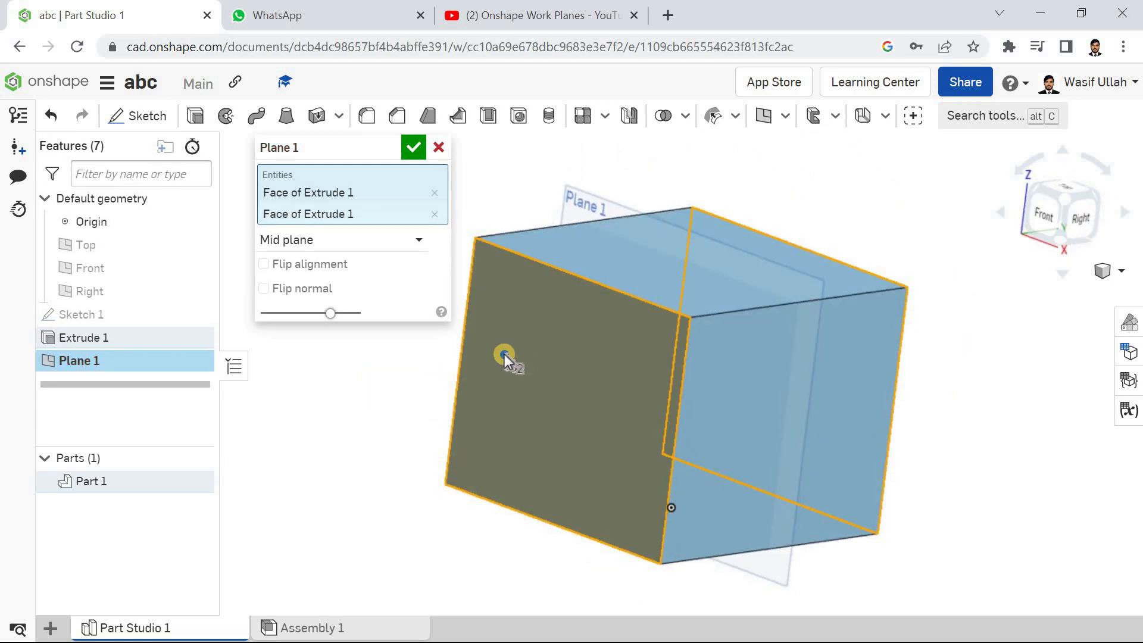
Step: Clear both faces from the Mid plane definition and cancel the edit of Plane 1
click(435, 194)
click(434, 193)
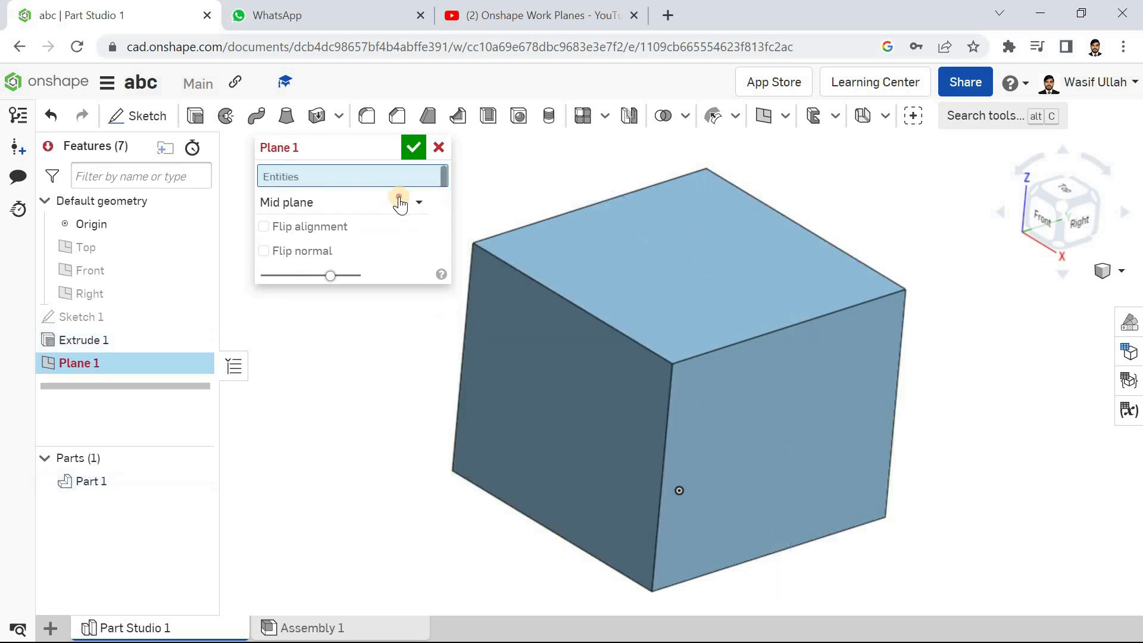
click(400, 197)
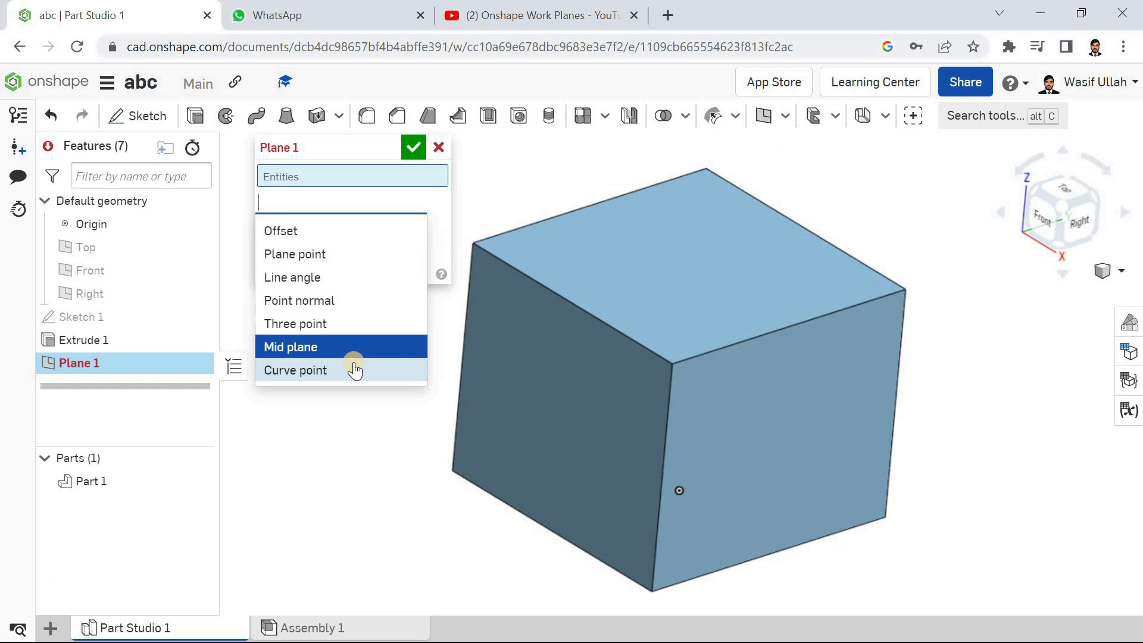
click(438, 147)
click(438, 148)
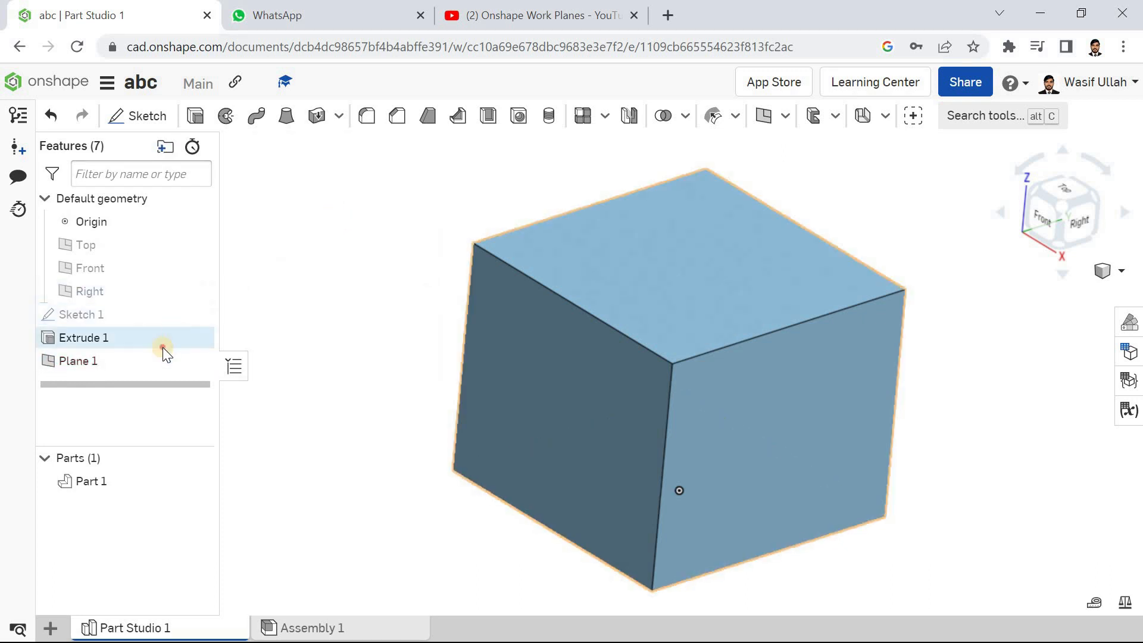
Step: Delete Extrude 1, Plane 1 and Sketch 1 to empty the part studio
click(164, 348)
key(Delete)
click(166, 344)
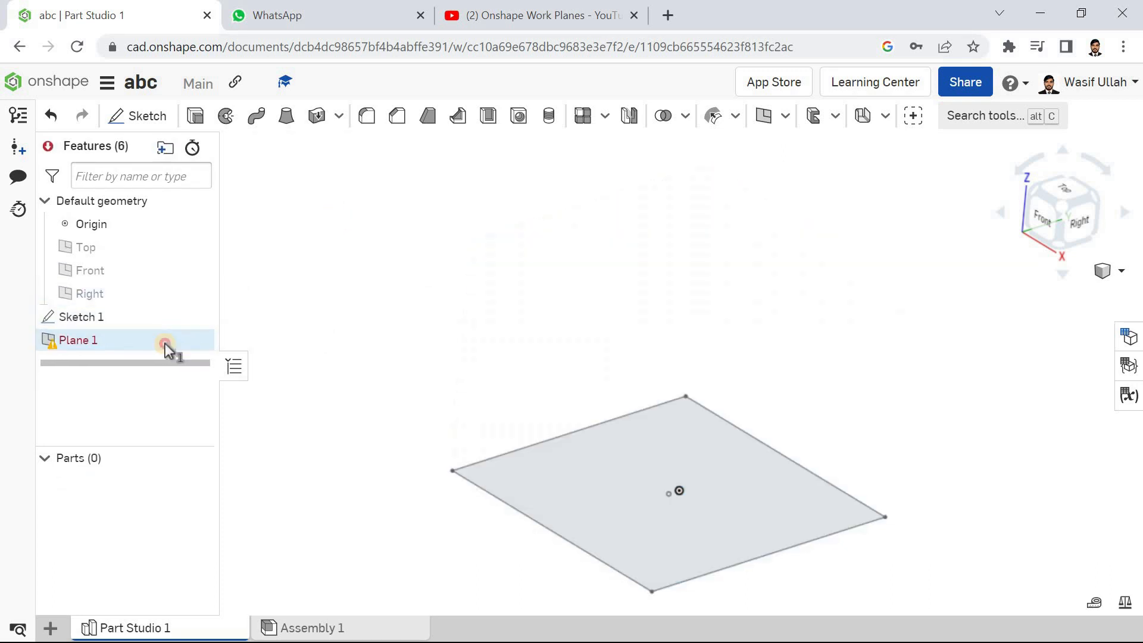
key(Delete)
click(159, 306)
key(Delete)
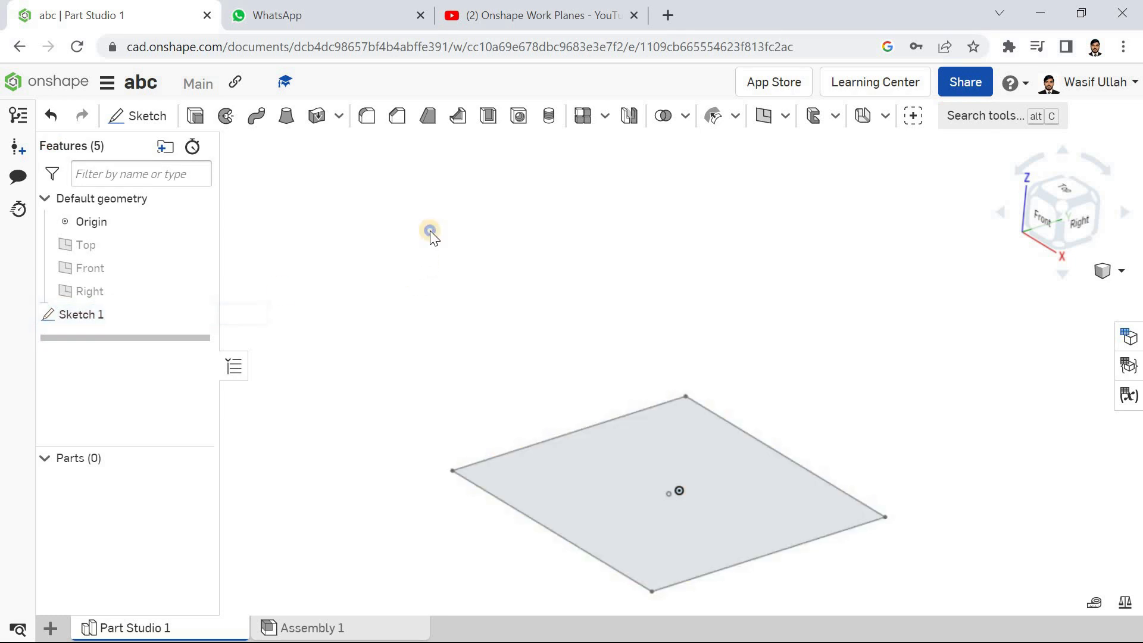
Step: Sketch a straight line about 178 mm long on the Top plane, running parallel to the Y axis beside the origin
right_click(429, 233)
click(455, 305)
click(136, 115)
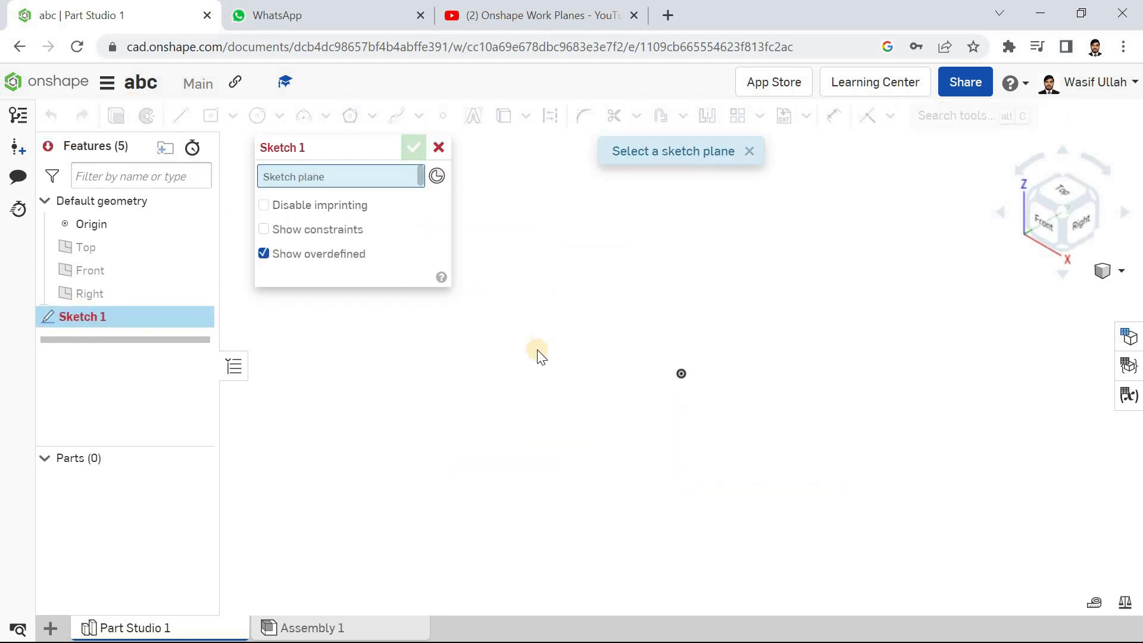
right_click(483, 299)
click(525, 429)
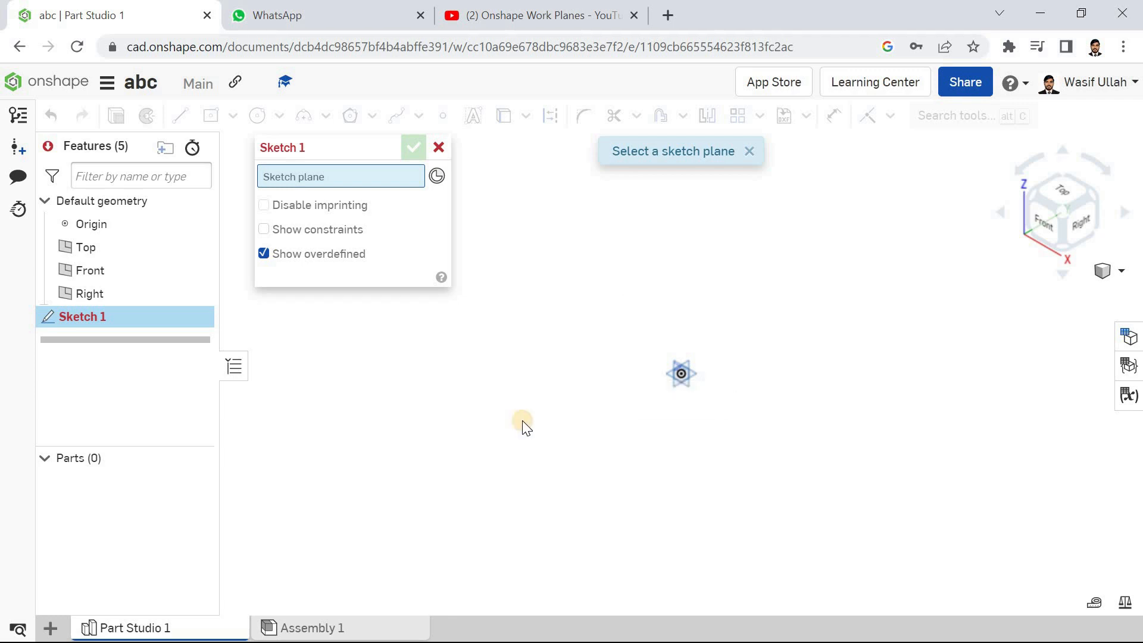
click(557, 371)
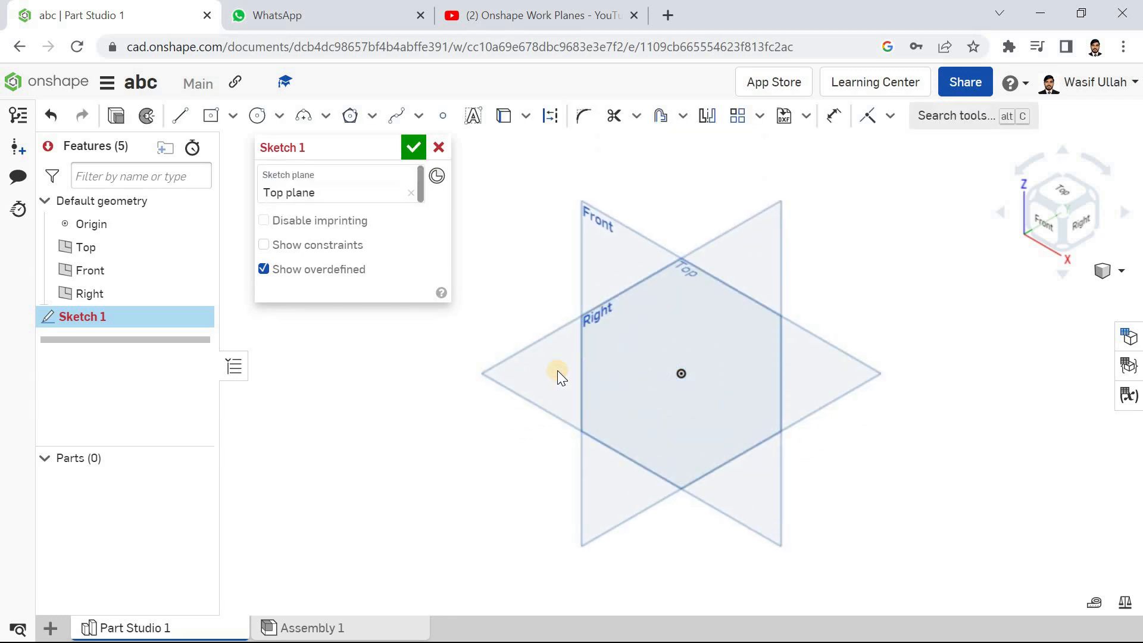
click(180, 116)
drag(486, 426, 541, 398)
drag(722, 290, 722, 290)
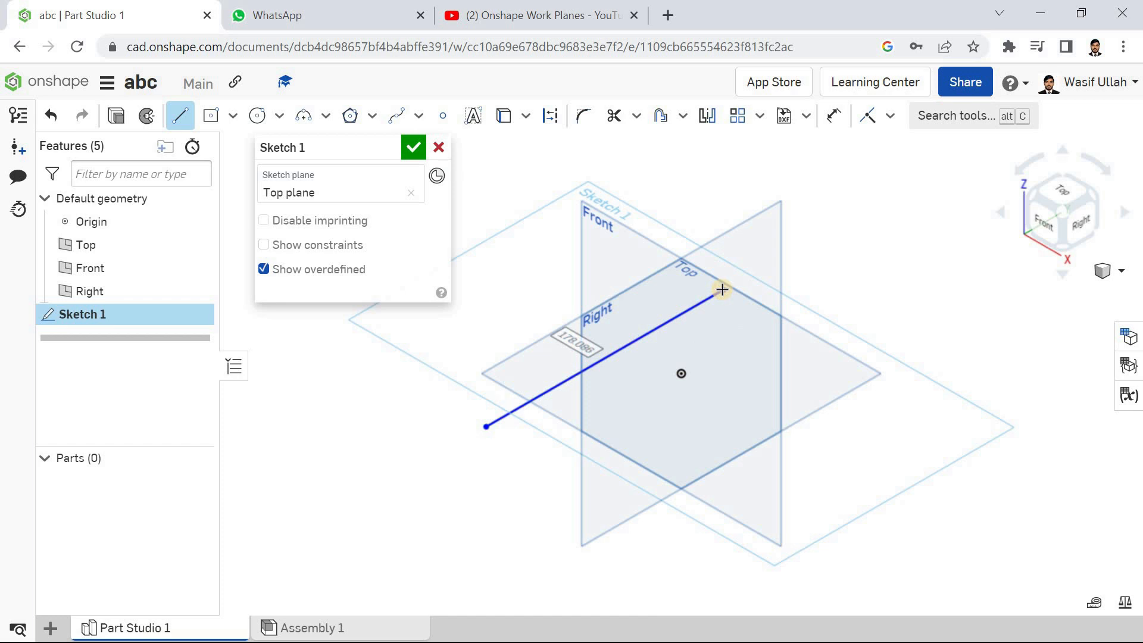
key(Escape)
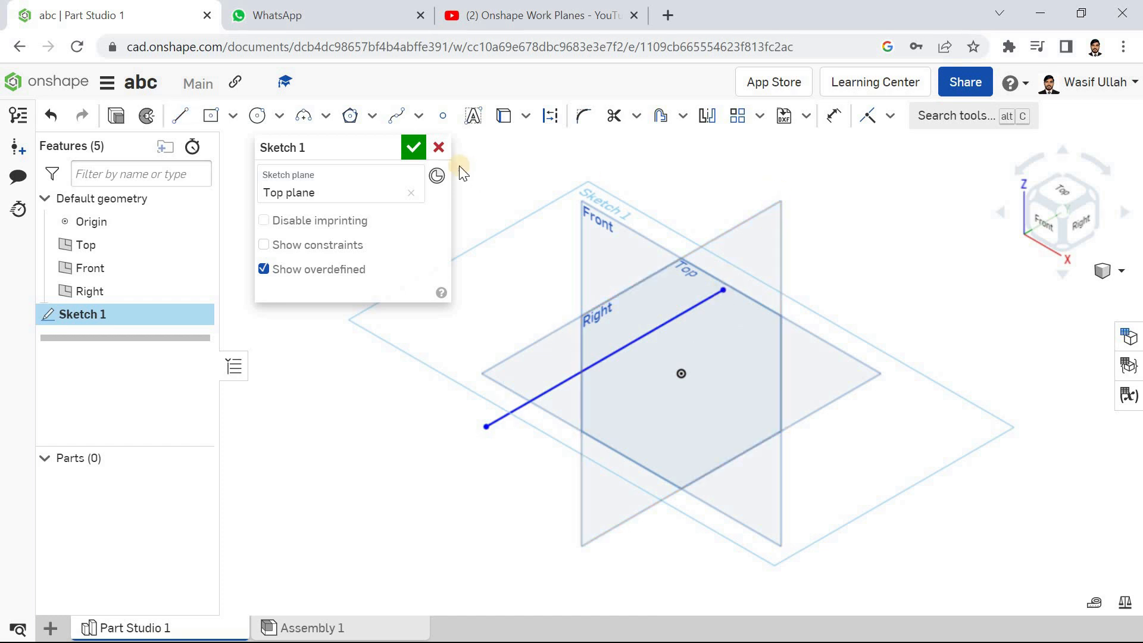
click(417, 145)
Step: Define a Point normal plane using the sketched line and its back endpoint
right_click(344, 170)
click(382, 247)
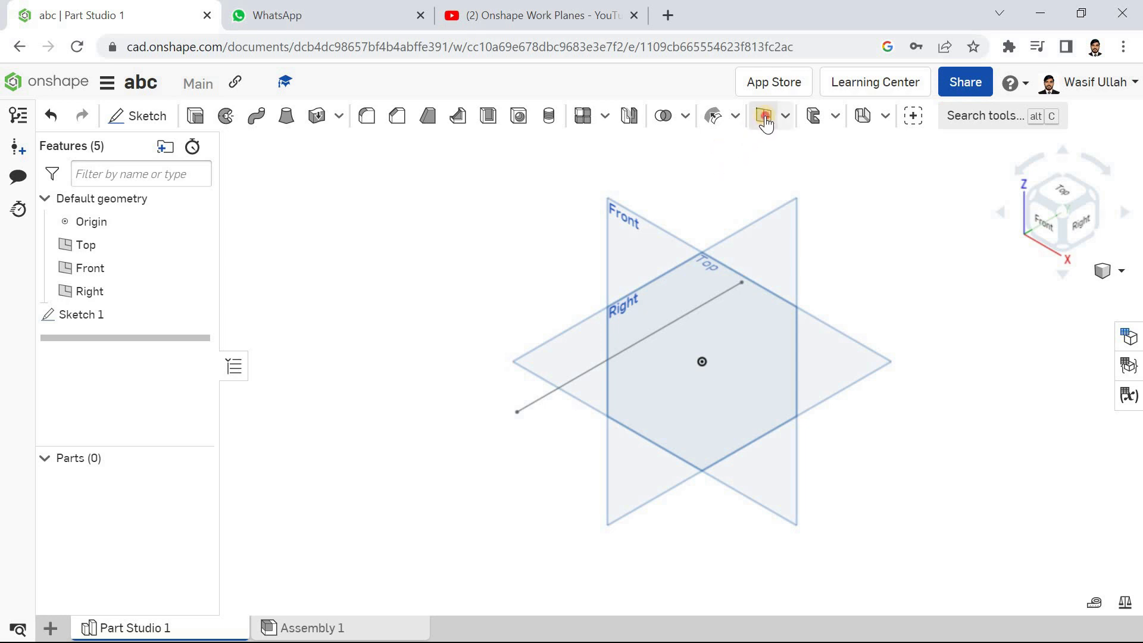
click(343, 206)
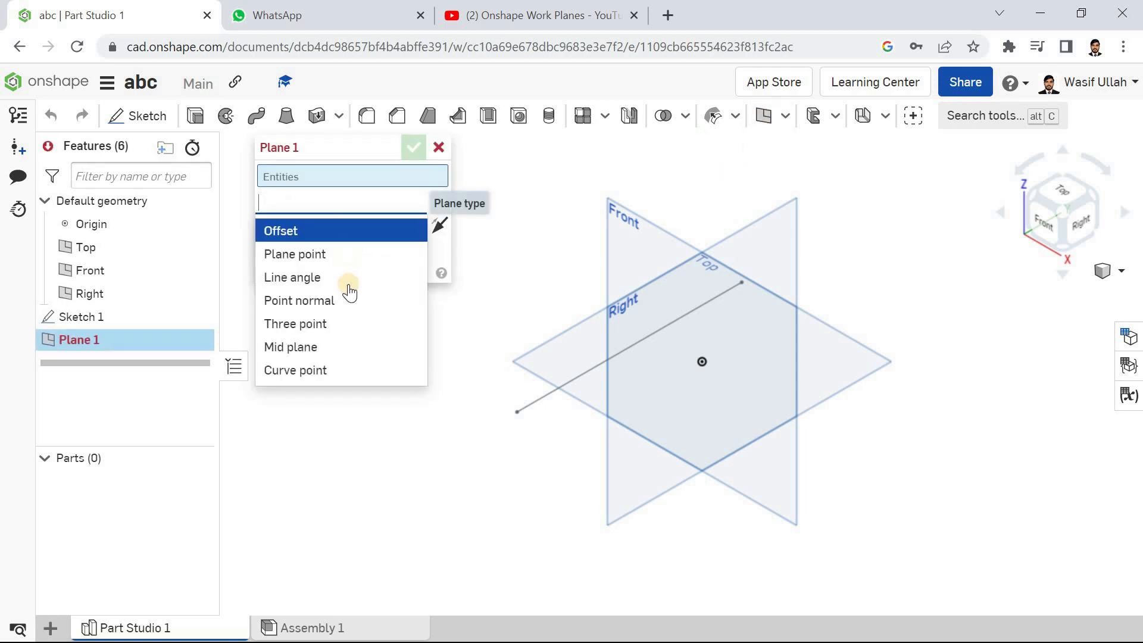
click(348, 301)
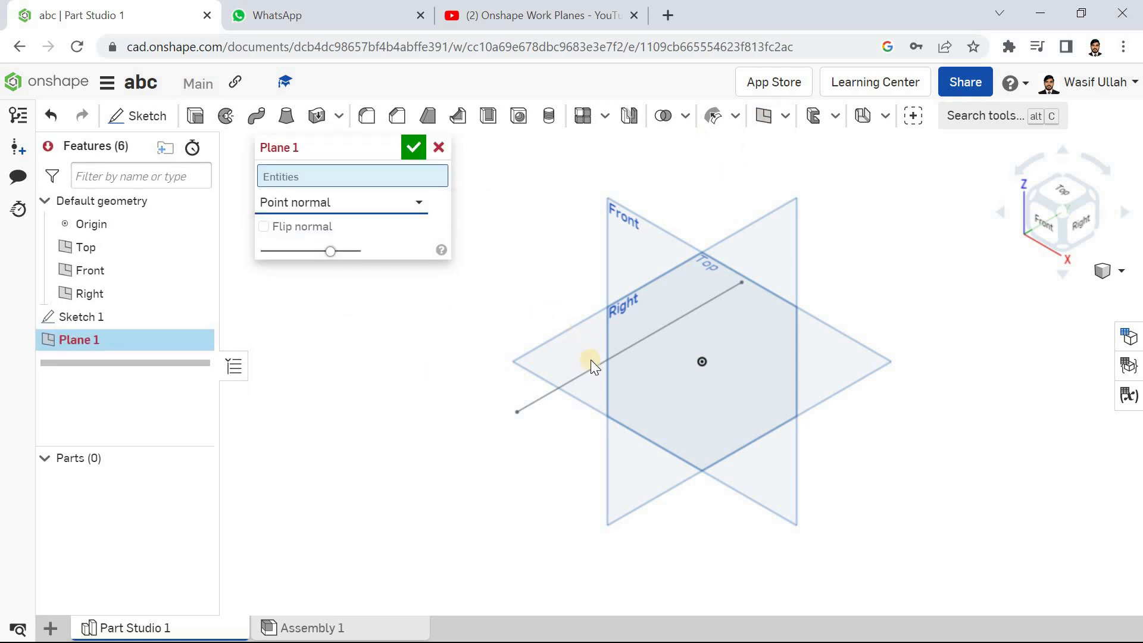
click(630, 362)
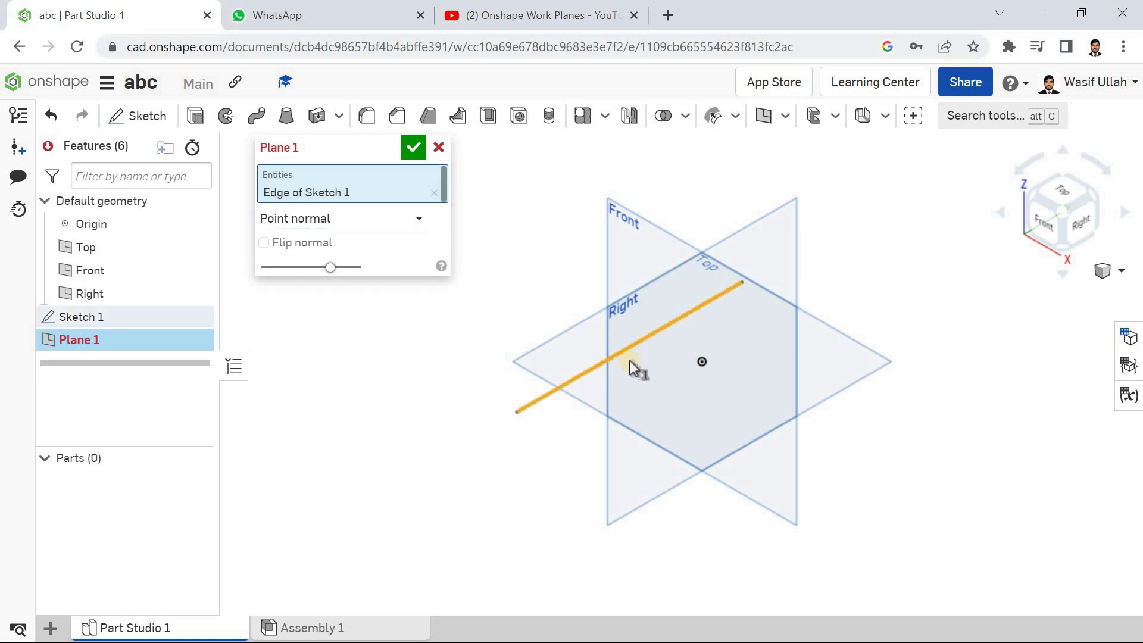
click(742, 282)
mouse_move(911, 268)
right_down()
mouse_move(783, 283)
mouse_move(837, 301)
mouse_move(891, 293)
mouse_move(892, 310)
mouse_move(902, 309)
mouse_move(892, 309)
right_up()
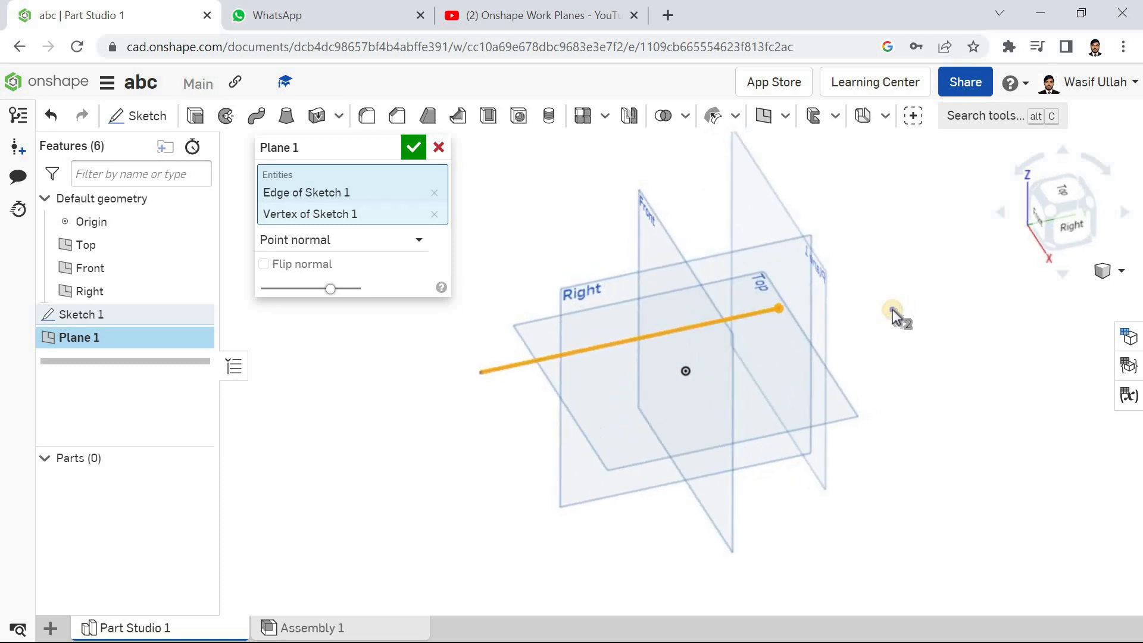
Step: Clear the Point normal plane's entities, cancel the plane and delete the line sketch
click(434, 192)
click(434, 192)
click(399, 198)
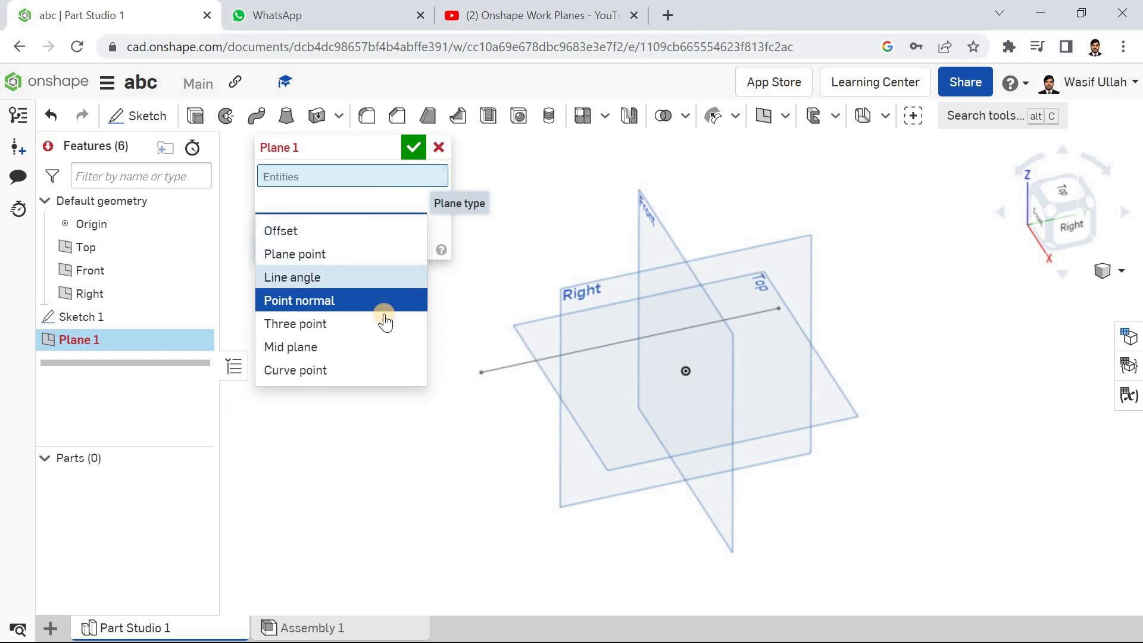
click(440, 148)
click(440, 148)
key(Delete)
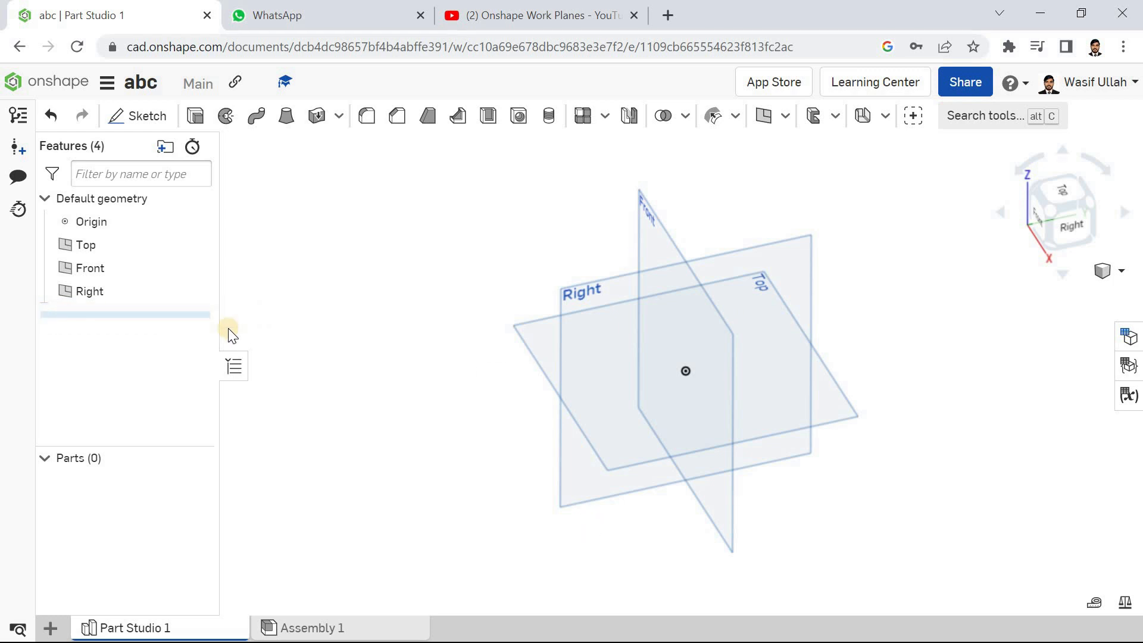
Step: Sketch an S-shaped open spline through four points on the Top plane and finish the sketch
click(527, 337)
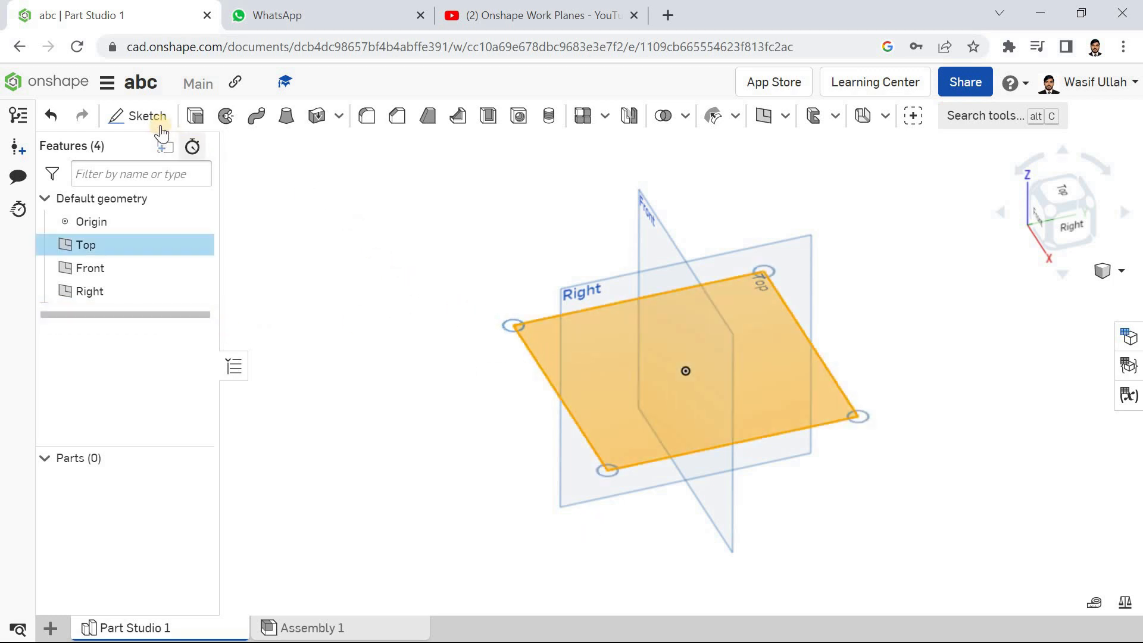
click(138, 115)
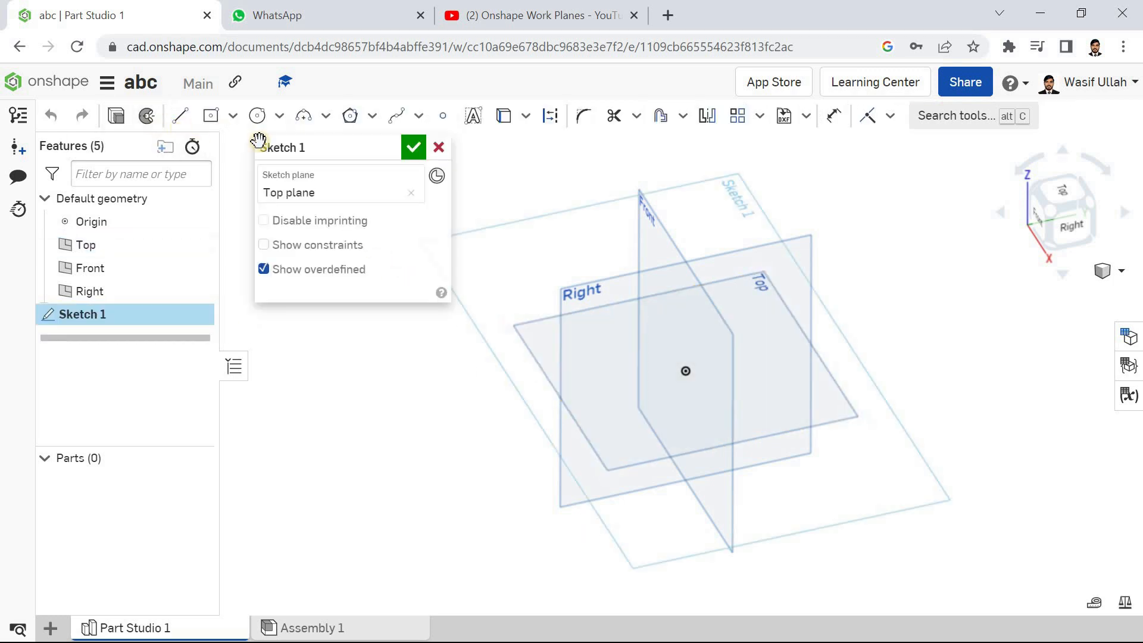
click(419, 115)
click(416, 149)
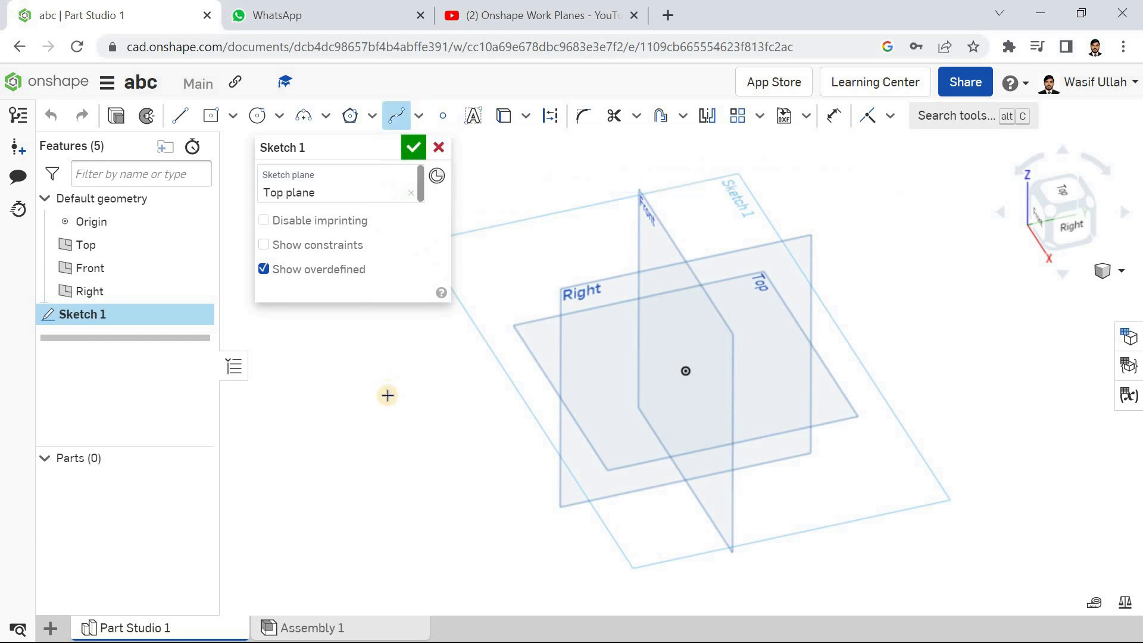
click(367, 448)
click(431, 350)
click(664, 466)
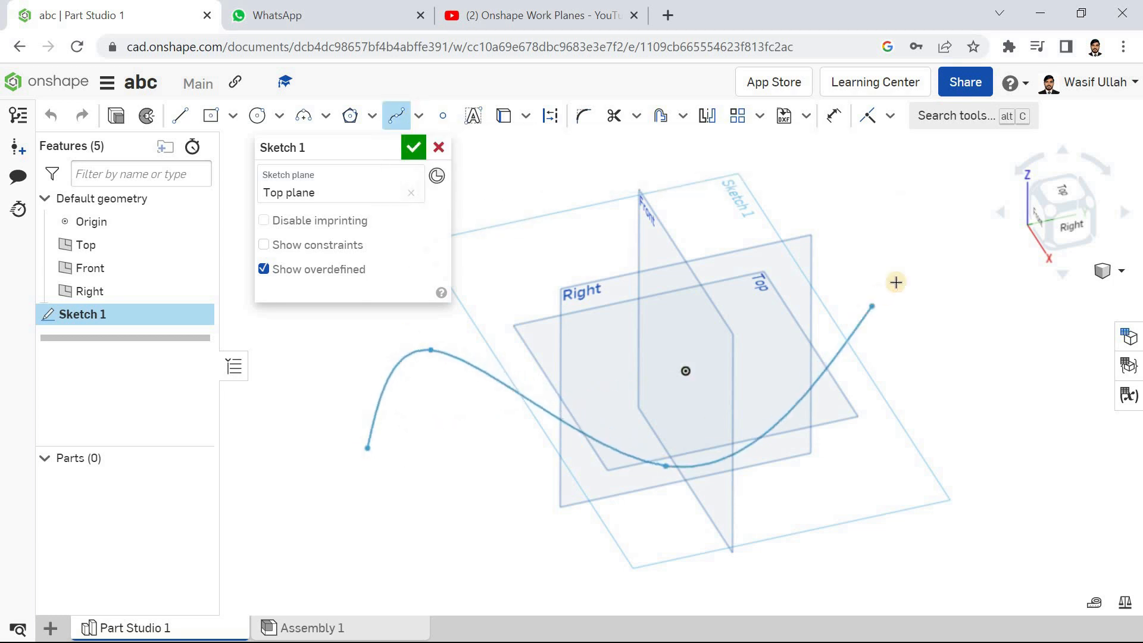
double_click(895, 282)
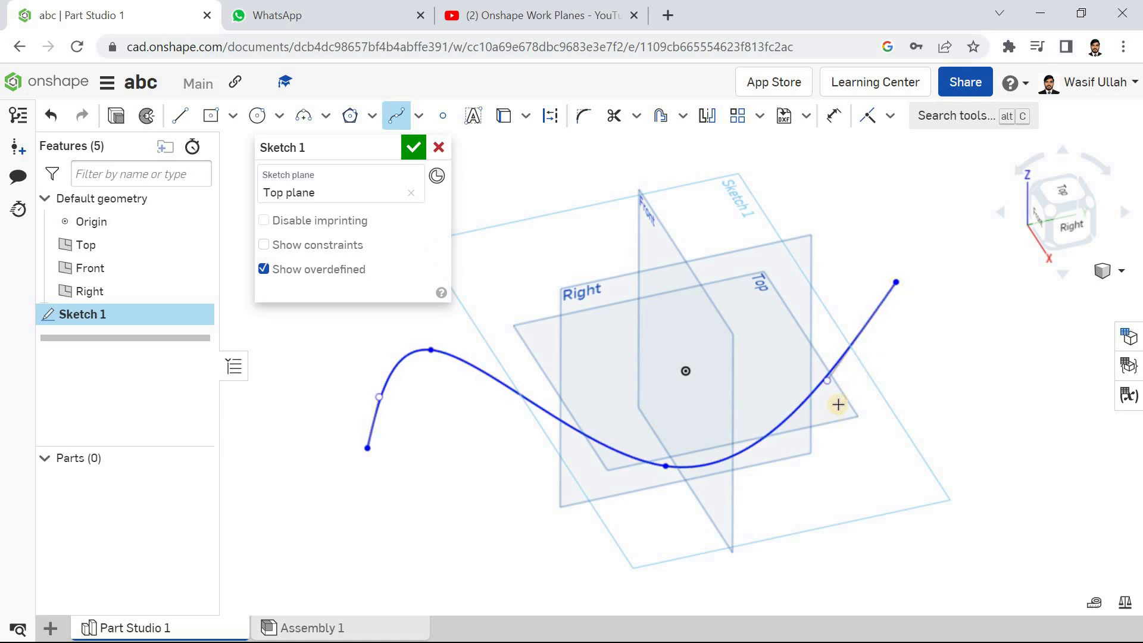
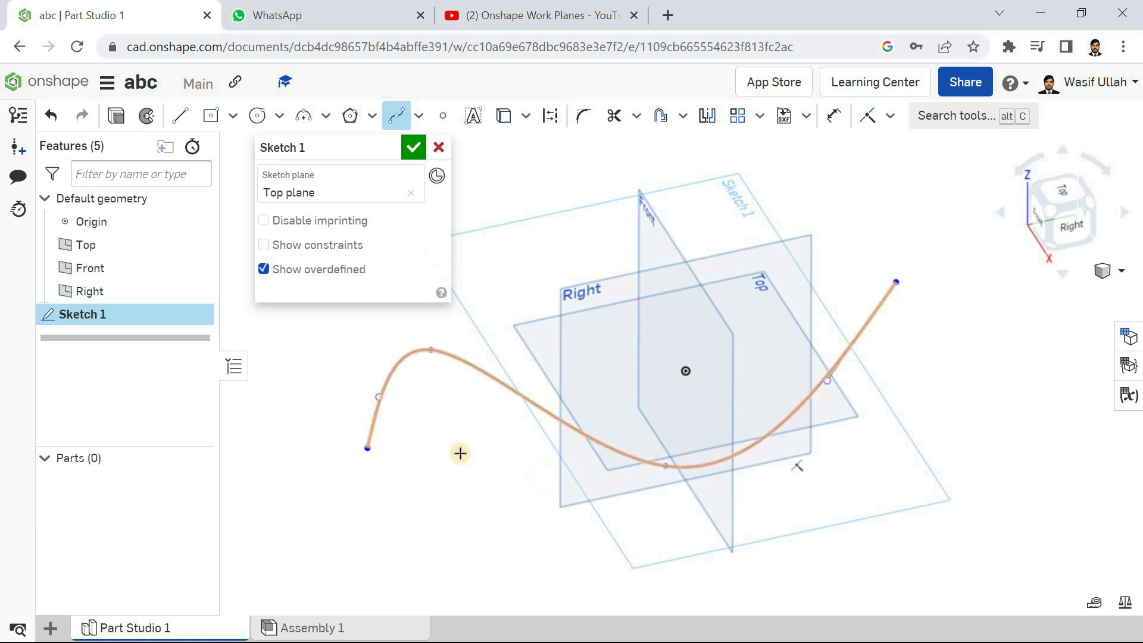
click(413, 153)
Step: Set the view to isometric and hide the default planes
right_click(335, 172)
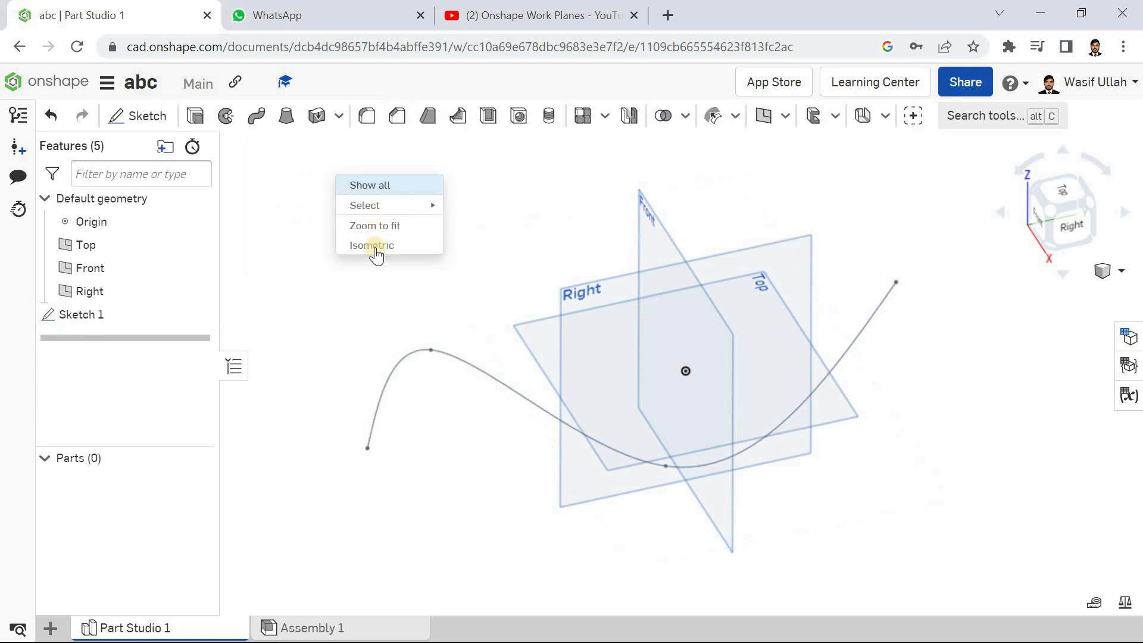
click(375, 248)
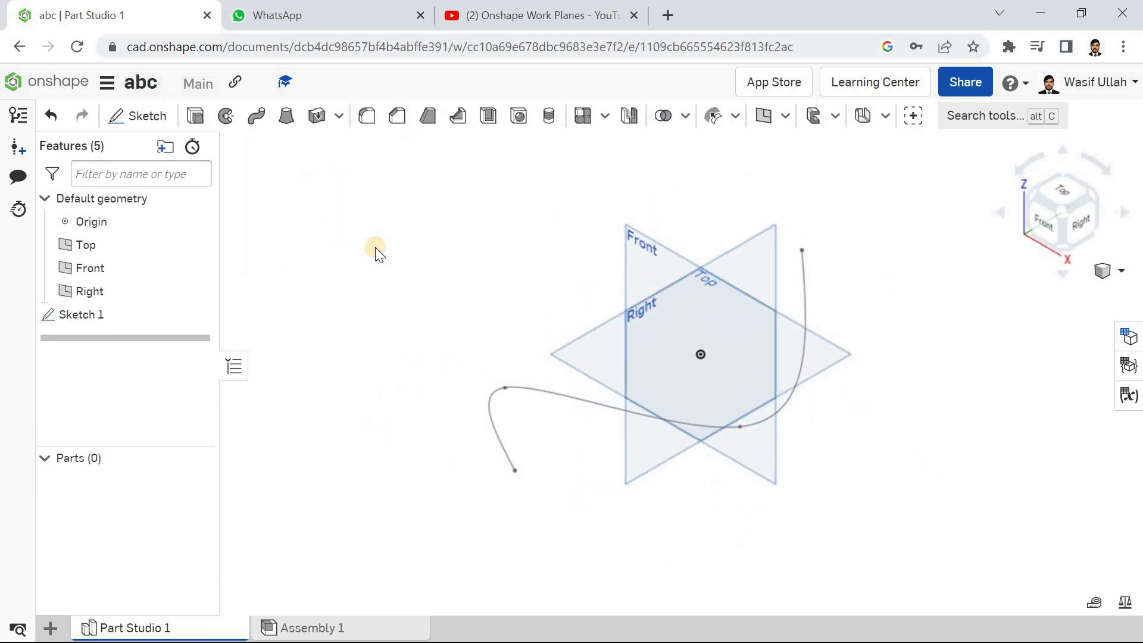
key(p)
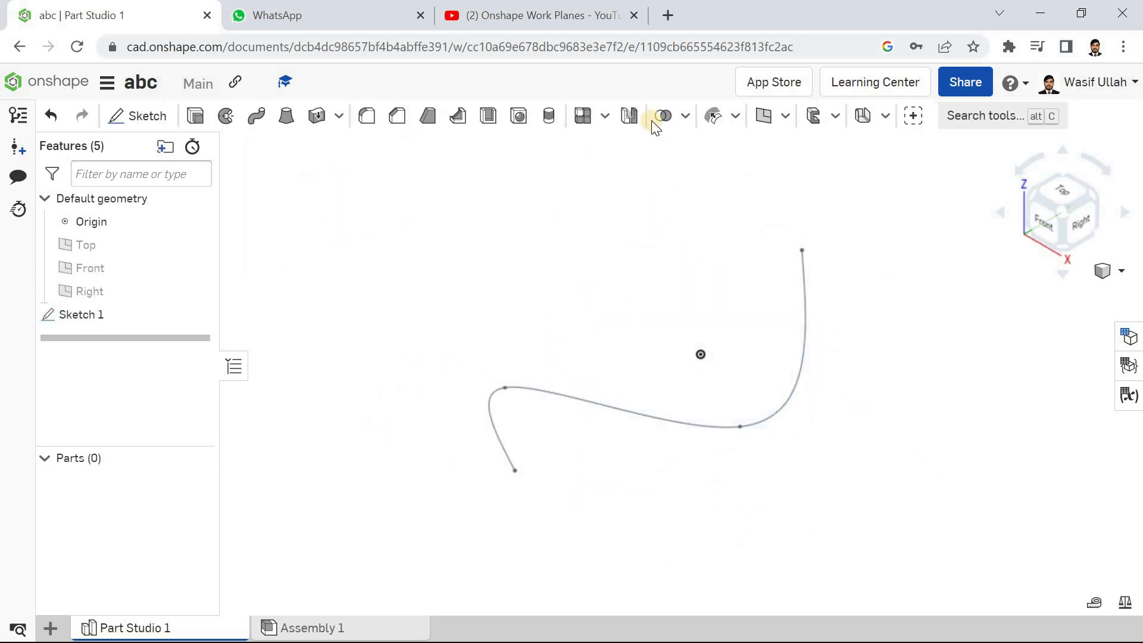
Step: Create a Curve point plane using the sketched spline and its back endpoint, then restore the isometric view
click(783, 119)
click(387, 271)
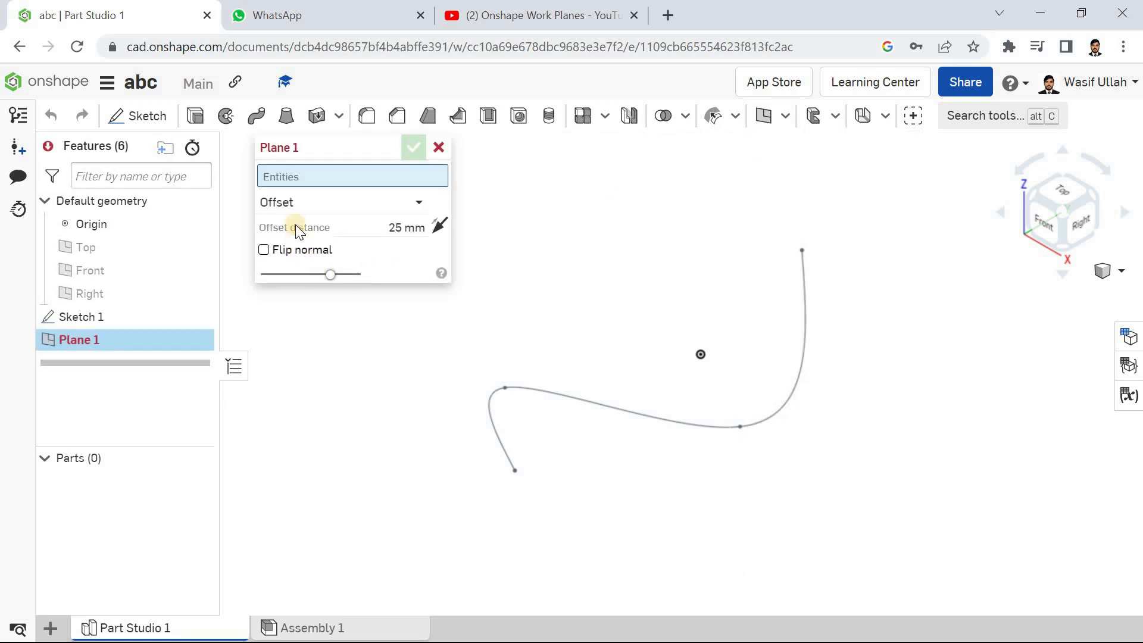
click(297, 215)
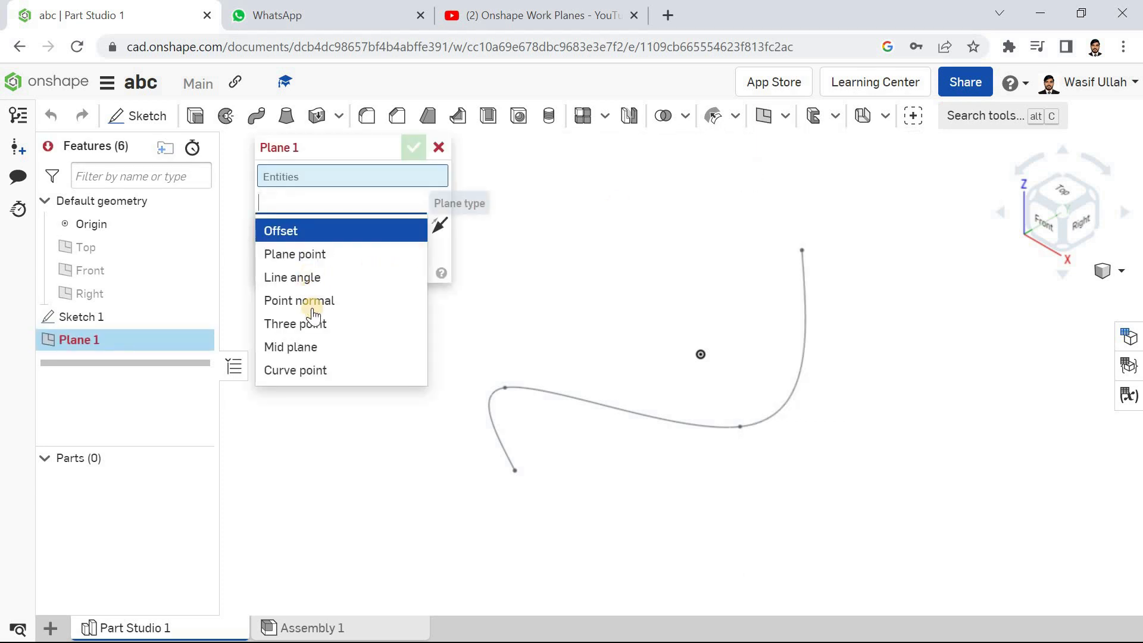
click(313, 368)
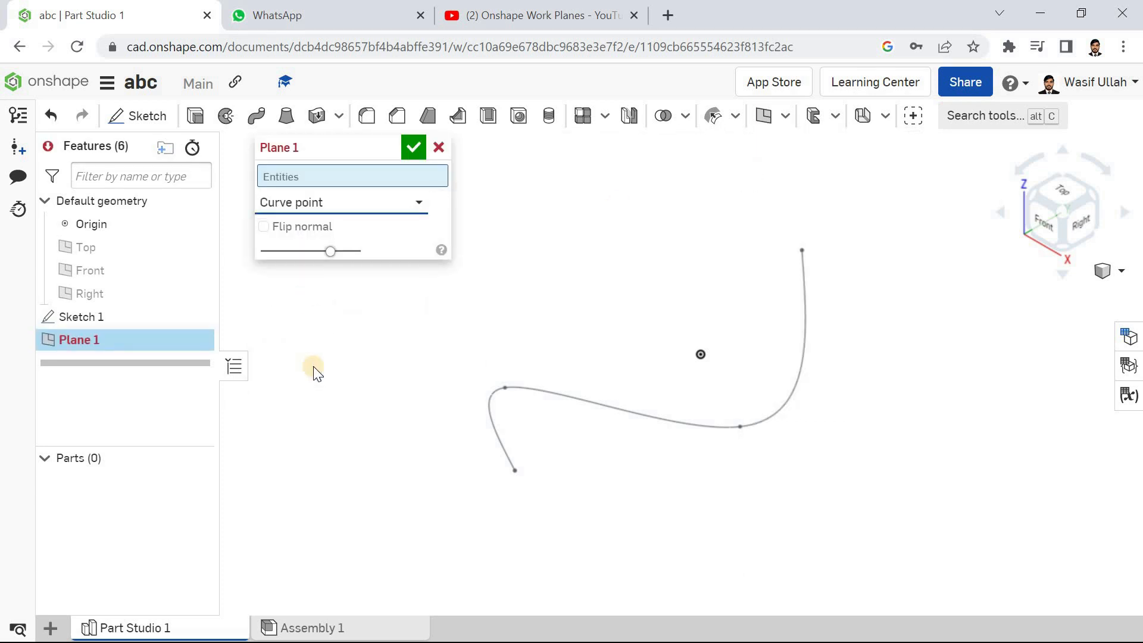
click(538, 390)
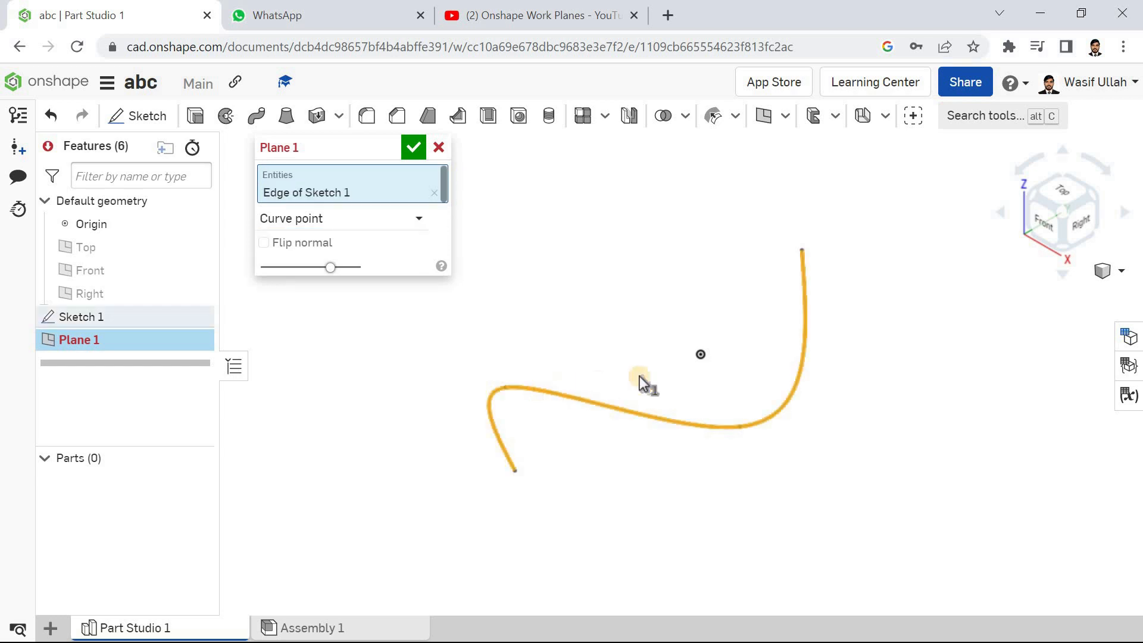
click(804, 250)
right_drag(592, 275, 516, 326)
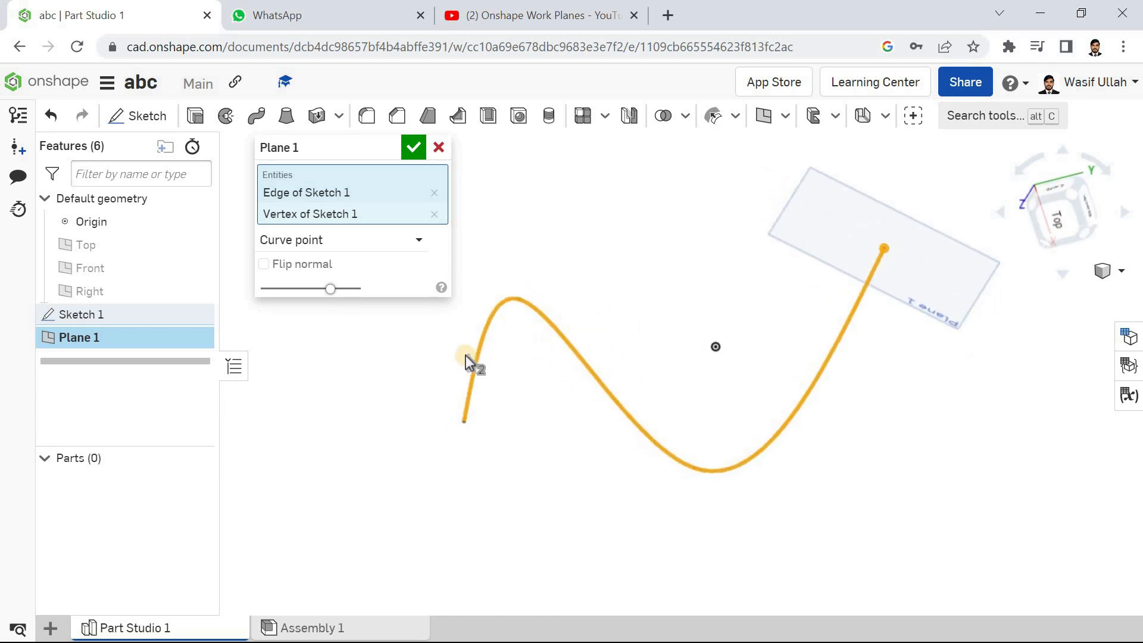
click(411, 149)
right_click(403, 161)
click(438, 233)
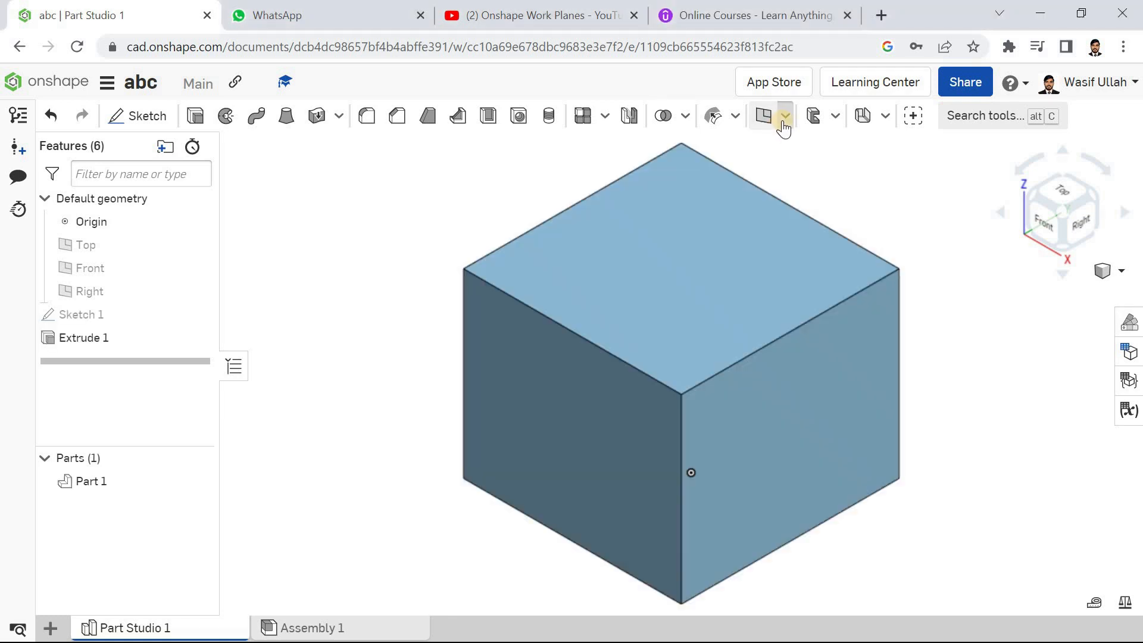
click(784, 116)
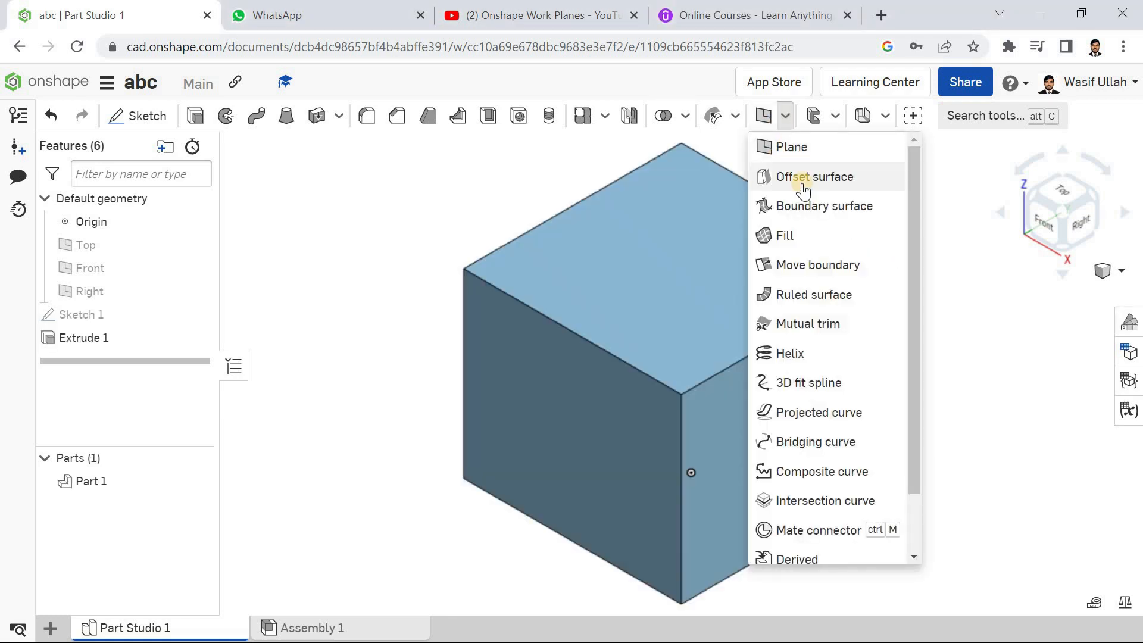
click(434, 201)
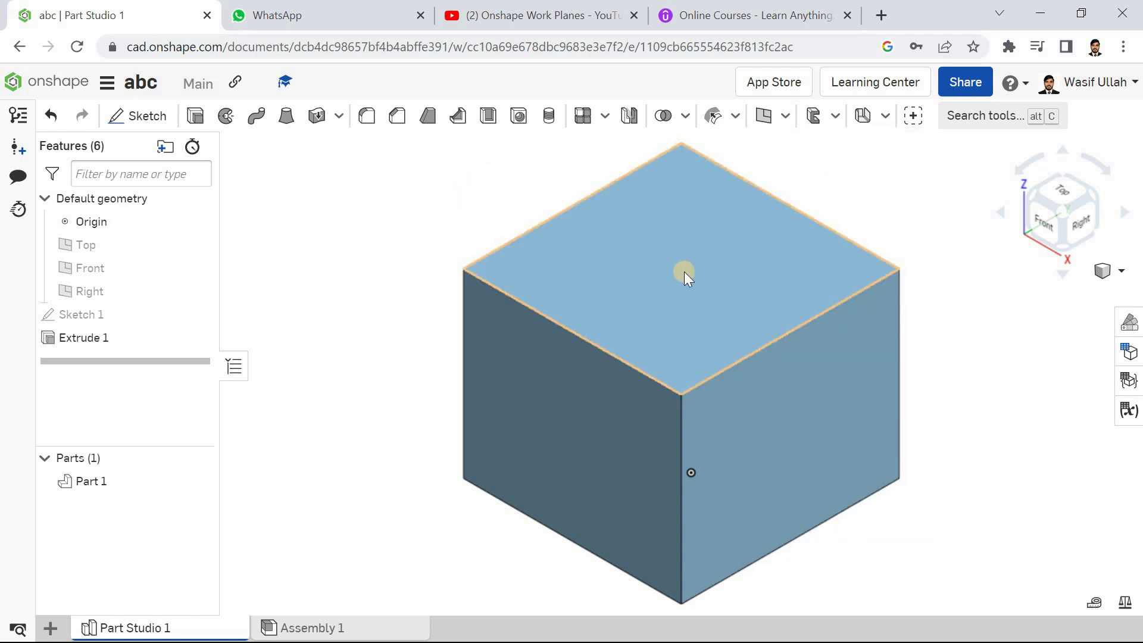
Step: Define an offset surface 12 mm from the cube's top face and toggle its offset direction
click(778, 122)
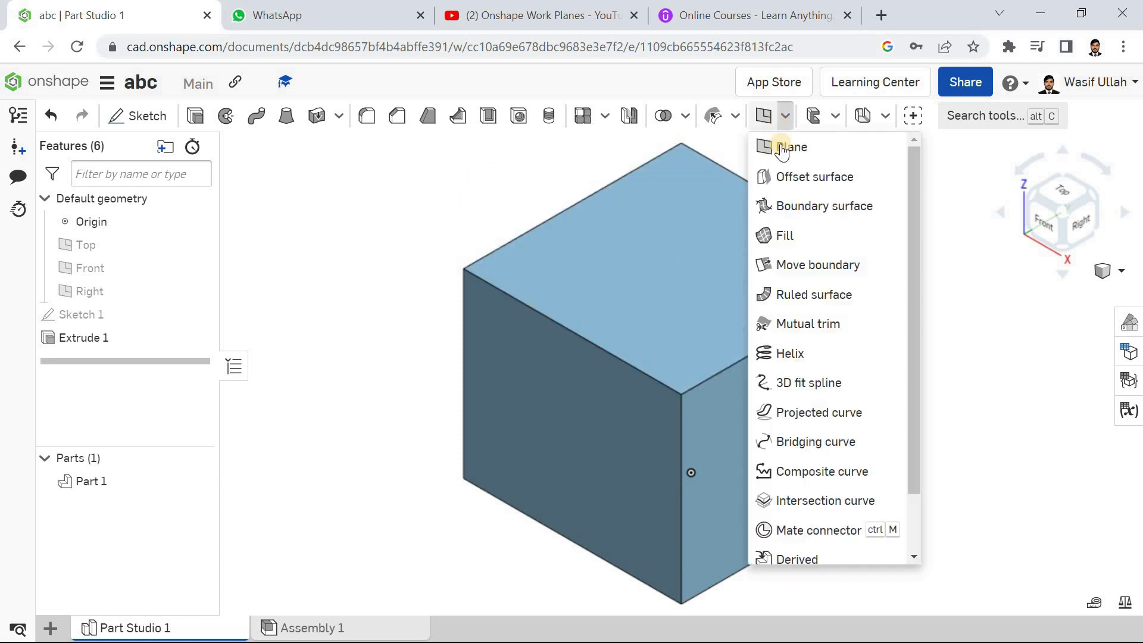
click(784, 173)
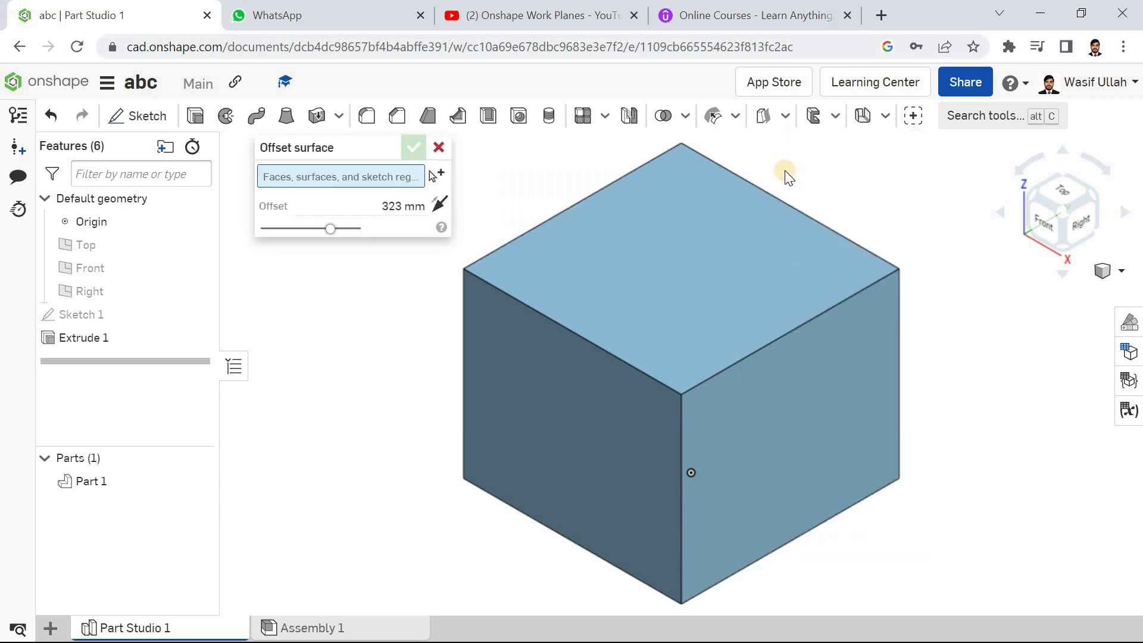
click(687, 238)
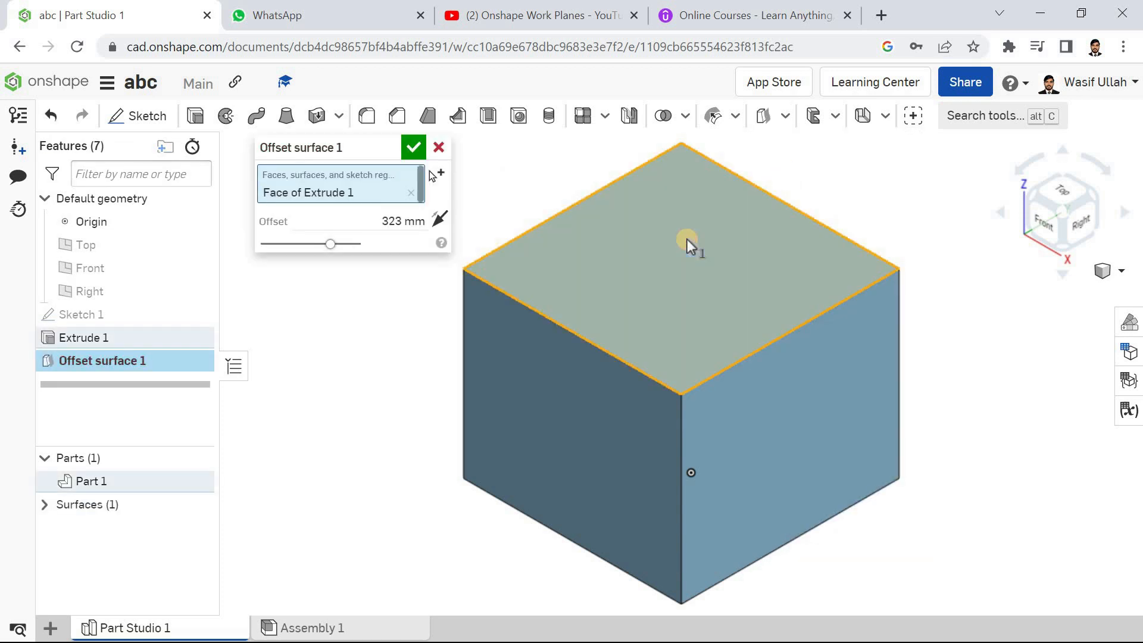
scroll(687, 238, down, 5)
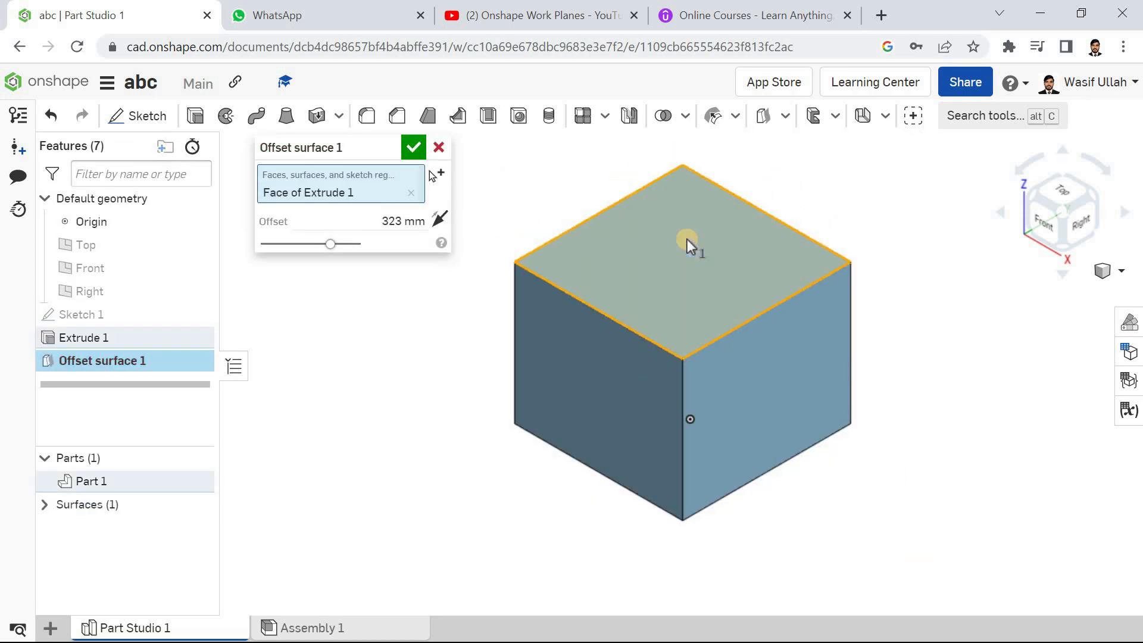
click(372, 225)
text(12)
key(Return)
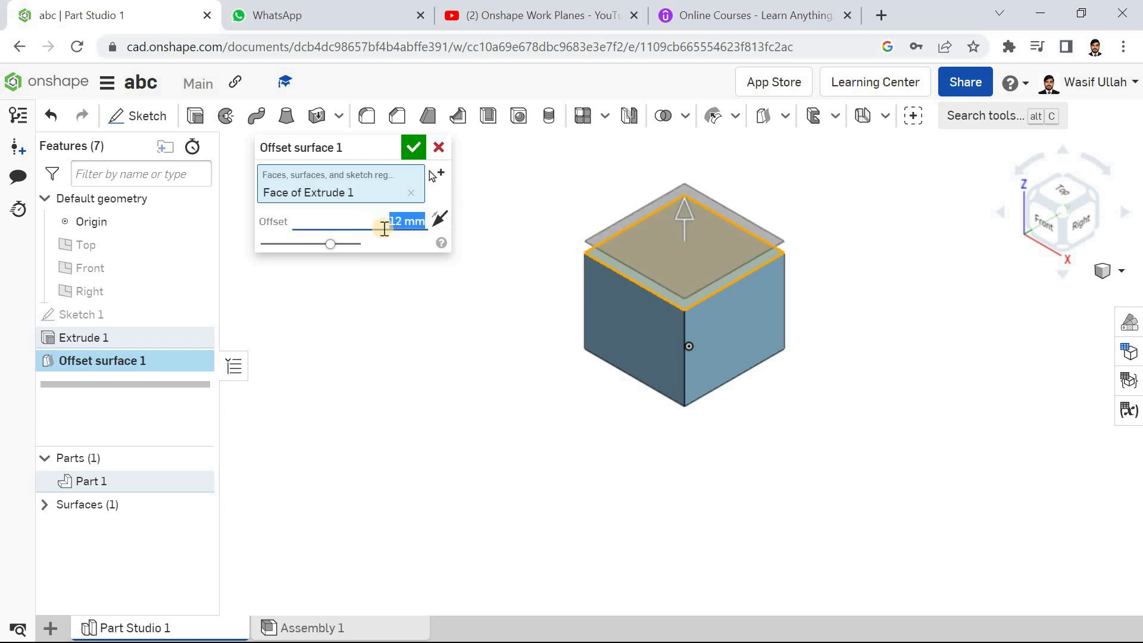
click(441, 222)
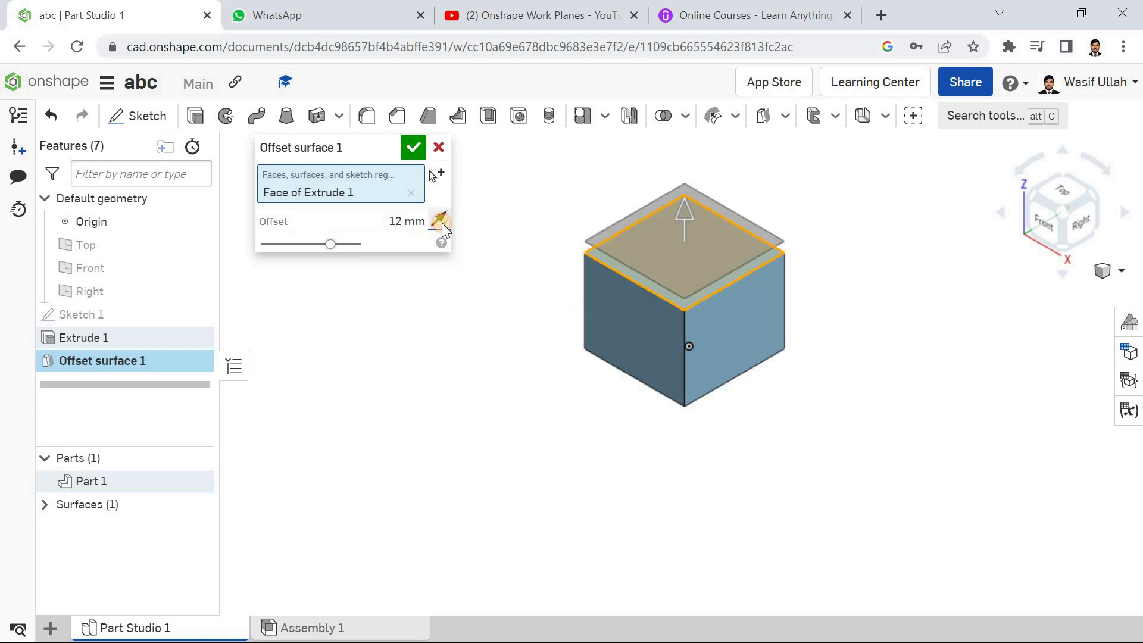
click(441, 220)
Step: Replace the offset surface's source face with the cube's front face, set the offset to 120 mm, and accept it
click(410, 193)
click(630, 317)
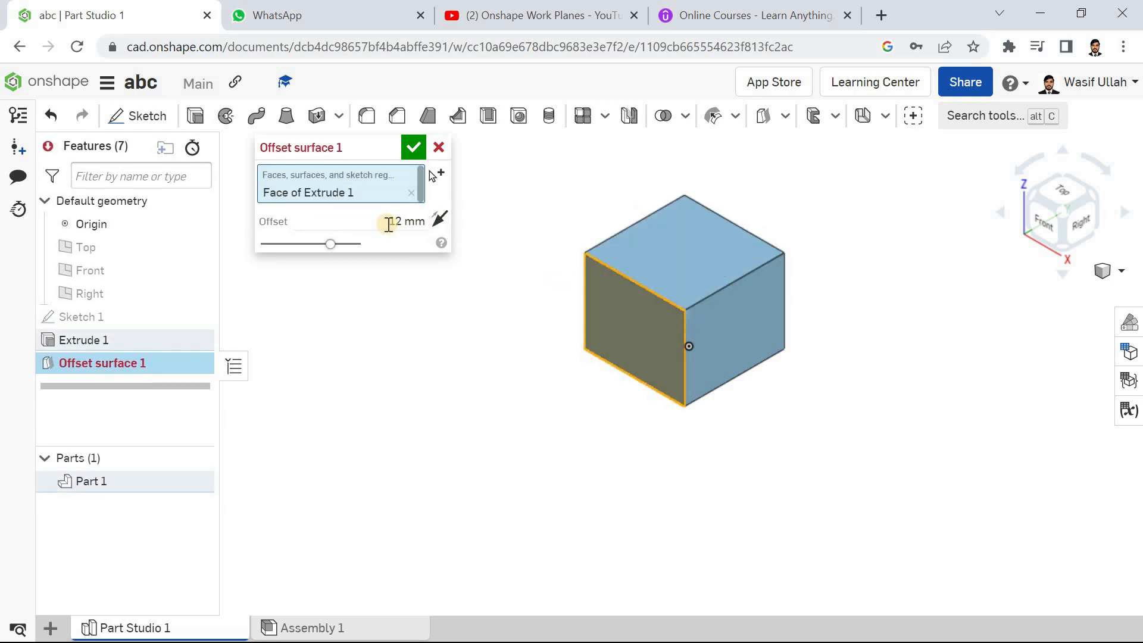
right_drag(488, 296, 474, 297)
drag(584, 350, 419, 391)
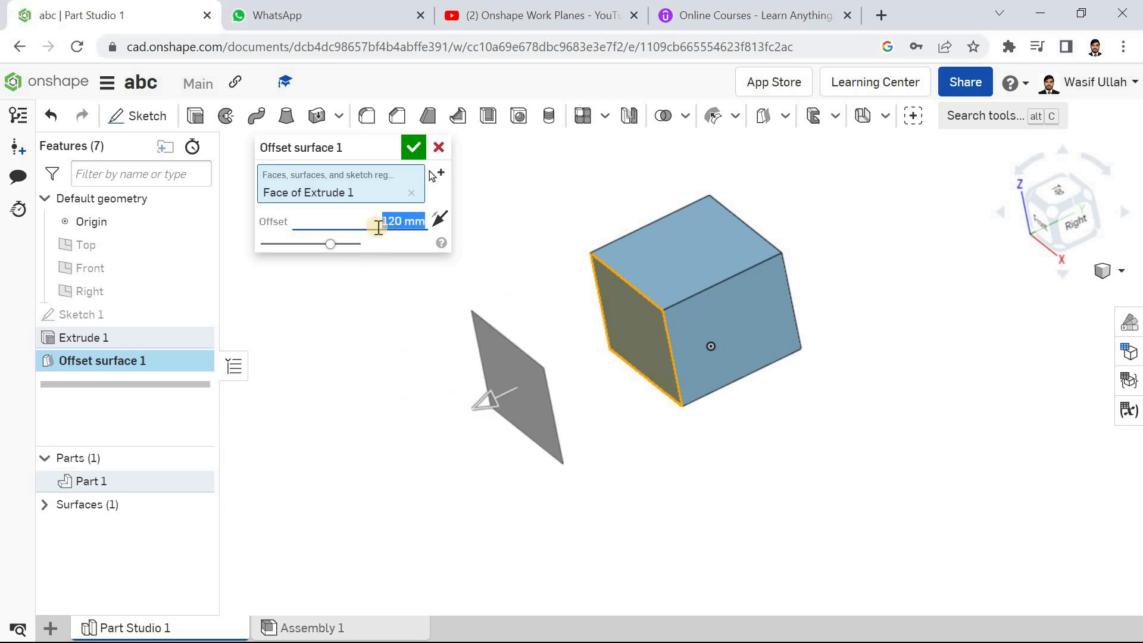
click(414, 147)
right_click(449, 202)
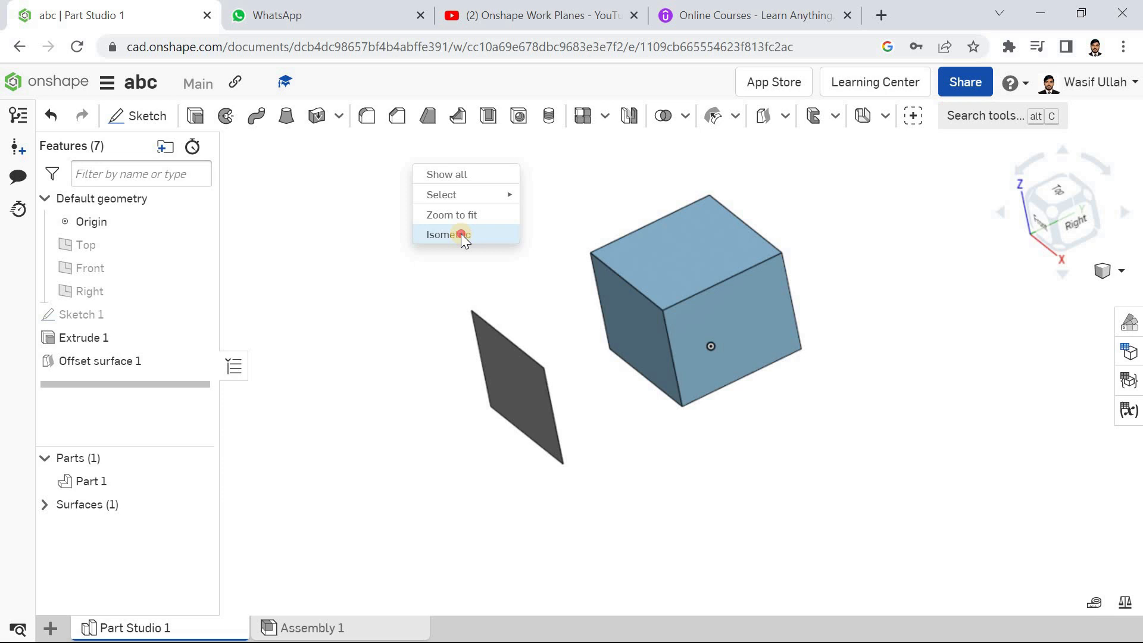
click(460, 234)
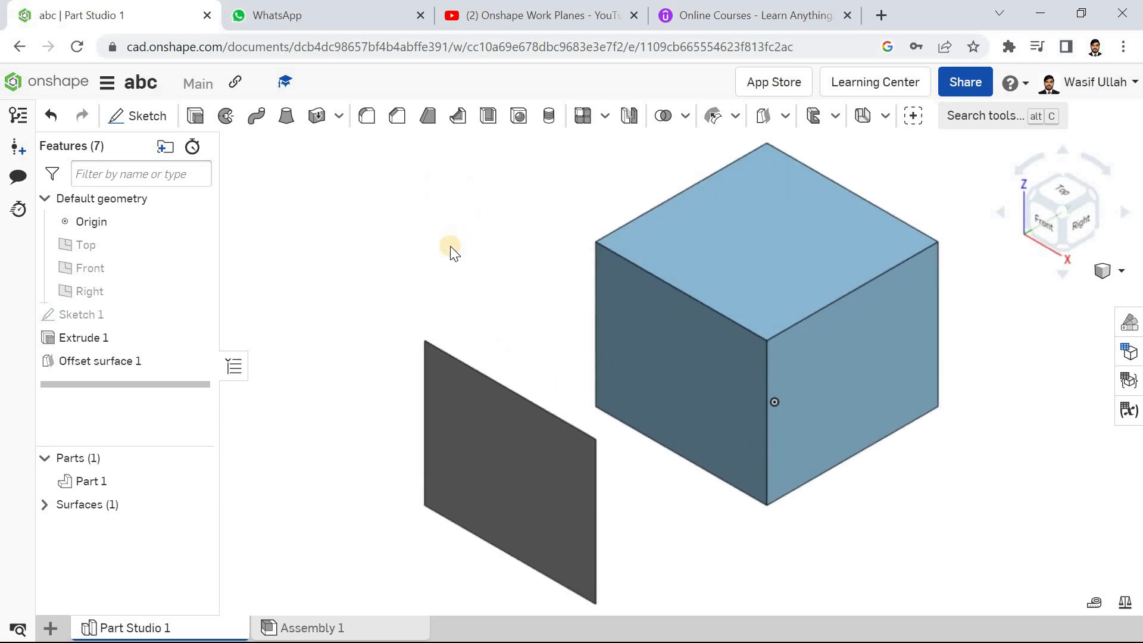
Step: Show the default planes and mirror the offset surface about the Front plane as a new Part mirror
key(p)
right_drag(450, 247, 443, 248)
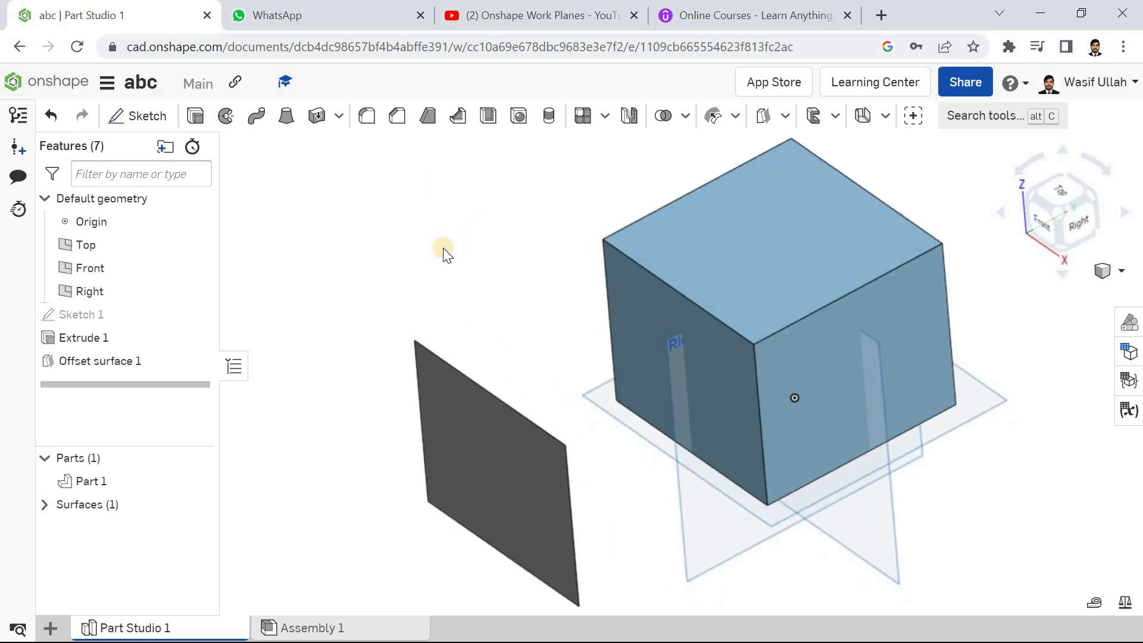
click(626, 116)
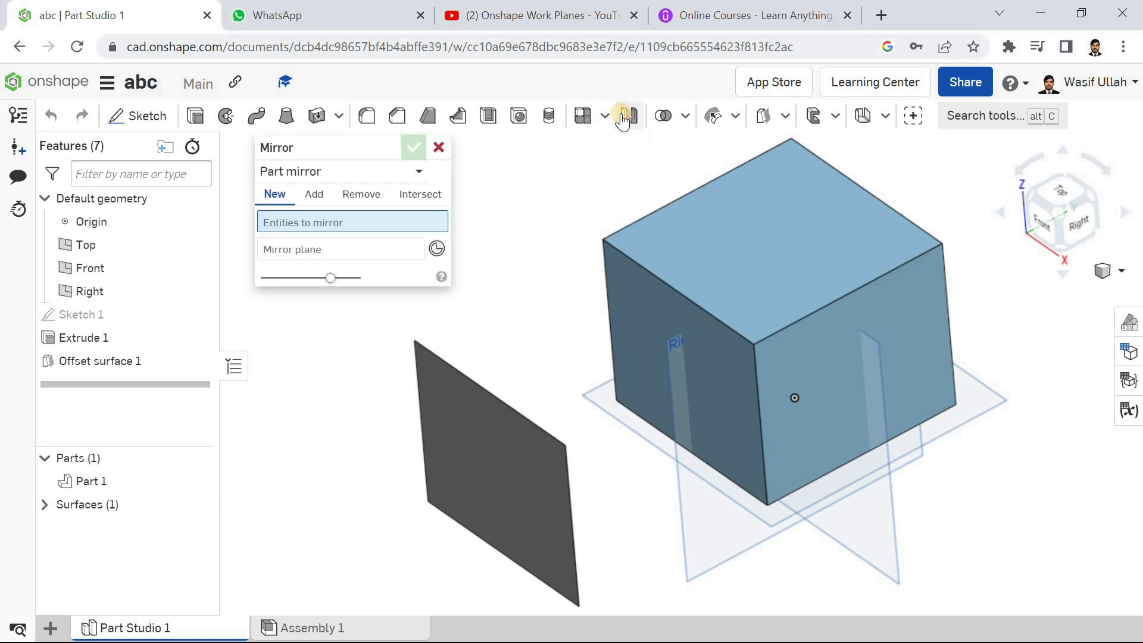
click(315, 173)
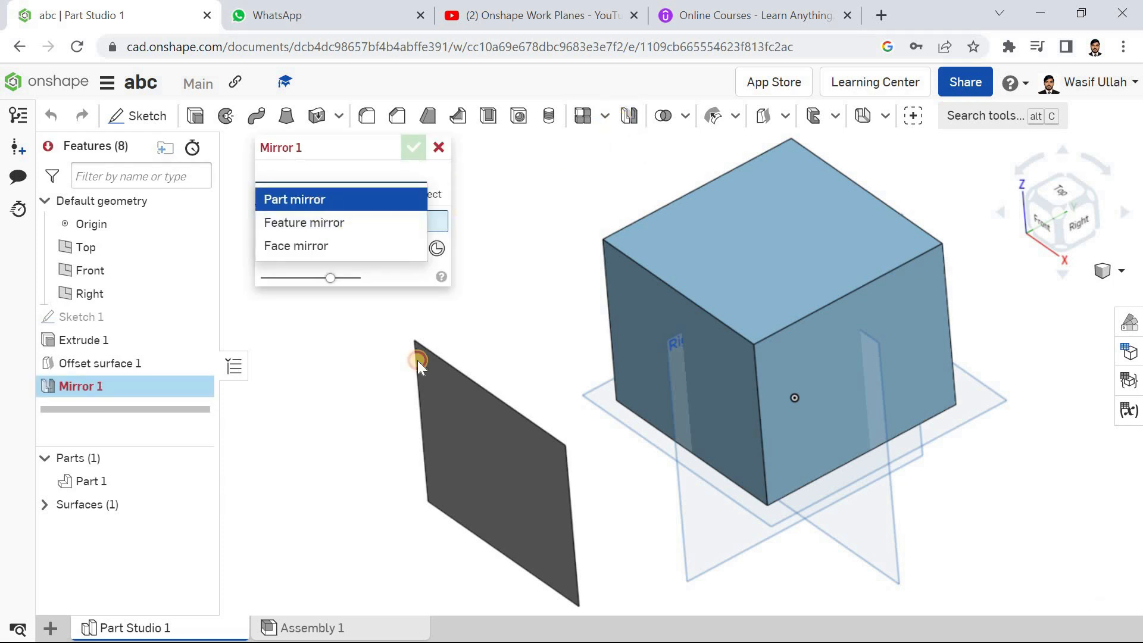
click(456, 444)
click(455, 444)
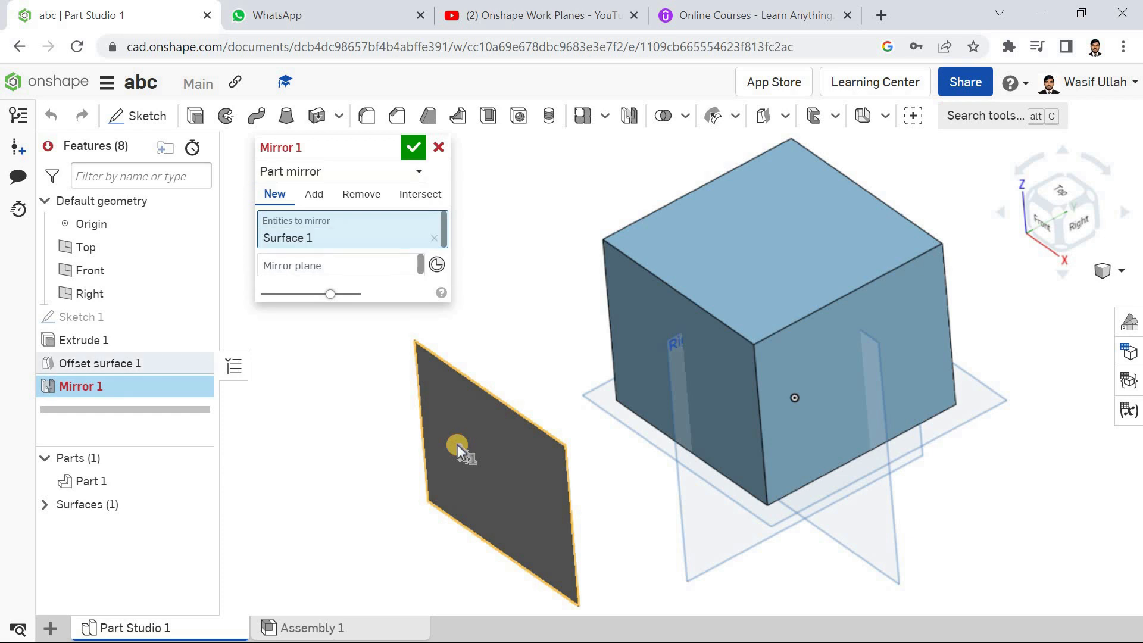
click(324, 271)
click(894, 534)
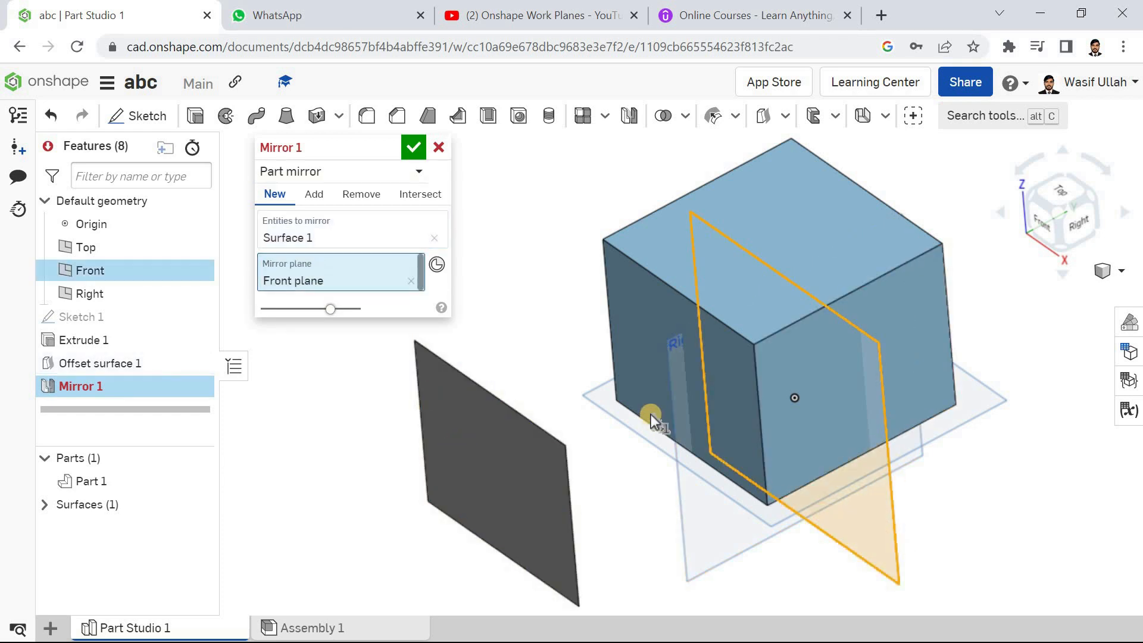
click(414, 150)
right_click(416, 174)
click(441, 252)
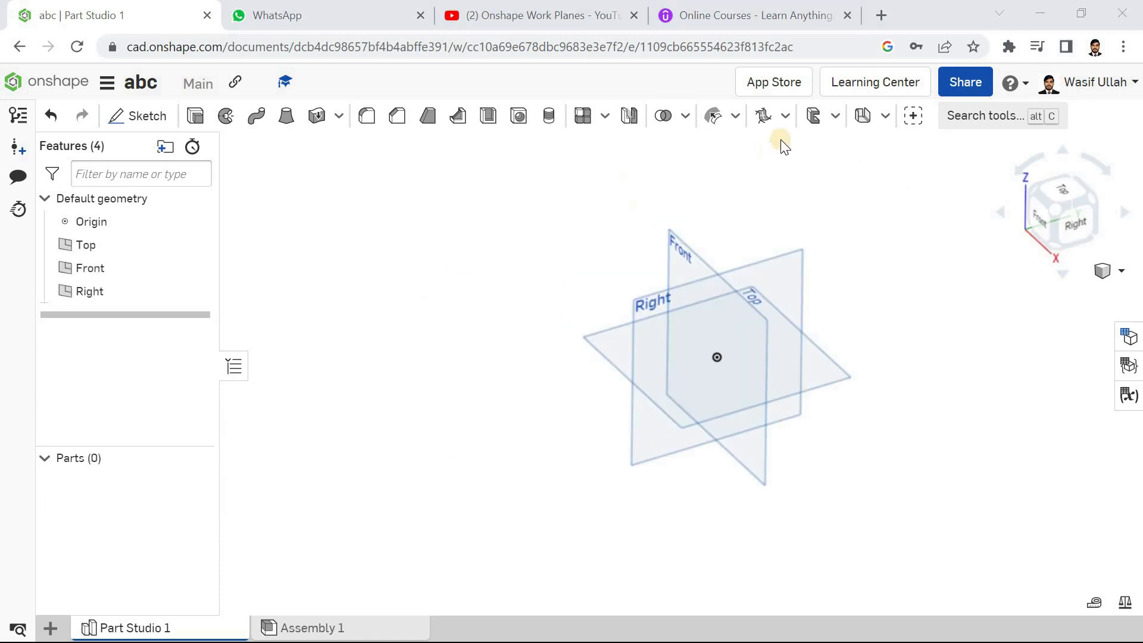
click(785, 117)
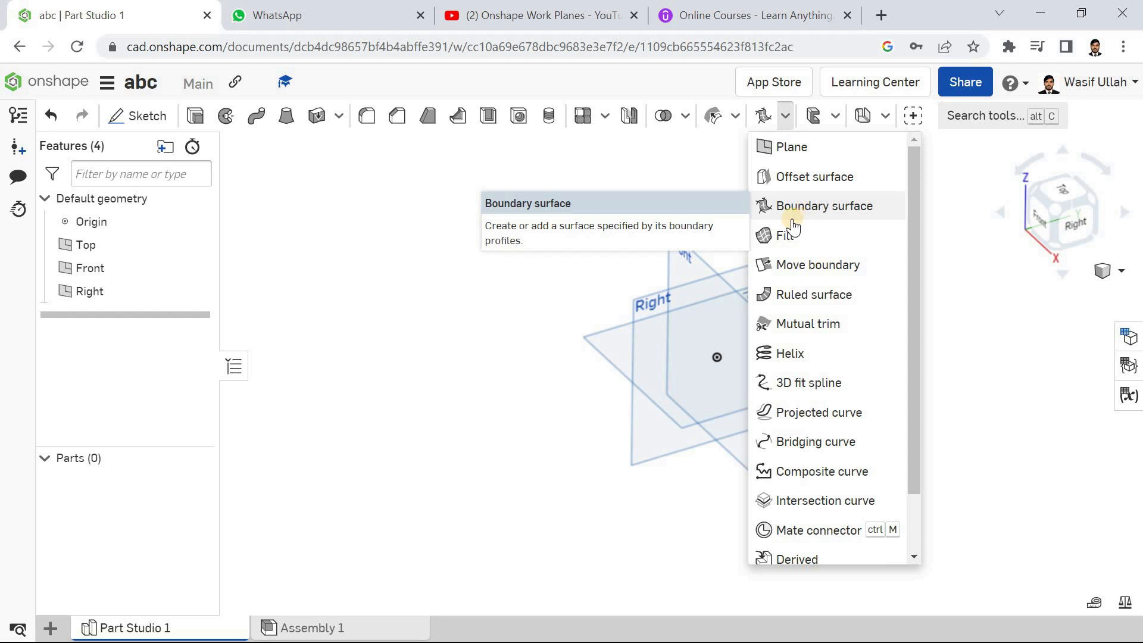
click(536, 258)
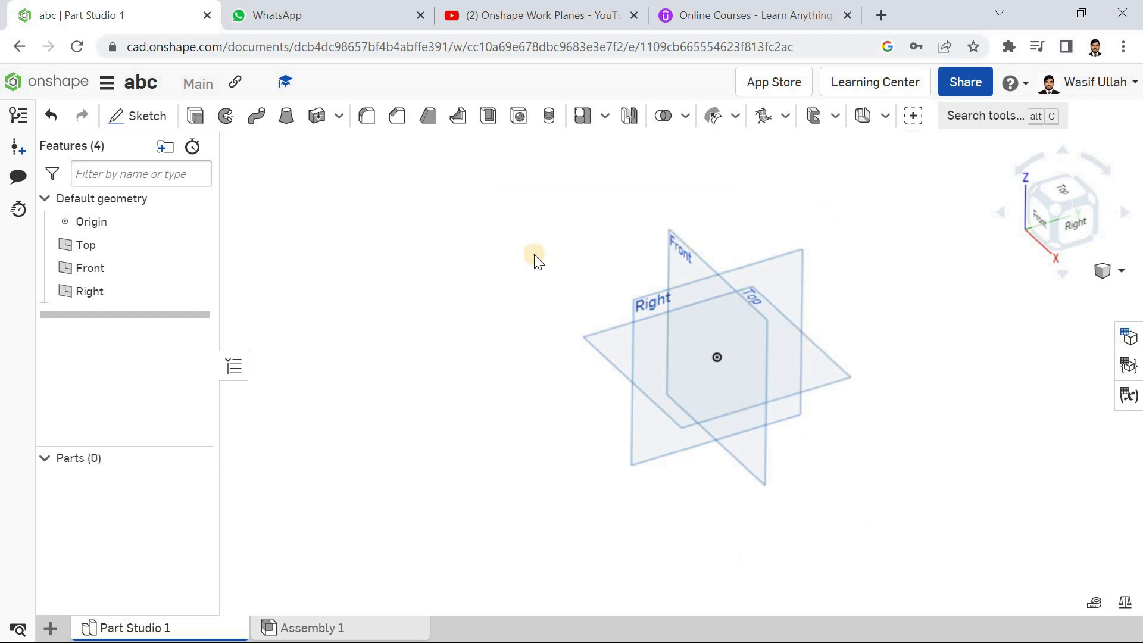
Step: Start a sketch on the Top plane and draw an open spline through four points on the negative X side of the origin
click(149, 116)
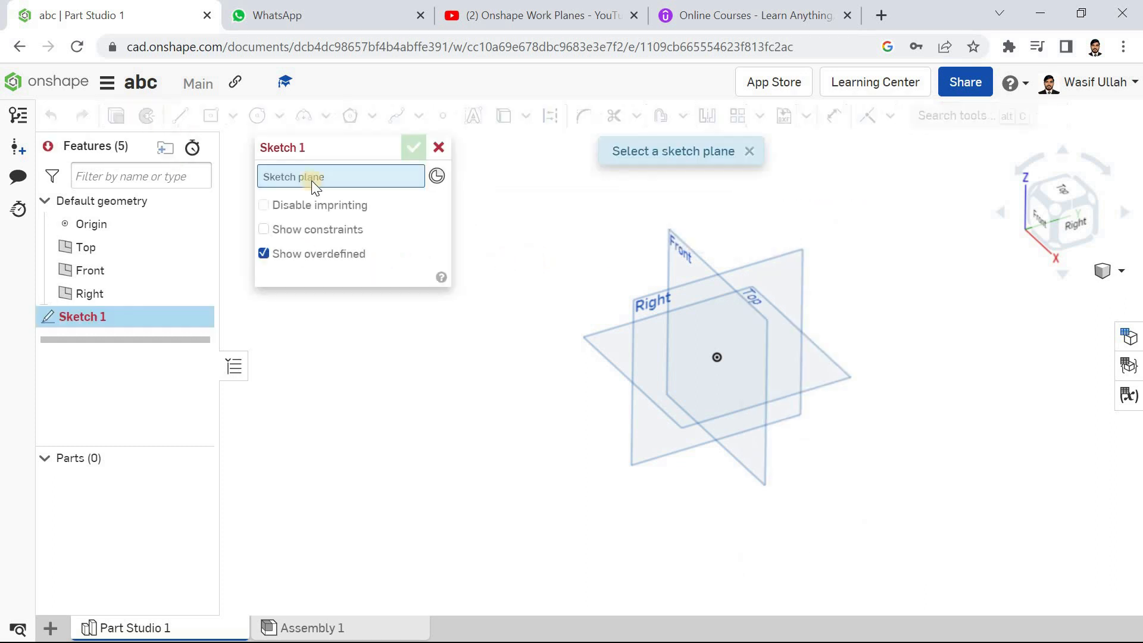
click(608, 340)
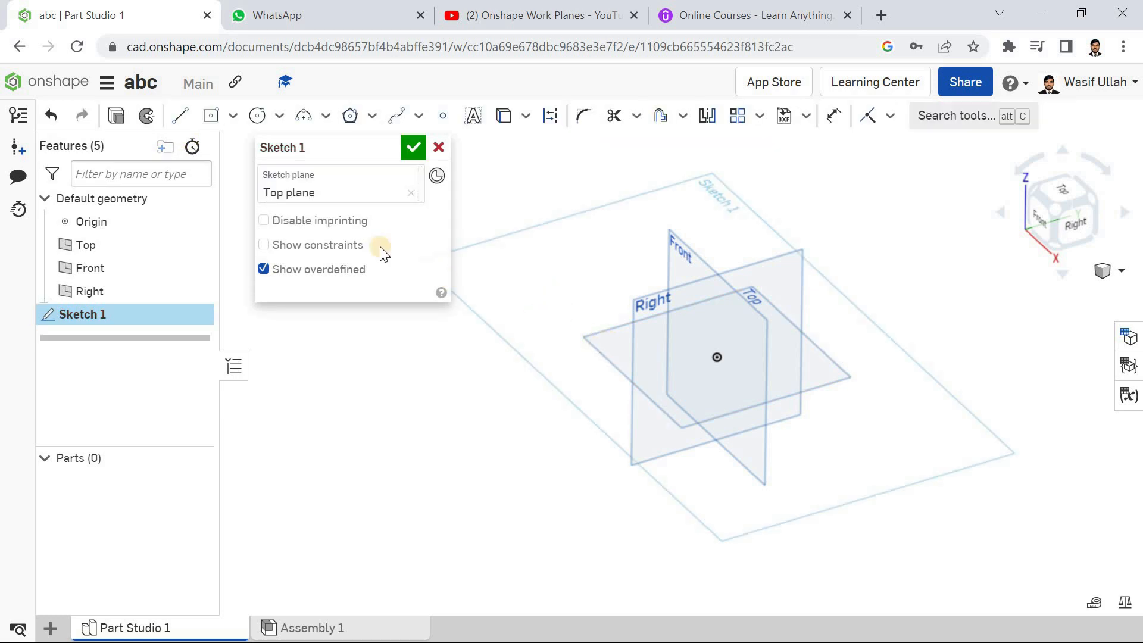
click(396, 116)
drag(428, 410, 552, 273)
click(693, 323)
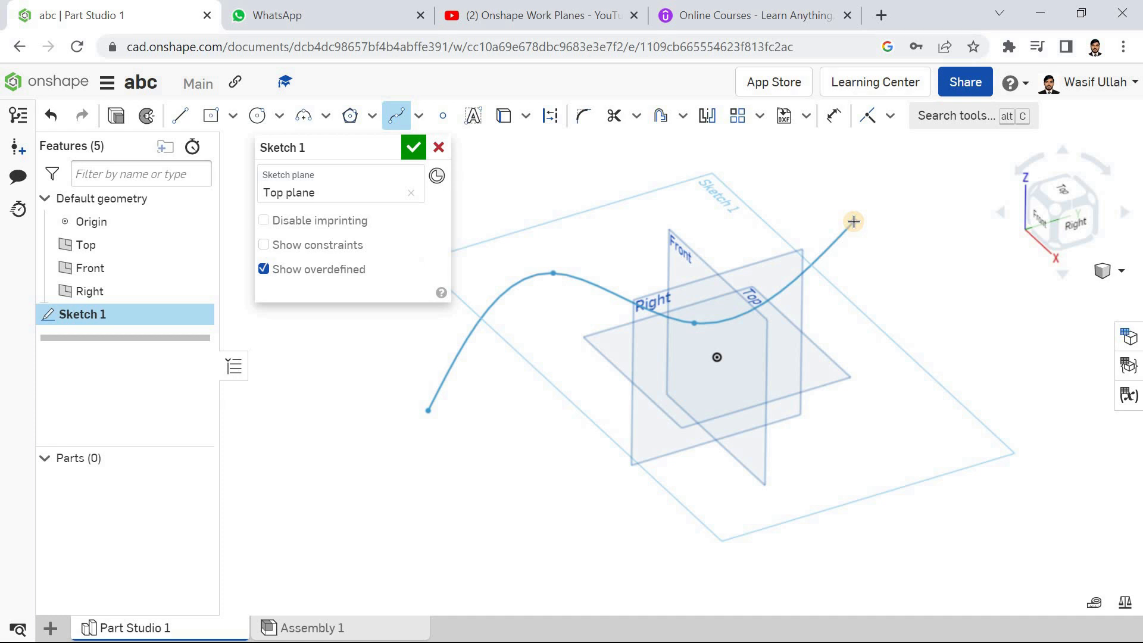
double_click(853, 221)
Step: Sketch a second open spline through four points on the positive X side, facing the first spline
click(508, 532)
click(600, 434)
click(835, 424)
double_click(930, 311)
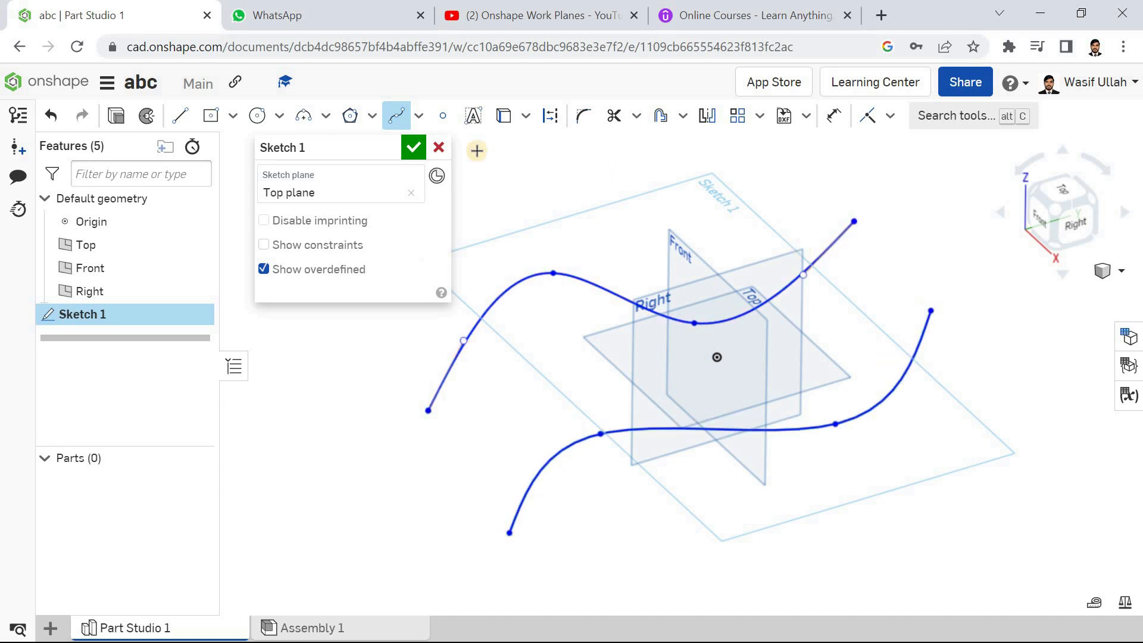
Step: Sketch a straight line about 245 mm long crossing both splines near their positive Y ends
click(179, 116)
click(747, 244)
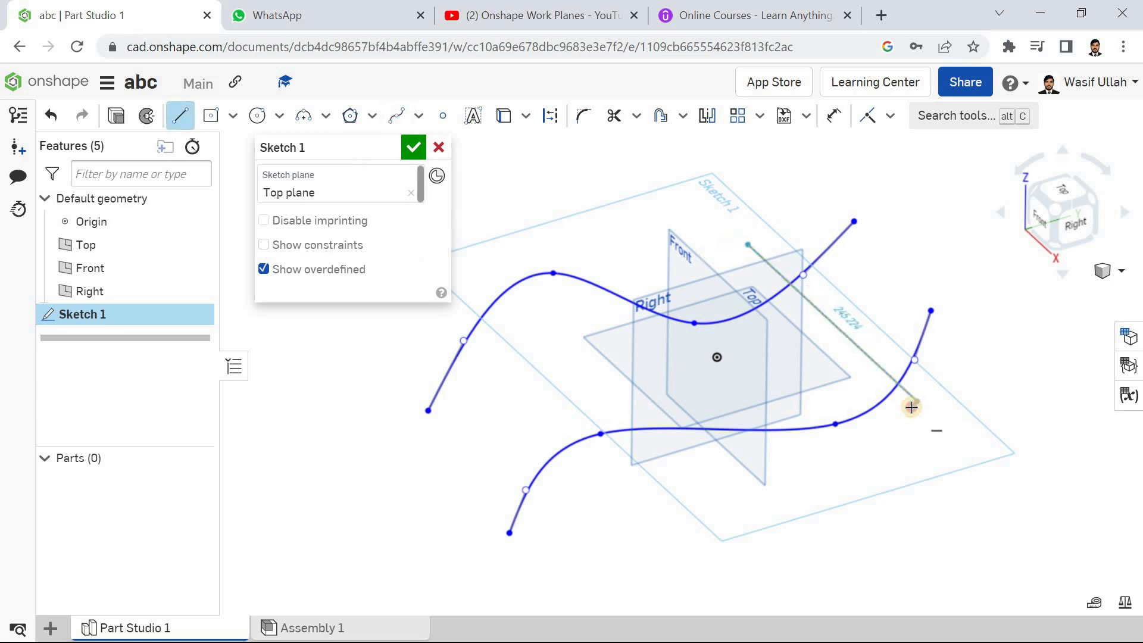
click(910, 407)
key(Escape)
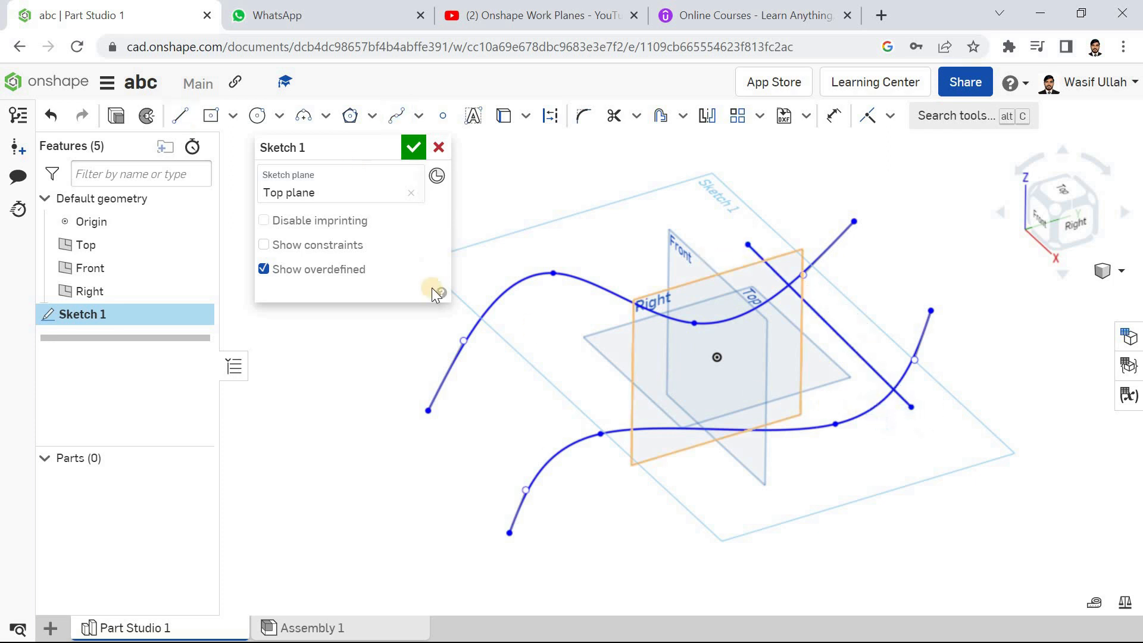
Step: Sketch a second straight line about 386 mm long crossing both splines near their negative Y ends, and finish the sketch
click(174, 122)
click(510, 253)
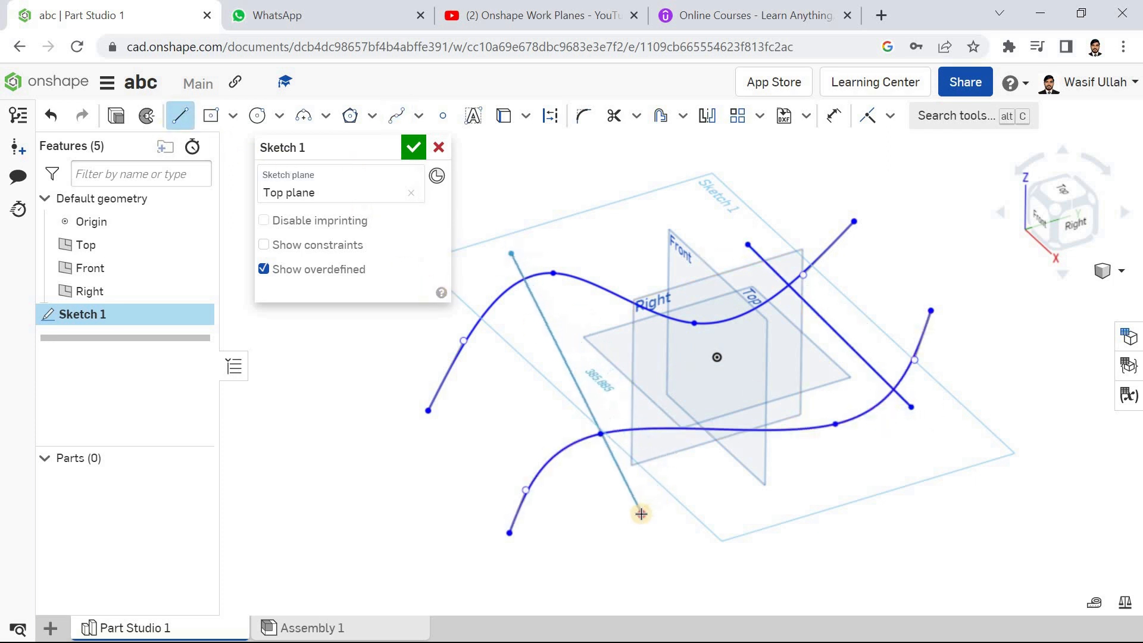
click(641, 513)
key(Escape)
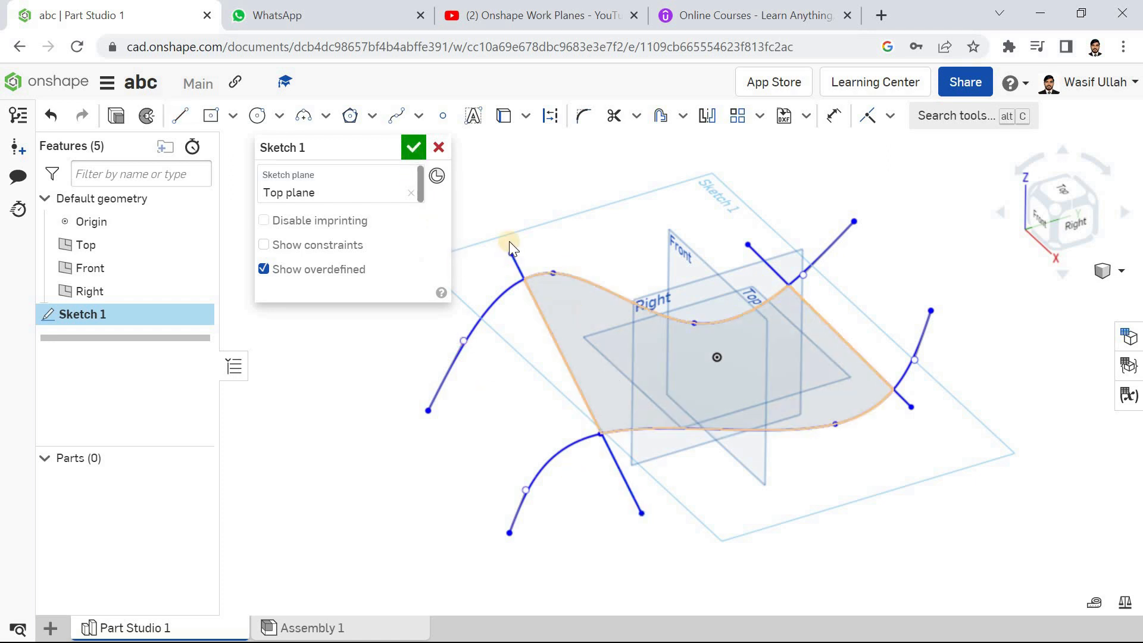
click(413, 147)
right_click(353, 199)
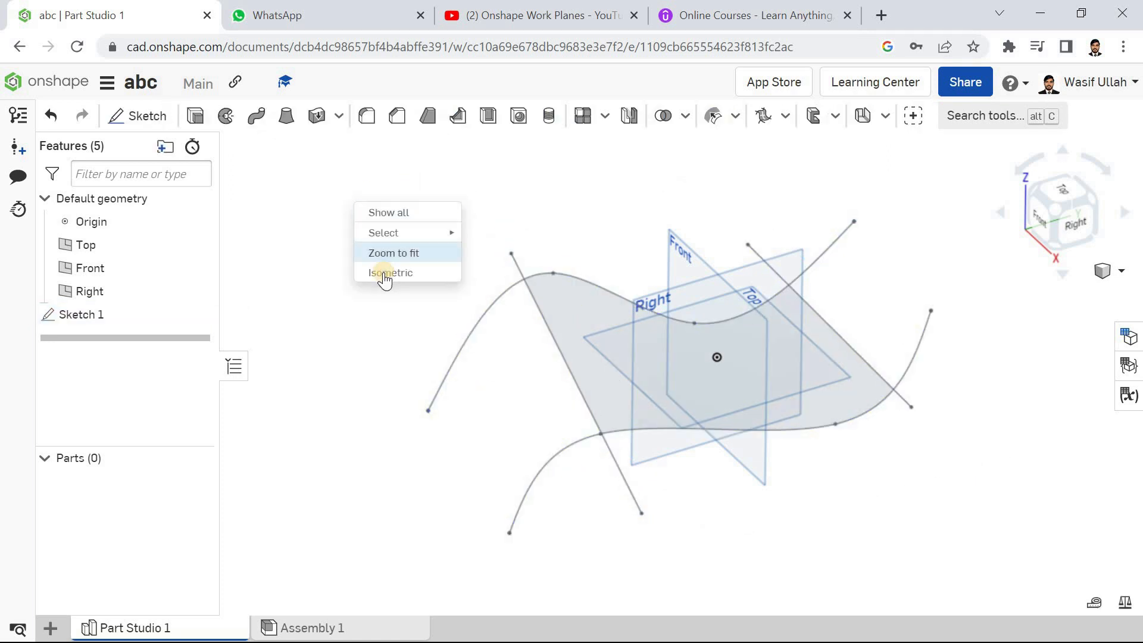
click(385, 274)
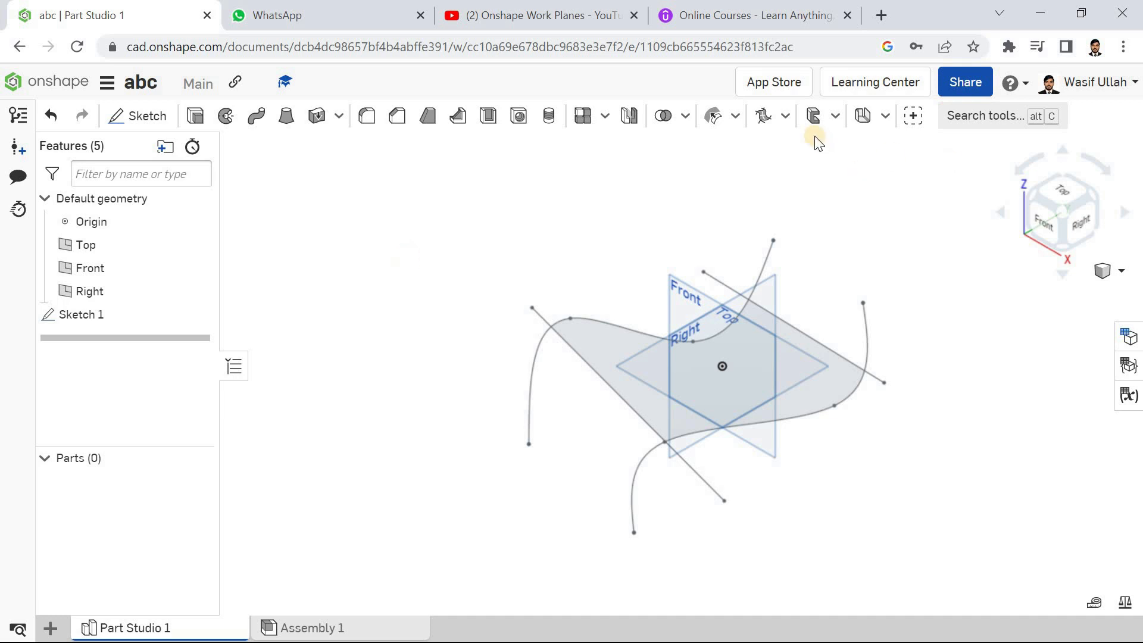
Step: Preview a boundary surface using both splines as U profiles, turning its isocurves on and off
click(763, 116)
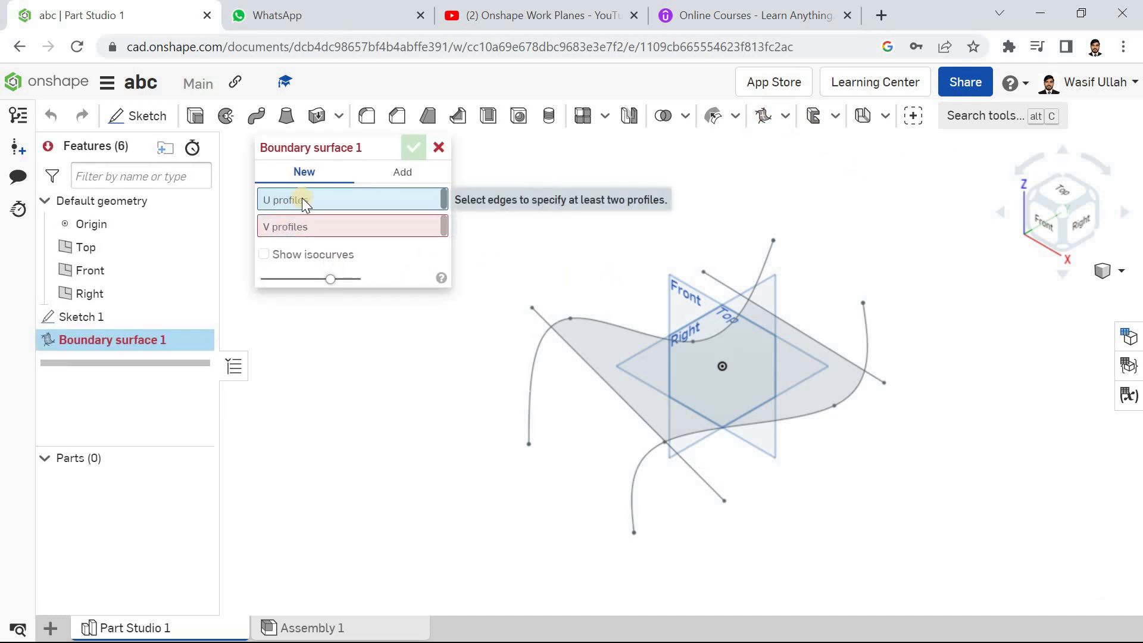
click(313, 231)
click(318, 201)
click(319, 226)
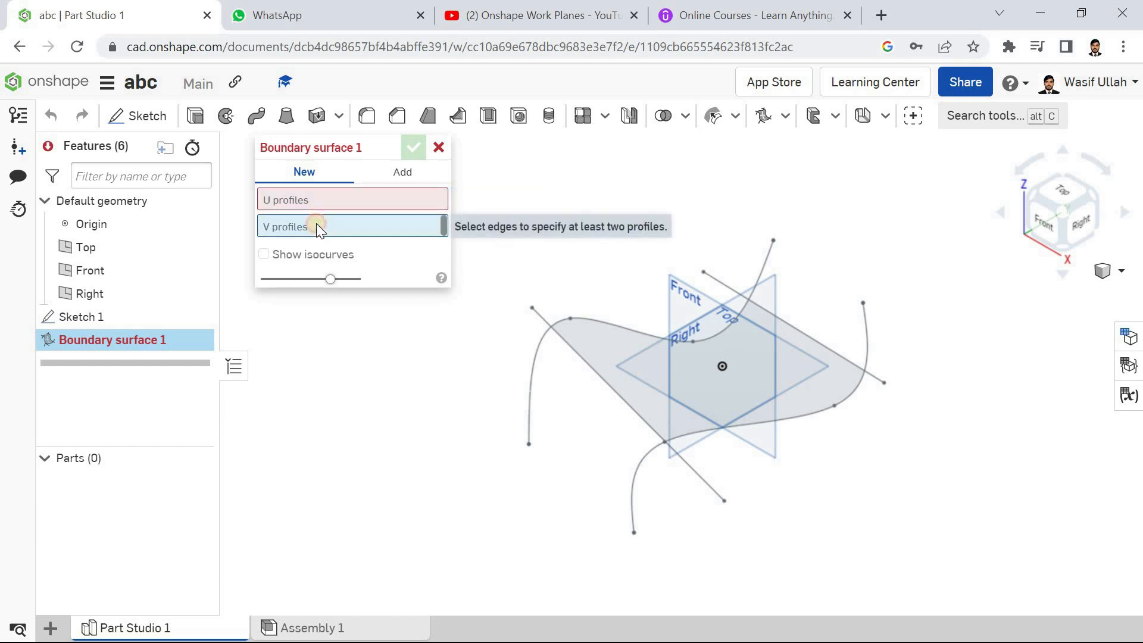
click(263, 255)
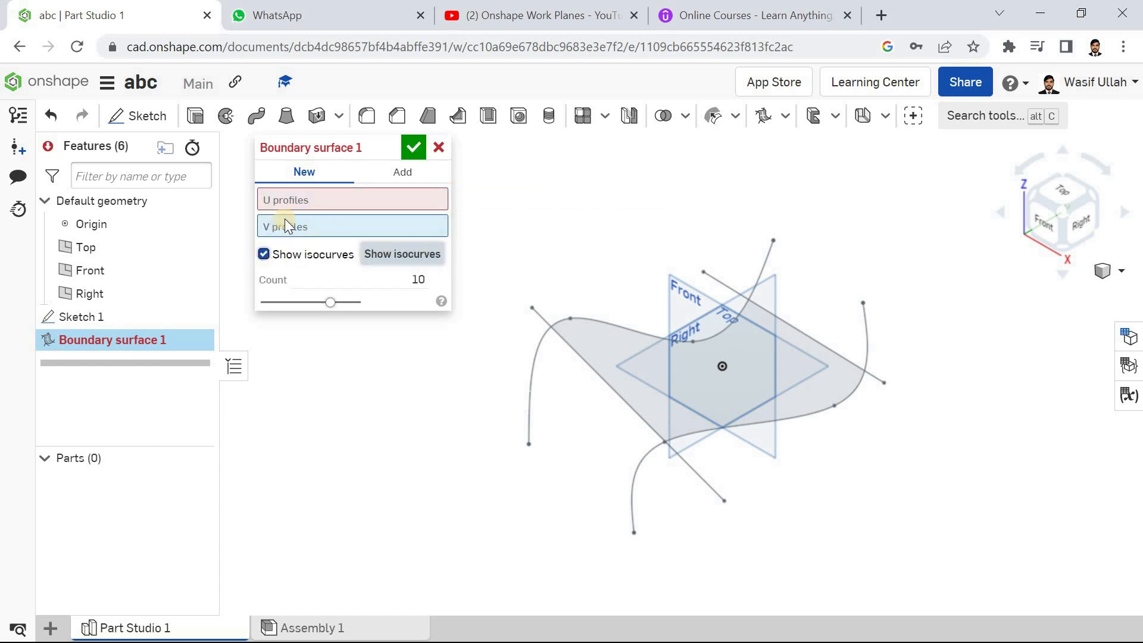
click(302, 204)
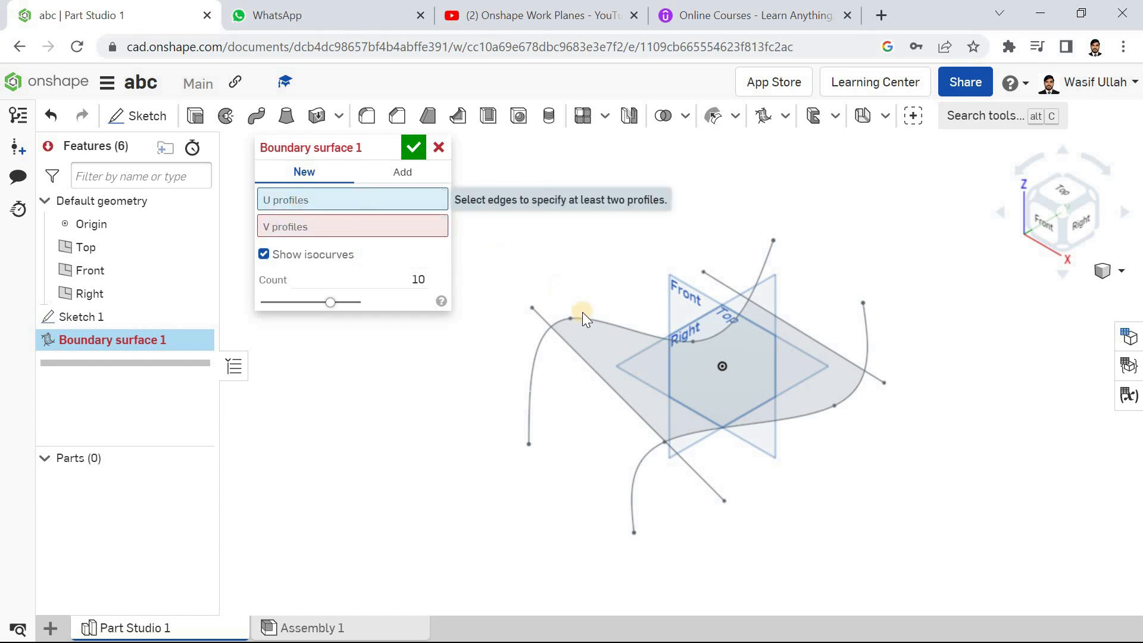
click(598, 321)
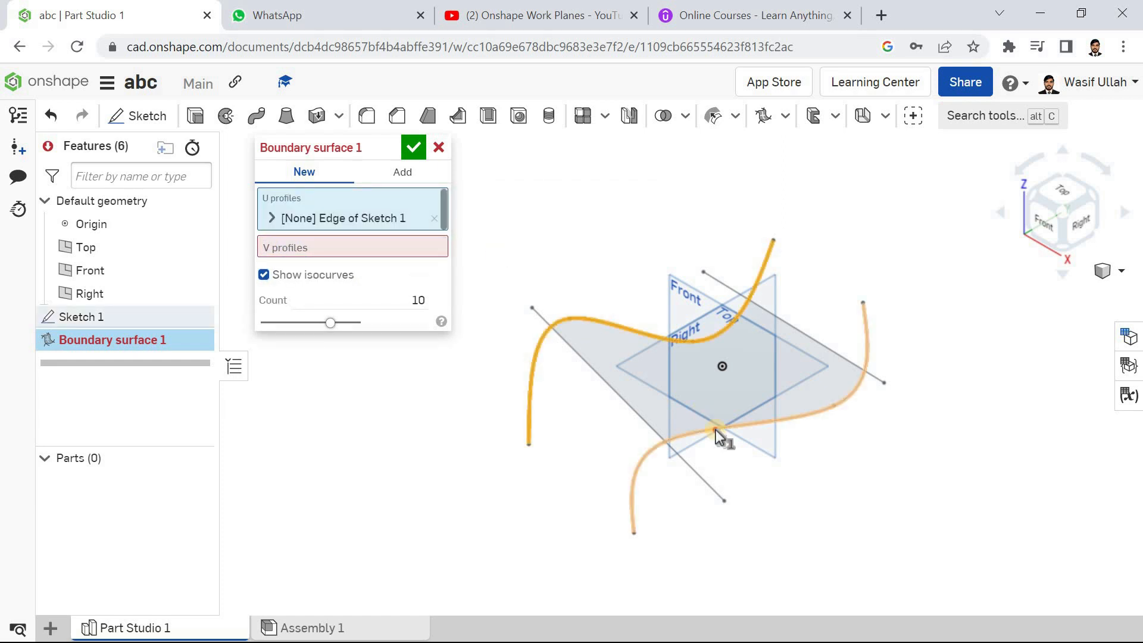
click(715, 430)
mouse_move(539, 438)
right_down()
mouse_move(558, 441)
mouse_move(538, 451)
right_up()
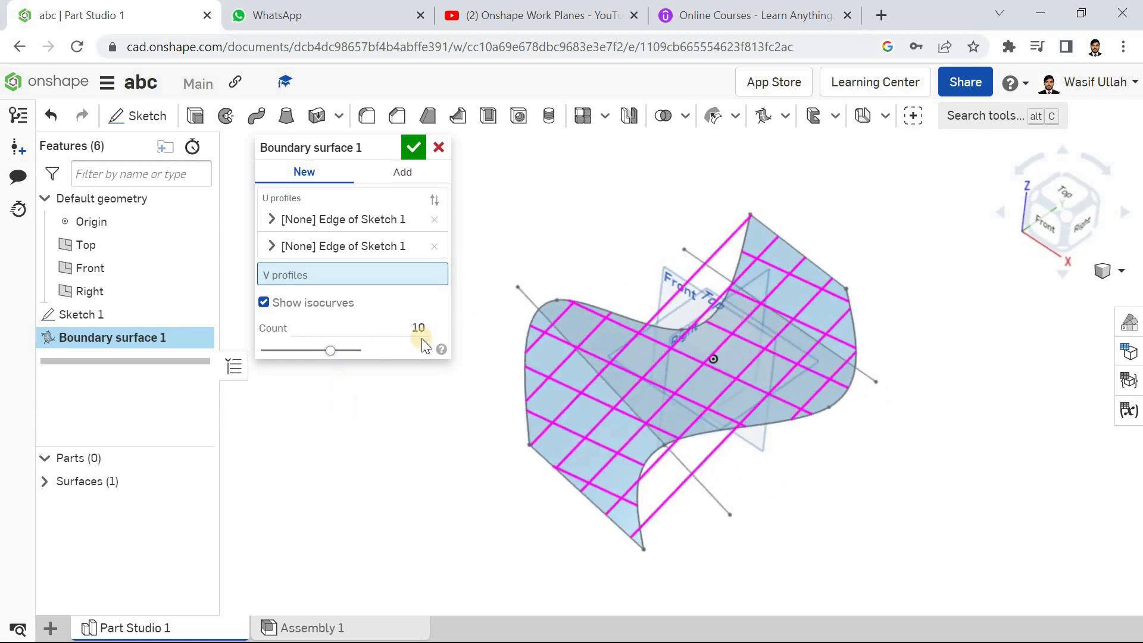
click(263, 302)
mouse_move(512, 208)
right_down()
mouse_move(522, 188)
mouse_move(511, 206)
right_up()
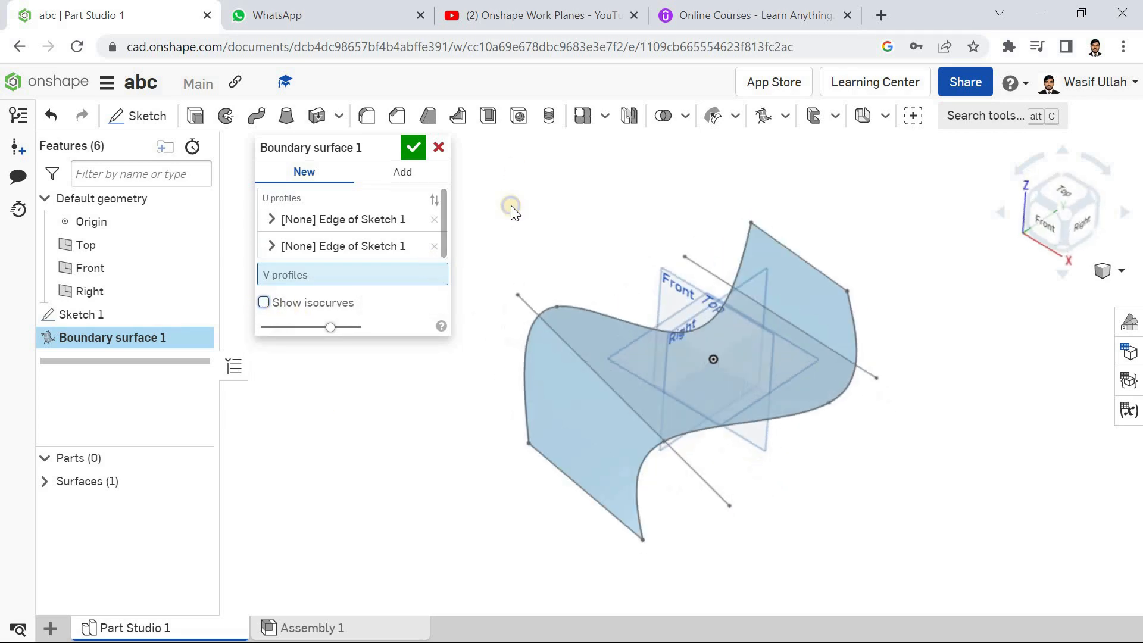
Step: Clear the U profiles, try the two straight lines as V profiles instead, and cancel the boundary surface
click(434, 219)
click(434, 219)
mouse_move(539, 194)
right_down()
mouse_move(523, 222)
mouse_move(521, 199)
right_up()
click(335, 226)
click(557, 333)
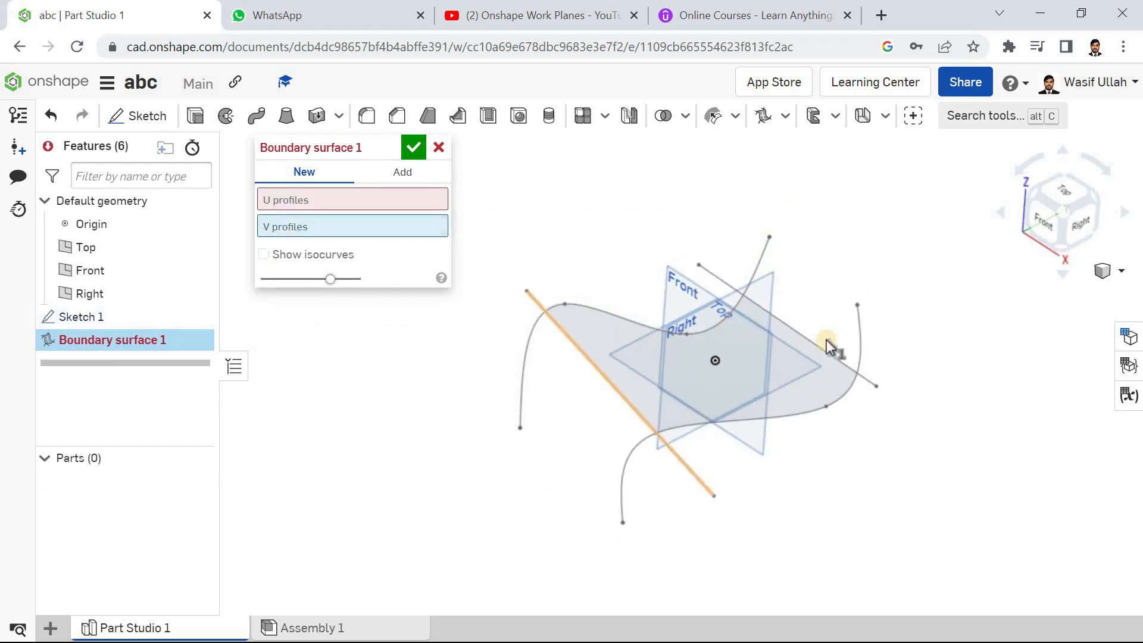
click(830, 351)
right_drag(602, 238, 617, 277)
mouse_move(625, 262)
right_down()
mouse_move(636, 256)
mouse_move(612, 265)
right_up()
click(439, 149)
Step: Edit Sketch 1 to delete both straight lines, keeping only the two splines, and finish the sketch
click(143, 314)
double_click(142, 313)
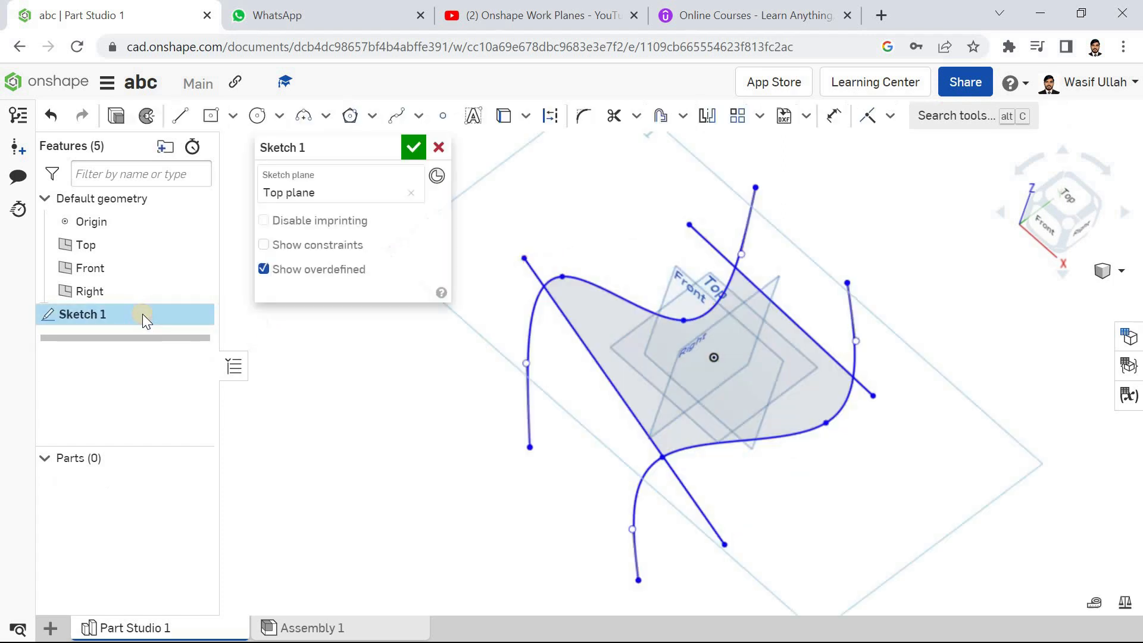
click(612, 386)
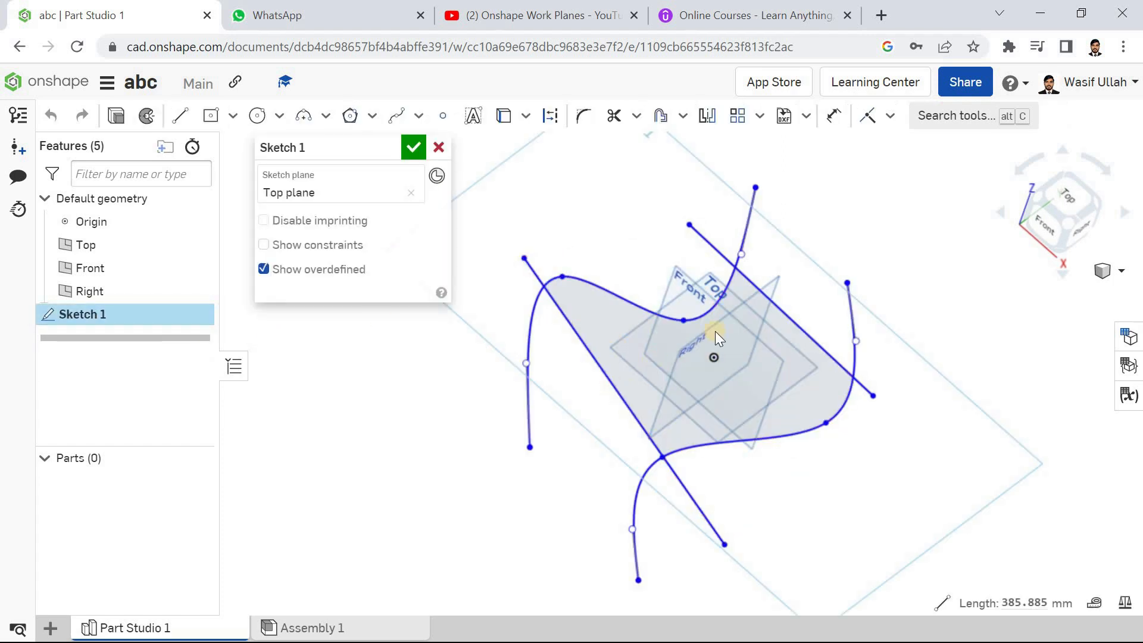
key(Delete)
click(788, 319)
key(Delete)
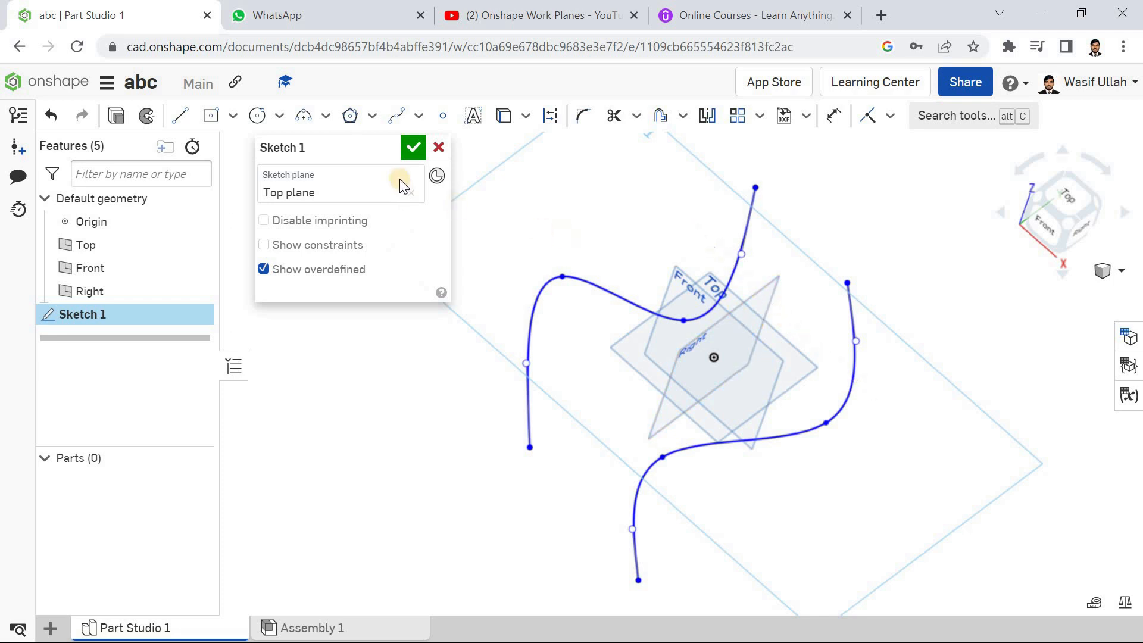
click(413, 148)
Step: Create a boundary surface using the two open splines as U profiles and display it in isometric view
right_click(406, 214)
right_click(398, 233)
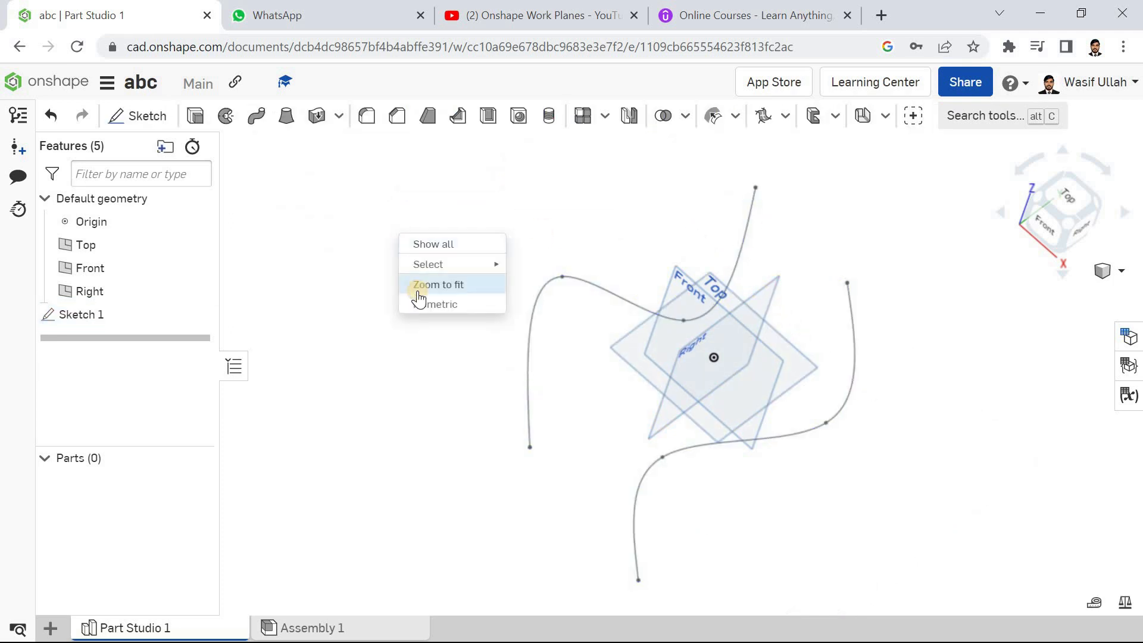
click(420, 295)
click(762, 115)
click(754, 281)
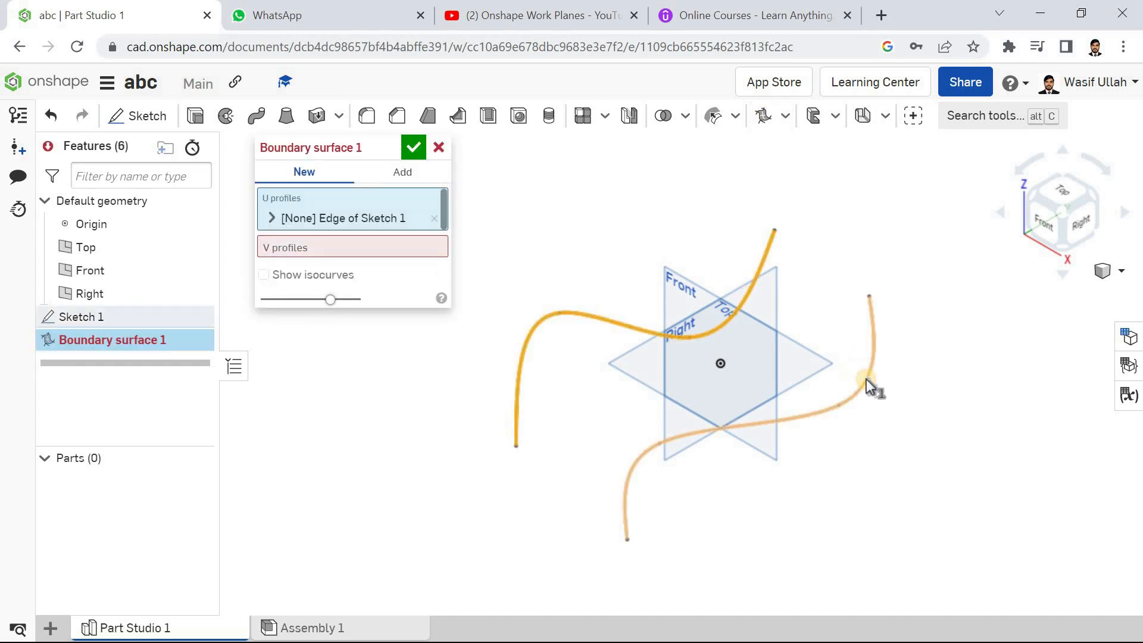
click(866, 379)
right_drag(672, 226, 601, 223)
click(438, 201)
click(407, 154)
right_click(401, 160)
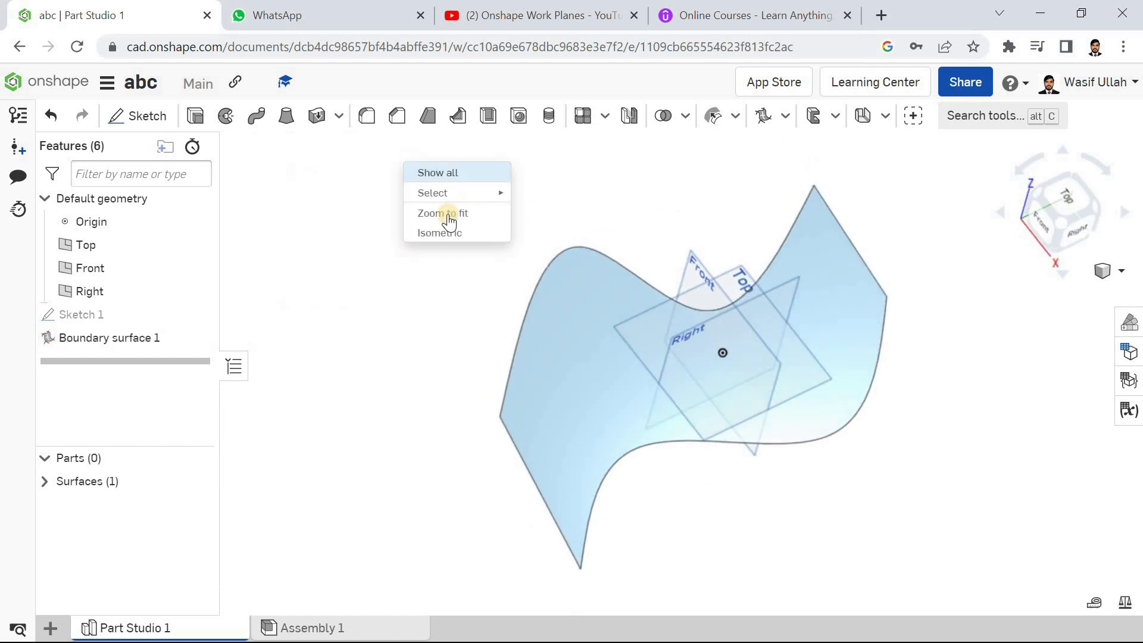
click(446, 227)
click(325, 305)
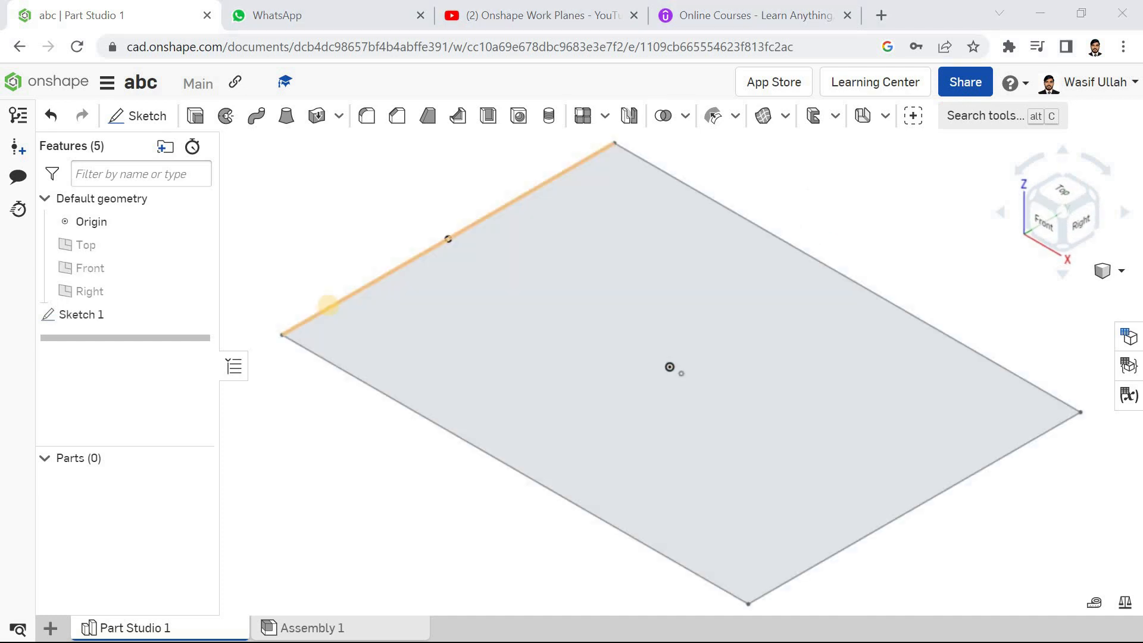
scroll(331, 265, down, 2)
right_click(307, 207)
click(372, 279)
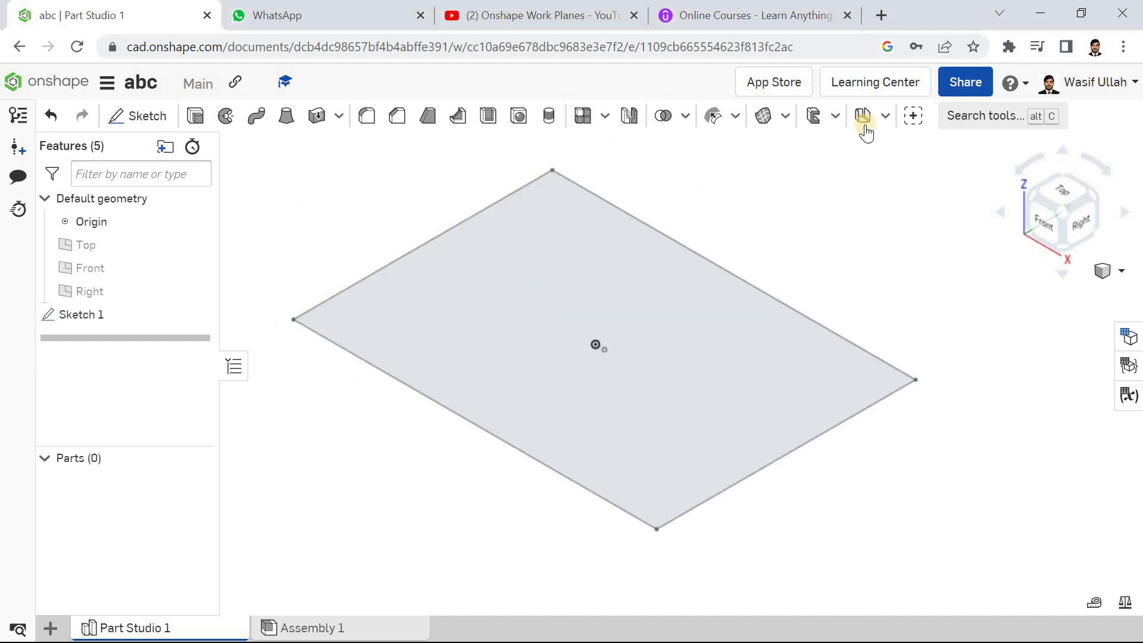
click(786, 117)
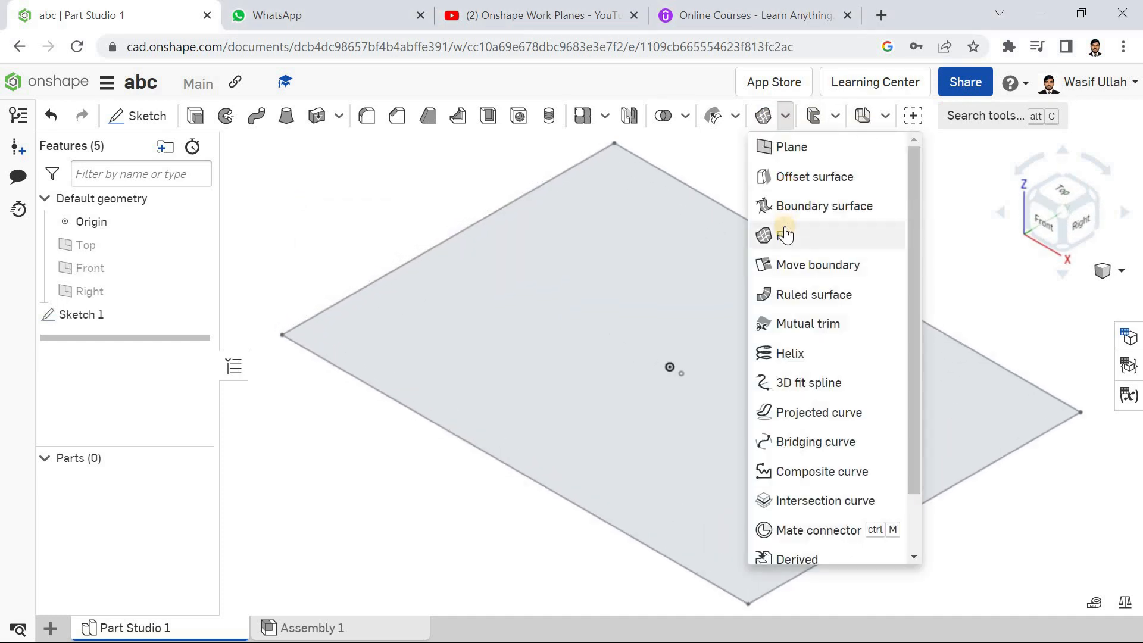
click(401, 225)
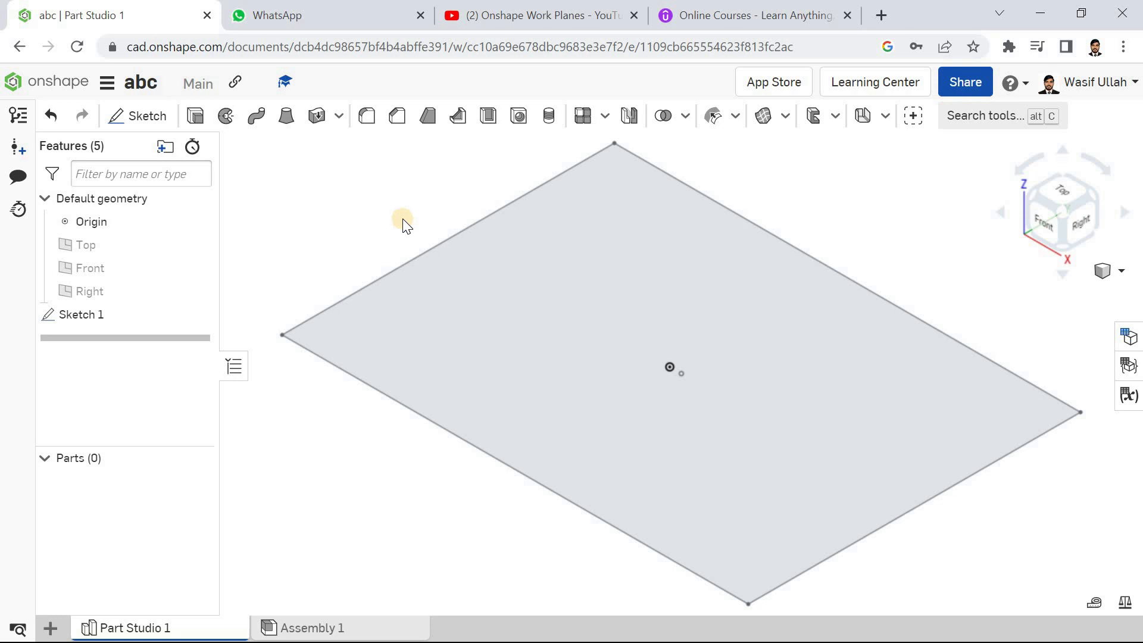
scroll(404, 224, down, 3)
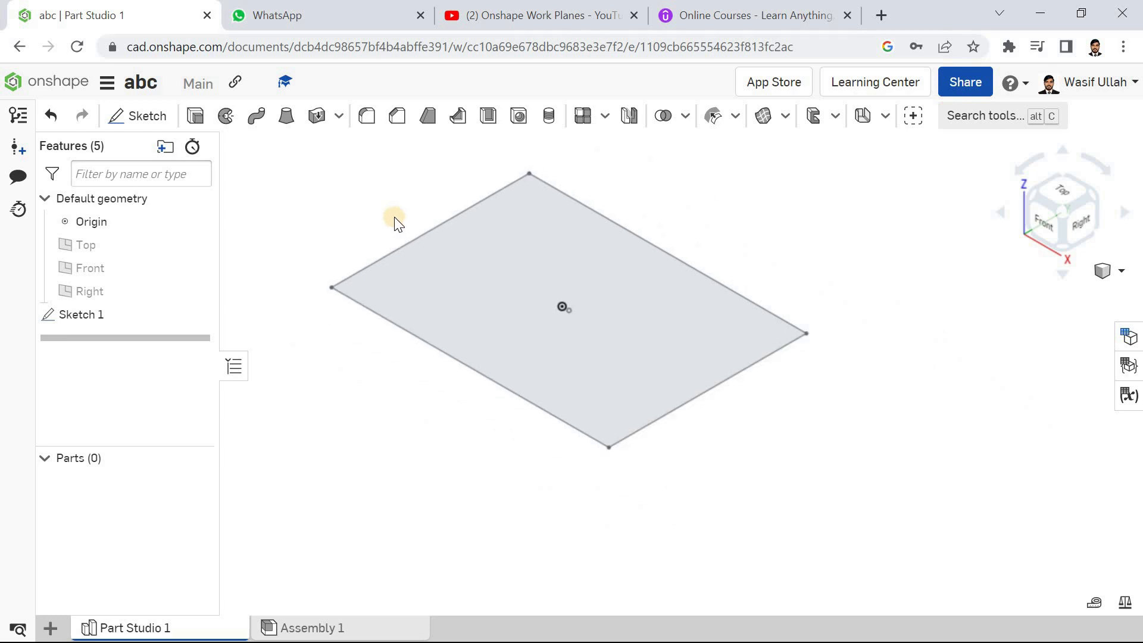
scroll(394, 217, up, 2)
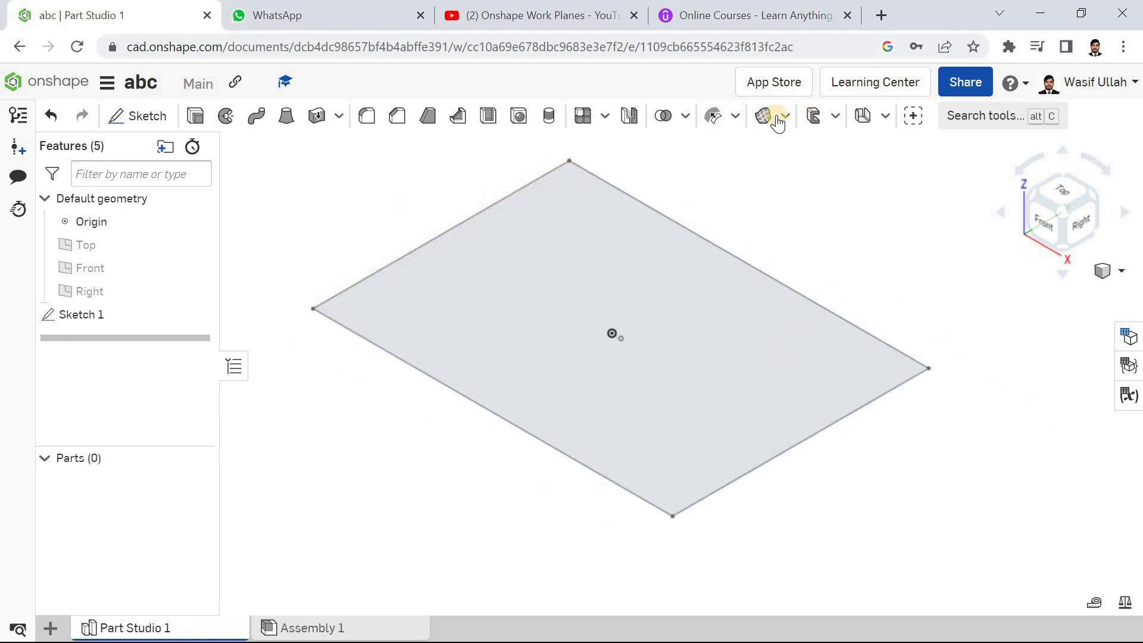
Step: Create a New fill surface from the four edges of the rectangular sketch with Position continuity
click(466, 221)
click(685, 226)
click(540, 443)
click(765, 462)
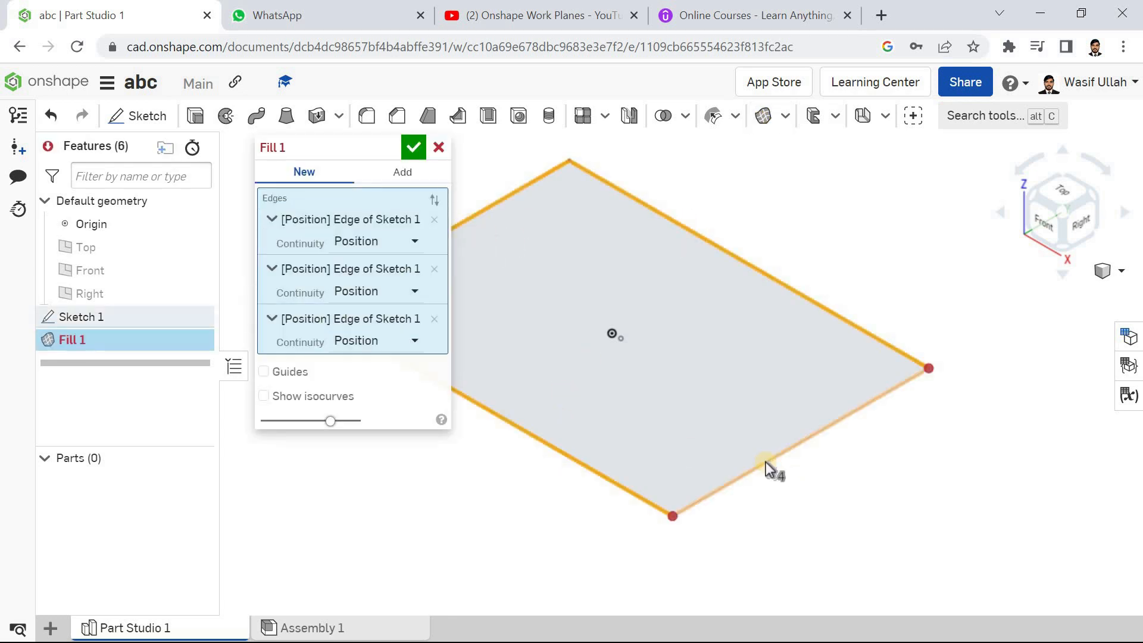
key(f)
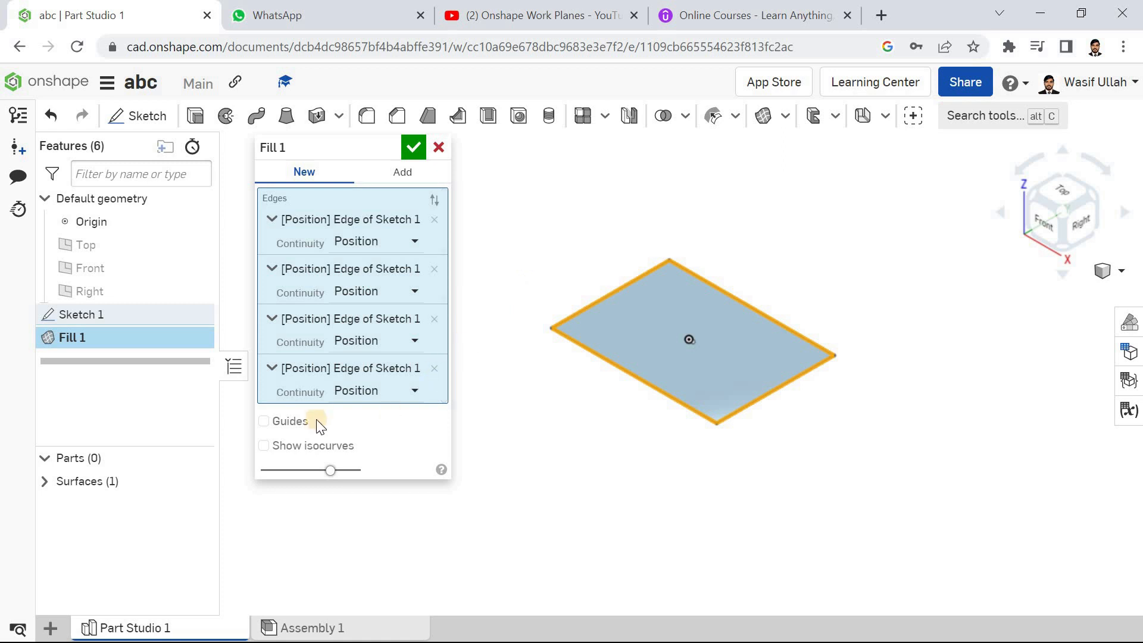
click(413, 147)
right_click(403, 161)
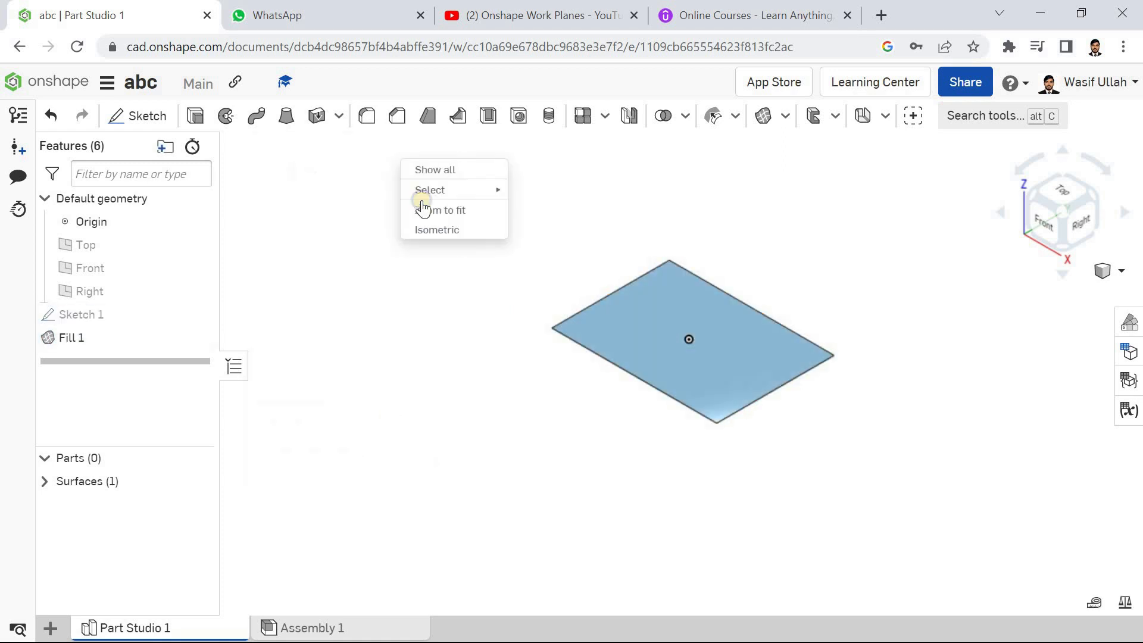
click(420, 224)
Step: Try to delete the Fill 1 surface feature
right_drag(381, 226, 405, 203)
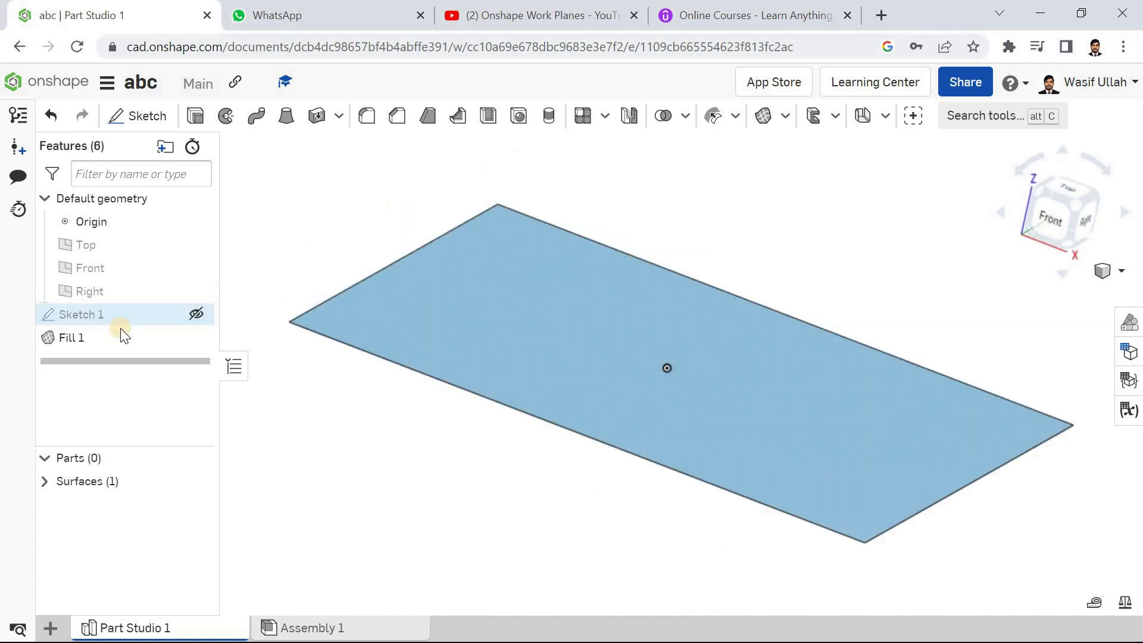
click(121, 329)
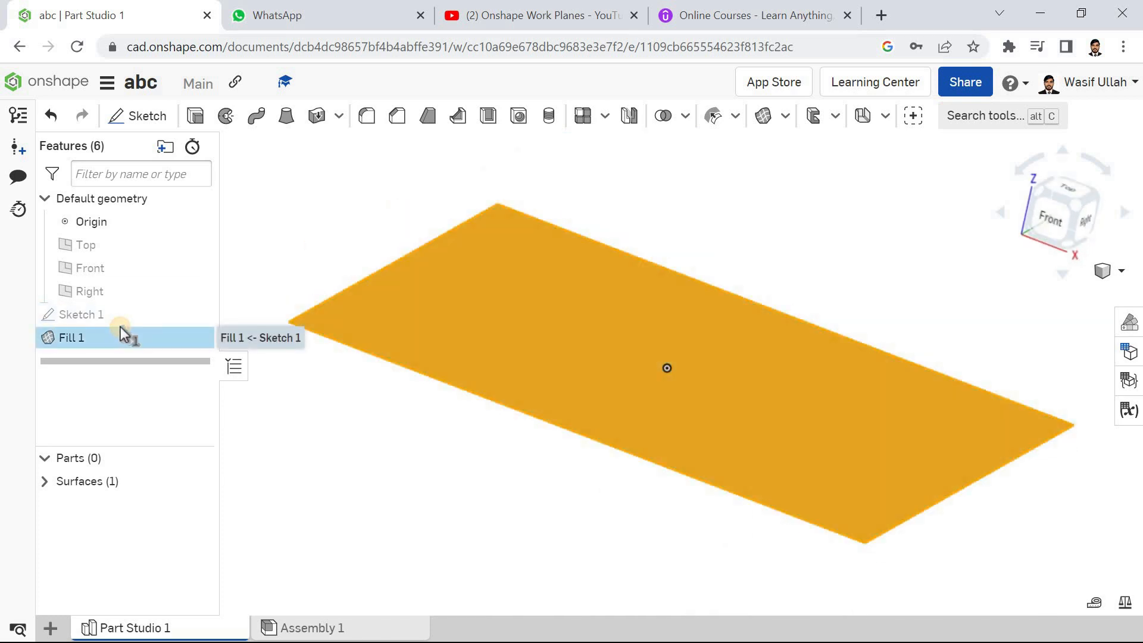
key(Delete)
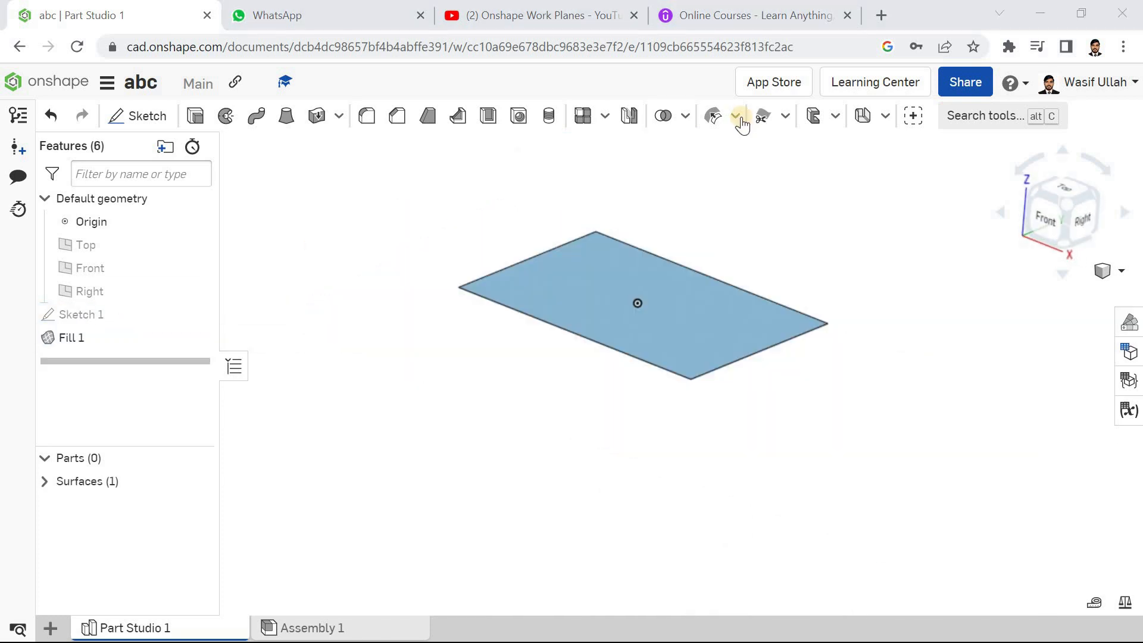
click(785, 118)
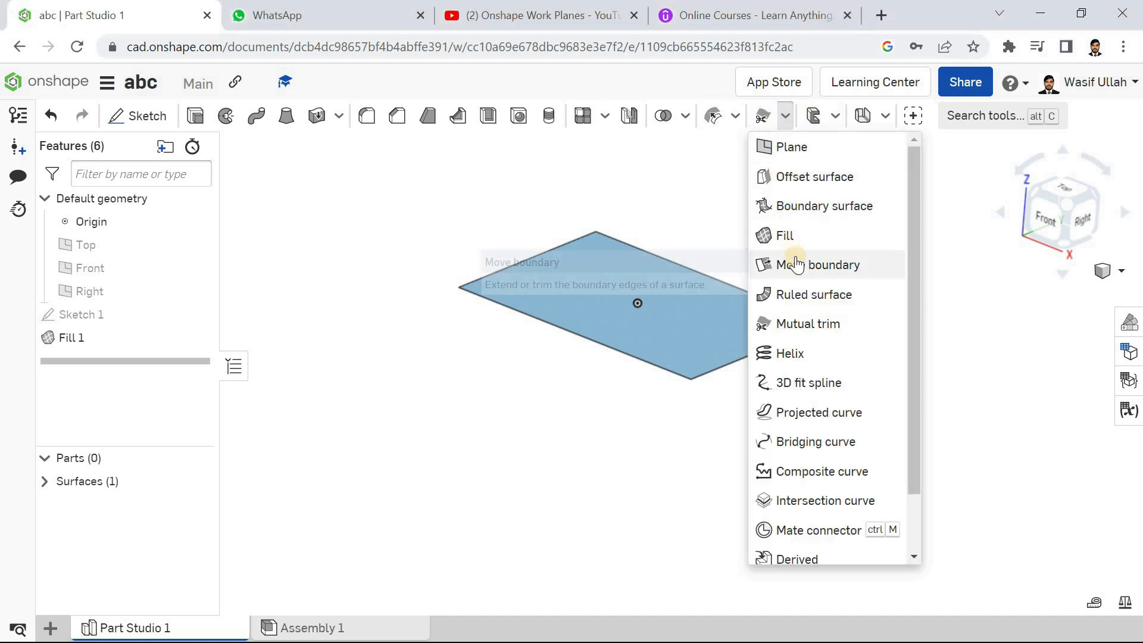
click(722, 204)
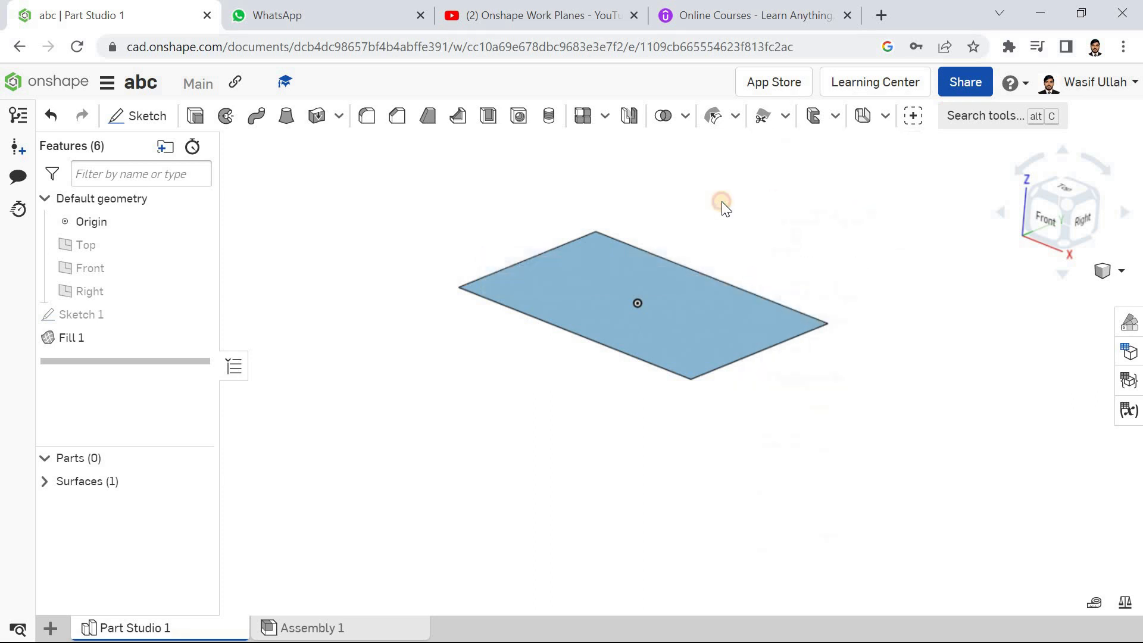
right_drag(738, 205, 735, 269)
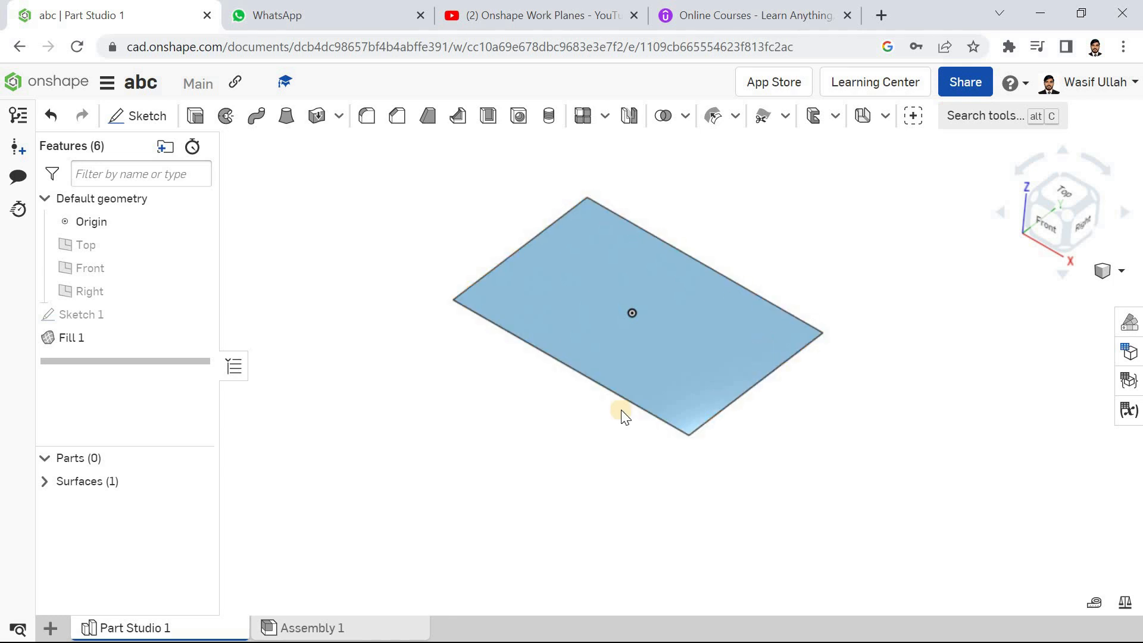
right_drag(431, 363, 440, 304)
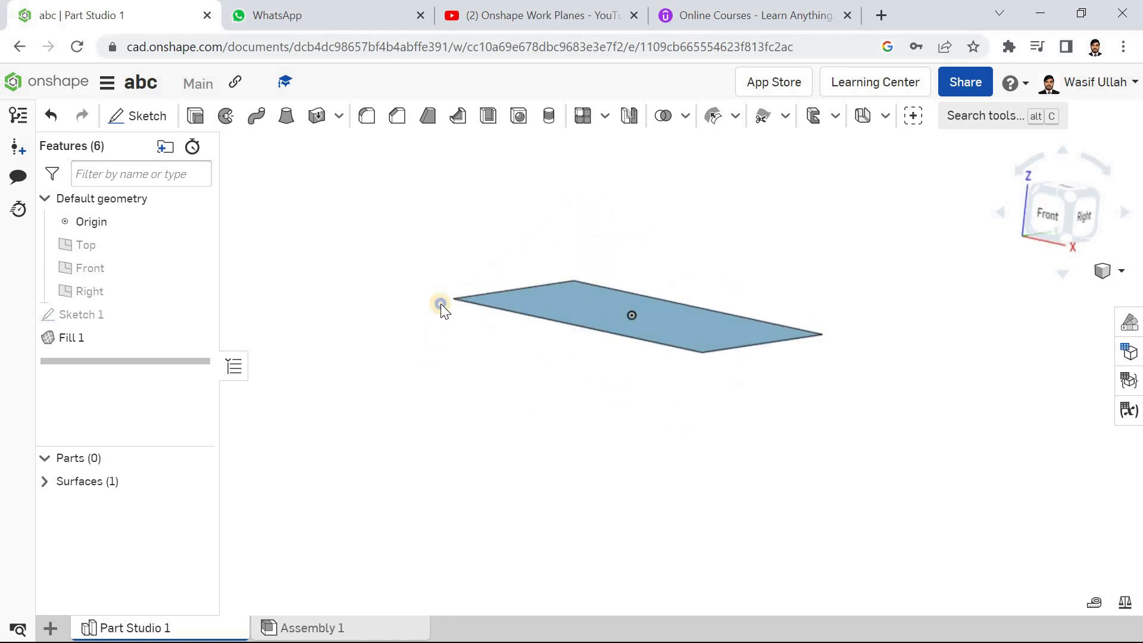
right_click(441, 307)
click(483, 380)
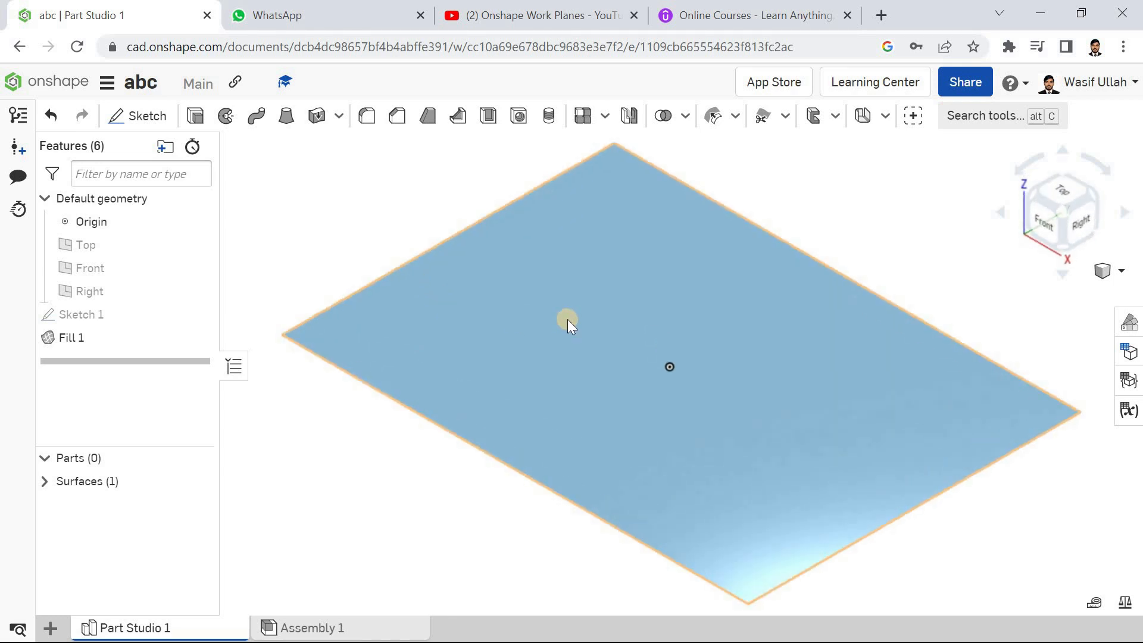
Step: Start a Blind Move boundary on the fill surface's long front edge, stretching it outward about 530 mm
right_drag(388, 229, 393, 243)
right_click(380, 227)
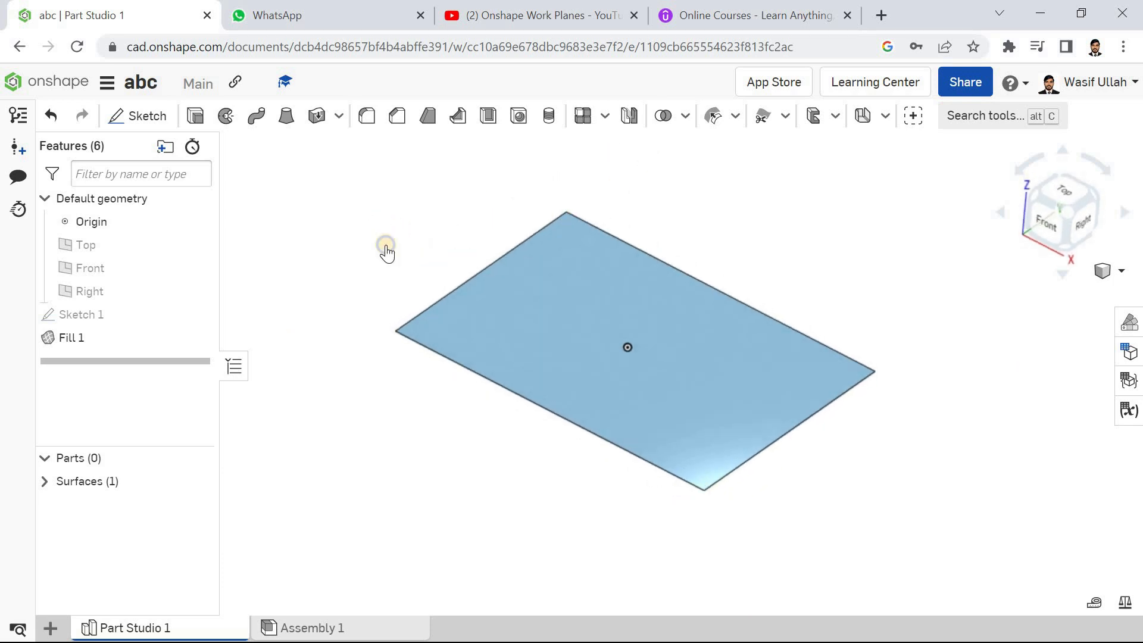
click(413, 297)
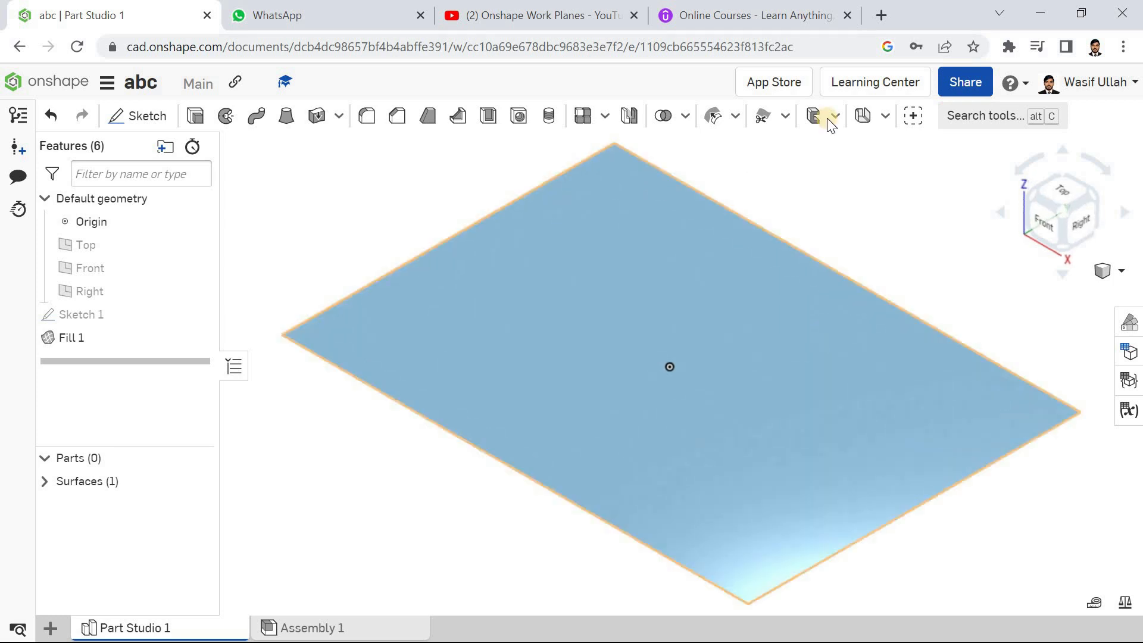
click(780, 127)
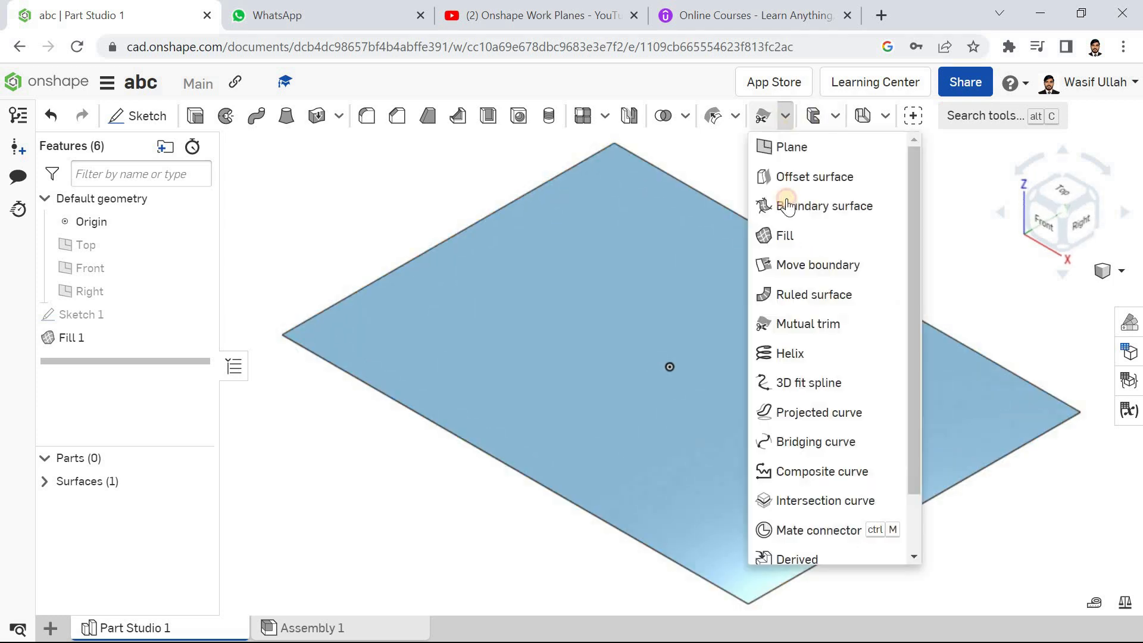
click(789, 265)
scroll(789, 266, down, 5)
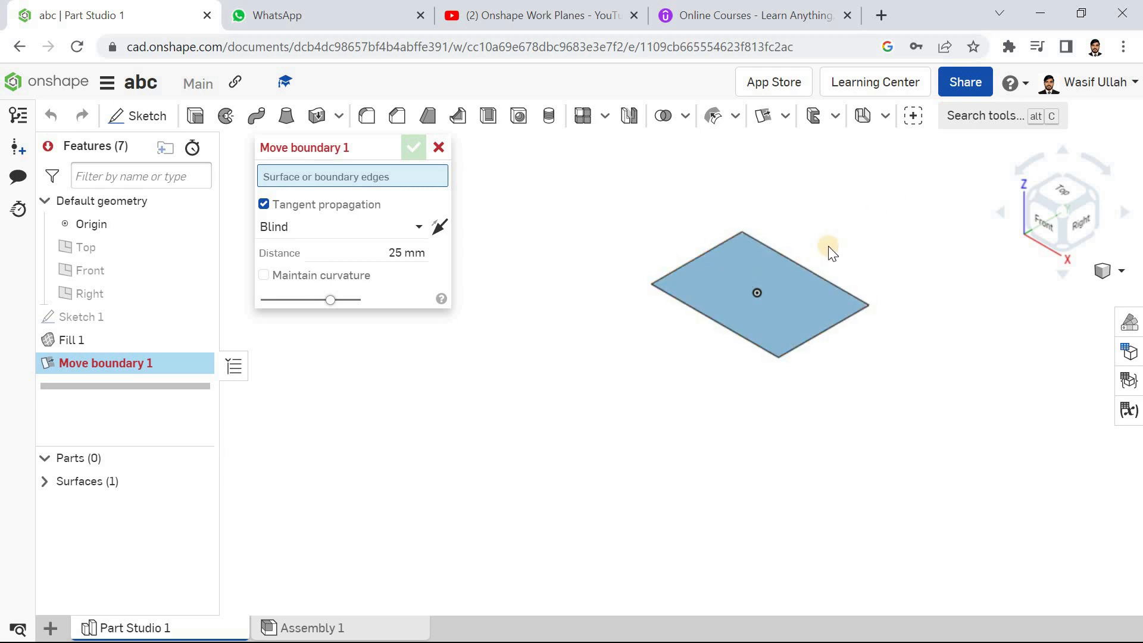
click(733, 323)
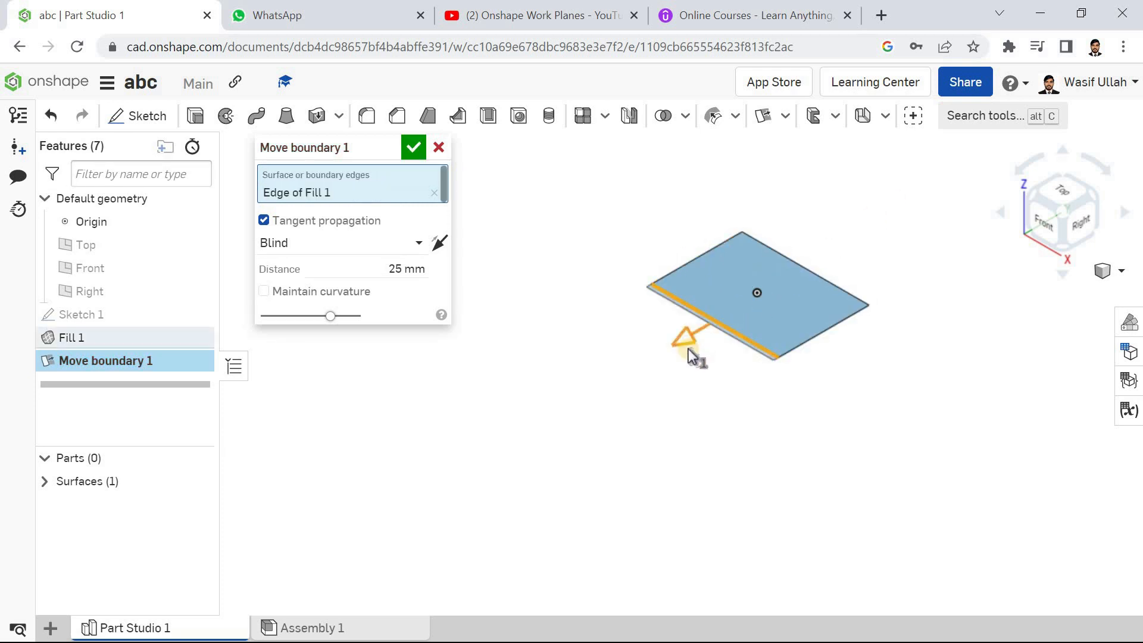
drag(682, 351, 584, 395)
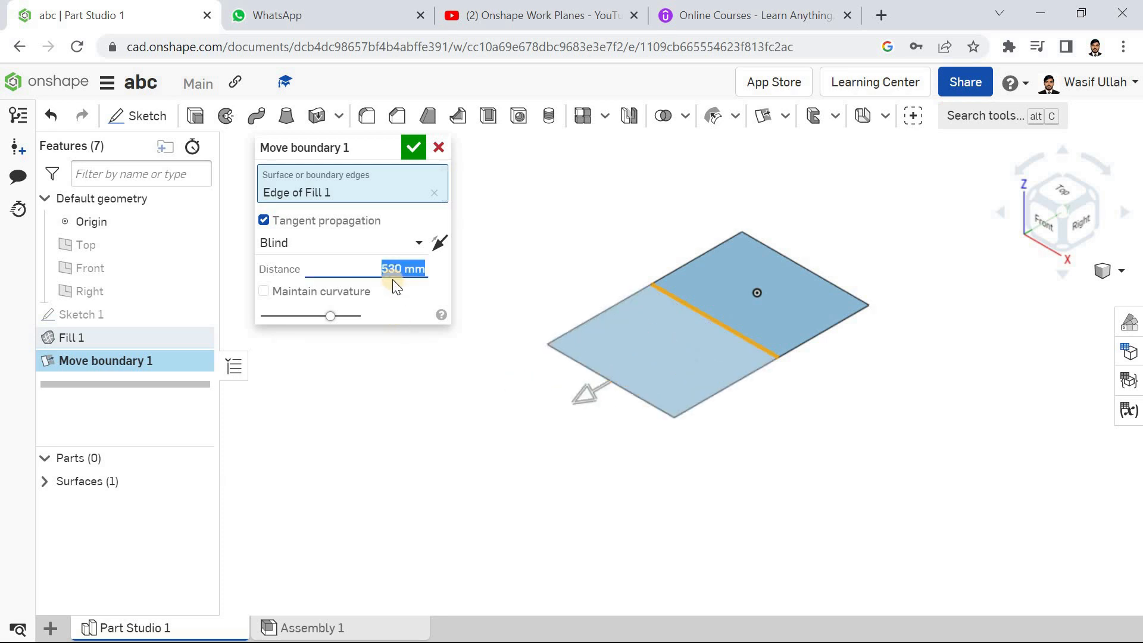
Step: Set the boundary extension distance to 120 mm and accept the feature
text(120)
key(Return)
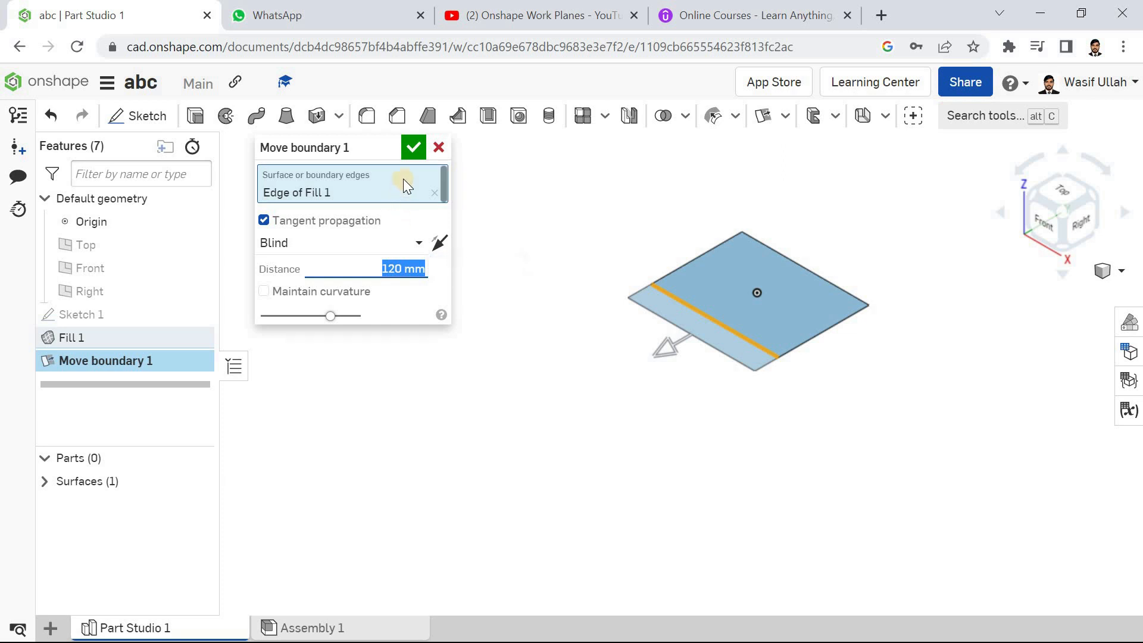
click(413, 150)
right_click(415, 163)
click(436, 236)
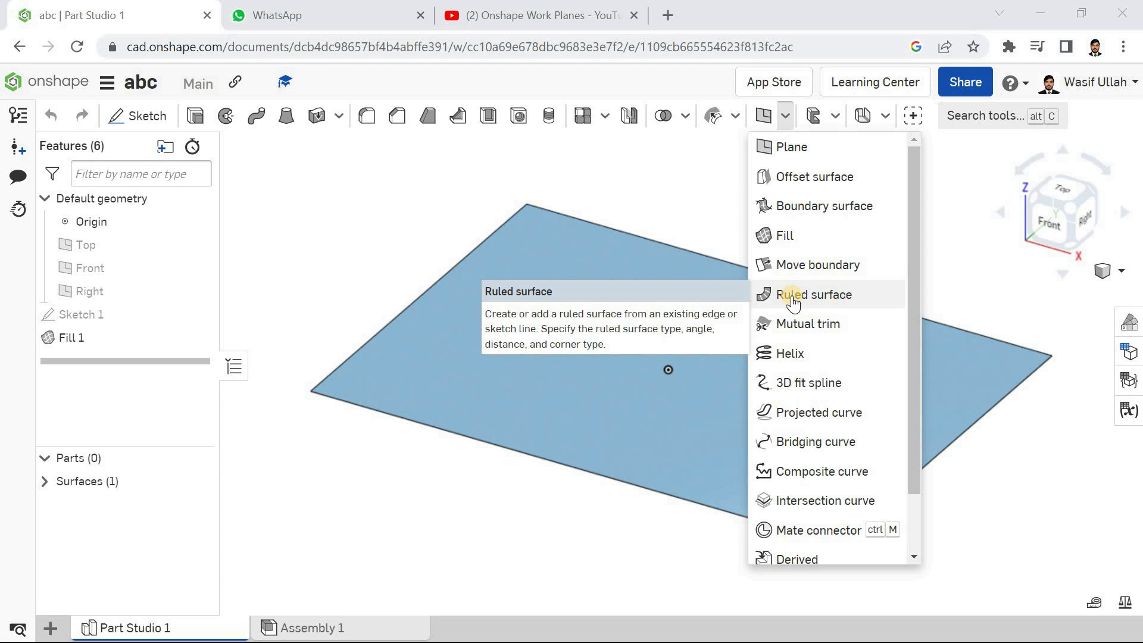
Step: Start a ruled surface on the edges of Fill 1, keeping only the two short opposite edges as the path
click(792, 295)
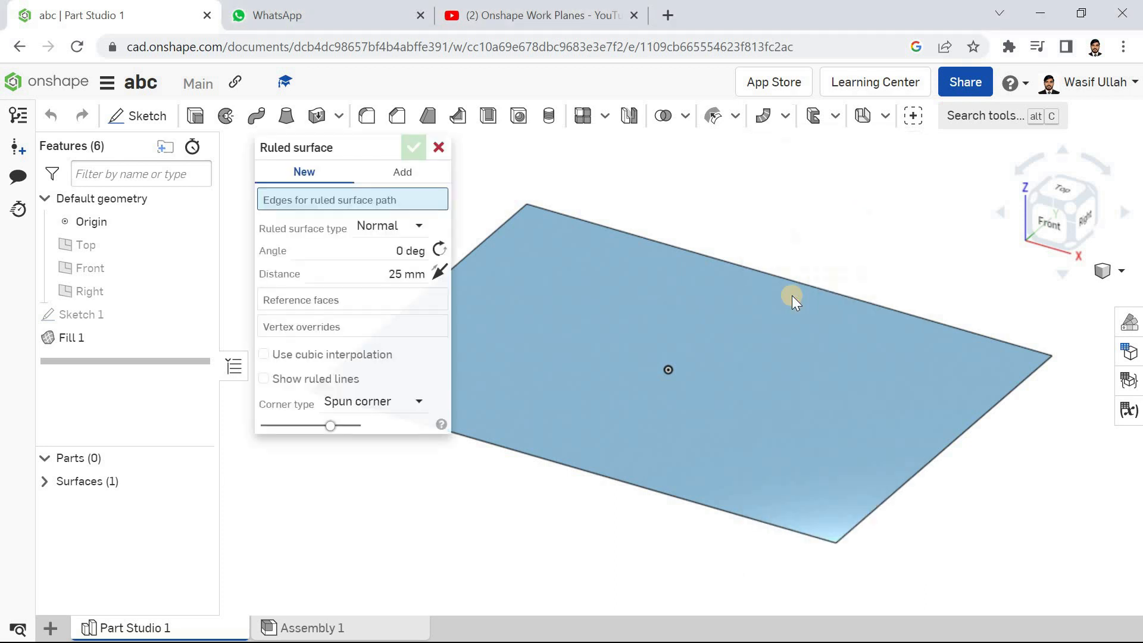
scroll(698, 316, down, 2)
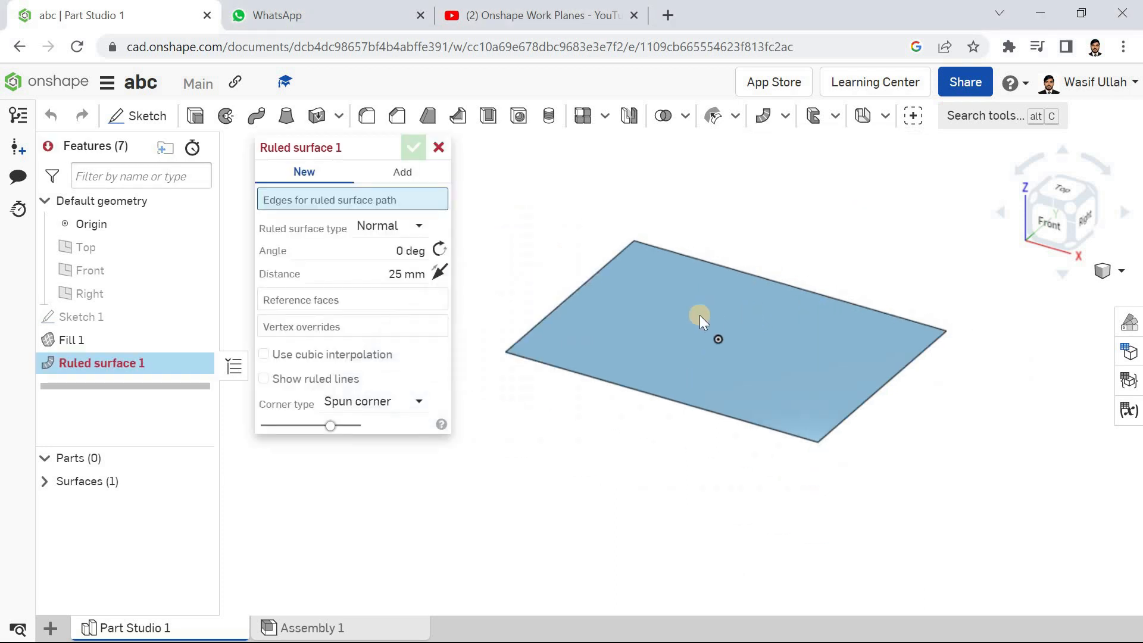
click(575, 293)
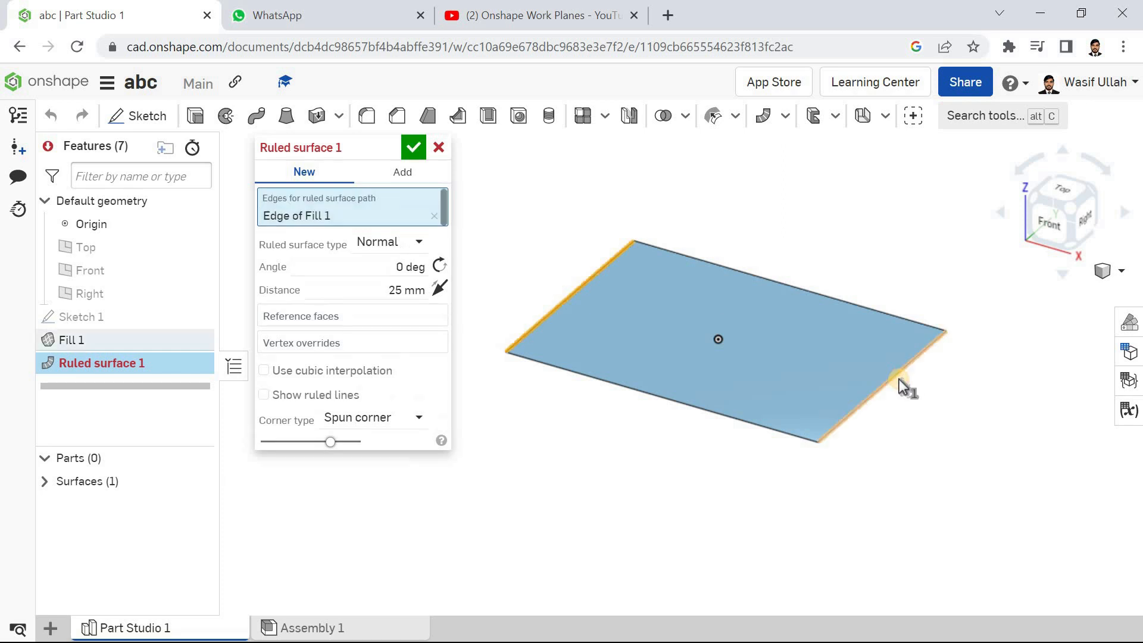
click(678, 401)
click(803, 291)
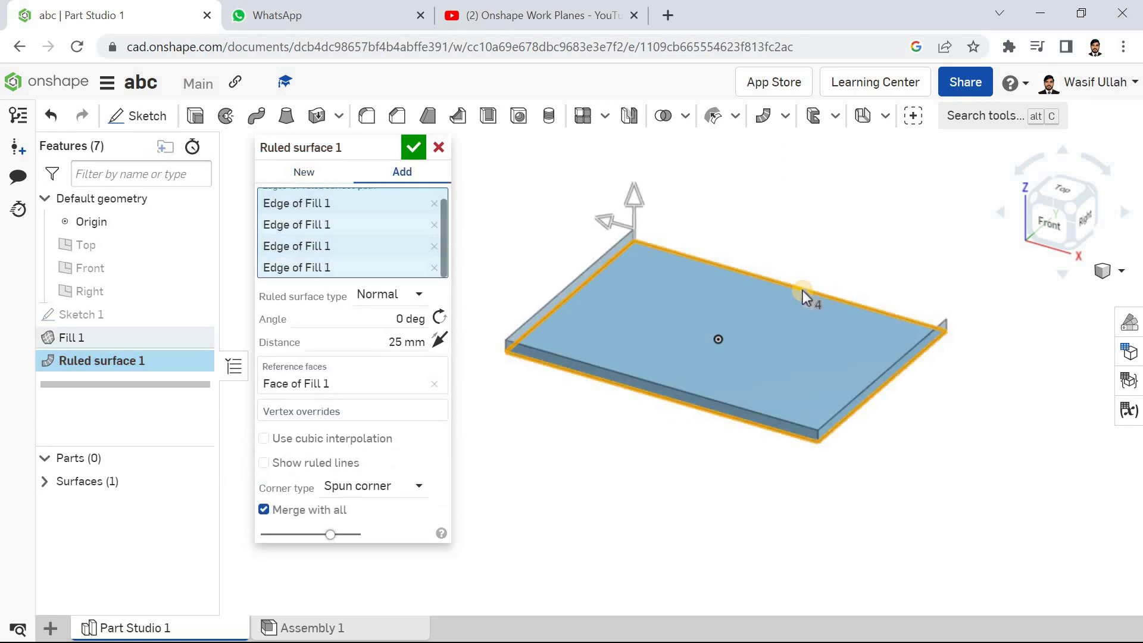
click(434, 247)
click(434, 262)
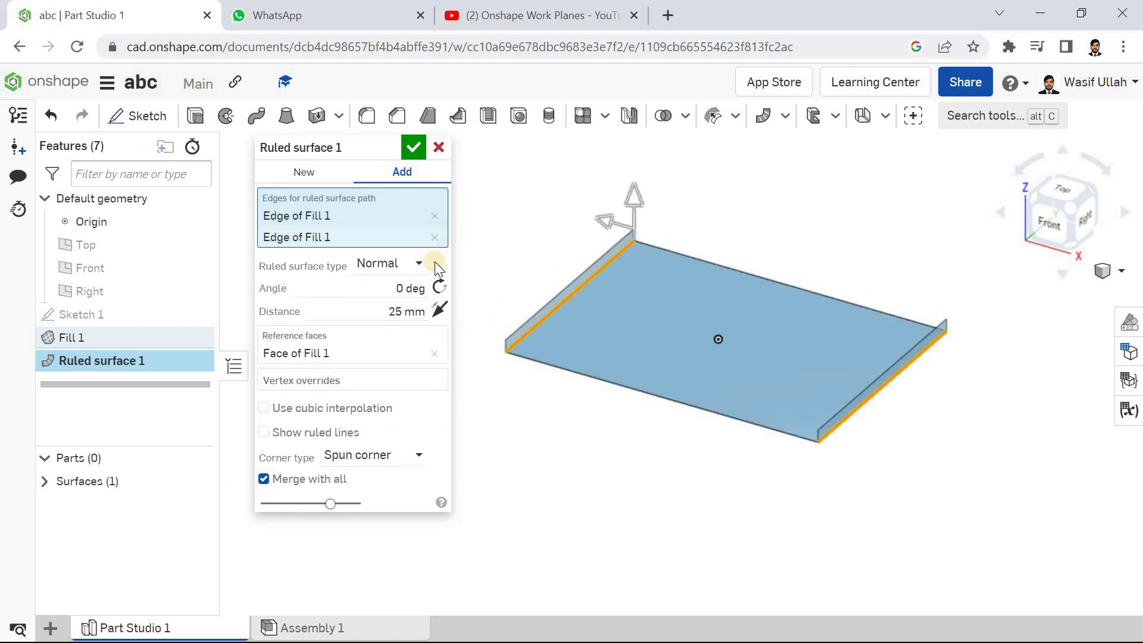
Step: Try the Angle from direction ruled surface type, and return the type to Normal
click(408, 262)
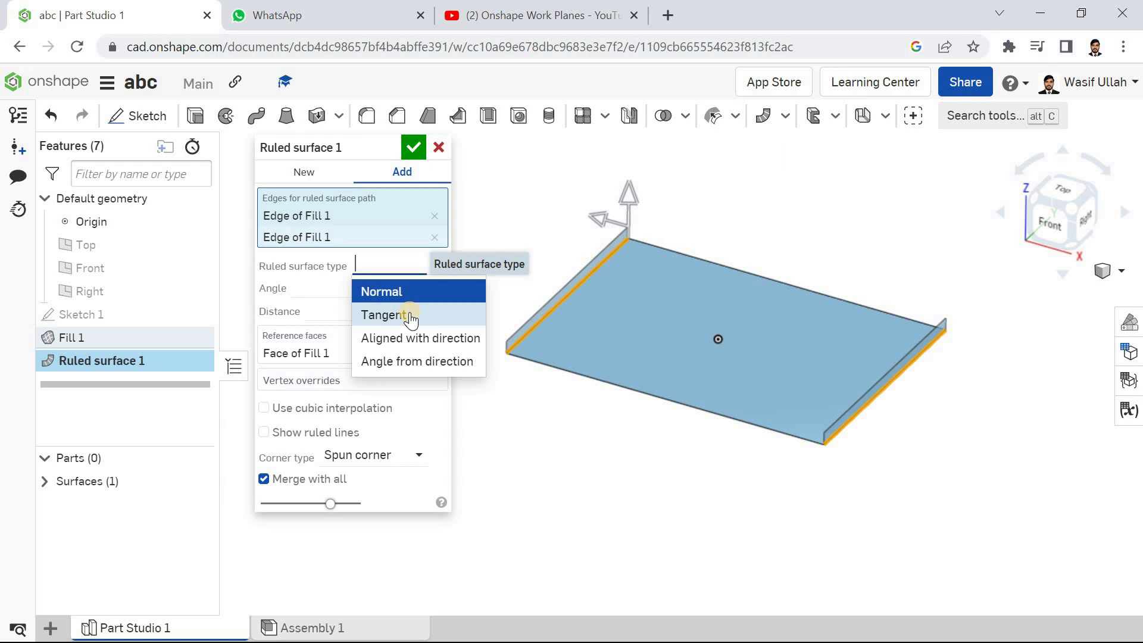
click(413, 361)
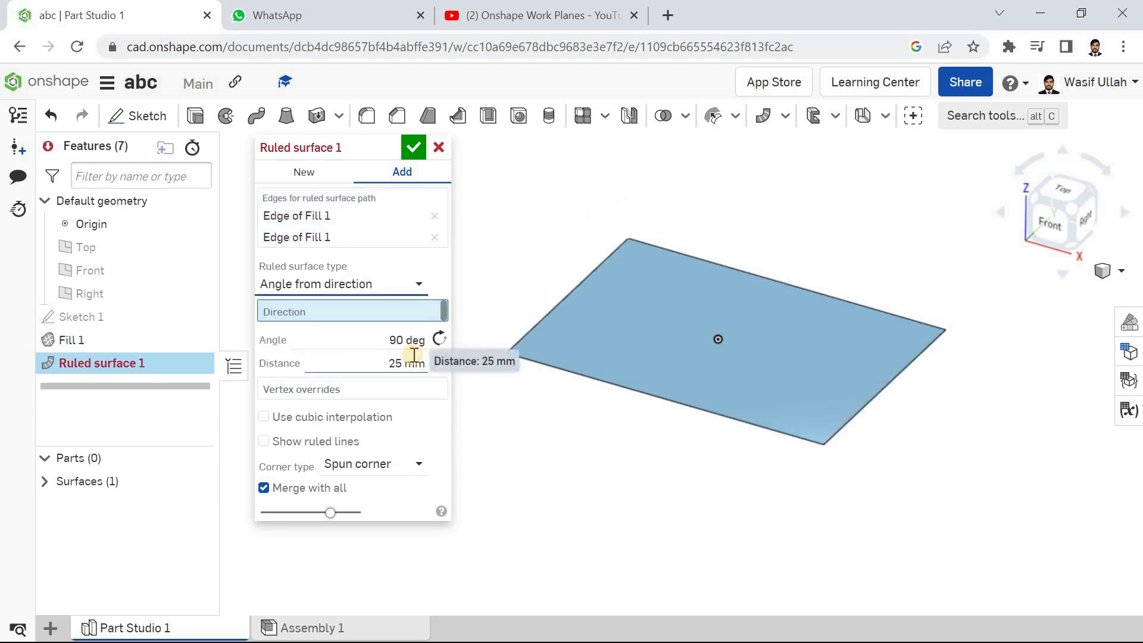
click(375, 340)
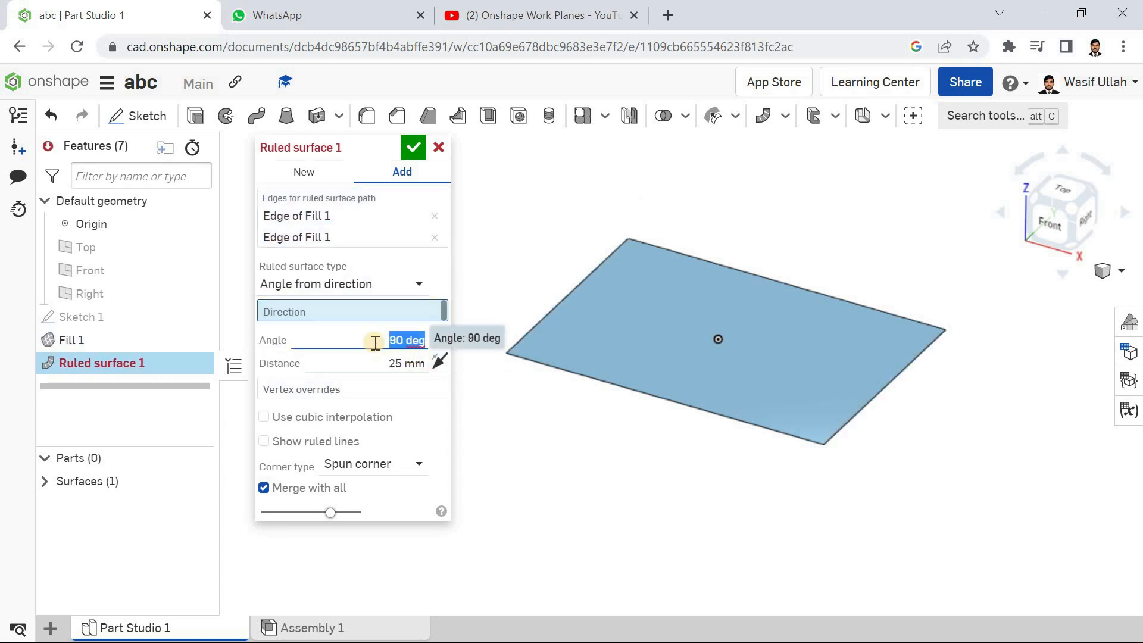
text(12)
key(Return)
click(388, 297)
click(384, 308)
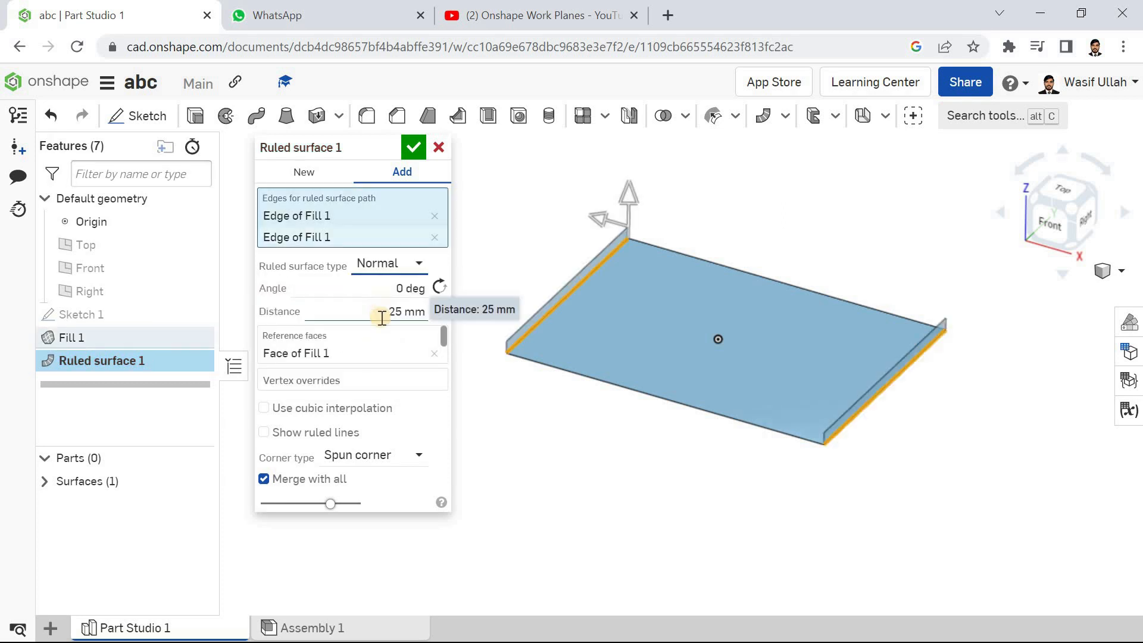
Step: Set the ruled surface's angle to 45 degrees and its distance to 120 mm
click(388, 289)
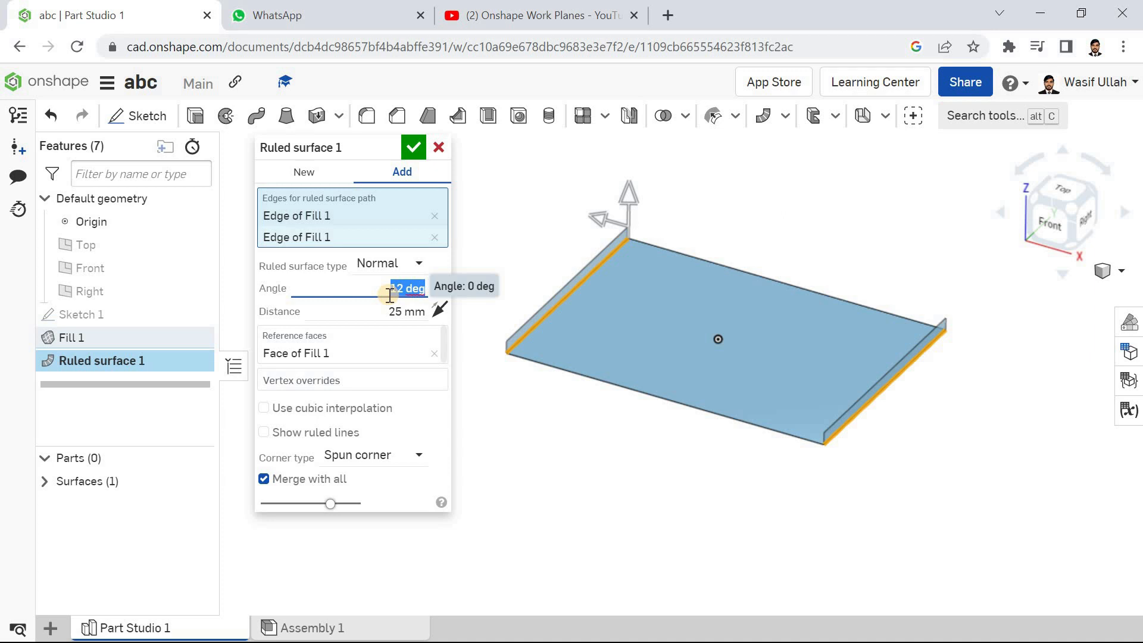
text(12)
key(Return)
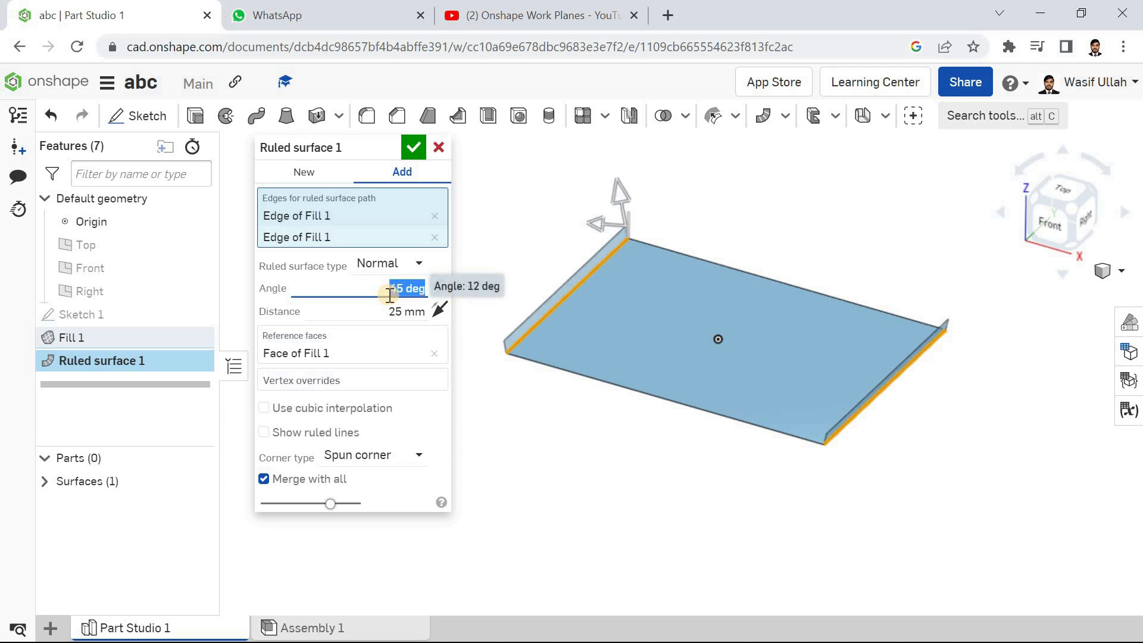
click(386, 310)
text(120)
key(Return)
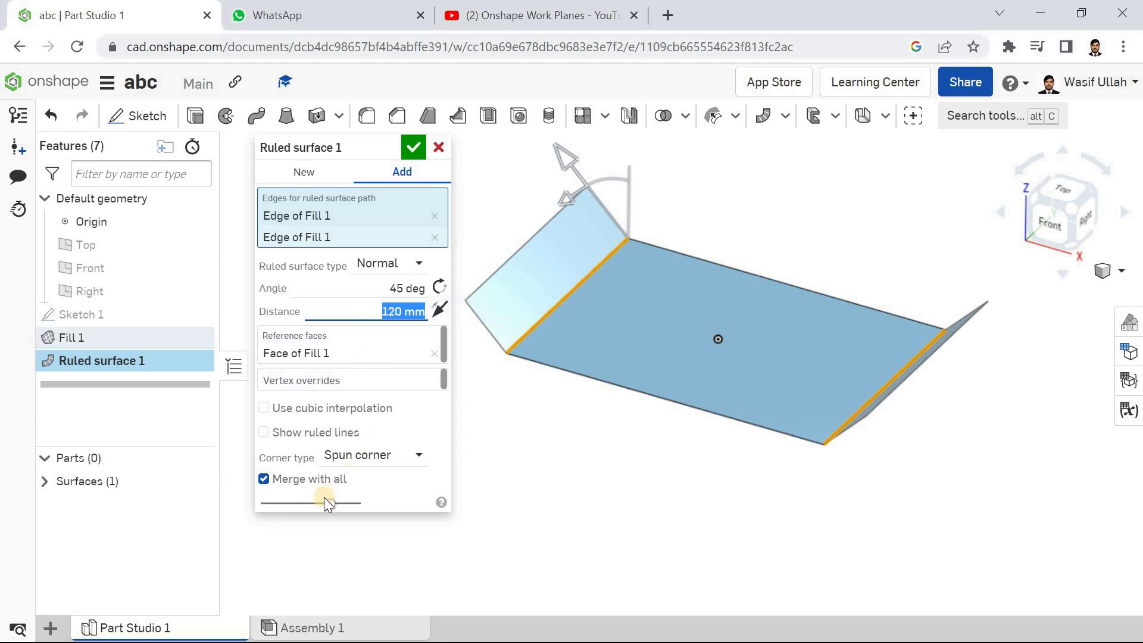
Step: Choose Spun corner as the corner type and accept the ruled surface
click(375, 457)
click(373, 475)
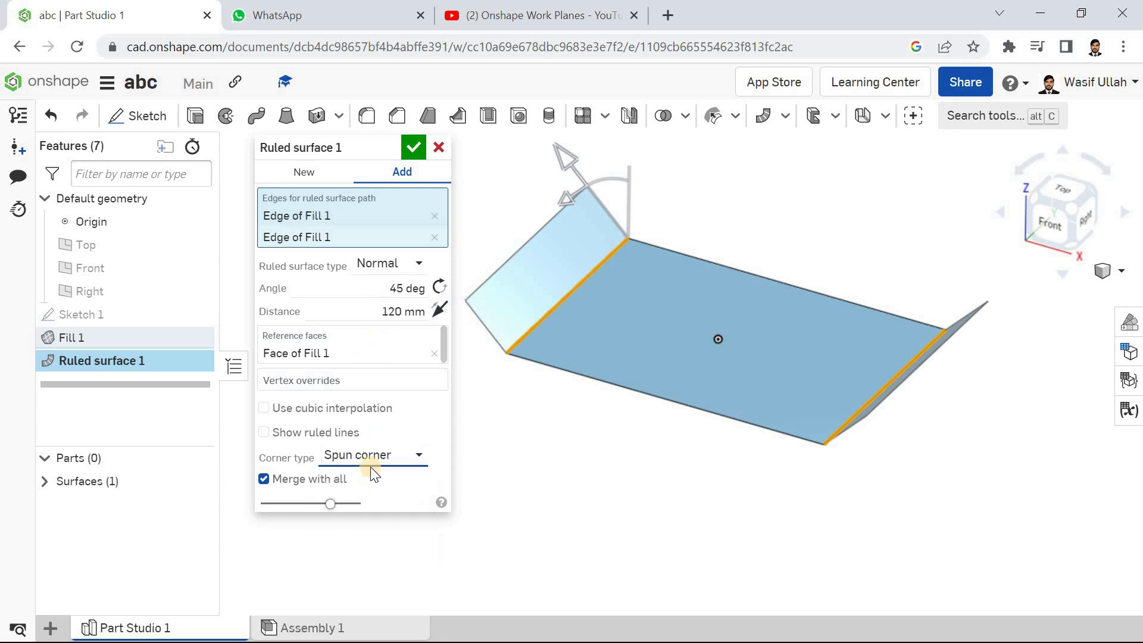
click(373, 456)
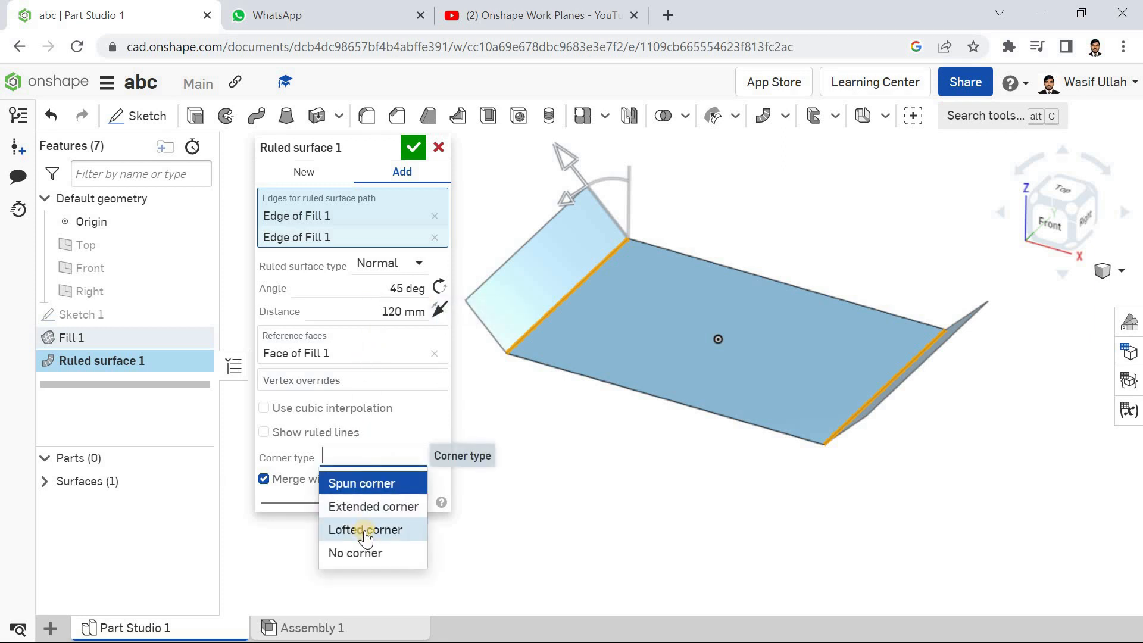
click(372, 484)
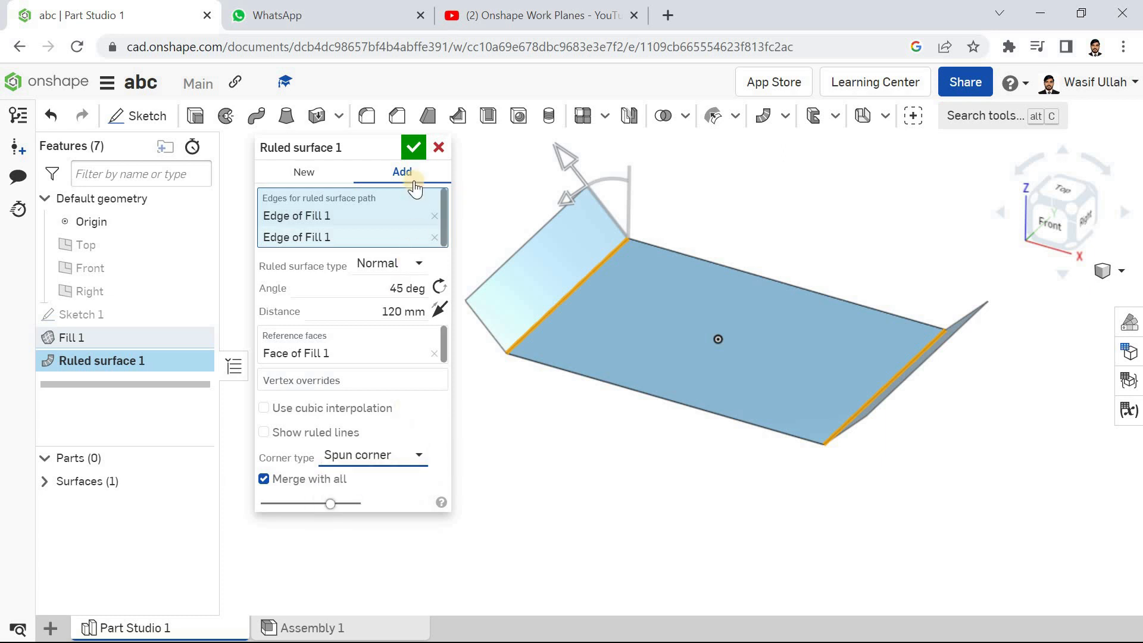
click(413, 147)
right_click(383, 184)
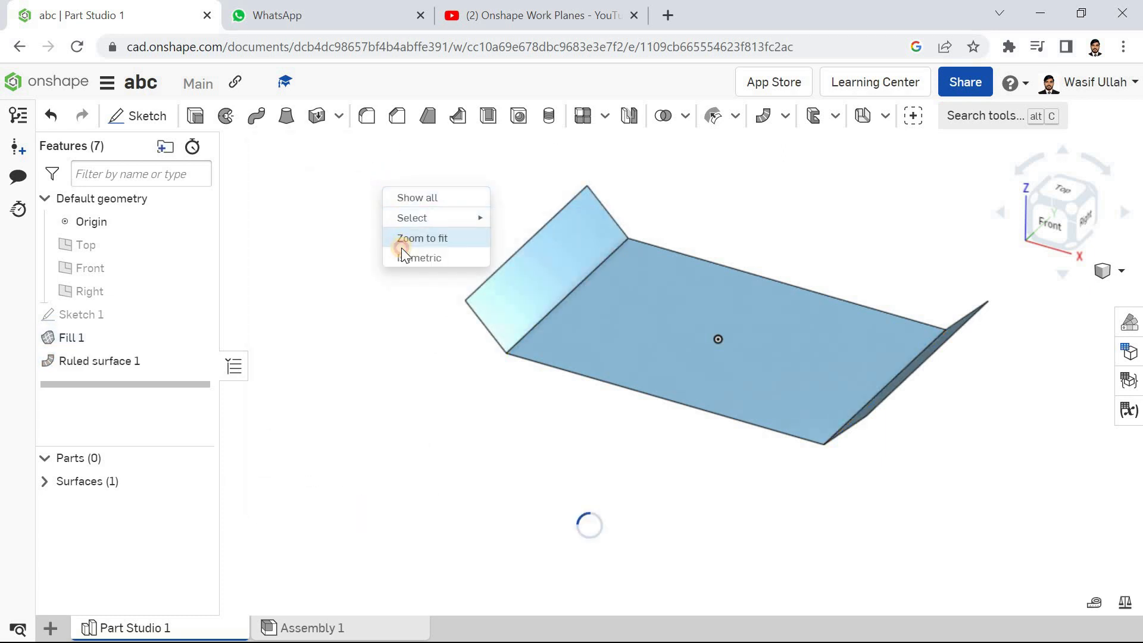
click(401, 248)
mouse_move(347, 242)
right_down()
mouse_move(380, 232)
mouse_move(364, 277)
mouse_move(363, 240)
mouse_move(343, 236)
mouse_move(376, 230)
mouse_move(352, 227)
mouse_move(366, 224)
mouse_move(364, 233)
right_up()
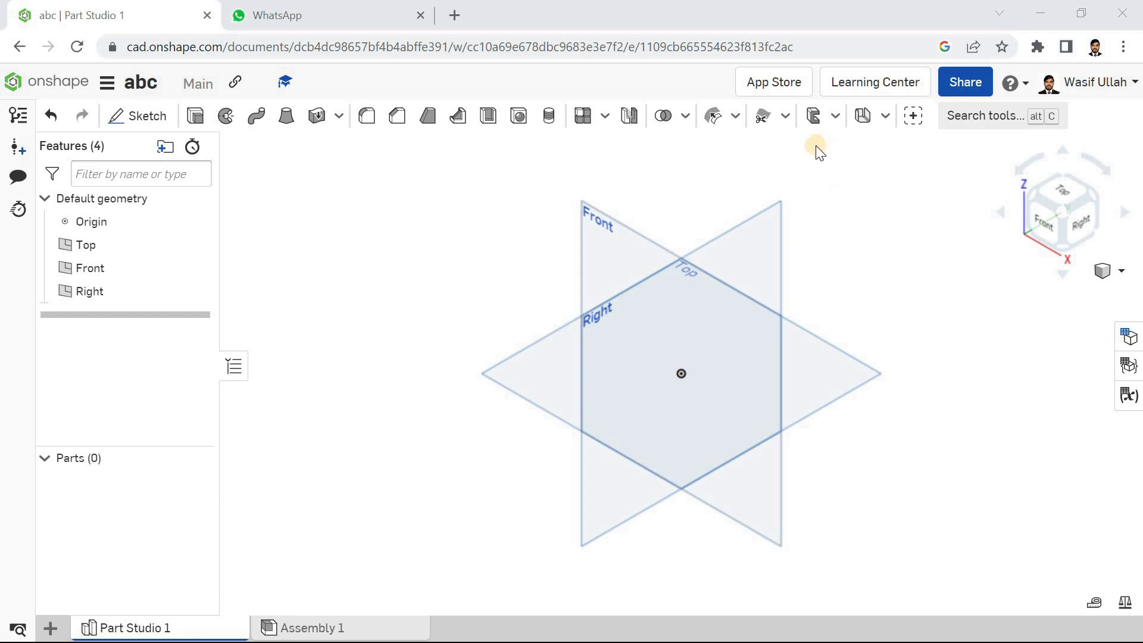
click(784, 118)
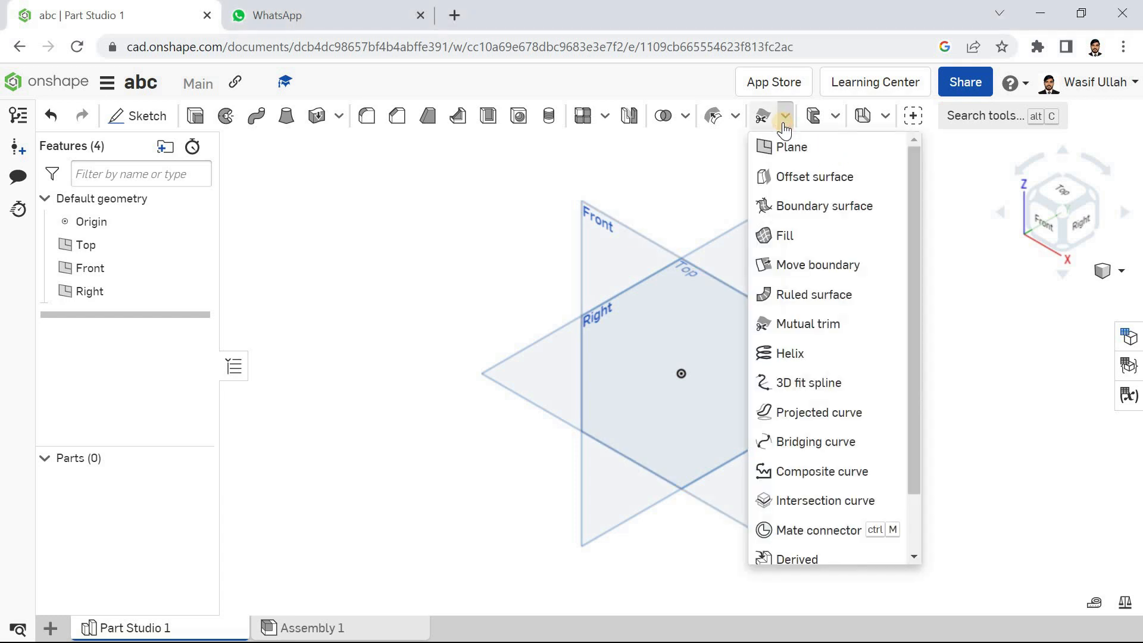
click(809, 357)
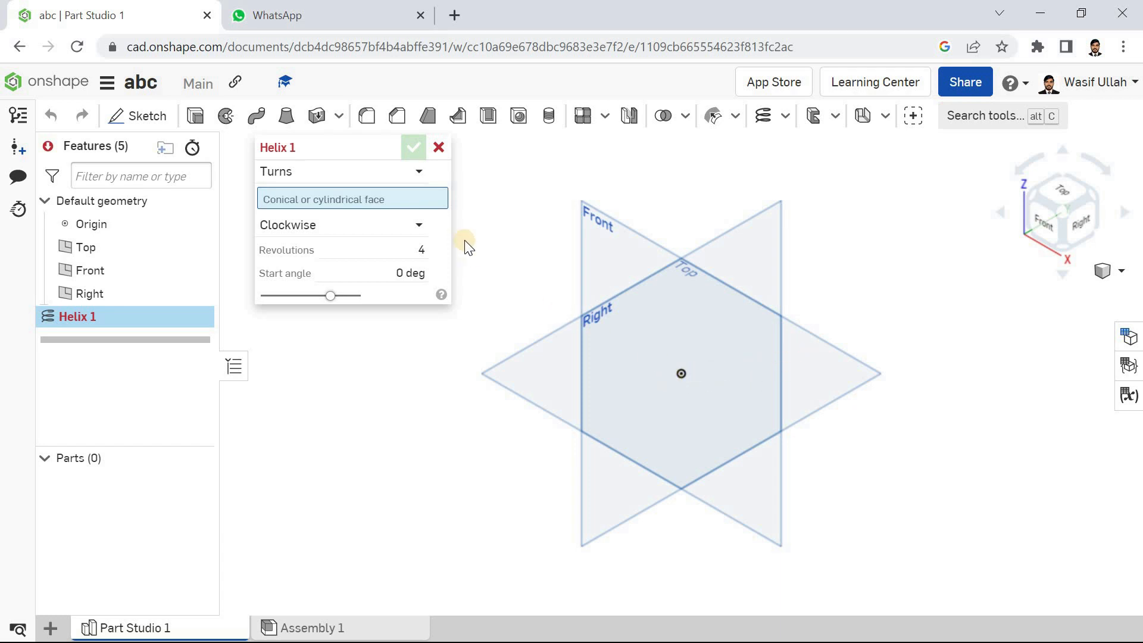
click(438, 148)
right_click(381, 249)
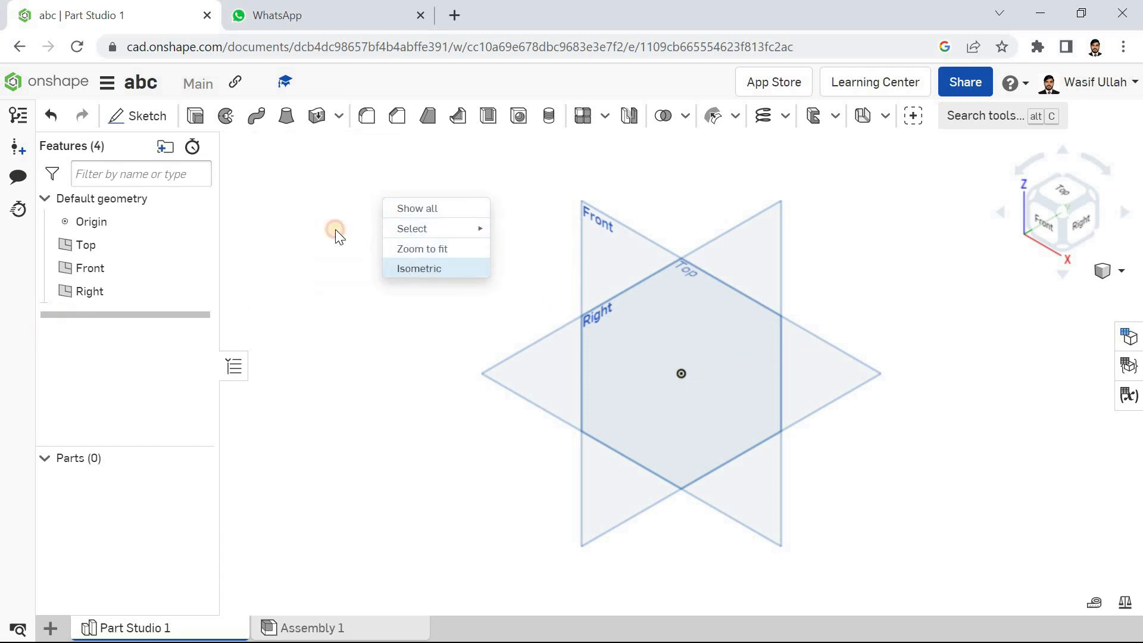
click(280, 187)
Step: Sketch a circle about 141 mm in diameter near the origin on the Top plane and finish the sketch
click(152, 136)
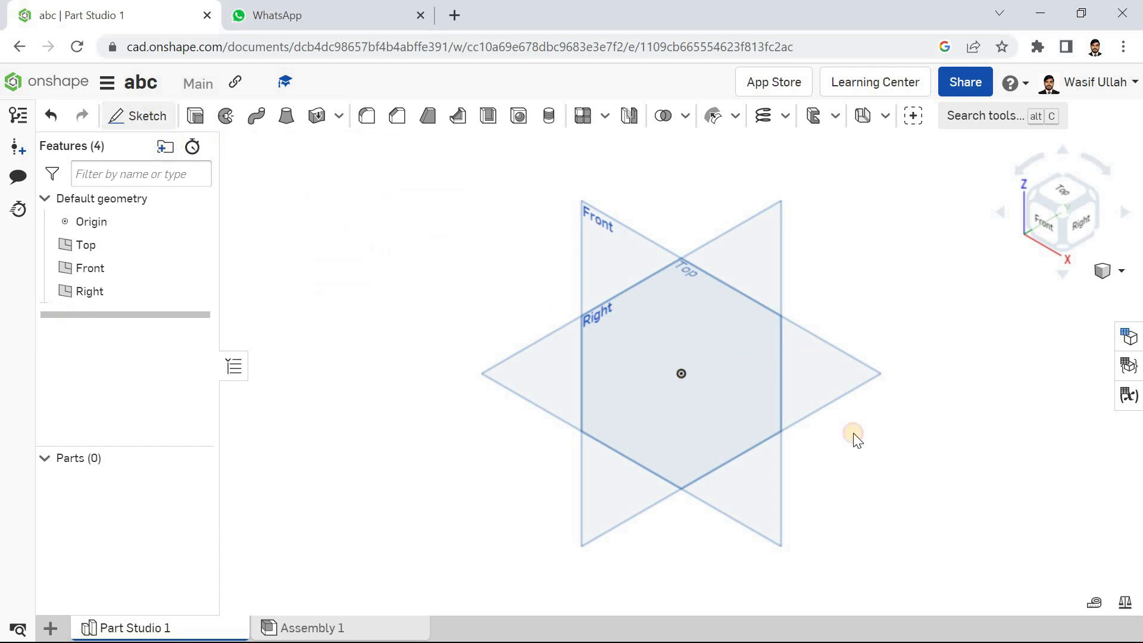
click(717, 441)
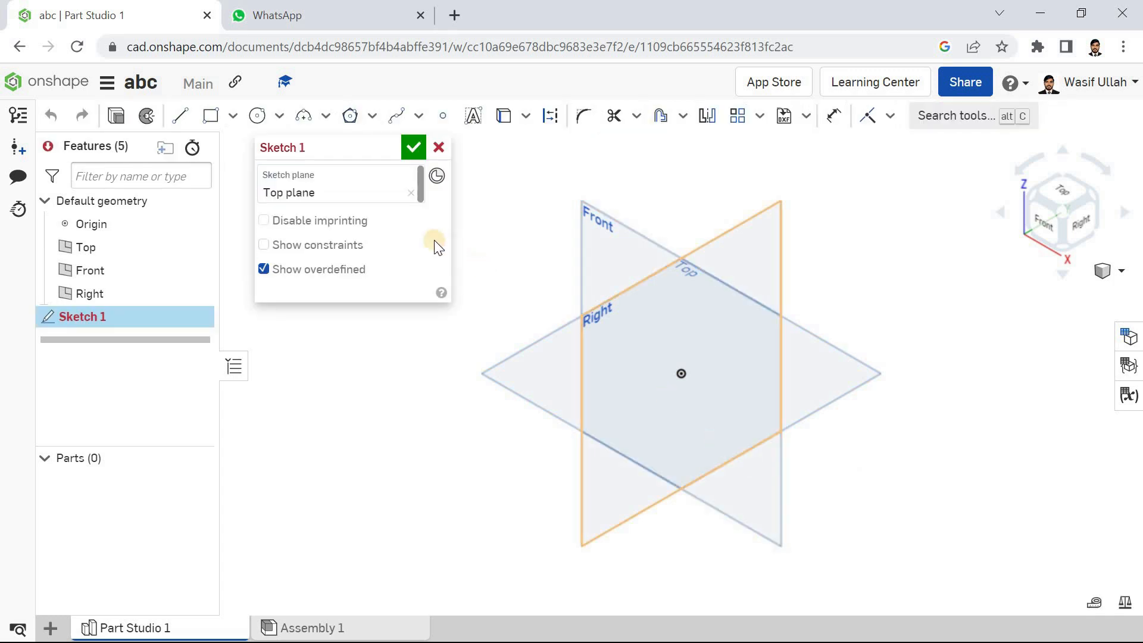
click(280, 116)
key(c)
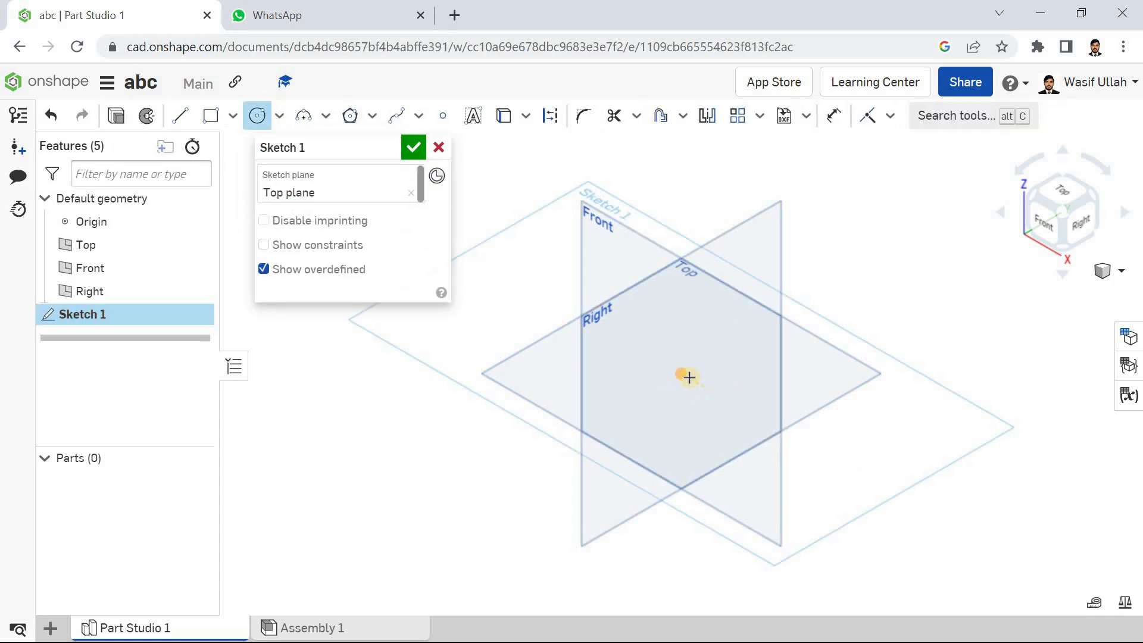
click(613, 315)
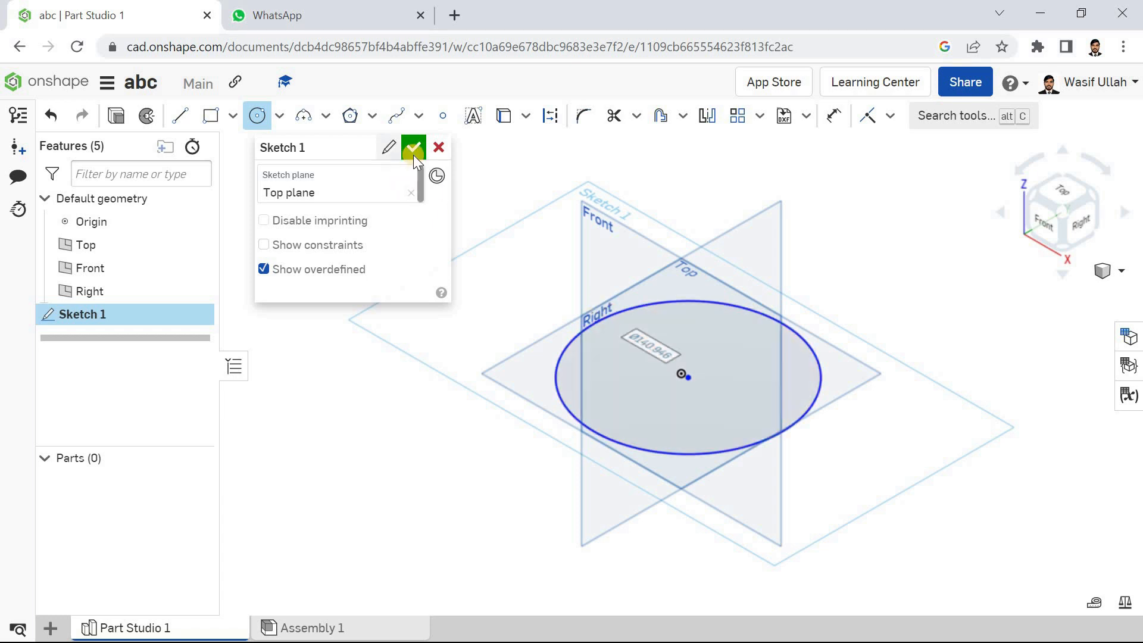
right_click(382, 182)
click(424, 246)
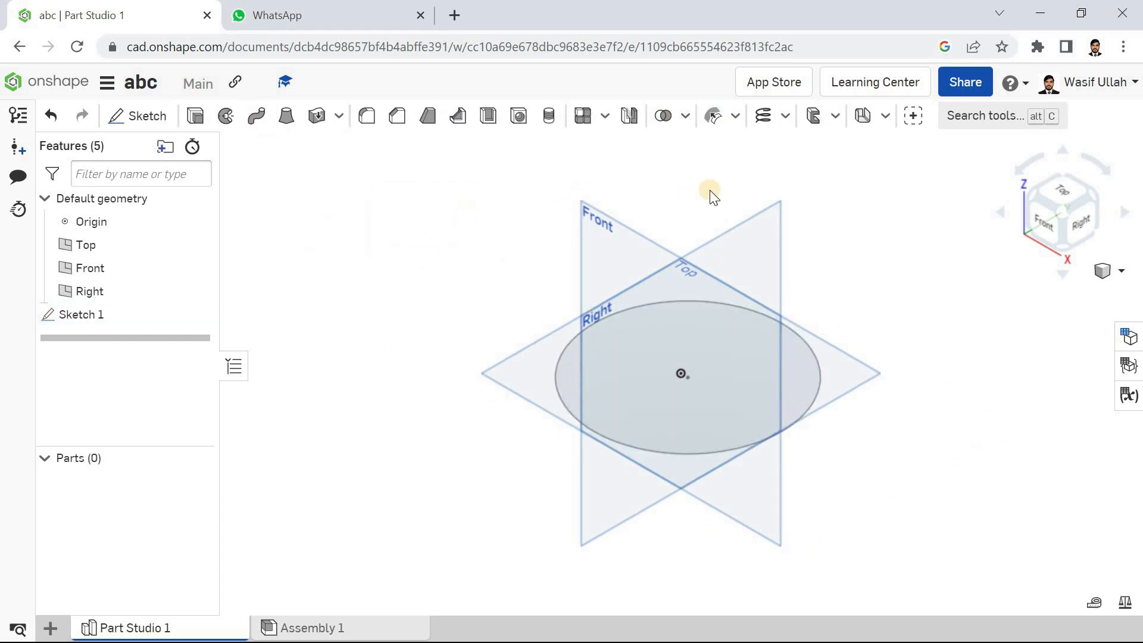
Step: Start a Height and turns helix on the circular edge of the sketched circle
click(762, 115)
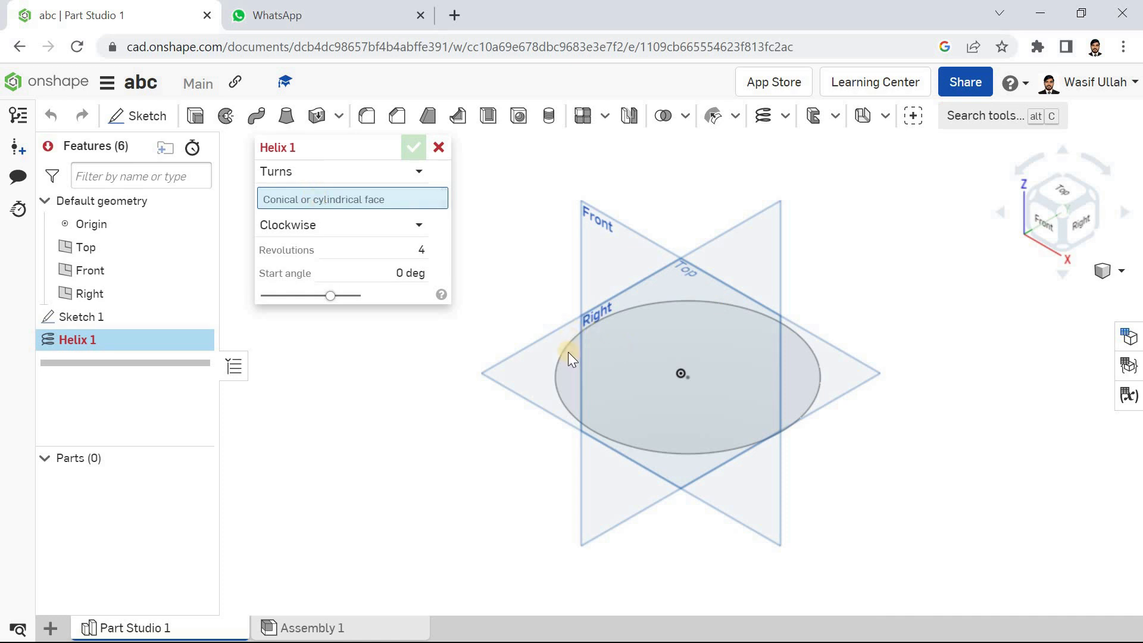
click(296, 168)
click(298, 245)
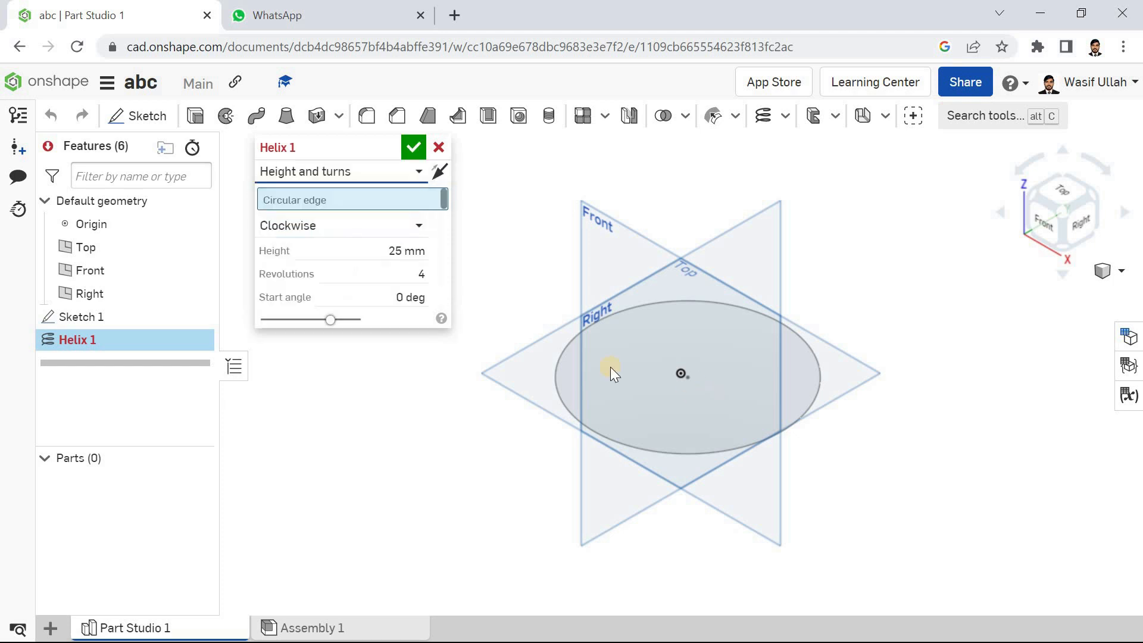
click(559, 387)
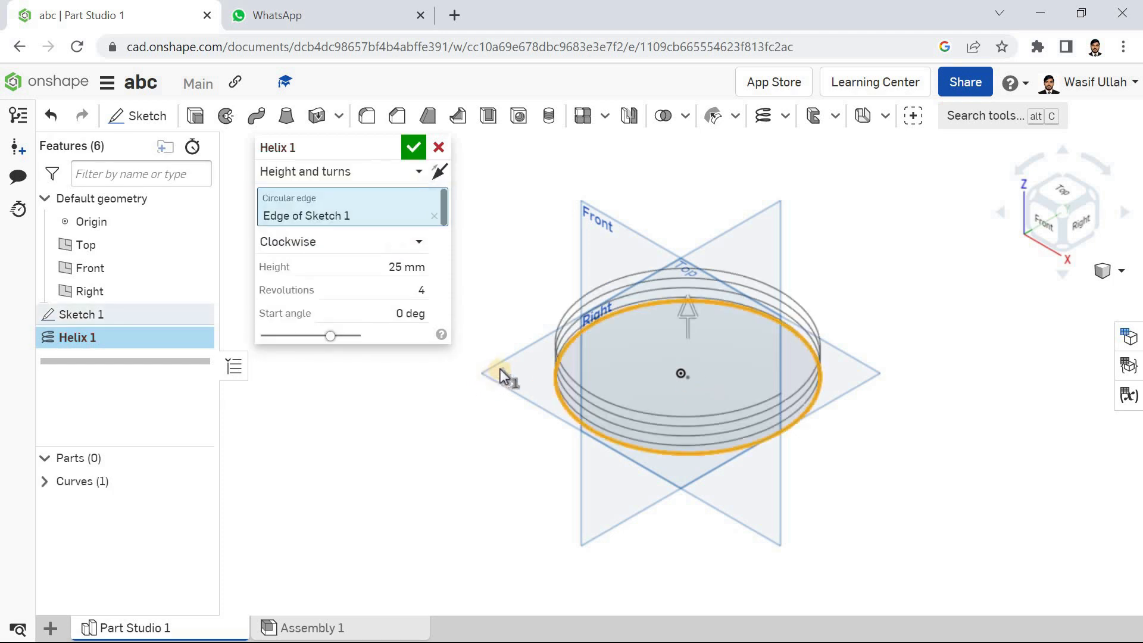
scroll(503, 374, down, 3)
scroll(495, 281, up, 3)
Step: Set the helix's height to 120 mm, its revolutions to 12 and its start angle to 45 degrees
click(390, 266)
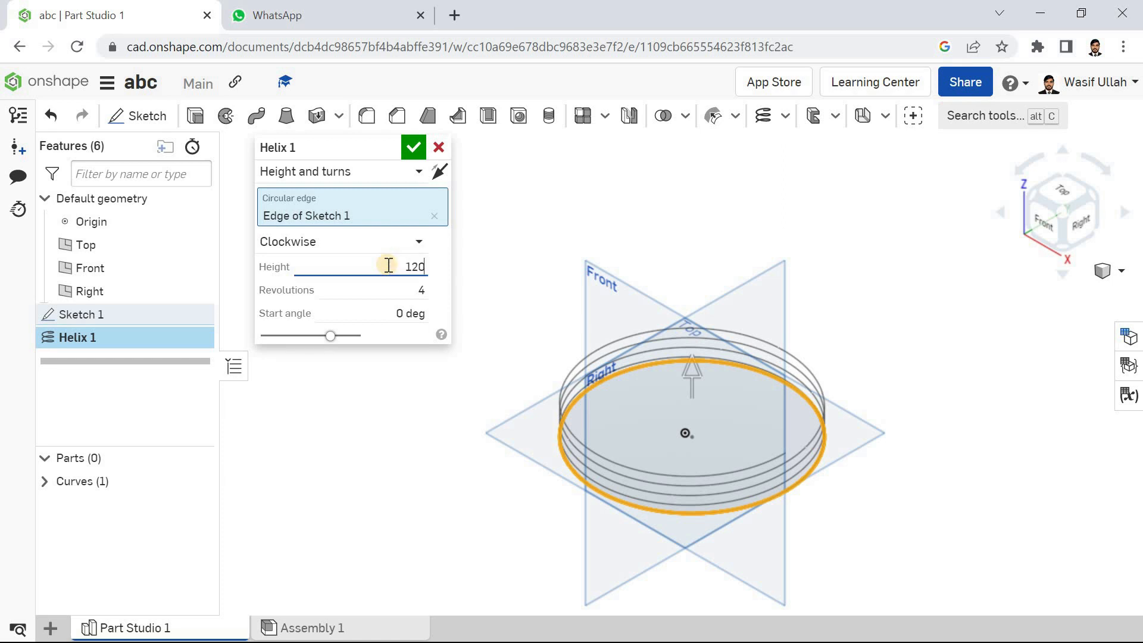
click(387, 286)
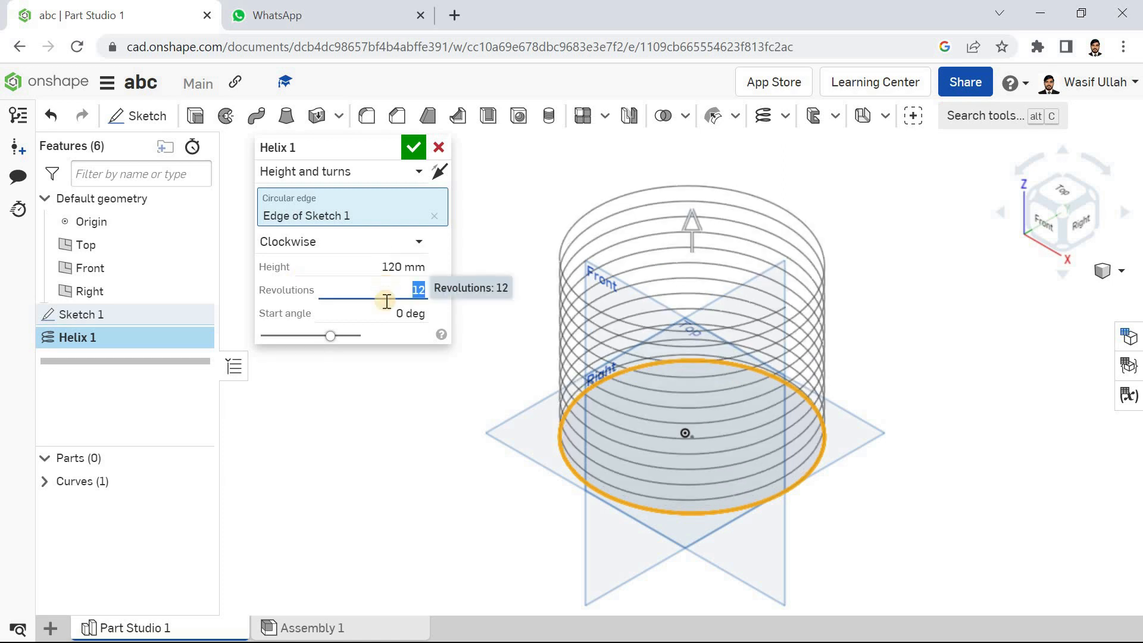
click(387, 309)
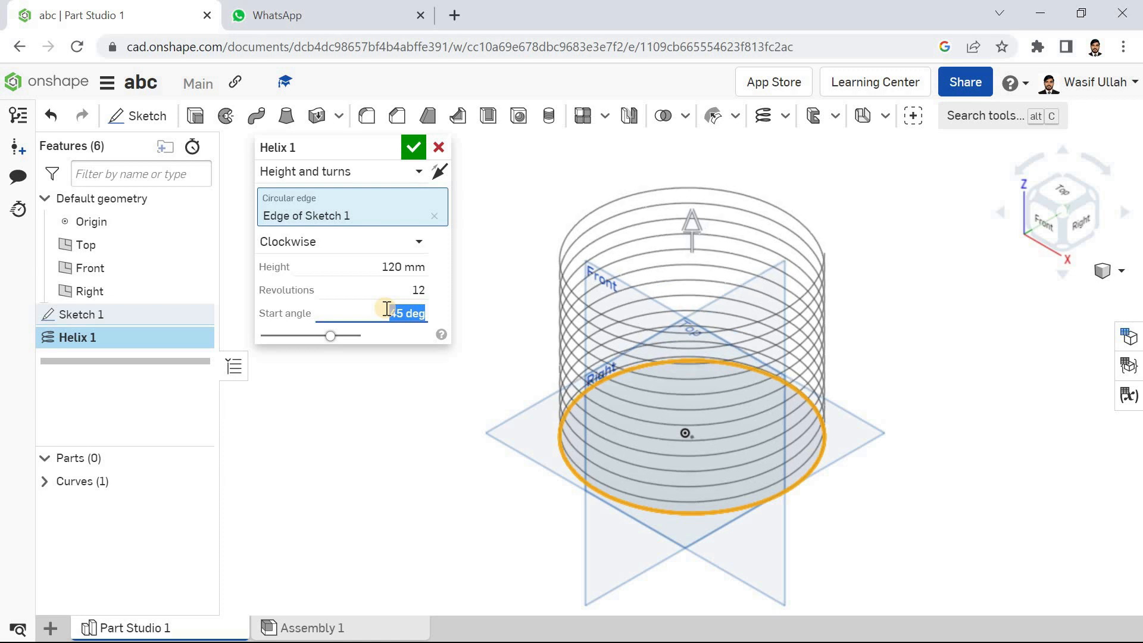
Step: Change the helix type to Height and pitch and set the helical pitch to 12 mm
click(408, 178)
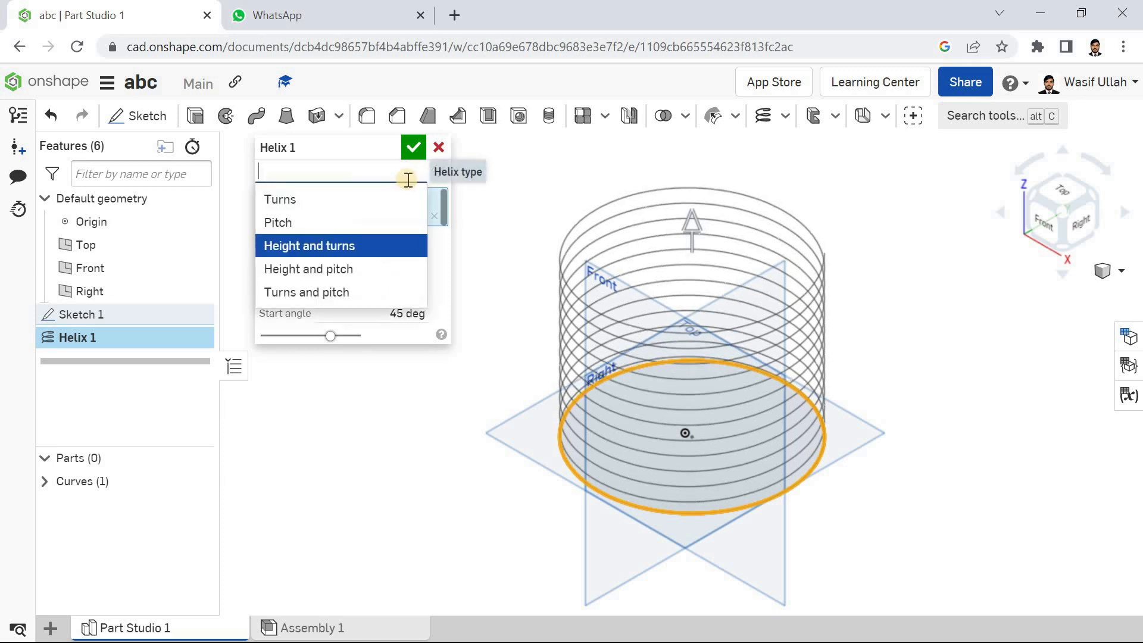
click(369, 258)
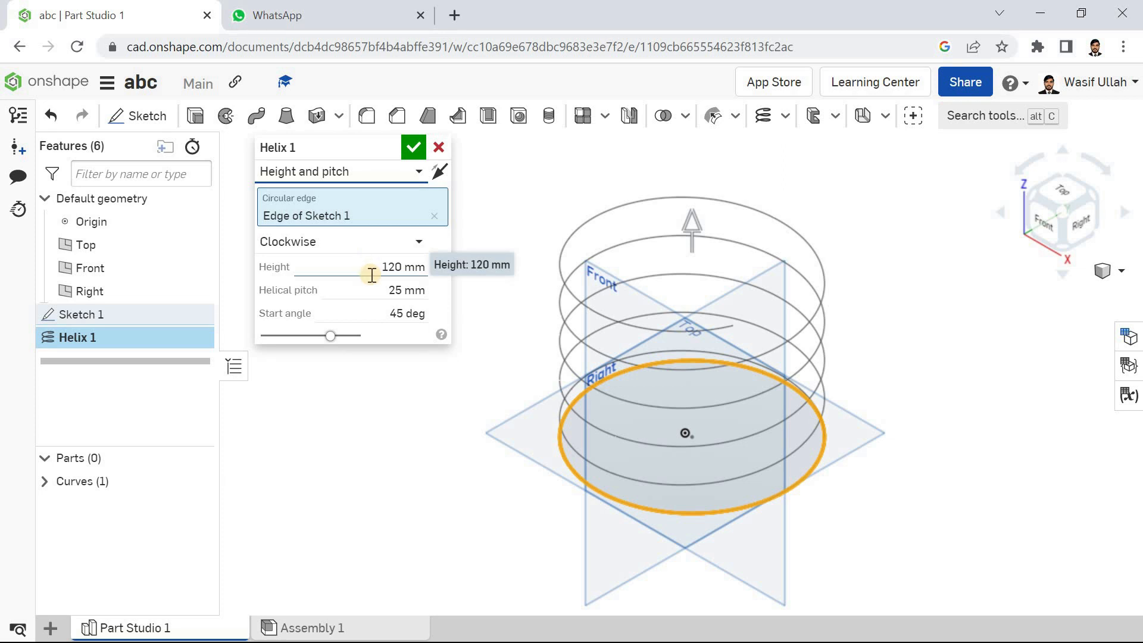
click(372, 287)
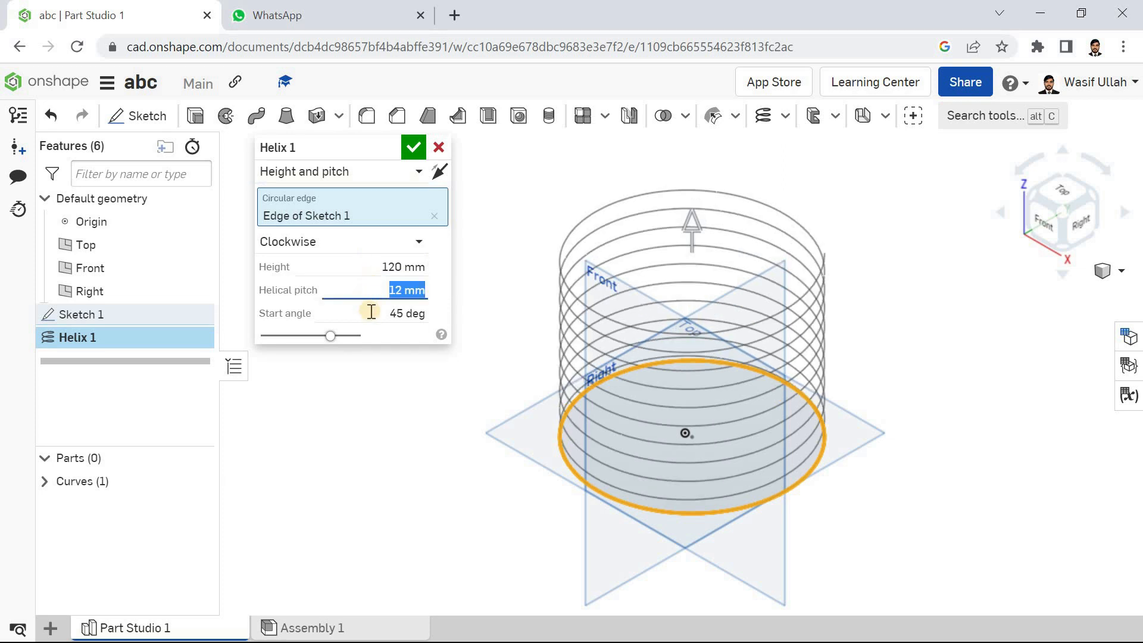
Step: Try the opposite direction and the Counterclockwise rotation for the helix, and return to the original direction and Clockwise
click(441, 169)
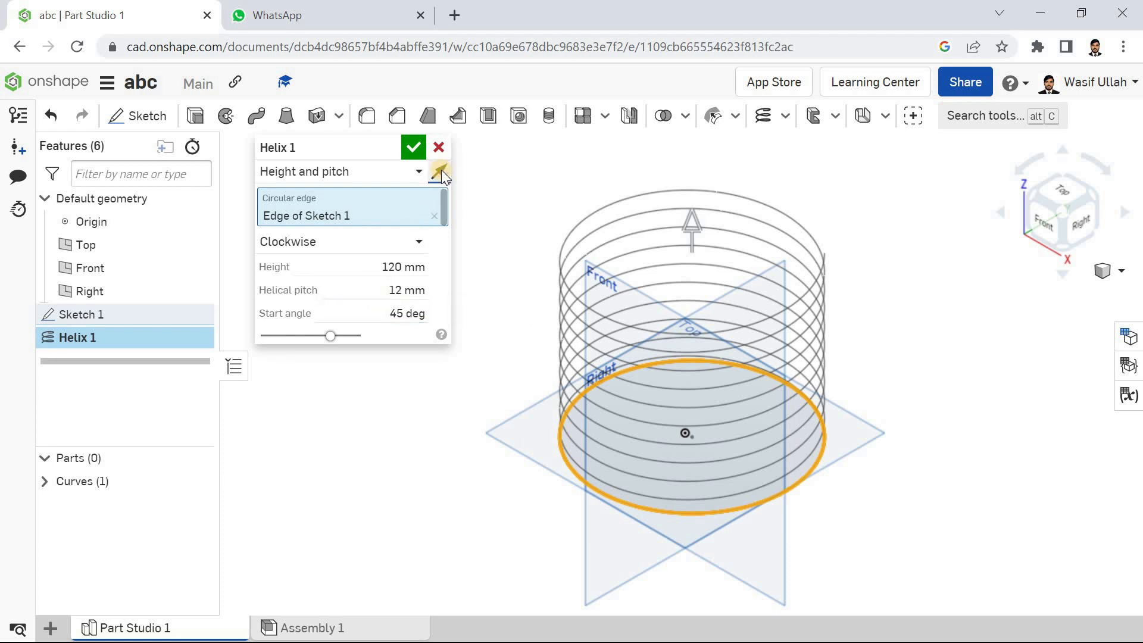
click(441, 169)
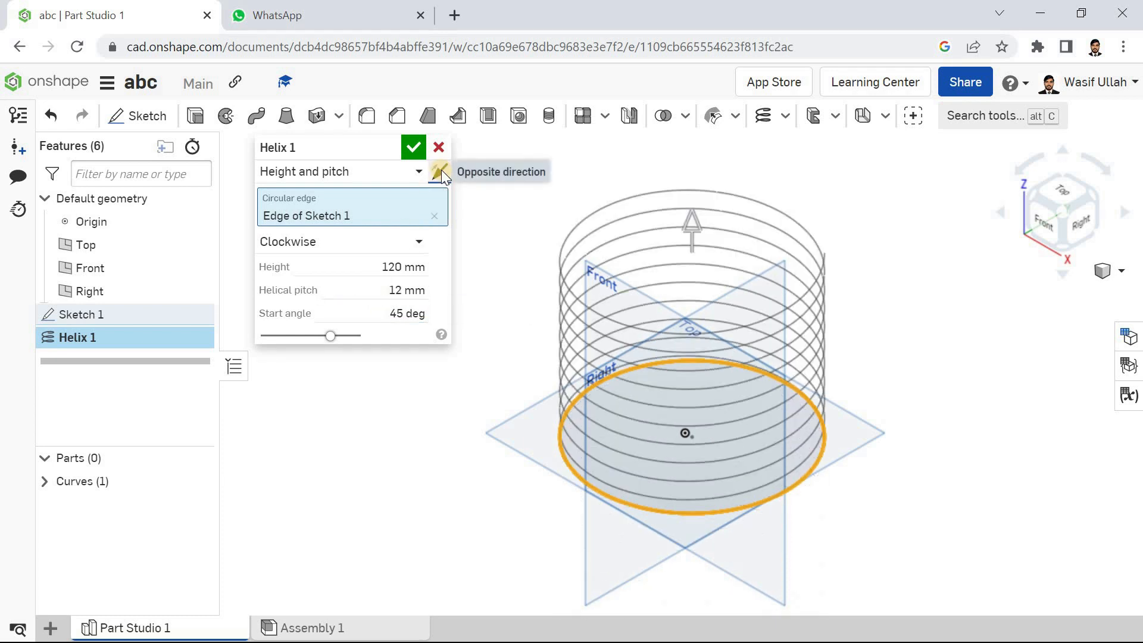
click(400, 244)
click(387, 290)
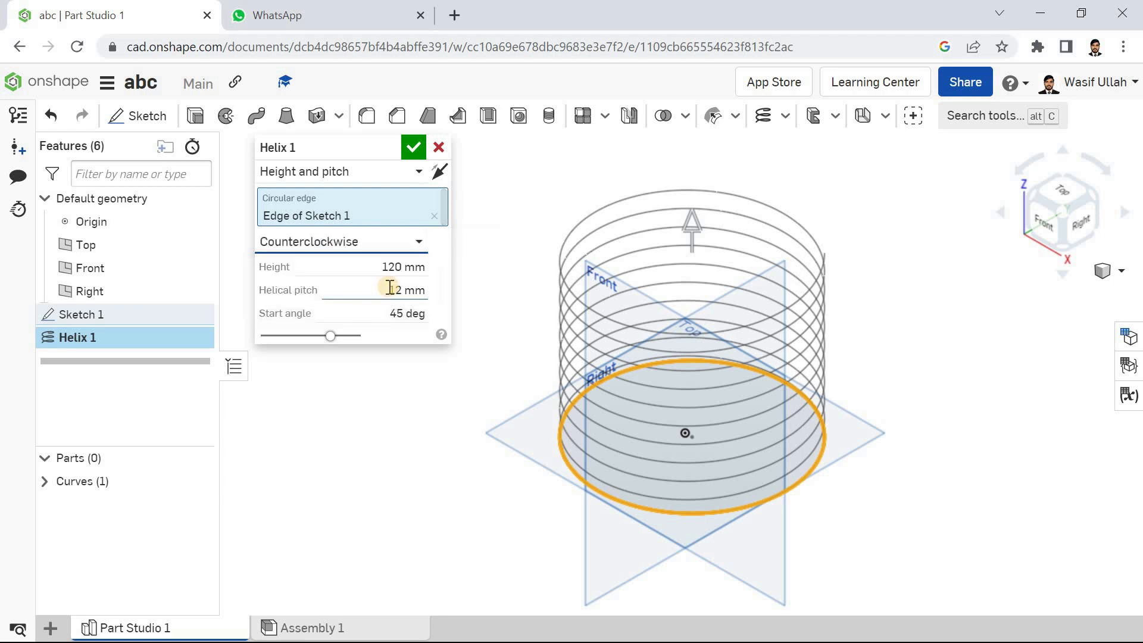
click(398, 241)
click(384, 268)
Step: Change the helix type to Turns and pitch with 12 revolutions and accept the helix
click(390, 172)
click(365, 291)
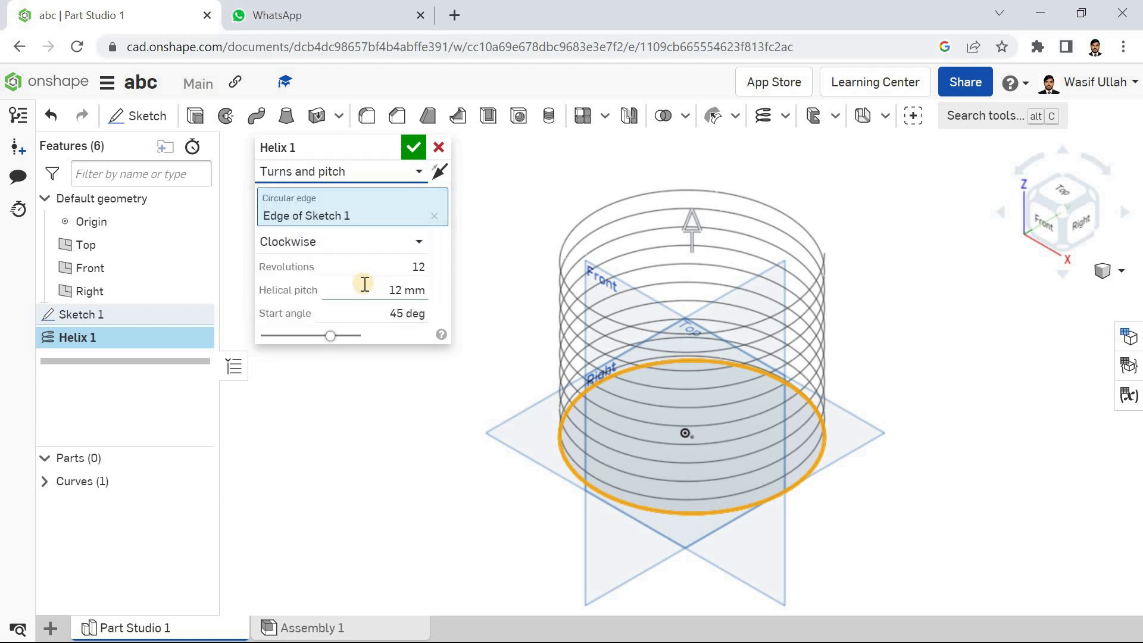
click(369, 271)
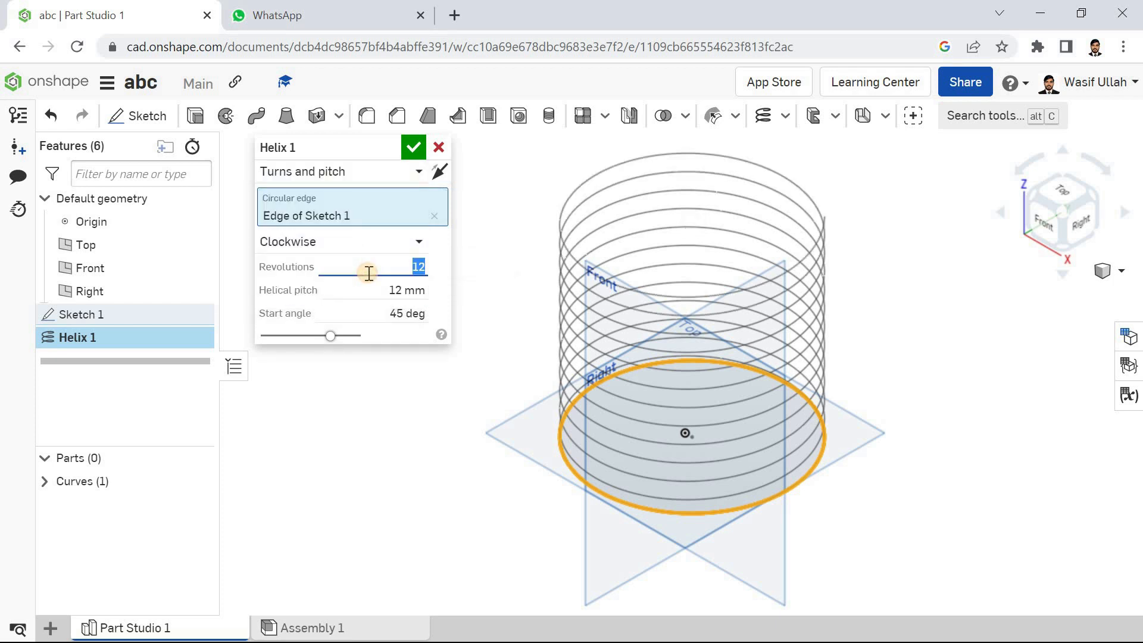
key(Escape)
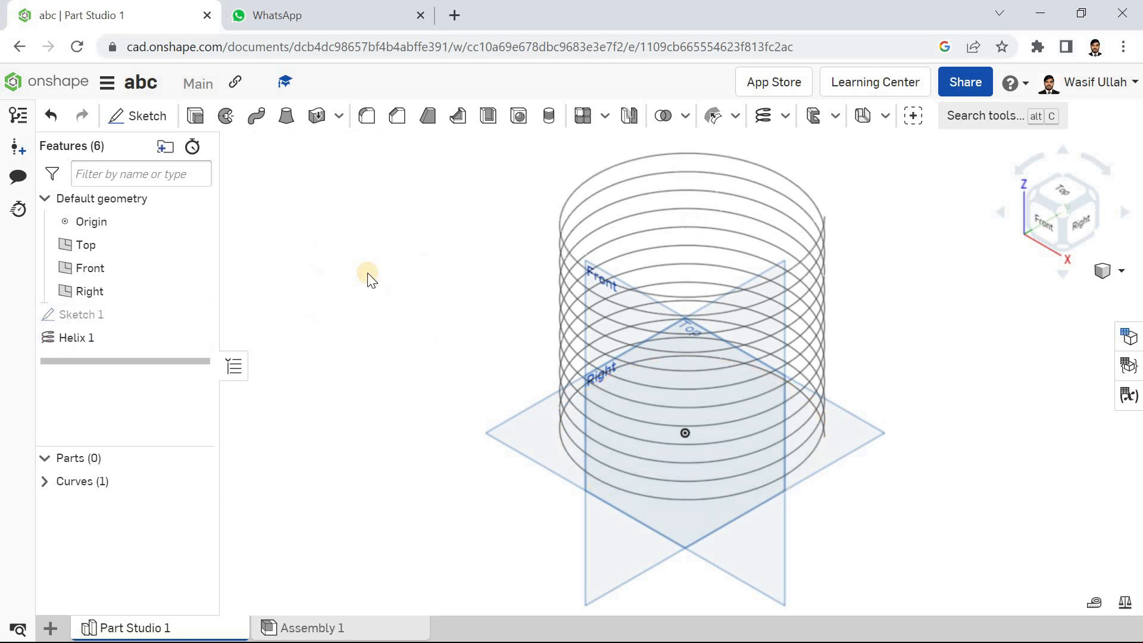
Step: Reopen the helix for editing and set its helical pitch to 21 mm and its start angle to 12 degrees
double_click(138, 338)
click(417, 271)
click(395, 290)
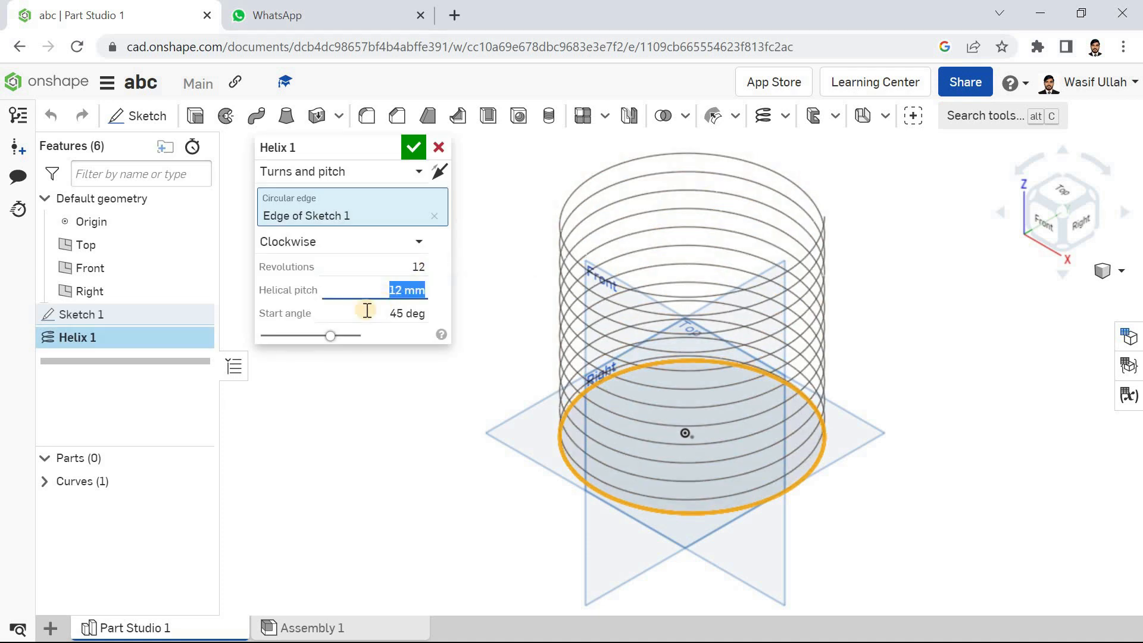
text(2)
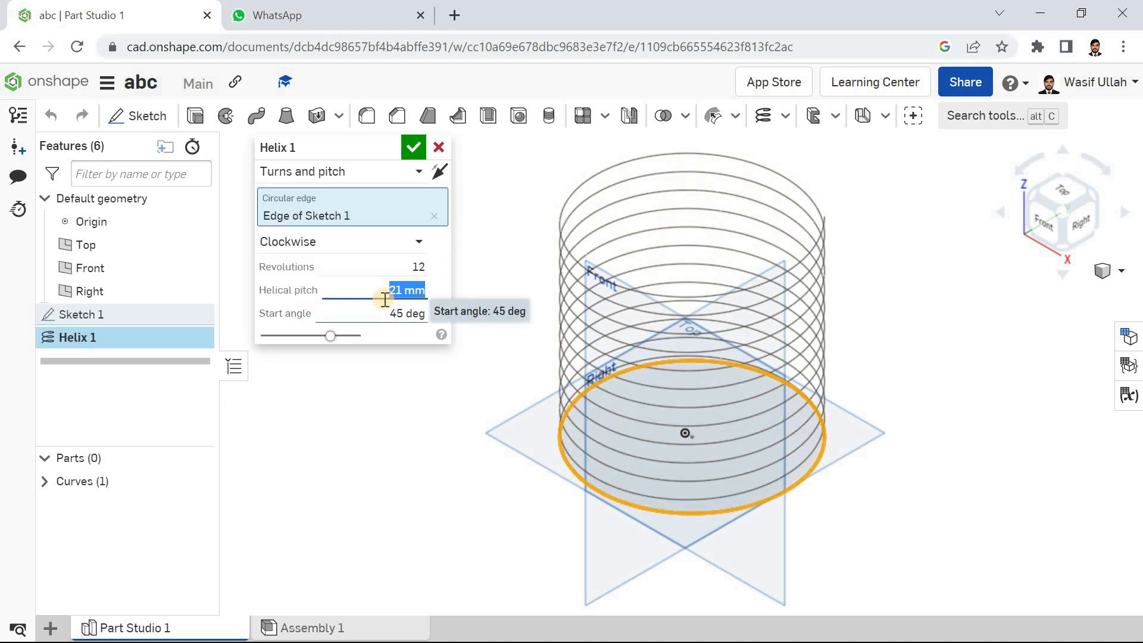
click(393, 314)
text(12)
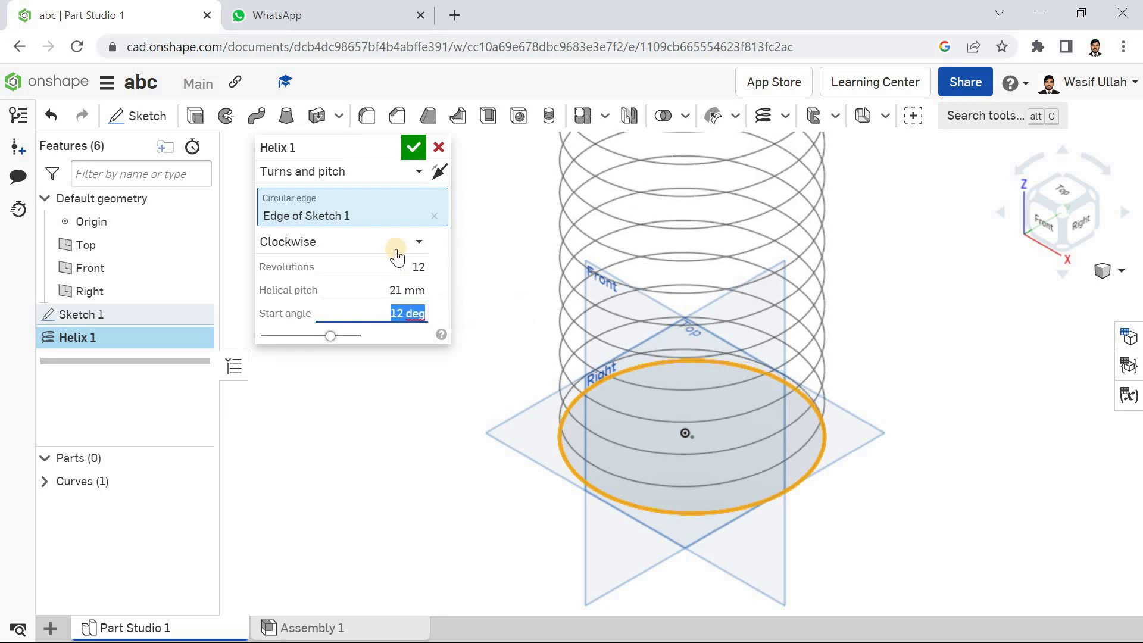
Step: Change the helix type to Turns and accept the helix without selecting a conical or cylindrical face
click(398, 173)
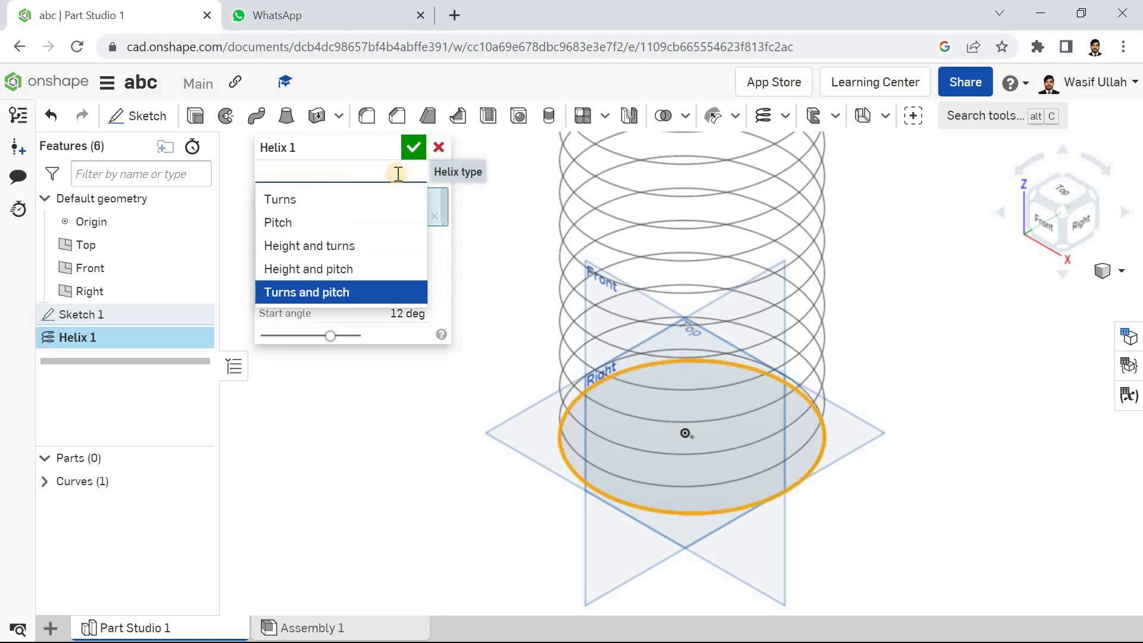
click(387, 200)
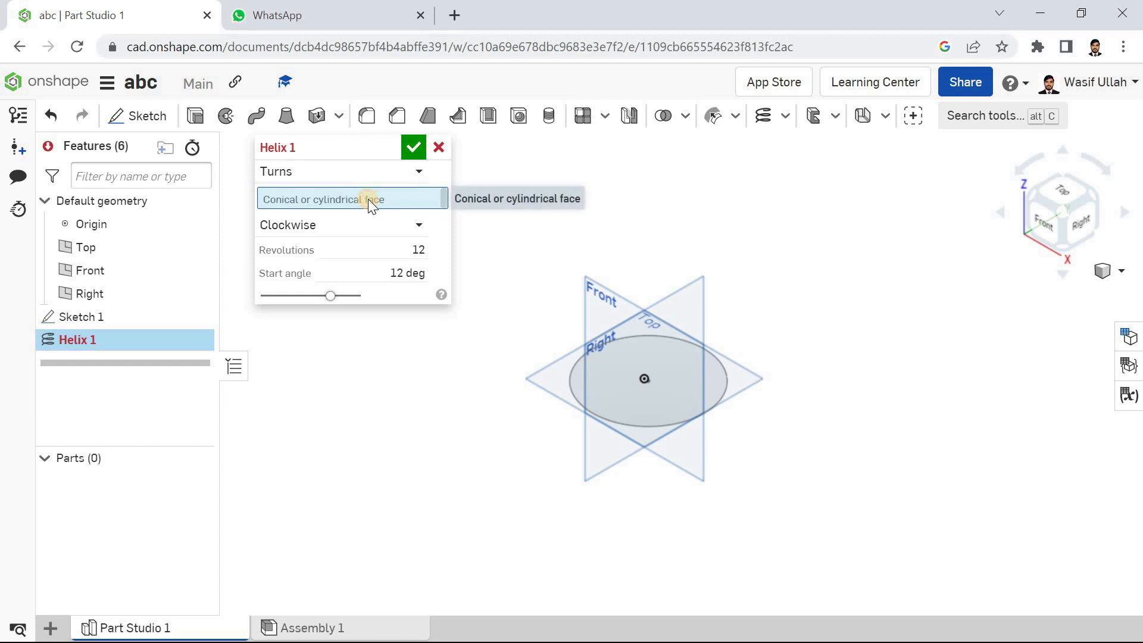
scroll(578, 403, up, 4)
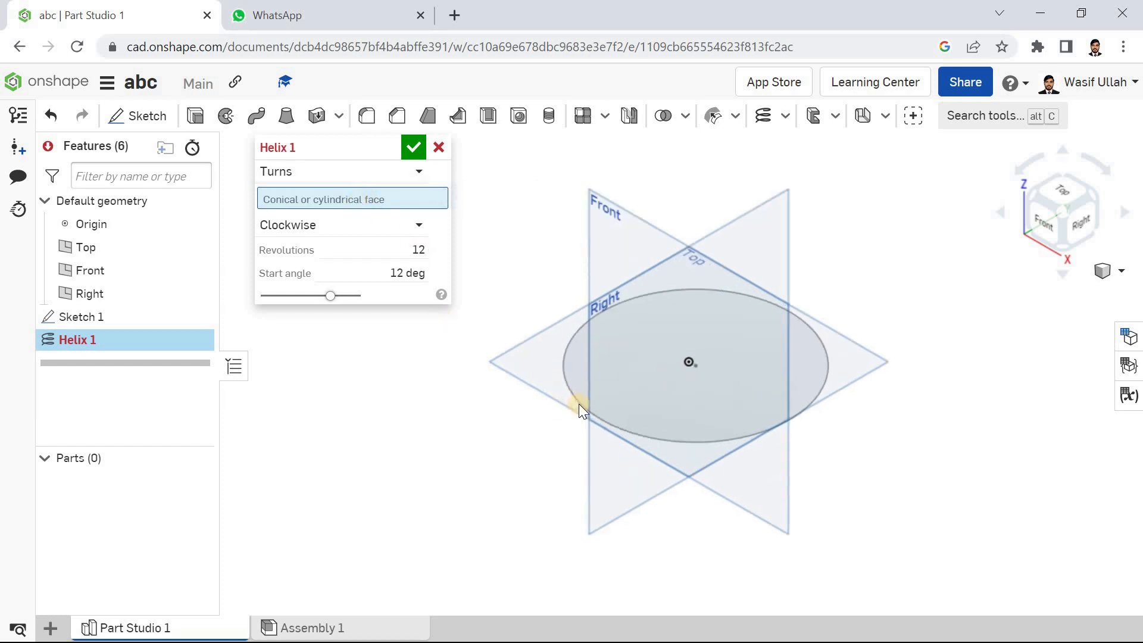
click(413, 150)
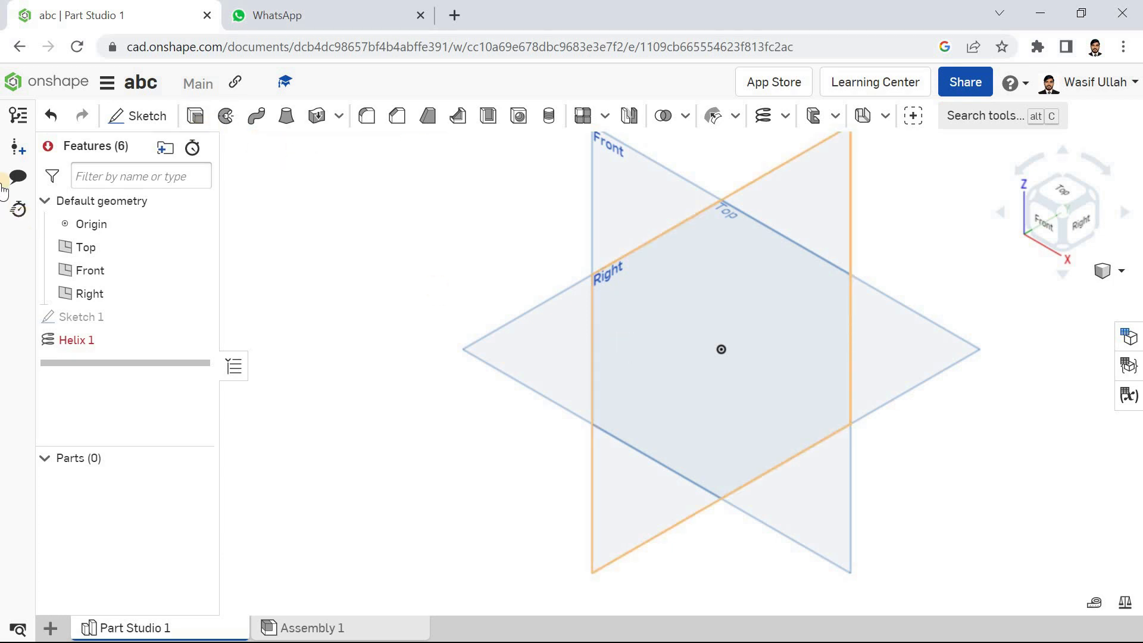
key(shift+e)
key(Escape)
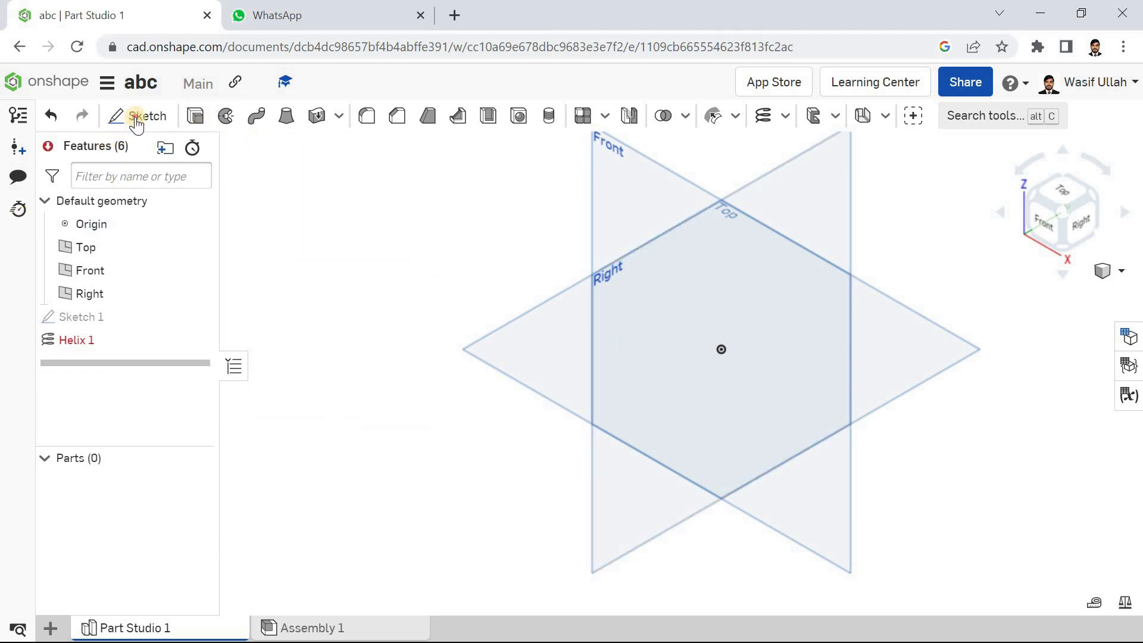
Step: Sketch a circle around the origin on the Top plane and extrude it 25 mm as a new solid
click(137, 116)
click(734, 426)
click(257, 116)
drag(755, 377, 684, 315)
click(414, 147)
click(196, 117)
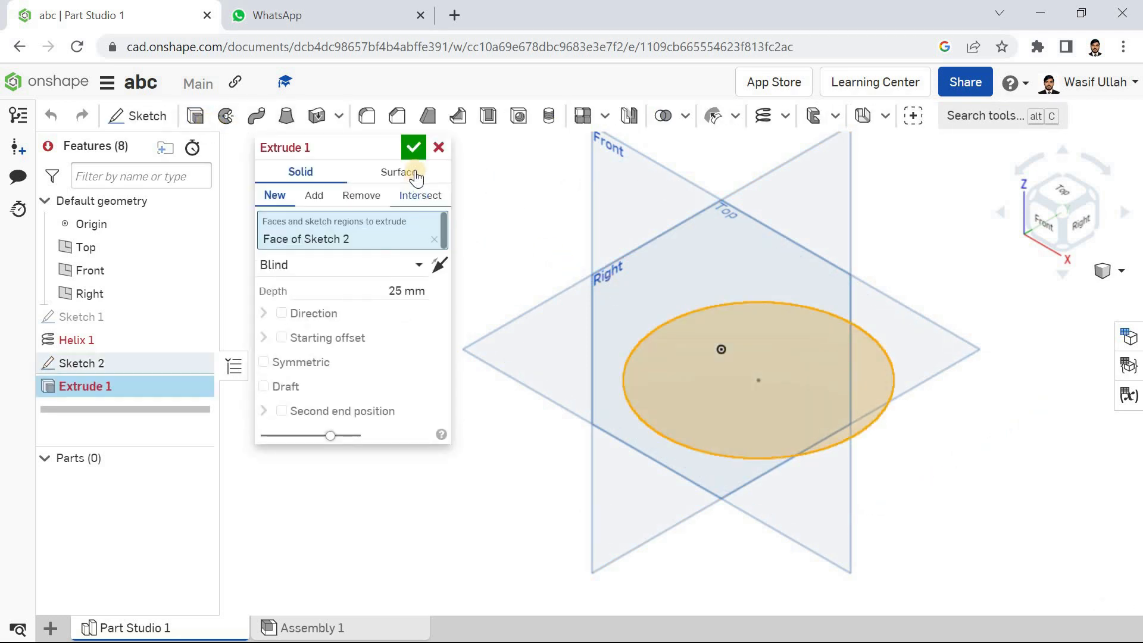
click(414, 147)
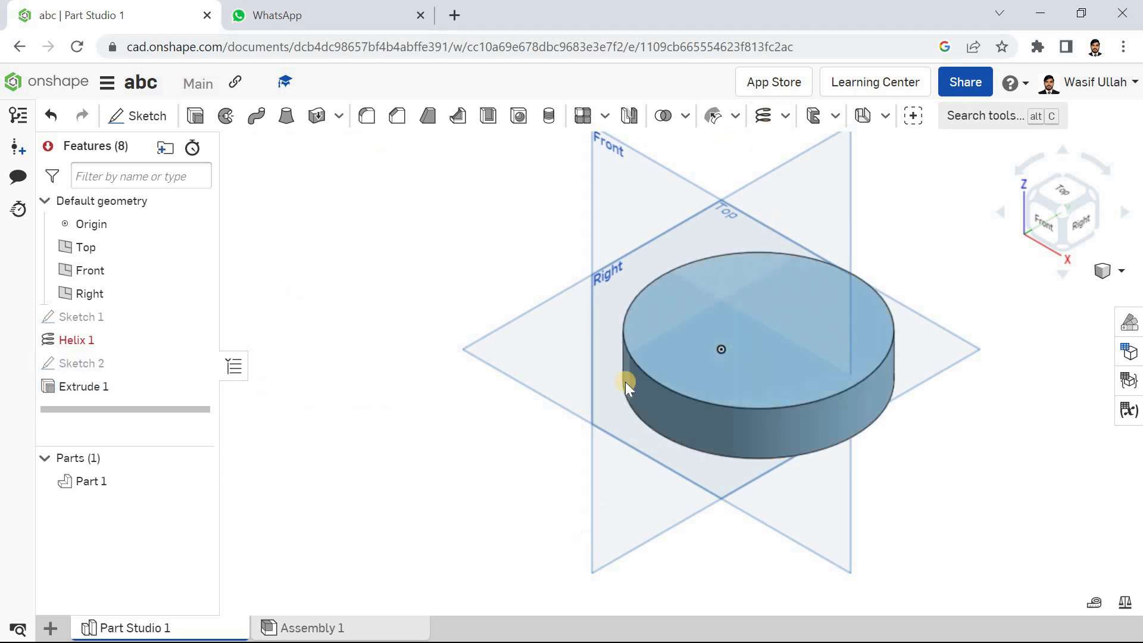
Step: Start a Turns helix on the cylindrical side face of the extruded disc and set it to 12 revolutions
click(763, 116)
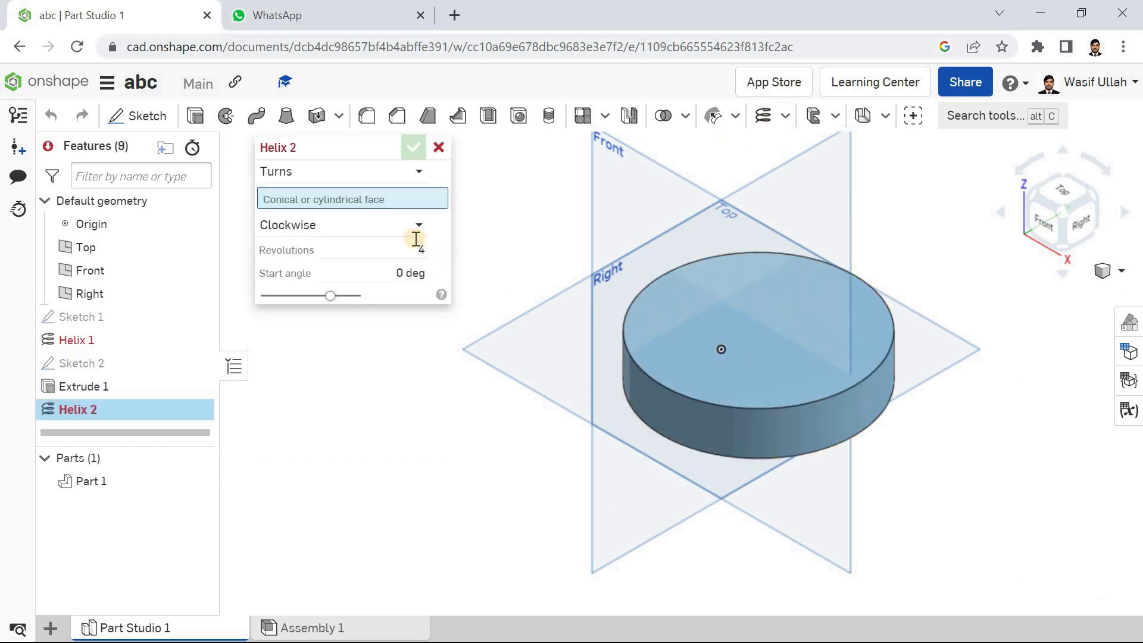
click(713, 421)
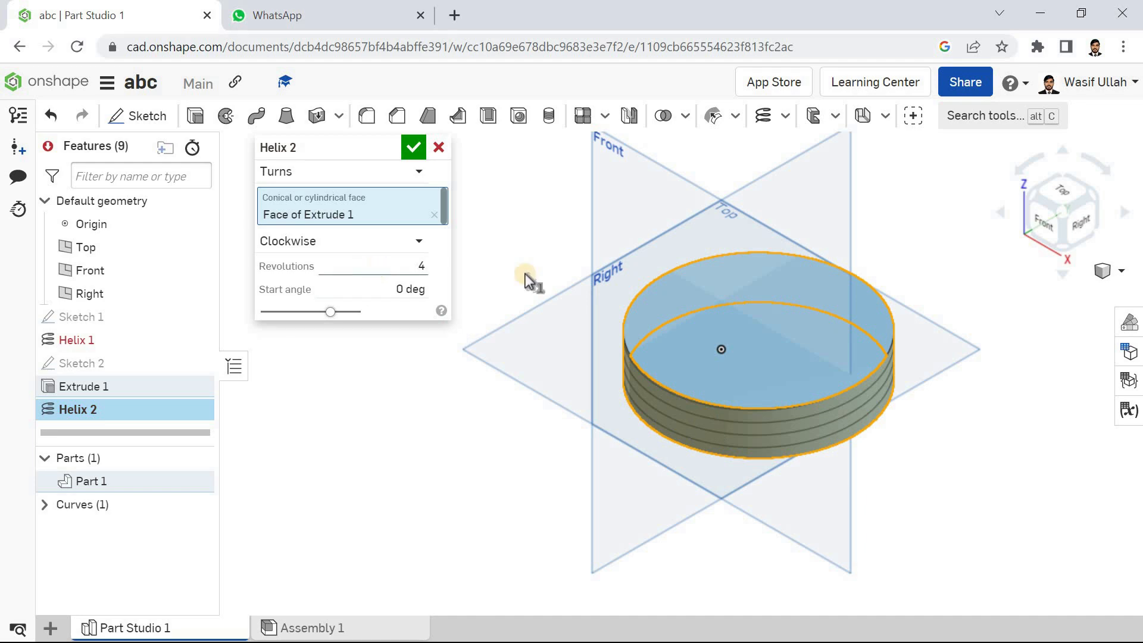
scroll(705, 436, up, 3)
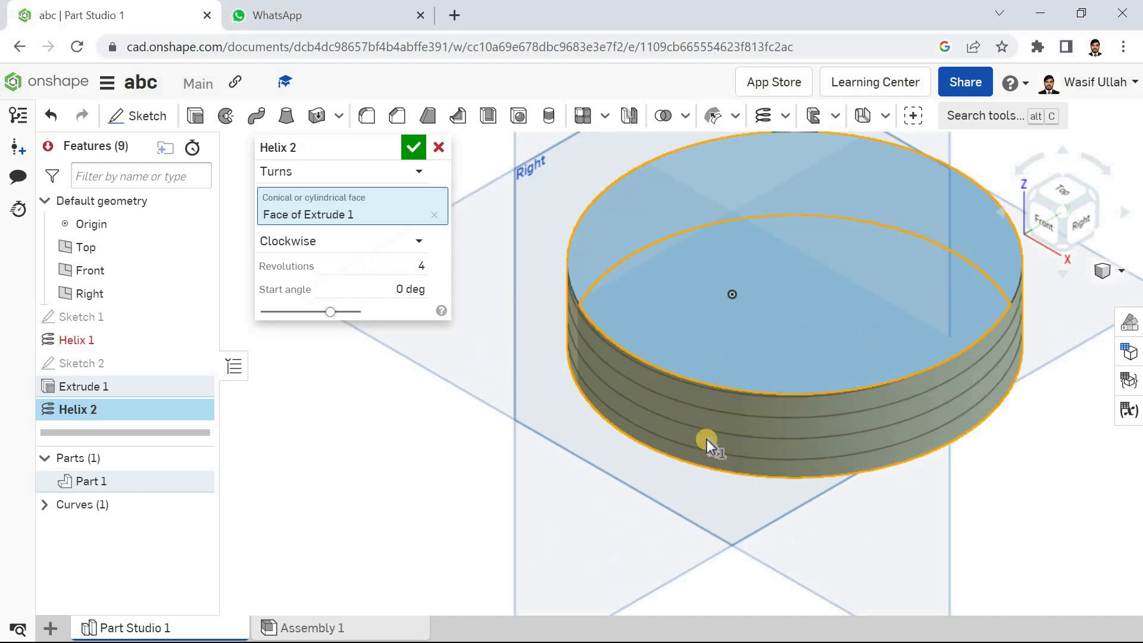
right_drag(765, 377, 710, 416)
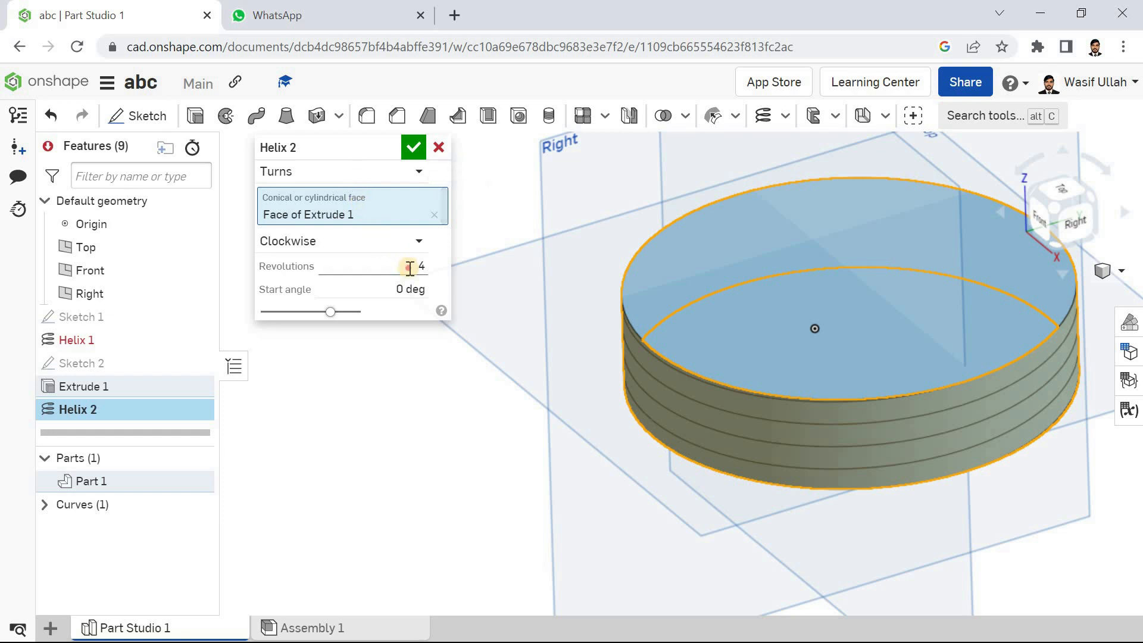
key(Return)
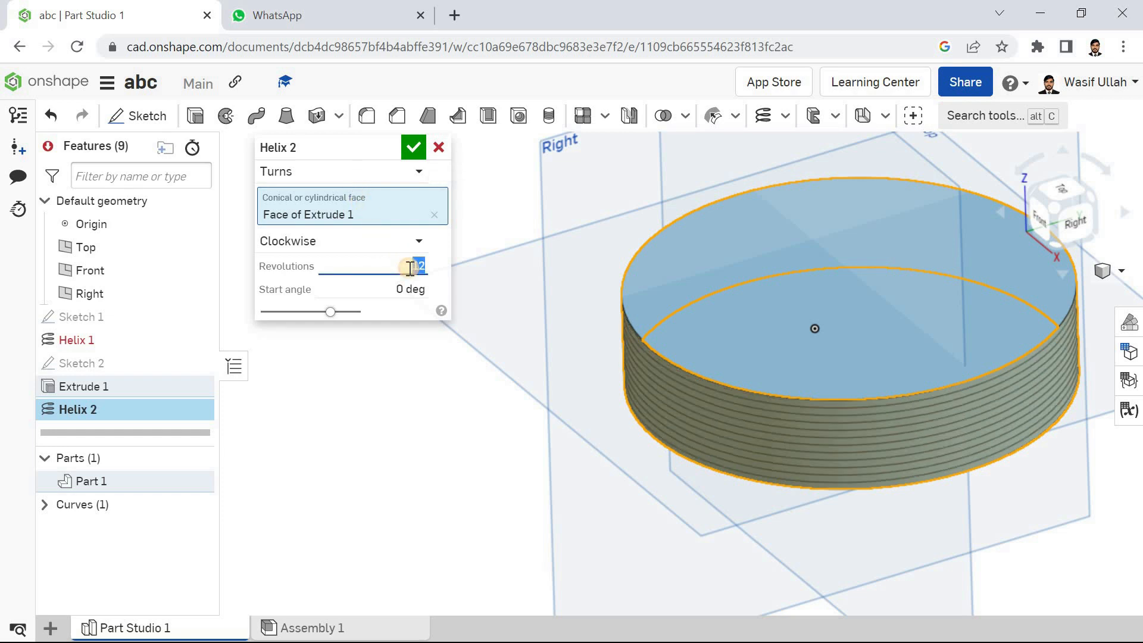
Step: Enter a new start angle for the disc's helix, accept it and return to the isometric view
click(395, 292)
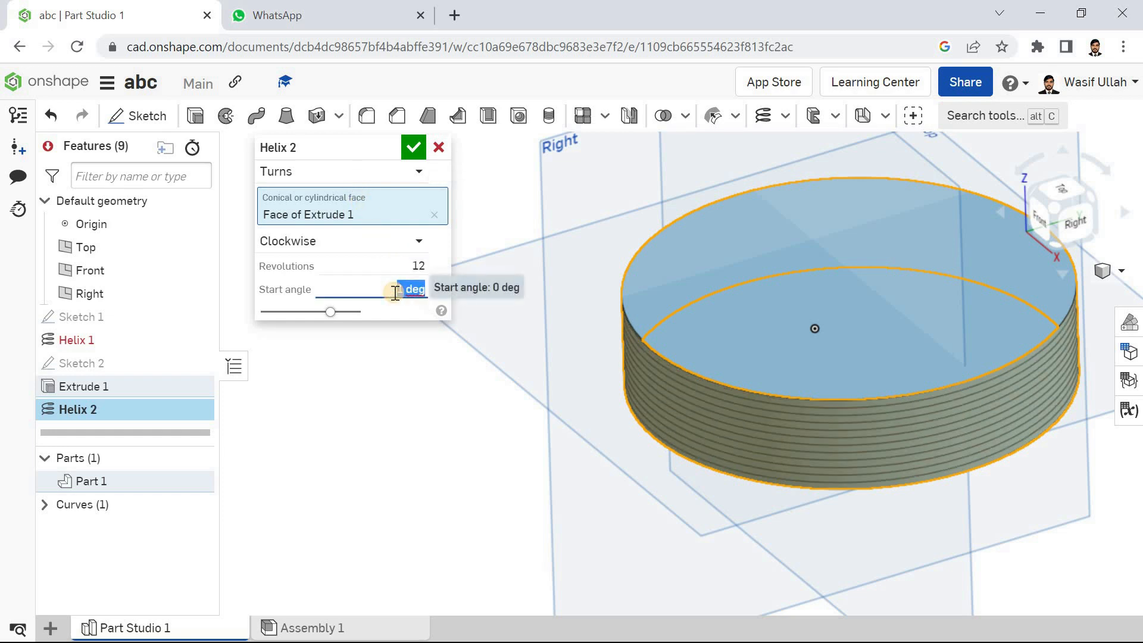
text(1)
key(Return)
click(415, 147)
right_click(367, 186)
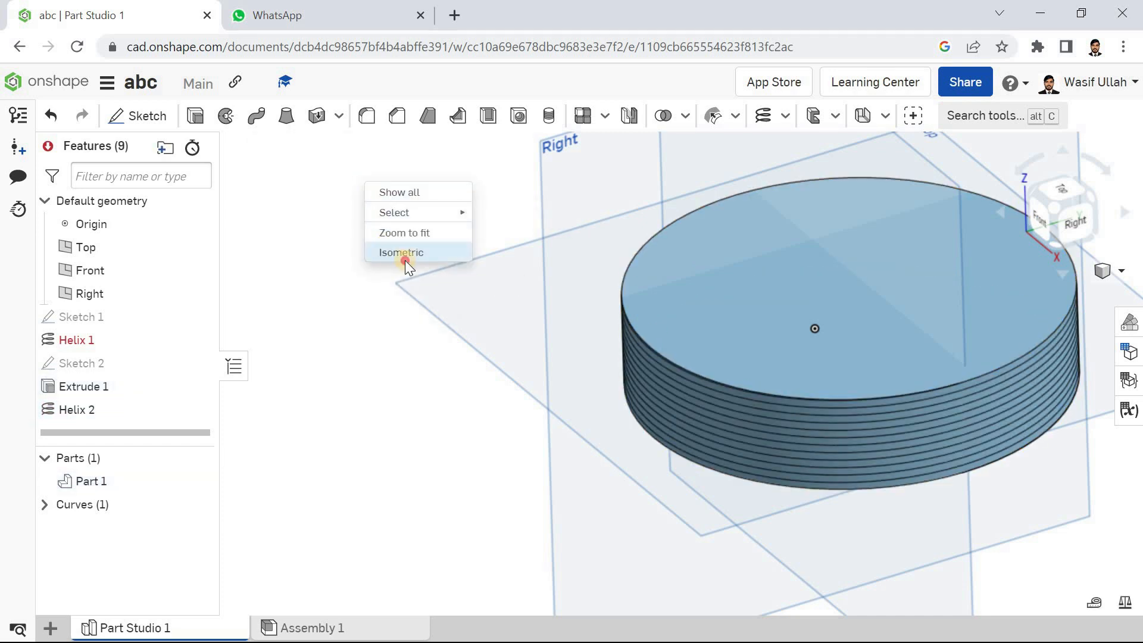
click(403, 252)
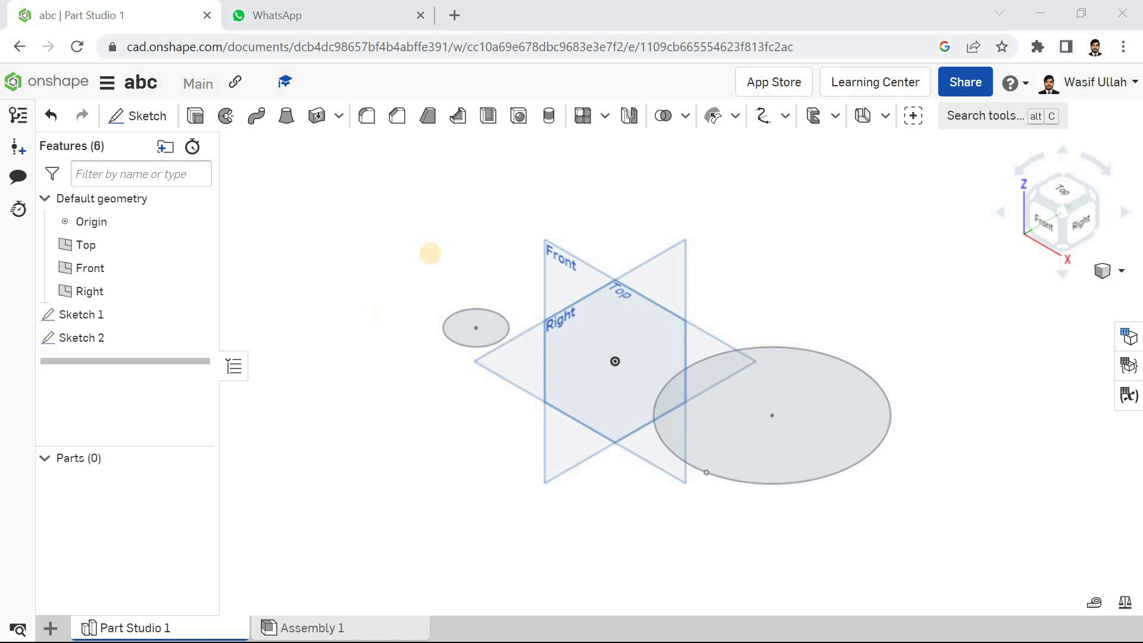
click(785, 115)
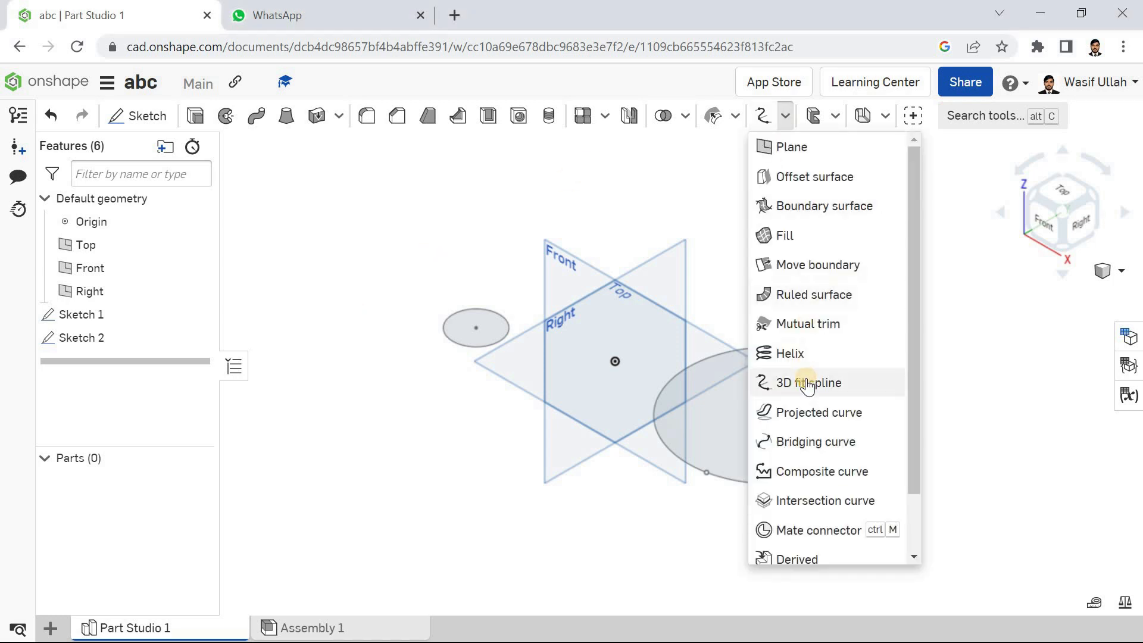
click(676, 191)
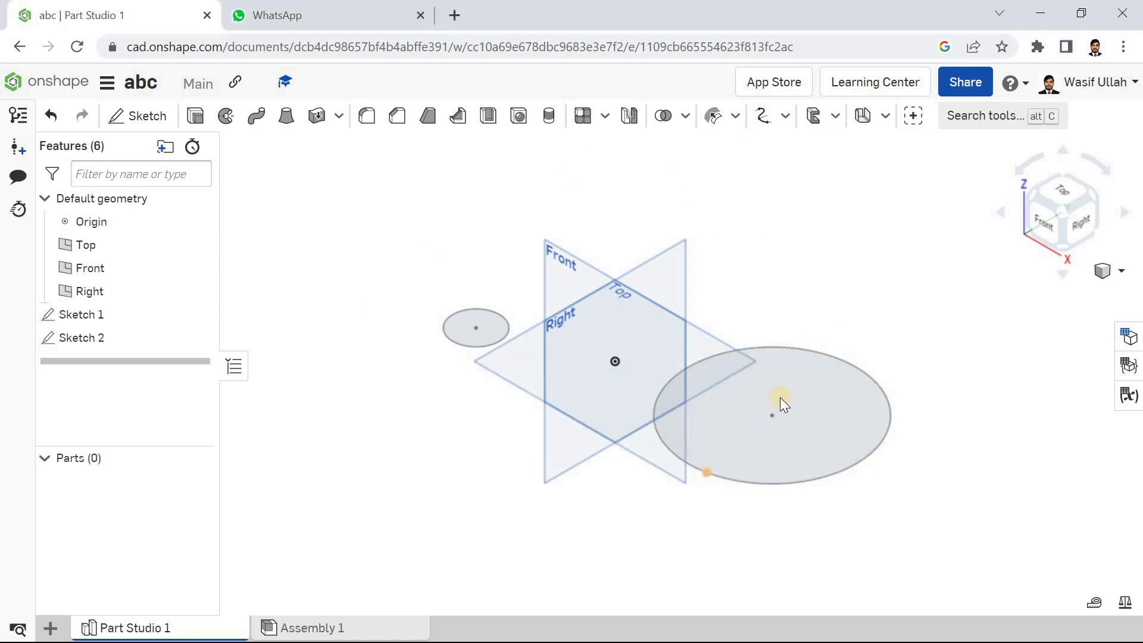
Step: Create a 3D fit spline through the small circle's centre, the Sketch 2 point and the large circle's centre
right_click(432, 215)
click(461, 283)
click(784, 116)
click(813, 395)
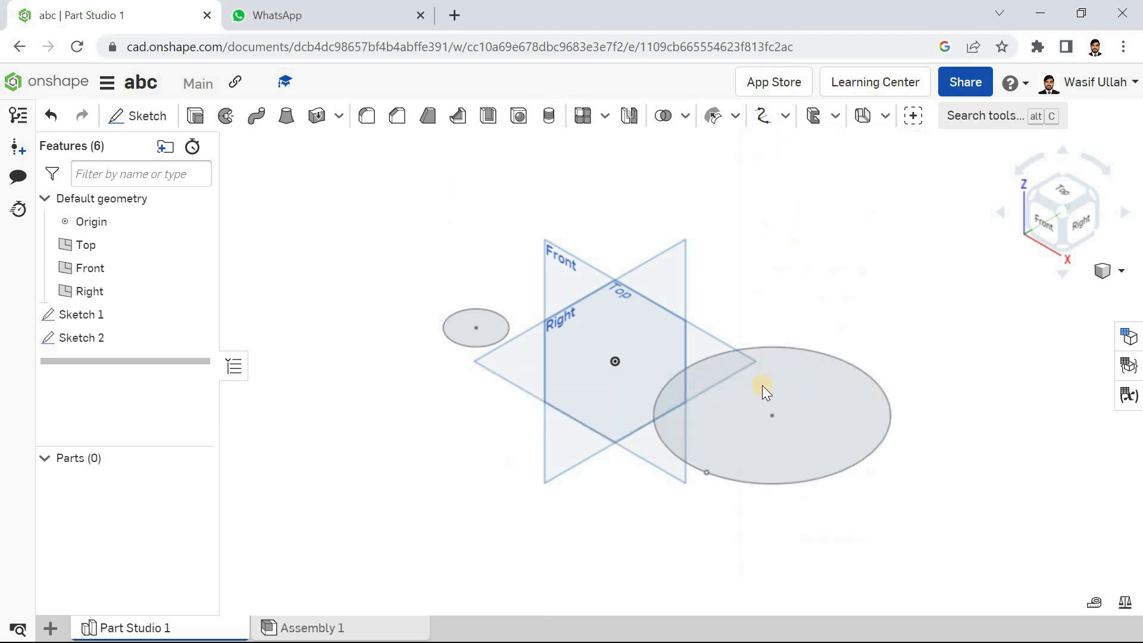
click(478, 329)
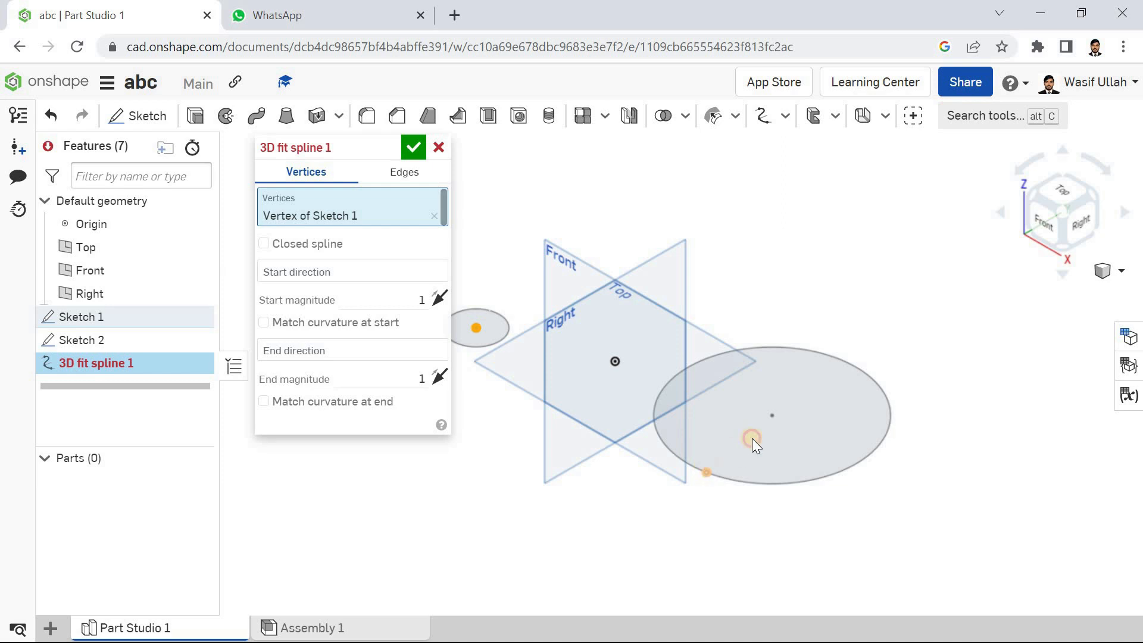
click(773, 413)
mouse_move(608, 339)
right_down()
mouse_move(604, 376)
mouse_move(613, 364)
mouse_move(601, 357)
right_up()
Step: Try the closed spline option and curvature matching at the start and end of the 3D fit spline
click(263, 287)
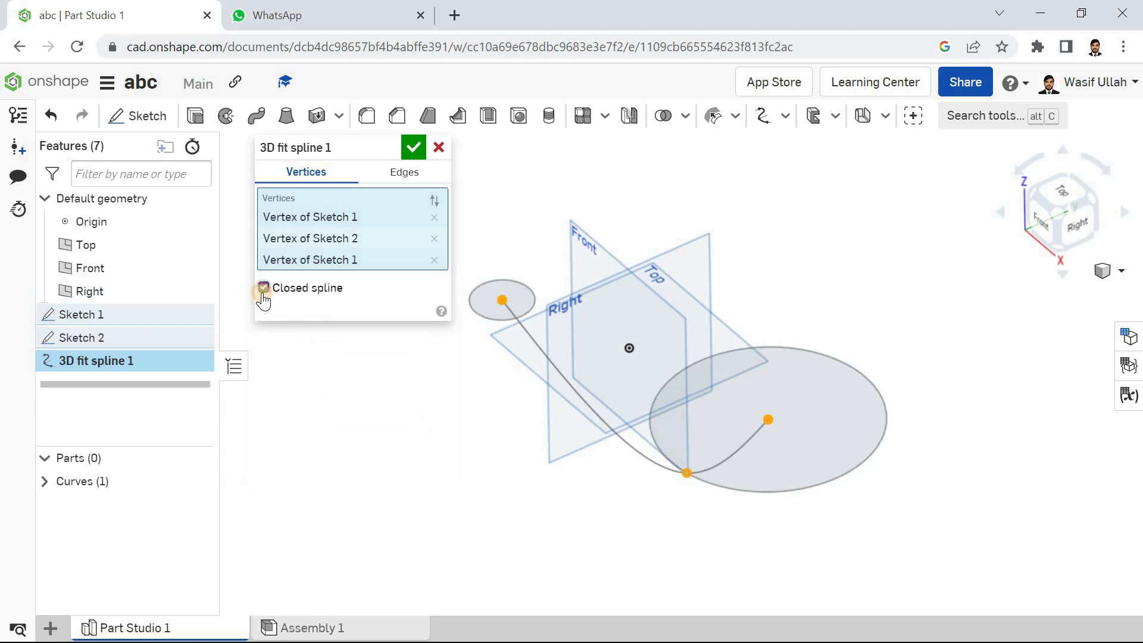
mouse_move(395, 420)
right_down()
mouse_move(403, 408)
mouse_move(434, 423)
mouse_move(395, 409)
right_up()
click(263, 288)
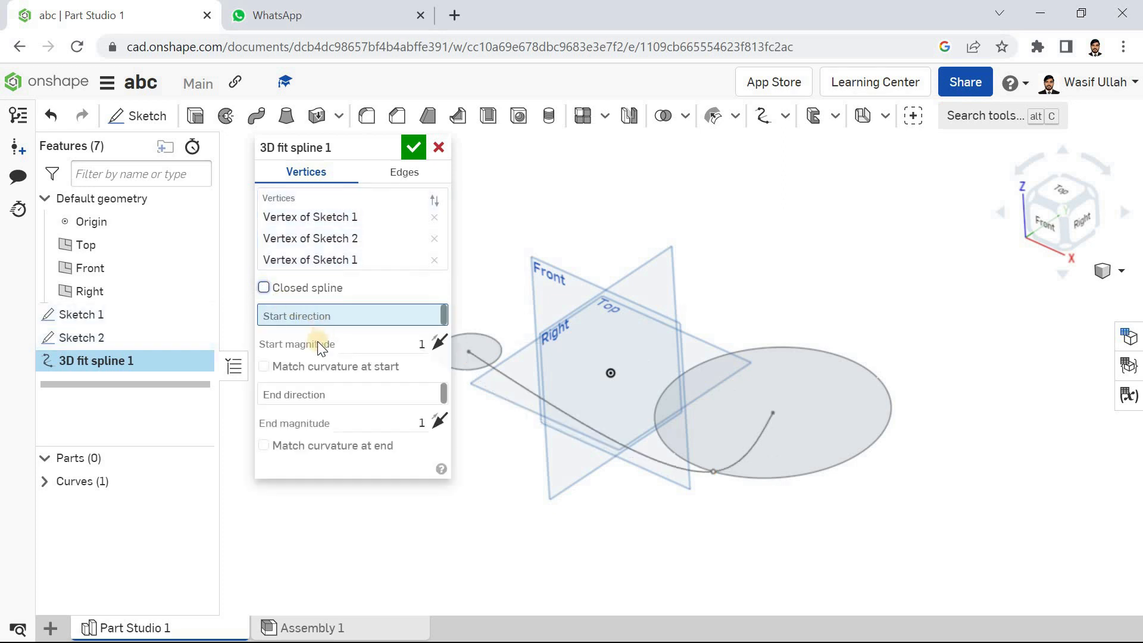
click(264, 366)
click(264, 366)
click(304, 395)
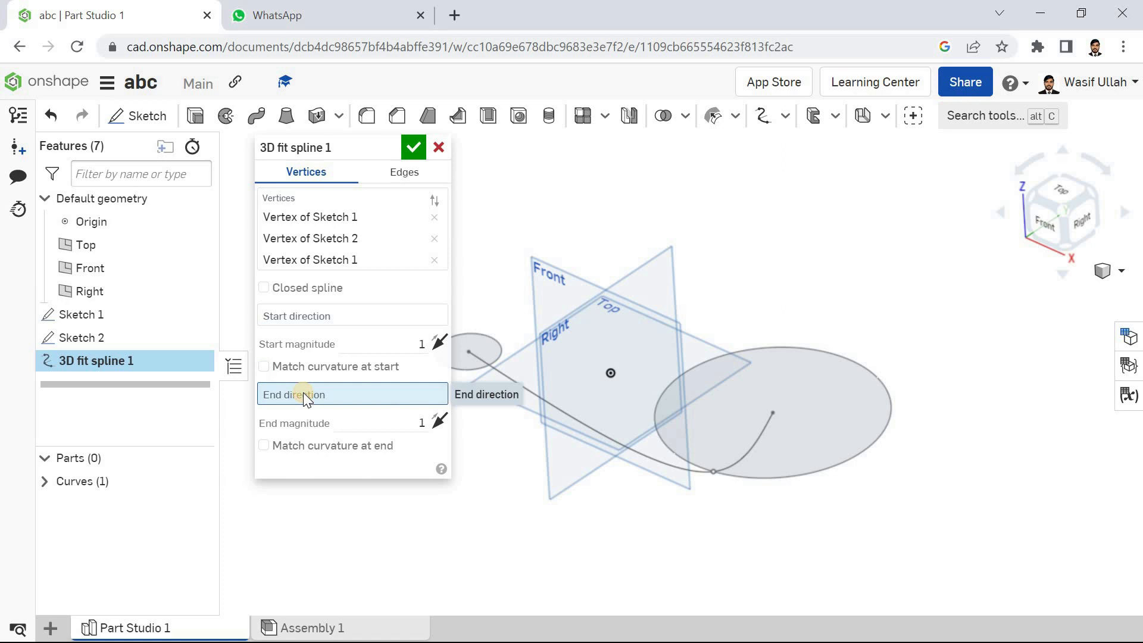
click(263, 445)
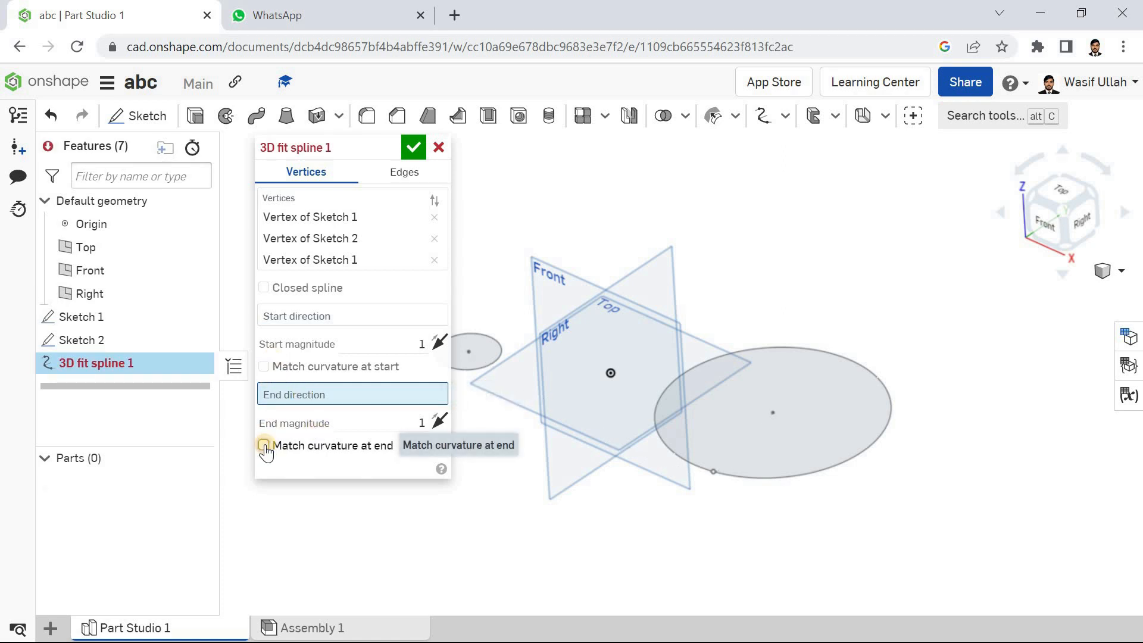
Step: Try fitting the spline to the edges of both Sketch 1 circles, clear them and go back to the vertices definition
click(404, 172)
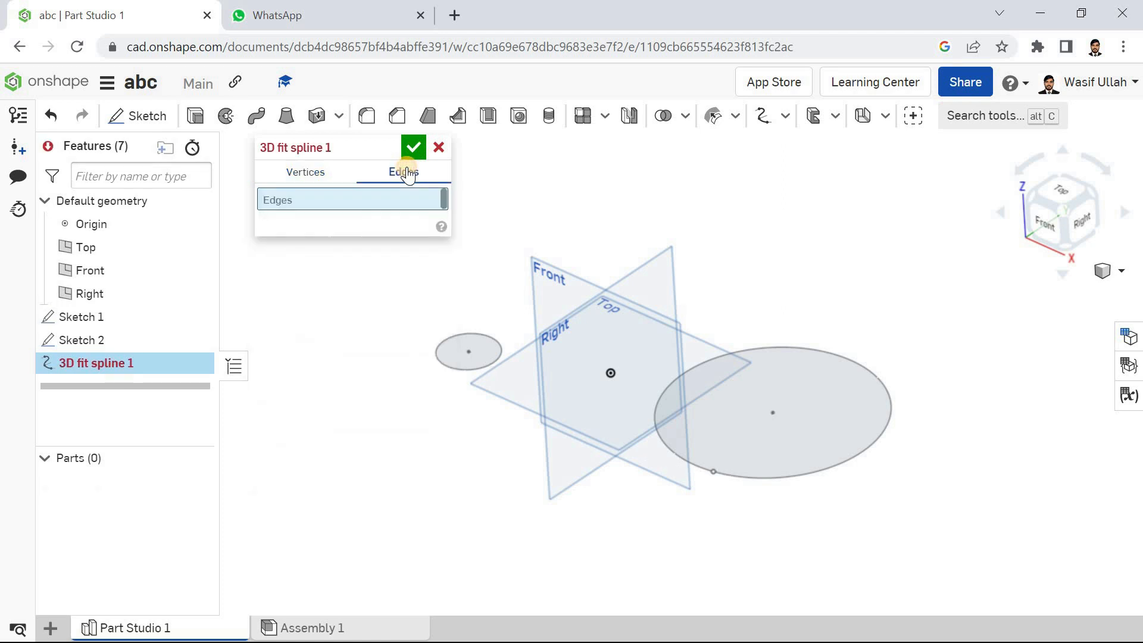
click(682, 457)
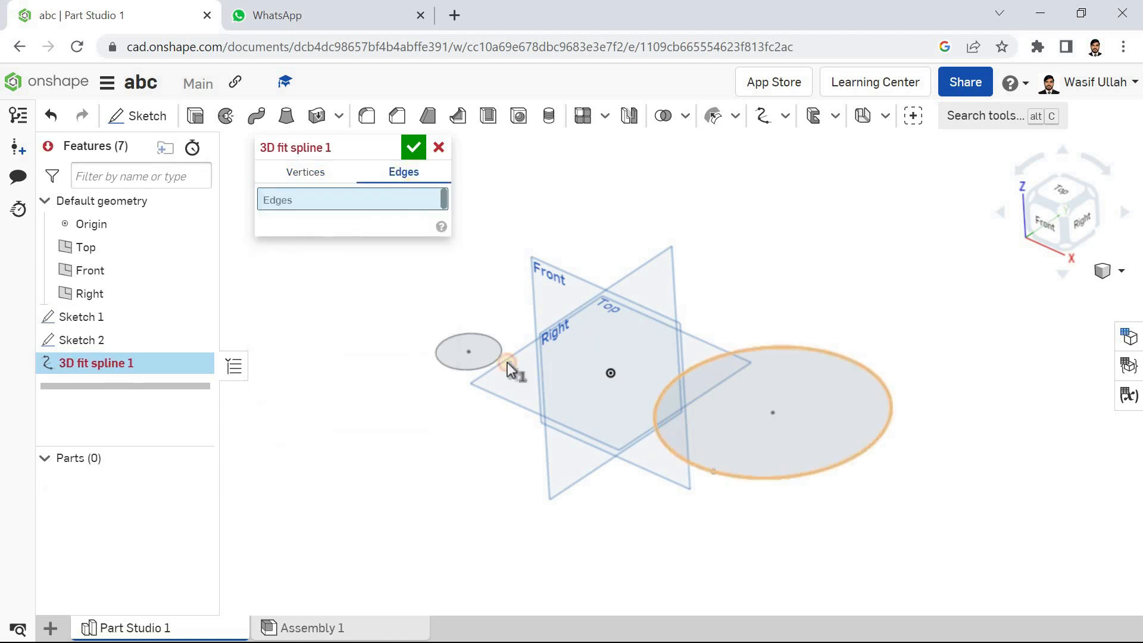
click(474, 367)
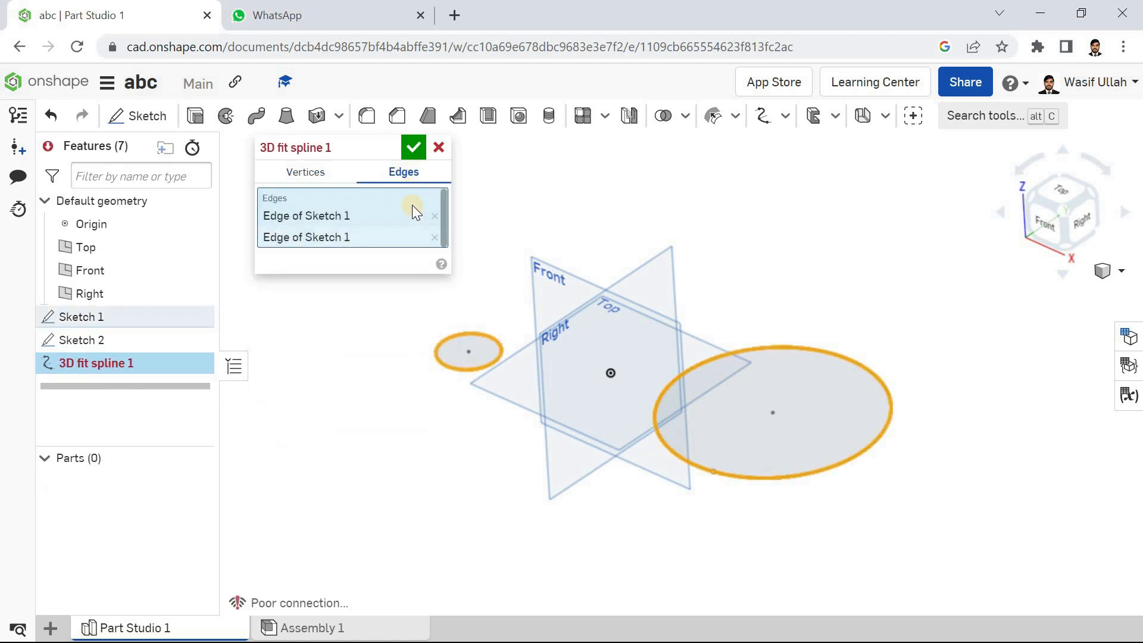
click(431, 219)
click(431, 219)
click(305, 172)
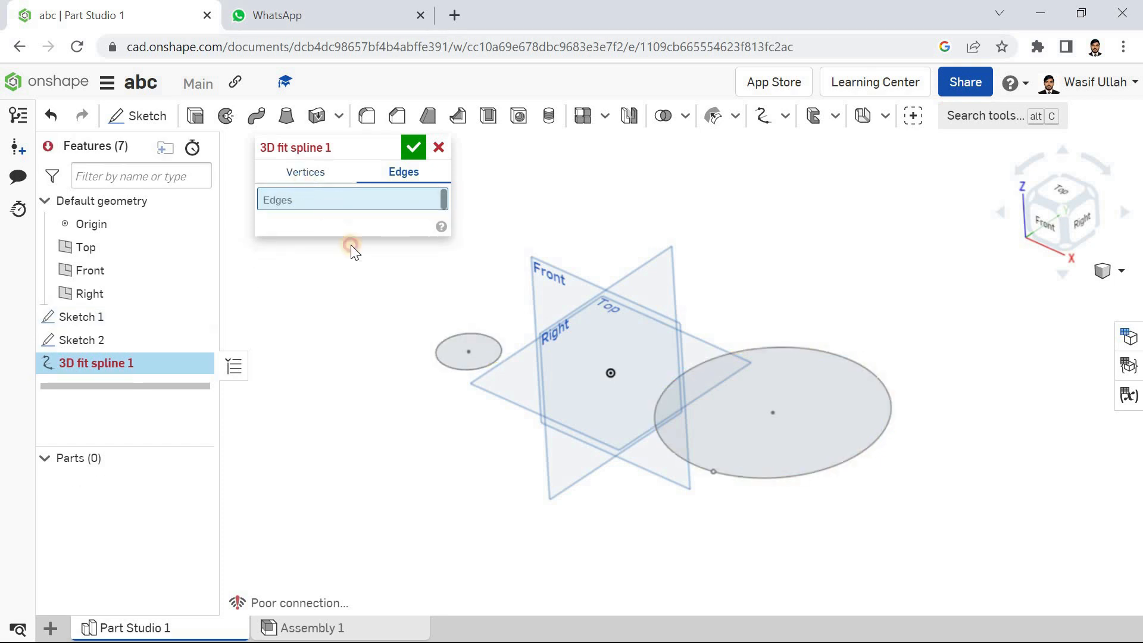
Step: Accept the vertex-based 3D fit spline and return to the isometric view
click(413, 149)
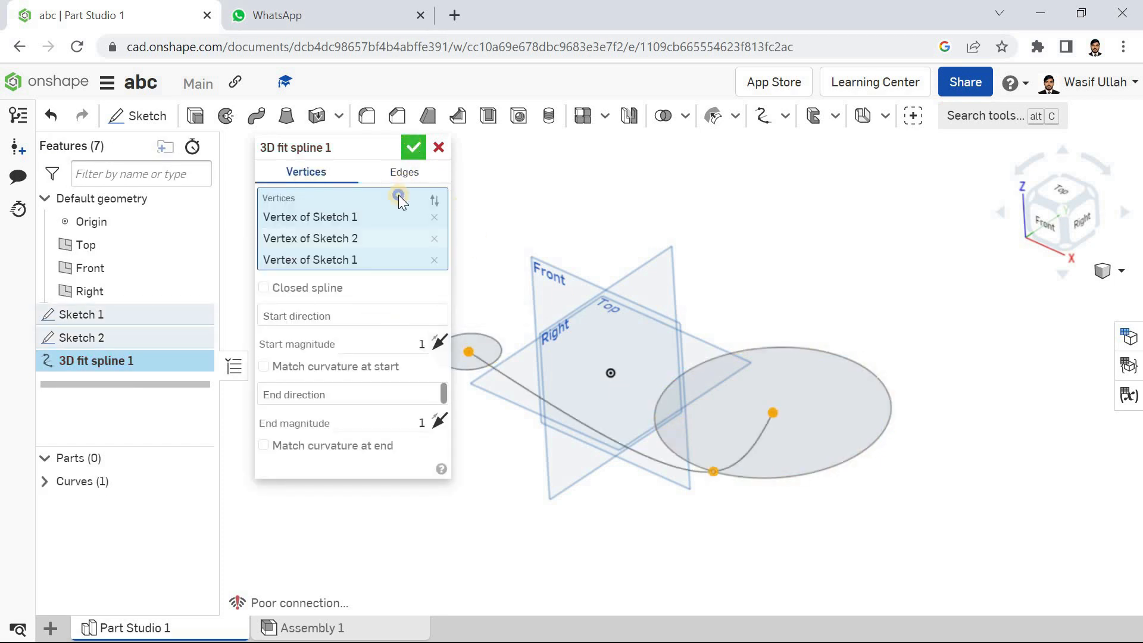
right_click(398, 195)
click(451, 264)
right_click(373, 192)
click(411, 258)
right_drag(412, 198, 505, 337)
click(505, 338)
click(463, 268)
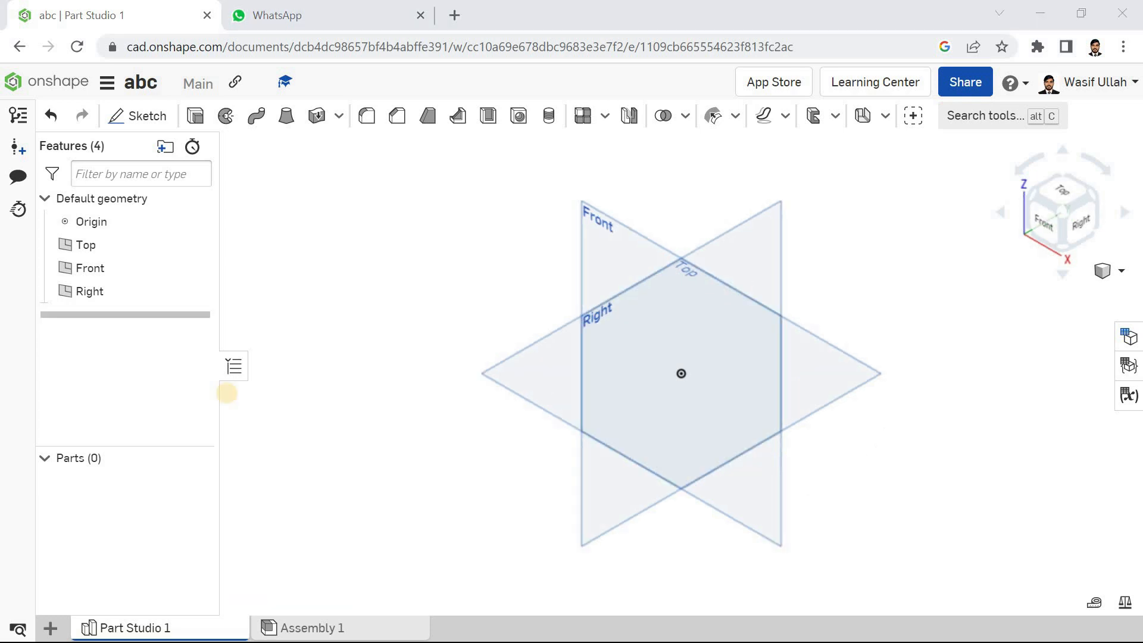
click(785, 117)
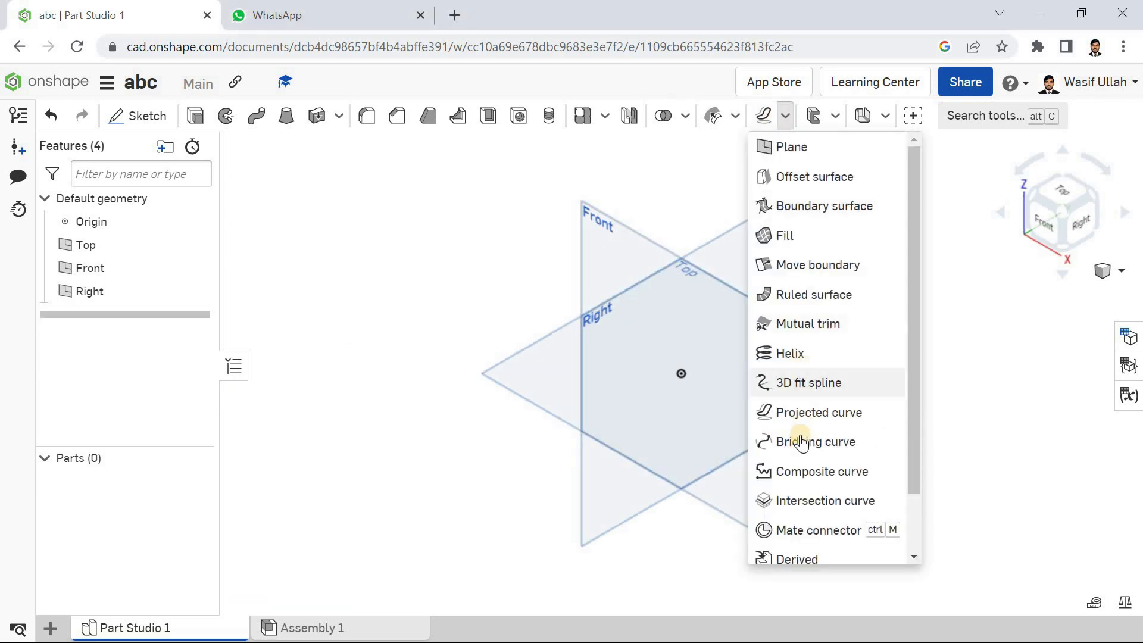
click(485, 299)
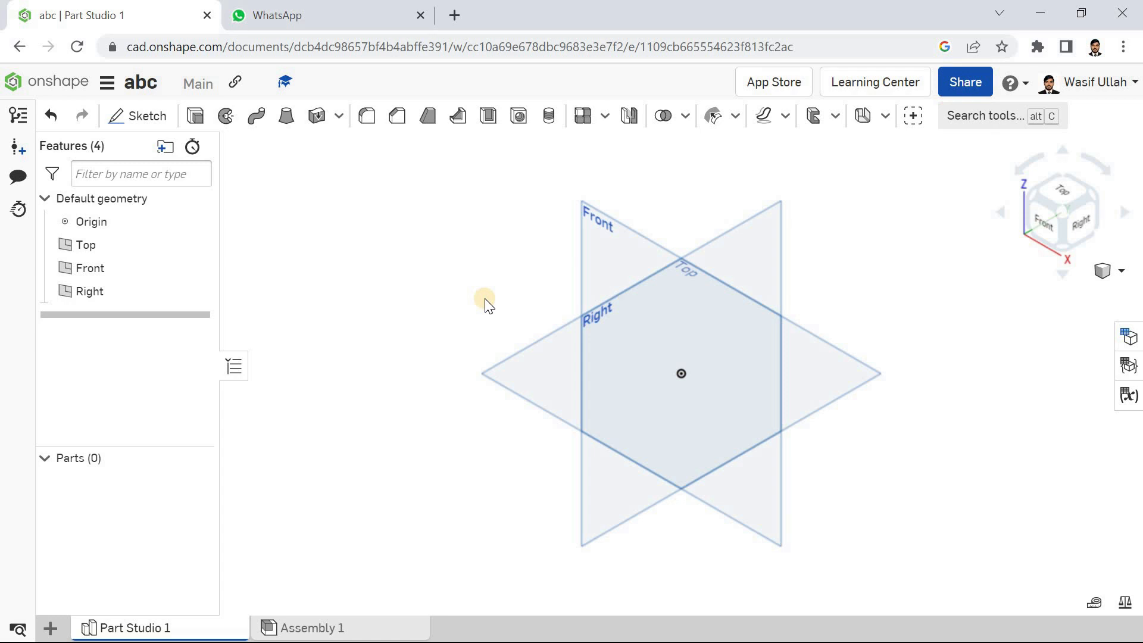
Step: Sketch a circle about 120 mm in diameter centred on the origin on the Top plane and accept the sketch
click(138, 115)
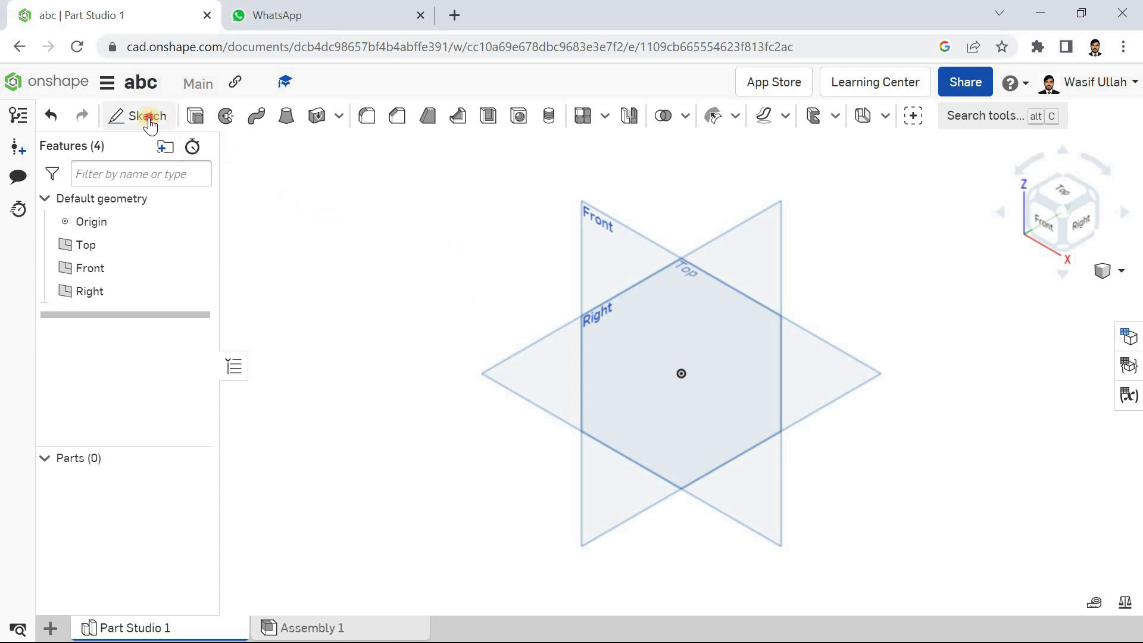
click(538, 403)
click(257, 116)
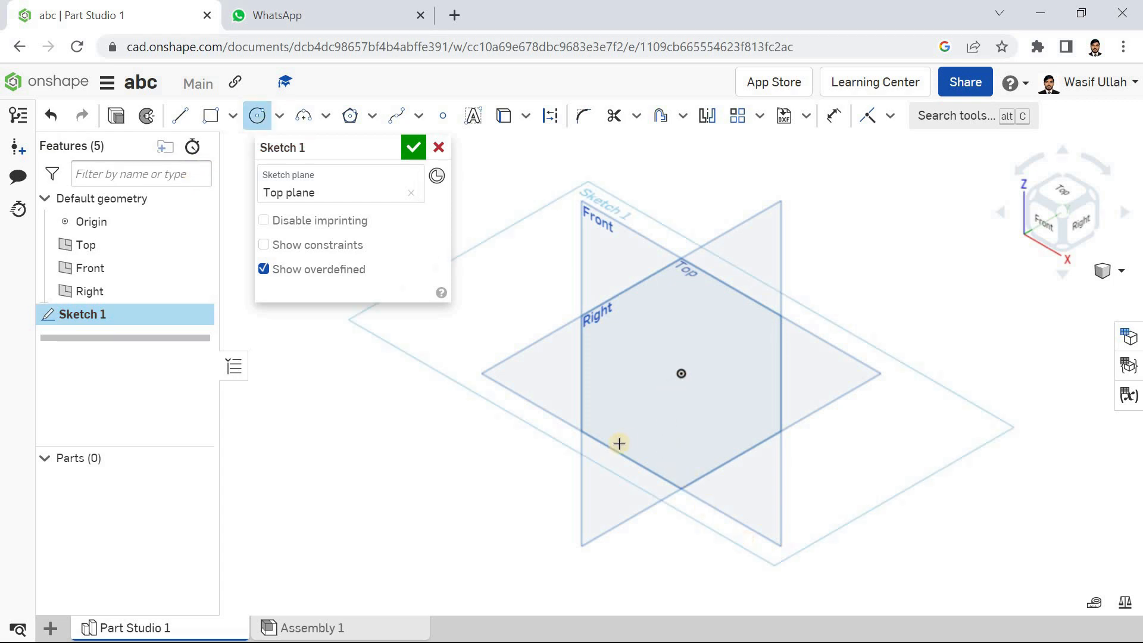
click(683, 374)
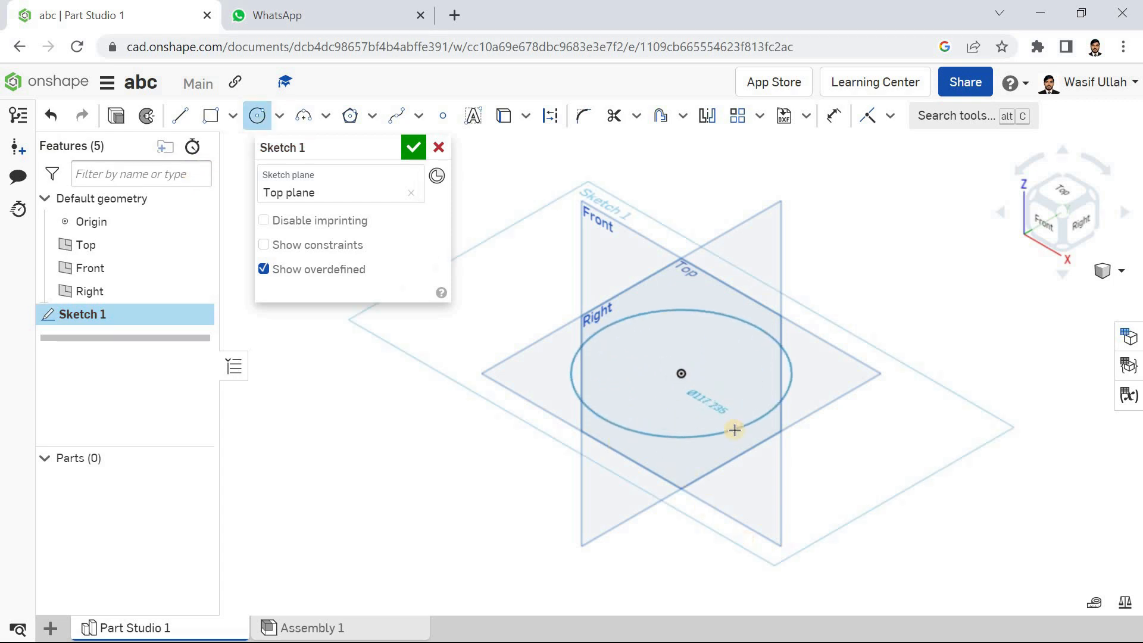
click(734, 429)
click(423, 156)
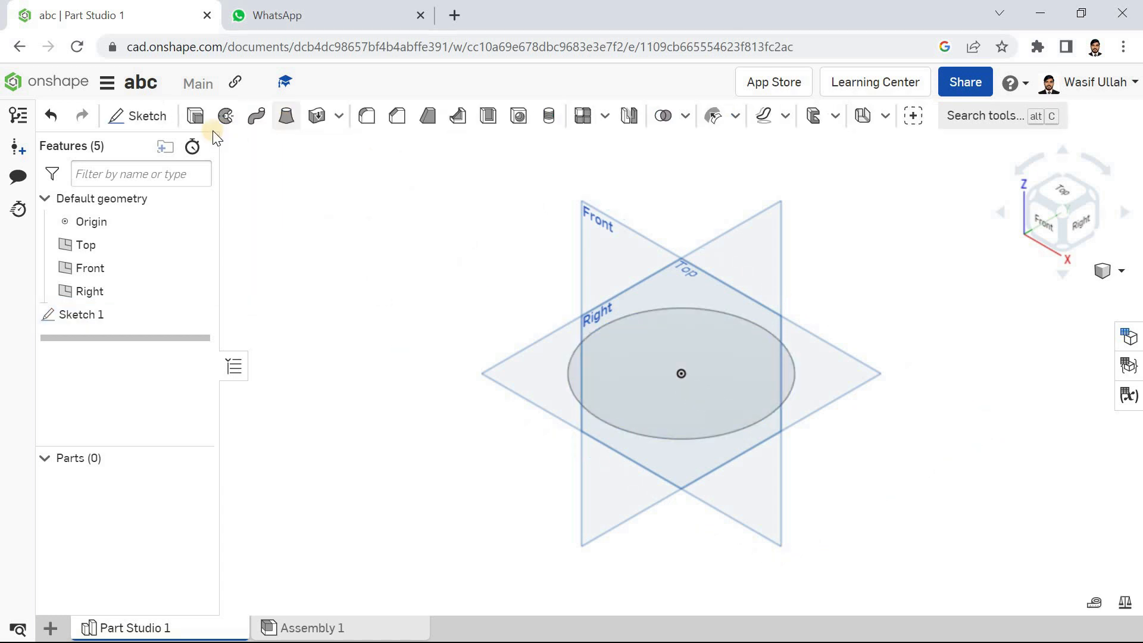
Step: Sketch an open S-shaped spline through four points on the Right plane, extending past both sides of the circle, and accept the sketch
key(shift+s)
click(760, 251)
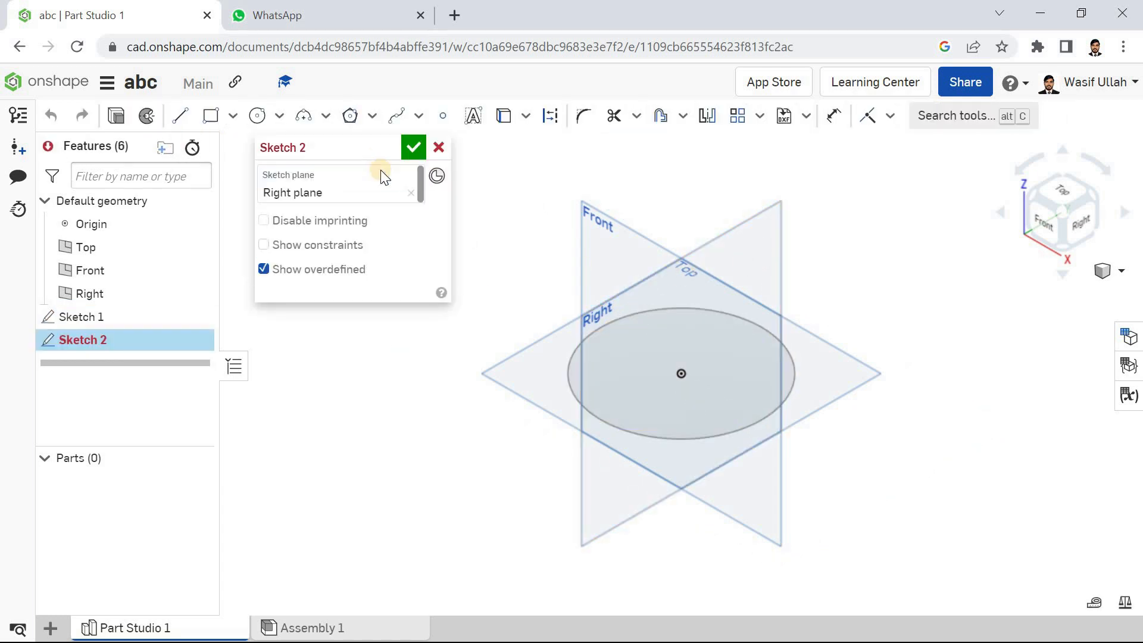
click(396, 116)
click(495, 413)
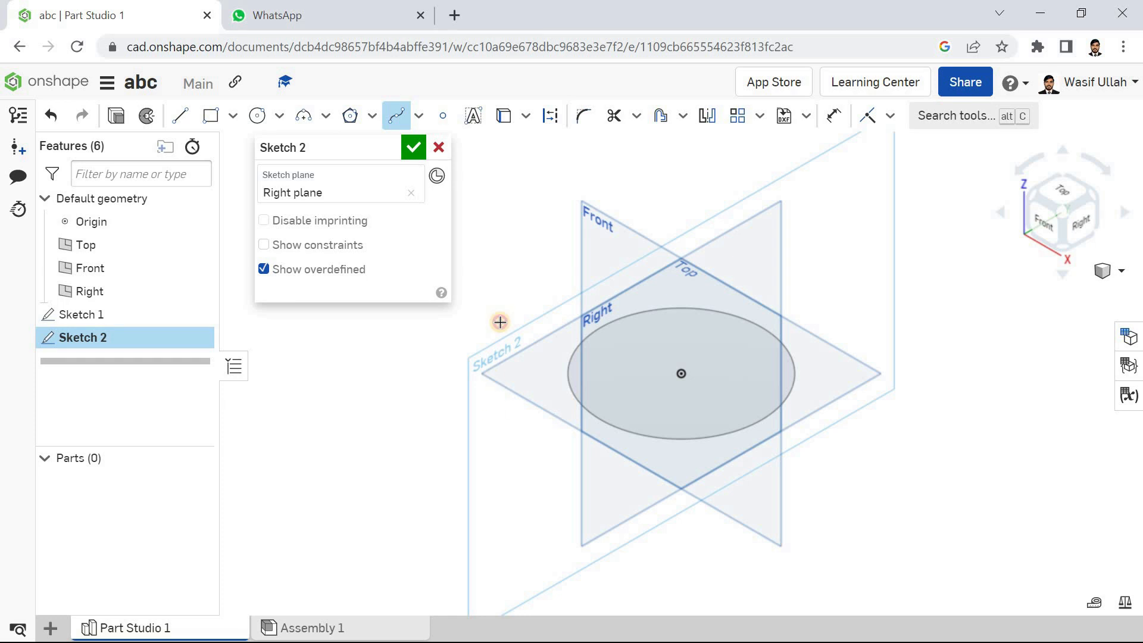
click(525, 273)
click(751, 272)
double_click(785, 210)
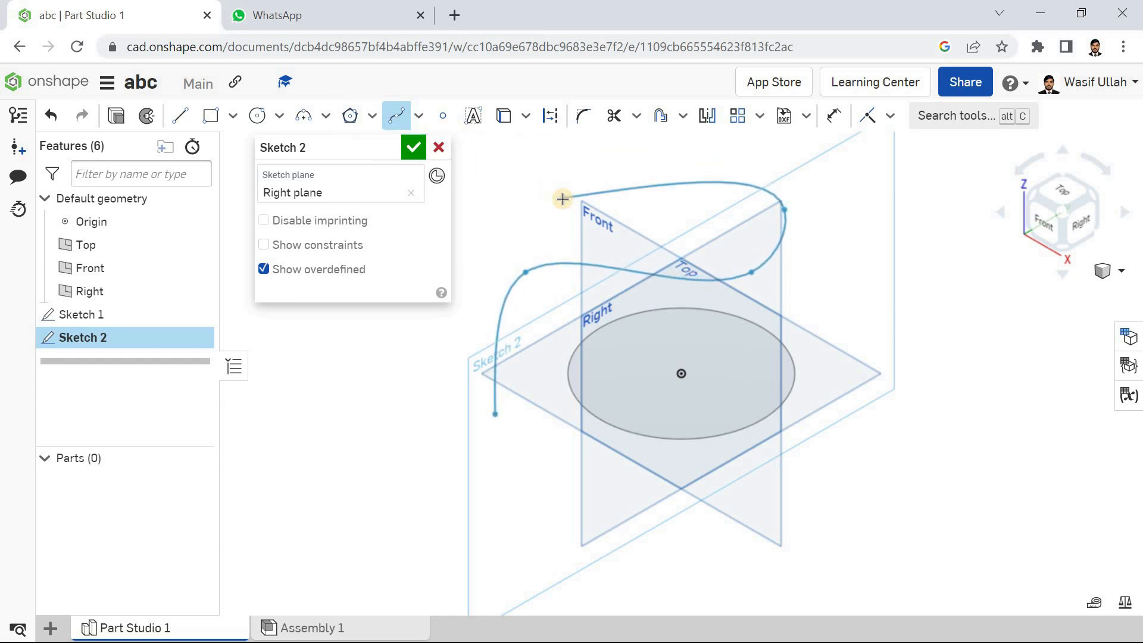
click(419, 149)
Step: Hide the default planes and show the two sketches in the isometric view
right_click(402, 189)
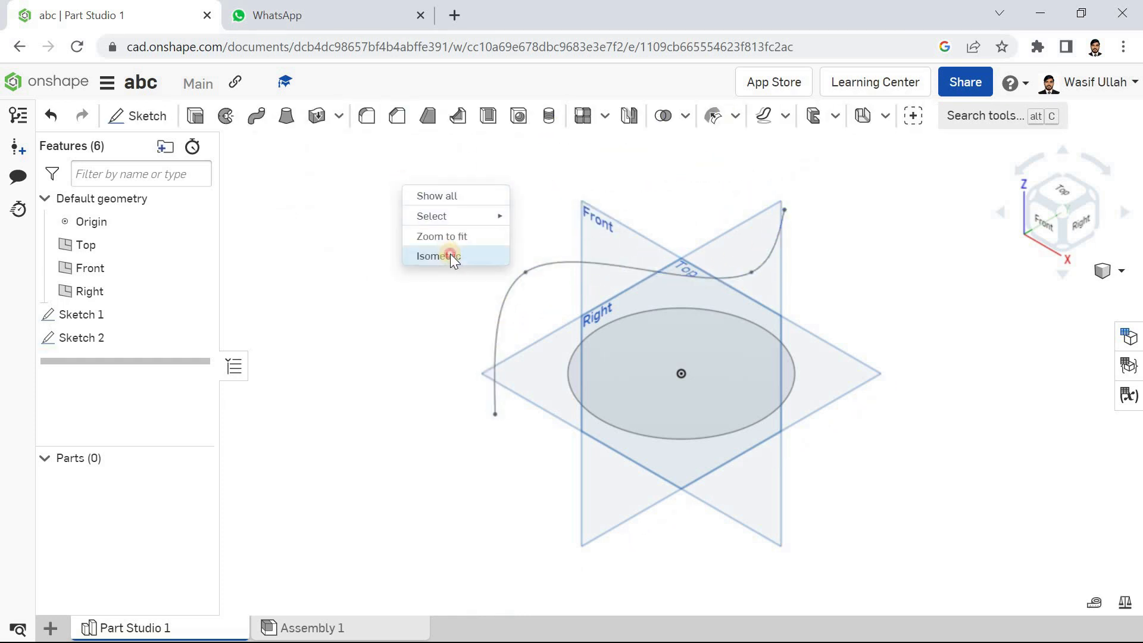
click(452, 255)
key(p)
right_click(398, 206)
click(452, 280)
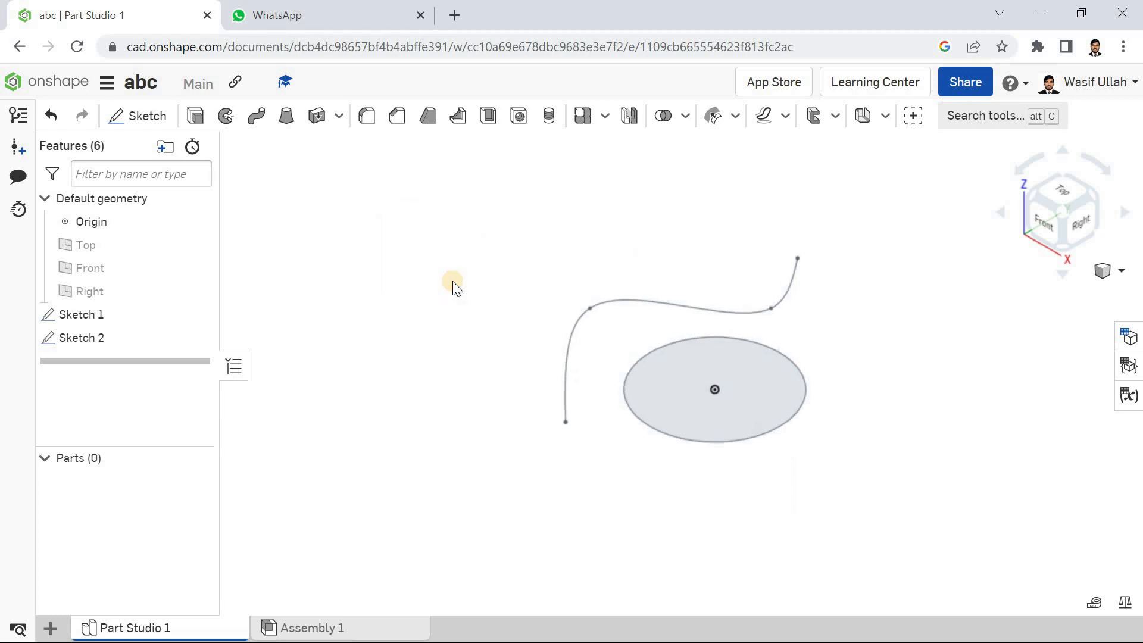
Step: Create a projected curve from two sketches, with the circle as first sketch and the spline as second, and accept it
click(764, 116)
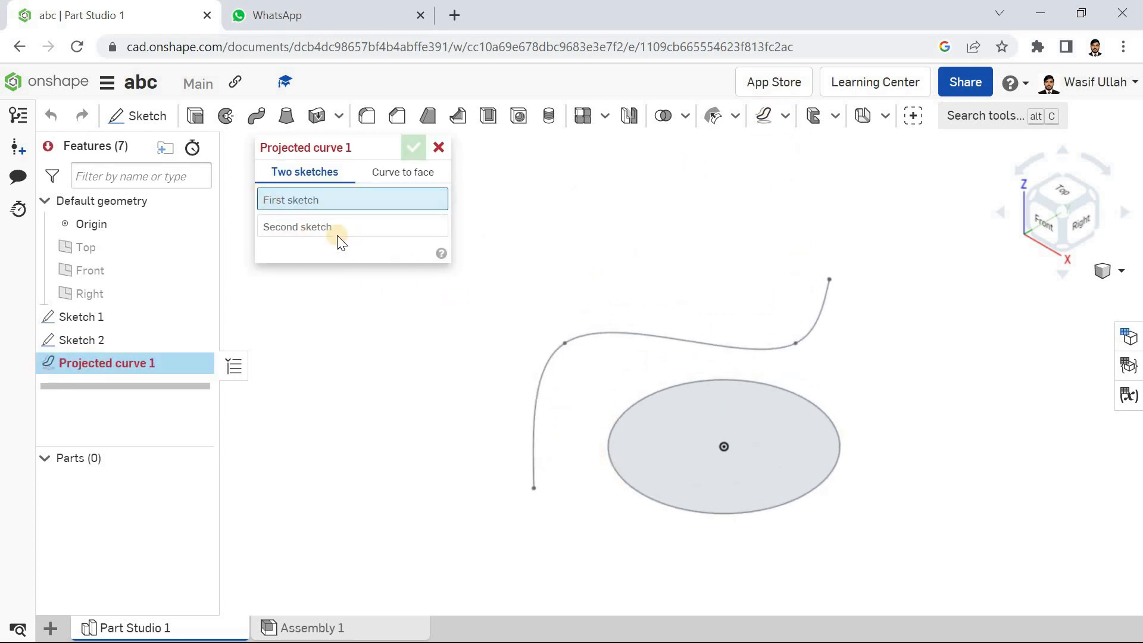
click(615, 427)
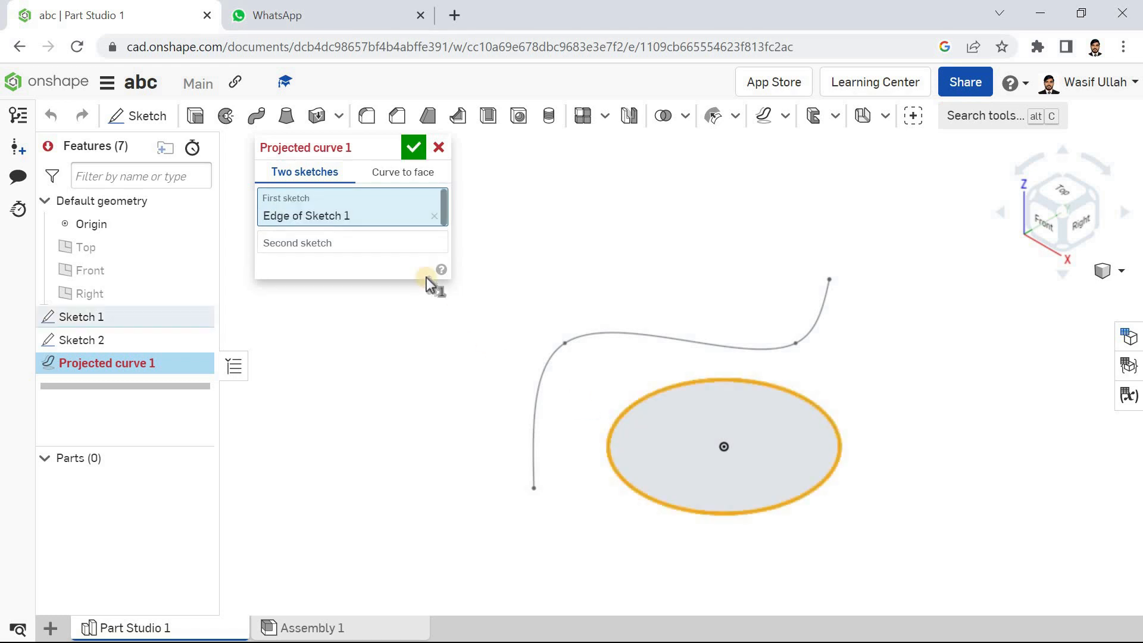
click(376, 241)
click(620, 334)
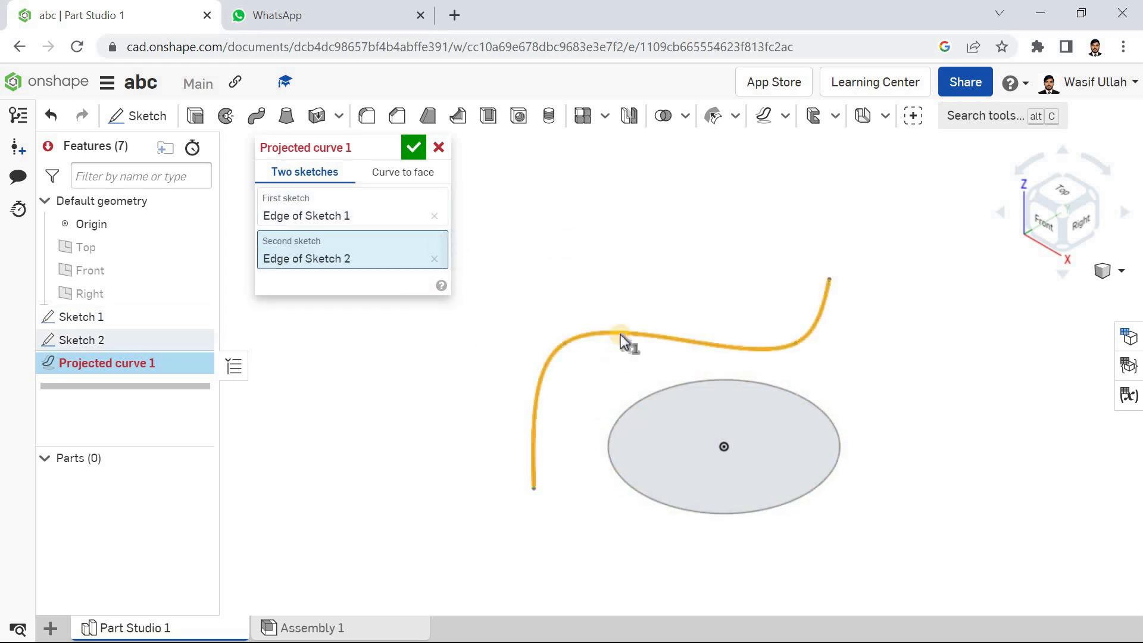
mouse_move(551, 282)
right_down()
mouse_move(546, 268)
mouse_move(510, 322)
mouse_move(559, 281)
mouse_move(552, 296)
mouse_move(559, 280)
mouse_move(530, 266)
mouse_move(528, 281)
right_up()
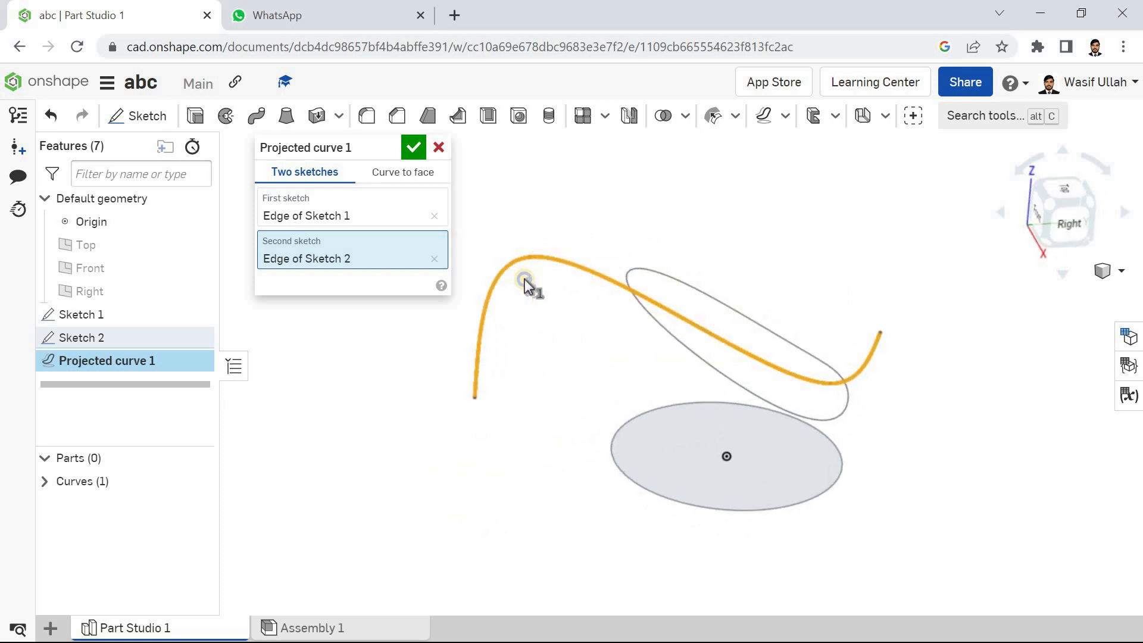
right_click(526, 283)
click(523, 208)
mouse_move(523, 209)
right_down()
mouse_move(538, 228)
mouse_move(417, 171)
right_up()
click(413, 147)
mouse_move(449, 227)
mouse_down()
mouse_move(519, 205)
mouse_move(501, 208)
mouse_up()
mouse_move(502, 186)
right_down()
mouse_move(507, 212)
mouse_move(464, 215)
mouse_move(505, 208)
mouse_move(505, 225)
mouse_move(464, 255)
right_up()
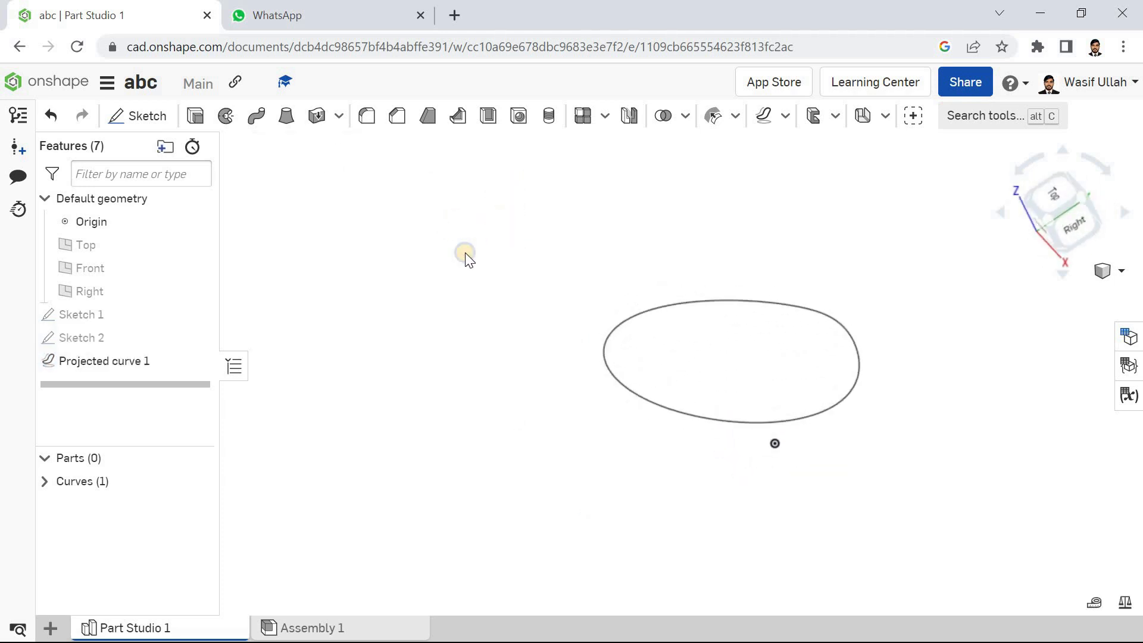
Step: Open Sketch 2 for editing and delete its spline
double_click(159, 341)
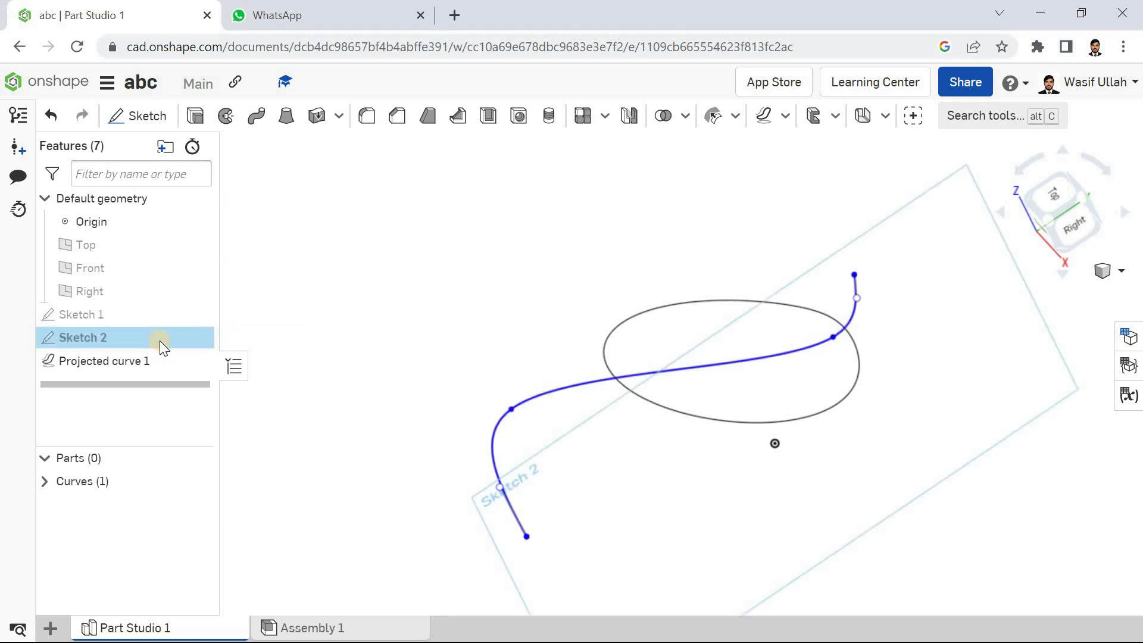
right_drag(551, 284, 572, 297)
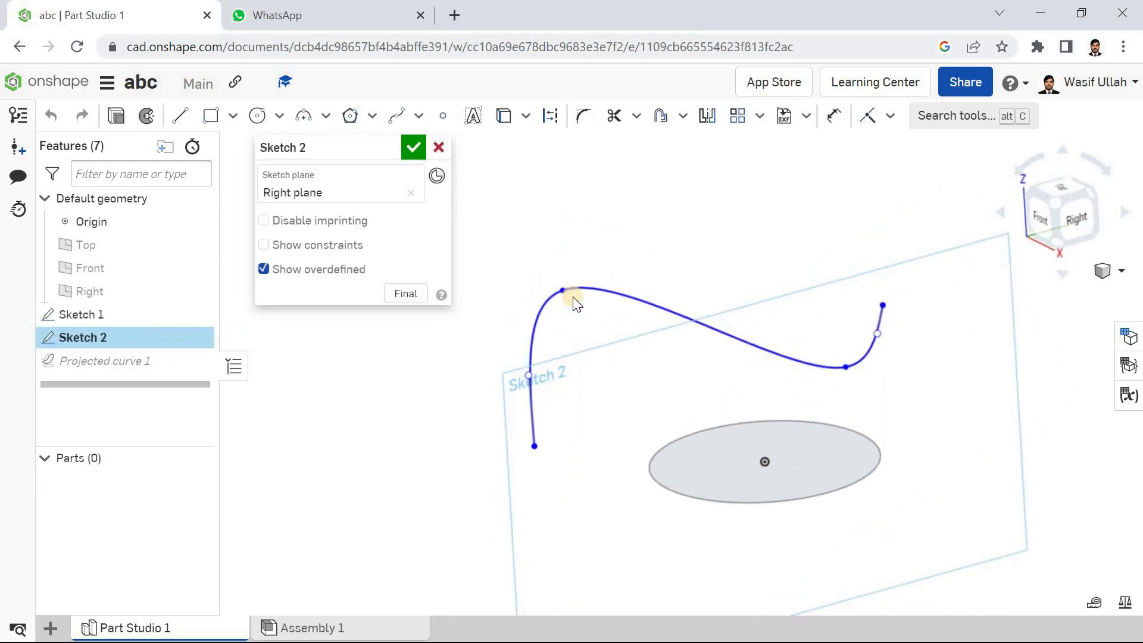
click(579, 296)
key(Delete)
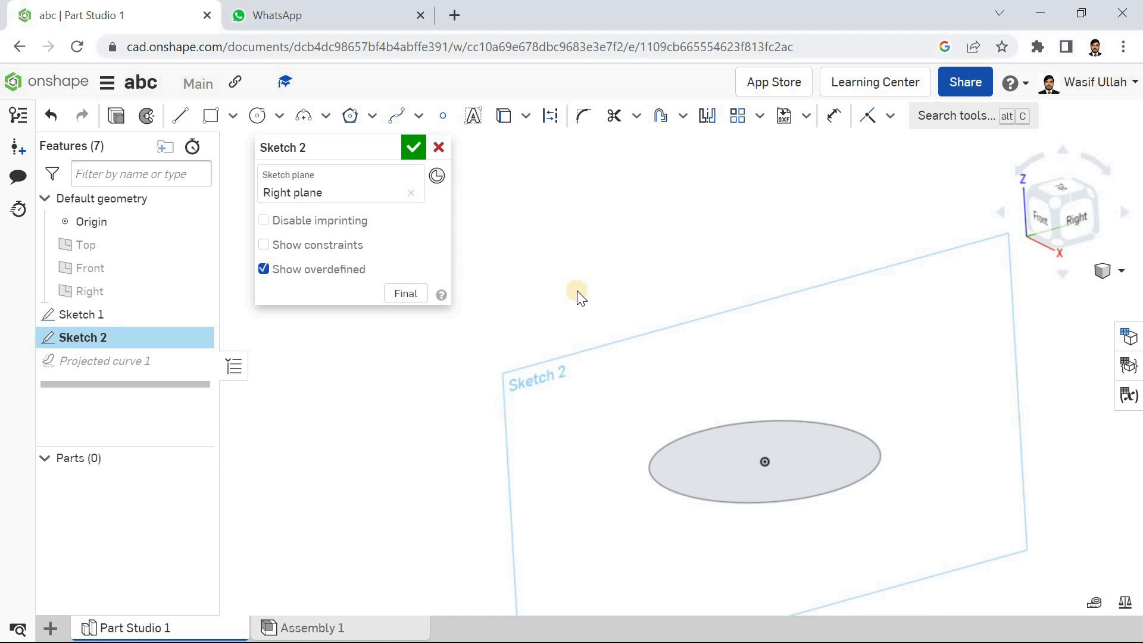
Step: Draw a new flatter four-point spline on the Right plane in Sketch 2 and accept the sketch
scroll(578, 296, down, 3)
click(390, 117)
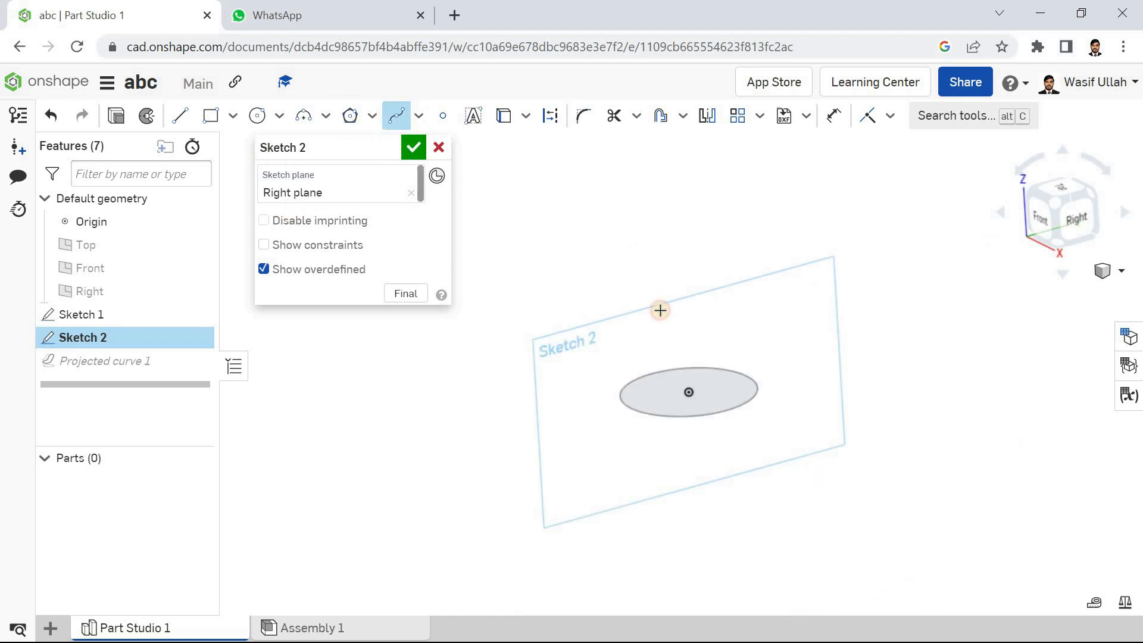
click(594, 408)
click(633, 349)
click(765, 335)
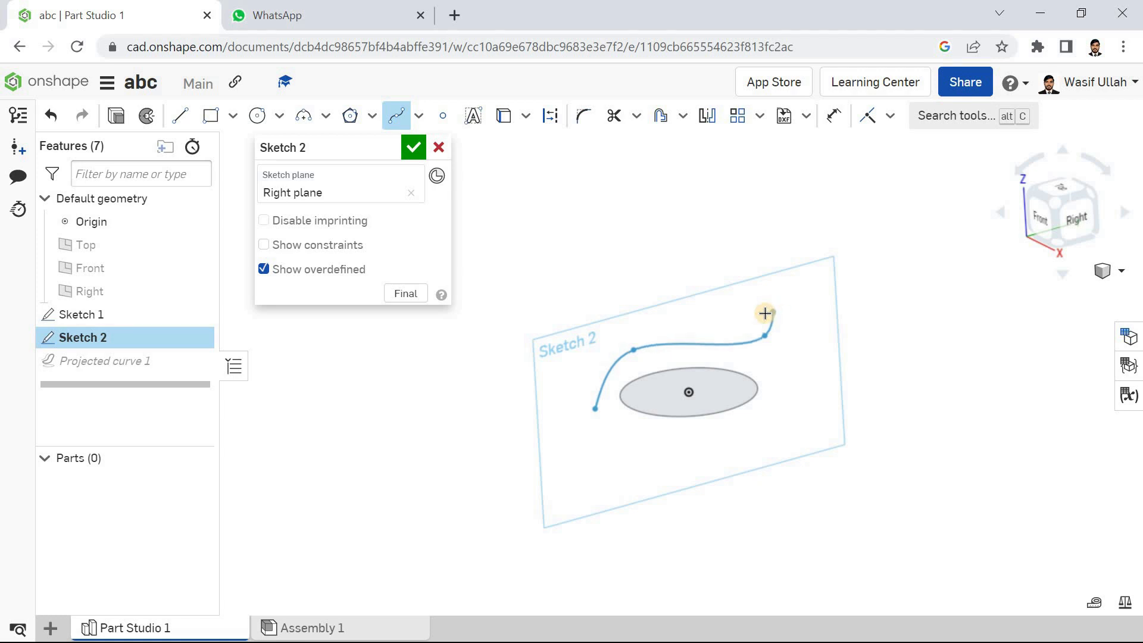
double_click(771, 312)
click(409, 148)
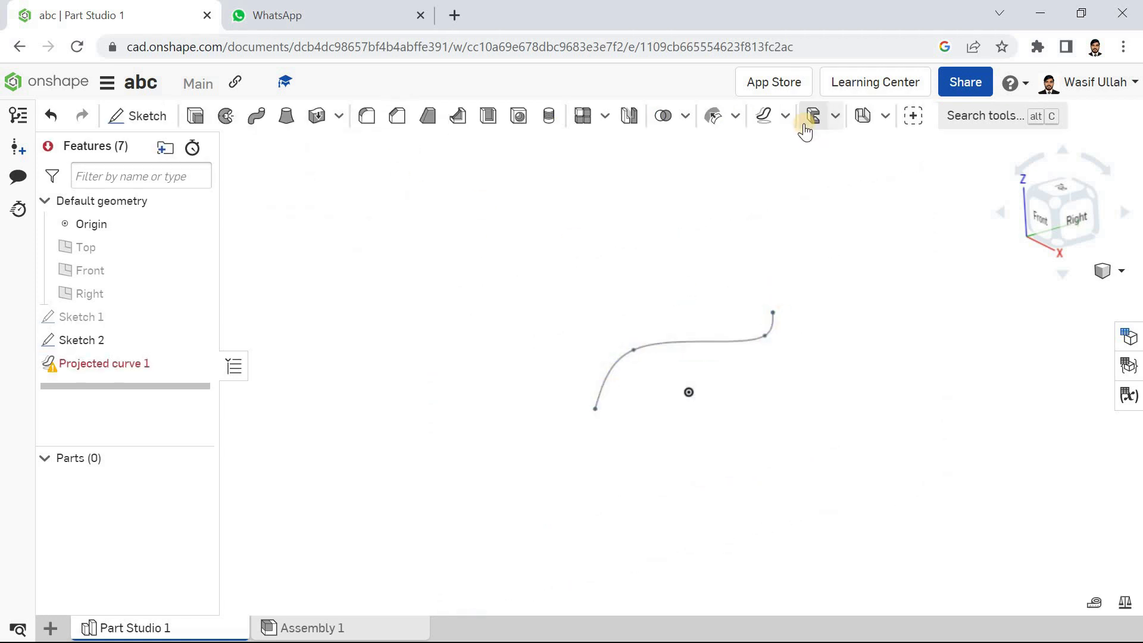
Step: Redefine the projected curve with the circle as first sketch and the new spline as second, and accept it
double_click(110, 369)
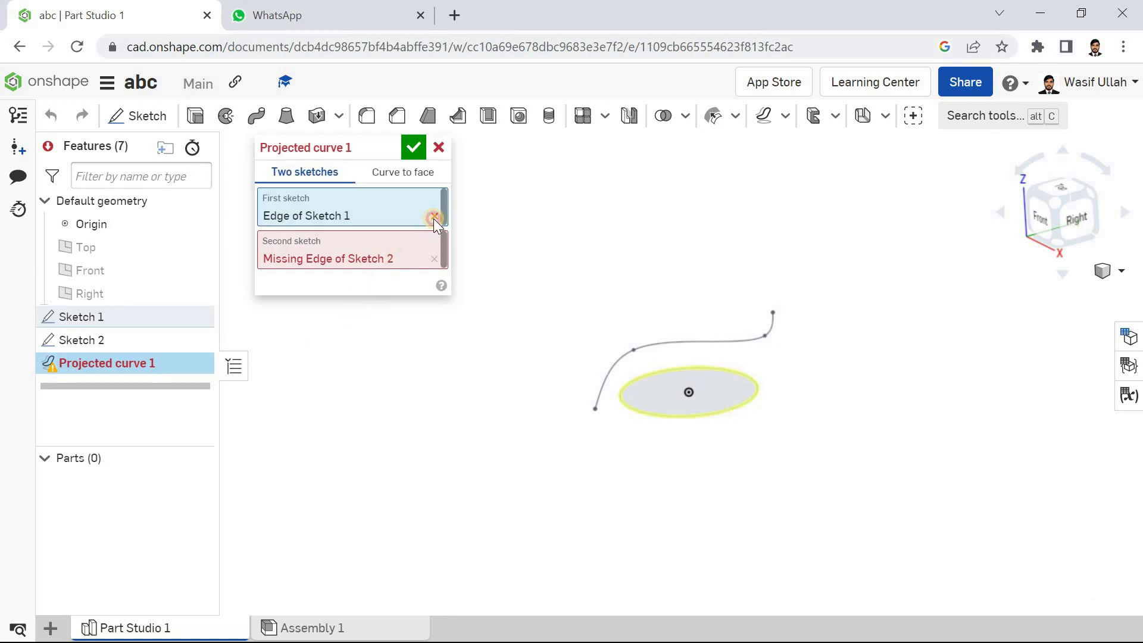
click(434, 216)
click(434, 242)
click(383, 198)
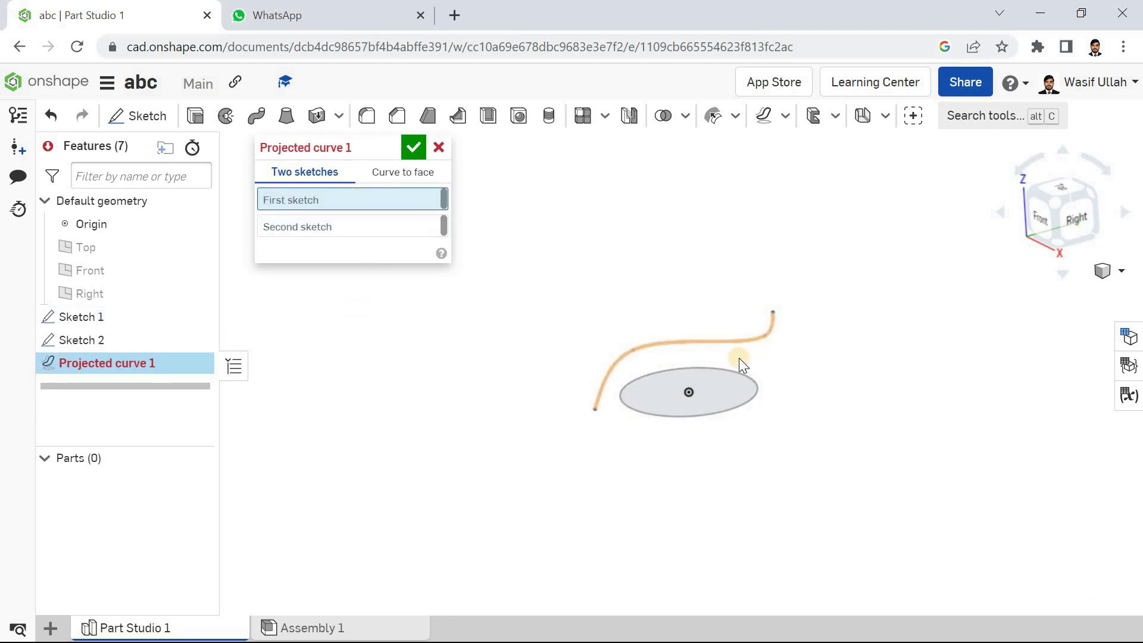
click(730, 370)
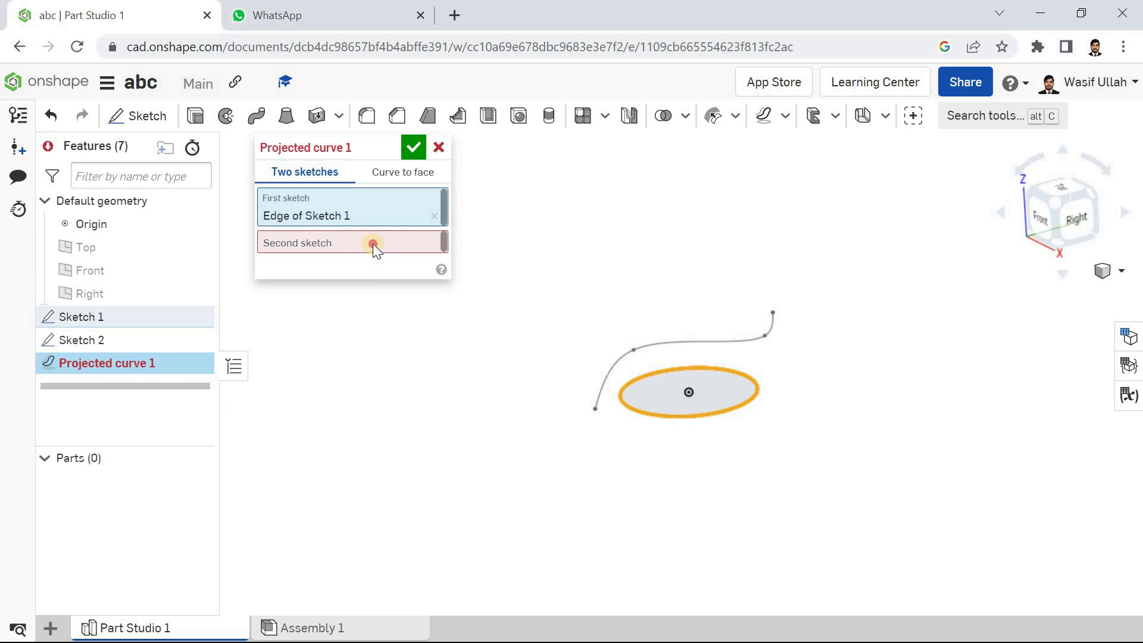
click(372, 244)
click(651, 342)
mouse_move(498, 337)
right_down()
mouse_move(505, 329)
mouse_move(503, 369)
right_up()
click(412, 148)
right_drag(476, 288, 521, 250)
right_click(522, 250)
click(493, 285)
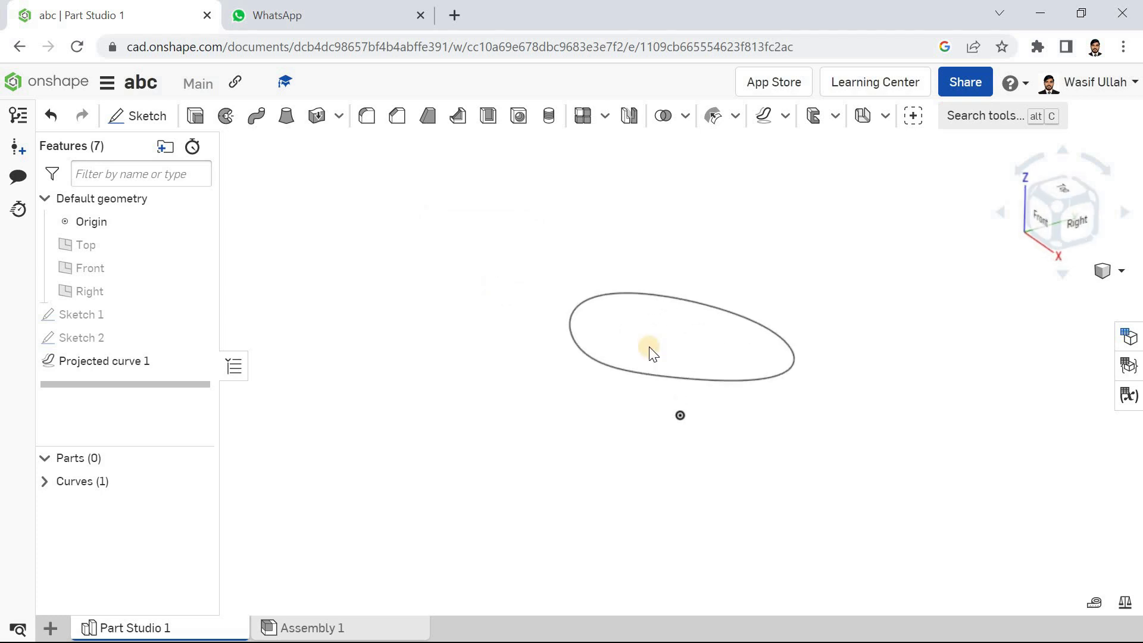
right_drag(615, 301, 625, 343)
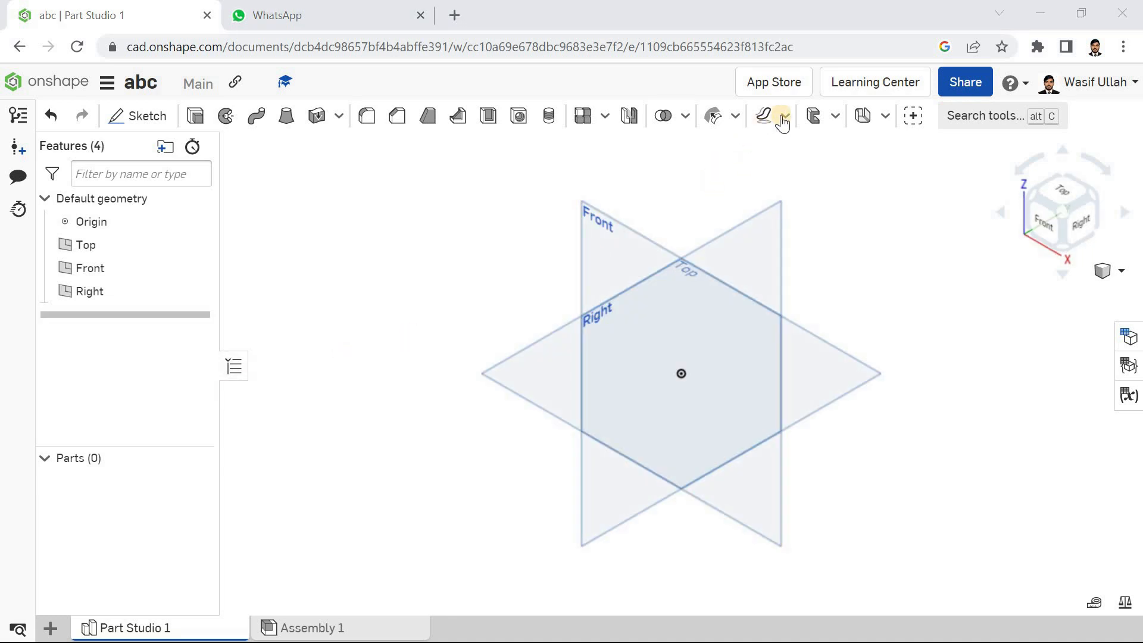
Step: Sketch a circle about 120.5 mm in diameter centred on the origin of the Top plane and accept the sketch
click(784, 116)
click(486, 302)
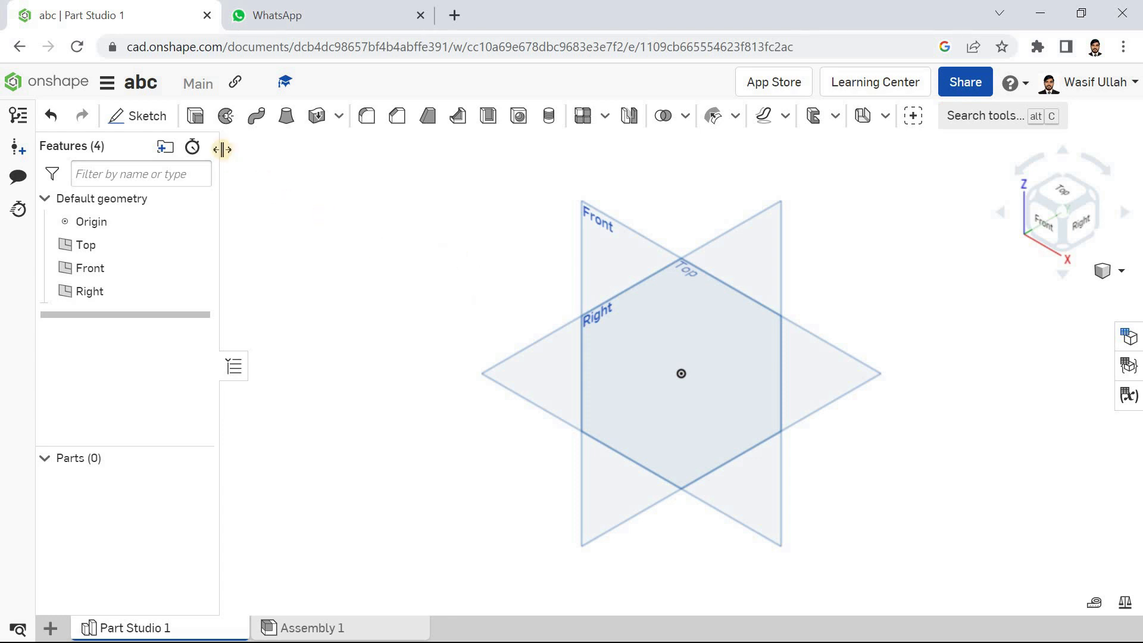
click(146, 117)
click(537, 402)
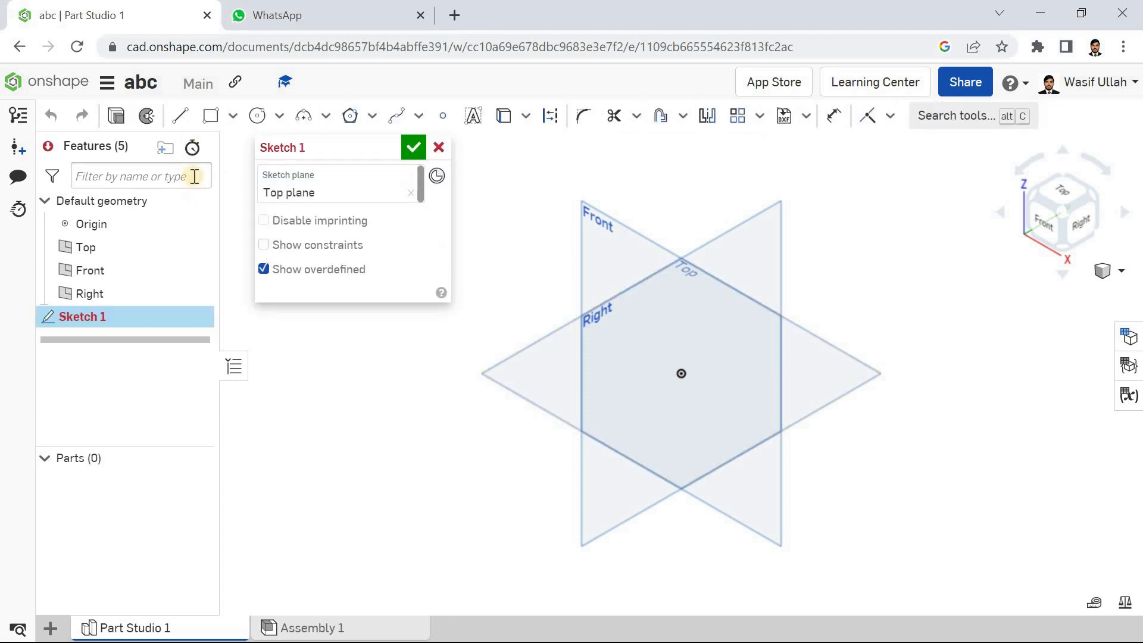
click(267, 123)
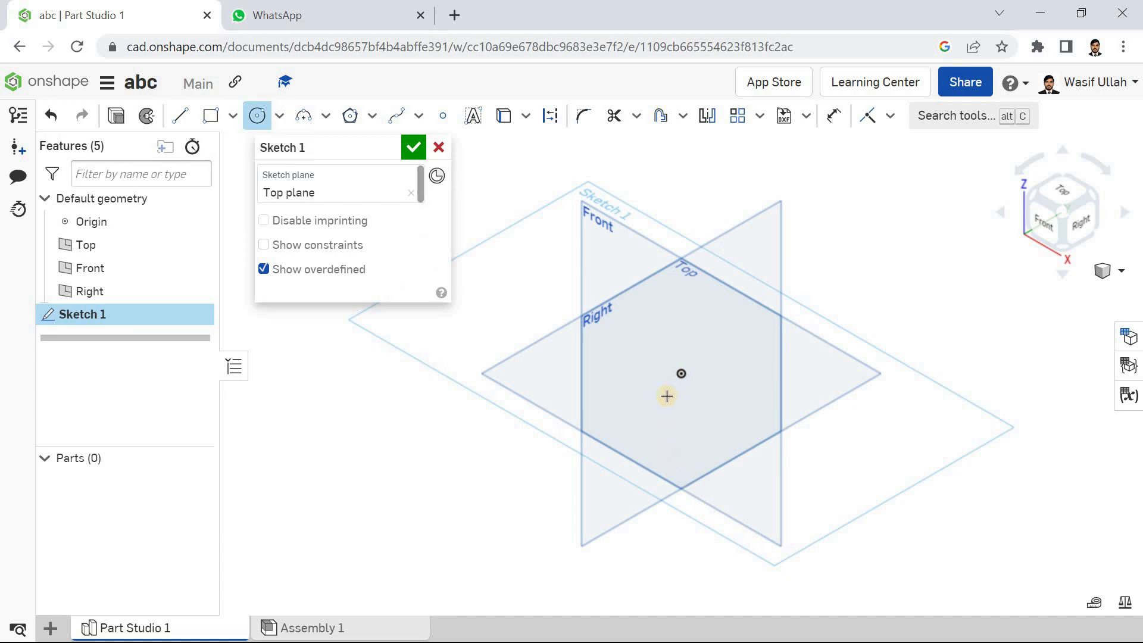
click(684, 375)
click(734, 429)
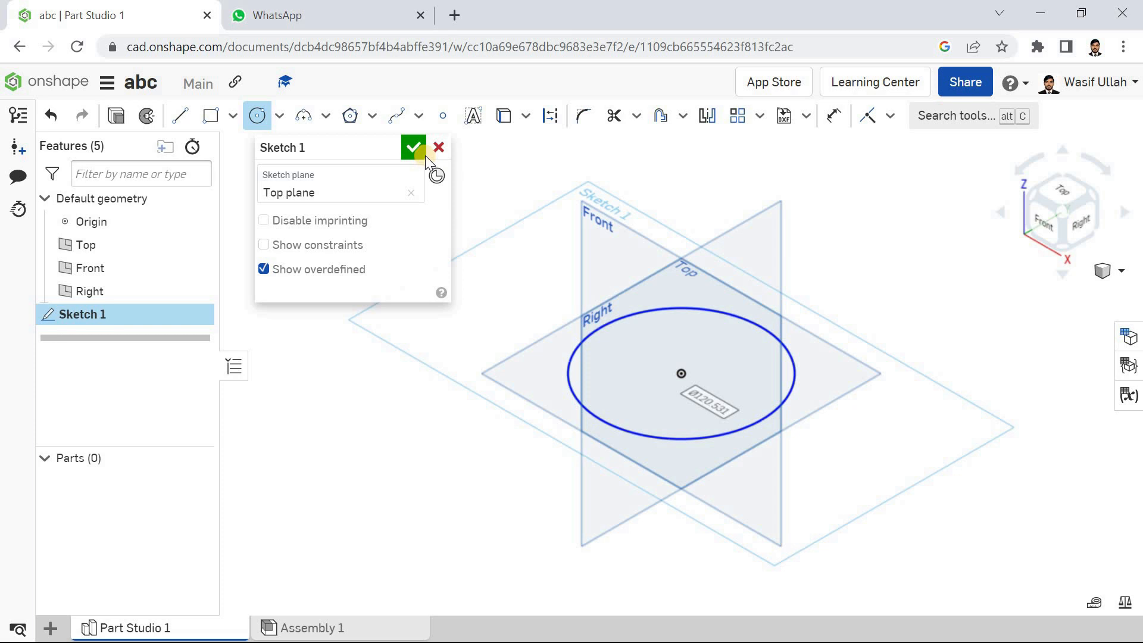
click(423, 154)
Step: Sketch a wavy four-point spline above the circle on the Right plane and accept the sketch
click(140, 116)
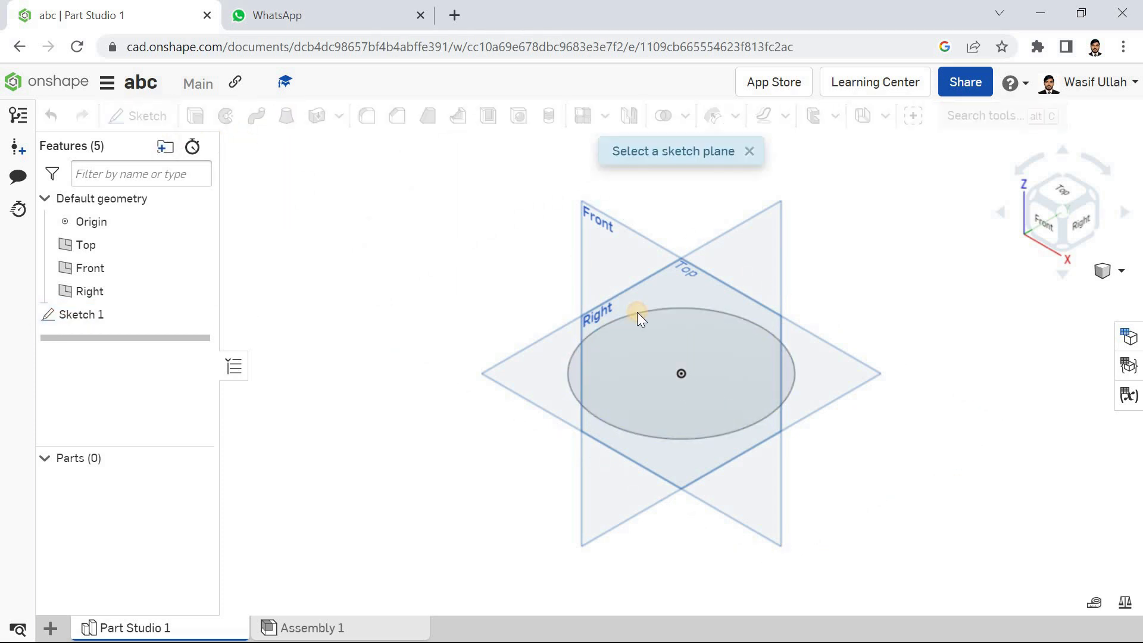
click(761, 251)
click(396, 116)
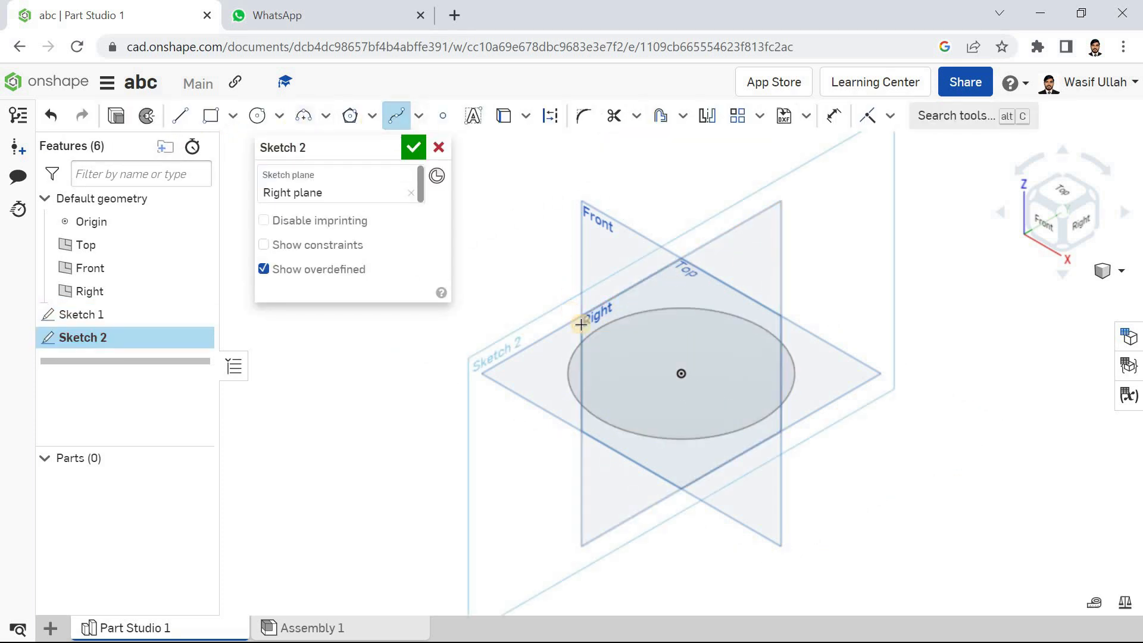
click(494, 414)
click(525, 272)
click(751, 272)
click(784, 209)
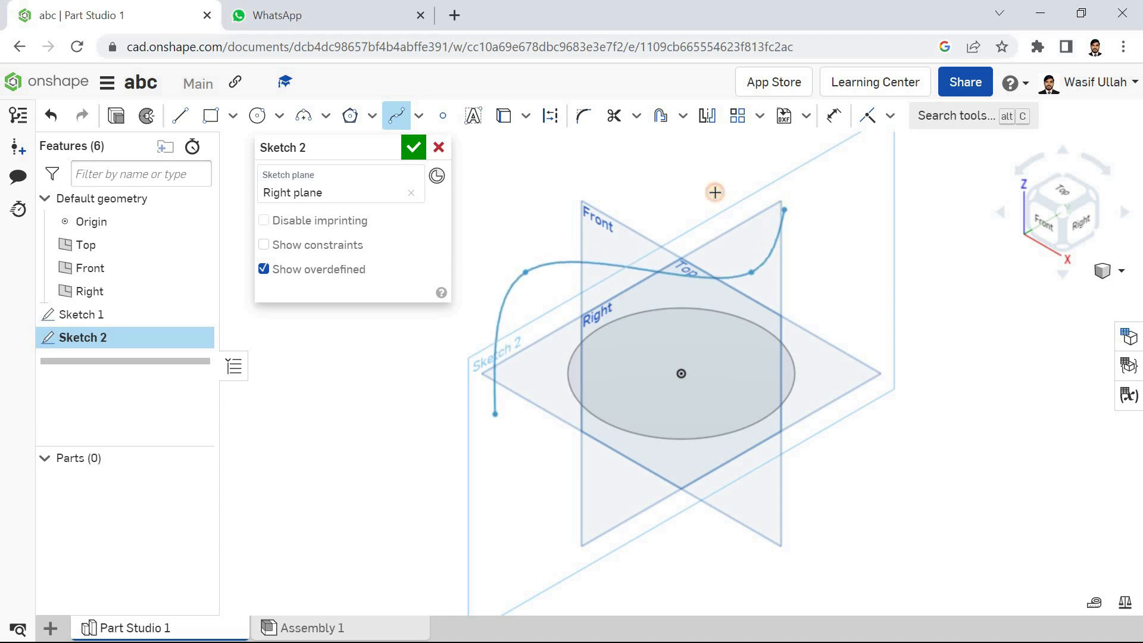
key(Escape)
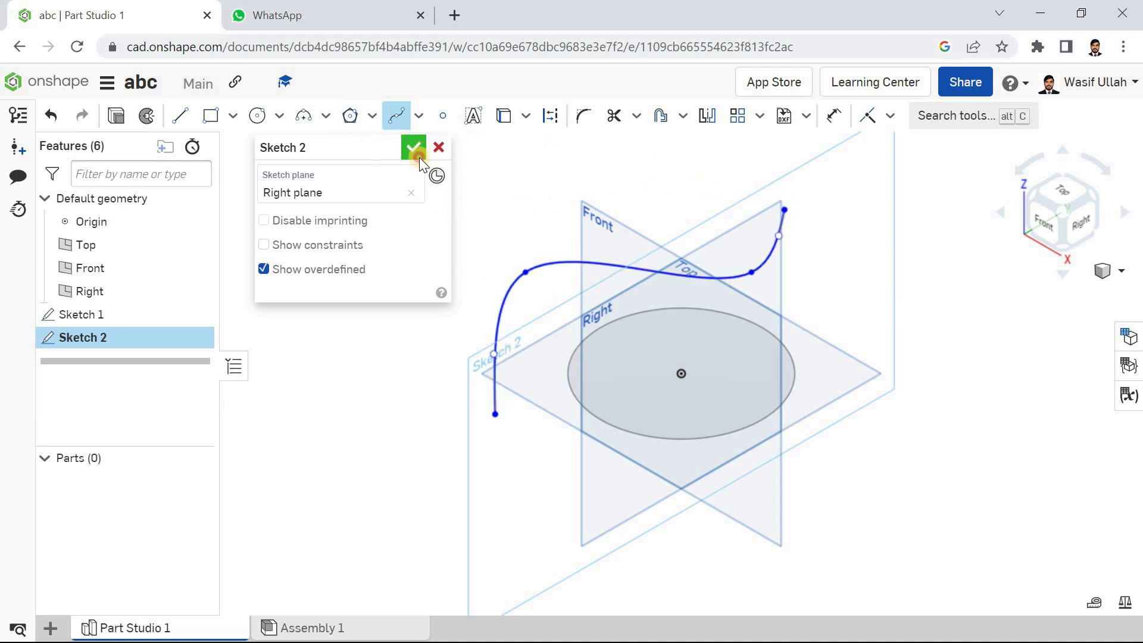
click(414, 148)
Step: Hide the default planes, keeping the circle and spline sketches in view
right_click(446, 248)
click(451, 257)
right_click(389, 205)
click(452, 281)
Step: Create a projected curve from two sketches, using the circle as first sketch and the wavy spline as second
click(767, 116)
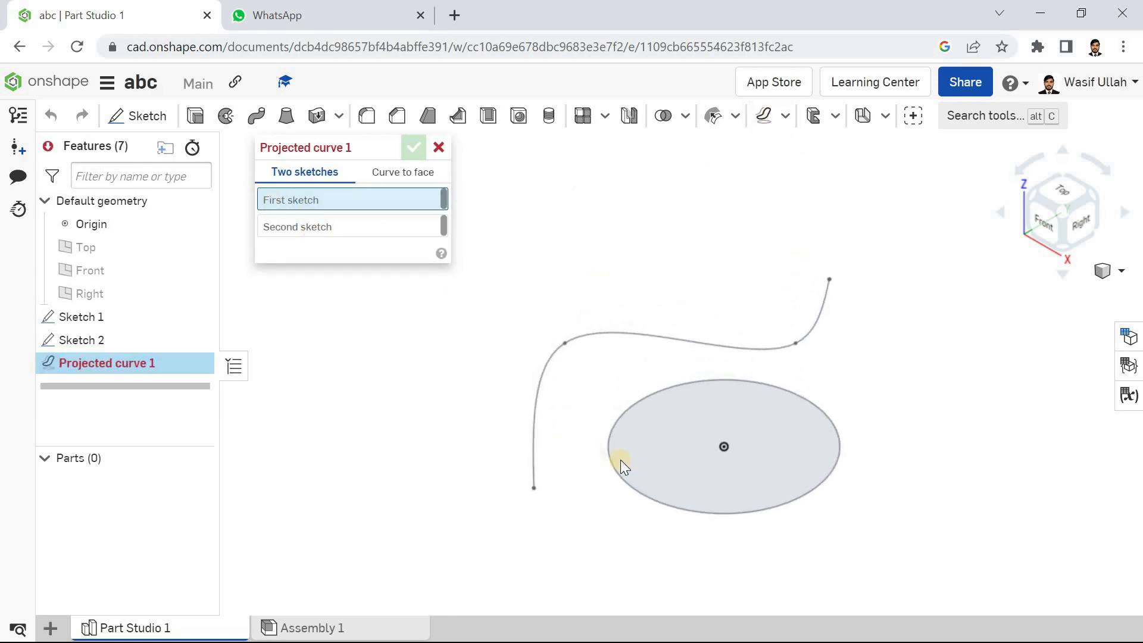
click(617, 430)
click(376, 240)
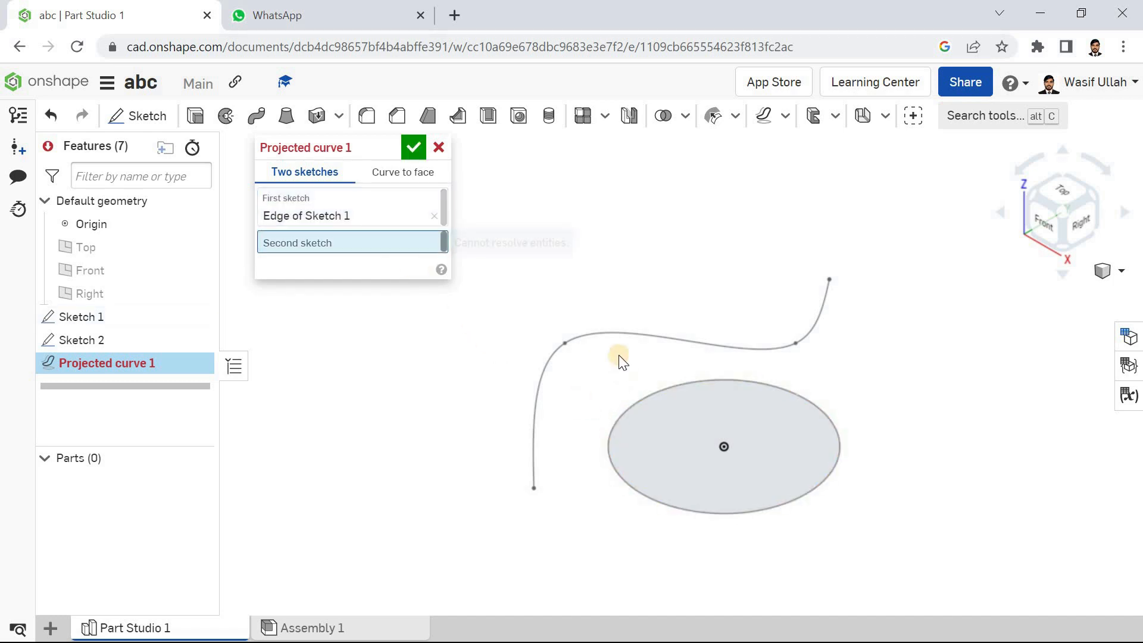
click(617, 332)
right_drag(551, 278, 525, 279)
right_click(525, 282)
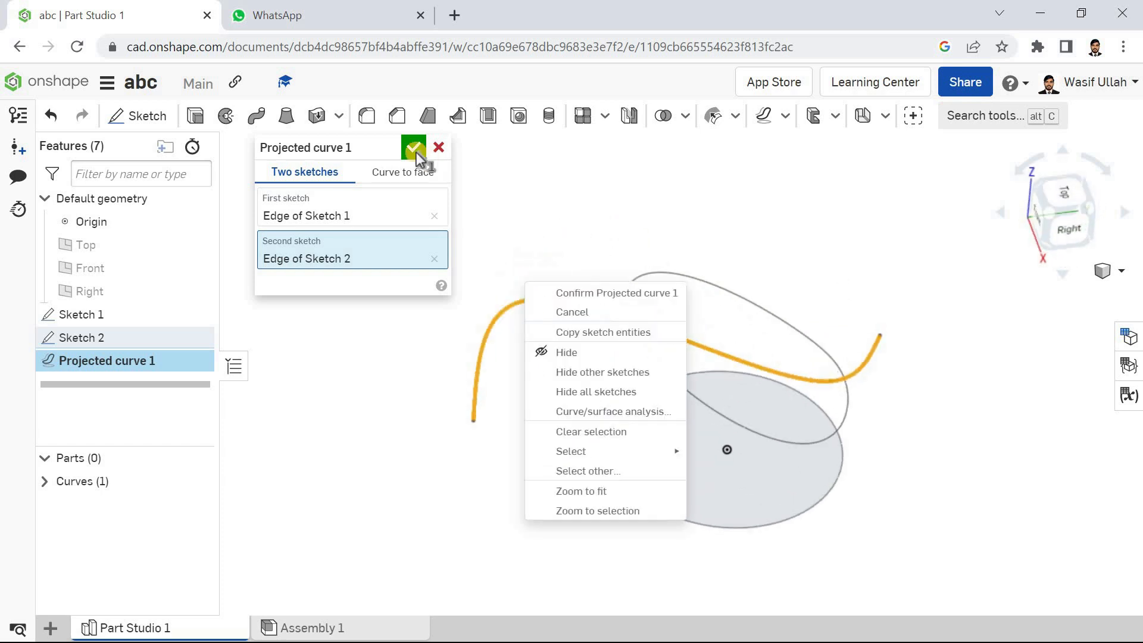
click(519, 205)
mouse_move(519, 204)
right_down()
mouse_move(536, 220)
mouse_move(525, 209)
right_up()
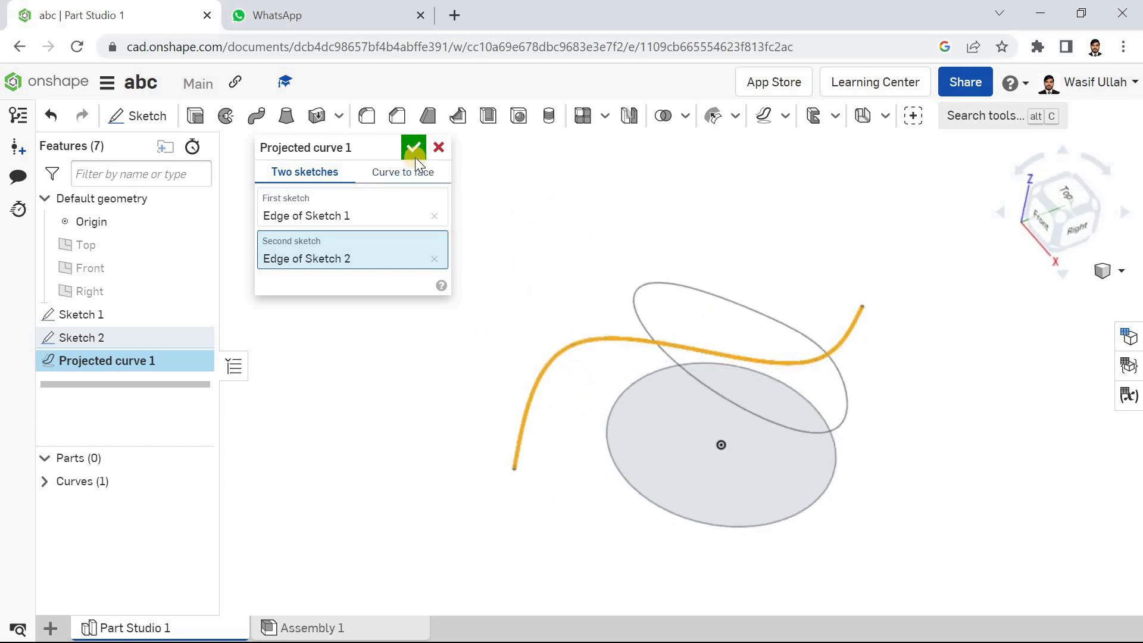
mouse_move(447, 226)
mouse_down()
mouse_move(519, 204)
mouse_move(509, 207)
mouse_up()
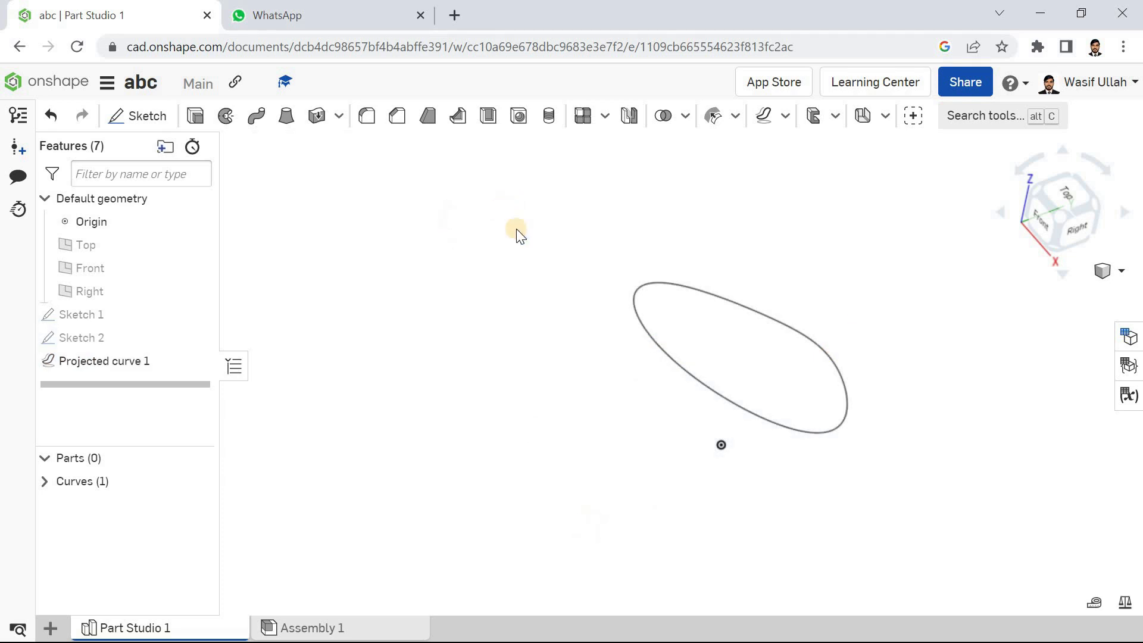
right_drag(510, 185, 500, 226)
Step: Open Sketch 2 for editing and delete its four-point spline
click(159, 341)
double_click(159, 341)
mouse_move(541, 303)
right_down()
mouse_move(558, 255)
mouse_move(548, 287)
mouse_move(573, 296)
right_up()
click(573, 296)
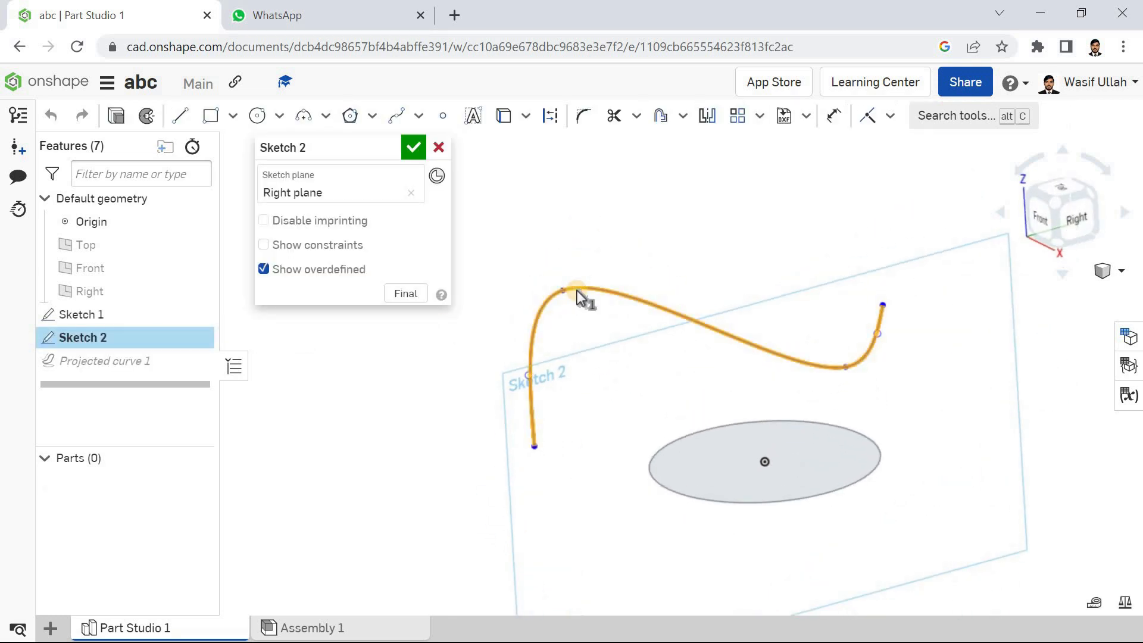
key(Delete)
Step: Draw a smaller, flatter four-point spline above the circle in Sketch 2 and accept the sketch
scroll(577, 292, down, 3)
click(393, 116)
click(633, 350)
click(765, 335)
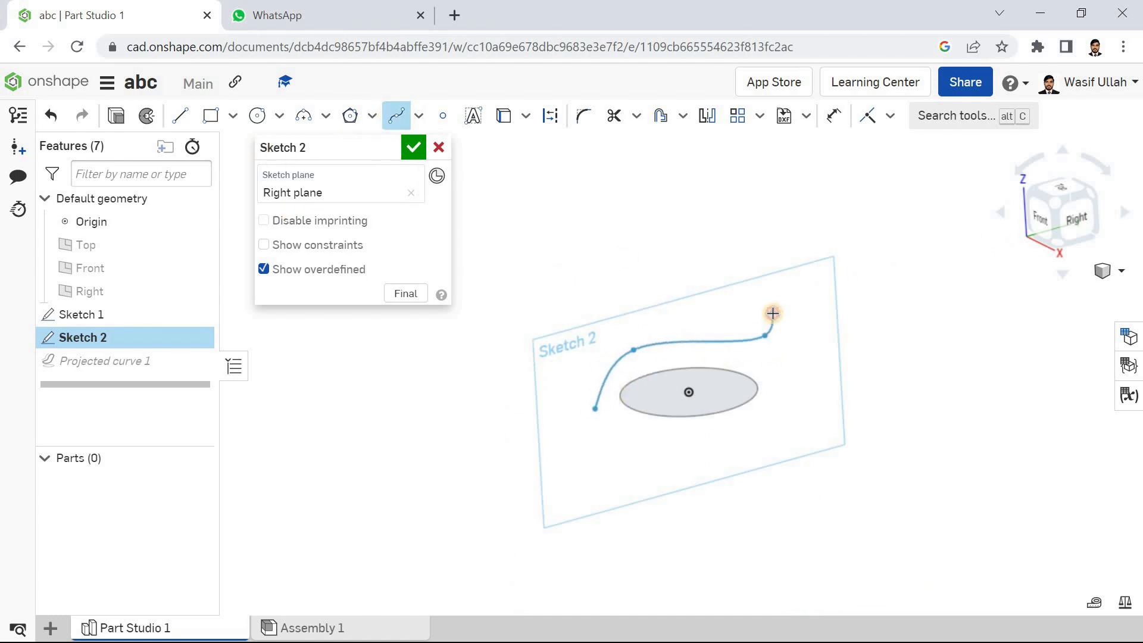
double_click(773, 312)
click(413, 147)
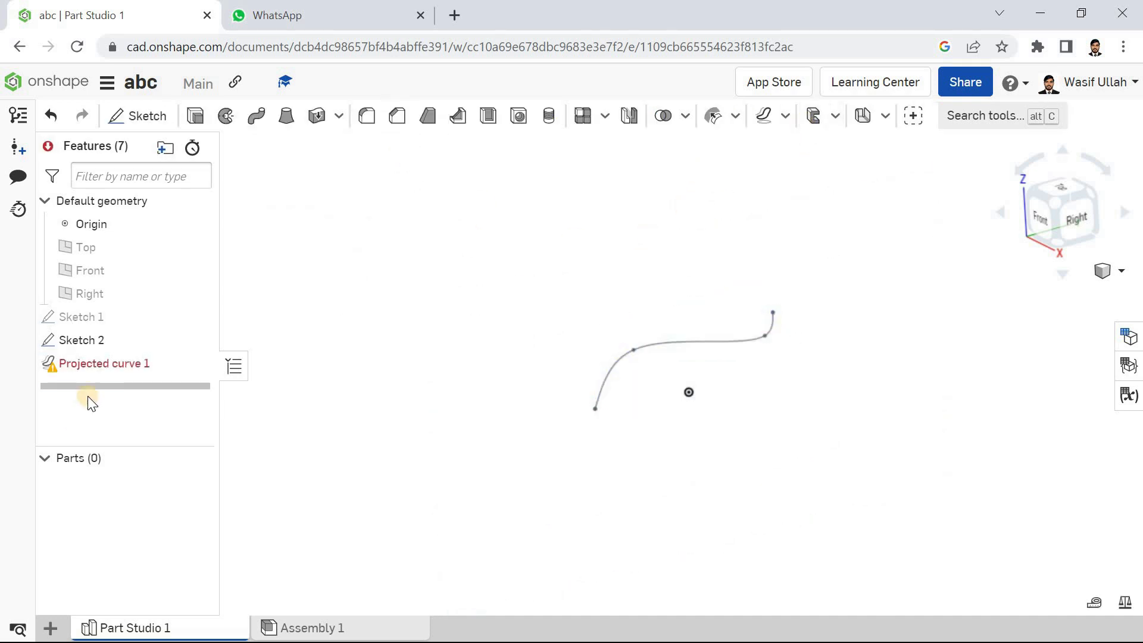
Step: Edit the broken projected curve, clear its references, reselect the circle first and the redrawn spline second, and accept it
double_click(110, 369)
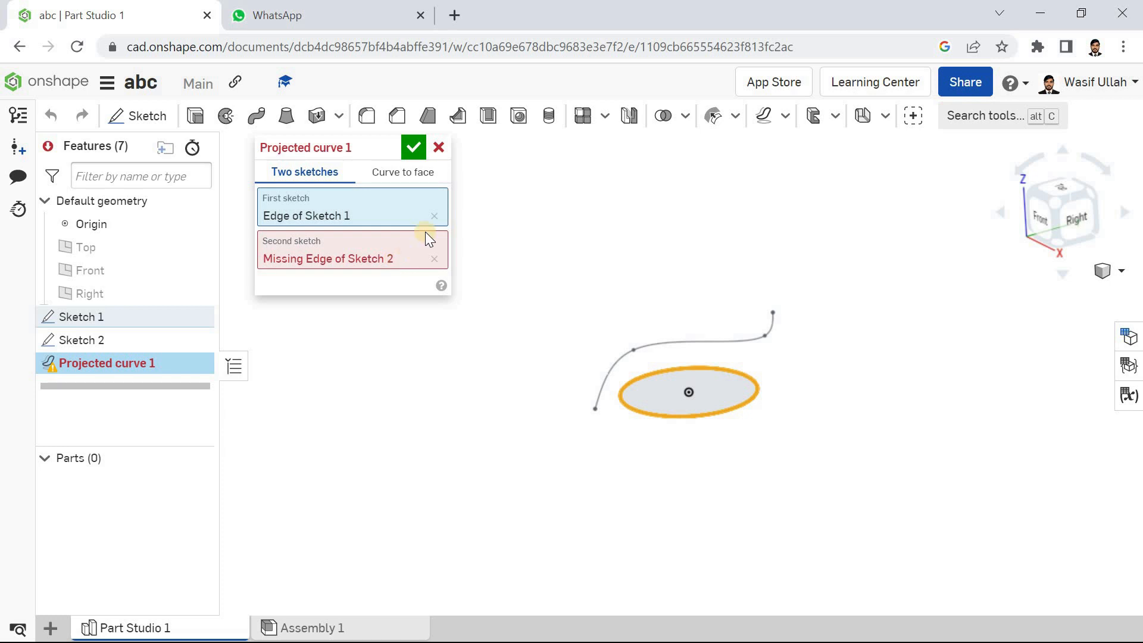
click(434, 217)
click(434, 244)
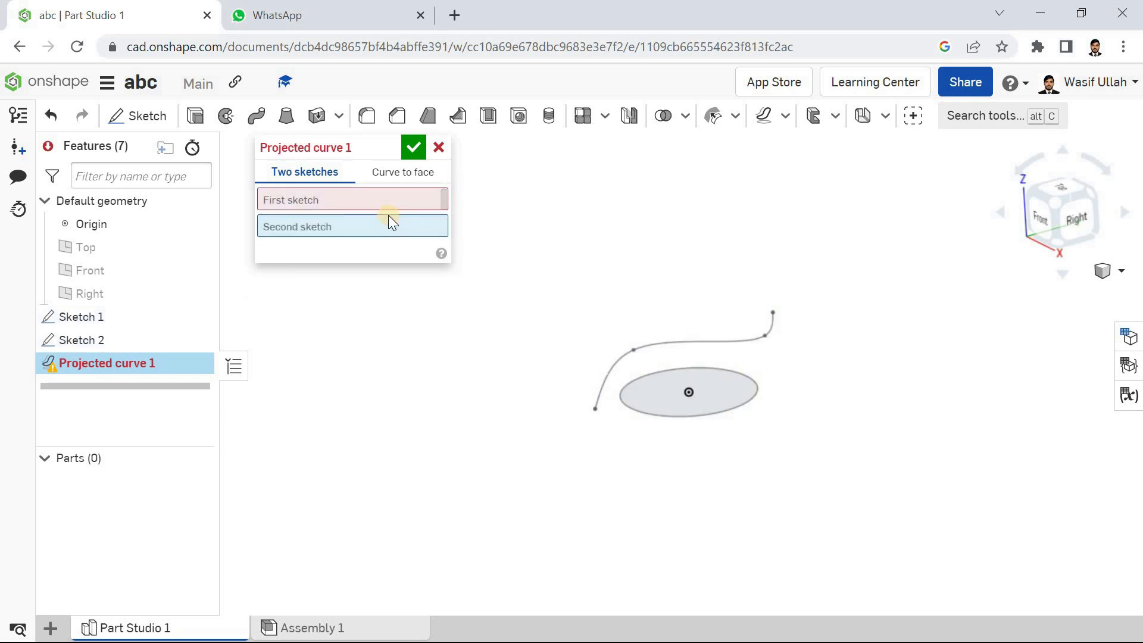
click(730, 376)
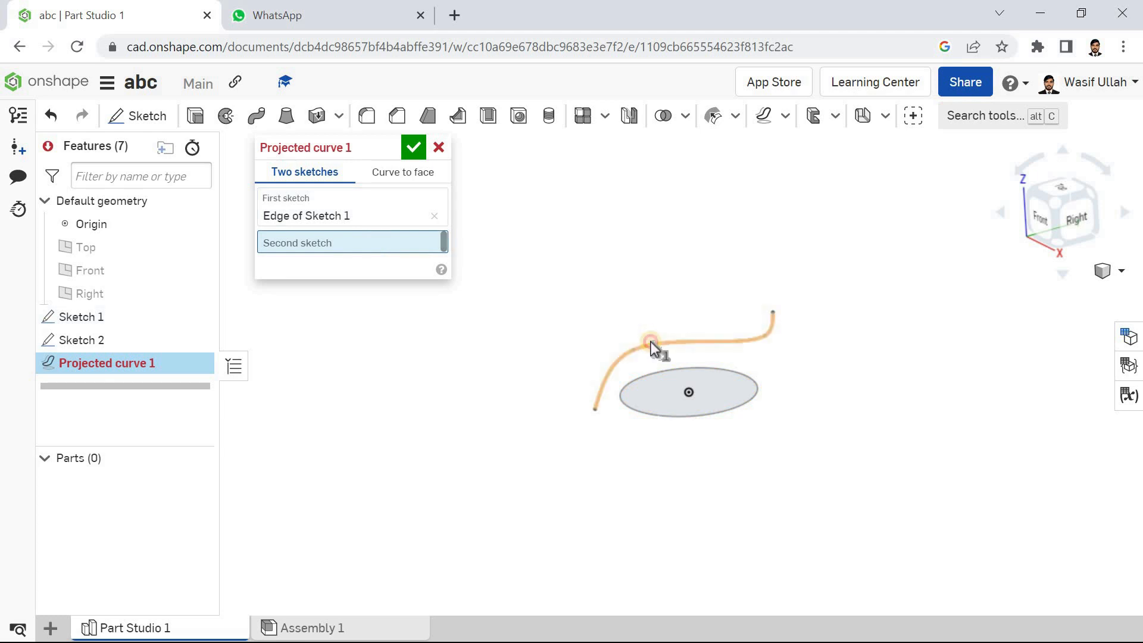
click(654, 343)
right_drag(511, 310, 528, 265)
click(413, 147)
right_click(420, 215)
click(492, 286)
right_drag(654, 351, 624, 341)
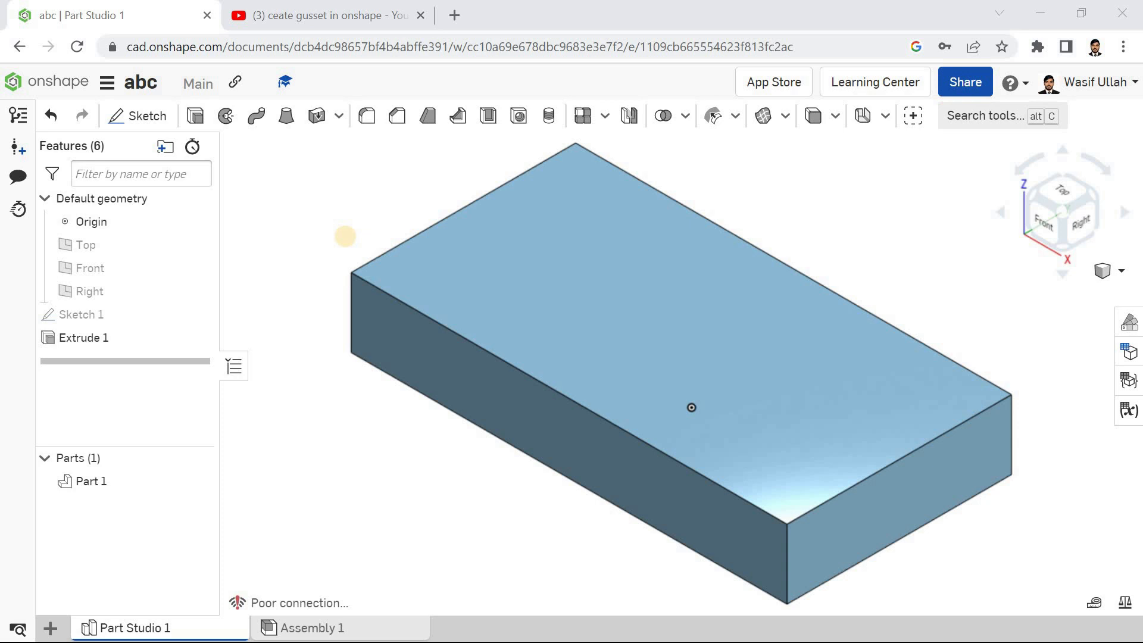
right_click(310, 187)
click(347, 255)
right_click(281, 189)
click(339, 262)
right_click(296, 210)
click(349, 282)
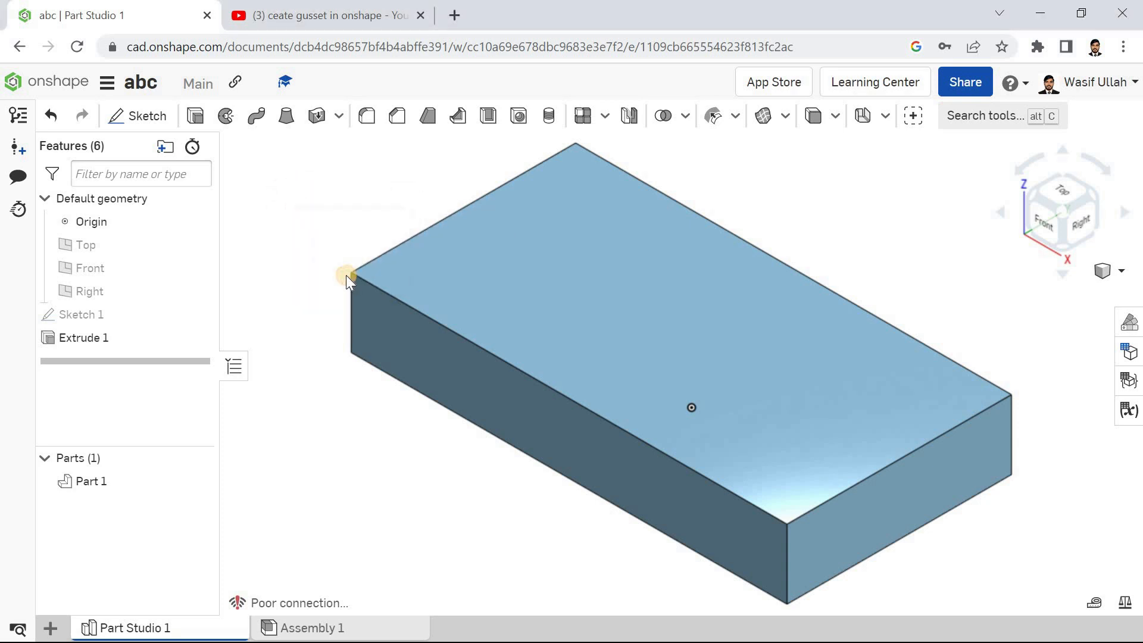
scroll(307, 245, down, 3)
mouse_move(309, 245)
right_down()
mouse_move(315, 211)
mouse_move(312, 244)
mouse_move(298, 239)
right_up()
right_click(273, 212)
click(312, 283)
drag(168, 334, 200, 316)
click(413, 147)
right_click(316, 148)
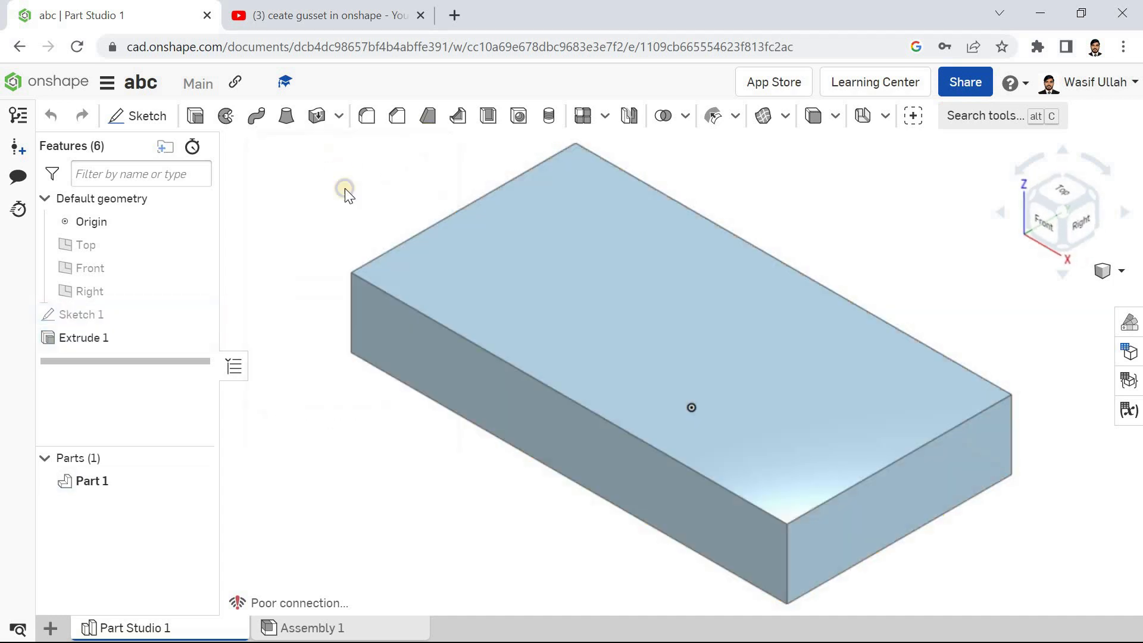
click(352, 220)
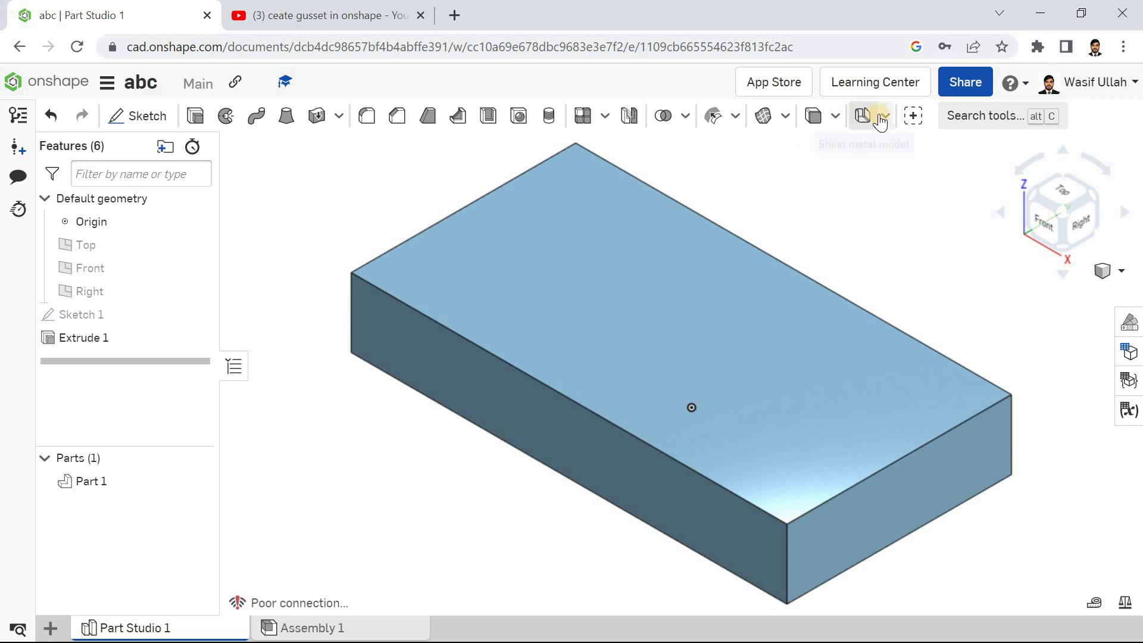
Step: Start a sheet metal model, review its Extrude and Thicken methods, and return to the Convert method
click(885, 128)
click(870, 145)
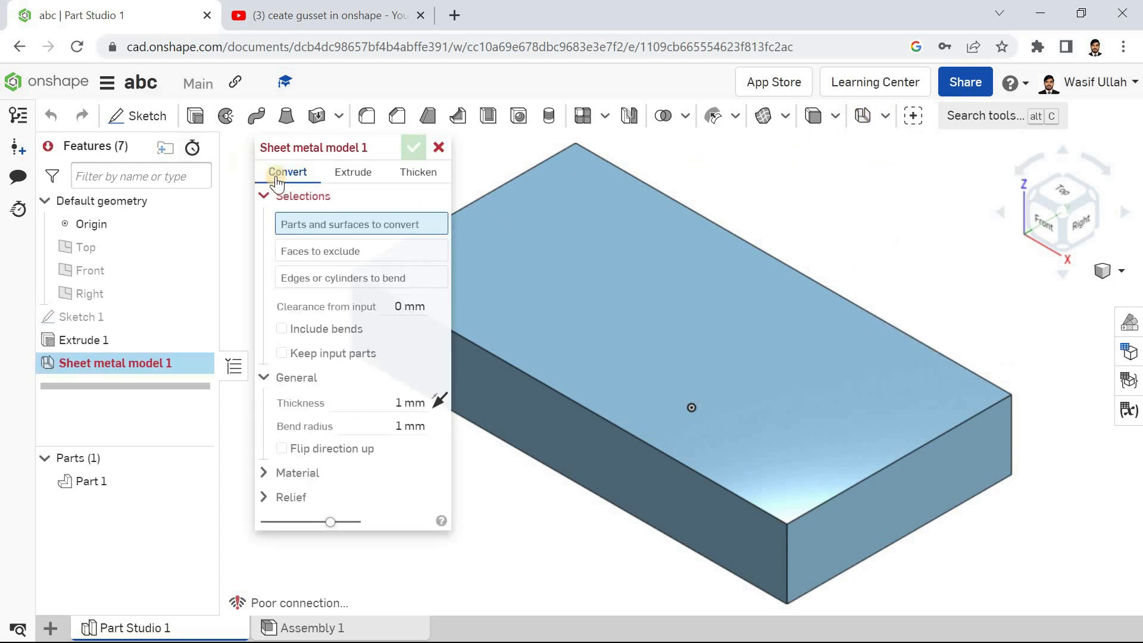
click(354, 173)
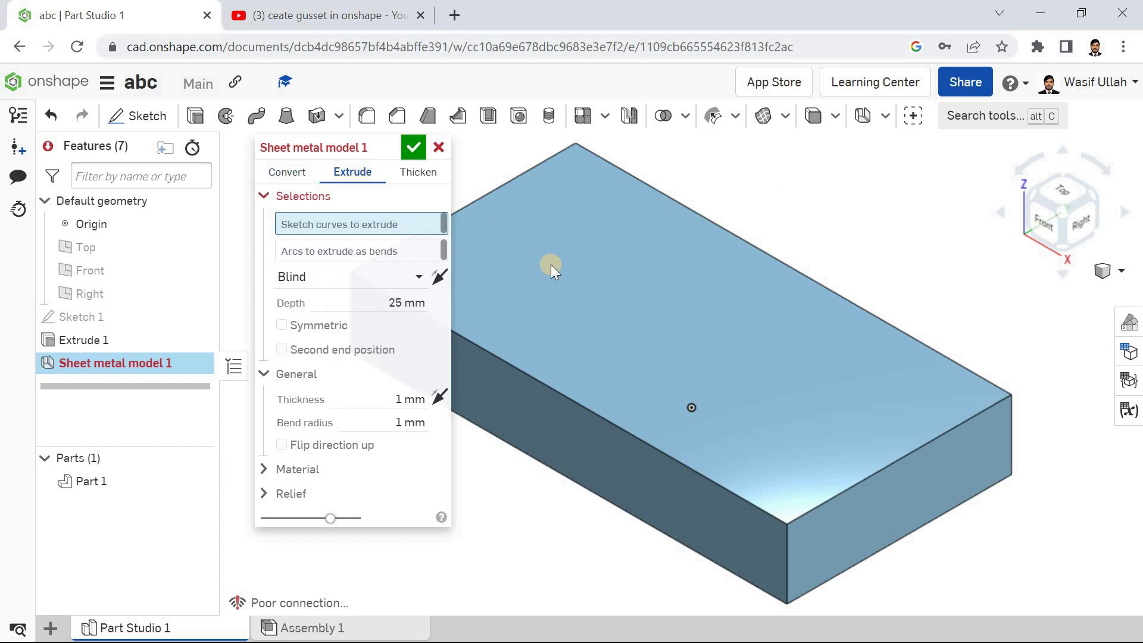
click(419, 174)
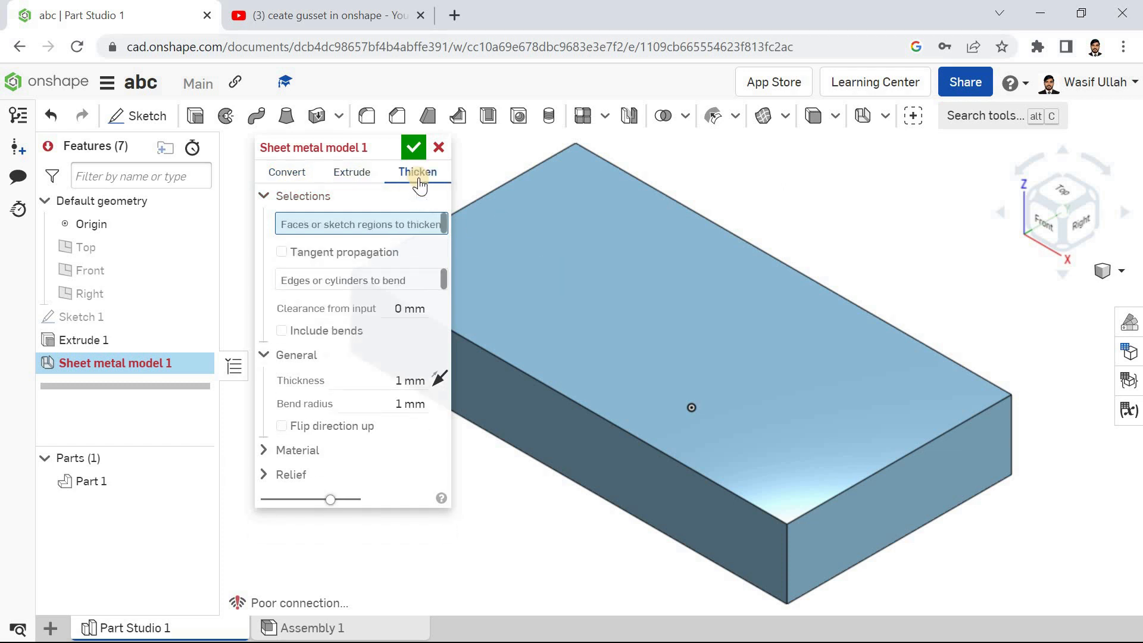
click(287, 178)
Step: Select the rectangular block as the part to convert to sheet metal
drag(336, 149, 122, 144)
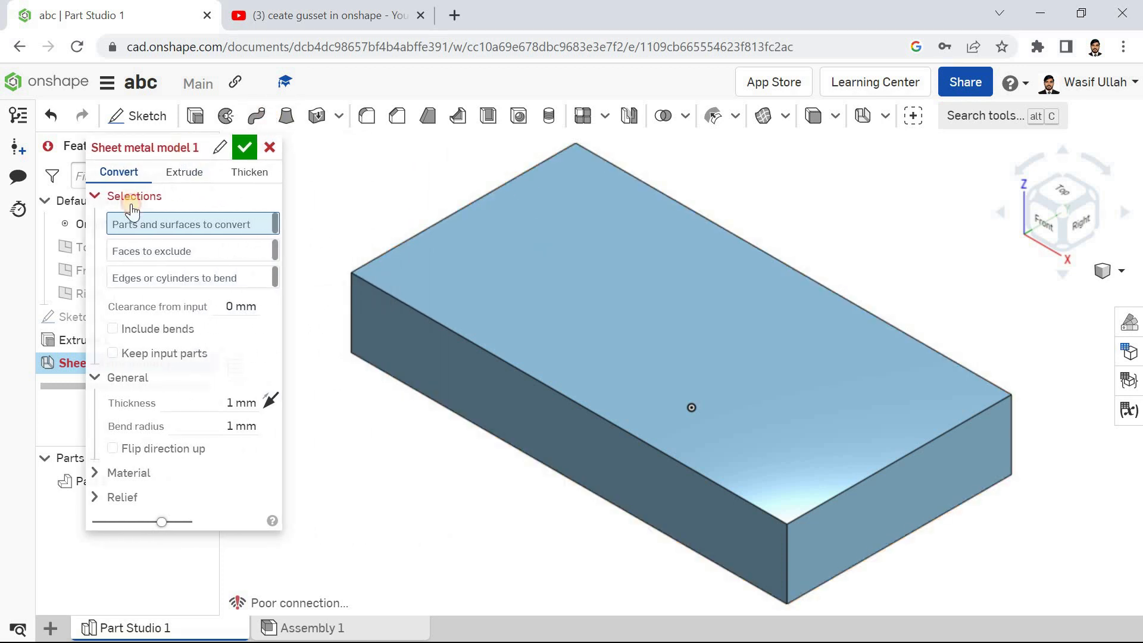
scroll(655, 315, down, 2)
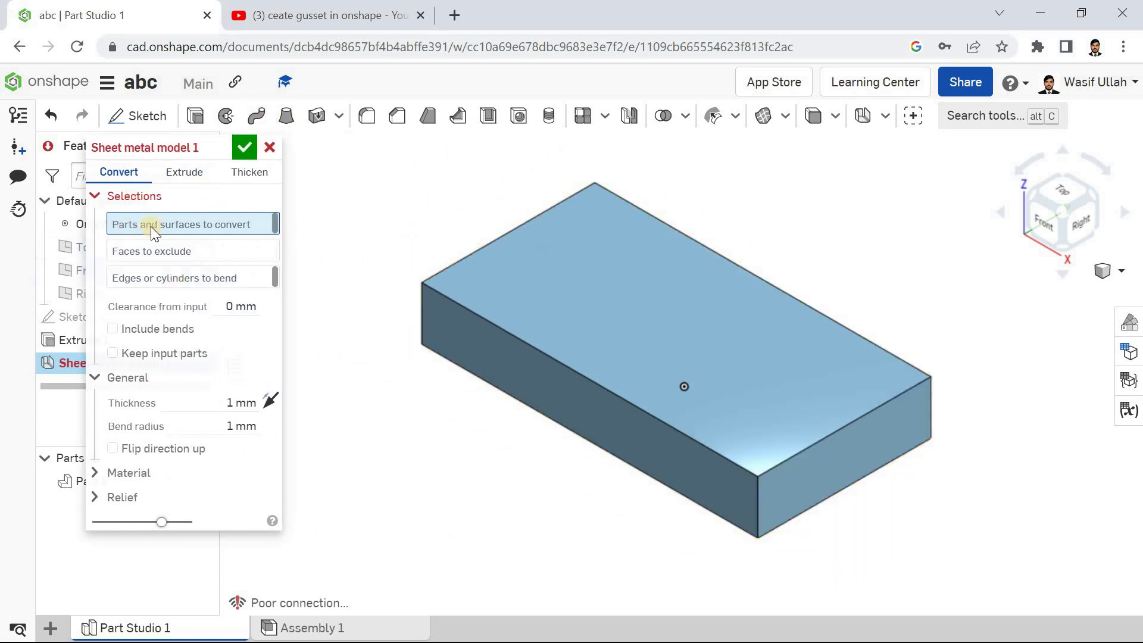
click(736, 362)
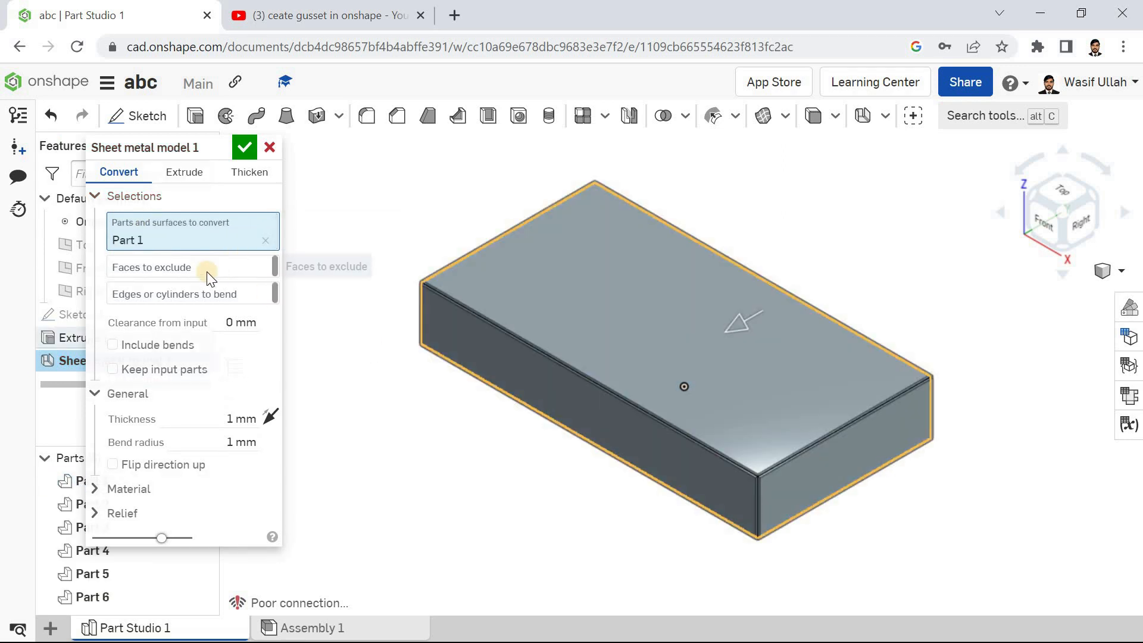
Step: Try excluding the block's top face from the conversion and remove that exclusion
click(208, 272)
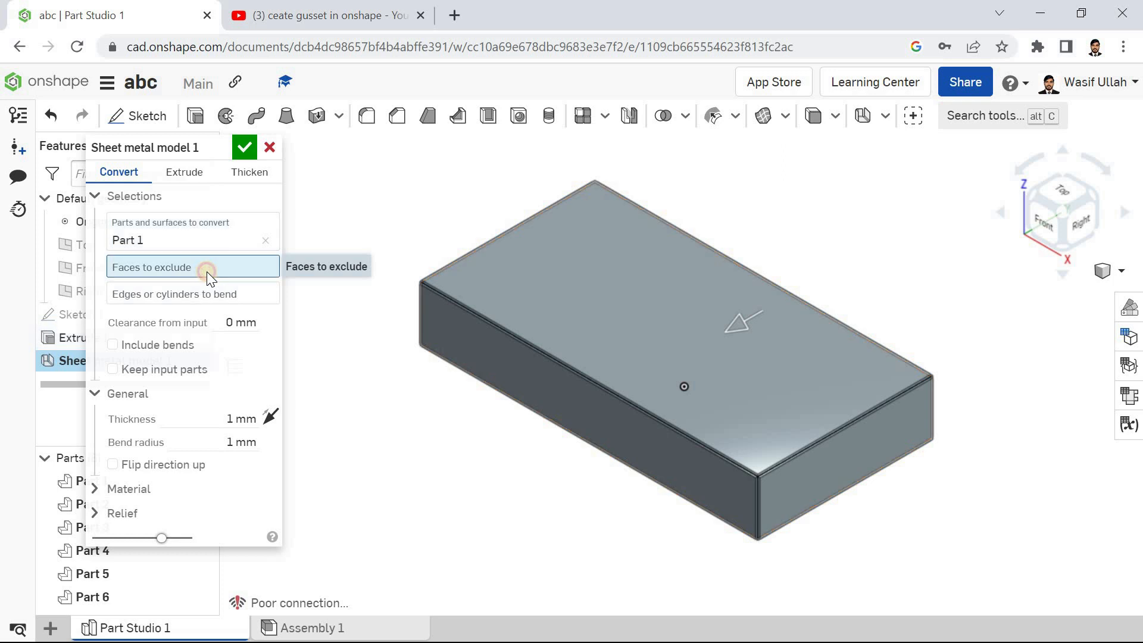
click(554, 294)
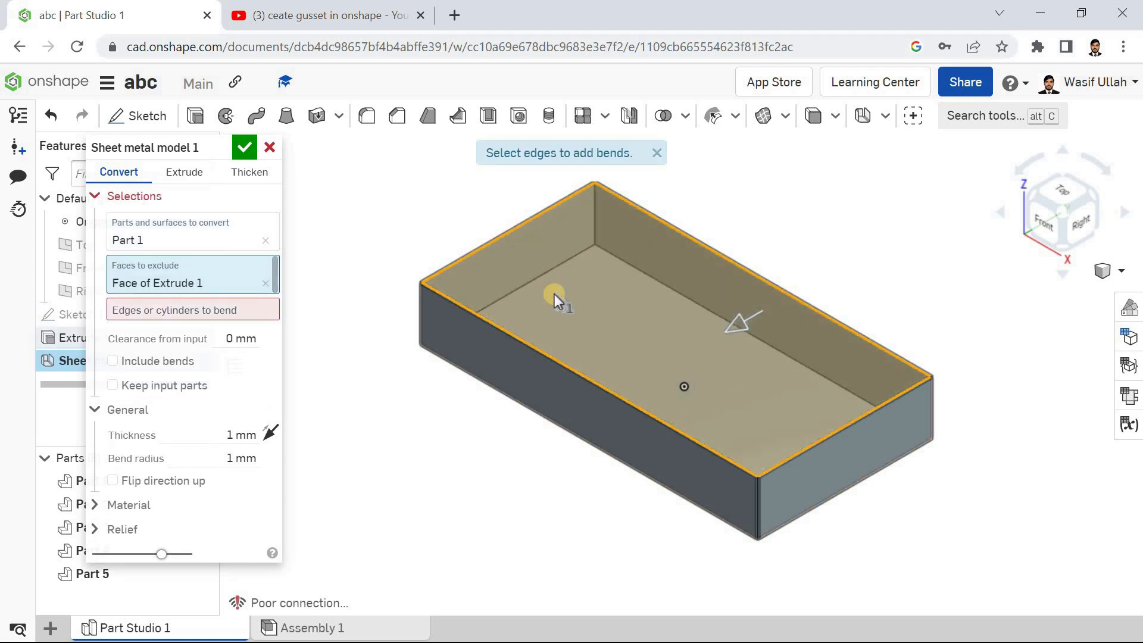
click(267, 284)
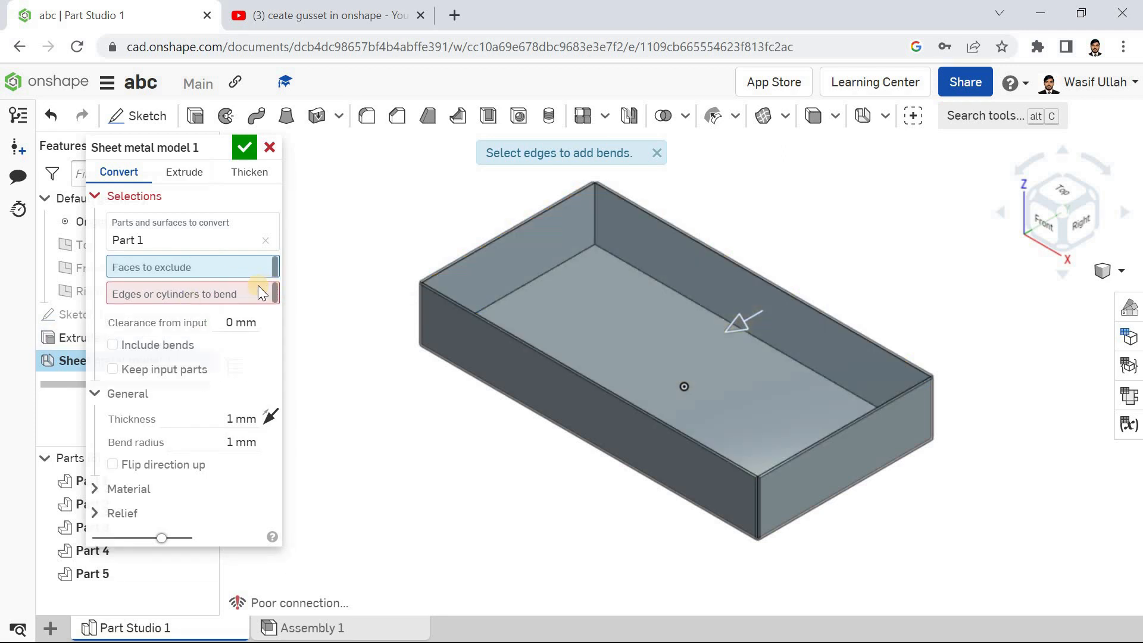
Step: Try the block's long front top edge as a bend, removing it and selecting it again
click(214, 294)
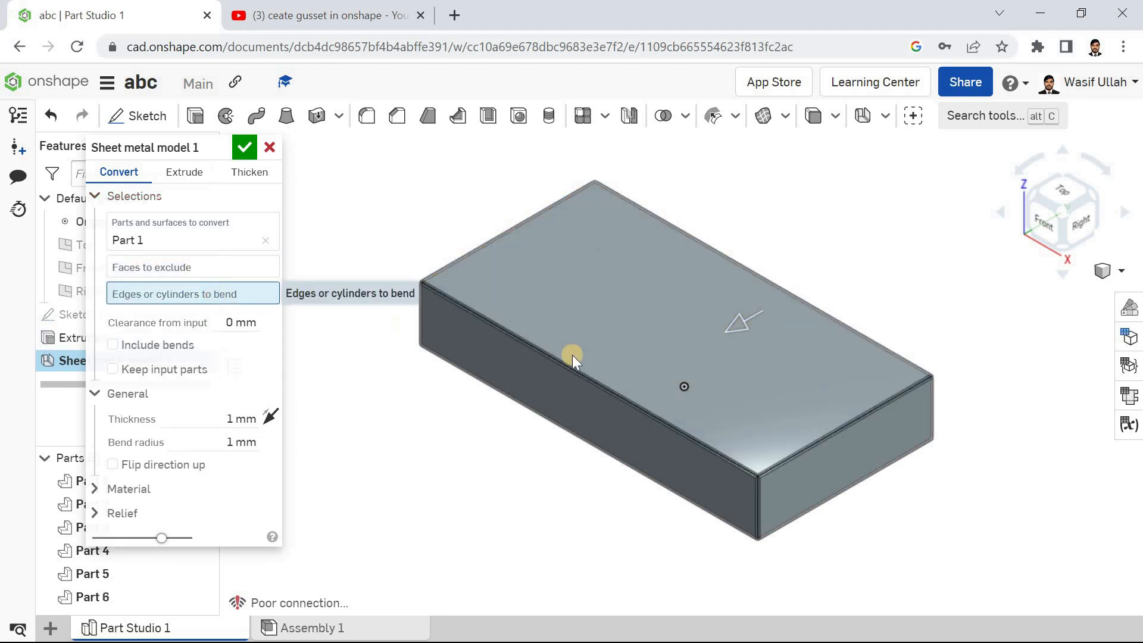
click(512, 369)
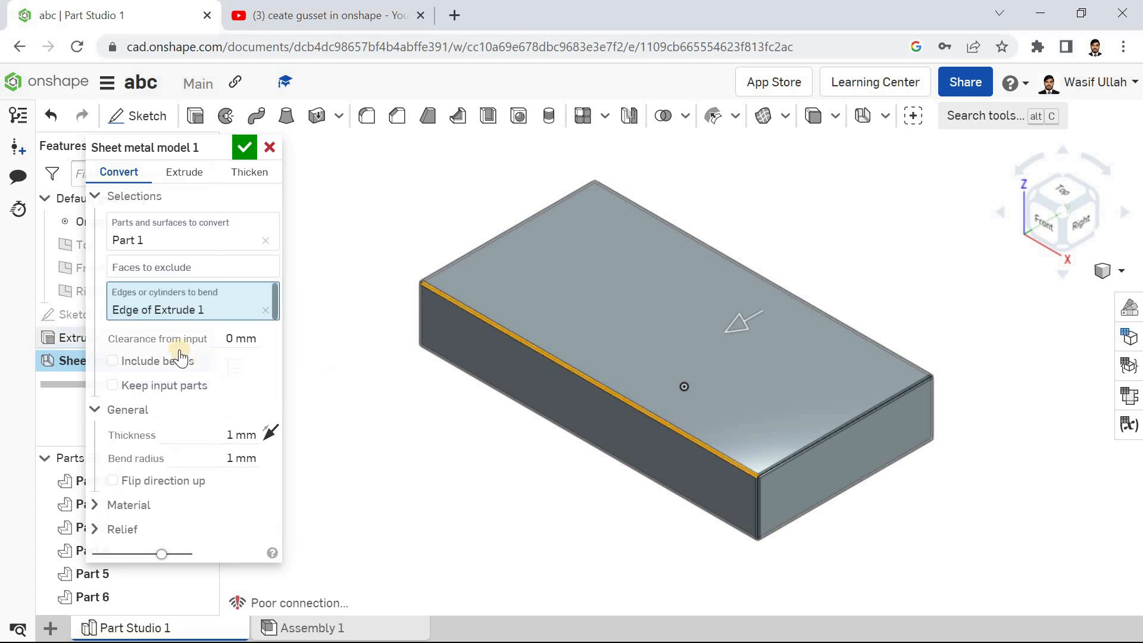
click(266, 310)
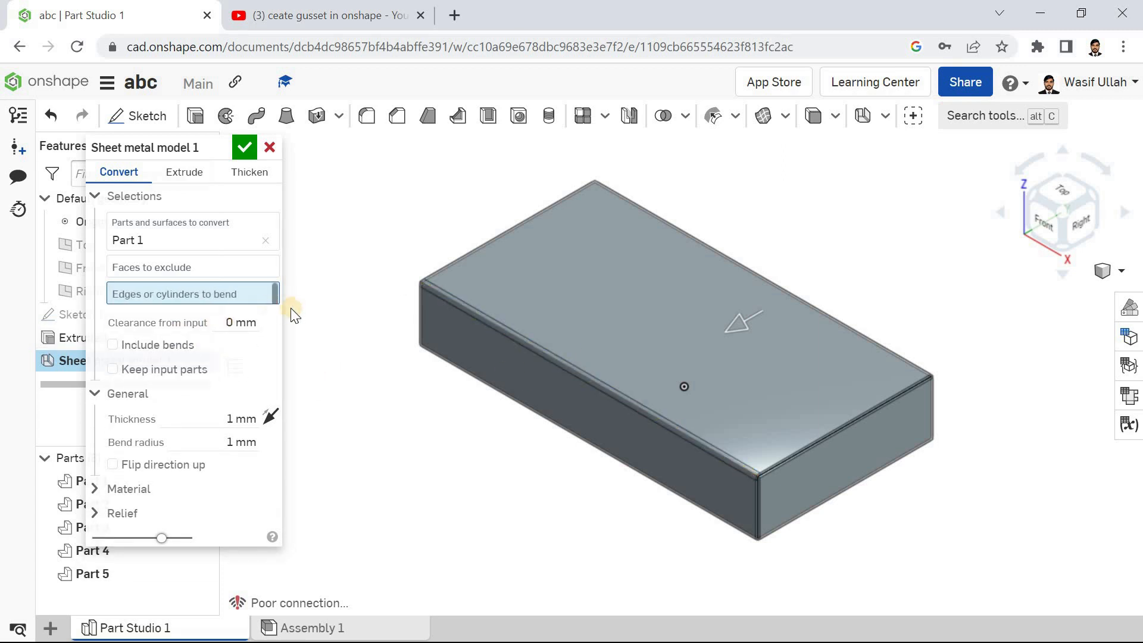
click(631, 407)
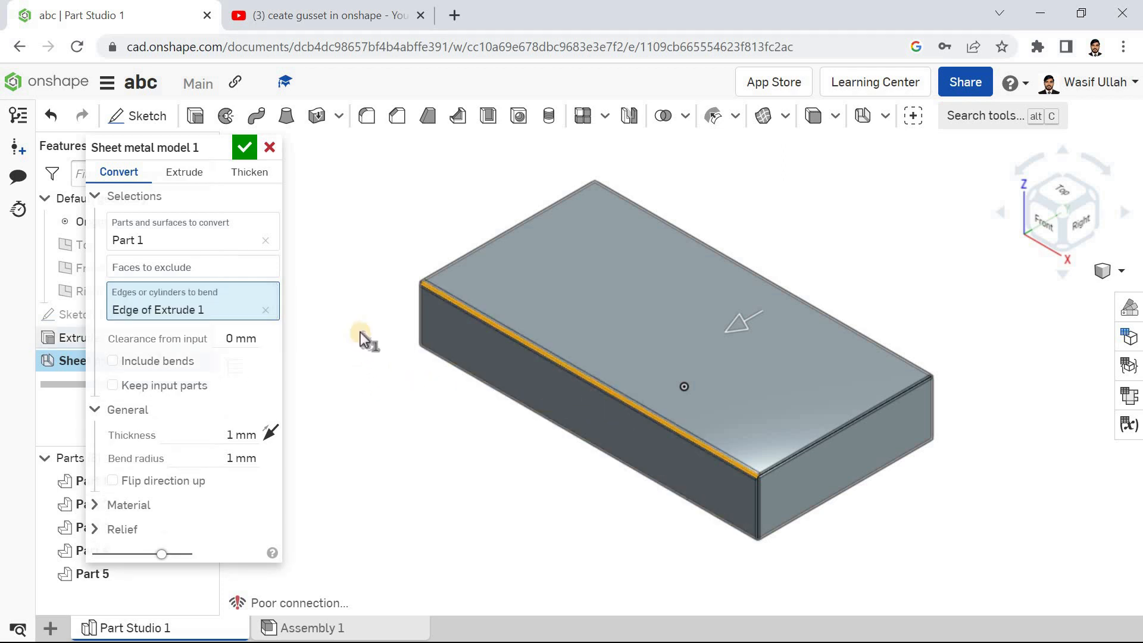
Step: Try a 12 mm clearance from input, remove the bend edge, and reset the clearance to 0 mm
right_drag(301, 304, 343, 333)
click(241, 339)
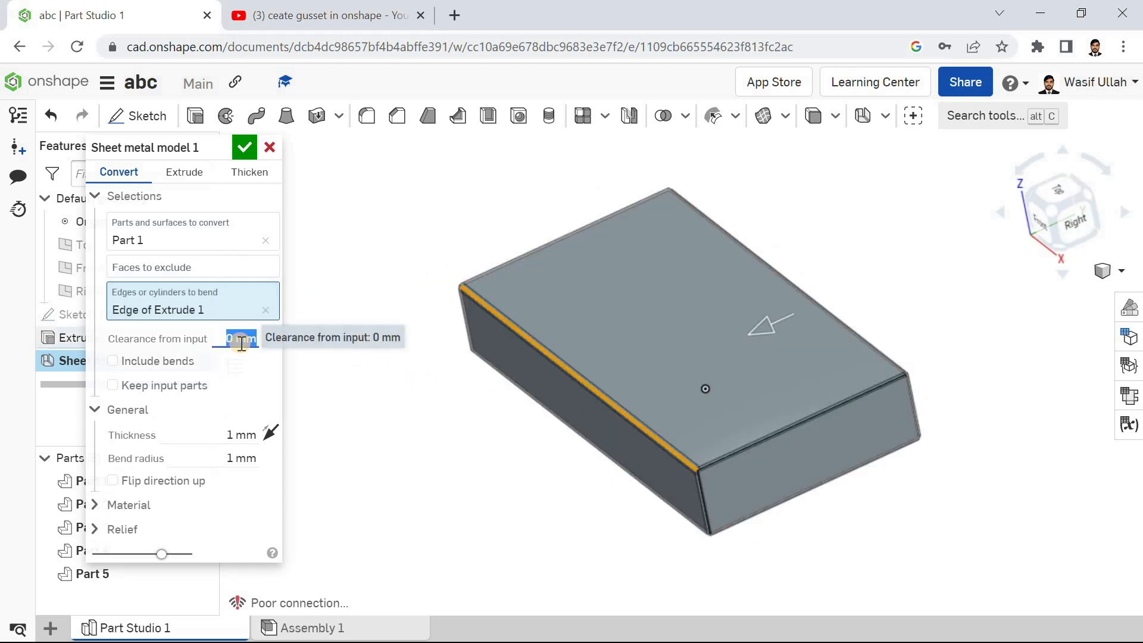
text(12)
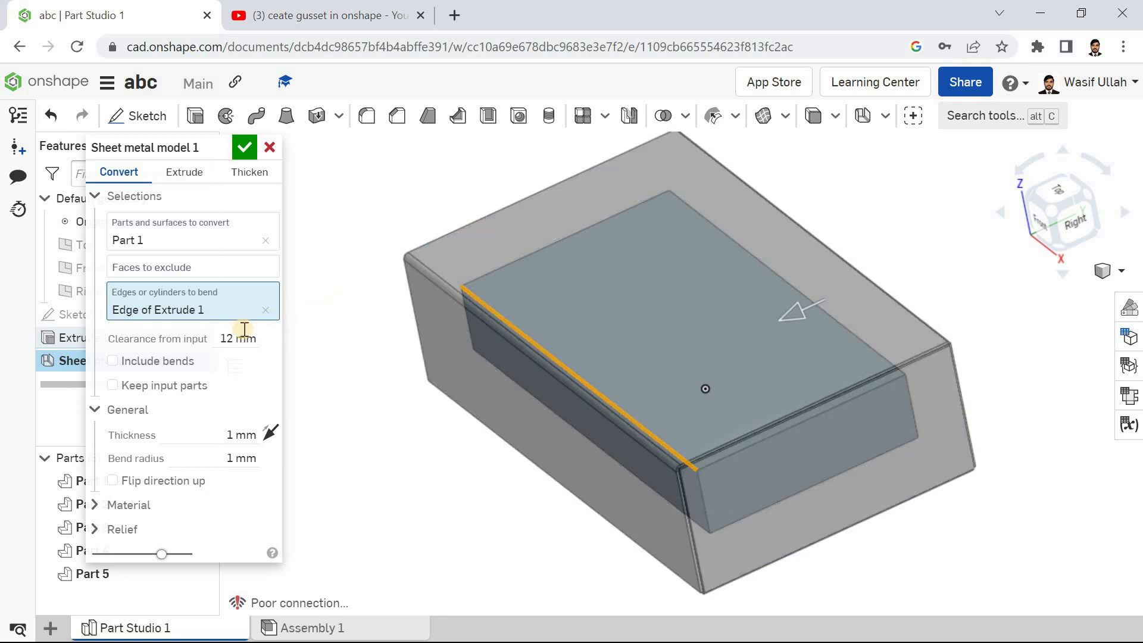
mouse_move(364, 281)
right_down()
mouse_move(349, 276)
mouse_move(359, 298)
mouse_move(364, 274)
mouse_move(351, 289)
right_up()
click(266, 308)
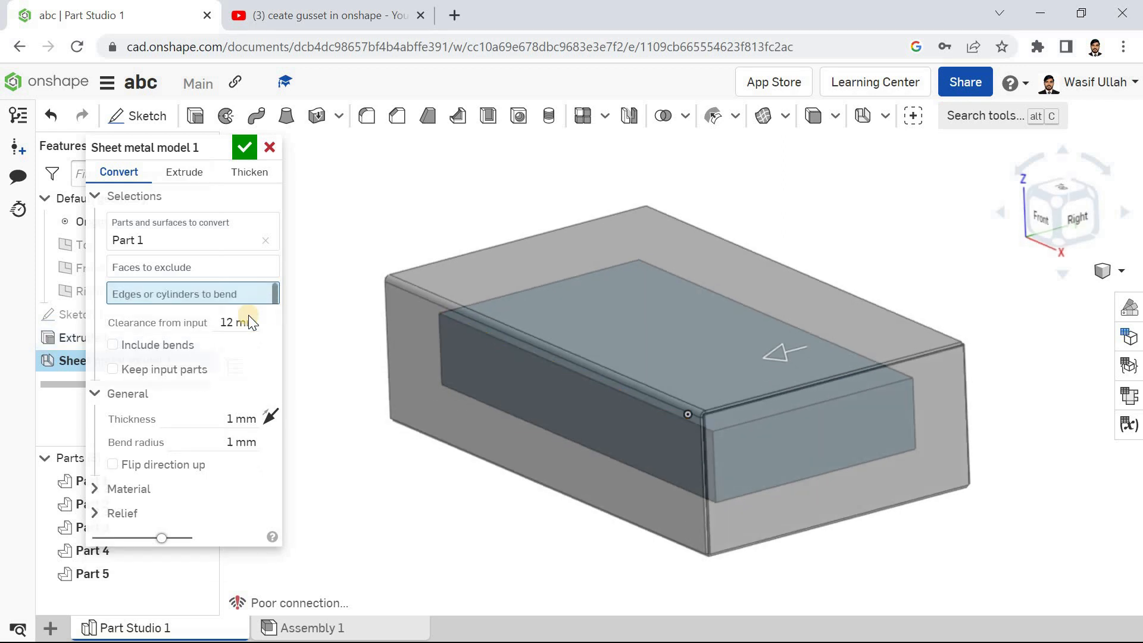
click(213, 325)
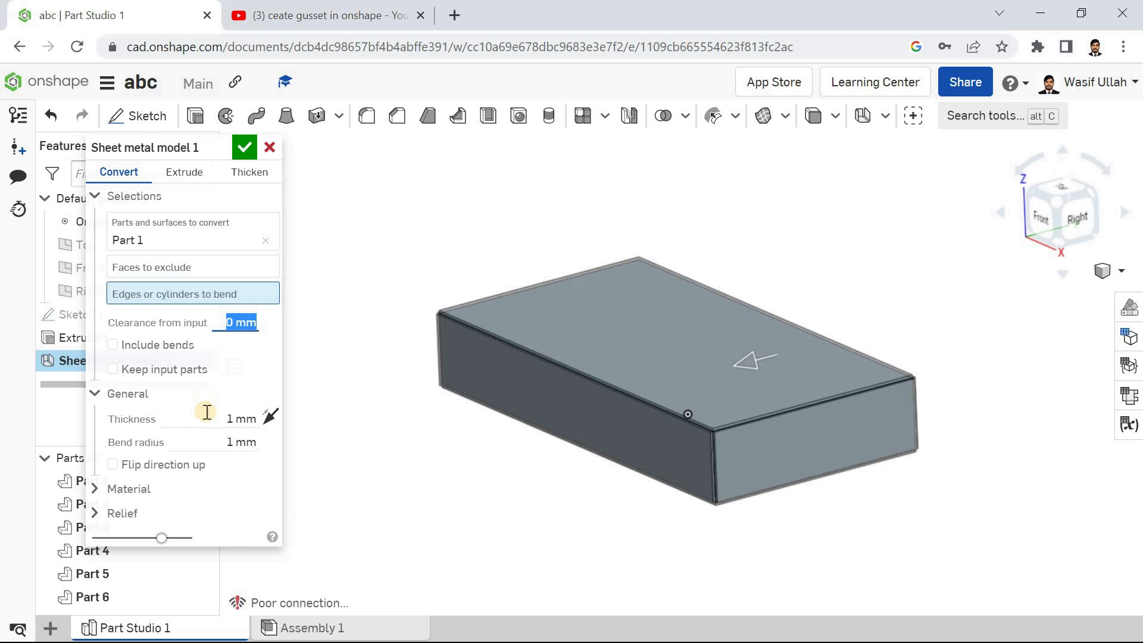
Step: Review the sheet metal thickness, bend radius, material K factor and relief settings
right_drag(392, 322, 312, 378)
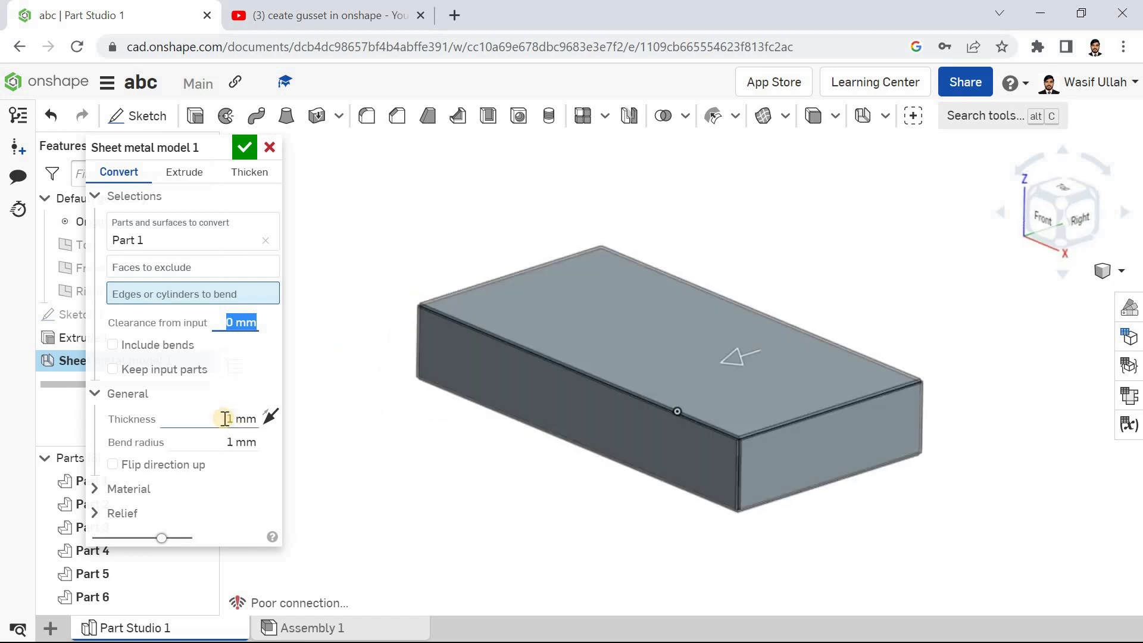
click(225, 418)
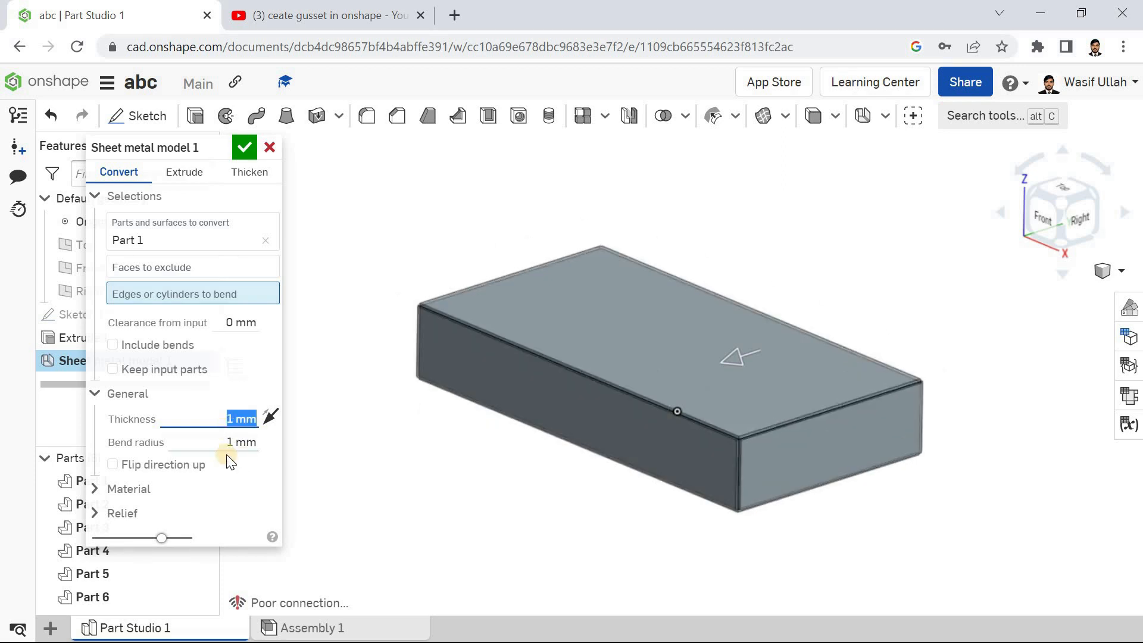
click(216, 441)
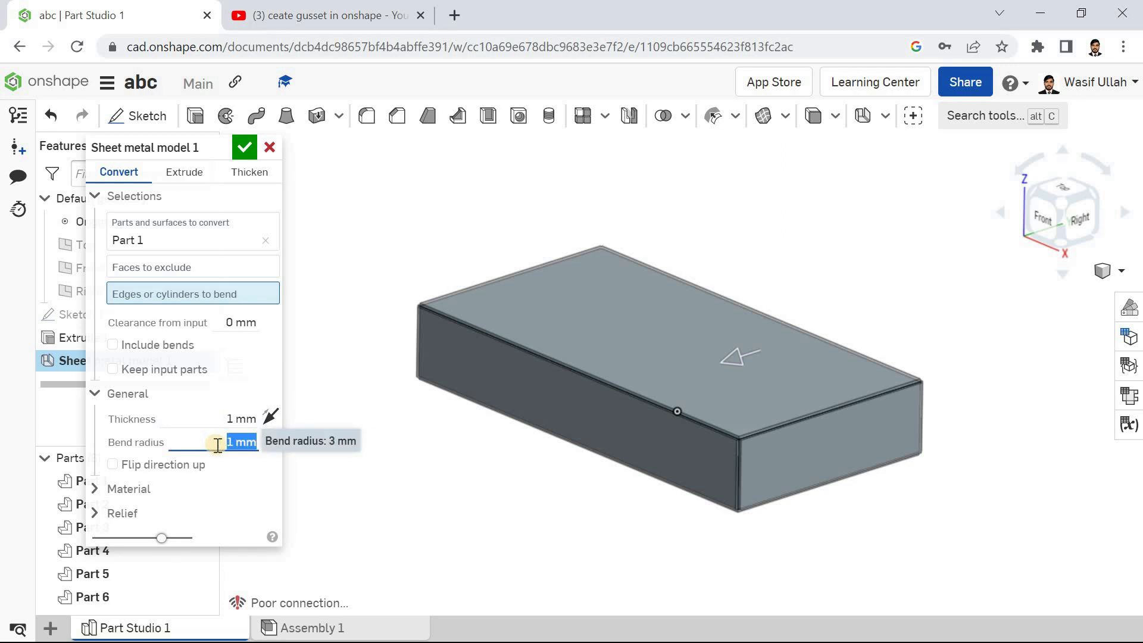
click(113, 487)
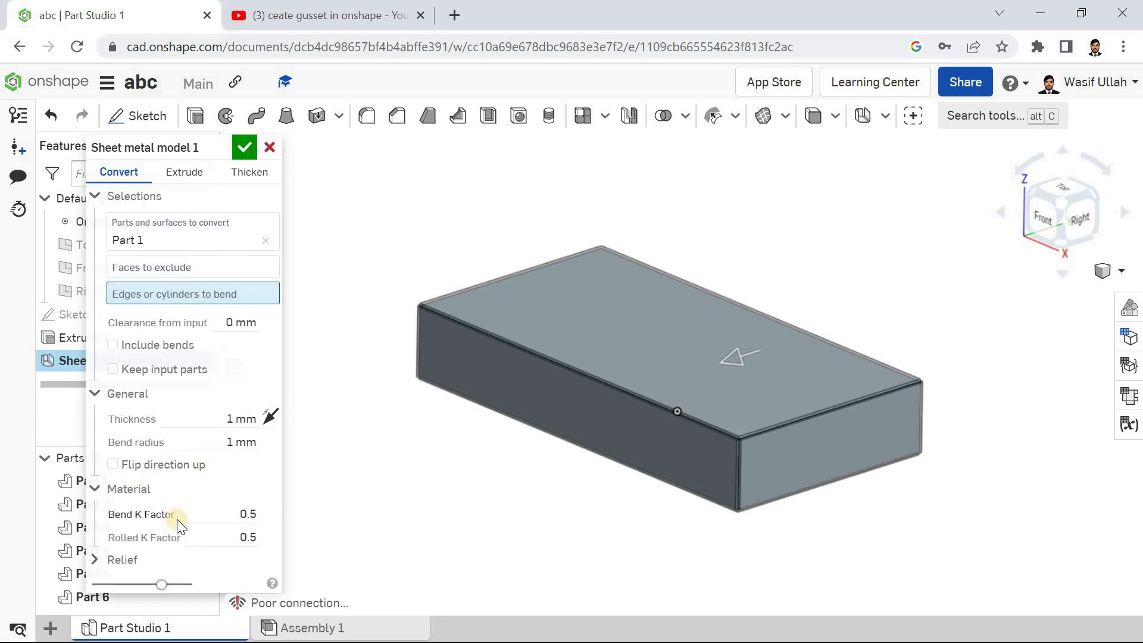
click(119, 560)
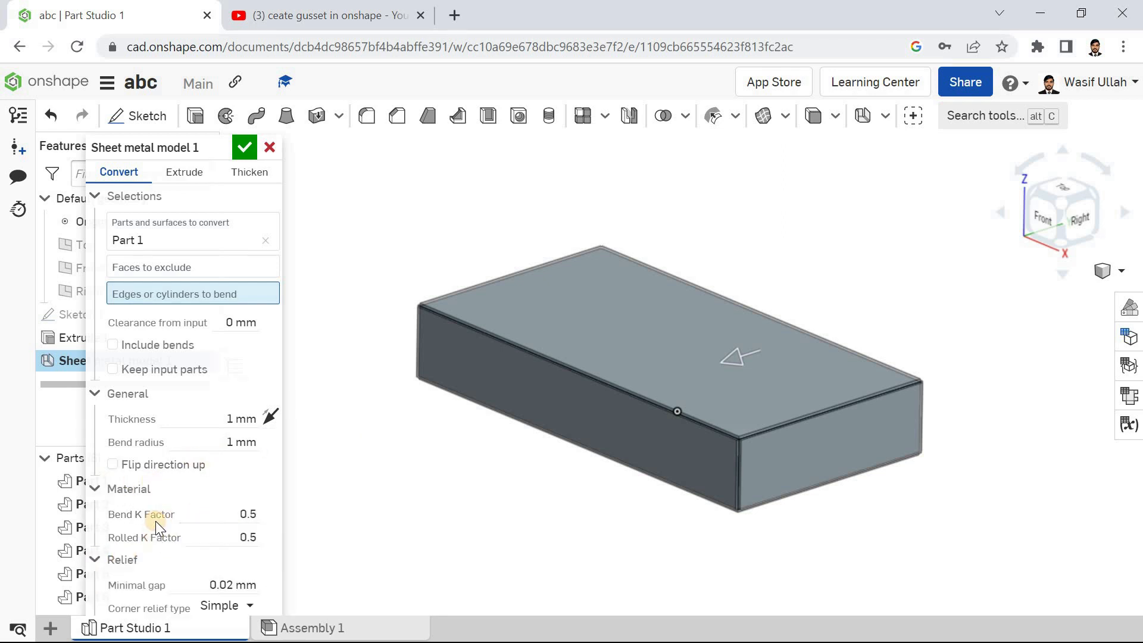
Step: Set the minimal gap to 0.1 mm and the corner relief type to Round - Sized, and accept the sheet metal model
click(202, 582)
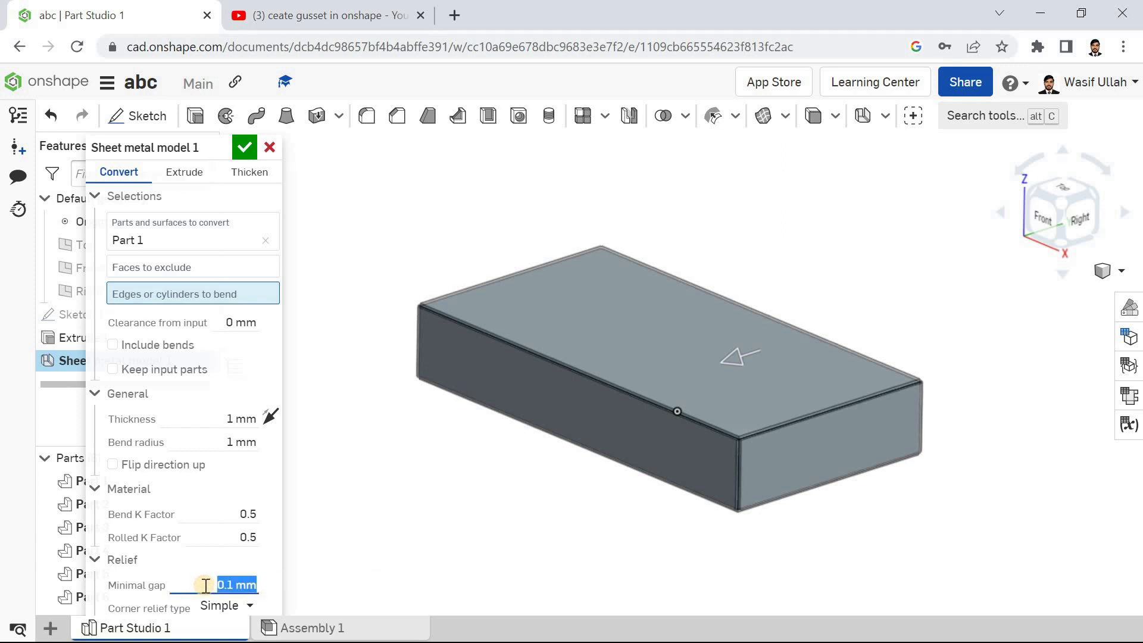
click(246, 605)
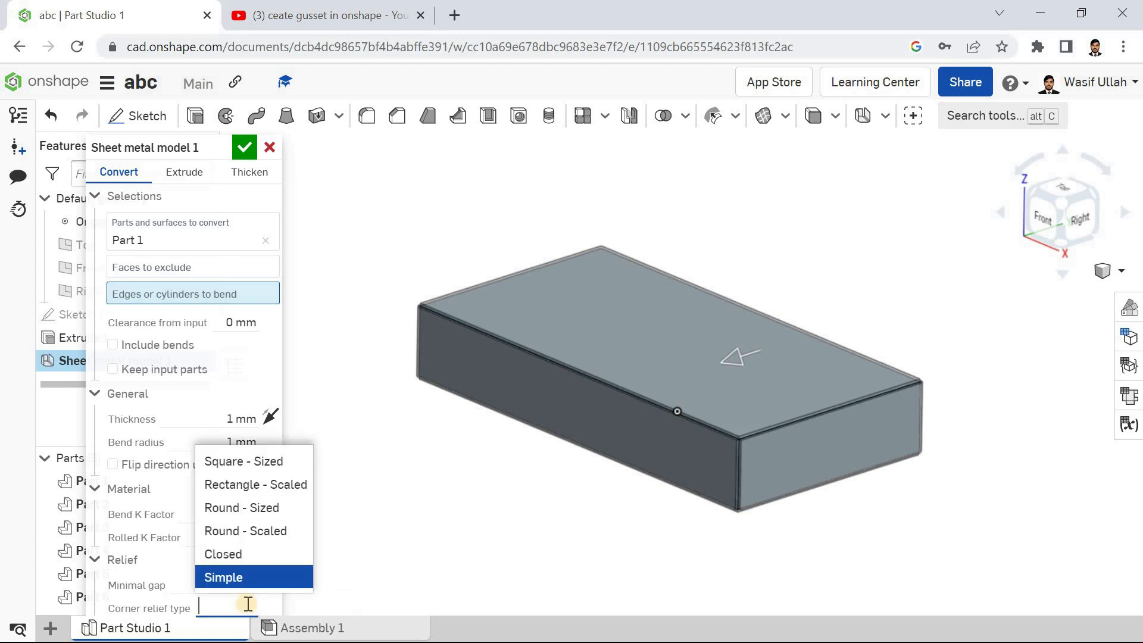
click(243, 553)
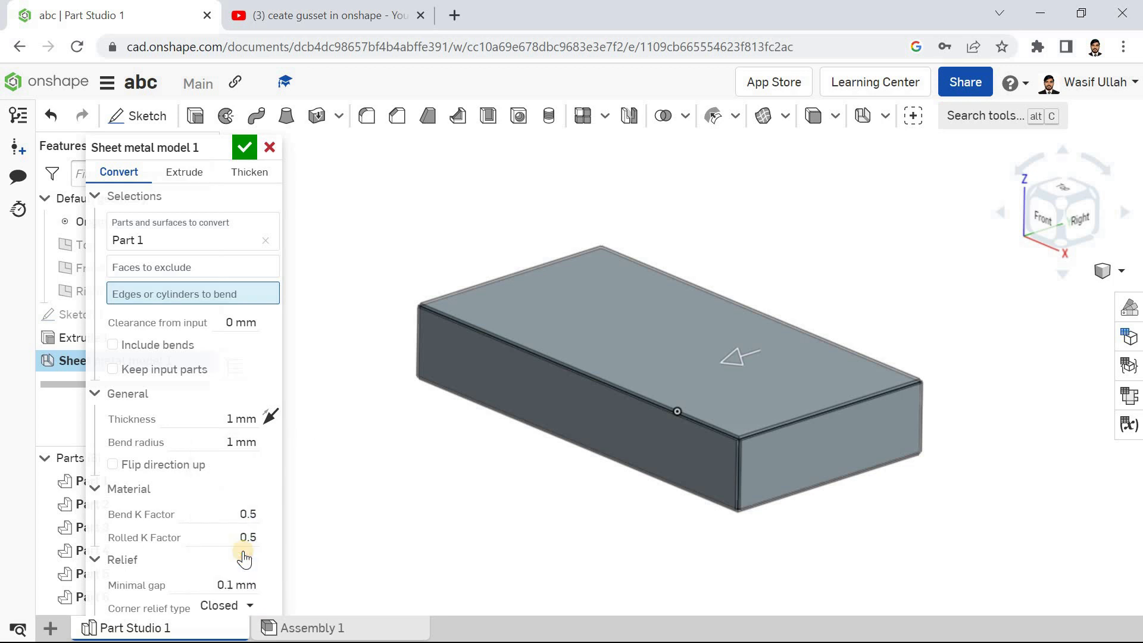
click(231, 605)
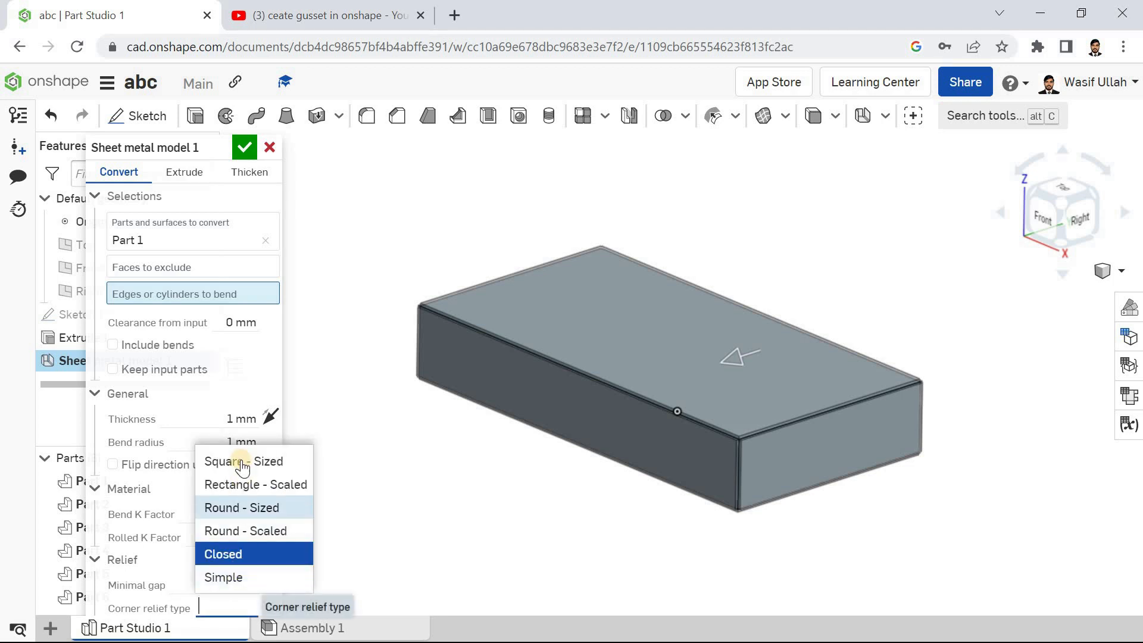
click(234, 511)
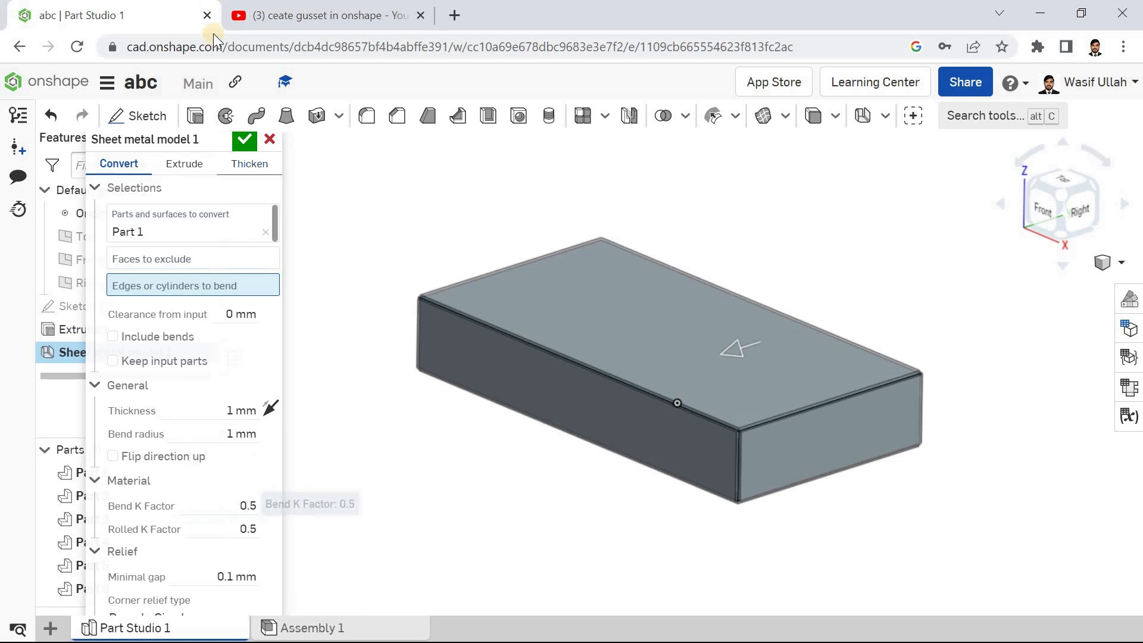
click(245, 138)
right_click(383, 281)
click(382, 287)
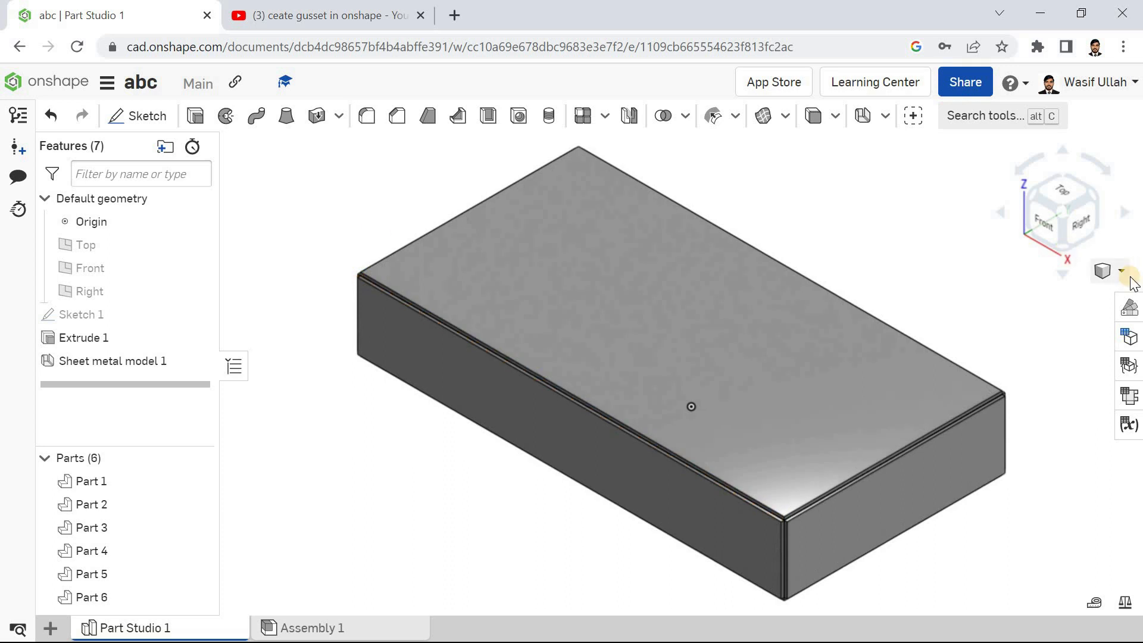
Step: Inspect the hollow box with a section view parallel to its long front face, offset about -36.9 mm
click(1121, 271)
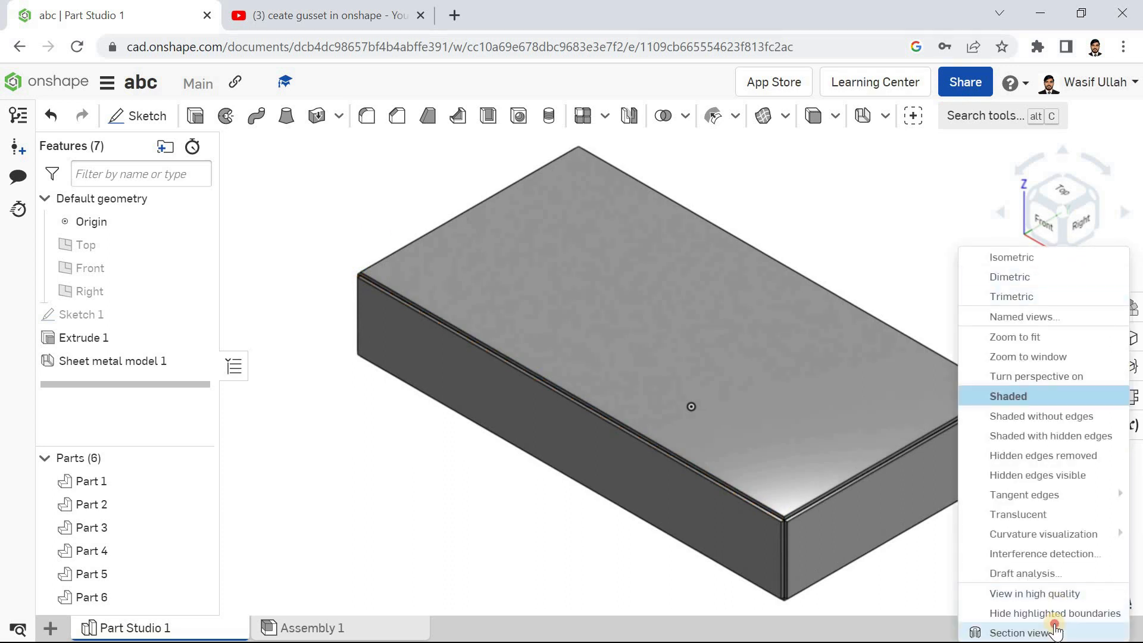
click(1015, 631)
click(659, 509)
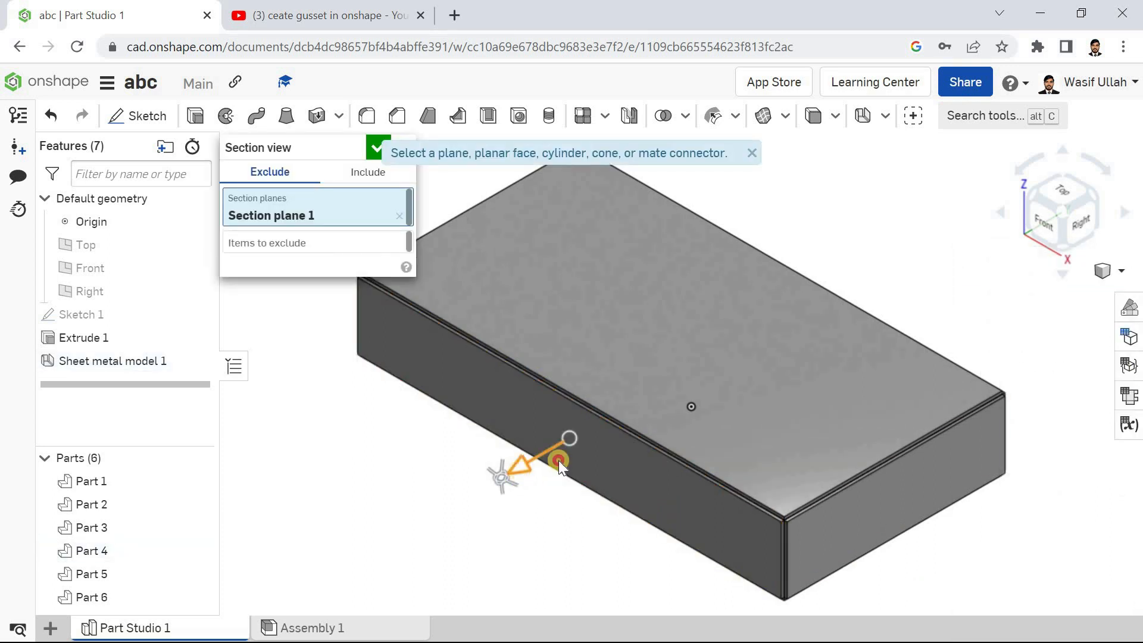
drag(629, 430, 641, 423)
right_drag(479, 390, 459, 416)
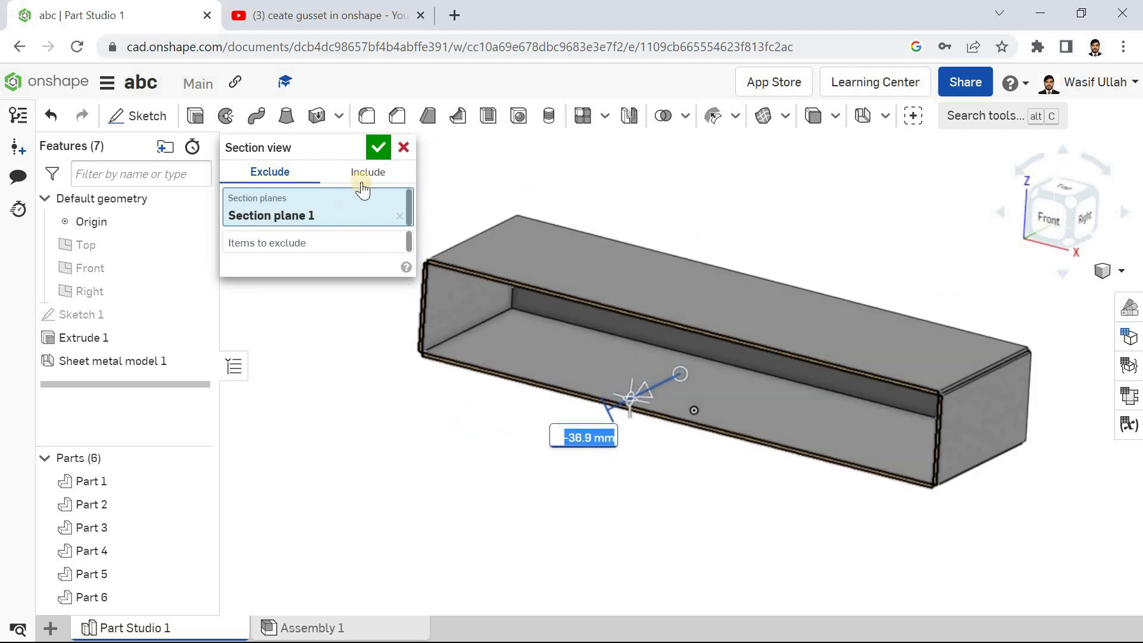
click(378, 149)
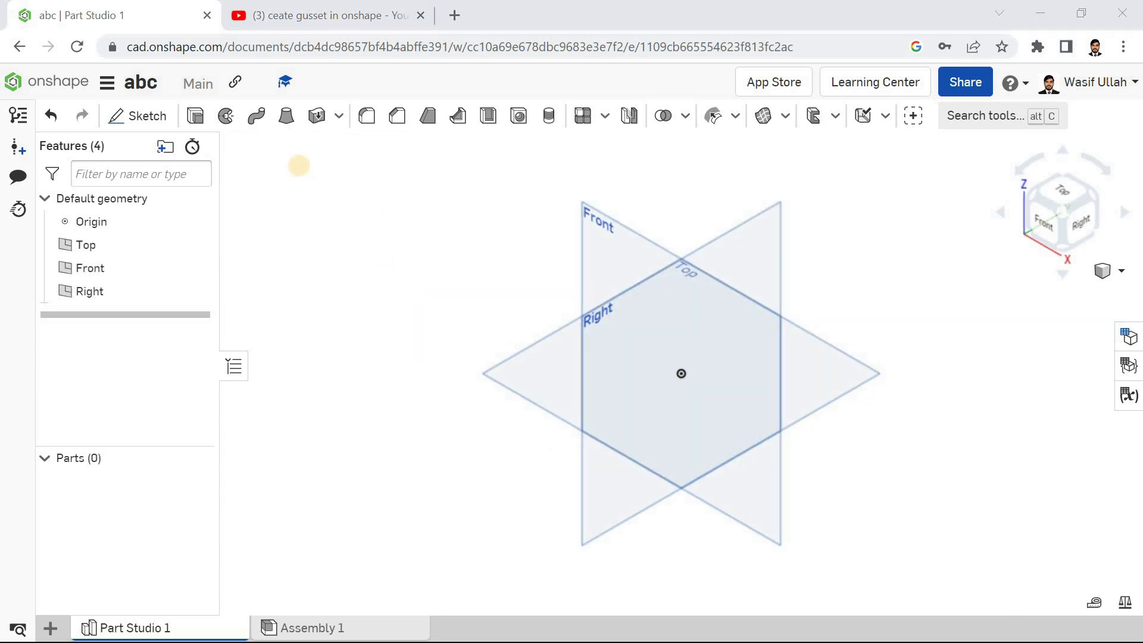
right_click(298, 167)
click(377, 277)
right_click(377, 276)
click(400, 350)
right_click(391, 298)
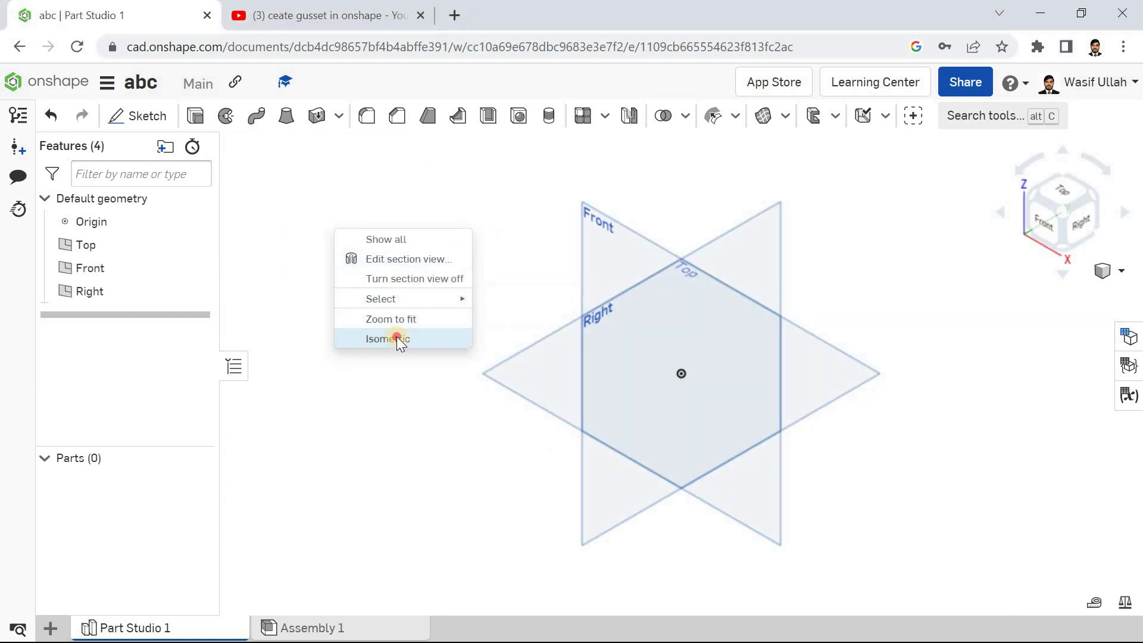
click(395, 337)
right_click(333, 201)
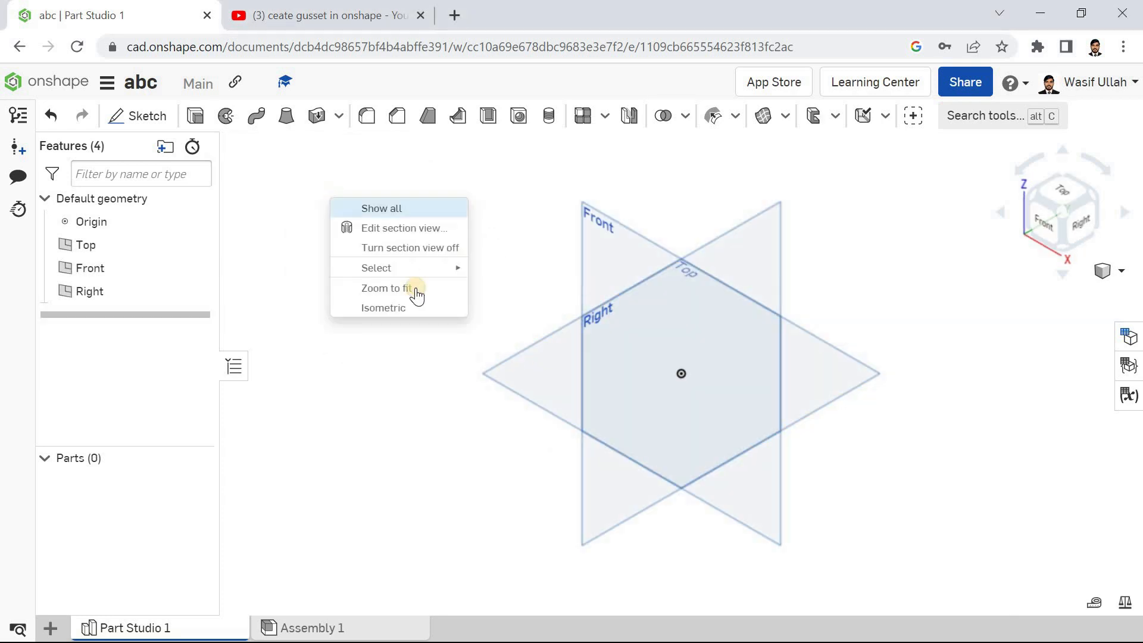
click(889, 118)
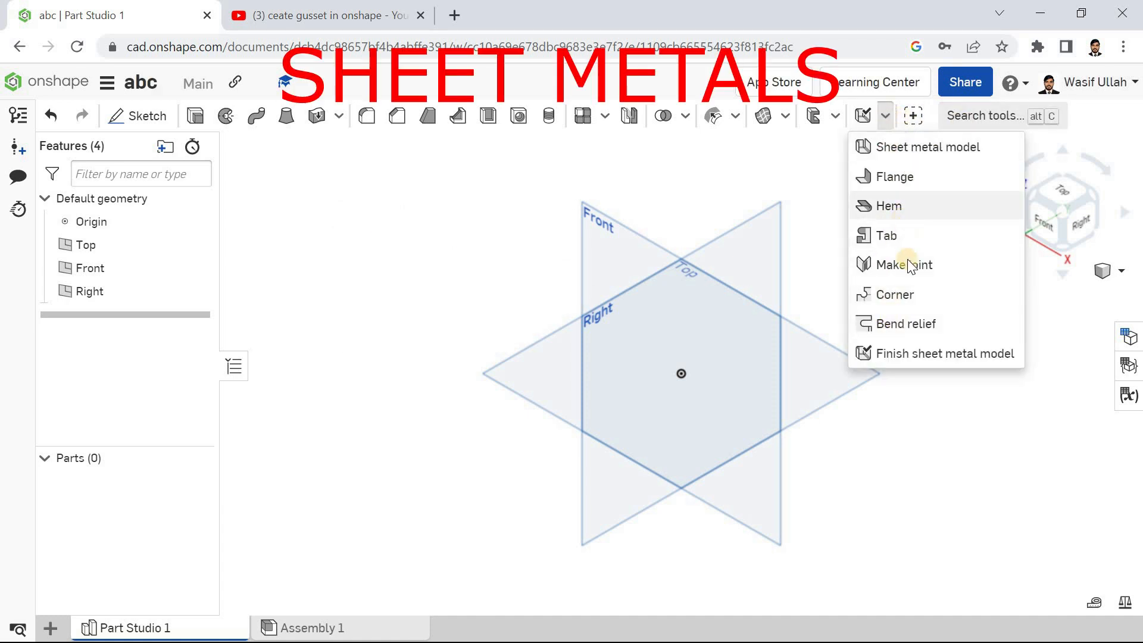
right_click(399, 223)
right_click(362, 240)
click(428, 348)
right_click(351, 237)
click(419, 351)
right_click(342, 233)
click(419, 350)
right_click(339, 233)
click(406, 343)
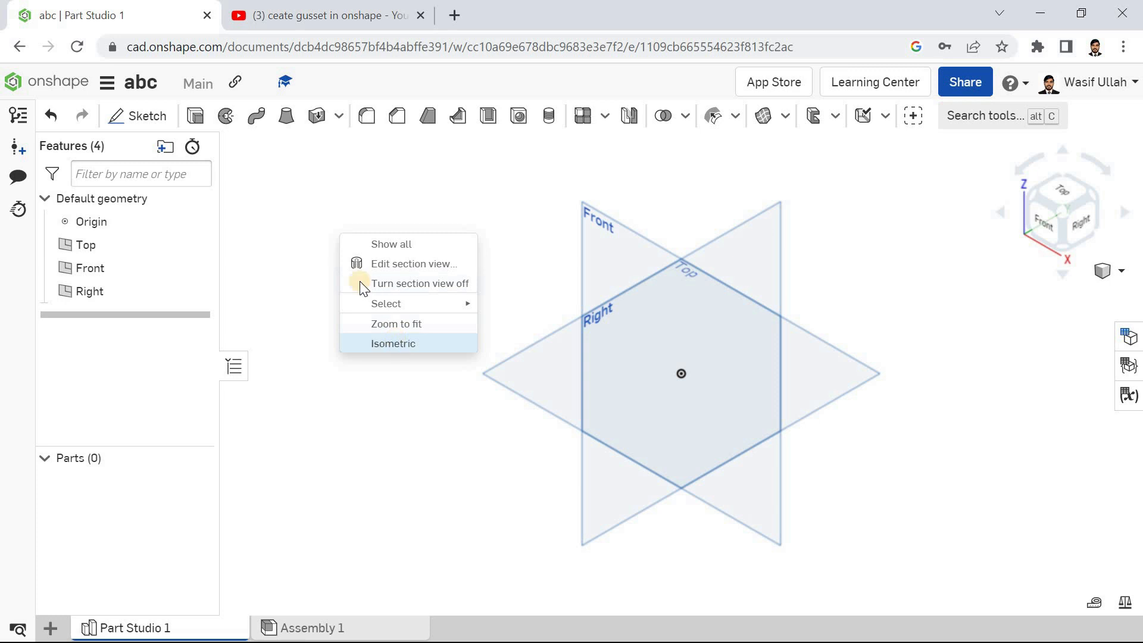
Step: Start a sketch on the Top plane and draw a center-point rectangle about 248 by 88 mm near the origin
click(146, 113)
click(530, 375)
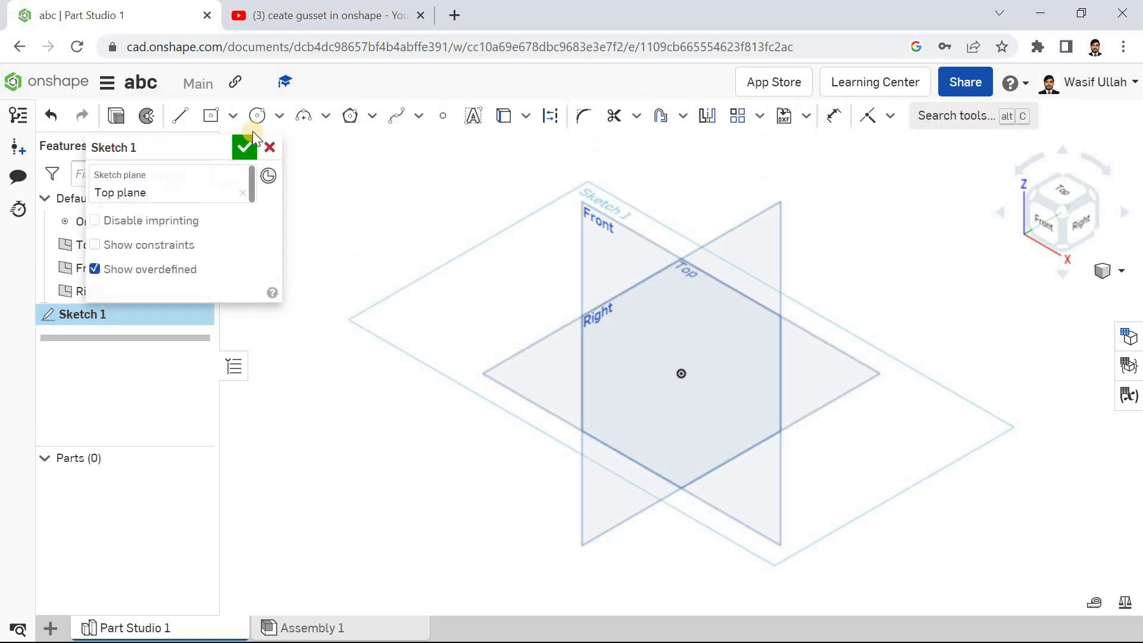
click(687, 369)
click(580, 241)
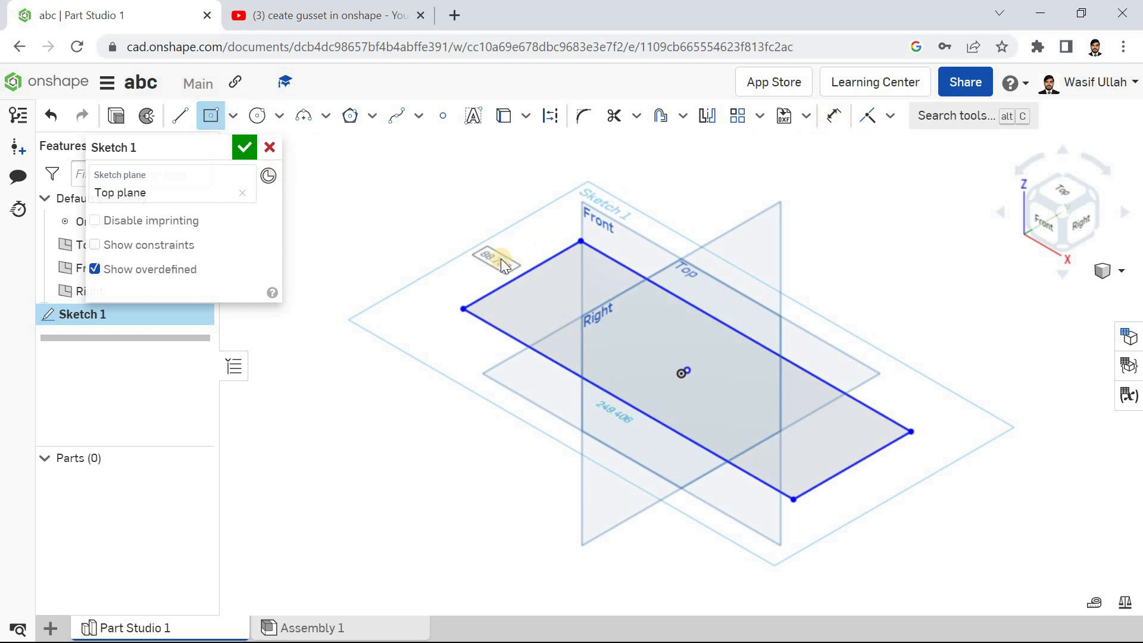
Step: Dimension the rectangle's two adjacent edges to 120 mm and 70 mm, and accept the sketch
click(833, 115)
click(533, 245)
click(519, 241)
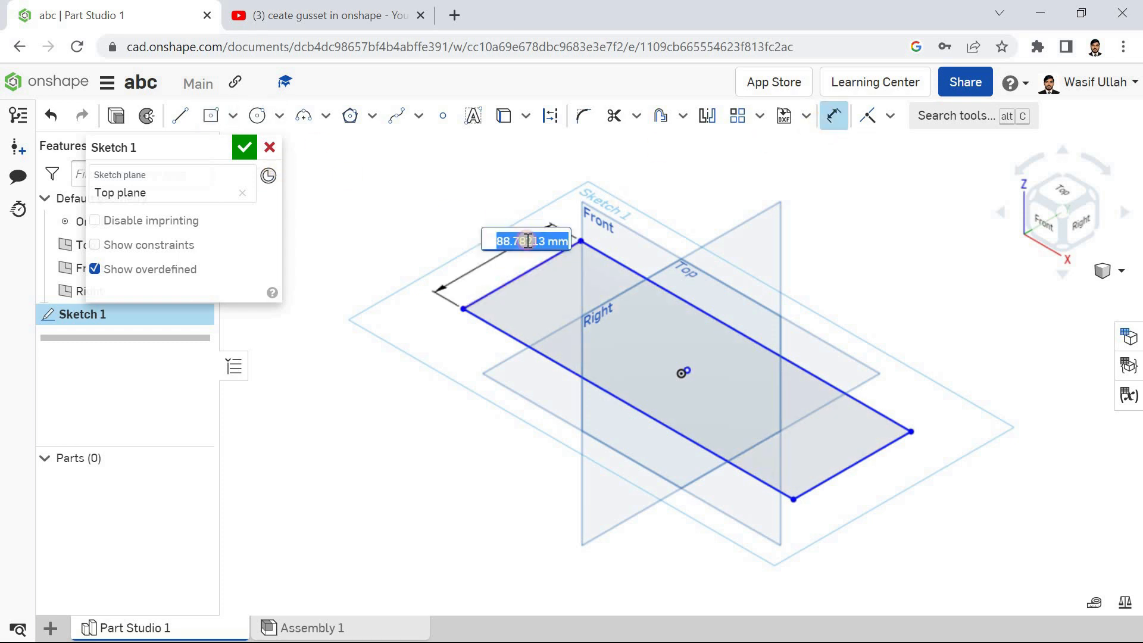
text(120)
key(Return)
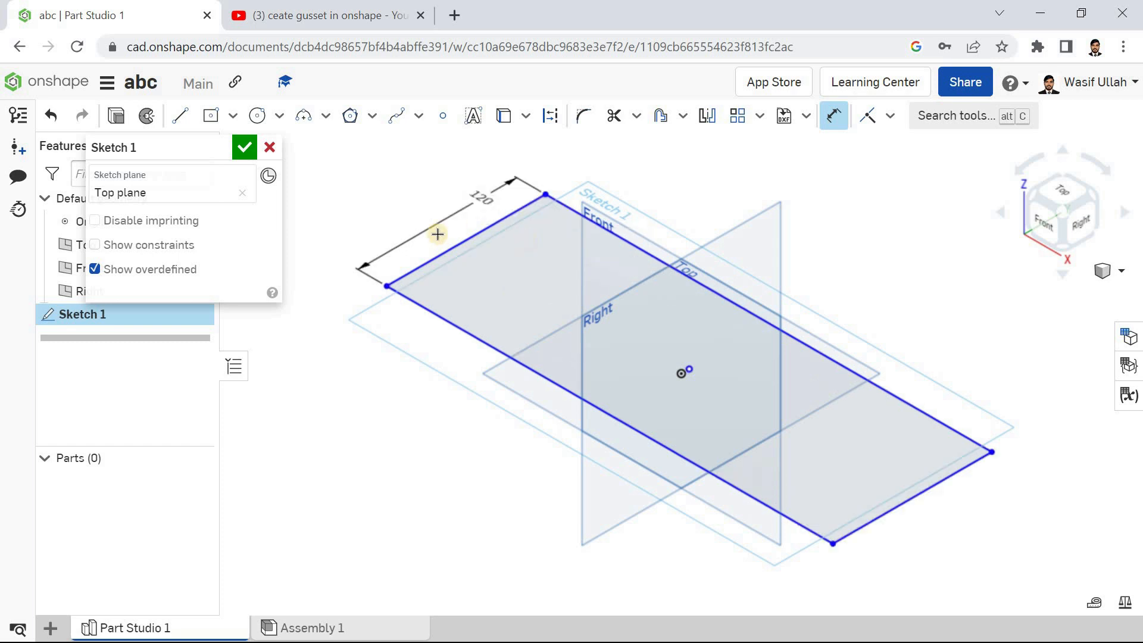
click(744, 306)
click(799, 277)
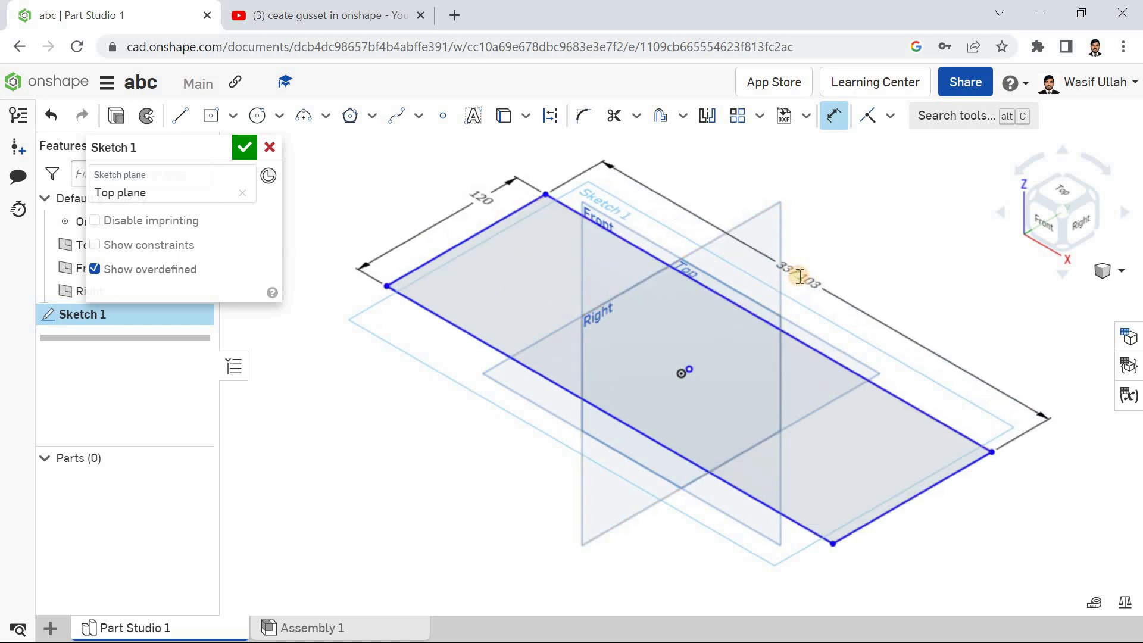
text(70)
key(Return)
click(245, 147)
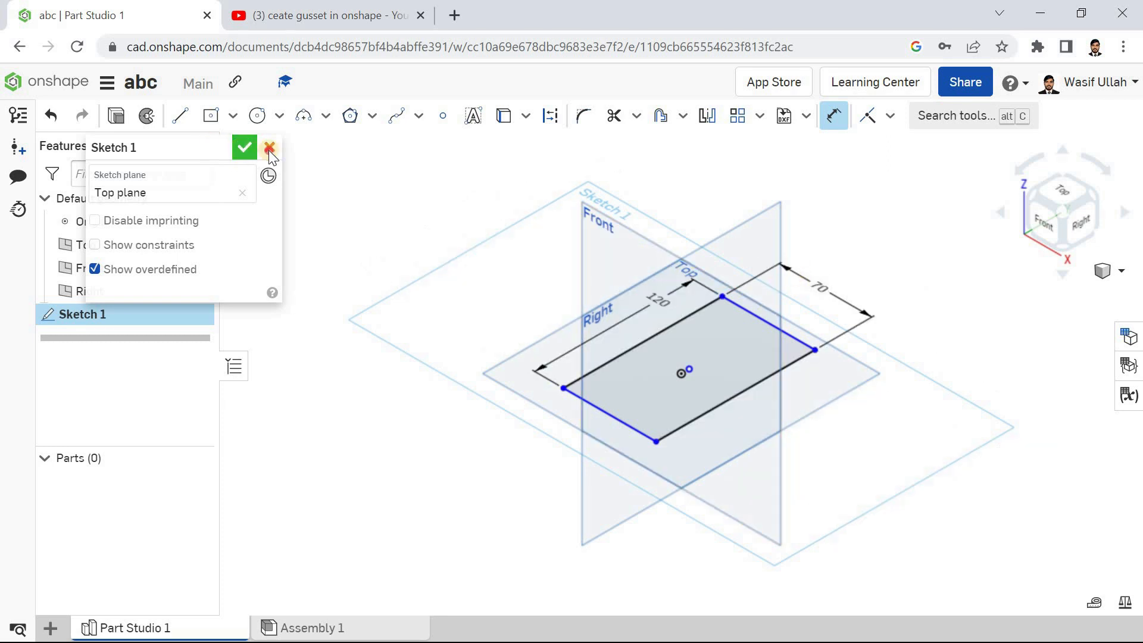
Step: Hide the default planes and fit the rectangle sketch in the view
right_click(331, 177)
click(401, 287)
key(p)
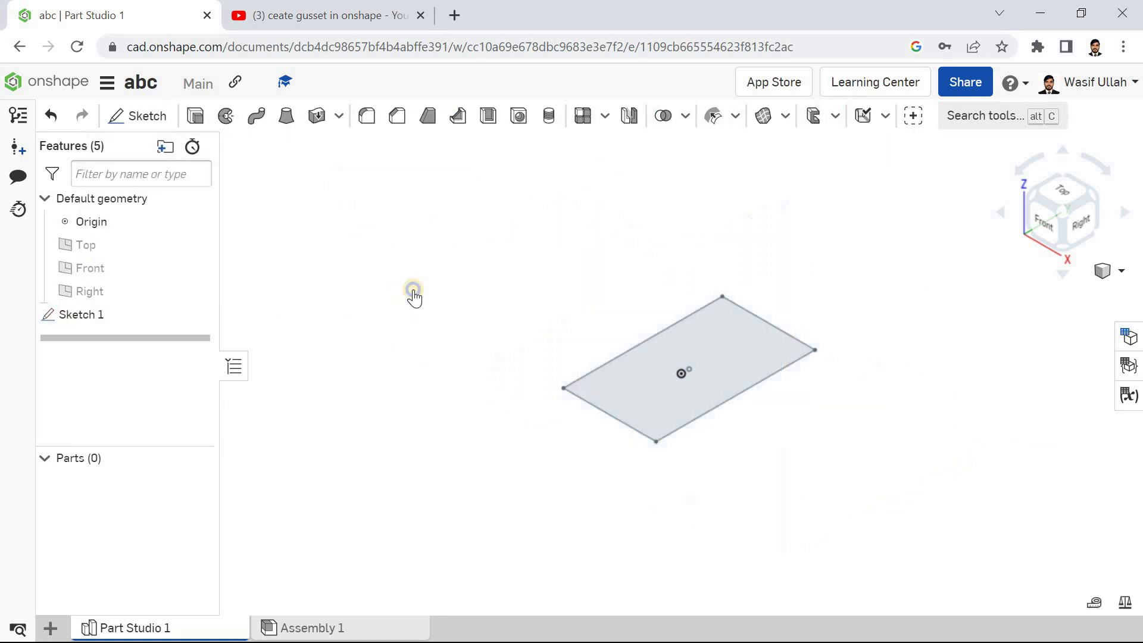
right_click(345, 226)
click(410, 336)
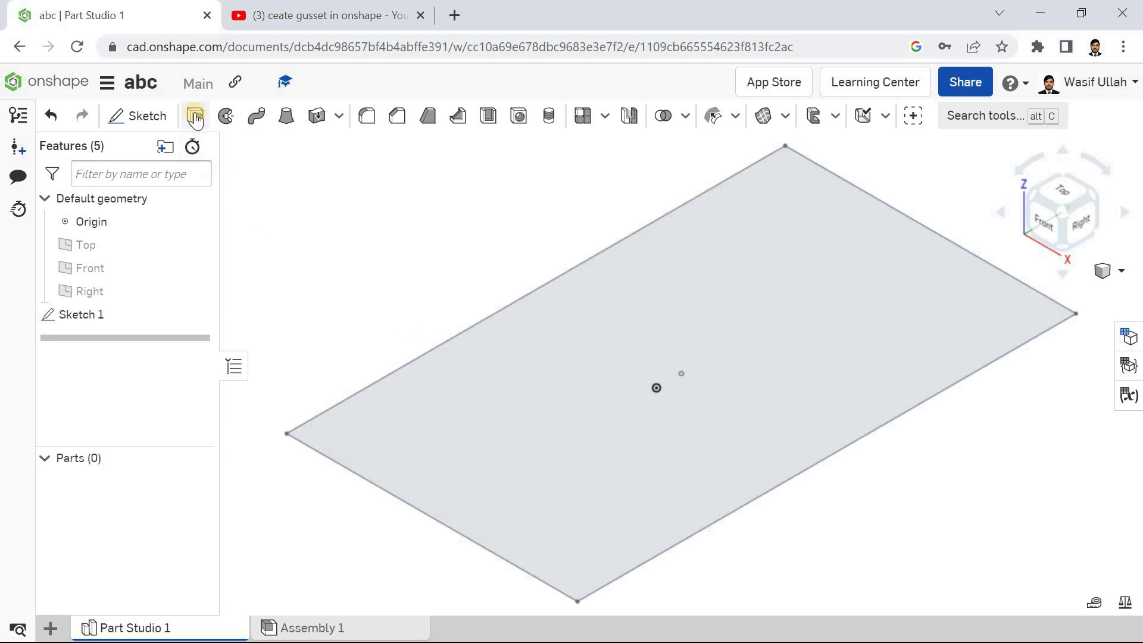
Step: Create a sheet metal model by thickening the rectangular sketch region at 2 mm, and change its bend radius
click(885, 115)
click(893, 145)
click(249, 172)
click(677, 391)
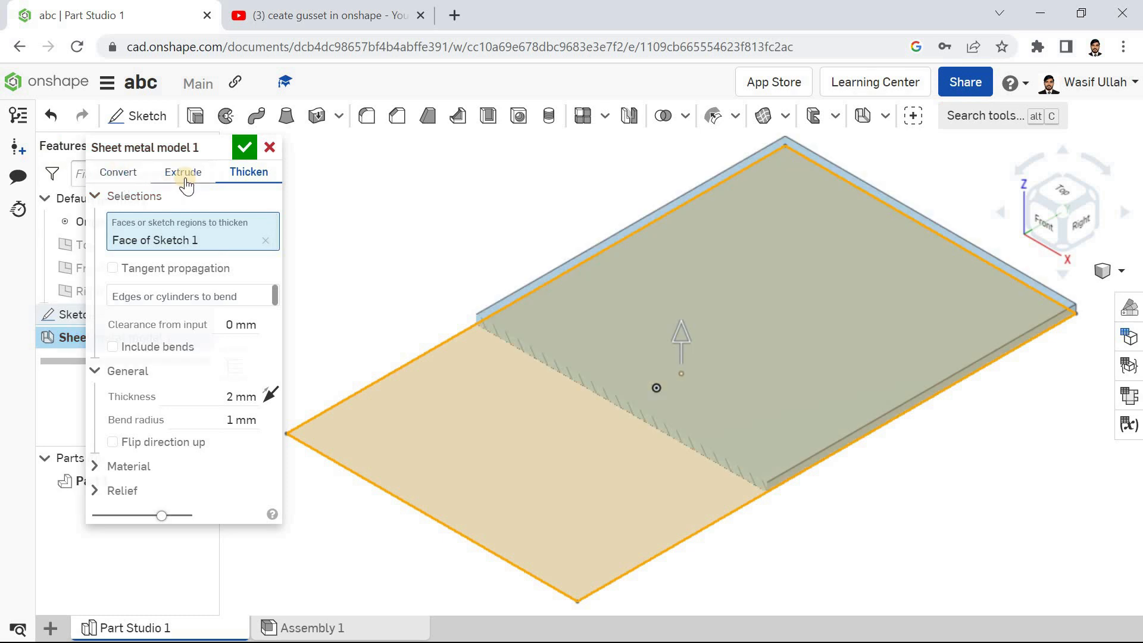
click(229, 401)
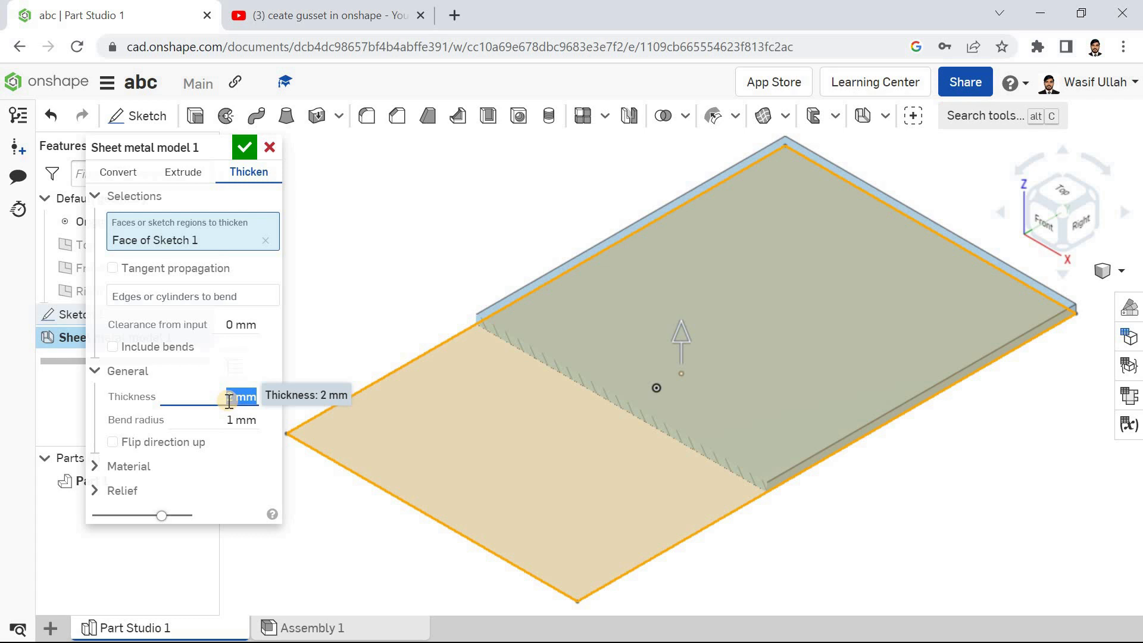
click(224, 416)
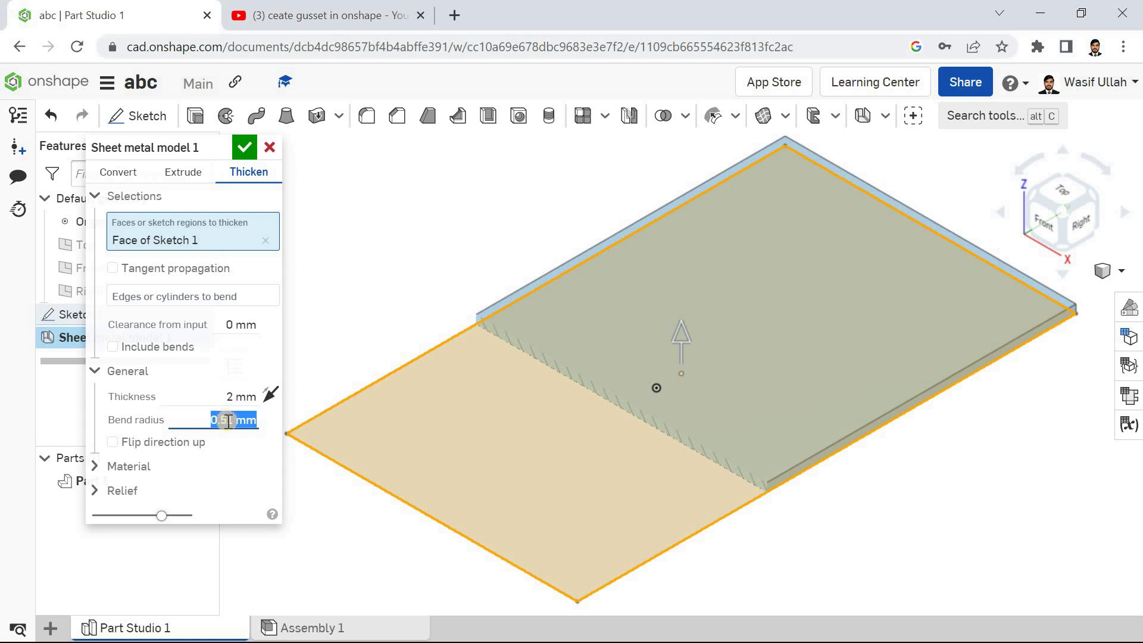
click(244, 149)
Step: Start a Flange on three edges of the sheet metal plate, leaving the sectioned end open
right_click(481, 210)
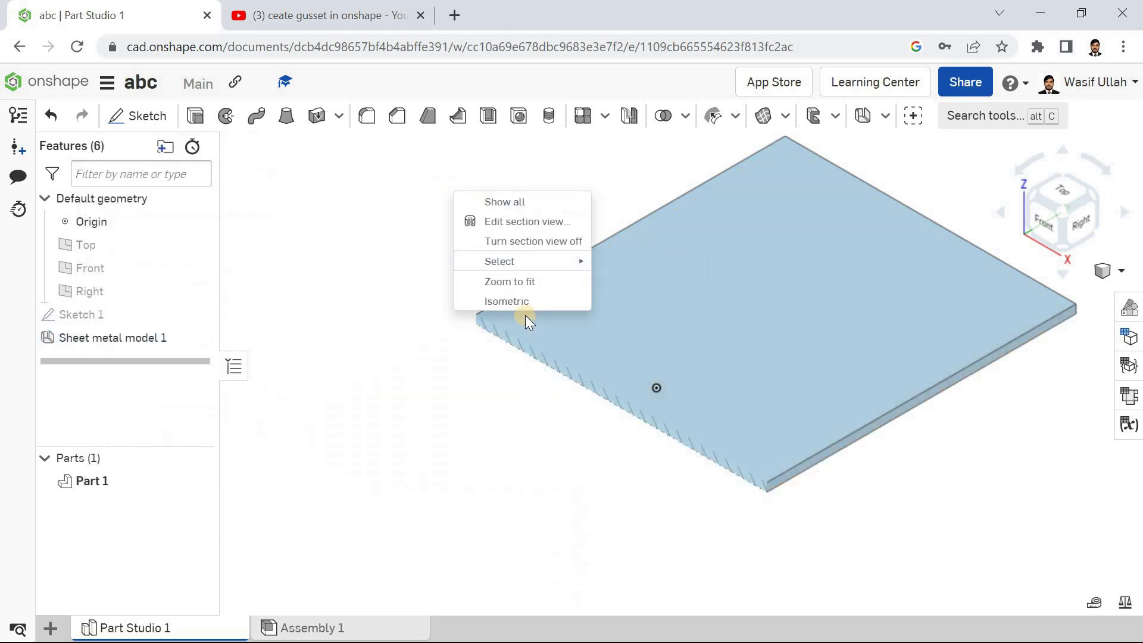
click(524, 314)
right_click(499, 303)
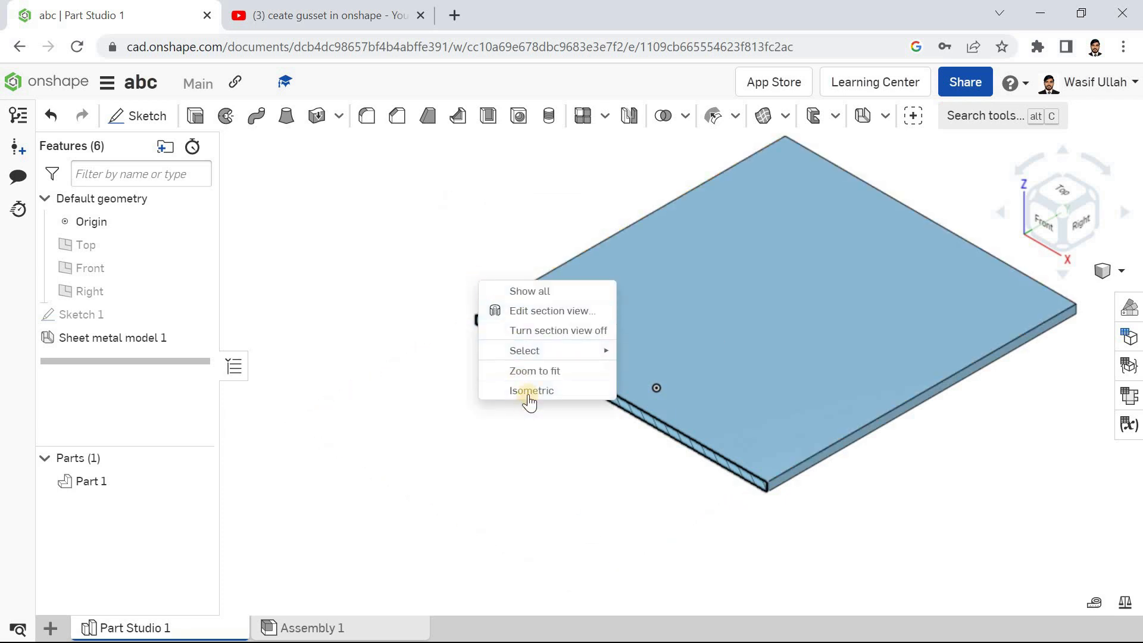
click(525, 389)
right_drag(582, 323, 603, 285)
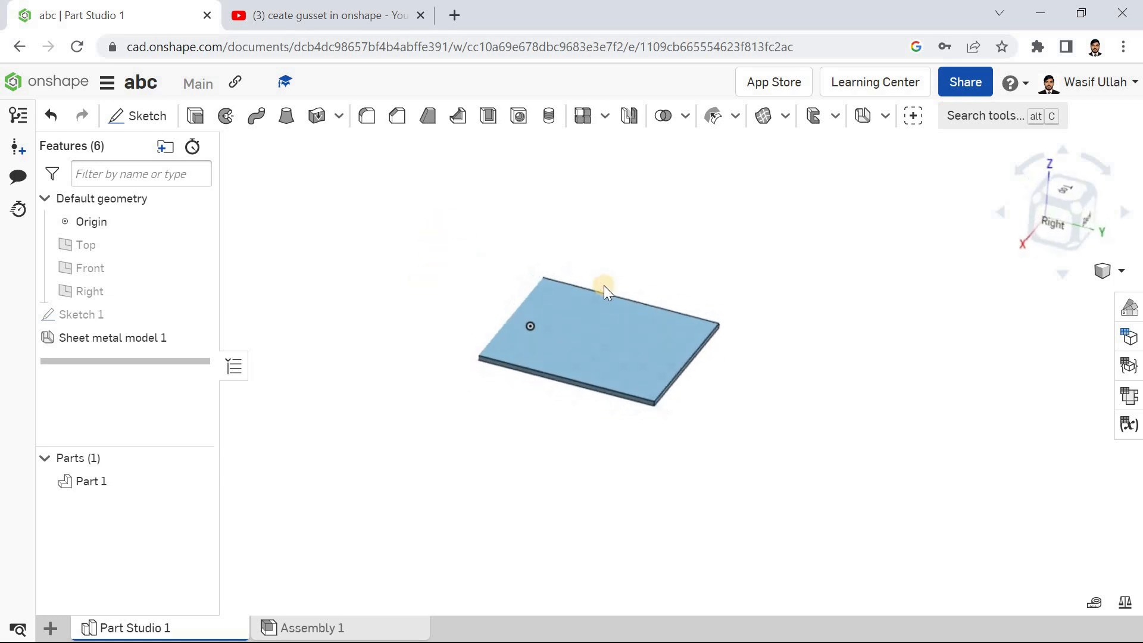
click(890, 119)
click(897, 175)
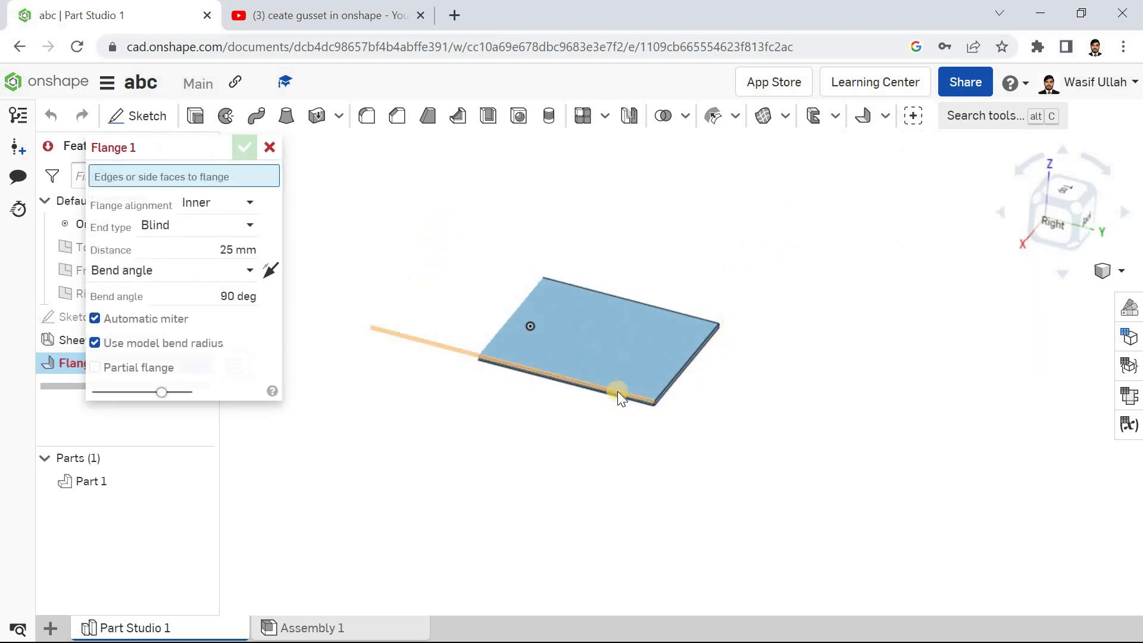
click(617, 391)
click(677, 384)
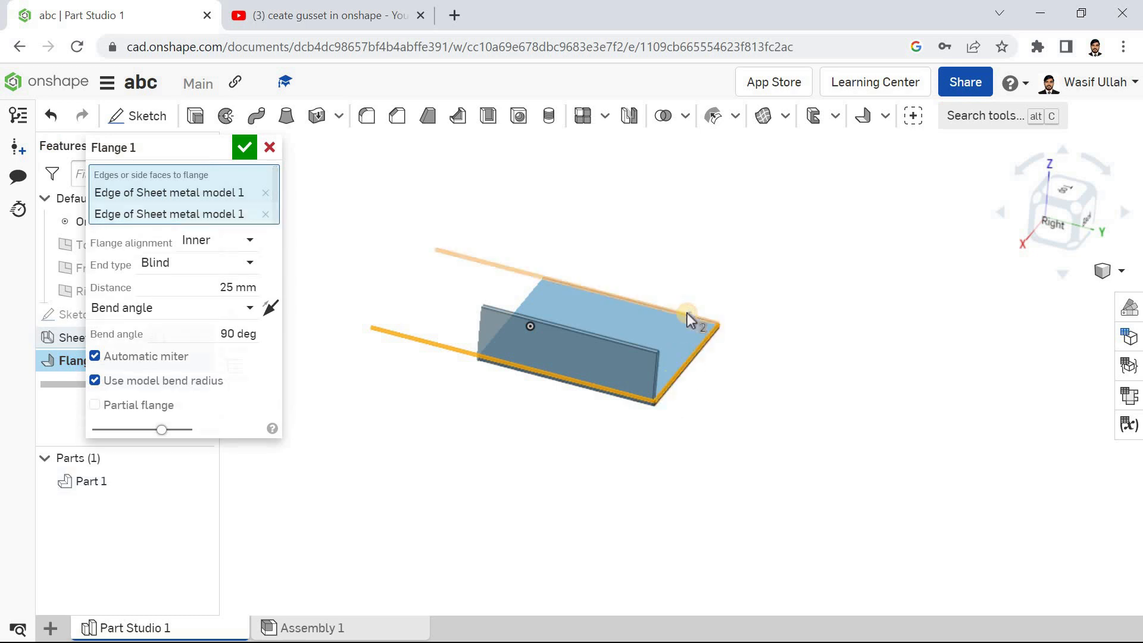
click(687, 312)
right_drag(542, 312, 616, 321)
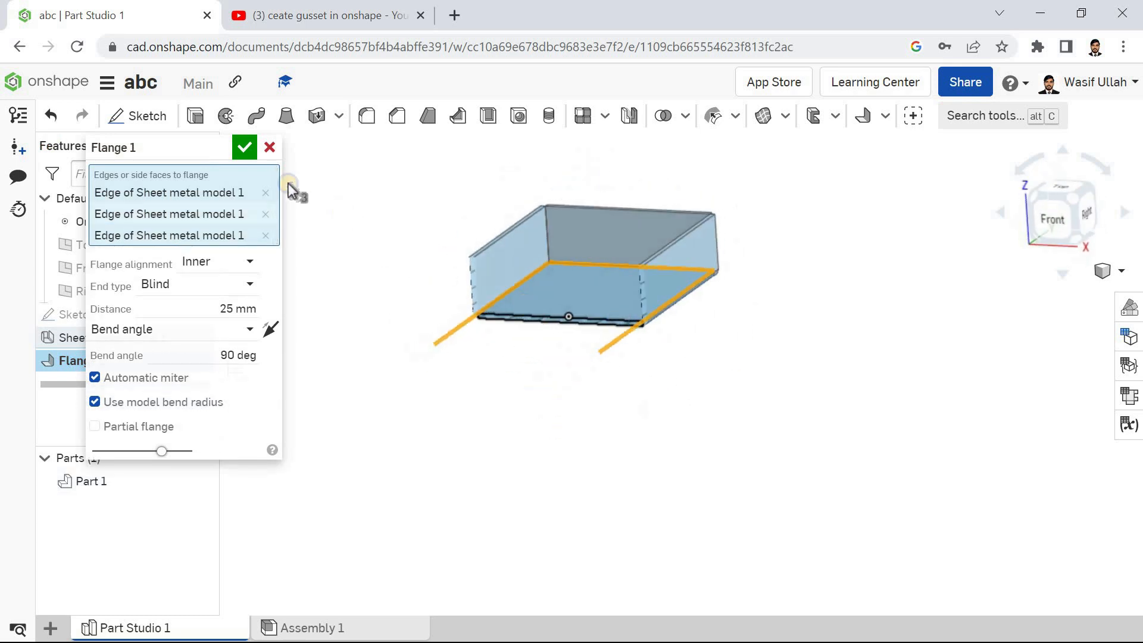
Step: Try the Outer and Middle flange alignments, and return the alignment to Inner
click(224, 263)
click(228, 312)
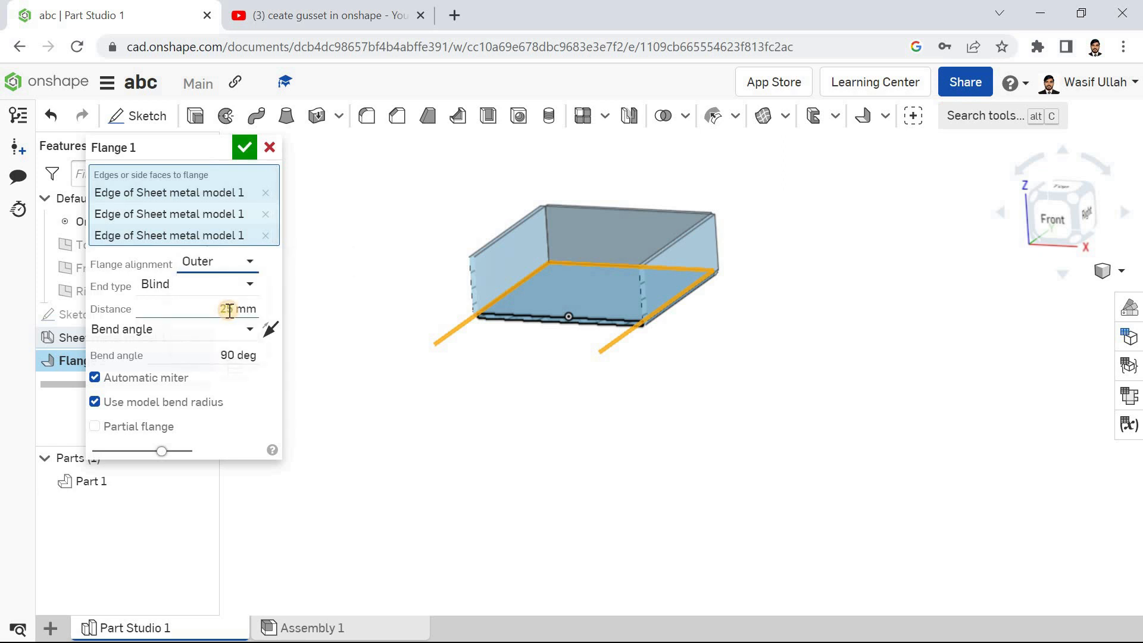
click(237, 261)
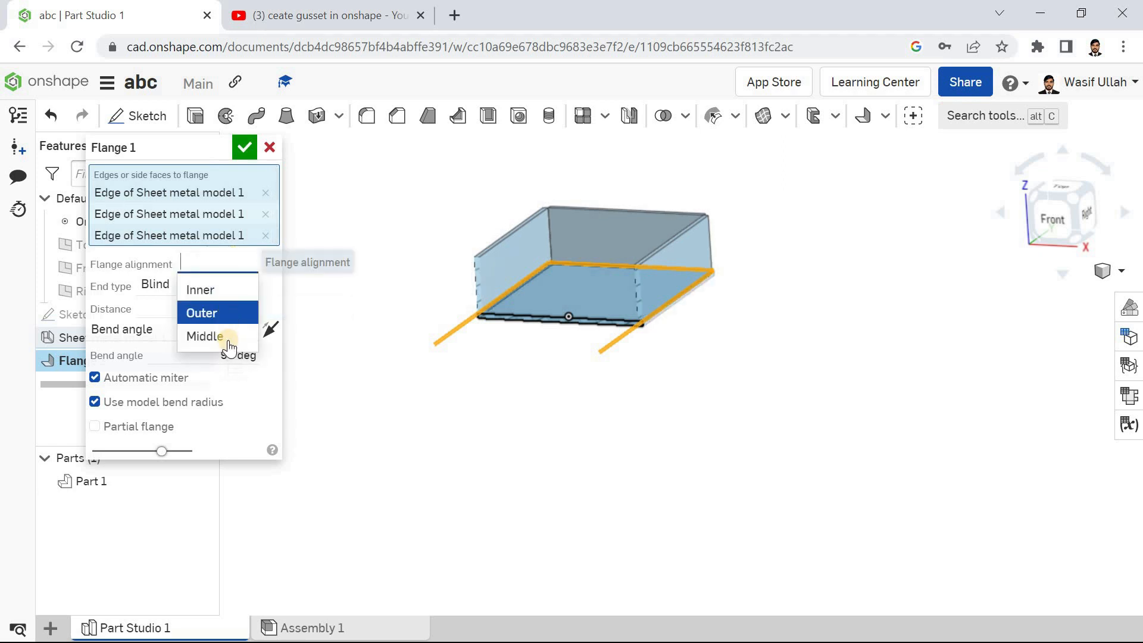
click(225, 334)
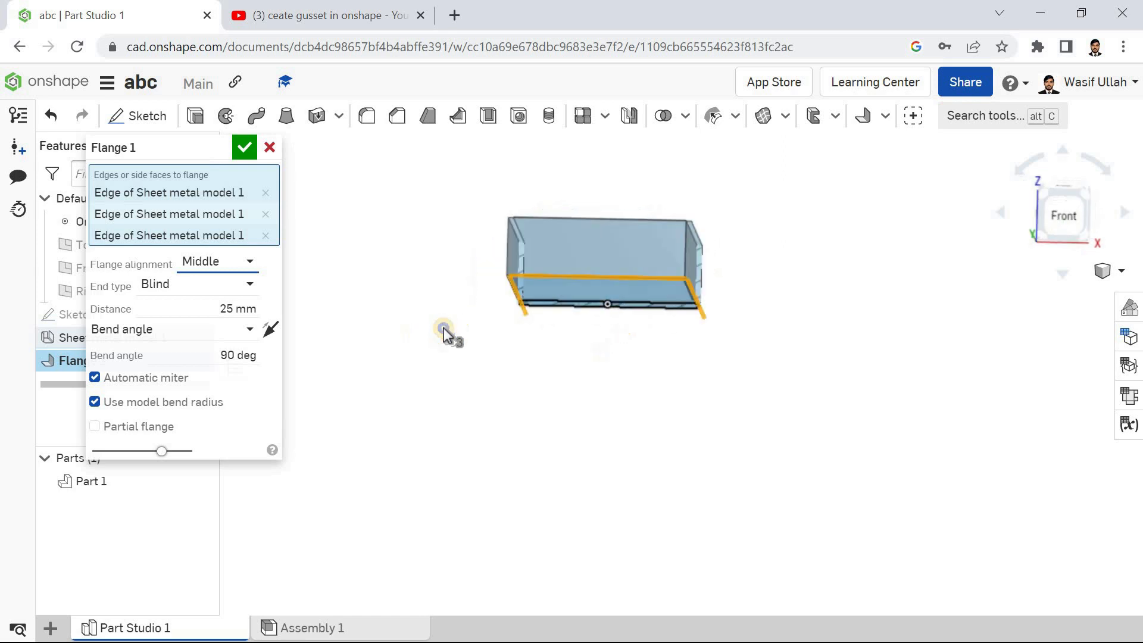
click(224, 262)
click(229, 296)
Step: Set the flange distance to 21 mm with the Blind end type
click(159, 285)
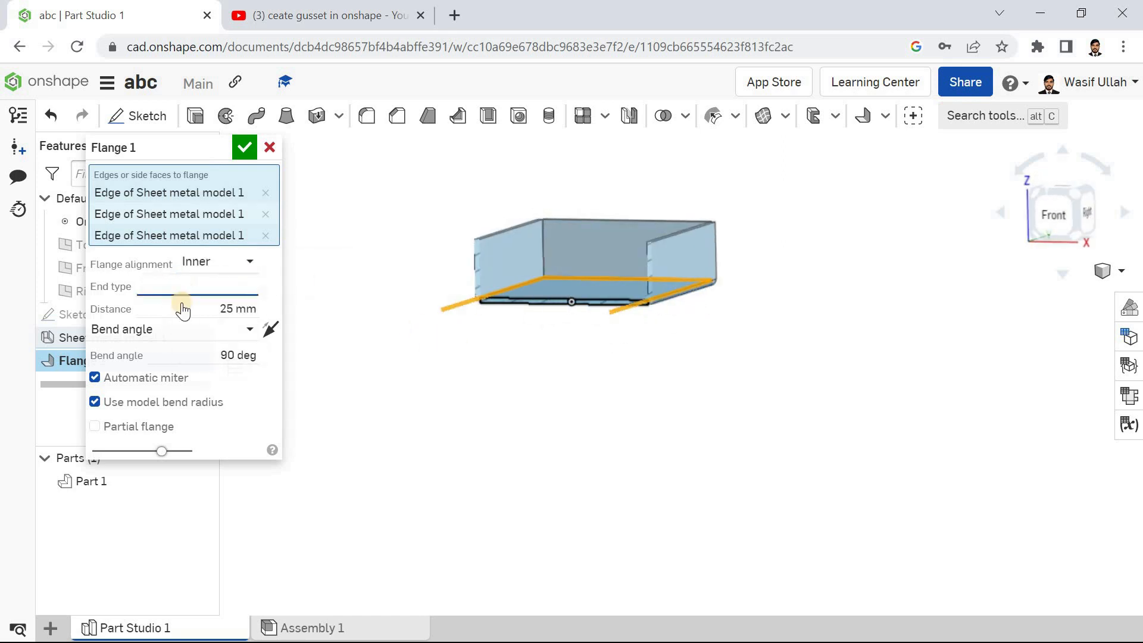
click(201, 315)
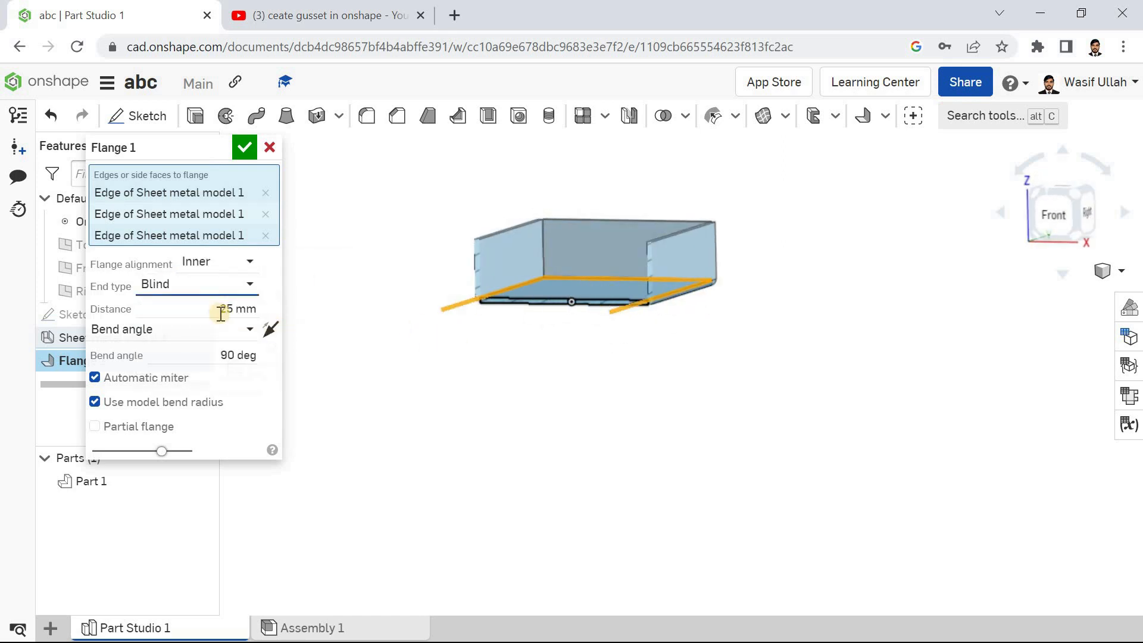
click(201, 309)
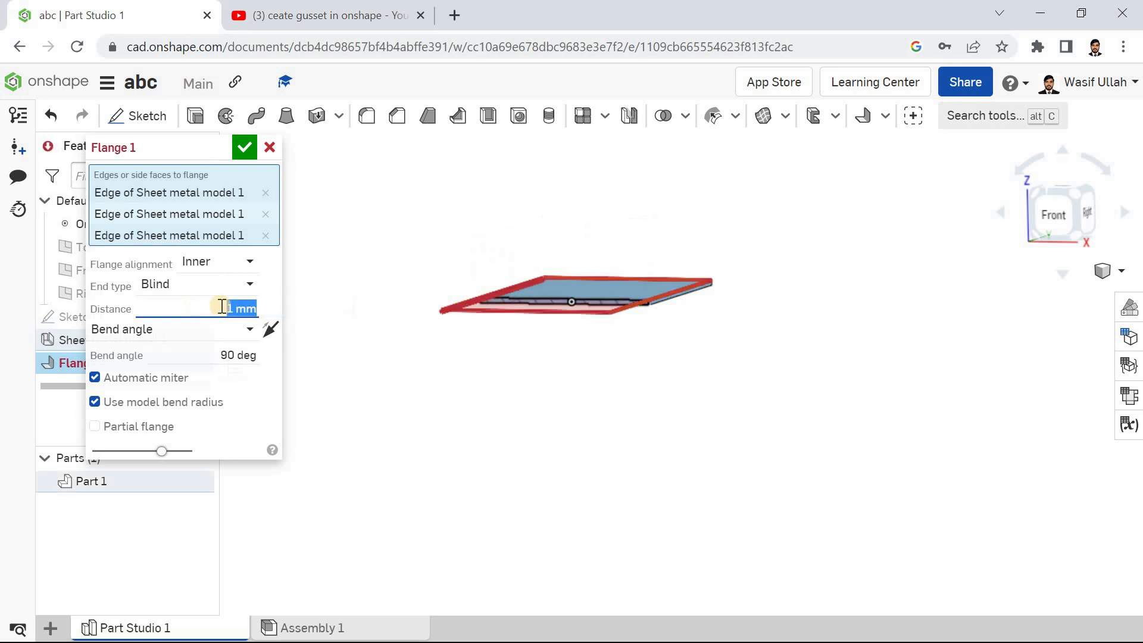
key(Return)
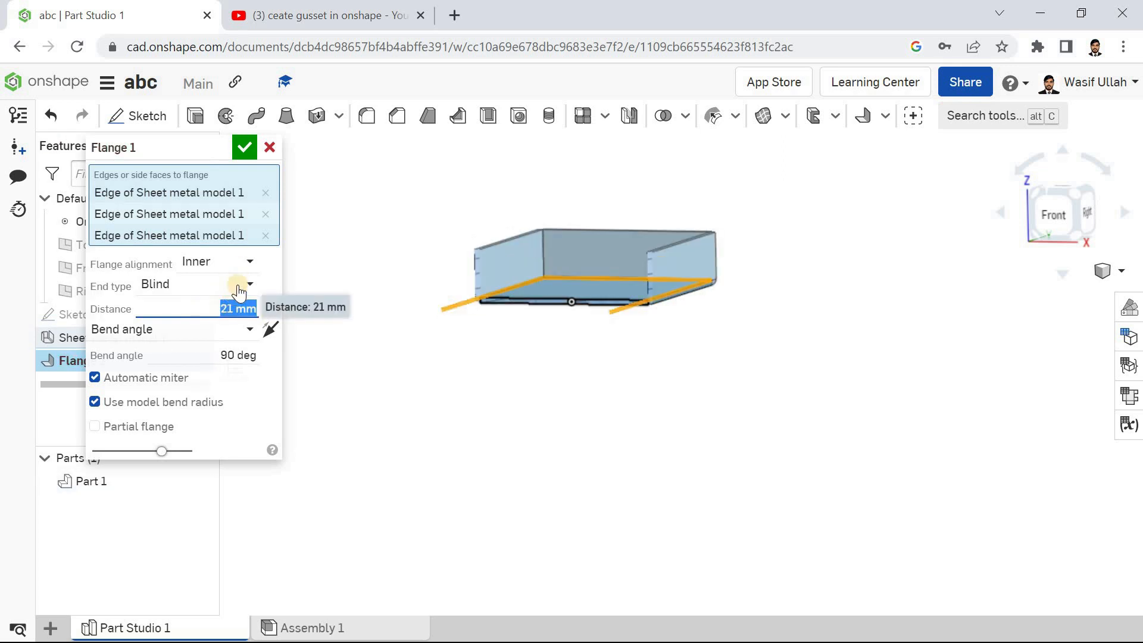
click(238, 284)
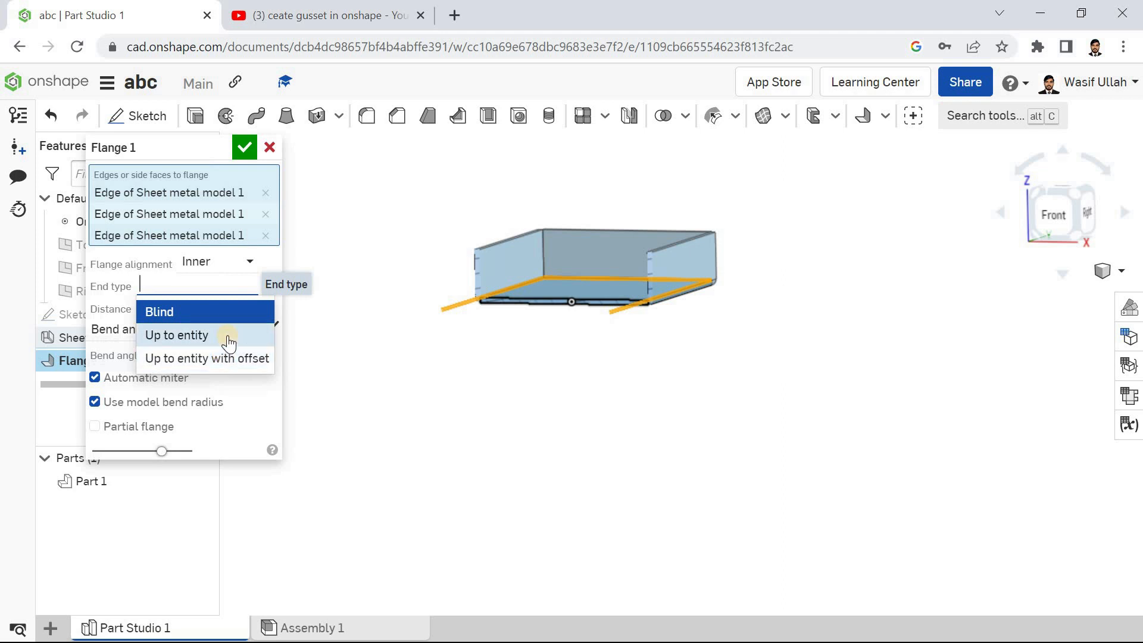
click(236, 319)
Step: Try a 45-degree bend angle on the three flanges and view the result from the front
click(218, 333)
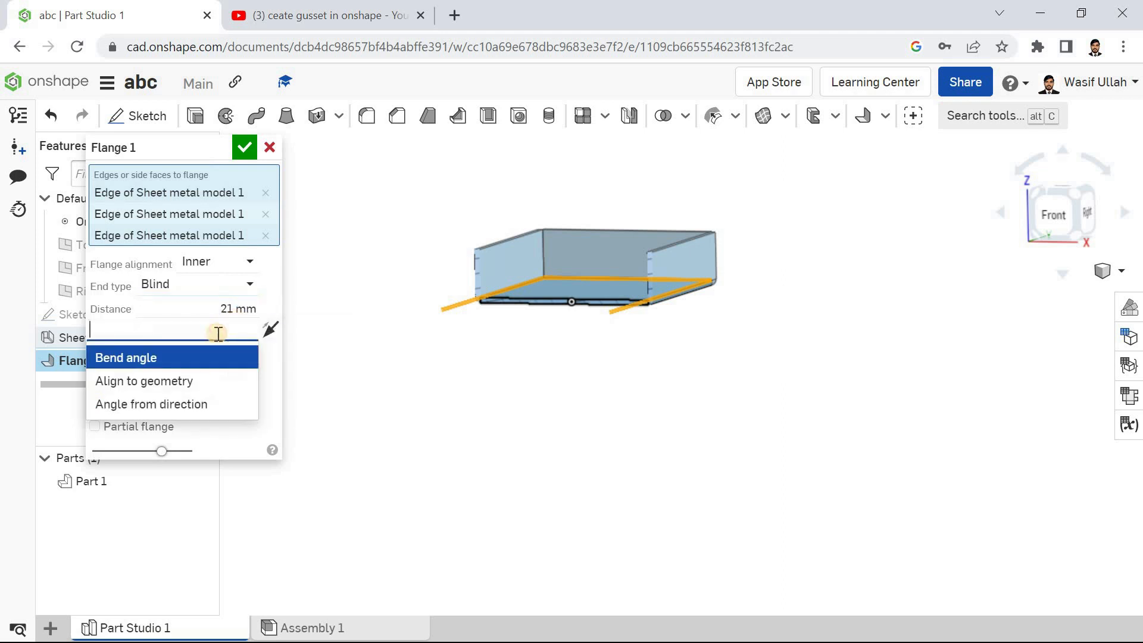
click(196, 357)
click(216, 352)
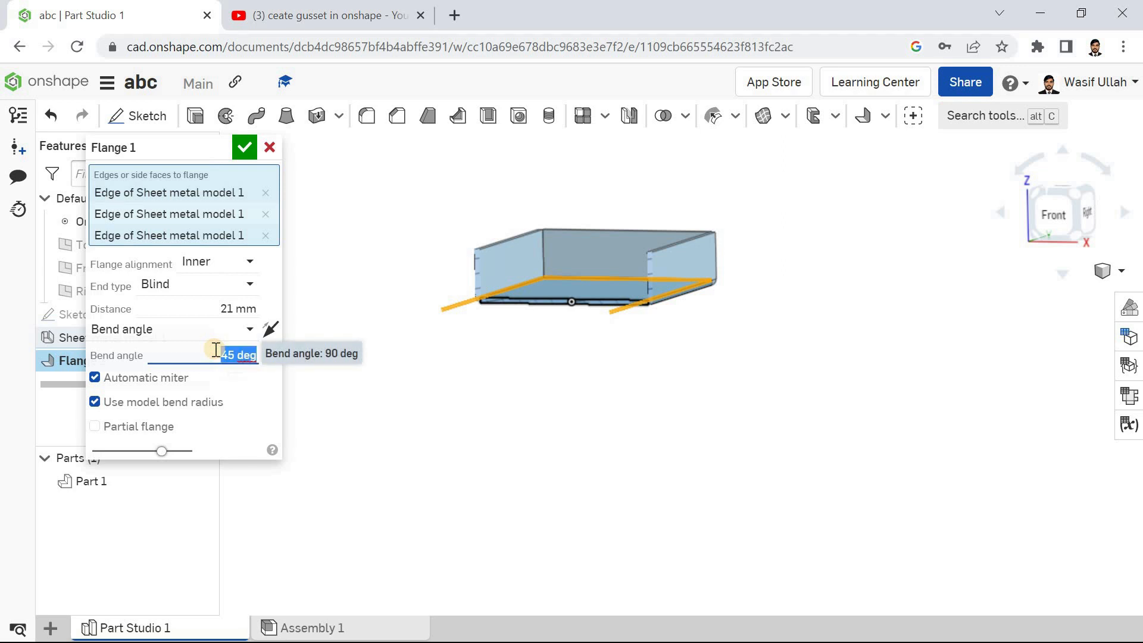
right_drag(348, 263, 450, 299)
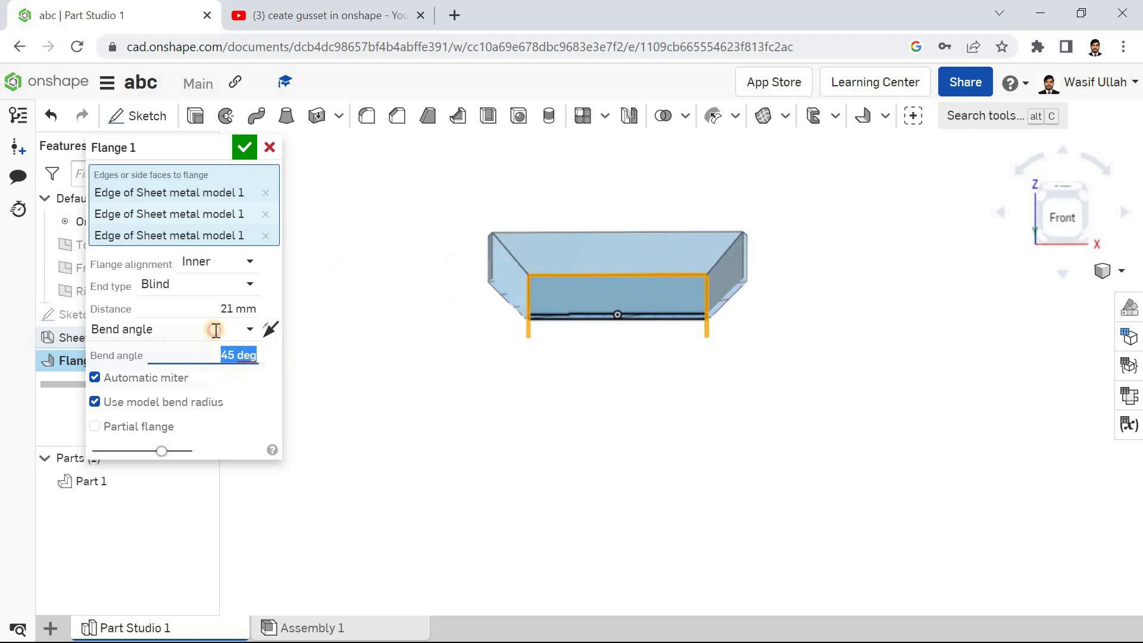
Step: Try the Align to geometry and Angle from direction options for orienting the flanges
click(216, 330)
click(198, 379)
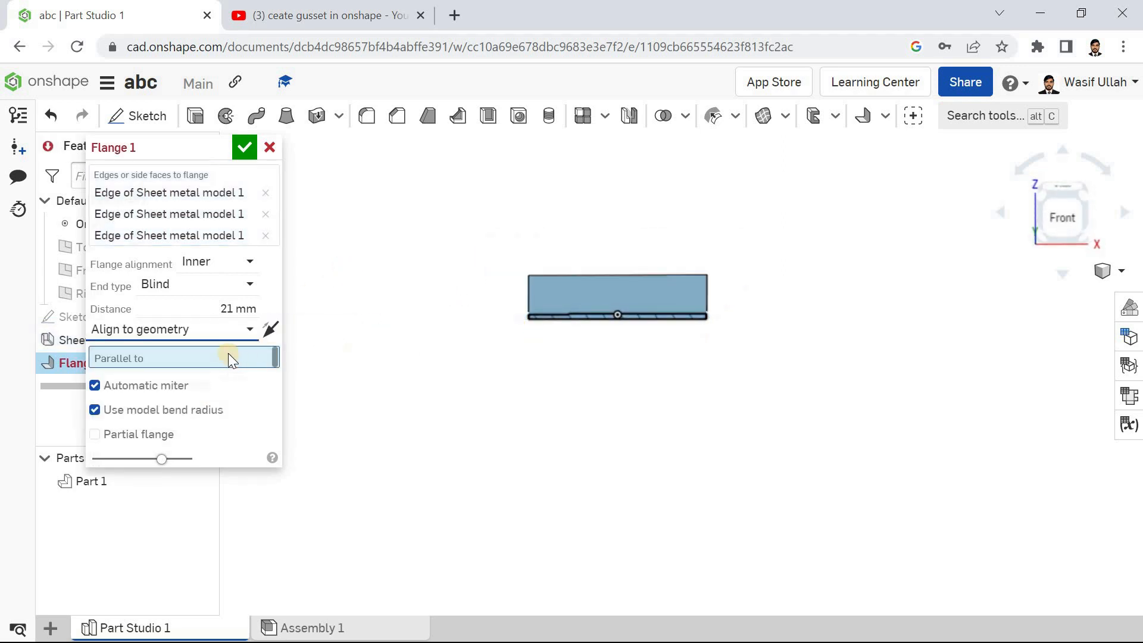
click(217, 331)
click(194, 402)
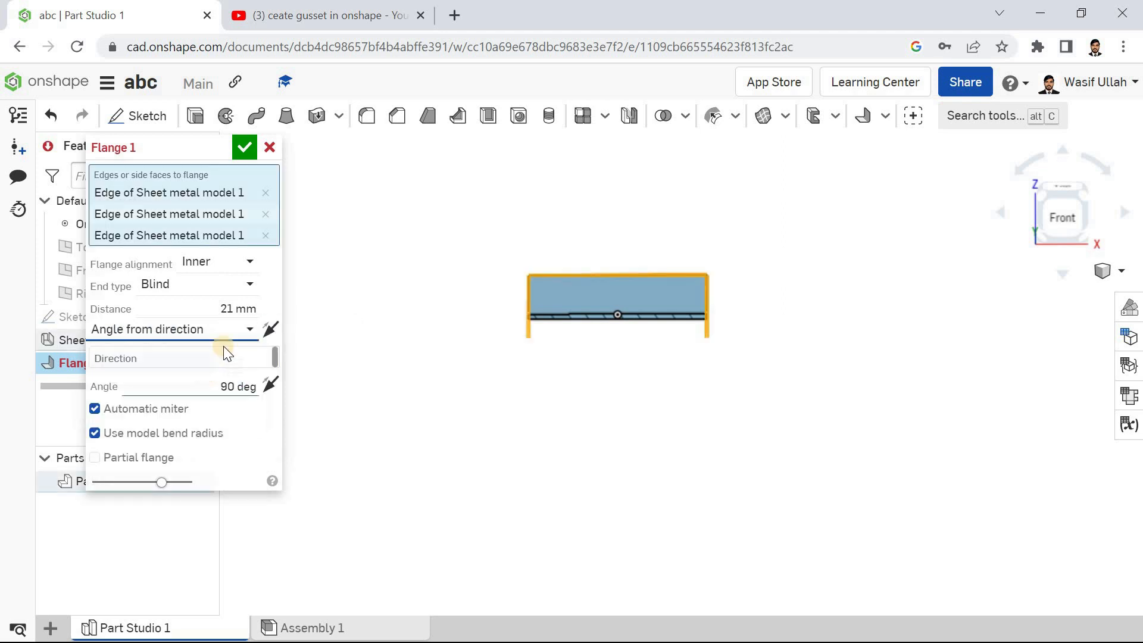
key(shift+7)
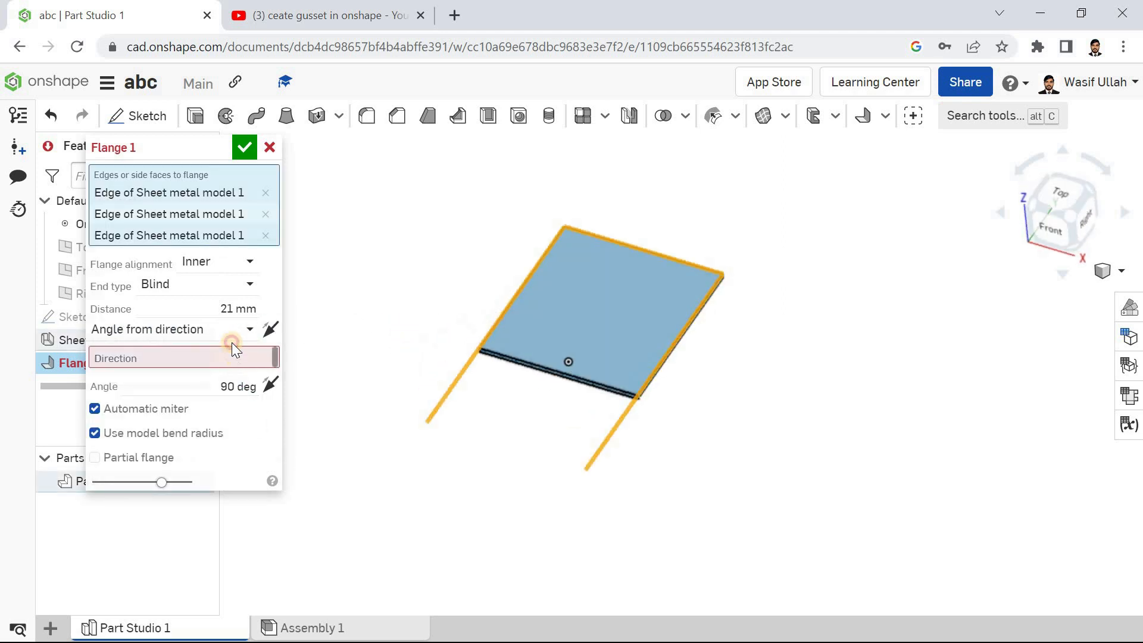
Step: Return the flange orientation to Bend angle and try an angle of 60 degrees
click(206, 344)
click(207, 349)
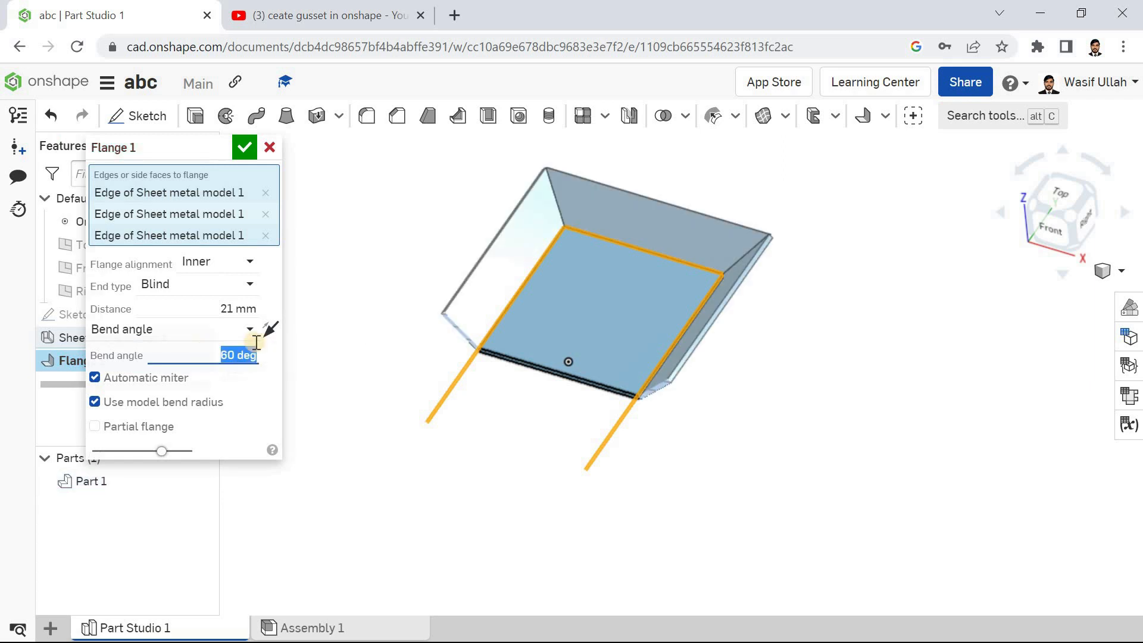
right_drag(339, 283, 326, 257)
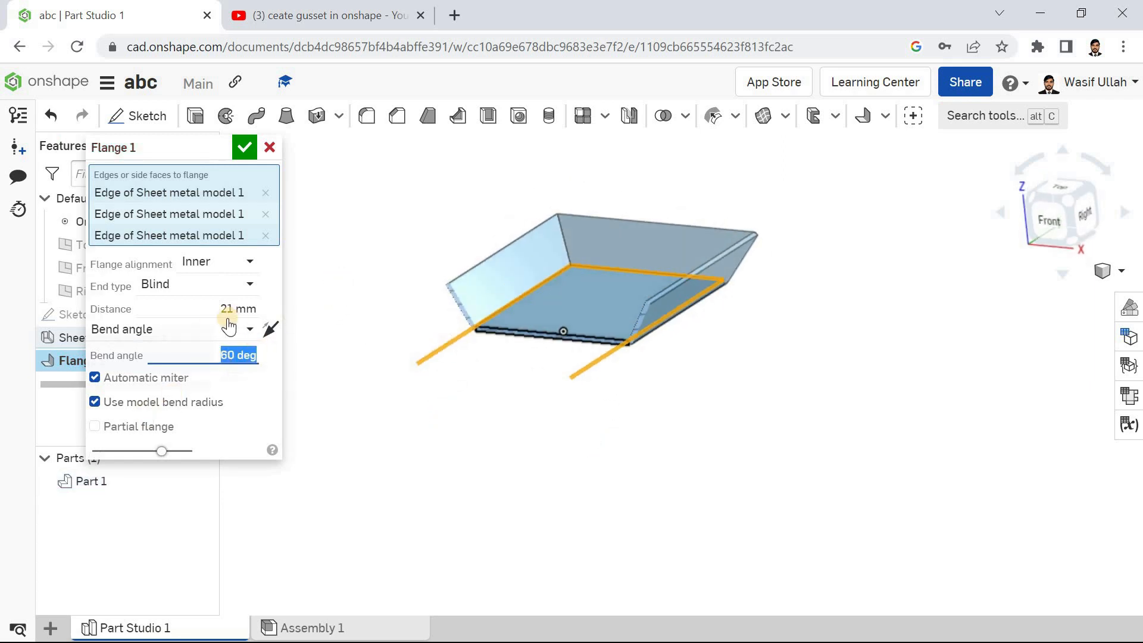
Step: Set the flange bend angle to 90 degrees and accept the flange
text(9)
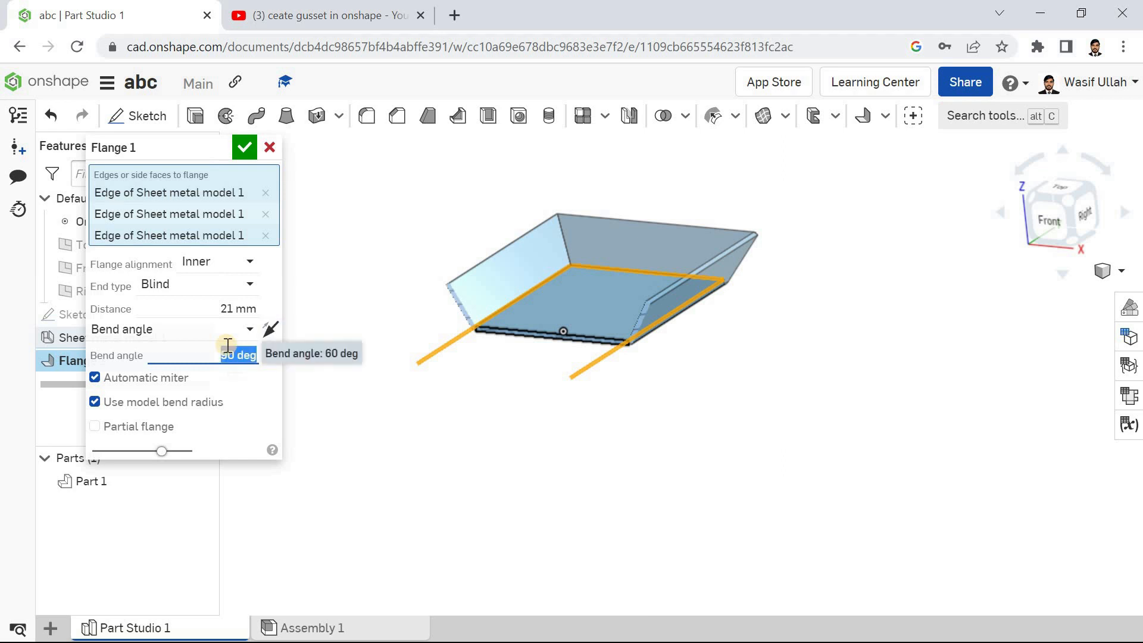
right_drag(388, 273, 391, 305)
click(316, 183)
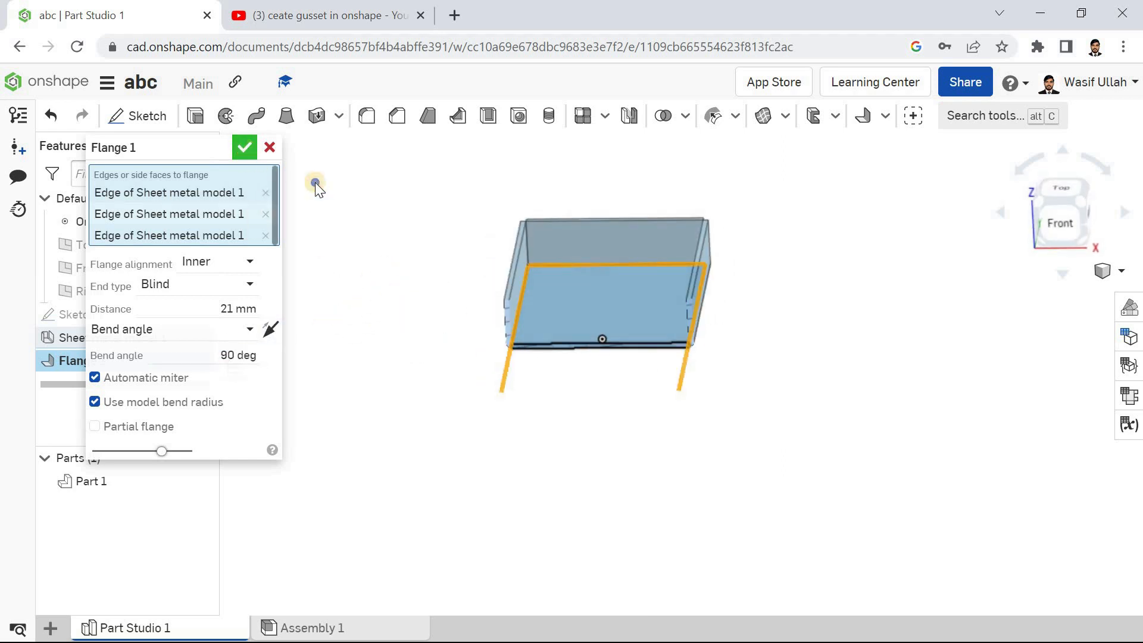
key(Return)
Step: Start a Tear drop hem on the upper edge of the left side flange
right_click(316, 184)
click(395, 296)
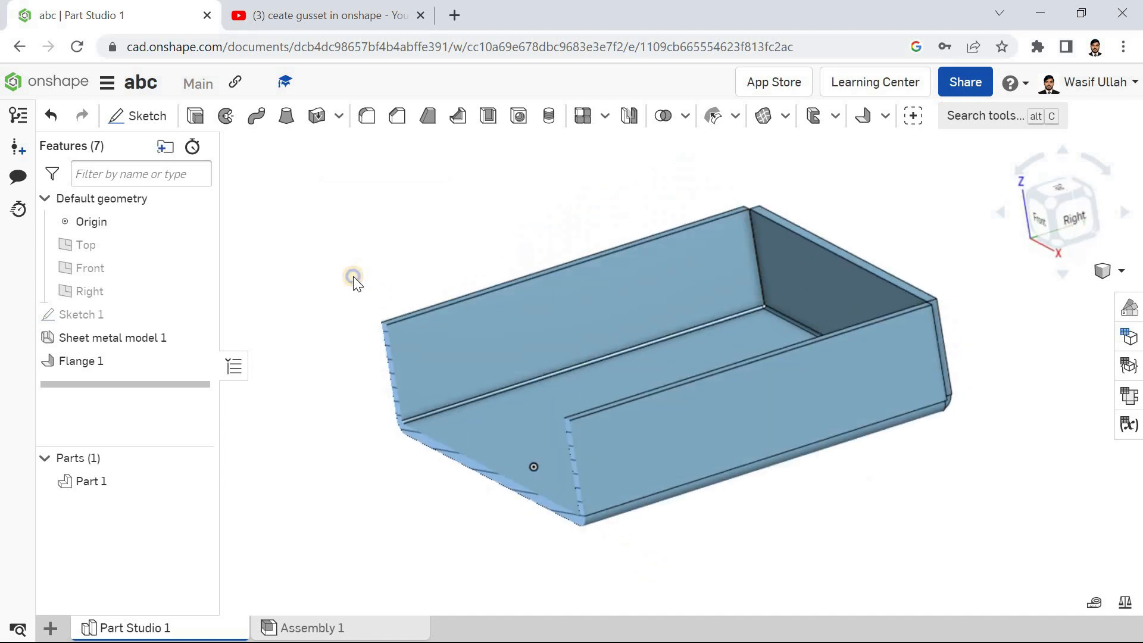
click(885, 115)
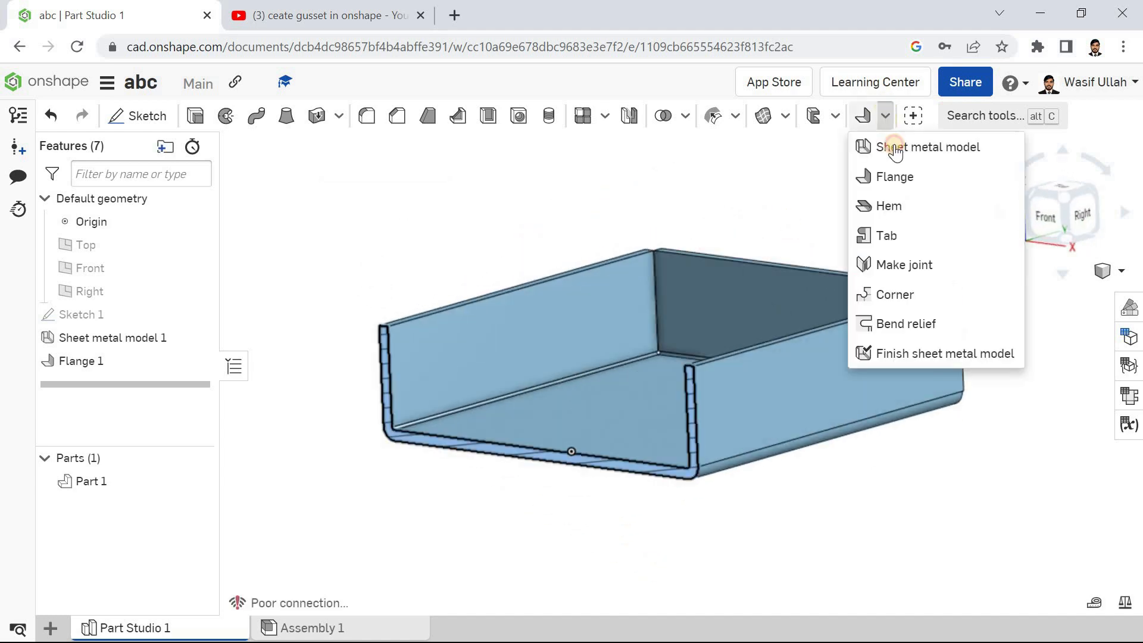
click(889, 206)
mouse_move(486, 225)
right_down()
mouse_move(436, 229)
mouse_move(480, 242)
right_up()
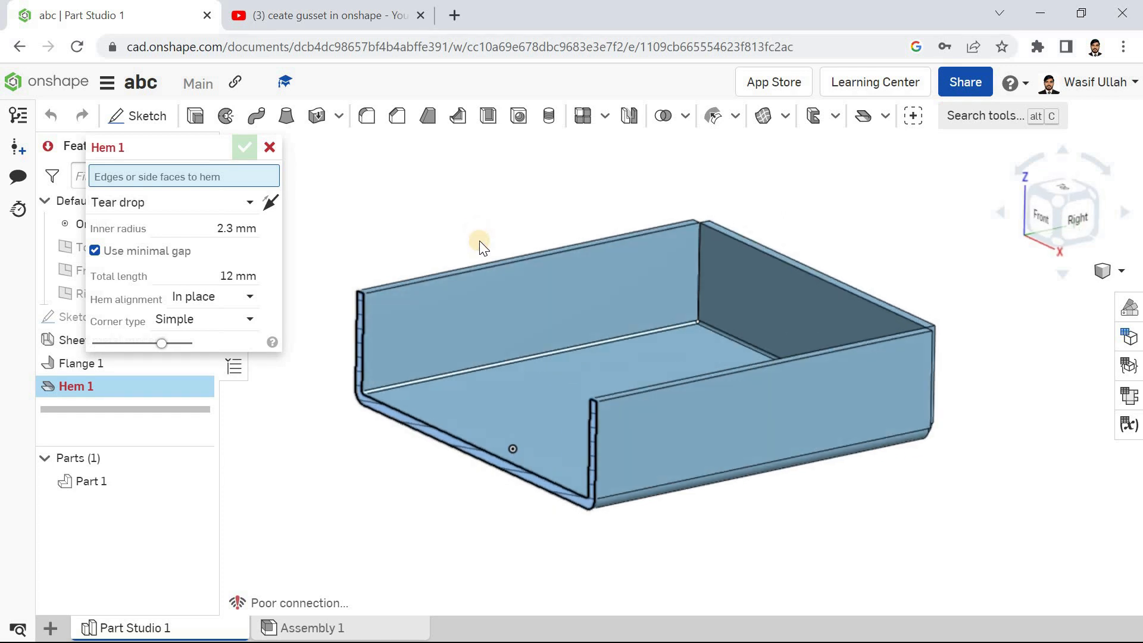
click(483, 265)
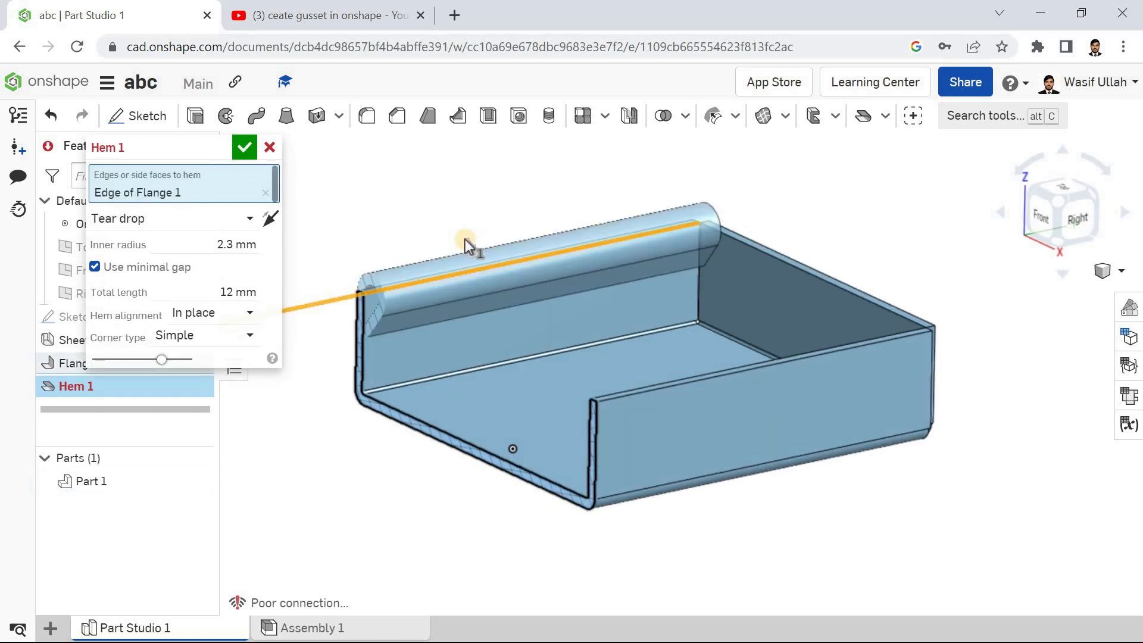
right_drag(461, 224, 446, 230)
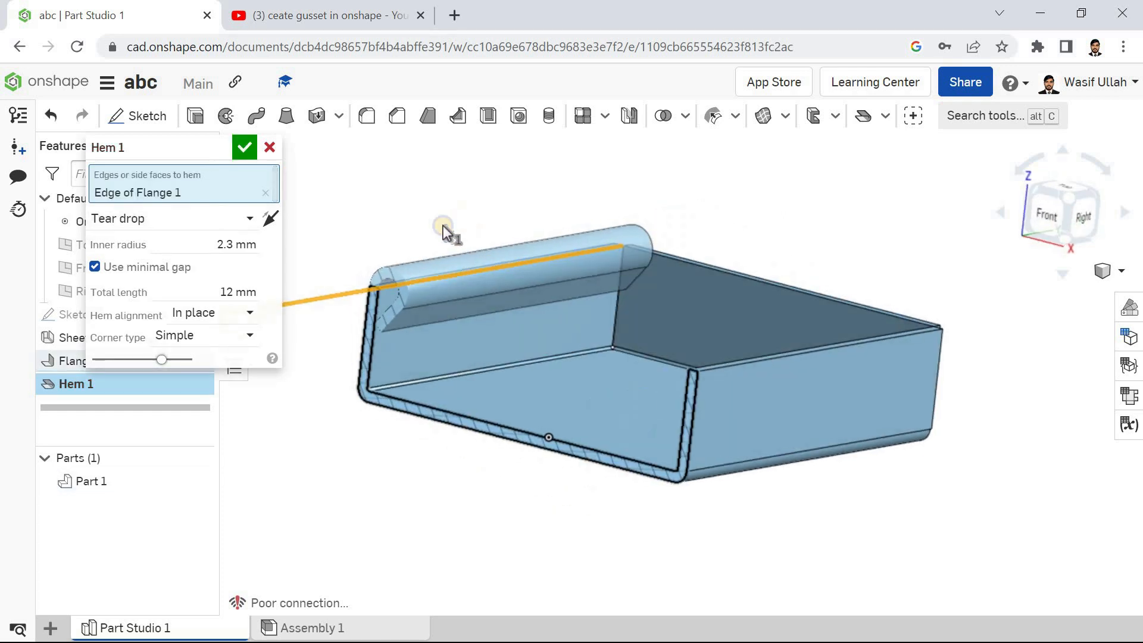
Step: Switch the hem type to Straight and set its total length to 6 mm
click(217, 219)
click(196, 248)
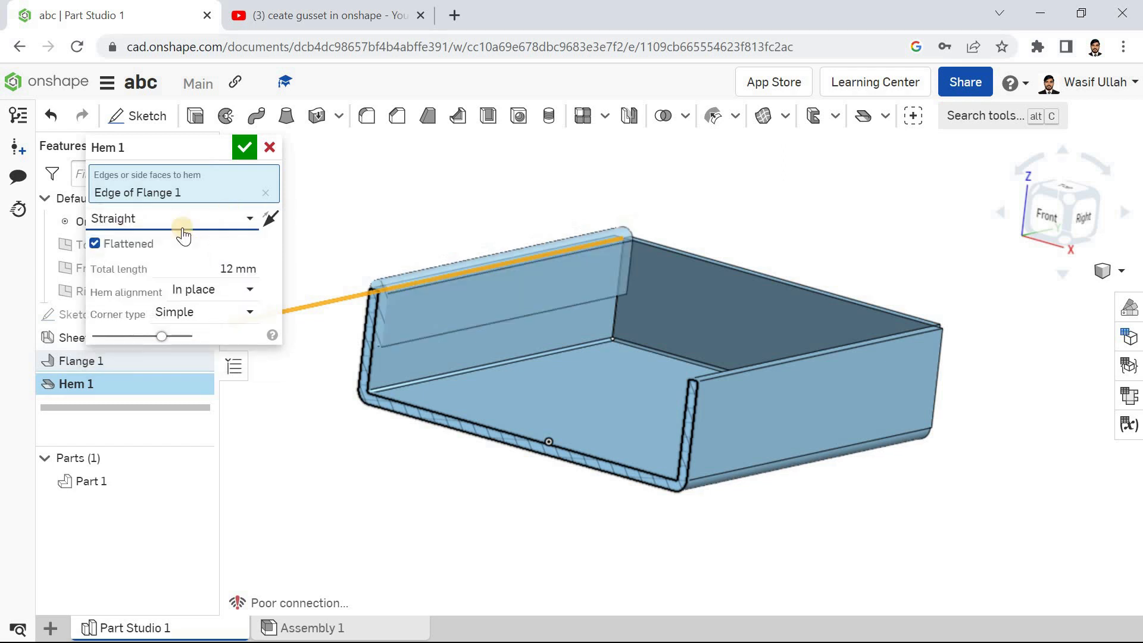
click(215, 272)
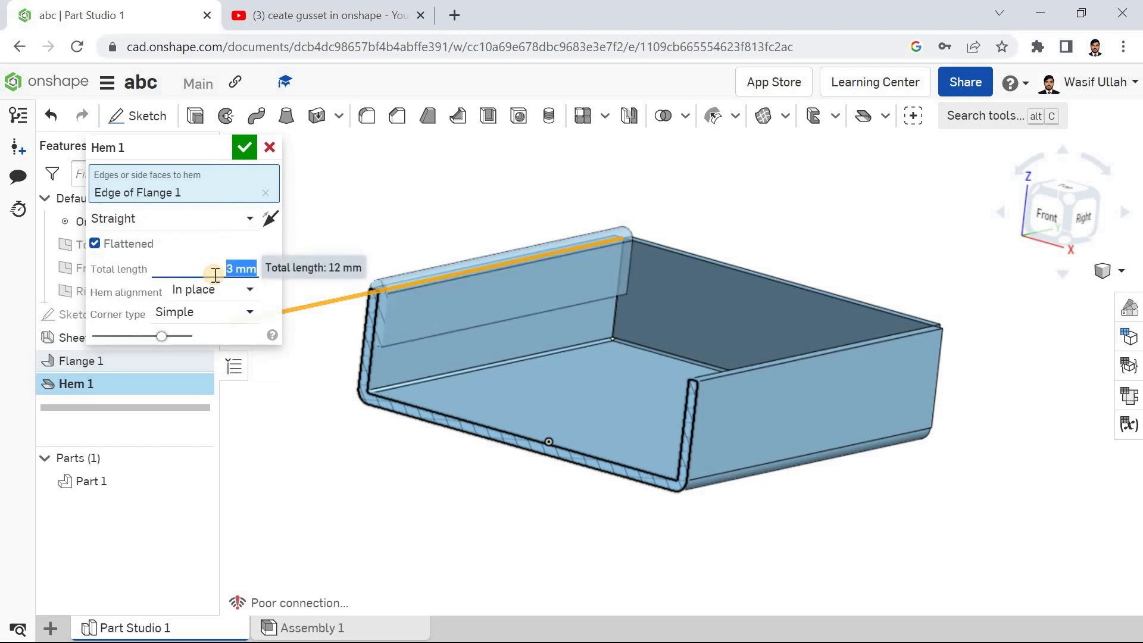
text(6)
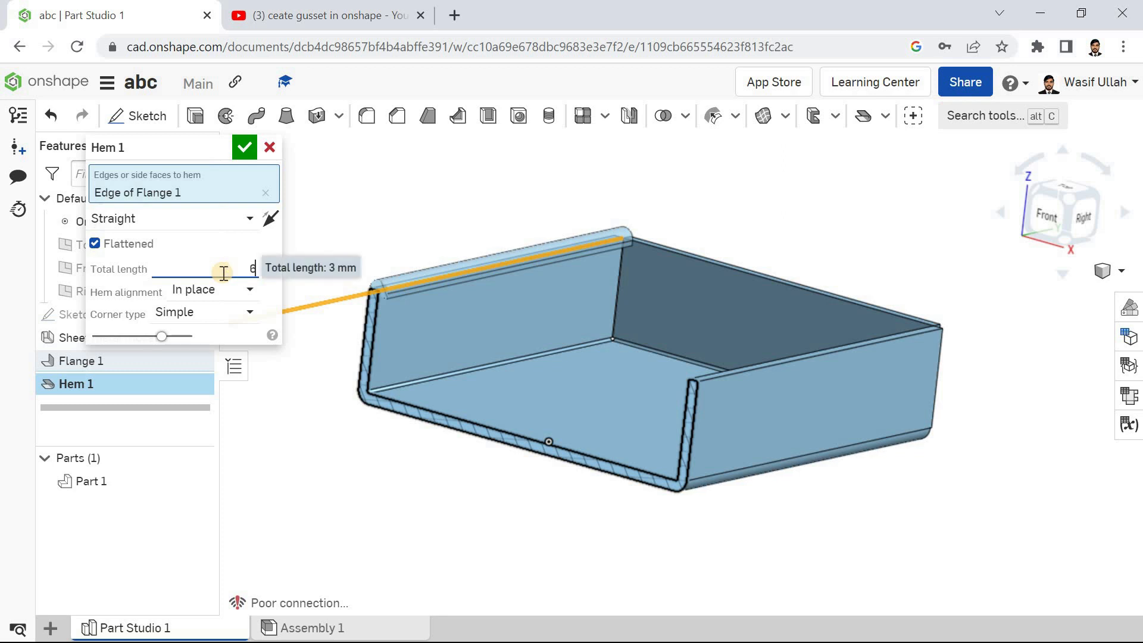
right_drag(373, 287, 249, 253)
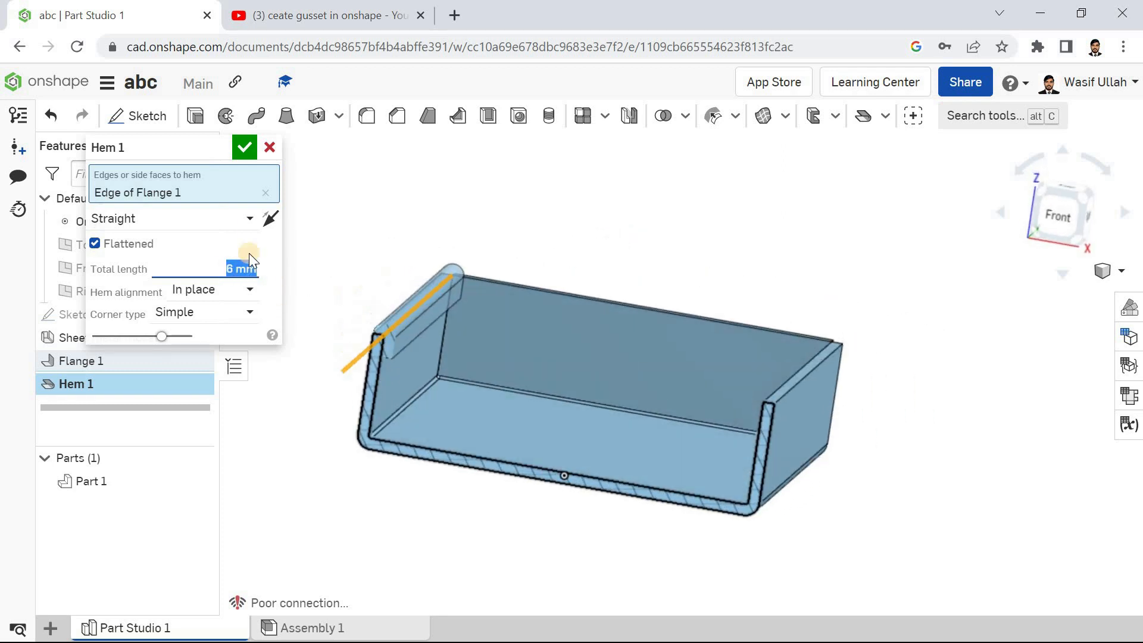
Step: Try Outer hem alignment with a Closed corner type, and return the corner type to Simple
click(244, 289)
click(231, 316)
click(205, 315)
click(202, 363)
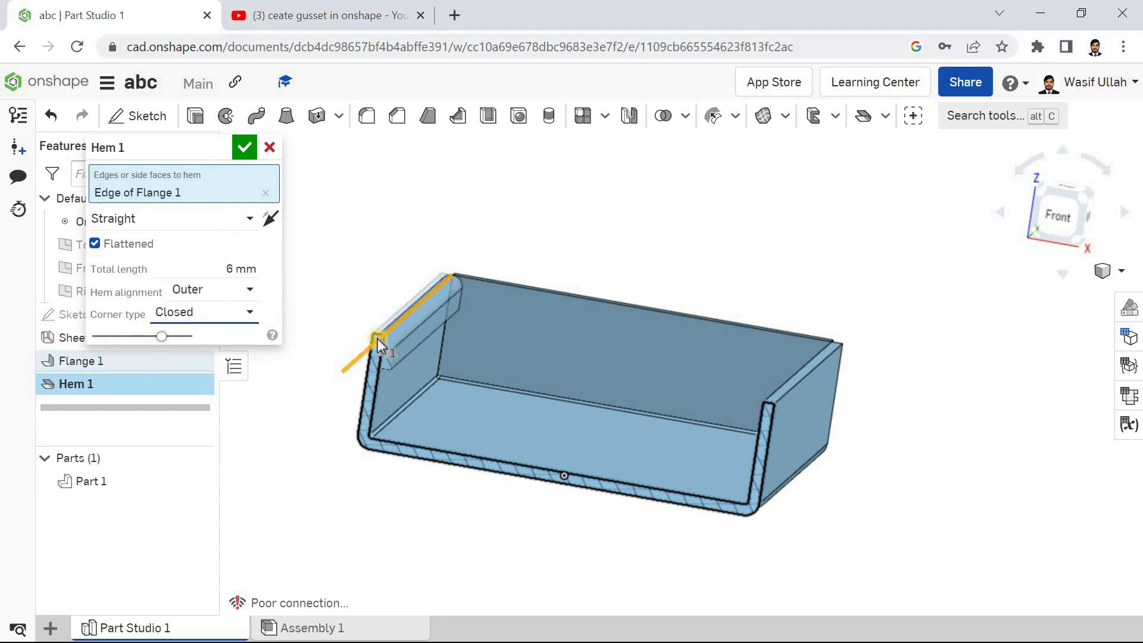
scroll(387, 388, up, 5)
click(218, 322)
click(212, 334)
scroll(396, 331, down, 5)
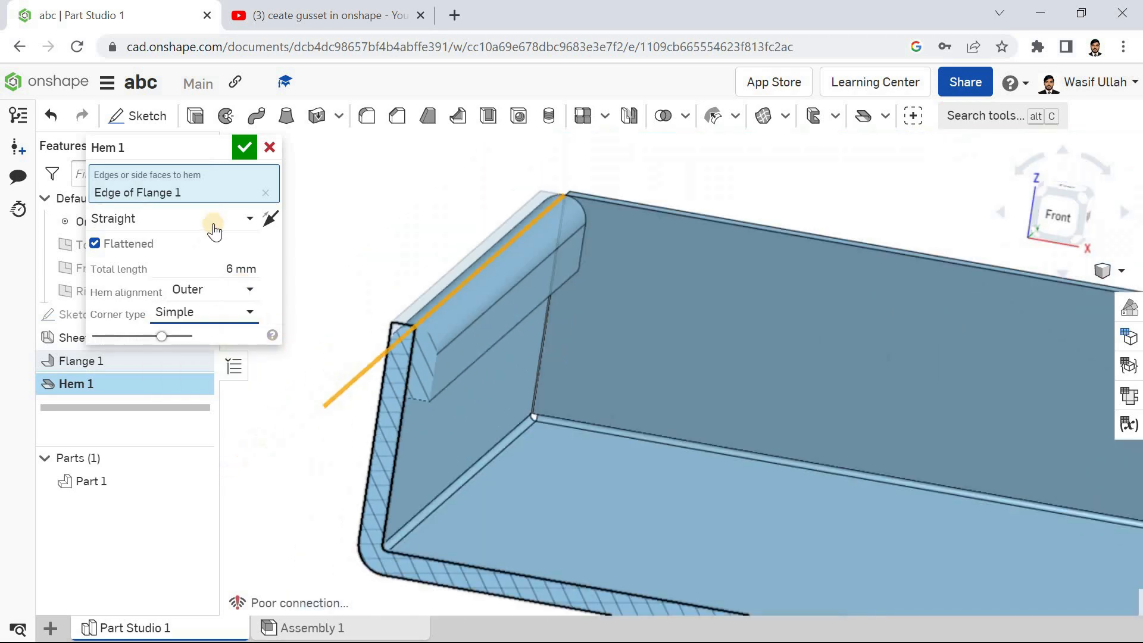
Step: Change the hem type to Rolled and set its inner radius to 1 mm
click(196, 219)
click(187, 265)
scroll(487, 324, down, 5)
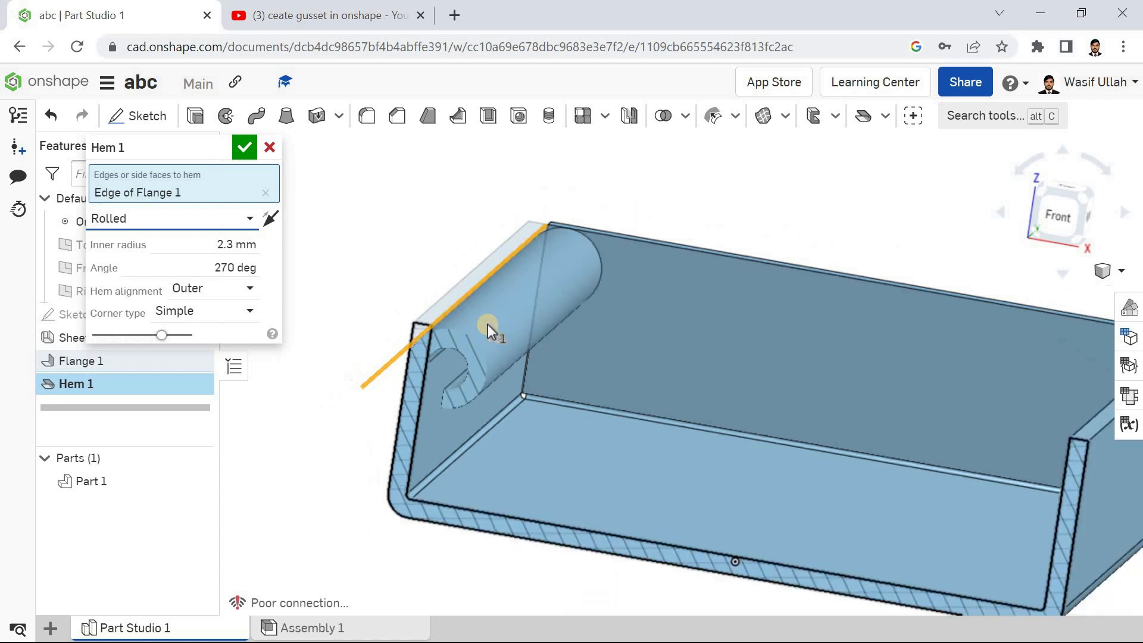
click(218, 246)
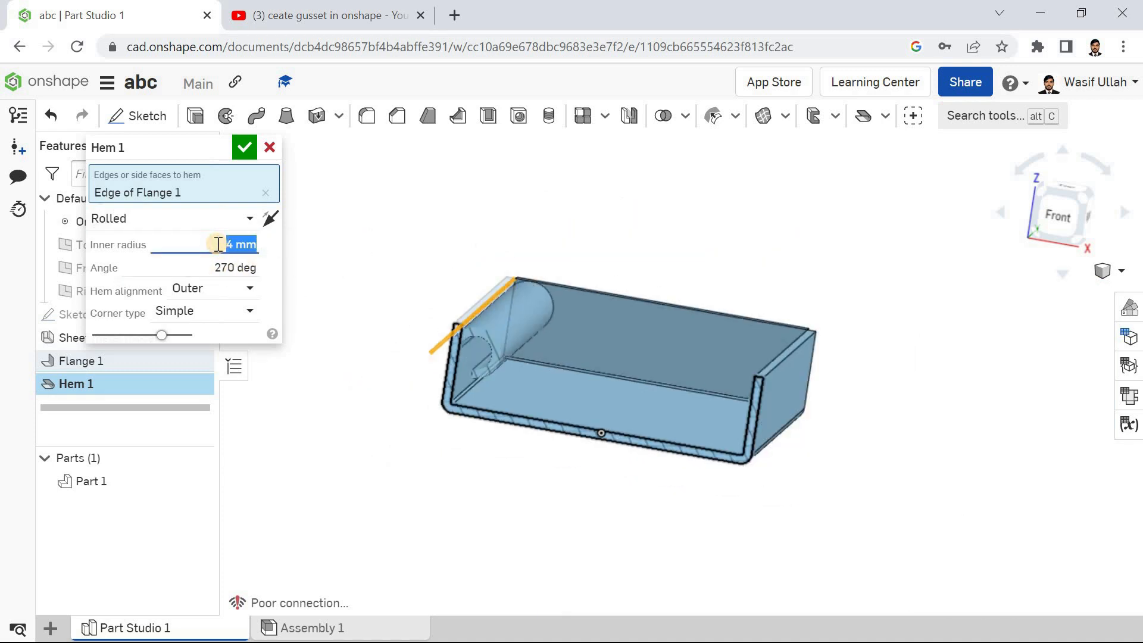
text(1)
key(Return)
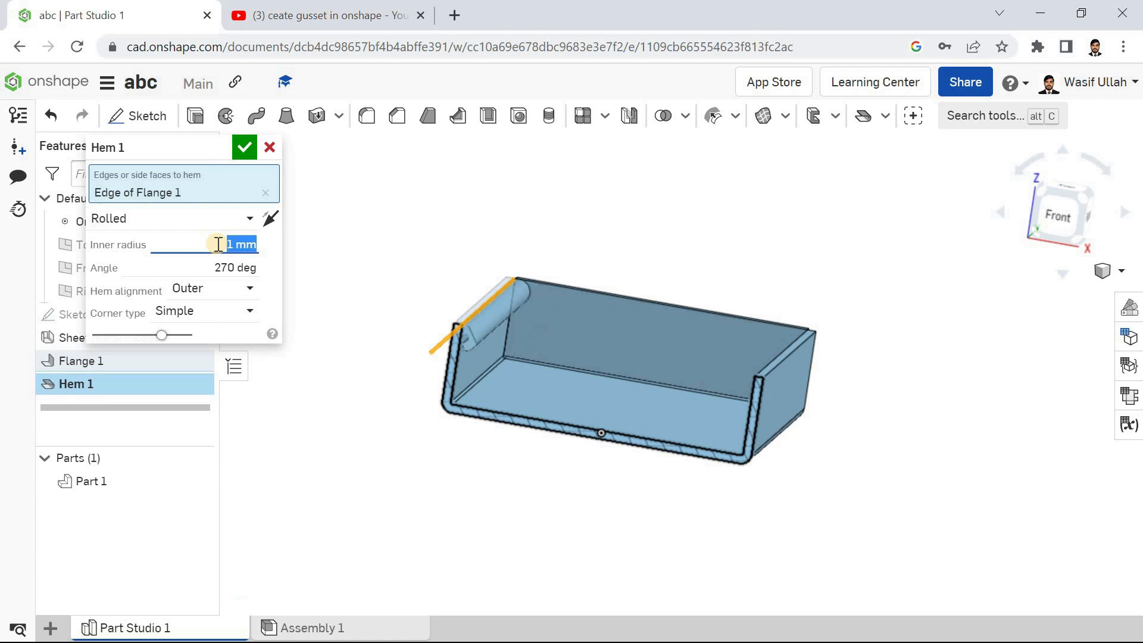
Step: Try a rolled hem angle of 360 degrees, and return it to 270 degrees
click(213, 260)
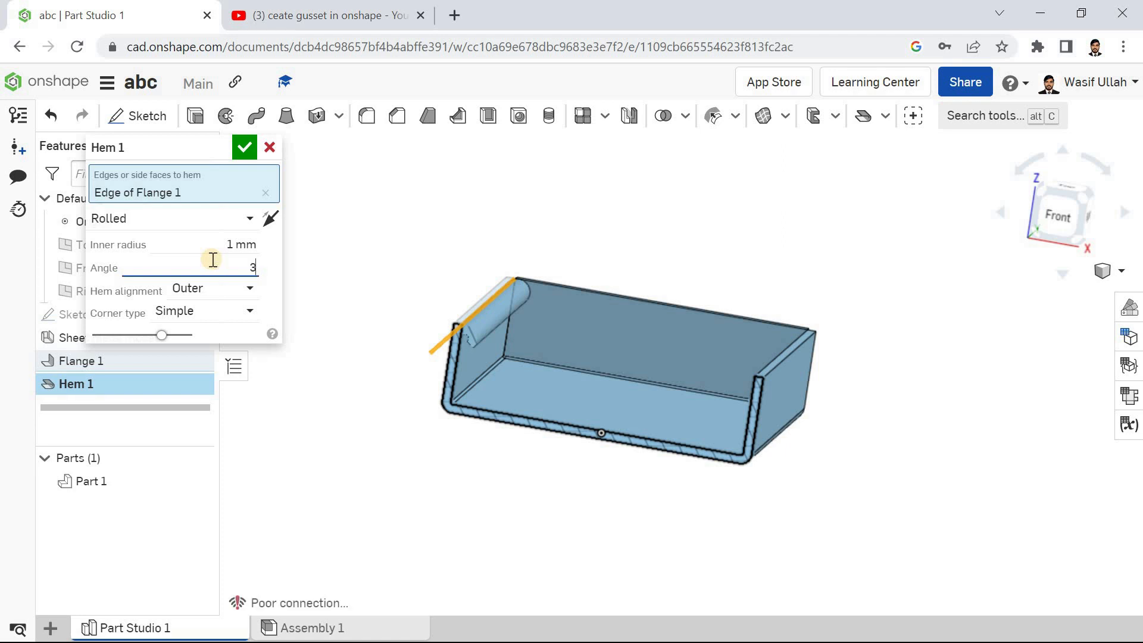
key(Return)
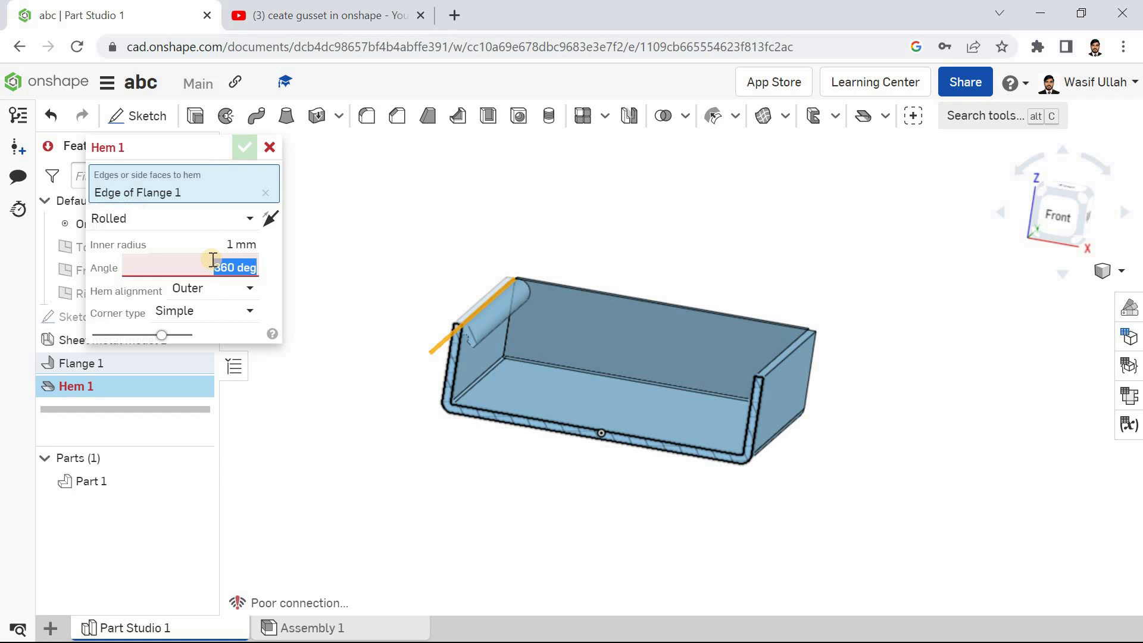
text(270)
key(Return)
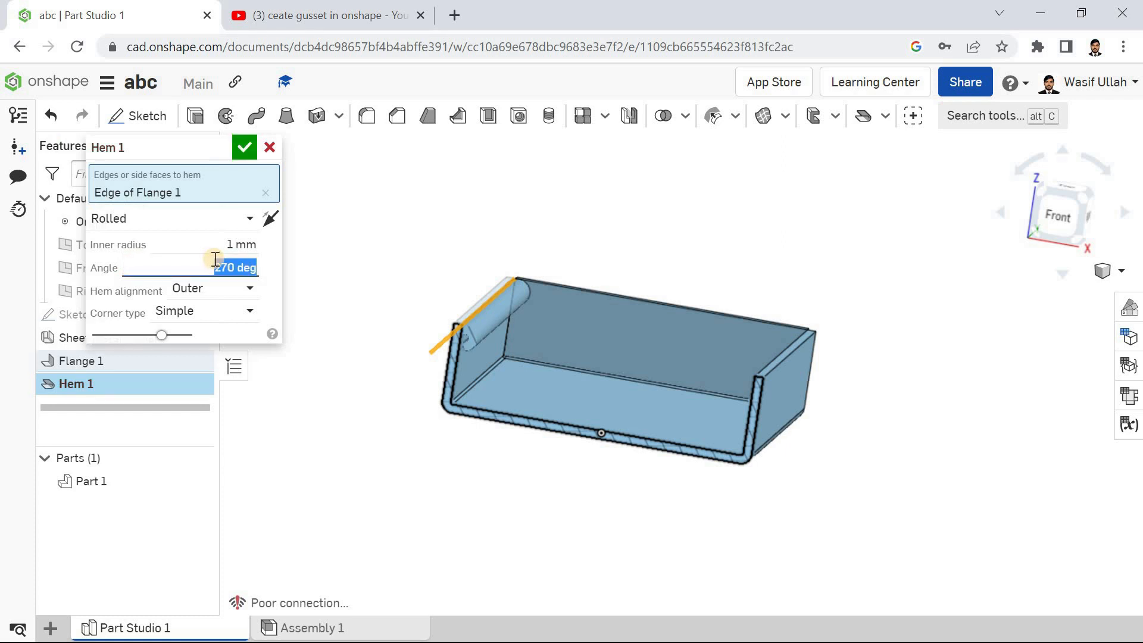
Step: Set the hem alignment to In place and try the Closed corner type before returning it to Simple
click(196, 291)
click(203, 335)
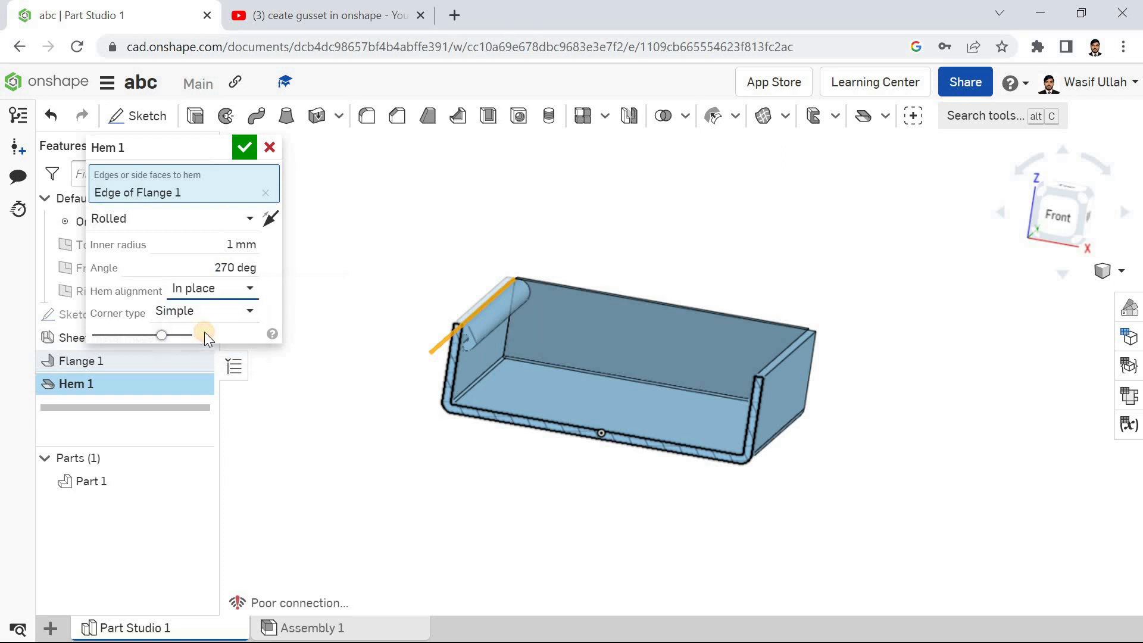
scroll(481, 318, up, 5)
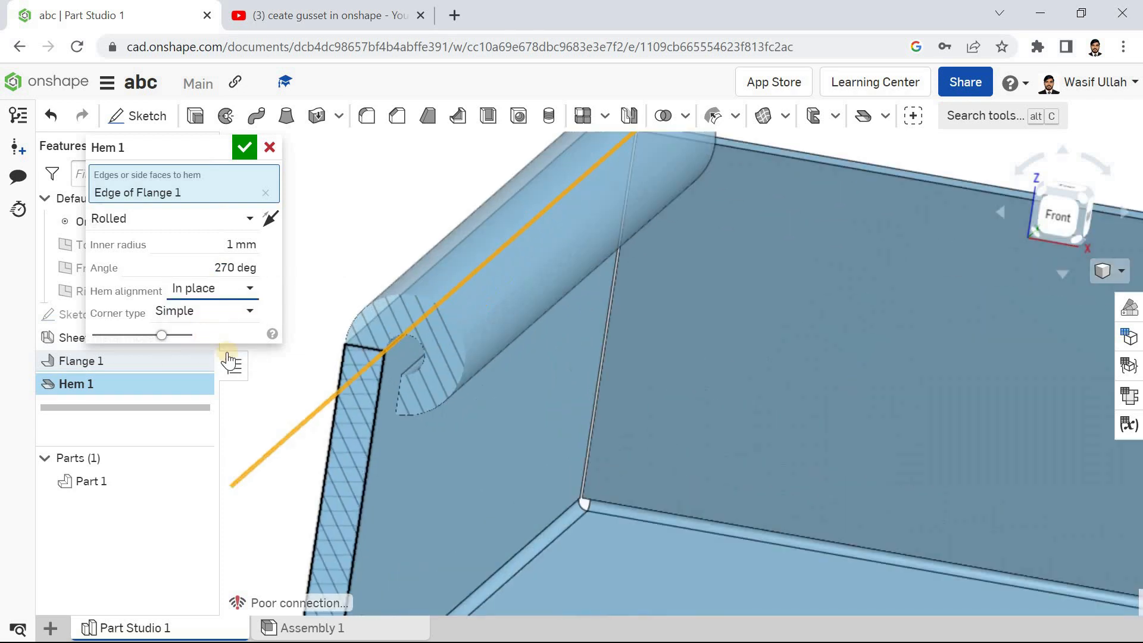
click(213, 312)
click(219, 359)
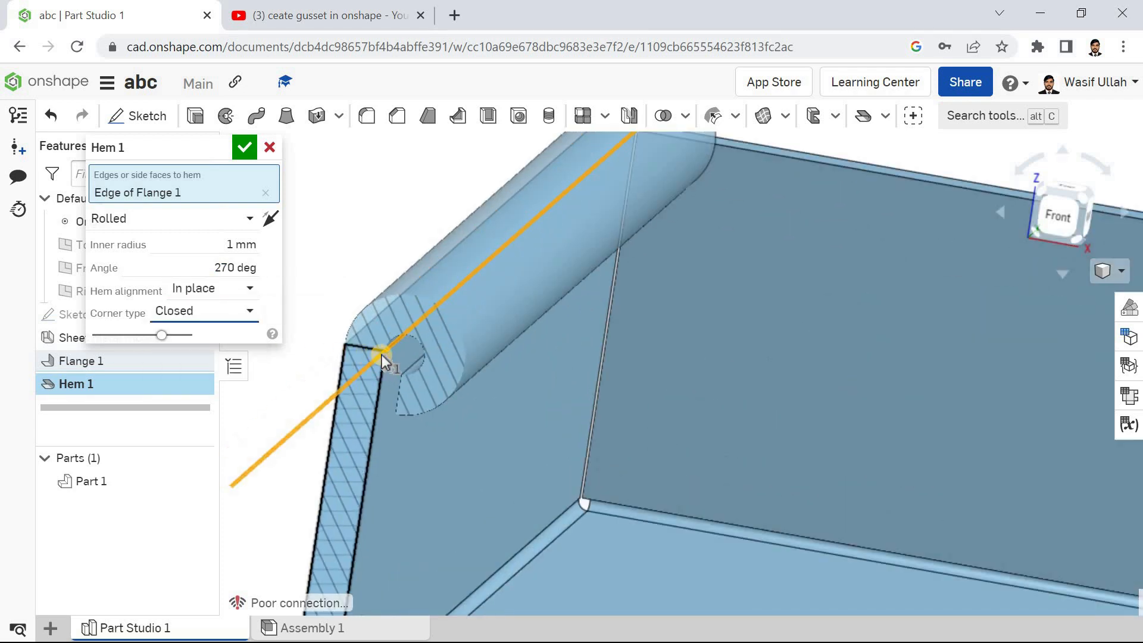
click(217, 312)
click(203, 337)
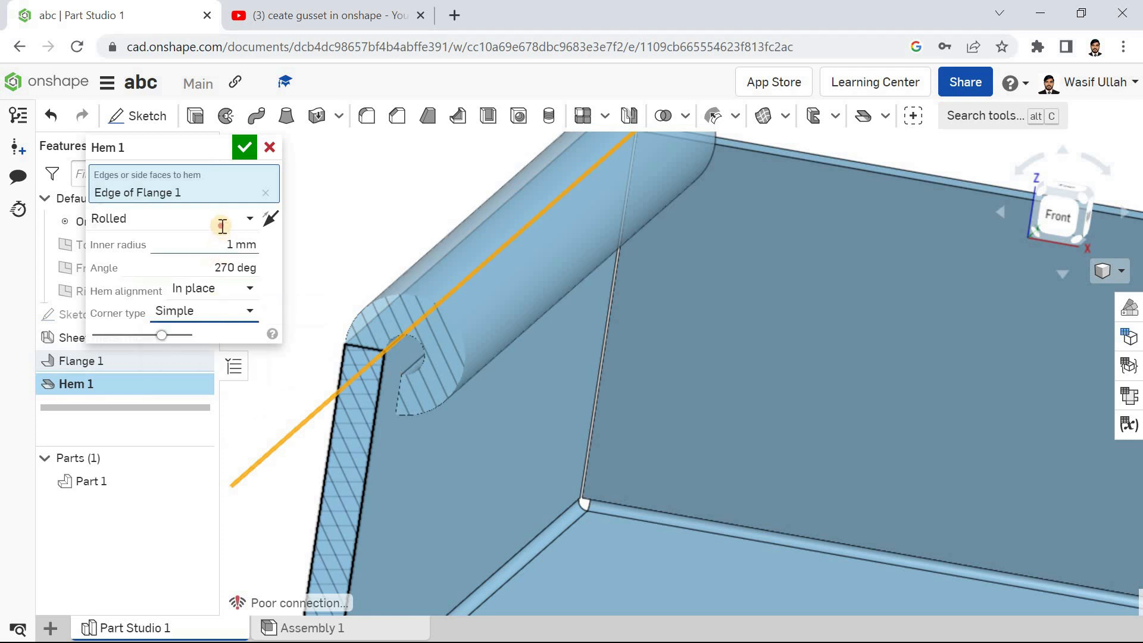
Step: Switch the hem type back to Tear drop
click(220, 220)
click(197, 293)
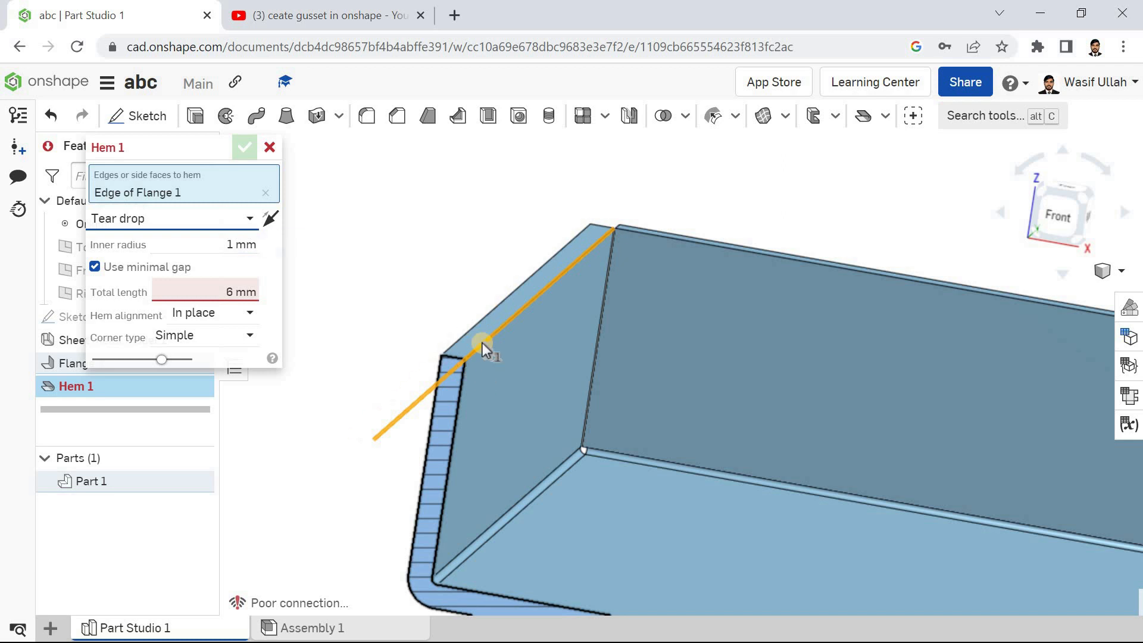
click(220, 249)
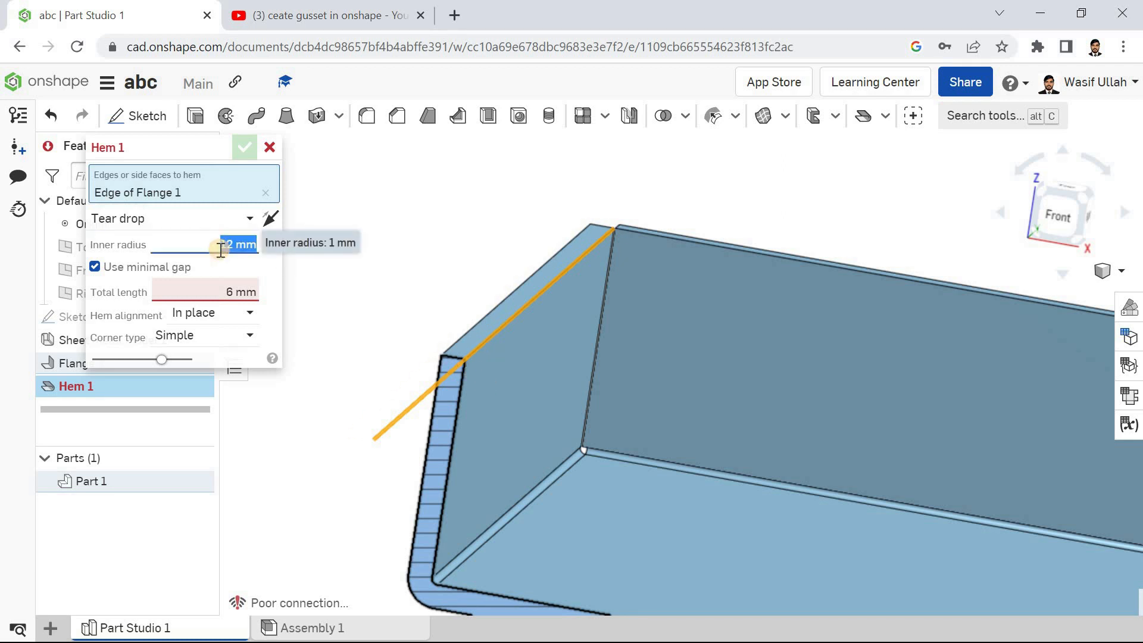
click(217, 286)
text(12)
key(Return)
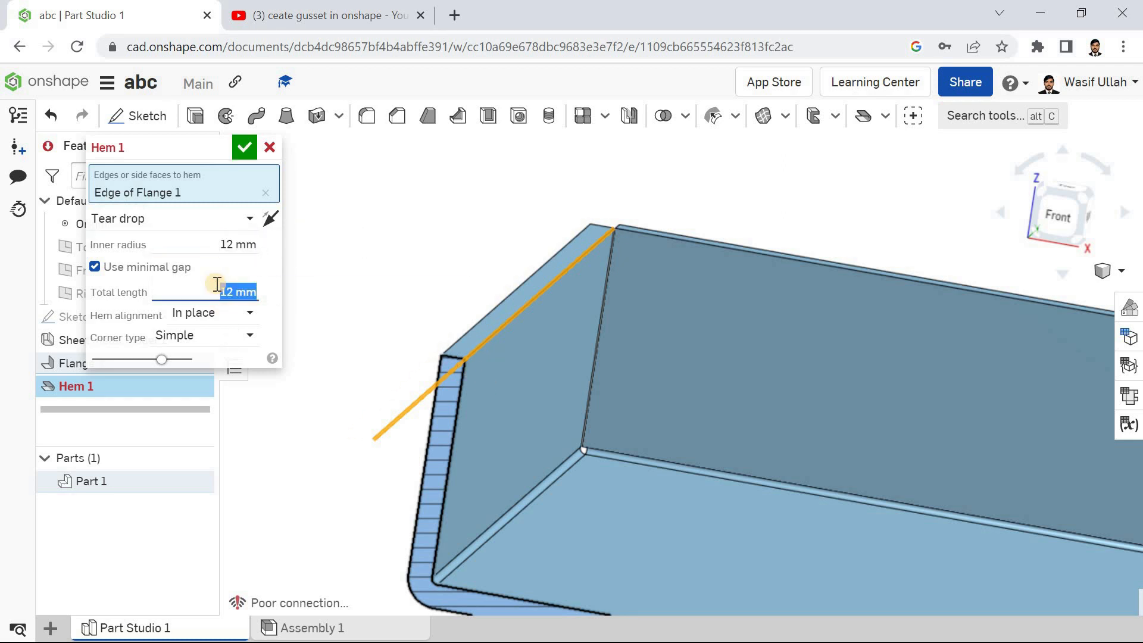
click(214, 317)
click(215, 338)
click(217, 335)
click(216, 383)
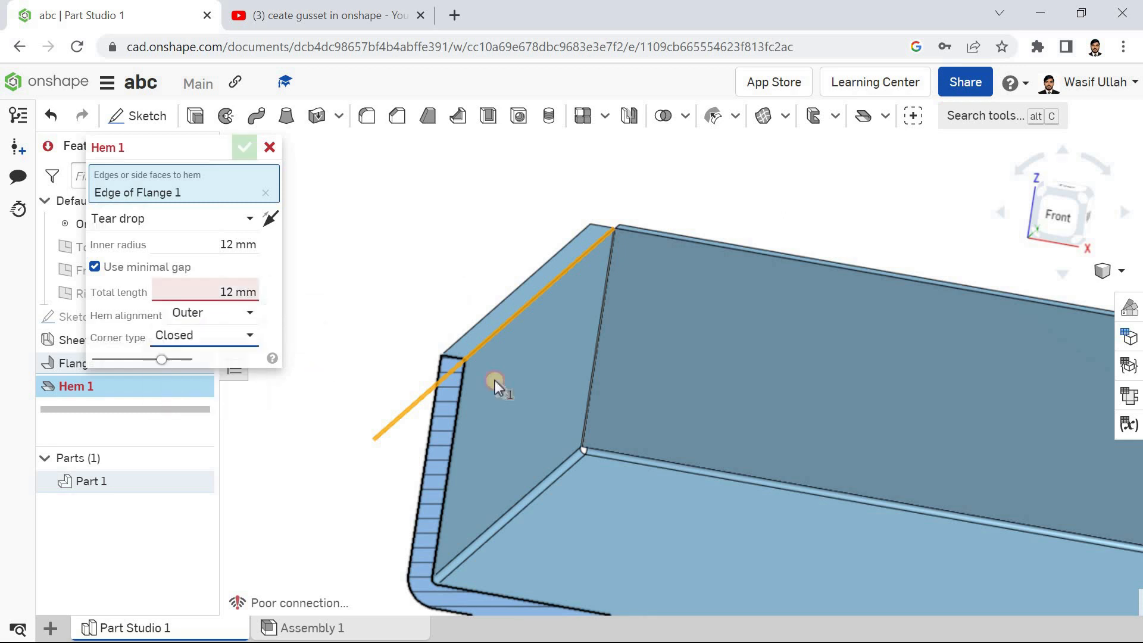
click(473, 322)
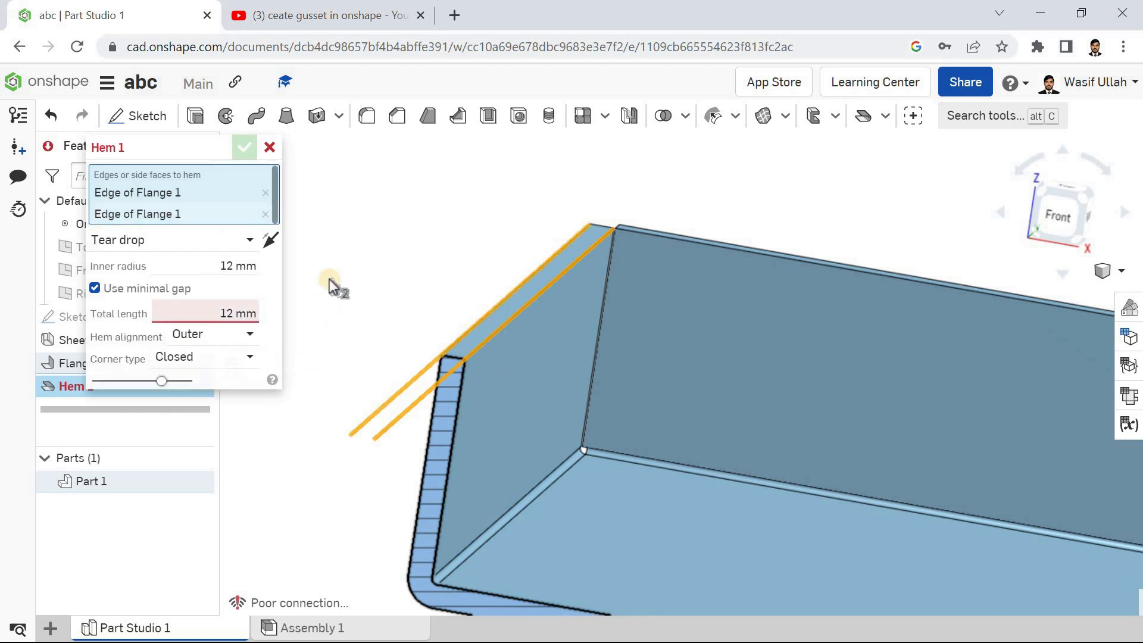
click(267, 148)
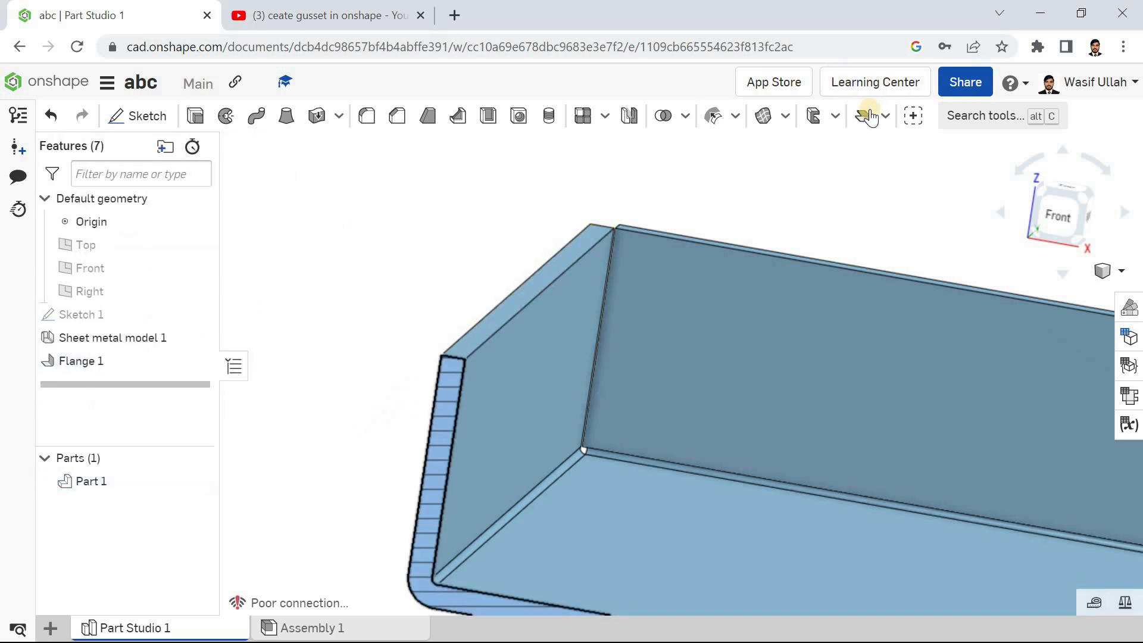
Step: Start a Tear drop hem on the inner top edge of the left flange with a 3 mm inner radius
click(516, 317)
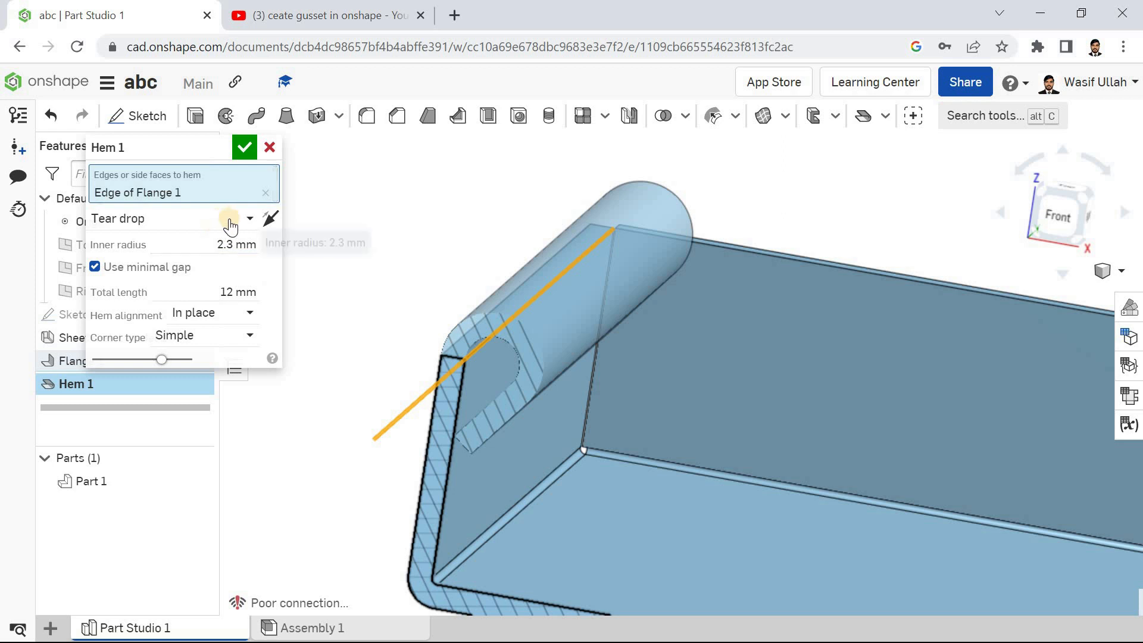
click(255, 217)
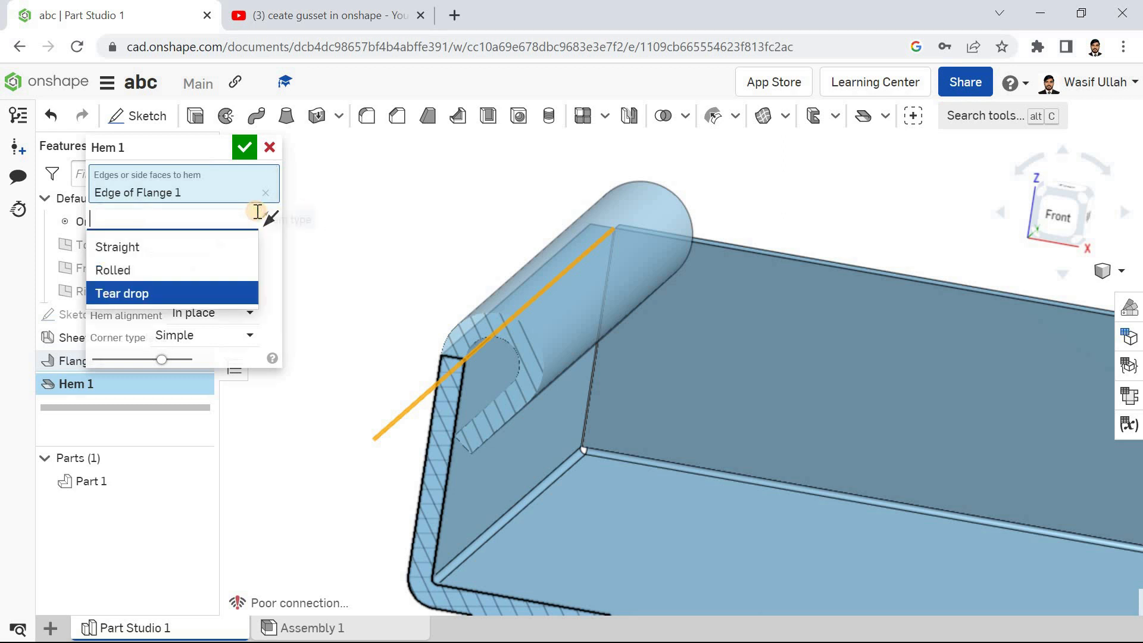
click(169, 293)
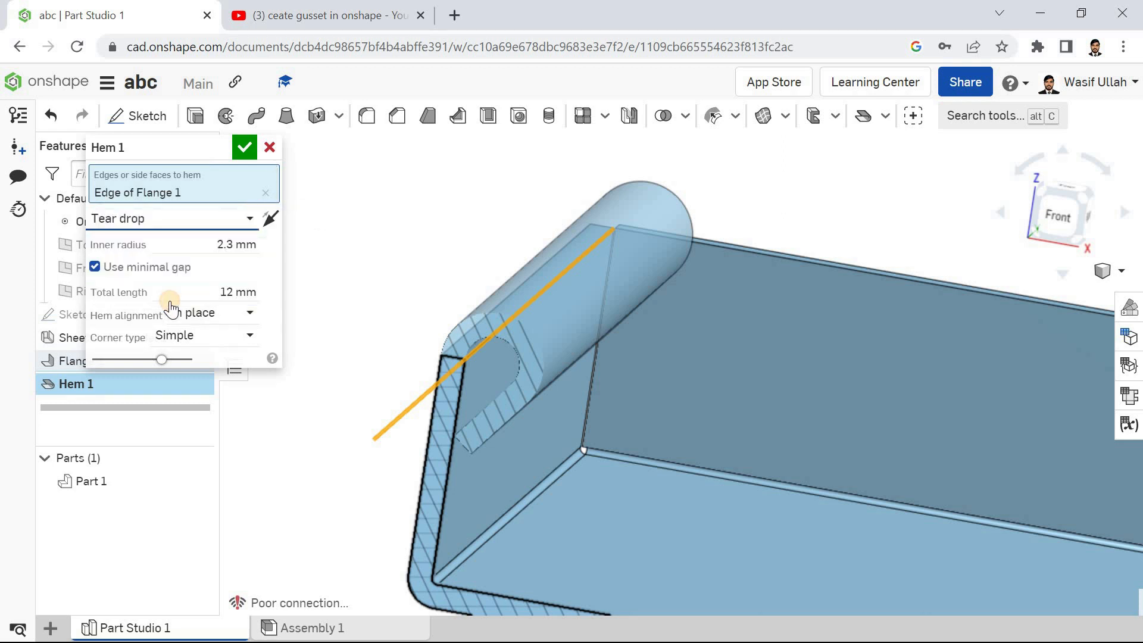
click(216, 244)
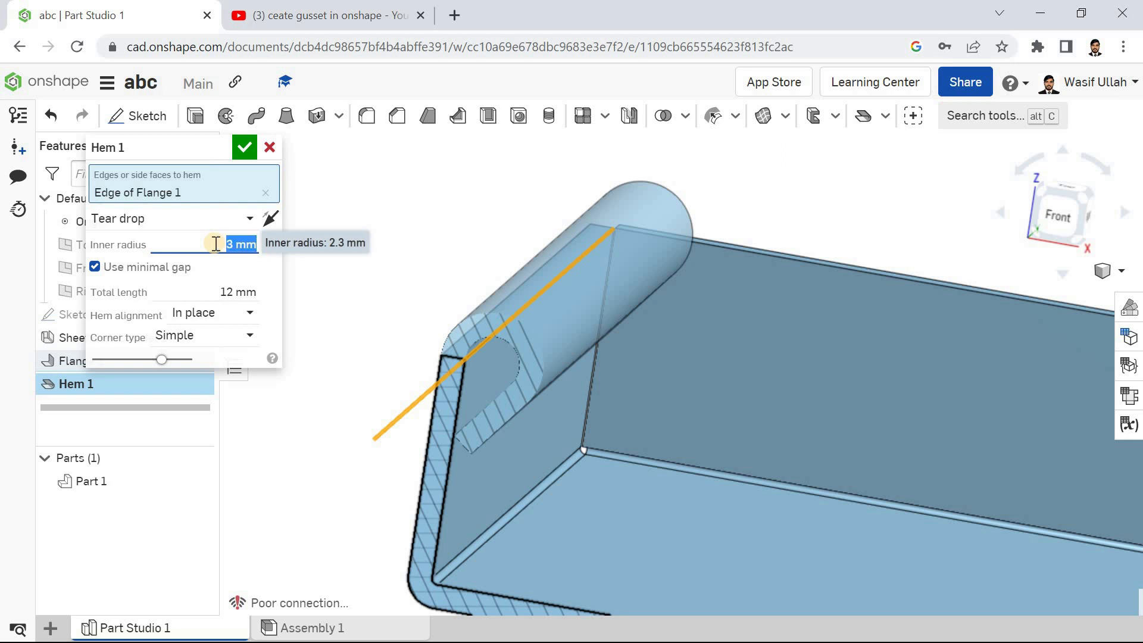
Step: Try hem total lengths of 6, 8, 10 and 12 mm, and settle on 11 mm
click(222, 291)
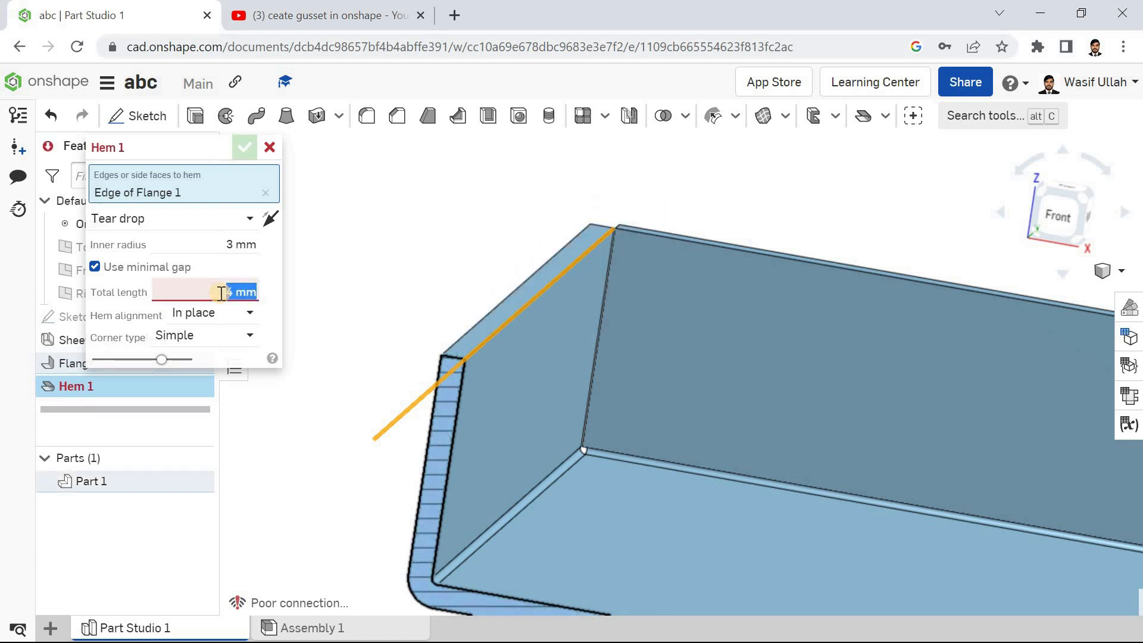
text(6)
key(Return)
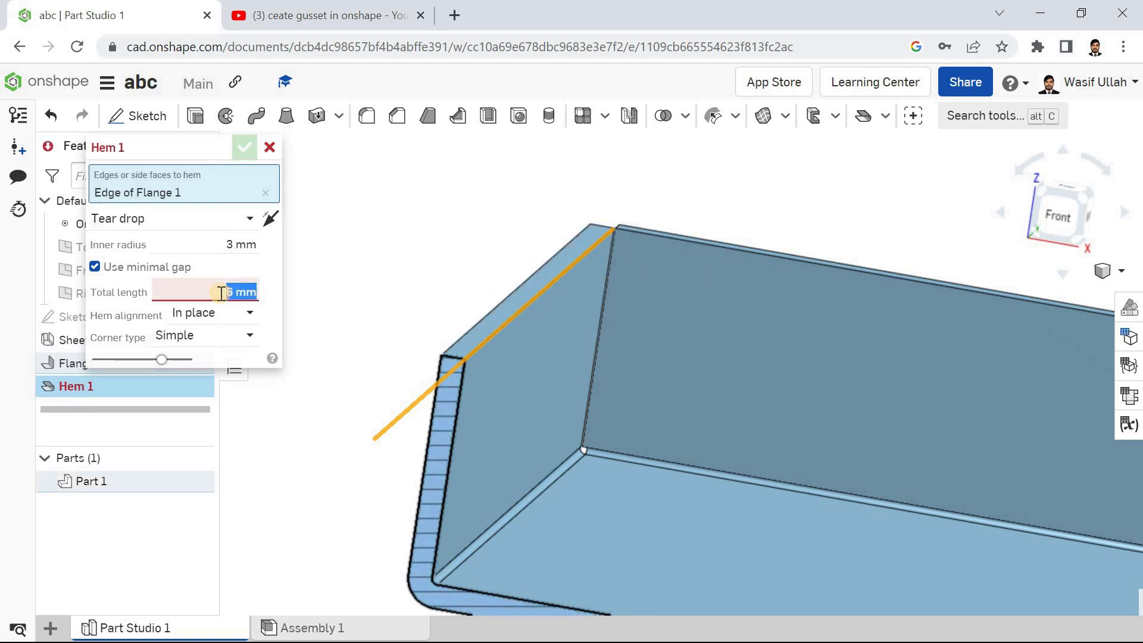
text(8)
key(Return)
text(10)
key(Return)
text(12)
key(Return)
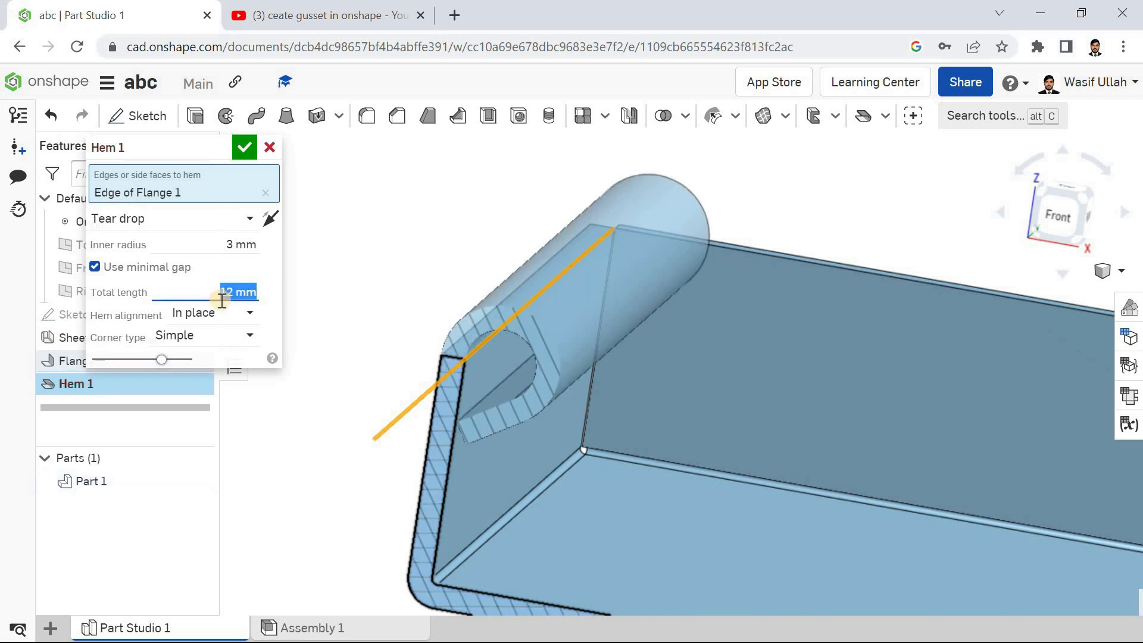
right_drag(363, 302, 285, 319)
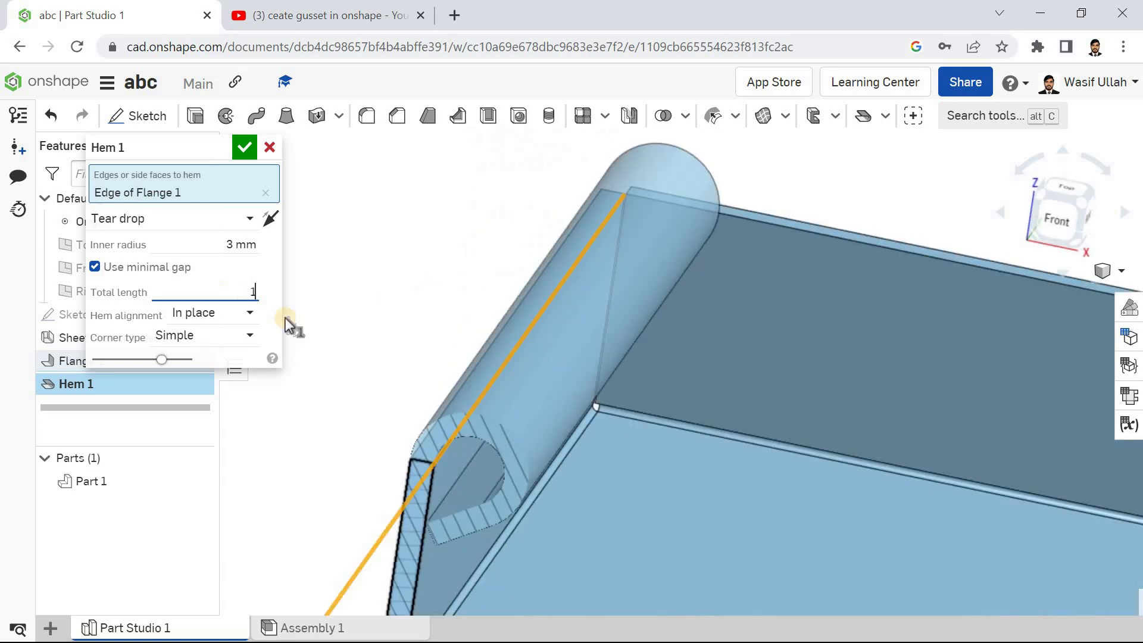
right_drag(342, 245, 185, 316)
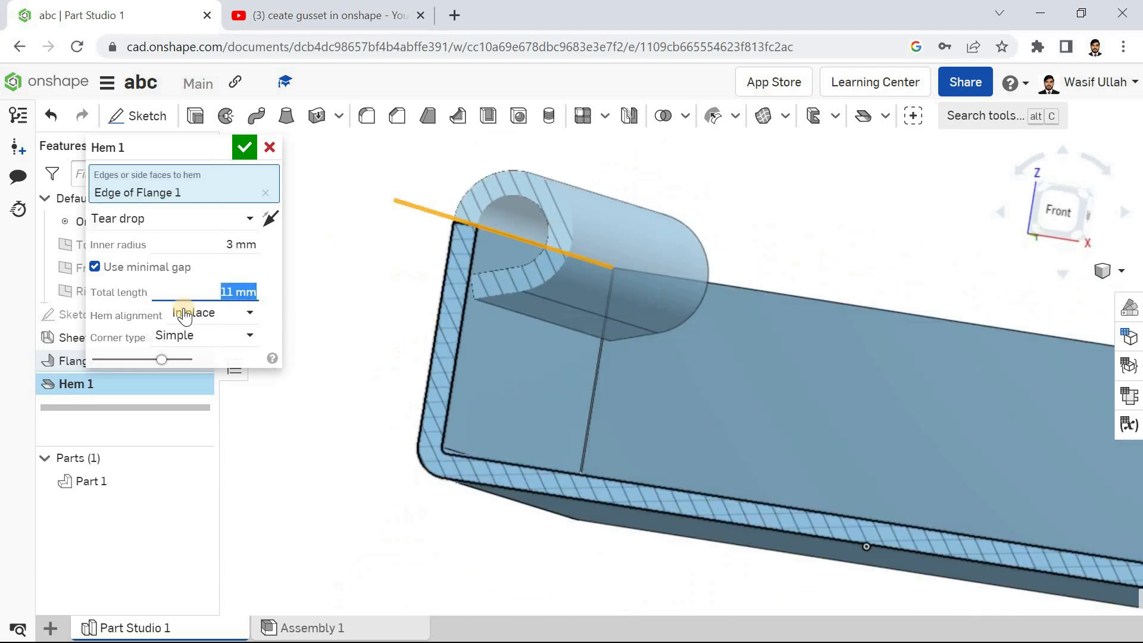
Step: Set the hem alignment to Outer, try the Closed corner type, and finish the hem with Simple corners
click(222, 323)
click(196, 337)
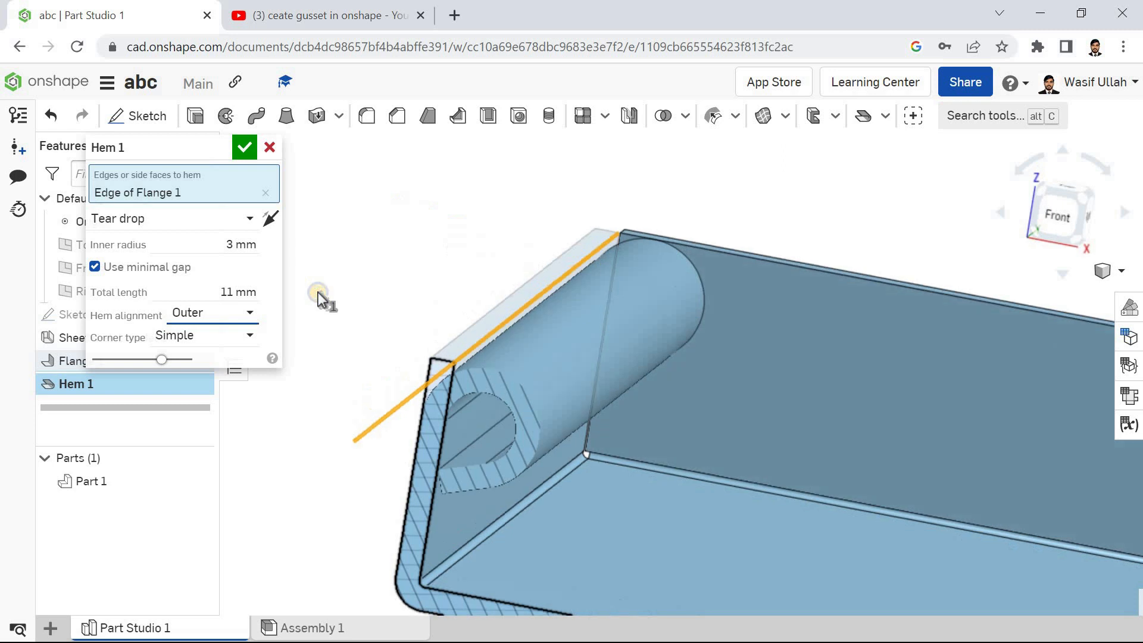
click(225, 335)
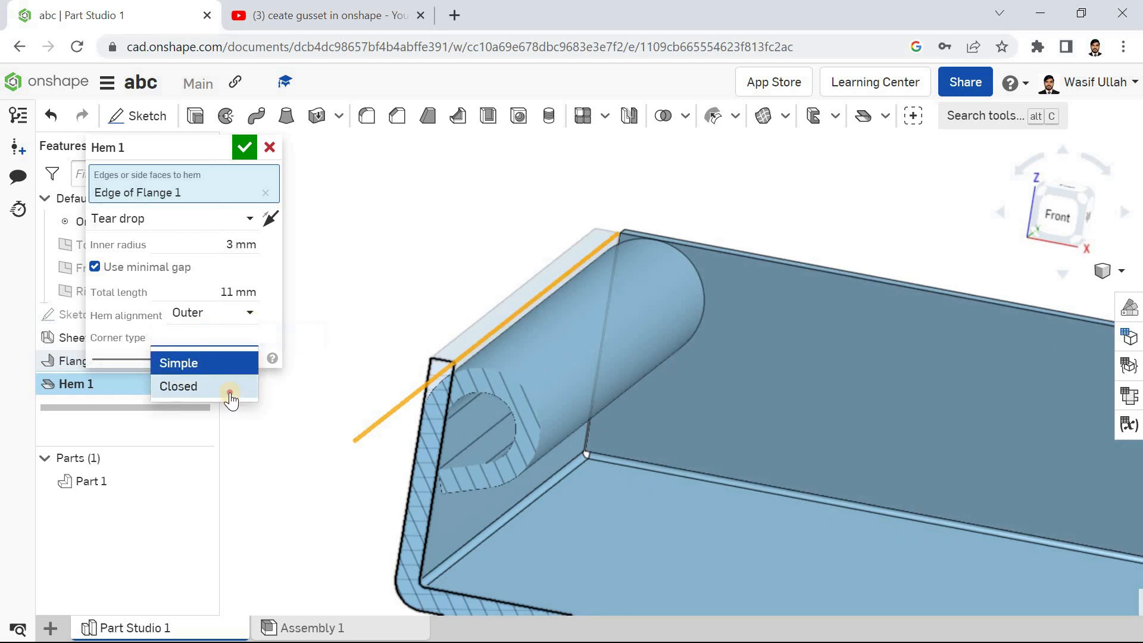
click(227, 387)
click(226, 336)
click(177, 360)
click(244, 148)
Step: Edit Flange 1 to set its distance to 50 mm
right_click(321, 273)
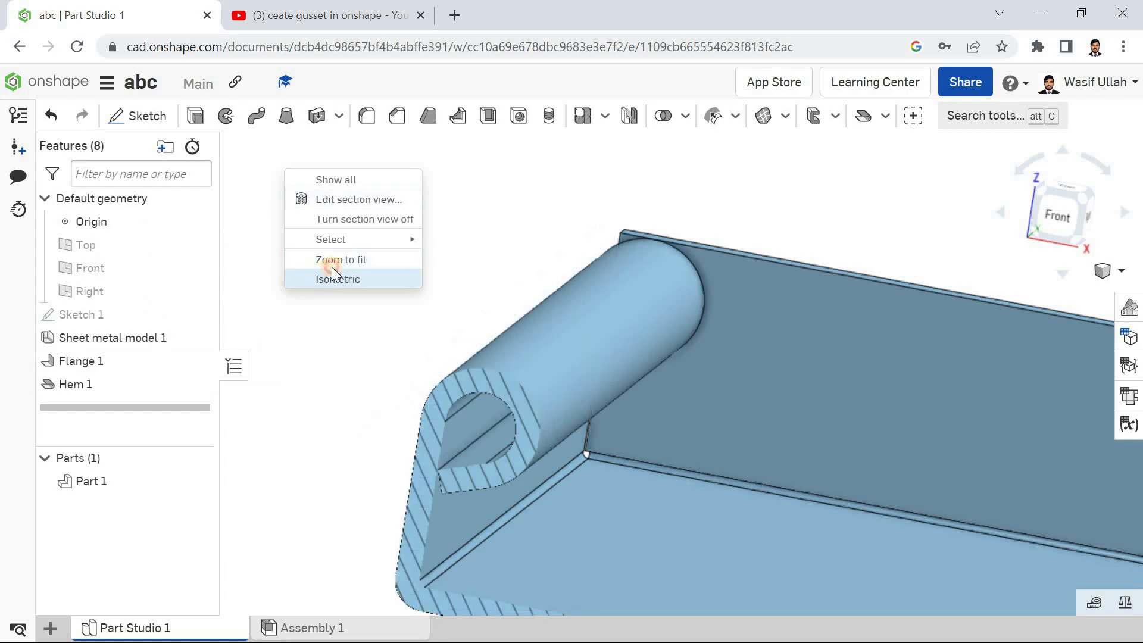
click(333, 275)
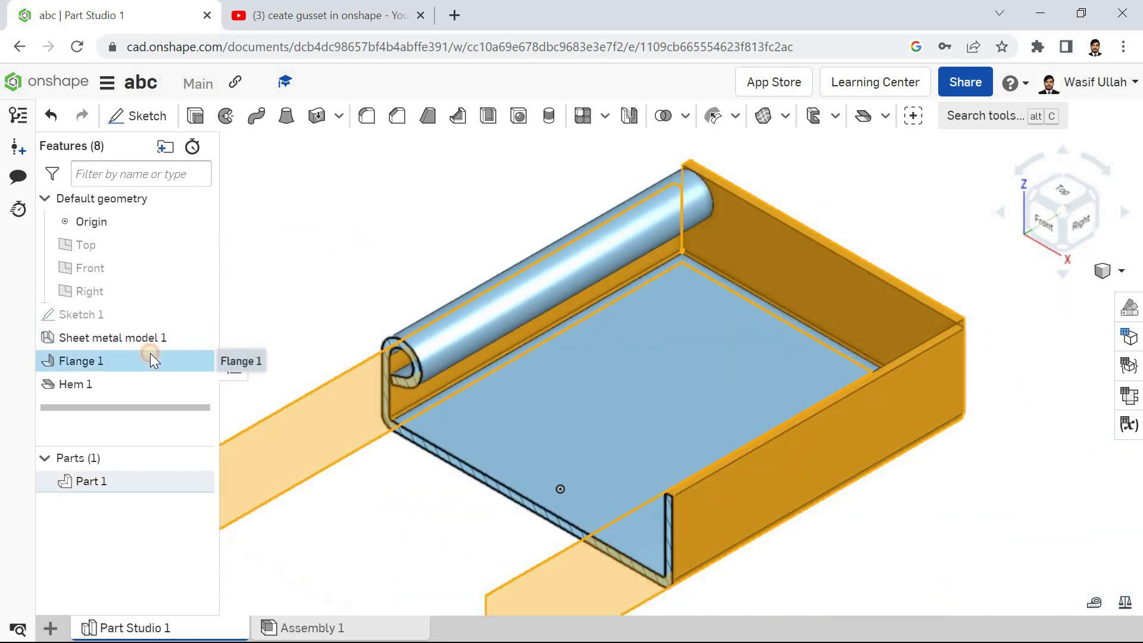
double_click(148, 358)
click(188, 309)
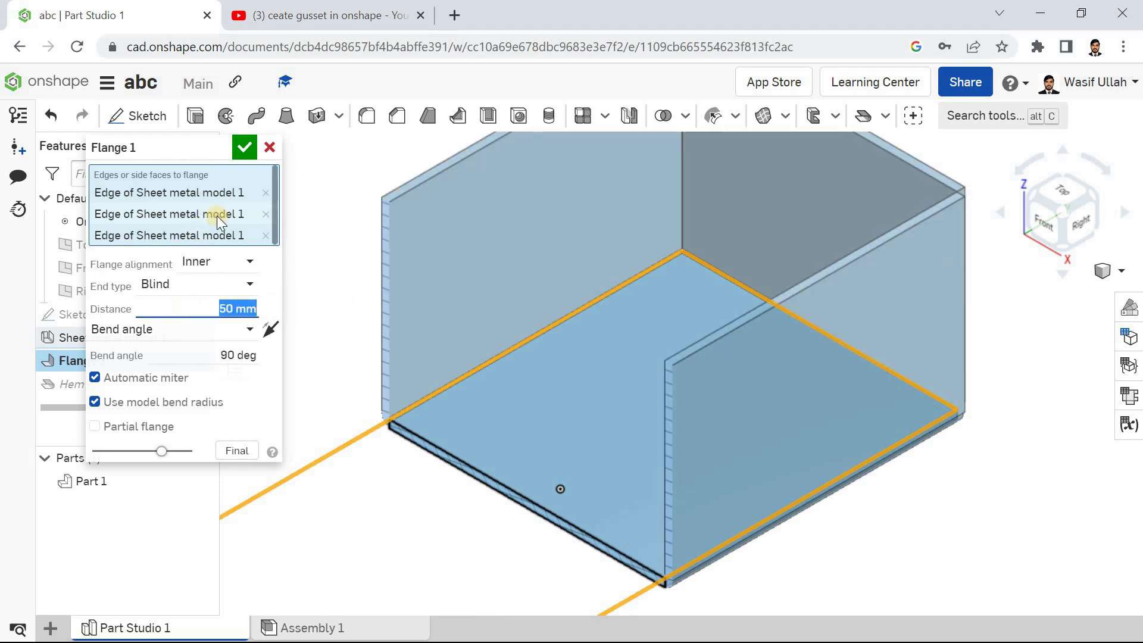
click(256, 152)
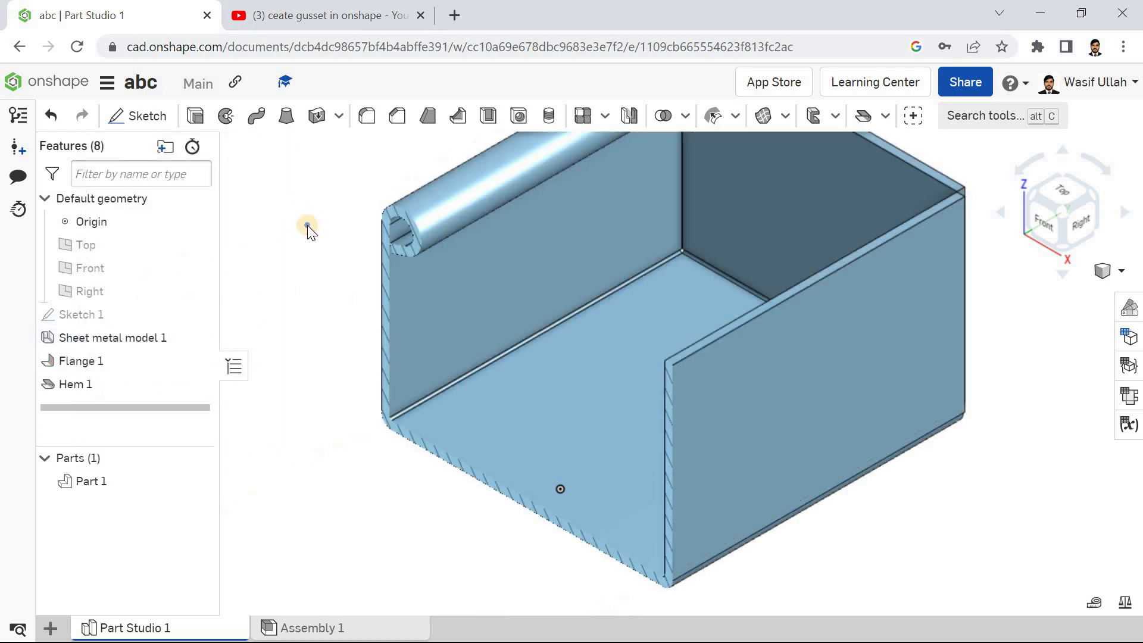
Step: Try to make a joint between the two facing side faces of the right and back flanges at their shared corner
right_click(307, 226)
click(333, 337)
right_drag(305, 303, 347, 268)
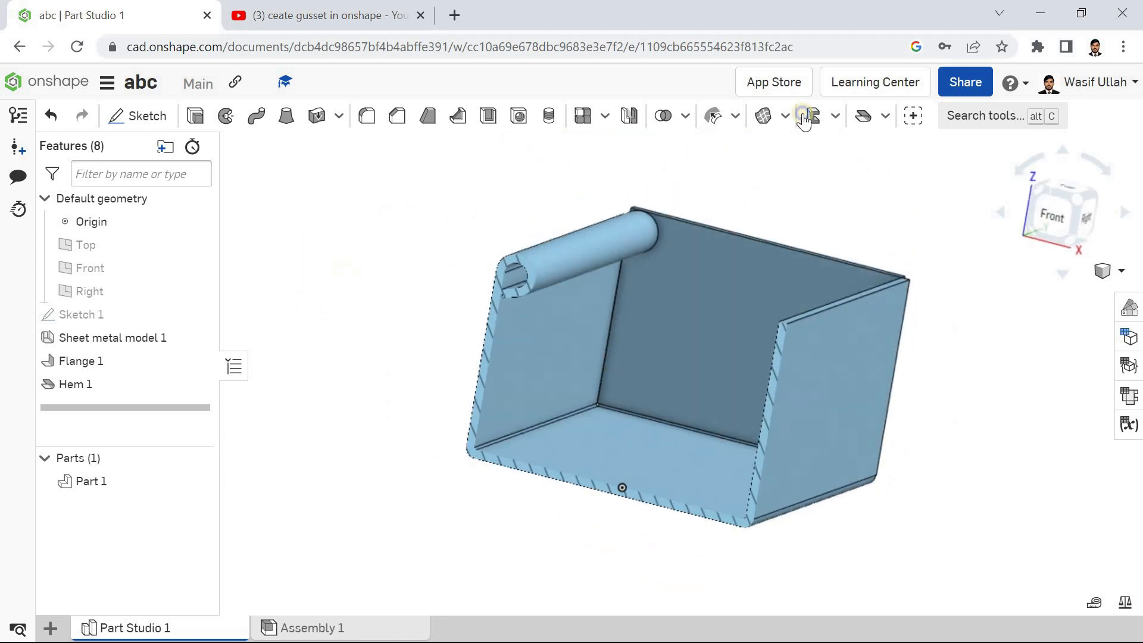
click(885, 116)
click(766, 191)
right_drag(766, 192, 565, 436)
scroll(551, 436, up, 6)
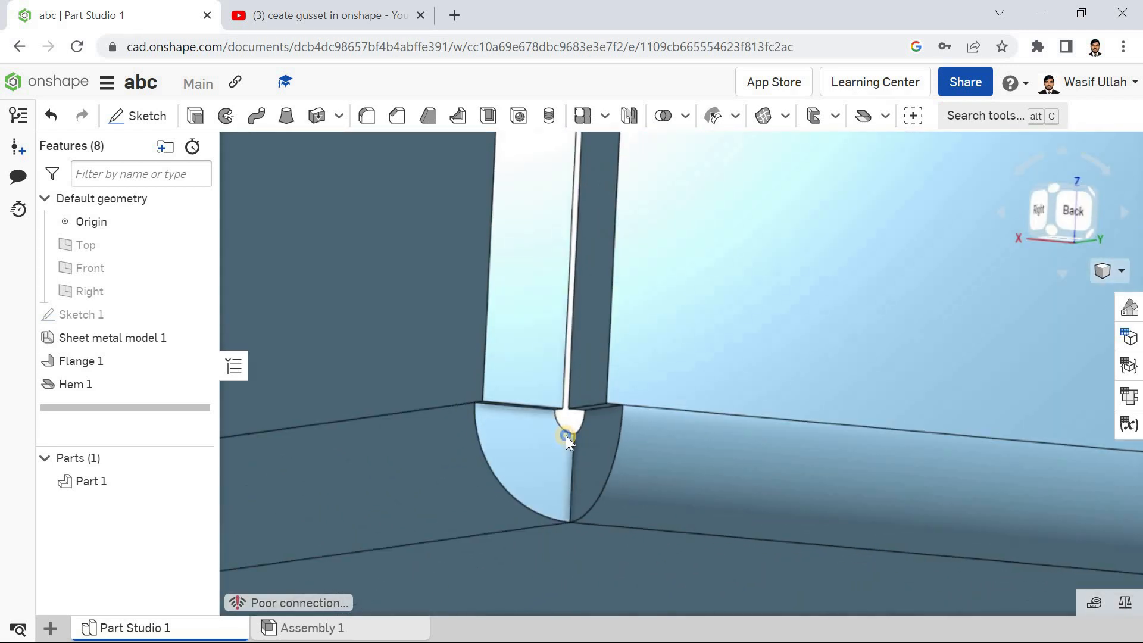
click(886, 116)
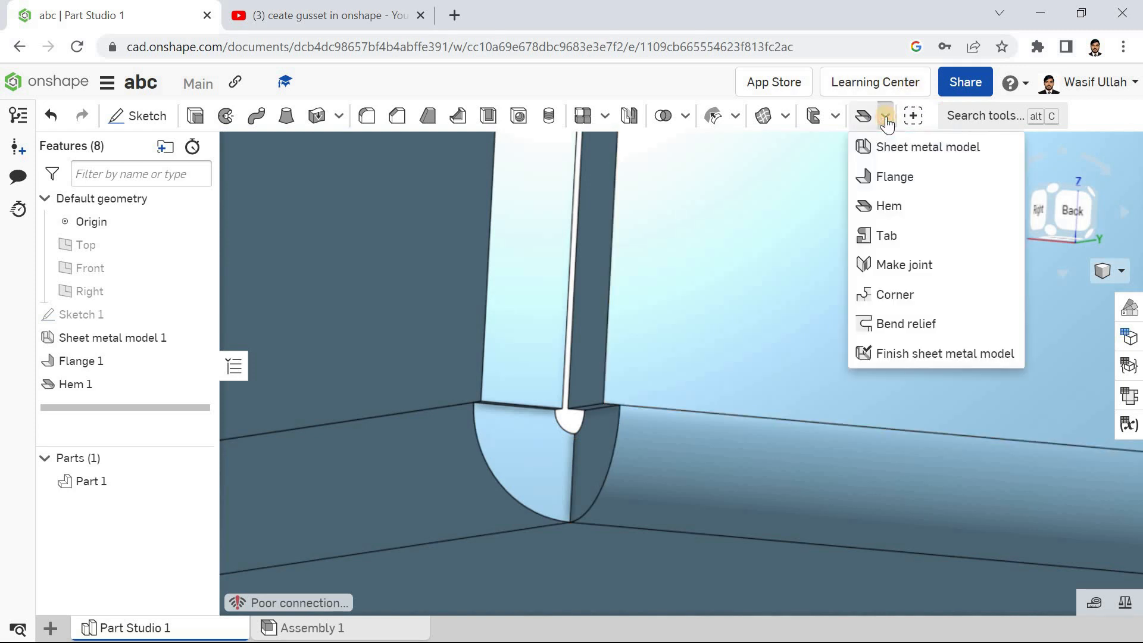
click(904, 269)
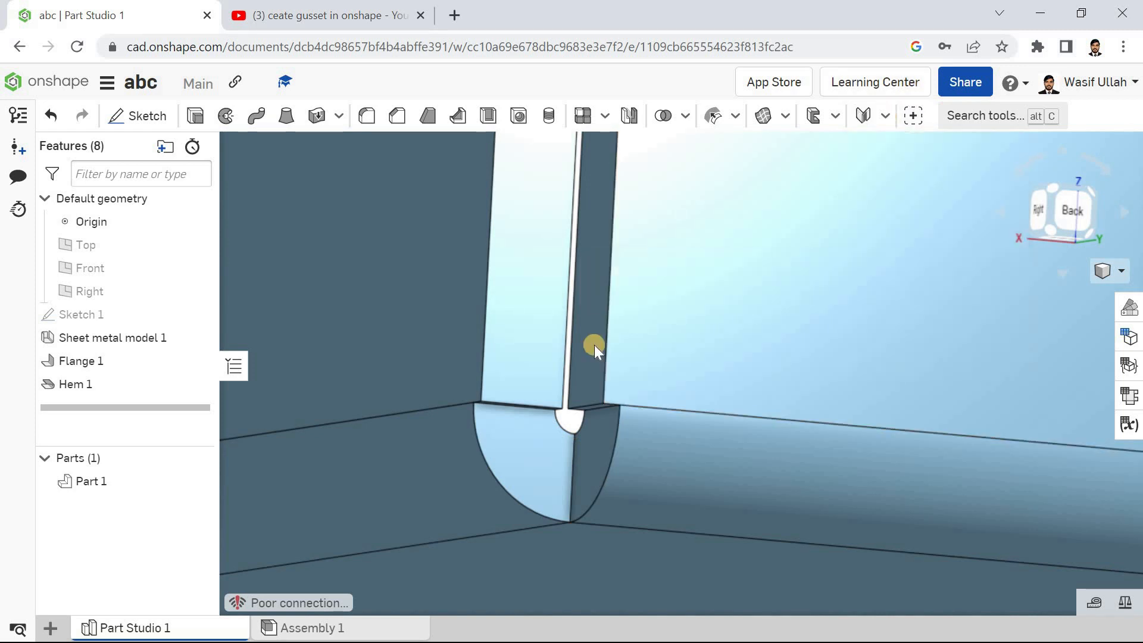
click(539, 319)
click(552, 337)
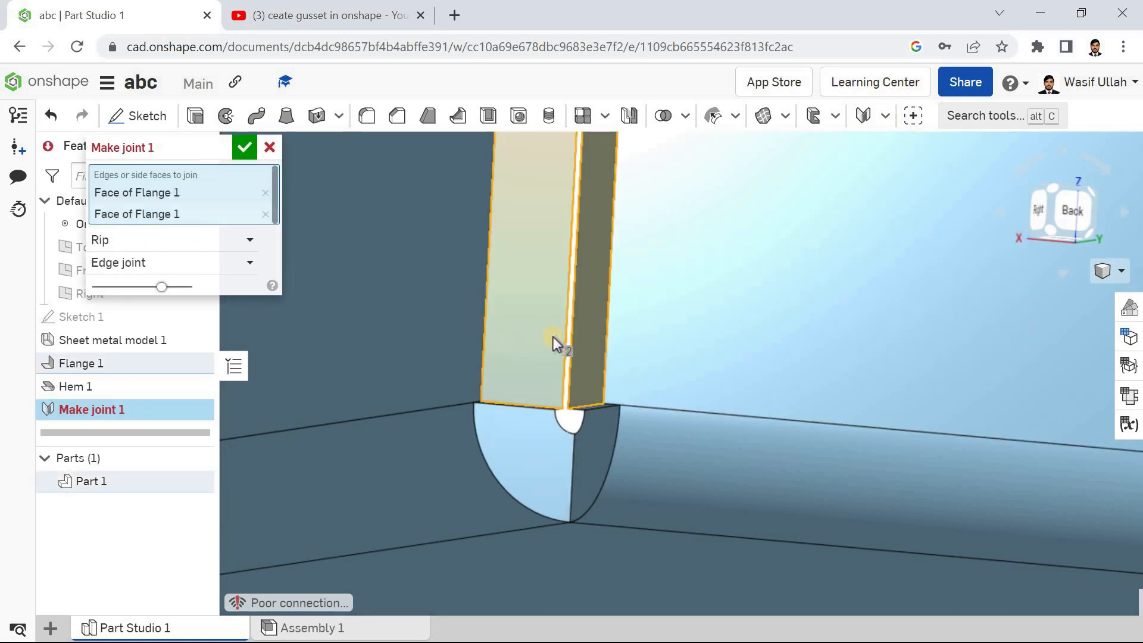
scroll(545, 309, down, 2)
mouse_move(546, 293)
right_down()
mouse_move(554, 277)
mouse_move(559, 287)
right_up()
scroll(559, 288, up, 5)
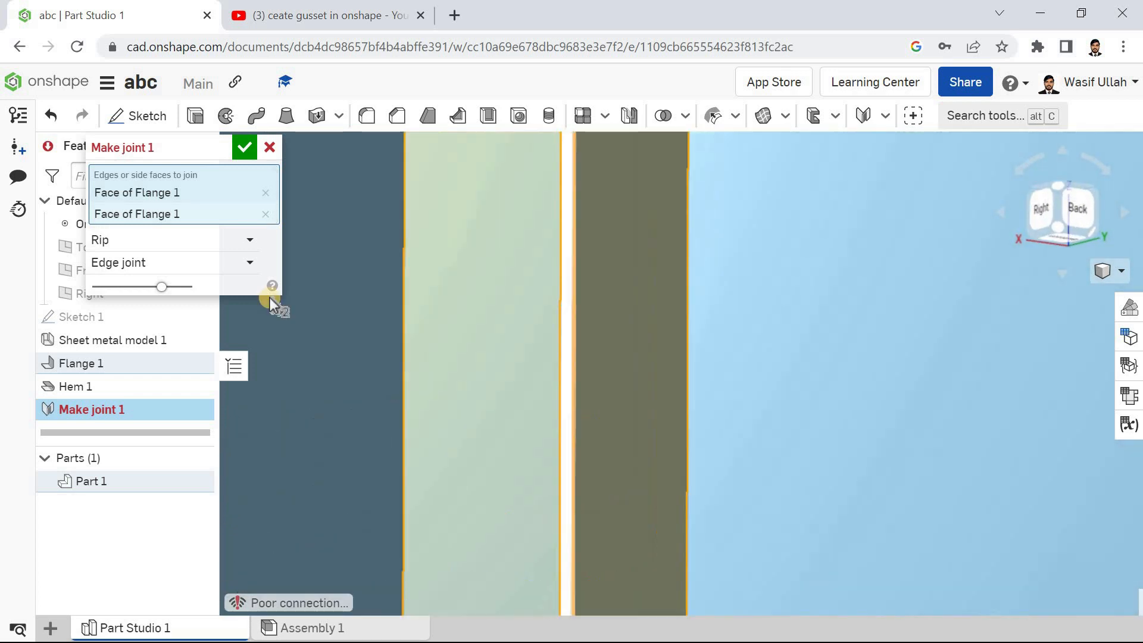
Step: Try the Bend and Butt joint - Direction 1 options for the joint, and accept it as a Rip with Edge joint
click(180, 238)
click(182, 269)
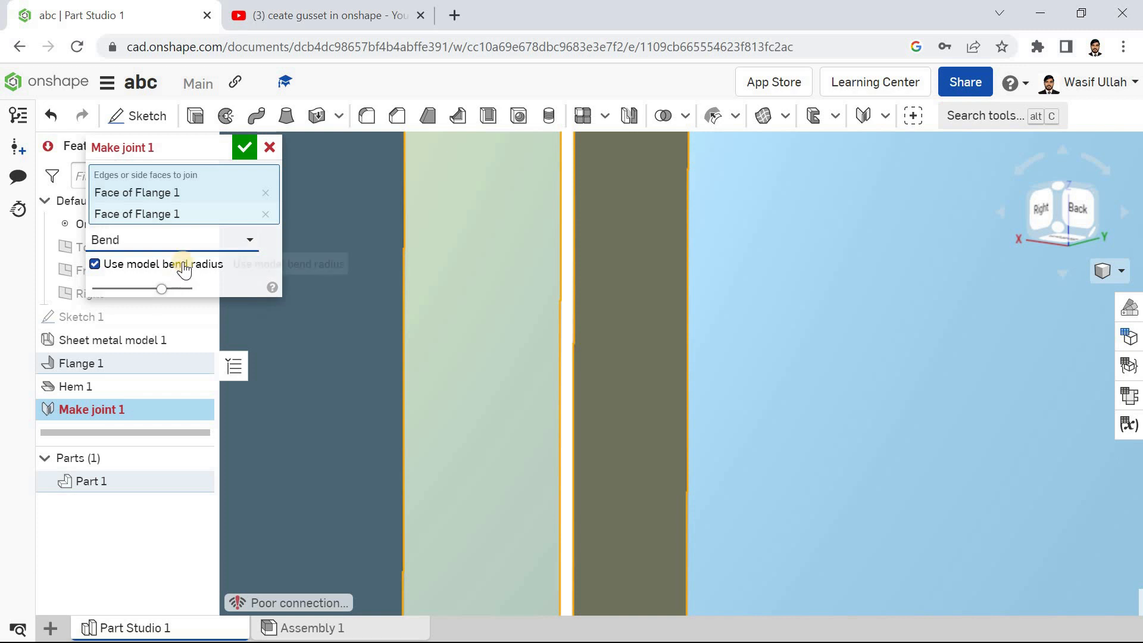
click(184, 238)
click(179, 291)
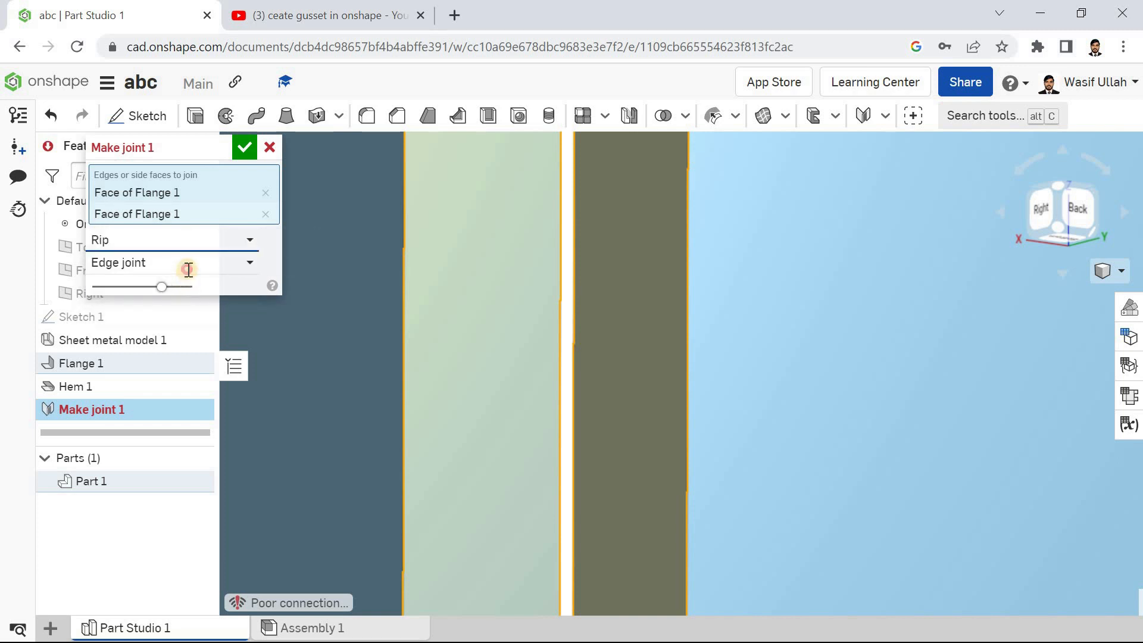
click(188, 269)
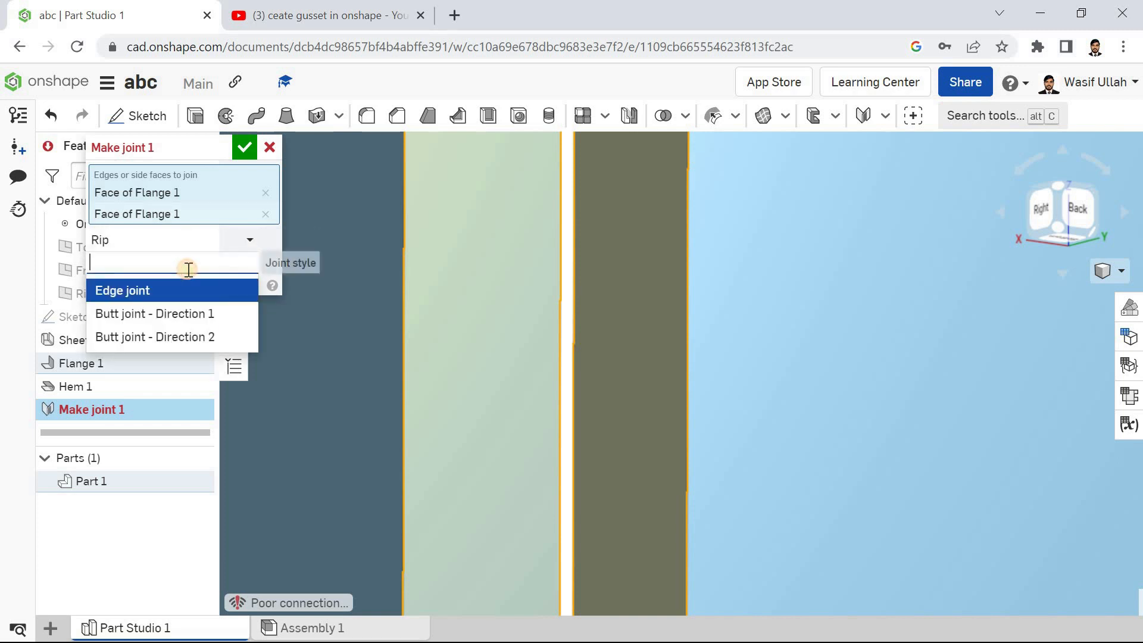
click(186, 314)
click(196, 268)
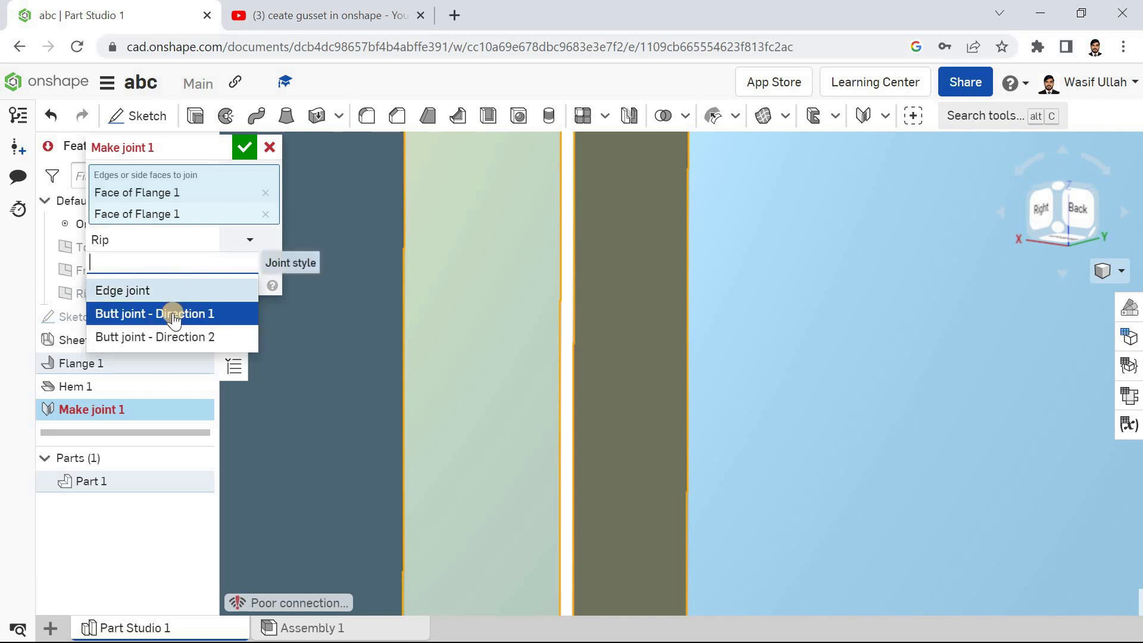
click(181, 290)
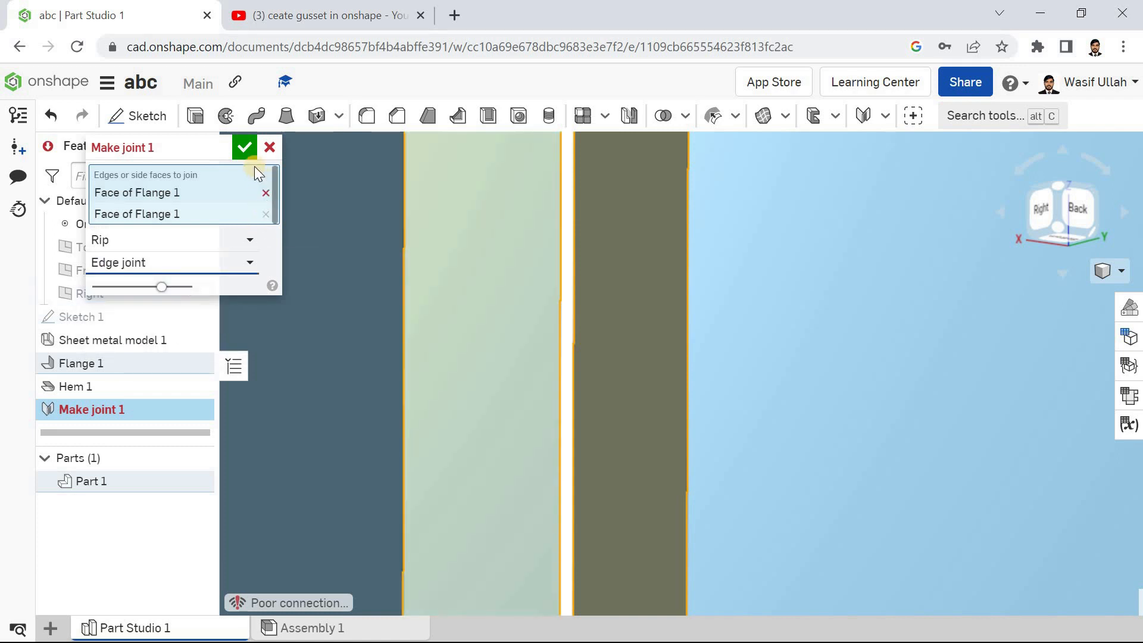
click(244, 147)
scroll(569, 348, down, 1)
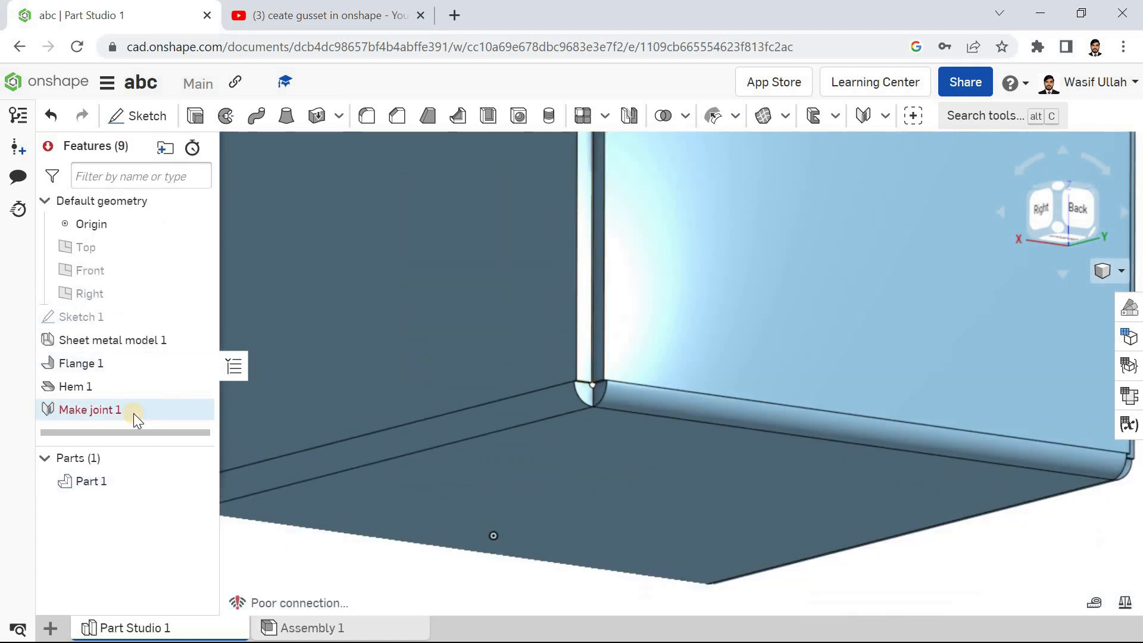
Step: Delete the Make joint 1 feature
click(133, 413)
key(Delete)
scroll(488, 385, down, 5)
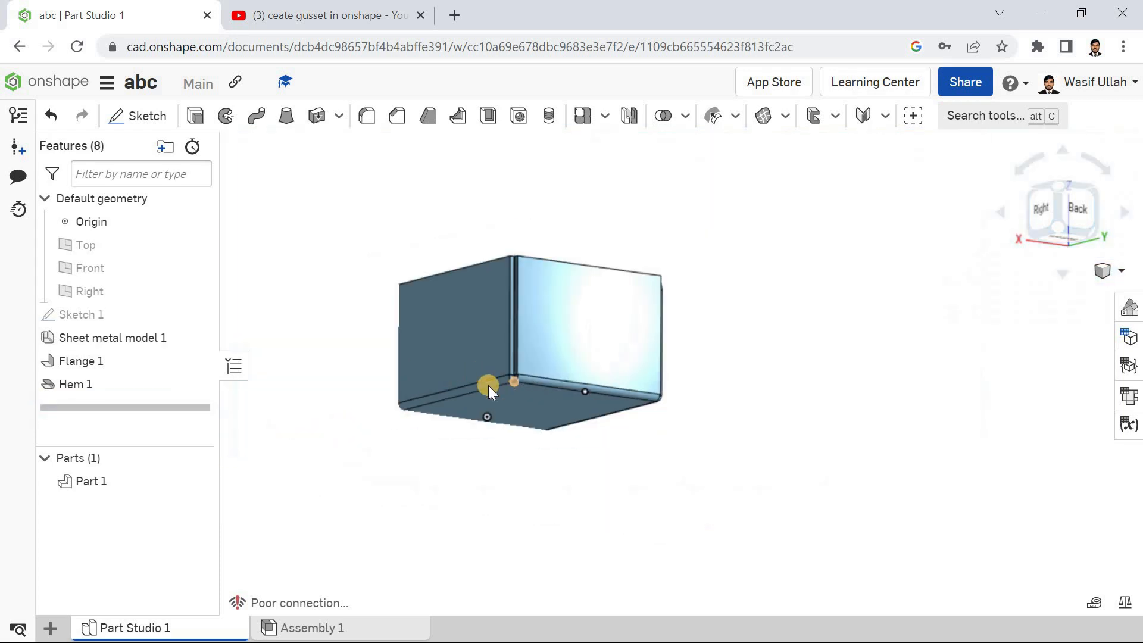
Step: Start a Corner feature on the bend's end face where the right and back flanges meet at the tray's base
scroll(494, 385, up, 5)
scroll(349, 390, up, 3)
scroll(349, 391, up, 4)
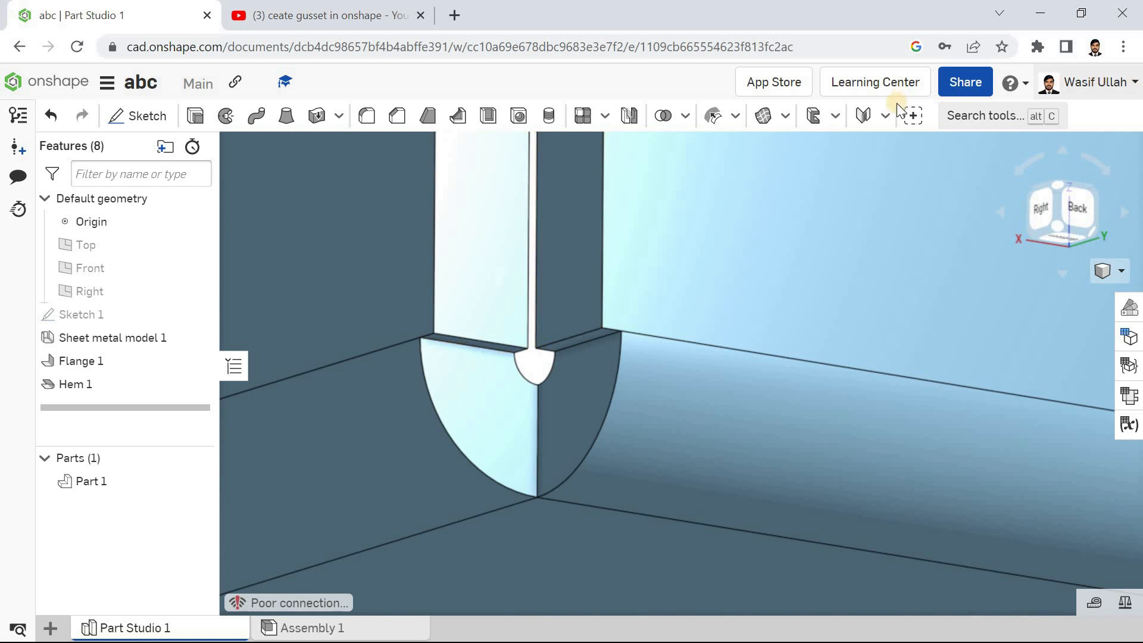
click(886, 119)
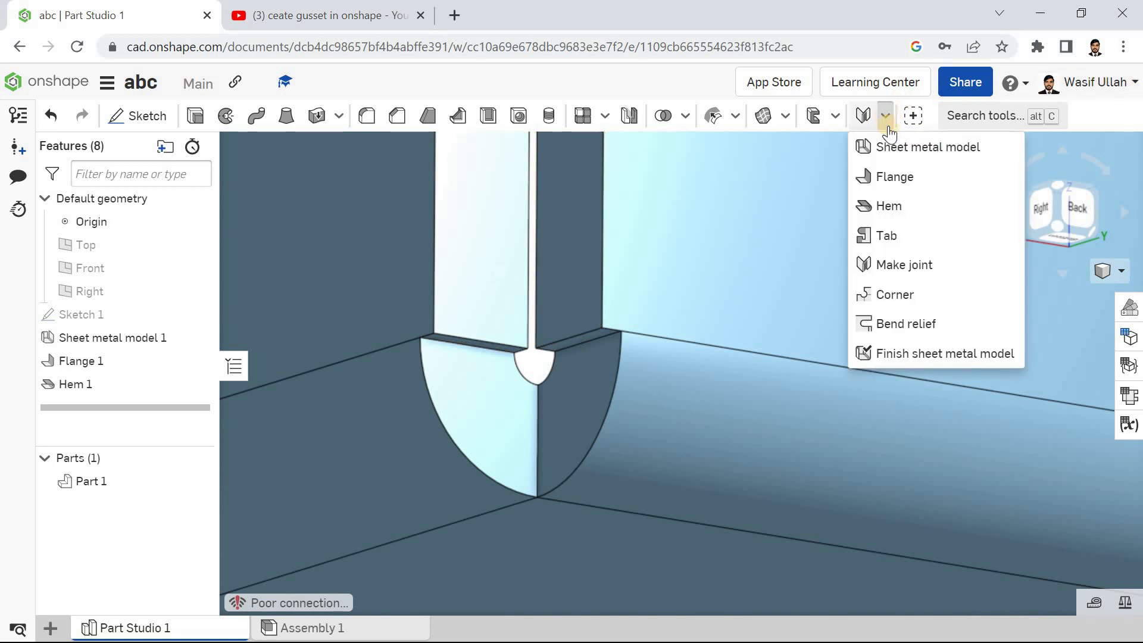
click(896, 294)
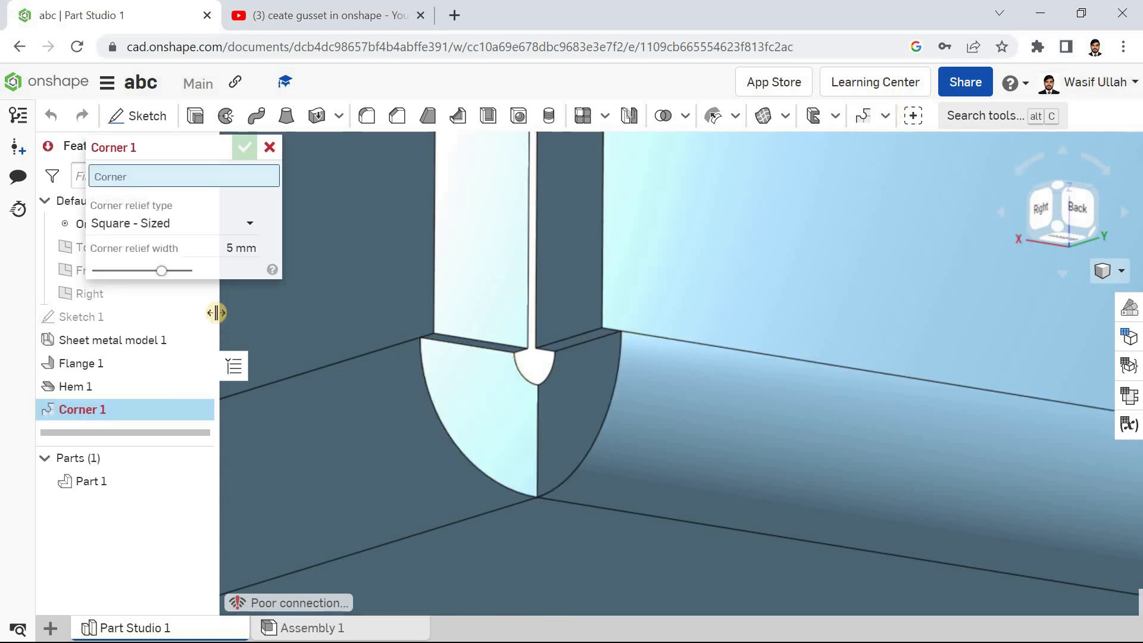
click(186, 222)
click(171, 245)
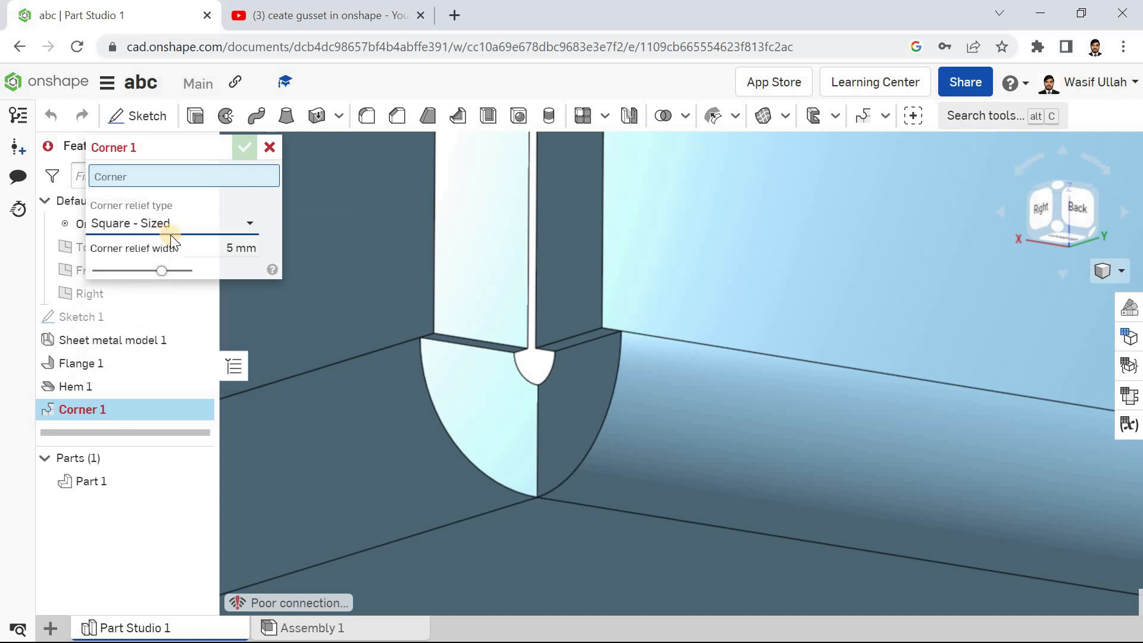
click(475, 407)
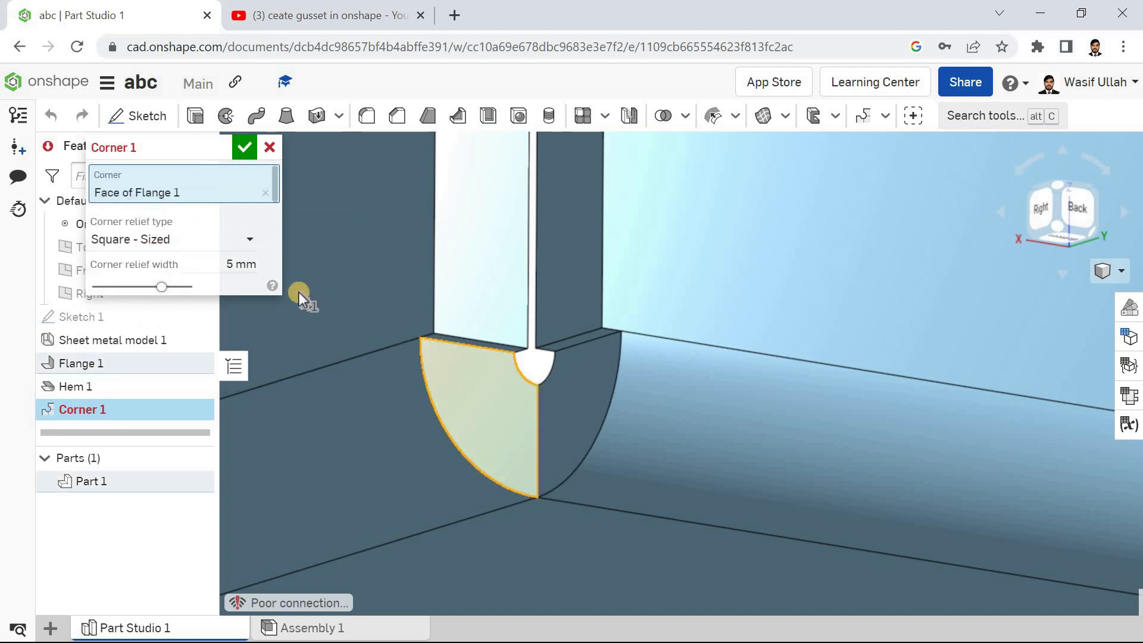
Step: Try the Rectangle - Scaled, Round - Sized, Round - Scaled, Closed and Simple relief types on the selected corner
click(193, 241)
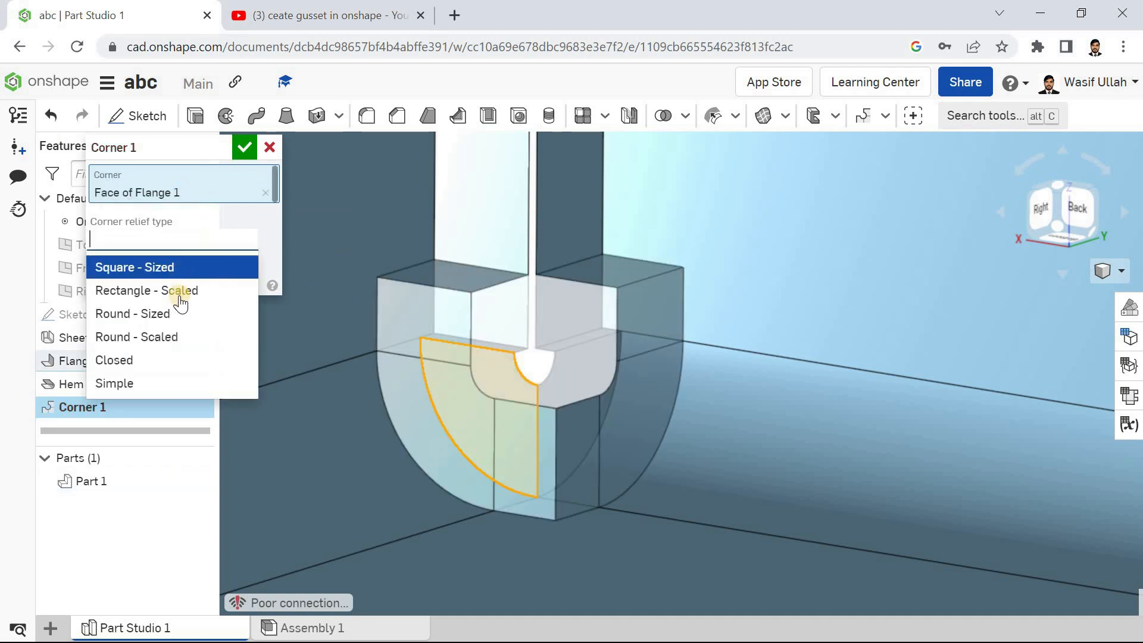
click(179, 292)
click(179, 239)
click(178, 311)
click(178, 239)
click(167, 333)
click(209, 248)
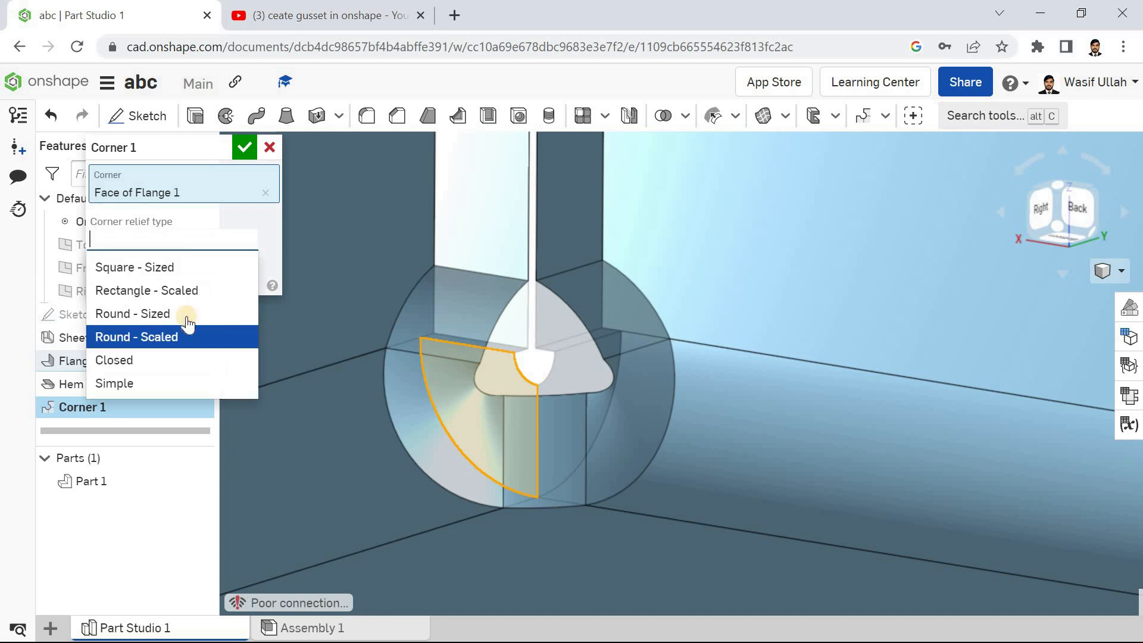
click(185, 357)
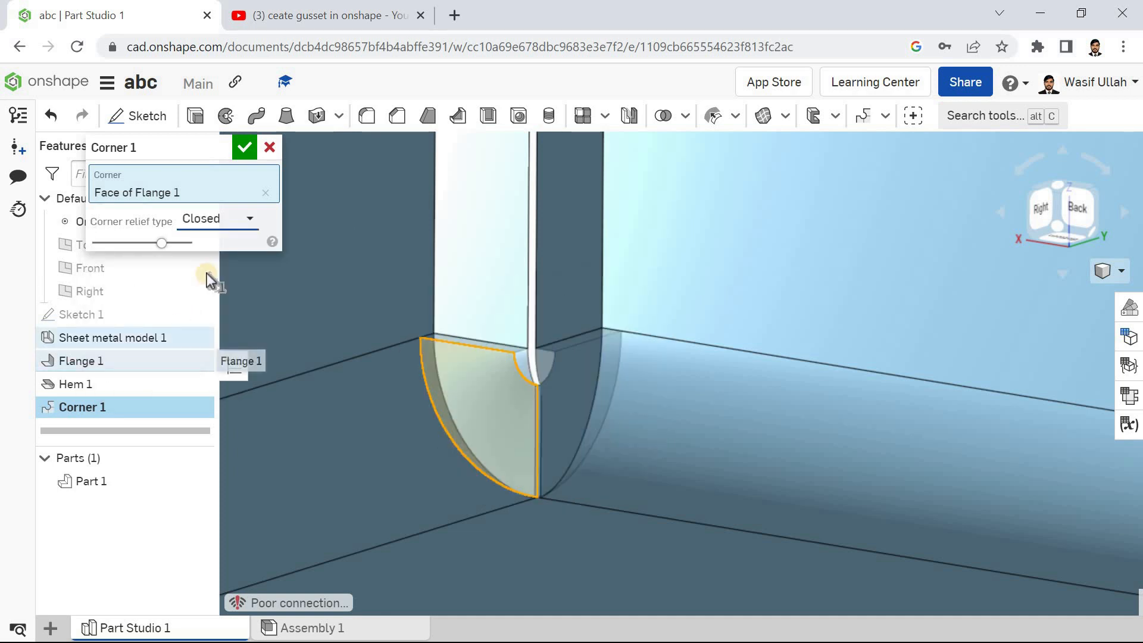
click(217, 219)
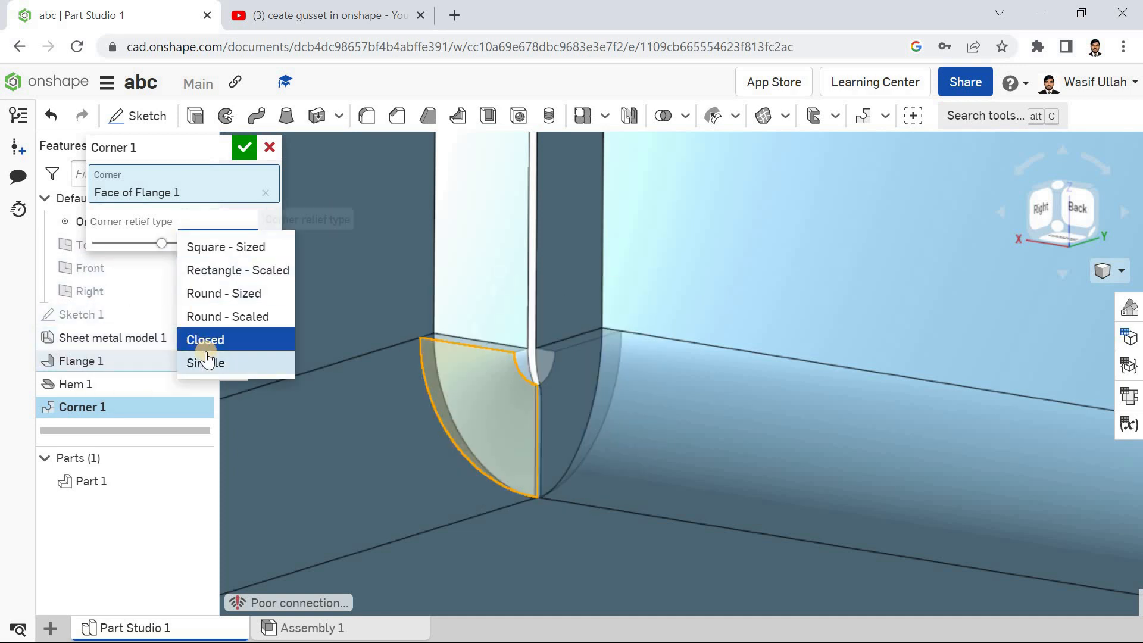
click(205, 360)
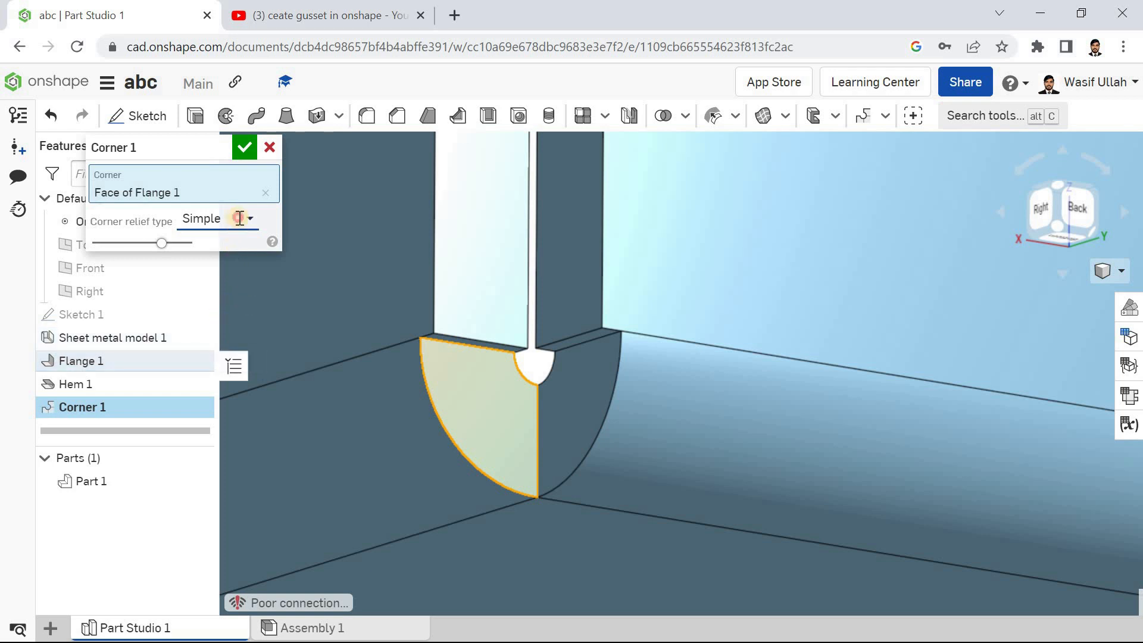
Step: Set the corner relief type to Closed and accept the Corner feature
click(240, 218)
click(223, 336)
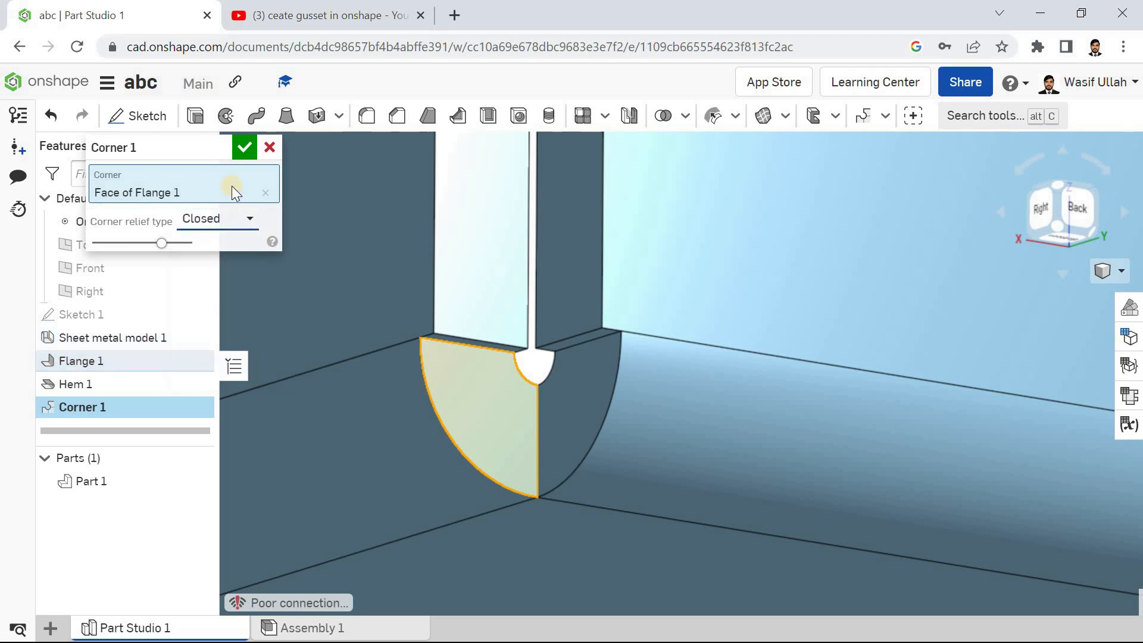
click(246, 147)
Step: Examine the relieved corner from outside and inside the tray, and return to the isometric view
scroll(424, 296, down, 3)
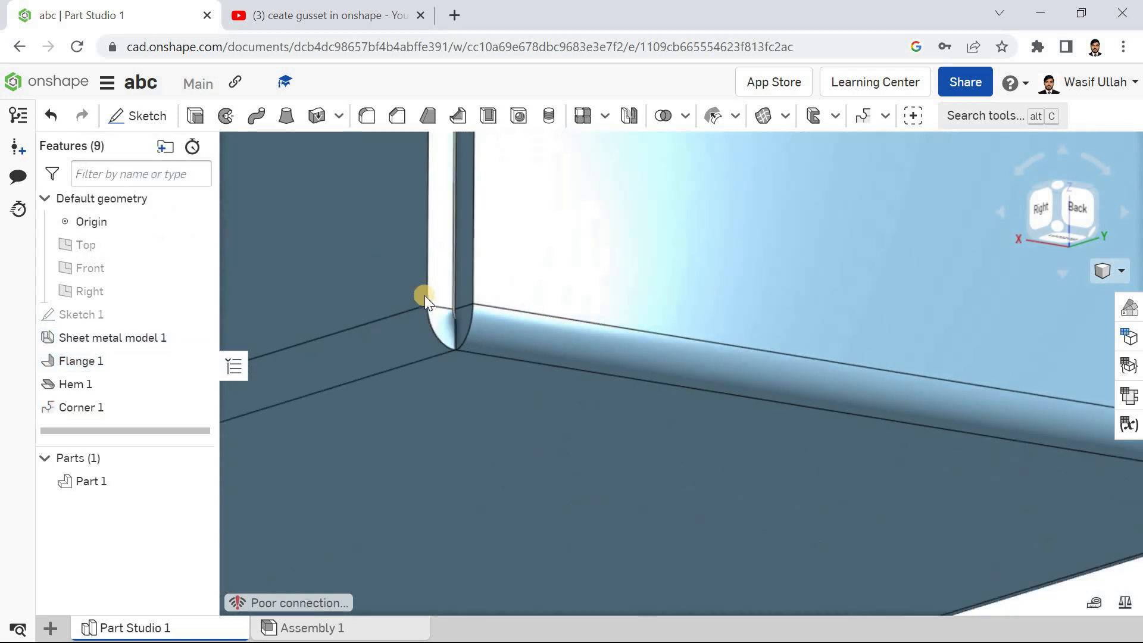
scroll(424, 295, down, 5)
right_click(256, 227)
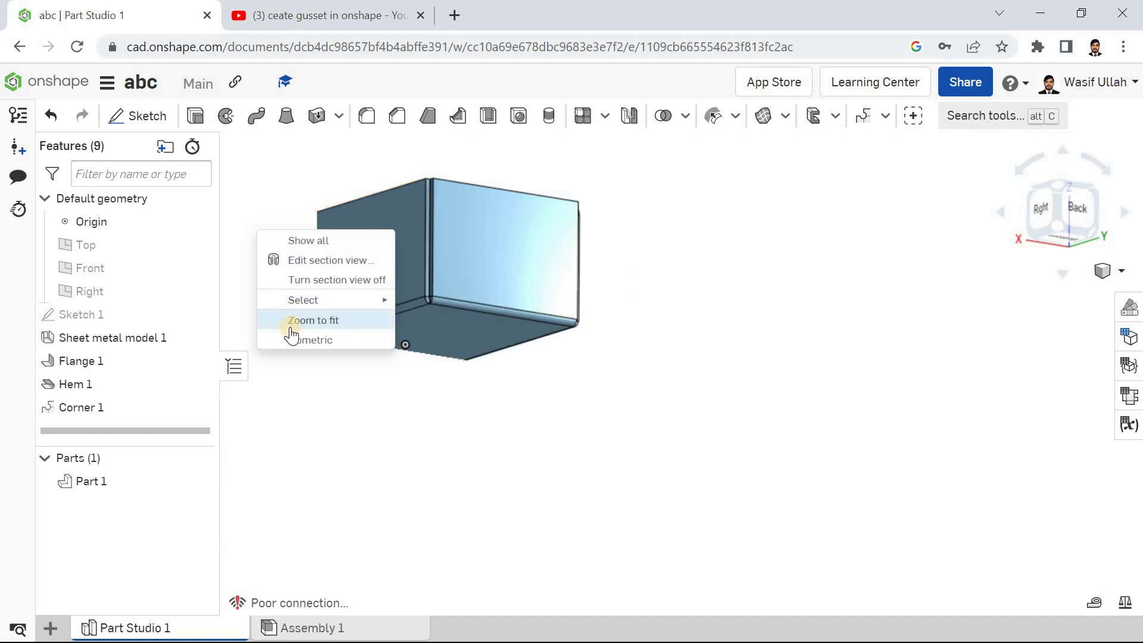
click(301, 341)
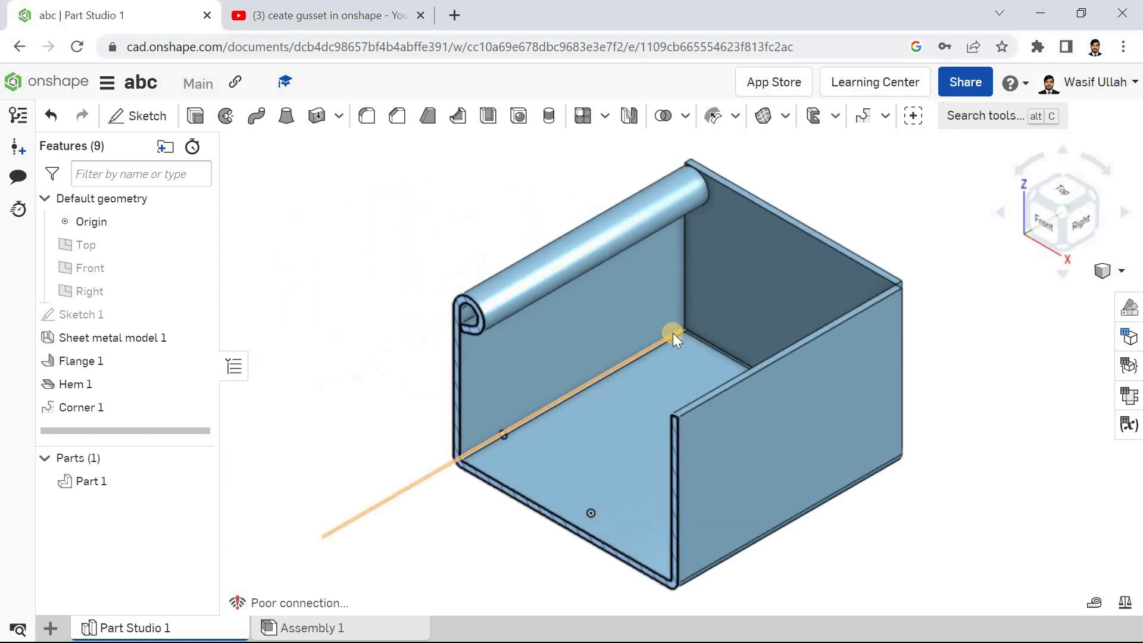
scroll(673, 334, up, 6)
scroll(783, 321, up, 2)
scroll(773, 316, down, 6)
middle_drag(774, 395, 623, 365)
right_drag(623, 365, 590, 374)
scroll(589, 374, down, 5)
right_drag(782, 407, 759, 350)
scroll(758, 398, up, 5)
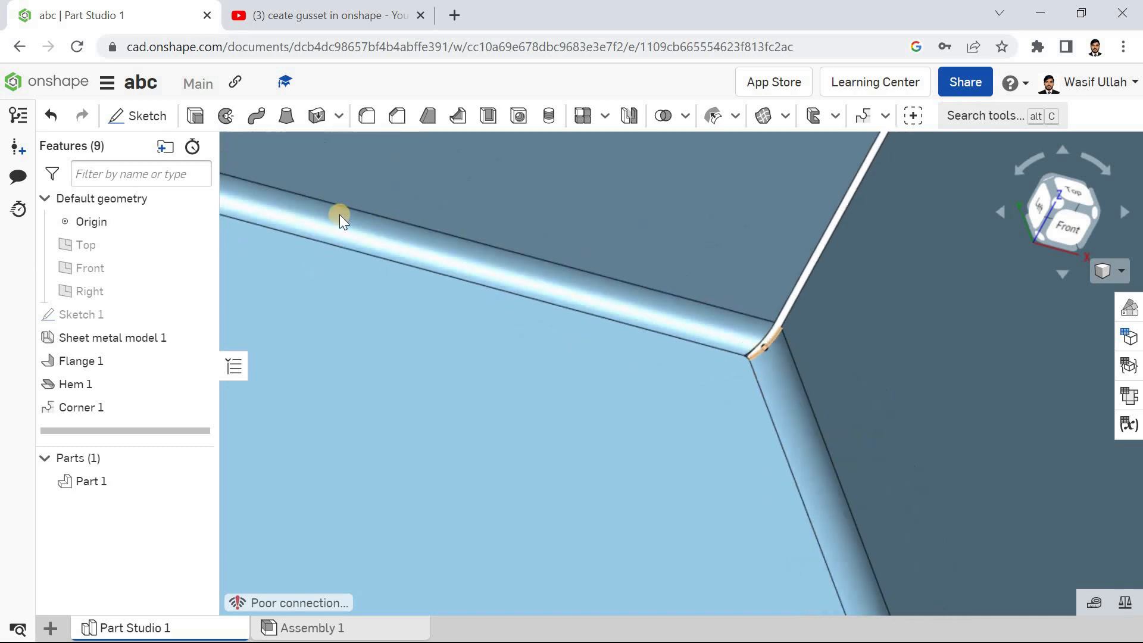
click(1110, 271)
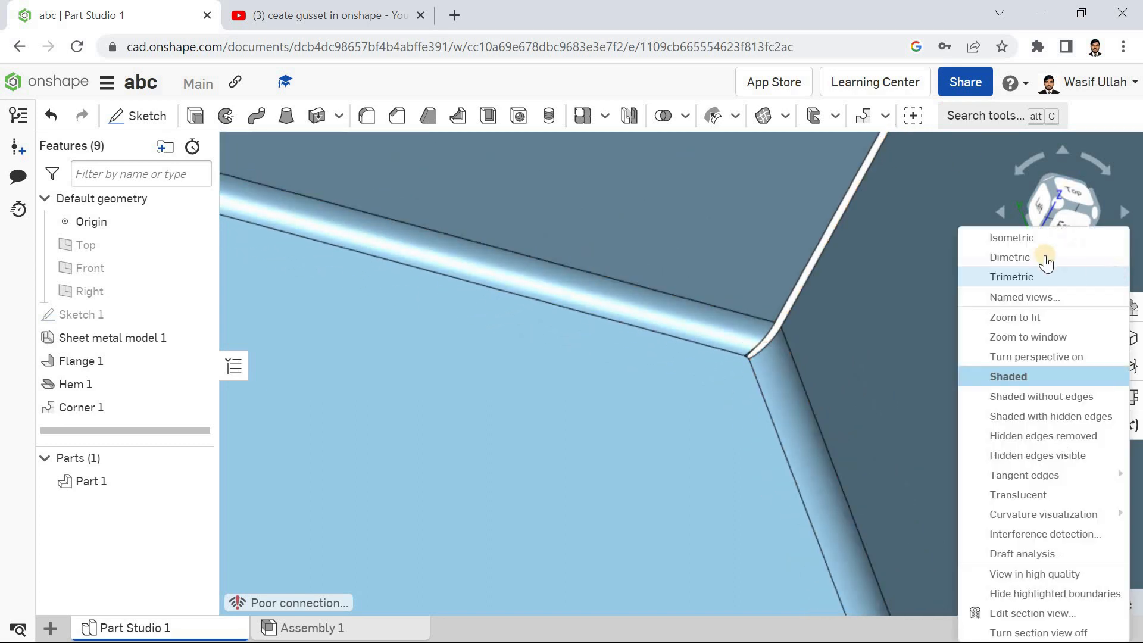
click(1046, 235)
right_click(355, 198)
click(402, 304)
right_click(296, 222)
click(358, 327)
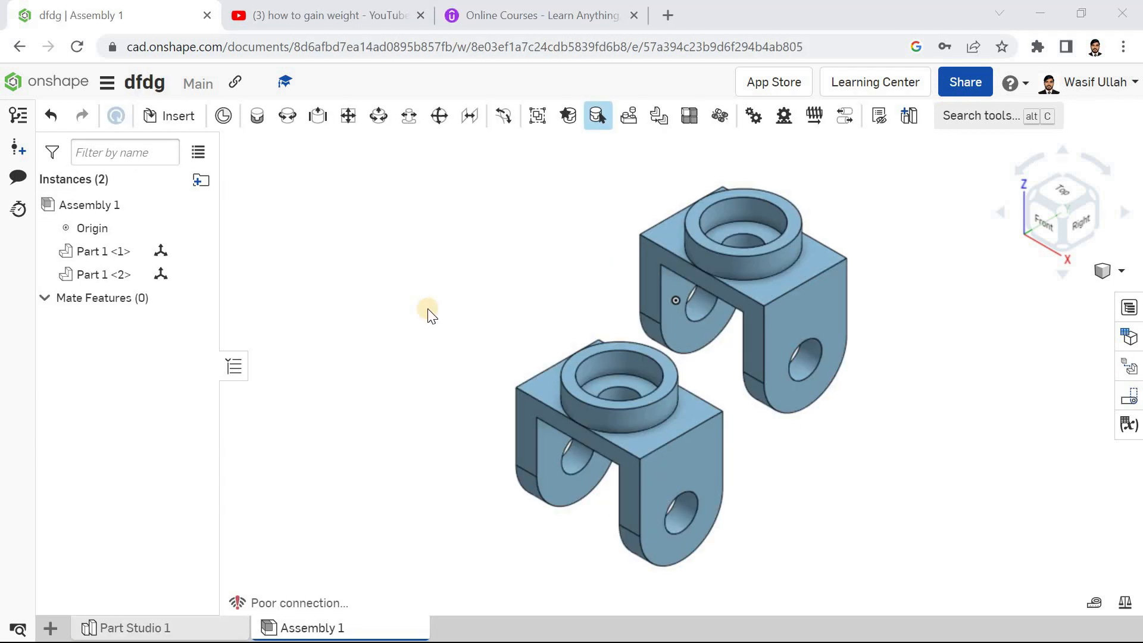
right_click(380, 162)
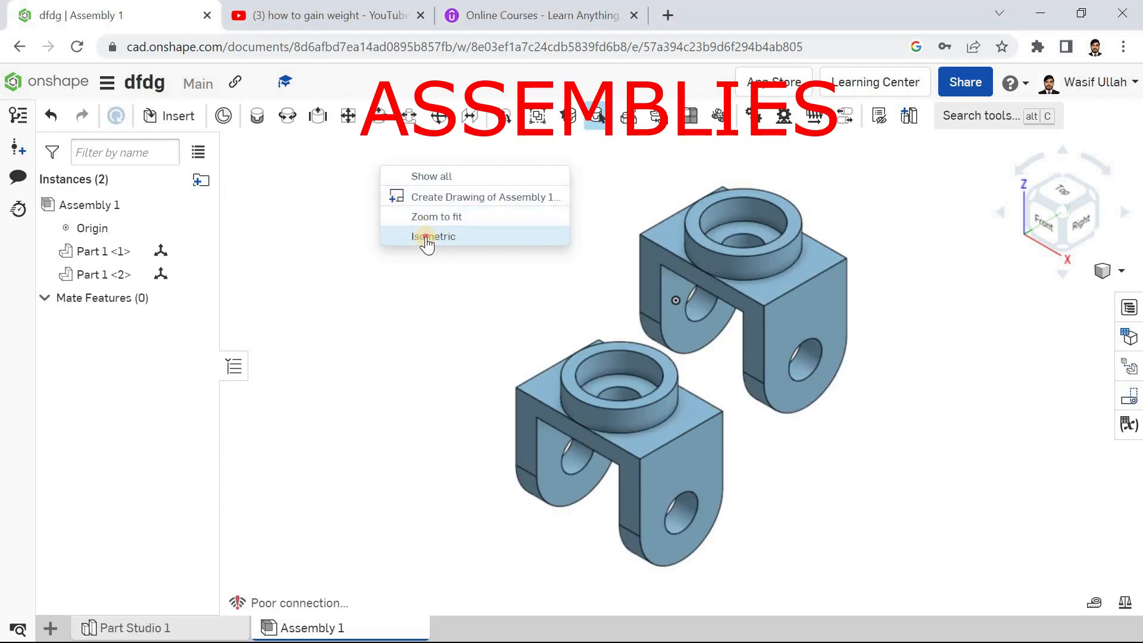
click(403, 216)
right_click(438, 254)
click(448, 275)
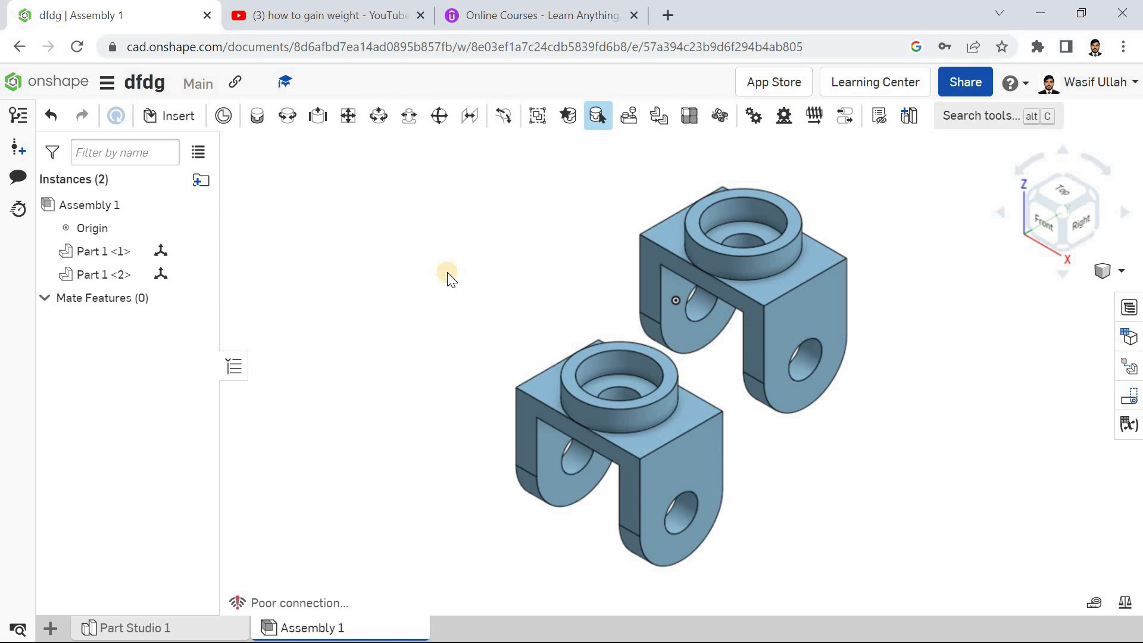
right_click(406, 223)
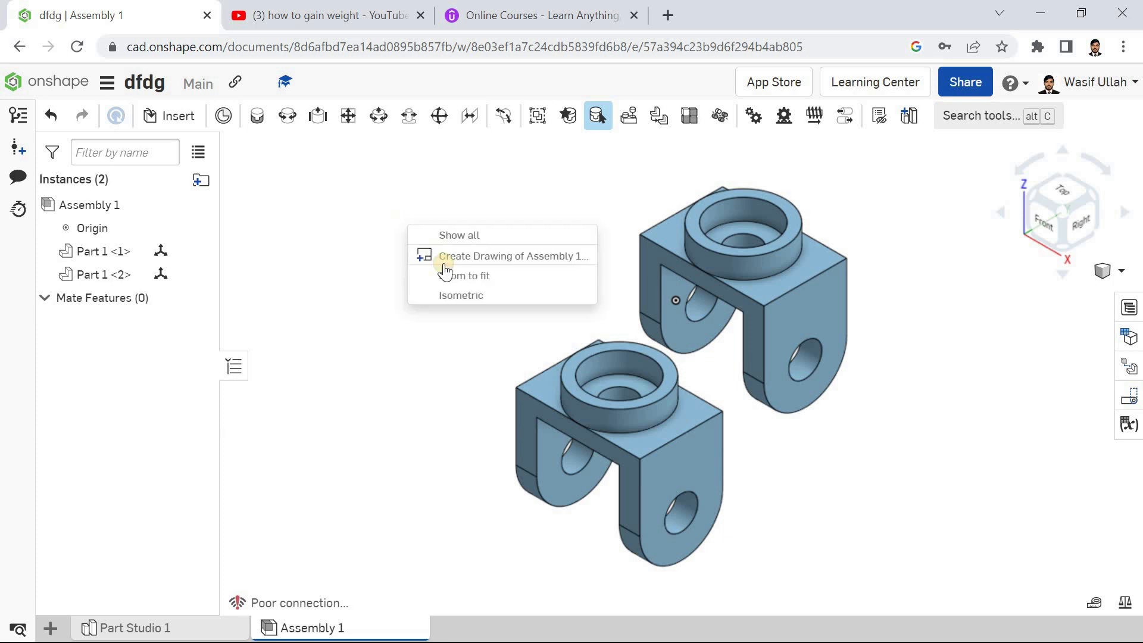
click(457, 295)
Step: Delete both Part 1 instances from the assembly and remove Assembly 1 from the document
click(132, 278)
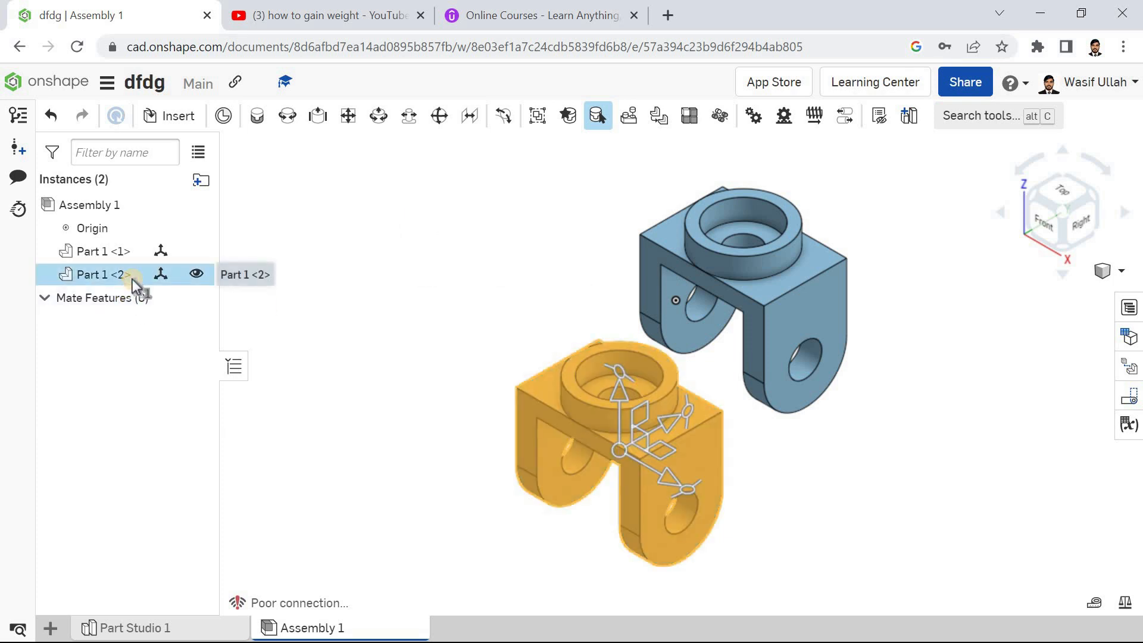
key(Delete)
key(Delete)
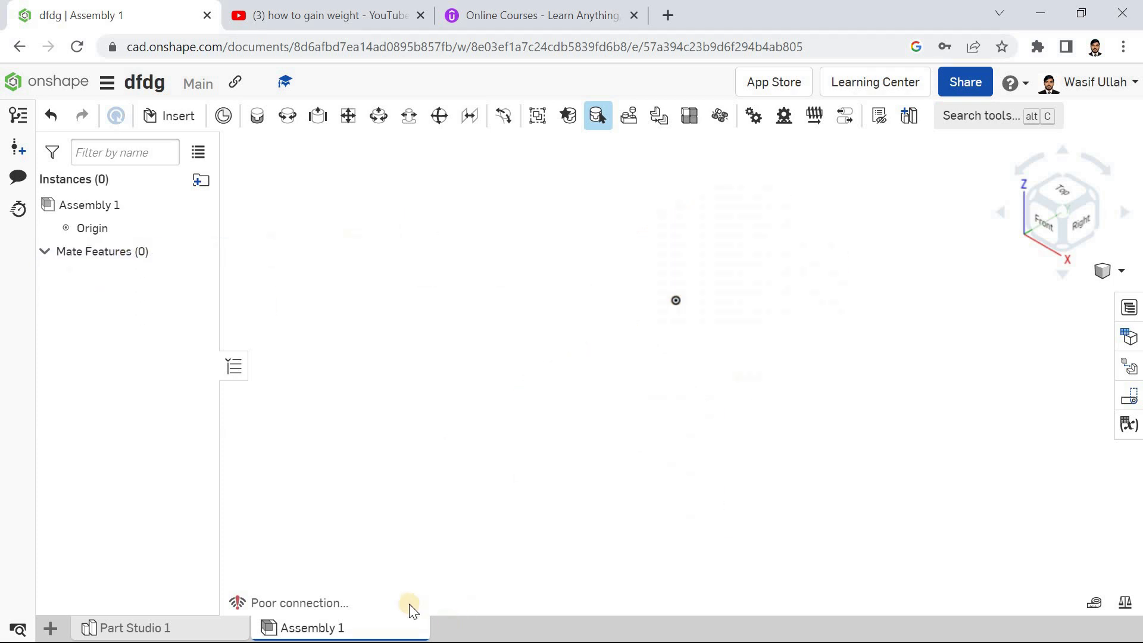
right_click(376, 629)
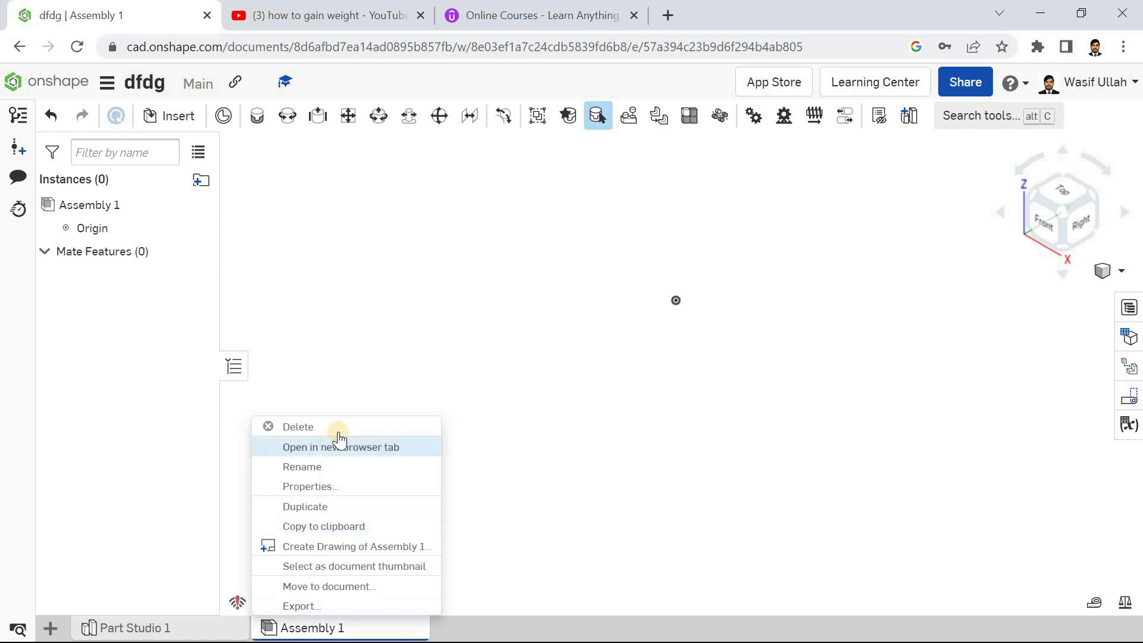
click(377, 422)
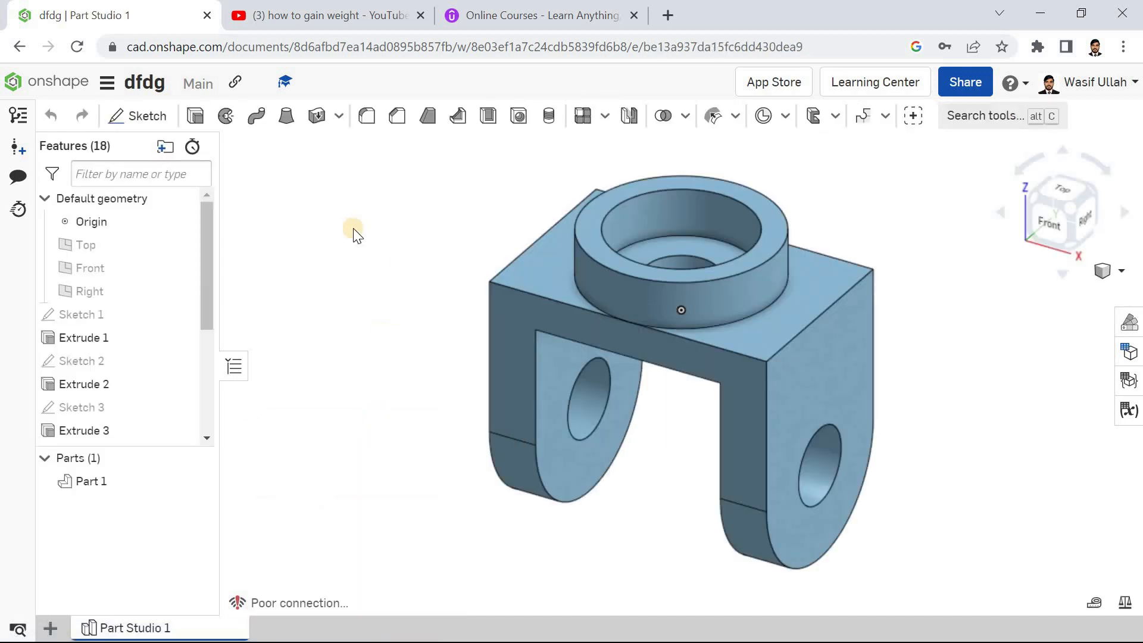
Step: Create a new assembly in the bracket's document and open it
right_click(383, 278)
click(388, 298)
right_click(292, 211)
click(338, 277)
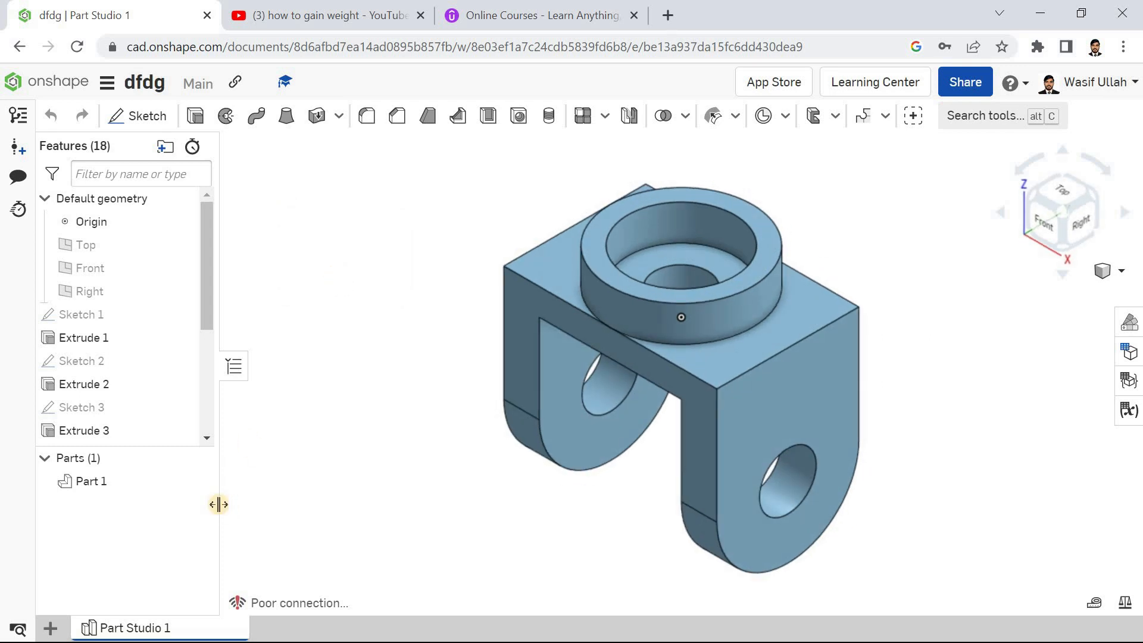
click(58, 626)
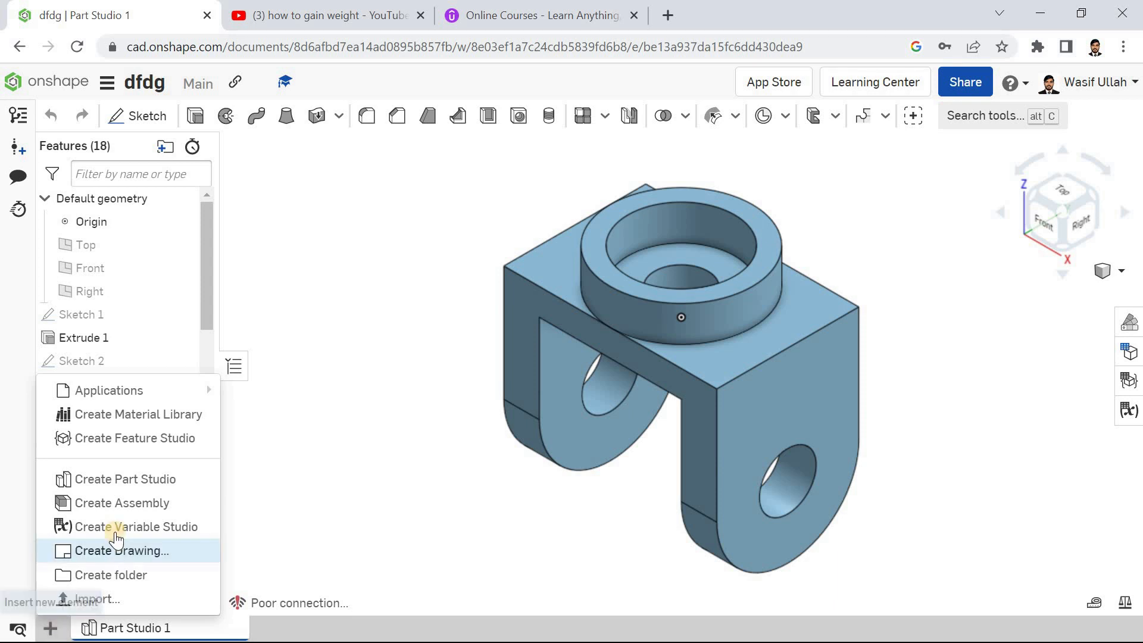
click(128, 505)
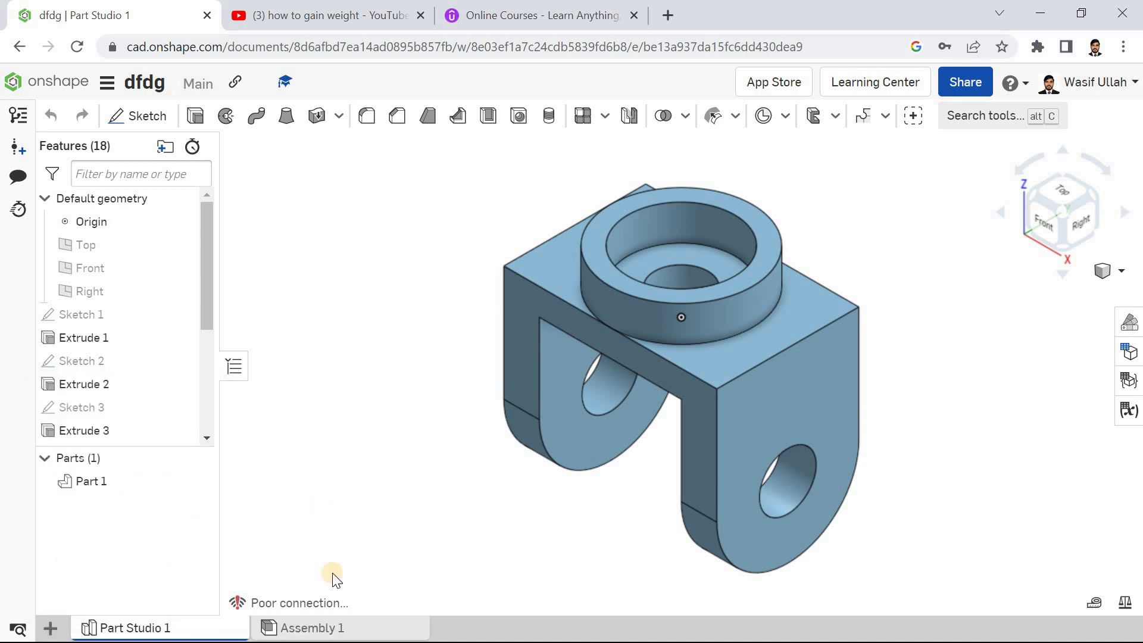
click(337, 627)
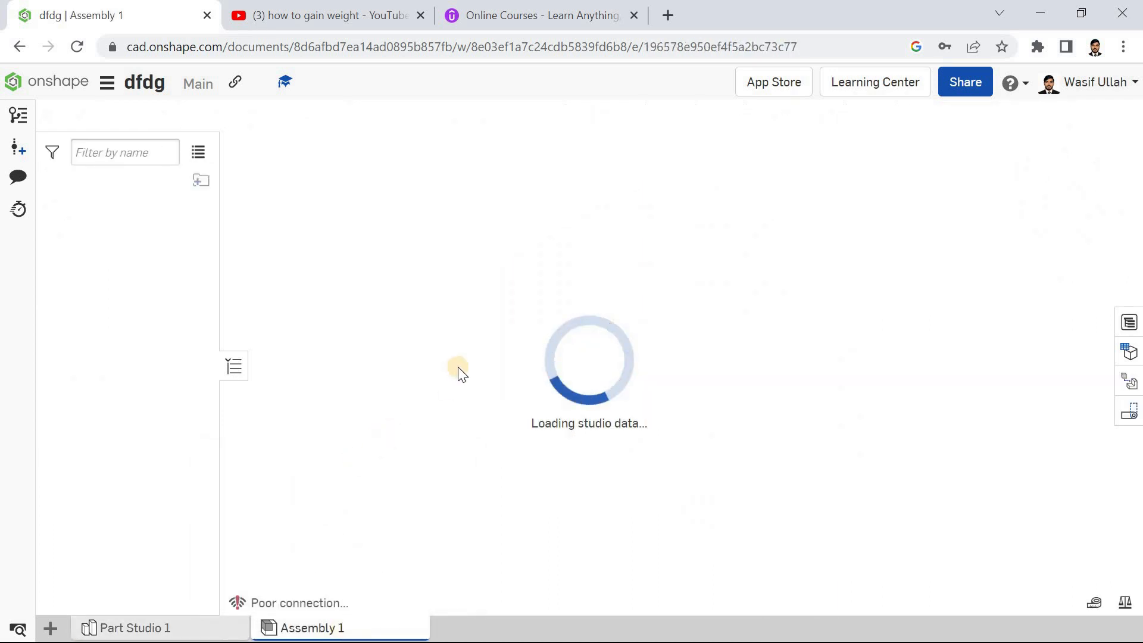
Step: Browse the list of owned documents and reopen the dfdg document
click(44, 88)
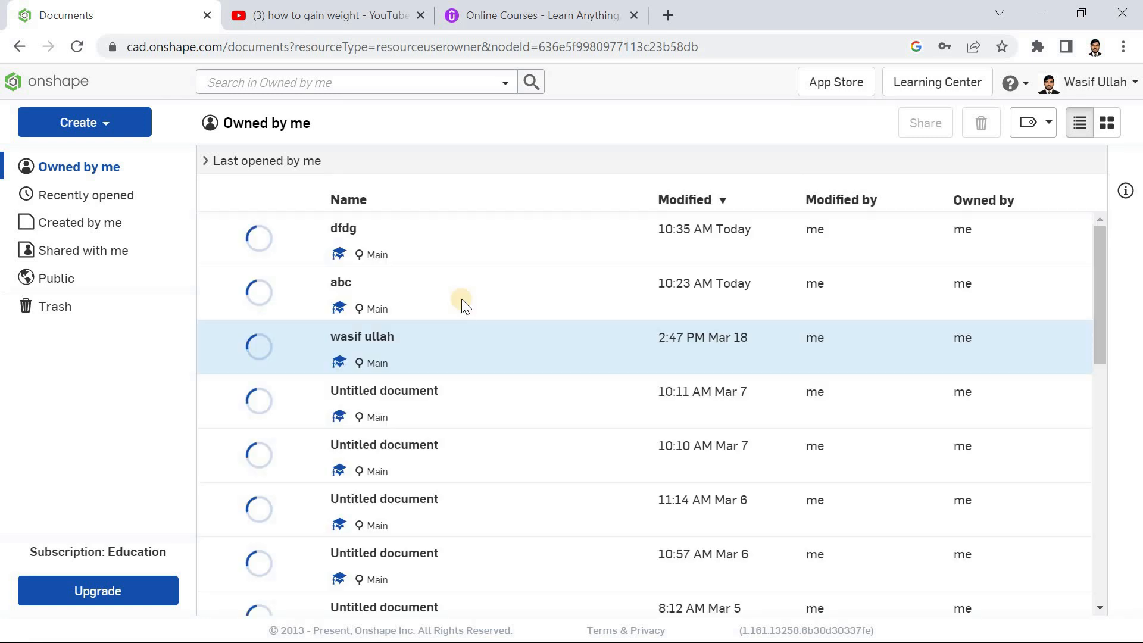
scroll(486, 388, down, 8)
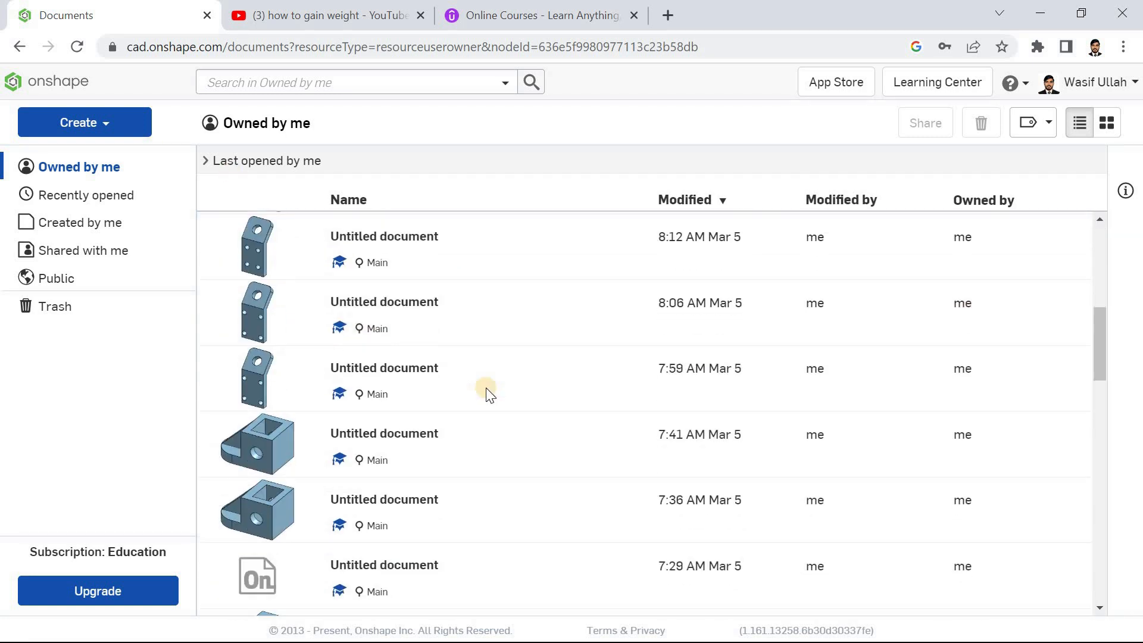
scroll(487, 390, up, 8)
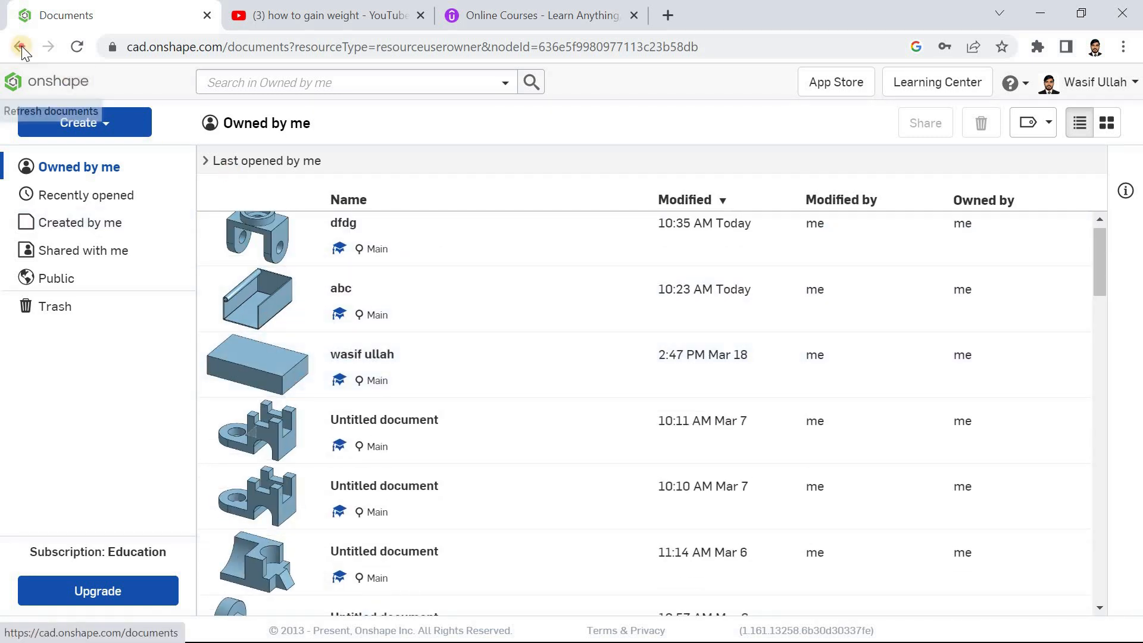
click(253, 238)
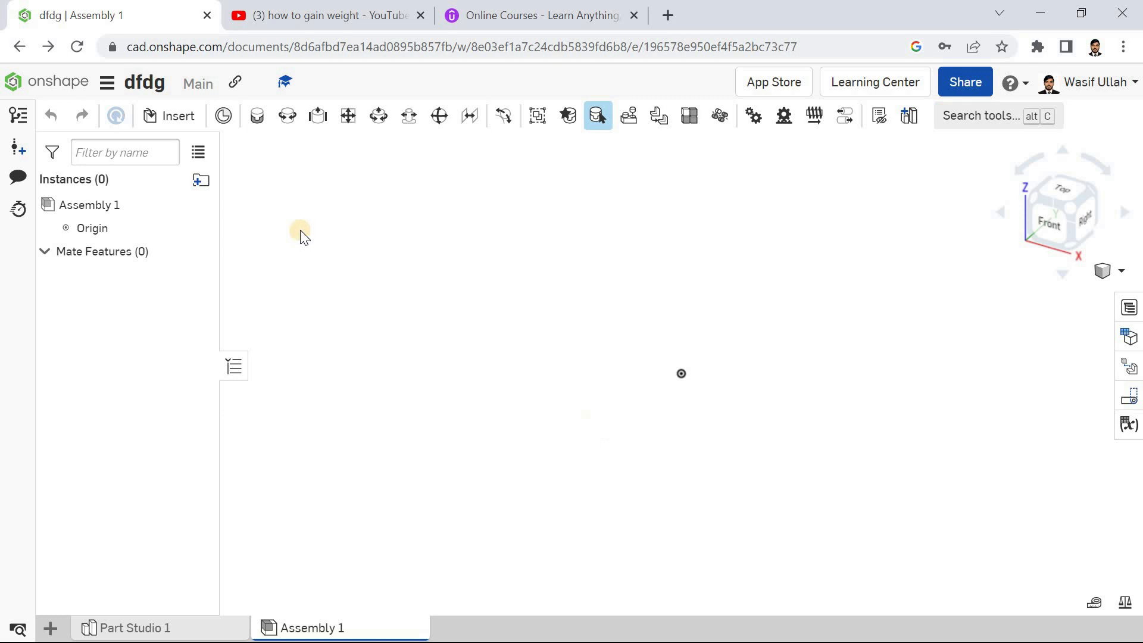
Step: Insert Part 1 from Part Studio 1 into Assembly 1, placing the bracket beside the origin
click(177, 119)
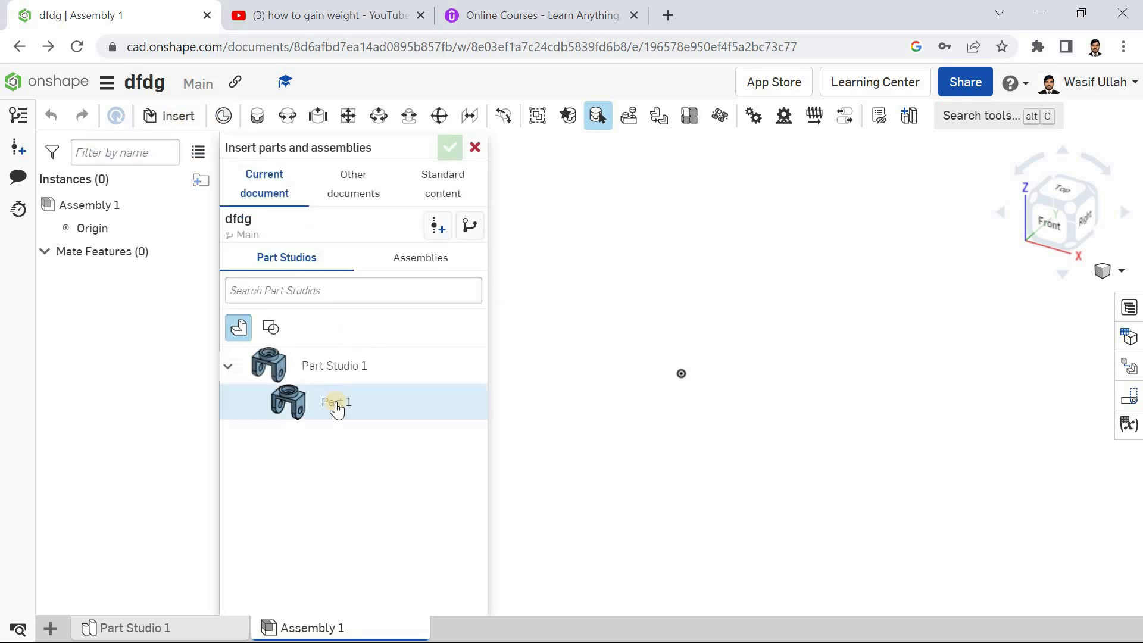
click(337, 408)
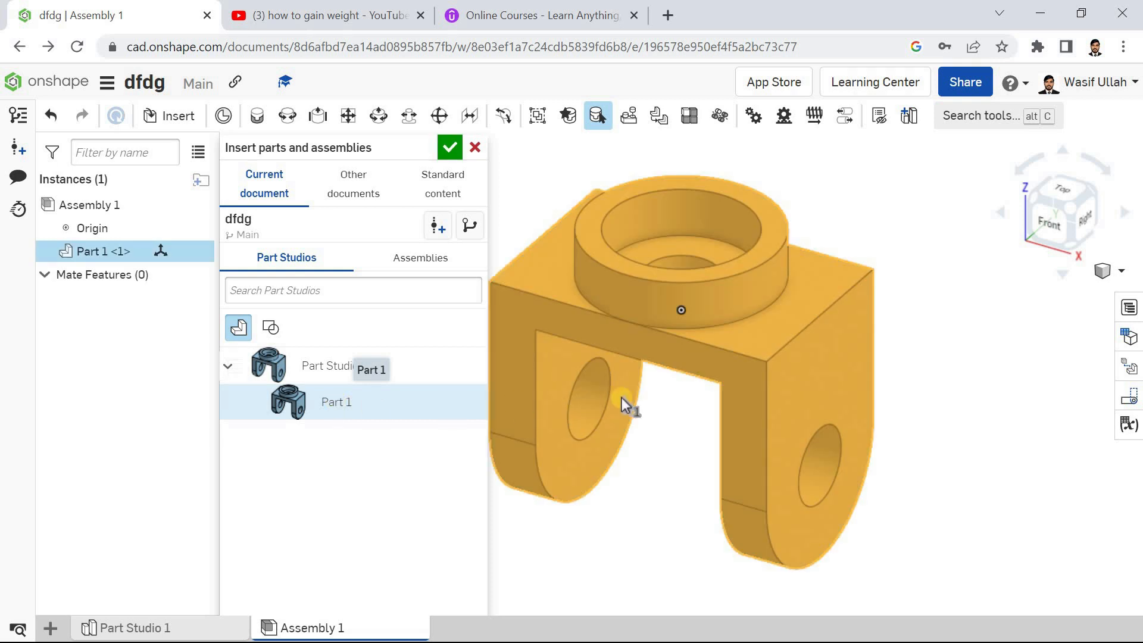
click(873, 369)
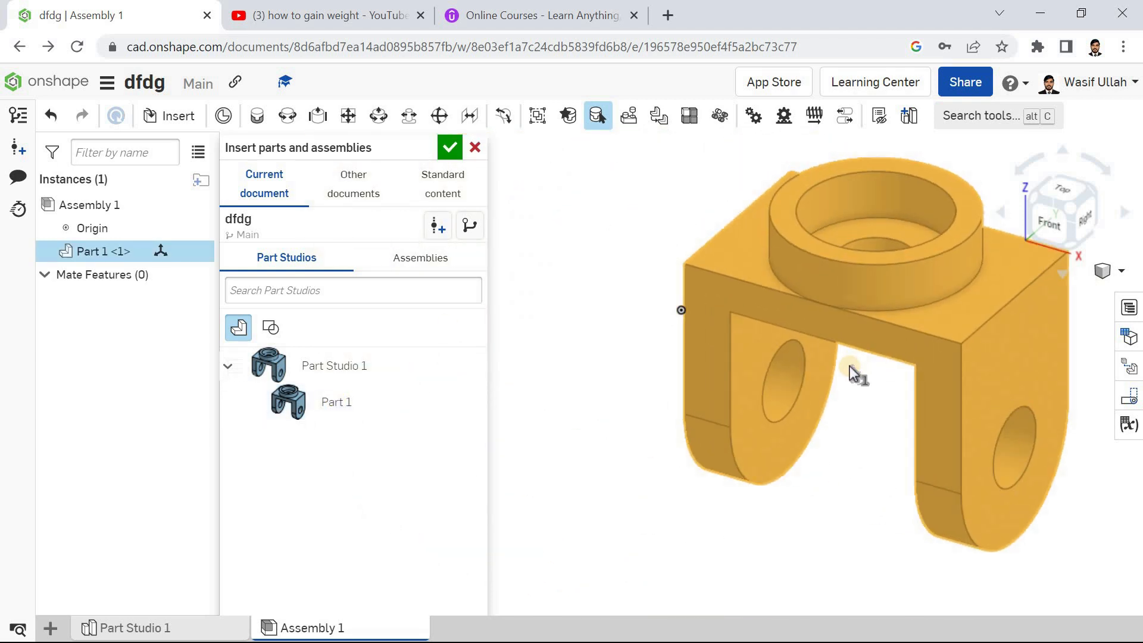
click(803, 376)
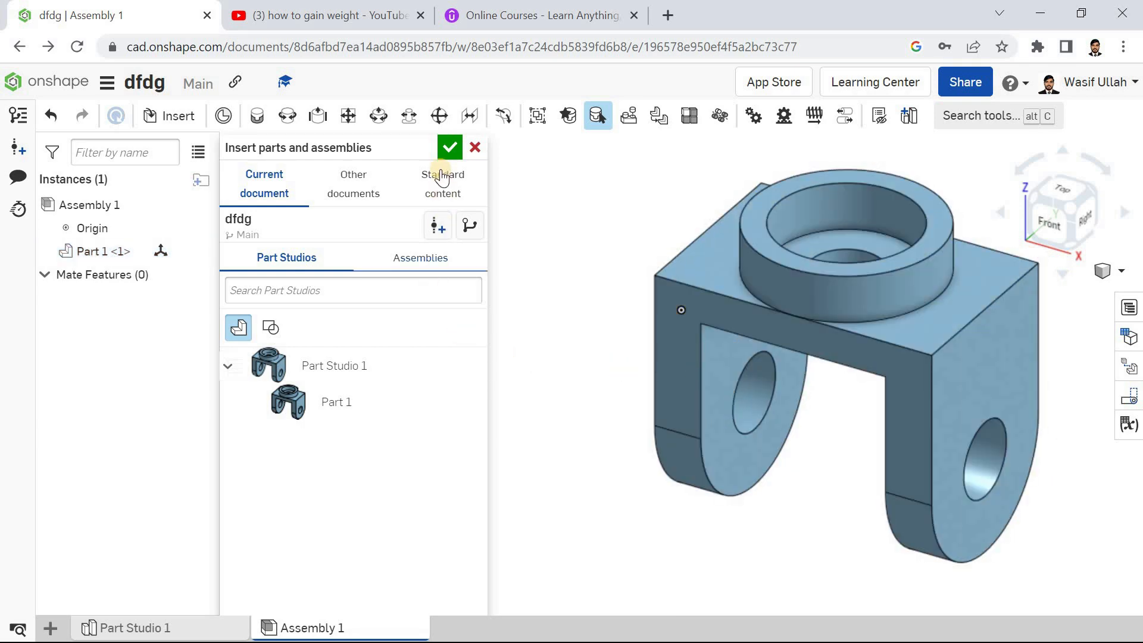
click(448, 148)
right_click(376, 235)
click(384, 257)
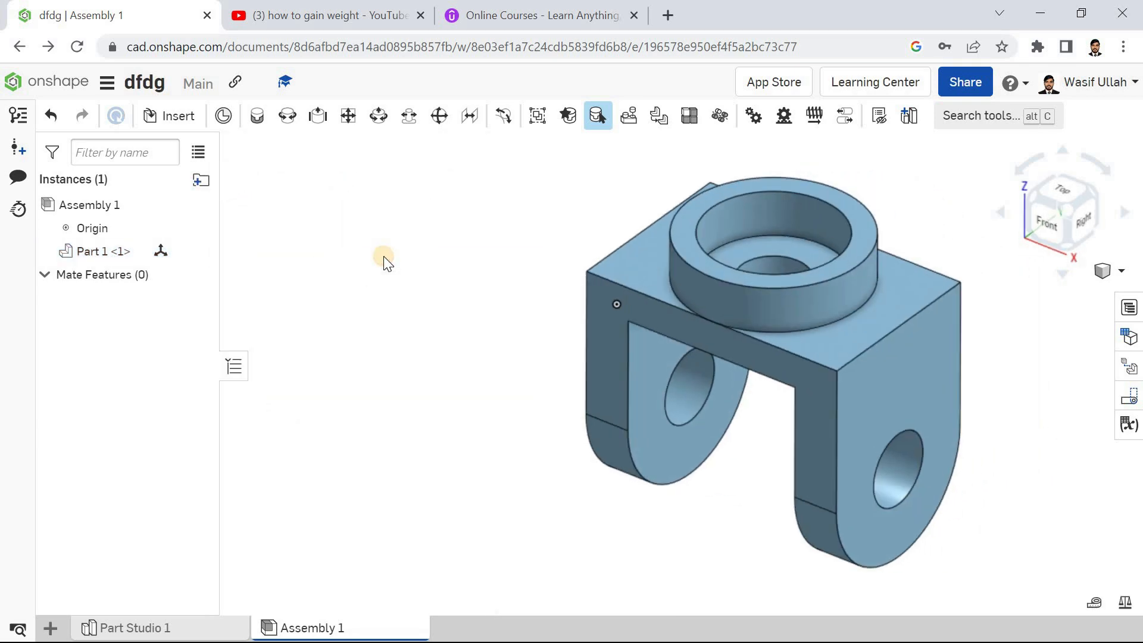
Step: Try to insert all the sketches of Part Studio 1 into the assembly away from the bracket, and cancel the insertion
click(177, 116)
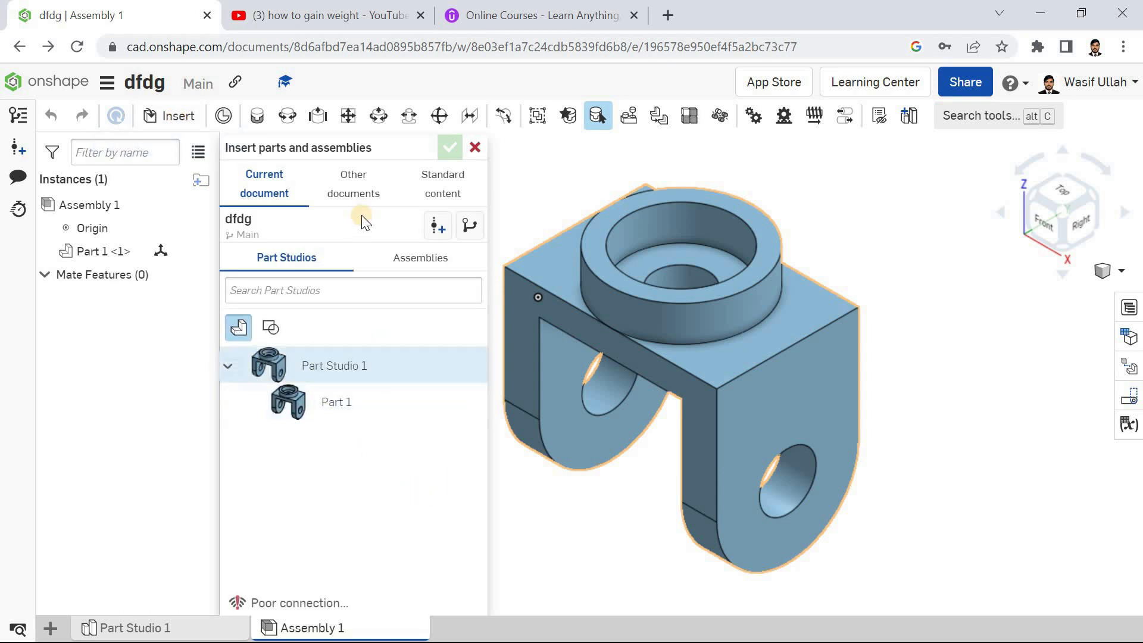
click(350, 188)
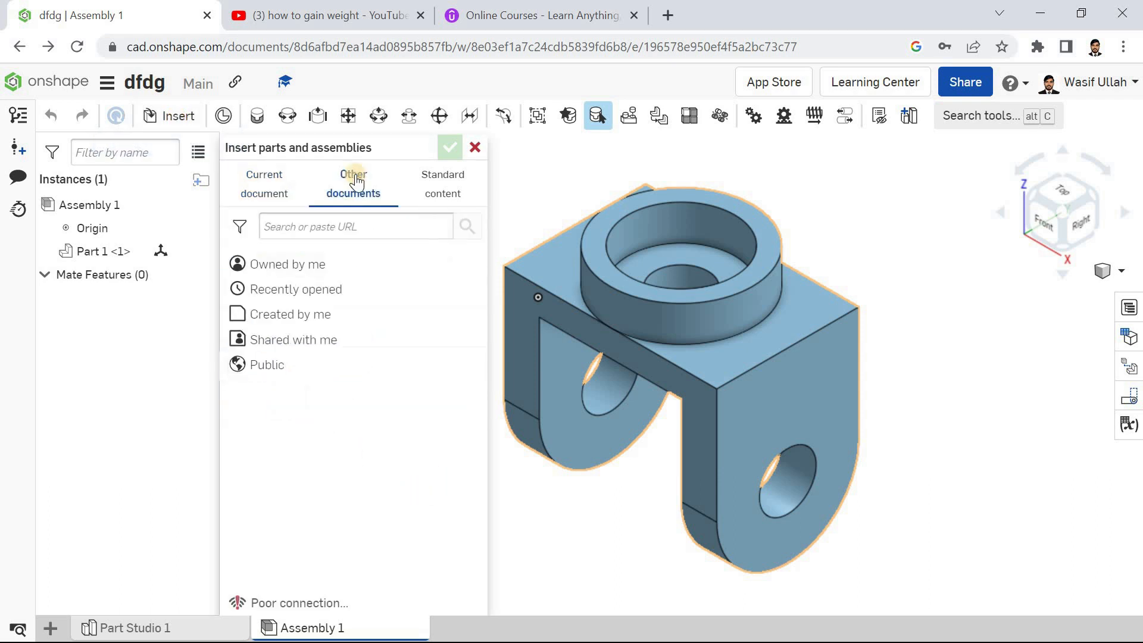
click(262, 176)
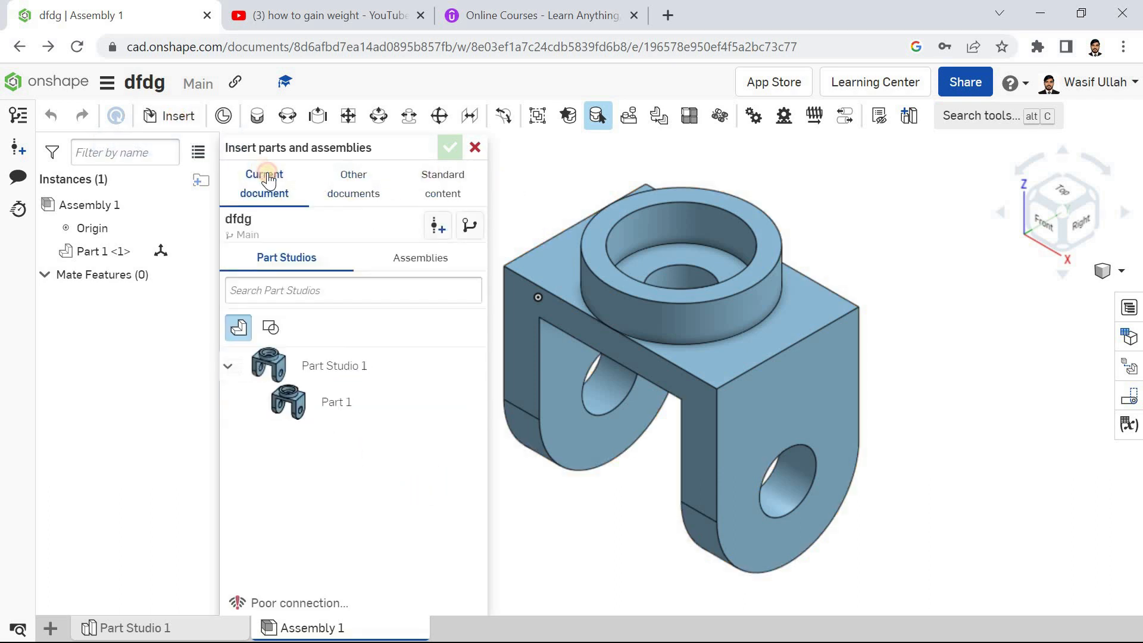
click(267, 327)
scroll(353, 467, down, 1)
scroll(298, 405, up, 1)
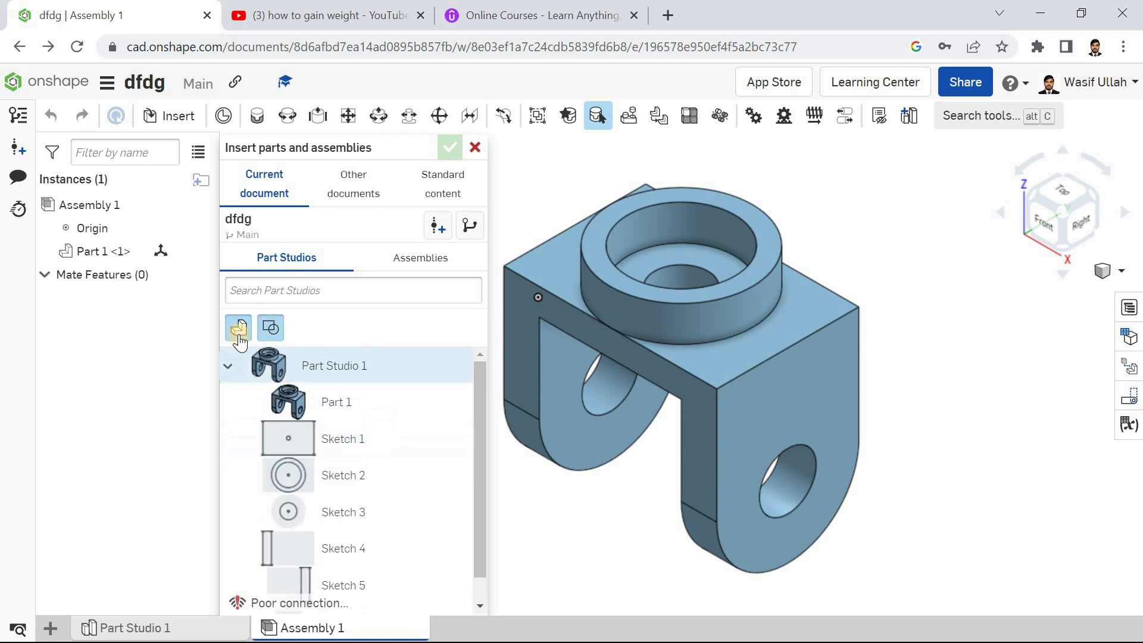
click(238, 328)
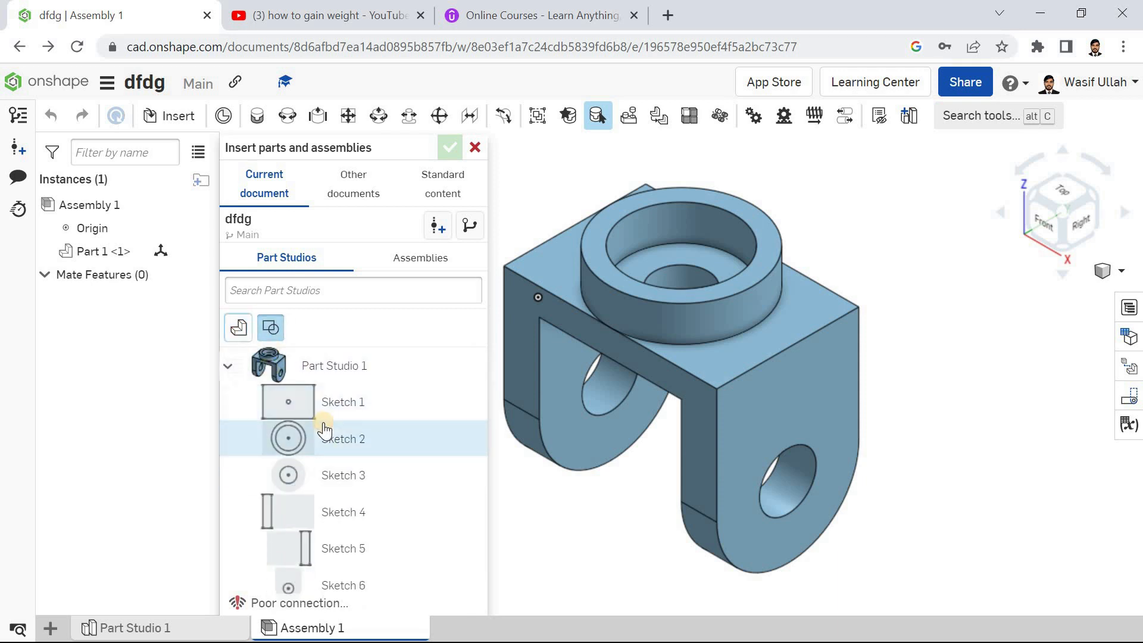
click(335, 375)
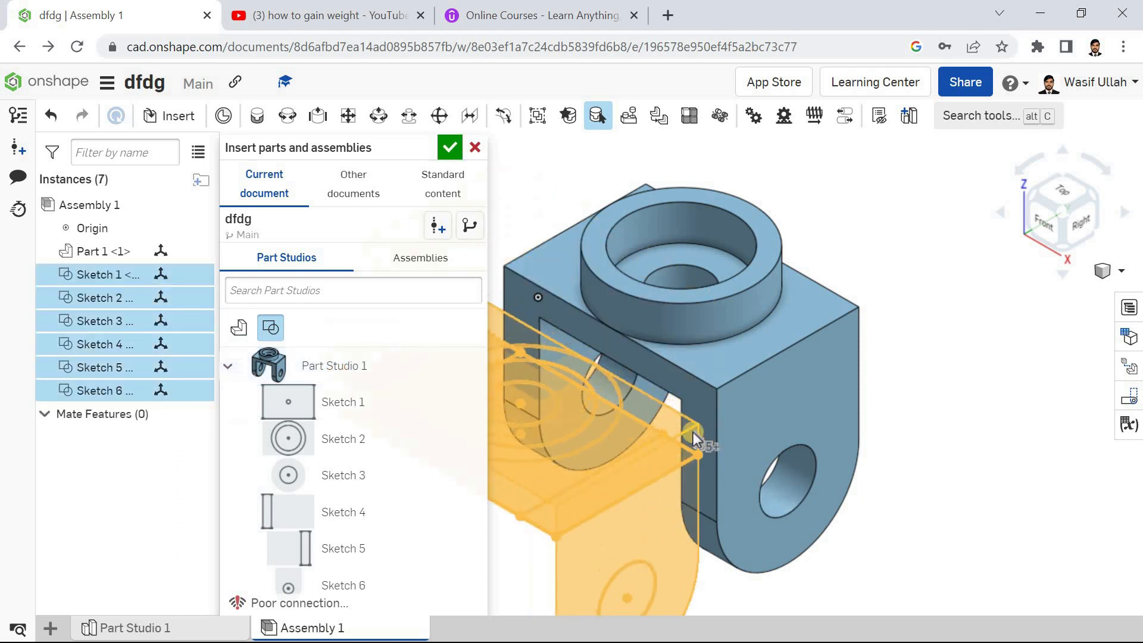
scroll(693, 429, down, 5)
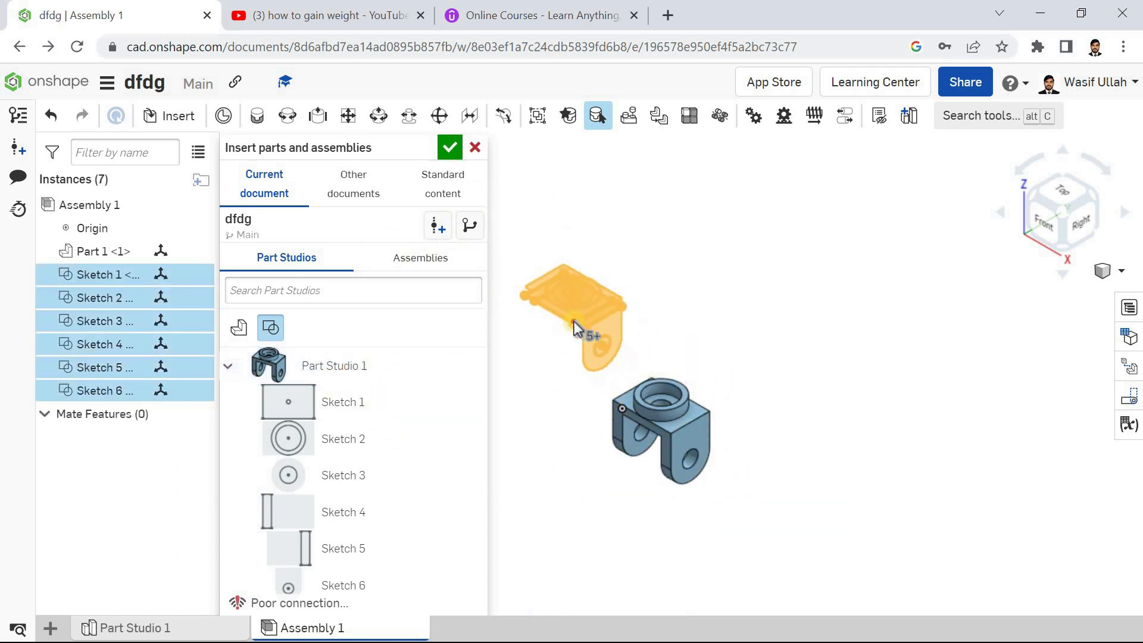
click(574, 322)
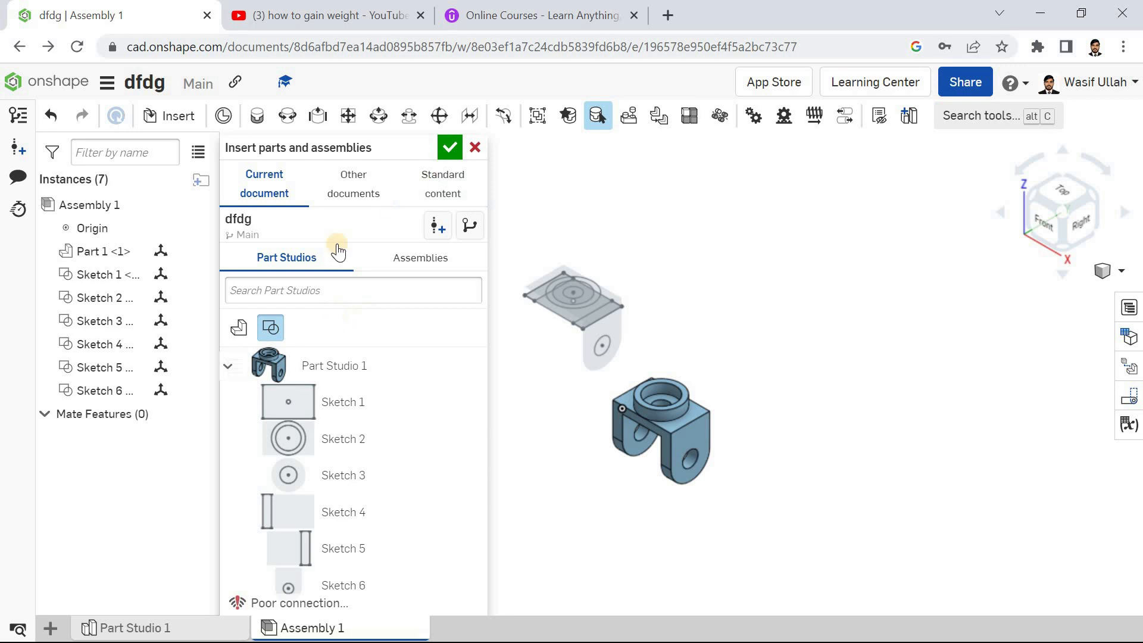
click(474, 149)
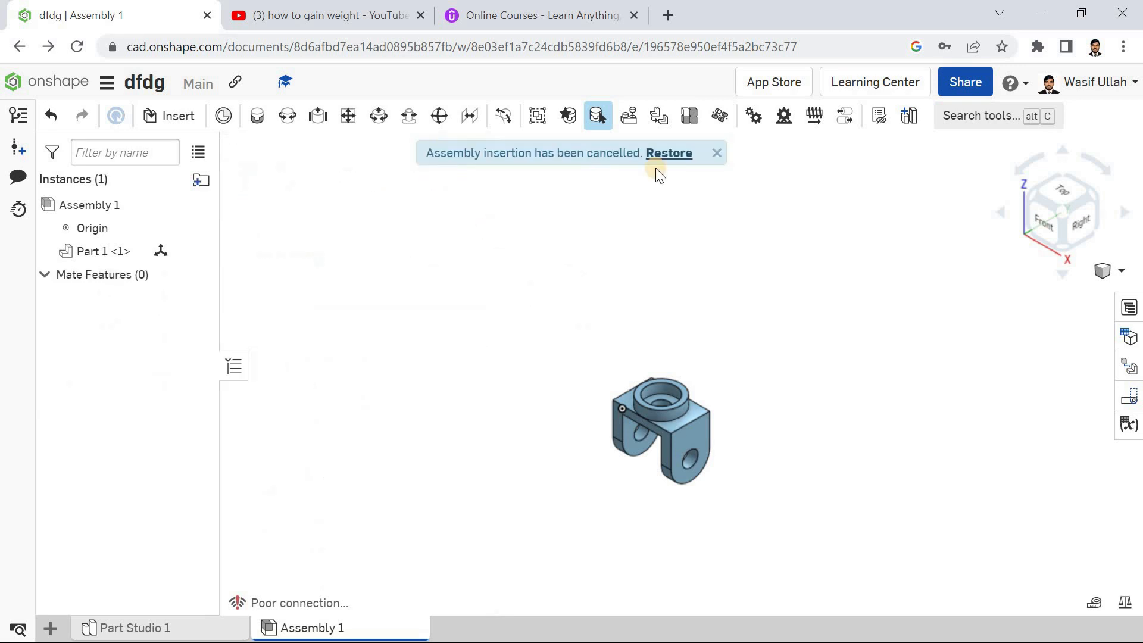
Step: Insert a second instance of Part 1 into the assembly, clear of the first bracket
click(171, 119)
click(348, 413)
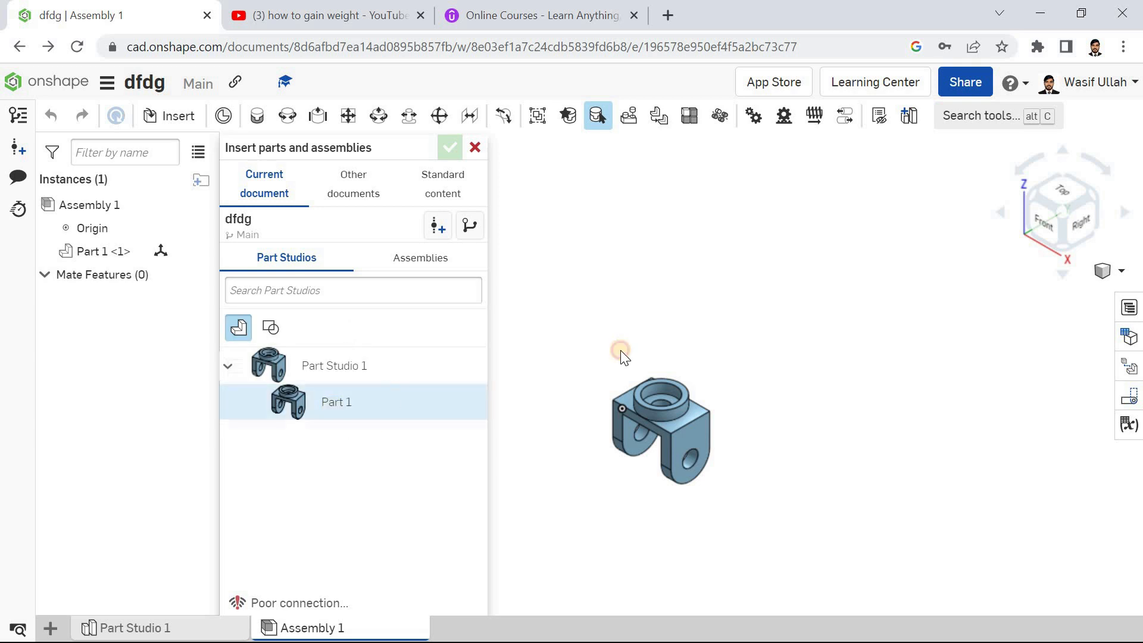
click(511, 294)
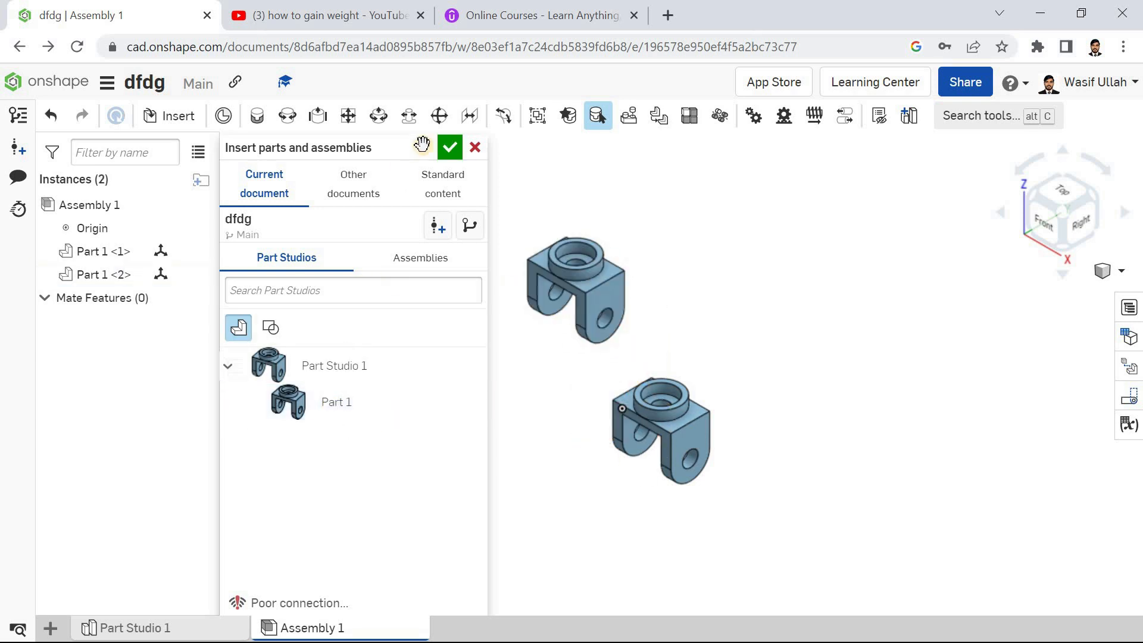
click(452, 152)
right_click(388, 212)
click(421, 287)
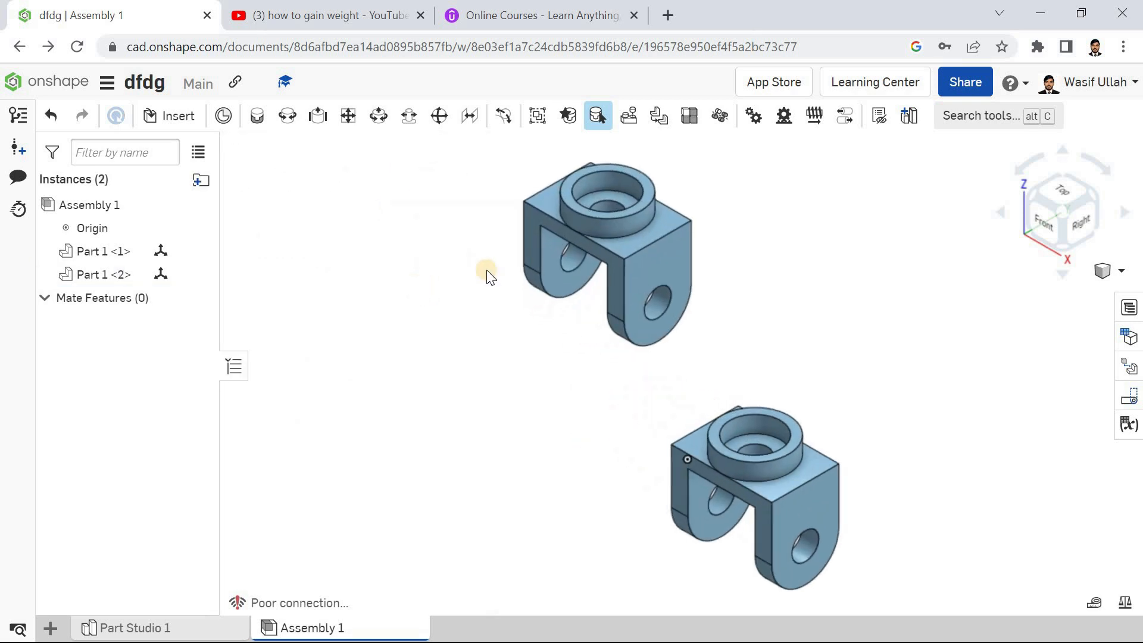
click(549, 259)
drag(421, 349, 422, 350)
click(531, 362)
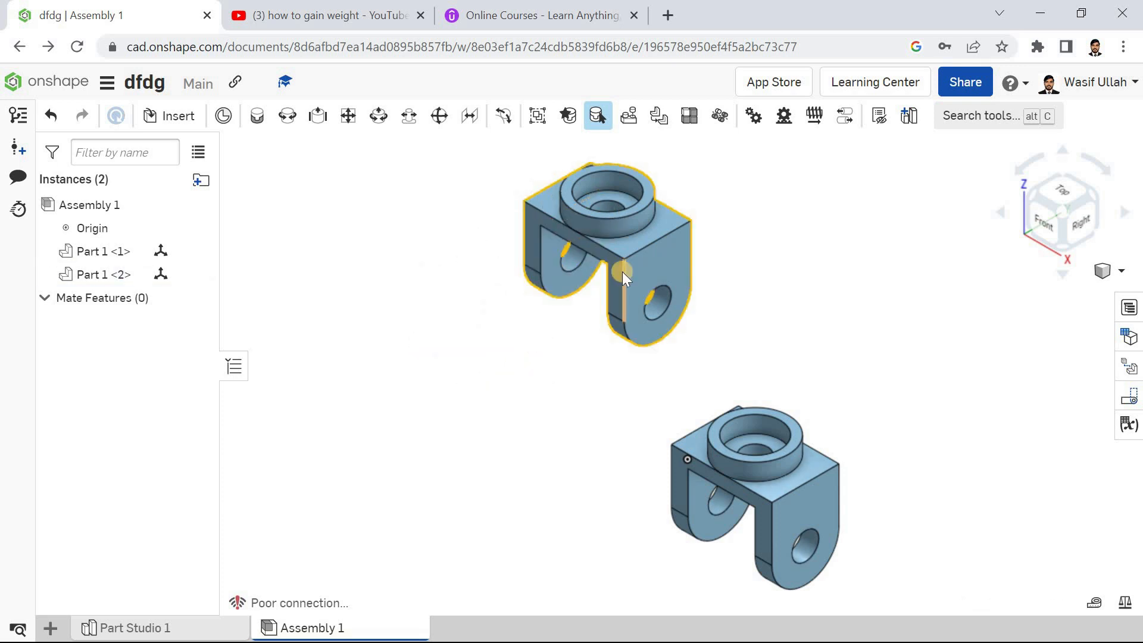
click(622, 270)
click(375, 265)
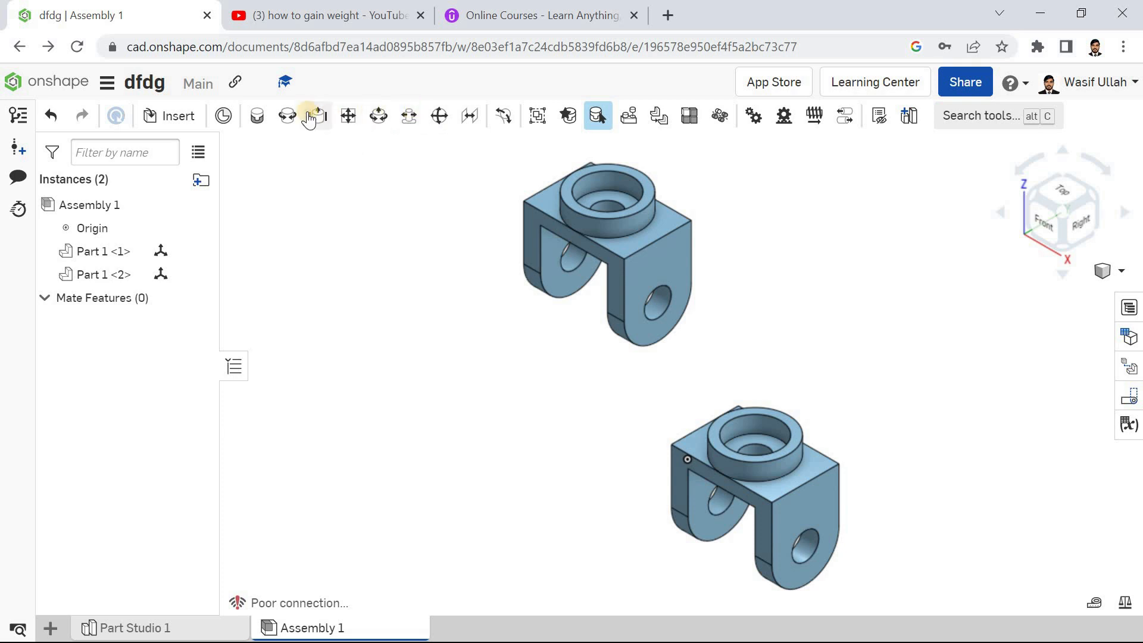
Step: Move the second bracket about 204 mm in the negative Y direction with the triad manipulator
middle_drag(444, 252, 430, 252)
click(524, 248)
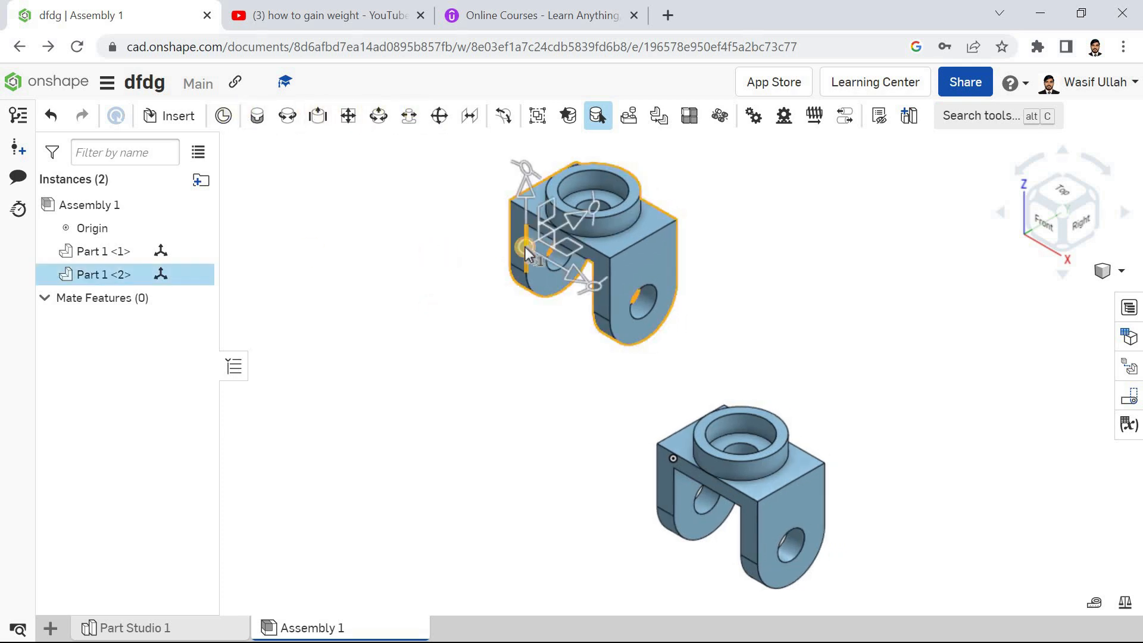
drag(573, 223, 345, 334)
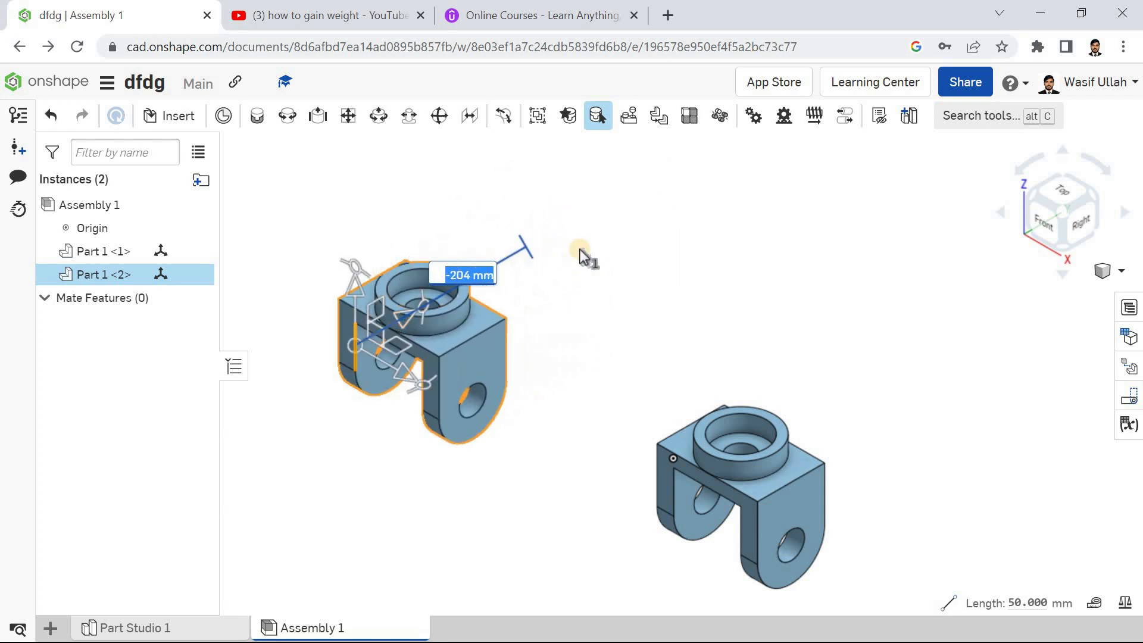
click(714, 378)
Step: Try rotating the first bracket about 65 degrees with the triad manipulator, and undo the rotation
click(732, 461)
drag(786, 428, 651, 276)
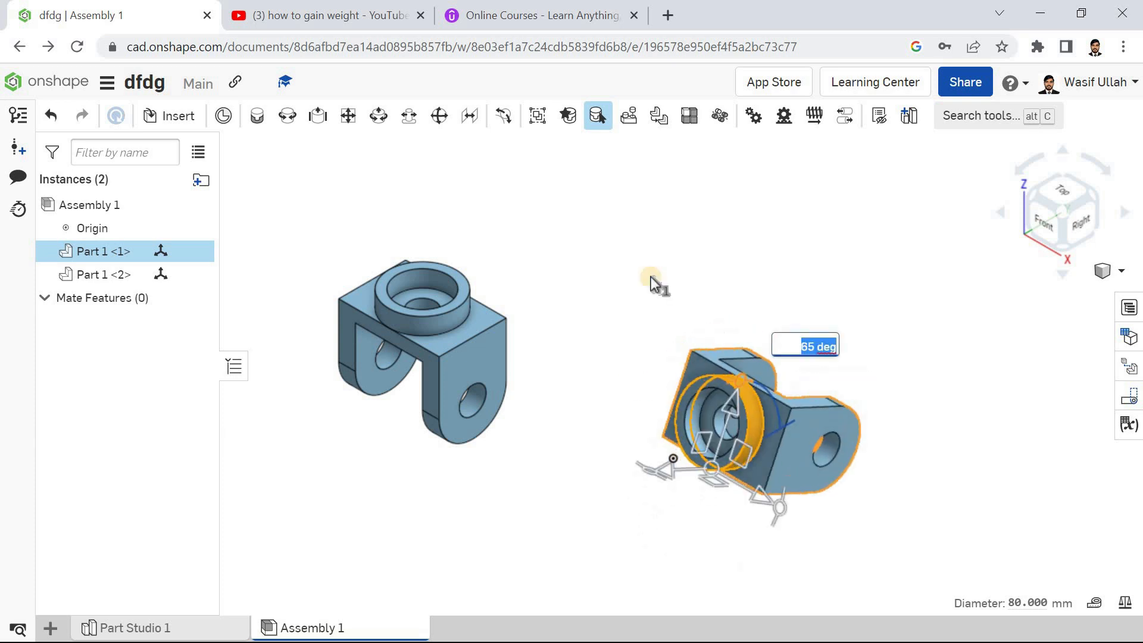
click(647, 278)
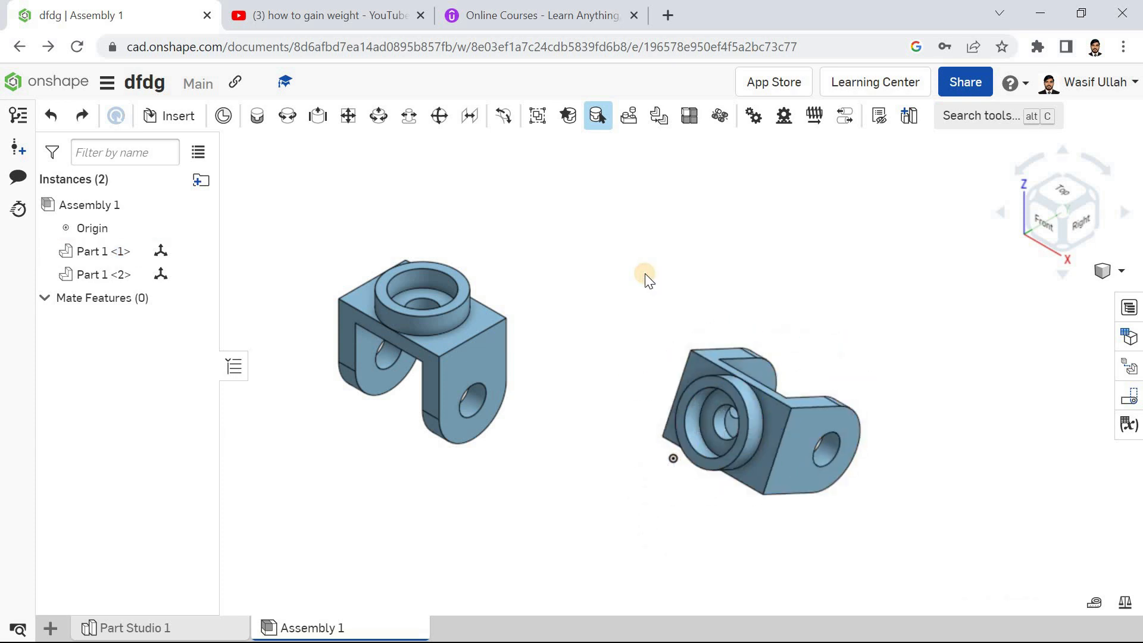
right_click(643, 331)
click(641, 309)
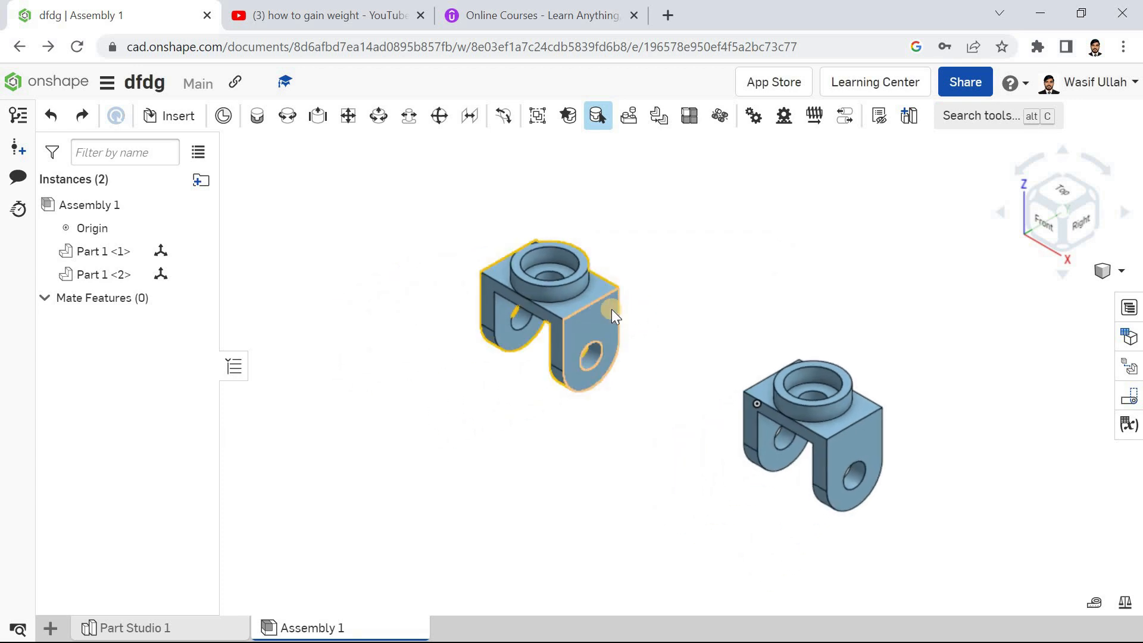
Step: Raise the first bracket vertically above the assembly origin with the triad manipulator
click(767, 430)
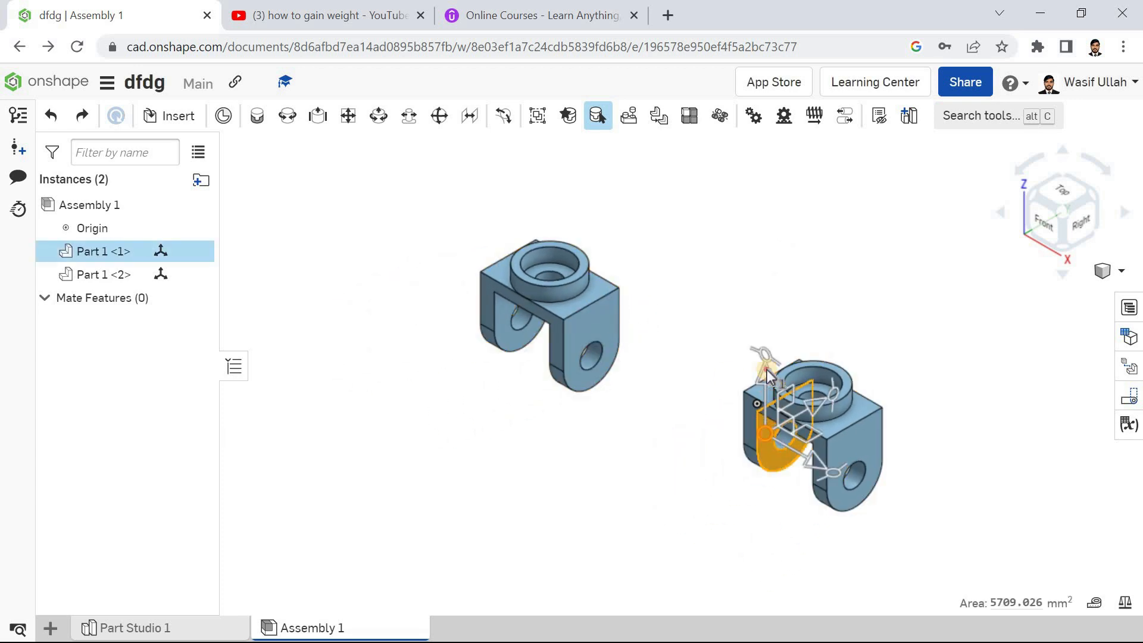
drag(766, 369, 758, 324)
click(736, 351)
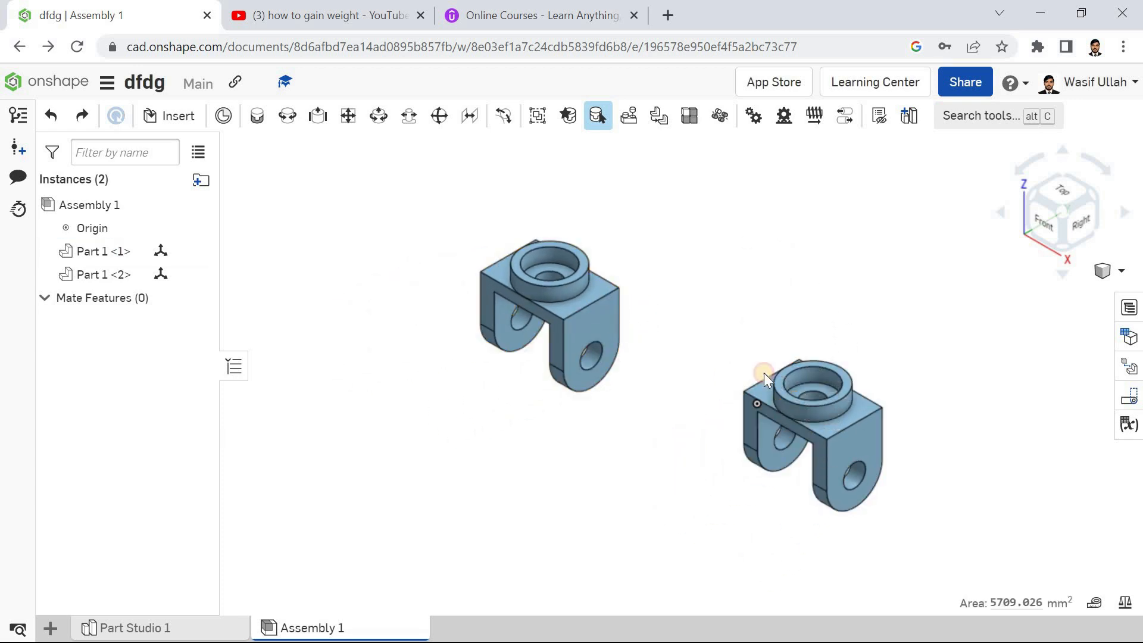
click(773, 389)
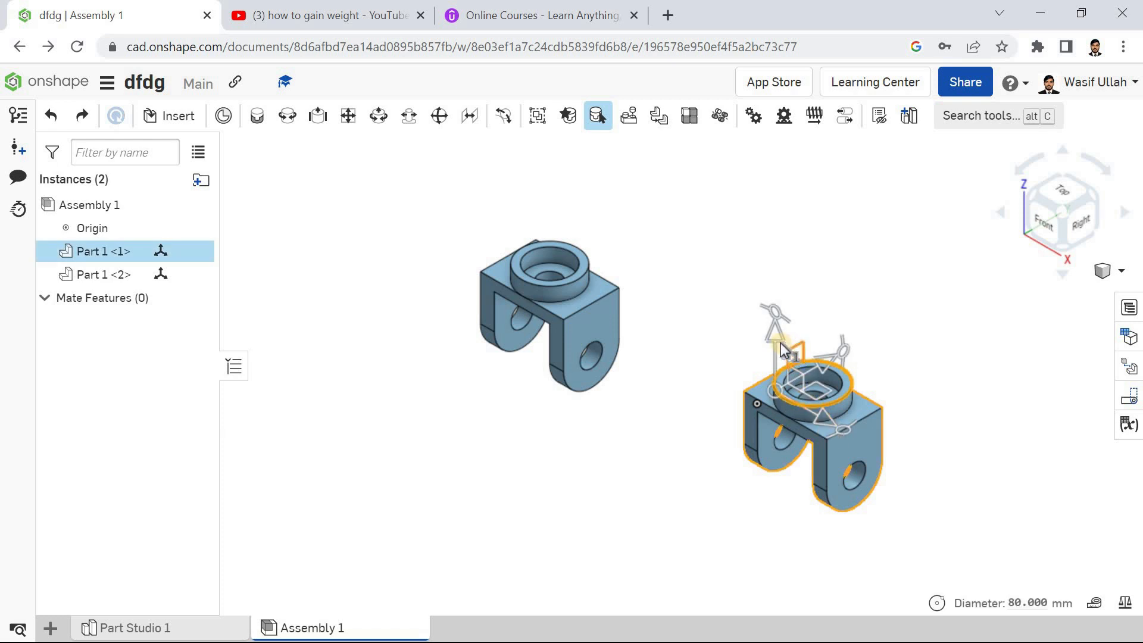
drag(781, 334, 664, 309)
right_click(664, 309)
click(694, 323)
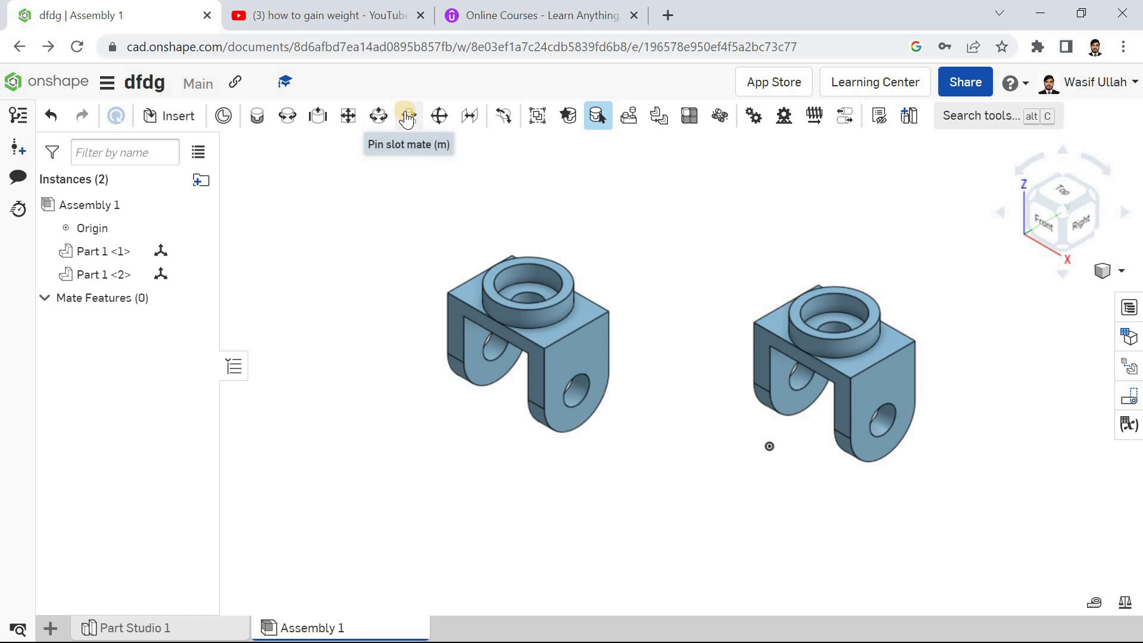
mouse_move(407, 119)
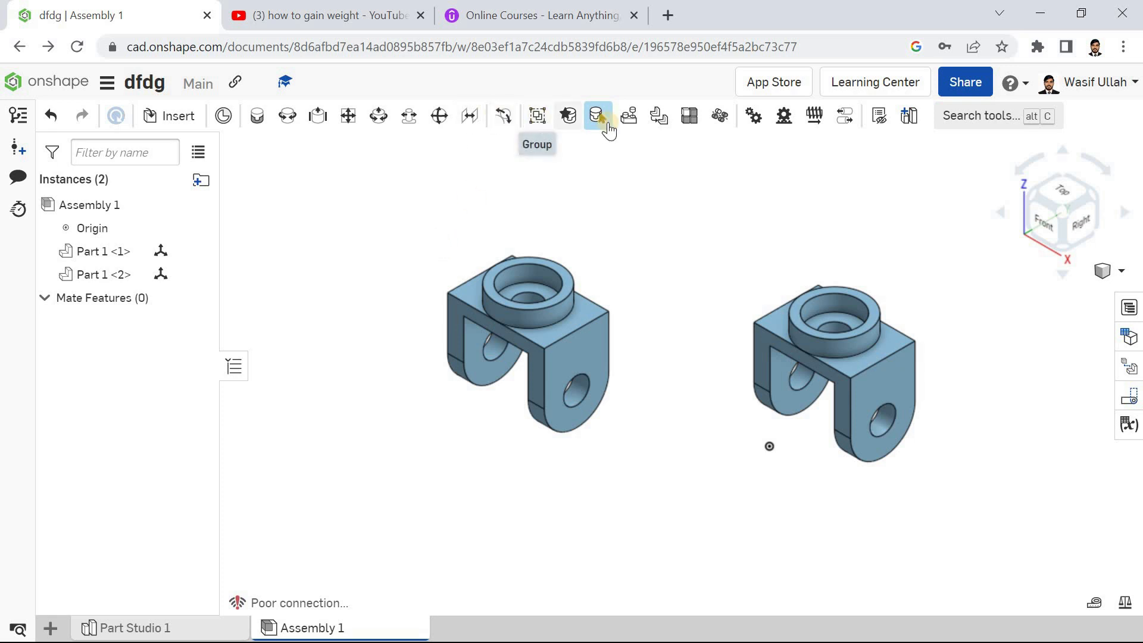
right_click(360, 210)
click(357, 212)
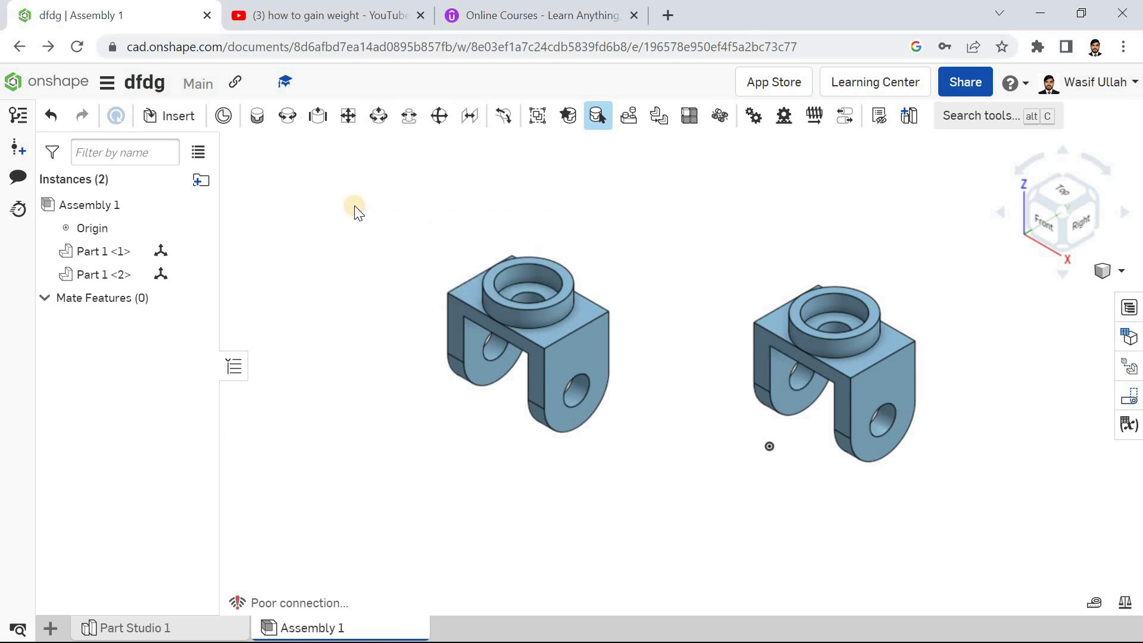
right_click(405, 245)
click(384, 231)
right_click(373, 192)
click(411, 262)
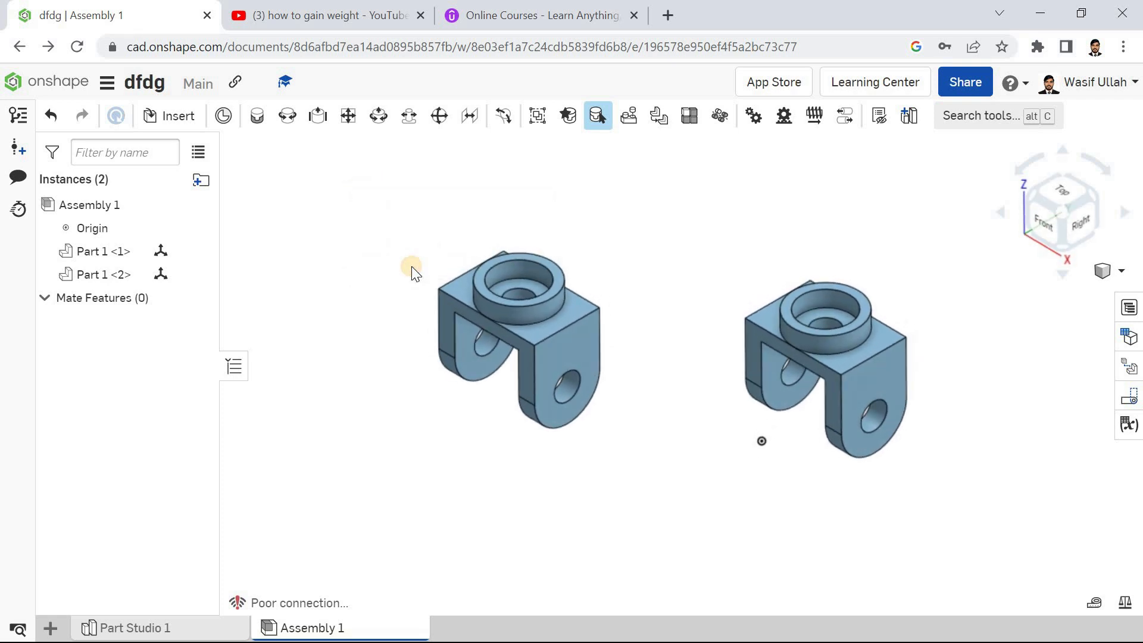
Step: Join the two brackets with a Fastened mate at the annular faces of their top rings, reorienting the secondary axis
click(257, 116)
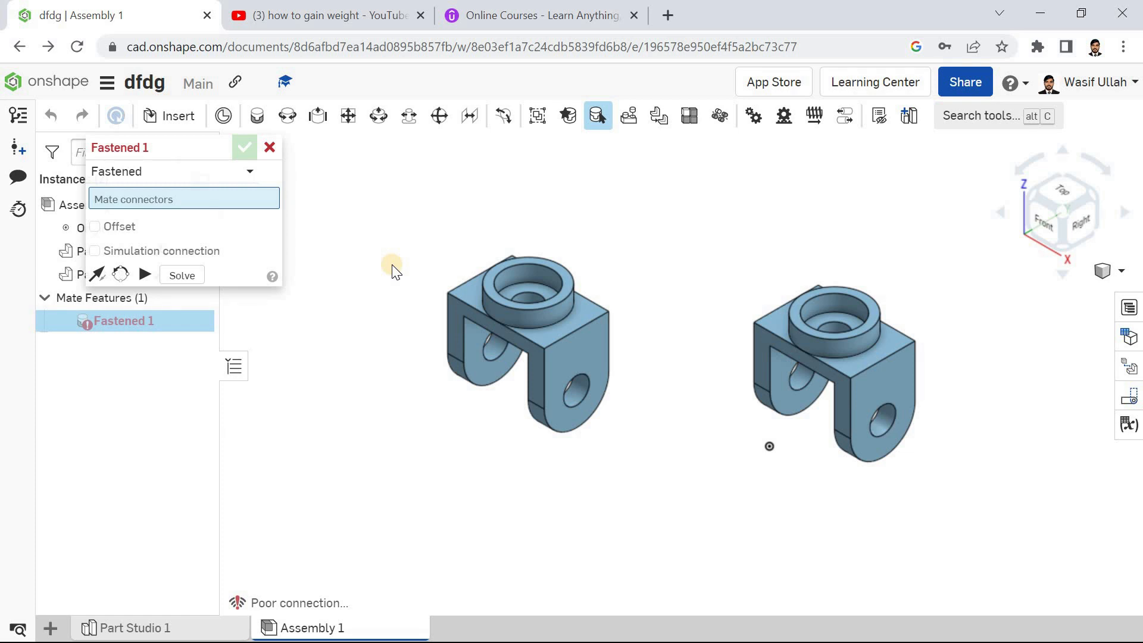
click(172, 172)
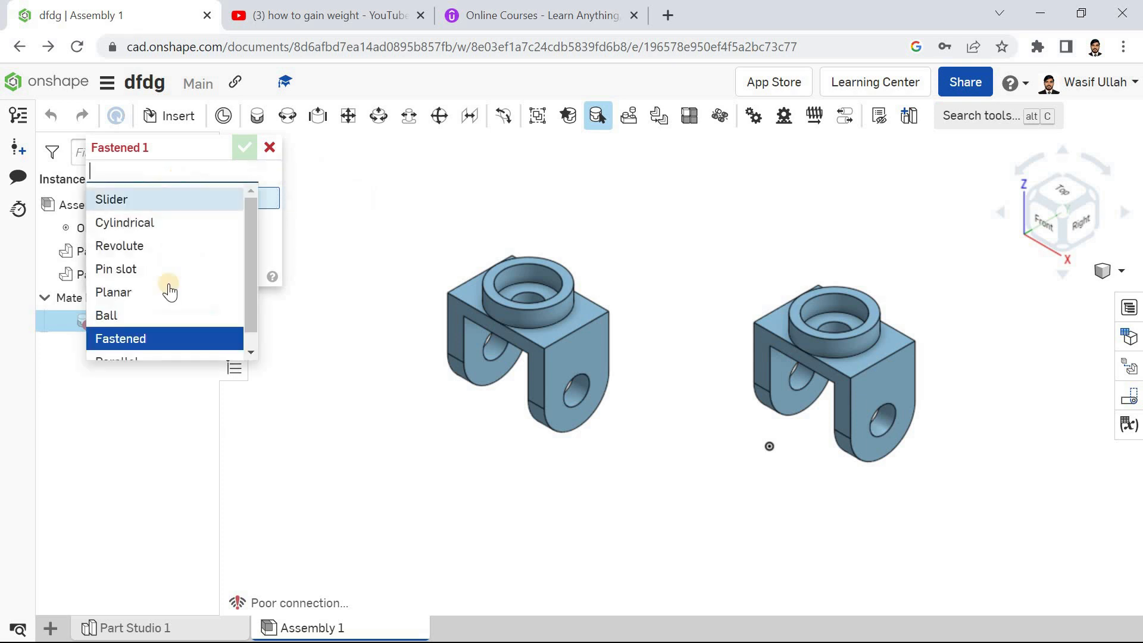
click(195, 336)
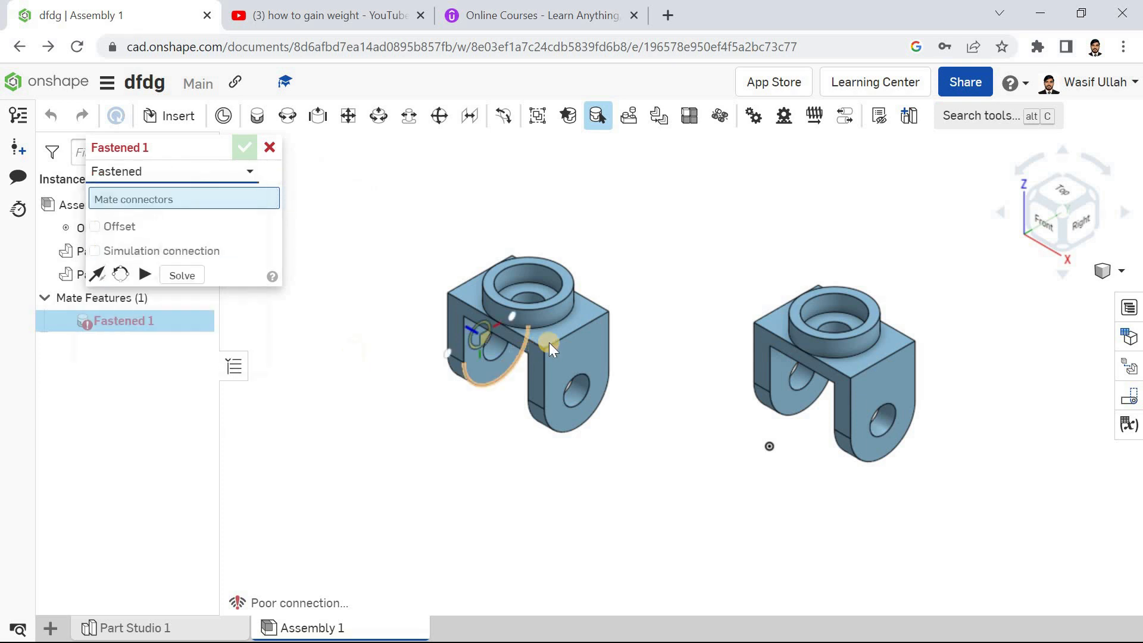
click(567, 283)
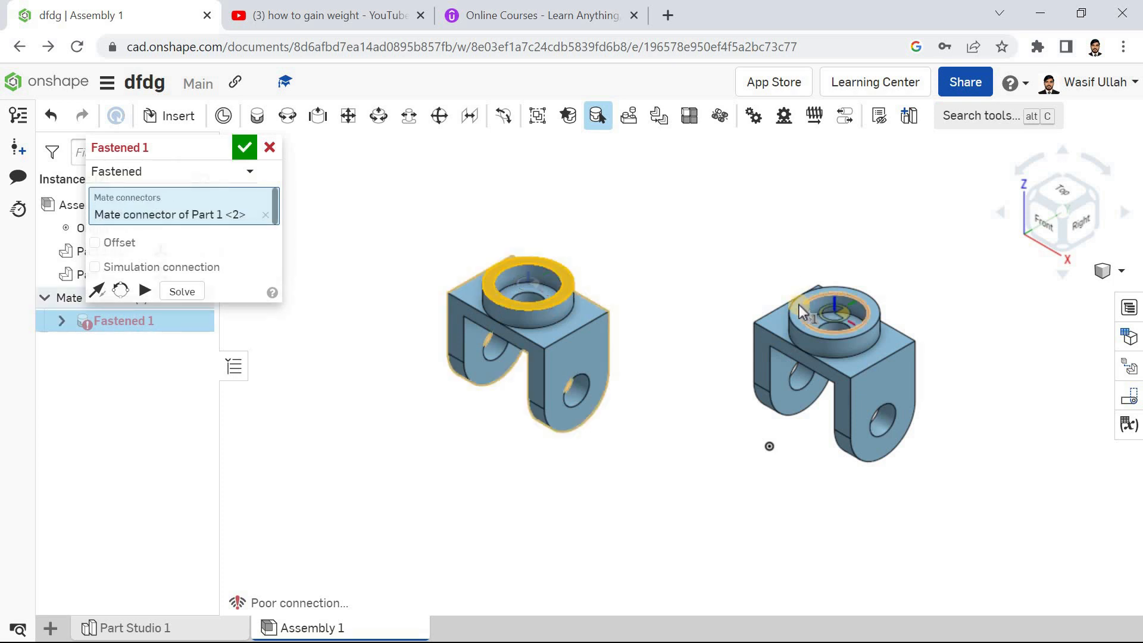
click(798, 310)
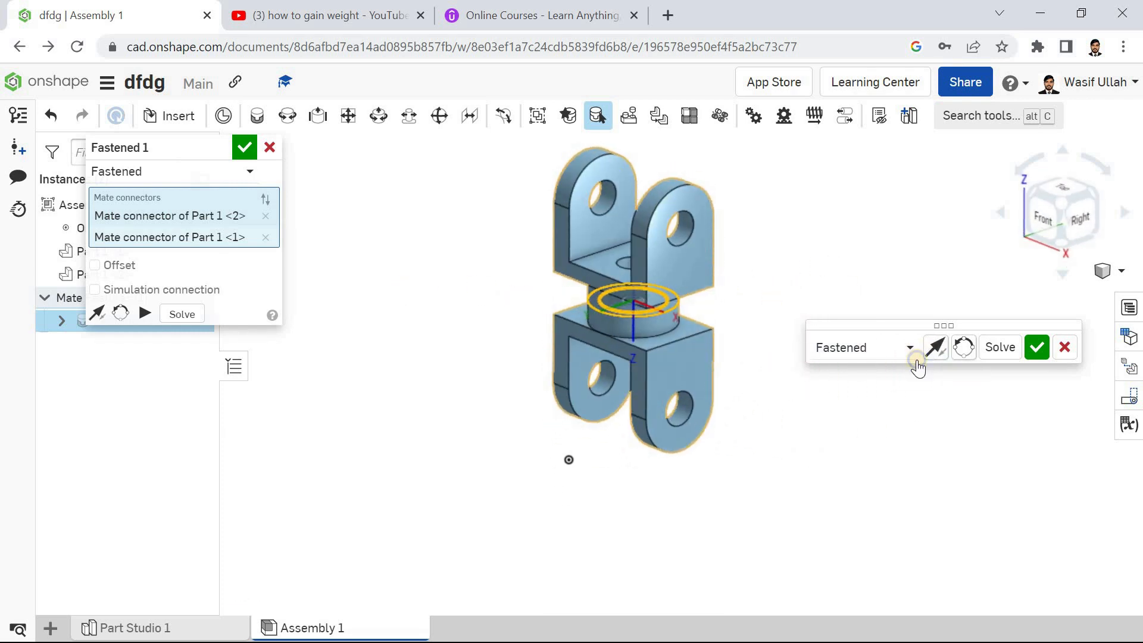
click(962, 349)
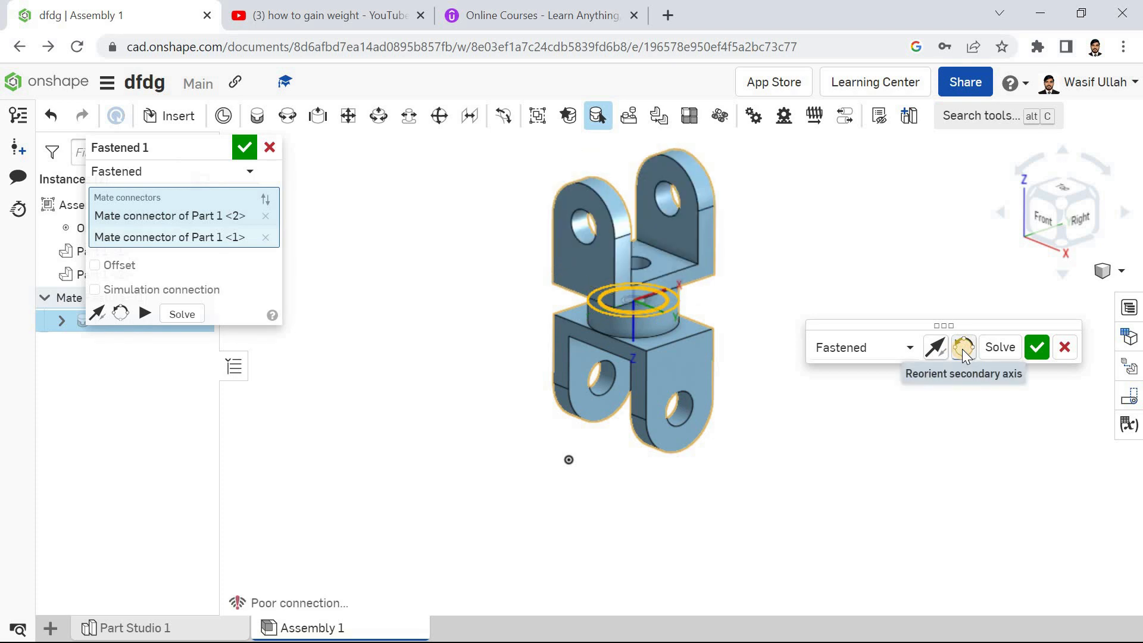
click(961, 348)
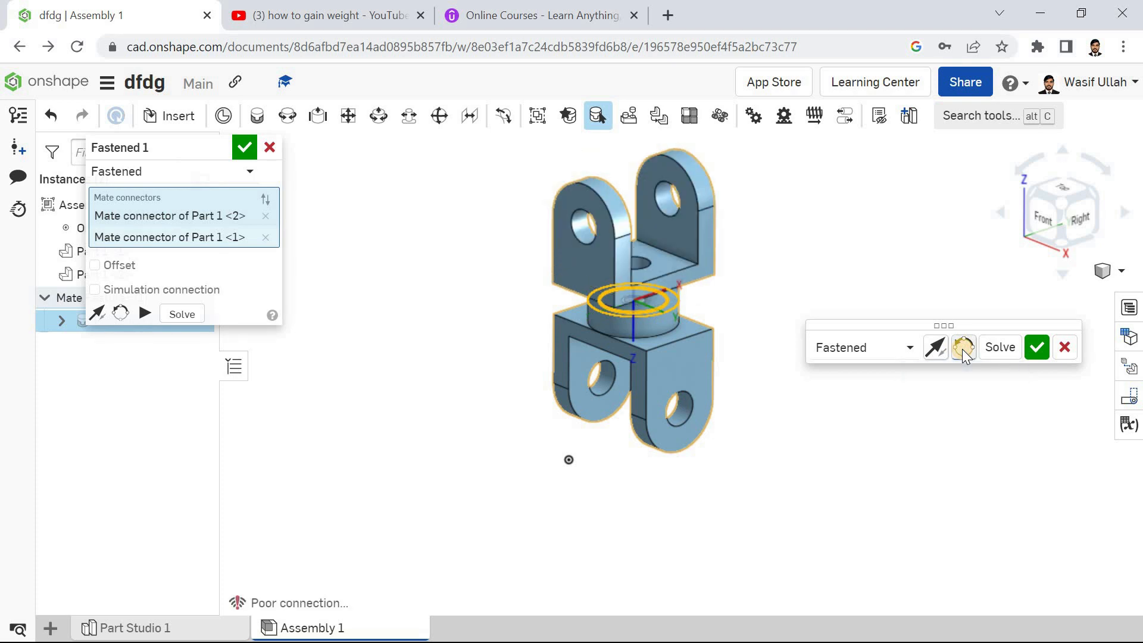
click(1033, 351)
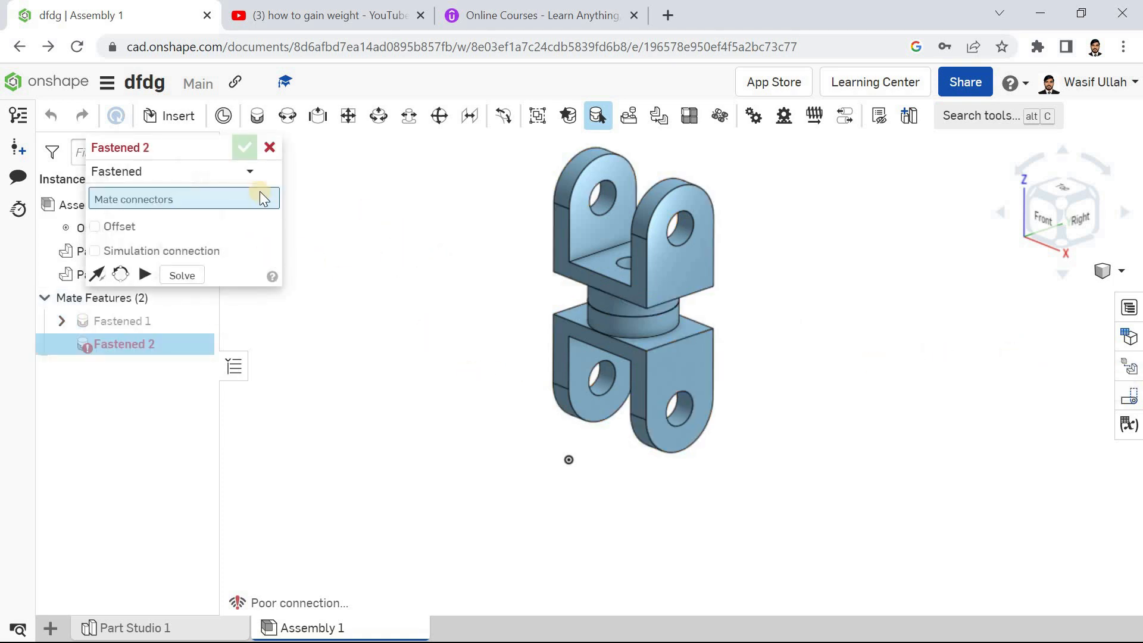
Step: Try offsets of 12 mm in X, Y and Z for a second Fastened mate
click(187, 280)
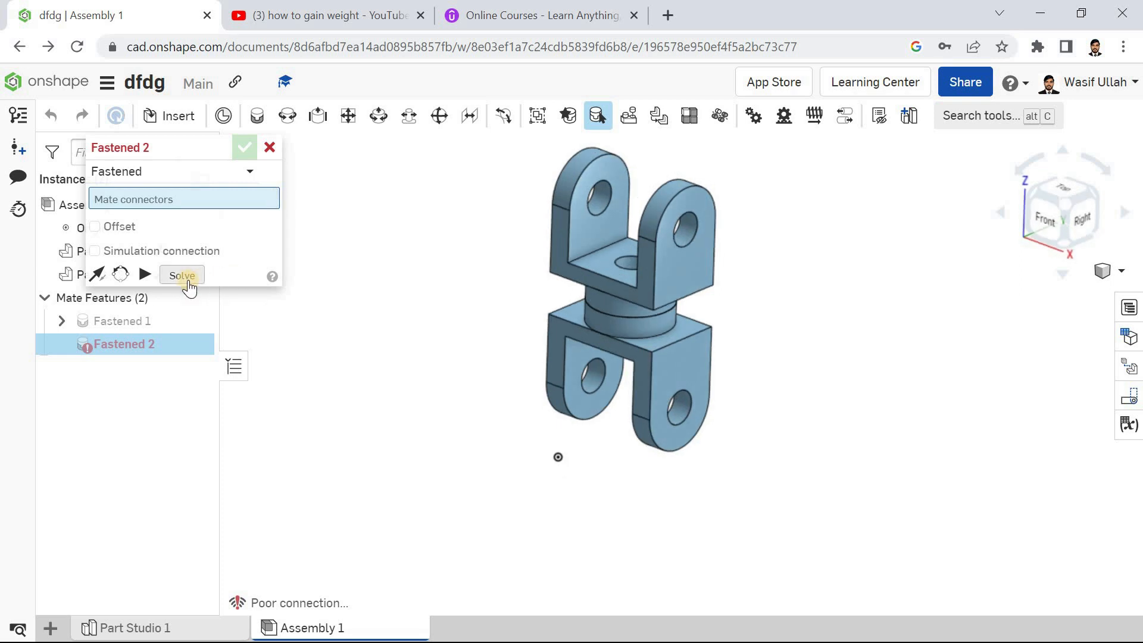
click(100, 228)
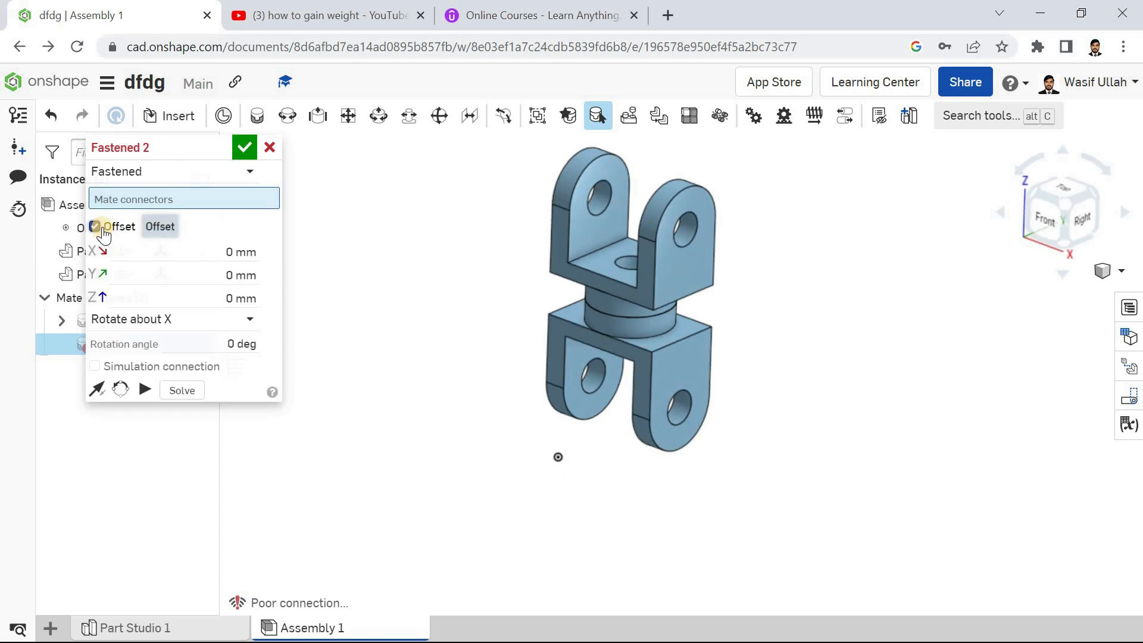
click(209, 255)
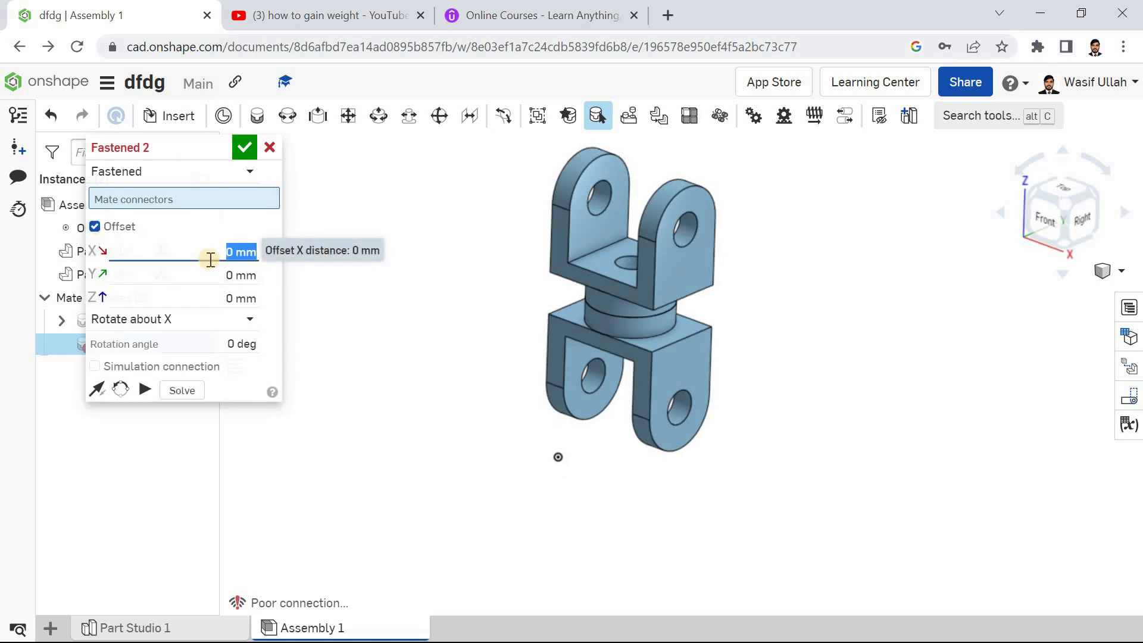
click(205, 296)
text(12)
key(Return)
click(206, 279)
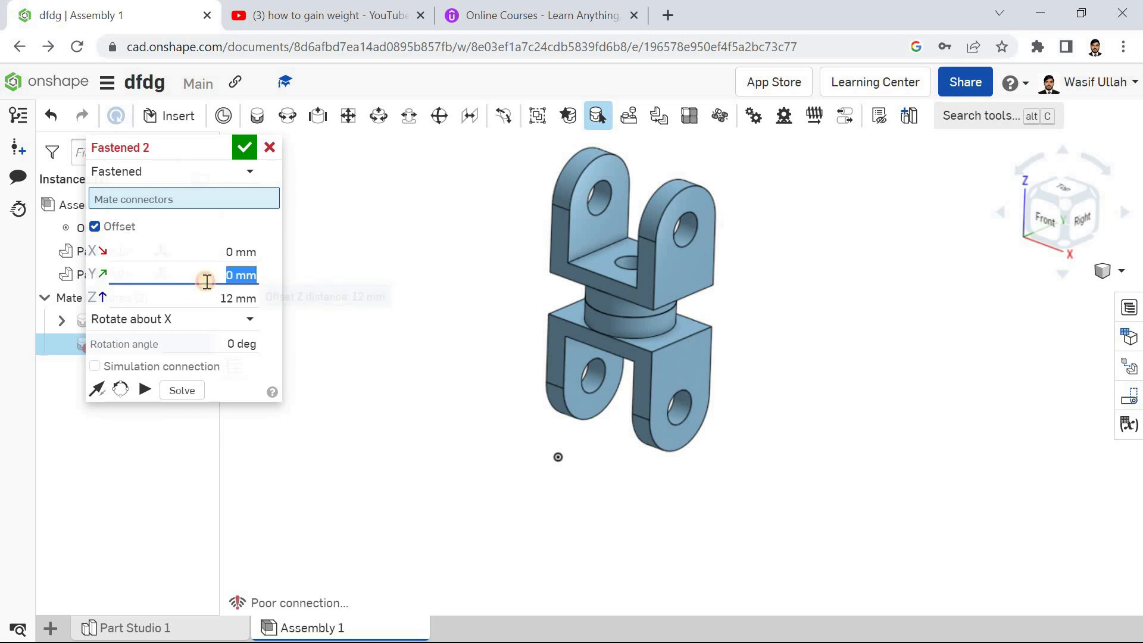
text(12)
key(Return)
click(217, 245)
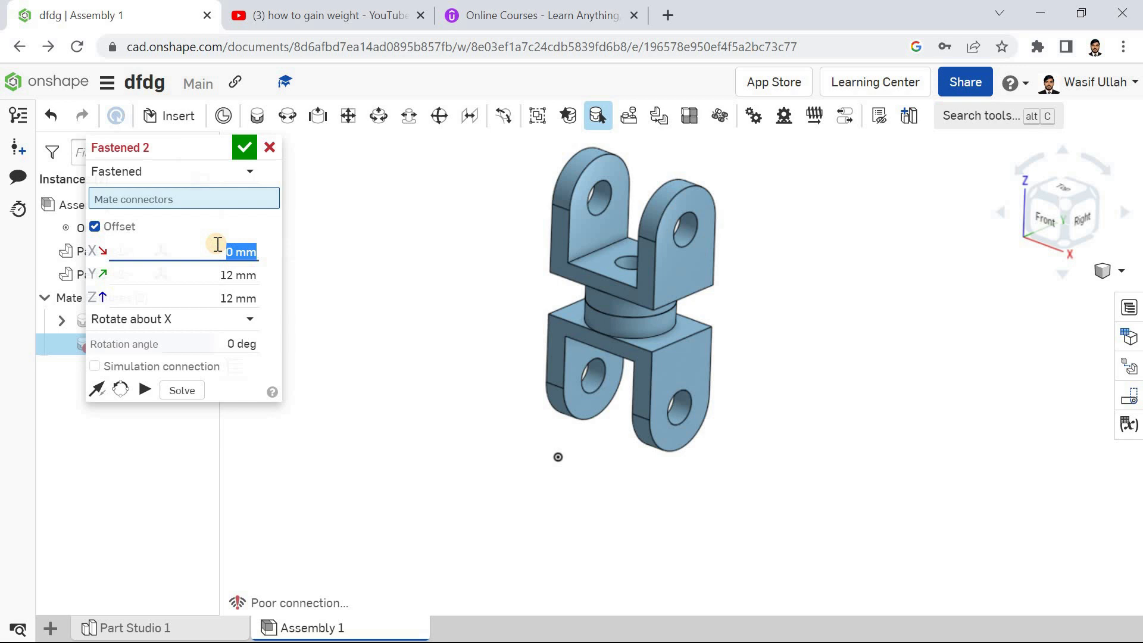
Step: Try a 12 degree rotation about Z for the second Fastened mate, and discard that mate
click(203, 321)
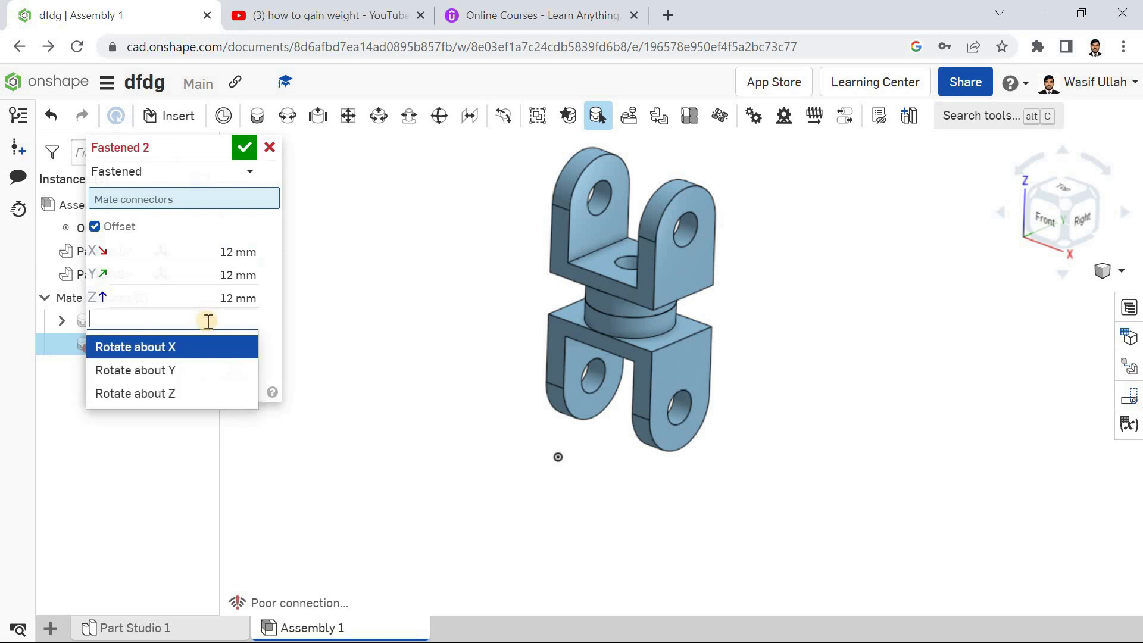
click(181, 394)
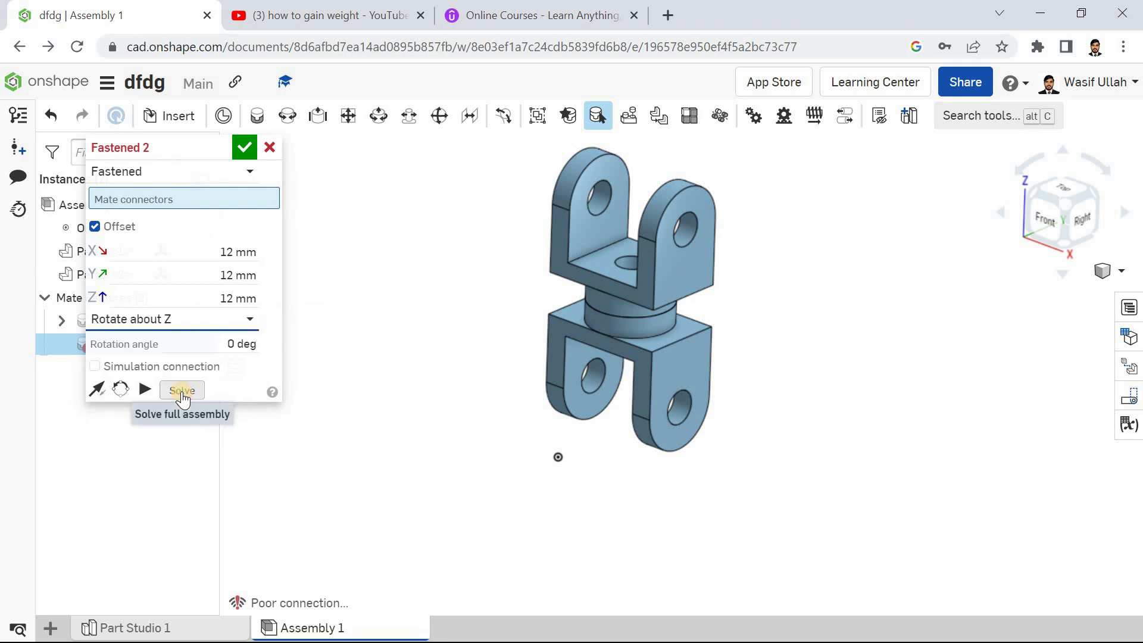
click(229, 347)
text(12)
key(Return)
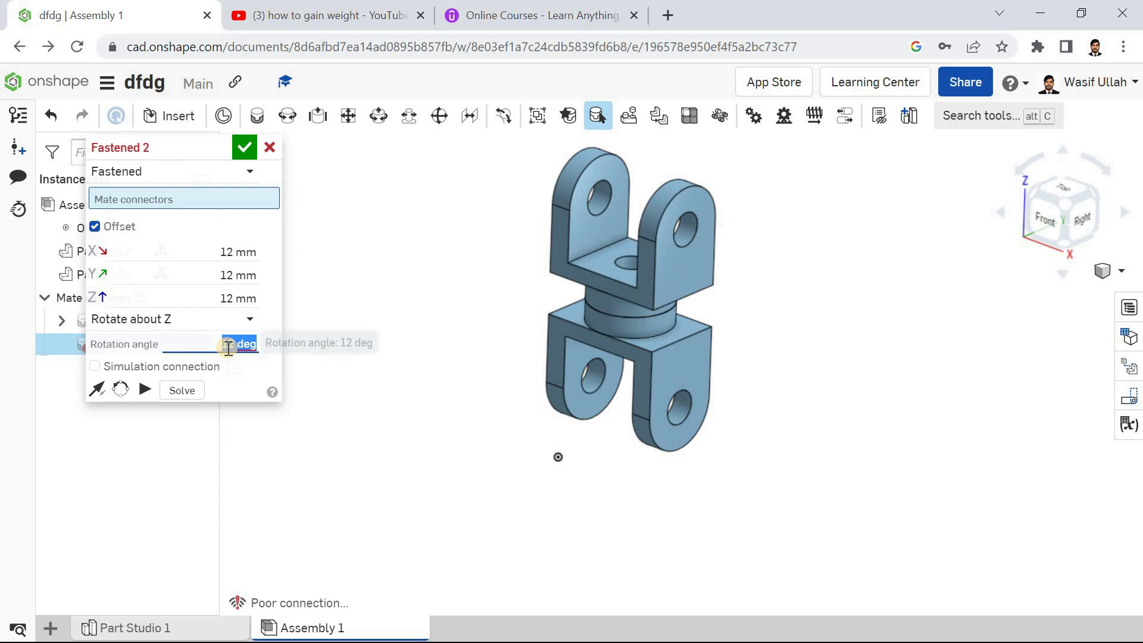
click(269, 147)
right_click(408, 202)
click(459, 274)
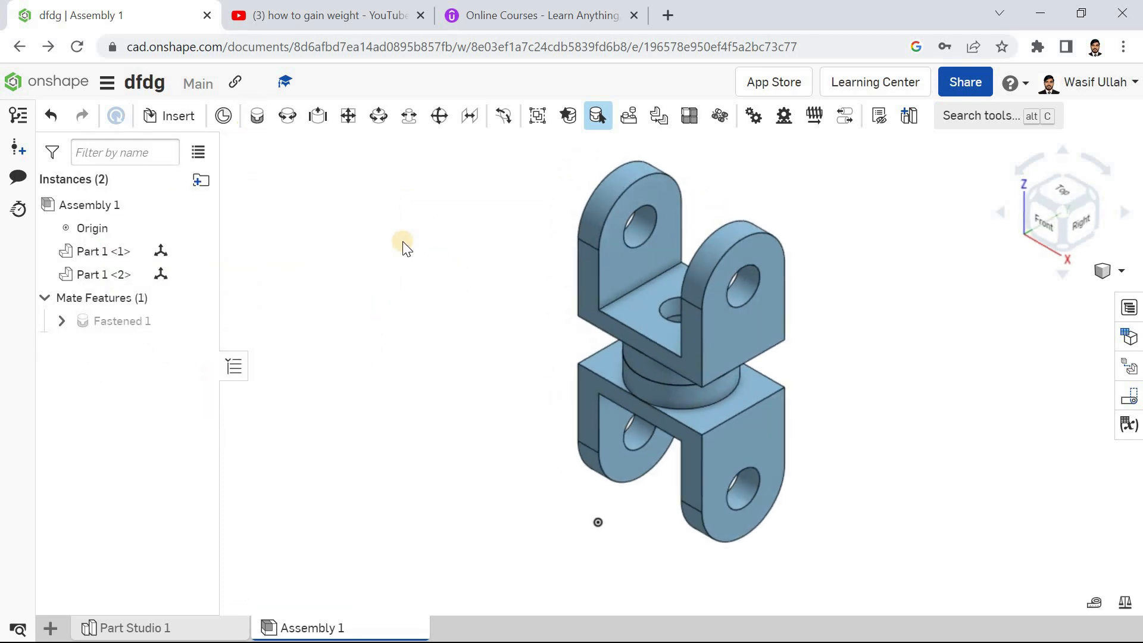
Step: Examine the two mate connectors that belong to the existing Fastened mate
click(60, 321)
click(113, 340)
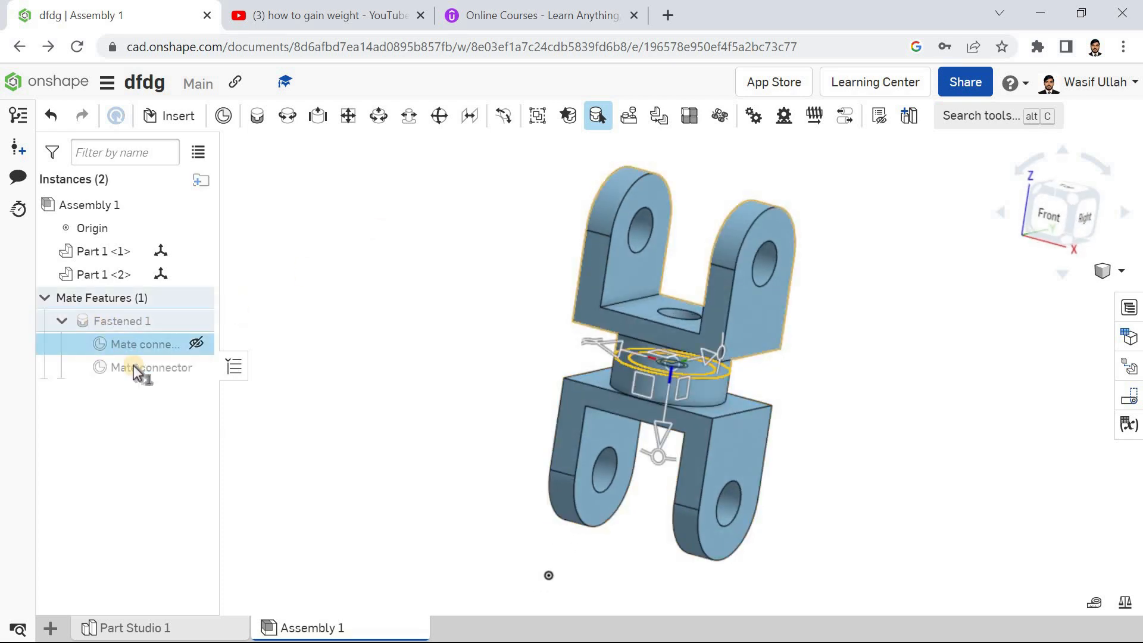
click(134, 369)
click(336, 241)
right_click(336, 241)
click(367, 316)
click(59, 322)
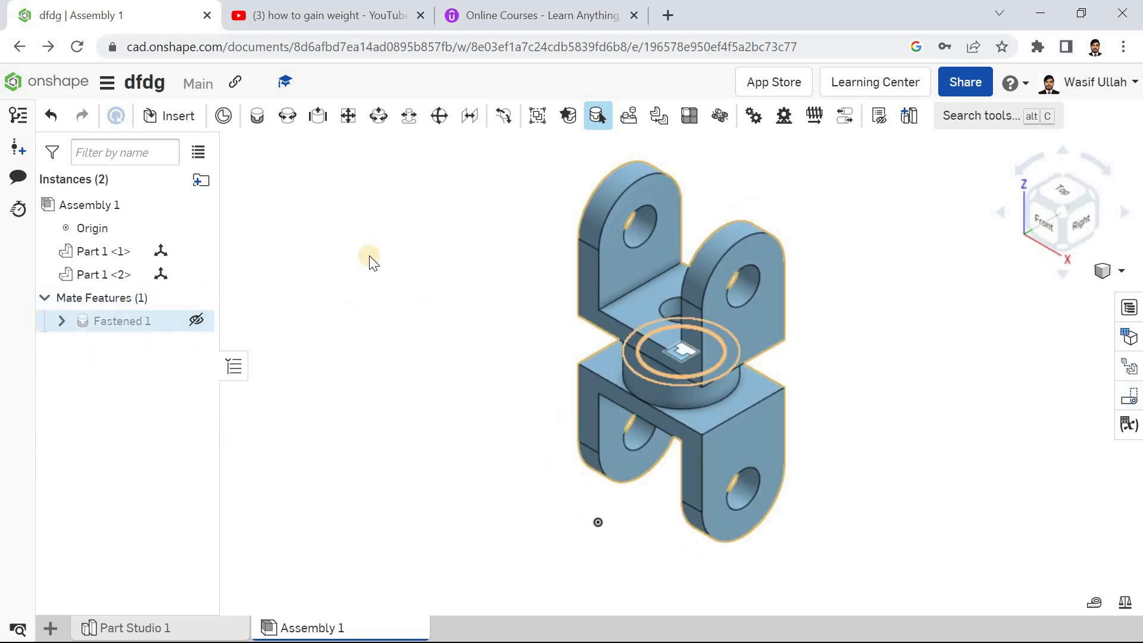
right_click(400, 285)
click(401, 301)
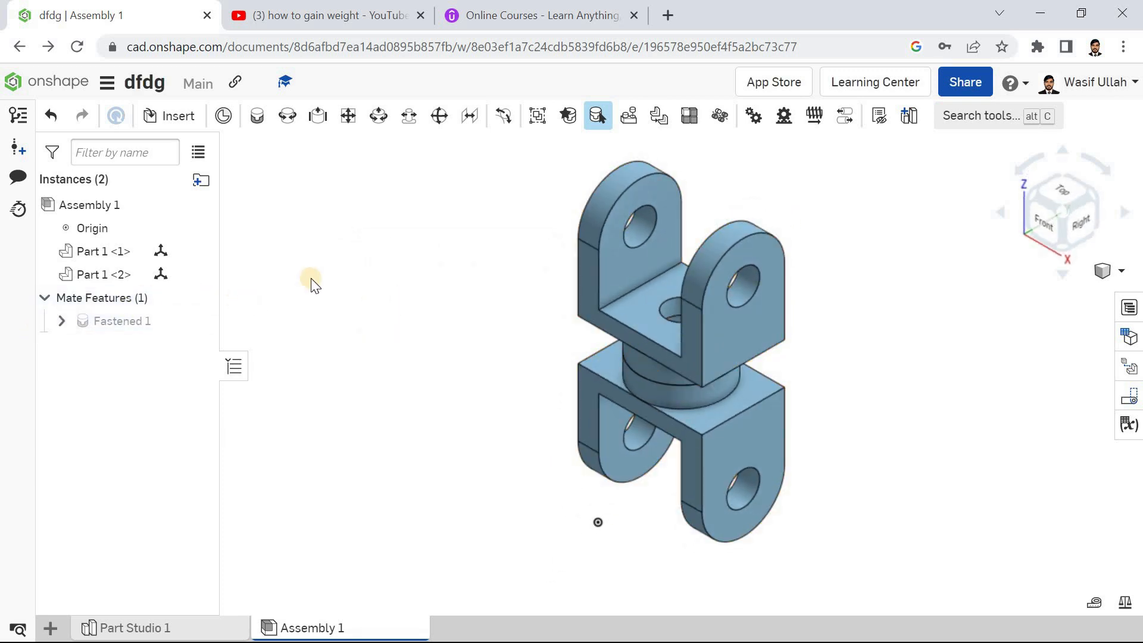
Step: Undo the Fastened mate between the two brackets
key(ctrl+z)
right_click(467, 220)
click(533, 286)
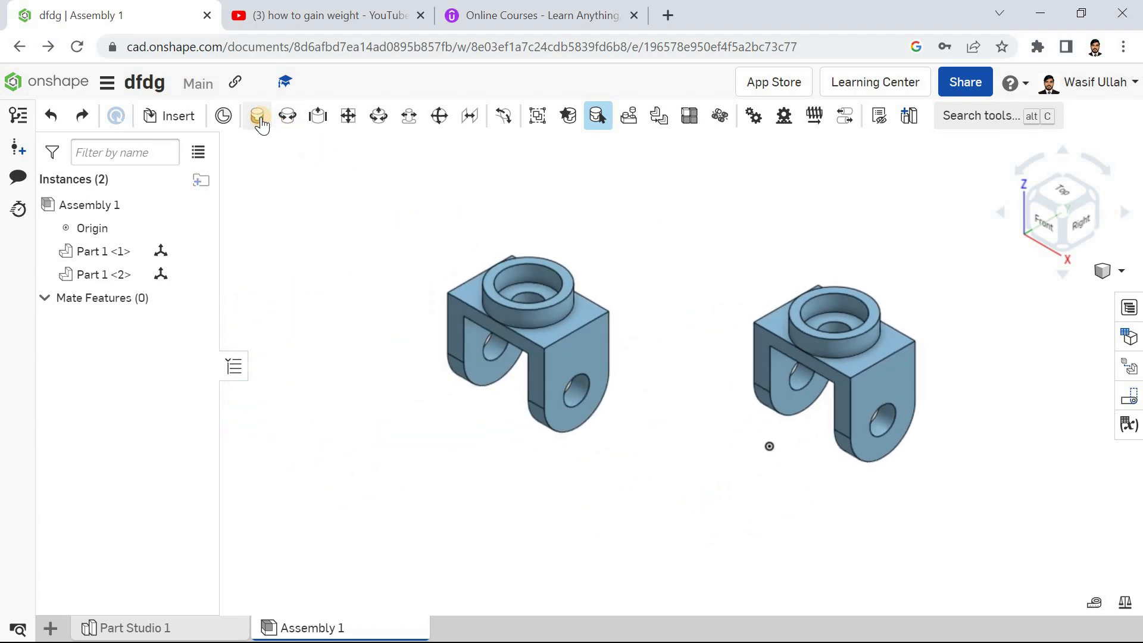
Step: Try a Cylindrical mate between the outer cylindrical ring faces of the two brackets, reorienting its axis, and discard it
click(257, 117)
click(208, 174)
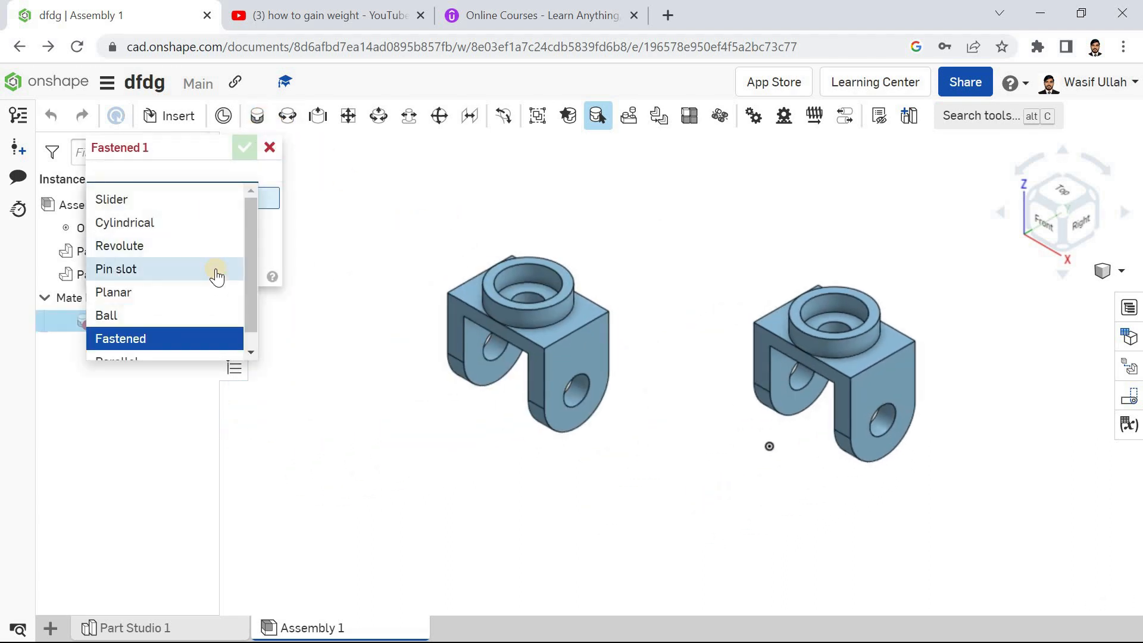
click(186, 222)
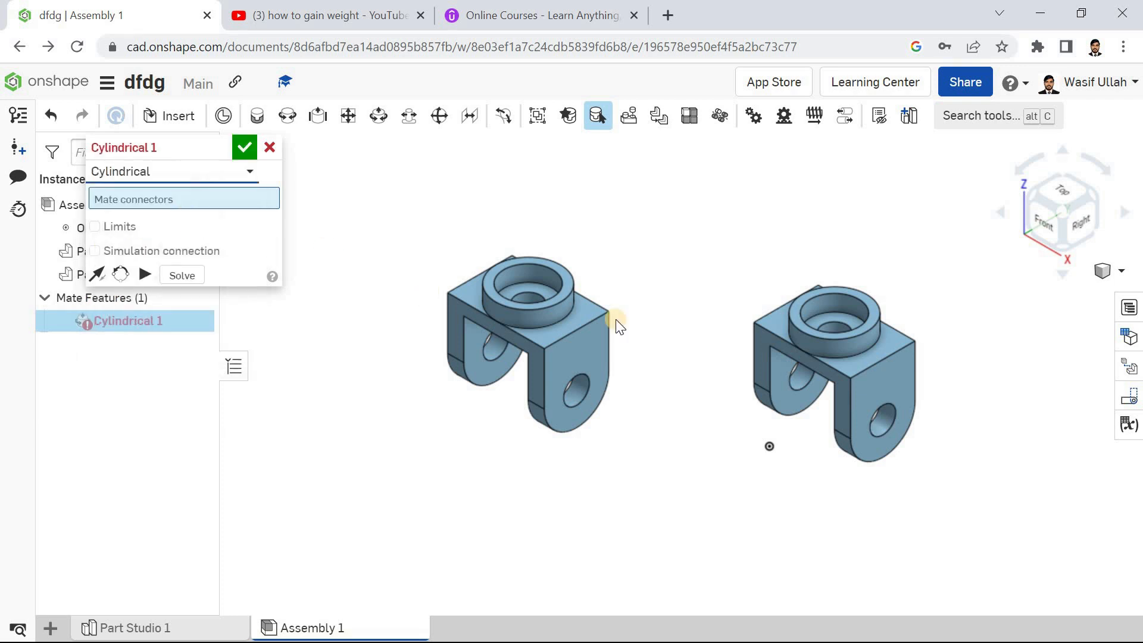
click(521, 319)
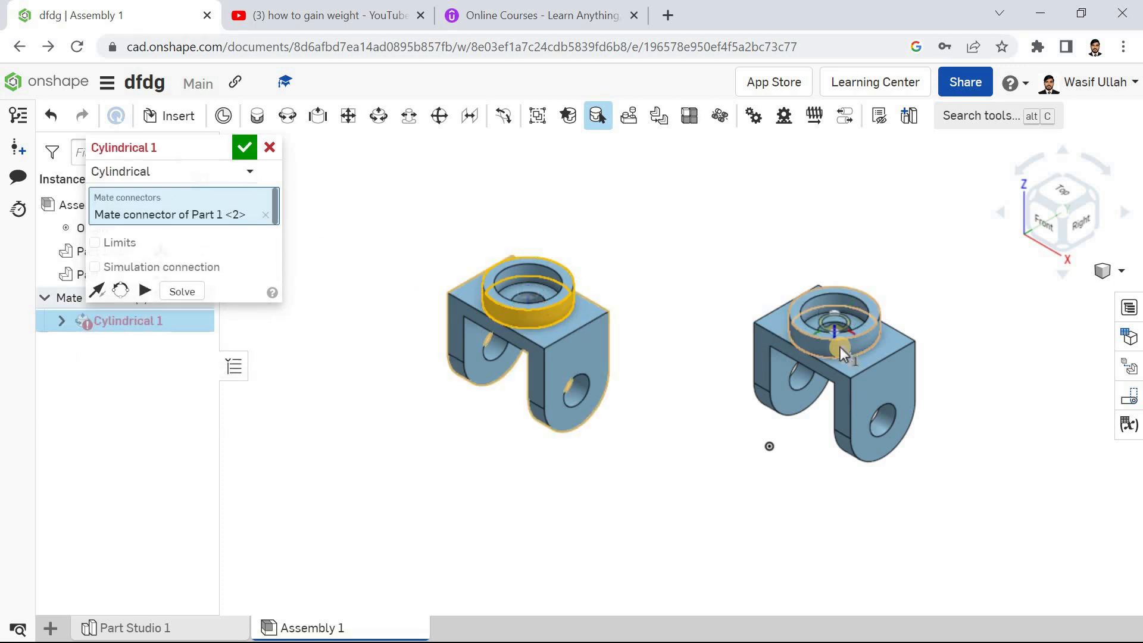
click(839, 348)
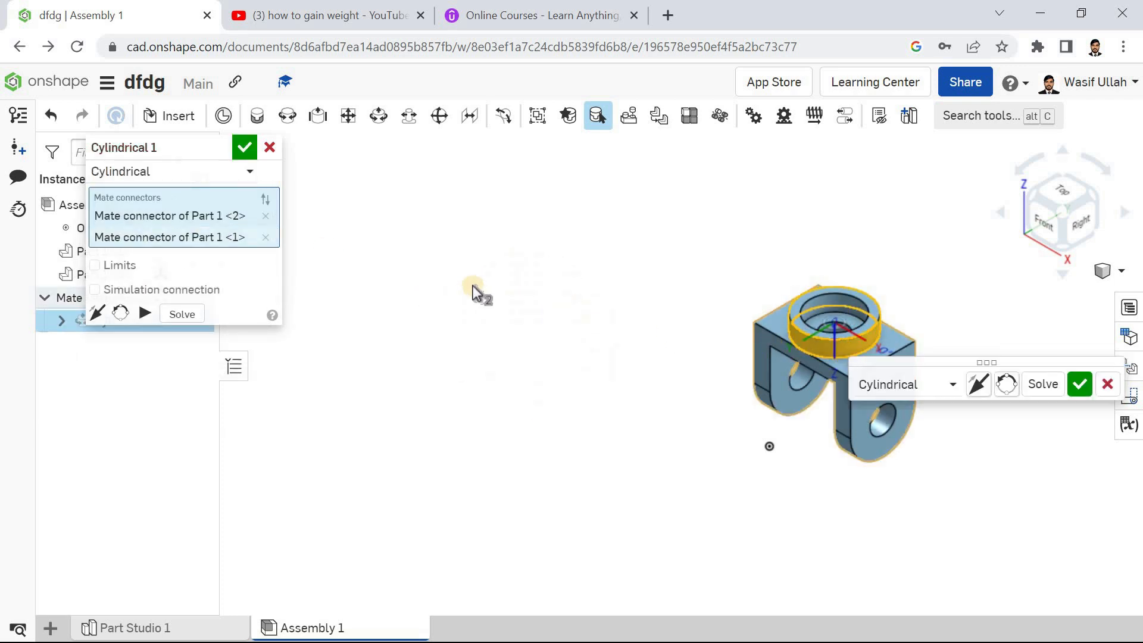
right_drag(738, 424, 527, 423)
click(1007, 385)
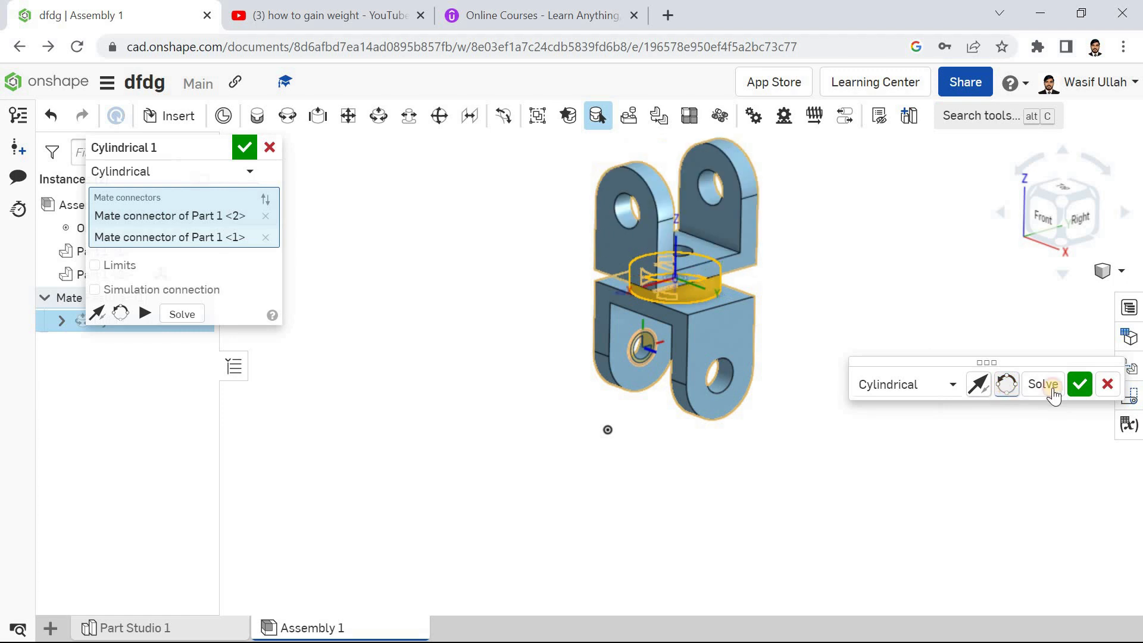
click(1107, 384)
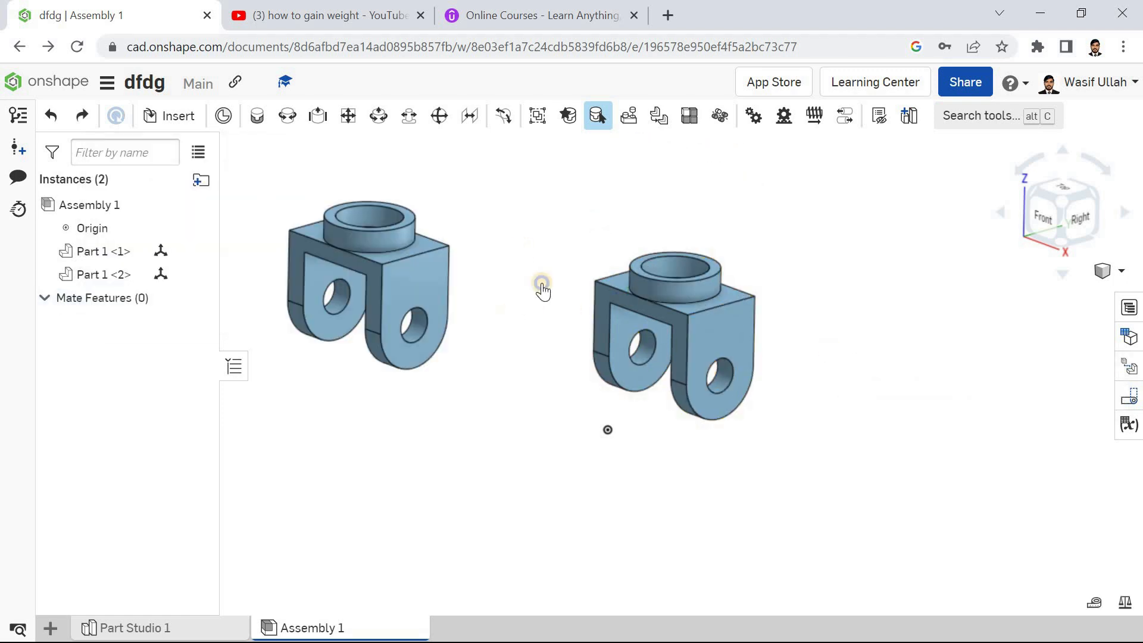
right_click(542, 290)
click(555, 313)
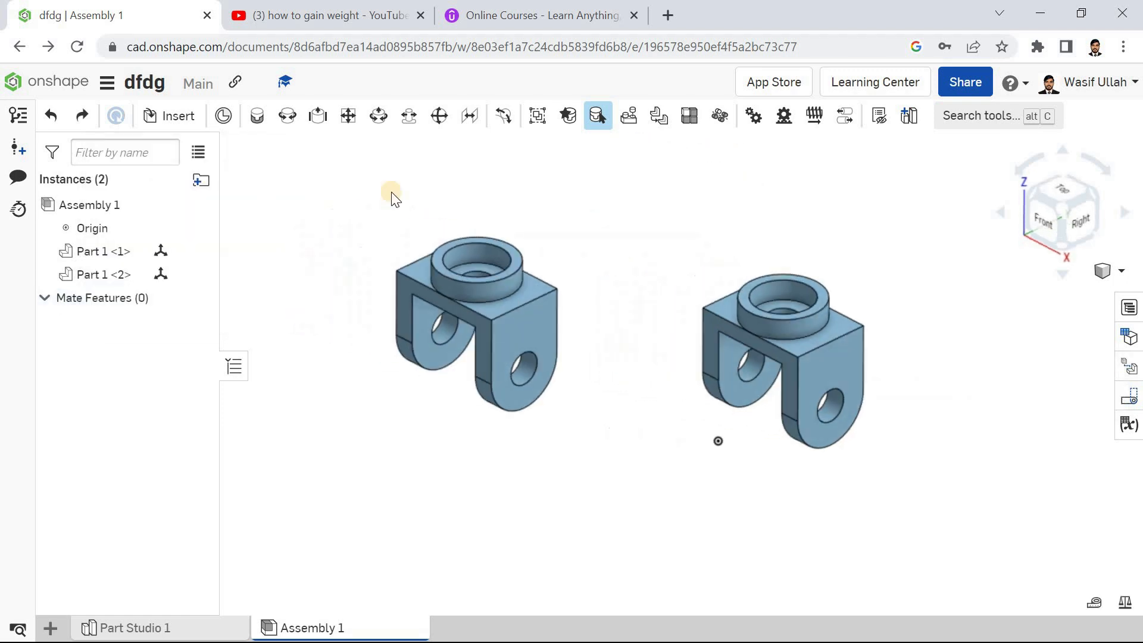
Step: Try a Revolute mate between the outer cylindrical ring faces of the two brackets with the primary axis flipped, and discard it
click(244, 122)
click(214, 173)
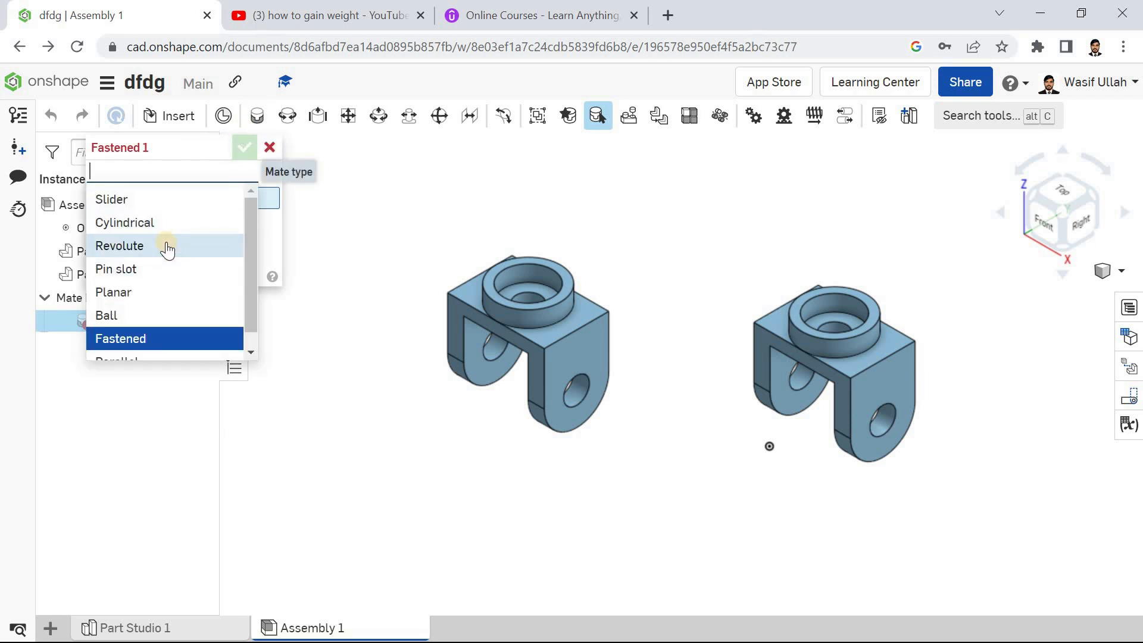
click(168, 248)
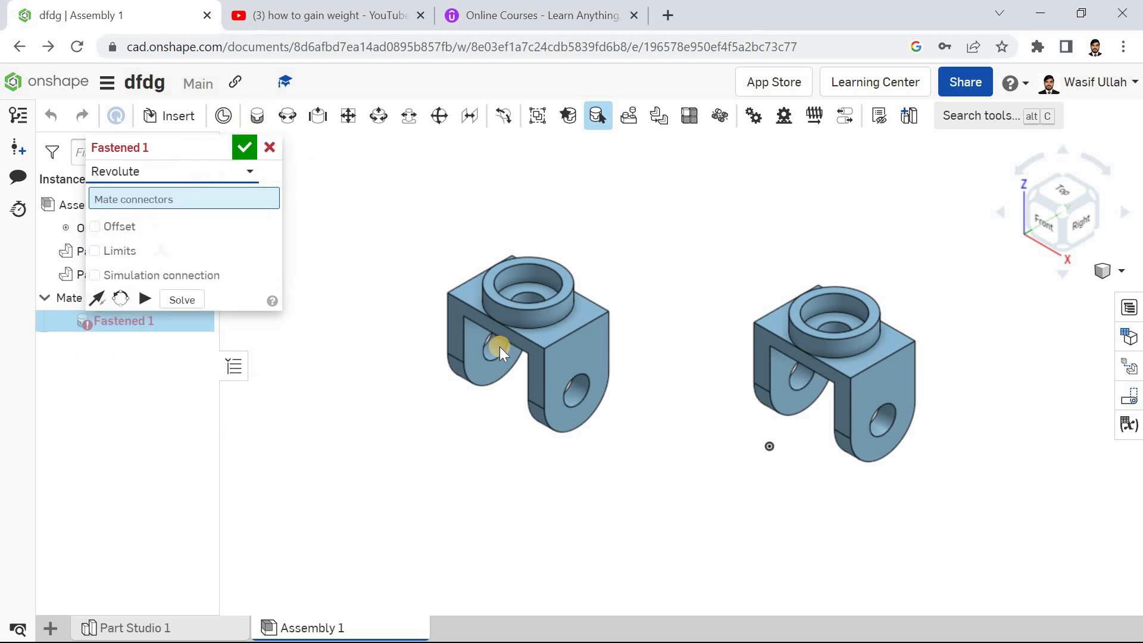
click(832, 335)
click(617, 370)
click(841, 395)
middle_drag(548, 307, 338, 281)
right_drag(338, 281, 225, 291)
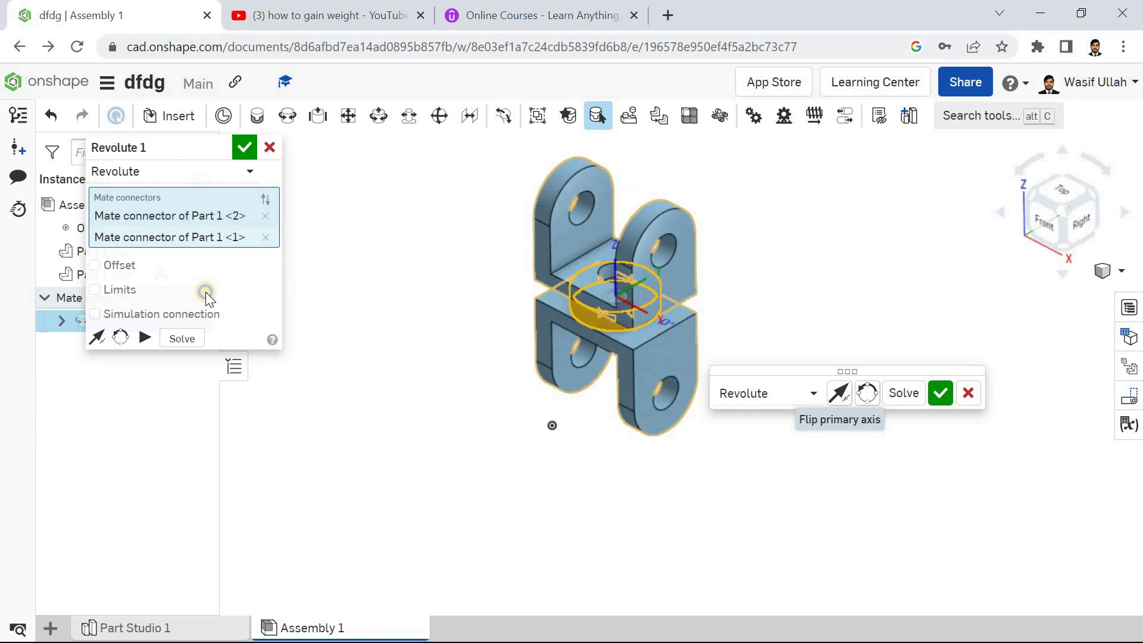
click(963, 399)
right_click(325, 228)
click(388, 299)
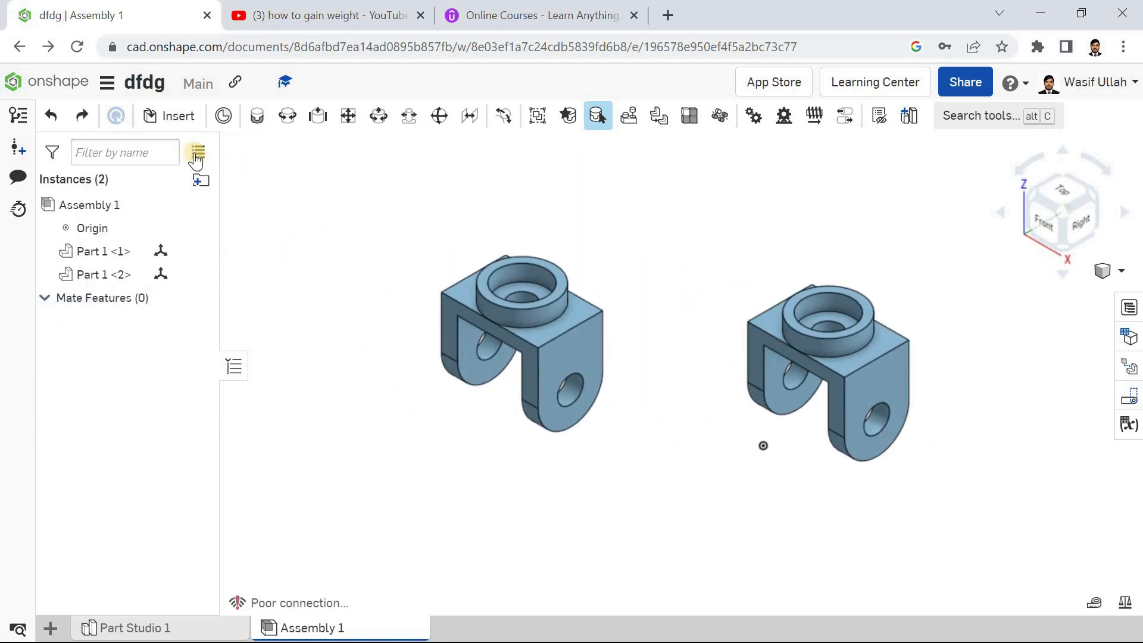
Step: Try a Parallel mate between the outer side faces of the two brackets with the primary axis flipped
click(257, 115)
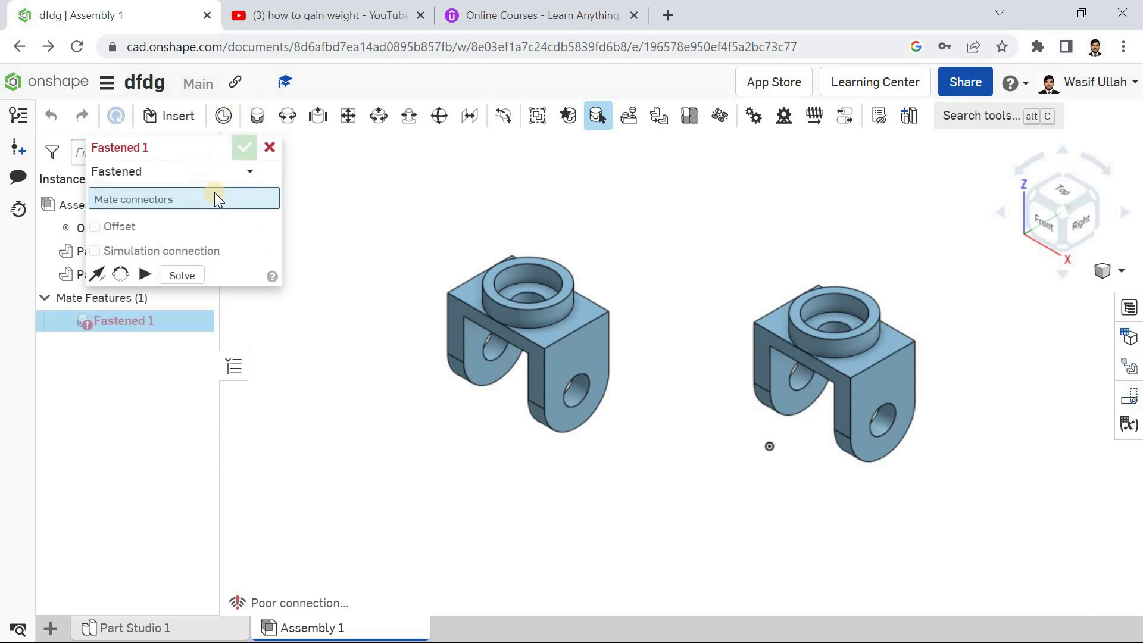
click(216, 167)
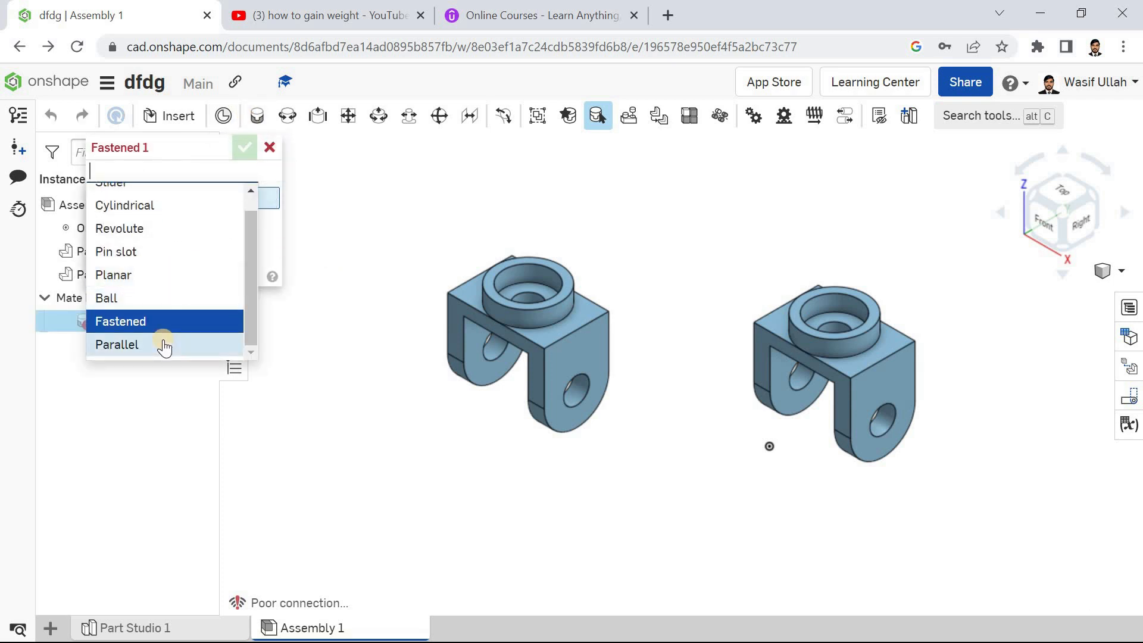
click(183, 345)
click(576, 366)
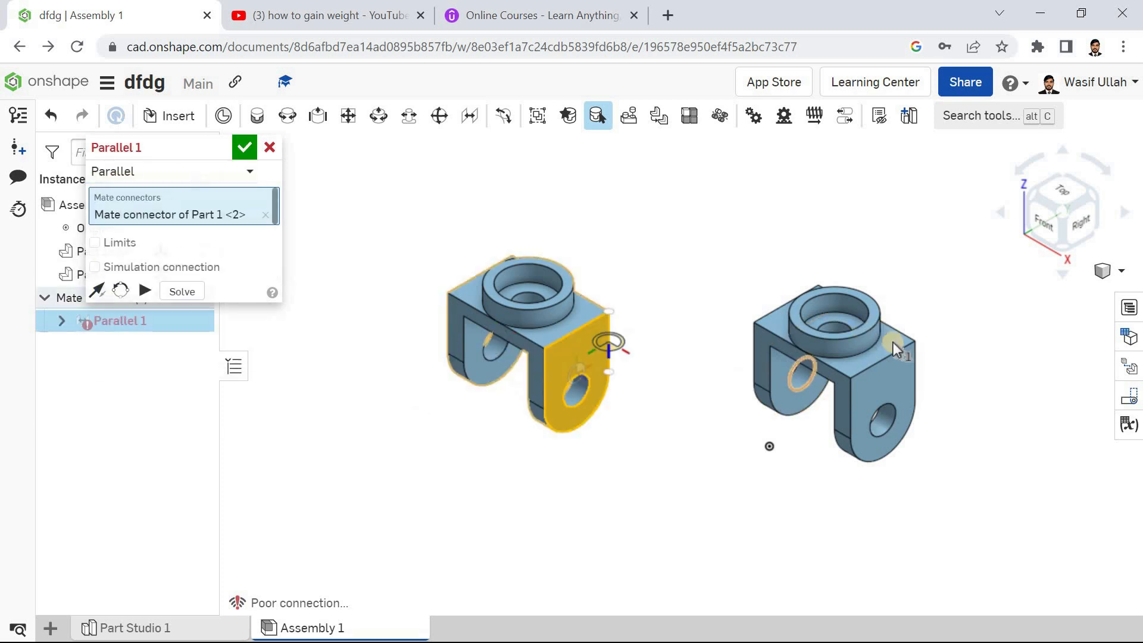
click(890, 370)
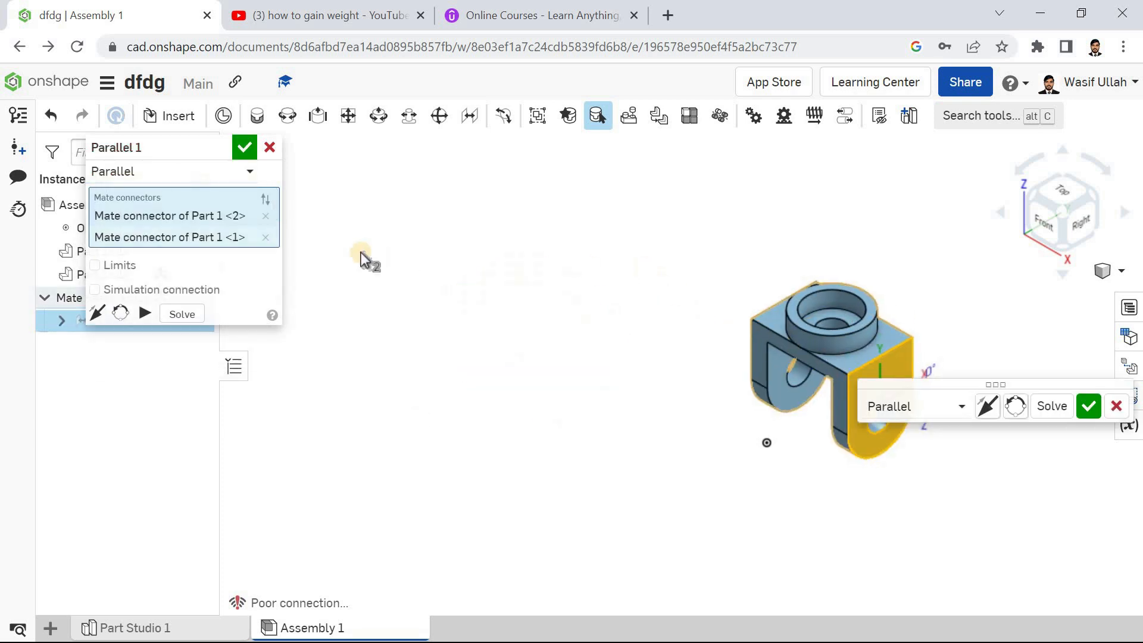
click(988, 405)
mouse_move(816, 274)
right_down()
mouse_move(810, 289)
mouse_move(826, 285)
right_up()
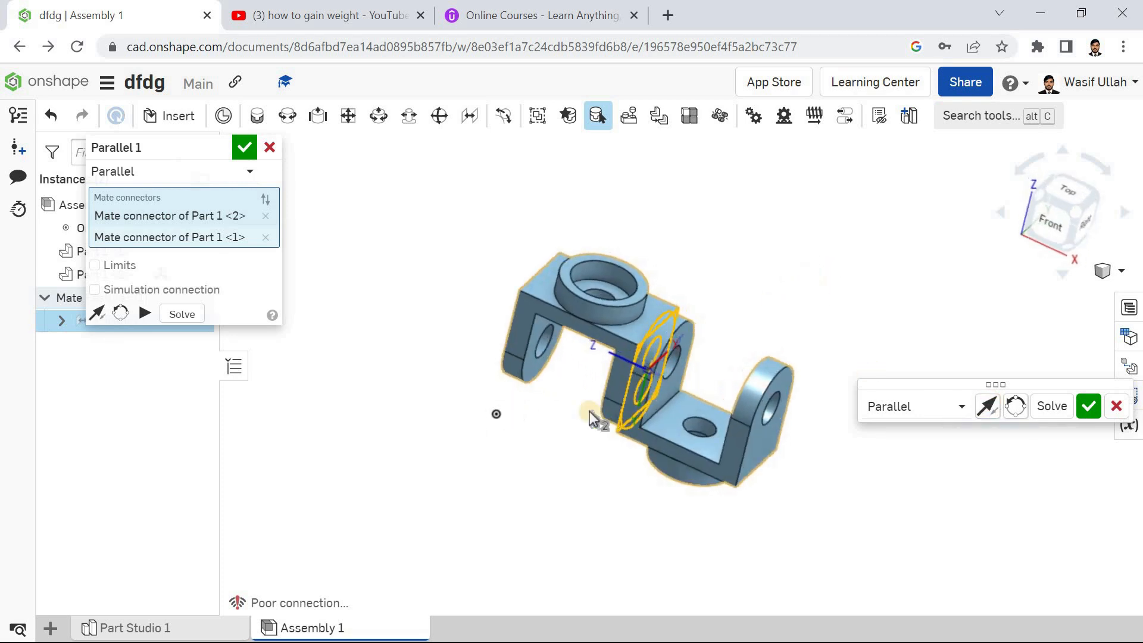
Step: Reorient the secondary axis of the Parallel mate three times and discard the mate
click(1016, 407)
click(1020, 410)
click(1020, 409)
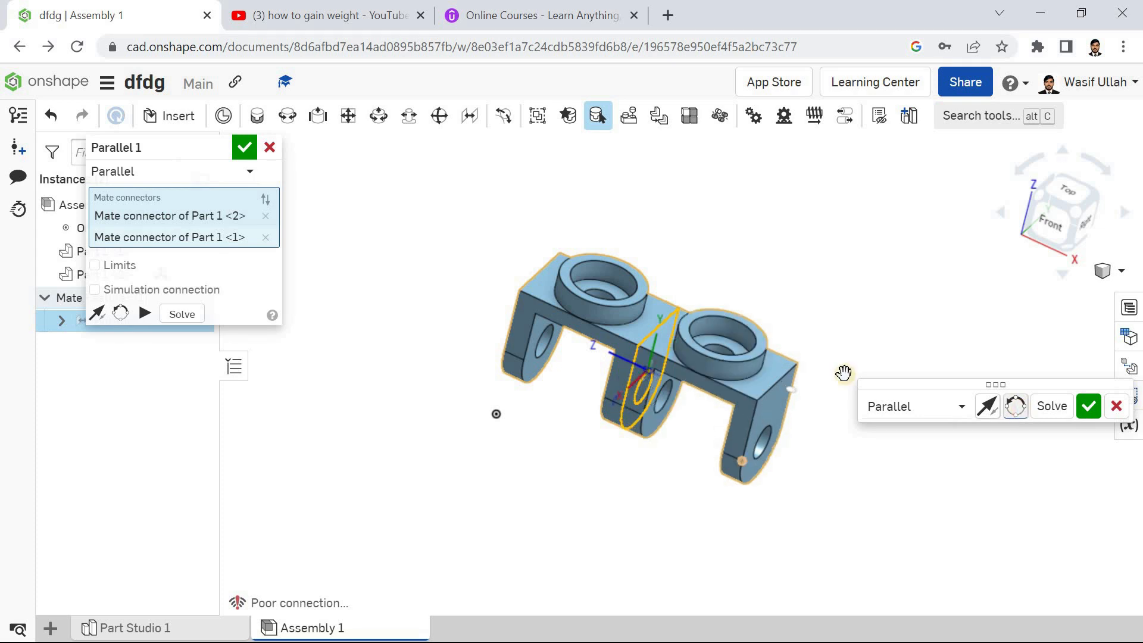
right_drag(772, 282, 820, 293)
click(1117, 407)
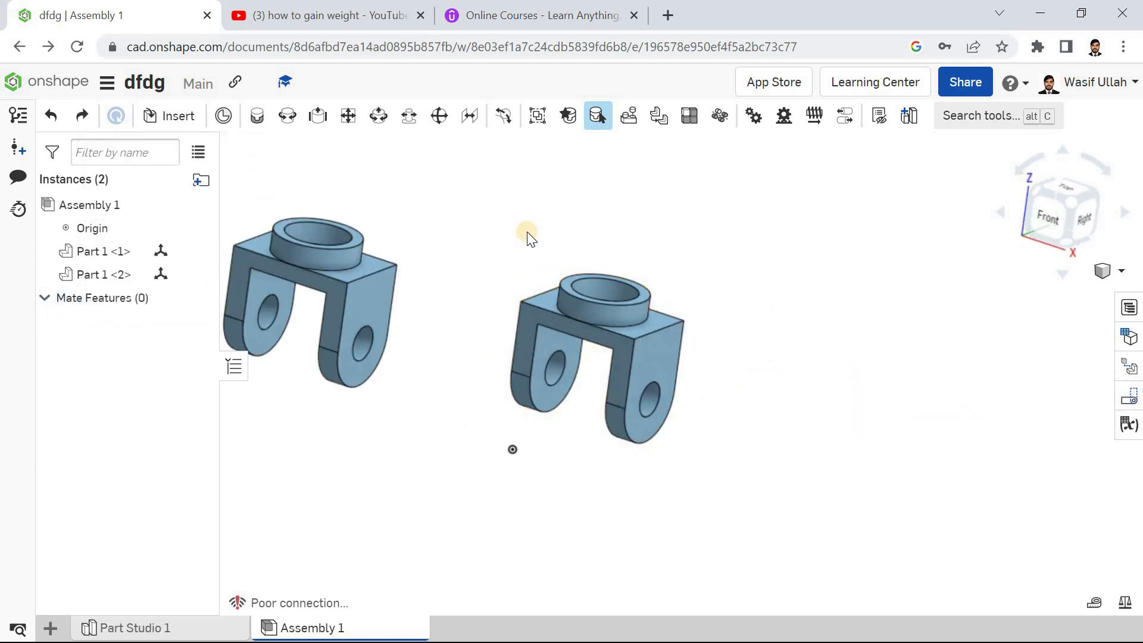
Step: Try a Planar mate between the flat top faces of the two brackets and discard it
right_click(469, 204)
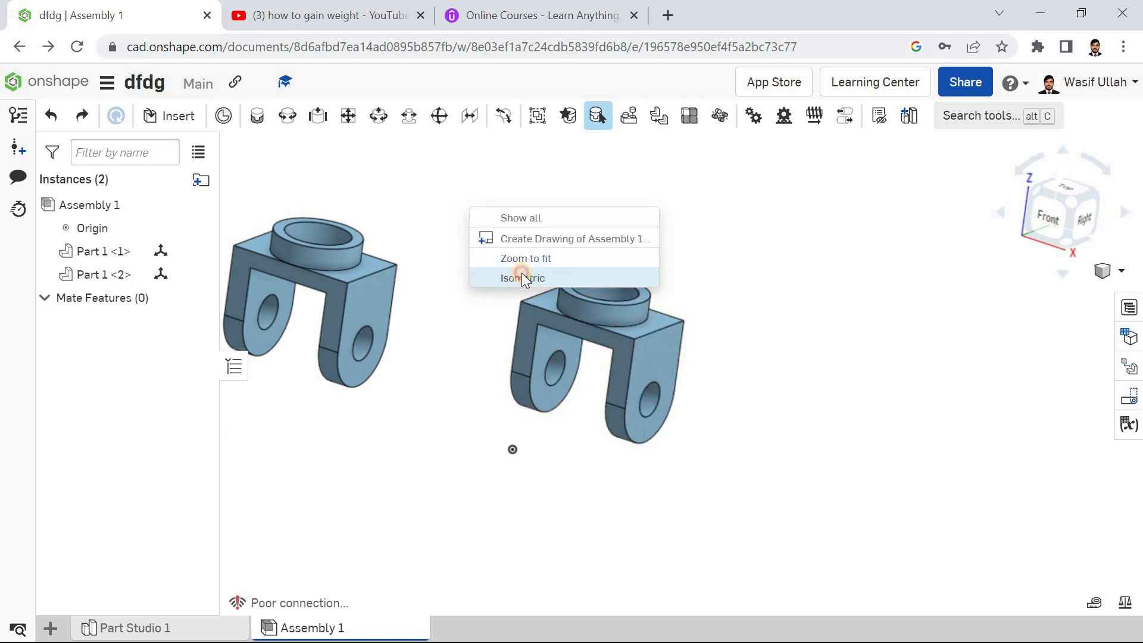
click(522, 275)
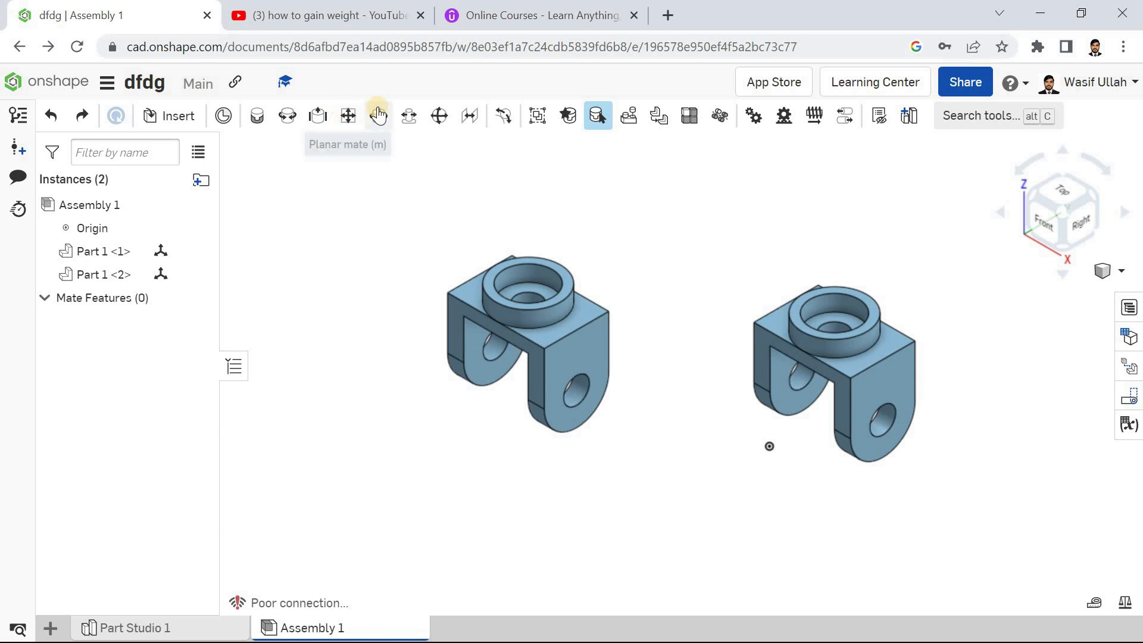
click(350, 118)
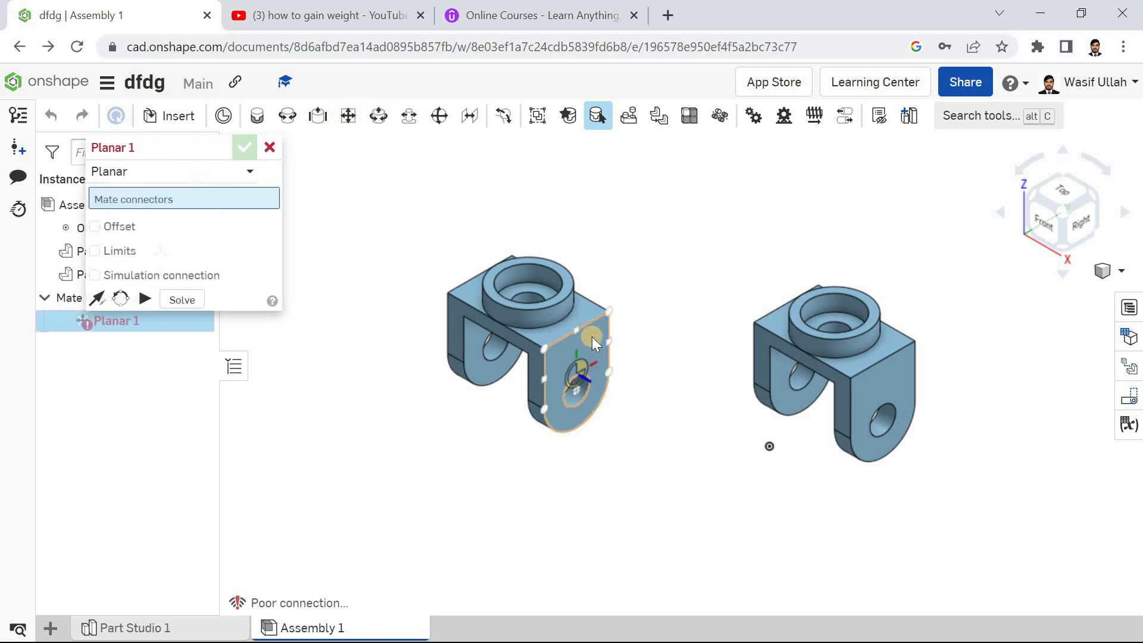
right_drag(697, 298, 701, 294)
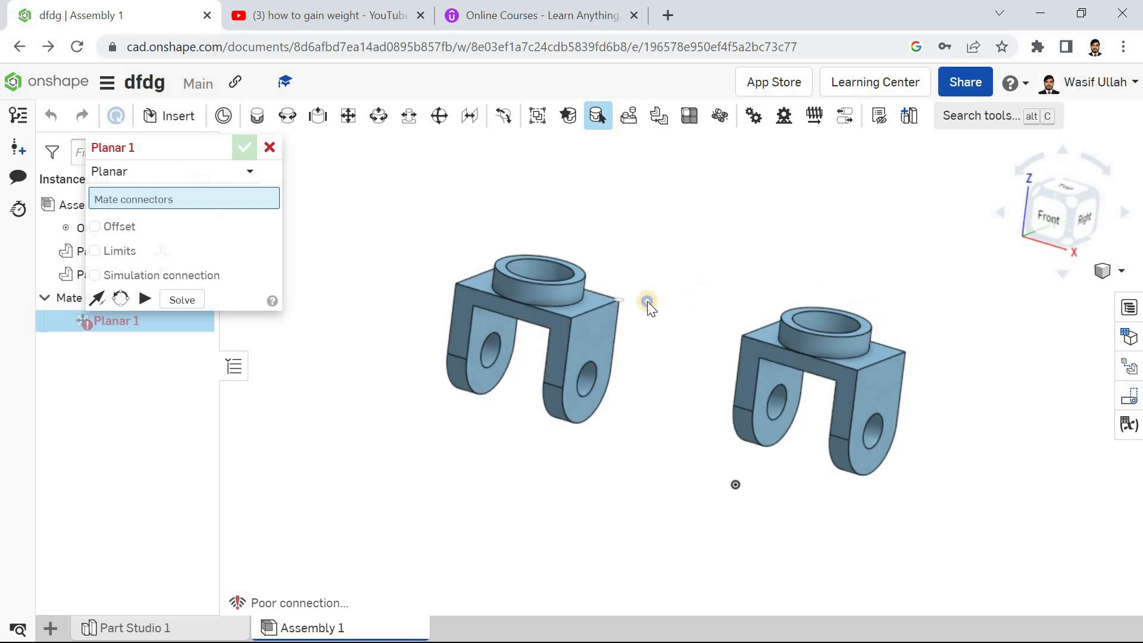
click(590, 298)
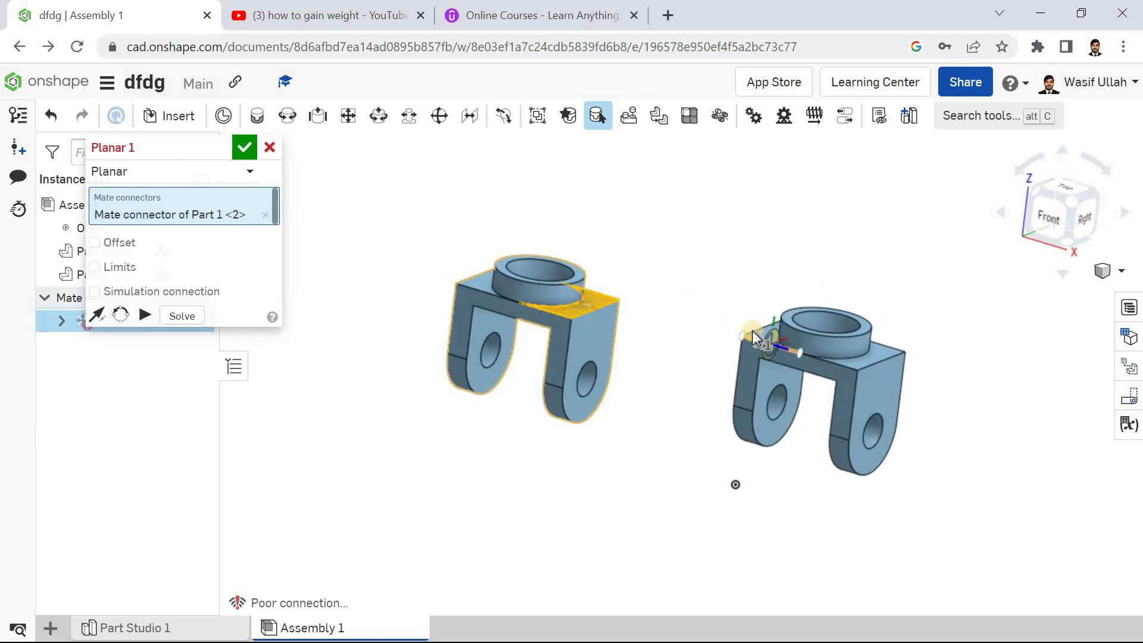
scroll(779, 340, up, 5)
click(788, 352)
scroll(719, 338, down, 5)
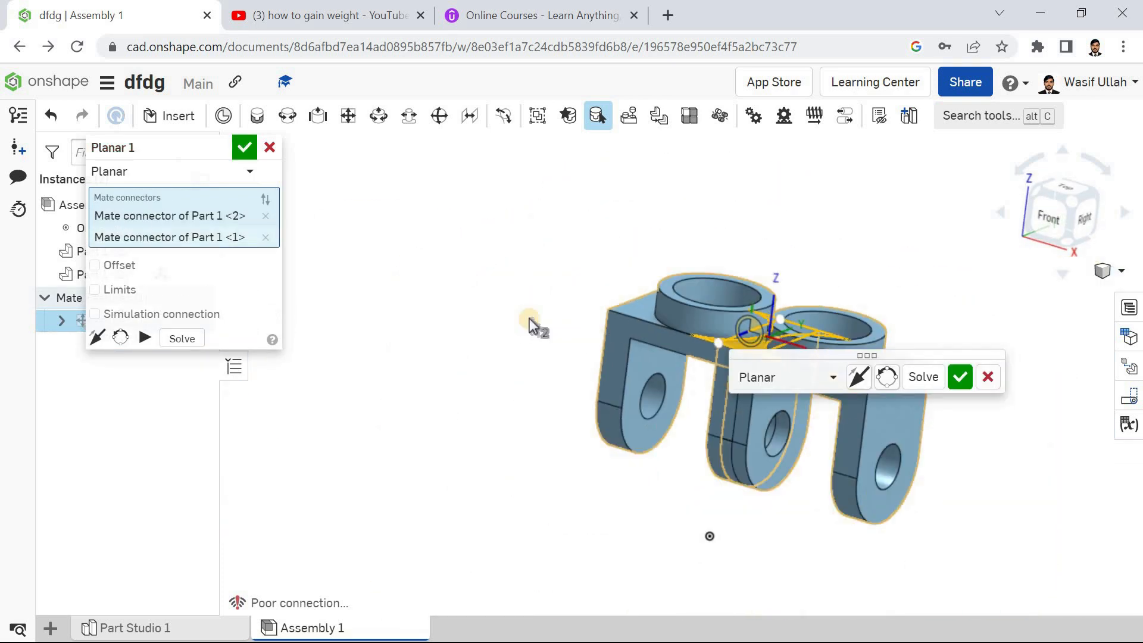
middle_drag(416, 258, 376, 251)
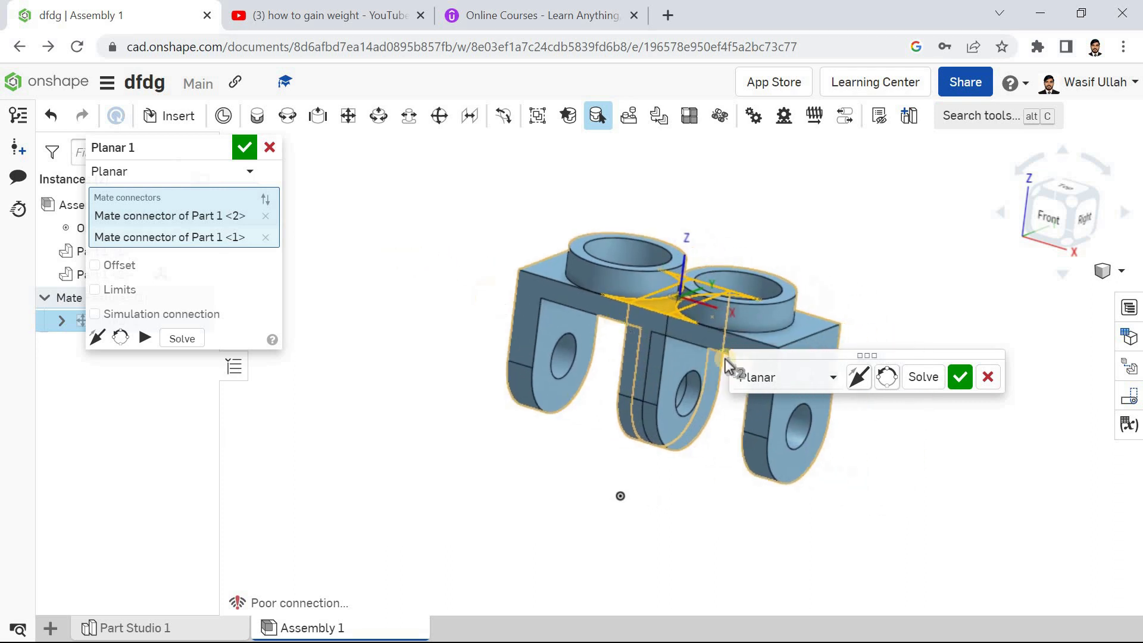
click(817, 376)
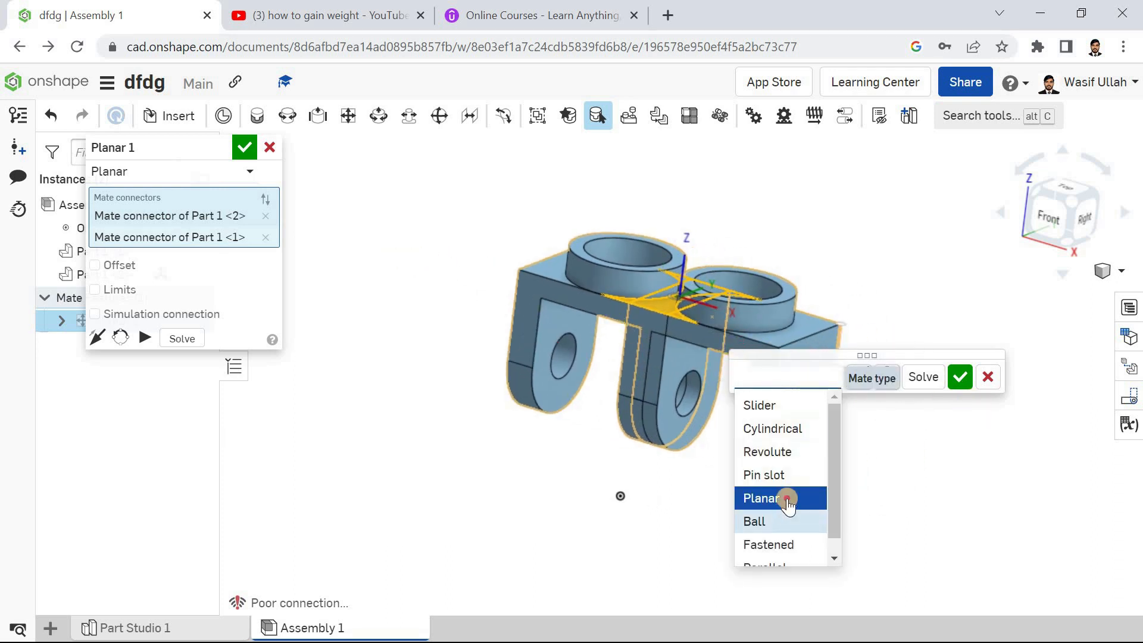
click(786, 498)
click(986, 376)
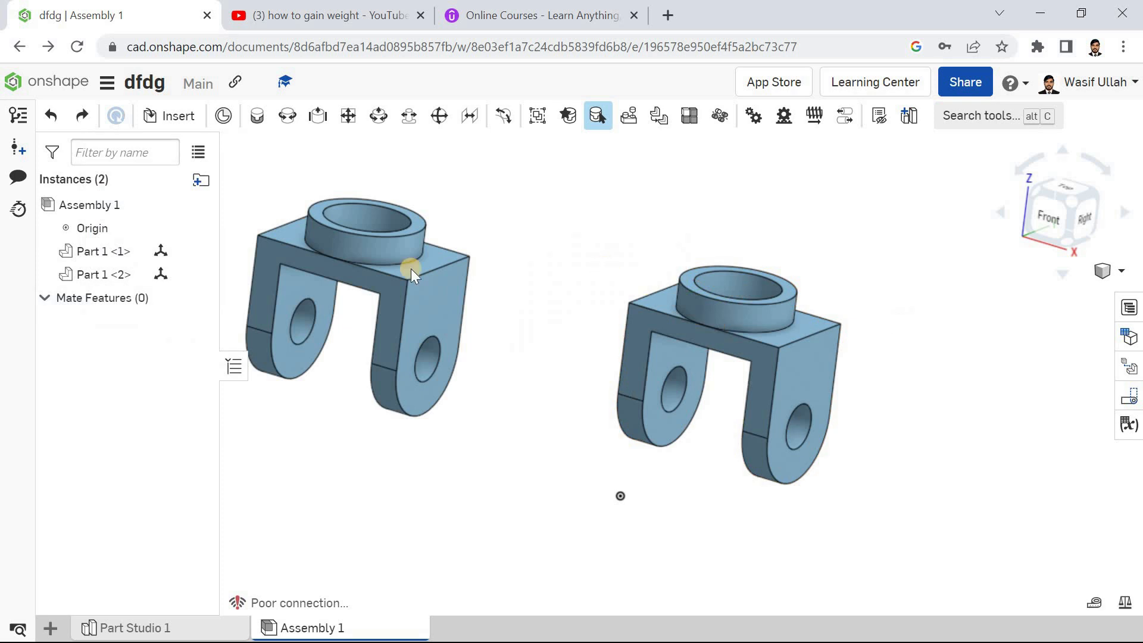
click(393, 256)
click(689, 300)
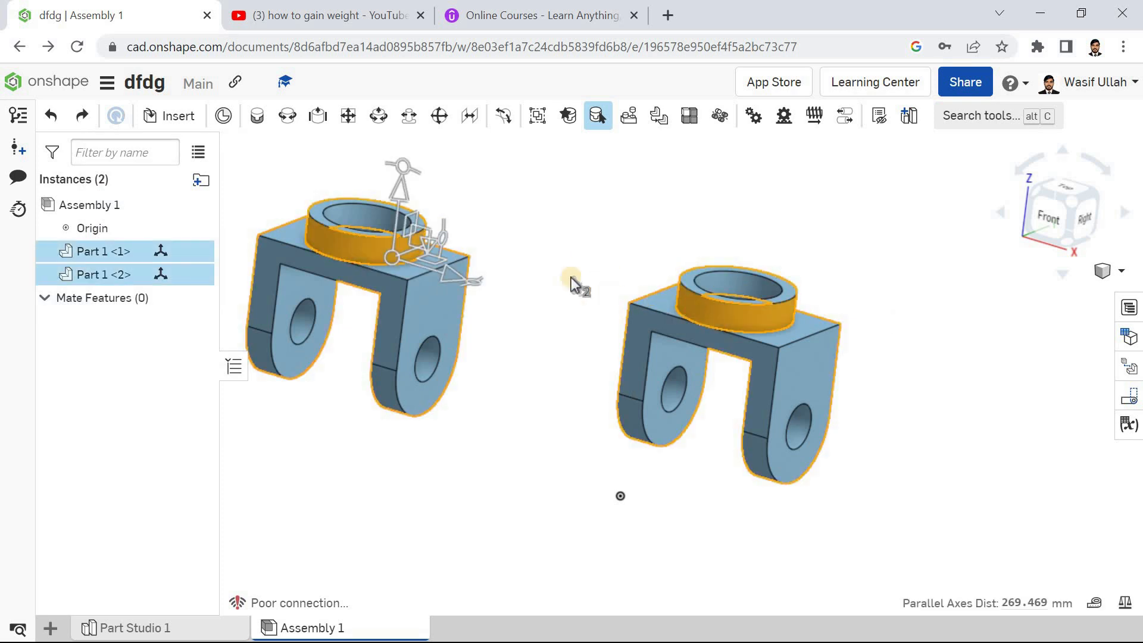
click(531, 256)
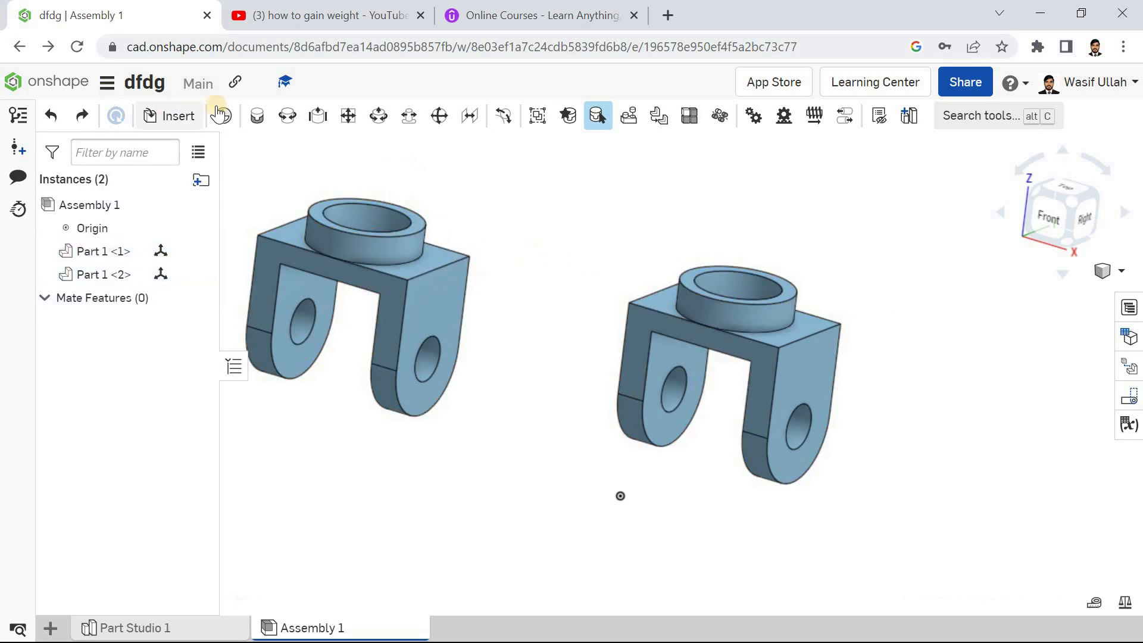
Step: Try a Fastened mate between the side-hole cylindrical faces of the two brackets
click(258, 124)
scroll(522, 230, down, 3)
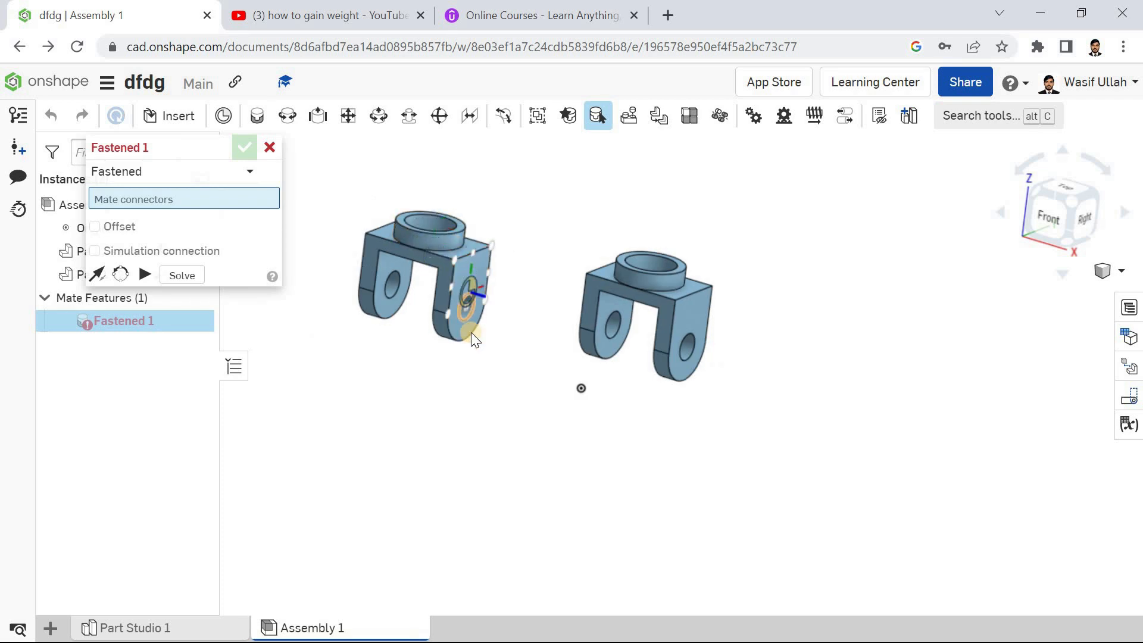
scroll(461, 292, up, 5)
click(451, 252)
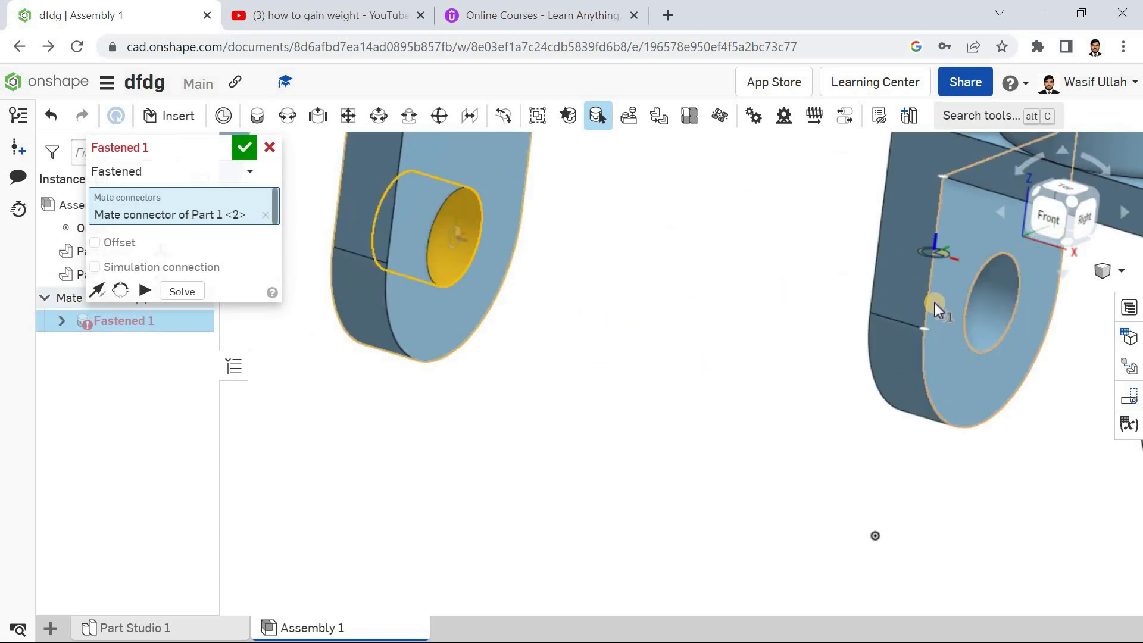
scroll(952, 306, down, 3)
scroll(971, 310, up, 5)
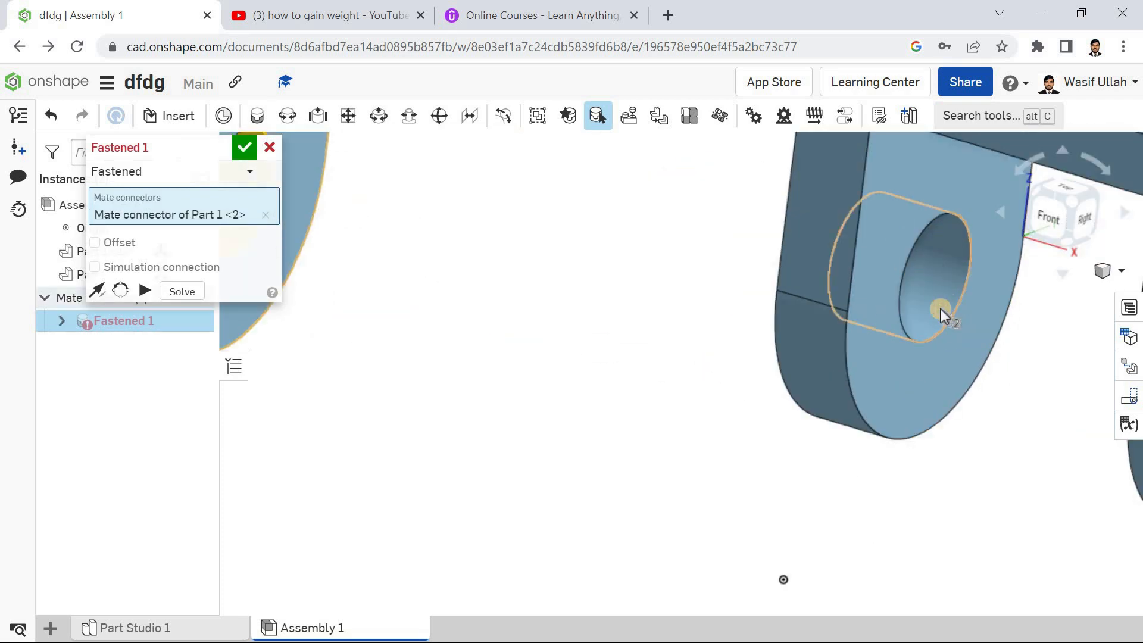
click(940, 308)
Step: Switch the side-hole mate's type to Cylindrical, Pin slot and Slider in turn, and discard the mate
click(946, 343)
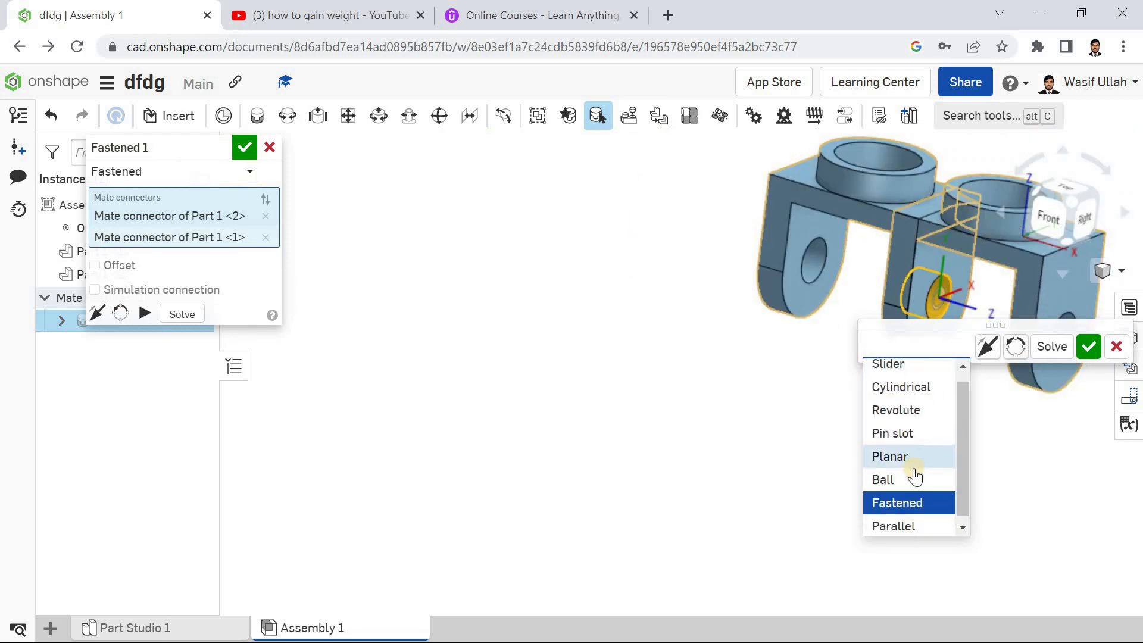
scroll(906, 473, up, 1)
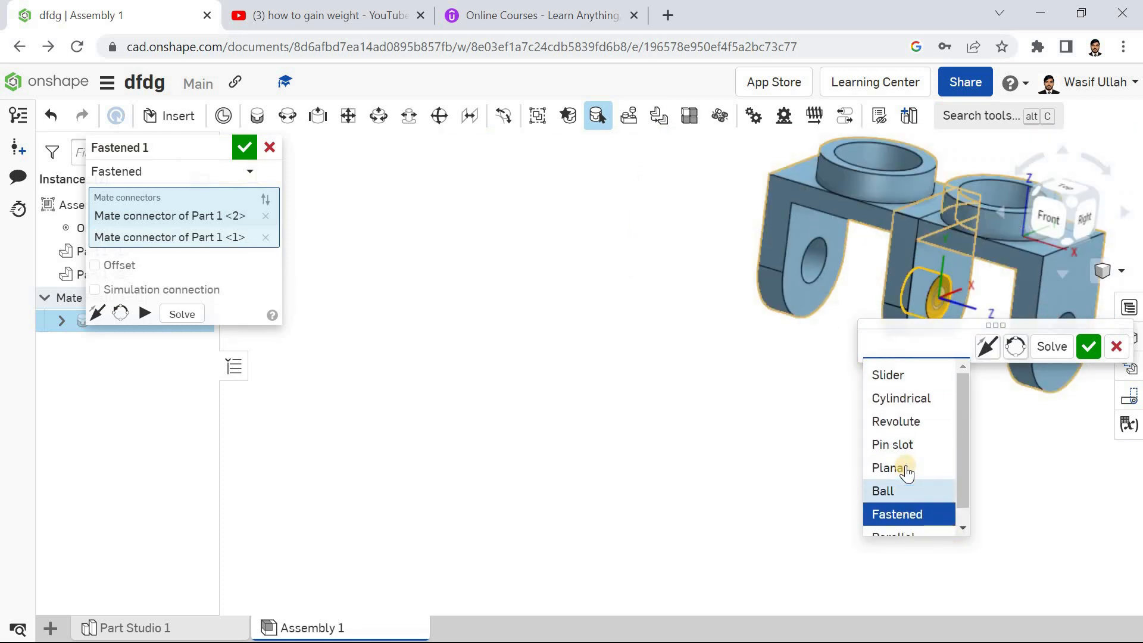
scroll(905, 455, down, 1)
scroll(909, 444, up, 1)
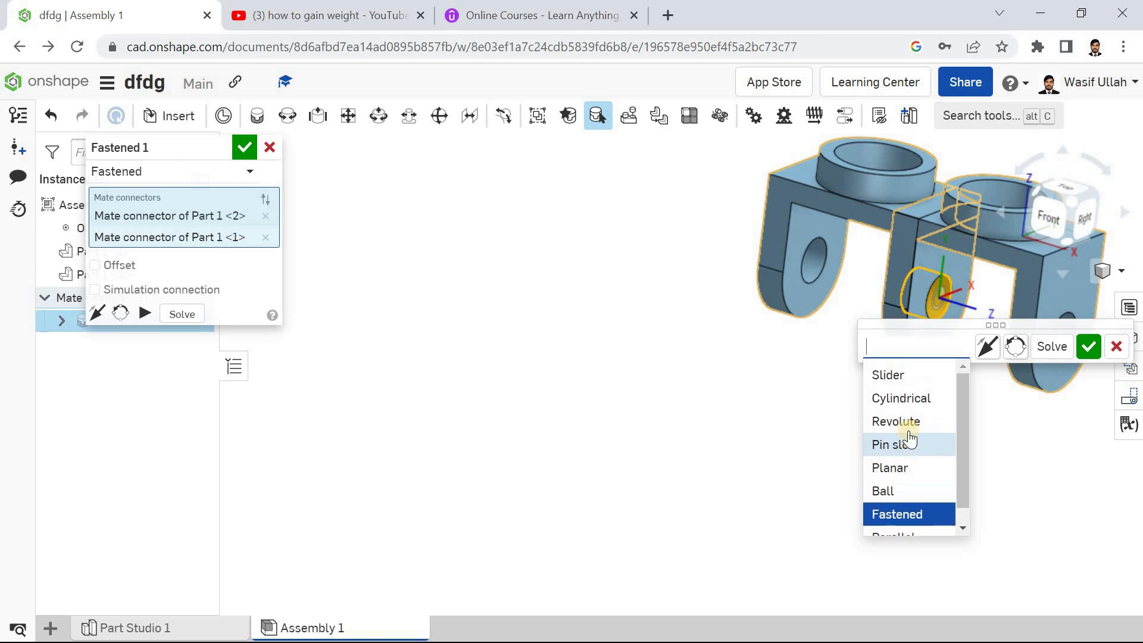
click(913, 398)
click(944, 357)
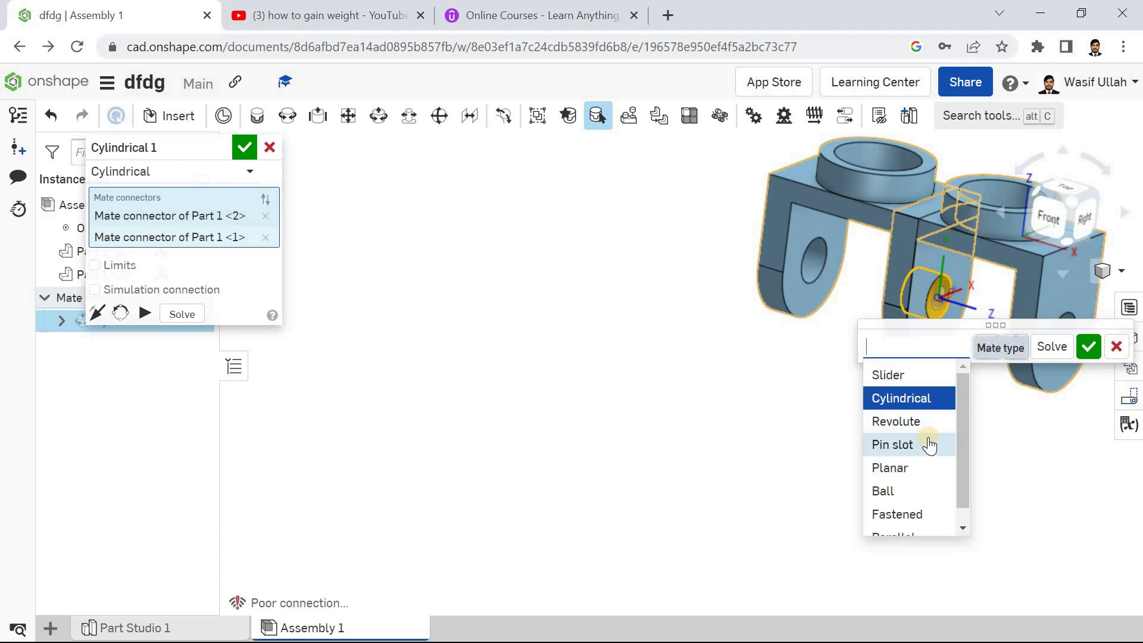
click(929, 445)
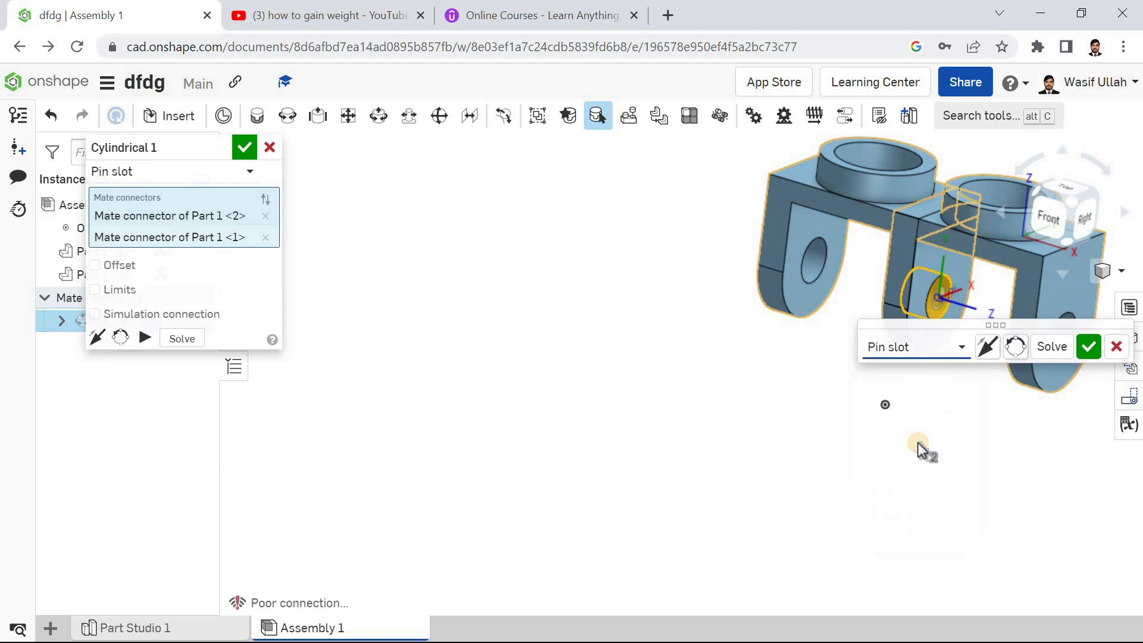
click(943, 352)
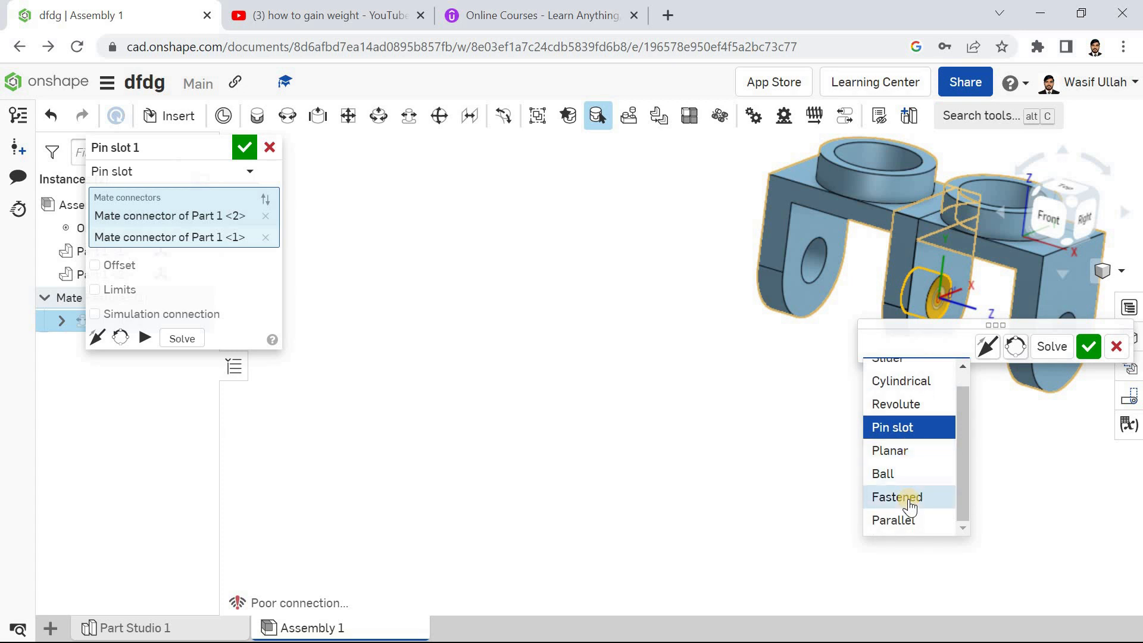
scroll(910, 397, up, 1)
click(898, 376)
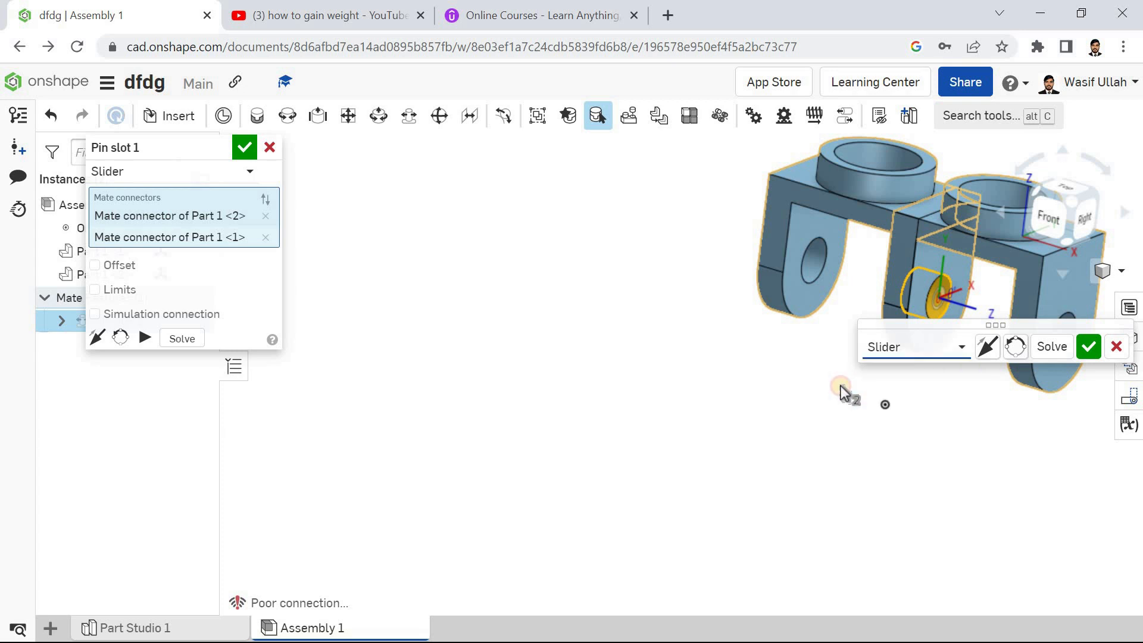
click(1117, 348)
Step: Try a Tangent mate between one bracket's outer side face and the other bracket's cylindrical ring face, and discard it
right_click(643, 314)
click(490, 331)
right_click(485, 328)
click(517, 396)
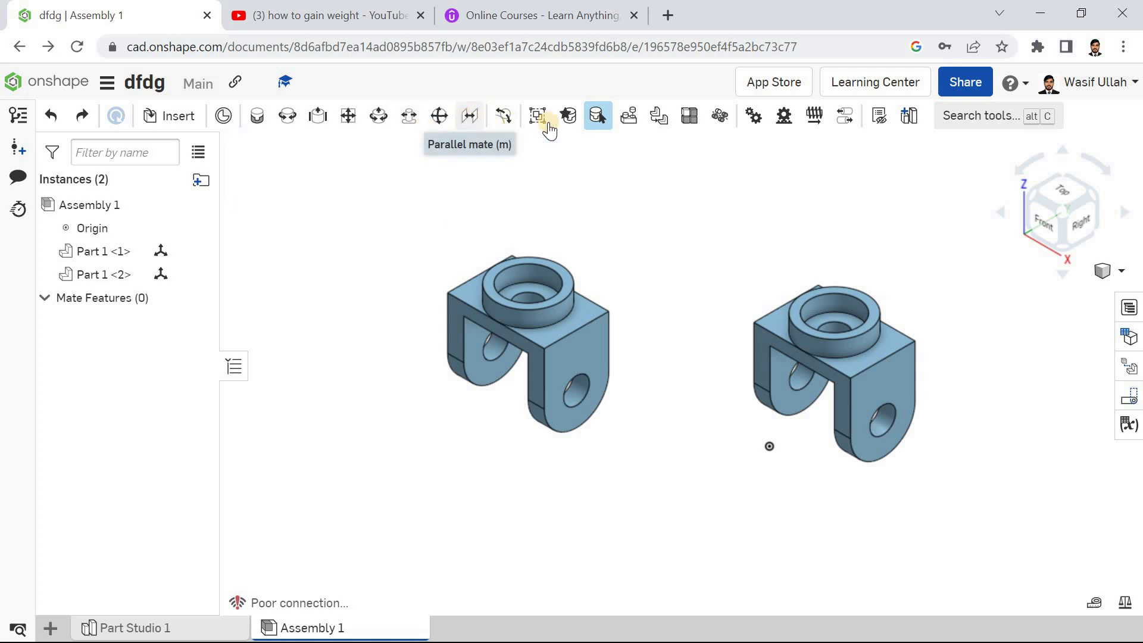
click(504, 119)
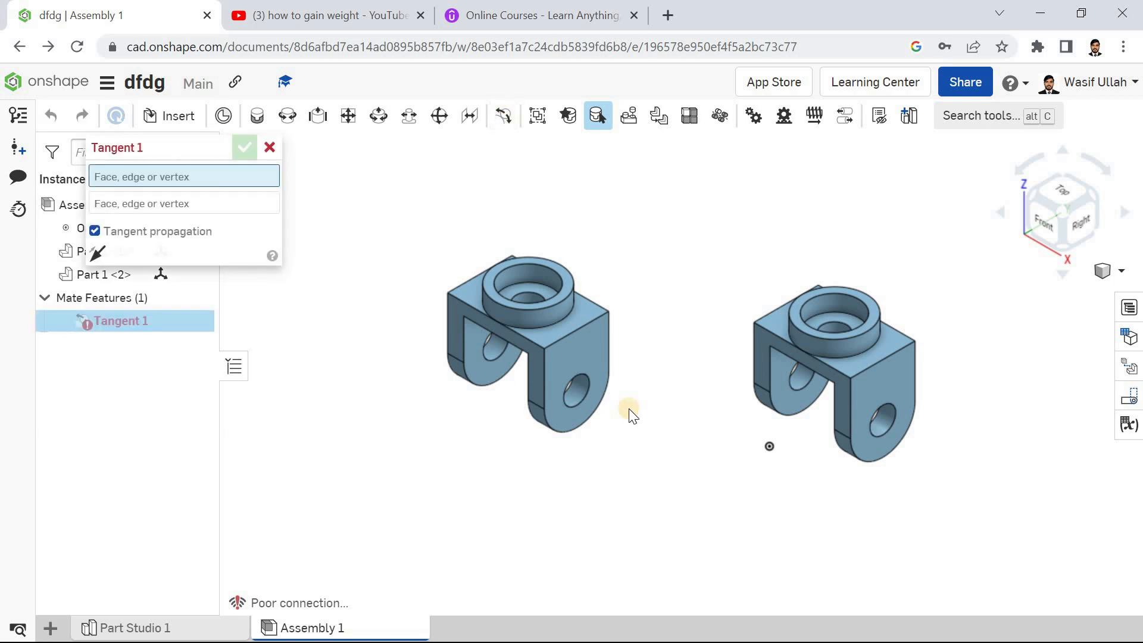
click(887, 391)
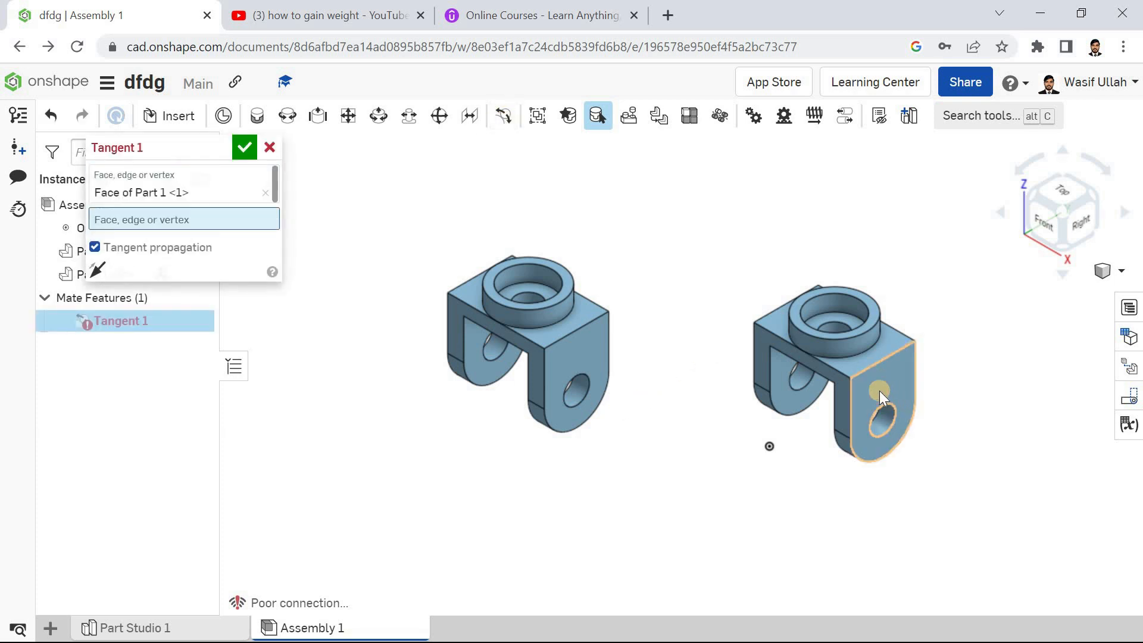
click(549, 316)
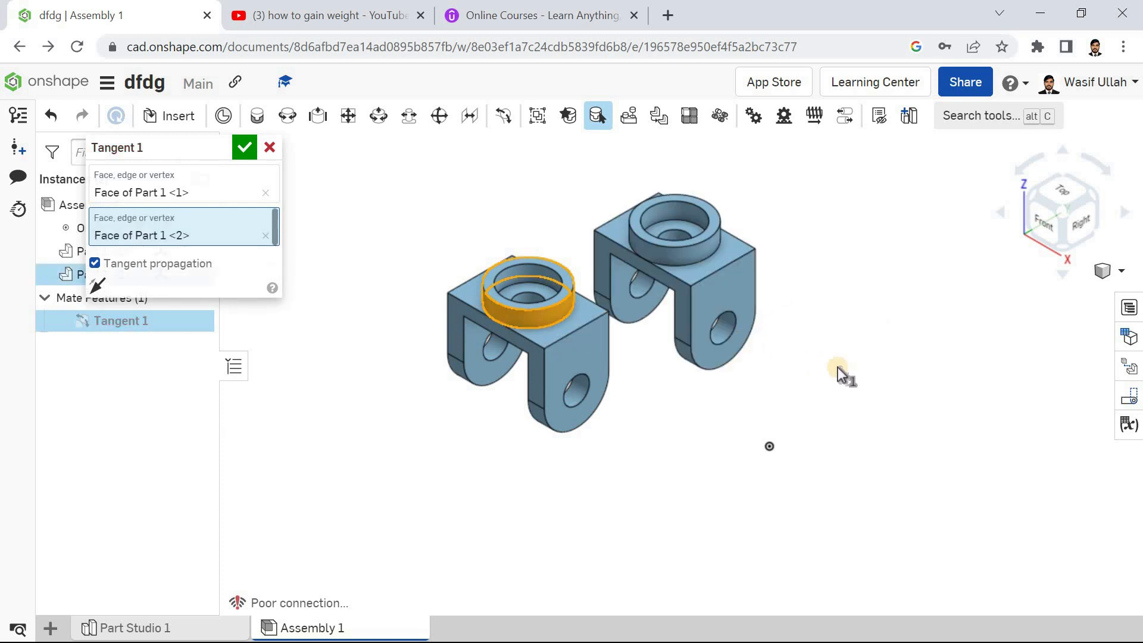
right_drag(772, 362, 427, 313)
click(270, 149)
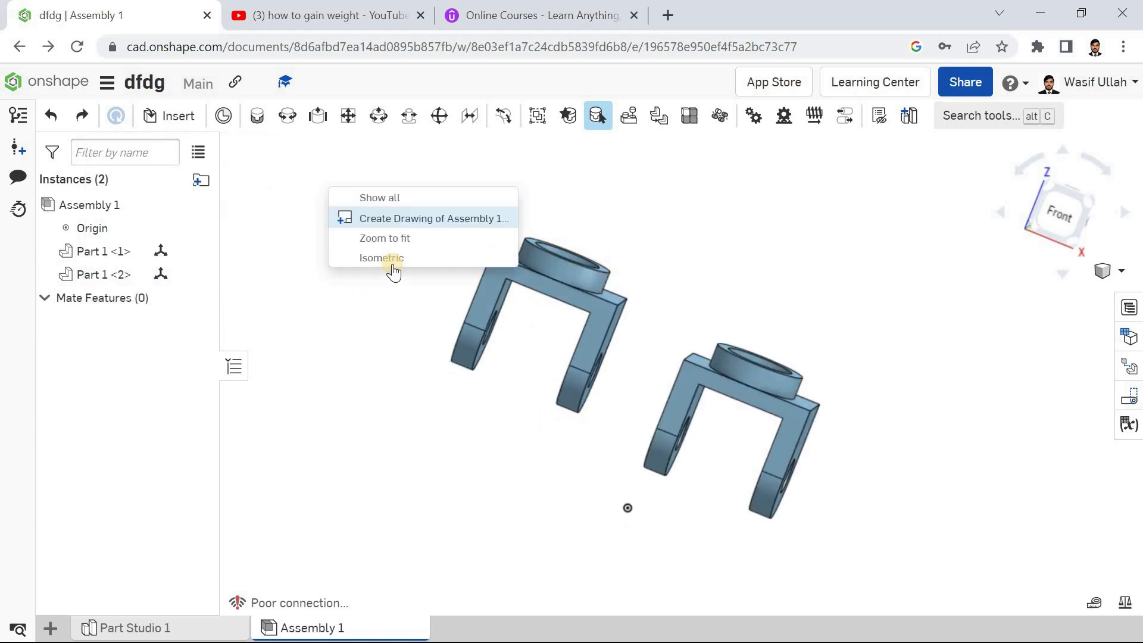
Step: Group the two bracket instances, Part 1 <1> and Part 1 <2>
key(shift+7)
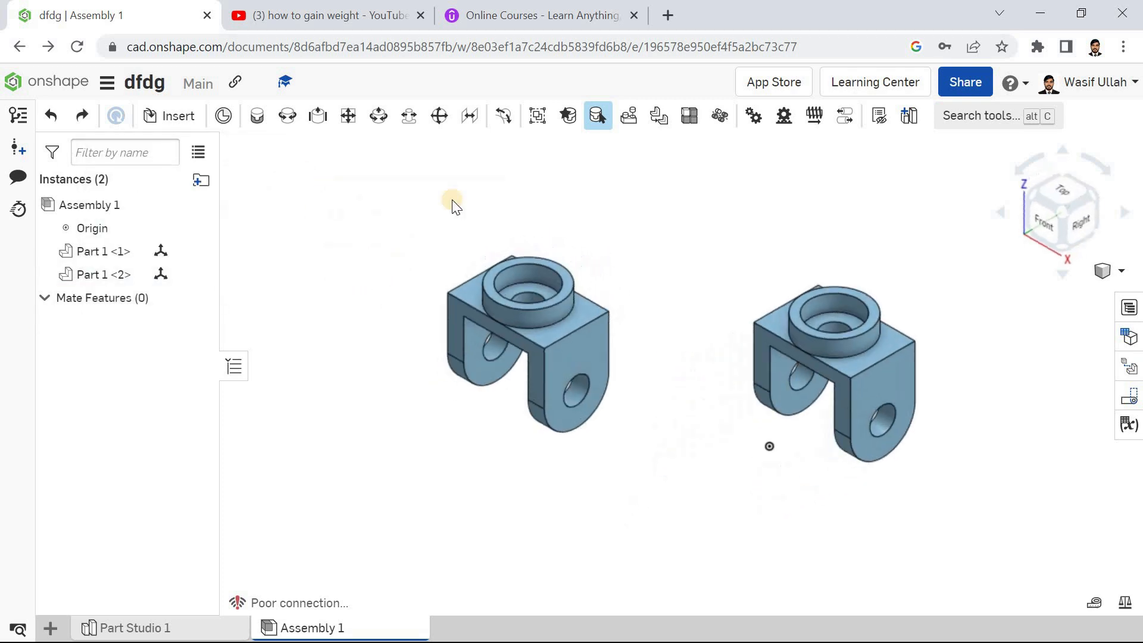
click(528, 124)
click(535, 292)
click(819, 294)
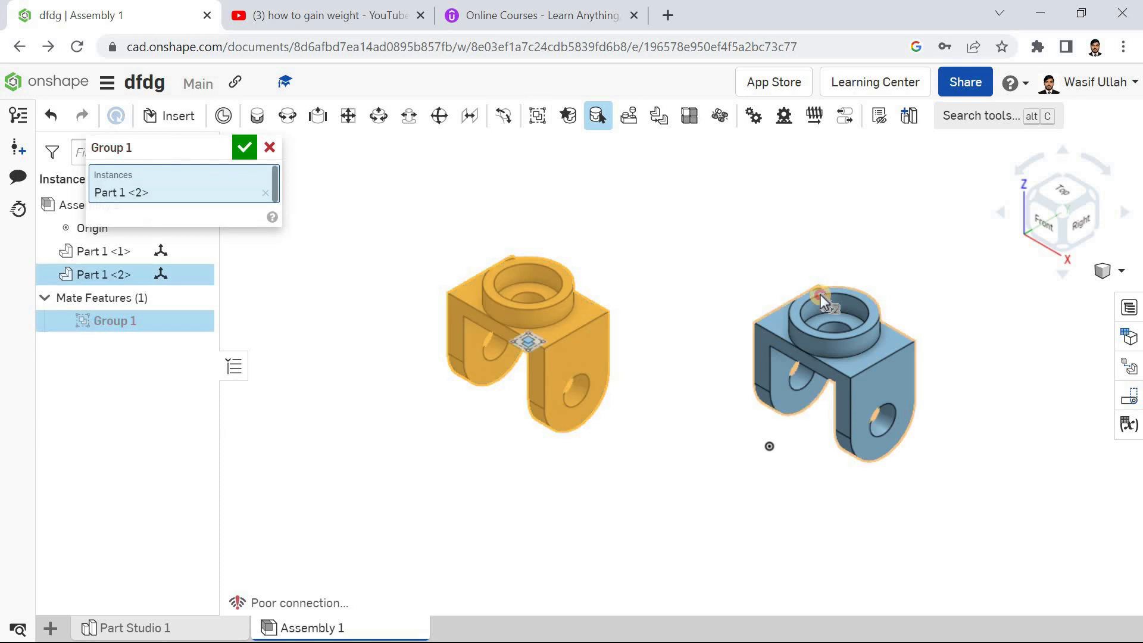
click(246, 148)
mouse_move(388, 229)
middle_down()
mouse_move(438, 233)
mouse_move(382, 245)
mouse_move(372, 233)
middle_up()
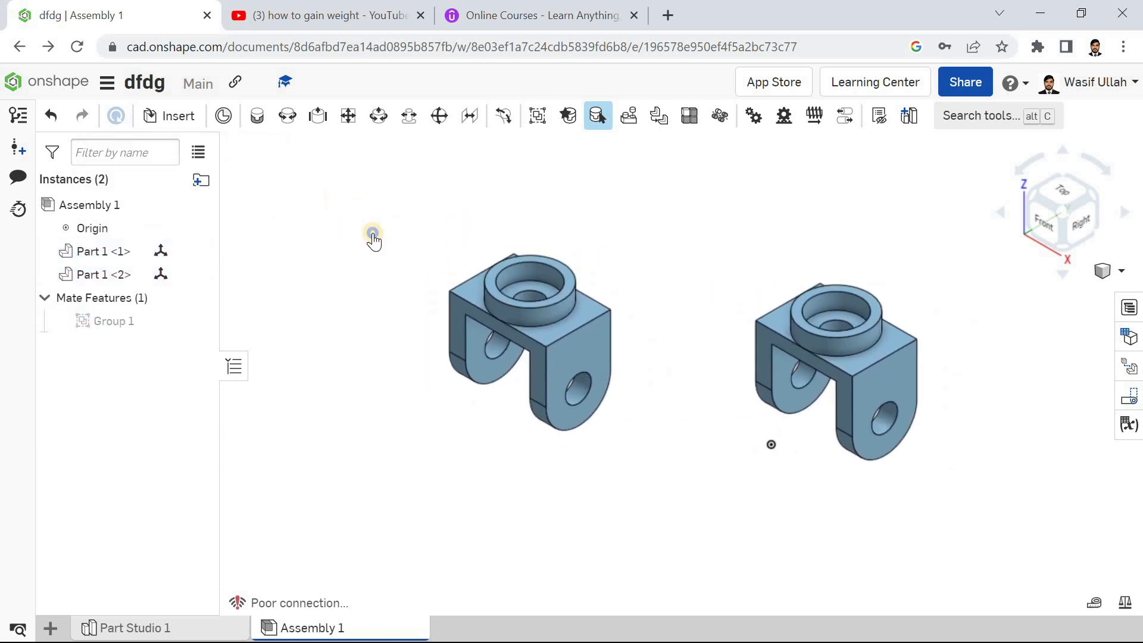
right_click(373, 241)
click(385, 269)
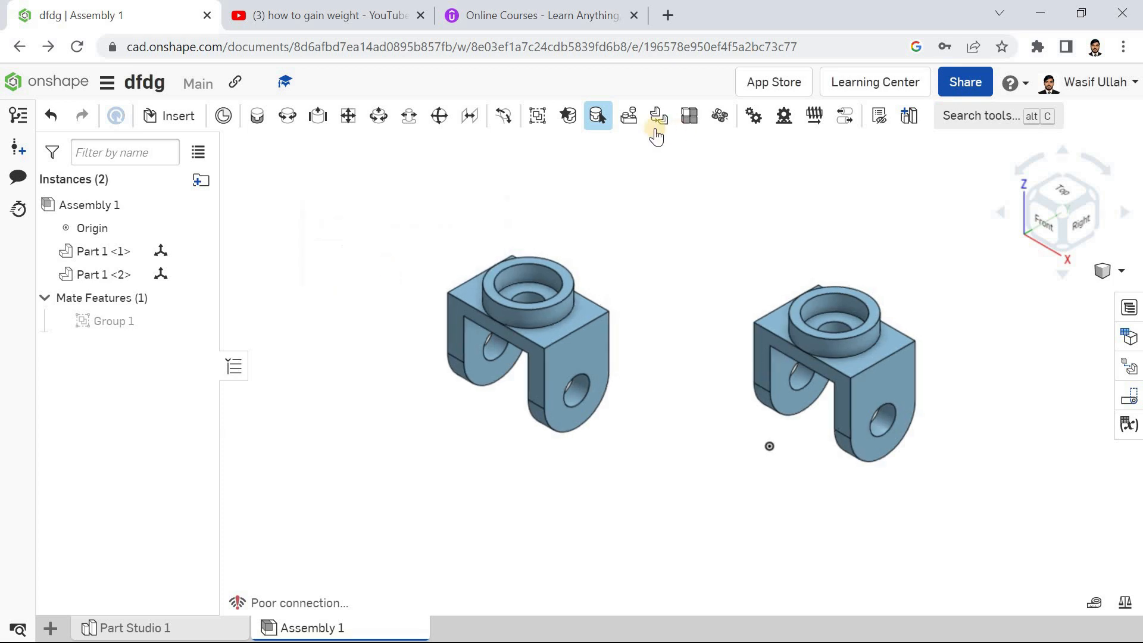
Step: Delete the group from the assembly's mate features
click(593, 127)
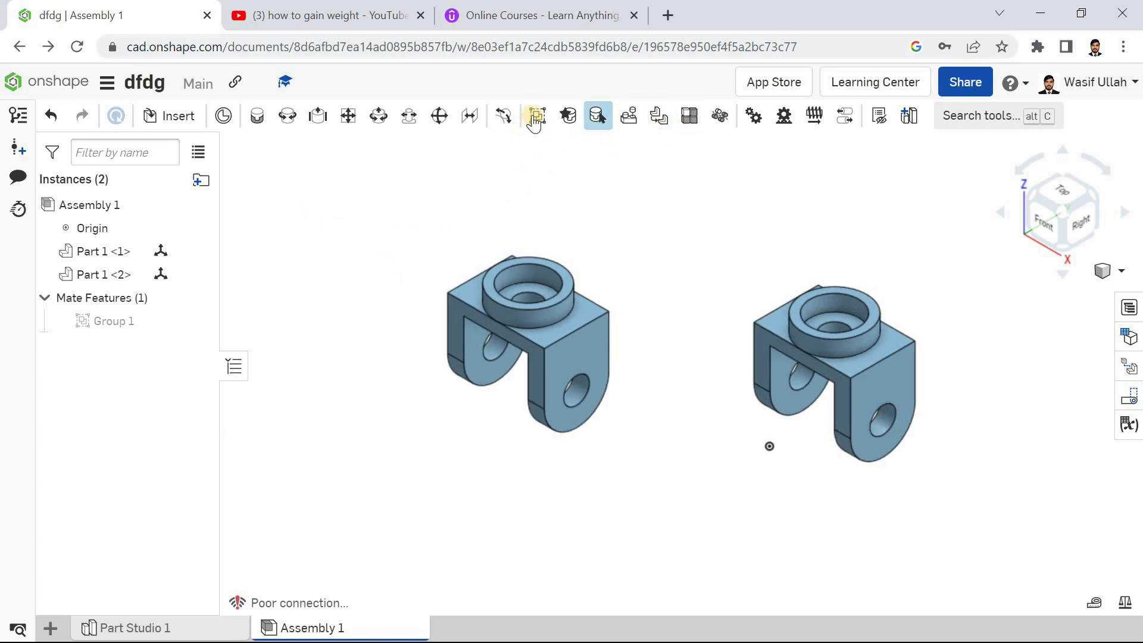
click(165, 319)
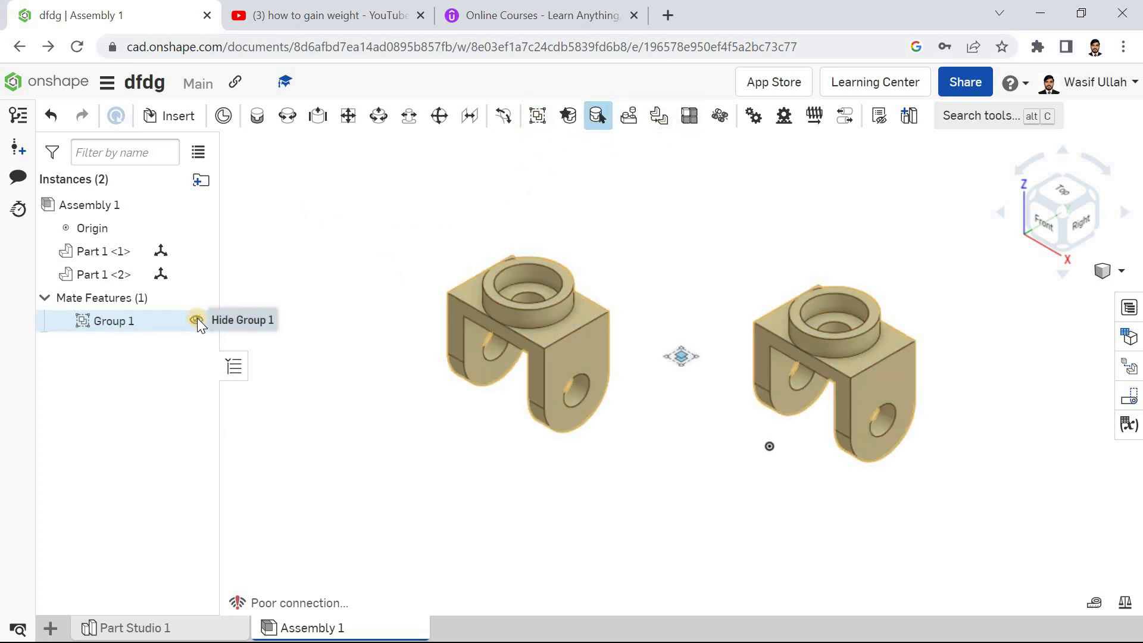
right_click(125, 325)
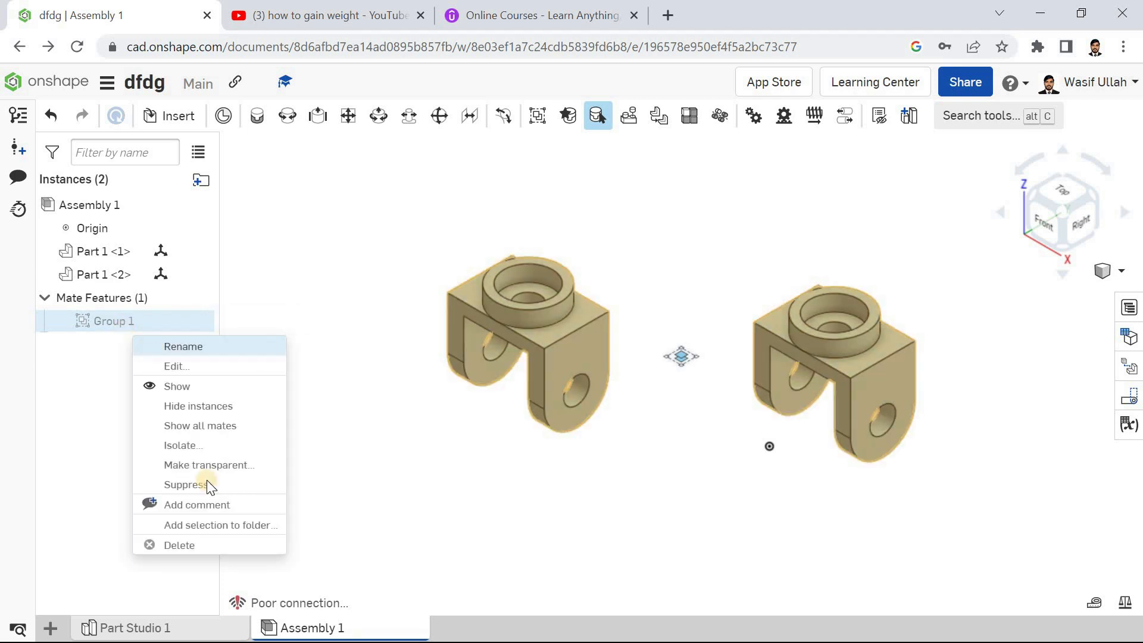
click(222, 544)
right_click(352, 266)
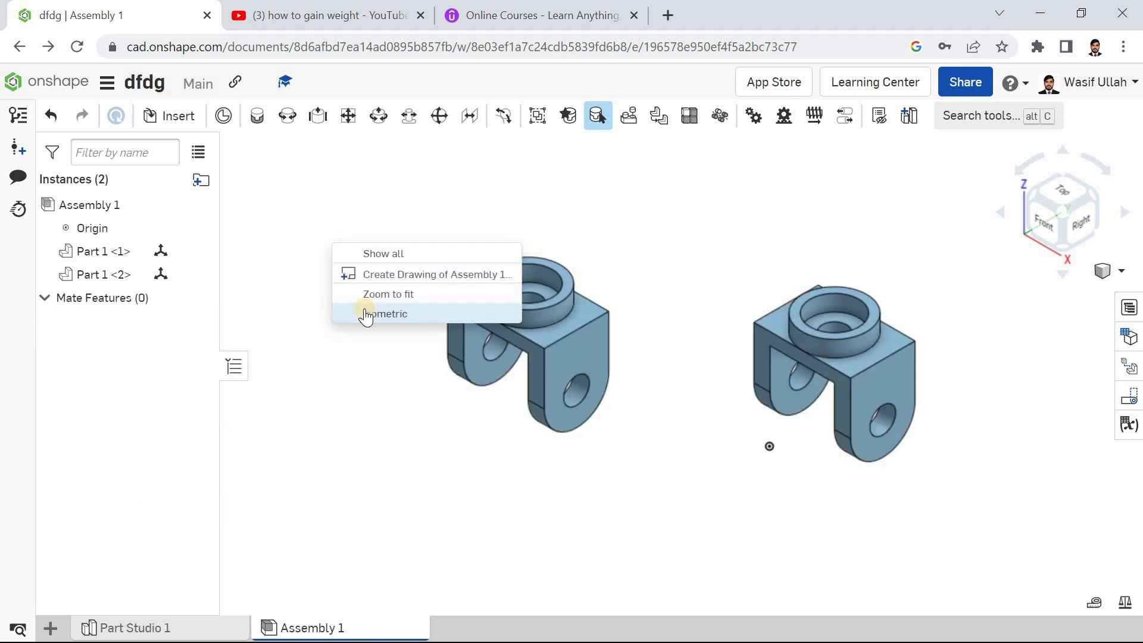
click(43, 302)
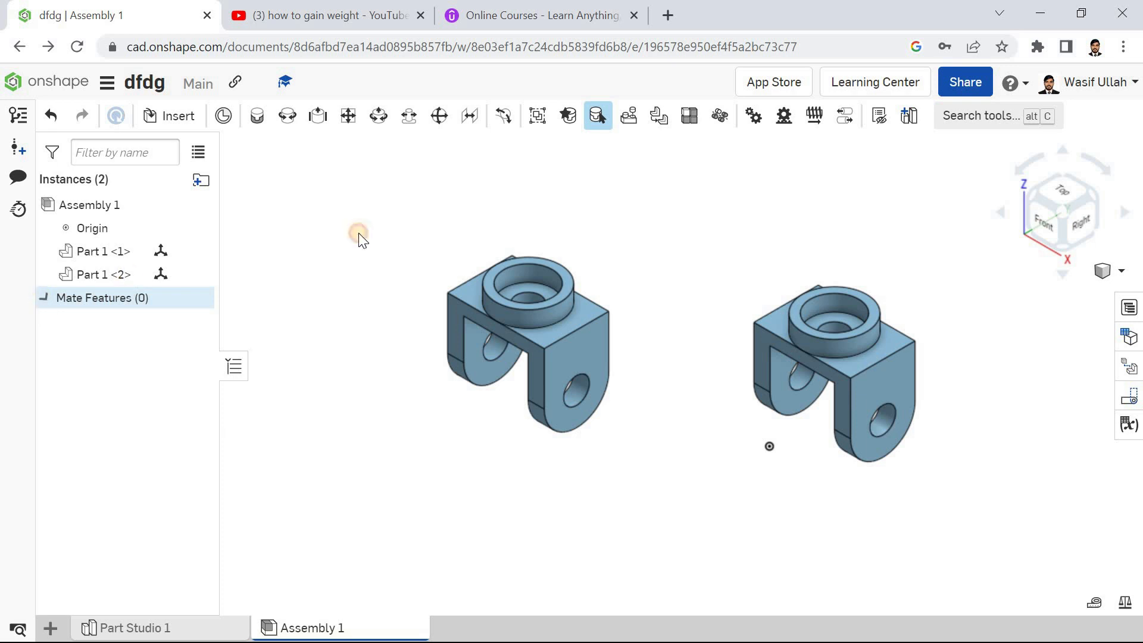
click(416, 220)
right_click(379, 194)
click(326, 210)
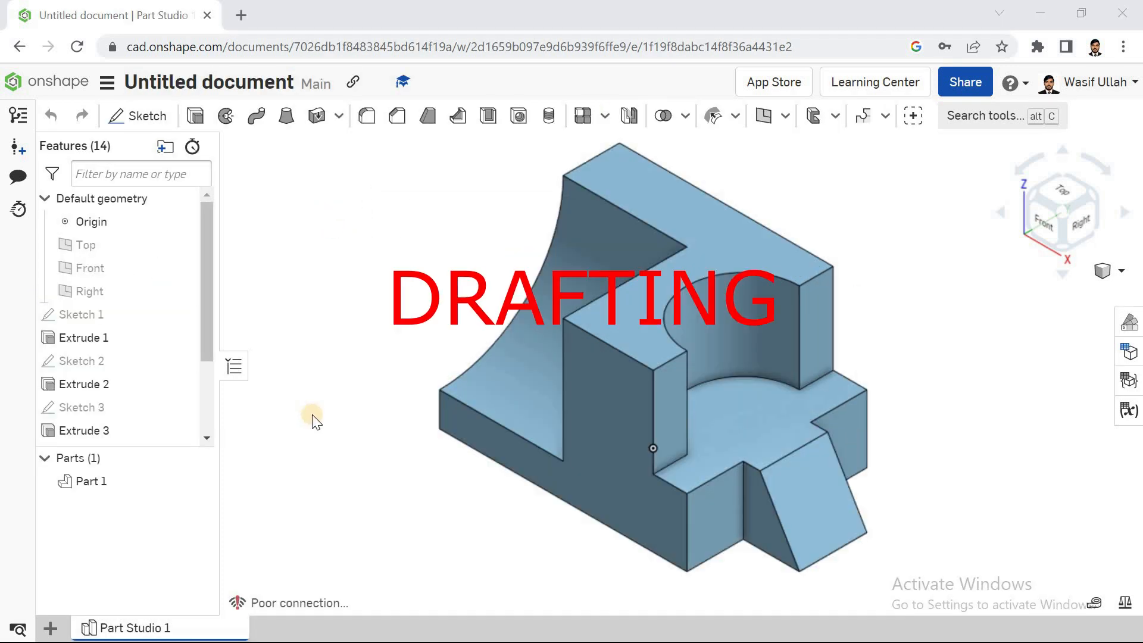
right_click(316, 296)
click(345, 365)
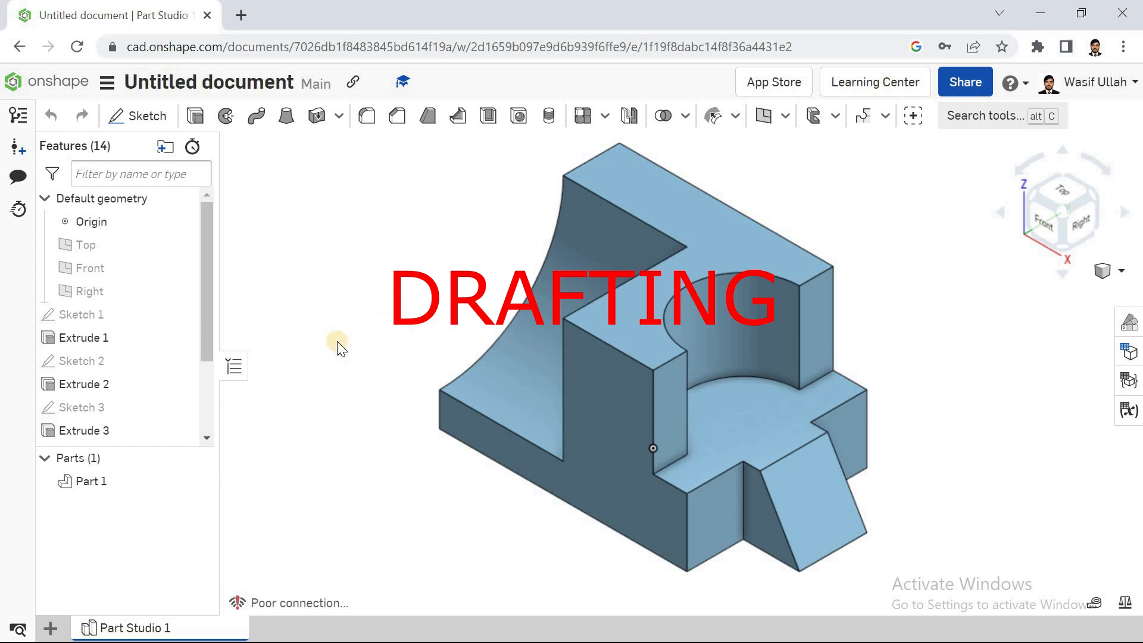
right_click(366, 206)
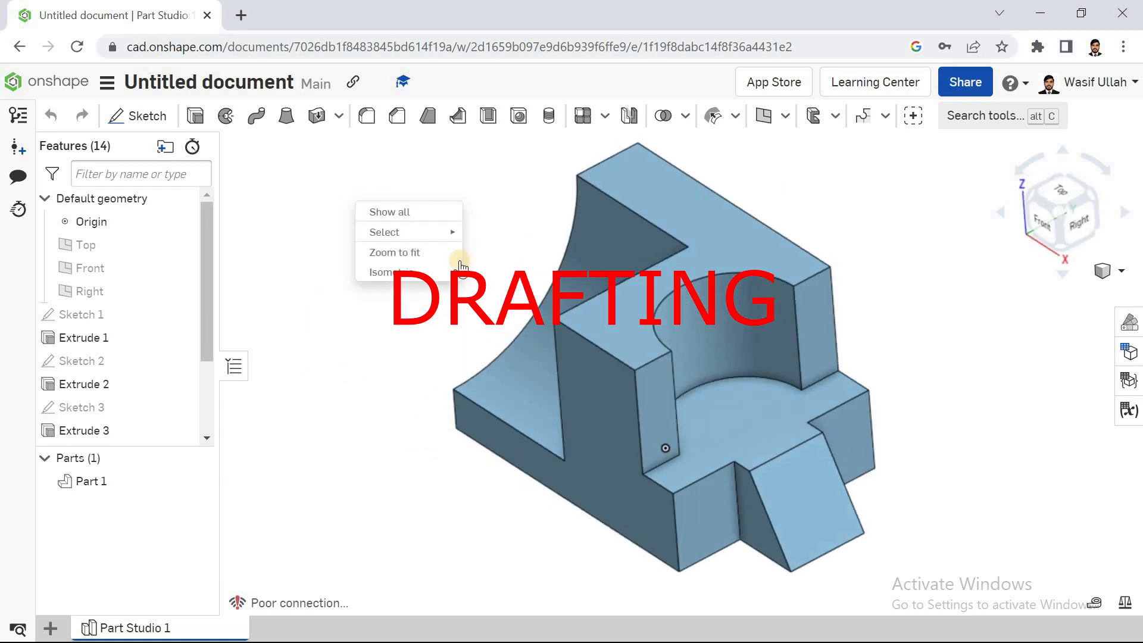
click(433, 269)
middle_drag(369, 215, 370, 182)
mouse_move(370, 182)
right_down()
mouse_move(365, 202)
mouse_move(372, 196)
right_up()
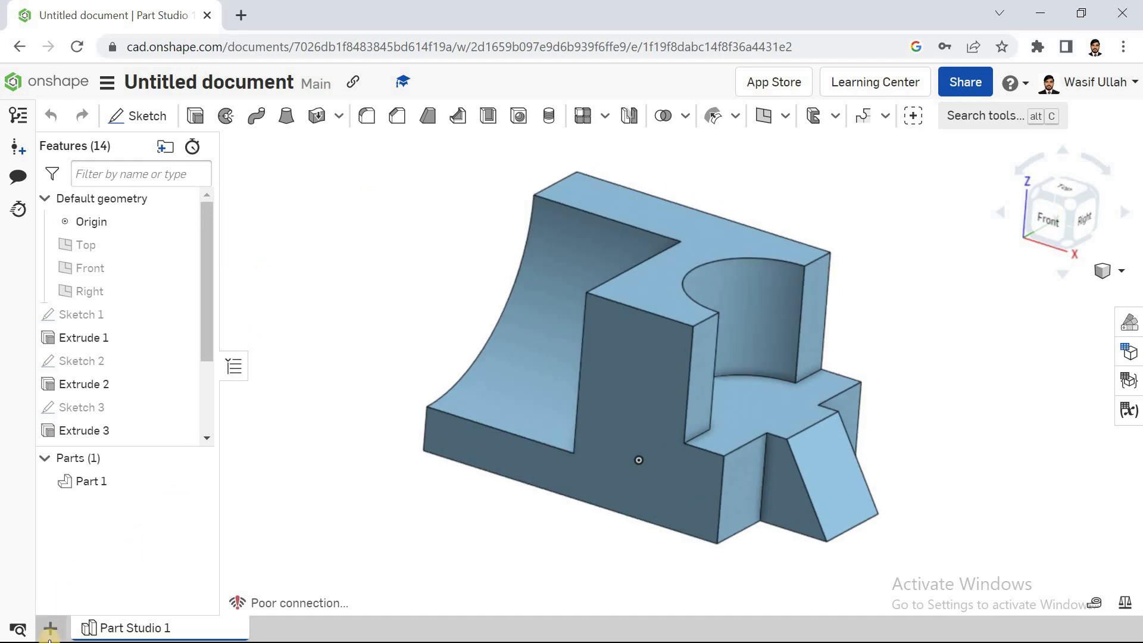
Step: Create a drawing from Onshape's ISO_A3.dwt template with no views
click(50, 630)
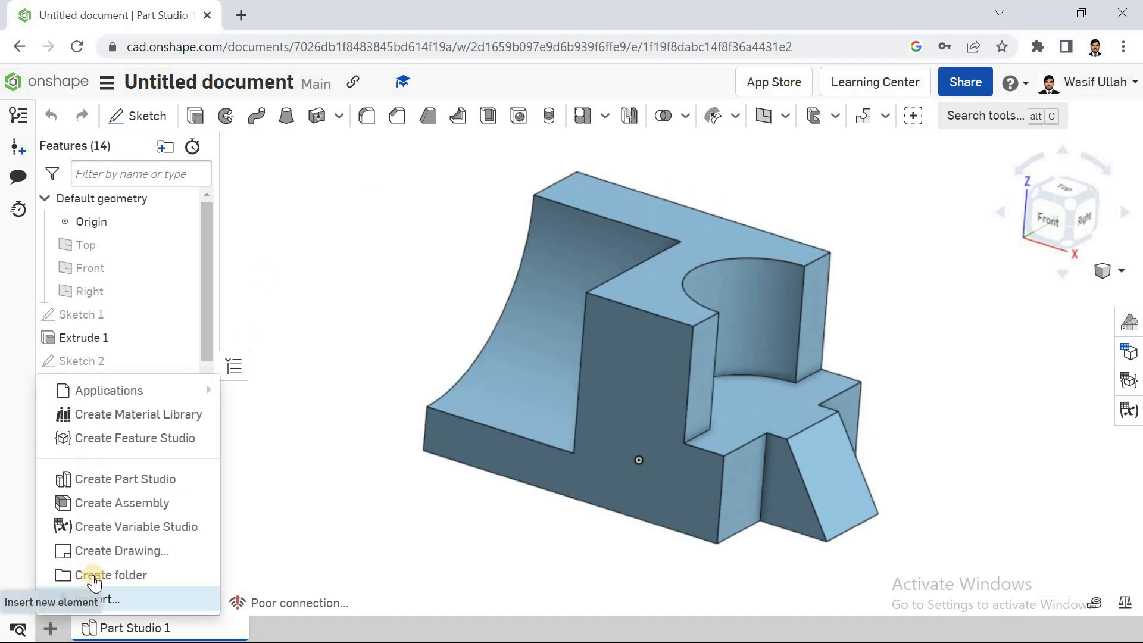
click(125, 550)
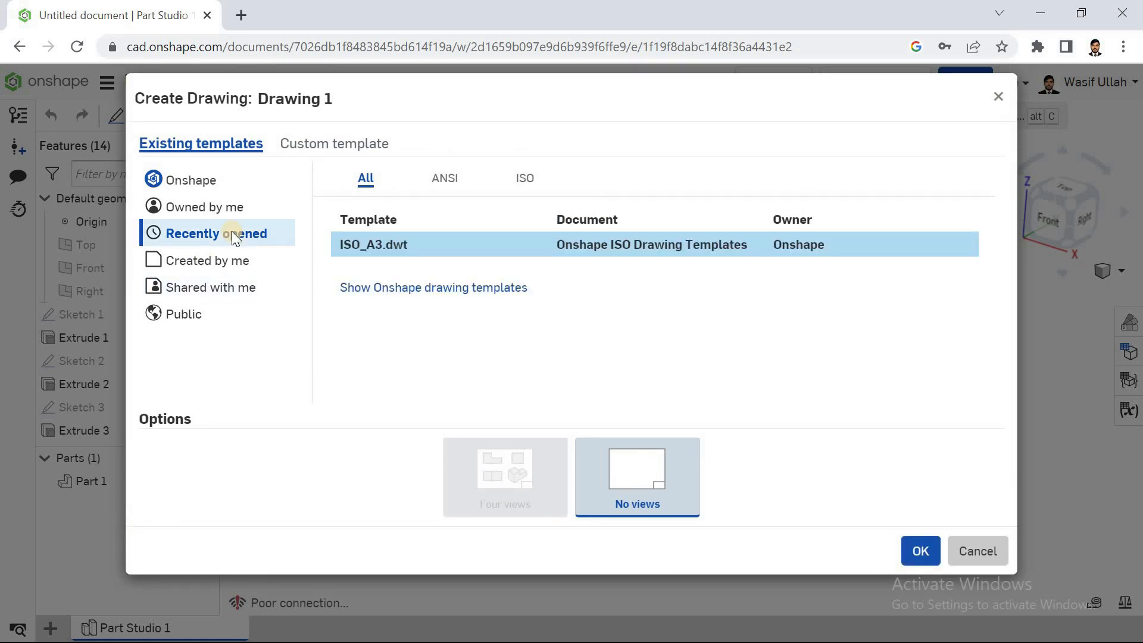
click(230, 181)
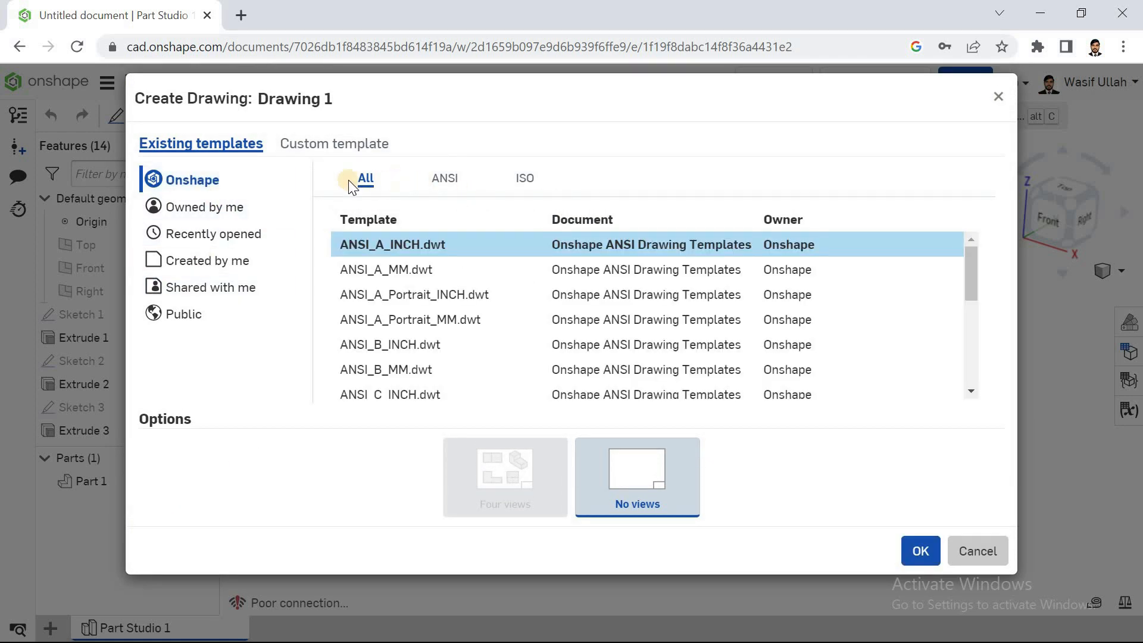
click(524, 182)
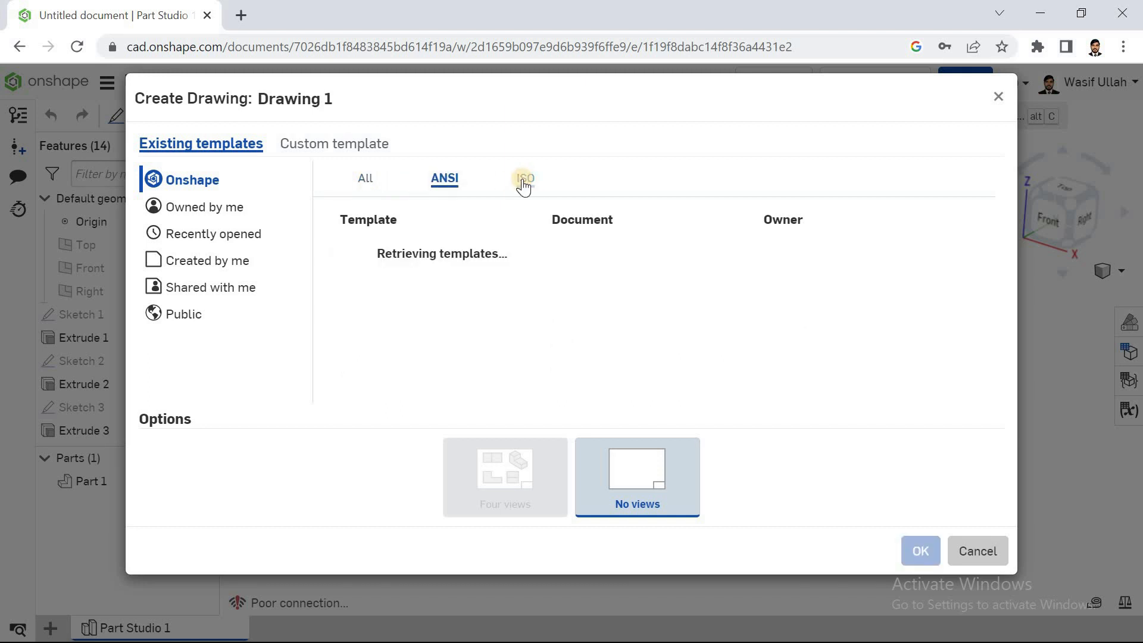
click(524, 182)
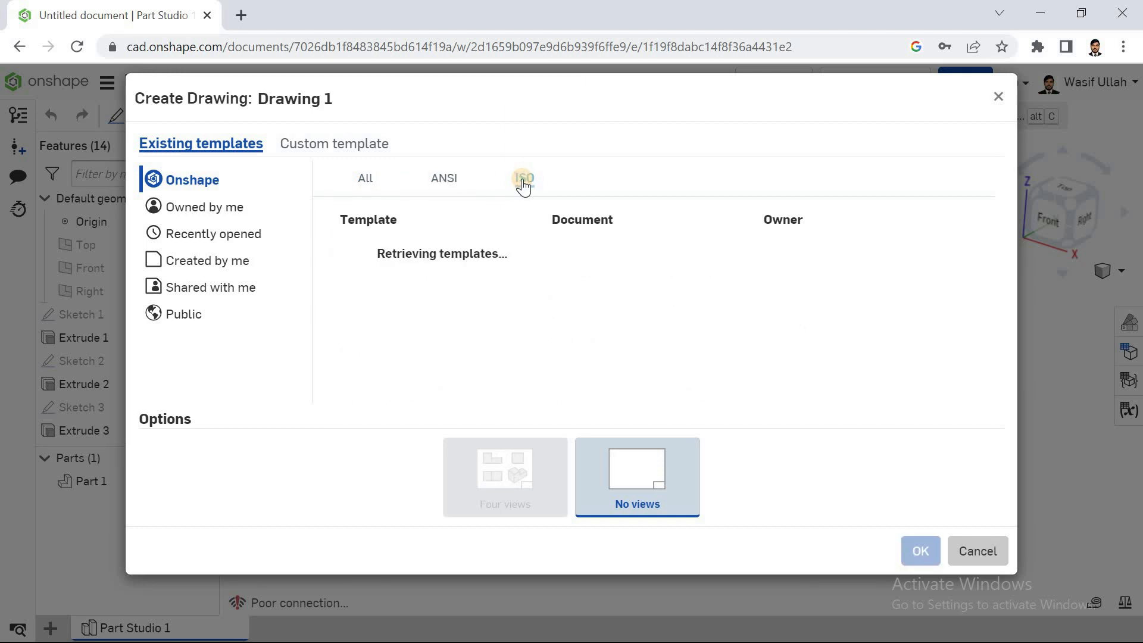
click(521, 310)
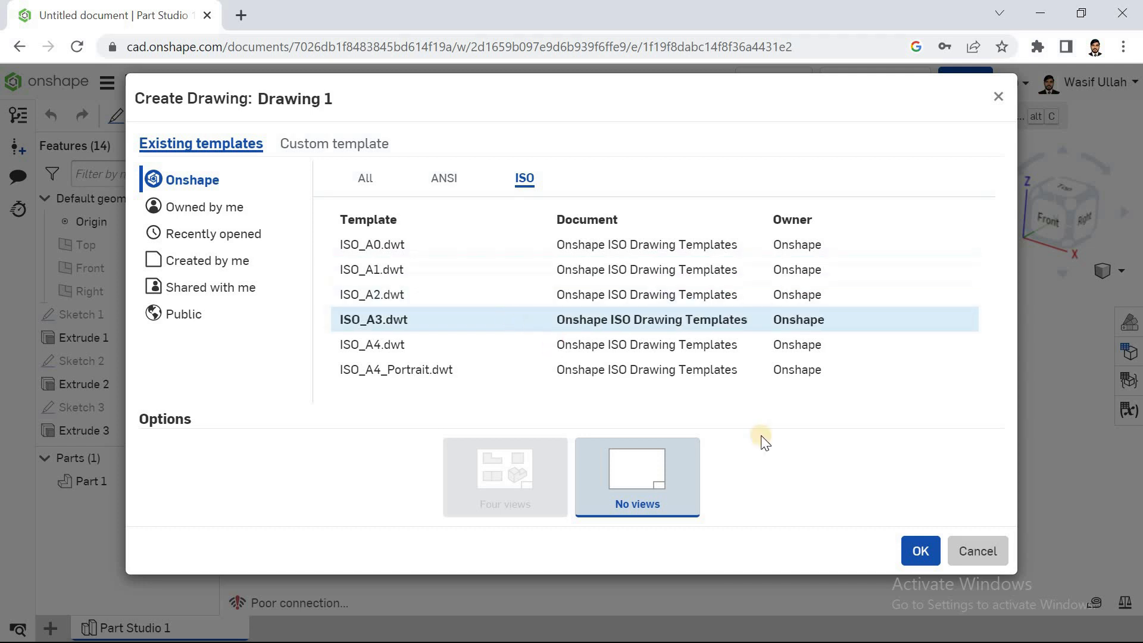
click(919, 549)
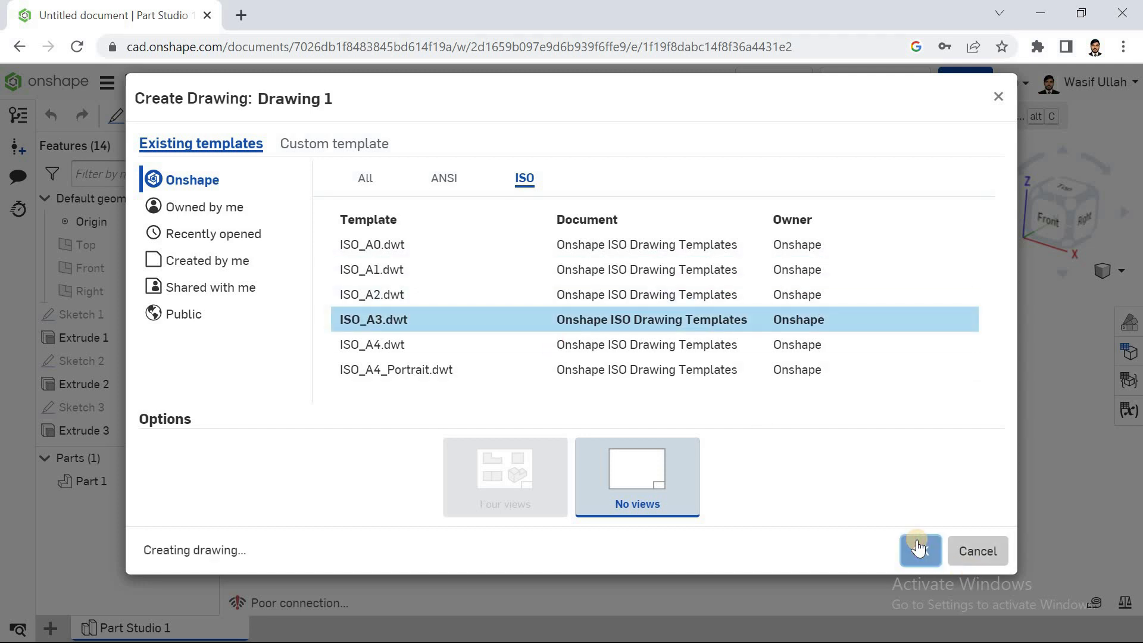
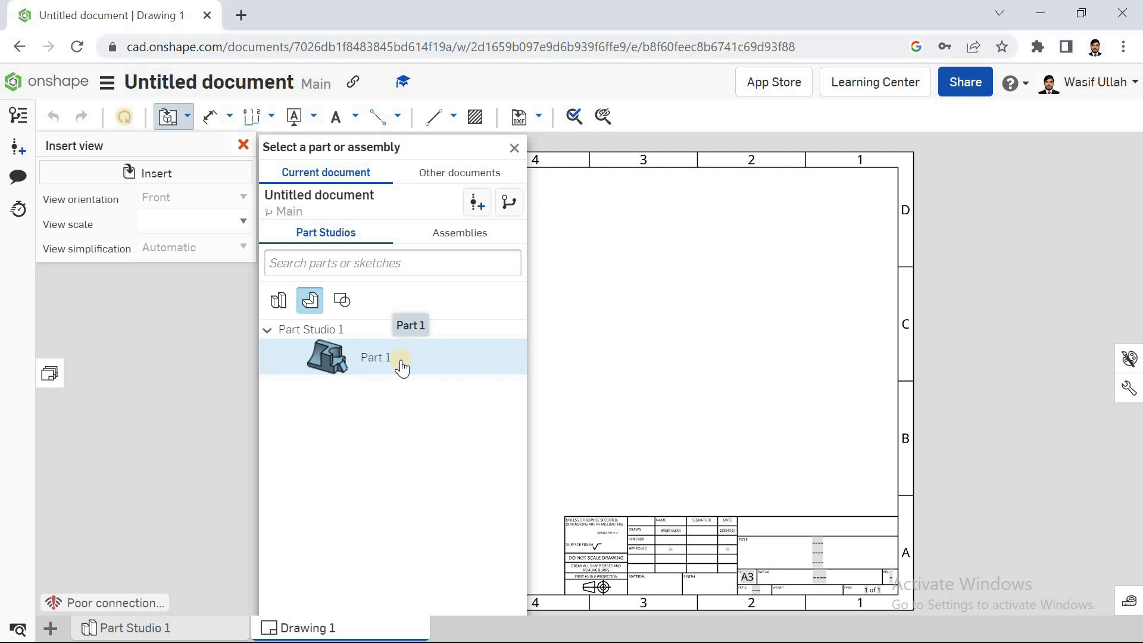
Step: Insert Part 1's front view at 1:1 scale in the sheet's upper-left area, and place its projected view directly below
click(401, 359)
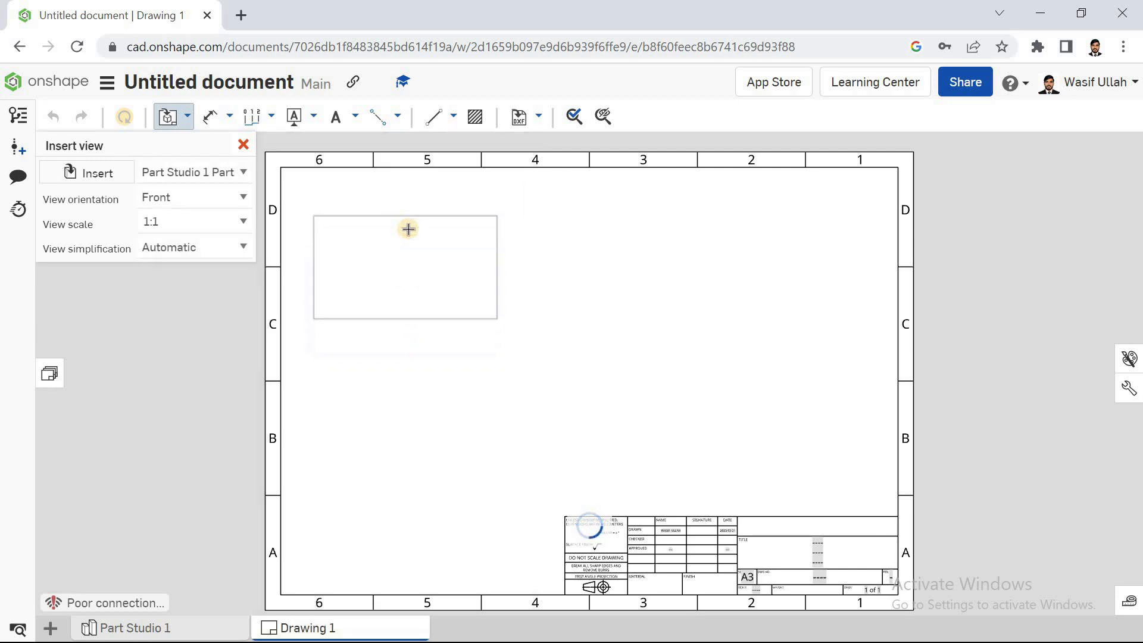
click(398, 278)
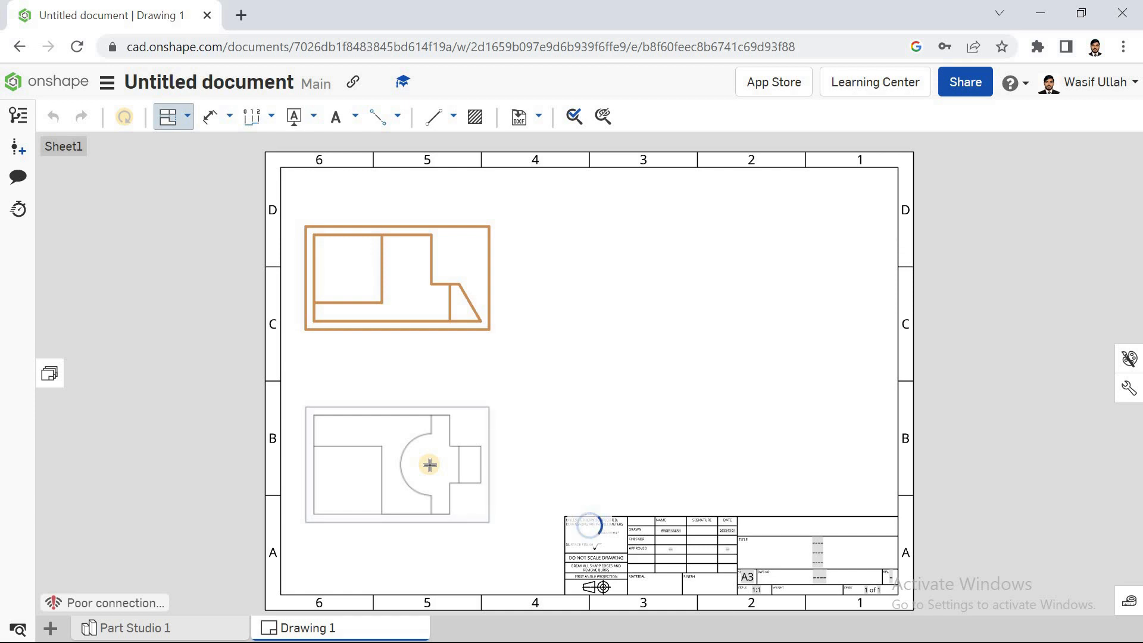
click(429, 465)
click(621, 342)
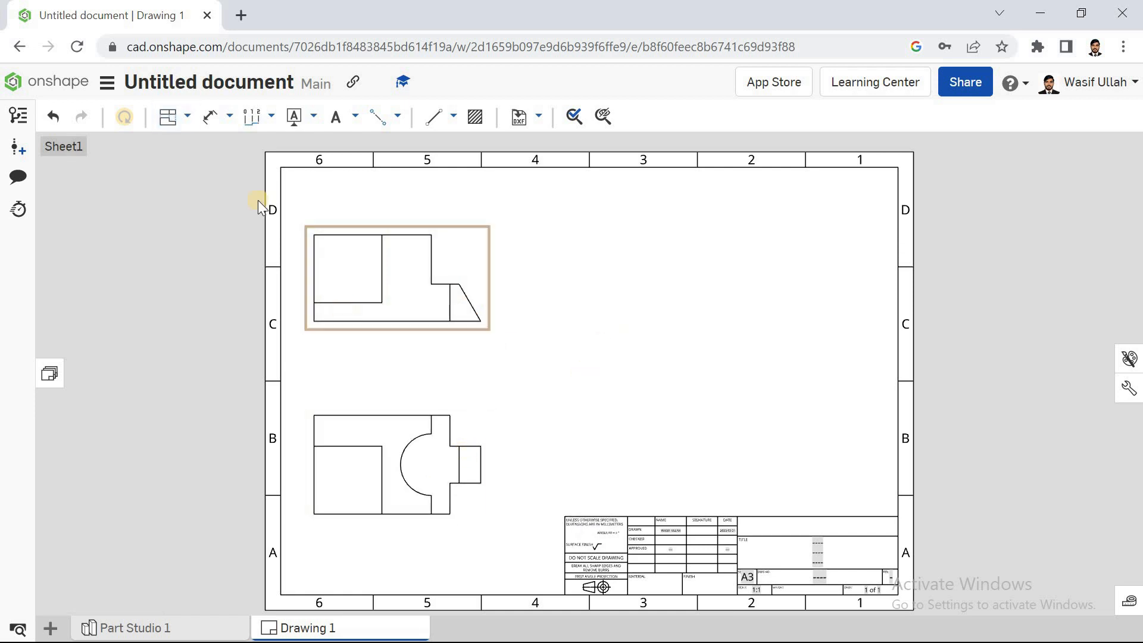
Step: Insert an isometric view of Part 1 at the 1:1 sheet scale in the sheet's upper-right area
click(188, 116)
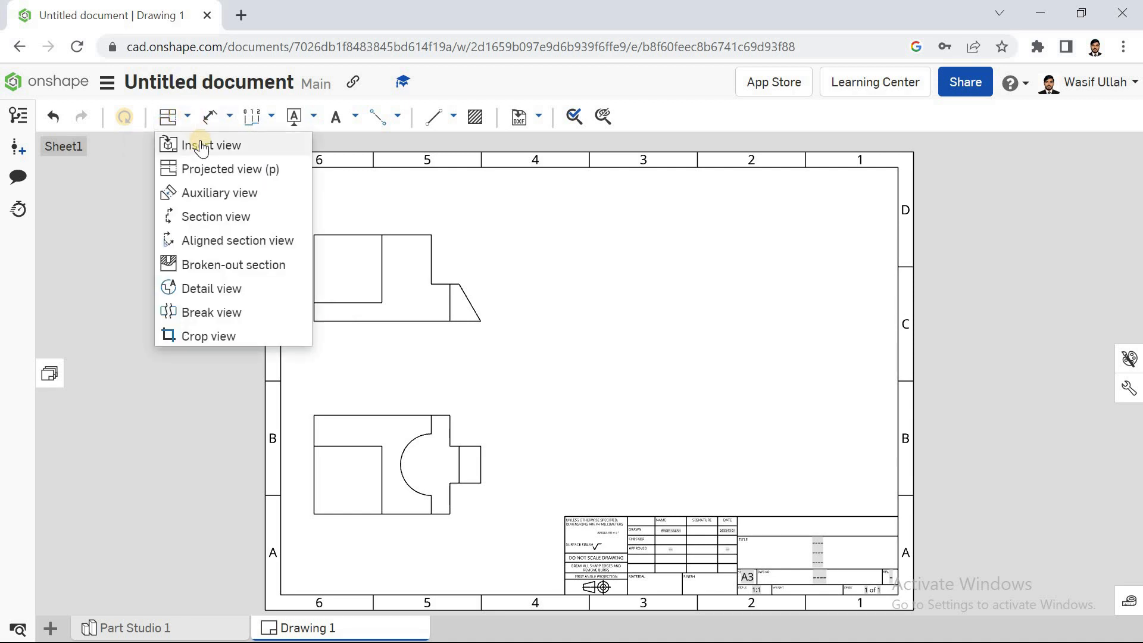
click(201, 146)
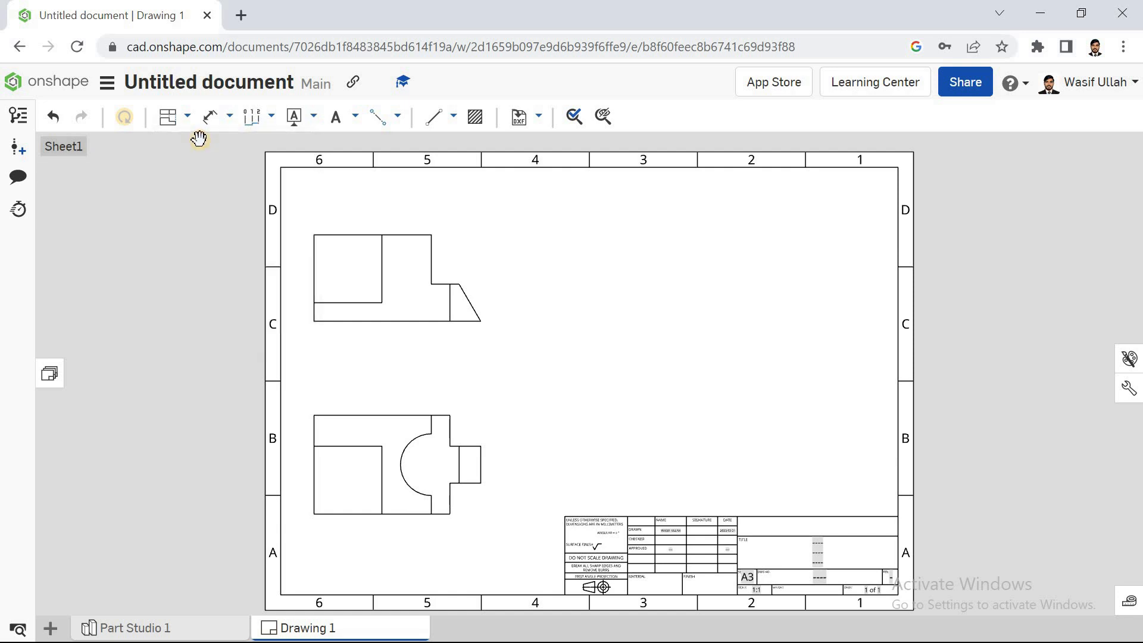
click(192, 174)
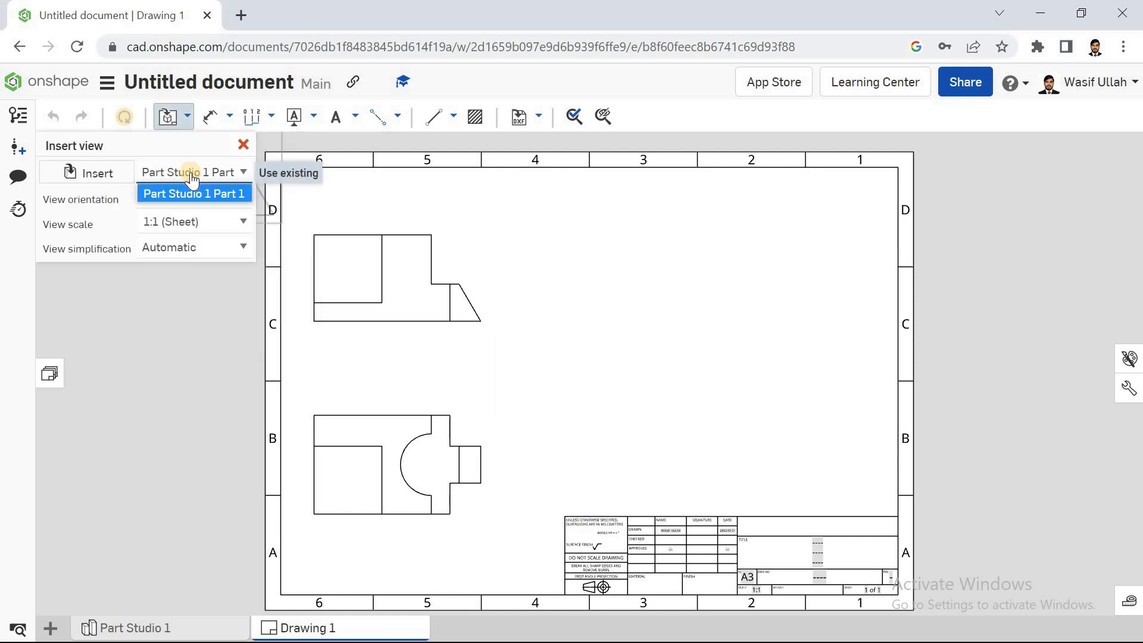
click(191, 192)
click(191, 194)
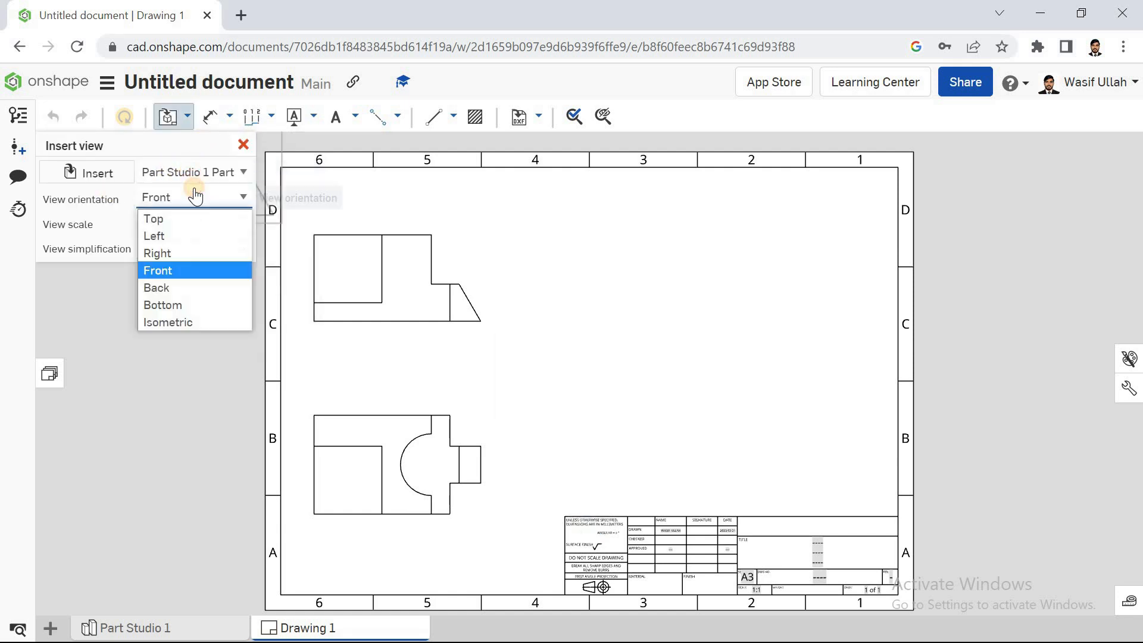
click(185, 321)
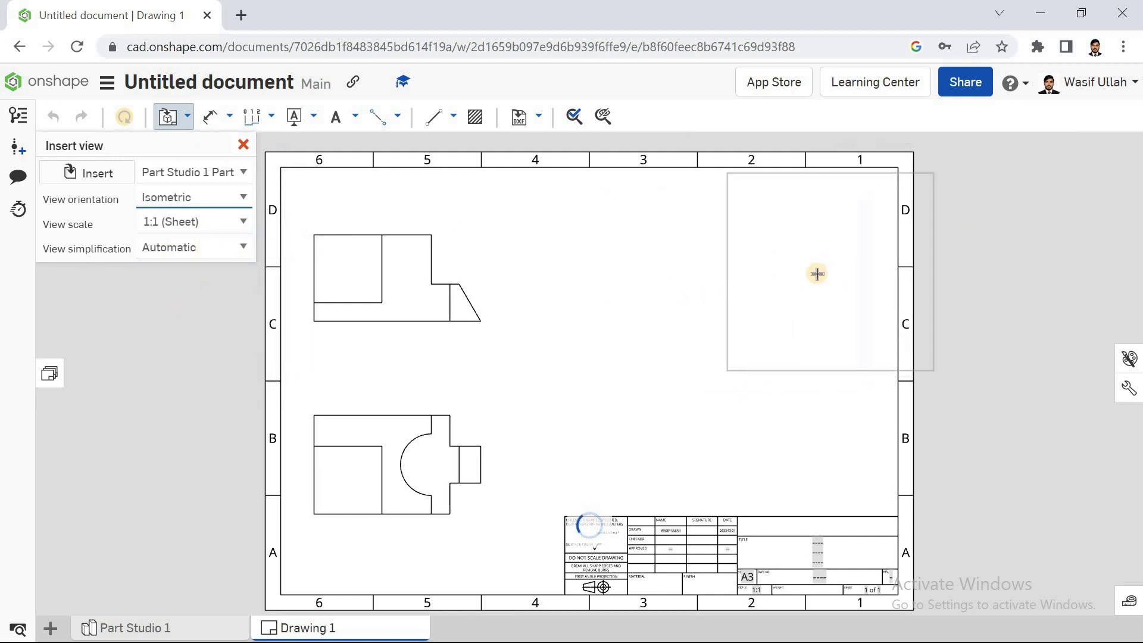
click(770, 275)
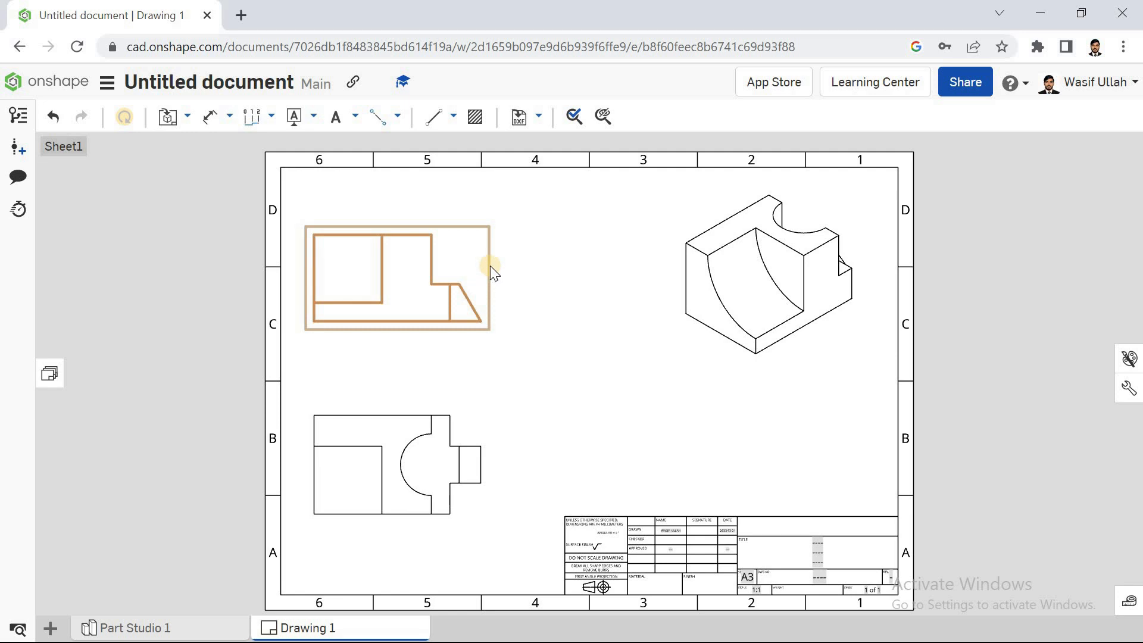
Step: Reposition the front view toward the sheet's upper-left corner and the isometric view toward its upper-right corner
drag(490, 265, 510, 261)
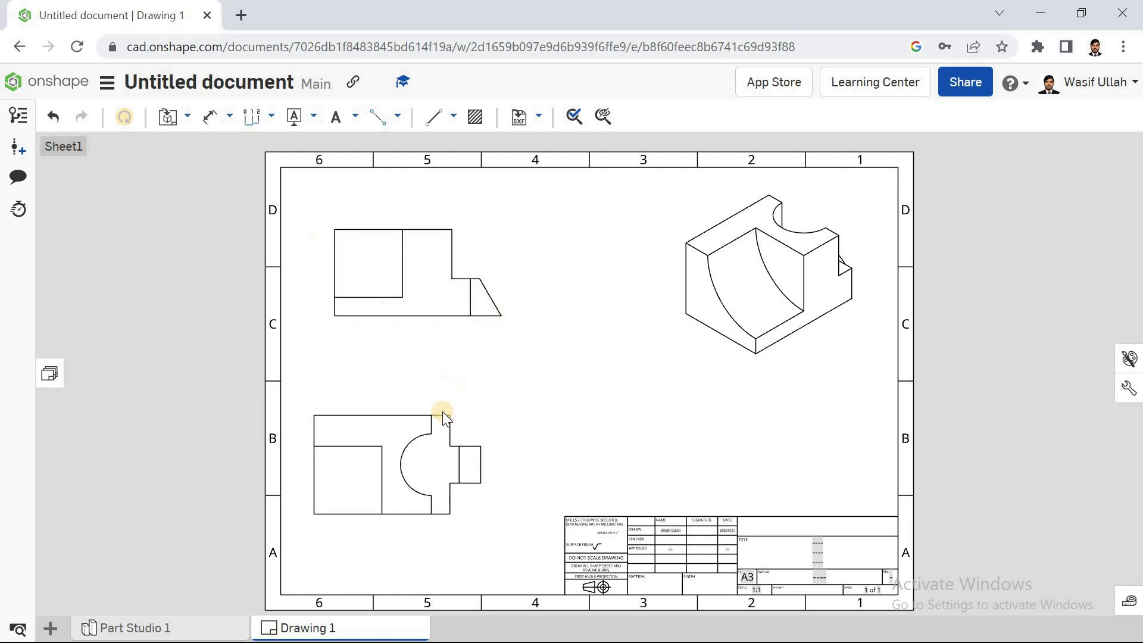
drag(441, 411, 476, 403)
drag(717, 307, 763, 274)
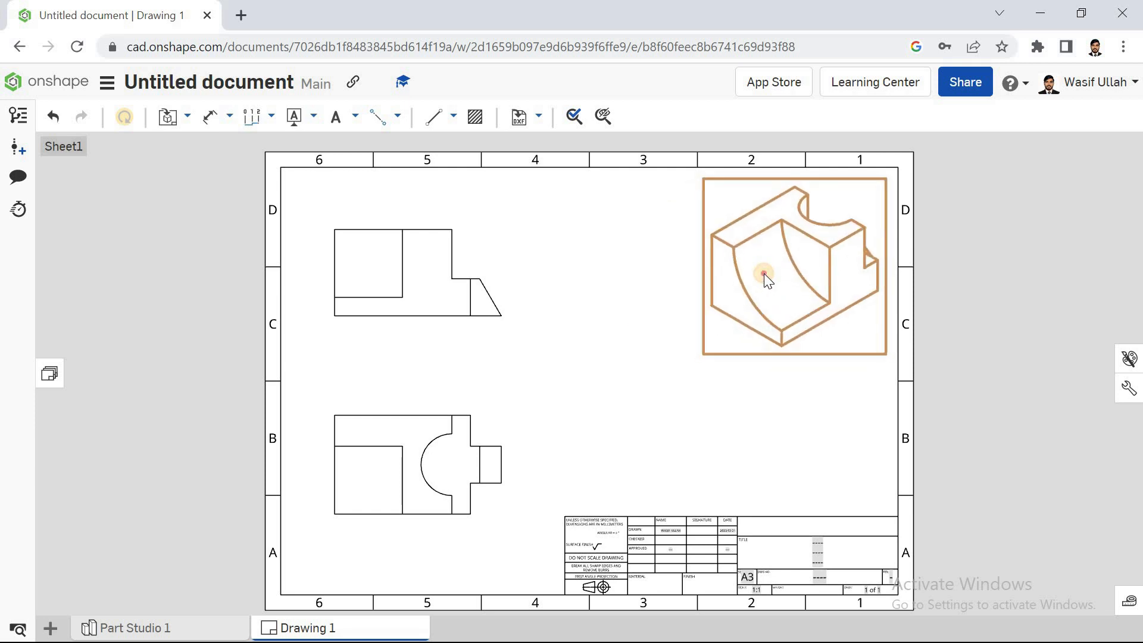
drag(449, 276, 416, 238)
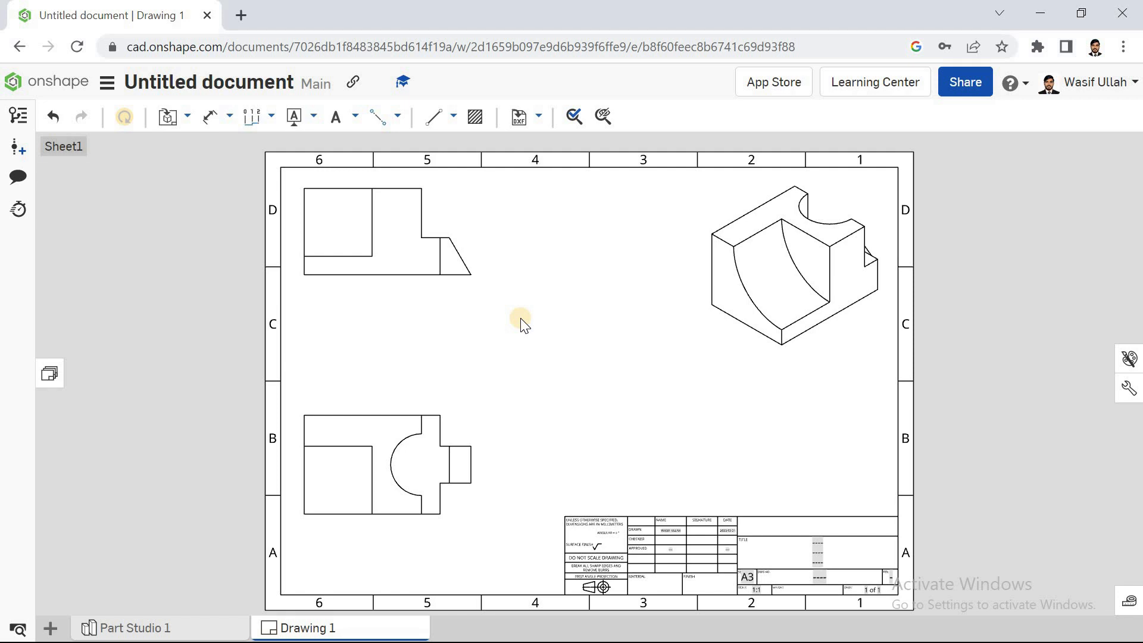
click(187, 119)
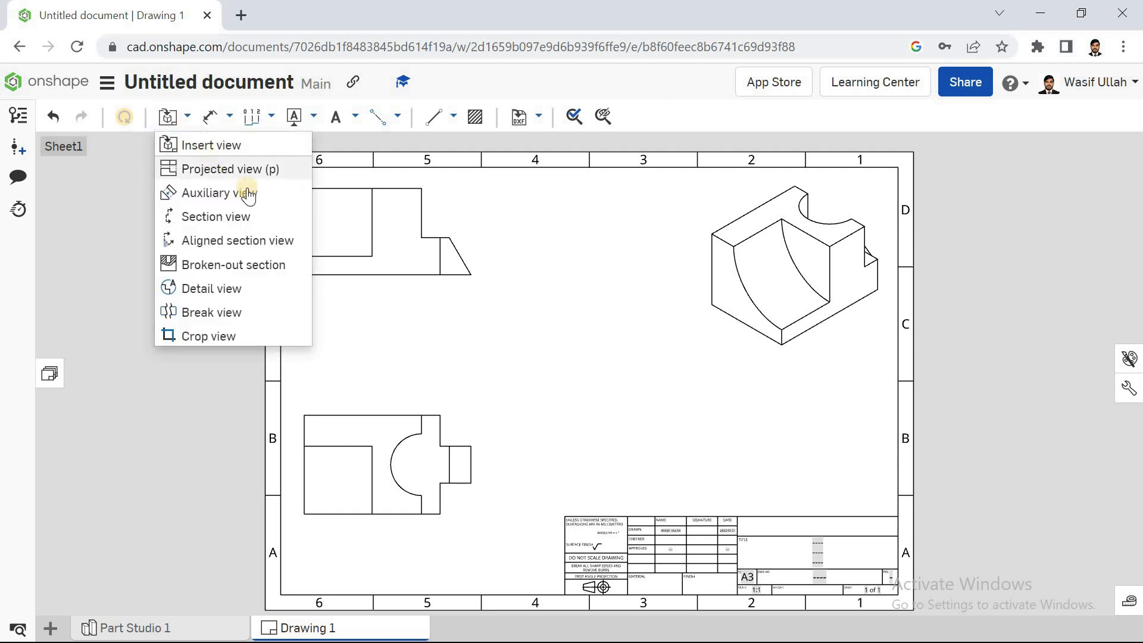
click(226, 169)
click(374, 217)
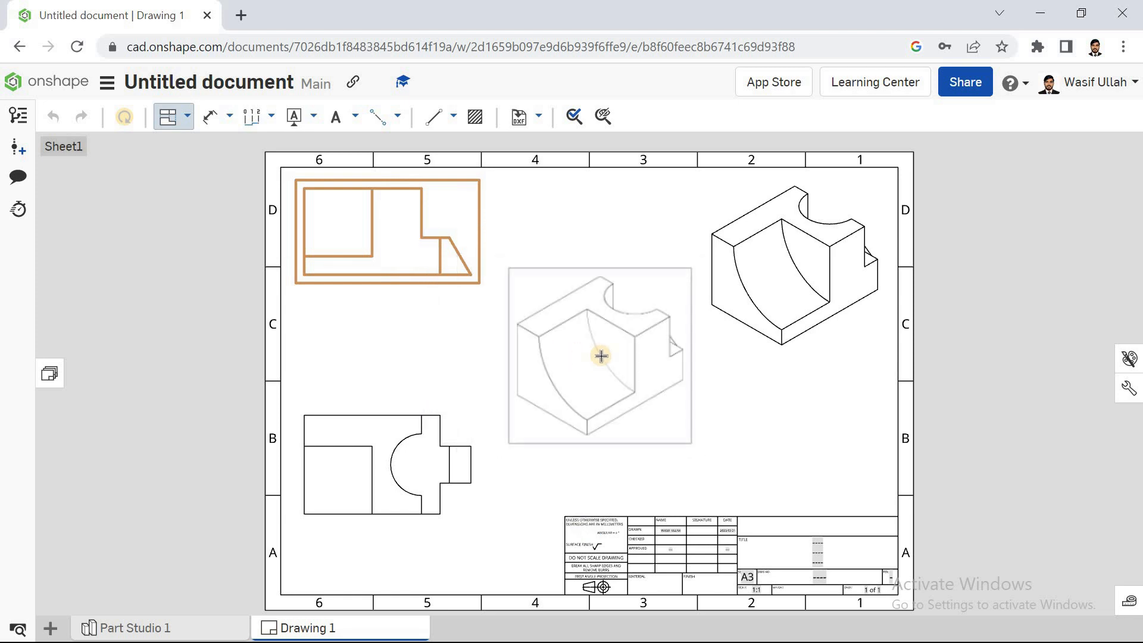
key(Escape)
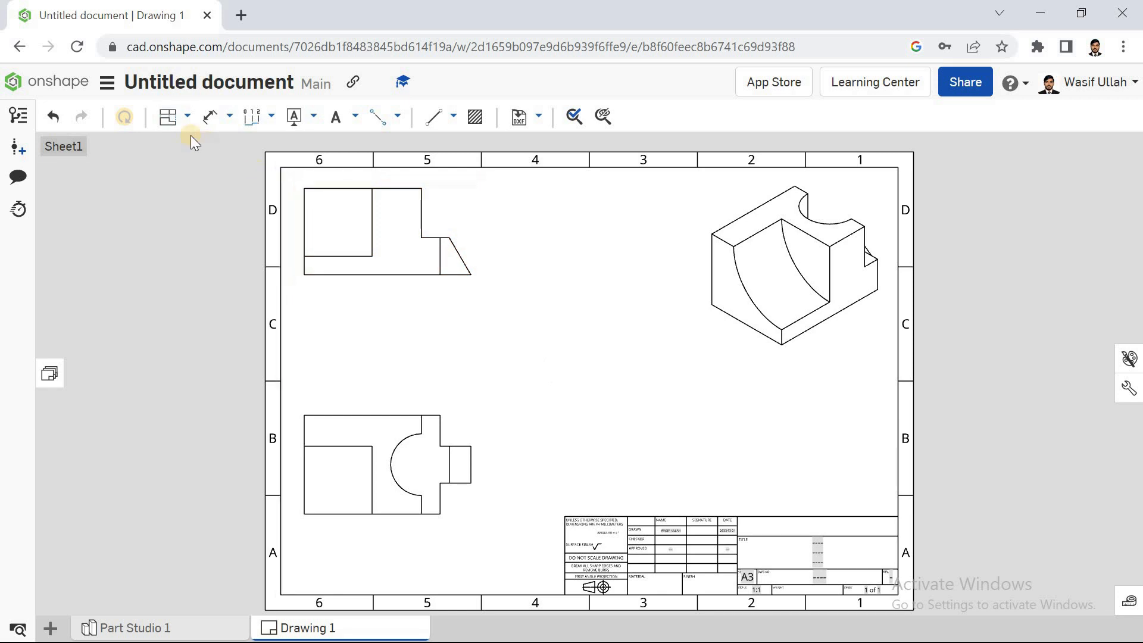
Step: Place an angled projected view of the lower-left view in the middle of the sheet, and delete it again
click(187, 116)
click(209, 168)
click(461, 467)
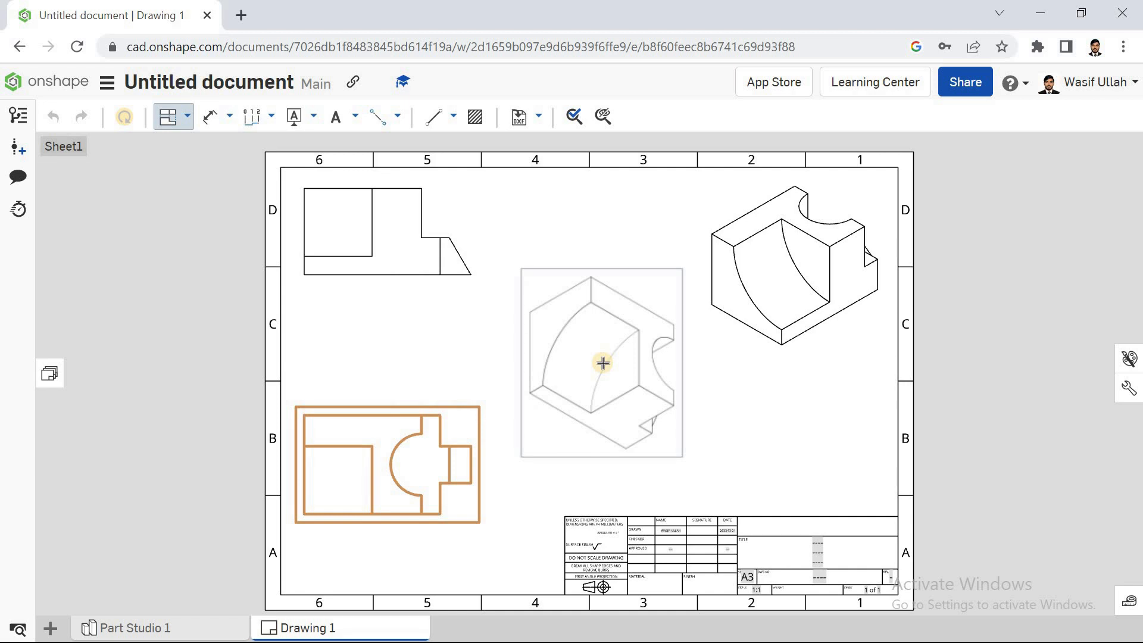
click(603, 363)
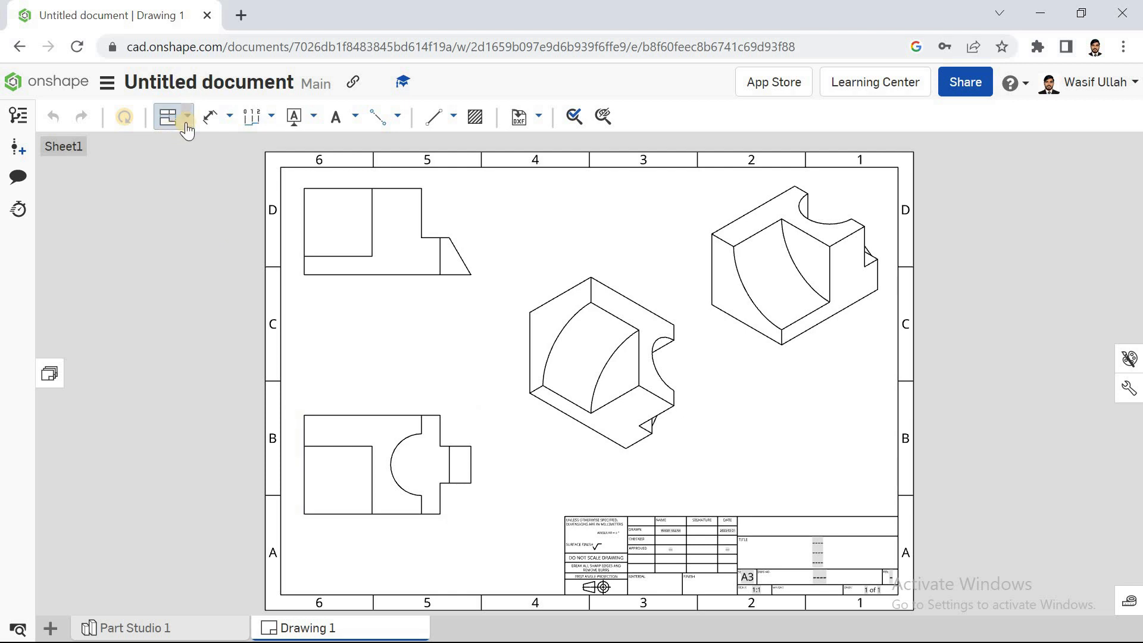
drag(598, 351, 566, 377)
key(Delete)
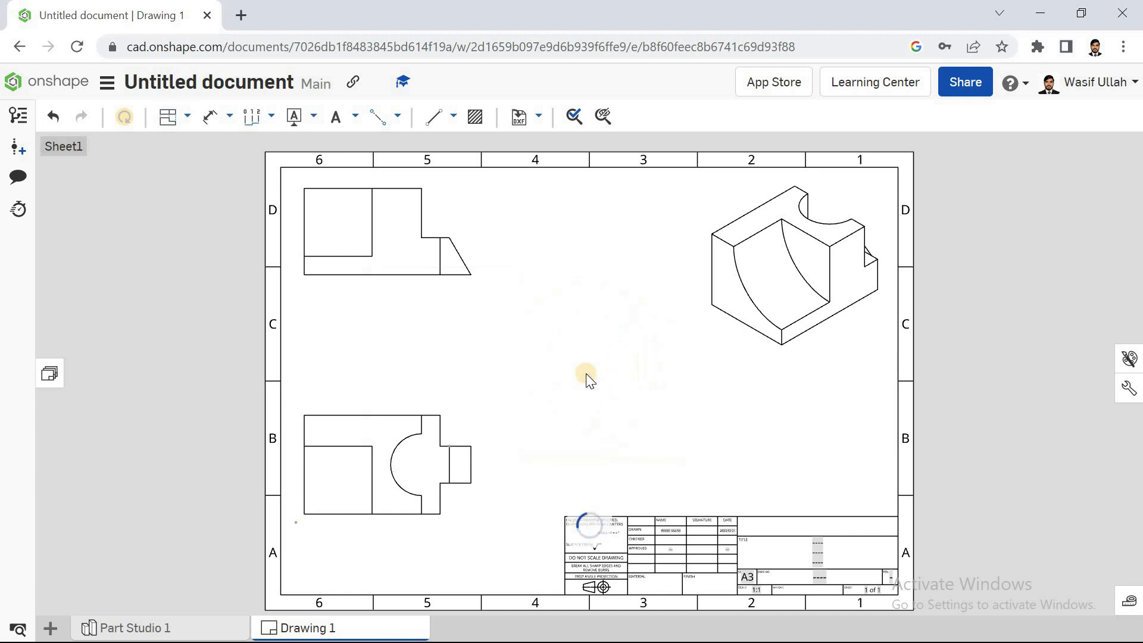
Step: Project a view from the isometric view, place it in the middle of the sheet, and delete it again
click(187, 116)
click(194, 169)
click(836, 273)
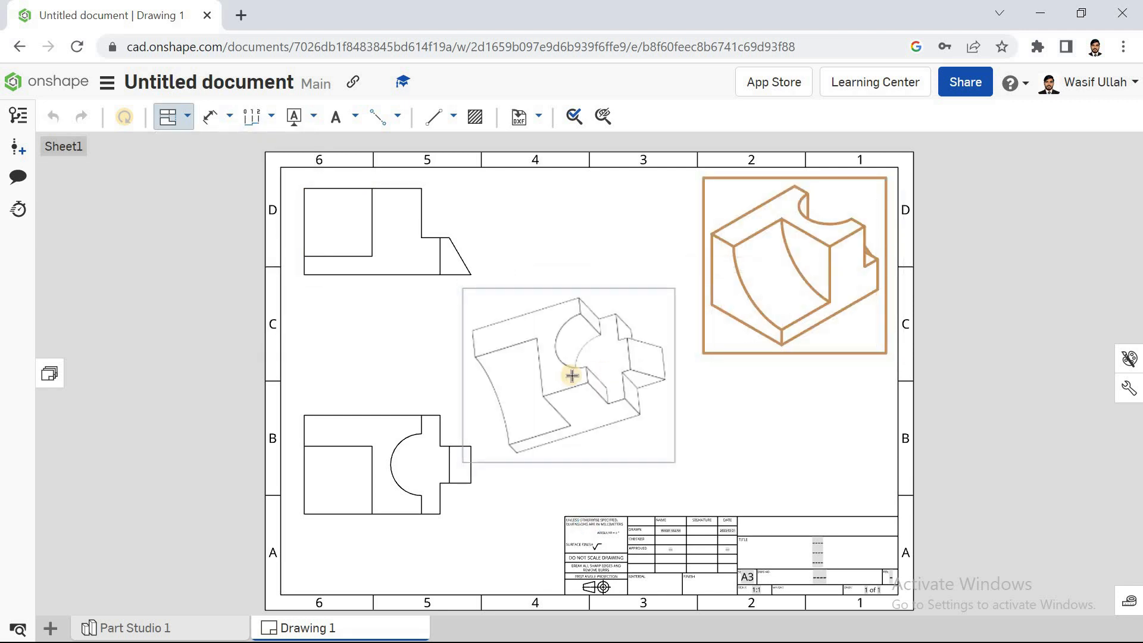
click(580, 369)
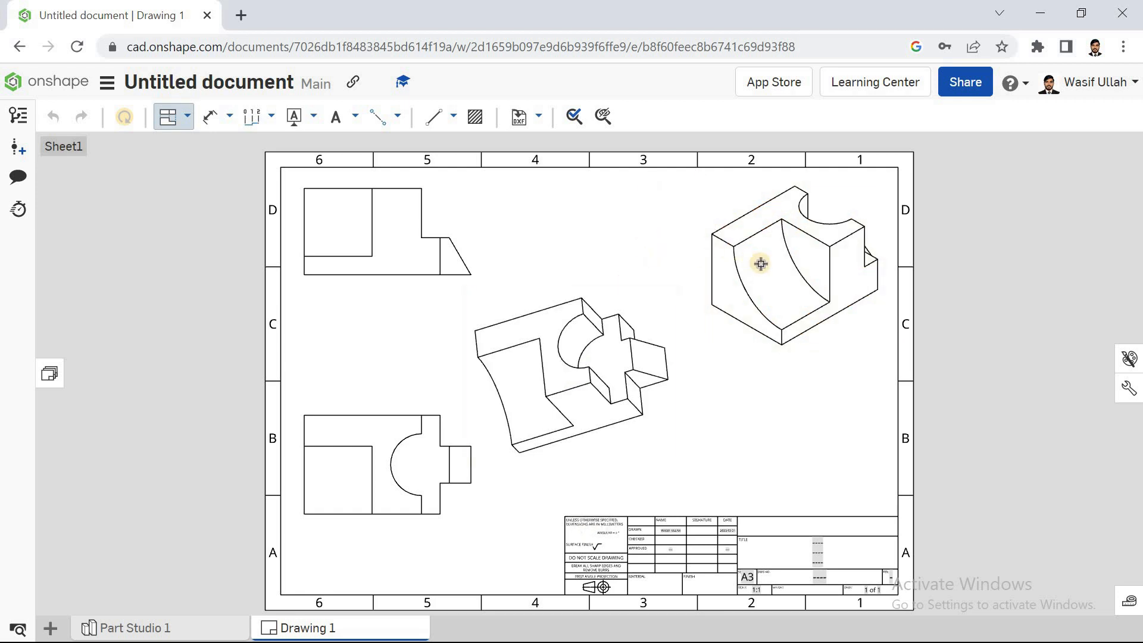
click(571, 369)
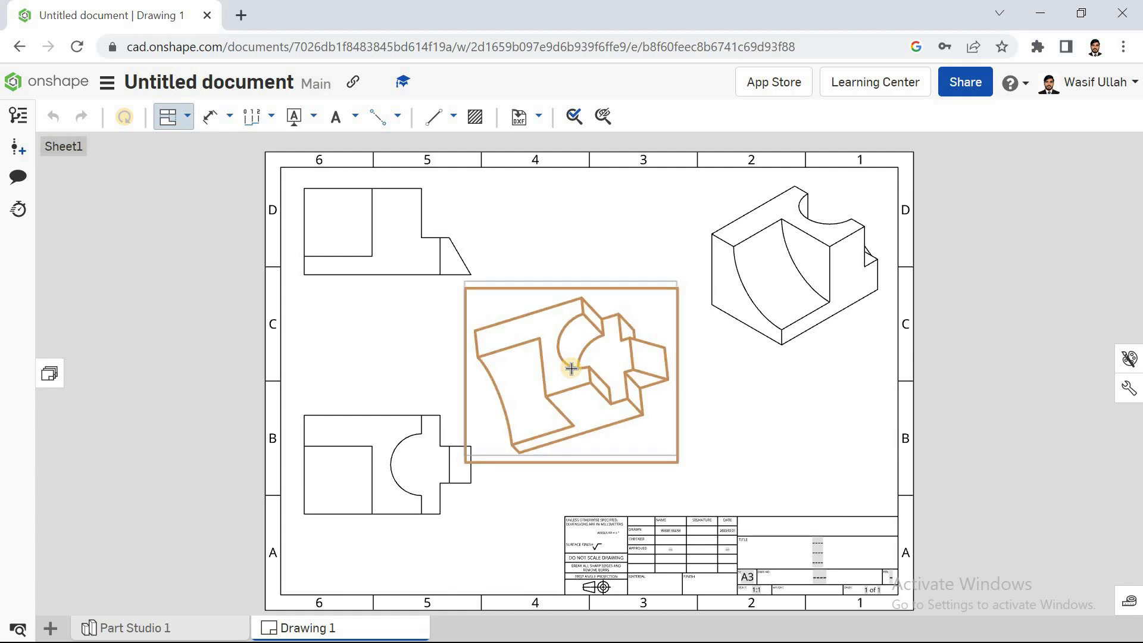
key(Escape)
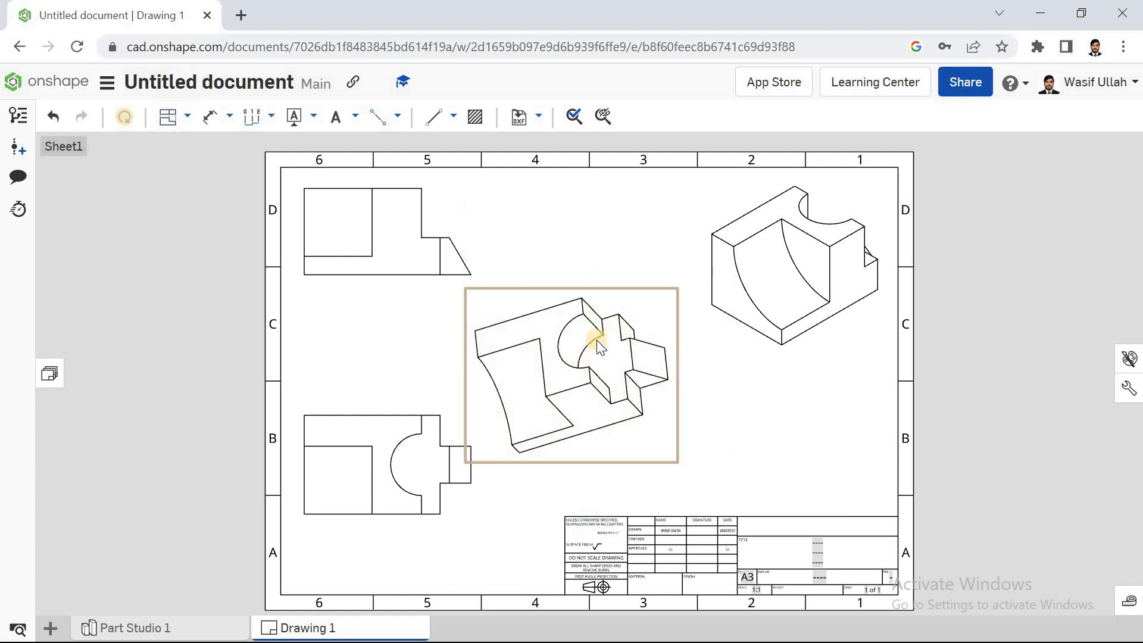
click(596, 341)
key(Delete)
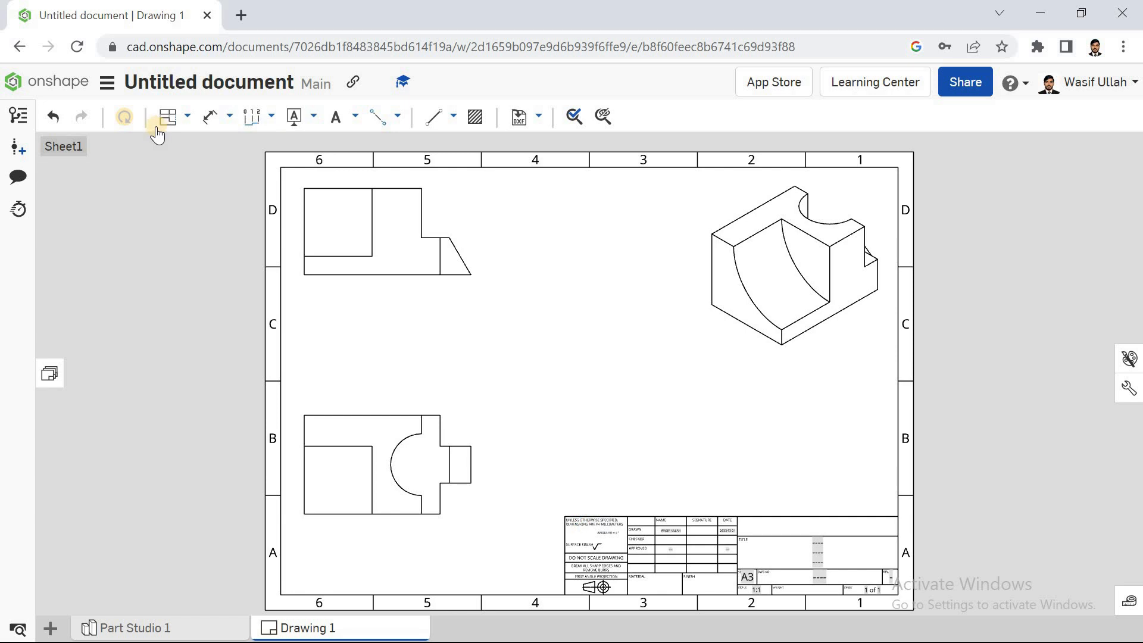
Step: Create a vertical section view labelled A through the middle vertical edge of the lower-left view, and place it directly to that view's right
click(187, 117)
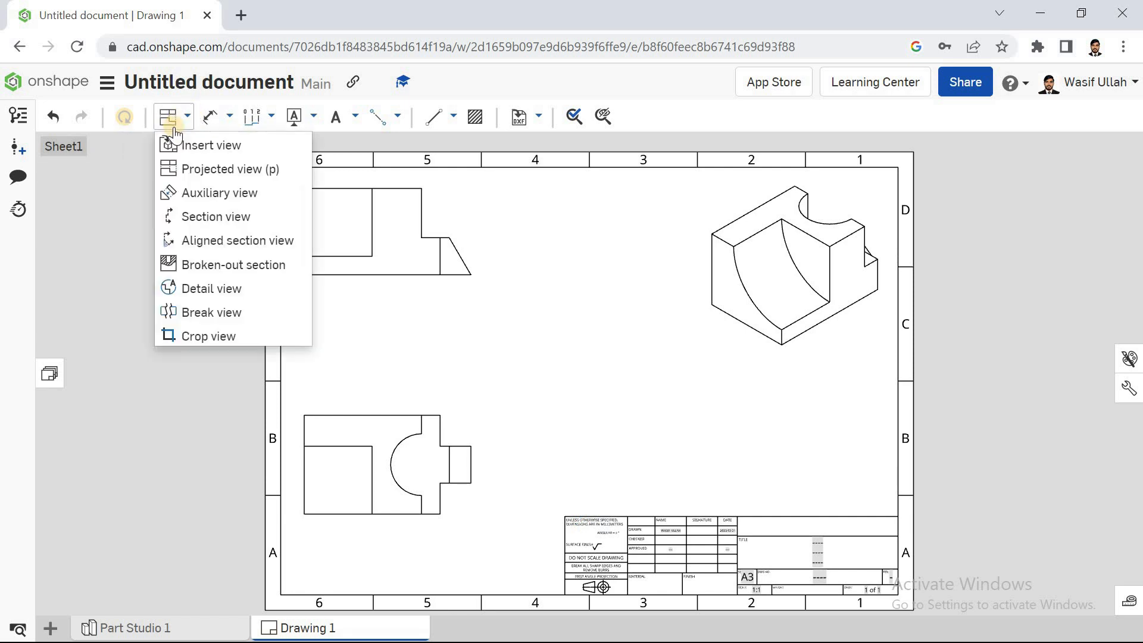
click(215, 221)
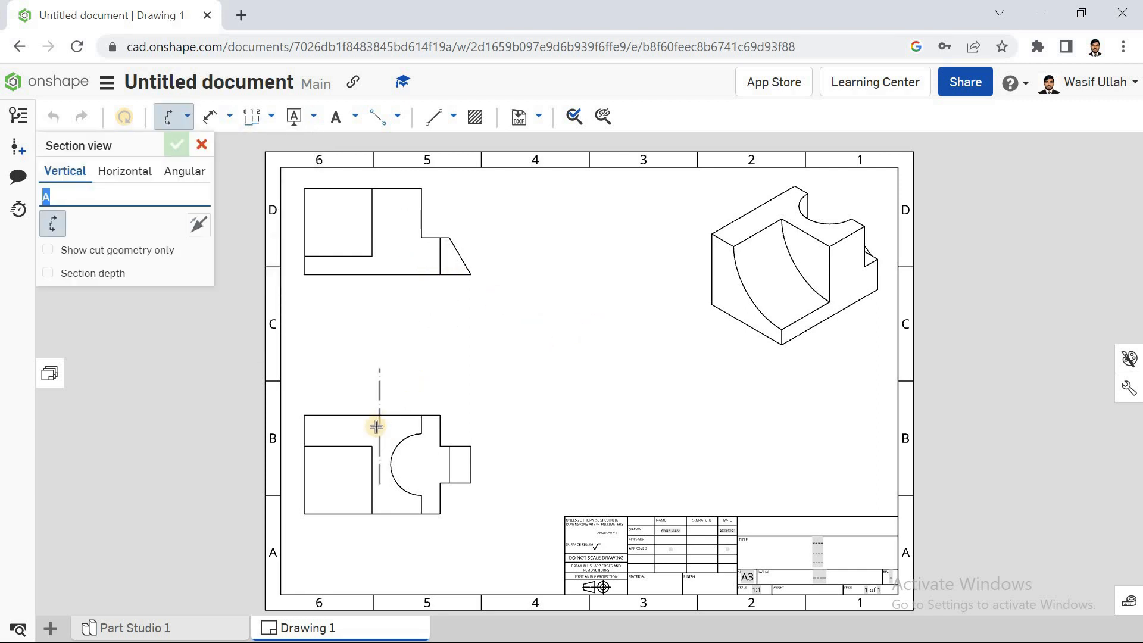
click(289, 462)
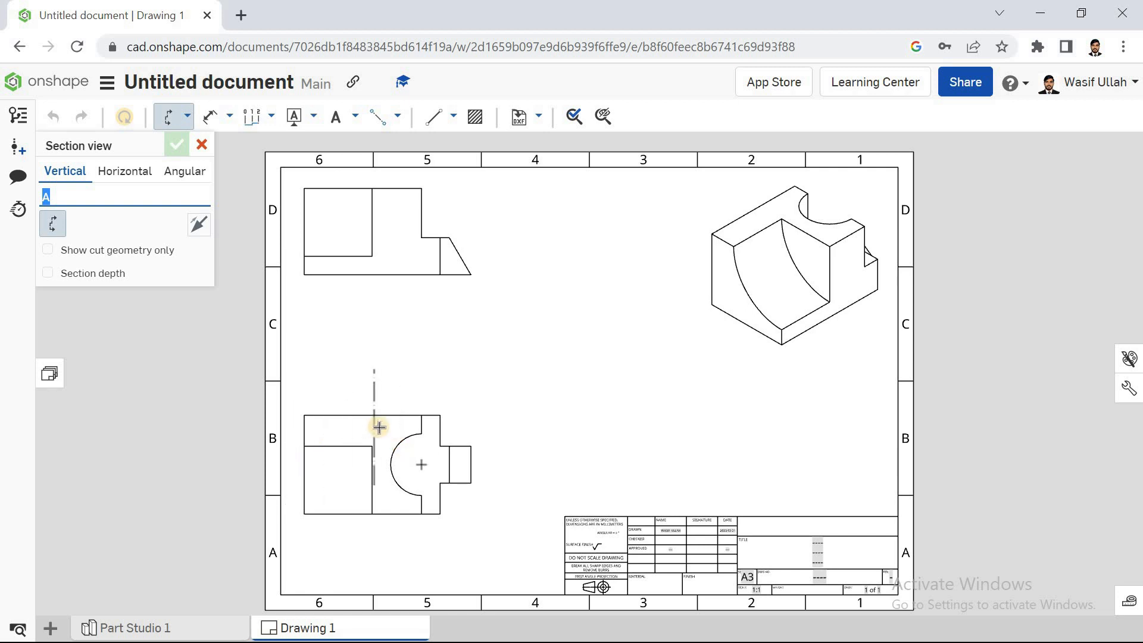
click(409, 354)
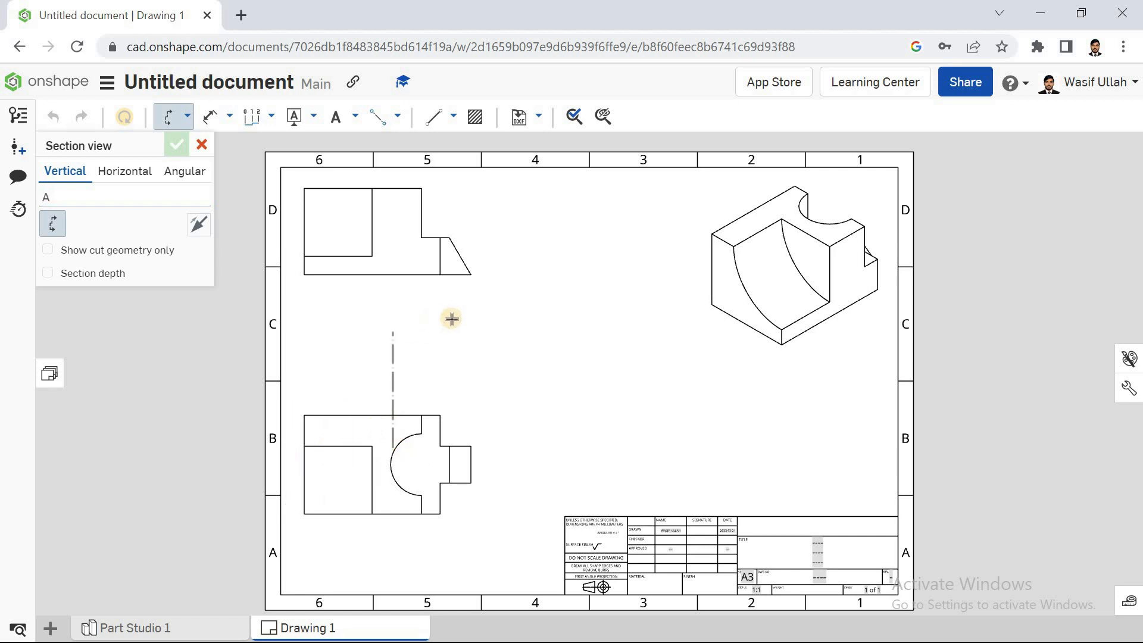
click(373, 479)
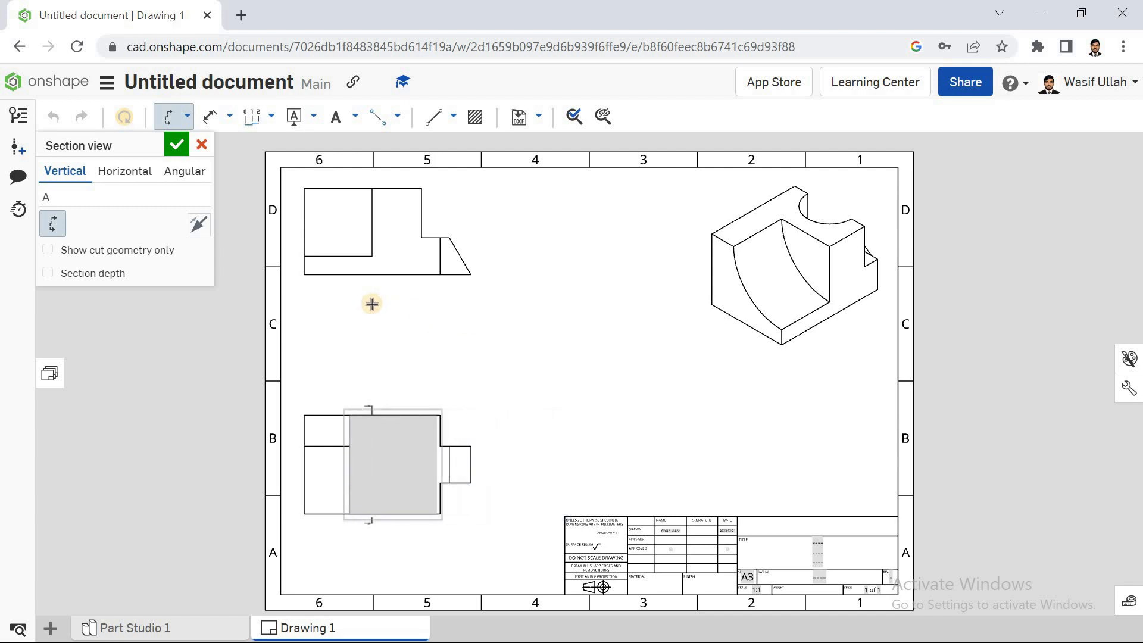
click(526, 323)
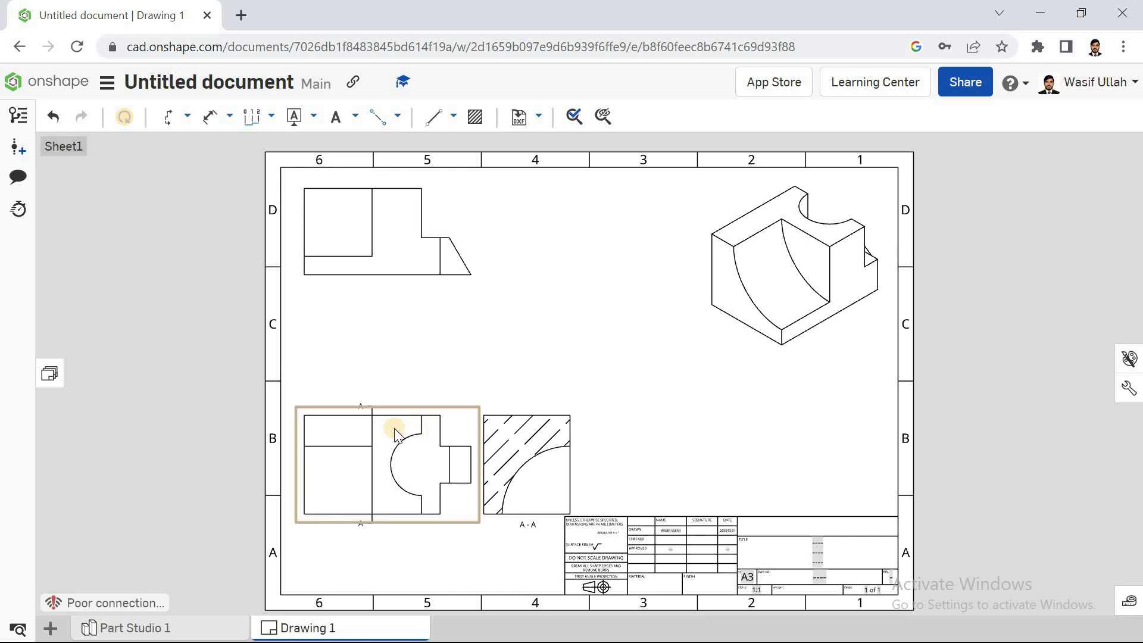
Step: Move the section view slightly up and to the right, shifting its aligned parent view up with it
click(362, 409)
click(528, 394)
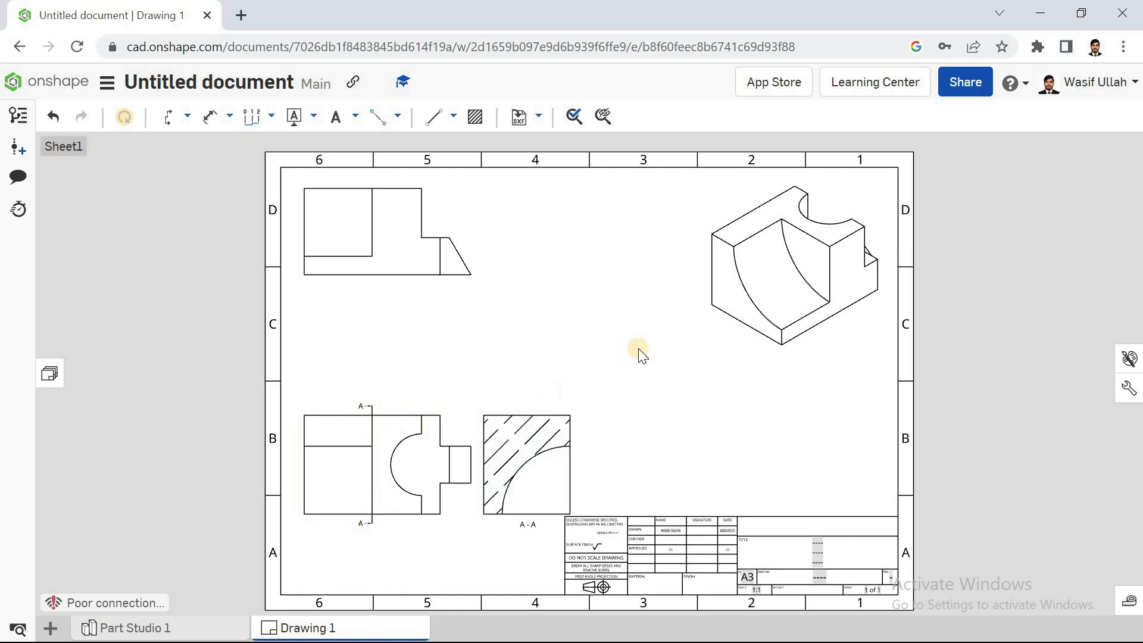
mouse_move(542, 455)
mouse_down()
mouse_move(572, 426)
mouse_move(532, 444)
mouse_up()
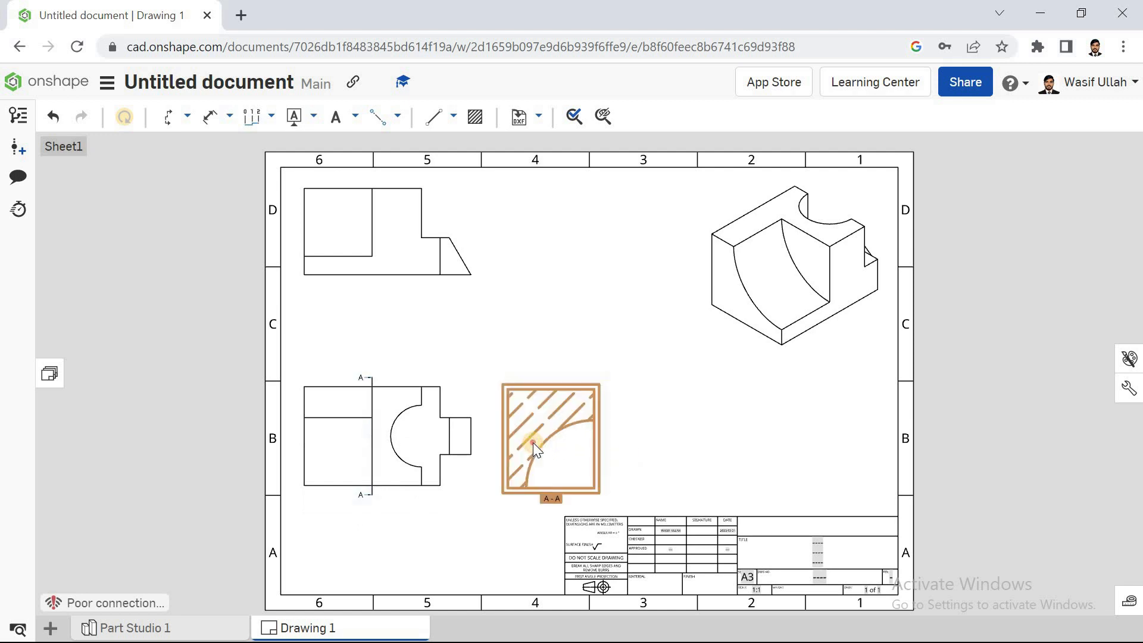
Step: Try to create a broken-out section of the front view with a closed spline profile around its lower-left corner
click(190, 121)
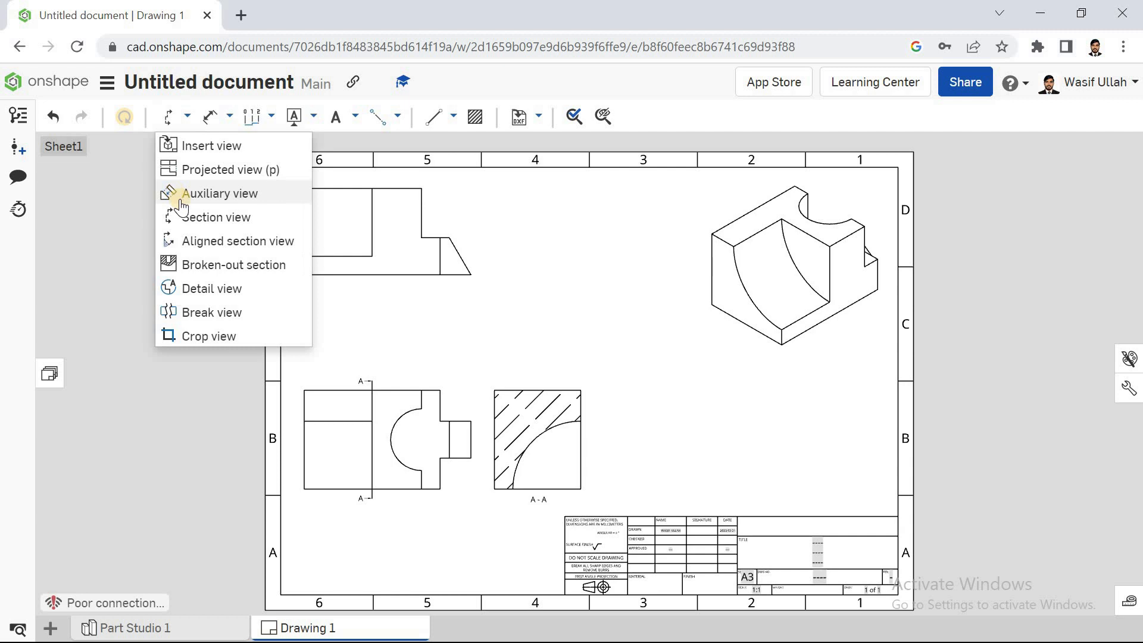
click(227, 266)
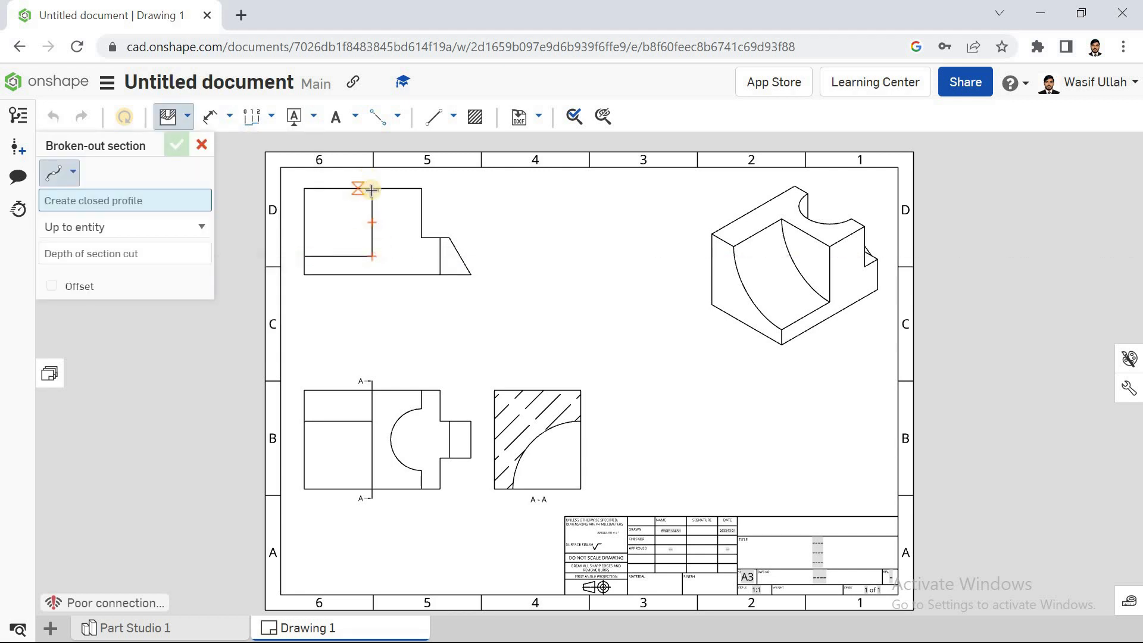
click(371, 303)
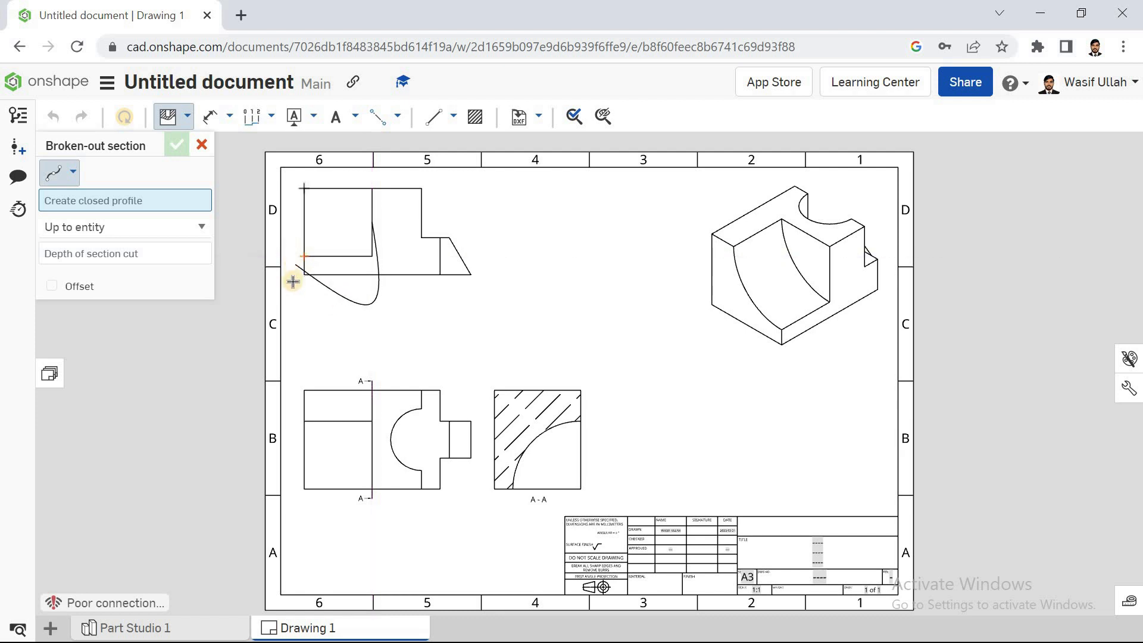
click(295, 257)
click(295, 219)
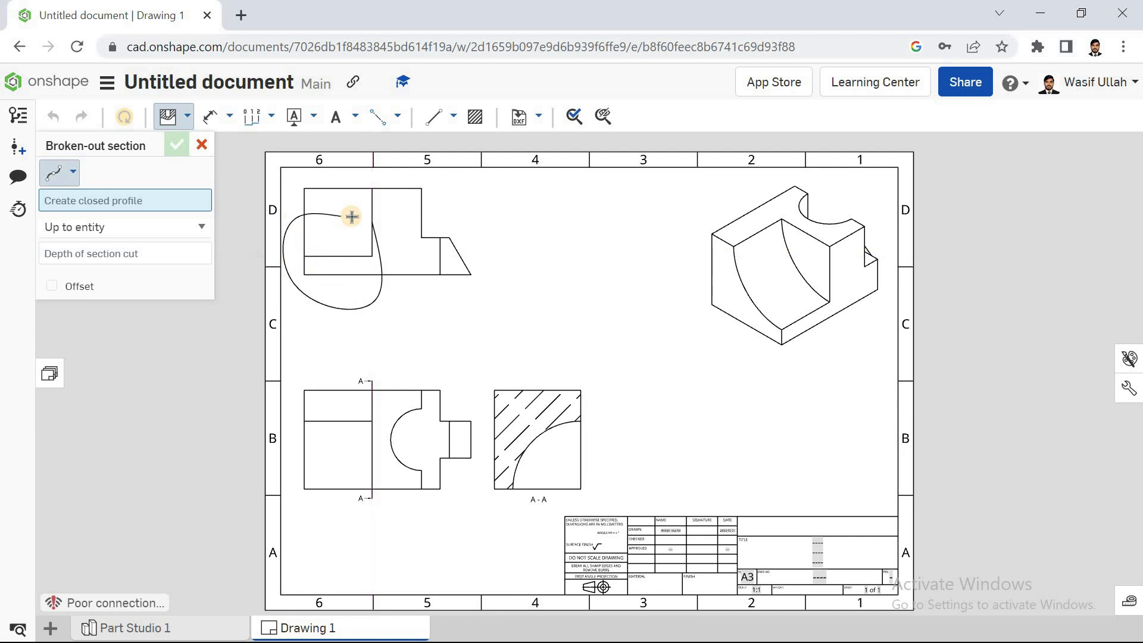
click(370, 224)
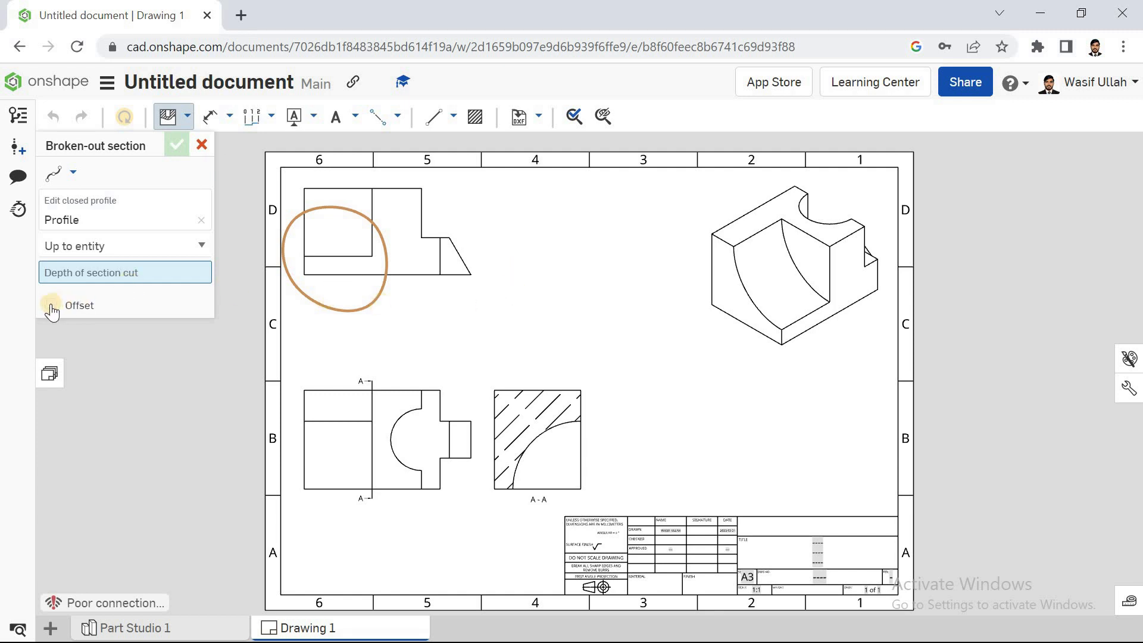
click(112, 247)
click(116, 264)
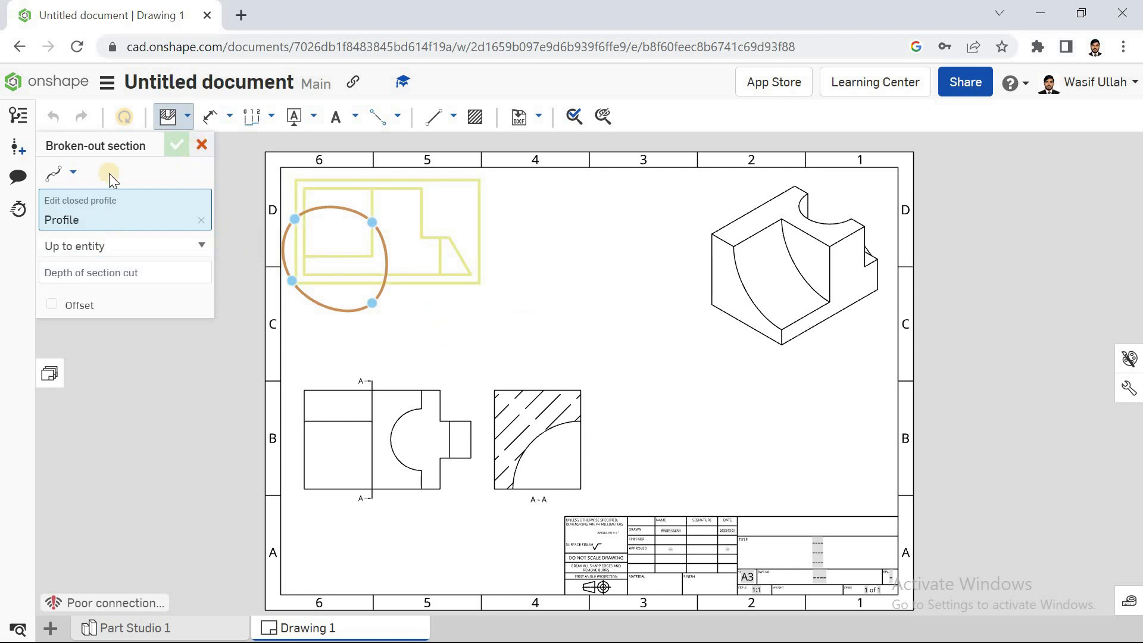
click(72, 172)
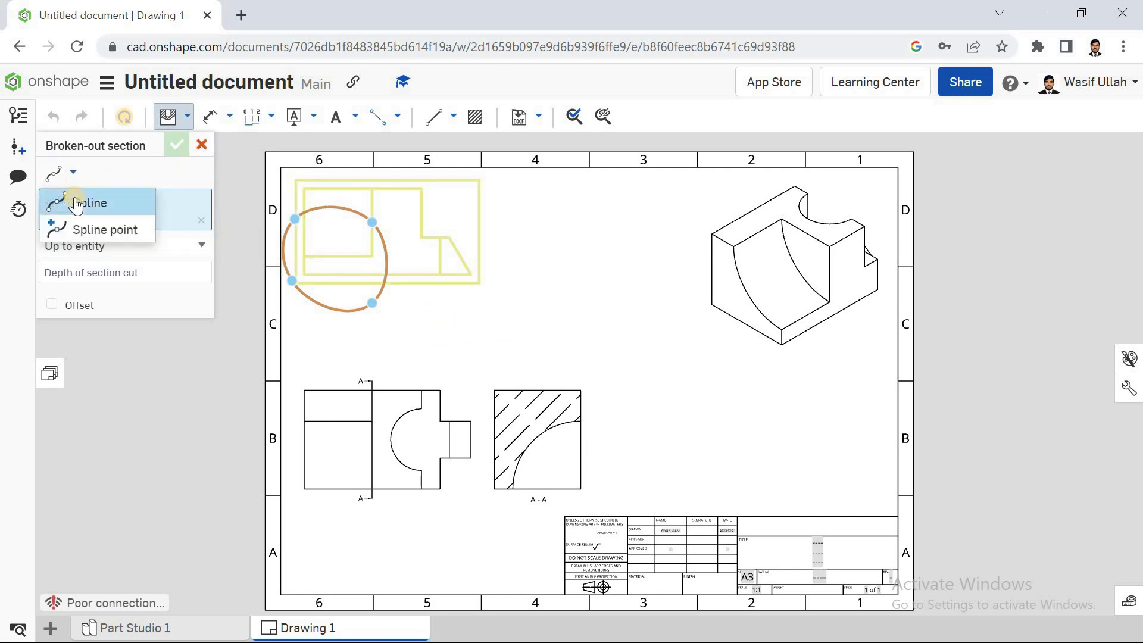
click(94, 186)
key(Escape)
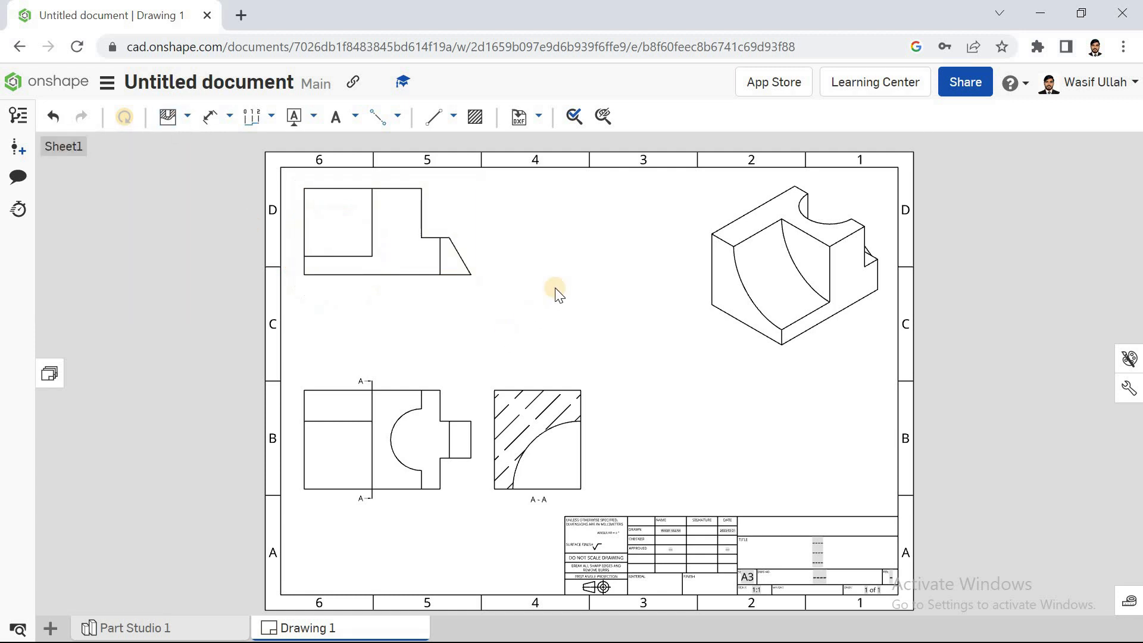
Step: Create a circular 2:1 detail view labelled B of the front view's stepped corner, and place it between the front and isometric views
click(186, 118)
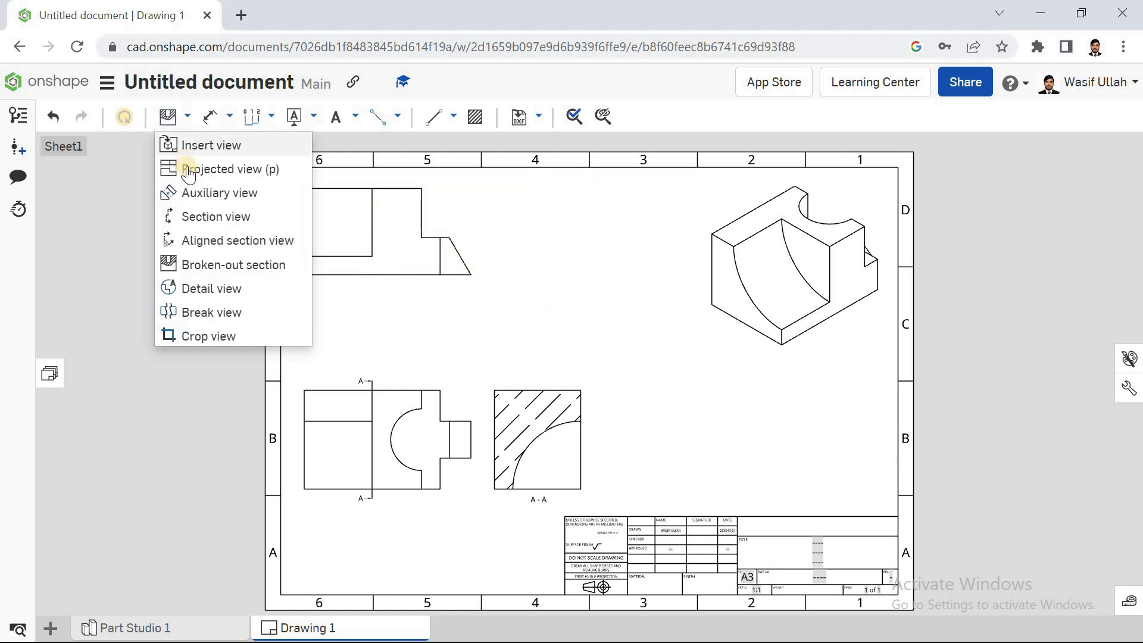
click(224, 290)
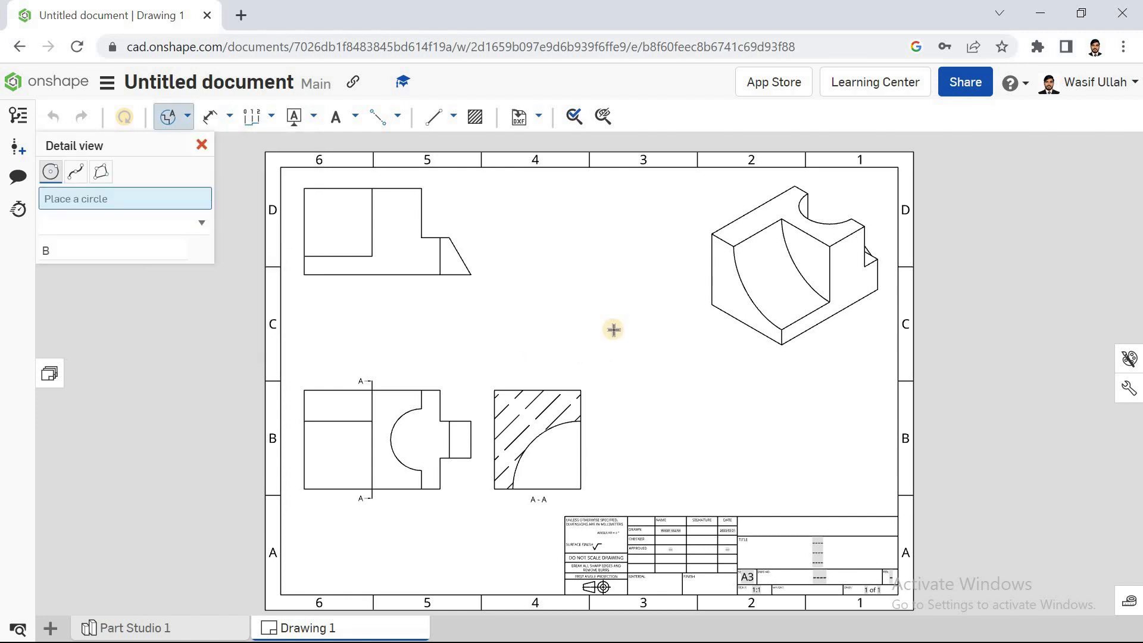
click(462, 254)
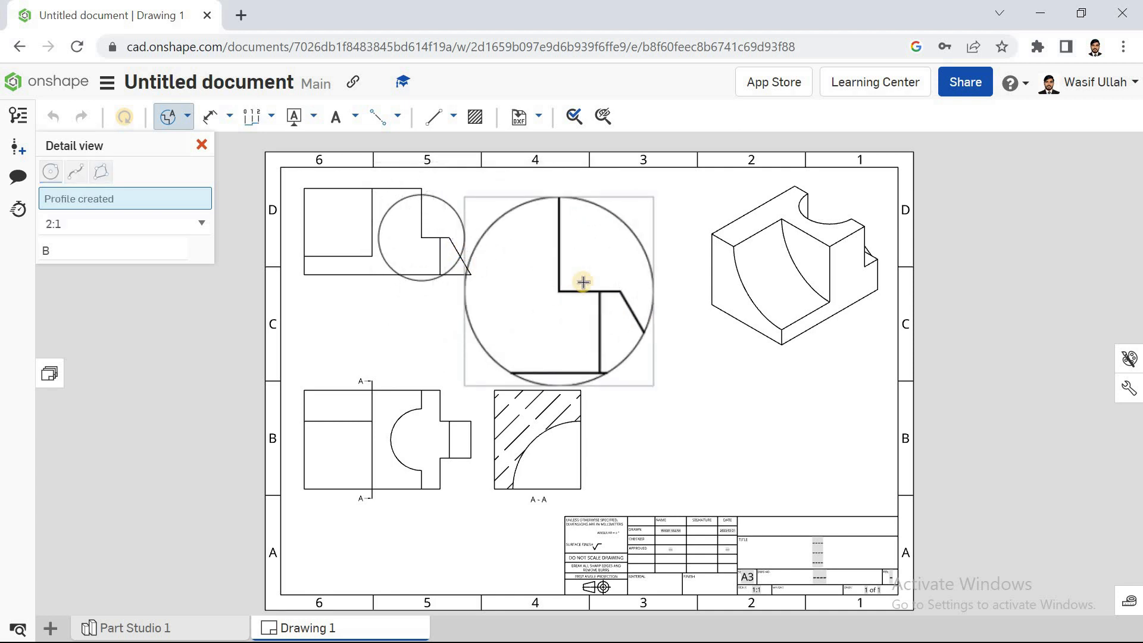
click(581, 272)
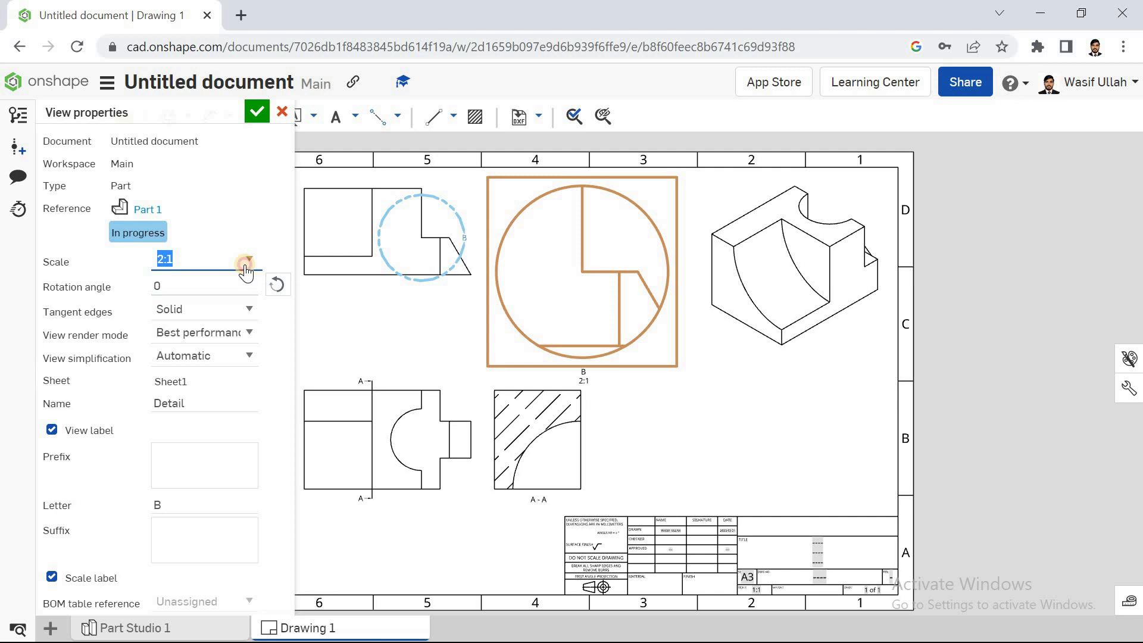
Step: Set the detail view's scale to 1:1 and apply the view properties
click(245, 266)
scroll(221, 307, up, 3)
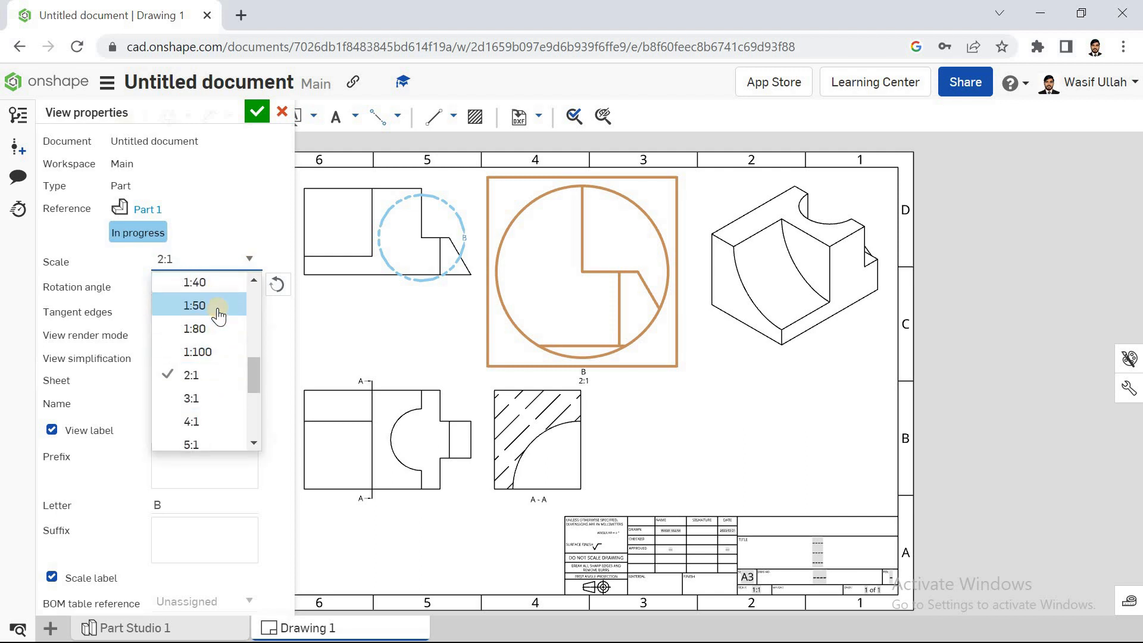
scroll(218, 316, up, 6)
scroll(218, 315, up, 2)
click(217, 329)
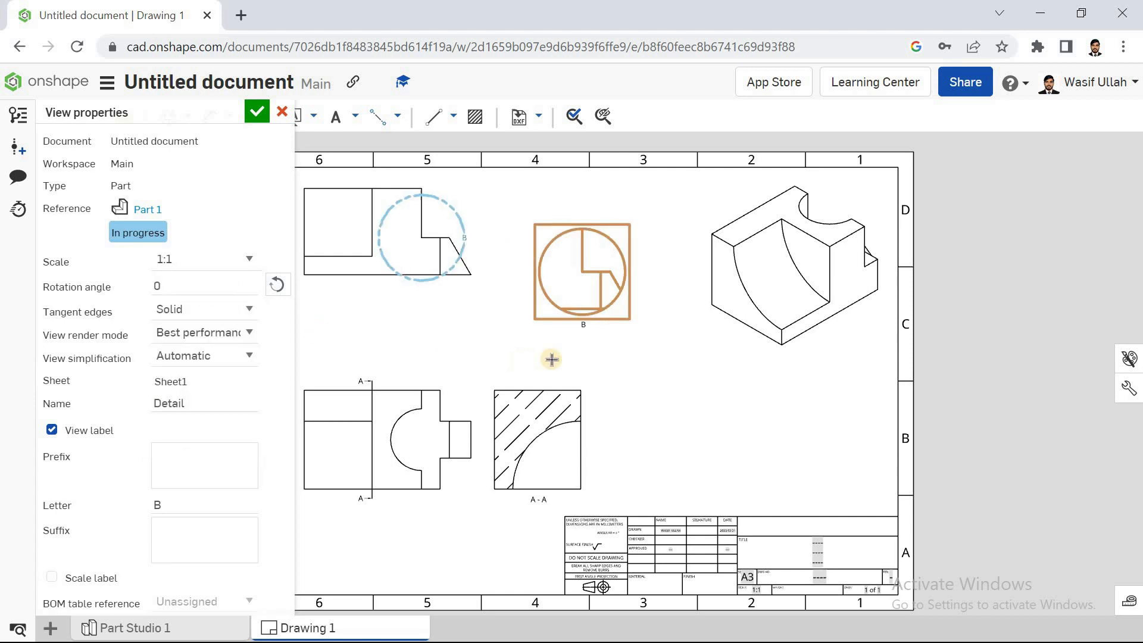
click(257, 111)
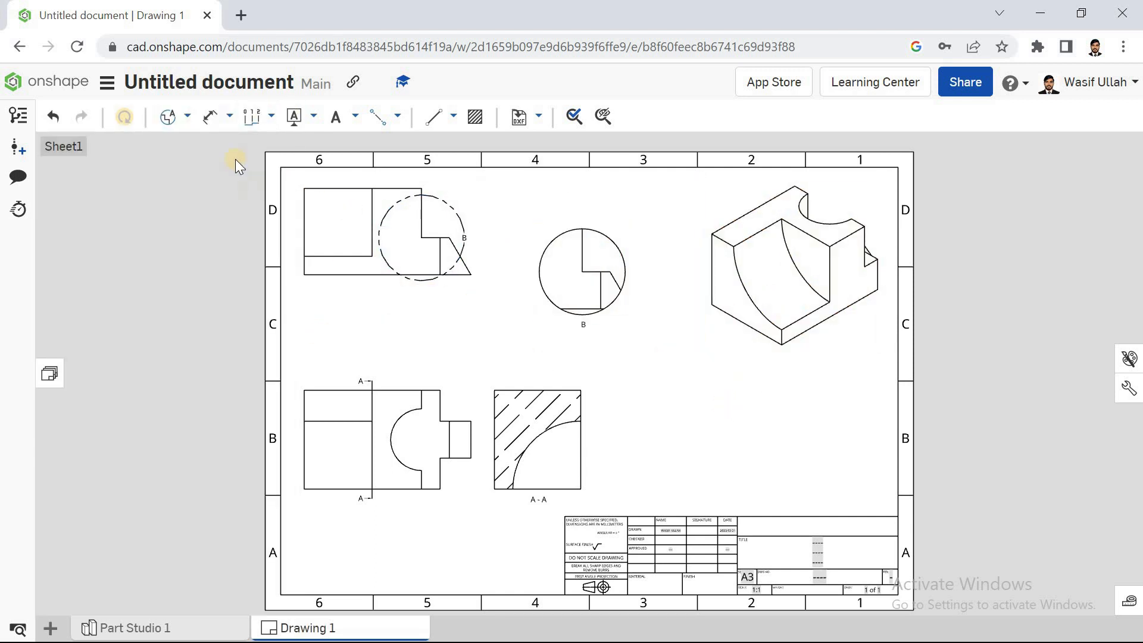
Step: Place a vertical zig zag break with a gap distance of 10 across the front view, between its left edge and the detail circle
click(186, 116)
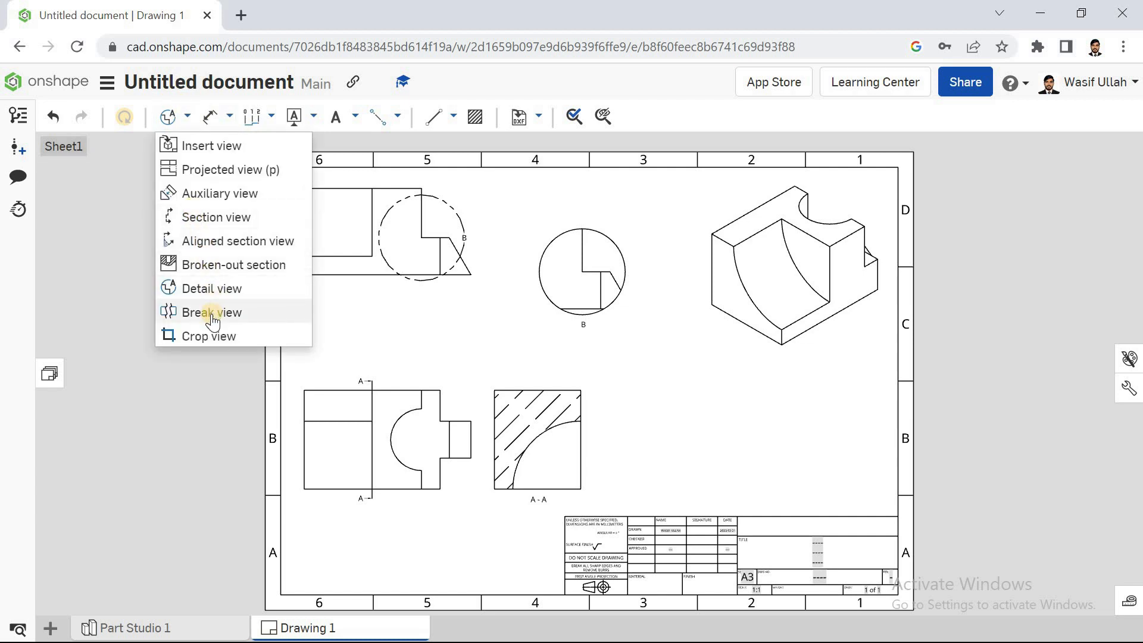
click(212, 314)
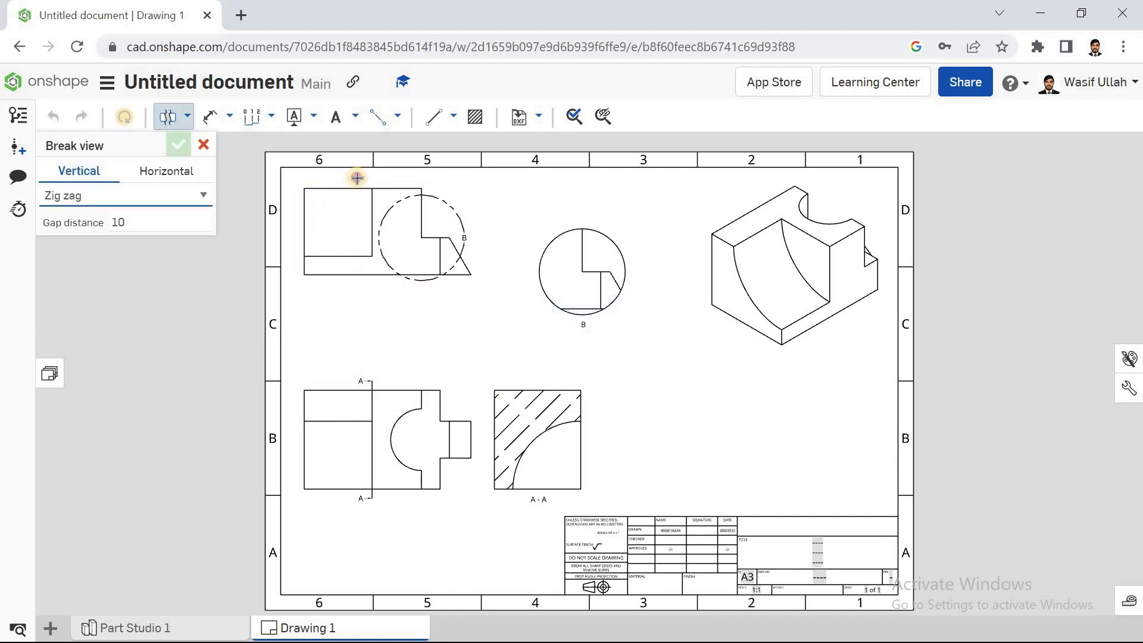
click(356, 238)
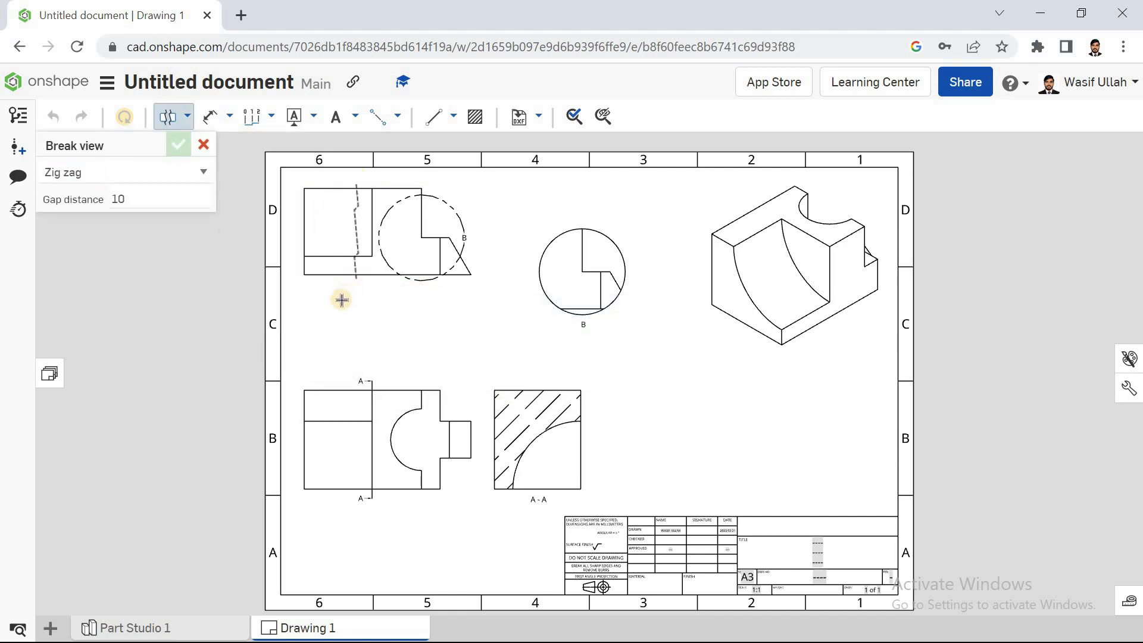
click(352, 226)
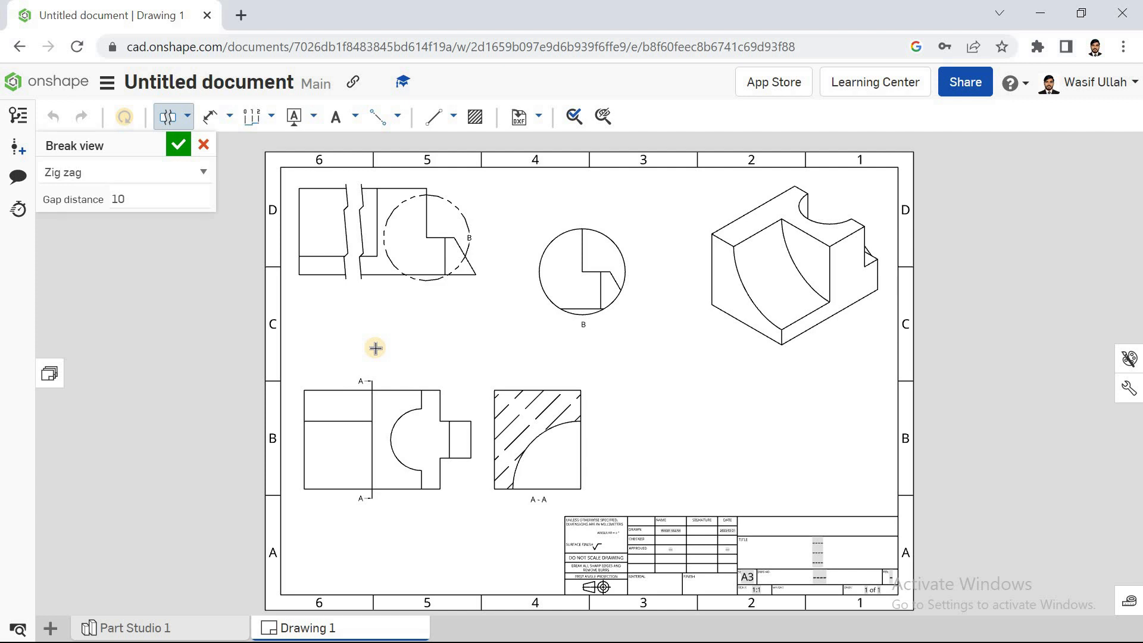
Step: Preview the small zig zag and other break line types, settle on Curve, and apply the front view's break
click(142, 174)
click(140, 212)
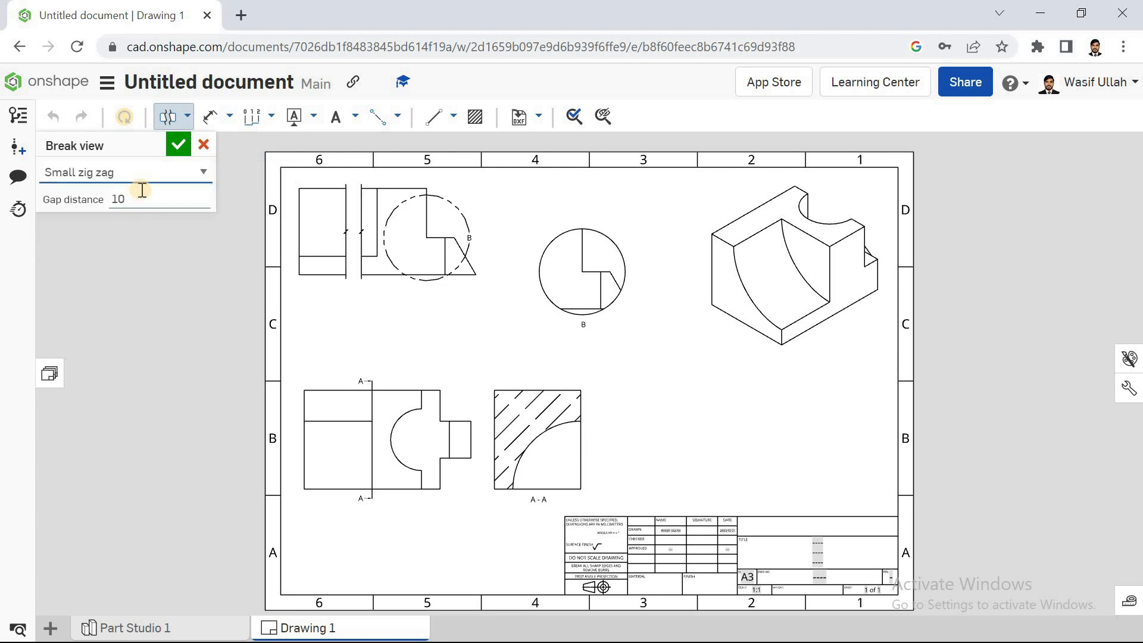
click(138, 173)
click(139, 229)
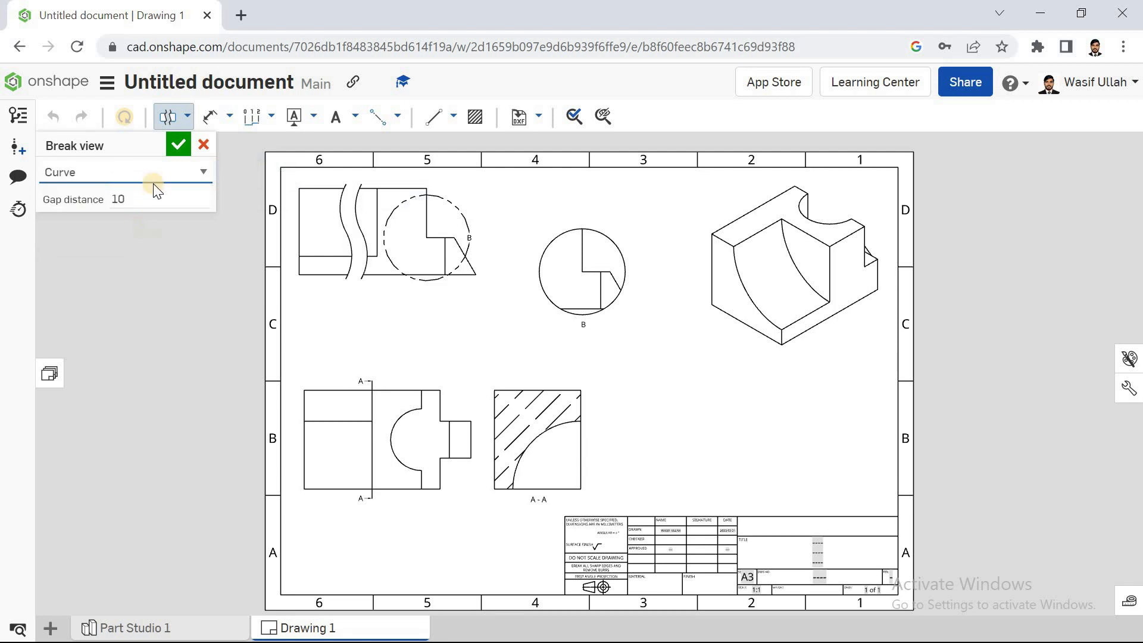
click(152, 174)
click(146, 245)
click(162, 175)
click(162, 192)
click(156, 172)
click(148, 227)
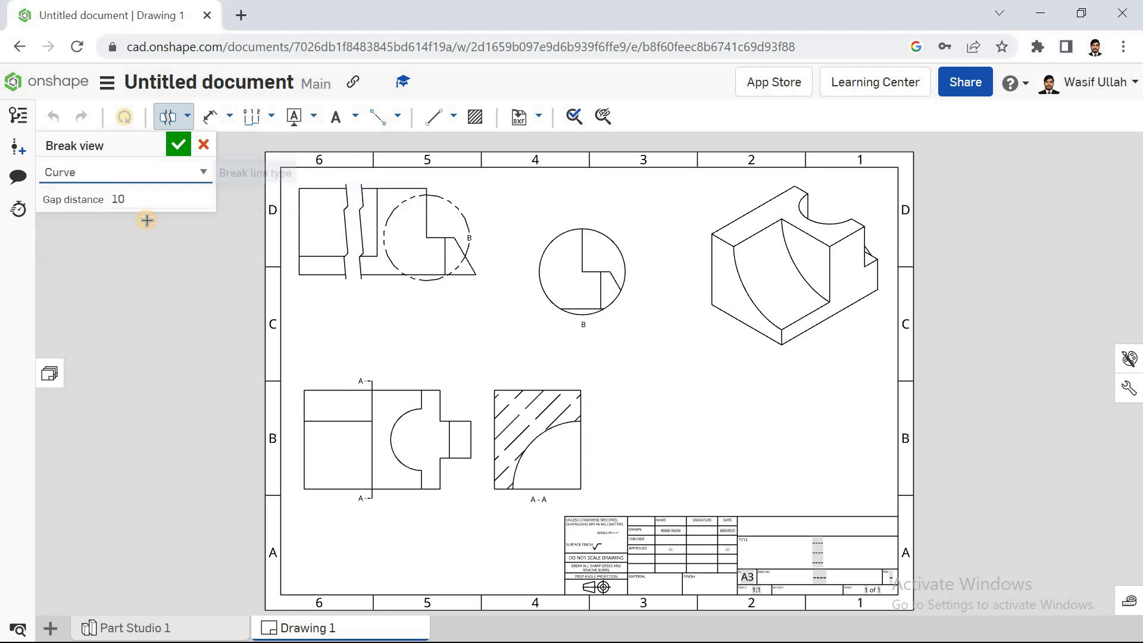
click(170, 196)
click(177, 147)
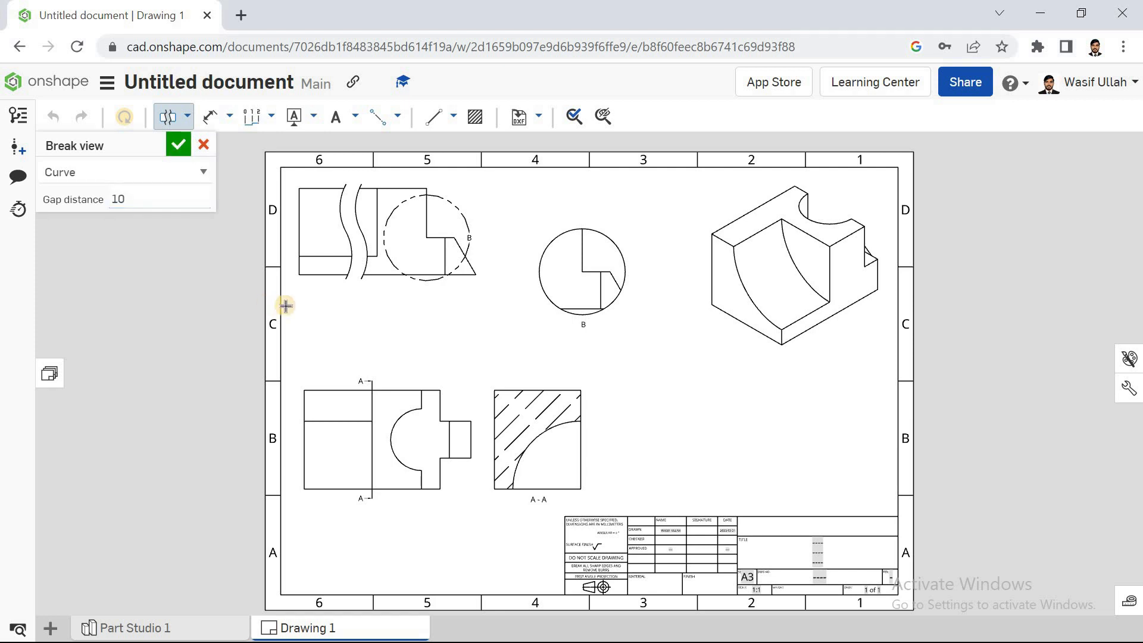
Step: Crop the projected view below the front view with a closed spline around its semicircular cutout, and undo the crop
click(190, 118)
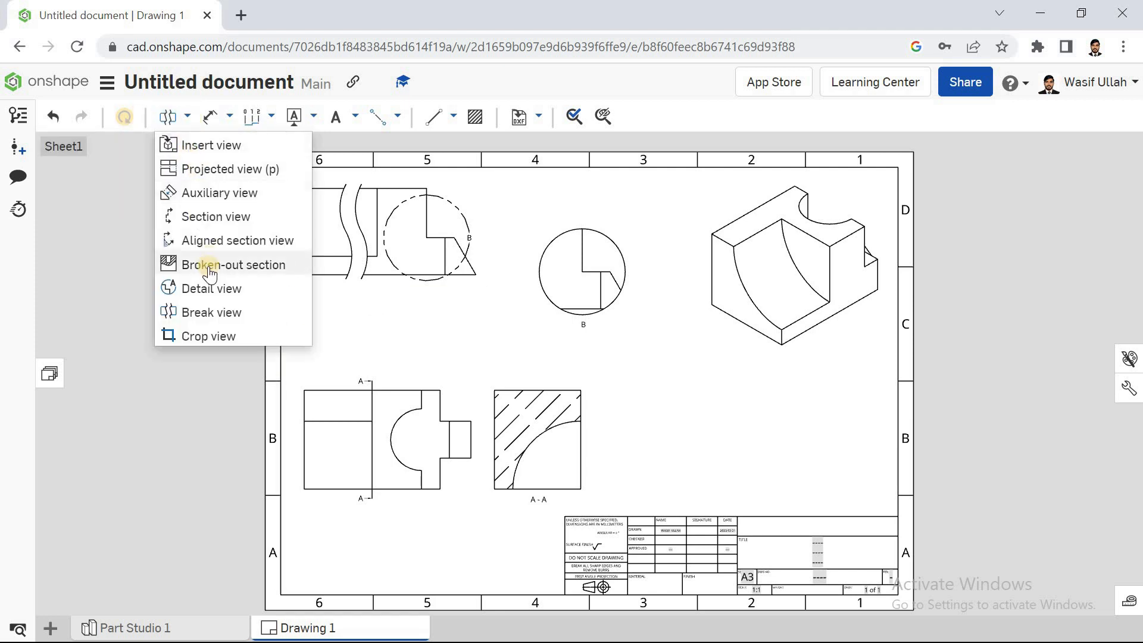
click(250, 336)
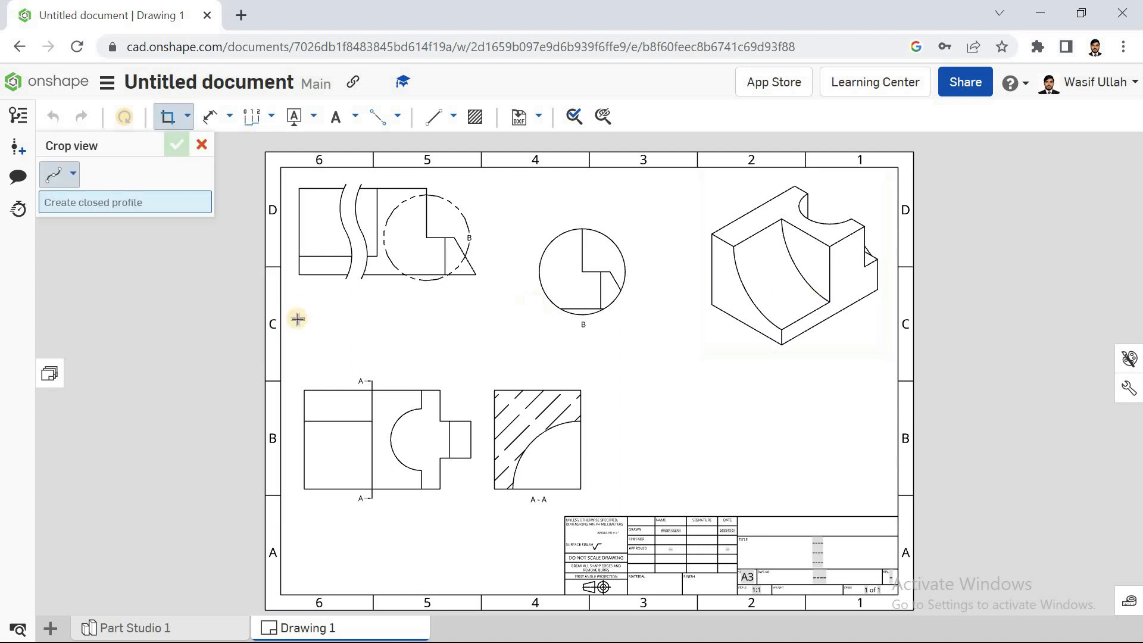
mouse_move(394, 371)
mouse_down()
mouse_move(408, 438)
mouse_move(478, 460)
mouse_move(479, 418)
mouse_move(437, 348)
mouse_move(393, 371)
mouse_up()
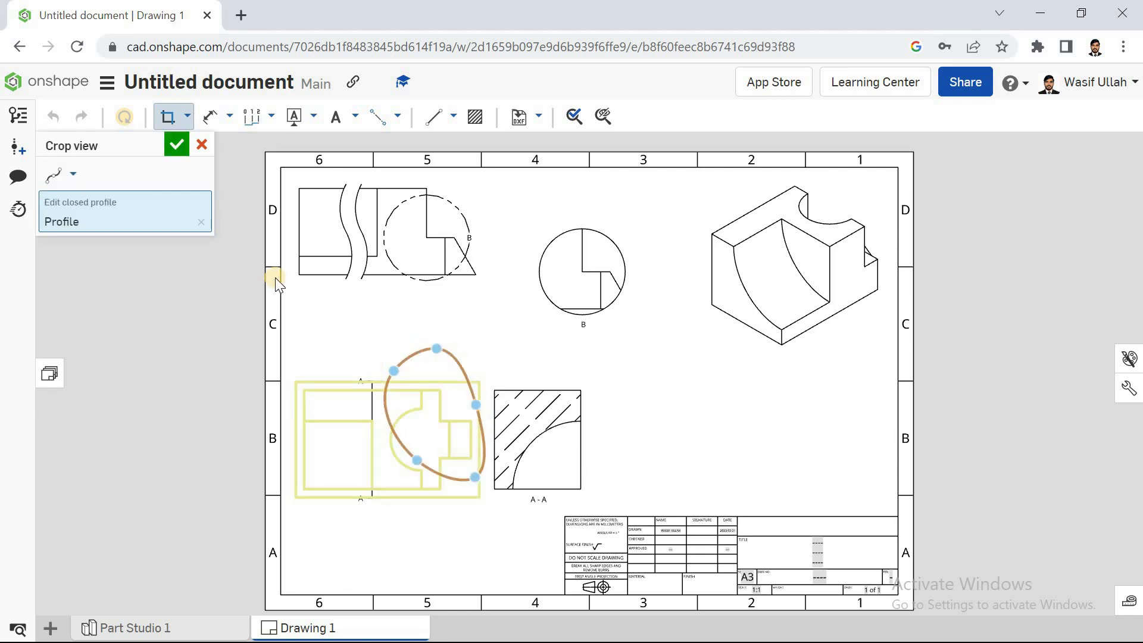
click(172, 146)
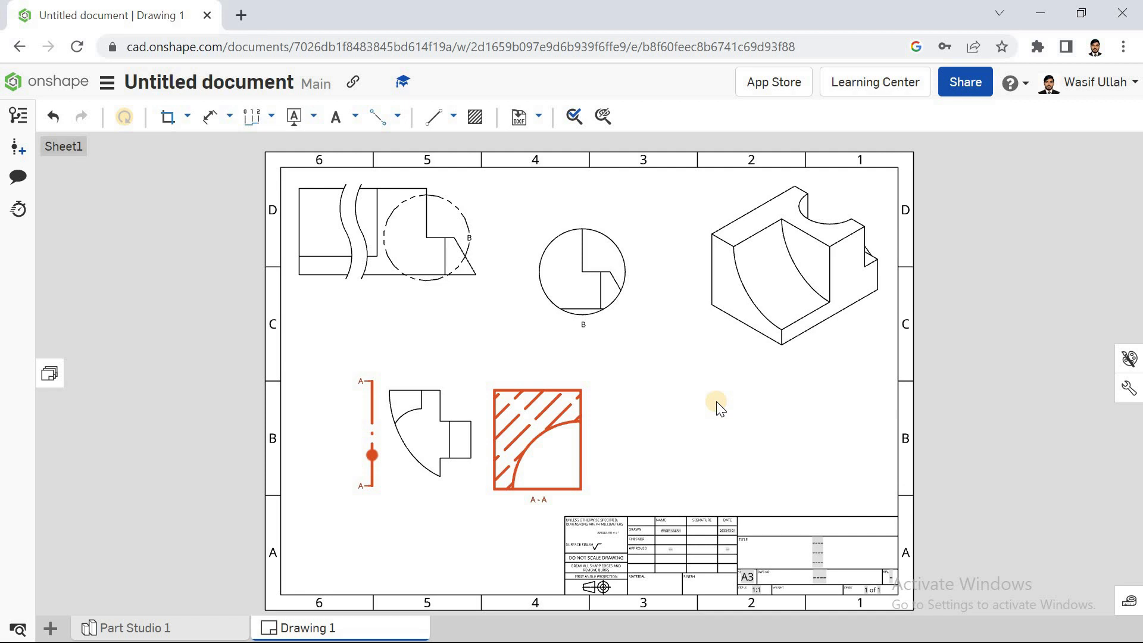
key(ctrl+z)
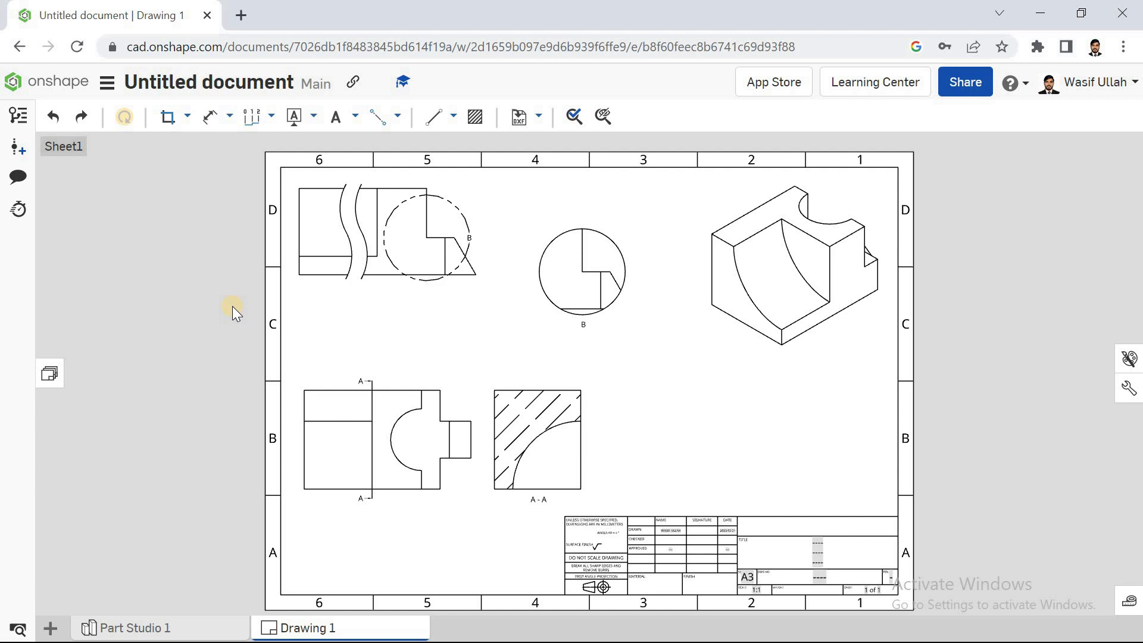
Step: Dimension the front view's upper-block height beside its left edge and the bottom edge's length below the view
click(229, 117)
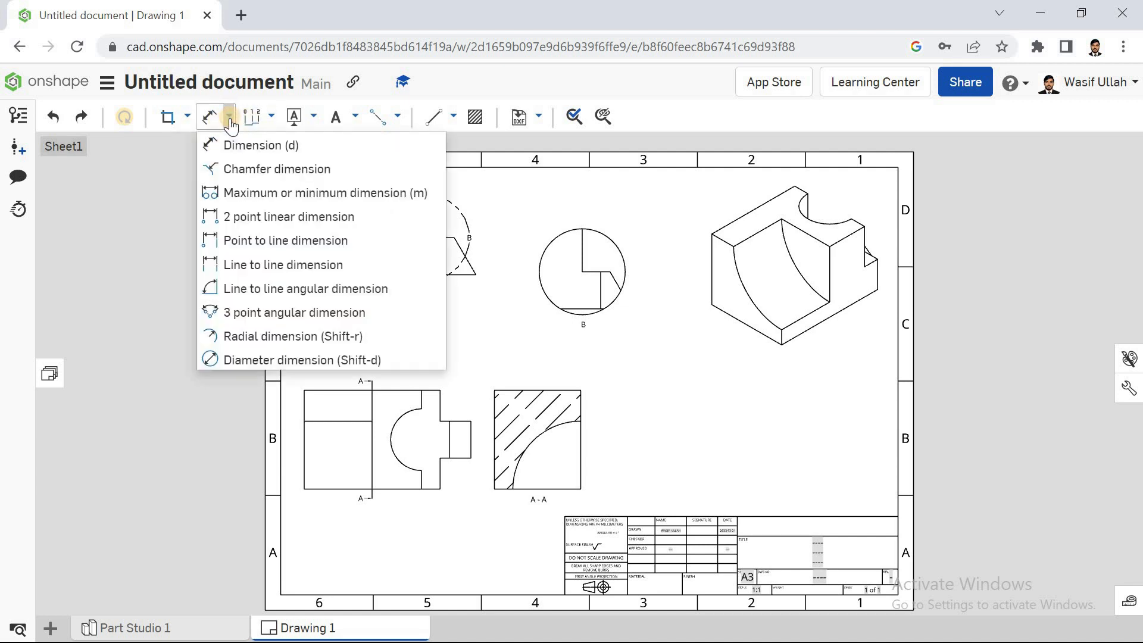
click(255, 146)
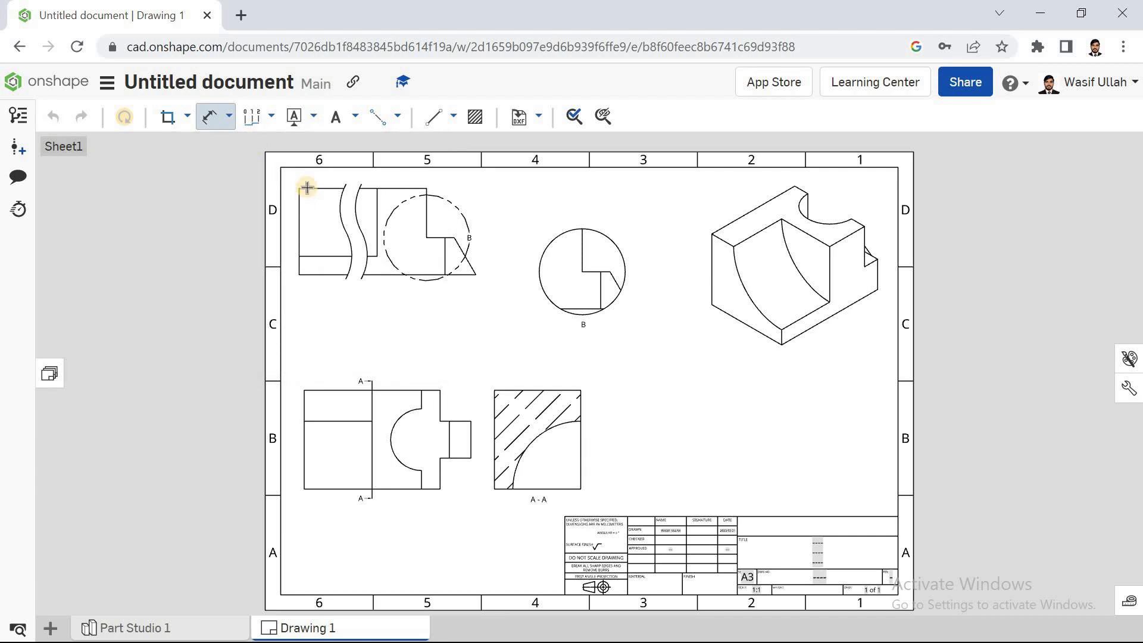
click(287, 226)
click(324, 276)
click(324, 291)
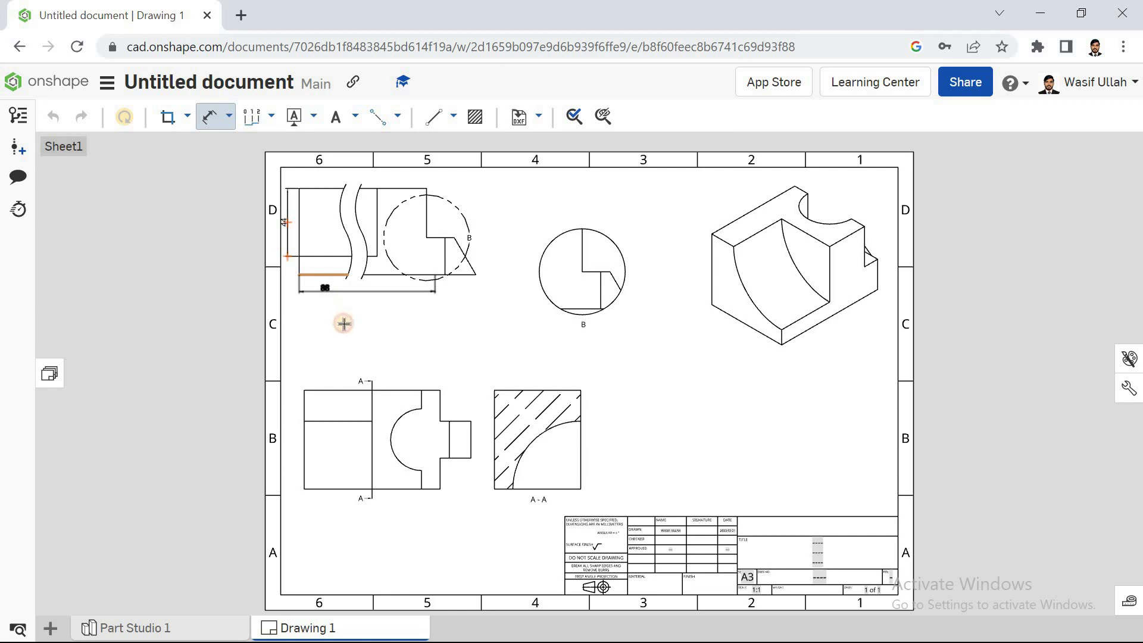
Step: Dimension the projected view's top edge, inner horizontal edge, lower-left vertical edge and the radius of its semicircular cutout
click(350, 388)
click(355, 367)
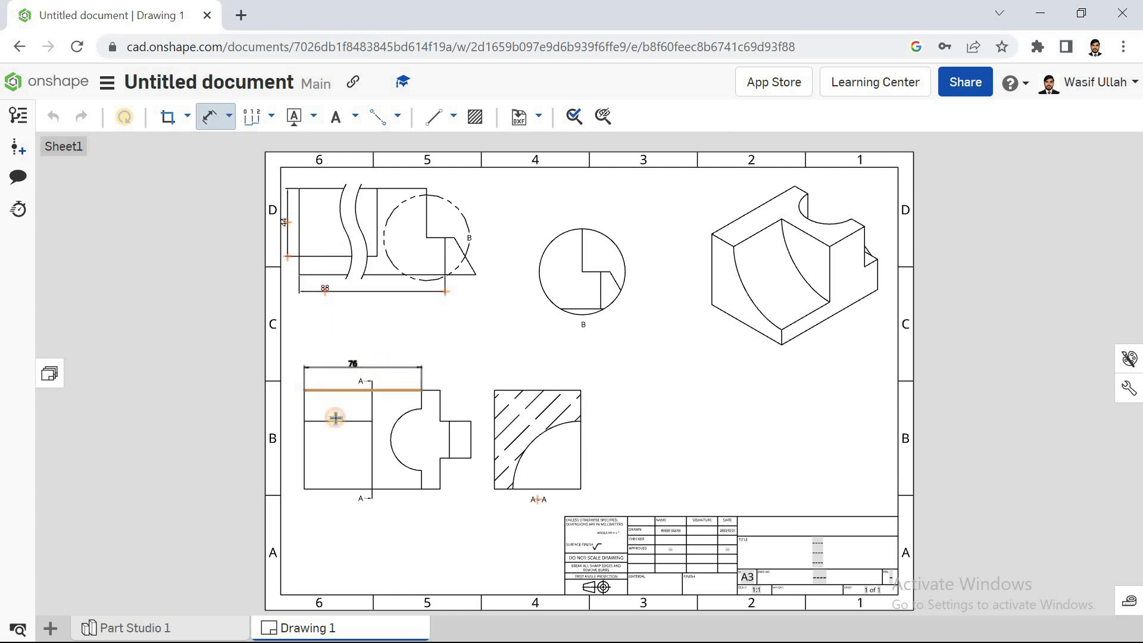
click(335, 418)
click(334, 439)
click(302, 459)
click(292, 458)
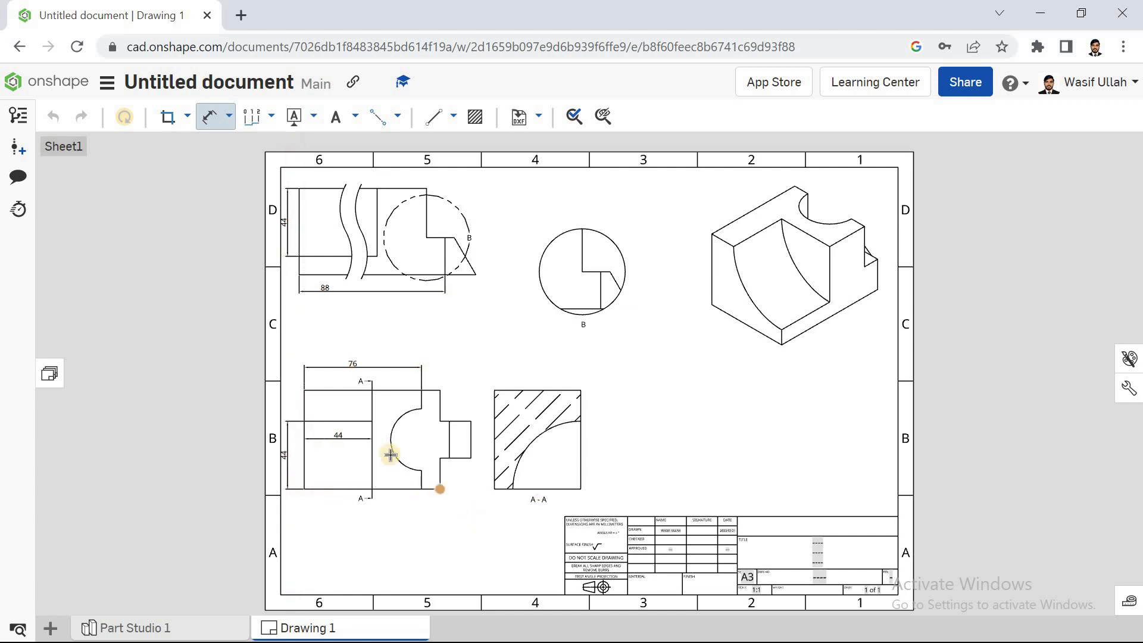
click(378, 504)
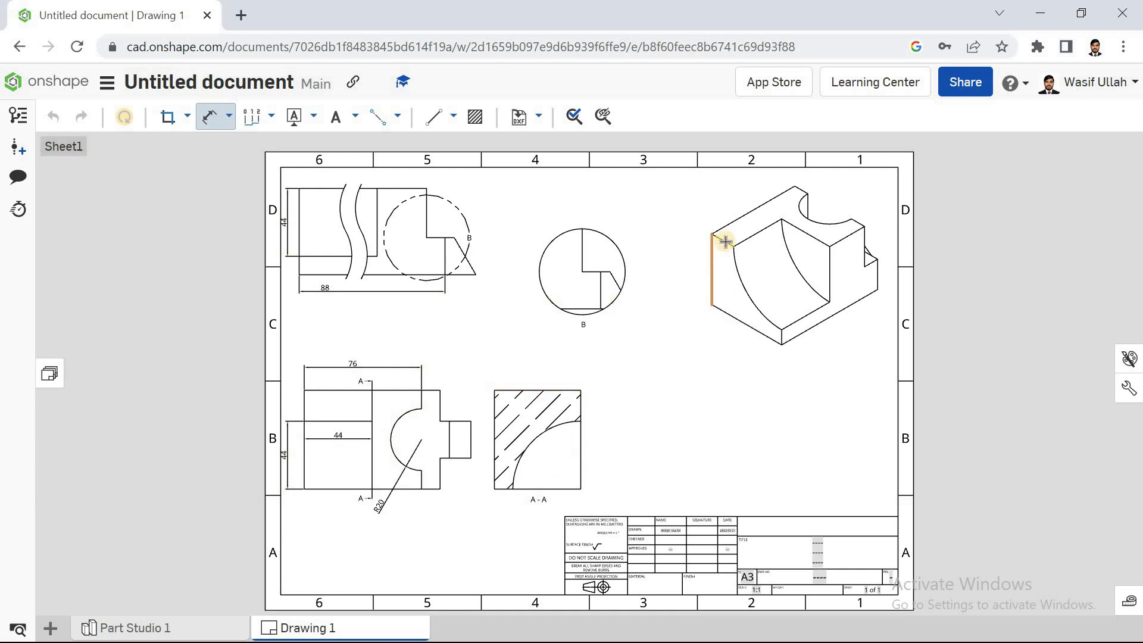
Step: Dimension the isometric view's long upper-left edge and its left vertical edge
click(720, 207)
click(713, 258)
click(695, 258)
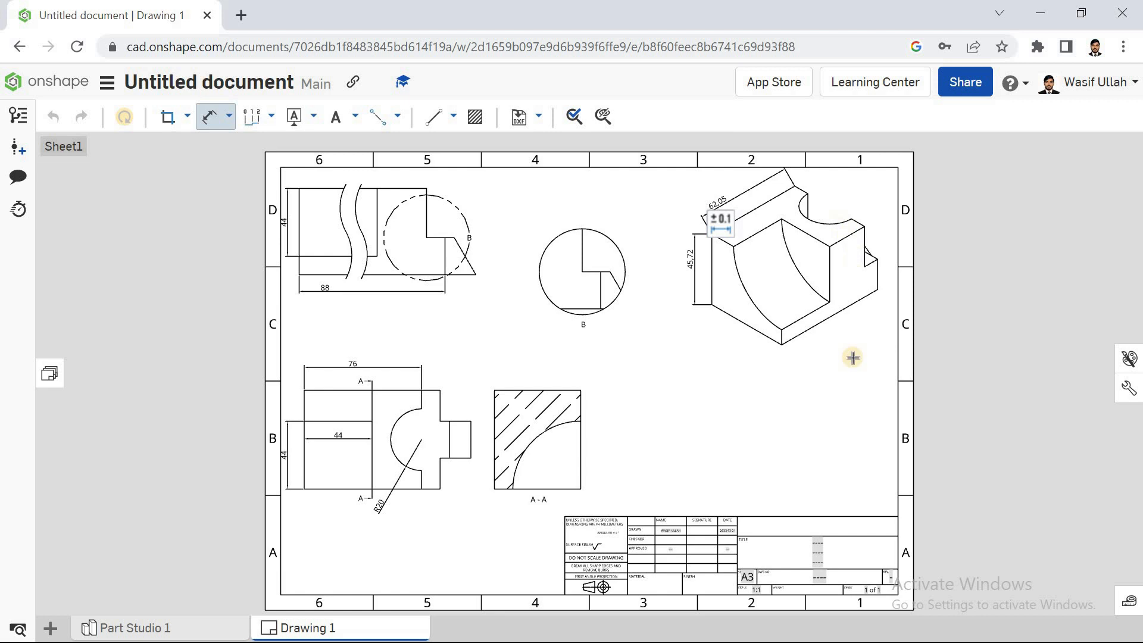
Step: Try to add a diameter dimension to the semicircular cutout in the projected view
click(229, 119)
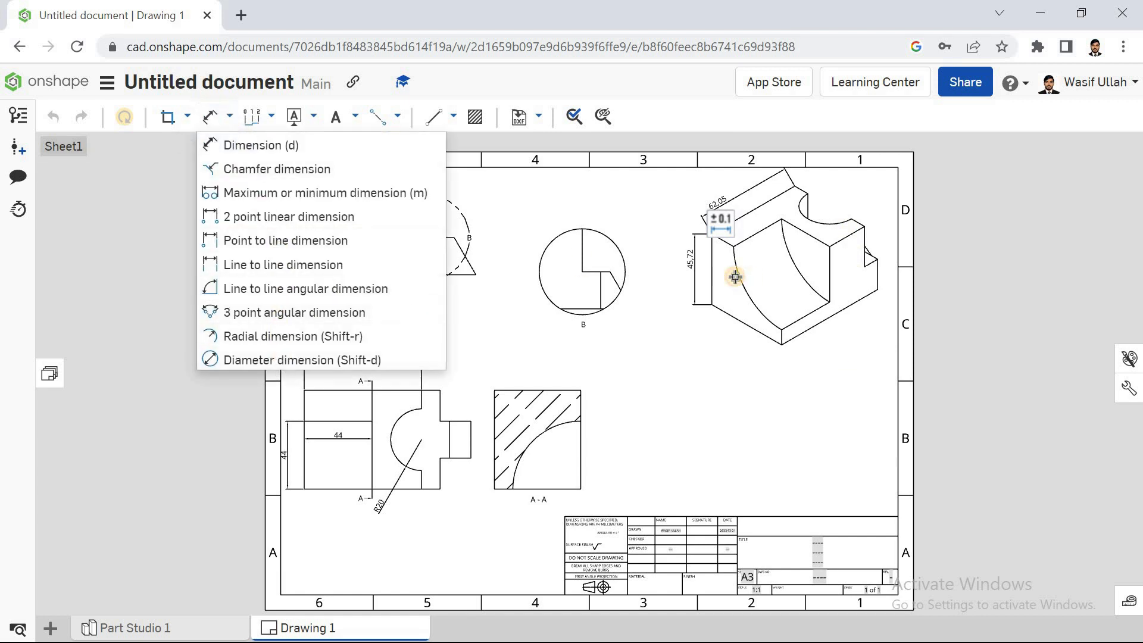
key(shift+d)
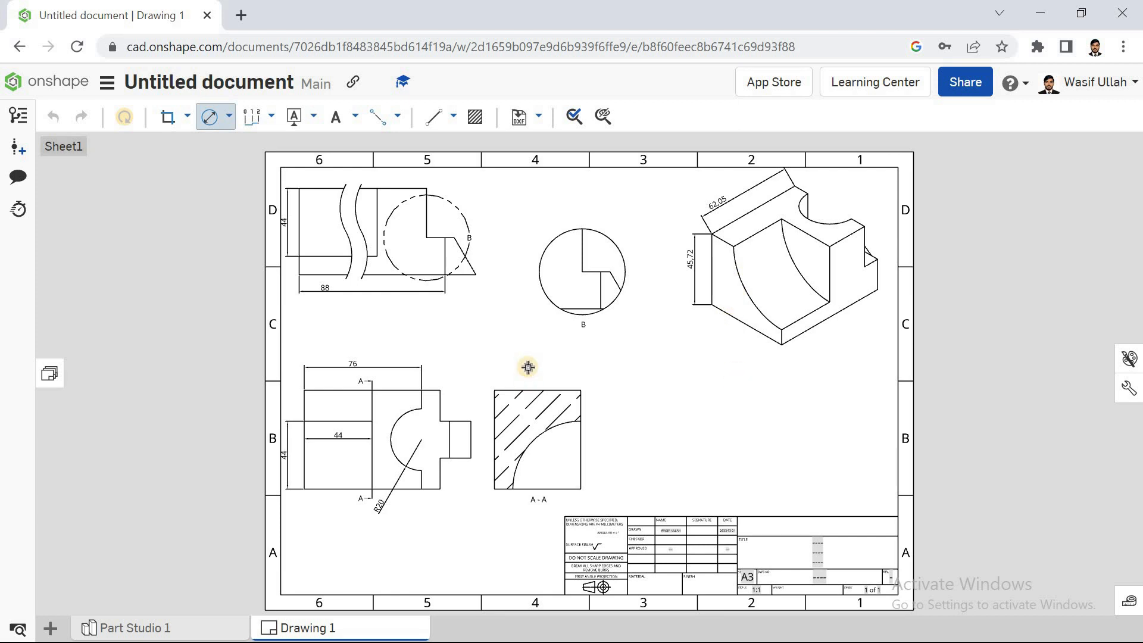
click(403, 441)
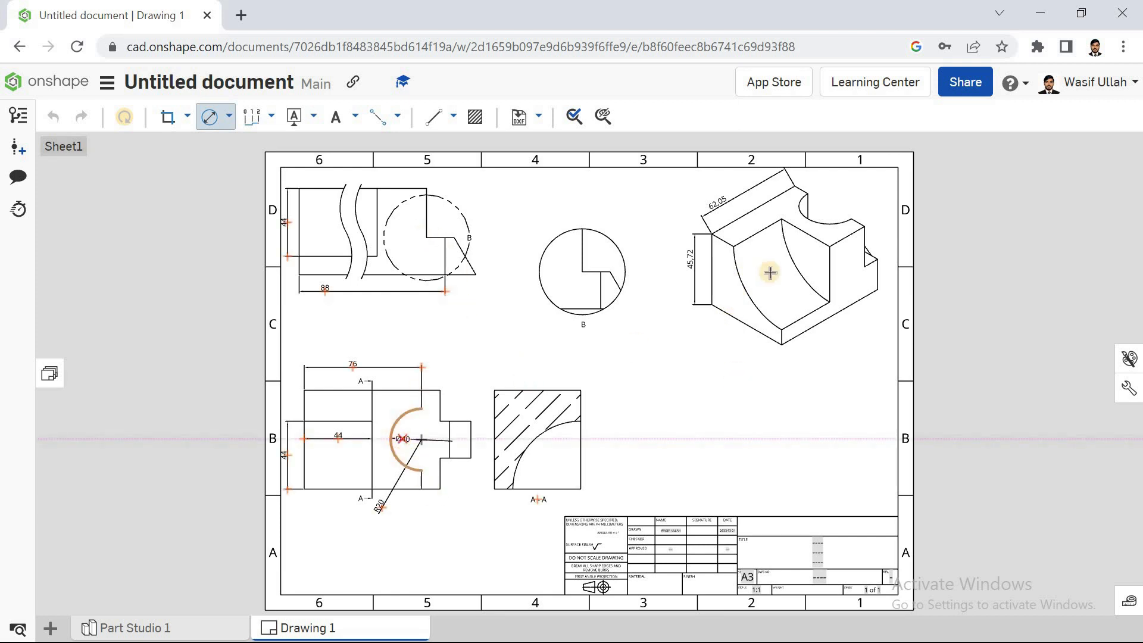
key(Escape)
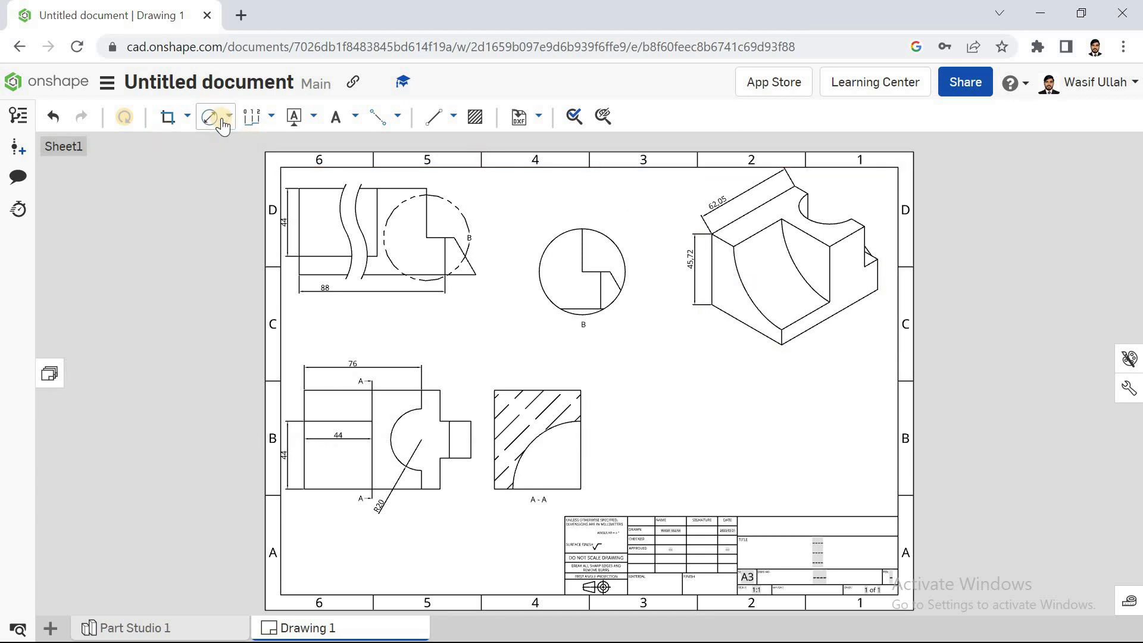
Step: Try to add a second radial dimension to the semicircular cutout in the projected view
click(230, 116)
click(266, 335)
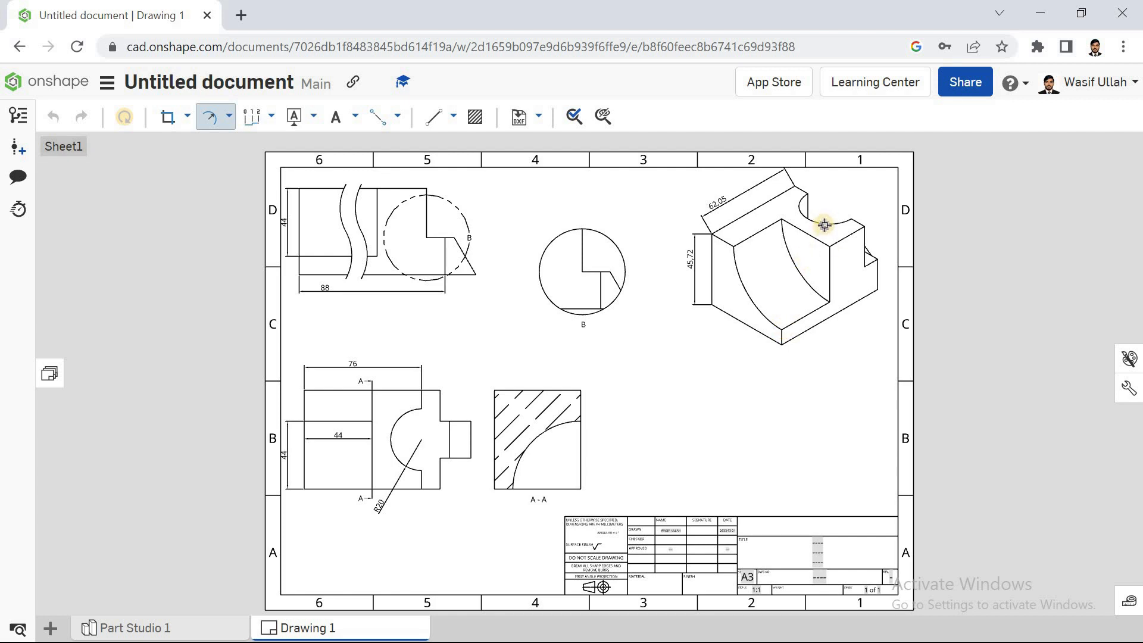
click(414, 409)
key(Escape)
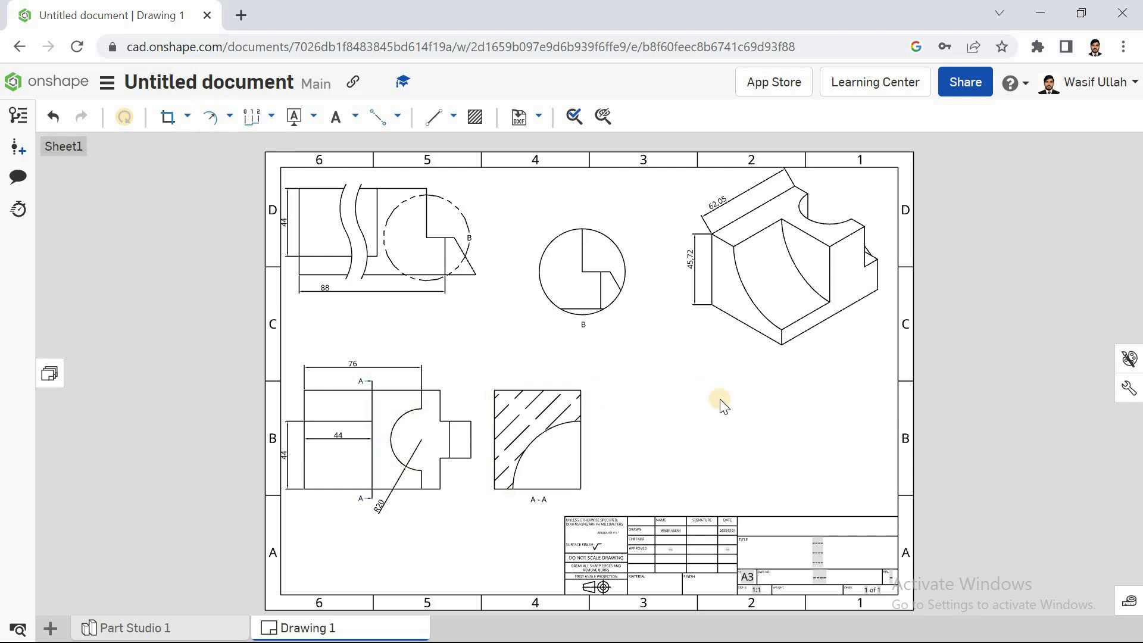
click(187, 116)
click(231, 119)
click(231, 119)
click(230, 119)
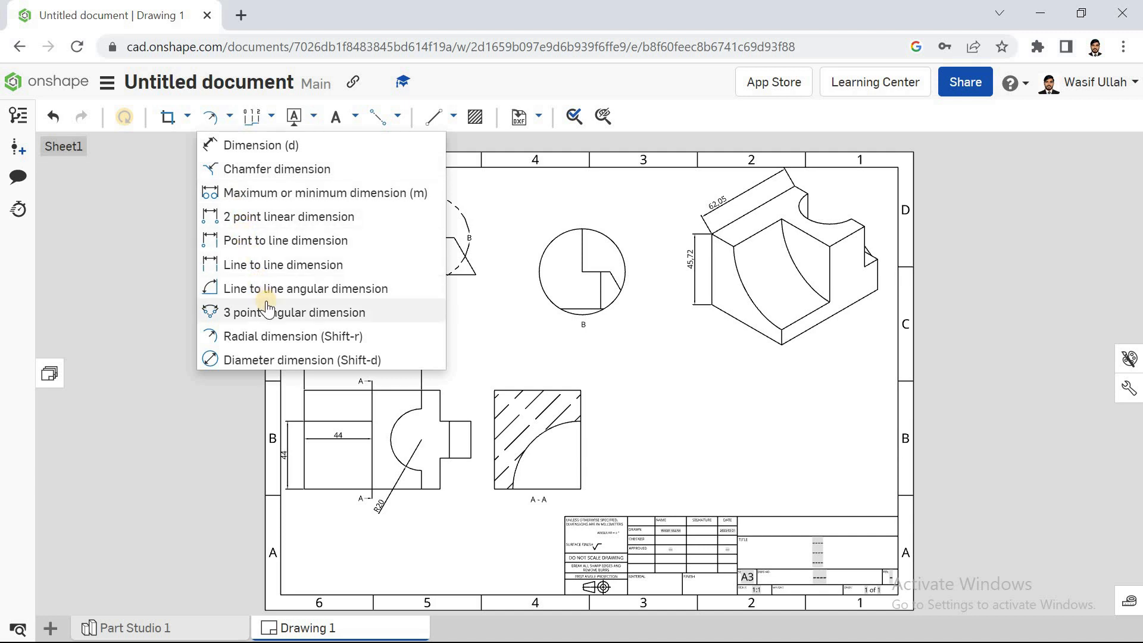
click(276, 337)
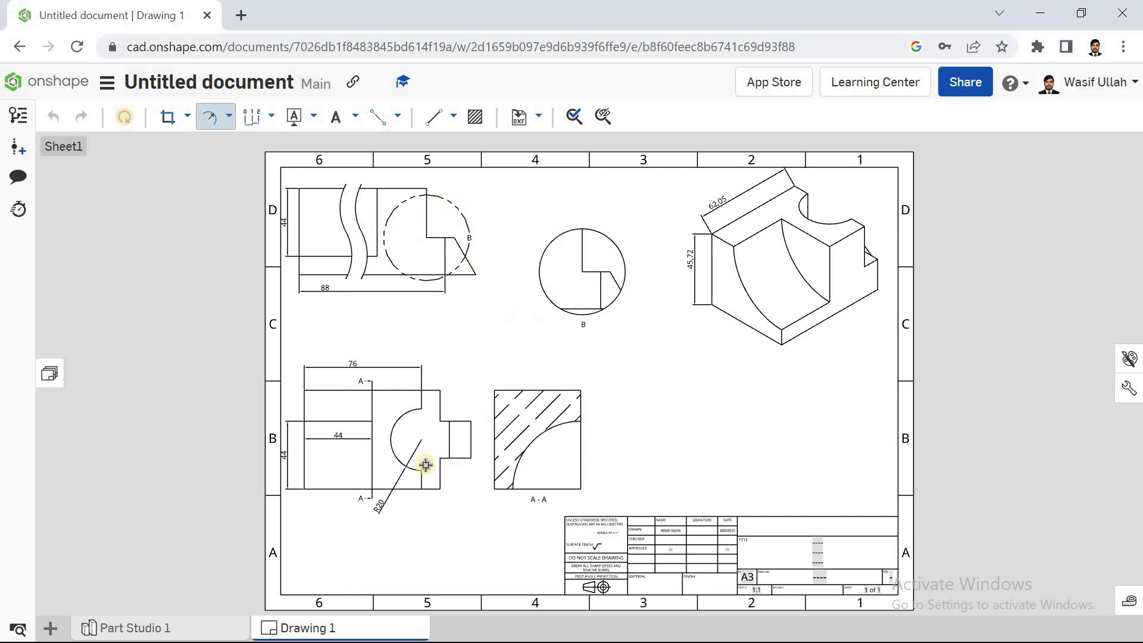
click(392, 440)
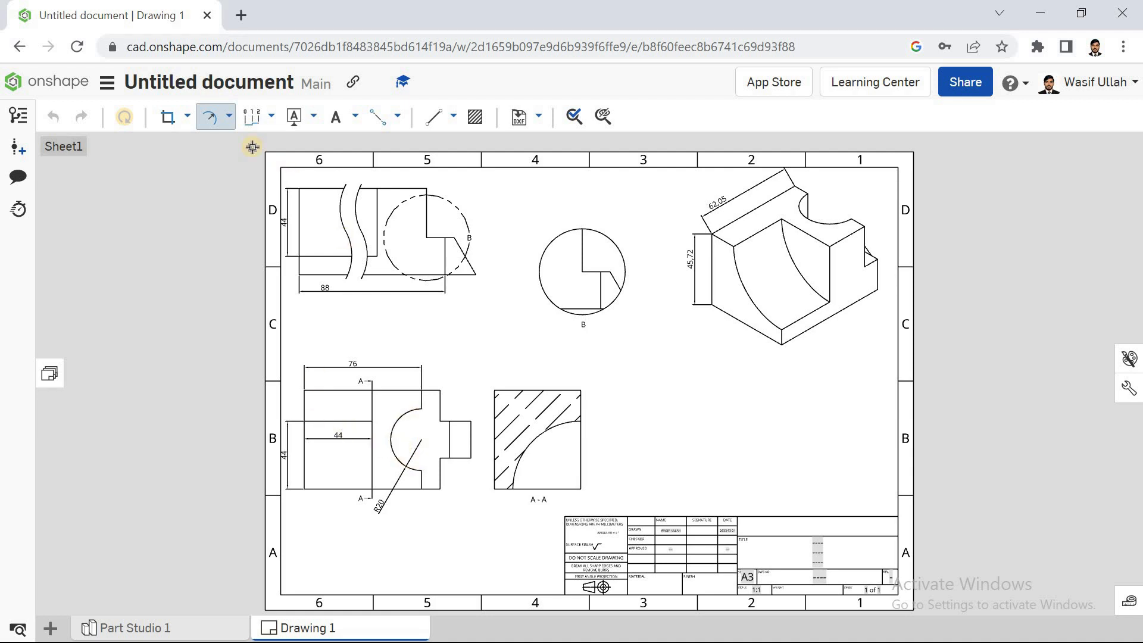
click(229, 117)
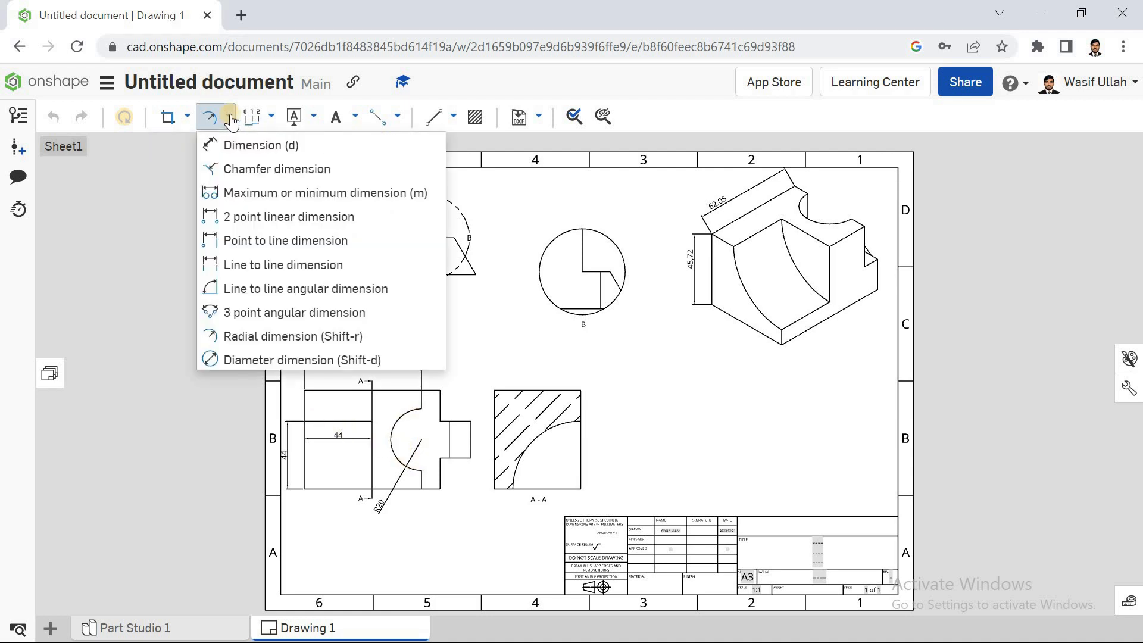
click(255, 173)
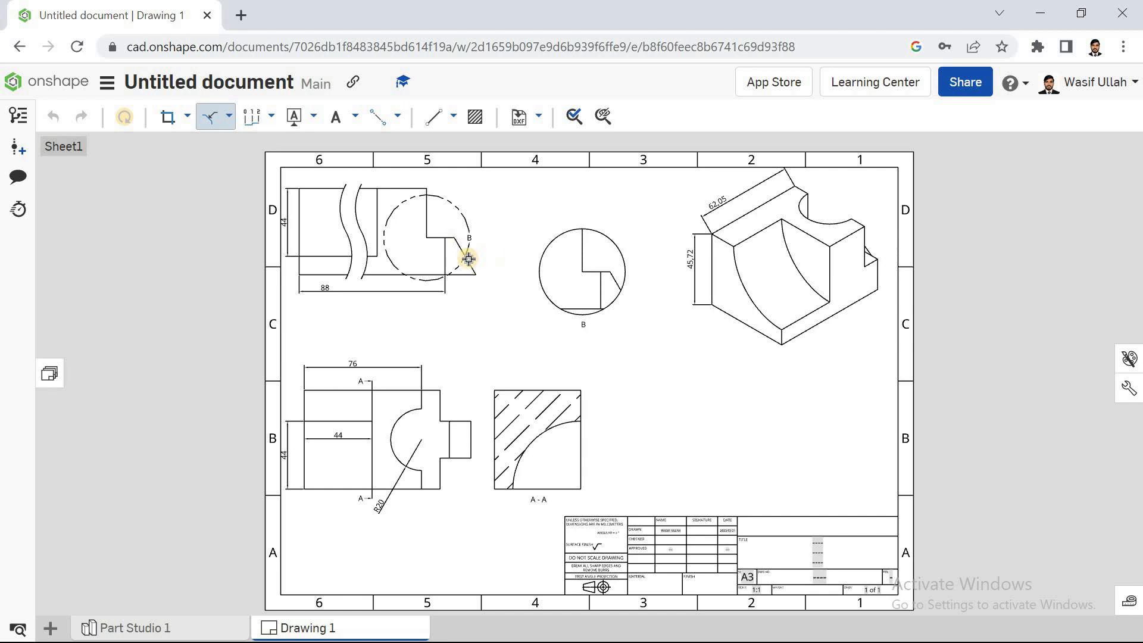
click(208, 121)
click(229, 117)
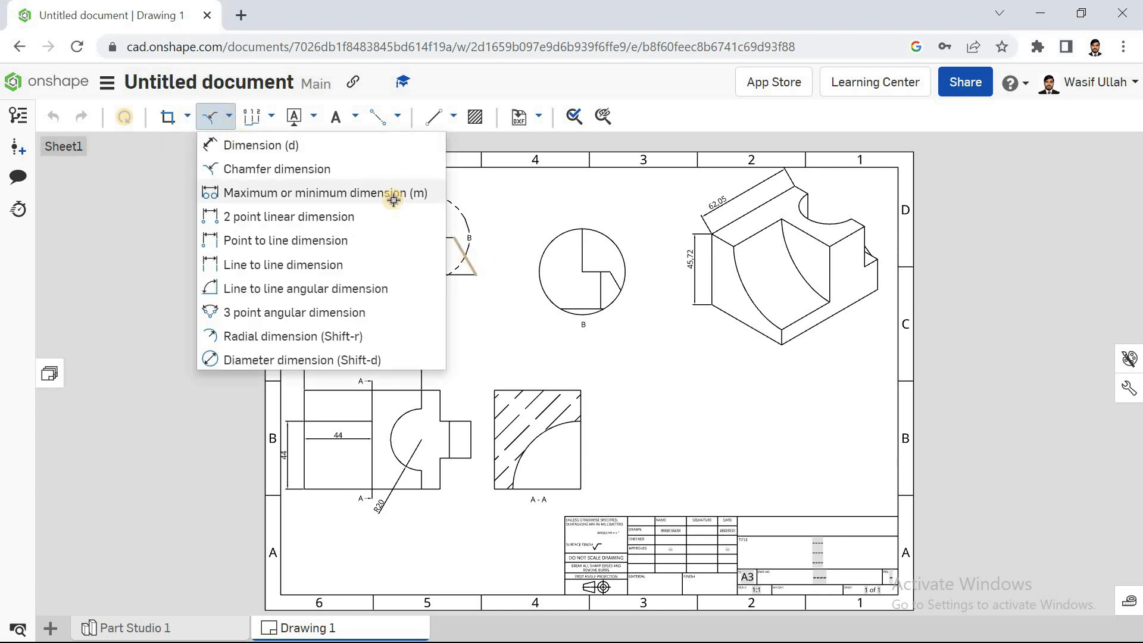
key(Escape)
Step: Dimension the length of the slanted edge at the front view's right end, placing the dimension outside the view
key(d)
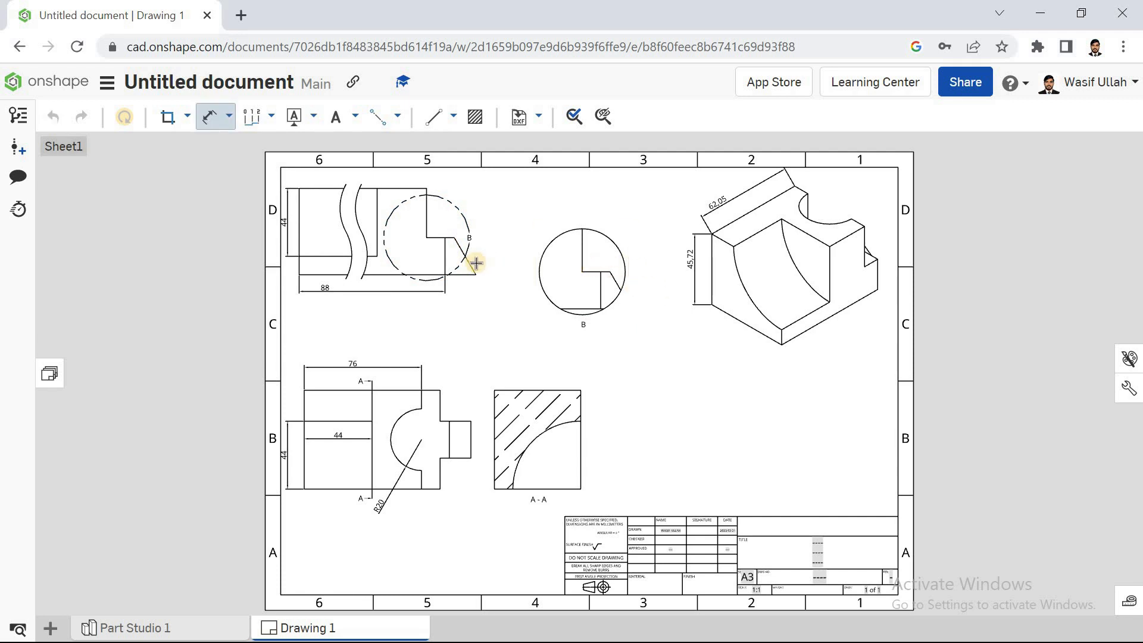
click(476, 262)
click(521, 317)
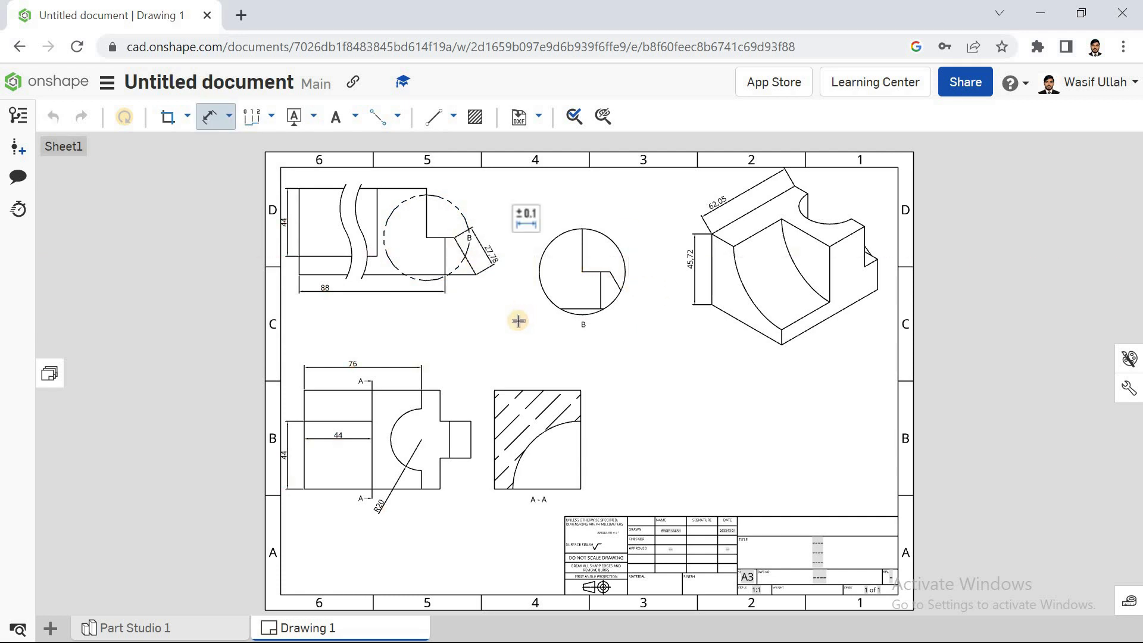
Step: Dimension the isometric view's lower-right and lower-left bottom edges, placing both dimensions below the view
click(782, 344)
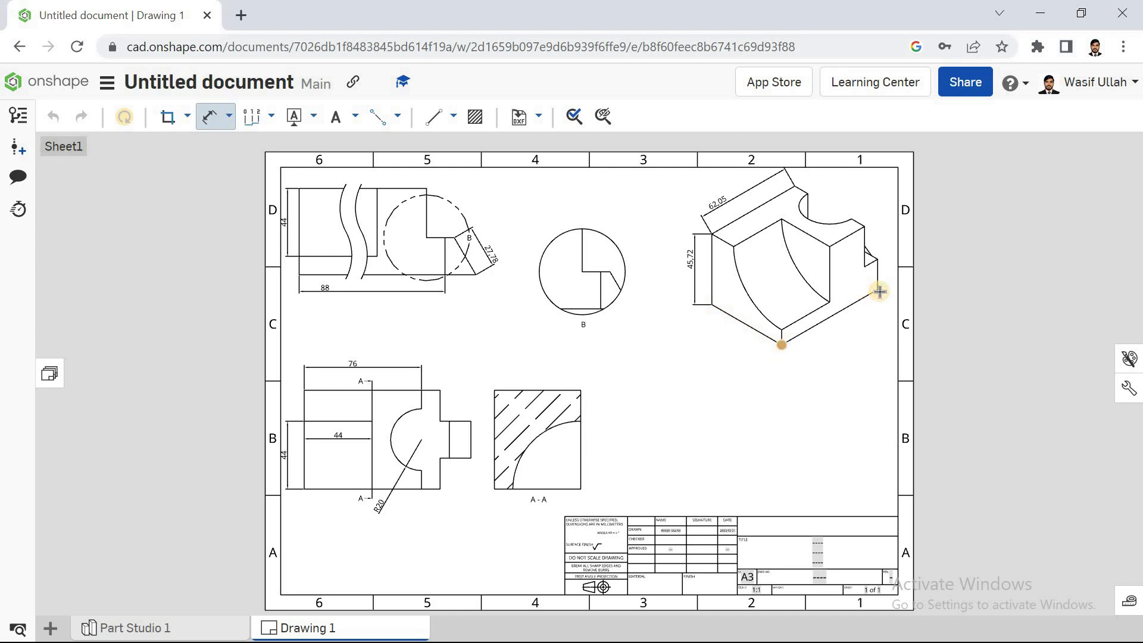
click(871, 297)
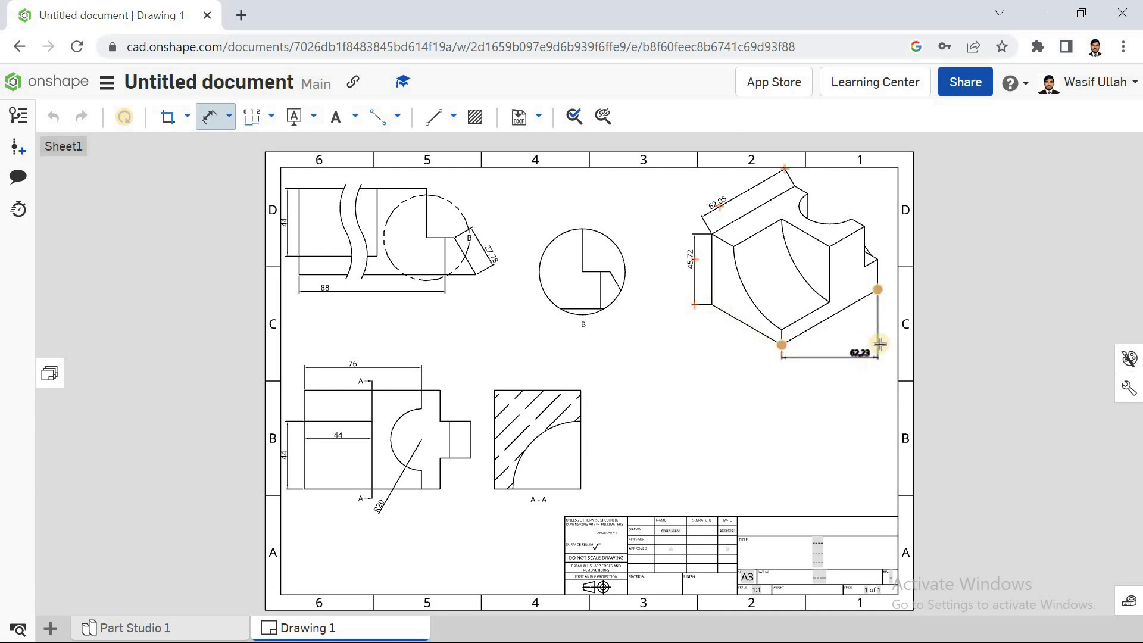
click(841, 339)
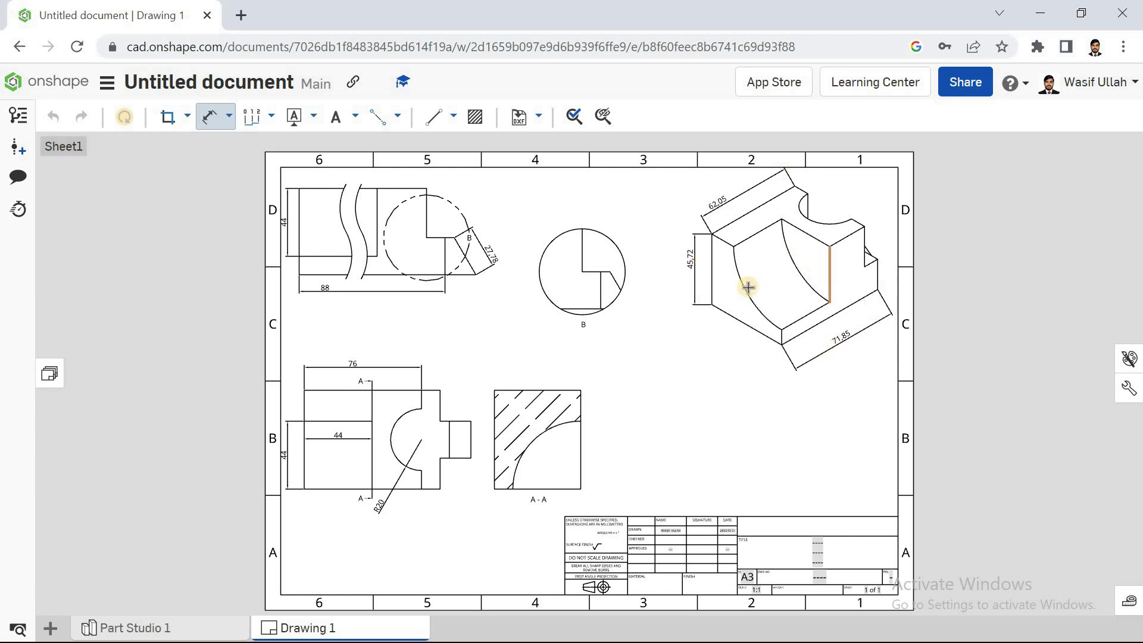
click(727, 329)
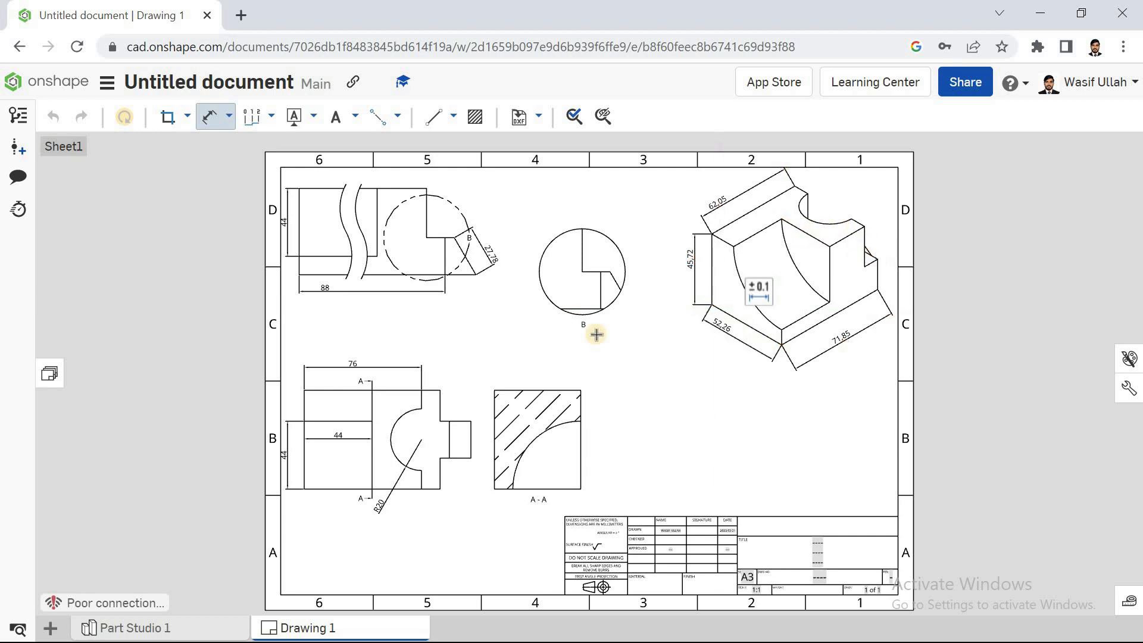
Step: Dimension the short bottom edge at the front view's right end and the height of the projected view's protruding tab
click(457, 275)
click(460, 281)
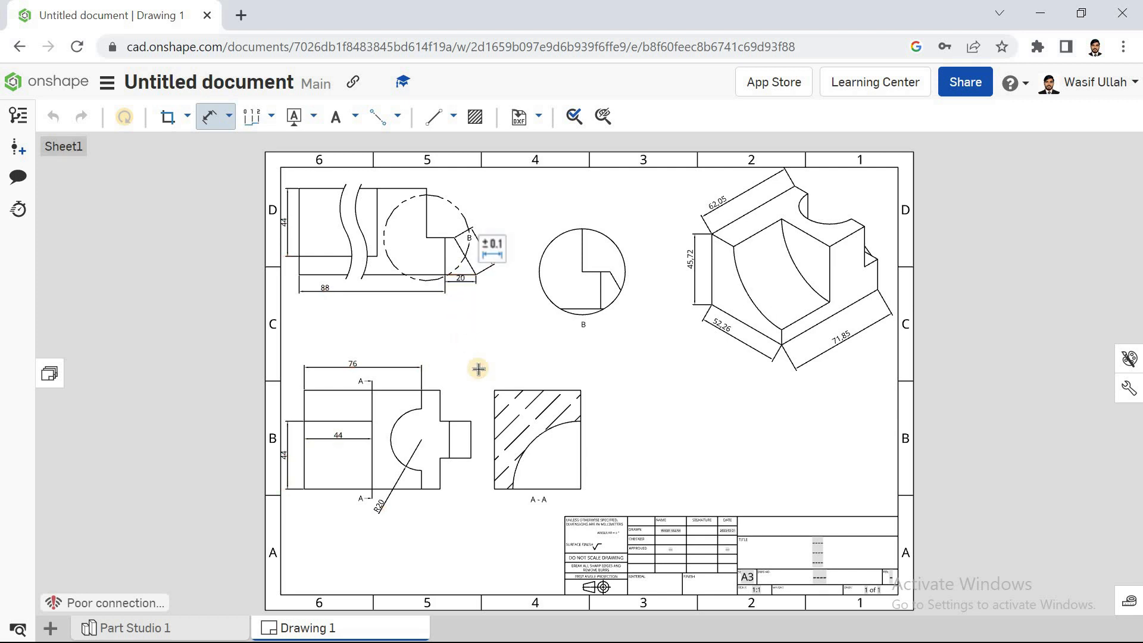
click(479, 443)
click(479, 441)
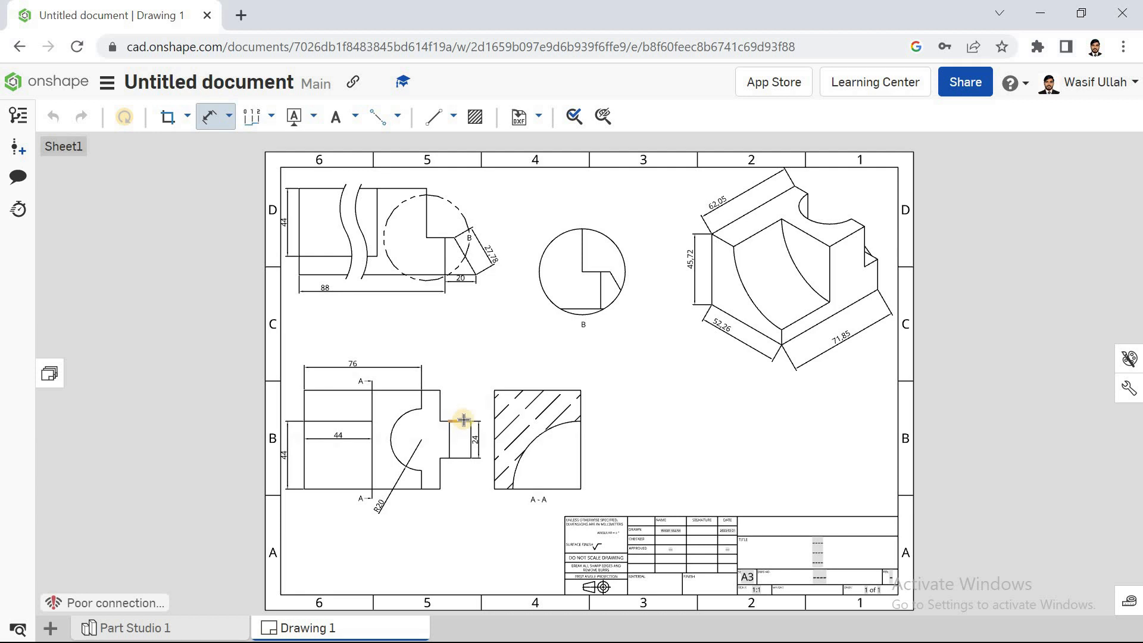
Step: Dimension the horizontal length of the projected view's tab, placing the dimension just above it
scroll(477, 421, up, 5)
click(461, 422)
click(376, 420)
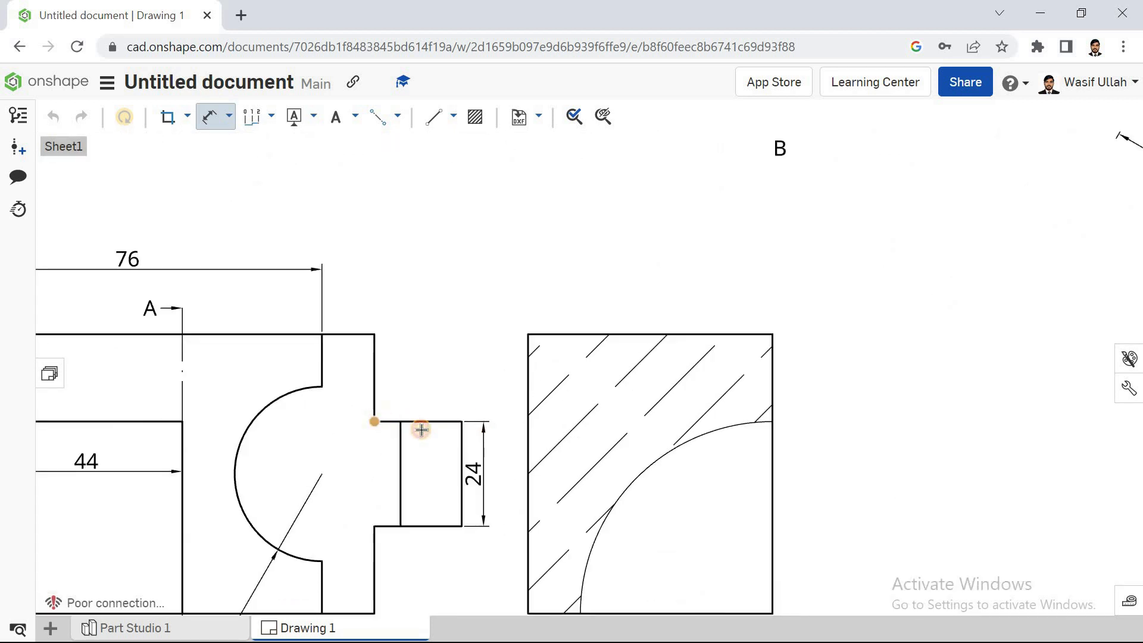
click(461, 421)
click(484, 403)
Step: Dimension the vertical edge below the tab in the projected view, placing the dimension to its right
scroll(483, 403, down, 6)
scroll(456, 446, up, 1)
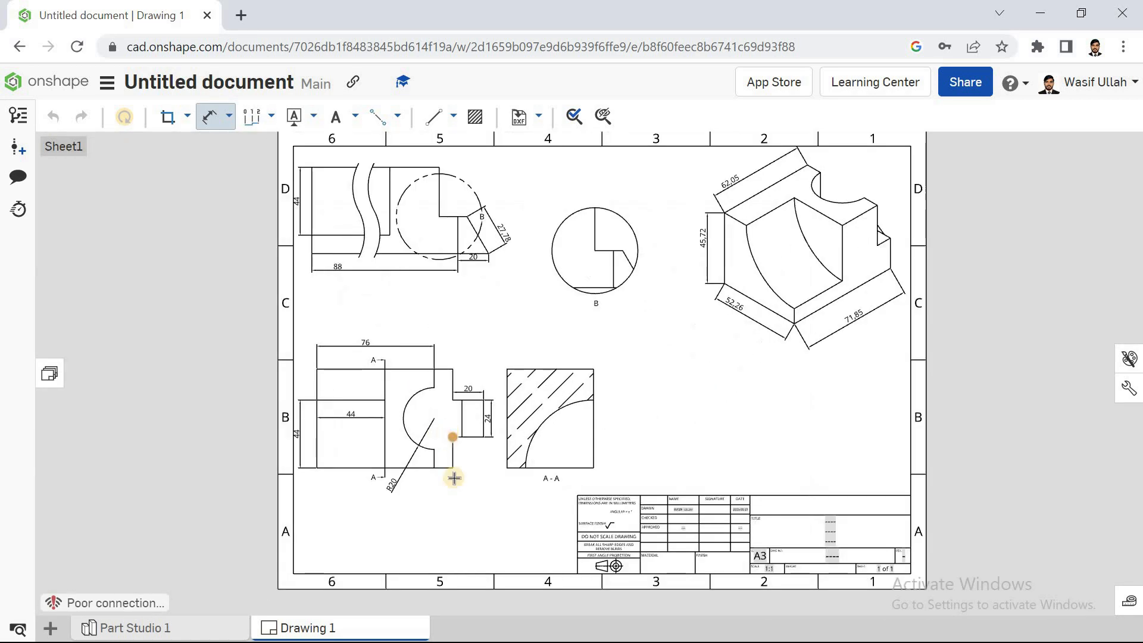
scroll(452, 470, up, 4)
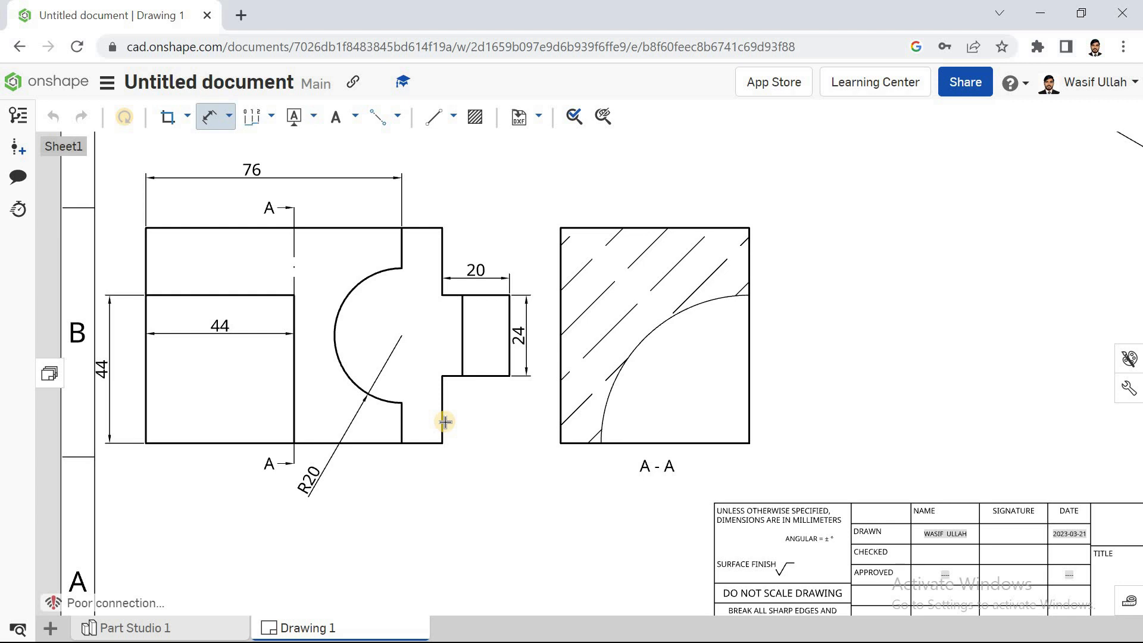
click(466, 424)
scroll(534, 502, down, 3)
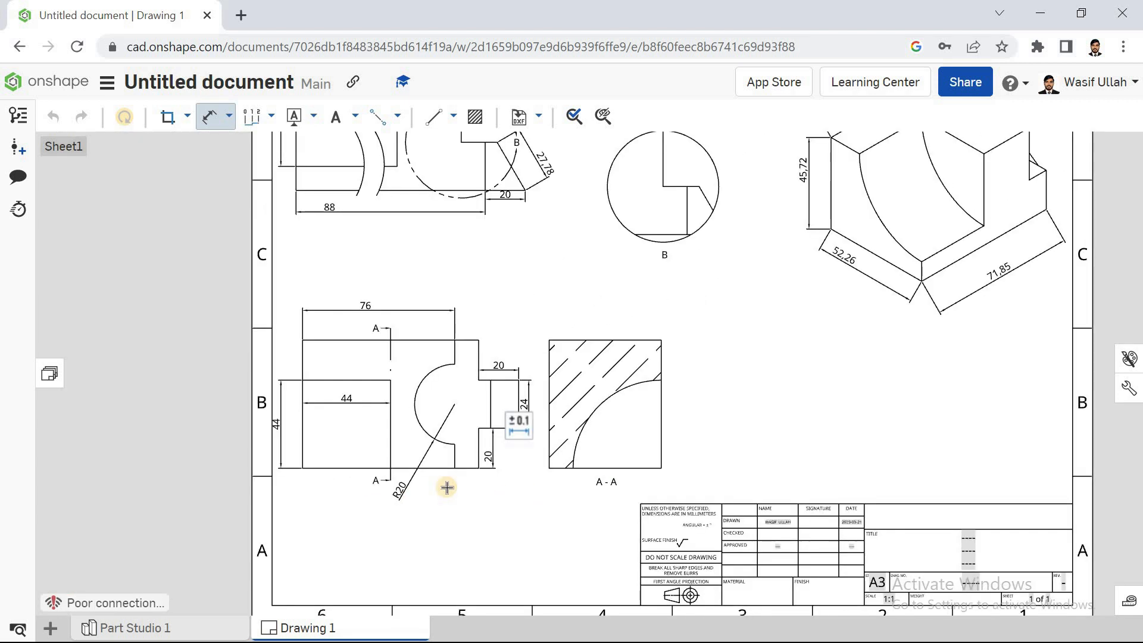
click(301, 465)
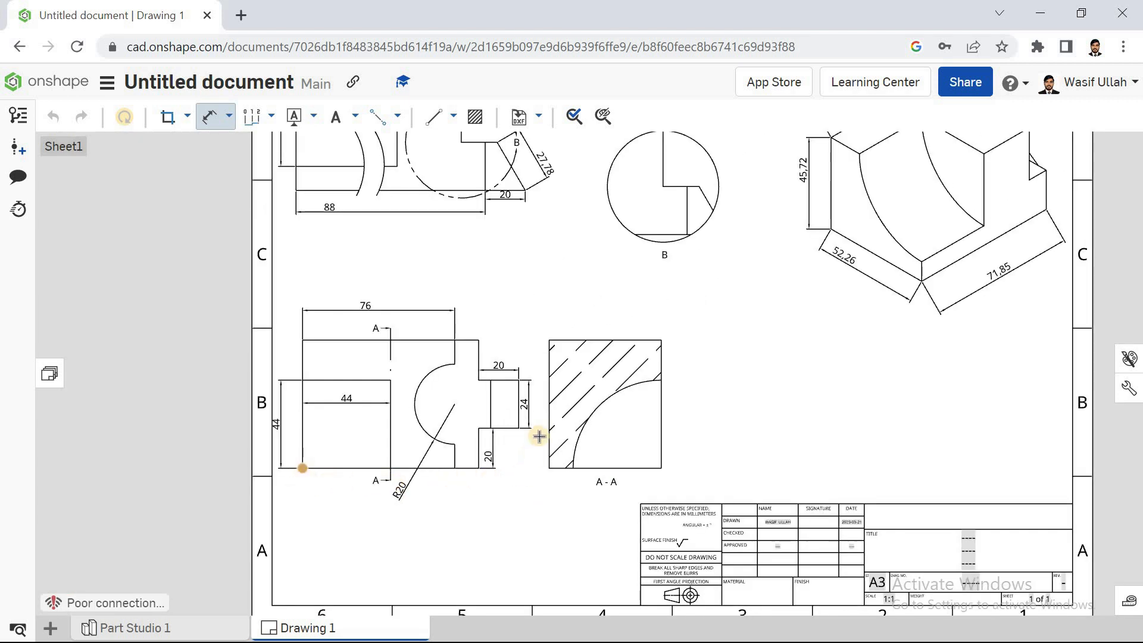
click(519, 440)
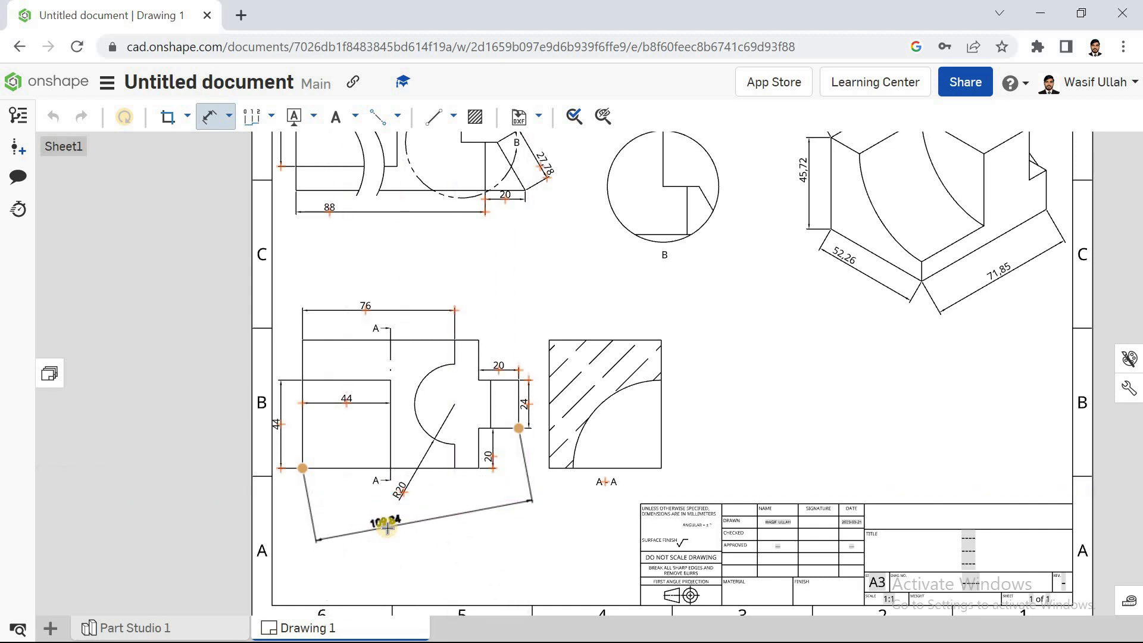
key(Escape)
Step: Dimension the projected view's overall horizontal length from its left edge to the tab's right edge, placing it below the view
key(d)
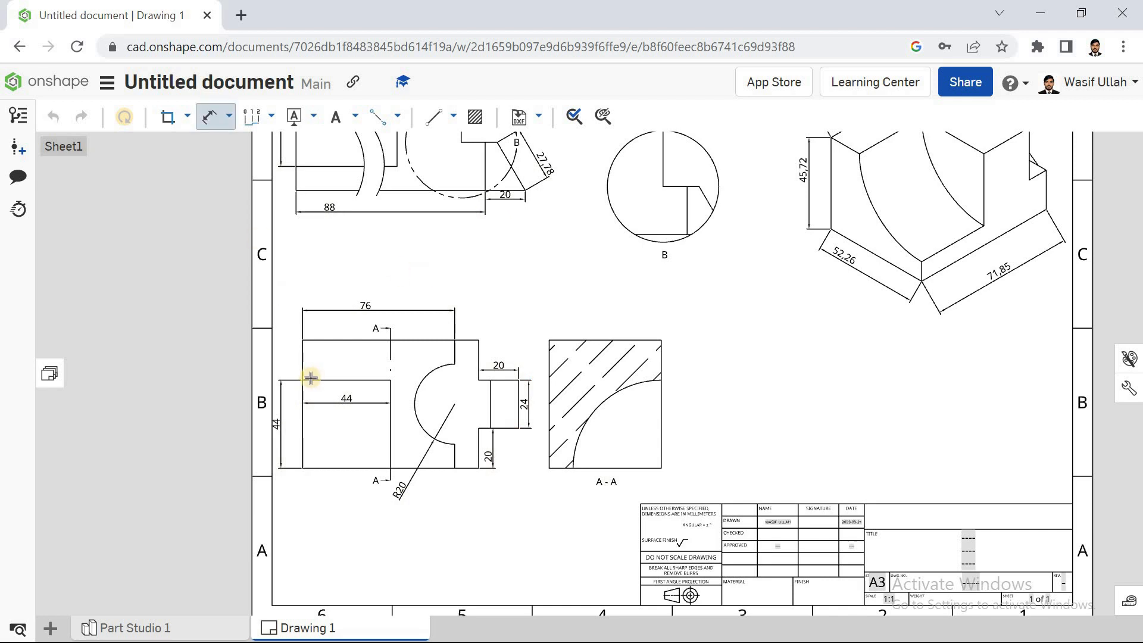
click(303, 380)
click(491, 380)
click(519, 394)
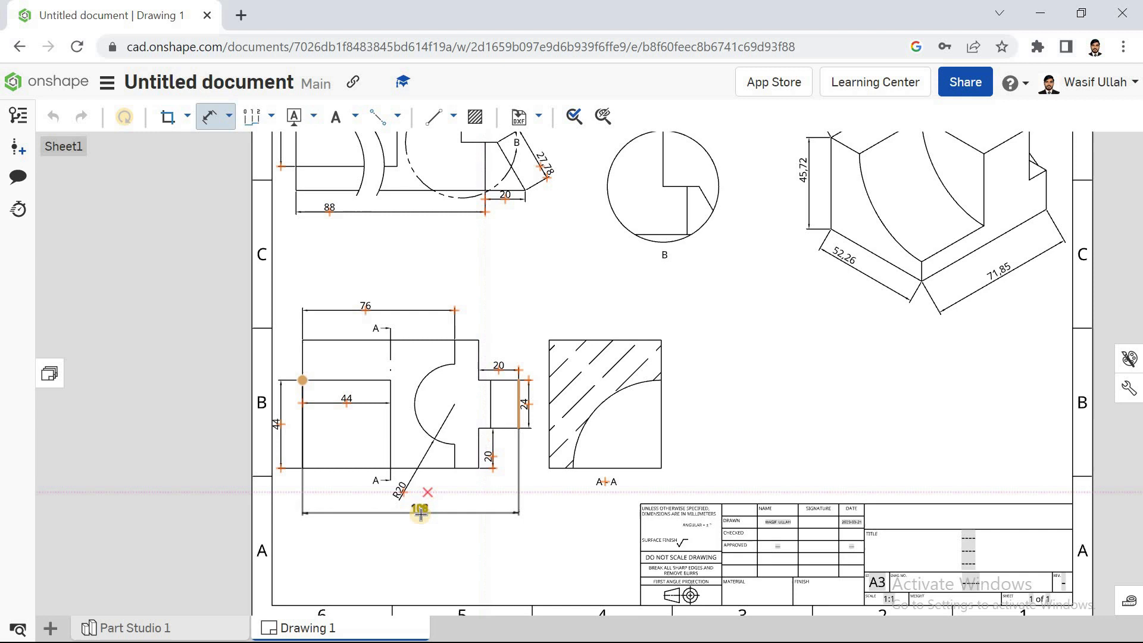
click(450, 524)
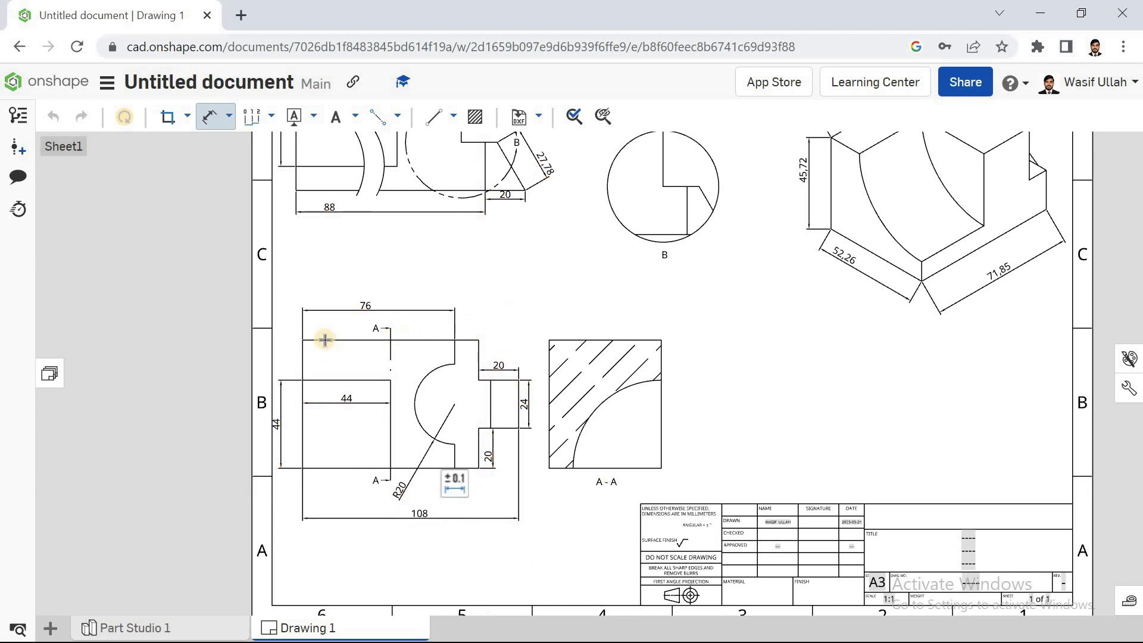
Step: Dimension the projected view's overall height between the upper and lower right corners of its body, placing the dimension beyond the tab
click(478, 341)
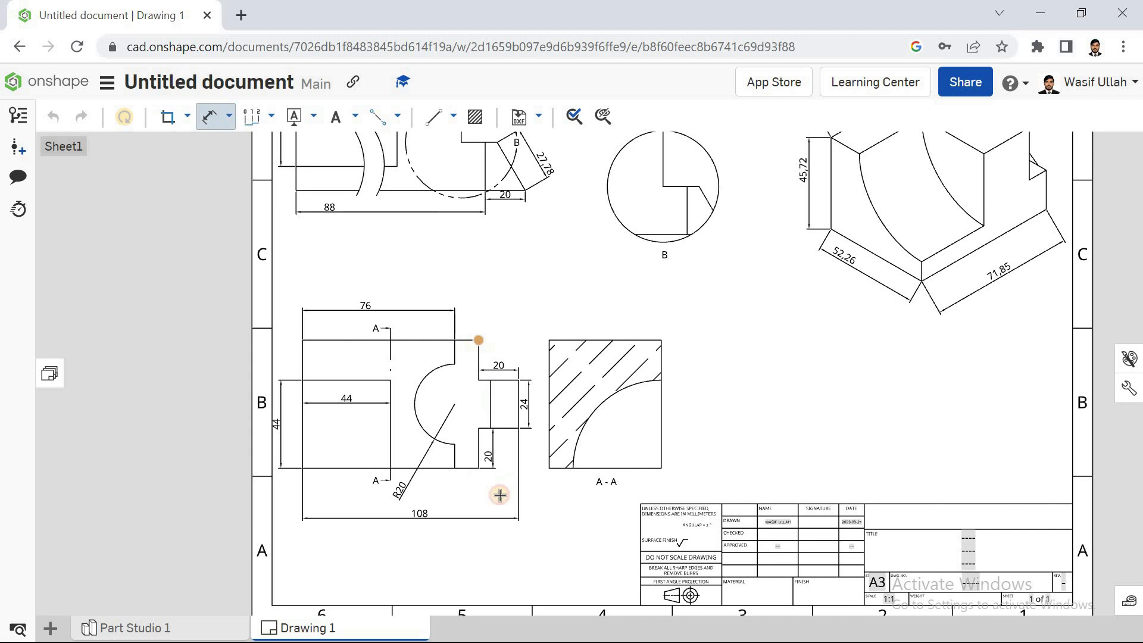
click(478, 467)
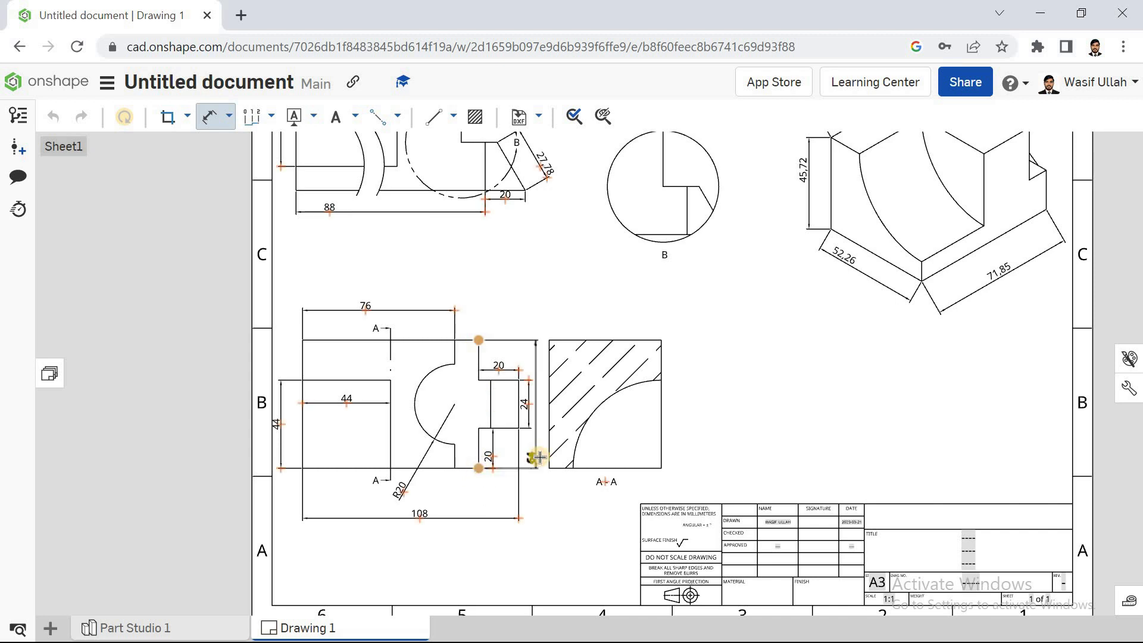
click(535, 405)
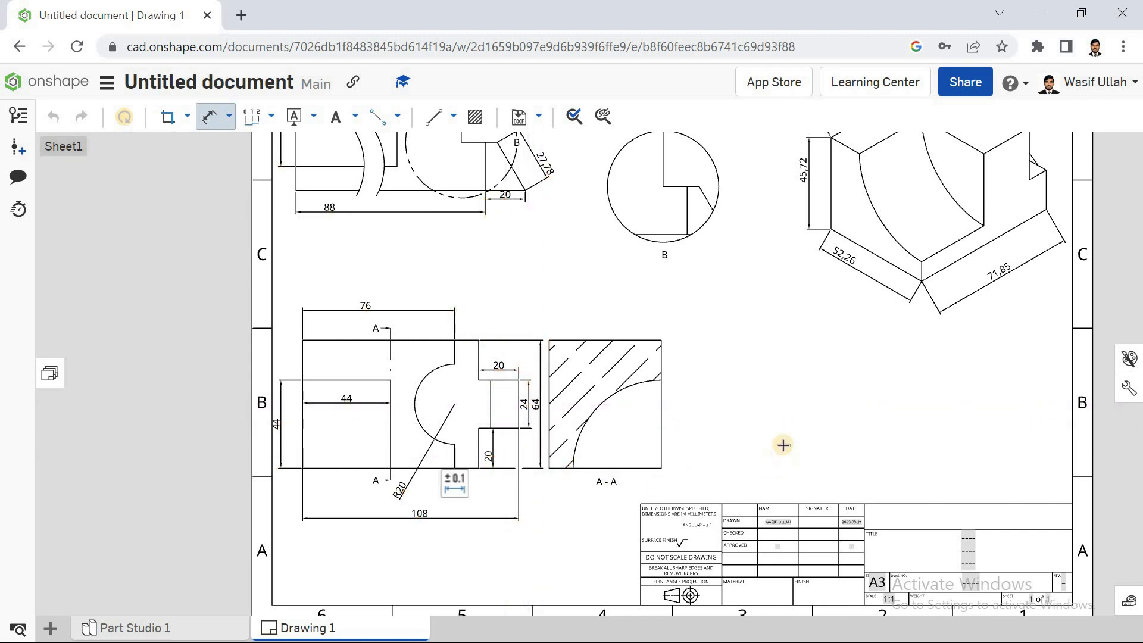
scroll(782, 439, down, 3)
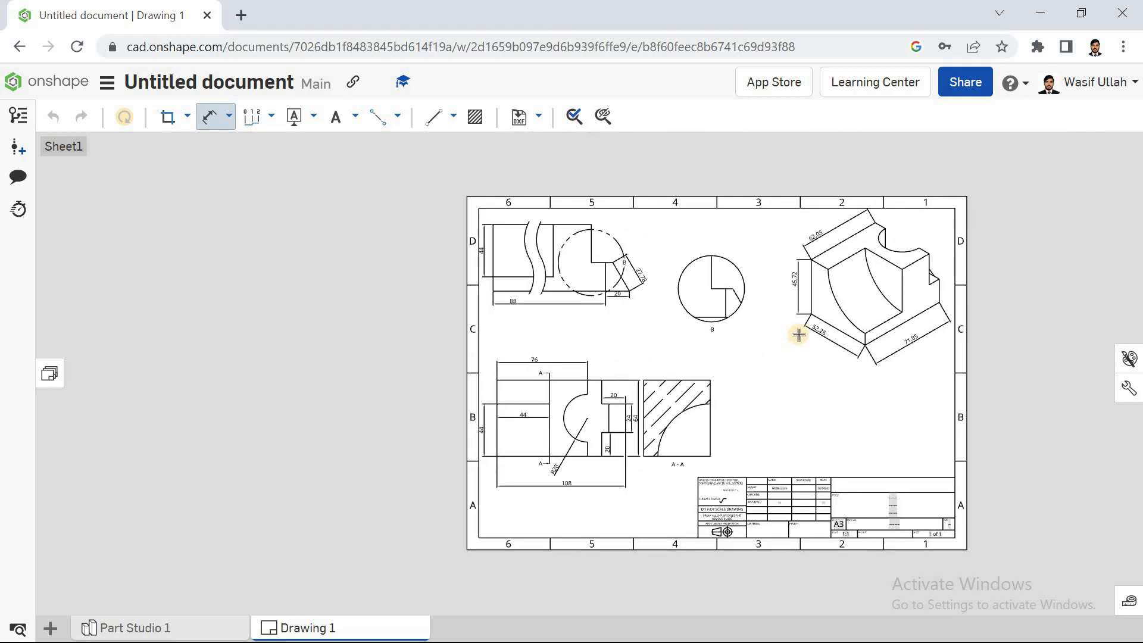
scroll(798, 332, up, 1)
scroll(784, 335, down, 2)
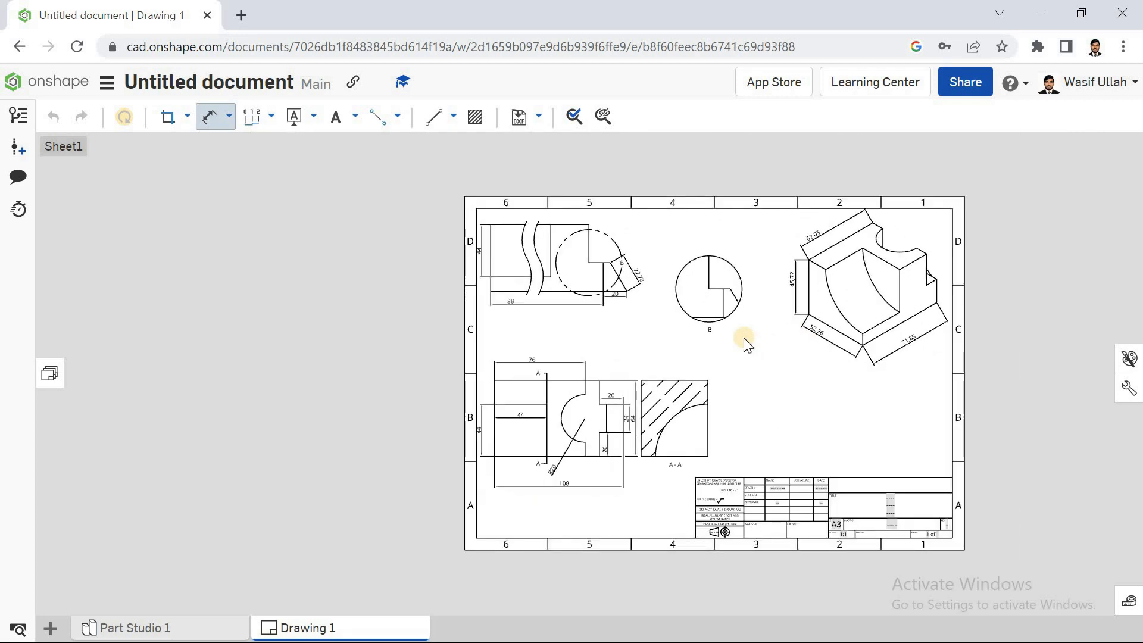
key(Escape)
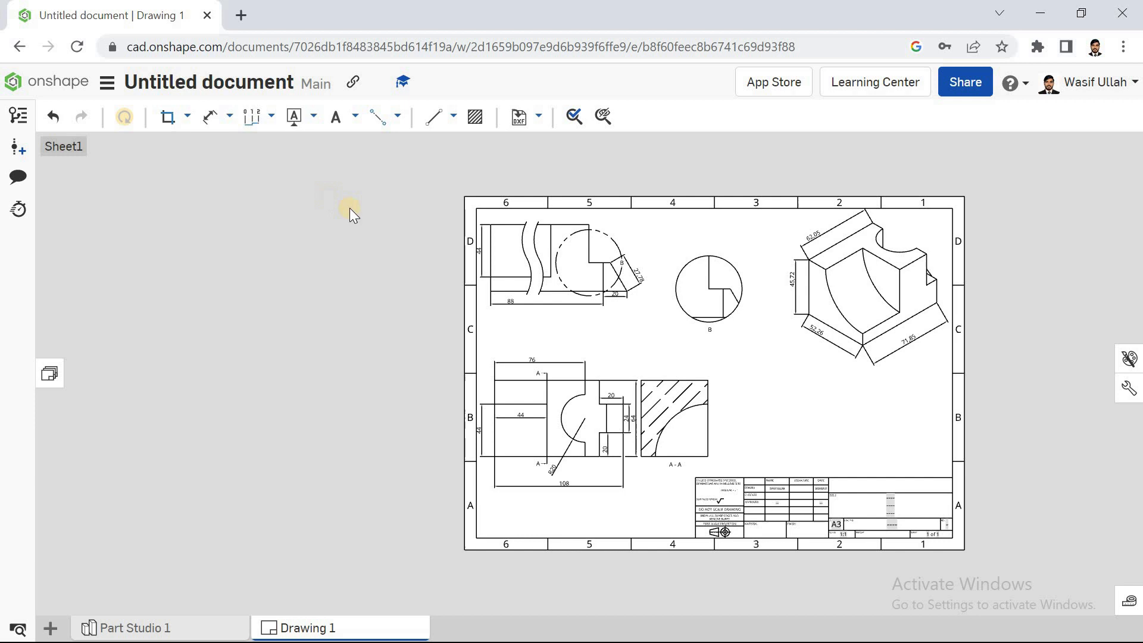
right_click(589, 316)
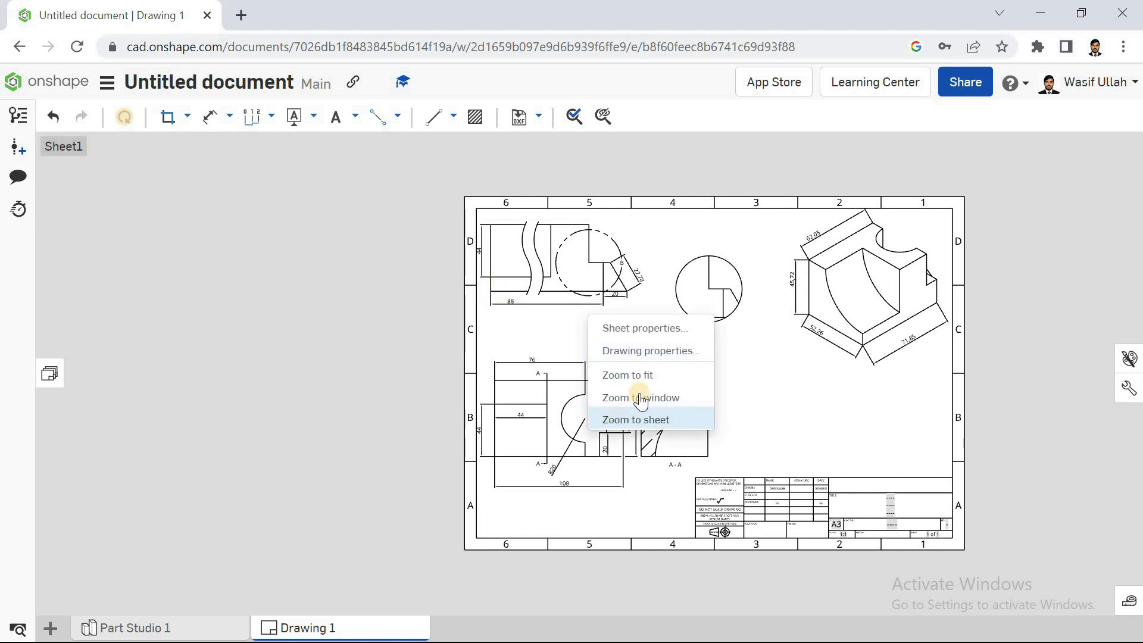
click(643, 374)
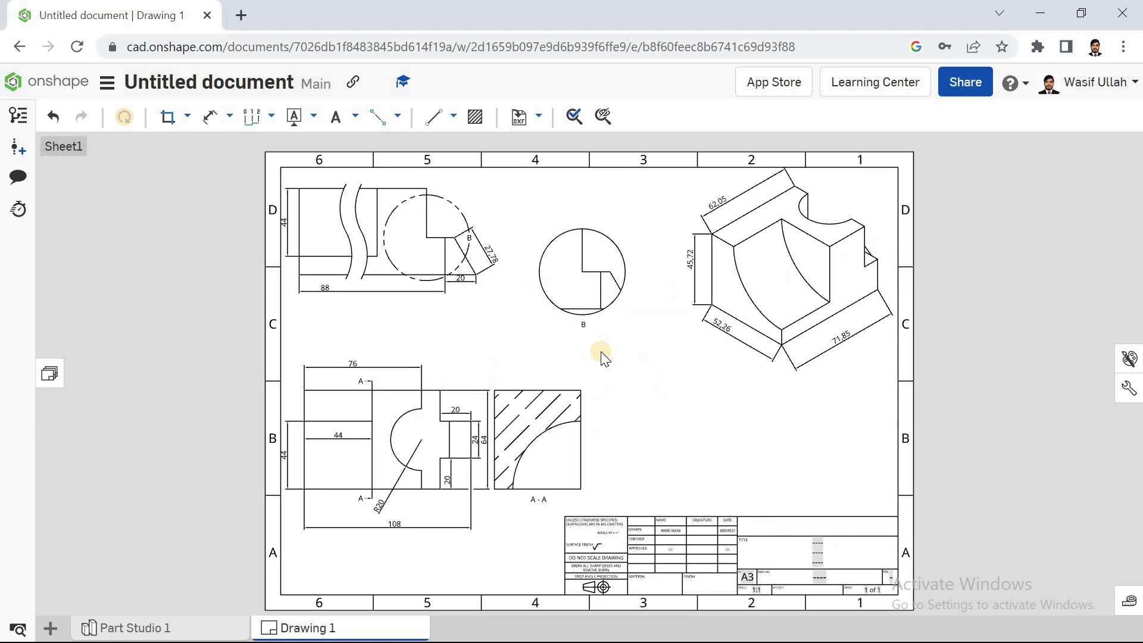
right_click(667, 546)
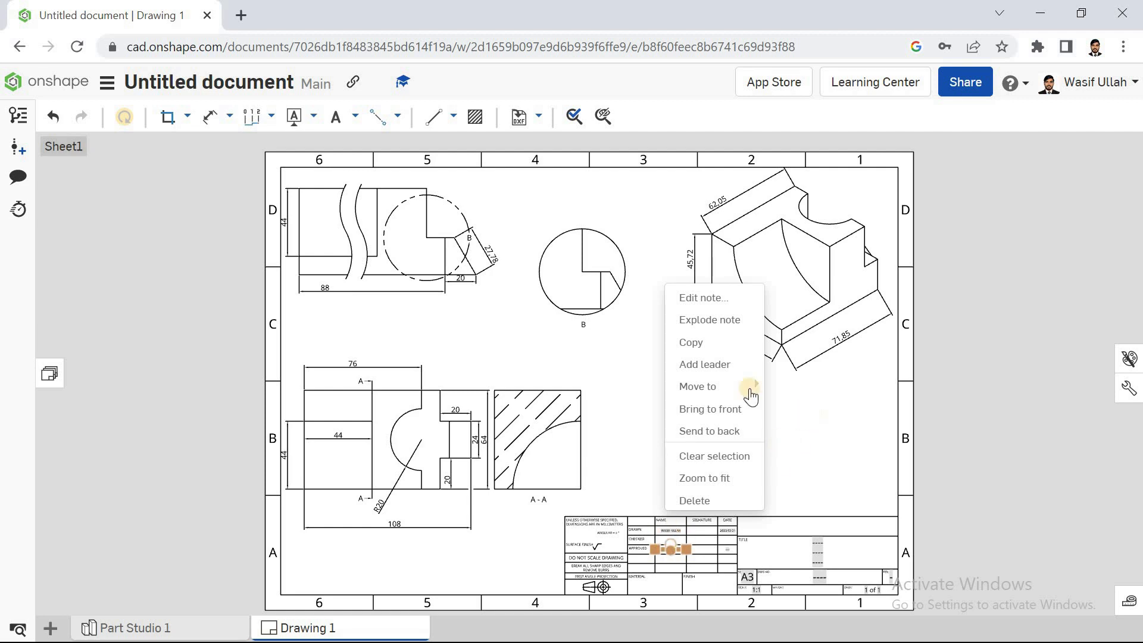
click(726, 308)
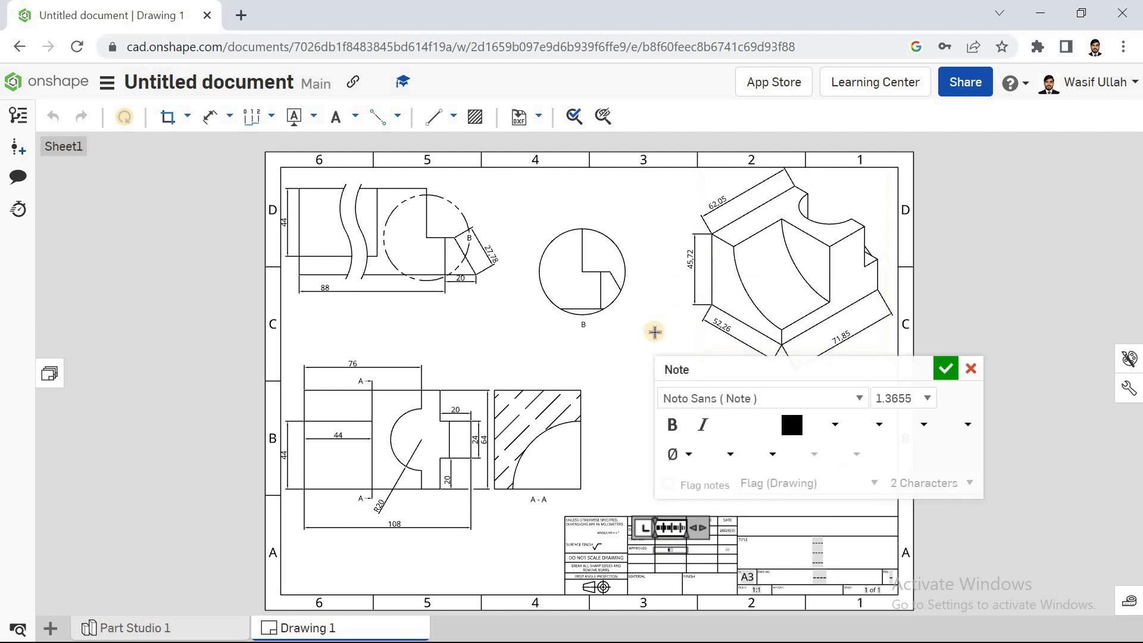
click(971, 368)
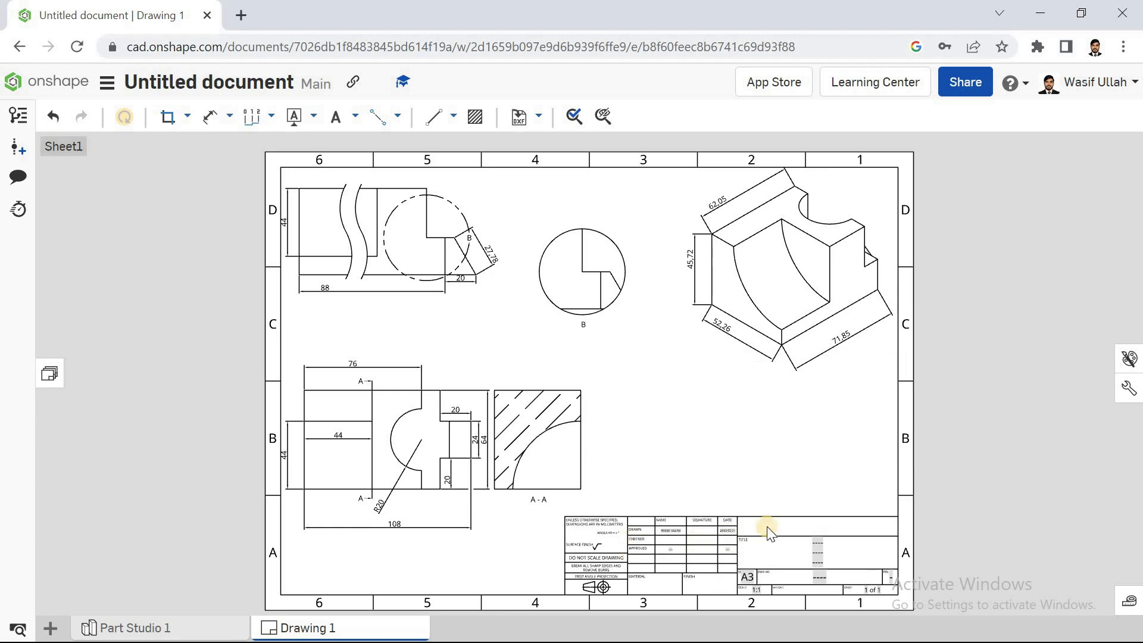
Step: Replace the "UNLESS OTHERWISE SPECIFIED, DIMENSIONS ARE IN MILLIMETERS" note in the title block with the drafter's full name
scroll(629, 538, up, 5)
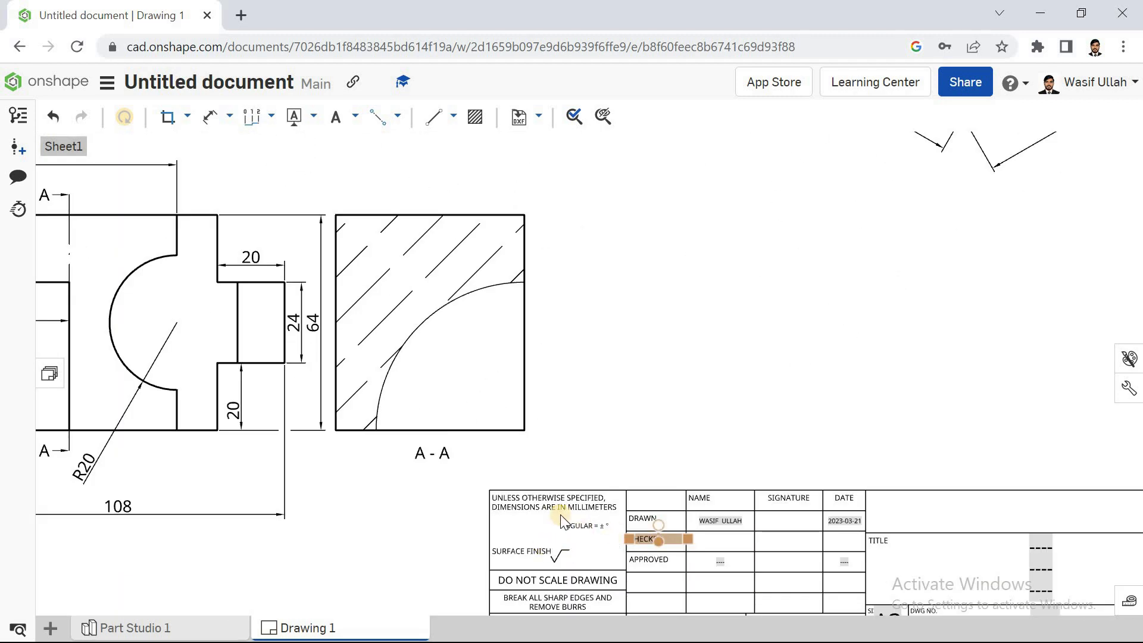
right_click(537, 510)
click(569, 258)
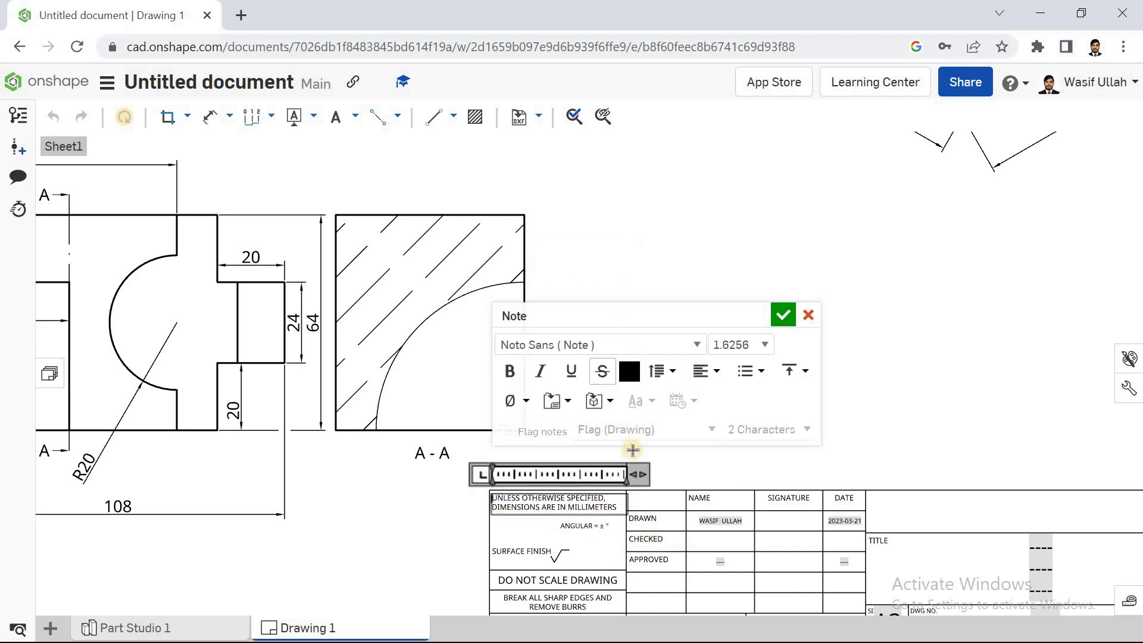
drag(624, 505, 491, 482)
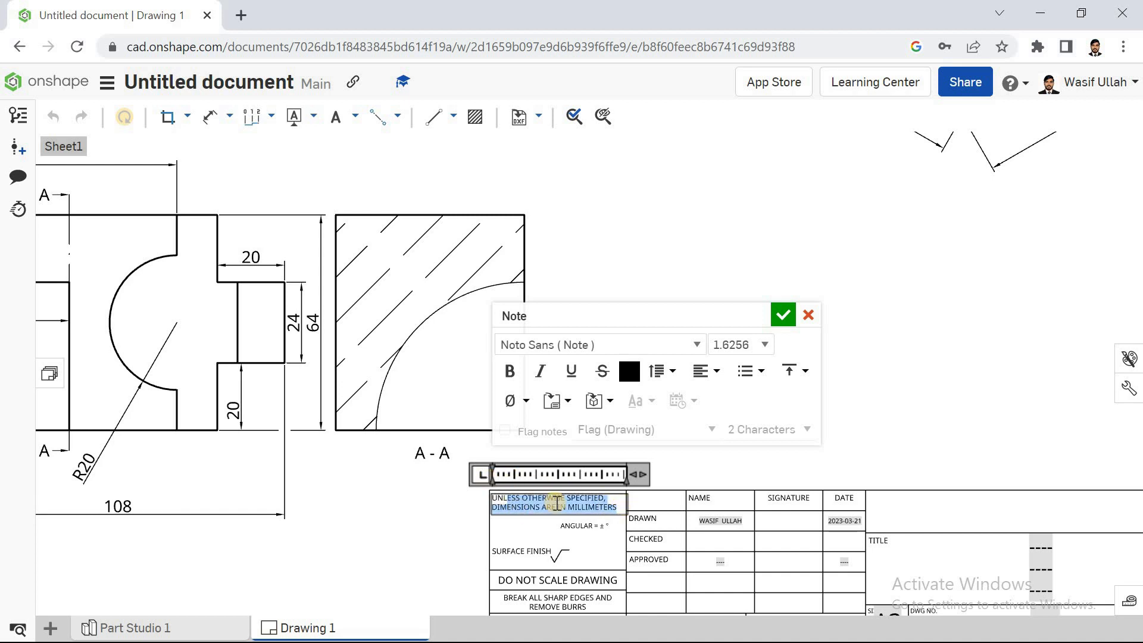
key(BackSpace)
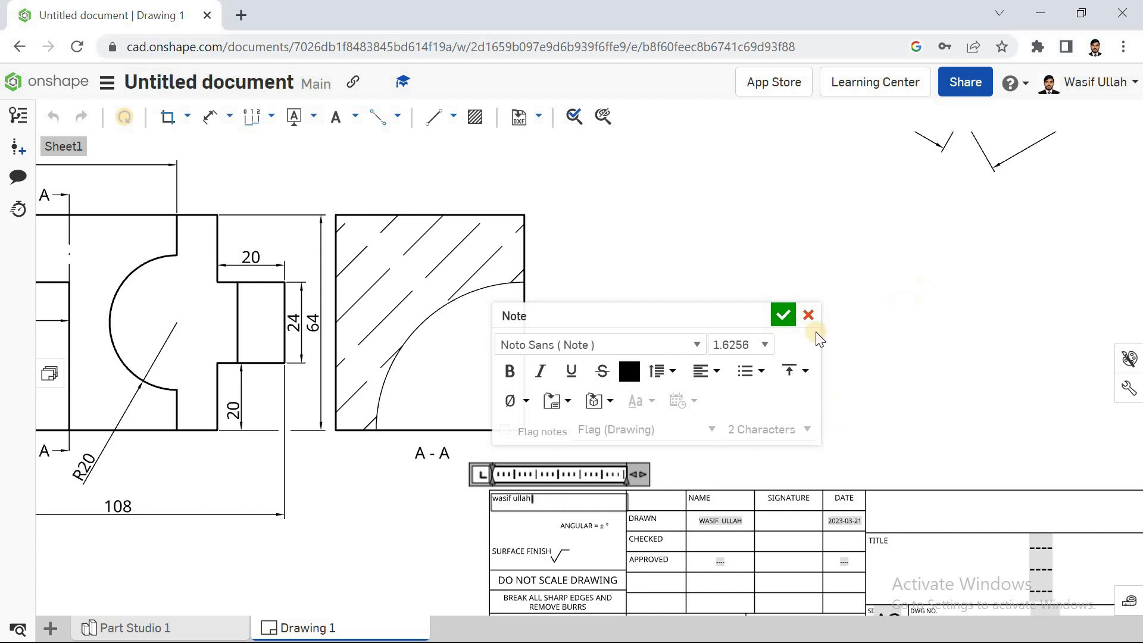
click(782, 316)
Step: Enter "basic of the 3d model dwg" in the title block's TITLE note
scroll(777, 321, down, 1)
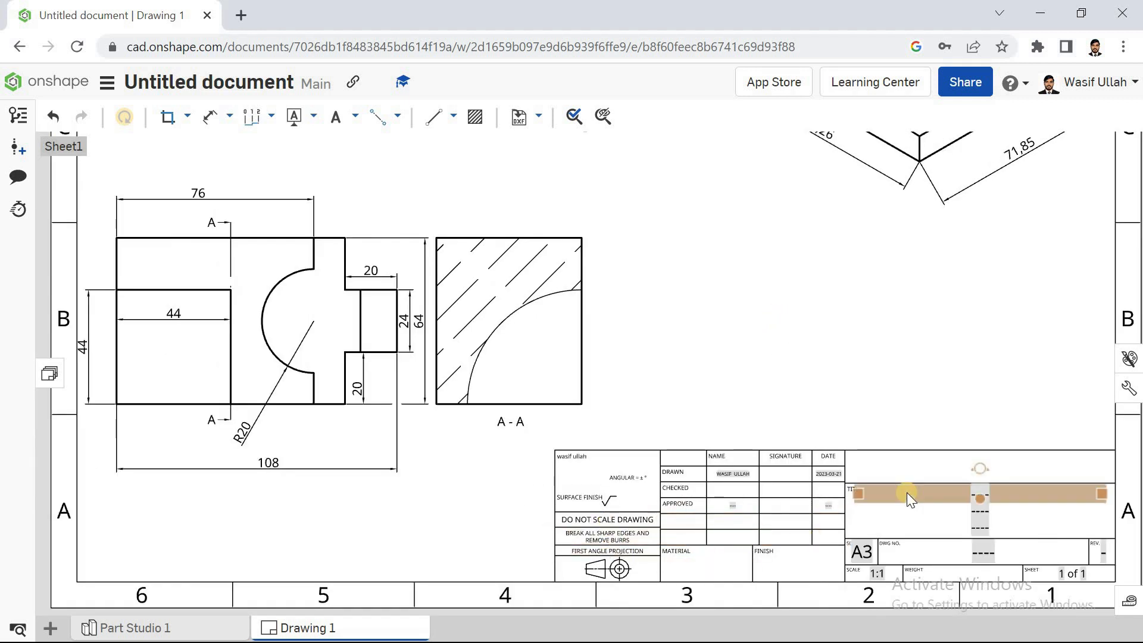
double_click(876, 491)
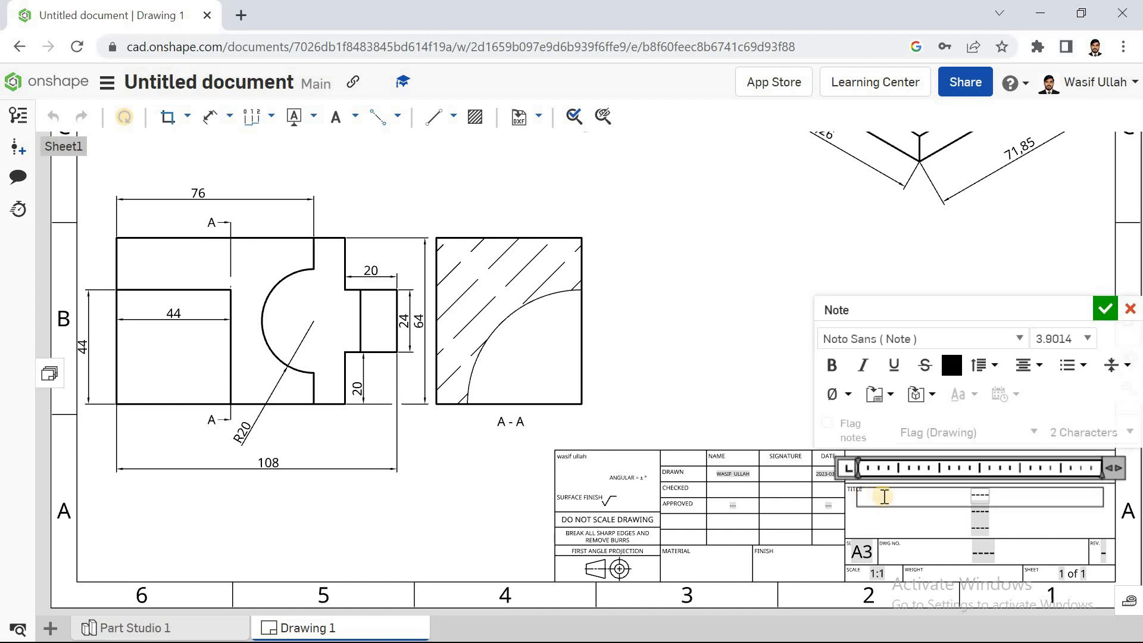
text(basic of the 3)
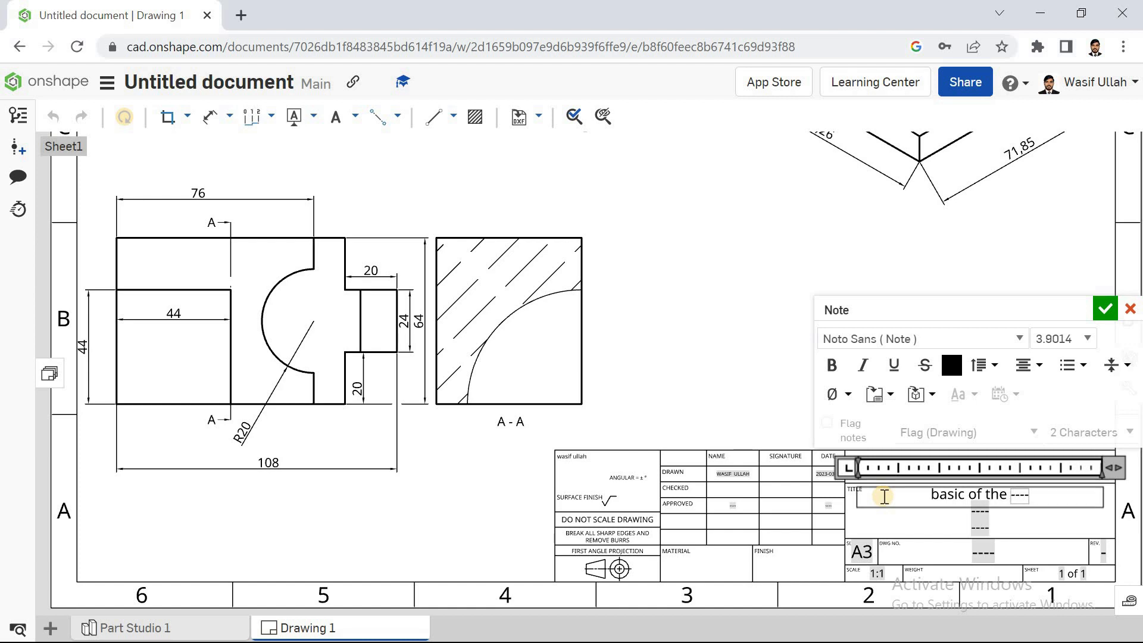
text(d model d)
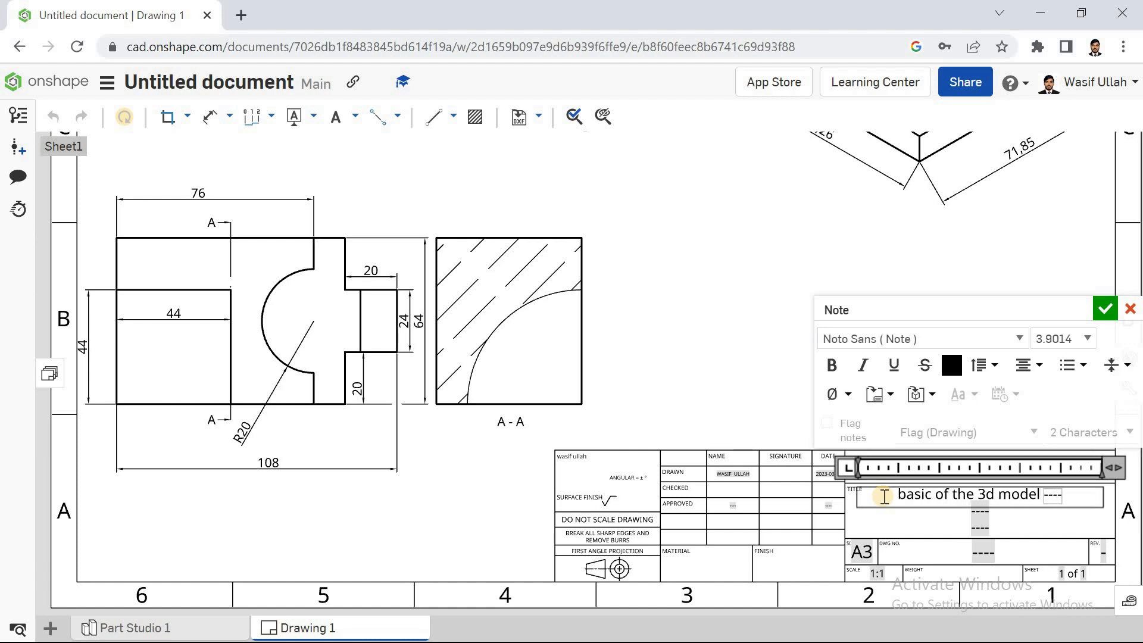
text(rawng)
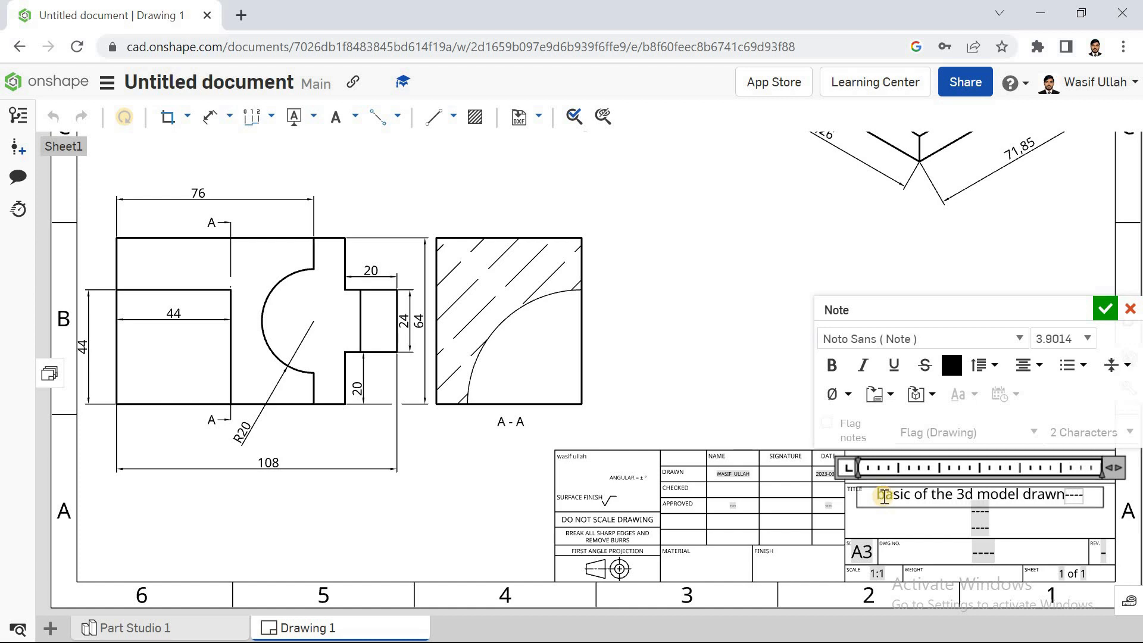
key(BackSpace)
key(BackSpace)
key(BackSpace)
key(BackSpace)
key(BackSpace)
key(BackSpace)
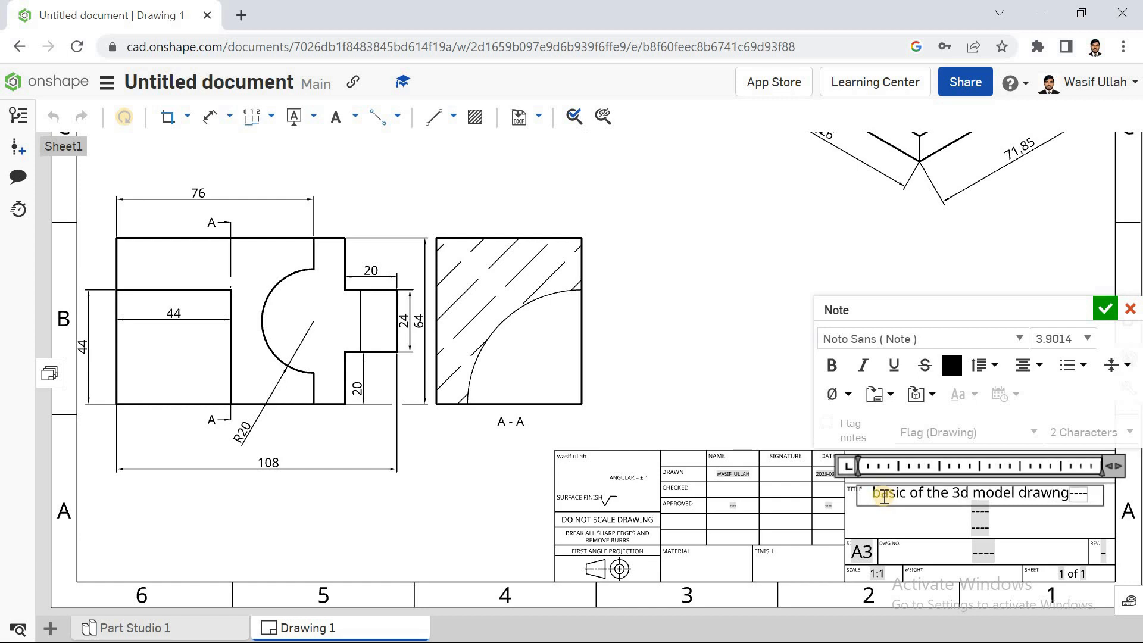
text(wg)
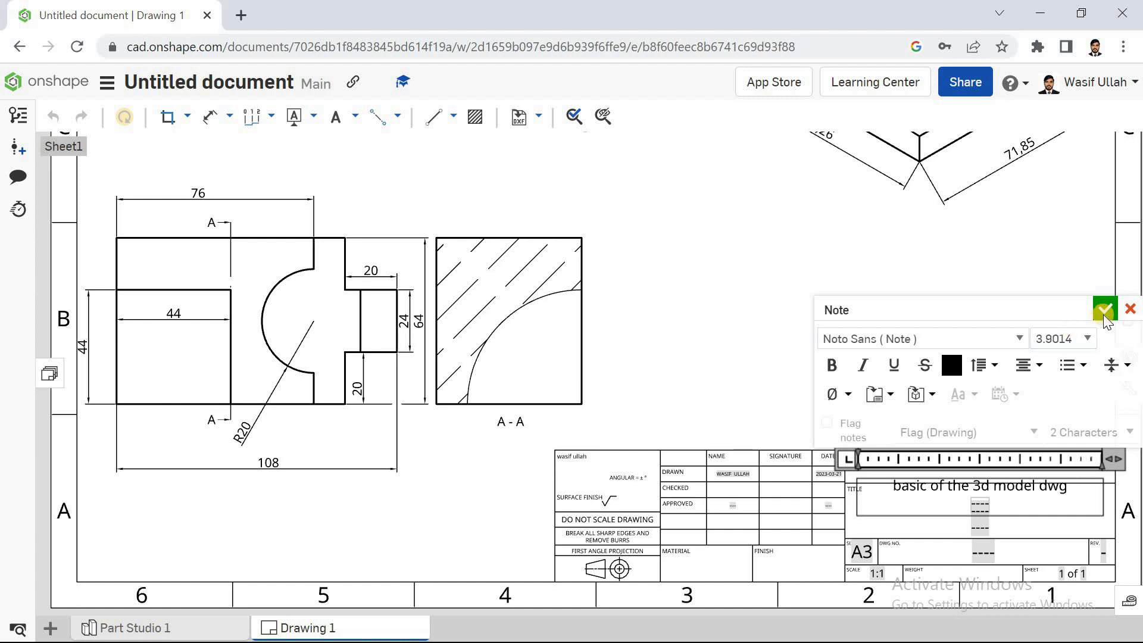
click(1105, 320)
Step: Move the title text slightly lower within the title block's TITLE cell
click(959, 487)
drag(959, 487, 957, 507)
click(904, 345)
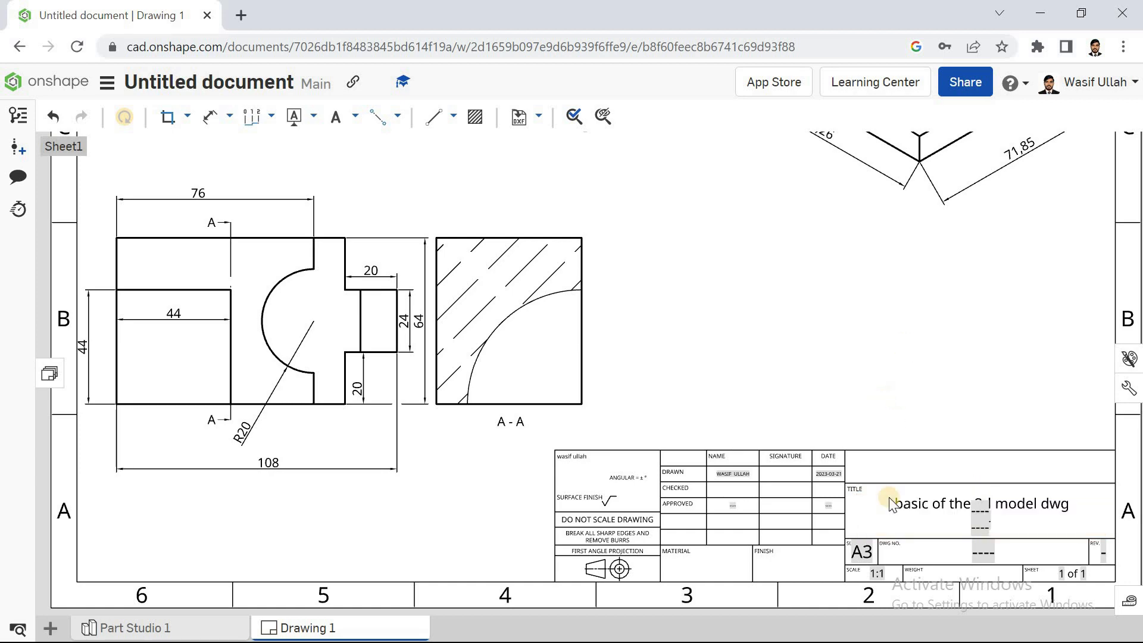
Step: Attach a datum symbol labelled A to the upper part of the projected view's left vertical edge, placing it outside the view
scroll(811, 373, down, 3)
right_click(791, 397)
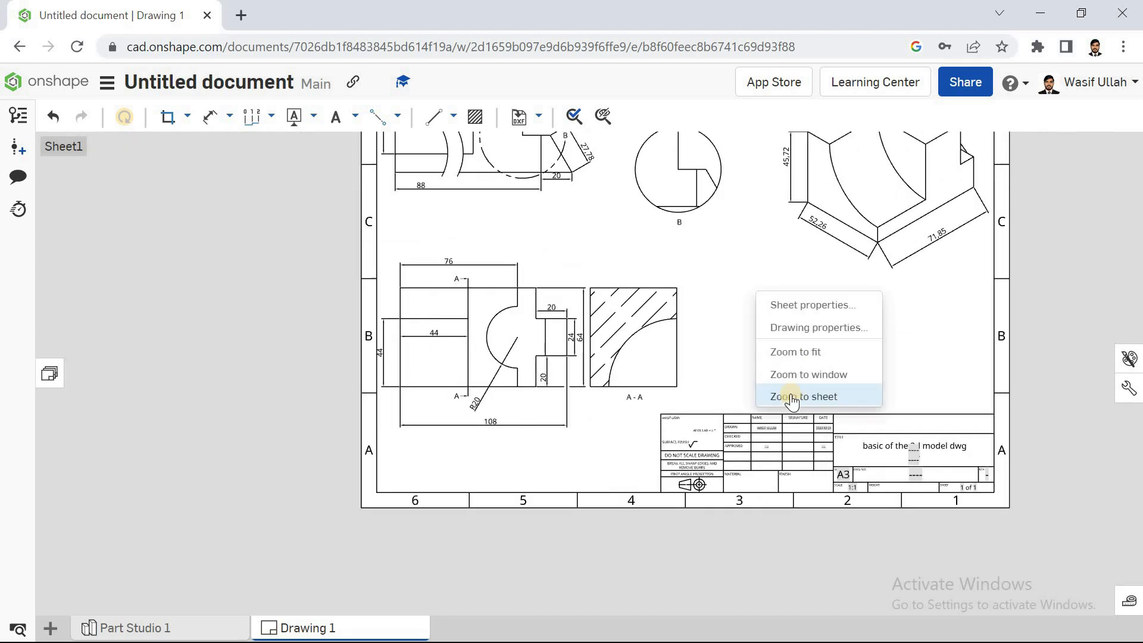
click(810, 398)
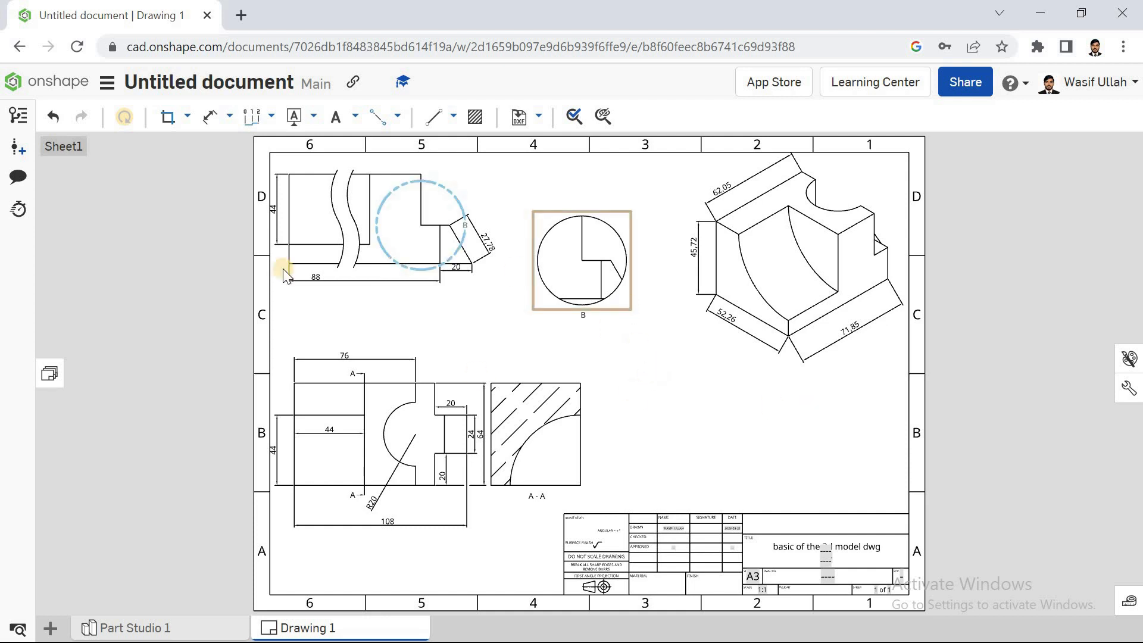
click(271, 117)
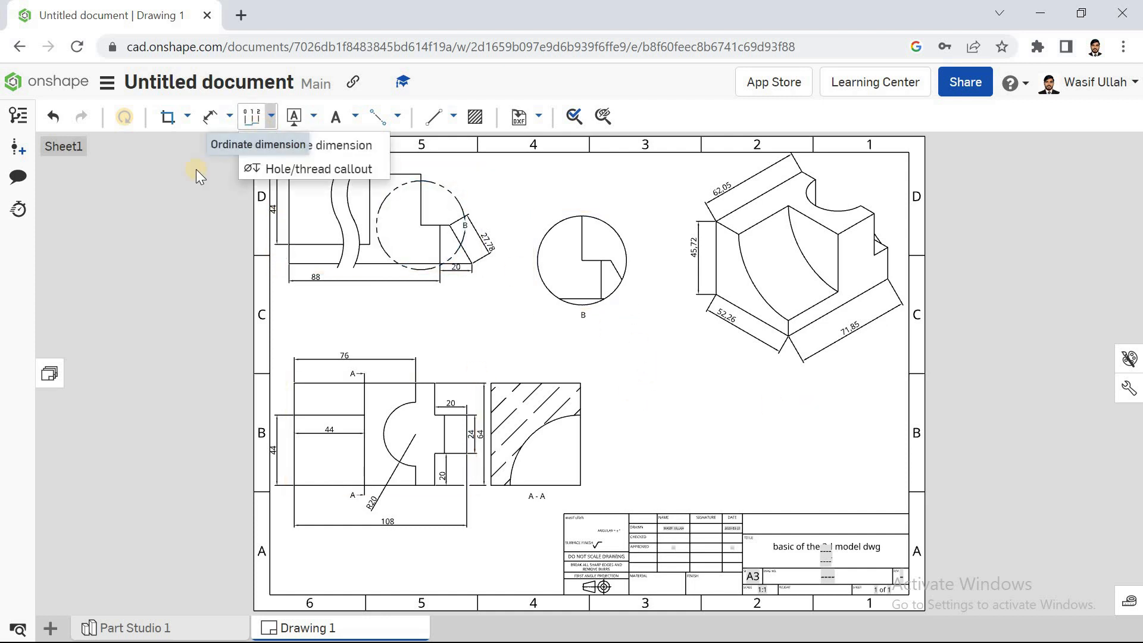
click(296, 169)
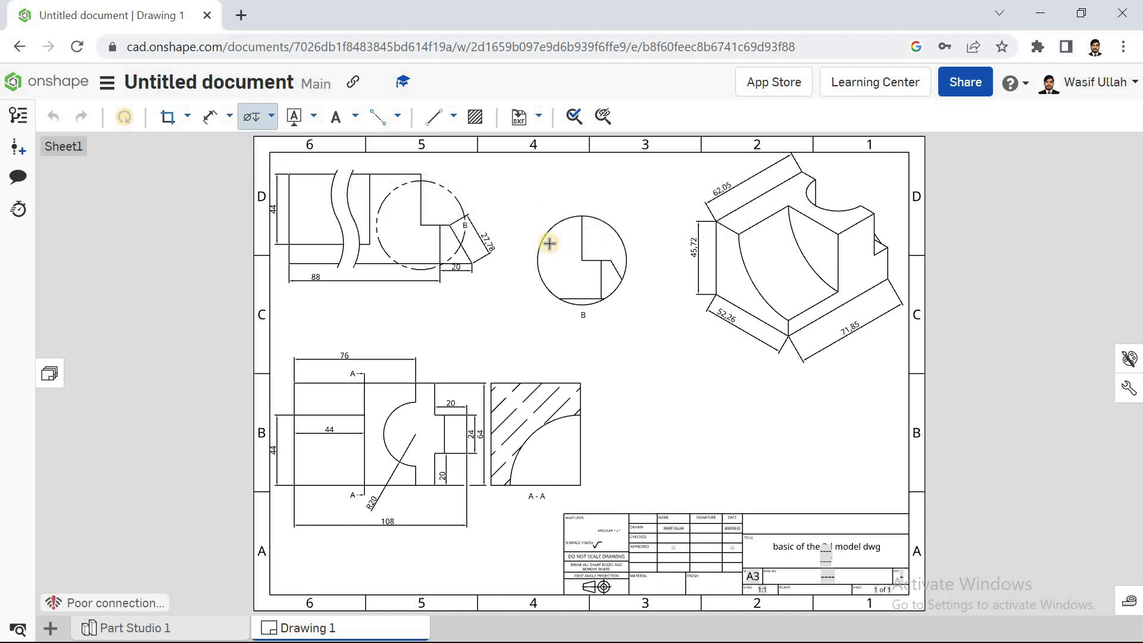
click(314, 116)
click(300, 144)
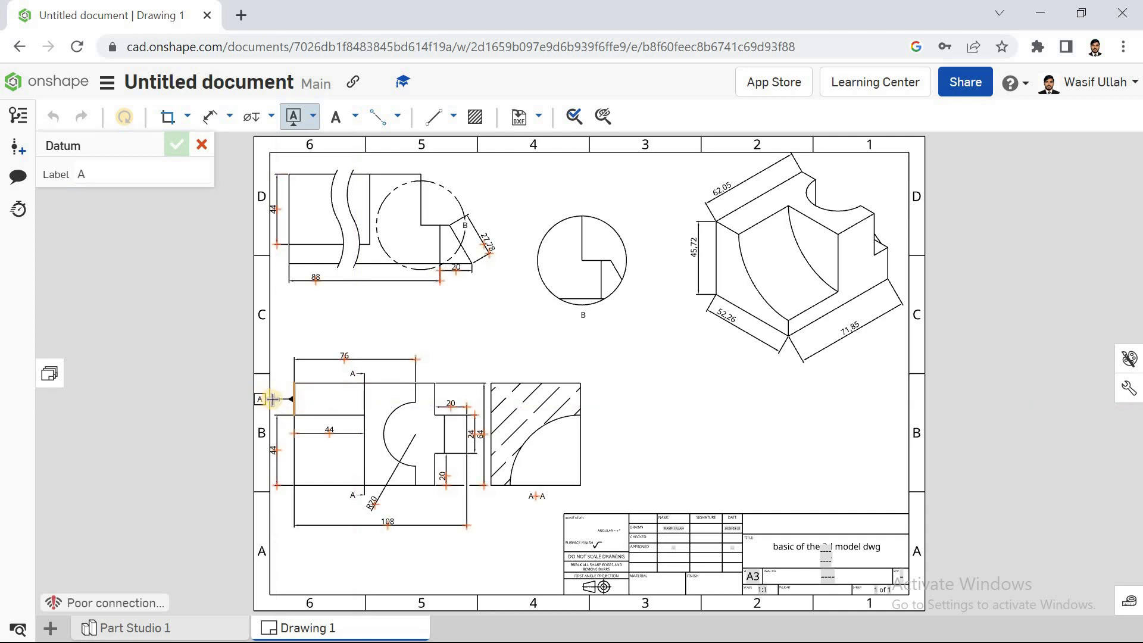
click(266, 403)
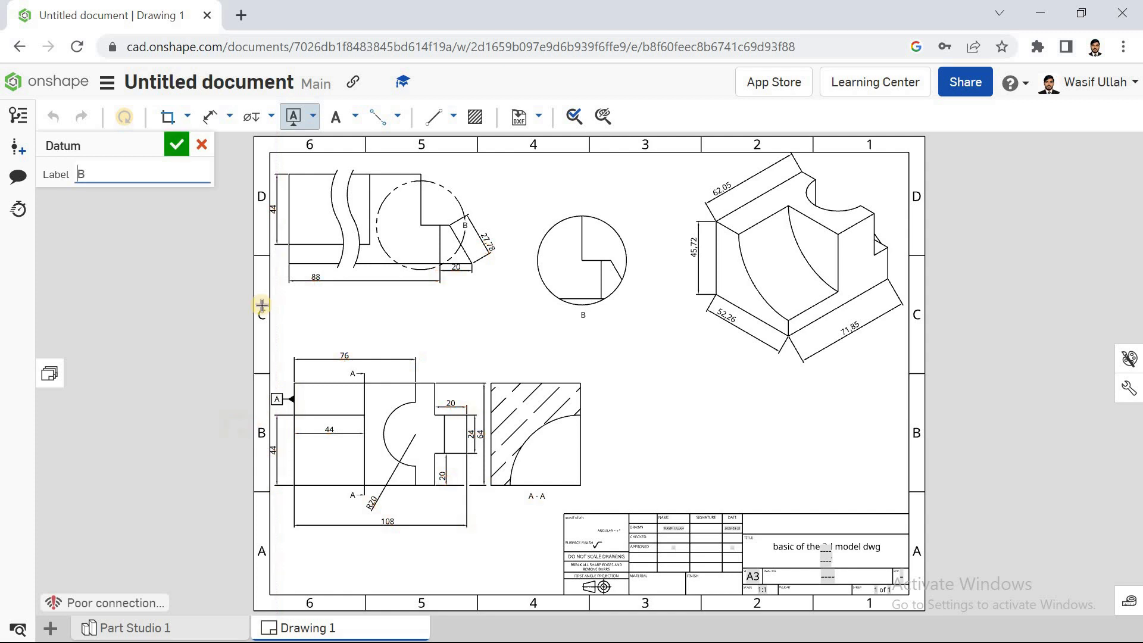
Step: Add a position geometric tolerance of .01 with datum a to the R20 arc, placing its frame at the arc's centre
click(312, 118)
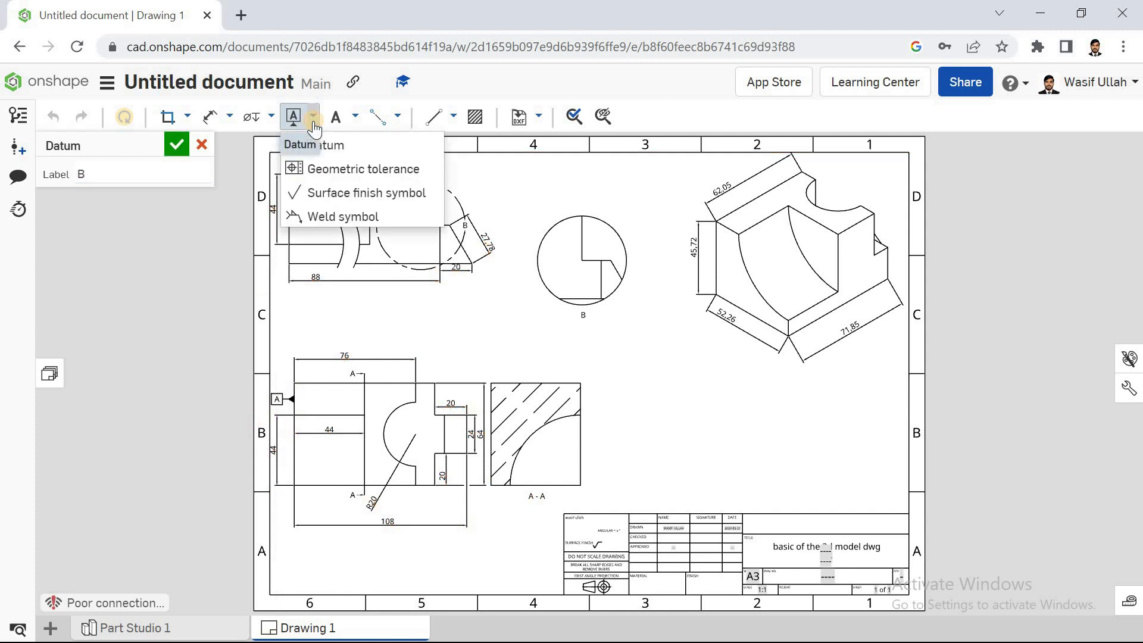
click(337, 179)
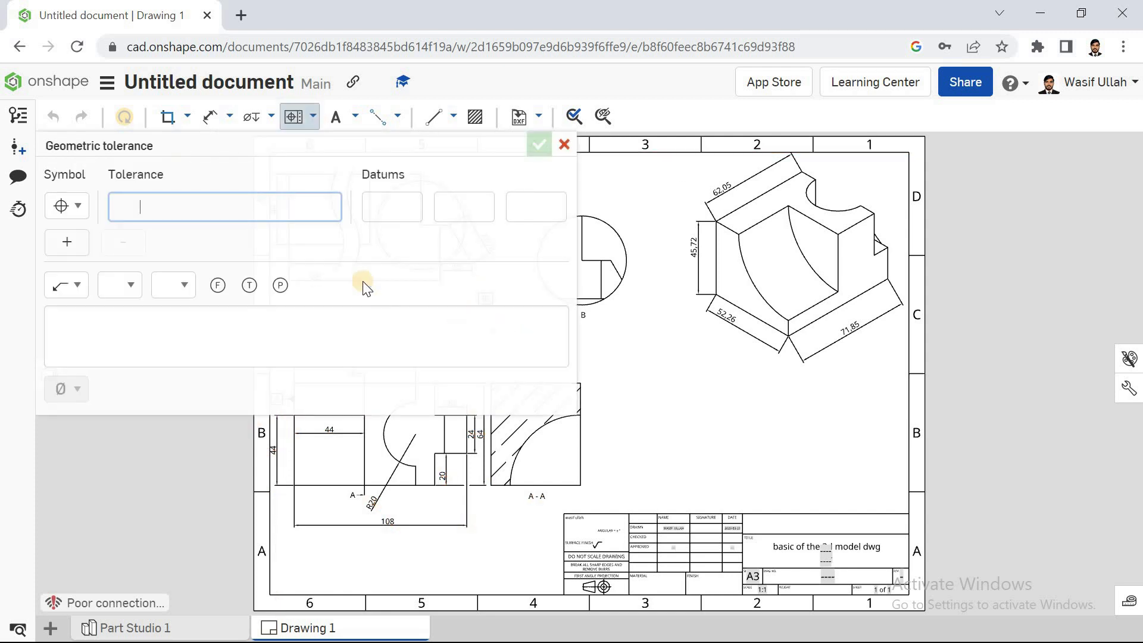
click(387, 204)
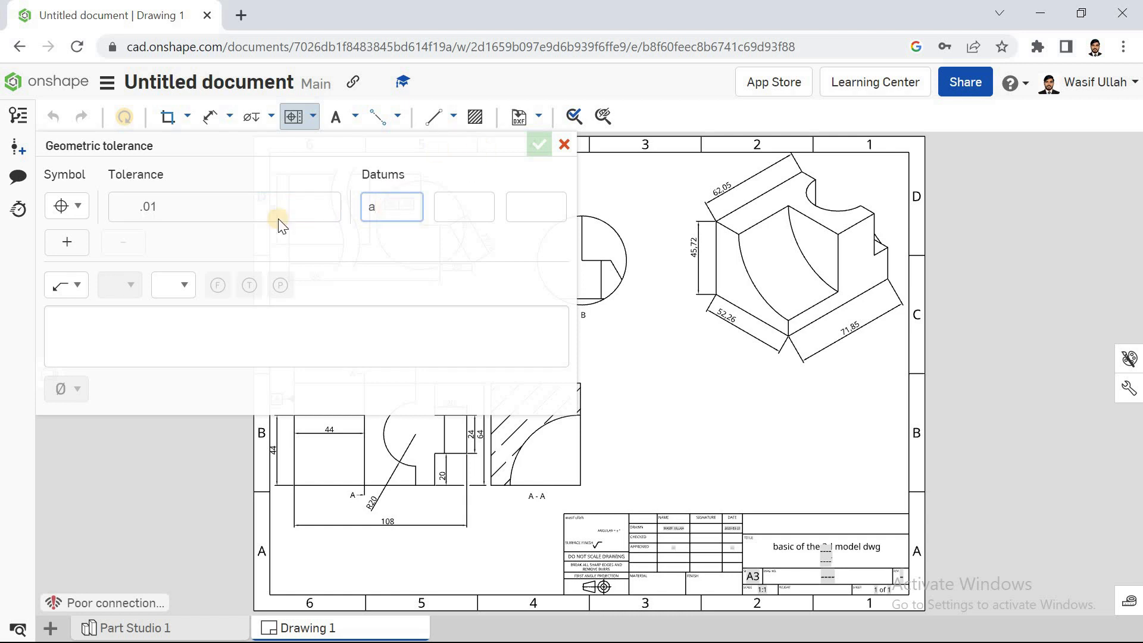
click(77, 205)
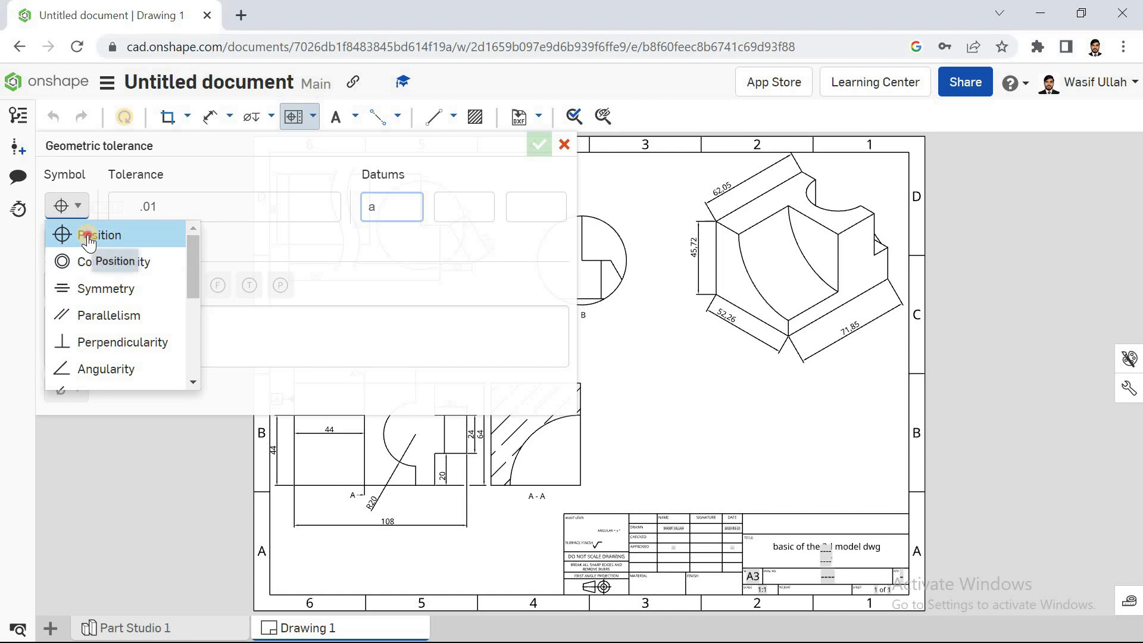
click(80, 237)
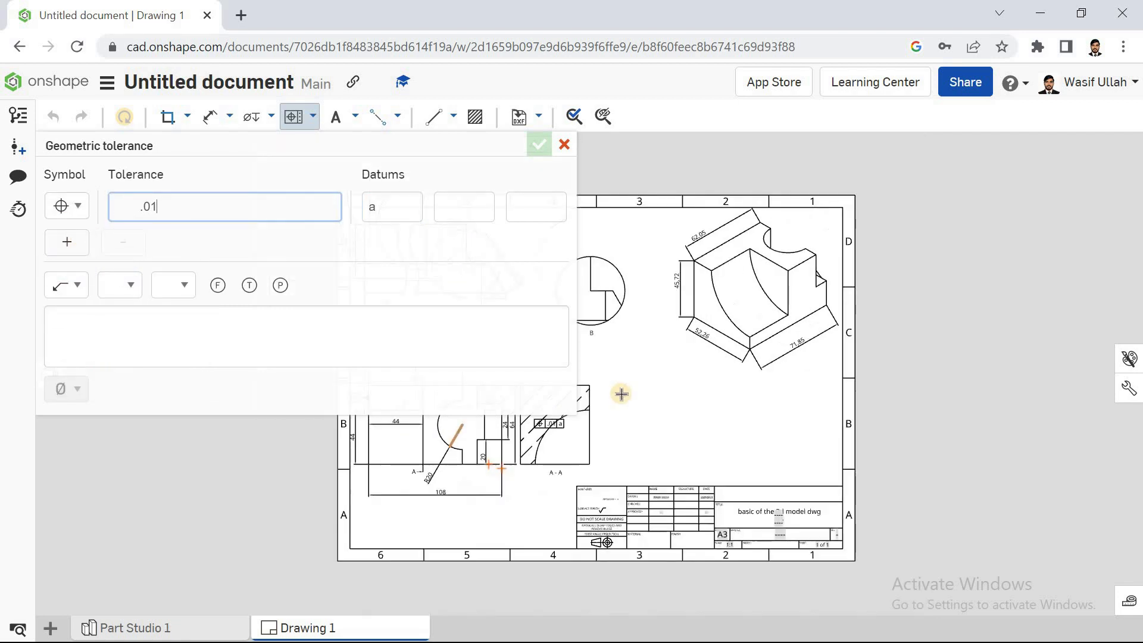
scroll(623, 393, down, 8)
scroll(623, 392, down, 2)
scroll(591, 399, up, 12)
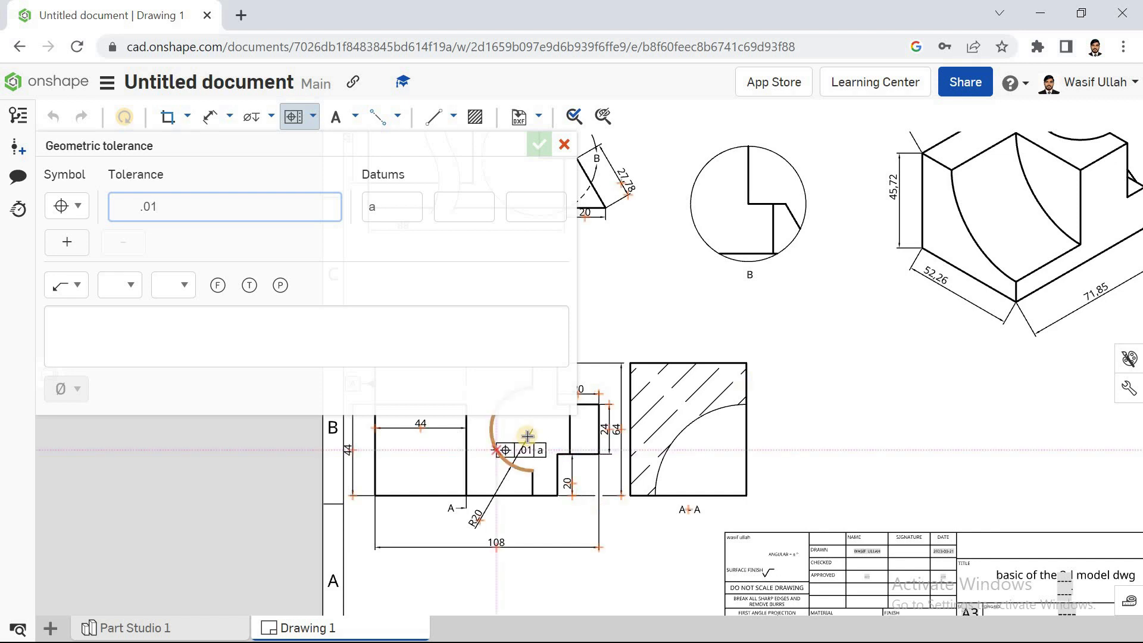
click(540, 427)
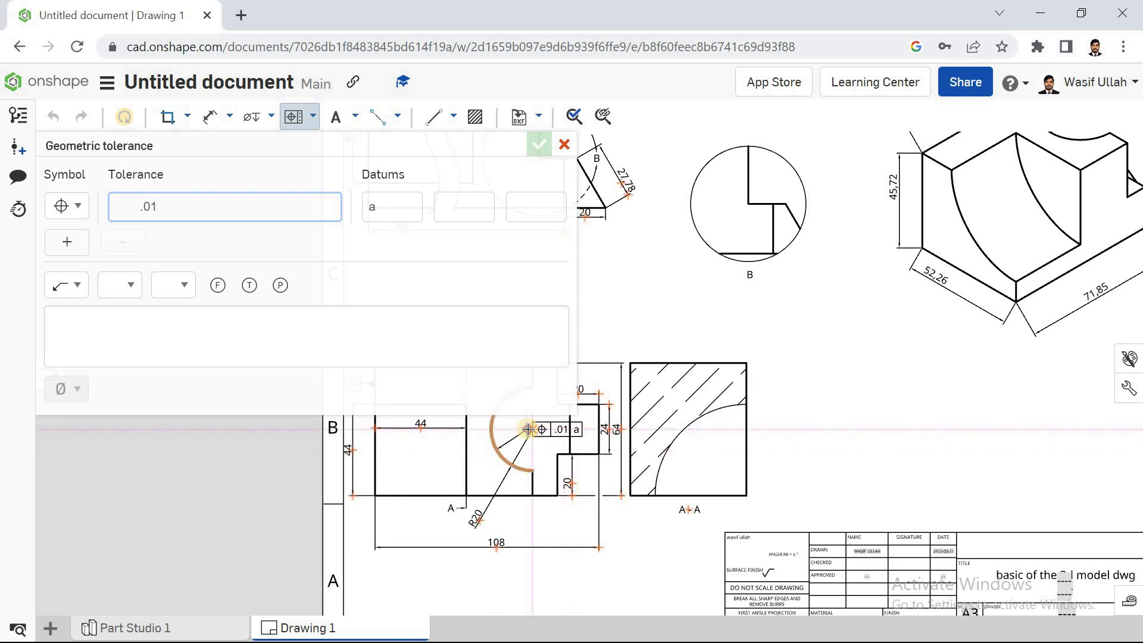
click(541, 146)
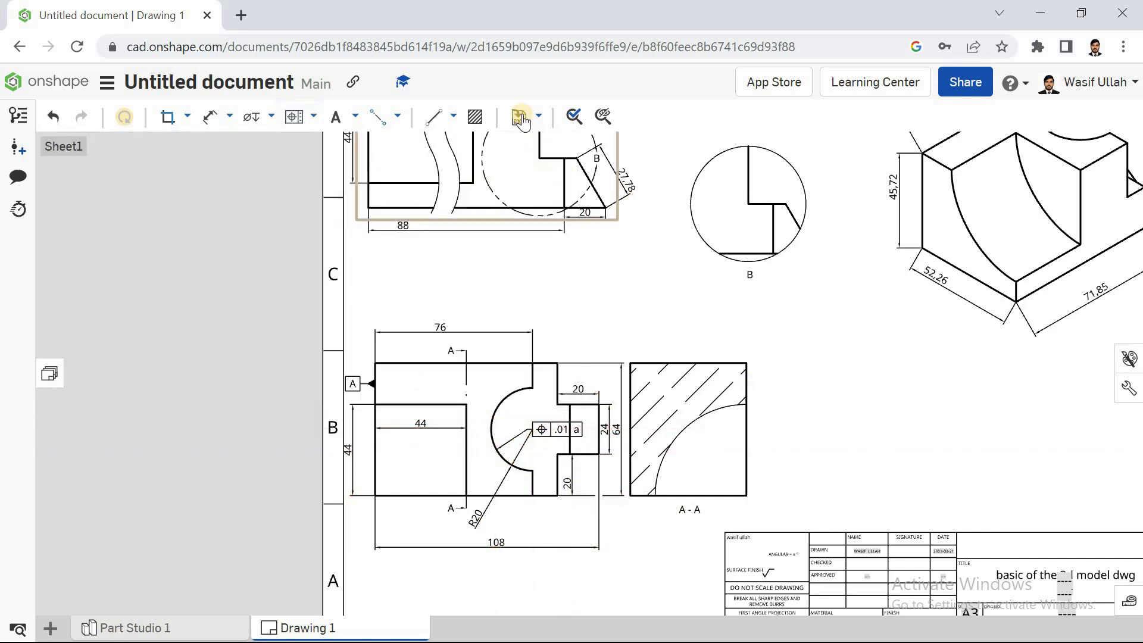
Step: Place a surface finish symbol on the lower left face of the isometric view
scroll(370, 314, down, 5)
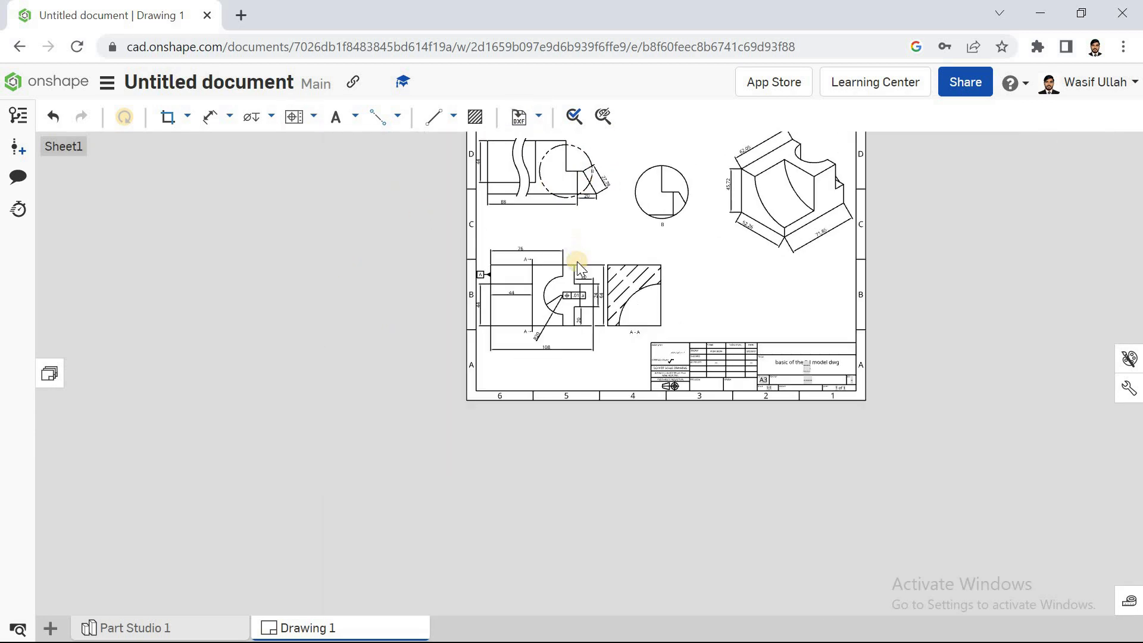
right_click(576, 320)
click(600, 251)
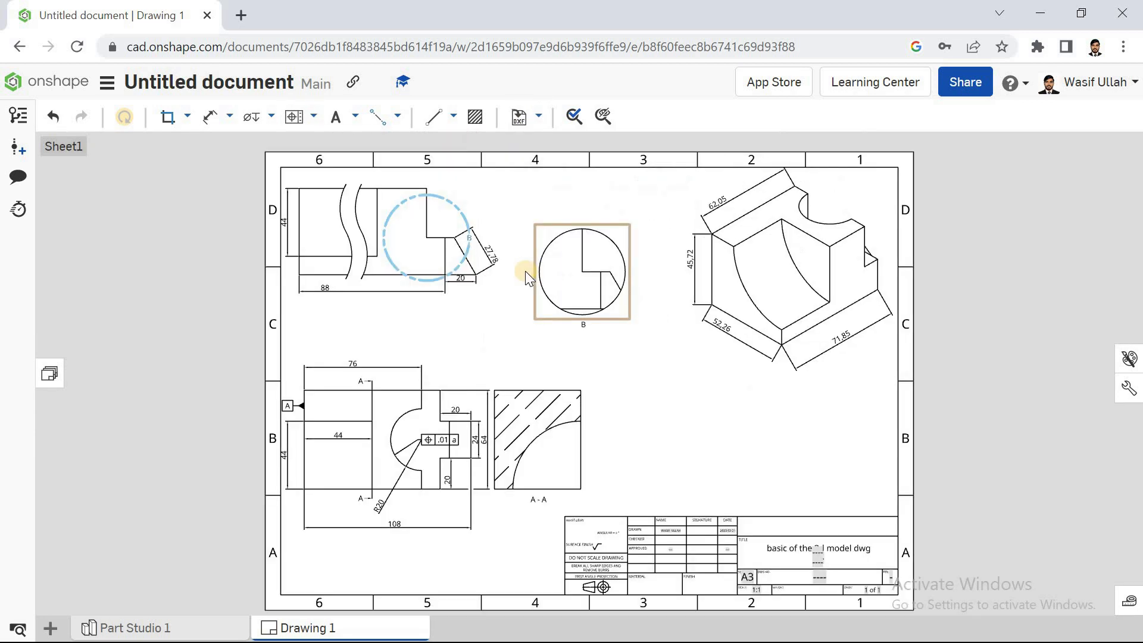
click(314, 122)
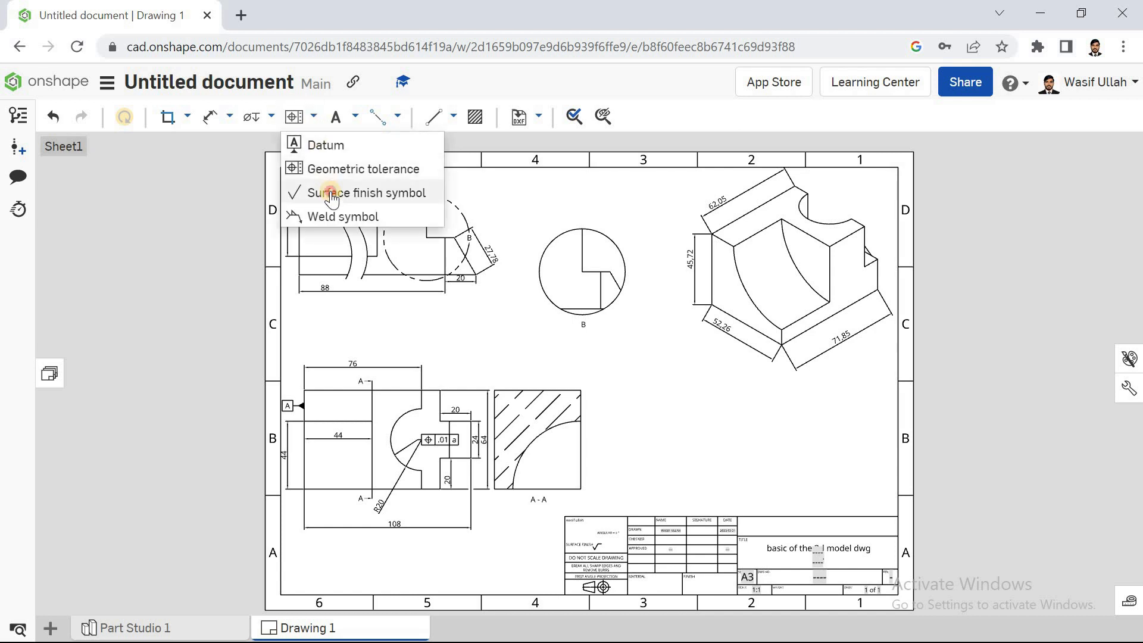
click(331, 193)
click(724, 300)
click(622, 309)
click(267, 144)
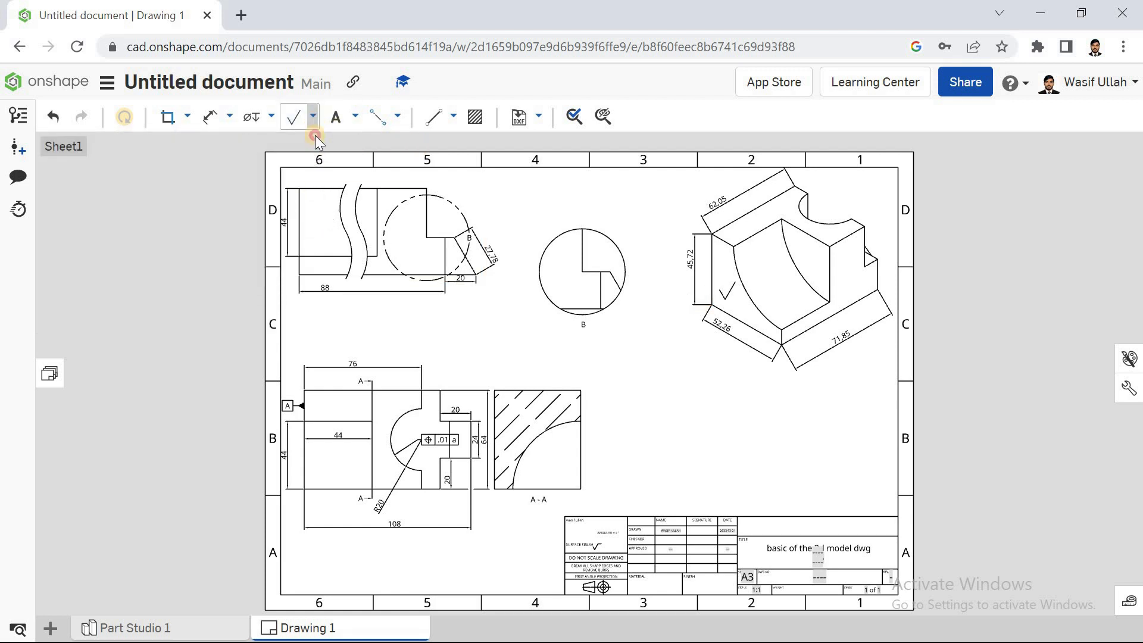
Step: Attach a weld symbol without a weld type to the inner step corner of the broken view, placing it above and right of the corner
click(313, 117)
click(319, 220)
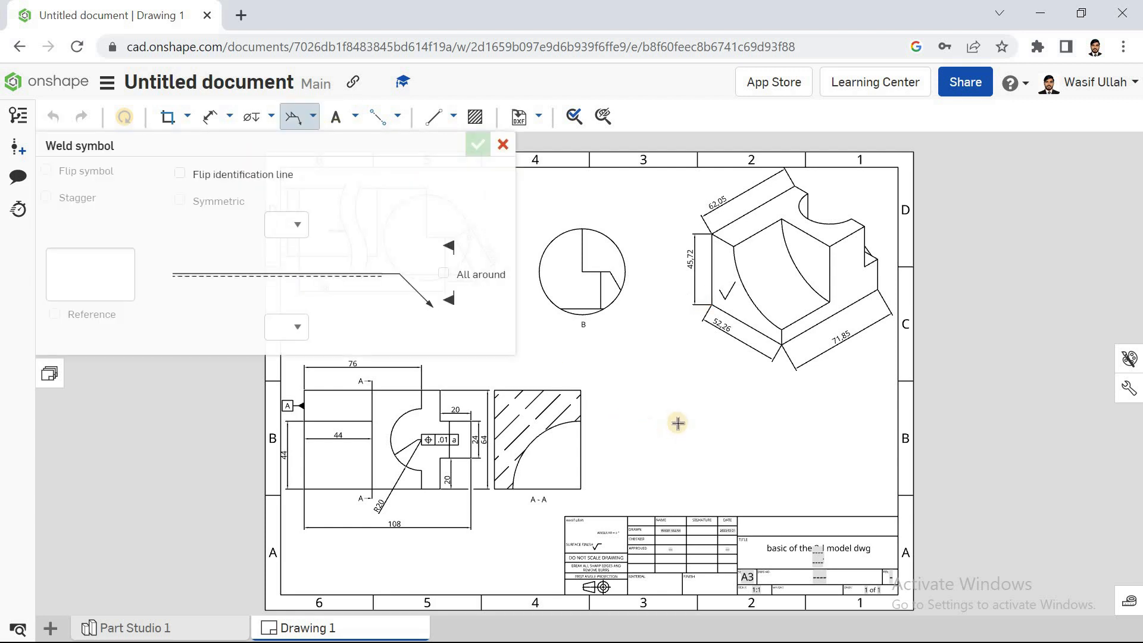
scroll(689, 416, down, 5)
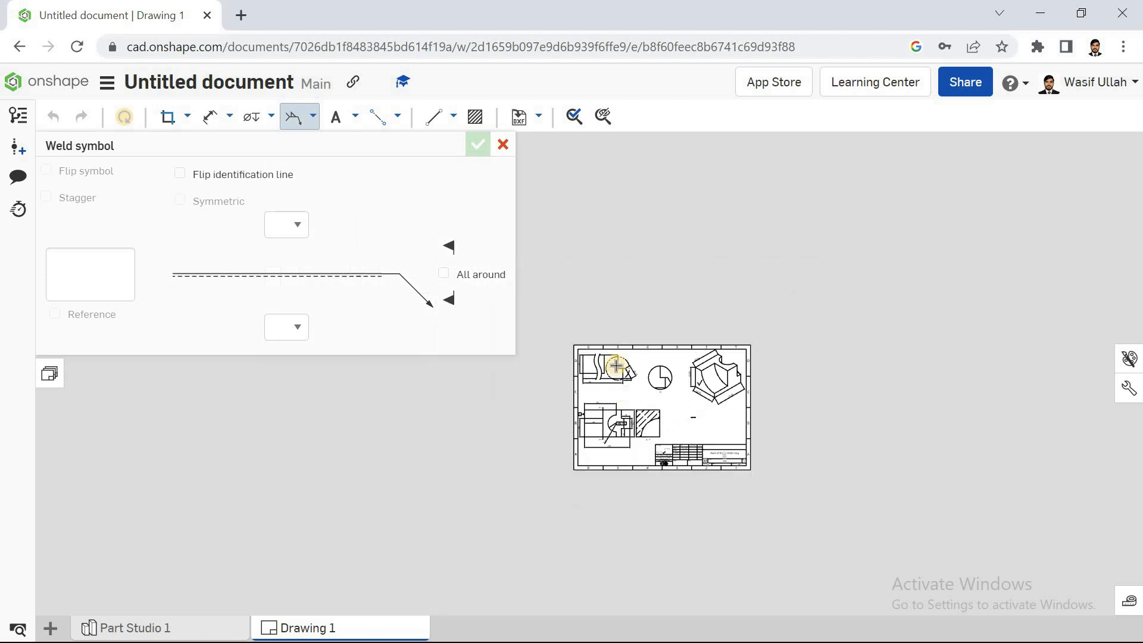
scroll(619, 339, up, 5)
scroll(626, 312, up, 4)
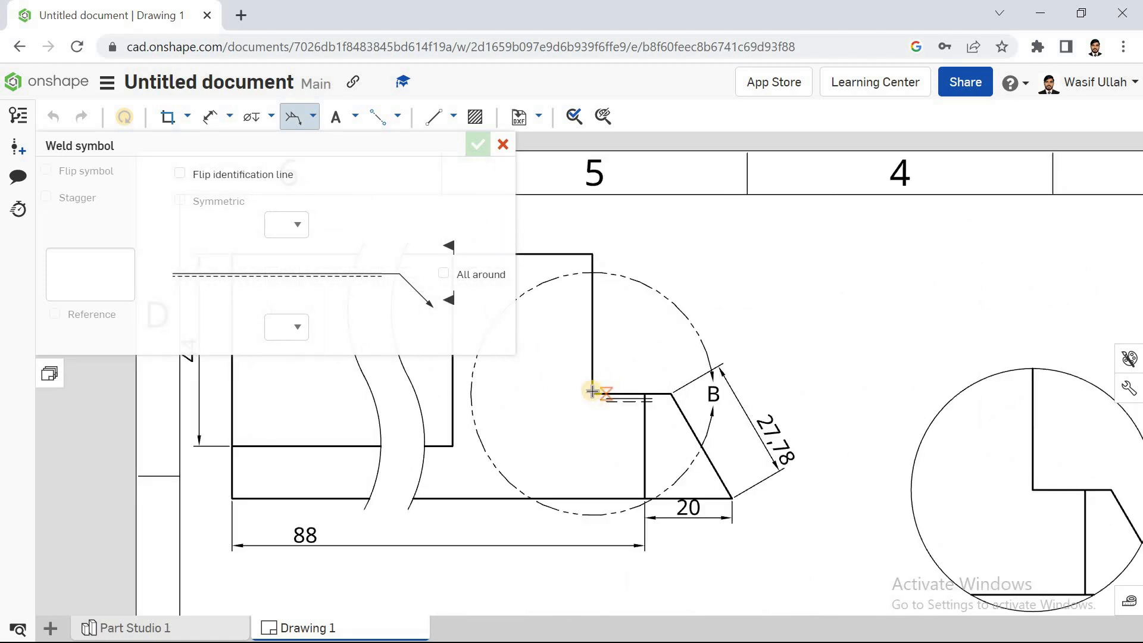
click(592, 392)
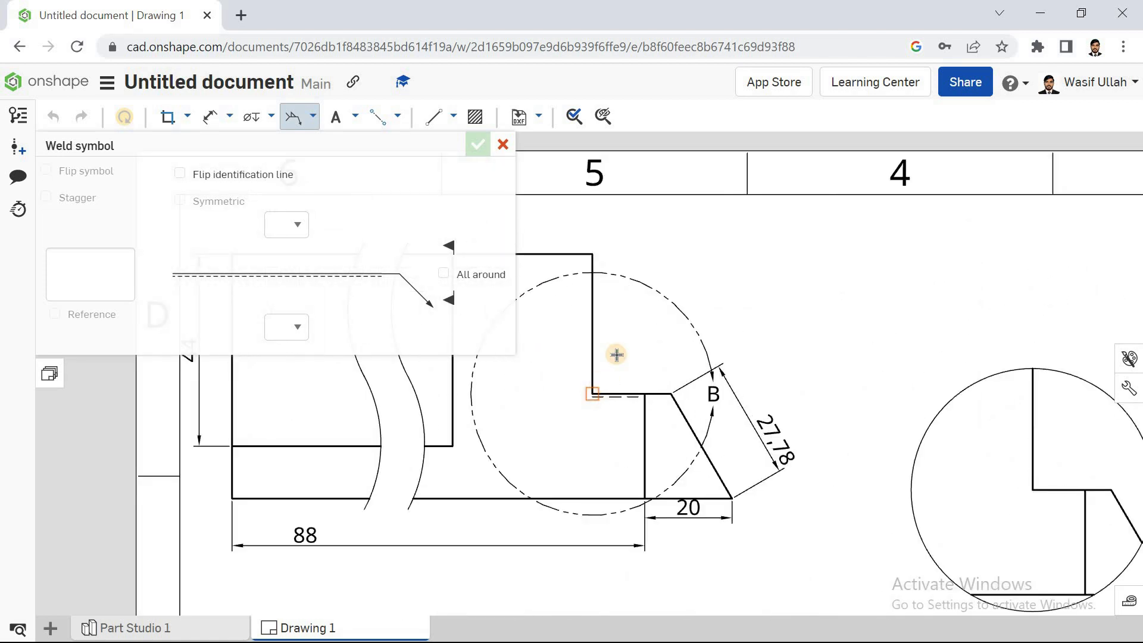
click(563, 350)
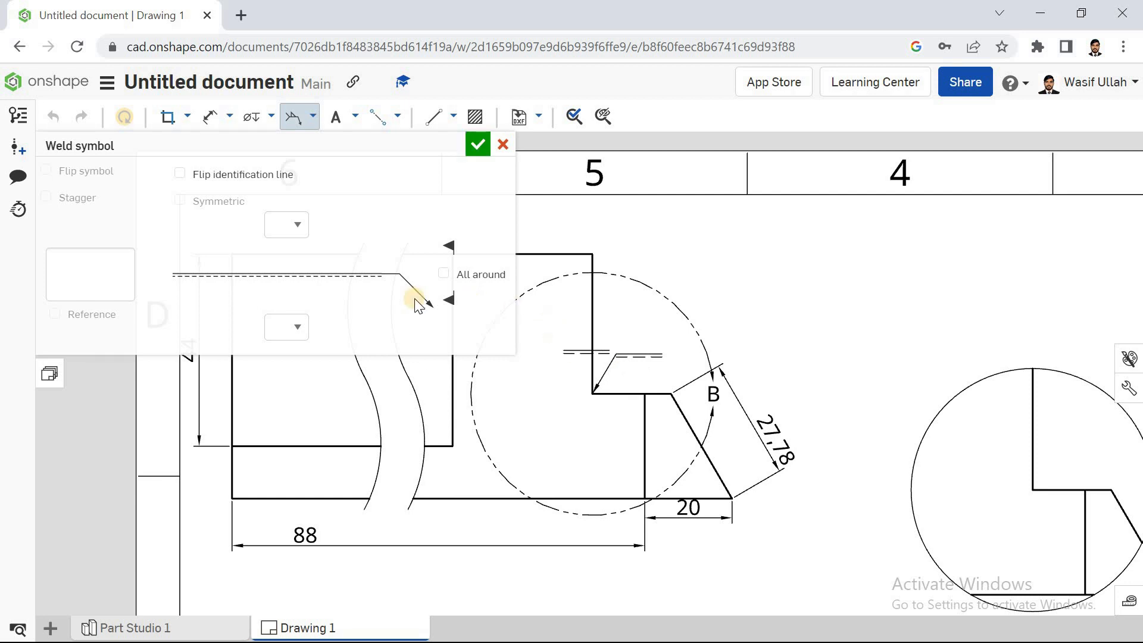
Step: Add a V groove weld symbol at the broken view's inner step corner, placing it above and left of the corner
click(285, 225)
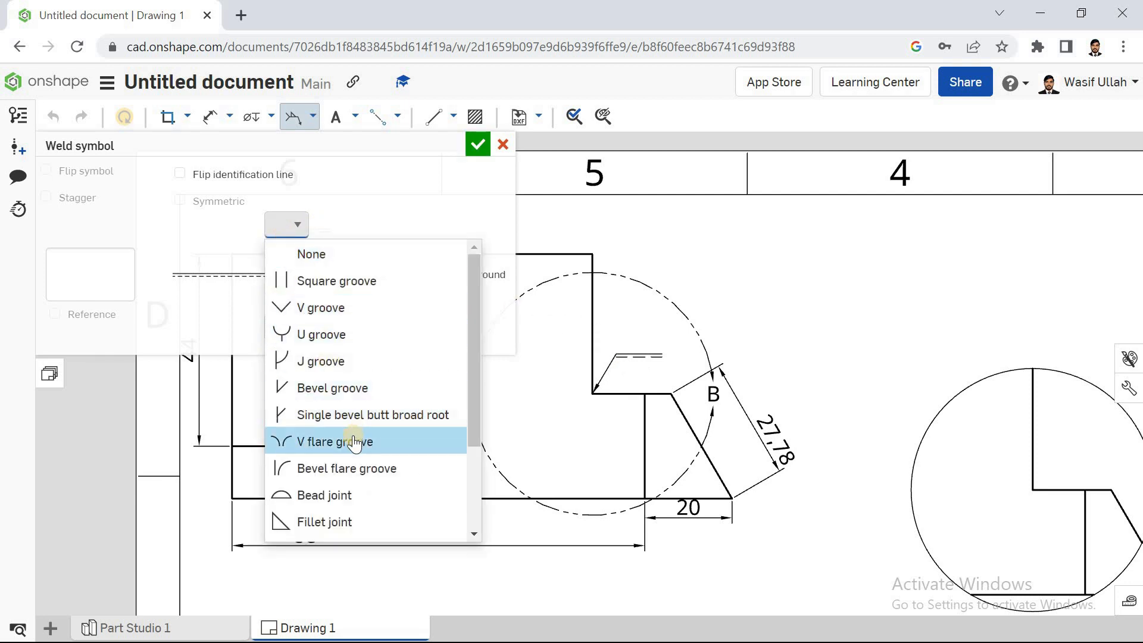
click(356, 310)
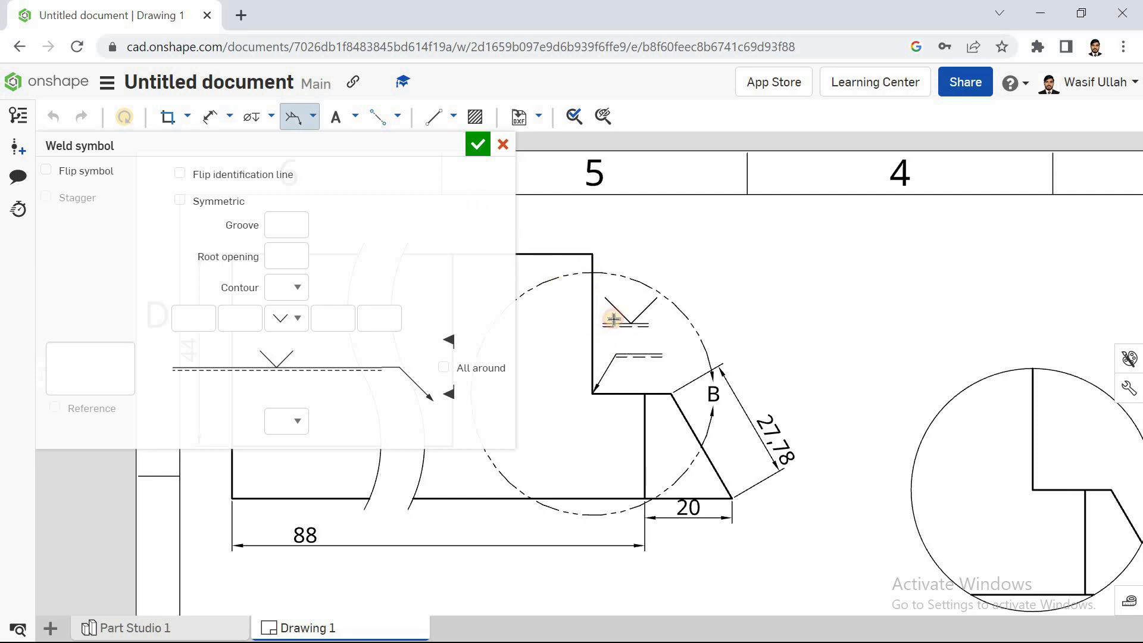
click(590, 394)
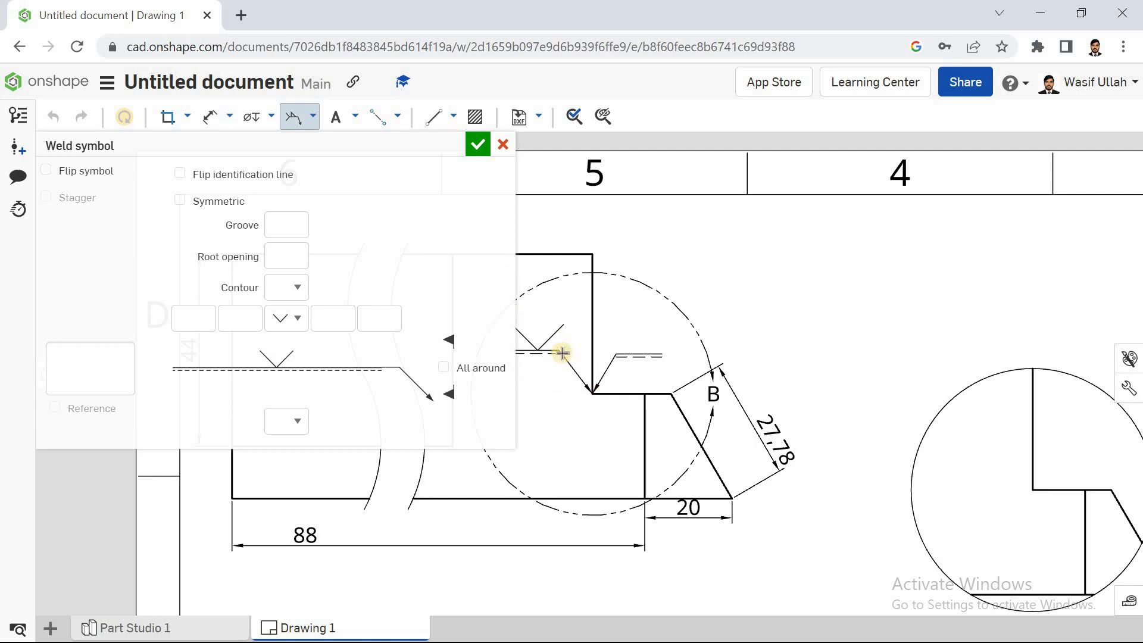
click(562, 353)
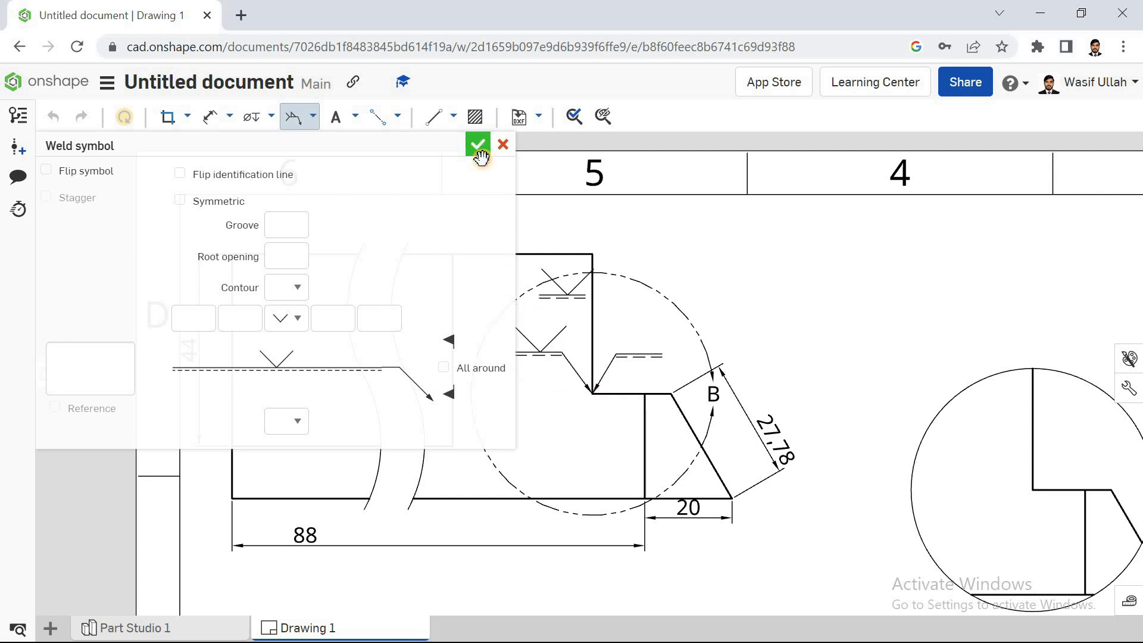
Step: Finish the V groove weld symbol and fit the whole drawing in view
click(478, 146)
right_click(827, 326)
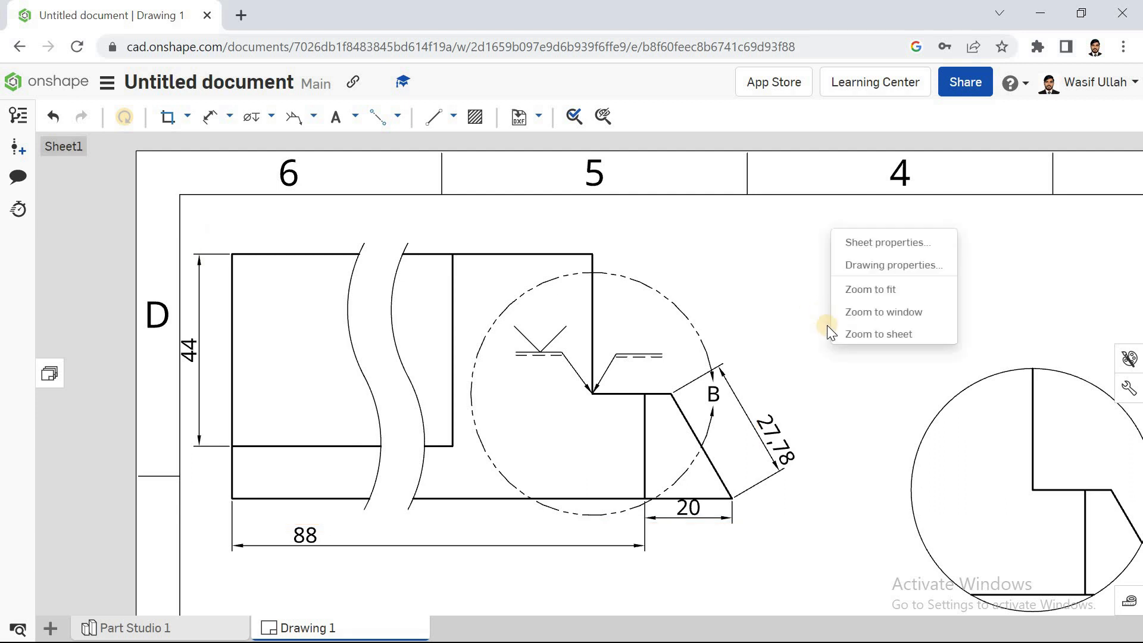
click(868, 290)
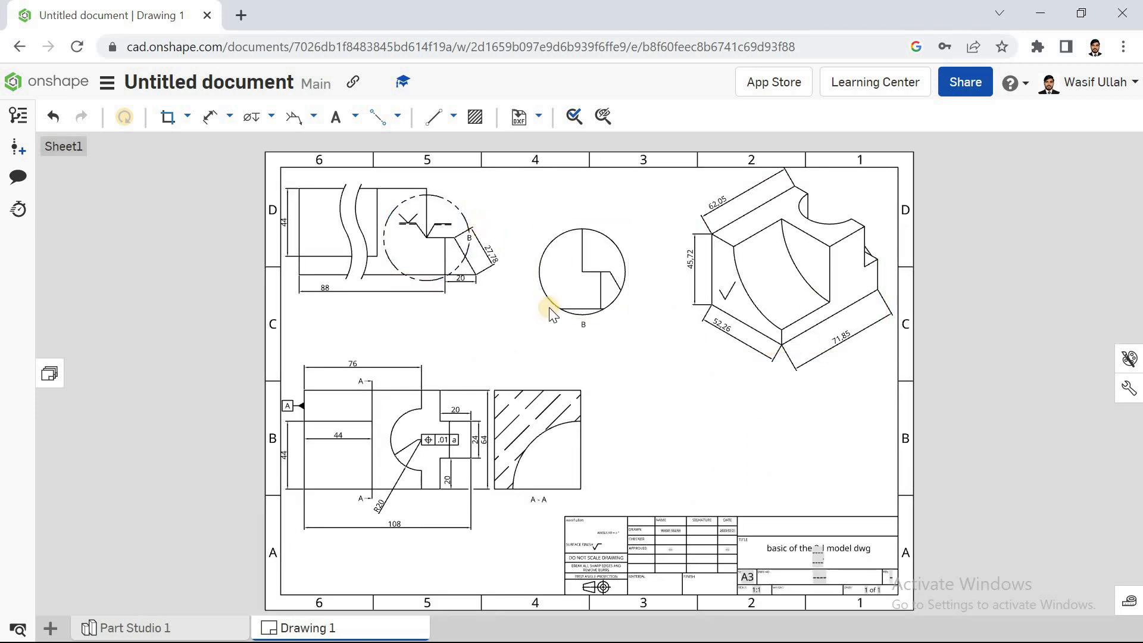
Step: Place a note with the author's name in the empty area beside section A-A, using text height 3.9014
click(354, 119)
click(363, 157)
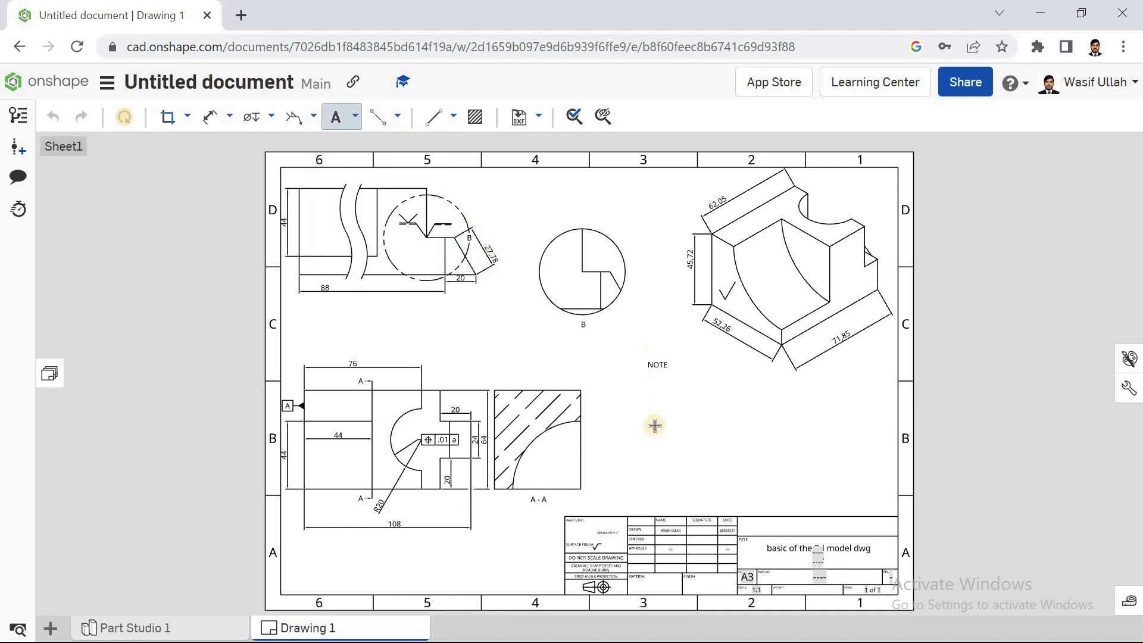
click(648, 436)
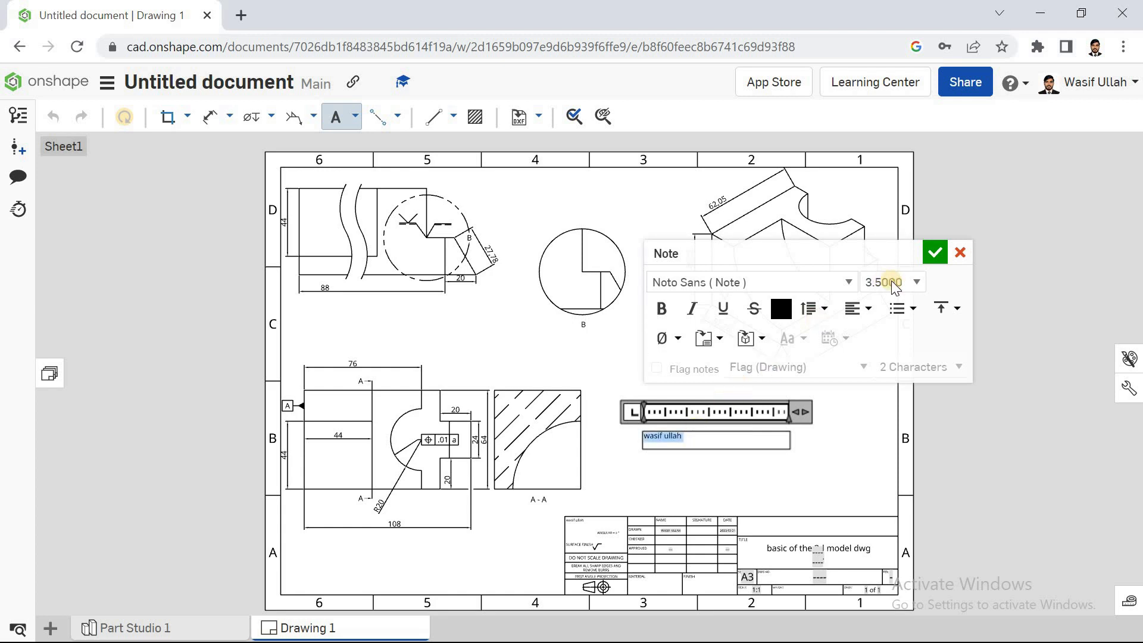
click(907, 284)
click(917, 282)
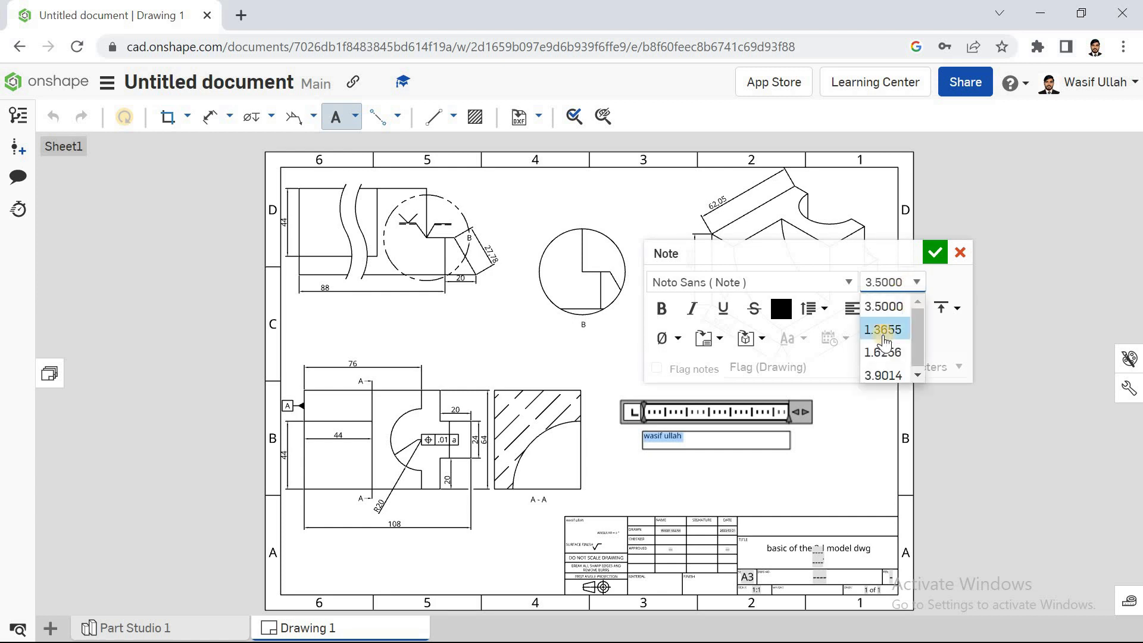
click(886, 373)
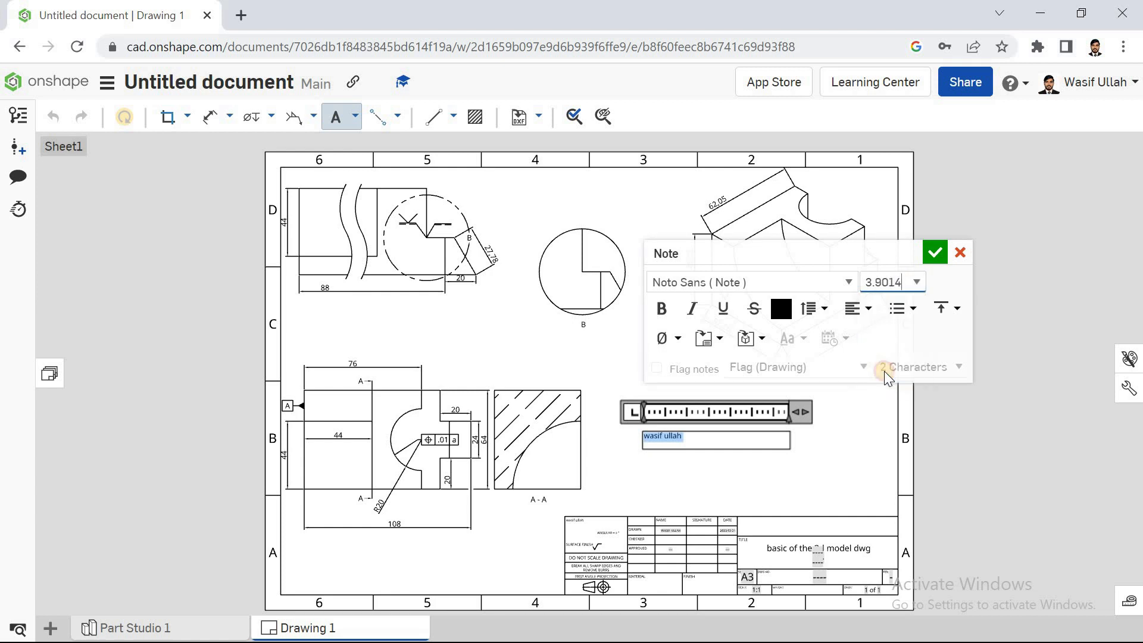
click(934, 252)
click(773, 439)
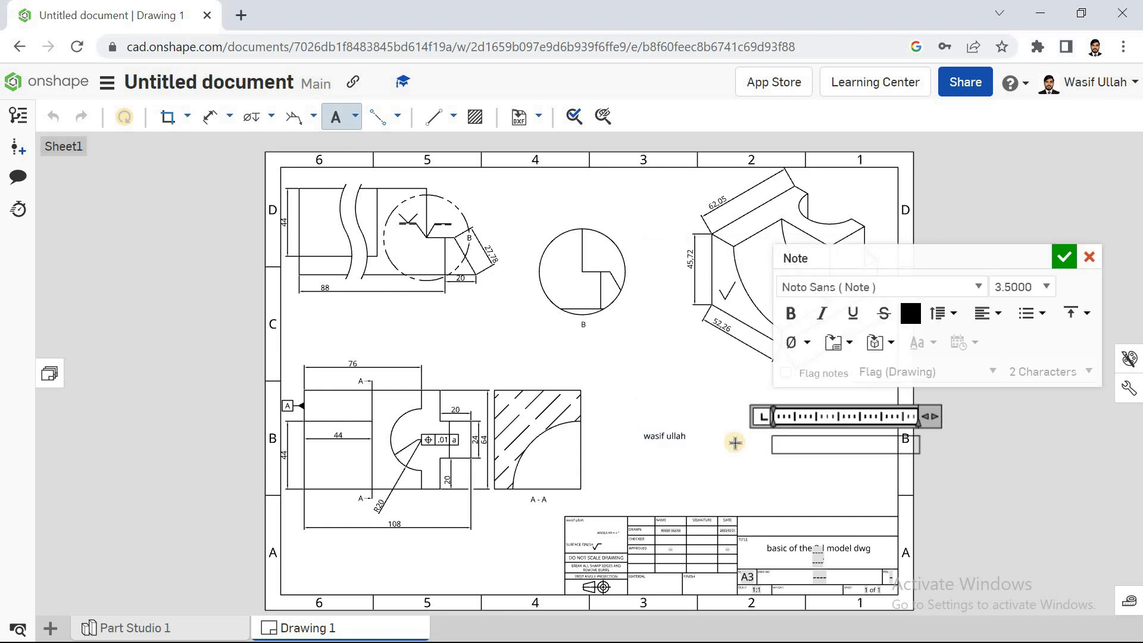
key(Escape)
click(686, 434)
click(662, 388)
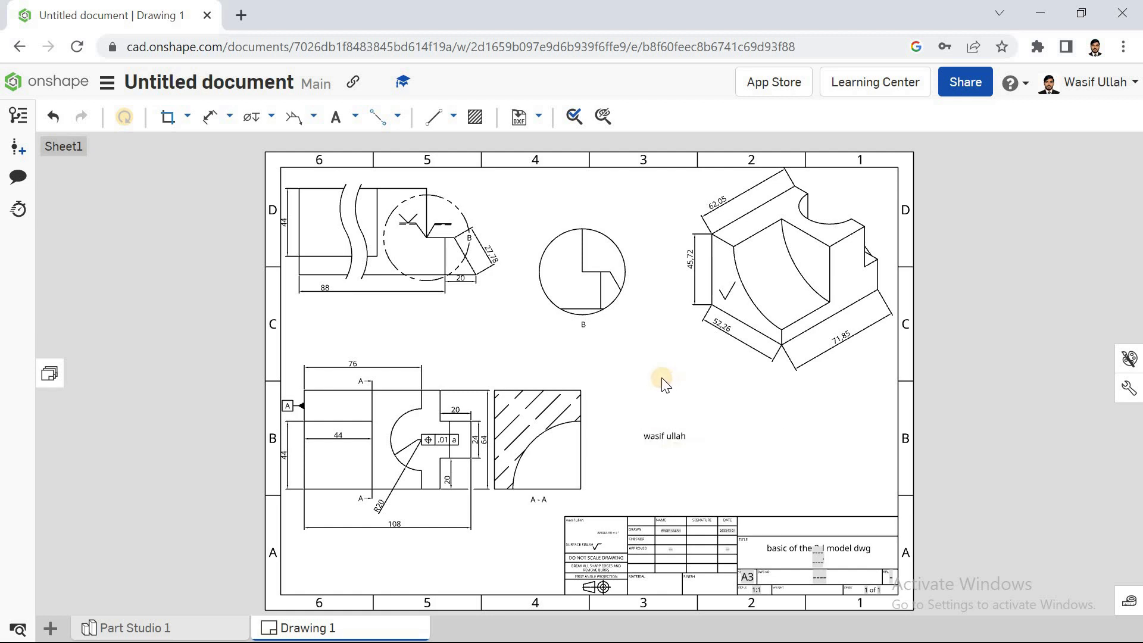
Step: Attach a circle callout with table item number and text 01 to the isometric view's lowest front corner, placing it below and left
click(356, 117)
click(366, 169)
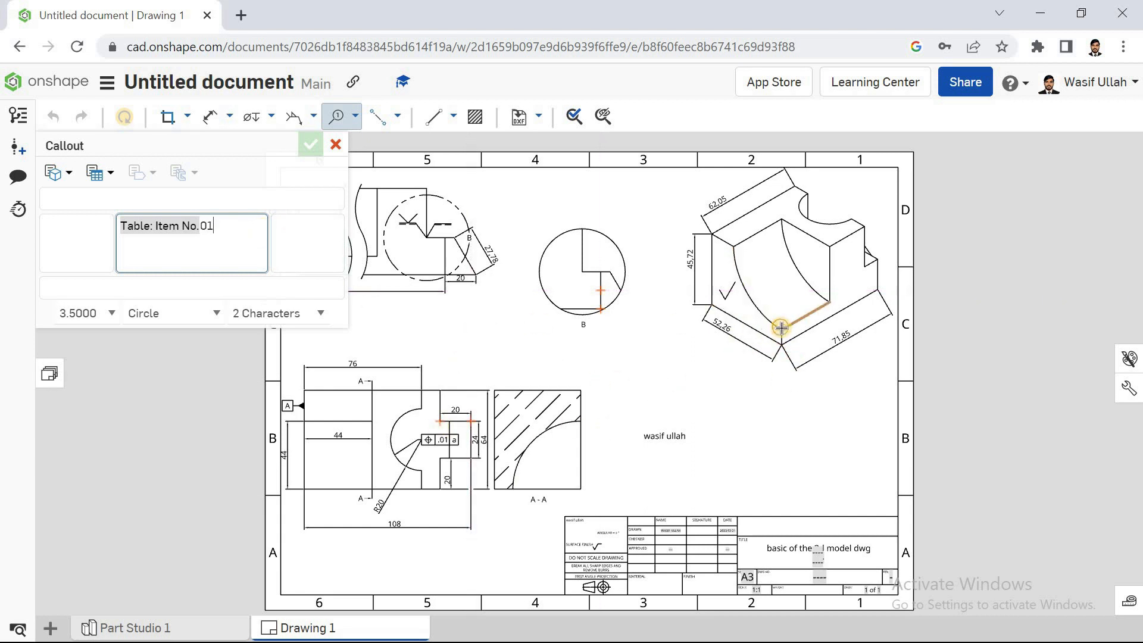
click(711, 431)
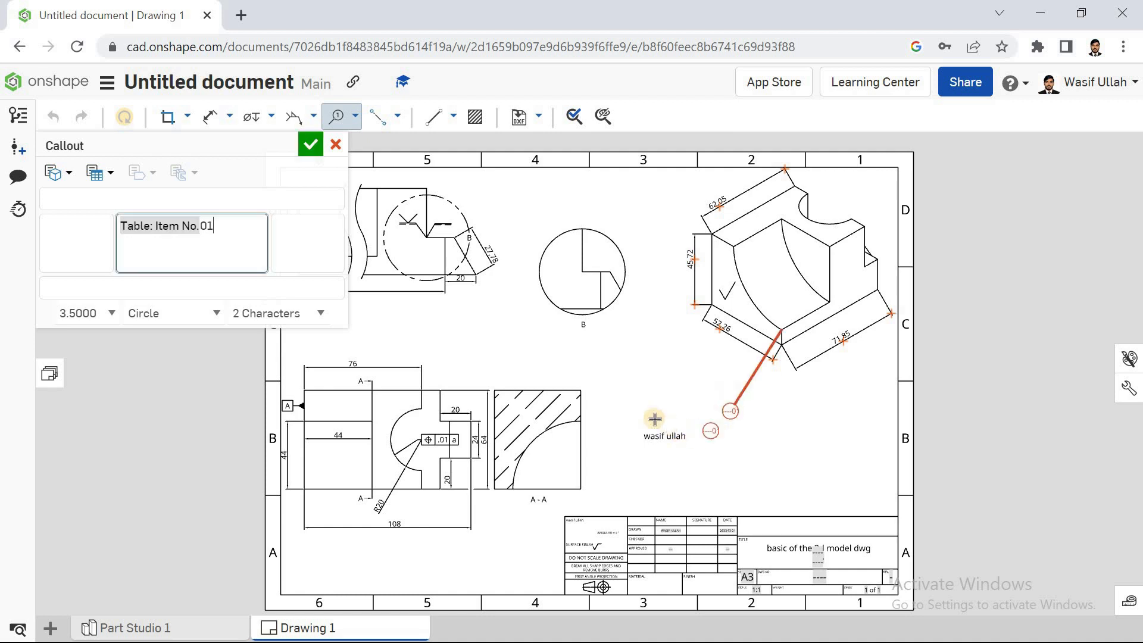
click(309, 144)
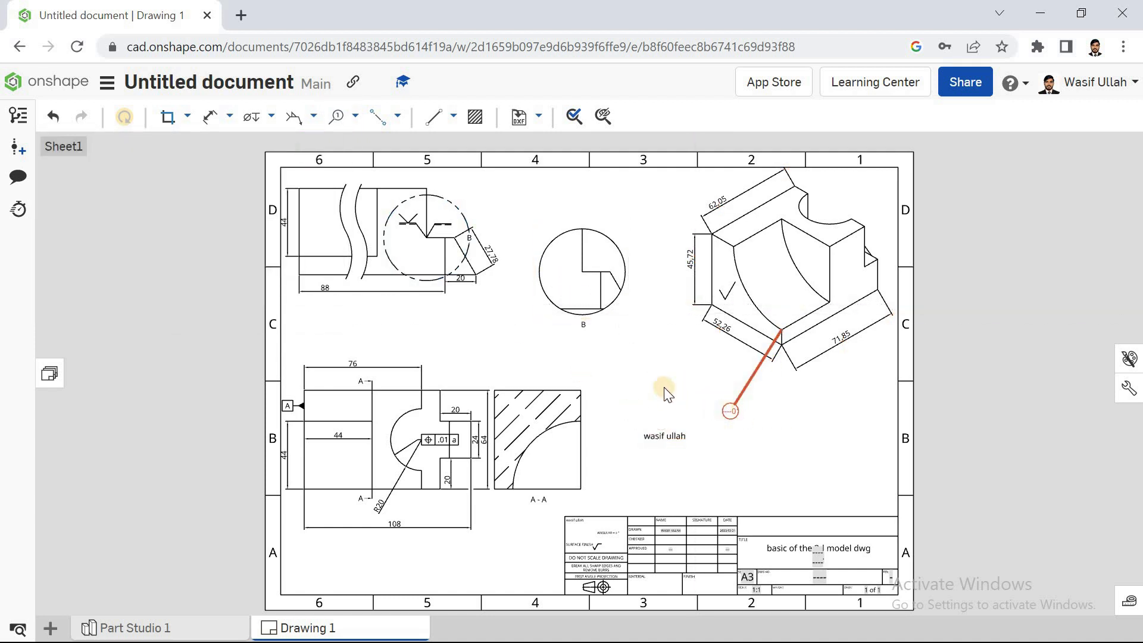
Step: Attach a circle callout to detail view B, placing it below and left, with the table item number followed by 01
click(336, 116)
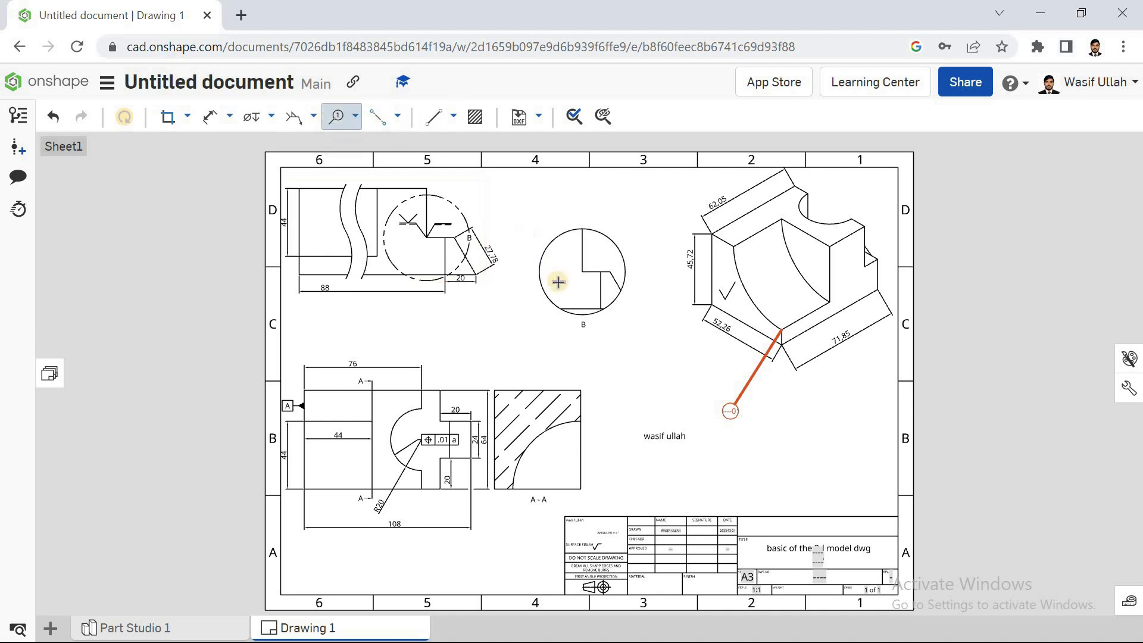
click(512, 340)
click(227, 223)
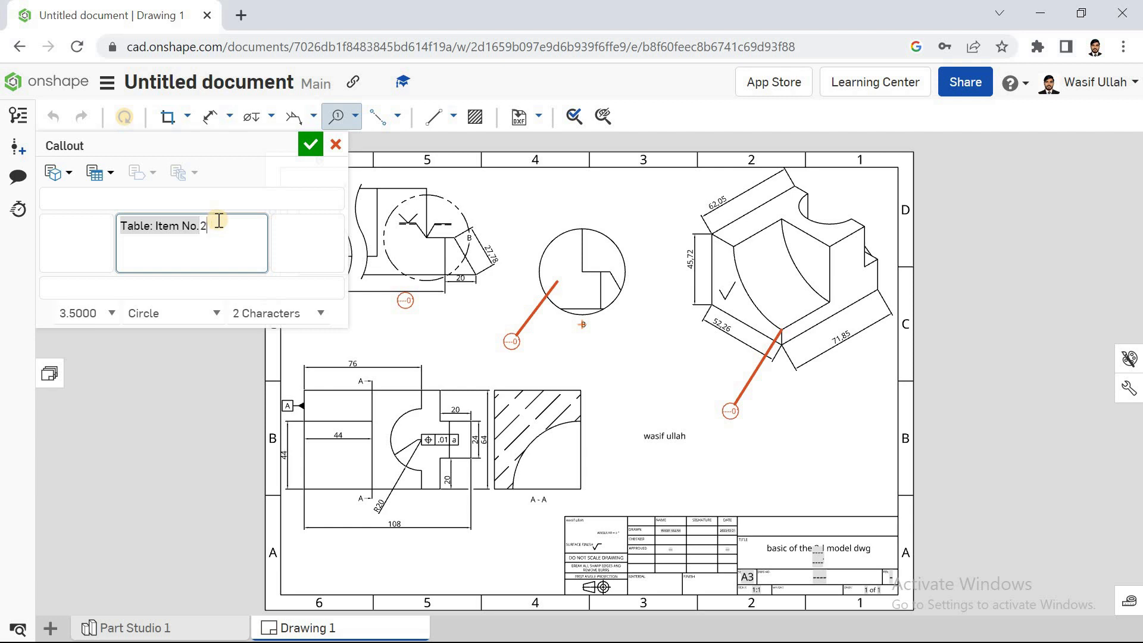
click(310, 144)
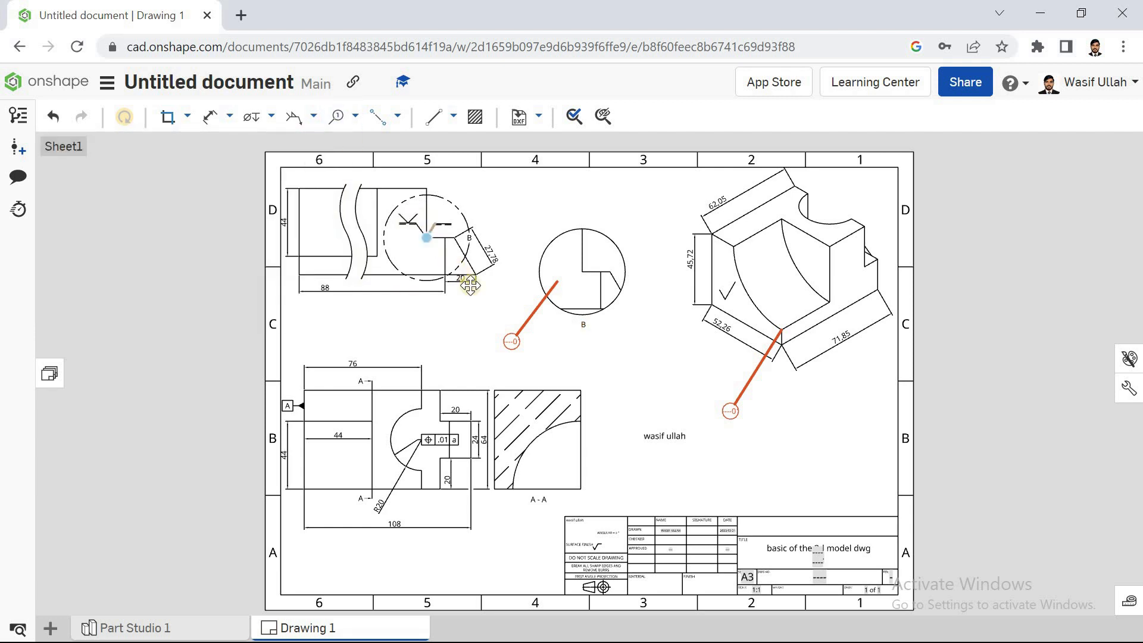
double_click(507, 341)
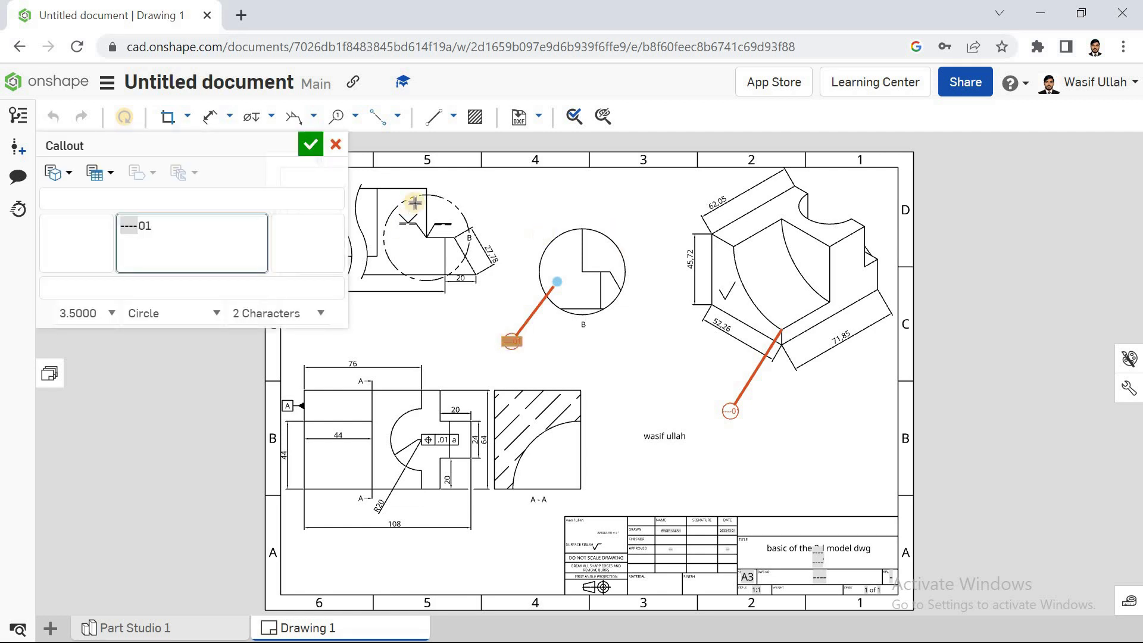
click(307, 145)
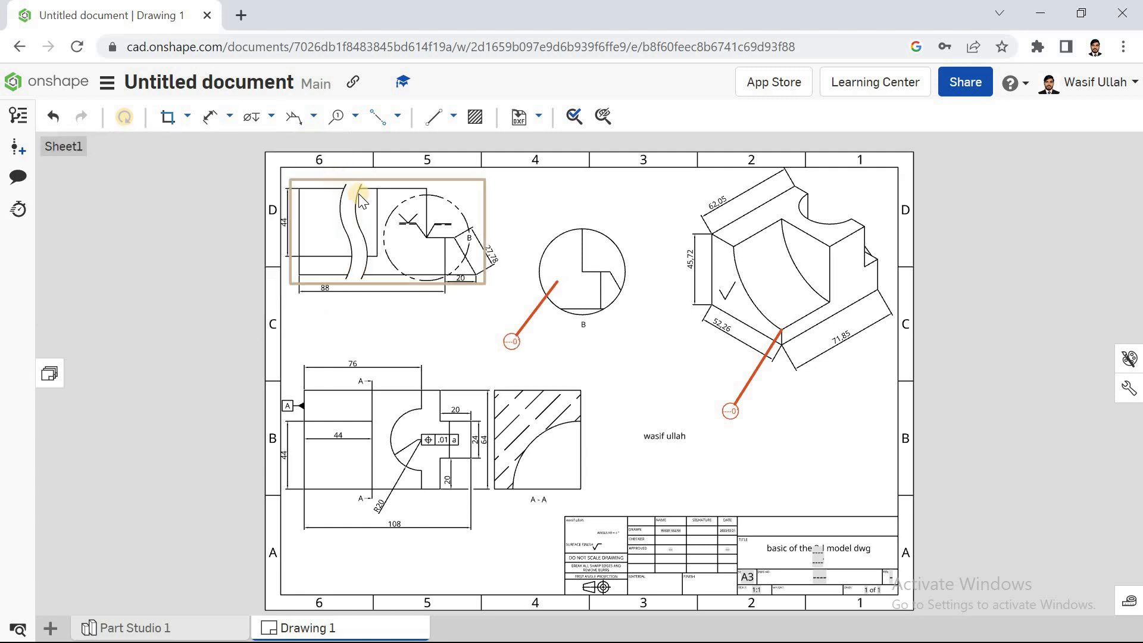
Step: Attach a circle callout to the broken view, place it below the 88 dimension, and set its text to 02
click(336, 116)
click(397, 219)
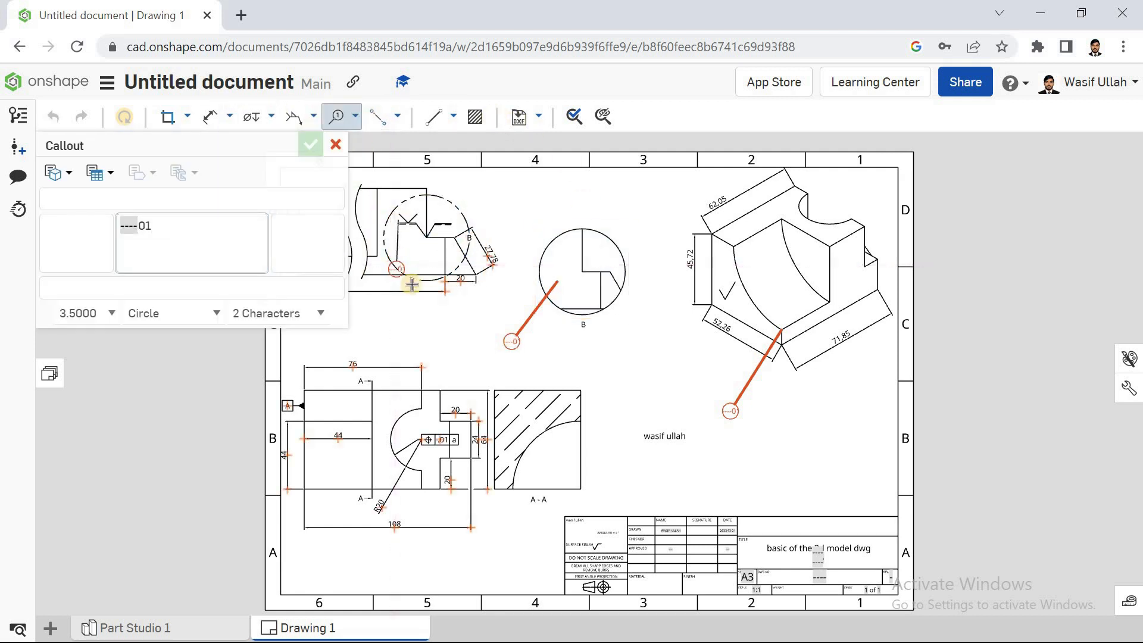
click(382, 327)
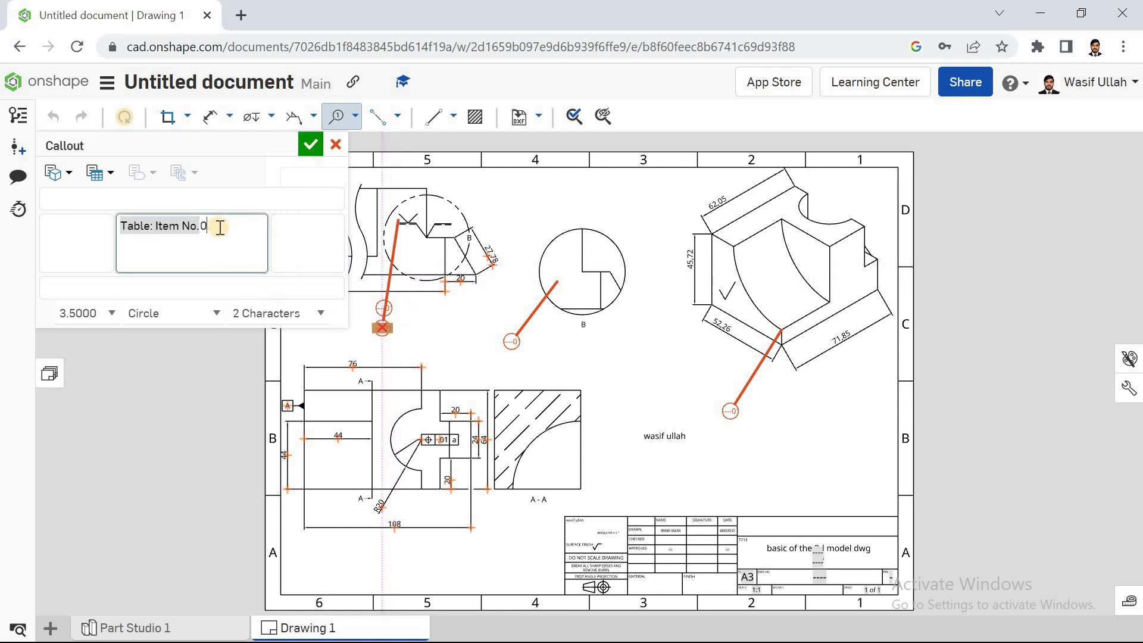
click(303, 150)
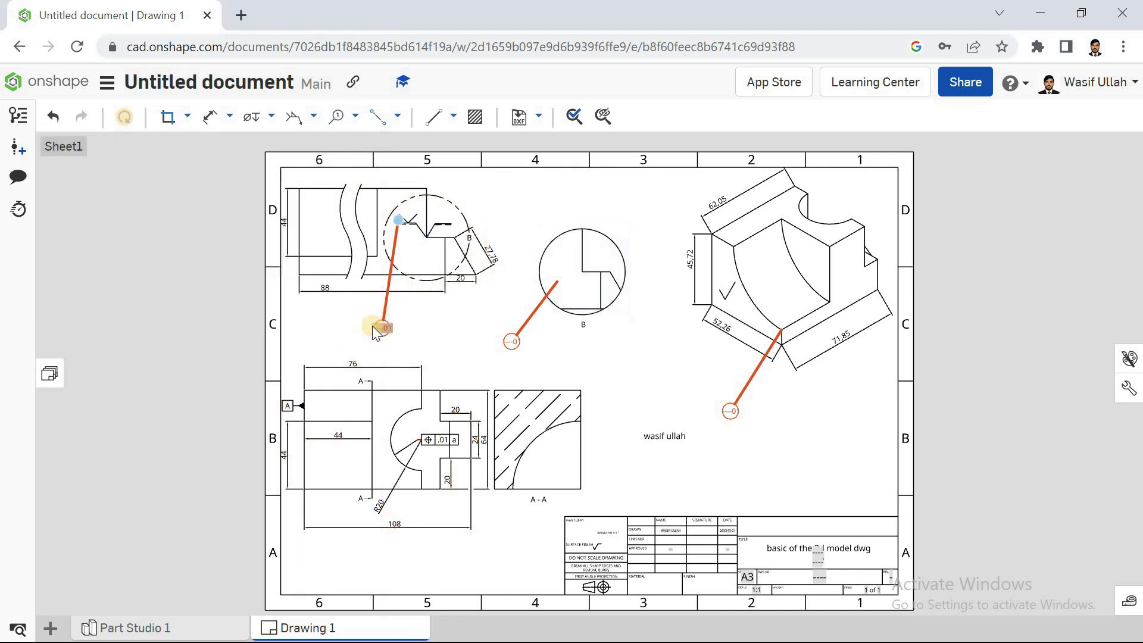
double_click(376, 325)
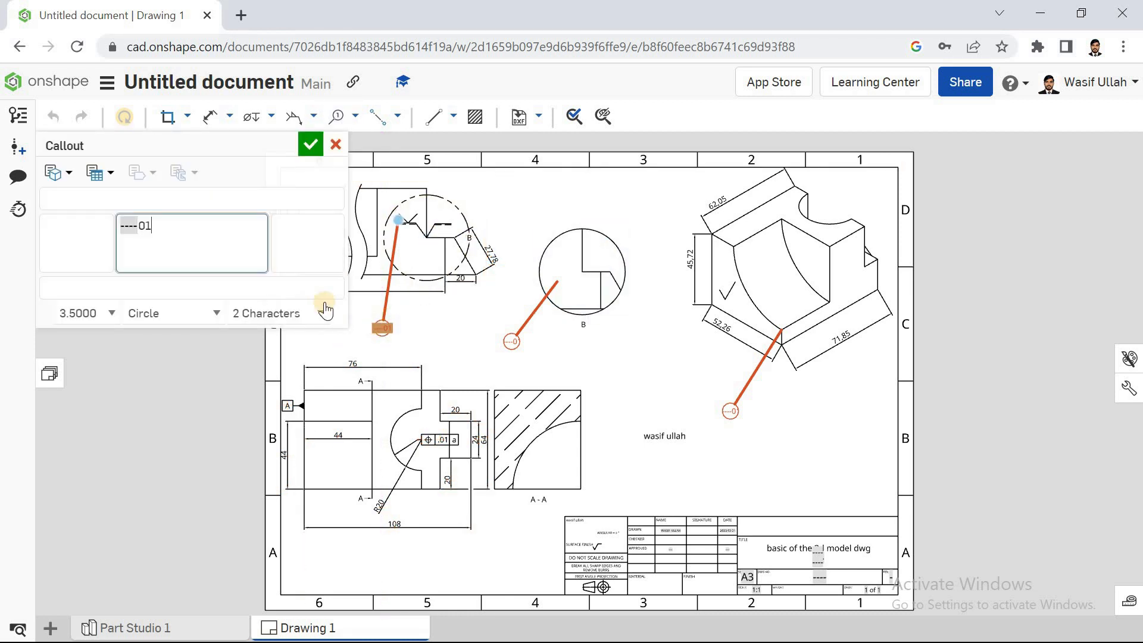
drag(196, 229, 74, 215)
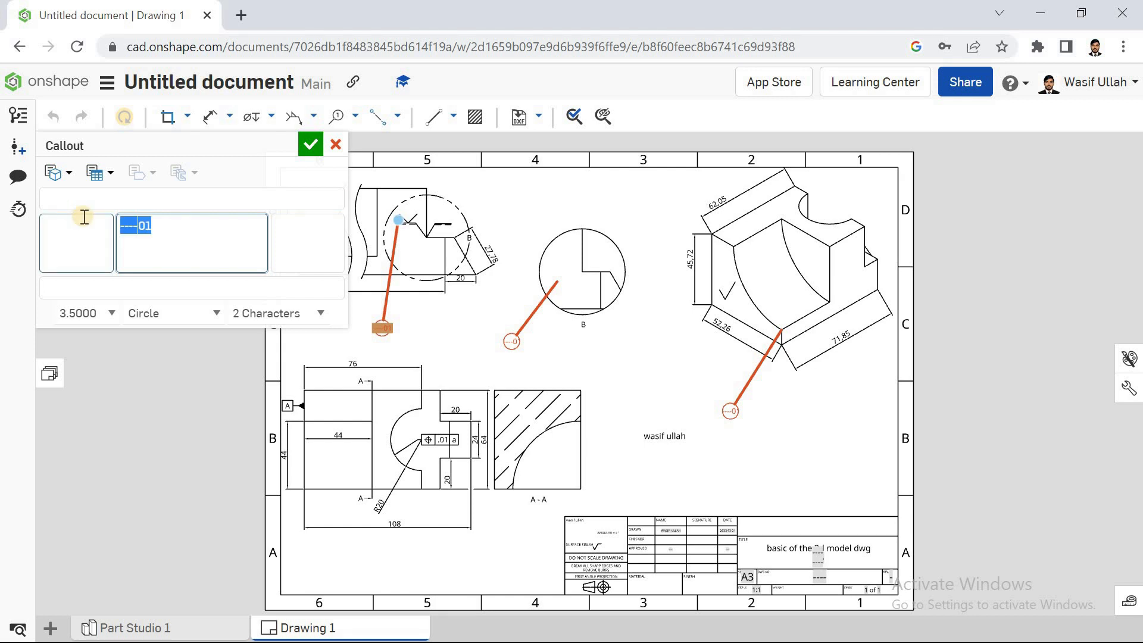
text(02)
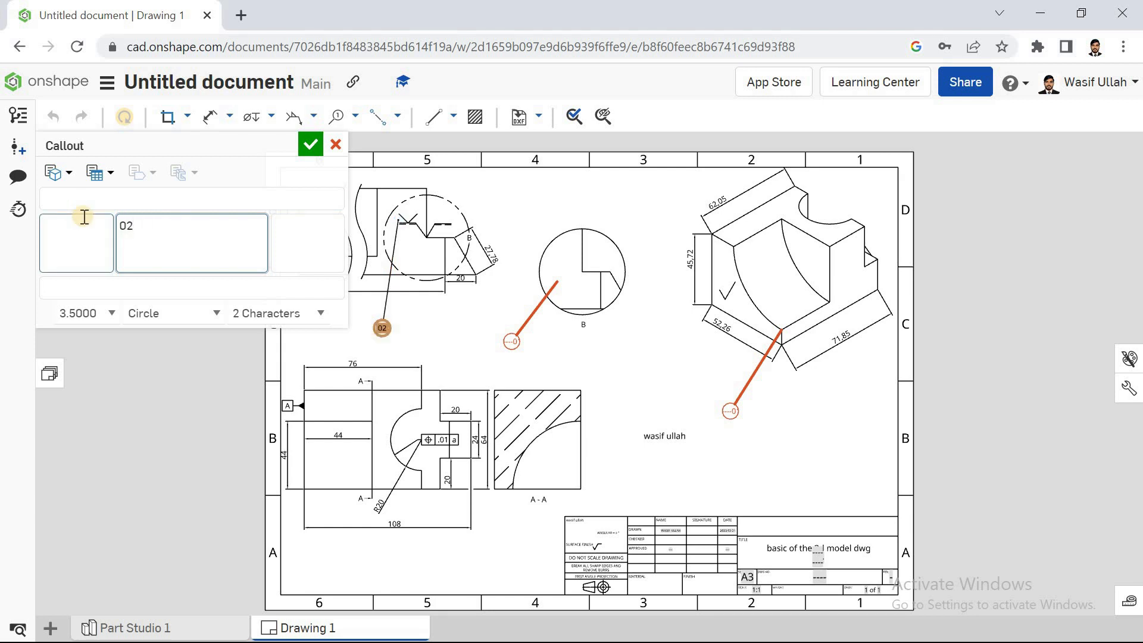
click(309, 146)
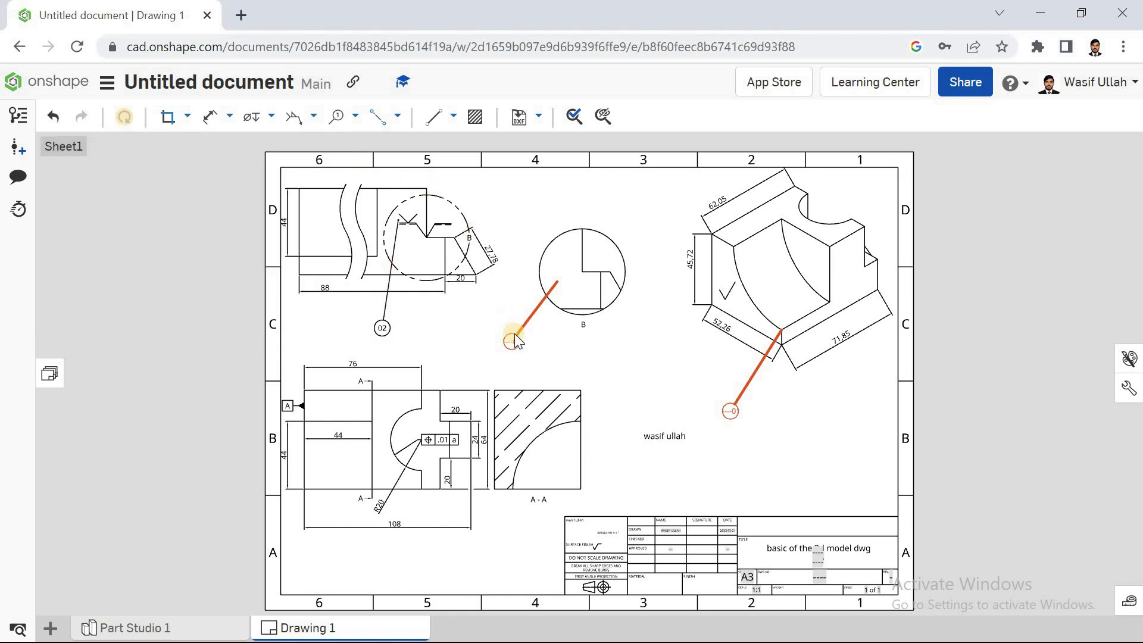
Step: Replace the detail view B callout's text, including the item number field, with plain 01
click(513, 338)
drag(187, 224, 52, 222)
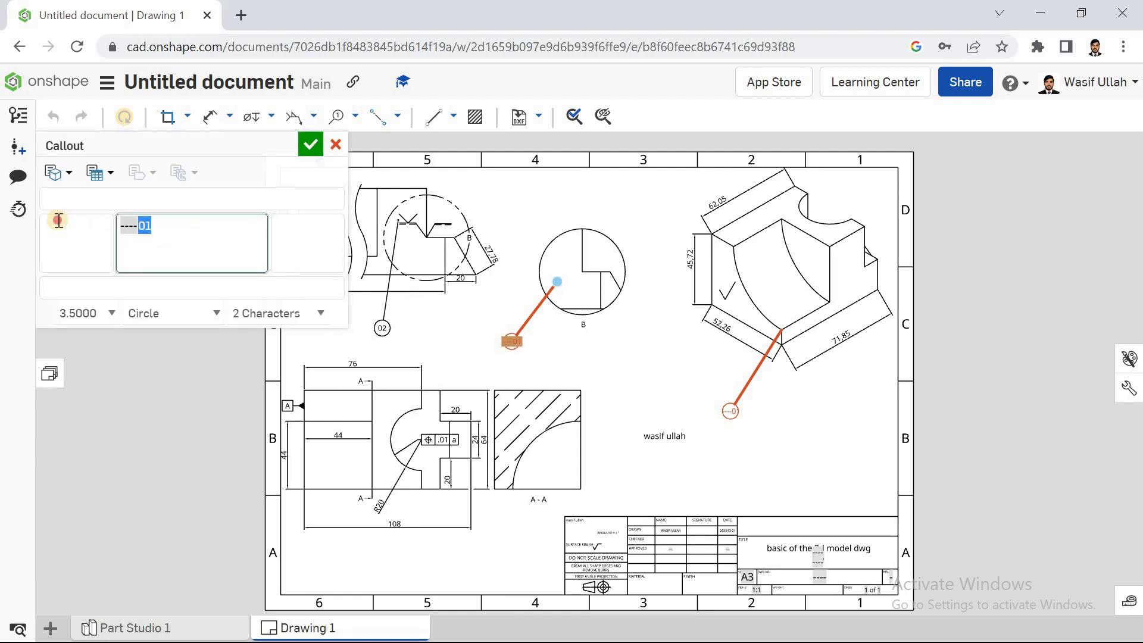
text(01)
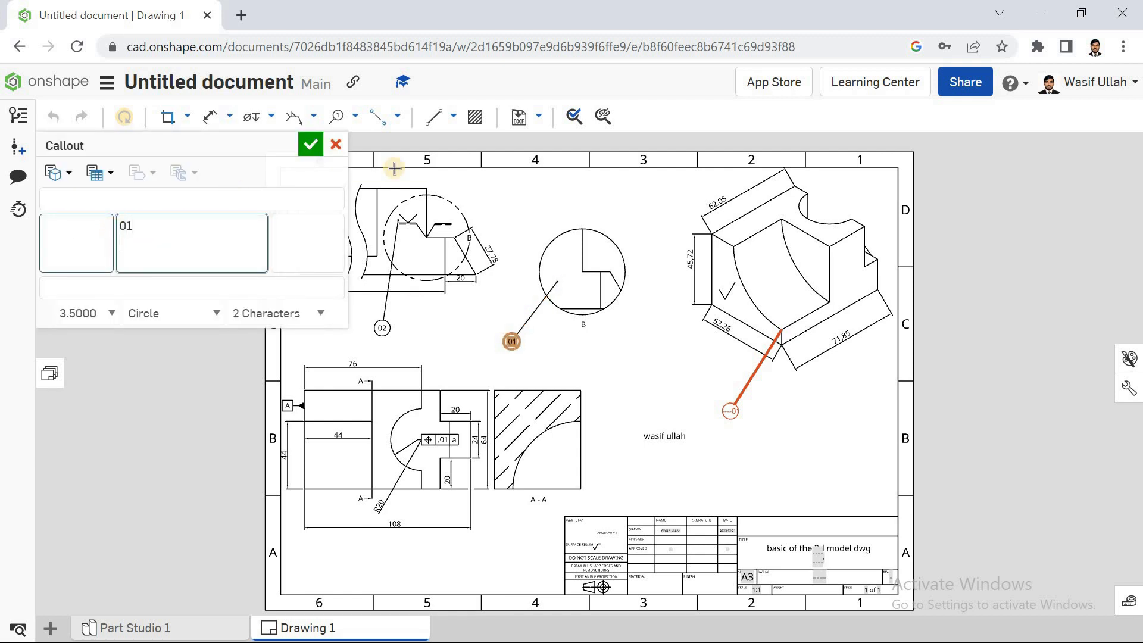
click(315, 146)
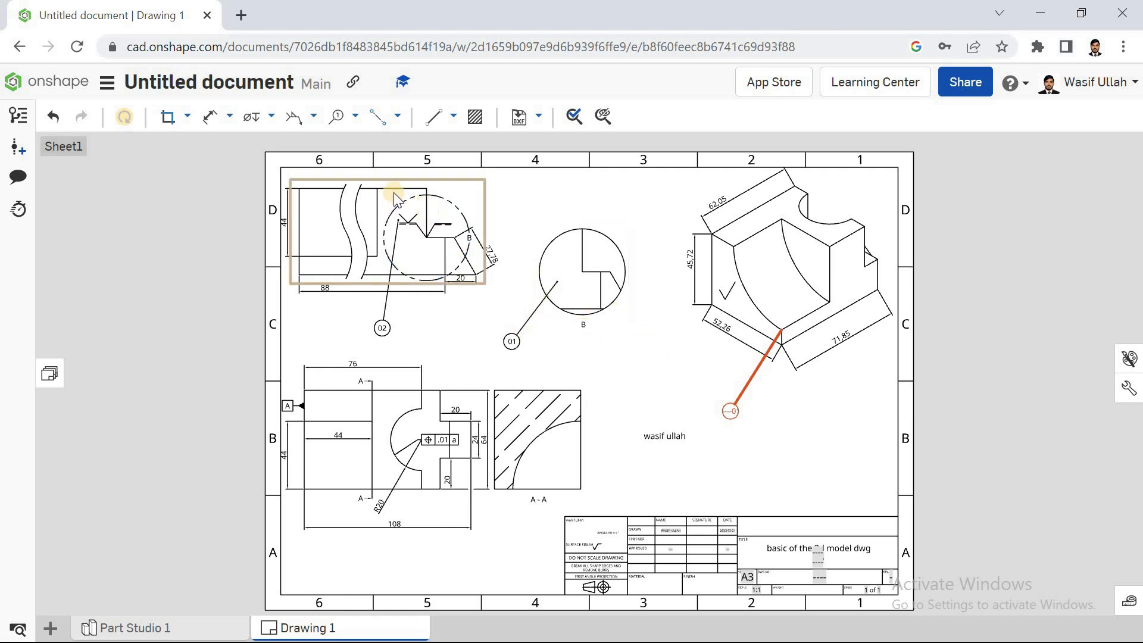
Step: Insert a table with 5 rows, 5 columns and a title row, placing it between the isometric view and the title block
click(381, 118)
click(352, 116)
click(355, 116)
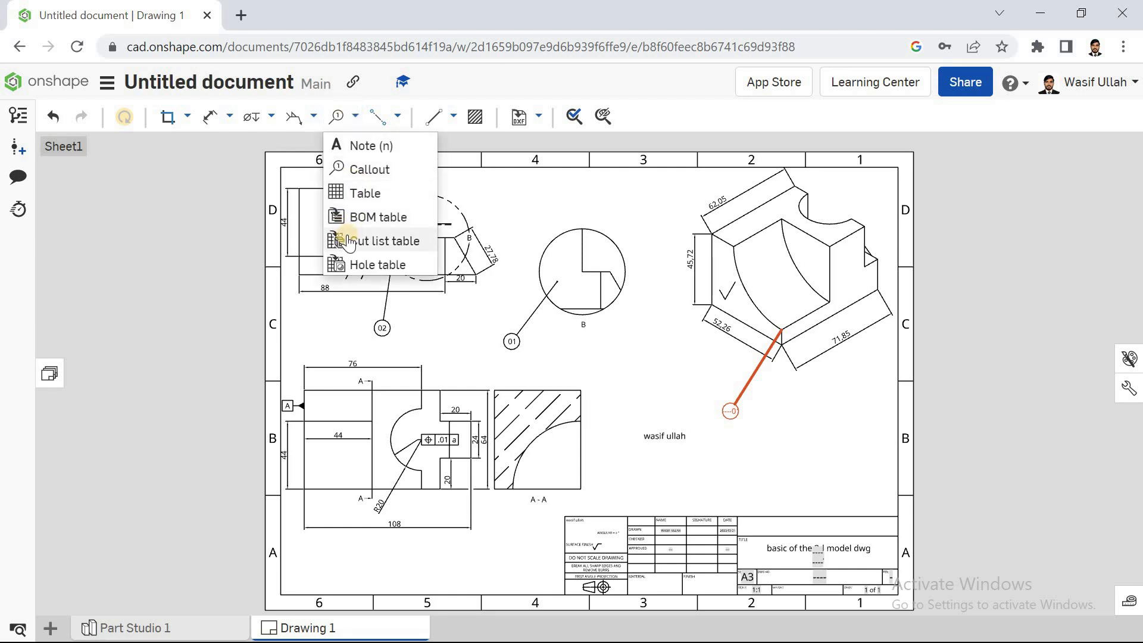
click(488, 233)
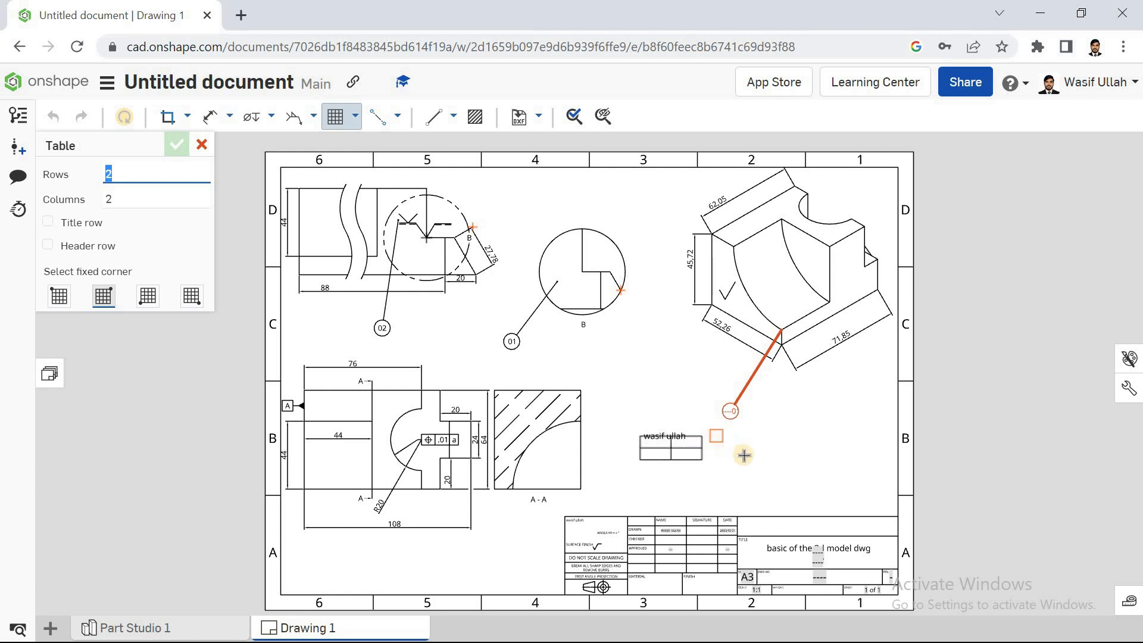
text(5)
click(132, 191)
text(5)
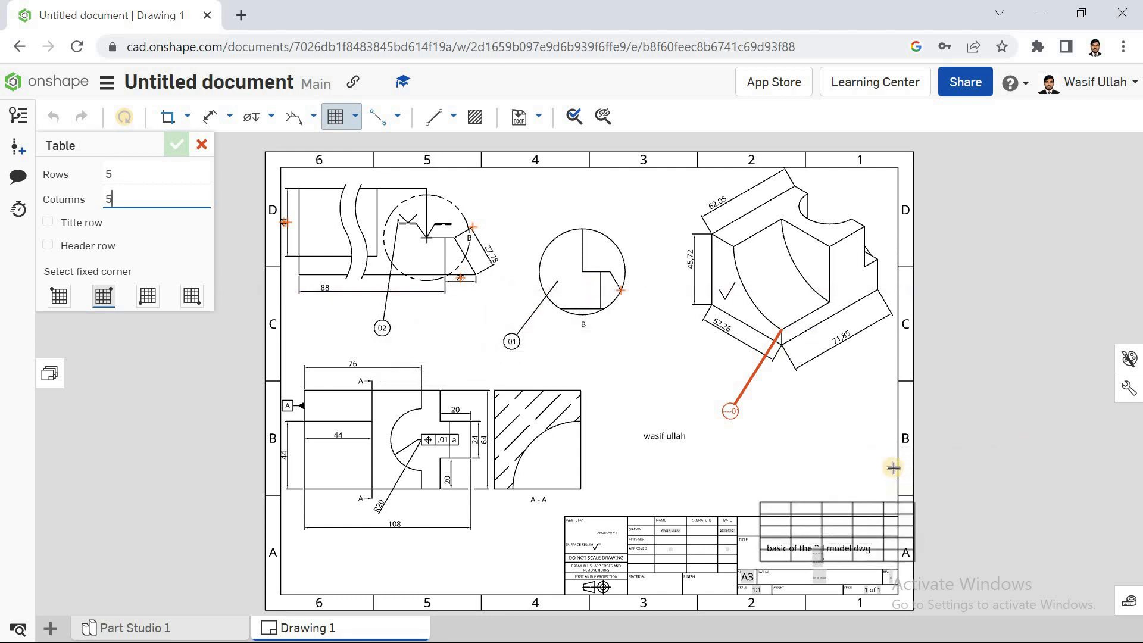
click(729, 417)
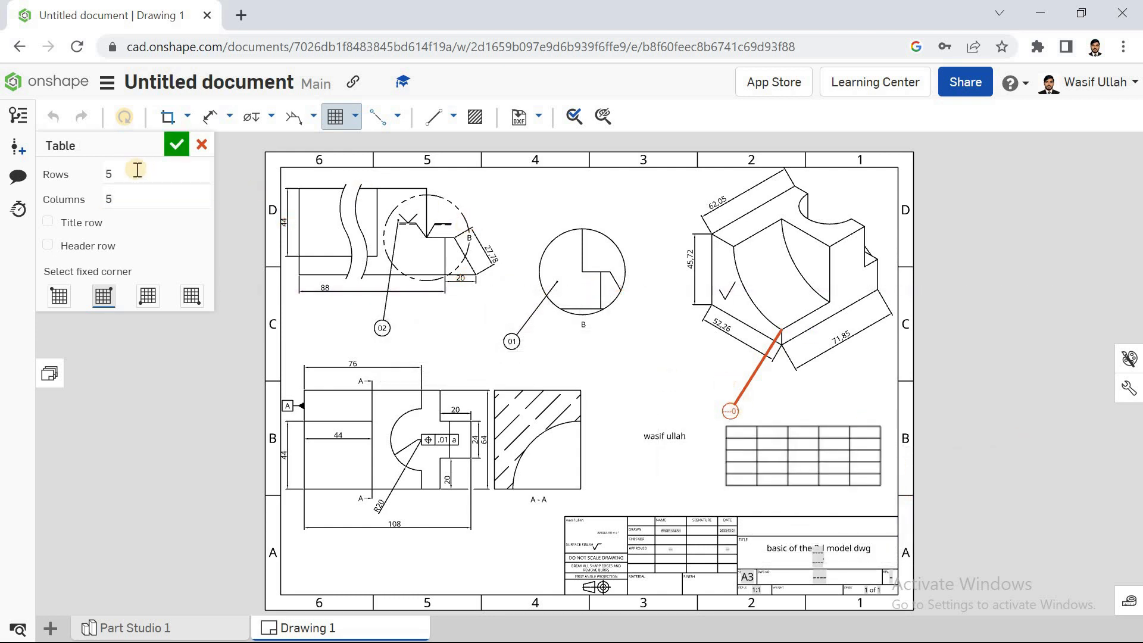
click(48, 245)
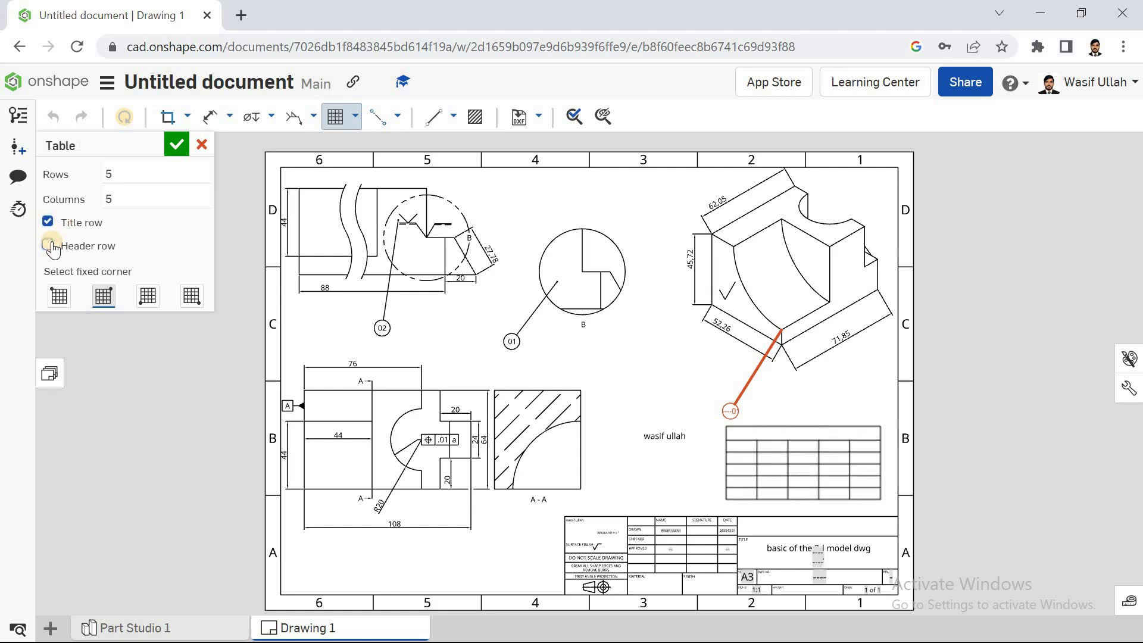
click(50, 244)
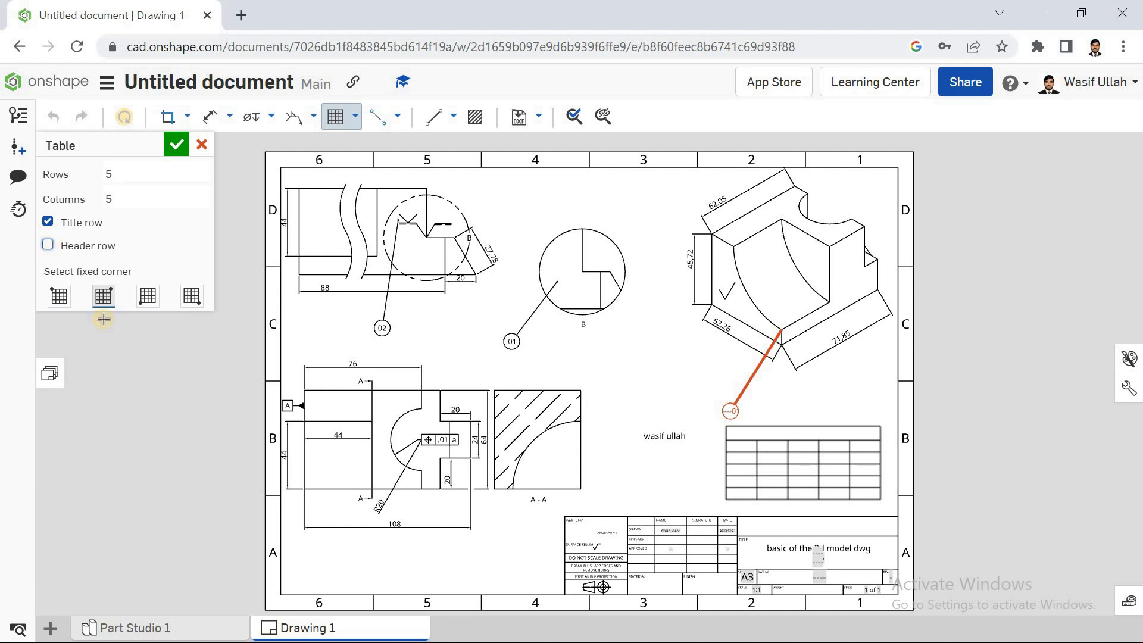
click(178, 145)
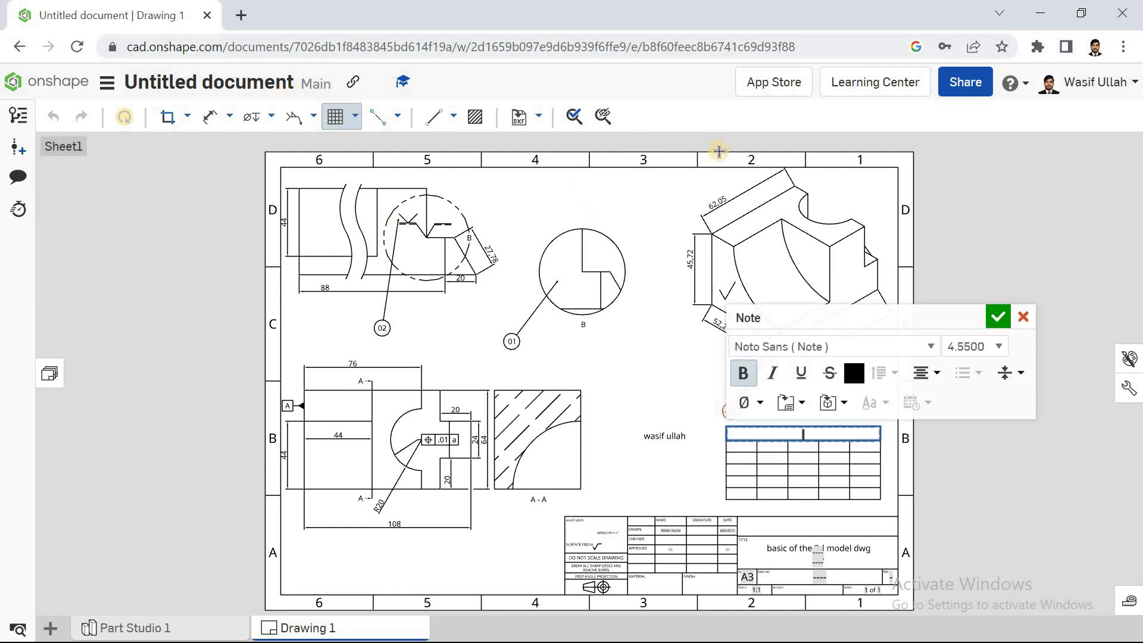
Step: Enter "my first dwg" as the table's title
text(my first )
text(drain)
key(BackSpace)
key(BackSpace)
key(BackSpace)
key(BackSpace)
text(wg)
click(997, 316)
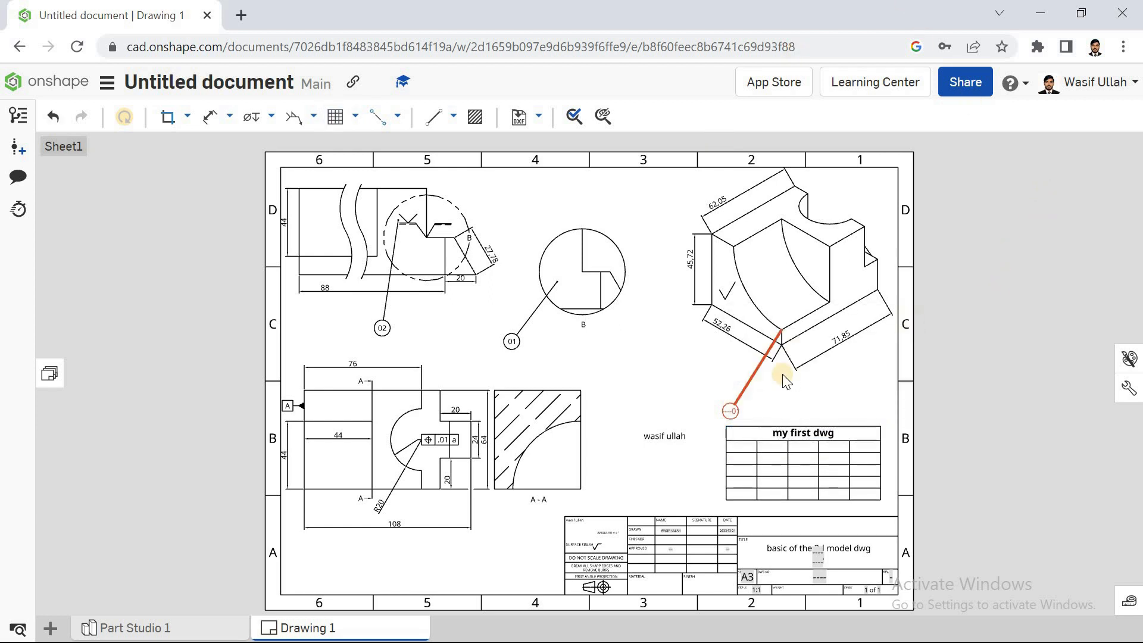
click(355, 117)
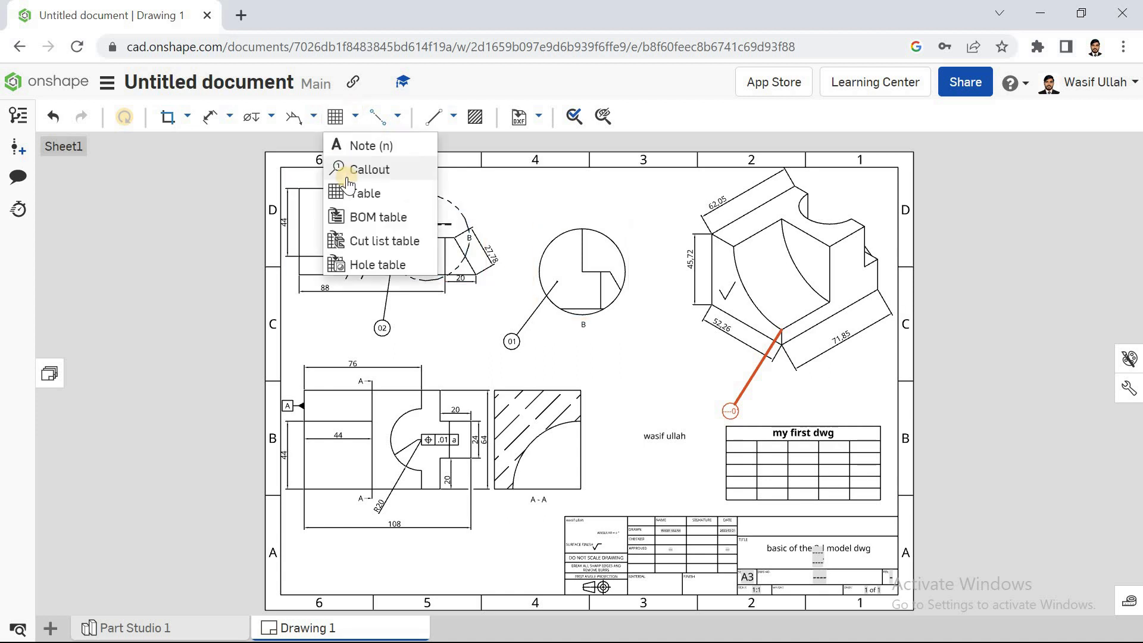
click(357, 217)
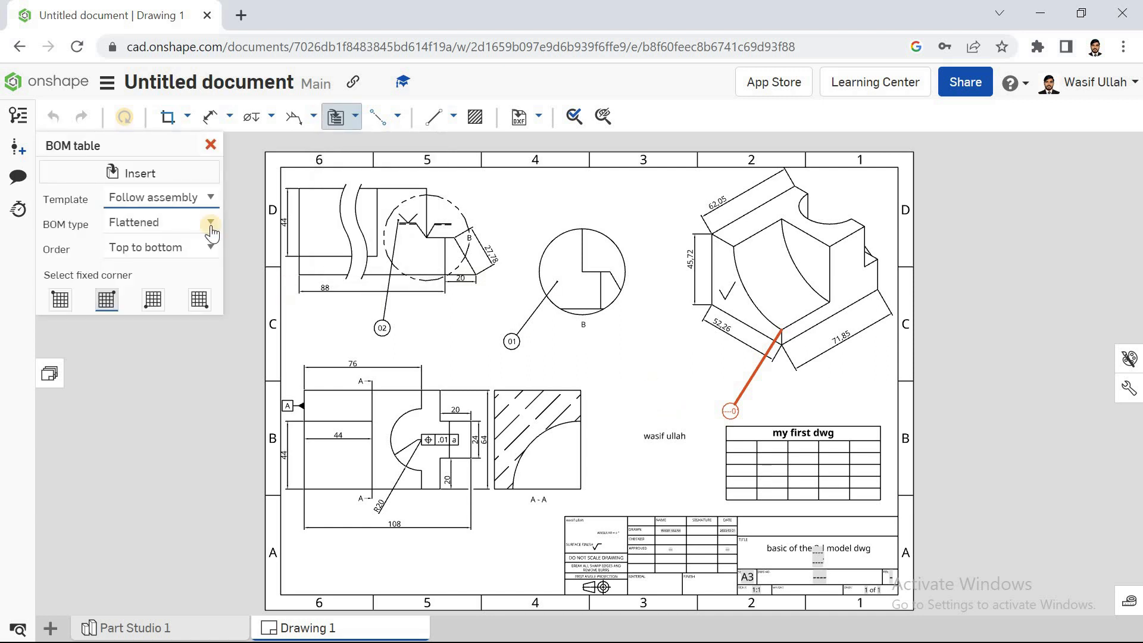
click(173, 200)
click(165, 220)
click(159, 223)
click(151, 245)
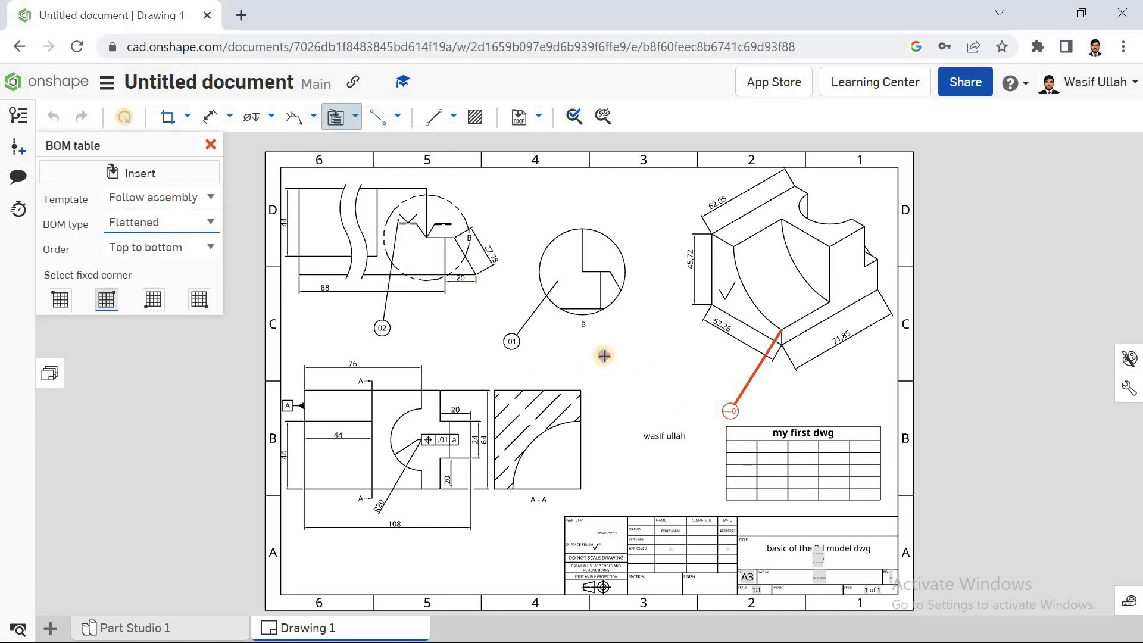
click(60, 300)
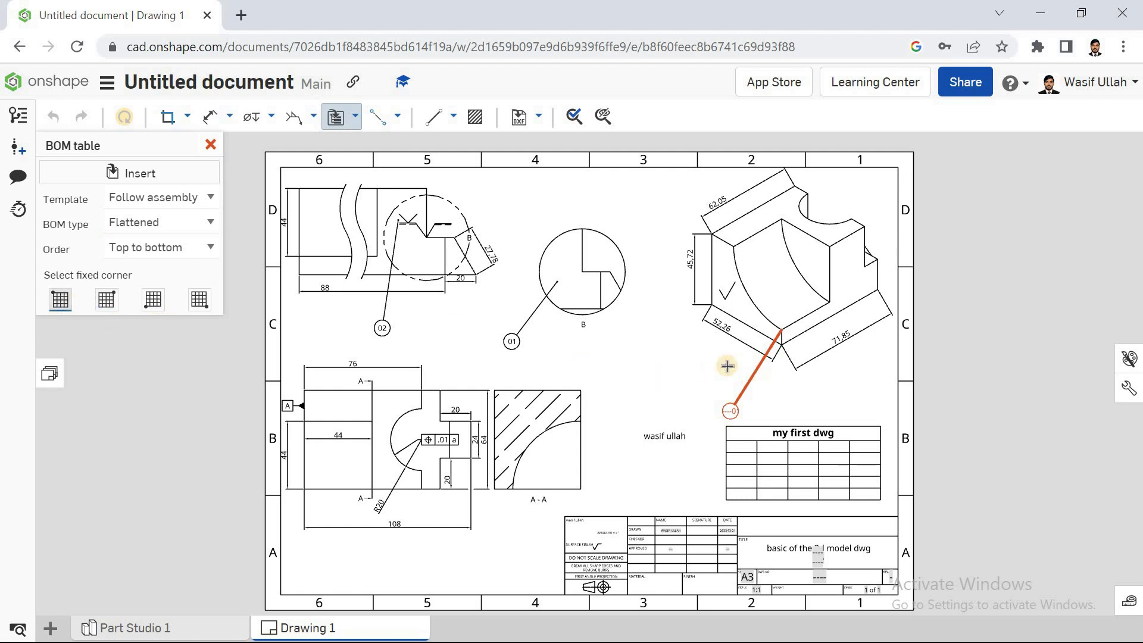
click(143, 249)
click(141, 269)
click(181, 176)
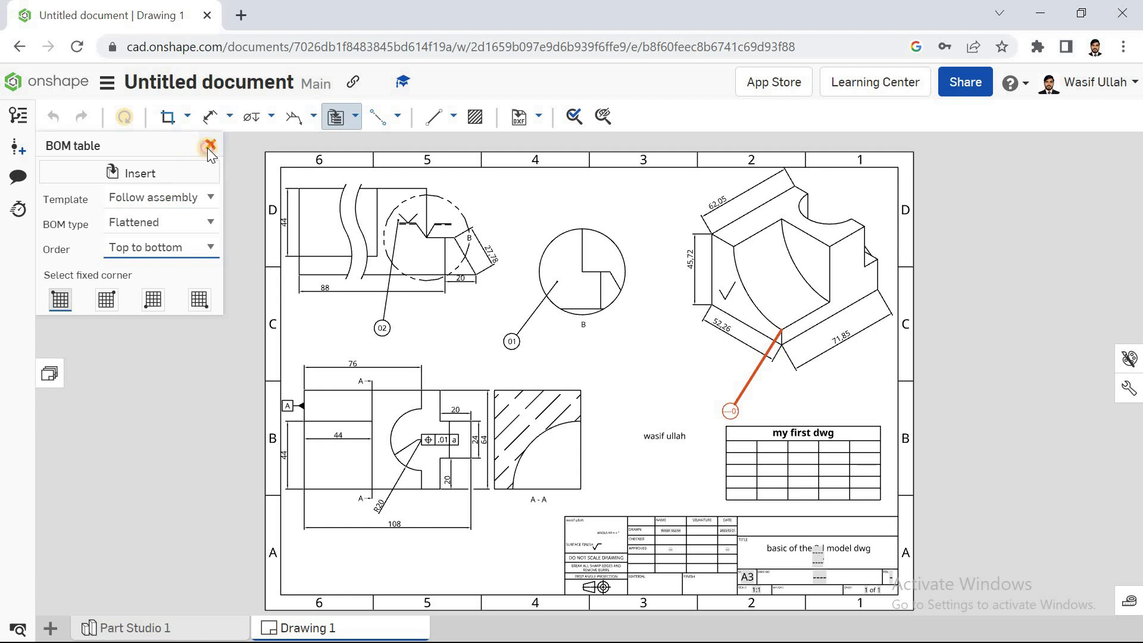
click(209, 146)
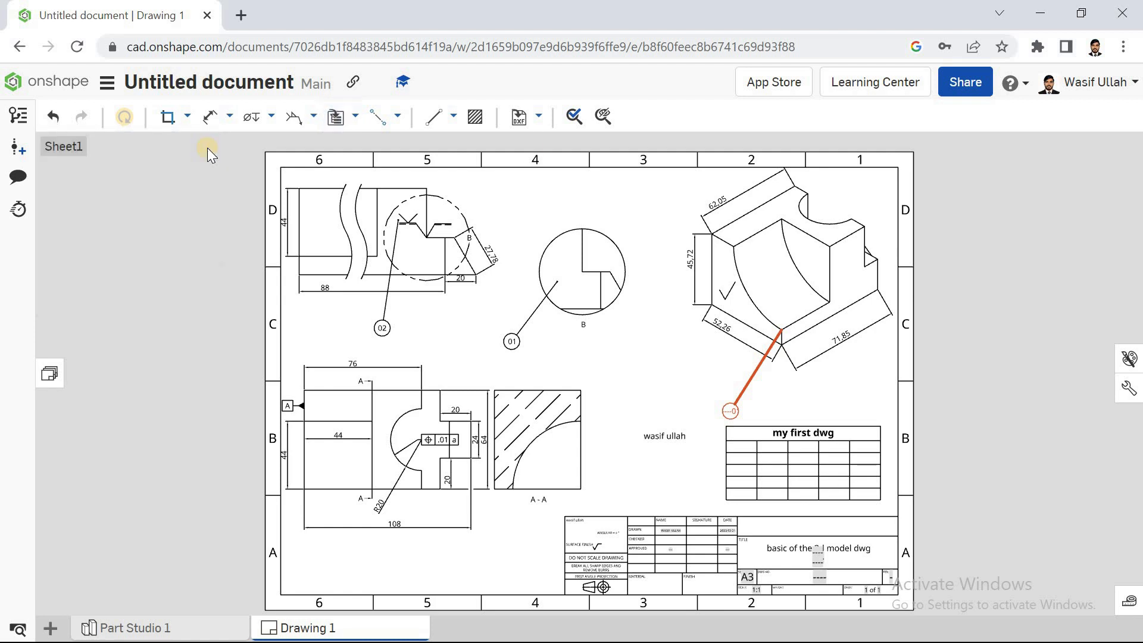
Step: Hatch the closed region formed by the R20 arc and adjoining vertical strip in the dimensioned view, using pattern ISO02W100
click(481, 121)
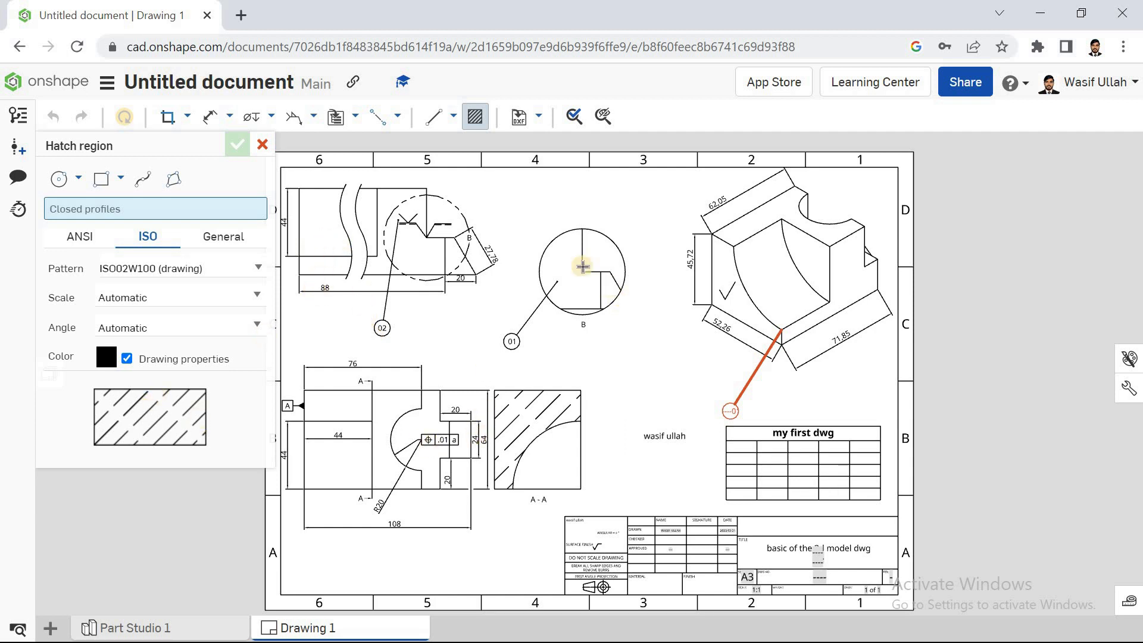
click(438, 486)
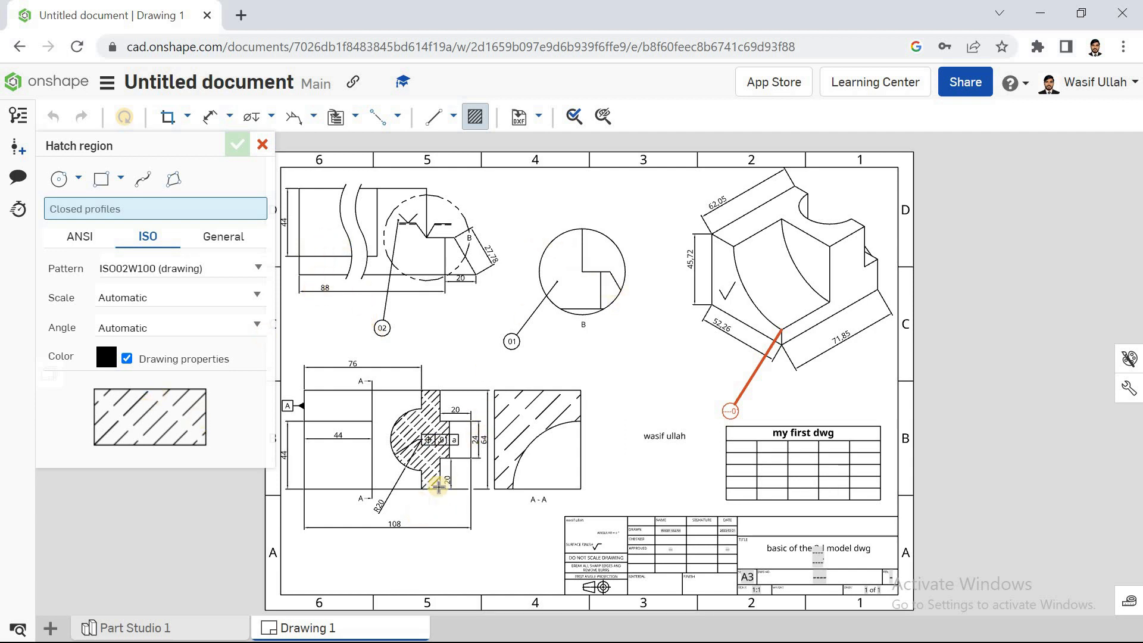
click(450, 256)
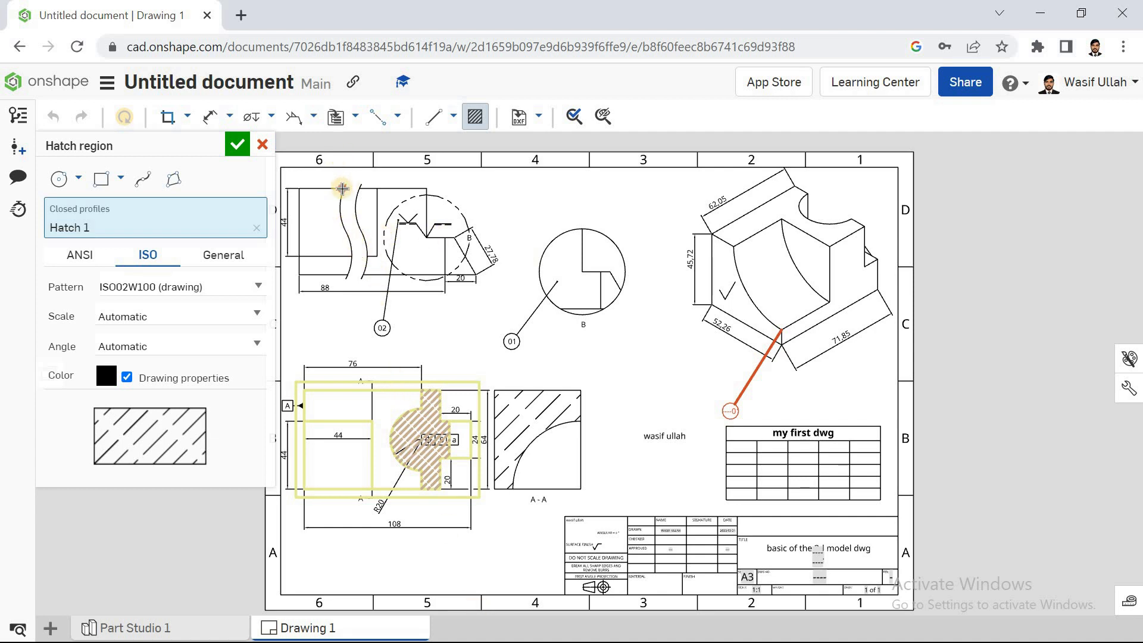
click(241, 149)
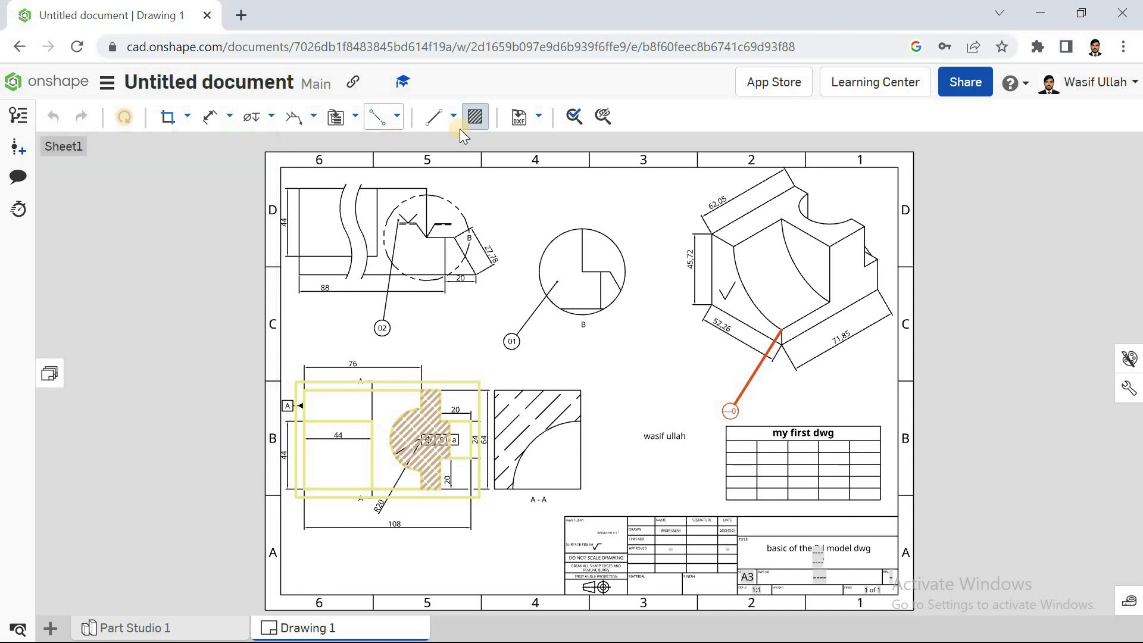
Step: Hatch the empty quarter-circle region inside section view A-A
click(474, 116)
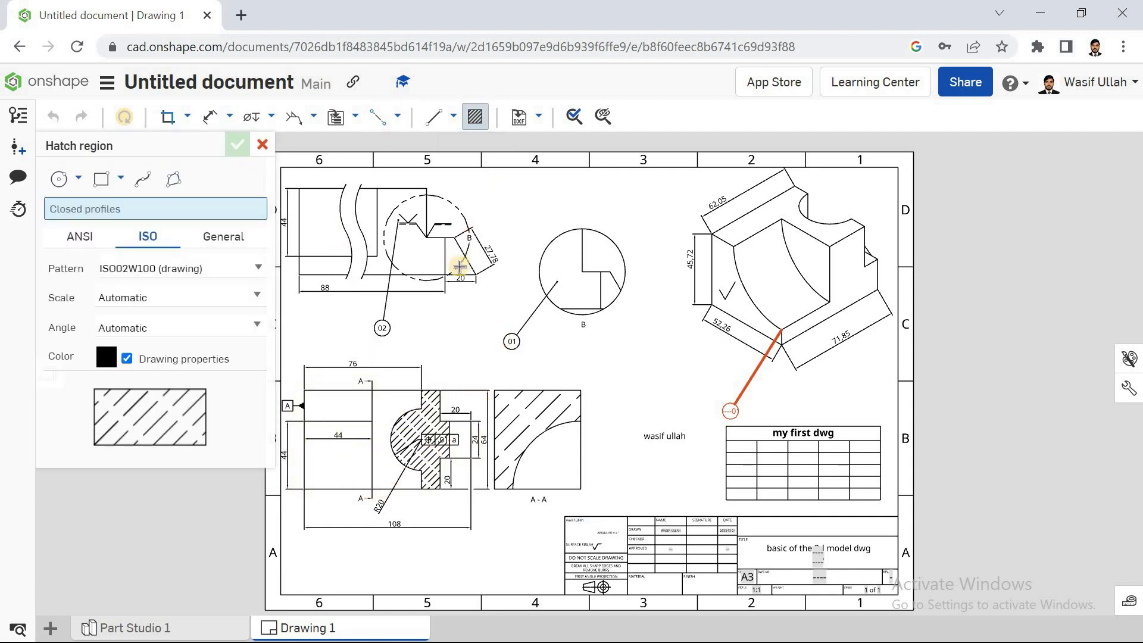
click(561, 473)
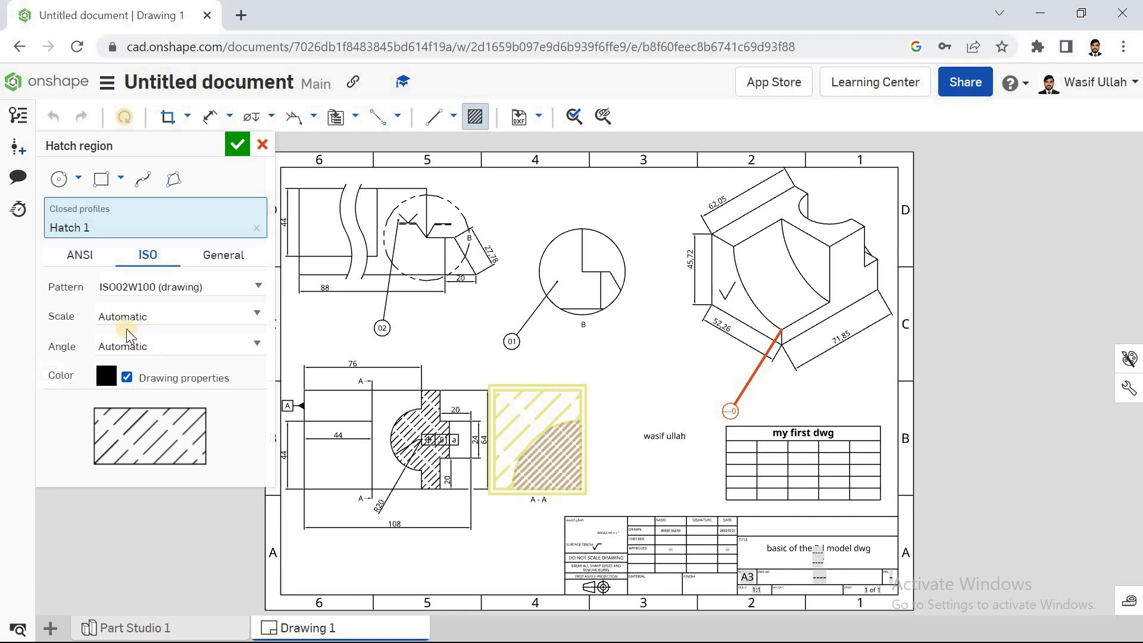
click(235, 286)
click(184, 351)
click(236, 144)
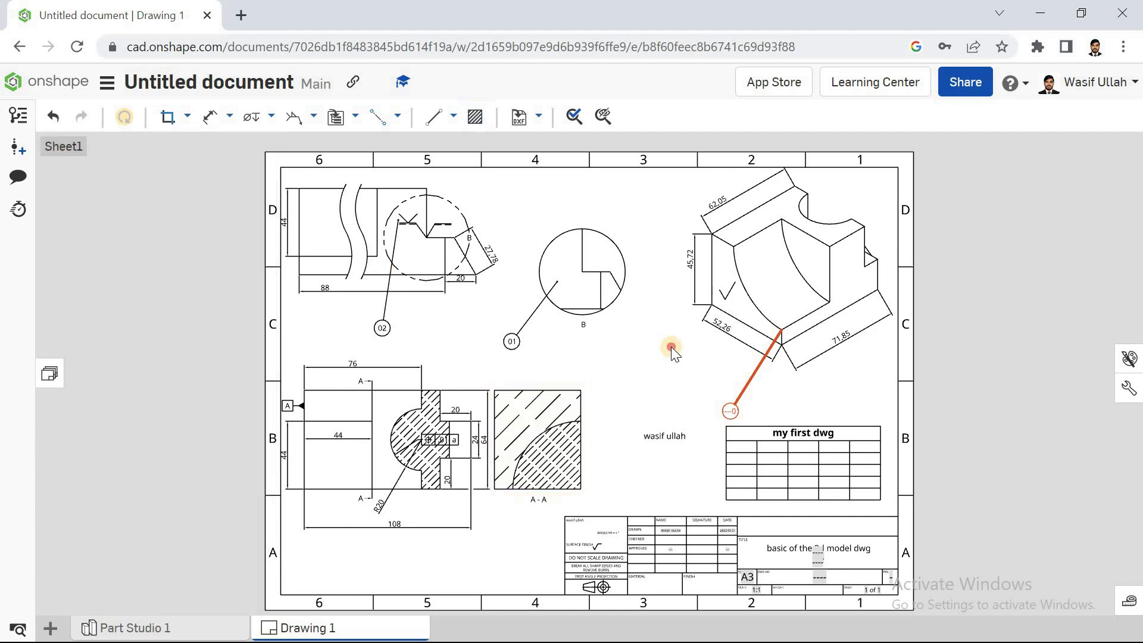
click(539, 118)
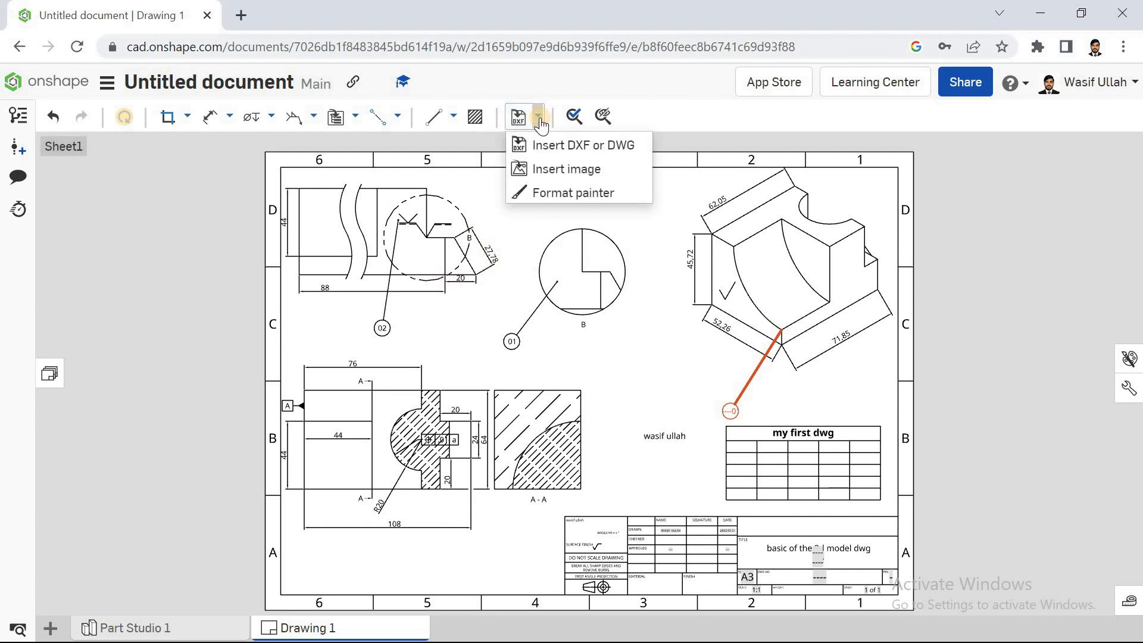
click(539, 119)
click(539, 119)
click(540, 119)
click(396, 189)
click(113, 256)
Step: Export Drawing 1 in PDF format as a download, and dismiss the export notification
right_click(315, 626)
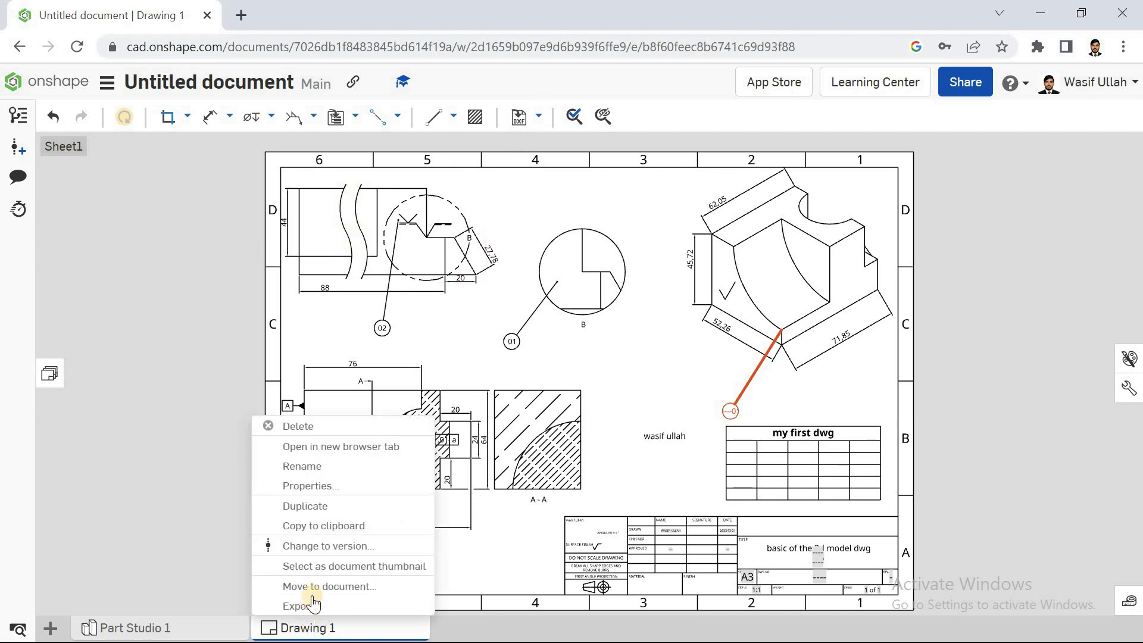
click(333, 606)
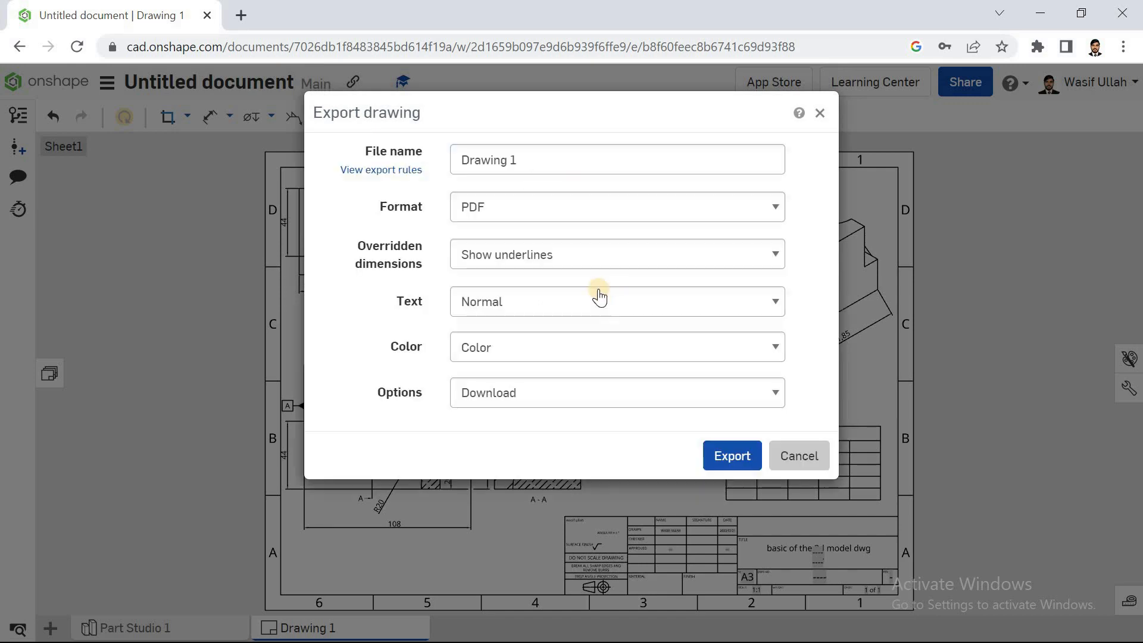
click(617, 218)
click(598, 231)
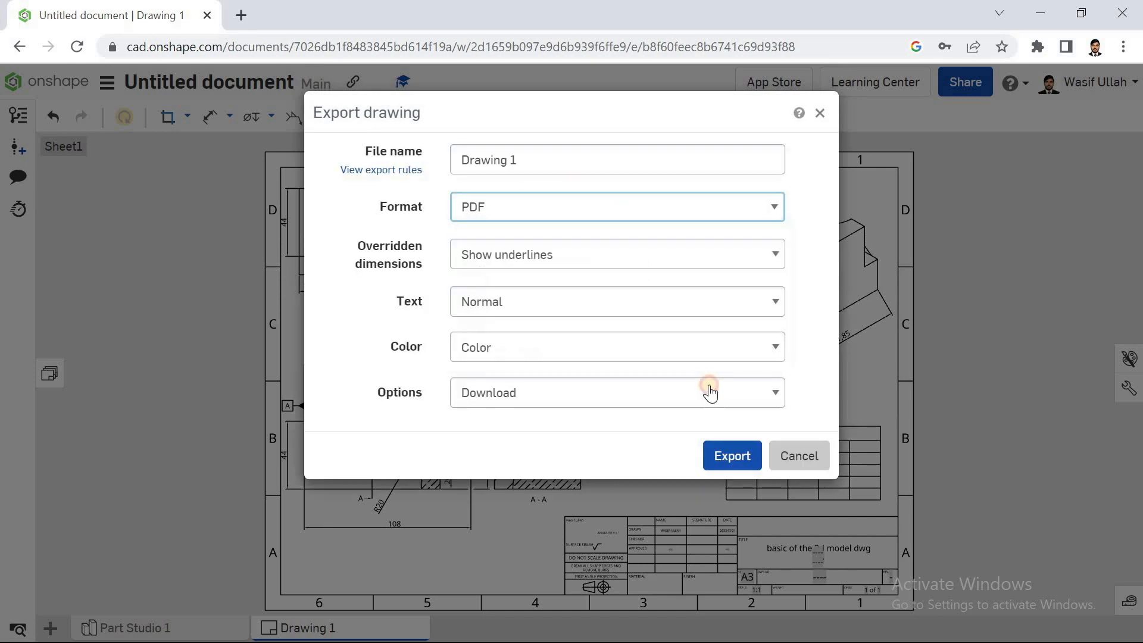
click(723, 454)
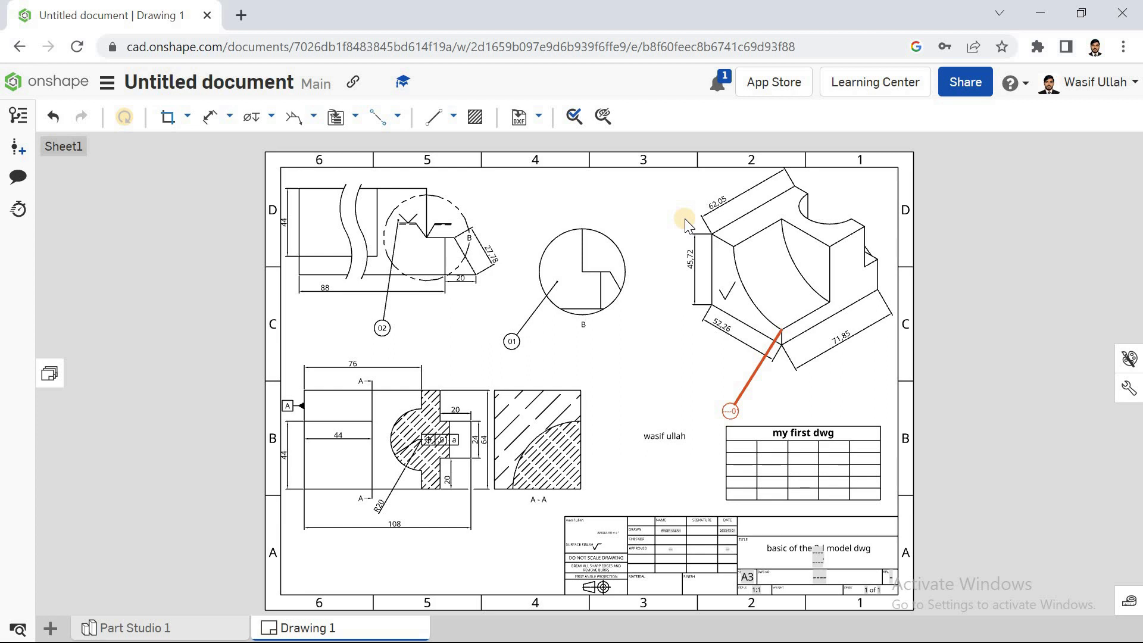
click(725, 95)
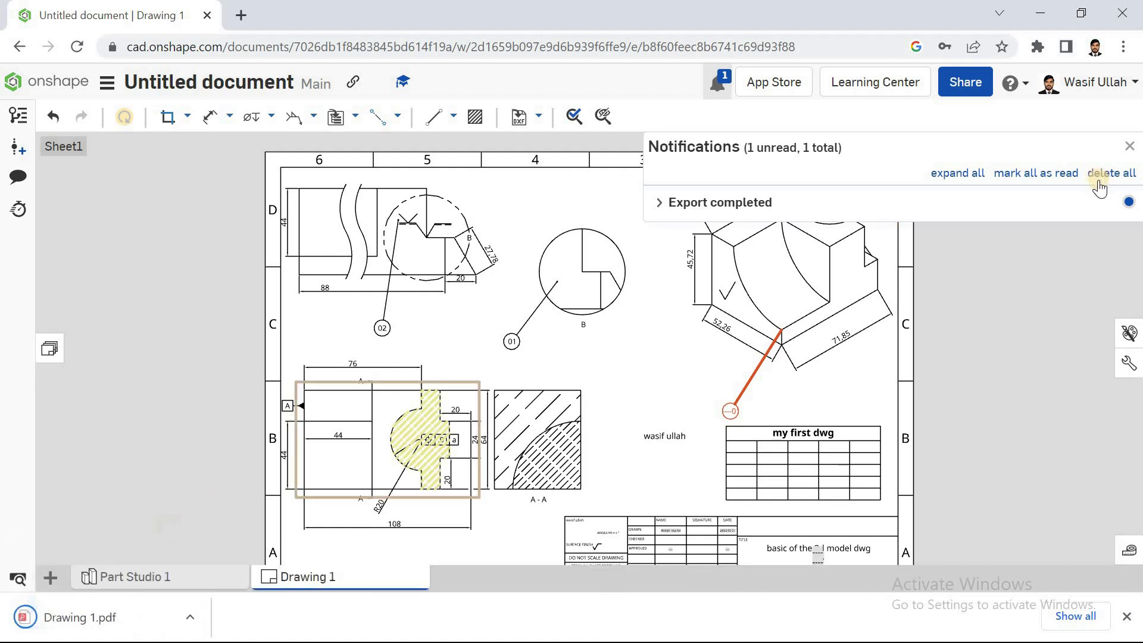
click(1129, 146)
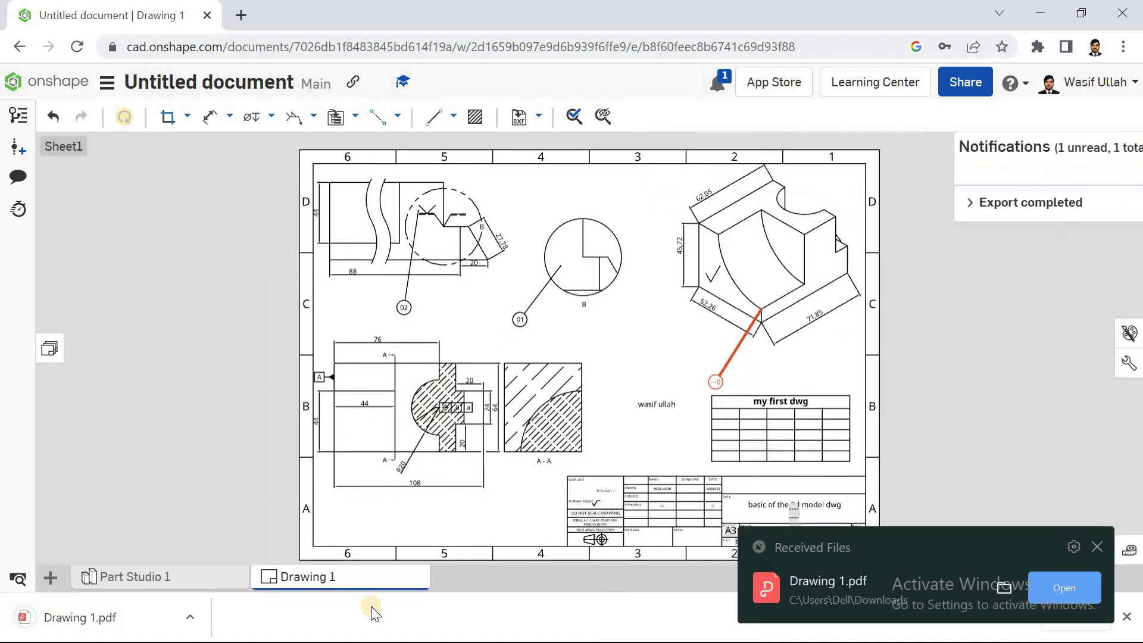
Step: Open the downloaded Drawing 1.pdf and examine the exported sheet, closing the received-files pop-up
click(69, 618)
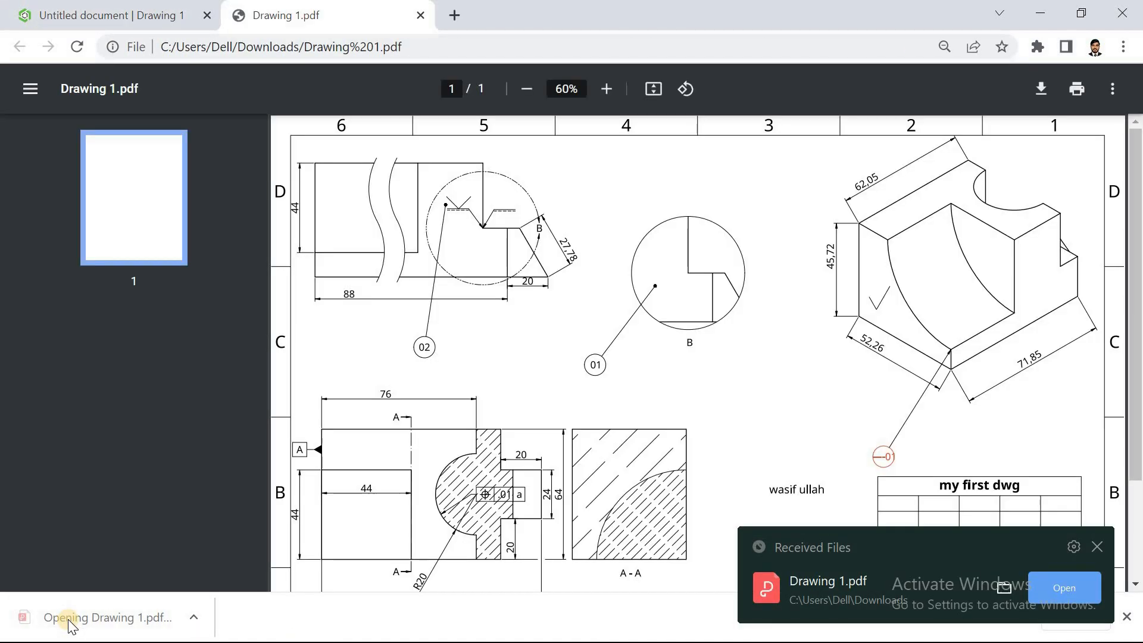
scroll(661, 303, down, 2)
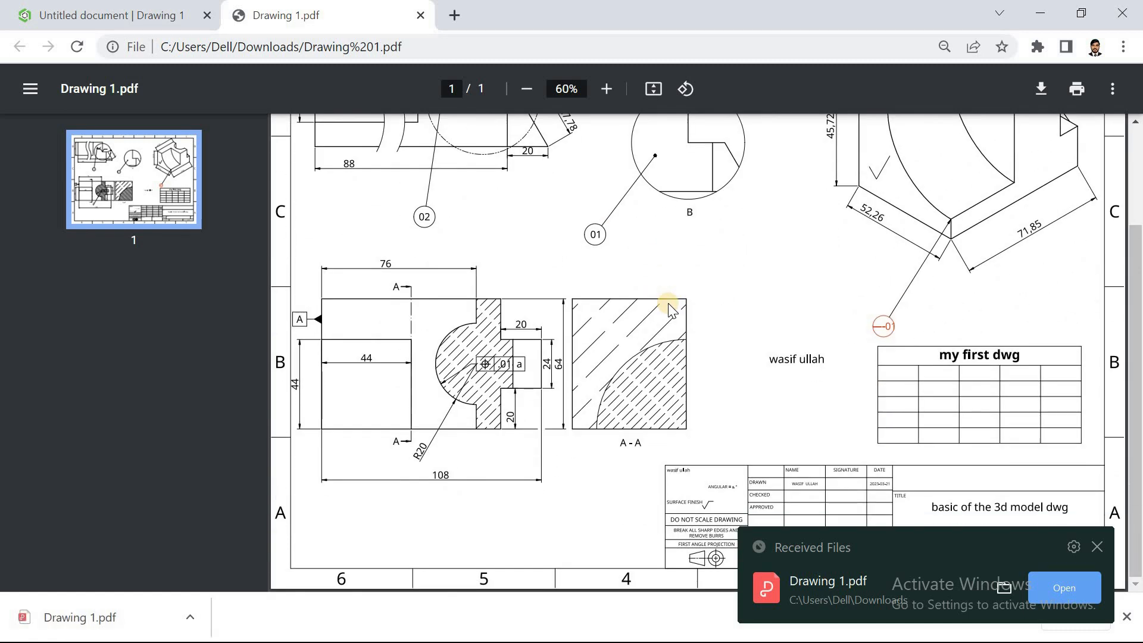
scroll(668, 303, up, 2)
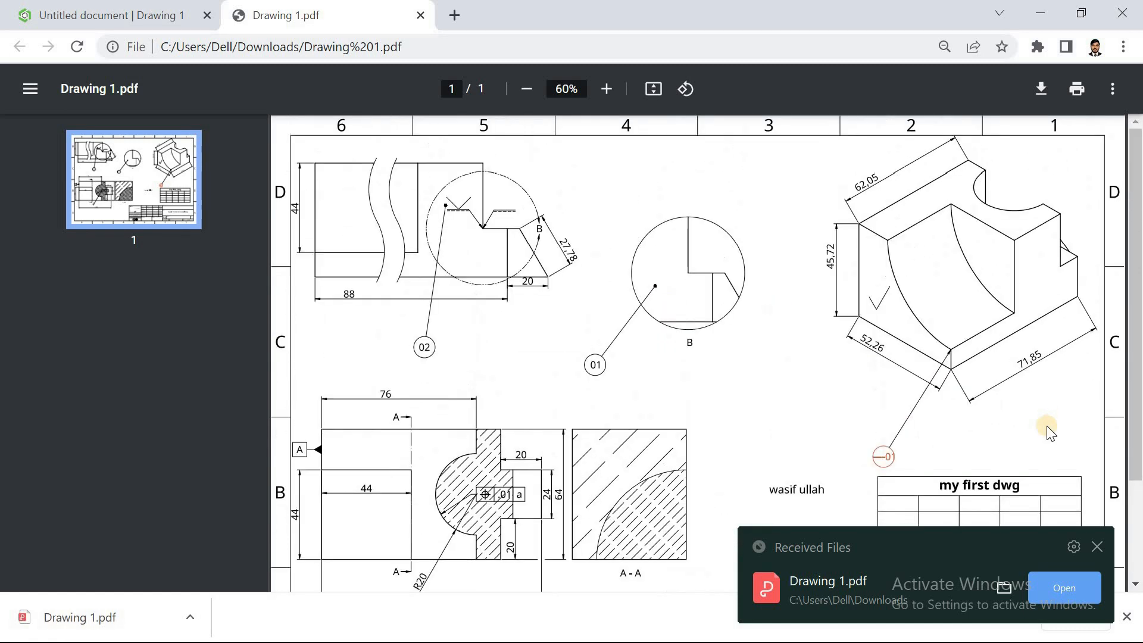
click(1096, 546)
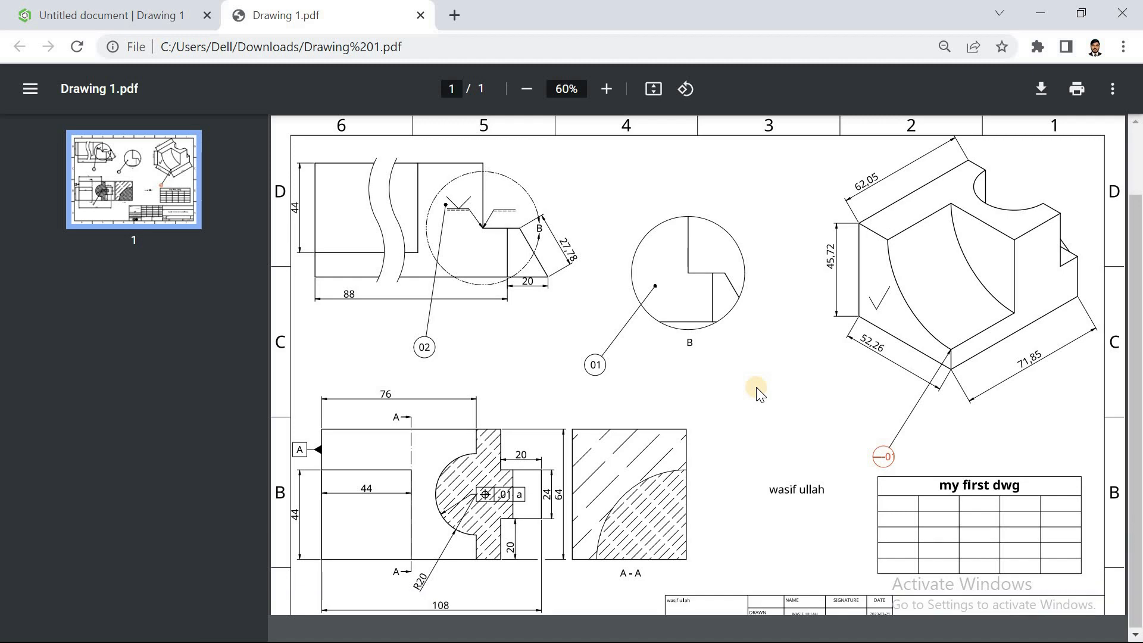